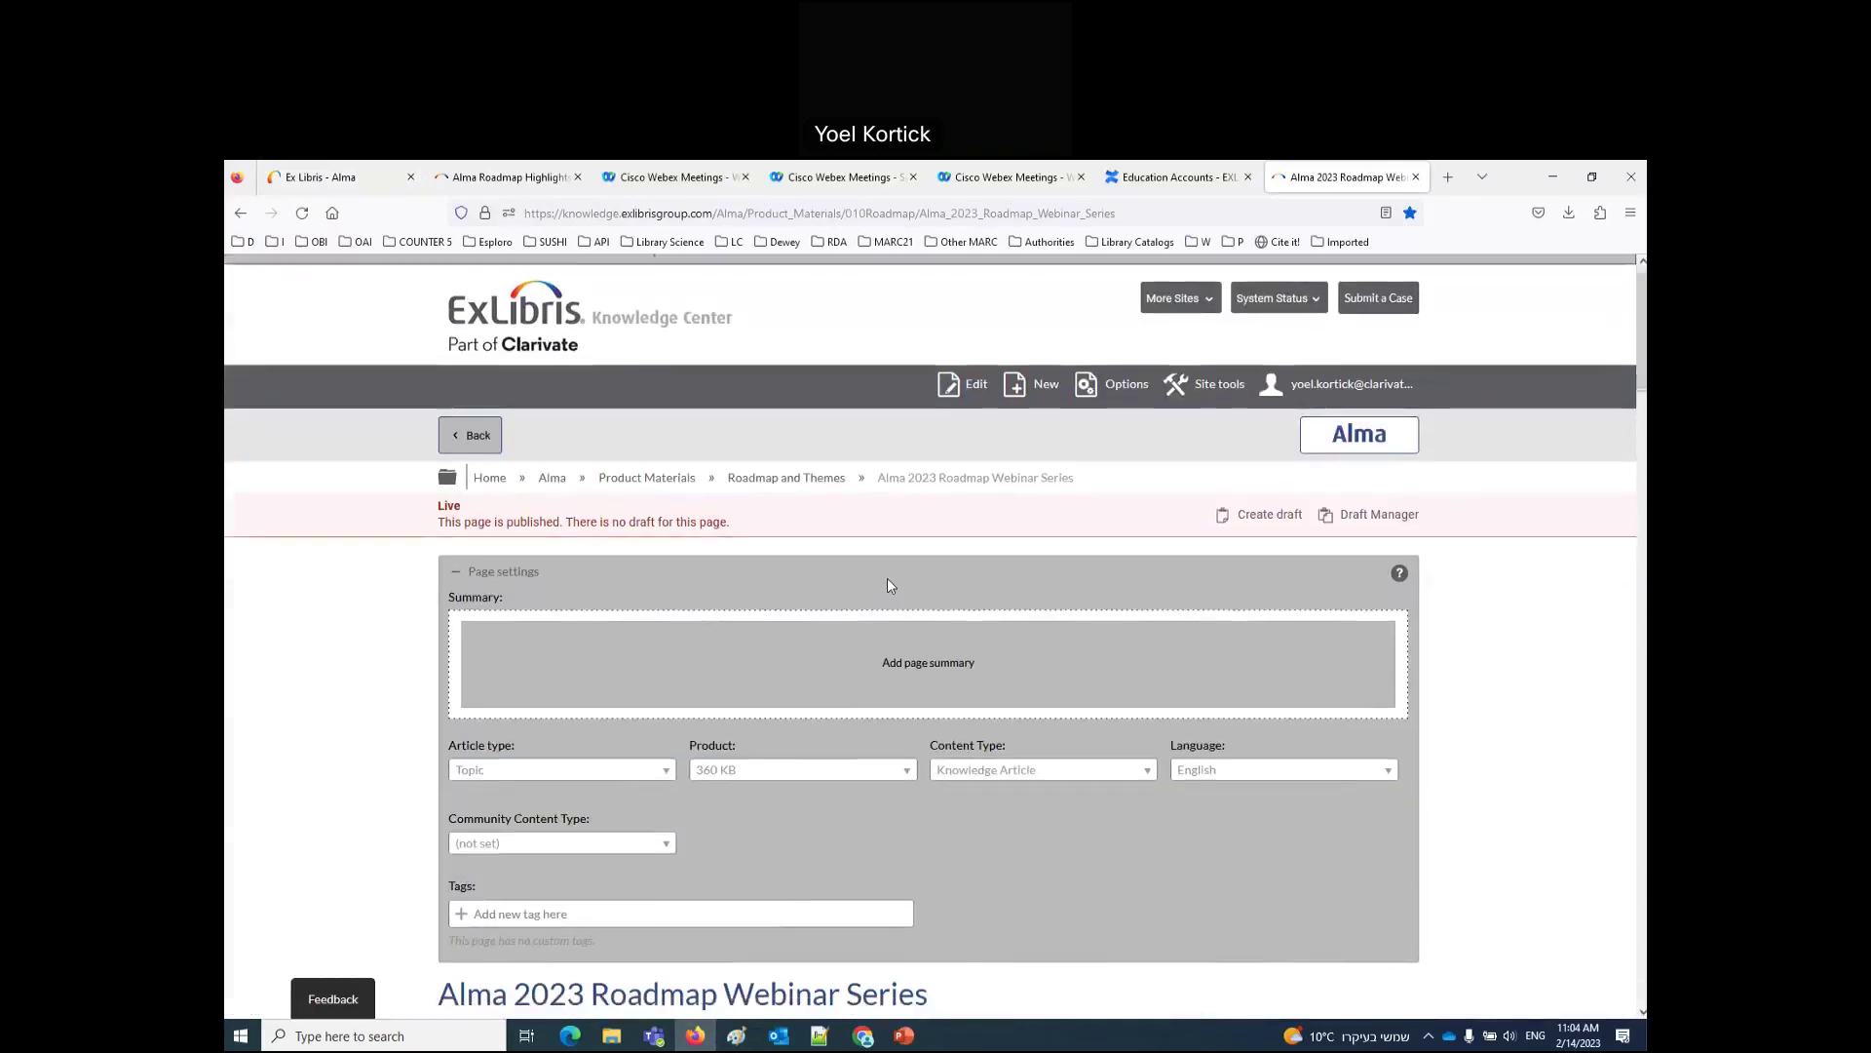
Step: Look over the session table of the Alma 2023 Roadmap Webinar Series page
{"action": "scroll", "coordinate": [889, 584], "scroll_direction": "down", "scroll_amount": 5}
{"action": "scroll", "coordinate": [889, 585], "scroll_direction": "down", "scroll_amount": 2}
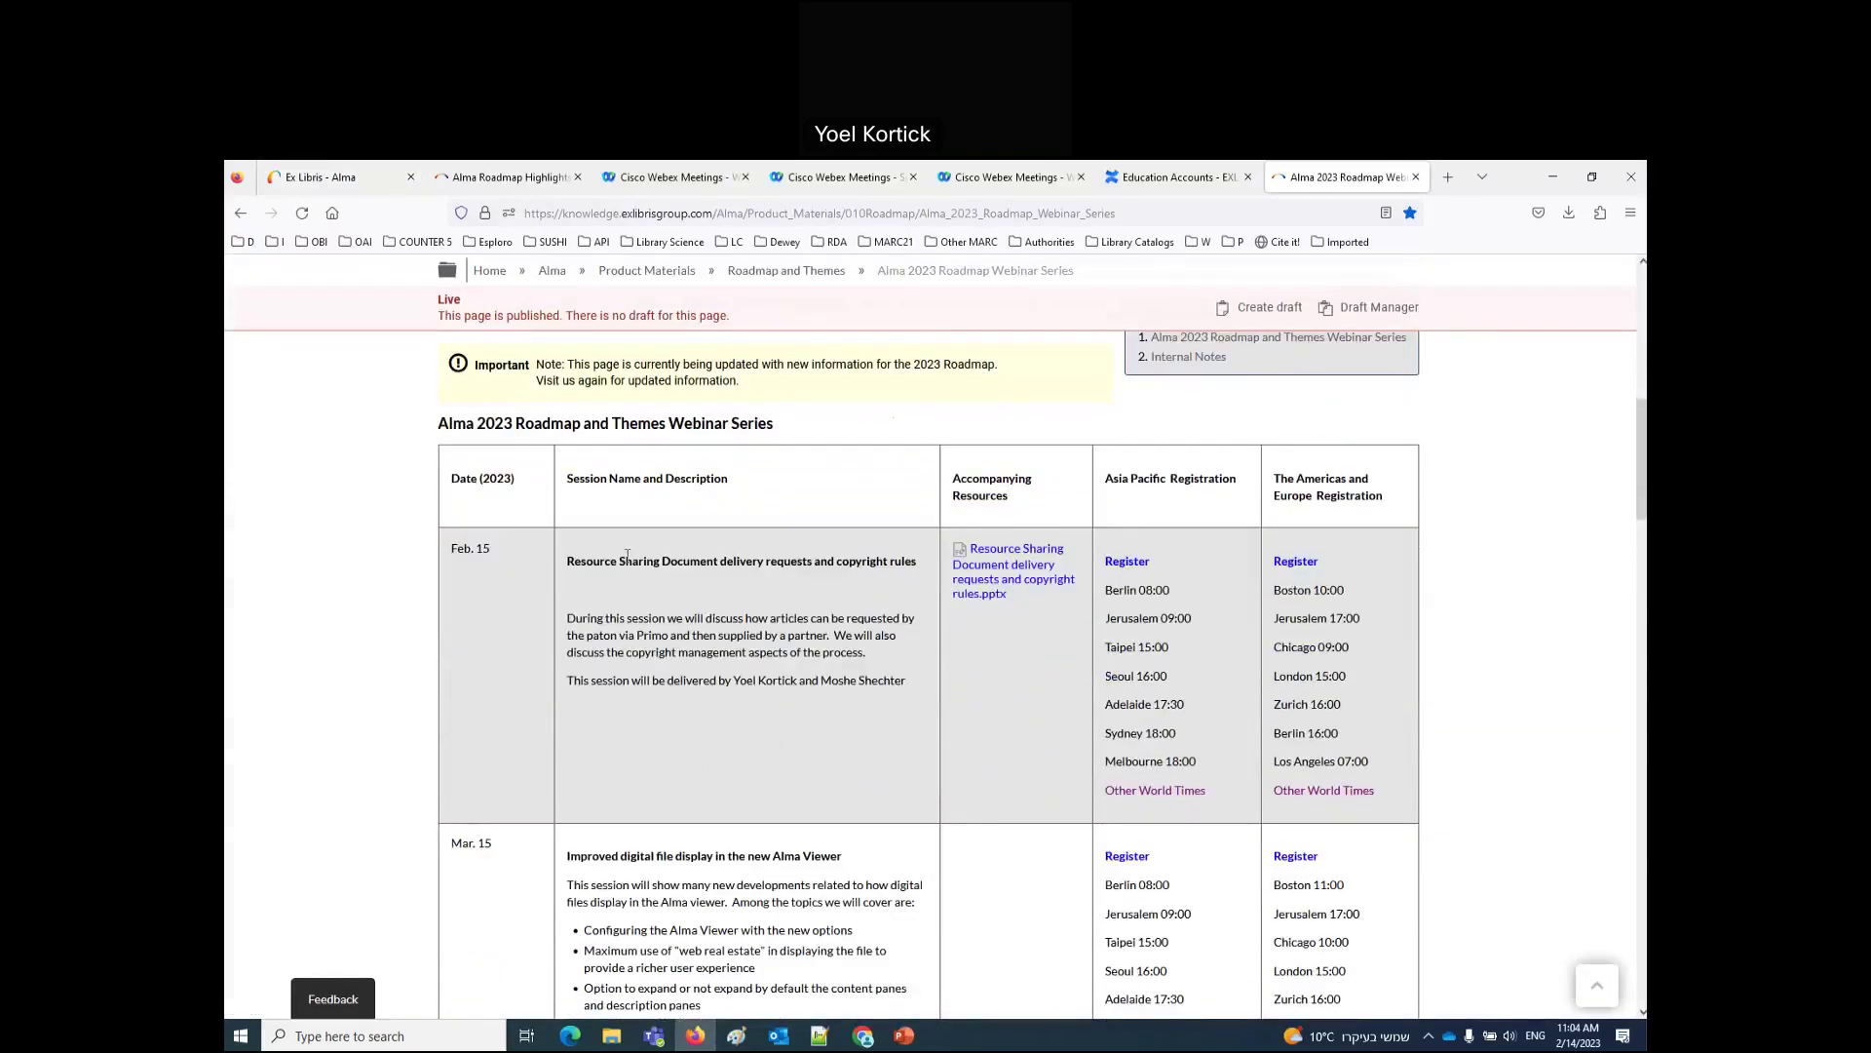
{"action": "scroll", "coordinate": [629, 563], "scroll_direction": "up", "scroll_amount": 3}
{"action": "scroll", "coordinate": [629, 563], "scroll_direction": "up", "scroll_amount": 2}
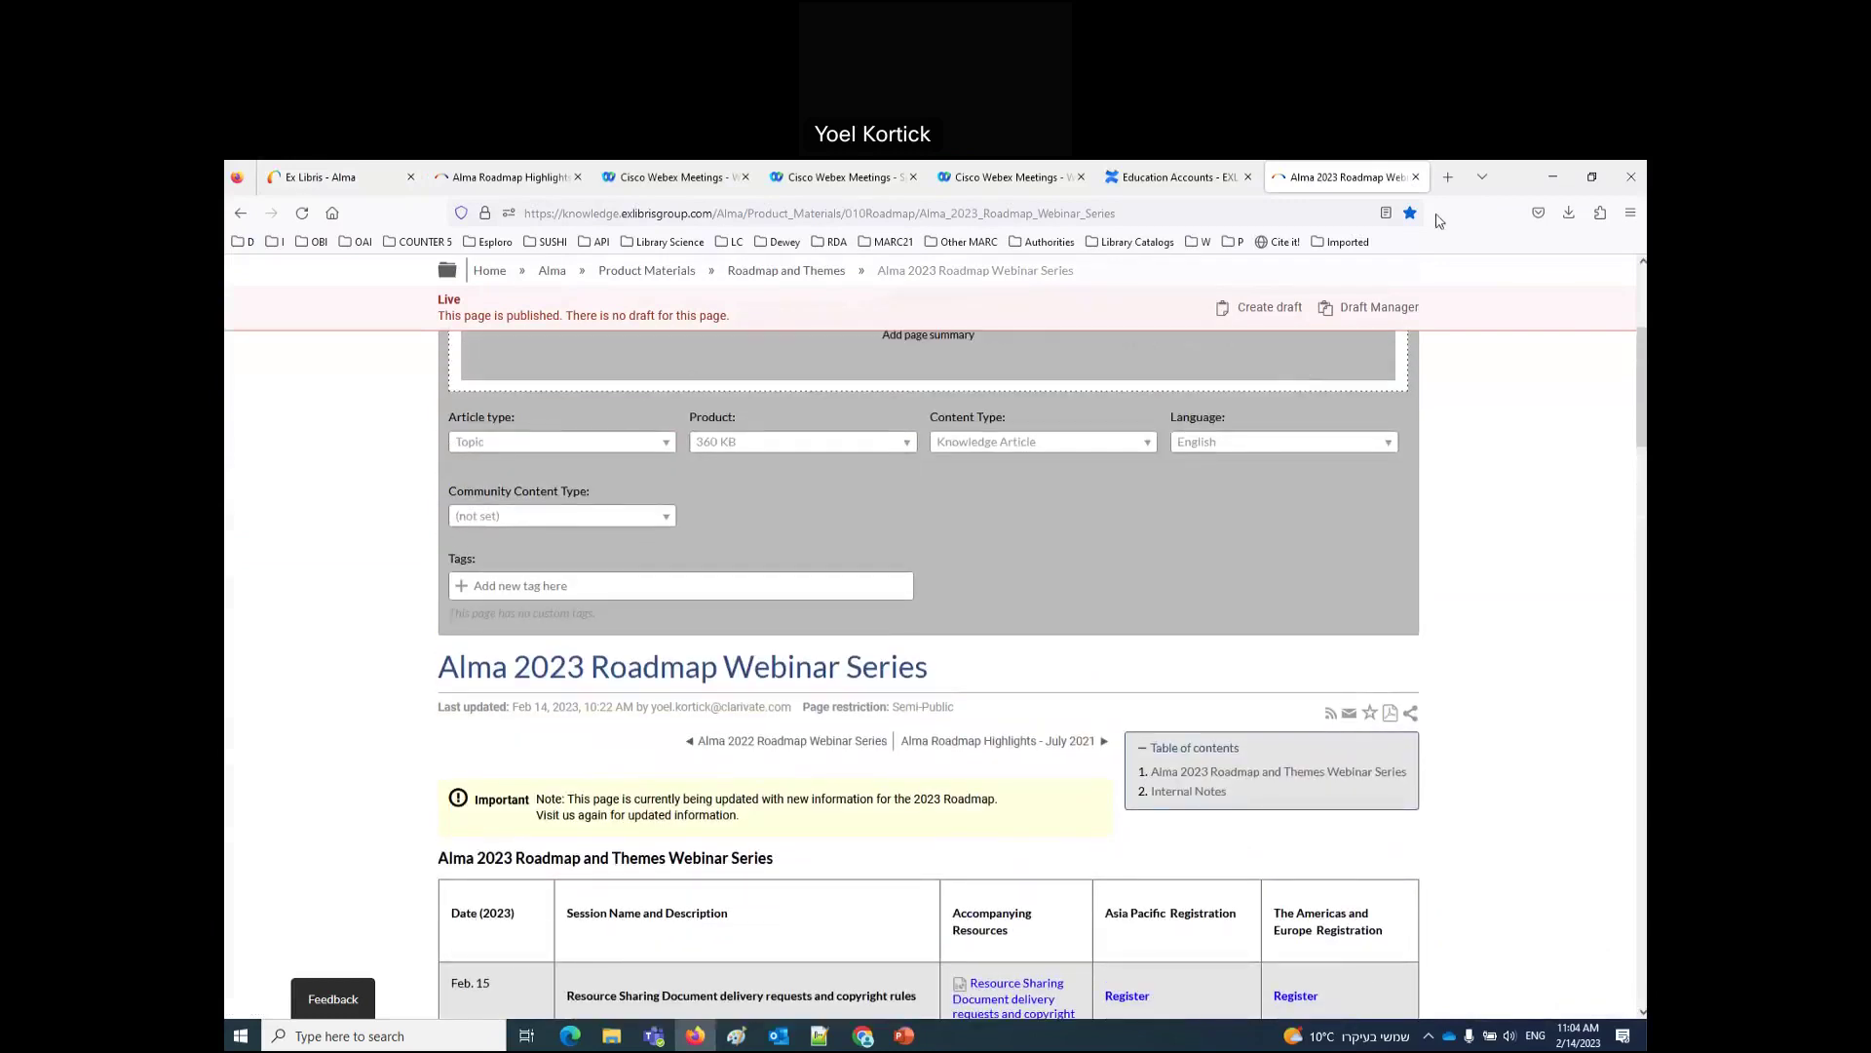
{"action": "left_click", "coordinate": [1196, 244]}
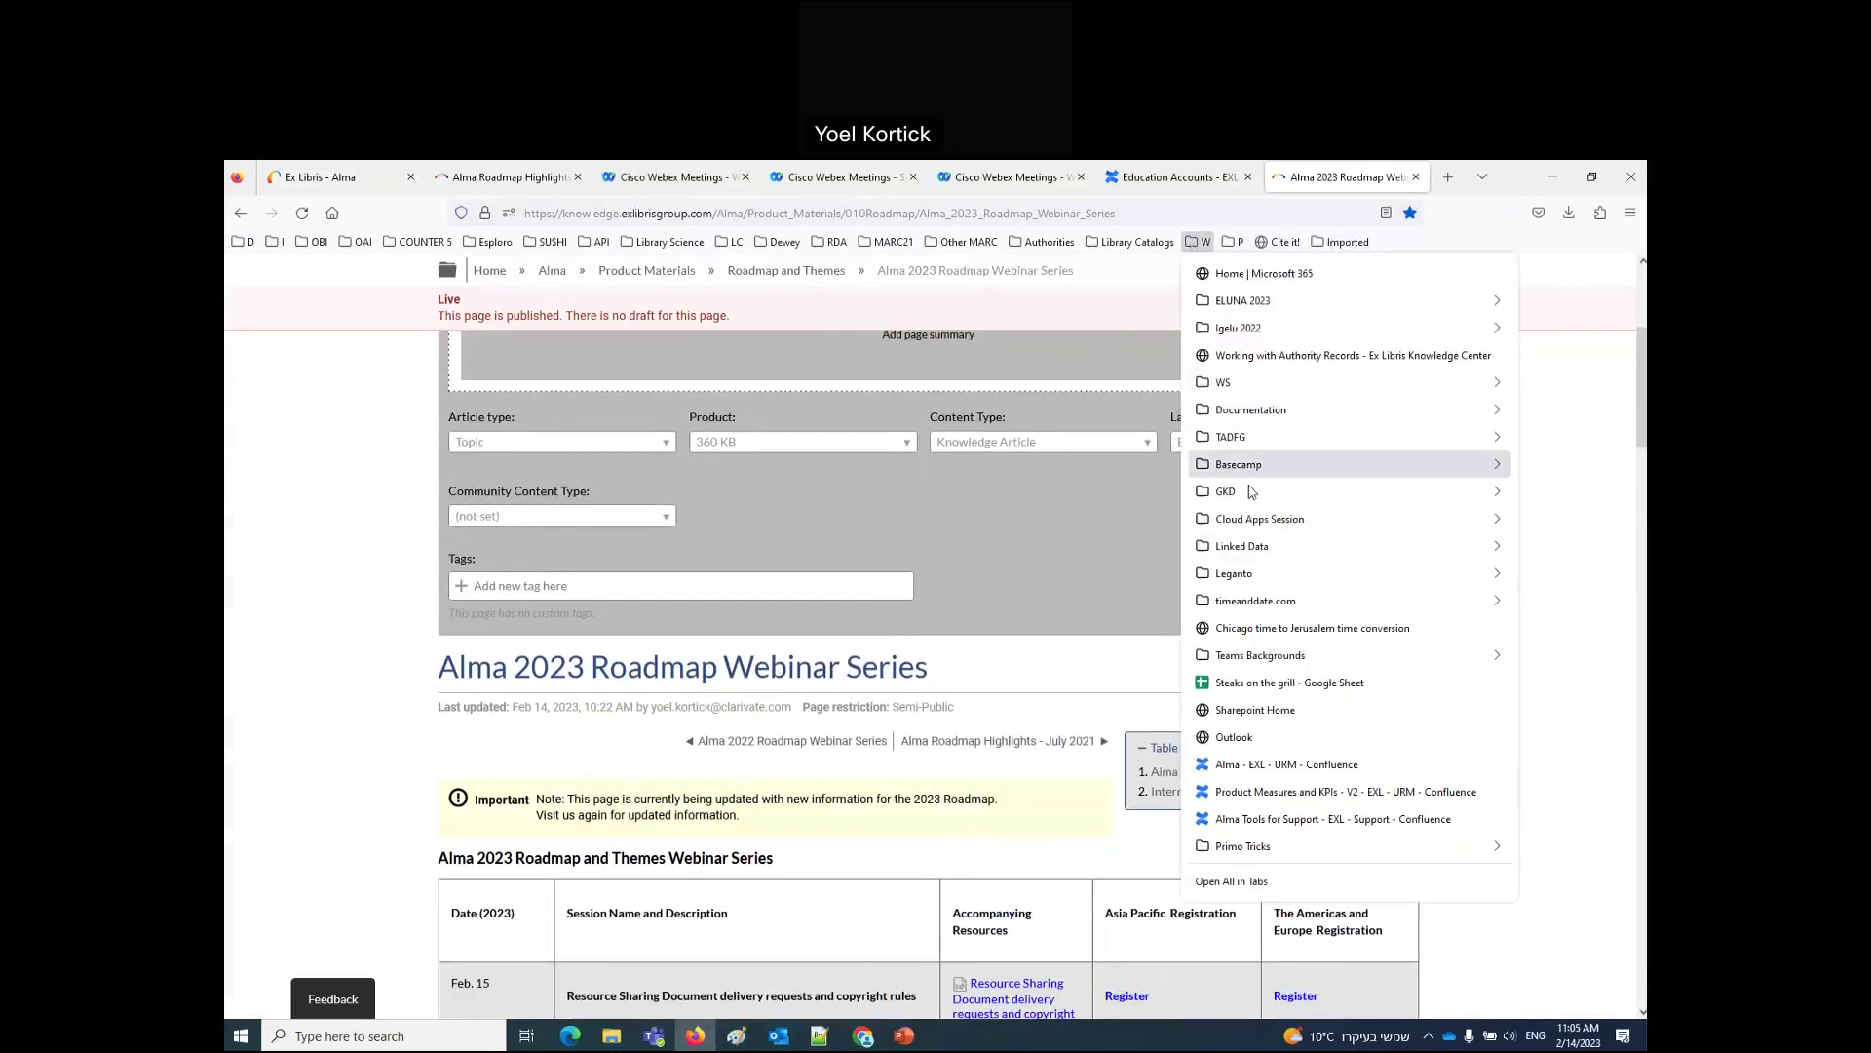
{"action": "mouse_move", "coordinate": [1257, 491]}
{"action": "mouse_move", "coordinate": [1013, 488]}
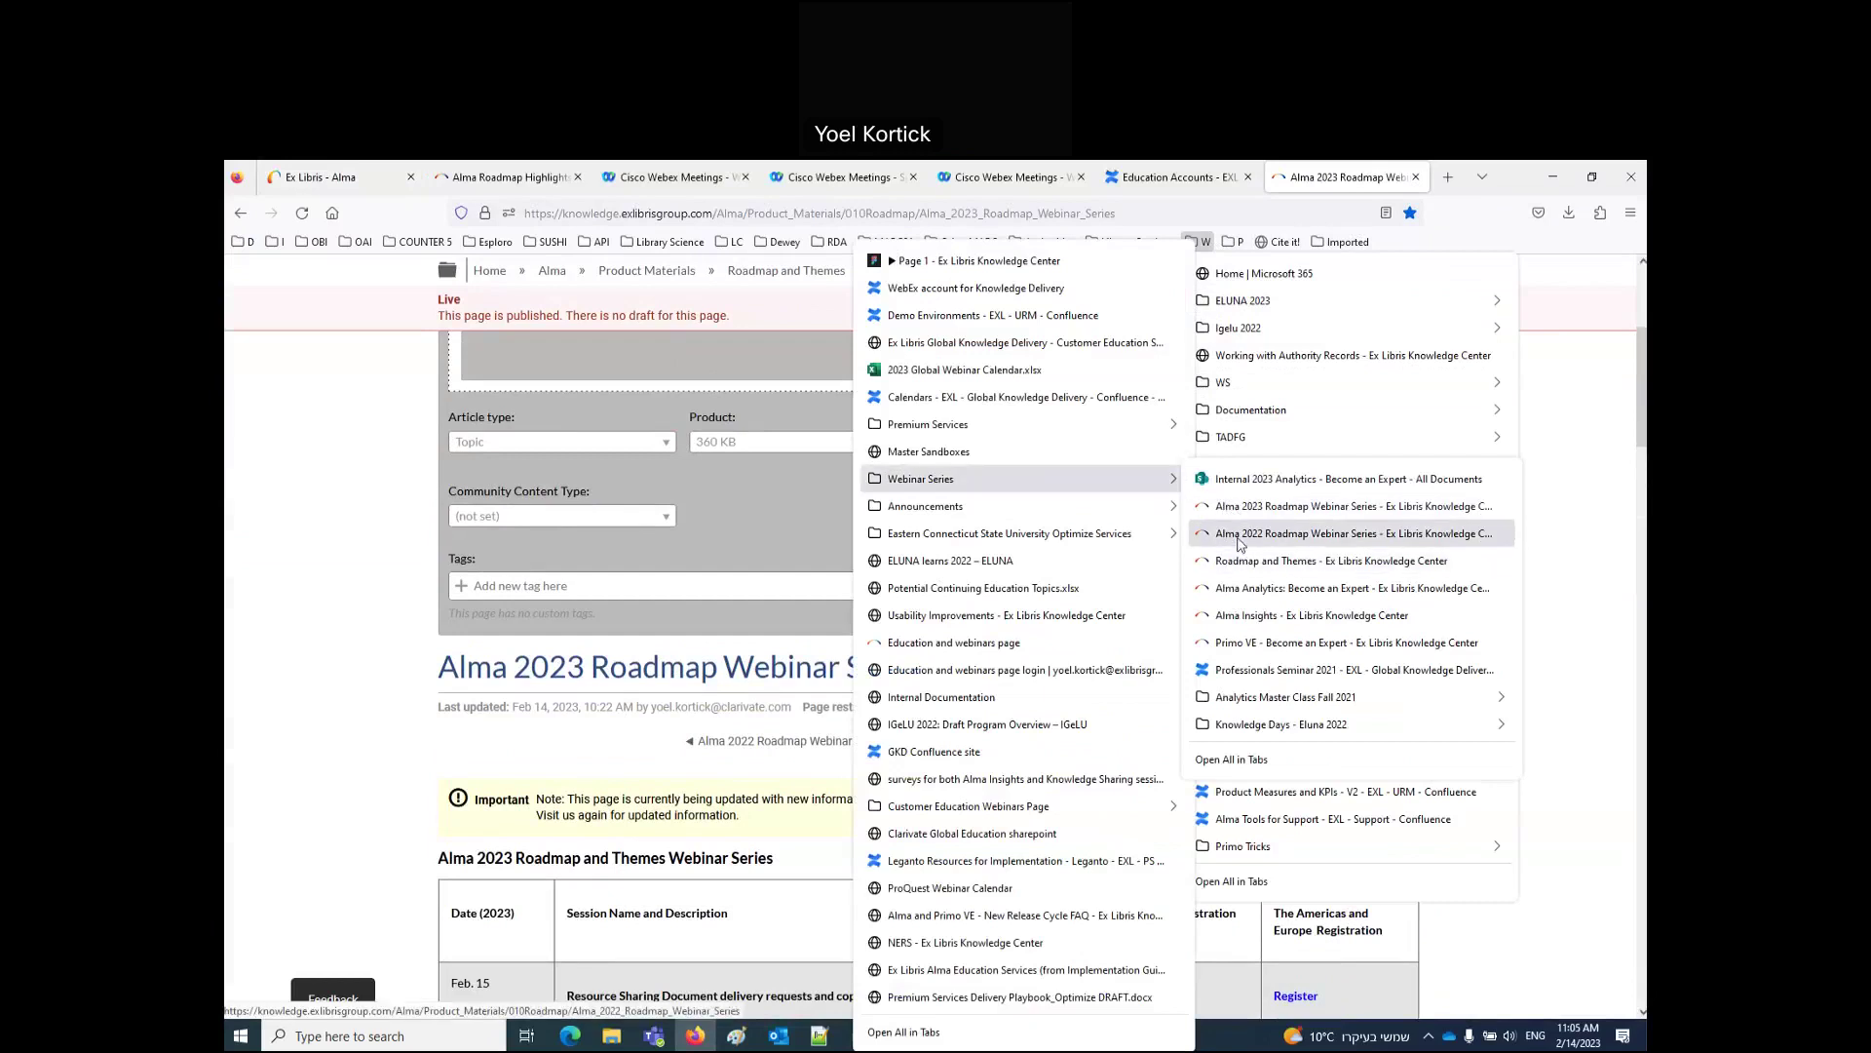
{"action": "left_click", "coordinate": [1253, 490]}
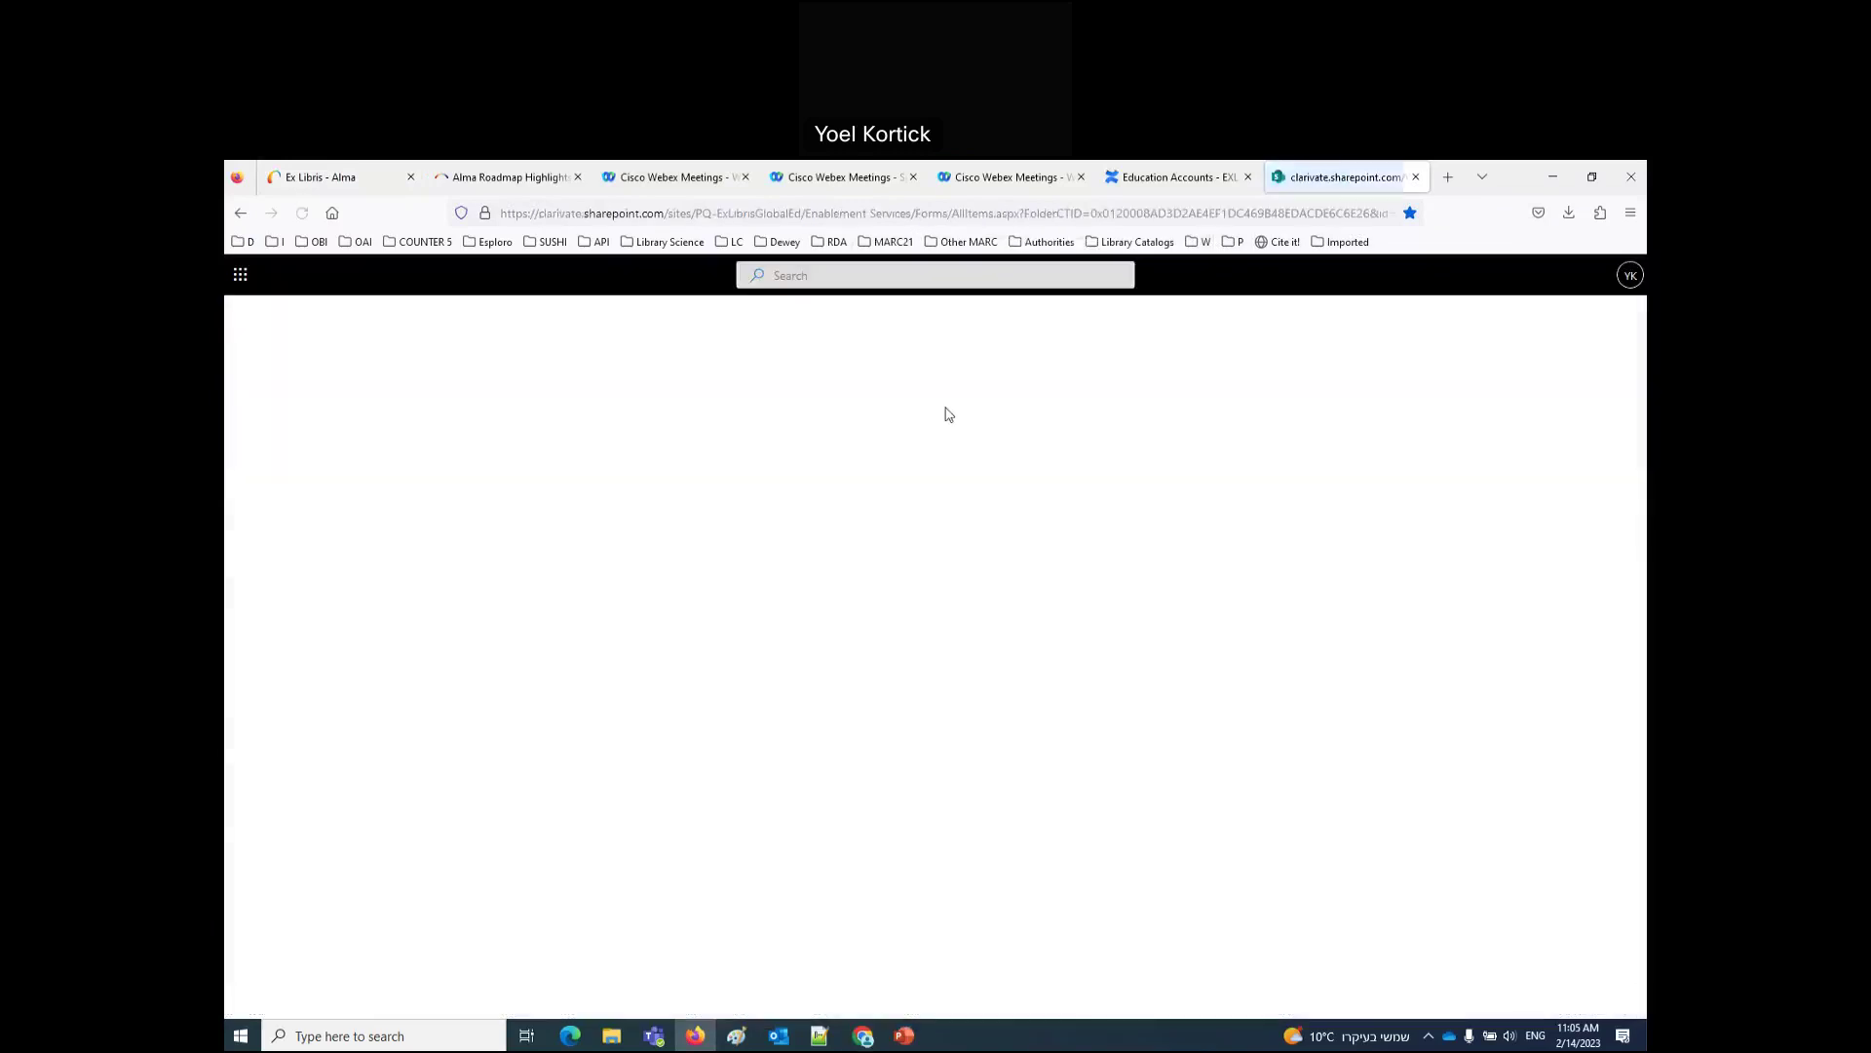
Step: Open the bookmarked Knowledge Center page "Alma Analytics: Become an Expert" from the Webinar Series bookmarks in GKD
{"action": "left_click", "coordinate": [1199, 243]}
{"action": "mouse_move", "coordinate": [1233, 437]}
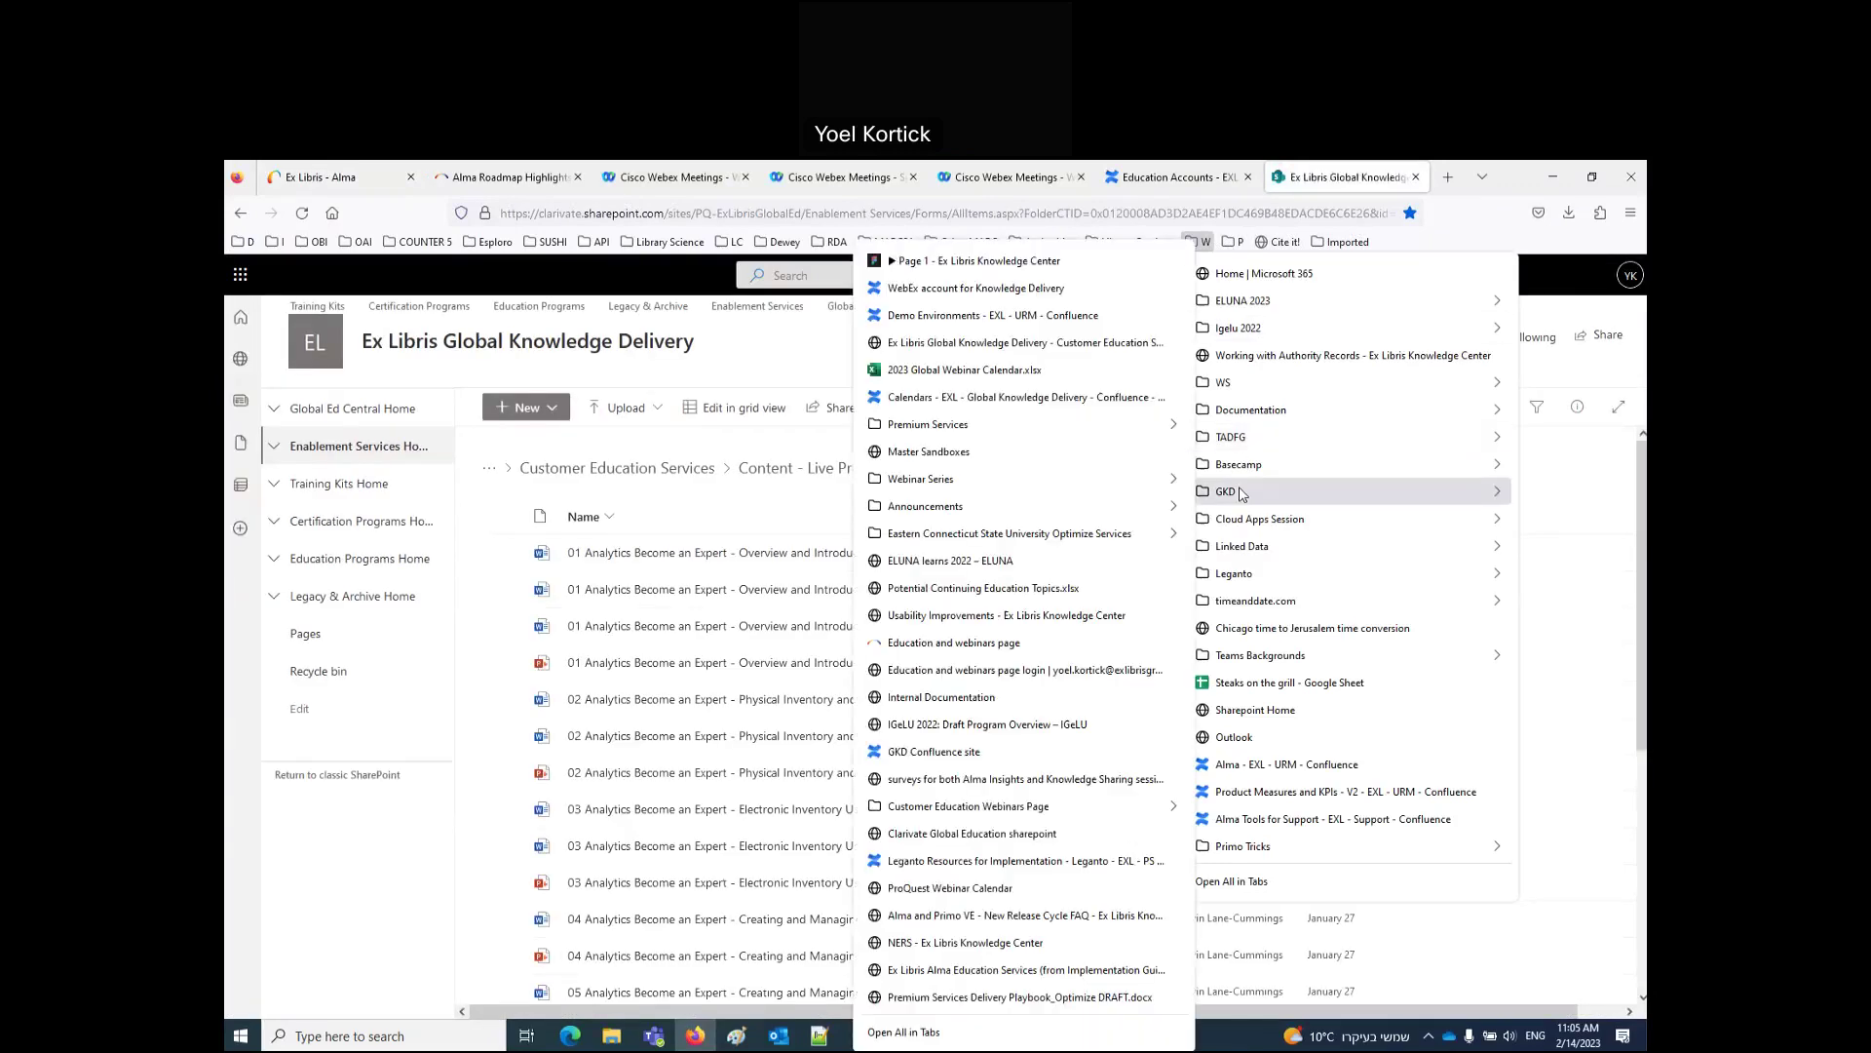
{"action": "mouse_move", "coordinate": [991, 487]}
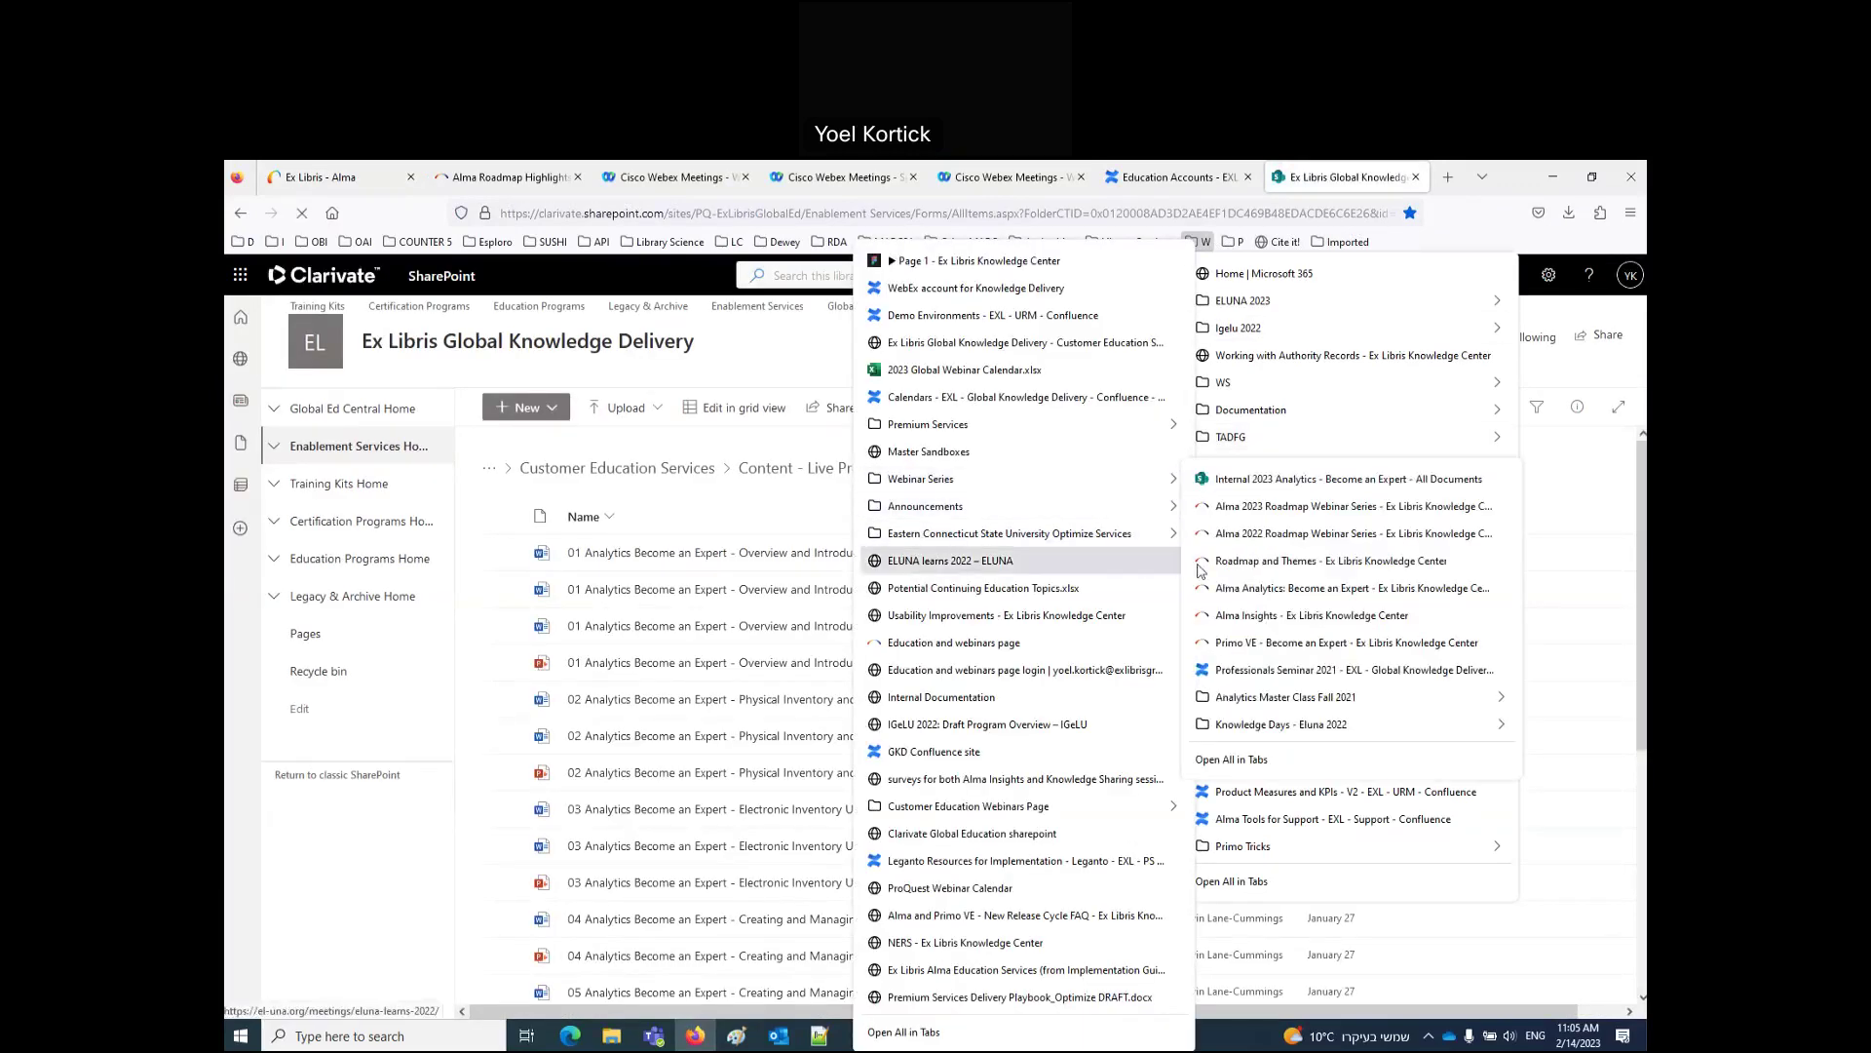
{"action": "left_click", "coordinate": [1239, 590]}
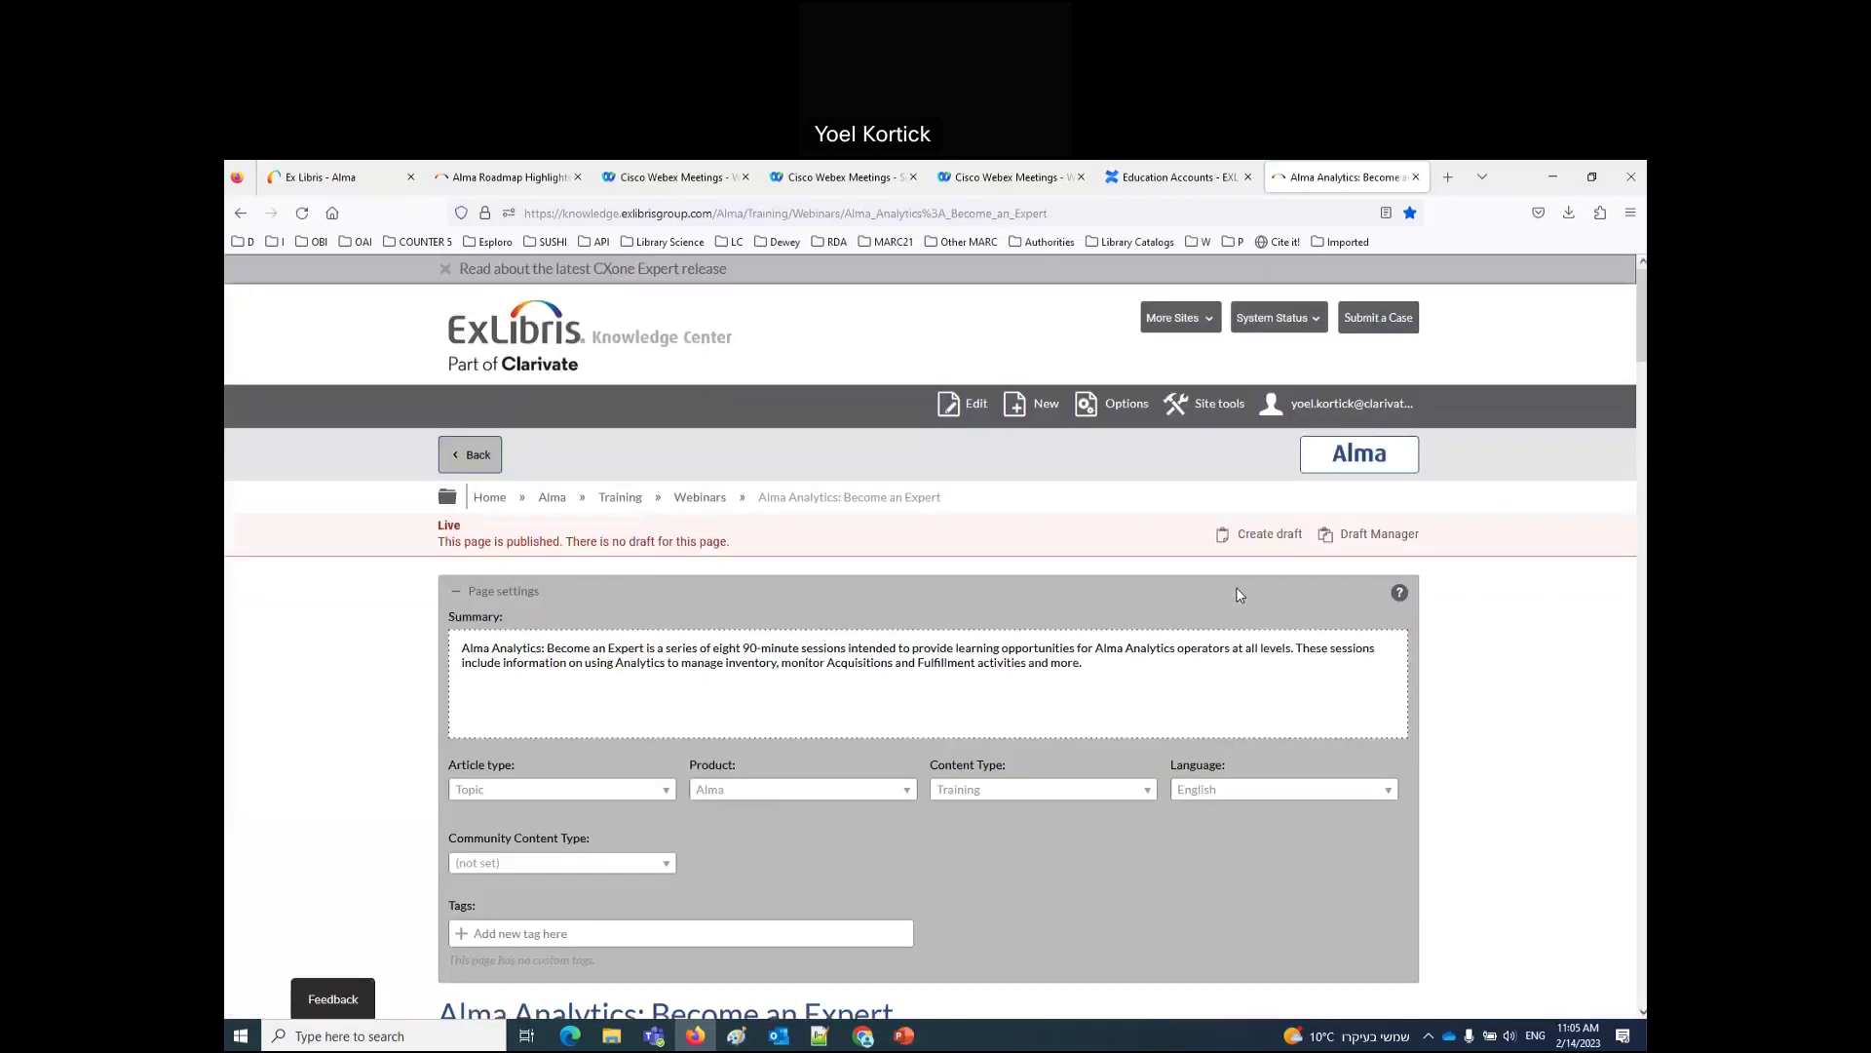
Step: Examine the Become an Expert session table and highlight the name of session 01, "Overview and Introduction to Analytics"
{"action": "scroll", "coordinate": [984, 559], "scroll_direction": "down", "scroll_amount": 5}
{"action": "scroll", "coordinate": [984, 558], "scroll_direction": "down", "scroll_amount": 3}
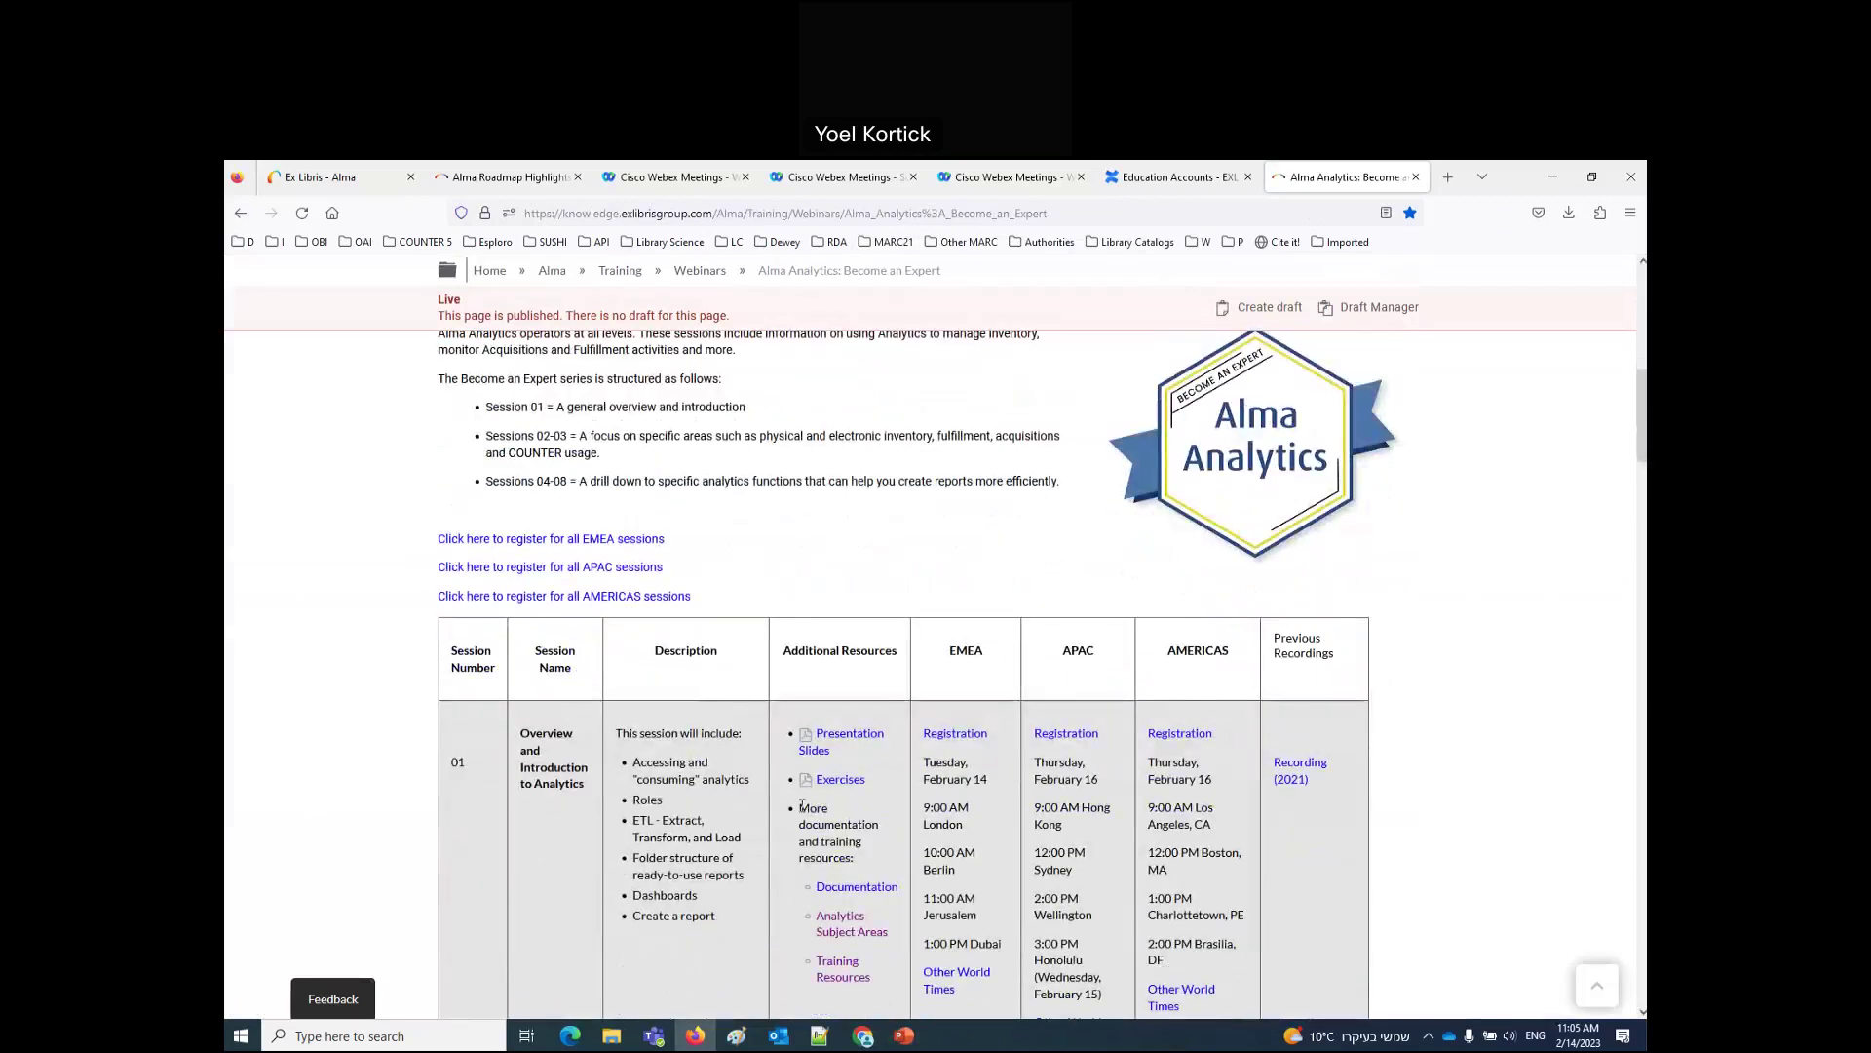
{"action": "scroll", "coordinate": [527, 570], "scroll_direction": "down", "scroll_amount": 2}
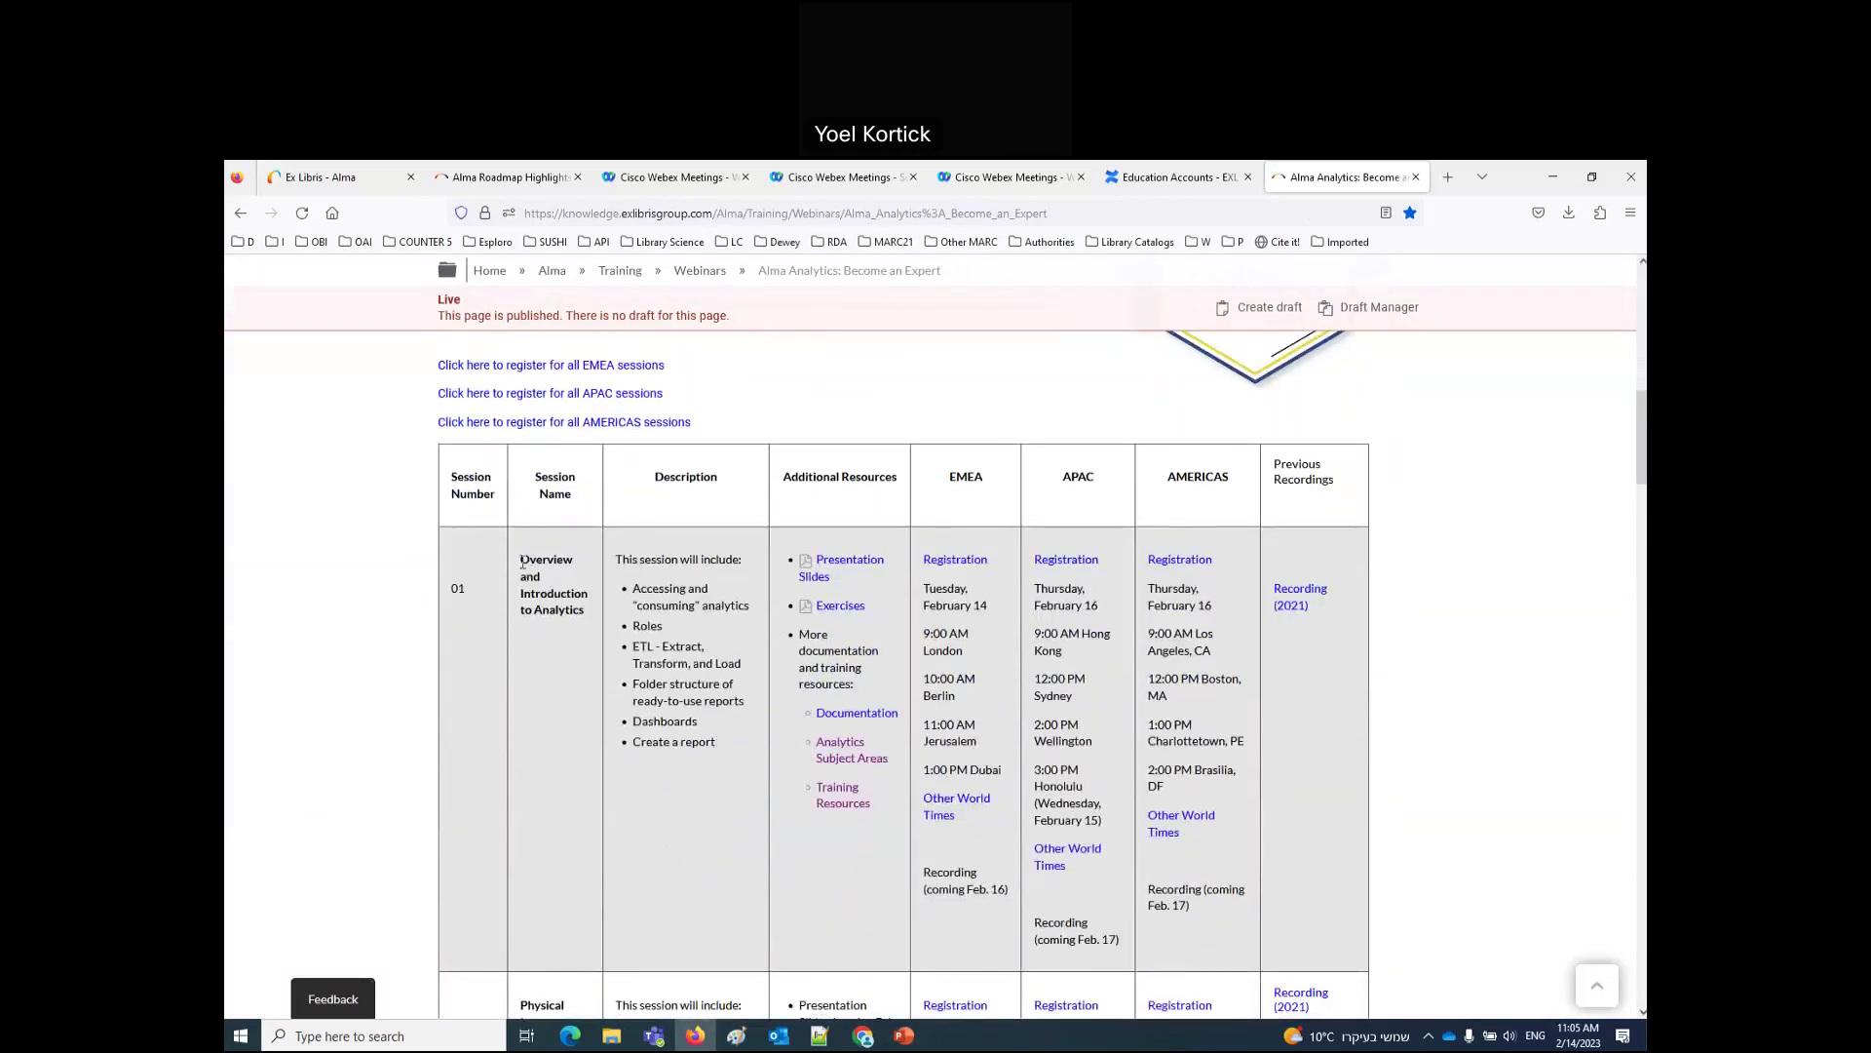
{"action": "left_click_drag", "start_coordinate": [527, 563], "coordinate": [589, 612]}
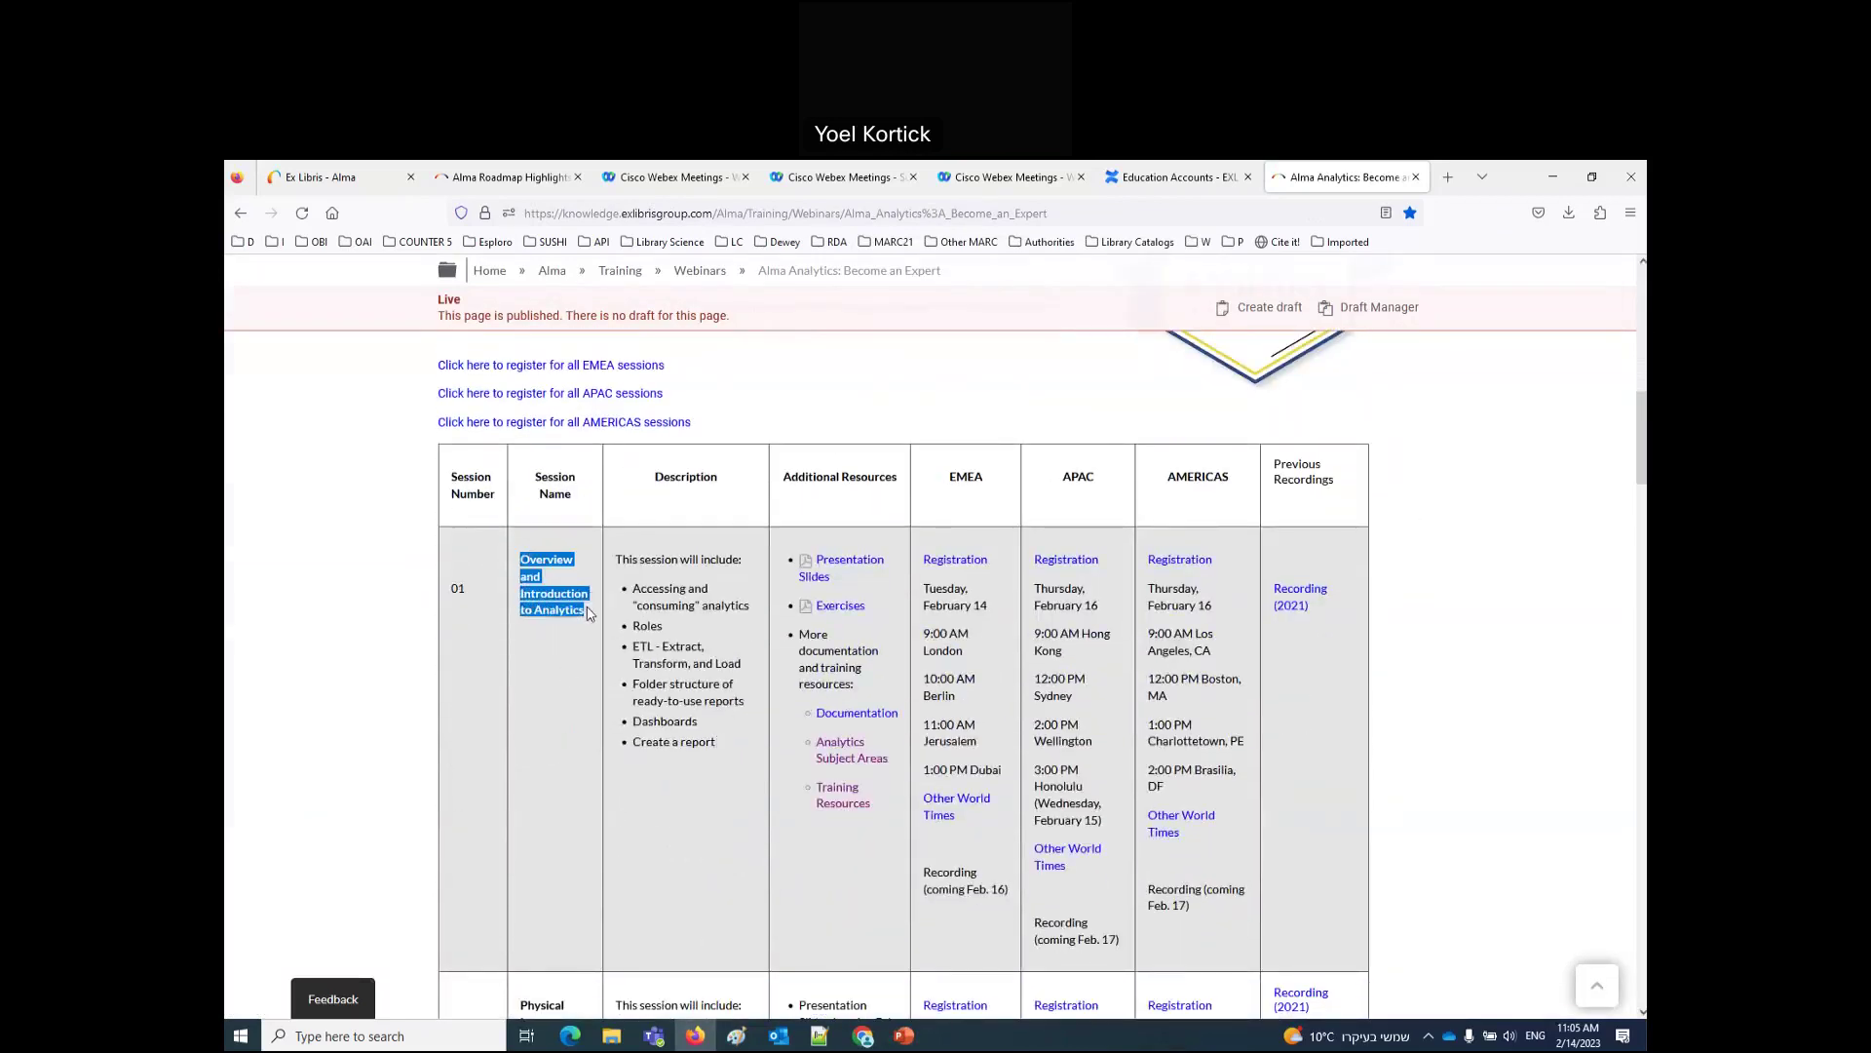
{"action": "scroll", "coordinate": [576, 656], "scroll_direction": "down", "scroll_amount": 2}
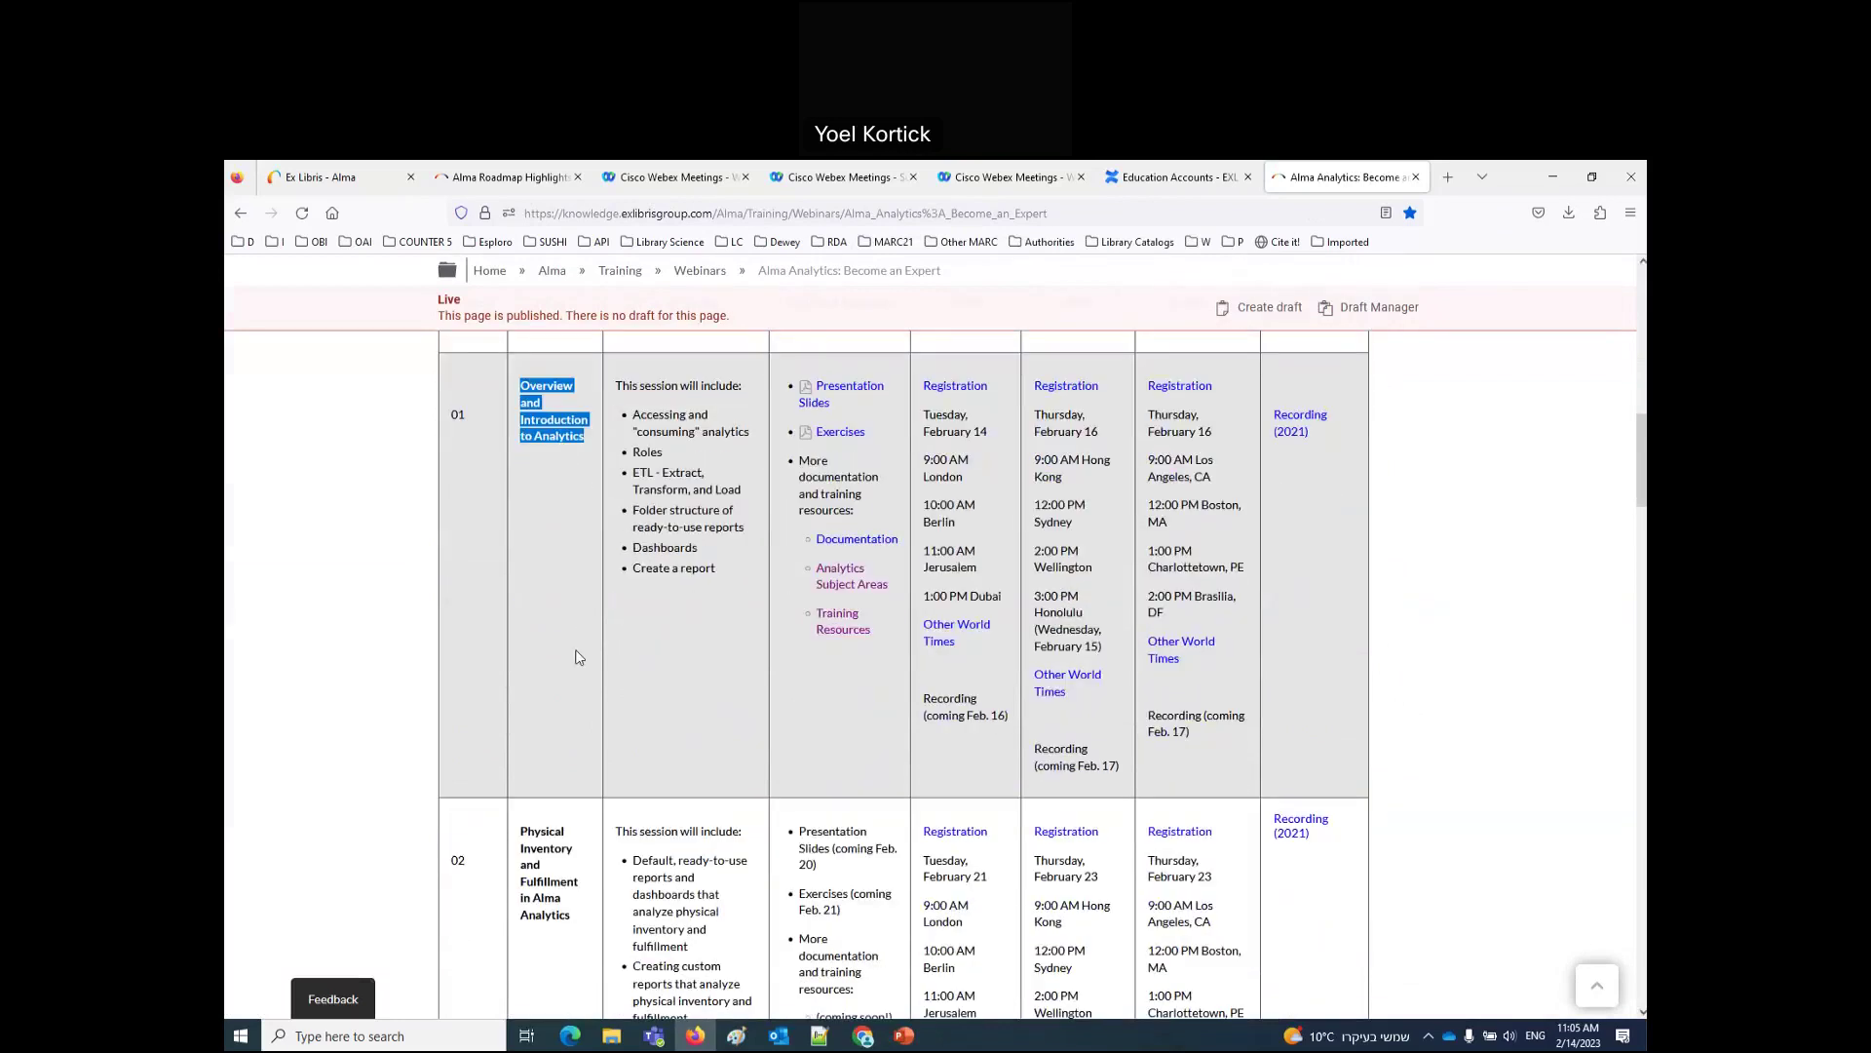
{"action": "scroll", "coordinate": [576, 657], "scroll_direction": "down", "scroll_amount": 2}
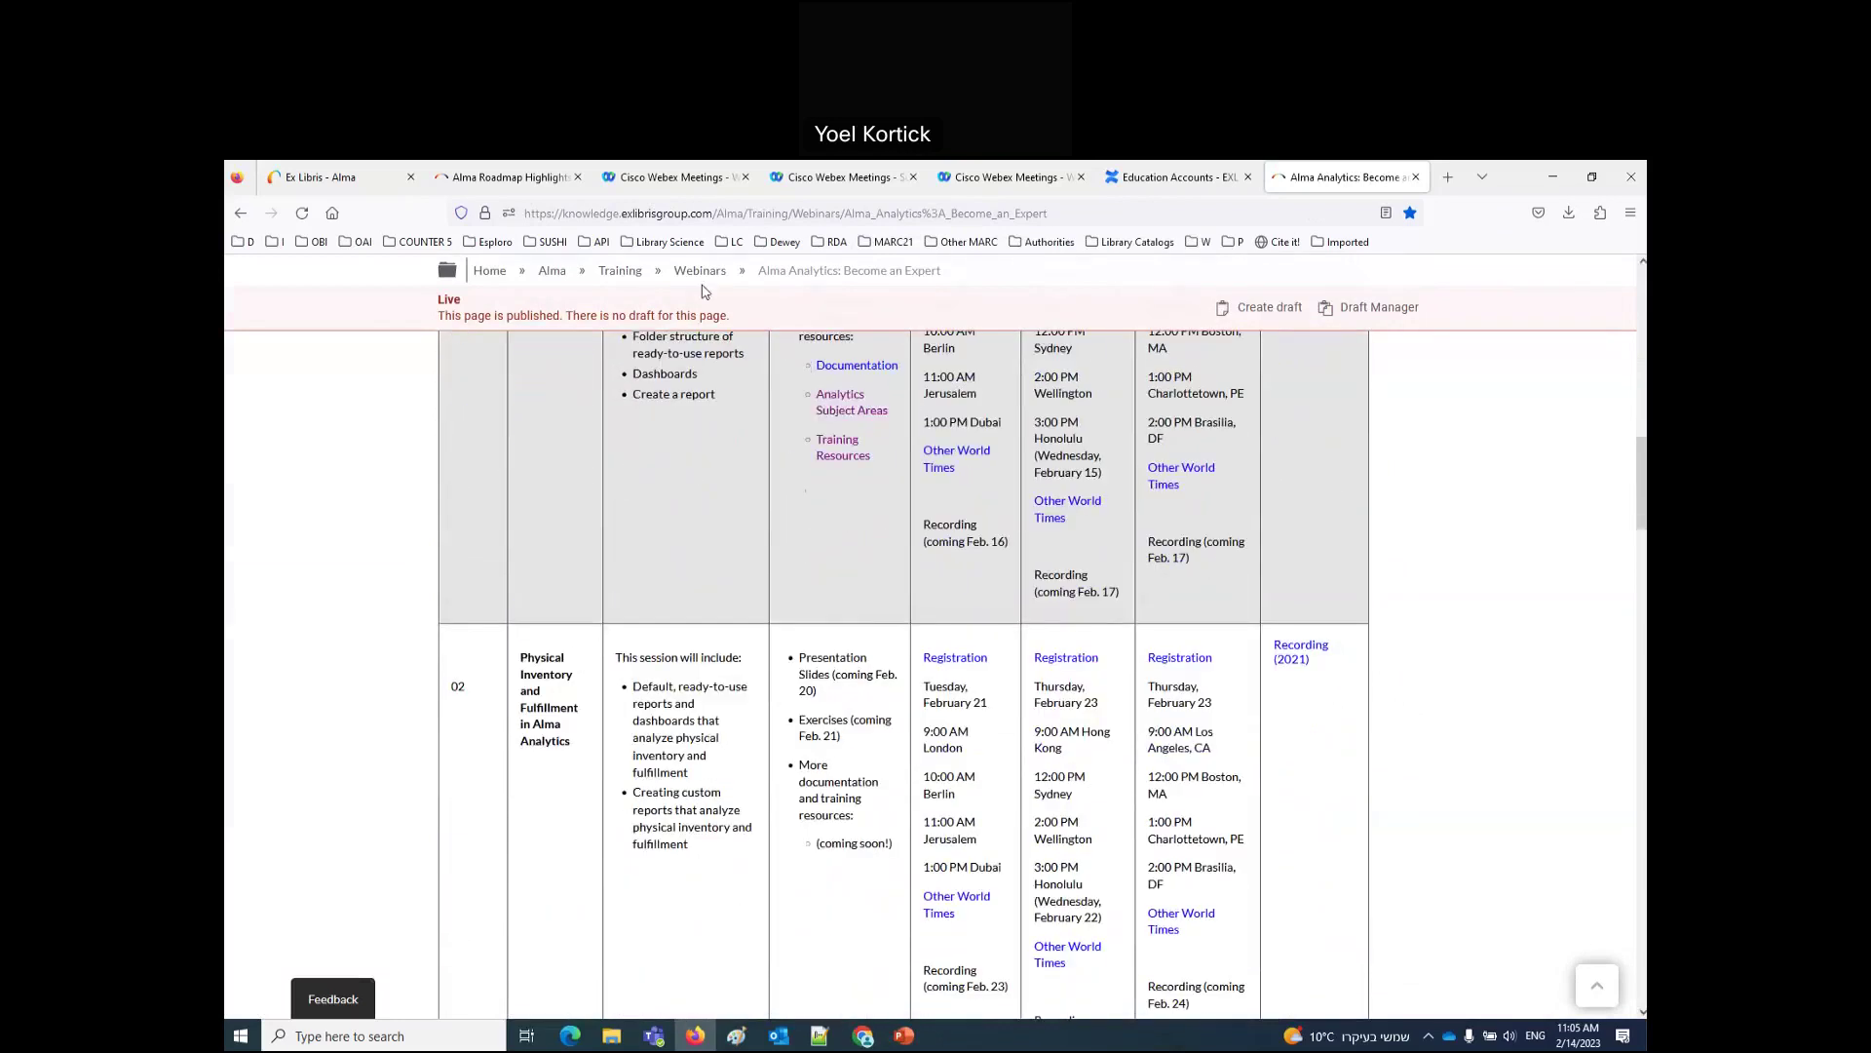
Step: Highlight the page's web address and review the additional resources listed for session 01
{"action": "left_click", "coordinate": [696, 215]}
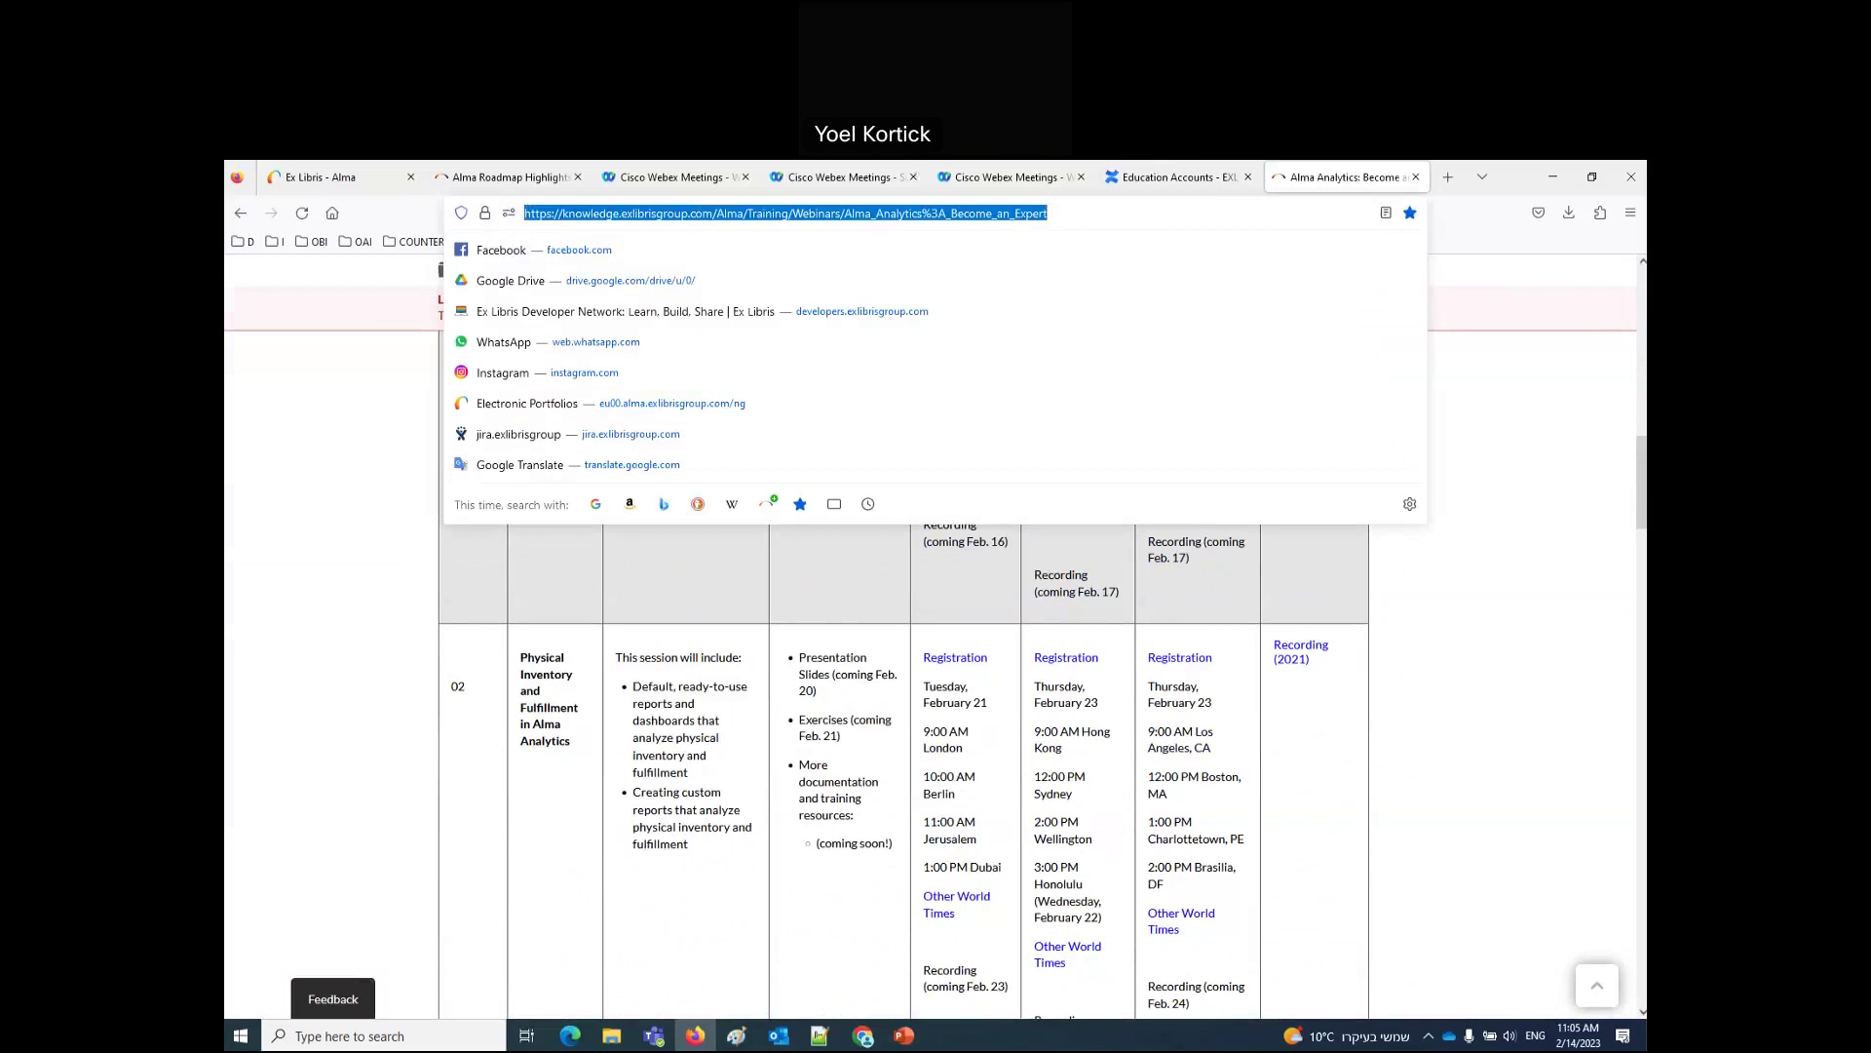
{"action": "left_click", "coordinate": [1417, 609]}
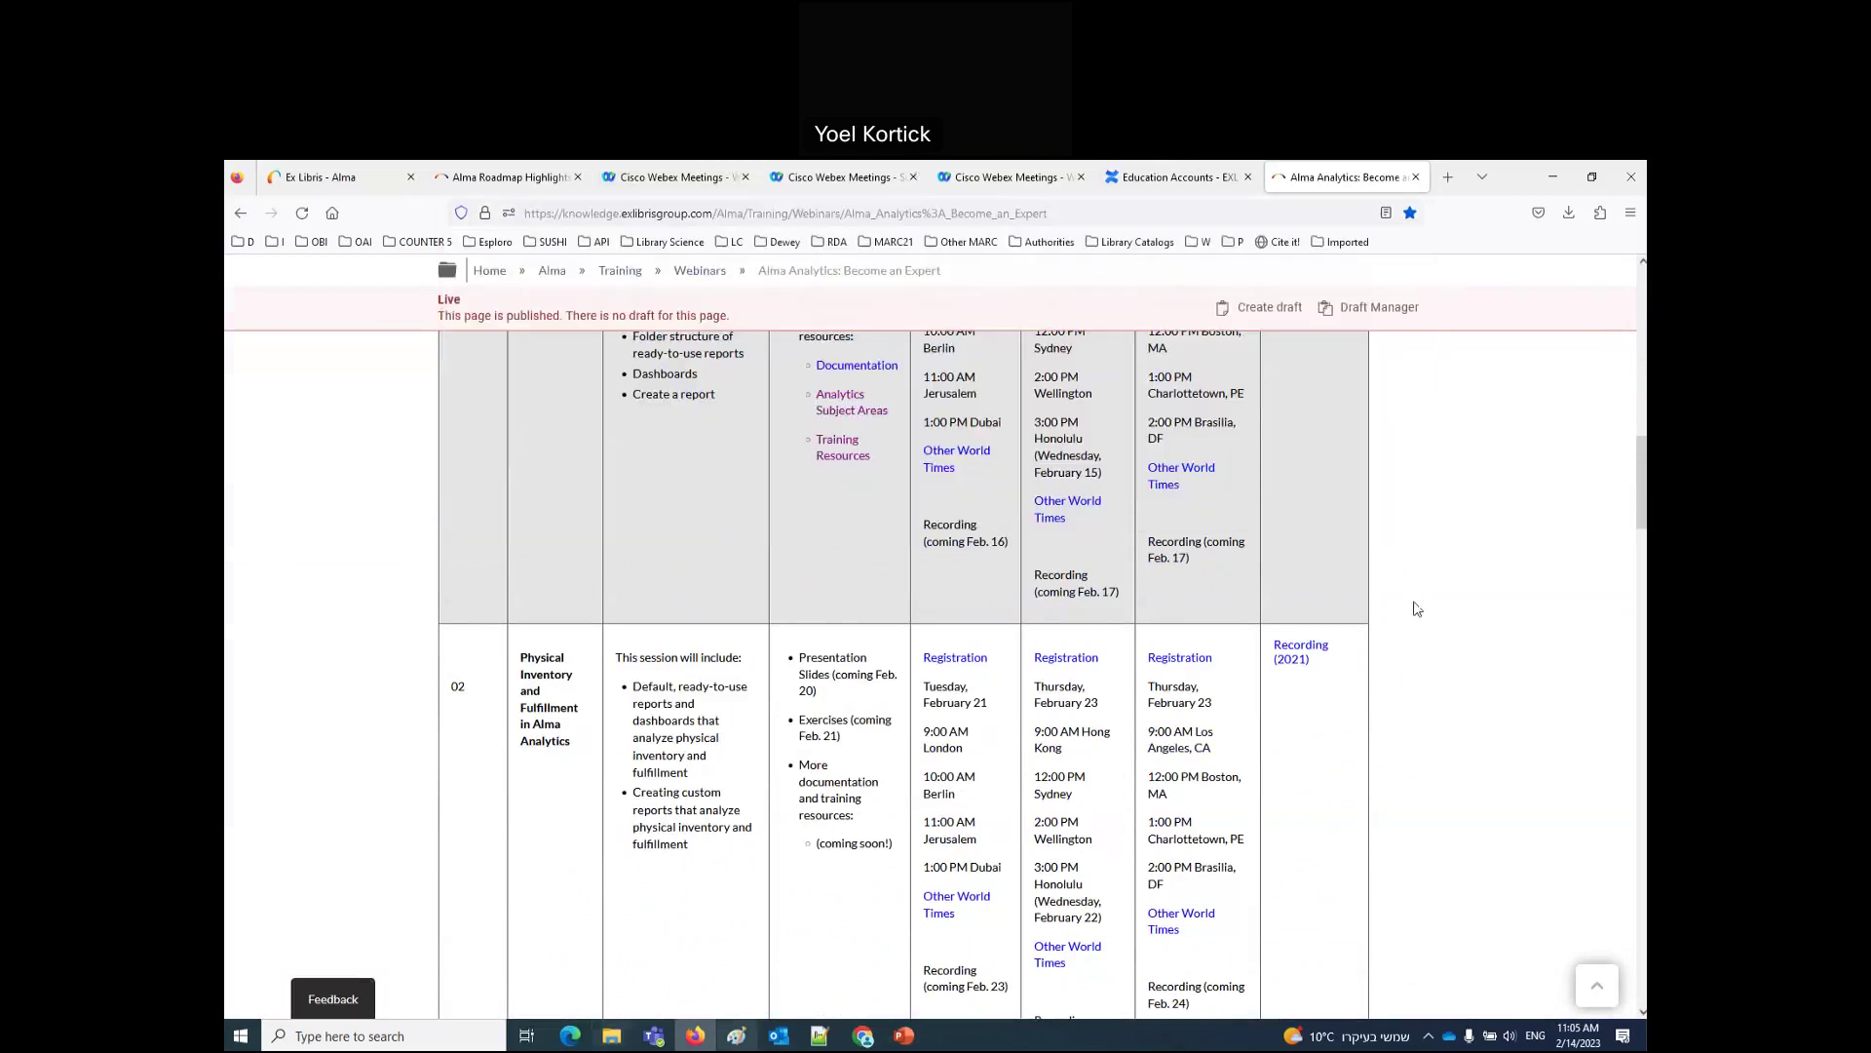
{"action": "left_click", "coordinate": [1518, 430]}
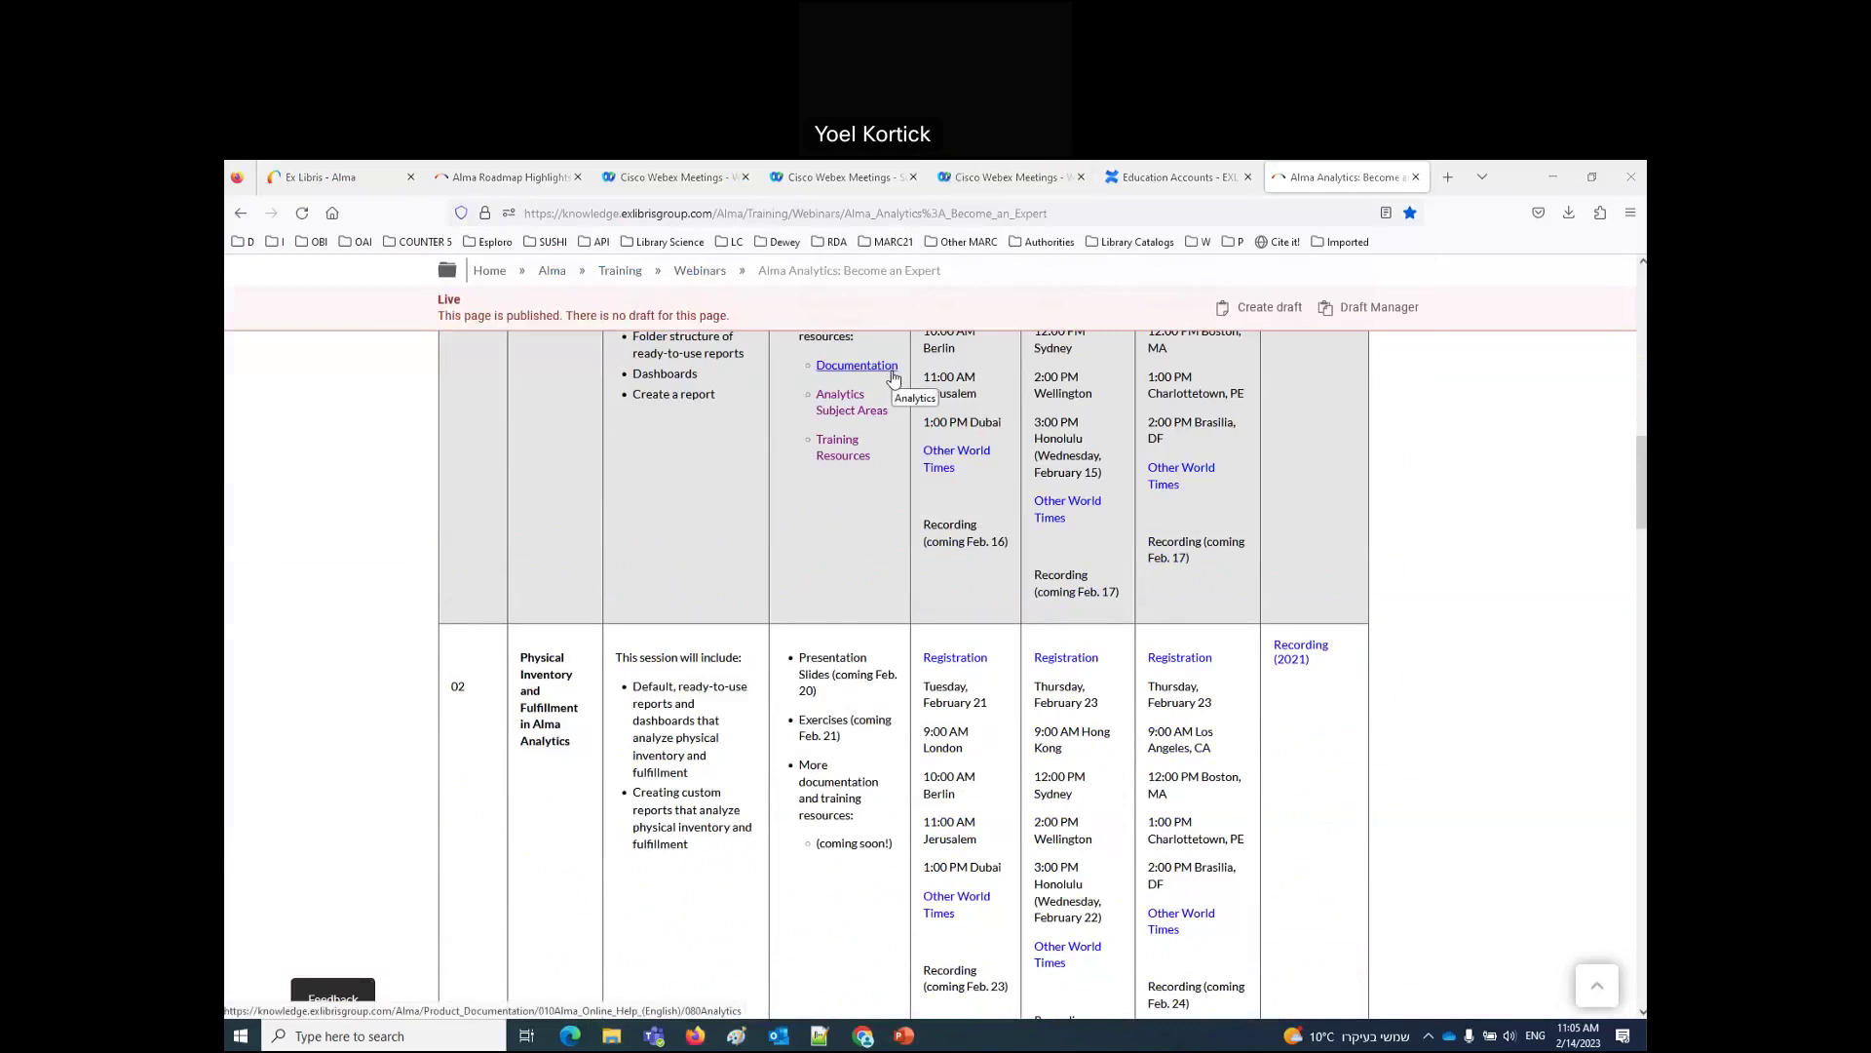
{"action": "scroll", "coordinate": [893, 380], "scroll_direction": "up", "scroll_amount": 2}
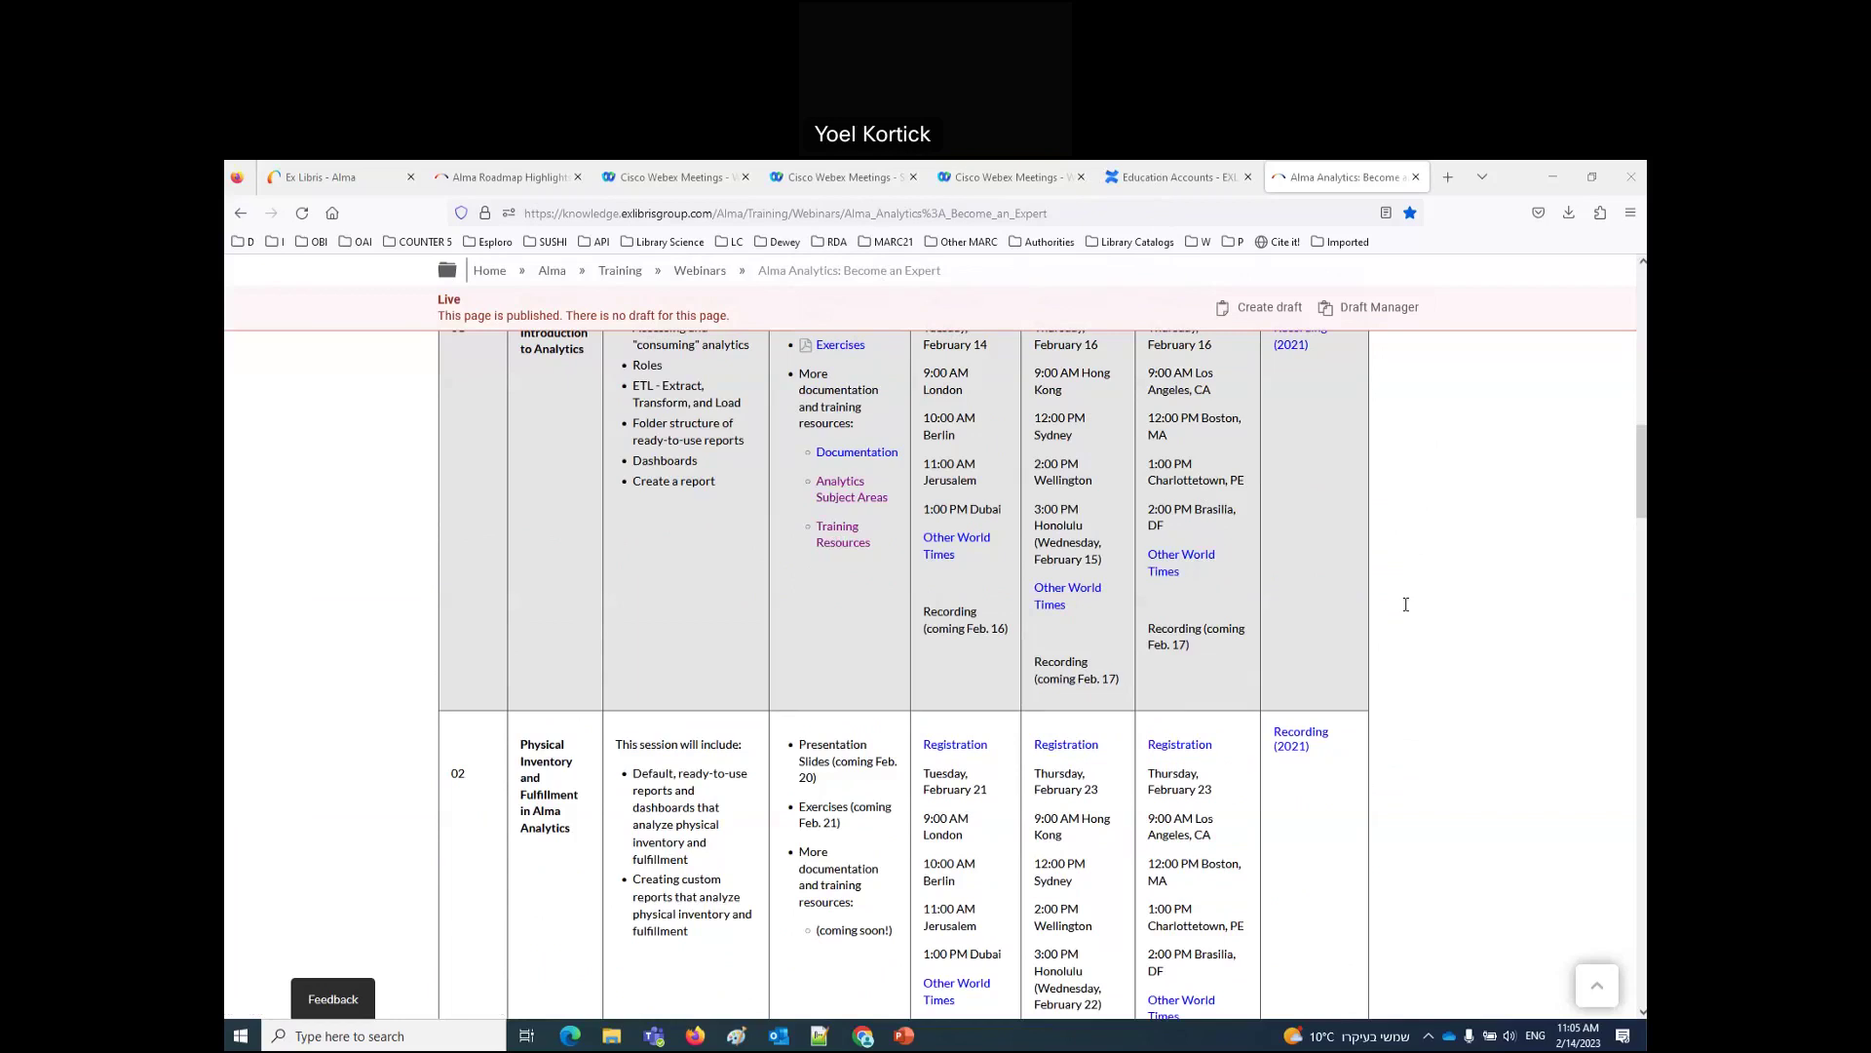
{"action": "scroll", "coordinate": [703, 643], "scroll_direction": "up", "scroll_amount": 1}
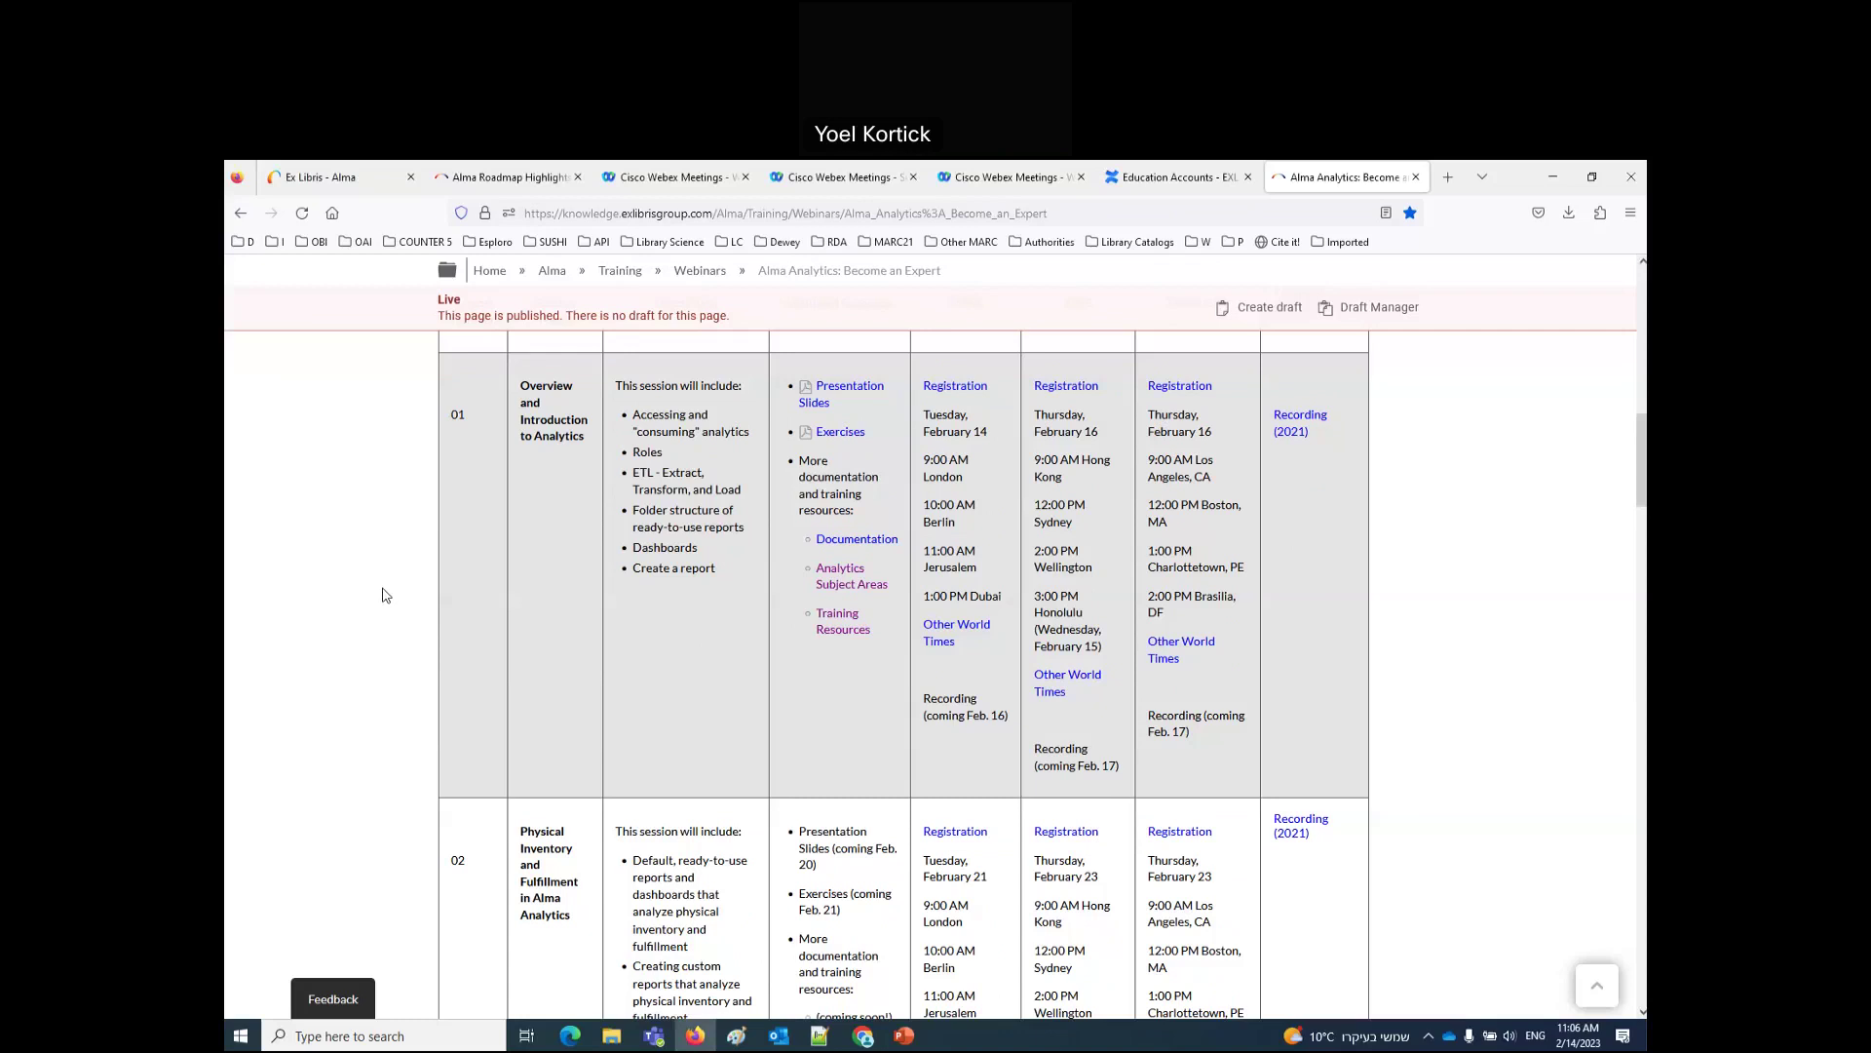
Step: Switch to Alma and launch Access Analytics to reach the Oracle Analytics dashboard
{"action": "left_click", "coordinate": [328, 186]}
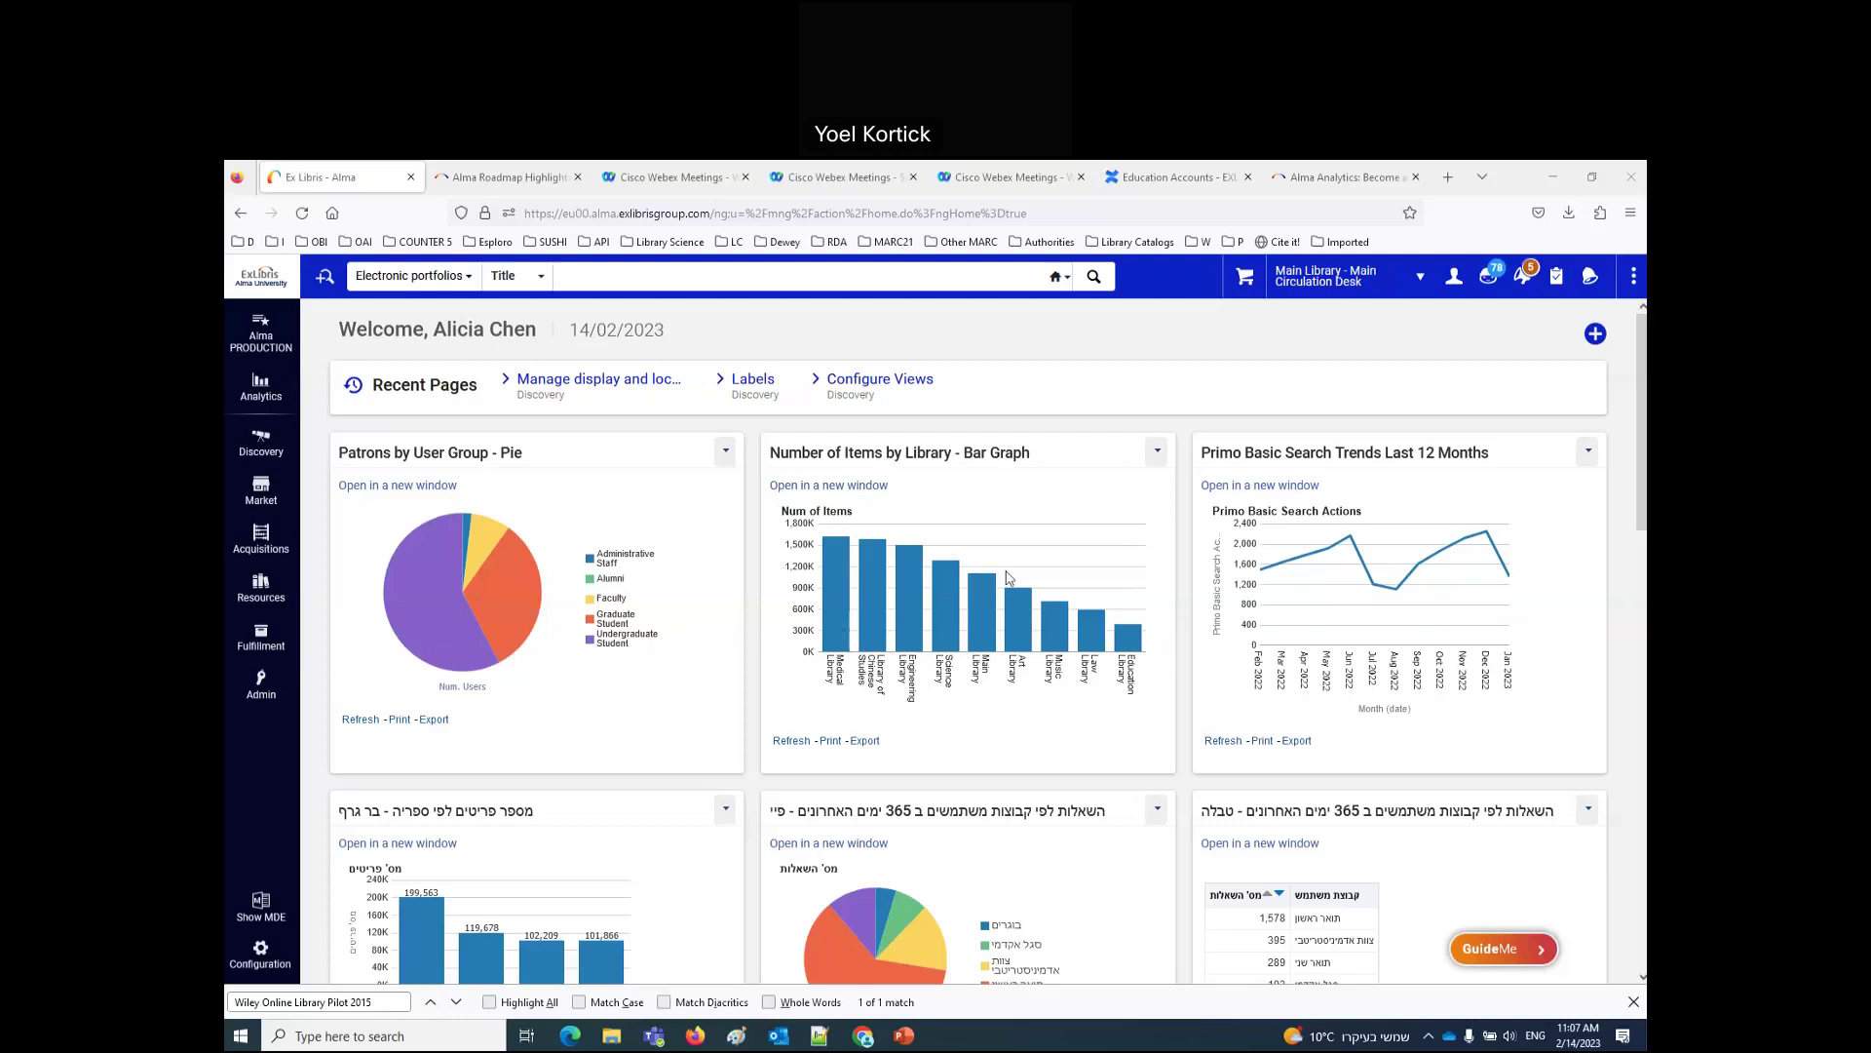
{"action": "left_click", "coordinate": [270, 398]}
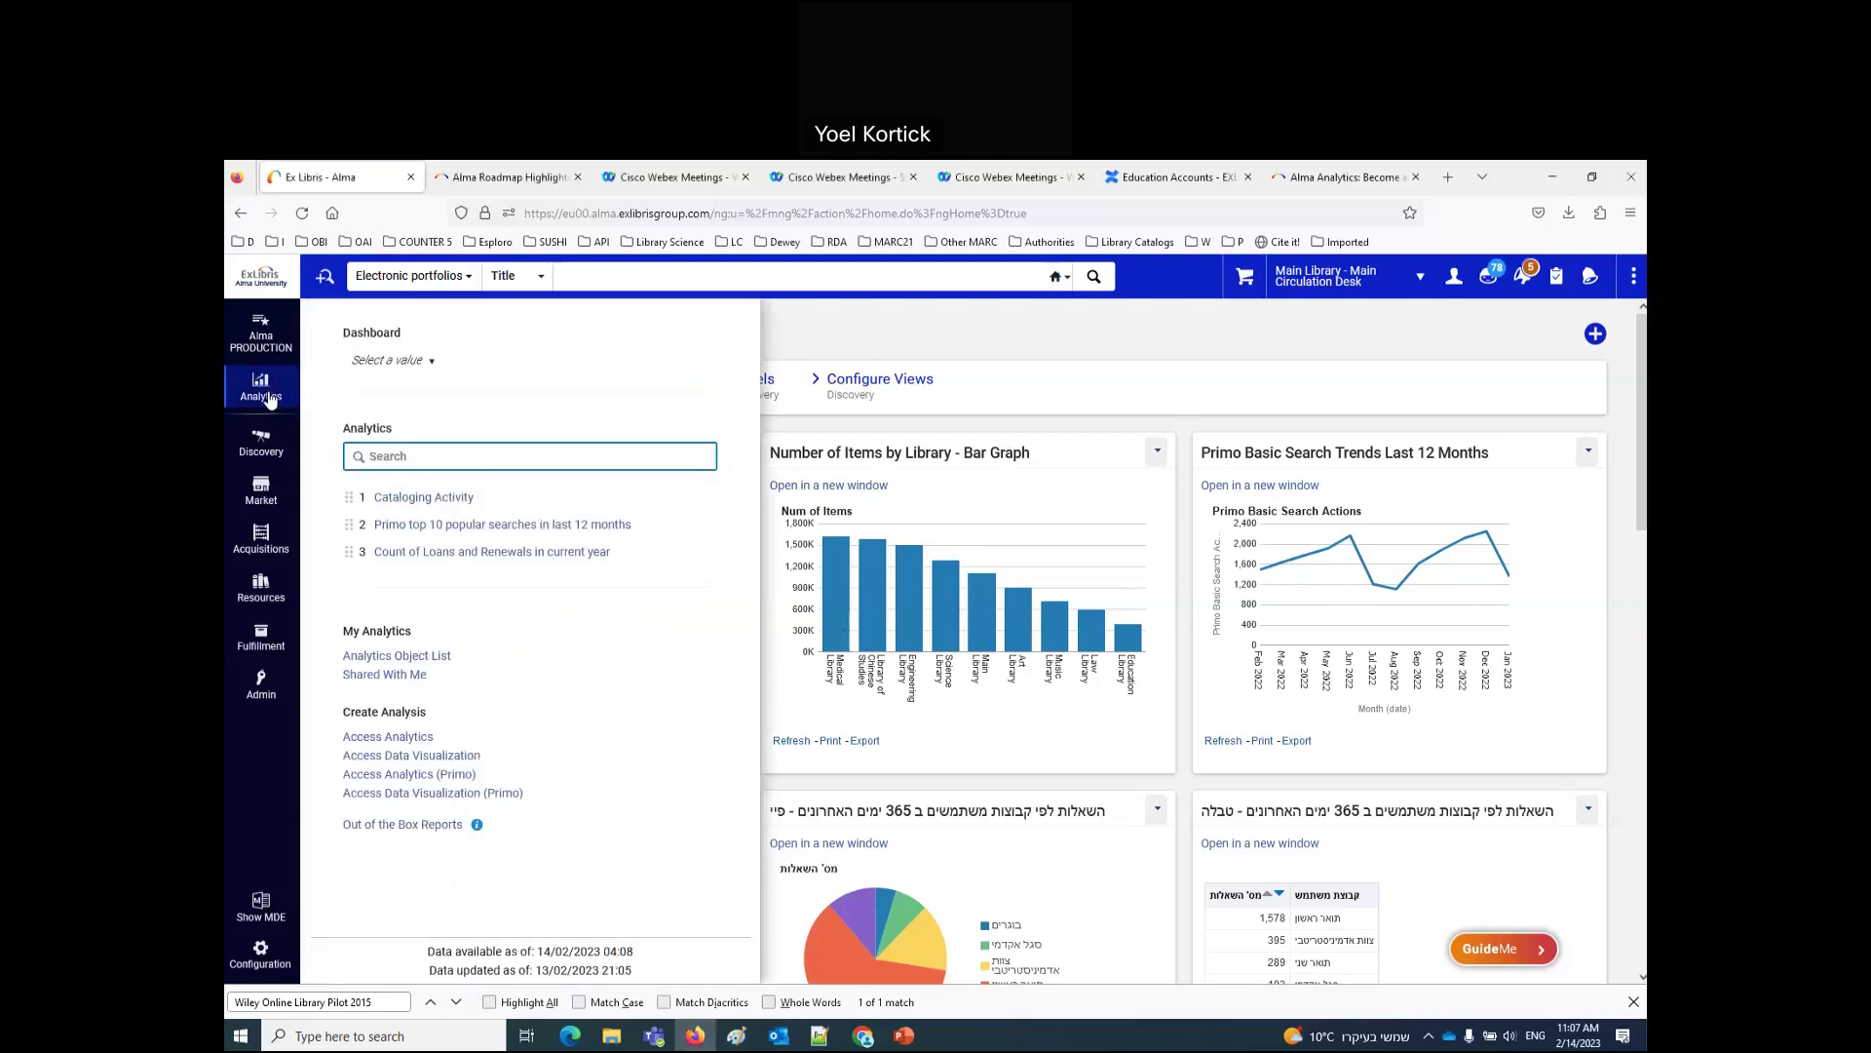
{"action": "left_click", "coordinate": [407, 740]}
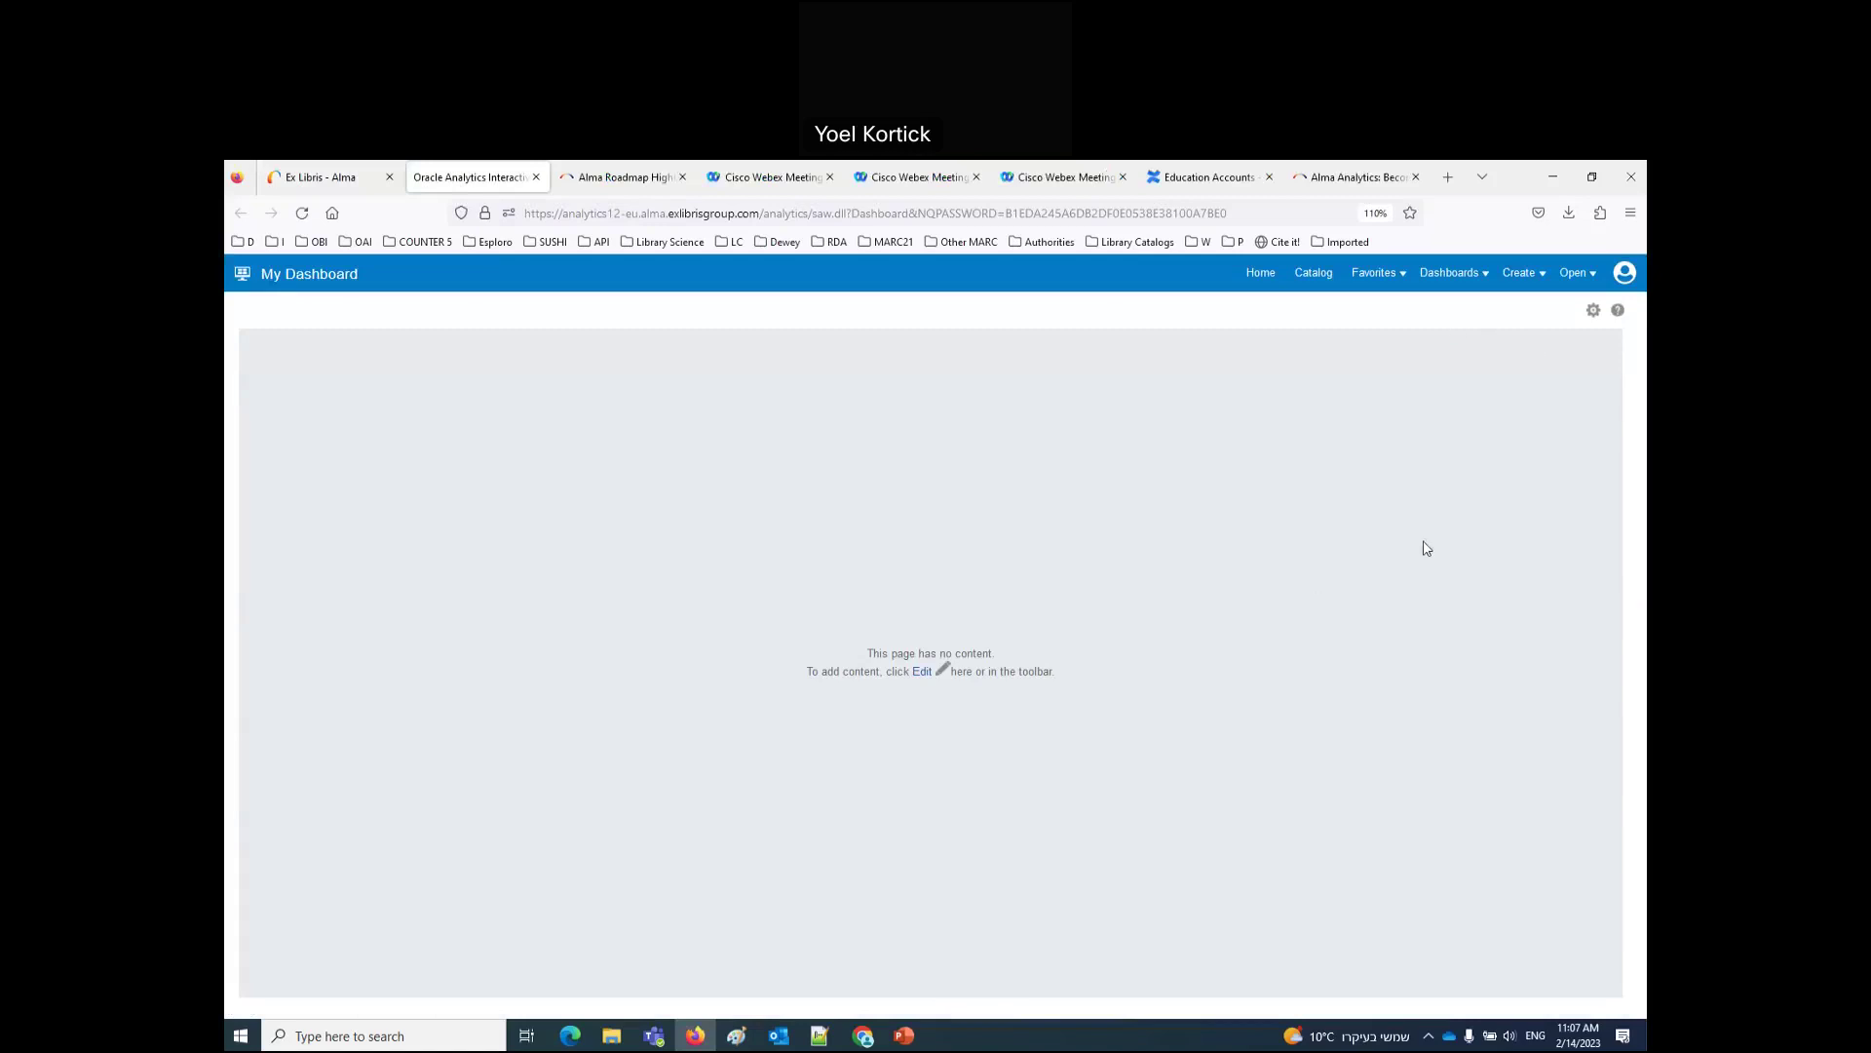
Step: Create a new analysis on the API Usage subject area and go to the analytics catalog
{"action": "left_click", "coordinate": [1522, 273]}
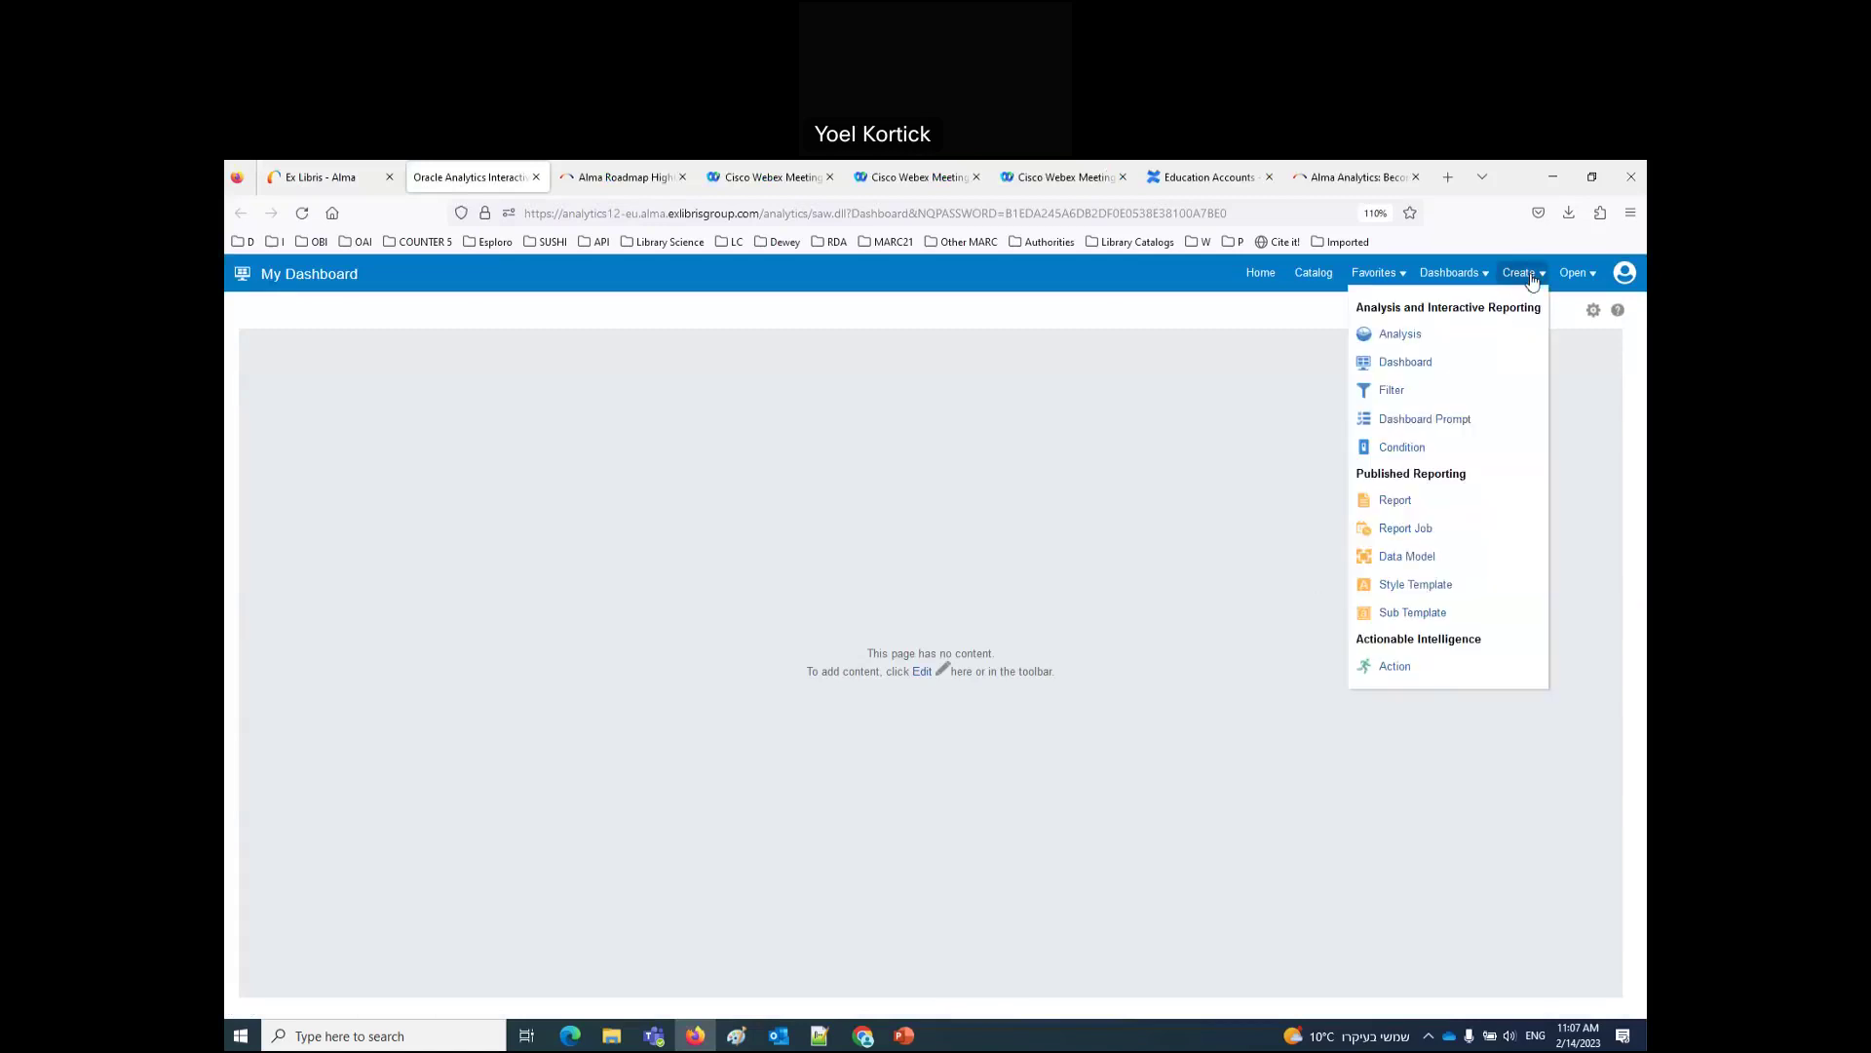
{"action": "left_click", "coordinate": [1389, 335]}
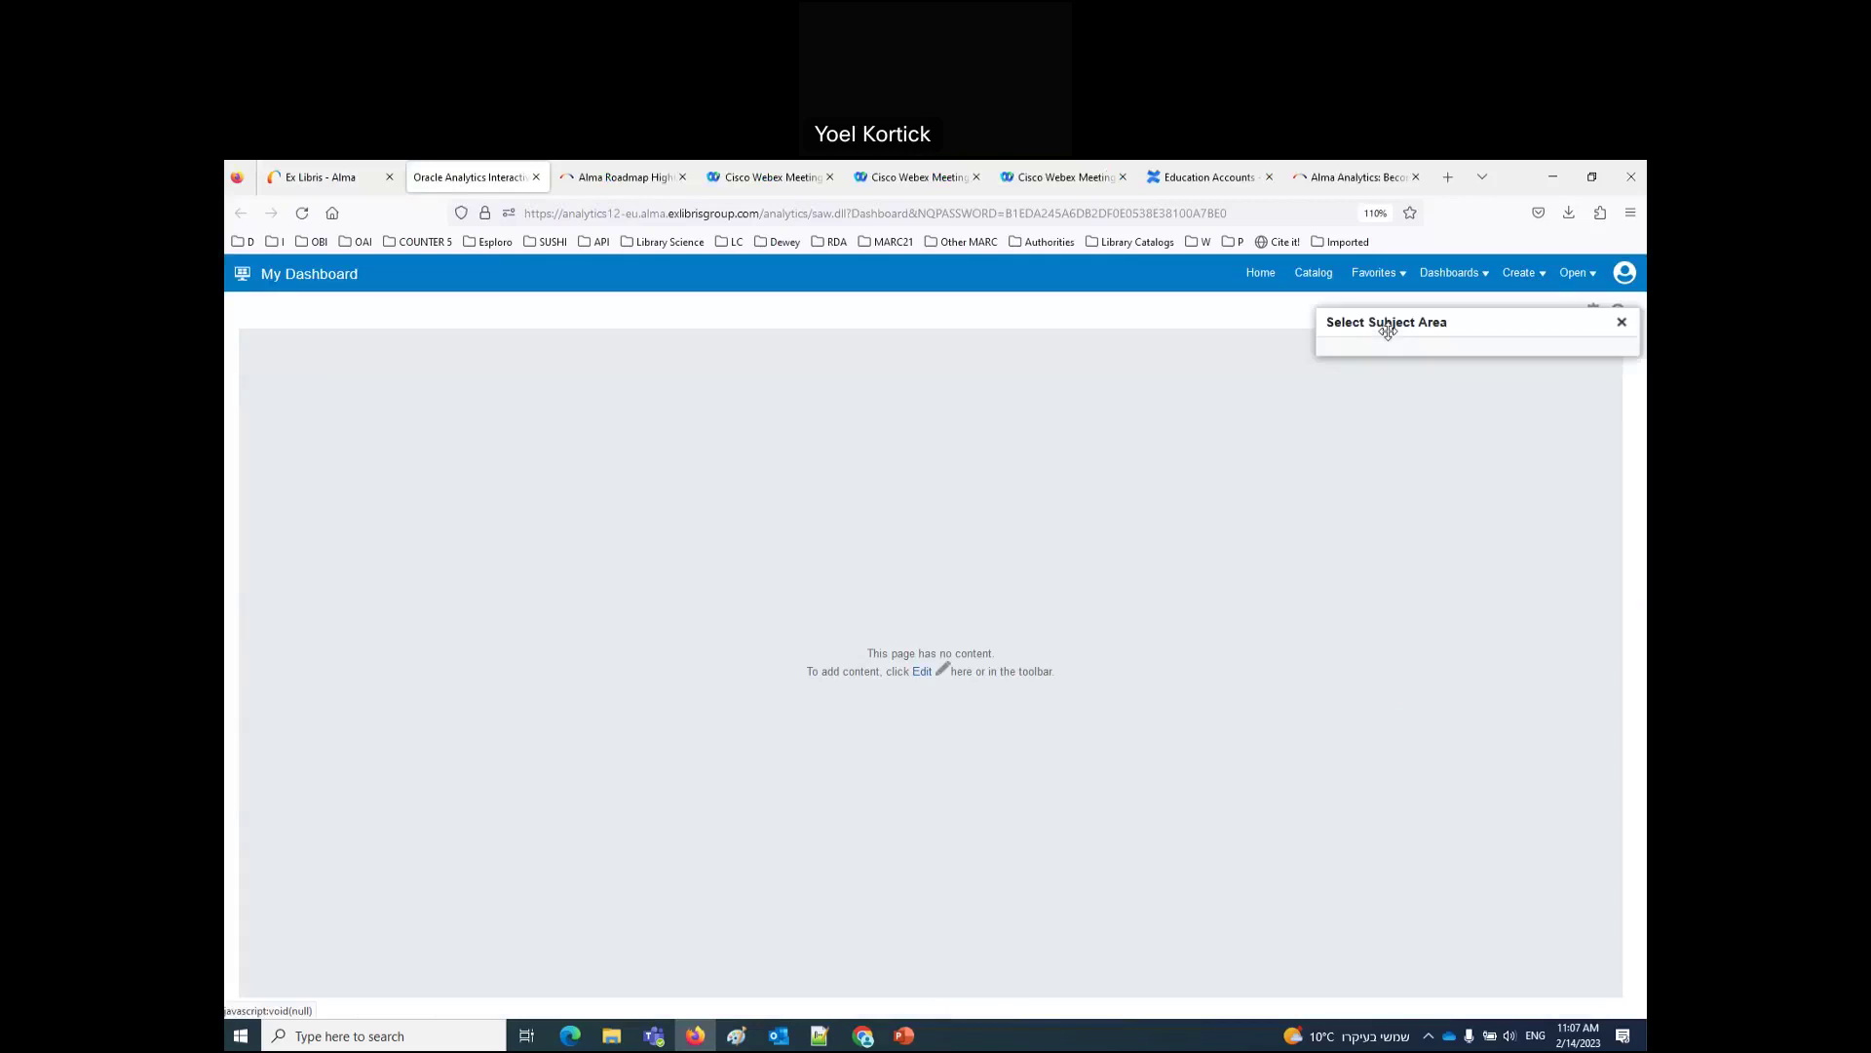
{"action": "left_click", "coordinate": [1384, 392]}
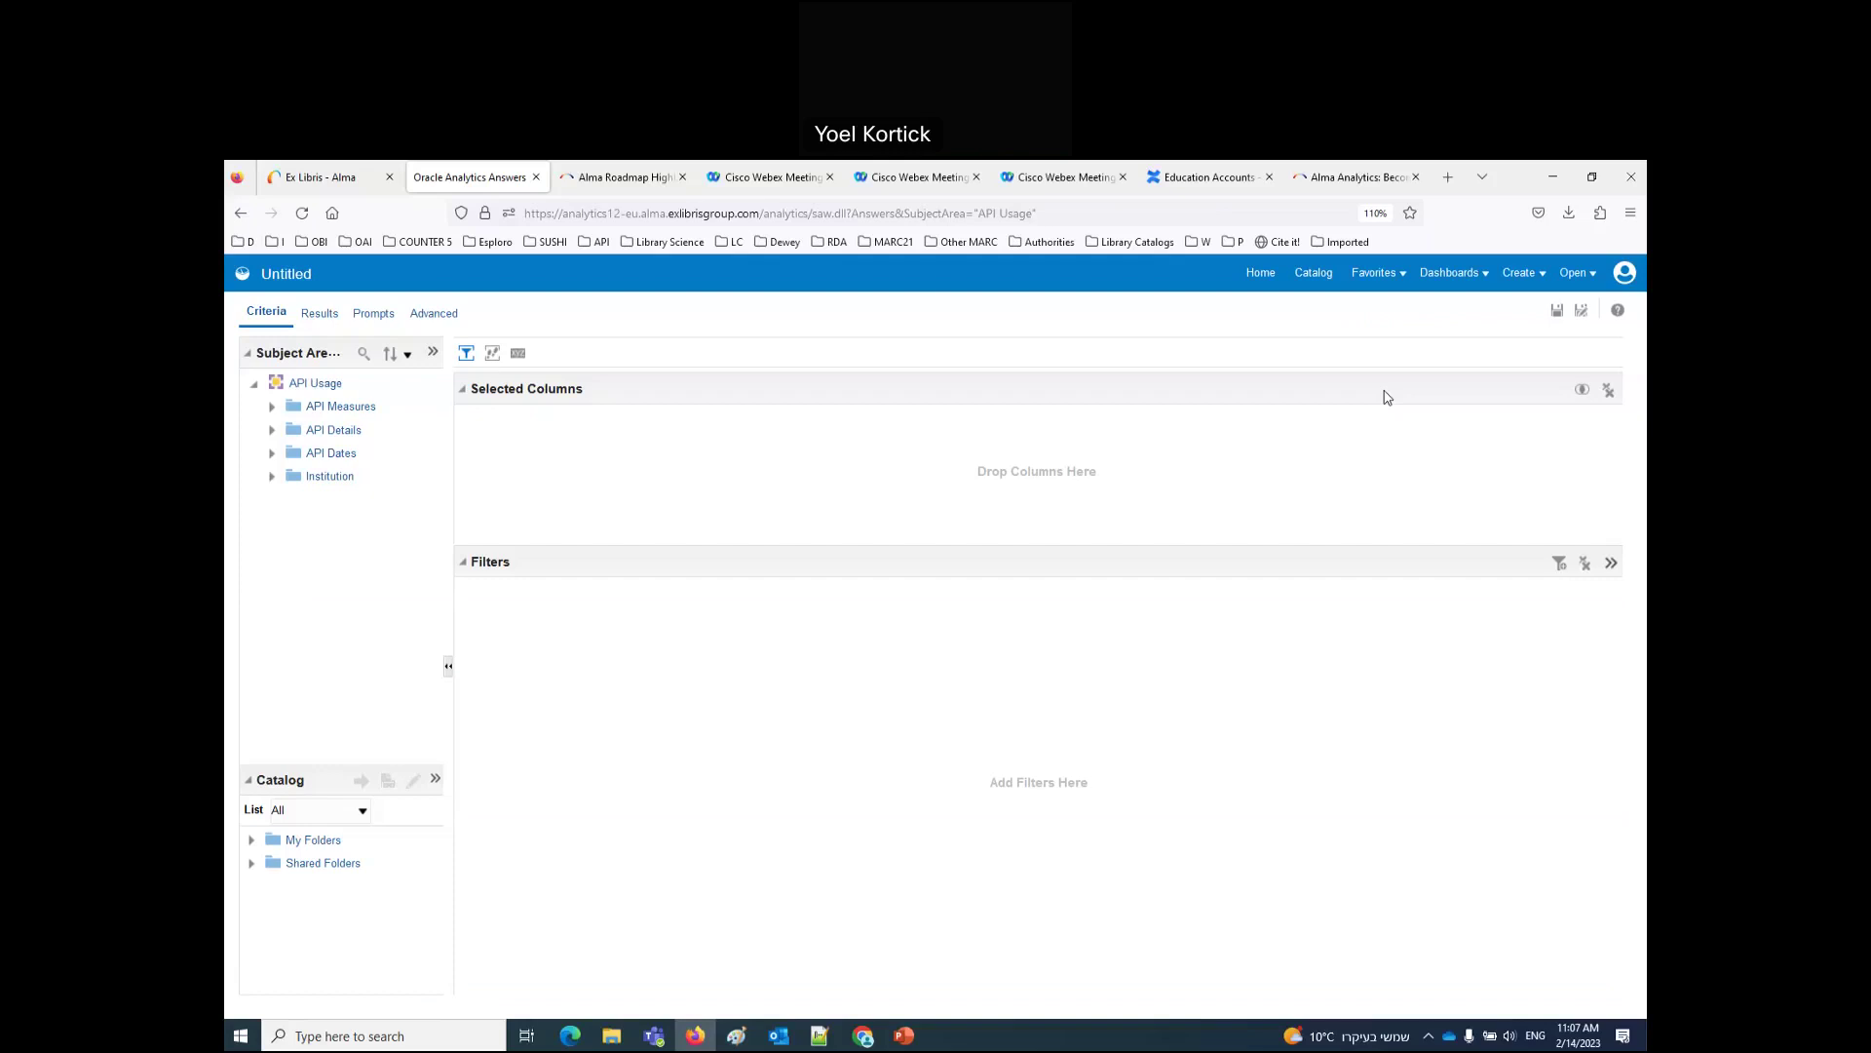
{"action": "left_click", "coordinate": [1314, 274]}
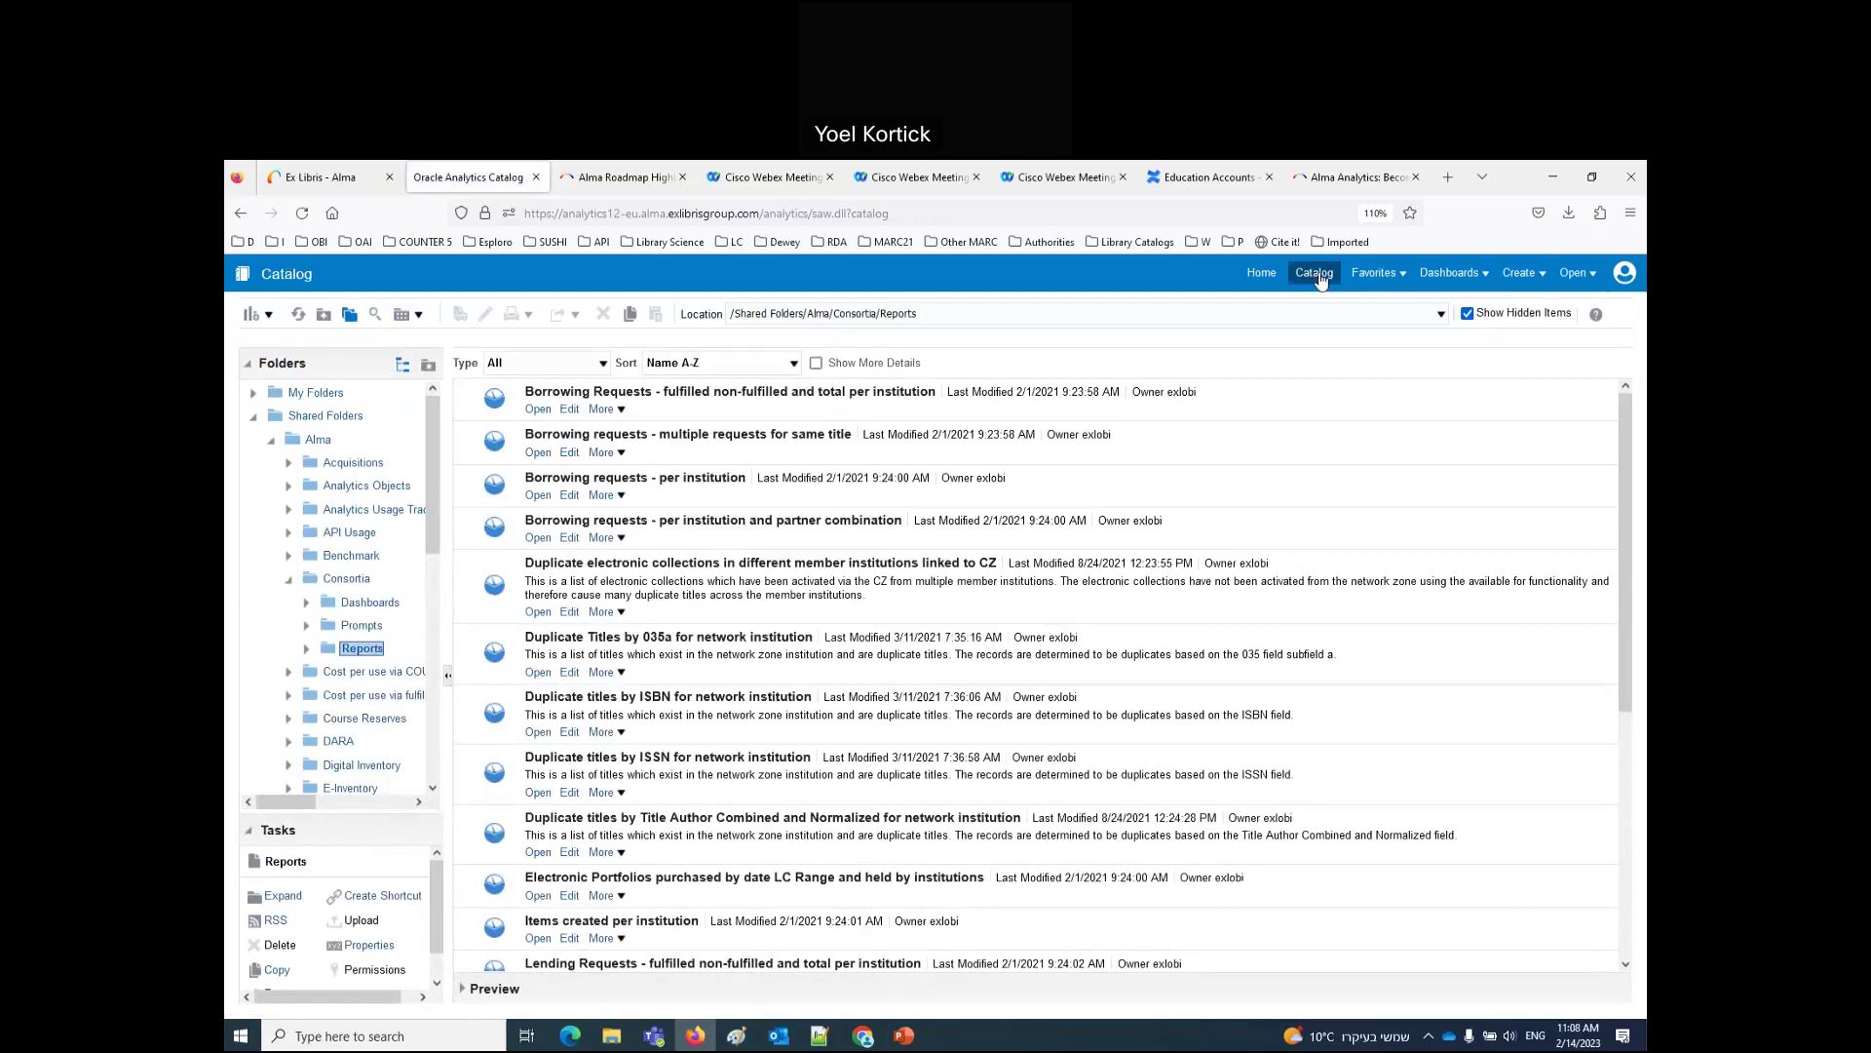
Step: Return to the Alma home page and display its Analytics options
{"action": "left_click", "coordinate": [337, 179]}
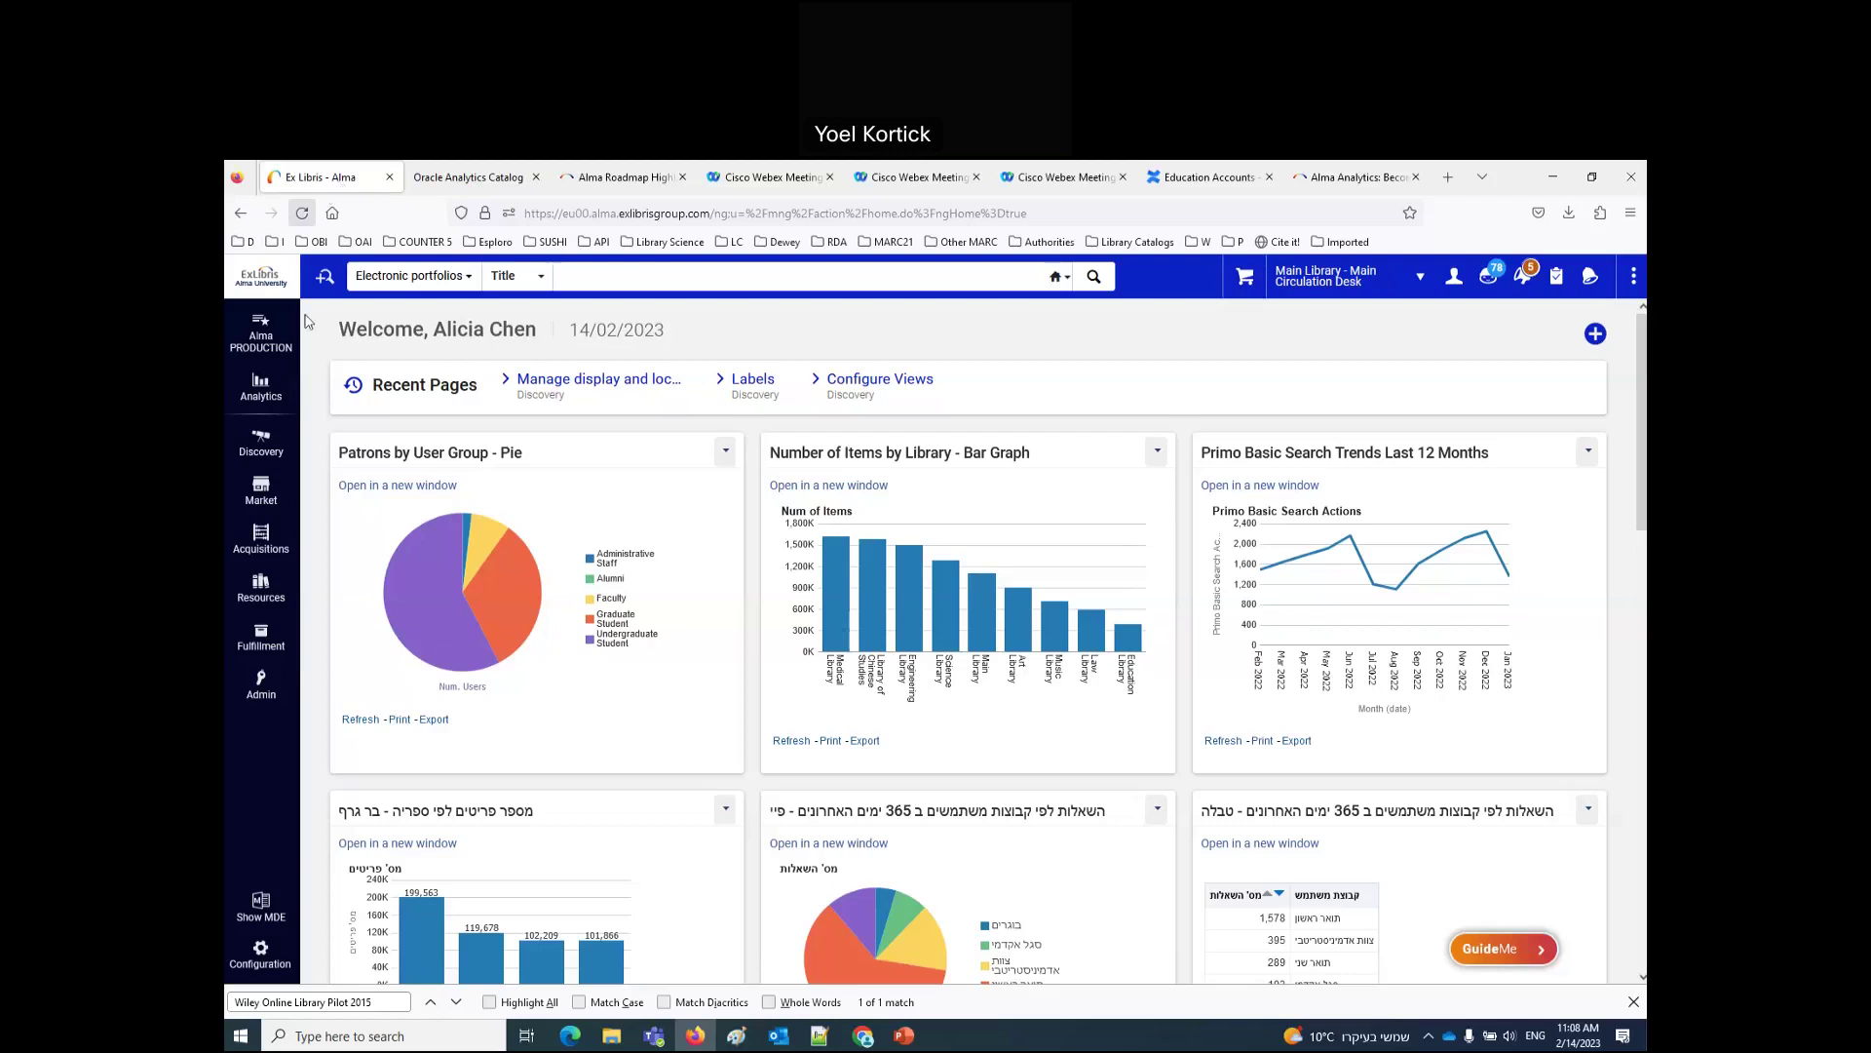
{"action": "left_click", "coordinate": [273, 398]}
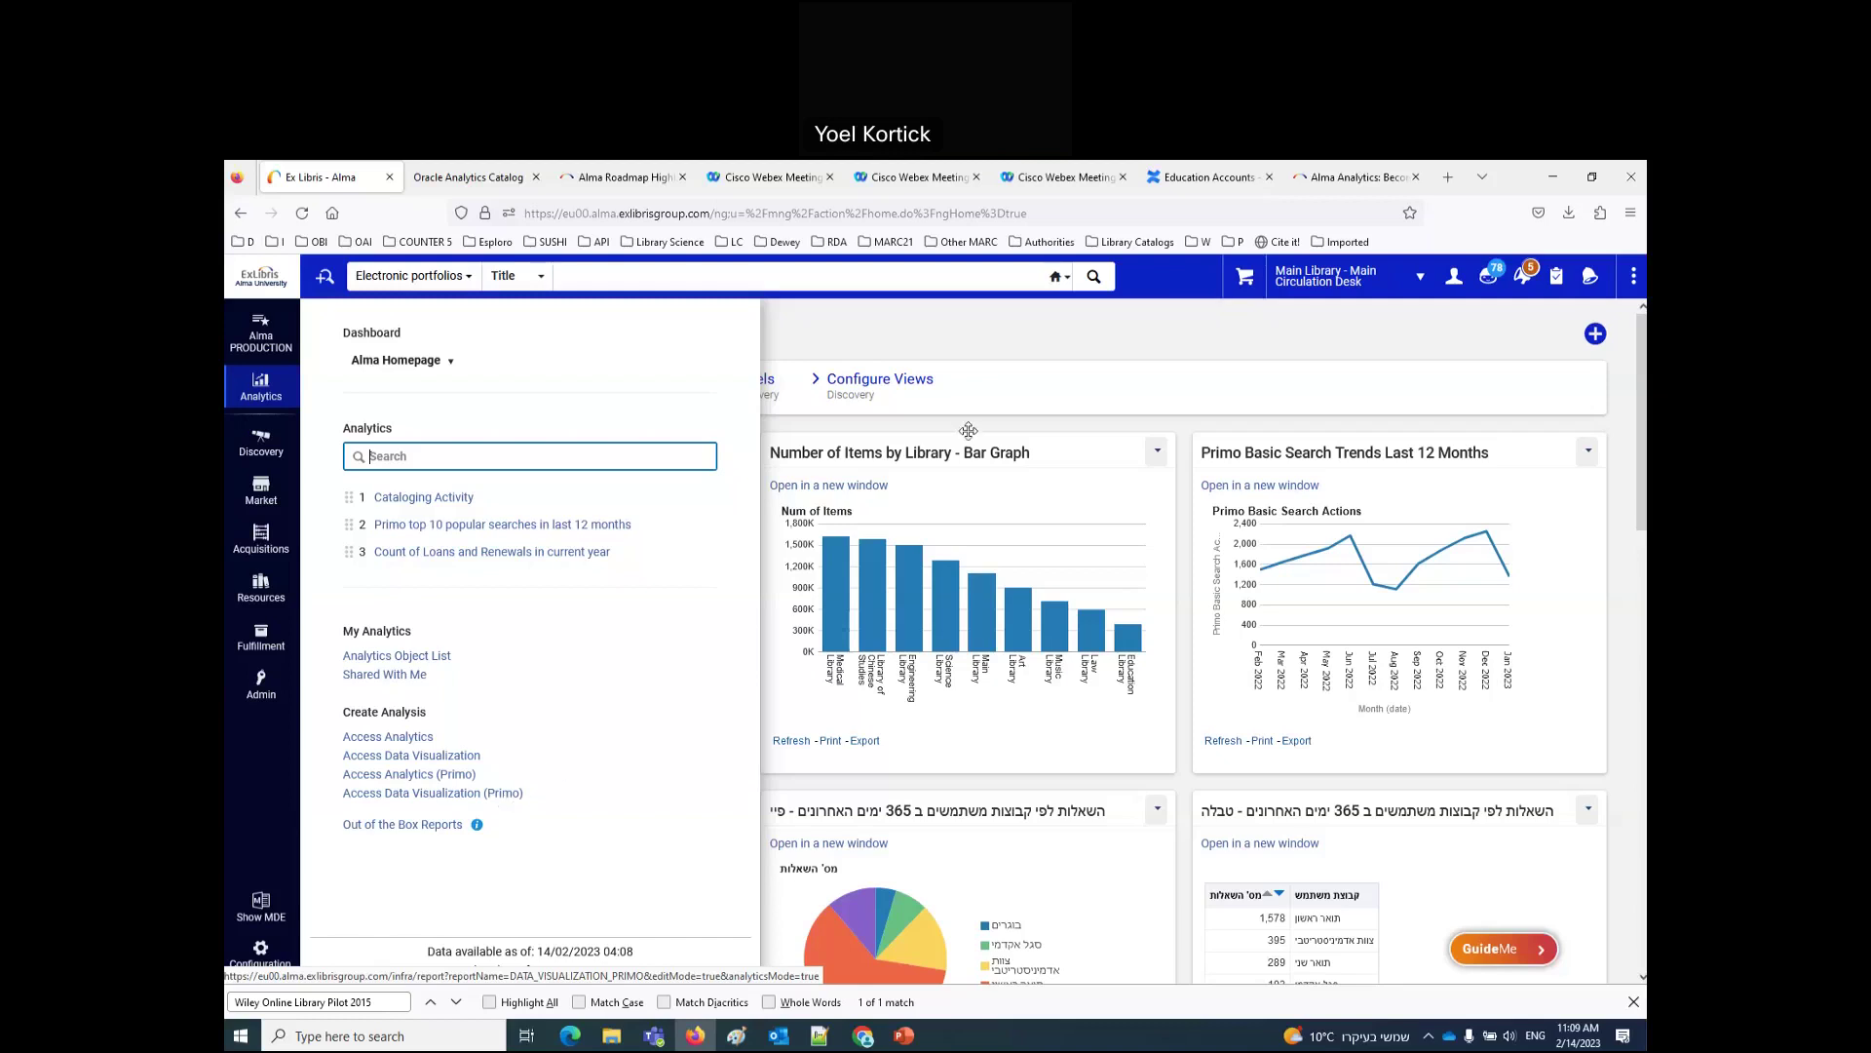
Step: Search Google for "alma 2023 roadmap" in a new browser tab and open the Alma 2023 Roadmap Webinar Series result
{"action": "left_click", "coordinate": [1452, 185]}
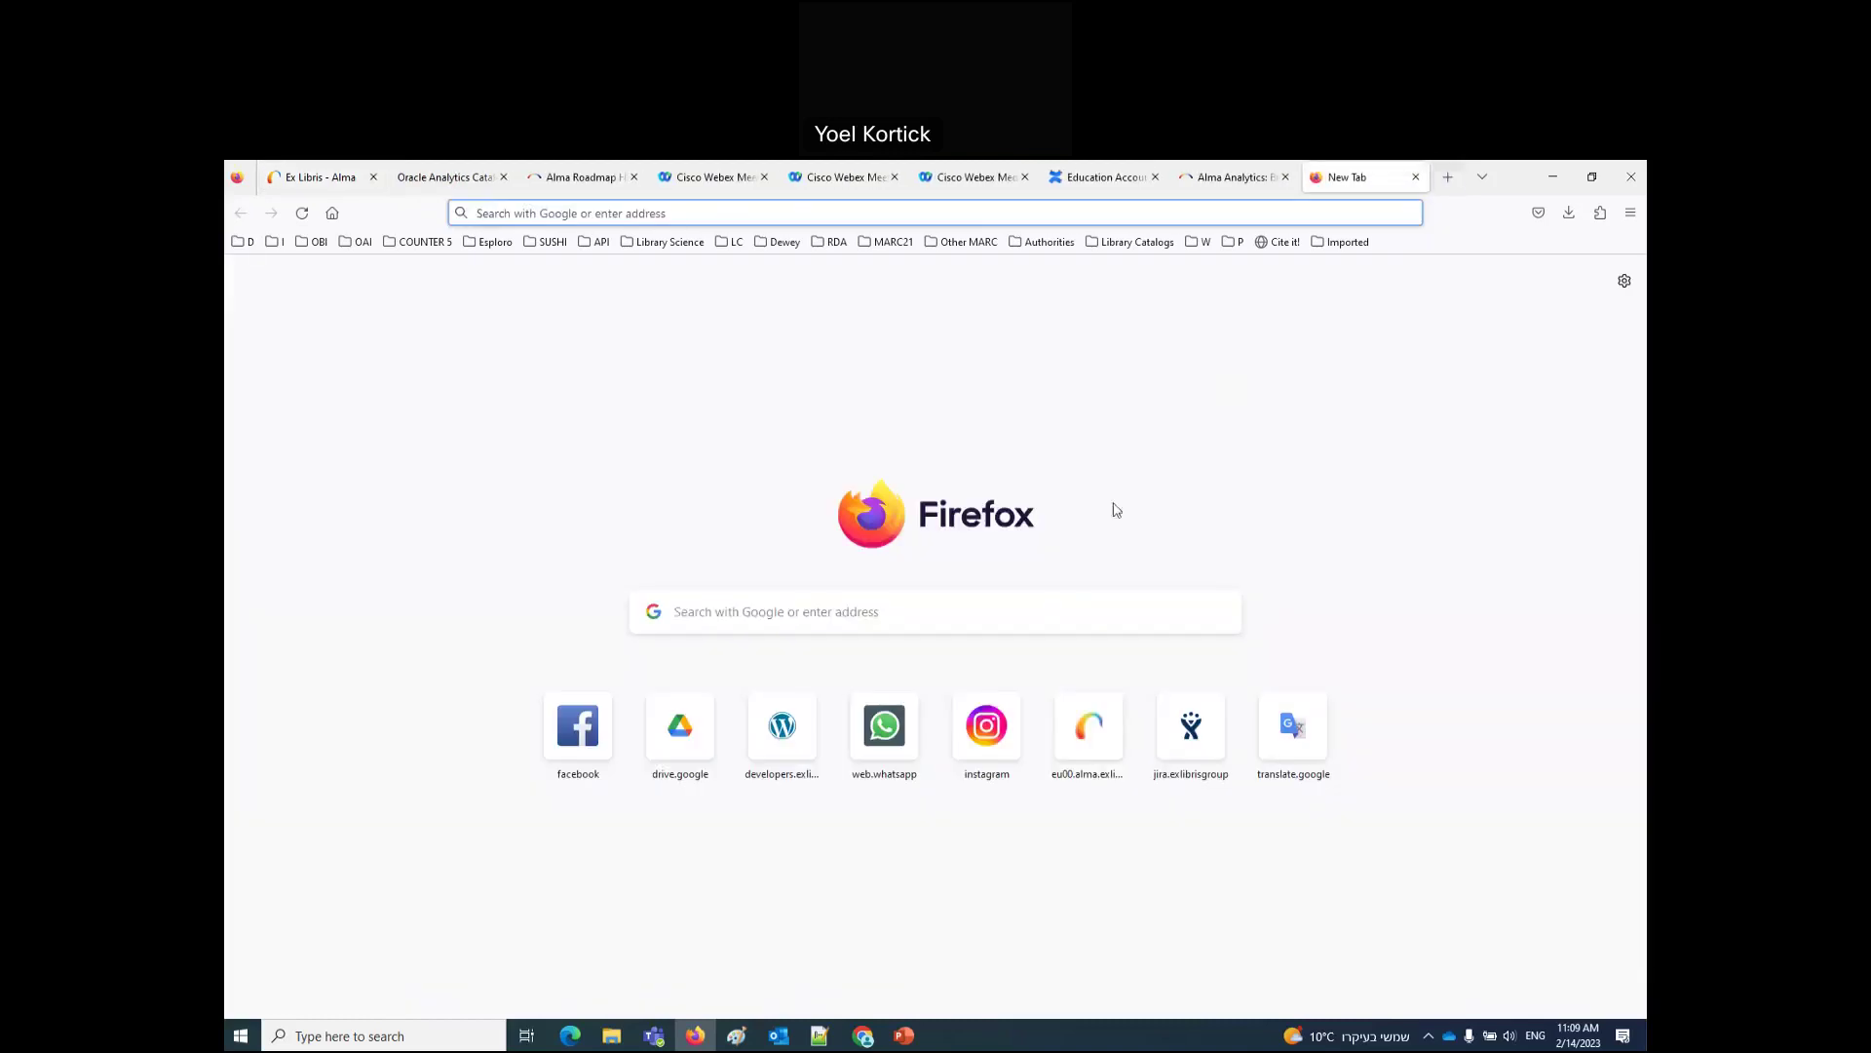
{"action": "left_click", "coordinate": [1022, 599]}
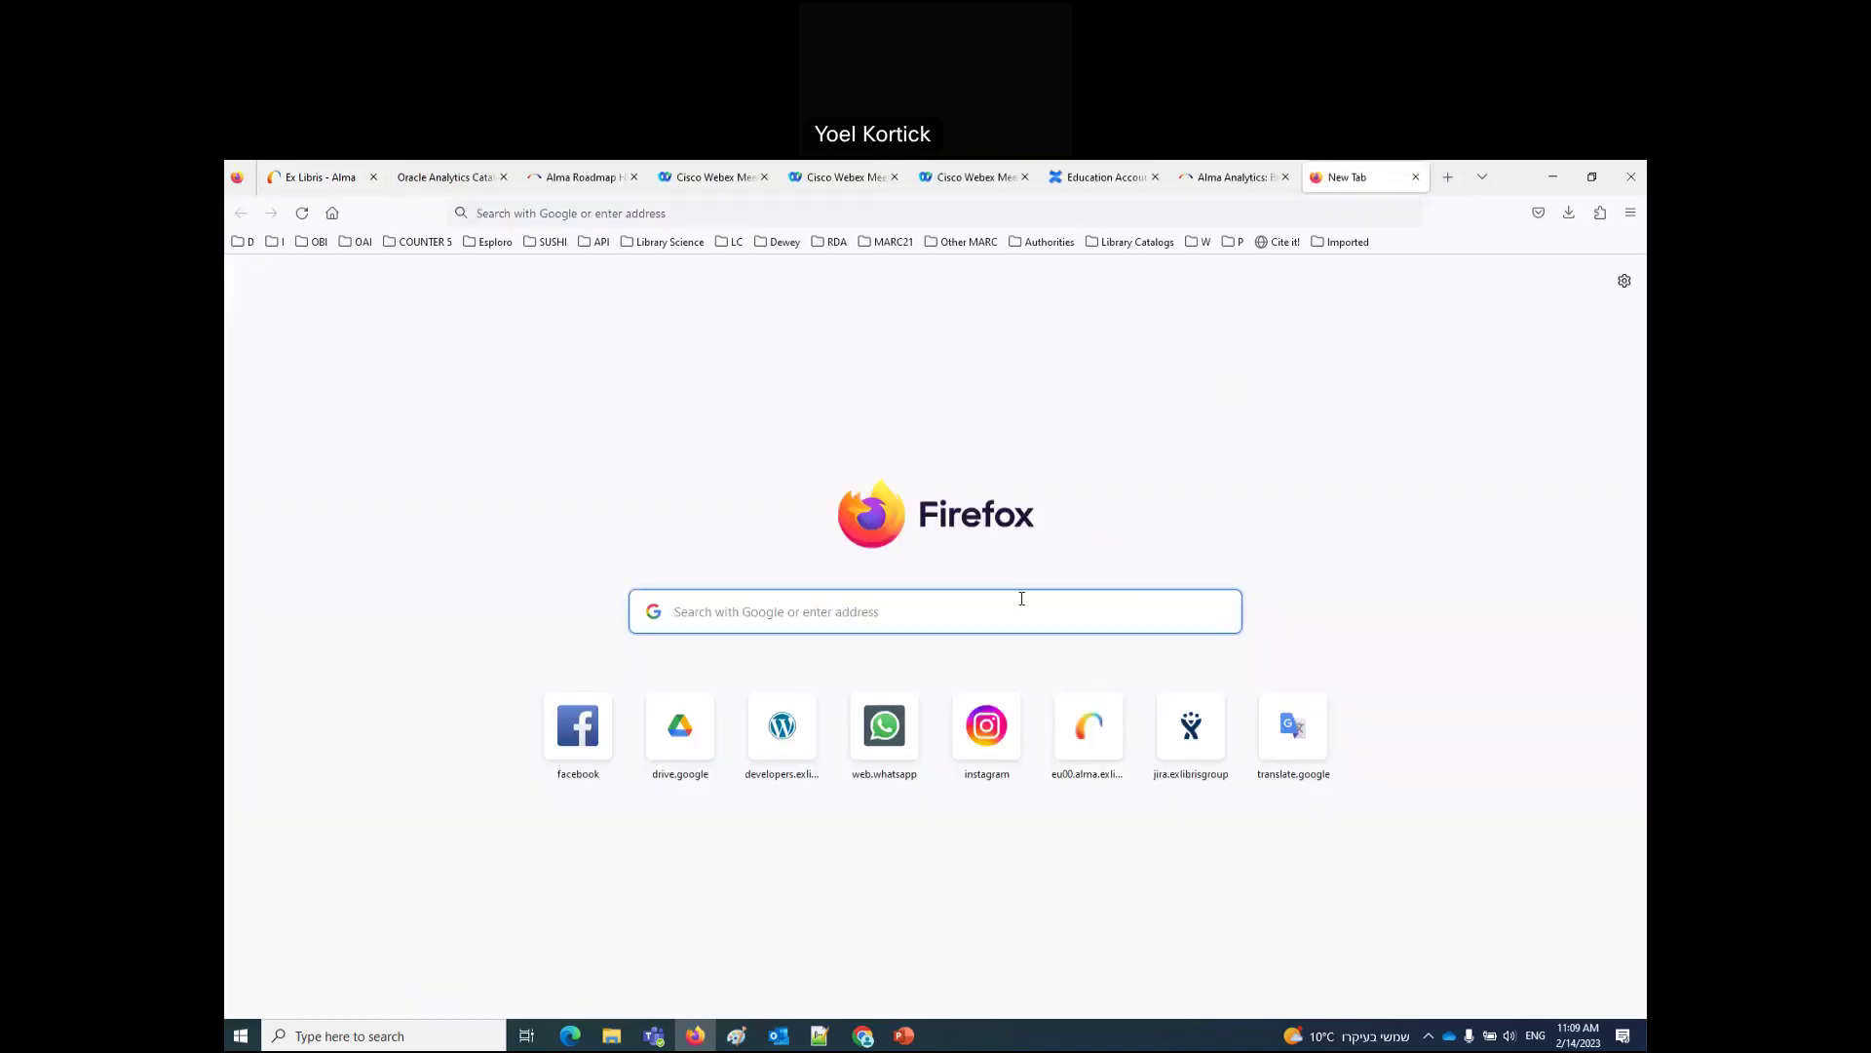
{"action": "type", "text": "alma"}
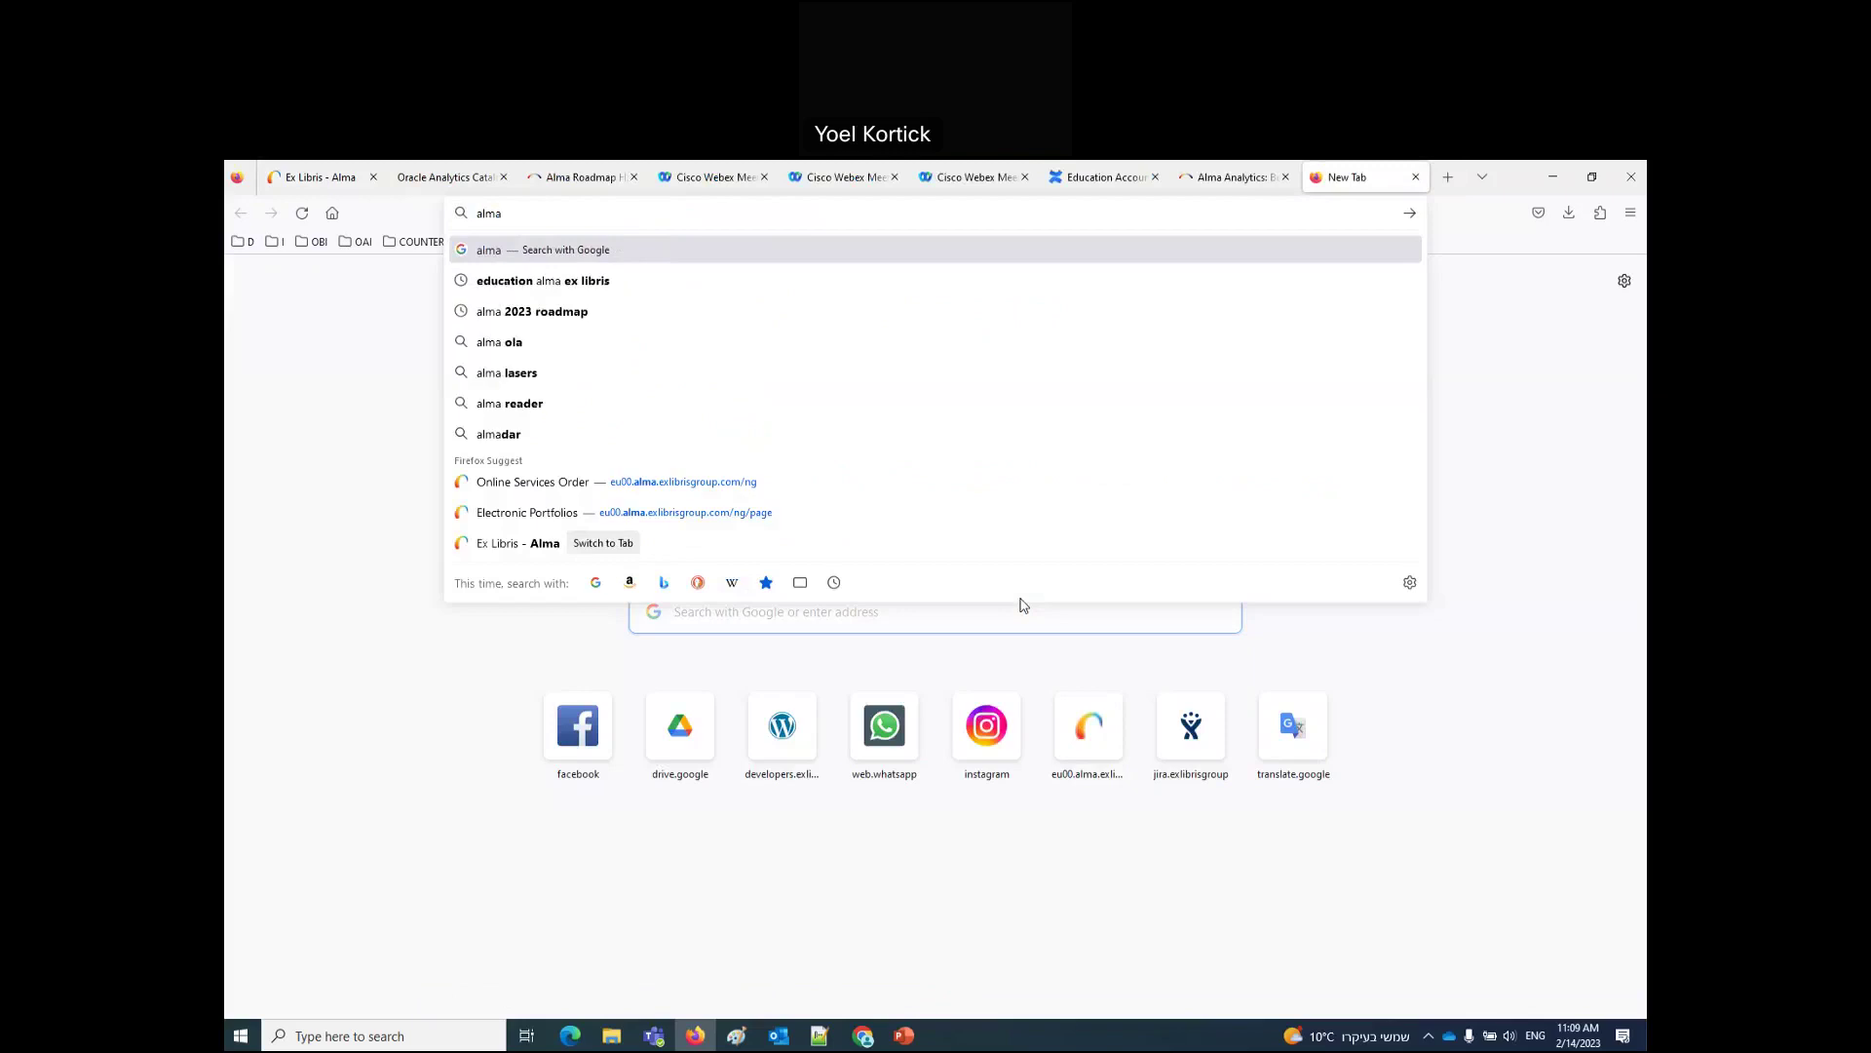
{"action": "left_click", "coordinate": [546, 313]}
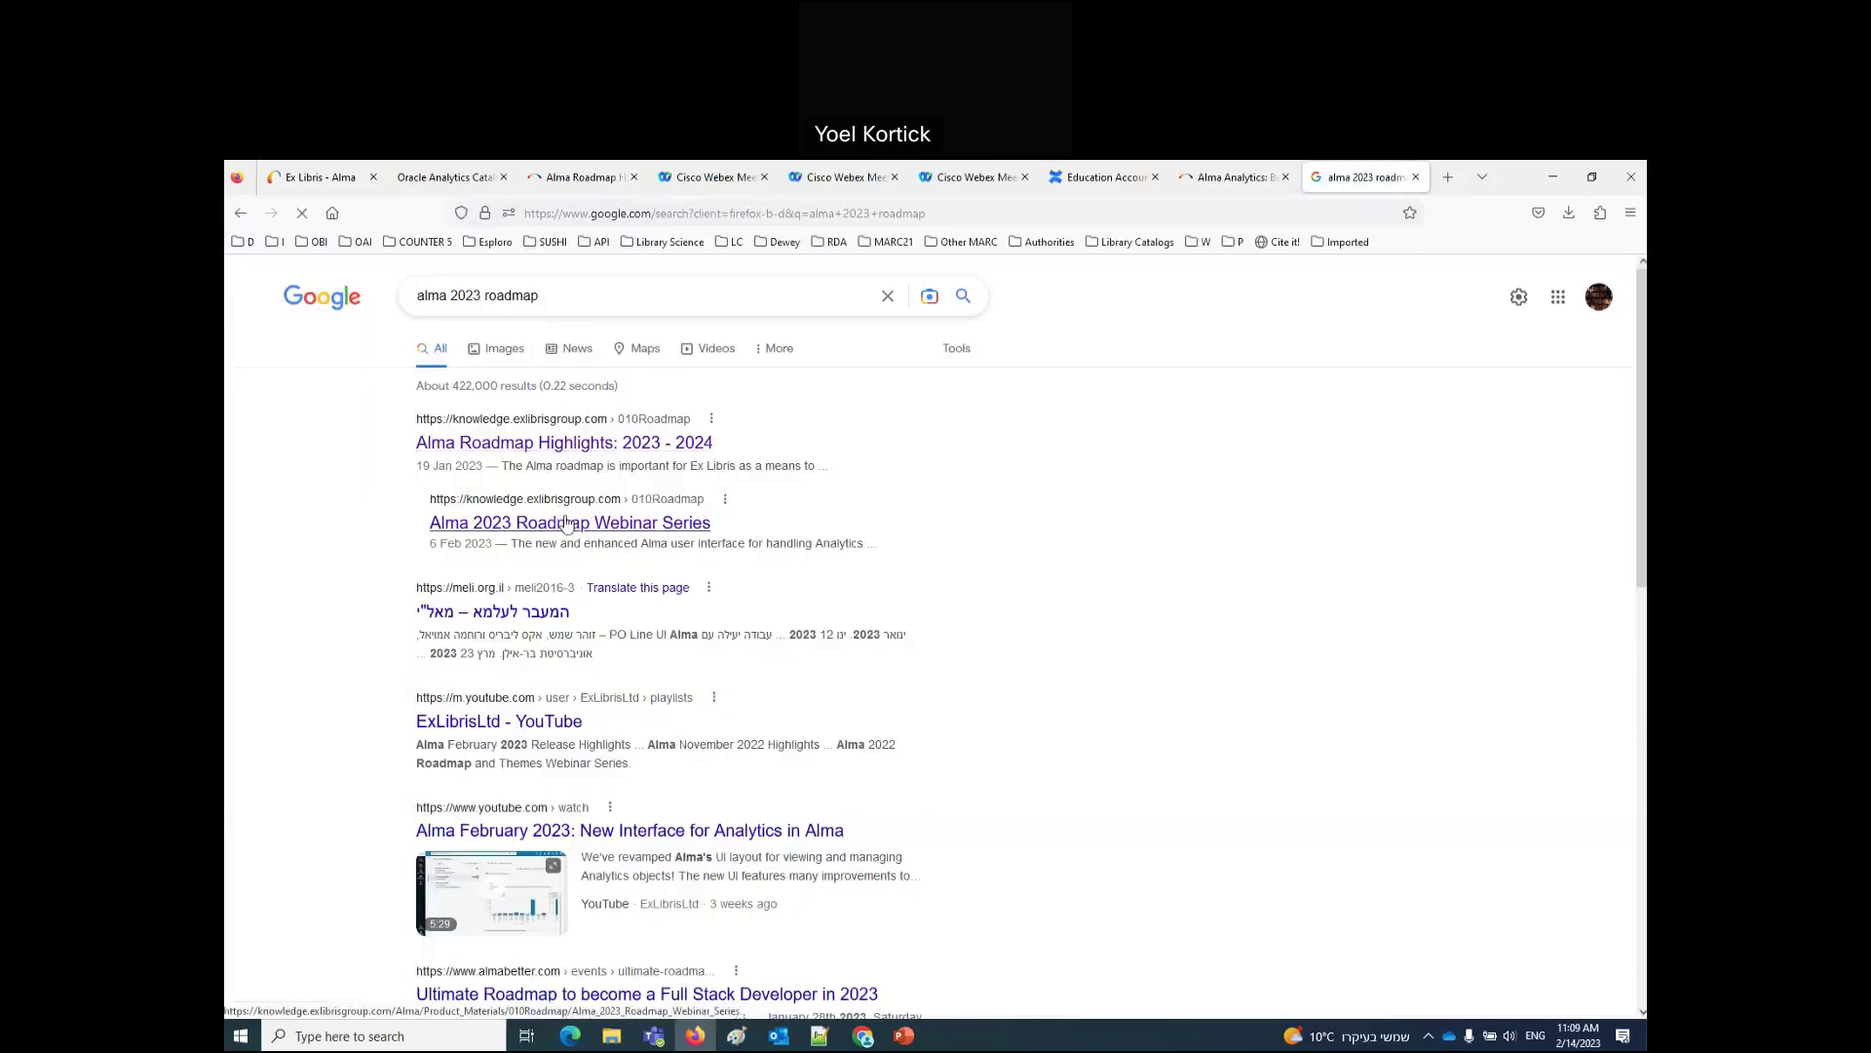
{"action": "left_click", "coordinate": [567, 524]}
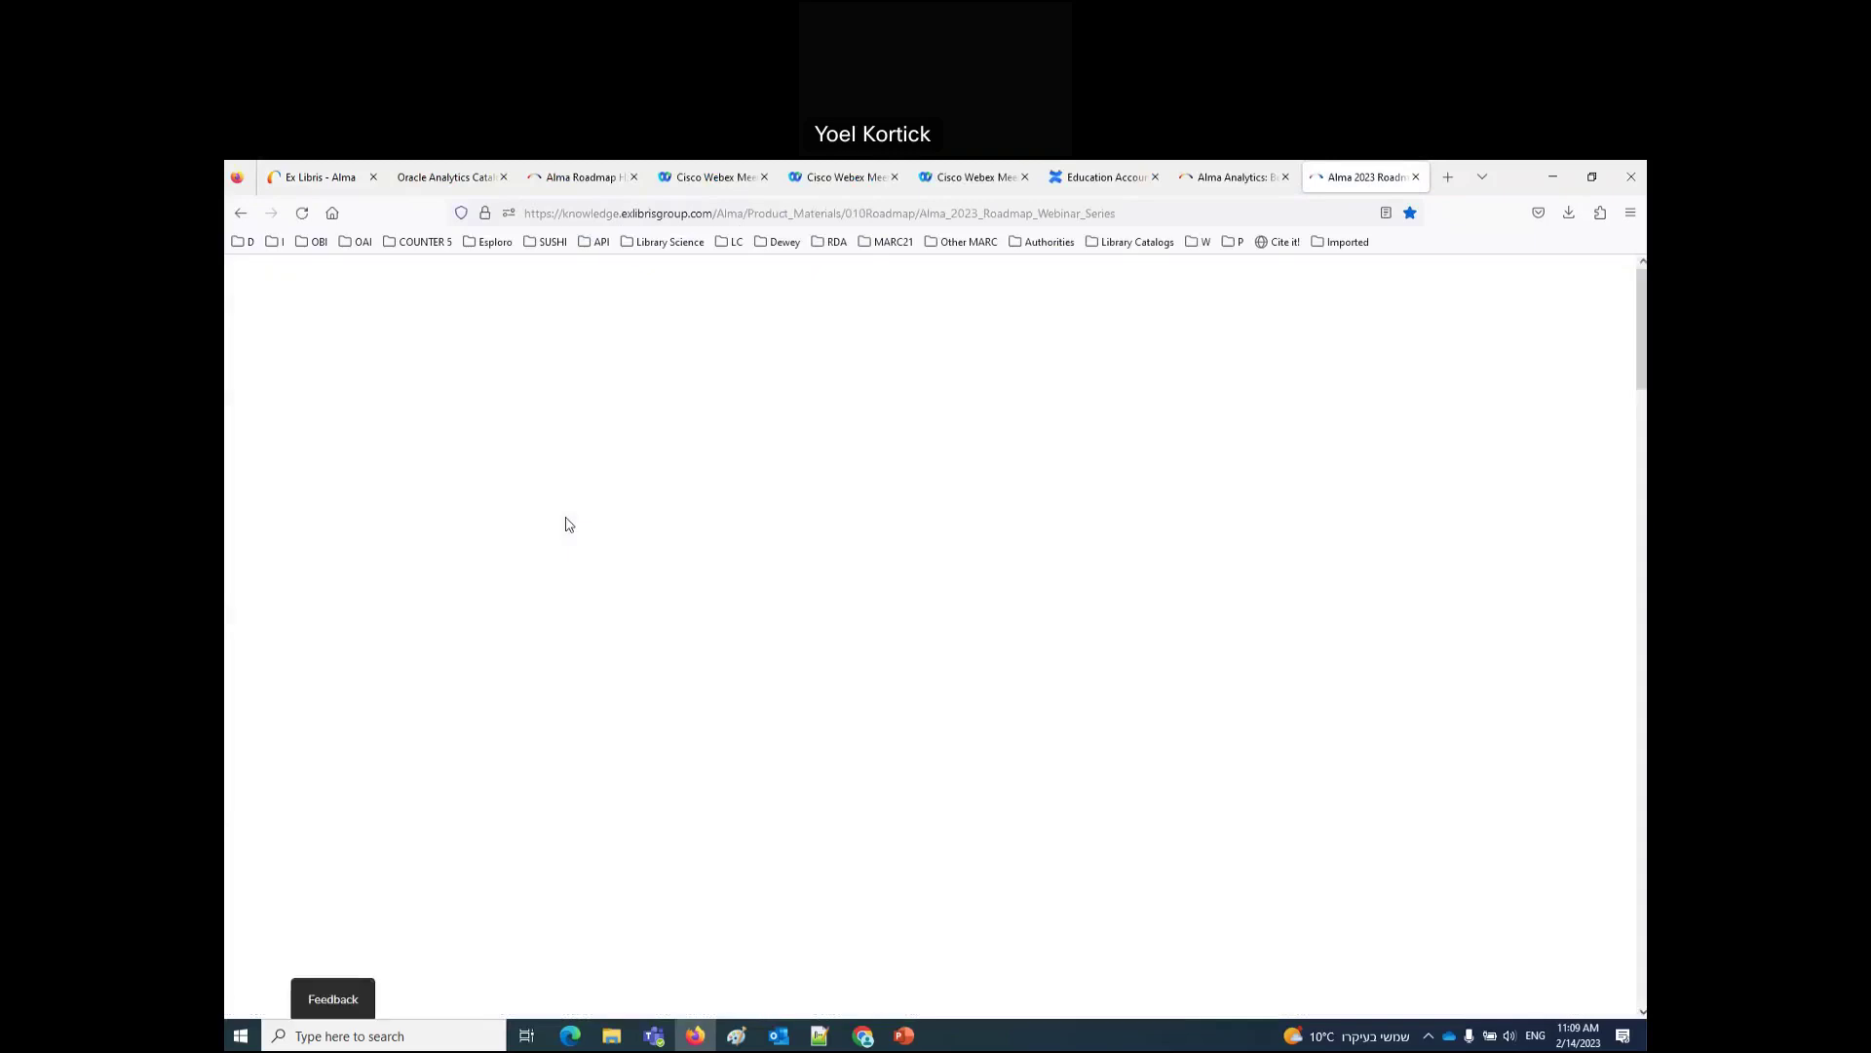
Step: Find the Mar. 22 session and highlight its title, "New and improved Alma Analytics Interface inside Alma"
{"action": "scroll", "coordinate": [518, 594], "scroll_direction": "down", "scroll_amount": 7}
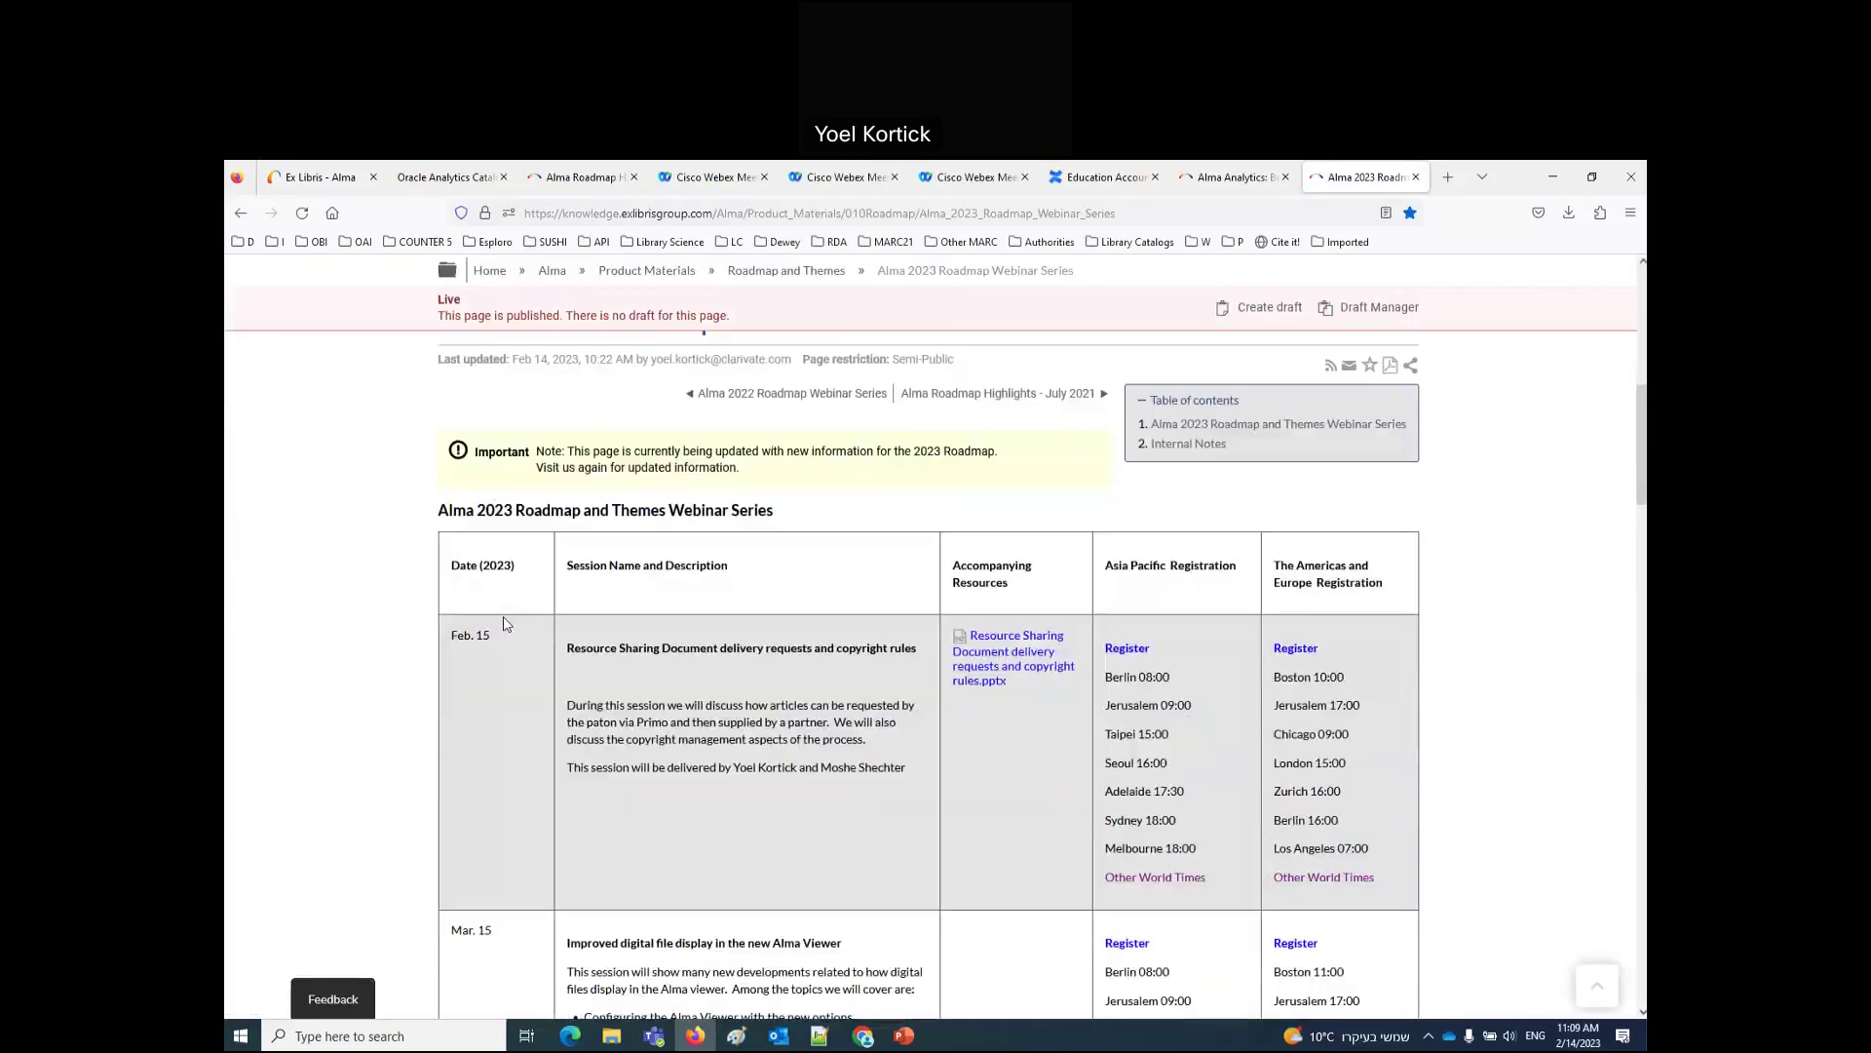
{"action": "scroll", "coordinate": [504, 624], "scroll_direction": "down", "scroll_amount": 3}
{"action": "scroll", "coordinate": [503, 624], "scroll_direction": "down", "scroll_amount": 4}
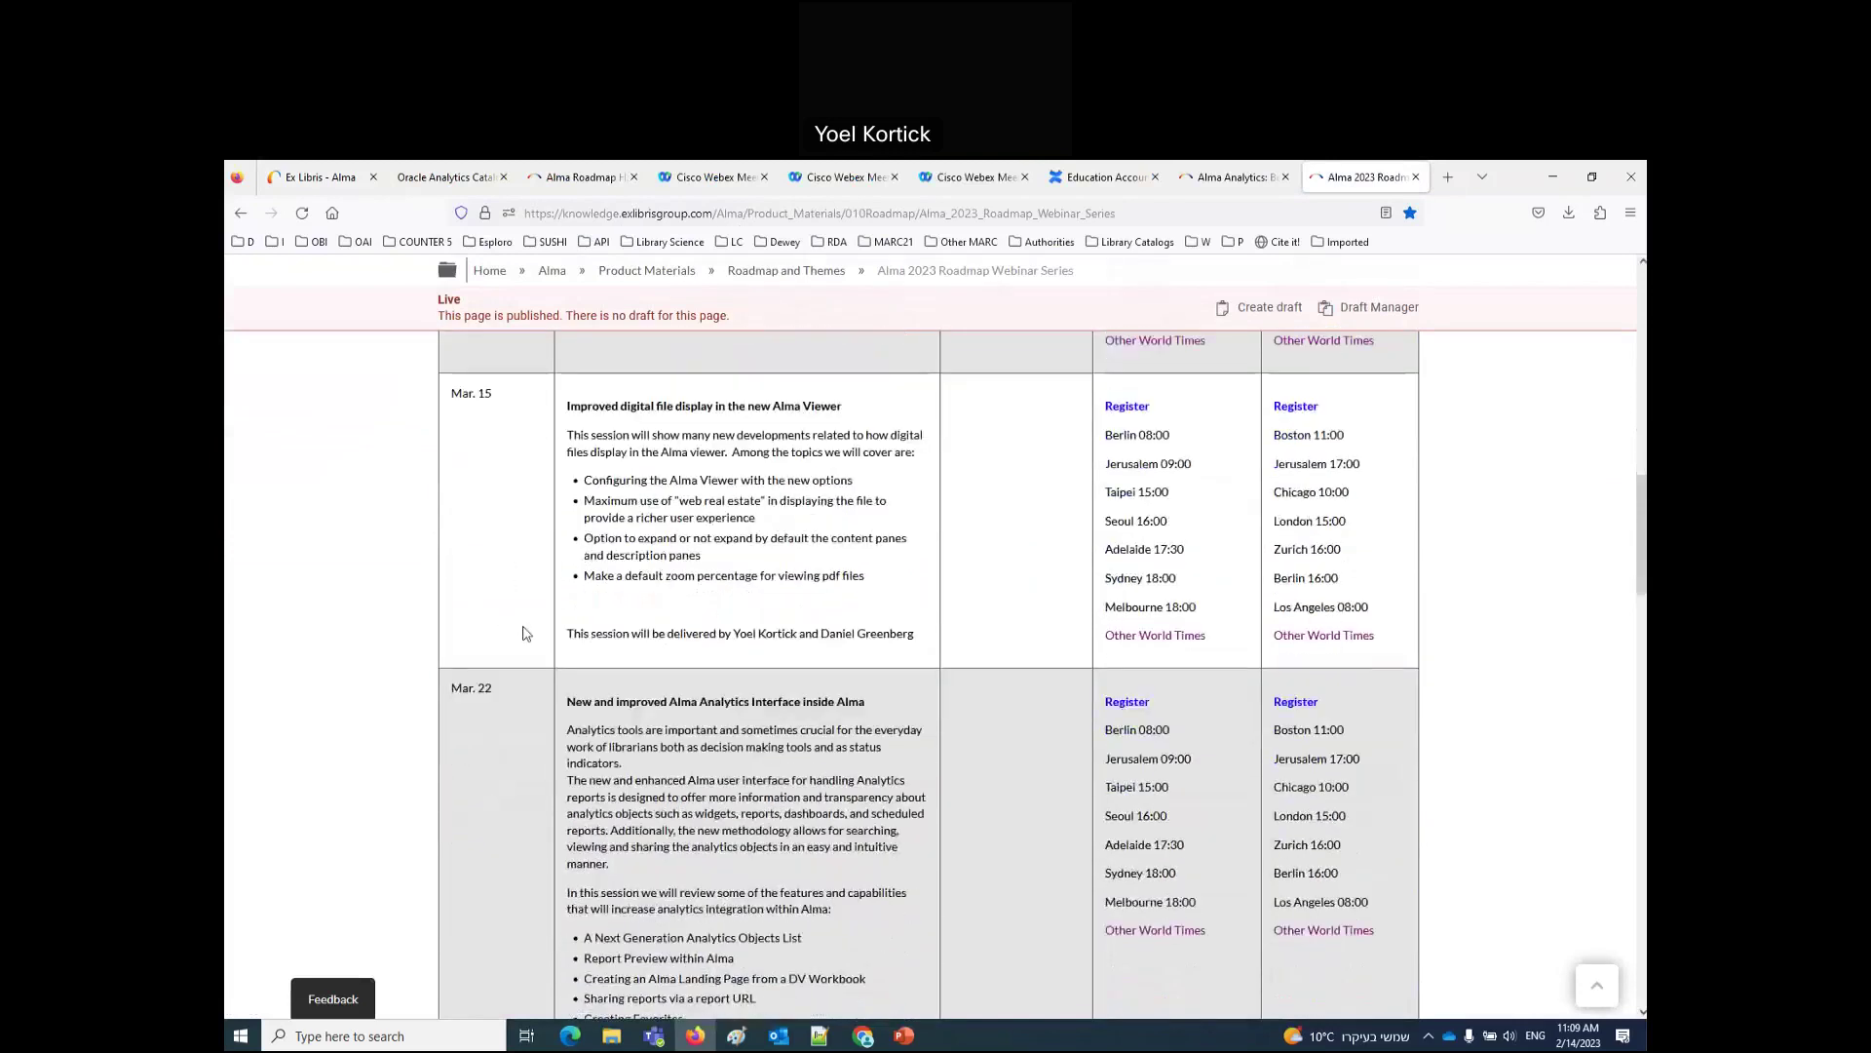
{"action": "double_click", "coordinate": [604, 630]}
{"action": "triple_click", "coordinate": [606, 630]}
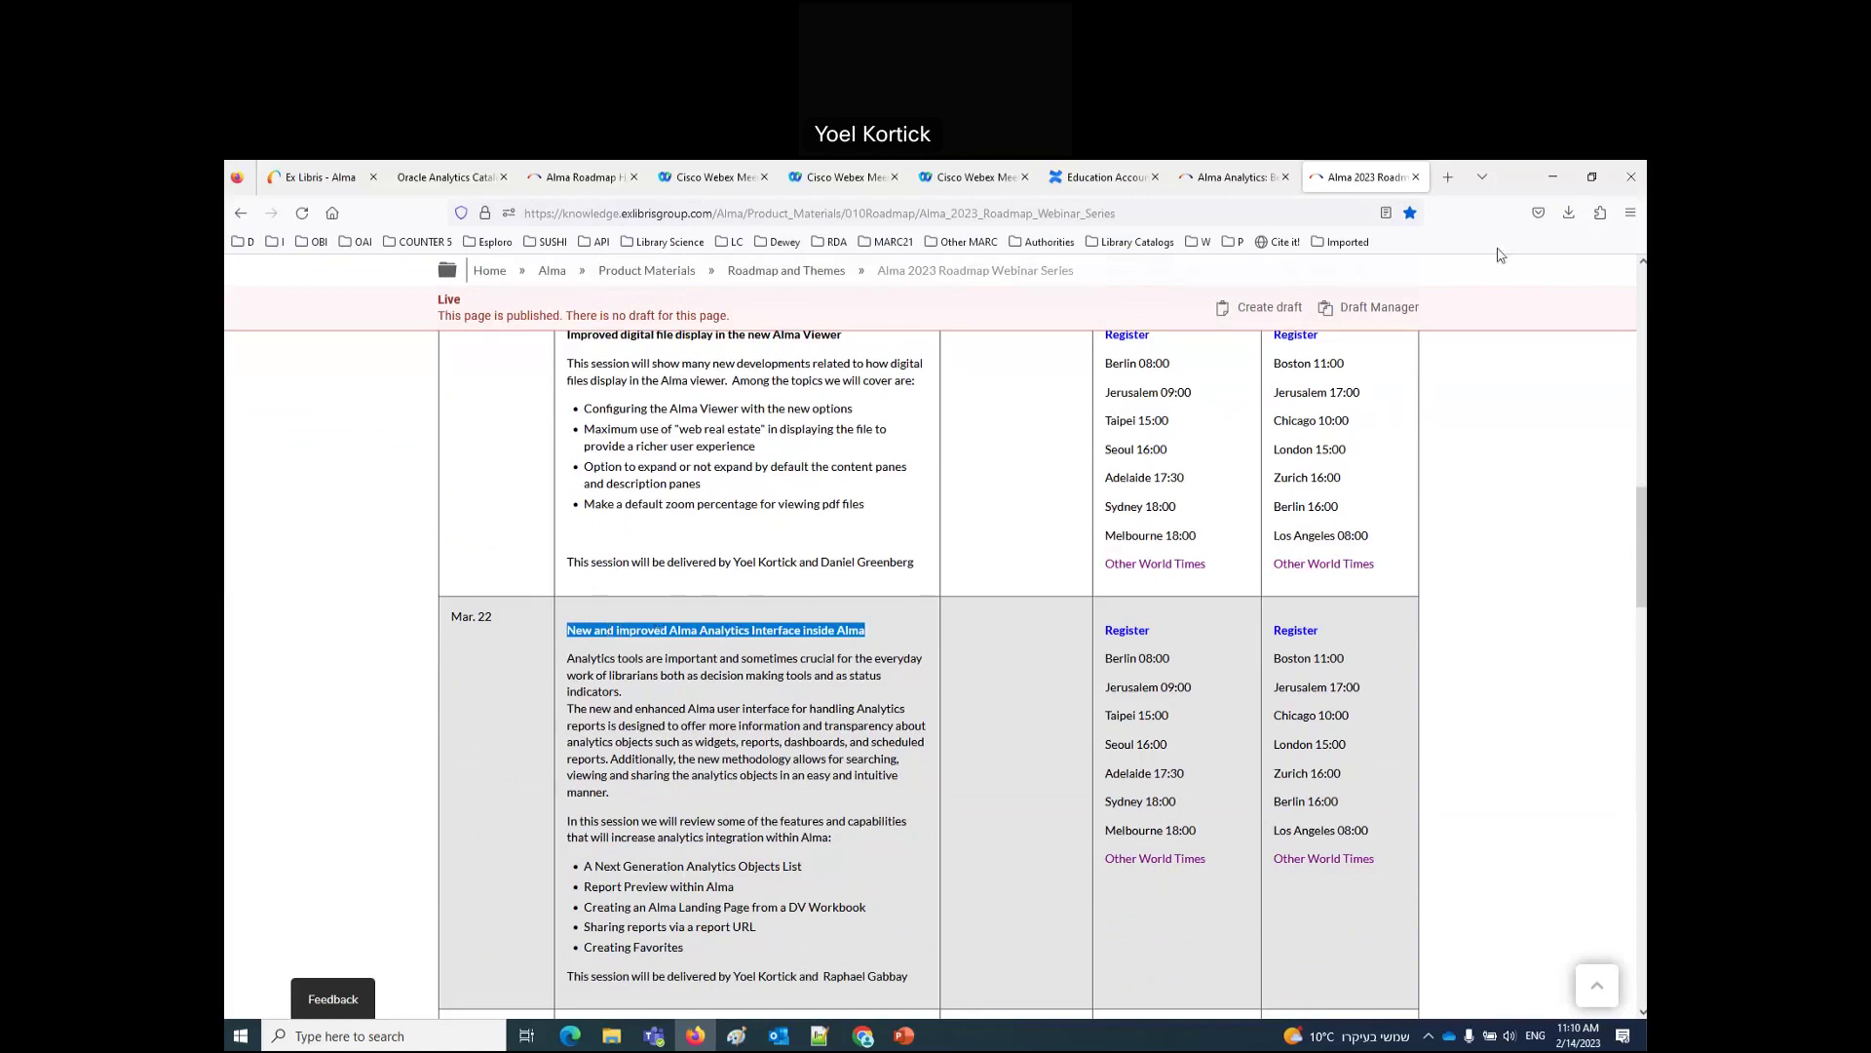
{"action": "double_click", "coordinate": [1525, 187]}
{"action": "left_click", "coordinate": [1272, 254]}
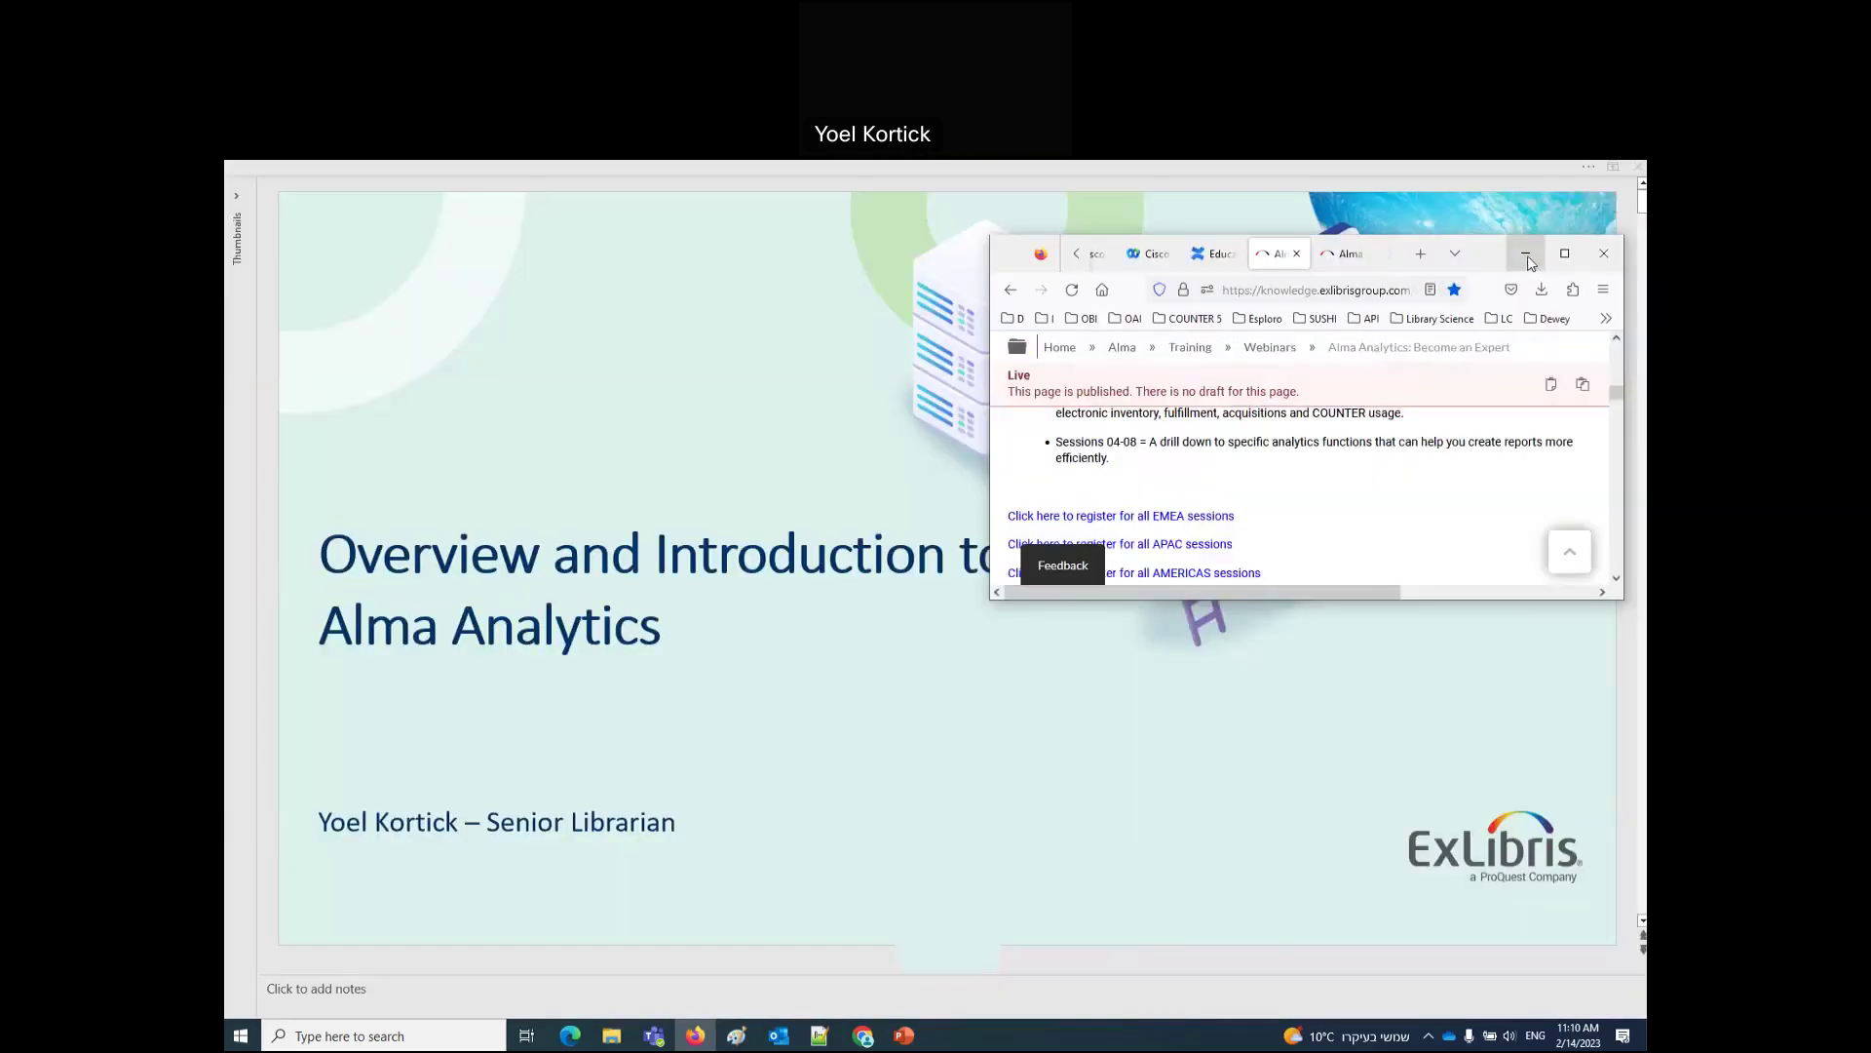
{"action": "left_click", "coordinate": [1526, 255]}
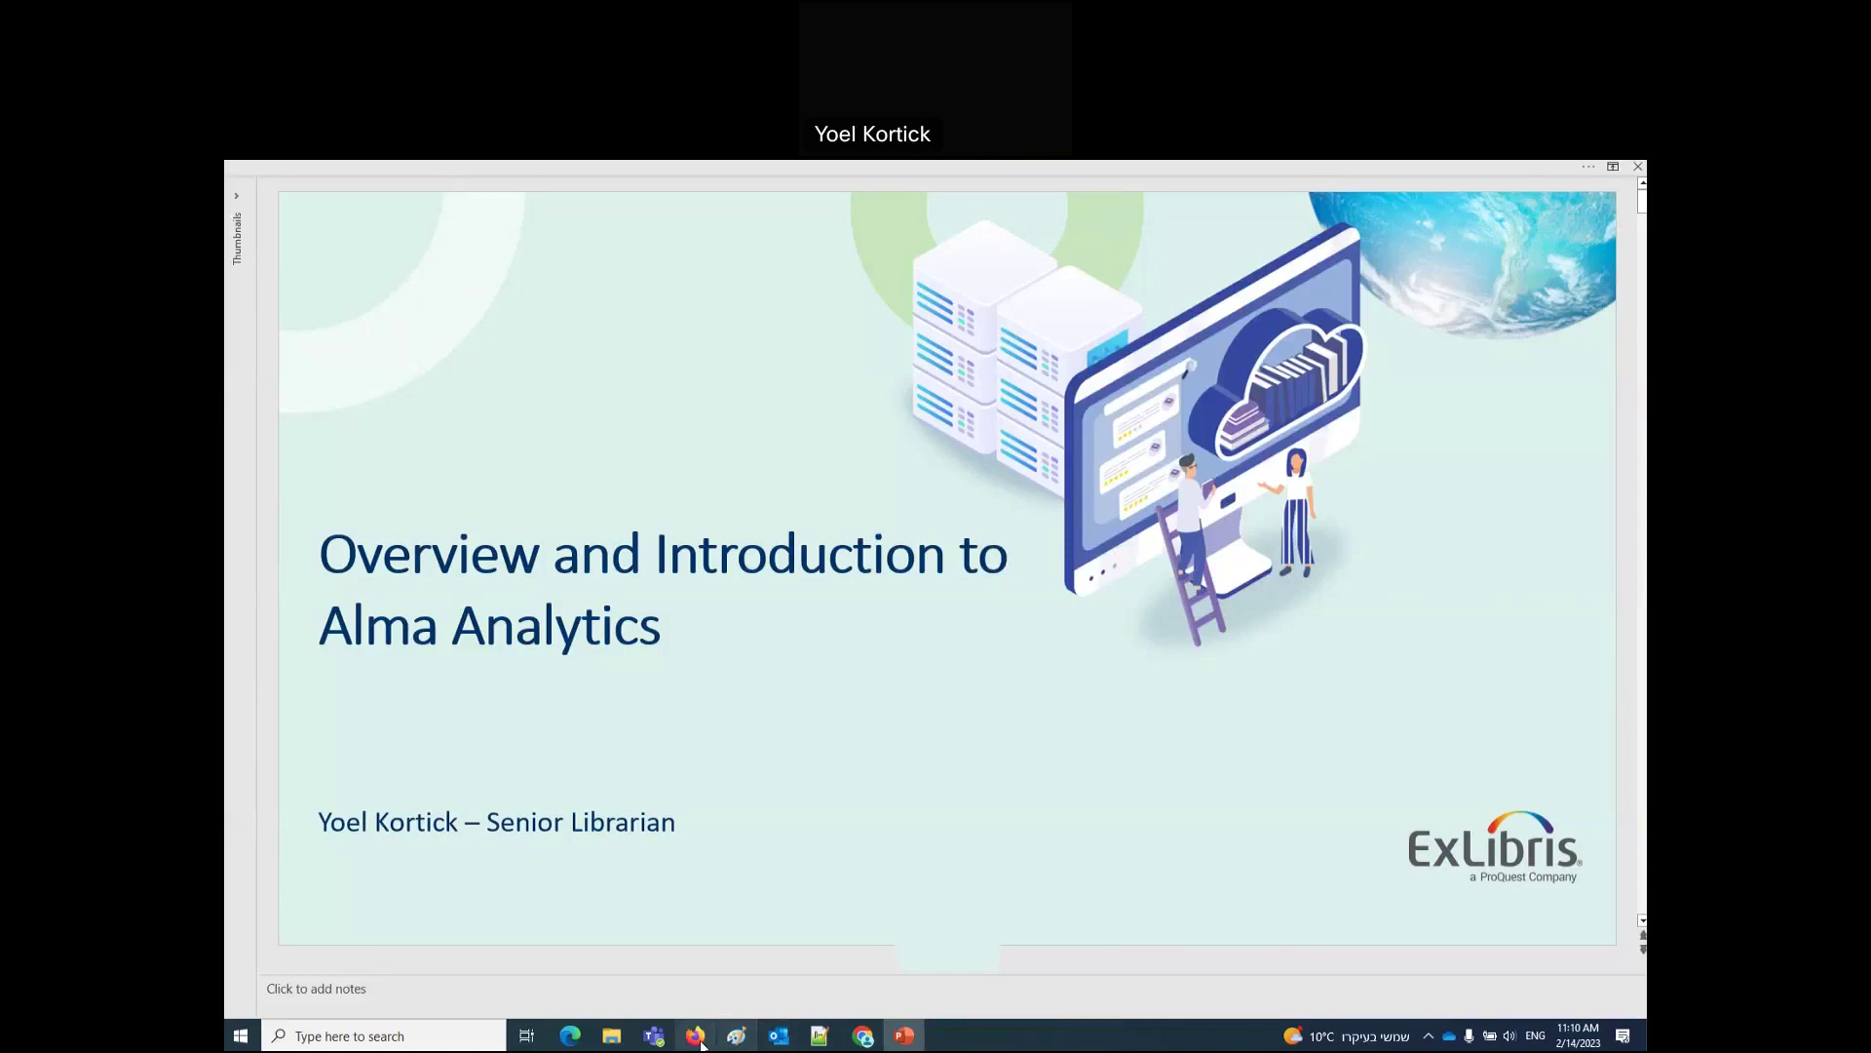
{"action": "left_click", "coordinate": [698, 1037]}
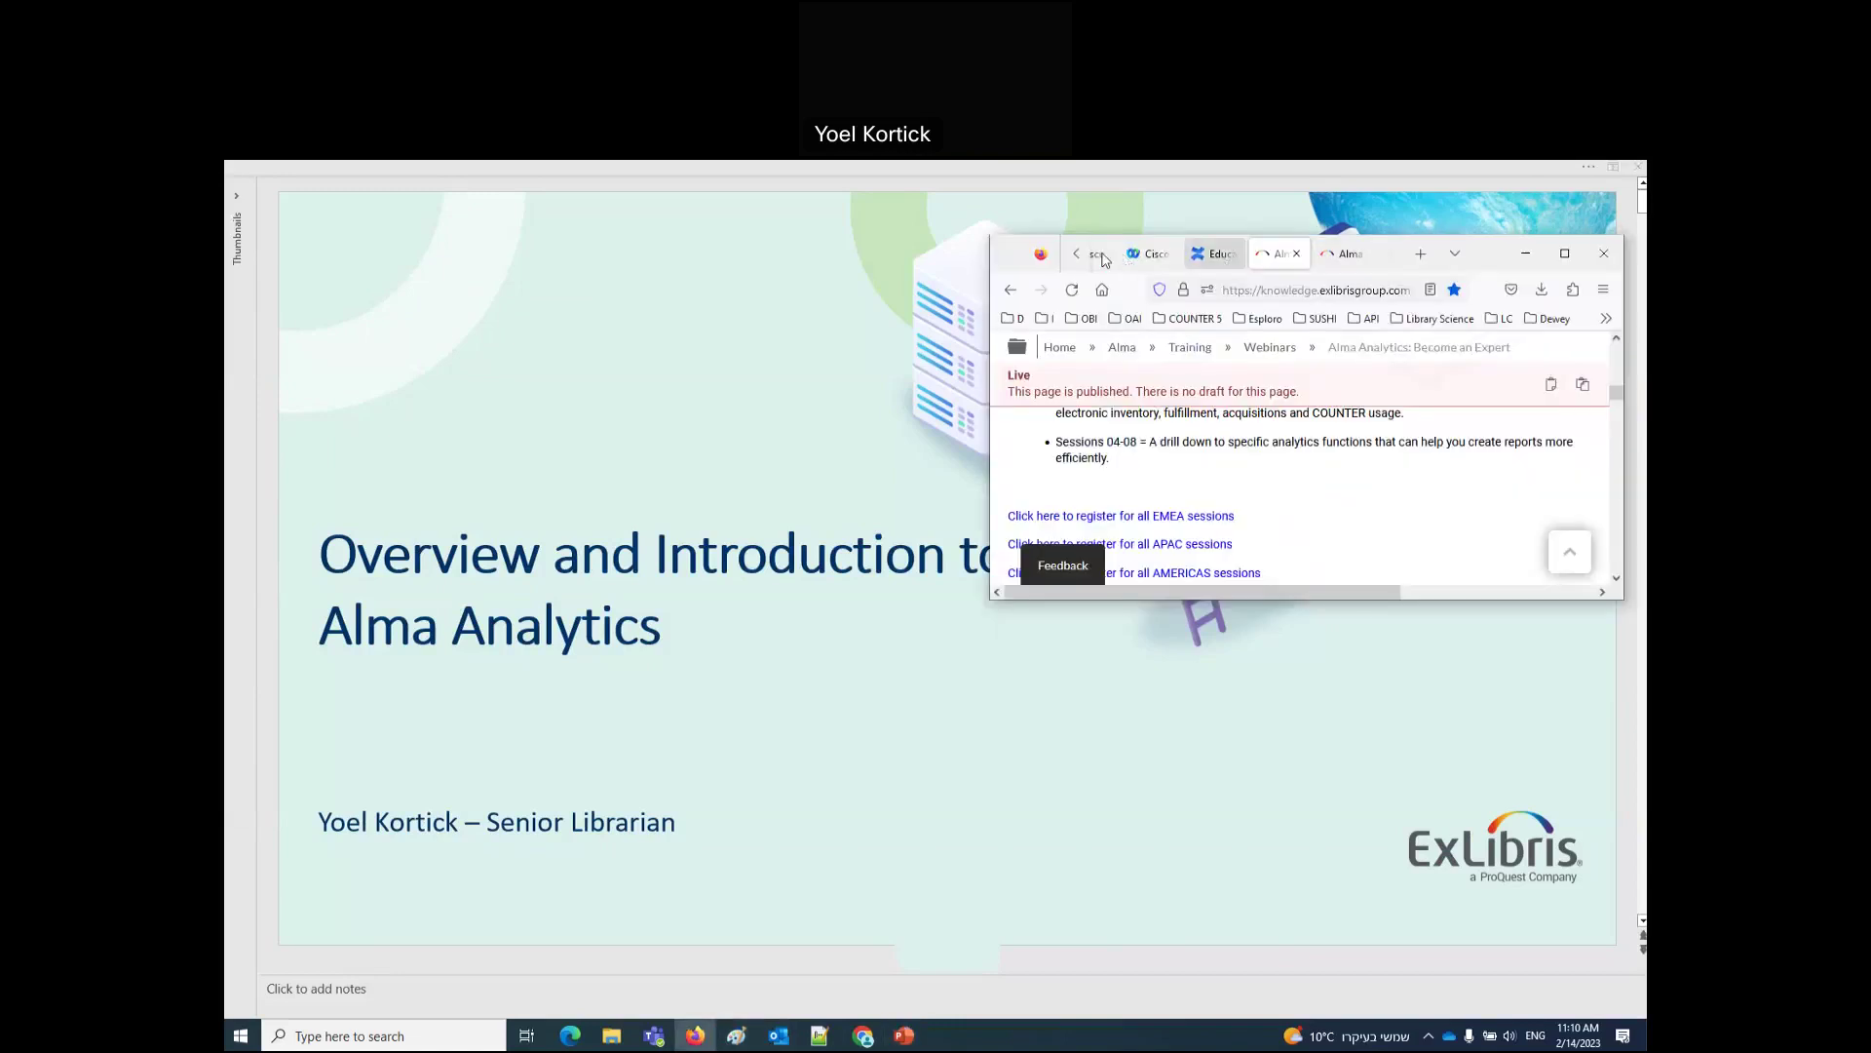
{"action": "left_click", "coordinate": [1564, 255]}
Step: Return to Alma, turn off New Analytics in the Feature Rollout Configuration, and display the old-layout Analytics menu
{"action": "left_click", "coordinate": [337, 185]}
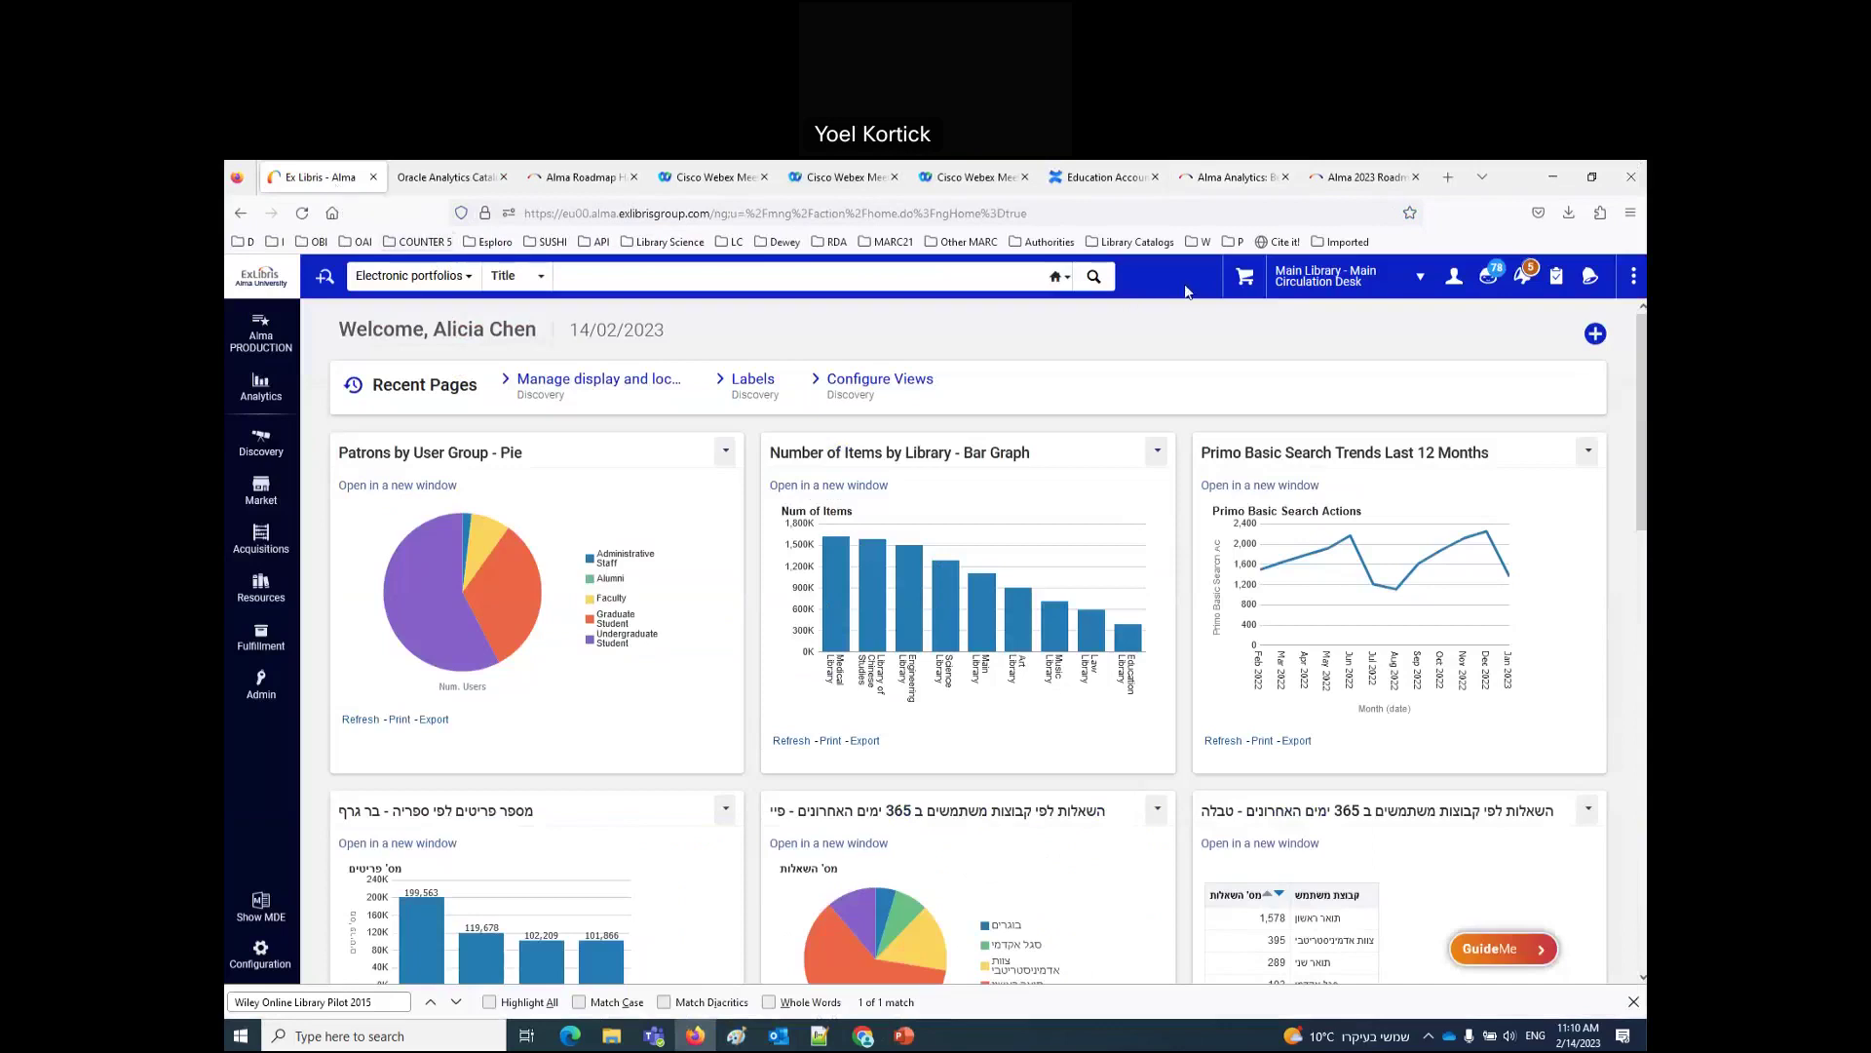
{"action": "left_click", "coordinate": [1455, 279]}
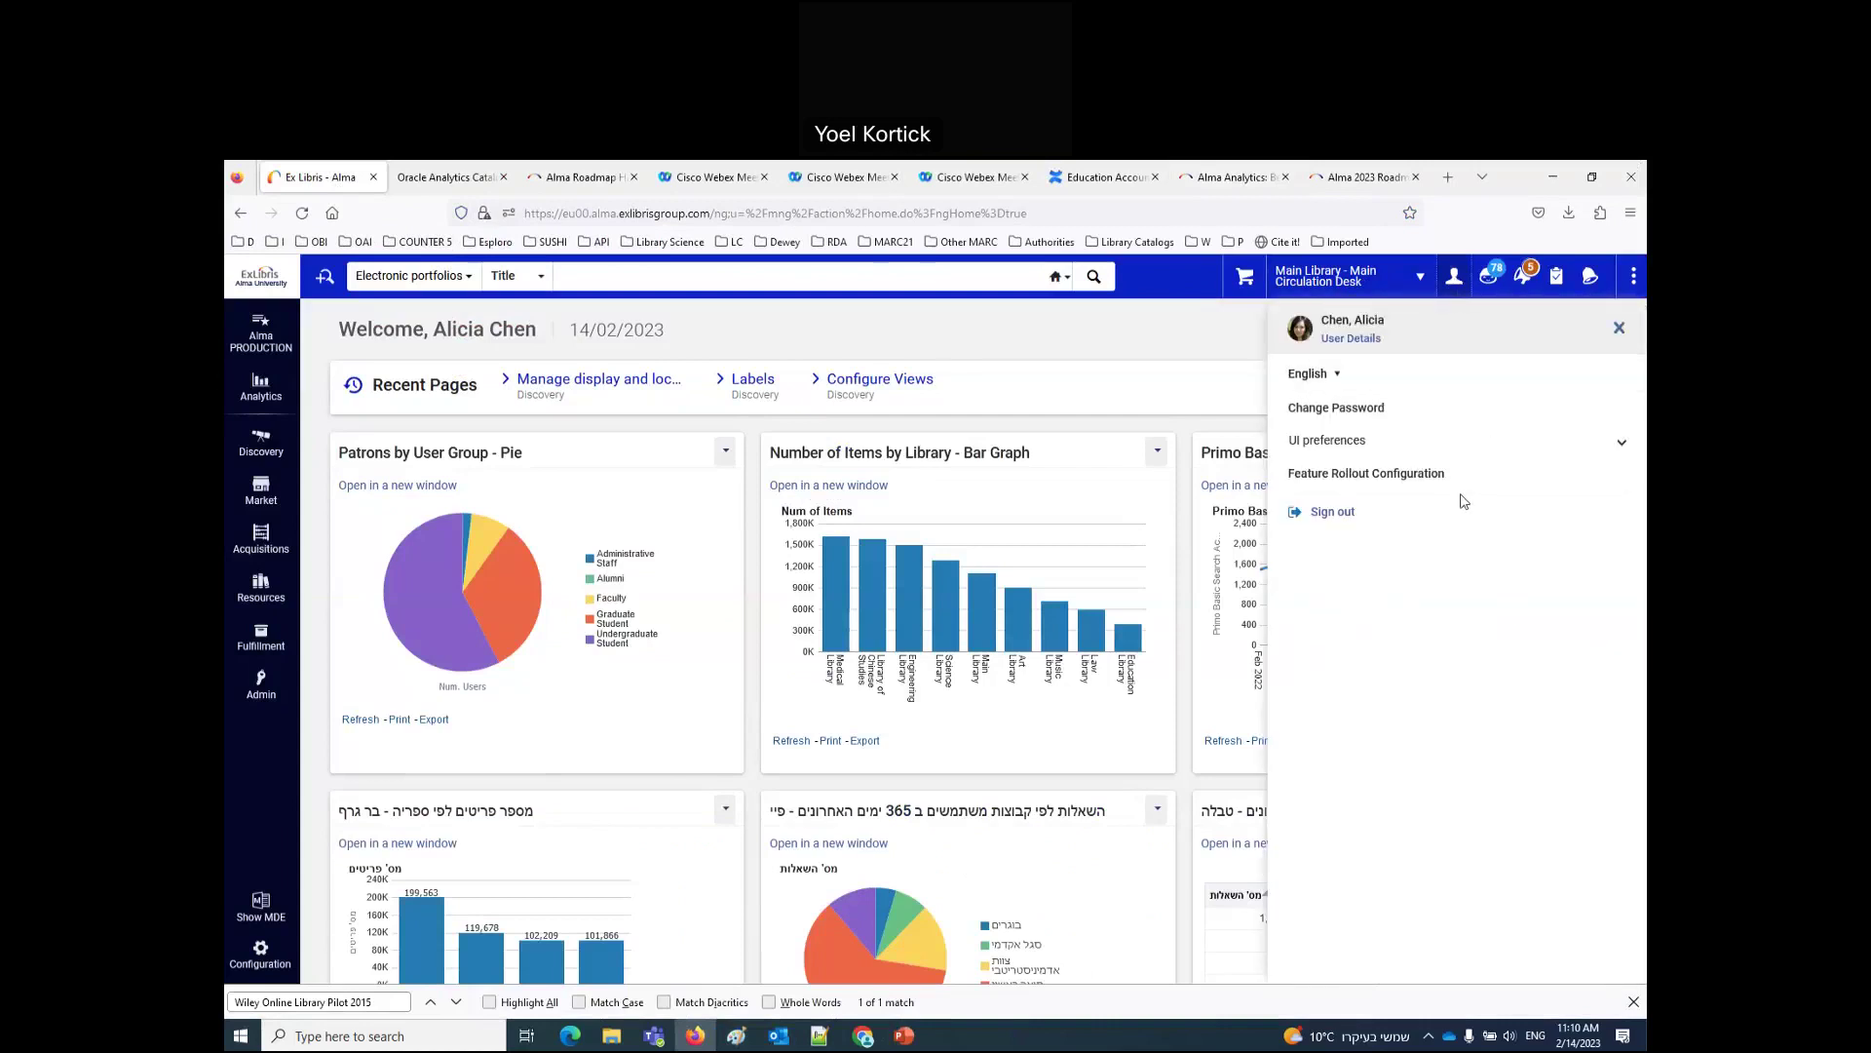
{"action": "left_click", "coordinate": [1377, 474]}
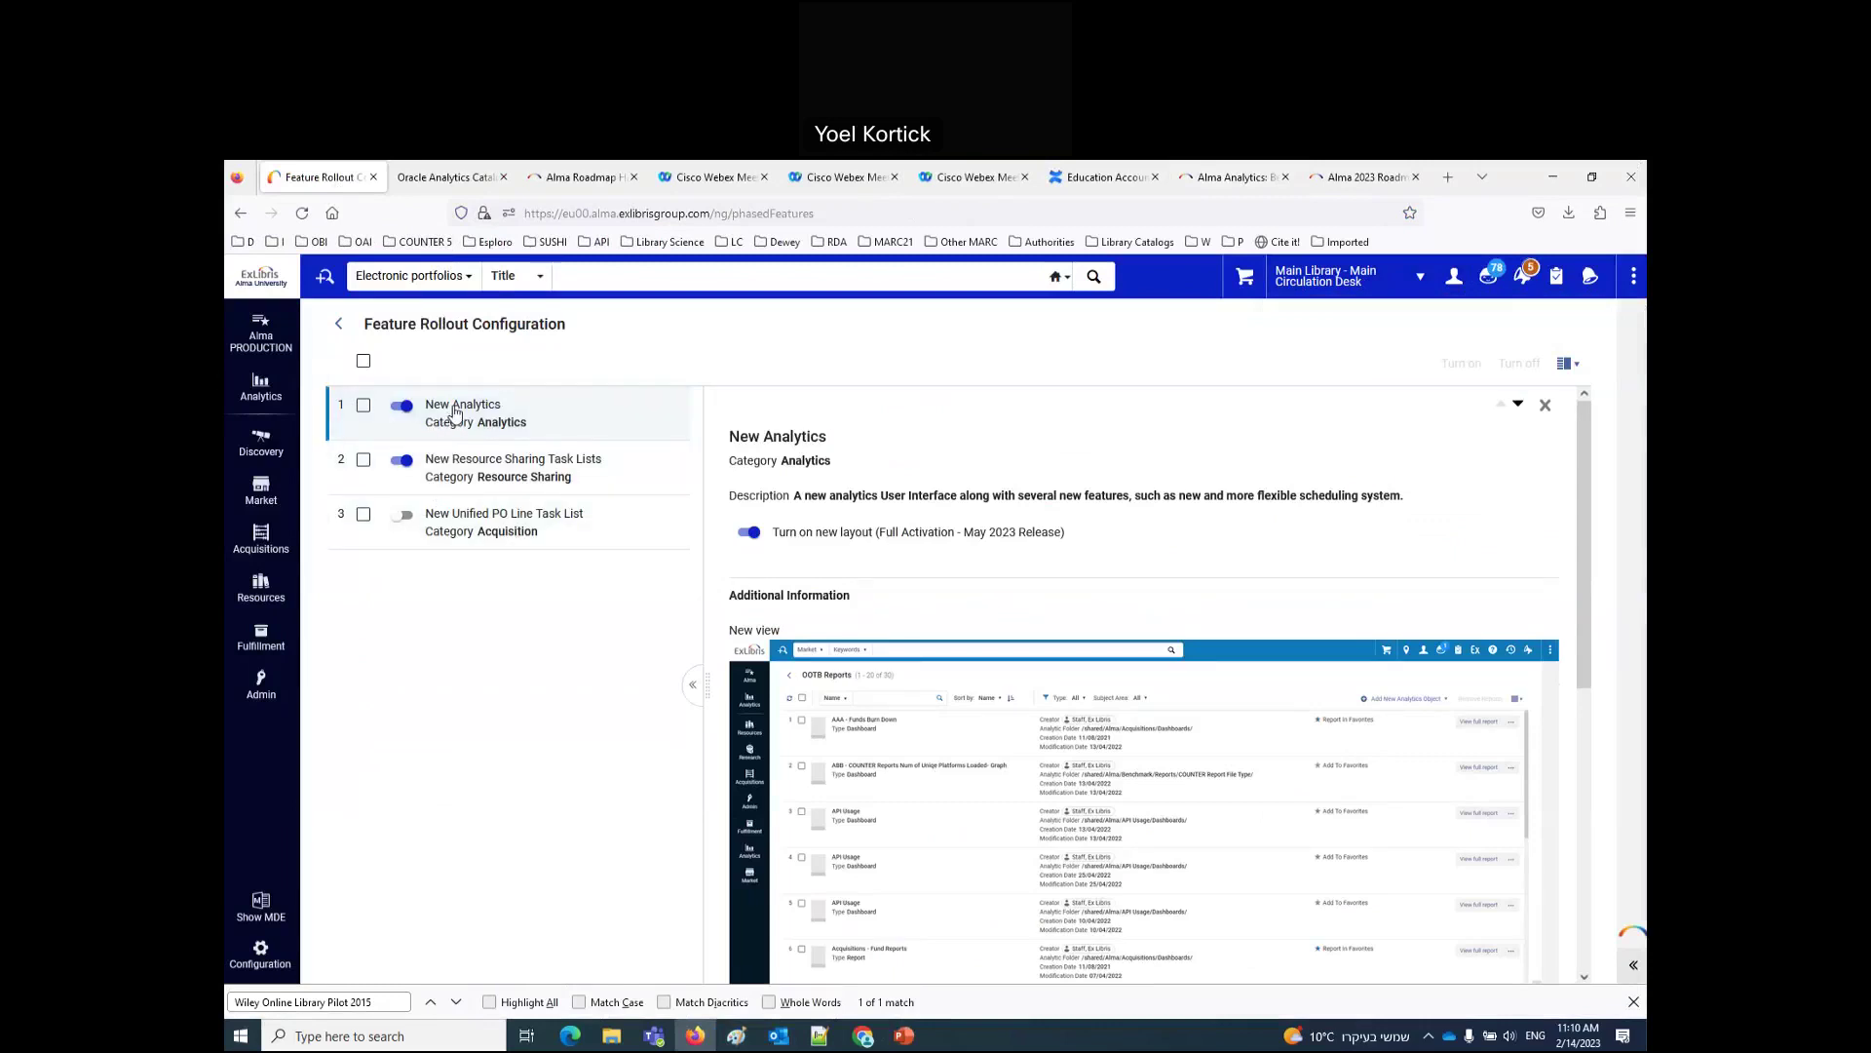
{"action": "left_click", "coordinate": [400, 407]}
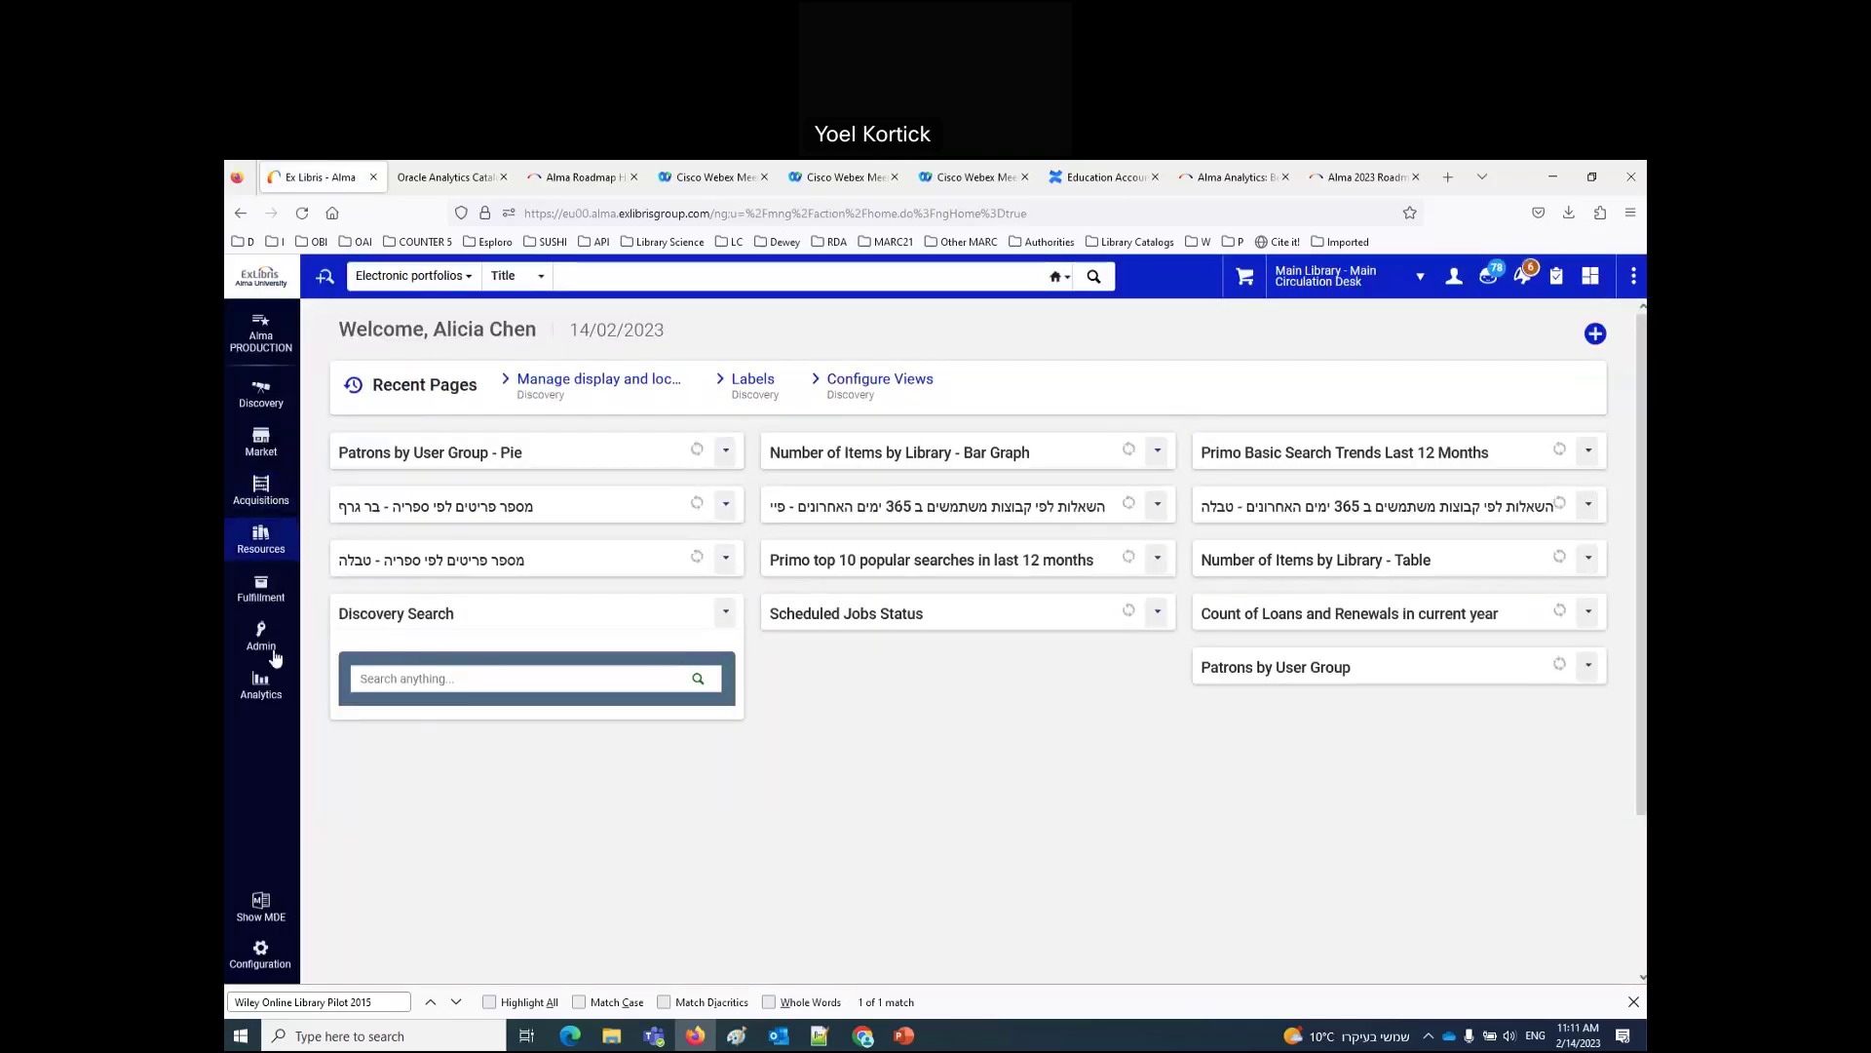
{"action": "left_click", "coordinate": [262, 688]}
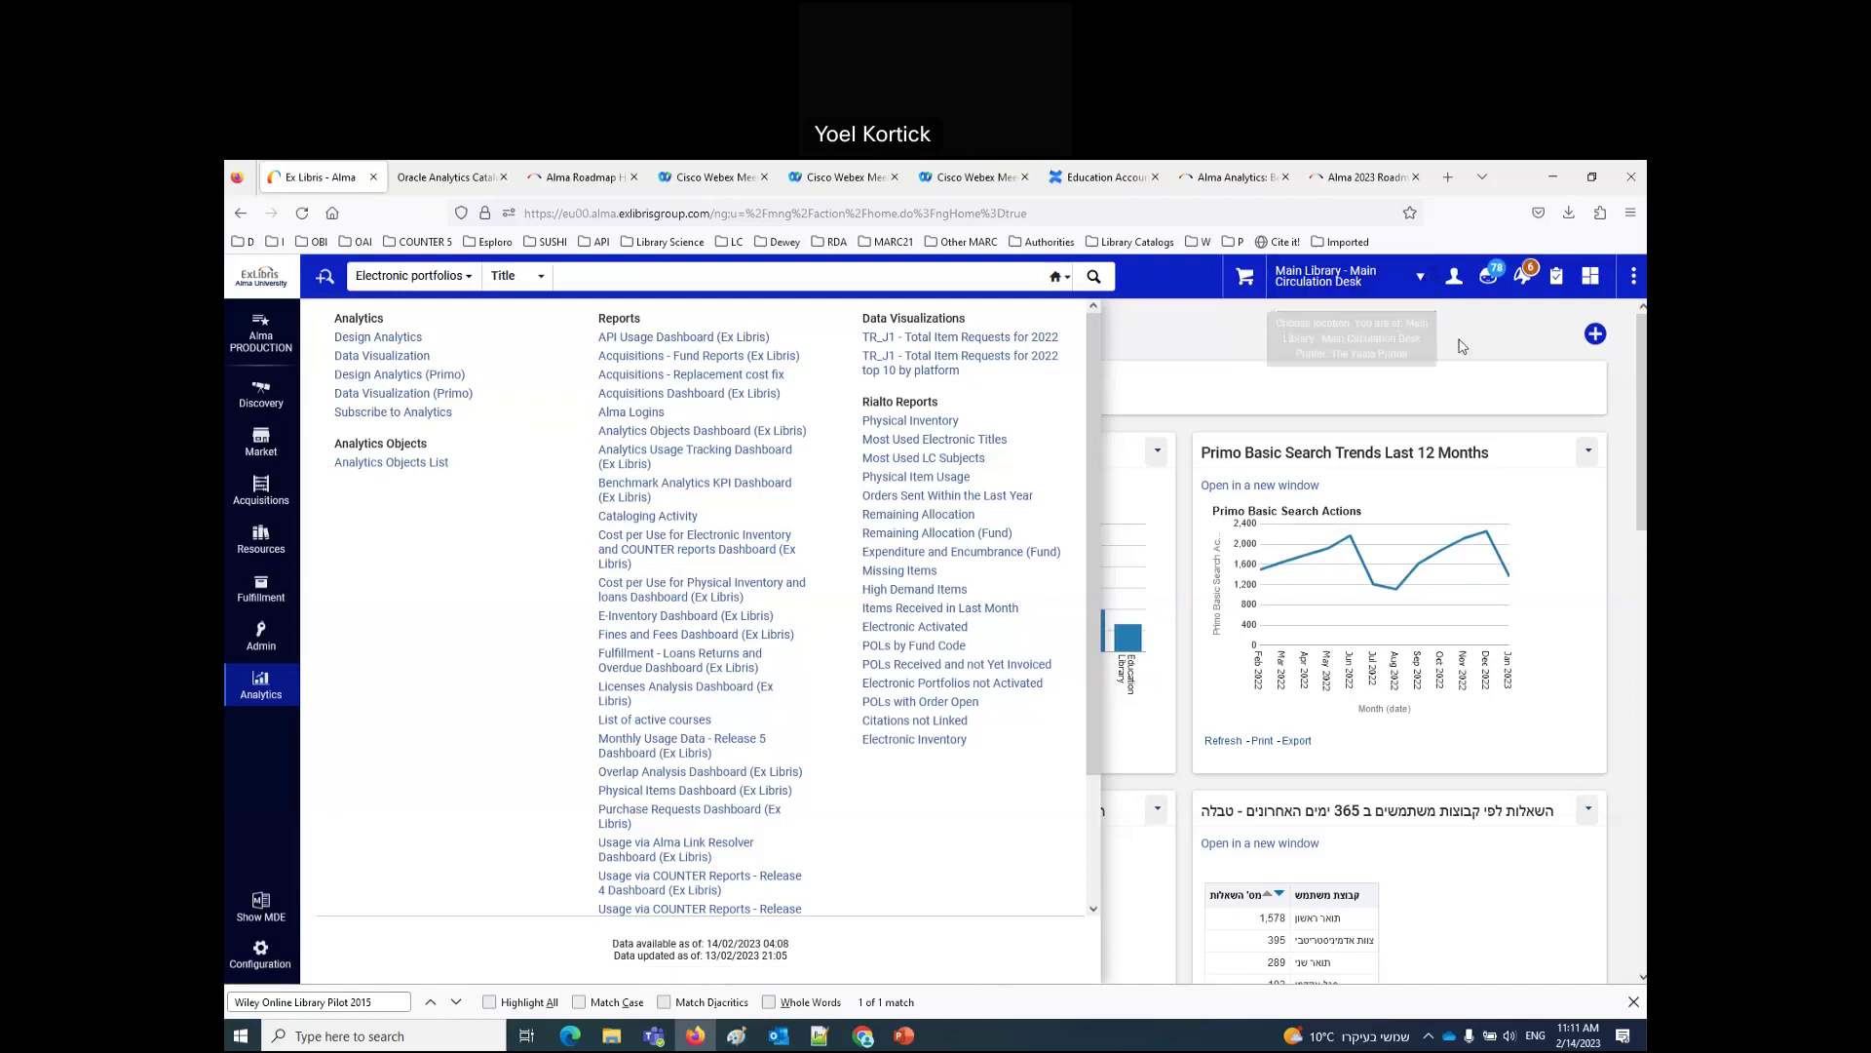
Step: Turn New Analytics back on in the Feature Rollout Configuration and display the new-layout Analytics menu
{"action": "left_click", "coordinate": [1454, 282]}
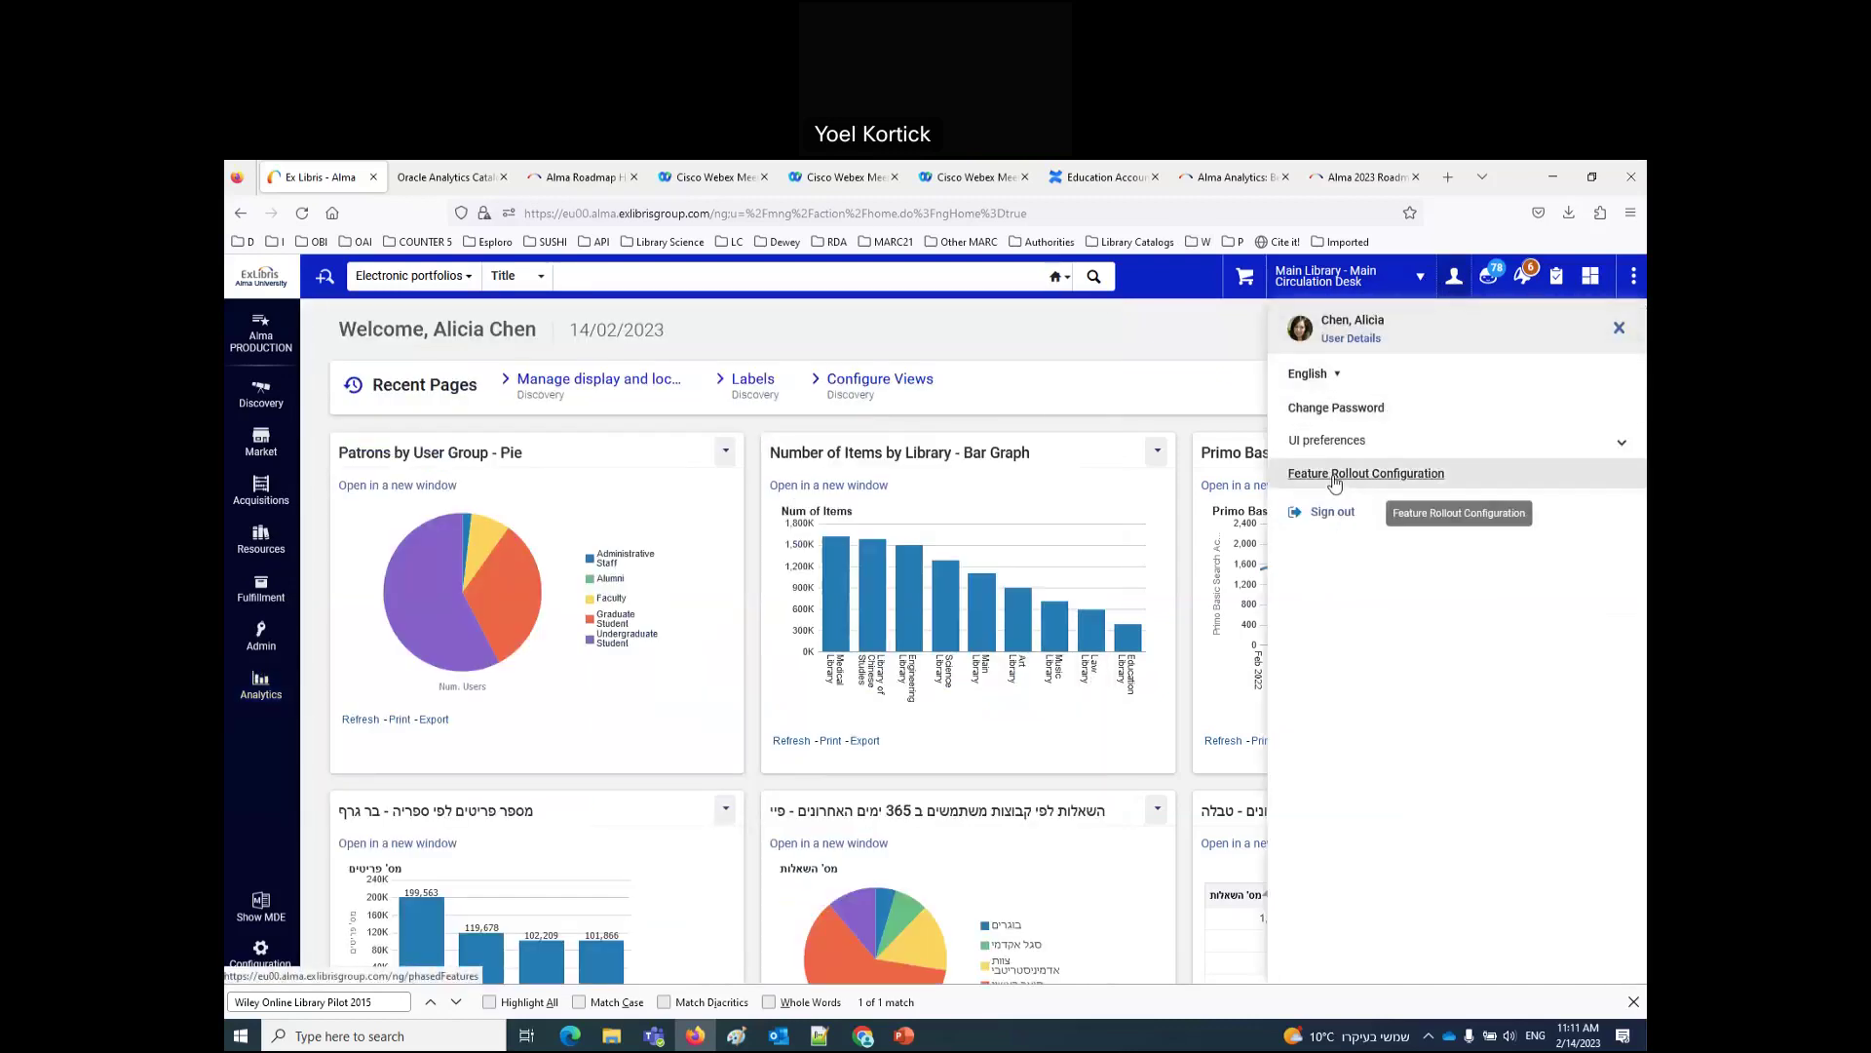
{"action": "left_click", "coordinate": [1334, 478]}
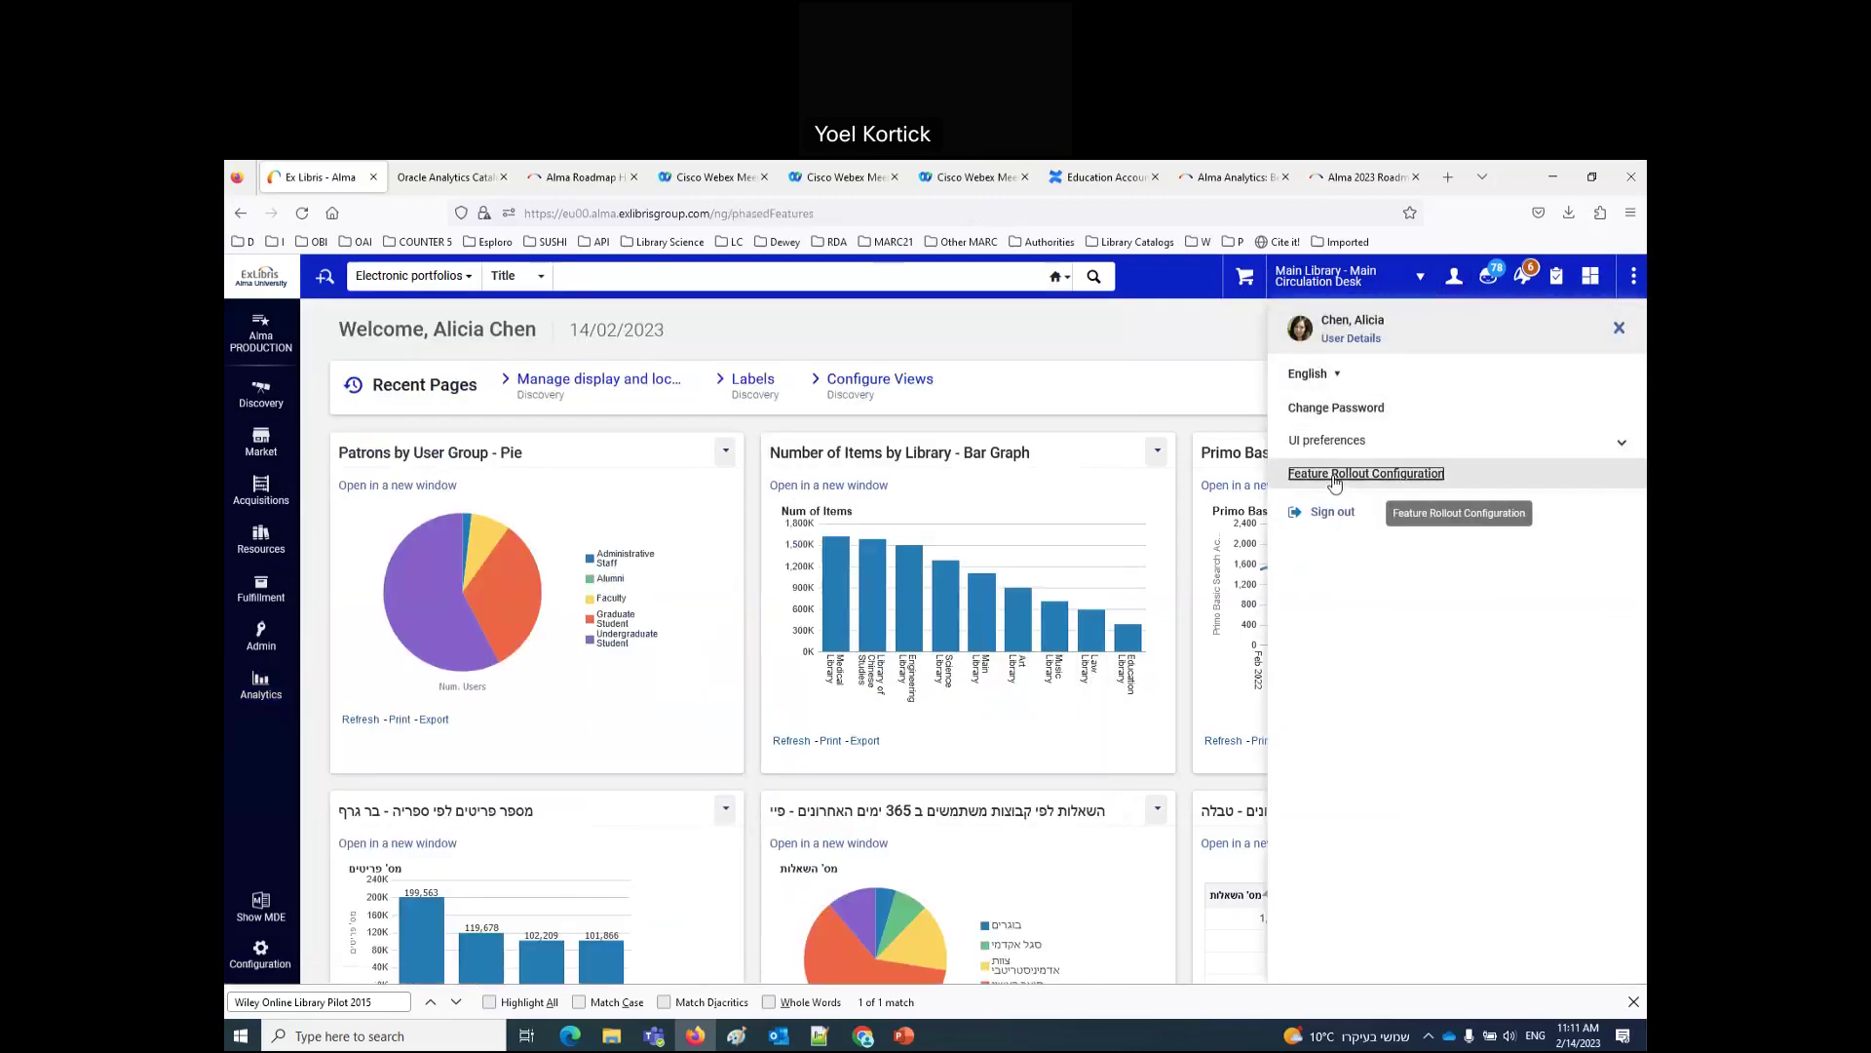
{"action": "left_click", "coordinate": [409, 407]}
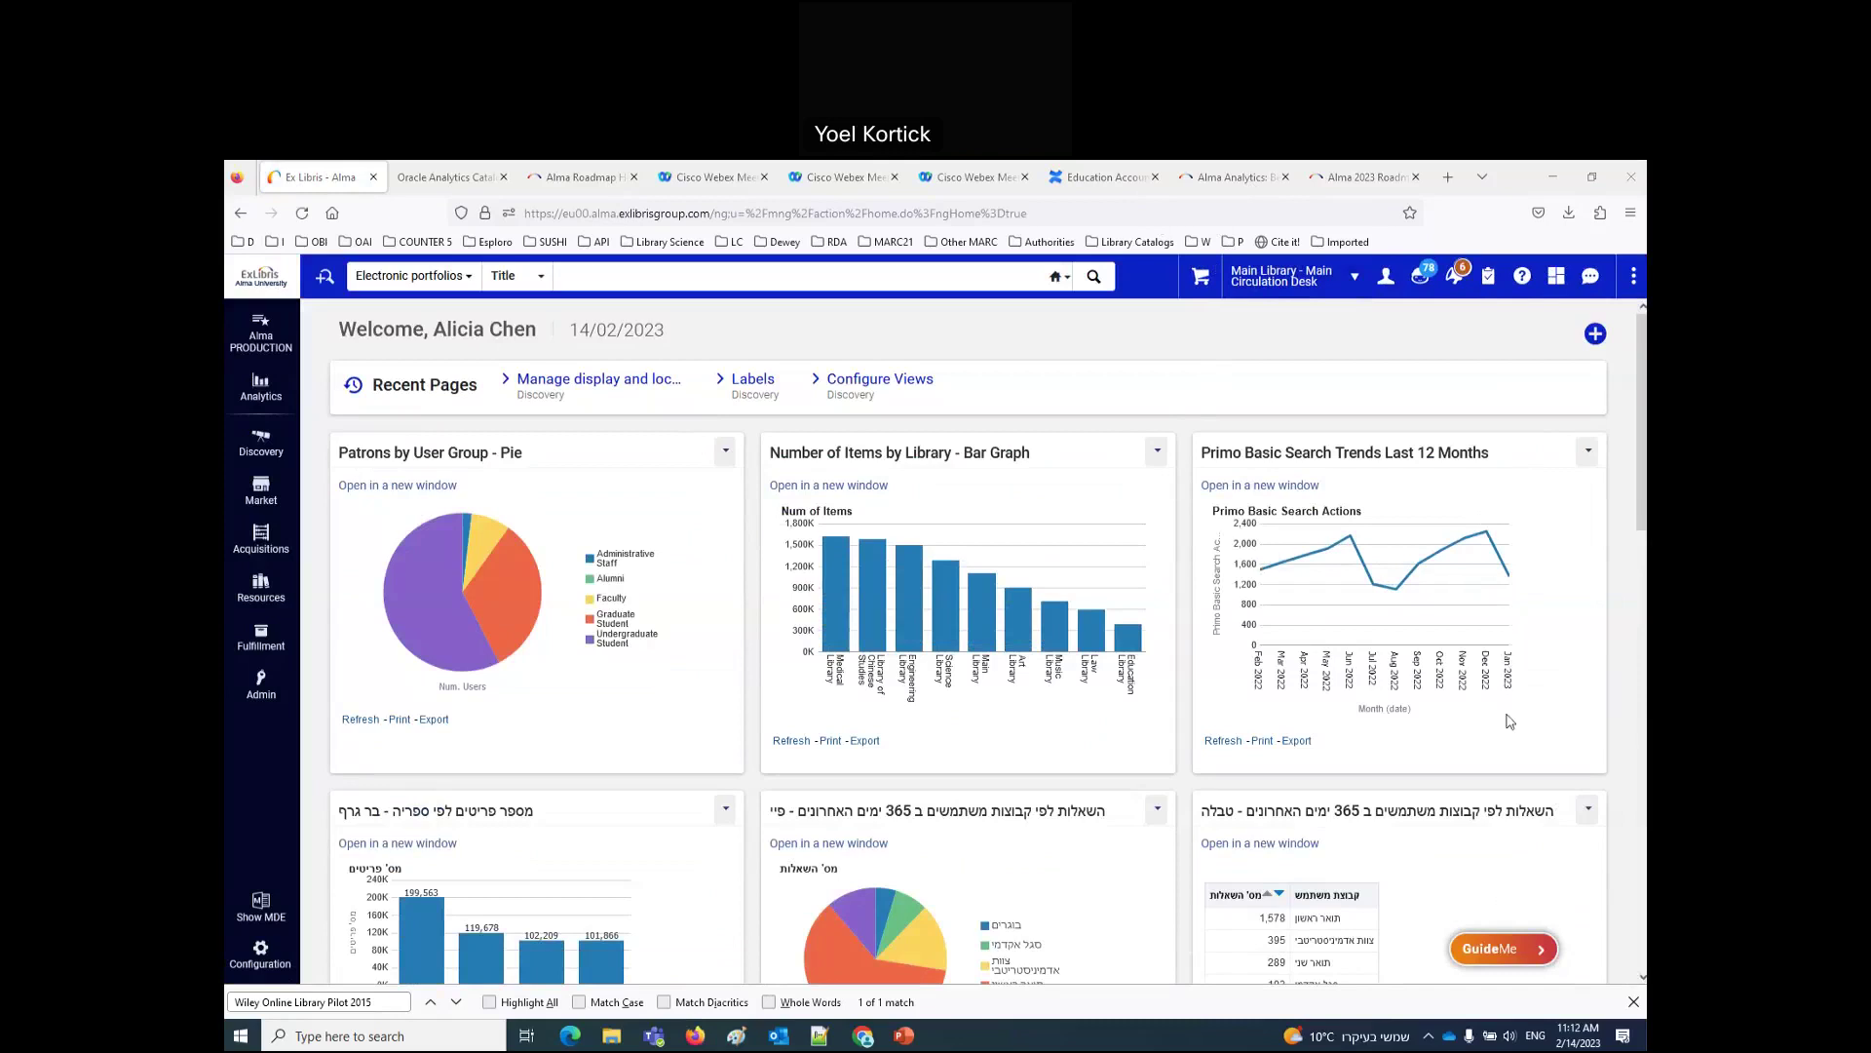
{"action": "mouse_move", "coordinate": [1138, 643]}
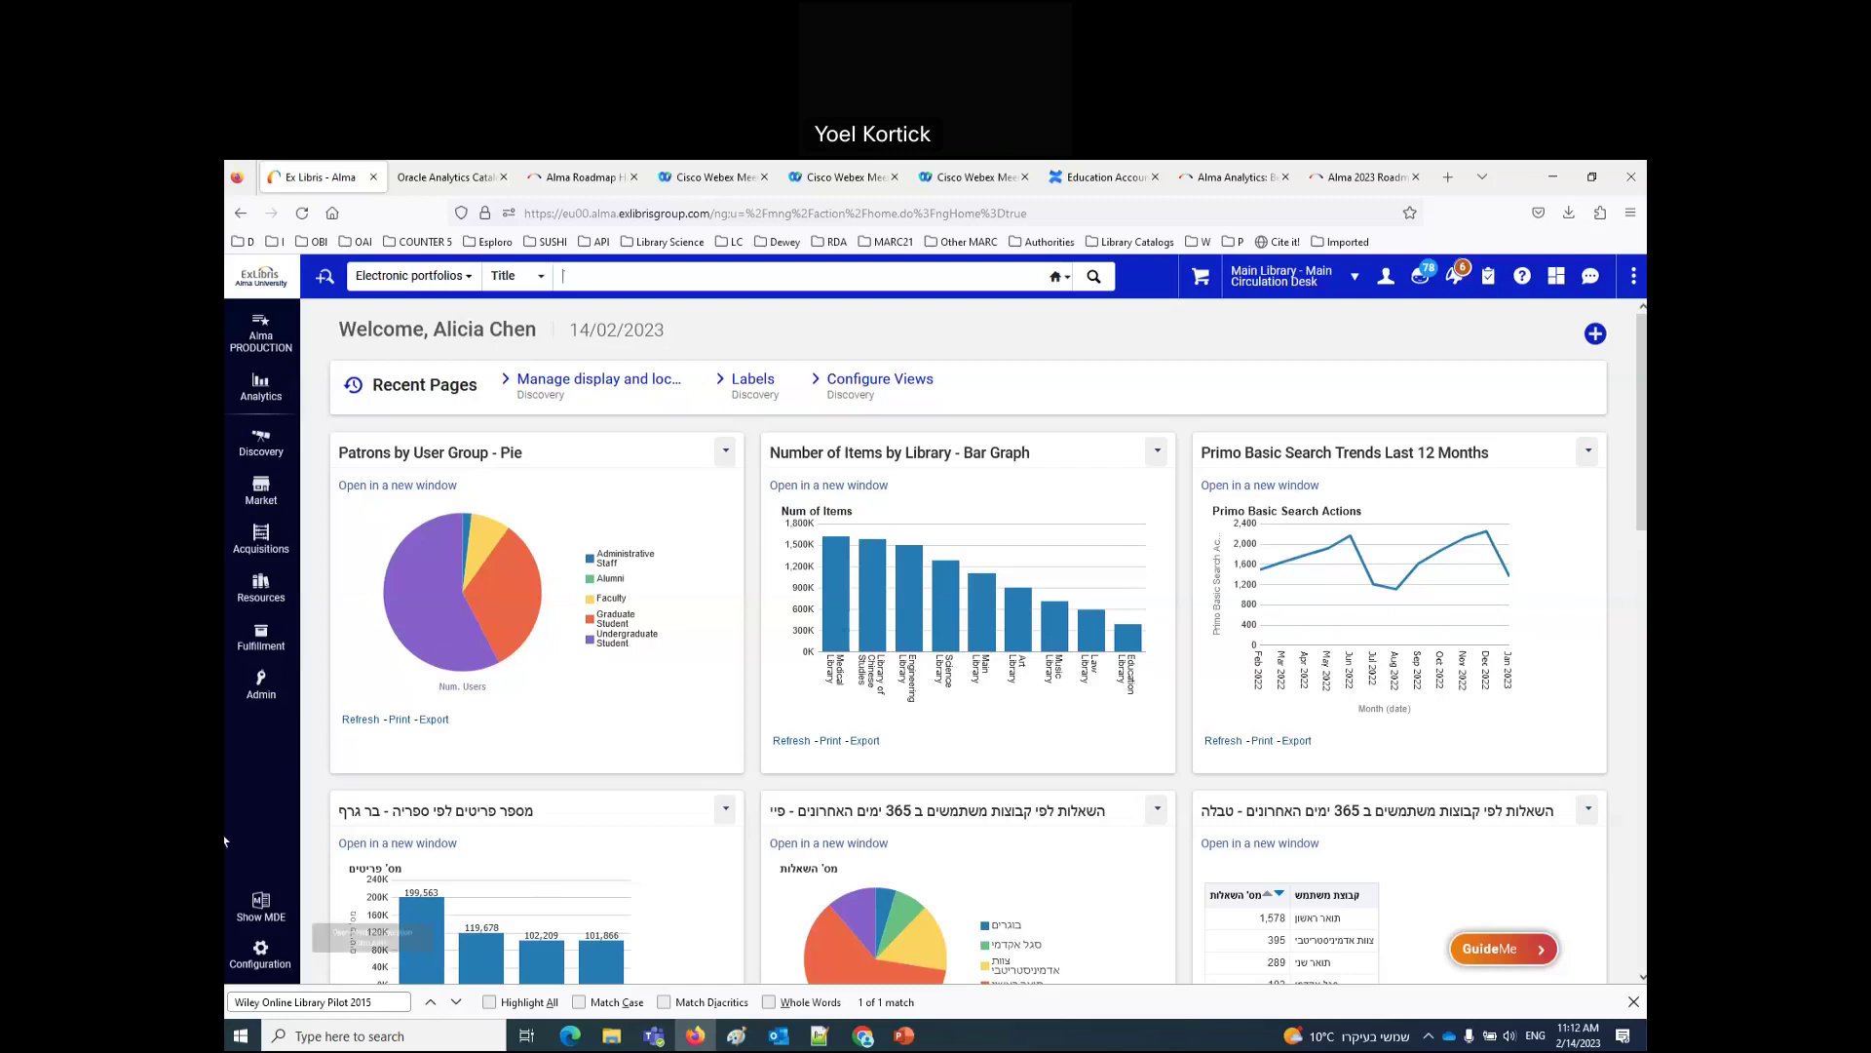
{"action": "left_click", "coordinate": [263, 390]}
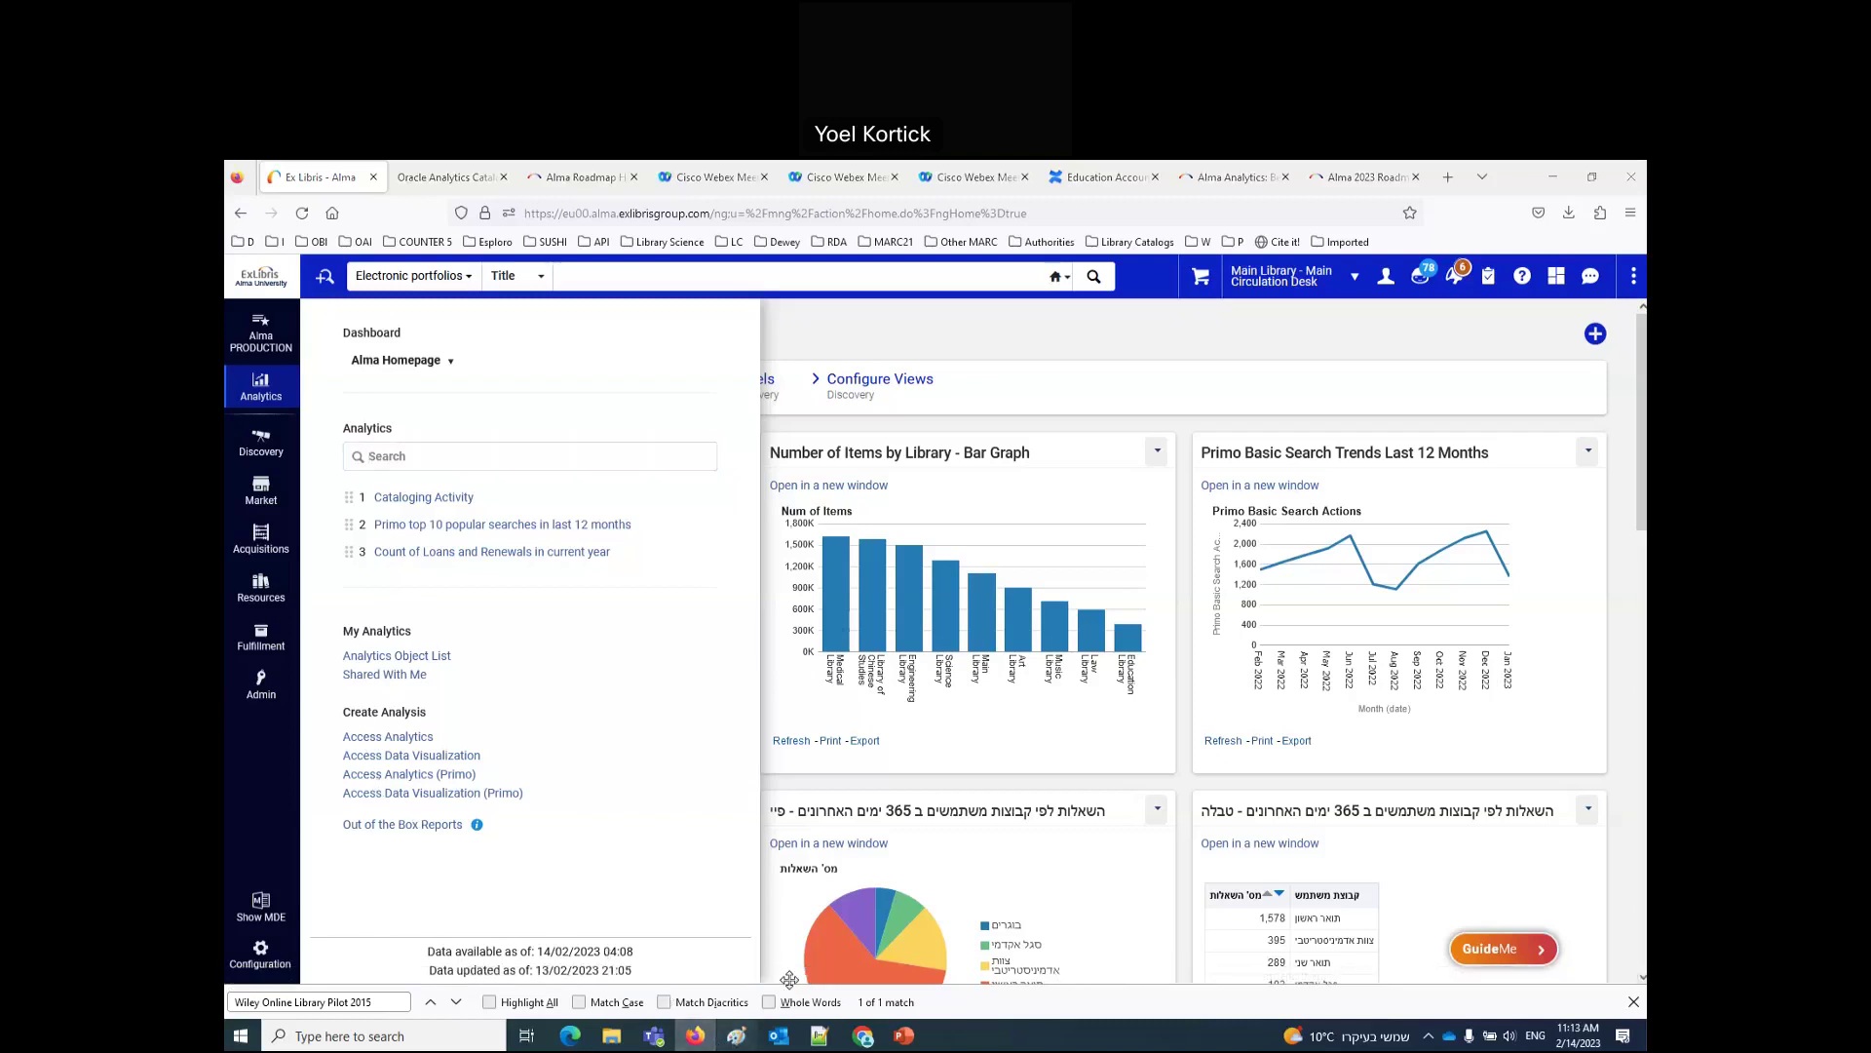
Step: Paste the Analytics menu screenshot into Paint and frame the four Create Analysis links with a rectangle about 264 x 97 px
{"action": "left_click", "coordinate": [736, 1035]}
{"action": "key", "text": "ctrl+v"}
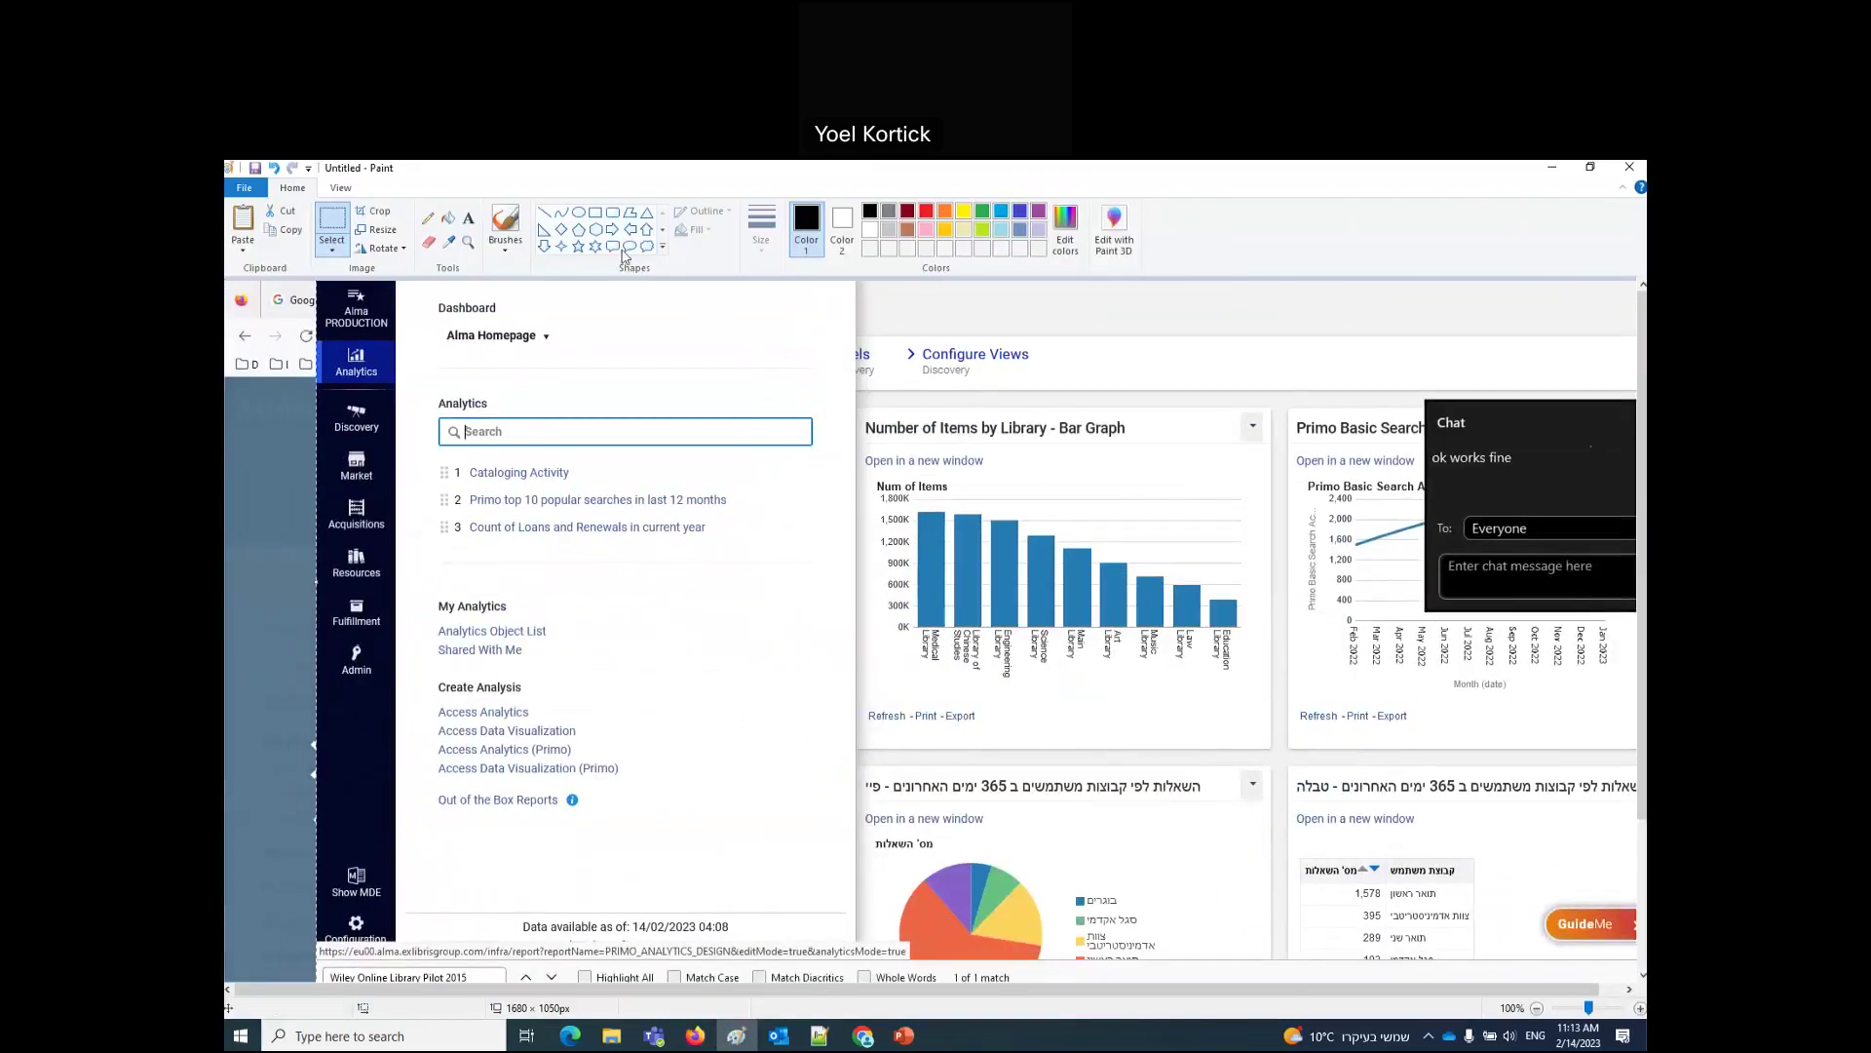
{"action": "left_click", "coordinate": [596, 213]}
{"action": "left_click_drag", "start_coordinate": [429, 700], "coordinate": [653, 782]}
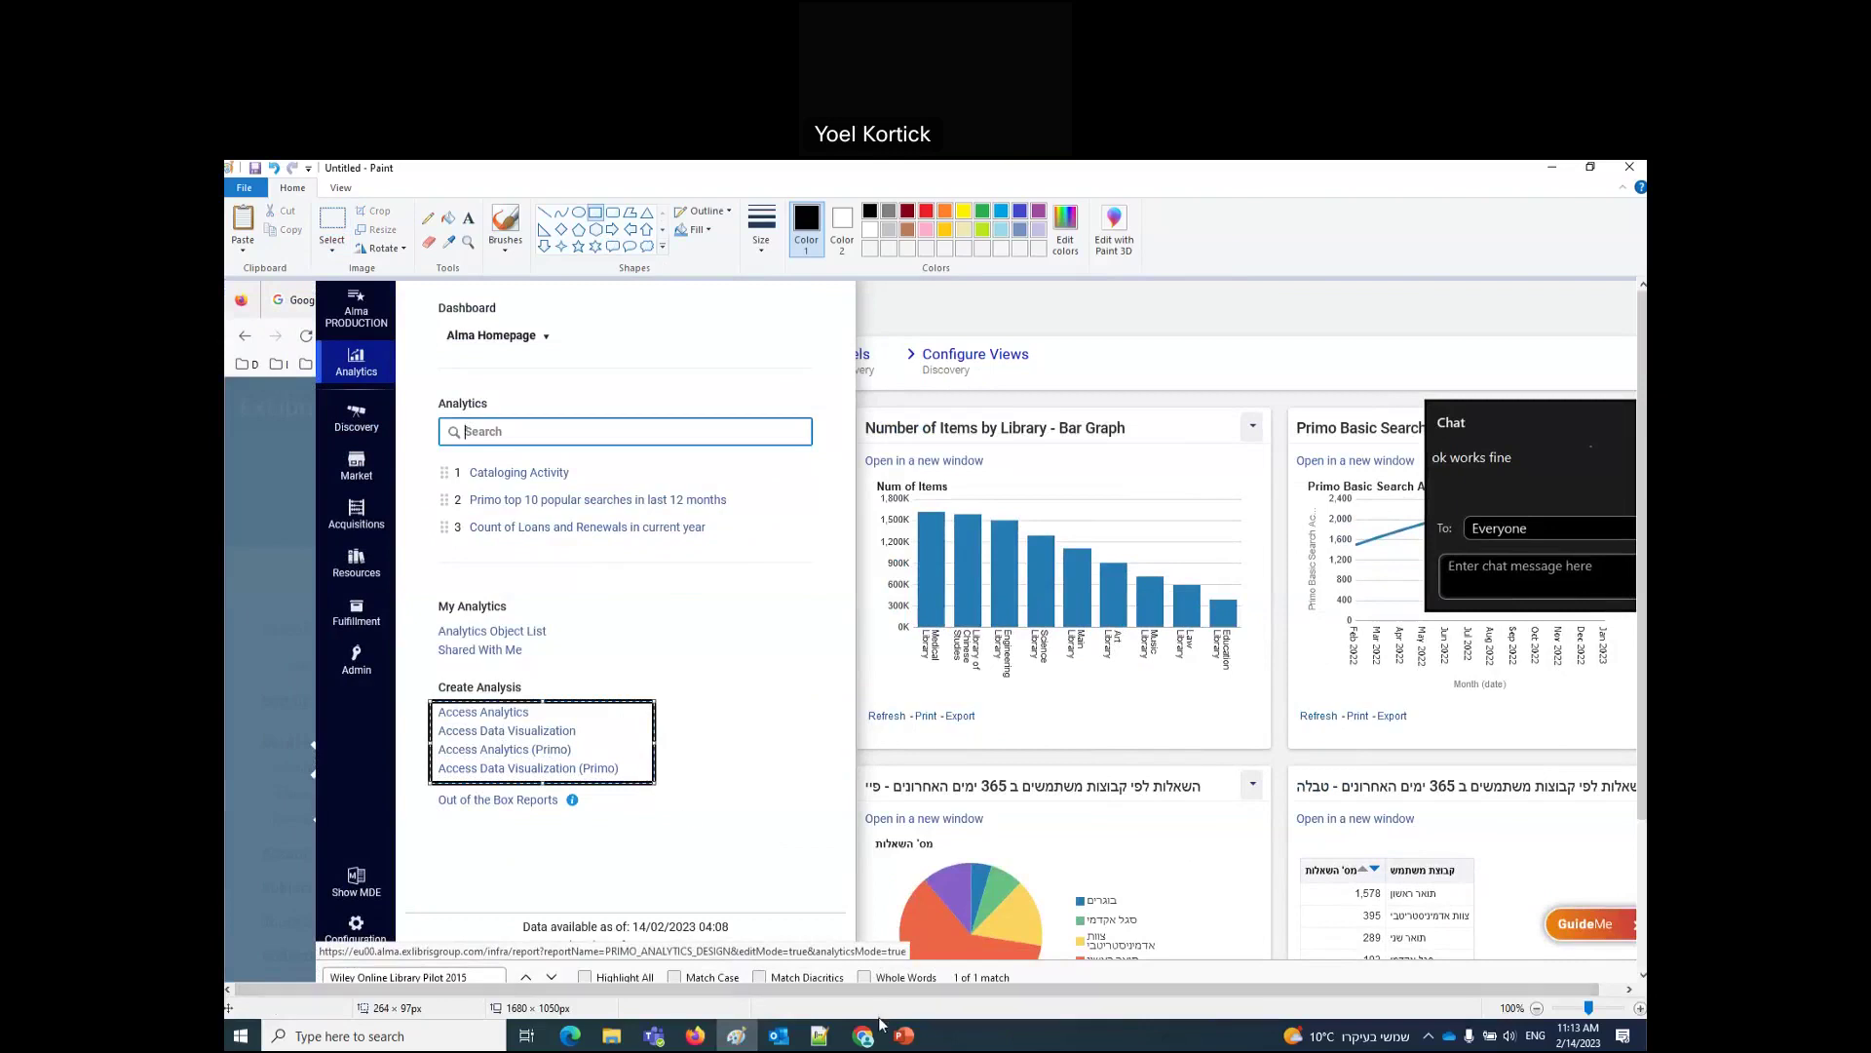
{"action": "left_click", "coordinate": [700, 1039]}
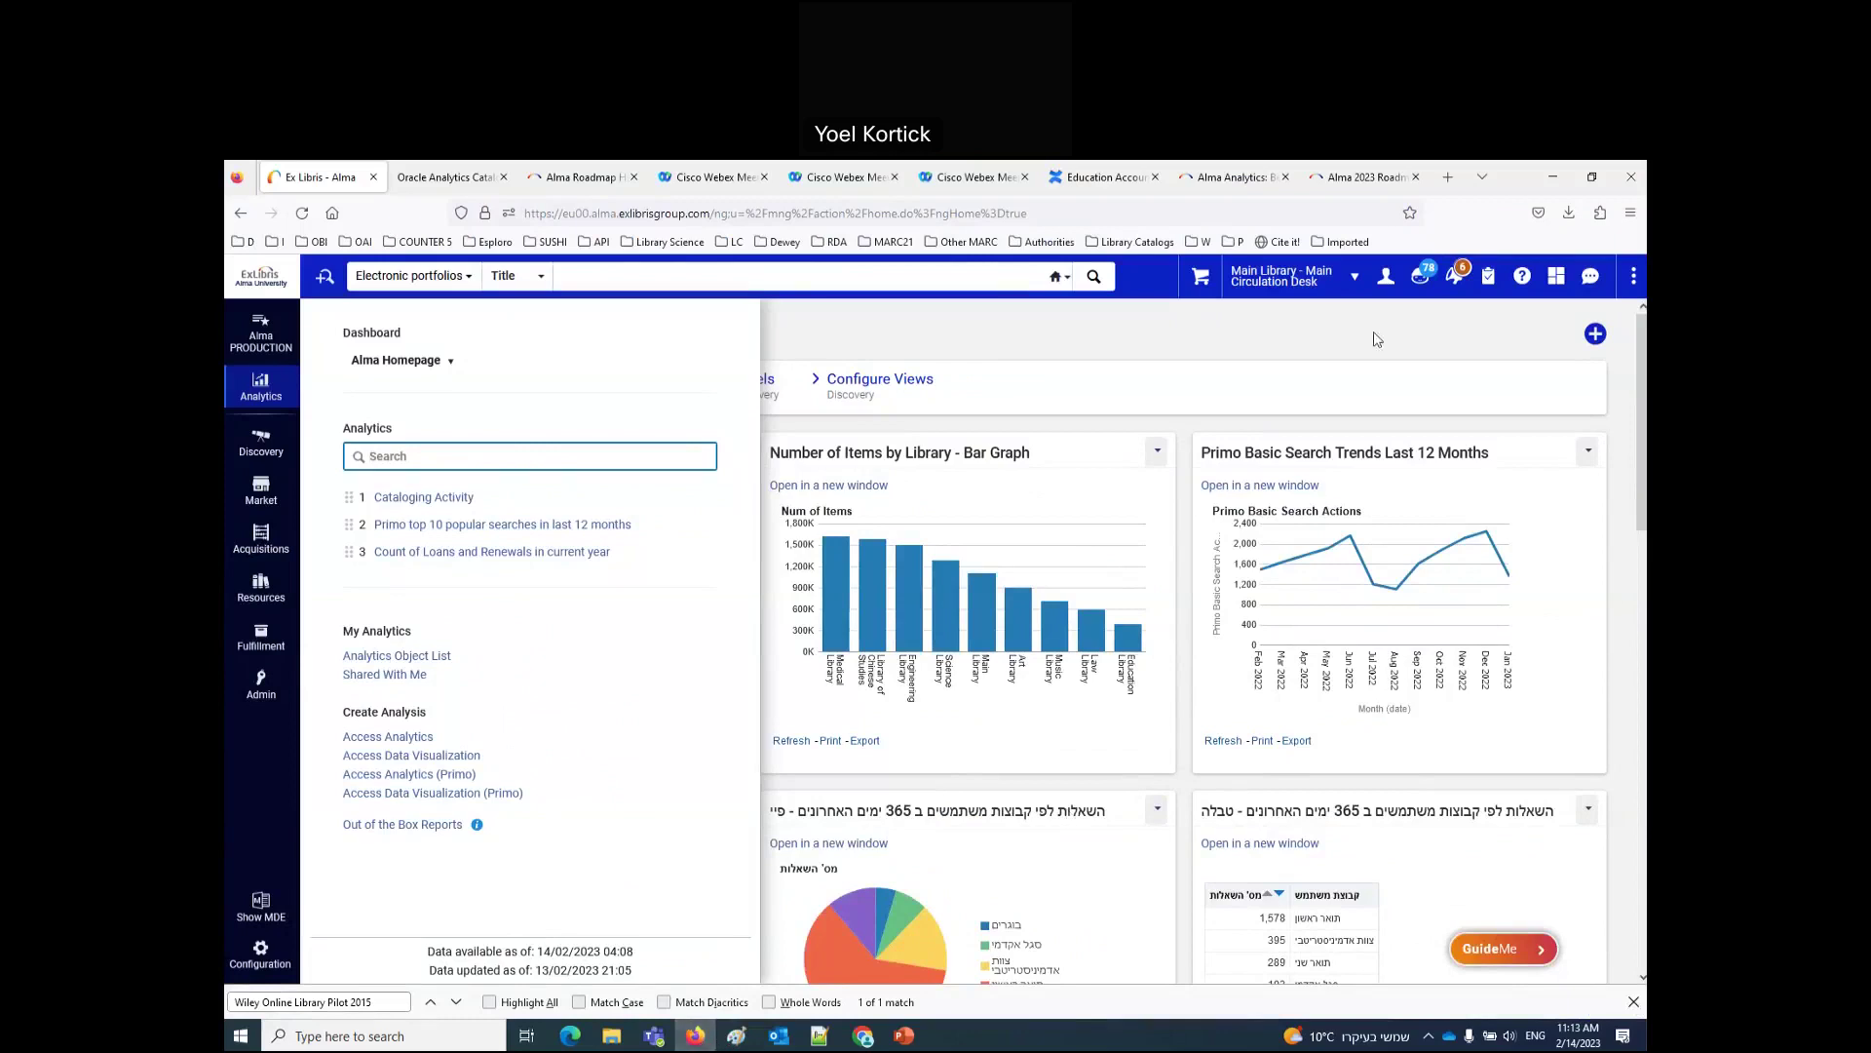
Step: Deactivate the Designs Analytics role in the signed-in user's details and save the user record
{"action": "left_click", "coordinate": [1385, 277]}
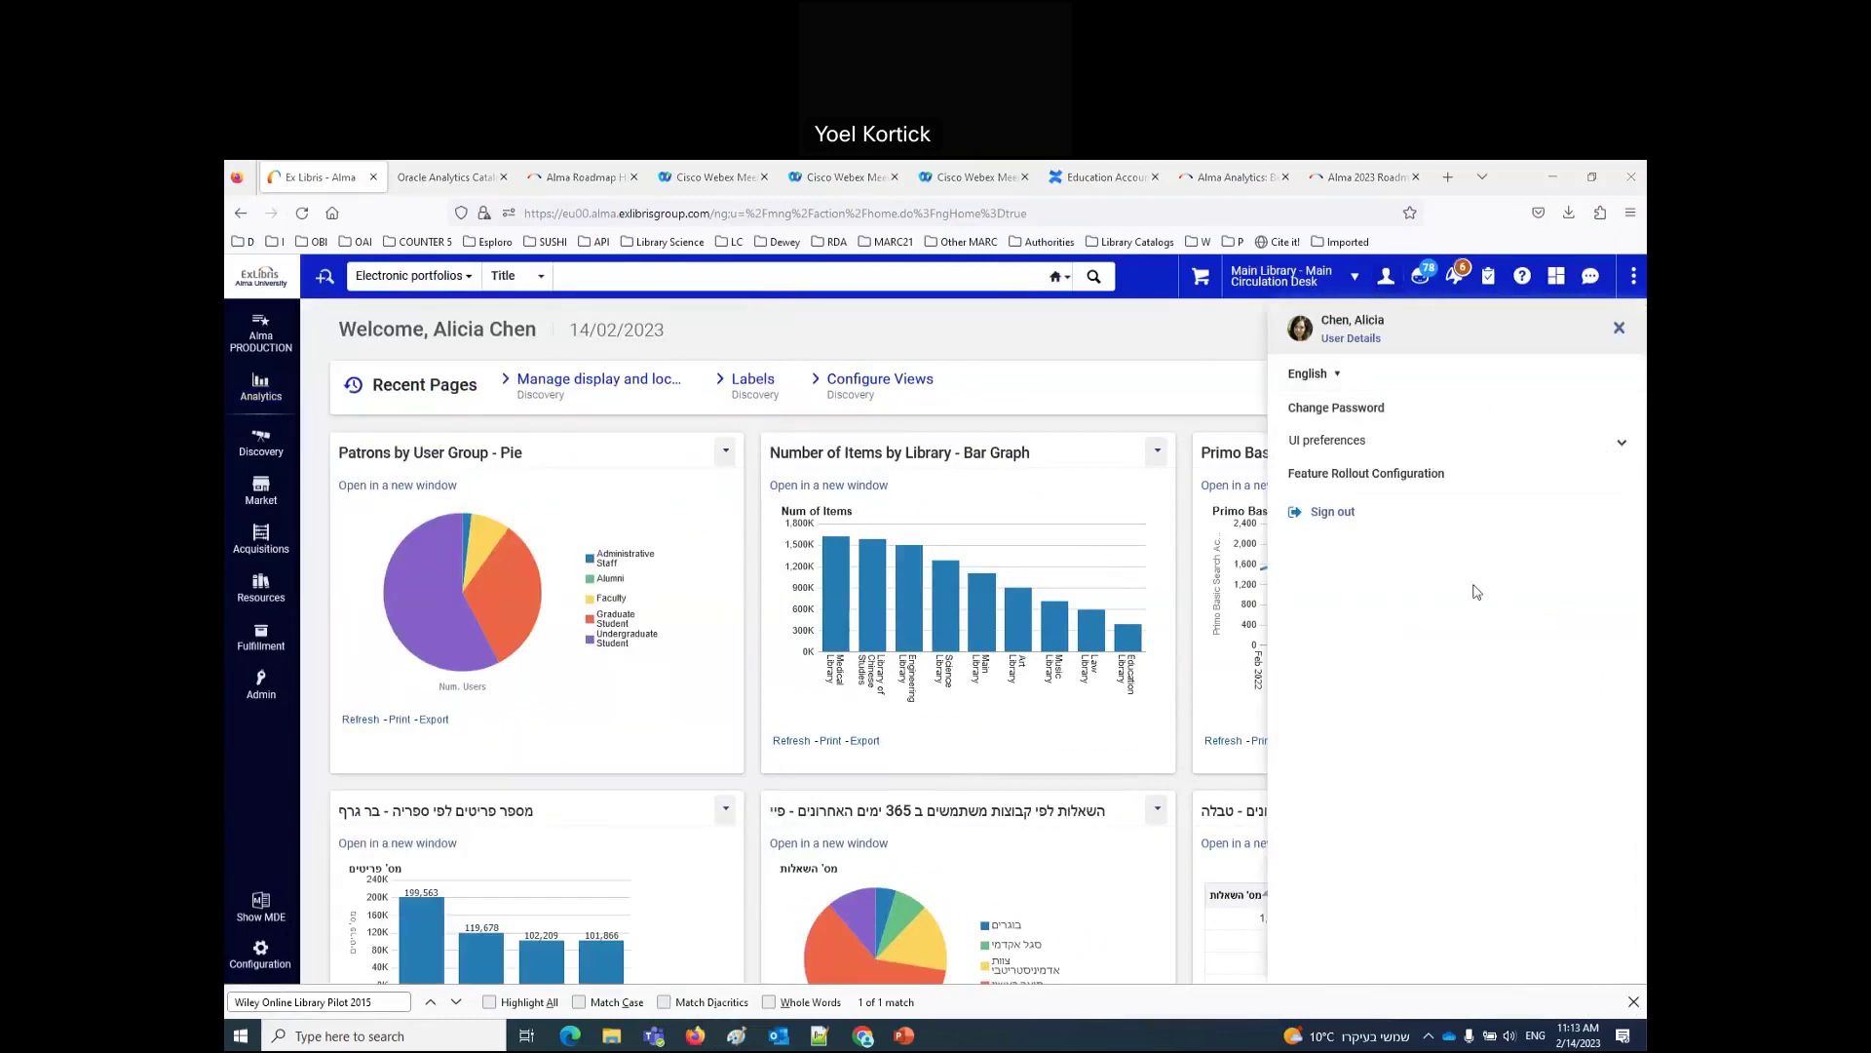
{"action": "left_click", "coordinate": [1362, 341]}
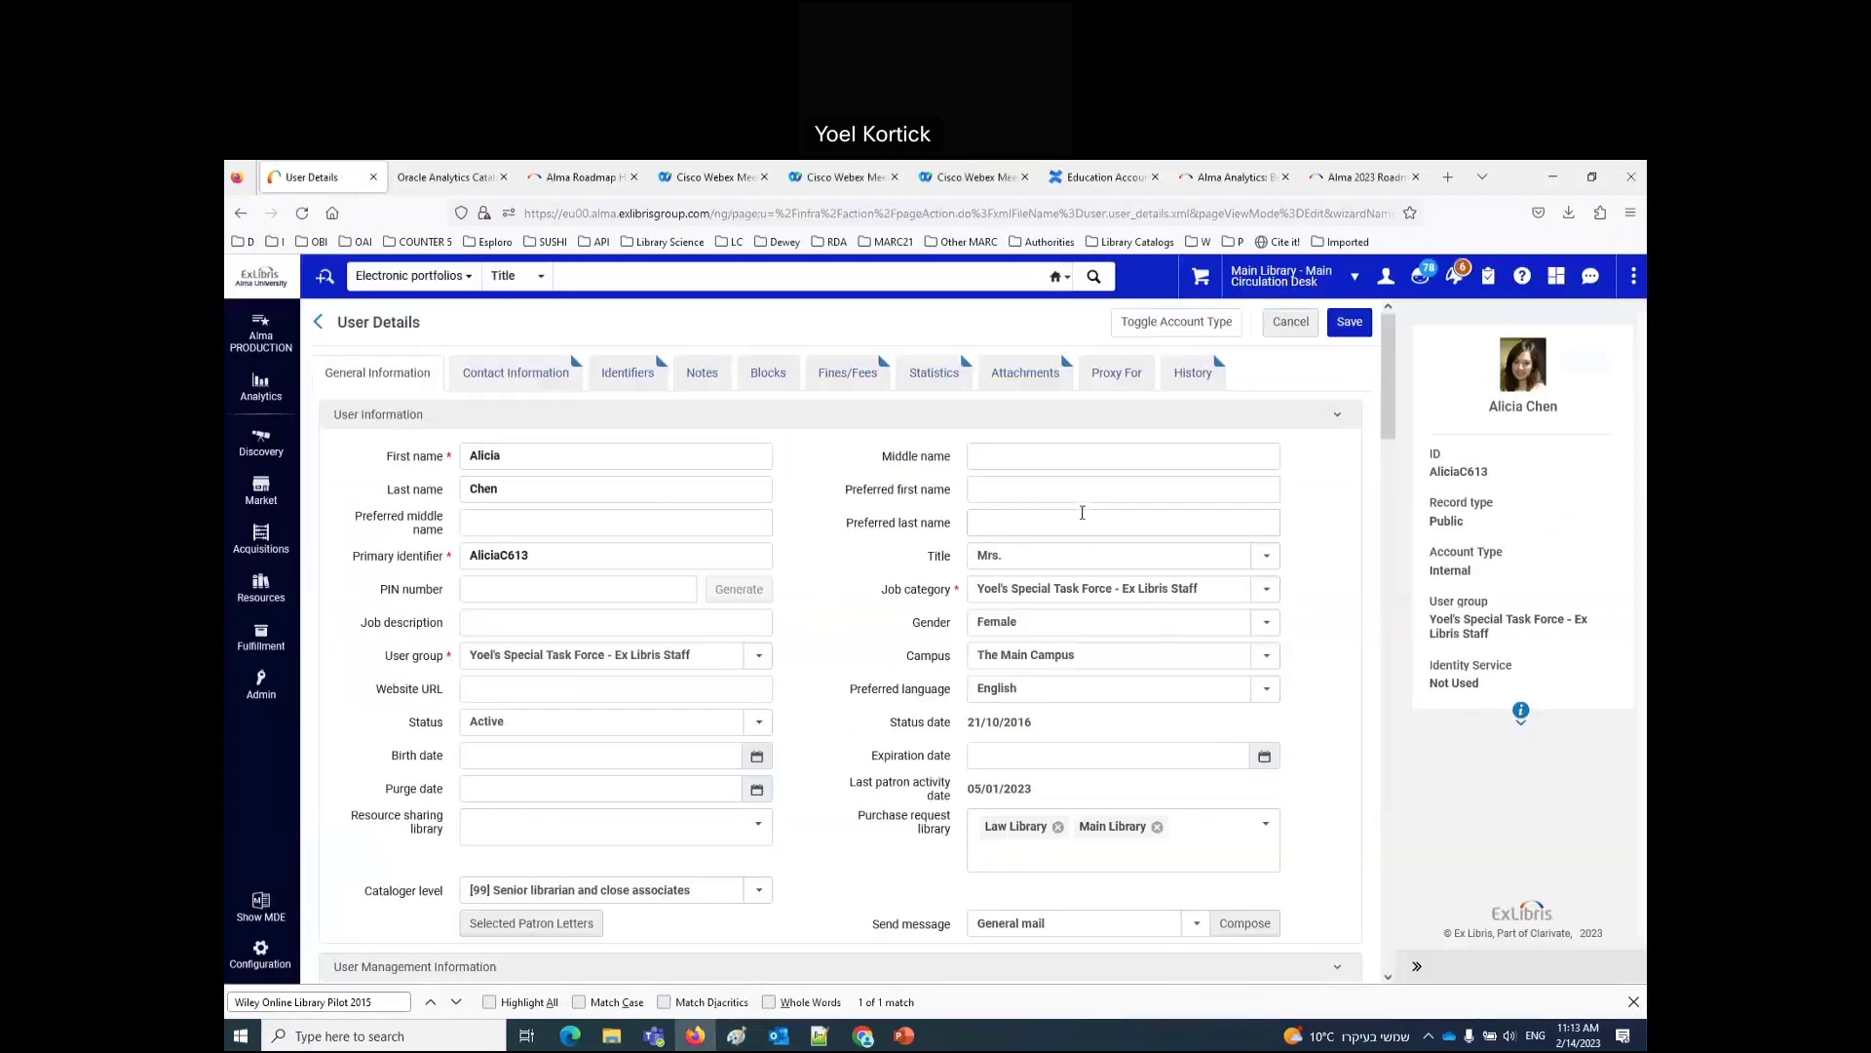
{"action": "scroll", "coordinate": [926, 640], "scroll_direction": "down", "scroll_amount": 15}
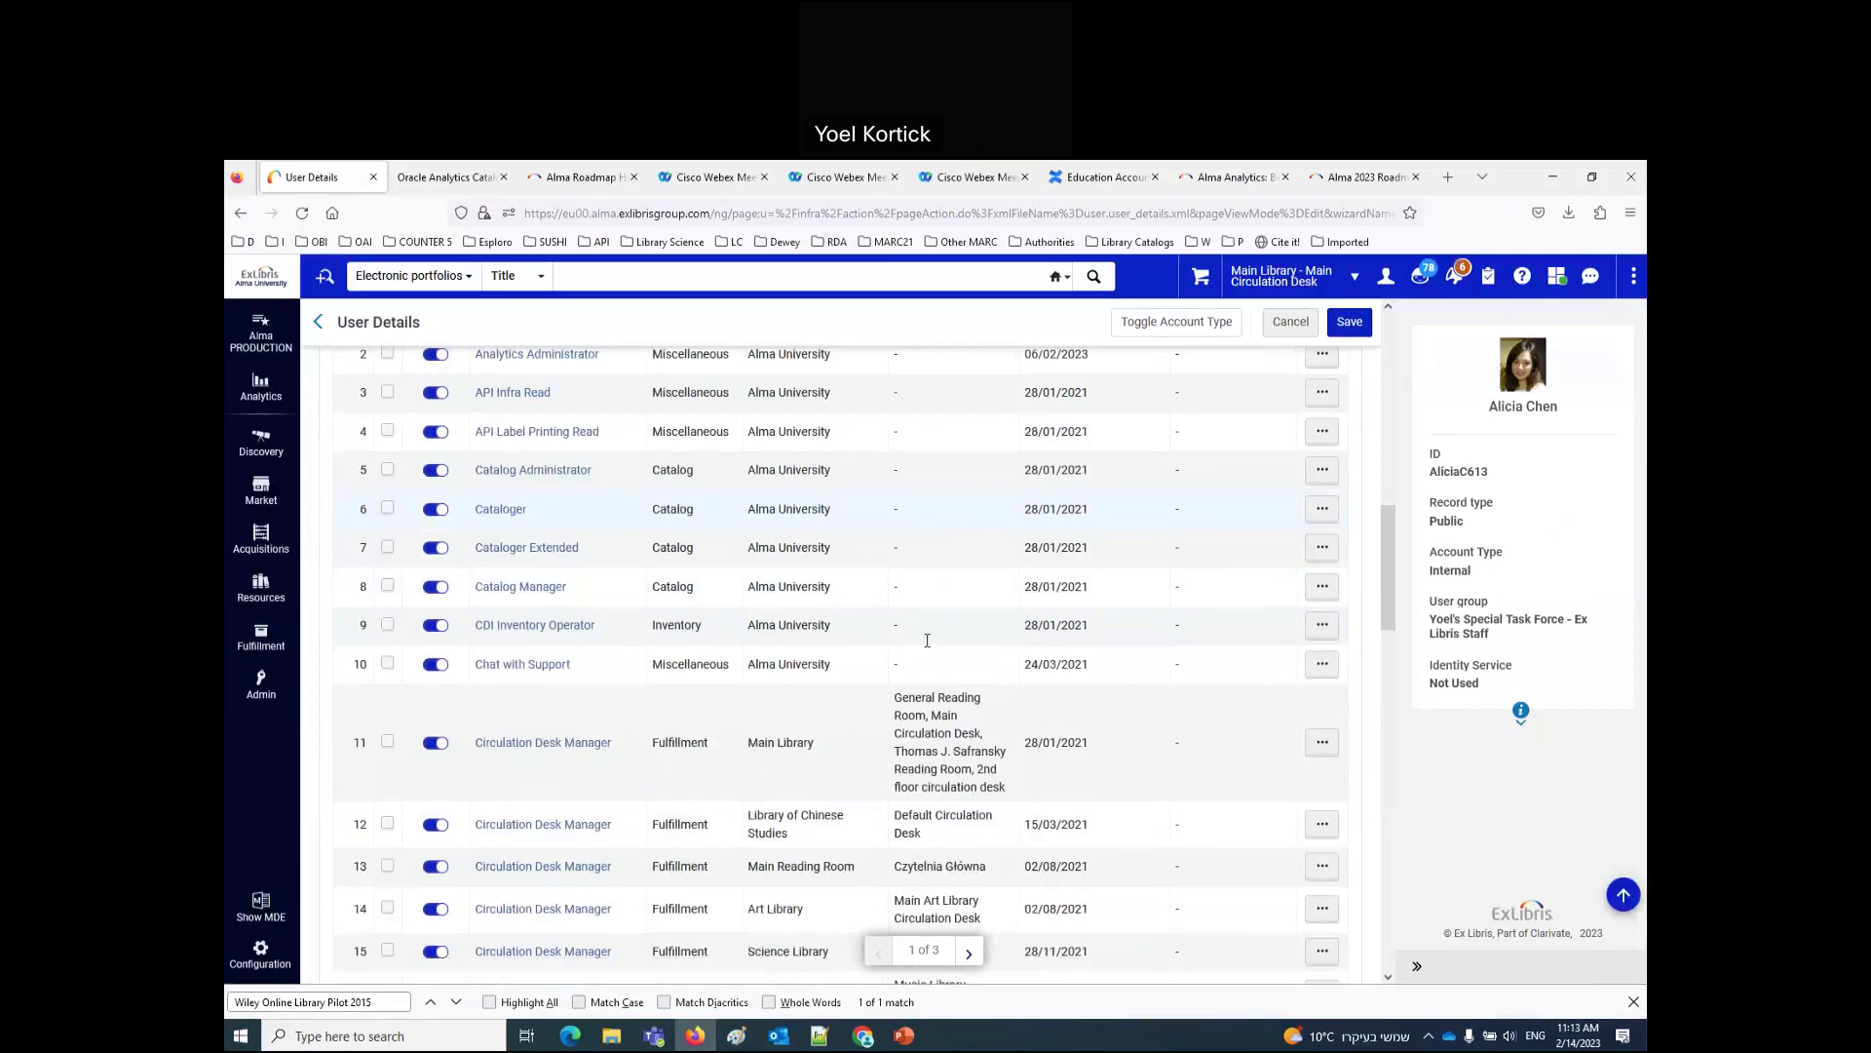
{"action": "scroll", "coordinate": [927, 640], "scroll_direction": "down", "scroll_amount": 8}
{"action": "scroll", "coordinate": [927, 640], "scroll_direction": "down", "scroll_amount": 8}
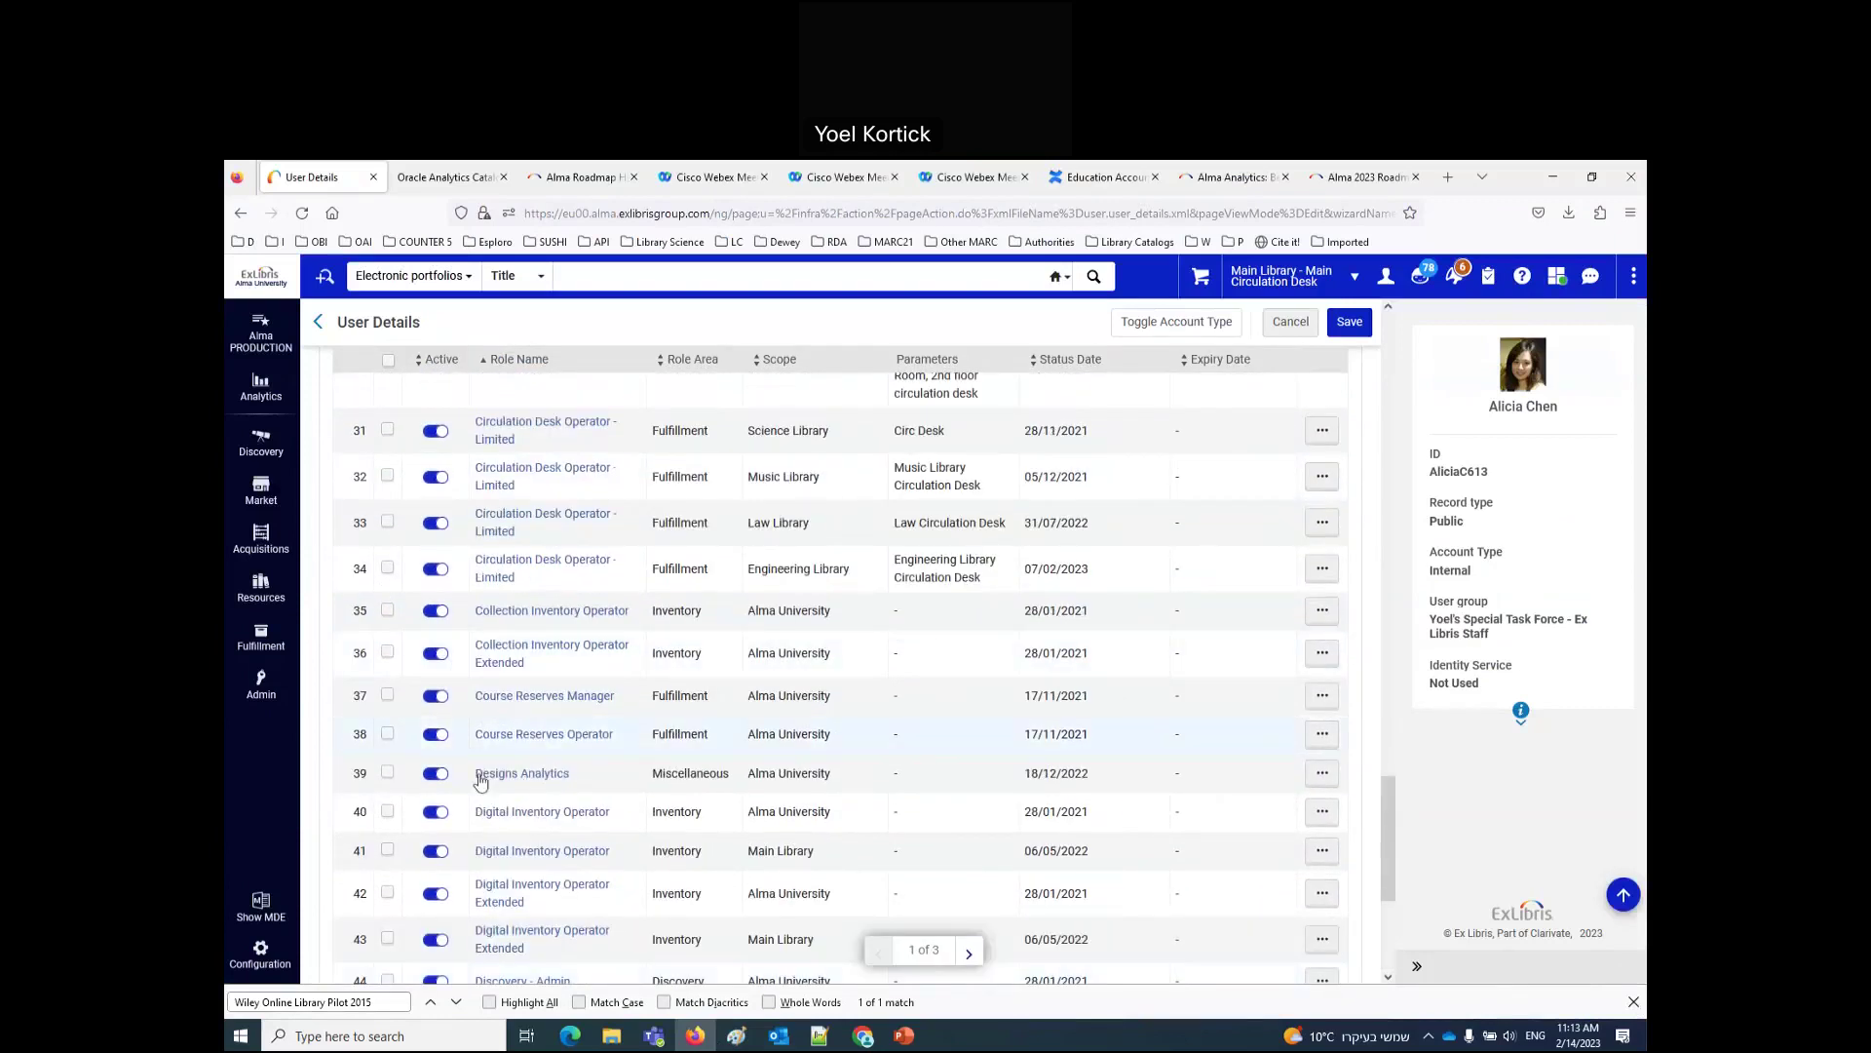
{"action": "left_click", "coordinate": [429, 778]}
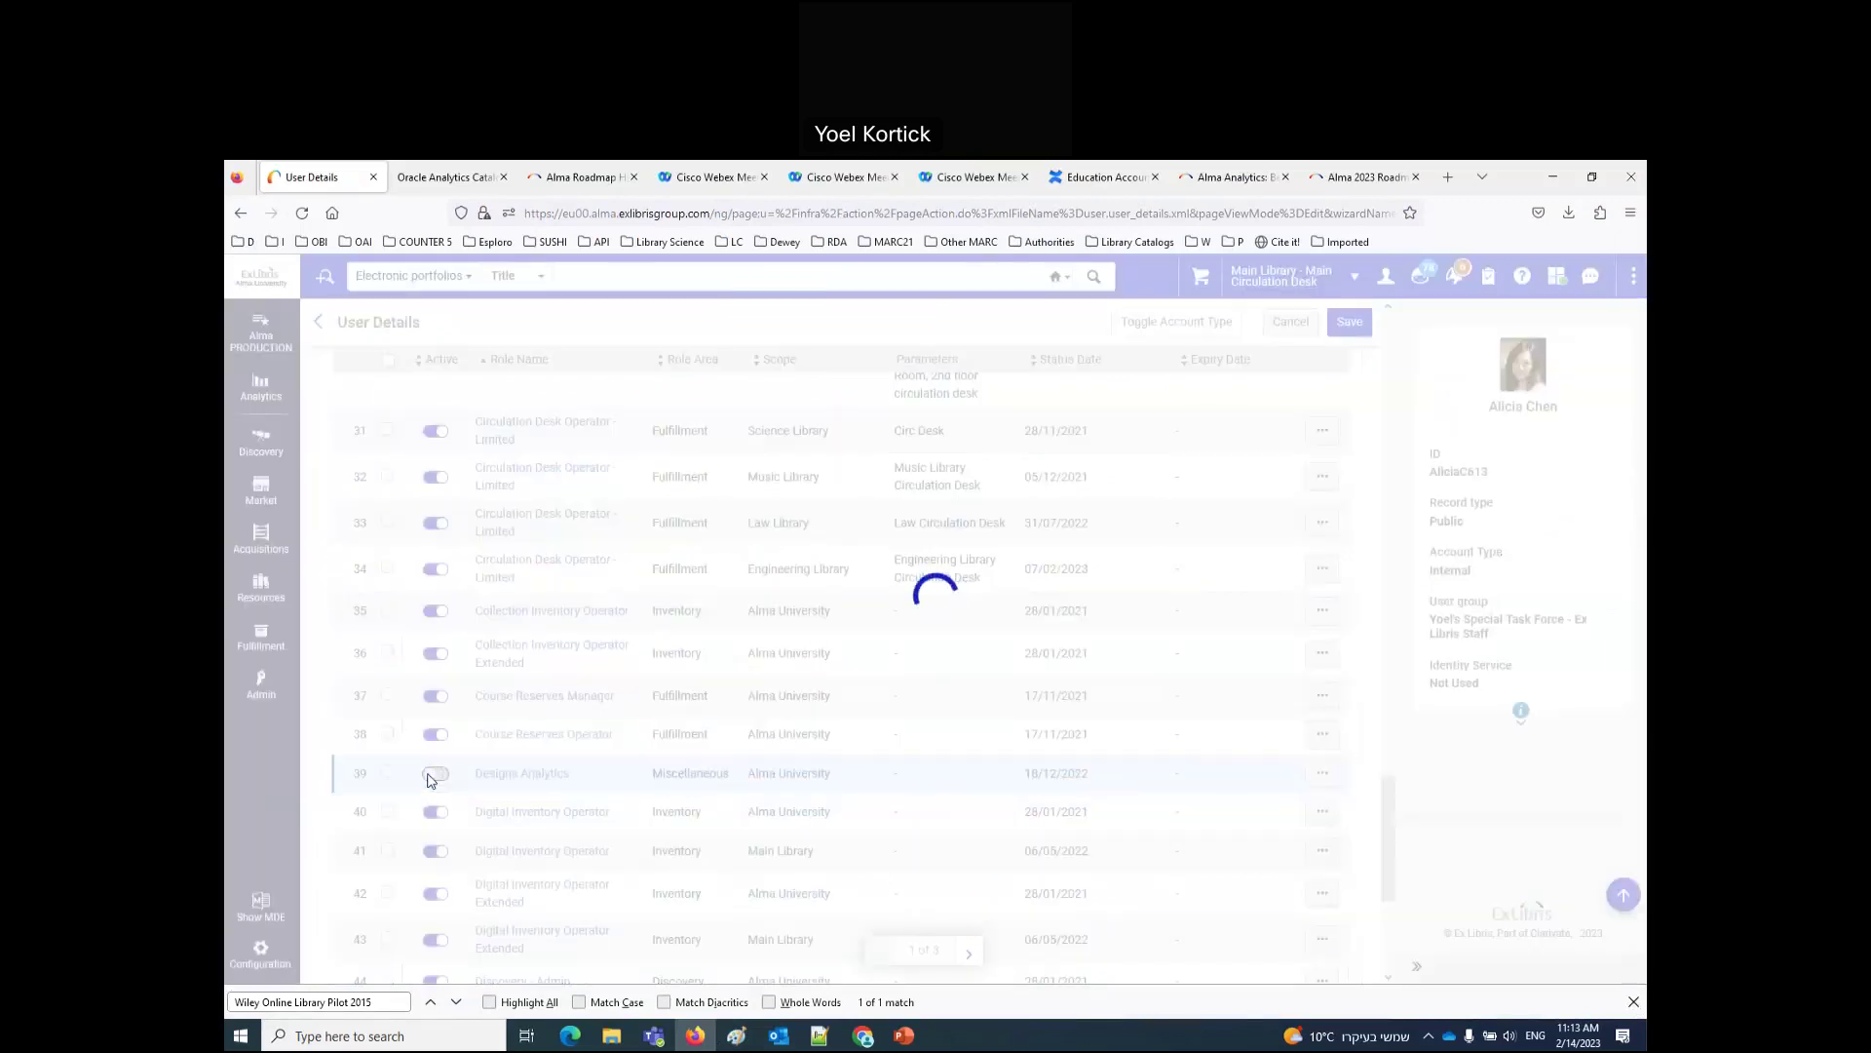
{"action": "scroll", "coordinate": [962, 690], "scroll_direction": "up", "scroll_amount": 10}
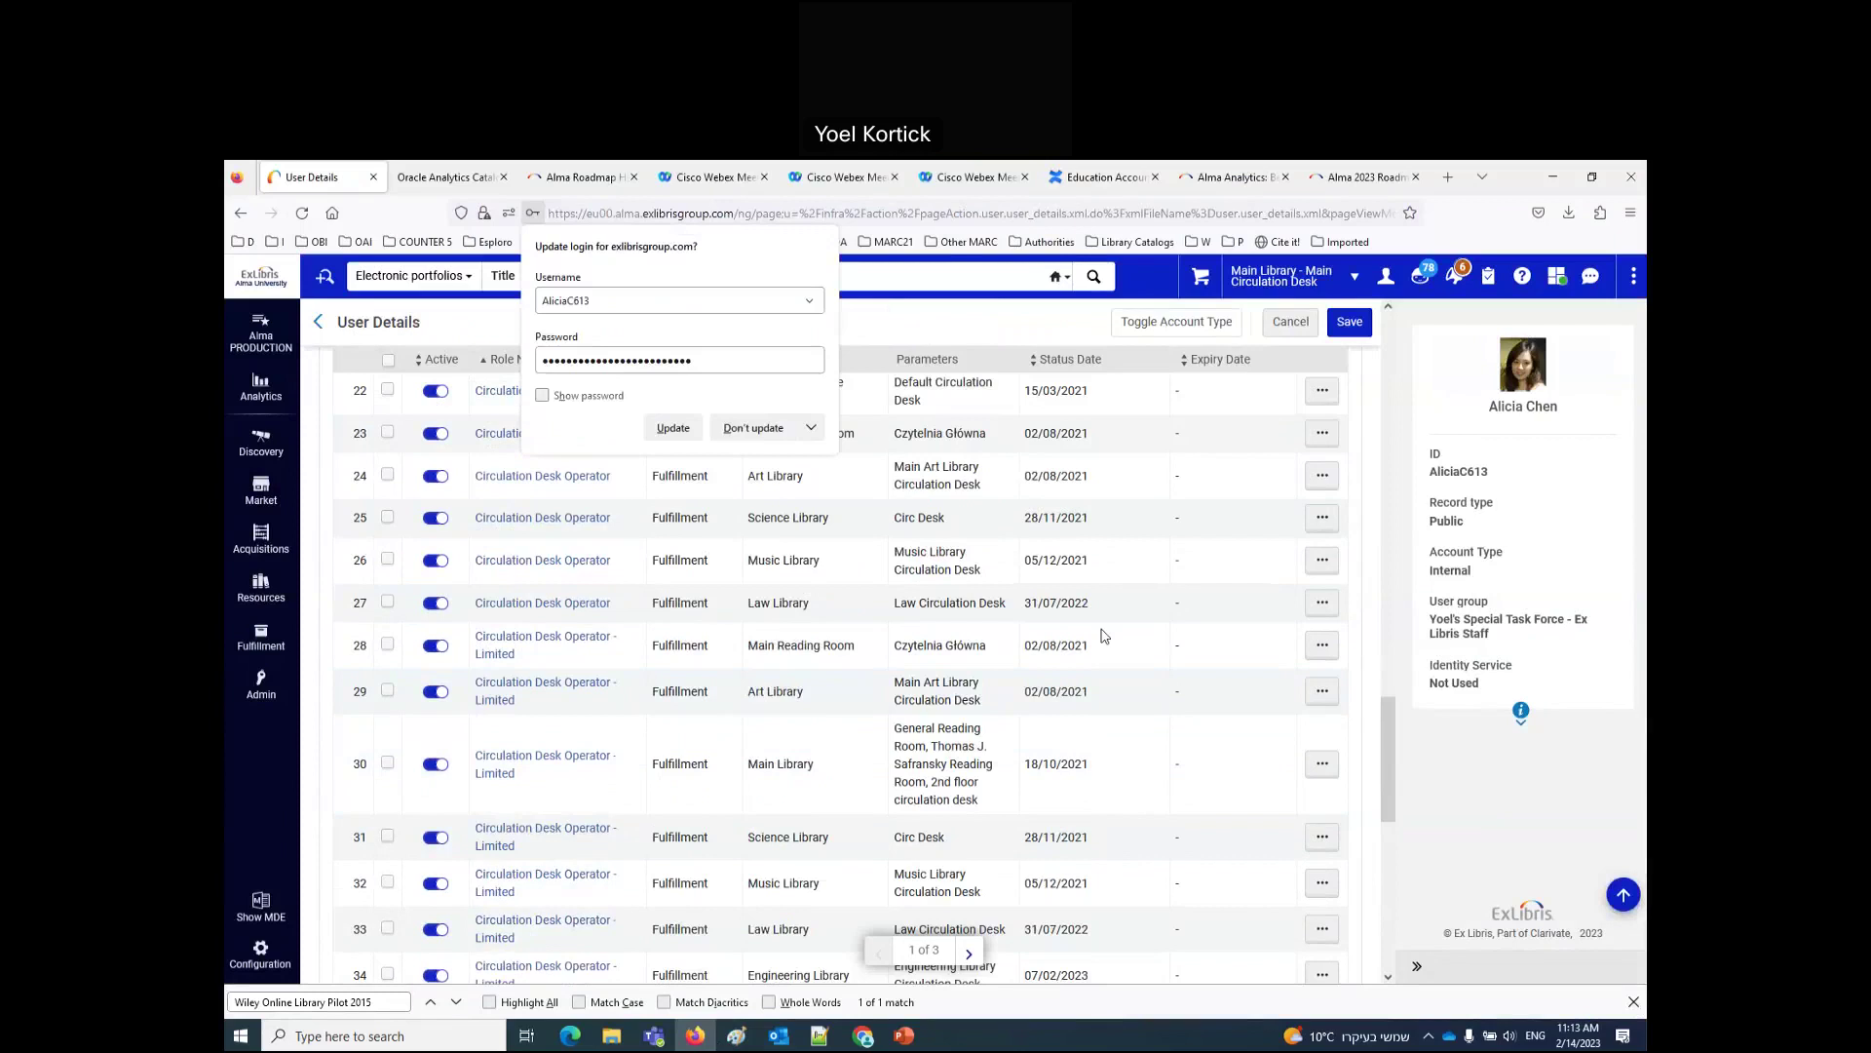
{"action": "left_click", "coordinate": [1352, 329]}
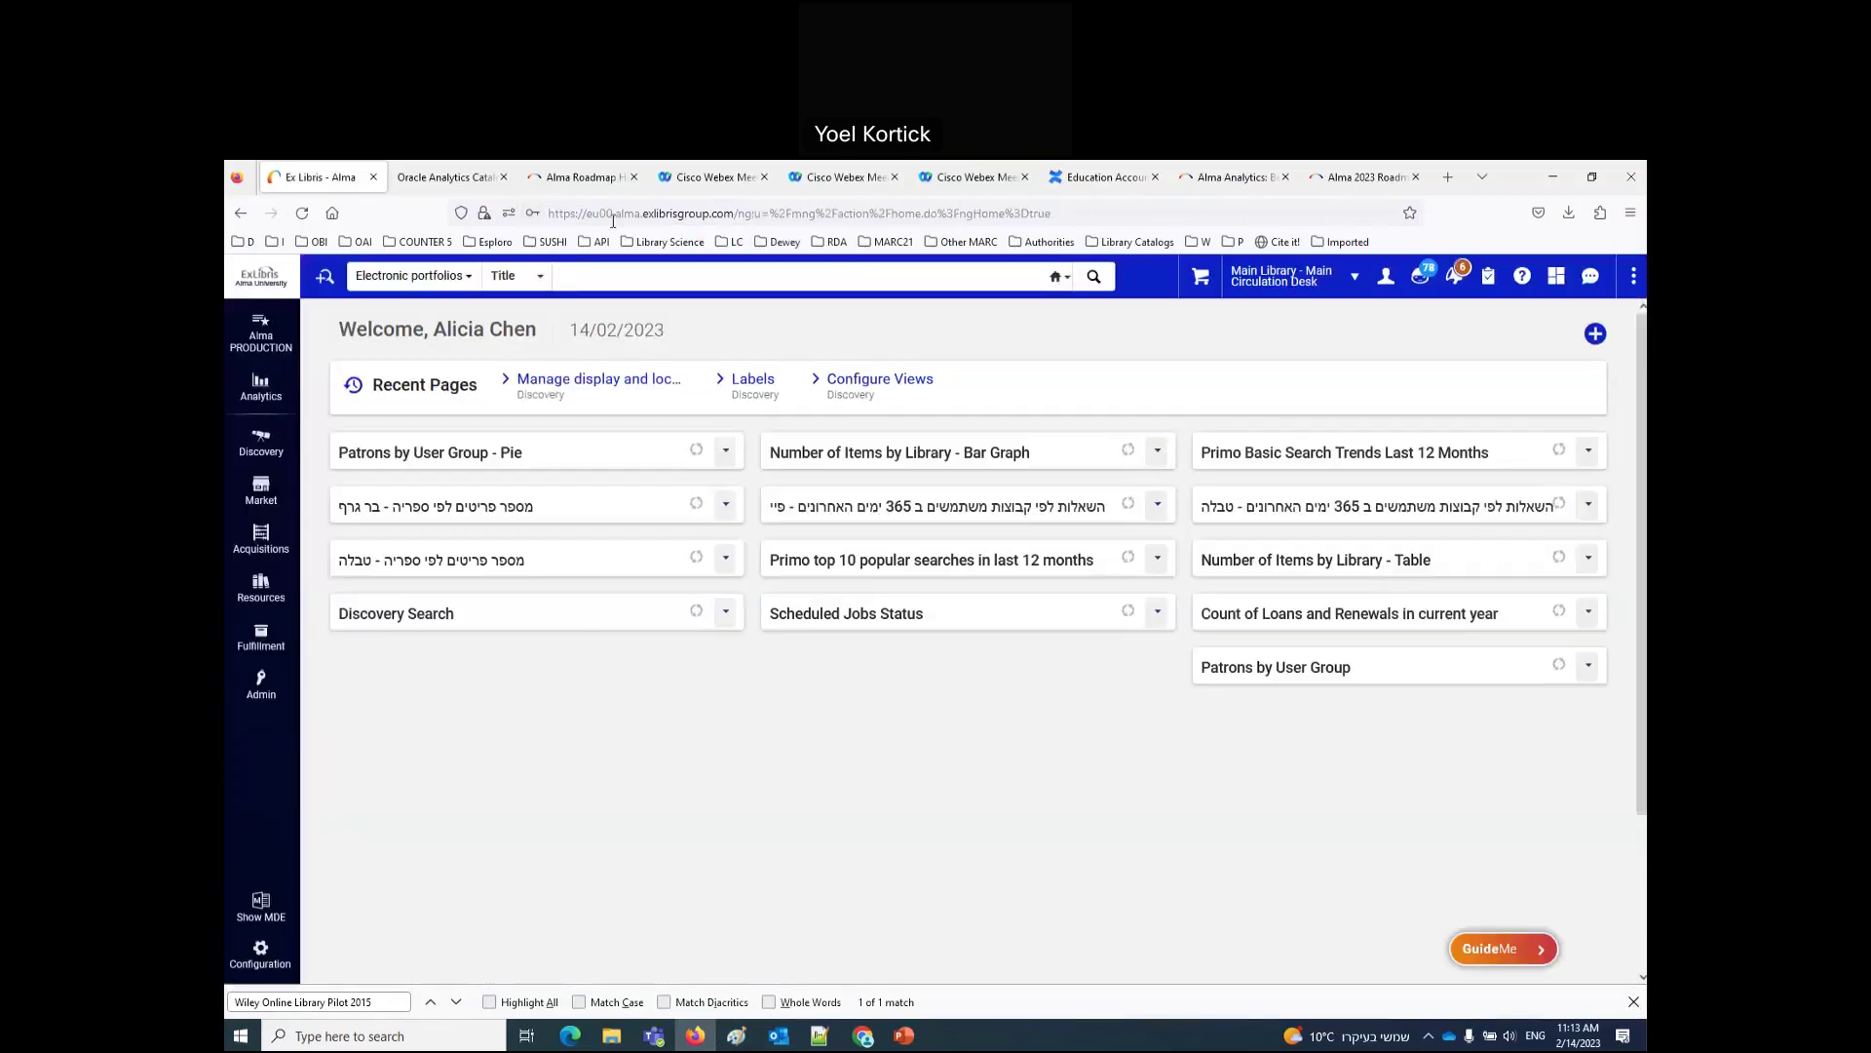
Step: Close the Oracle Analytics Catalog tab, then sign out of Alma and log back in with the saved user name and password
{"action": "left_click", "coordinate": [504, 177]}
{"action": "left_click", "coordinate": [1386, 283]}
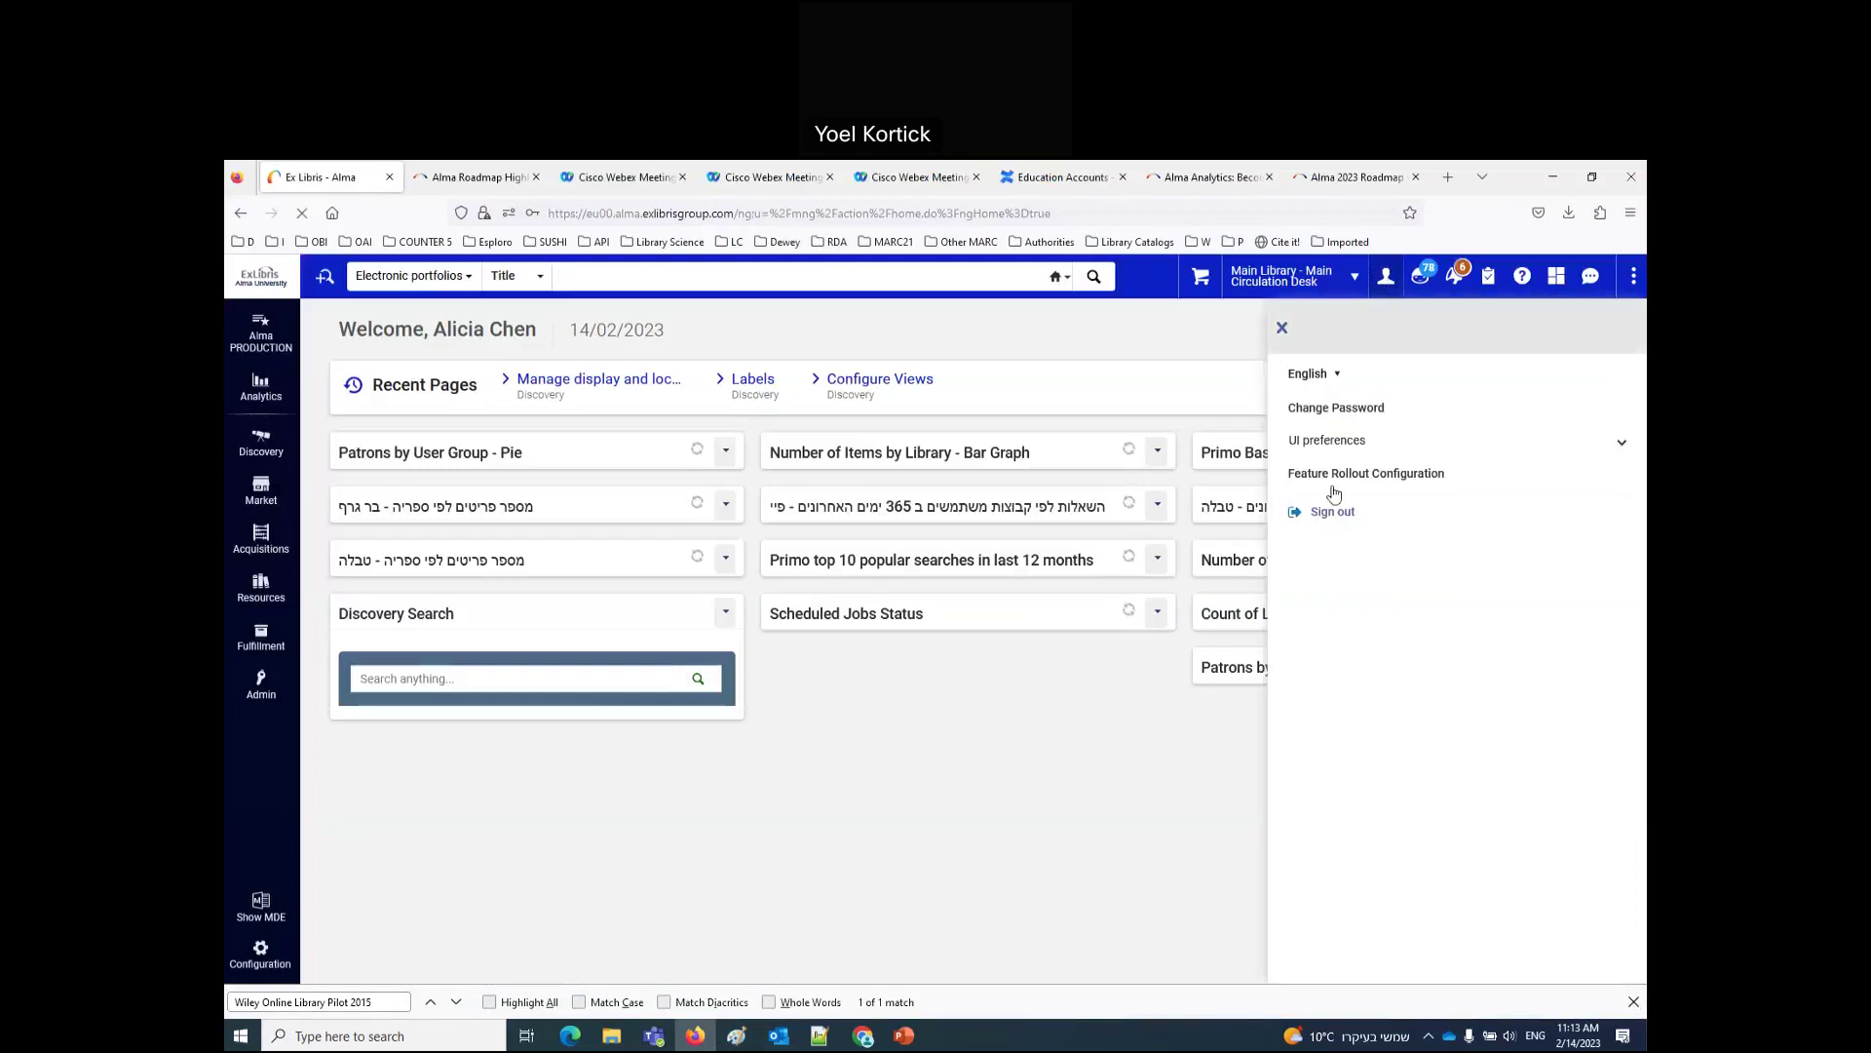
{"action": "left_click", "coordinate": [1331, 513]}
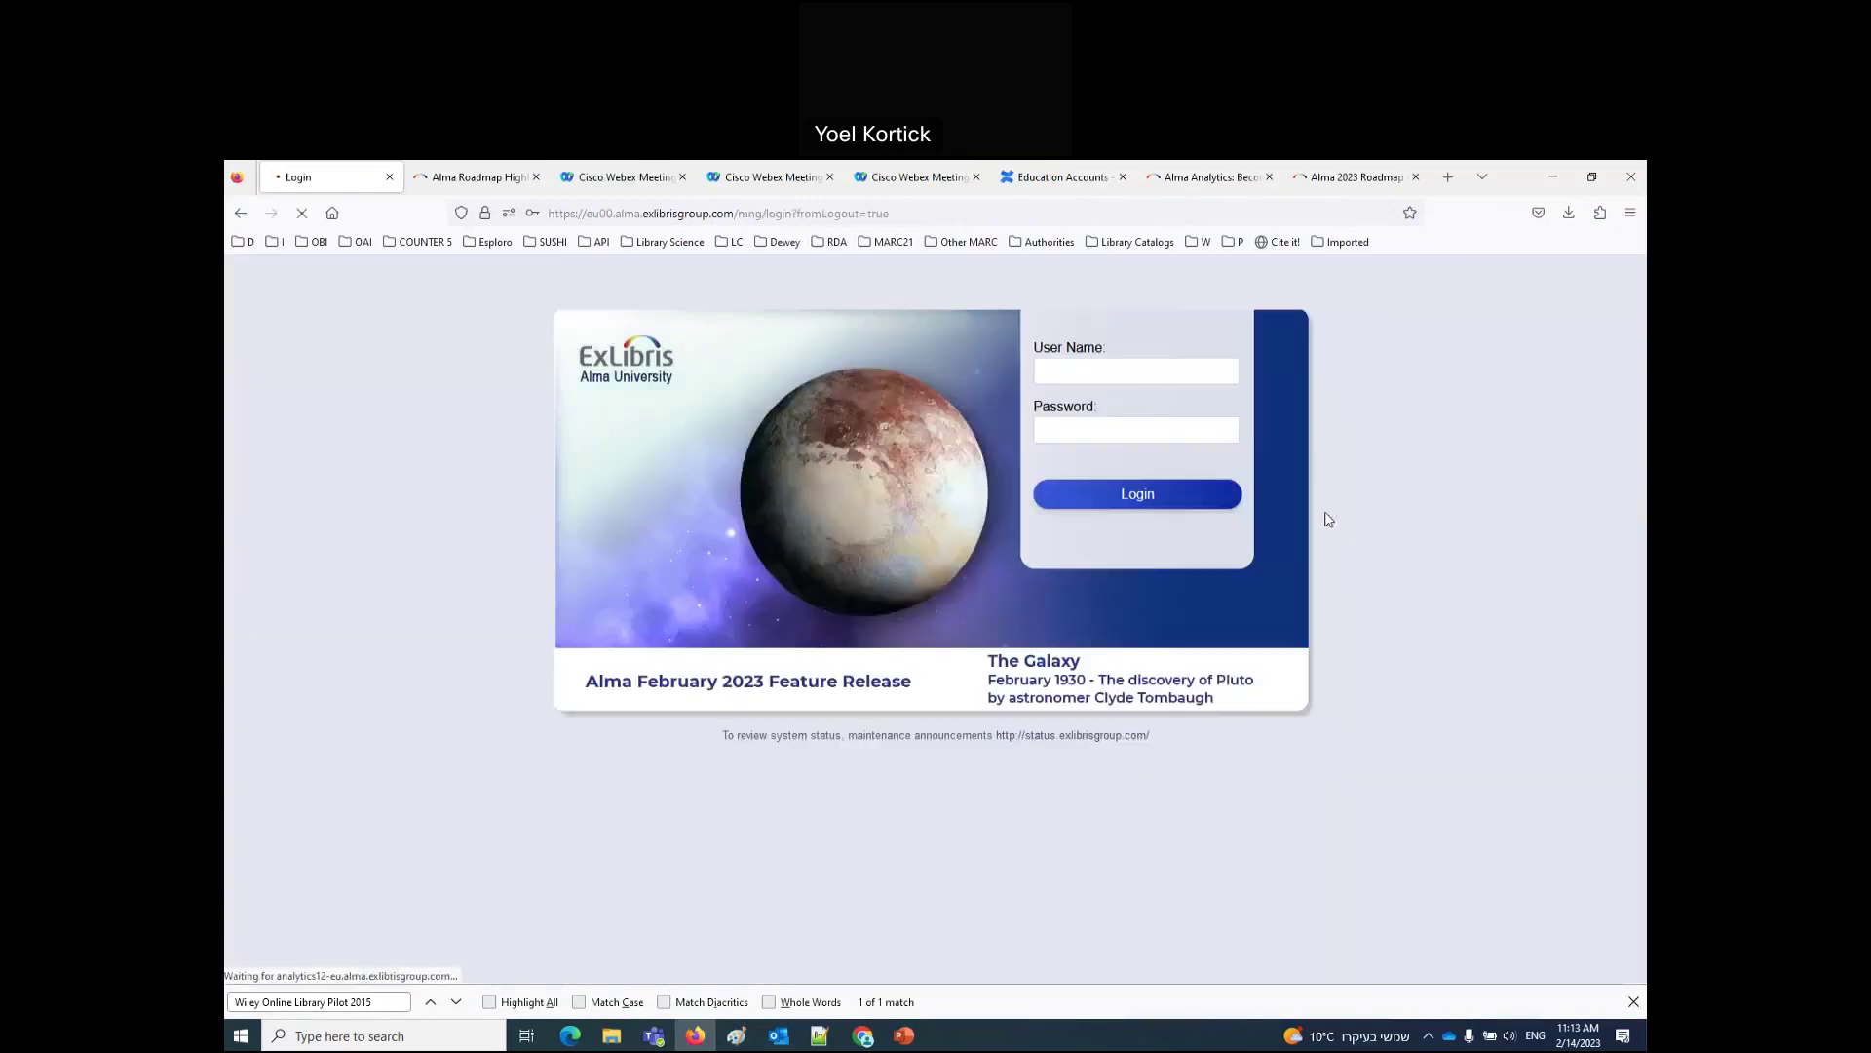
{"action": "left_click", "coordinate": [1136, 371]}
{"action": "left_click", "coordinate": [1101, 390]}
{"action": "left_click", "coordinate": [1133, 493]}
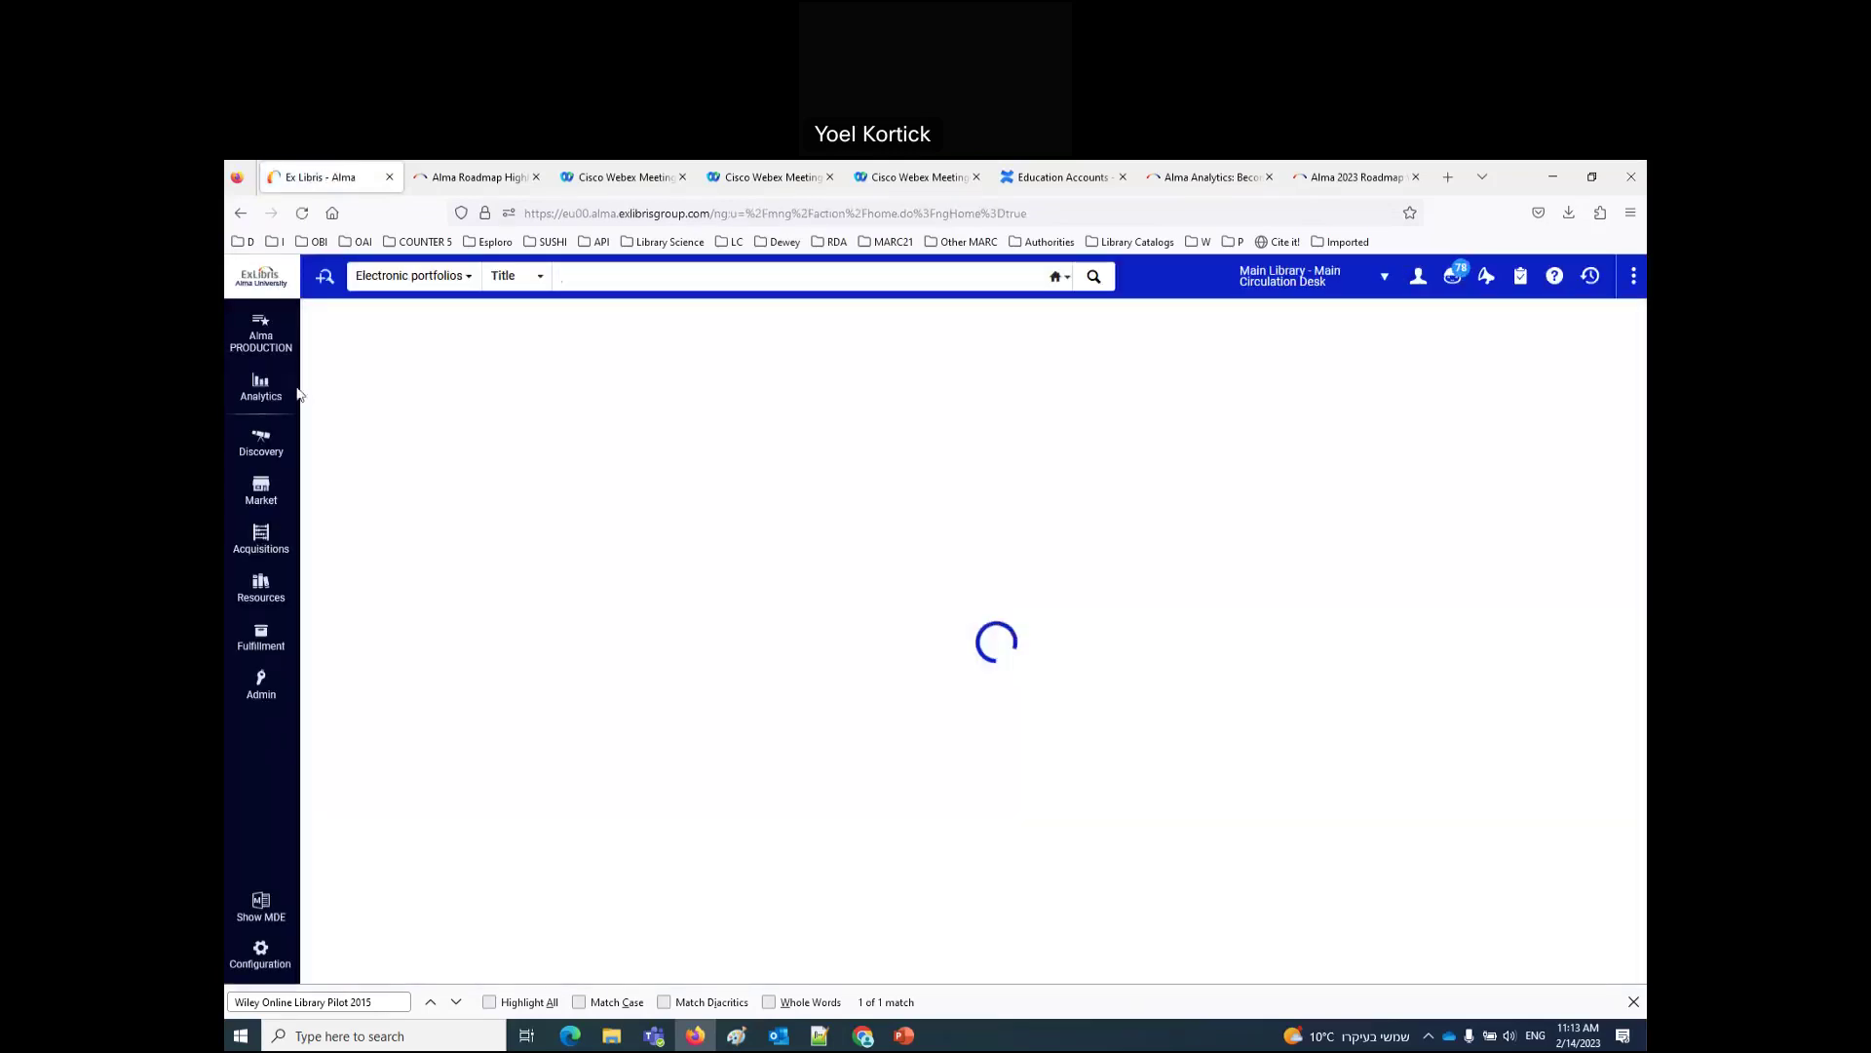
Step: Display Alma's Analytics menu and compare its links with the annotated screenshot in Paint
{"action": "left_click", "coordinate": [271, 390]}
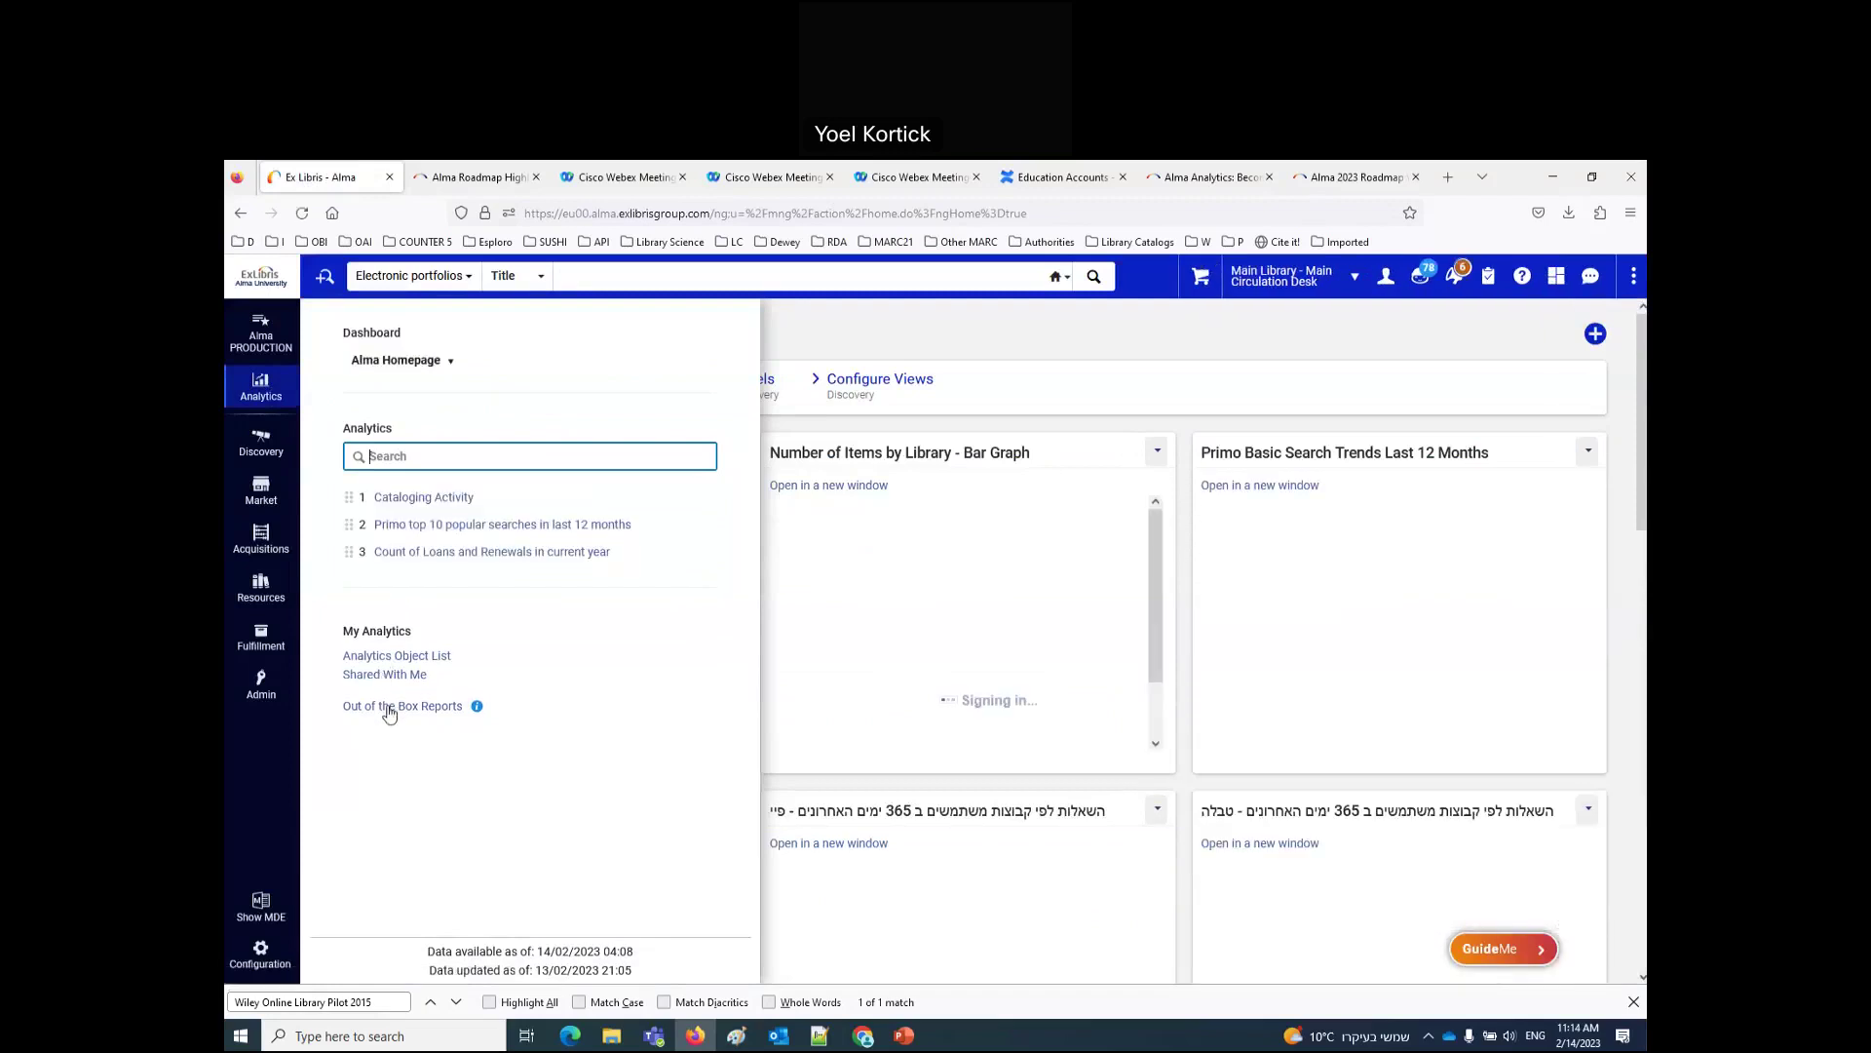
{"action": "left_click", "coordinate": [390, 716]}
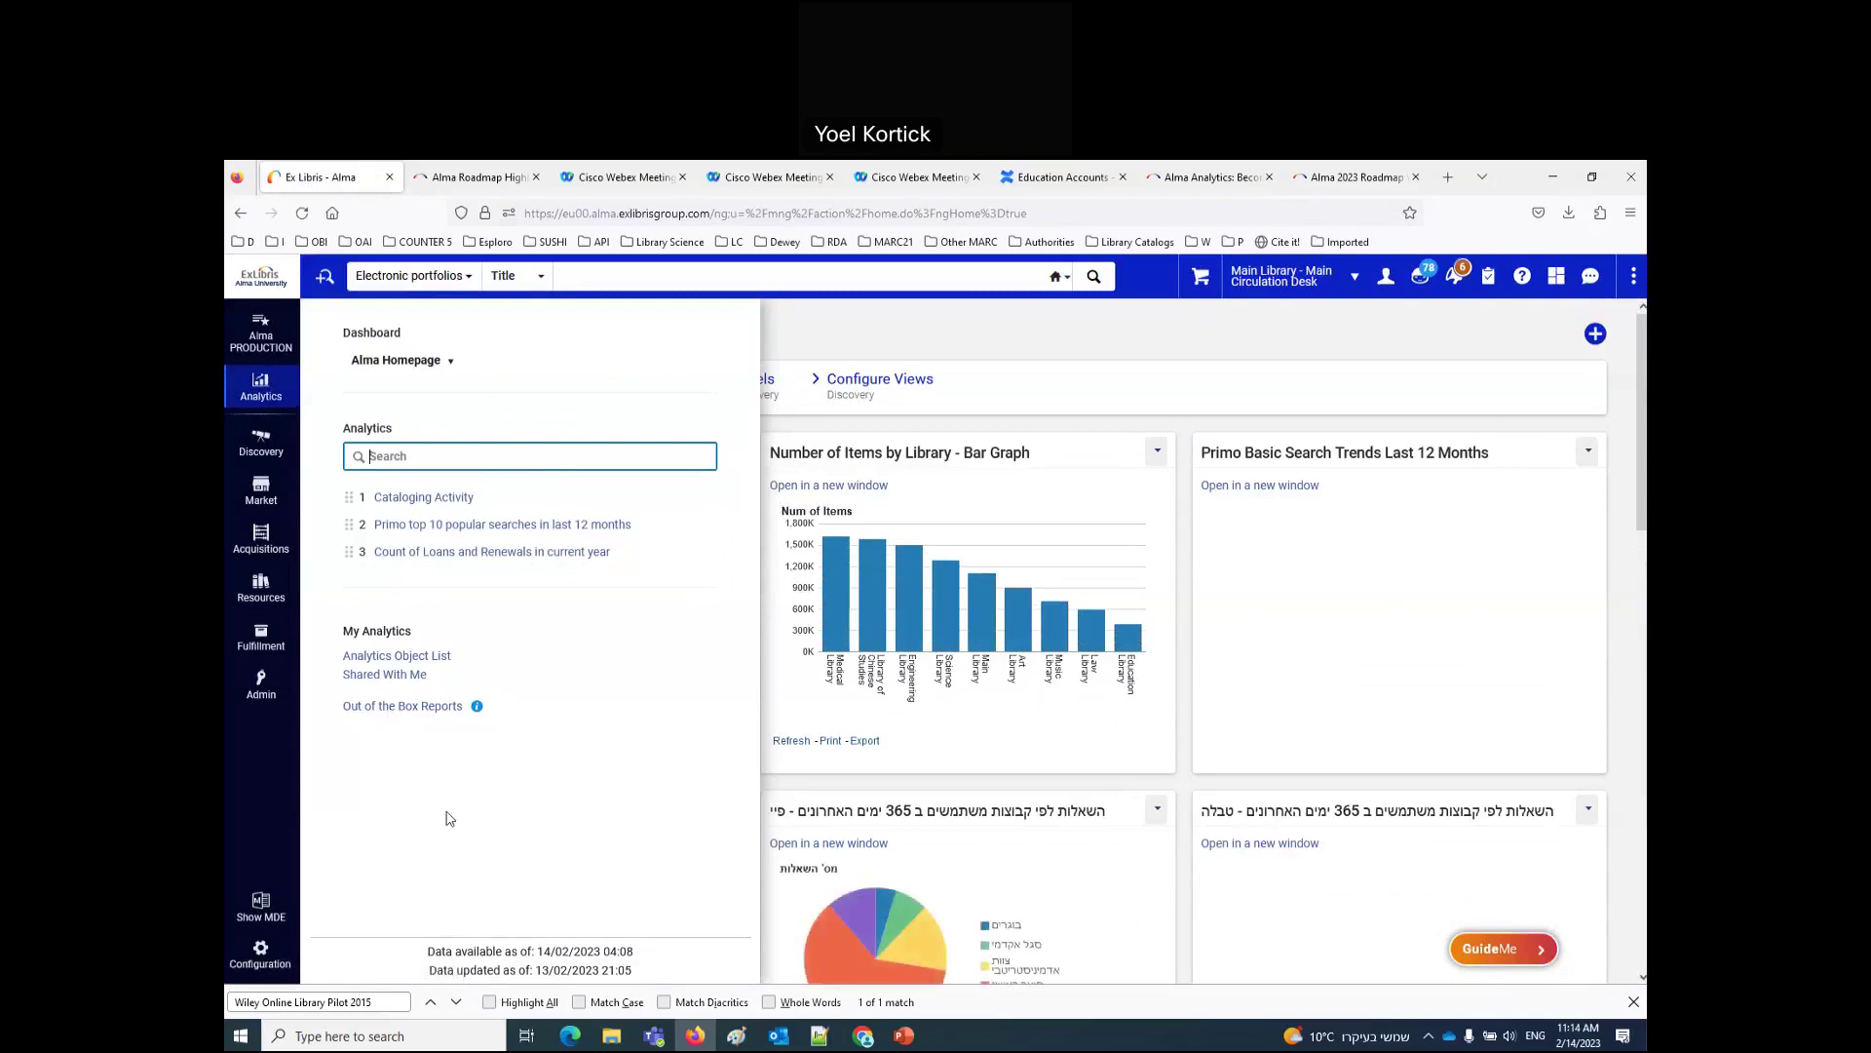
{"action": "left_click", "coordinate": [737, 1036]}
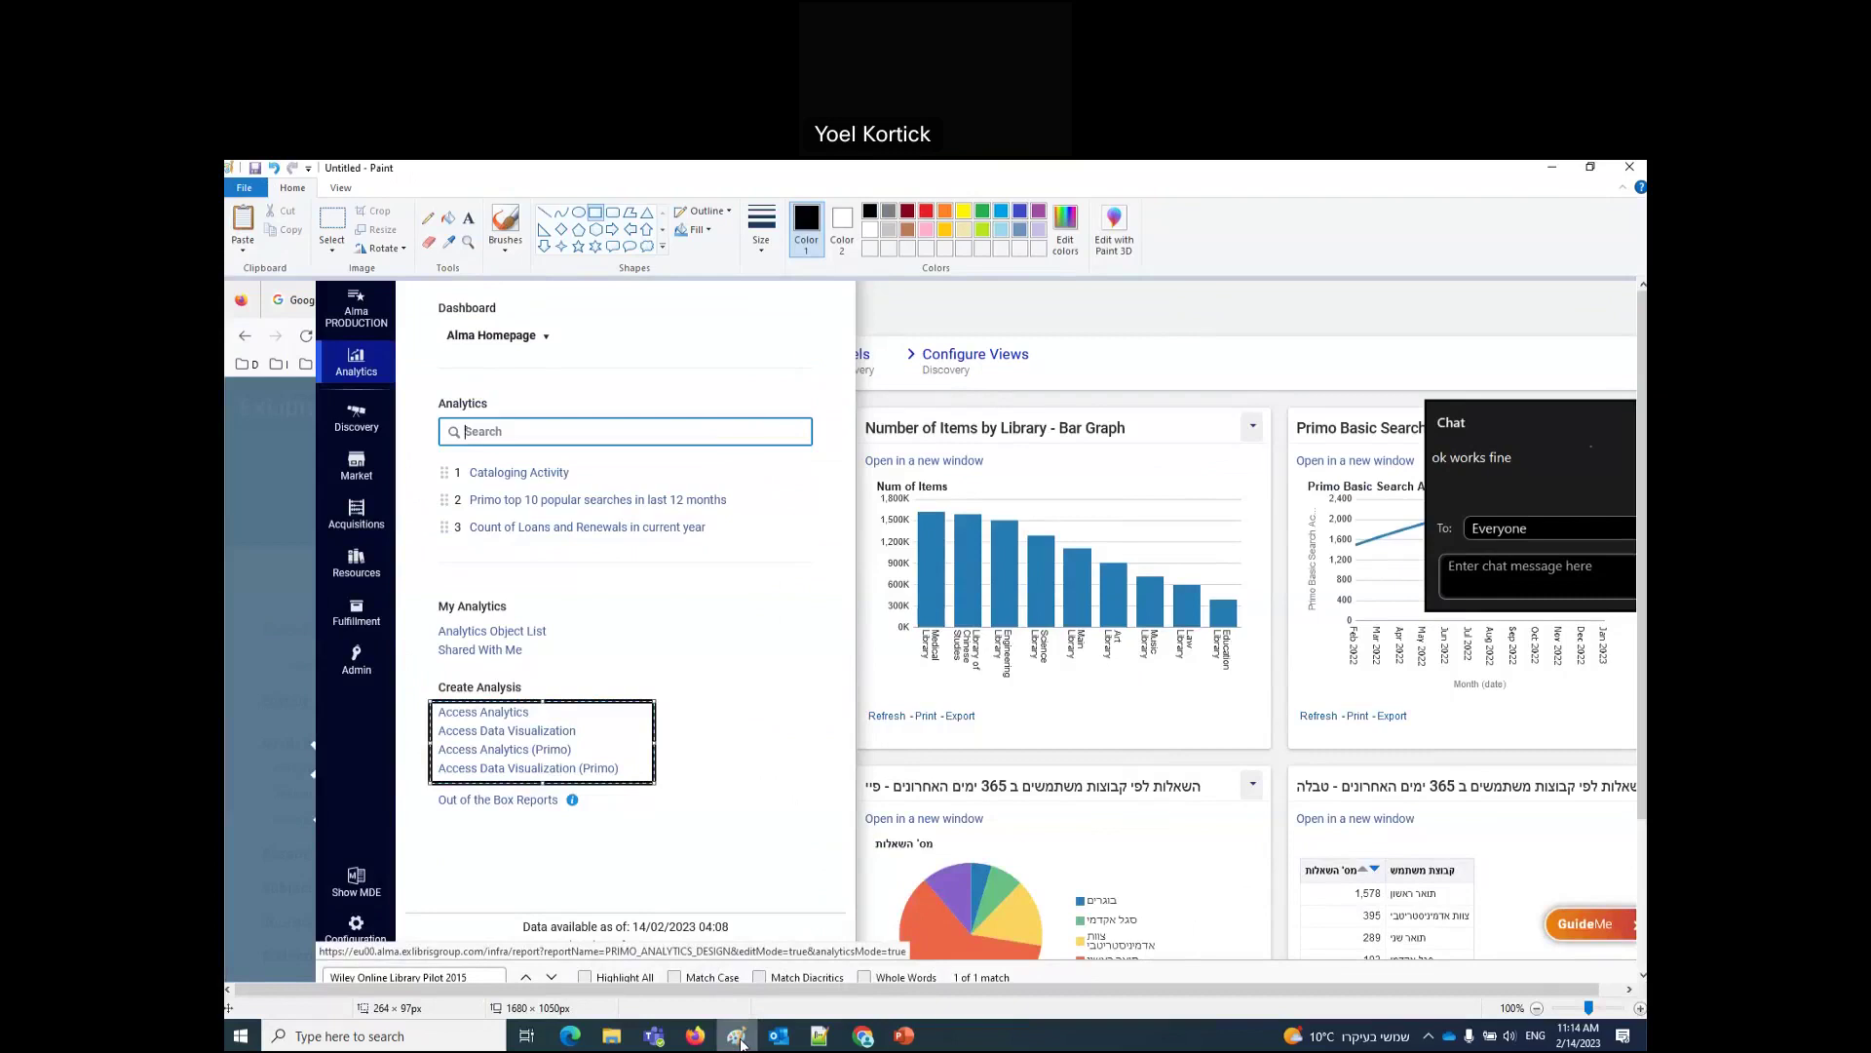
{"action": "left_click", "coordinate": [738, 1036]}
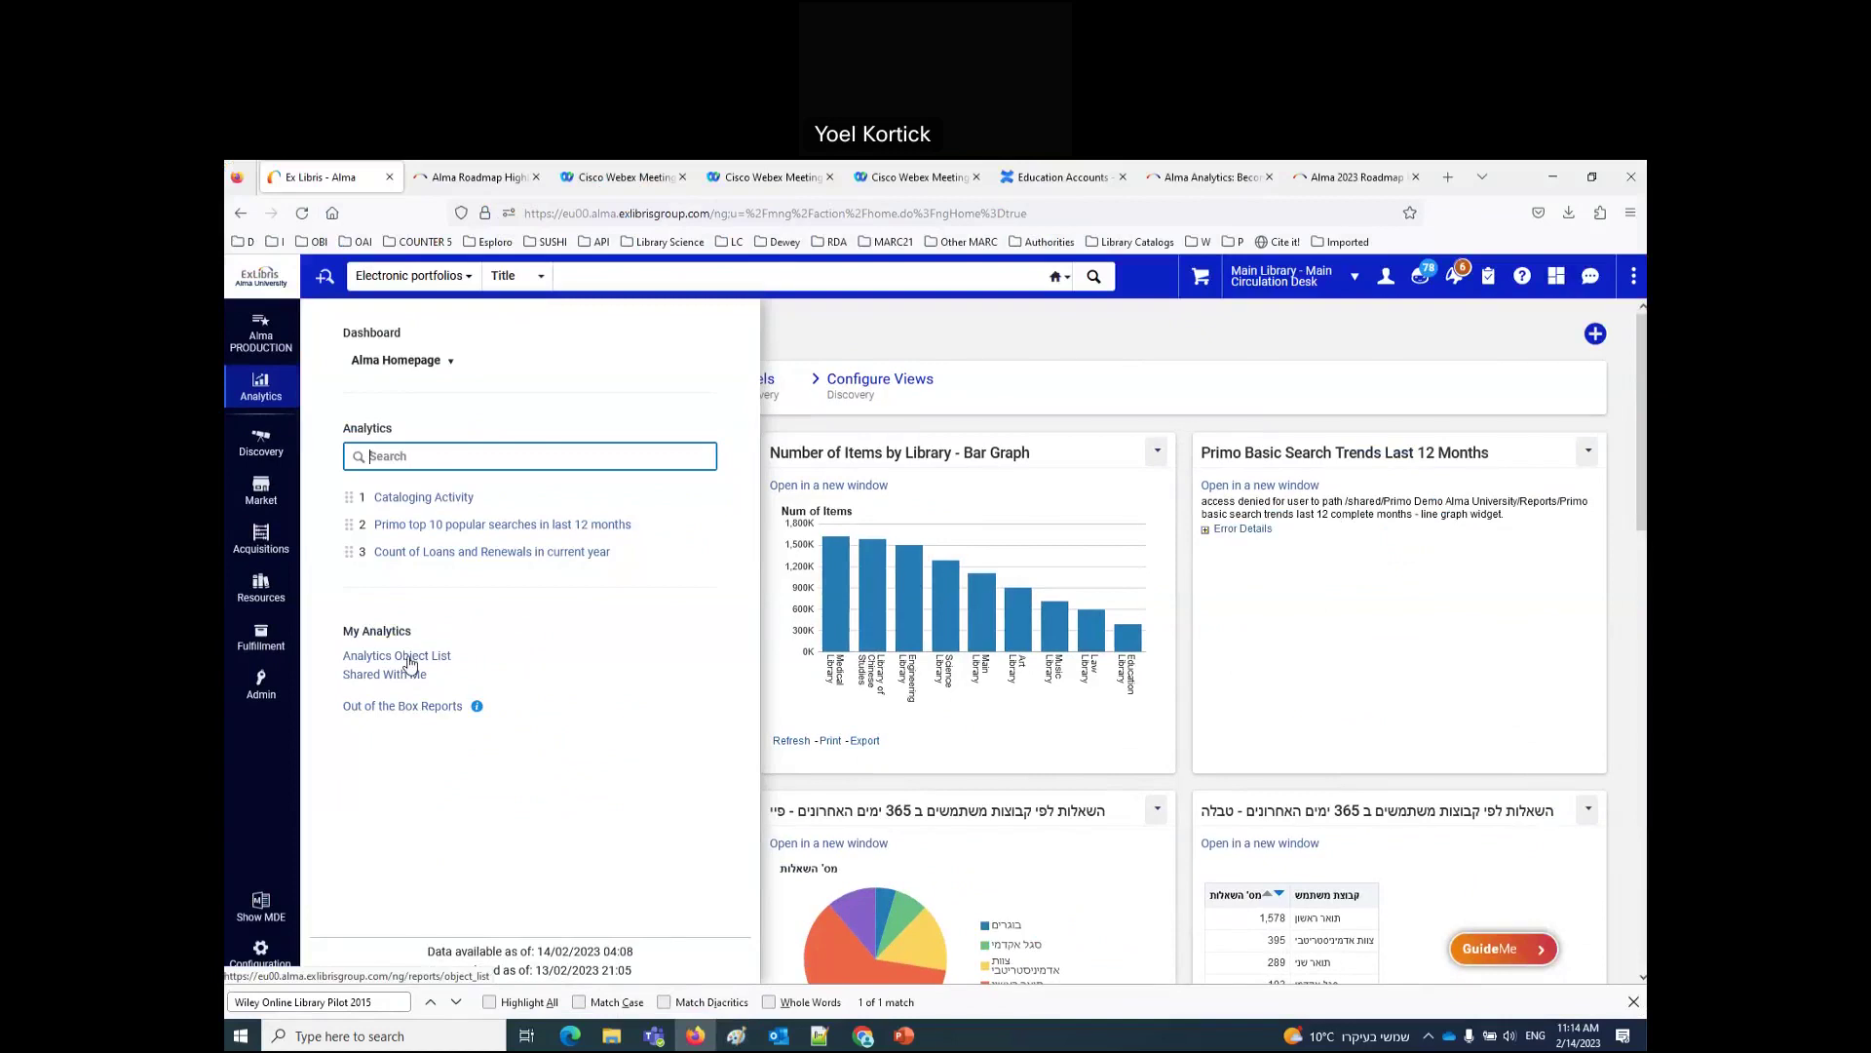
Step: Frame the Analytics Object List link on the Paint screenshot with a rectangle about 189 x 26 px and return to Alma
{"action": "left_click", "coordinate": [744, 1040]}
{"action": "mouse_move", "coordinate": [429, 619]}
{"action": "left_mouse_down"}
{"action": "mouse_move", "coordinate": [588, 667]}
{"action": "mouse_move", "coordinate": [589, 640]}
{"action": "left_mouse_up"}
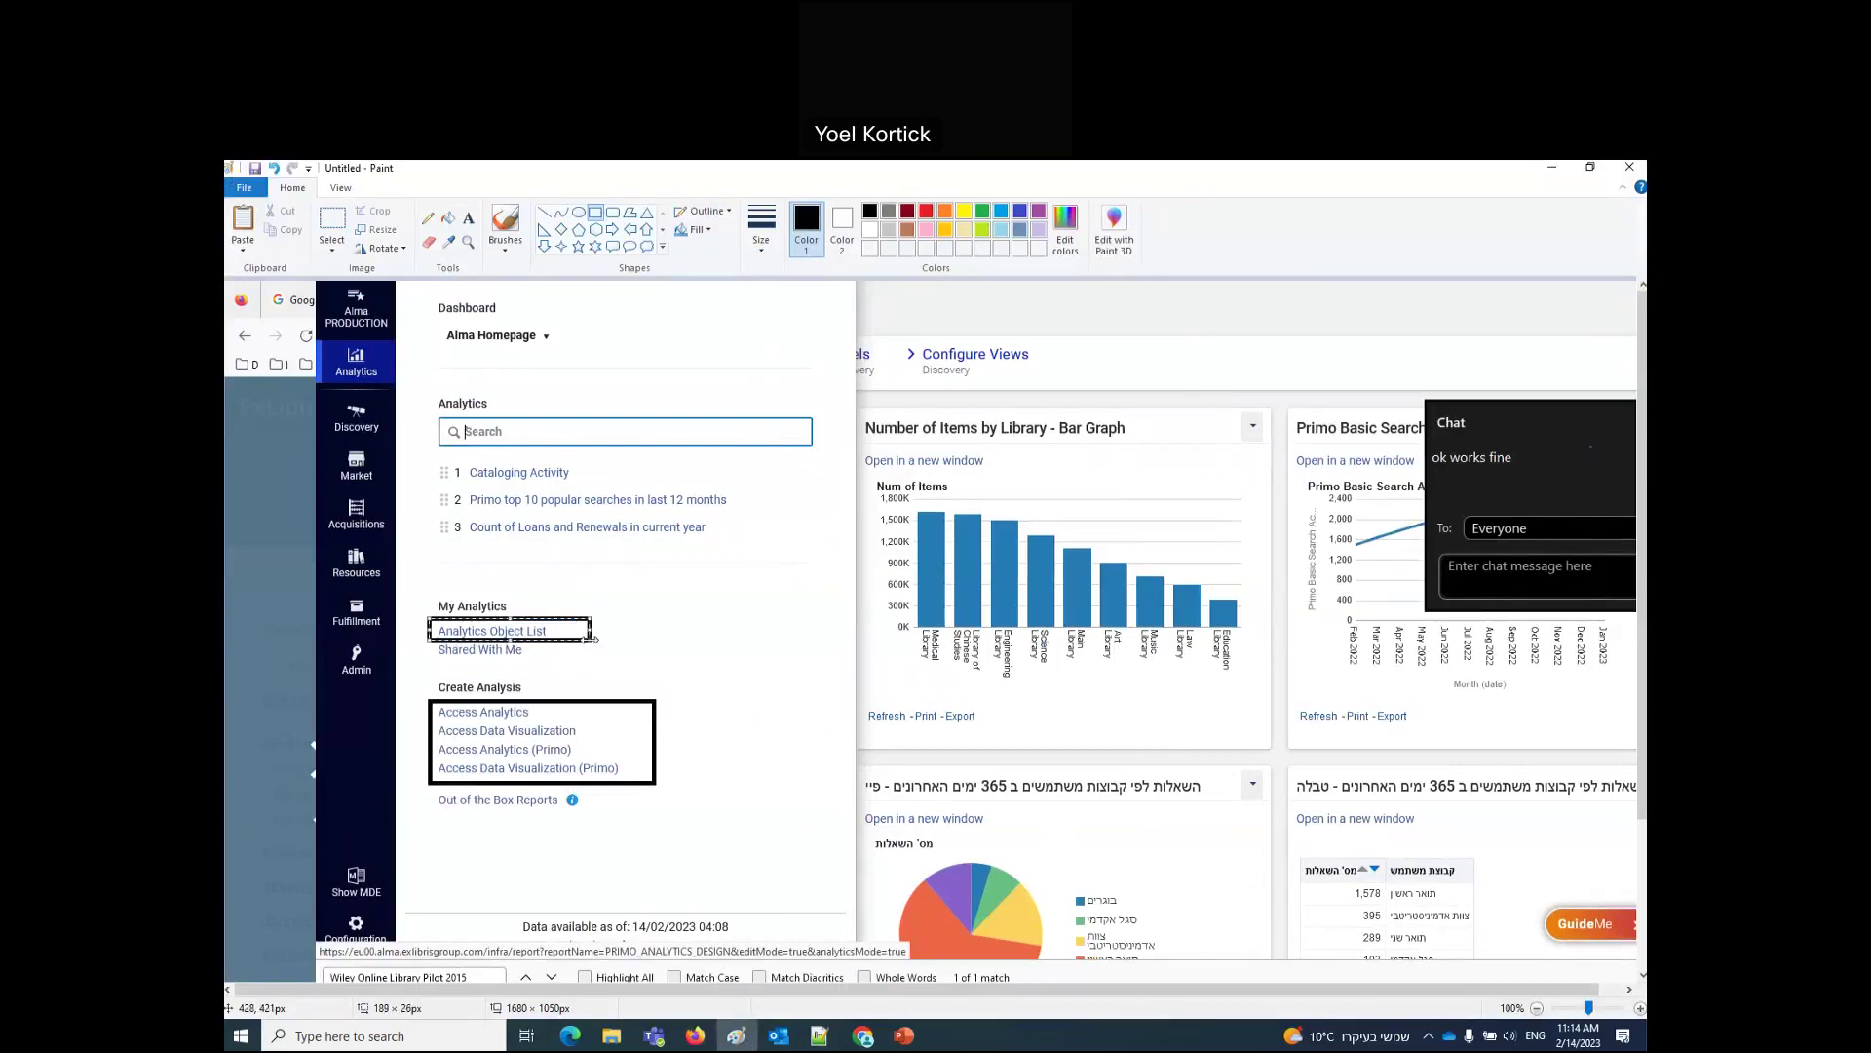
{"action": "left_click", "coordinate": [695, 1035]}
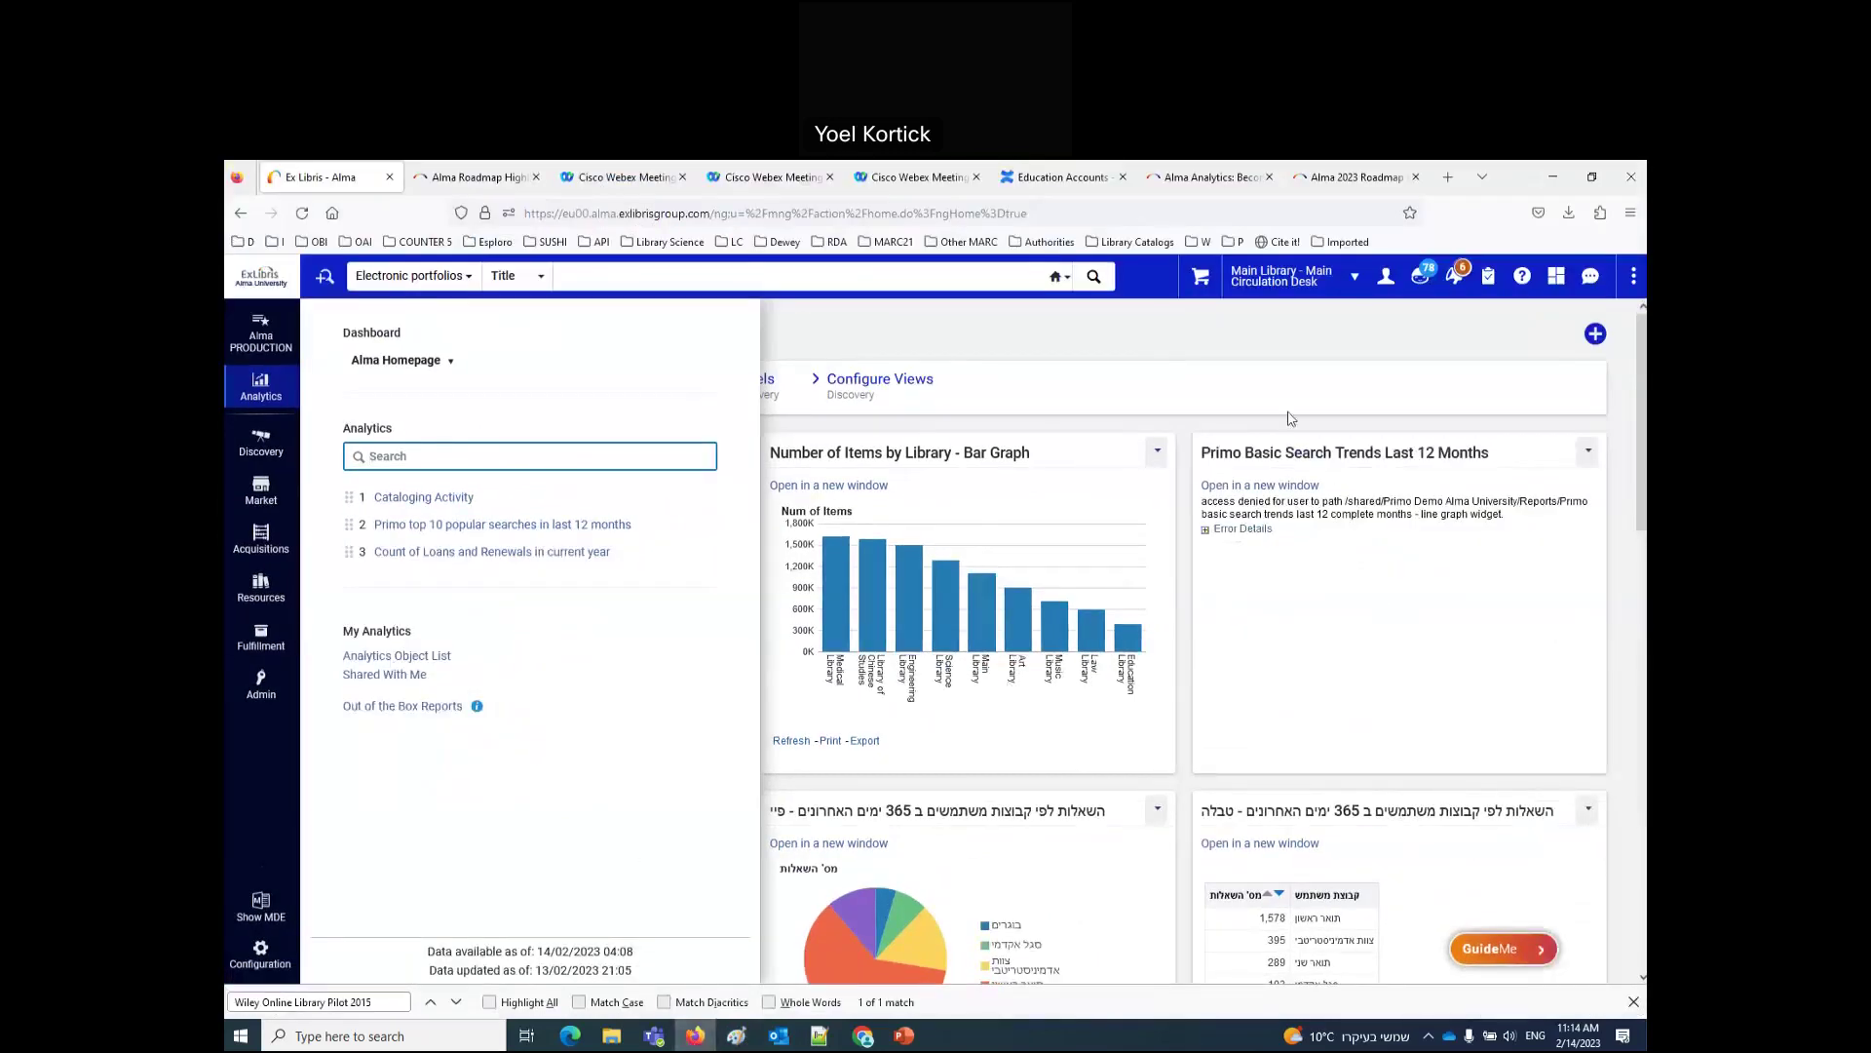
Step: Deactivate the Analytics Administrator role in the signed-in user's details
{"action": "left_click", "coordinate": [1387, 278]}
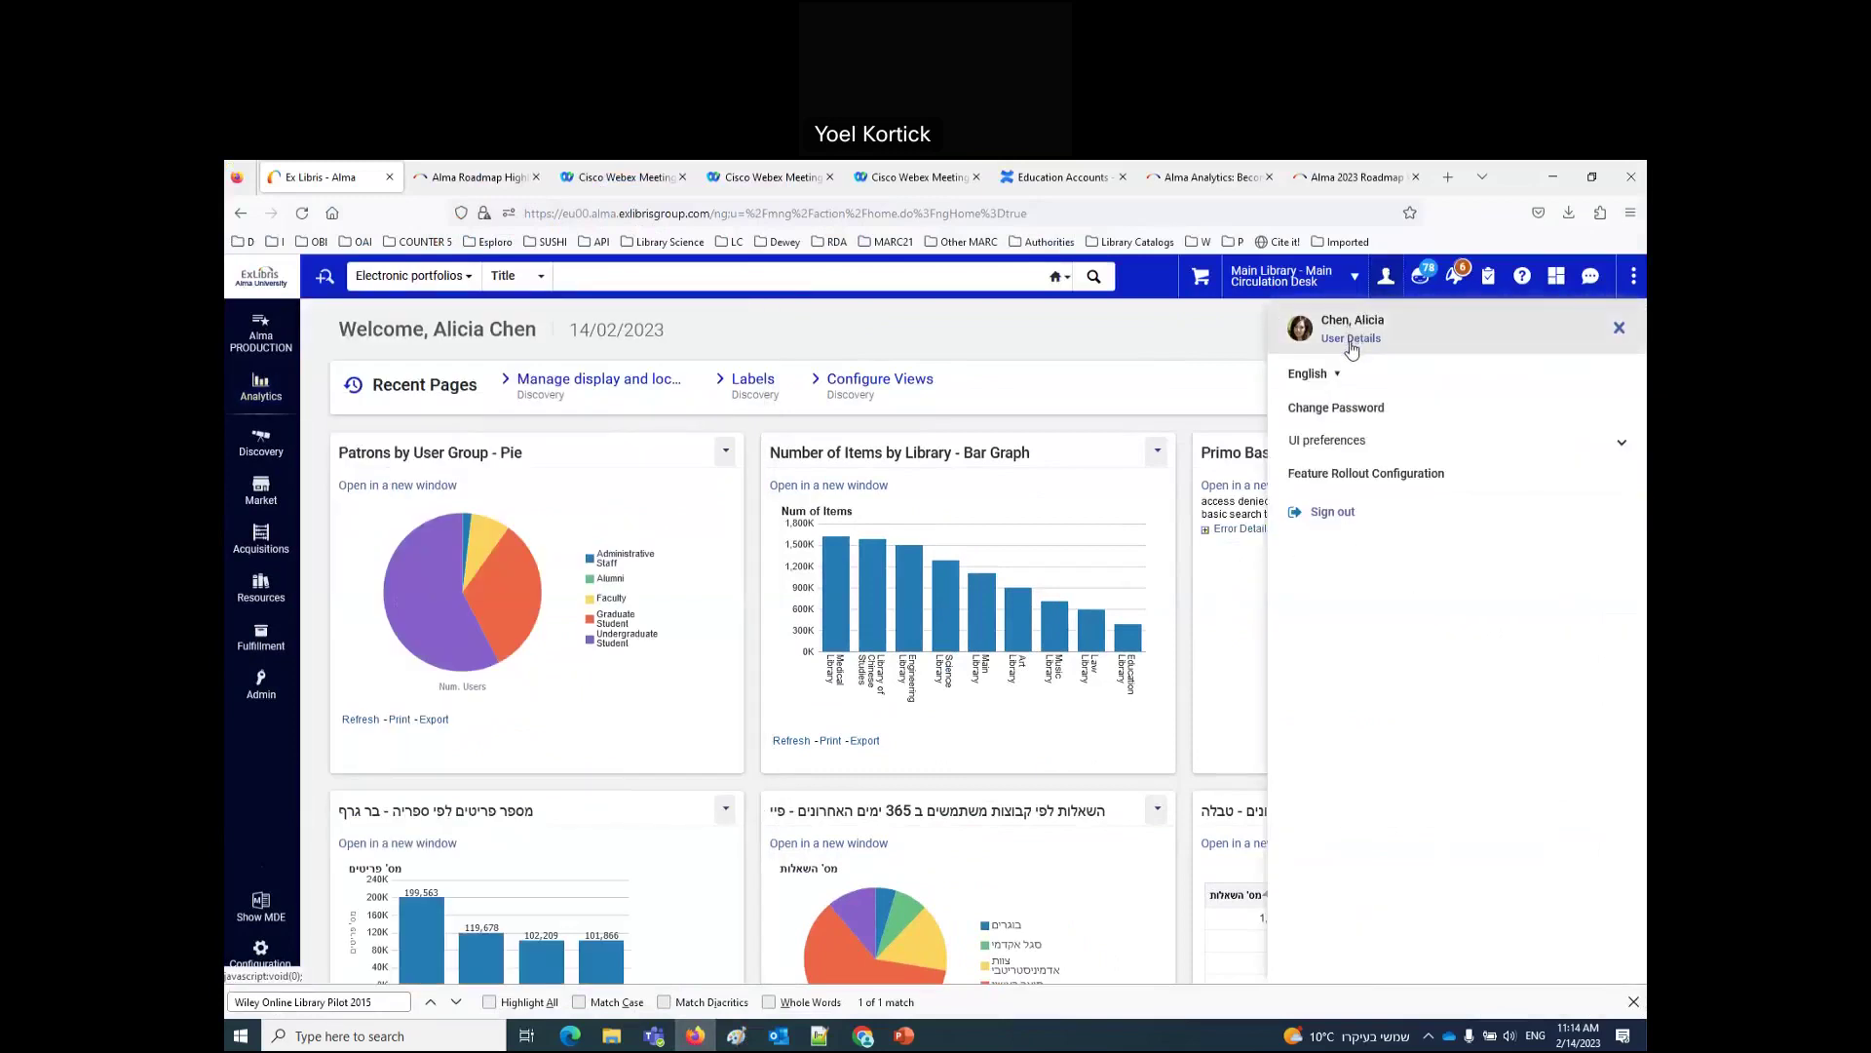
{"action": "left_click", "coordinate": [1350, 338]}
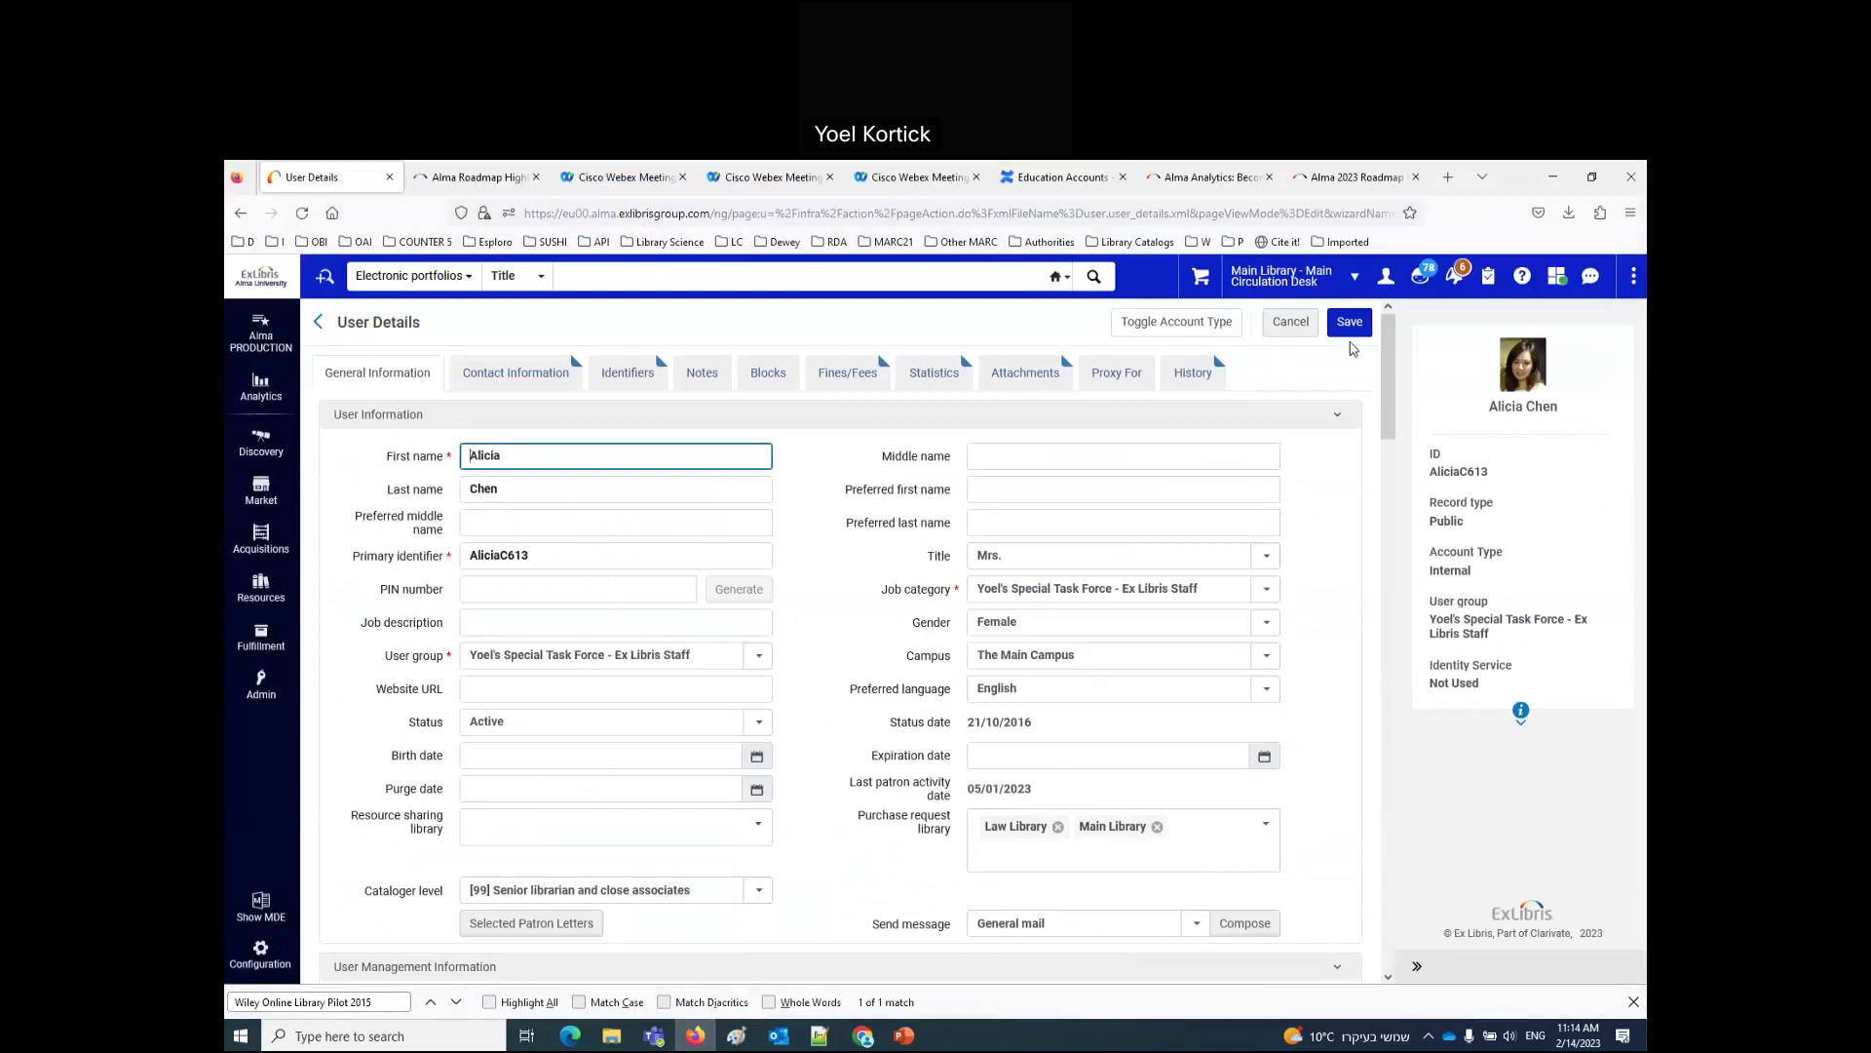
{"action": "scroll", "coordinate": [997, 563], "scroll_direction": "down", "scroll_amount": 6}
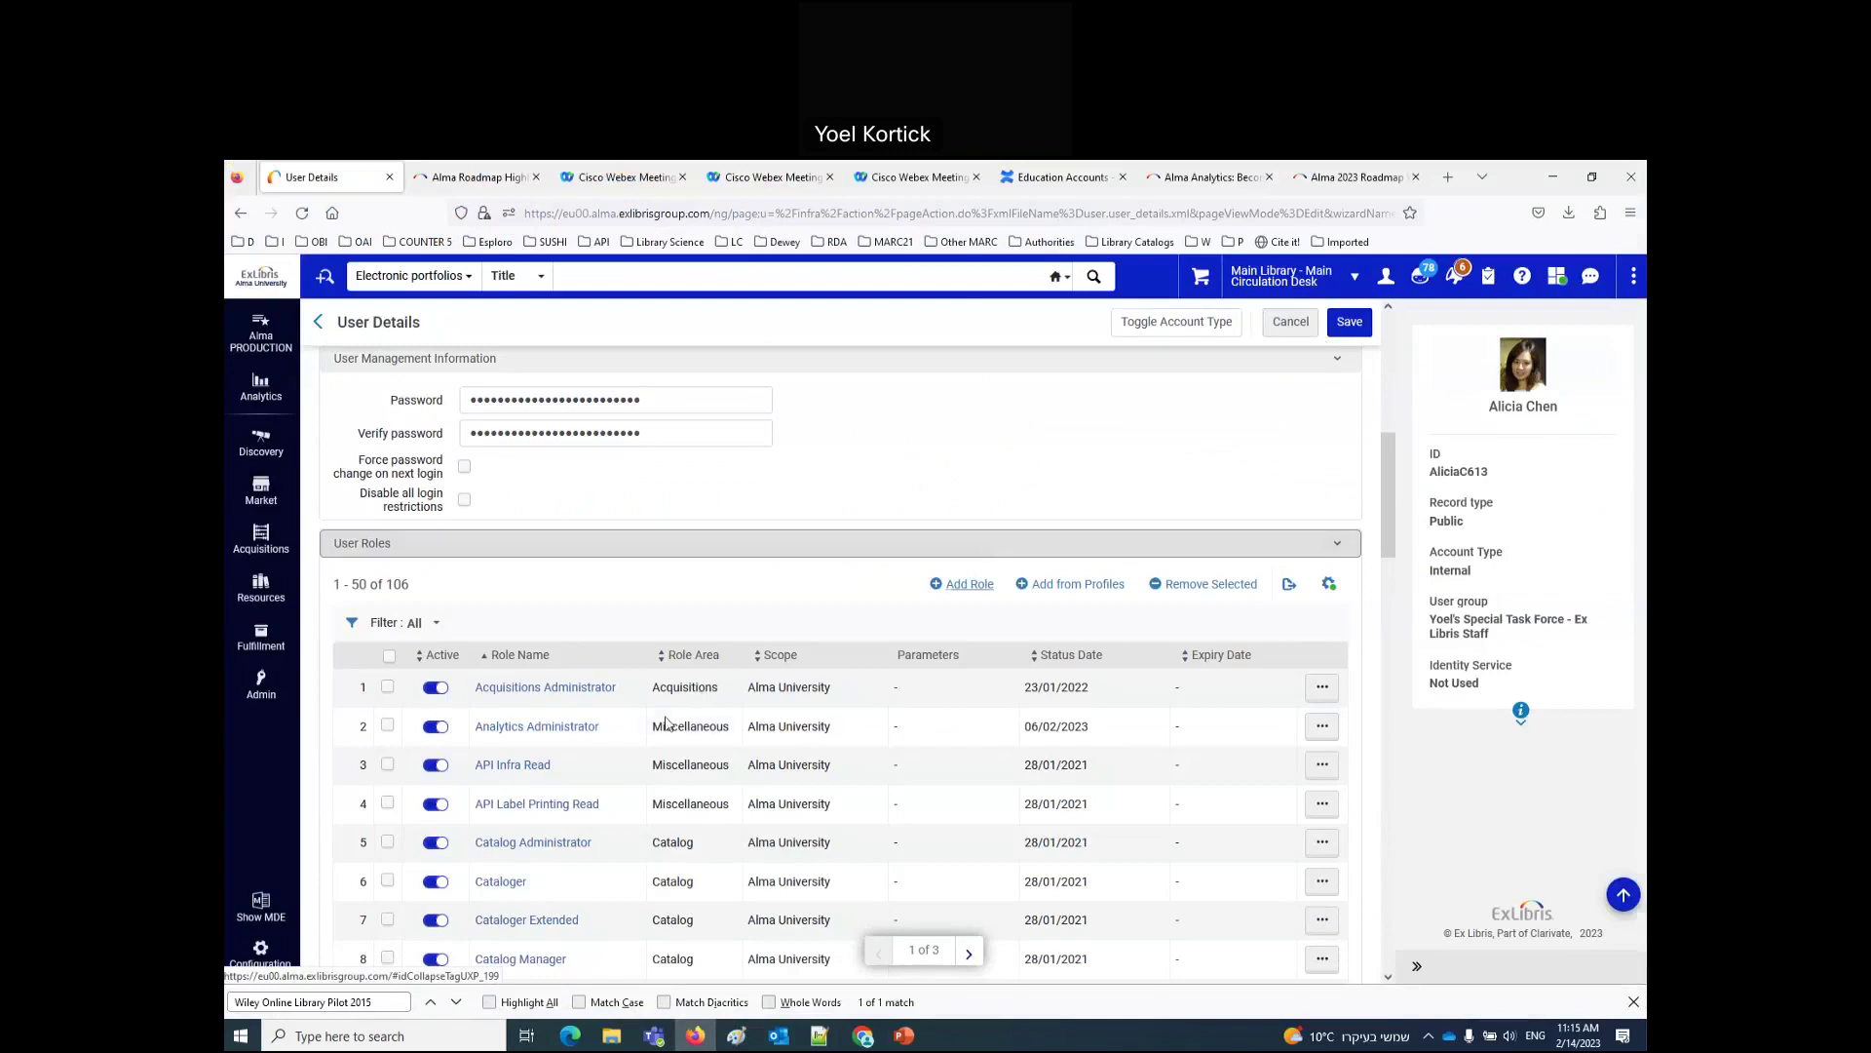
{"action": "left_click", "coordinate": [434, 730]}
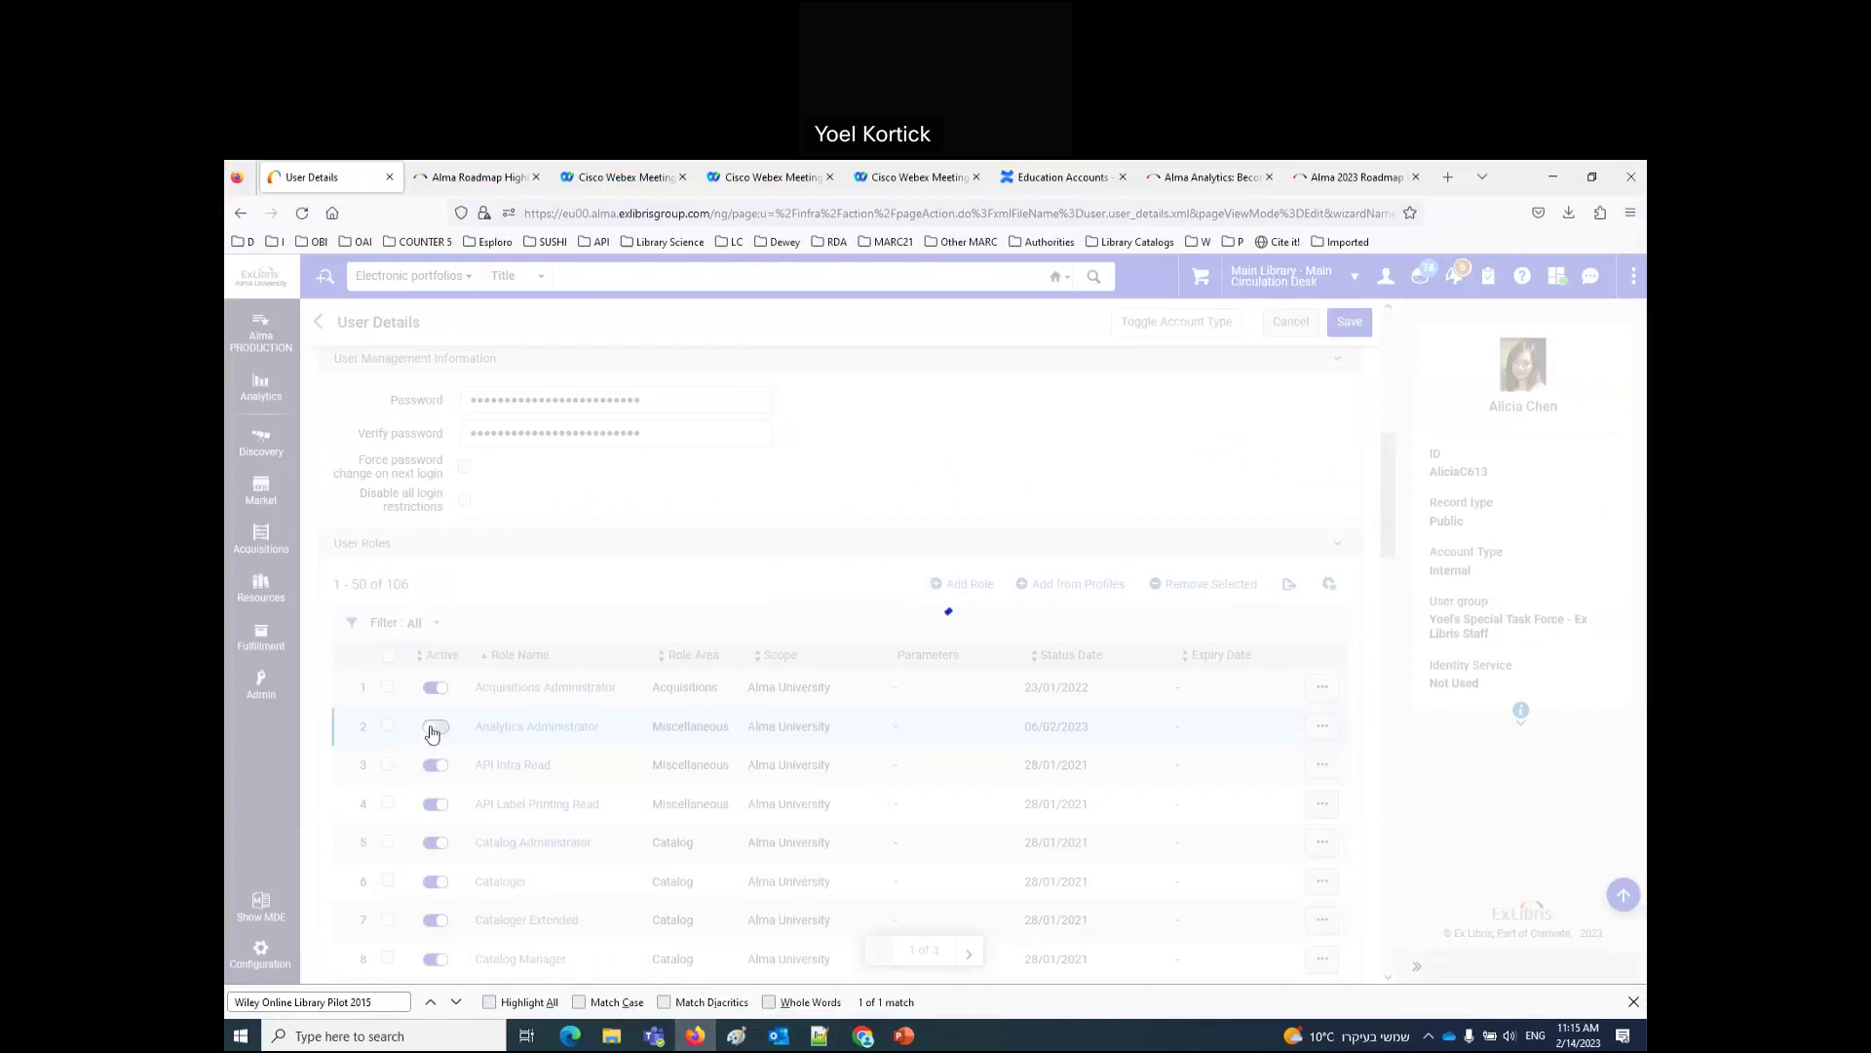
Step: Activate the Designs Analytics role in the same user's role list
{"action": "scroll", "coordinate": [591, 777], "scroll_direction": "down", "scroll_amount": 10}
{"action": "scroll", "coordinate": [591, 777], "scroll_direction": "down", "scroll_amount": 8}
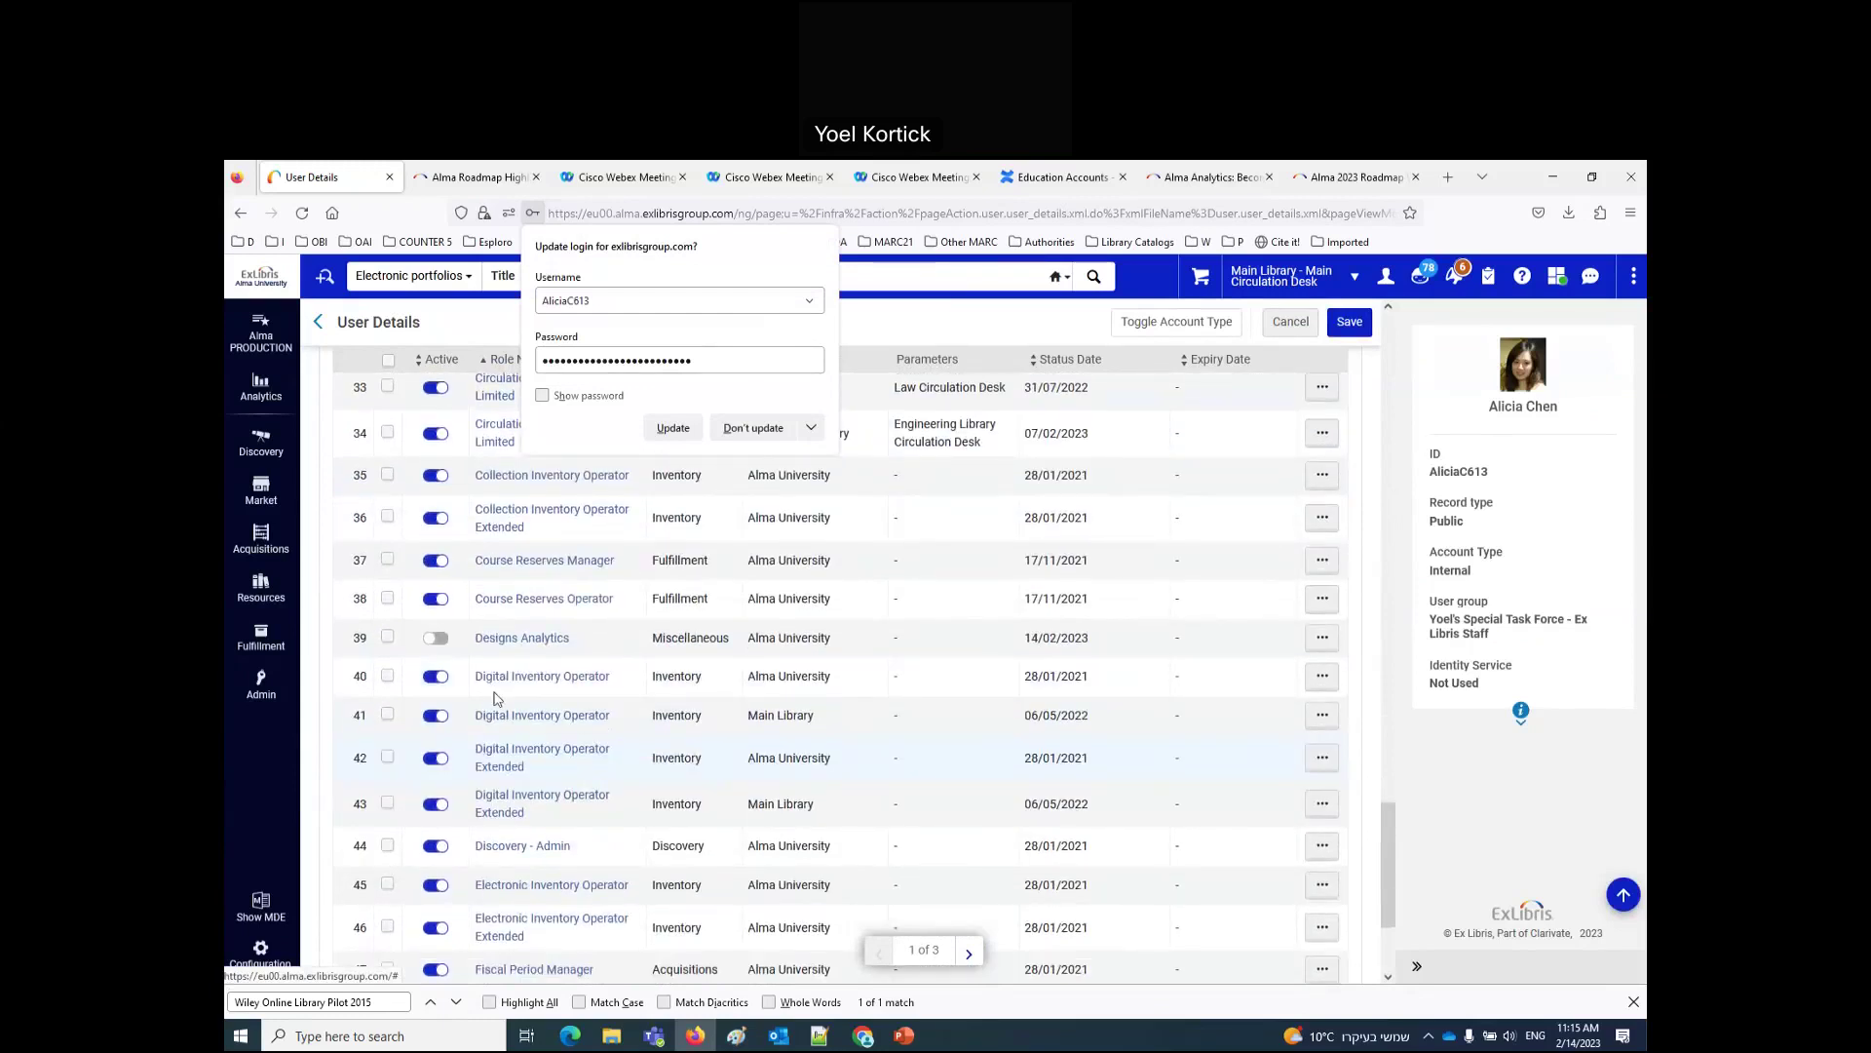
{"action": "left_click", "coordinate": [438, 640]}
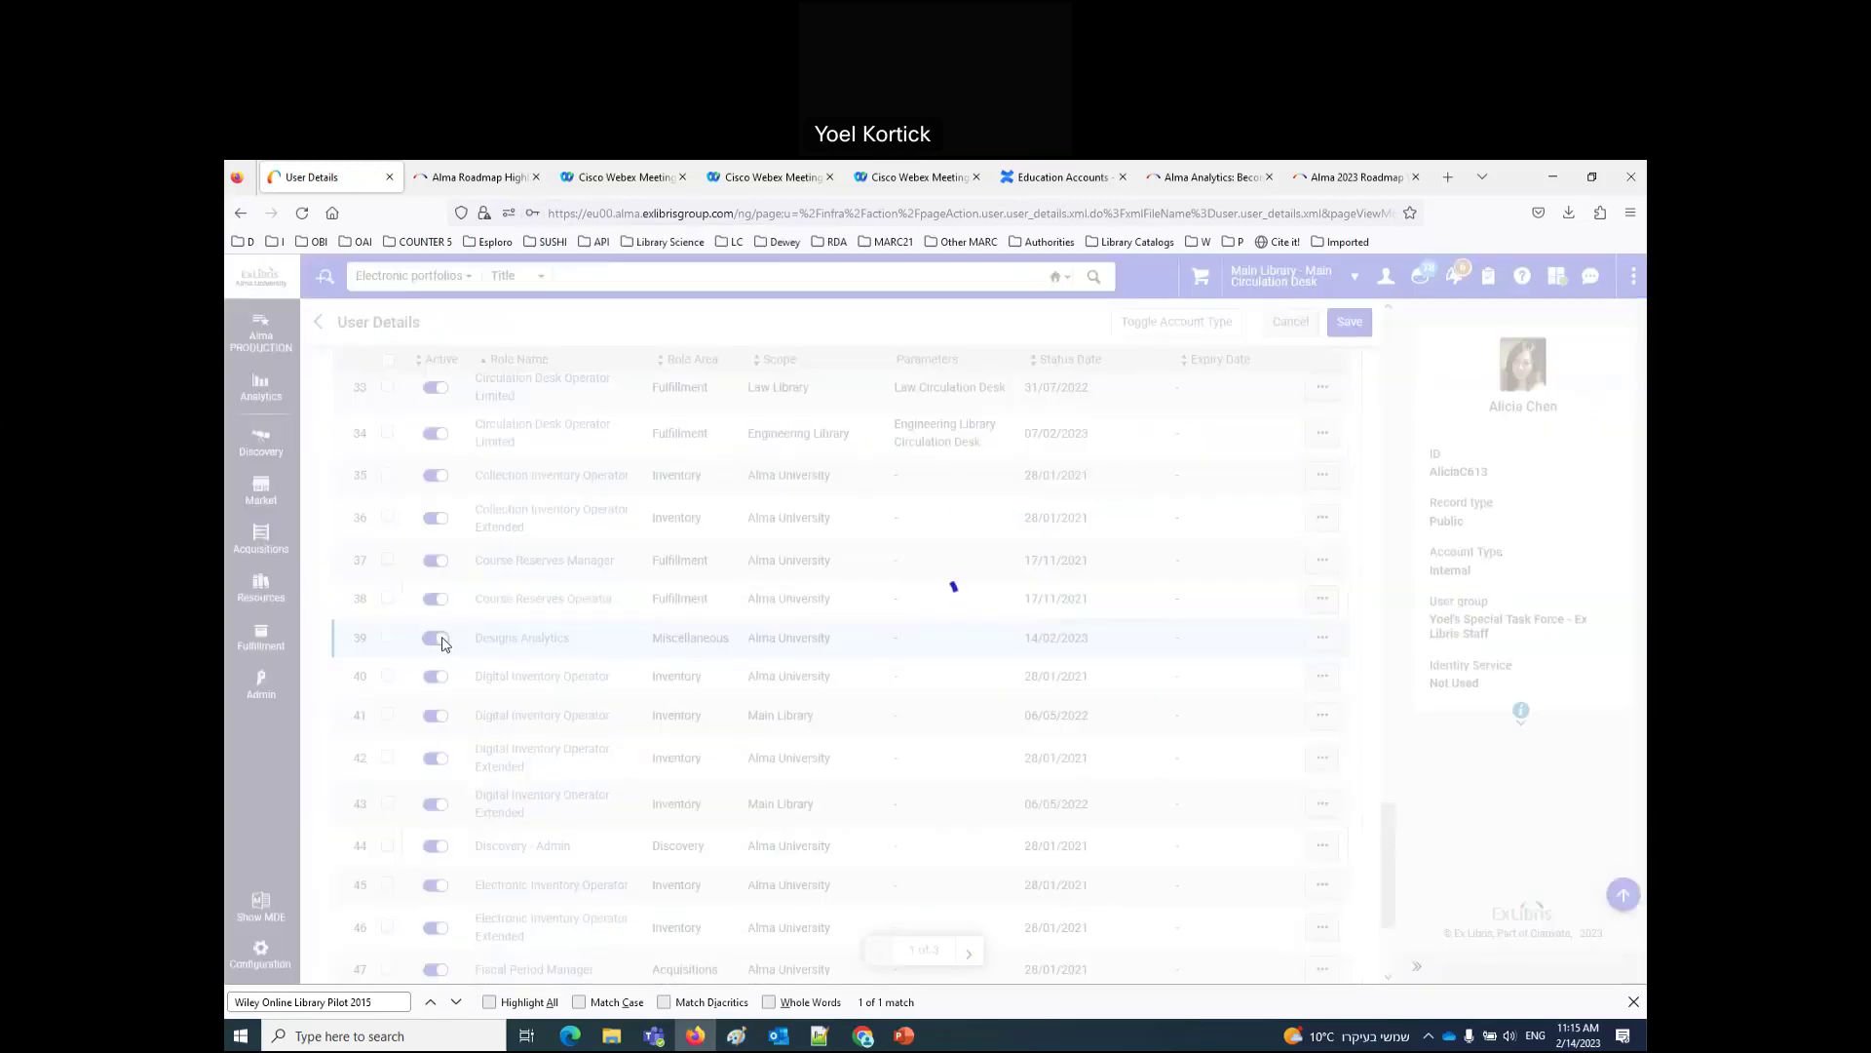
Step: Deactivate the General System Administrator role on the second page of user roles and save the user record
{"action": "scroll", "coordinate": [672, 779], "scroll_direction": "down", "scroll_amount": 3}
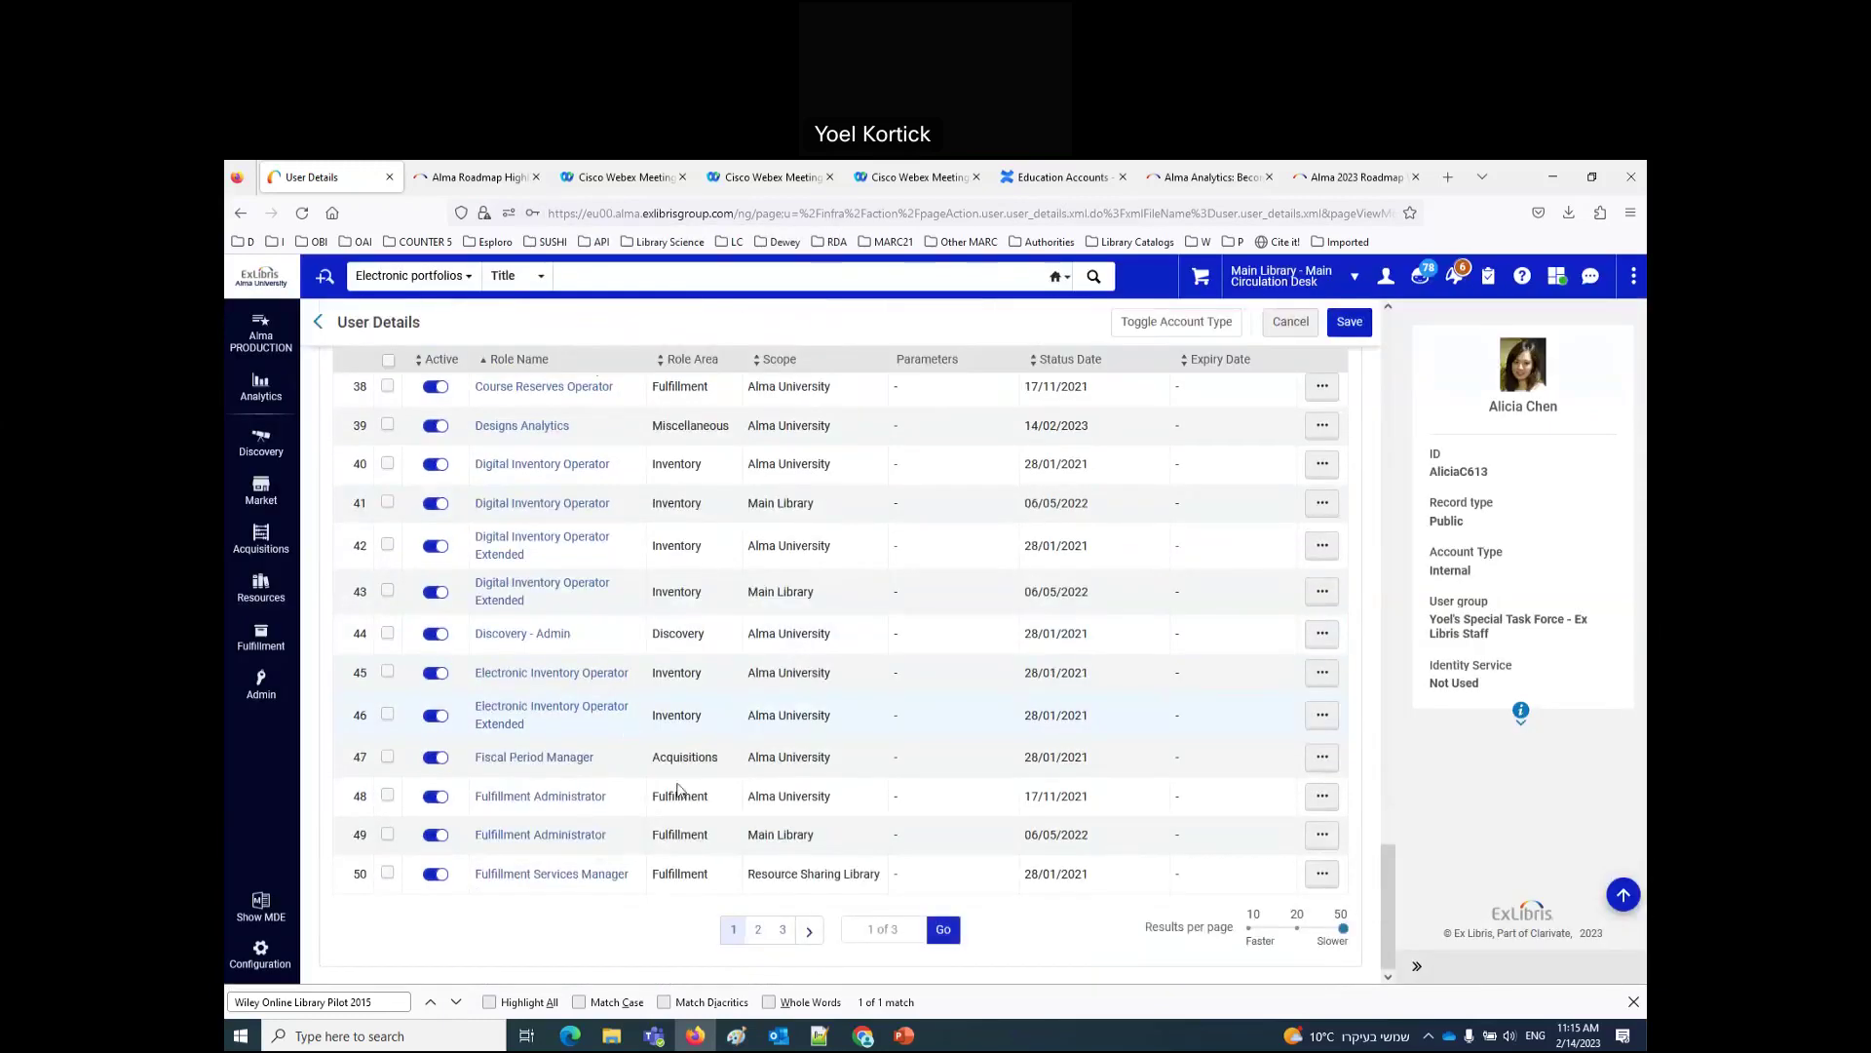
{"action": "left_click", "coordinate": [758, 930]}
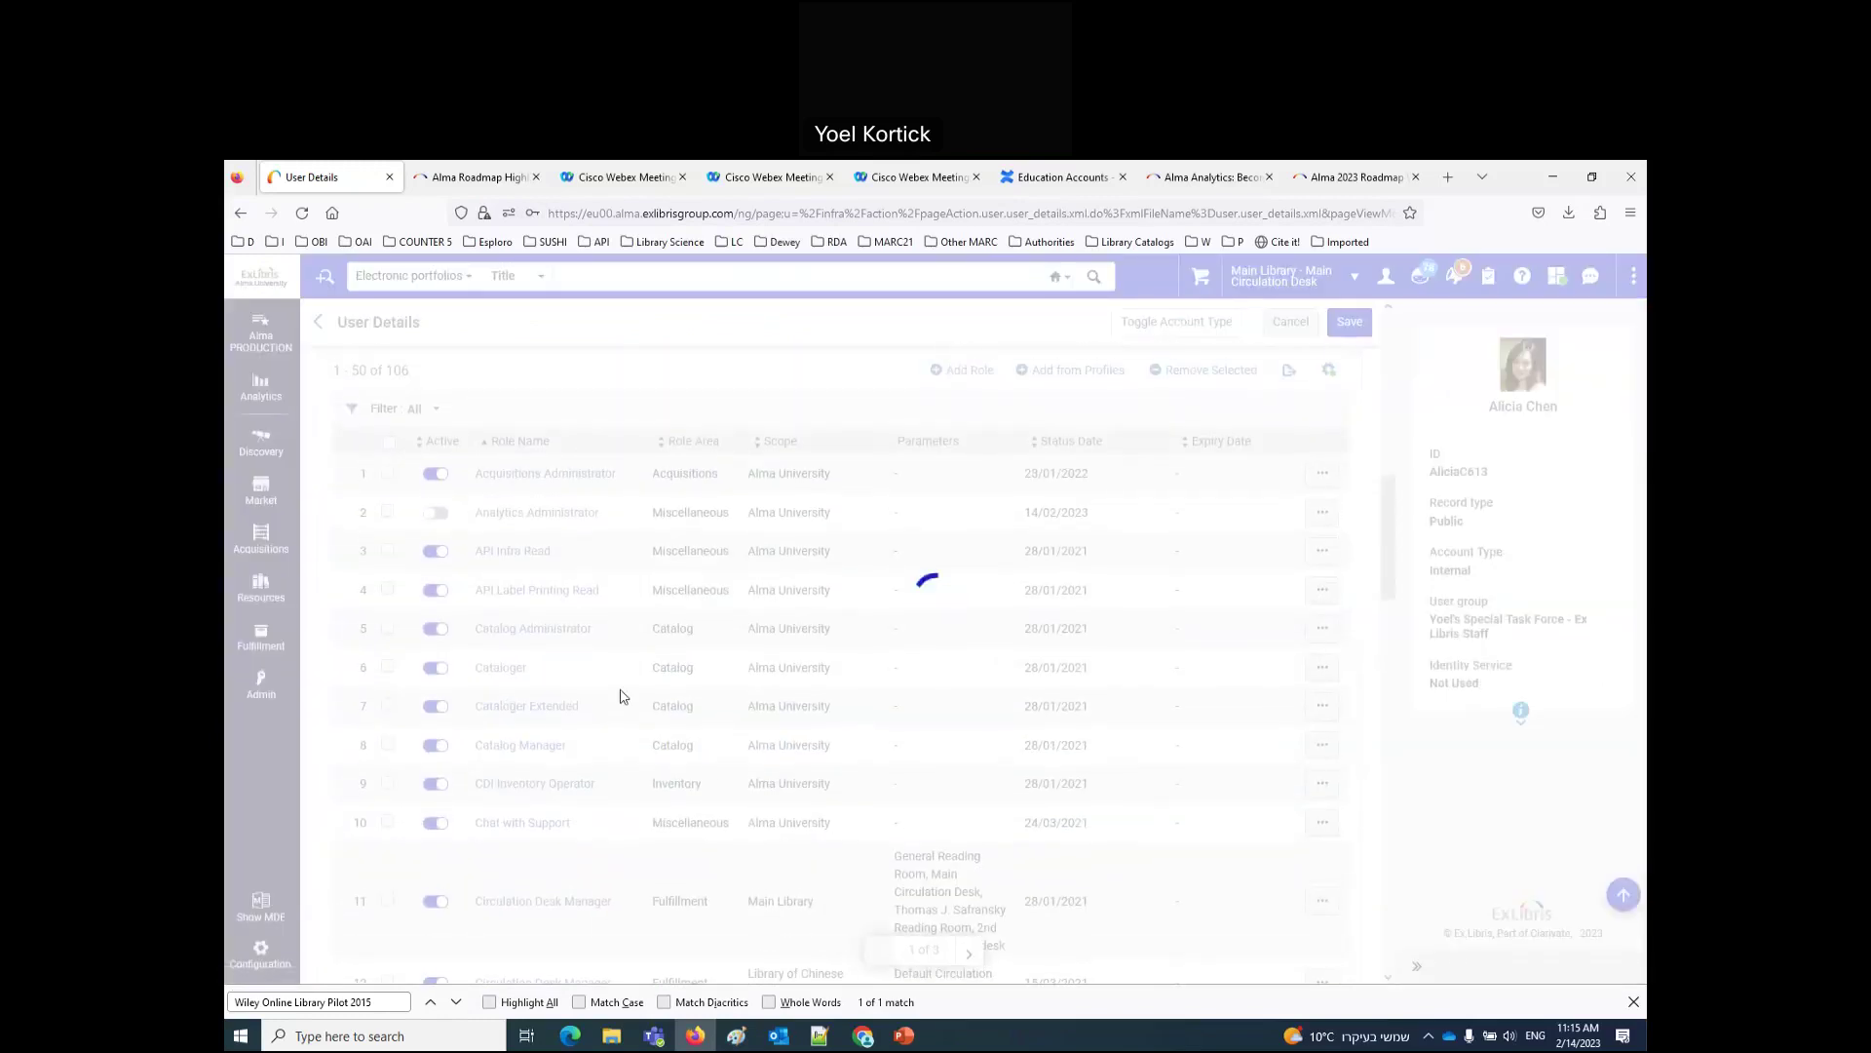
{"action": "left_click", "coordinate": [430, 711]}
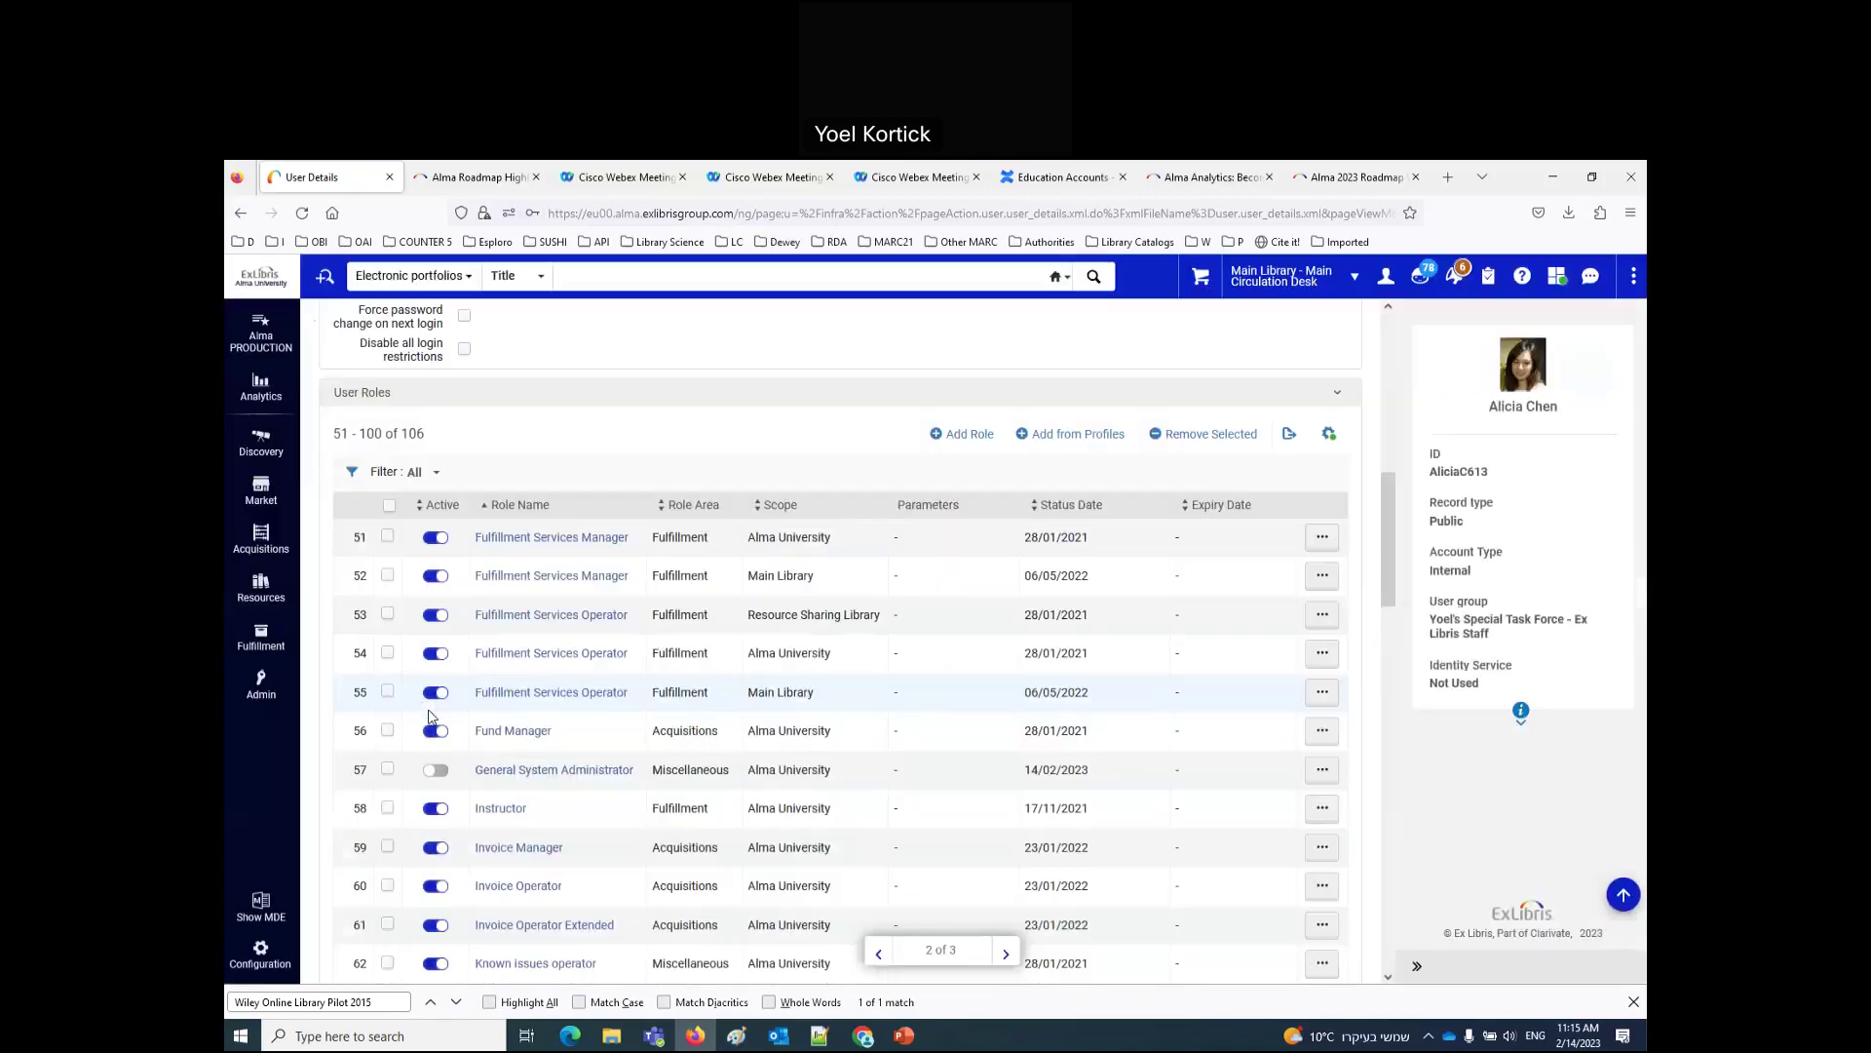
{"action": "scroll", "coordinate": [1335, 370], "scroll_direction": "up", "scroll_amount": 10}
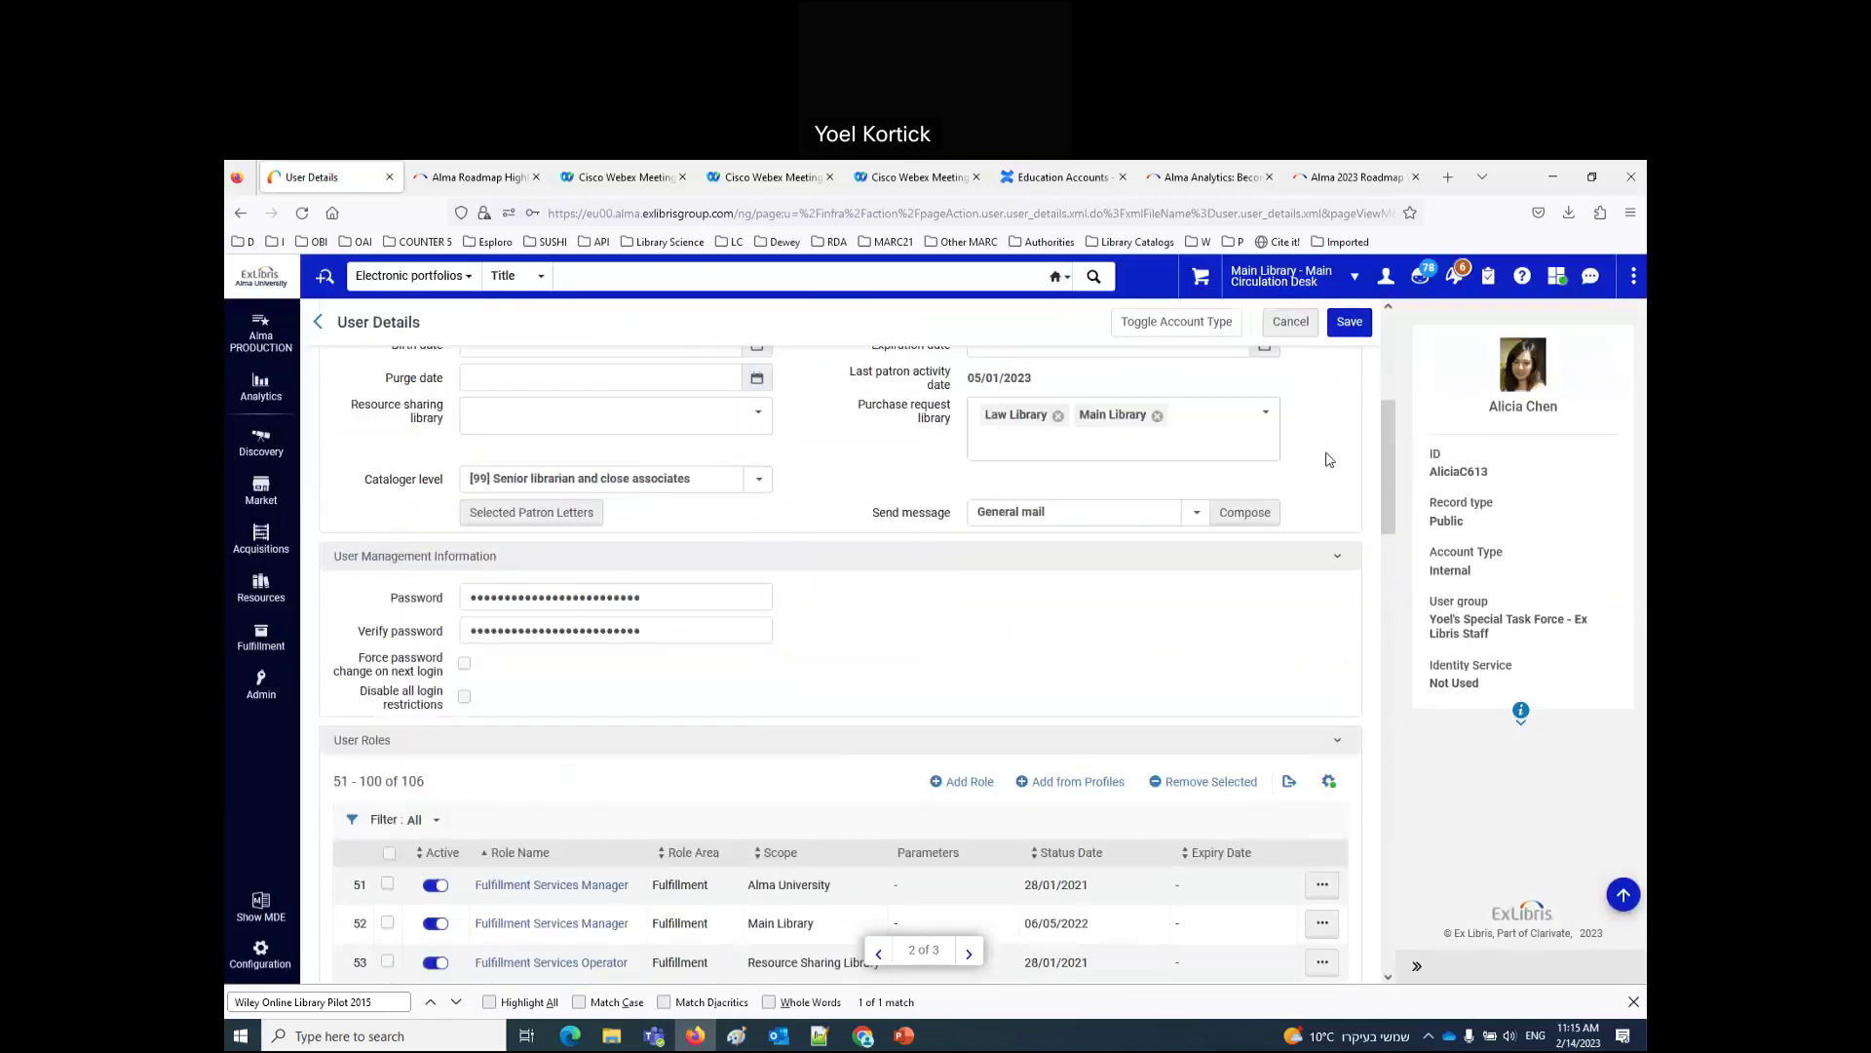
{"action": "left_click", "coordinate": [1349, 321]}
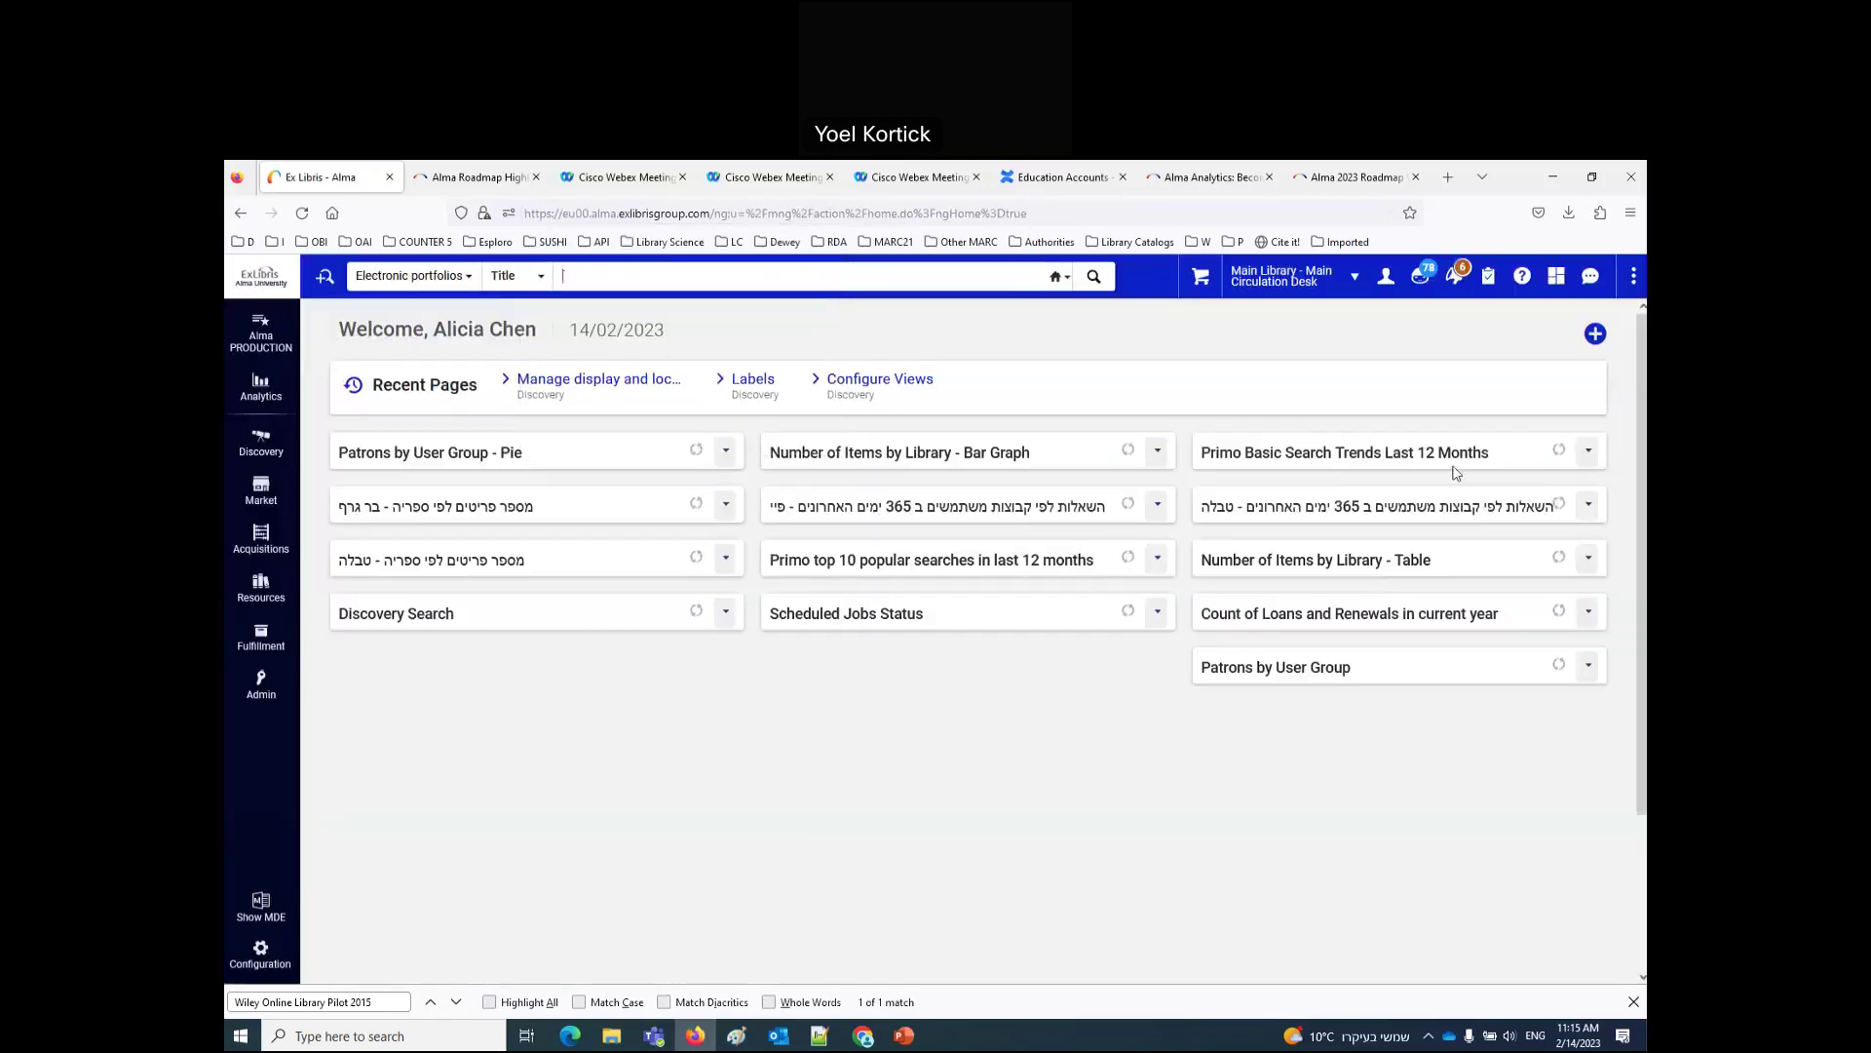
Step: Sign out and back in to Alma with the saved user name and password, and display the Analytics menu
{"action": "left_click", "coordinate": [1385, 276]}
{"action": "left_click", "coordinate": [1331, 517]}
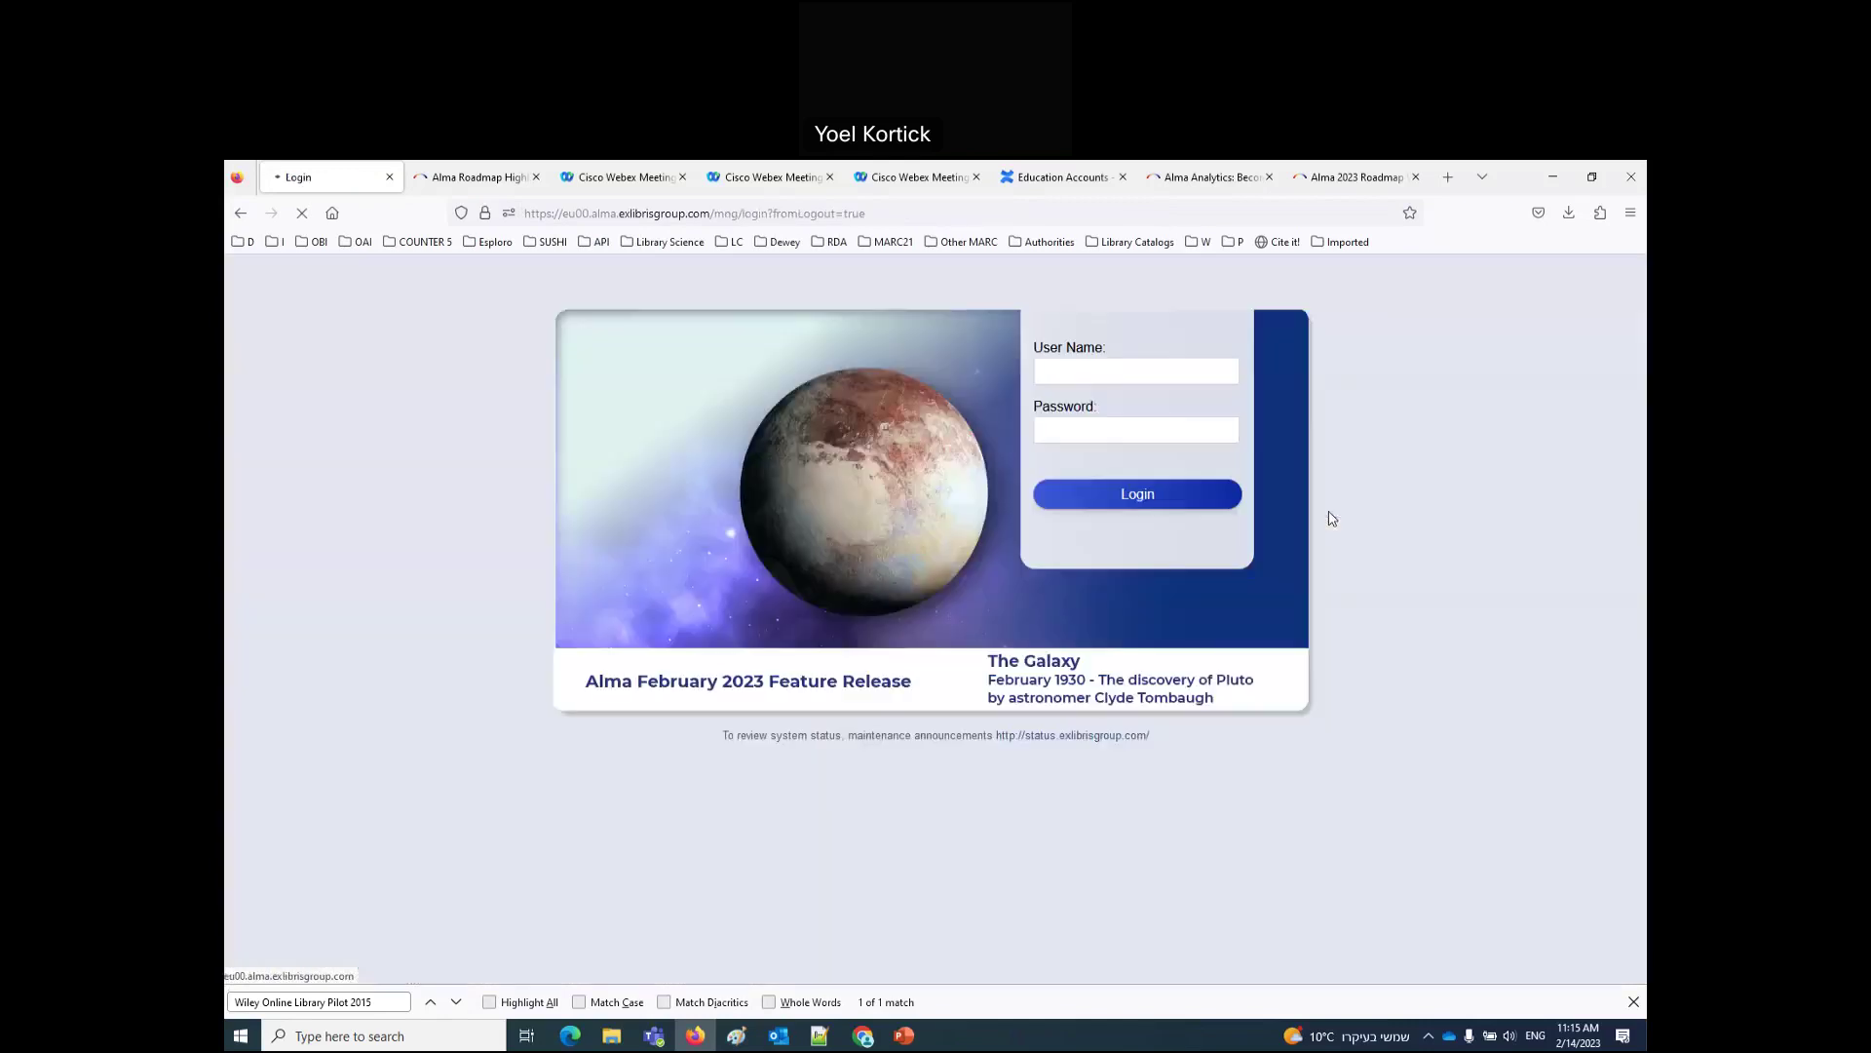
{"action": "left_click", "coordinate": [1095, 369]}
{"action": "left_click", "coordinate": [1148, 507]}
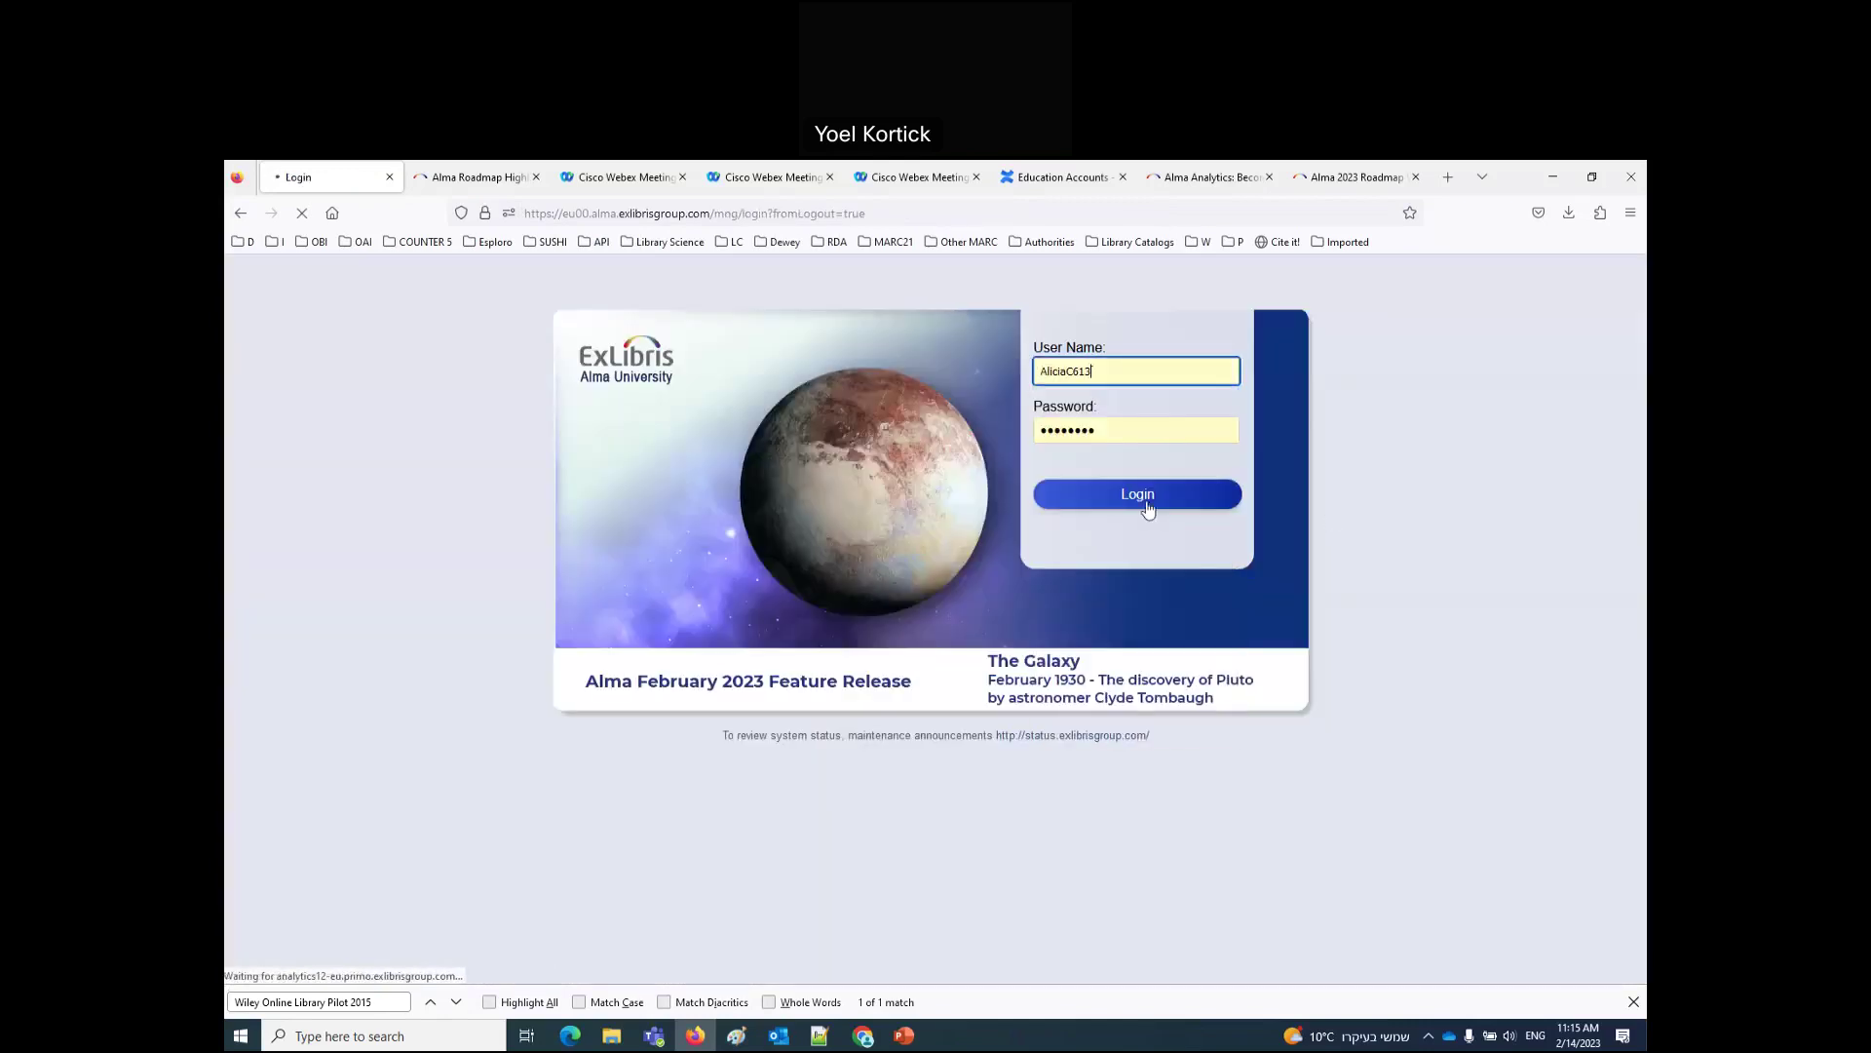
{"action": "left_click", "coordinate": [1149, 506]}
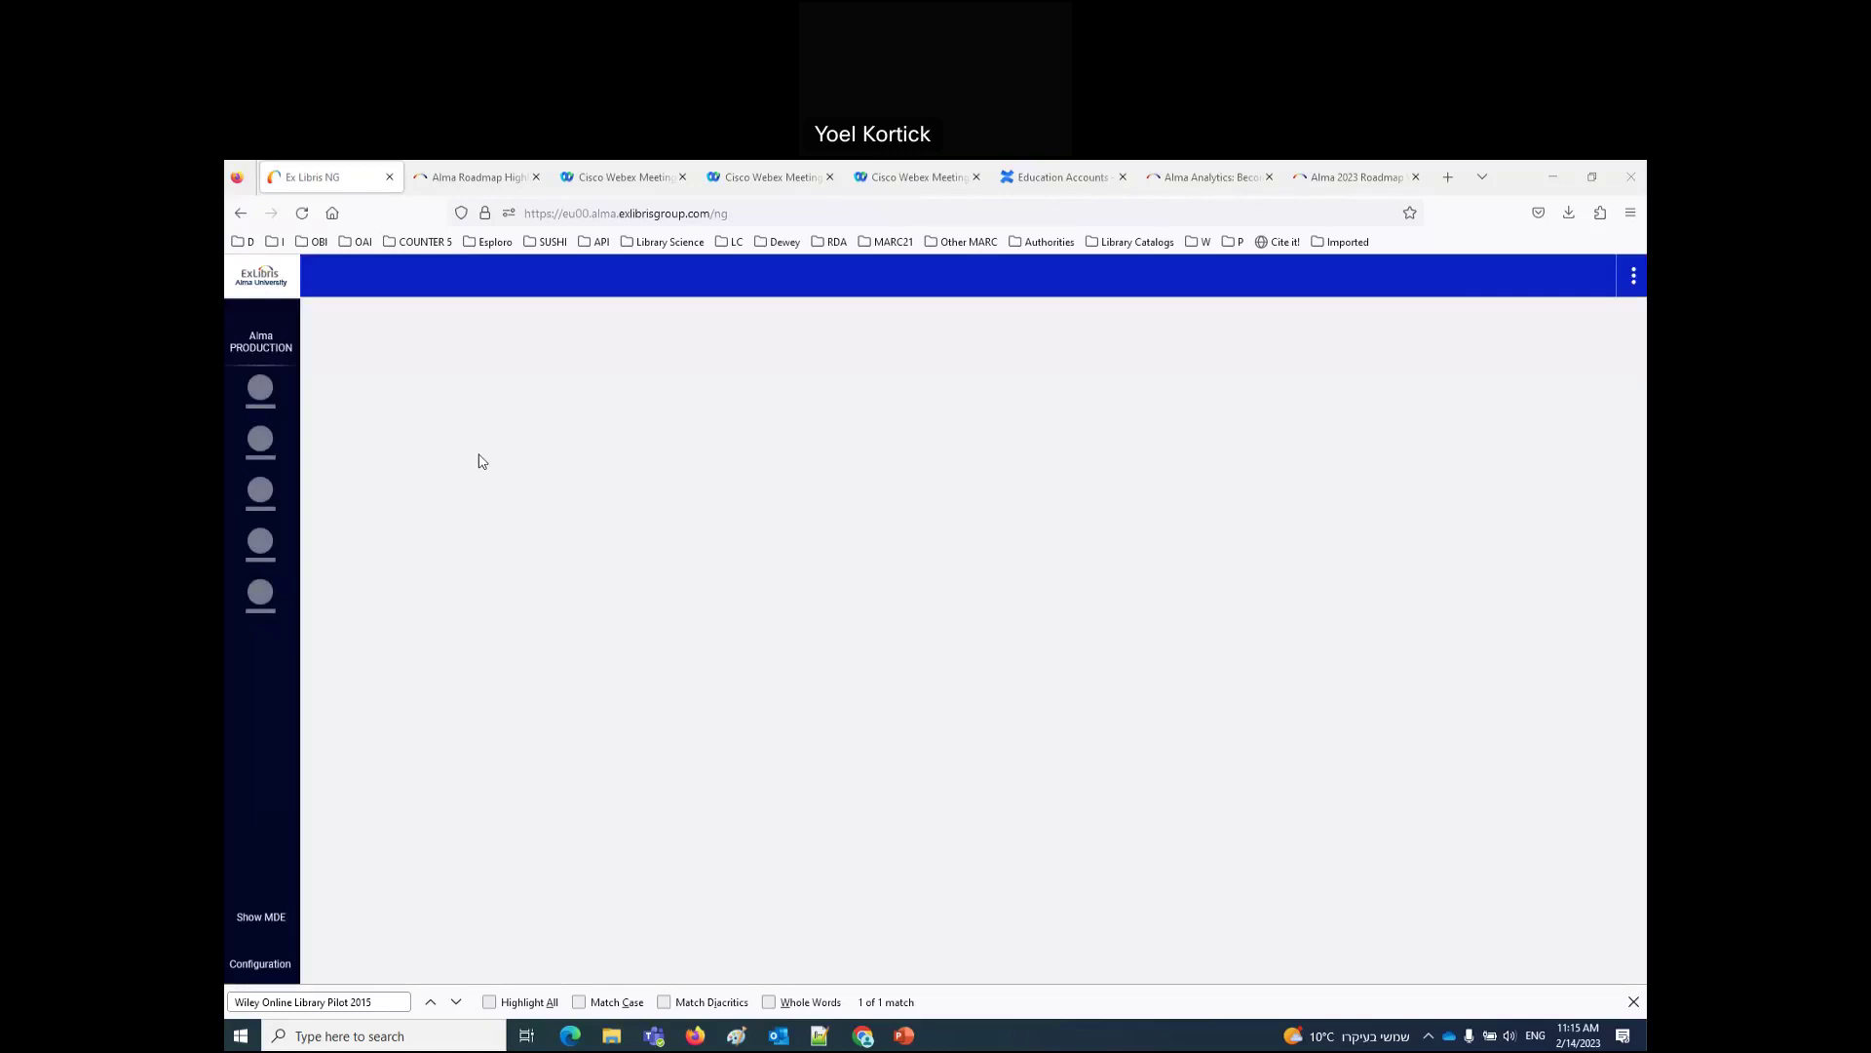
{"action": "left_click", "coordinate": [266, 388]}
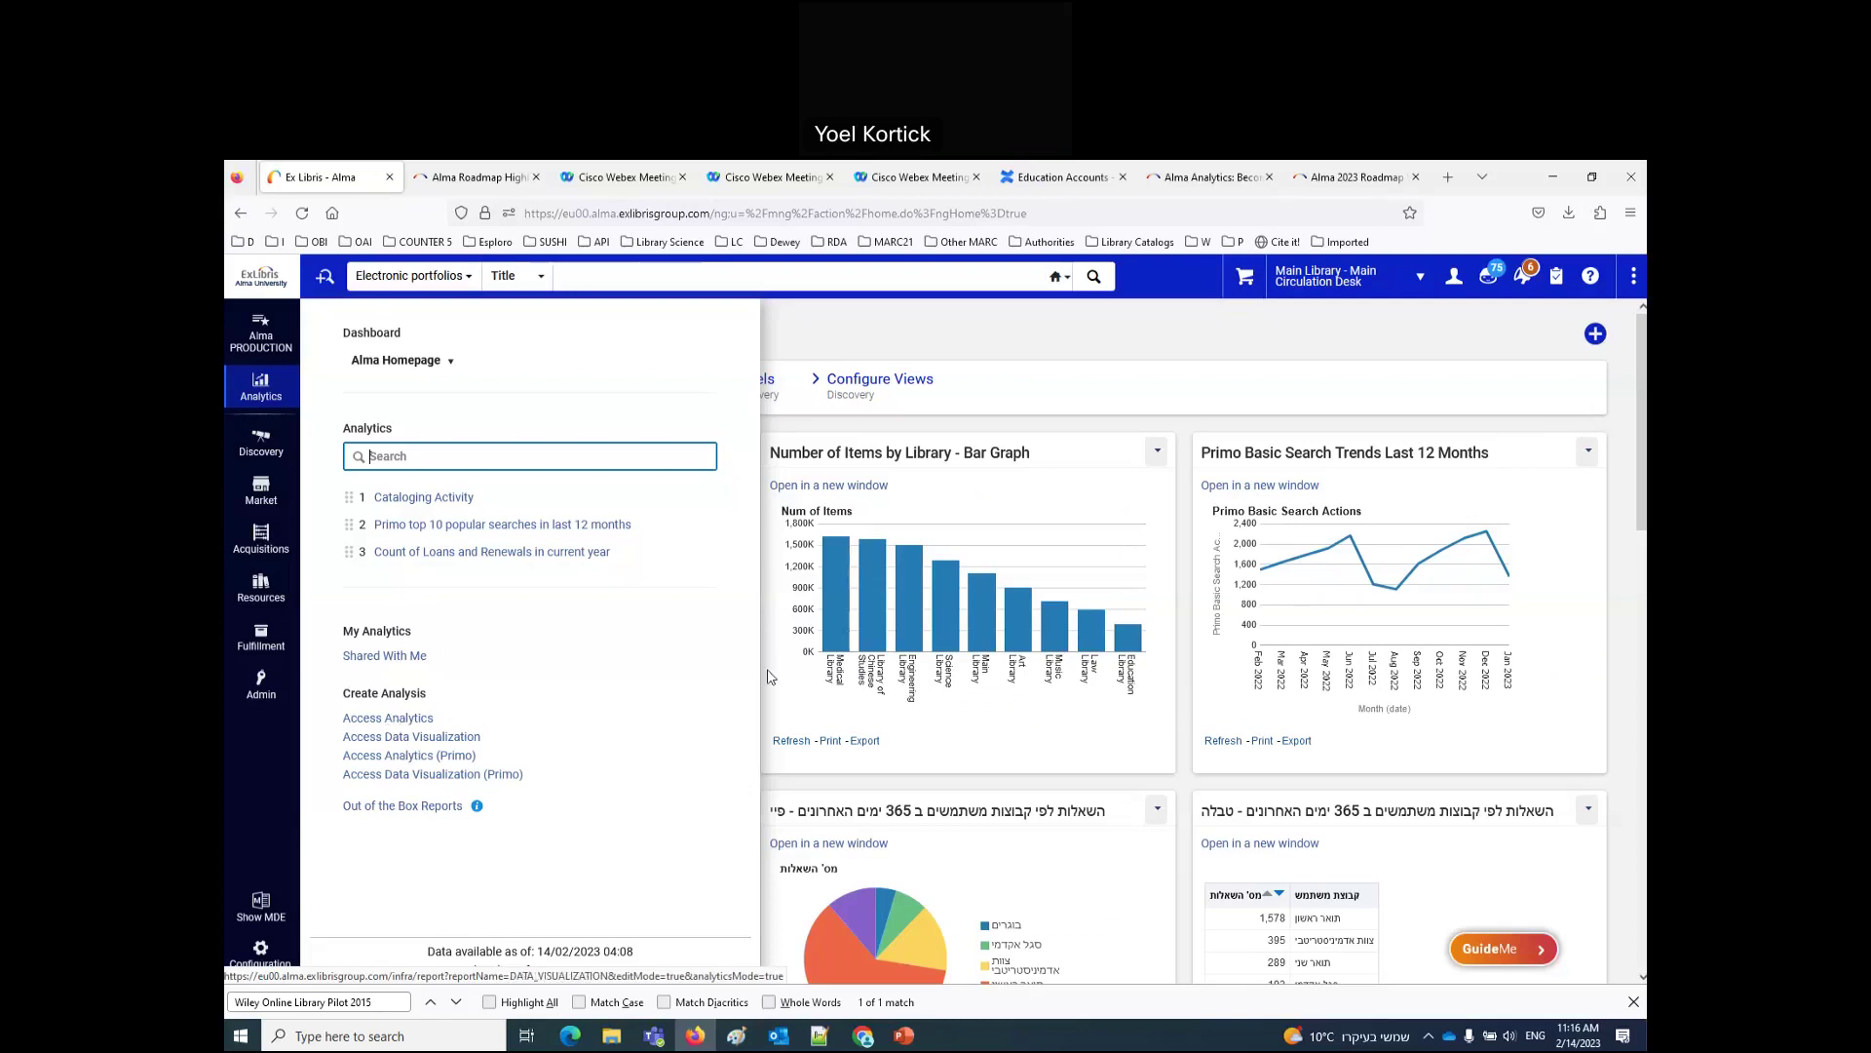
Step: Reactivate the Analytics Administrator role in the signed-in user's details
{"action": "left_click", "coordinate": [1454, 276]}
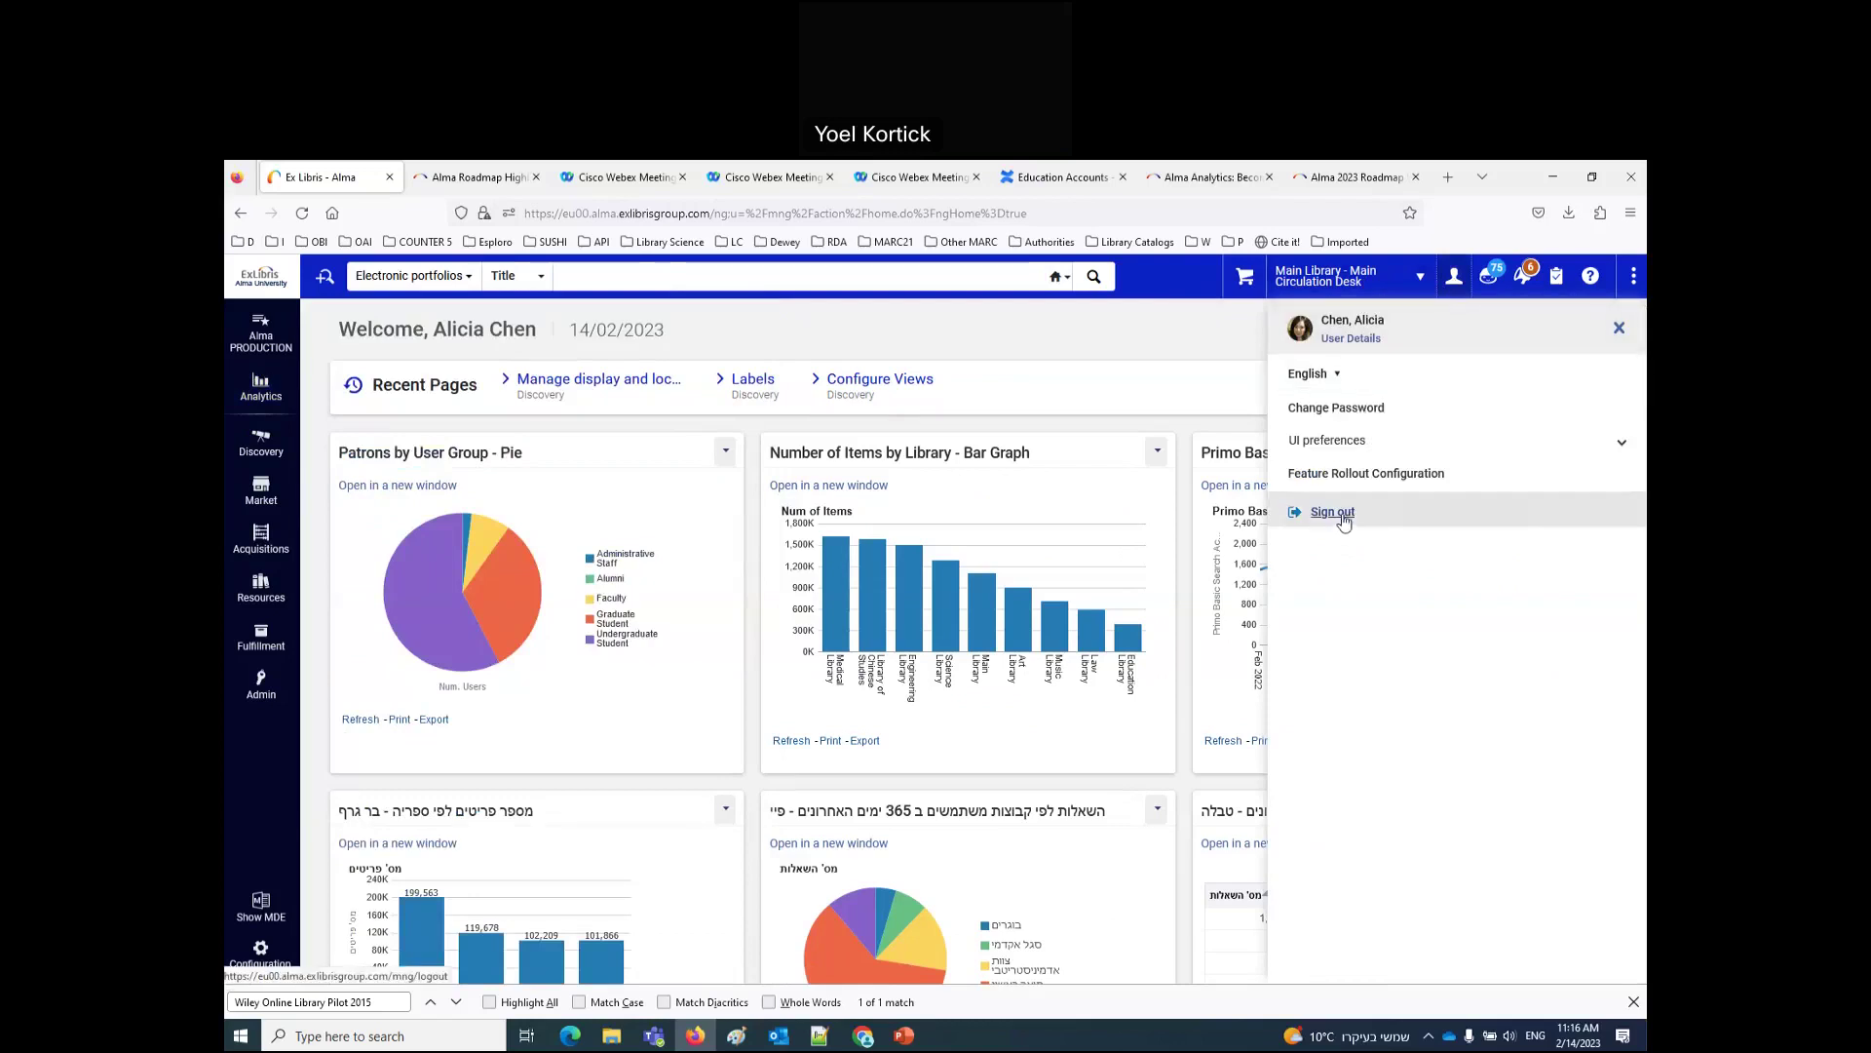
{"action": "left_click", "coordinate": [1363, 341]}
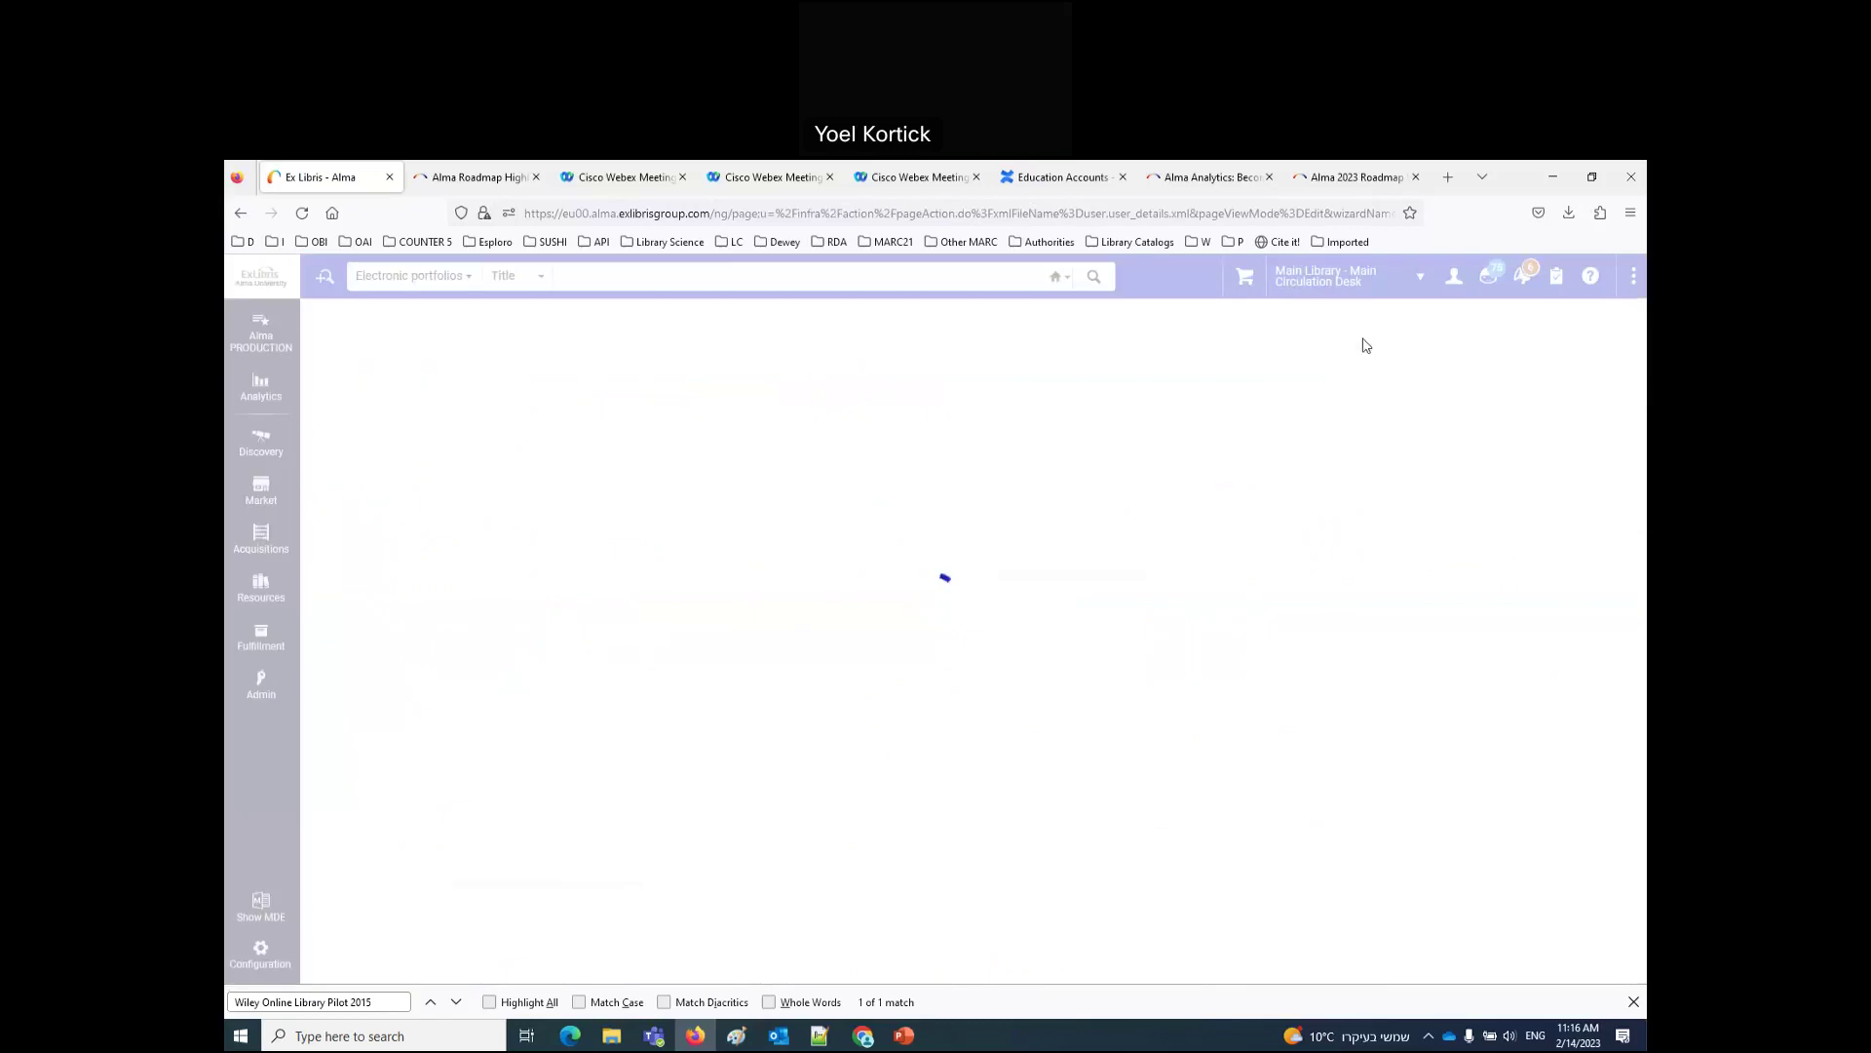
{"action": "scroll", "coordinate": [1044, 621], "scroll_direction": "down", "scroll_amount": 10}
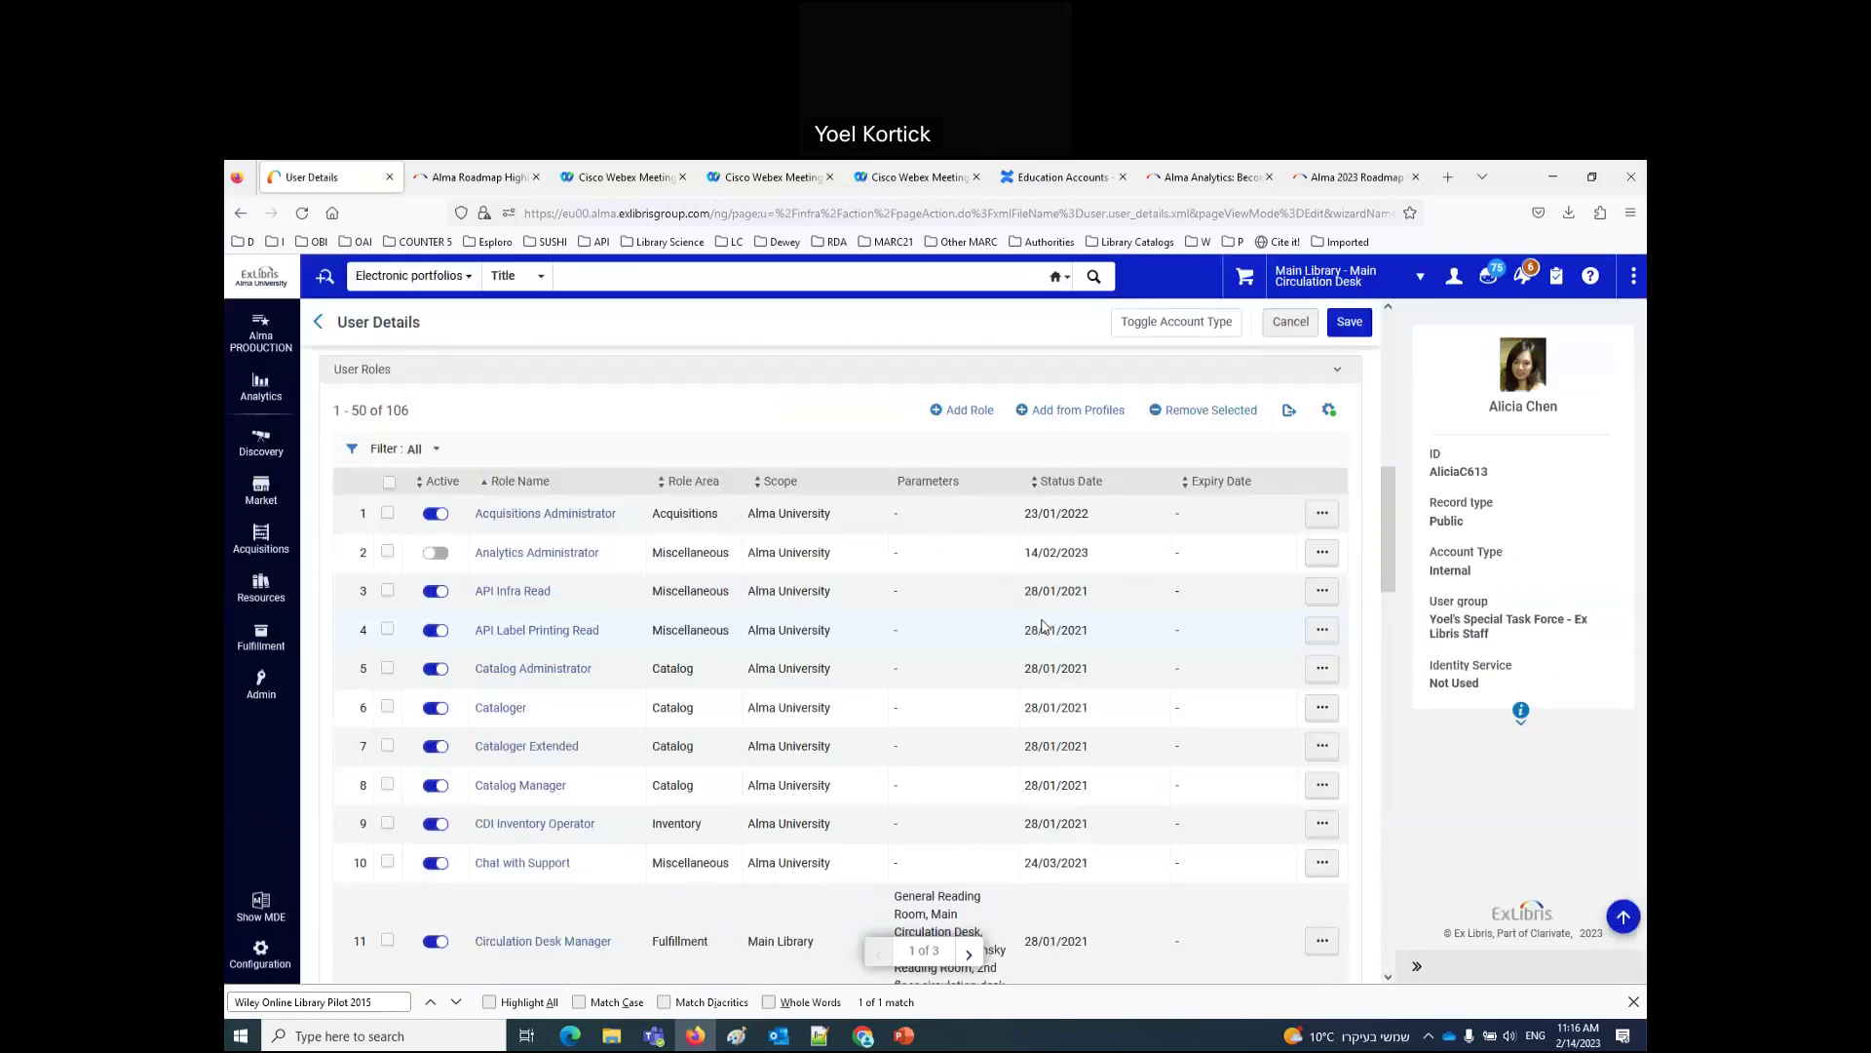
{"action": "left_click", "coordinate": [436, 552]}
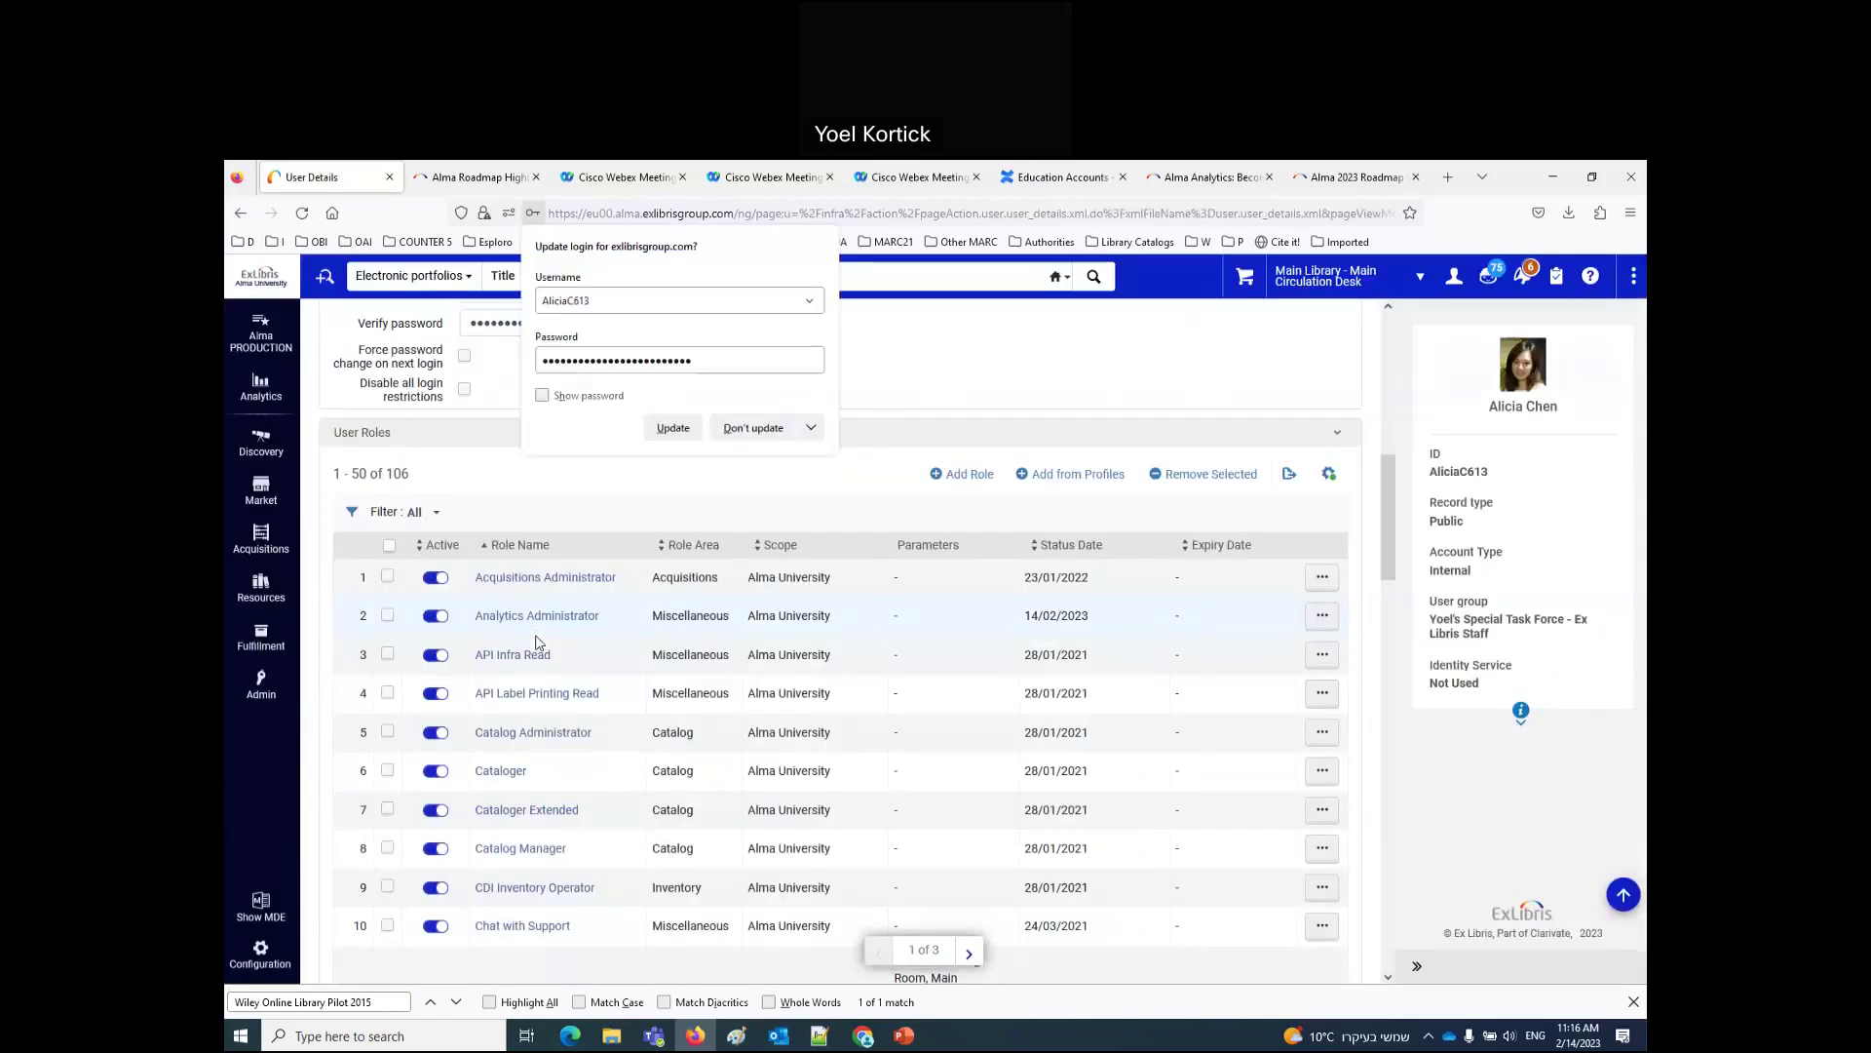
Step: Reactivate the General System Administrator role on the second page of user roles and save the user record
{"action": "scroll", "coordinate": [534, 641], "scroll_direction": "down", "scroll_amount": 15}
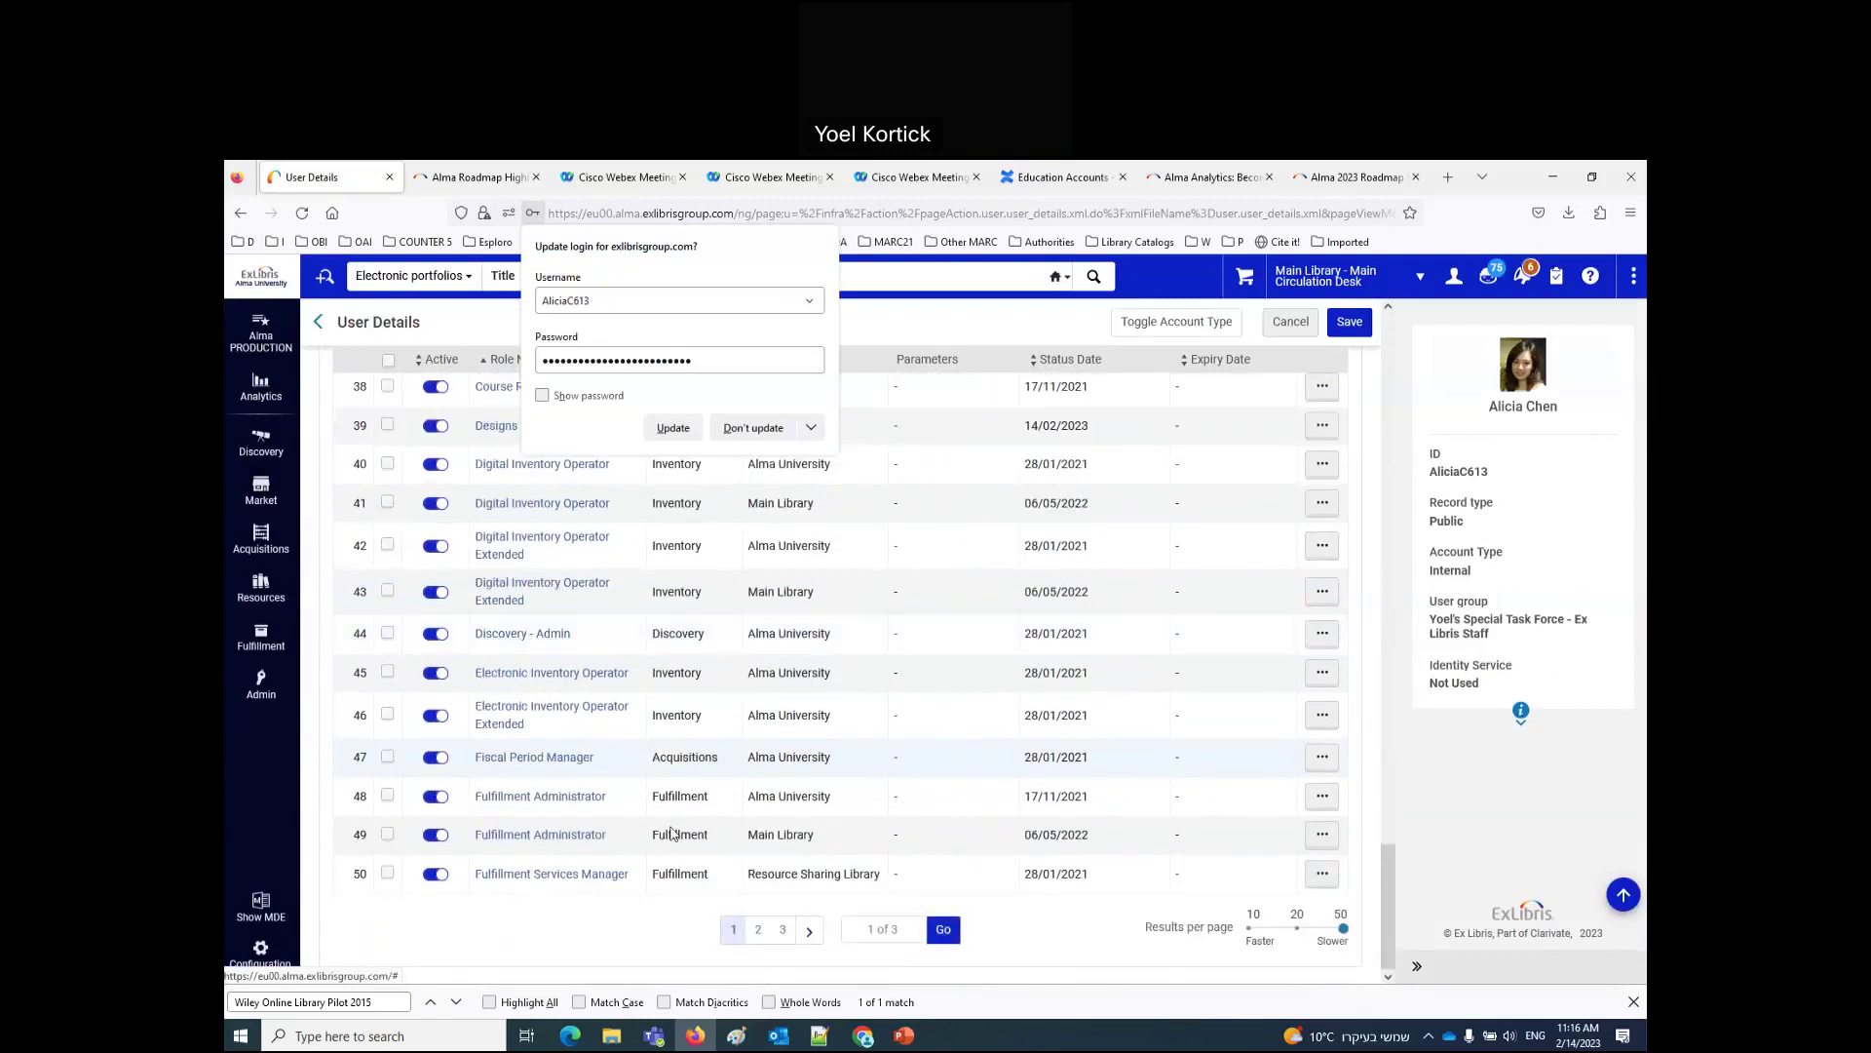
{"action": "left_click", "coordinate": [758, 929]}
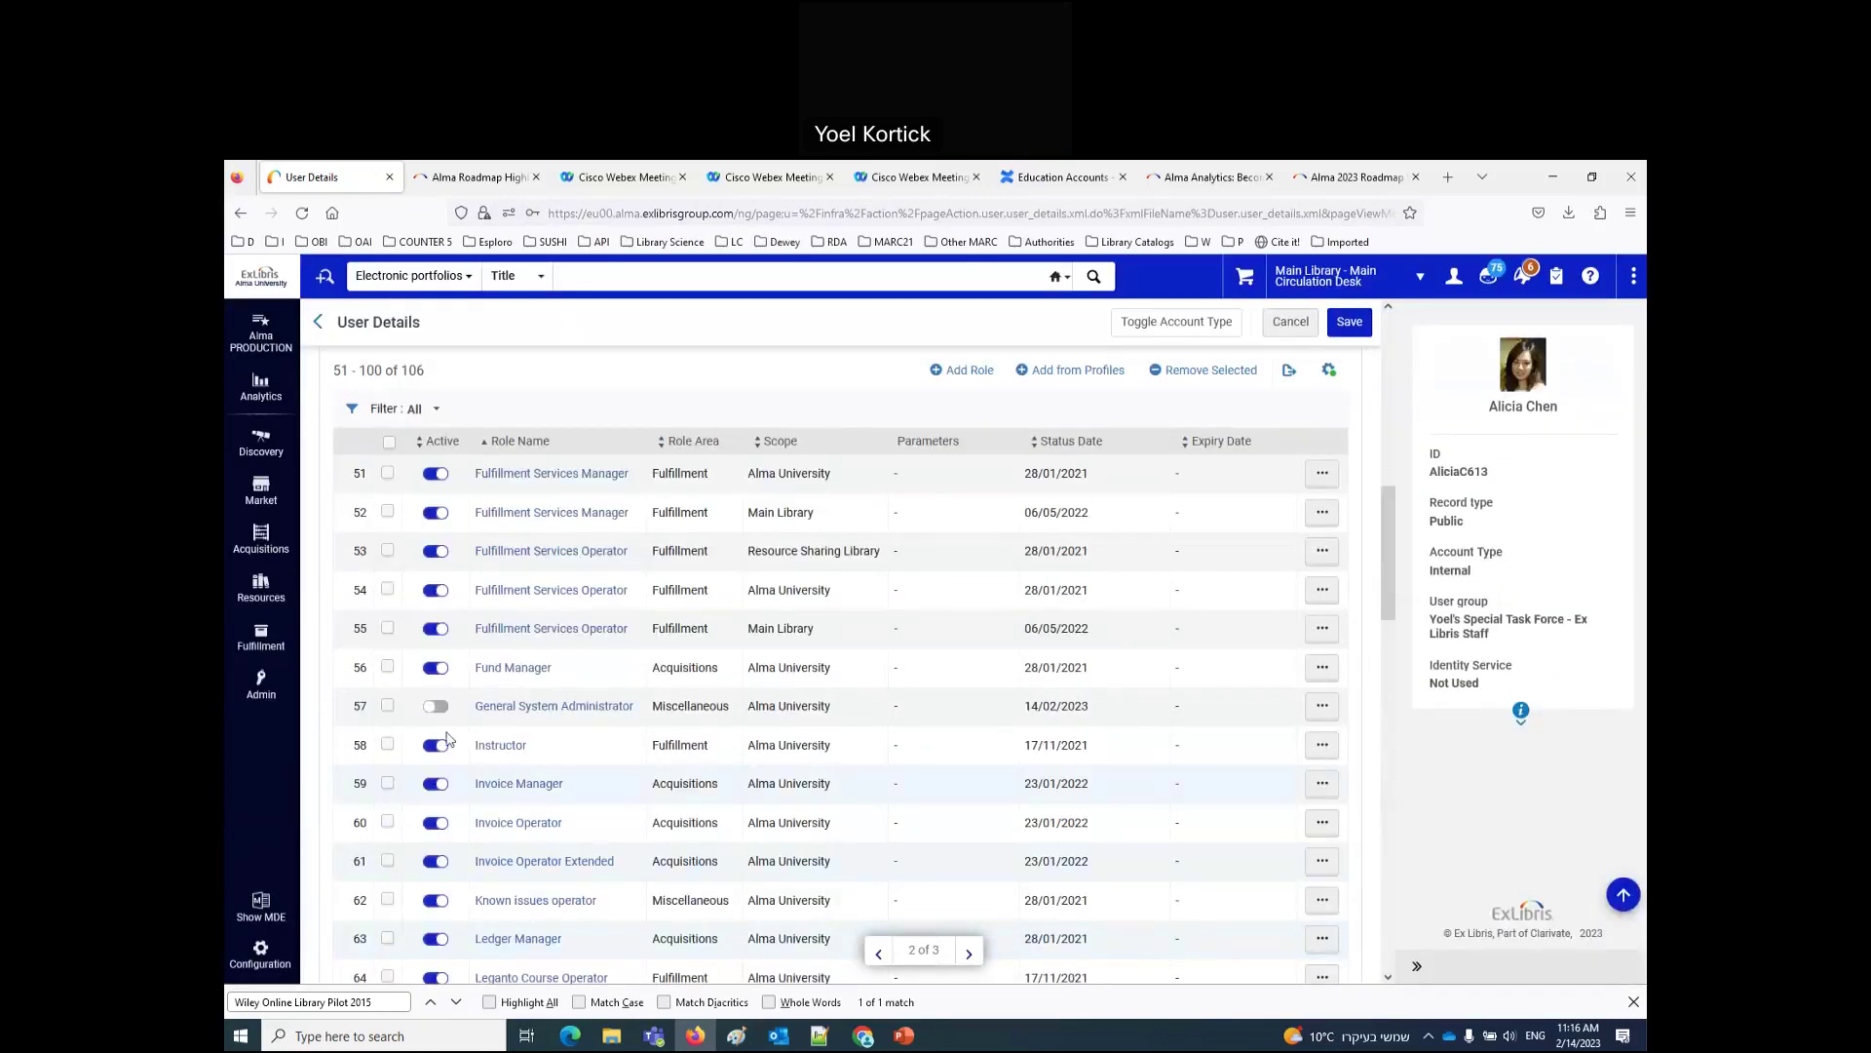
{"action": "left_click", "coordinate": [437, 710]}
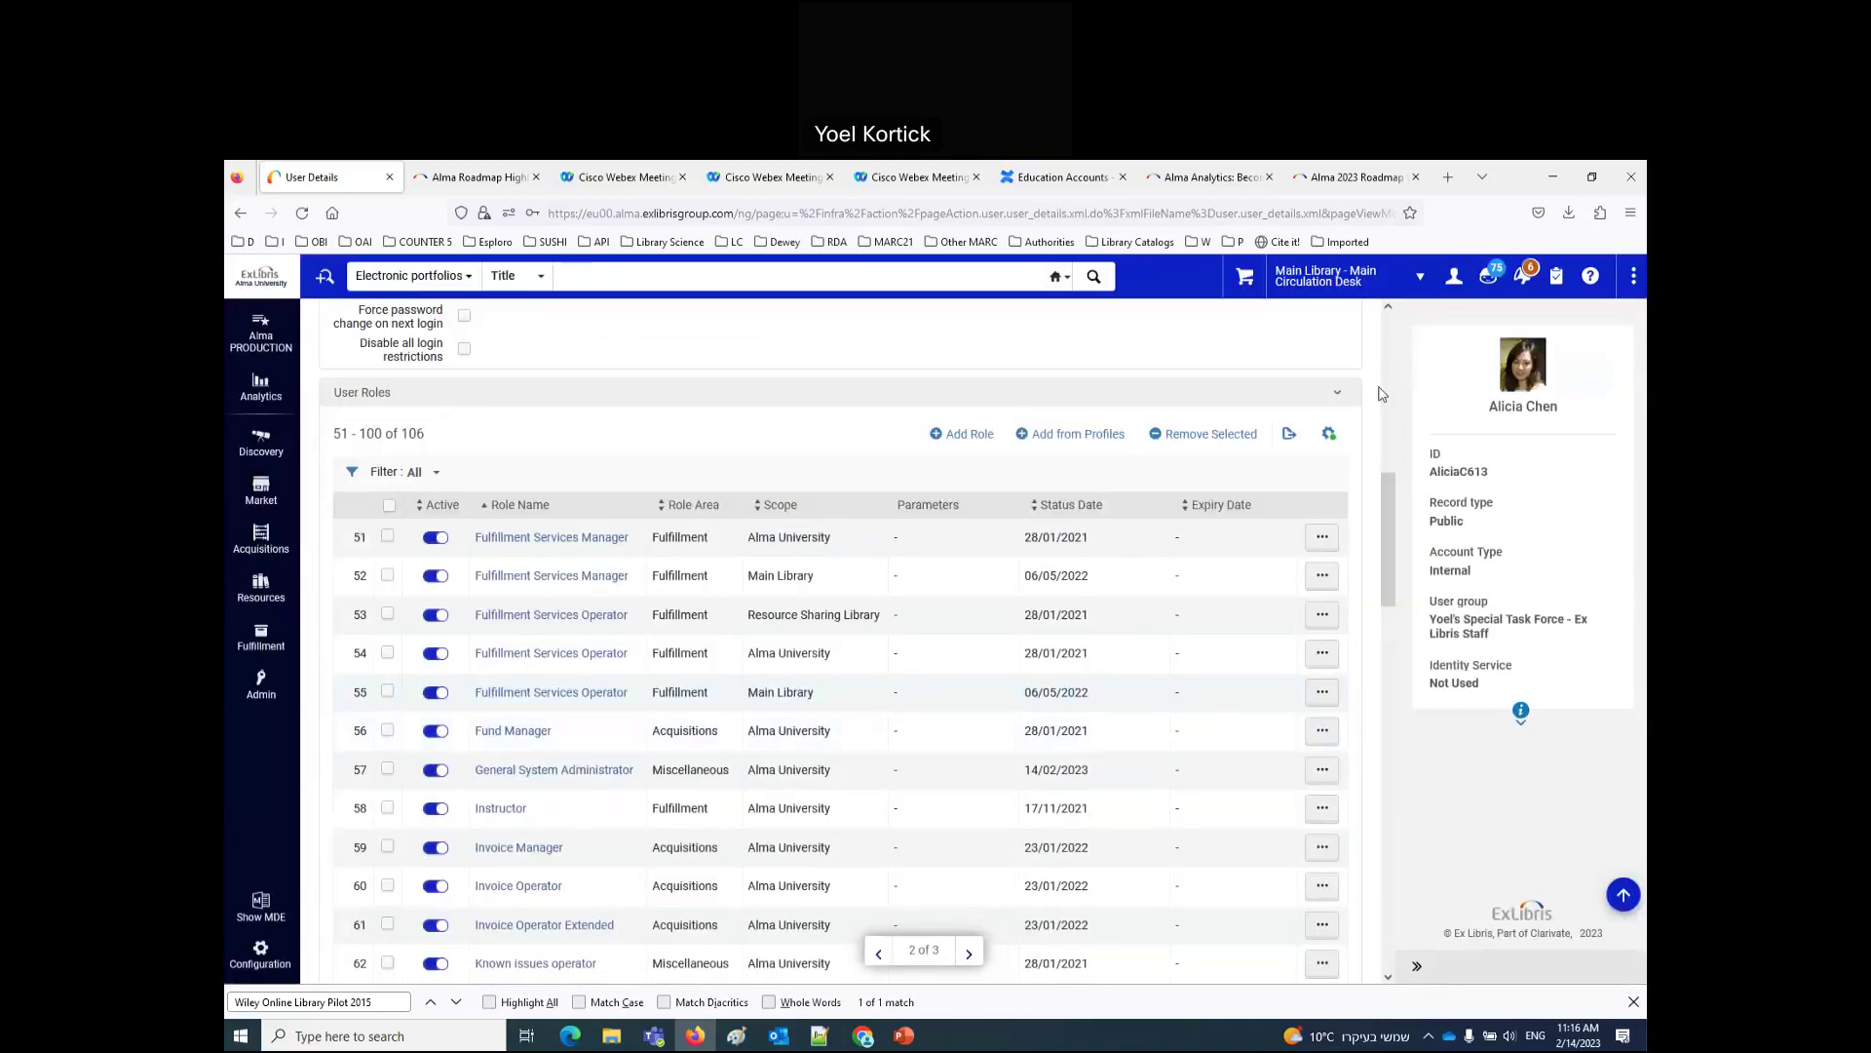
{"action": "scroll", "coordinate": [1382, 393], "scroll_direction": "up", "scroll_amount": 10}
{"action": "left_click", "coordinate": [1350, 322]}
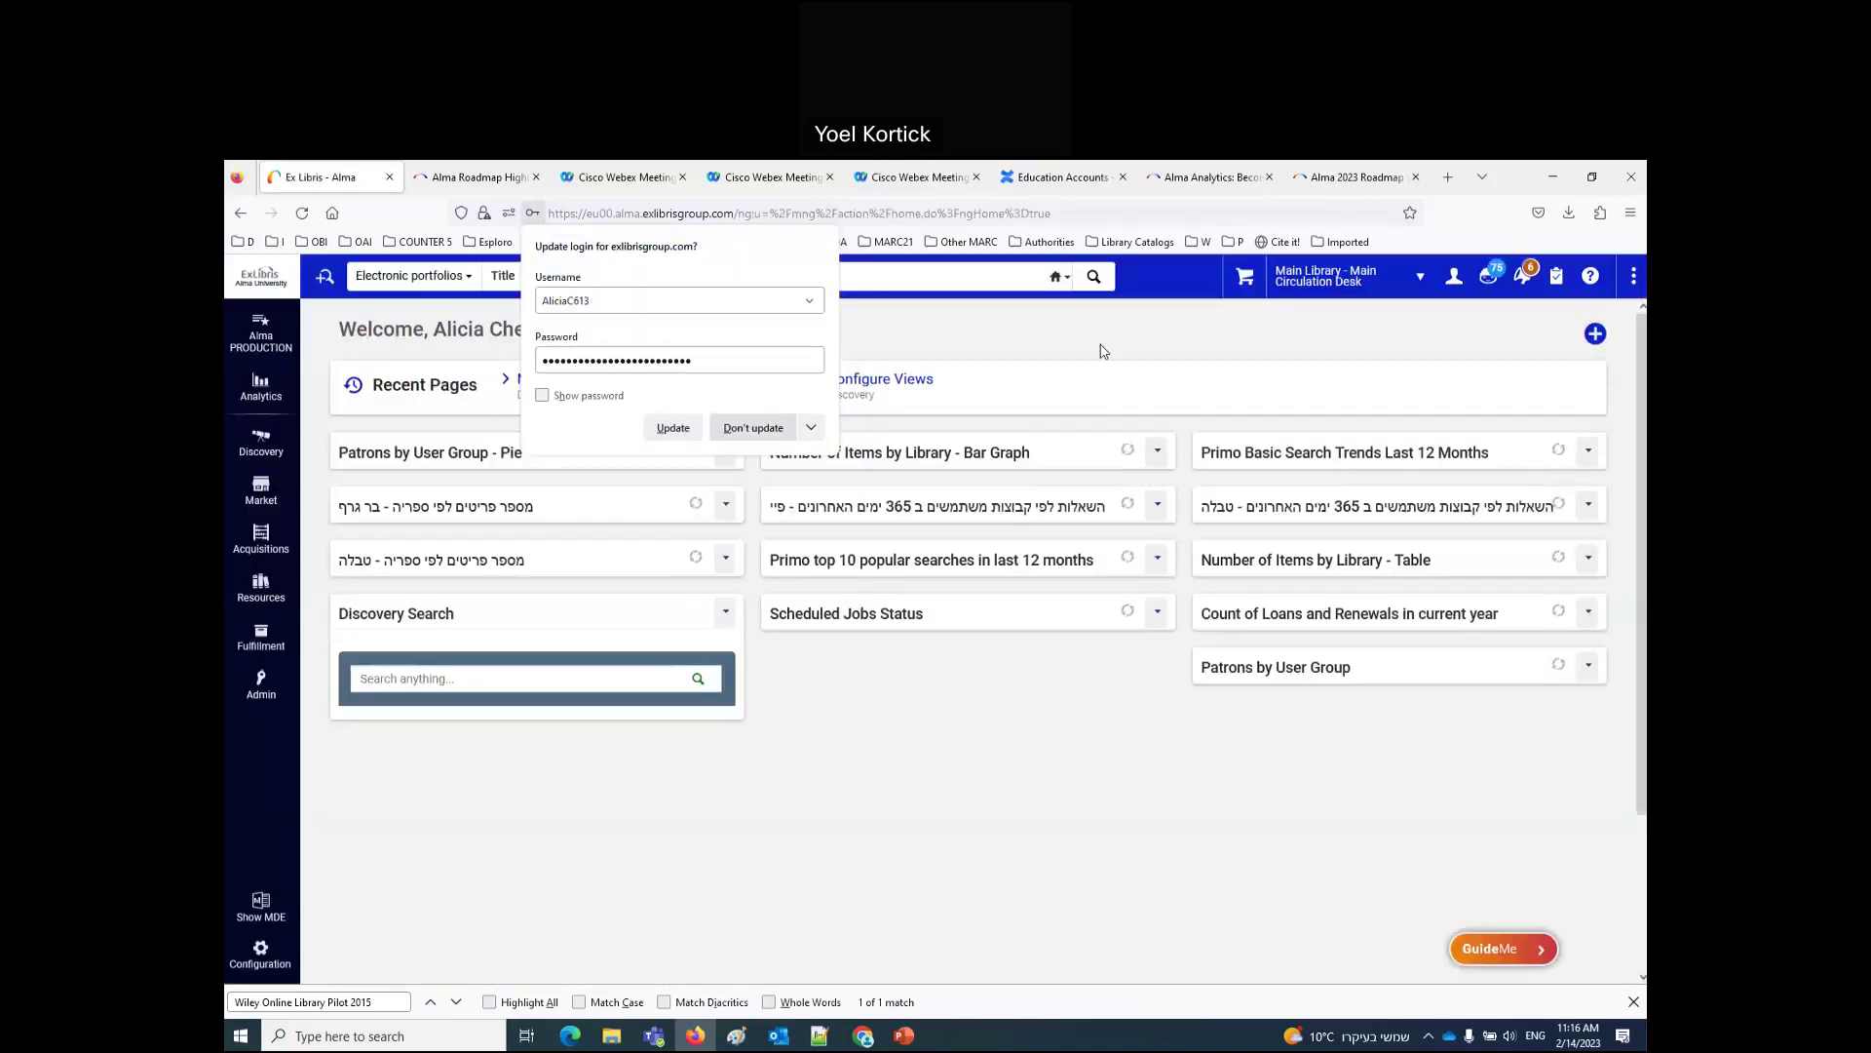
Step: Log in to Alma again with the saved user name and password to apply the restored roles, and show the Analytics menu
{"action": "left_click", "coordinate": [1454, 276]}
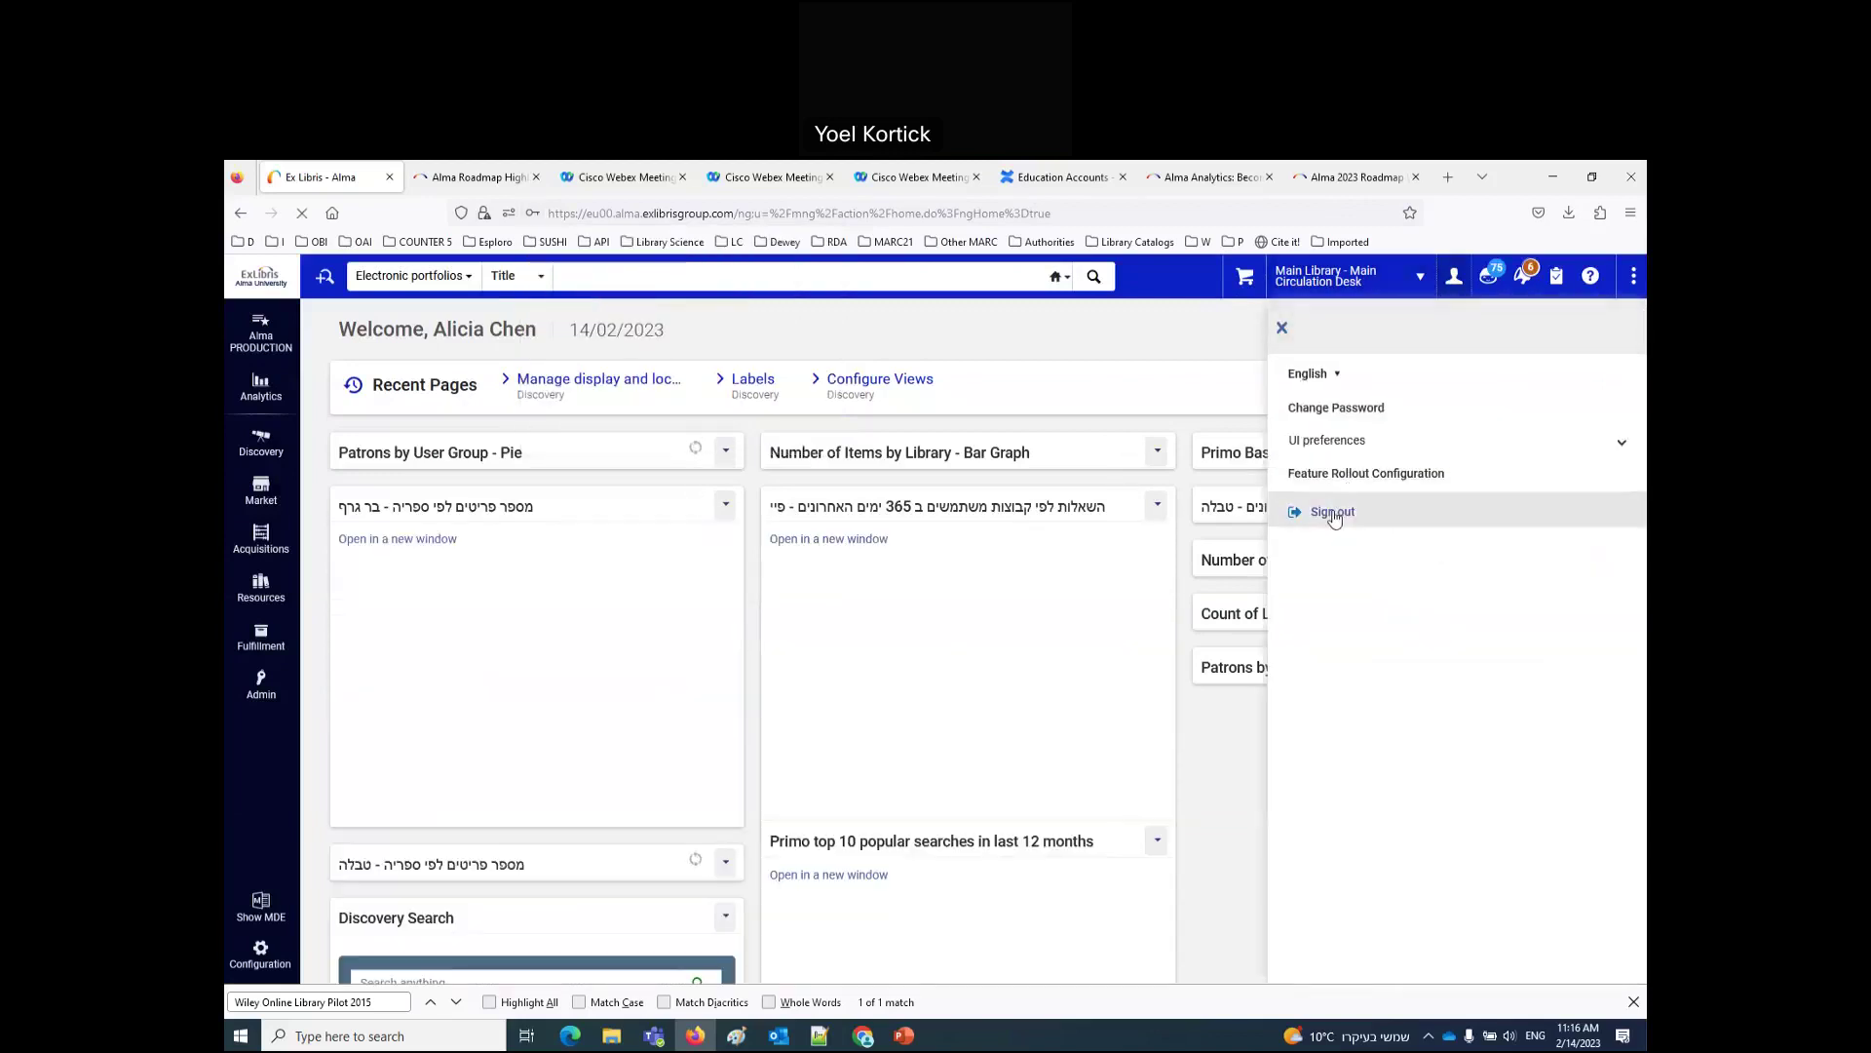
{"action": "left_click", "coordinate": [1333, 517]}
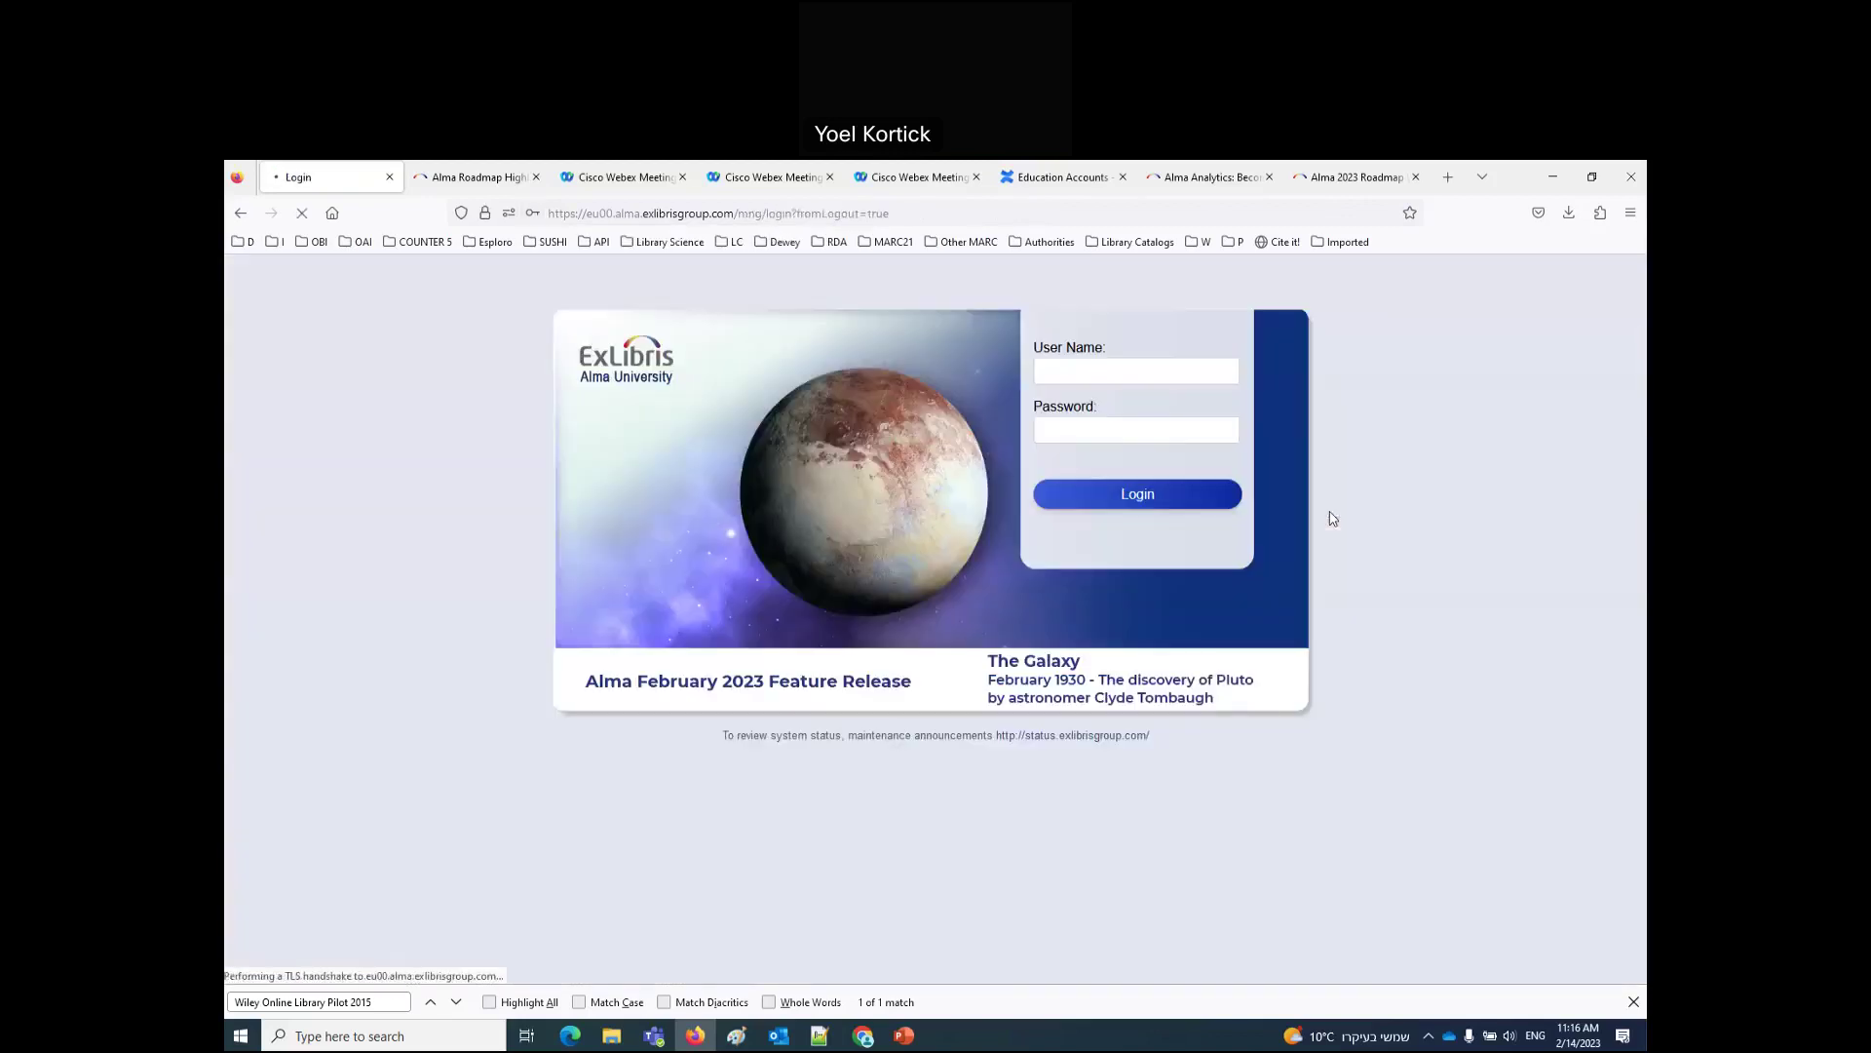
{"action": "left_click", "coordinate": [1111, 371]}
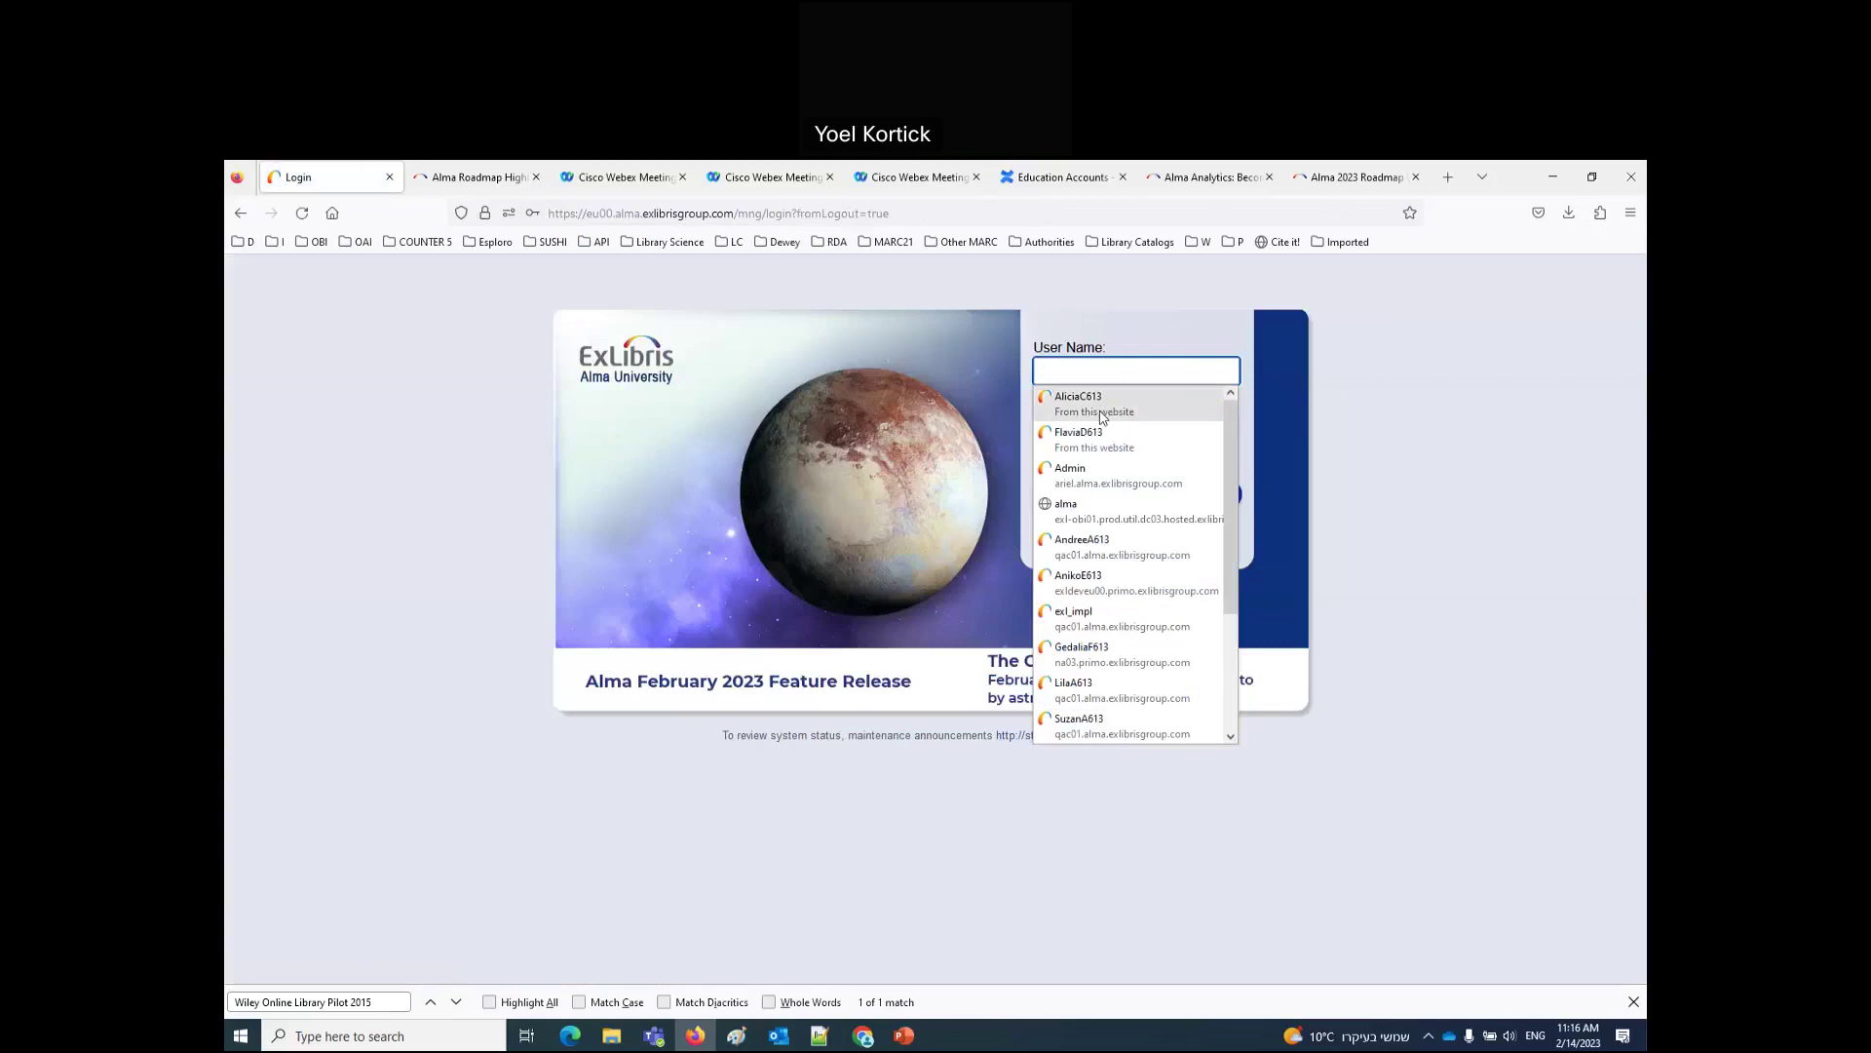
{"action": "left_click", "coordinate": [1082, 401]}
{"action": "left_click", "coordinate": [1111, 499]}
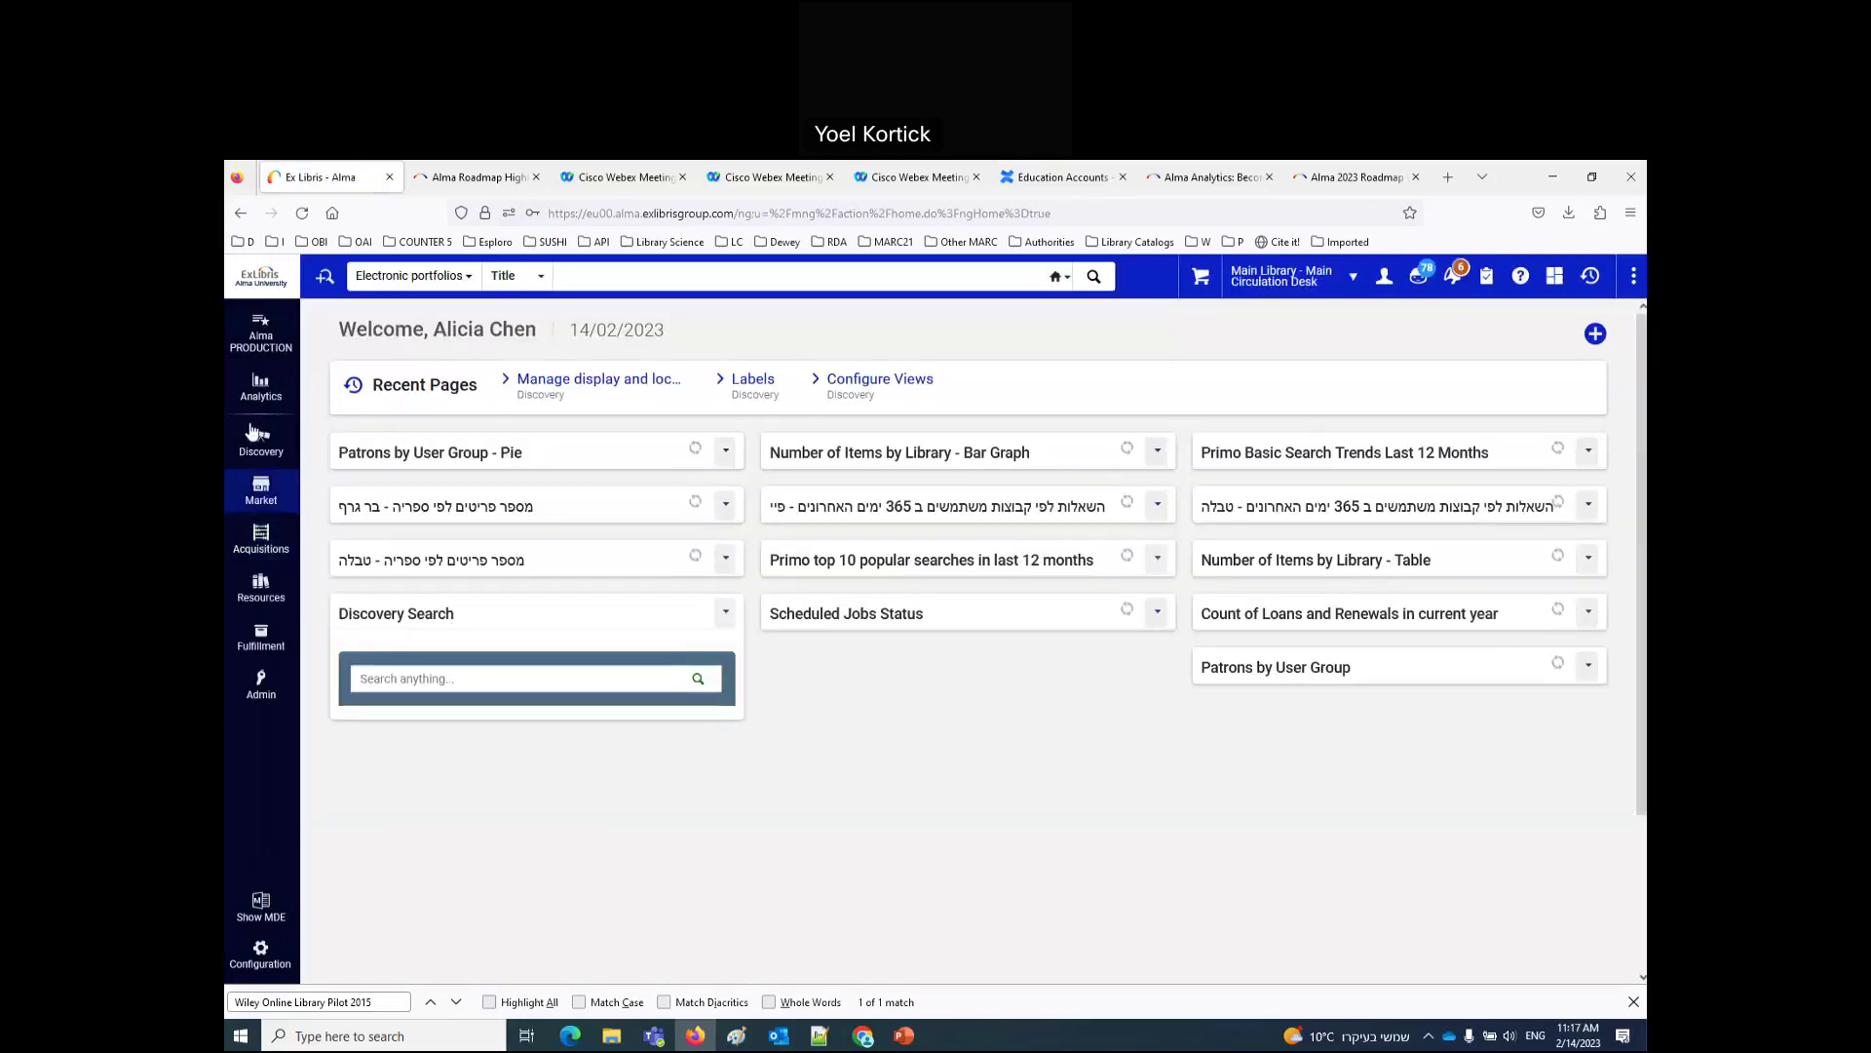
{"action": "left_click", "coordinate": [260, 385]}
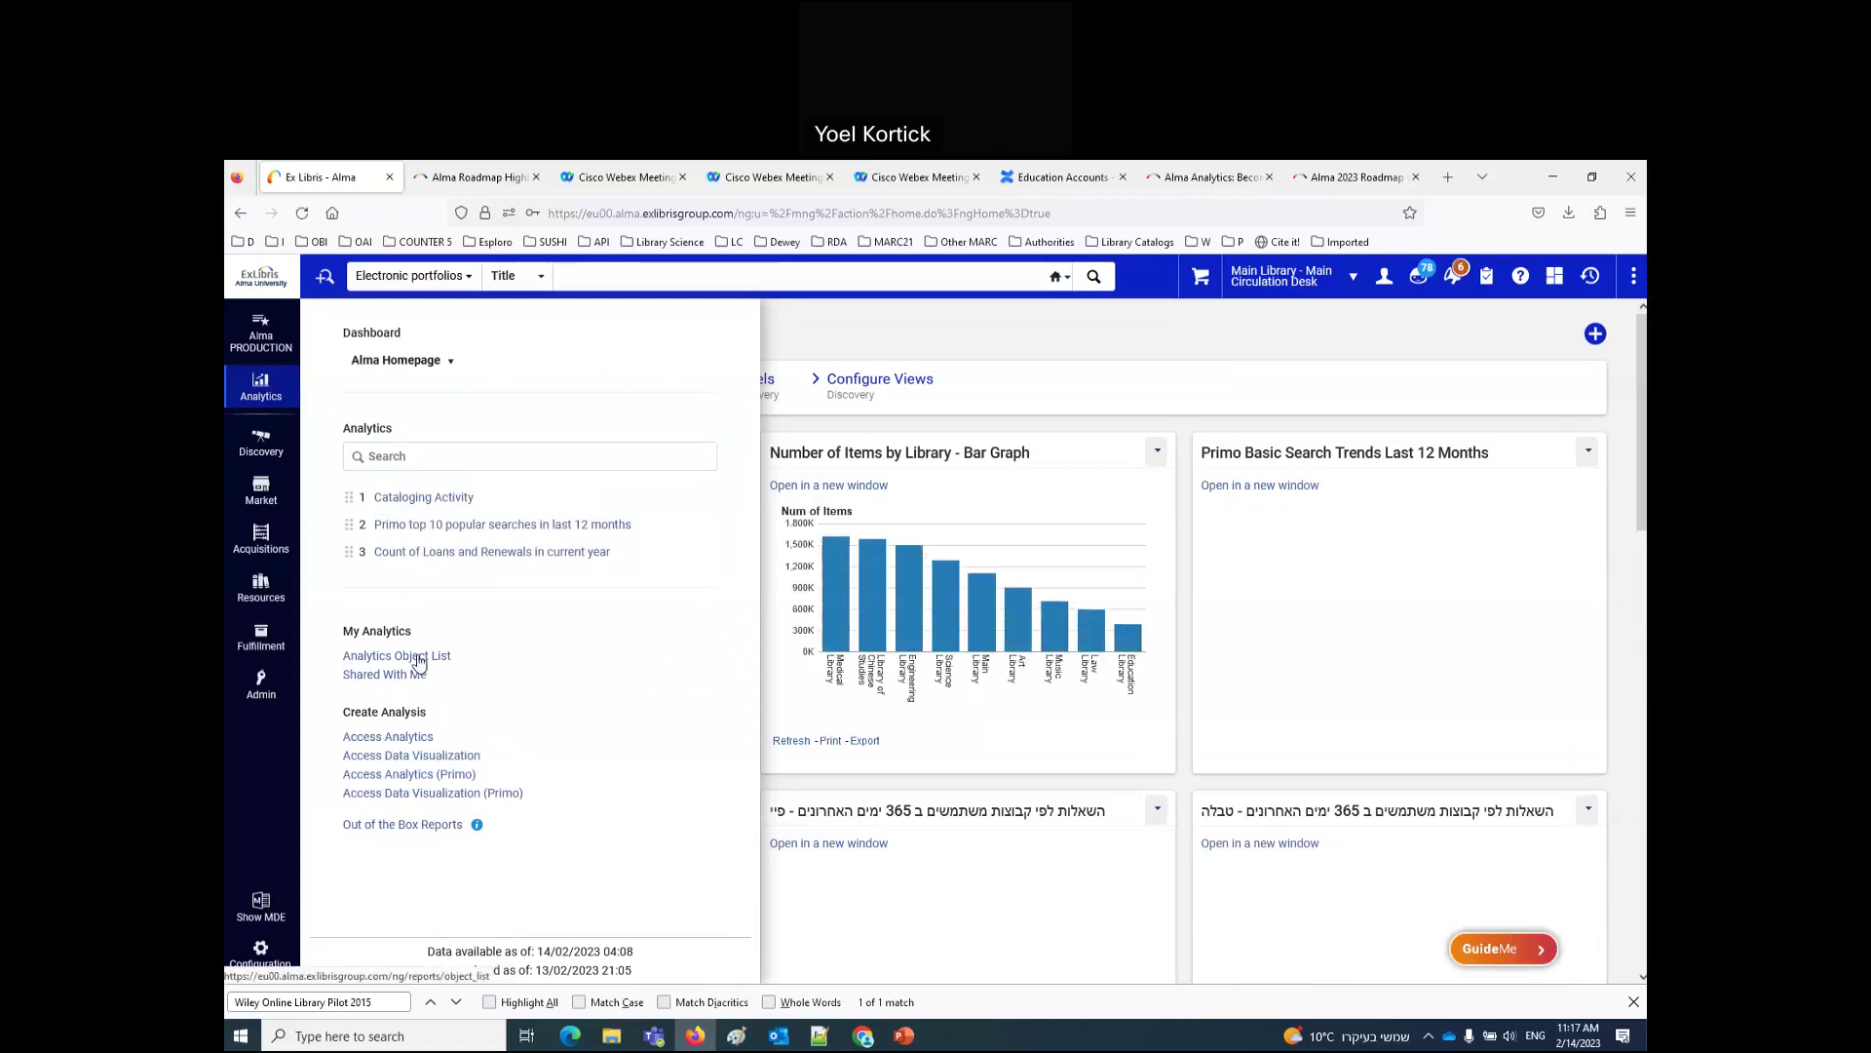
Step: Open the Analytics Roles Consumers and Designers presentation from the Analytics - Become an expert series 2023 folder
{"action": "left_click", "coordinate": [611, 1035]}
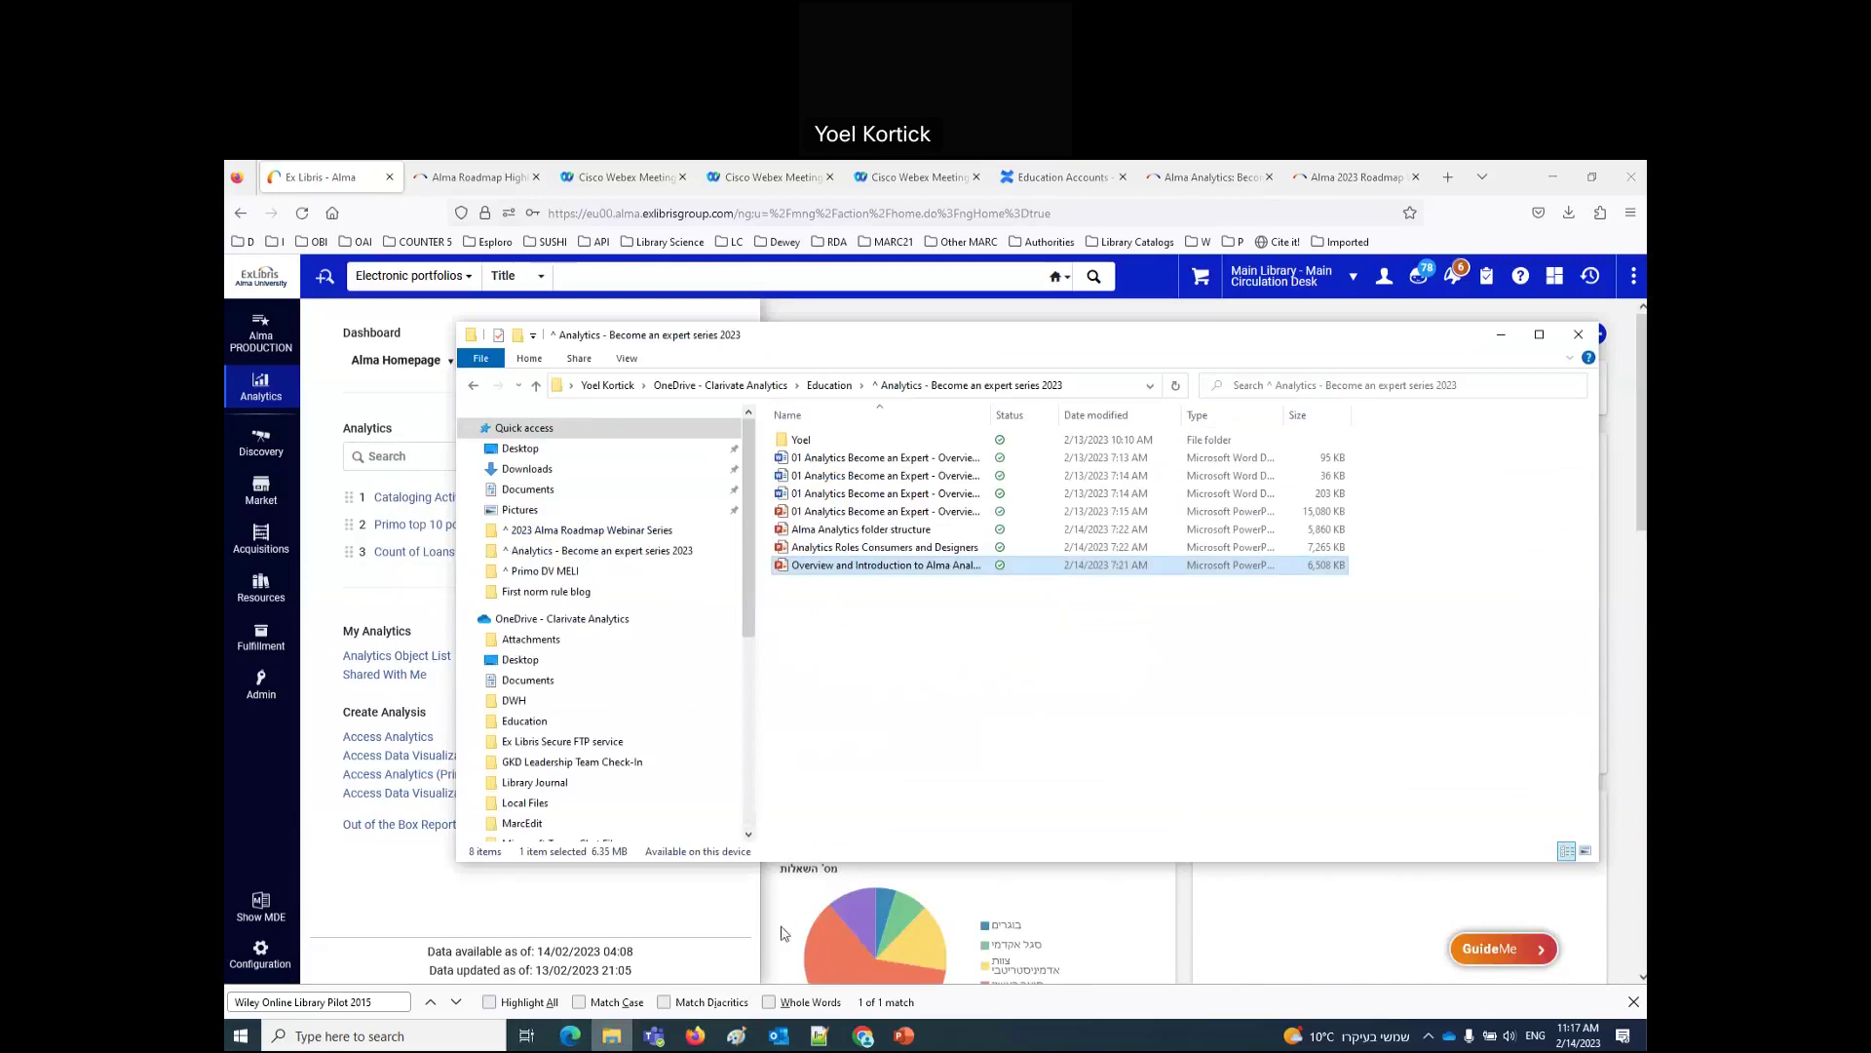
{"action": "left_click", "coordinate": [898, 551]}
{"action": "double_click", "coordinate": [899, 548]}
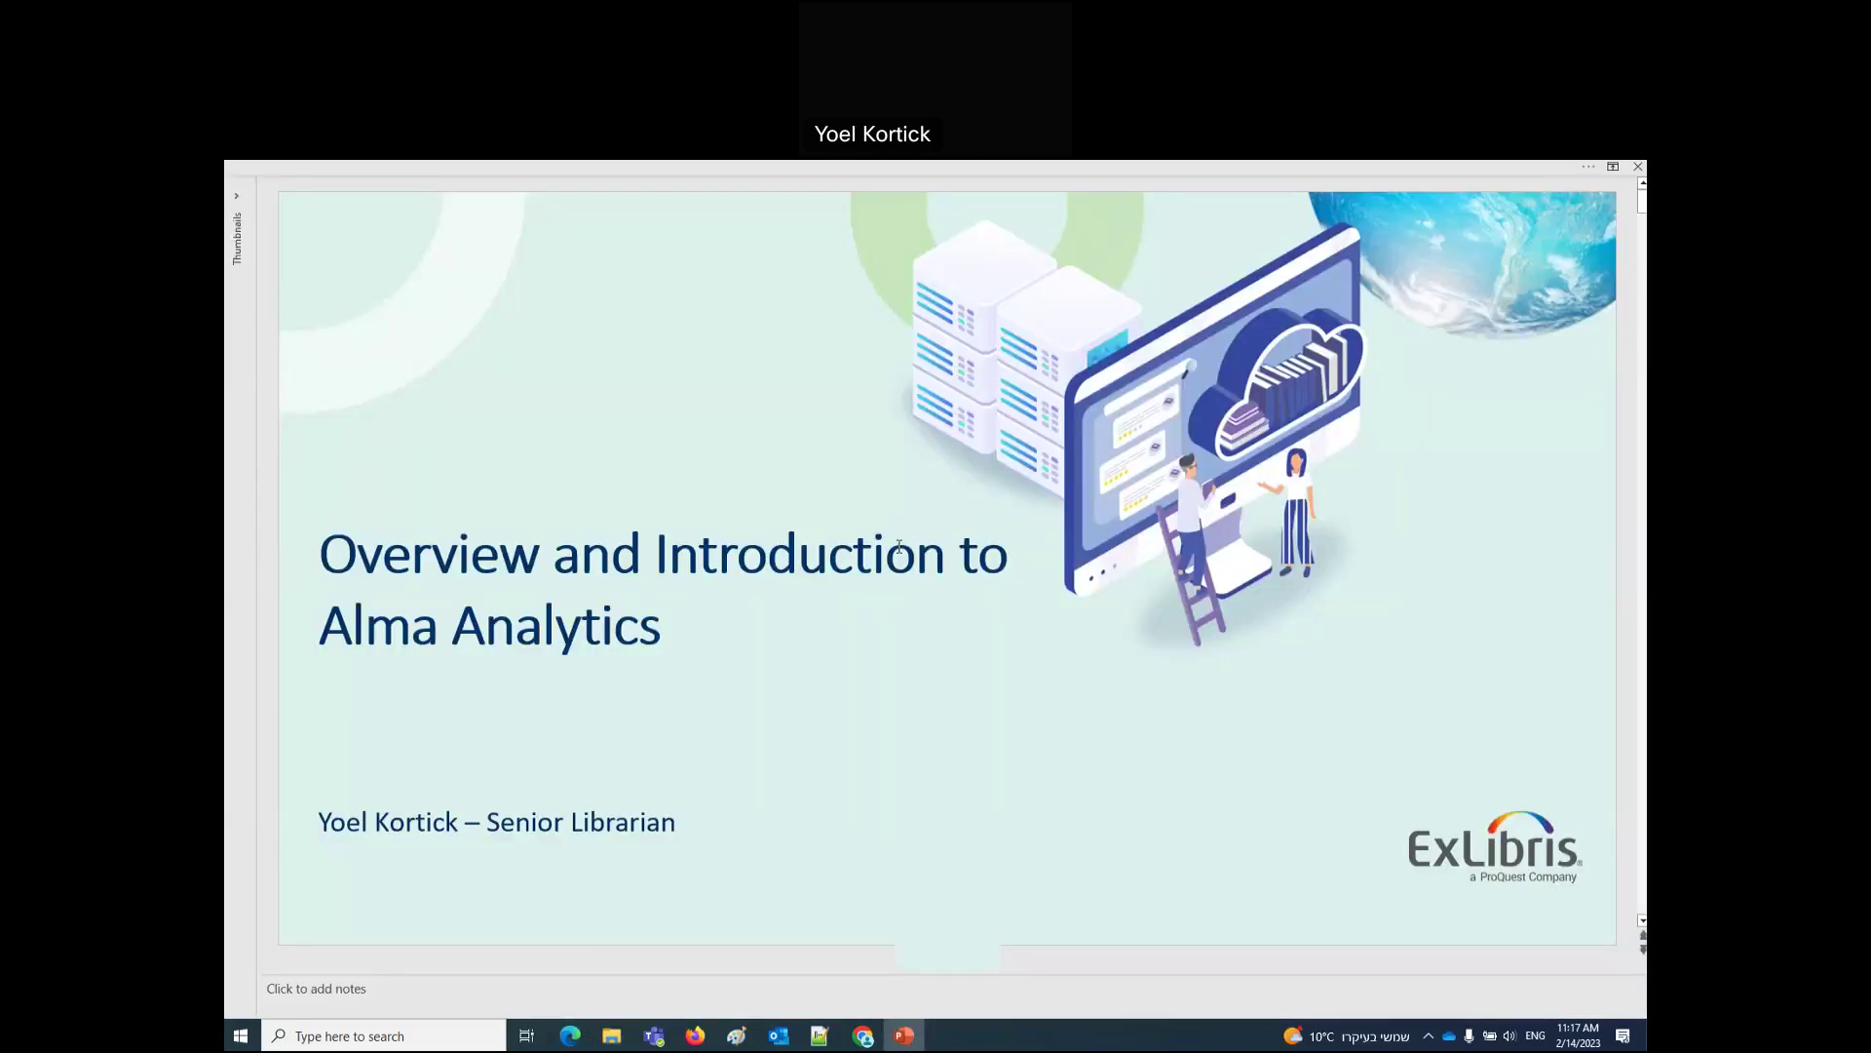
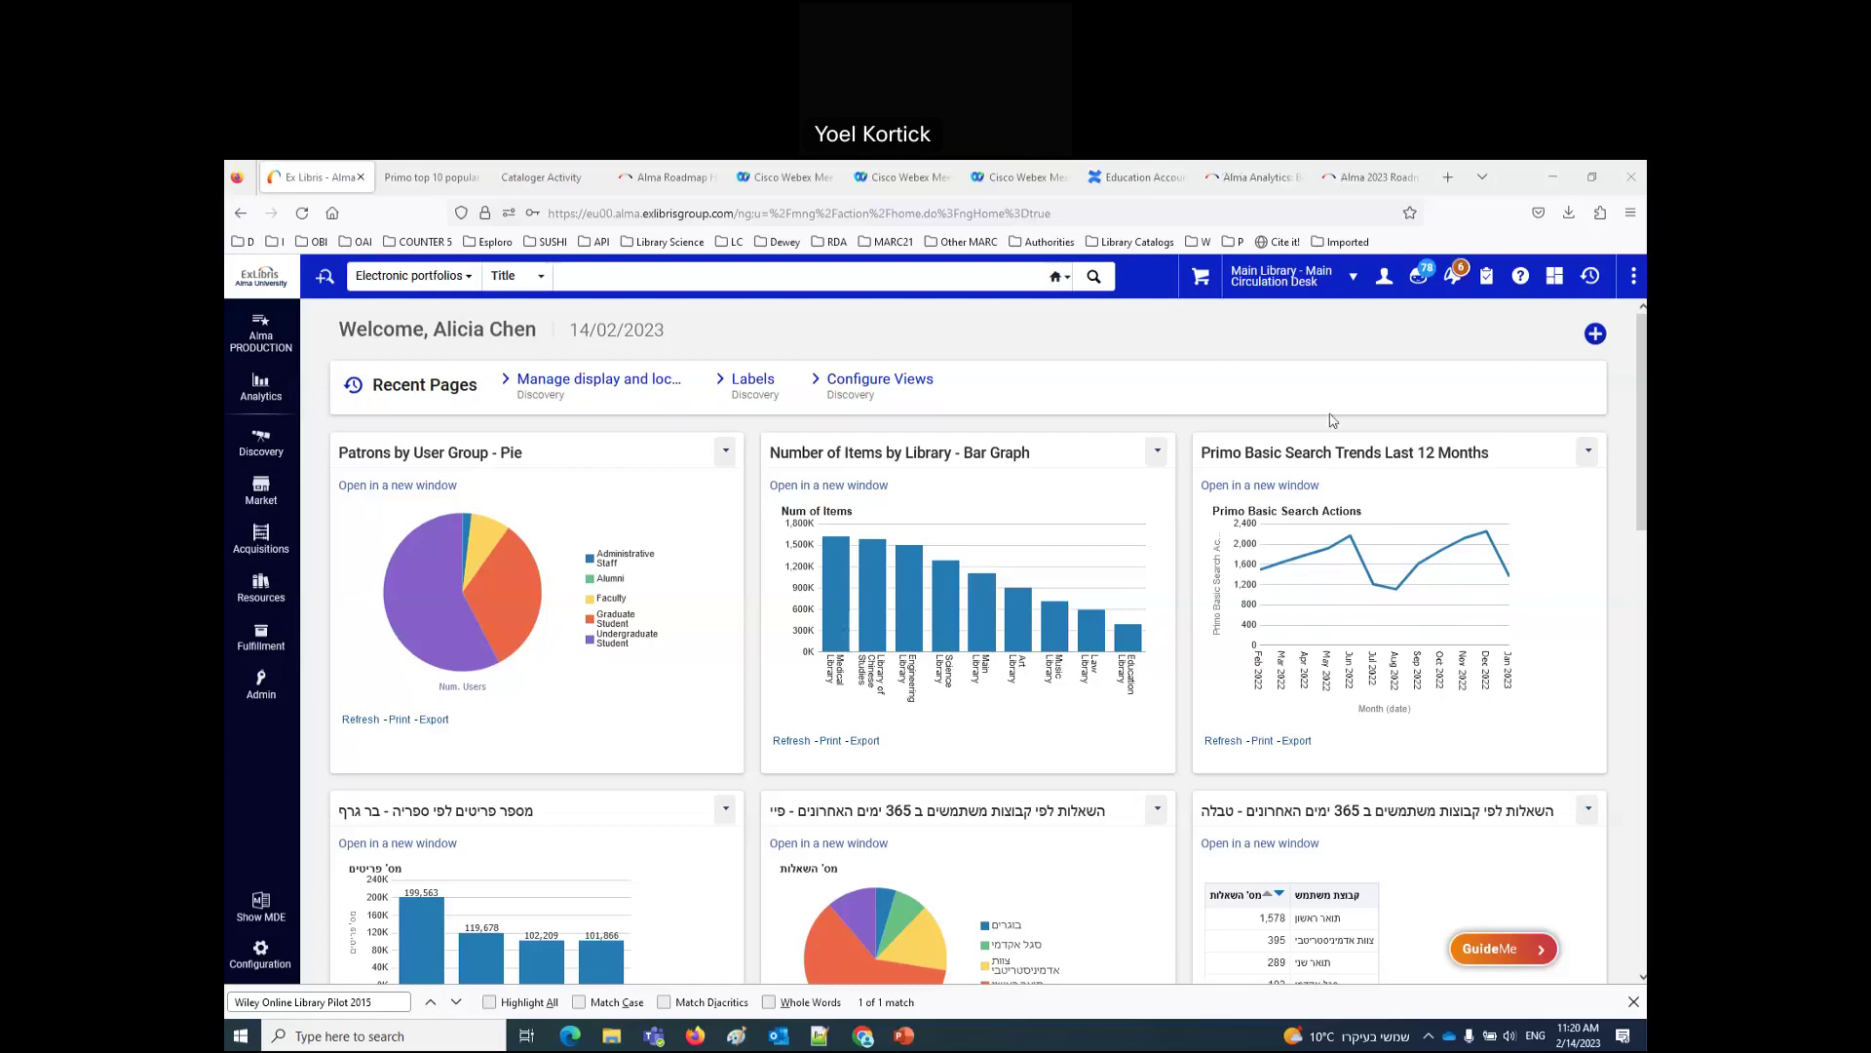
Step: Close the browser tabs of the Primo top 10 popular searches and Cataloger Activity reports
{"action": "left_click", "coordinate": [435, 185]}
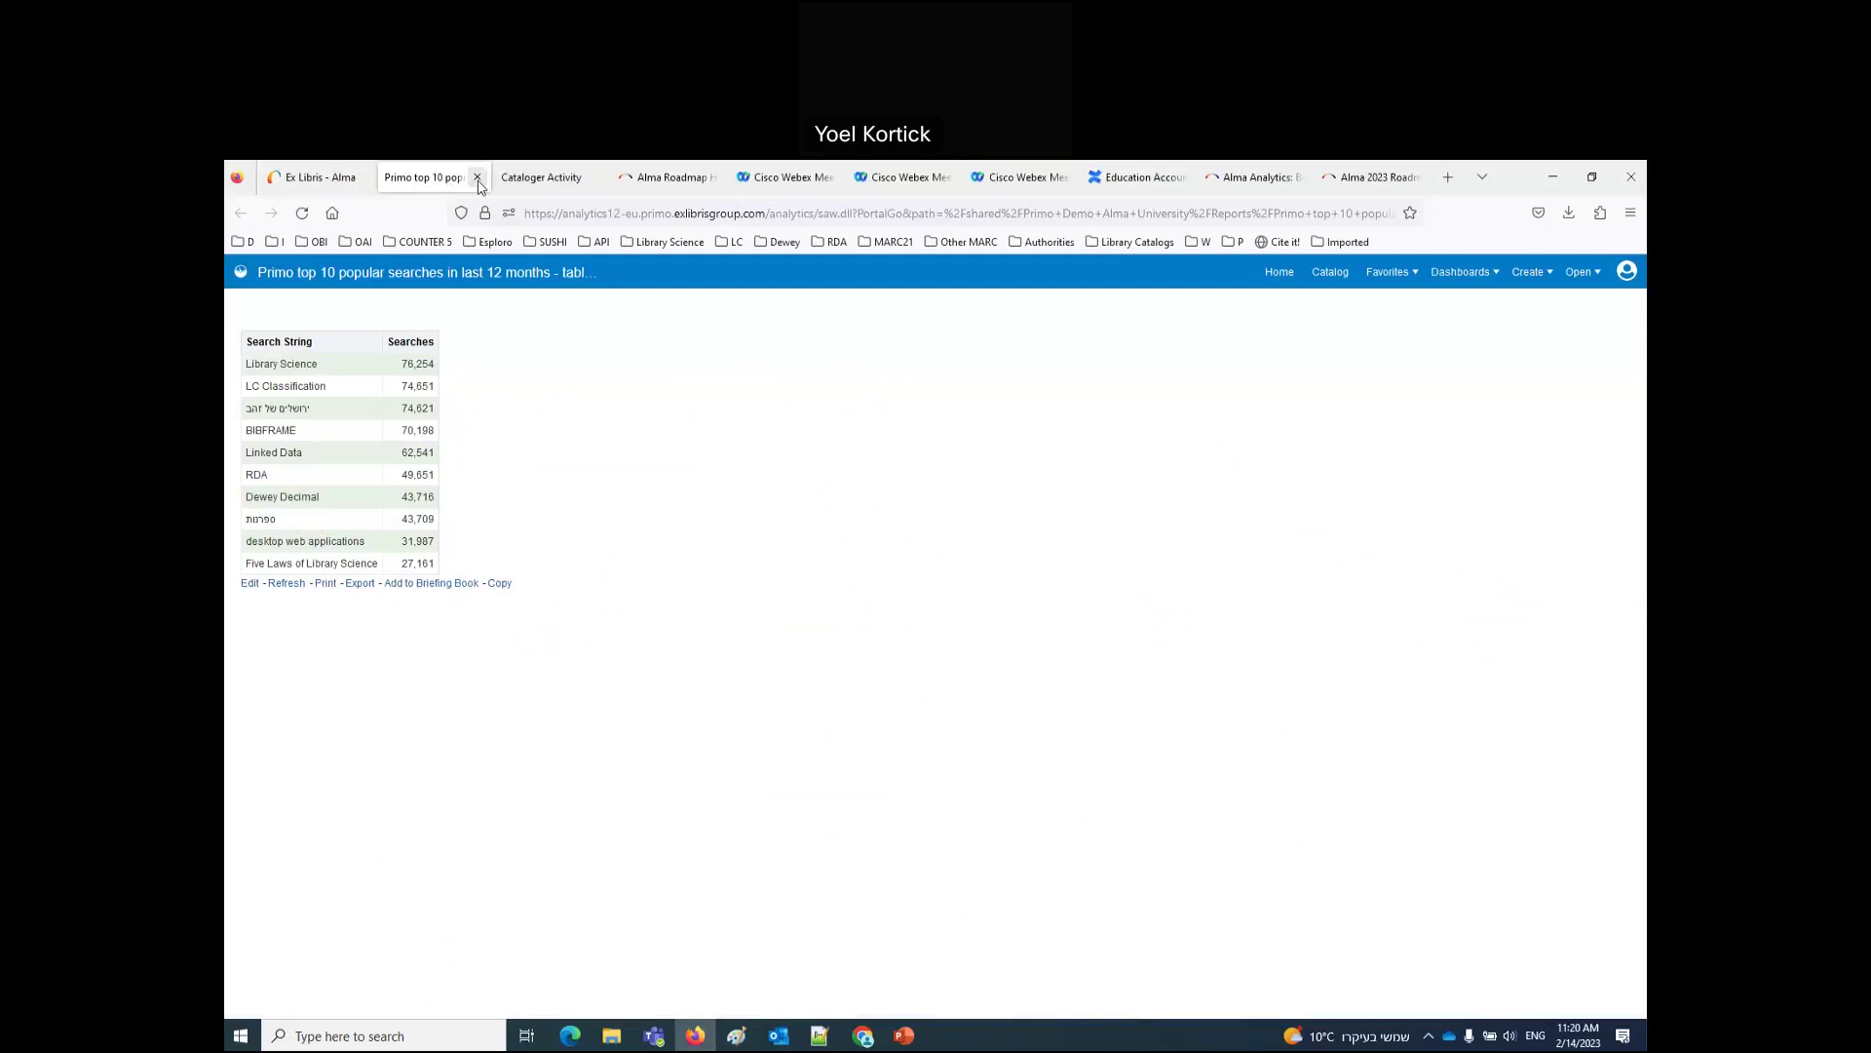
{"action": "left_click", "coordinate": [478, 178]}
{"action": "left_click", "coordinate": [478, 177]}
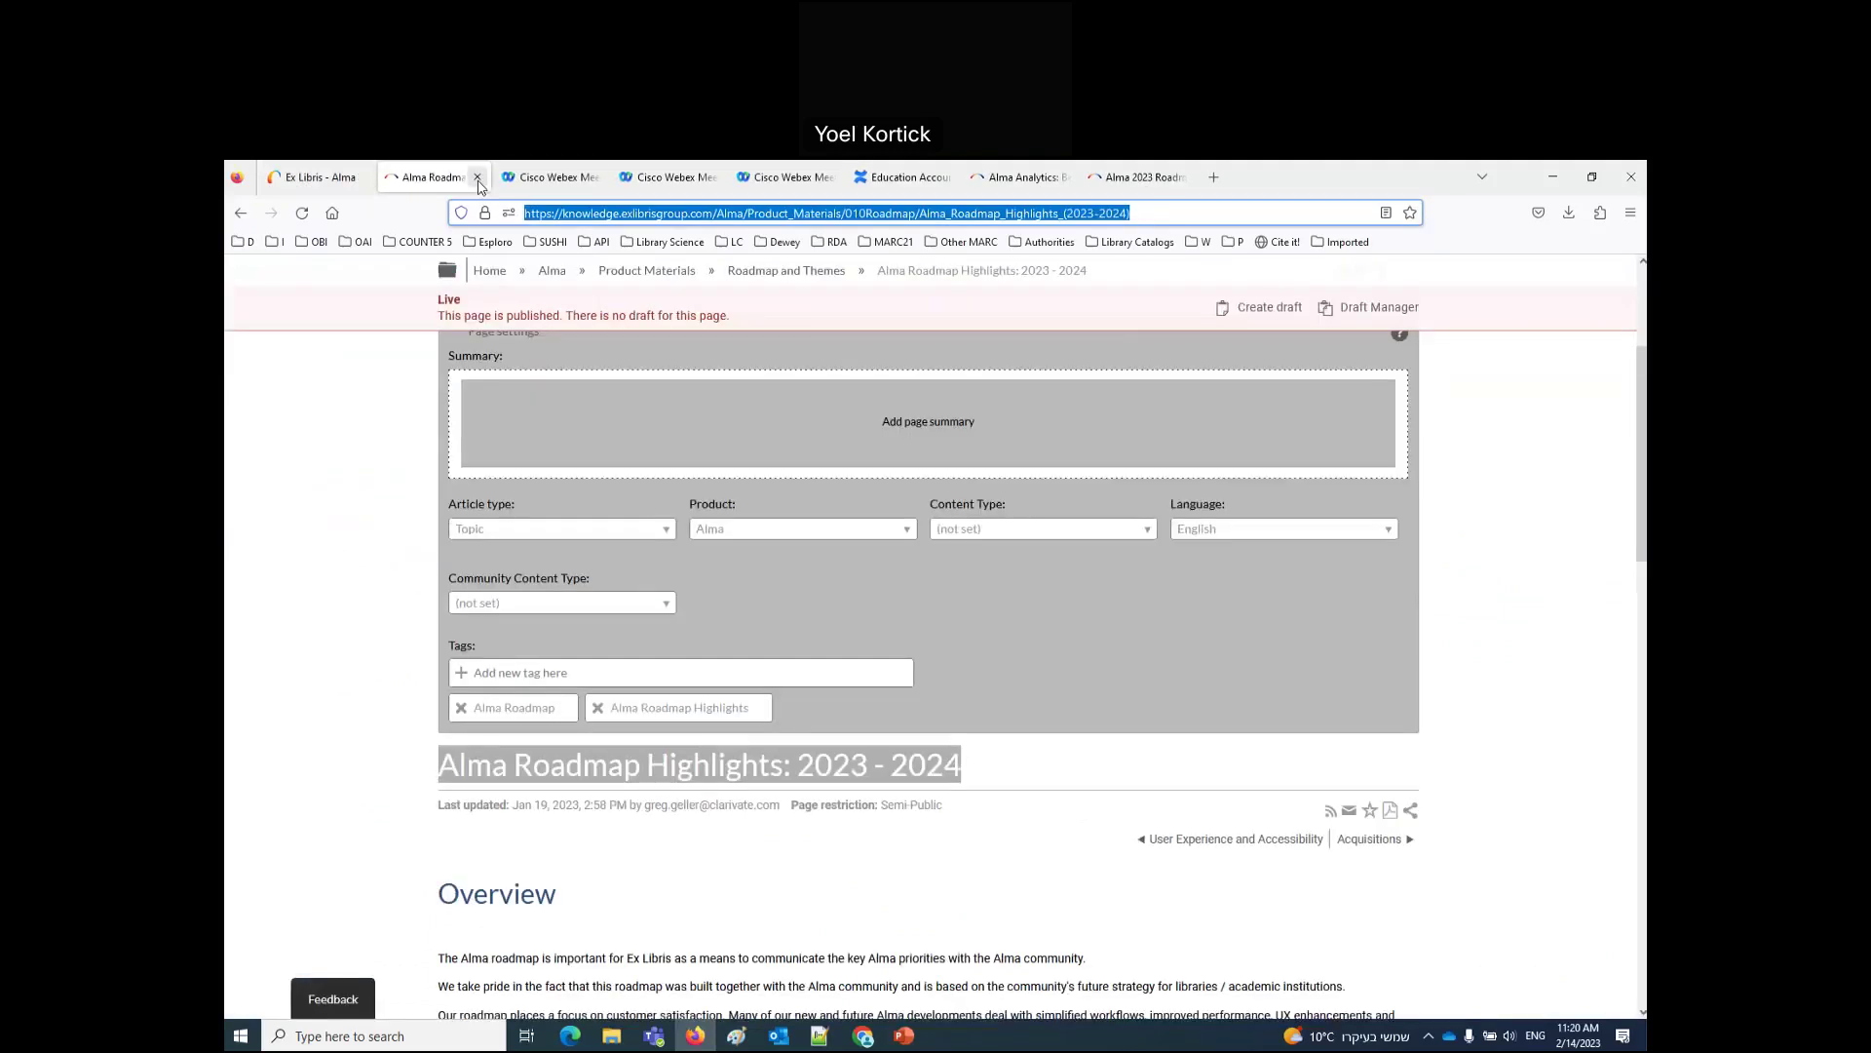
Step: Return to Alma and open Access Analytics from its Analytics links
{"action": "left_click", "coordinate": [314, 177]}
{"action": "left_click", "coordinate": [261, 402]}
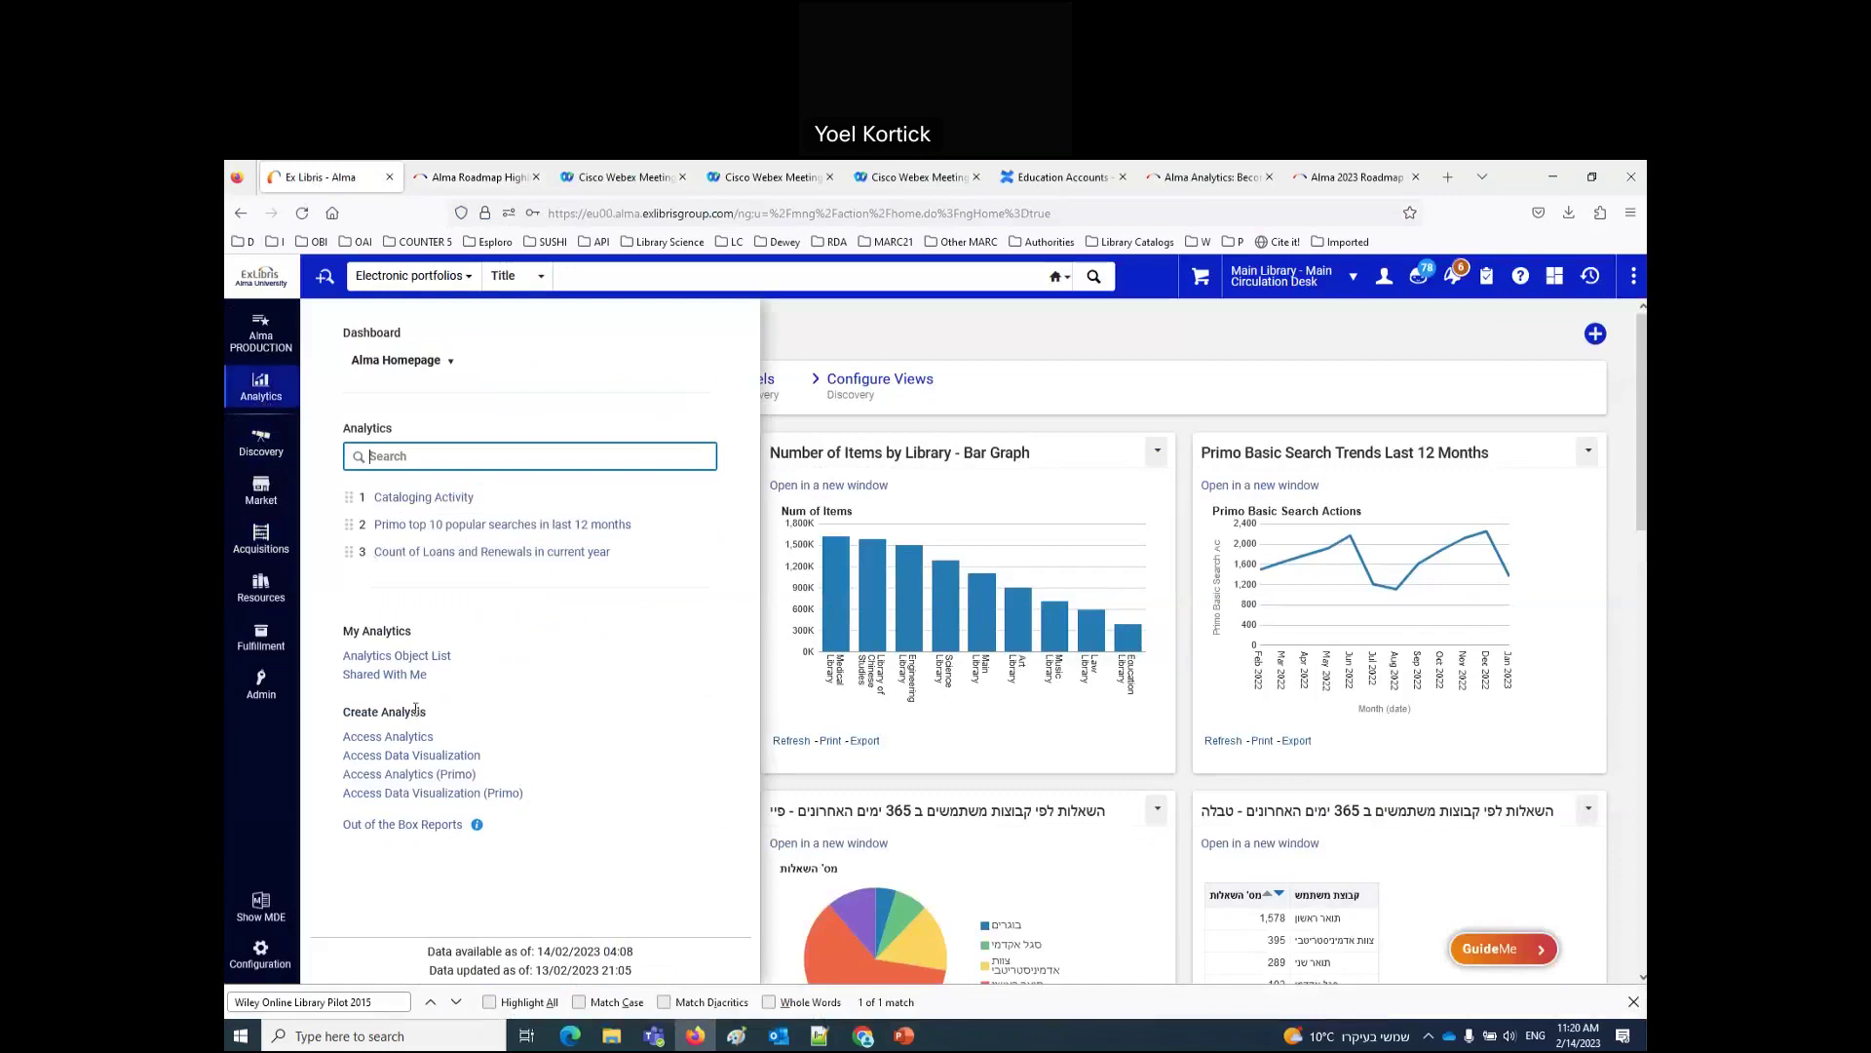
{"action": "left_click", "coordinate": [399, 737]}
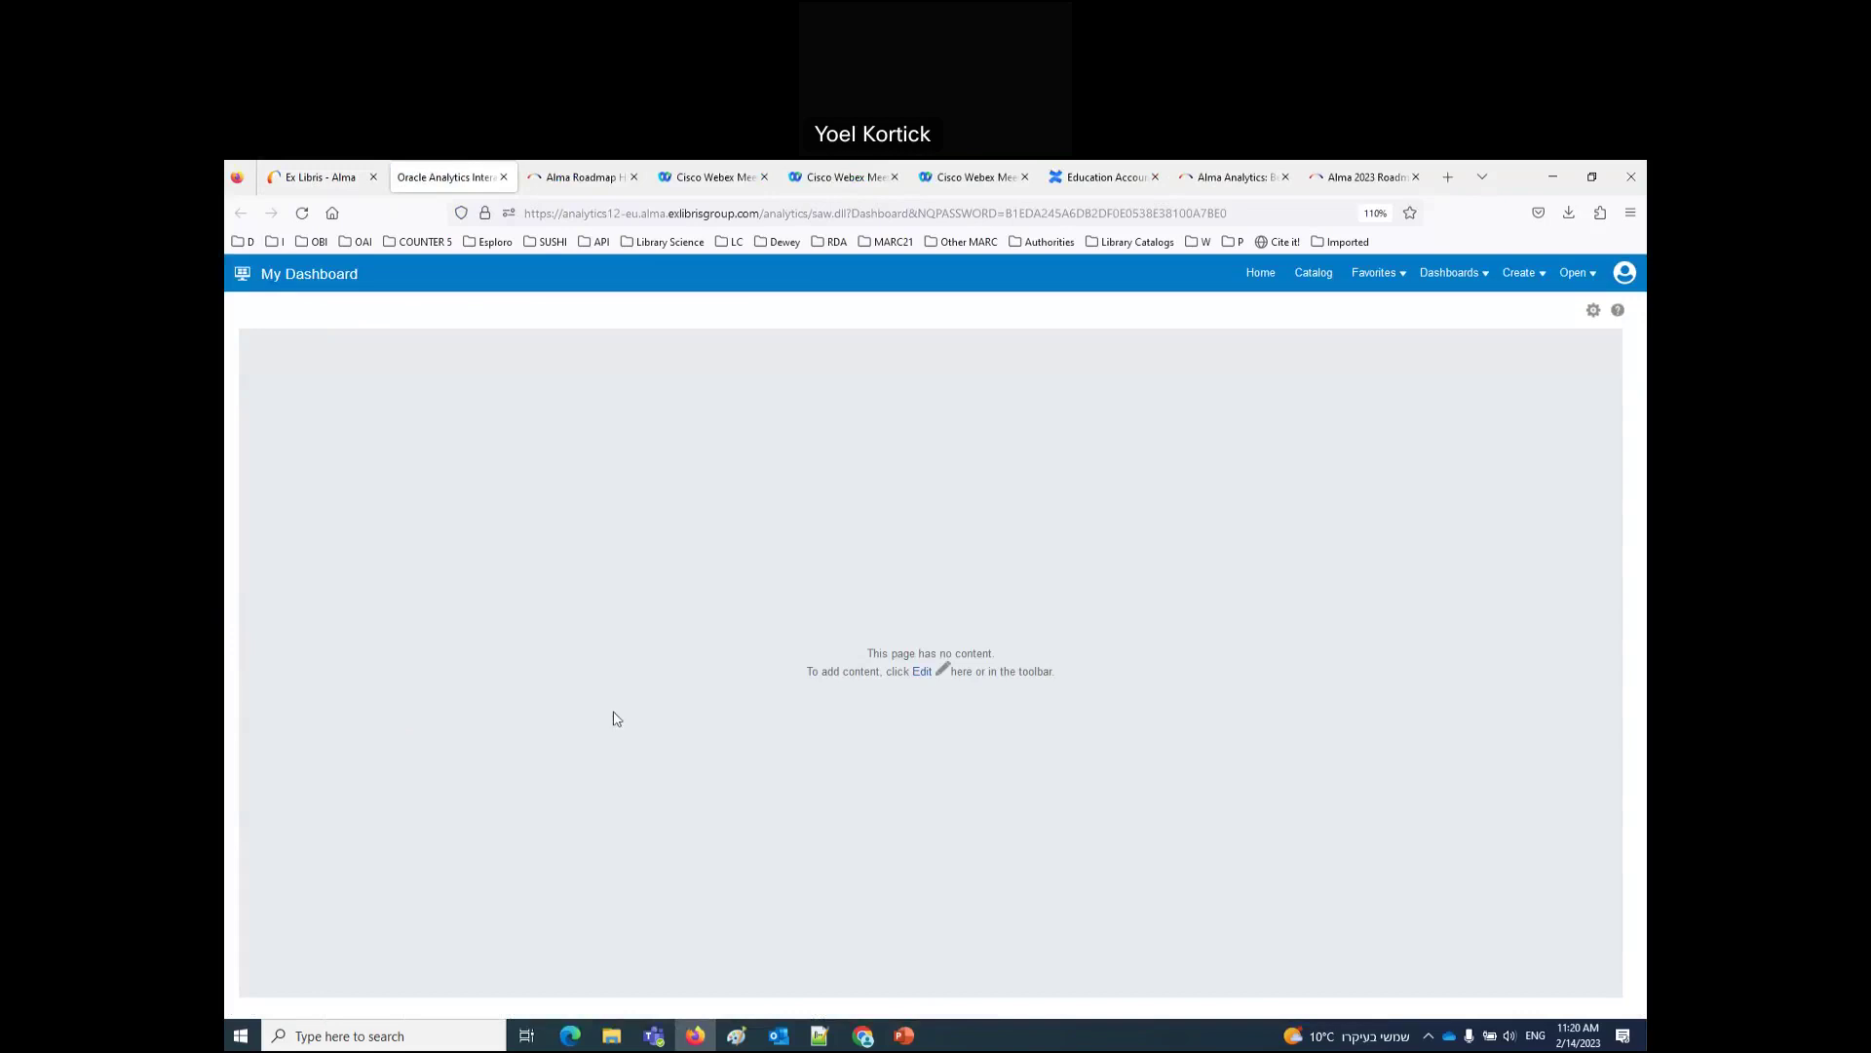
Step: Look at the user account options, open the dashboard's help page, and return to My Dashboard
{"action": "left_click", "coordinate": [1622, 279]}
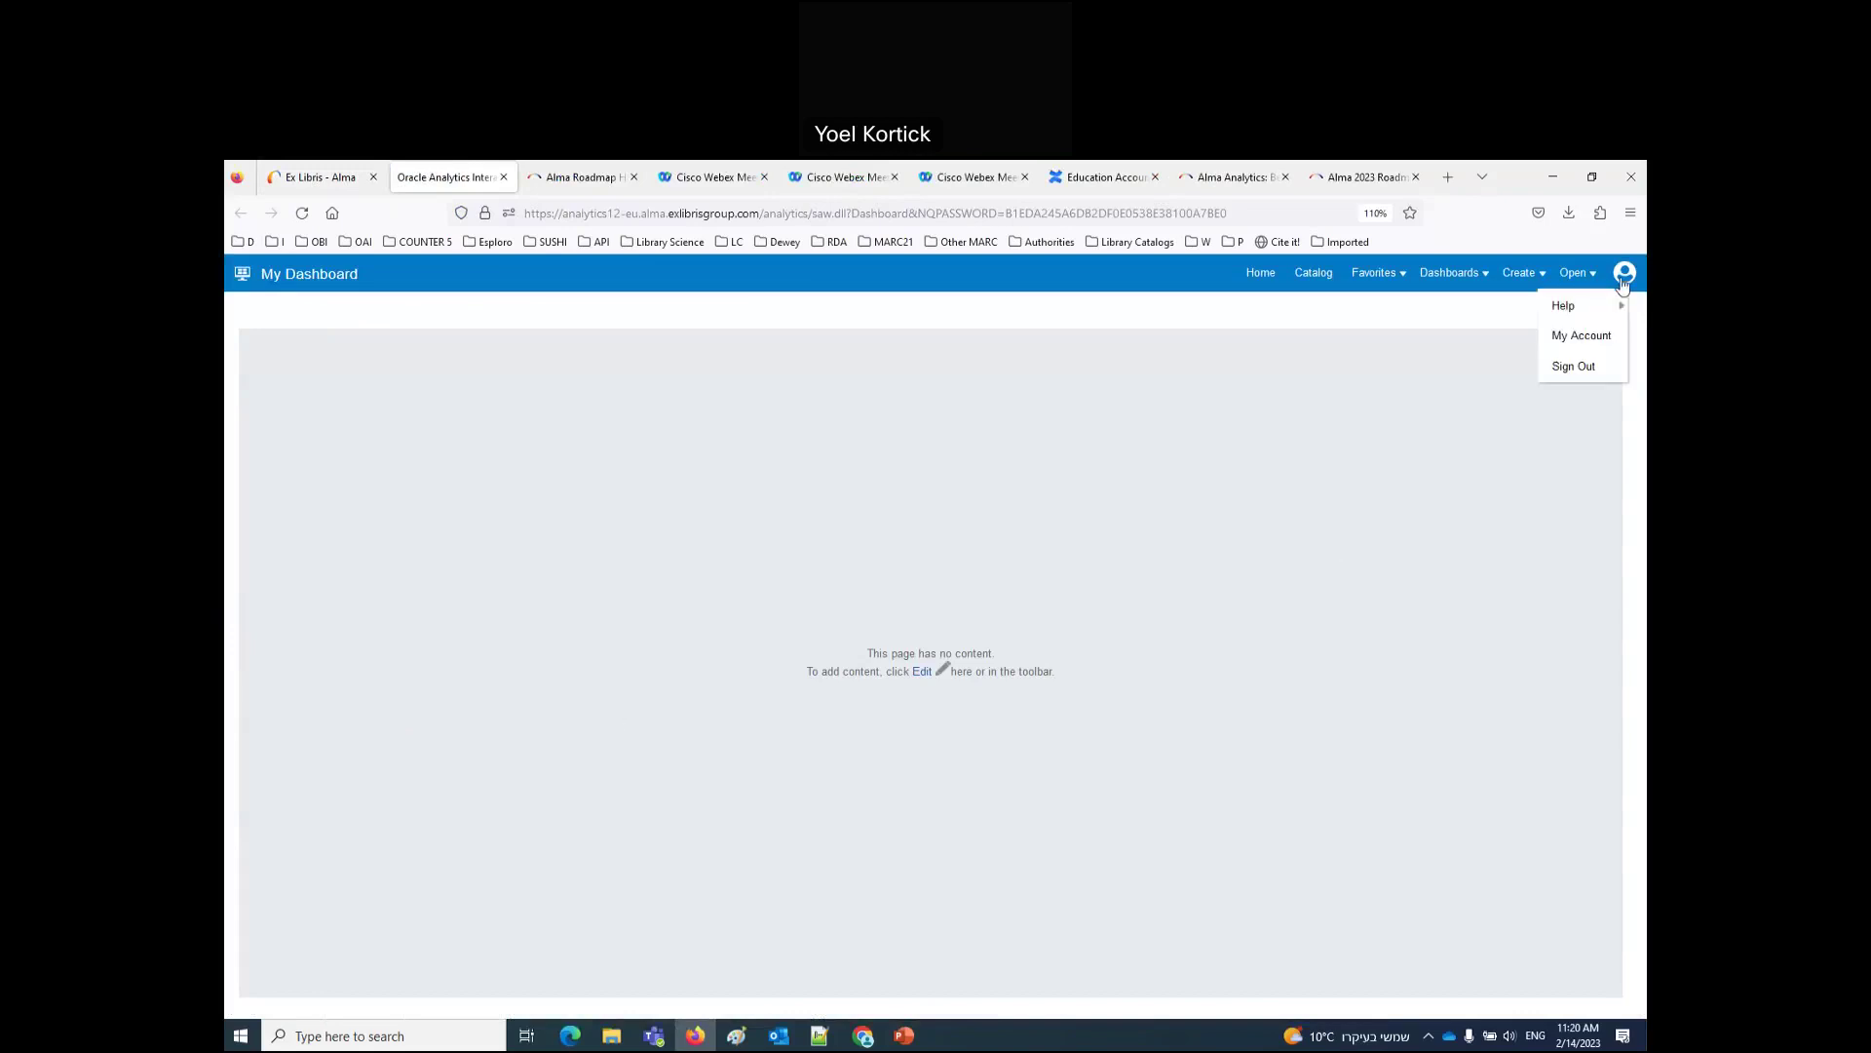
{"action": "left_click", "coordinate": [1377, 426]}
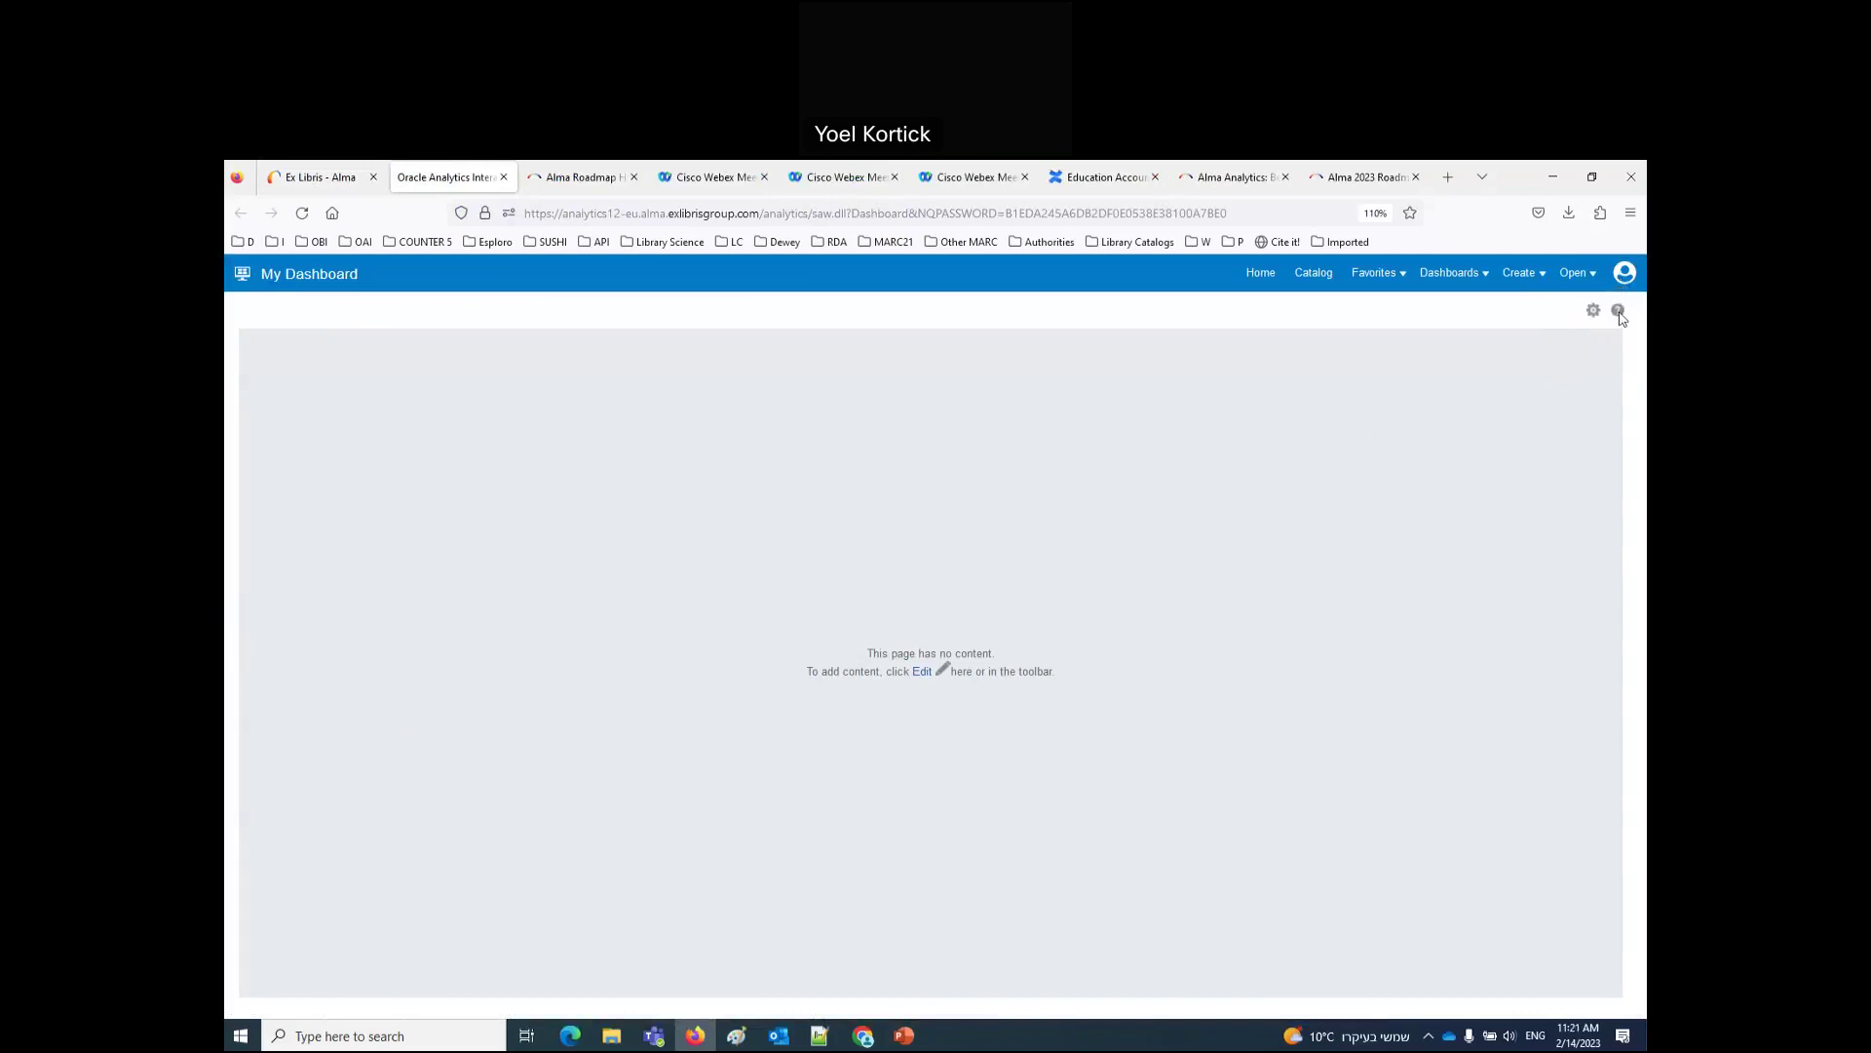
{"action": "left_click", "coordinate": [1618, 312]}
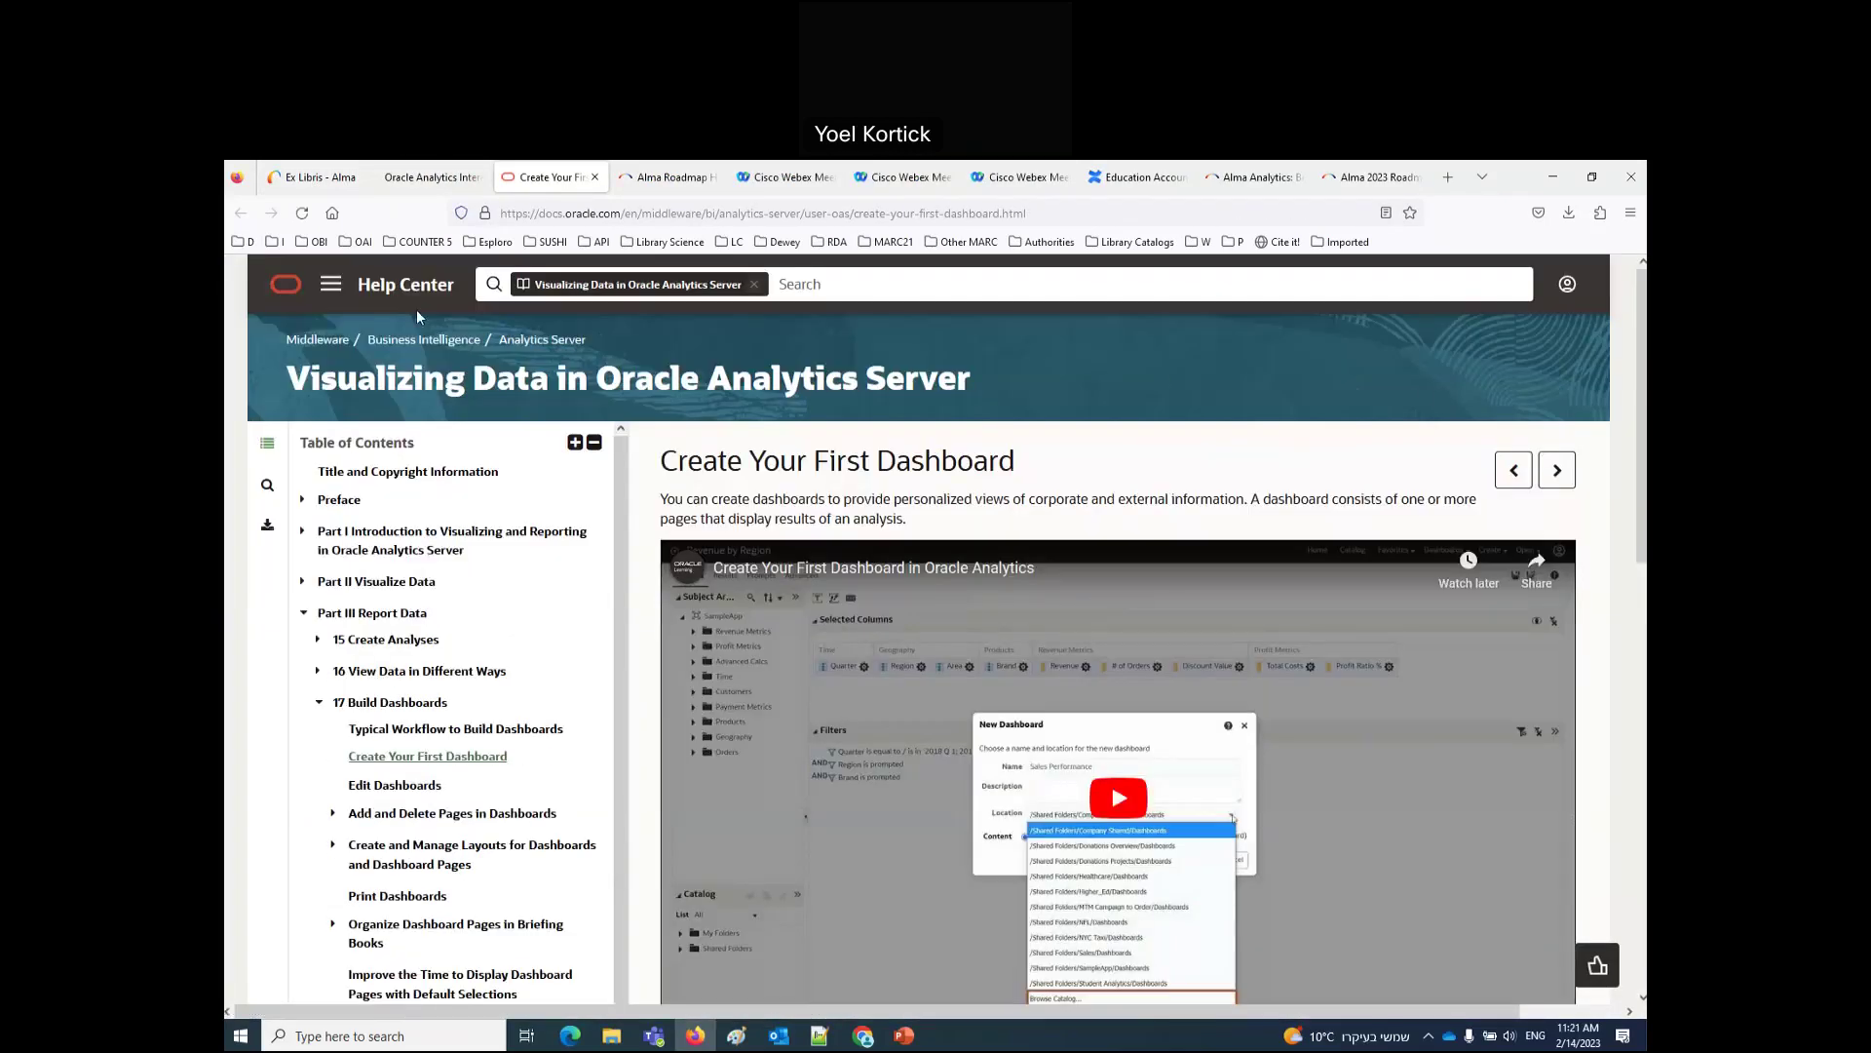
{"action": "left_click", "coordinate": [429, 176]}
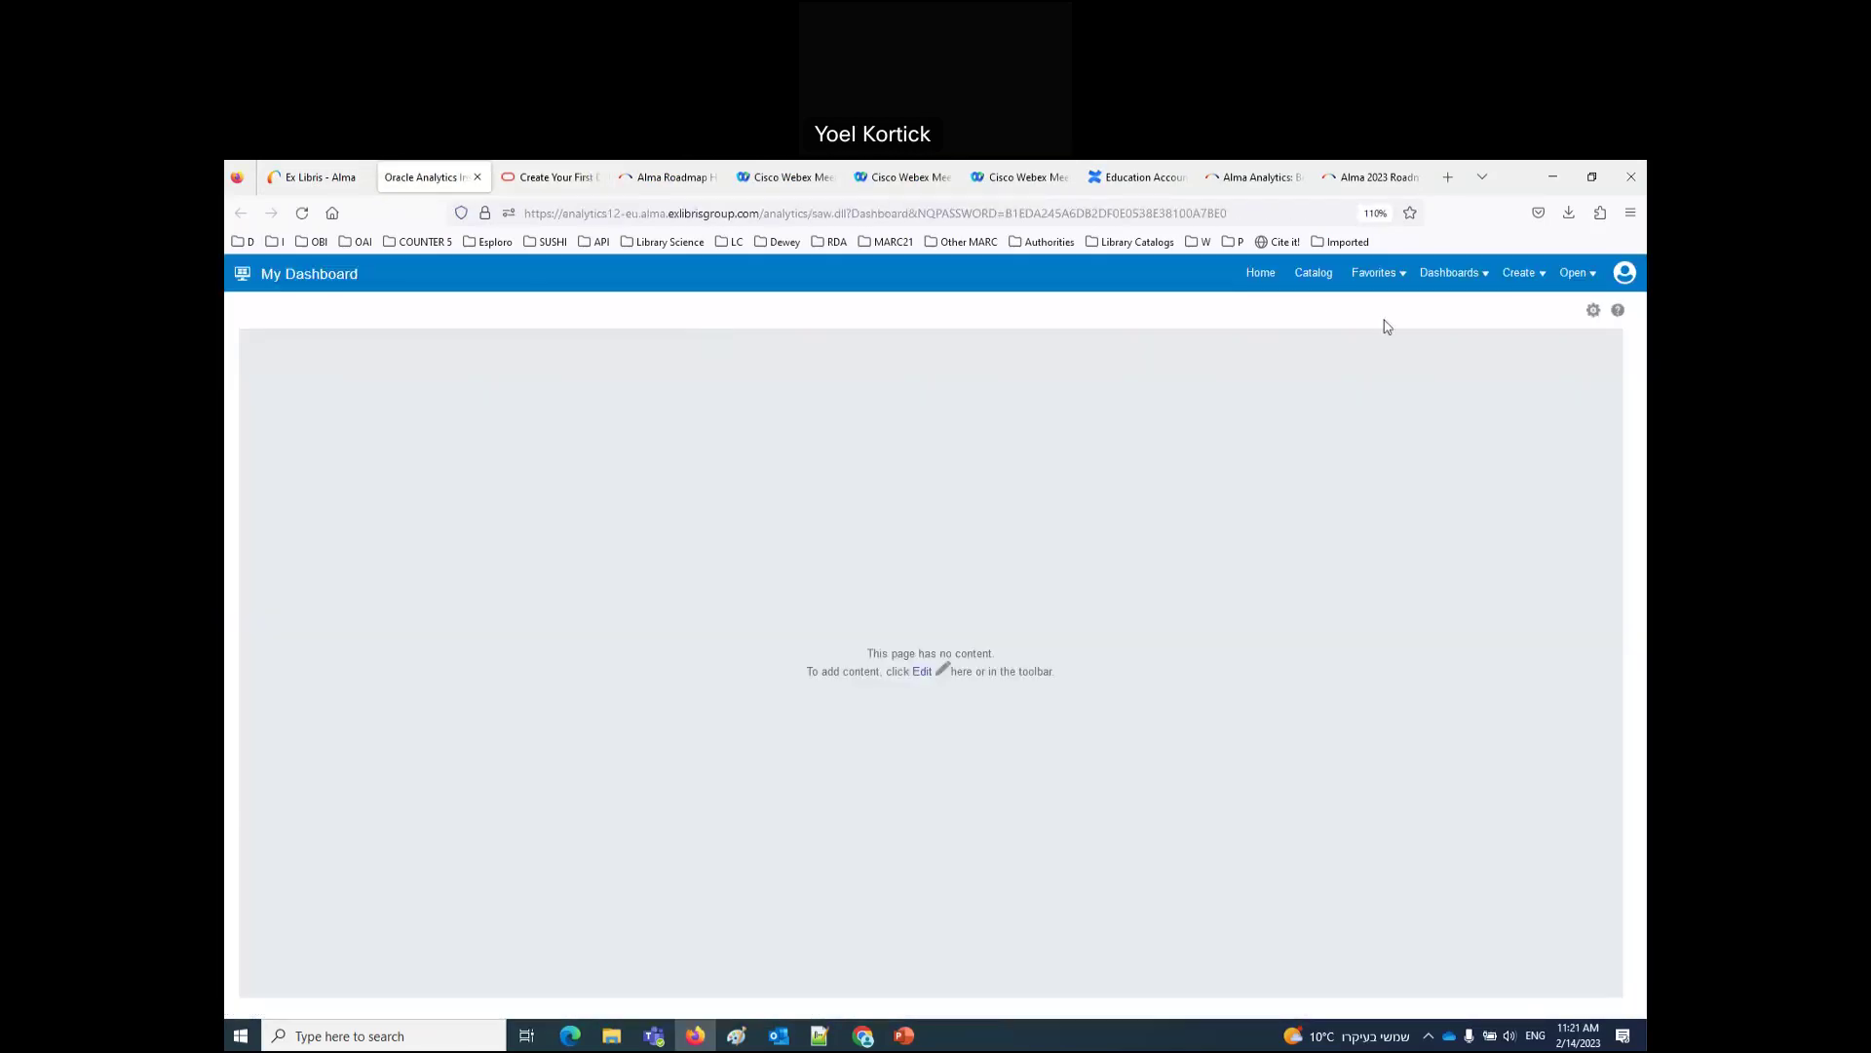
Step: View the My Account preferences and close them without making changes
{"action": "left_click", "coordinate": [1625, 273]}
{"action": "left_click", "coordinate": [1593, 337]}
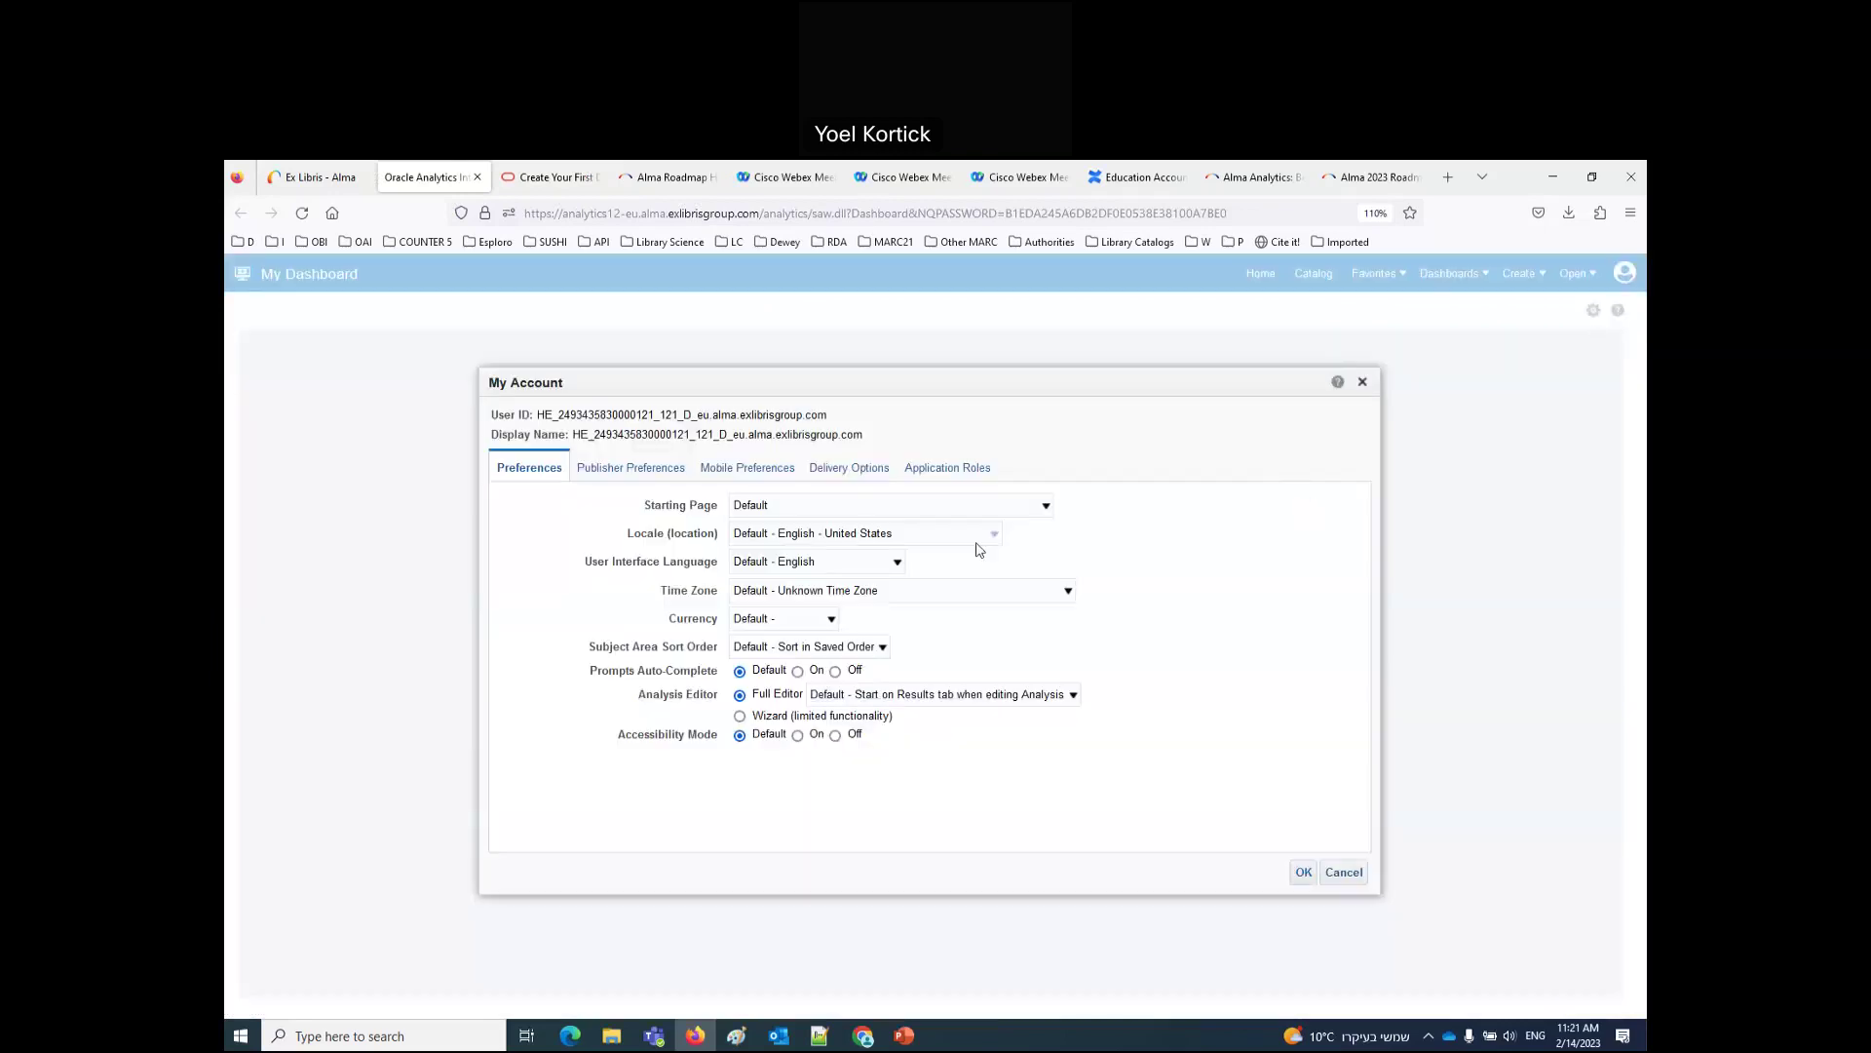
{"action": "left_click", "coordinate": [1363, 382]}
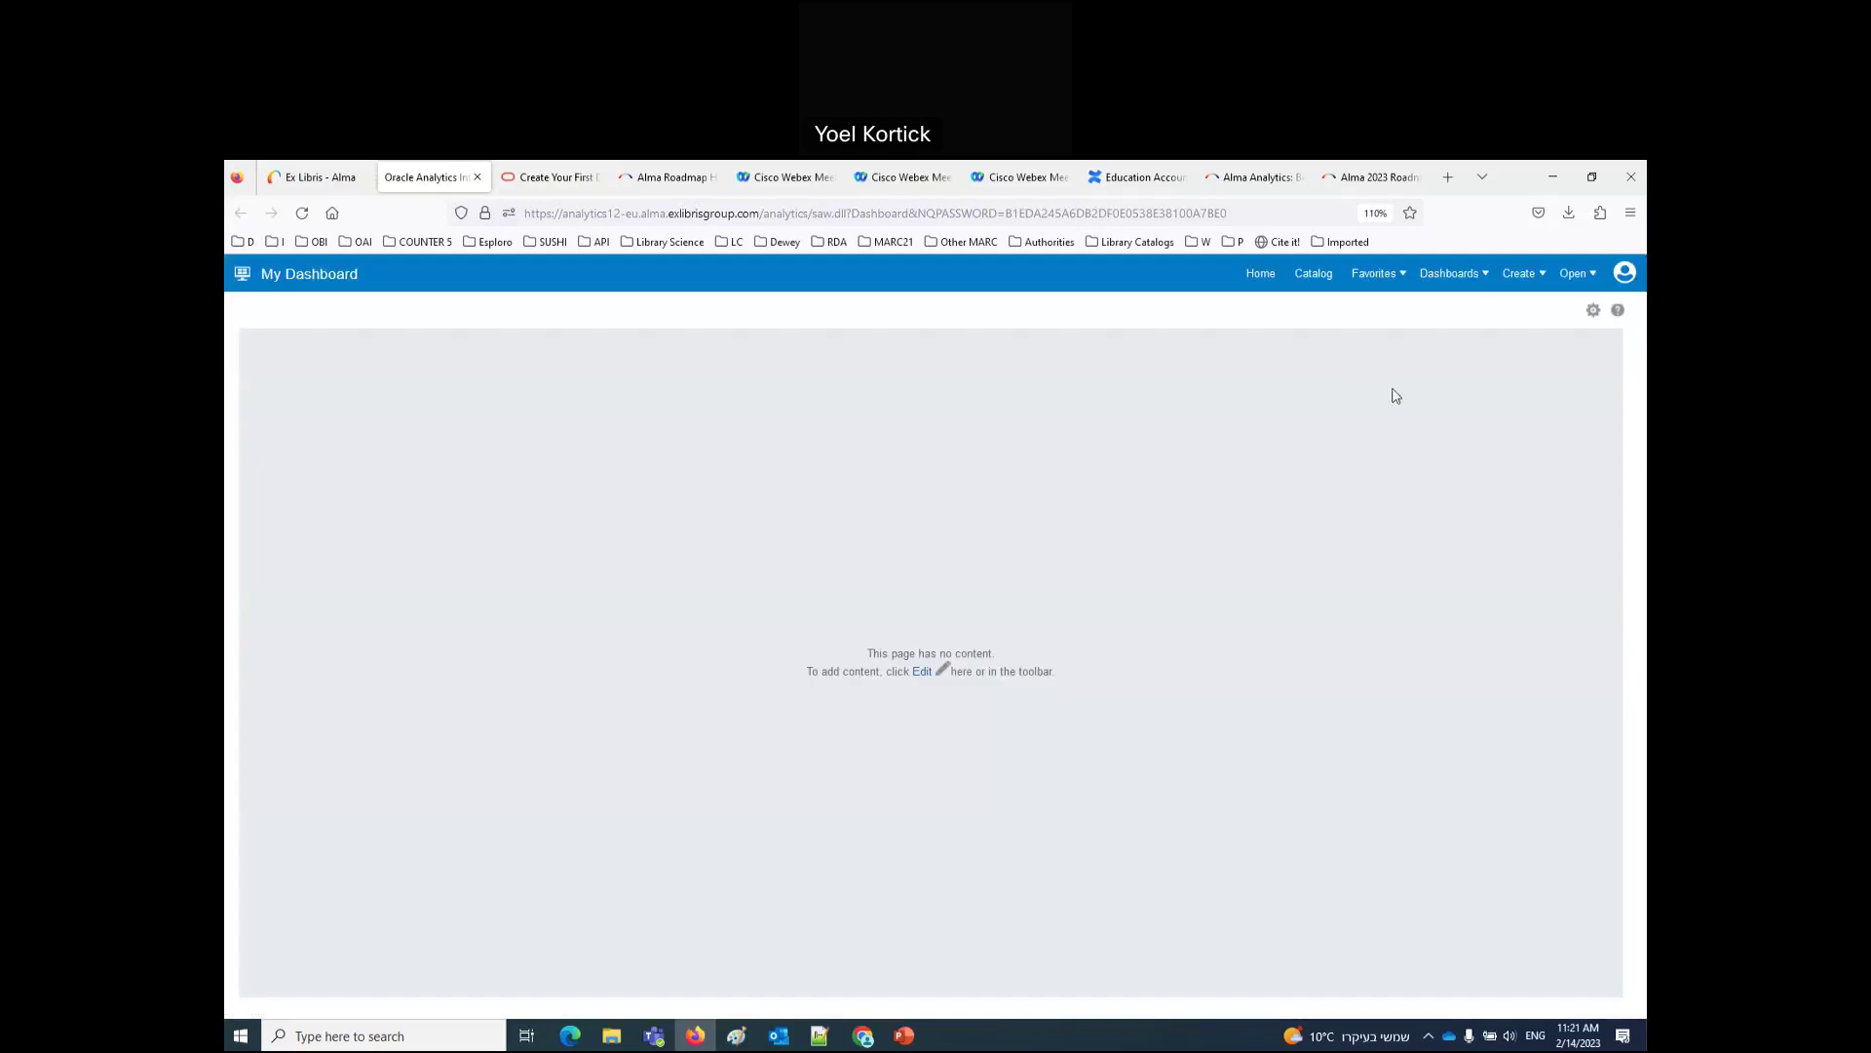
Step: Reopen the dashboard help, go to its Analytics Server documentation page, and return to Alma
{"action": "left_click", "coordinate": [1619, 313]}
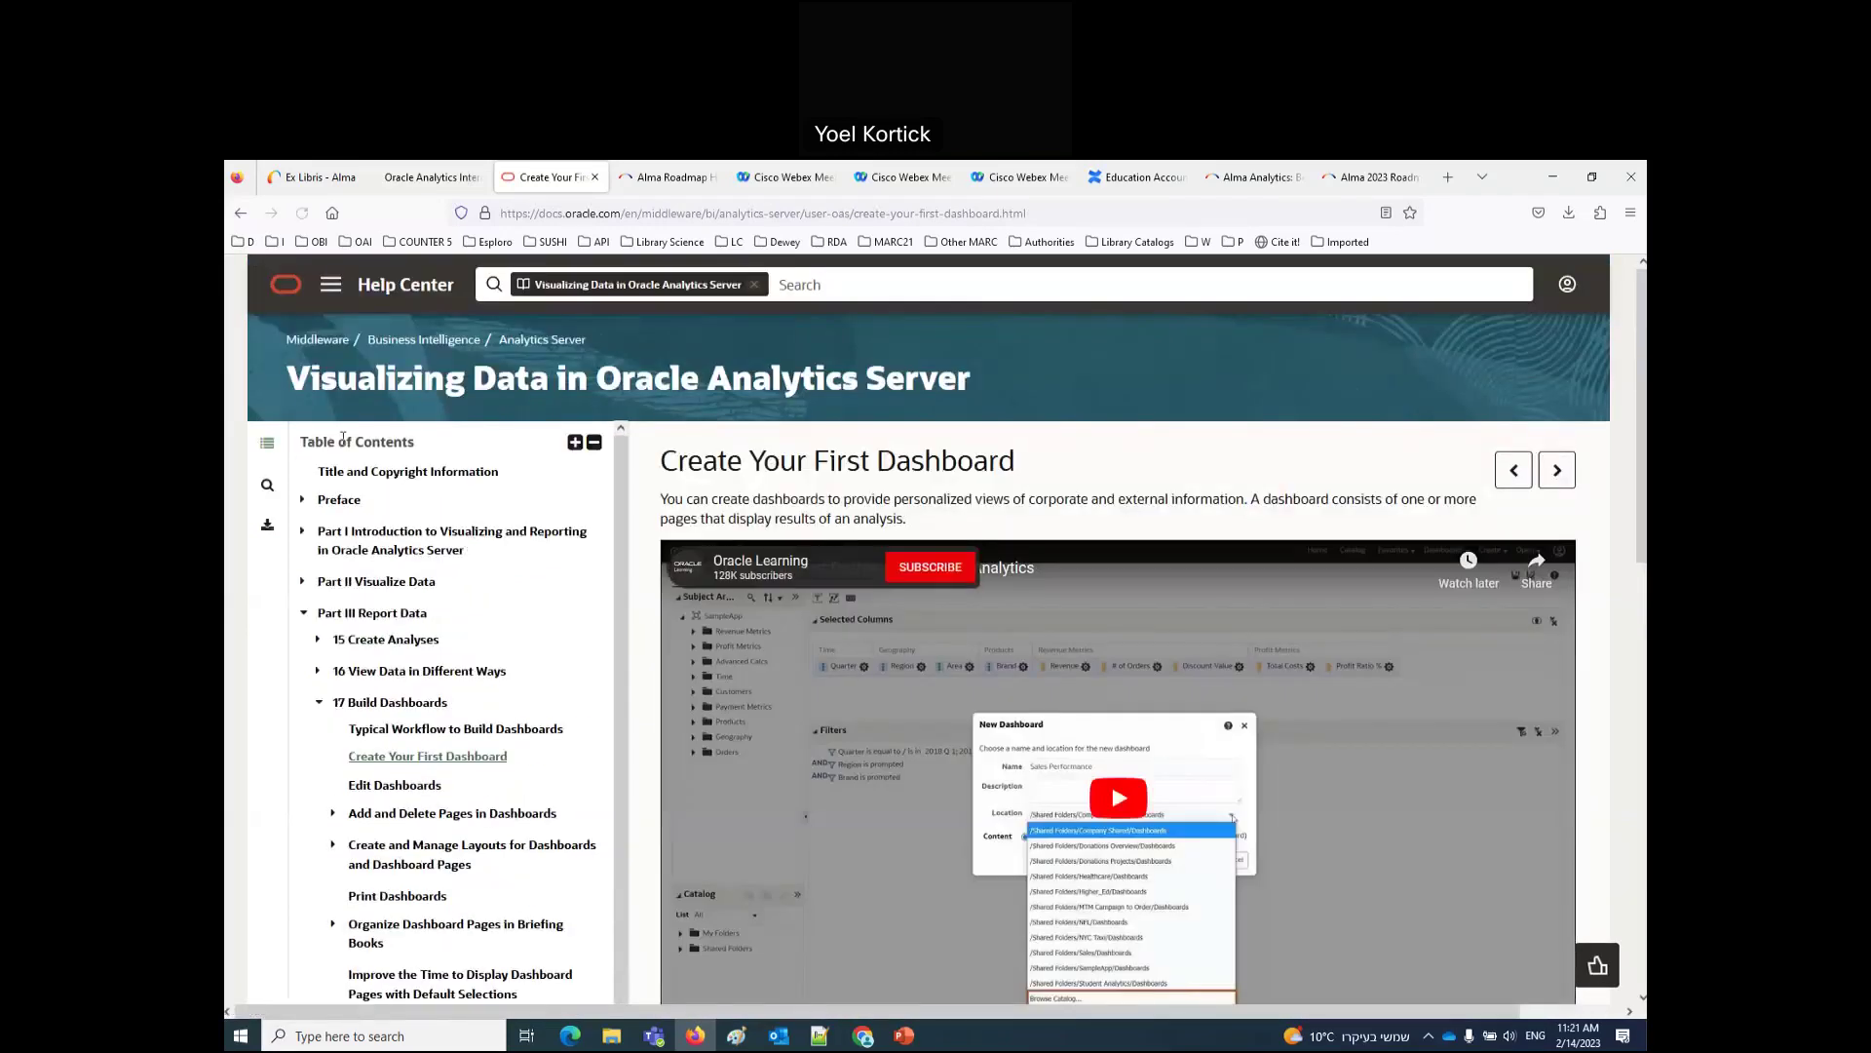
{"action": "left_click_drag", "start_coordinate": [598, 343], "coordinate": [366, 341]}
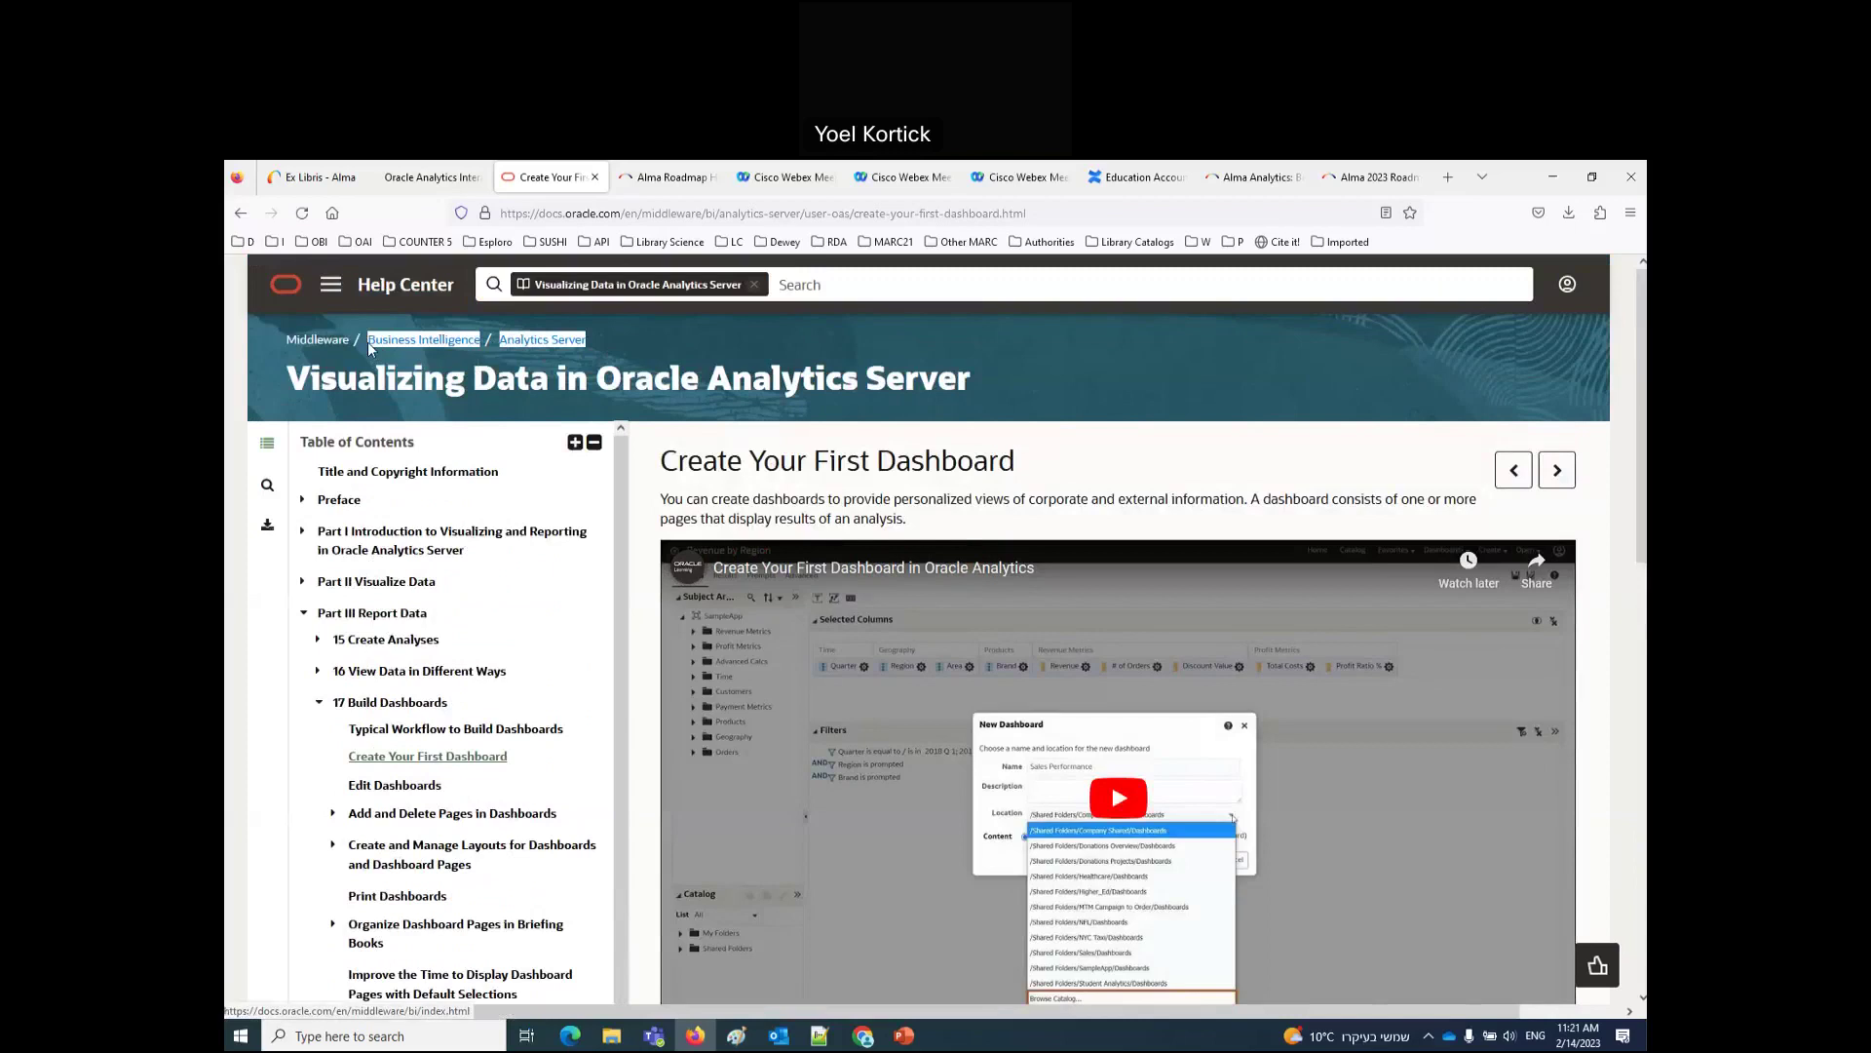
{"action": "left_click", "coordinate": [559, 339]}
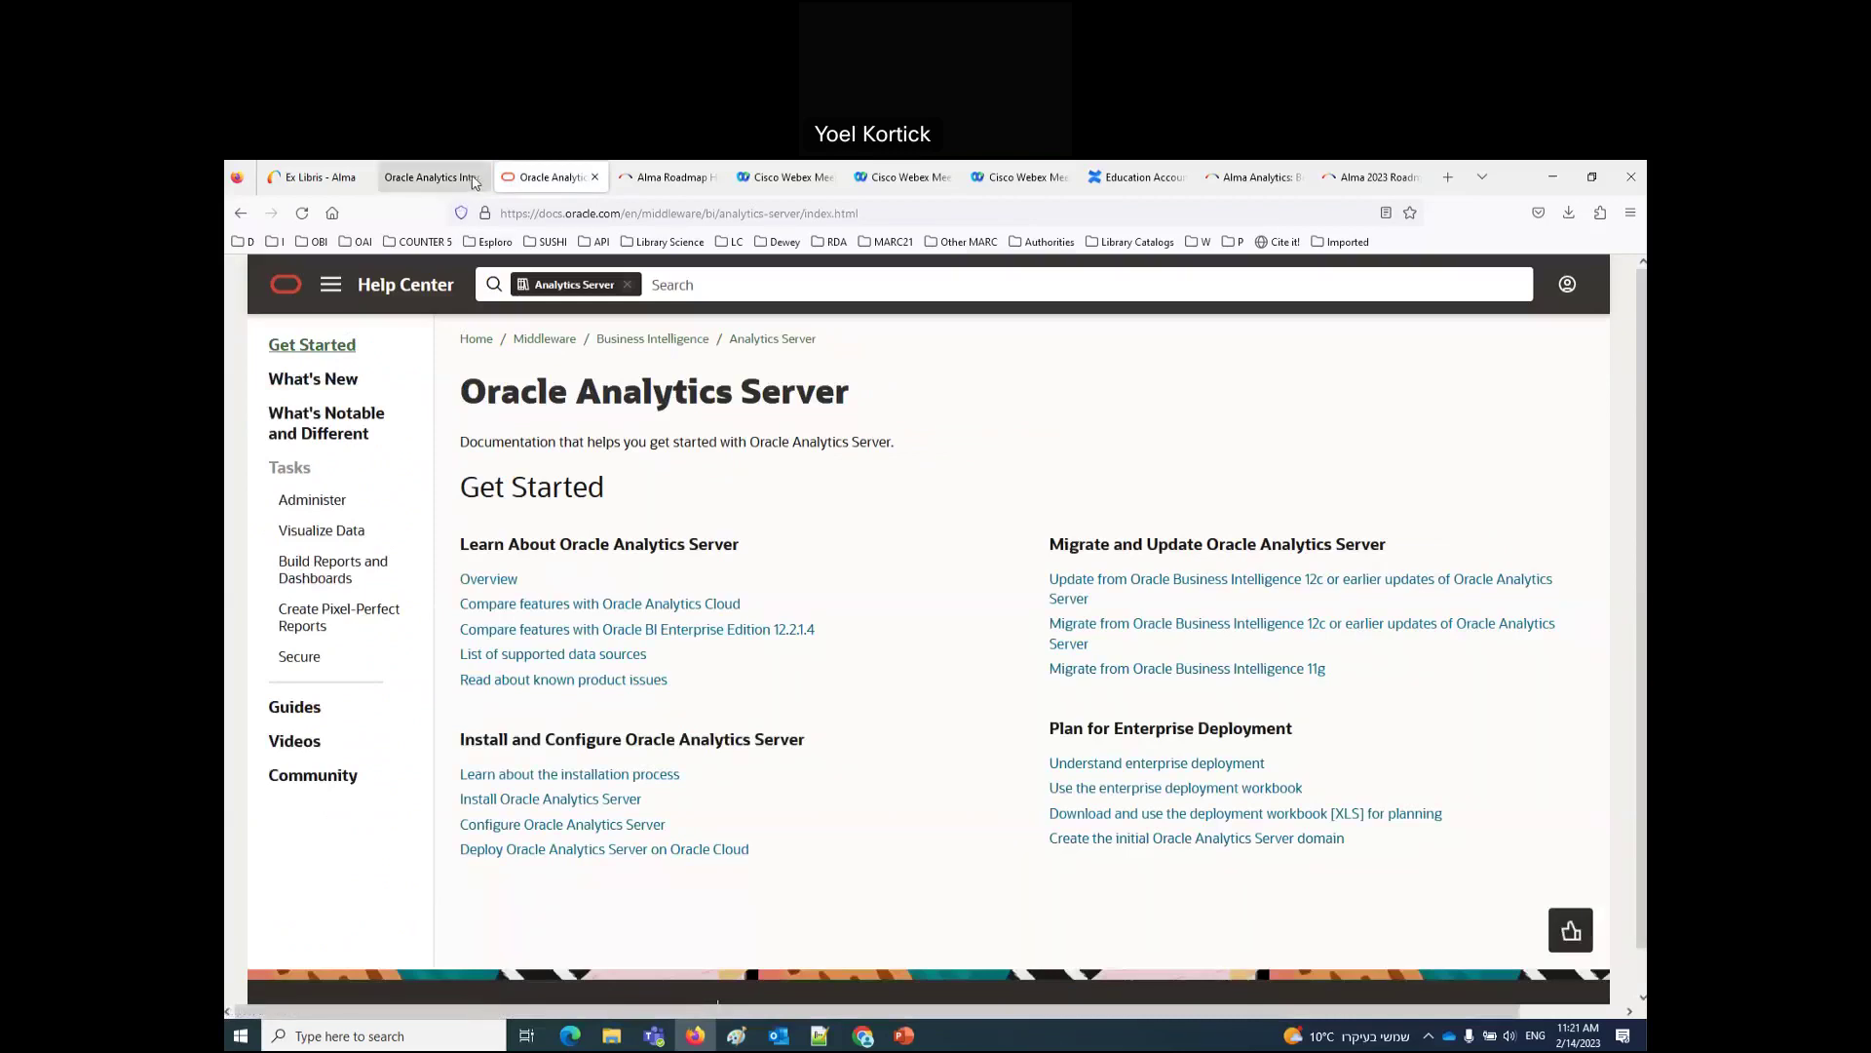
{"action": "left_click", "coordinate": [310, 177]}
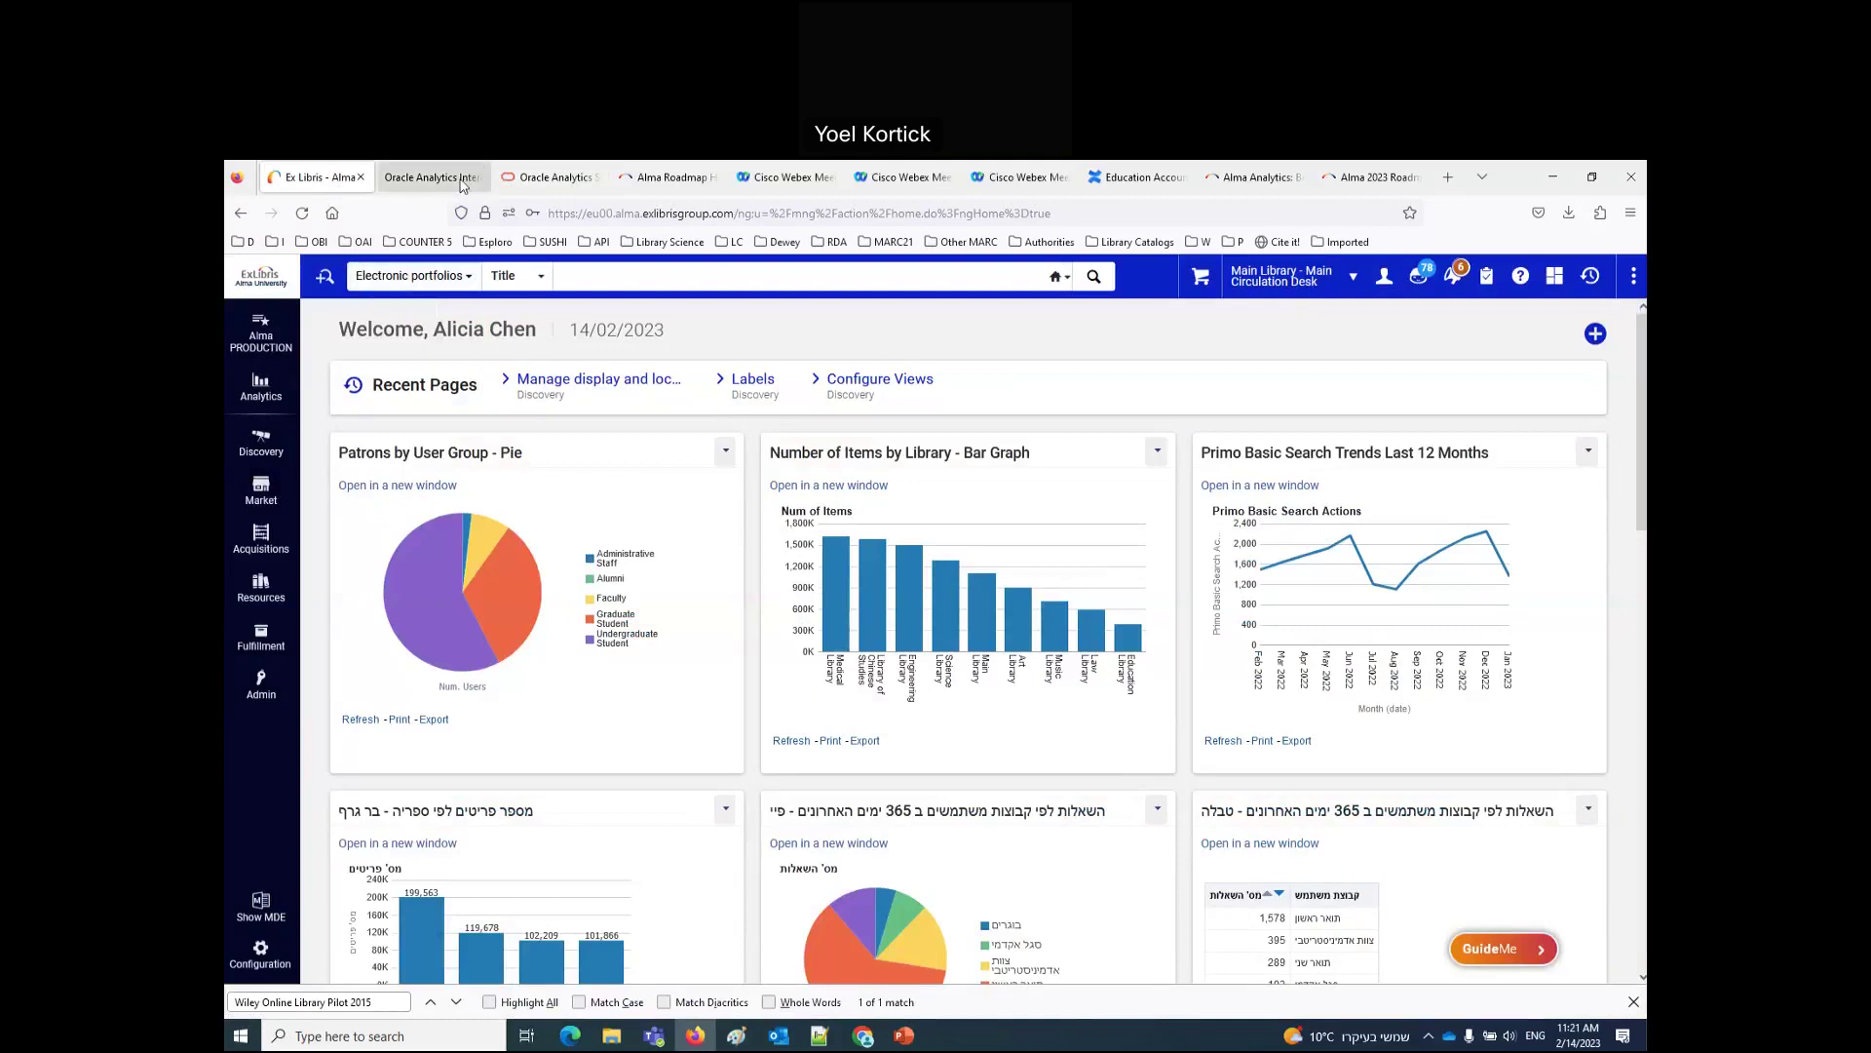
Step: Create a new analysis in Oracle Analytics based on the Fulfillment subject area
{"action": "left_click", "coordinate": [429, 178]}
{"action": "left_click", "coordinate": [1525, 275]}
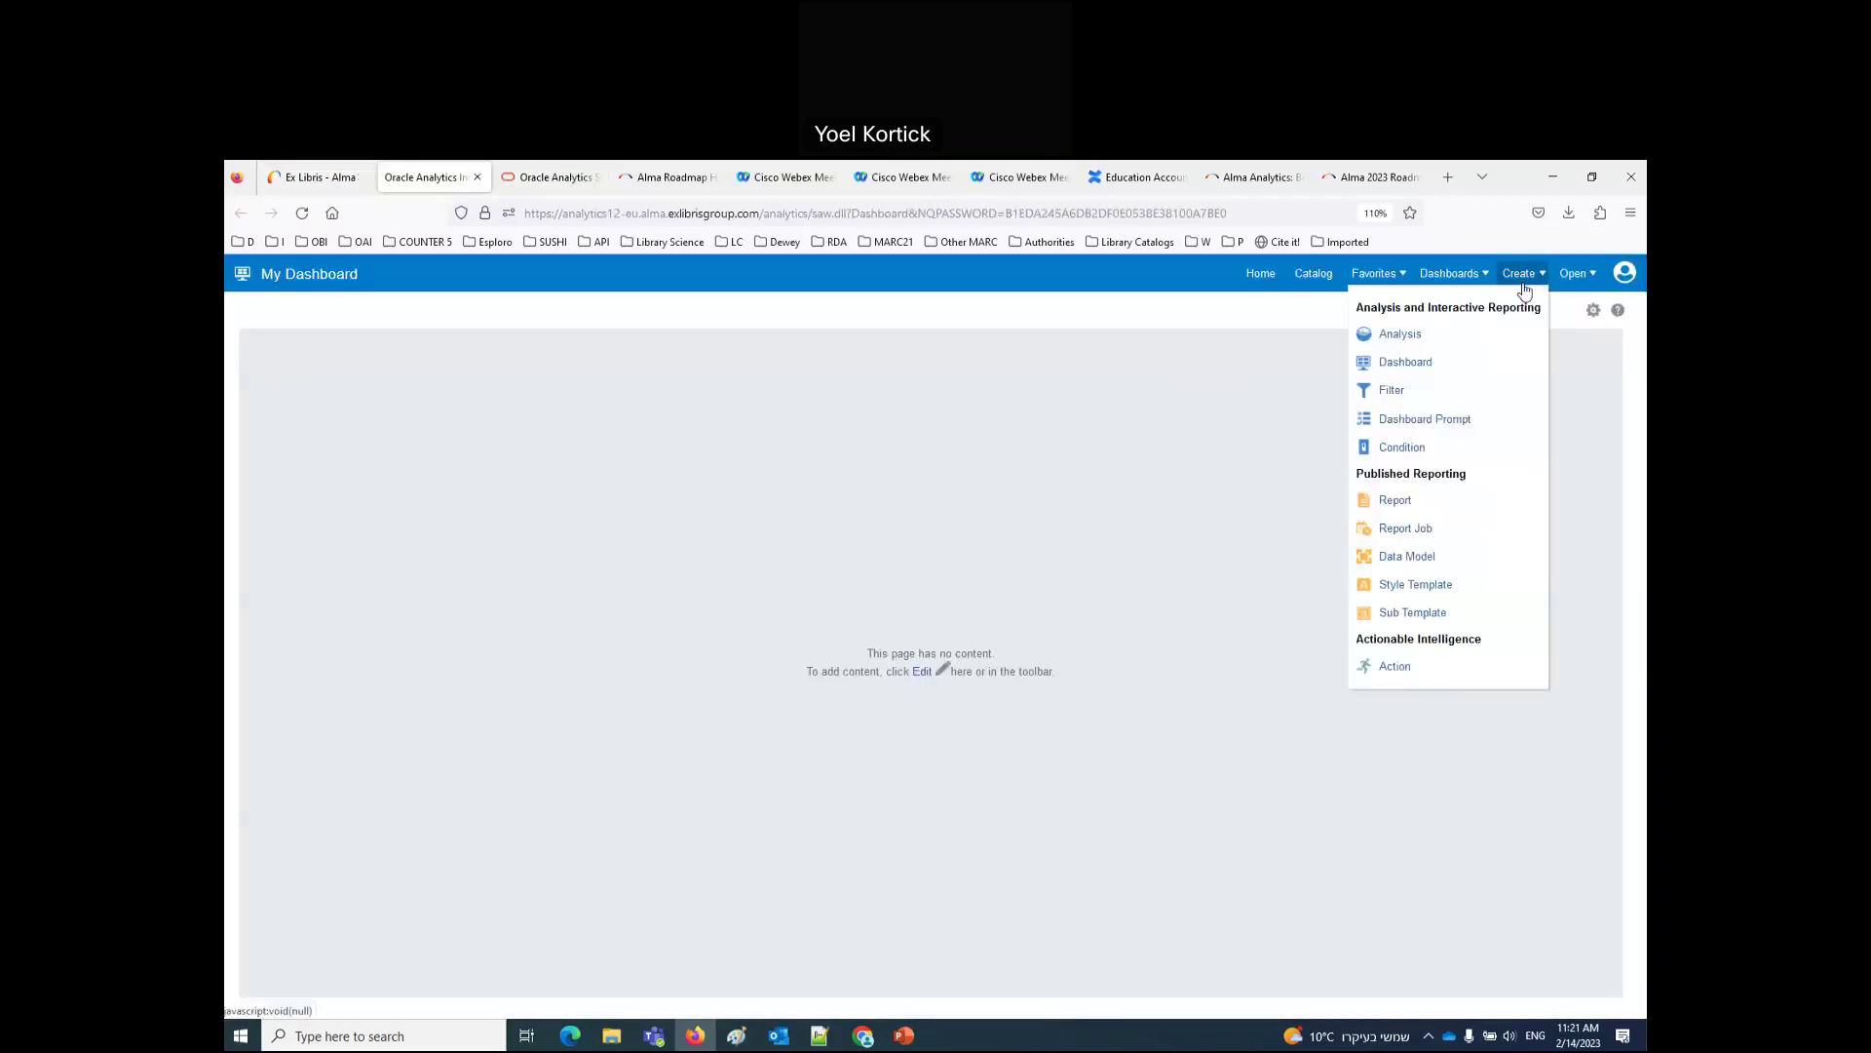
{"action": "left_click", "coordinate": [1401, 349]}
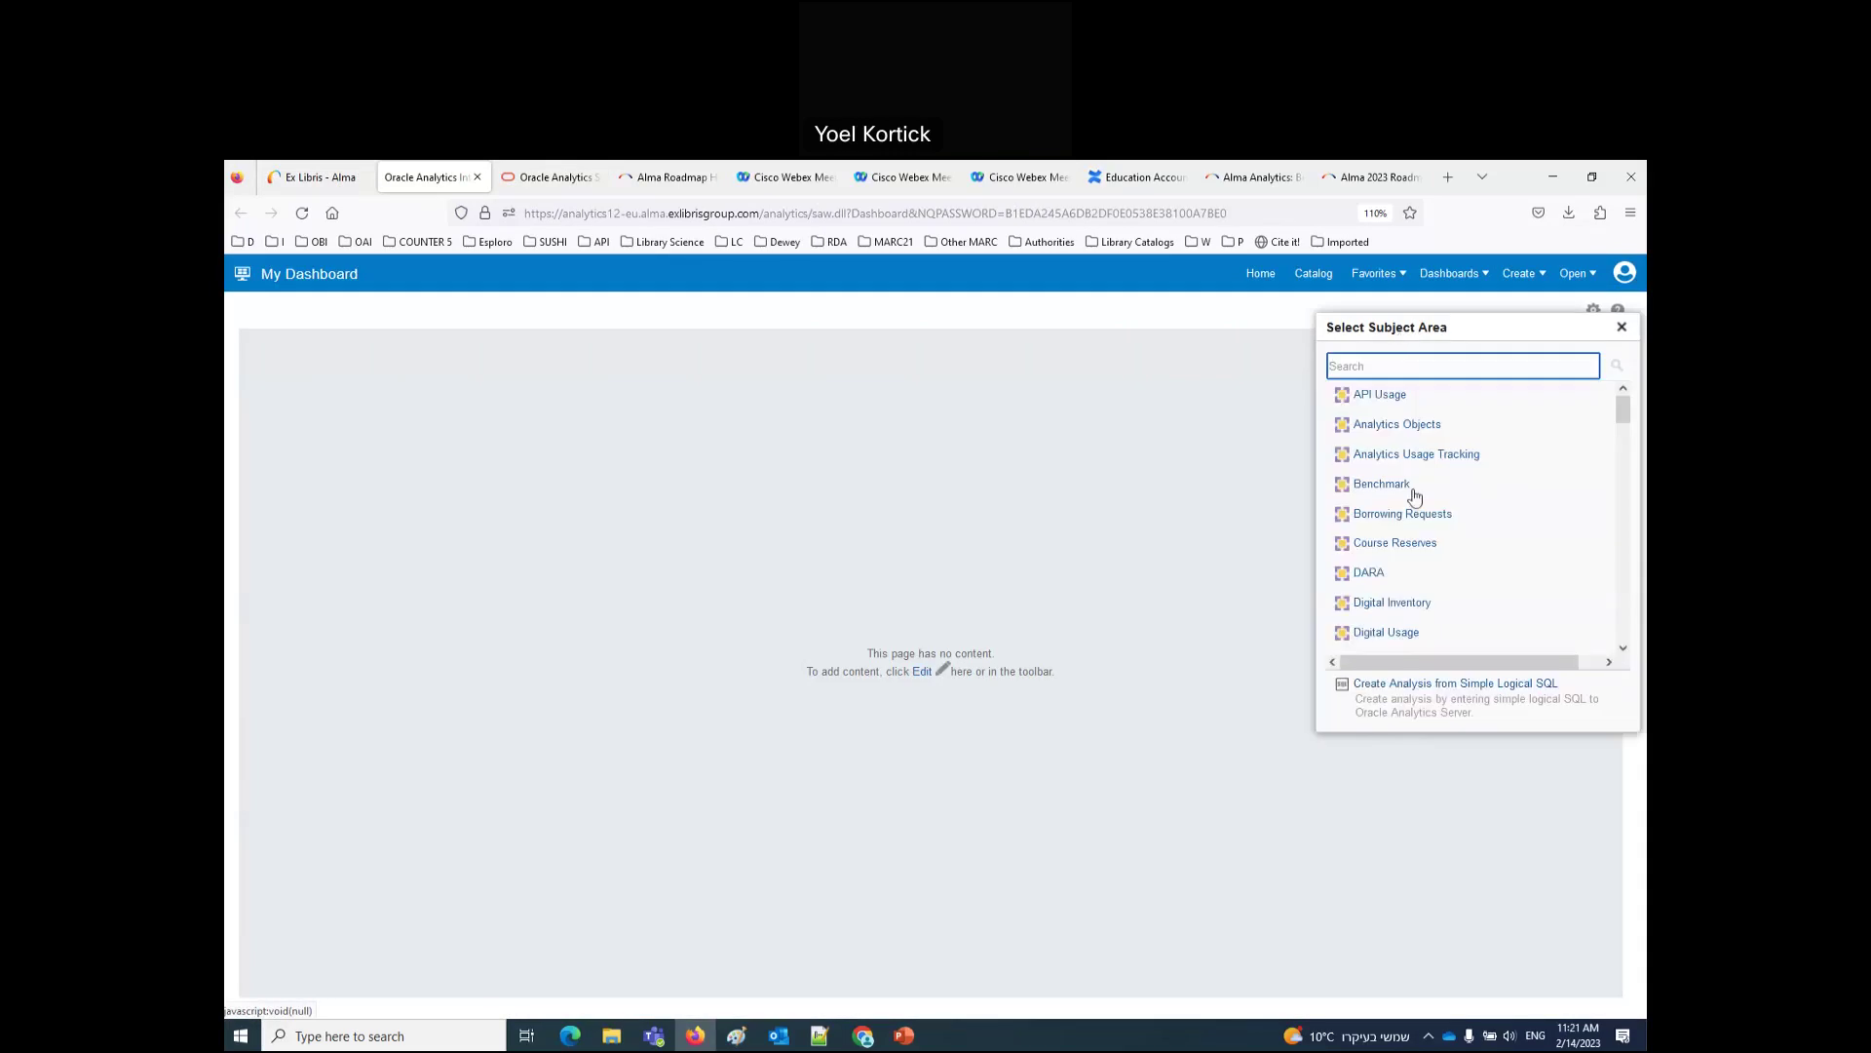
{"action": "scroll", "coordinate": [1413, 546], "scroll_direction": "down", "scroll_amount": 3}
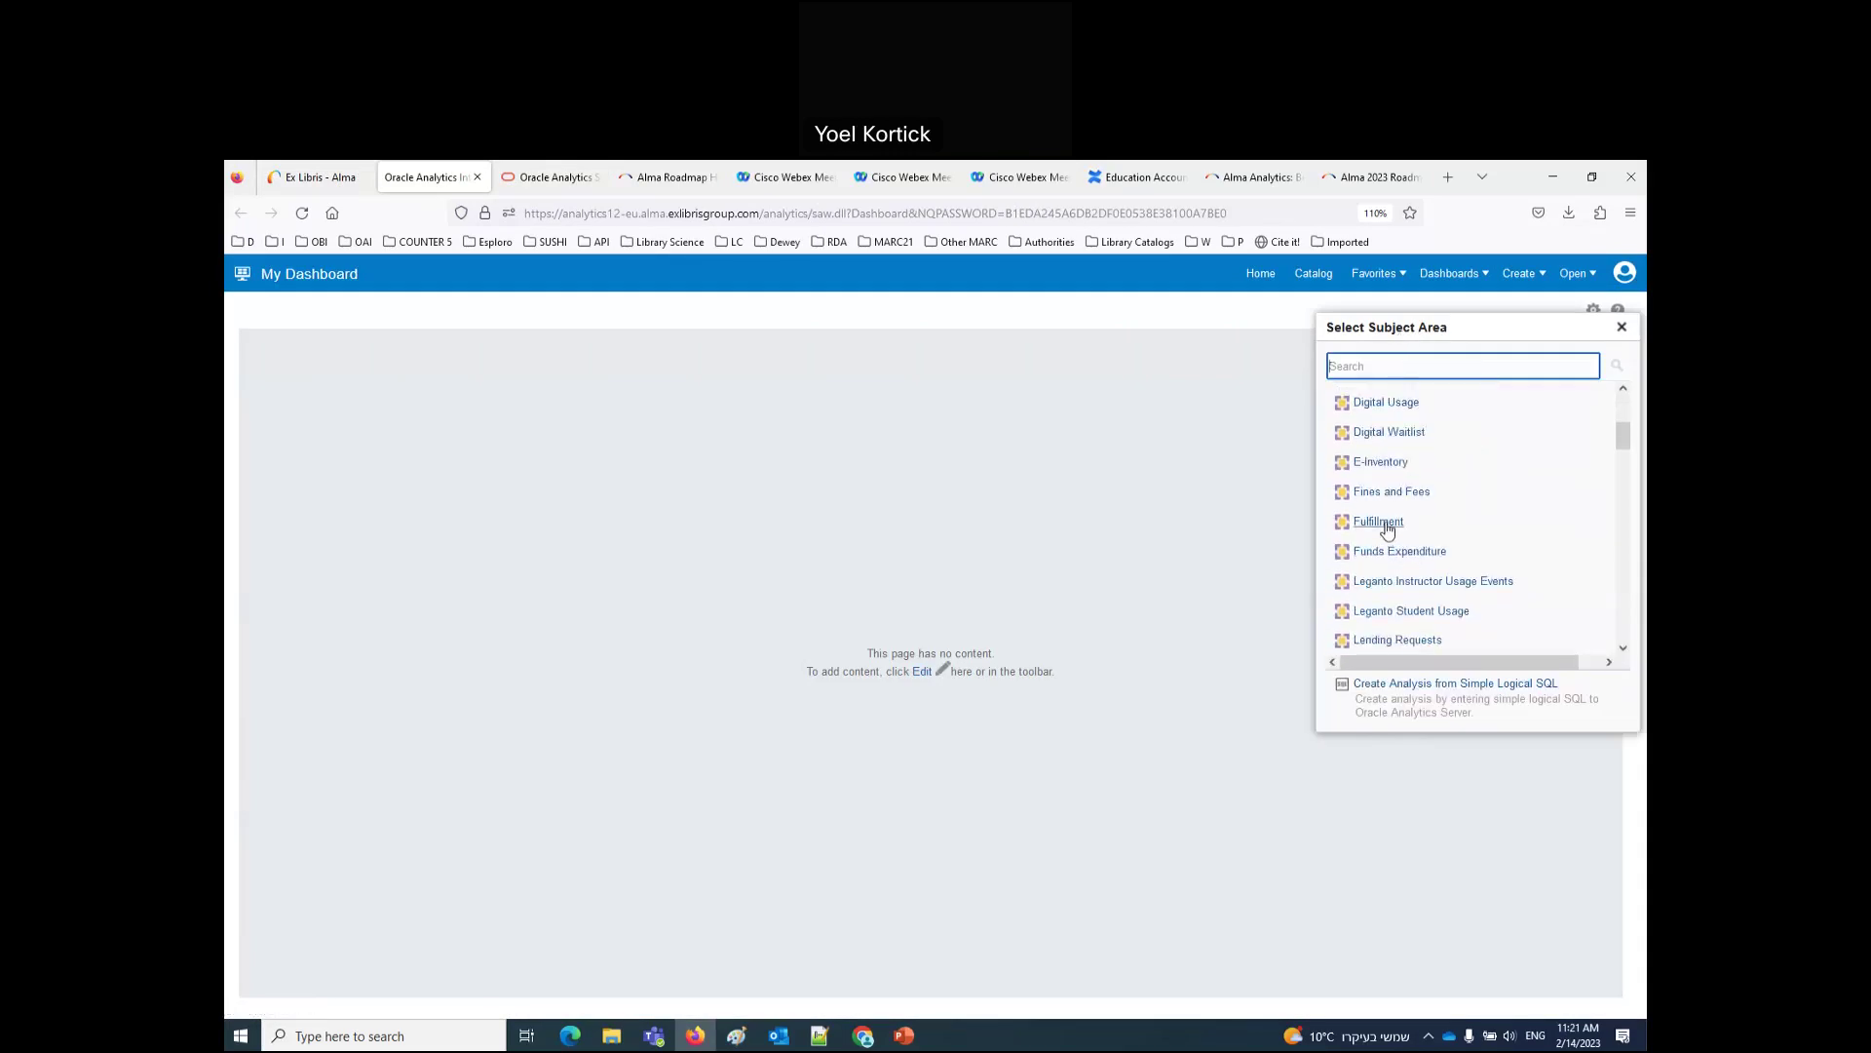
{"action": "left_click", "coordinate": [1378, 522]}
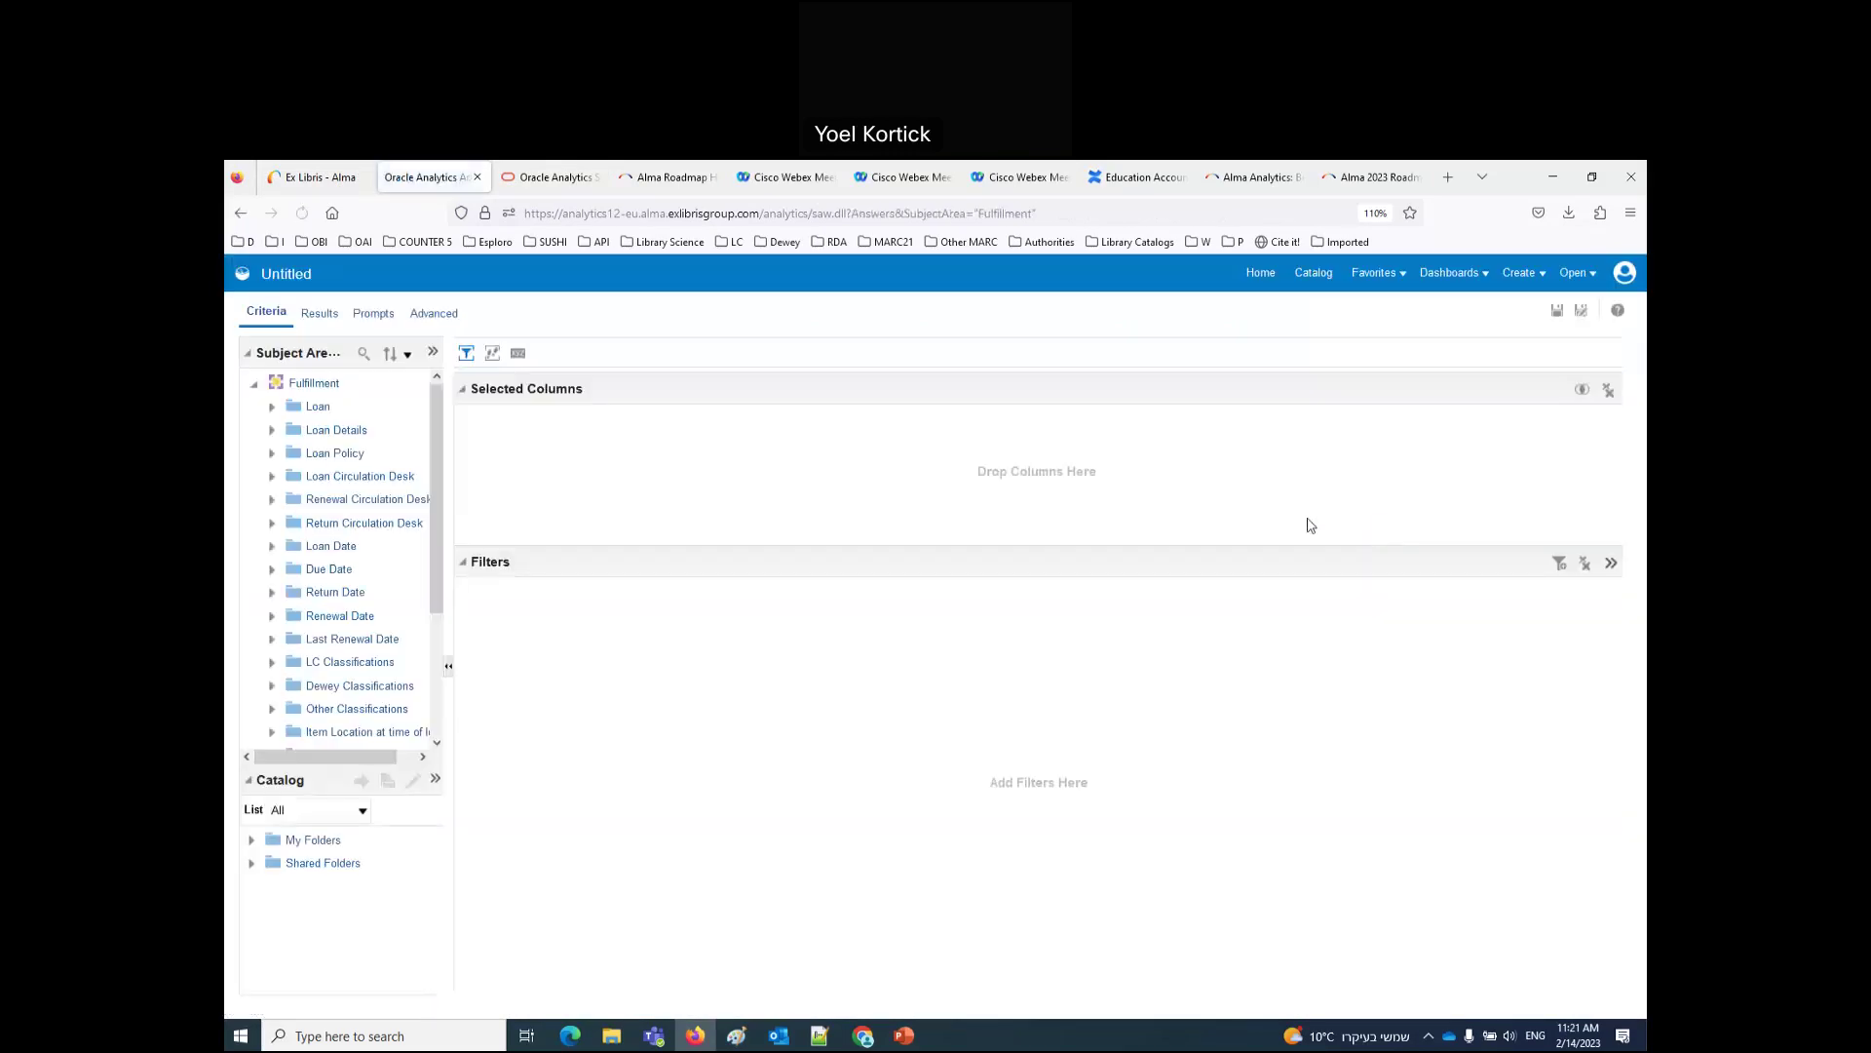
Step: Add Loans (Not In House) from Loan and Loan Year from Loan Date to the analysis, and display its results
{"action": "left_click", "coordinate": [273, 409]}
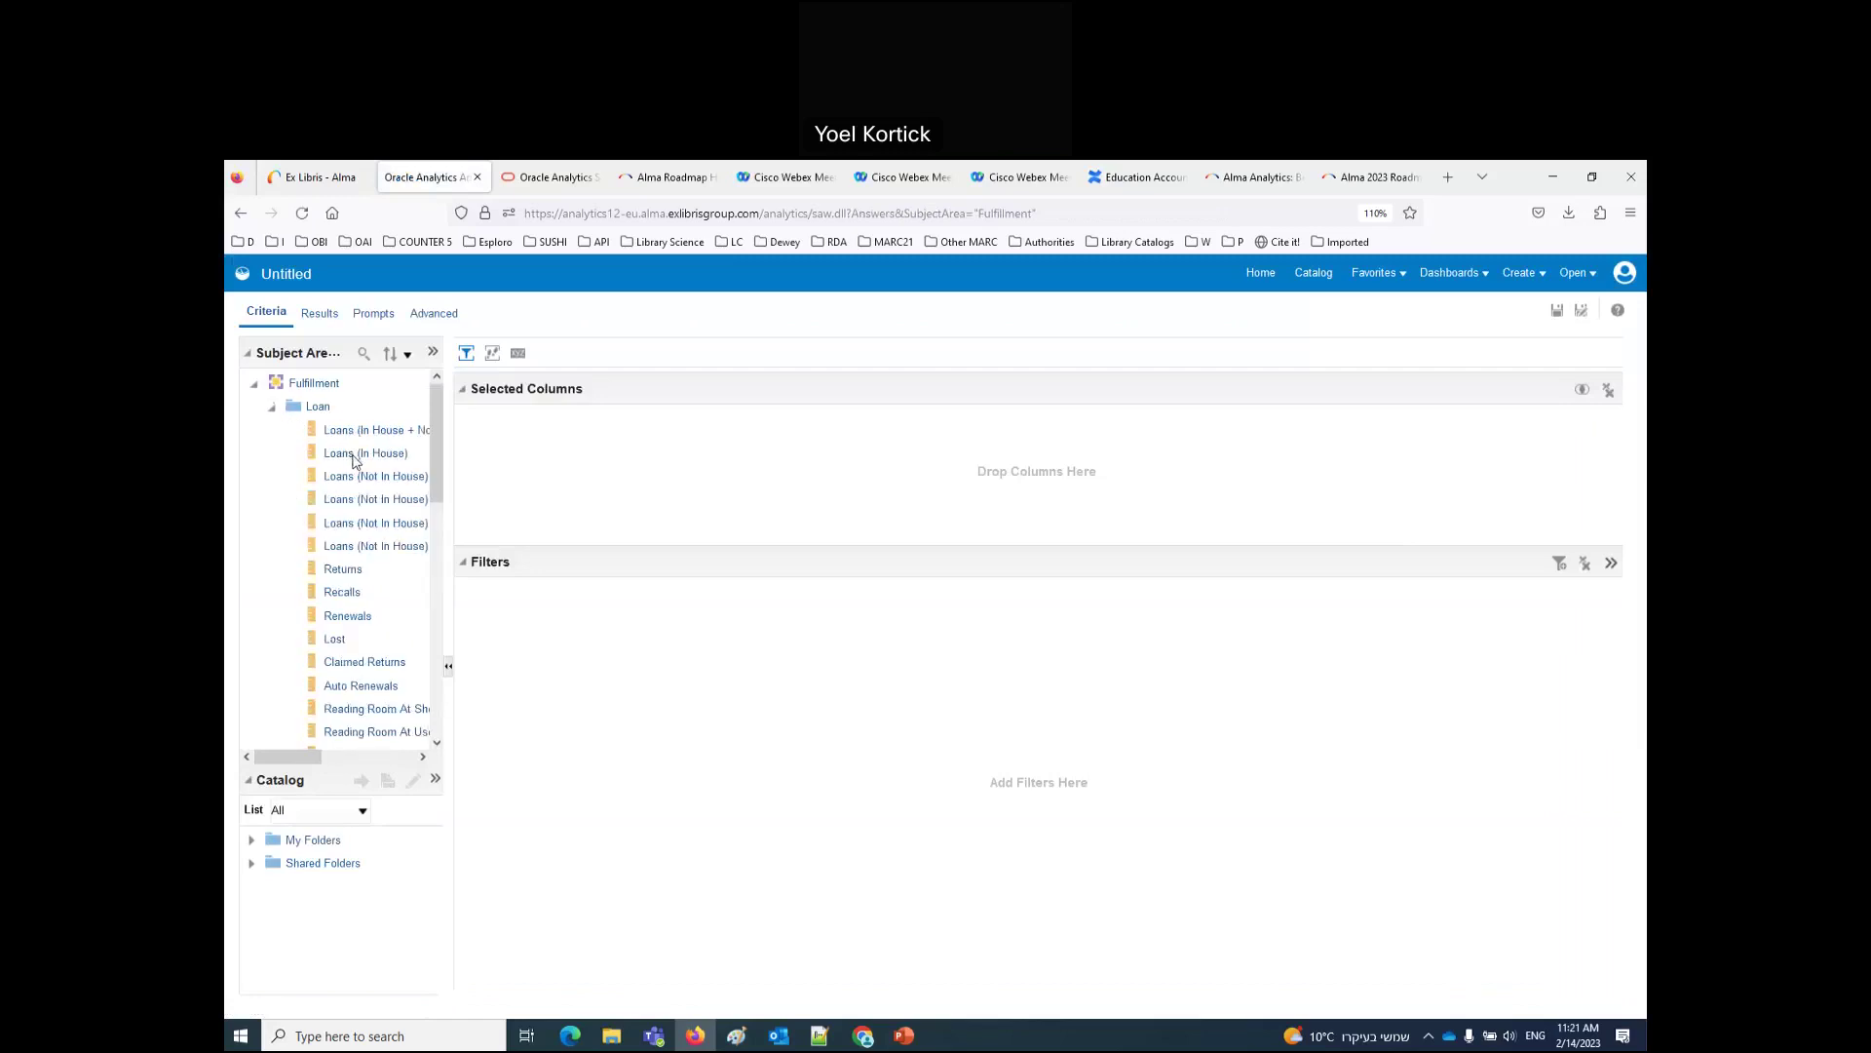
{"action": "left_click_drag", "start_coordinate": [369, 484], "coordinate": [585, 492]}
{"action": "scroll", "coordinate": [349, 494], "scroll_direction": "down", "scroll_amount": 10}
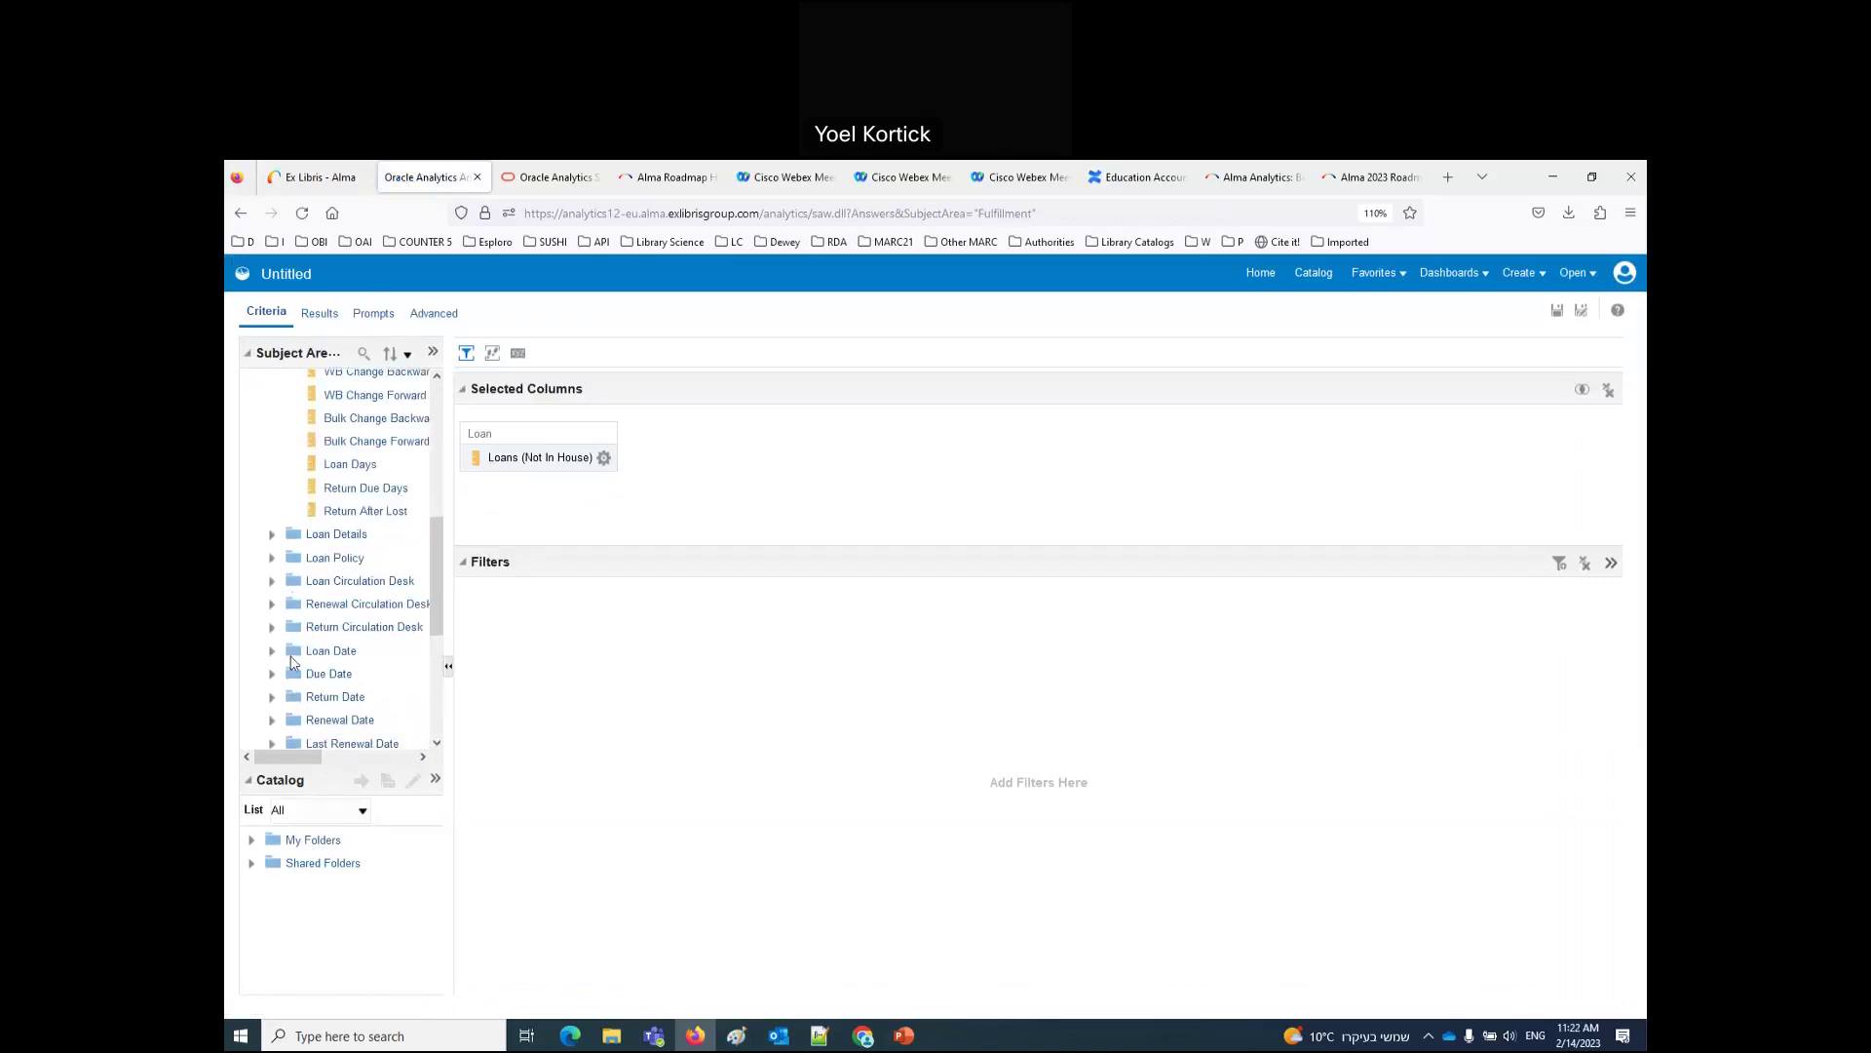
{"action": "left_click", "coordinate": [272, 651]}
{"action": "scroll", "coordinate": [368, 672], "scroll_direction": "down", "scroll_amount": 3}
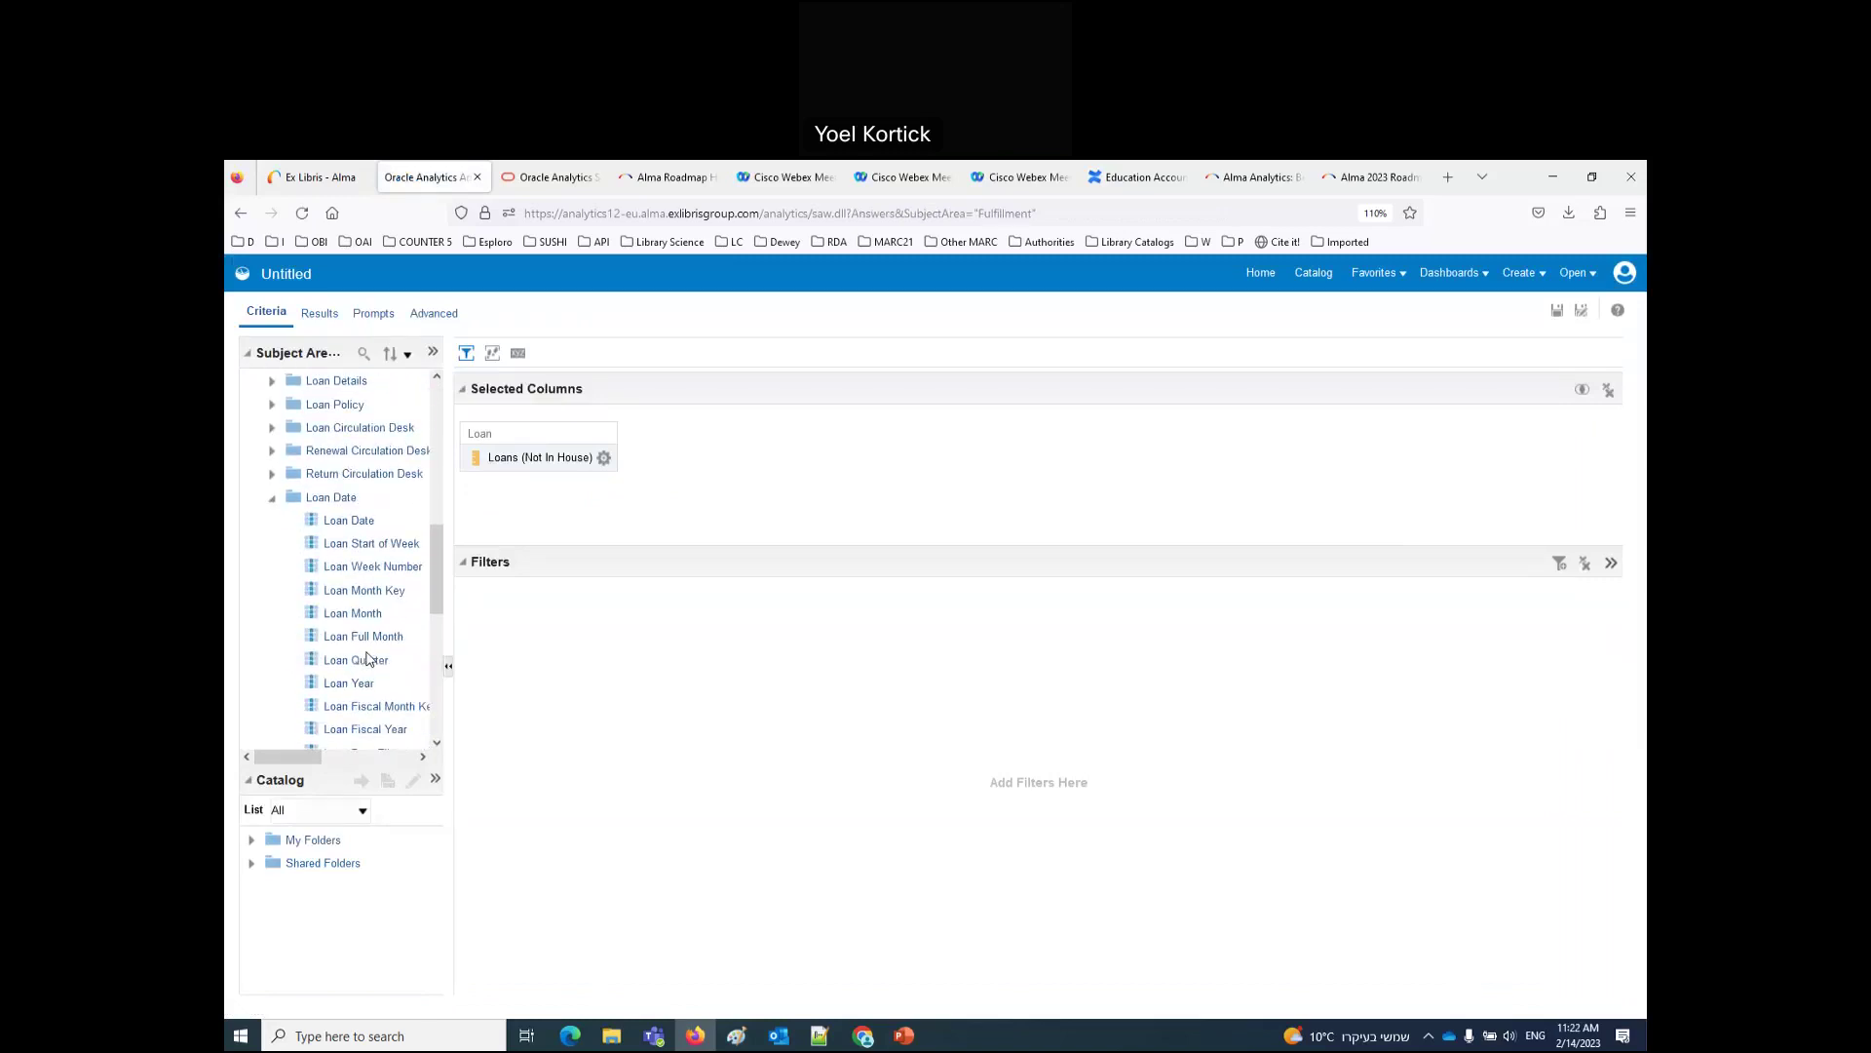
{"action": "left_click_drag", "start_coordinate": [368, 685], "coordinate": [639, 525]}
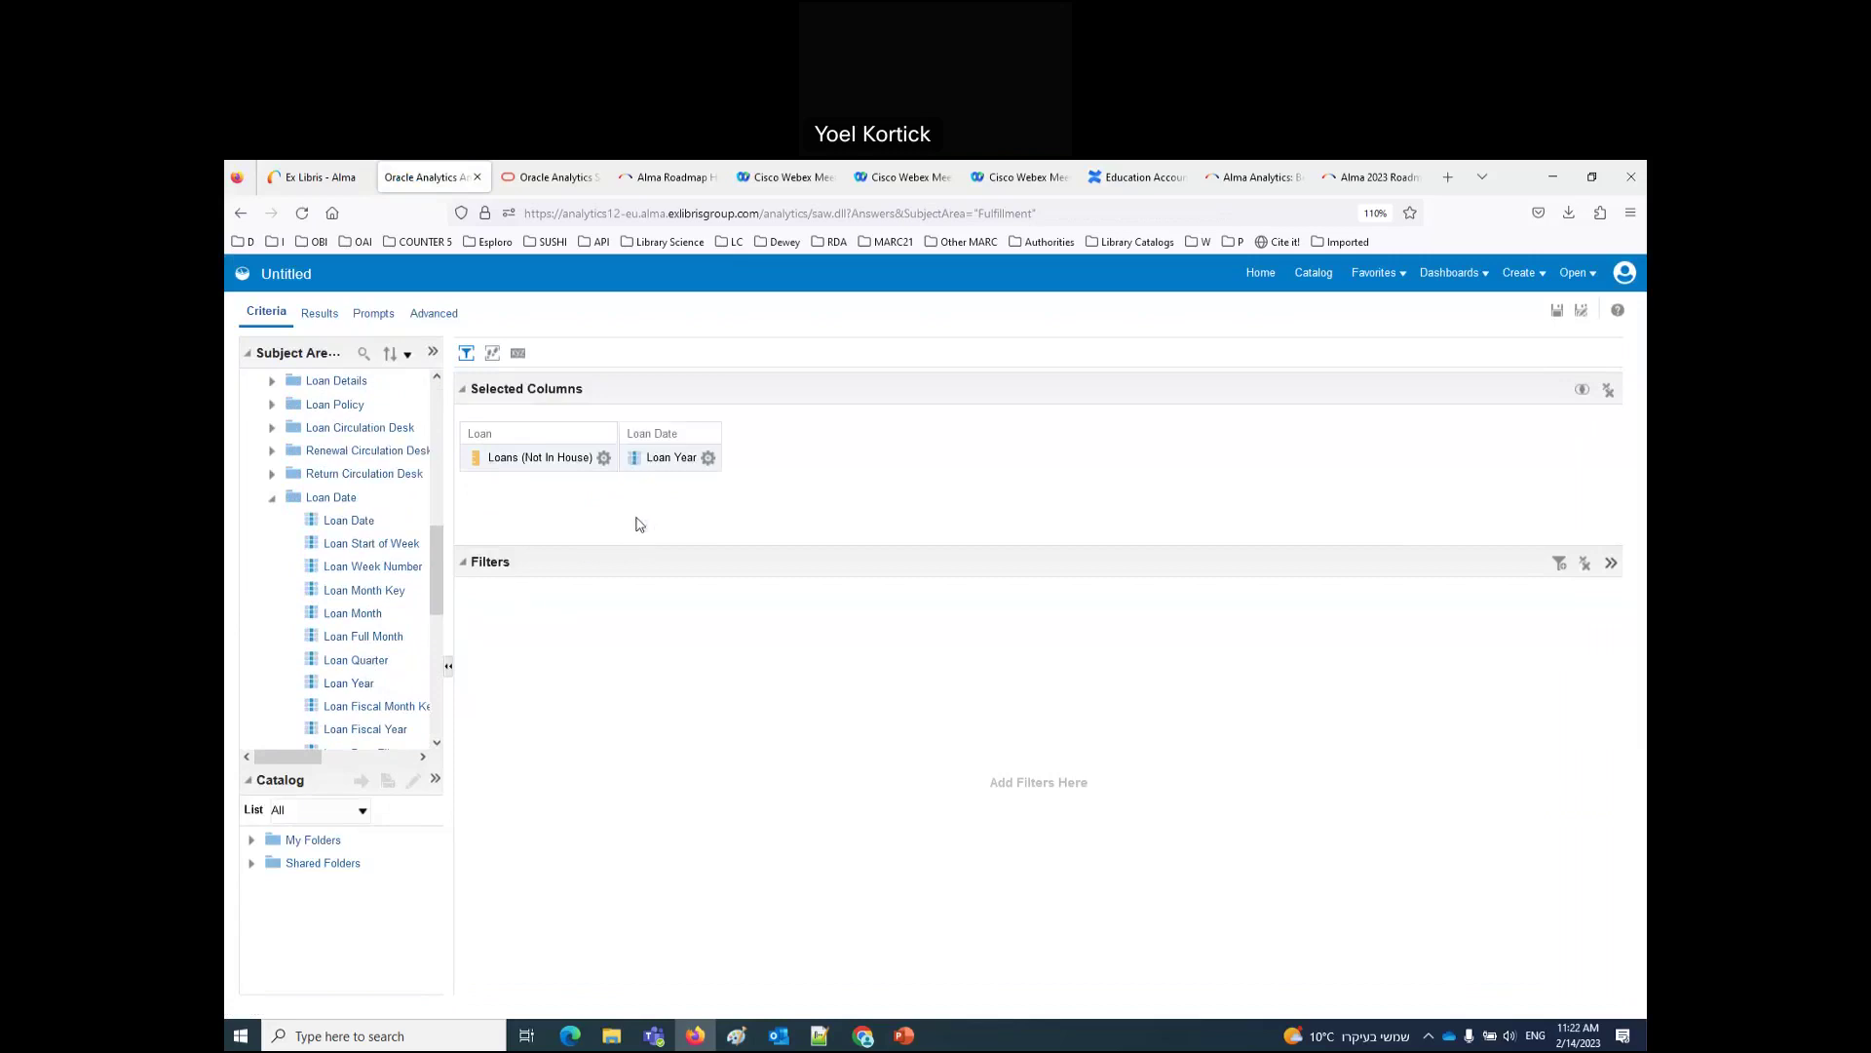
{"action": "left_click", "coordinate": [317, 320]}
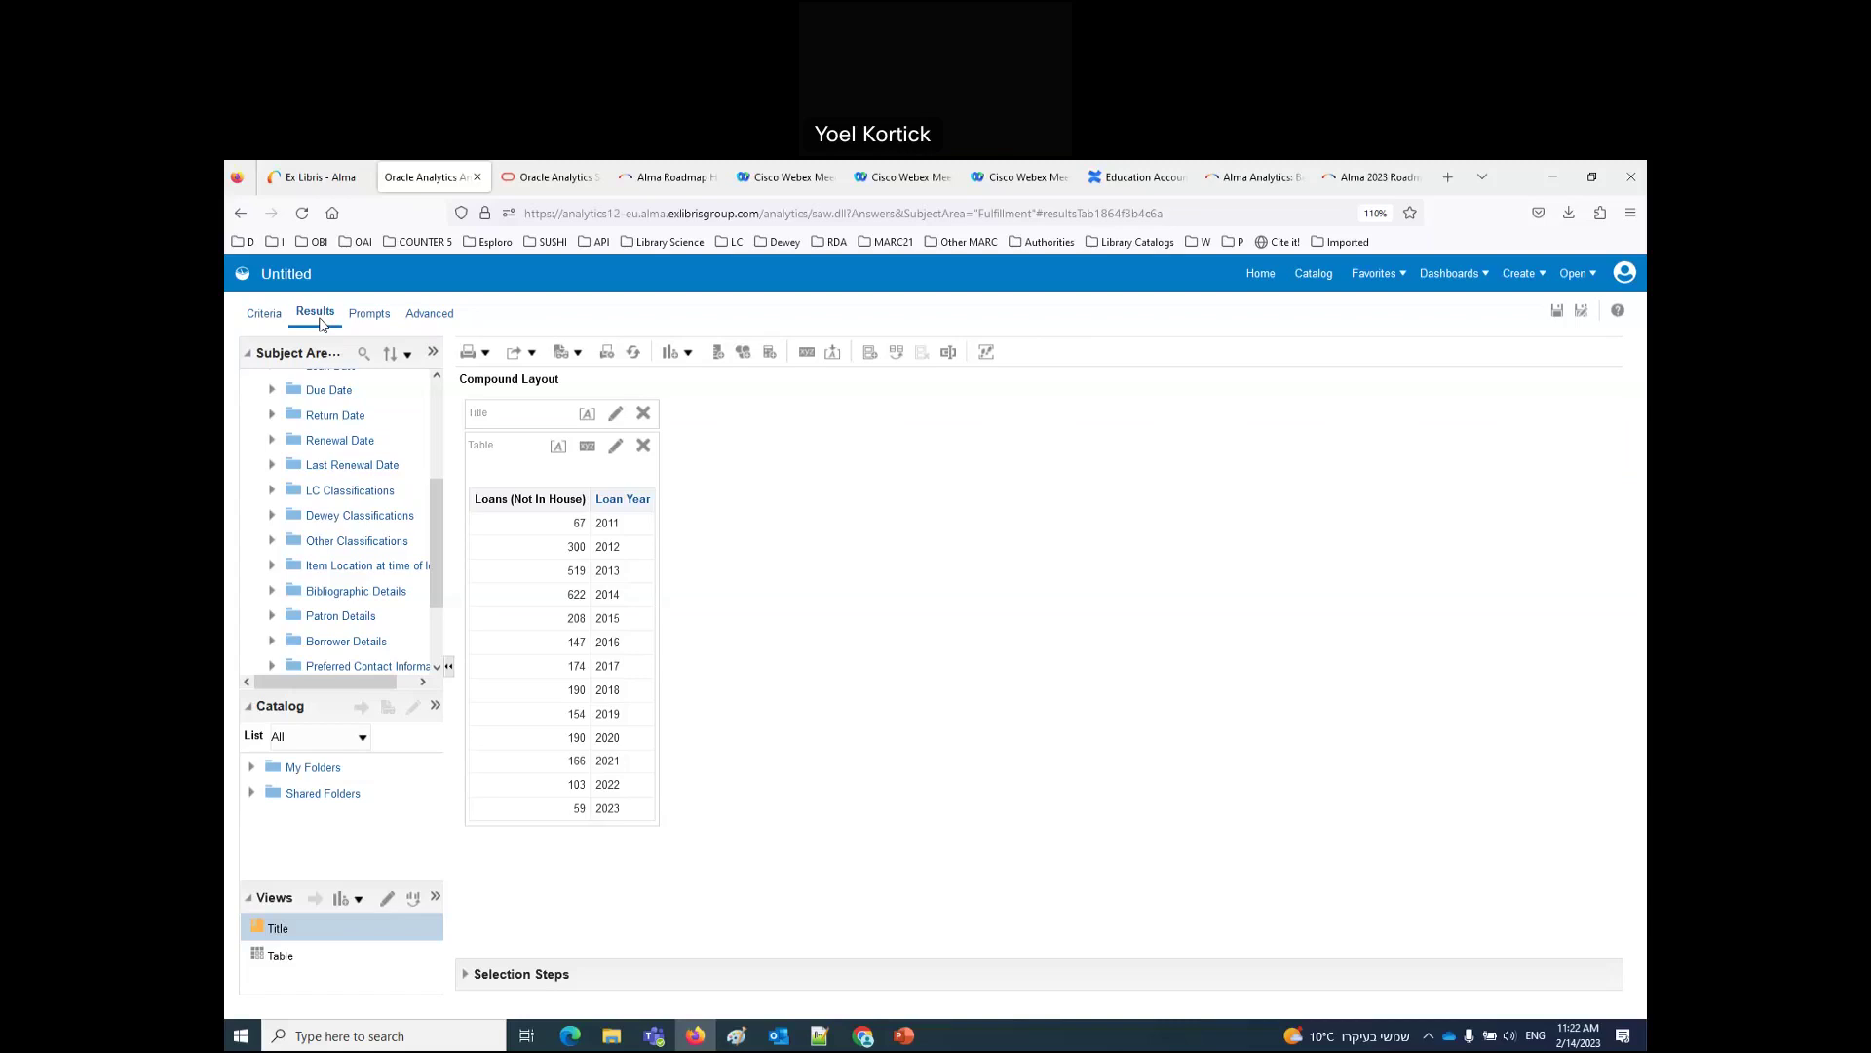
Step: Show Alma's Analytics menu and paste a screenshot of it into Paint, positioned so the data update dates are visible
{"action": "left_click", "coordinate": [314, 177]}
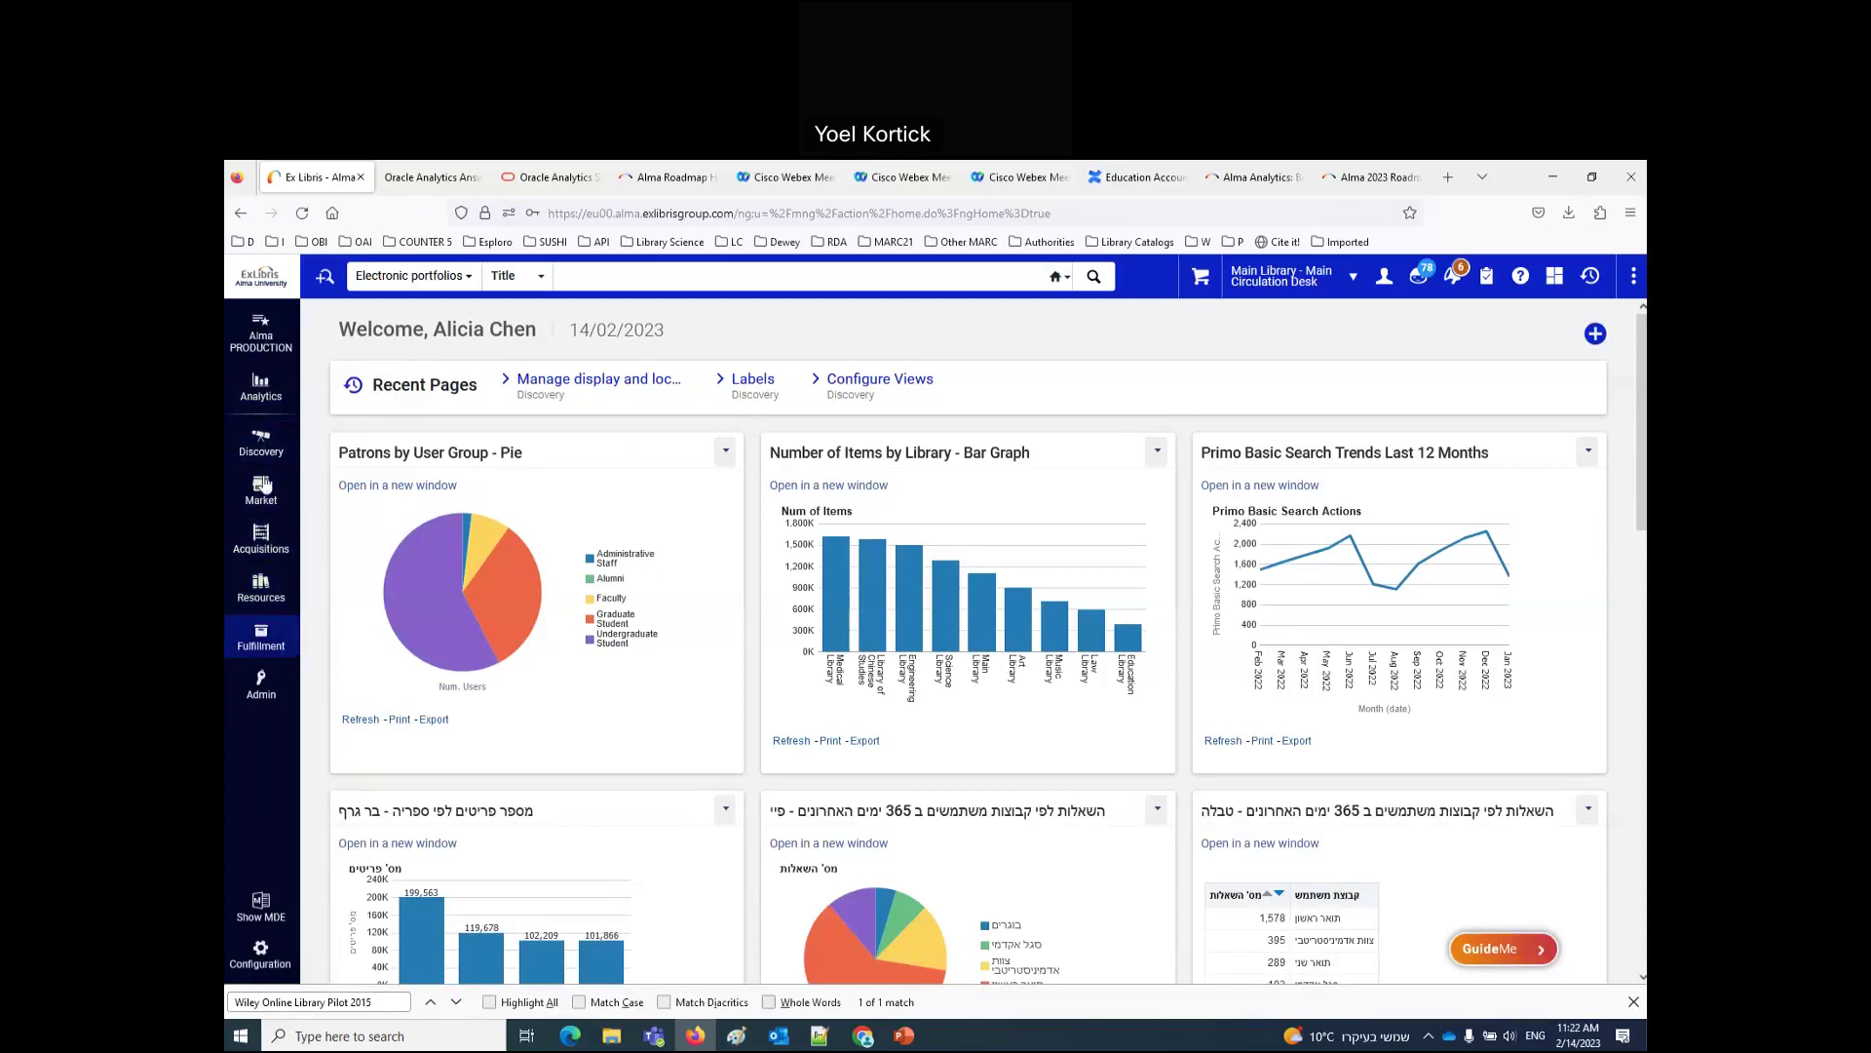
{"action": "left_click", "coordinate": [268, 388]}
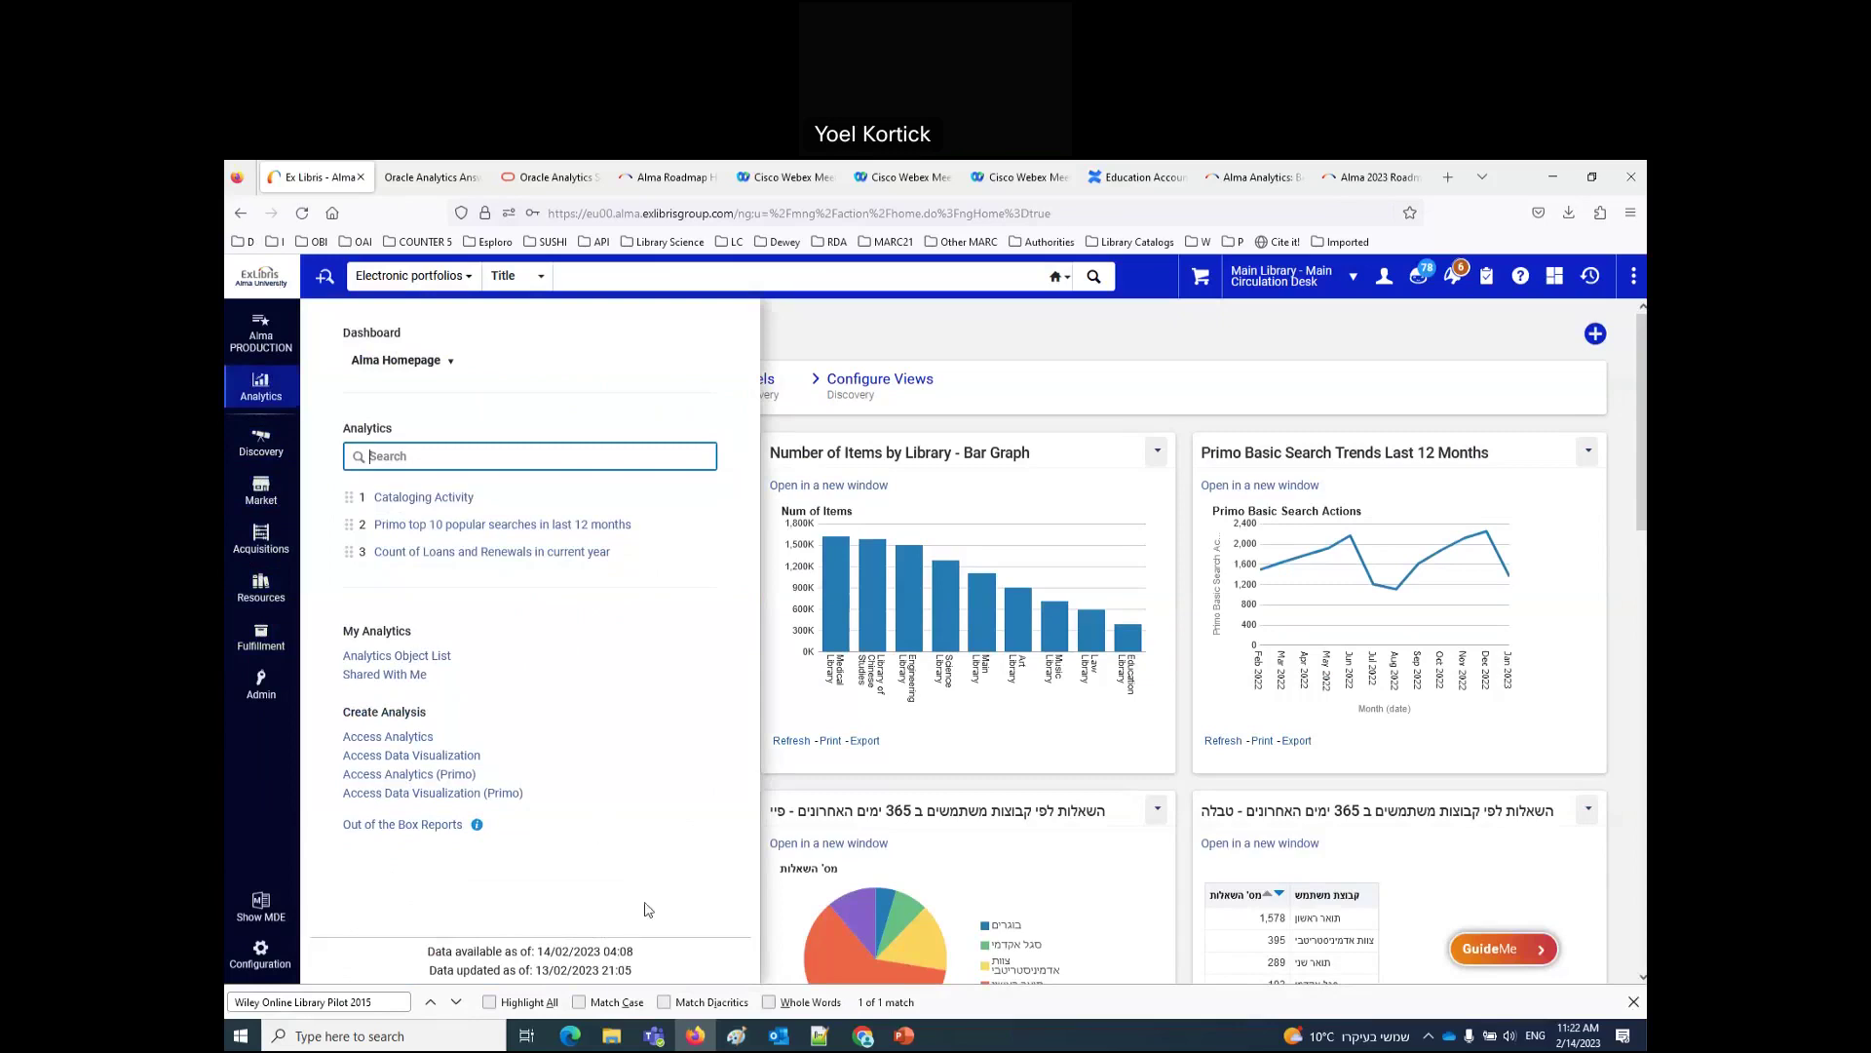
{"action": "left_click", "coordinate": [736, 1035]}
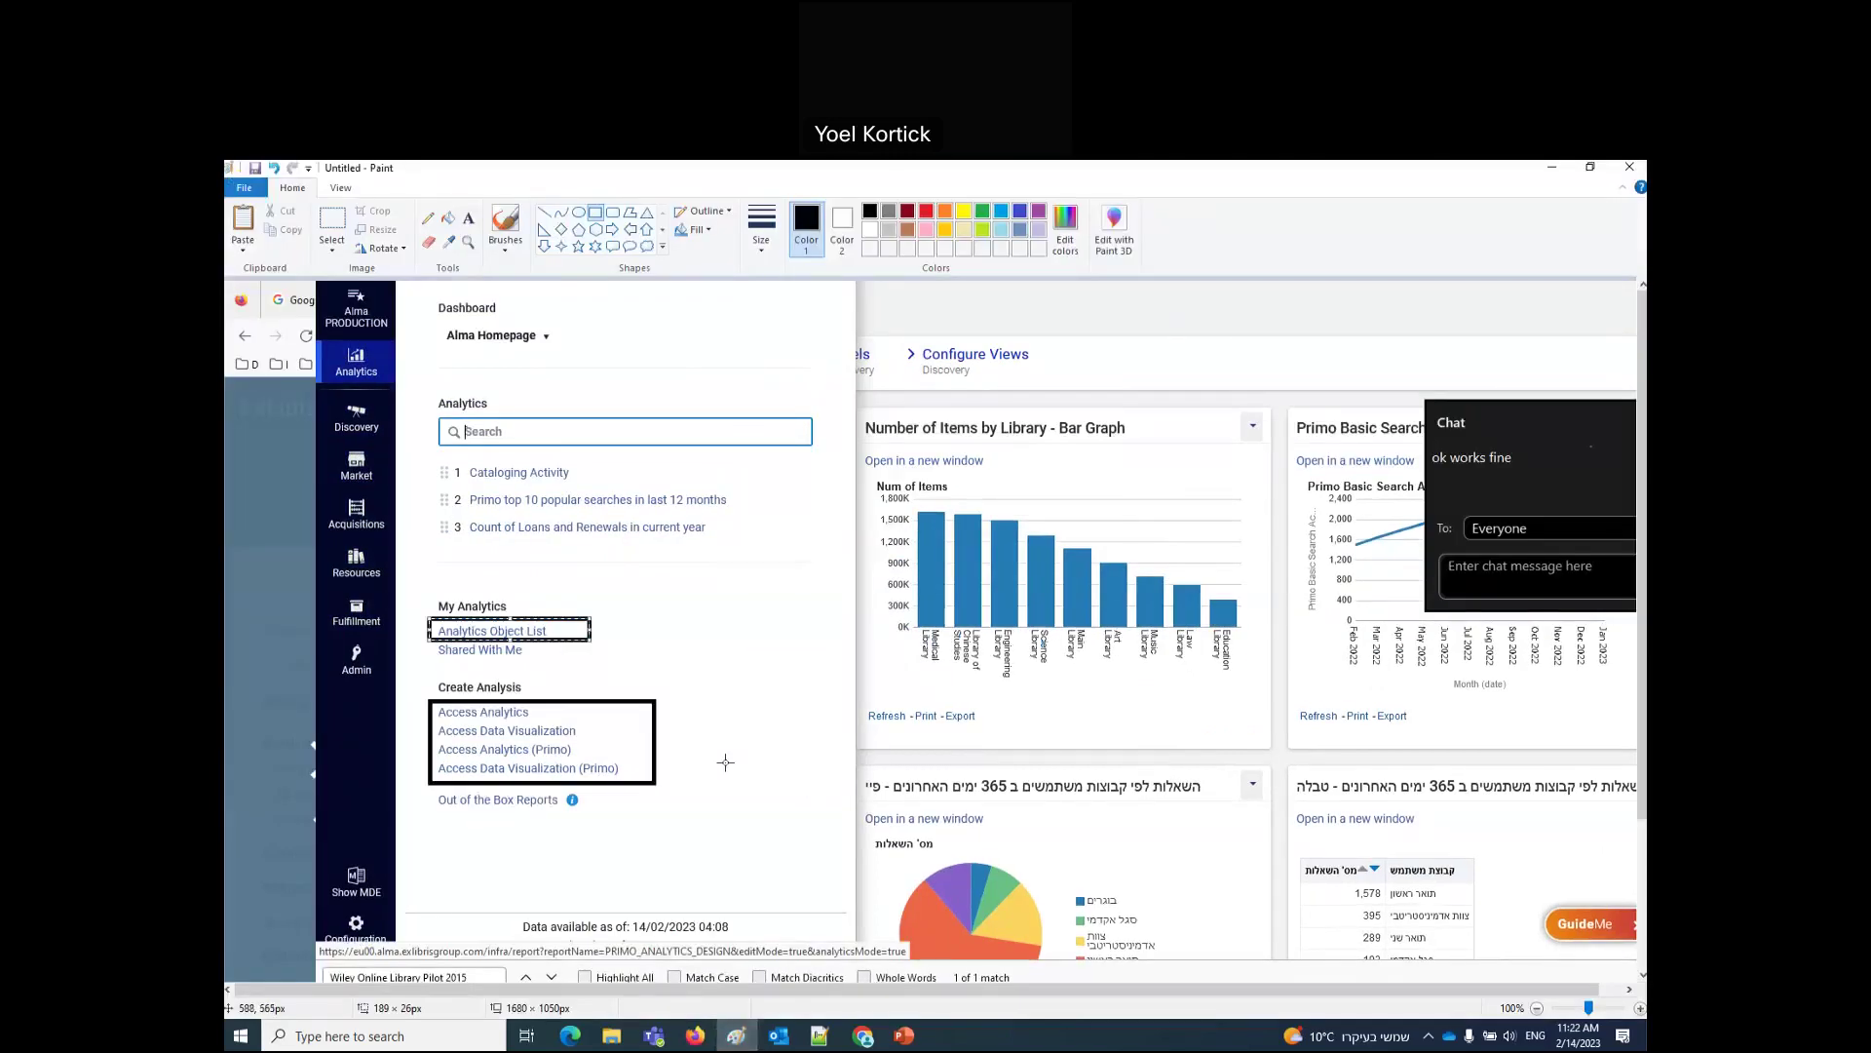
{"action": "key", "text": "ctrl+v"}
{"action": "left_click_drag", "start_coordinate": [731, 740], "coordinate": [758, 606]}
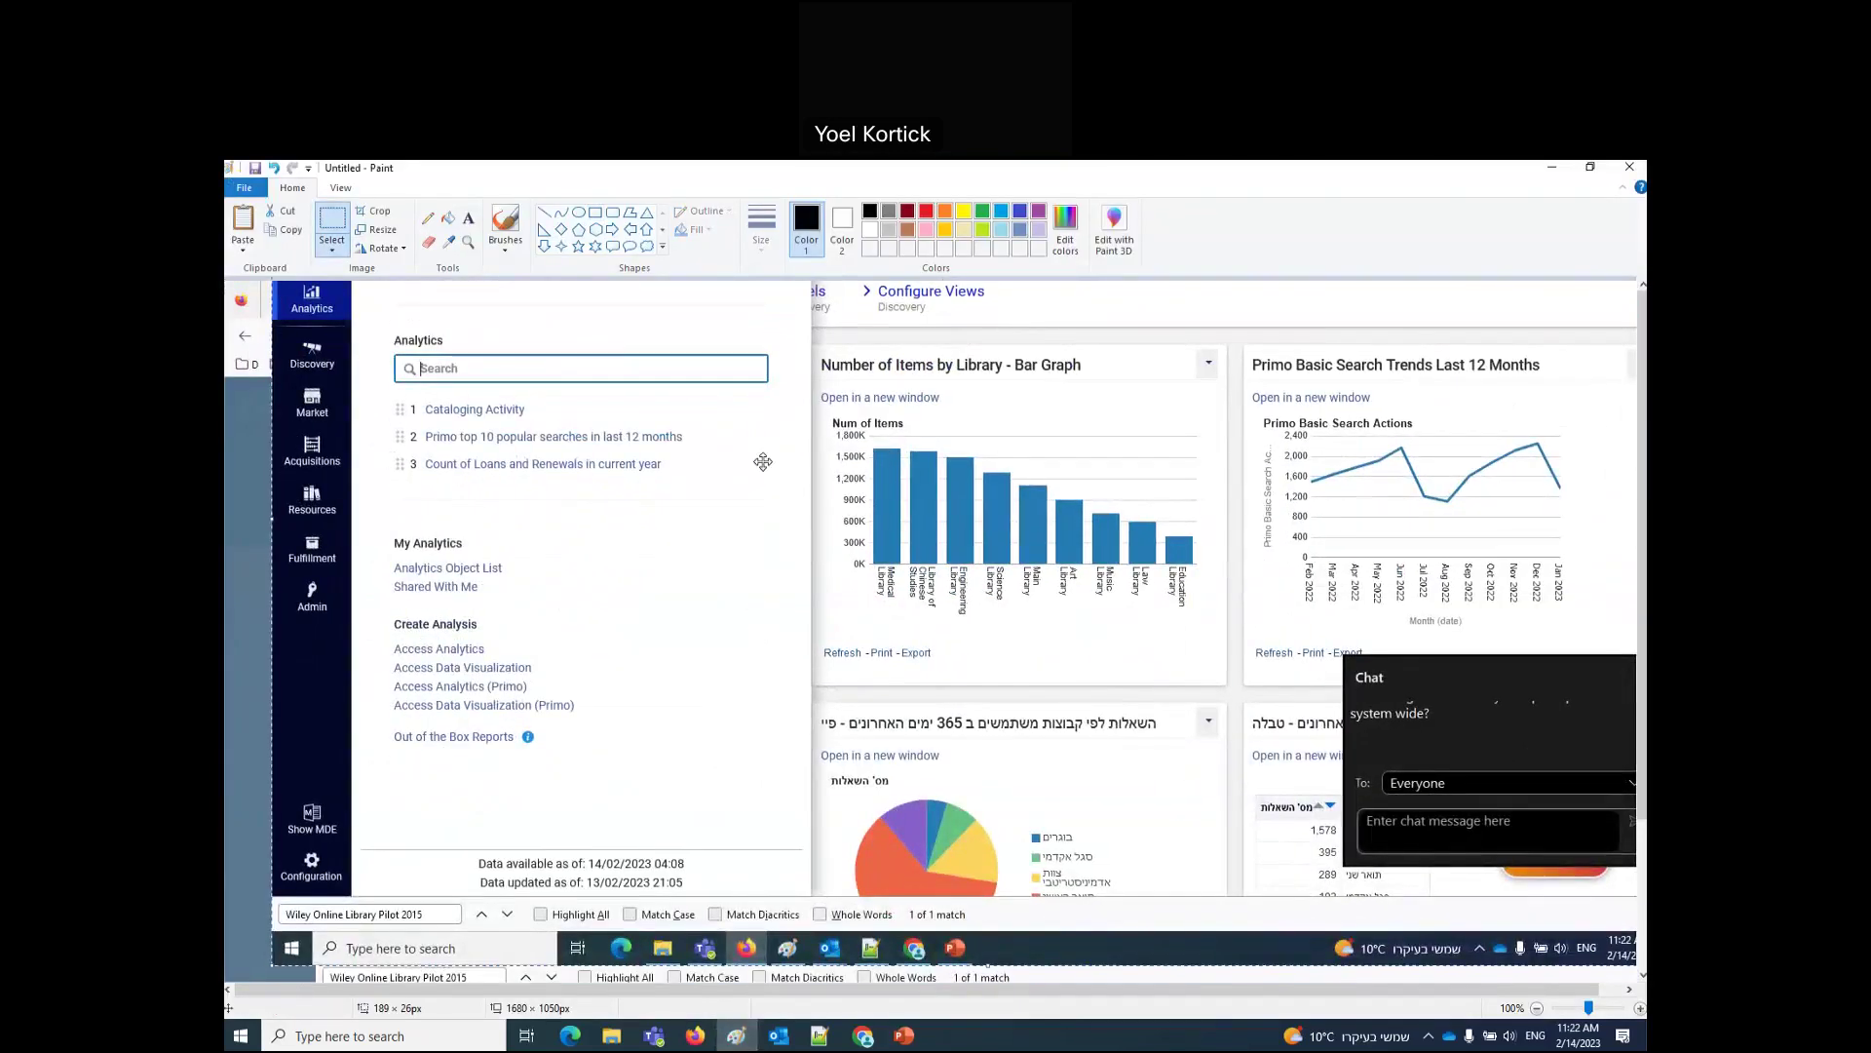
Step: Frame the Data available and Data updated lines with a rectangle about 293 × 53 px, and crop the image around them to about 351 × 85 px
{"action": "left_click", "coordinate": [596, 211]}
{"action": "left_click_drag", "start_coordinate": [457, 849], "coordinate": [705, 893]}
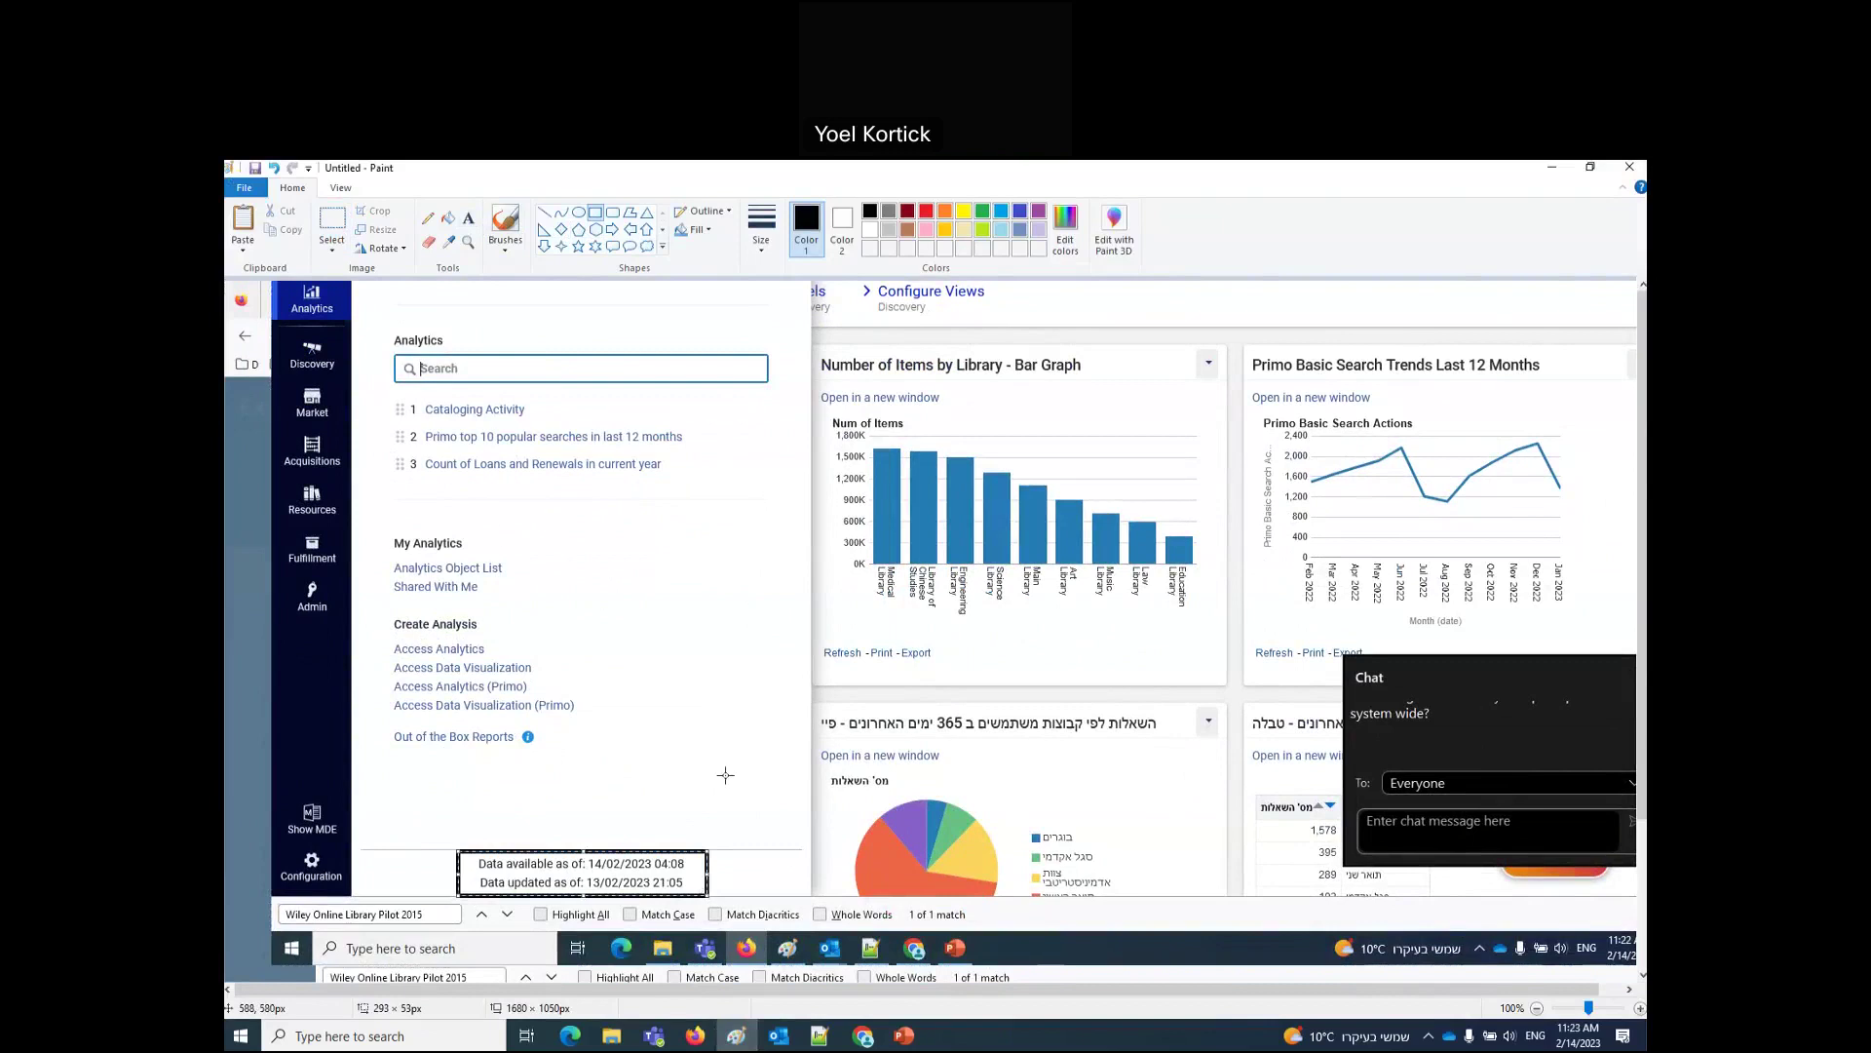
{"action": "left_click", "coordinate": [331, 221]}
{"action": "left_click_drag", "start_coordinate": [425, 826], "coordinate": [723, 899]}
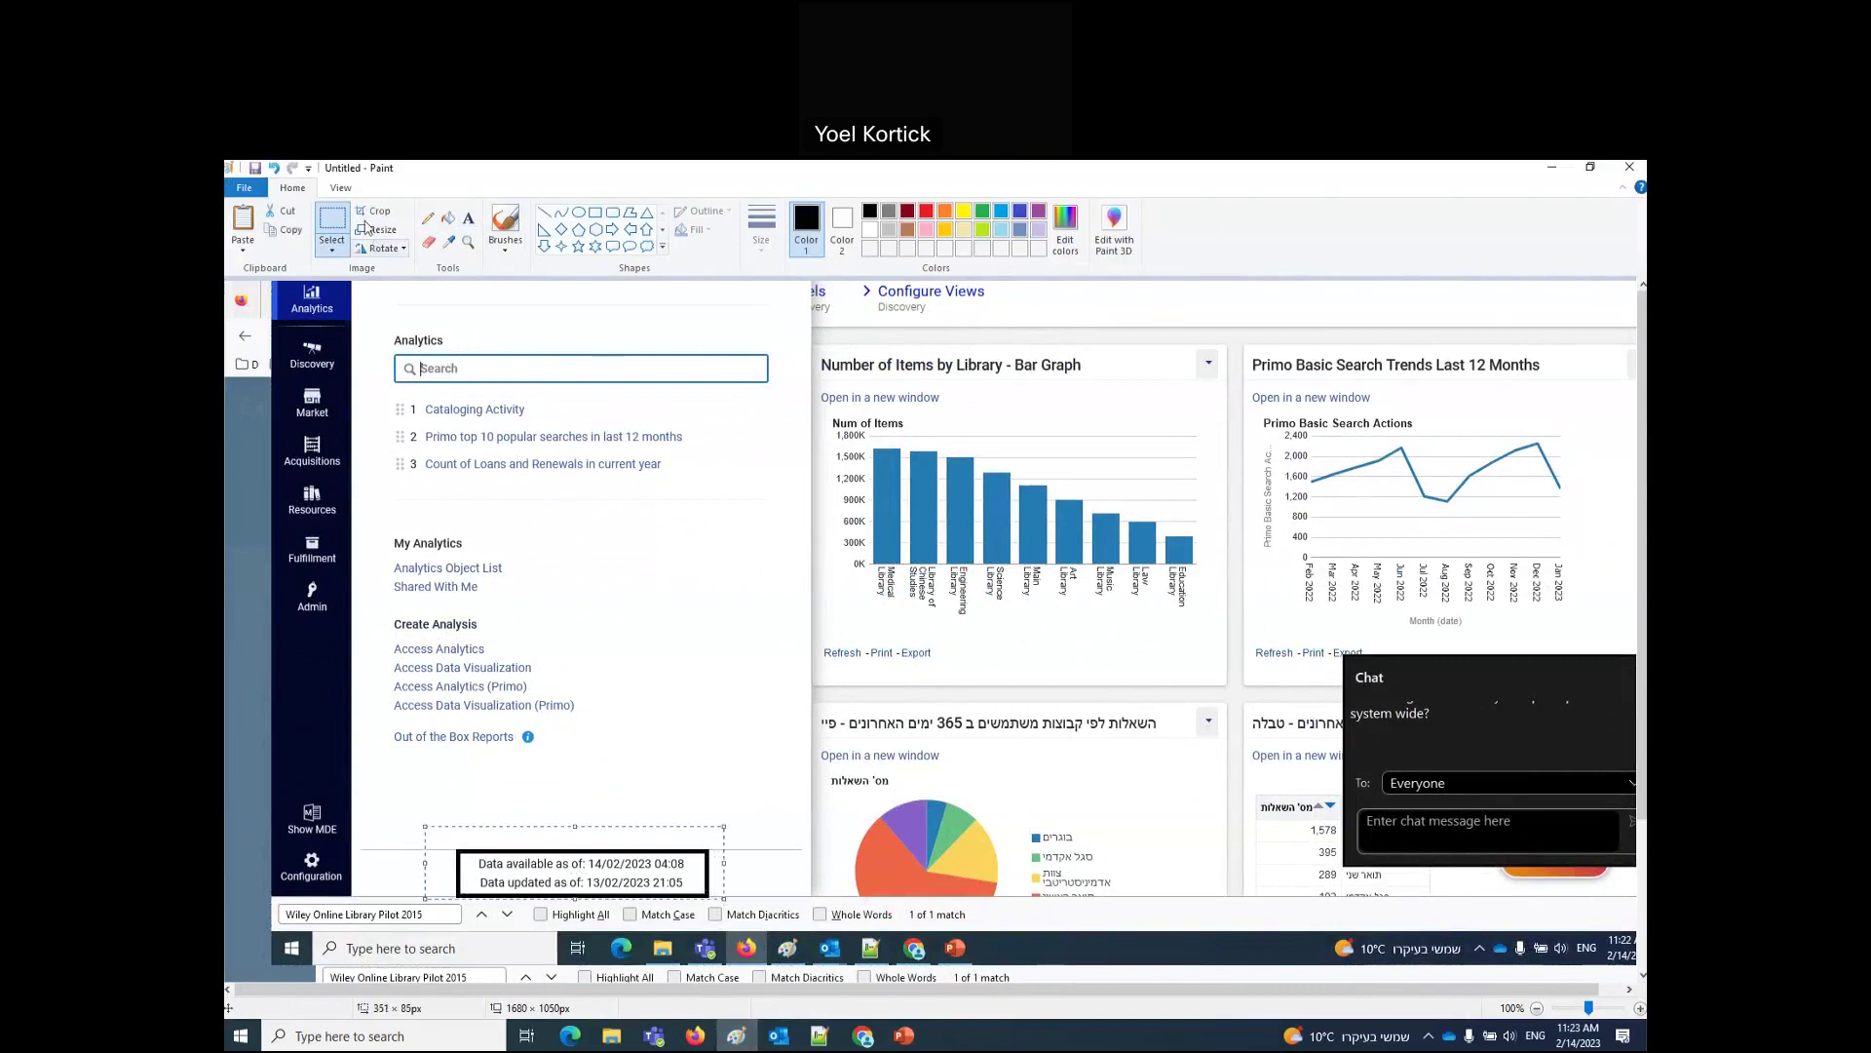
{"action": "left_click", "coordinate": [373, 211]}
{"action": "left_click", "coordinate": [1640, 1009]}
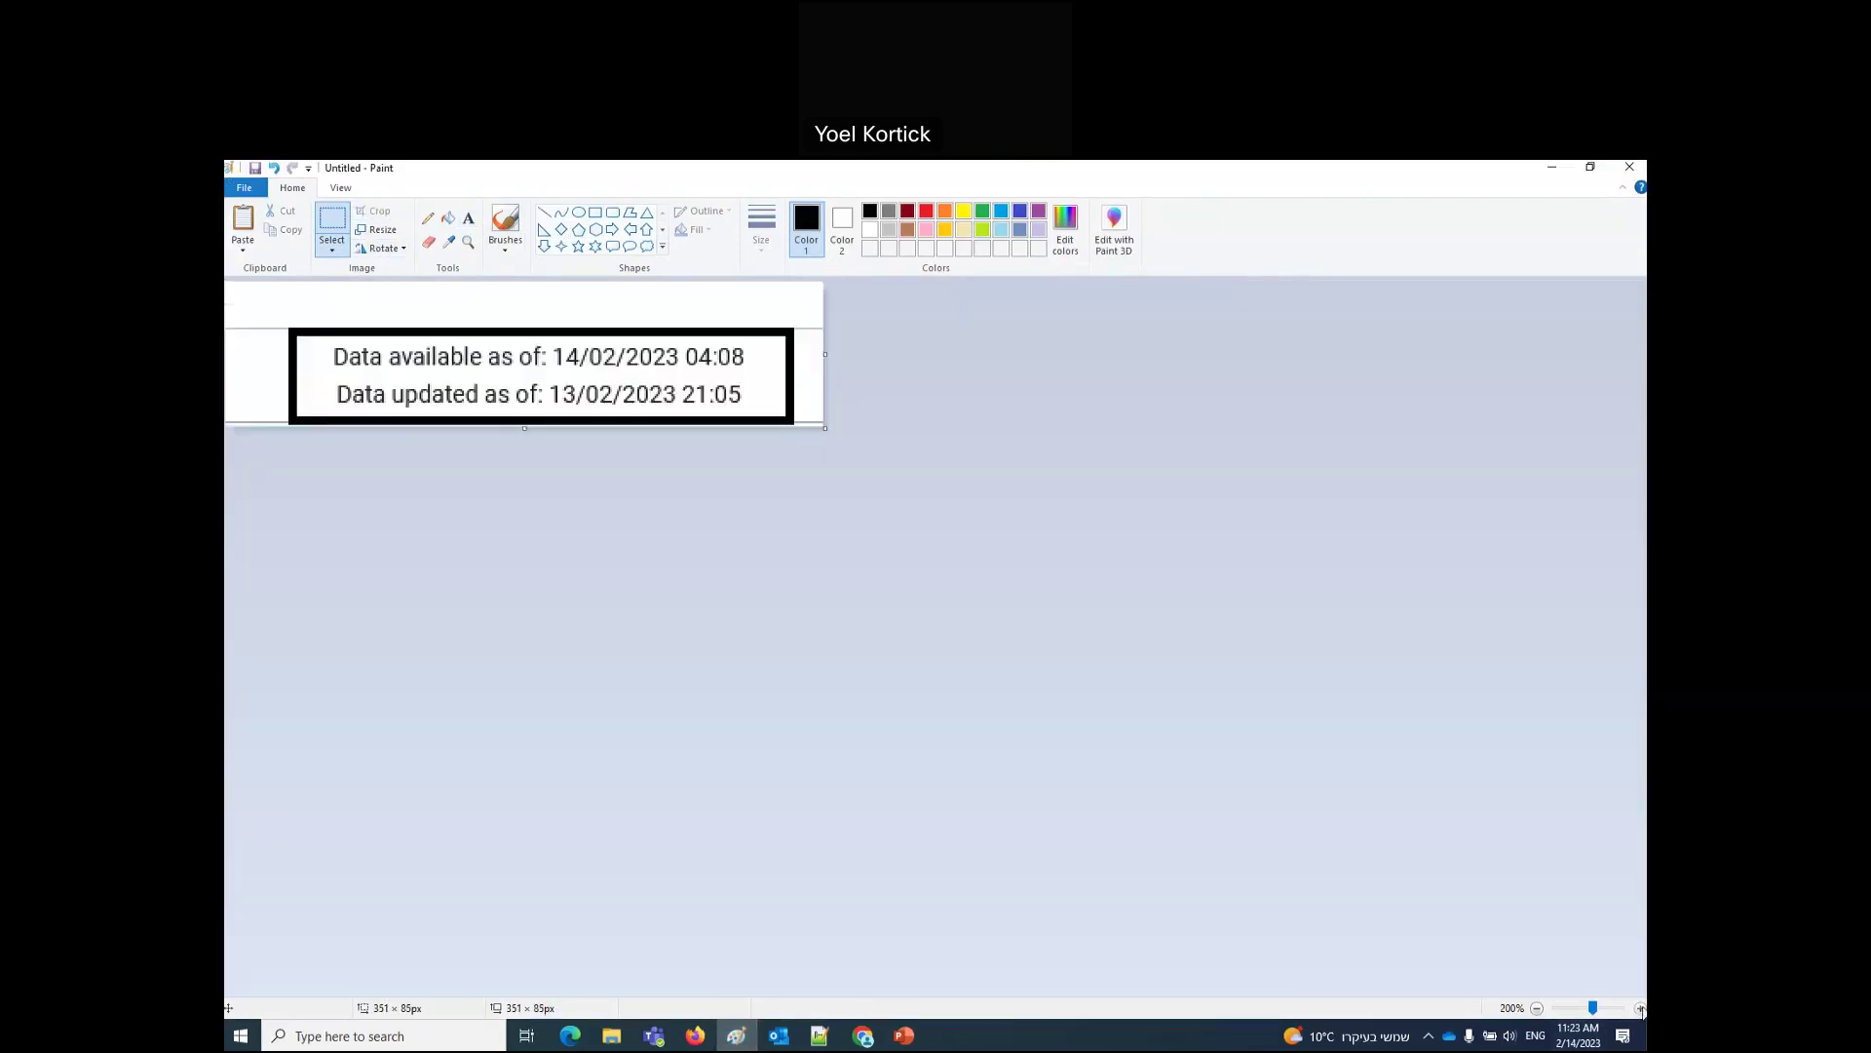
{"action": "left_click", "coordinate": [1641, 1009]}
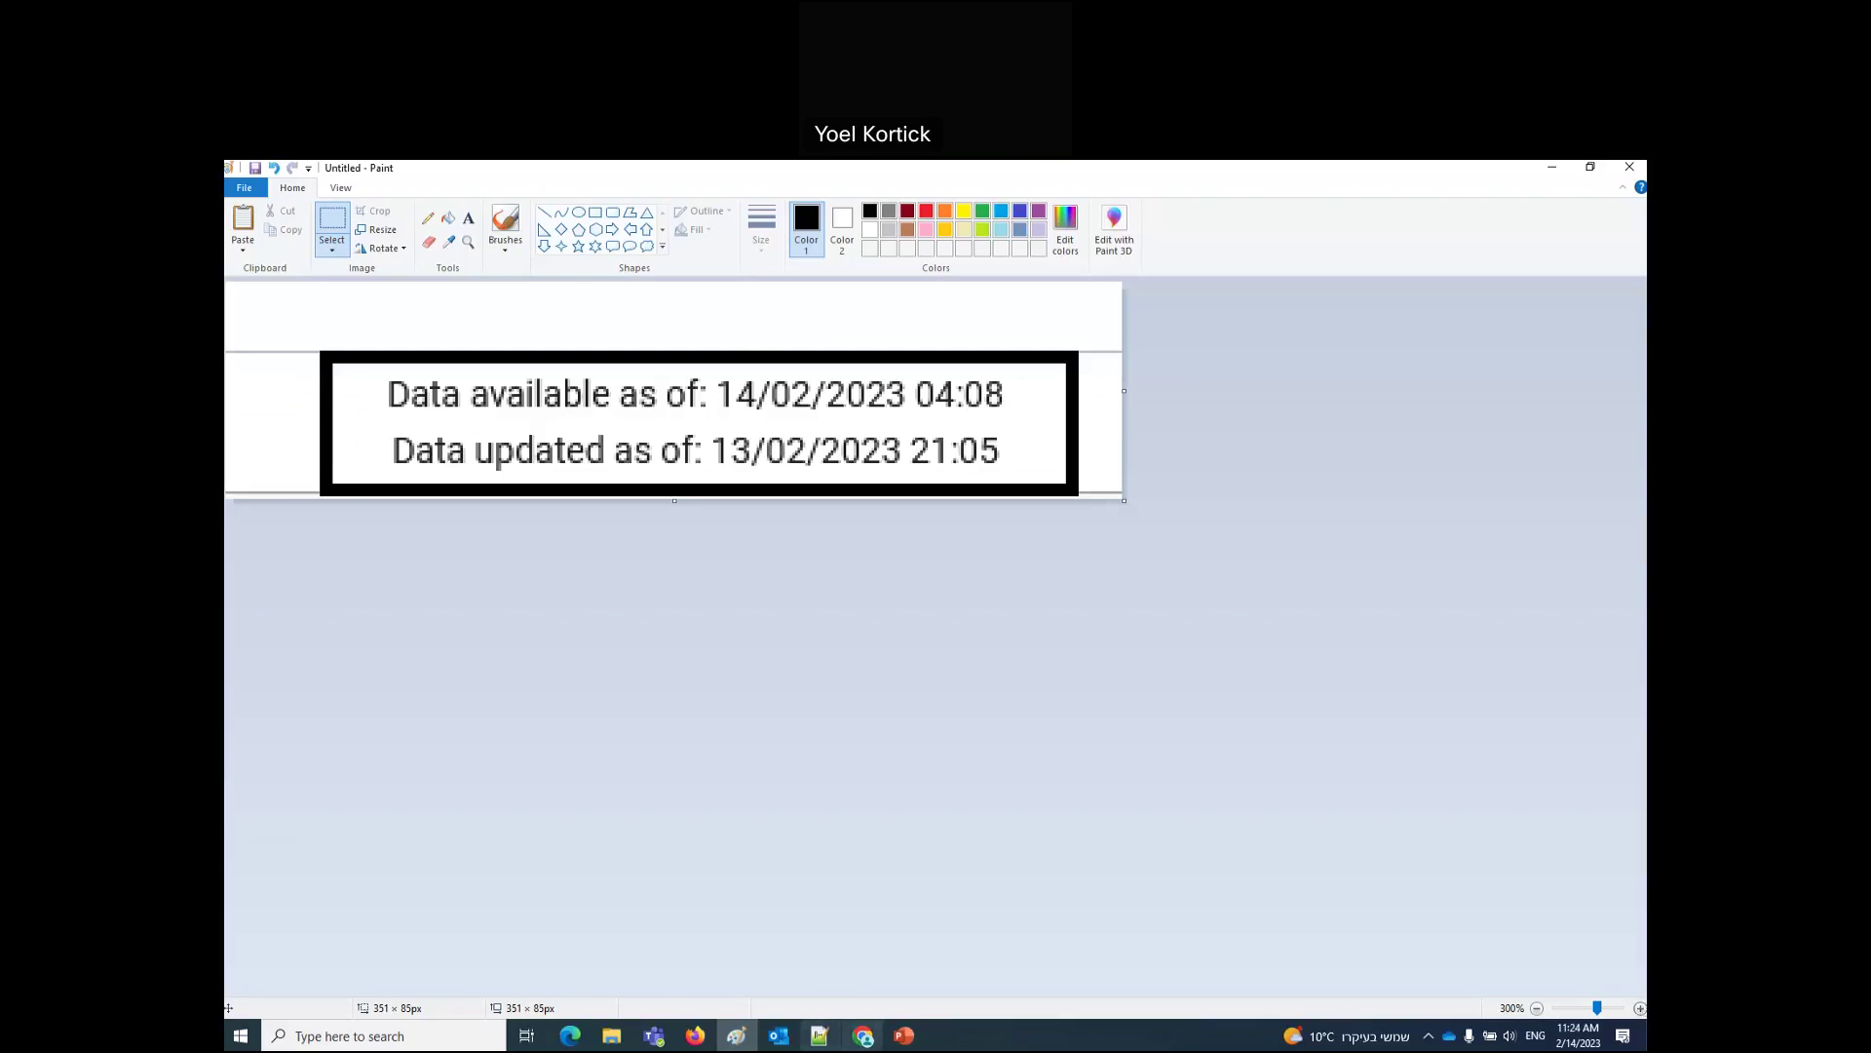
Step: Open a blank document in Word and place its reduced window below the framed dates in Paint
{"action": "left_click", "coordinate": [343, 1036]}
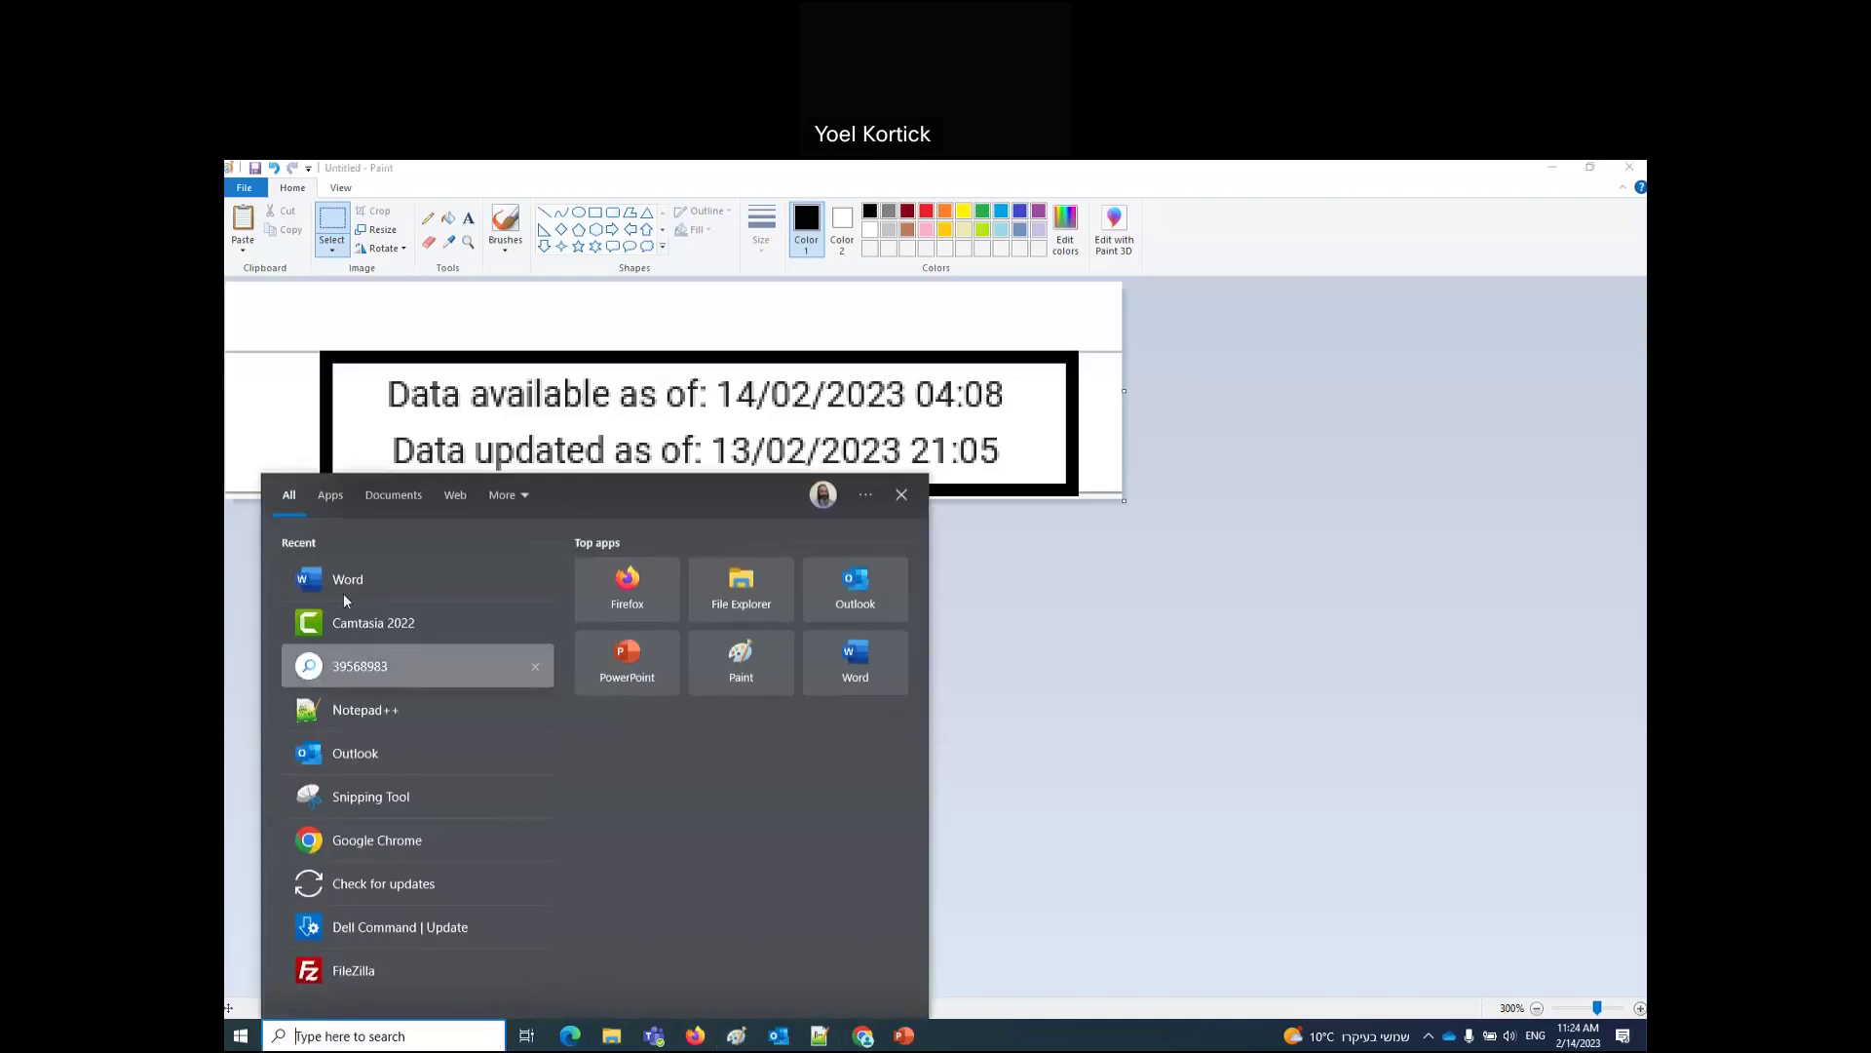
{"action": "left_click", "coordinate": [339, 587]}
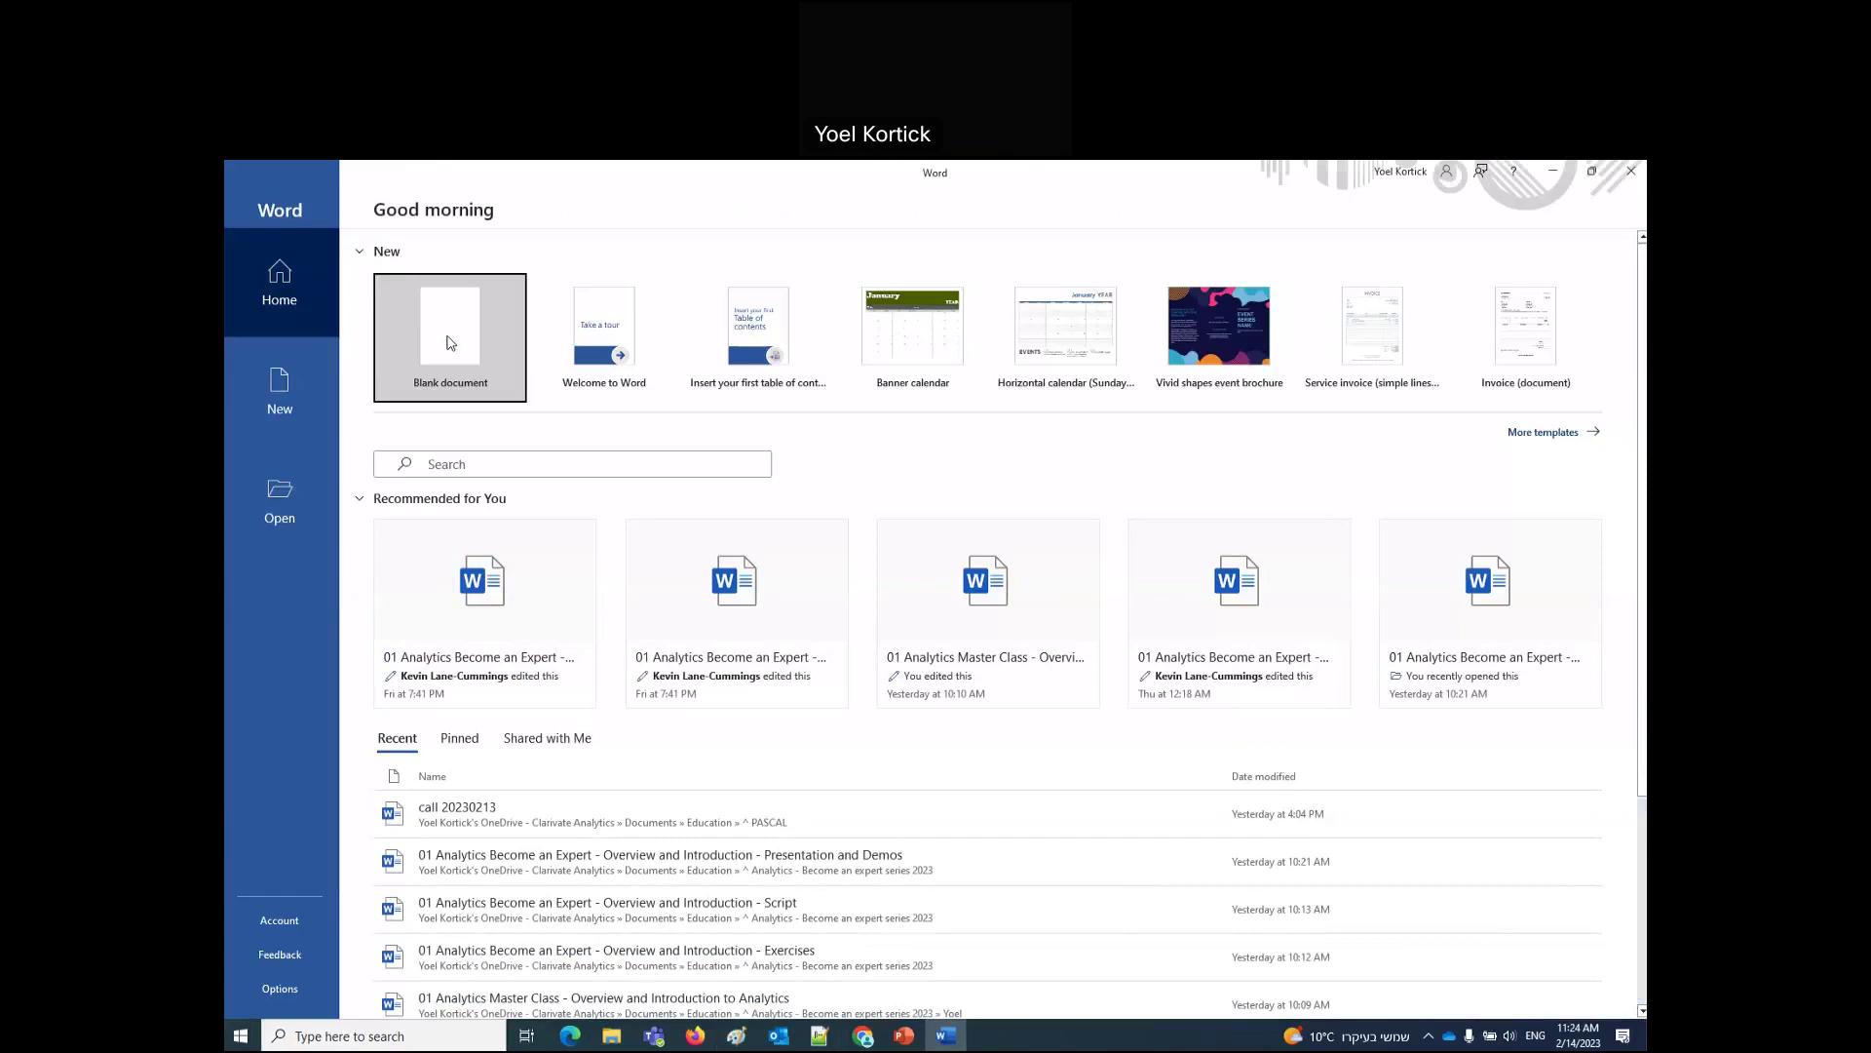
{"action": "left_click", "coordinate": [449, 341]}
{"action": "double_click", "coordinate": [475, 182]}
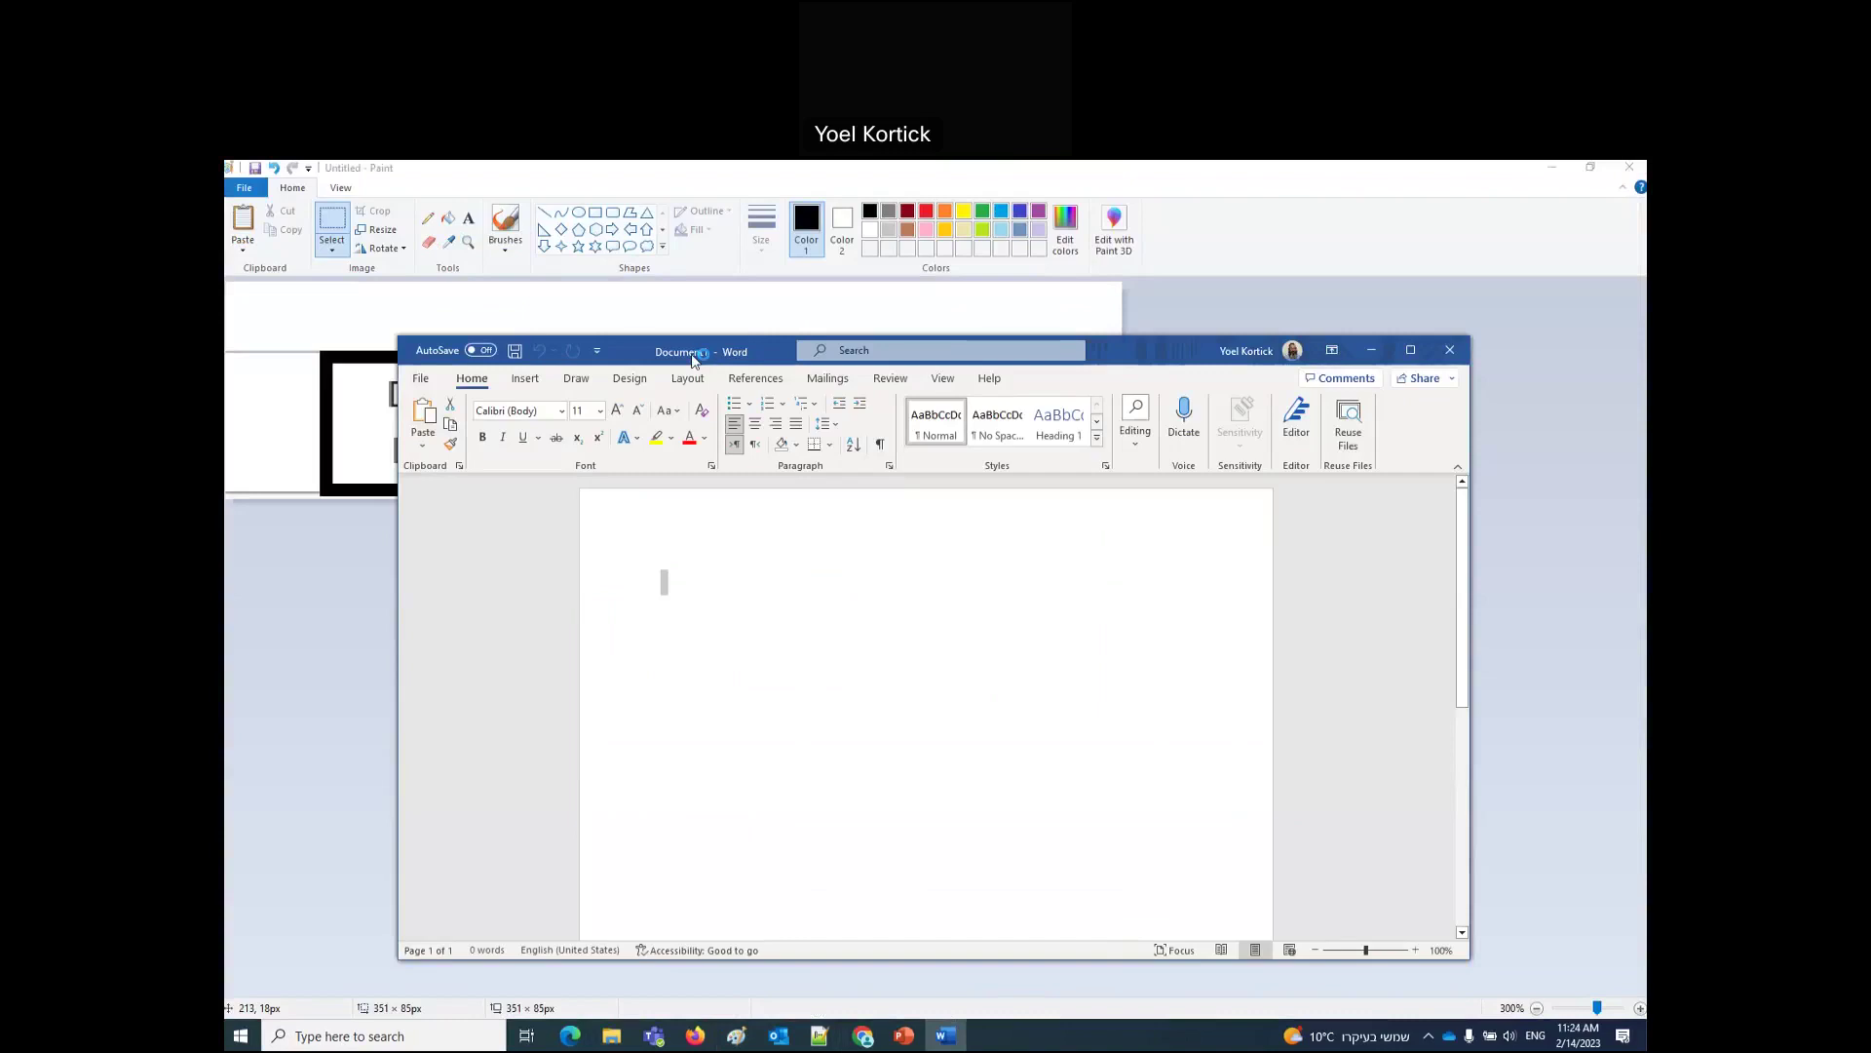
{"action": "left_click_drag", "start_coordinate": [695, 361], "coordinate": [601, 533]}
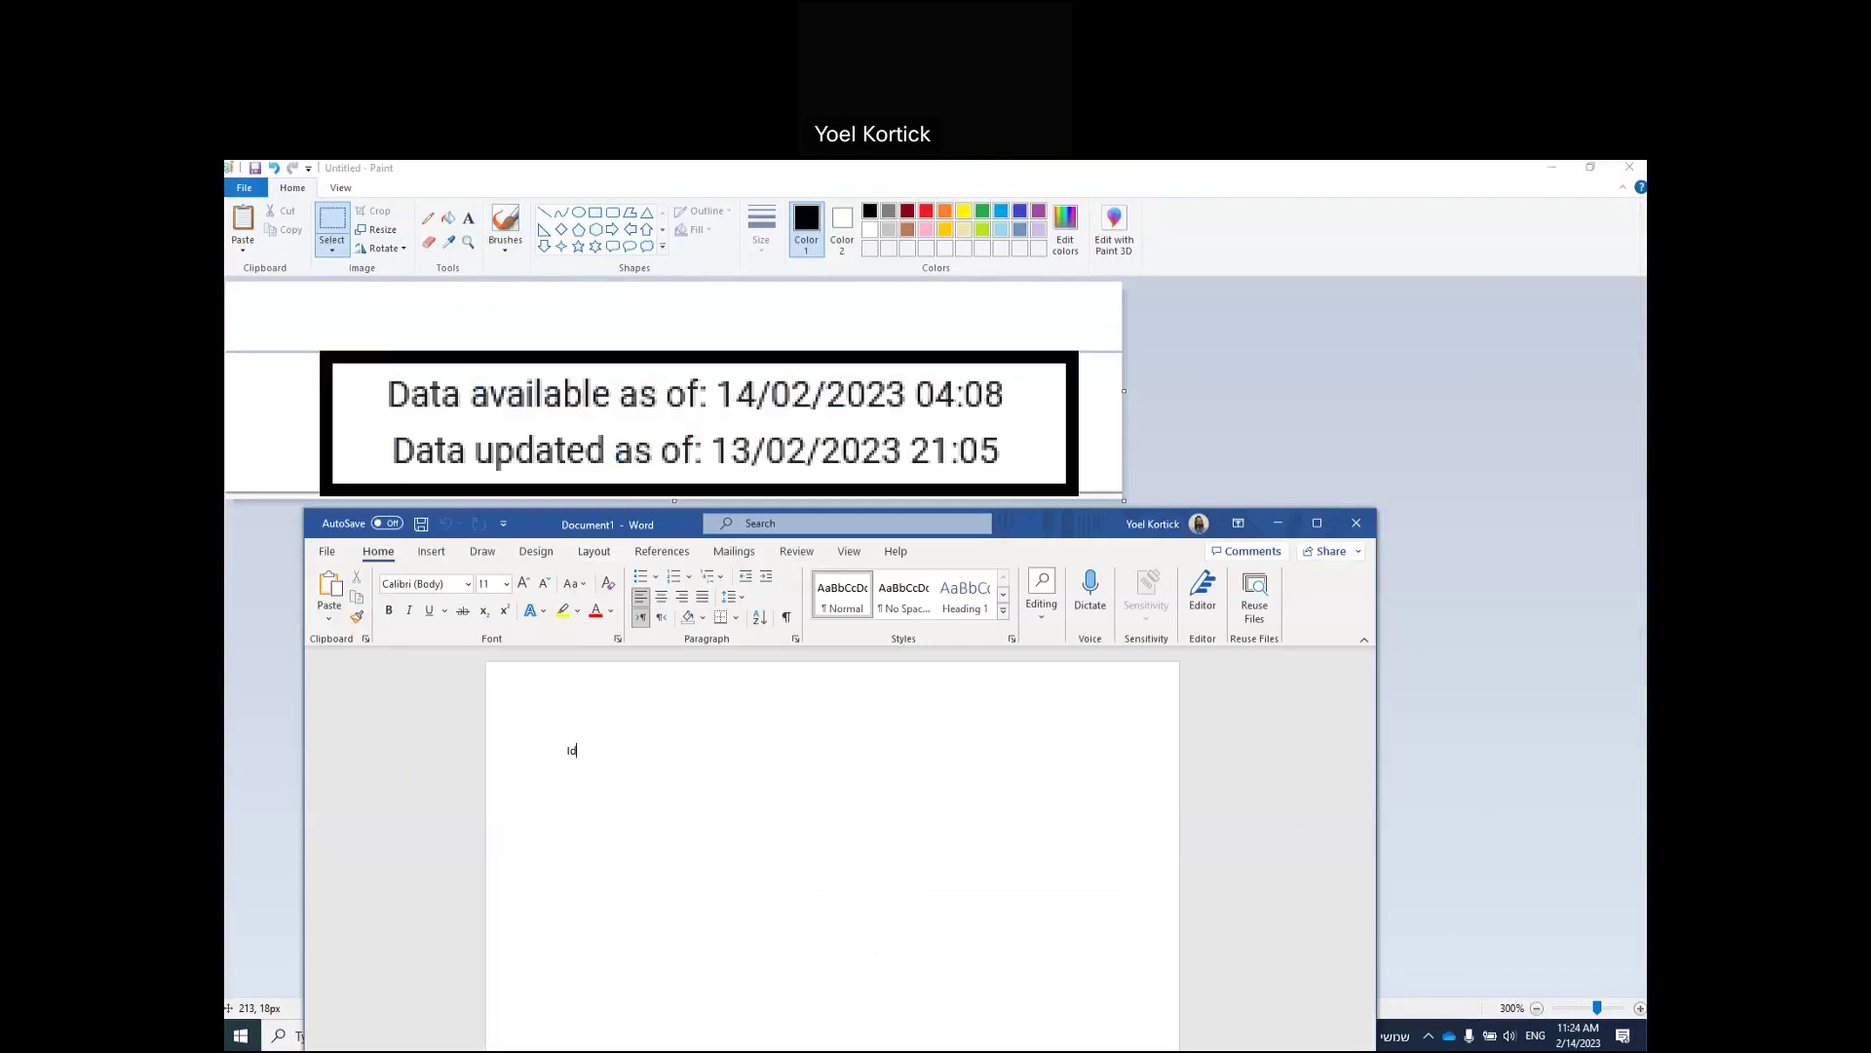
Step: Write "If a loan was made at 21:04 on" in the document and enlarge the text to 22 pt
{"action": "type", "text": "If a loan was made at 21:04 on"}
{"action": "triple_click", "coordinate": [638, 753]}
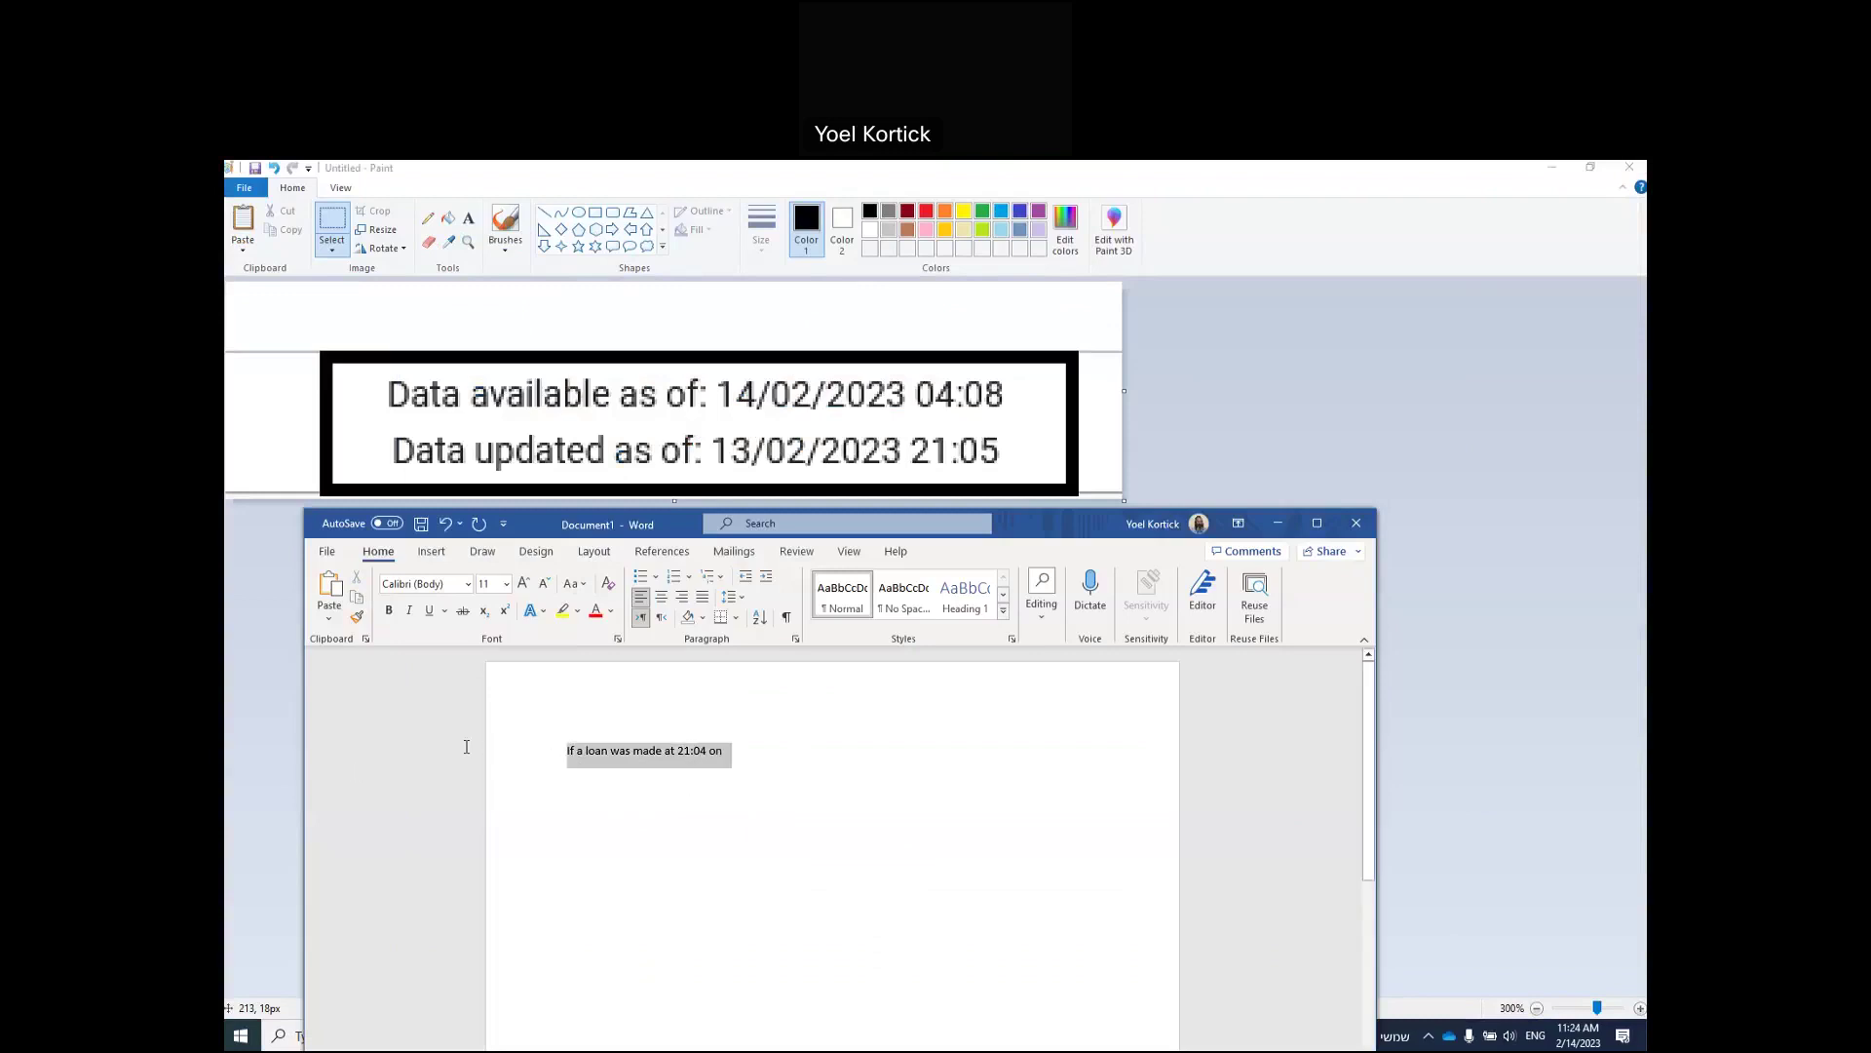
{"action": "key", "text": "ctrl+shift+period"}
{"action": "key", "text": "ctrl+shift+period"}
{"action": "key", "text": "ctrl+shift+period"}
{"action": "key", "text": "ctrl+shift+period"}
{"action": "key", "text": "ctrl+shift+period"}
{"action": "key", "text": "ctrl+shift+period"}
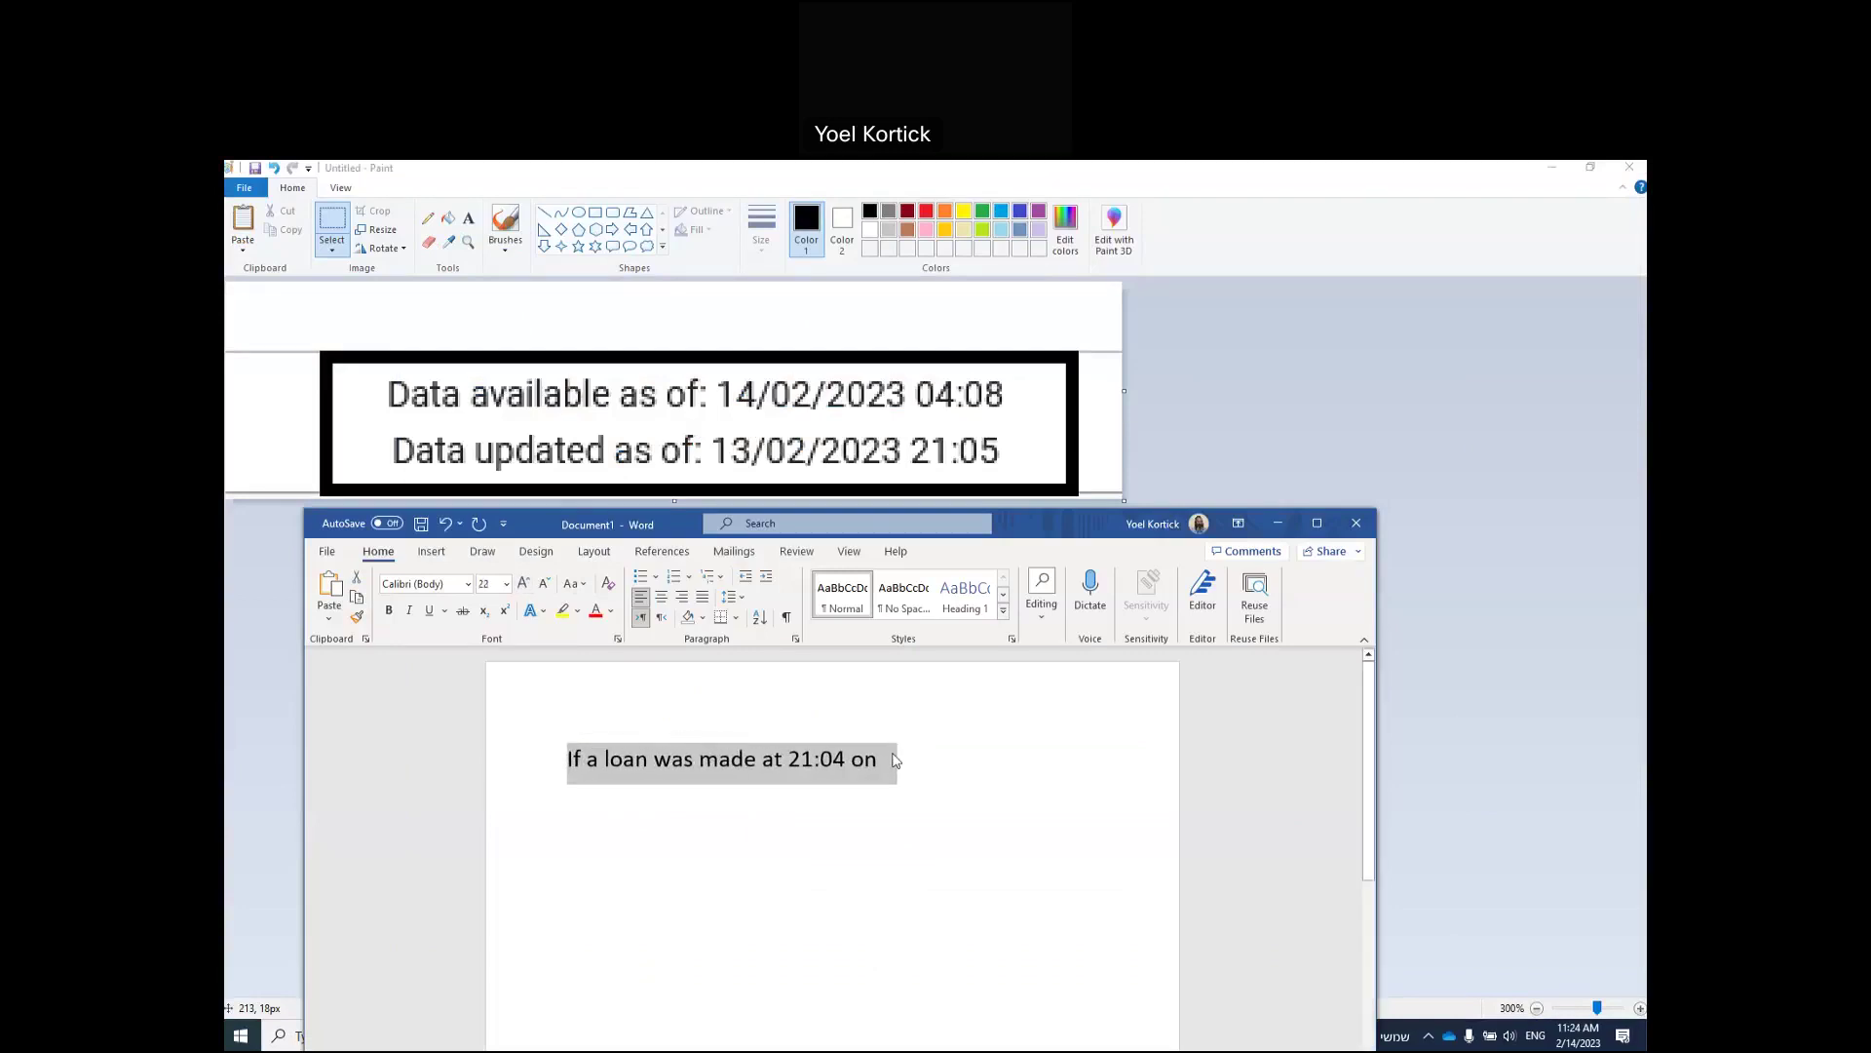
Step: Complete the sentence with "13 Feb. then it will be already seen in analytics at 04:09 AM on Feb 14.", correcting the misspelled "seen"
{"action": "left_click", "coordinate": [895, 762]}
{"action": "type", "text": "13 Feb."}
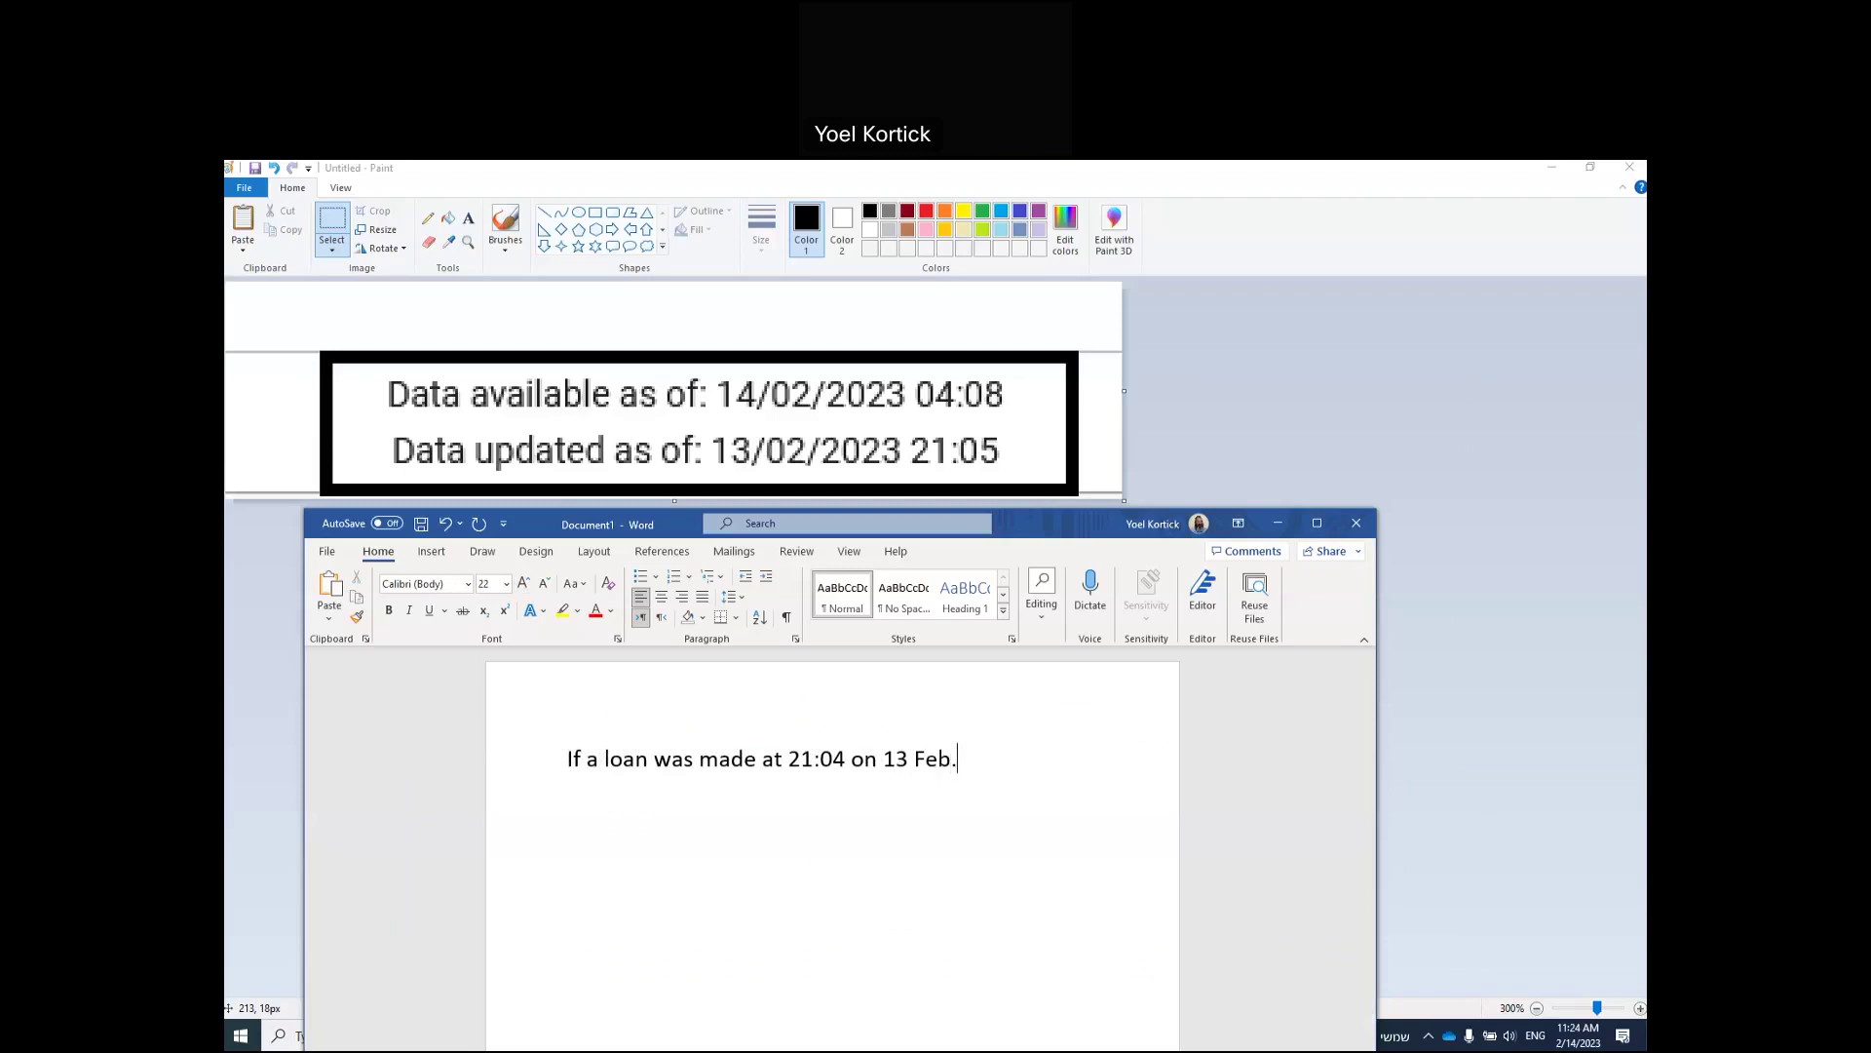
{"action": "type", "text": " then it will be already s"}
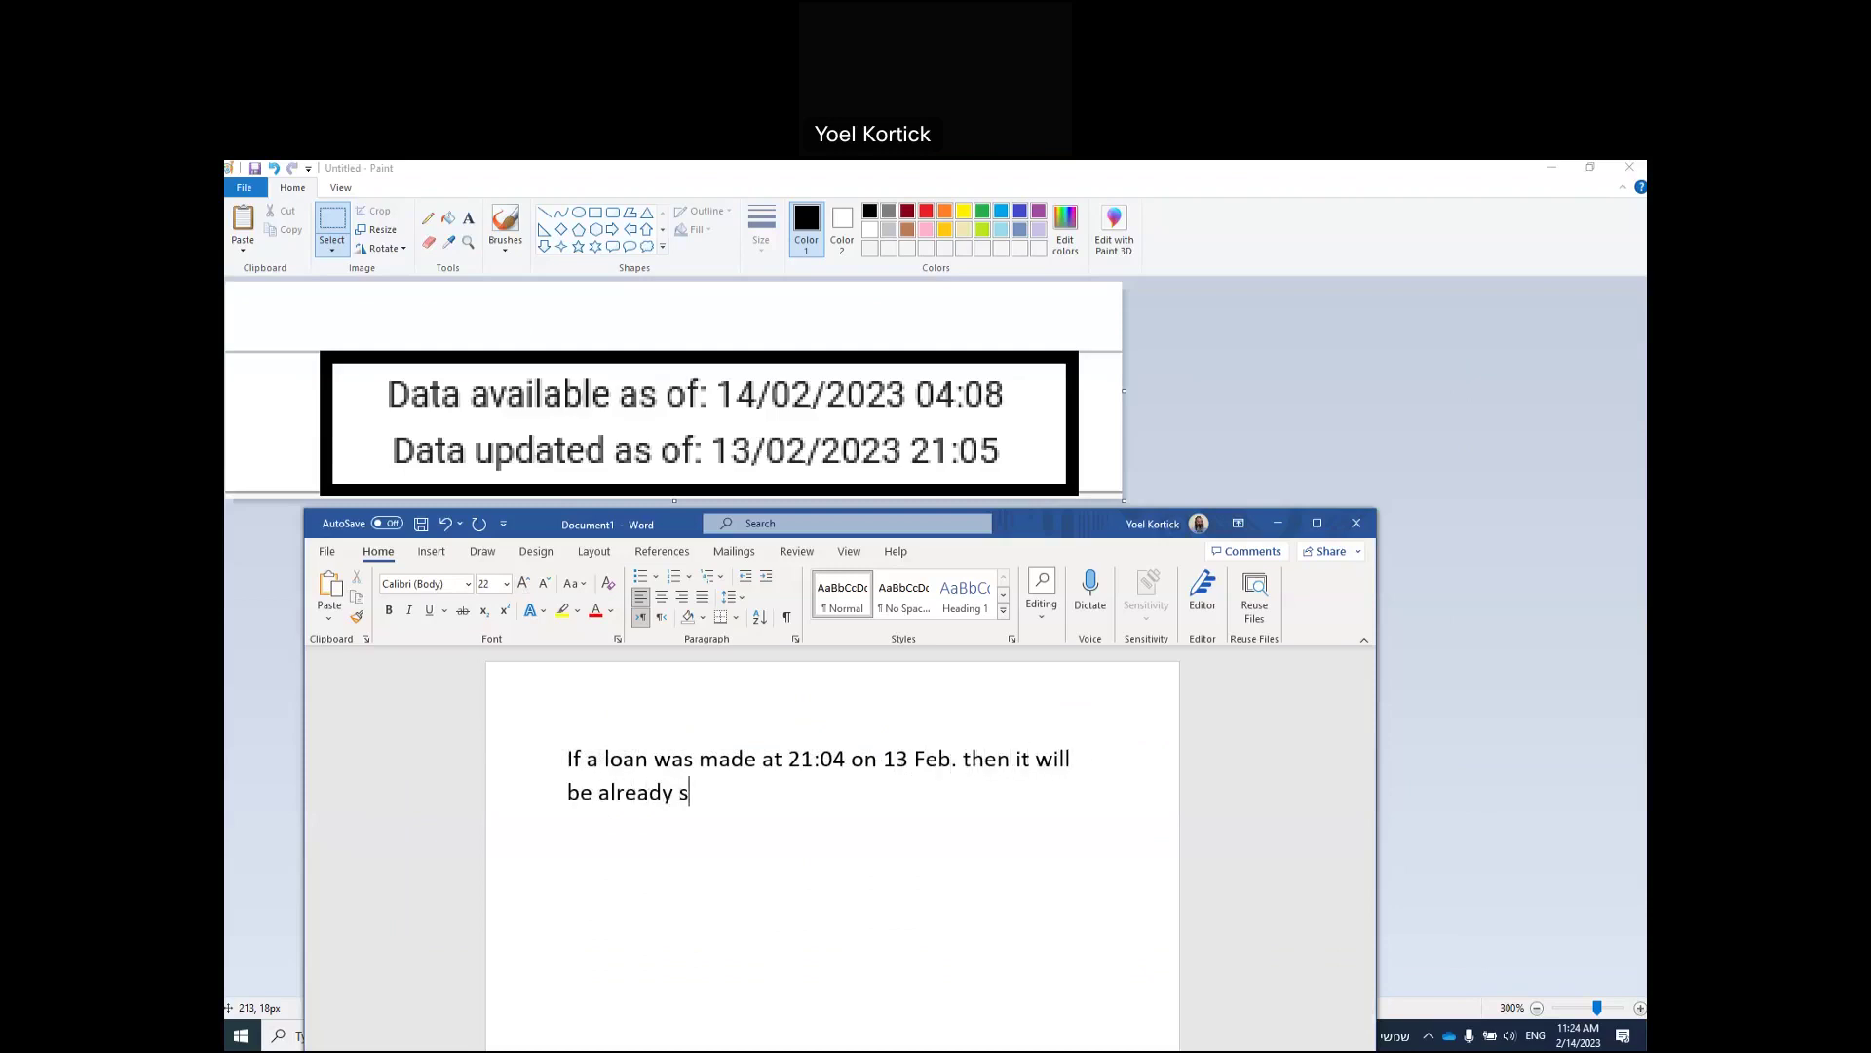
{"action": "type", "text": "en in analytic"}
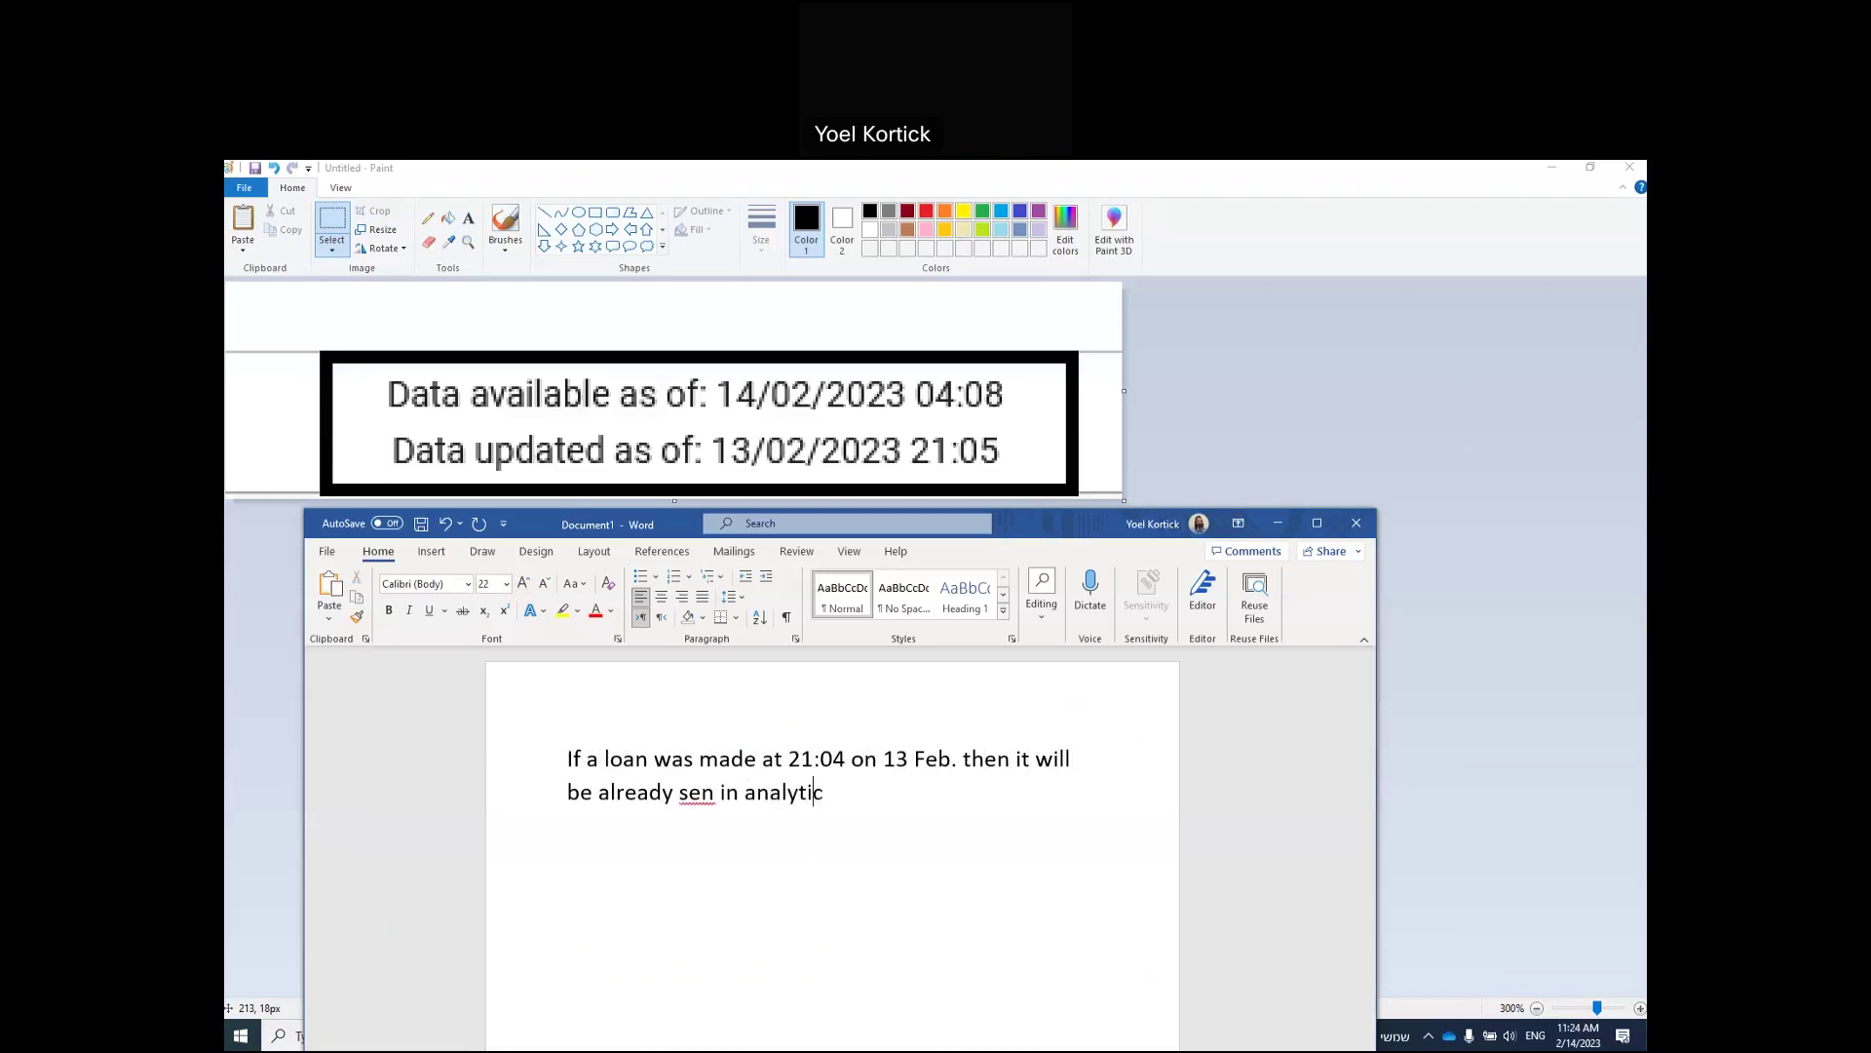
{"action": "type", "text": "s at 04:09 AM on Feb 14."}
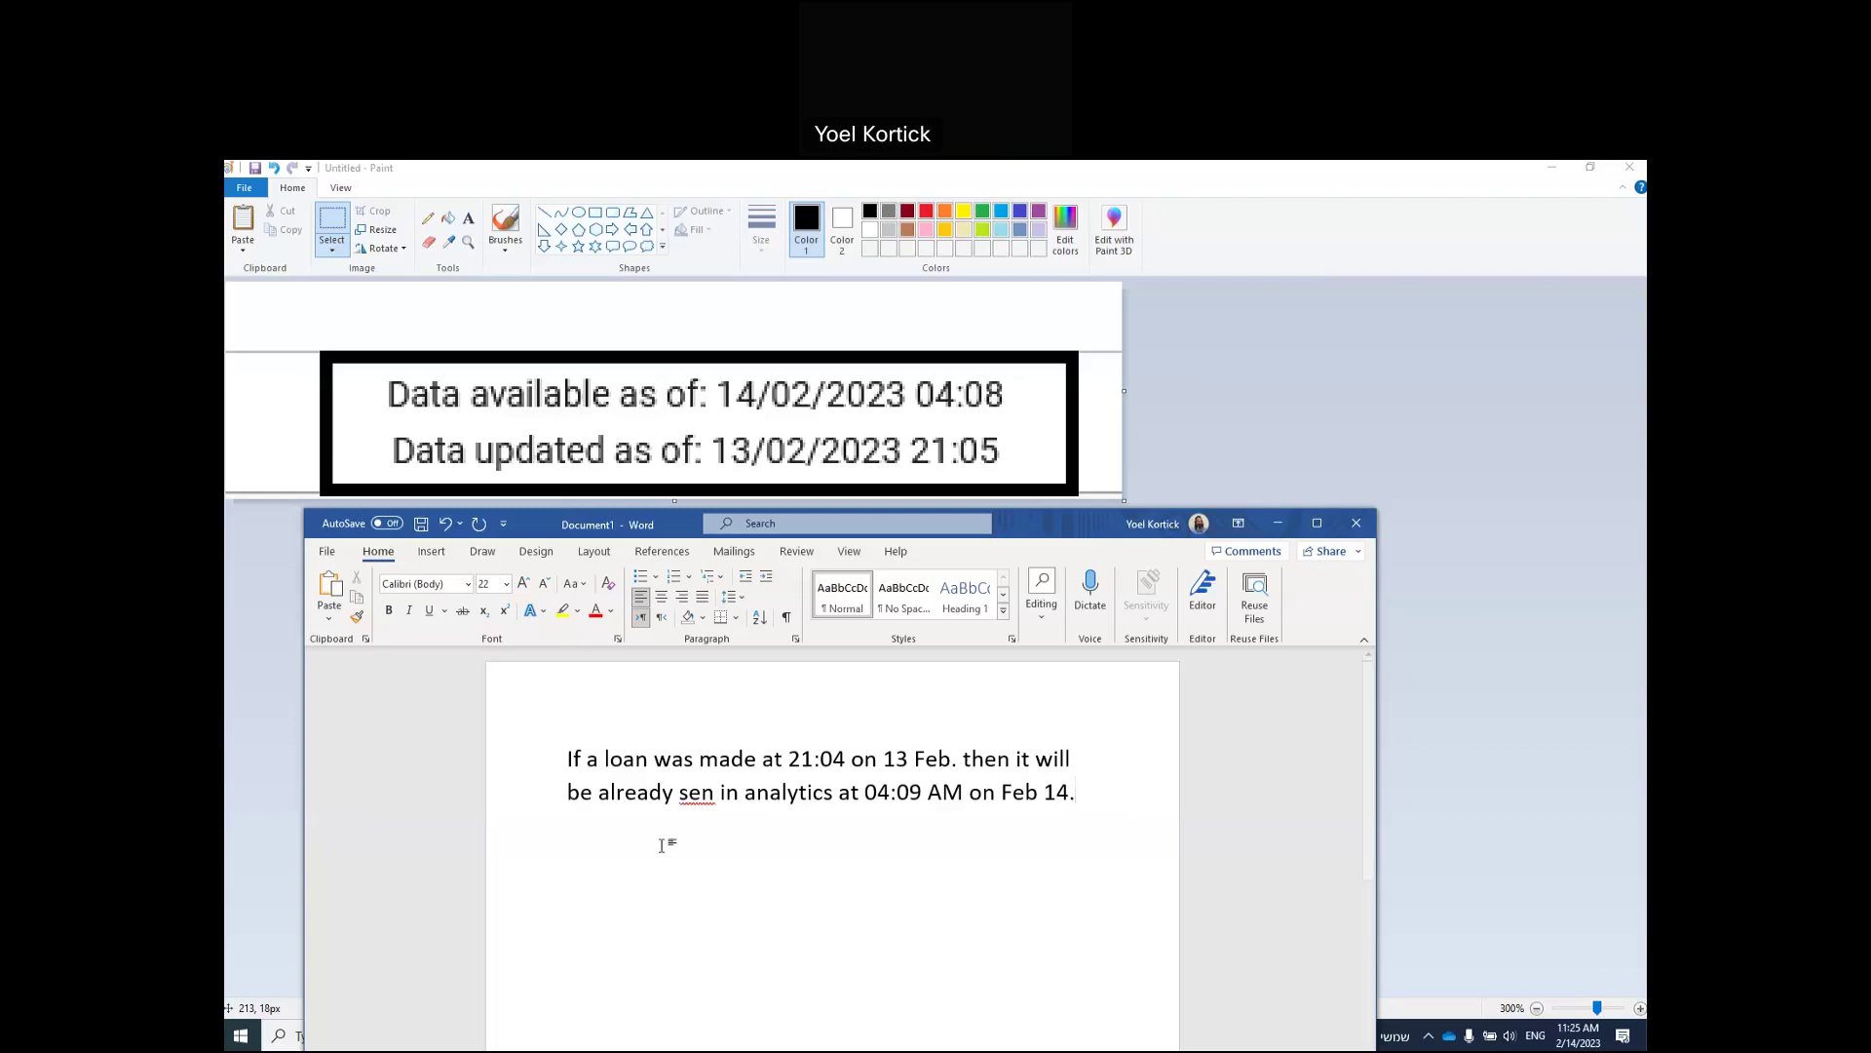
{"action": "right_click", "coordinate": [695, 791]}
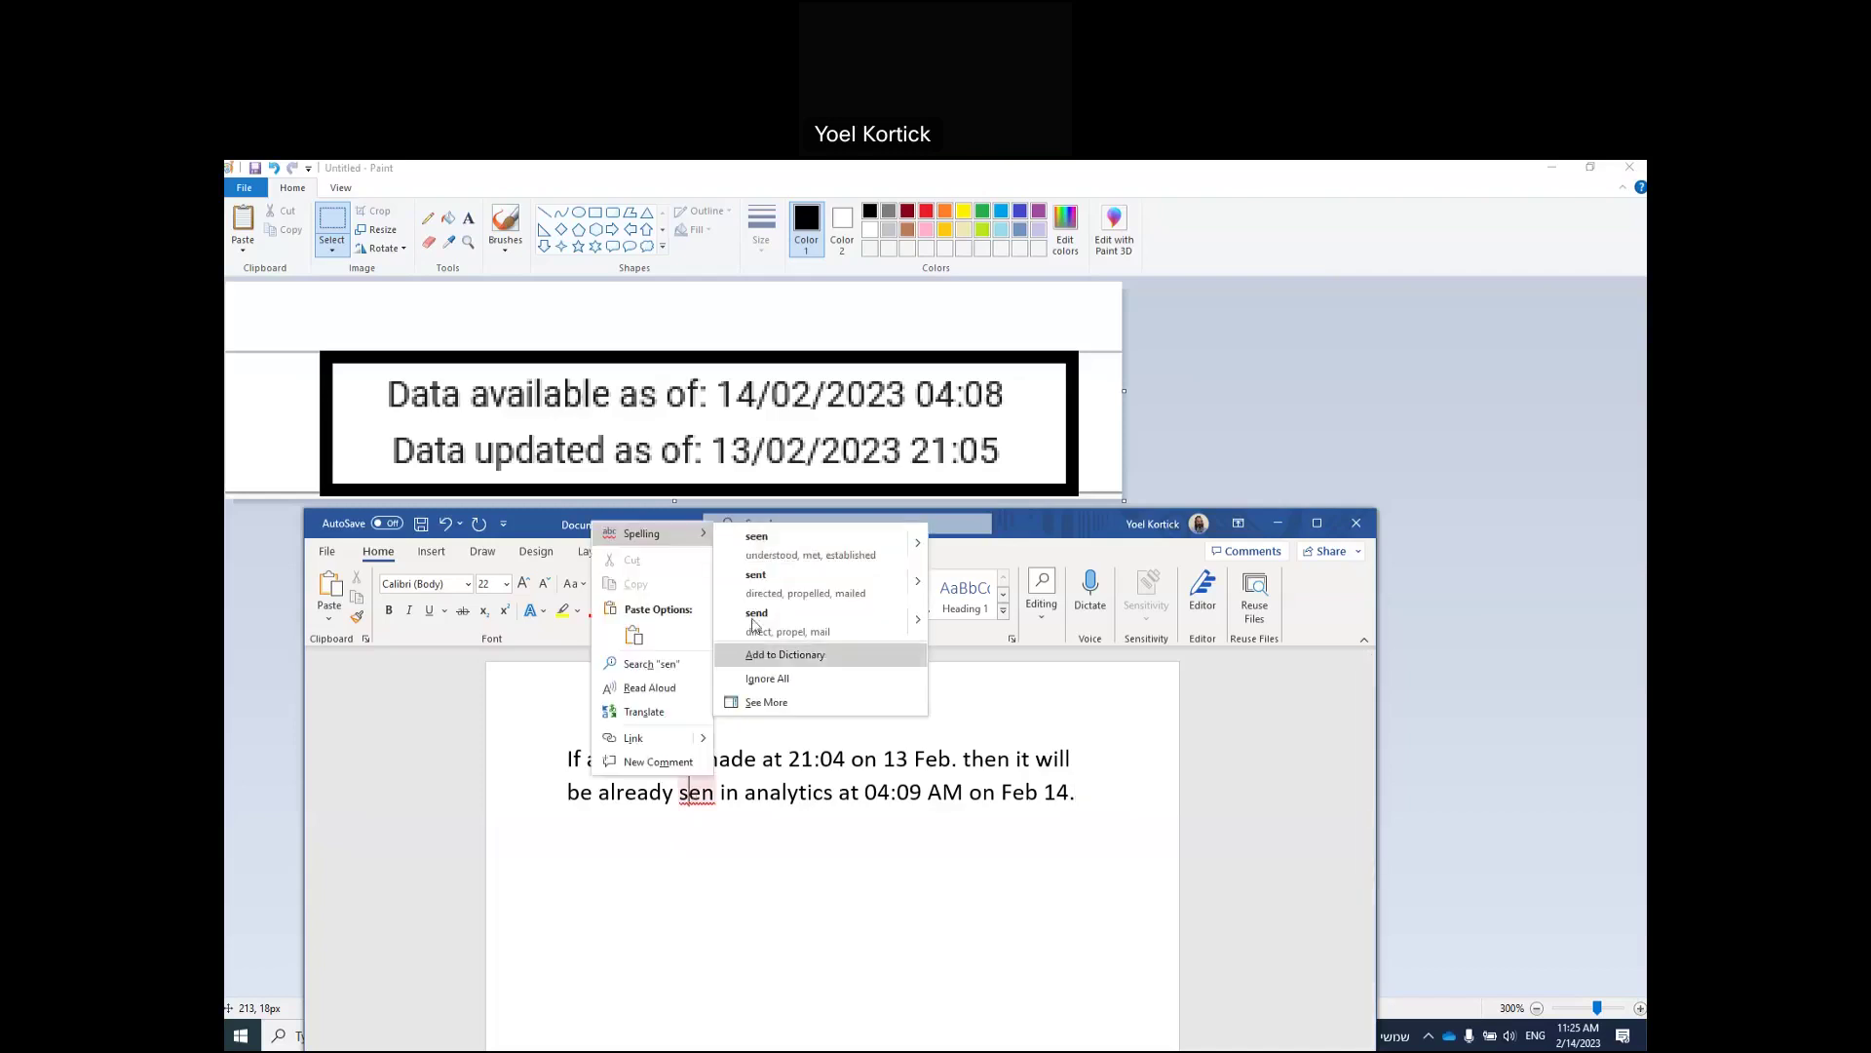
{"action": "left_click", "coordinate": [765, 535]}
Step: Copy the whole loan sentence and paste a duplicate below it, separated by a blank line
{"action": "left_click_drag", "start_coordinate": [1025, 786], "coordinate": [547, 757]}
{"action": "key", "text": "ctrl+c"}
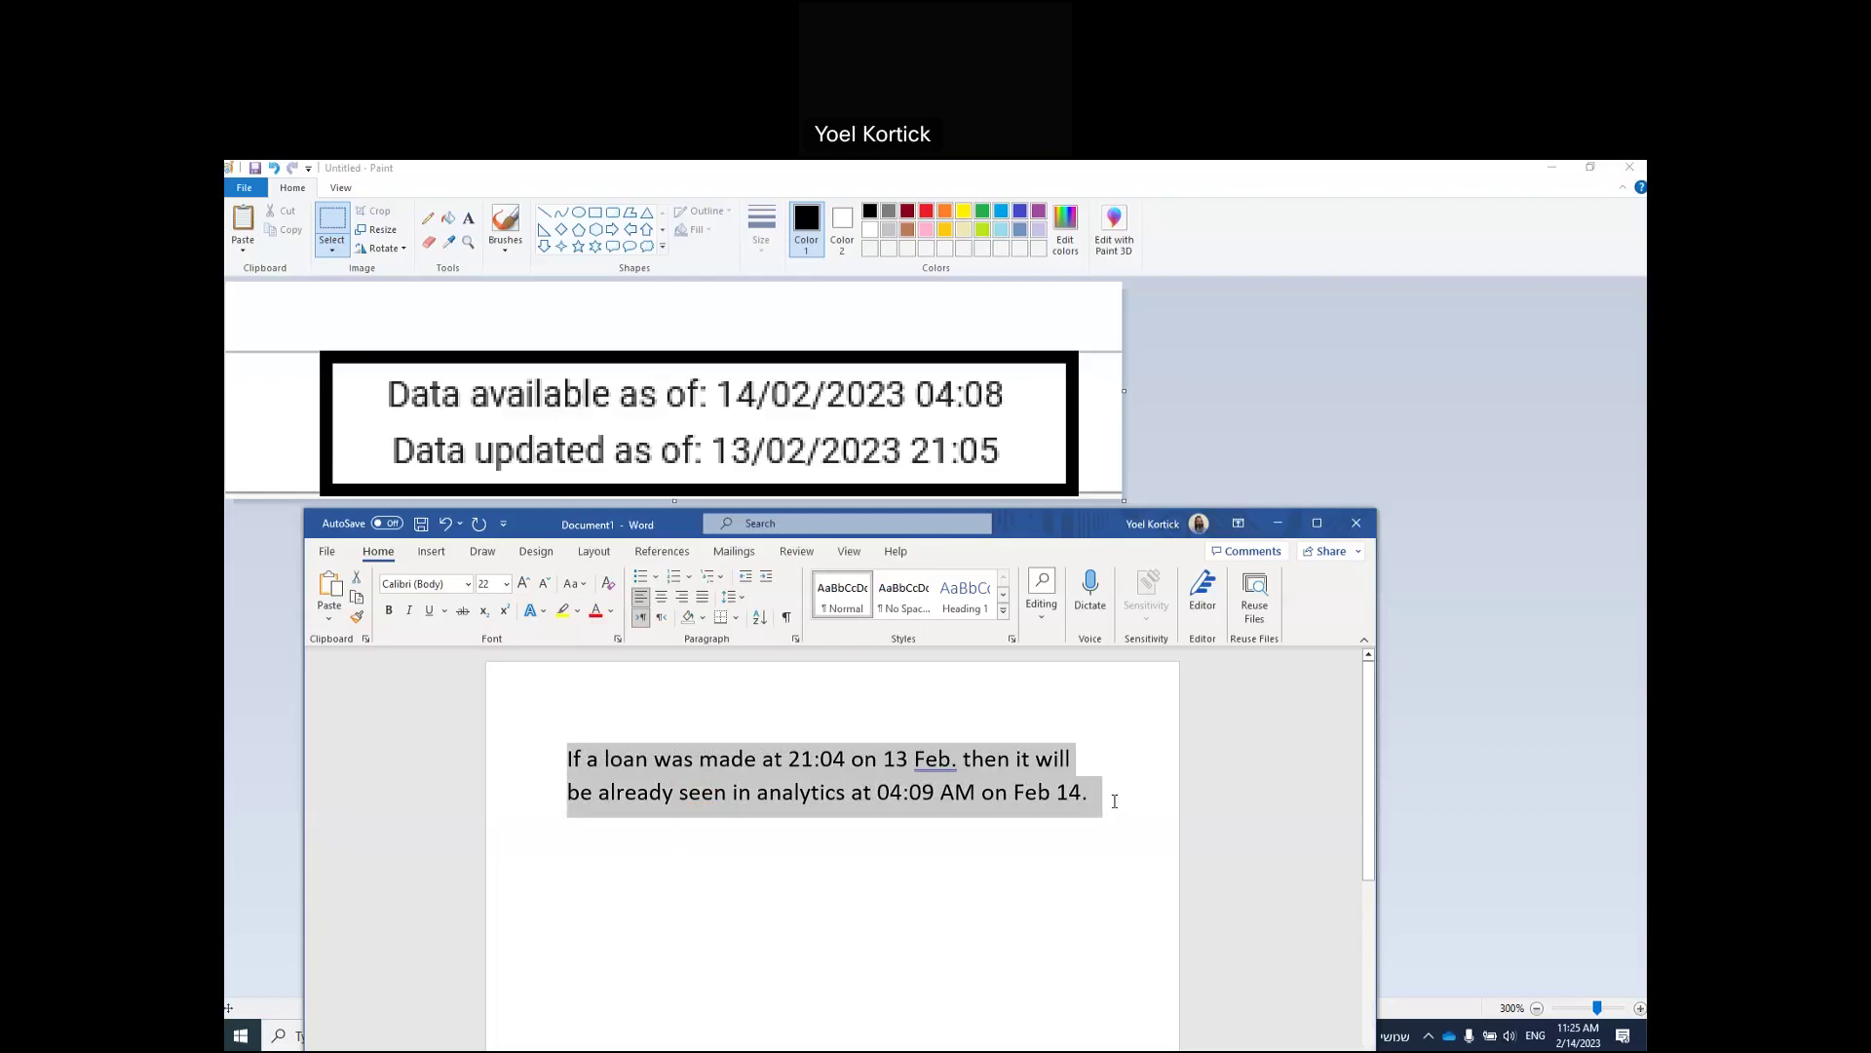
{"action": "left_click", "coordinate": [1116, 801]}
{"action": "key", "text": "Return"}
{"action": "key", "text": "Return"}
{"action": "key", "text": "ctrl+v"}
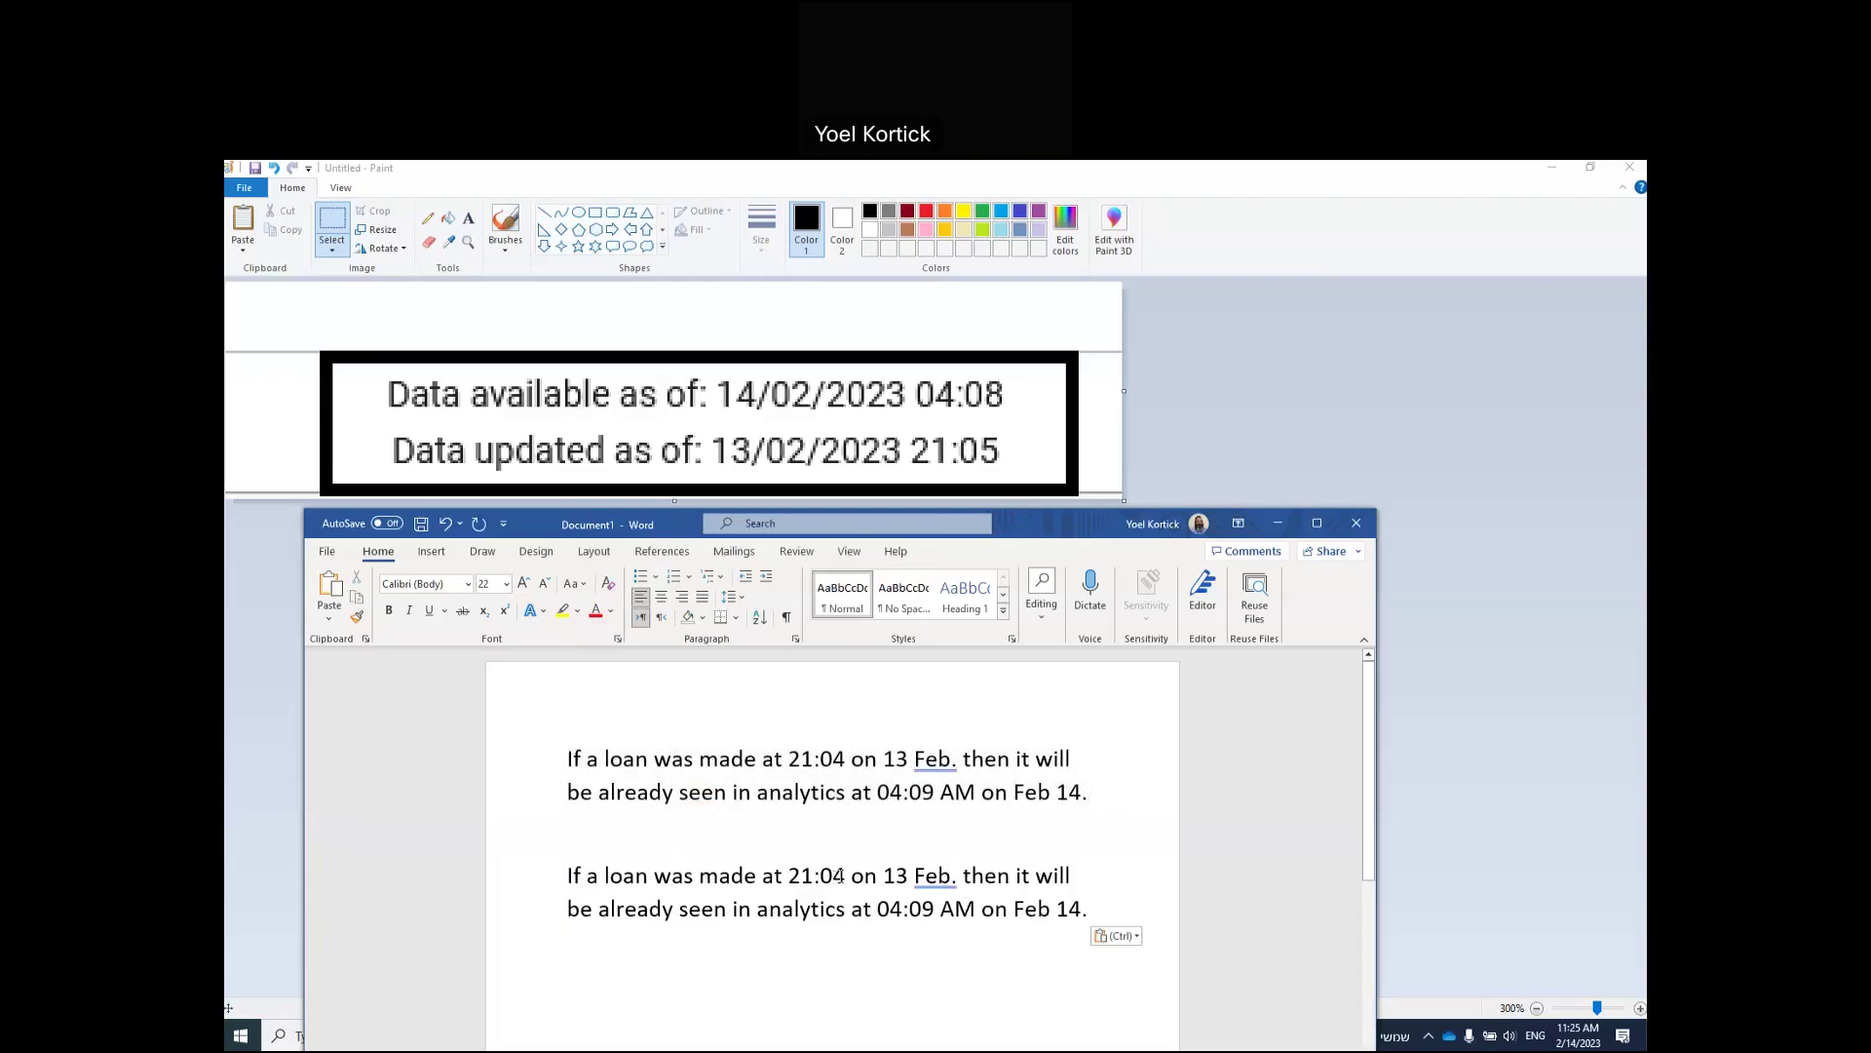
Step: Change the loan time in the second sentence to 21:06 and make it read "then it will not be already seen"
{"action": "left_click_drag", "start_coordinate": [832, 875], "coordinate": [845, 879]}
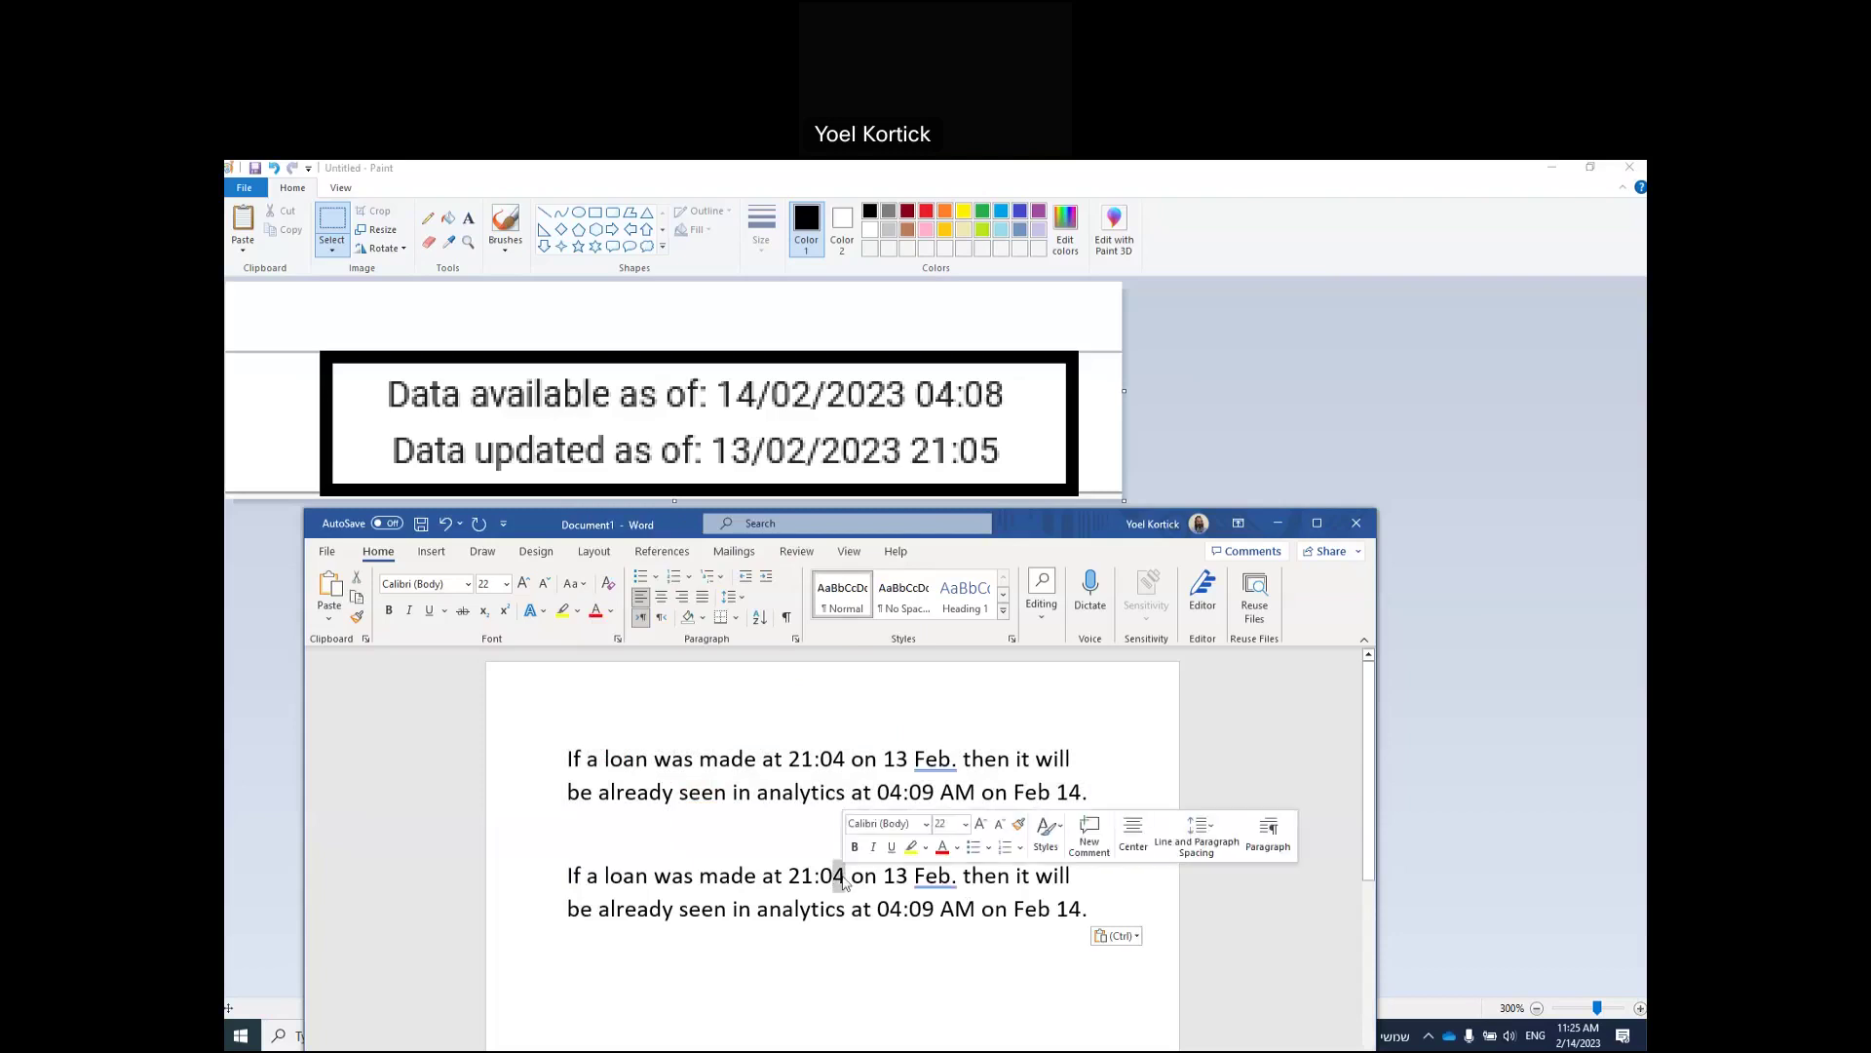
{"action": "type", "text": "6"}
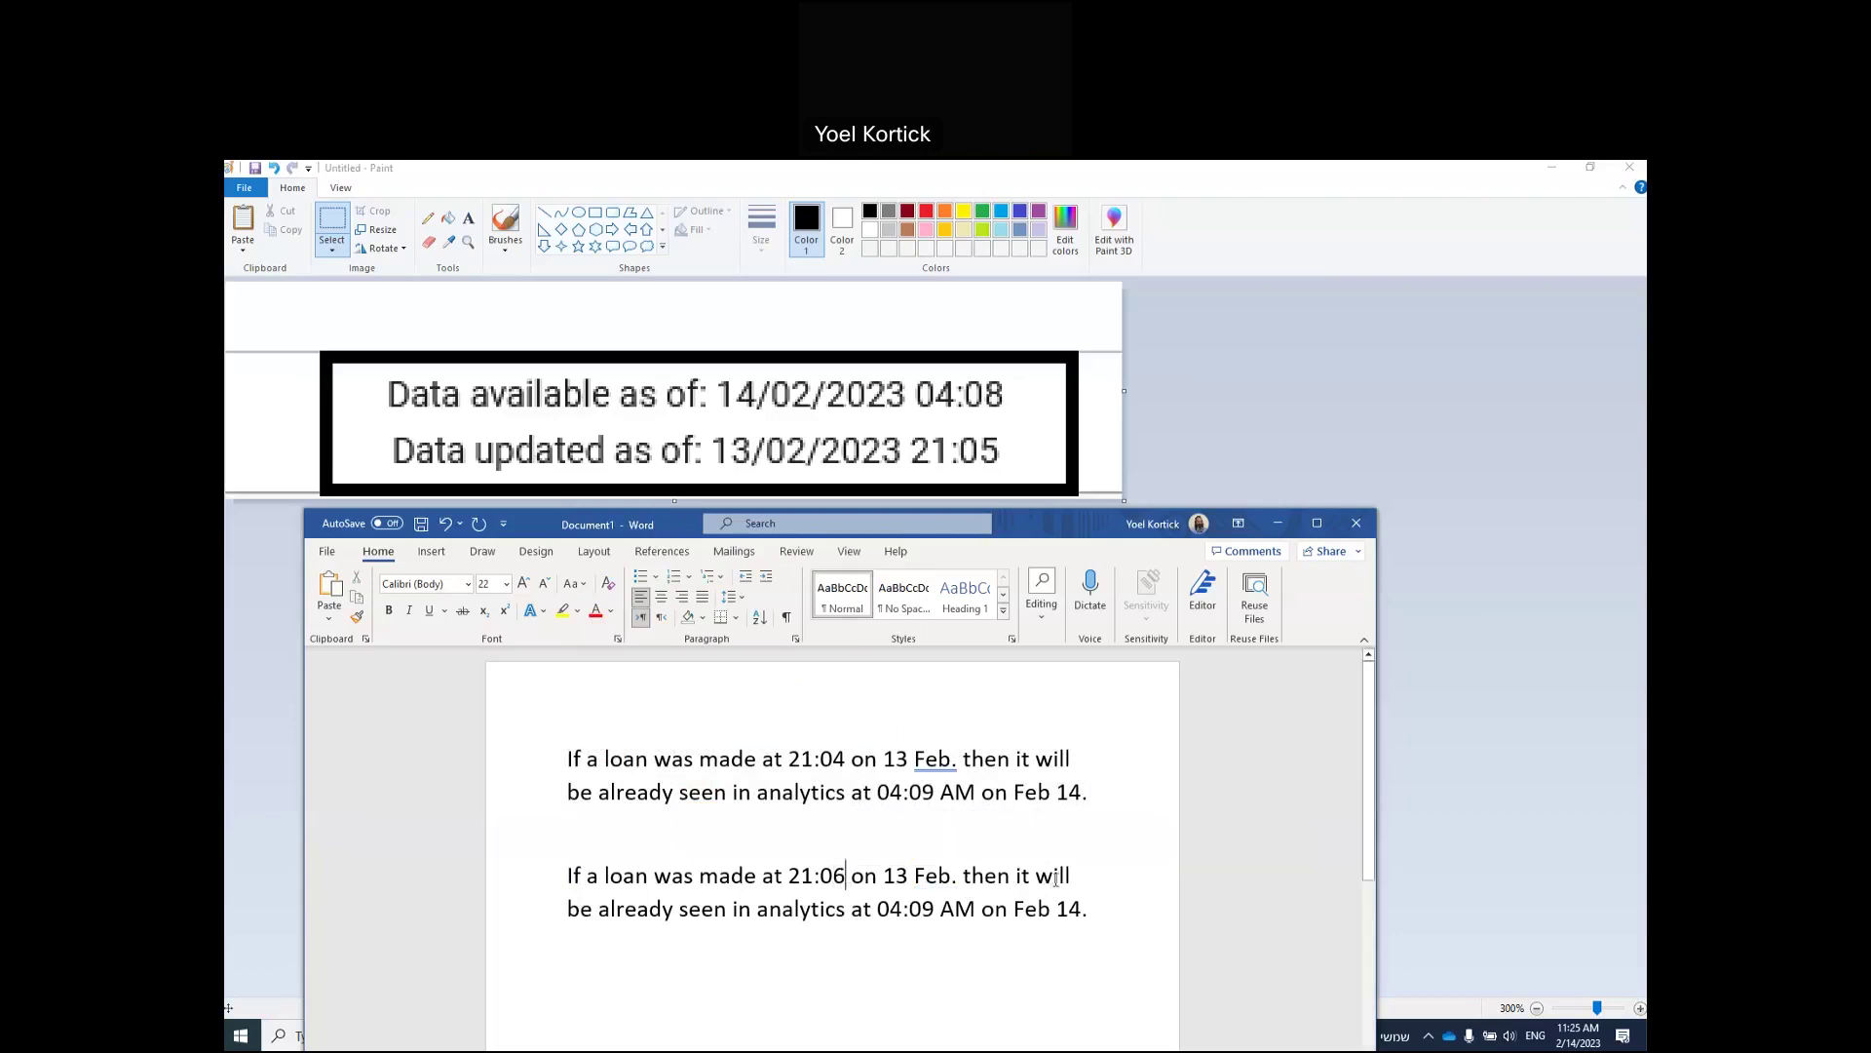
{"action": "left_click", "coordinate": [568, 912]}
{"action": "type", "text": "not"}
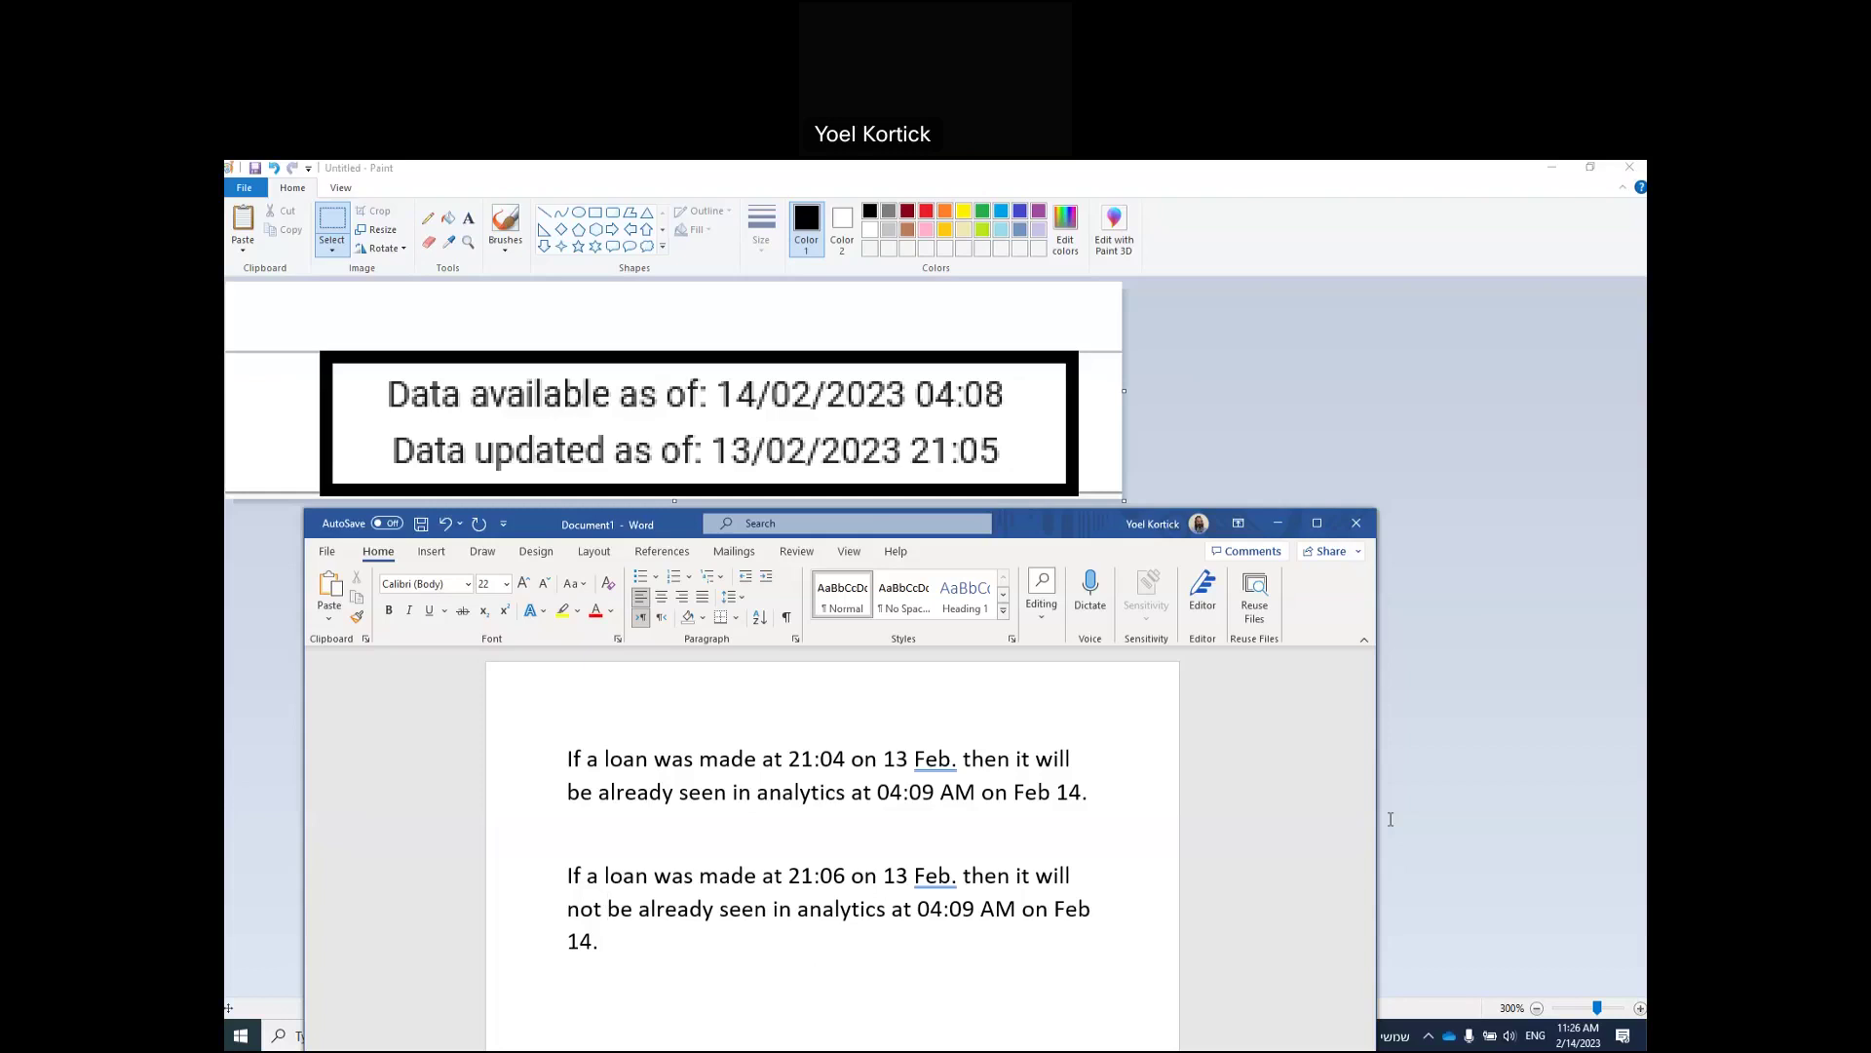
Step: Minimize the Word and Paint windows to return to Alma in Firefox
{"action": "left_click", "coordinate": [281, 974]}
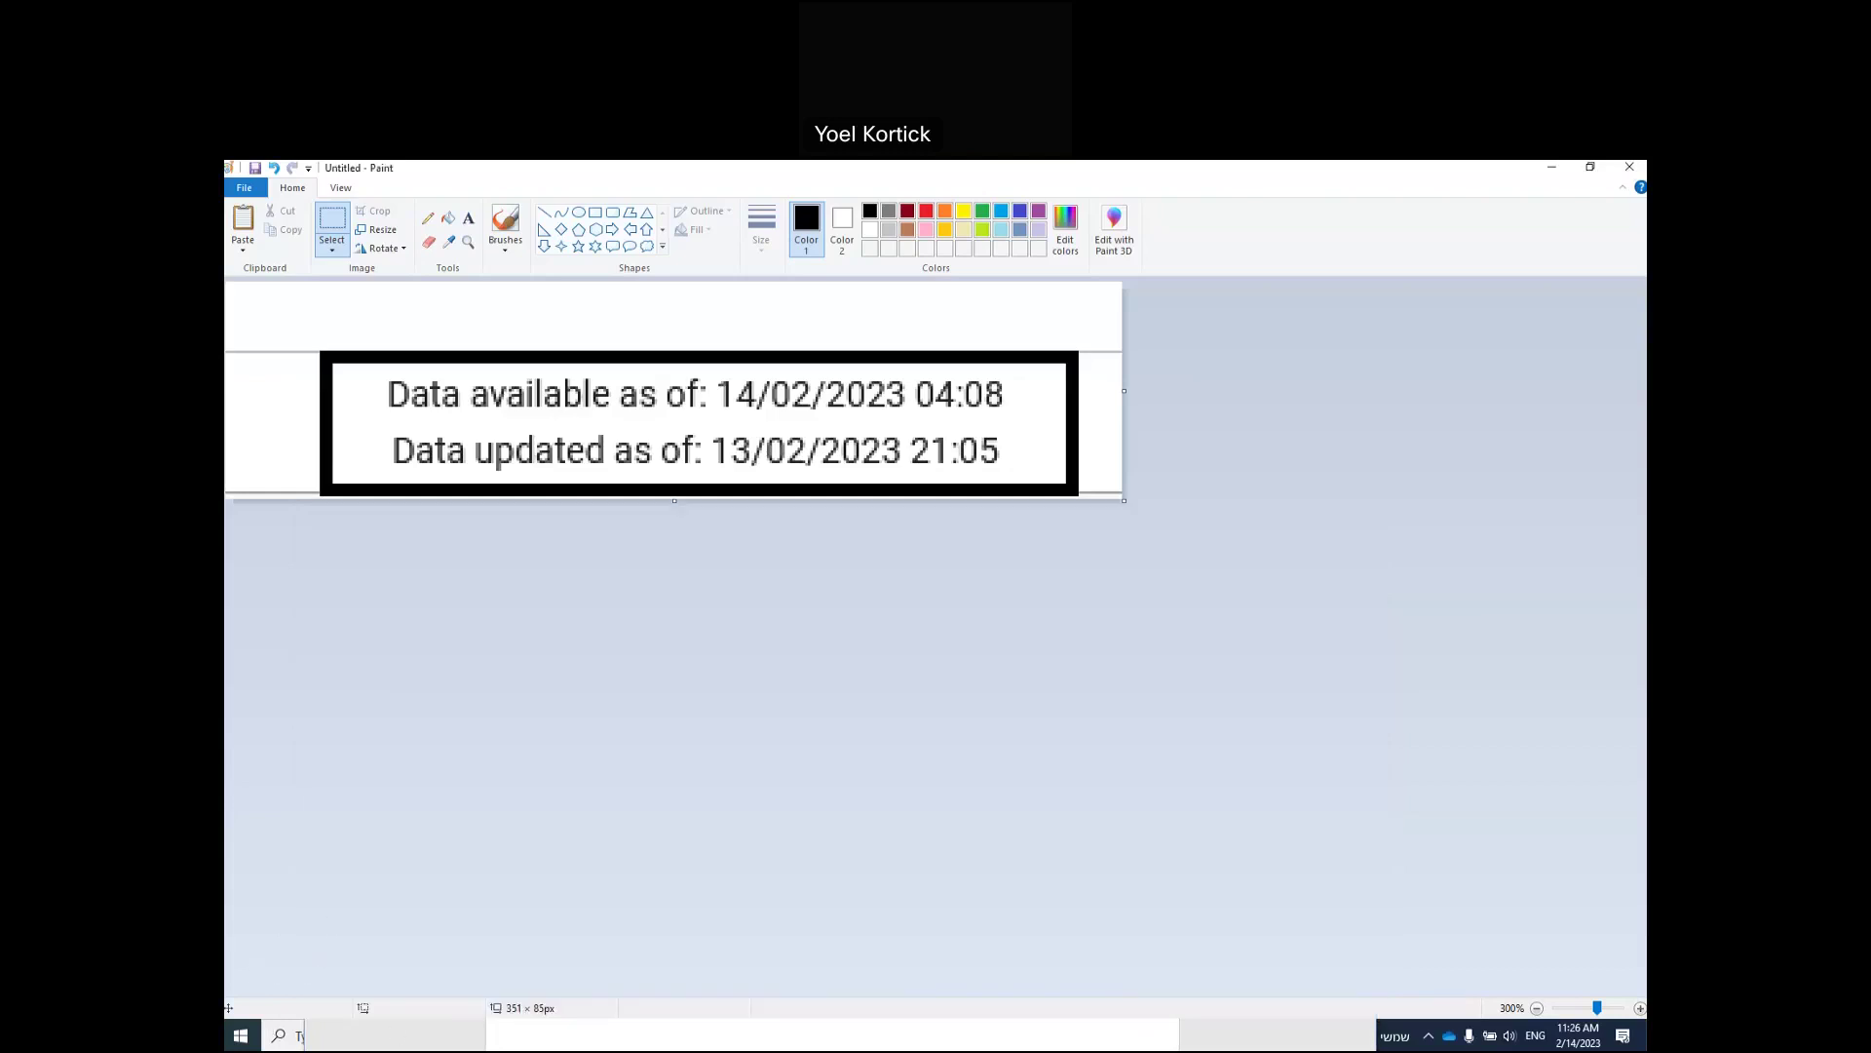
{"action": "left_click", "coordinate": [1033, 1035]}
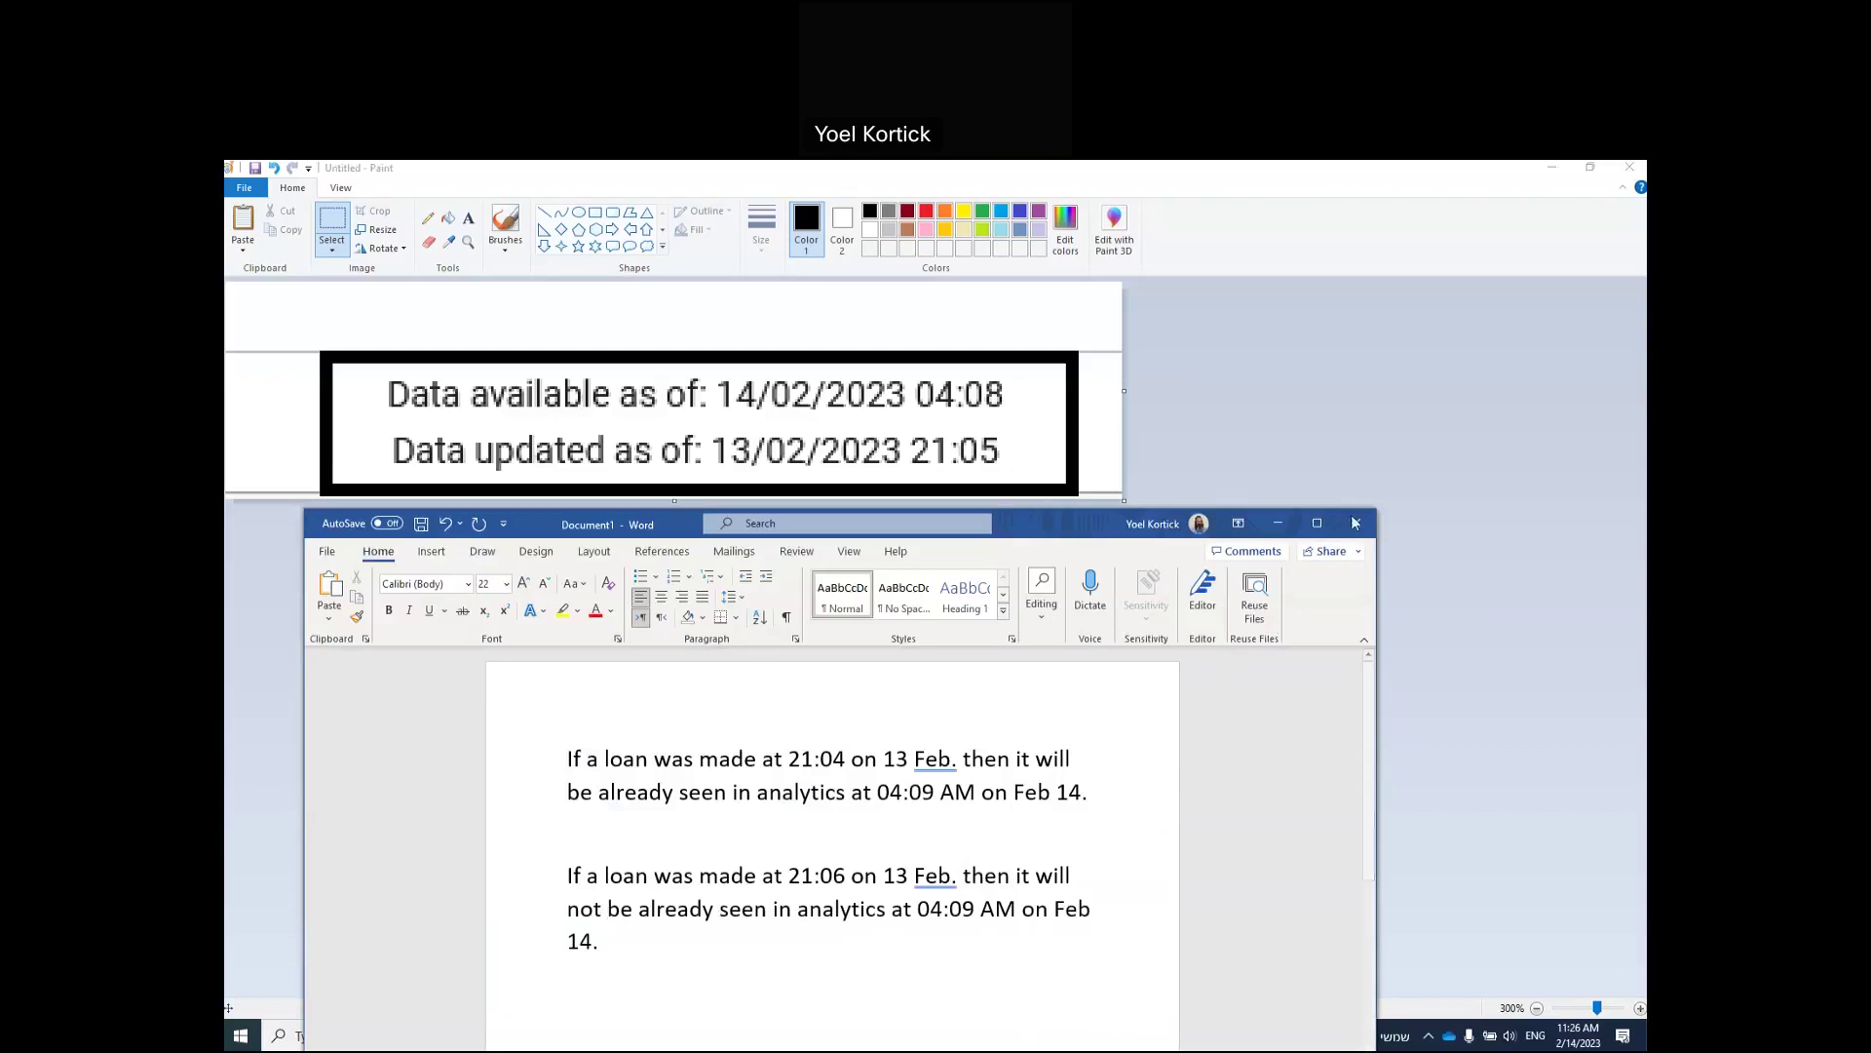
{"action": "left_click", "coordinate": [1277, 524]}
{"action": "left_click", "coordinate": [1551, 166]}
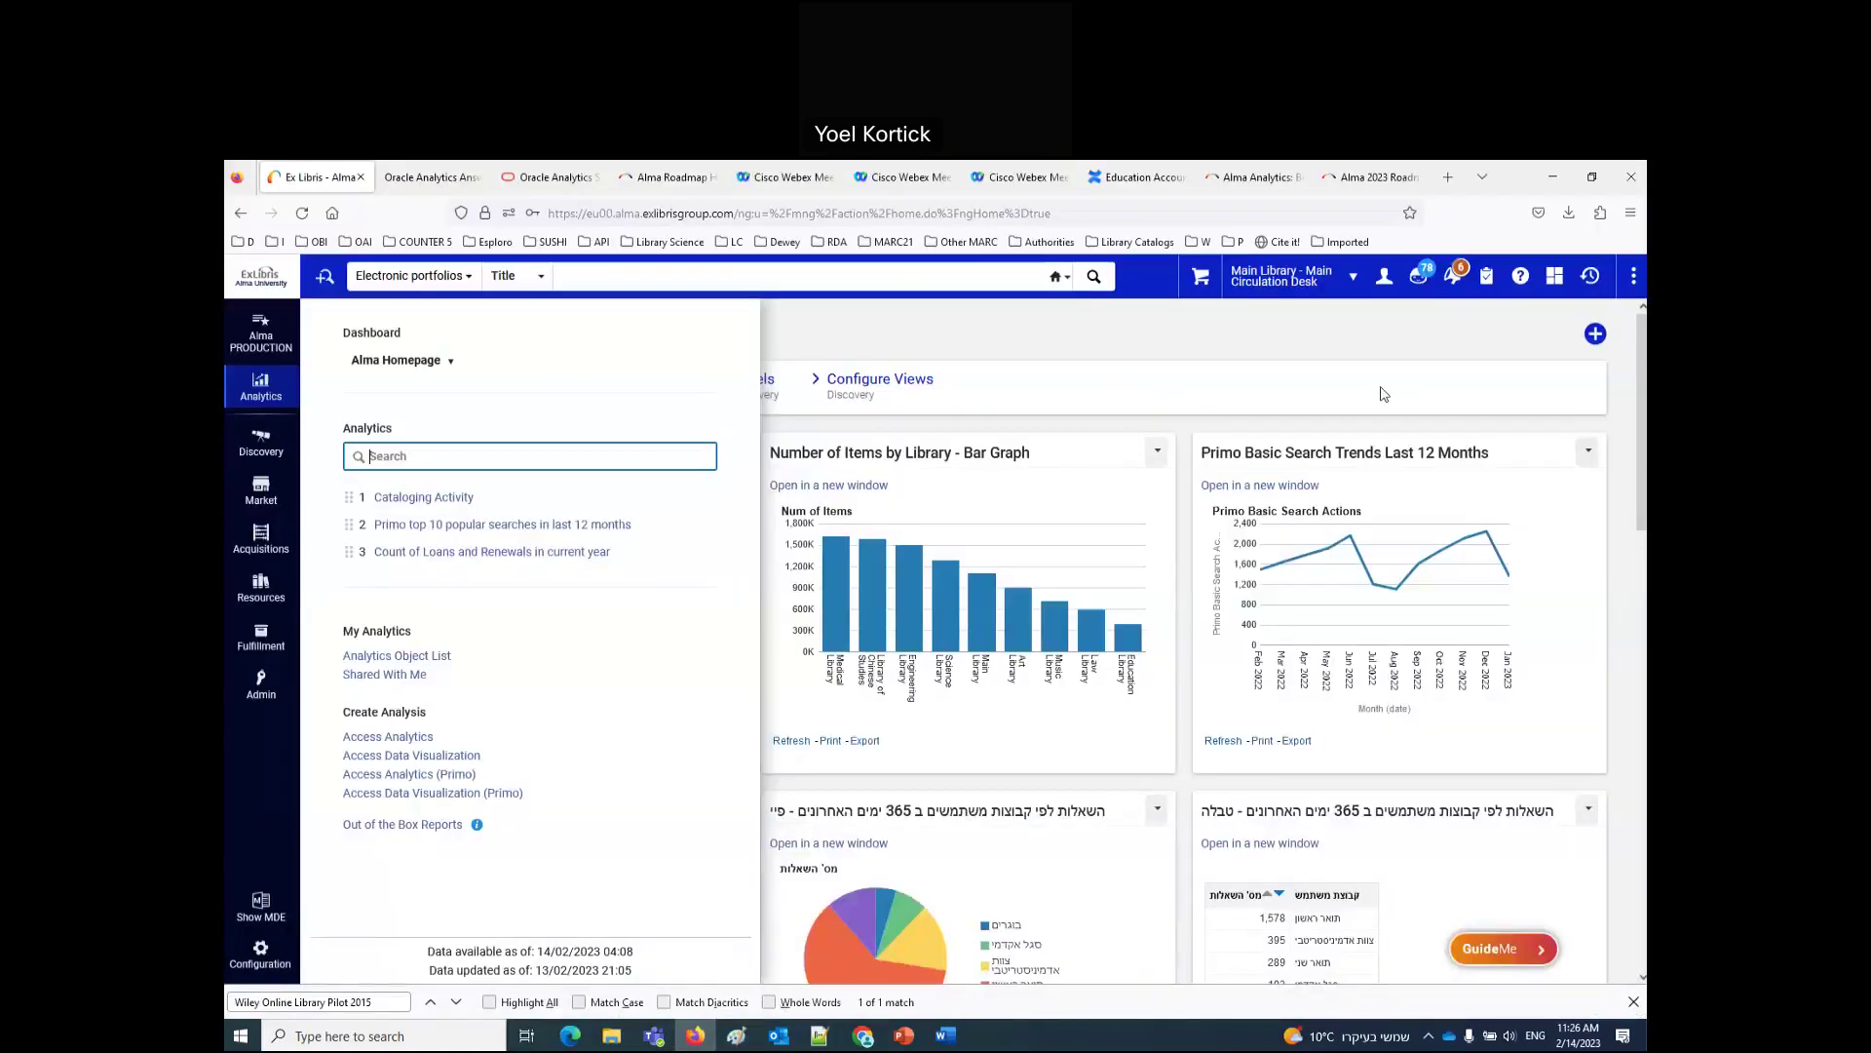
Step: Show the signed-in user's account options in Alma
{"action": "left_click", "coordinate": [1381, 277]}
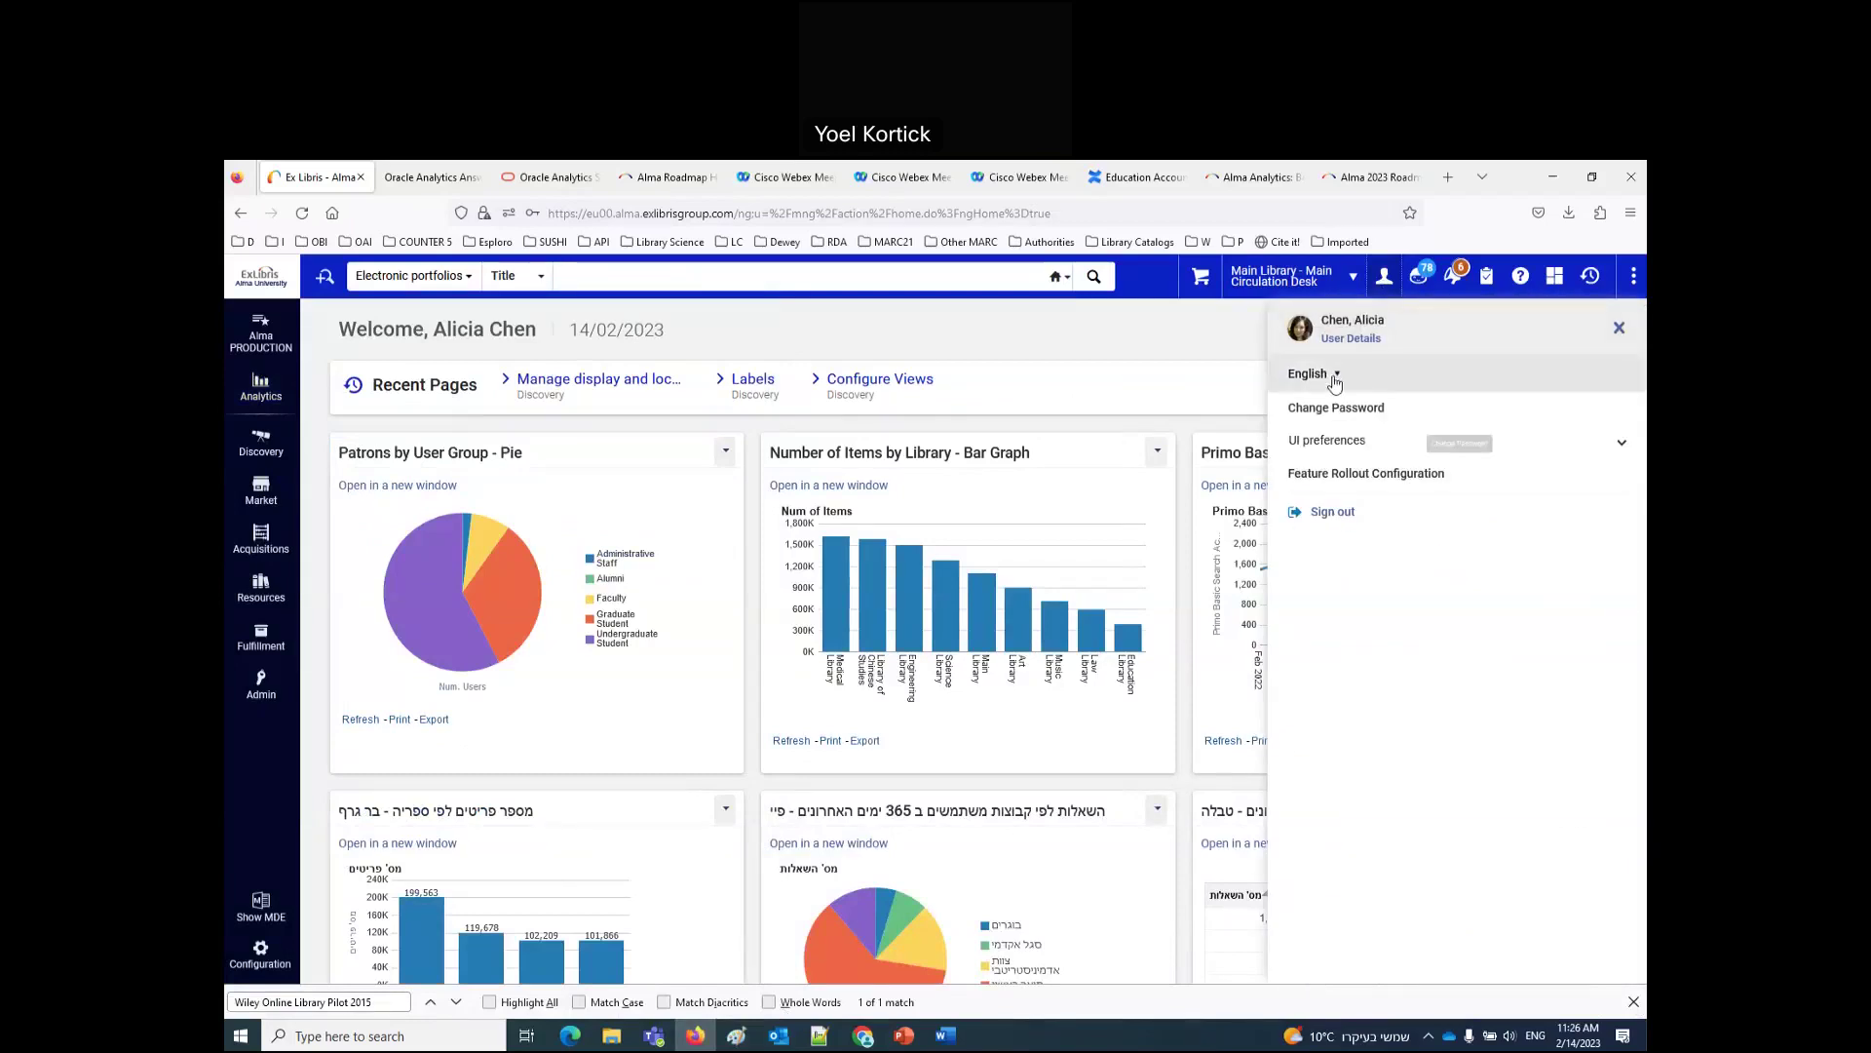
{"action": "left_click", "coordinate": [1339, 478]}
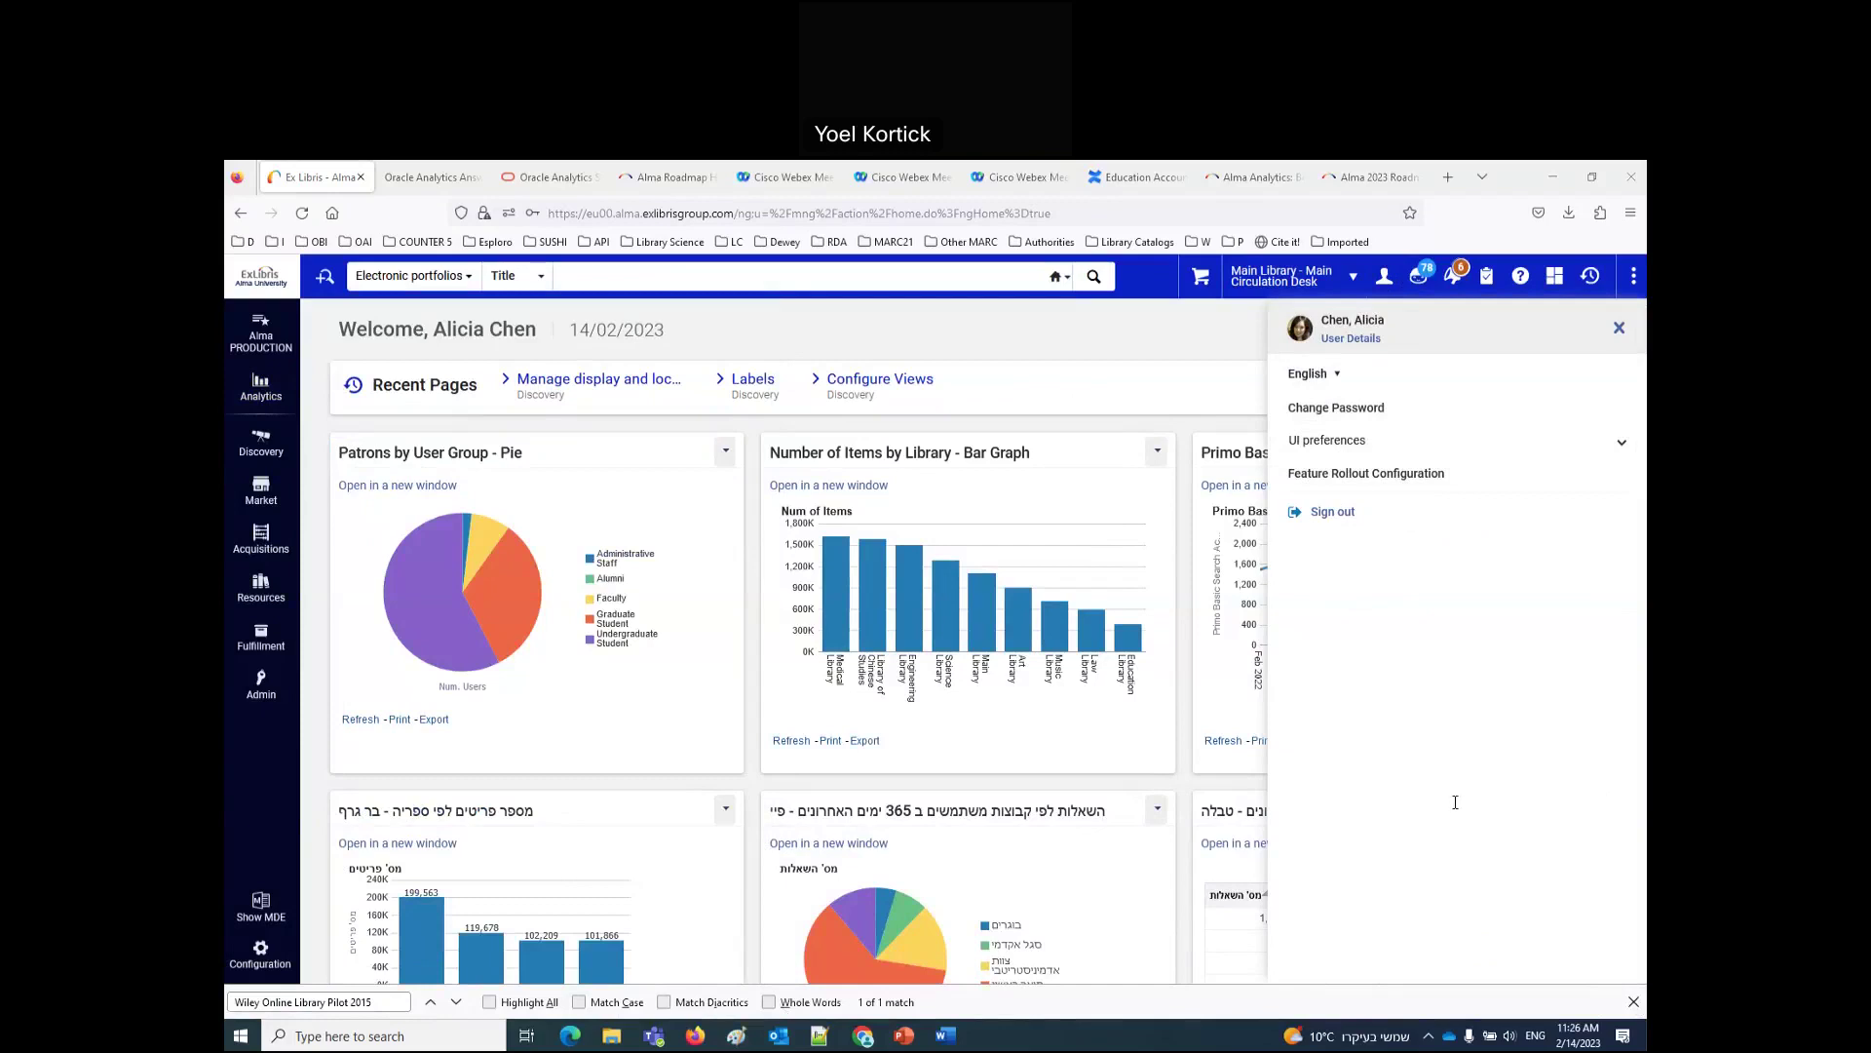
{"action": "mouse_move", "coordinate": [910, 1043]}
Step: Access Analytics from Alma's Analytics options and show the object types that can be created in Oracle Analytics
{"action": "left_click", "coordinate": [261, 389]}
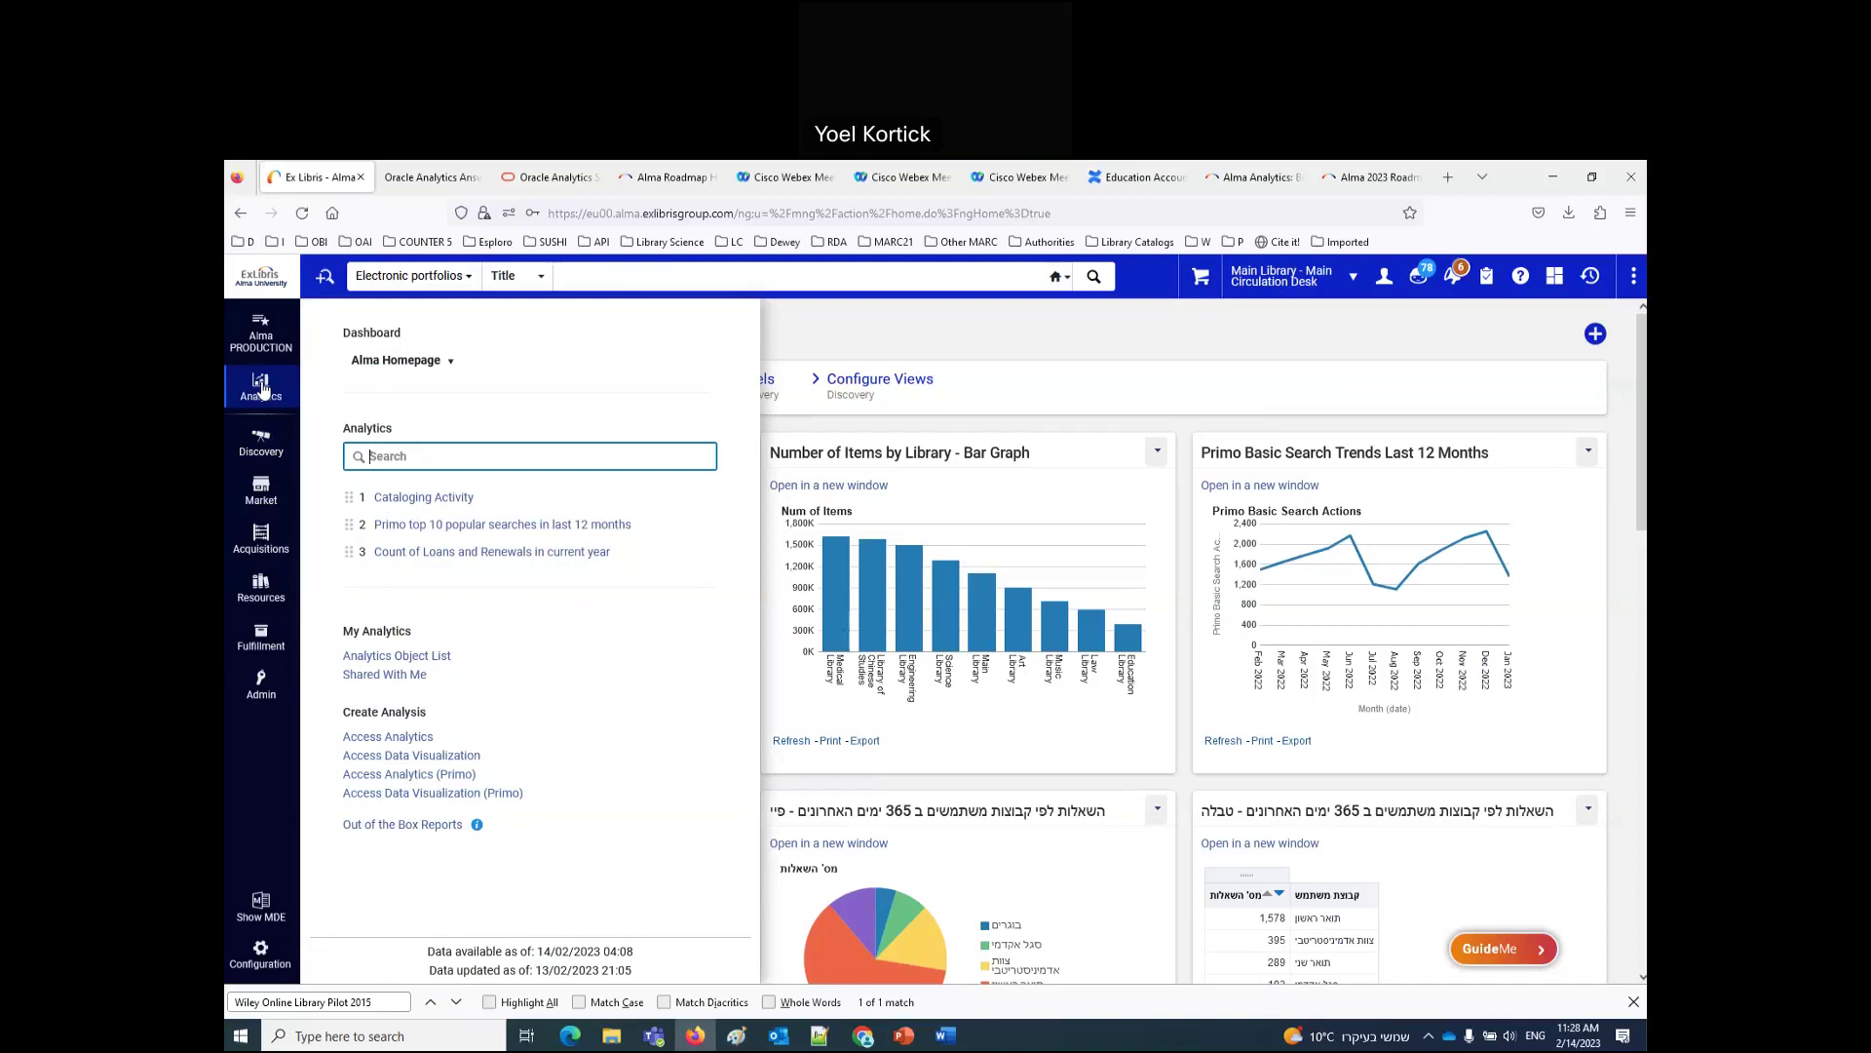
{"action": "left_click", "coordinate": [411, 740]}
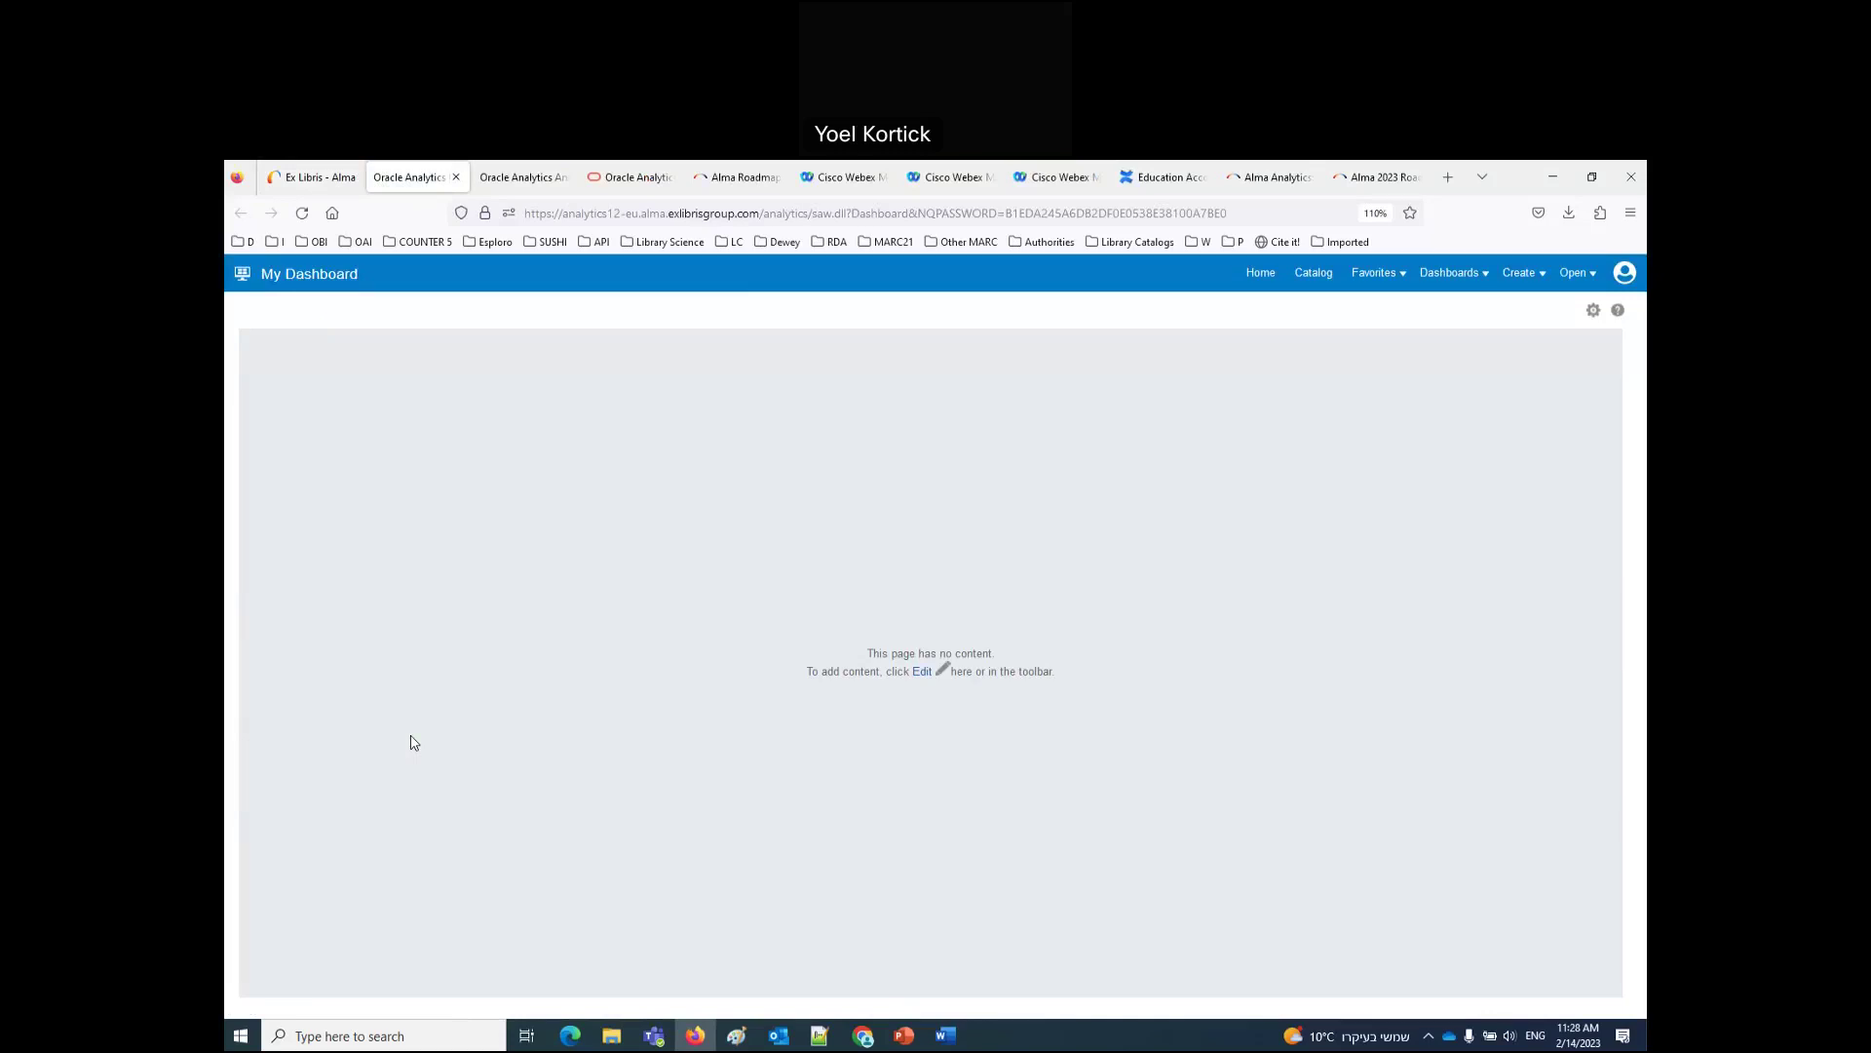
{"action": "left_click", "coordinate": [1520, 274]}
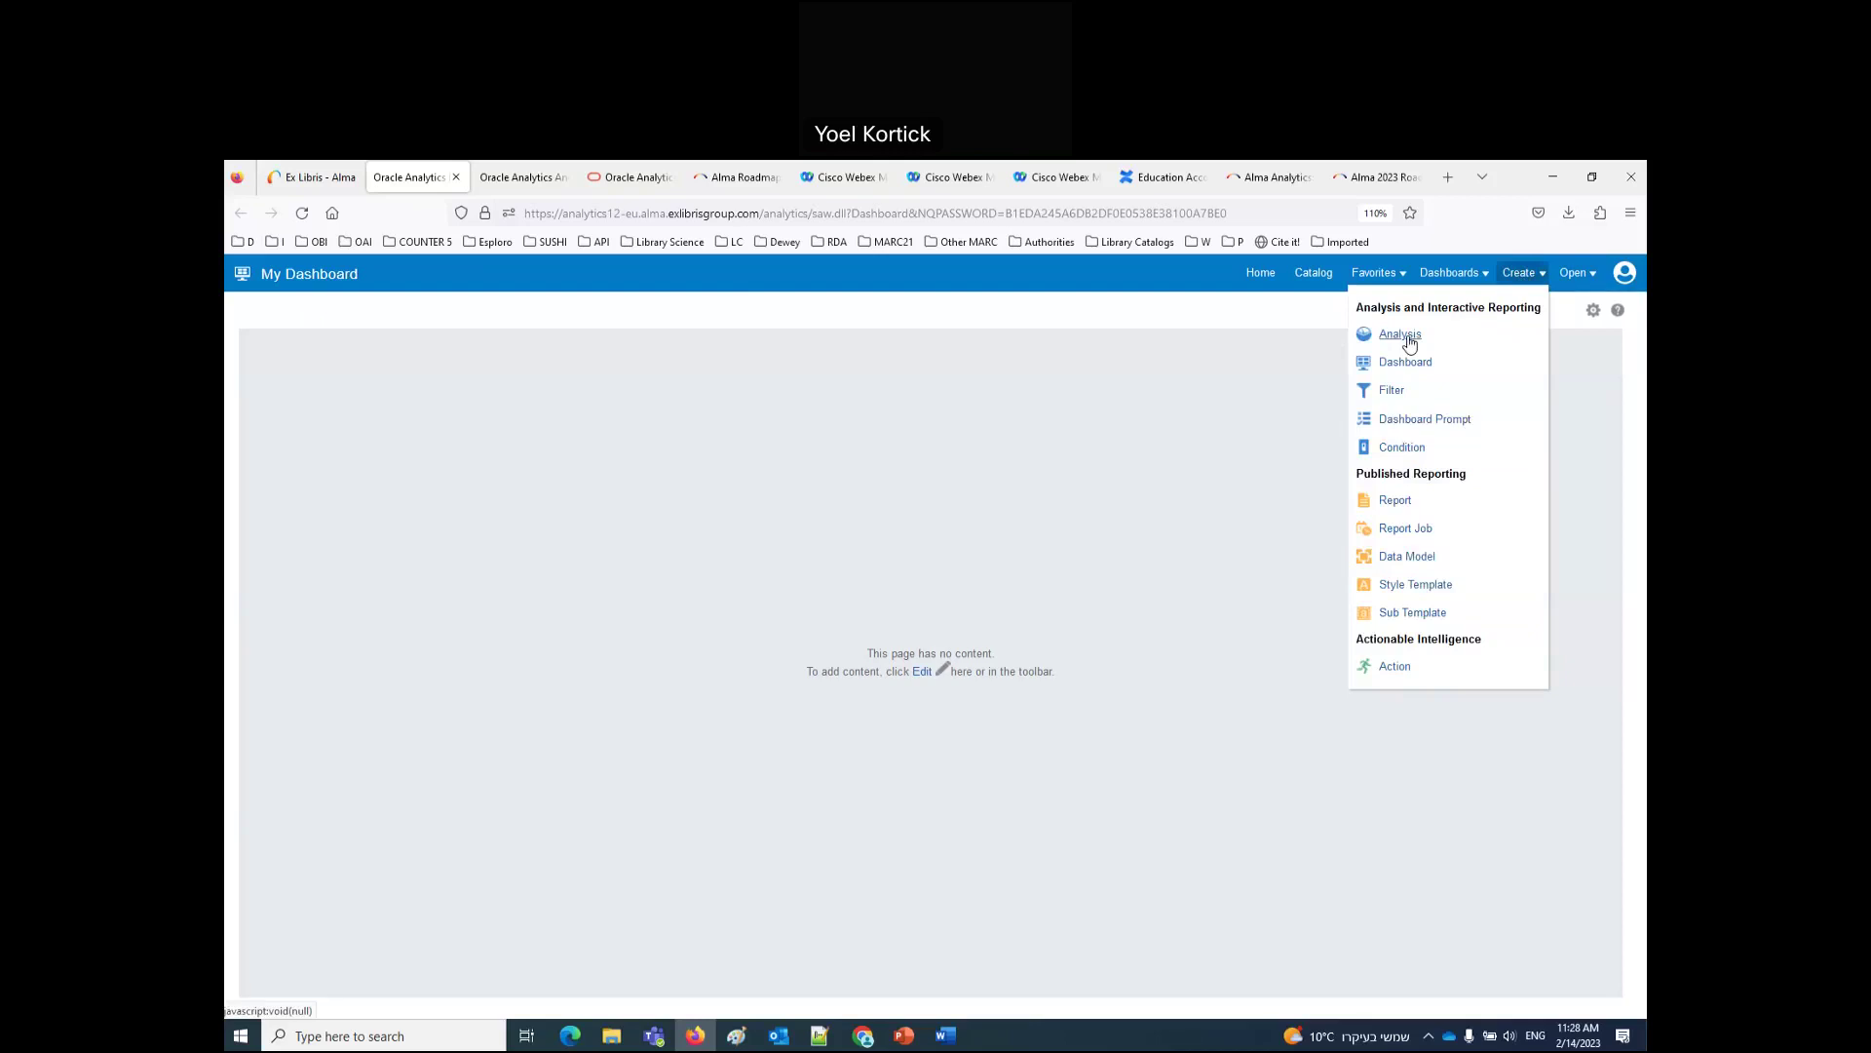
Step: Open the catalog, collapse the shared Alma folder and list the contents of My Folders
{"action": "left_click", "coordinate": [1312, 275]}
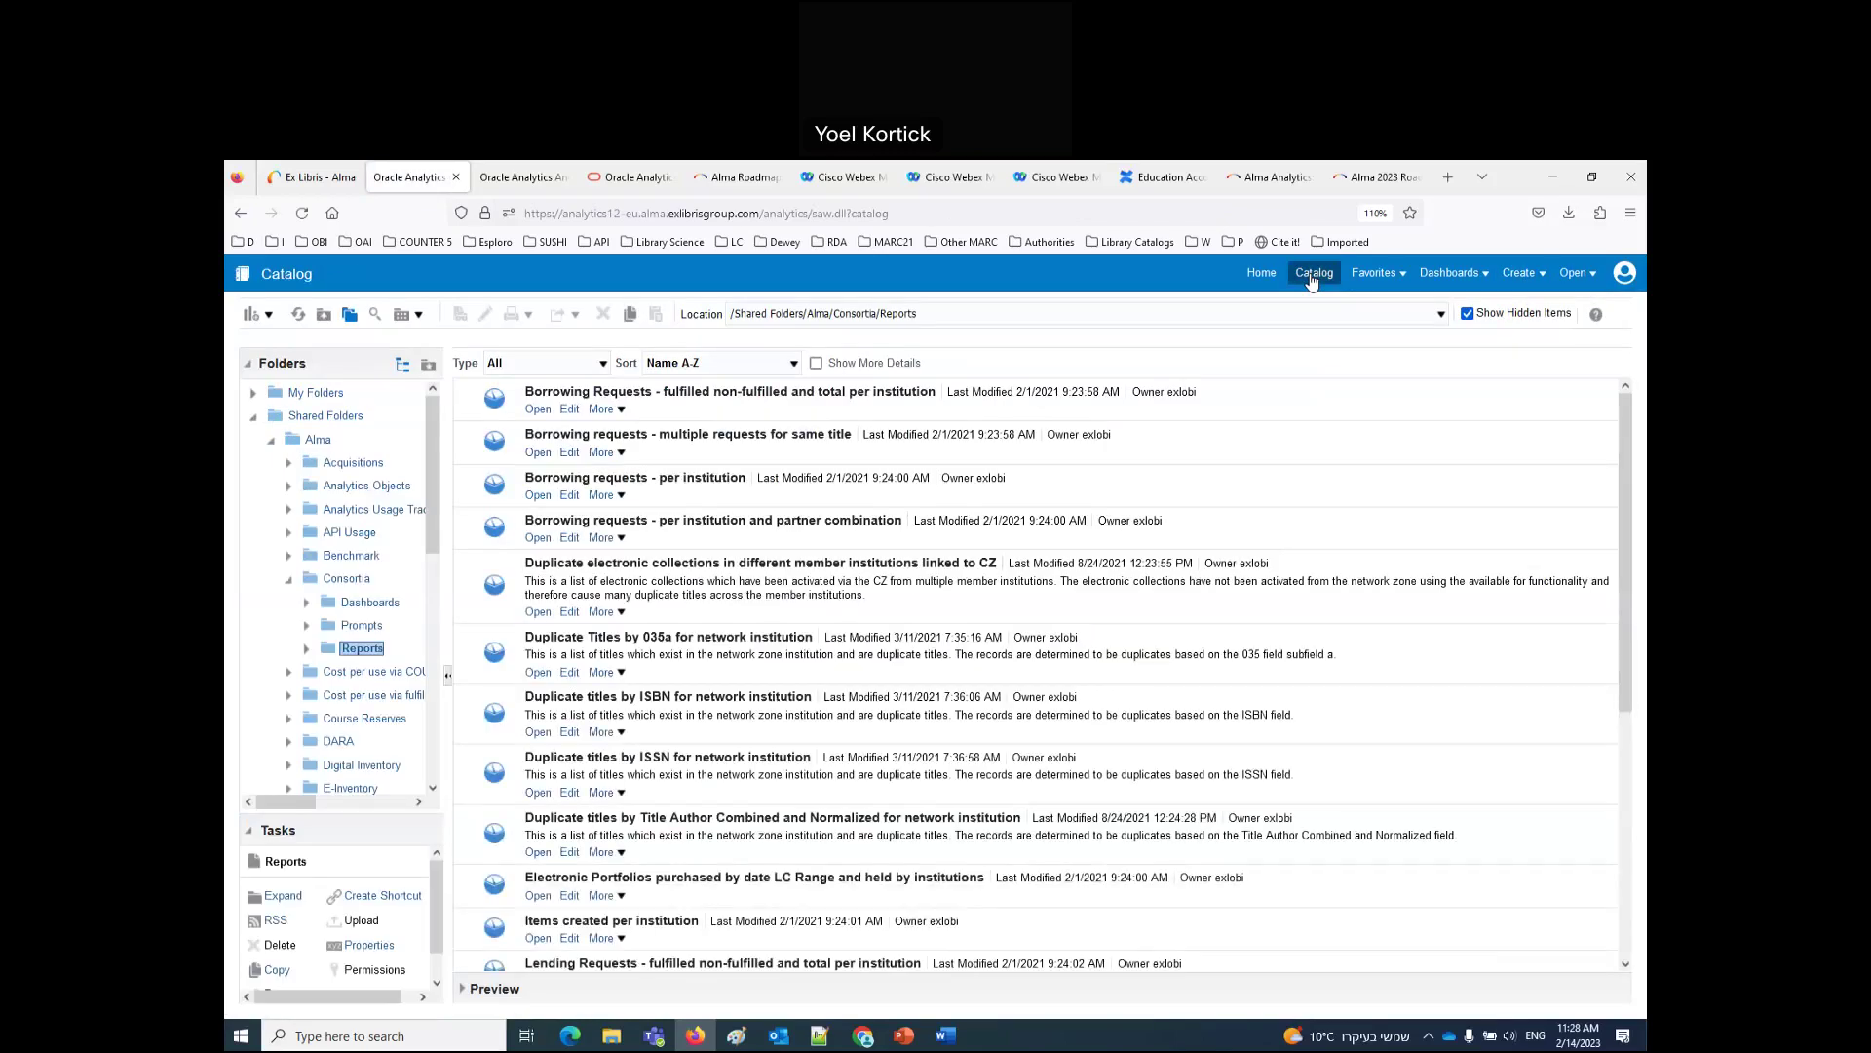
{"action": "left_click", "coordinate": [271, 441]}
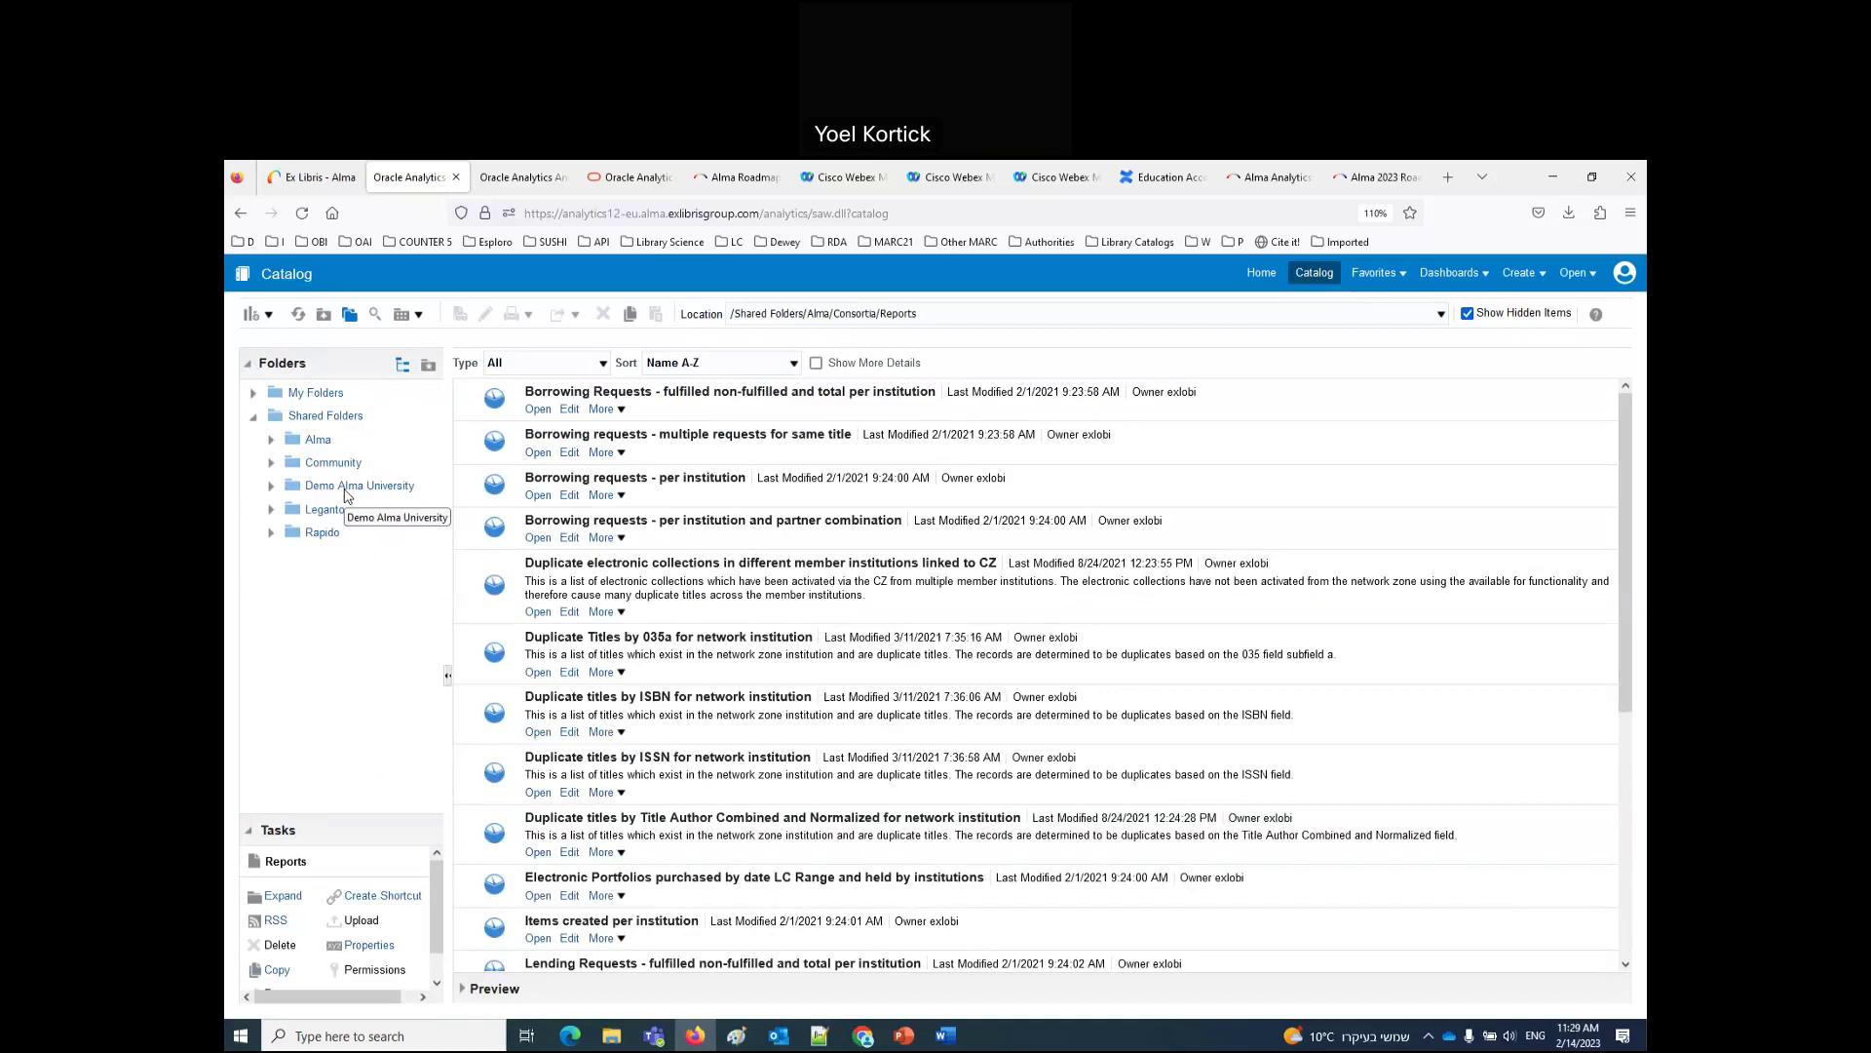
{"action": "left_click", "coordinate": [319, 392]}
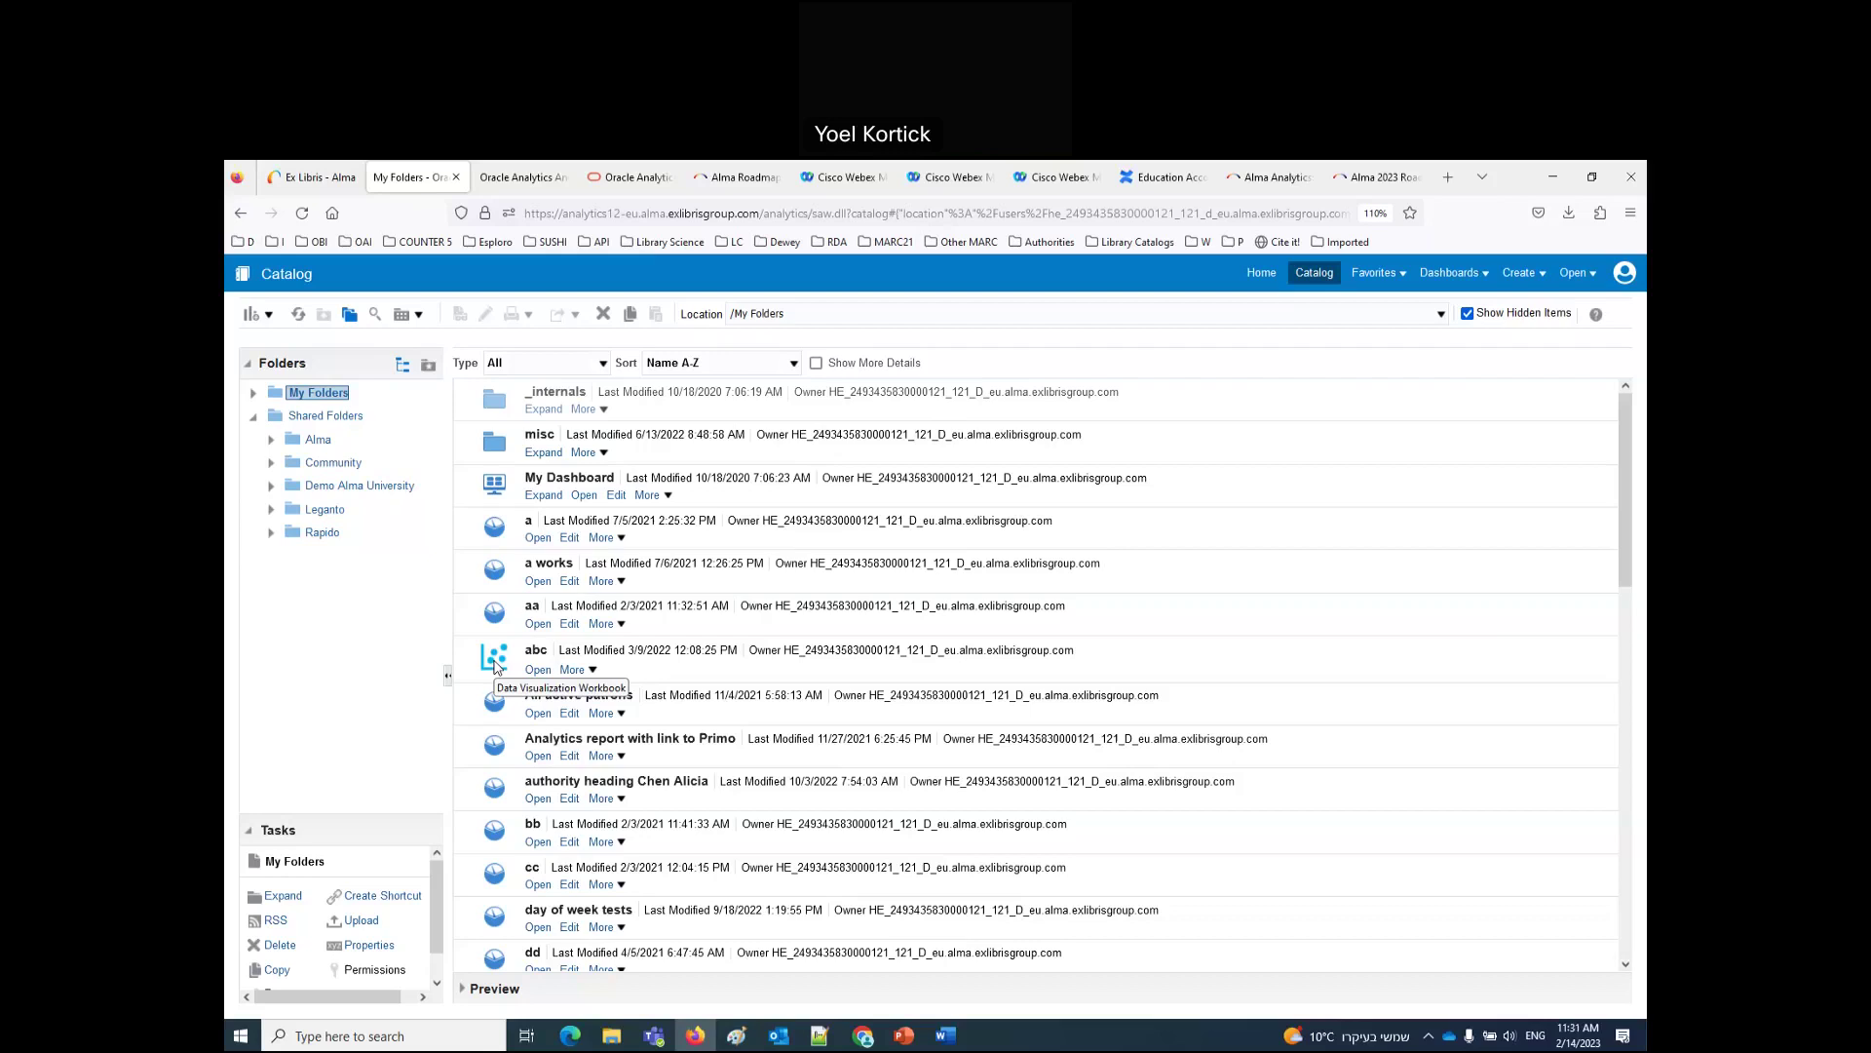
Step: Open the "Top 5 vendors spending YTD" report for editing from the shared Alma/Acquisitions/Reports folder
{"action": "left_click", "coordinate": [316, 443]}
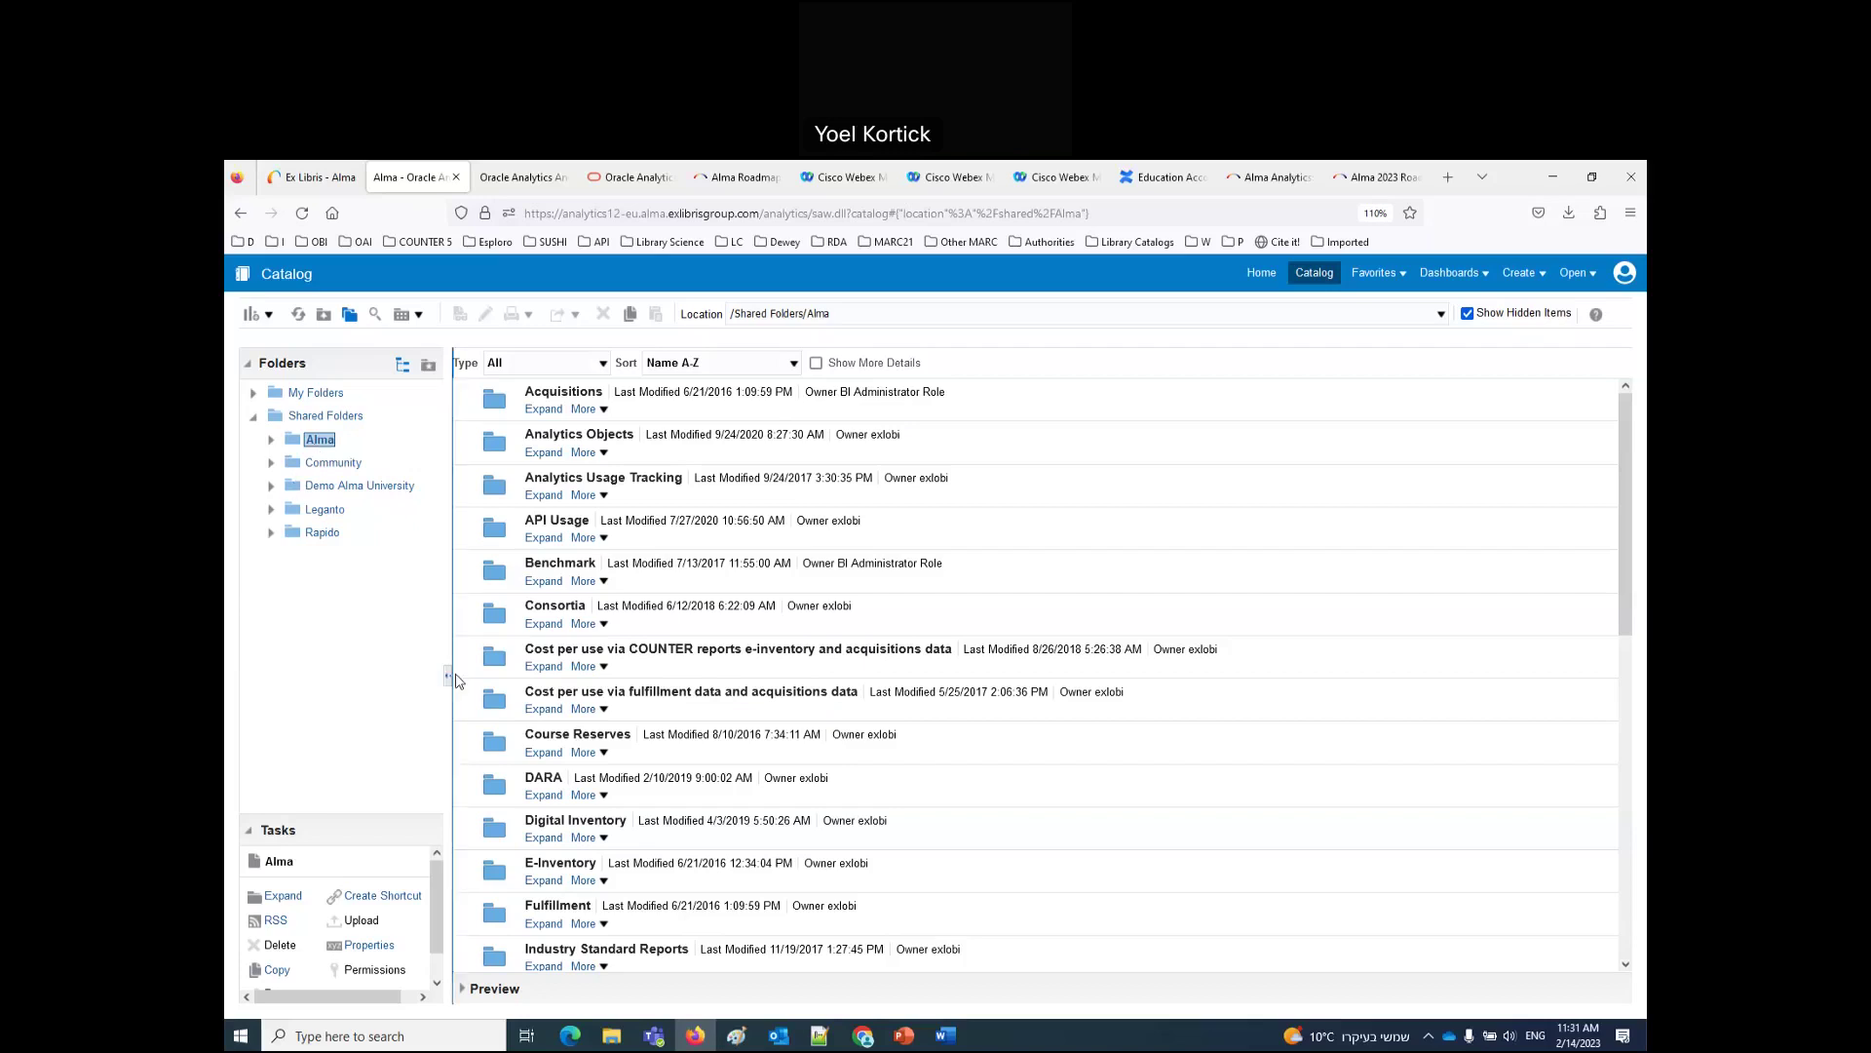
{"action": "left_click", "coordinate": [544, 409]}
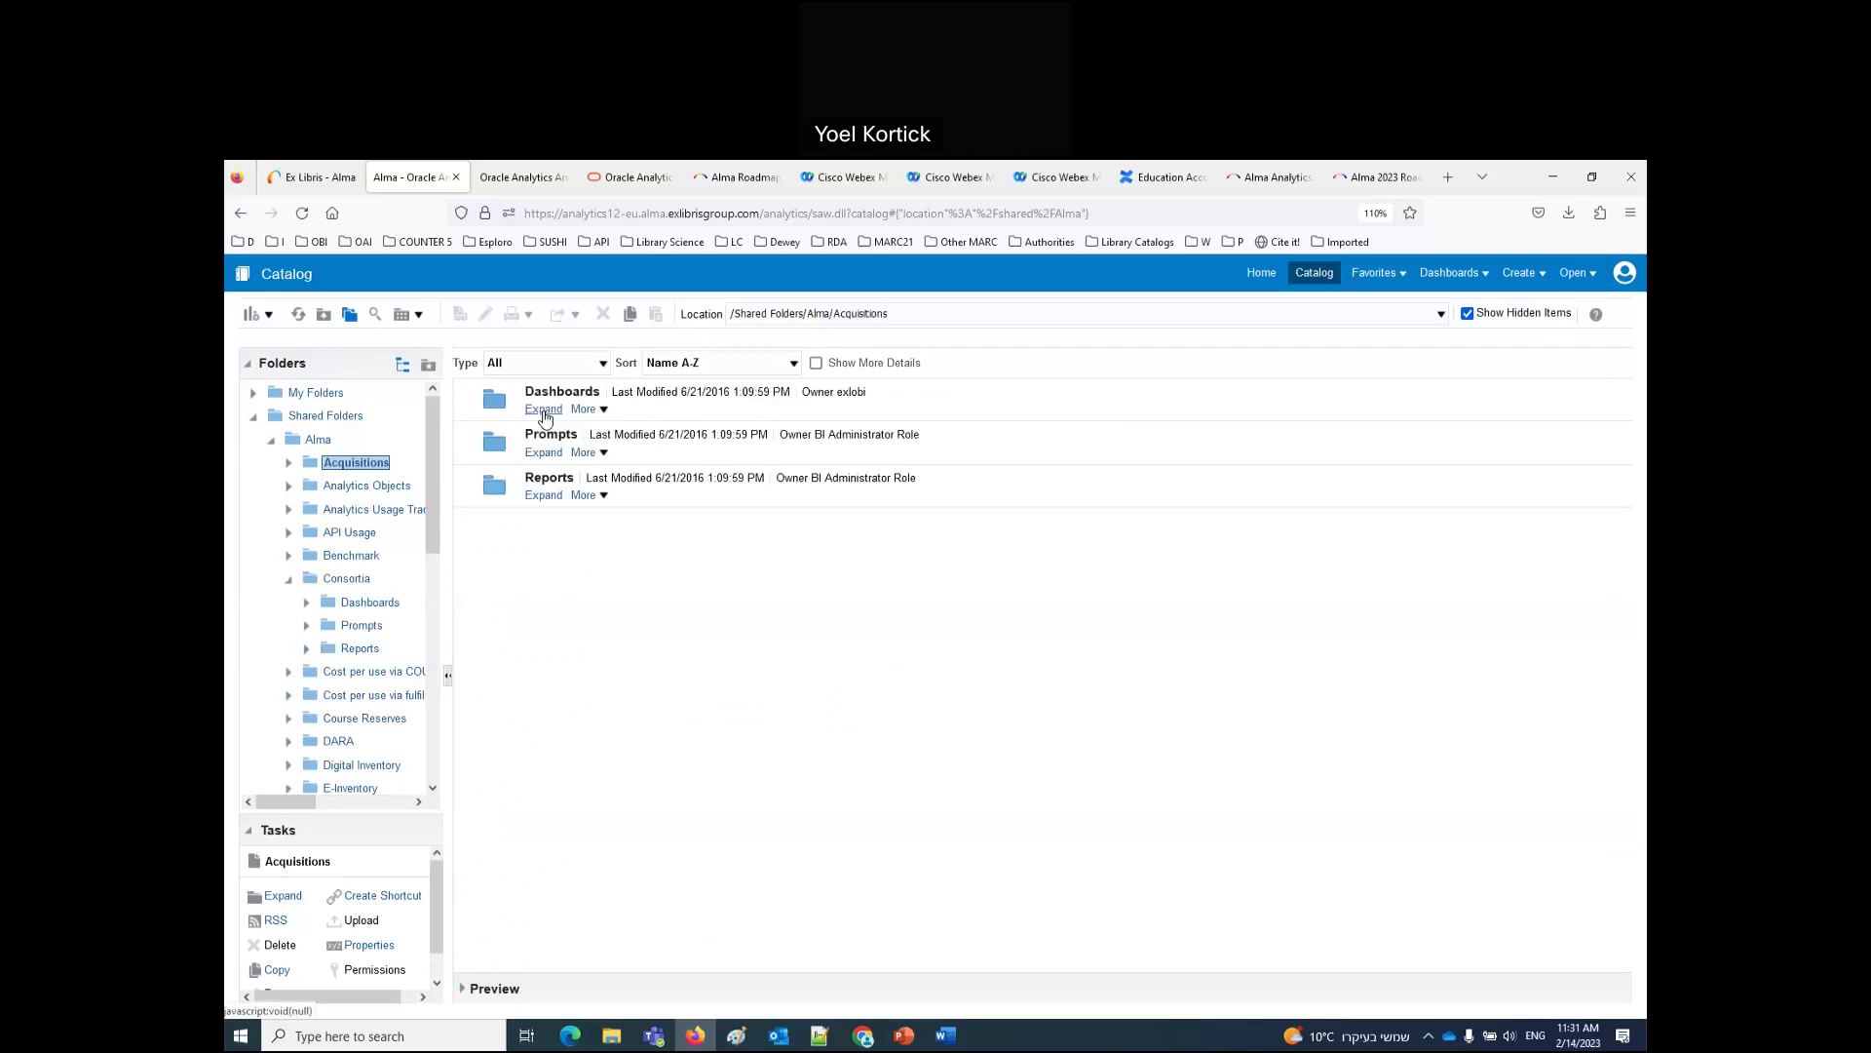
{"action": "left_click", "coordinate": [542, 496]}
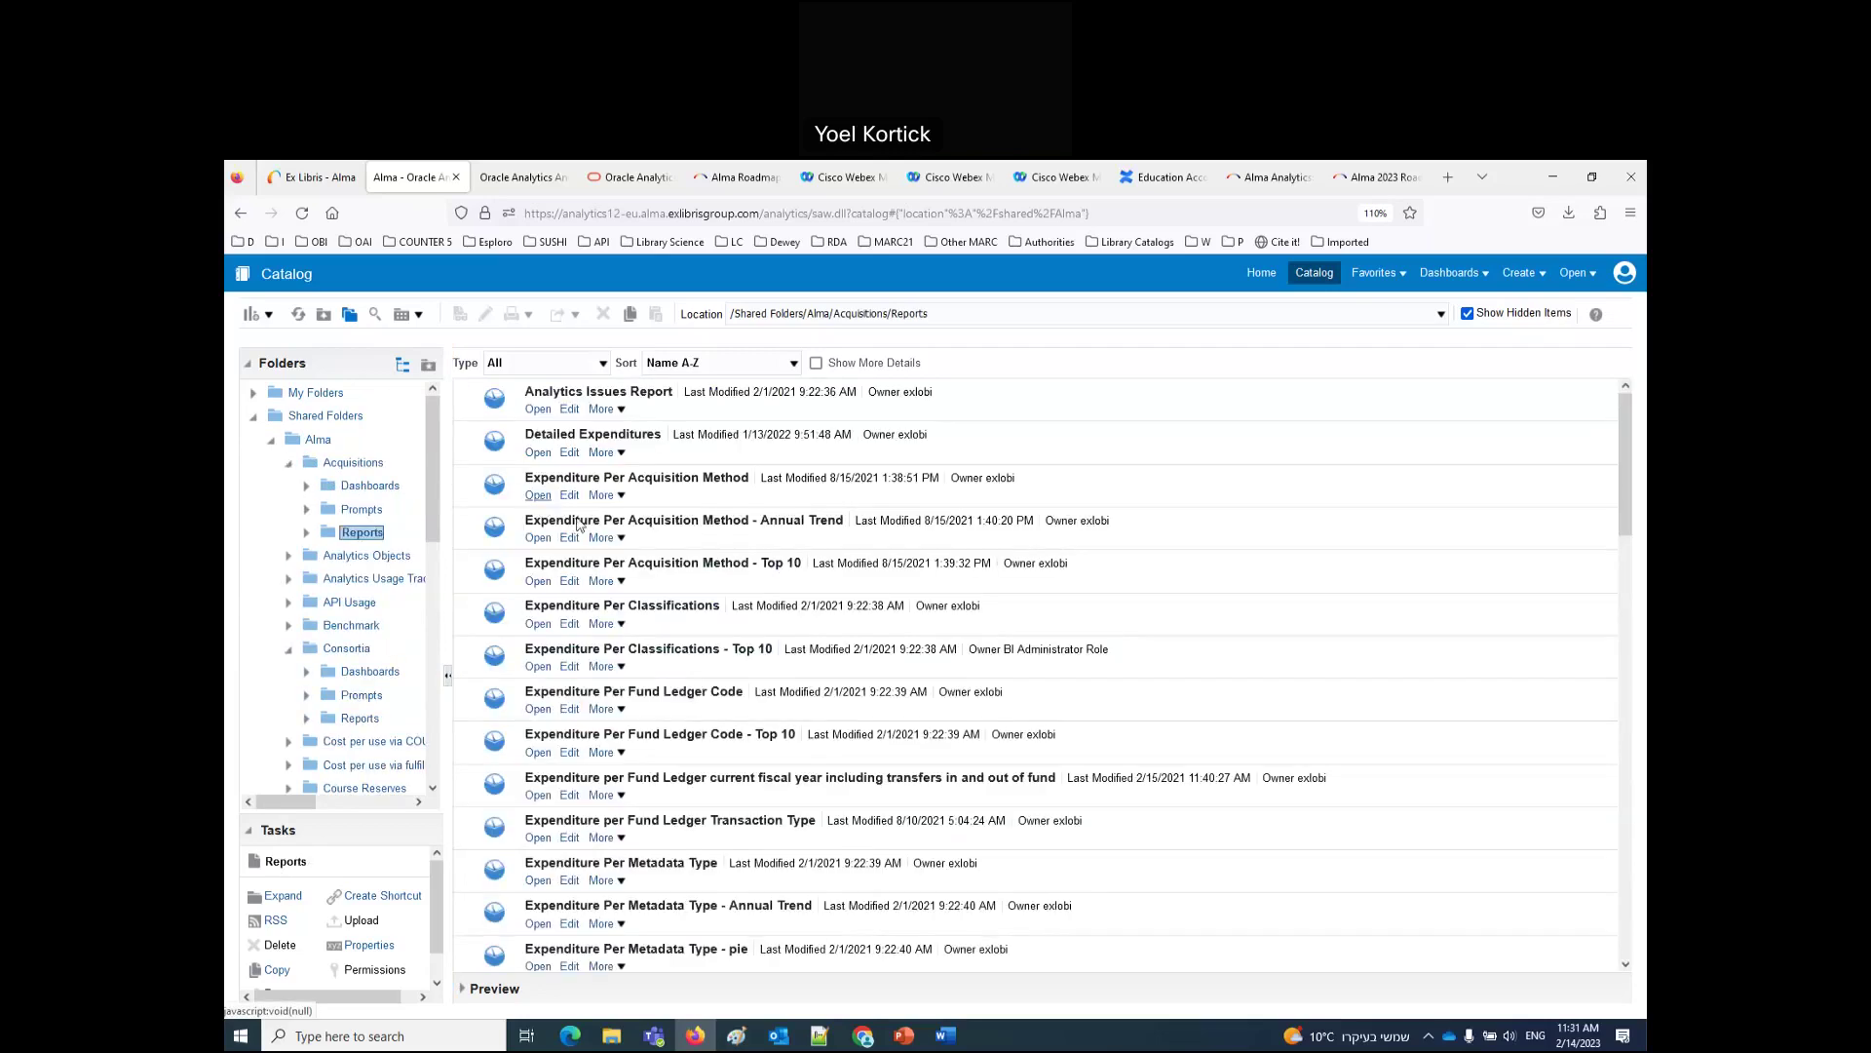
{"action": "scroll", "coordinate": [619, 543], "scroll_direction": "down", "scroll_amount": 3}
{"action": "scroll", "coordinate": [619, 543], "scroll_direction": "down", "scroll_amount": 10}
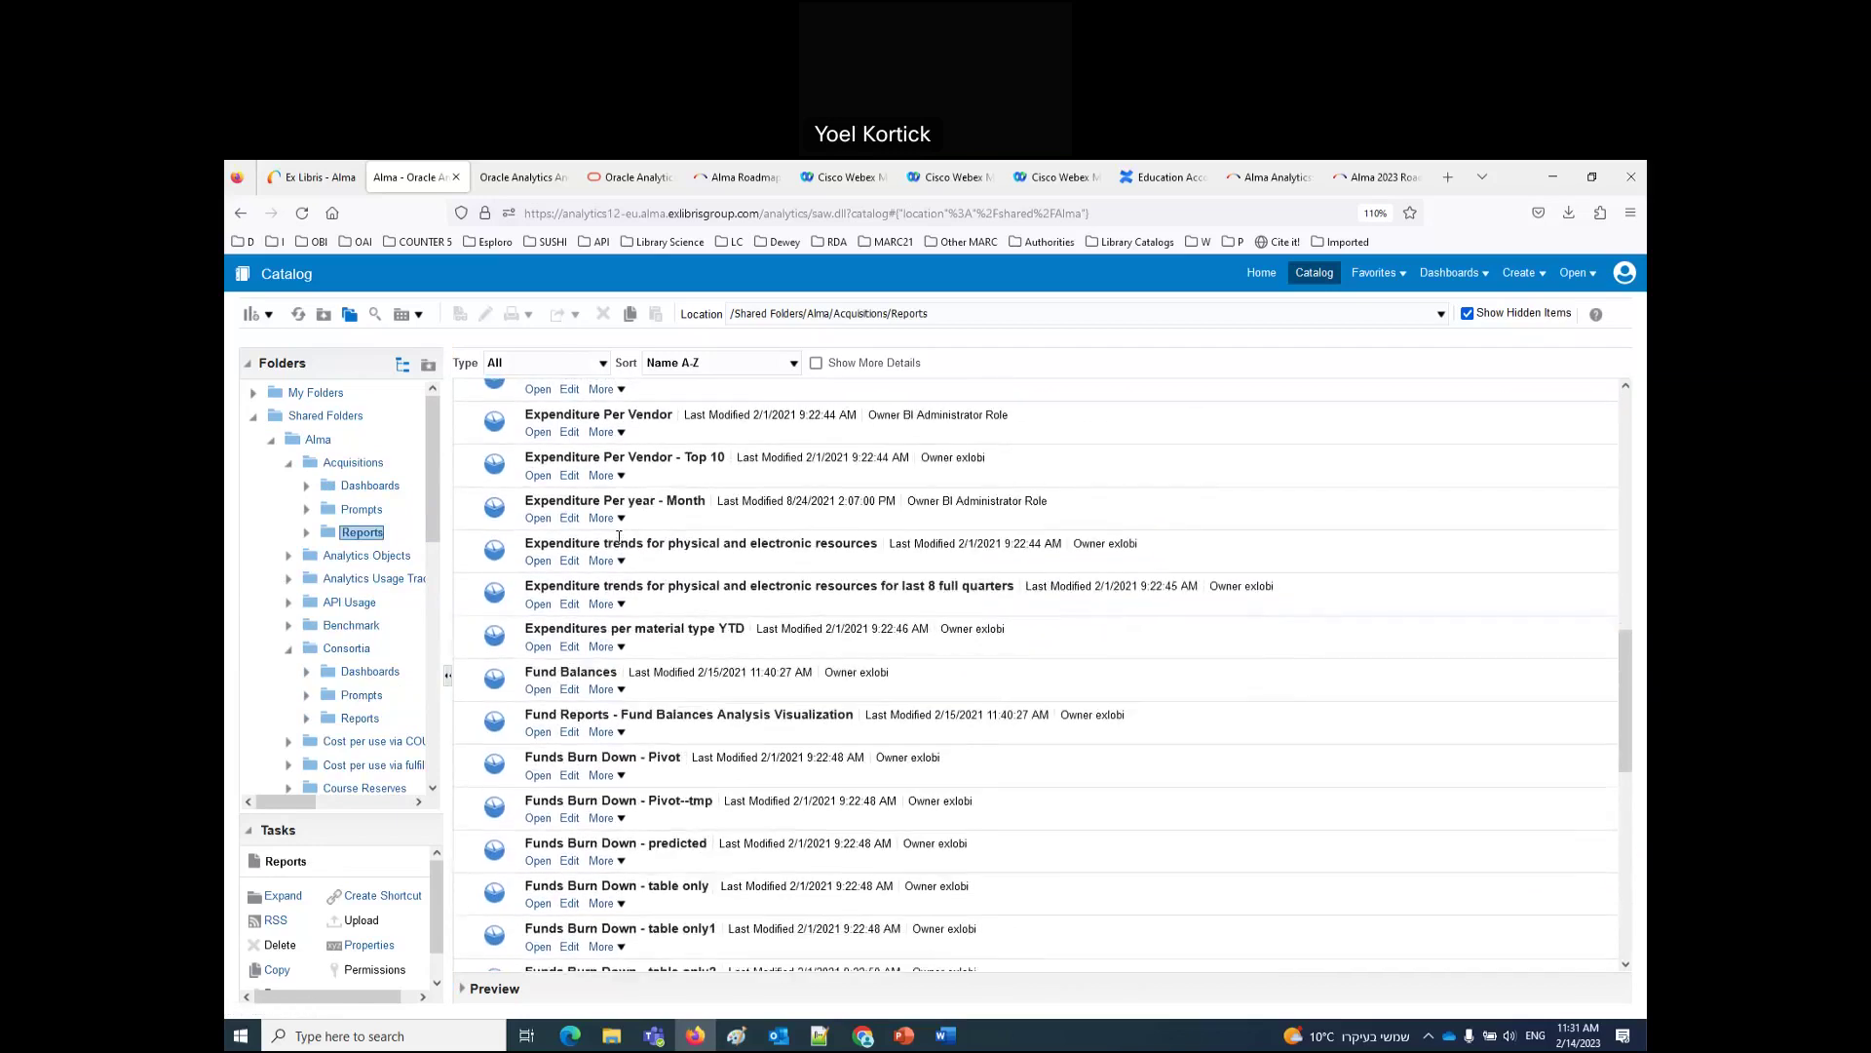
{"action": "scroll", "coordinate": [619, 543], "scroll_direction": "down", "scroll_amount": 5}
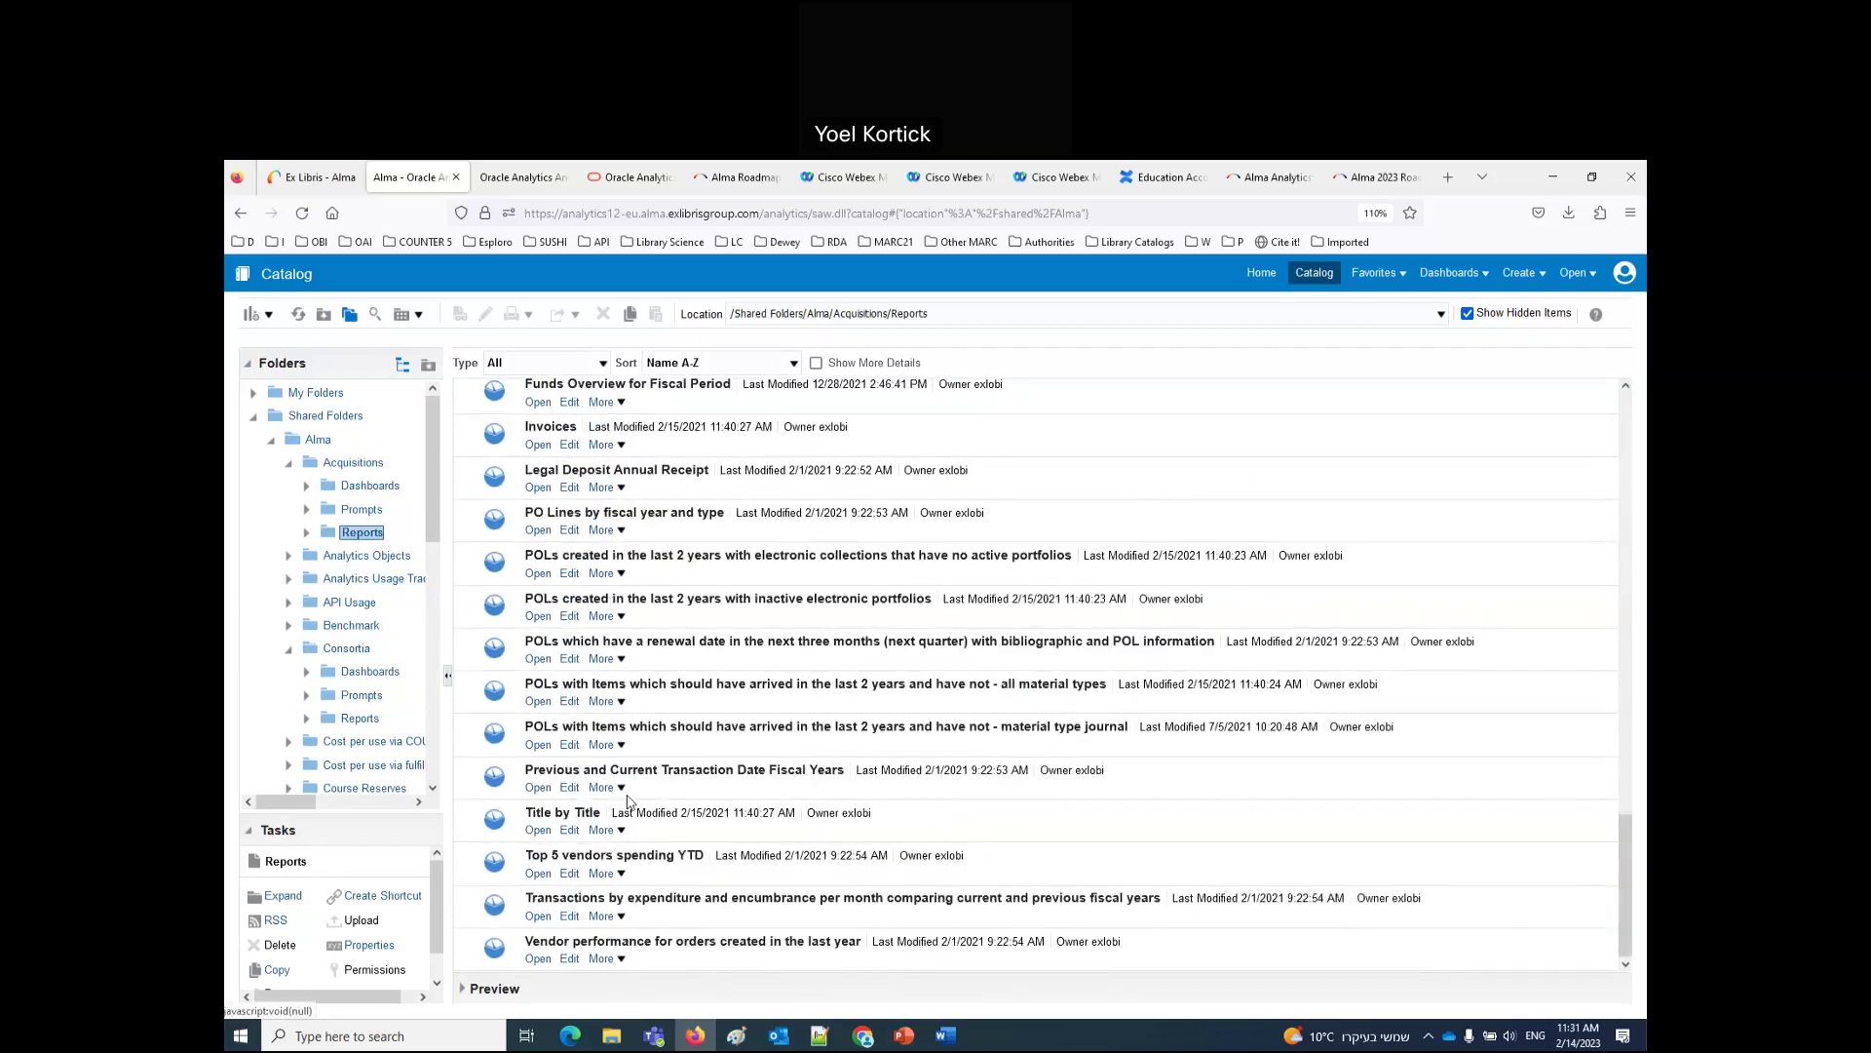
{"action": "left_click", "coordinate": [570, 874]}
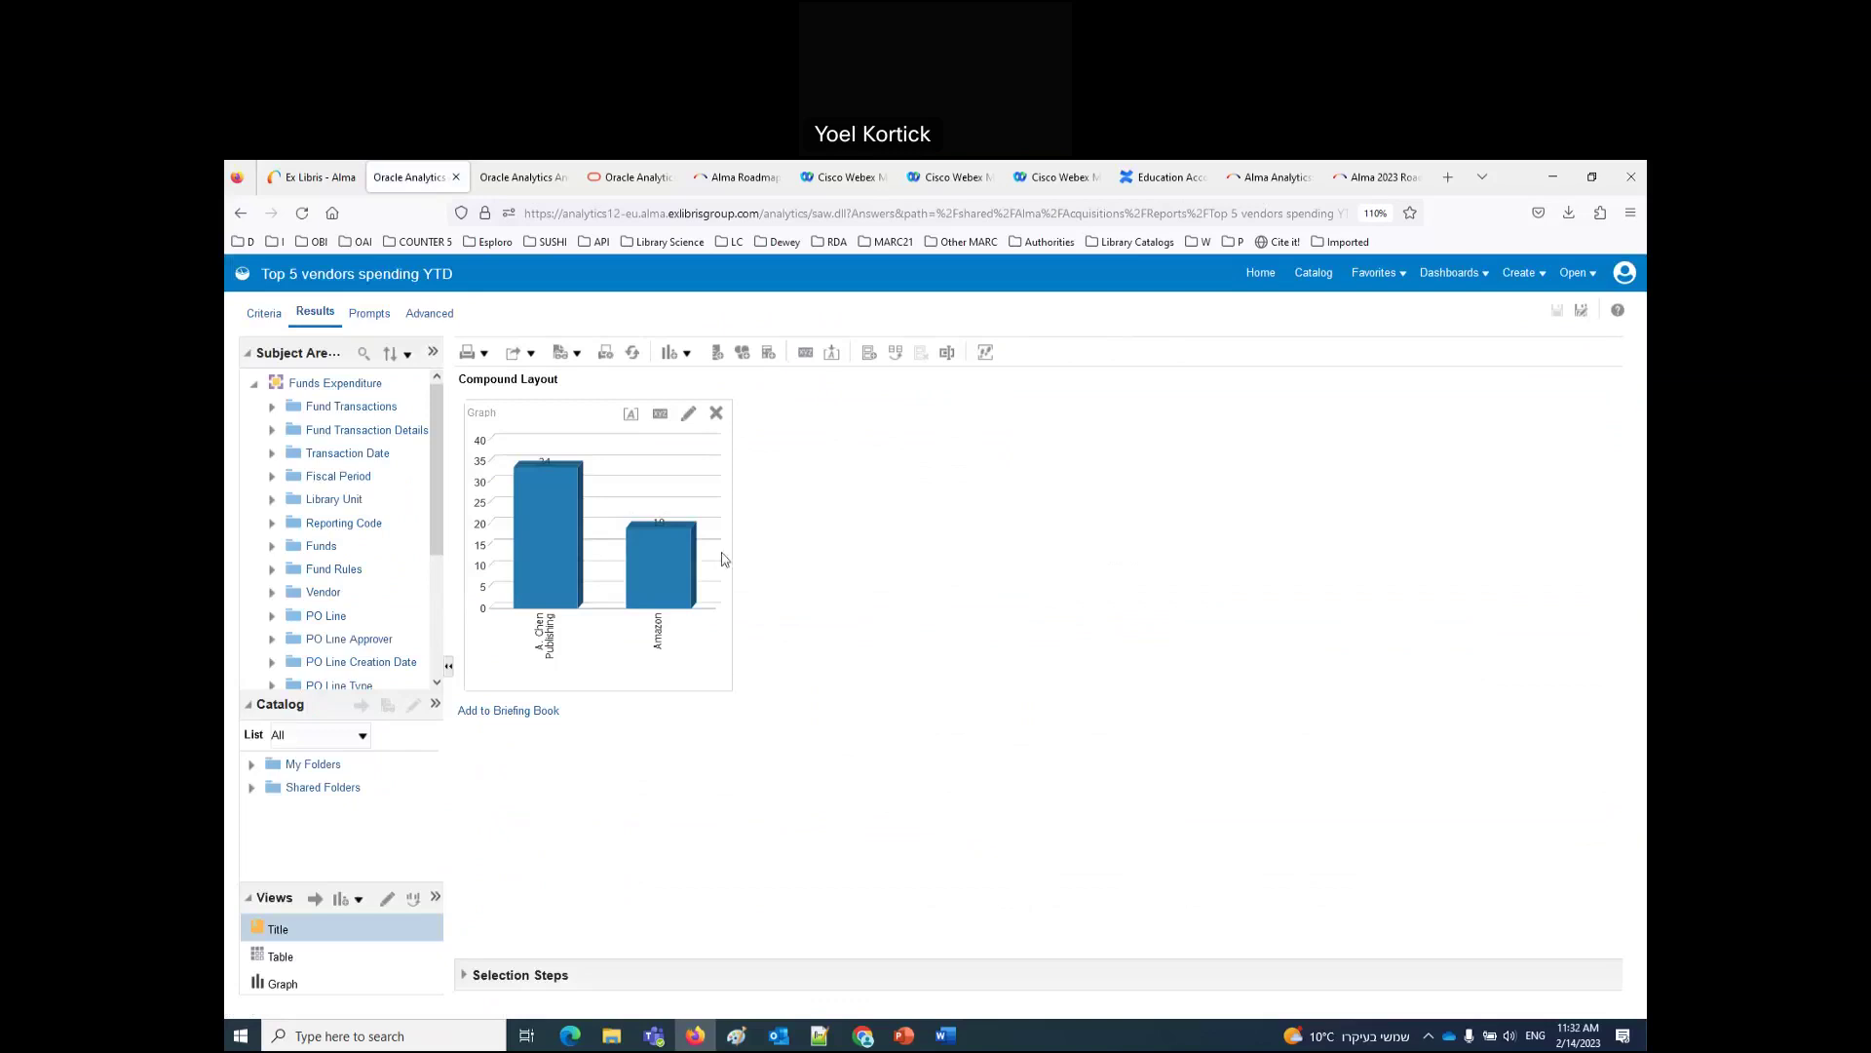
Step: Add a table view to the report's compound layout and remove the Transaction Date Fiscal Year filter from its criteria
{"action": "left_click", "coordinate": [687, 353]}
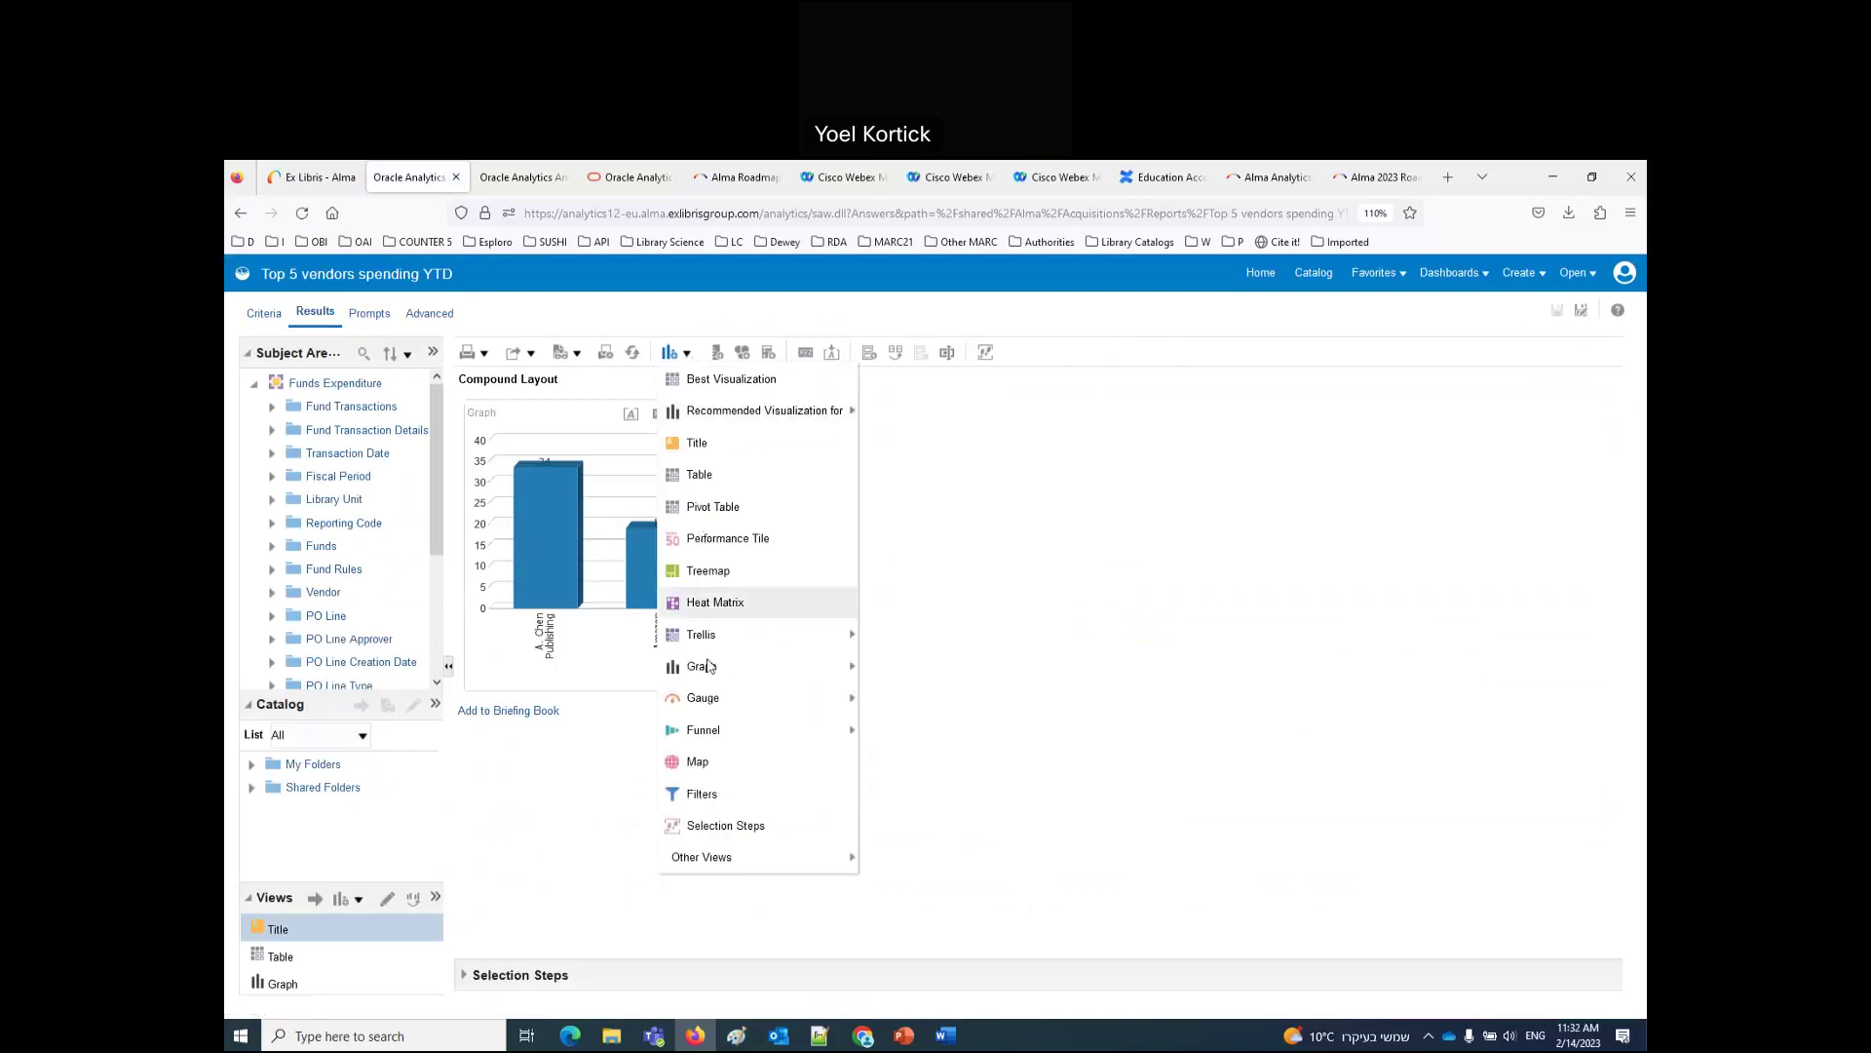
{"action": "left_click", "coordinate": [714, 477]}
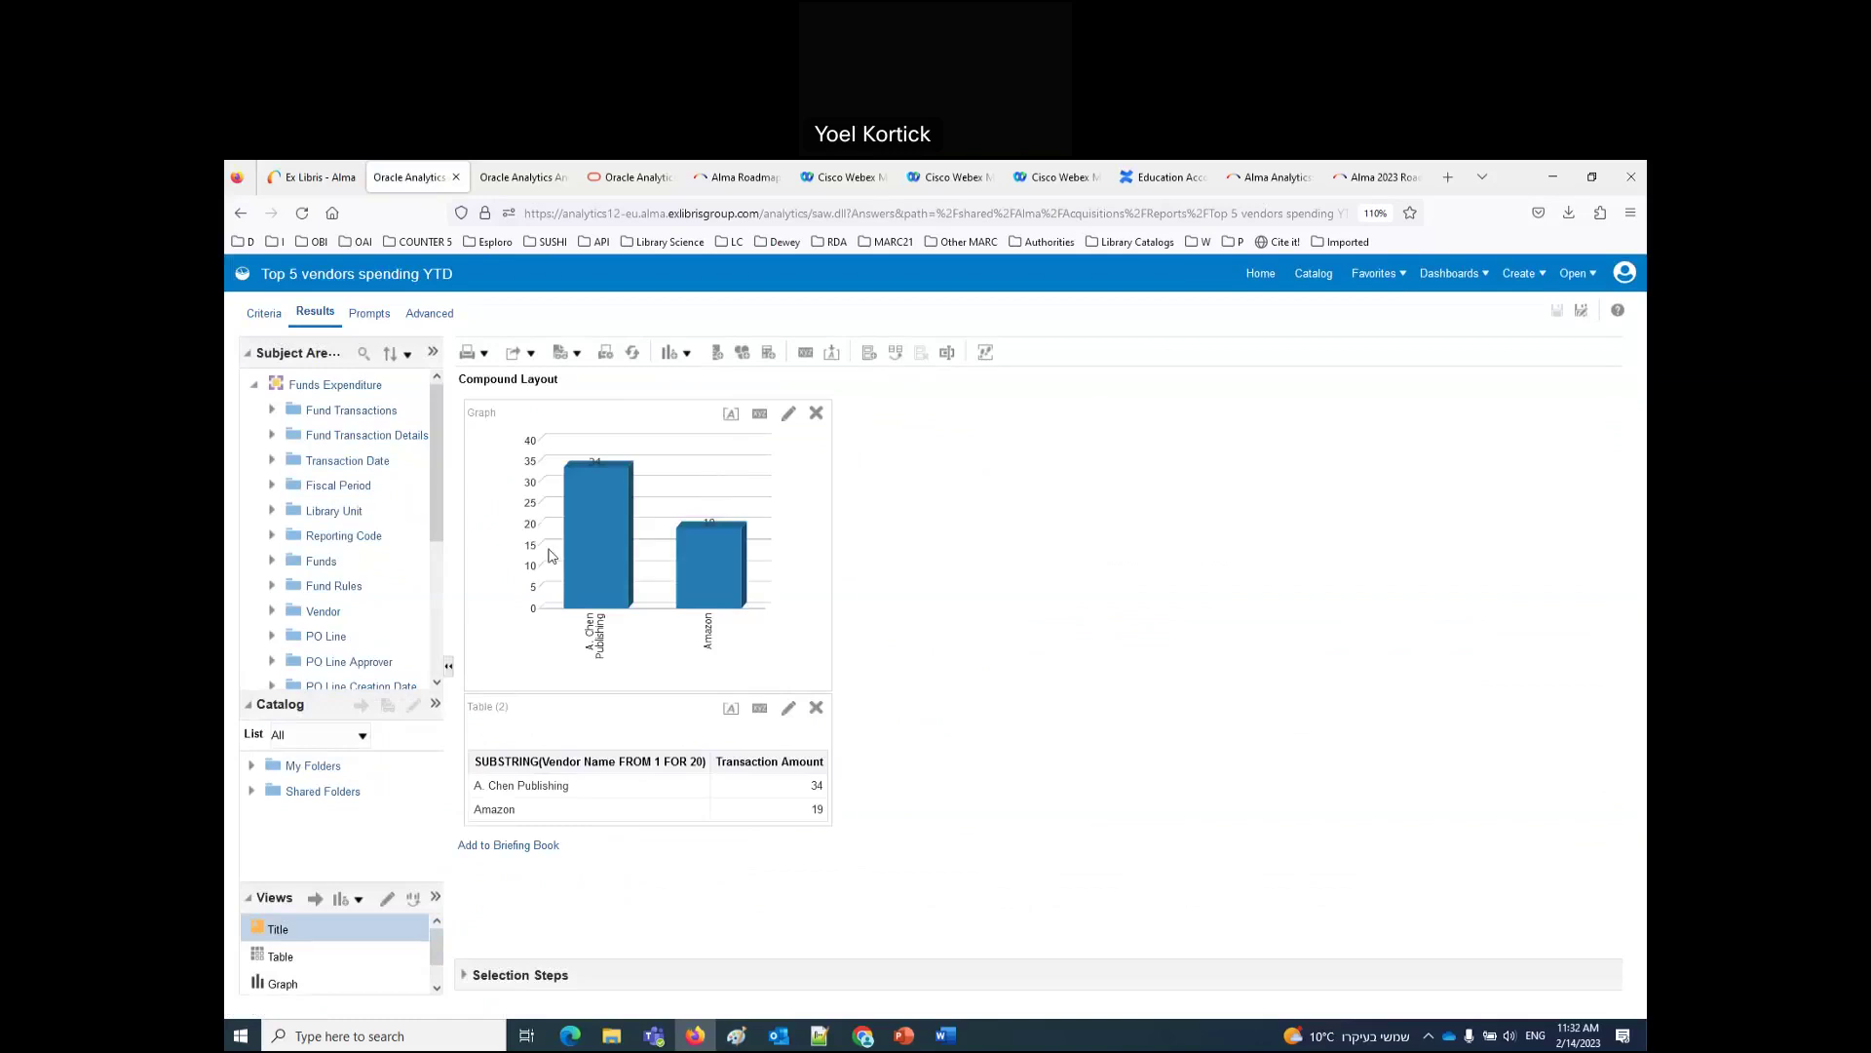
{"action": "left_click", "coordinate": [261, 315]}
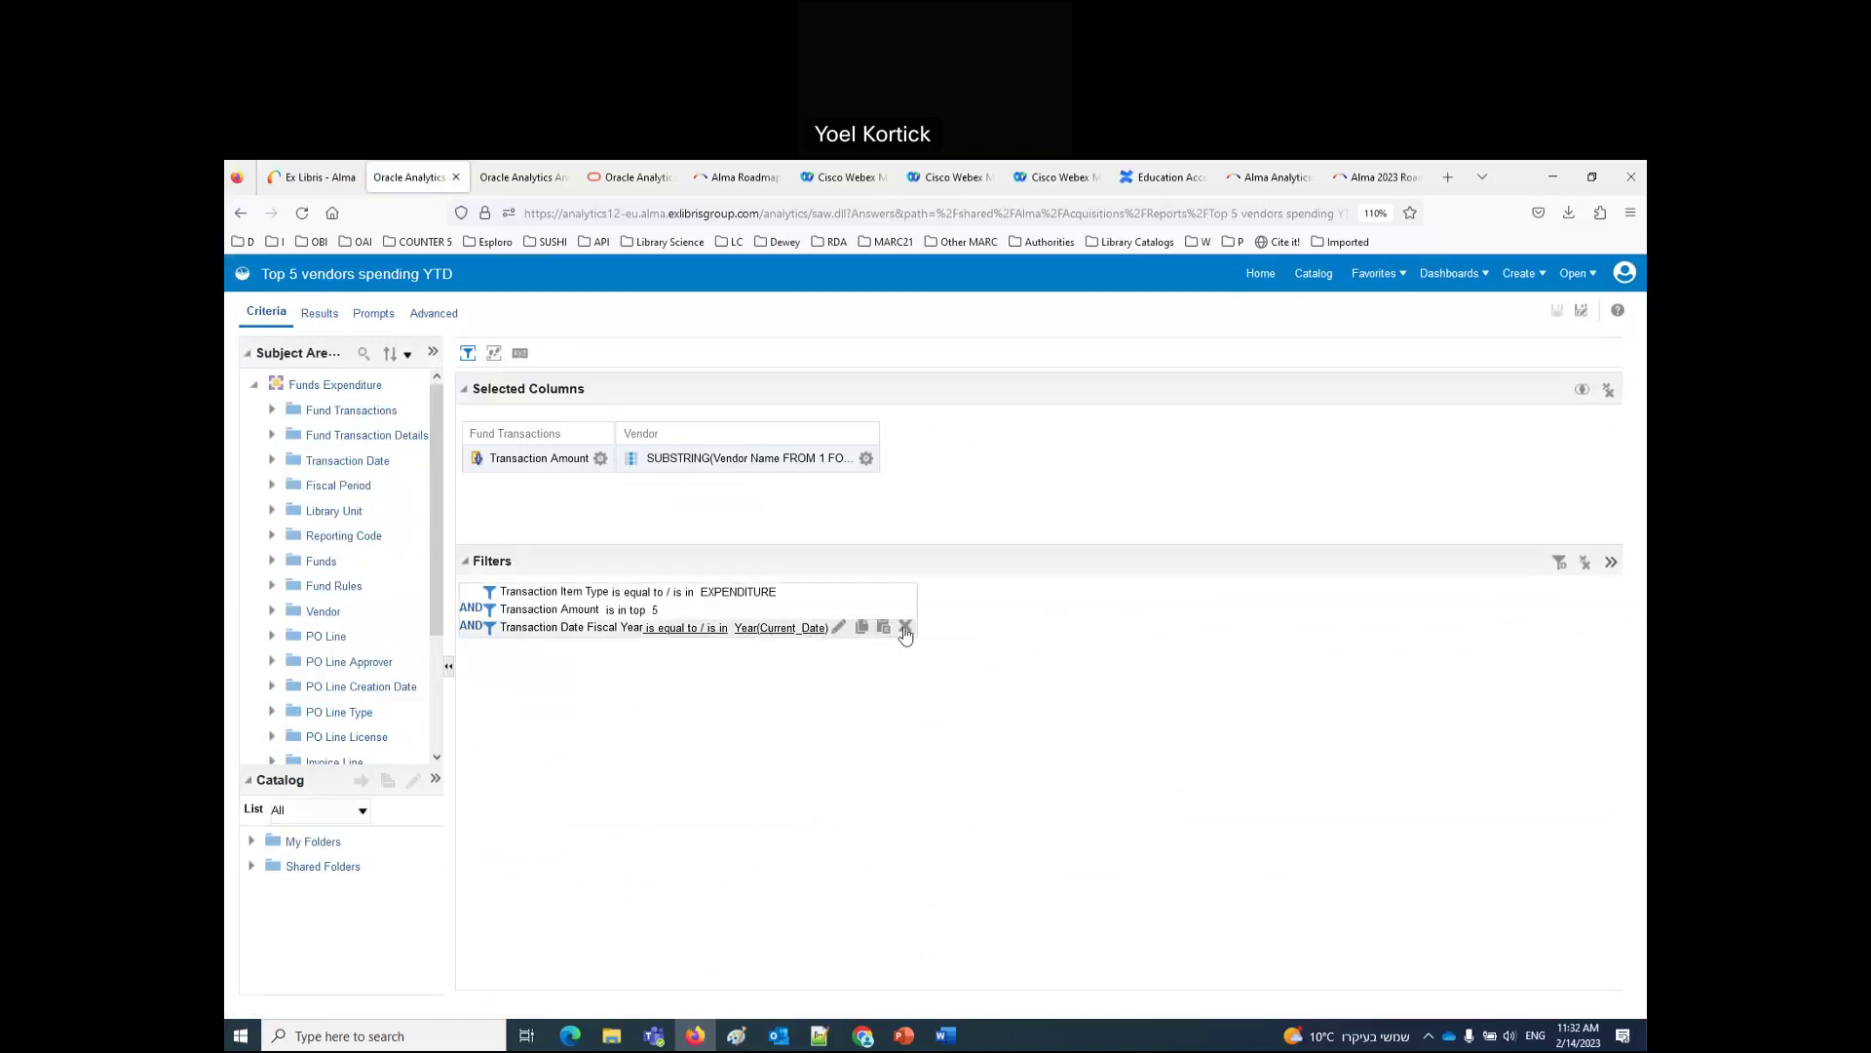
{"action": "left_click", "coordinate": [905, 628]}
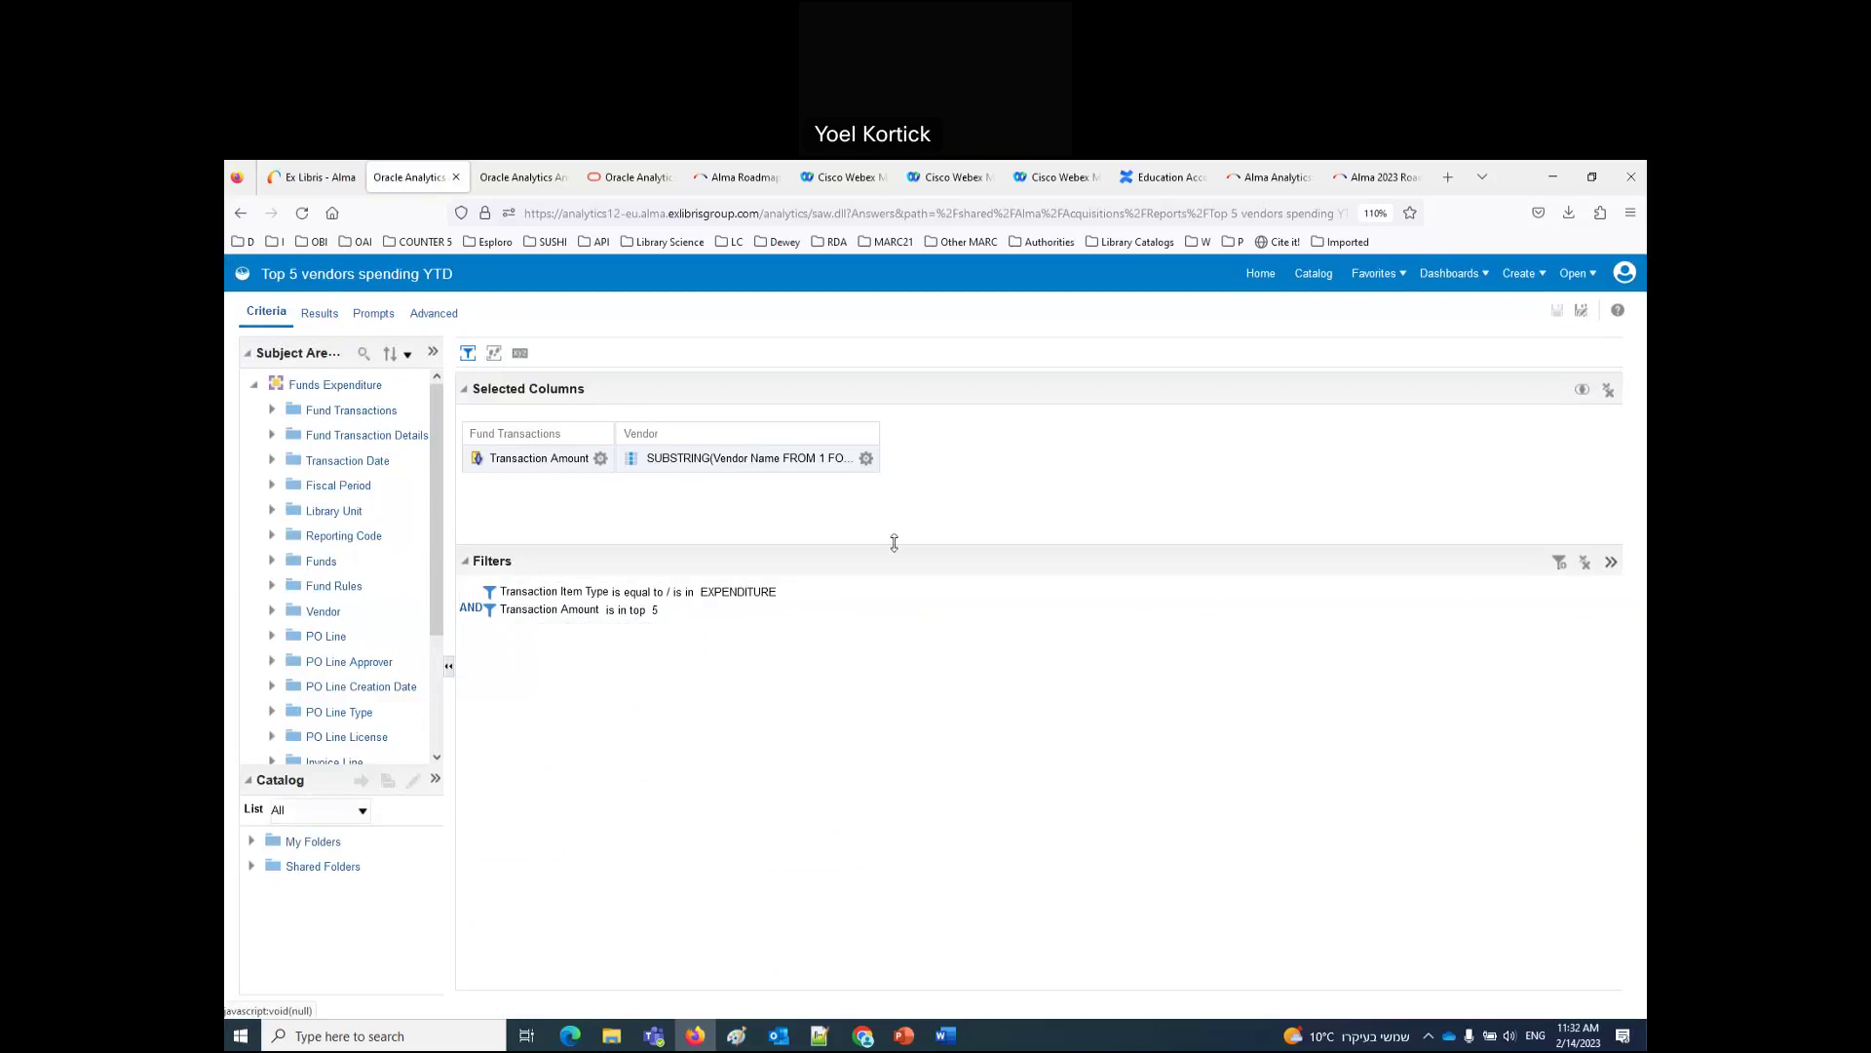
Step: Shorten the vendor column's custom heading to "Vendor Name" and display the report's results
{"action": "left_click", "coordinate": [866, 458]}
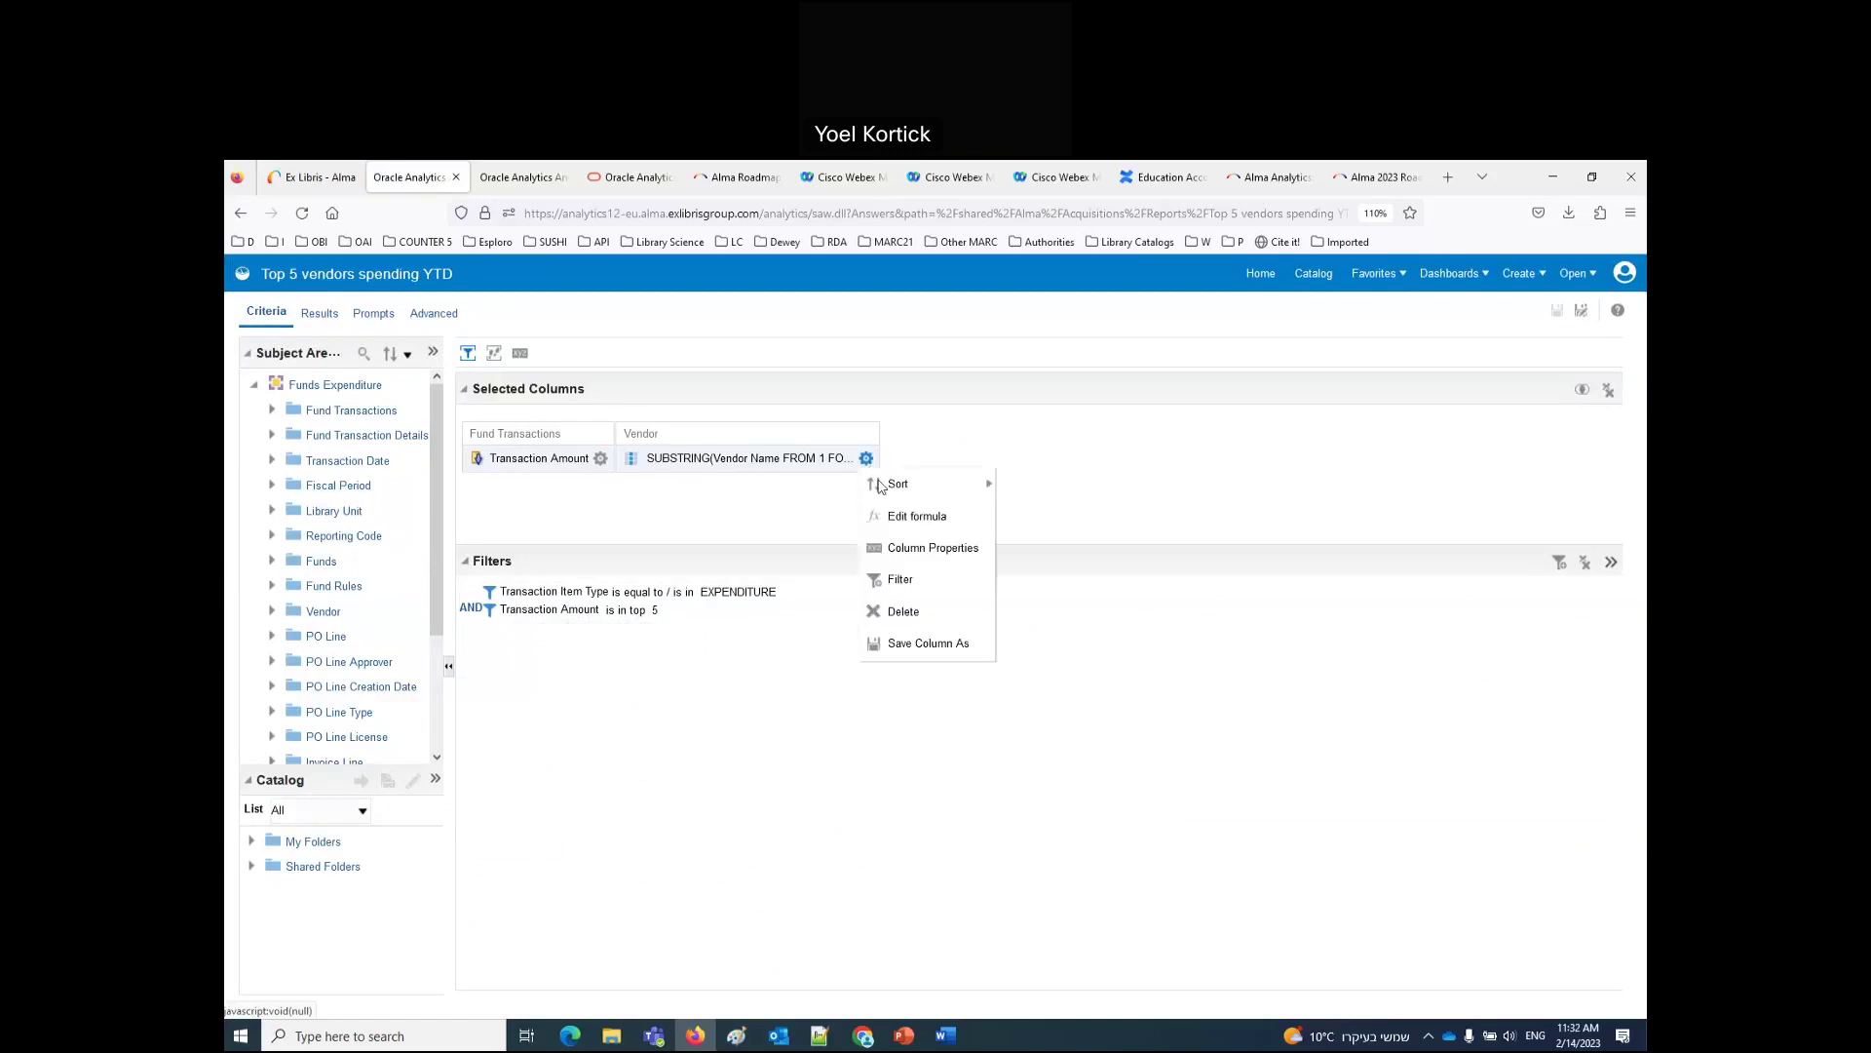
{"action": "left_click", "coordinate": [903, 527]}
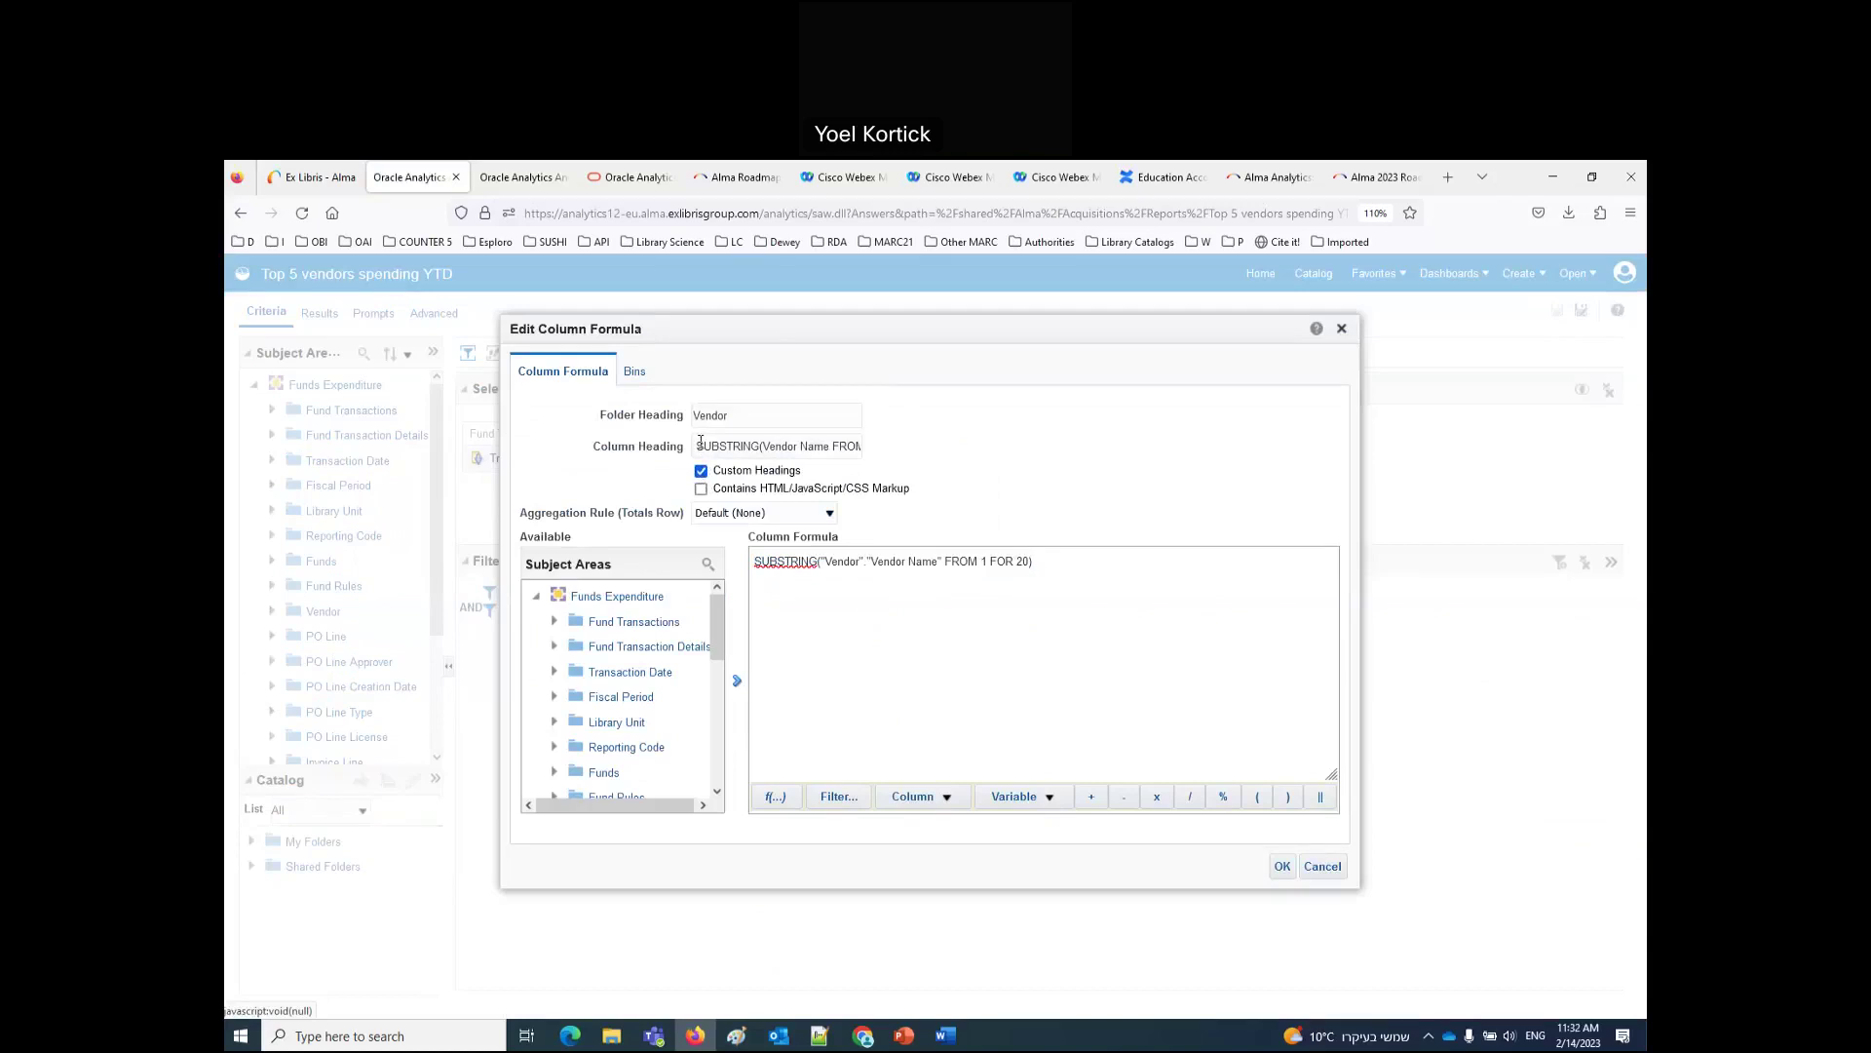
{"action": "left_click_drag", "start_coordinate": [695, 445], "coordinate": [907, 451]}
{"action": "key", "text": "BackSpace"}
{"action": "key", "text": "BackSpace"}
{"action": "left_click", "coordinate": [1280, 867]}
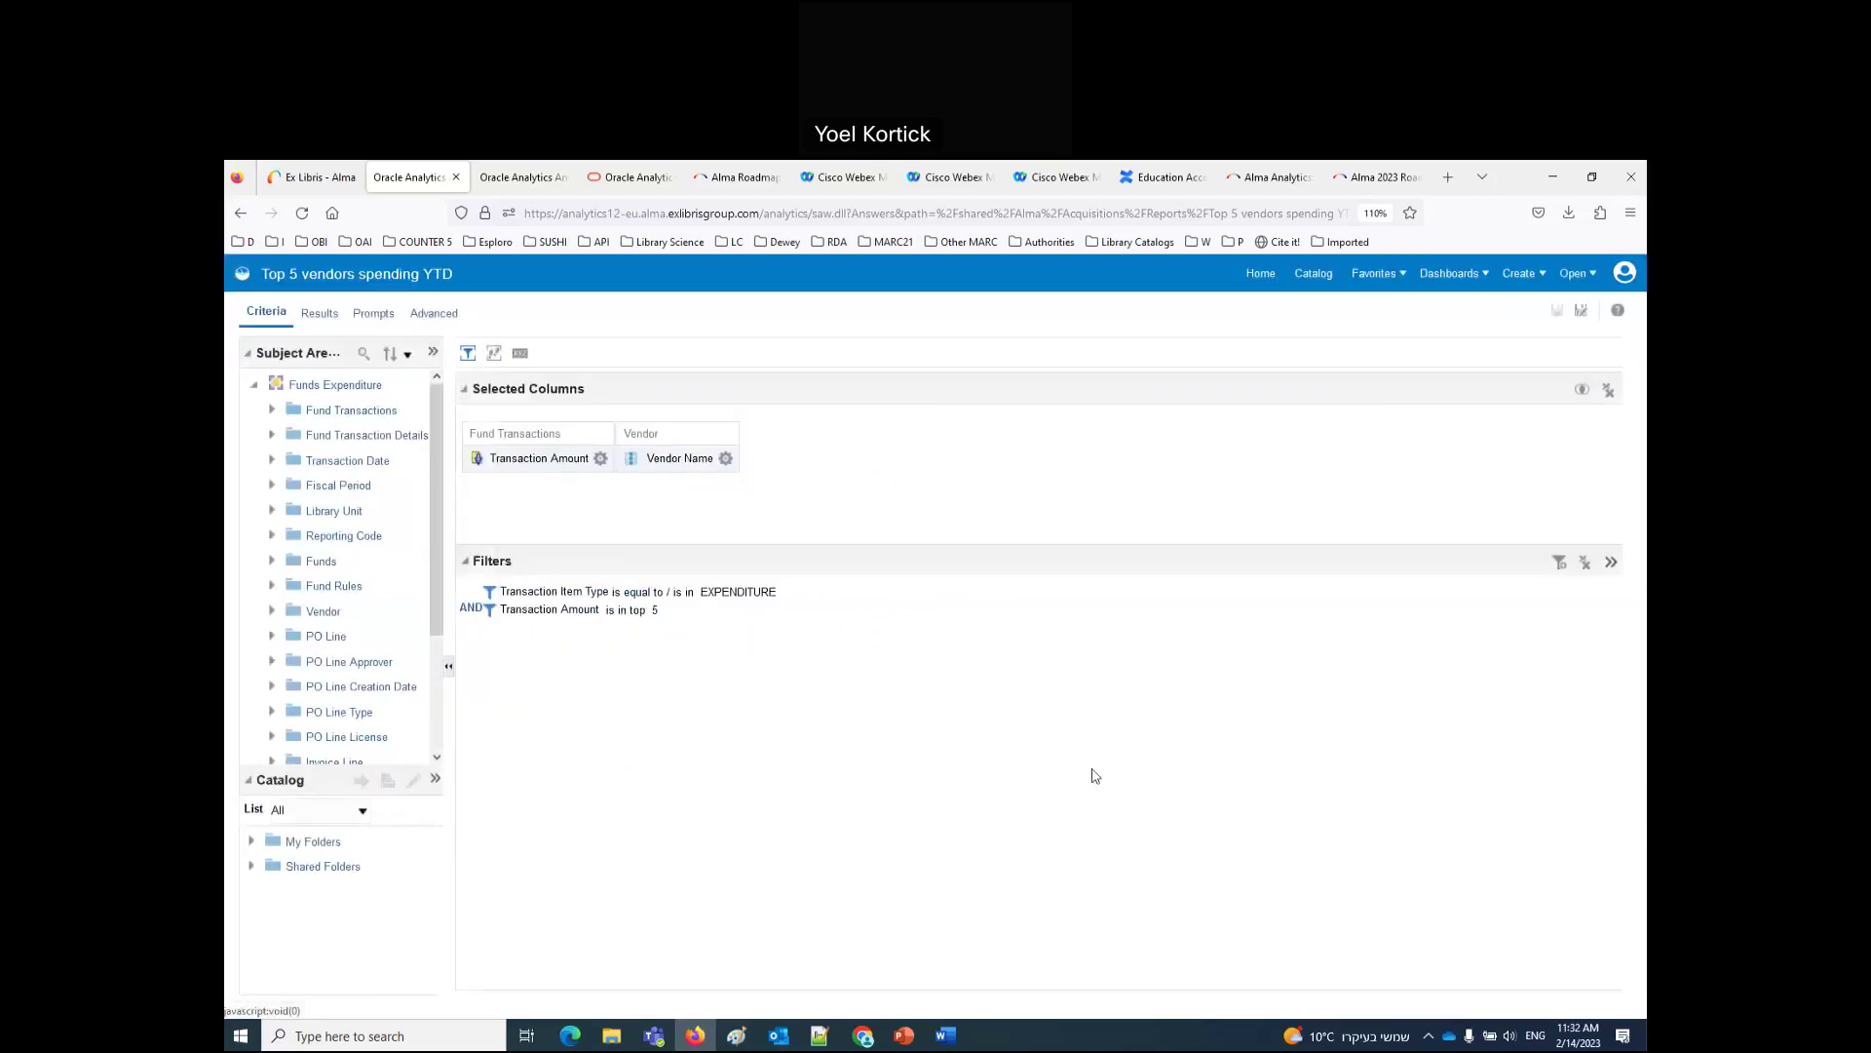
{"action": "left_click", "coordinate": [325, 326]}
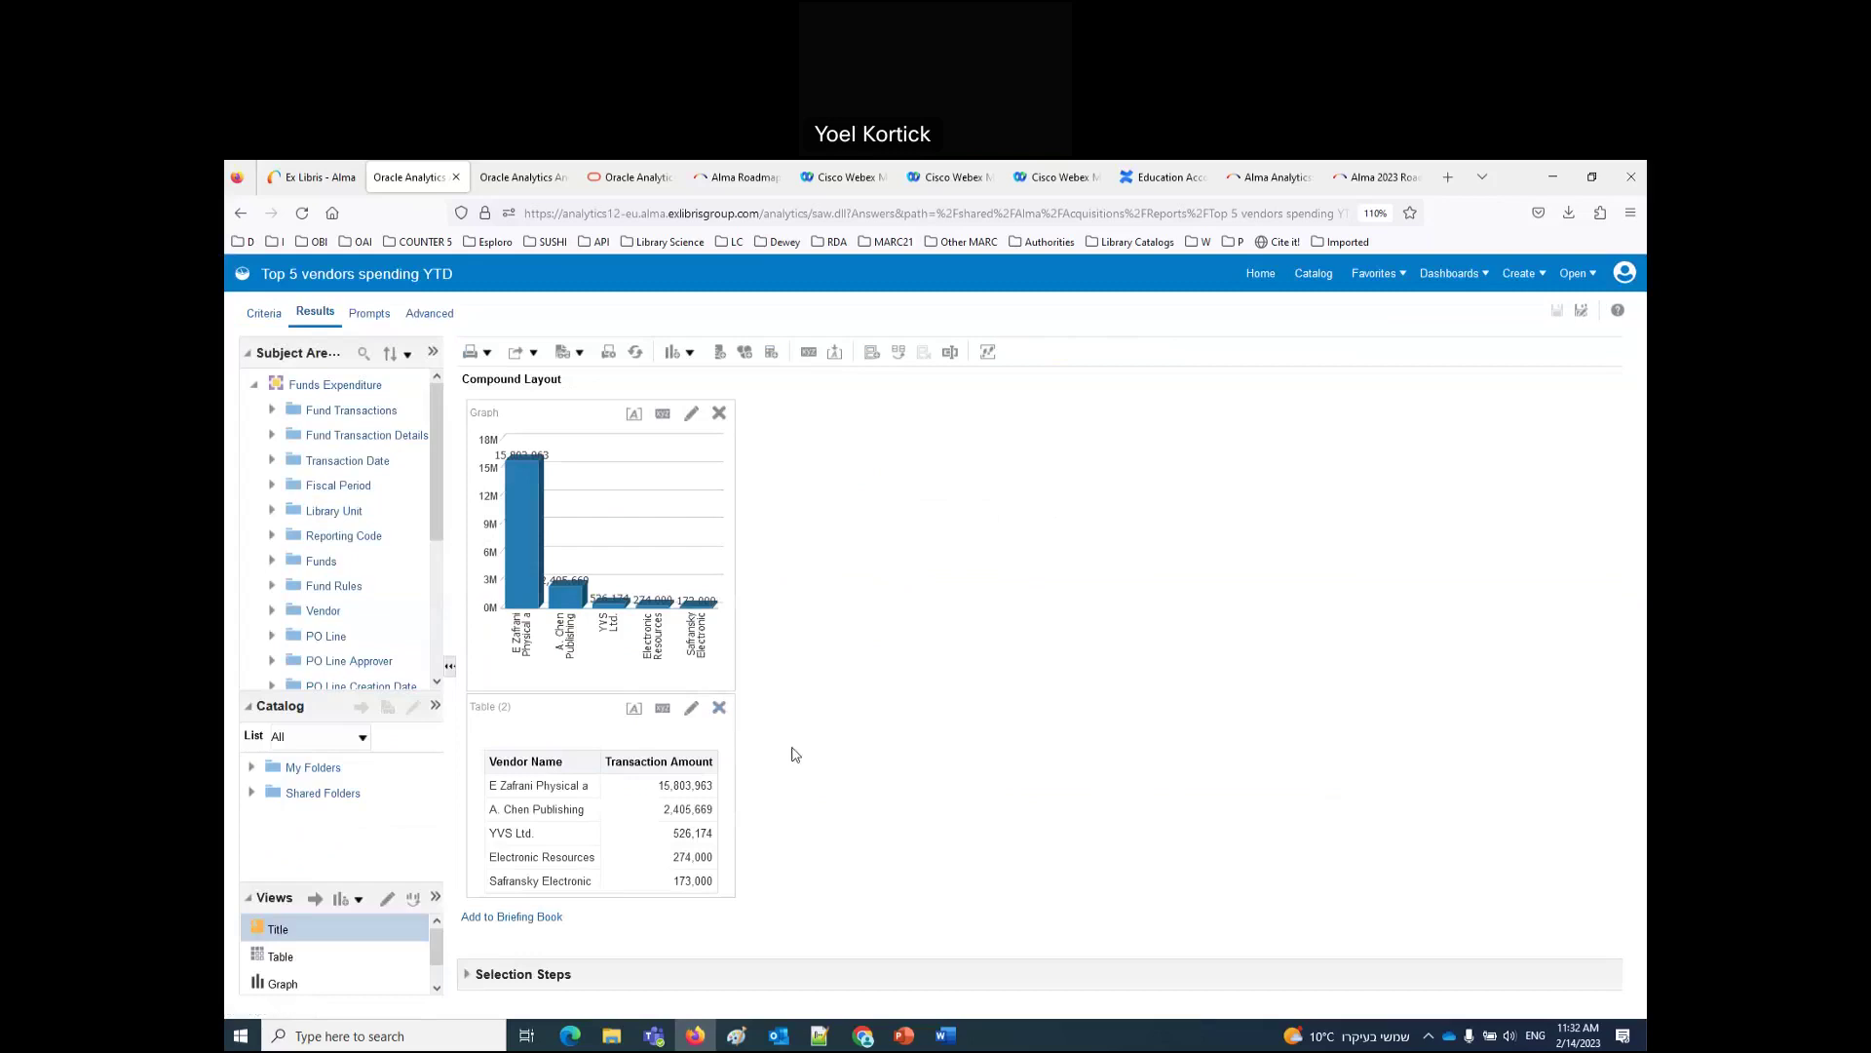
Step: Try to save the report as "Top 5 vendors spending YTD 20230214" in the shared Alma/Acquisitions/Reports folder
{"action": "left_click", "coordinate": [1581, 313]}
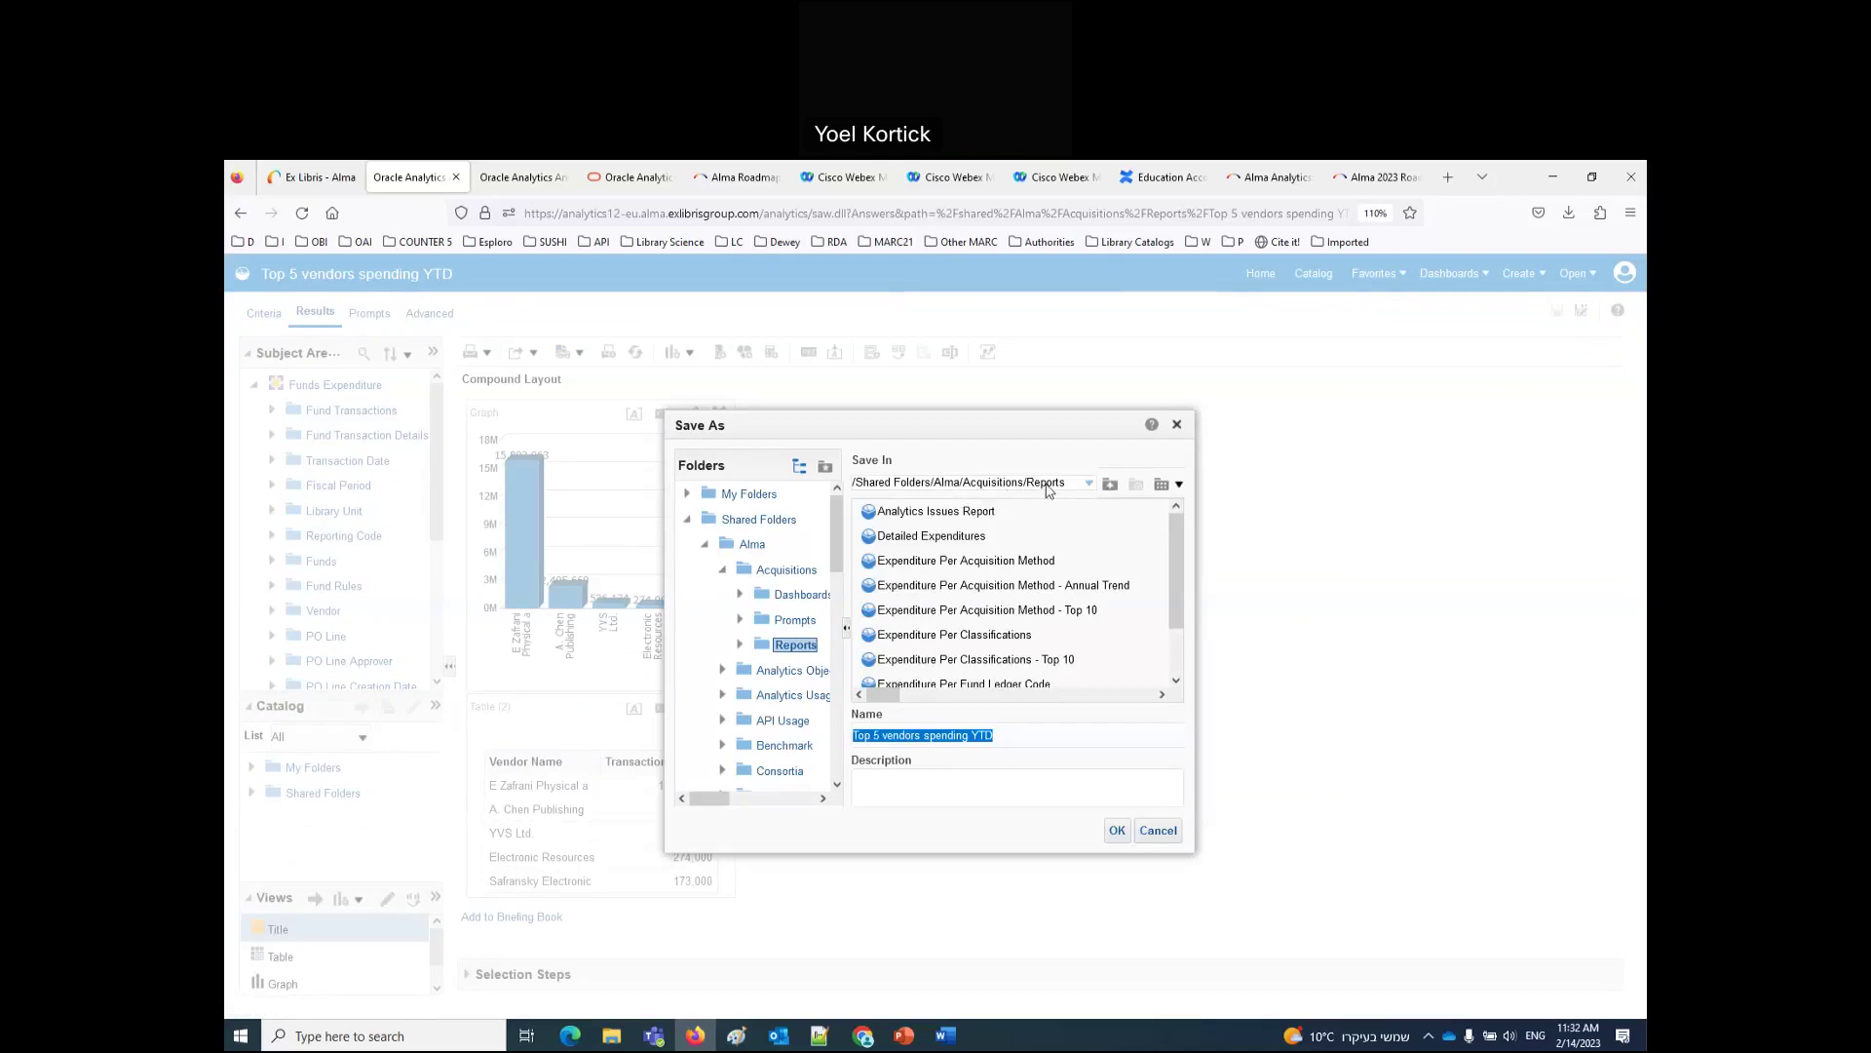
{"action": "left_click", "coordinate": [1006, 739]}
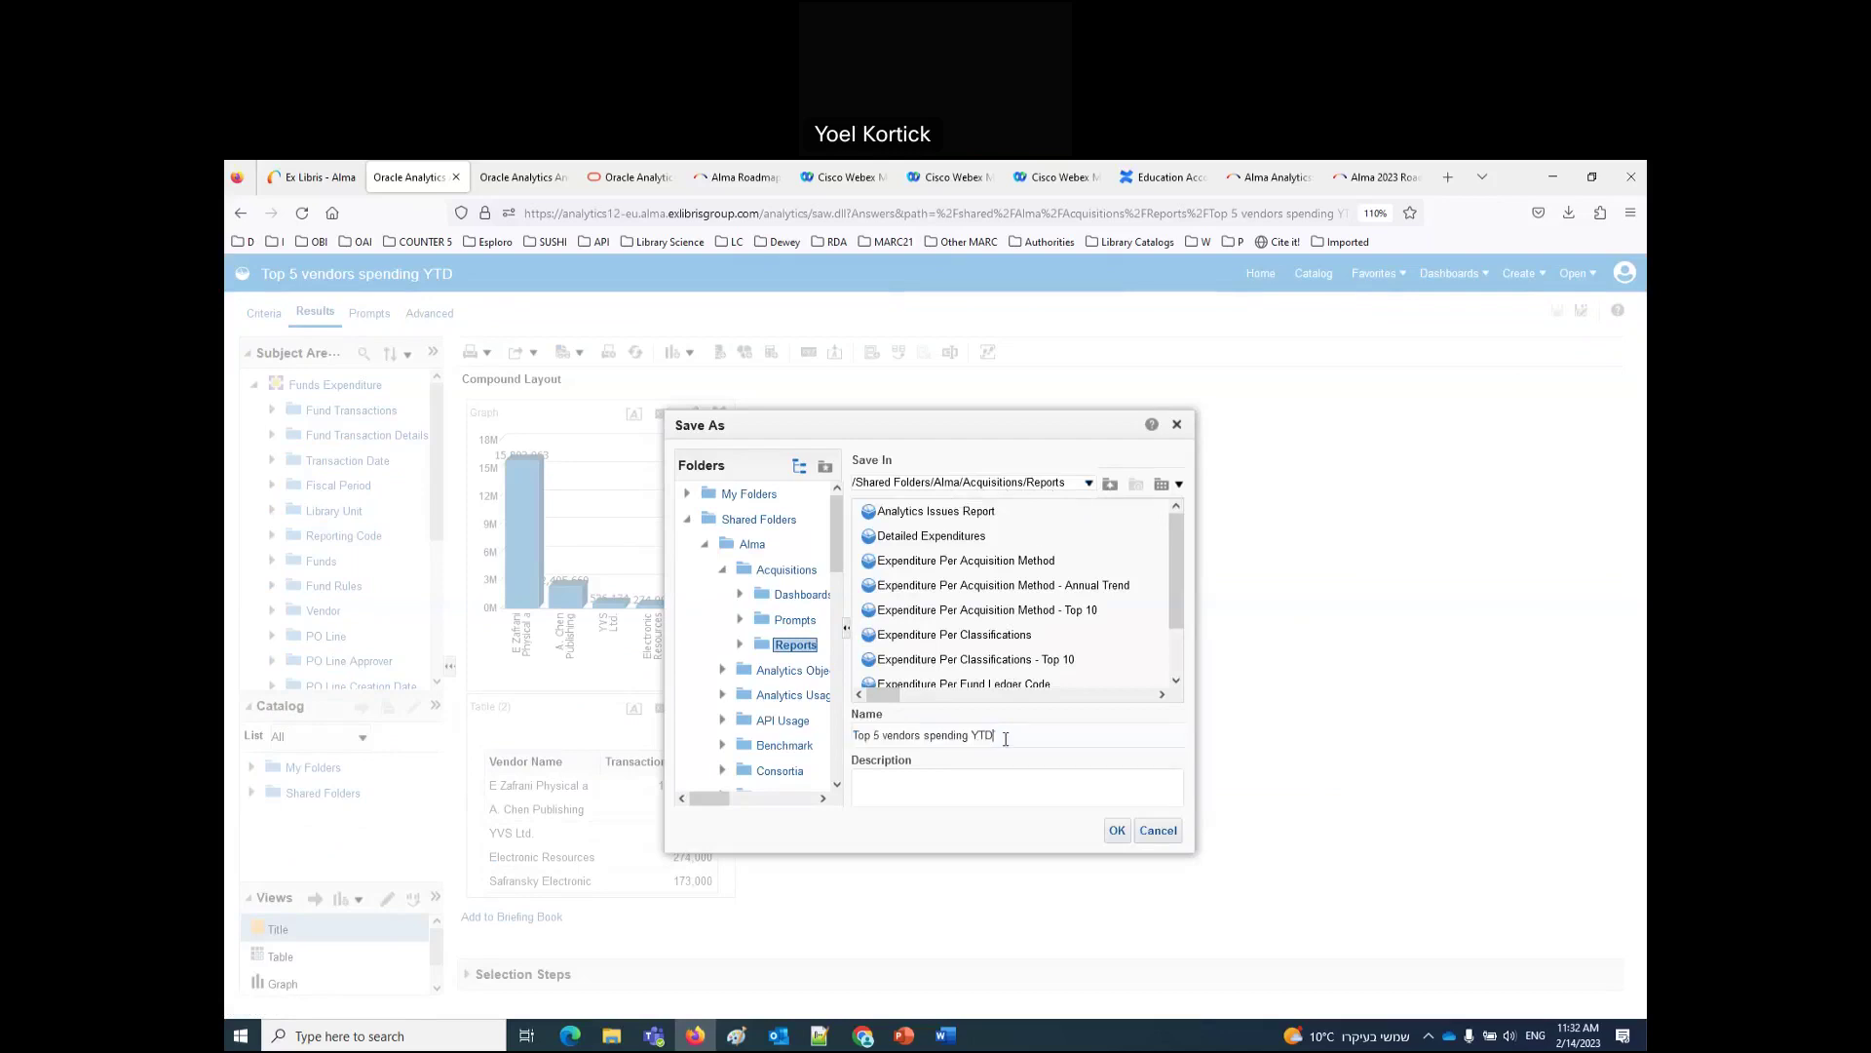
{"action": "type", "text": "2023021"}
{"action": "left_click", "coordinate": [1118, 832]}
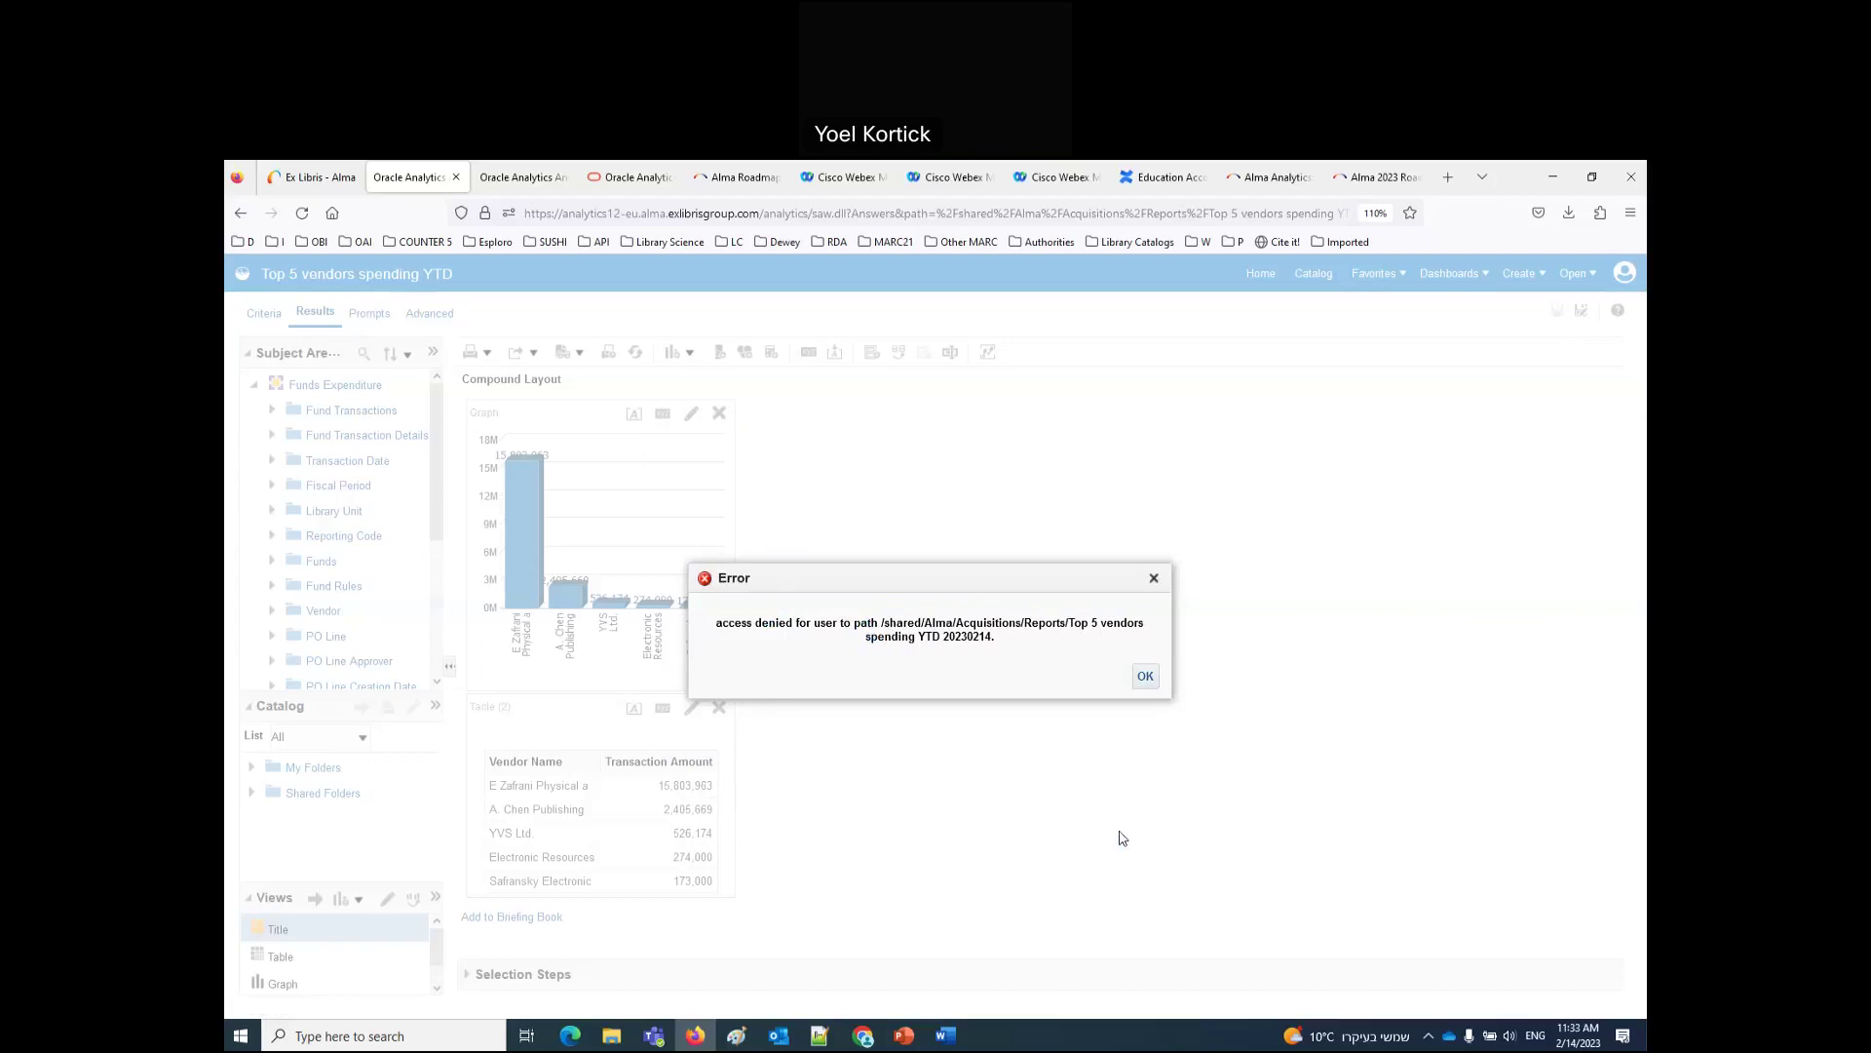
{"action": "left_click", "coordinate": [1151, 685]}
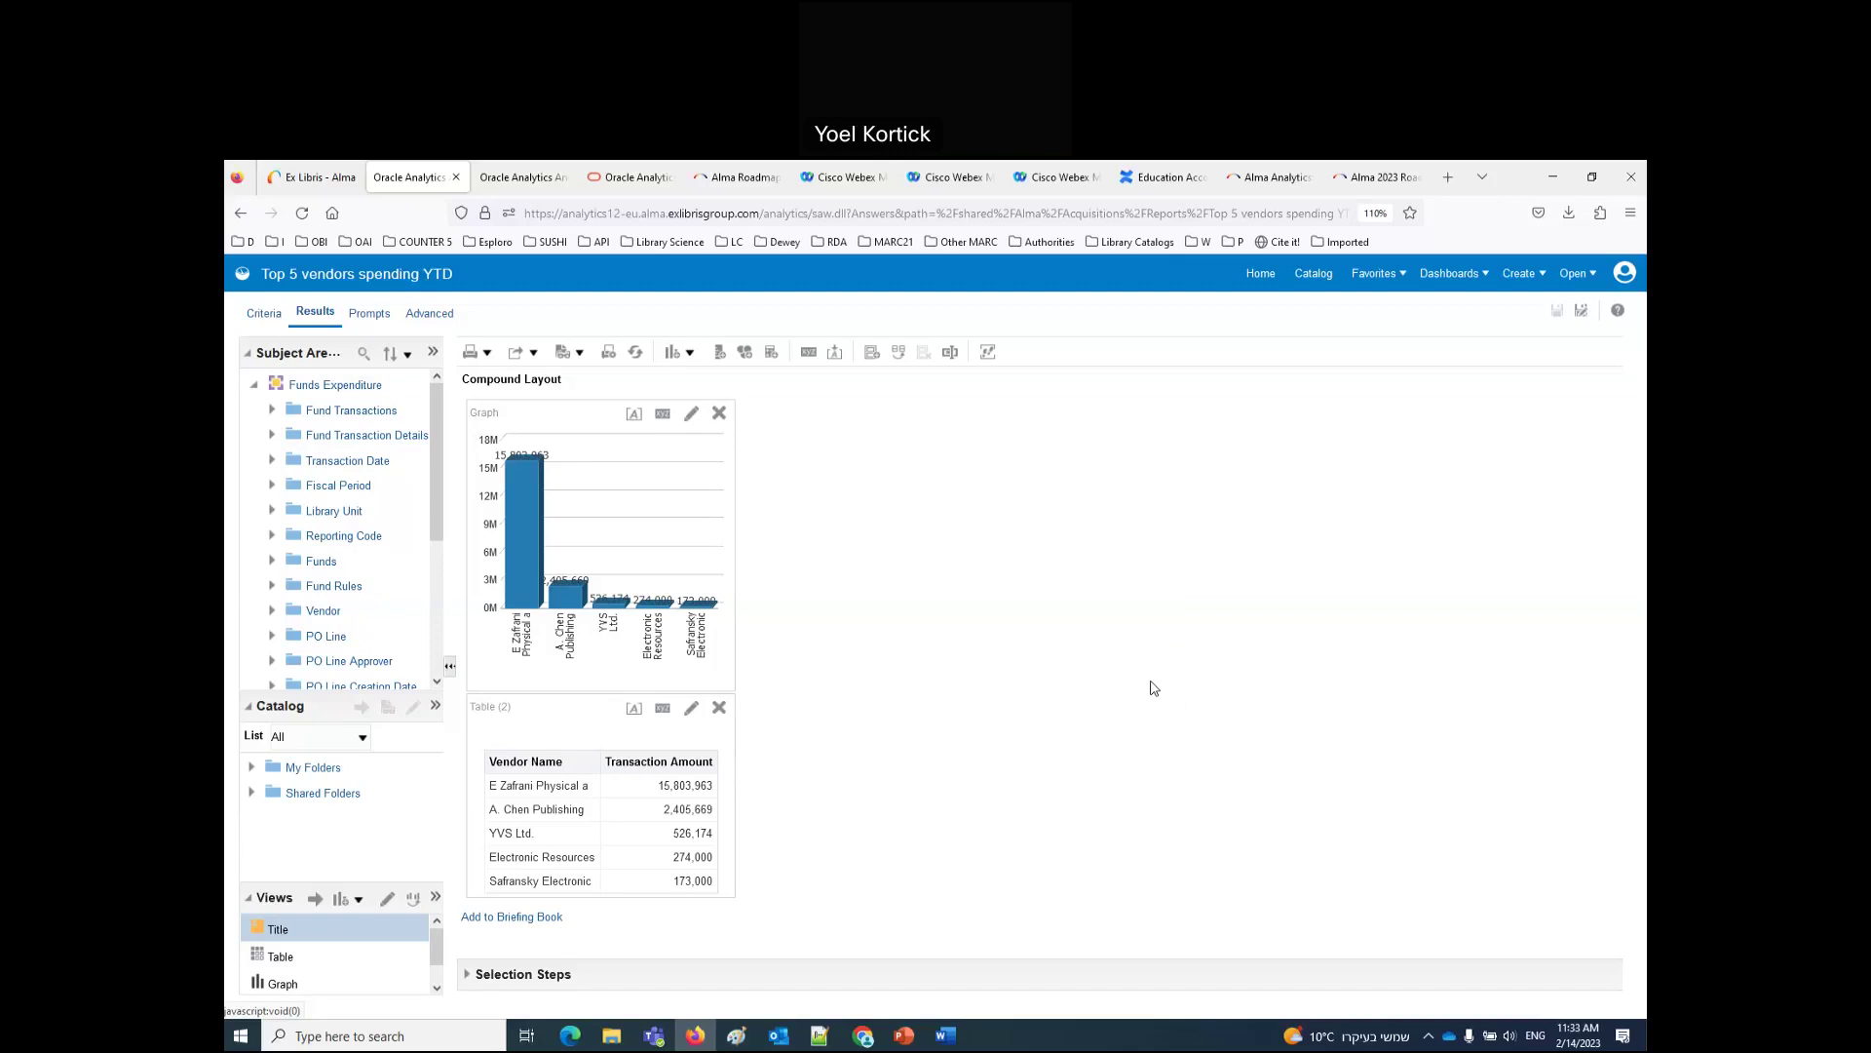
Step: Save a copy of the report in My Folders as "Top 5 vendors spending YTD 20230214"
{"action": "left_click", "coordinate": [1584, 318]}
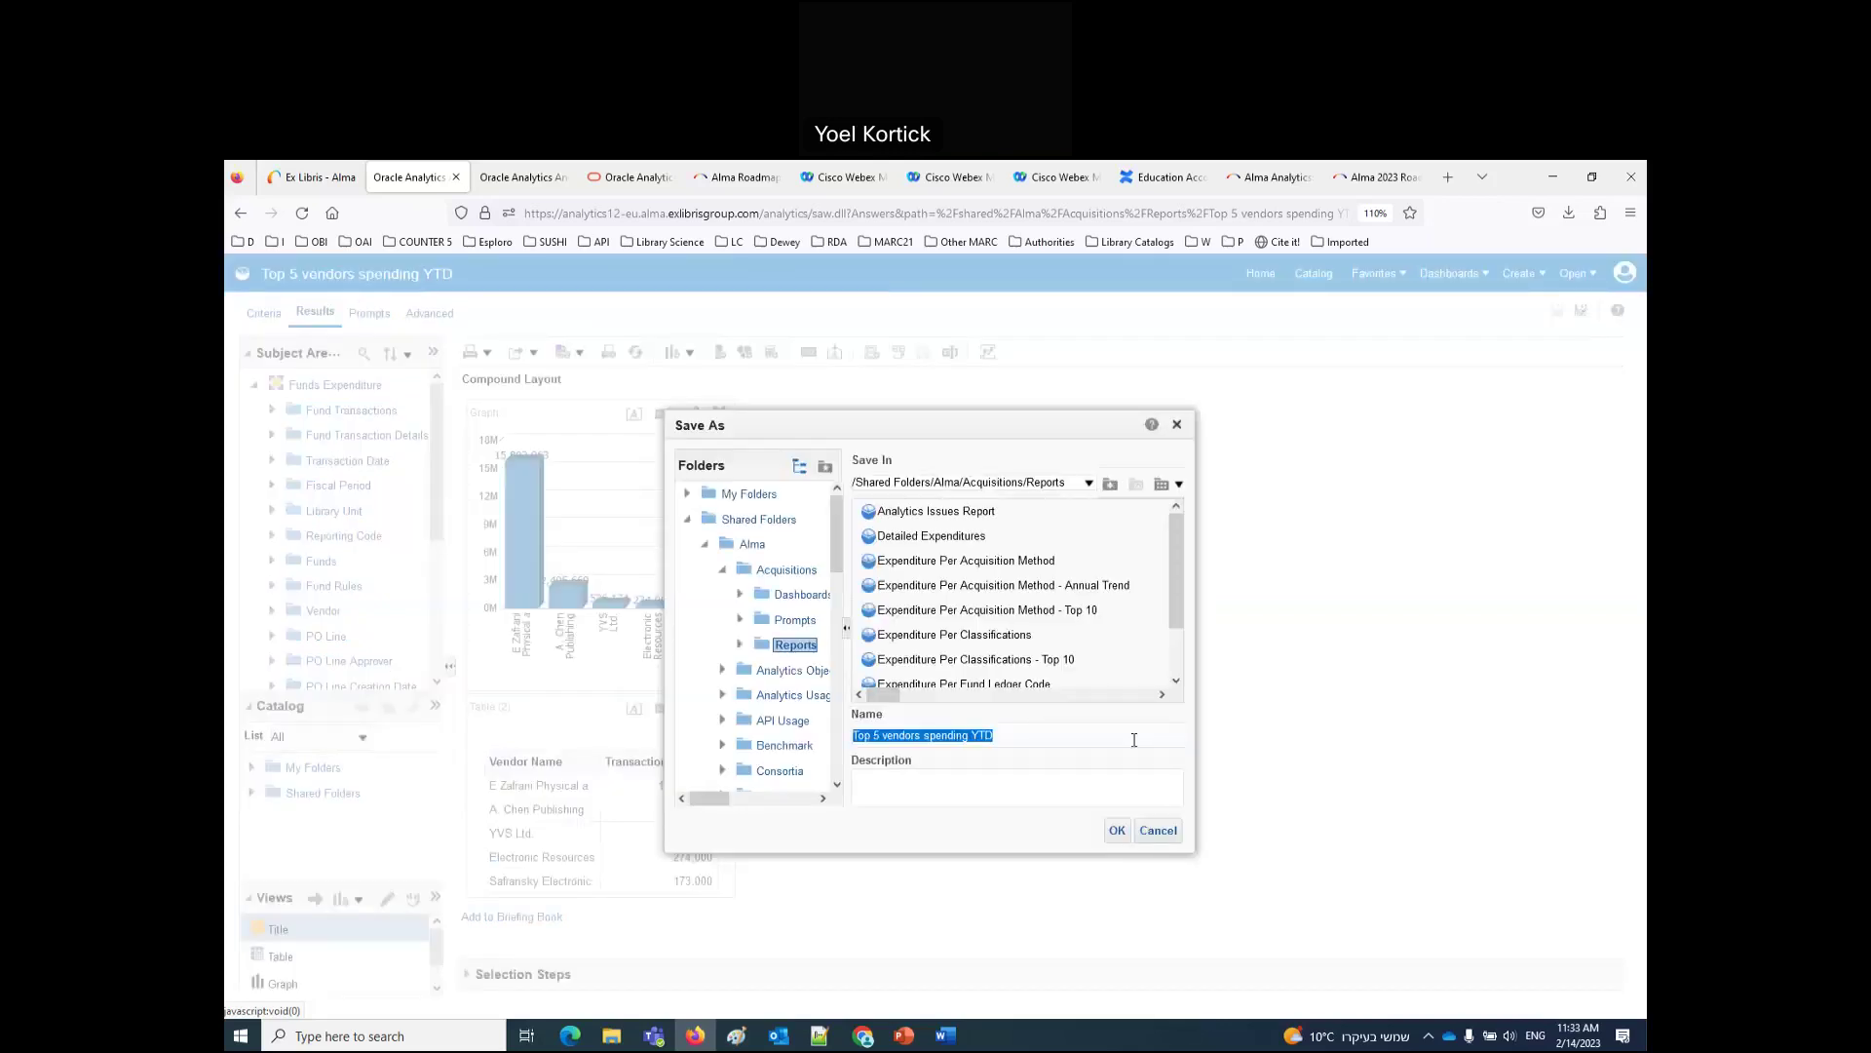
{"action": "left_click", "coordinate": [1022, 732]}
{"action": "type", "text": "20230214"}
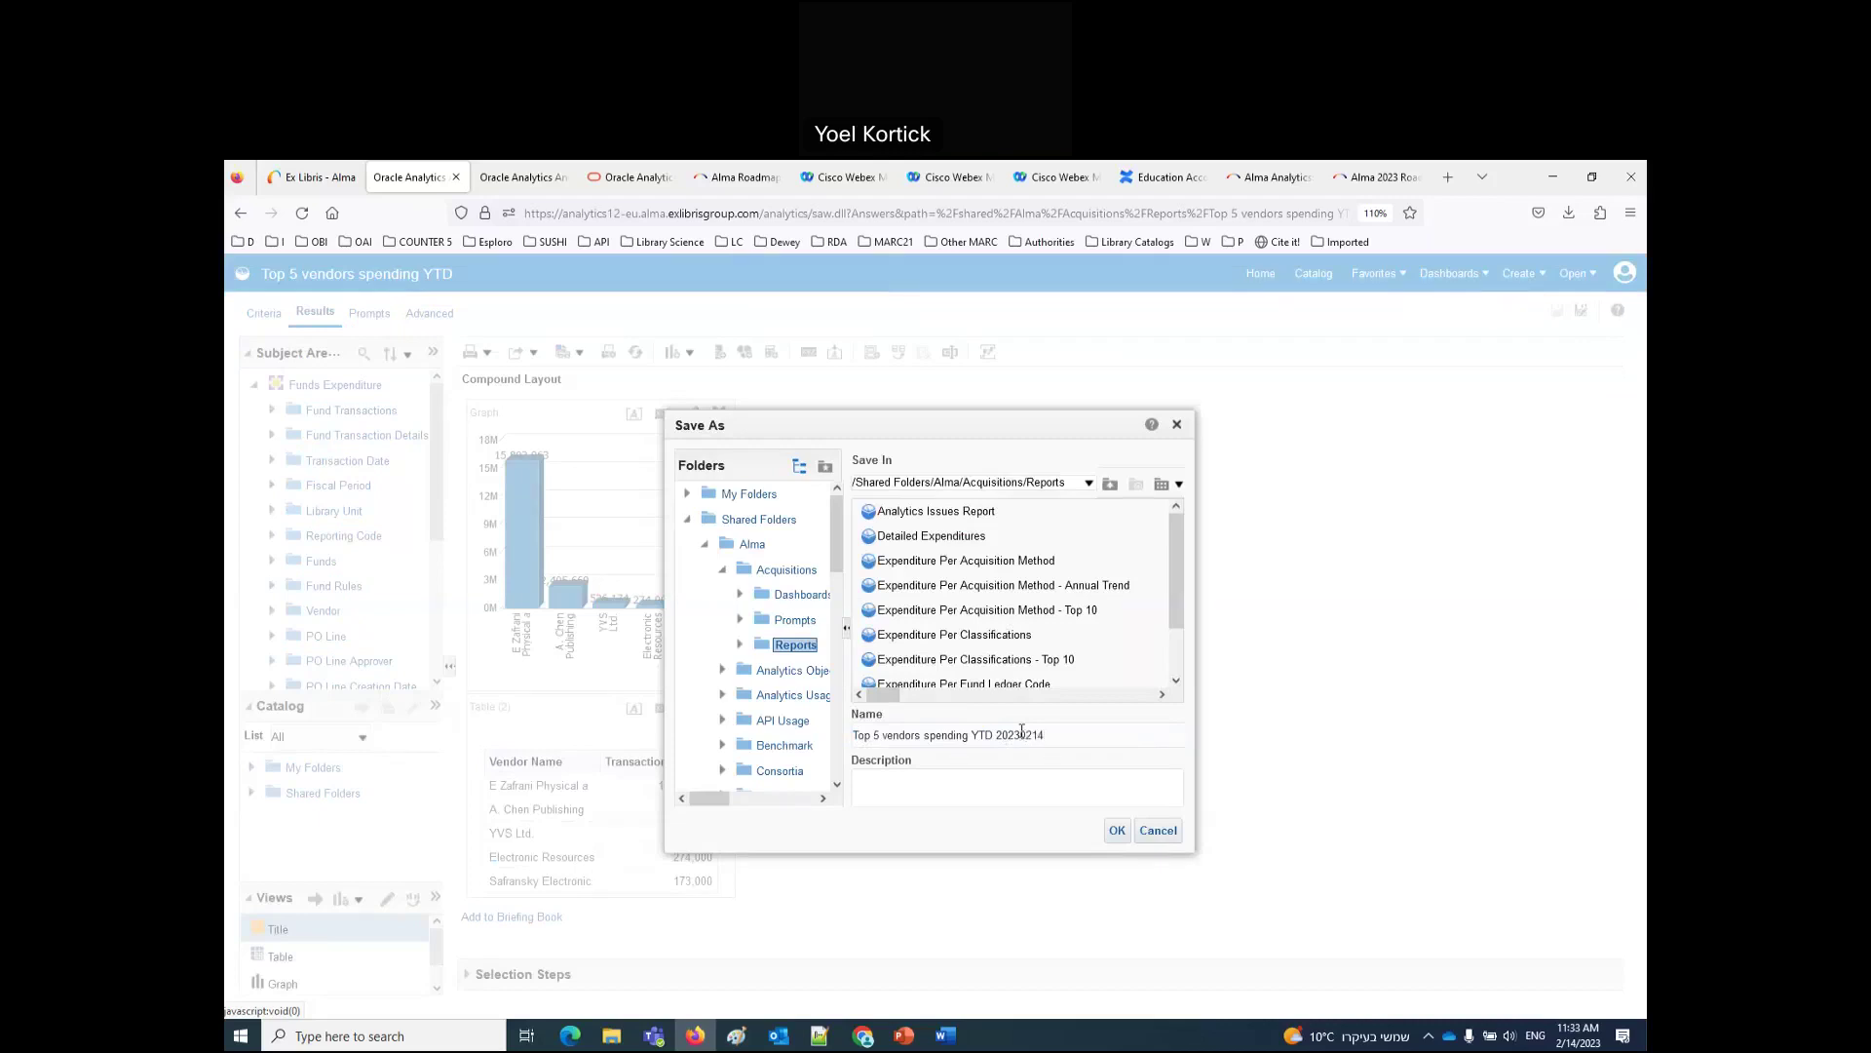
{"action": "left_click", "coordinate": [721, 571]}
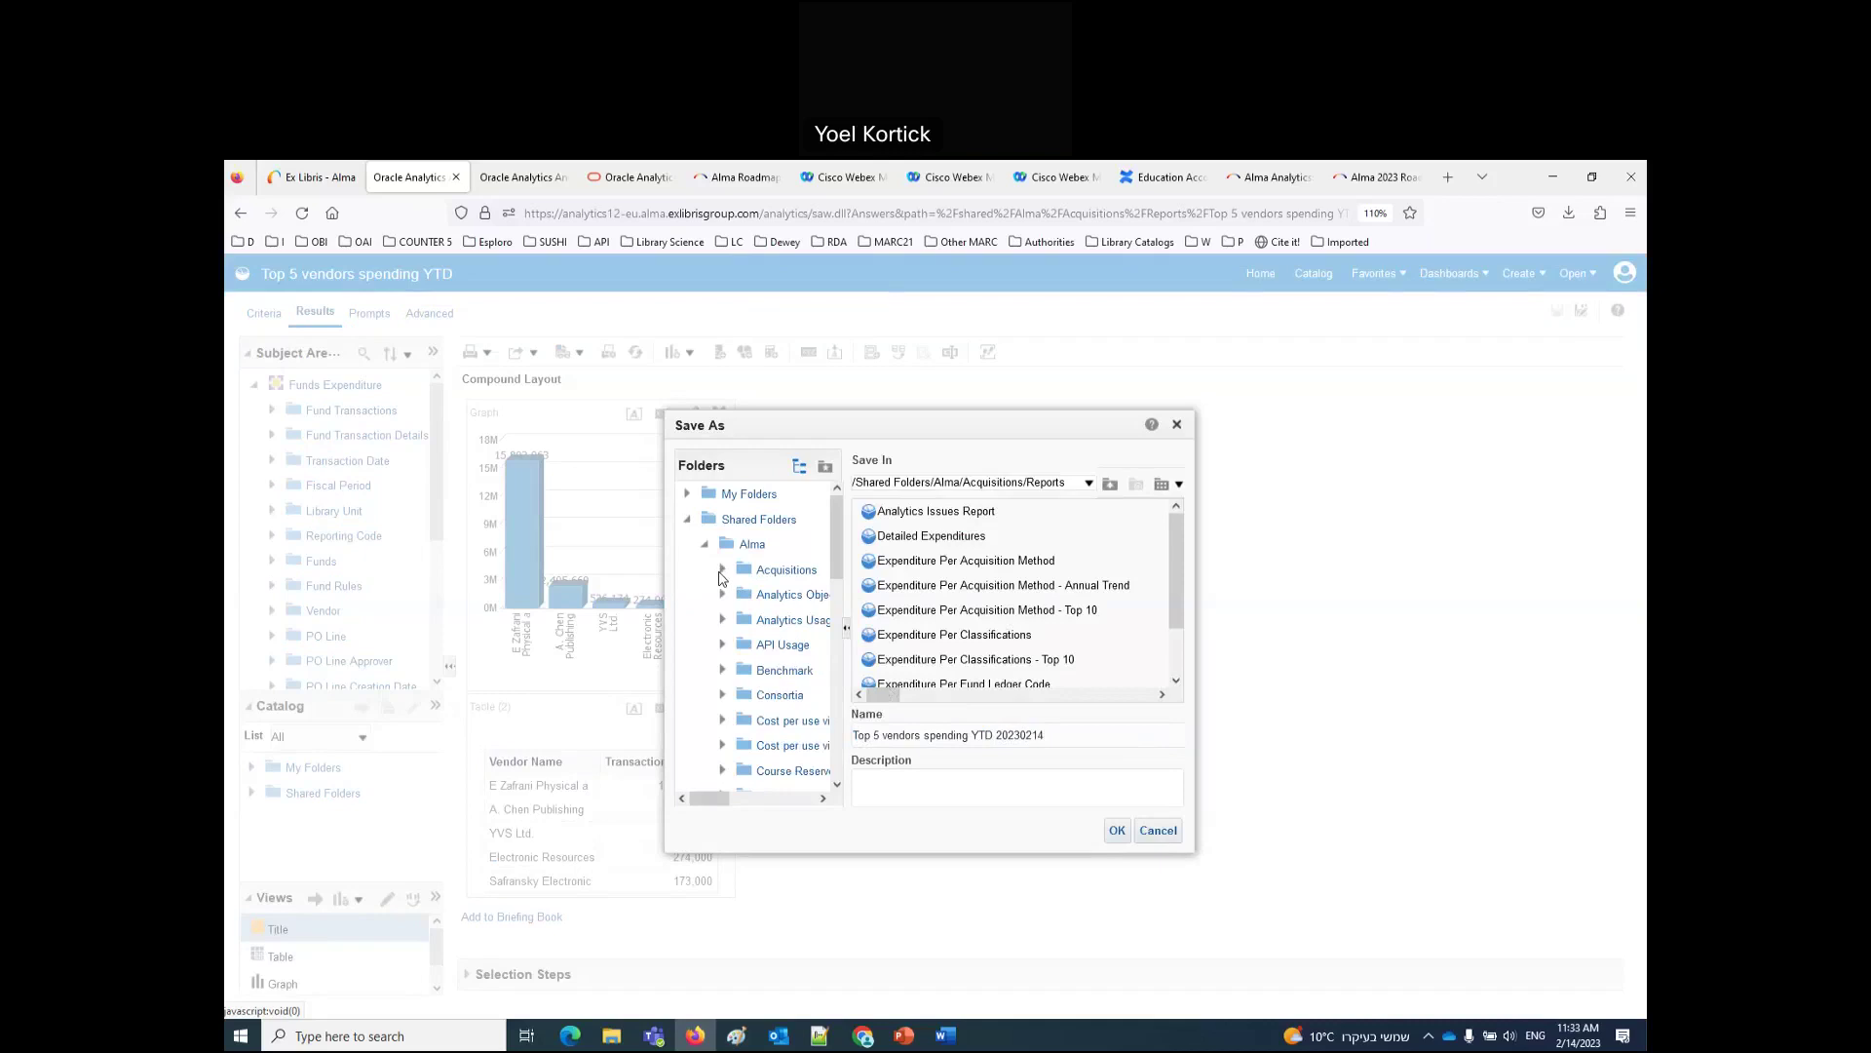
{"action": "left_click", "coordinate": [705, 546]}
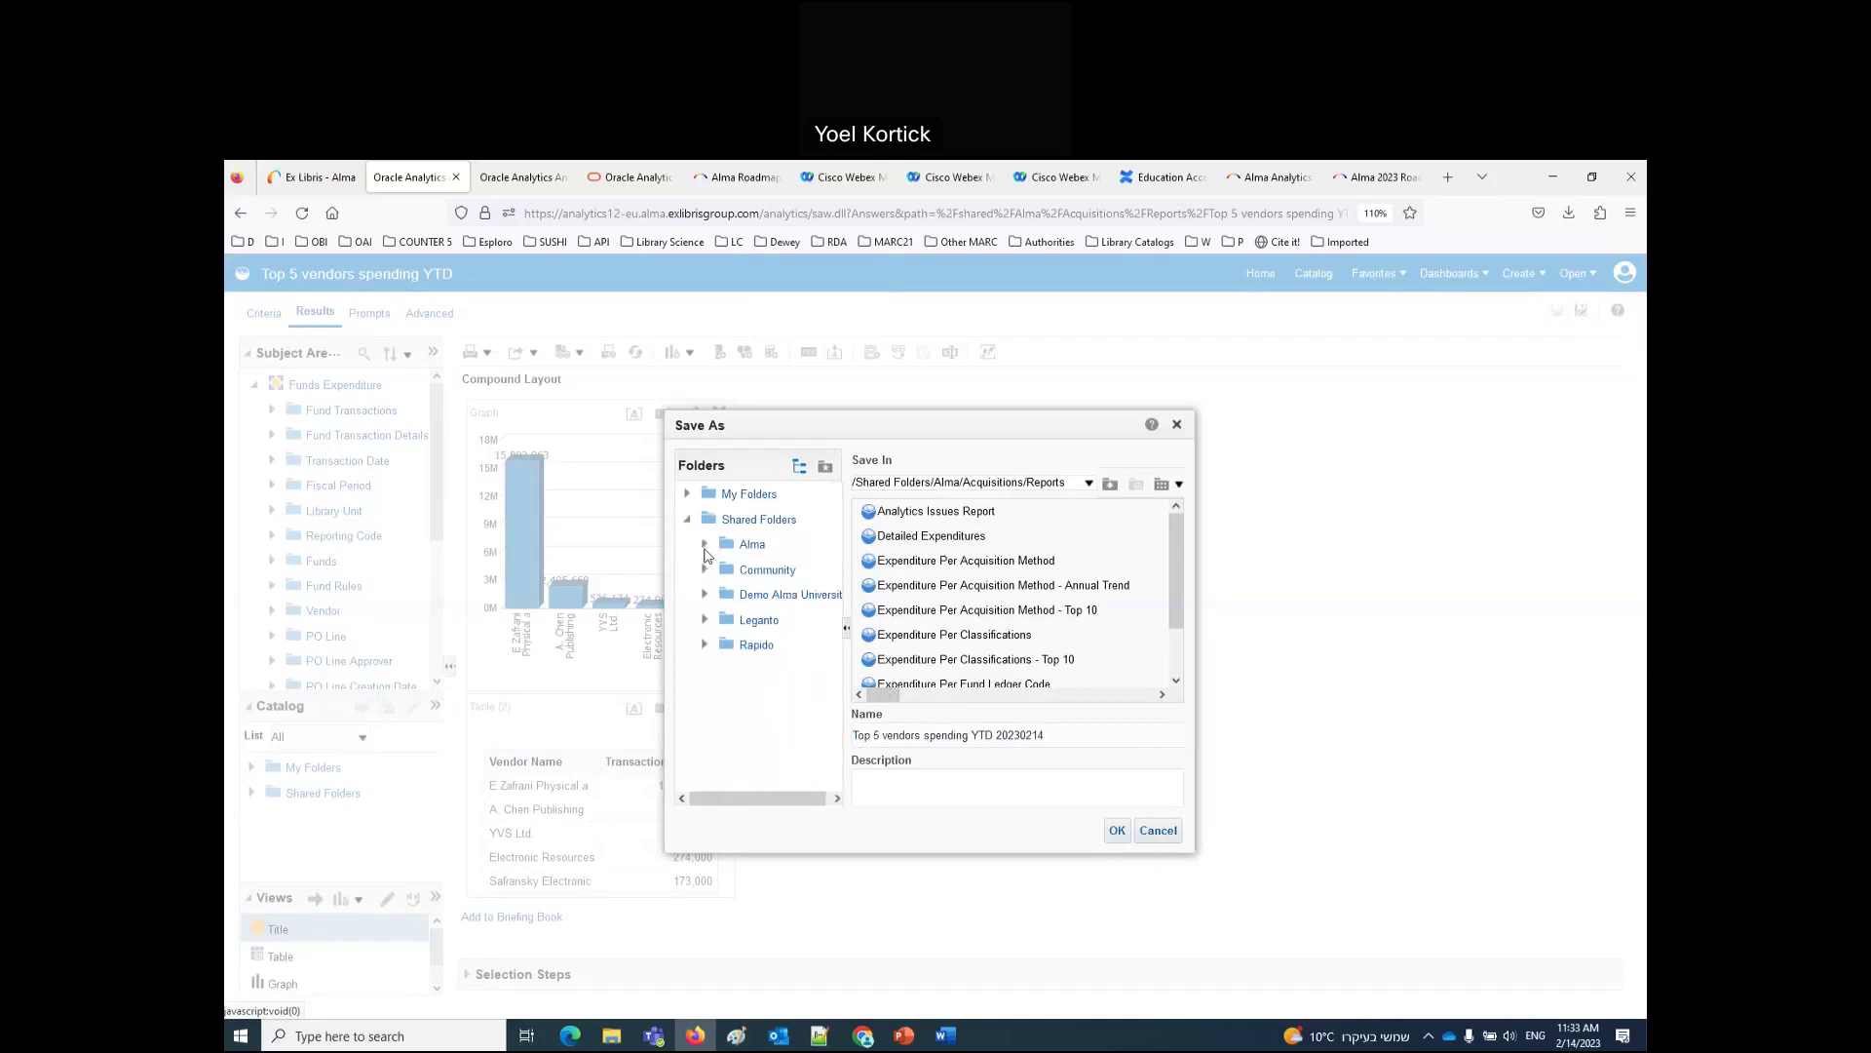
{"action": "left_click", "coordinate": [750, 494]}
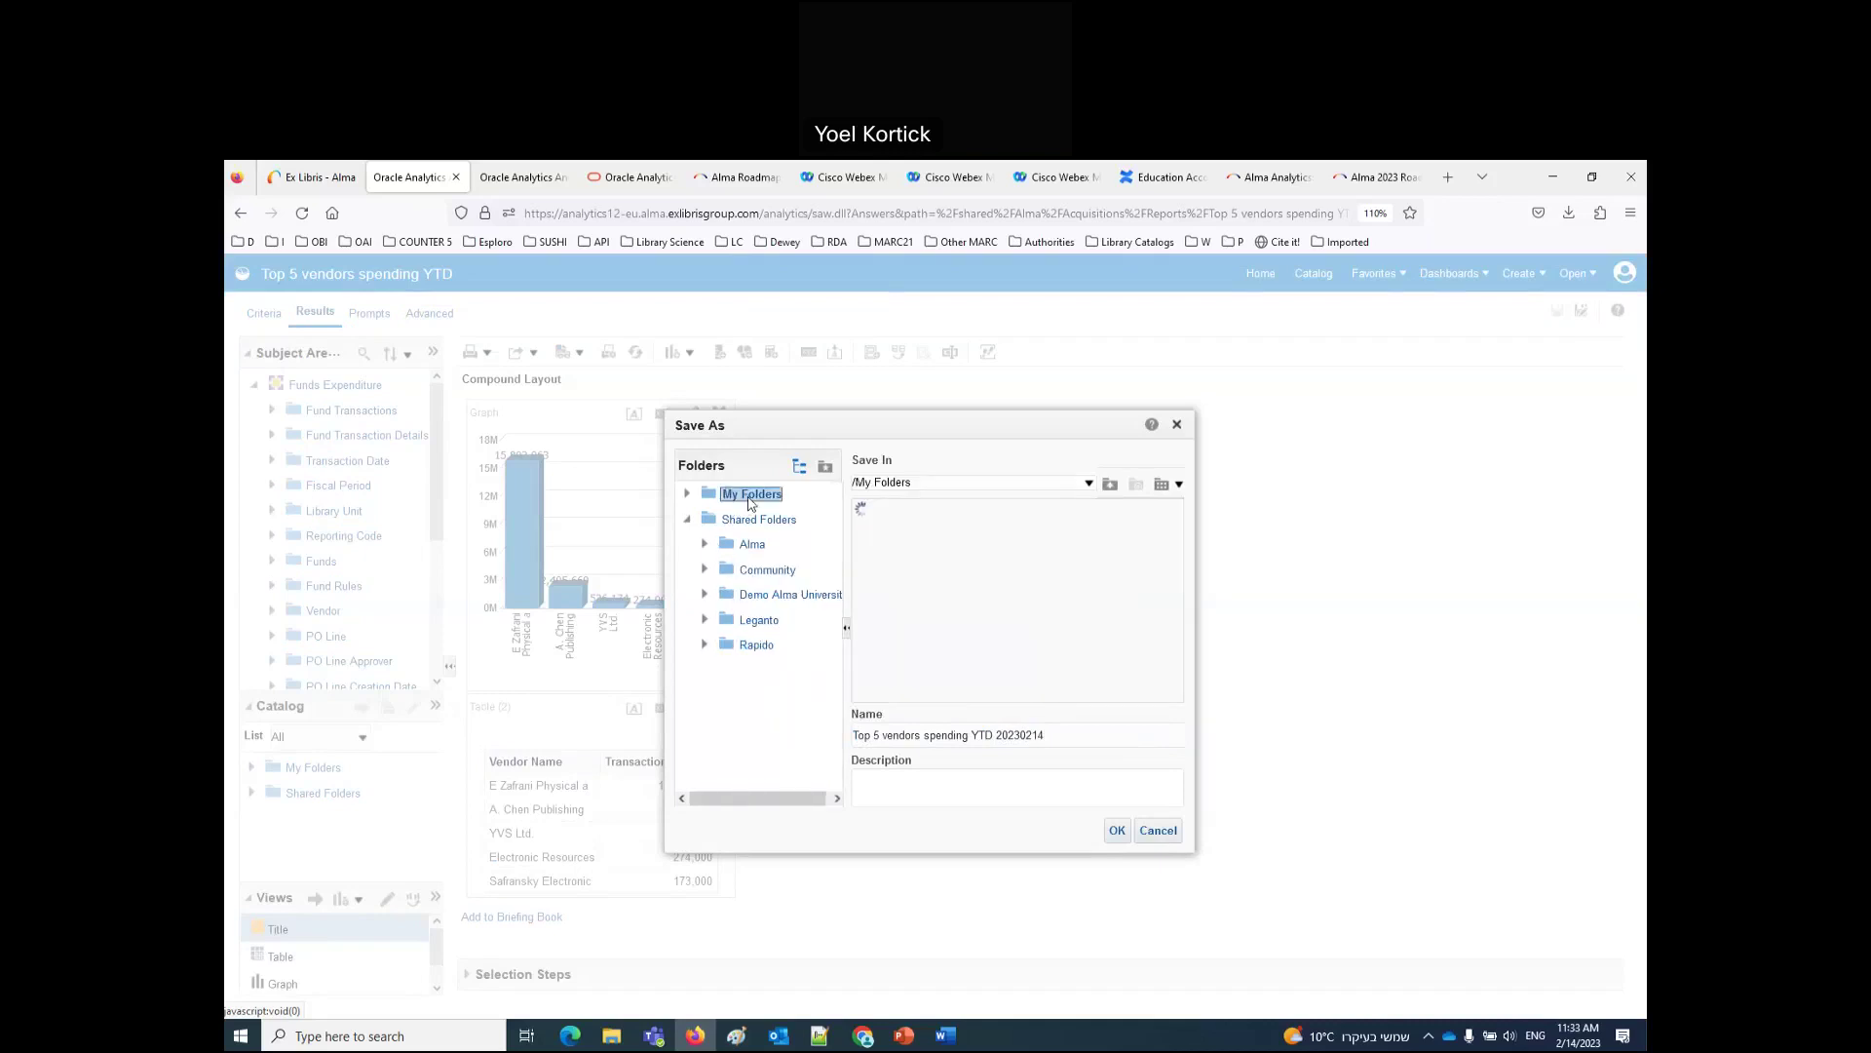
{"action": "left_click", "coordinate": [1117, 831]}
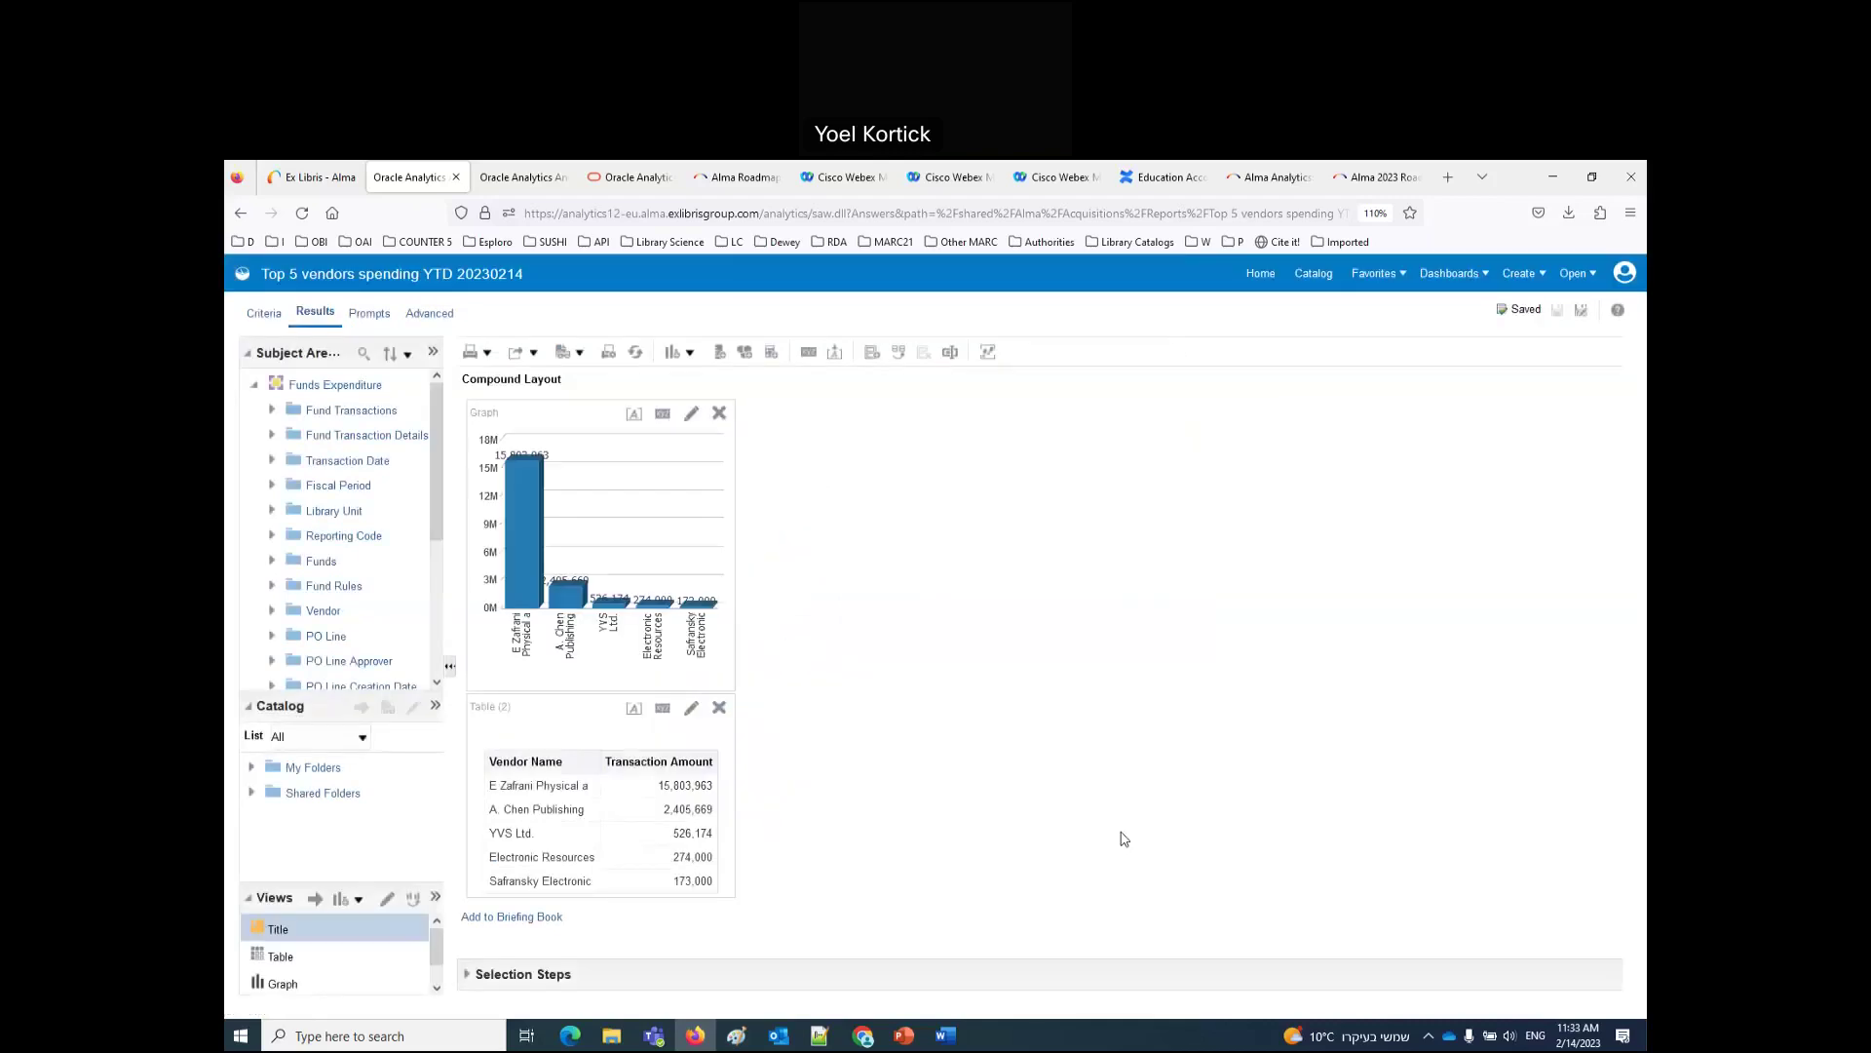
Step: Place the table to the right of the graph and save a copy of the report in Shared Folders/Demo Alma University/Reports/Acquisitions
{"action": "left_click_drag", "start_coordinate": [588, 709], "coordinate": [738, 628]}
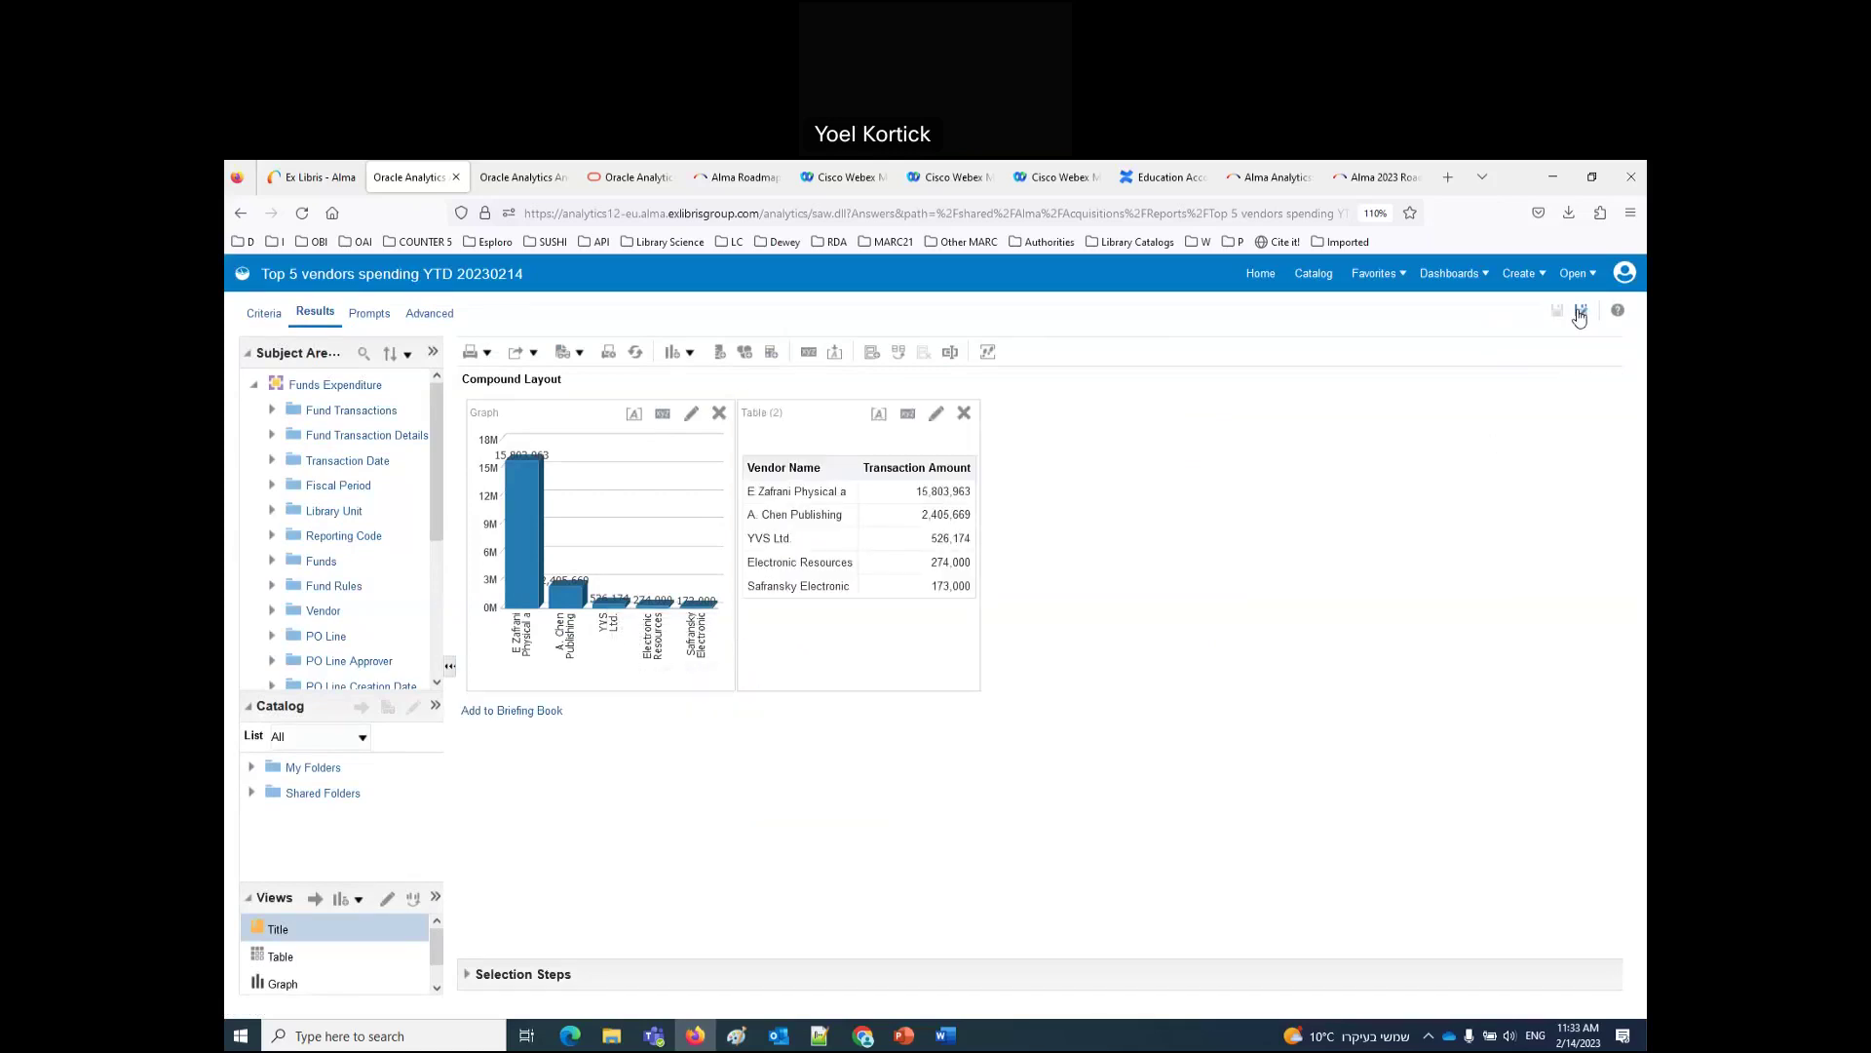
{"action": "left_click", "coordinate": [1580, 312]}
{"action": "left_click", "coordinate": [736, 527]}
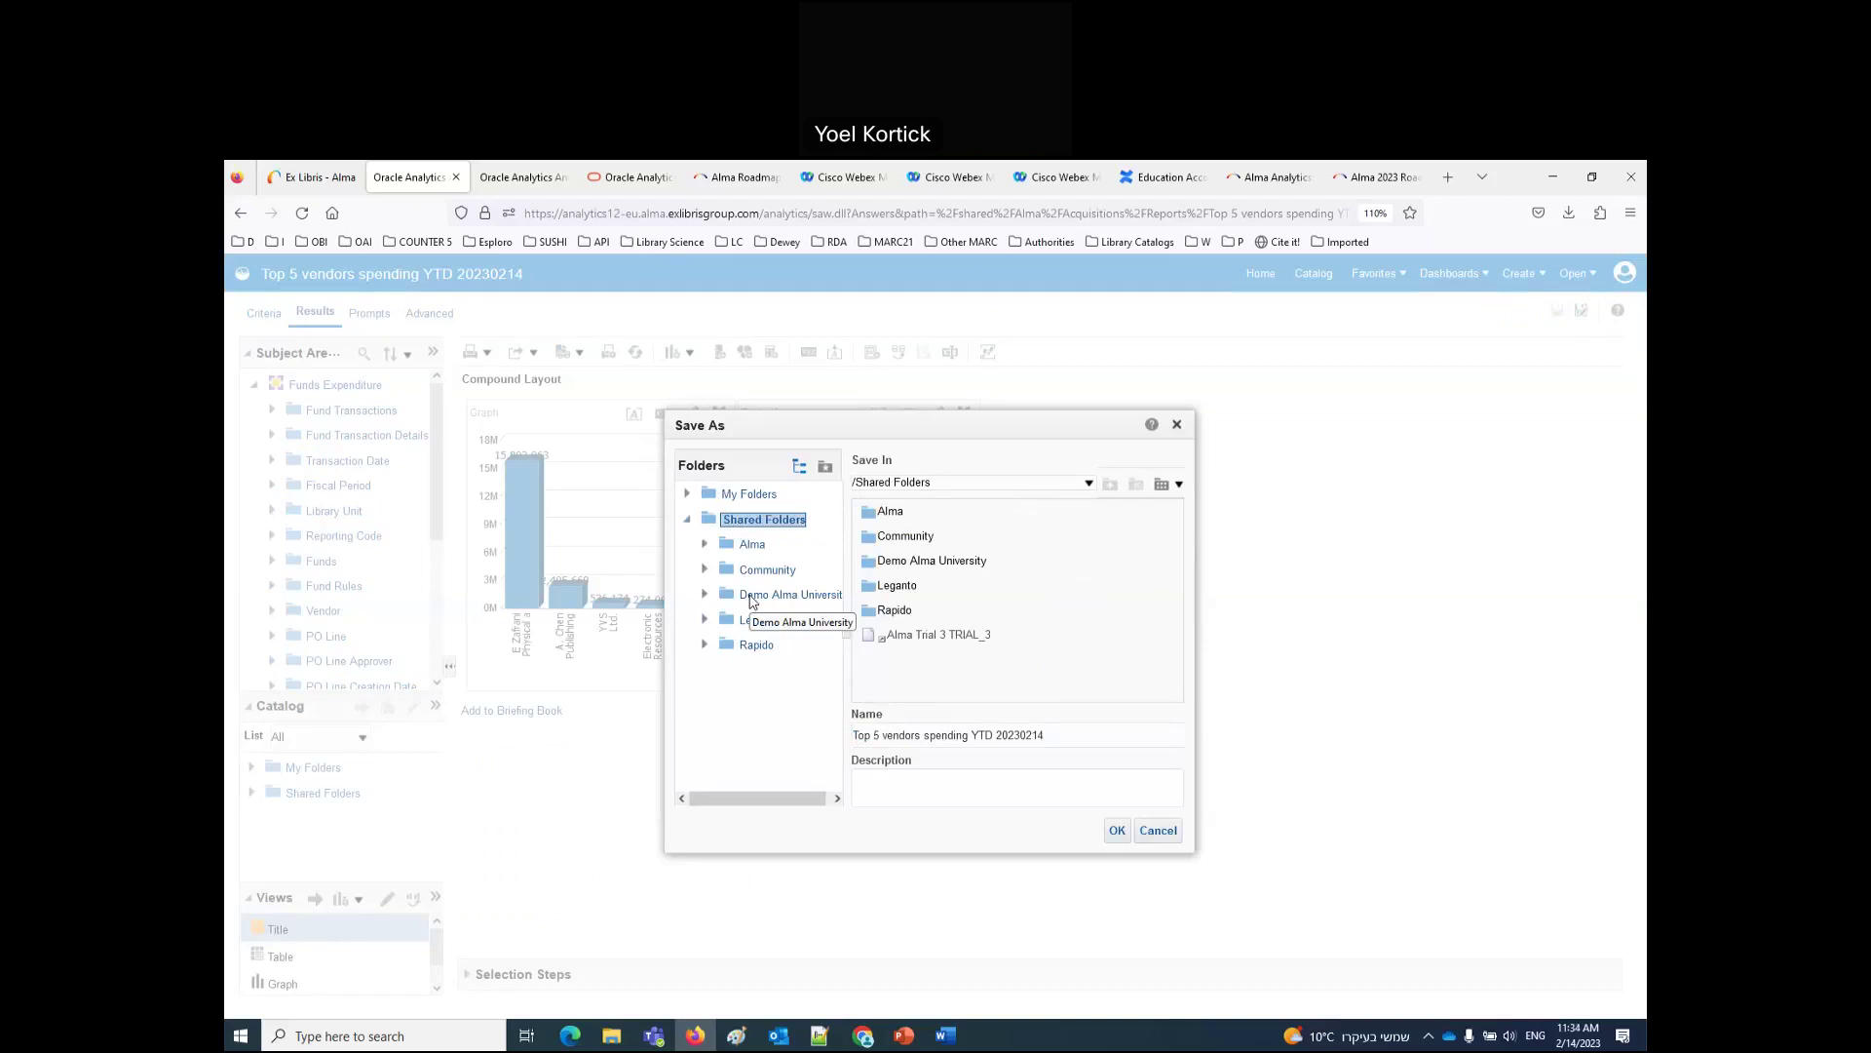
{"action": "left_click", "coordinate": [752, 598]}
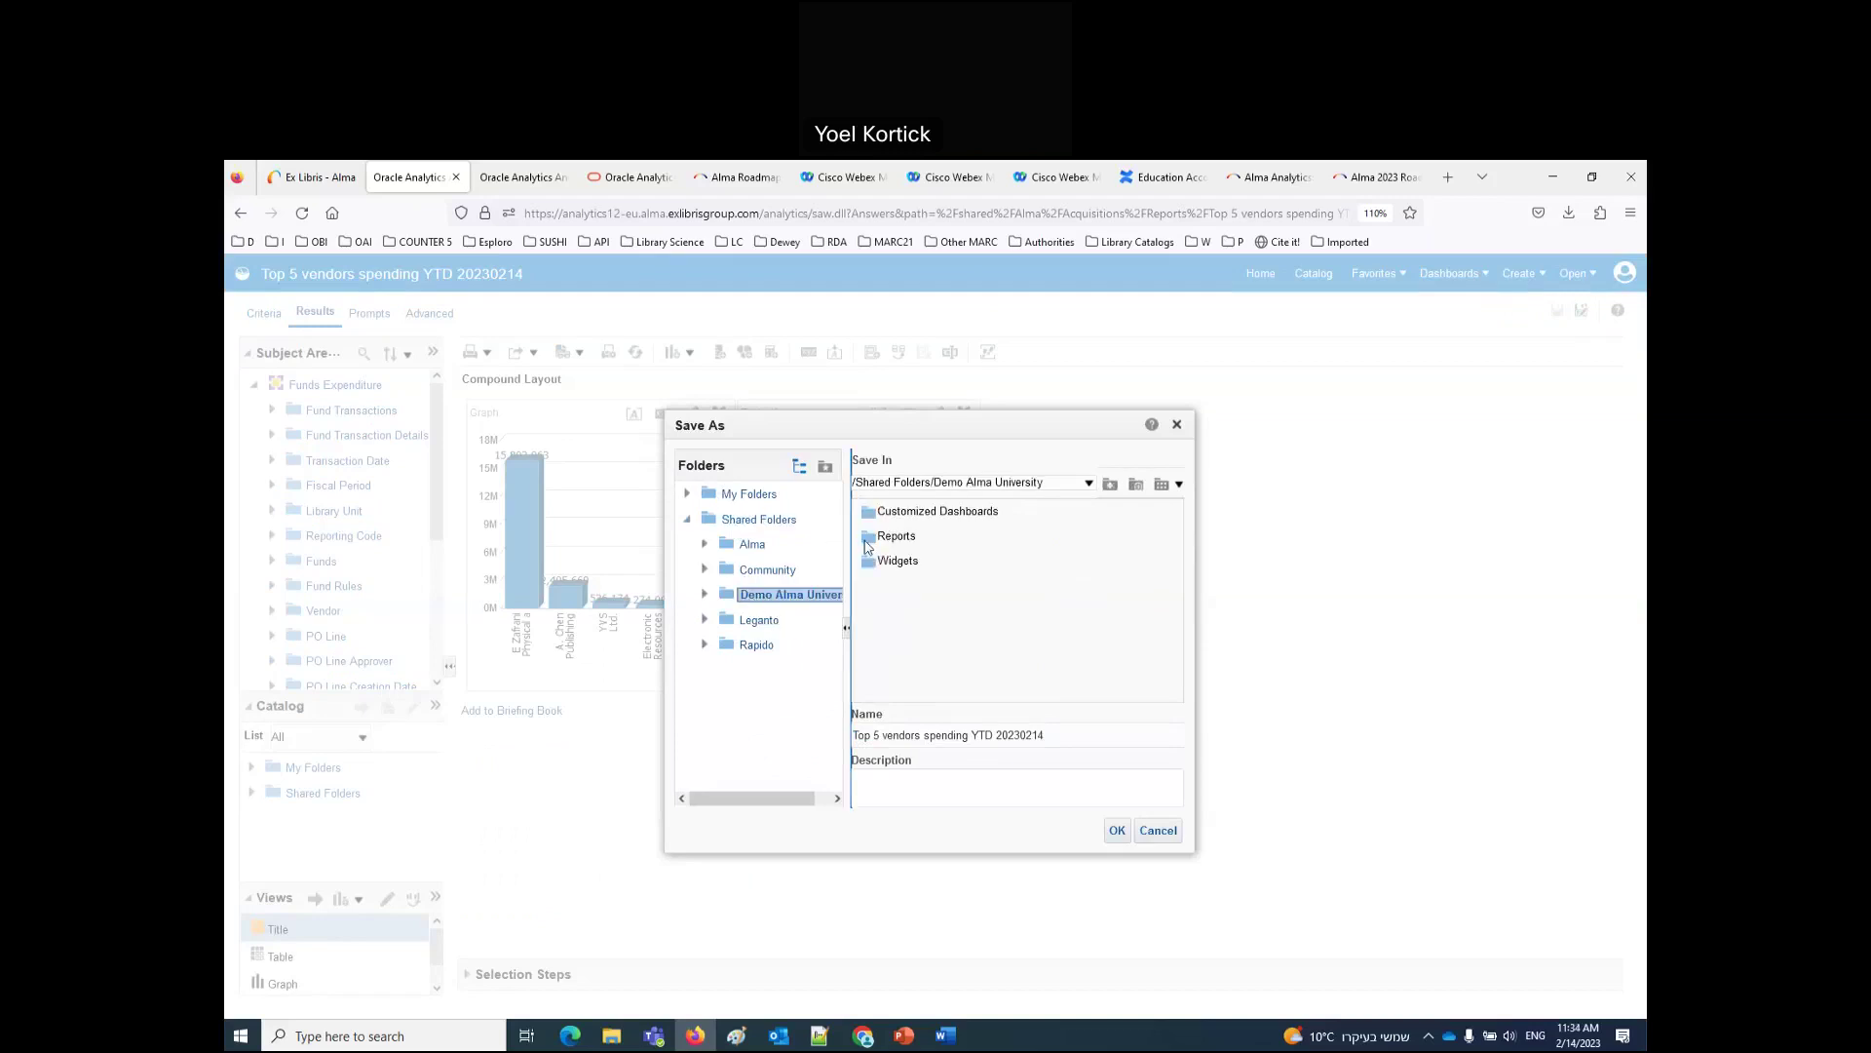
{"action": "left_click", "coordinate": [871, 547]}
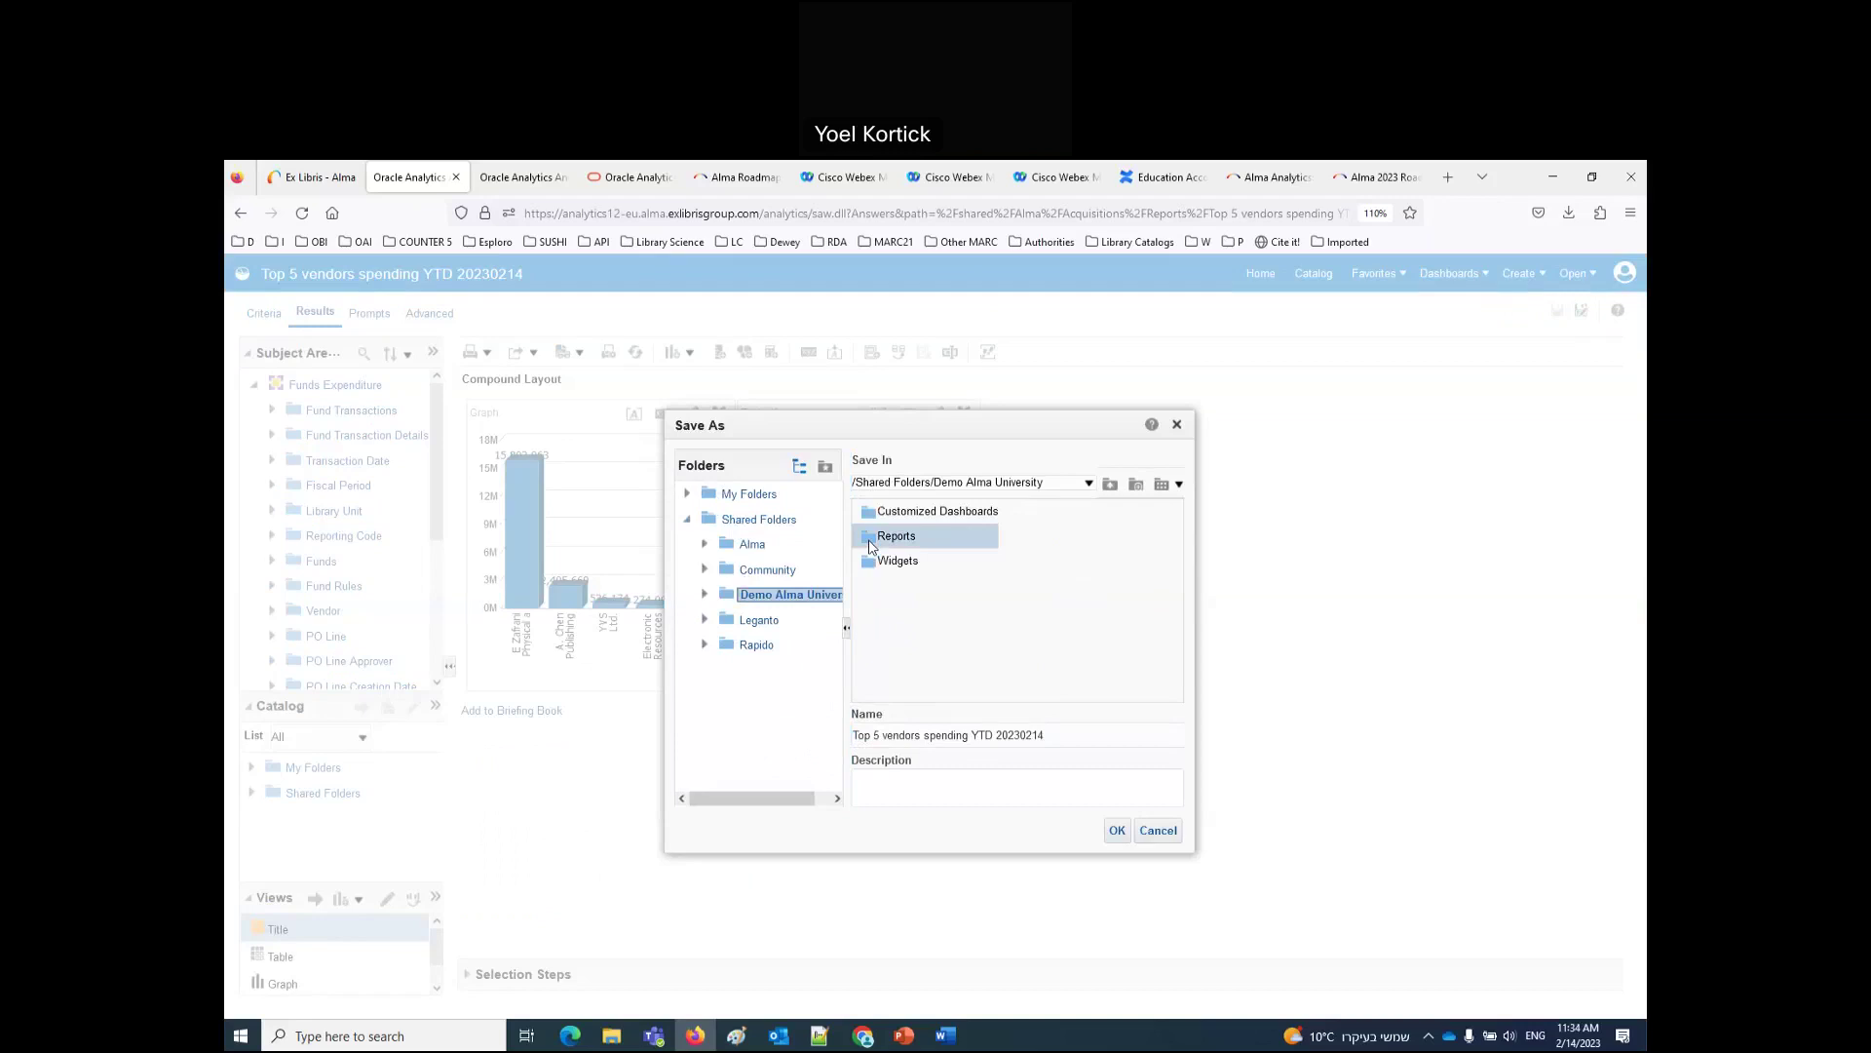
{"action": "double_click", "coordinate": [870, 548]}
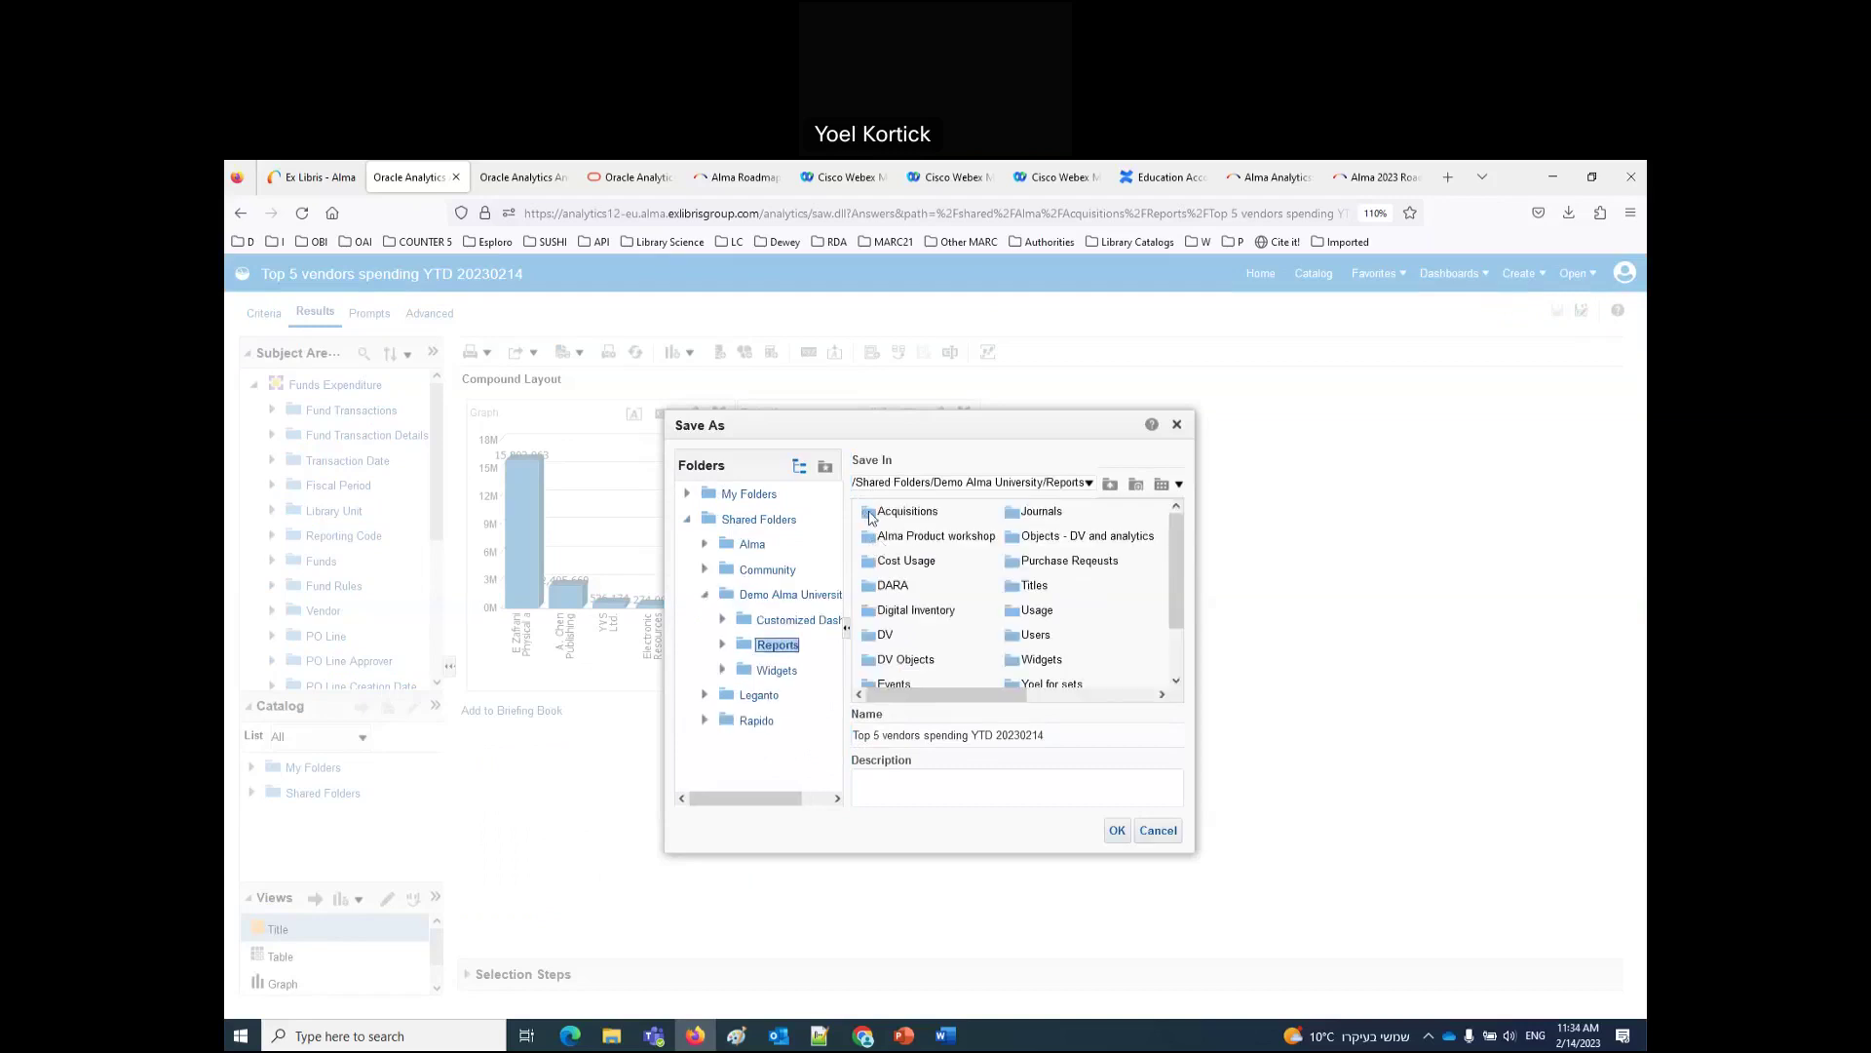
{"action": "left_click", "coordinate": [870, 517]}
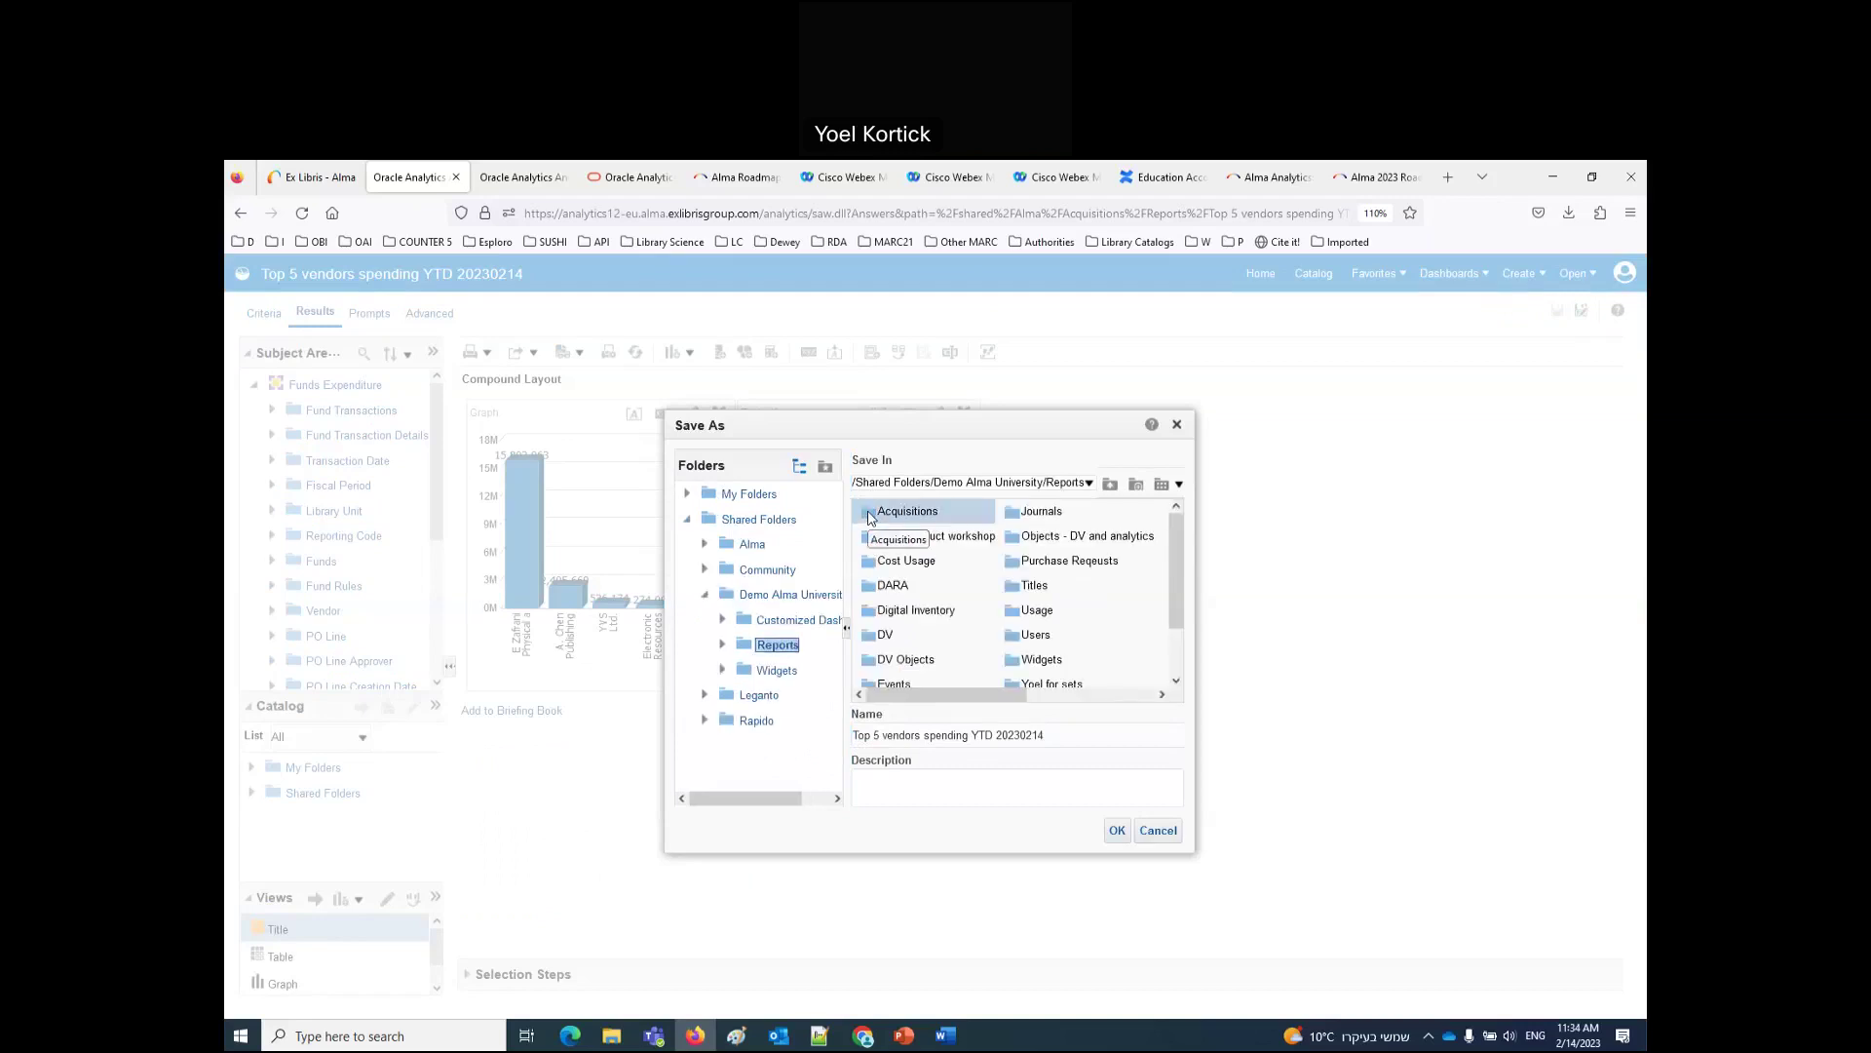
{"action": "double_click", "coordinate": [871, 516]}
{"action": "left_click", "coordinate": [1118, 830]}
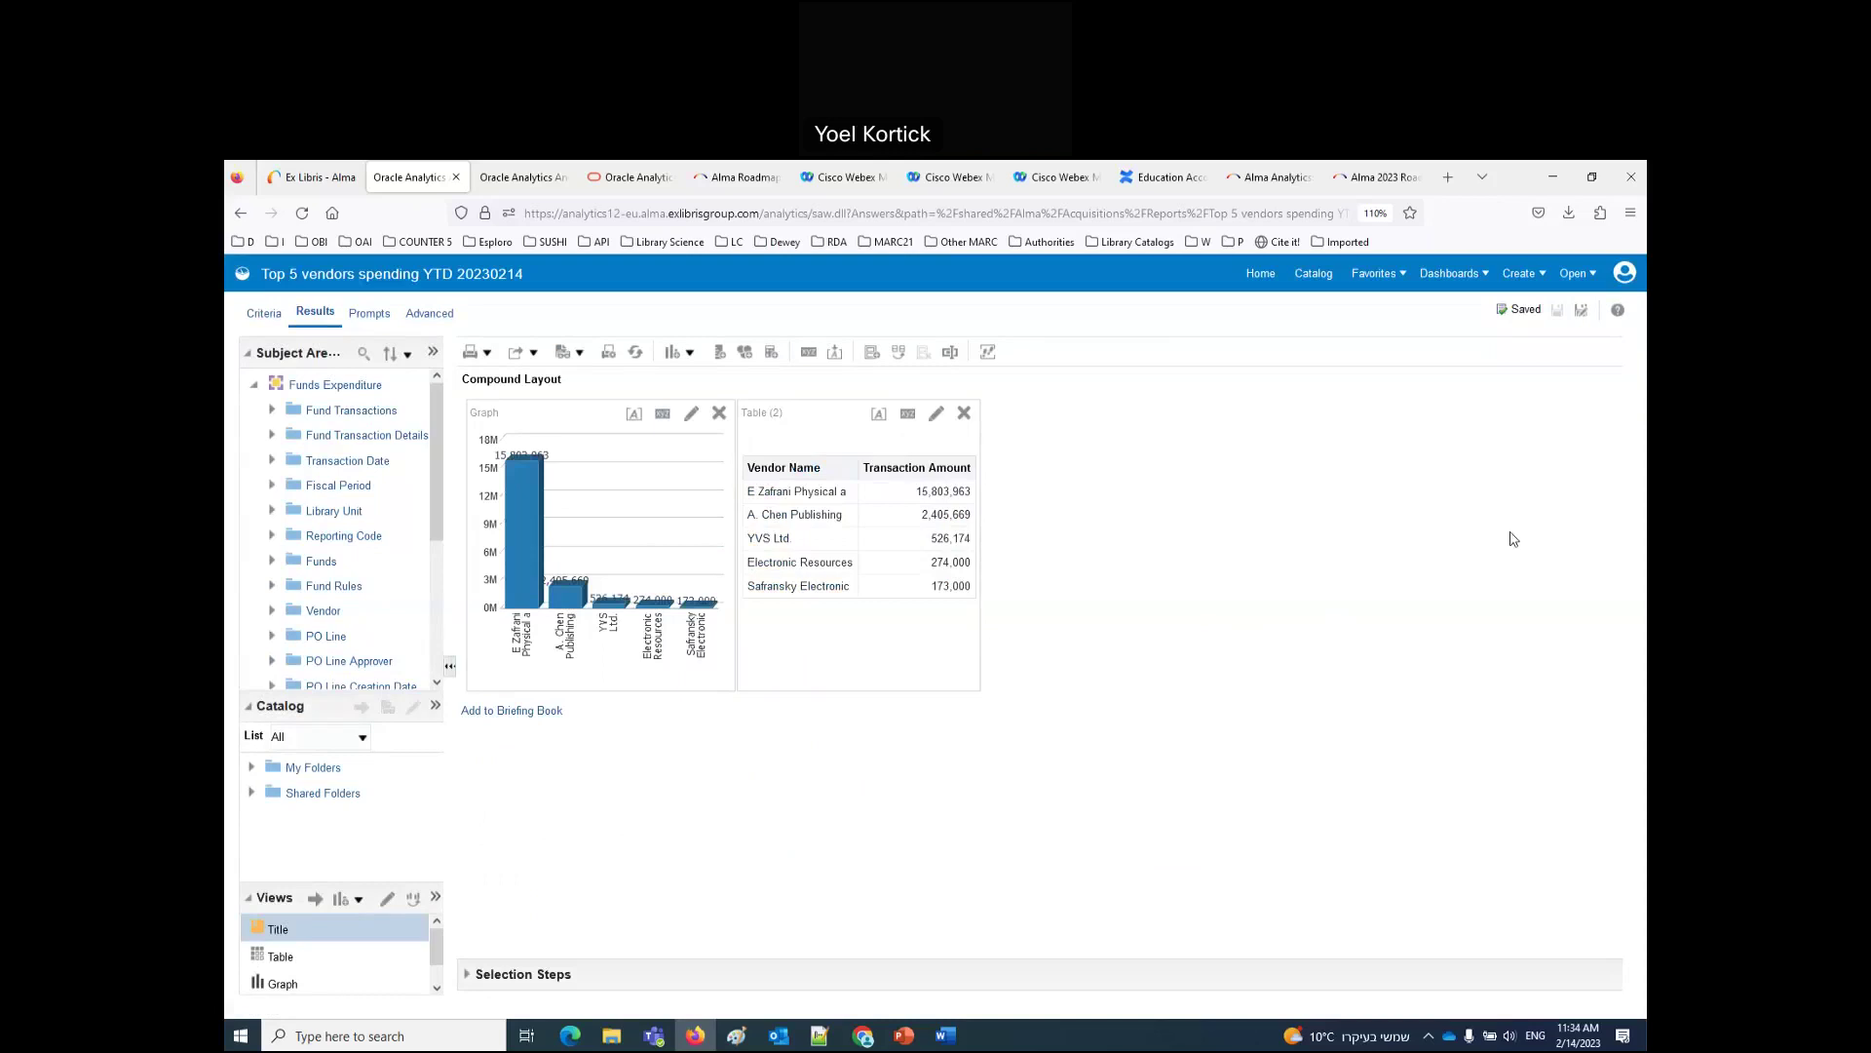
Step: Browse the possible save locations down to Community/Reports/Shared Reports/Reports, examine its subject folders and leave without saving
{"action": "left_click", "coordinate": [1583, 318]}
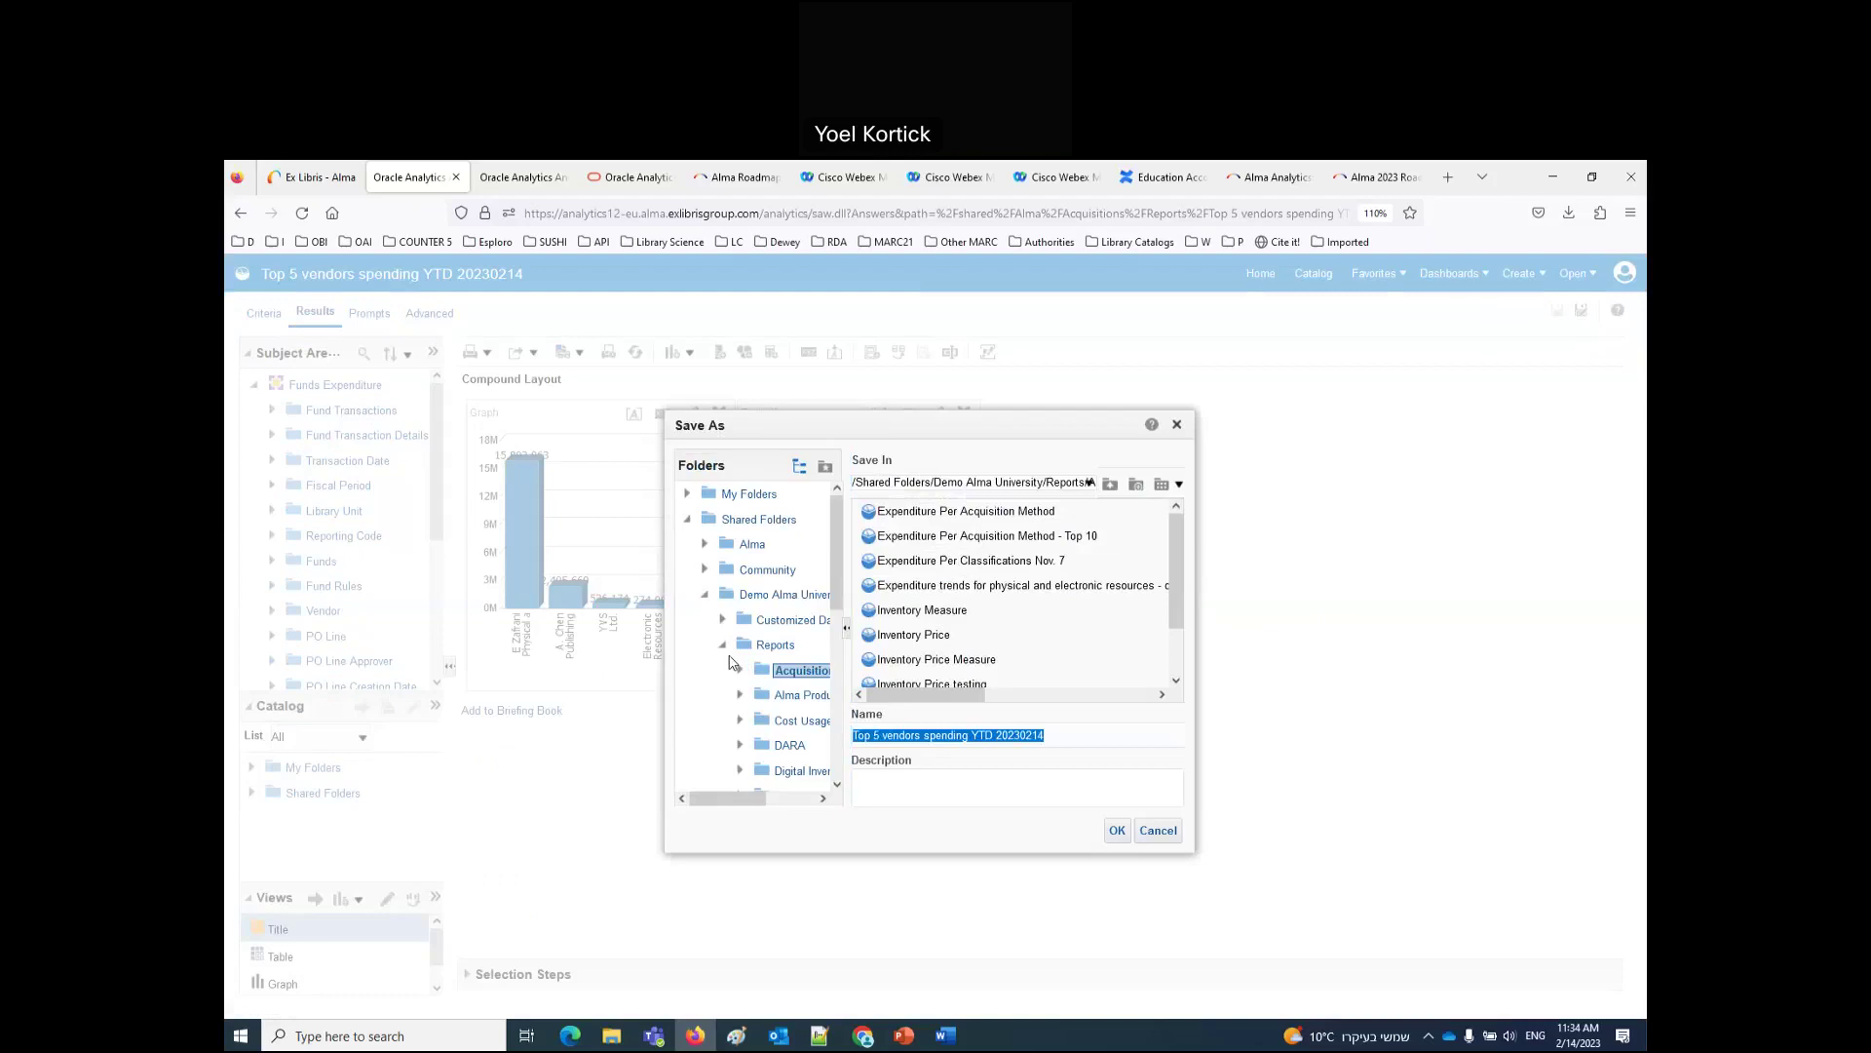
{"action": "left_click", "coordinate": [705, 594]}
{"action": "left_click", "coordinate": [762, 572]}
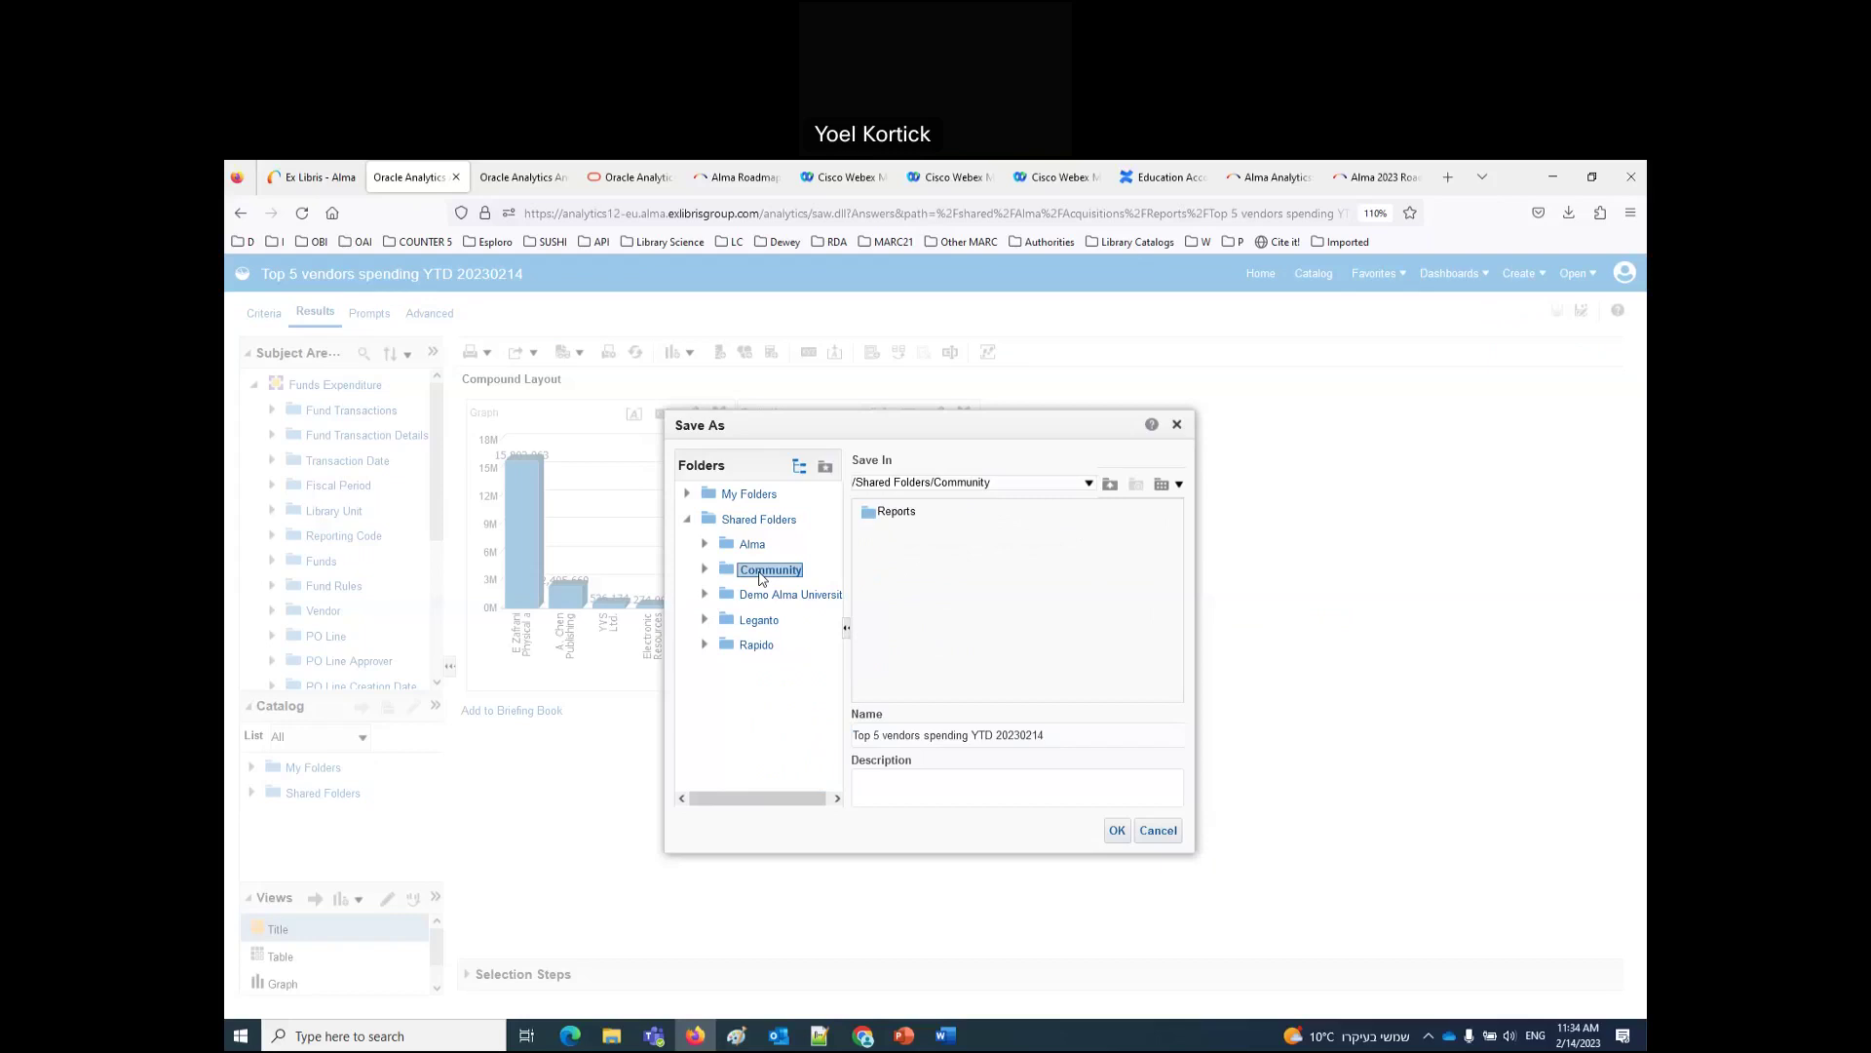
{"action": "double_click", "coordinate": [874, 513]}
{"action": "scroll", "coordinate": [919, 655], "scroll_direction": "down", "scroll_amount": 1}
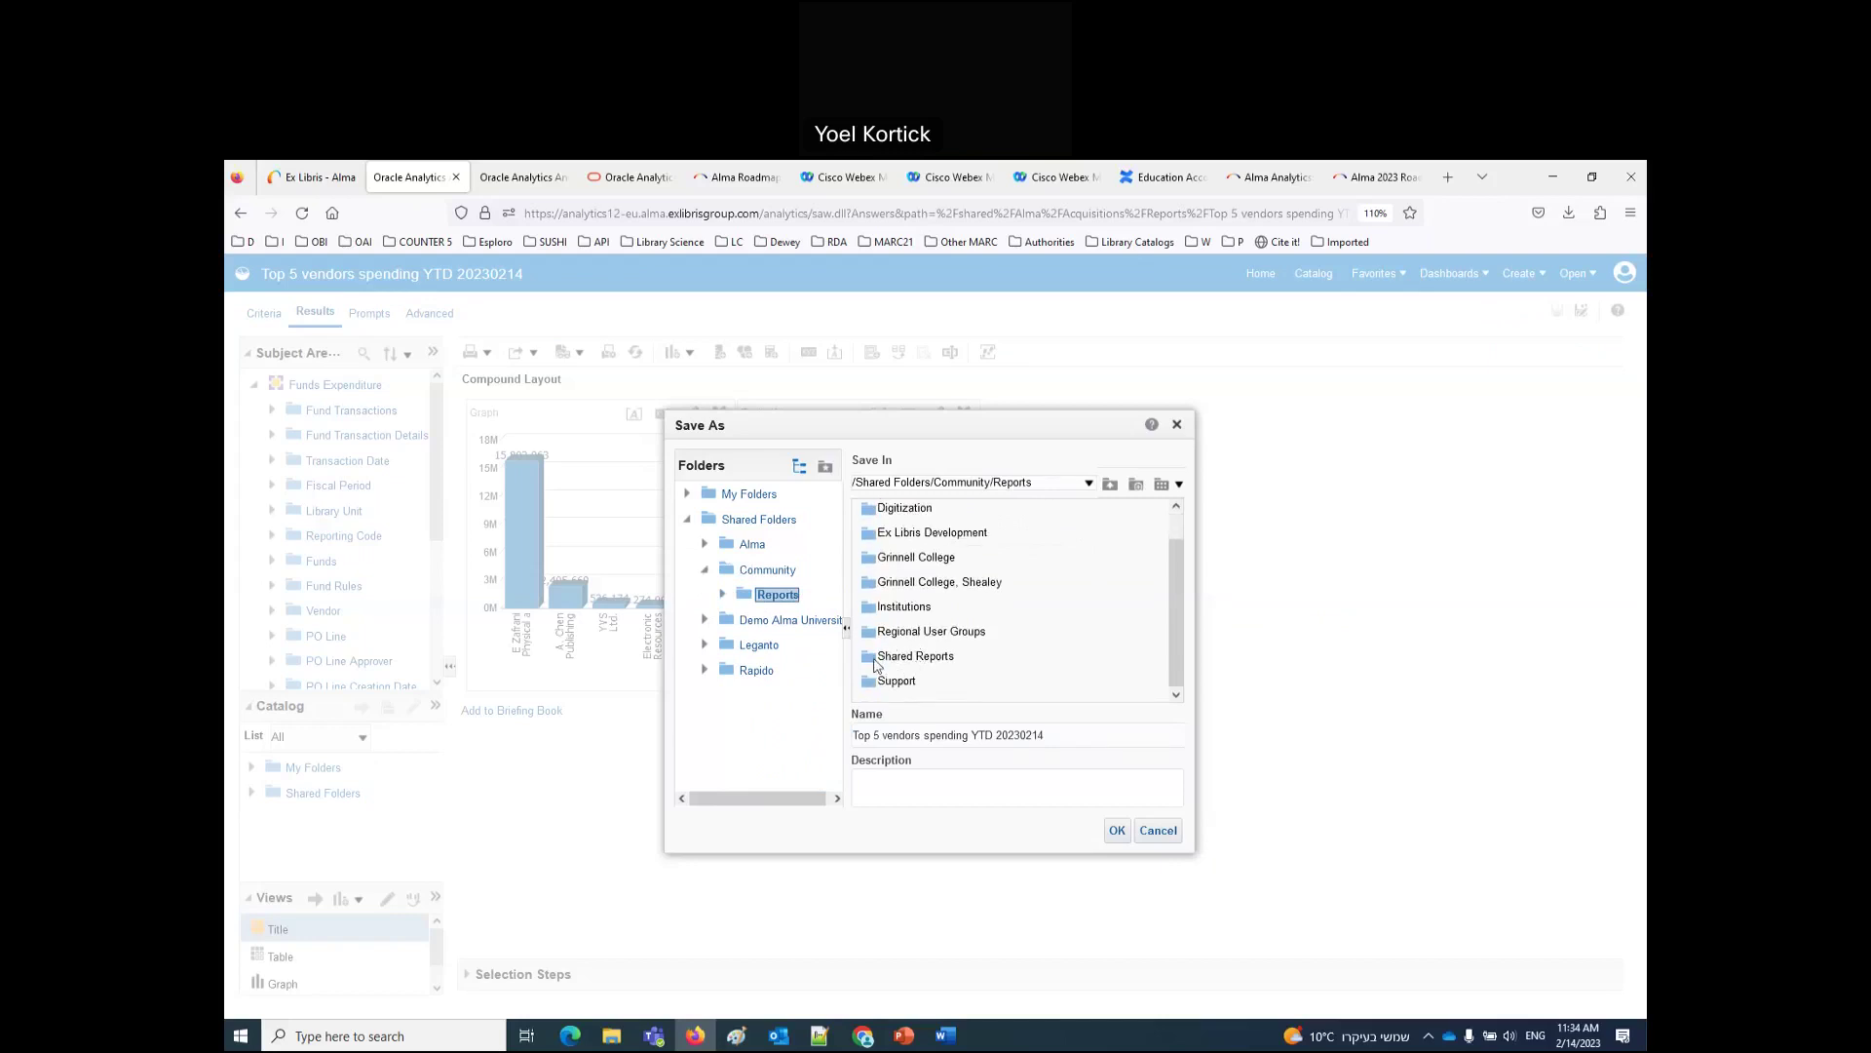
{"action": "double_click", "coordinate": [877, 663]}
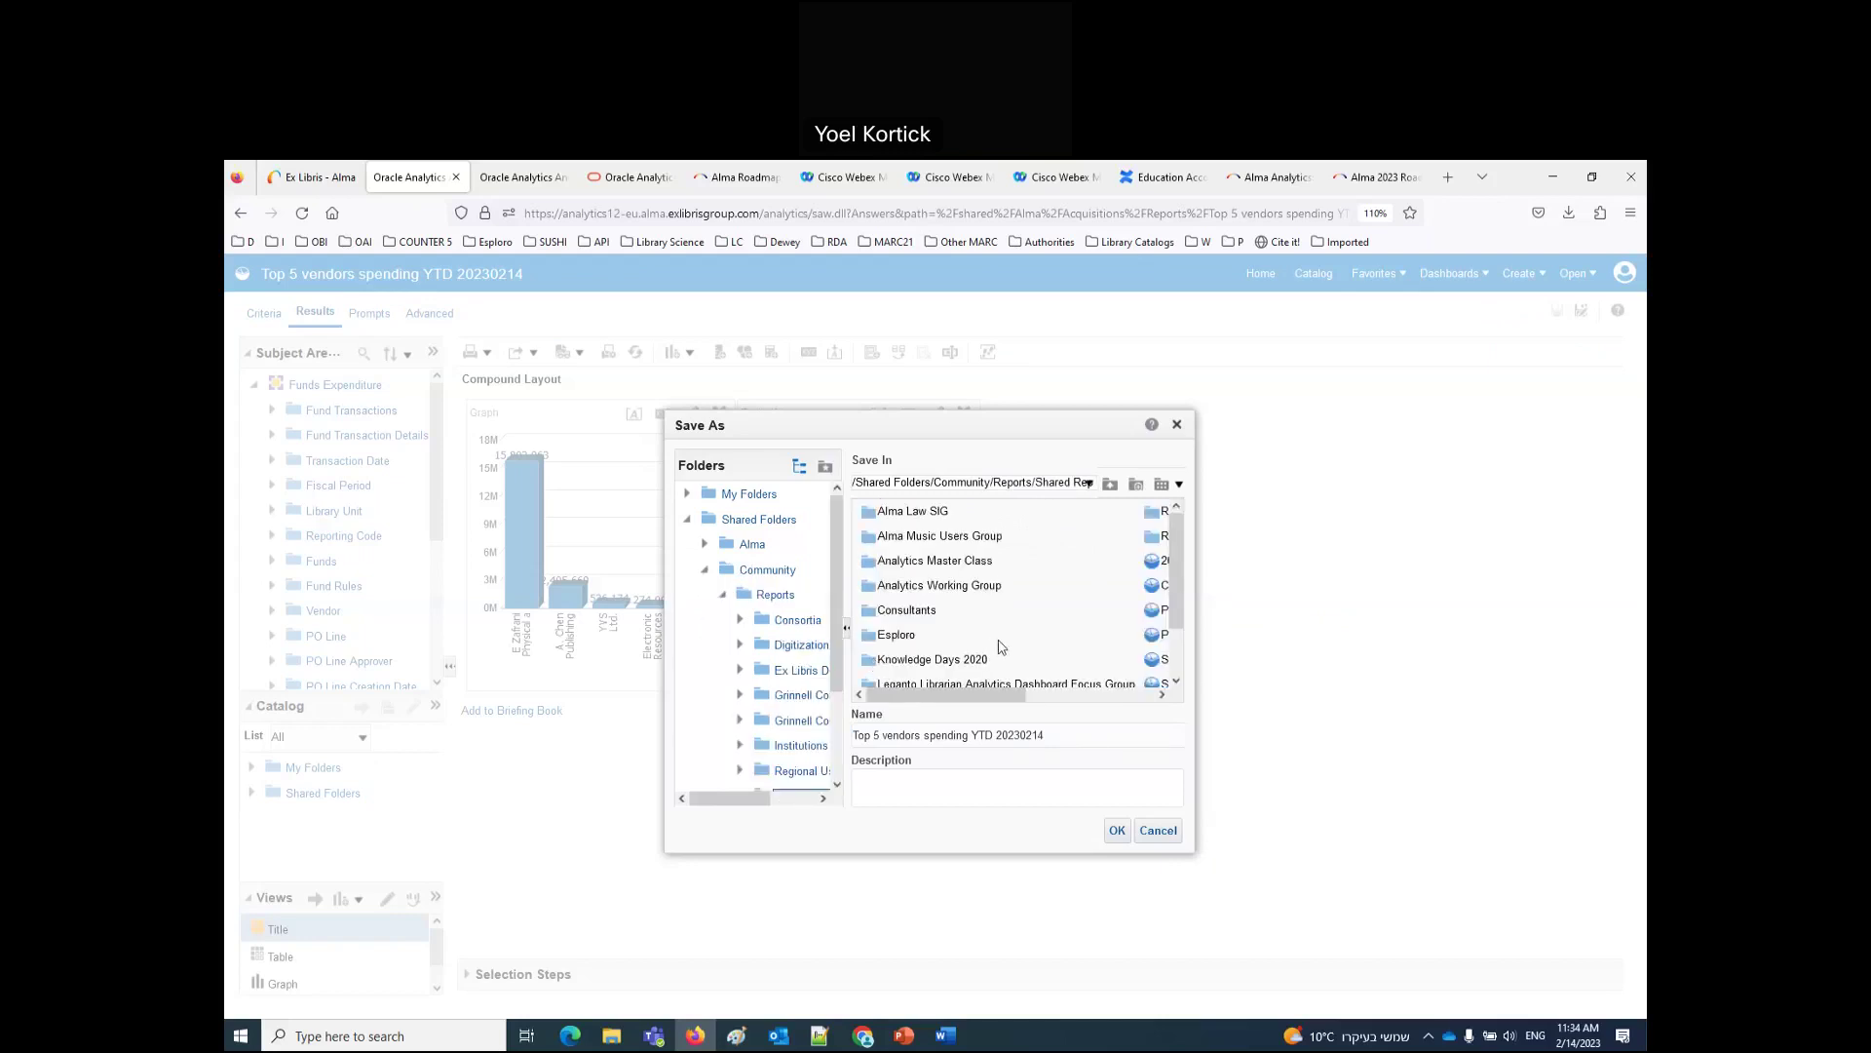
{"action": "scroll", "coordinate": [999, 646], "scroll_direction": "down", "scroll_amount": 2}
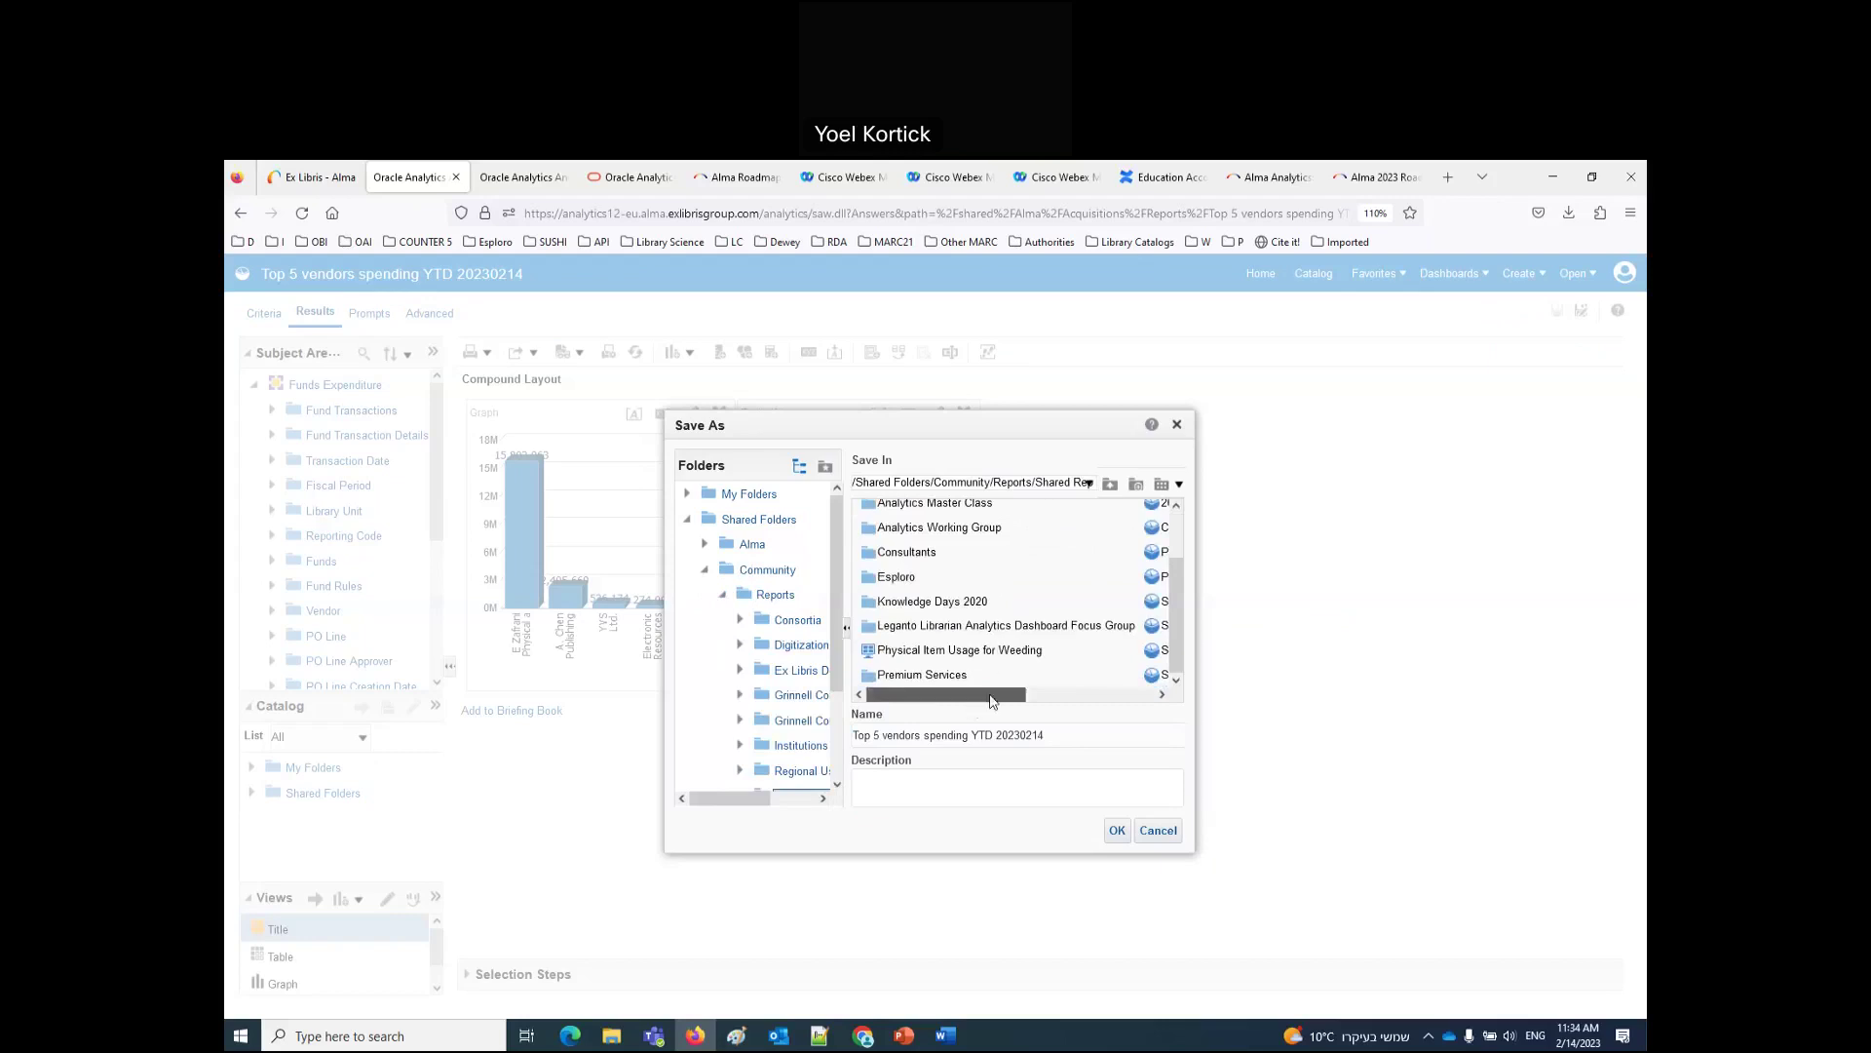
{"action": "left_click_drag", "start_coordinate": [992, 701], "coordinate": [1069, 700]}
{"action": "scroll", "coordinate": [1030, 546], "scroll_direction": "up", "scroll_amount": 2}
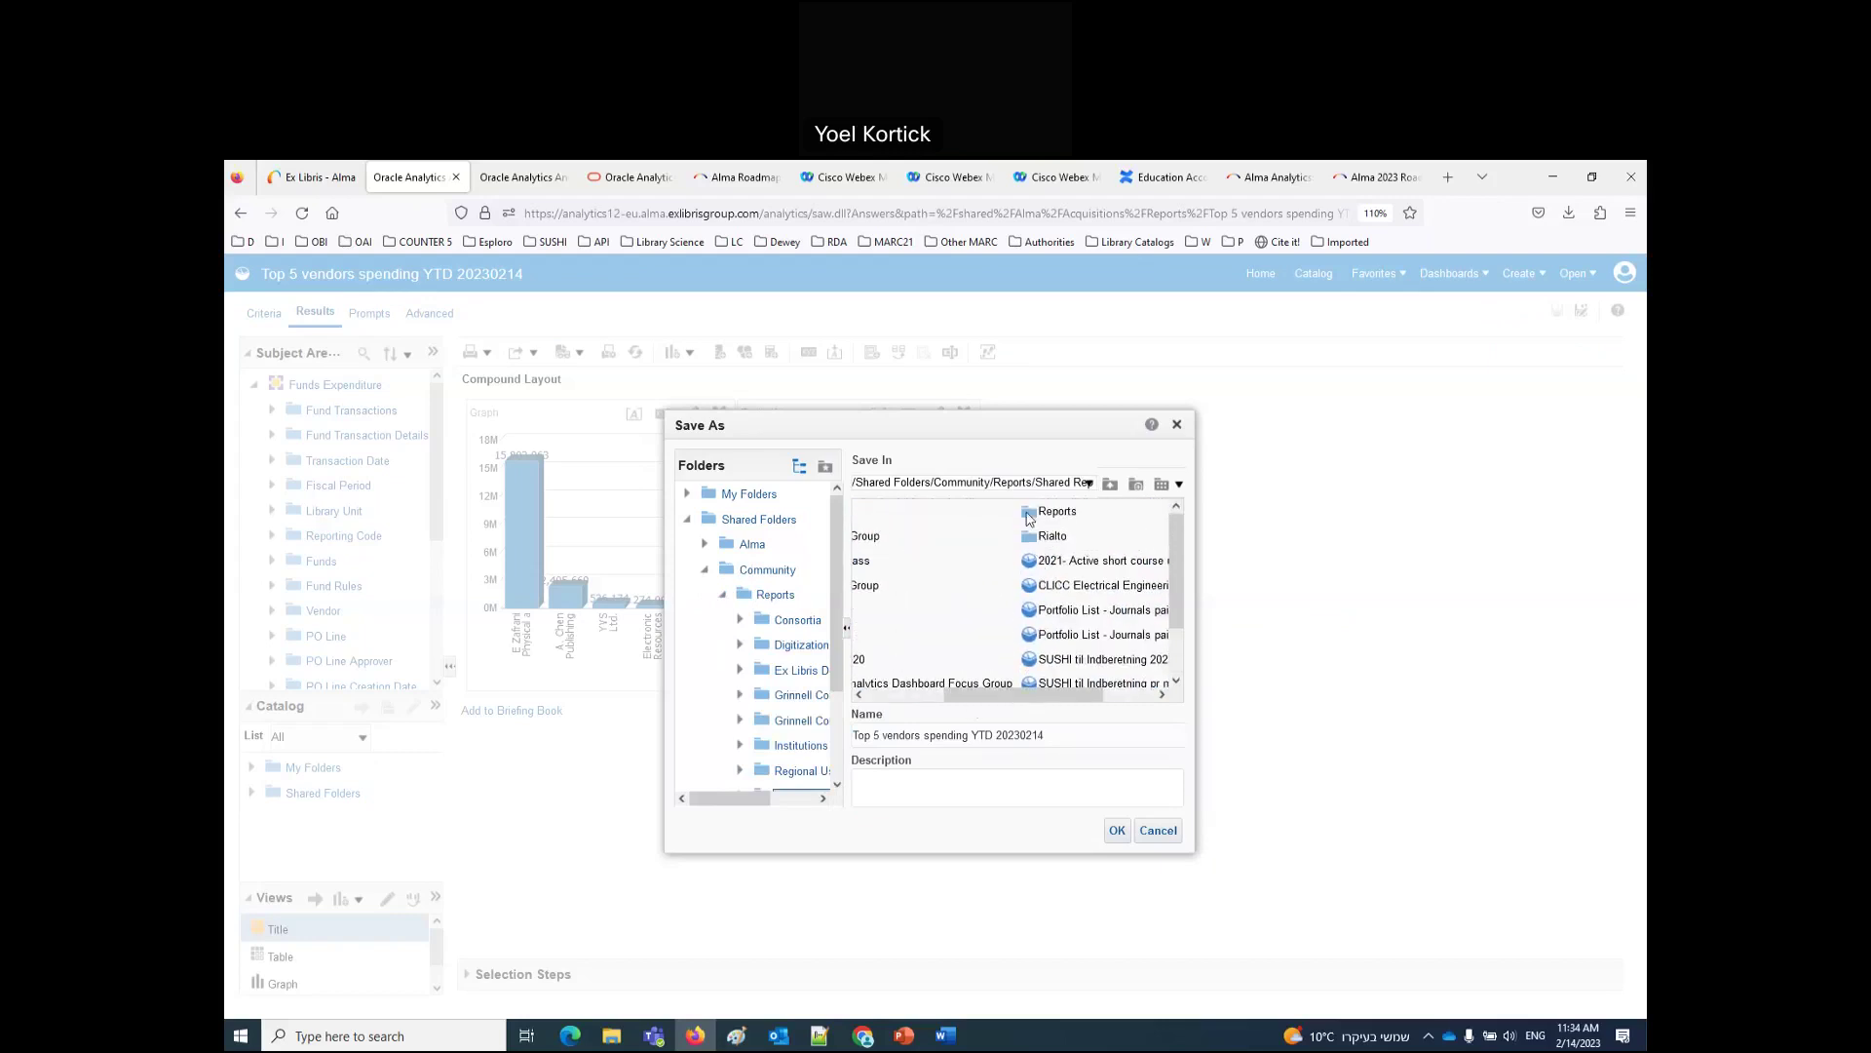
{"action": "double_click", "coordinate": [1031, 515]}
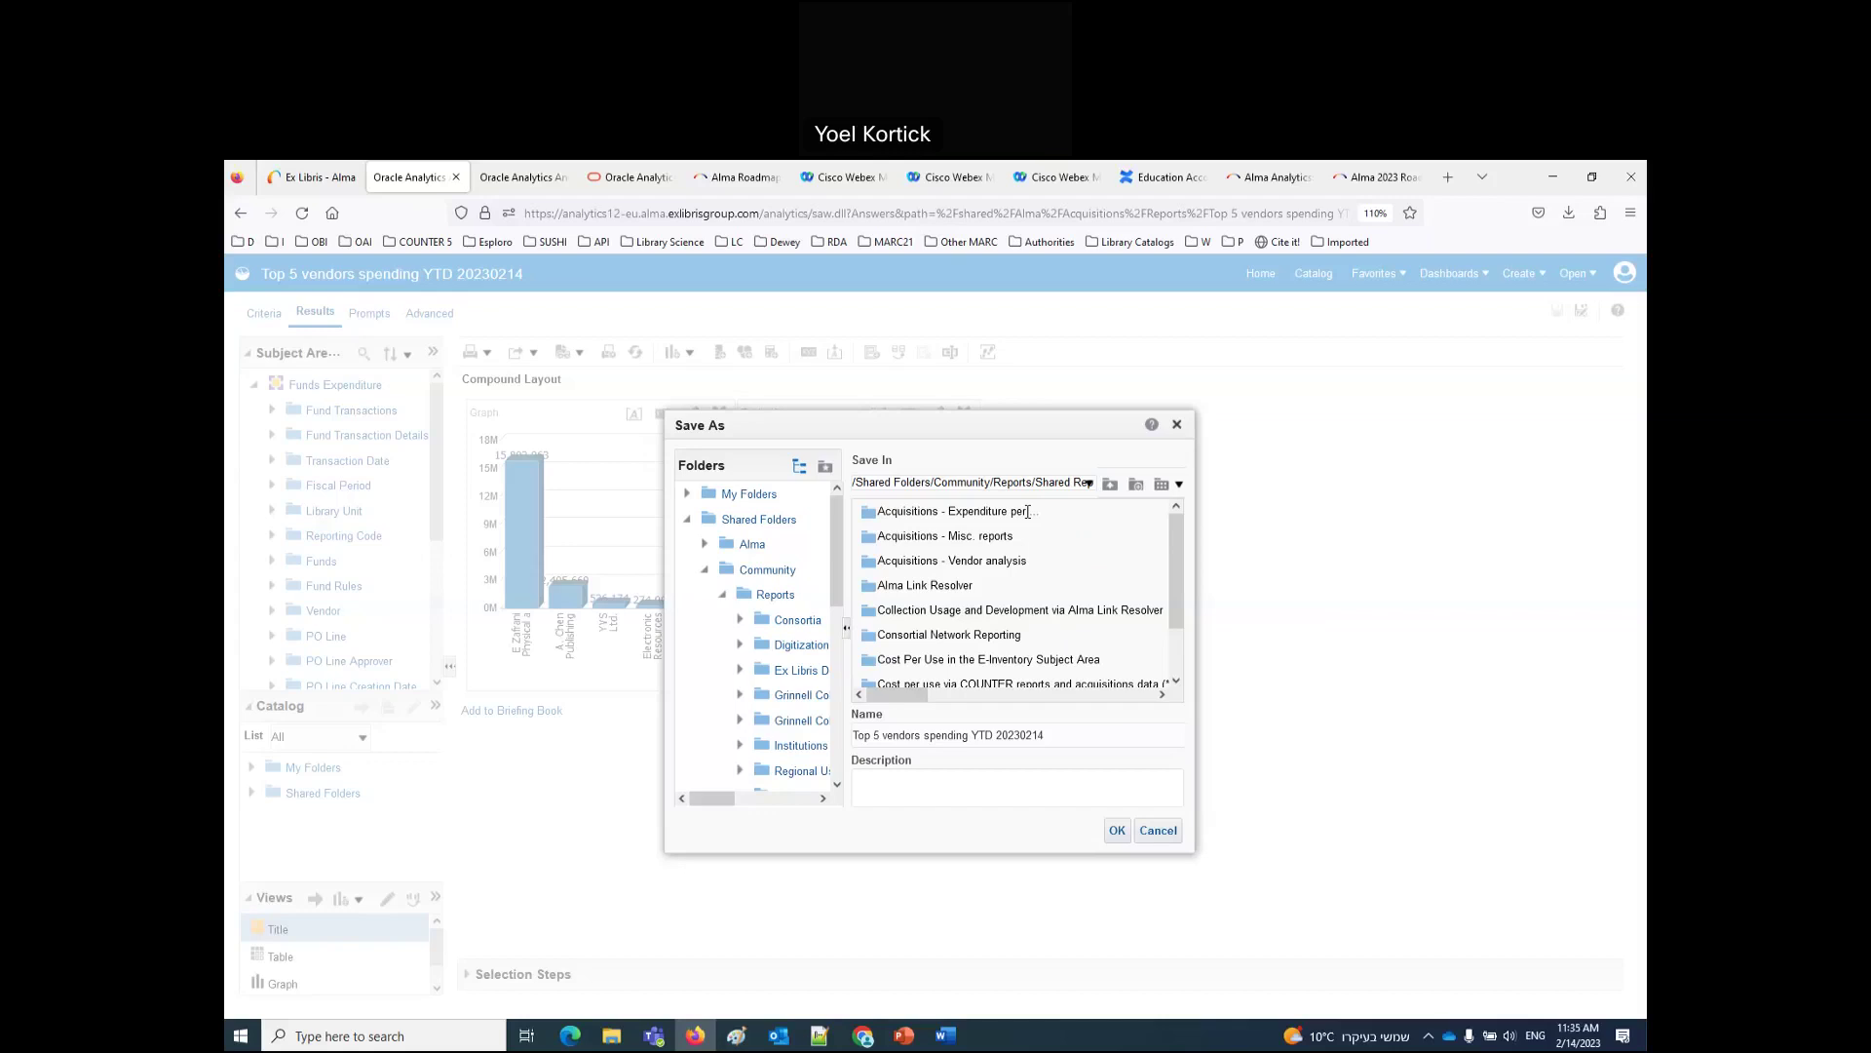
{"action": "left_click", "coordinate": [1156, 836]}
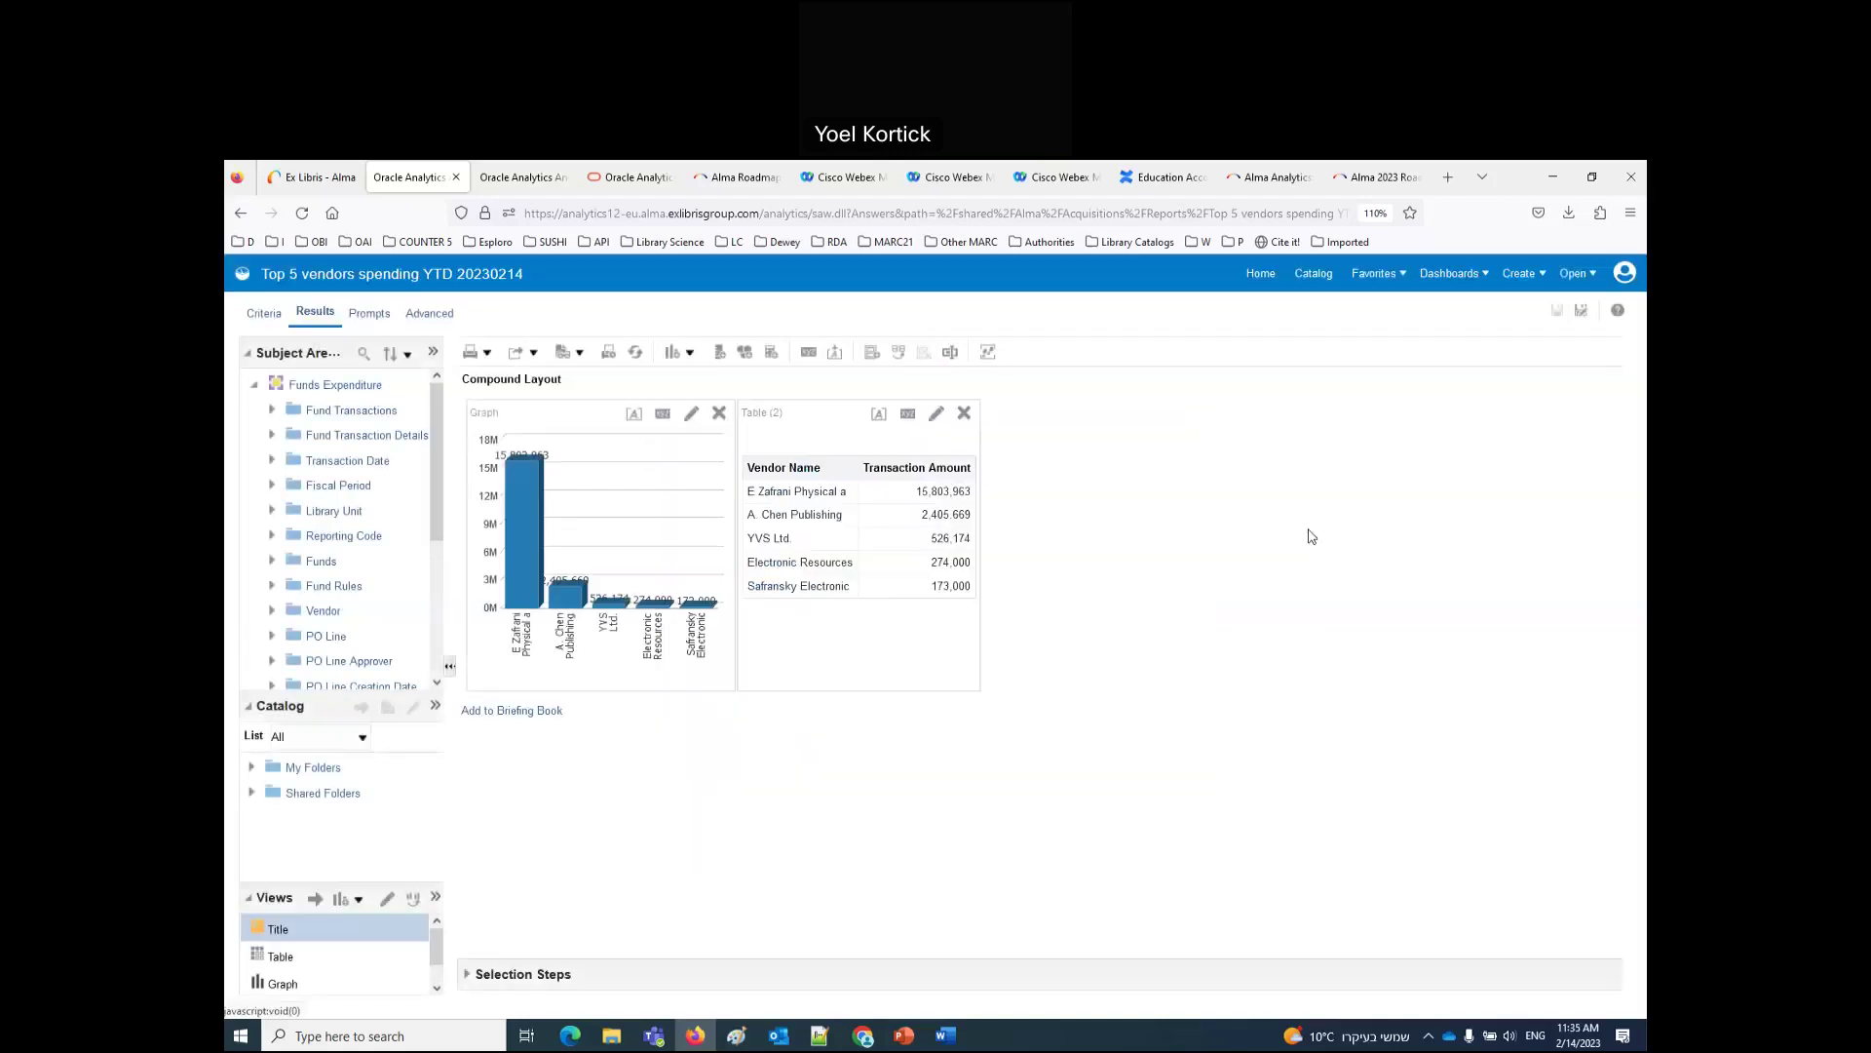
Step: Search the web in a new browser tab for the Alma Ex Libris analytics community folder structure
{"action": "left_click", "coordinate": [1449, 178]}
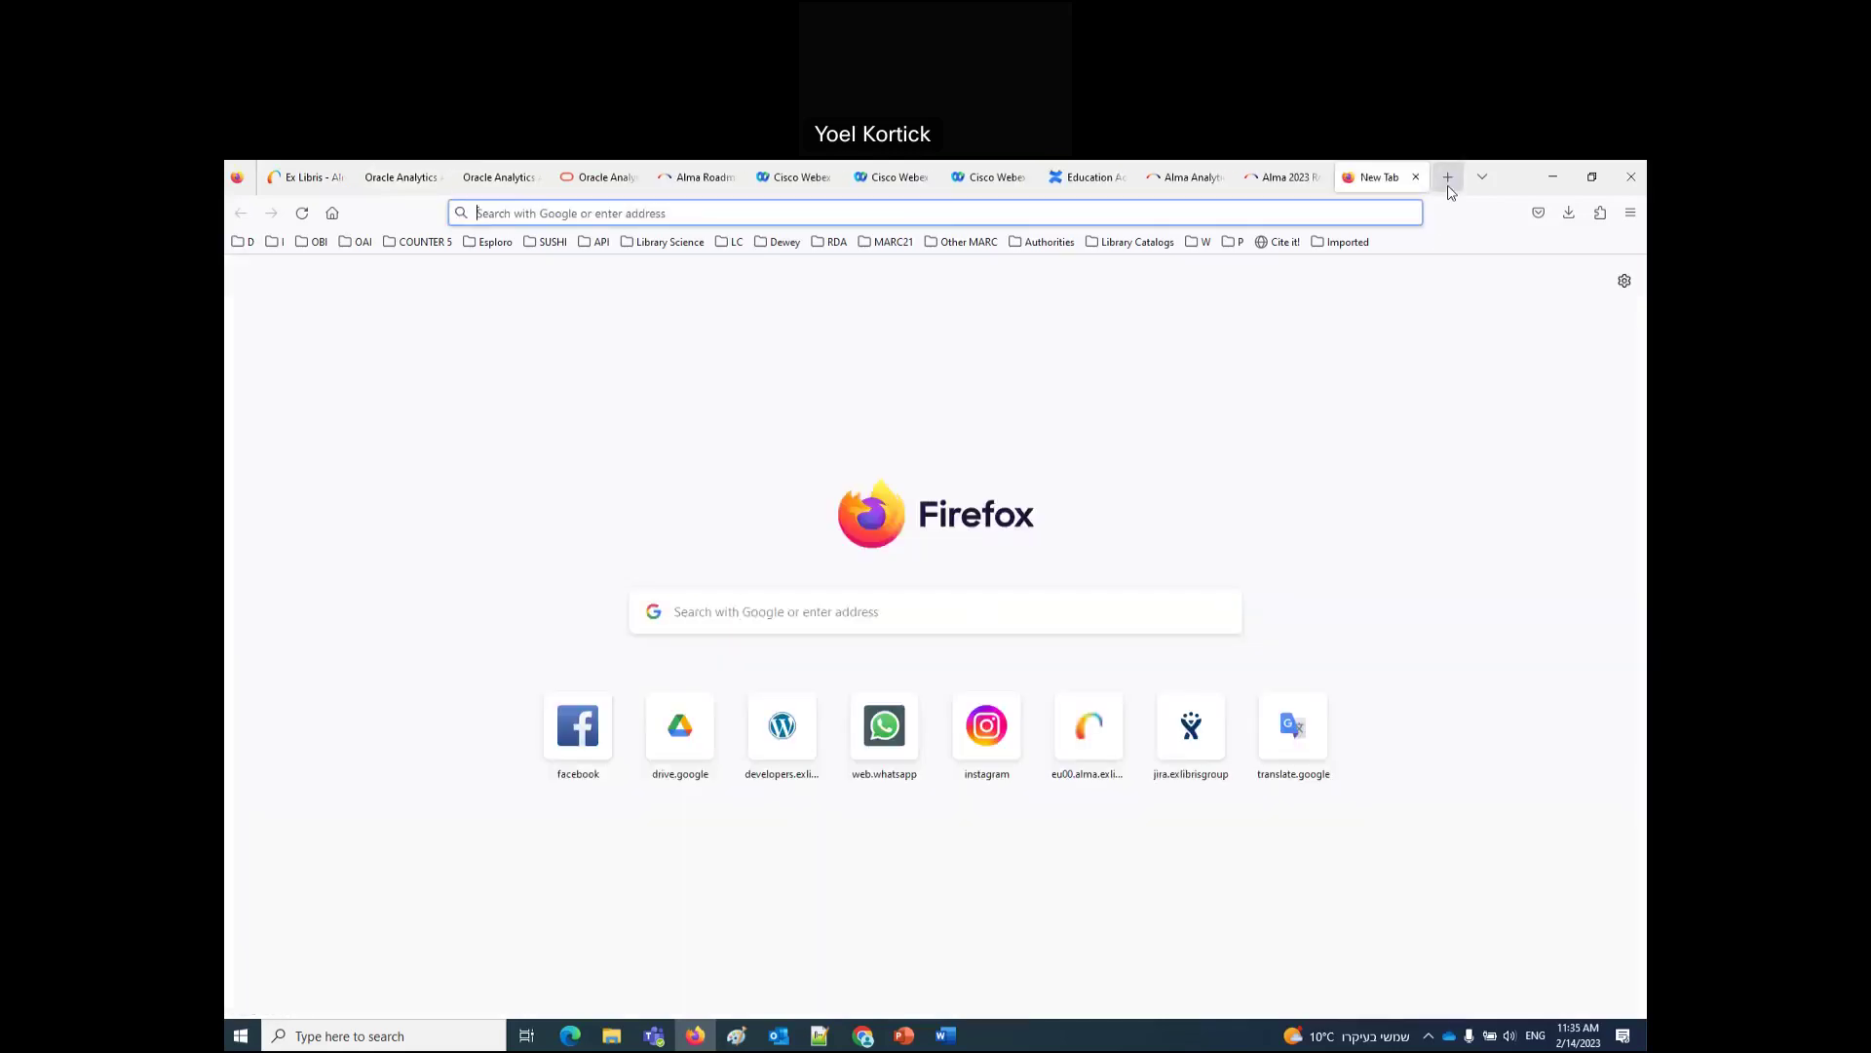
{"action": "left_click", "coordinate": [905, 614]}
{"action": "type", "text": "alma "}
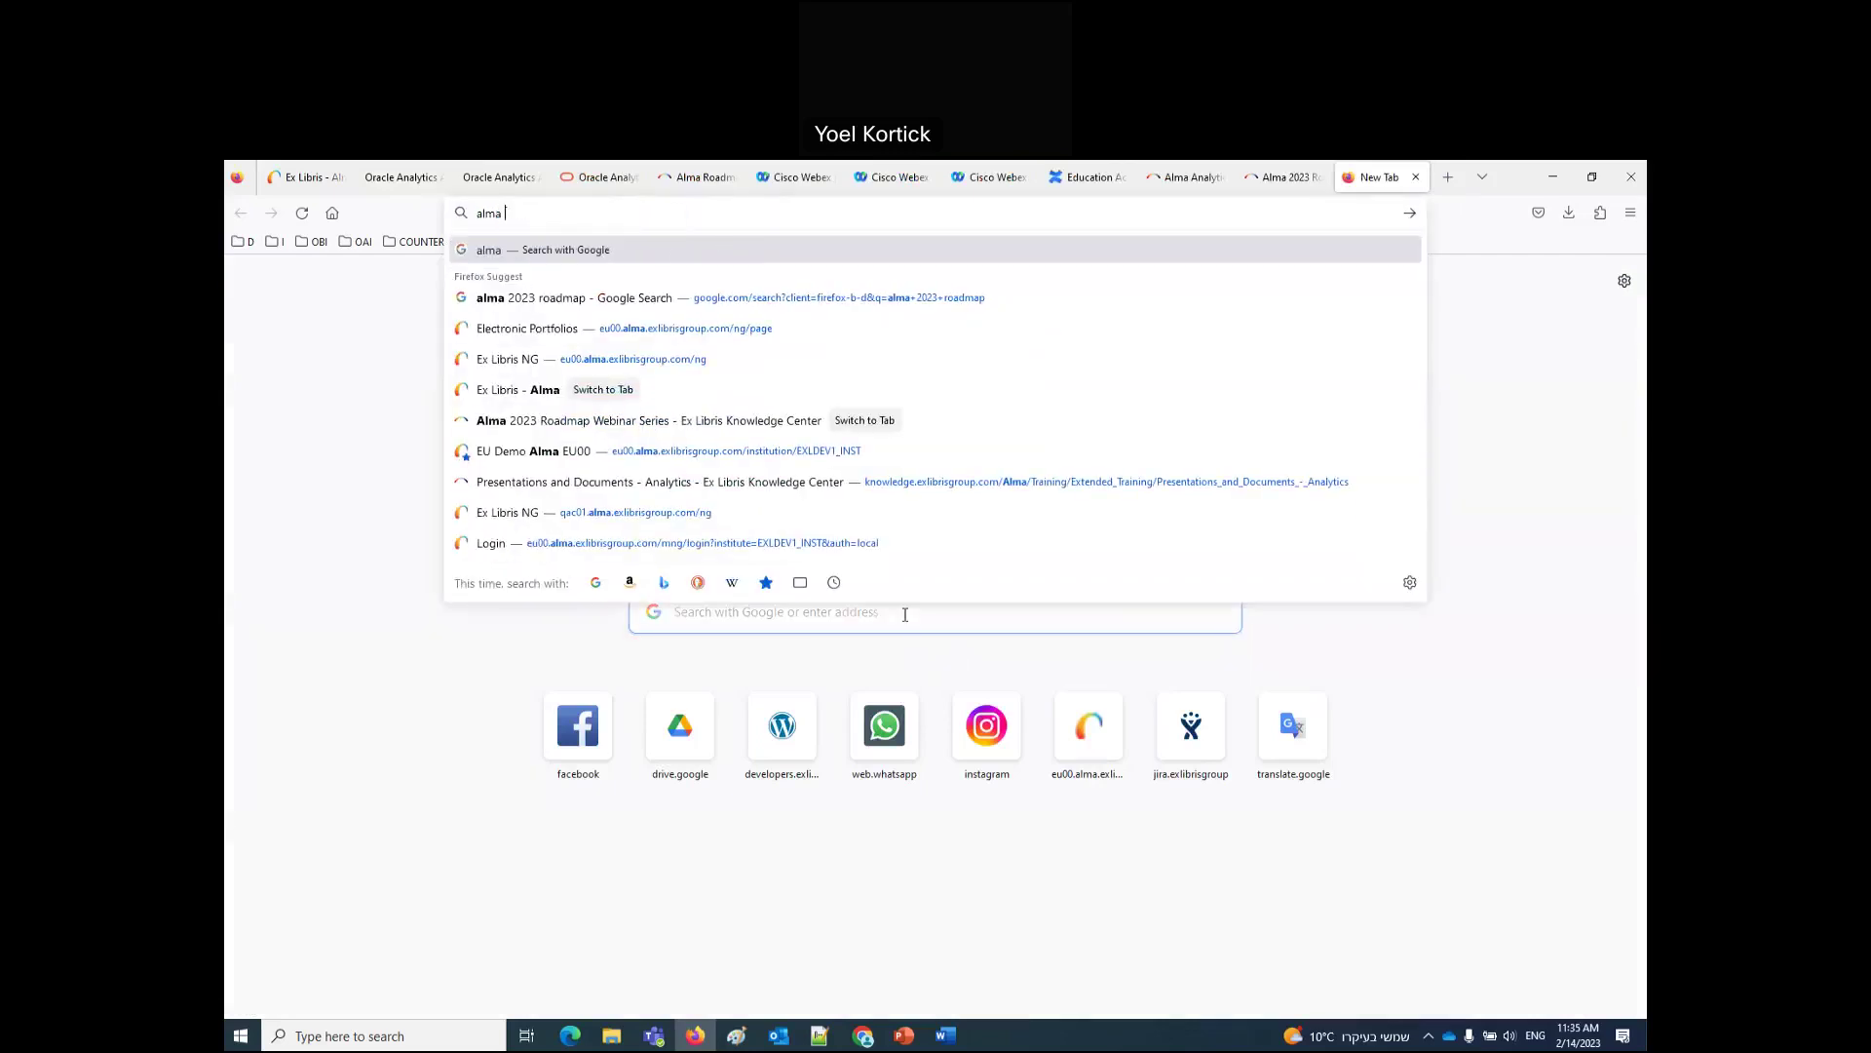
{"action": "type", "text": "exs libris ana"}
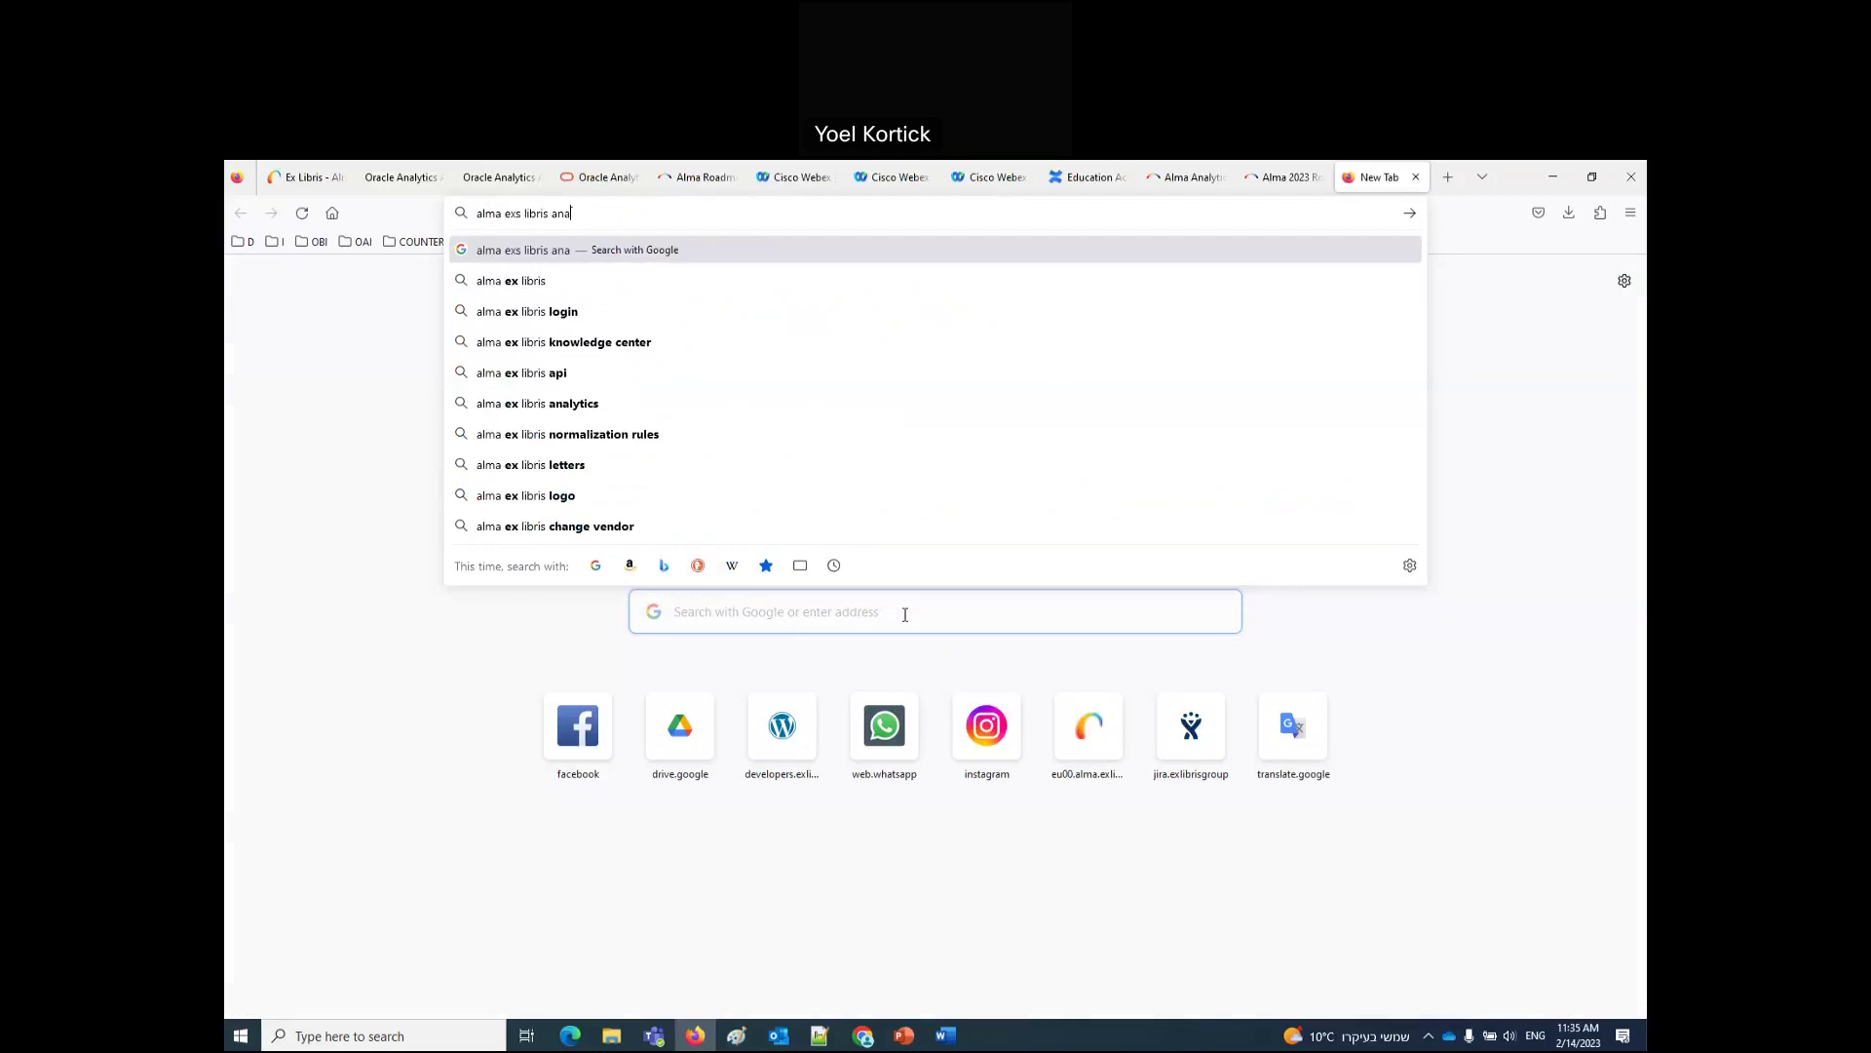
{"action": "type", "text": "lytics commuoity"}
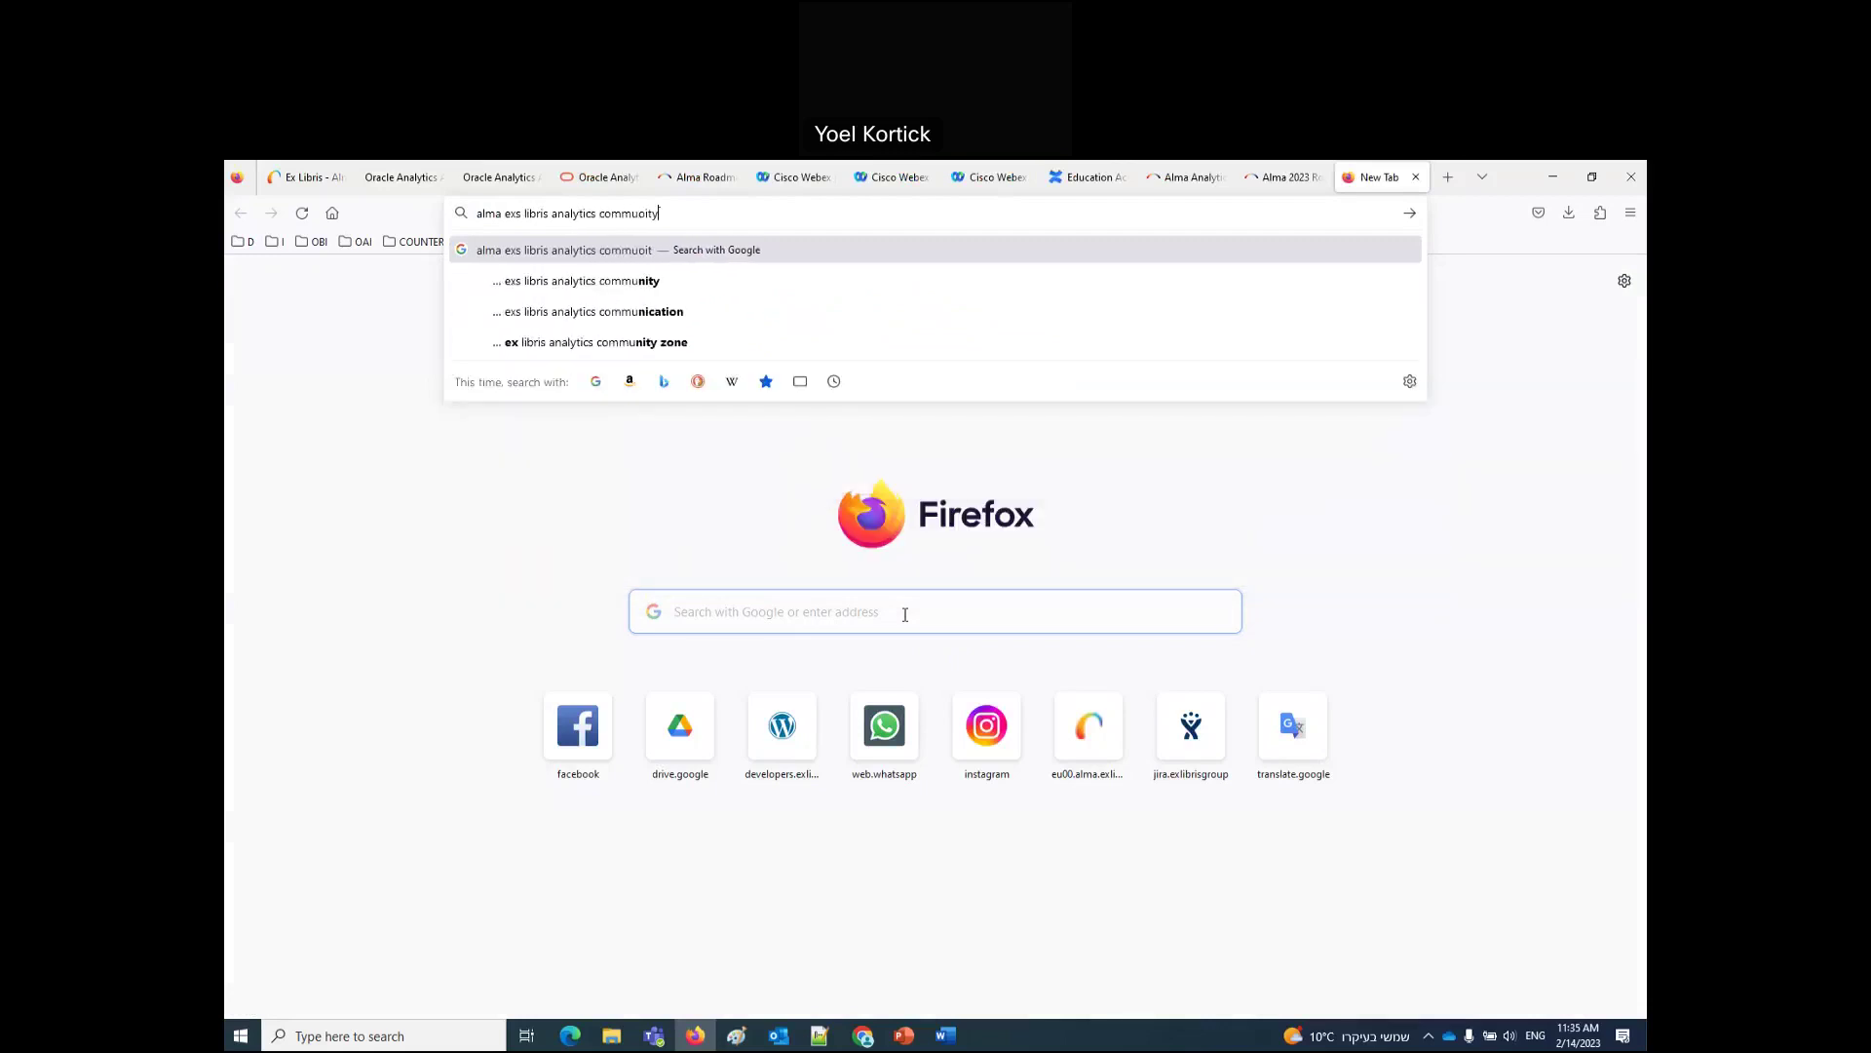
{"action": "type", "text": " folder structure"}
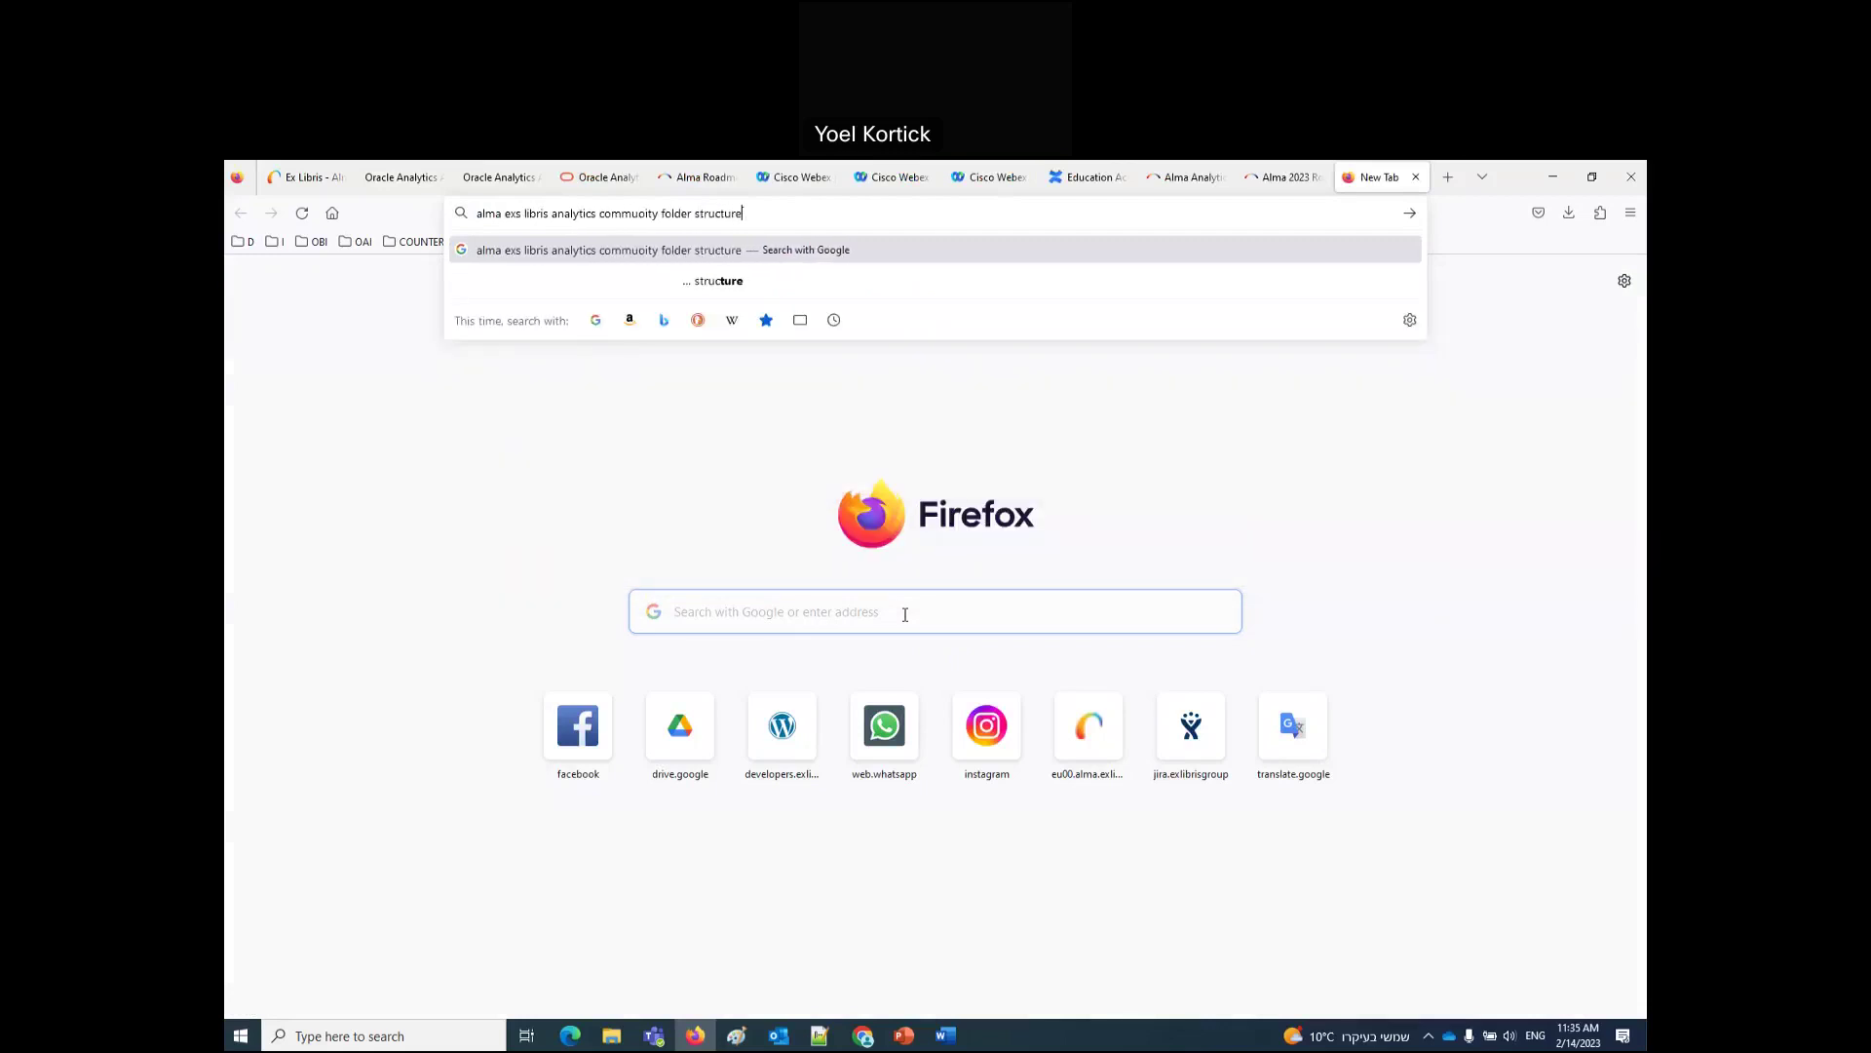
{"action": "key", "text": "Return"}
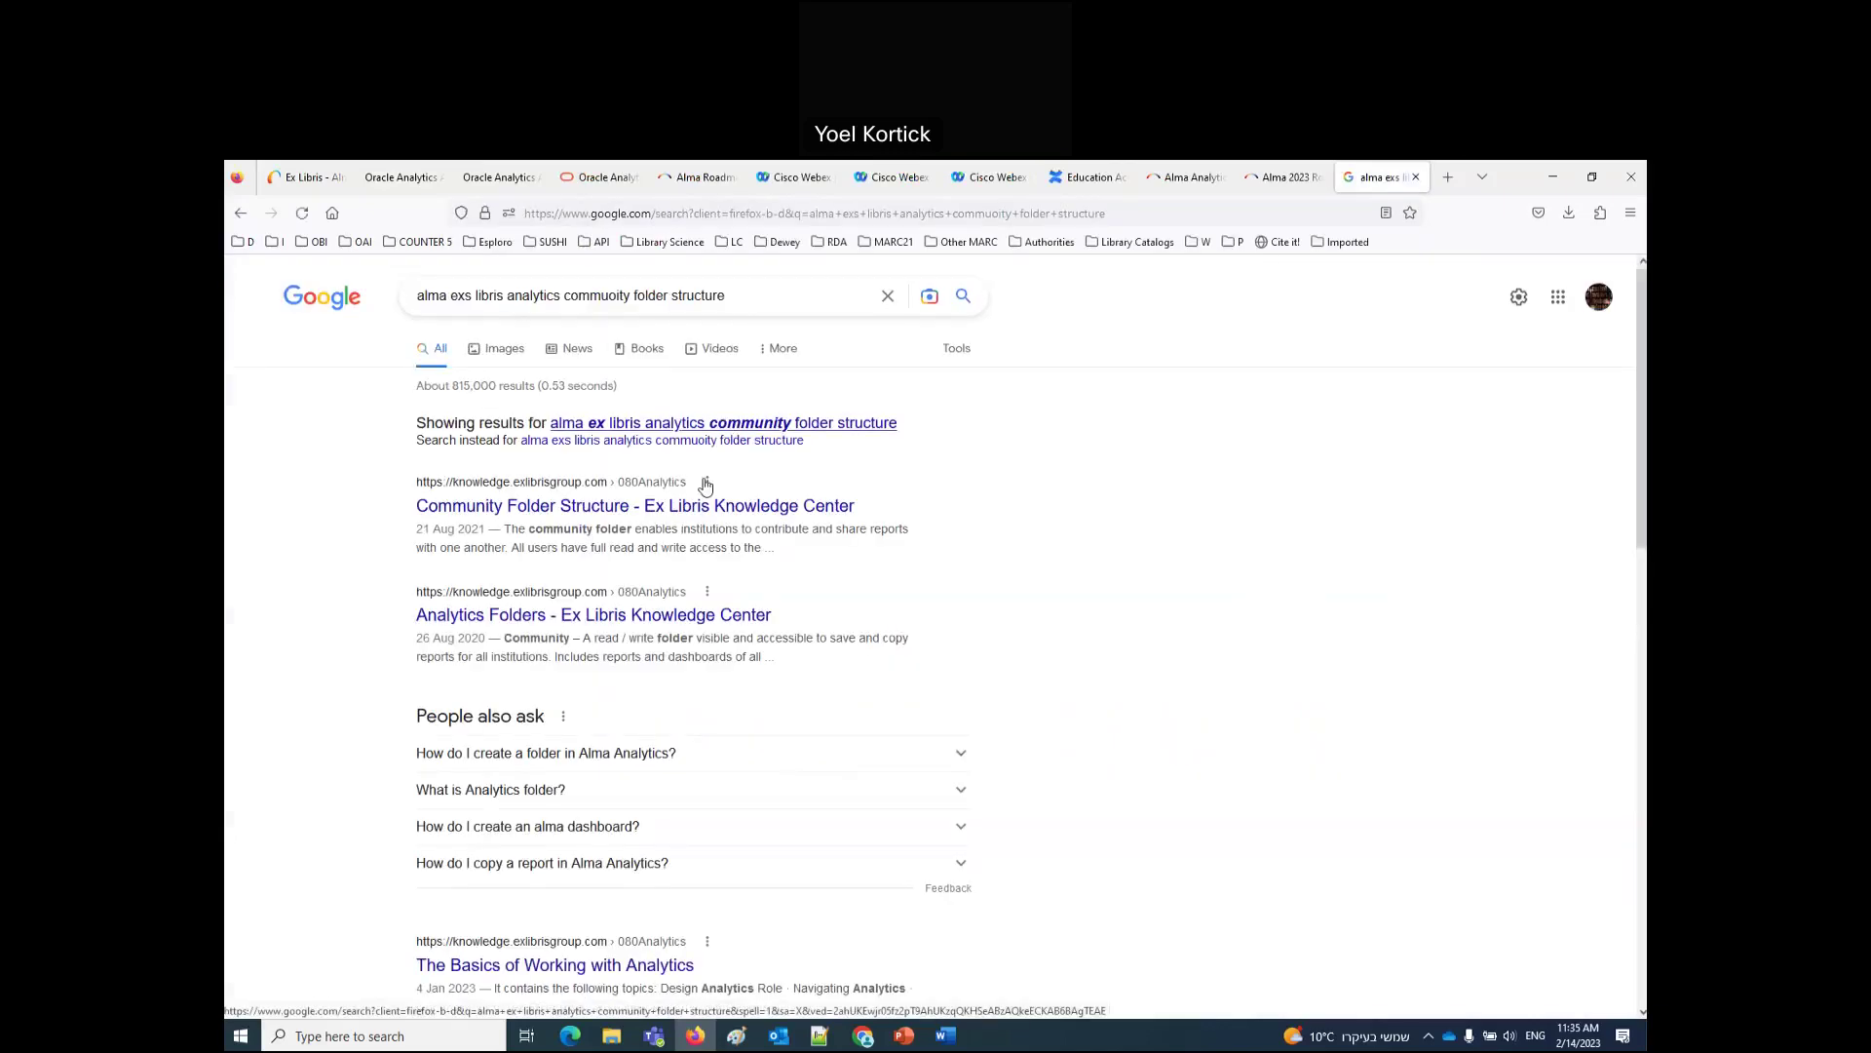
Step: Open the Community Folder Structure article in the Ex Libris Knowledge Center and read its sub-folder descriptions and report naming examples
{"action": "left_click", "coordinate": [663, 507]}
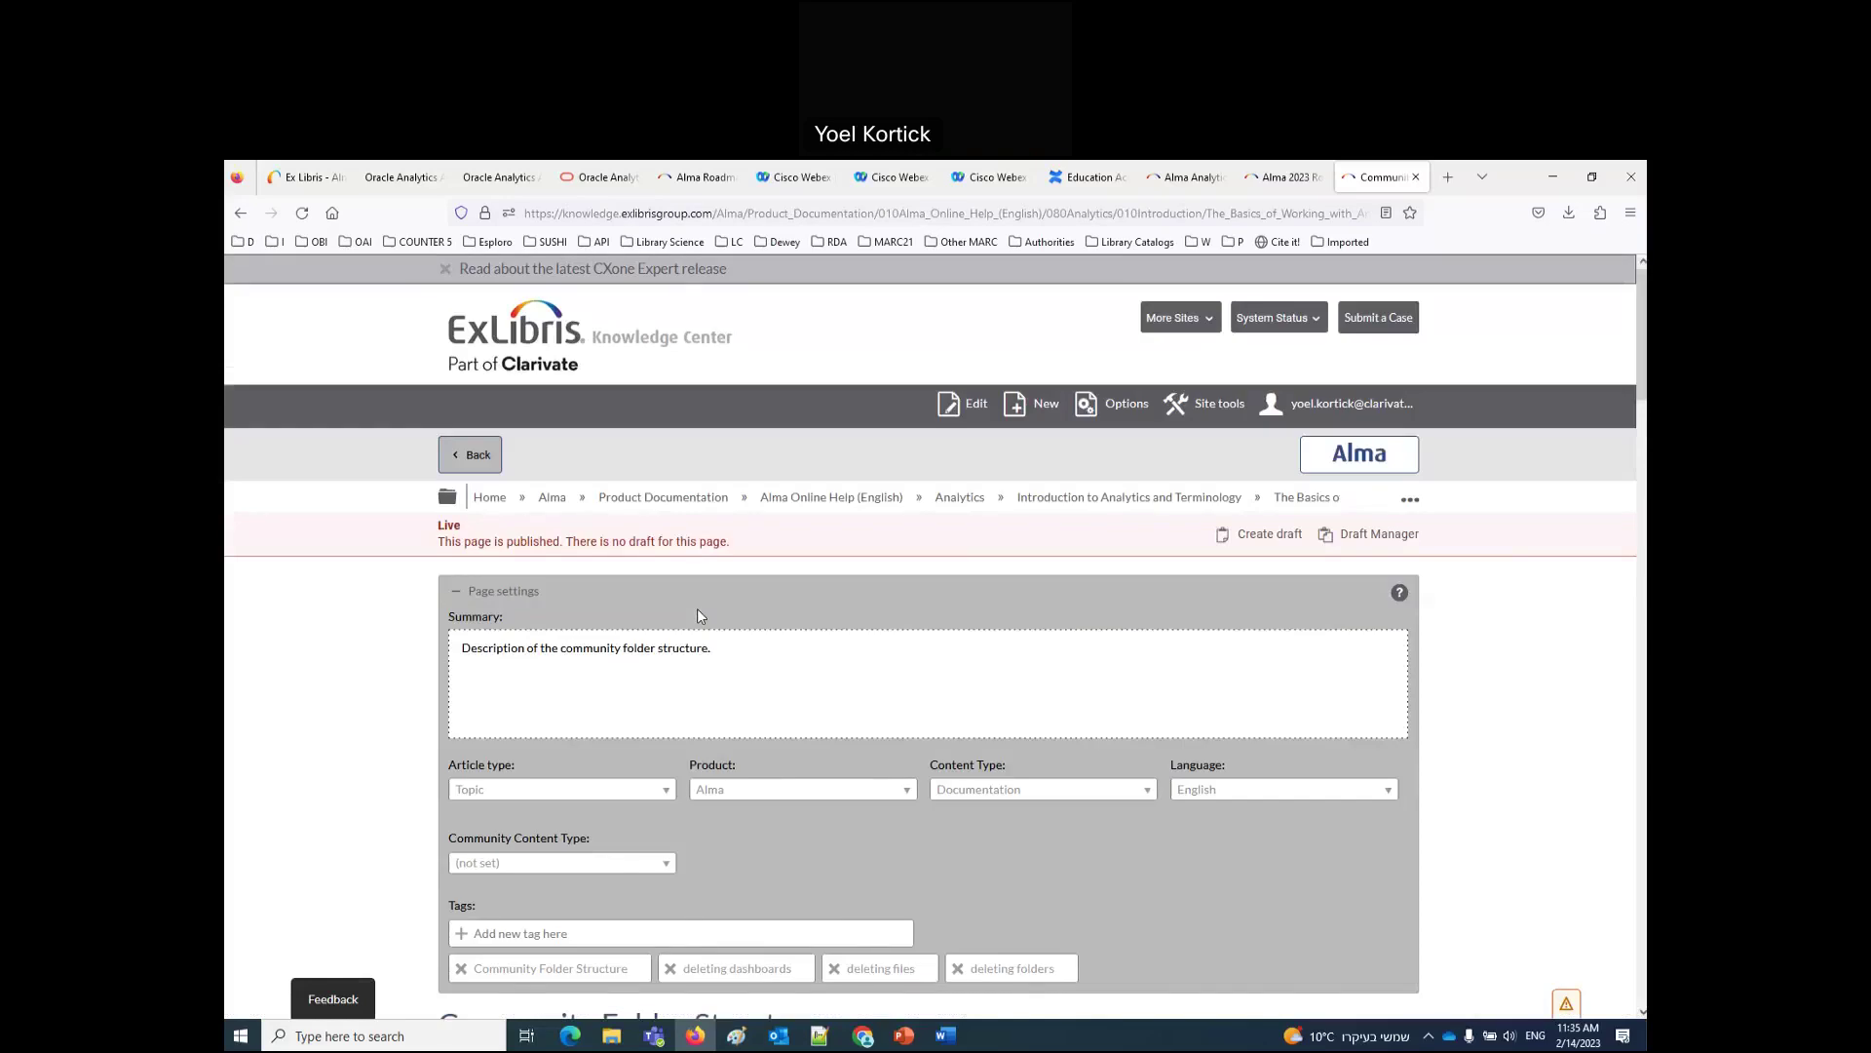
{"action": "scroll", "coordinate": [698, 616], "scroll_direction": "down", "scroll_amount": 4}
{"action": "scroll", "coordinate": [698, 616], "scroll_direction": "up", "scroll_amount": 3}
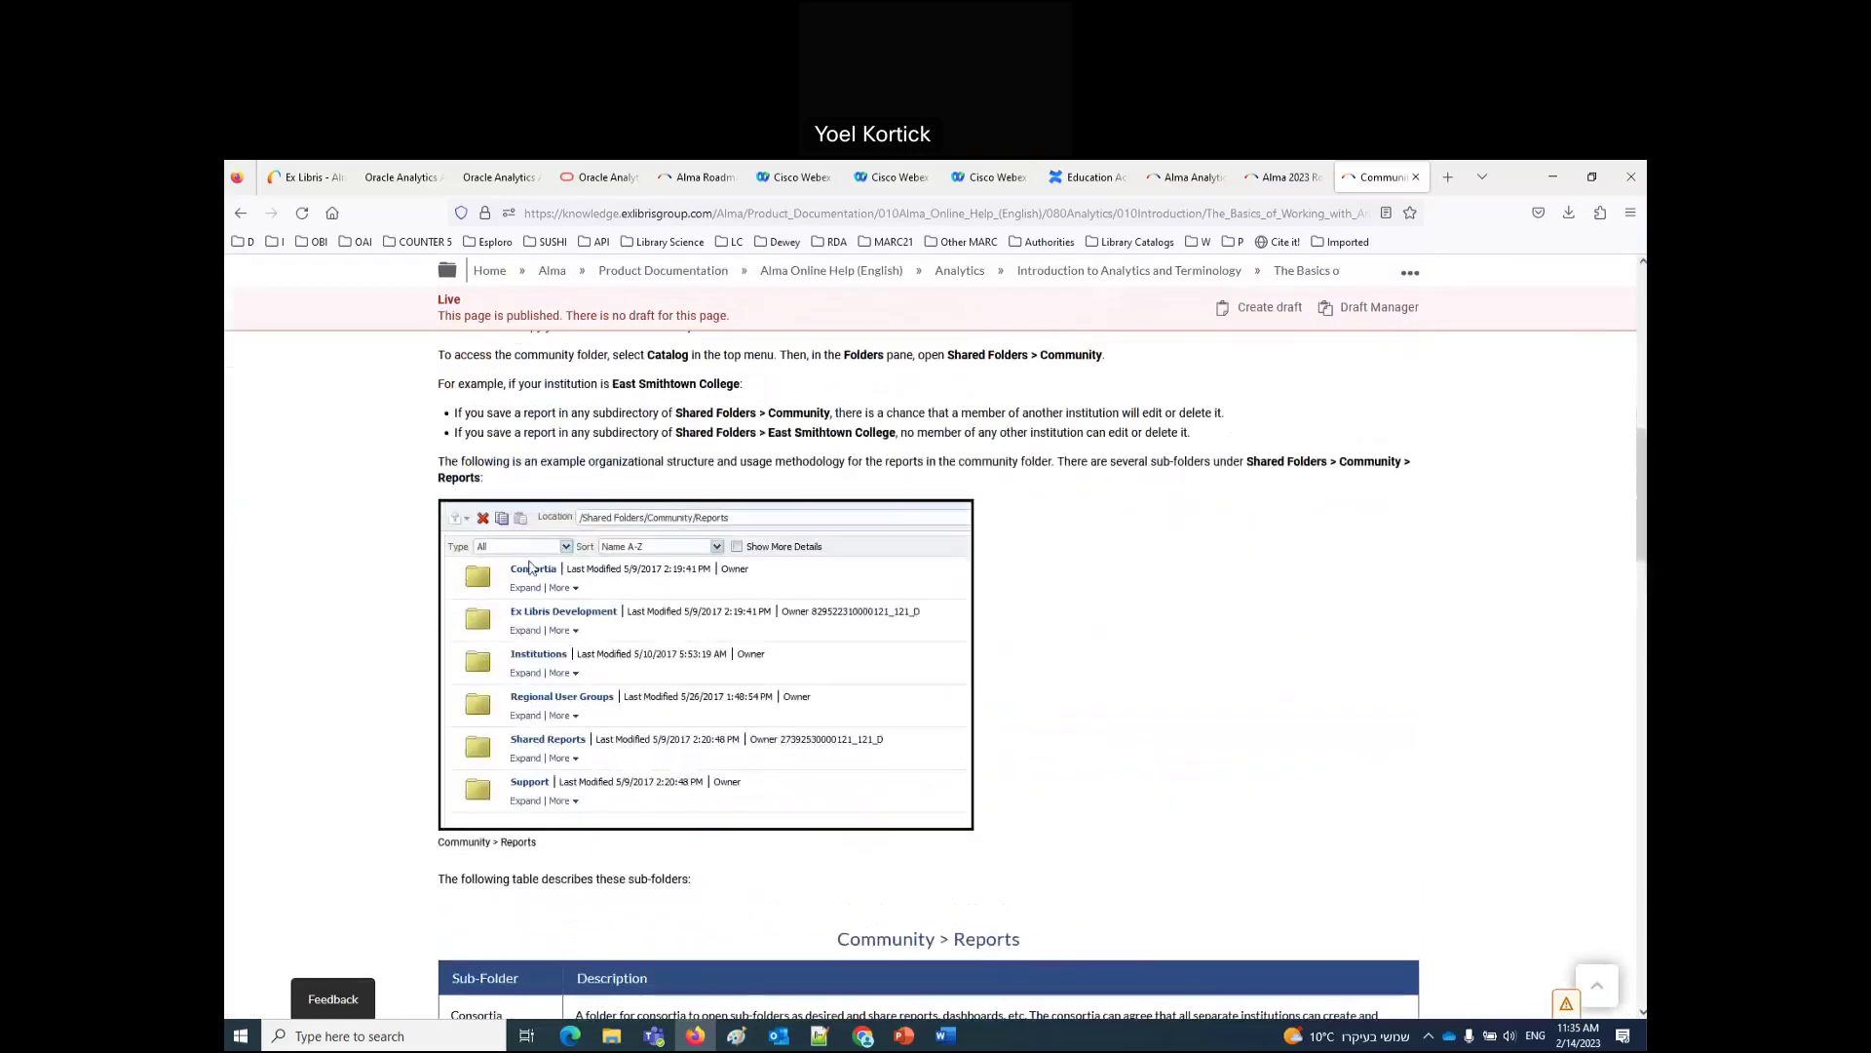
{"action": "scroll", "coordinate": [647, 723], "scroll_direction": "down", "scroll_amount": 4}
{"action": "scroll", "coordinate": [647, 723], "scroll_direction": "down", "scroll_amount": 5}
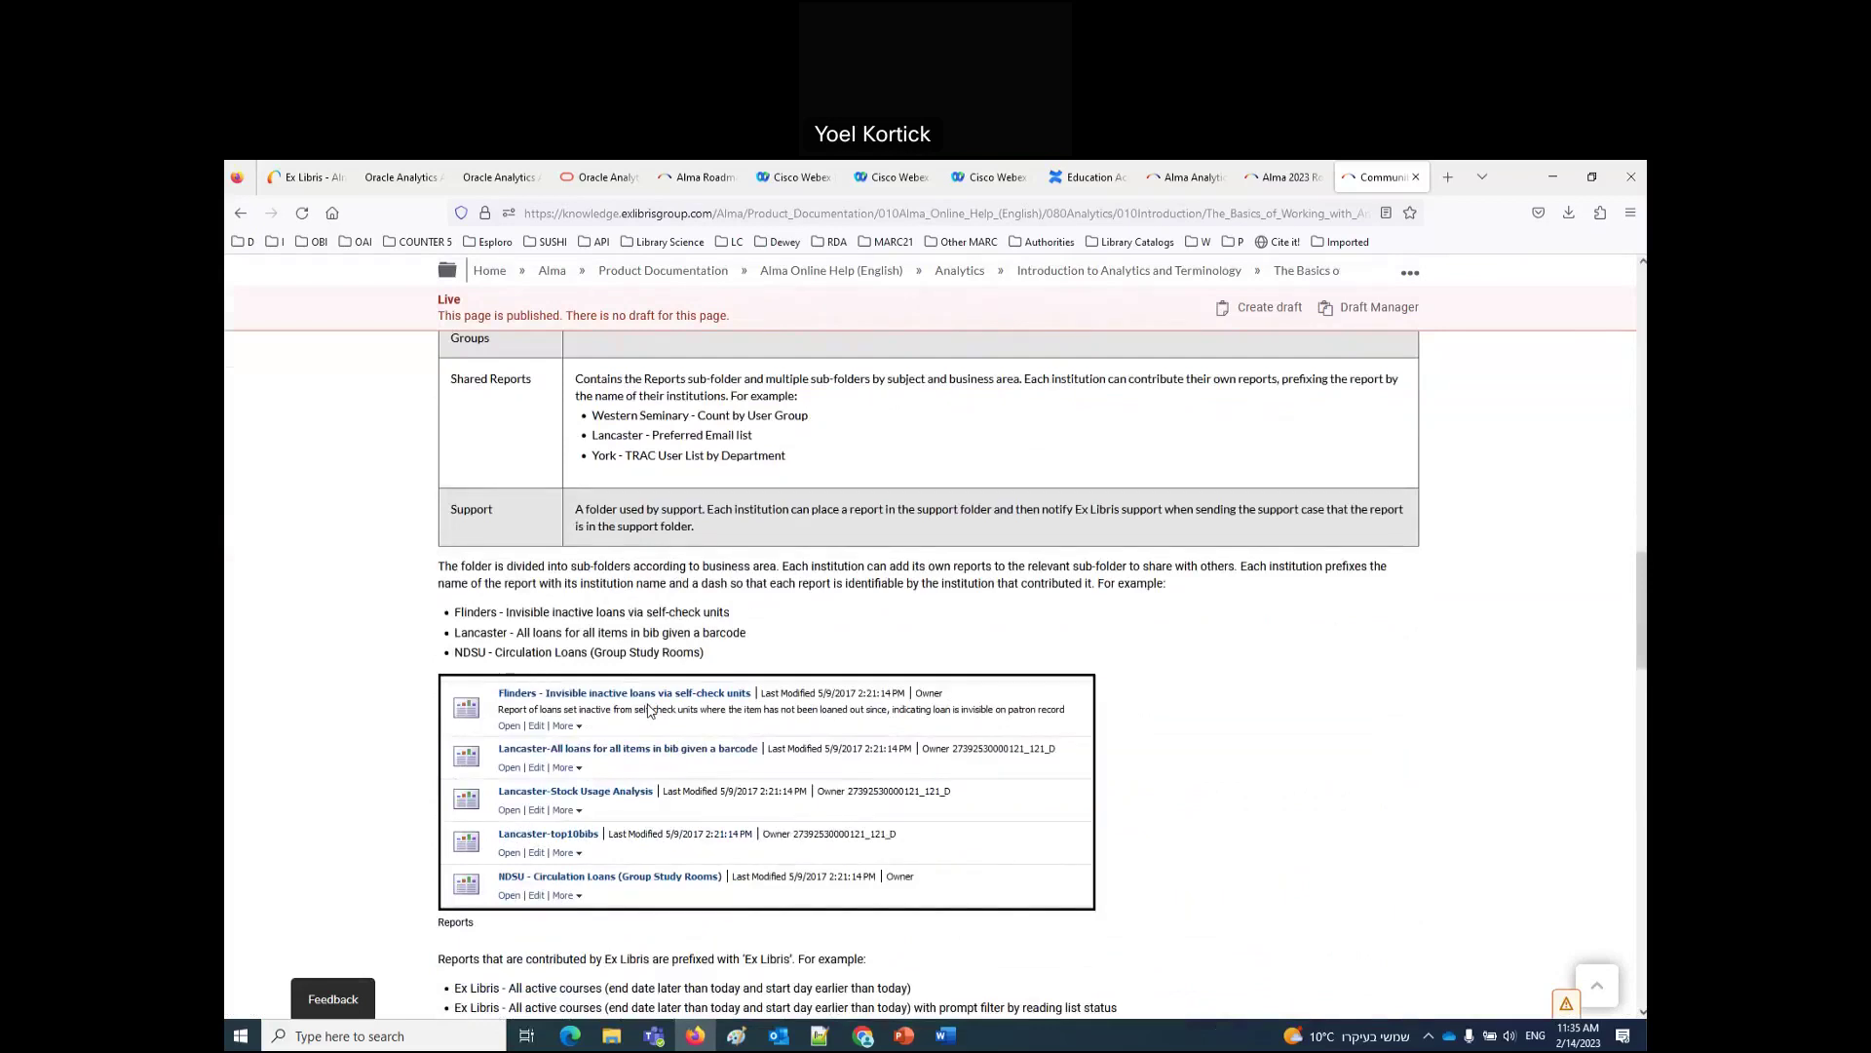
{"action": "scroll", "coordinate": [649, 710], "scroll_direction": "down", "scroll_amount": 3}
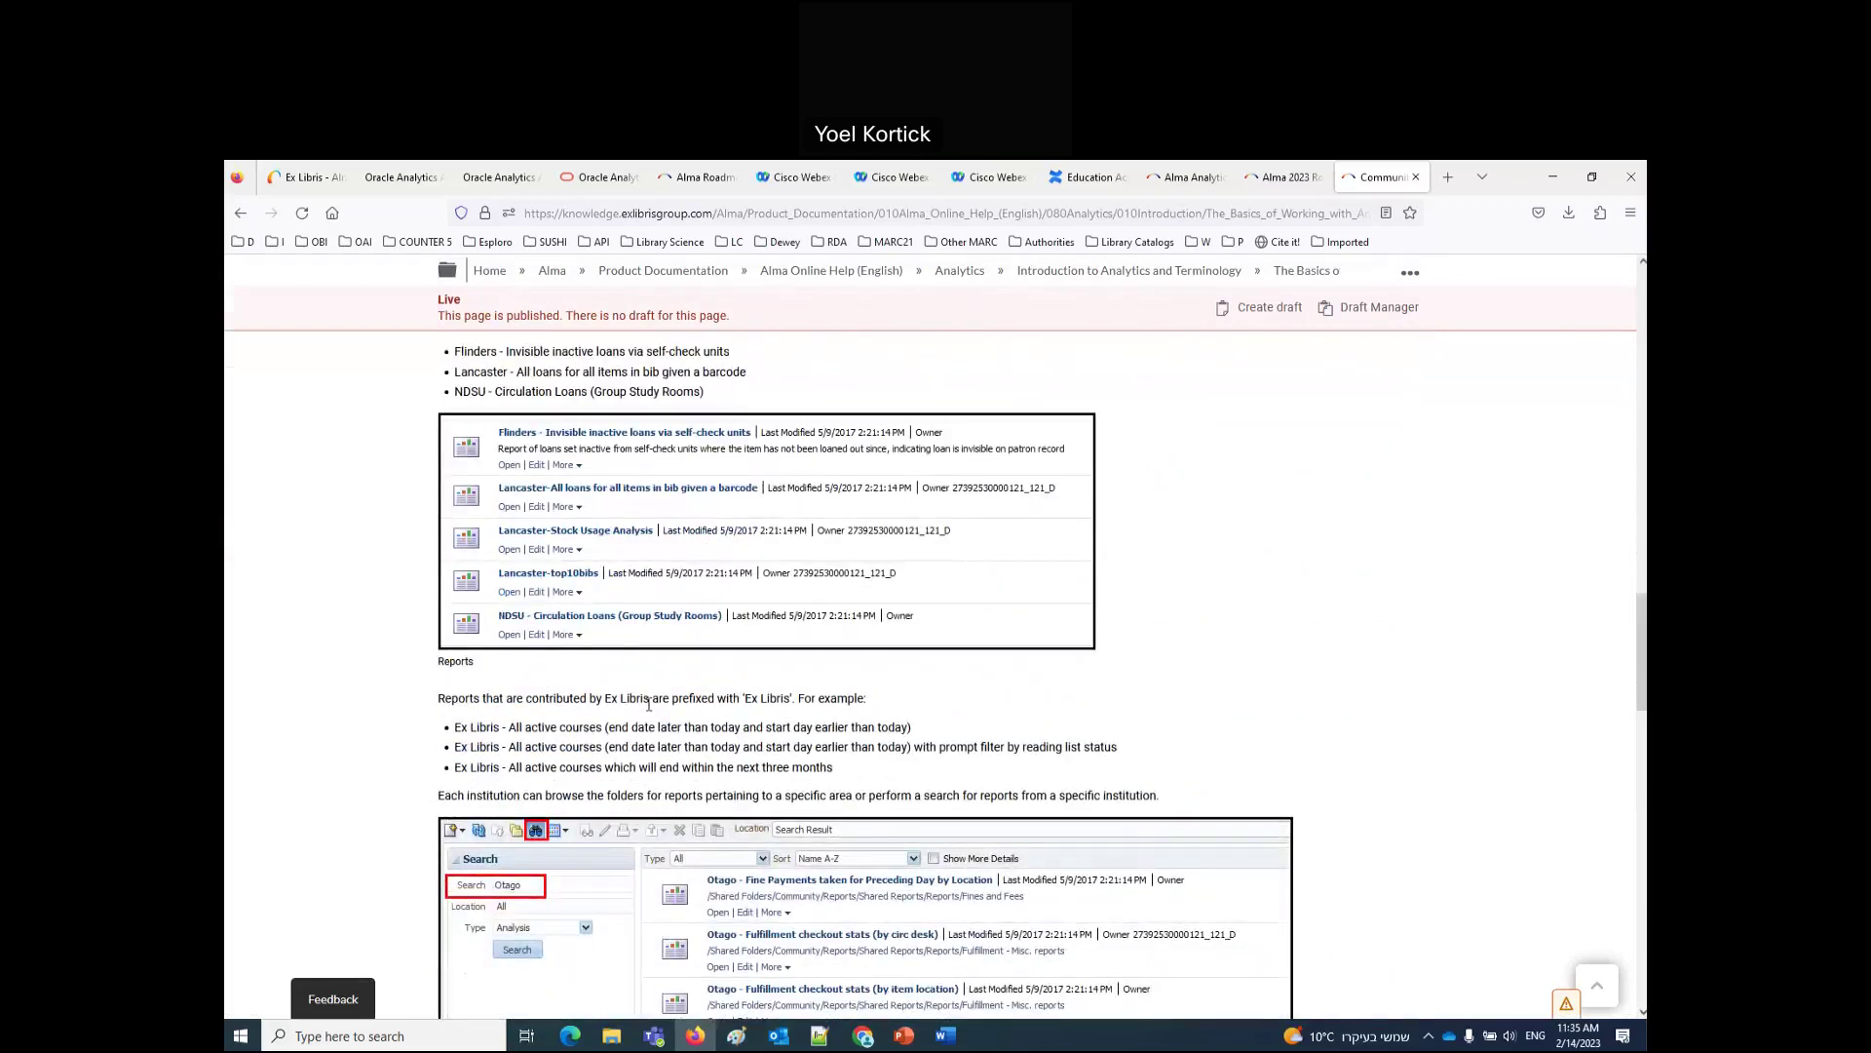
Step: Read the Community Folder Structure article's sections on searching for an institution's reports and on synchronization of reports in the community folder
{"action": "scroll", "coordinate": [647, 703], "scroll_direction": "down", "scroll_amount": 4}
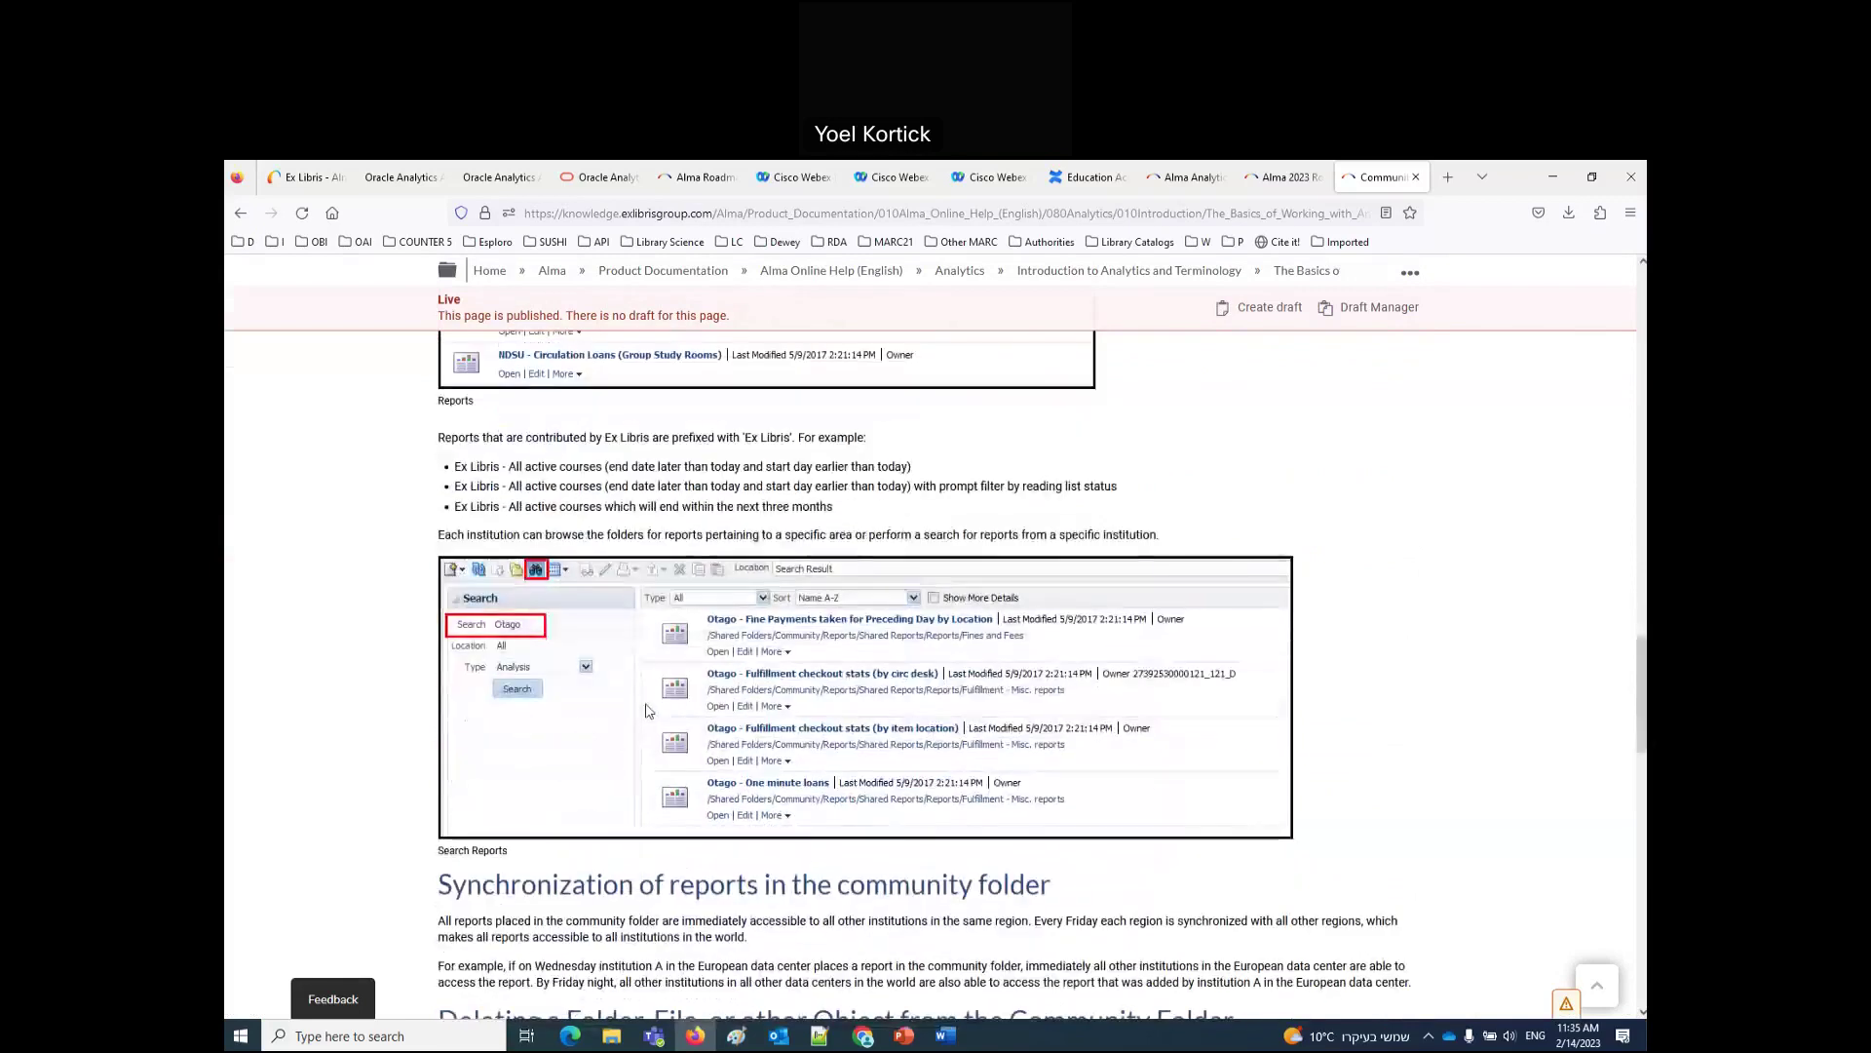
{"action": "scroll", "coordinate": [647, 703], "scroll_direction": "down", "scroll_amount": 1}
{"action": "left_click_drag", "start_coordinate": [451, 624], "coordinate": [737, 623]}
{"action": "left_click", "coordinate": [718, 675]}
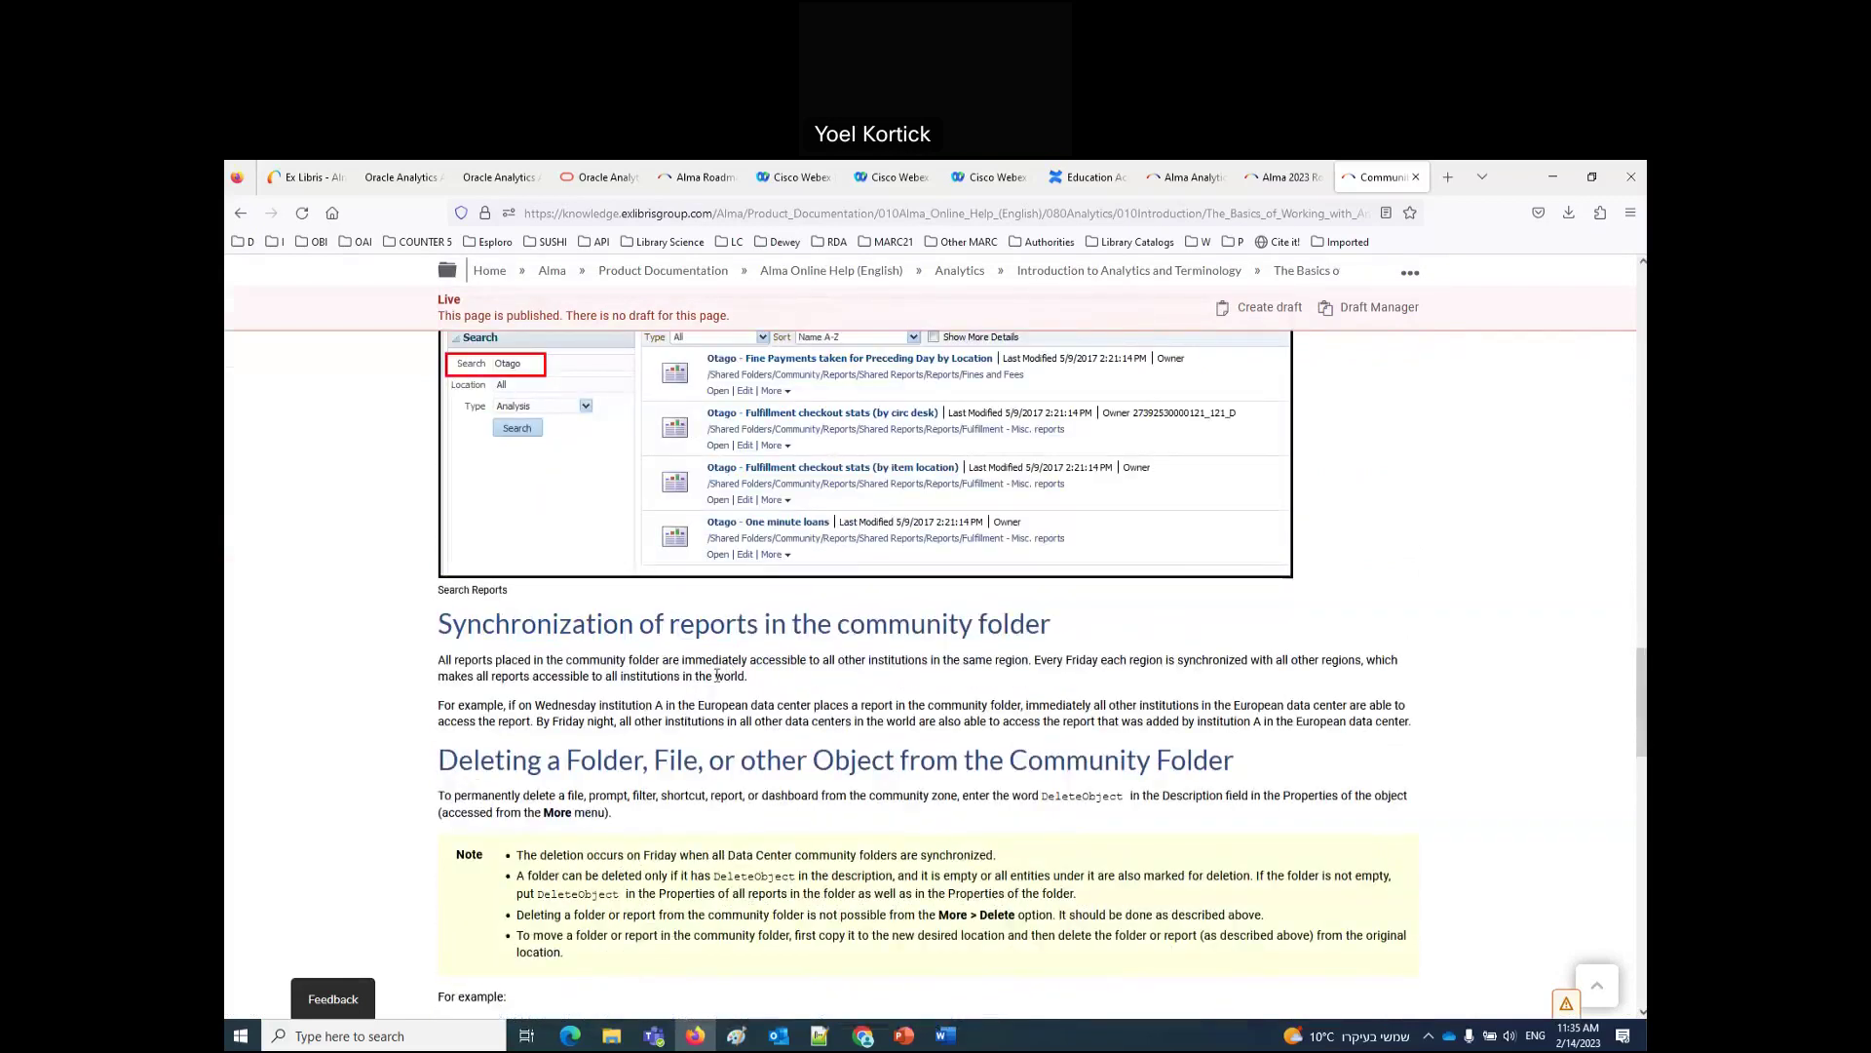
Step: Return to the analytics catalog, collapse the Community folder and view the contents of My Folders
{"action": "left_click", "coordinate": [400, 181]}
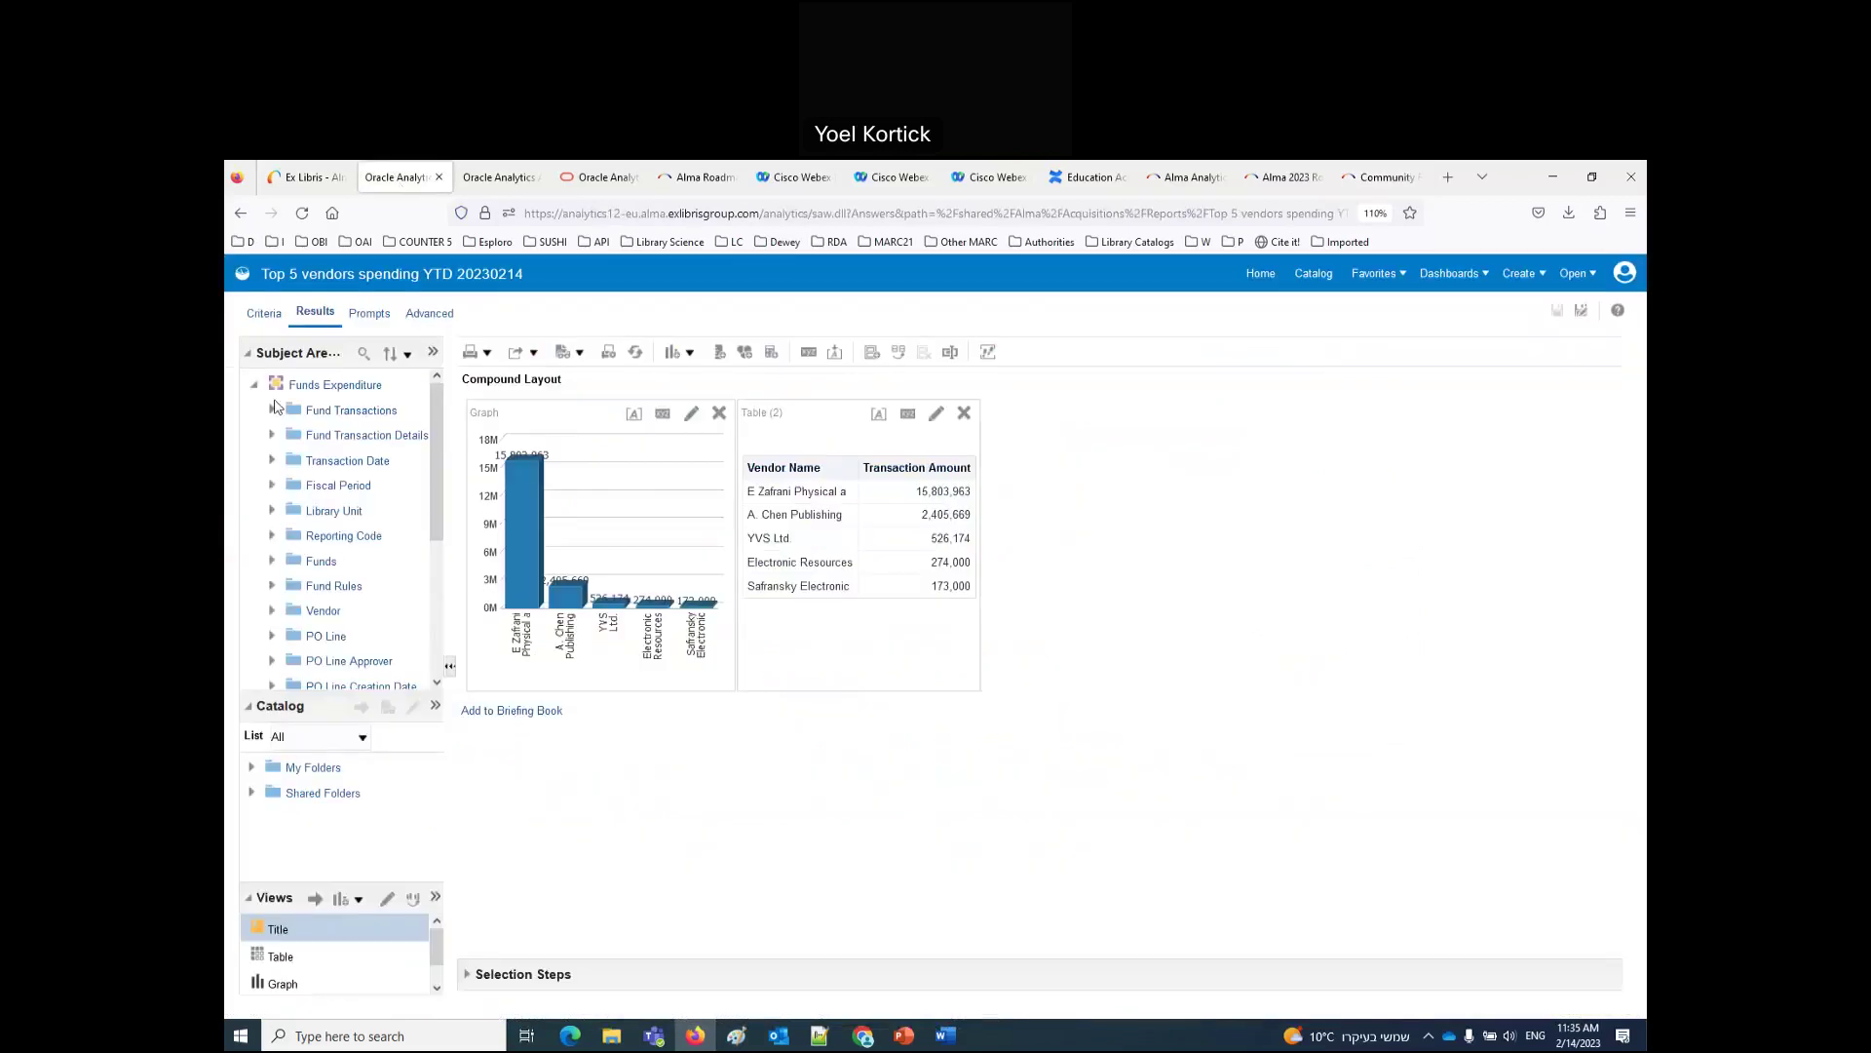
{"action": "left_click", "coordinate": [1313, 276]}
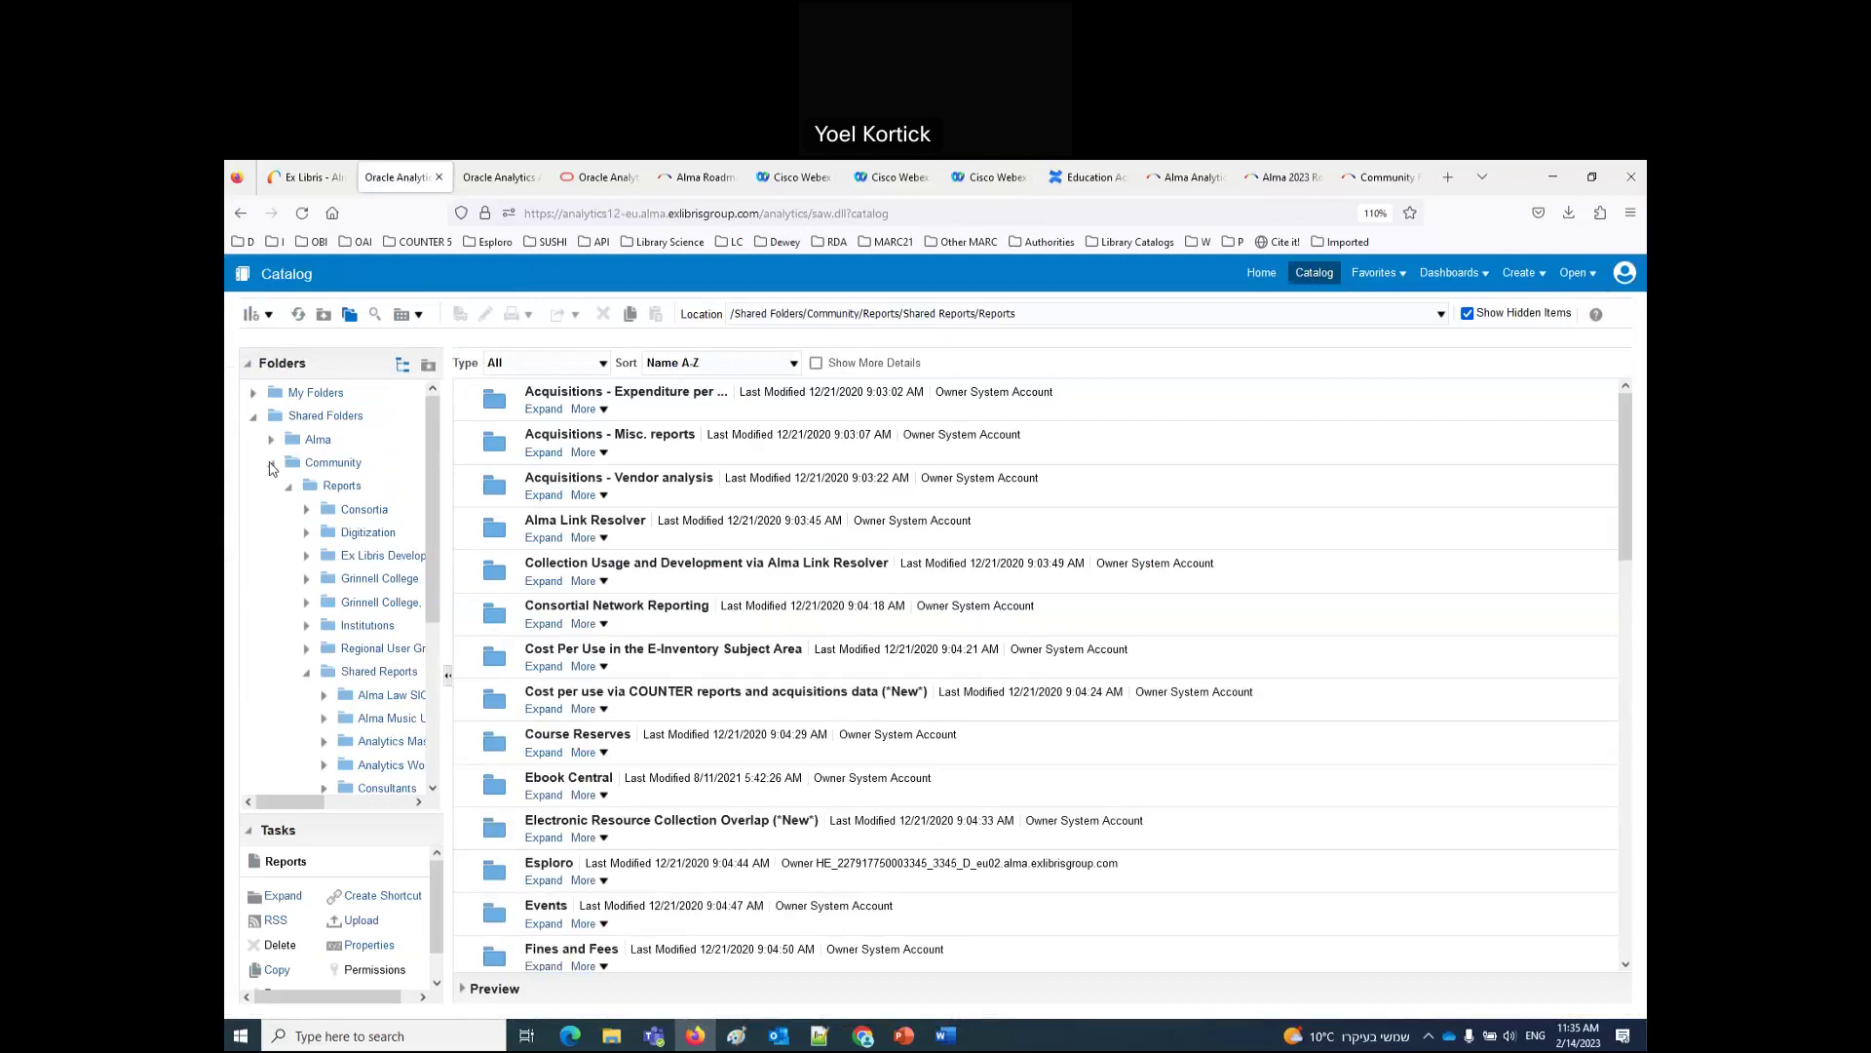
{"action": "left_click", "coordinate": [271, 462]}
{"action": "left_click", "coordinate": [314, 395]}
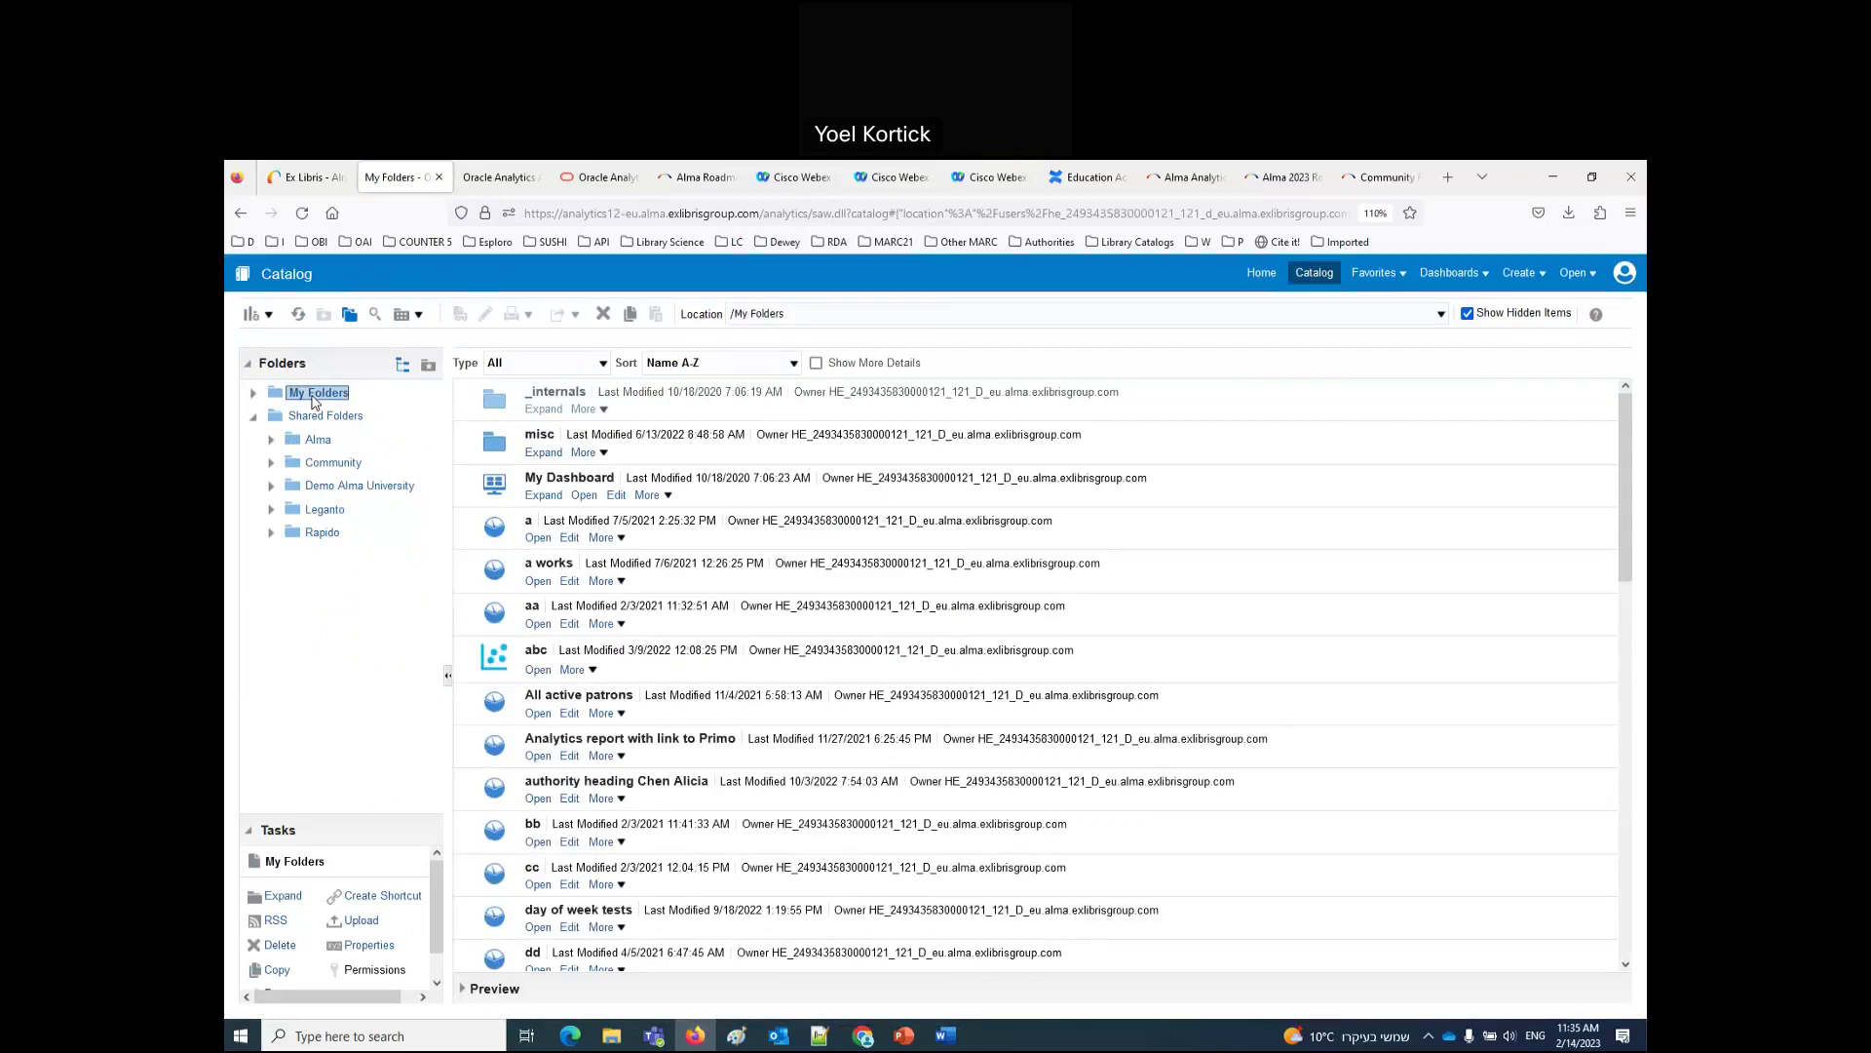
Step: View the contents of the Alma, Community, Demo Alma University, Leganto and Rapido folders under Shared Folders
{"action": "left_click", "coordinate": [318, 440]}
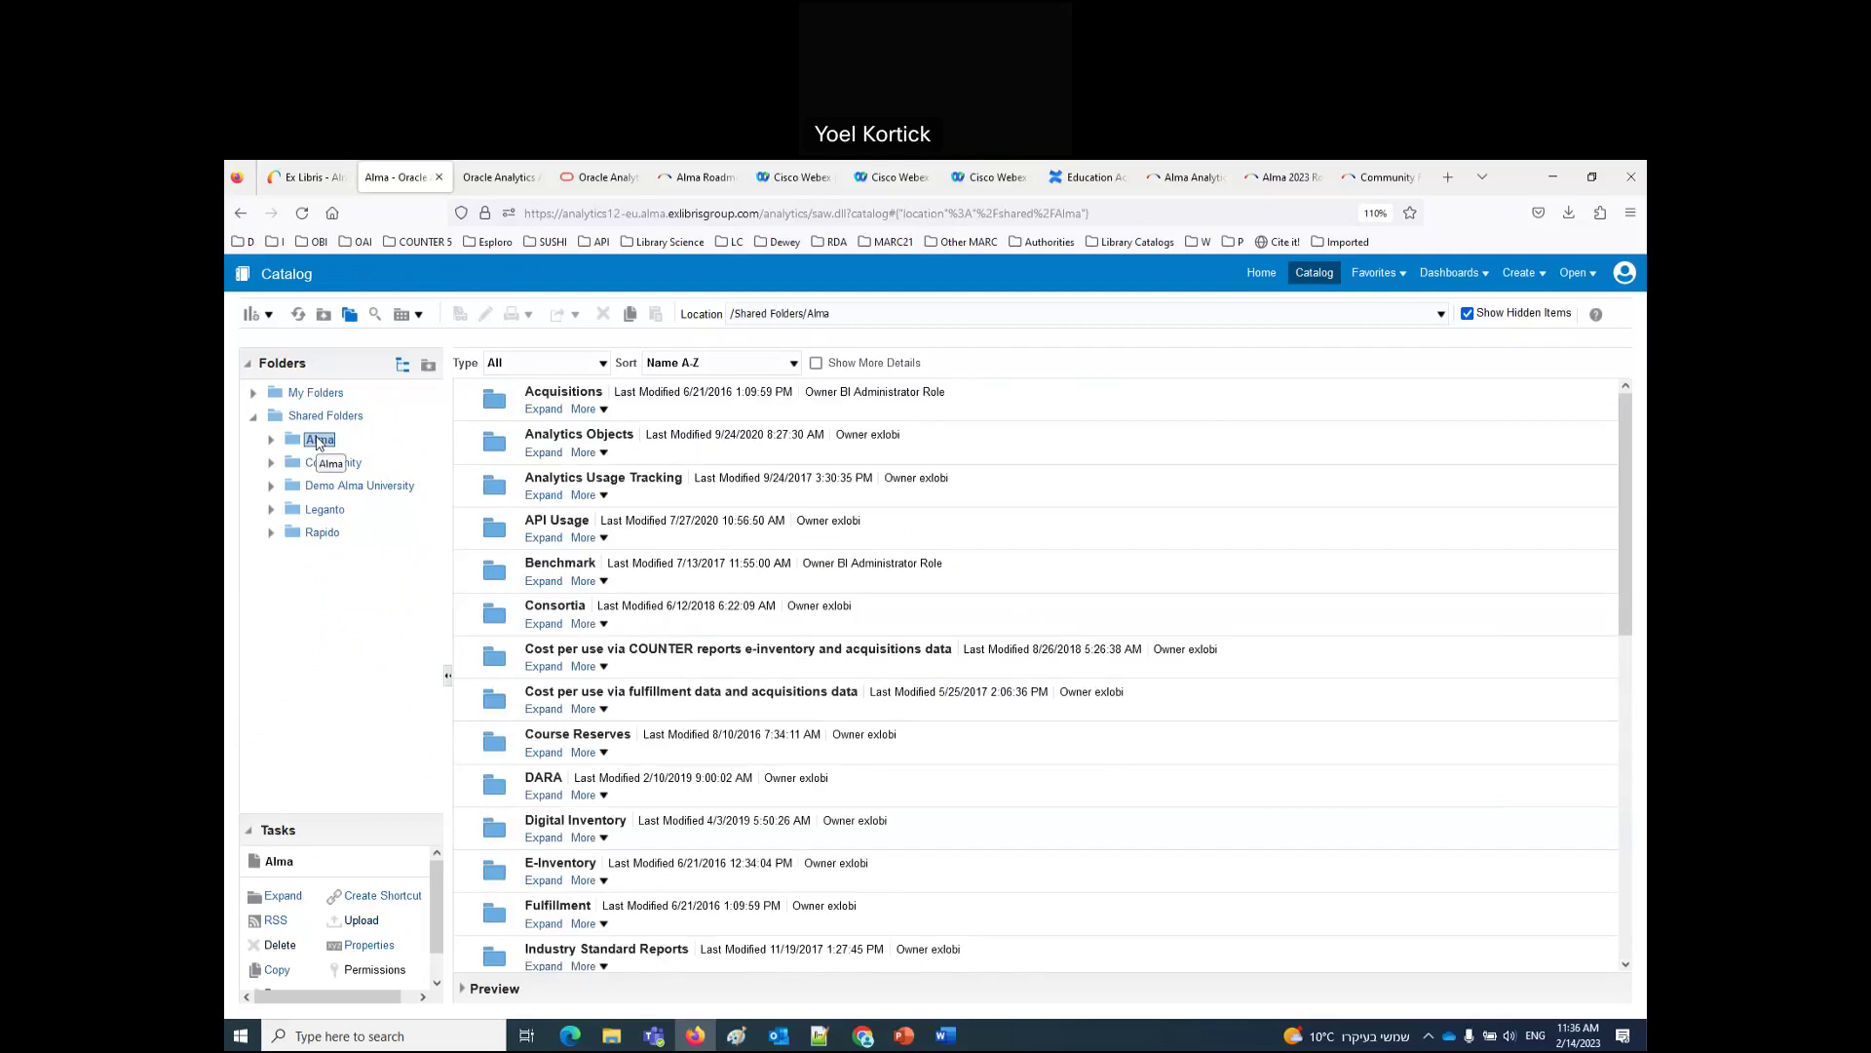
{"action": "left_click", "coordinate": [327, 464]}
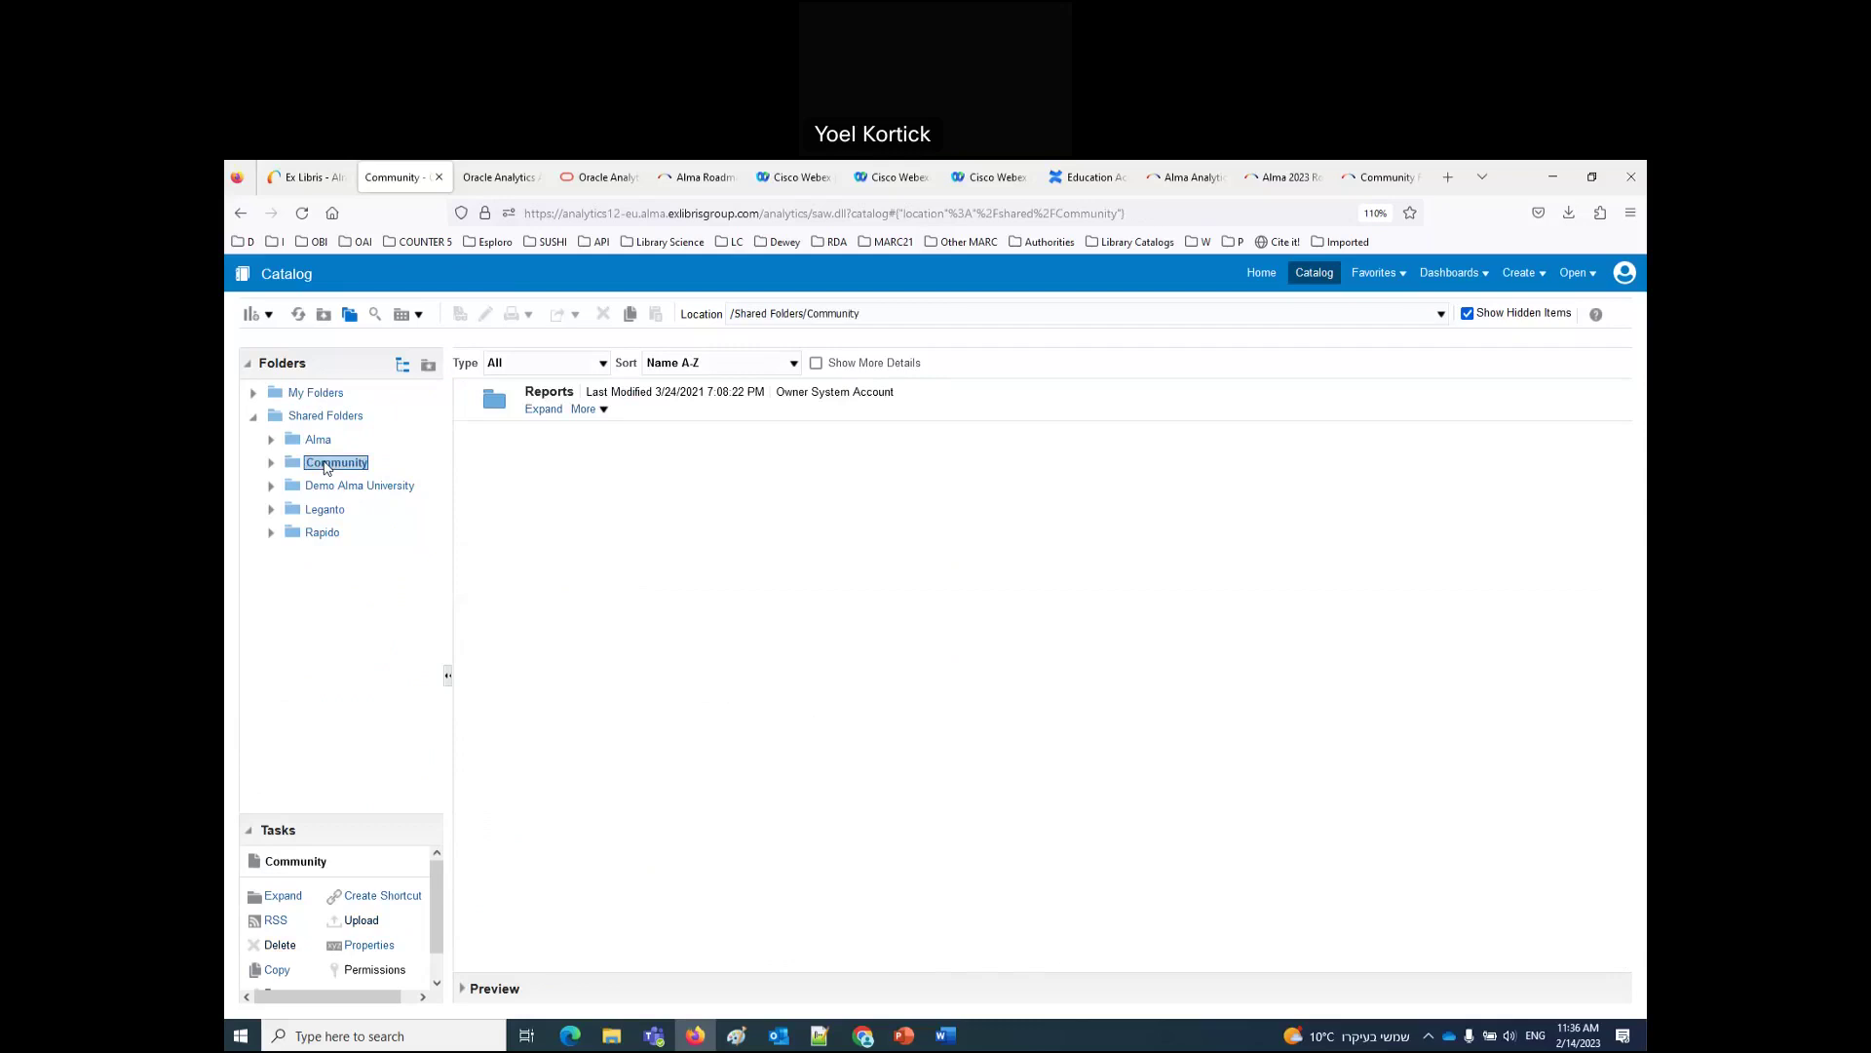
{"action": "left_click", "coordinate": [365, 487]}
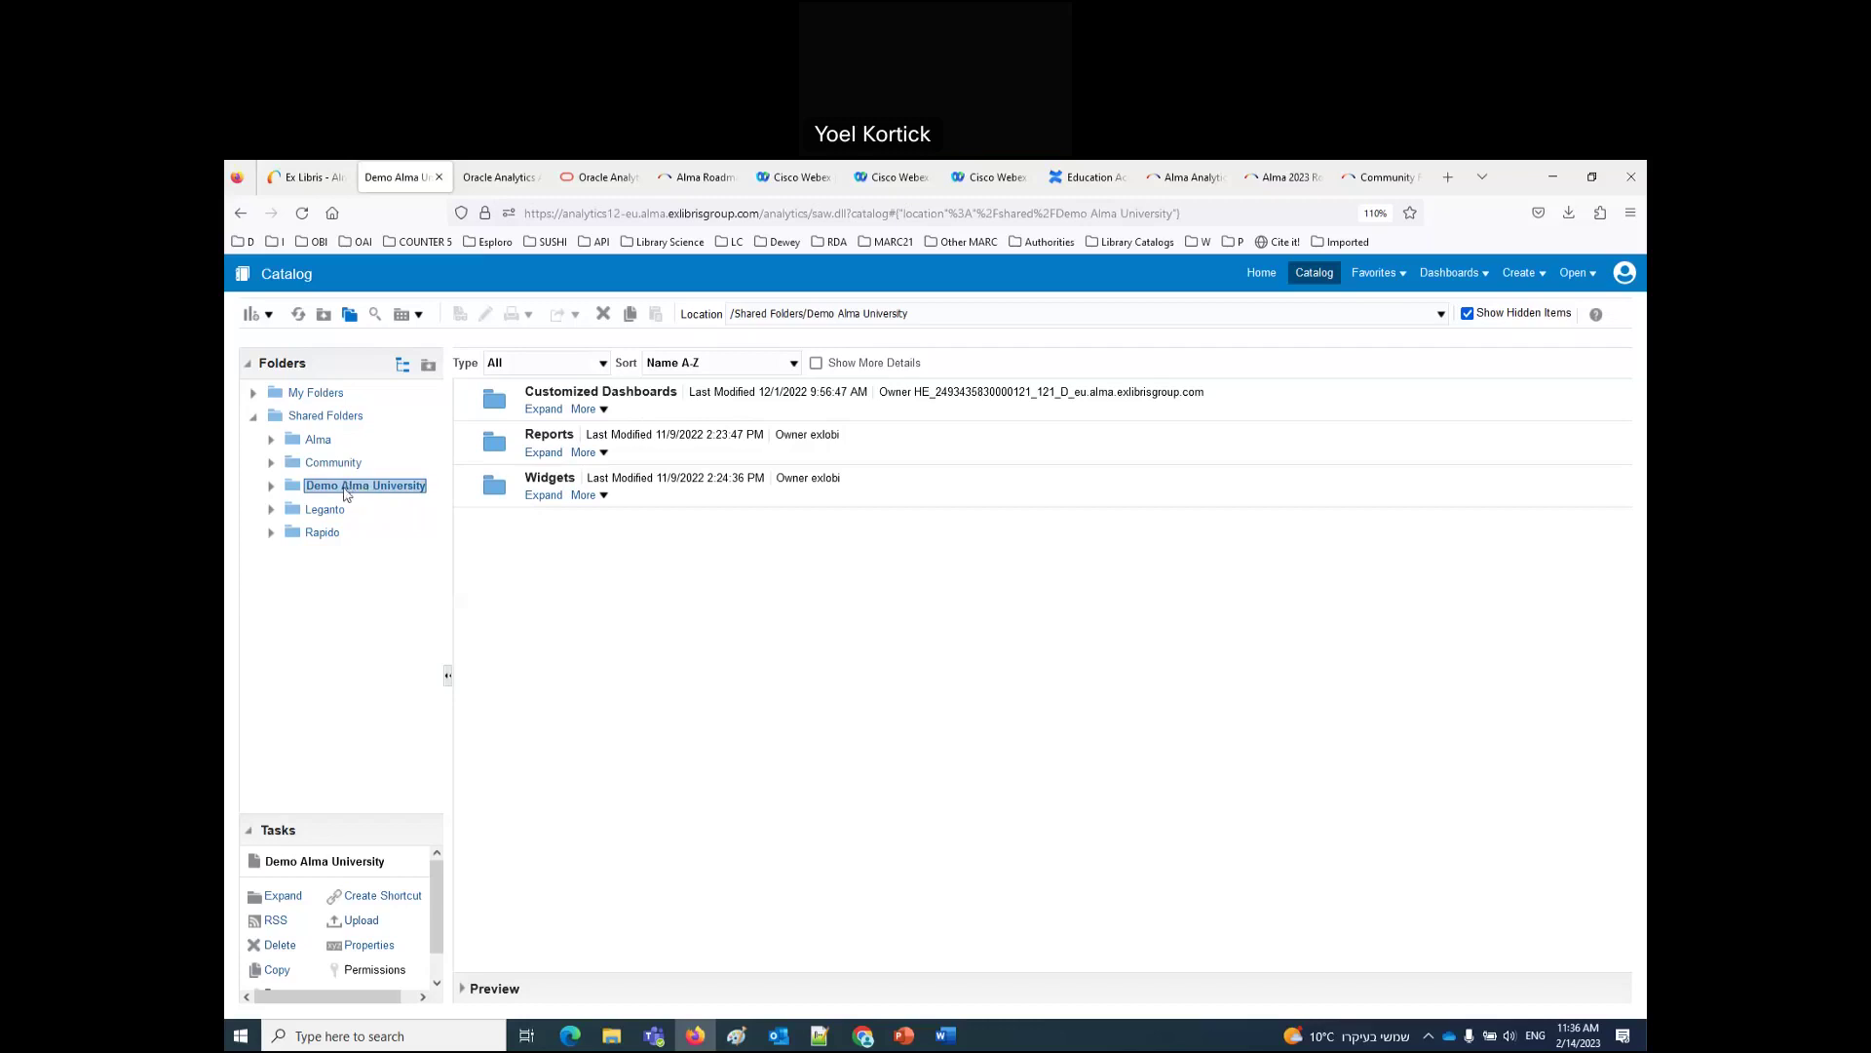
{"action": "left_click", "coordinate": [332, 513]}
{"action": "left_click", "coordinate": [325, 536]}
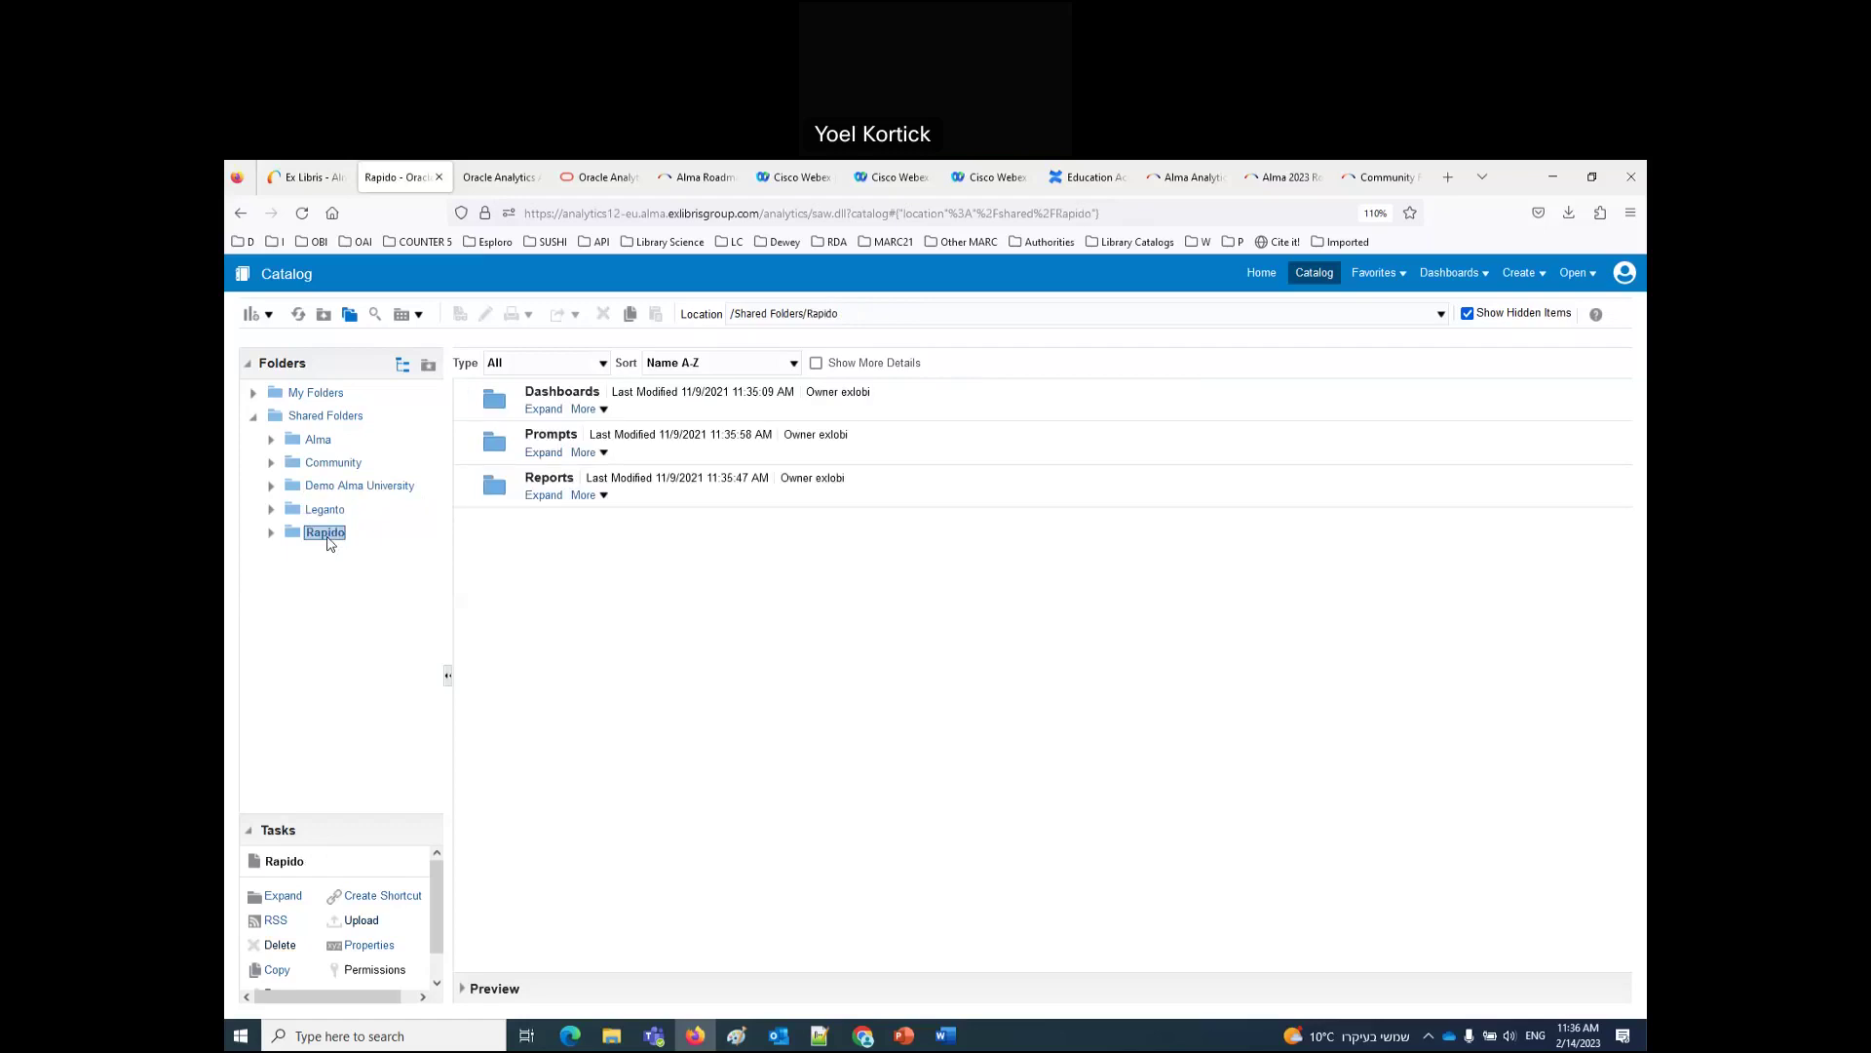
{"action": "left_click", "coordinate": [326, 511]}
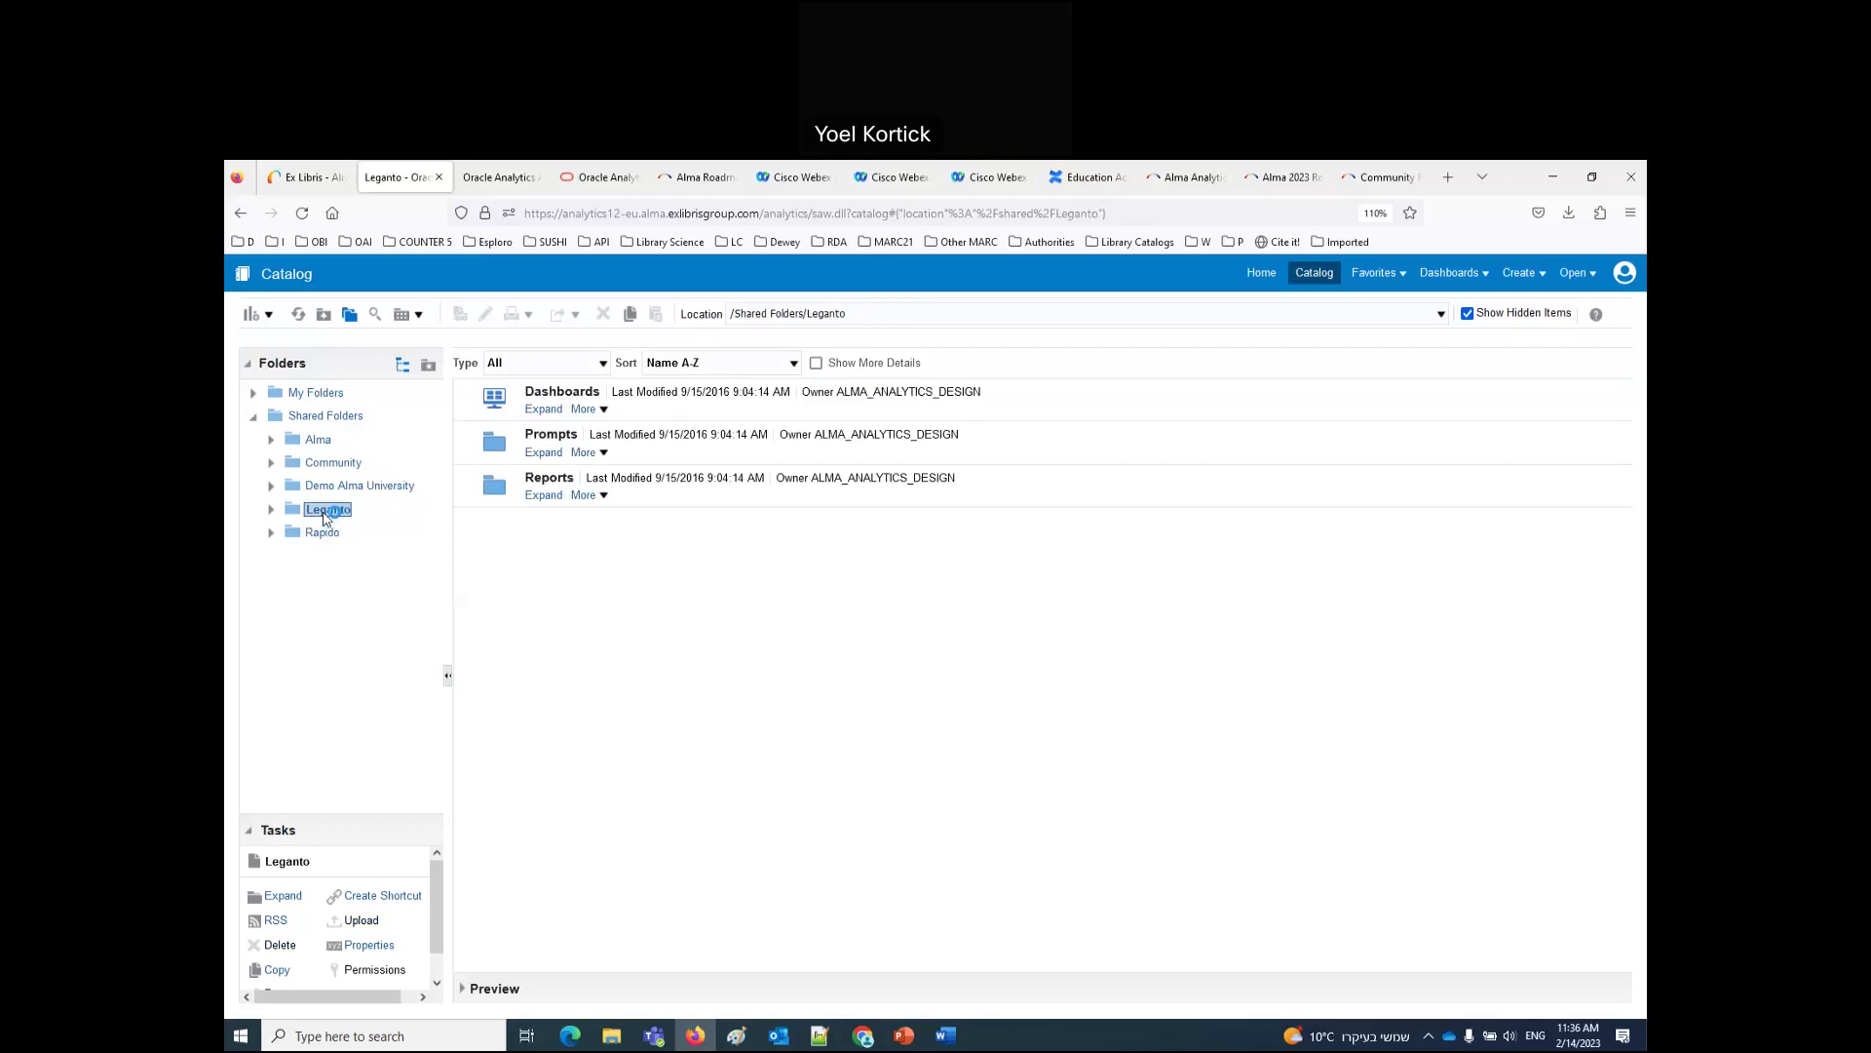
Step: Open the Leganto Student Usage report for editing and try to save it as Leganto Student Usage abc in Shared Folders/Leganto/Reports
{"action": "left_click", "coordinate": [543, 496]}
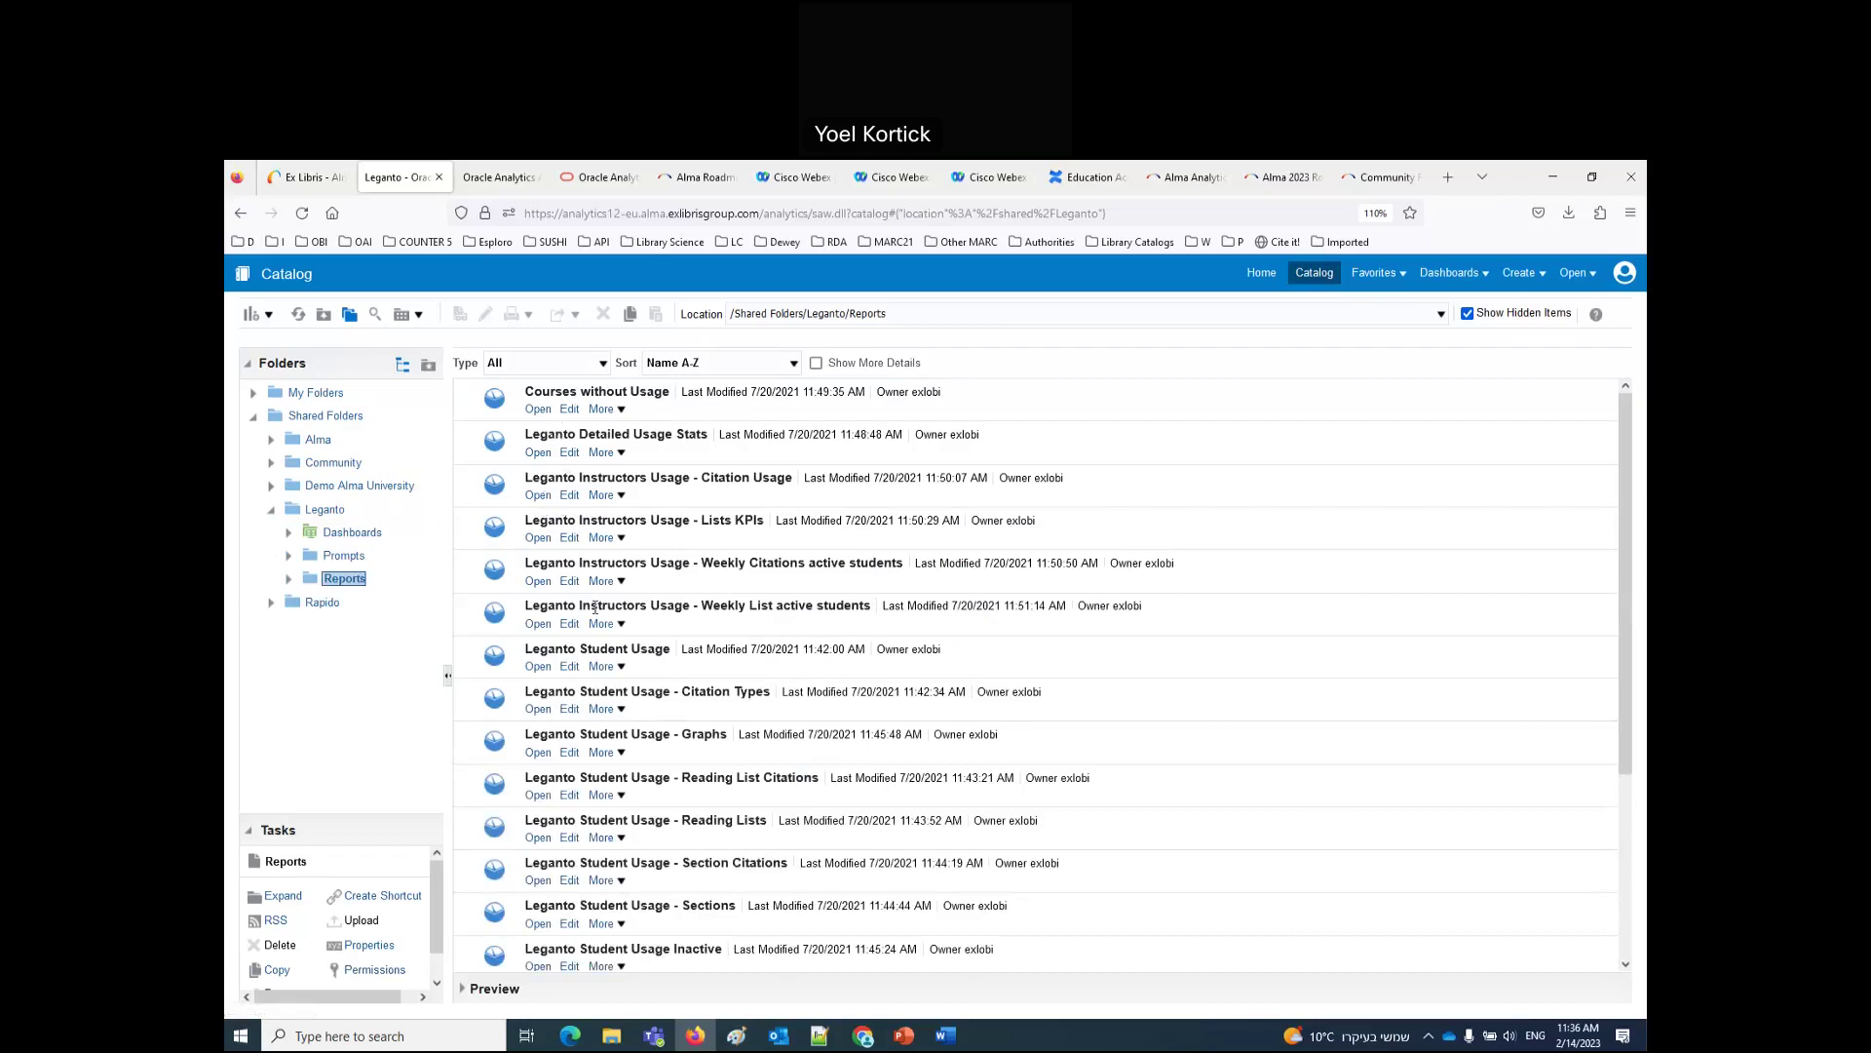
{"action": "left_click", "coordinate": [569, 668]}
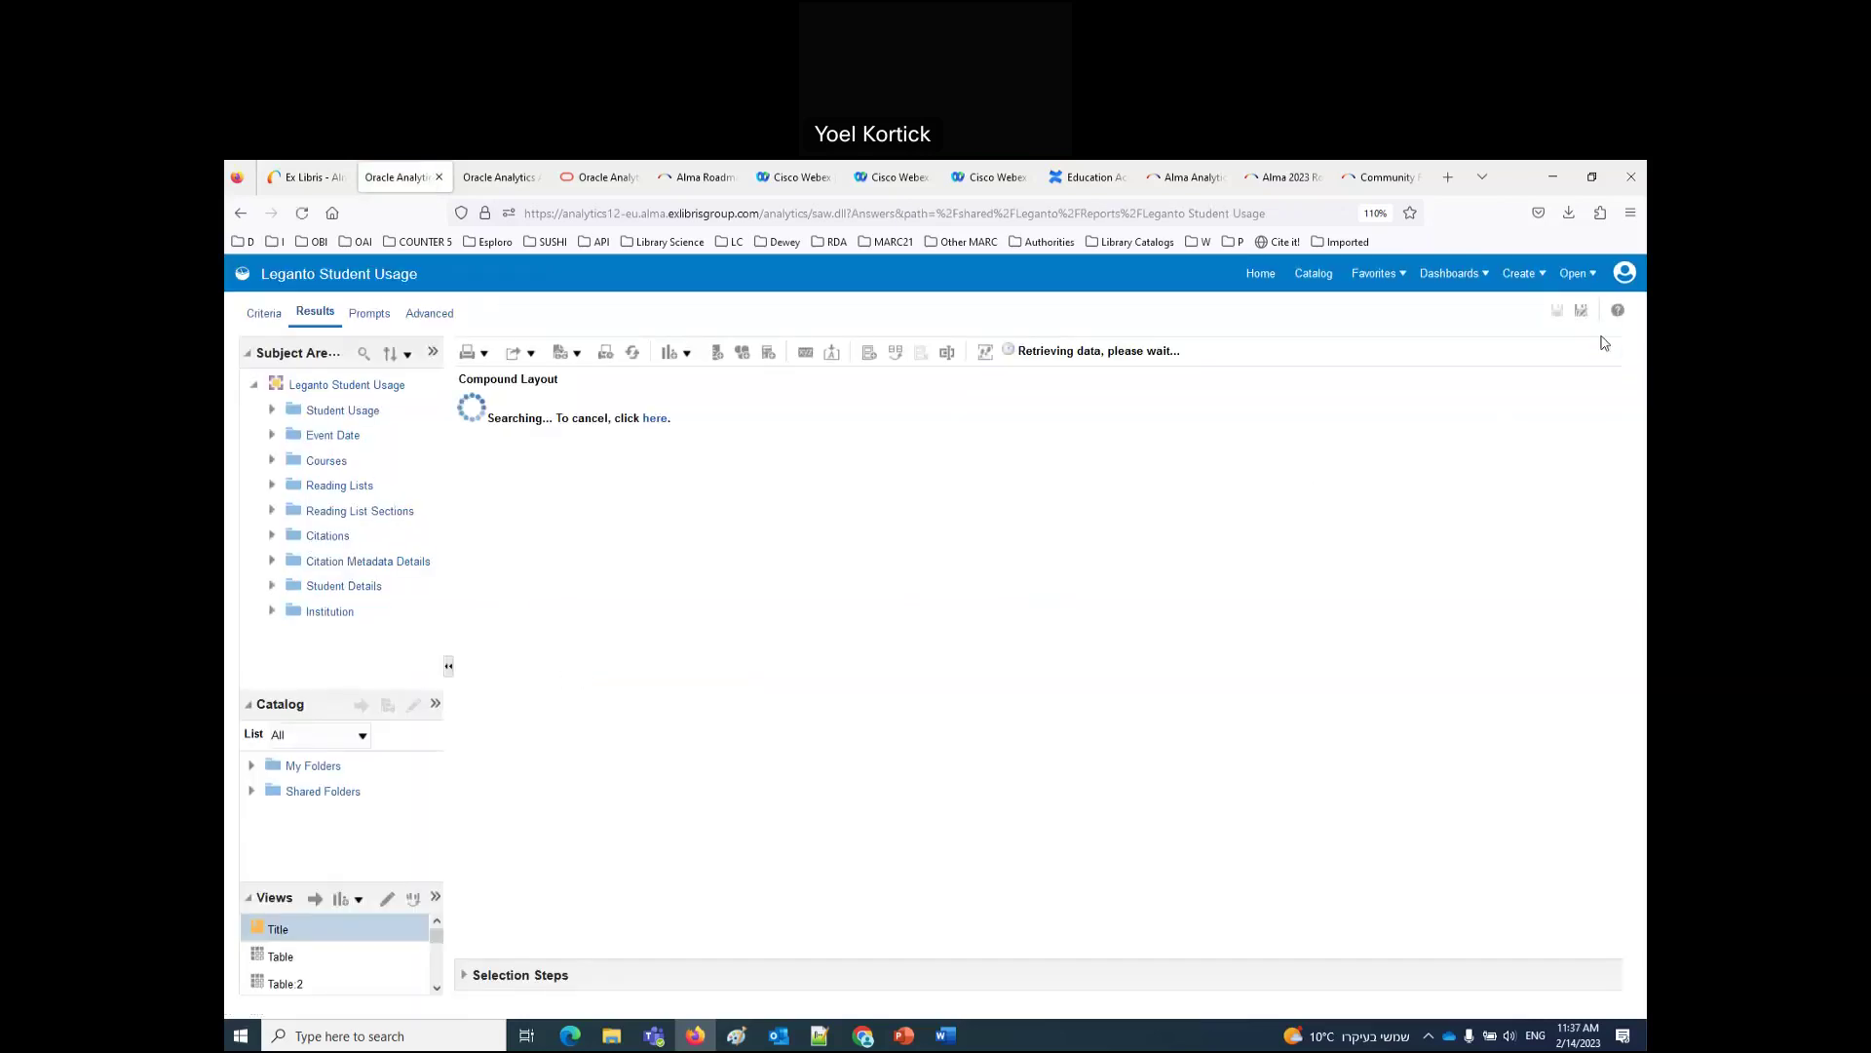
{"action": "left_click", "coordinate": [1583, 314]}
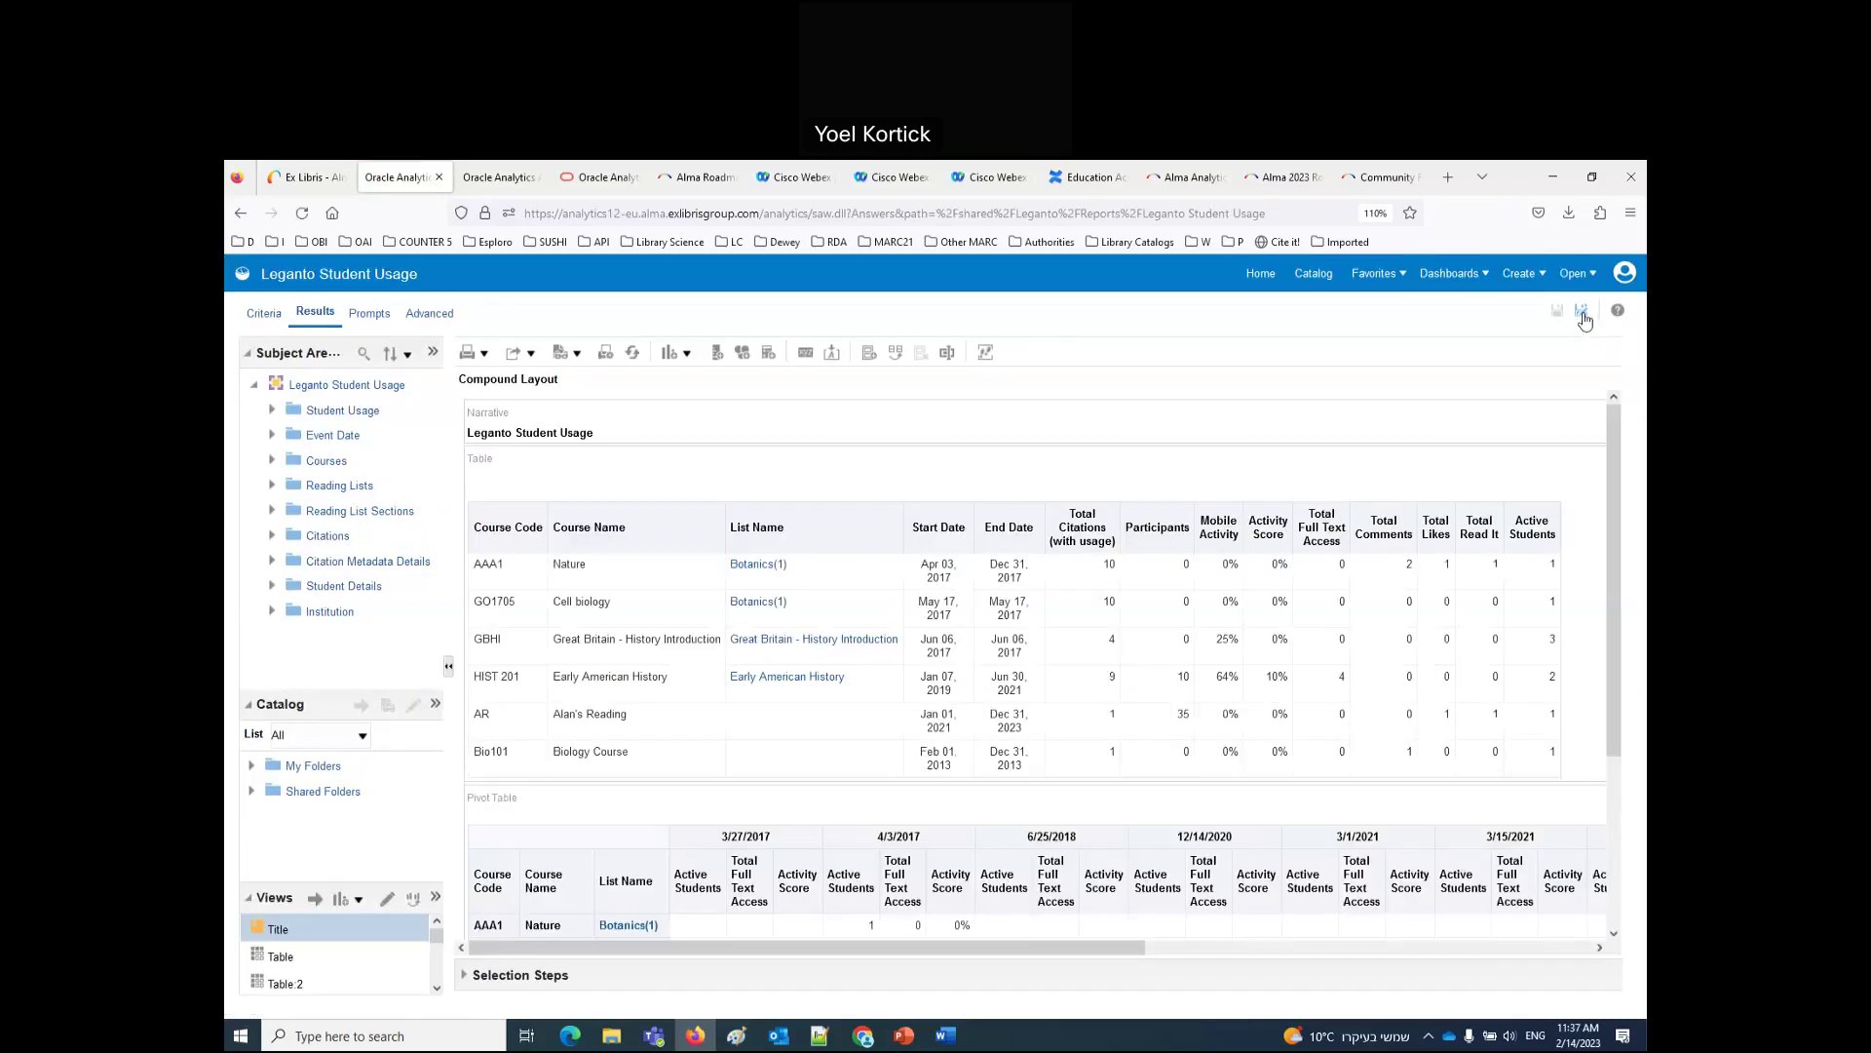
{"action": "left_click", "coordinate": [1011, 730]}
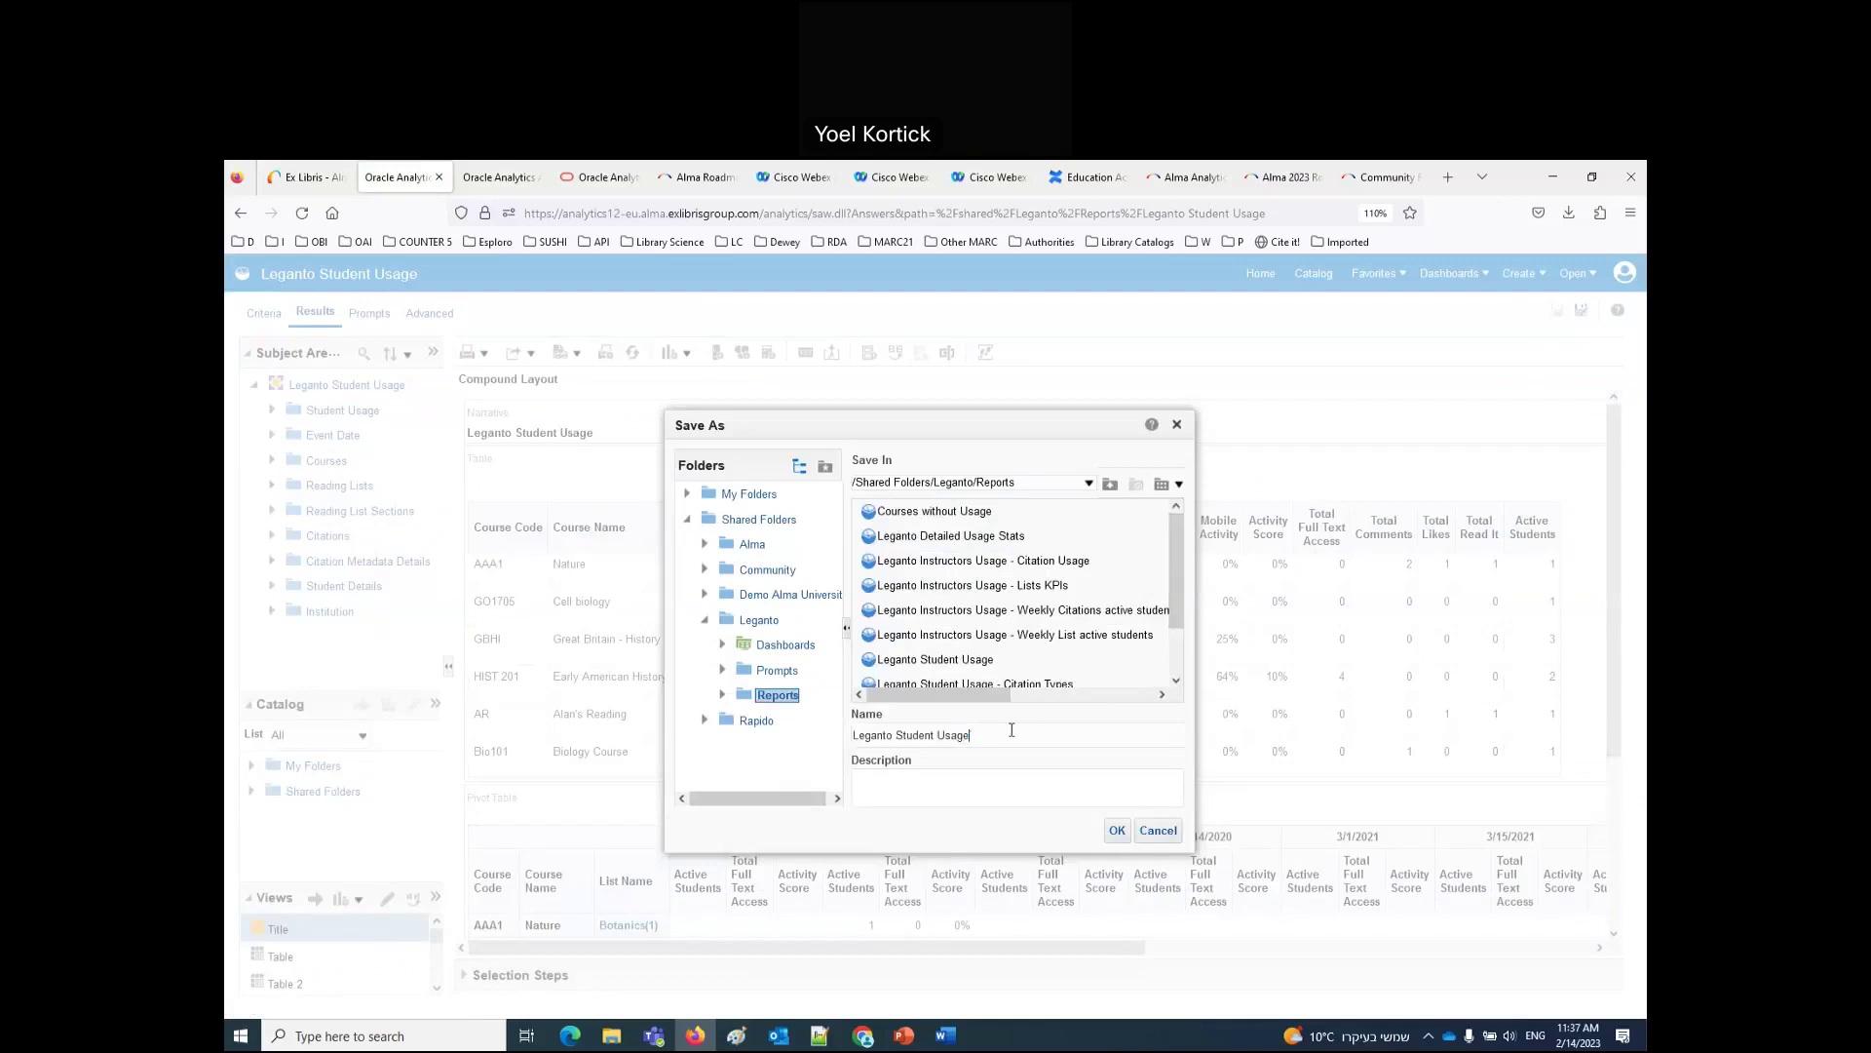
{"action": "type", "text": "abc"}
{"action": "left_click", "coordinate": [1115, 832]}
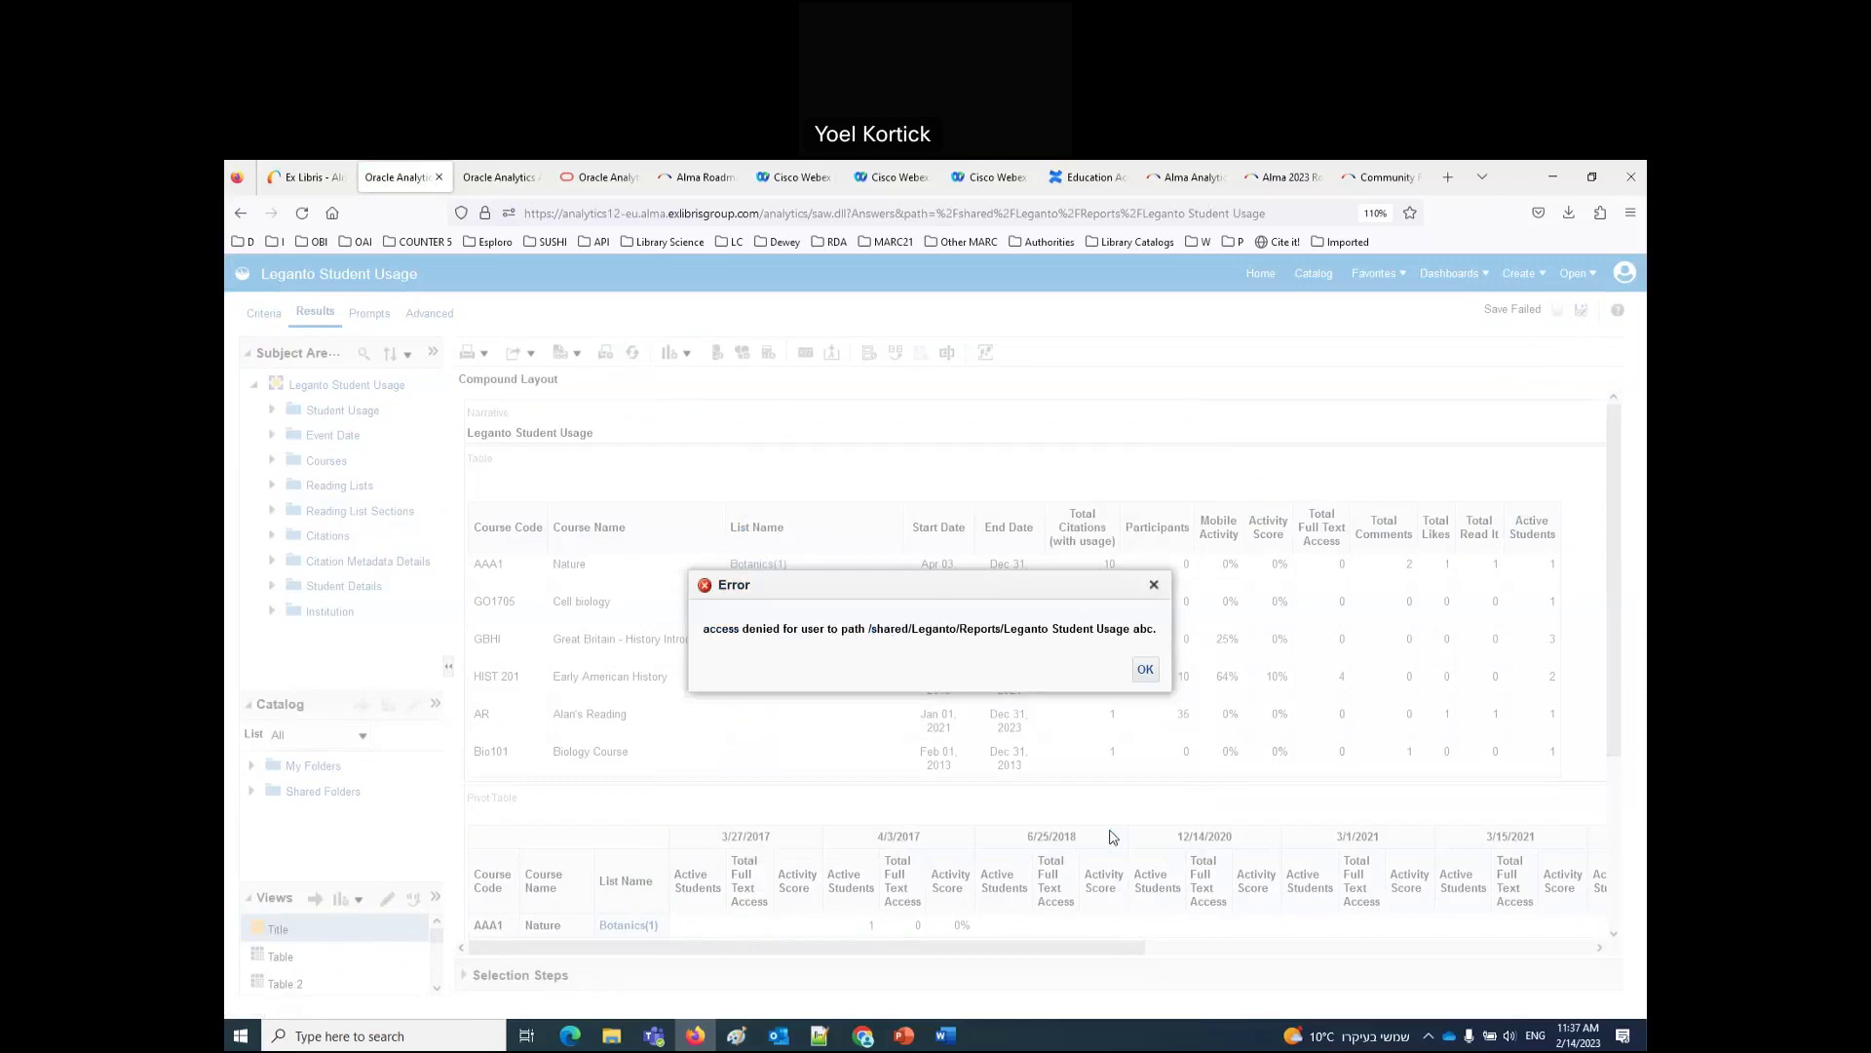
{"action": "left_click", "coordinate": [1145, 669]}
Step: Browse the catalog to Shared Folders/Community/Reports/Shared Reports/Reports and expand the Fulfillment - Misc. reports folder
{"action": "left_click", "coordinate": [1316, 276]}
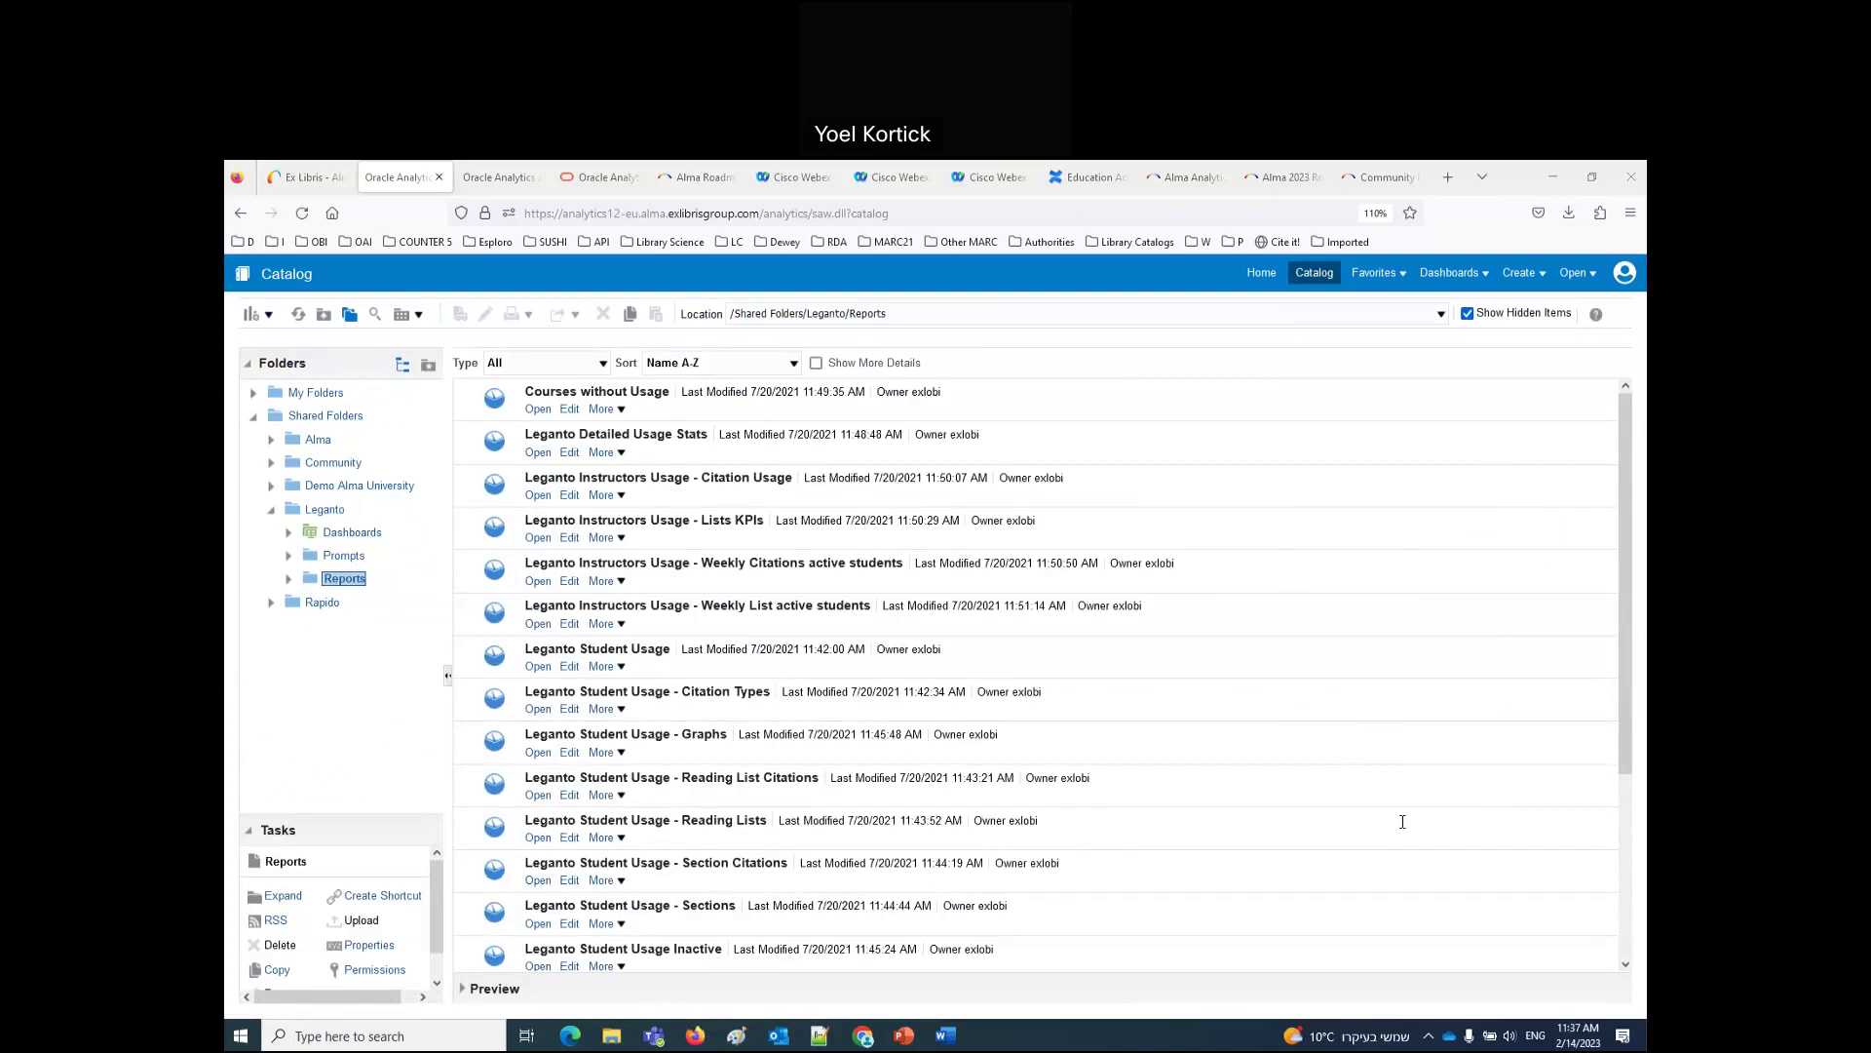
{"action": "left_click", "coordinate": [327, 466]}
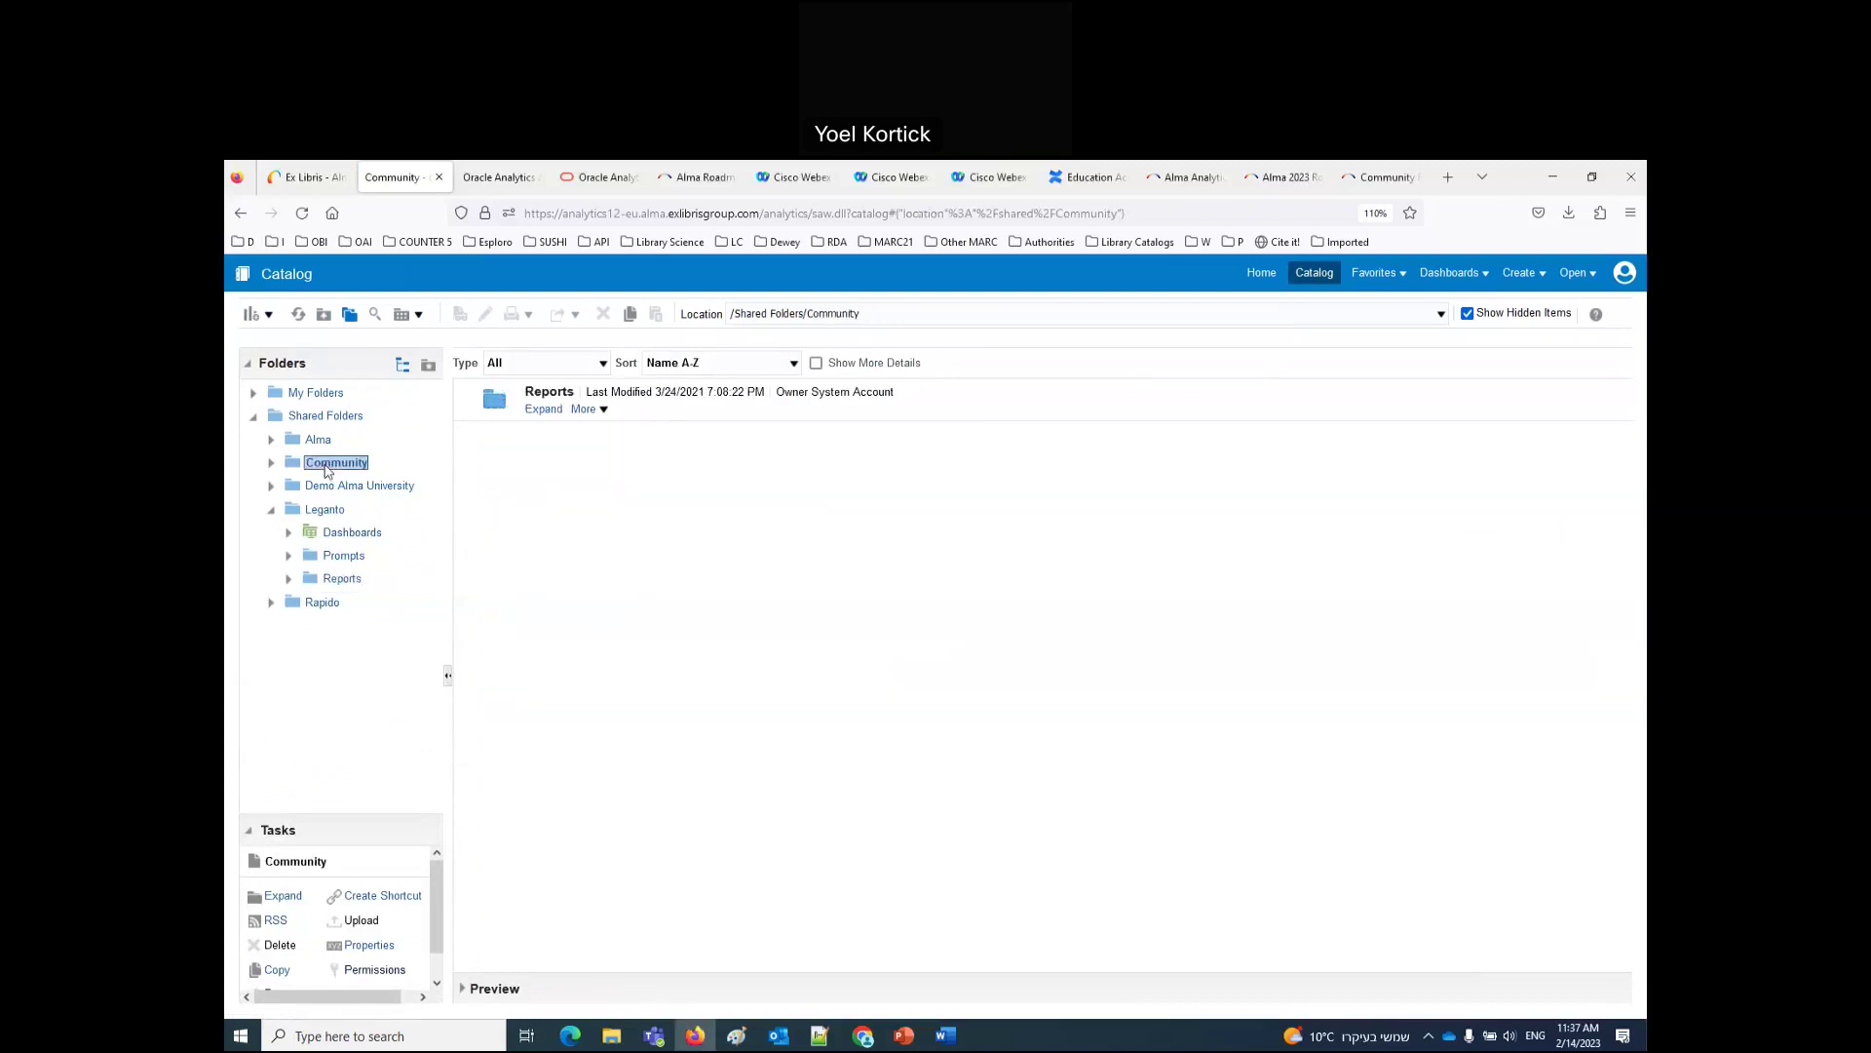
{"action": "left_click", "coordinate": [554, 413]}
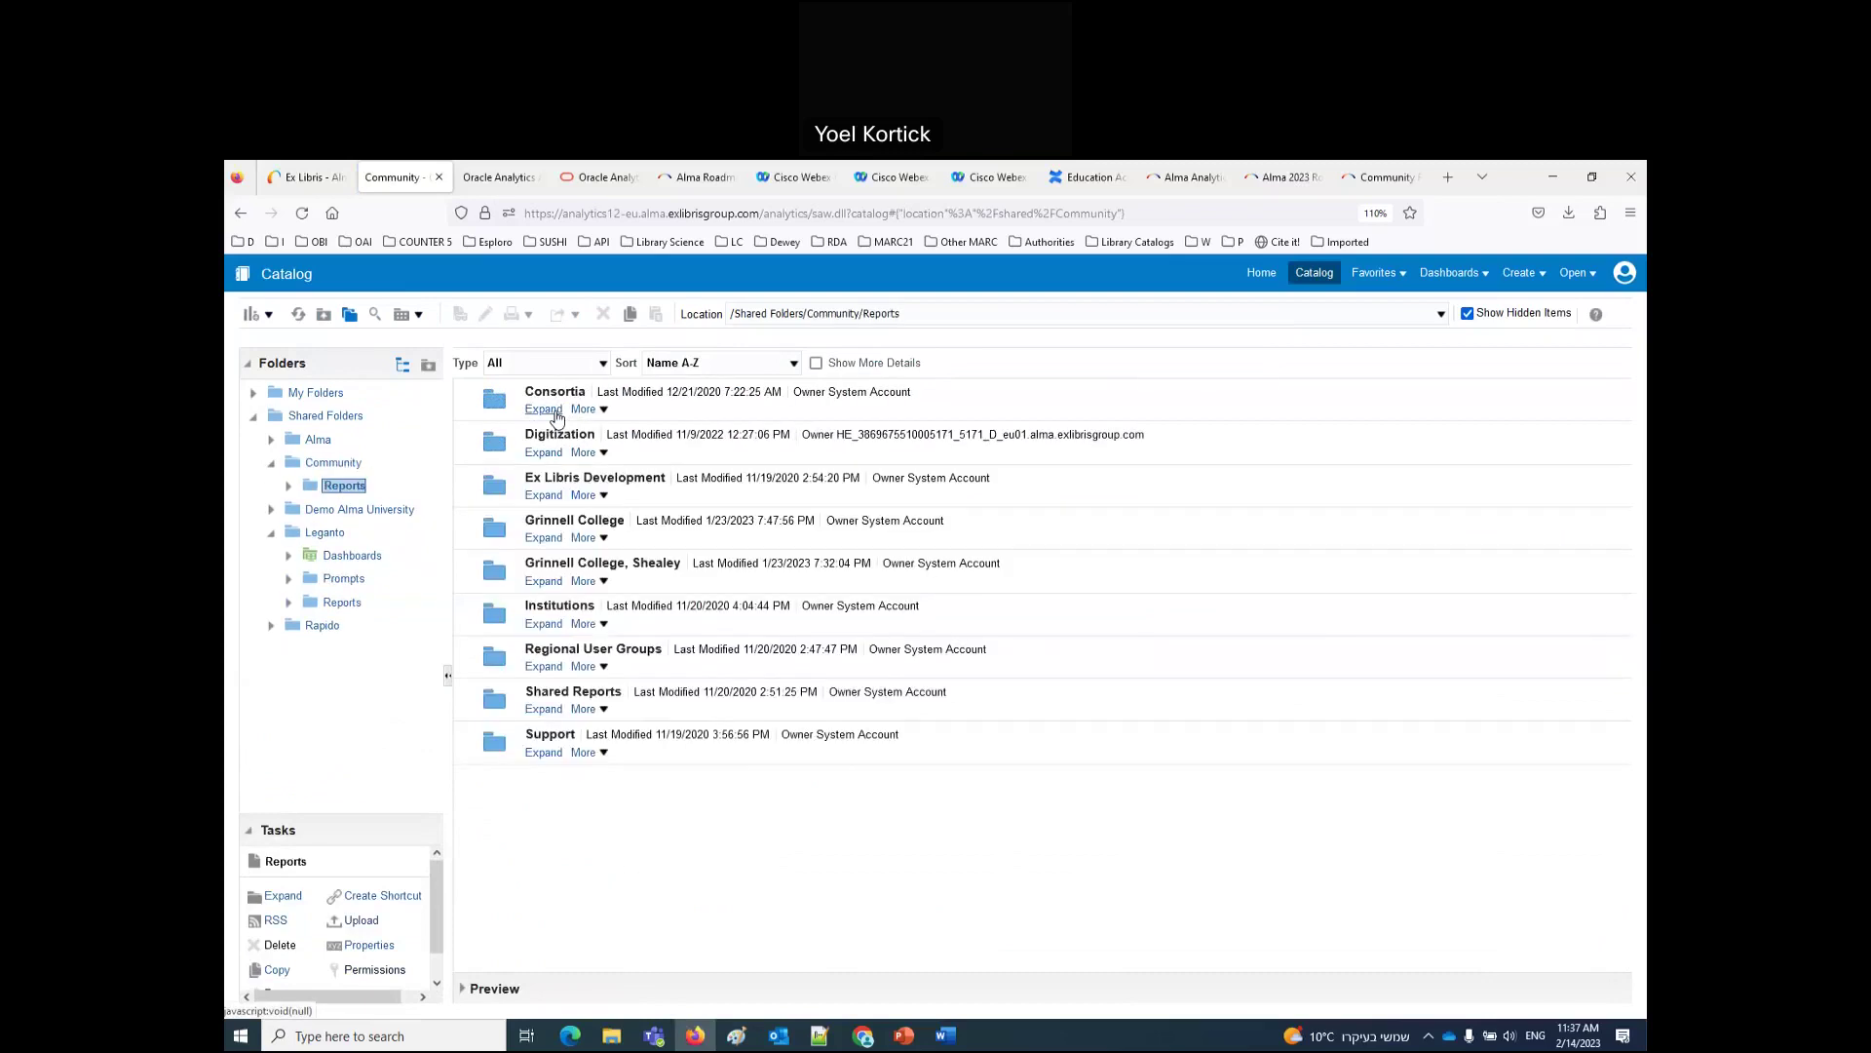
{"action": "left_click", "coordinate": [545, 711]}
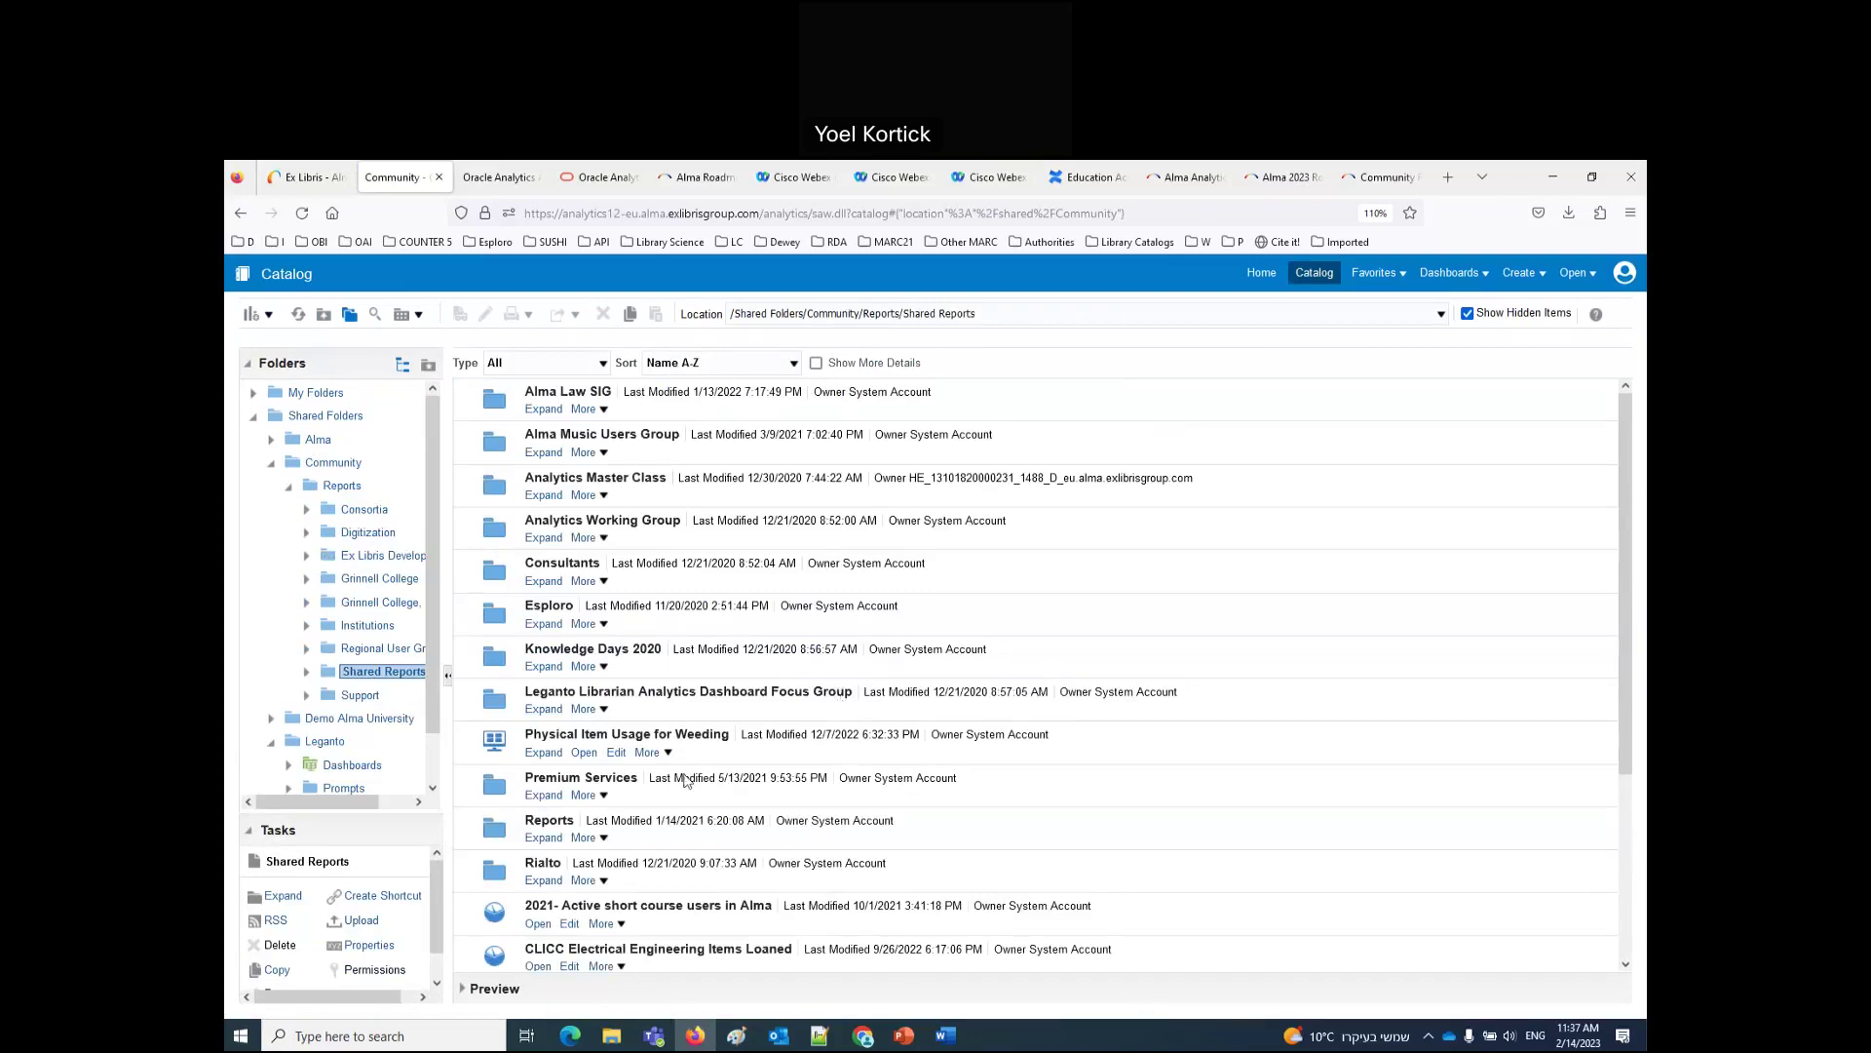
{"action": "left_click", "coordinate": [543, 842]}
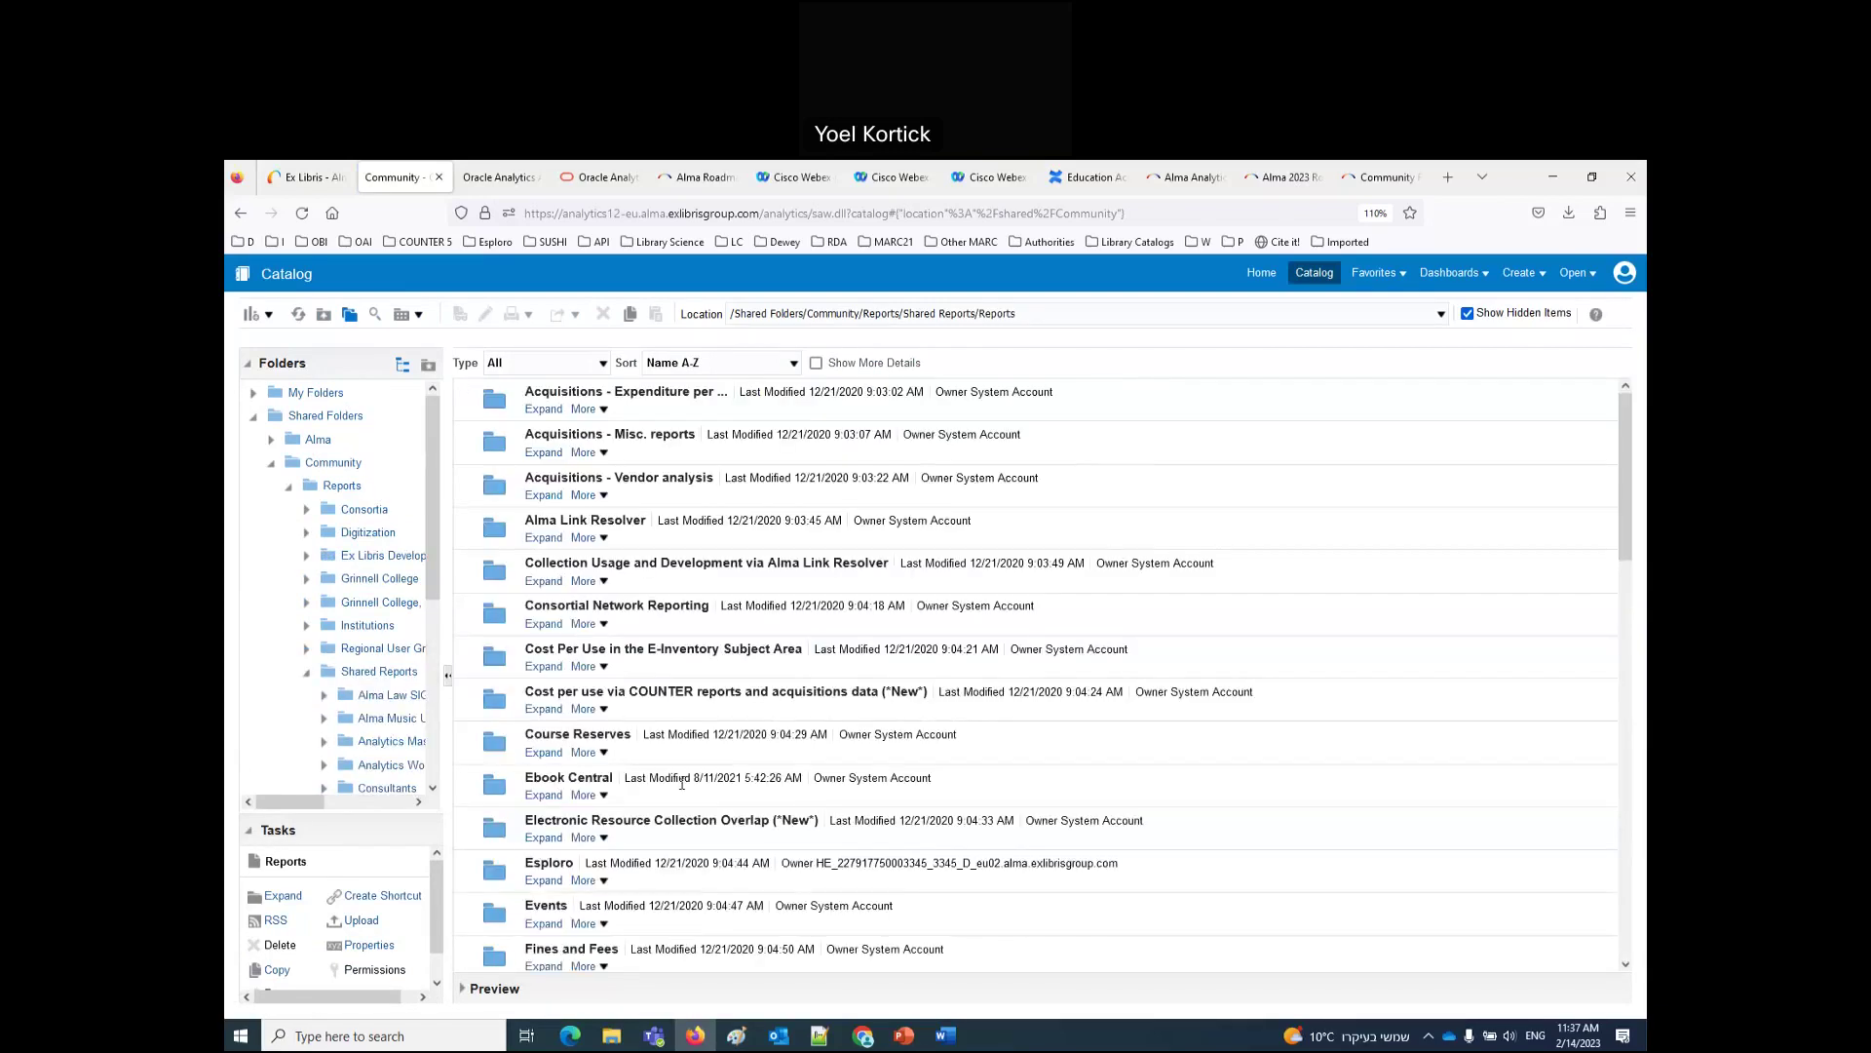
{"action": "scroll", "coordinate": [682, 783], "scroll_direction": "down", "scroll_amount": 3}
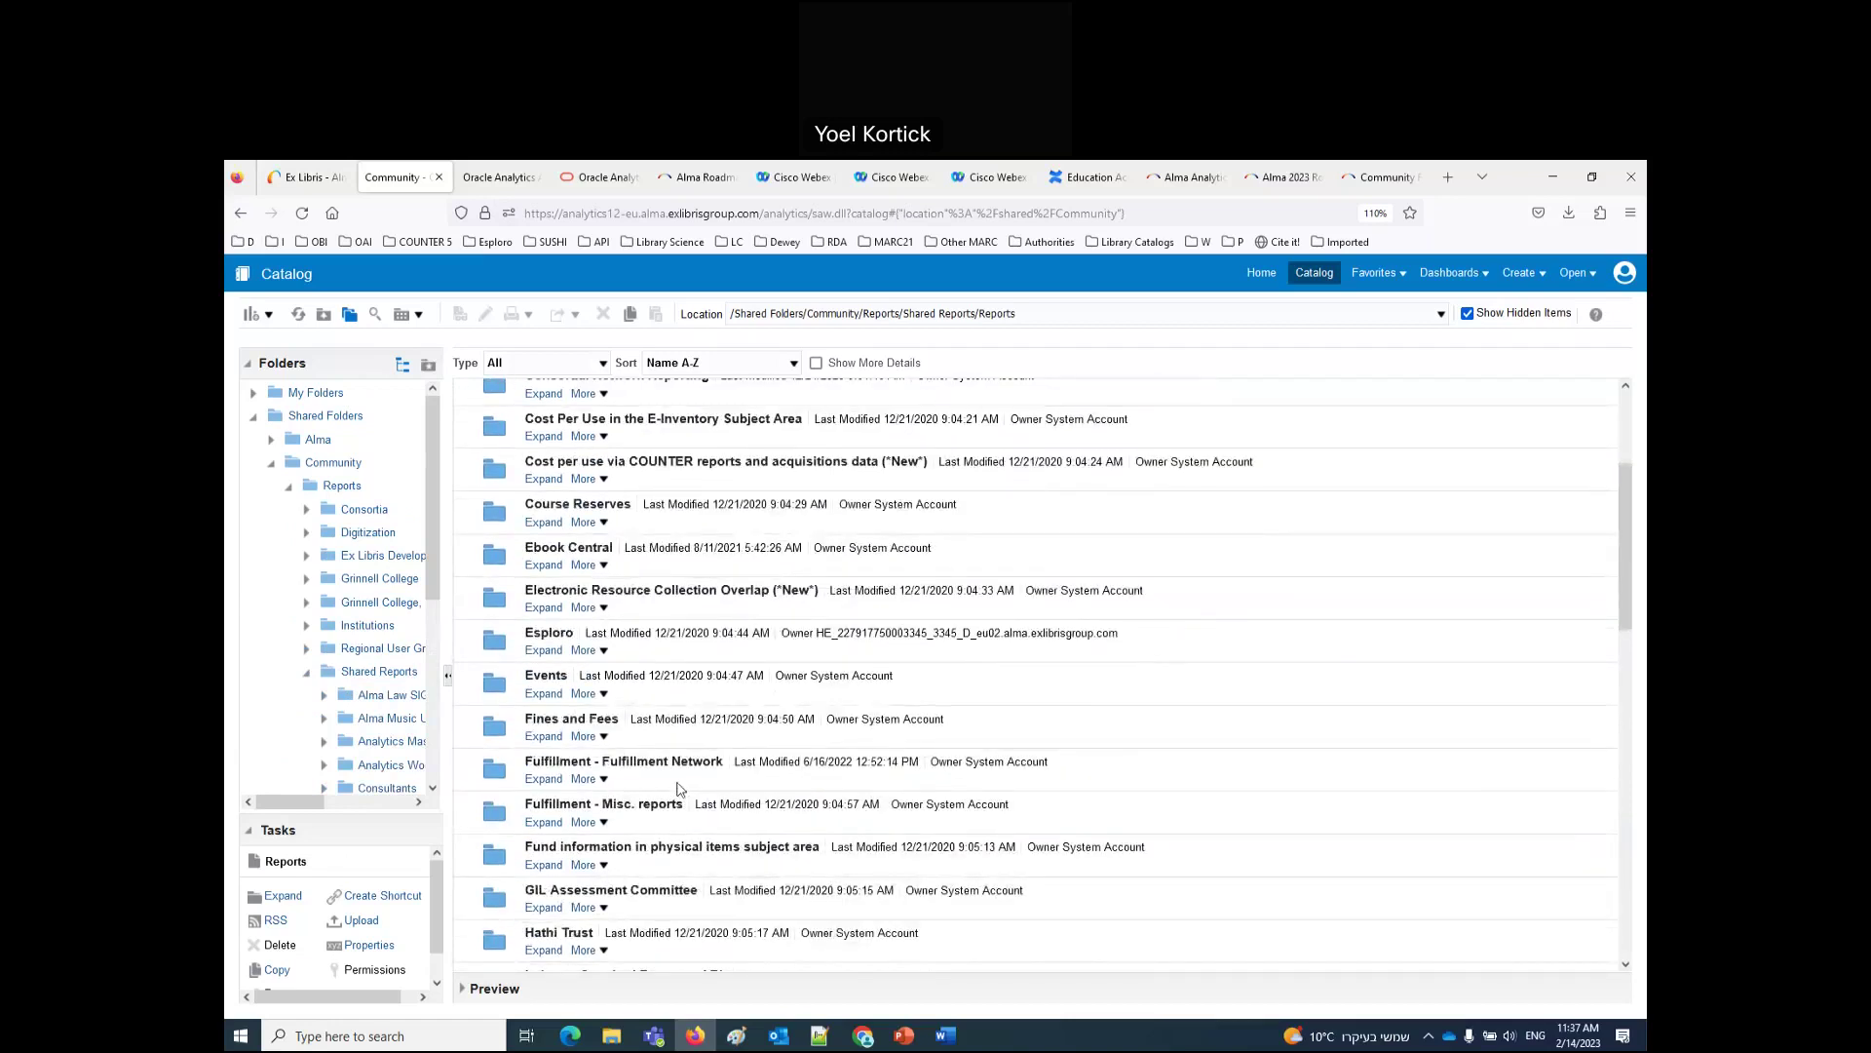
{"action": "left_click", "coordinate": [544, 823]}
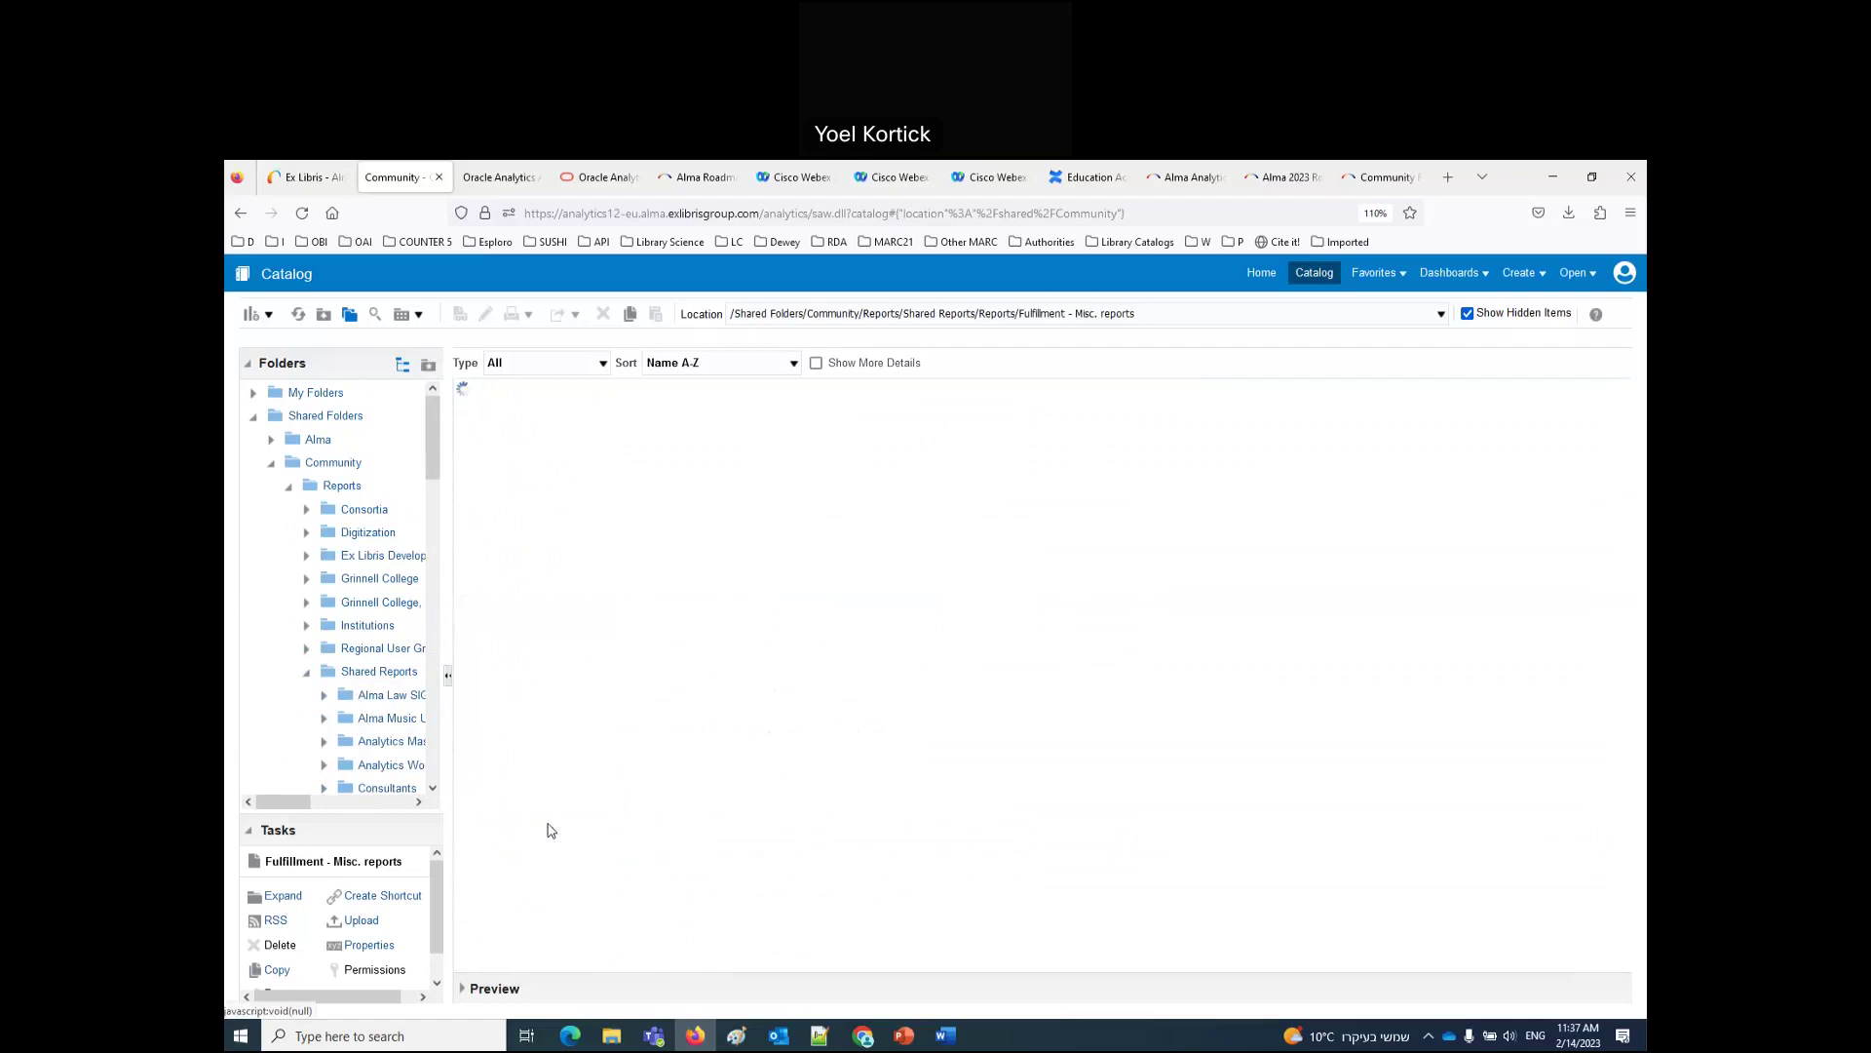
Step: Examine the reports in the Fulfillment - Misc. reports folder and open UNSW - PR - Monthly Loans Statistics for editing
{"action": "scroll", "coordinate": [767, 734], "scroll_direction": "down", "scroll_amount": 6}
{"action": "scroll", "coordinate": [767, 734], "scroll_direction": "down", "scroll_amount": 1}
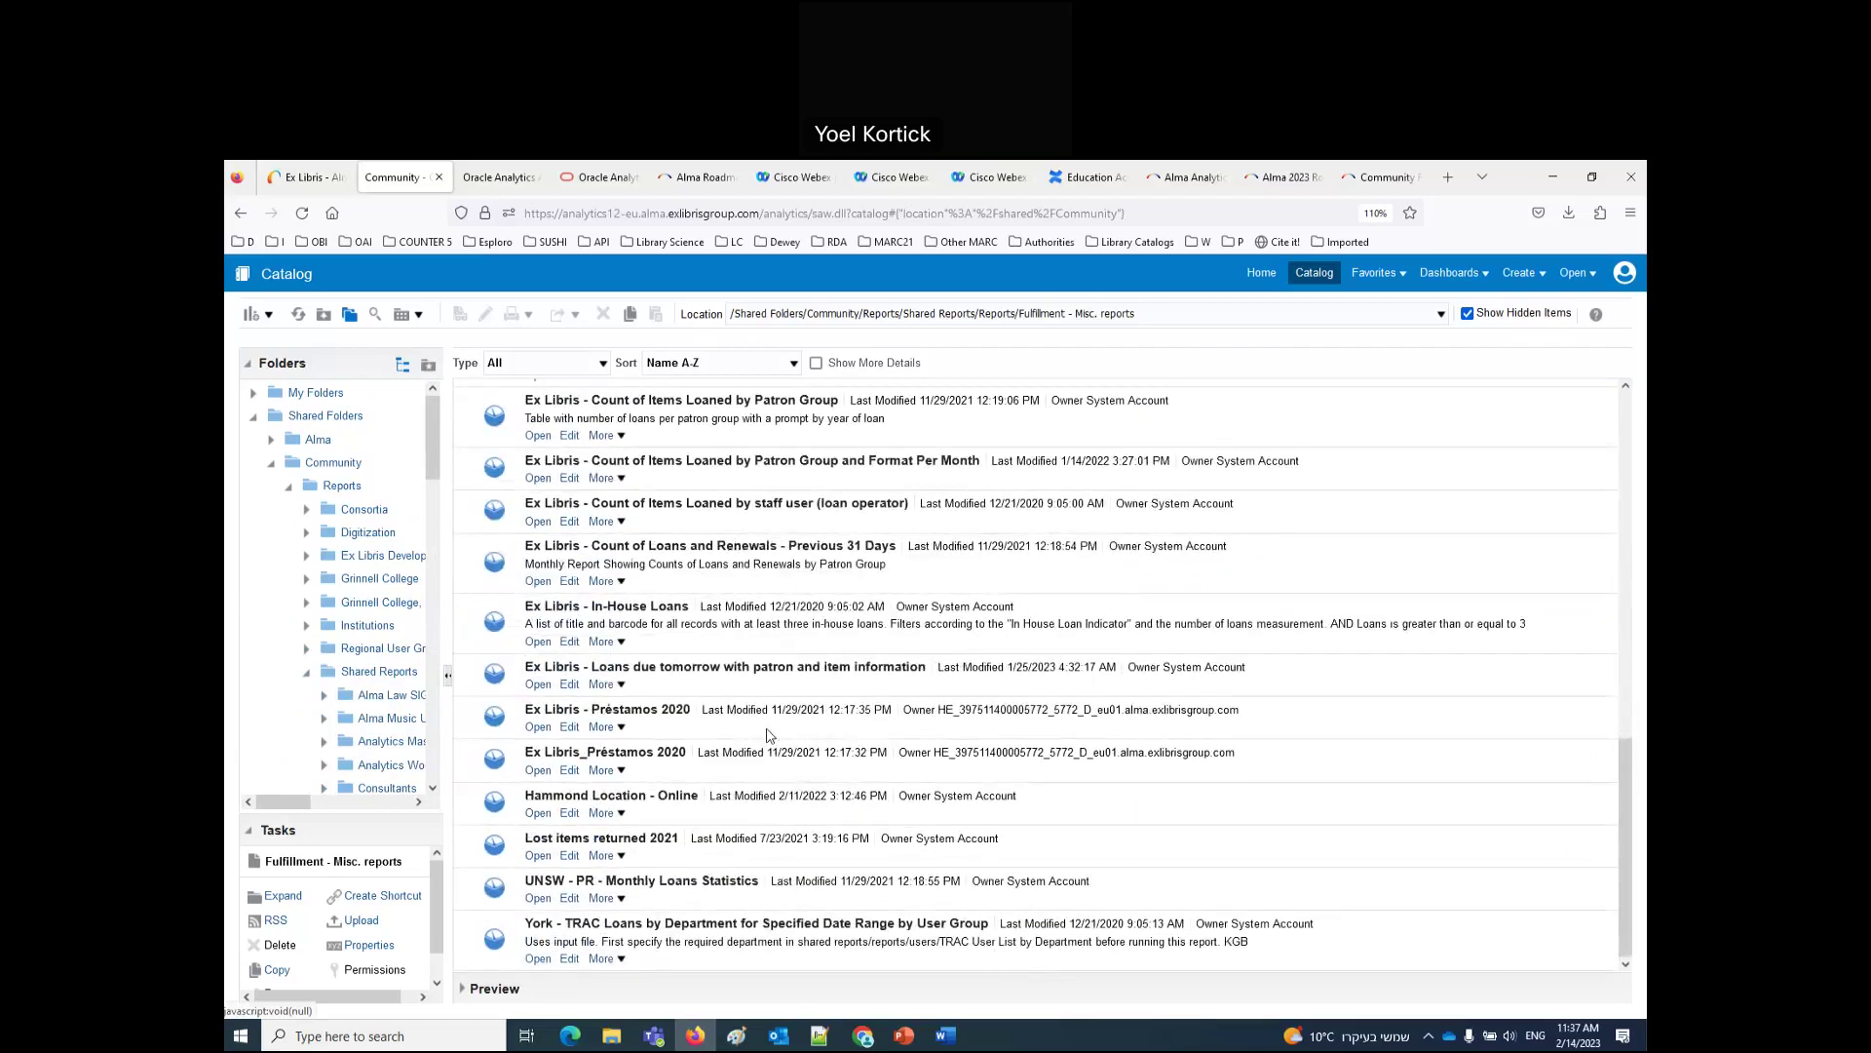
{"action": "scroll", "coordinate": [767, 734], "scroll_direction": "up", "scroll_amount": 4}
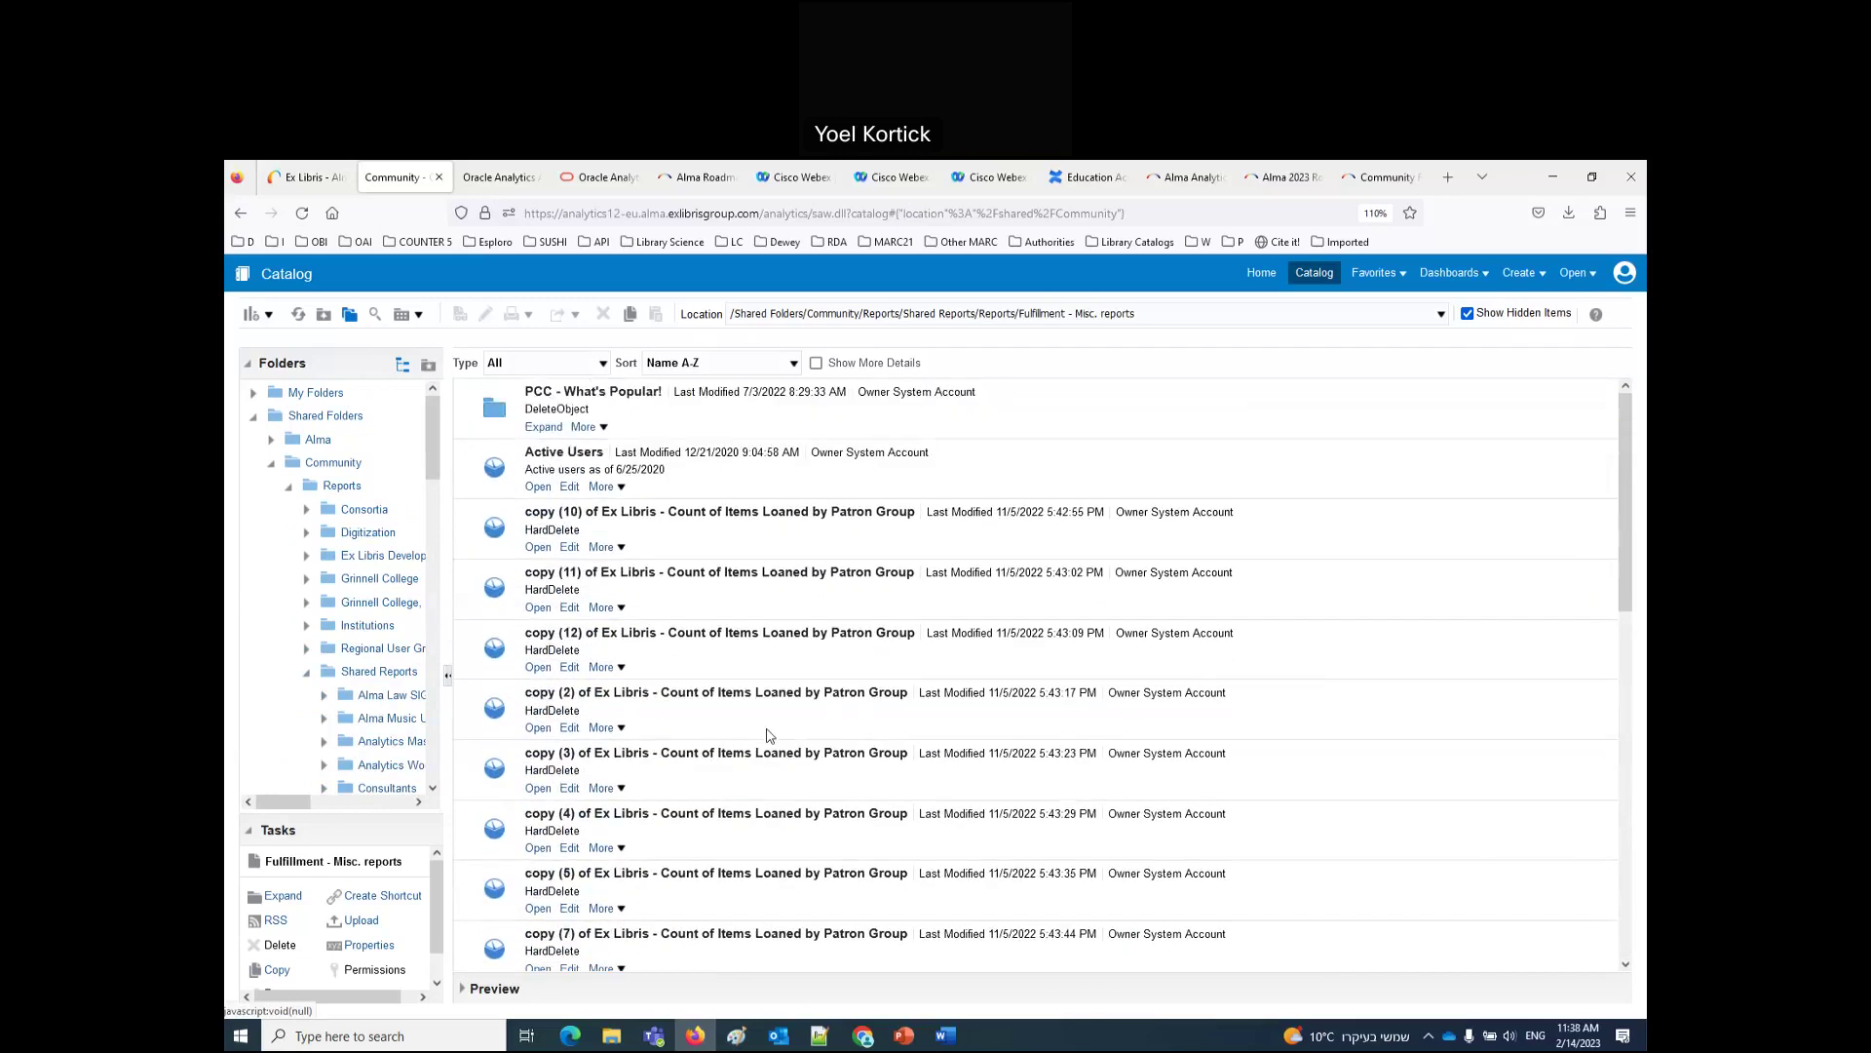
{"action": "scroll", "coordinate": [770, 735], "scroll_direction": "down", "scroll_amount": 4}
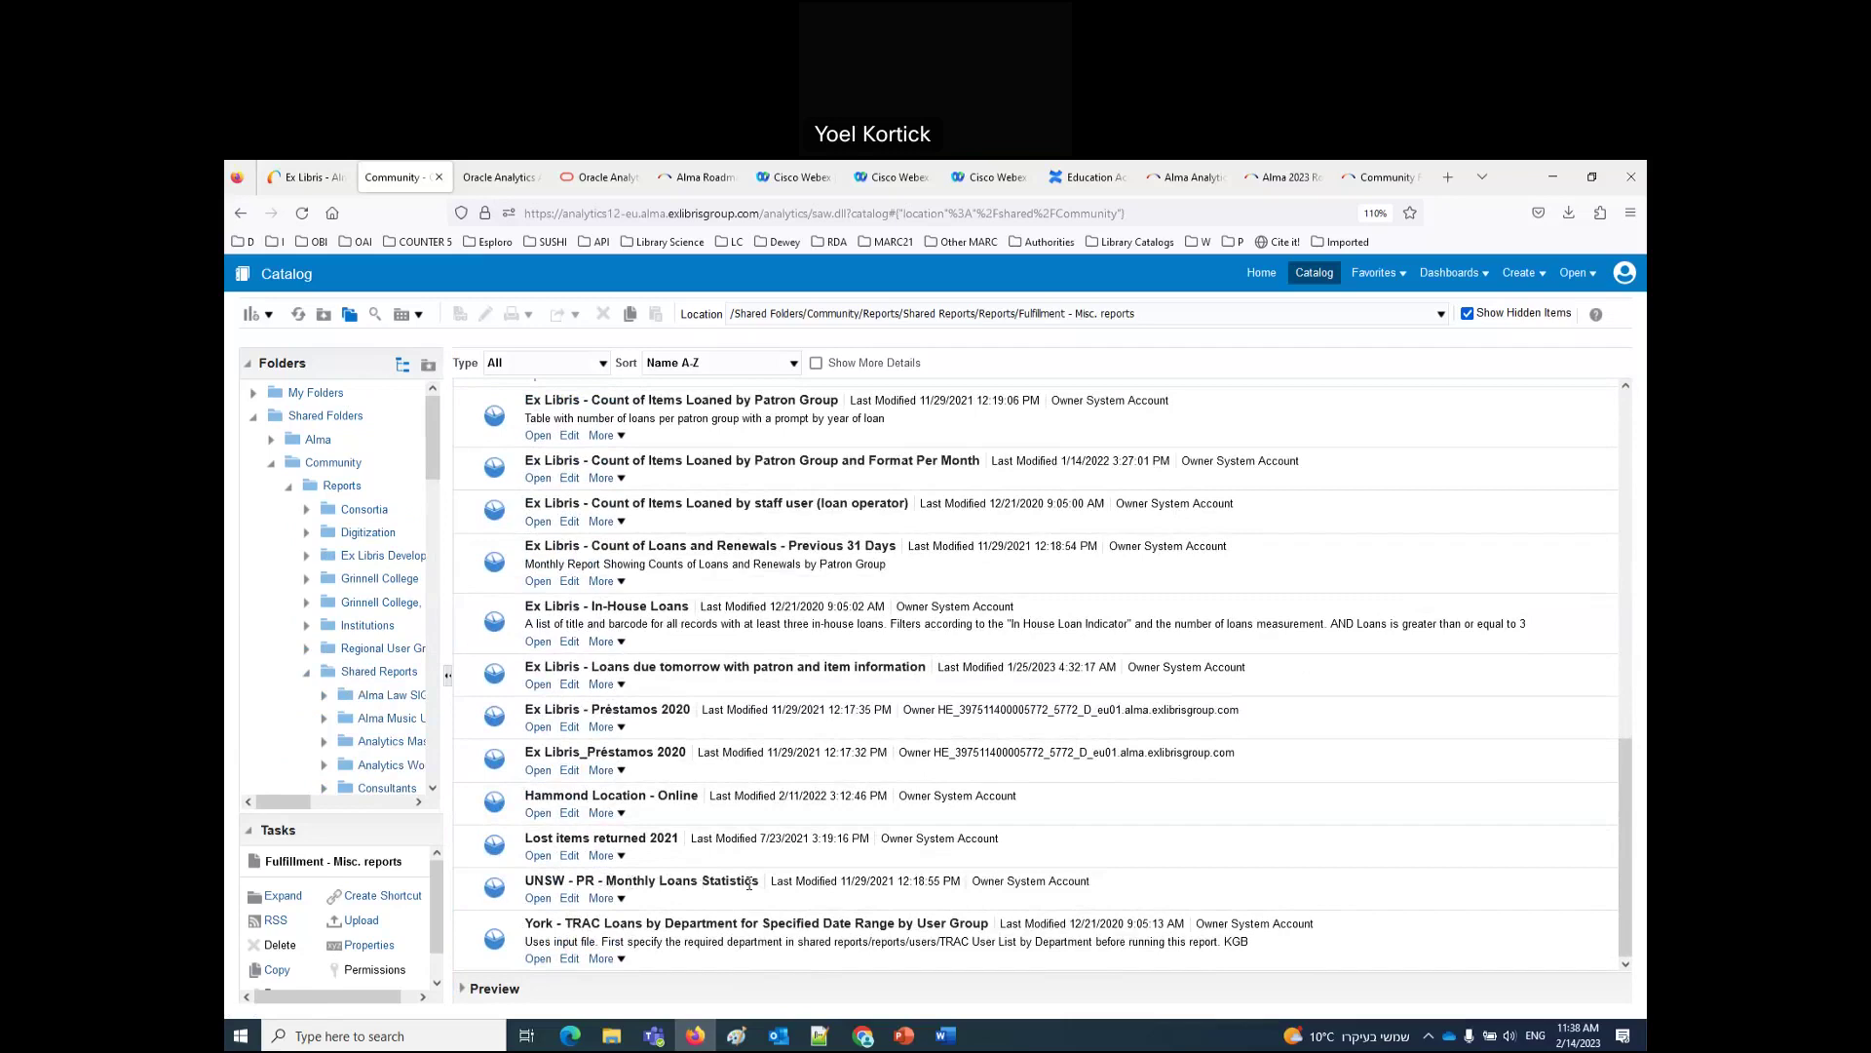
{"action": "left_click", "coordinate": [571, 901]}
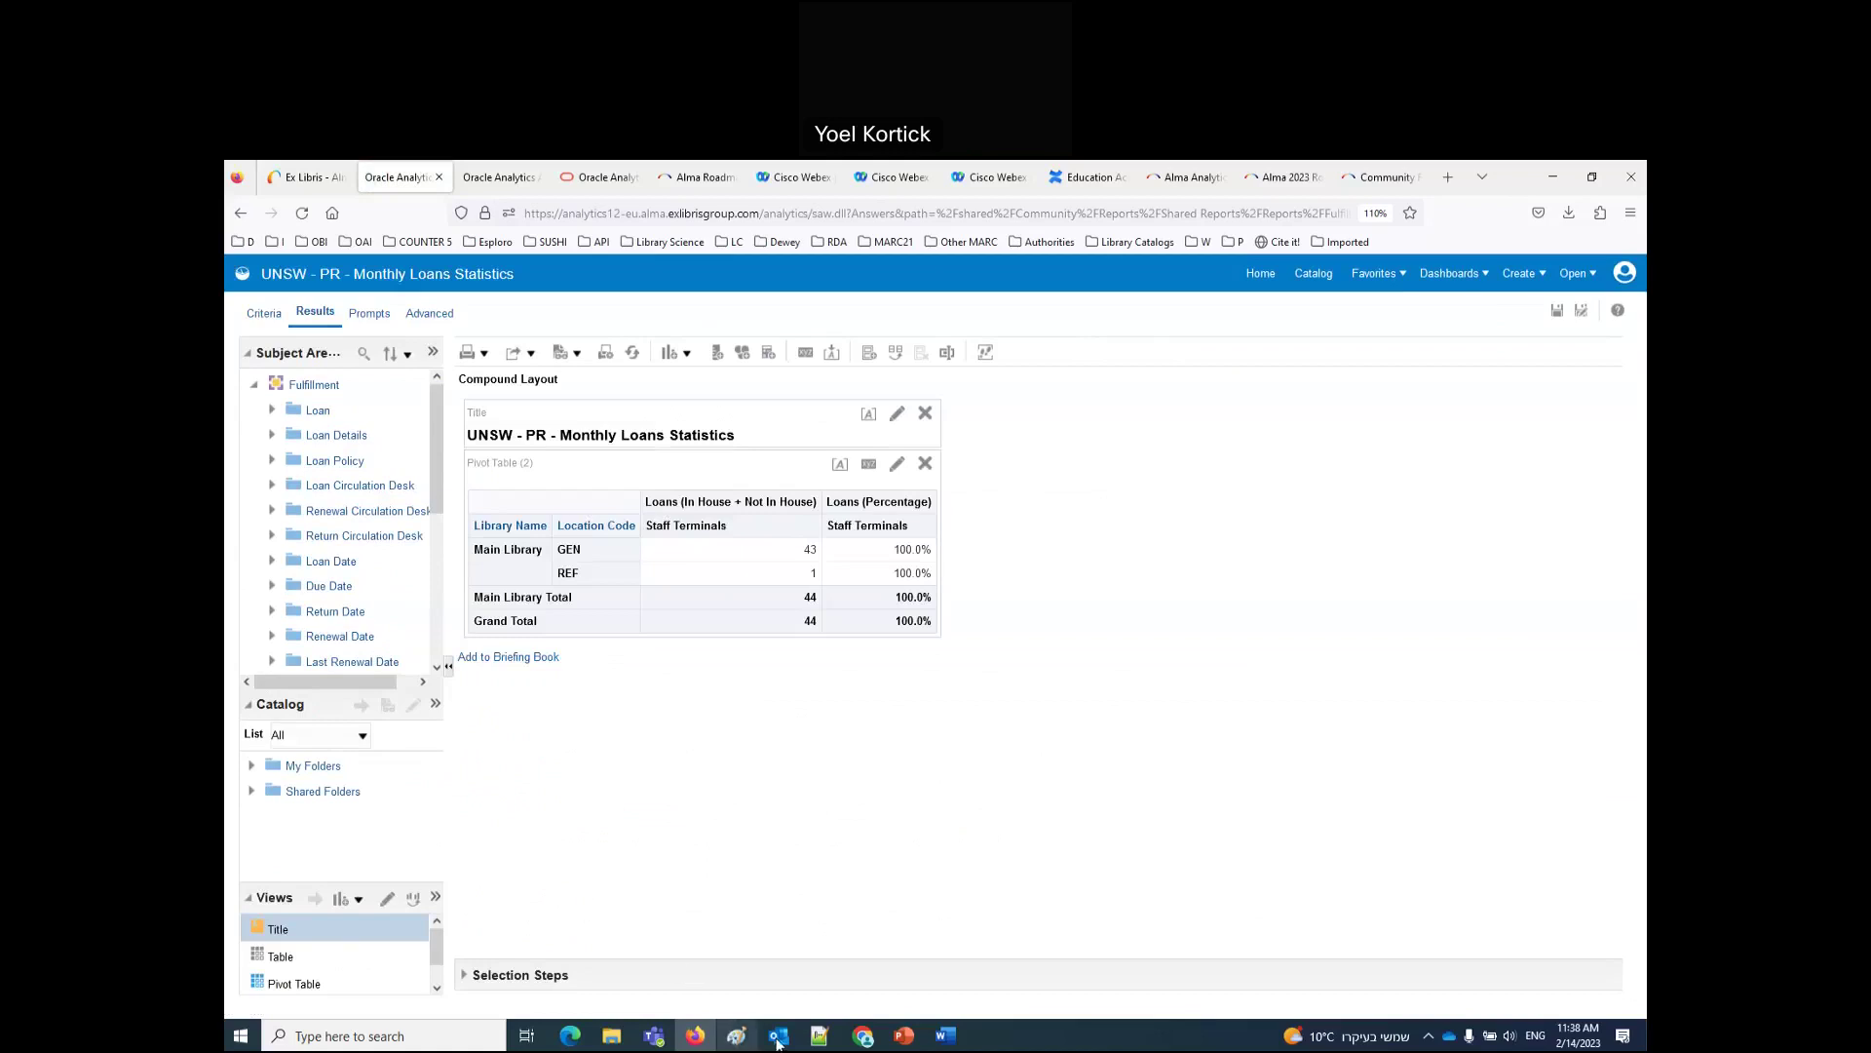
Step: Open the Alma Analytics folder structure presentation from the Analytics - Become an expert series 2023 folder and read its Introduction and Folders slides
{"action": "left_click", "coordinate": [609, 1037]}
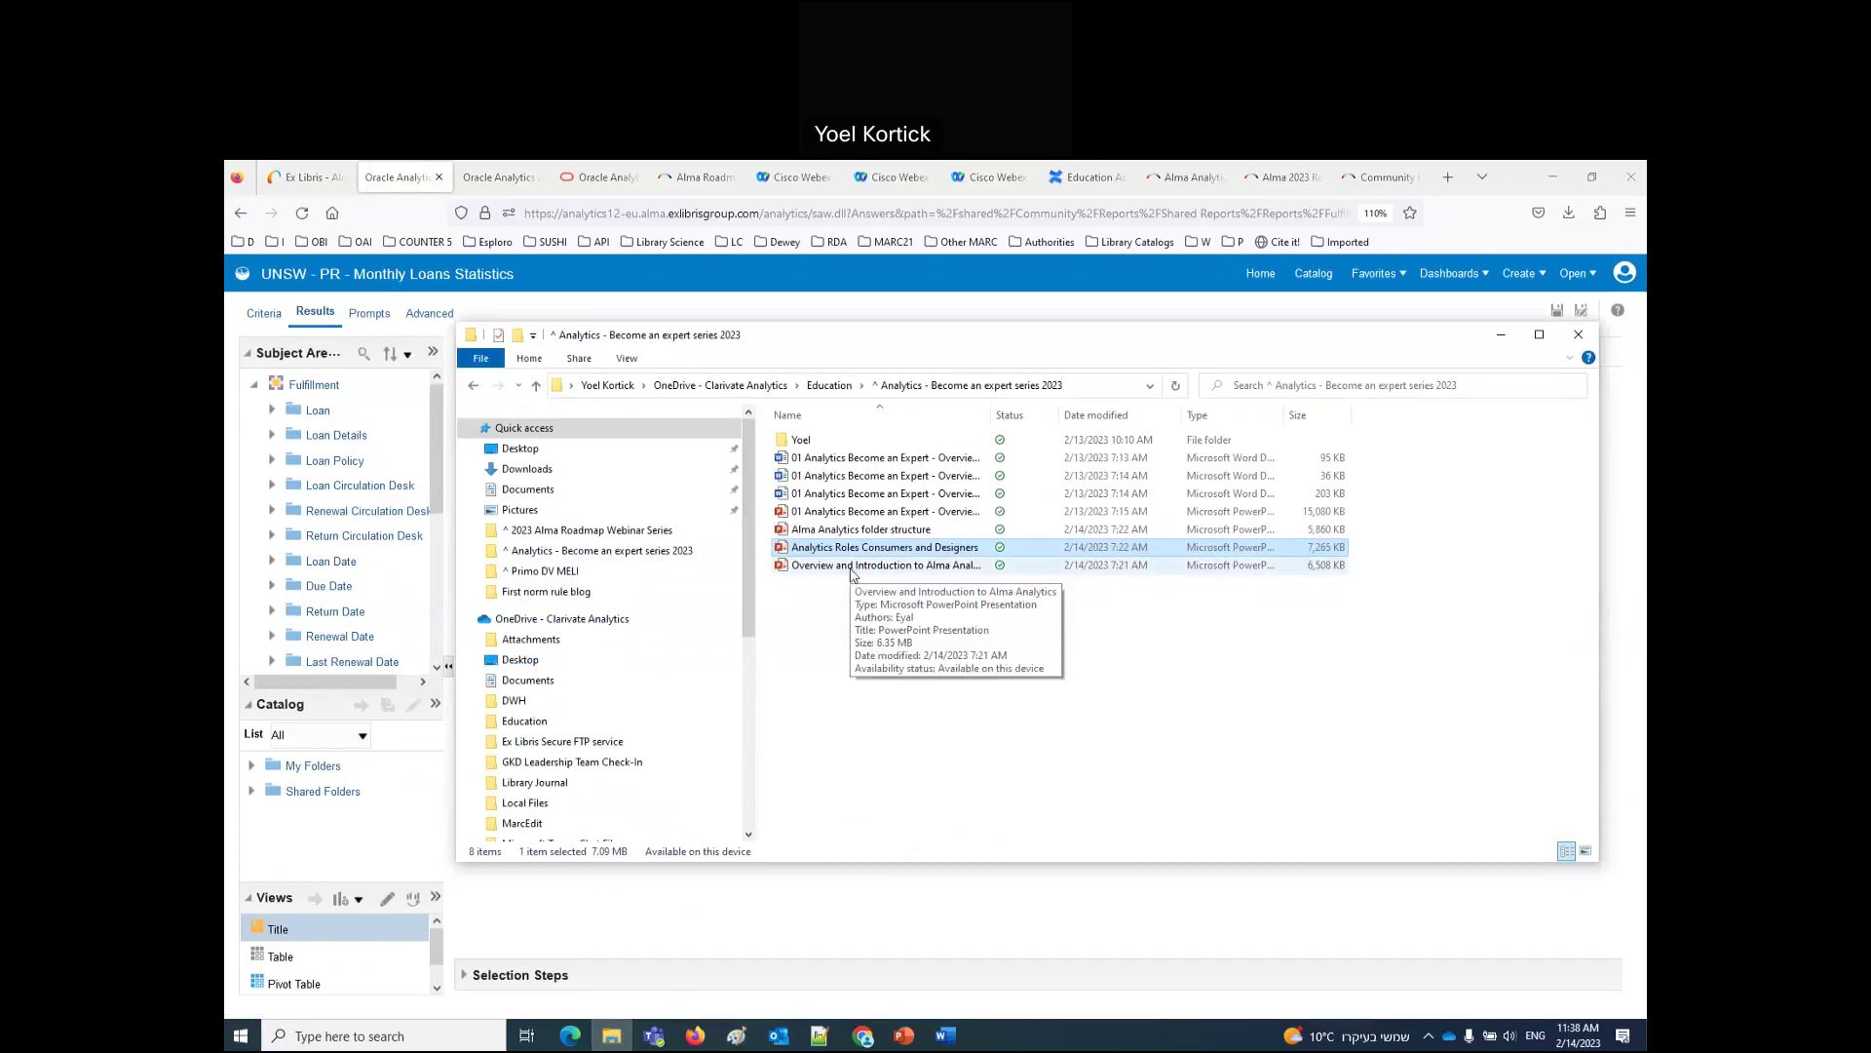
{"action": "double_click", "coordinate": [850, 533]}
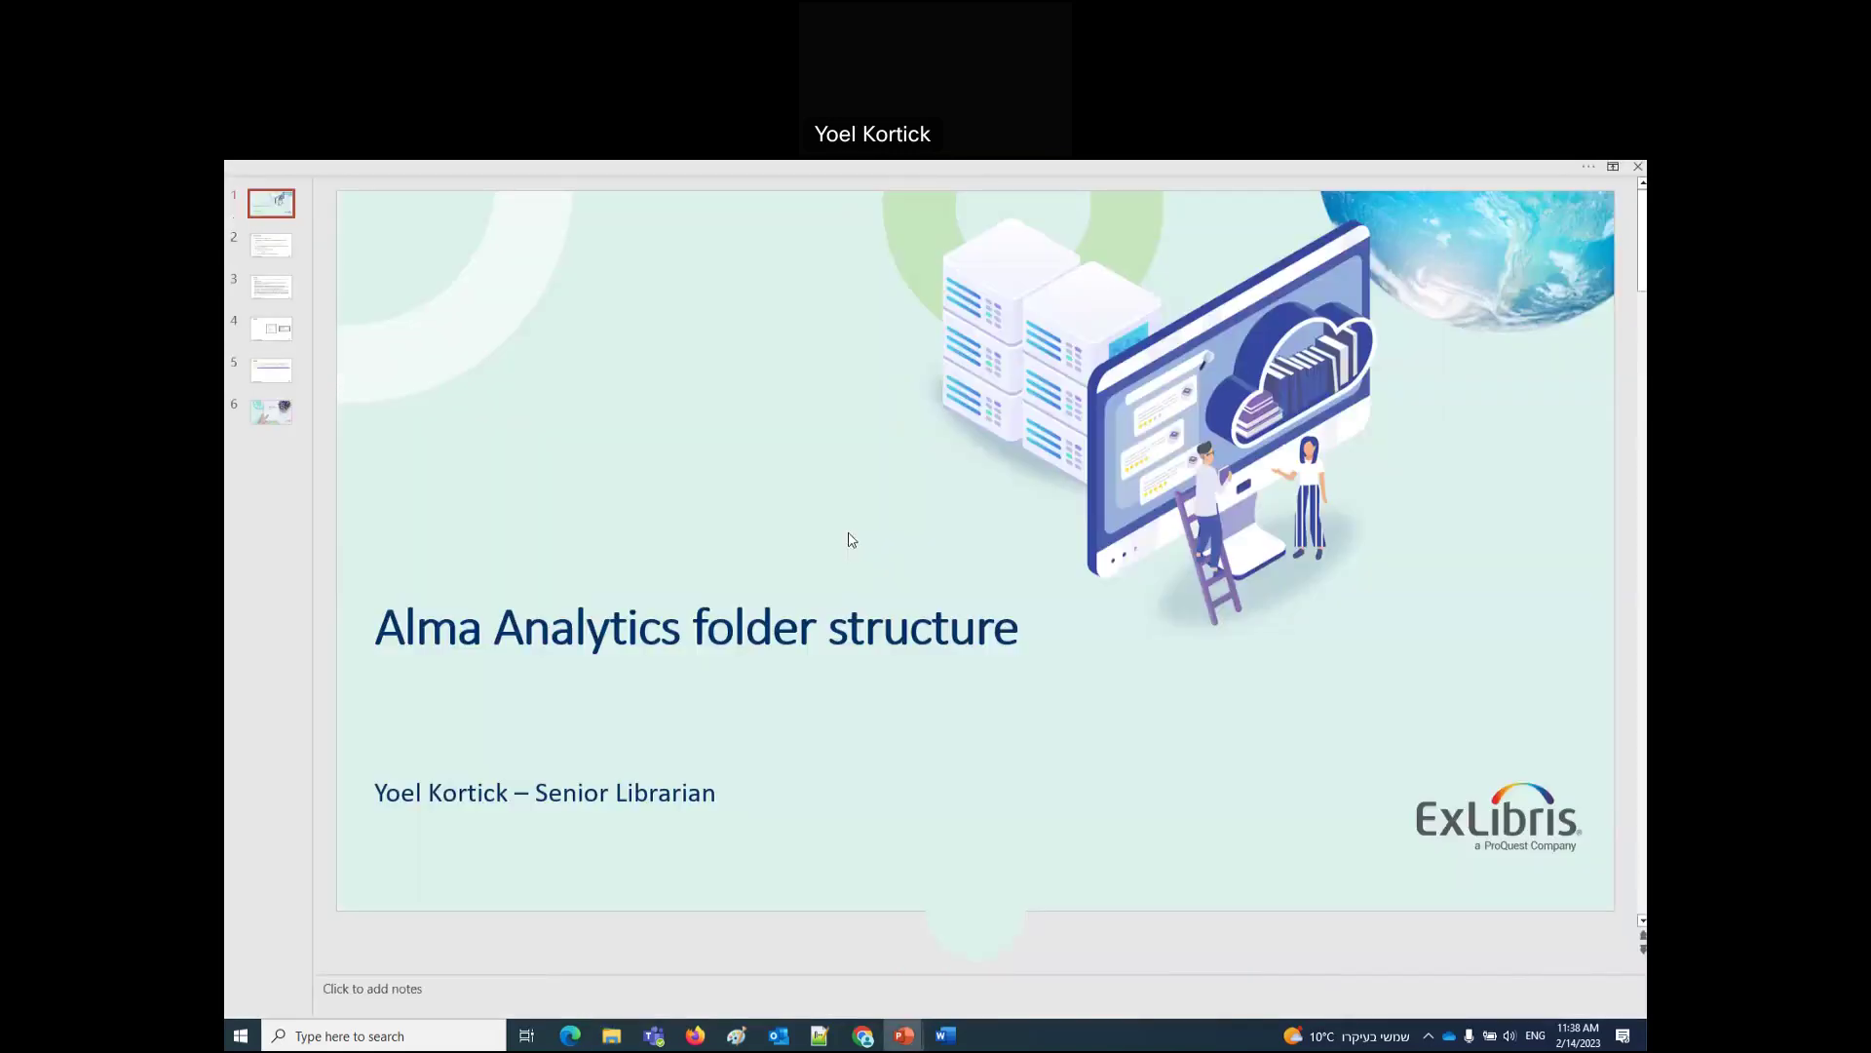
{"action": "scroll", "coordinate": [851, 539], "scroll_direction": "down", "scroll_amount": 1}
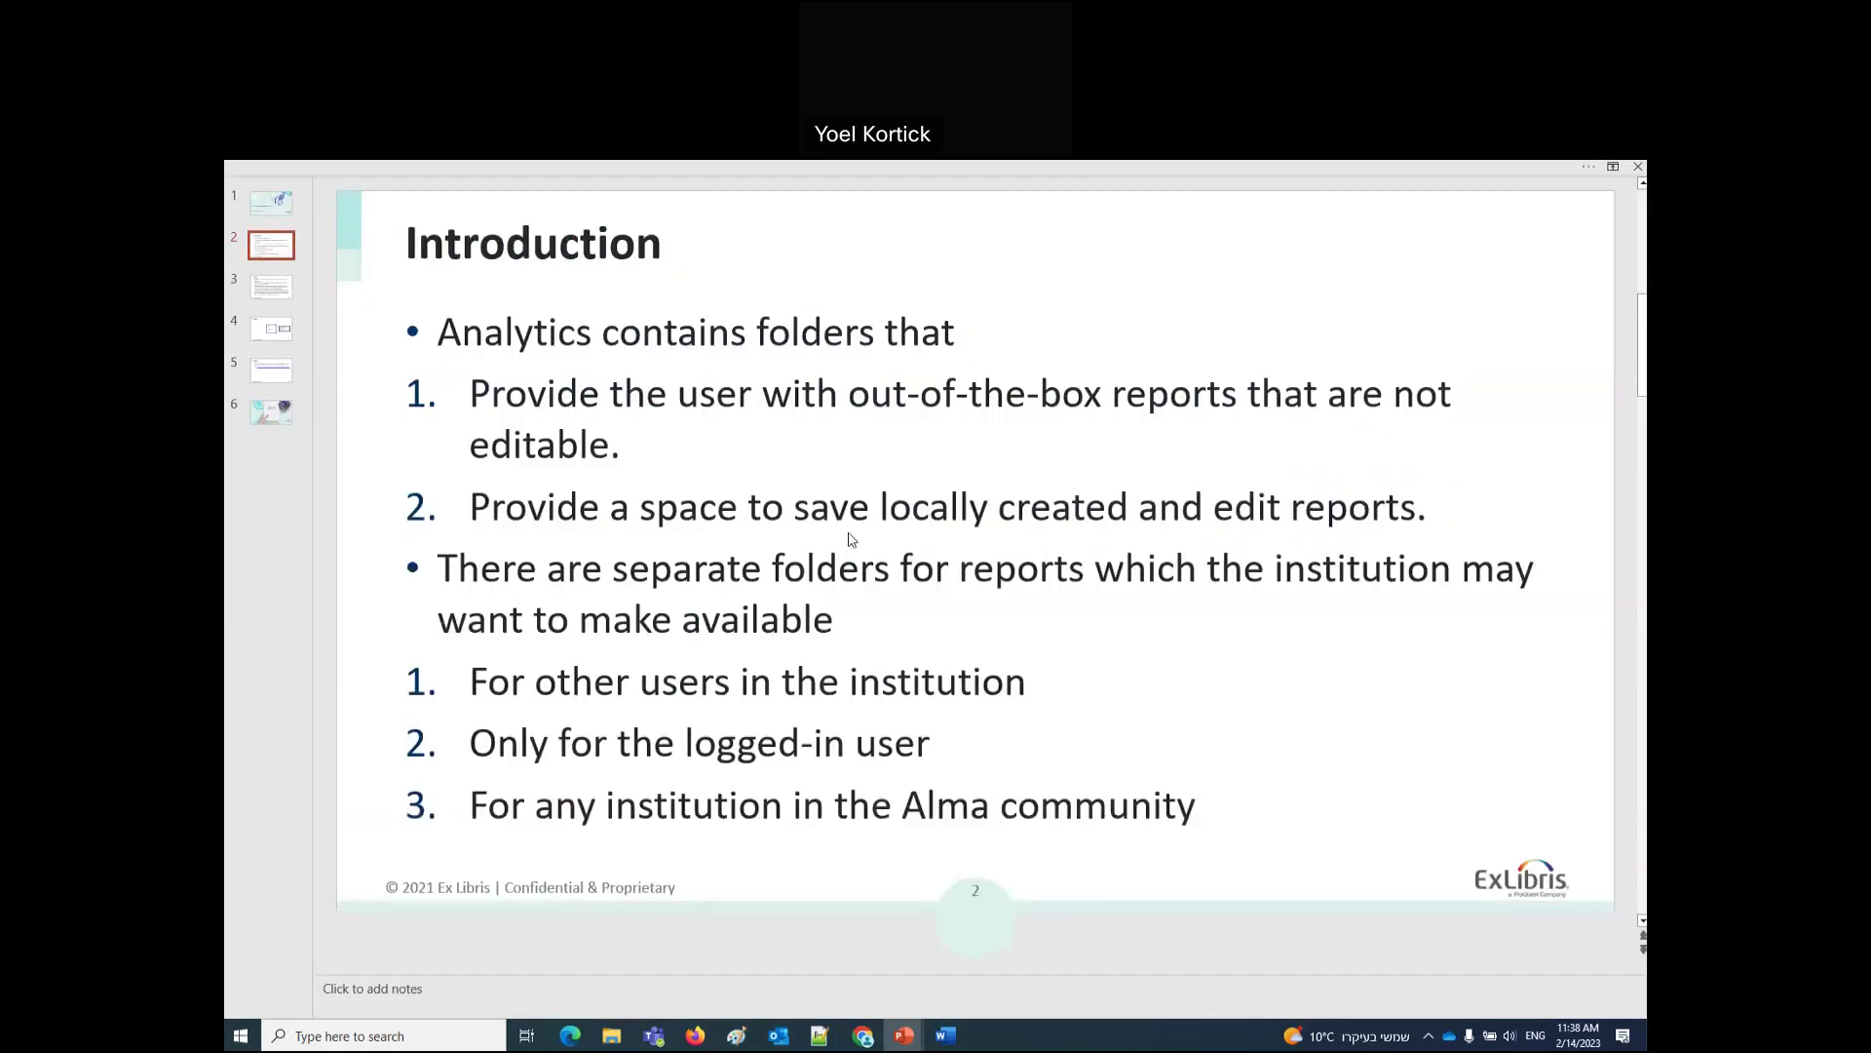
{"action": "scroll", "coordinate": [851, 536], "scroll_direction": "down", "scroll_amount": 1}
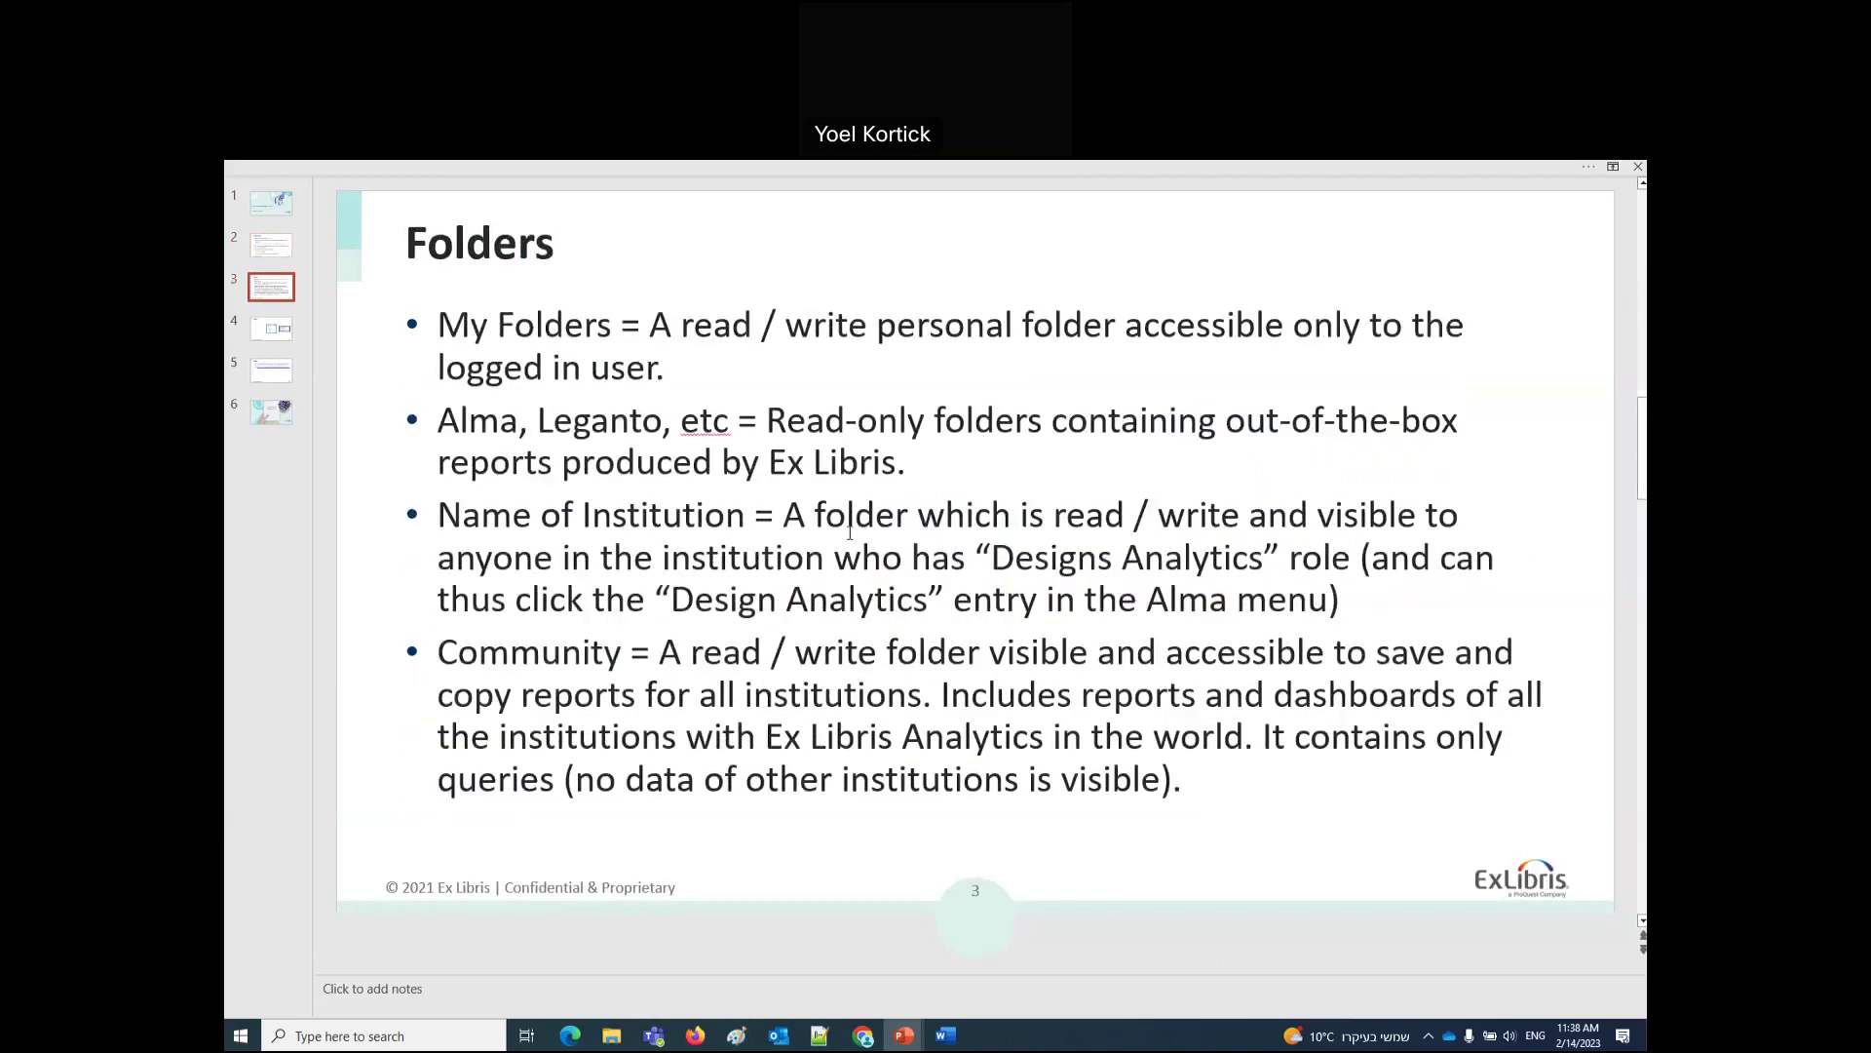
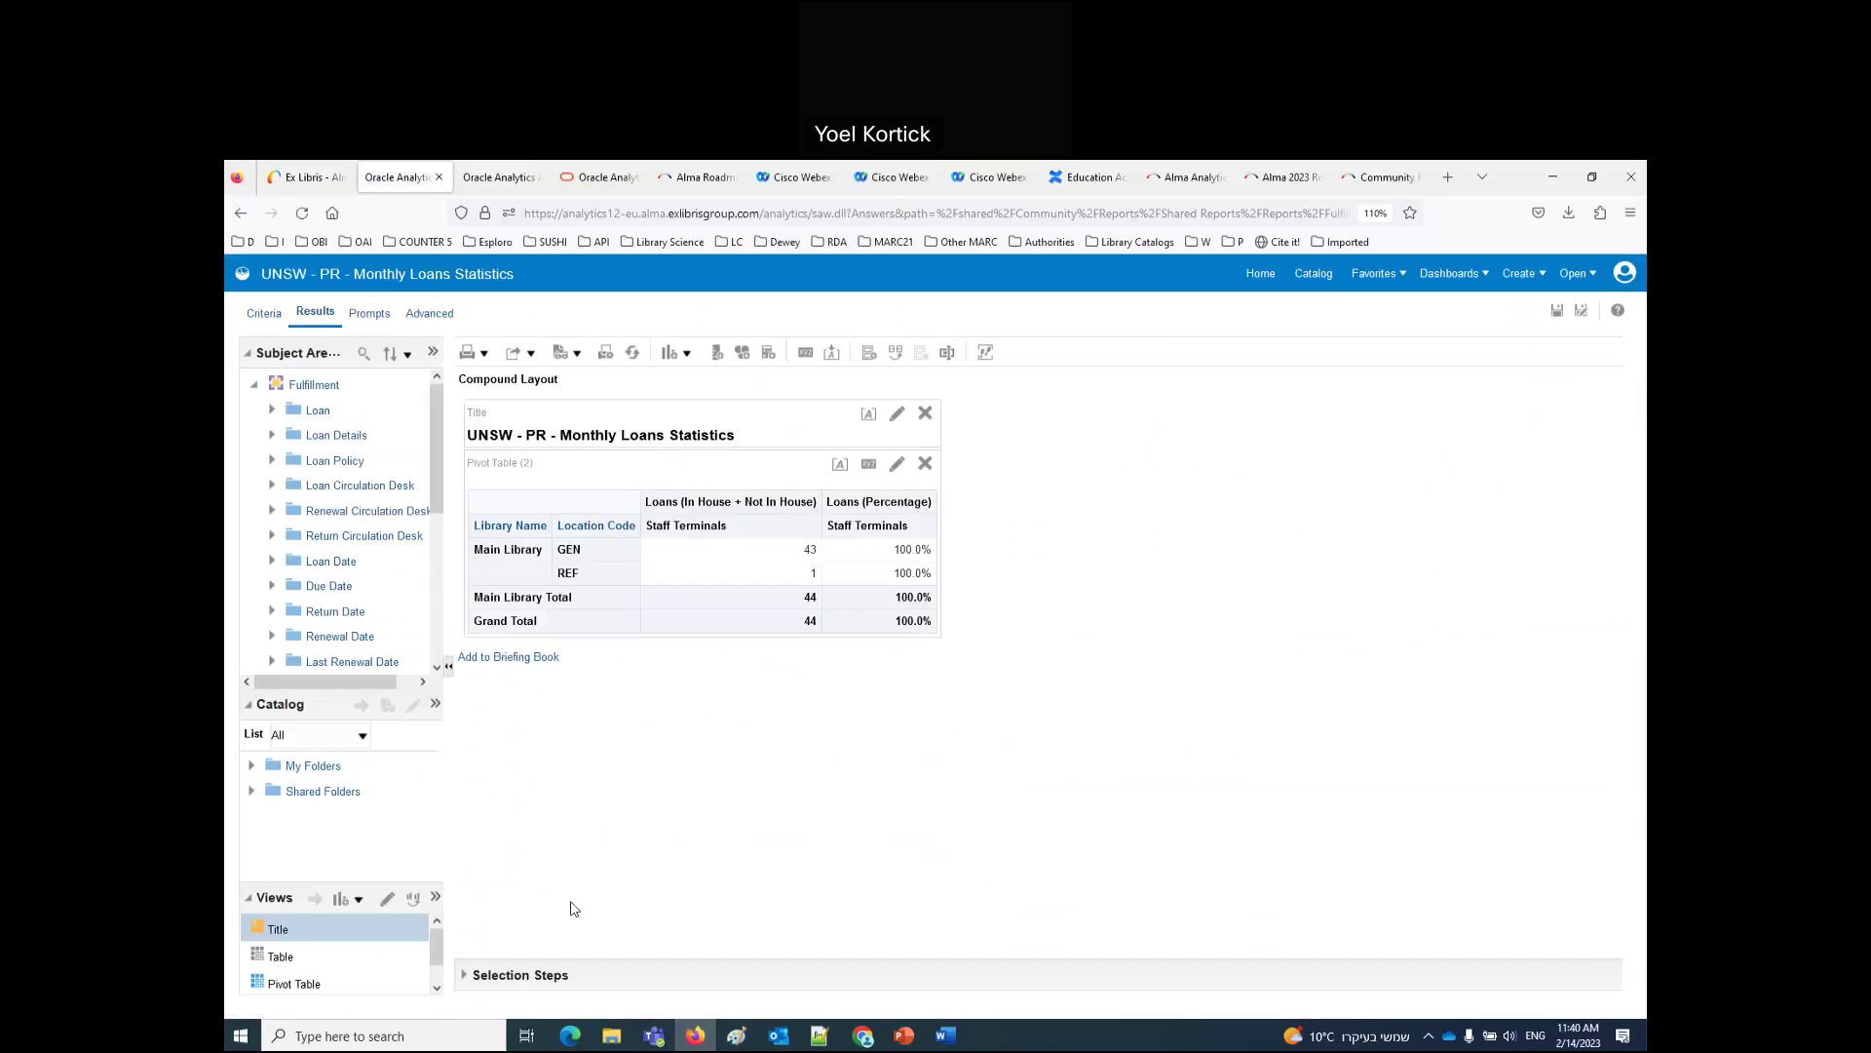
Step: Switch to the Alma home page and show its Analytics options
{"action": "left_click", "coordinate": [310, 178]}
{"action": "left_click", "coordinate": [260, 390]}
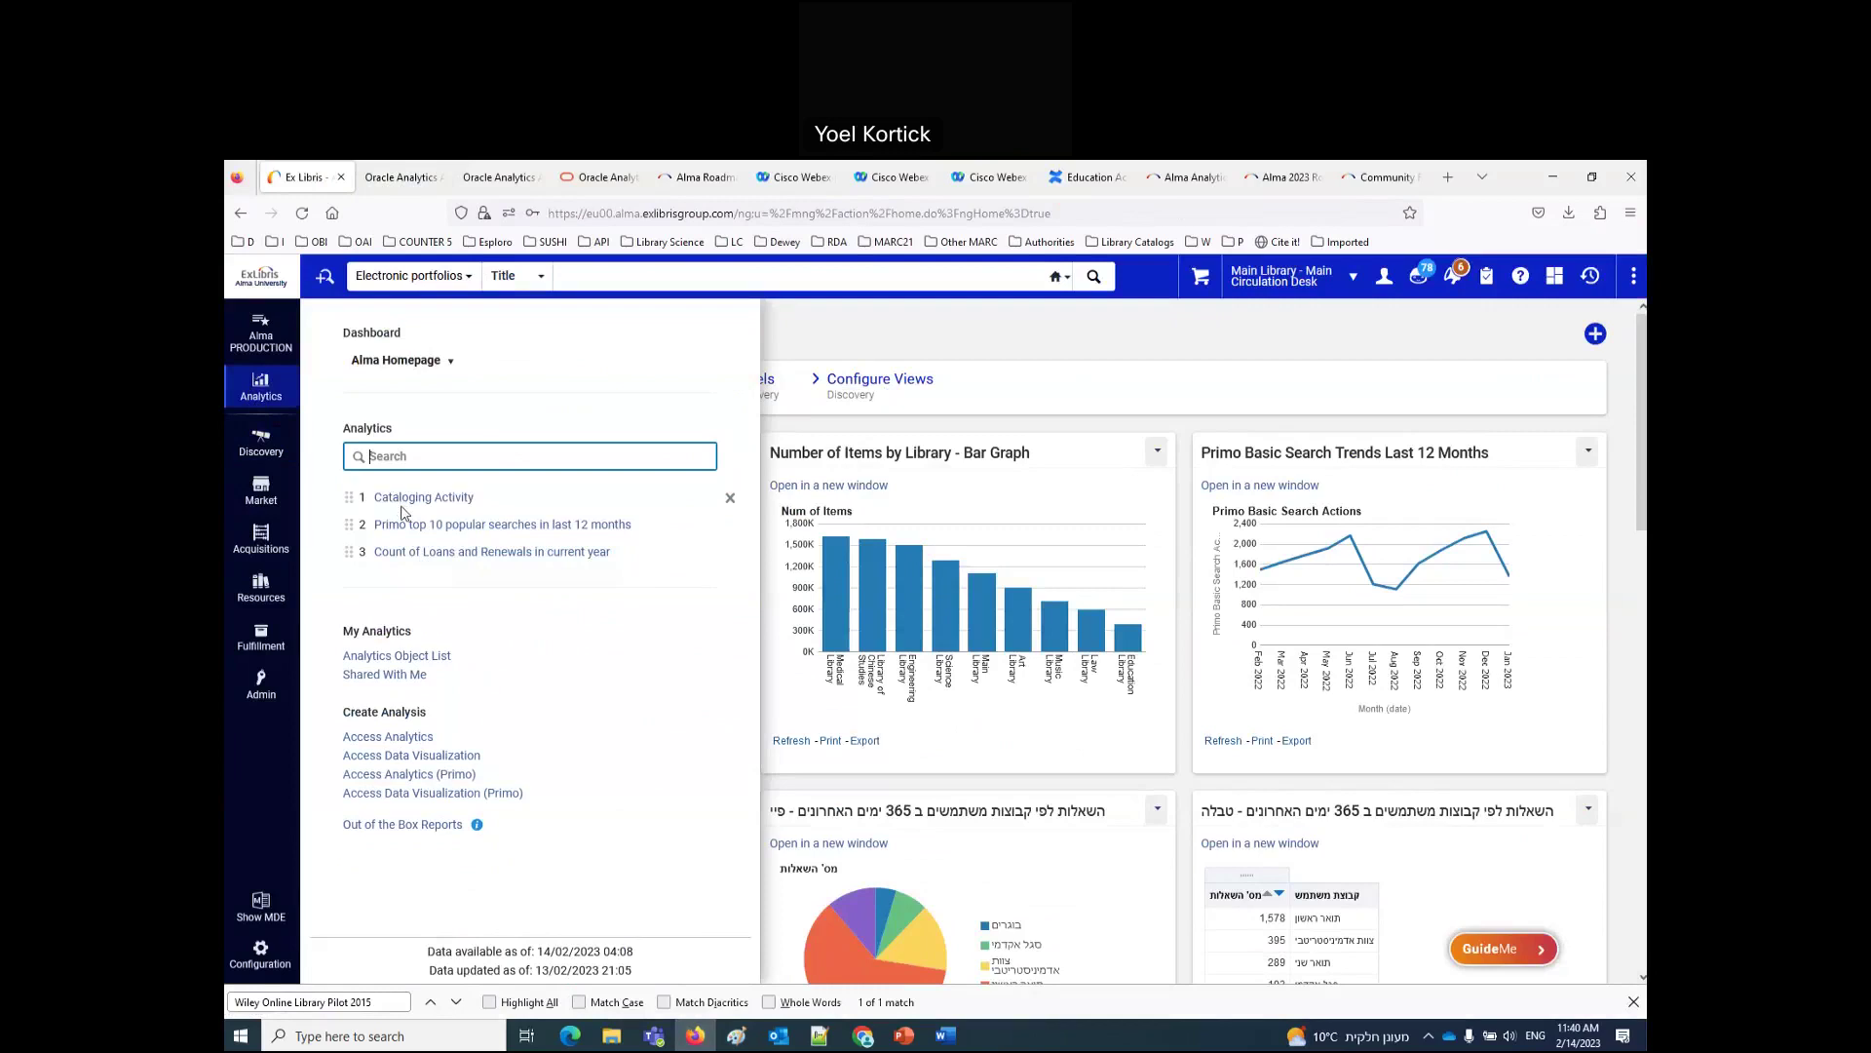
Step: Return to the analytics catalog and open the Active Users report from the Fulfillment - Misc. reports folder for editing
{"action": "left_click", "coordinate": [401, 177]}
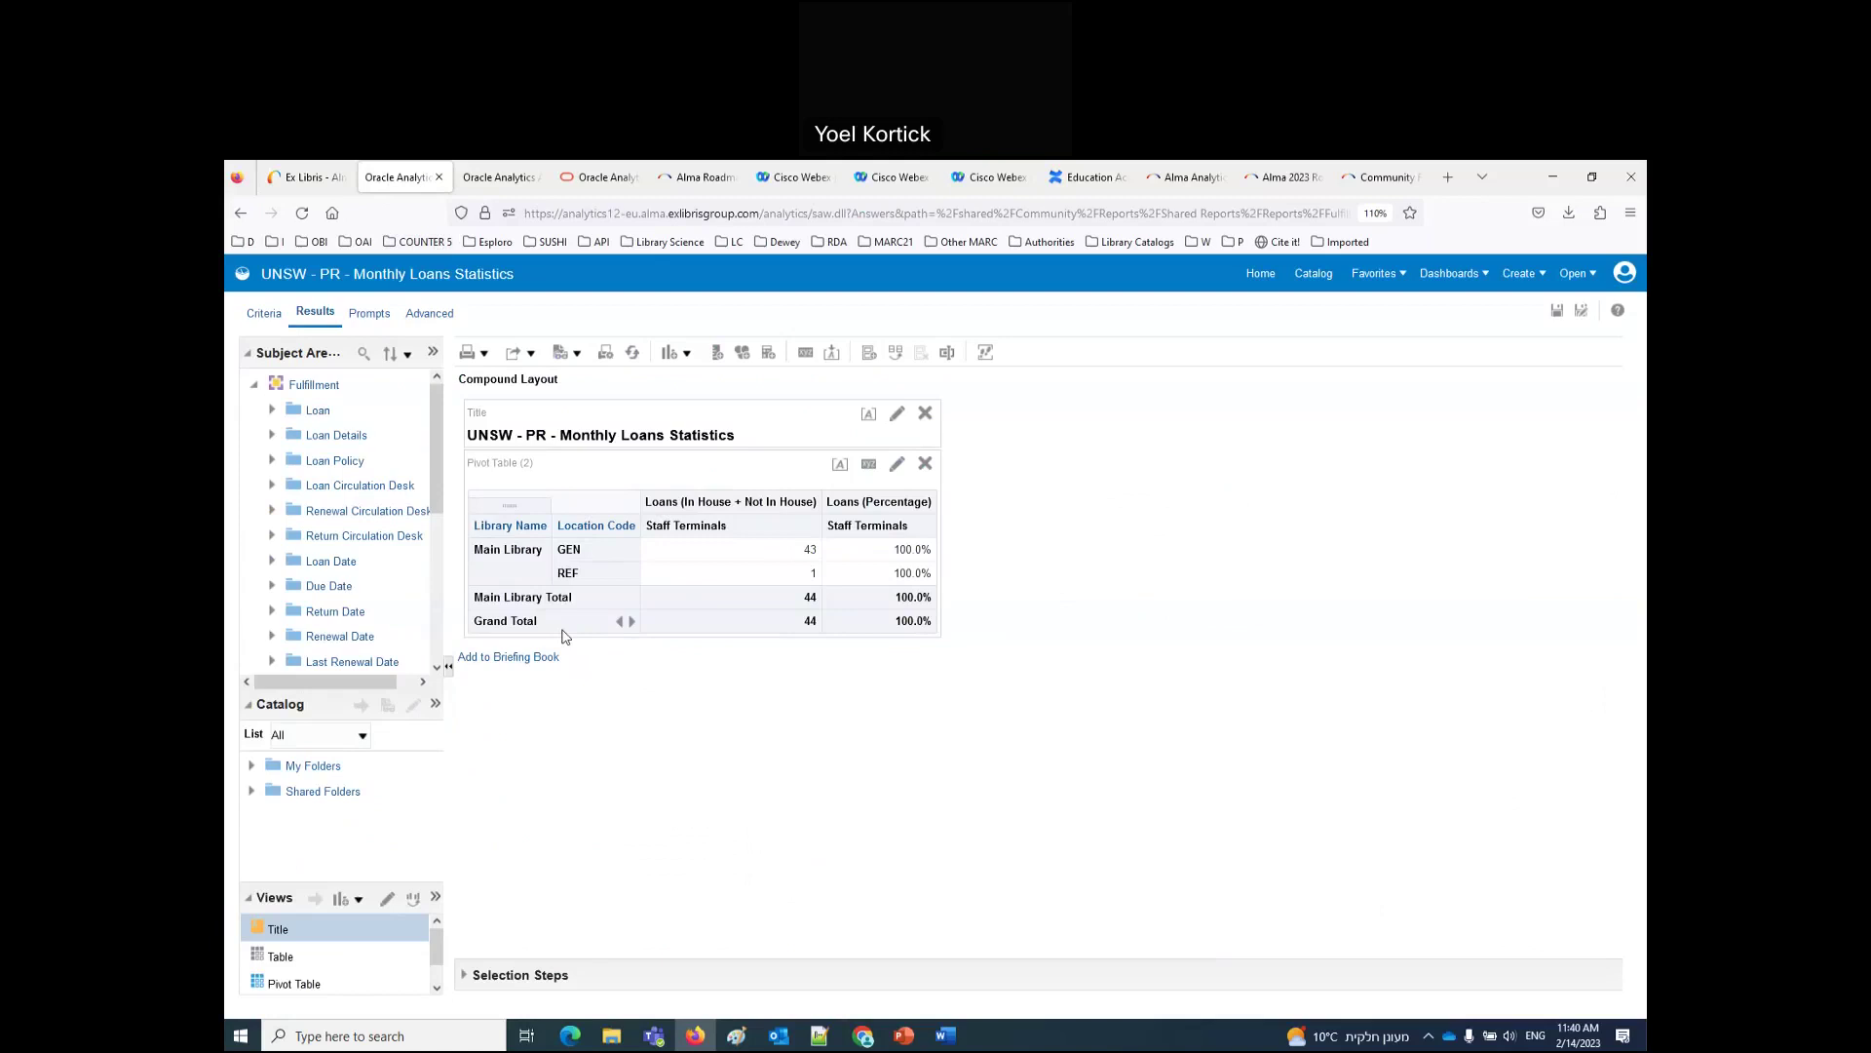
{"action": "left_click", "coordinate": [1311, 276]}
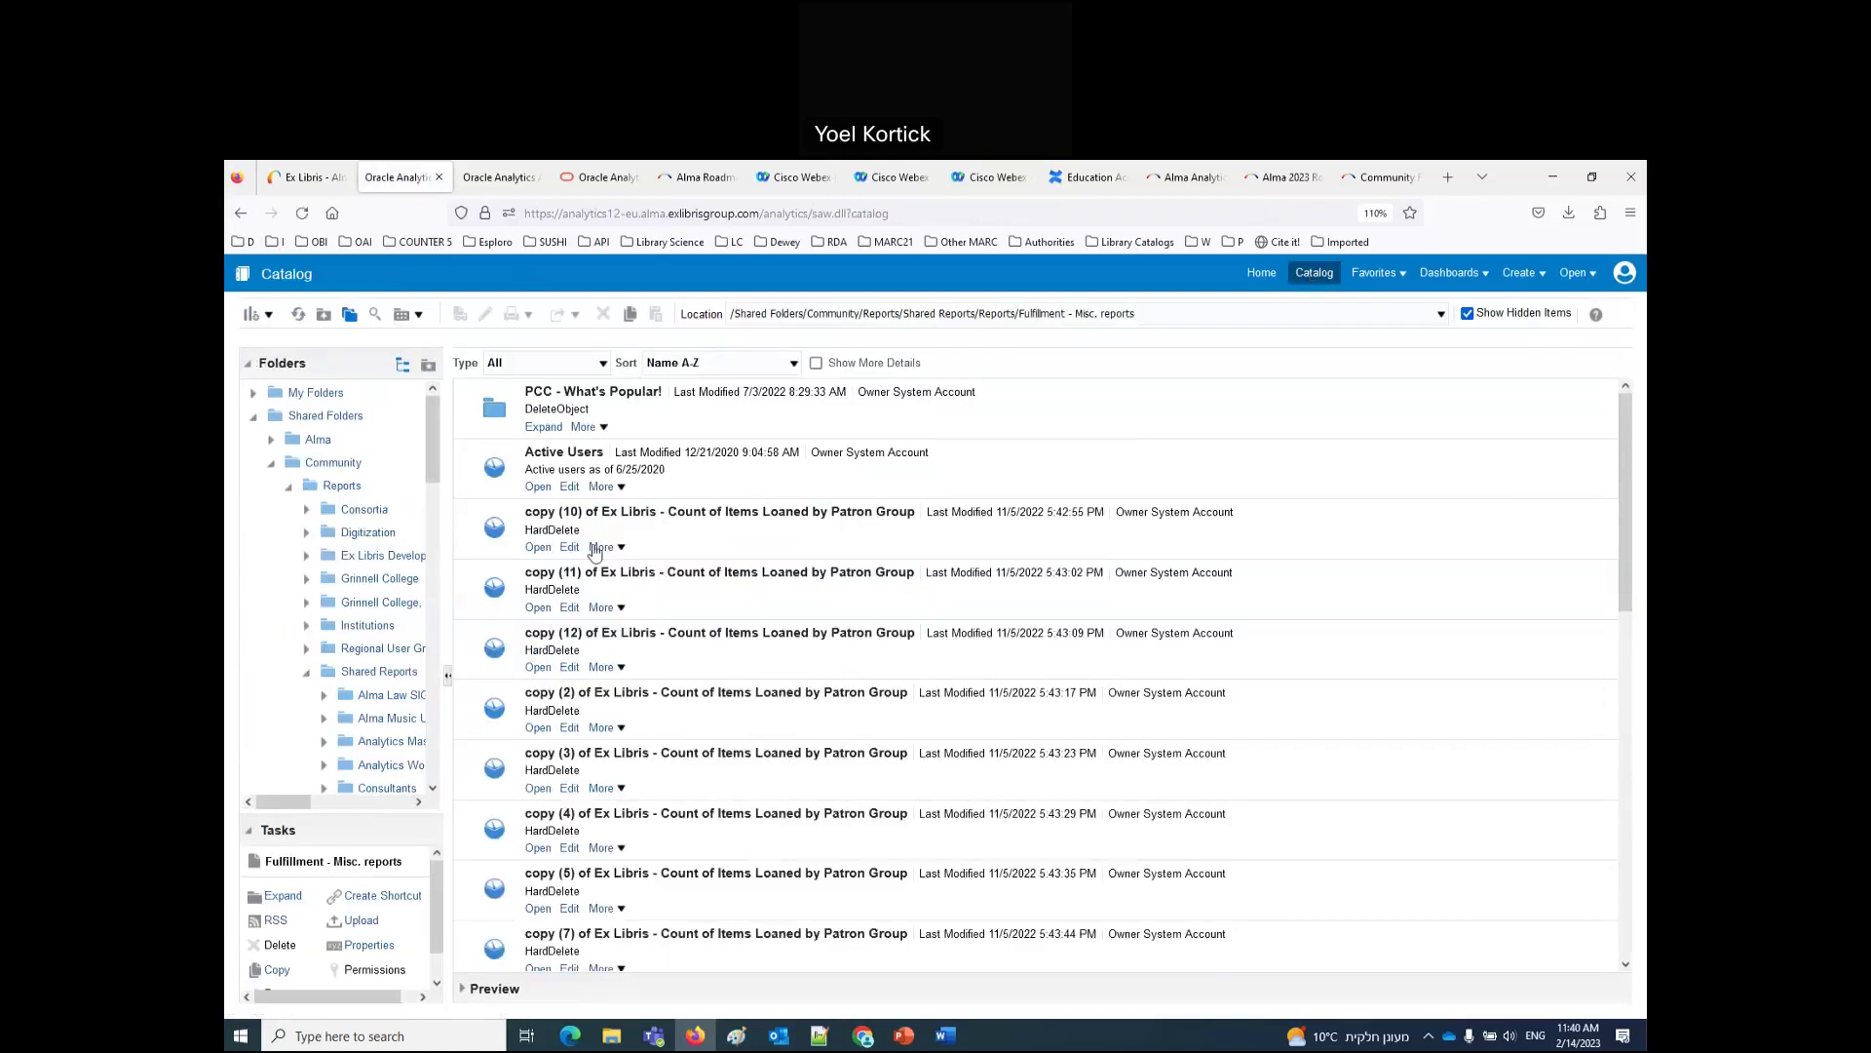
{"action": "left_click", "coordinate": [569, 489]}
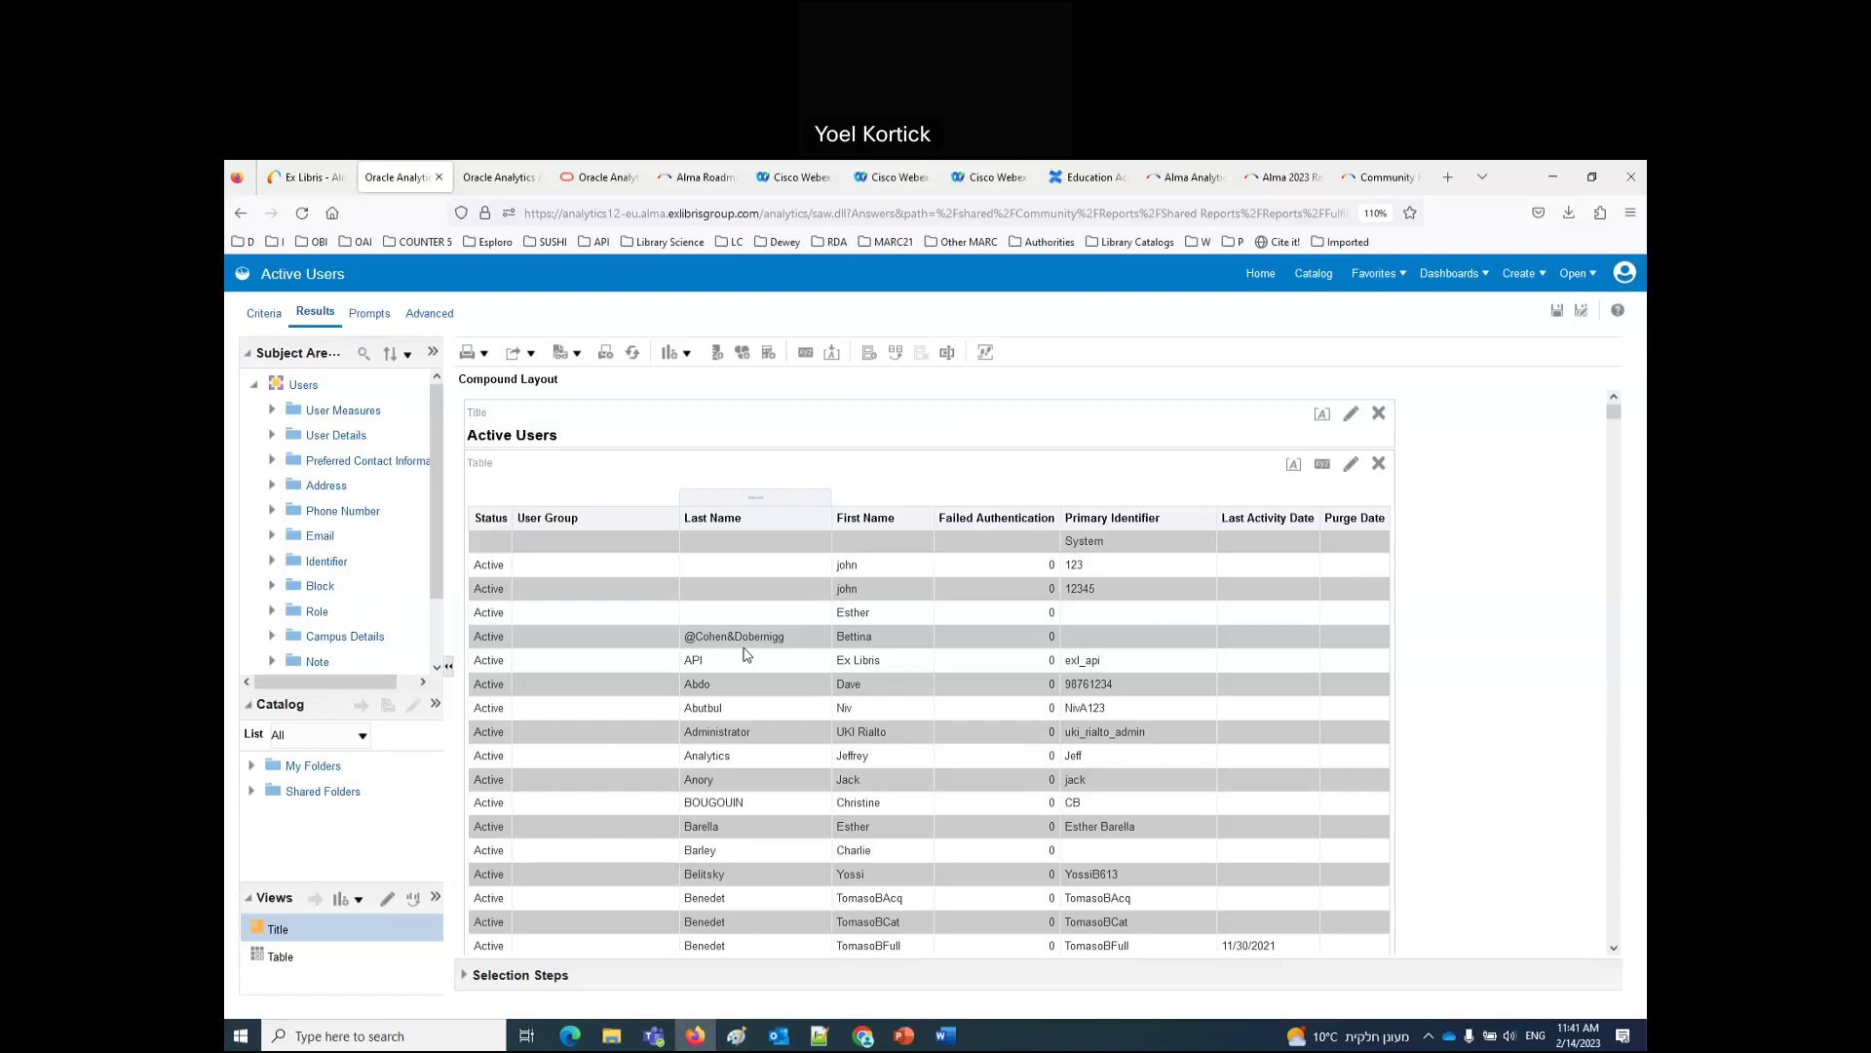
Step: Review the Preferences in My Account, glance at the Alma home page, and close the account settings unchanged
{"action": "left_click", "coordinate": [1623, 280]}
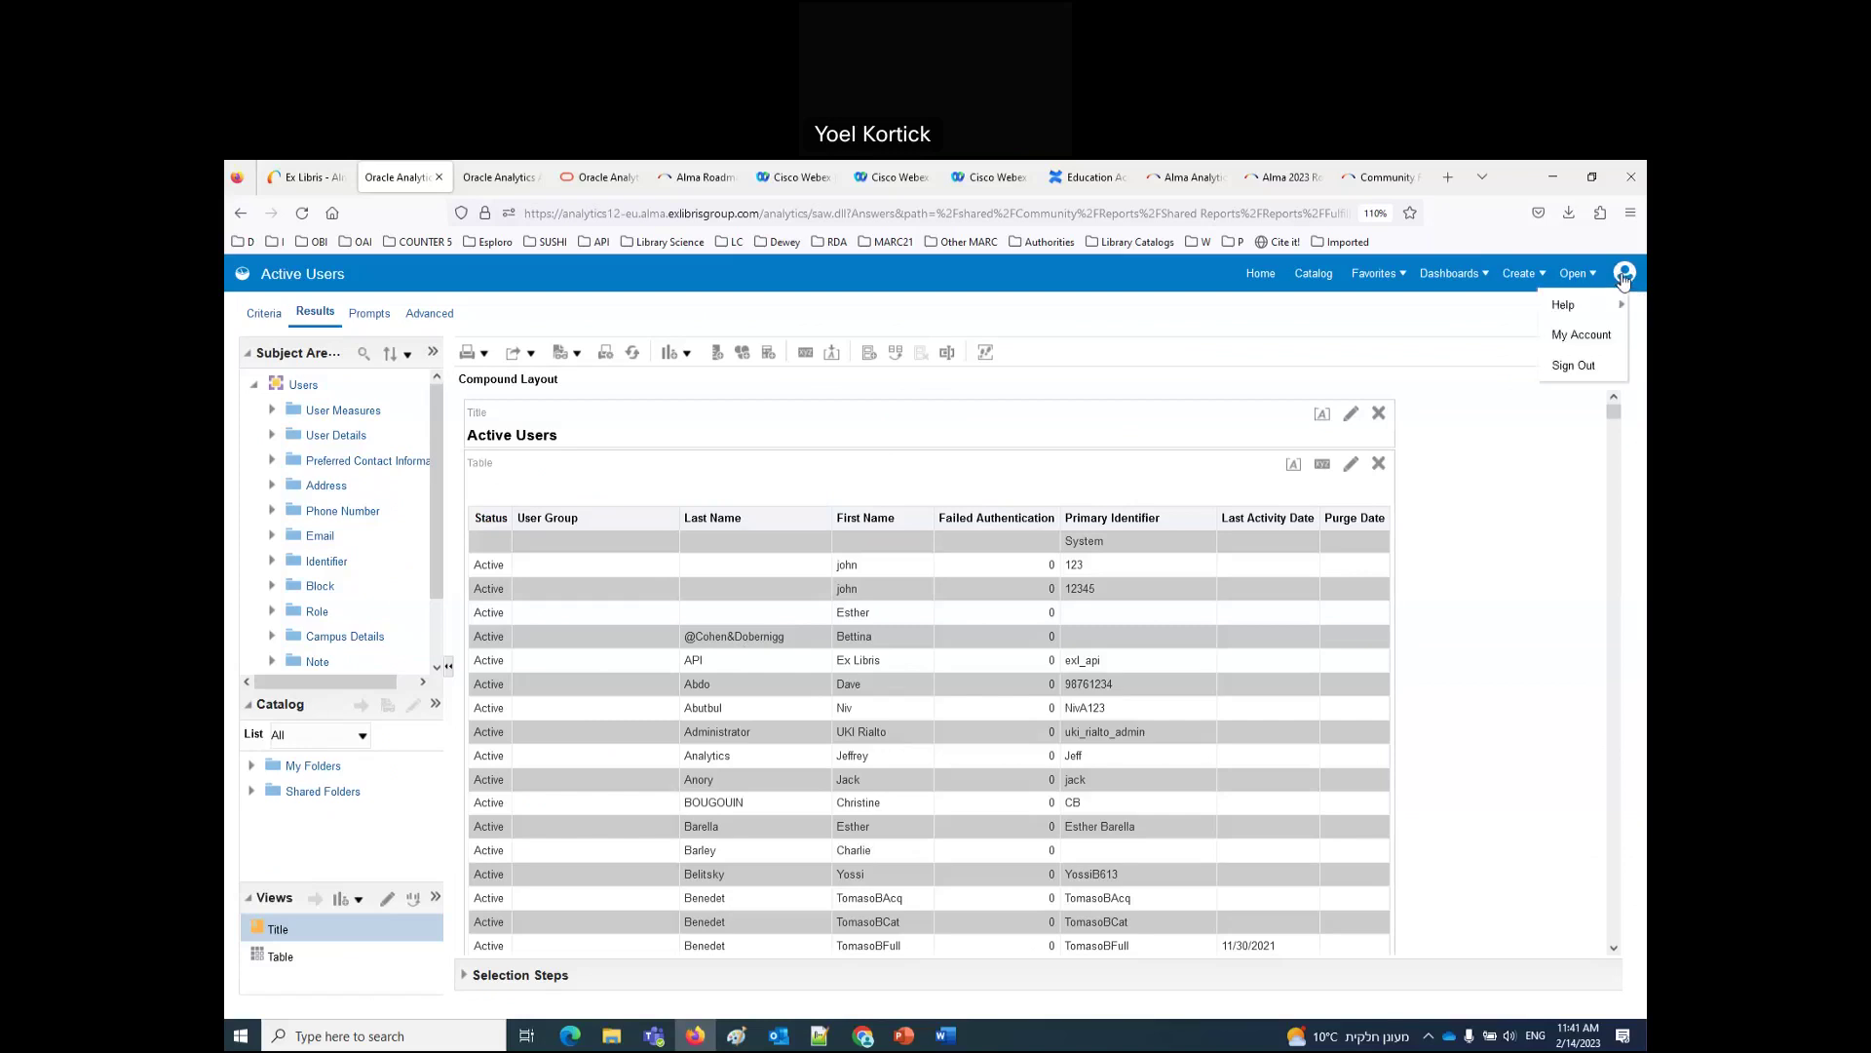
{"action": "left_click", "coordinate": [1577, 336]}
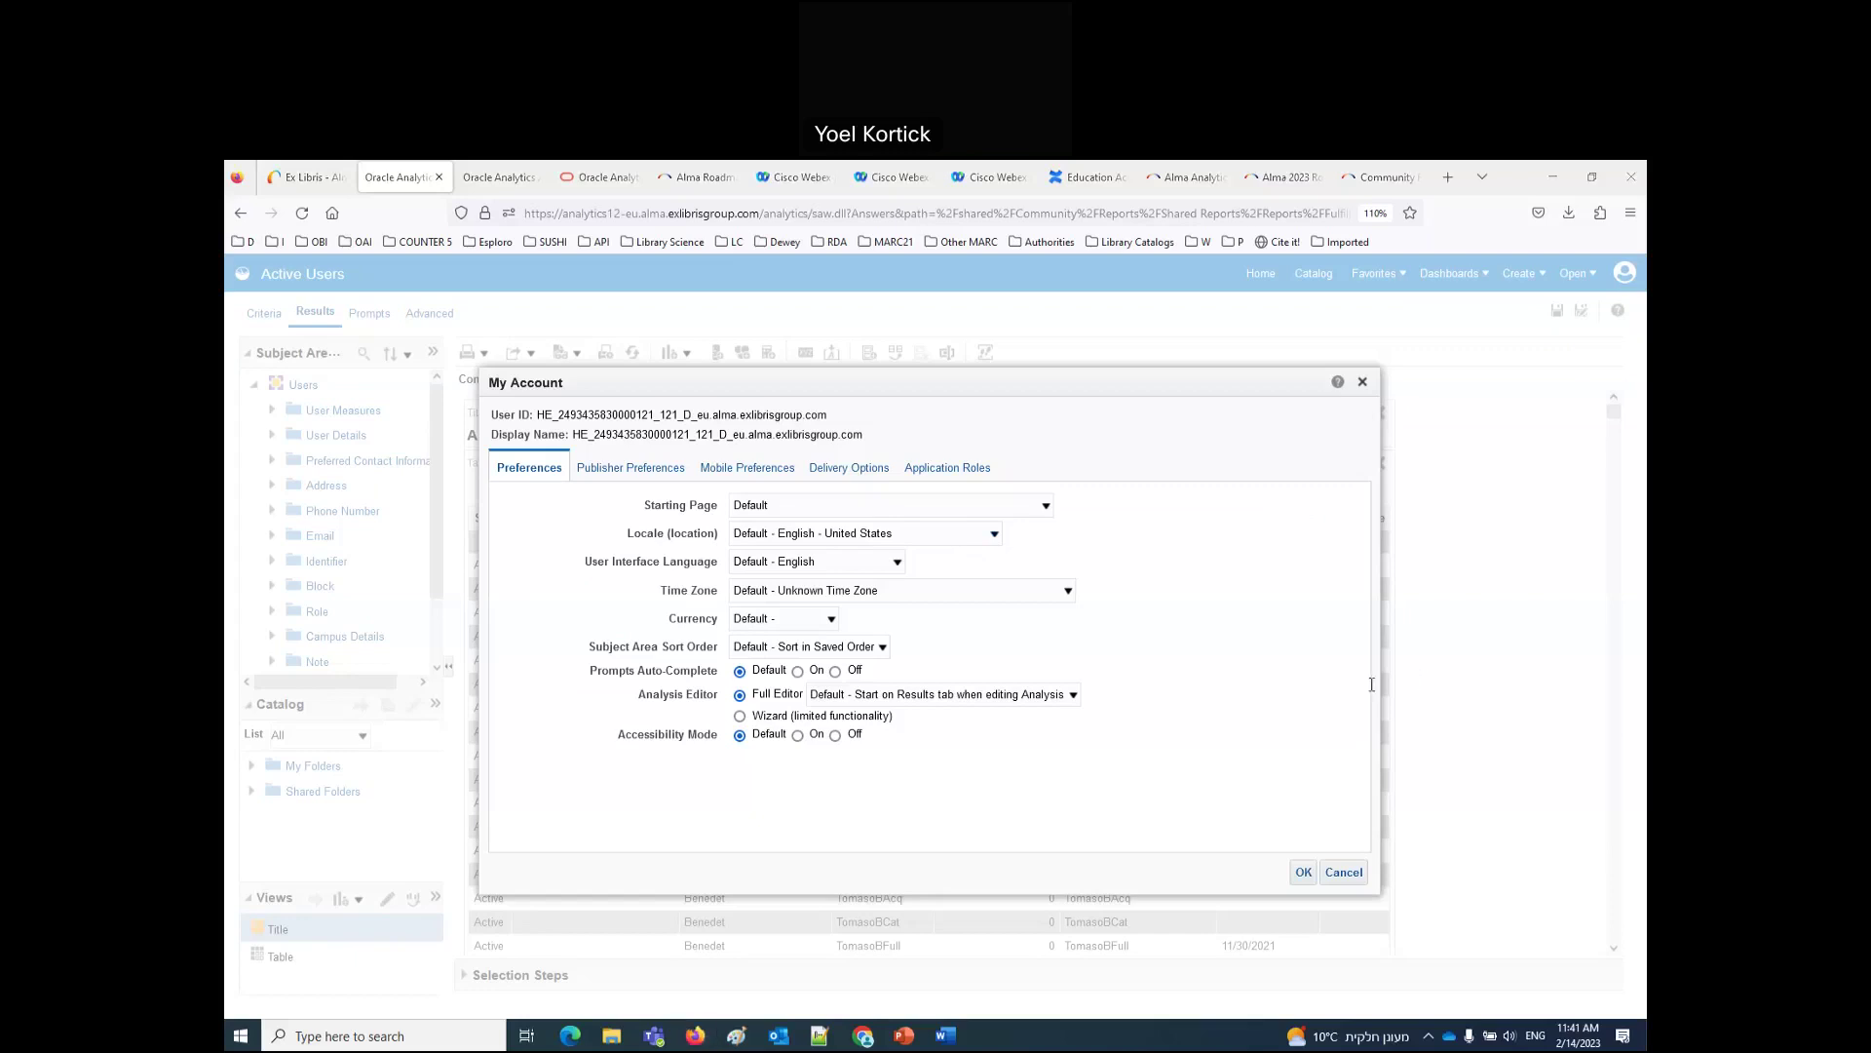
{"action": "left_click", "coordinate": [297, 179]}
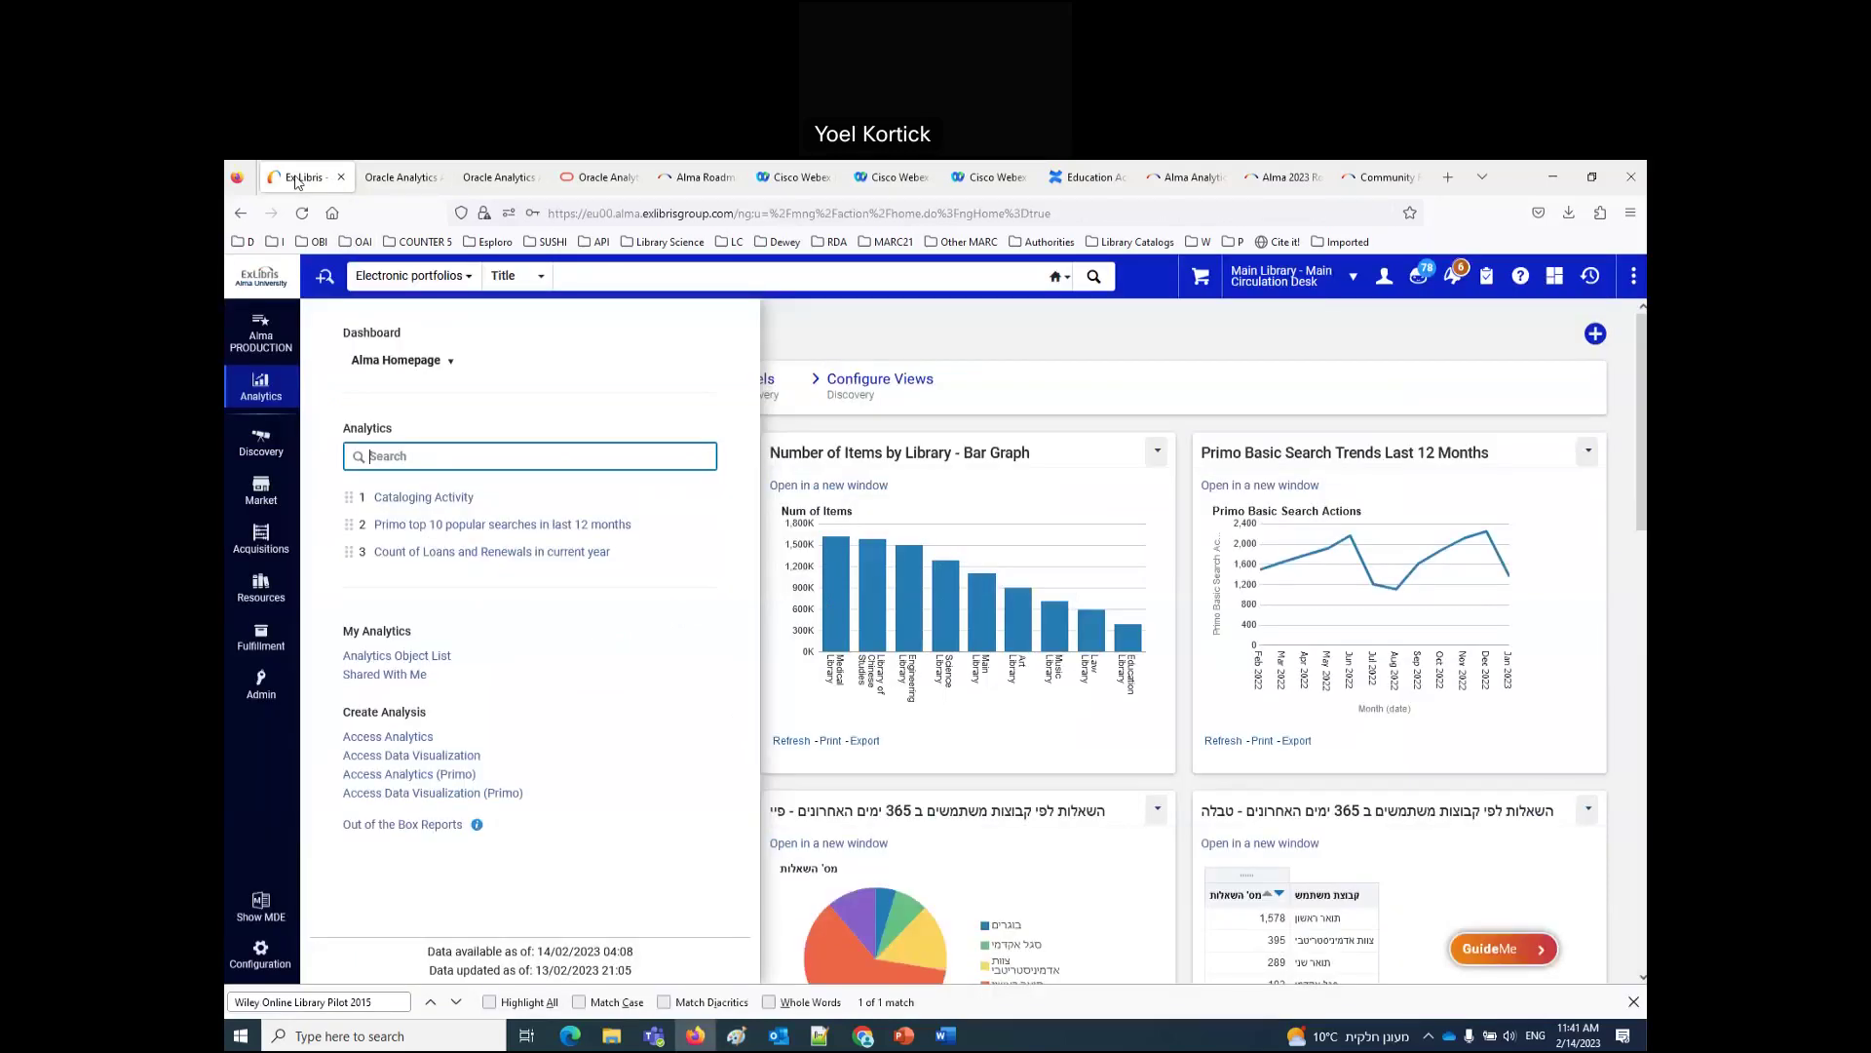
{"action": "left_click", "coordinate": [376, 178]}
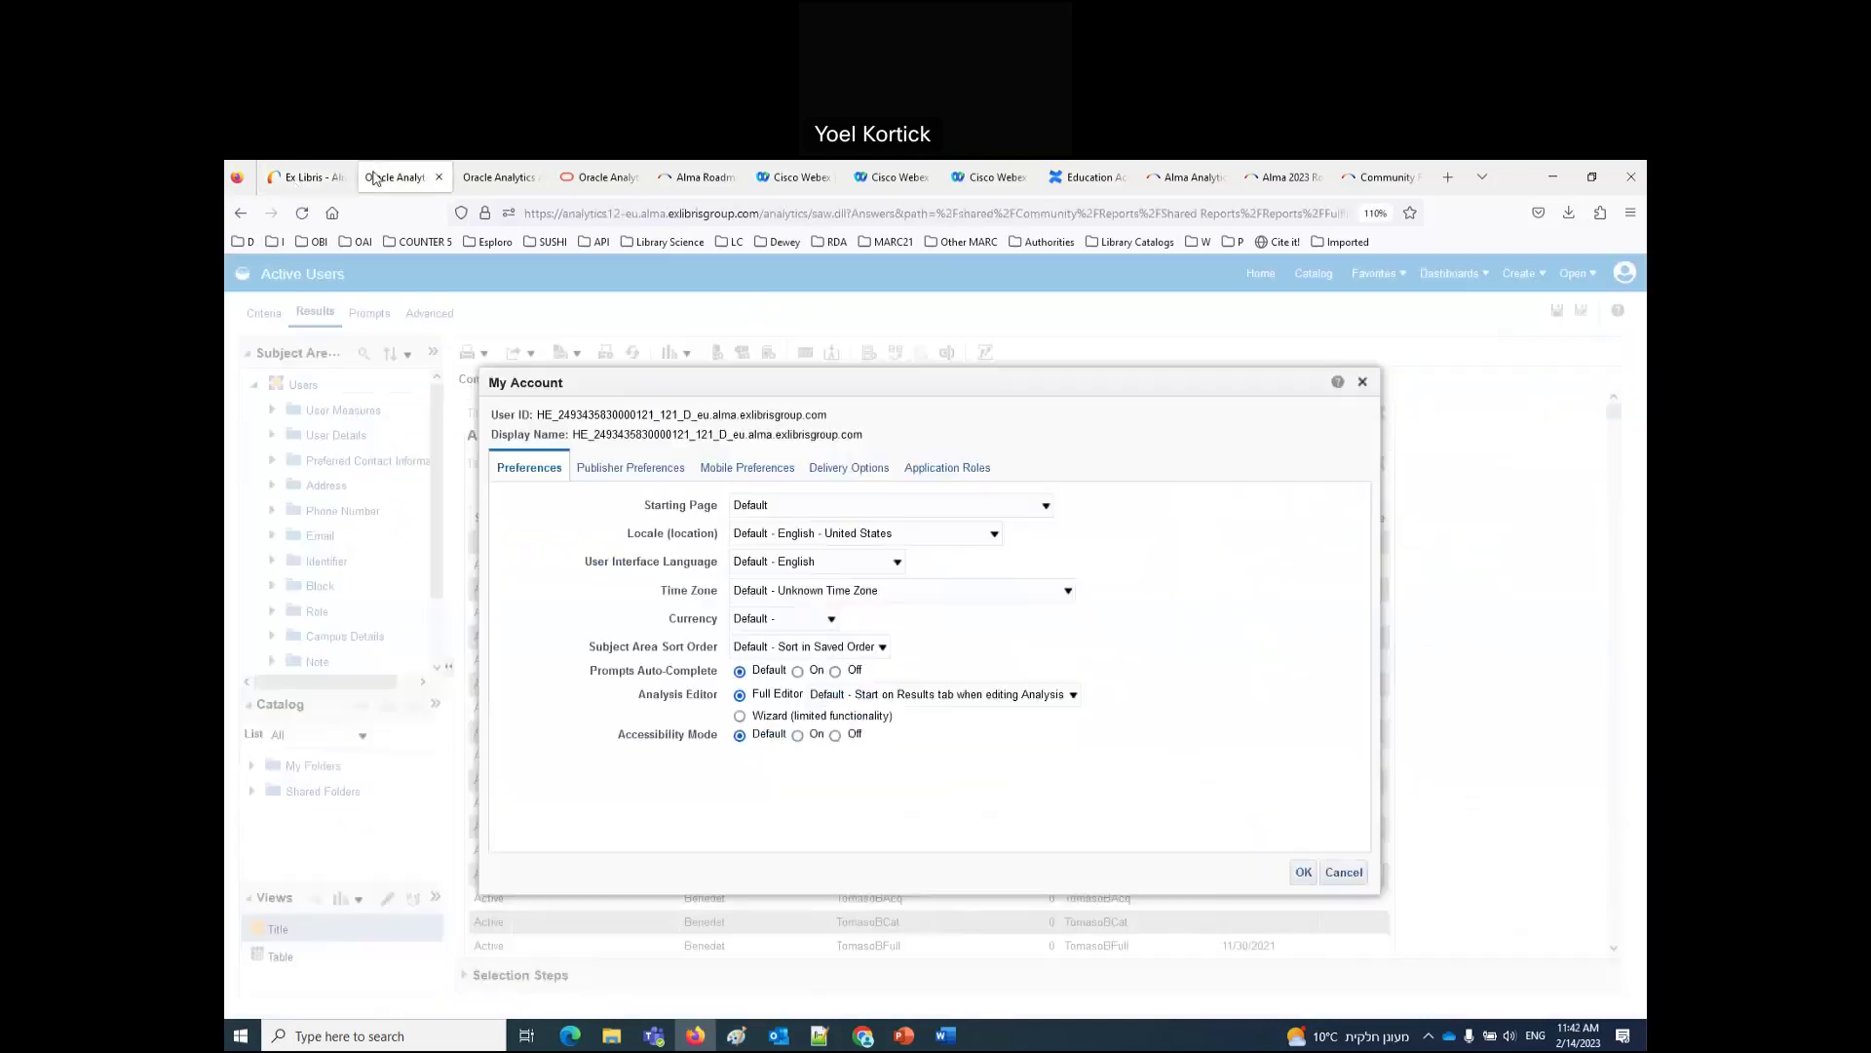
{"action": "left_click", "coordinate": [1363, 382]}
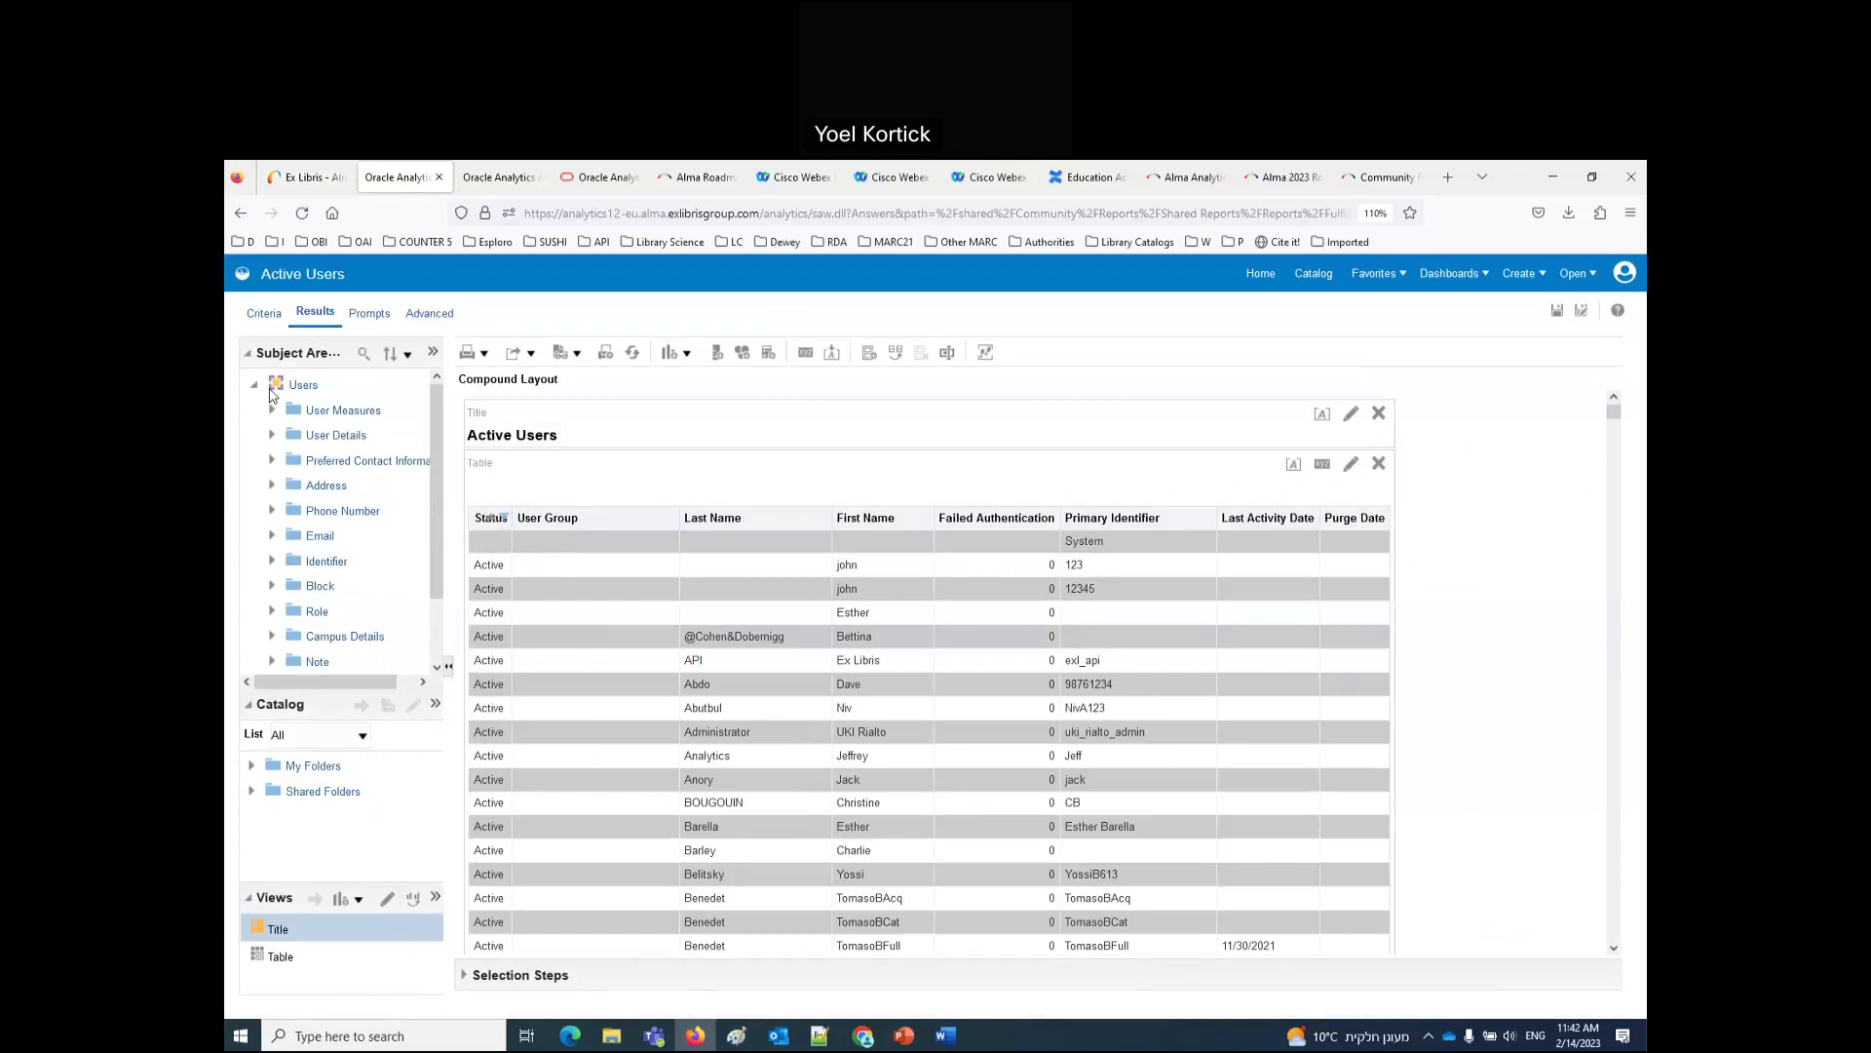
Step: Return to the catalog, collapse the Community folder and open the Reports folder of Demo Alma University
{"action": "left_click", "coordinate": [1308, 276]}
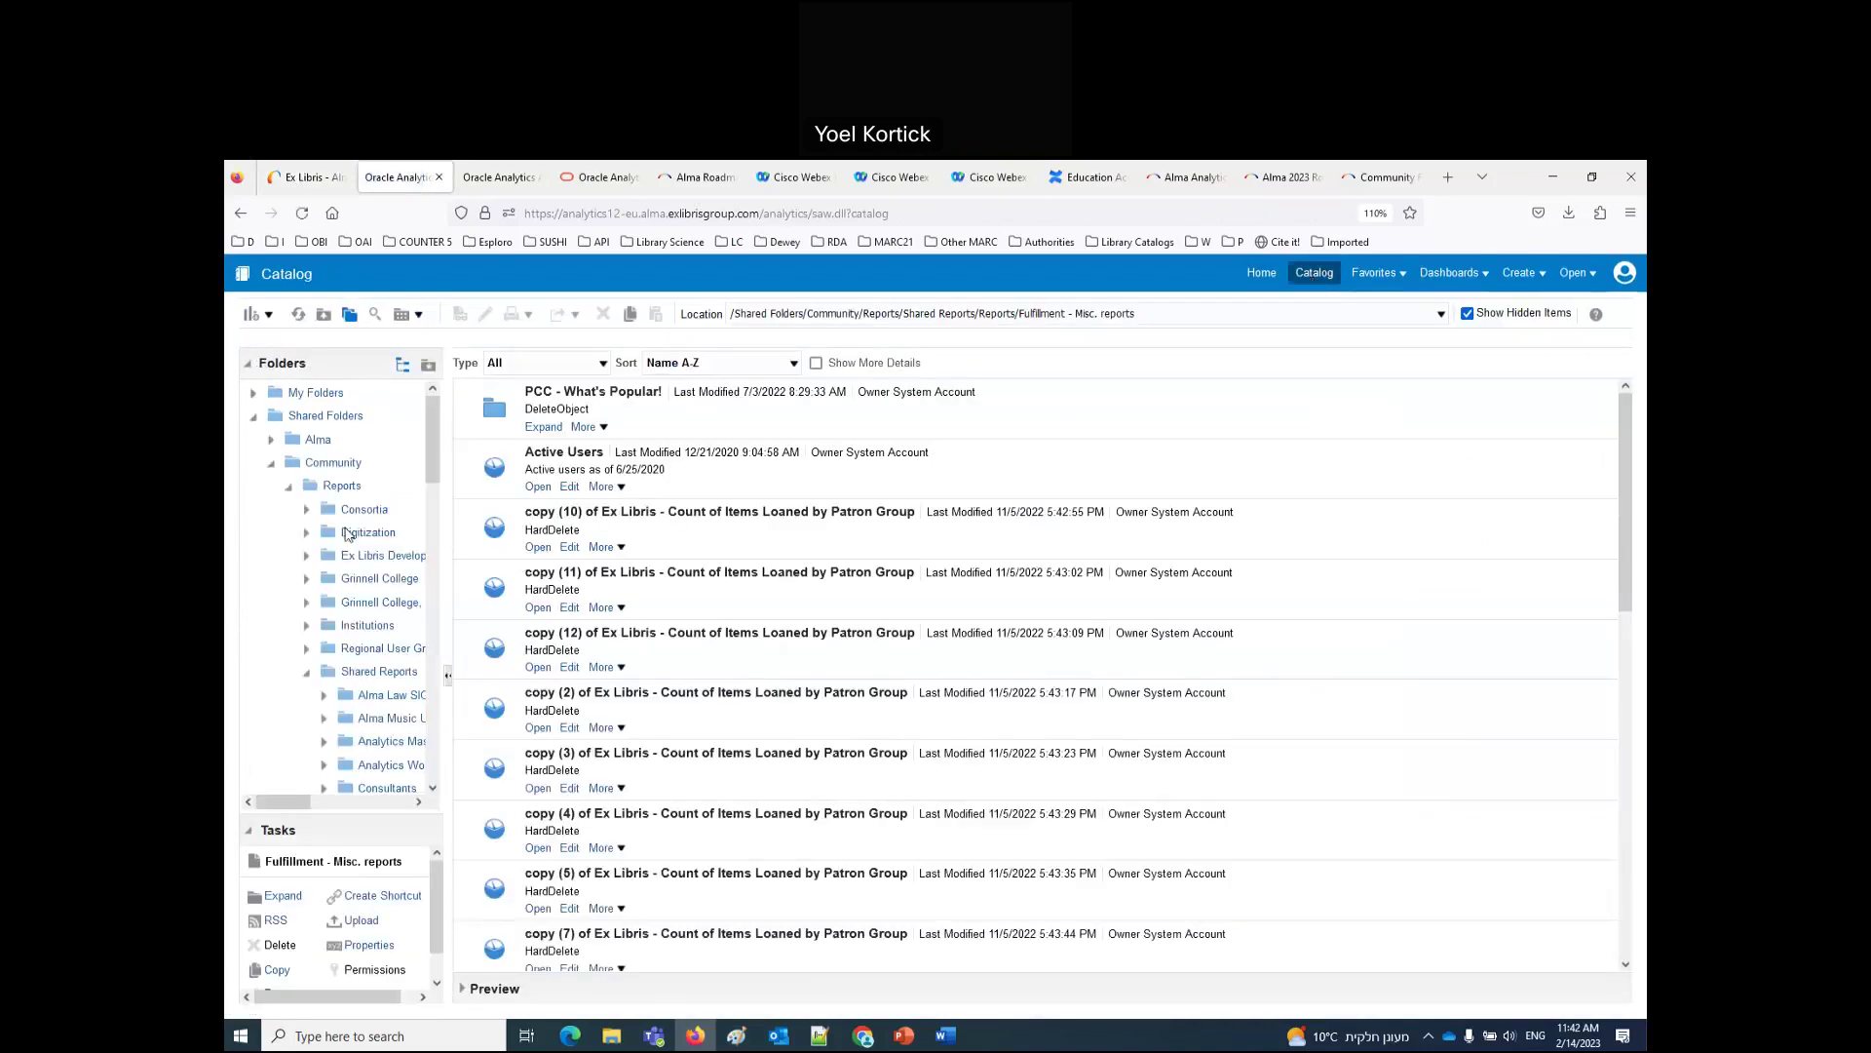
{"action": "left_click", "coordinate": [276, 465]}
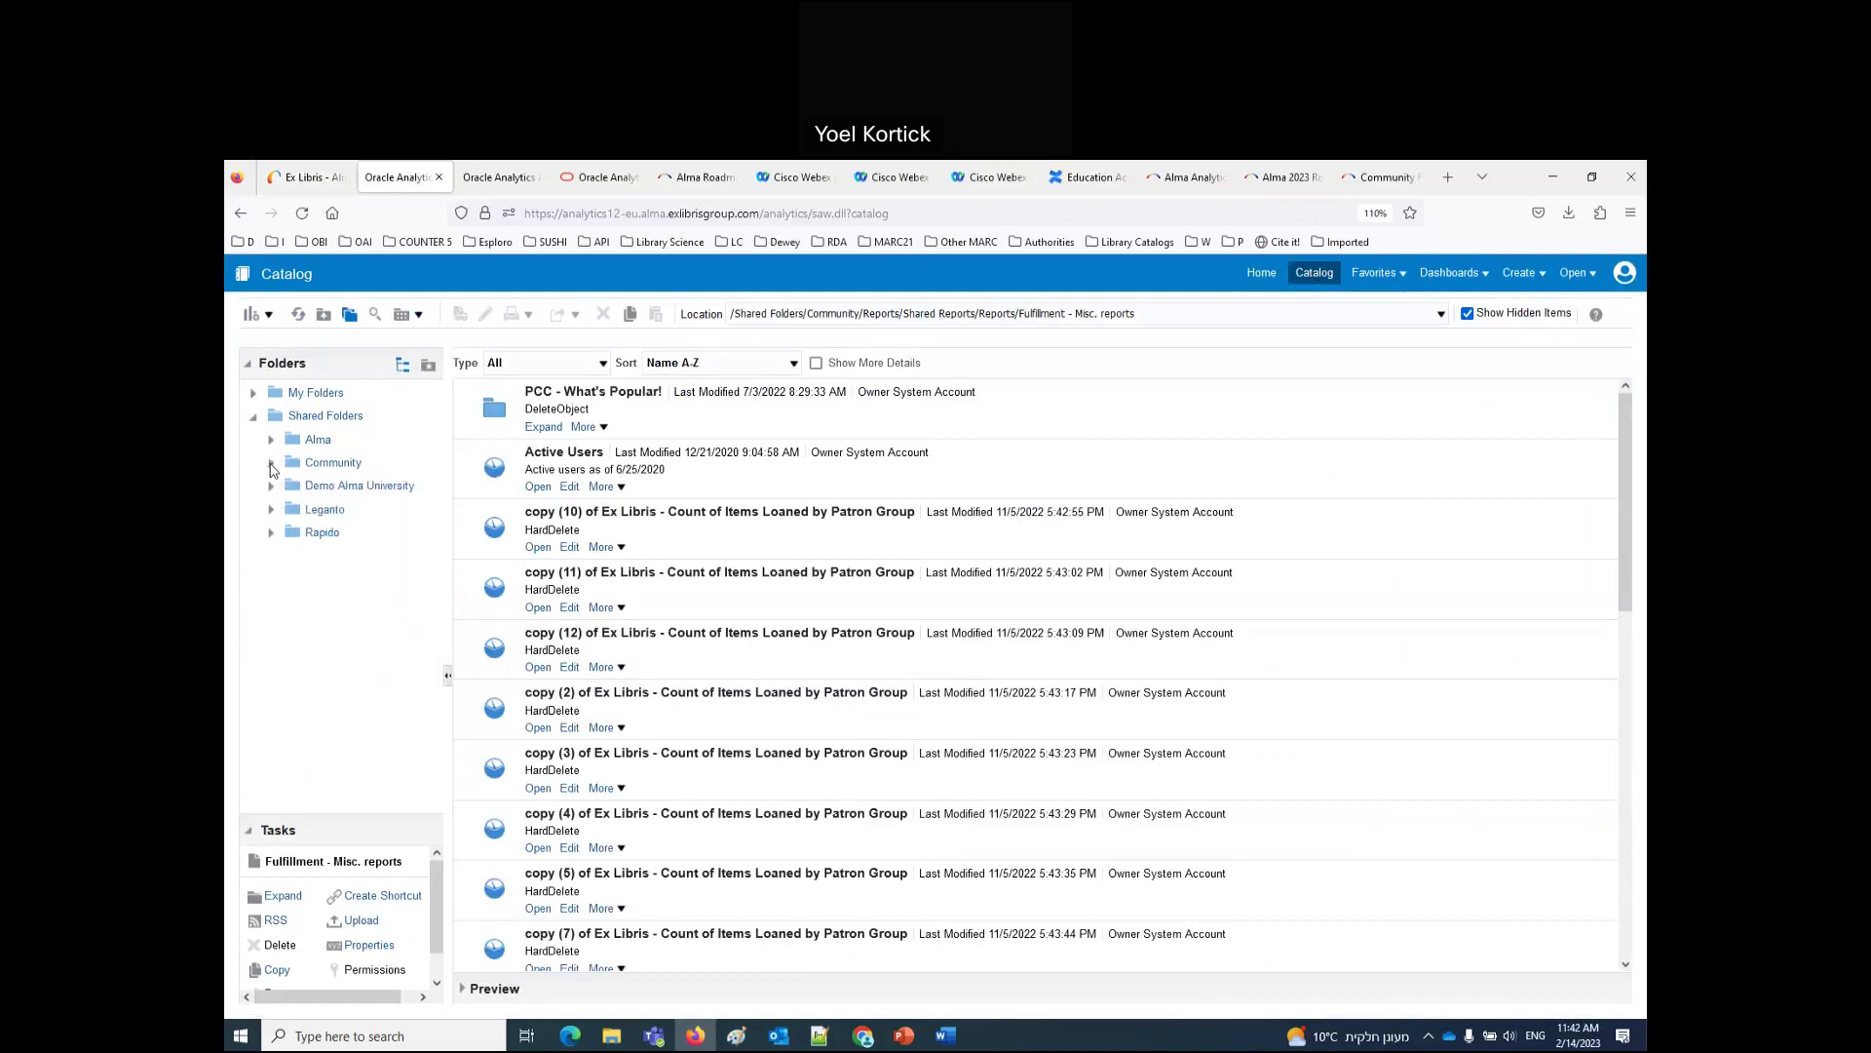
{"action": "left_click", "coordinate": [347, 487]}
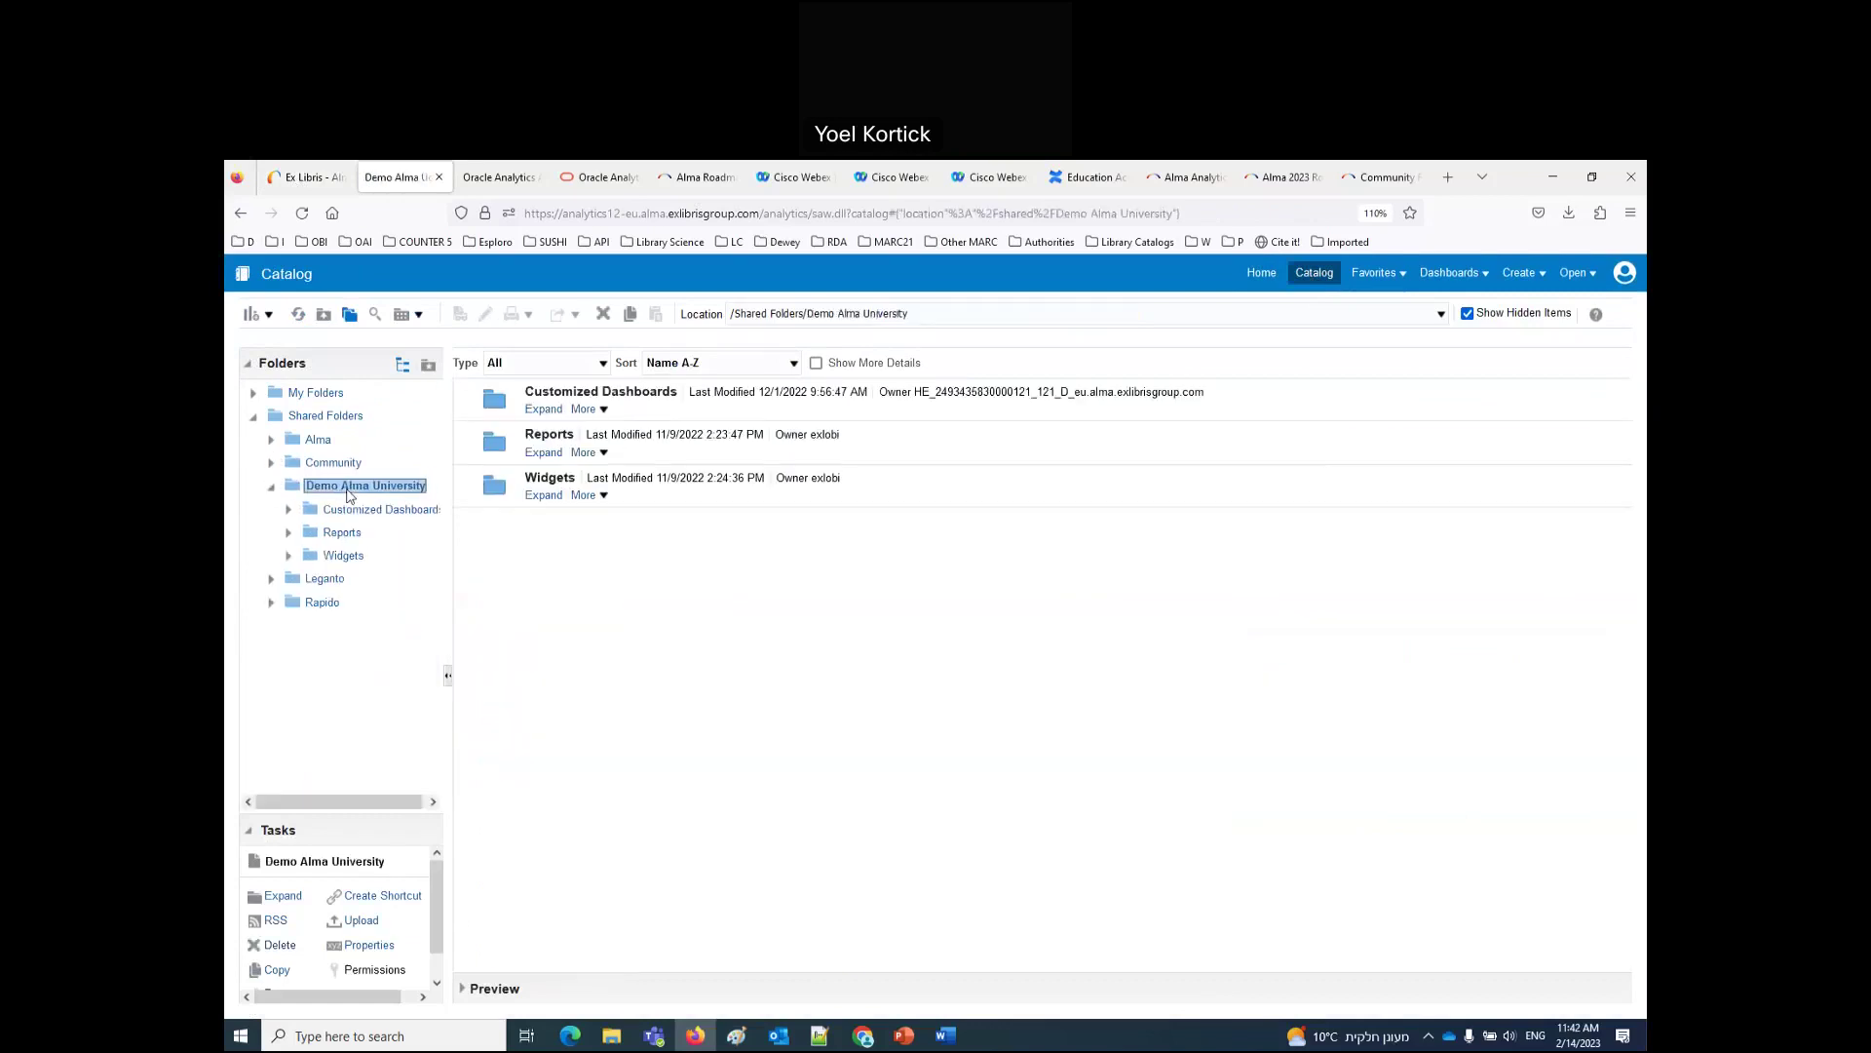
{"action": "left_click", "coordinate": [543, 453]}
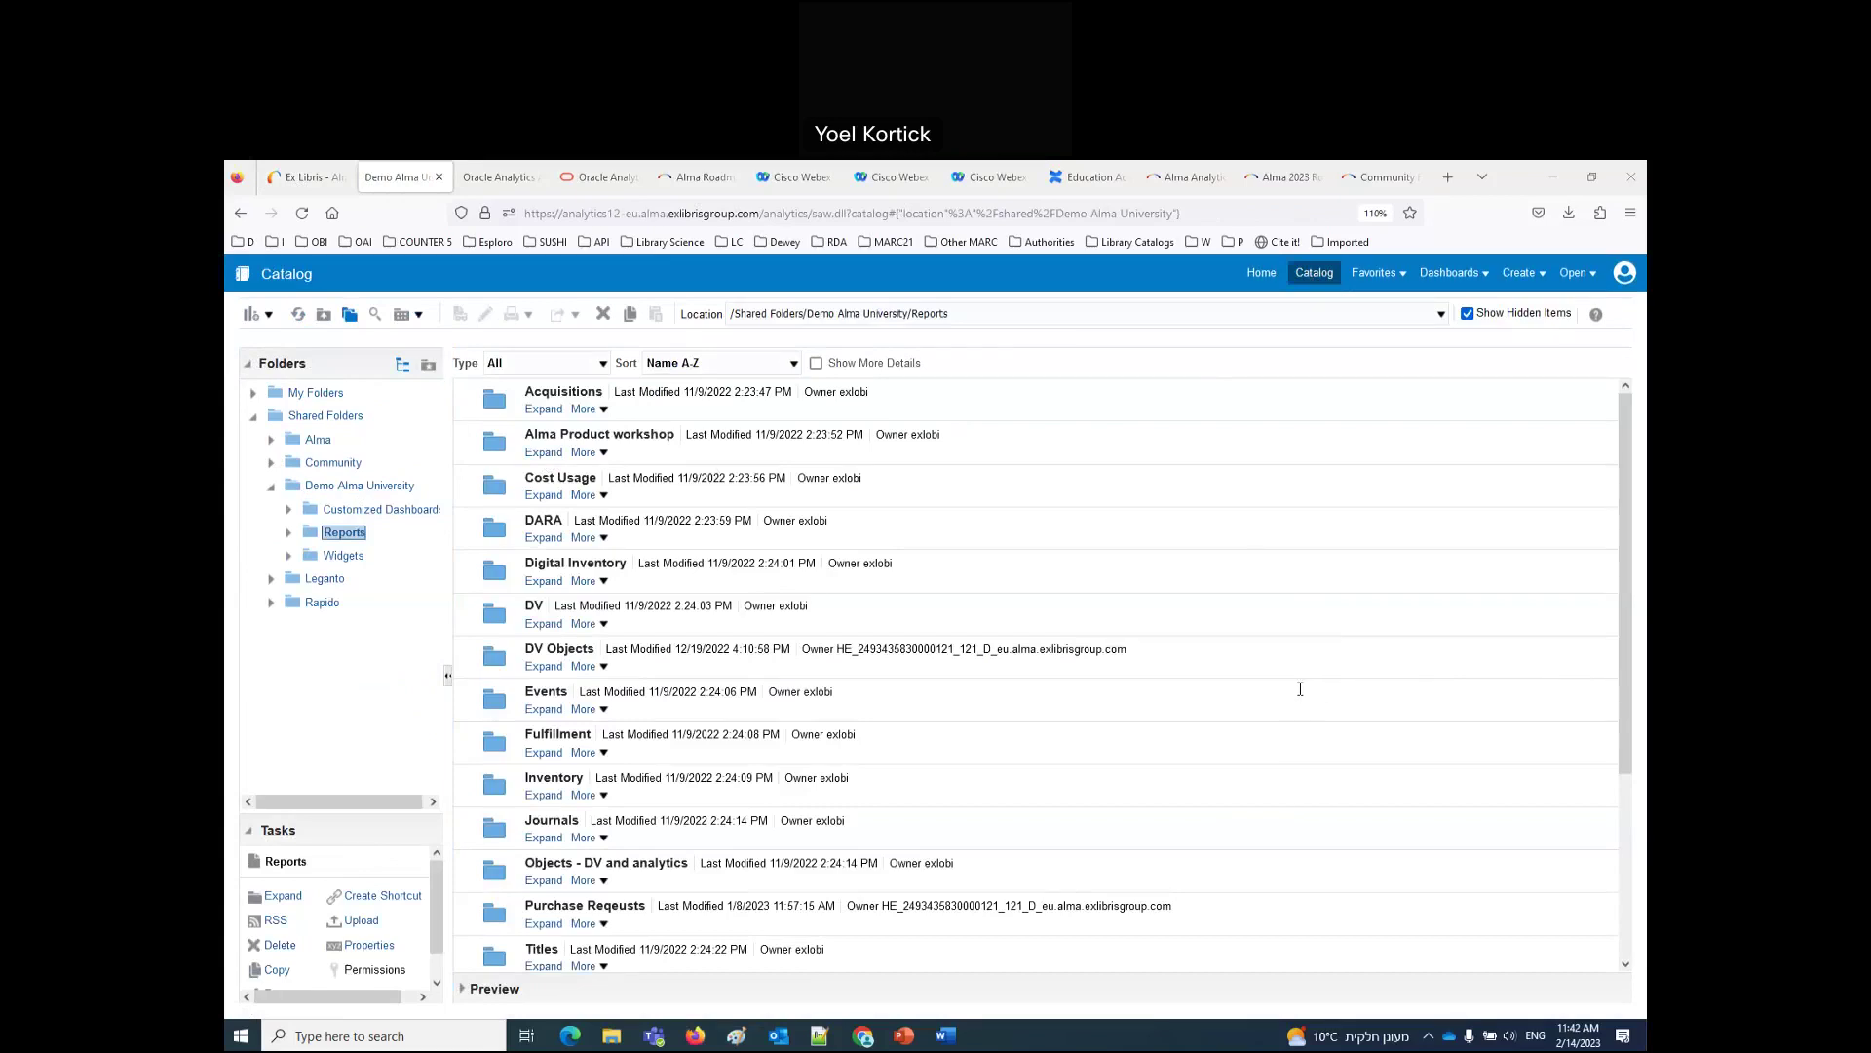
Step: Switch to the Word document, replace its question with "Can you remind me what the icons mean again?" and return to the analytics catalog
{"action": "left_click", "coordinate": [945, 1035]}
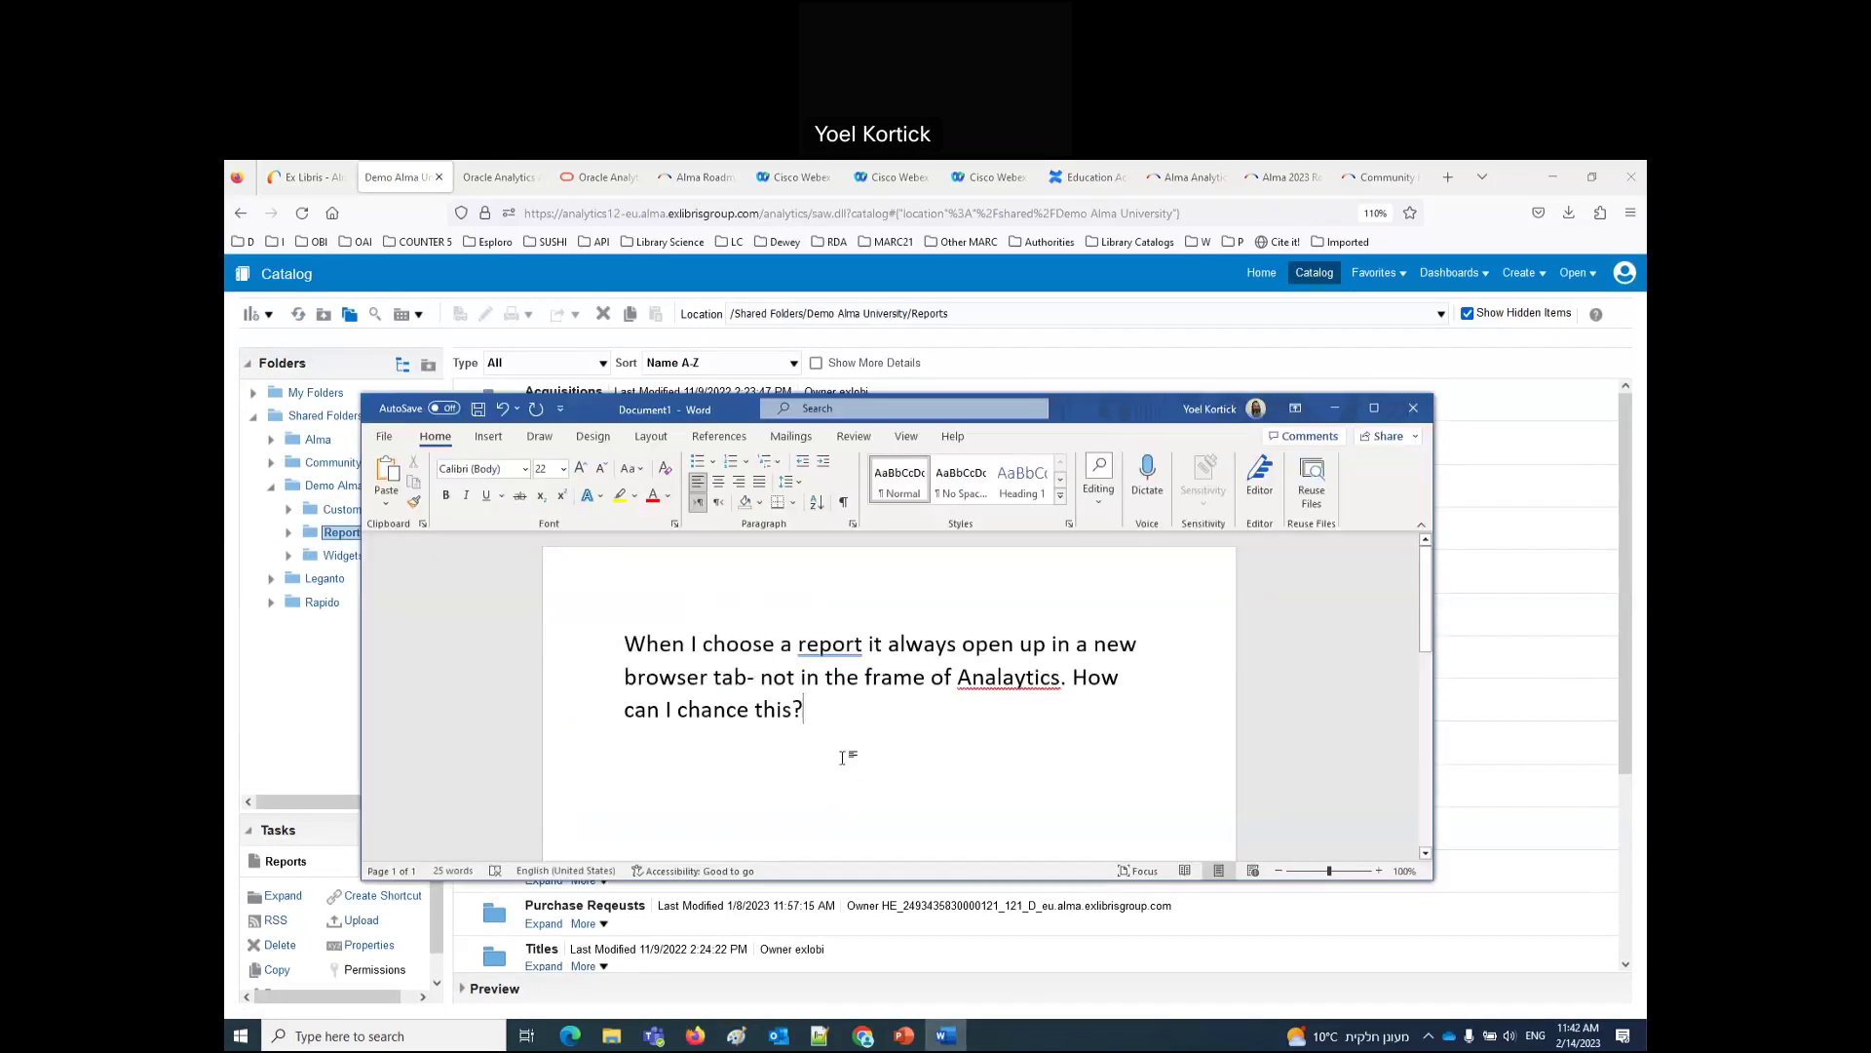
{"action": "double_click", "coordinate": [599, 651]}
{"action": "type", "text": "Can you remind me what the icons mean again?"}
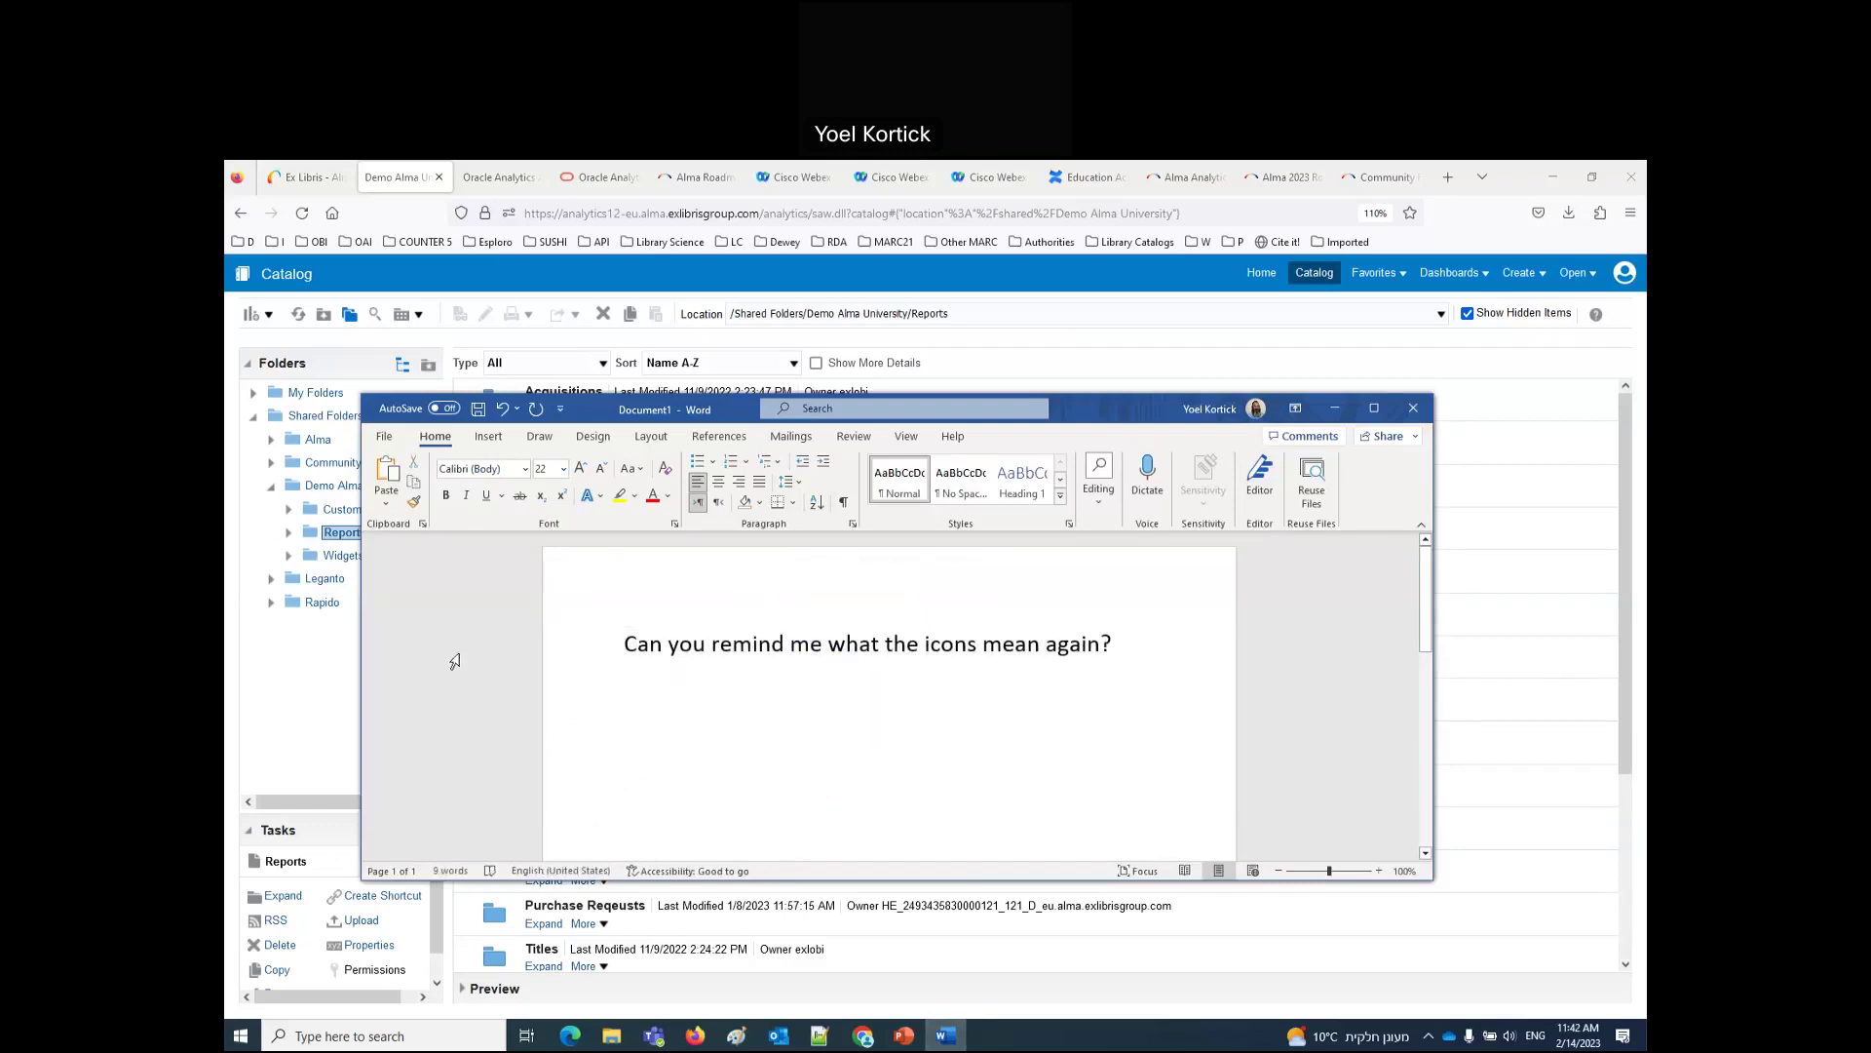
{"action": "left_click", "coordinate": [278, 684]}
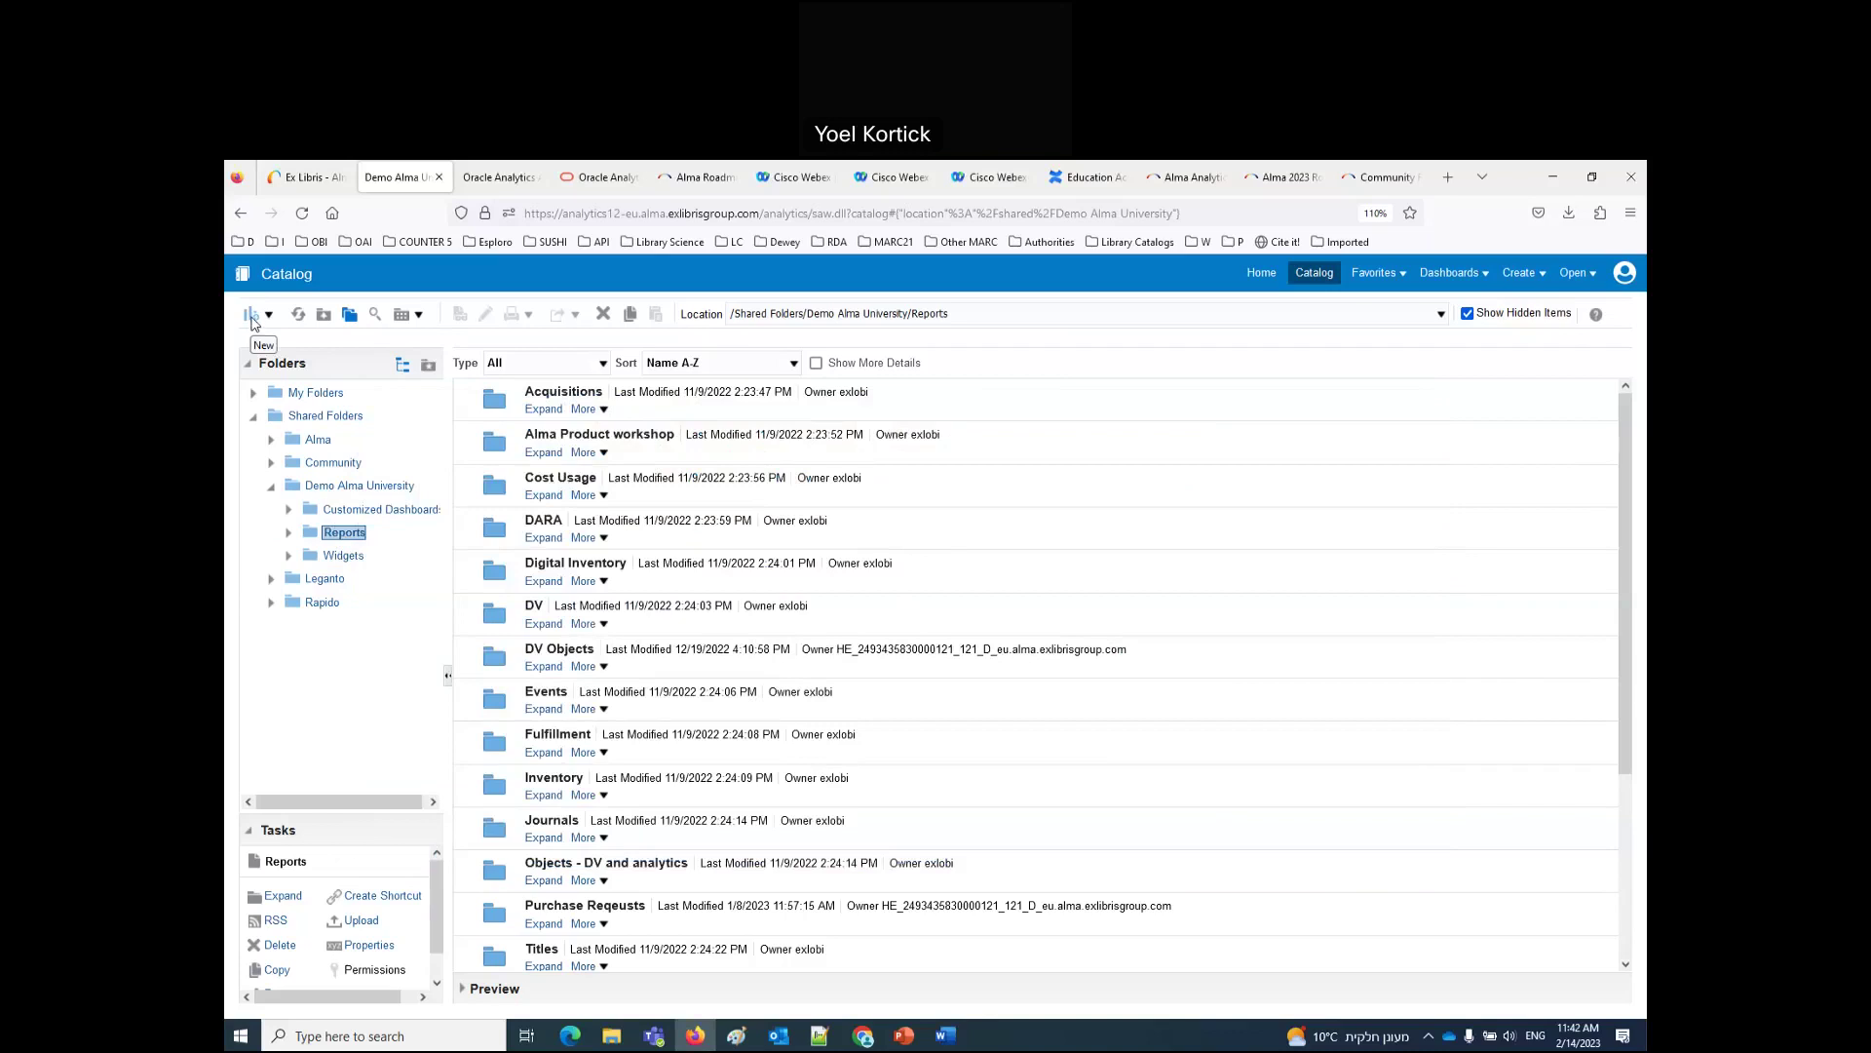
Step: Create a folder named "Analytics BAE 2023" inside the Demo Alma University Reports folder
{"action": "left_click", "coordinate": [270, 314]}
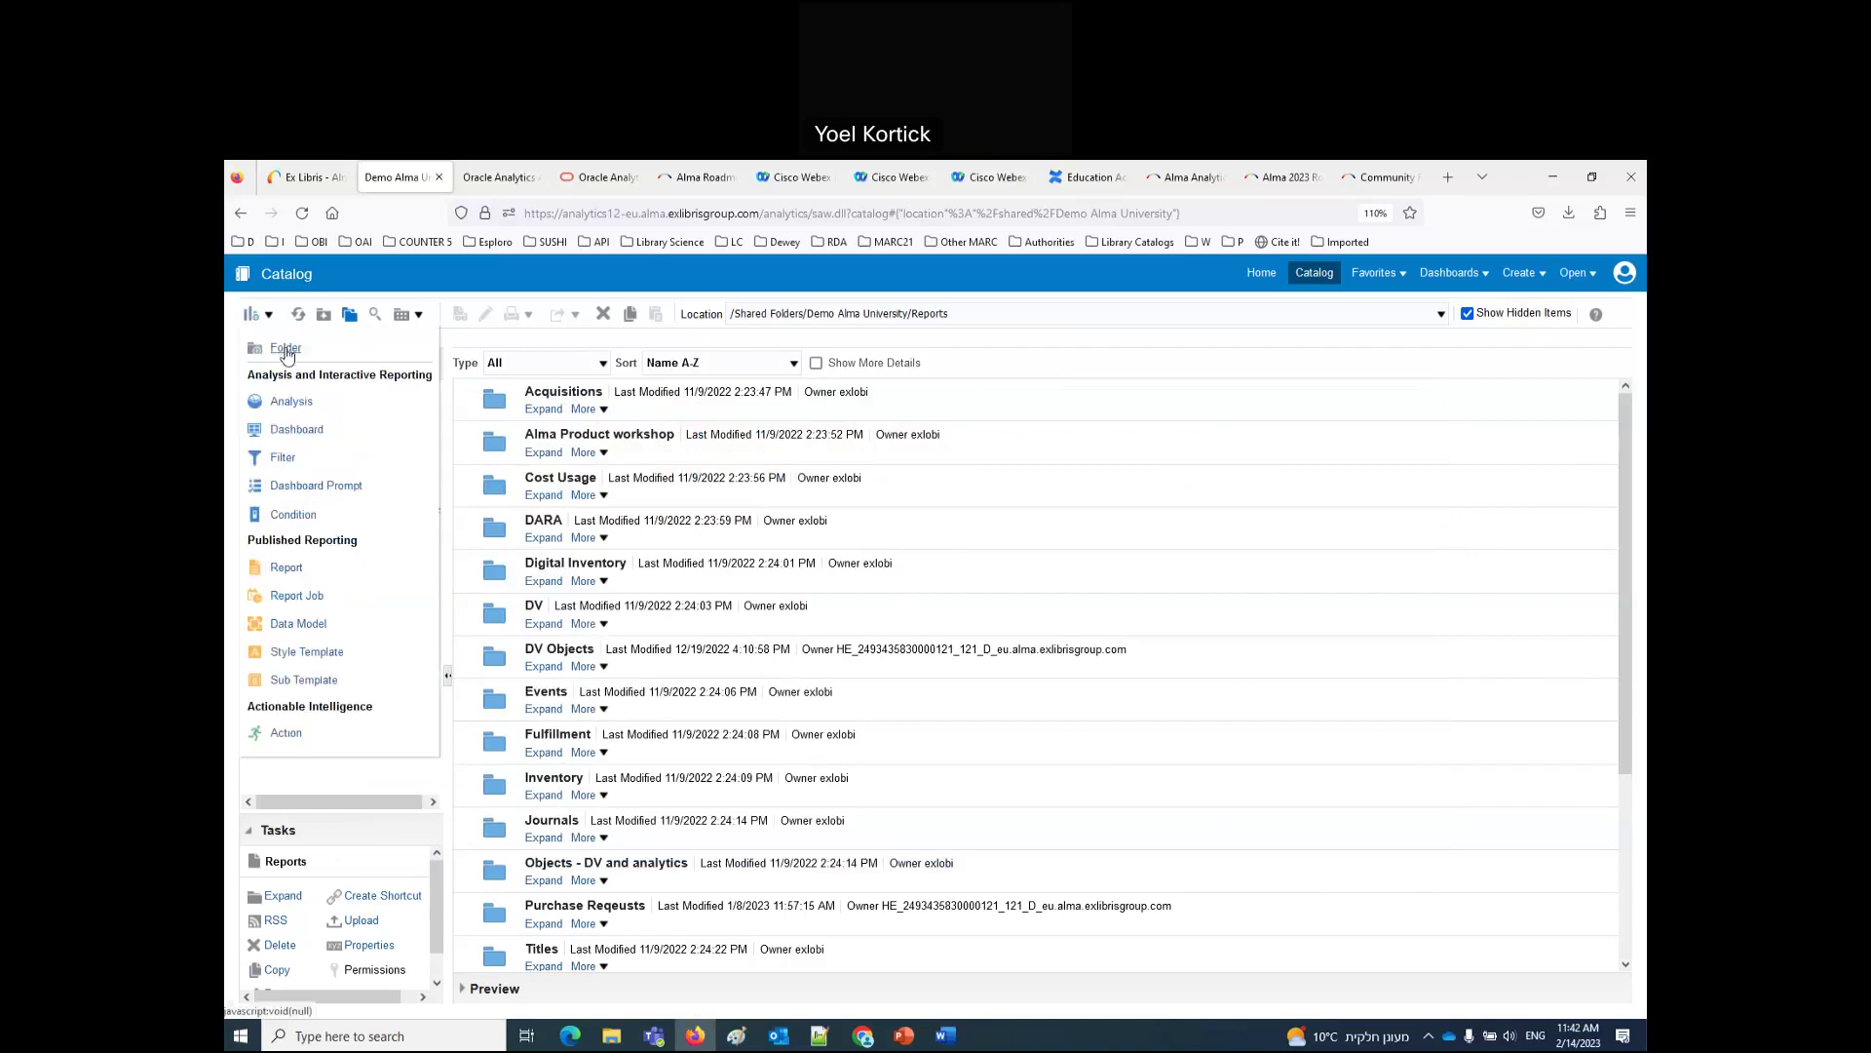
{"action": "left_click", "coordinate": [288, 353]}
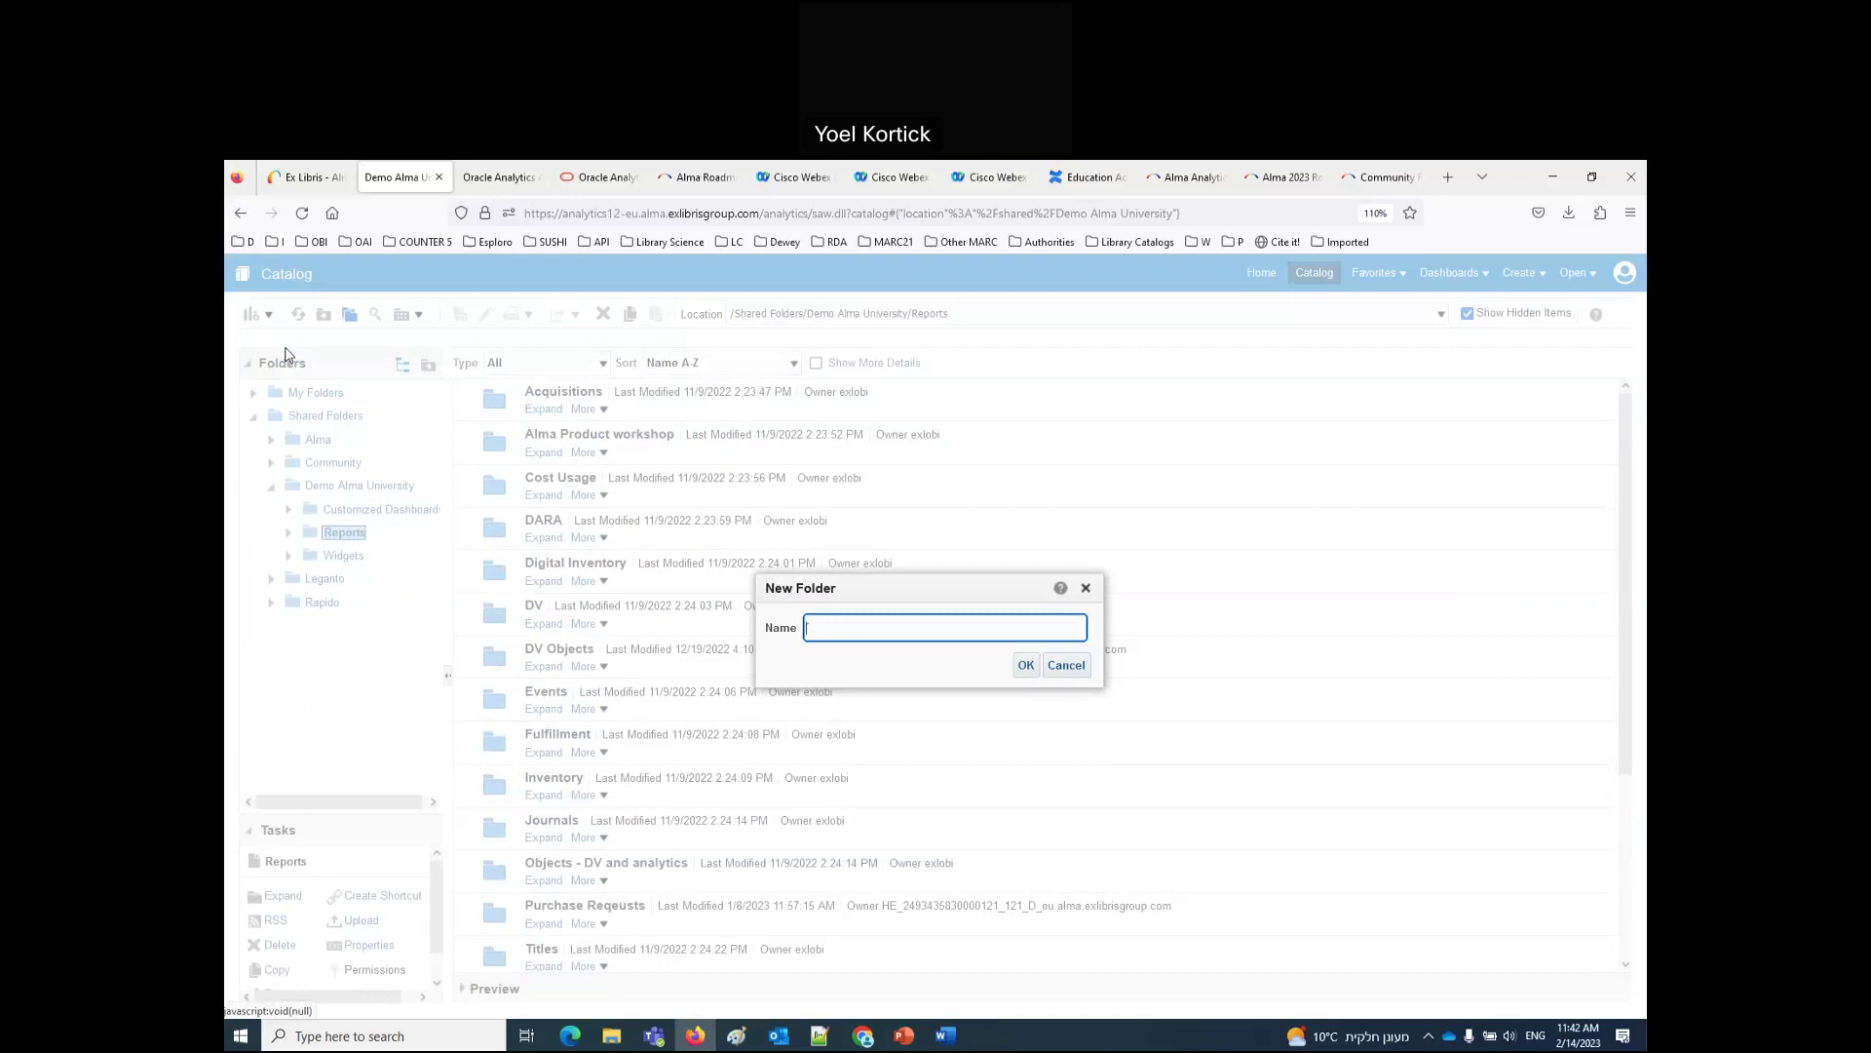
{"action": "type", "text": "Analytics BAE 2023"}
{"action": "left_click", "coordinate": [1026, 667]}
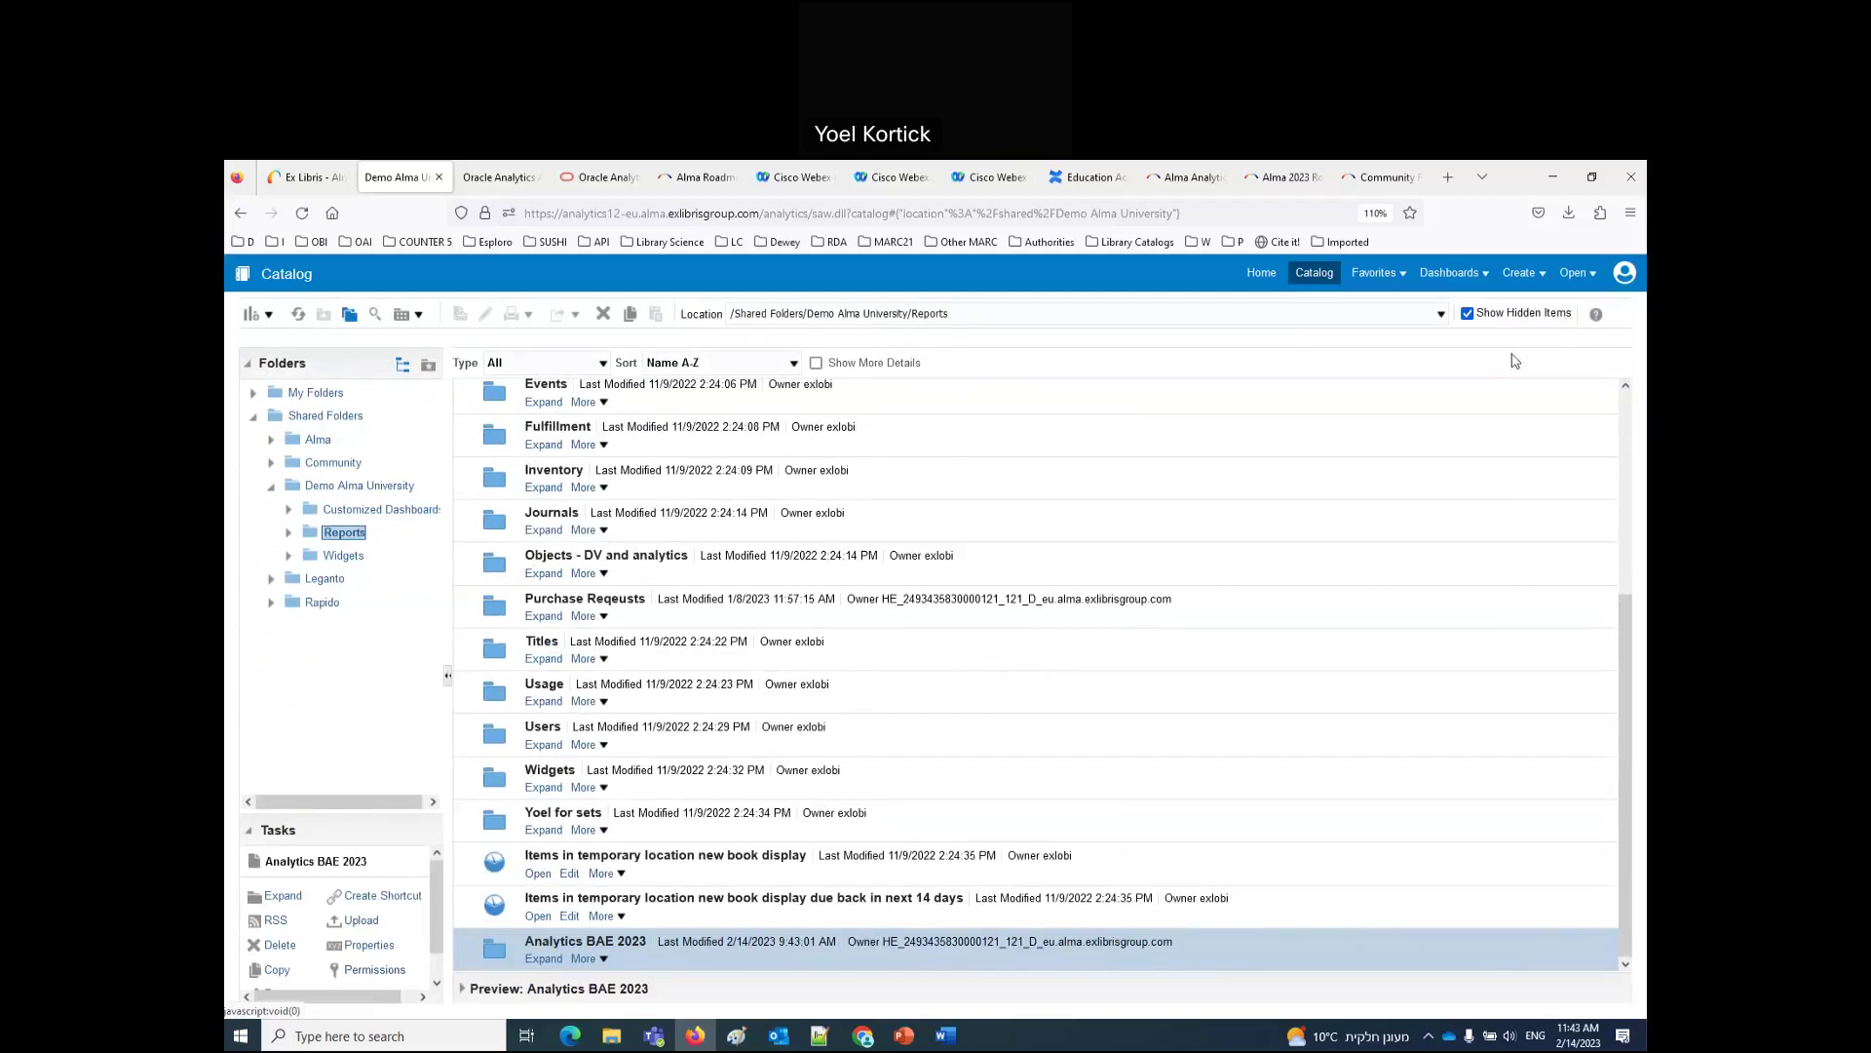
Step: Create a new analysis based on the Physical Items subject area
{"action": "left_click", "coordinate": [1526, 279]}
{"action": "left_click", "coordinate": [1414, 336]}
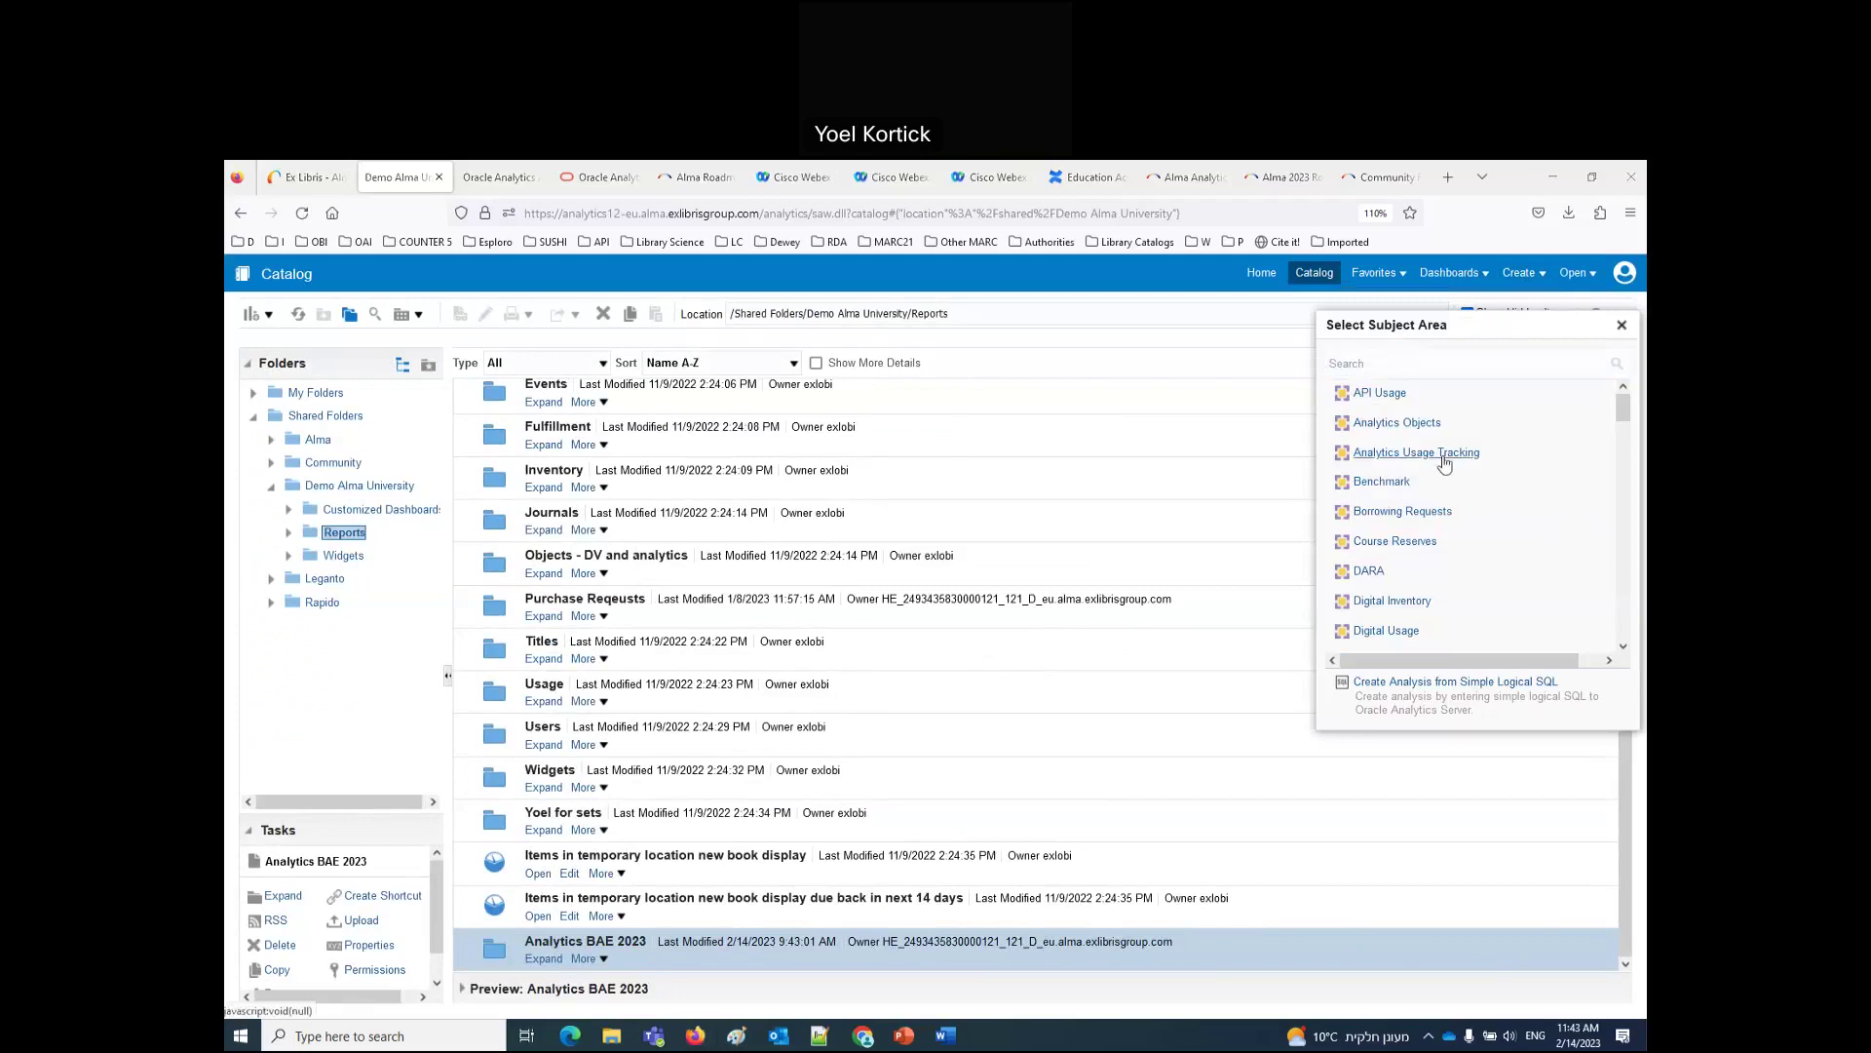
{"action": "scroll", "coordinate": [1459, 510], "scroll_direction": "down", "scroll_amount": 3}
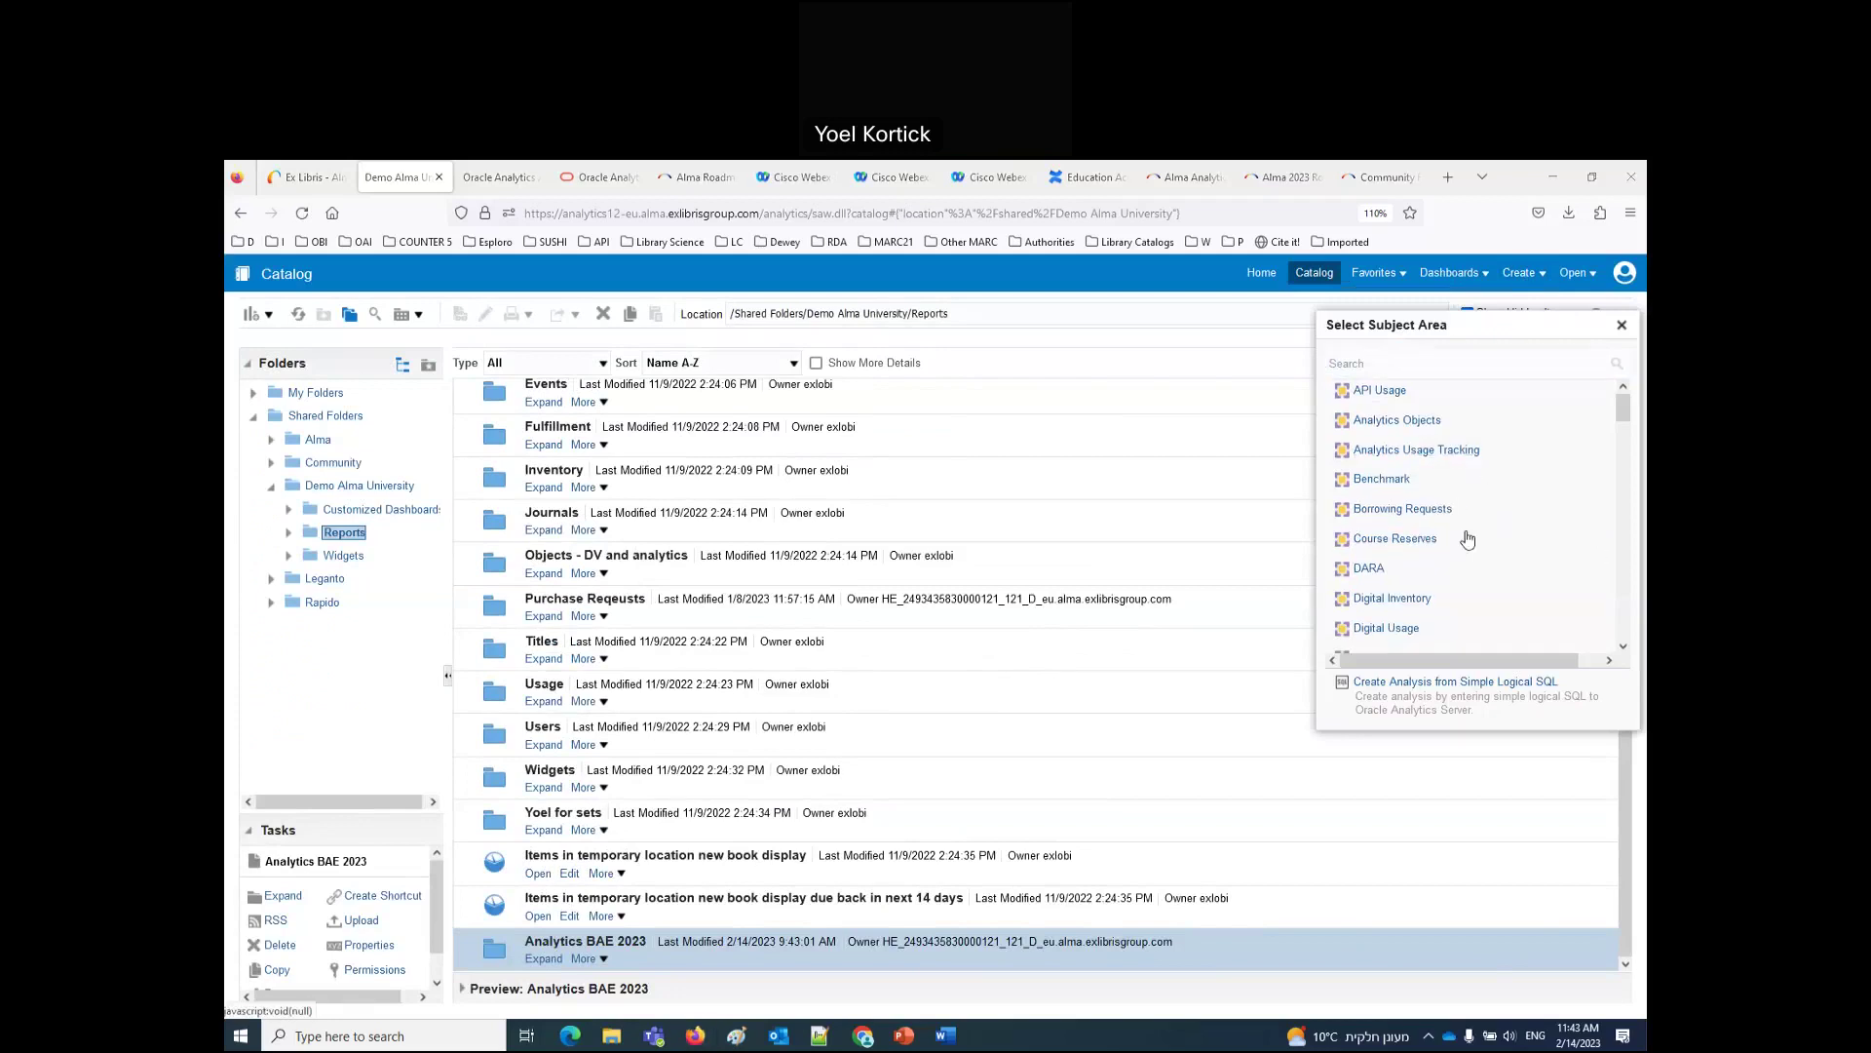
{"action": "scroll", "coordinate": [1467, 539], "scroll_direction": "down", "scroll_amount": 5}
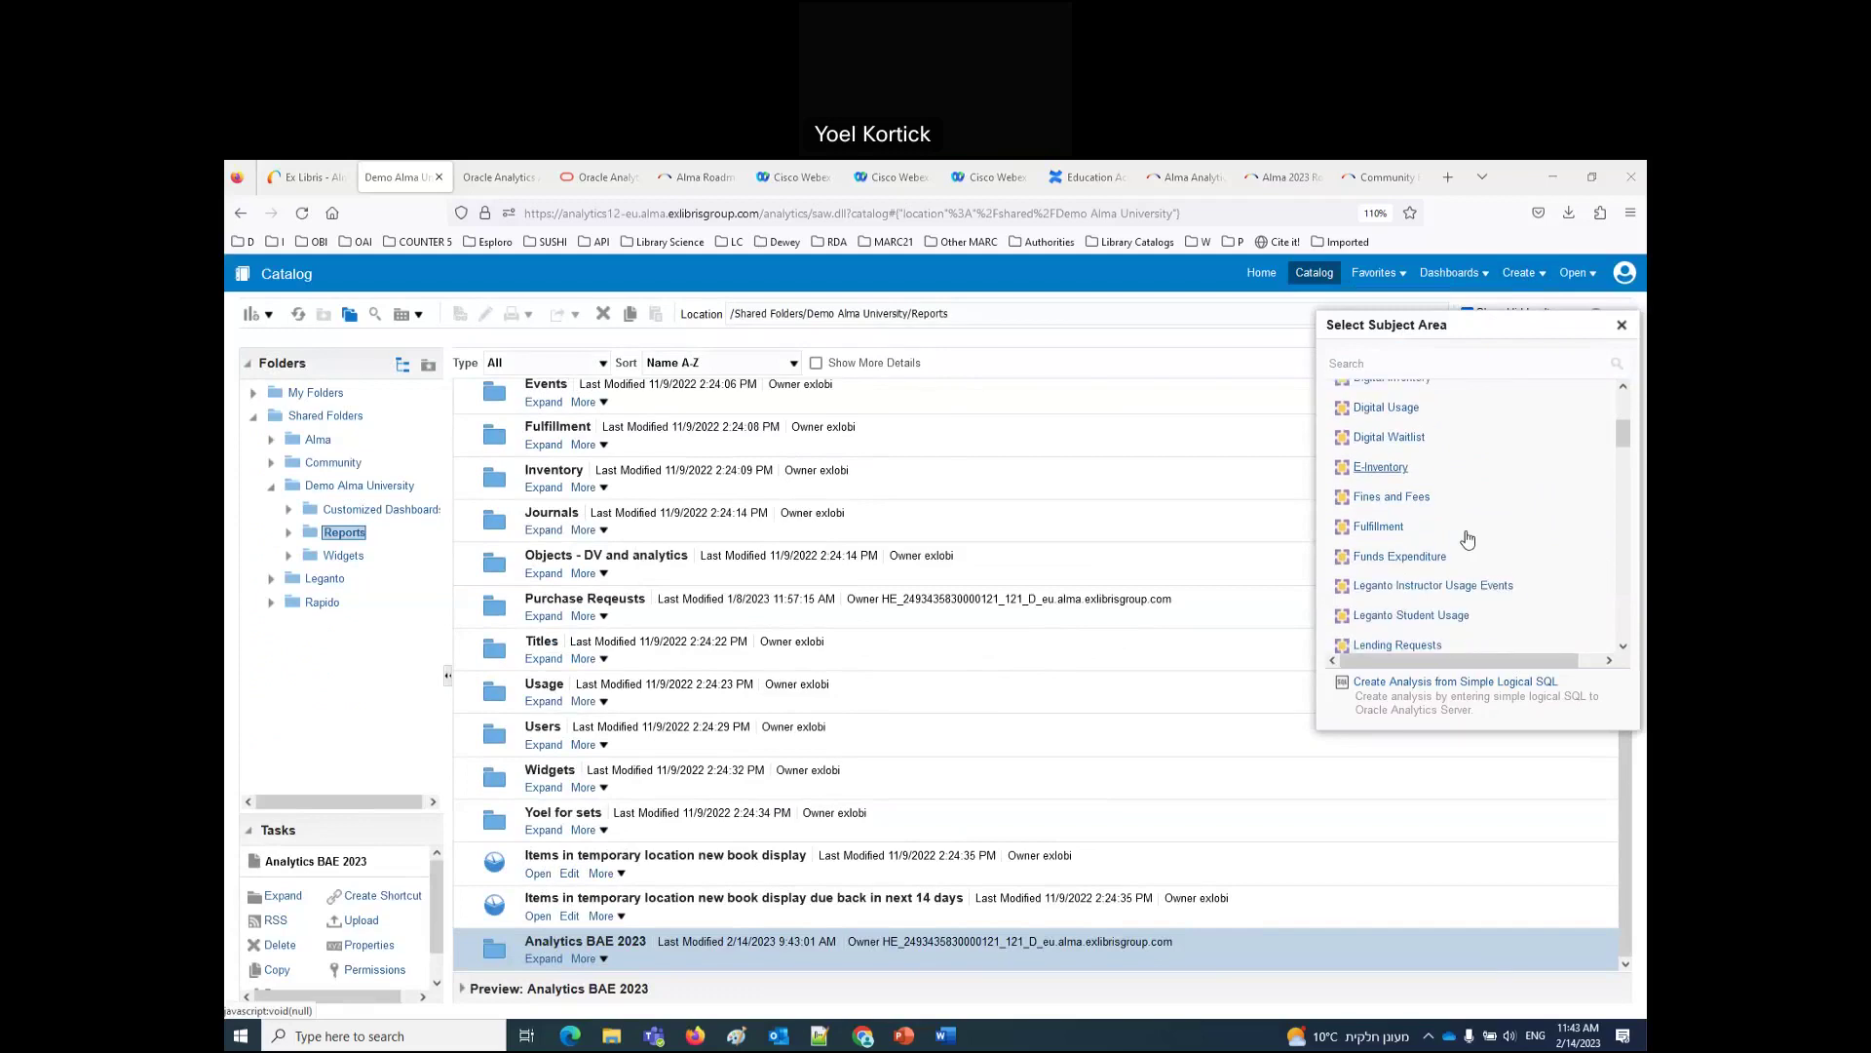
{"action": "scroll", "coordinate": [1466, 538], "scroll_direction": "down", "scroll_amount": 3}
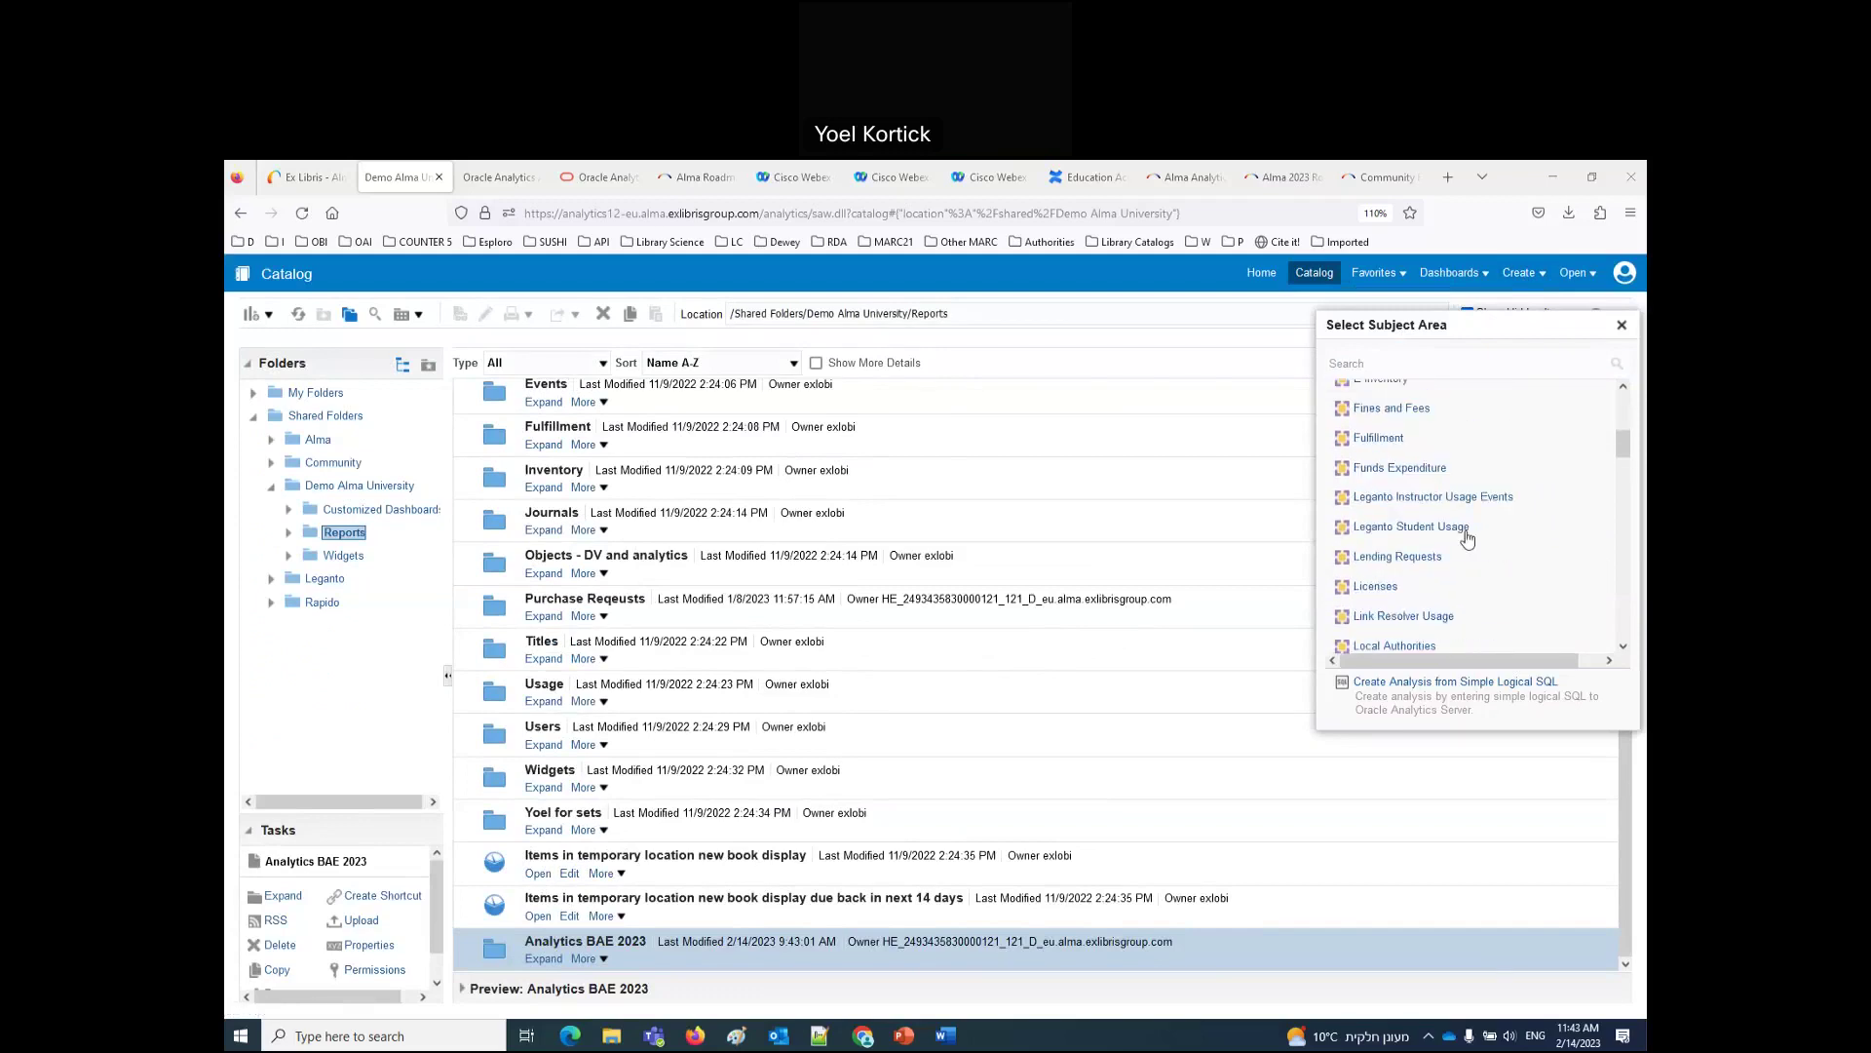
{"action": "left_click", "coordinate": [1390, 452]}
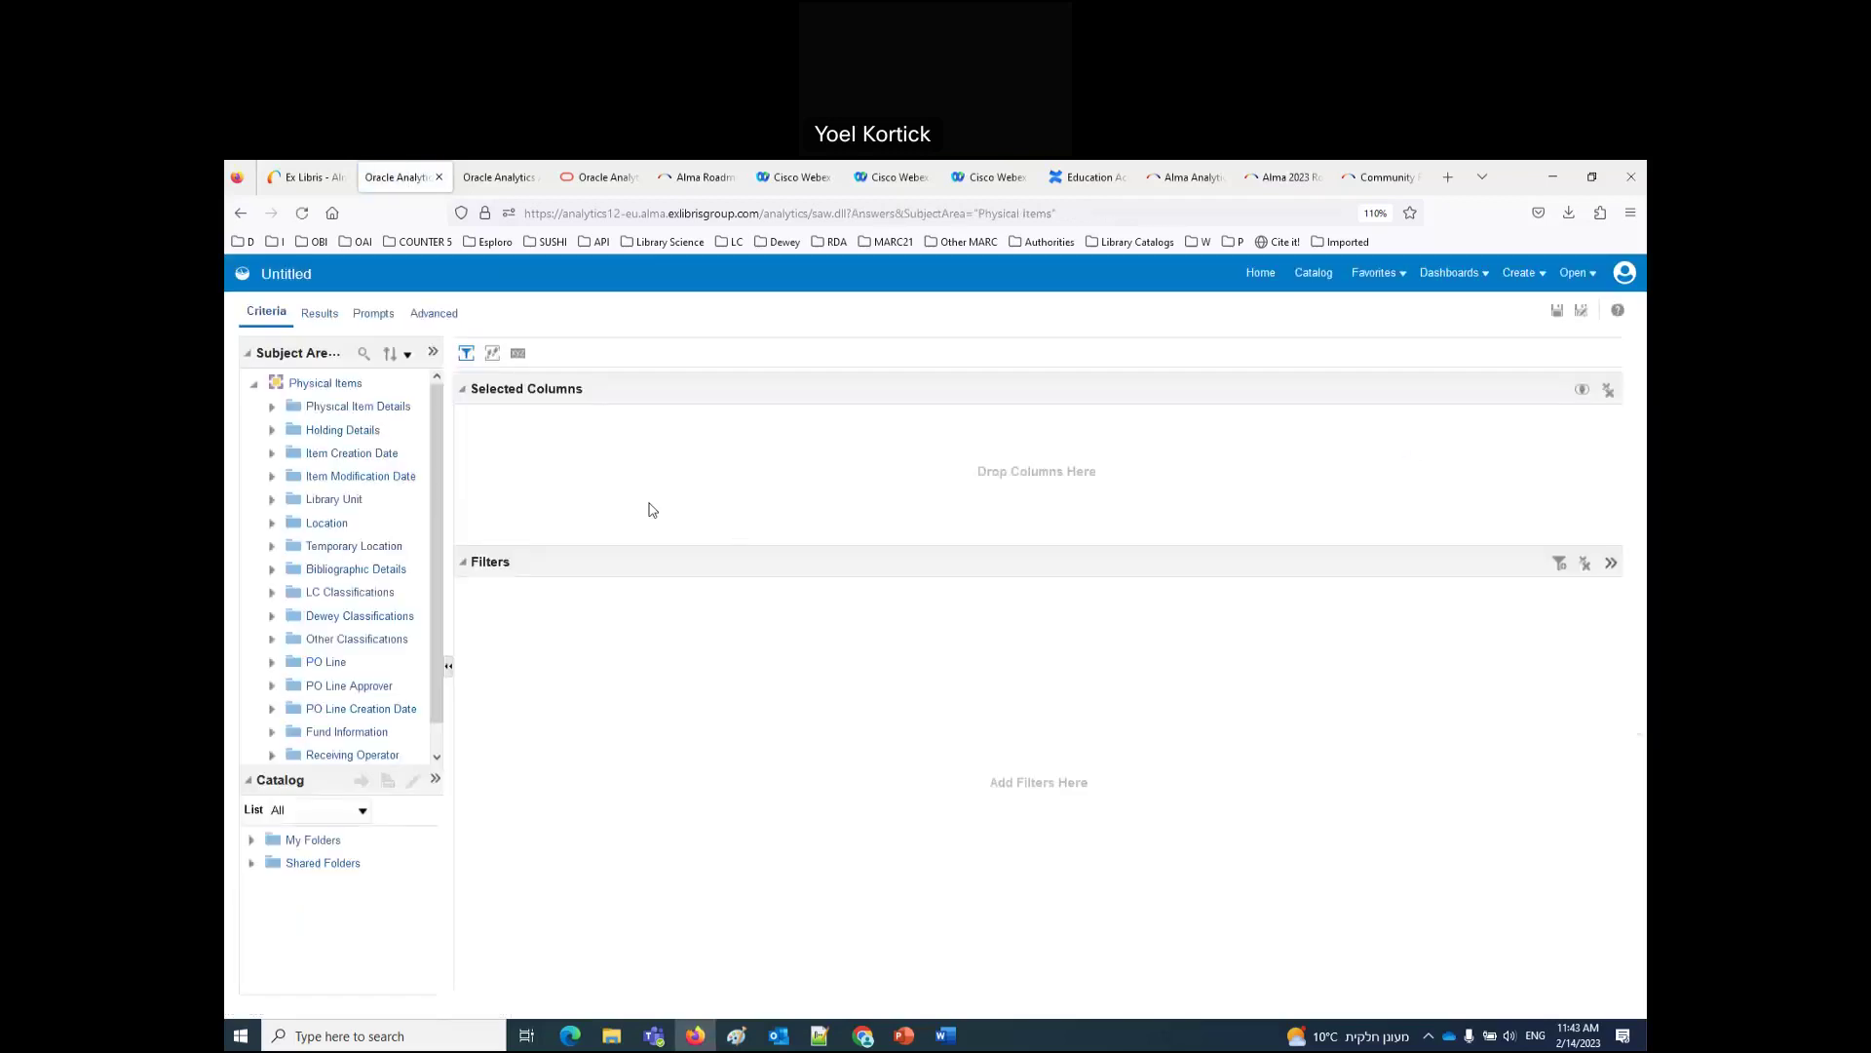
Step: Add Num of Items (In Repository) from Physical Item Details and Library Name (Active) from Location as columns, and display the results
{"action": "left_click", "coordinate": [273, 409]}
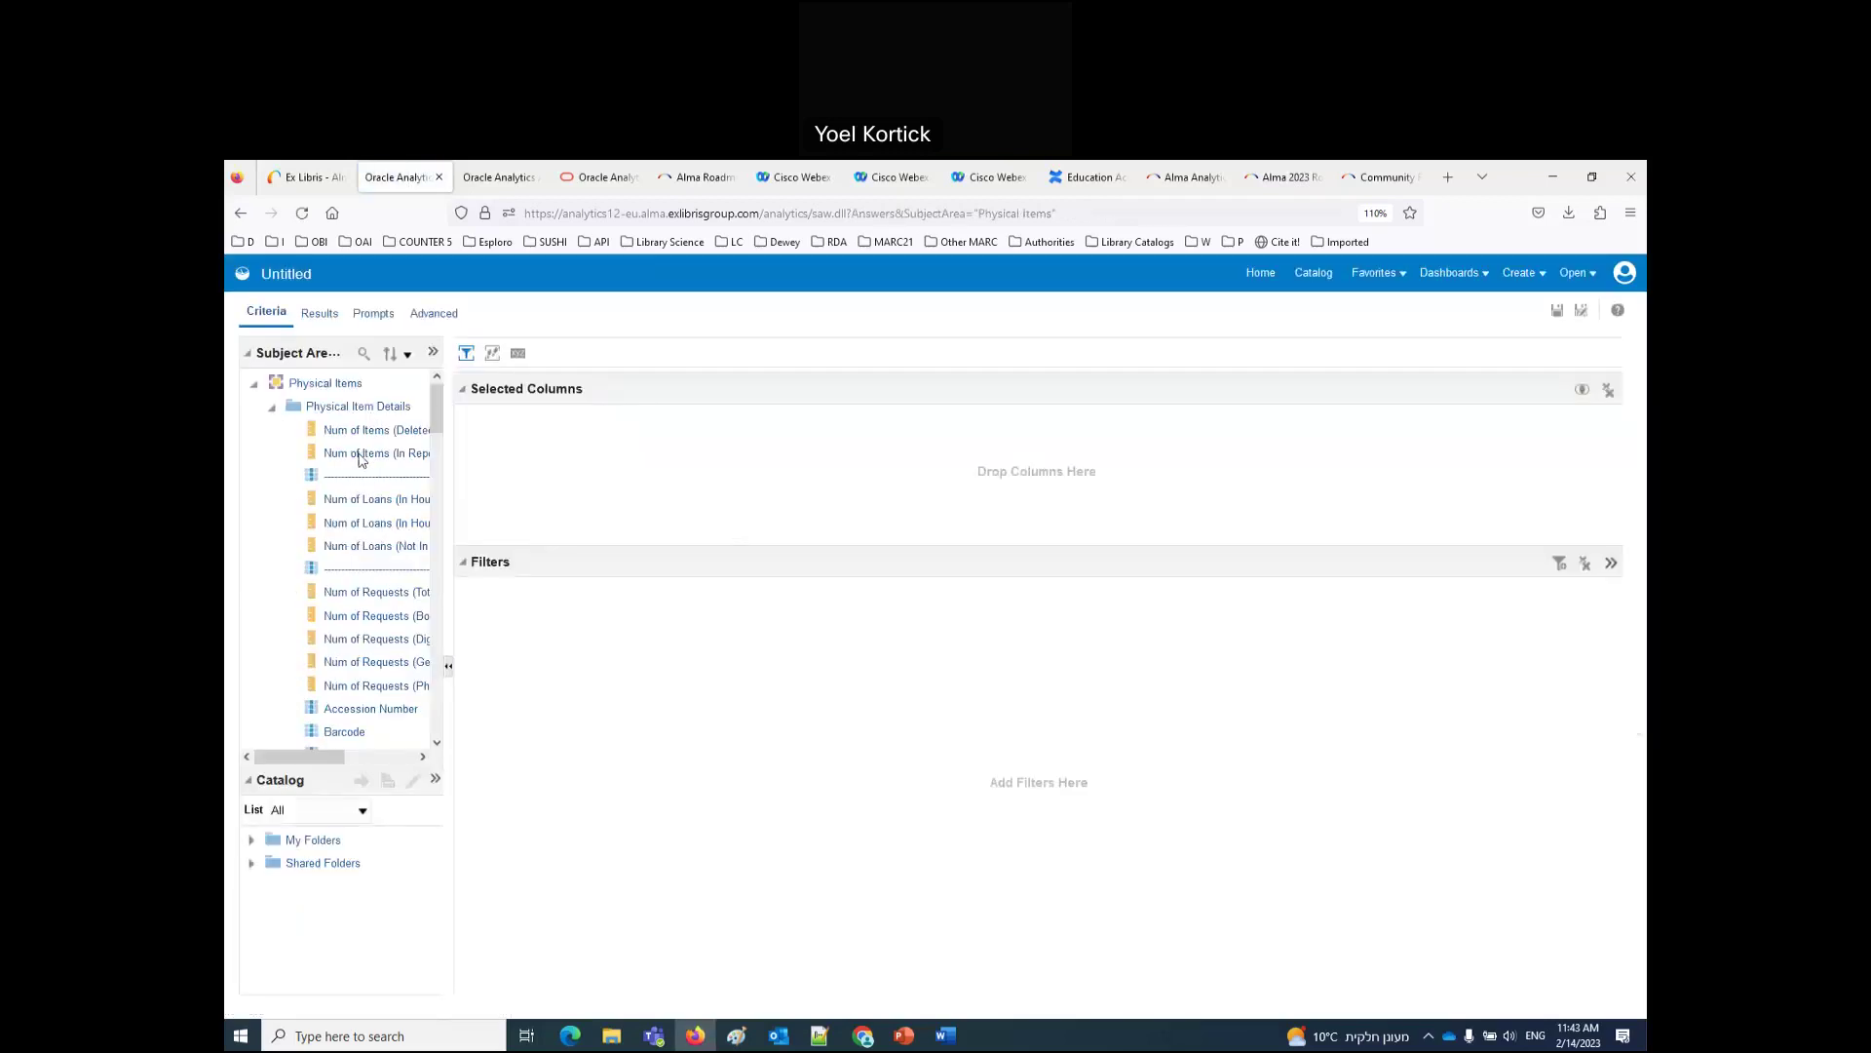
{"action": "left_click_drag", "start_coordinate": [358, 458], "coordinate": [638, 487]}
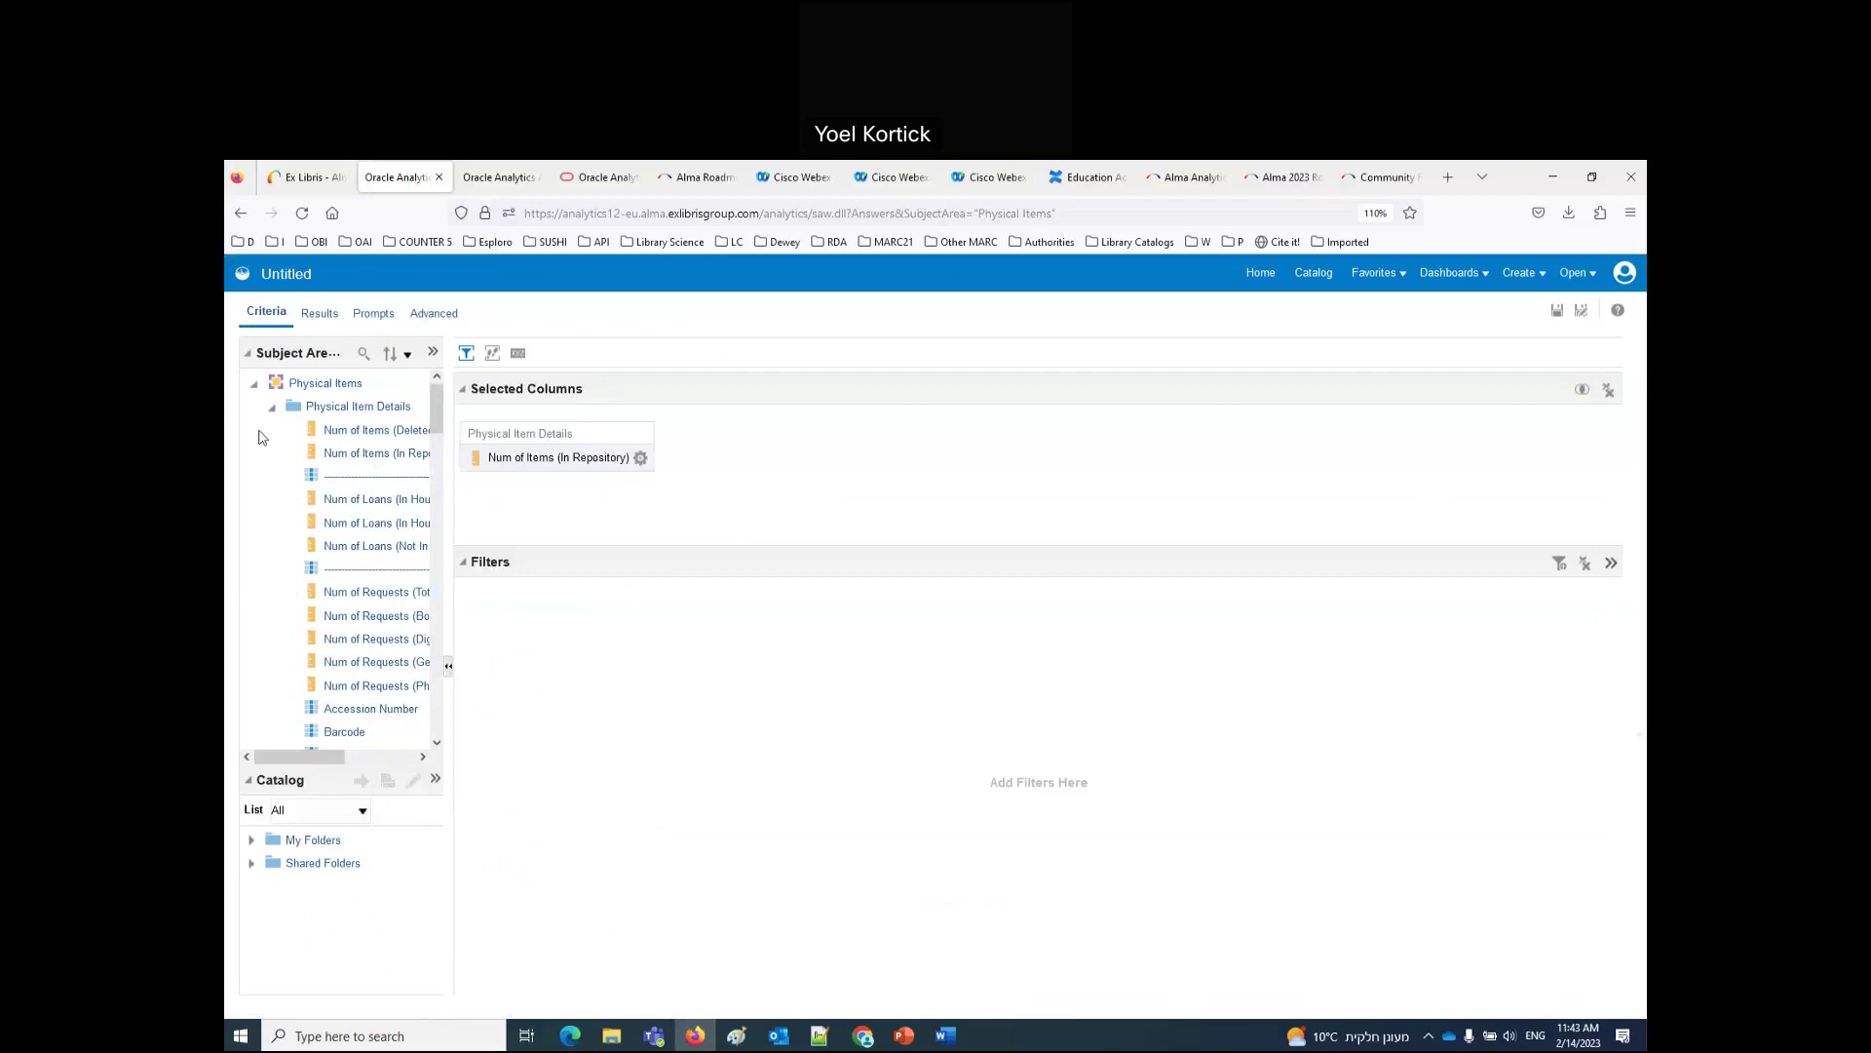
{"action": "left_click", "coordinate": [272, 407]}
{"action": "scroll", "coordinate": [314, 575], "scroll_direction": "down", "scroll_amount": 1}
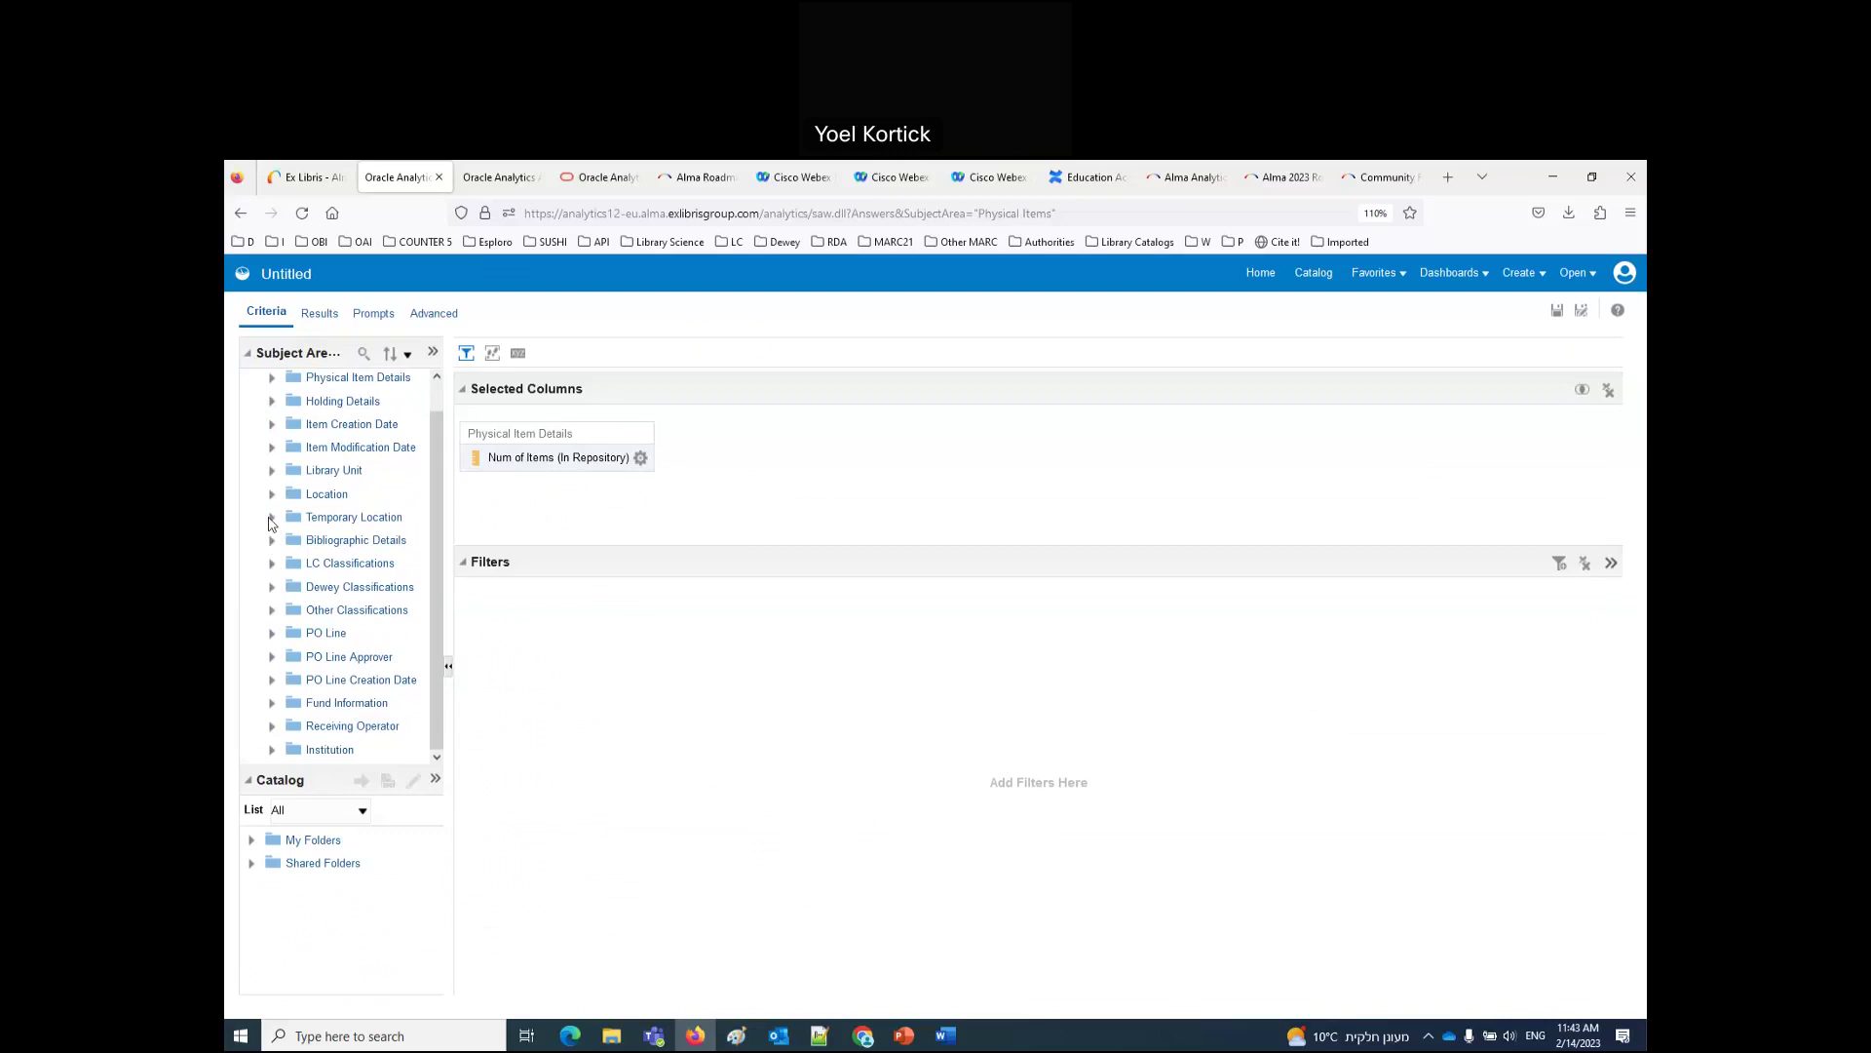
{"action": "left_click", "coordinate": [272, 494]}
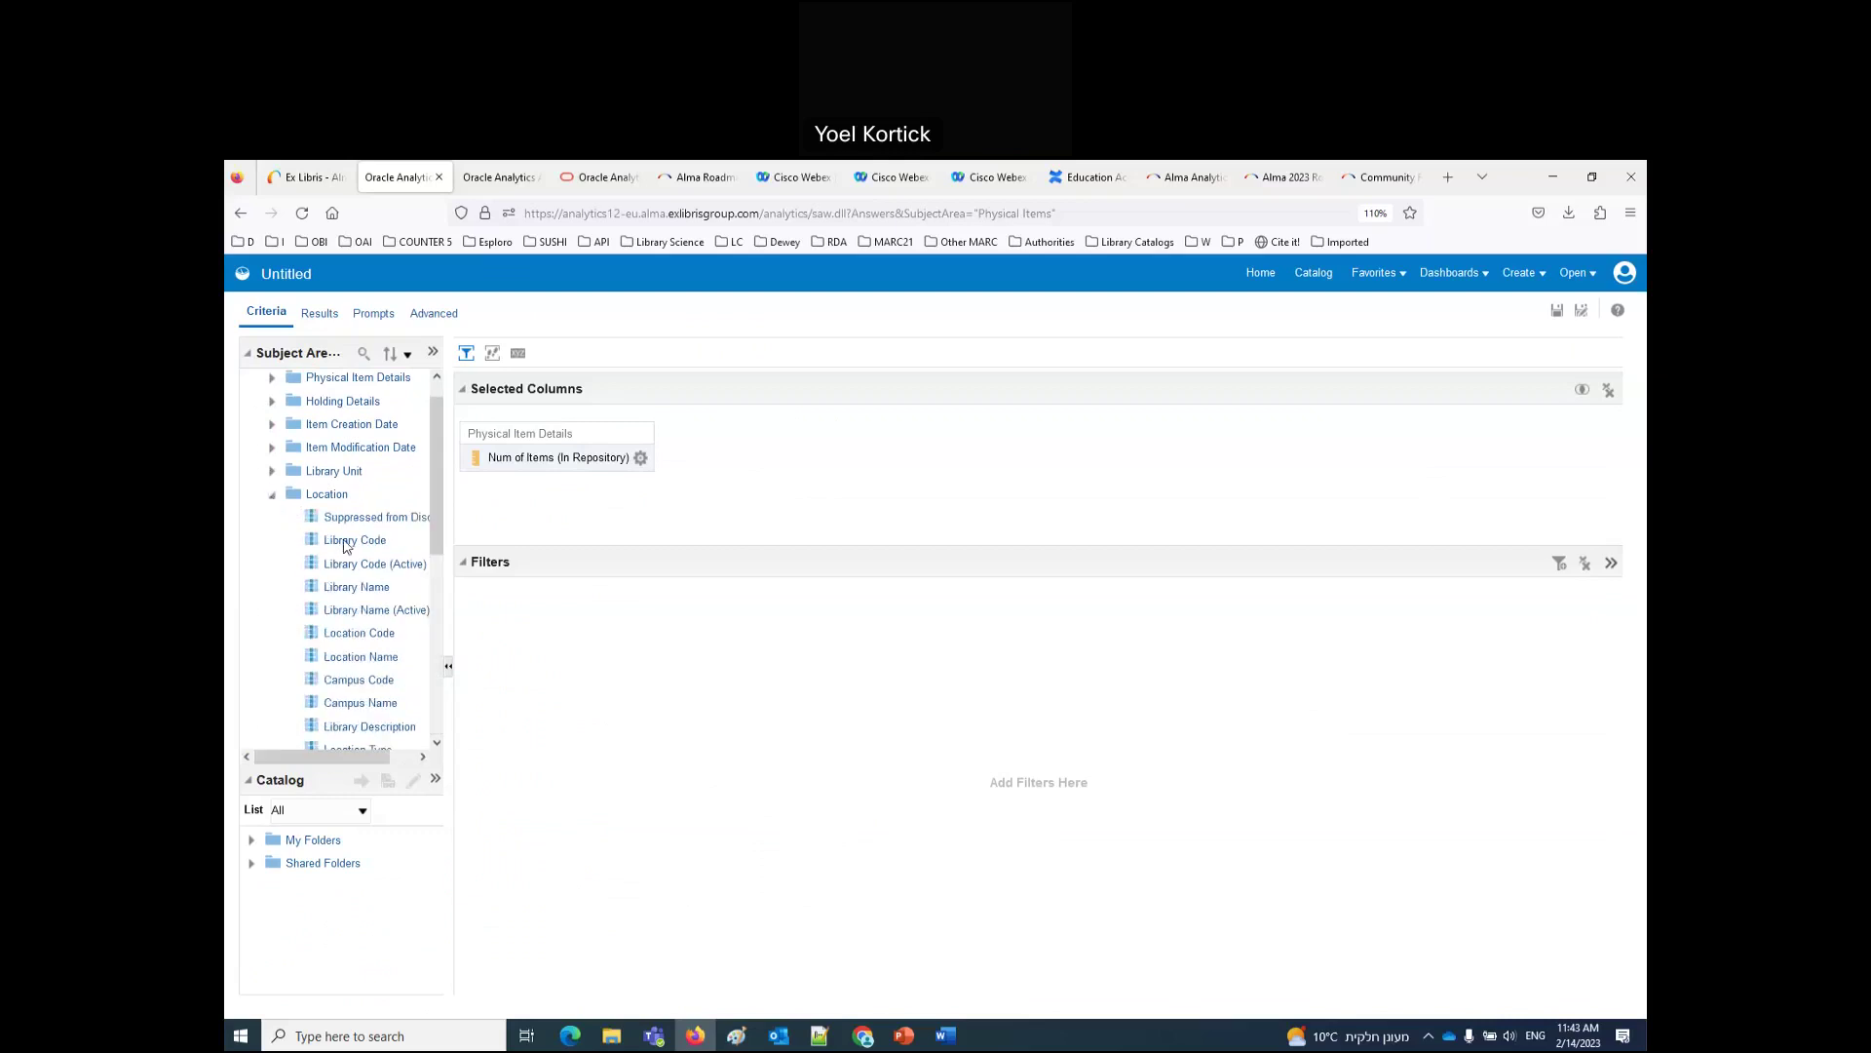
{"action": "left_click_drag", "start_coordinate": [357, 587], "coordinate": [639, 502]}
{"action": "left_click", "coordinate": [316, 312]}
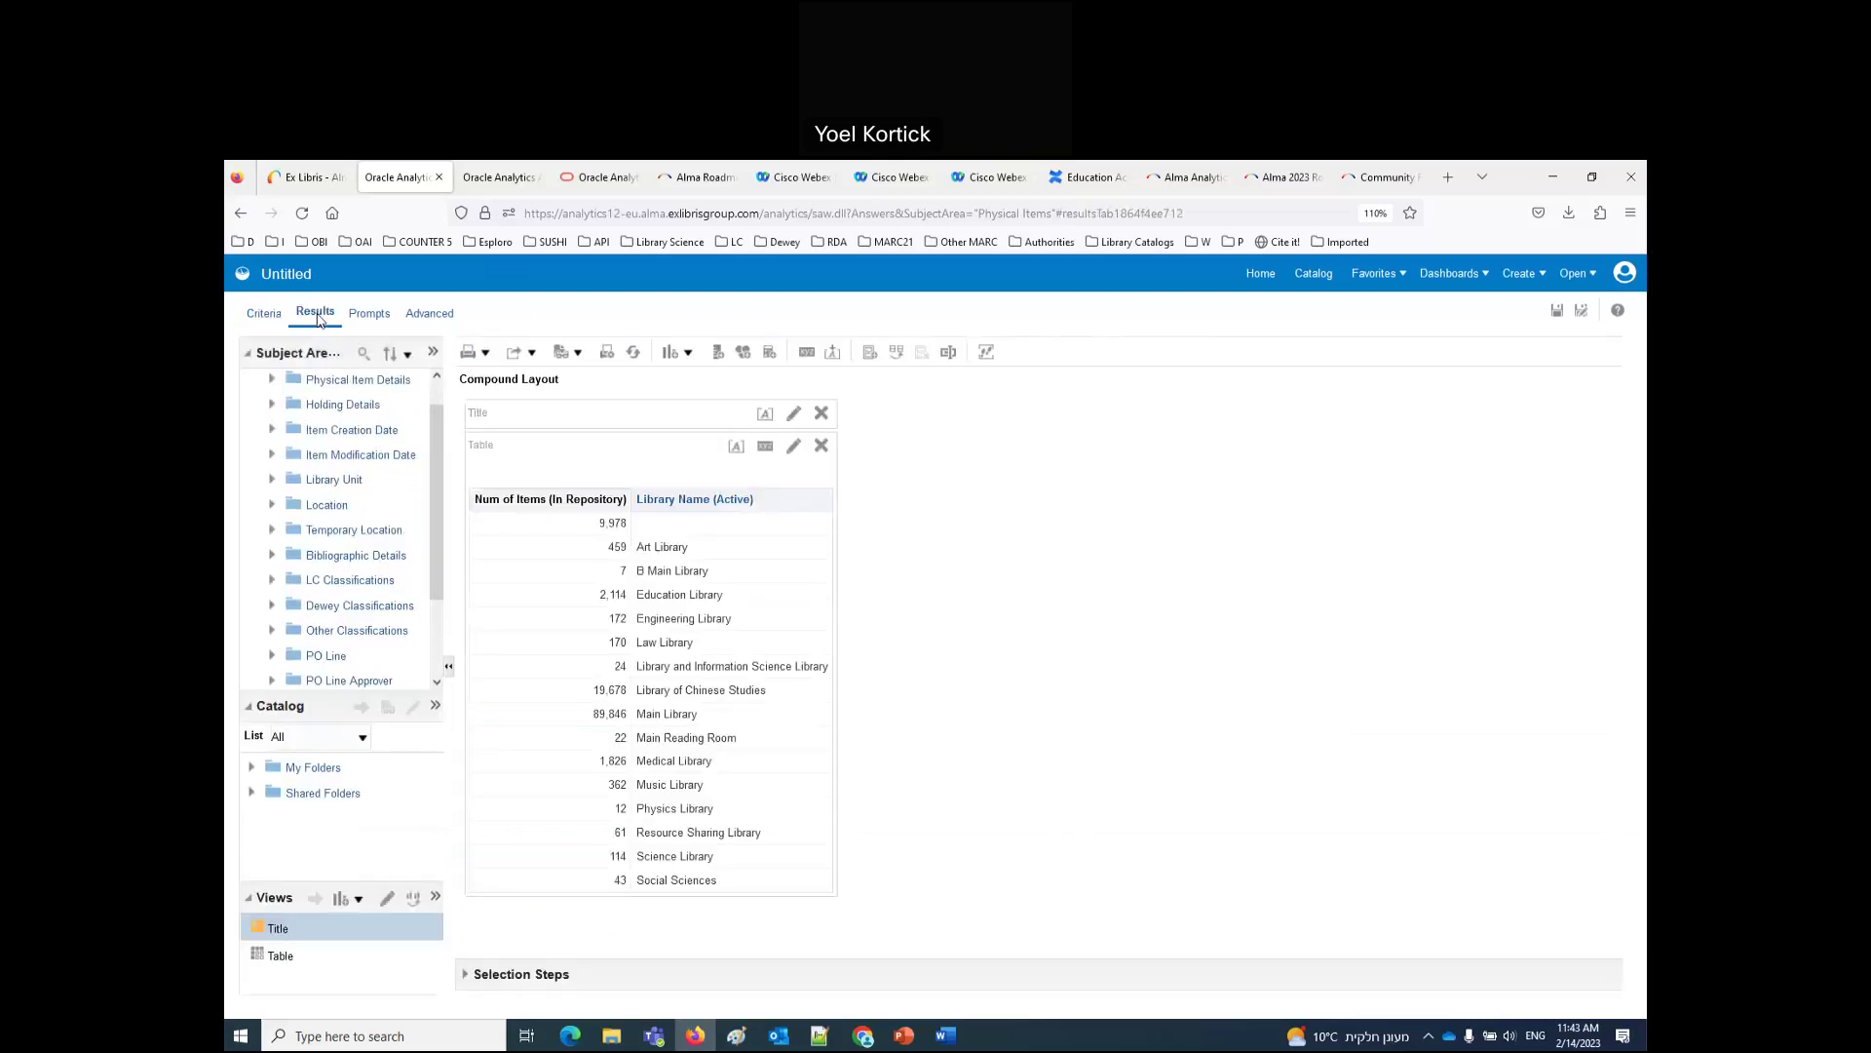
Step: Return to the analysis criteria and filter the Library Name (Active) column to "is not null"
{"action": "left_click", "coordinate": [265, 313]}
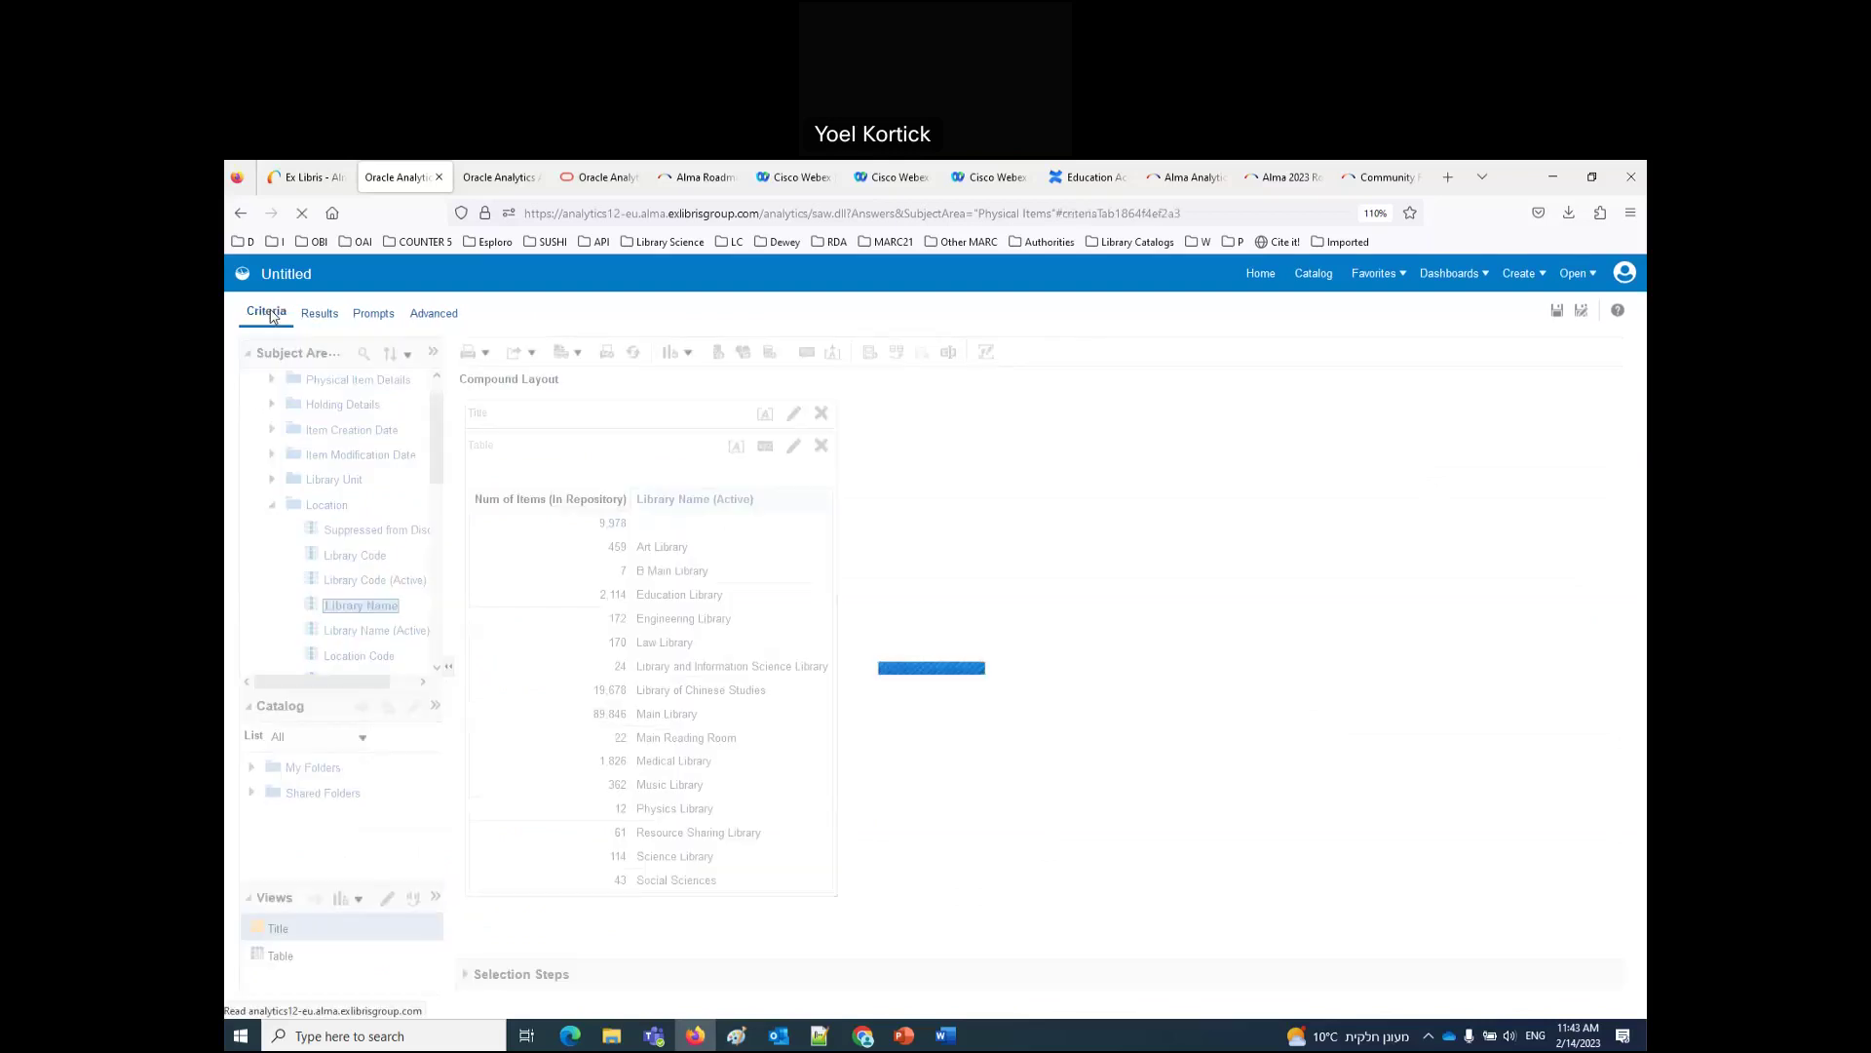
{"action": "left_click", "coordinate": [804, 459]}
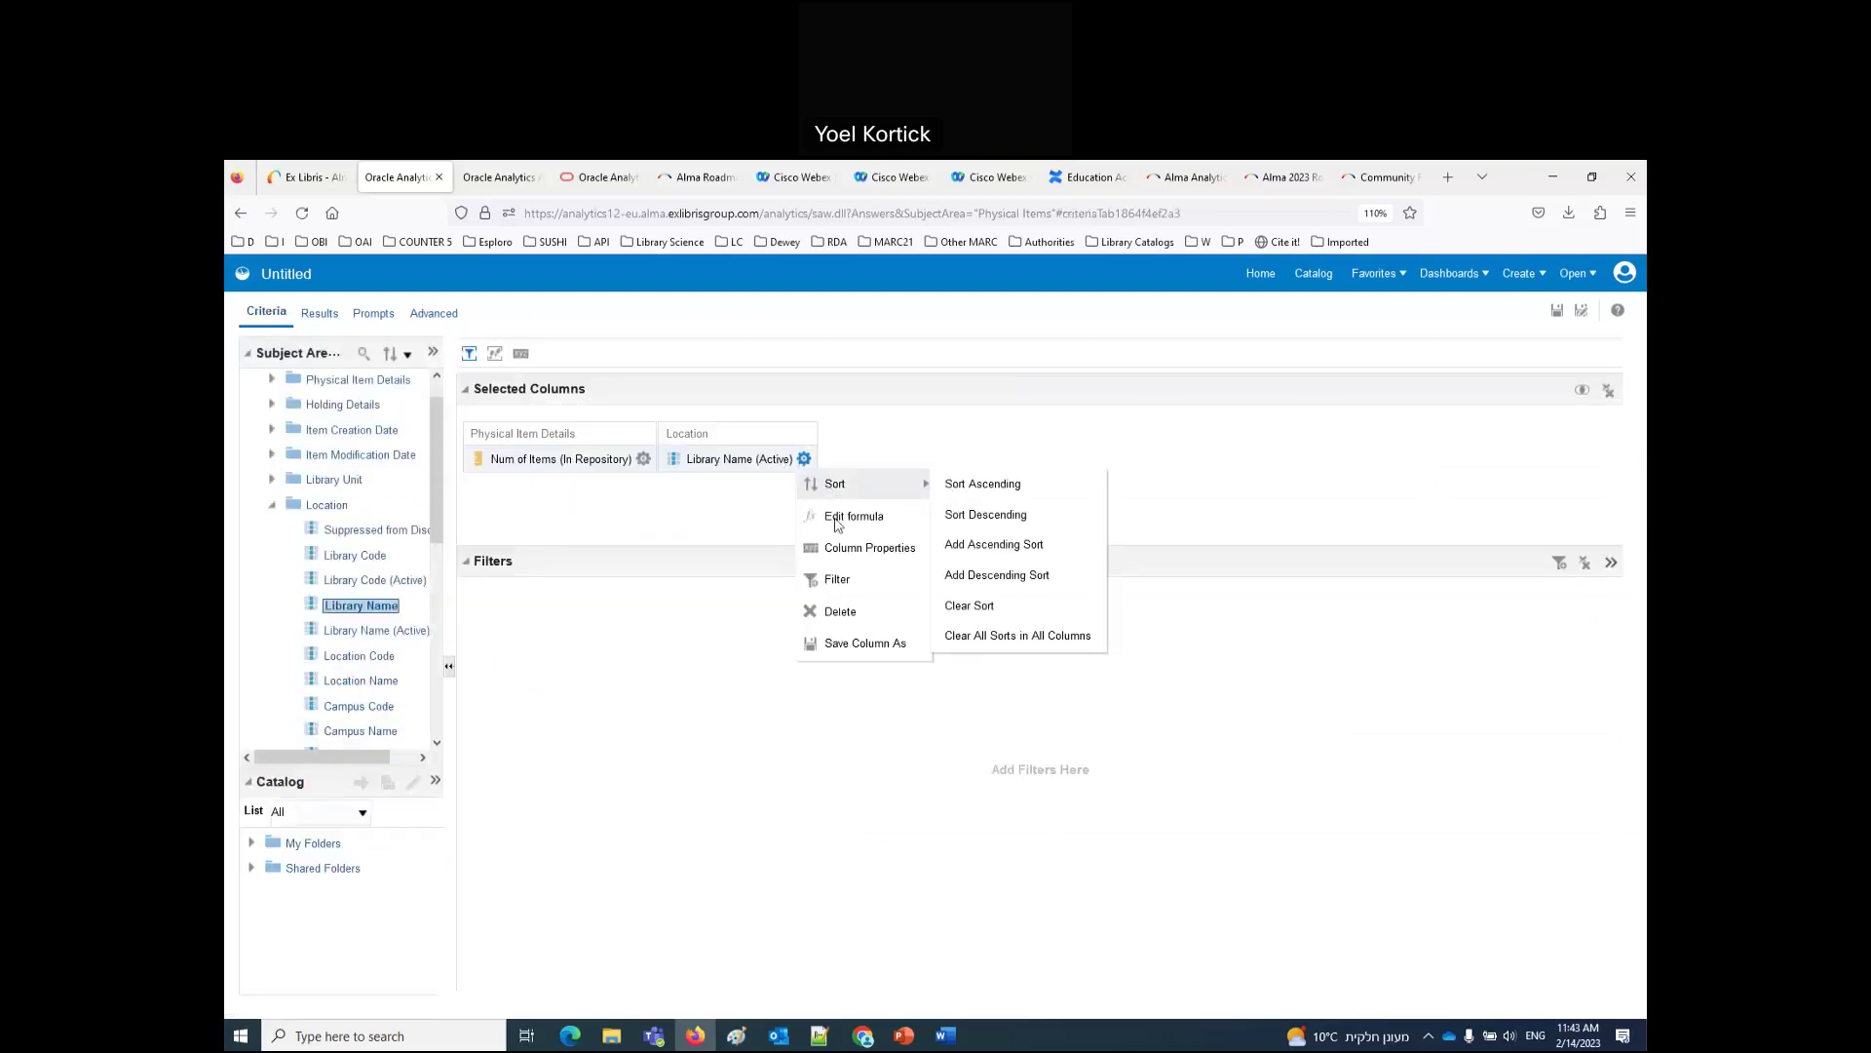
{"action": "left_click", "coordinate": [856, 575]}
{"action": "left_click", "coordinate": [878, 557]}
{"action": "left_click", "coordinate": [890, 753]}
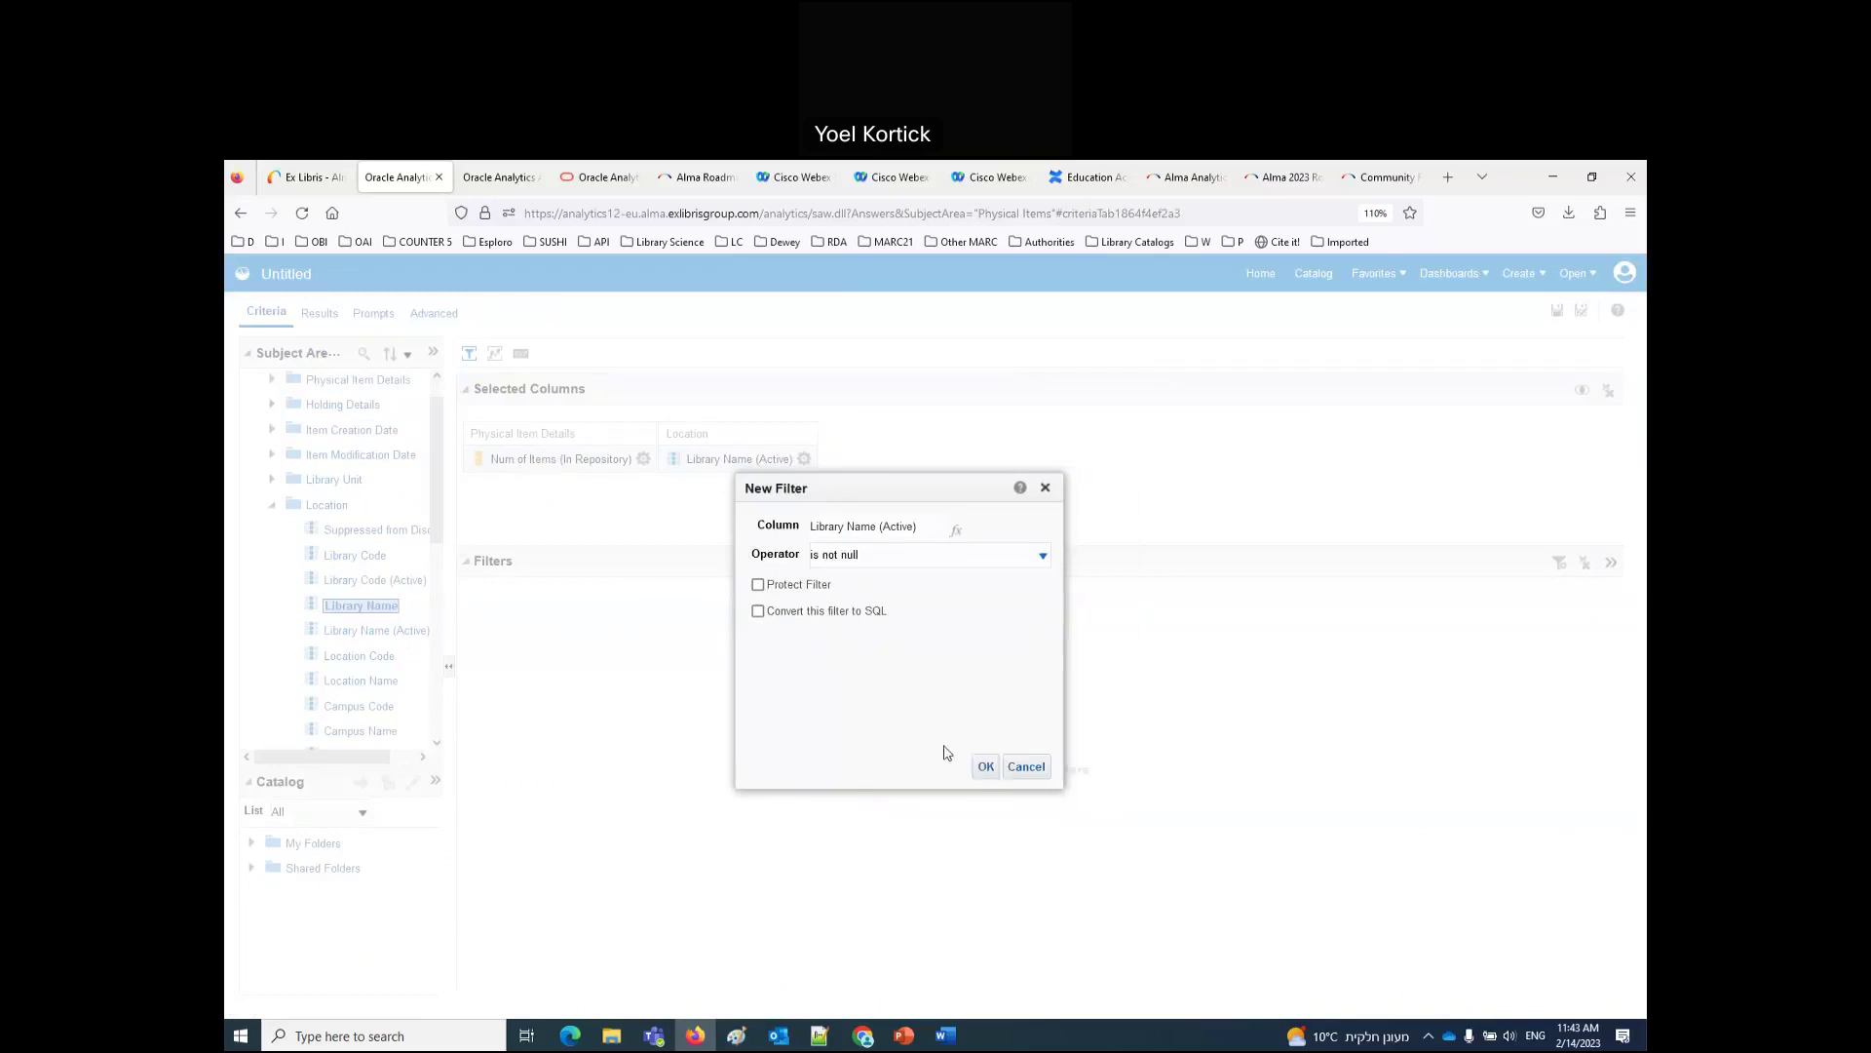
{"action": "left_click", "coordinate": [978, 771]}
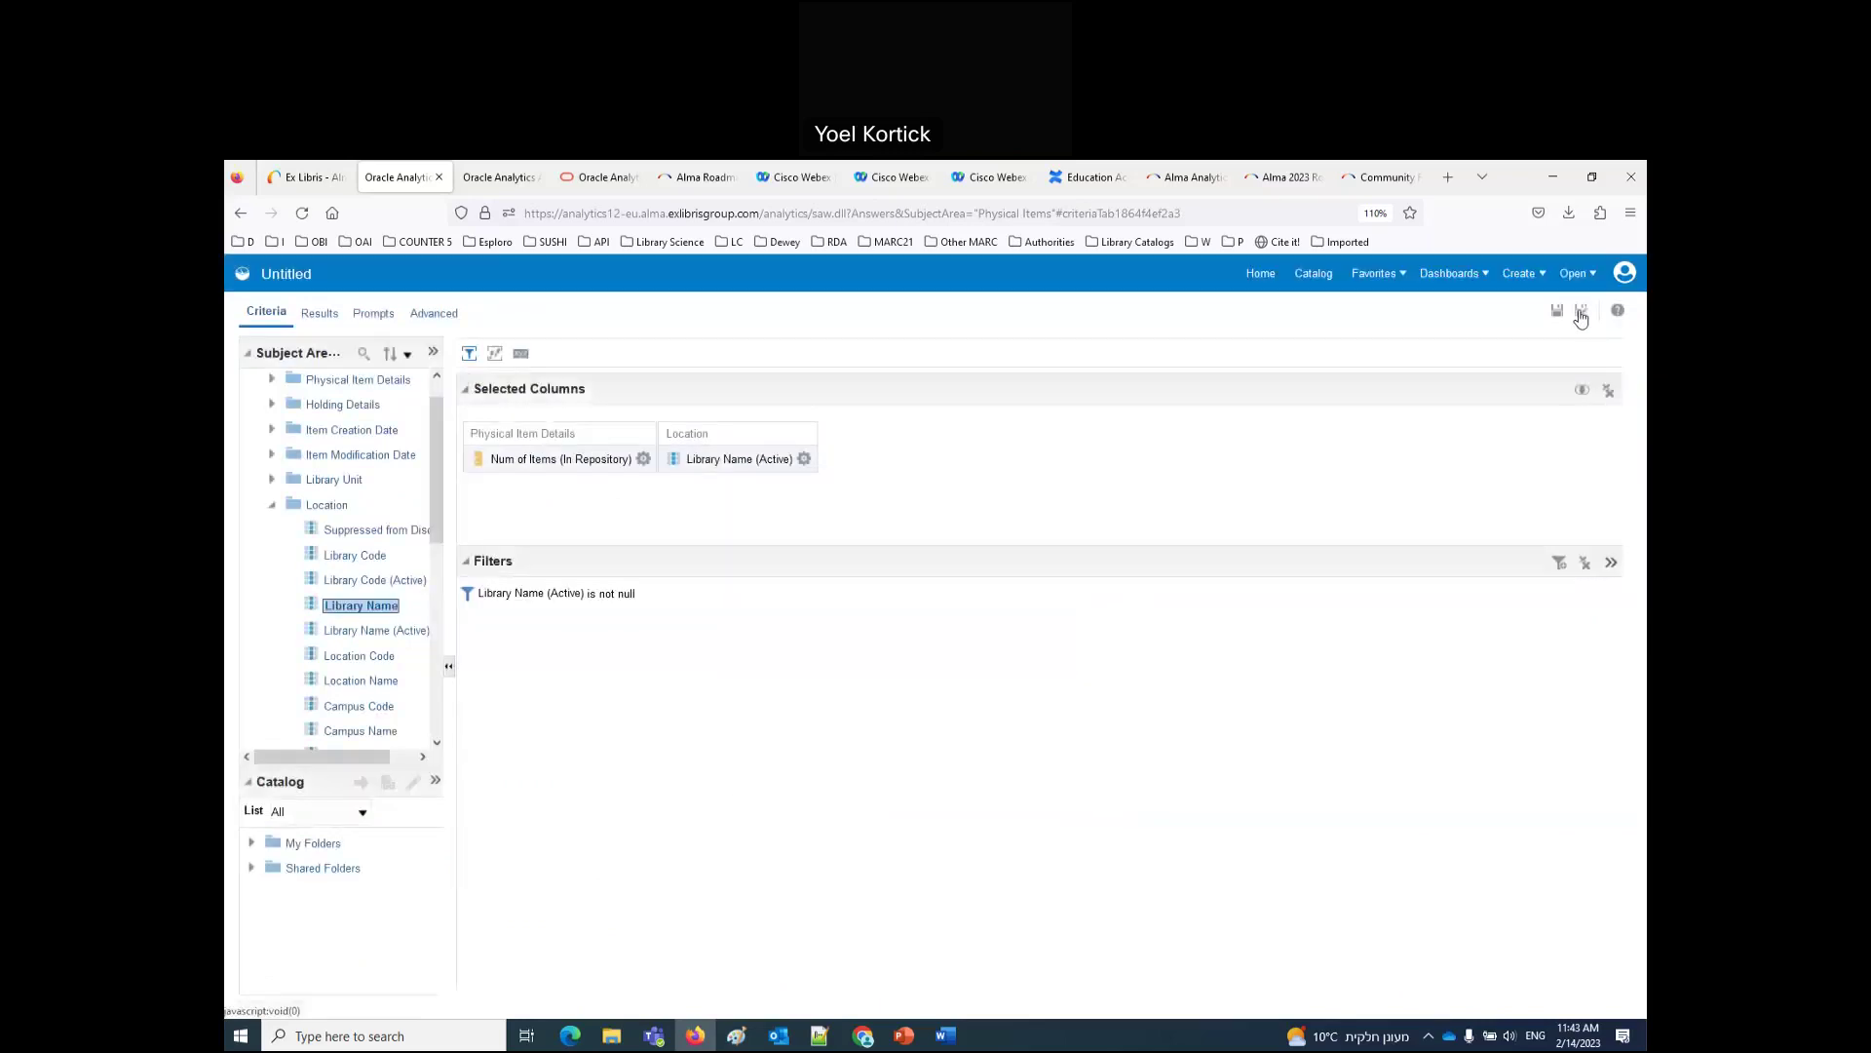
Step: Save the analysis as "Number of items per library" in the Analytics BAE 2023 folder under Demo Alma University Reports
{"action": "left_click", "coordinate": [1580, 313]}
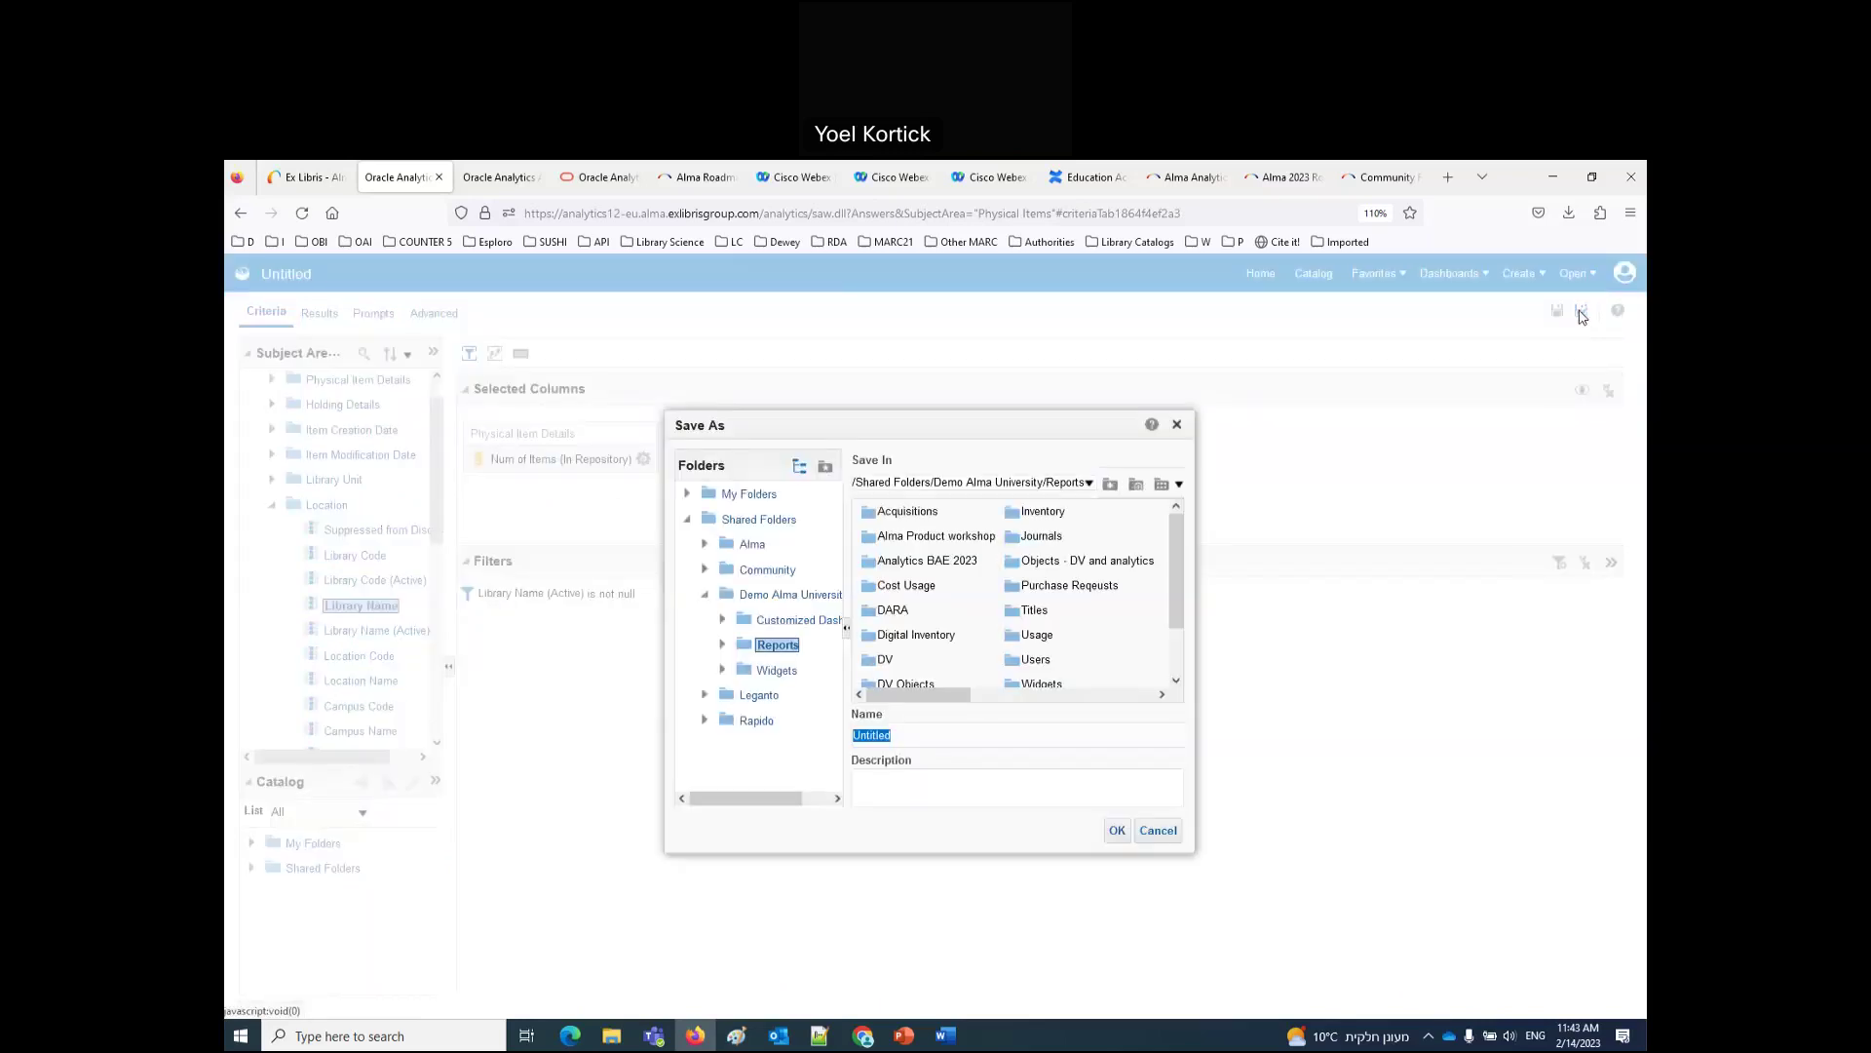
{"action": "double_click", "coordinate": [872, 563]}
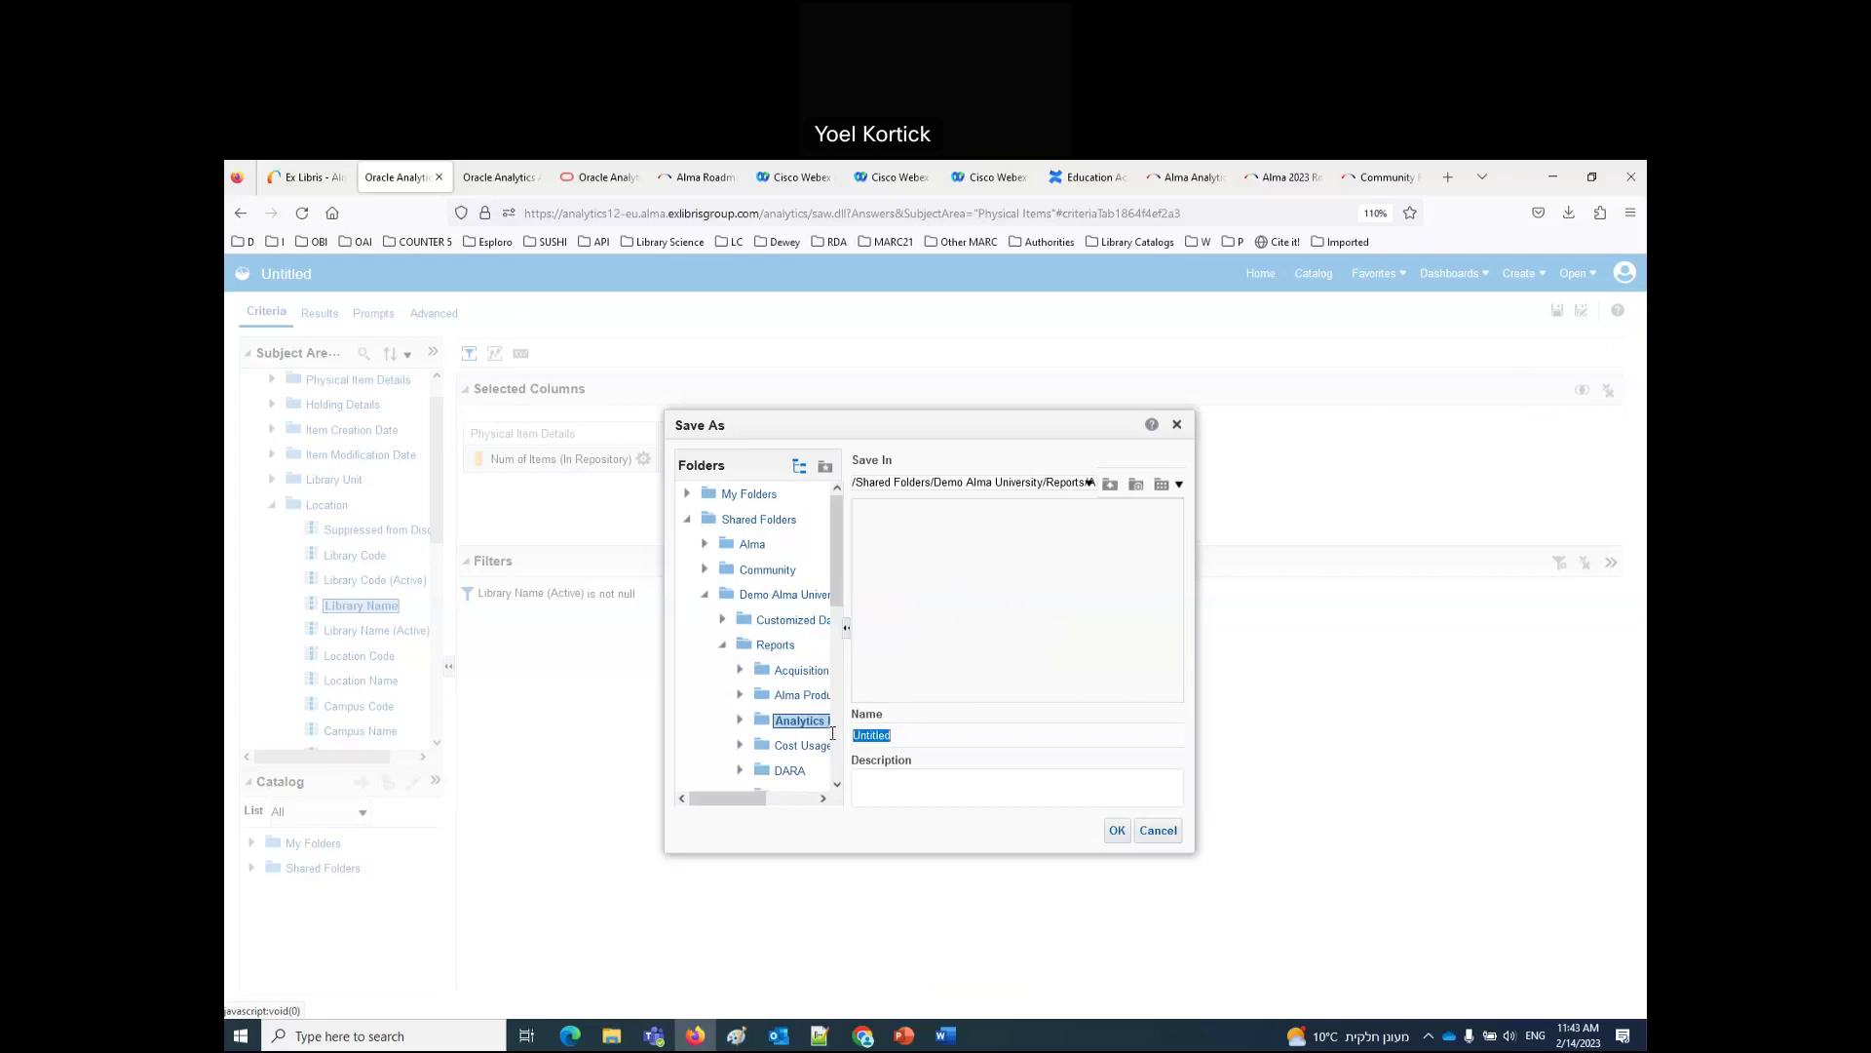
{"action": "type", "text": "Number of items per library"}
{"action": "left_click", "coordinate": [1117, 830]}
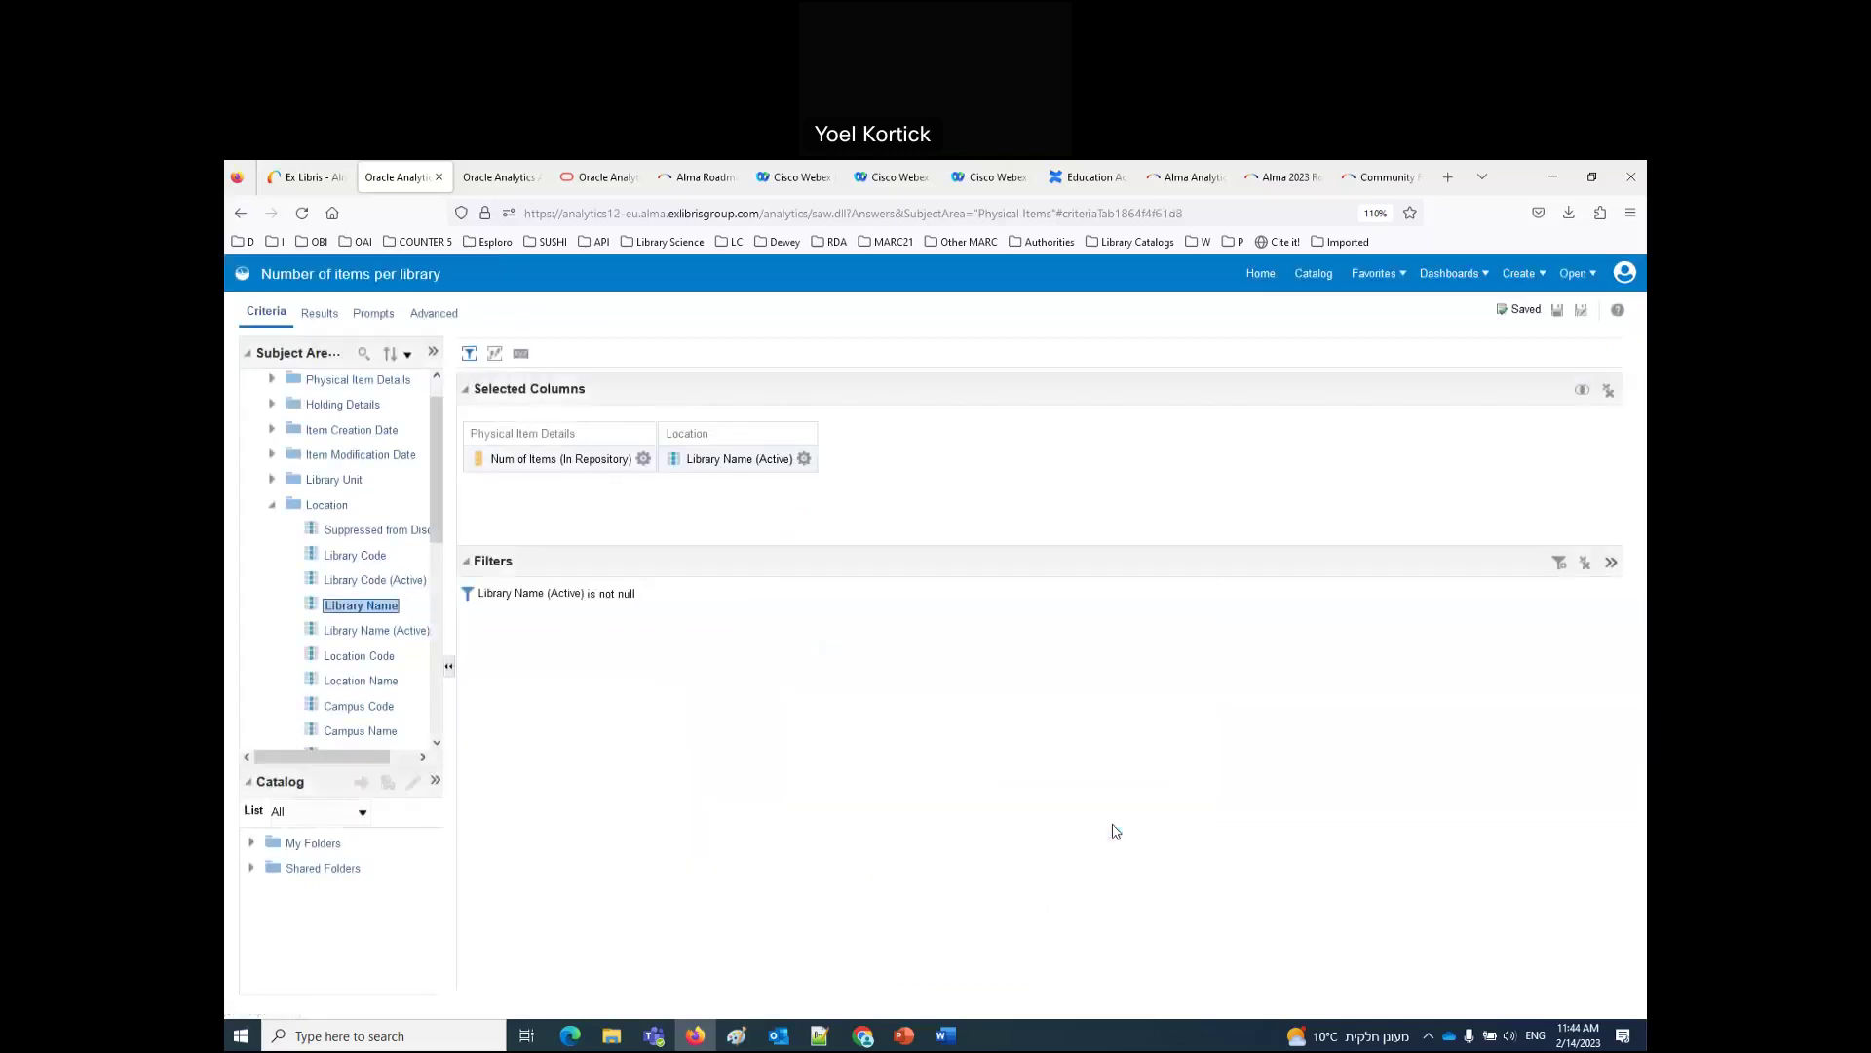
Step: Switch back to Alma, access Data Visualization from there, and create a new workbook
{"action": "left_click", "coordinate": [328, 180]}
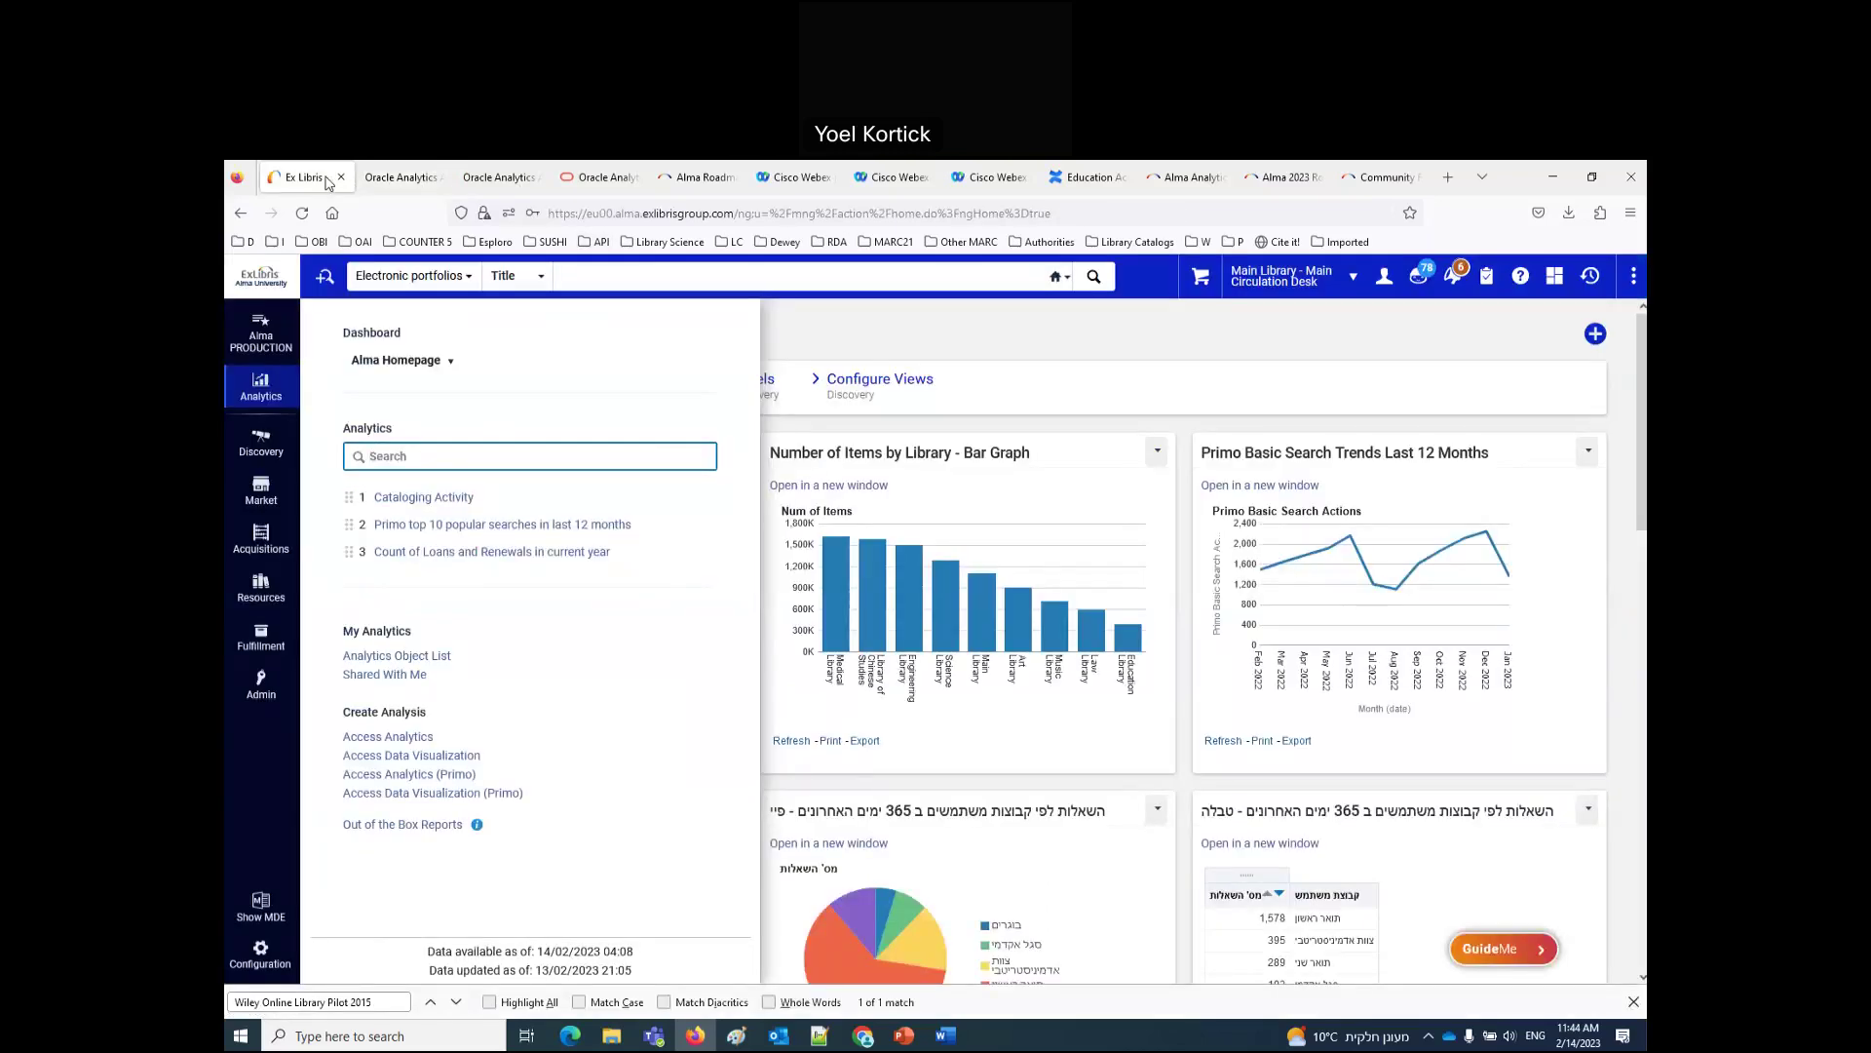
{"action": "left_click", "coordinate": [398, 758]}
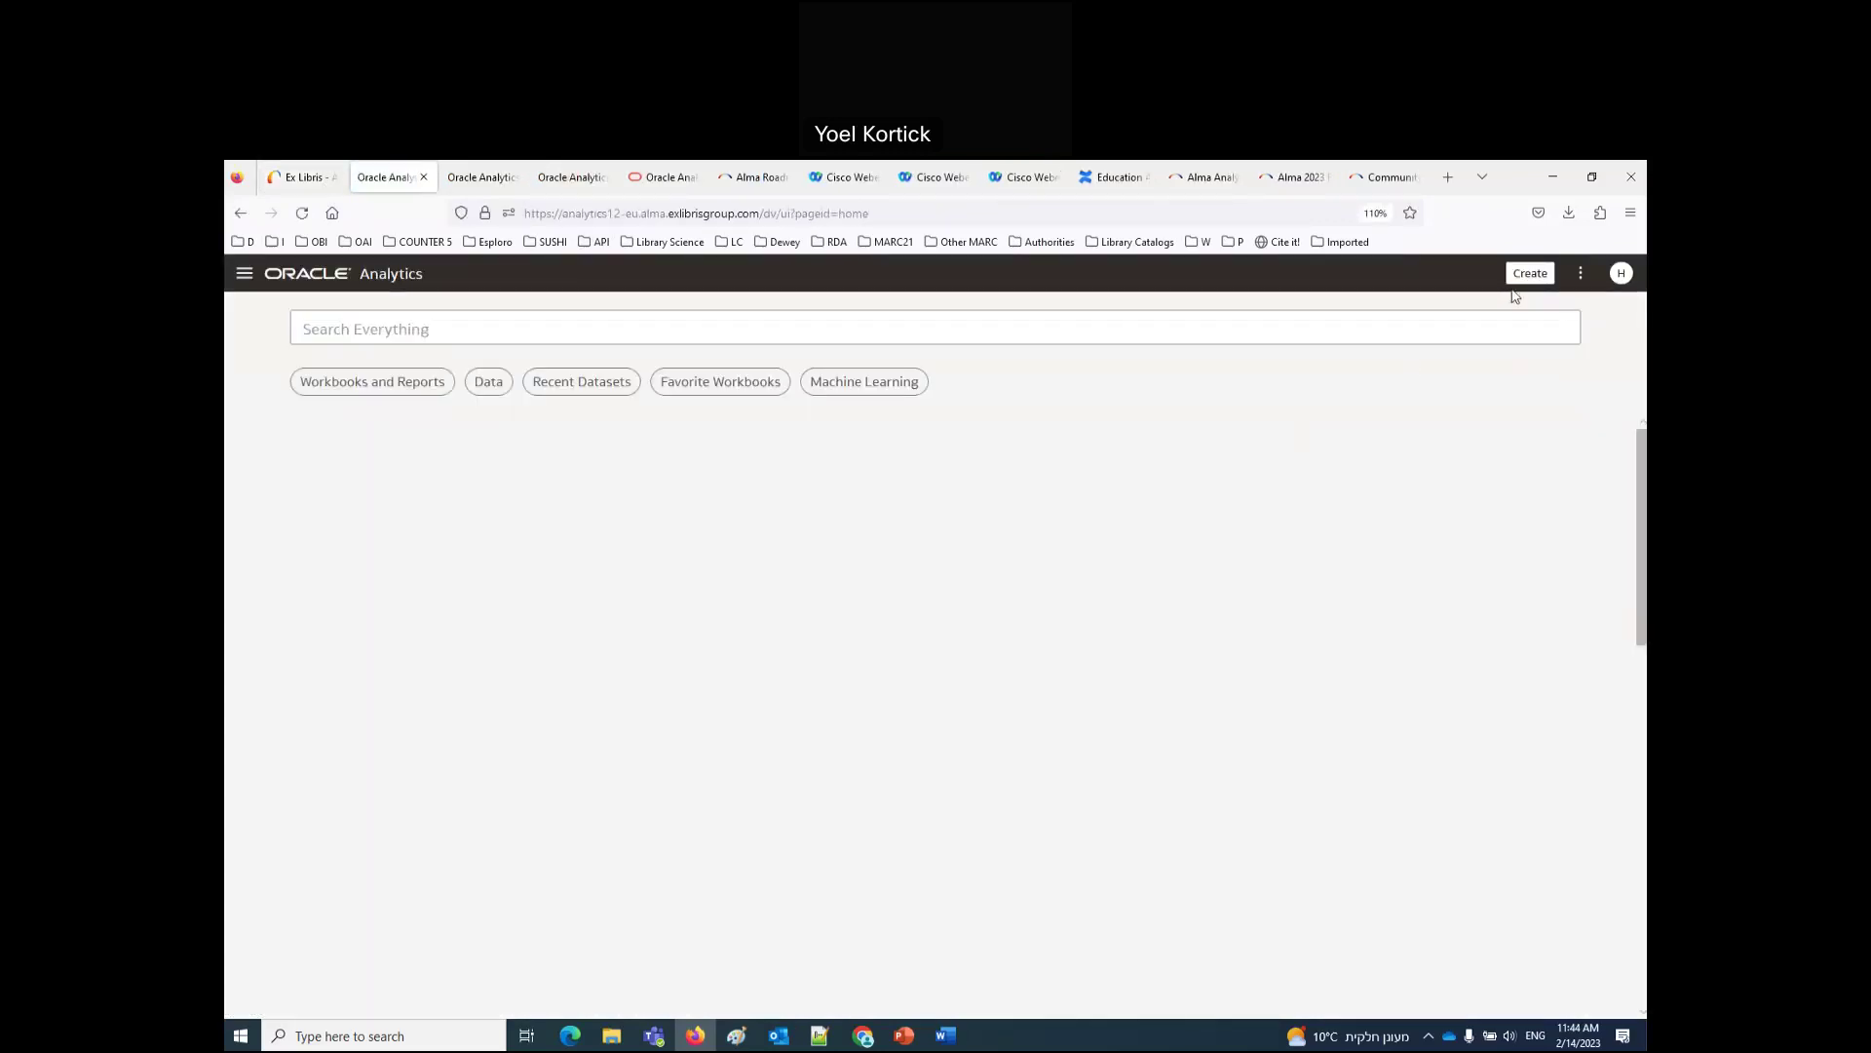
{"action": "left_click", "coordinate": [1530, 275]}
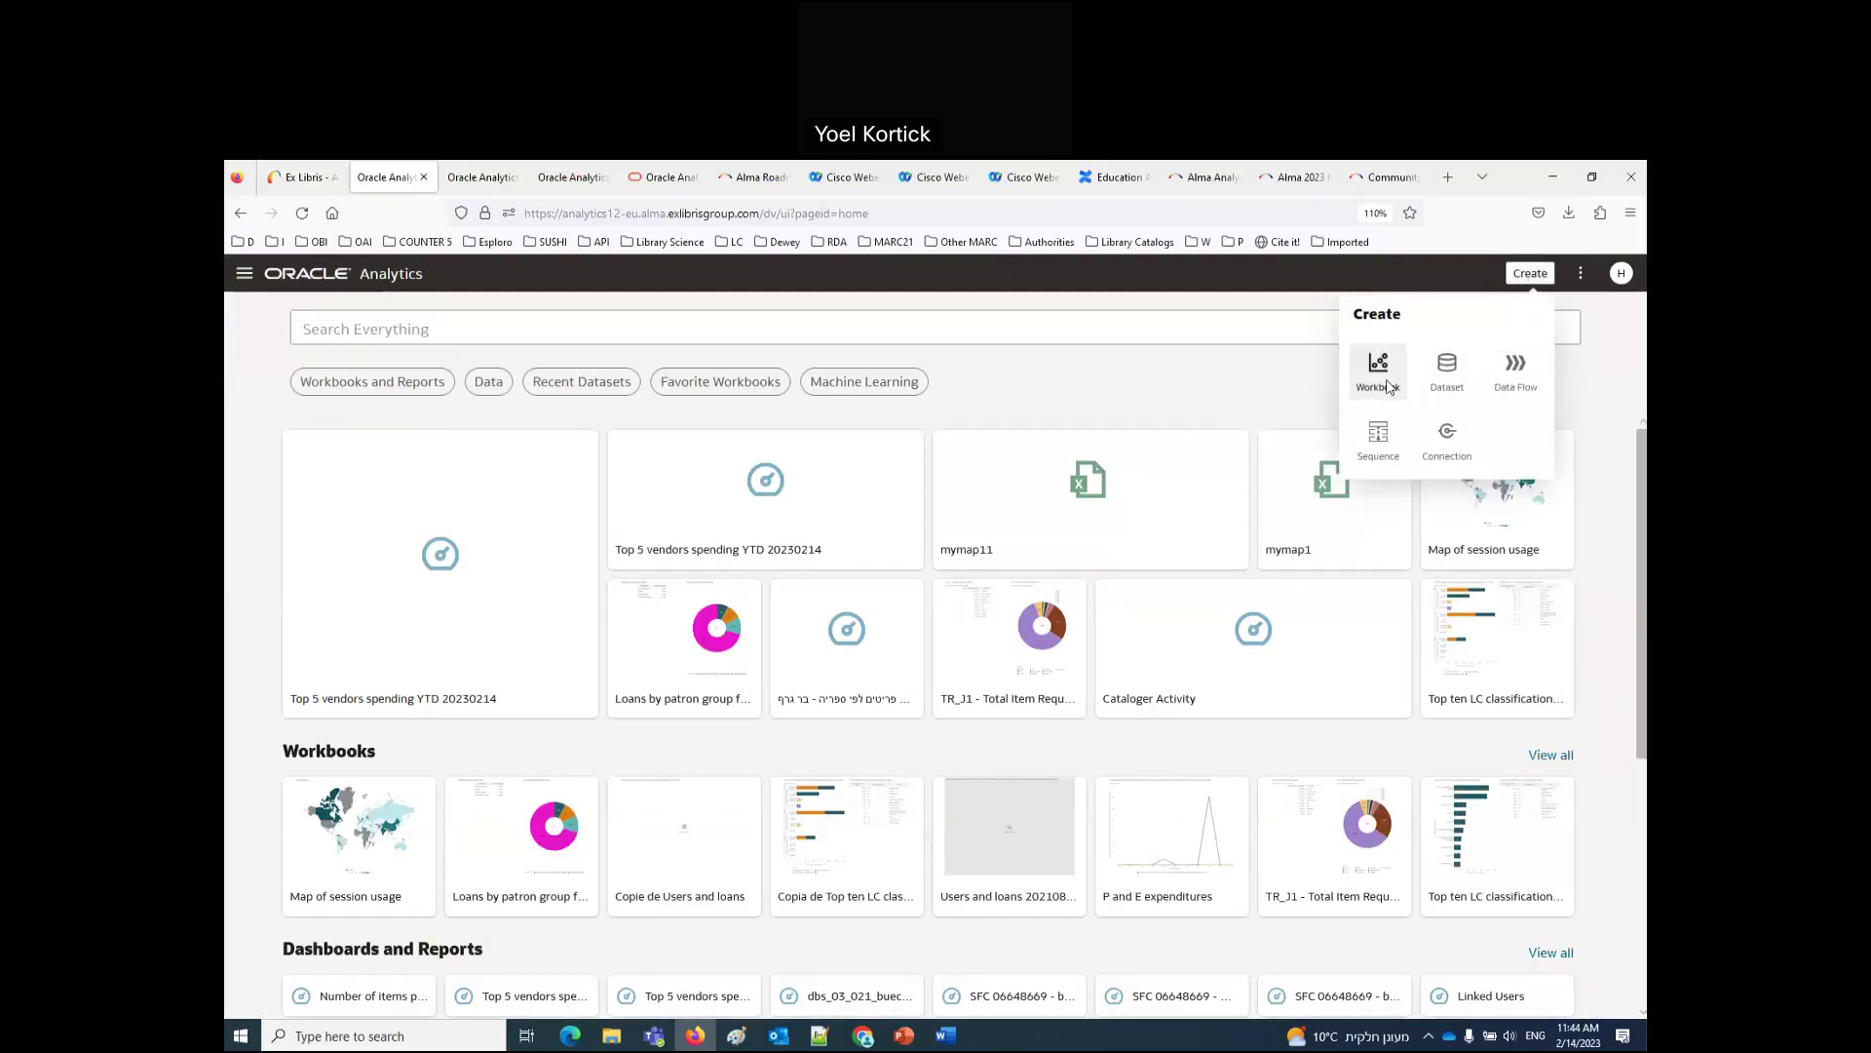
{"action": "left_click", "coordinate": [1378, 372]}
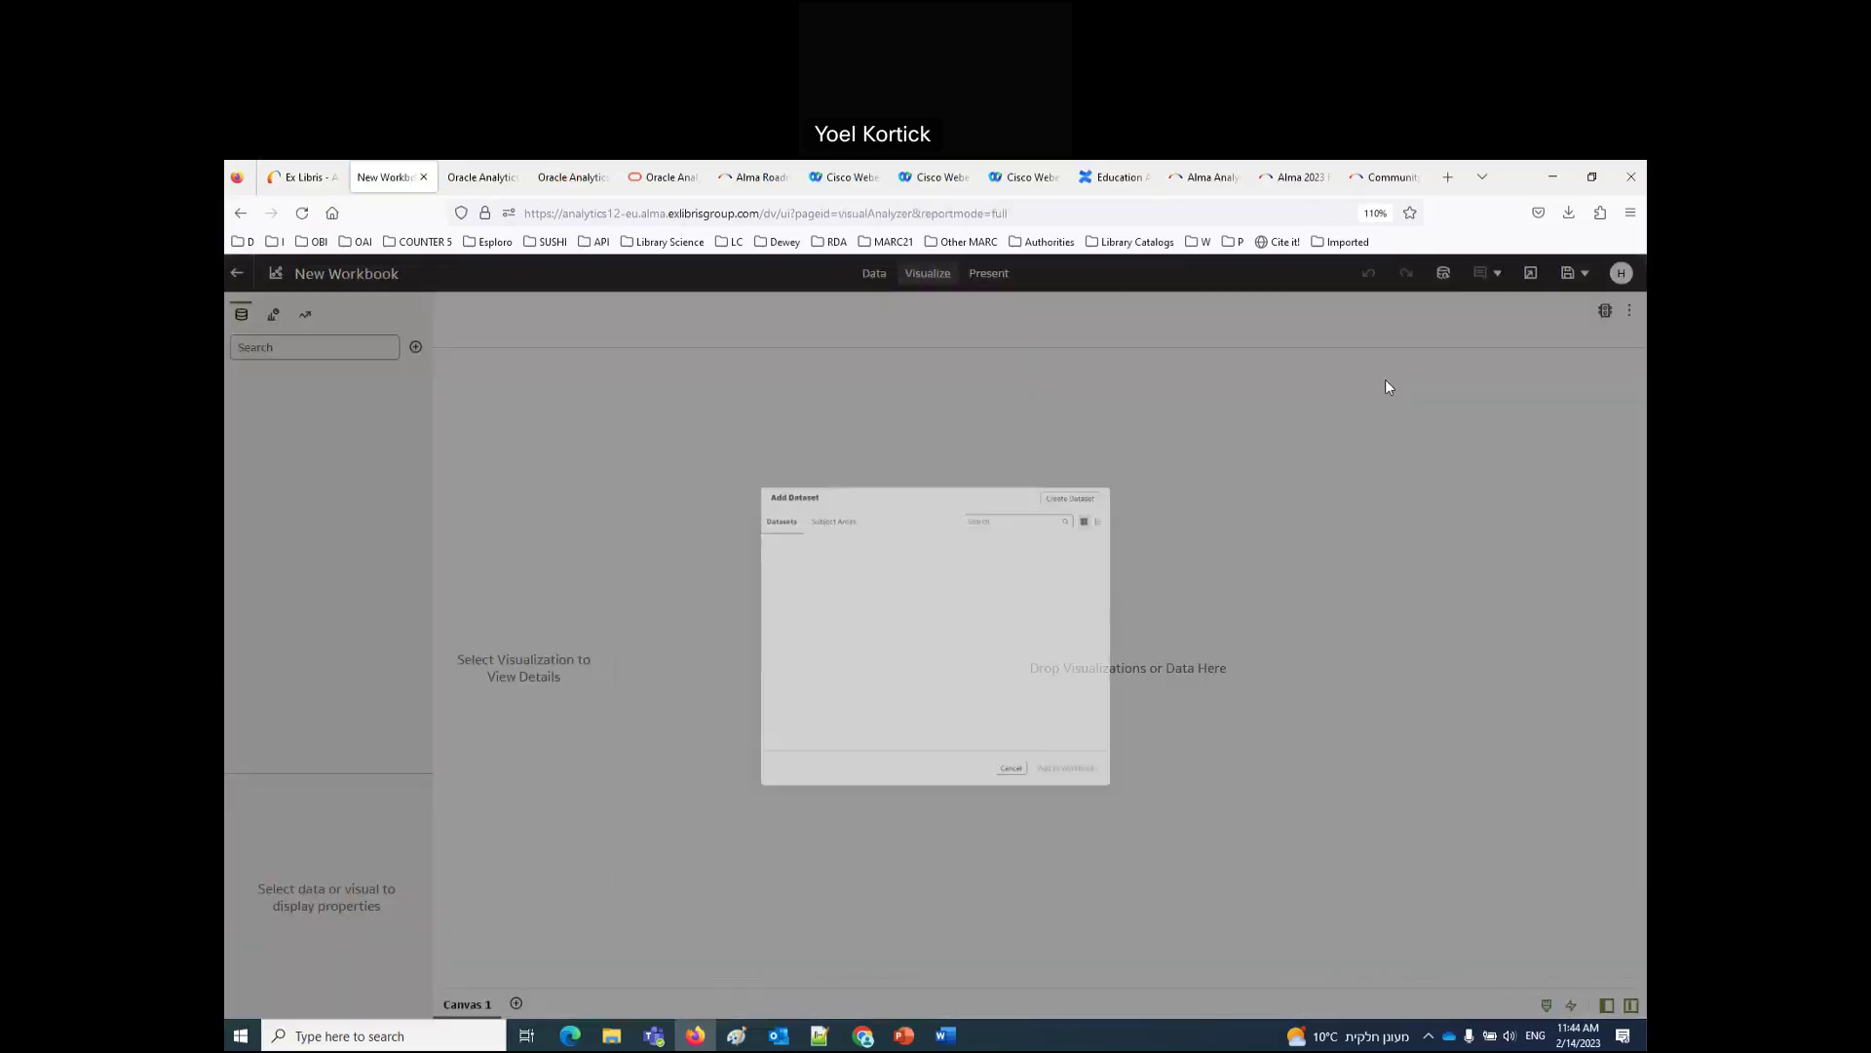
Step: Add the E-Inventory subject area to the new workbook as its dataset
{"action": "left_click", "coordinate": [747, 424]}
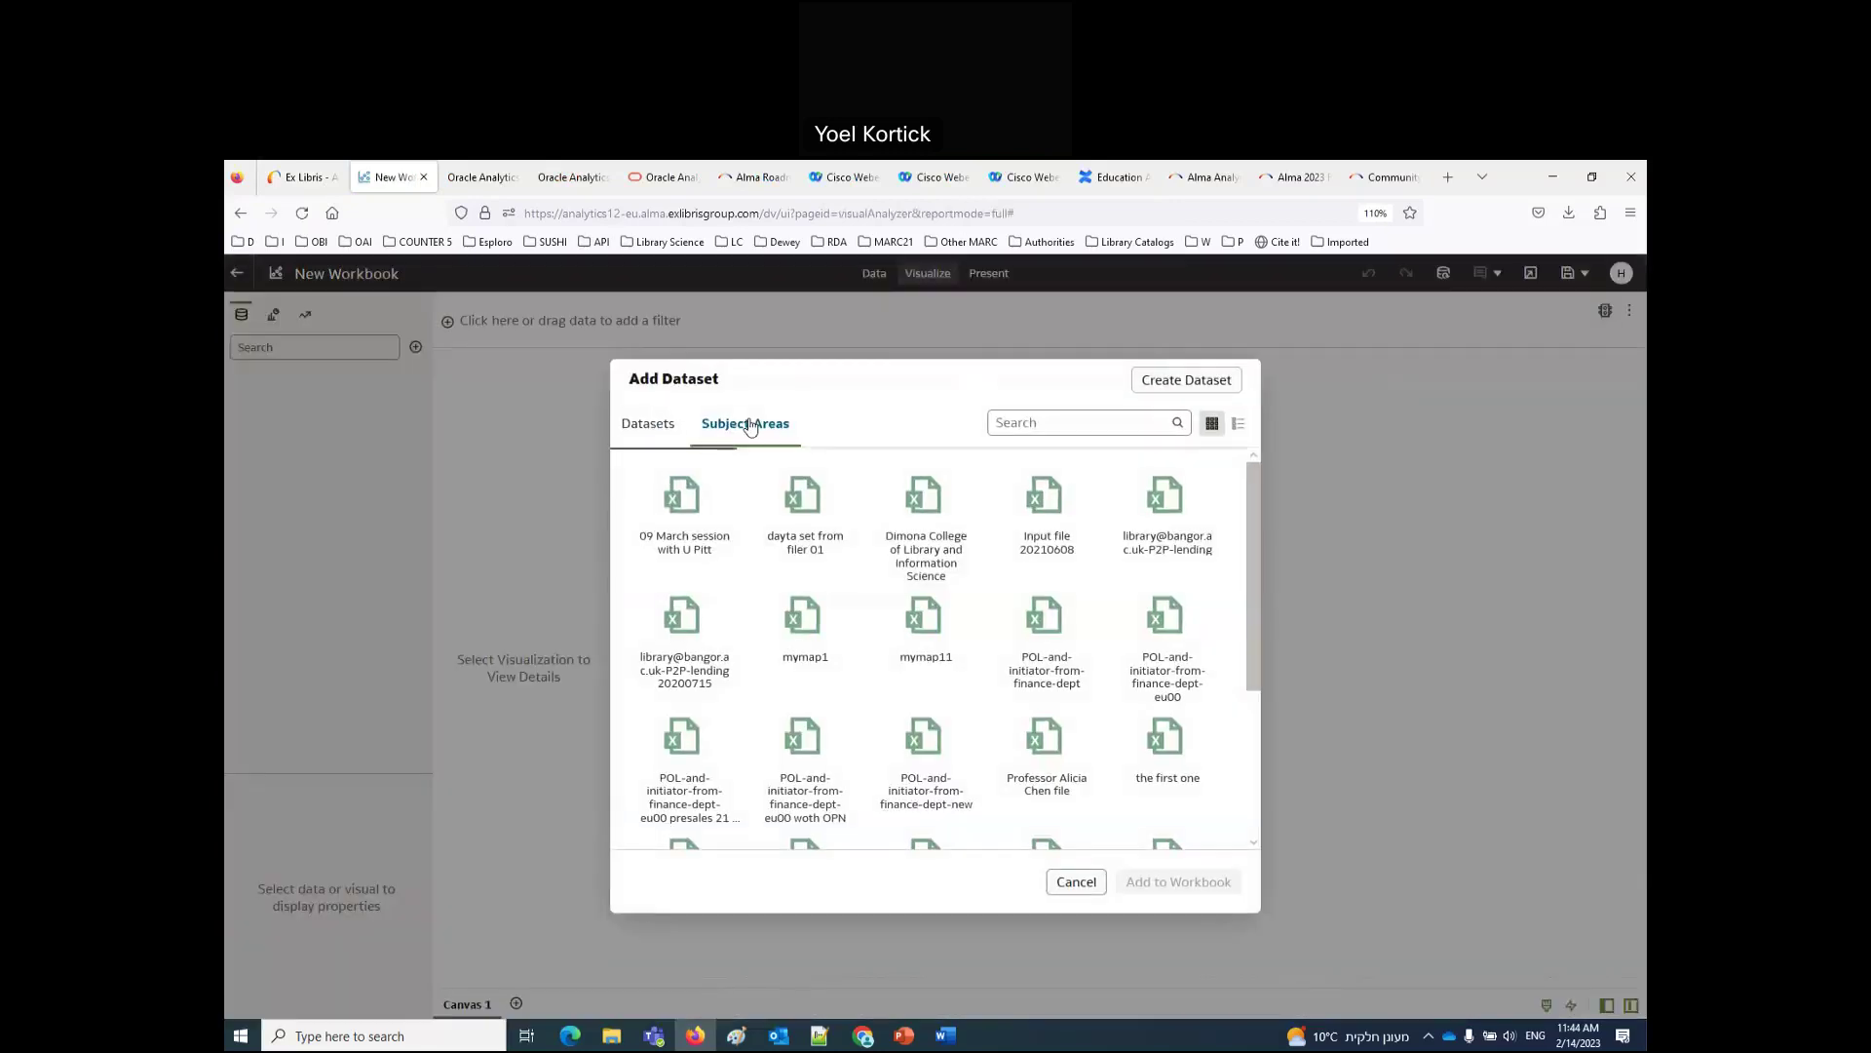
{"action": "scroll", "coordinate": [1126, 604], "scroll_direction": "down", "scroll_amount": 2}
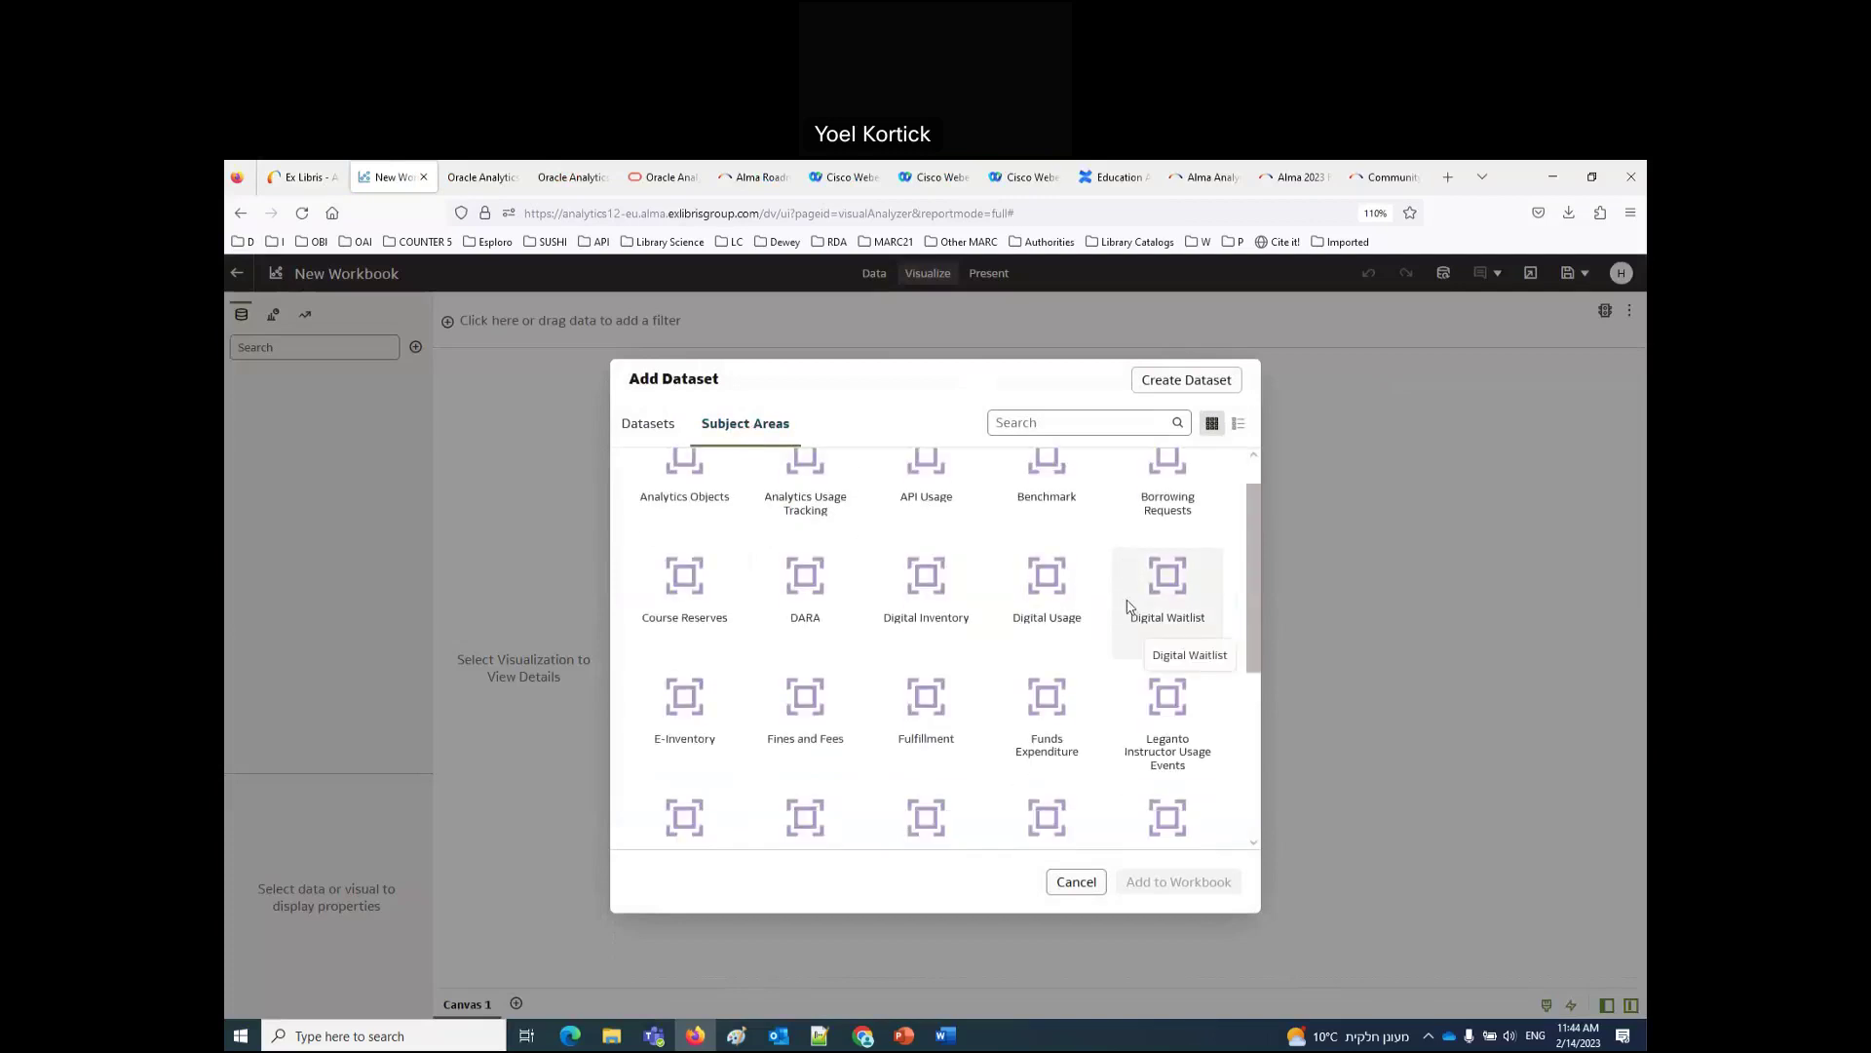
{"action": "scroll", "coordinate": [1129, 607], "scroll_direction": "down", "scroll_amount": 1}
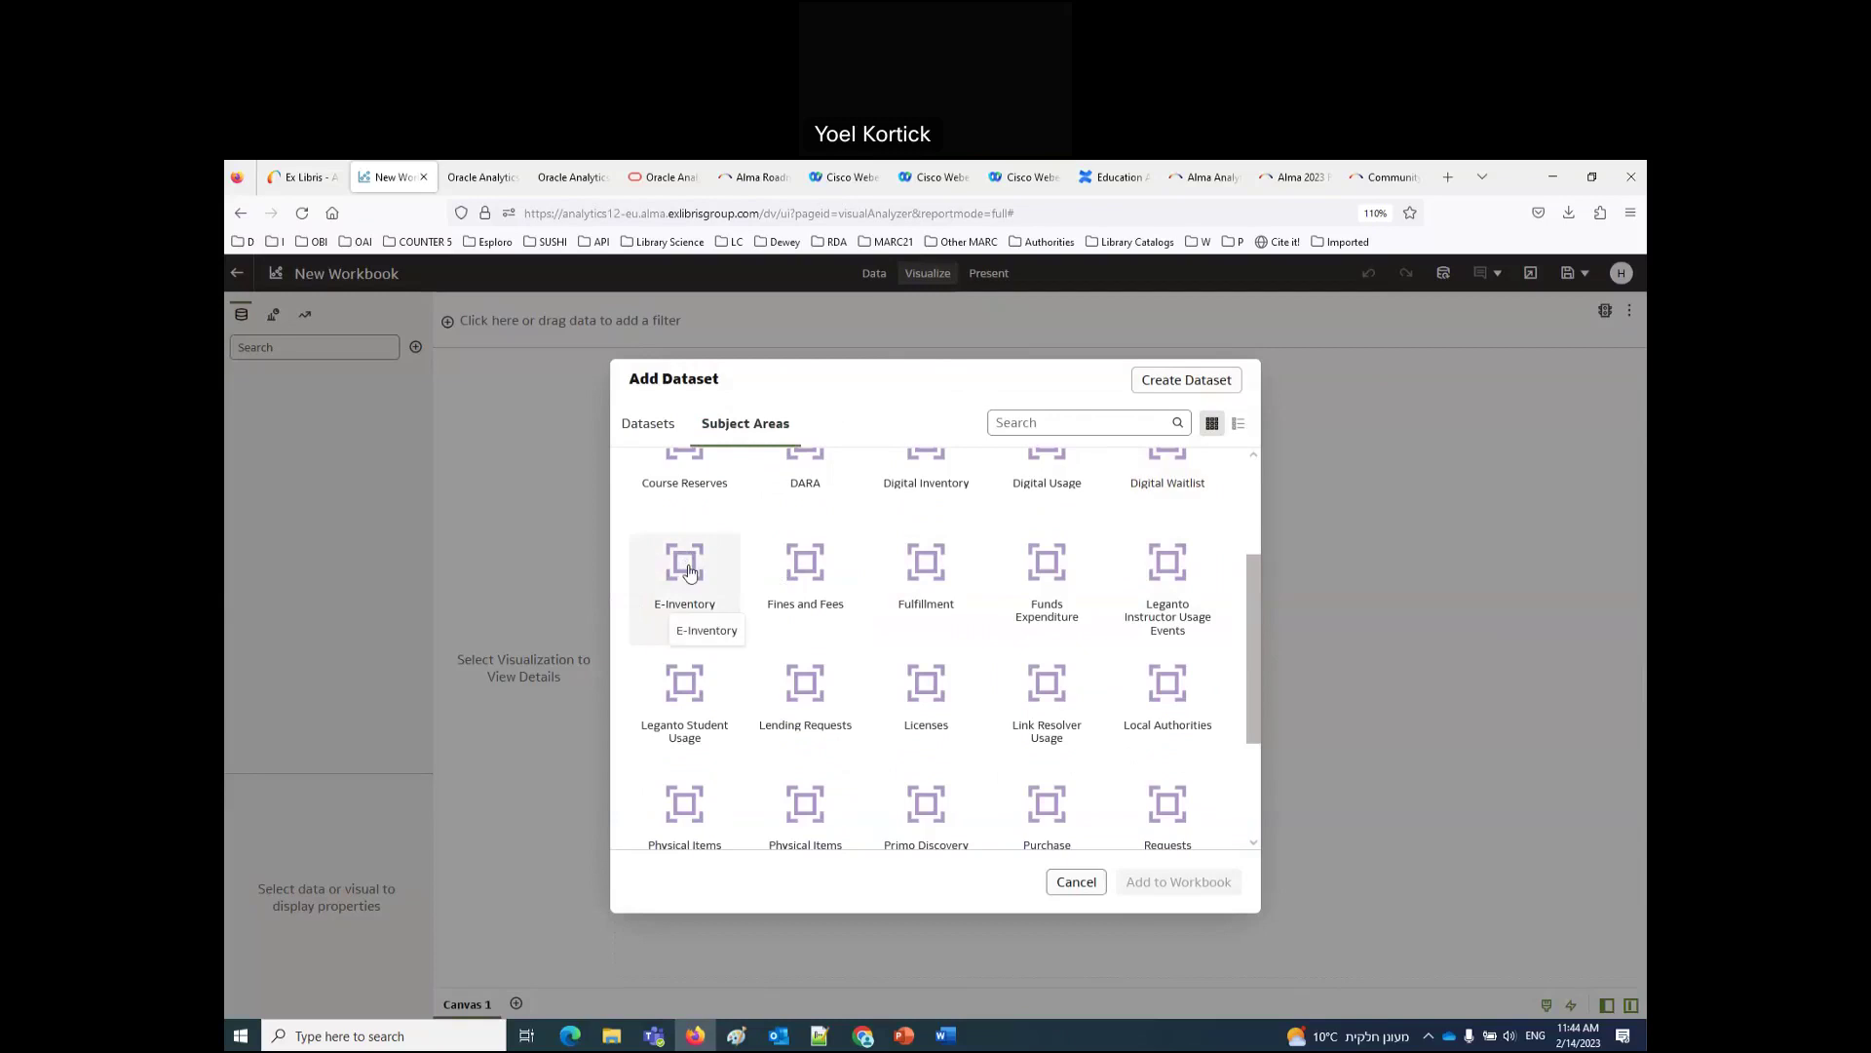
{"action": "left_click", "coordinate": [689, 572]}
{"action": "left_click", "coordinate": [1170, 882]}
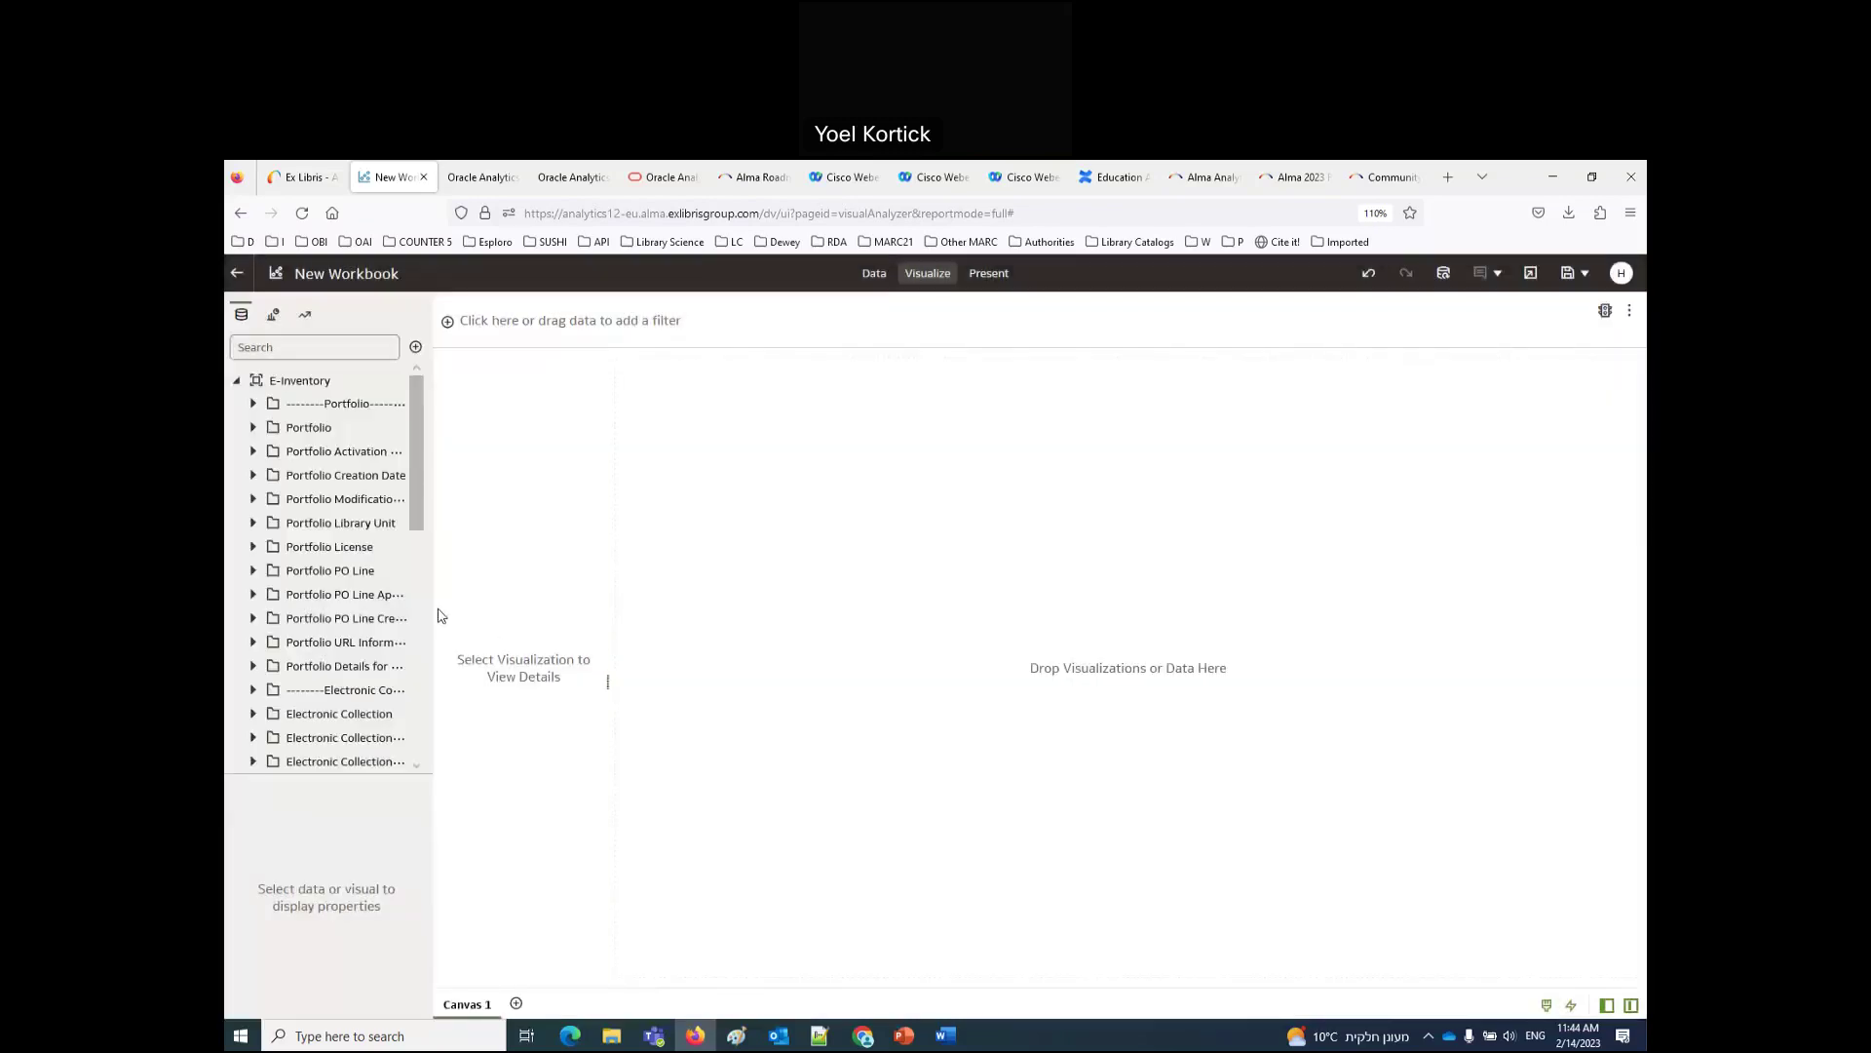
Step: Place No. of Available Portfolio from the Portfolio folder on the canvas and change the visualization to a table
{"action": "left_click_drag", "start_coordinate": [435, 607], "coordinate": [673, 607]}
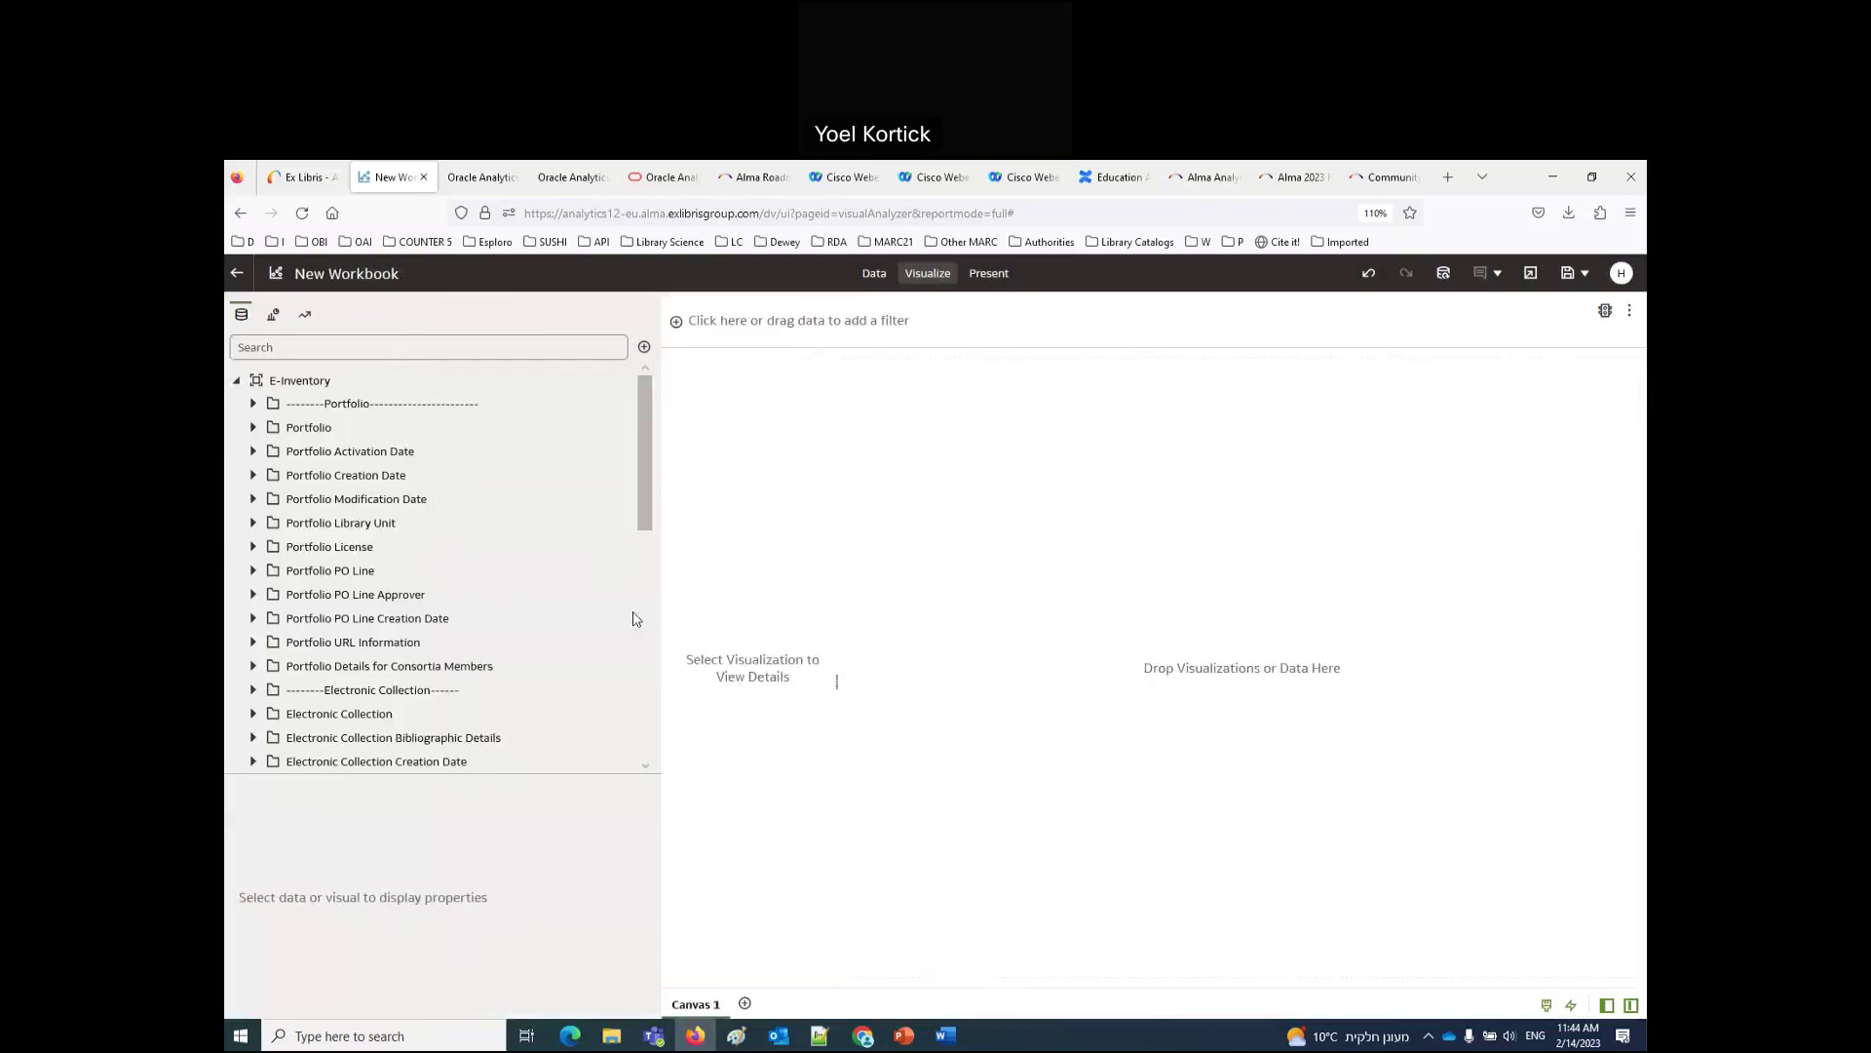
{"action": "left_click", "coordinate": [252, 429]}
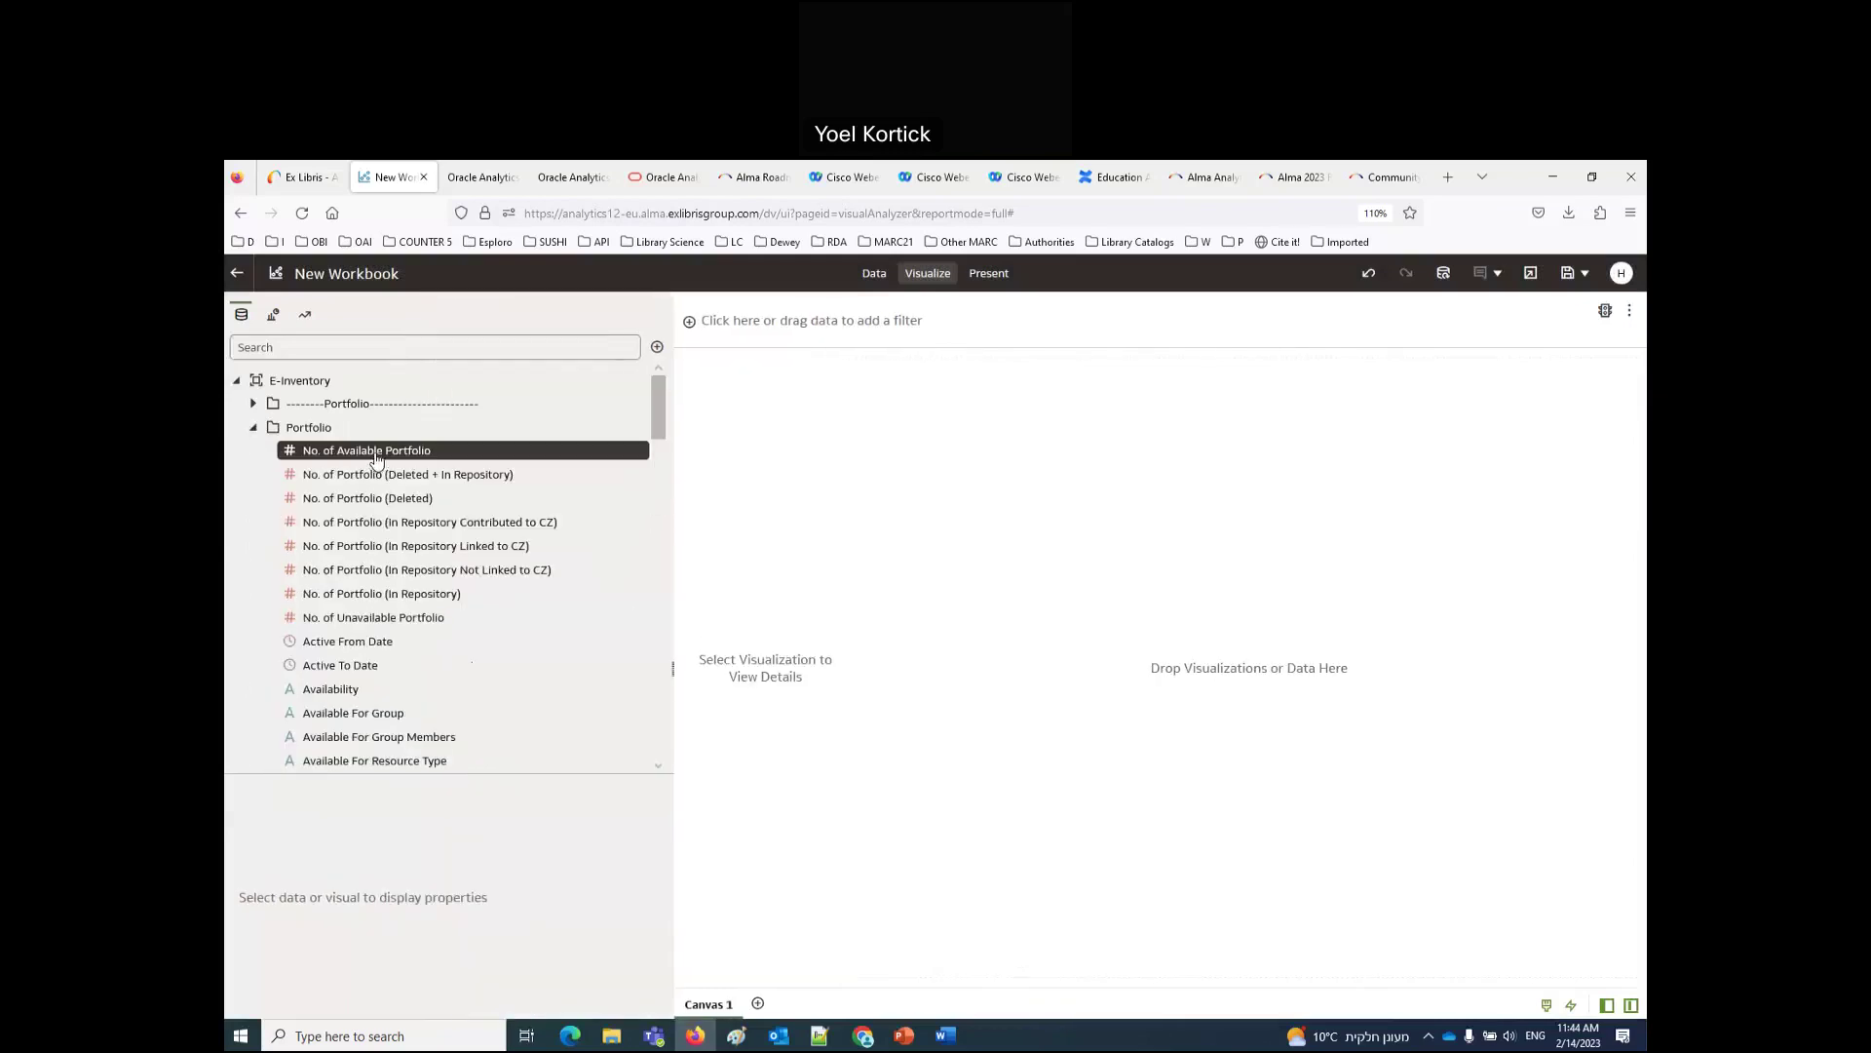
{"action": "left_click_drag", "start_coordinate": [868, 512], "coordinate": [1033, 536]}
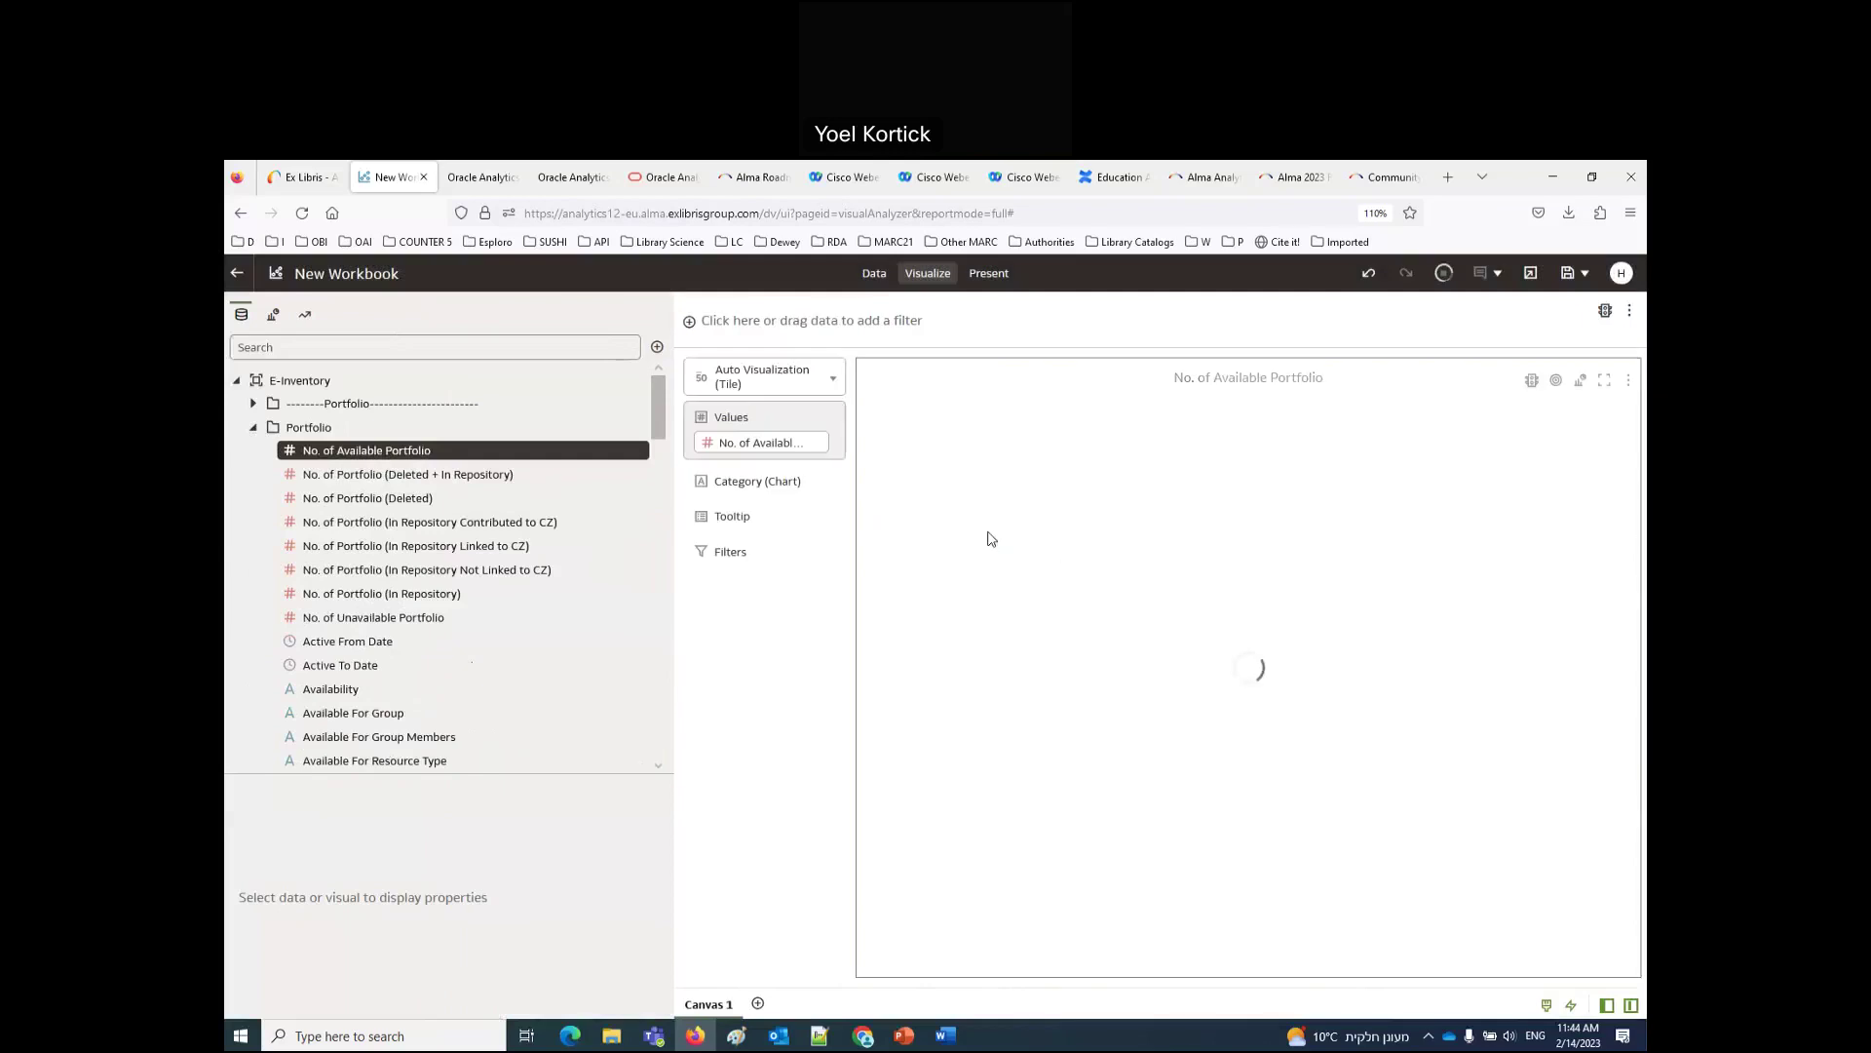
{"action": "left_click", "coordinate": [832, 382]}
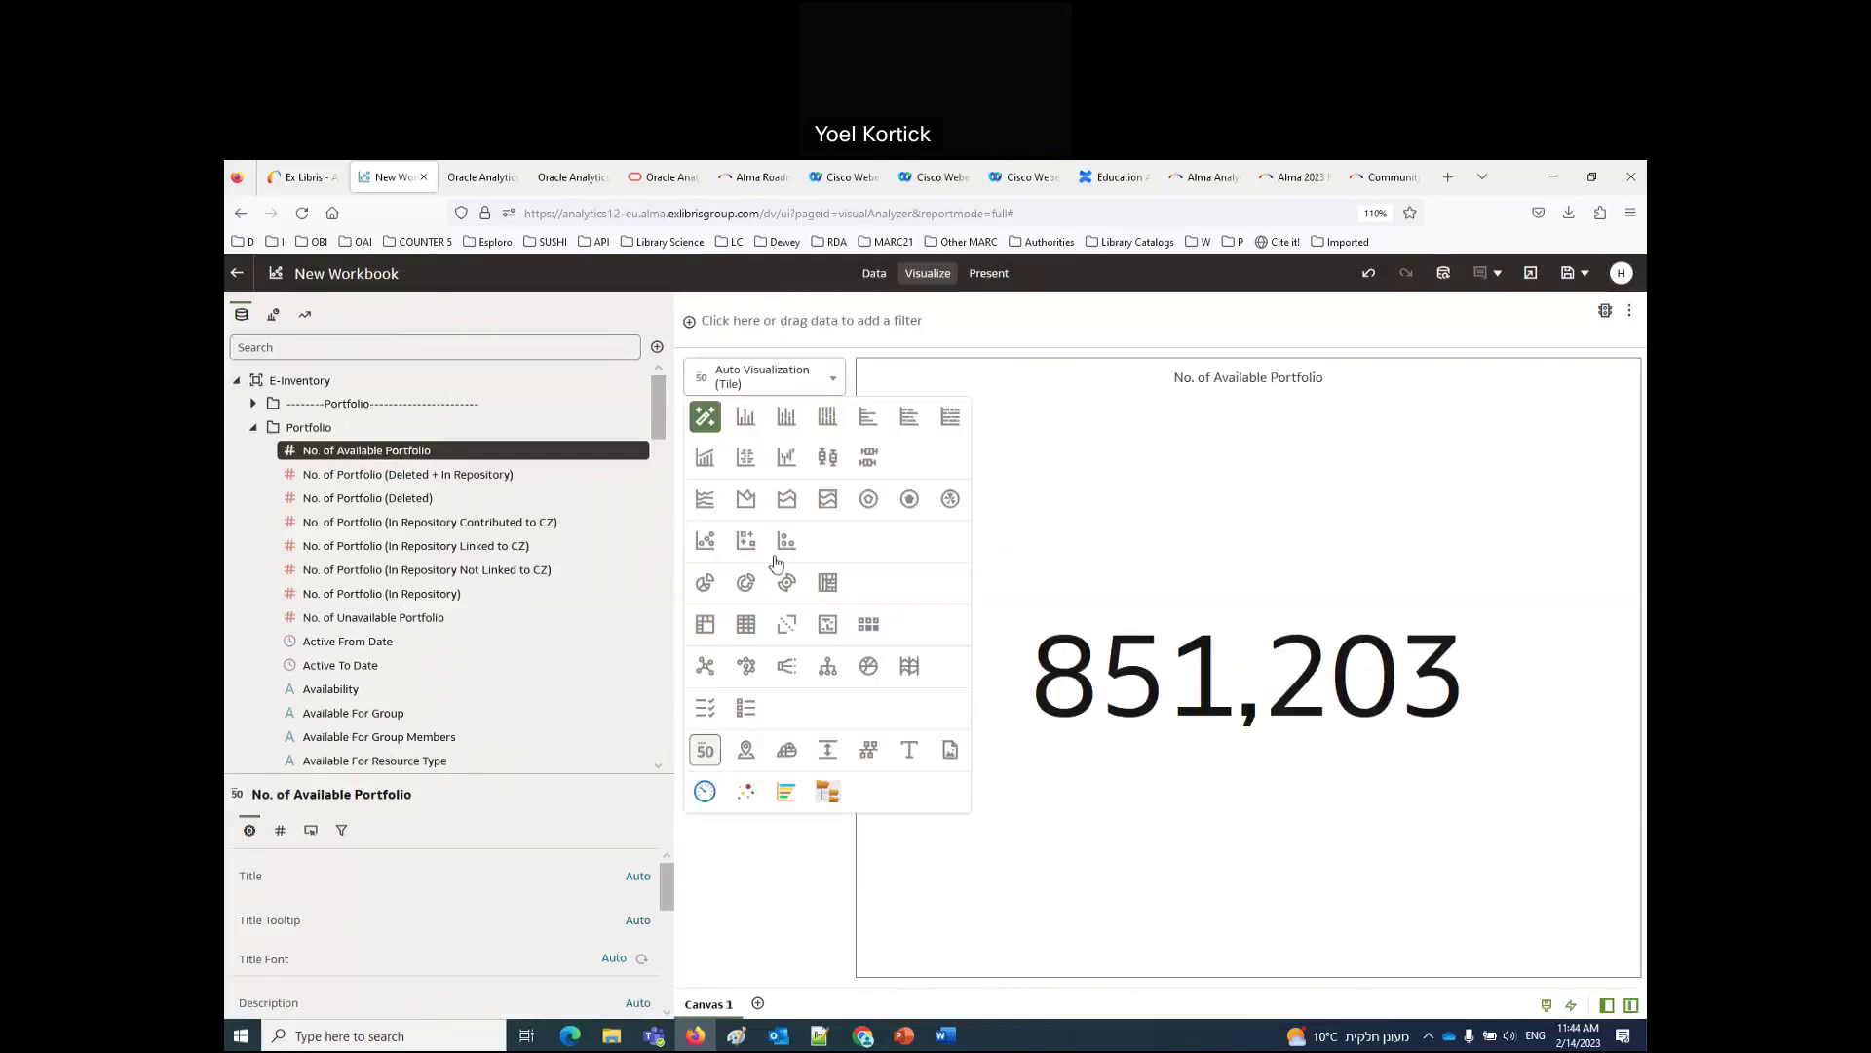
{"action": "left_click", "coordinate": [746, 625]}
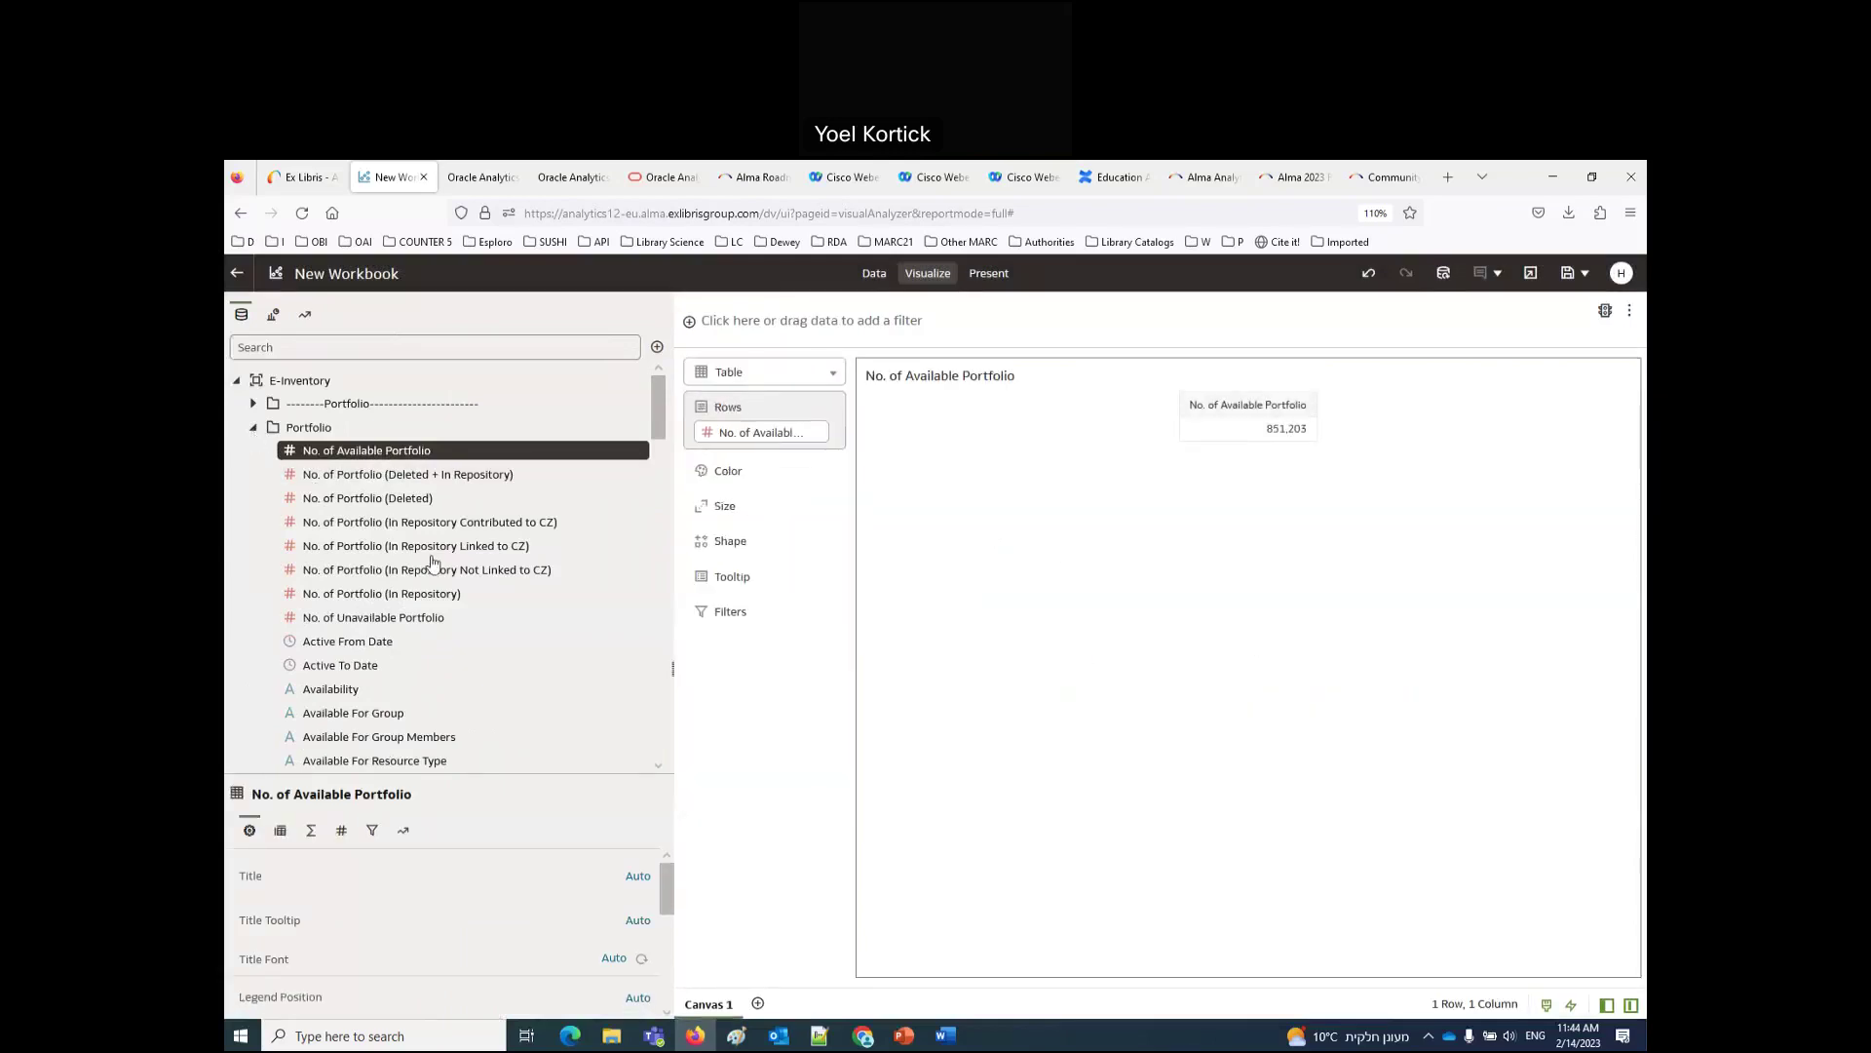
Step: Add Electronic Collection Public Name from the Electronic Collection folder to the table, before No. of Available Portfolio
{"action": "scroll", "coordinate": [546, 634], "scroll_direction": "down", "scroll_amount": 3}
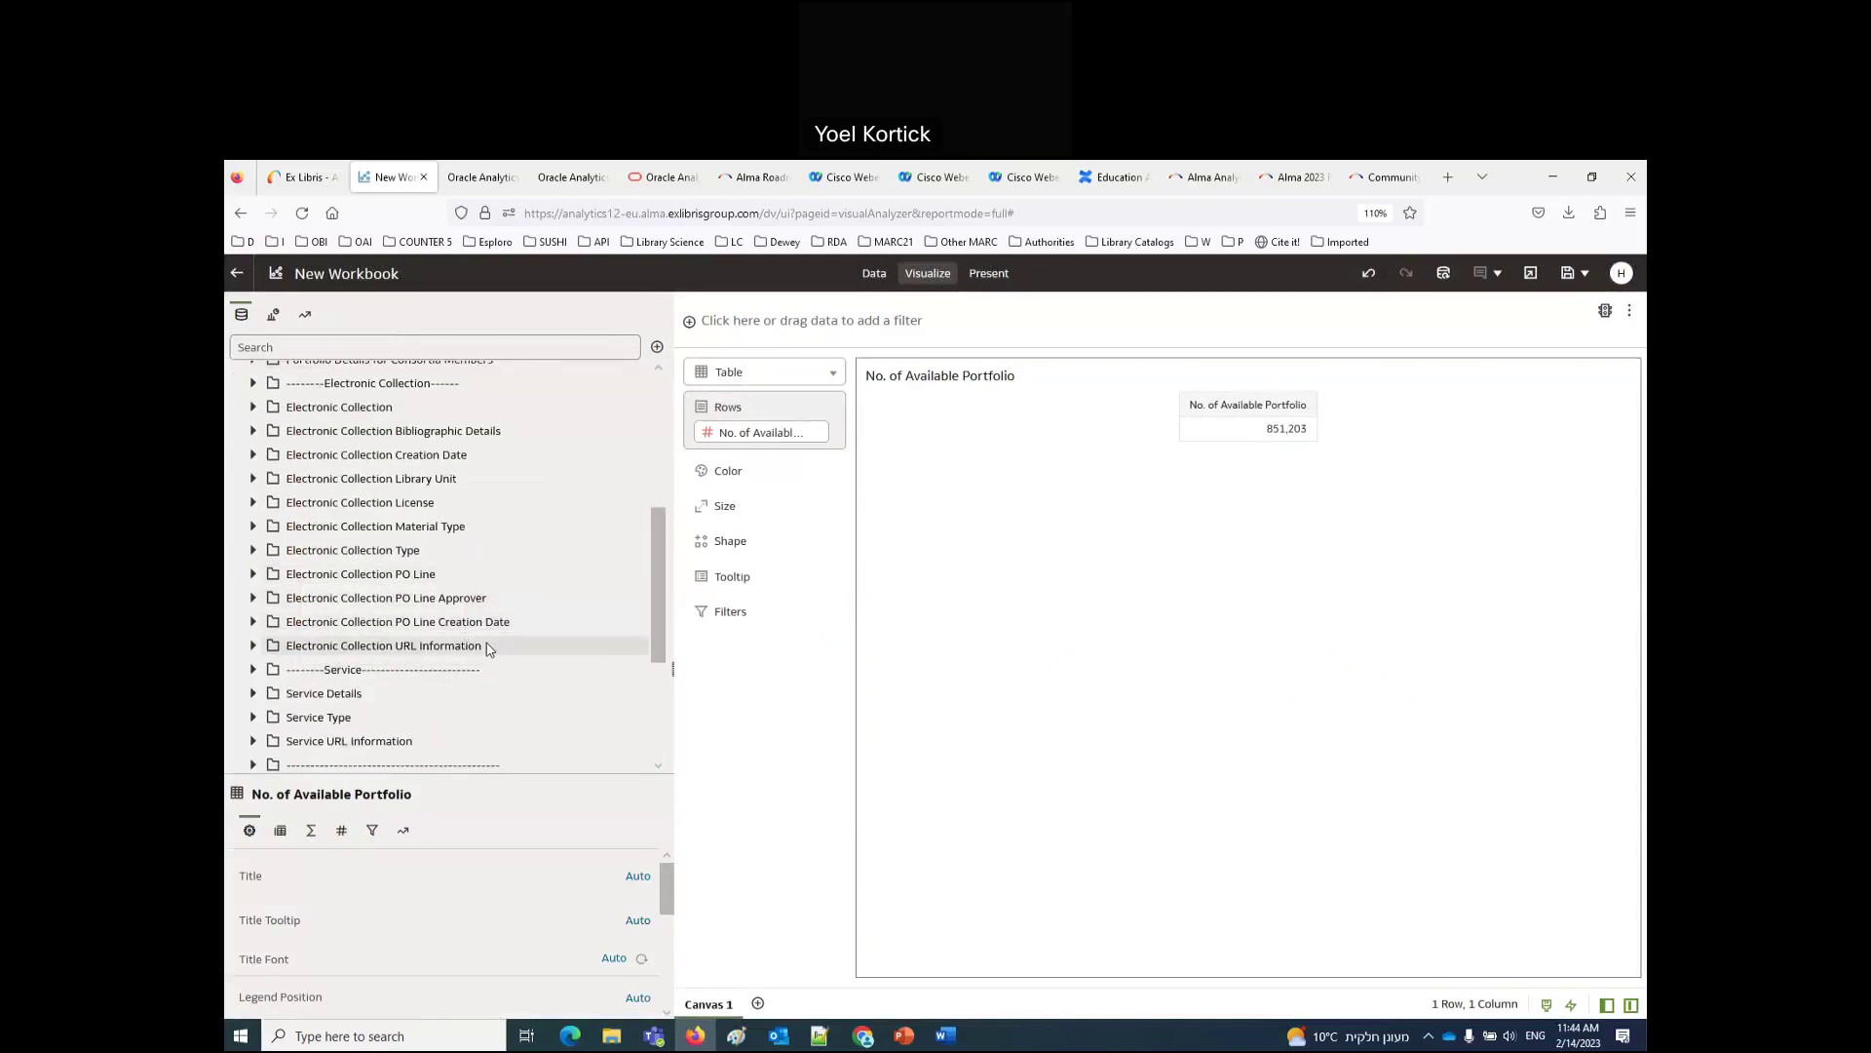
{"action": "scroll", "coordinate": [410, 633], "scroll_direction": "up", "scroll_amount": 1}
{"action": "left_click", "coordinate": [253, 510]}
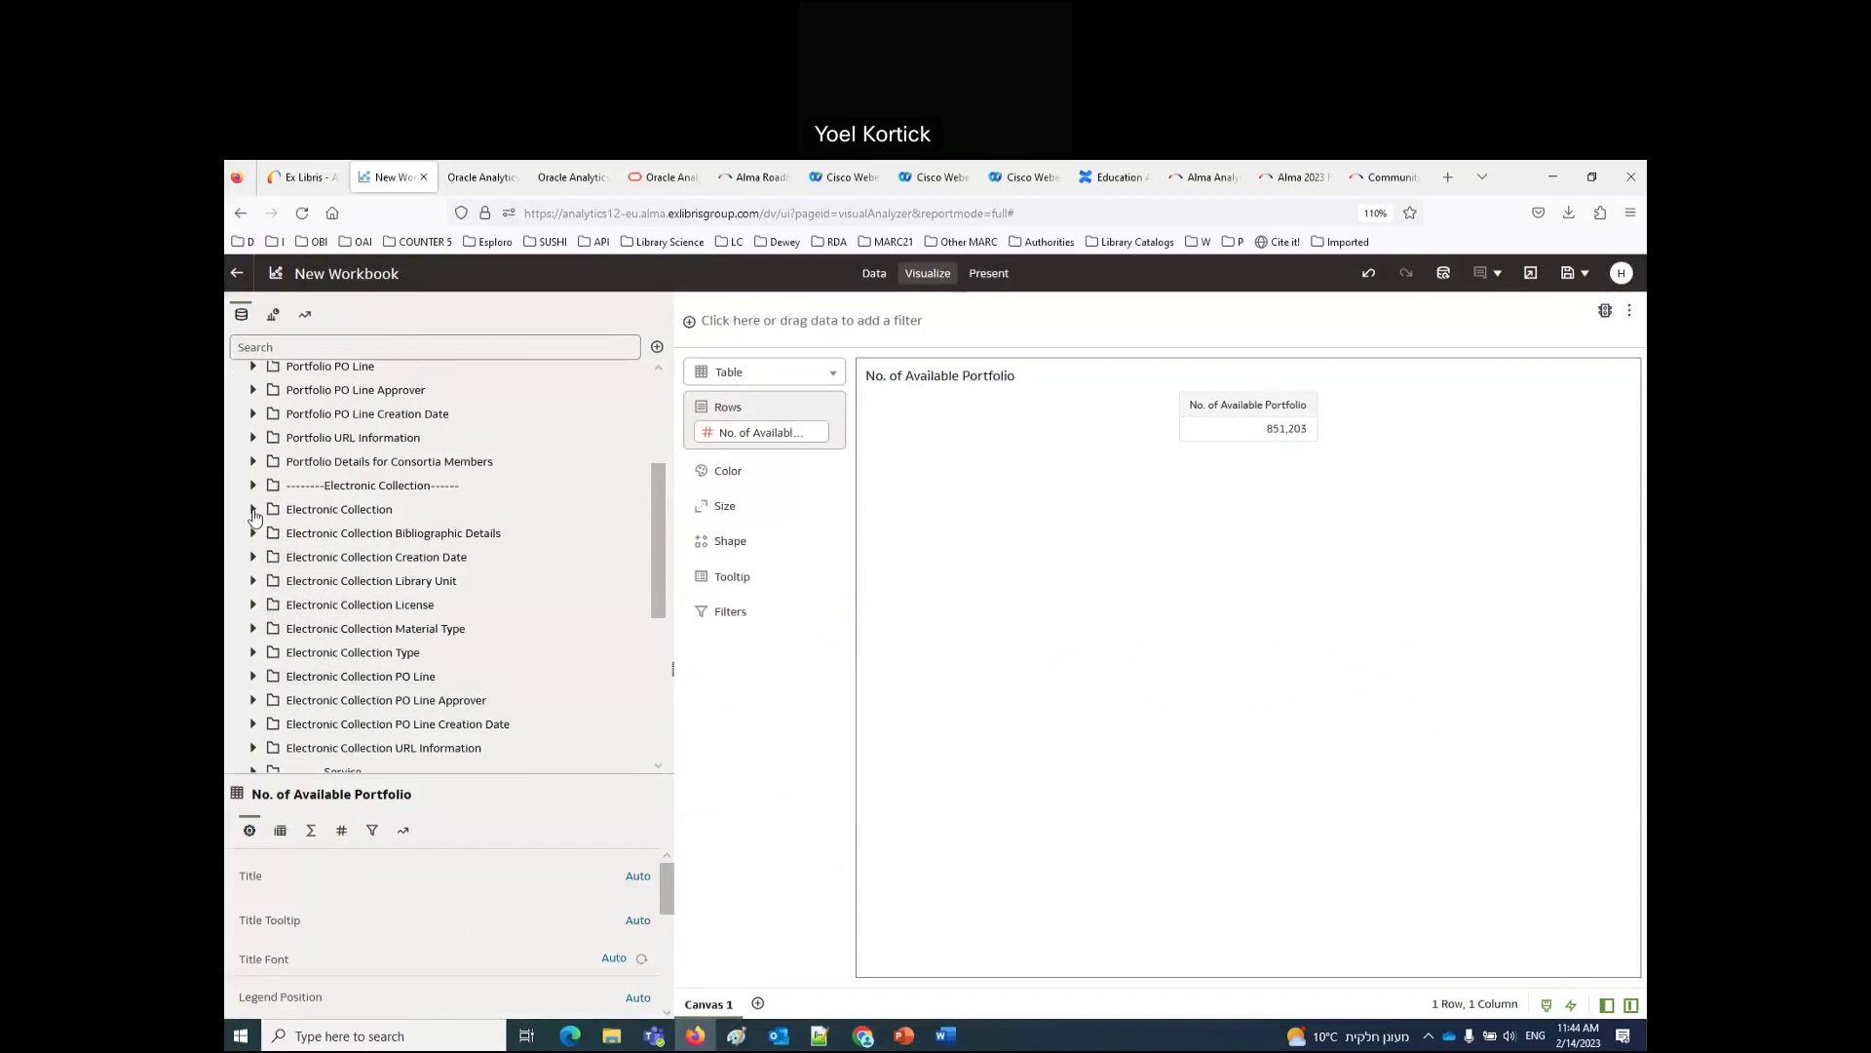
{"action": "scroll", "coordinate": [491, 693], "scroll_direction": "down", "scroll_amount": 3}
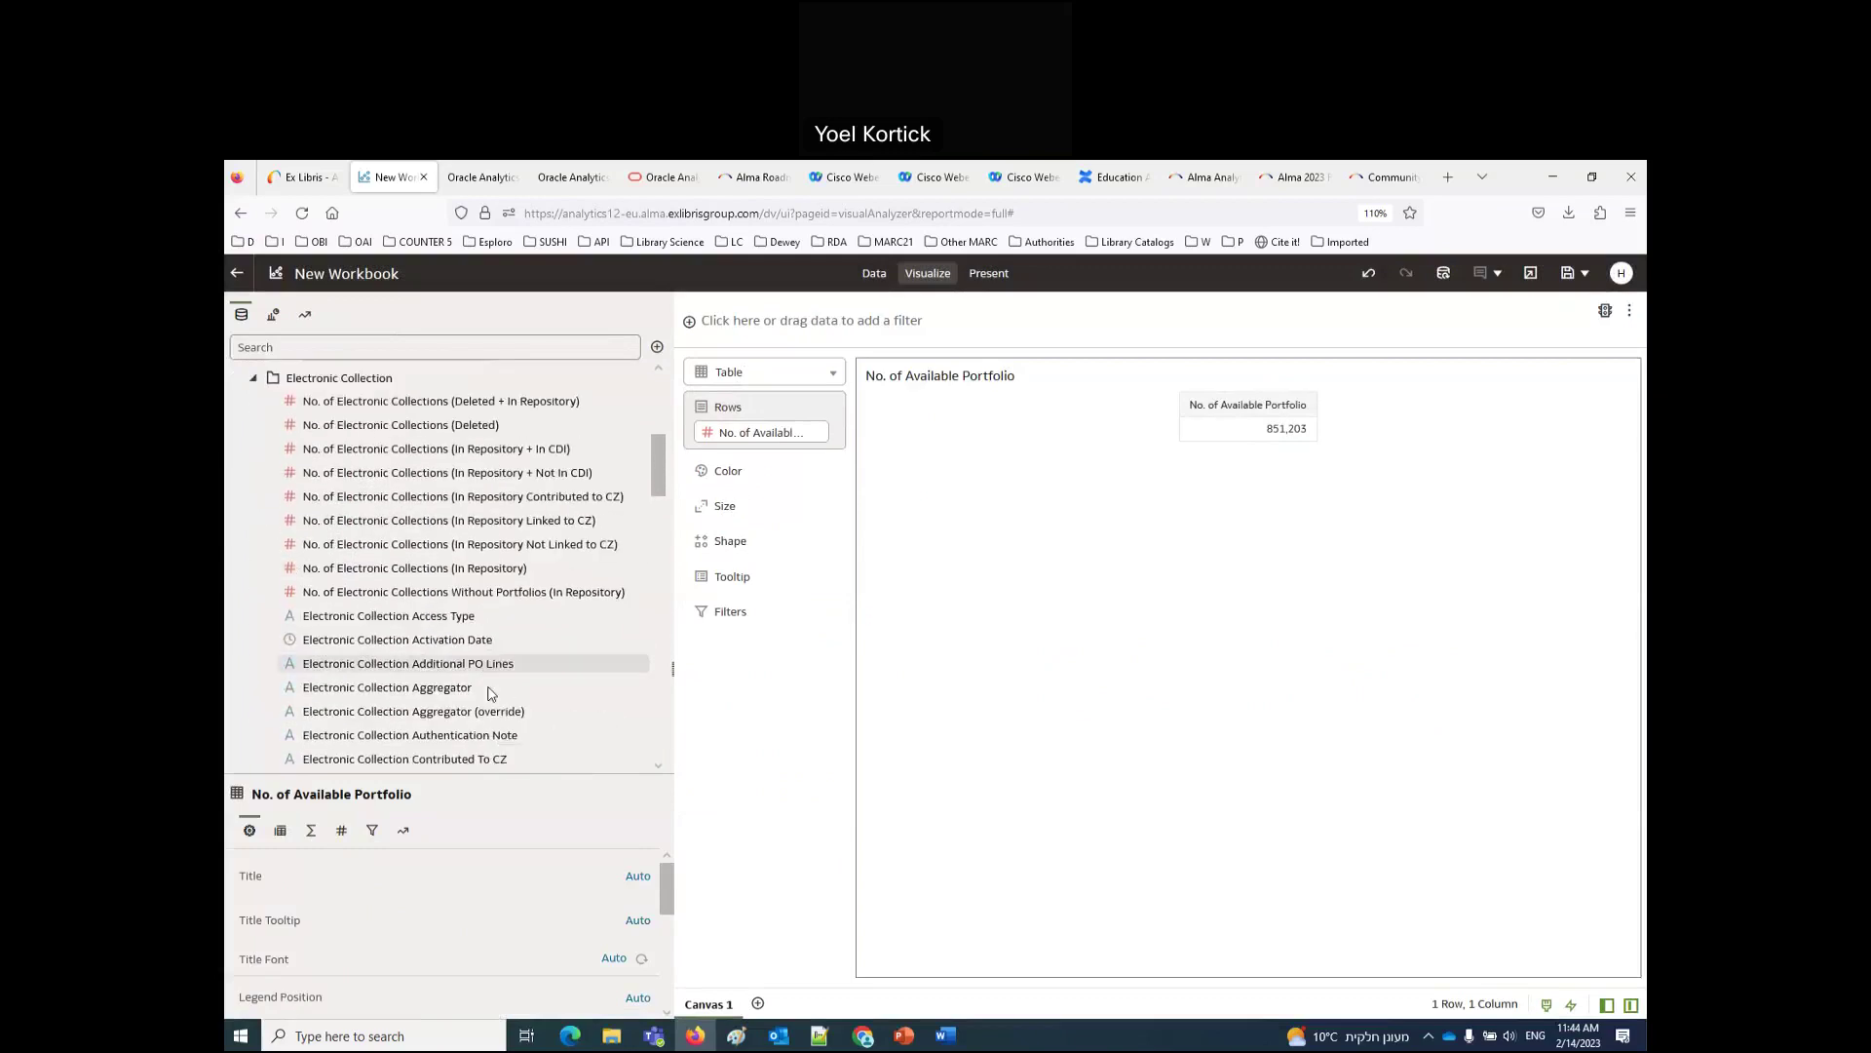
{"action": "scroll", "coordinate": [491, 693], "scroll_direction": "down", "scroll_amount": 3}
{"action": "left_click_drag", "start_coordinate": [455, 712], "coordinate": [1091, 481]}
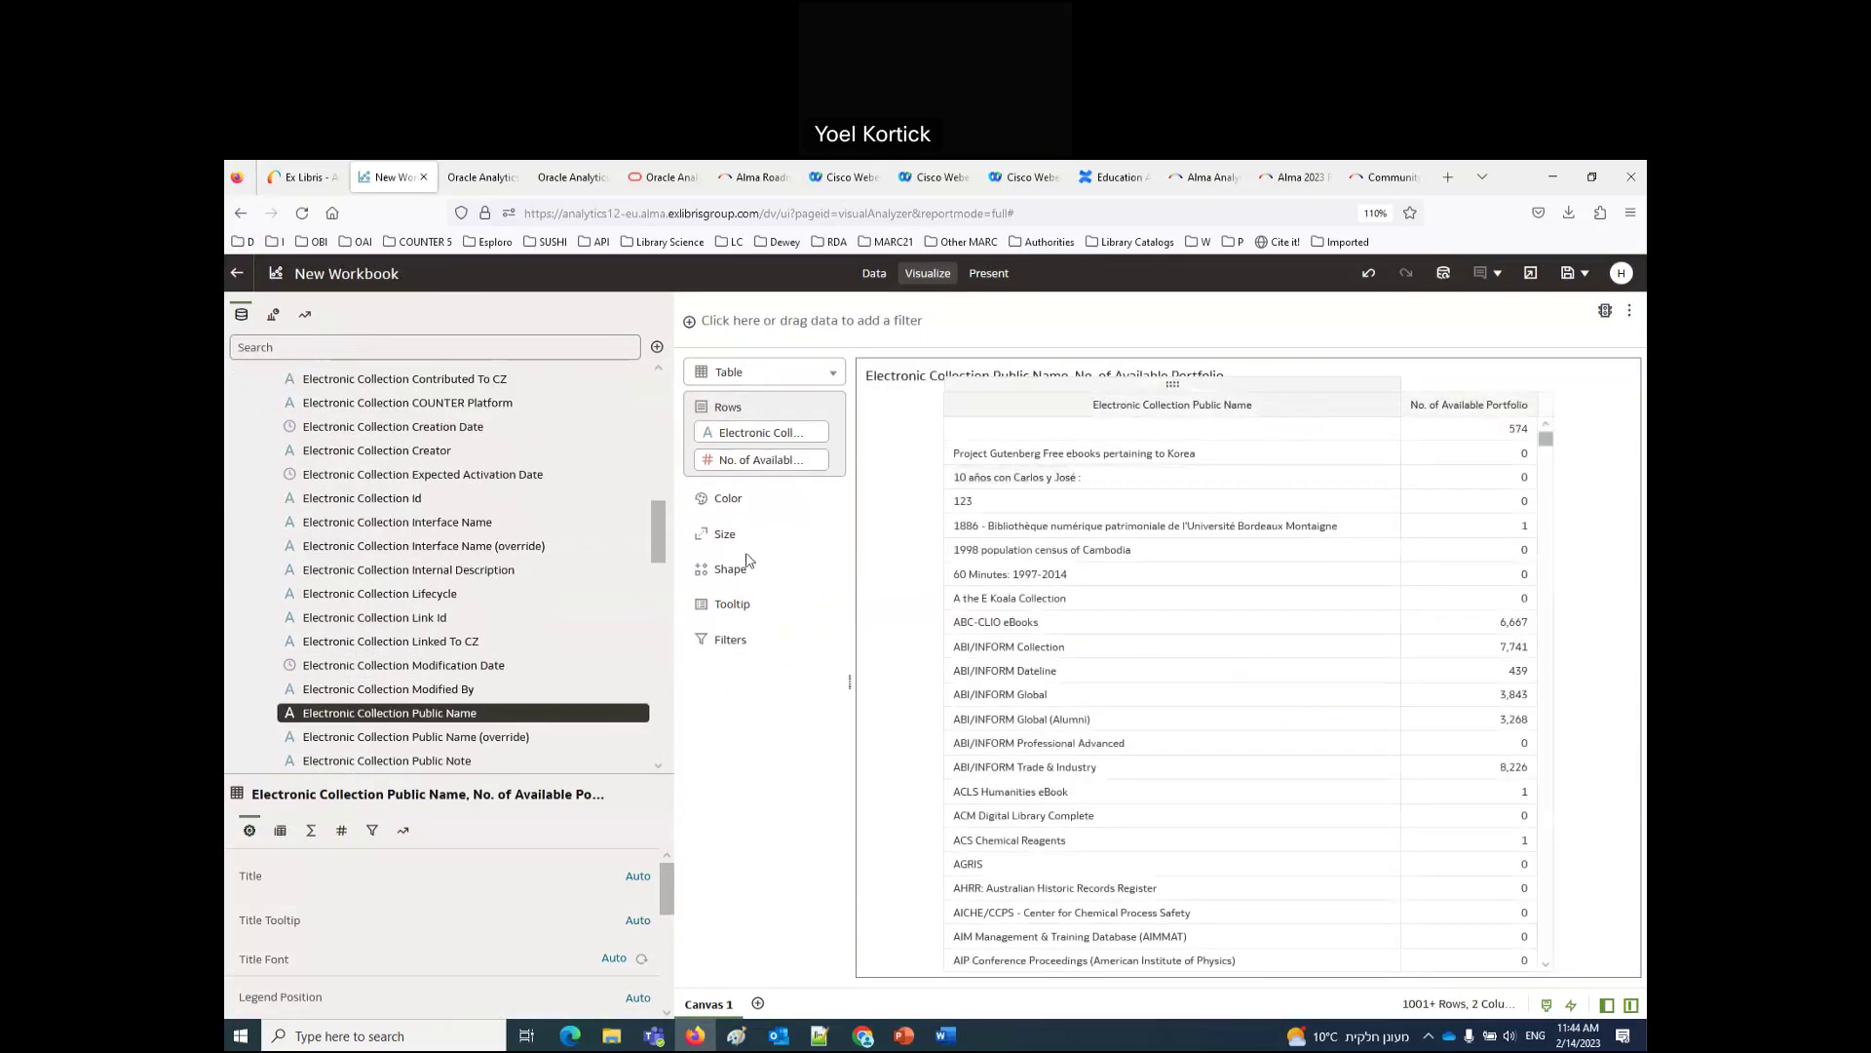
Step: Filter the table to the top 10 by No. of Available Portfolio and sort that column in descending order
{"action": "right_click", "coordinate": [755, 467]}
{"action": "left_click", "coordinate": [761, 516]}
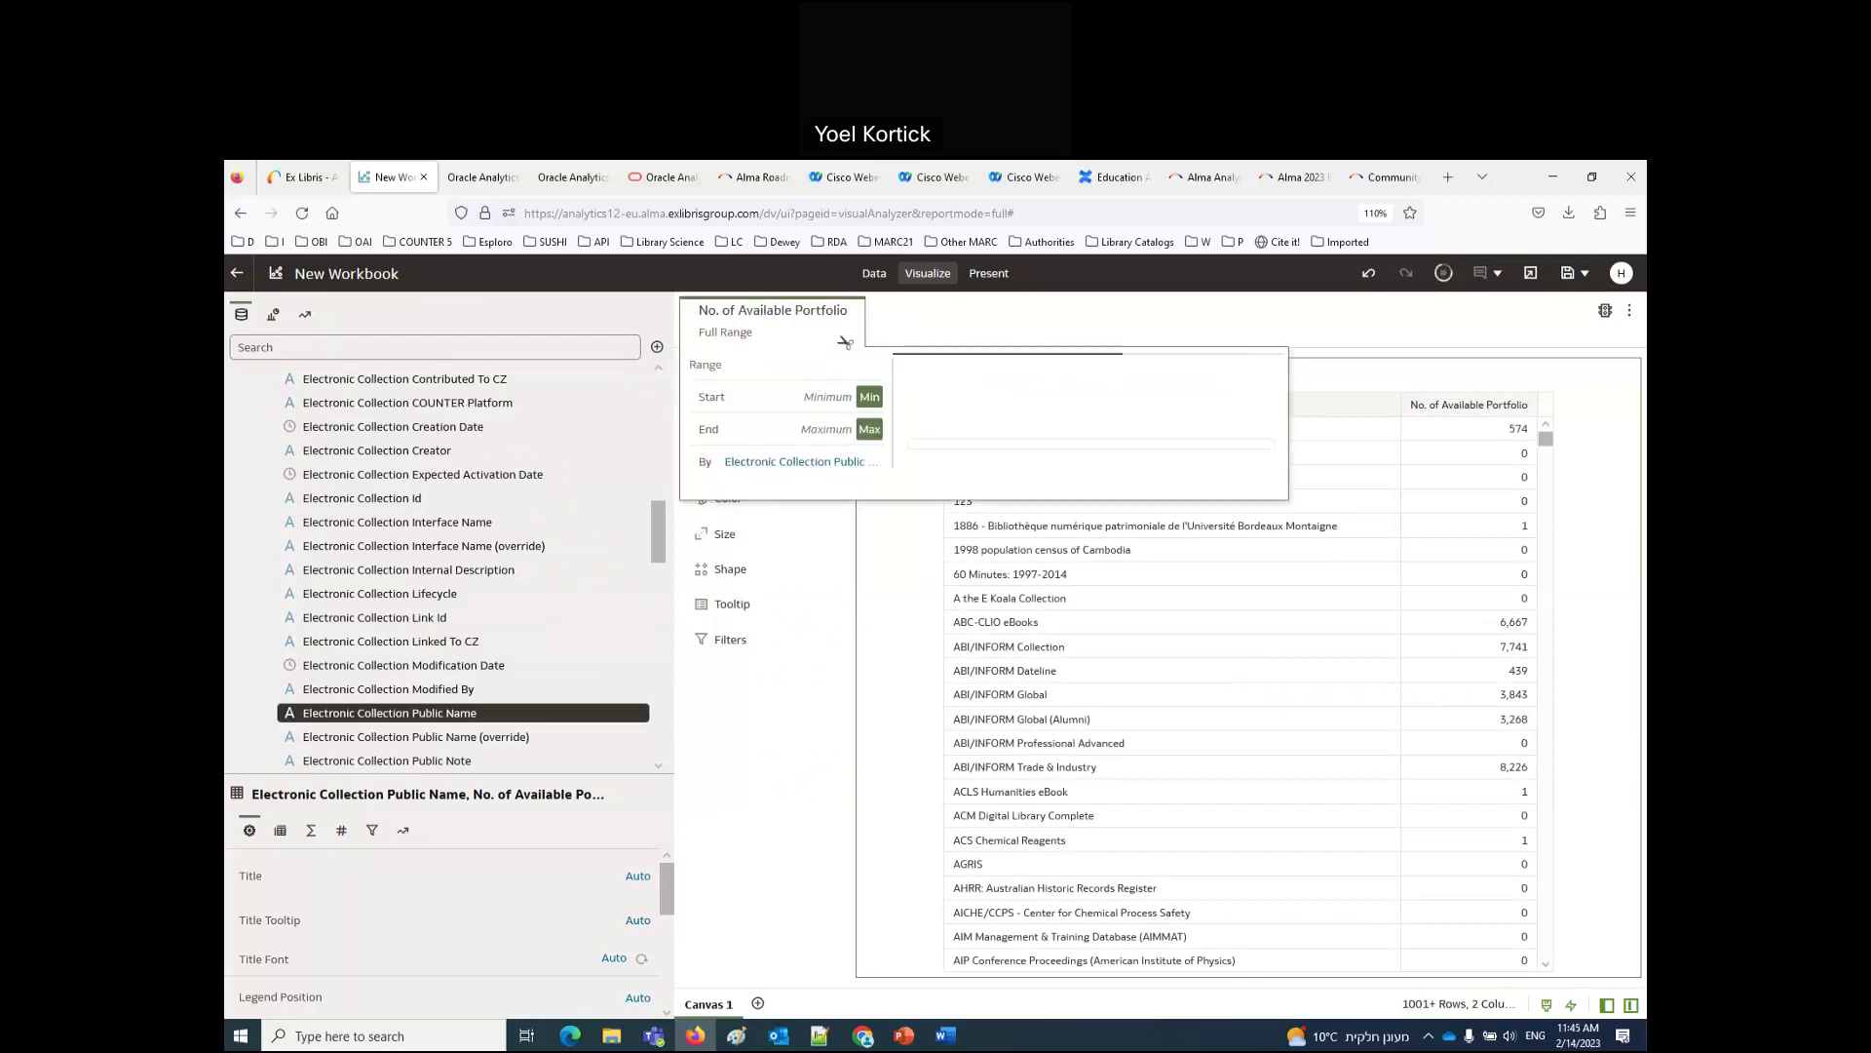
{"action": "left_click", "coordinate": [855, 336]}
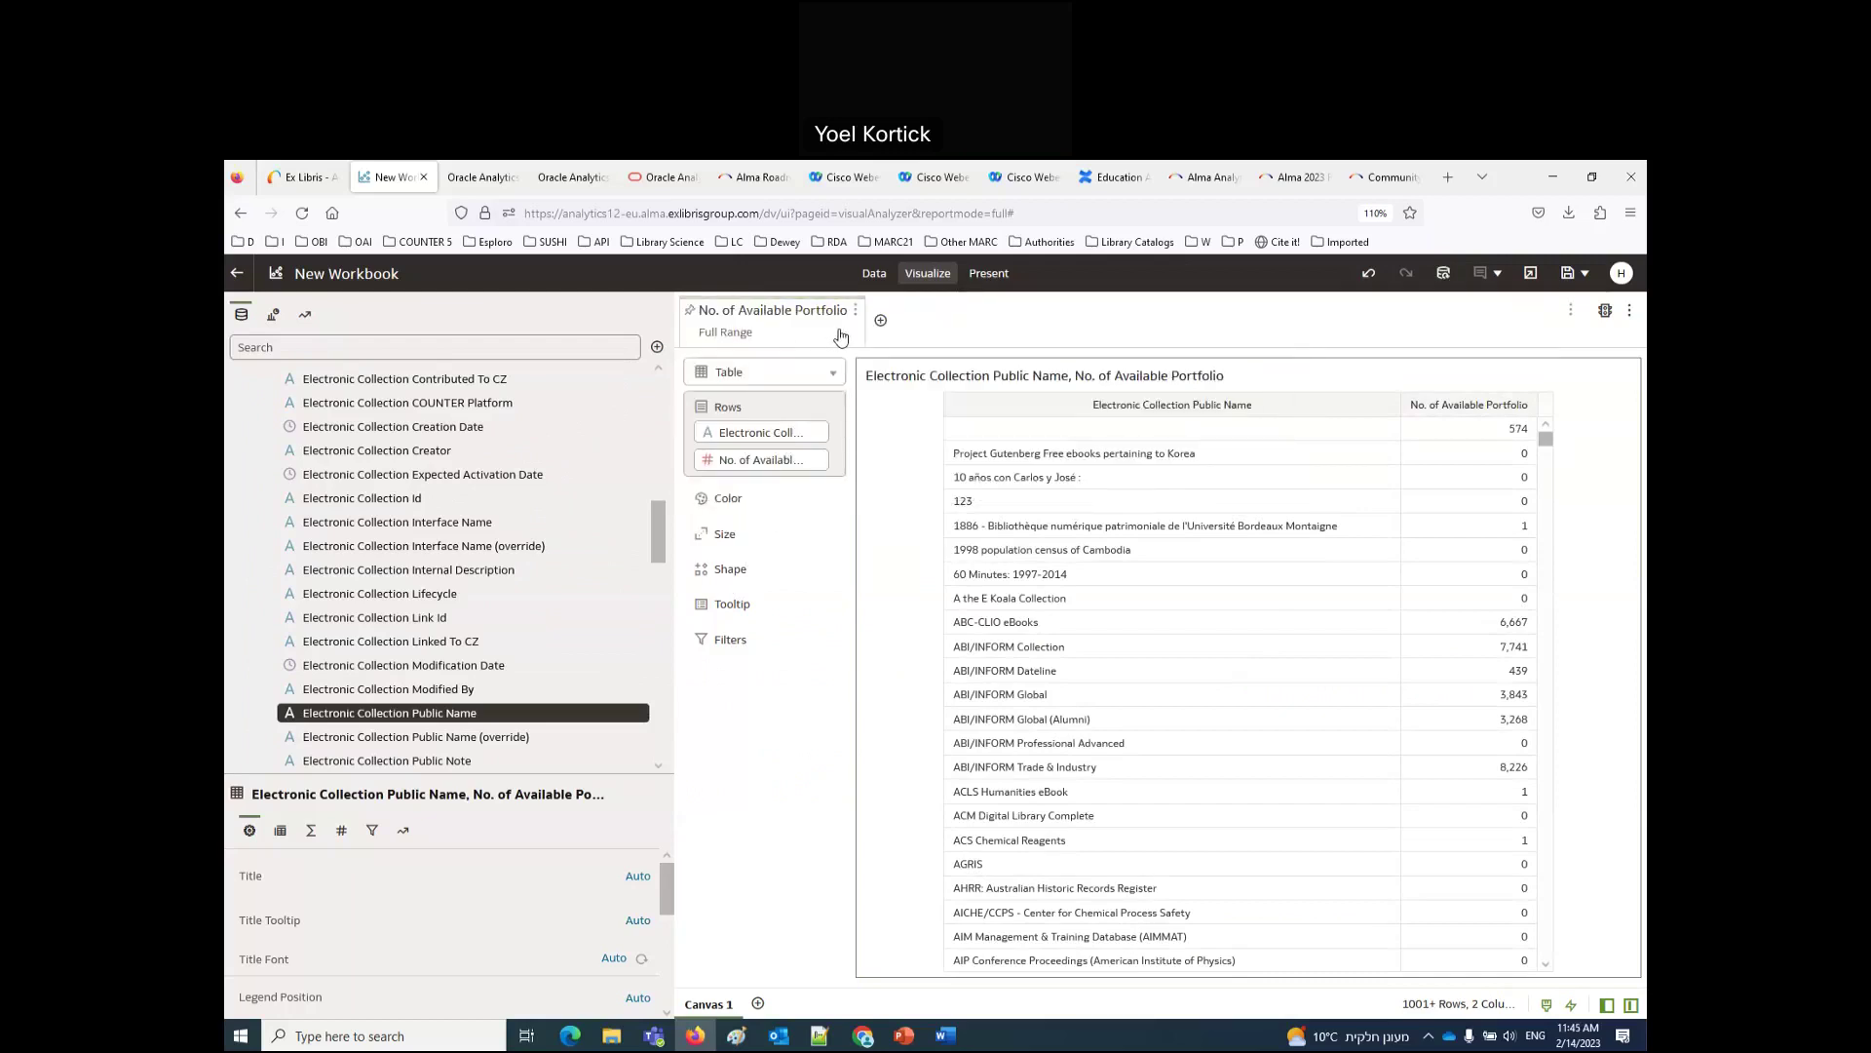
{"action": "left_click", "coordinate": [840, 339]}
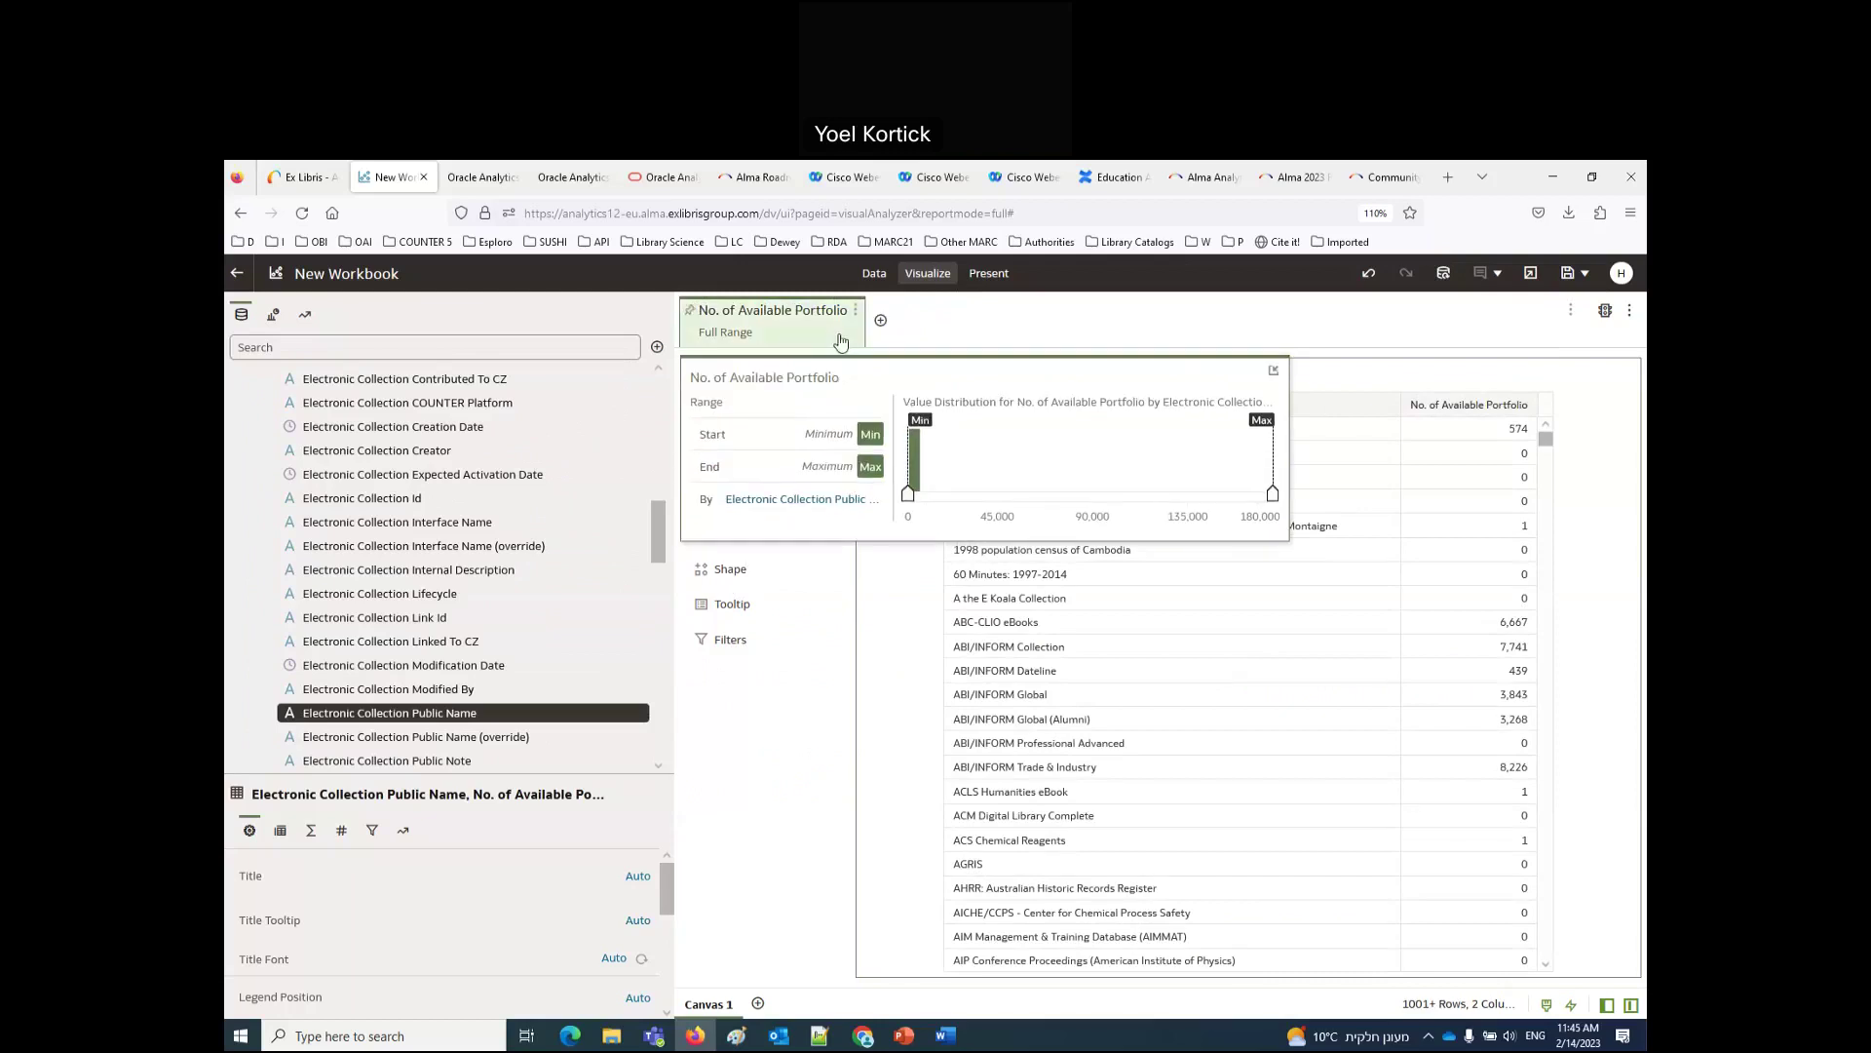
{"action": "left_click", "coordinate": [849, 347]}
{"action": "left_click", "coordinate": [850, 347]}
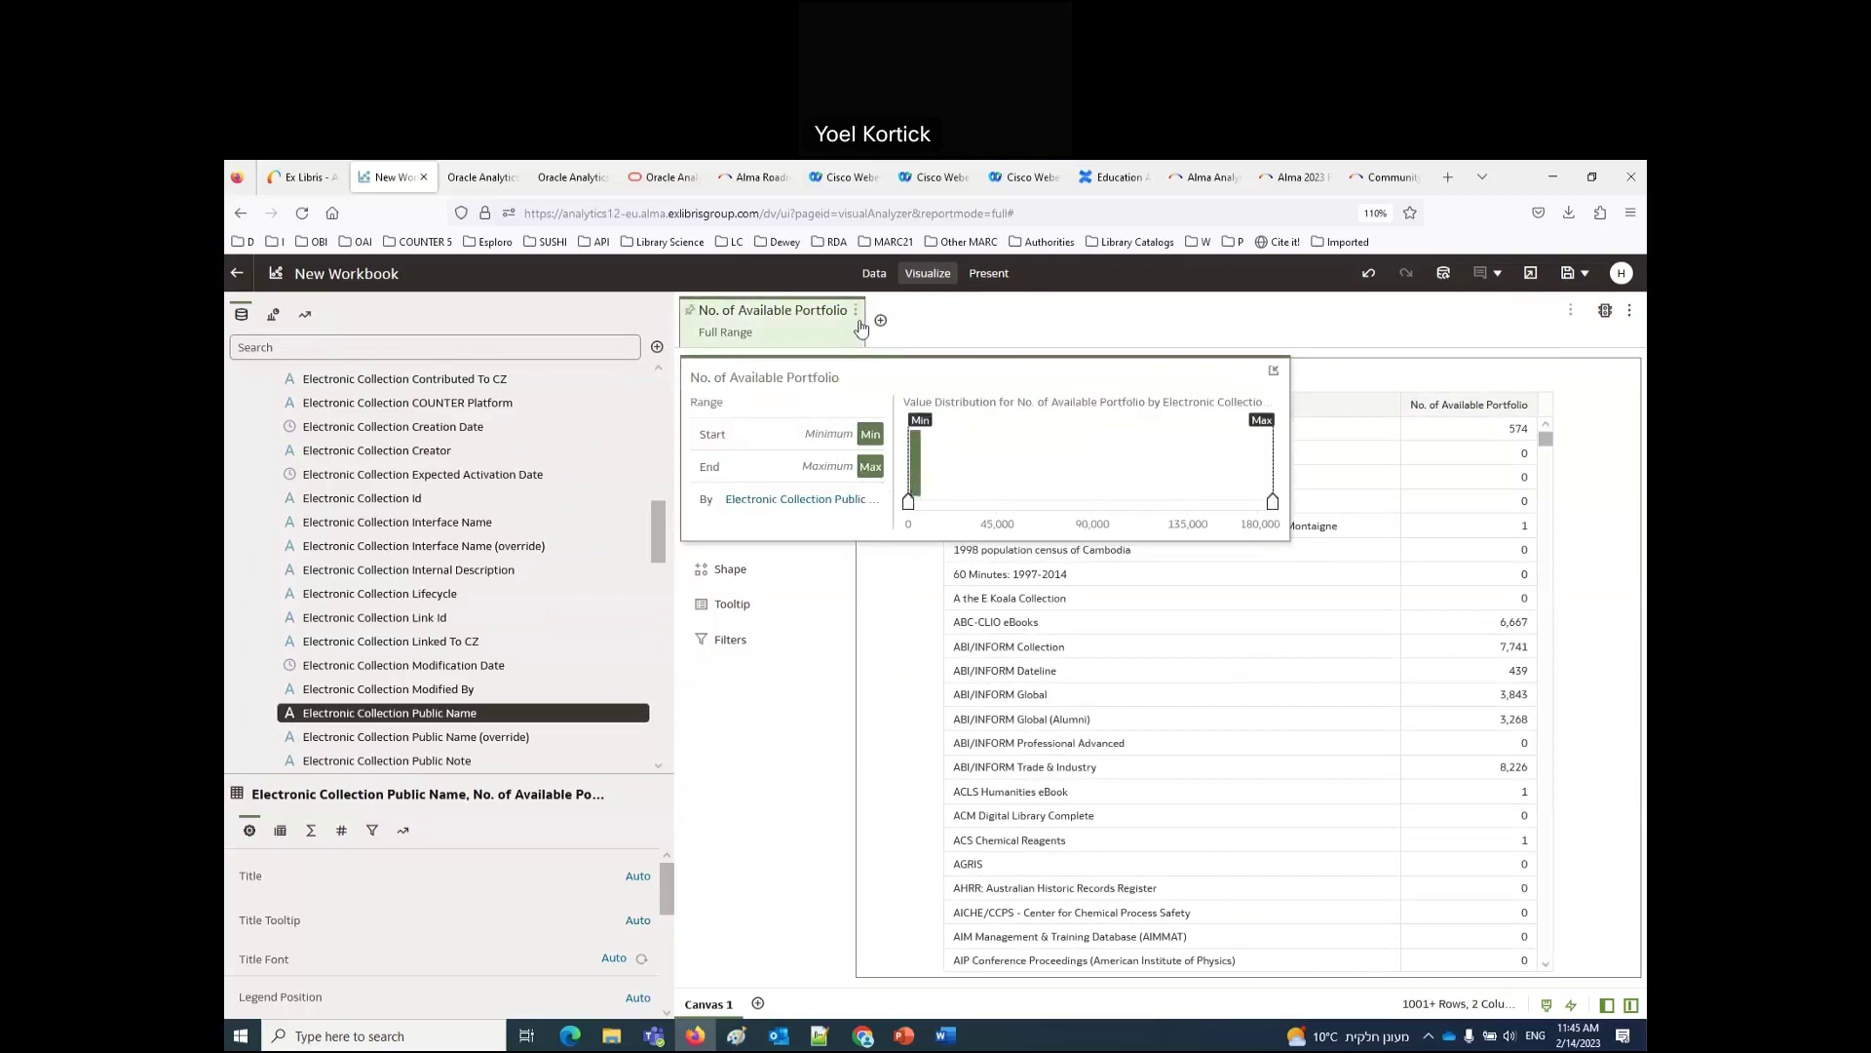
{"action": "left_click", "coordinate": [857, 313]}
{"action": "mouse_move", "coordinate": [912, 469]}
{"action": "left_click", "coordinate": [1088, 498]}
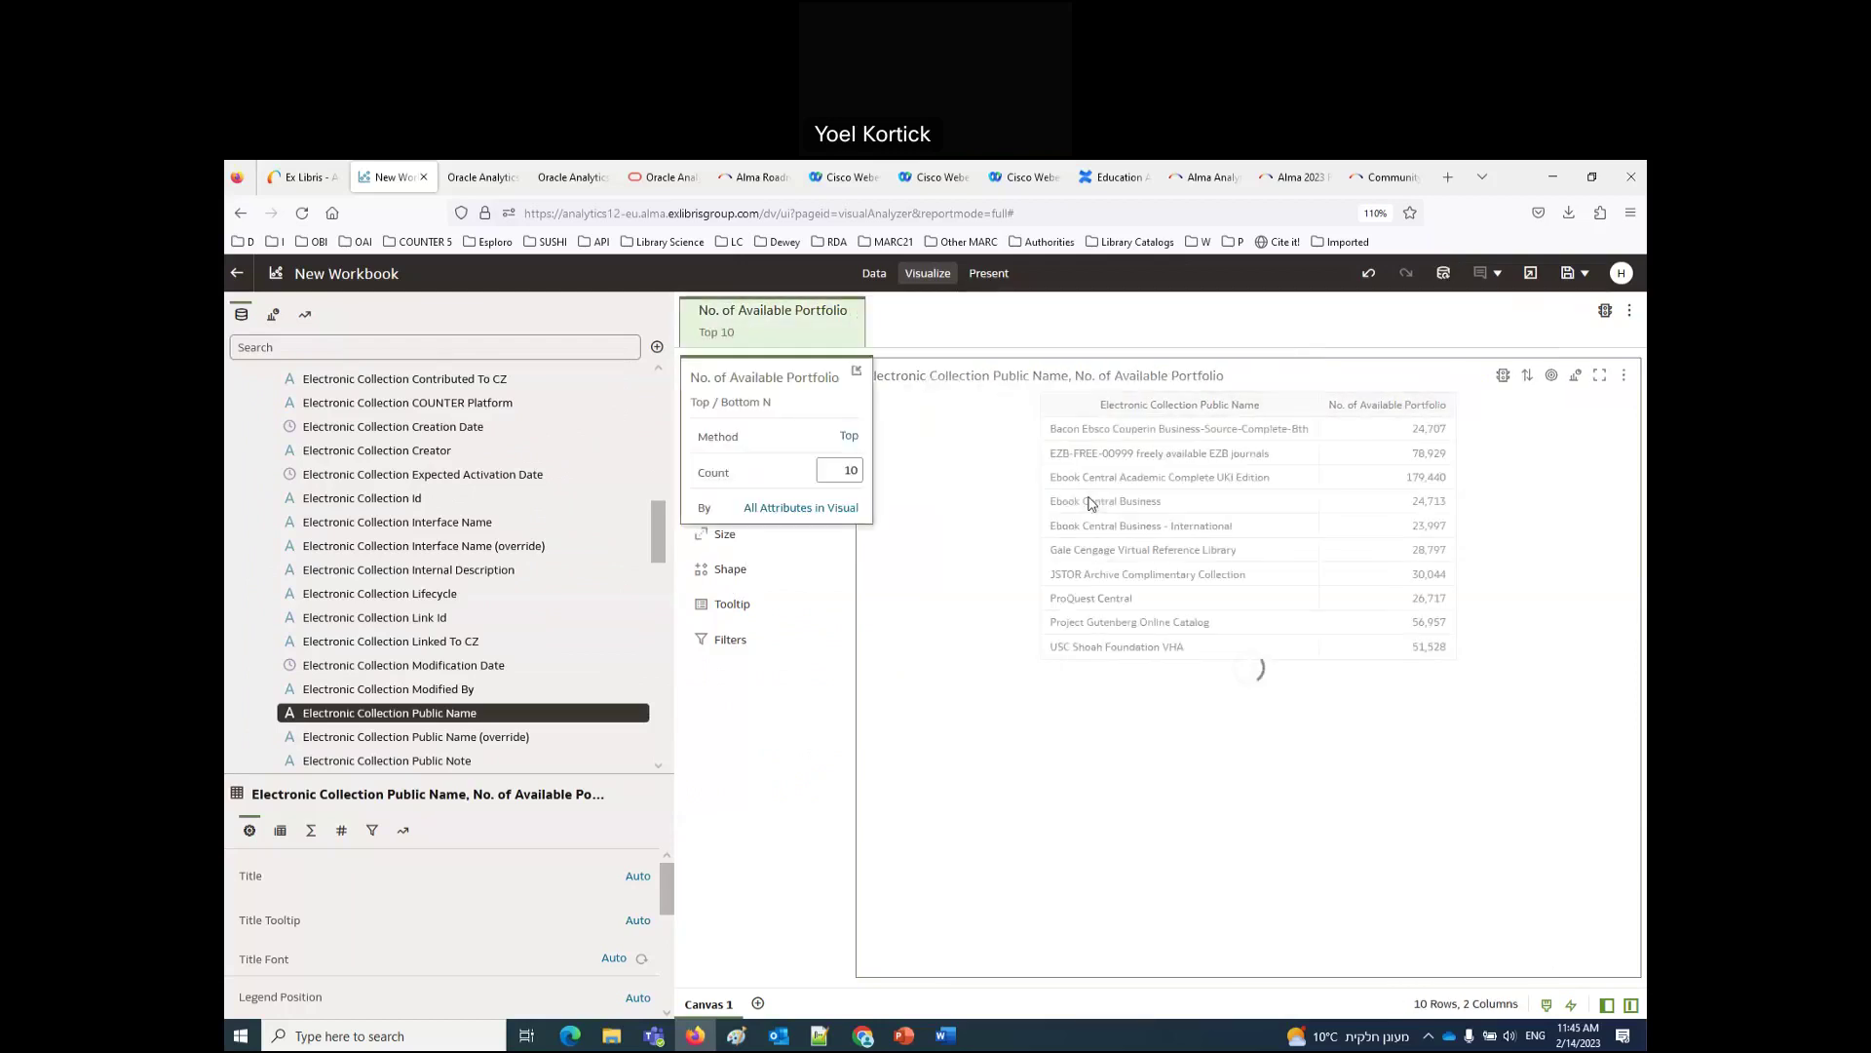
{"action": "left_click", "coordinate": [1043, 344]}
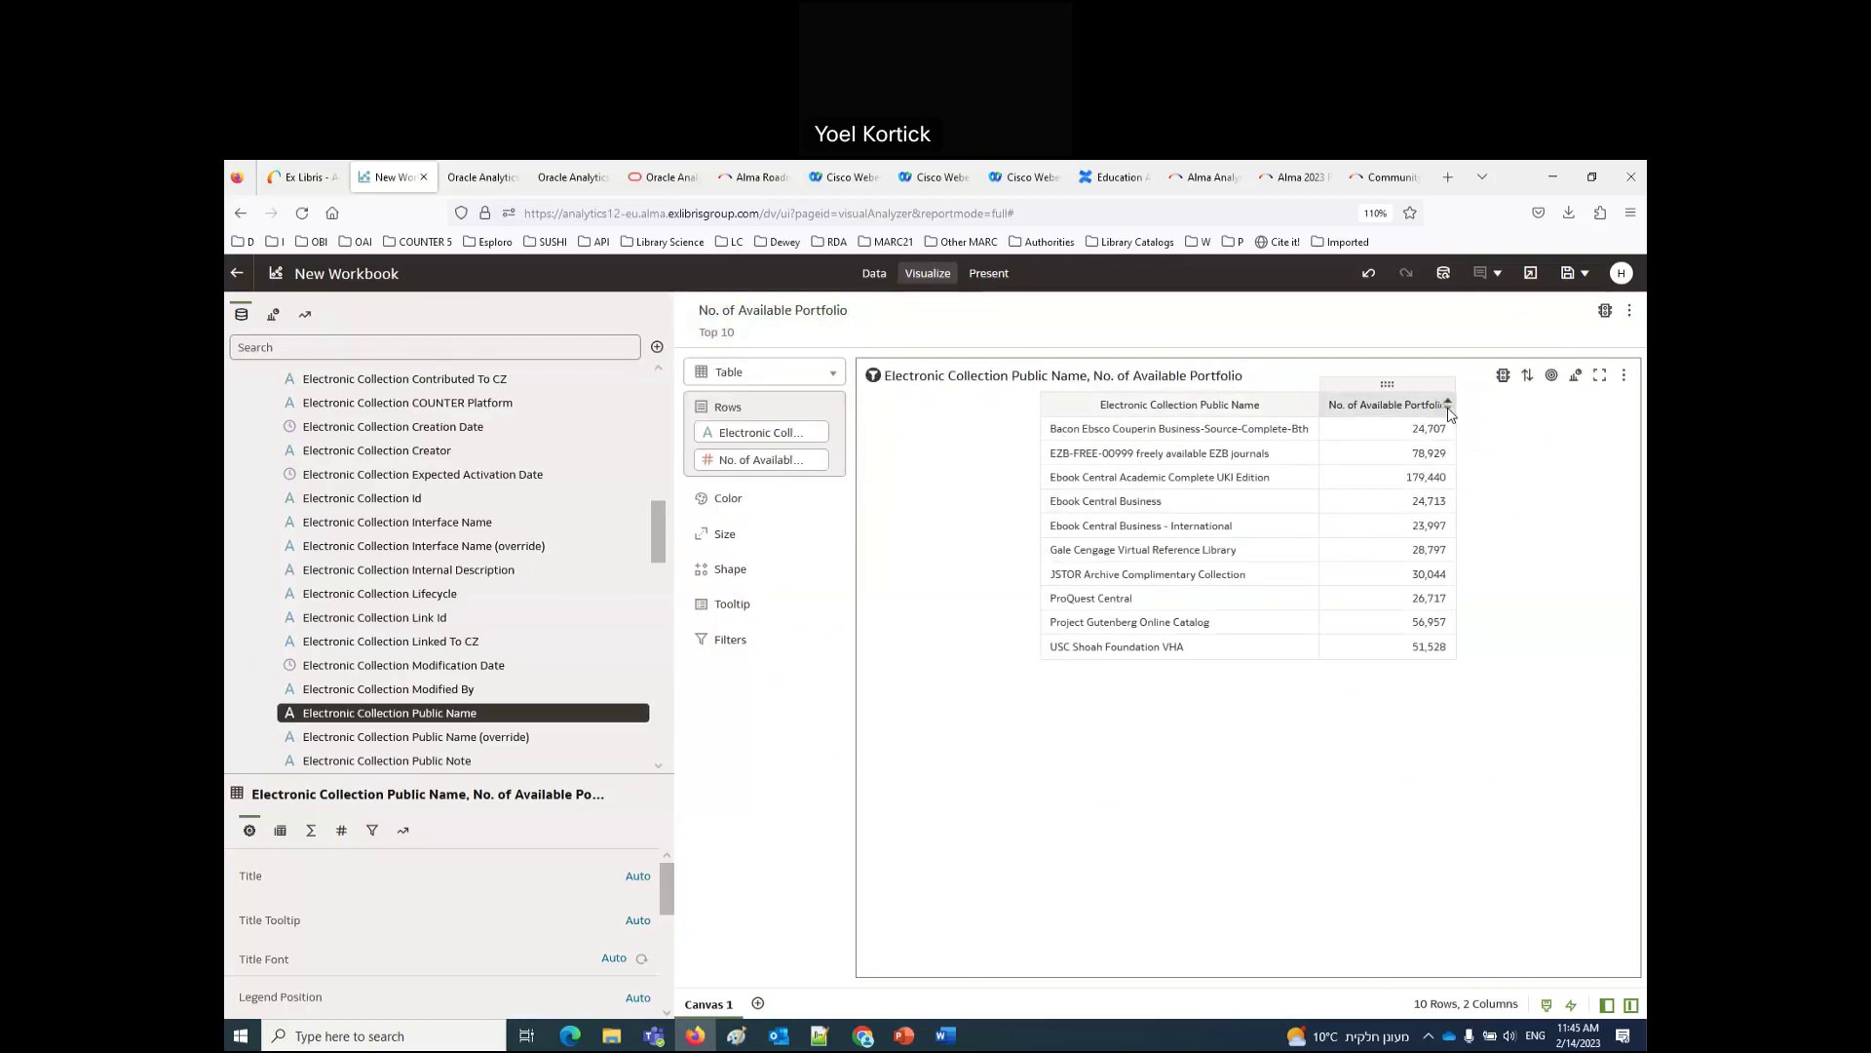
{"action": "left_click", "coordinate": [1448, 409]}
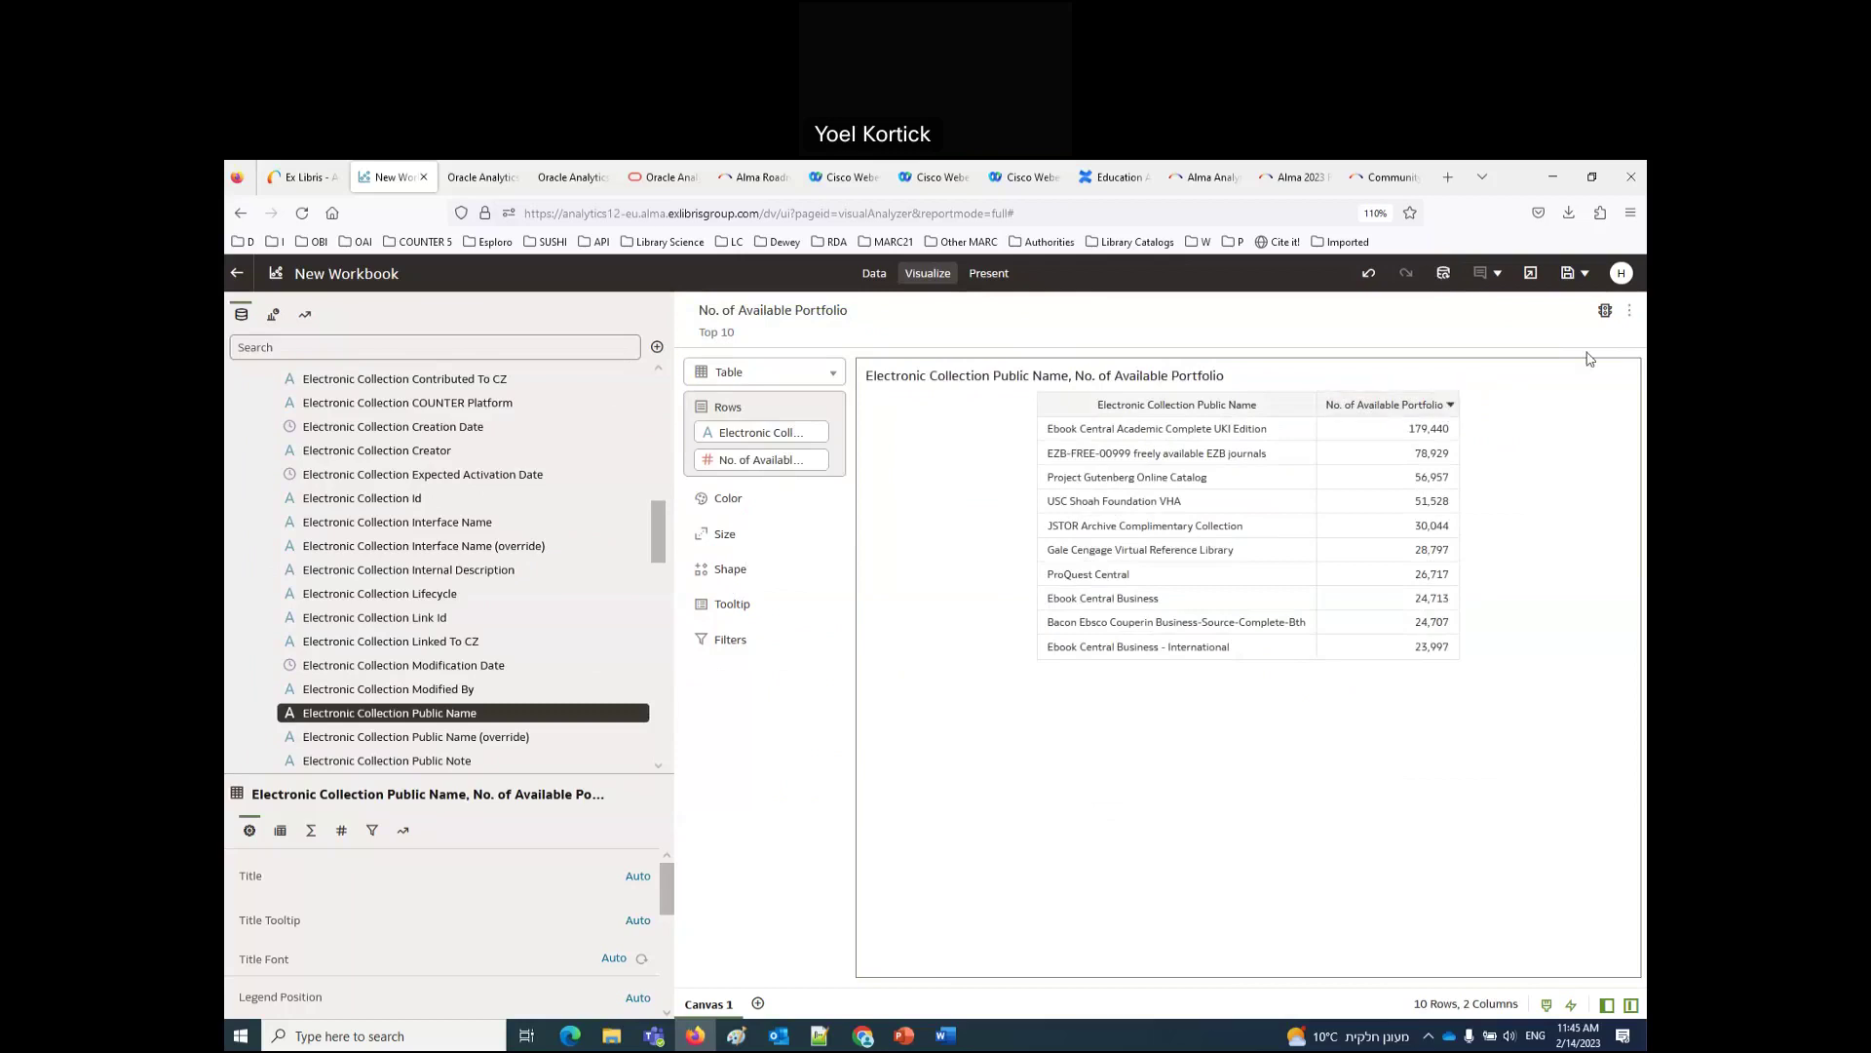
Step: Save the workbook in the Analytics BAE 2023 folder under Shared Folders, Demo Alma University, Reports, replacing its default name
{"action": "left_click", "coordinate": [1567, 274]}
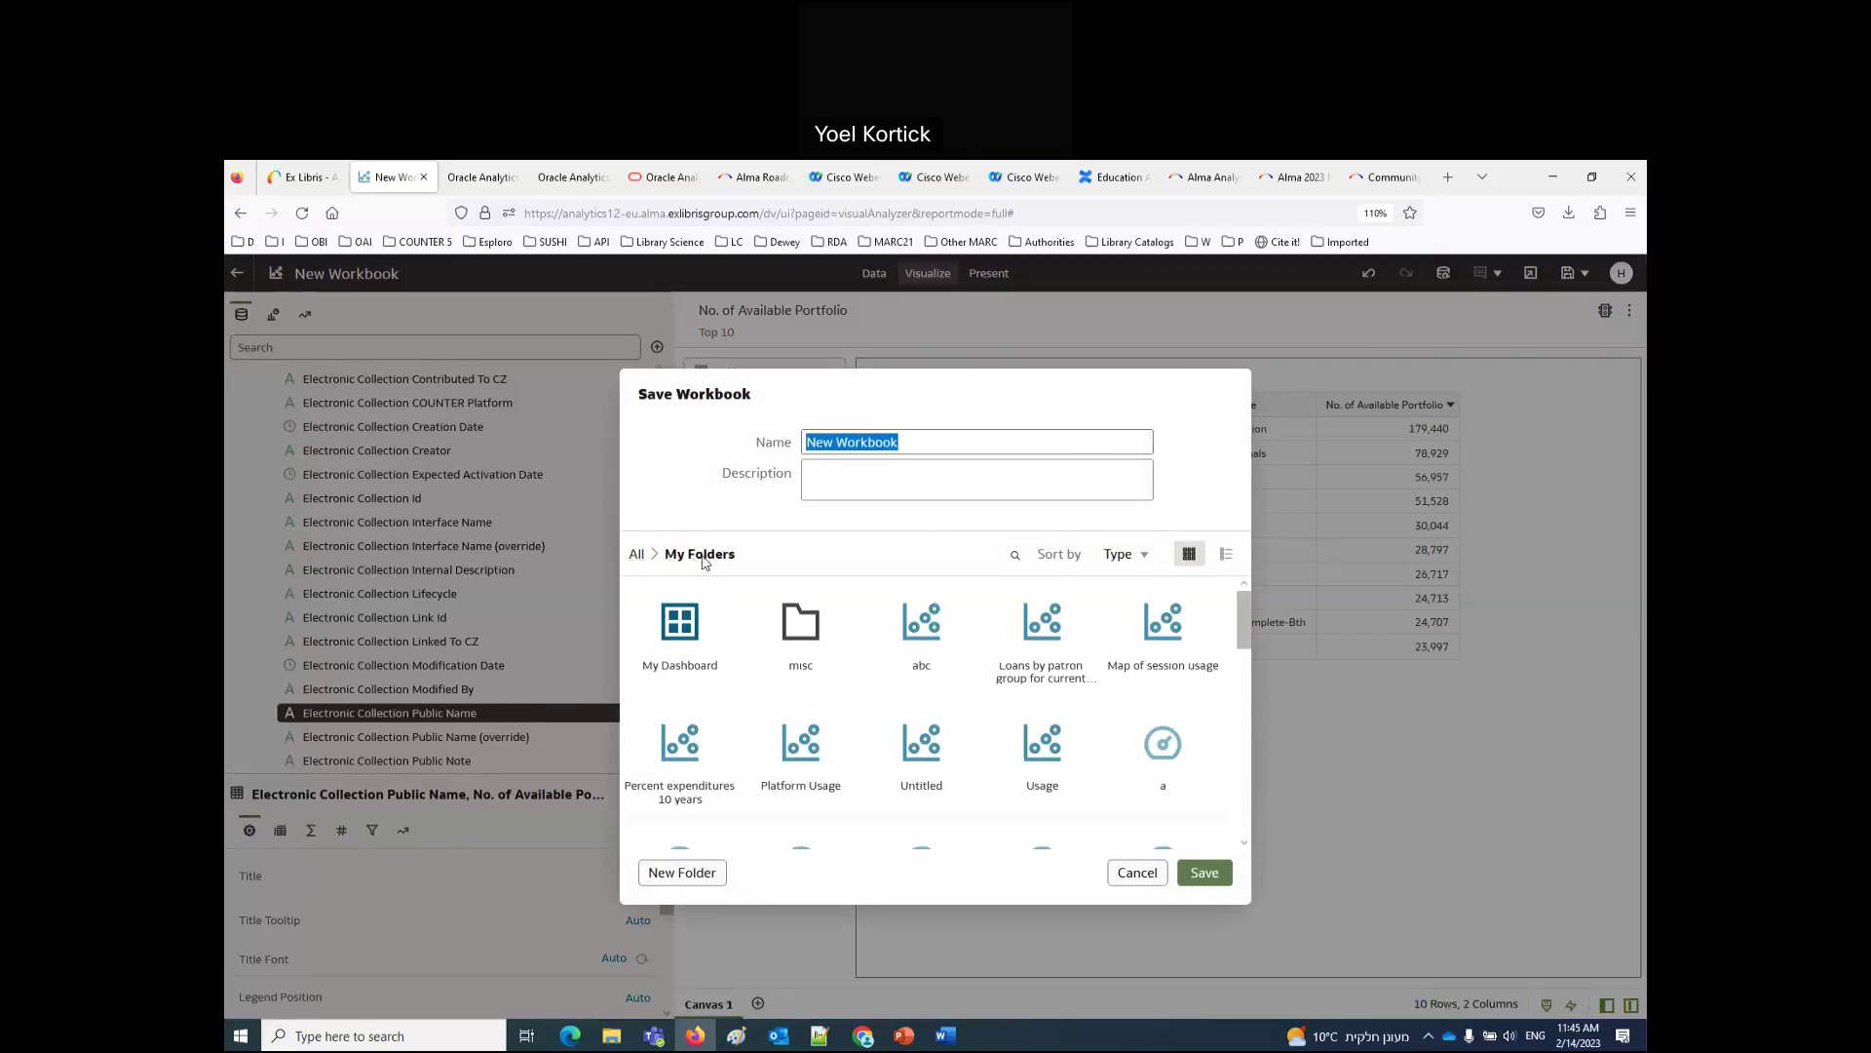
{"action": "left_click", "coordinate": [637, 554]}
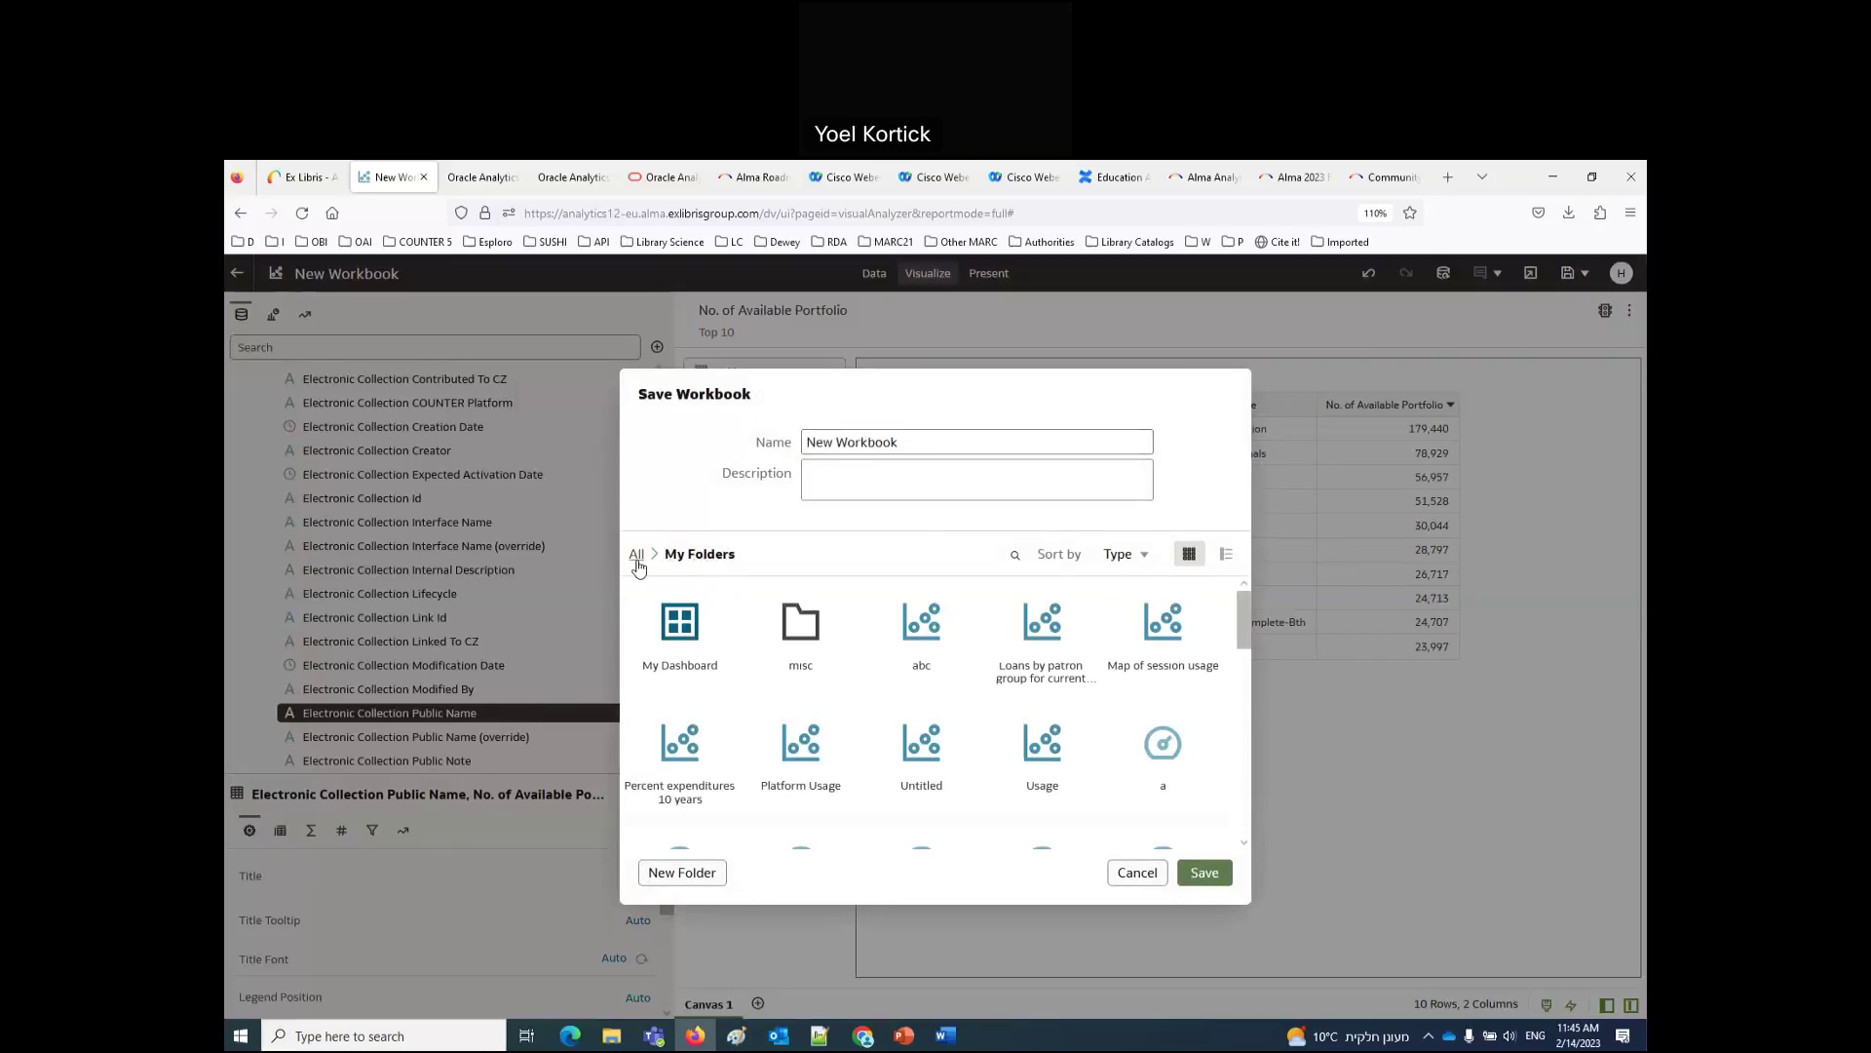
{"action": "double_click", "coordinate": [789, 634]}
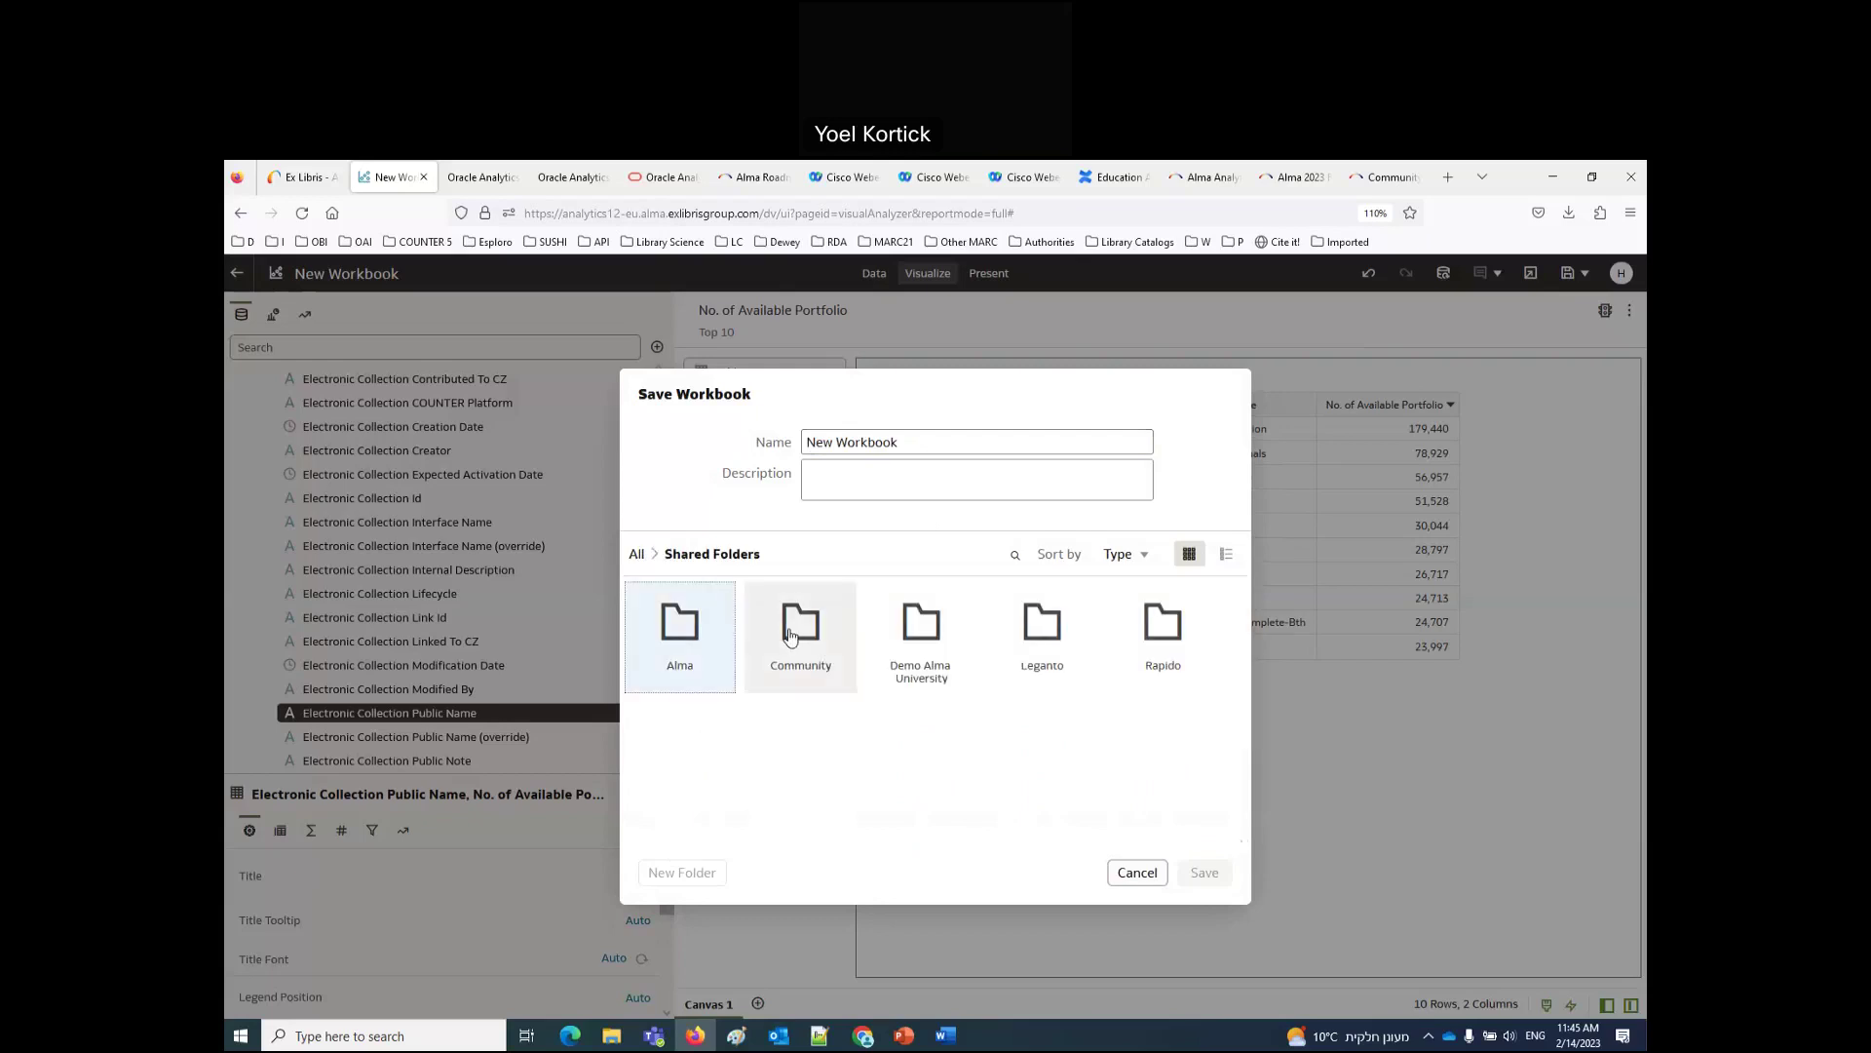
{"action": "left_click", "coordinate": [1226, 554]}
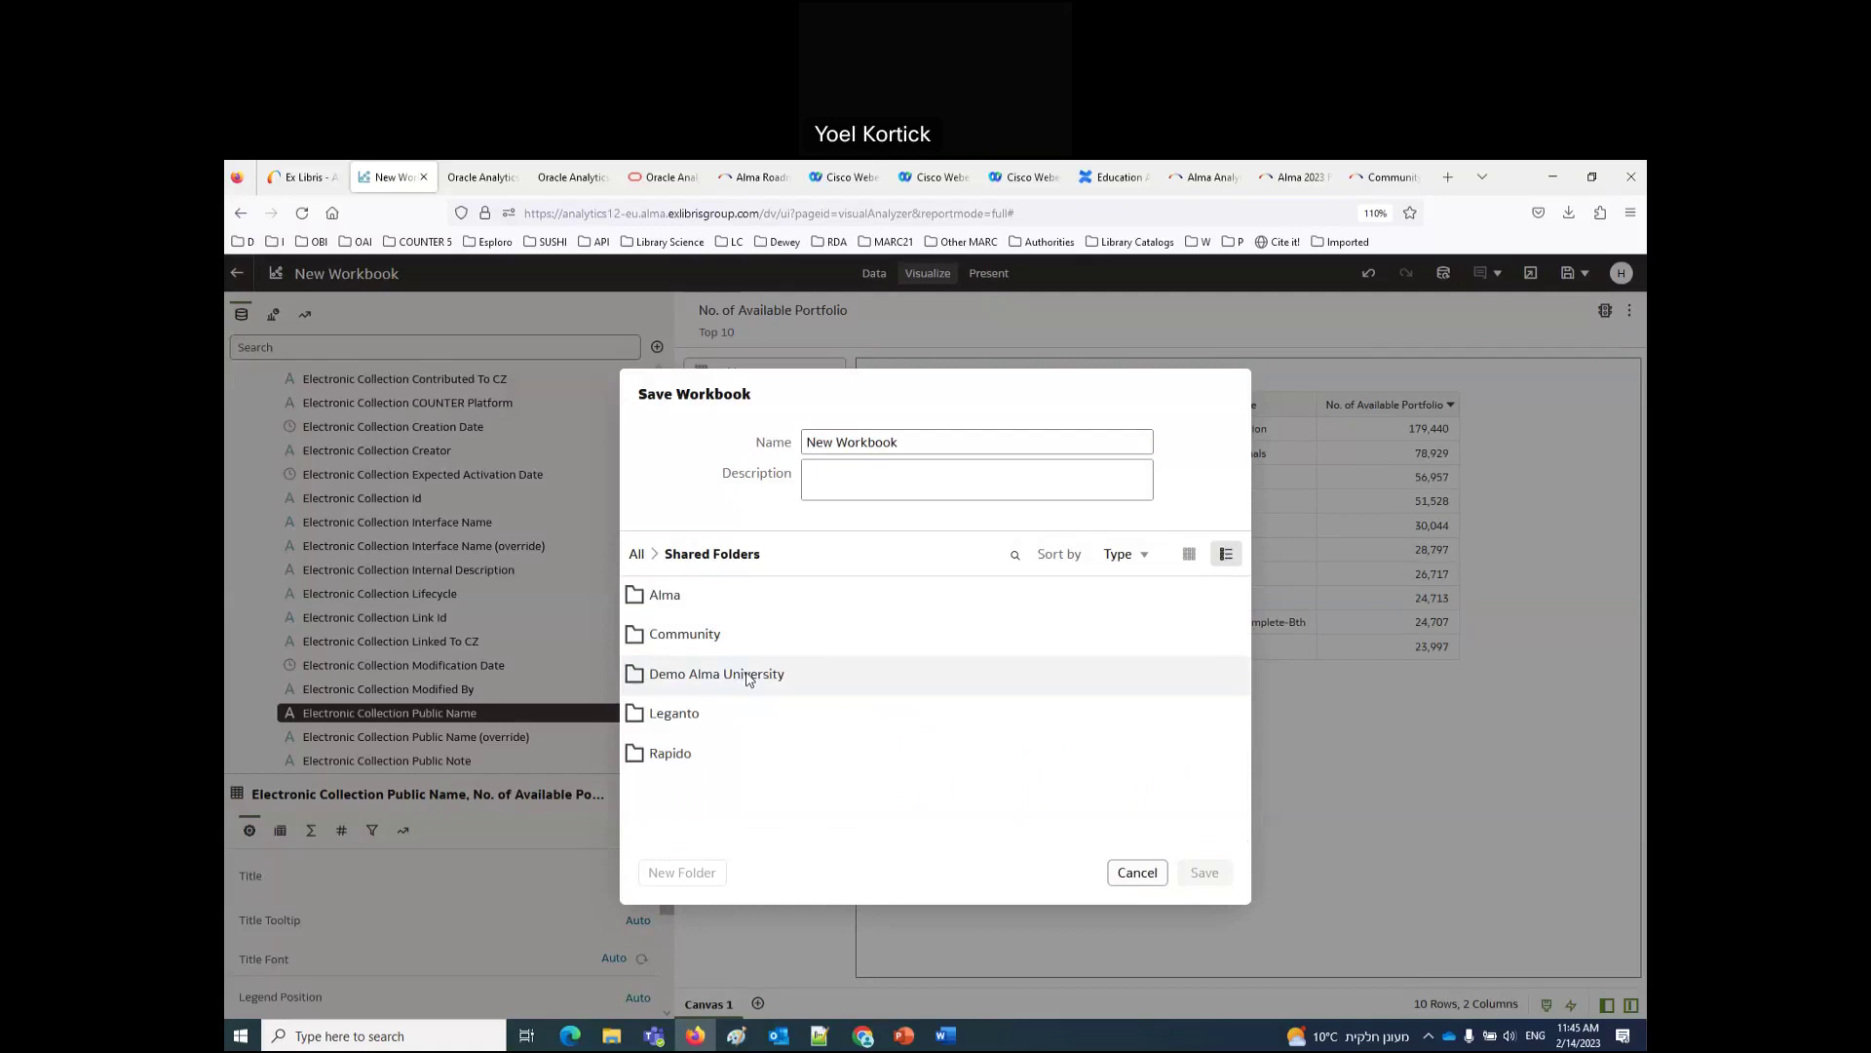
{"action": "double_click", "coordinate": [748, 679]}
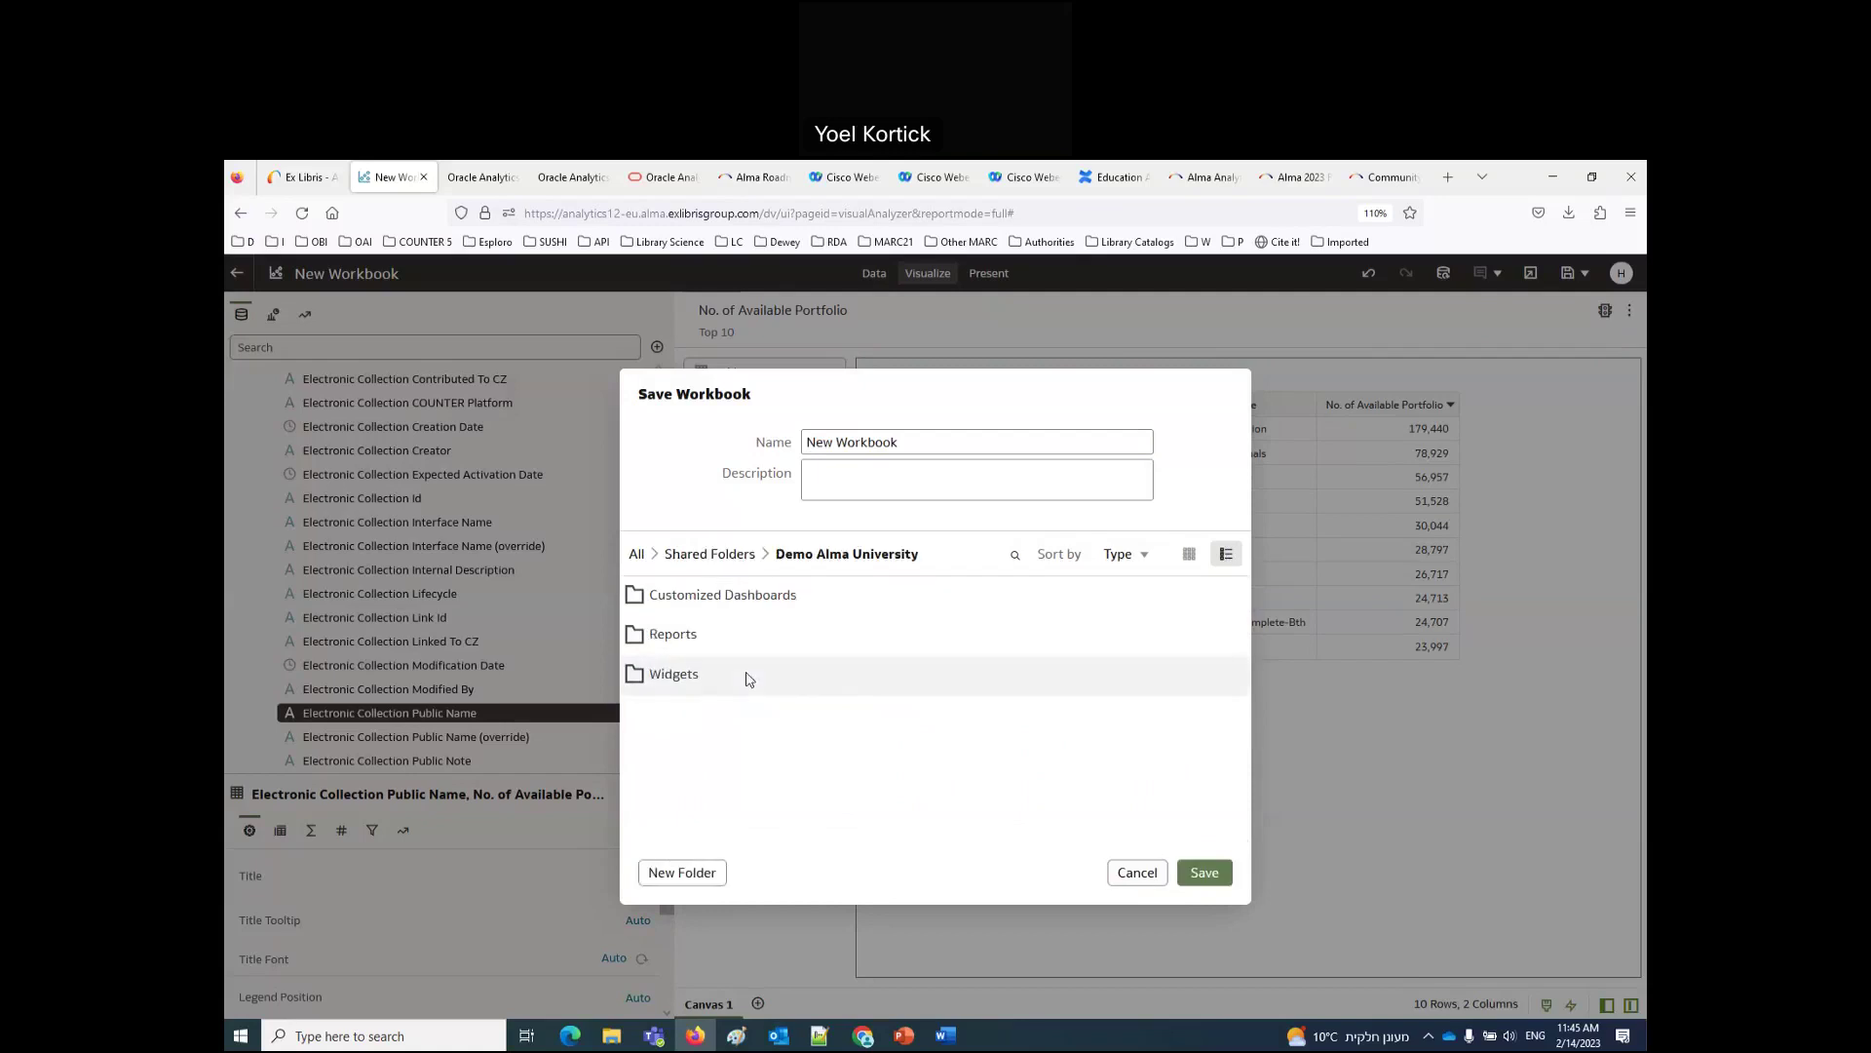
{"action": "double_click", "coordinate": [670, 638]}
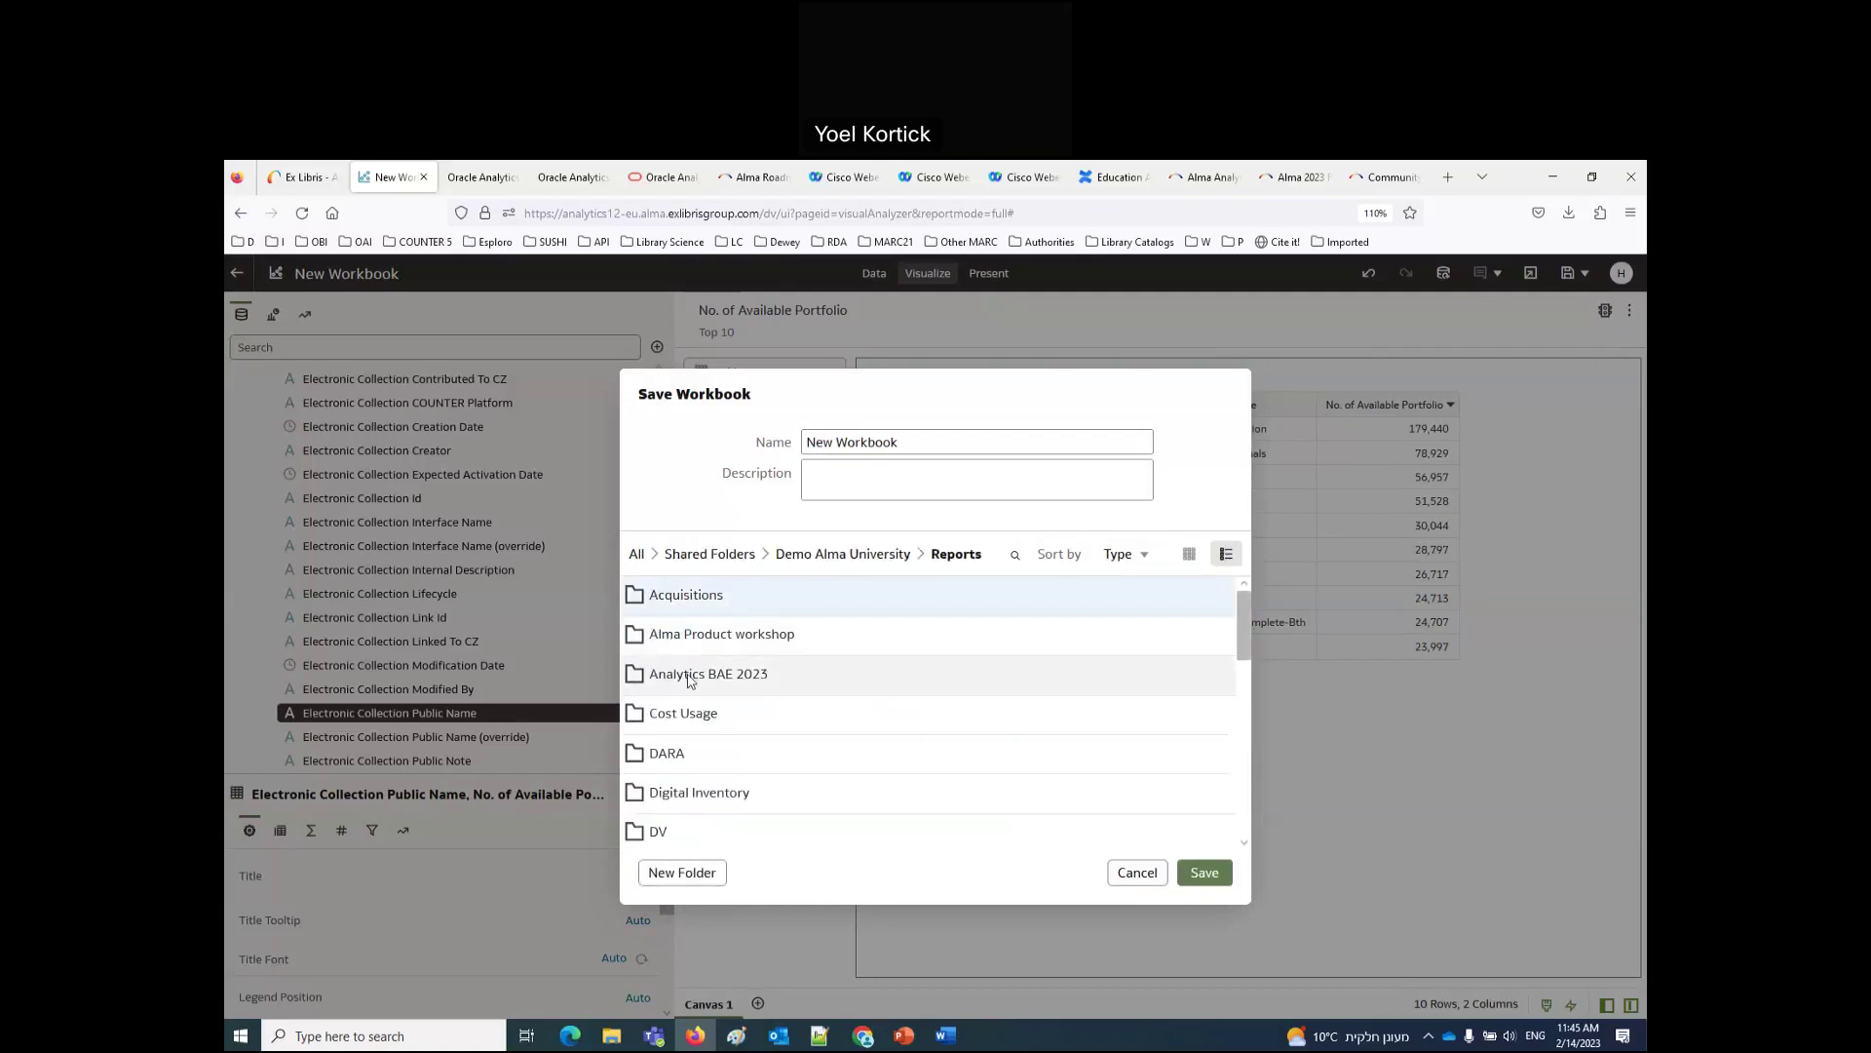
{"action": "double_click", "coordinate": [690, 675]}
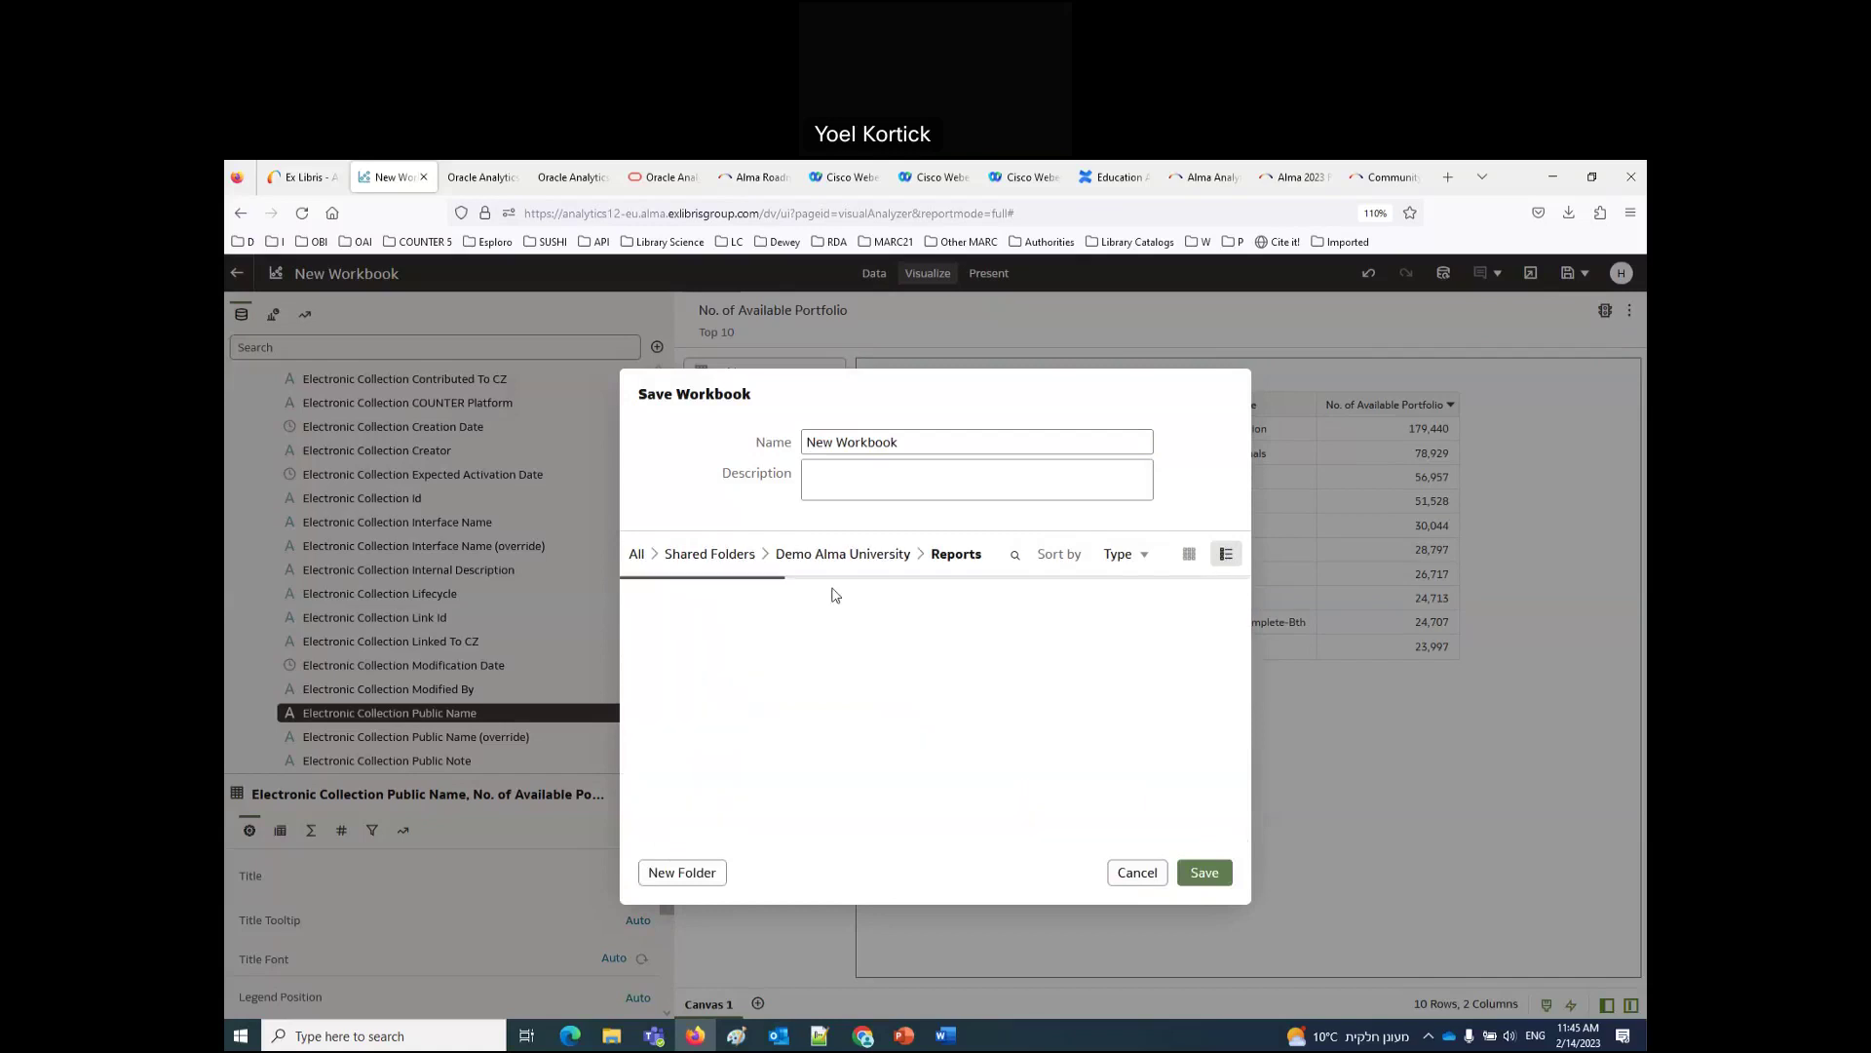
{"action": "left_click_drag", "start_coordinate": [932, 437], "coordinate": [755, 451]}
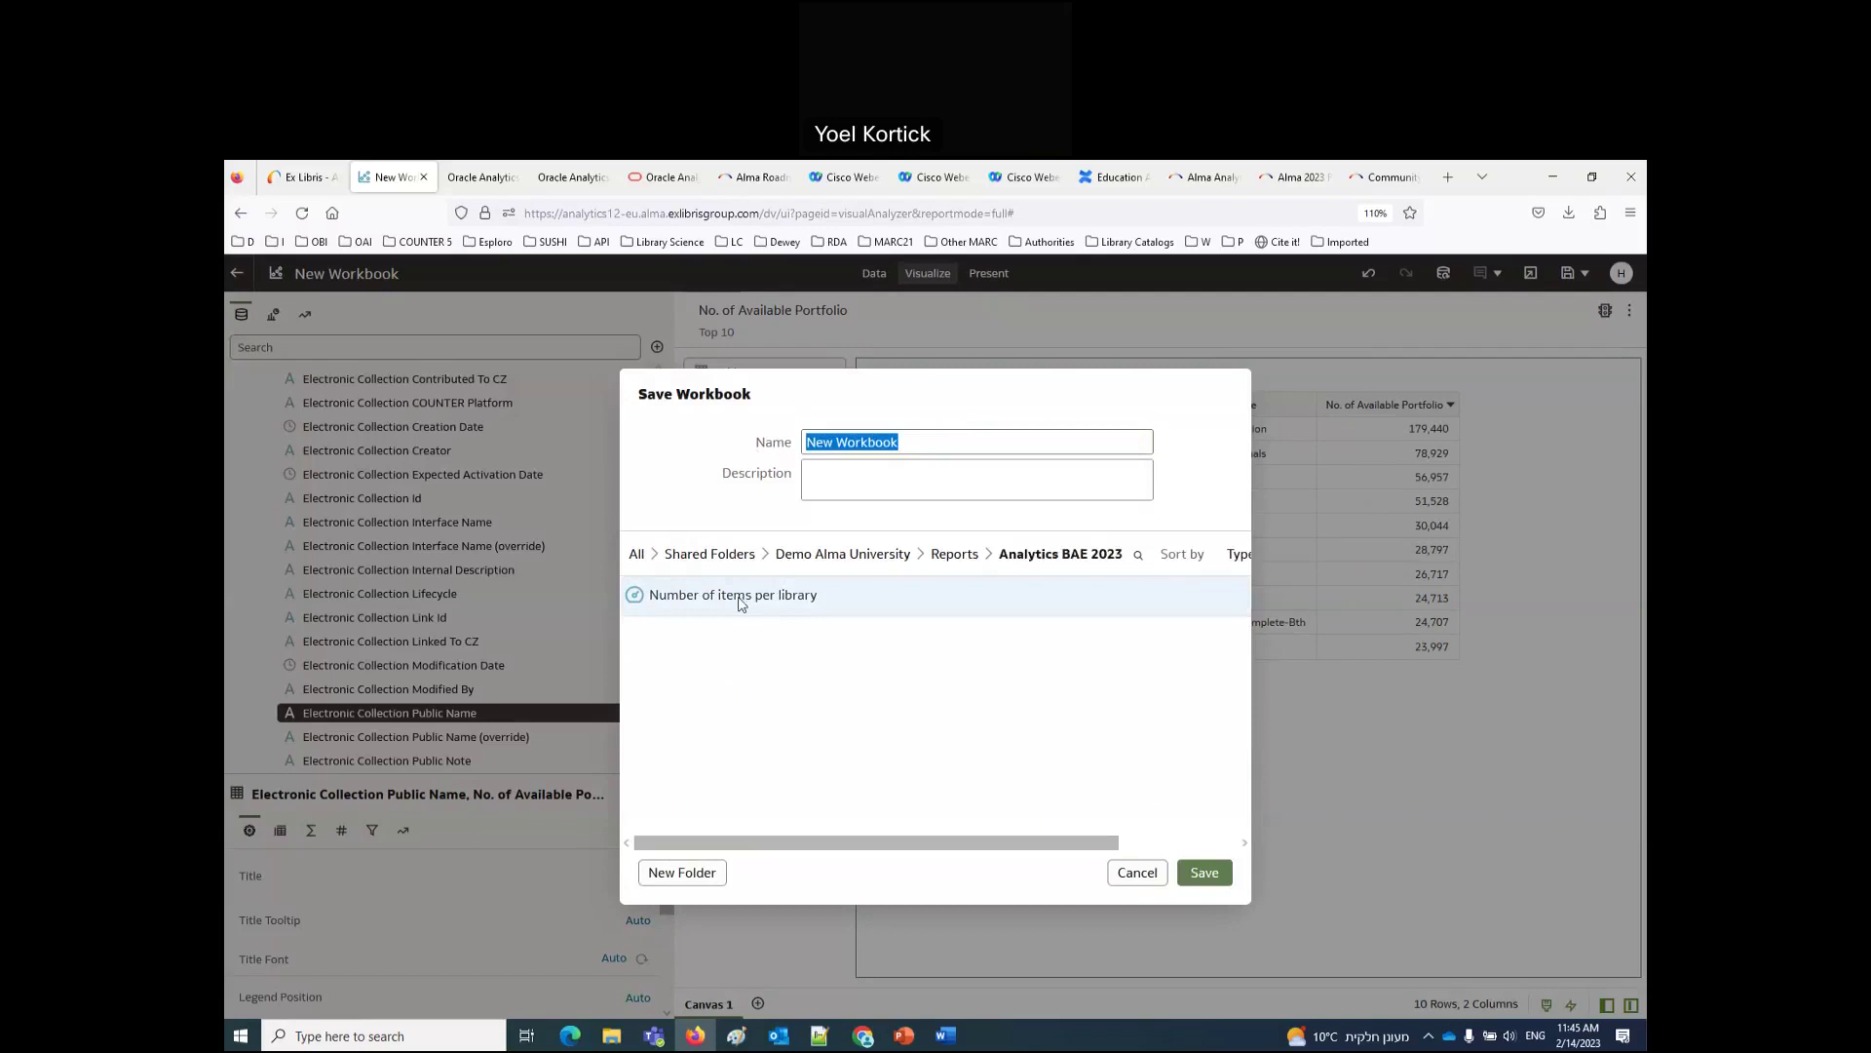
Step: Save the workbook as "Number of portolios per collection - top 10" in the Analytics BAE 2023 folder
{"action": "type", "text": "Numbver of portolios per collection "}
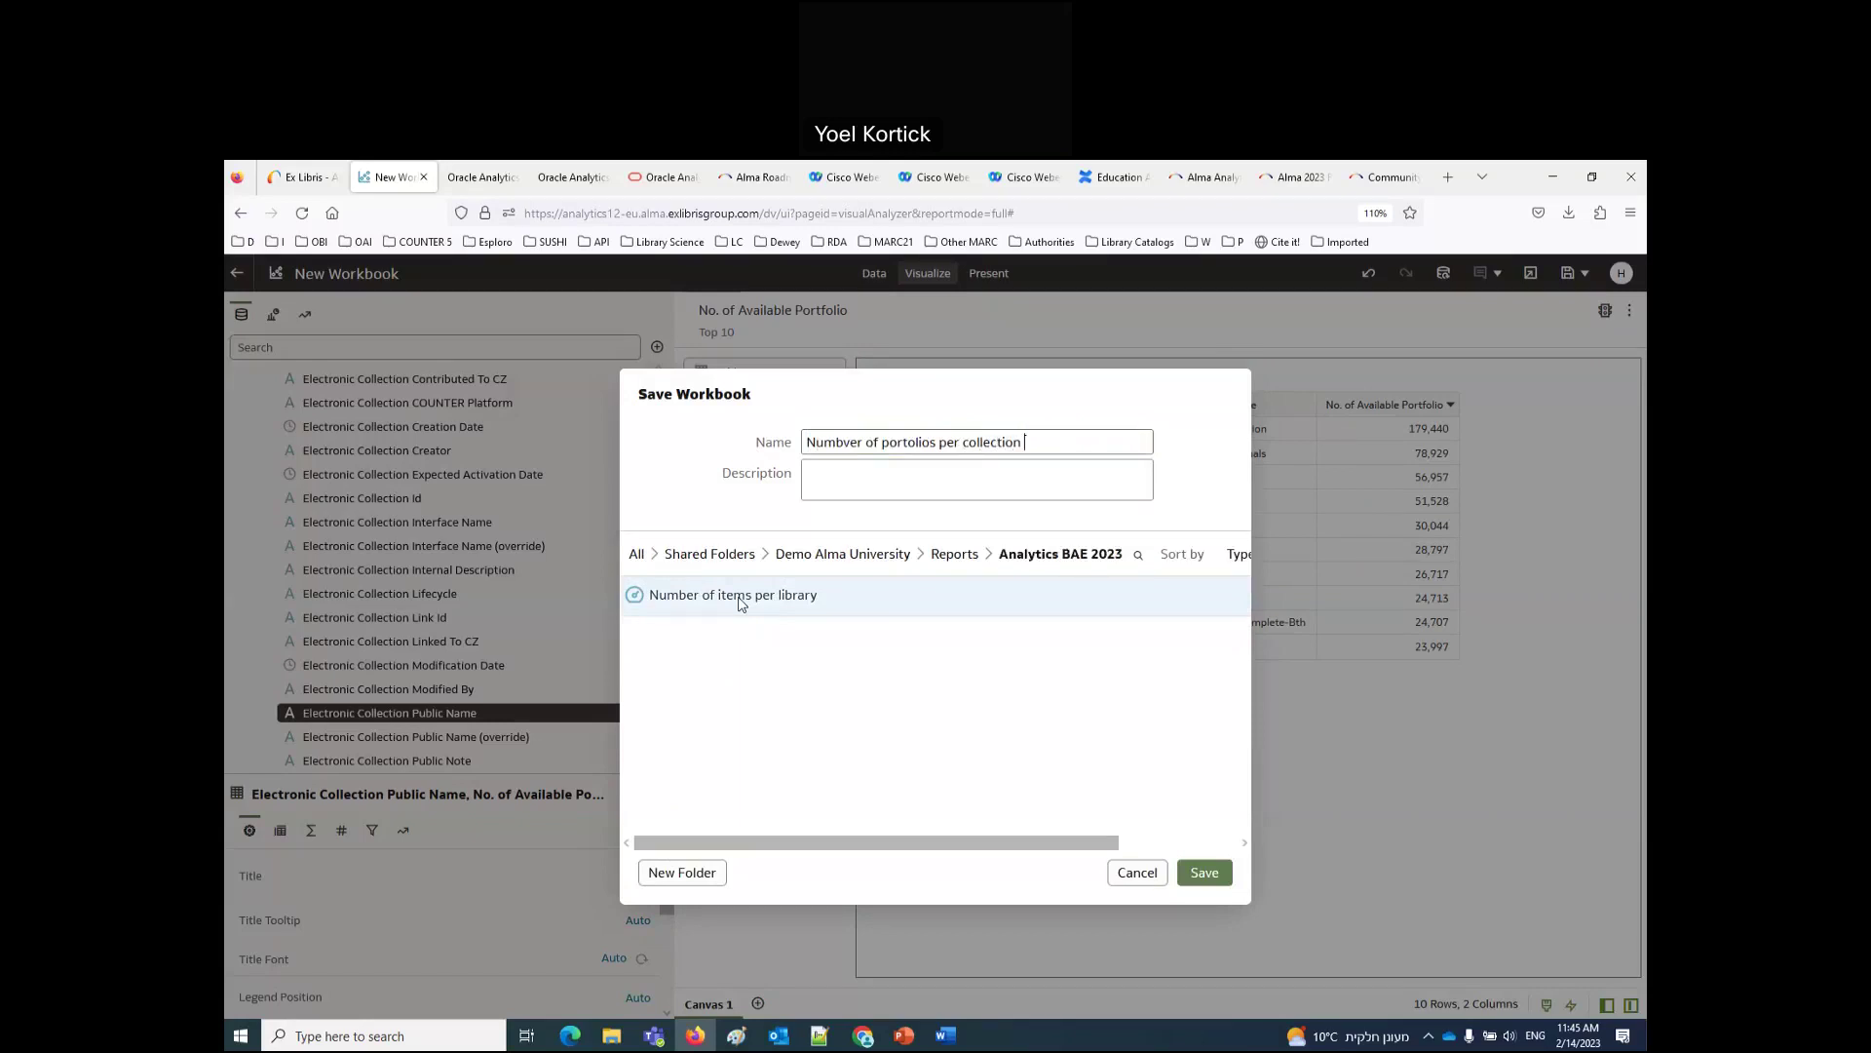
{"action": "type", "text": "- top 10"}
{"action": "left_click", "coordinate": [849, 445]}
{"action": "key", "text": "BackSpace"}
{"action": "left_click", "coordinate": [1205, 872]}
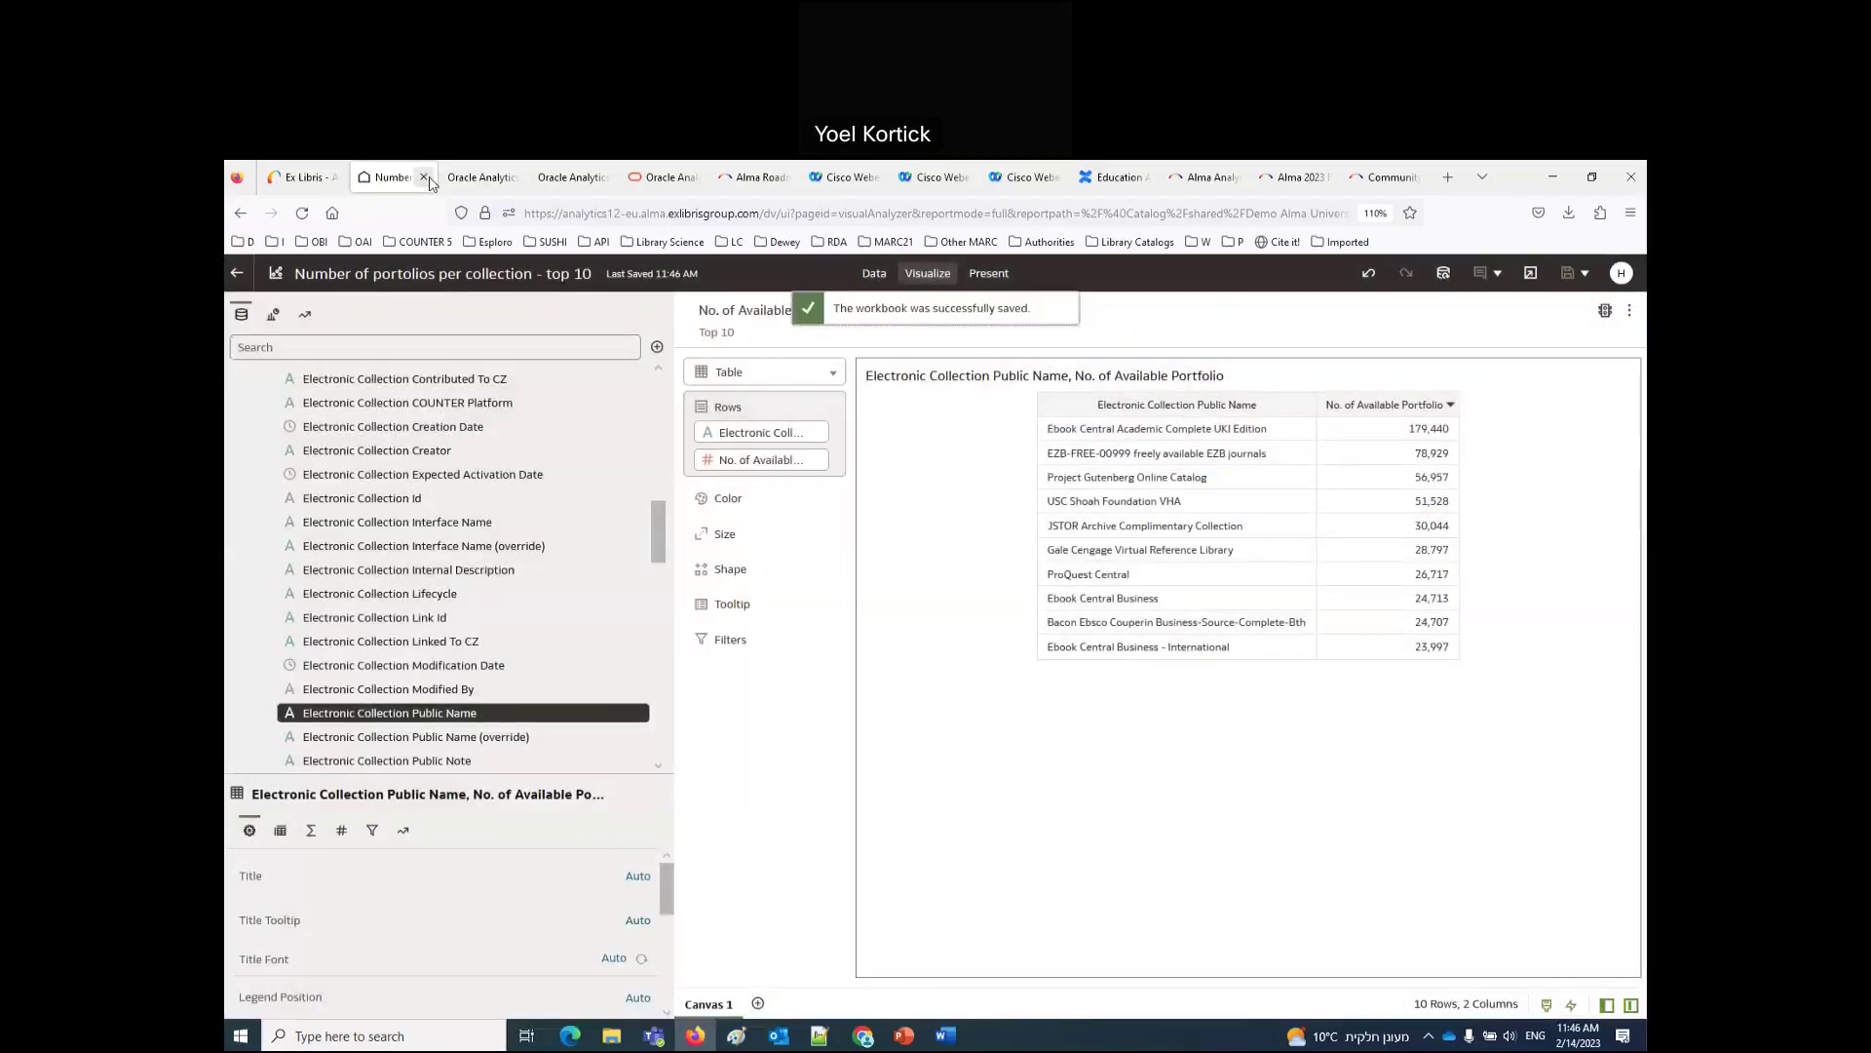
Step: Close the saved workbook, the open analyses, the Oracle Analytics Server help page and the Alma Roadmap page, discarding unsaved changes
{"action": "left_click", "coordinate": [425, 177]}
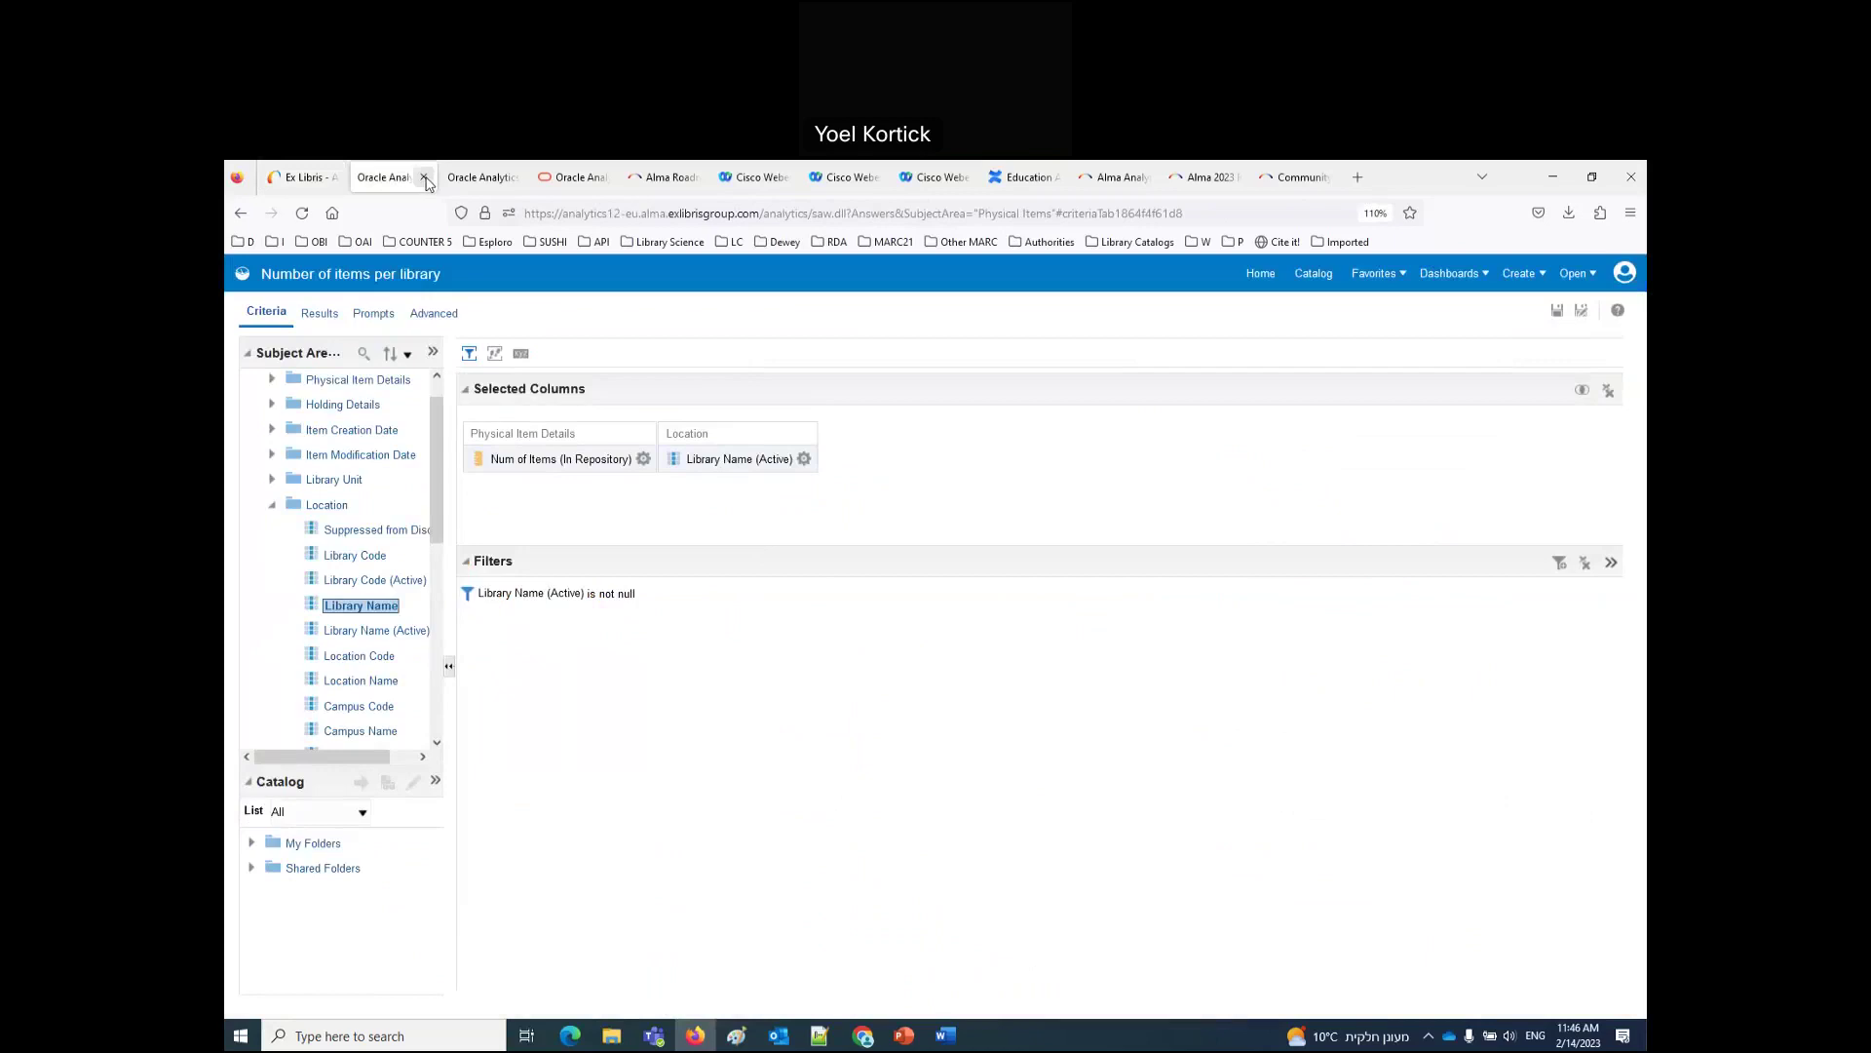
{"action": "left_click", "coordinate": [425, 177]}
{"action": "left_click", "coordinate": [424, 177]}
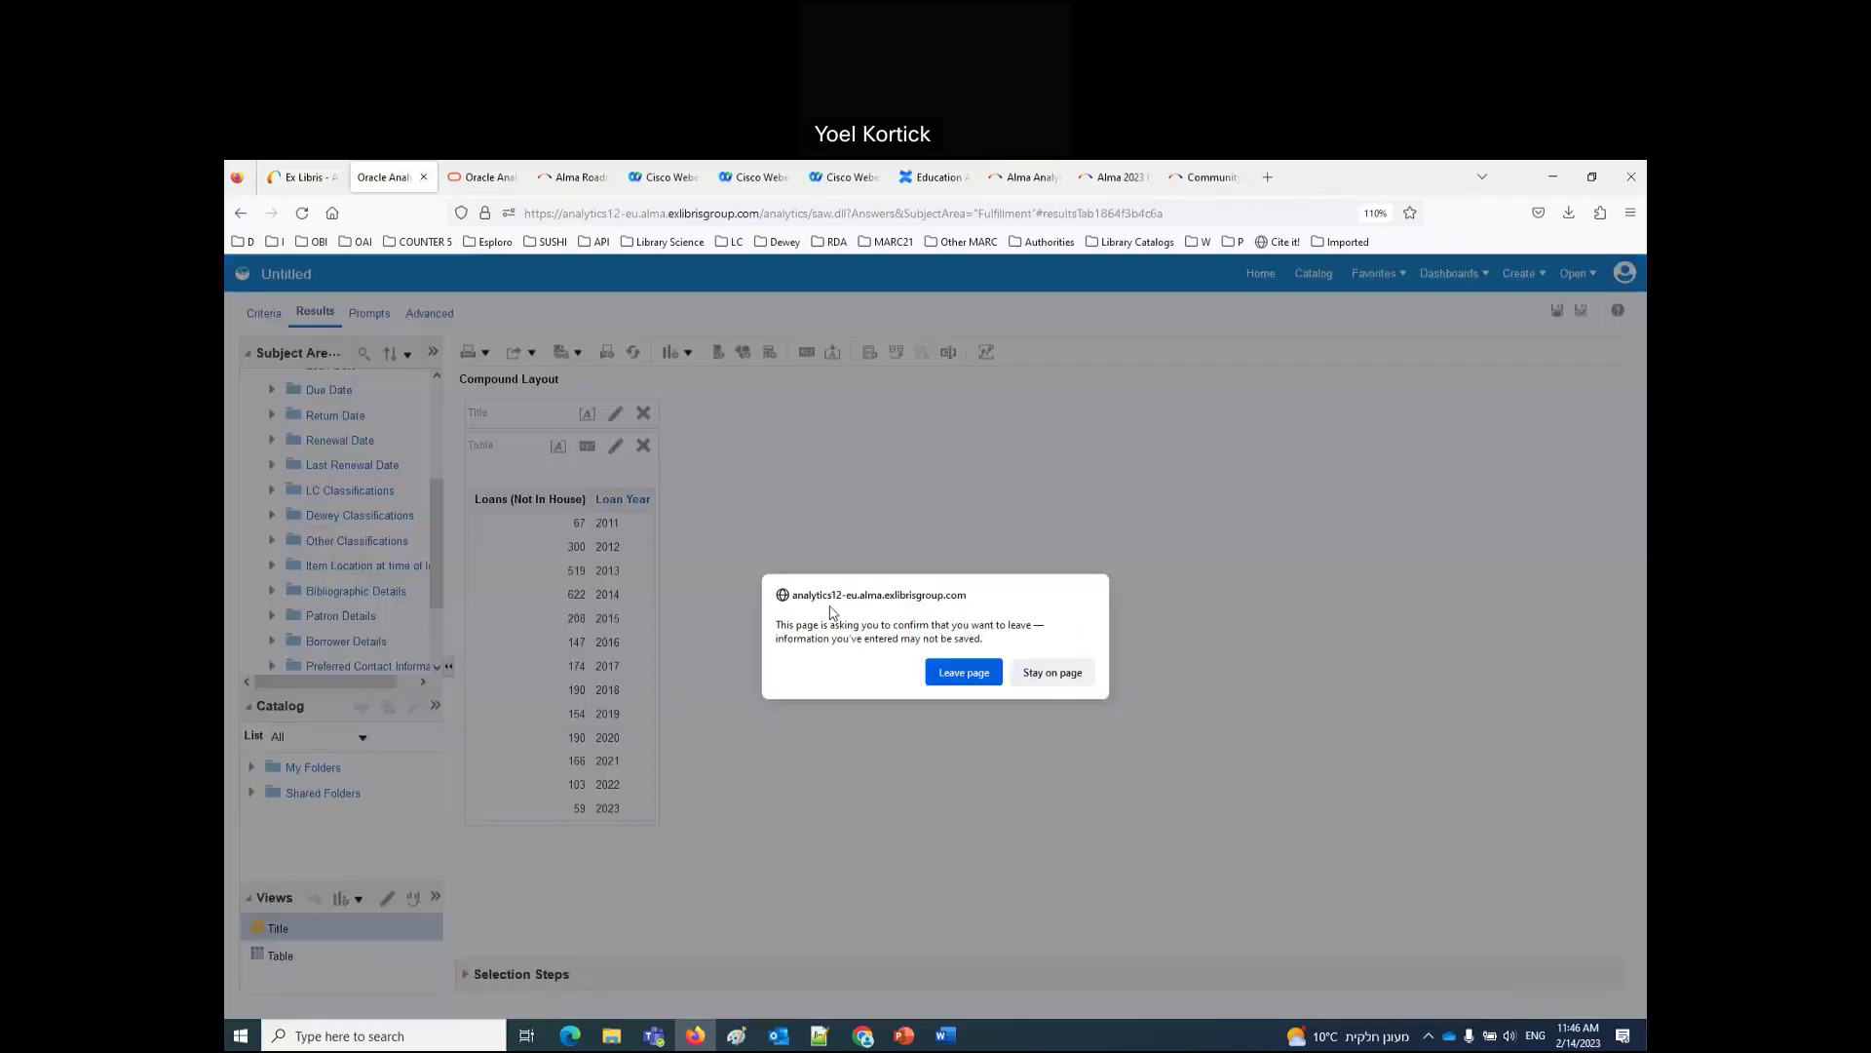
{"action": "left_click", "coordinate": [962, 674]}
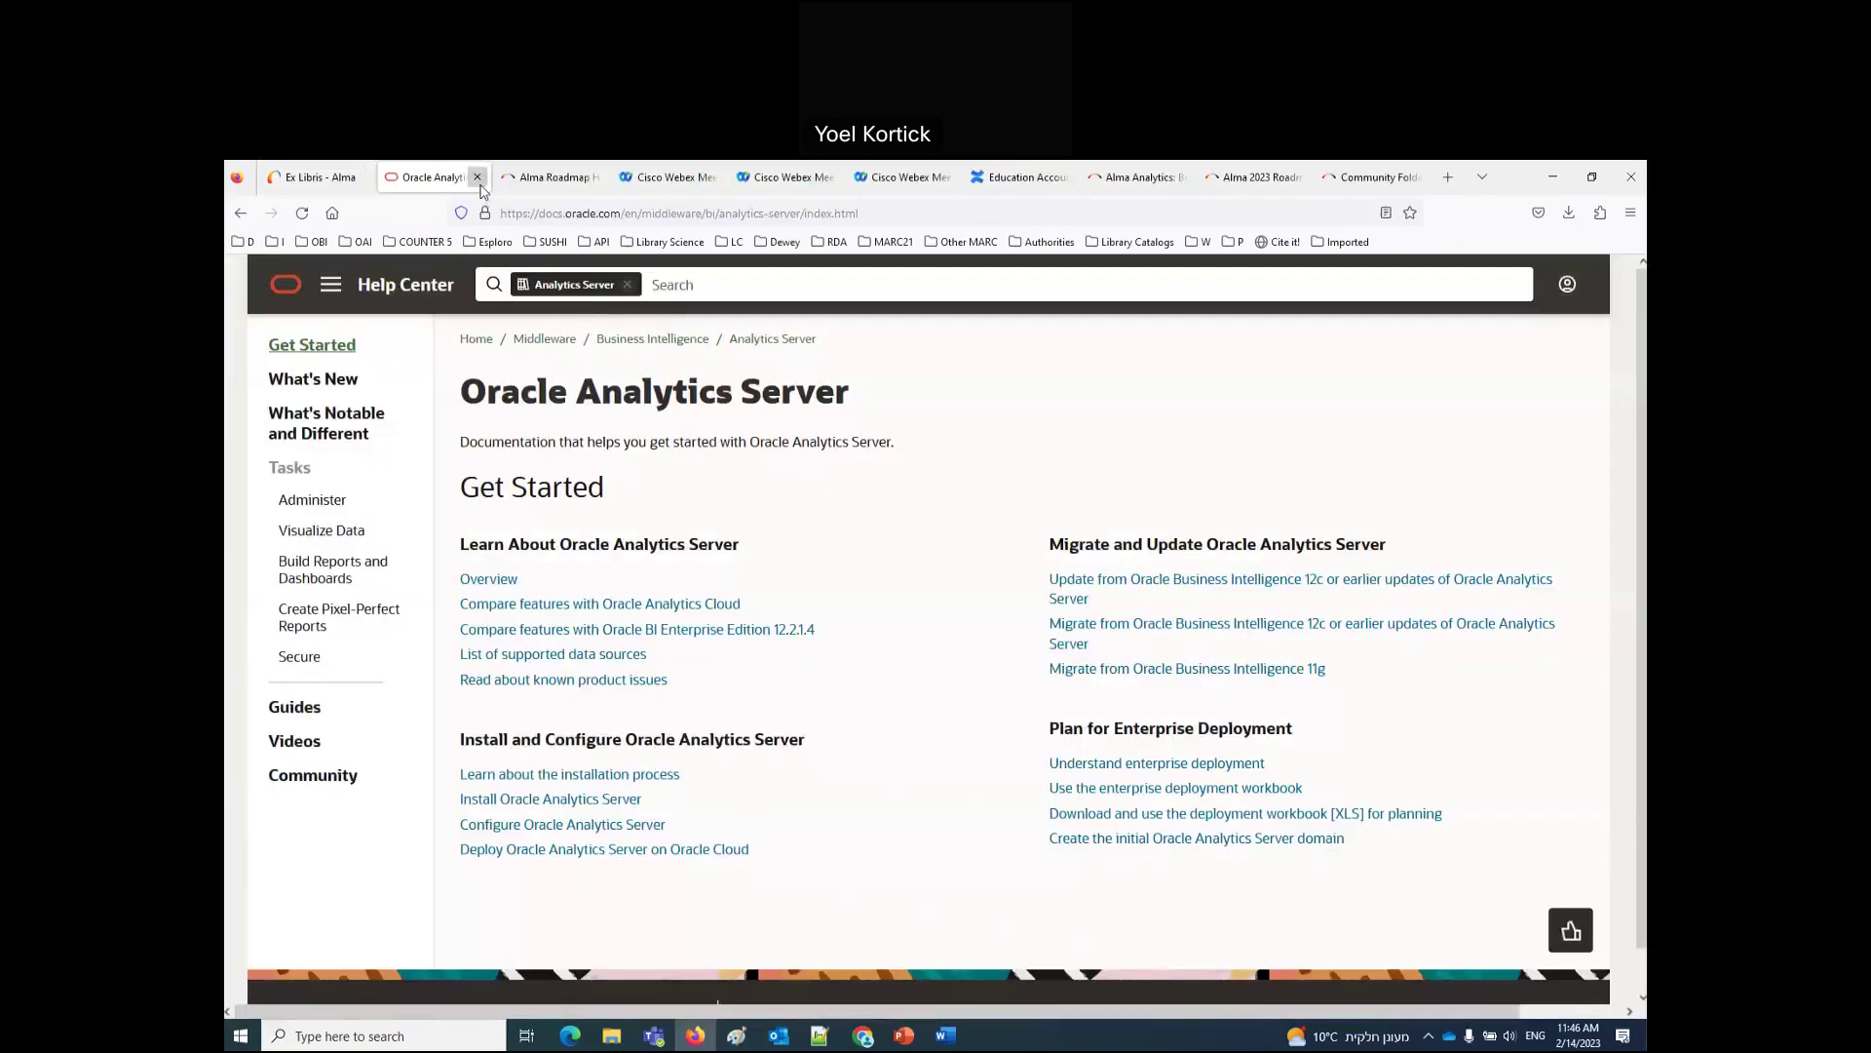
{"action": "left_click", "coordinate": [478, 178]}
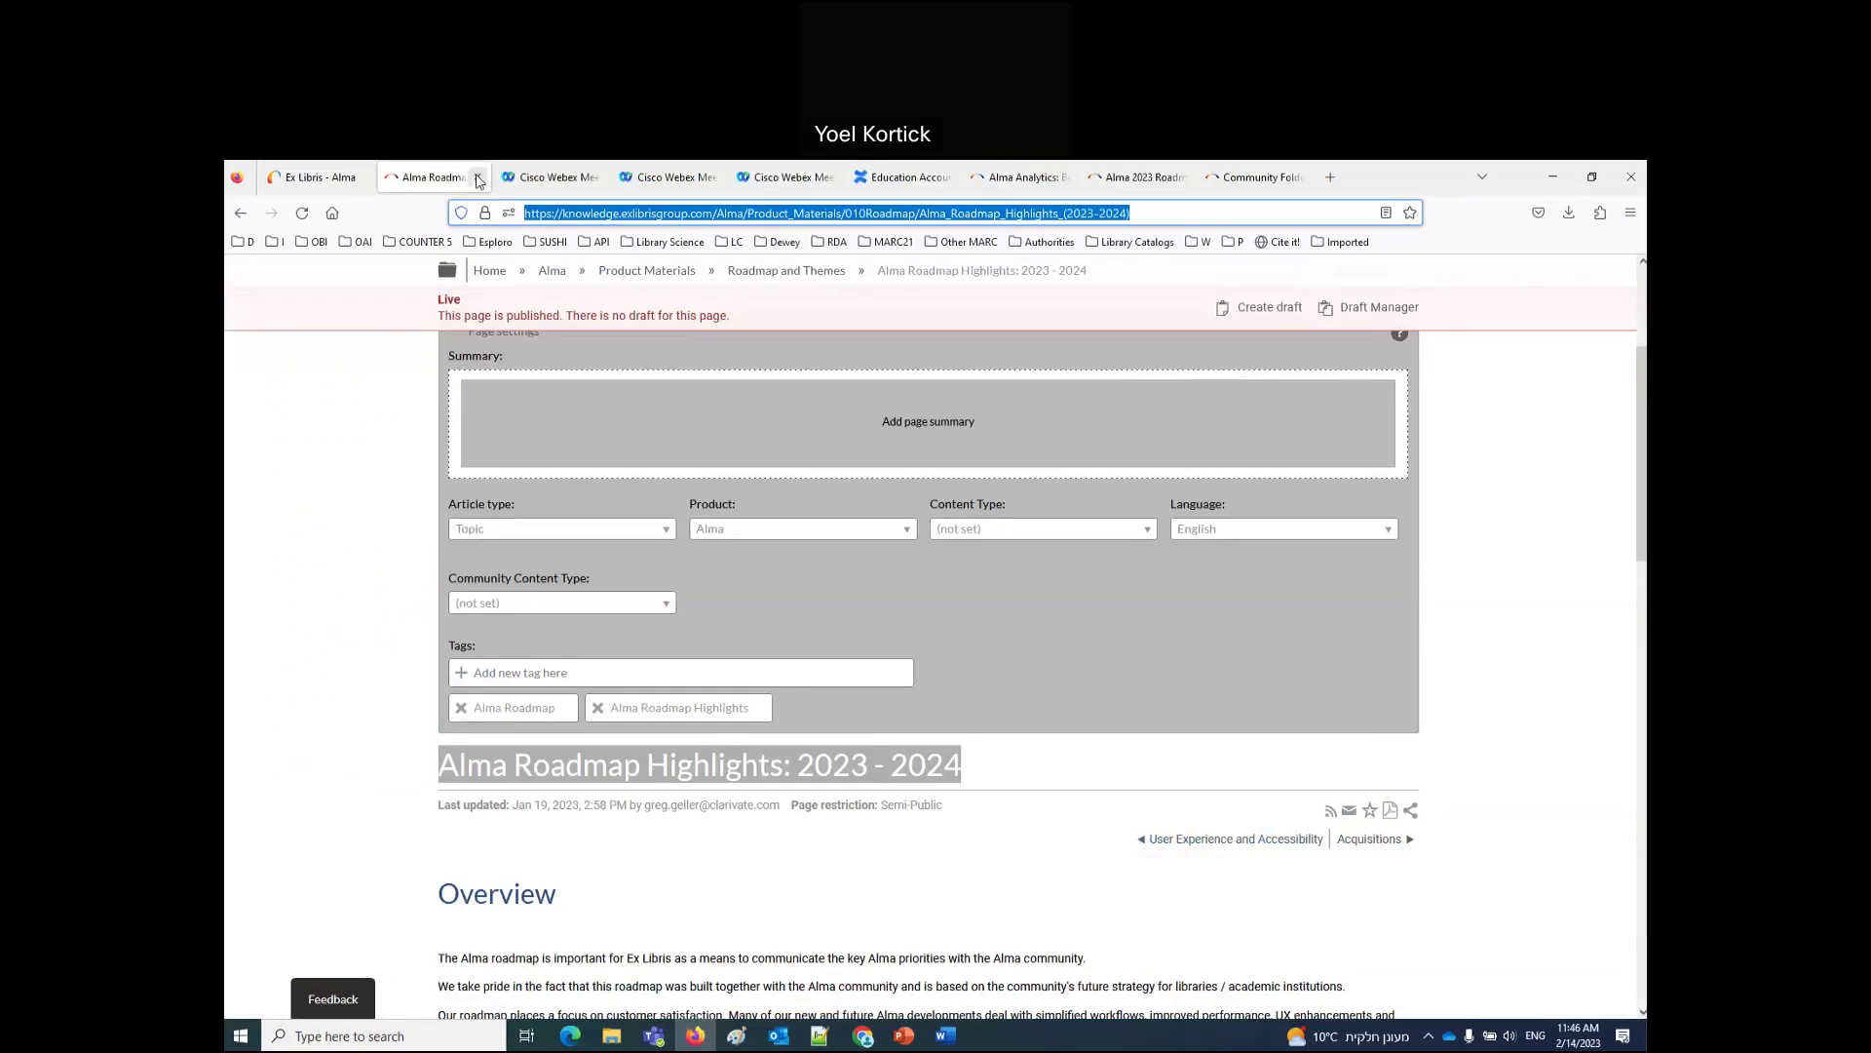
{"action": "left_click", "coordinate": [478, 177]}
Step: Access Analytics from Alma and open the "Number of portolios per collection - top 10" workbook from the catalog's Analytics BAE 2023 folder
{"action": "left_click", "coordinate": [322, 182]}
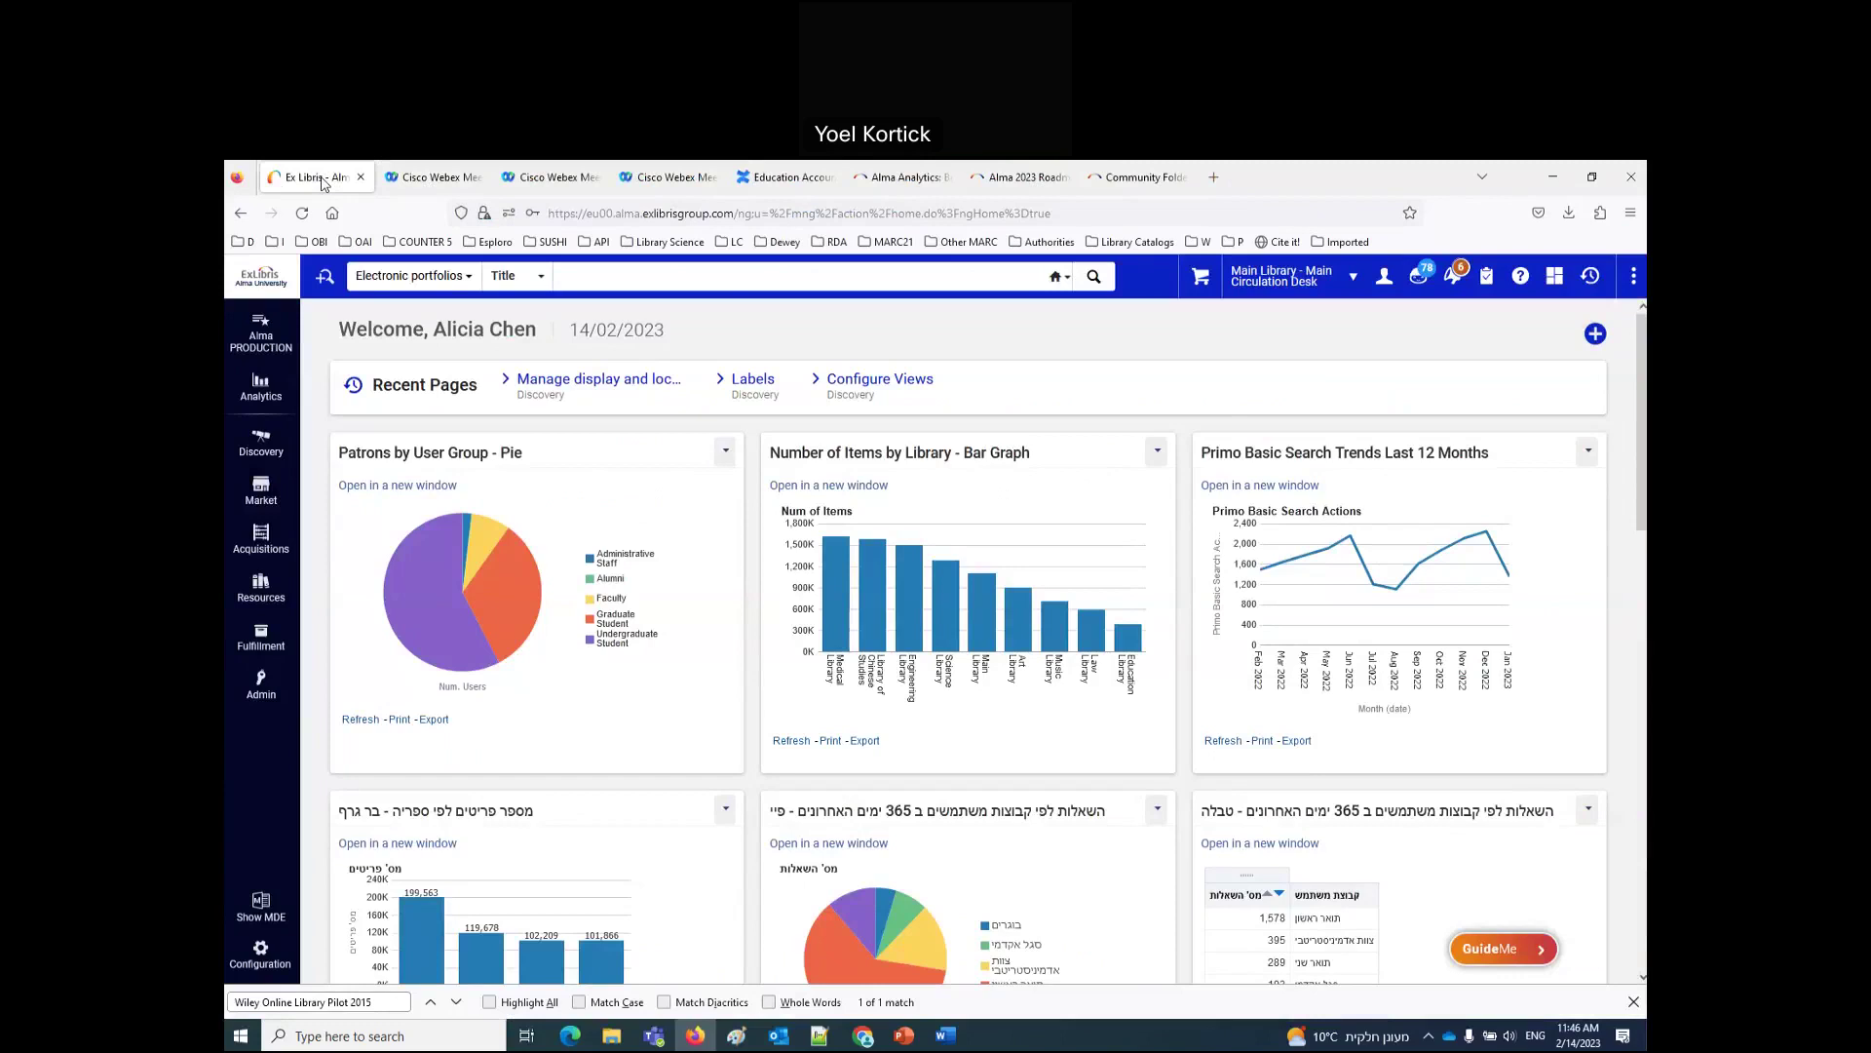
{"action": "left_click", "coordinate": [264, 391]}
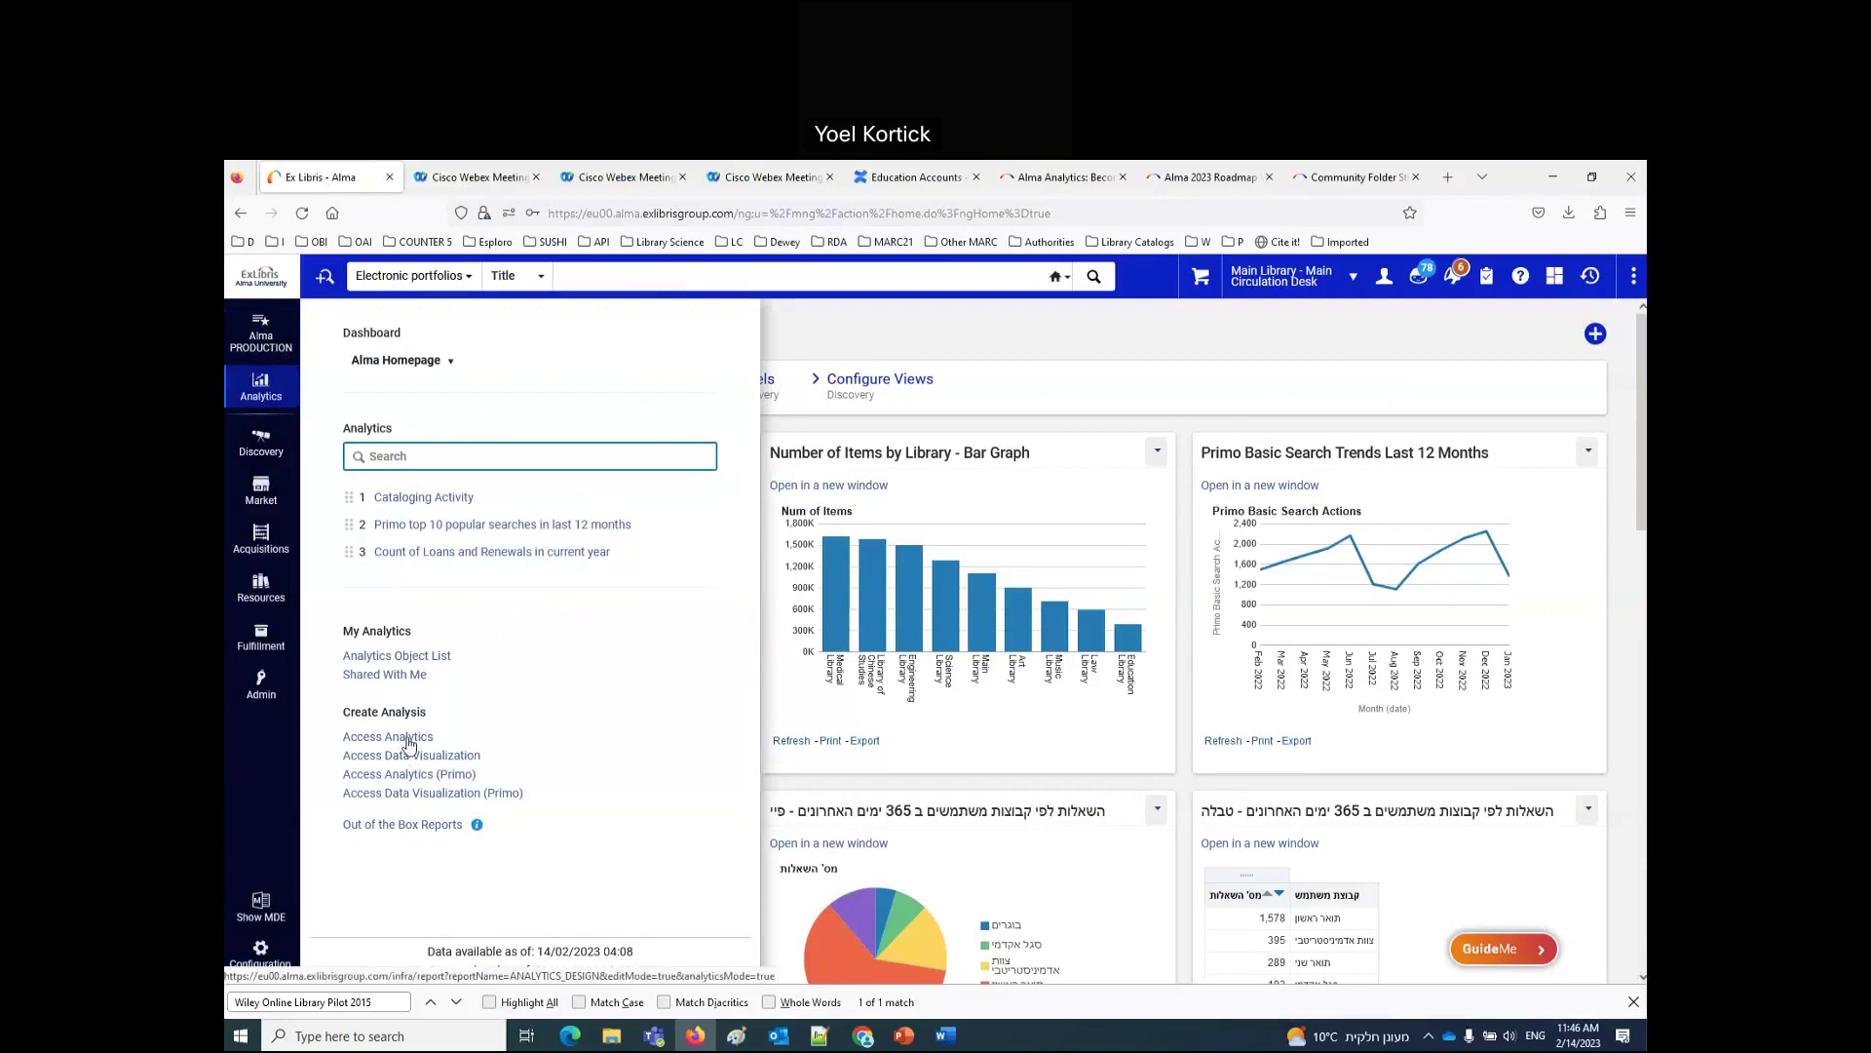
{"action": "left_click", "coordinate": [410, 737]}
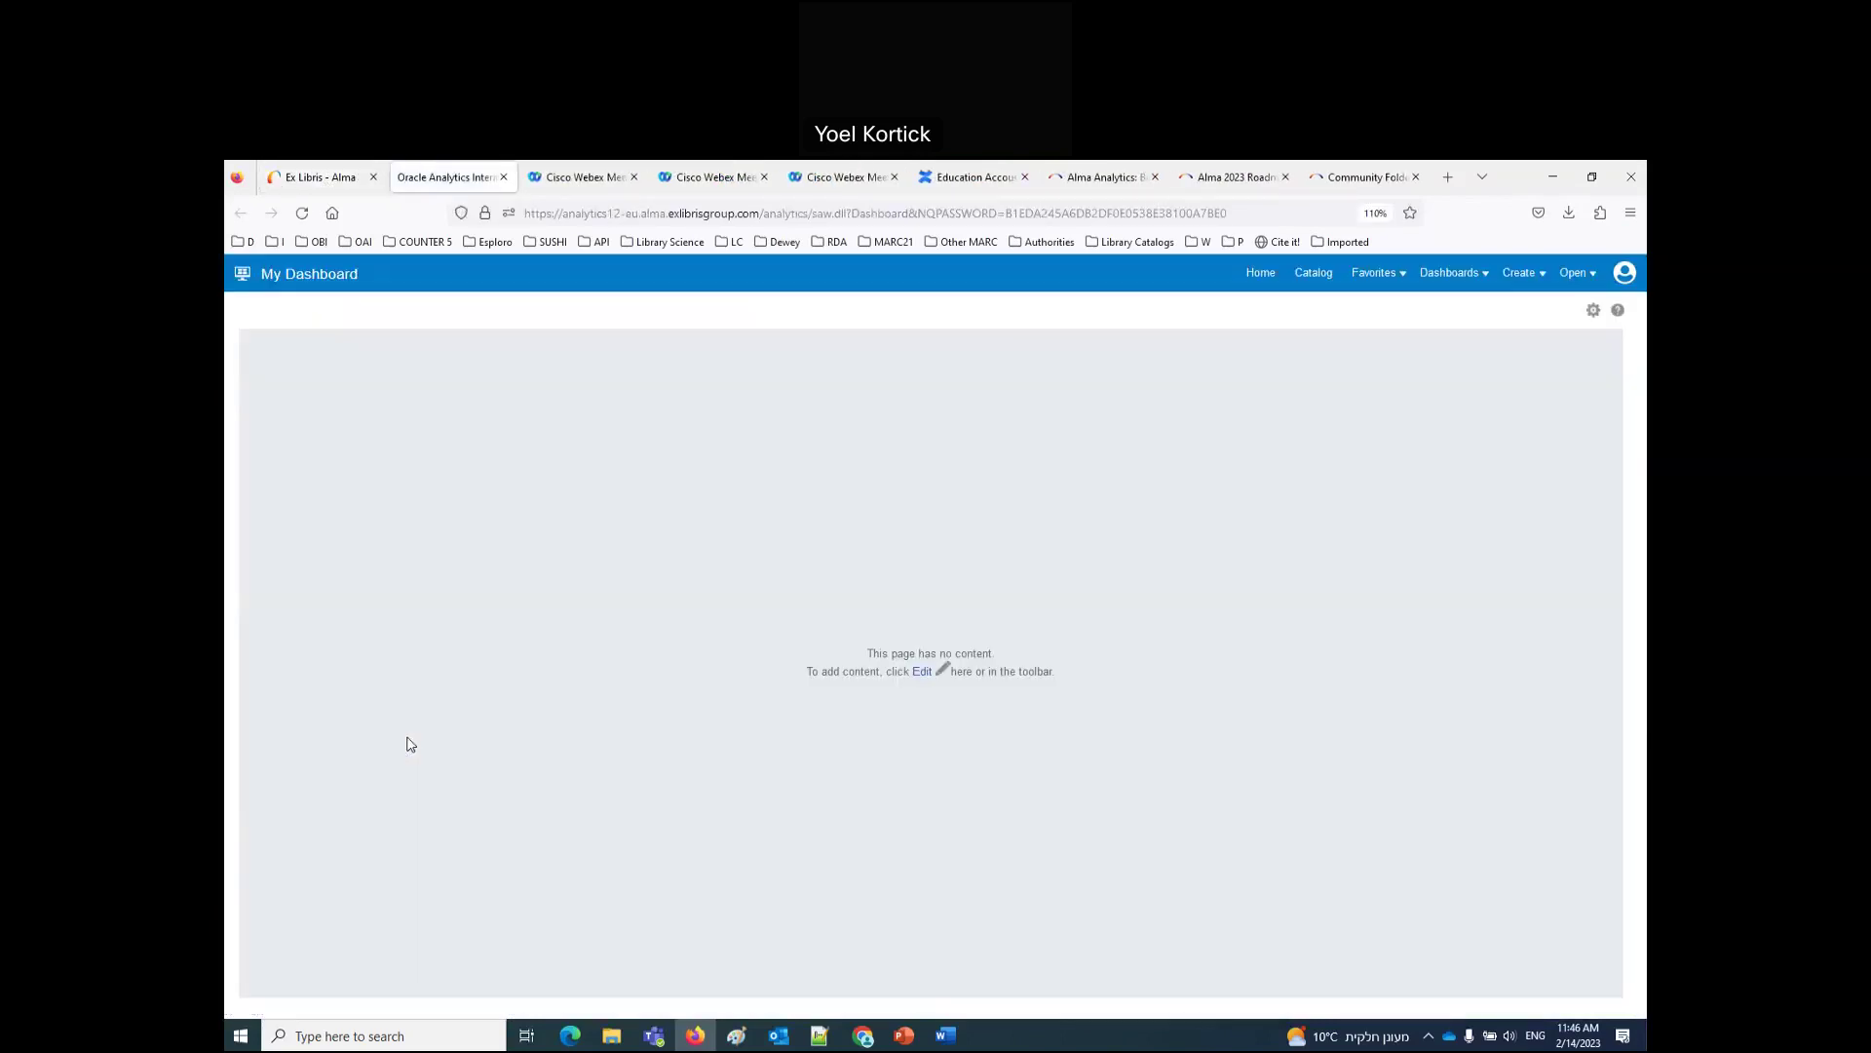
{"action": "left_click", "coordinate": [1315, 276]}
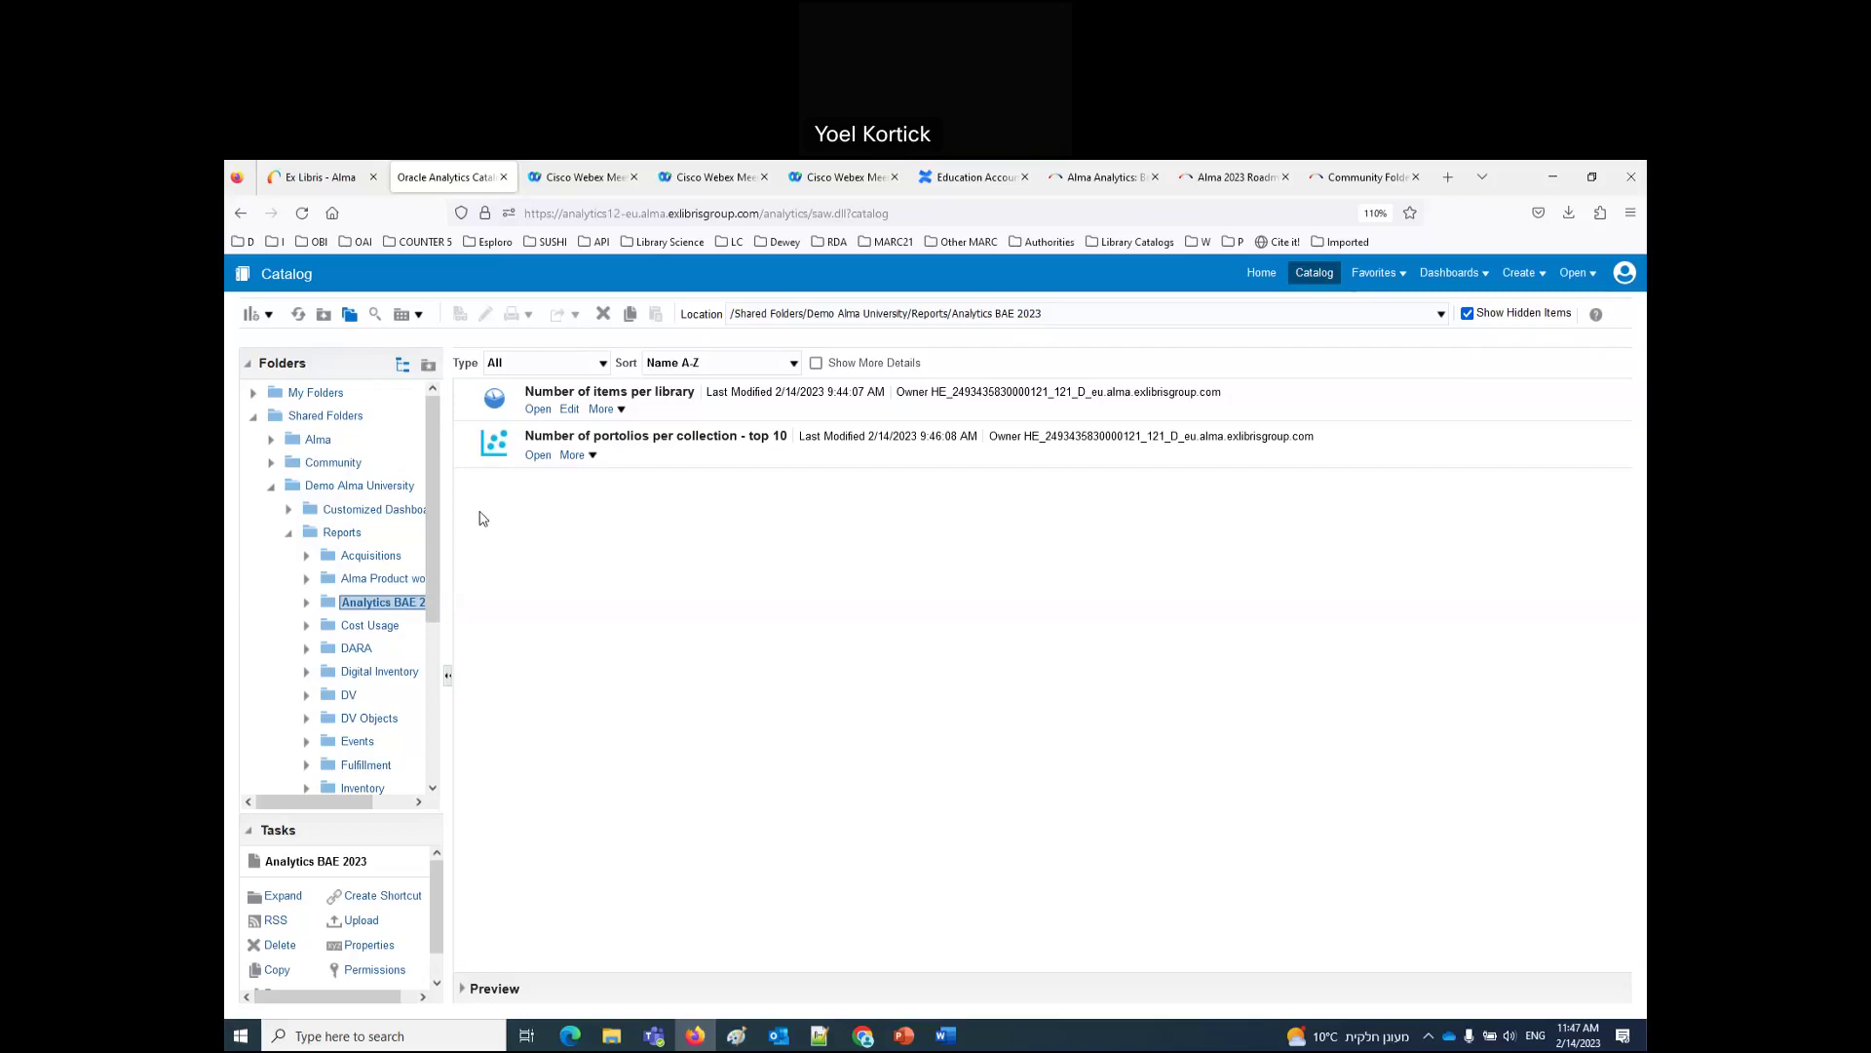
{"action": "left_click", "coordinate": [540, 458]}
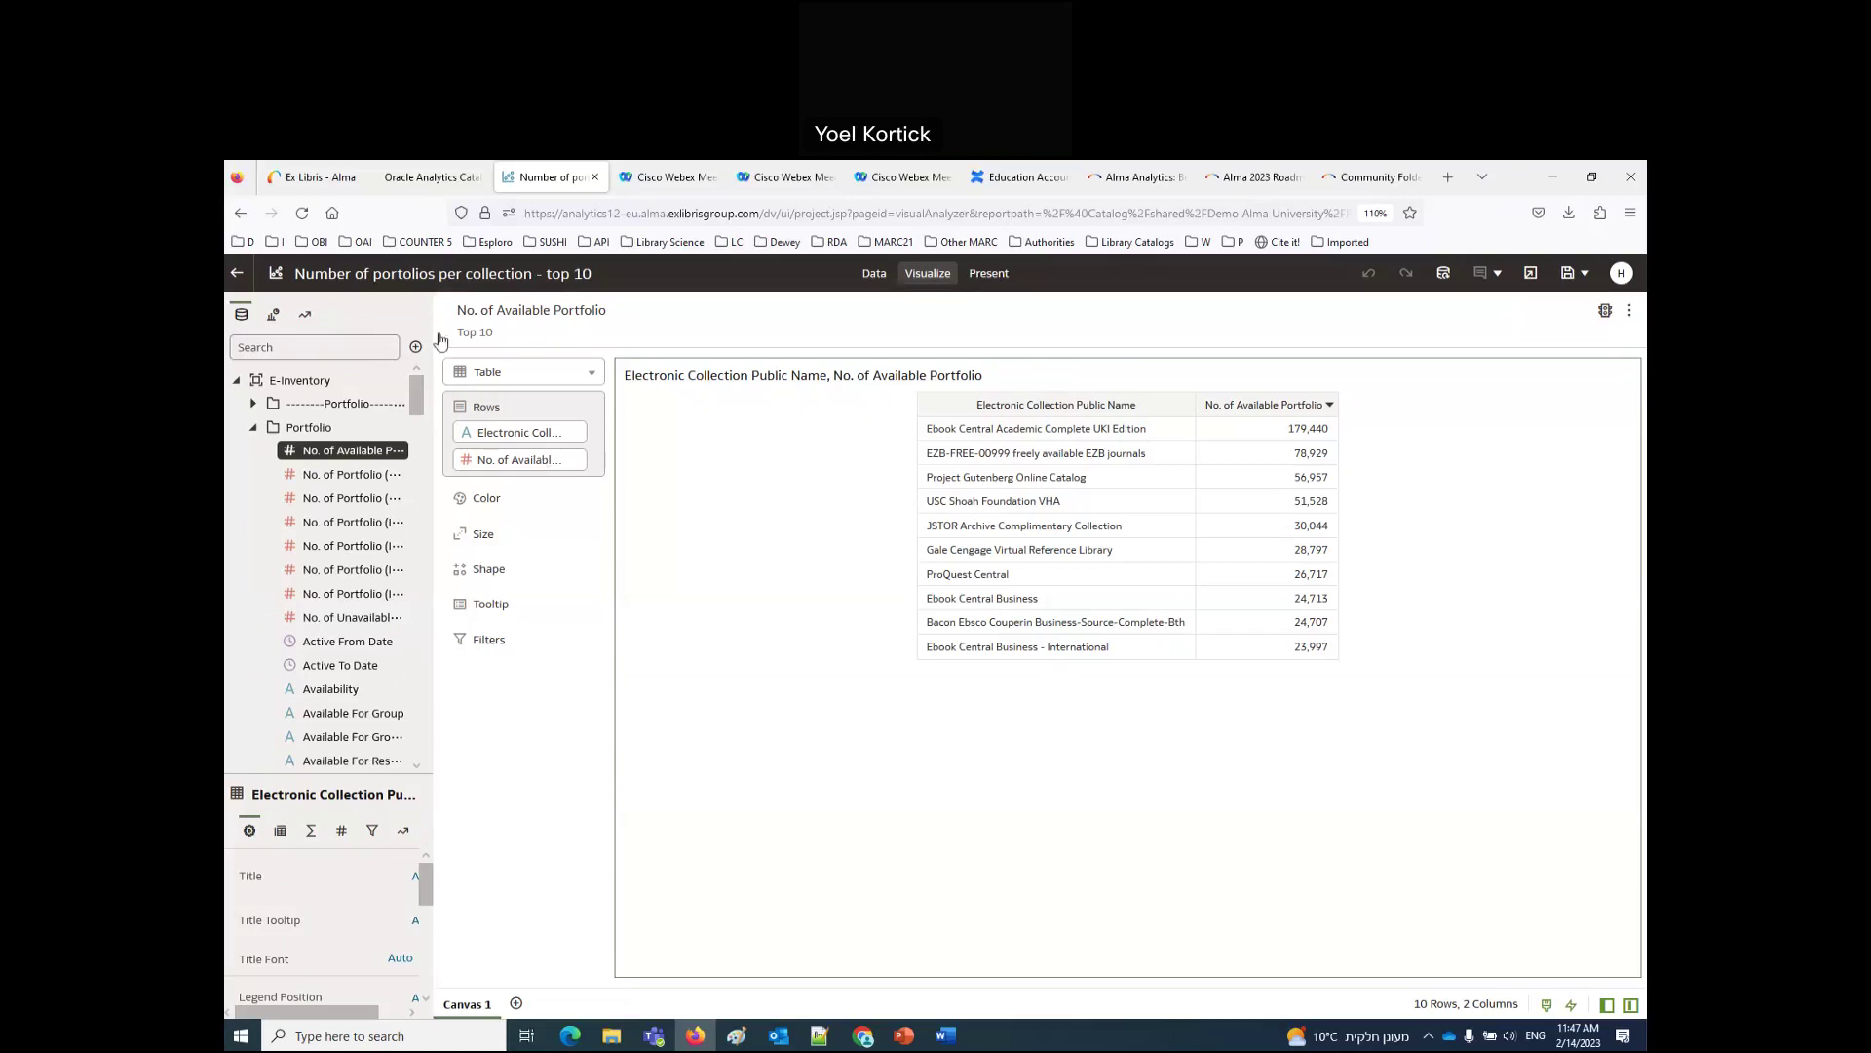
Step: Leave the workbook, browse the catalog's shared folders to Demo Alma University > Reports > Analytics BAE 2023, and open "Number of items per library"
{"action": "left_click", "coordinate": [237, 275]}
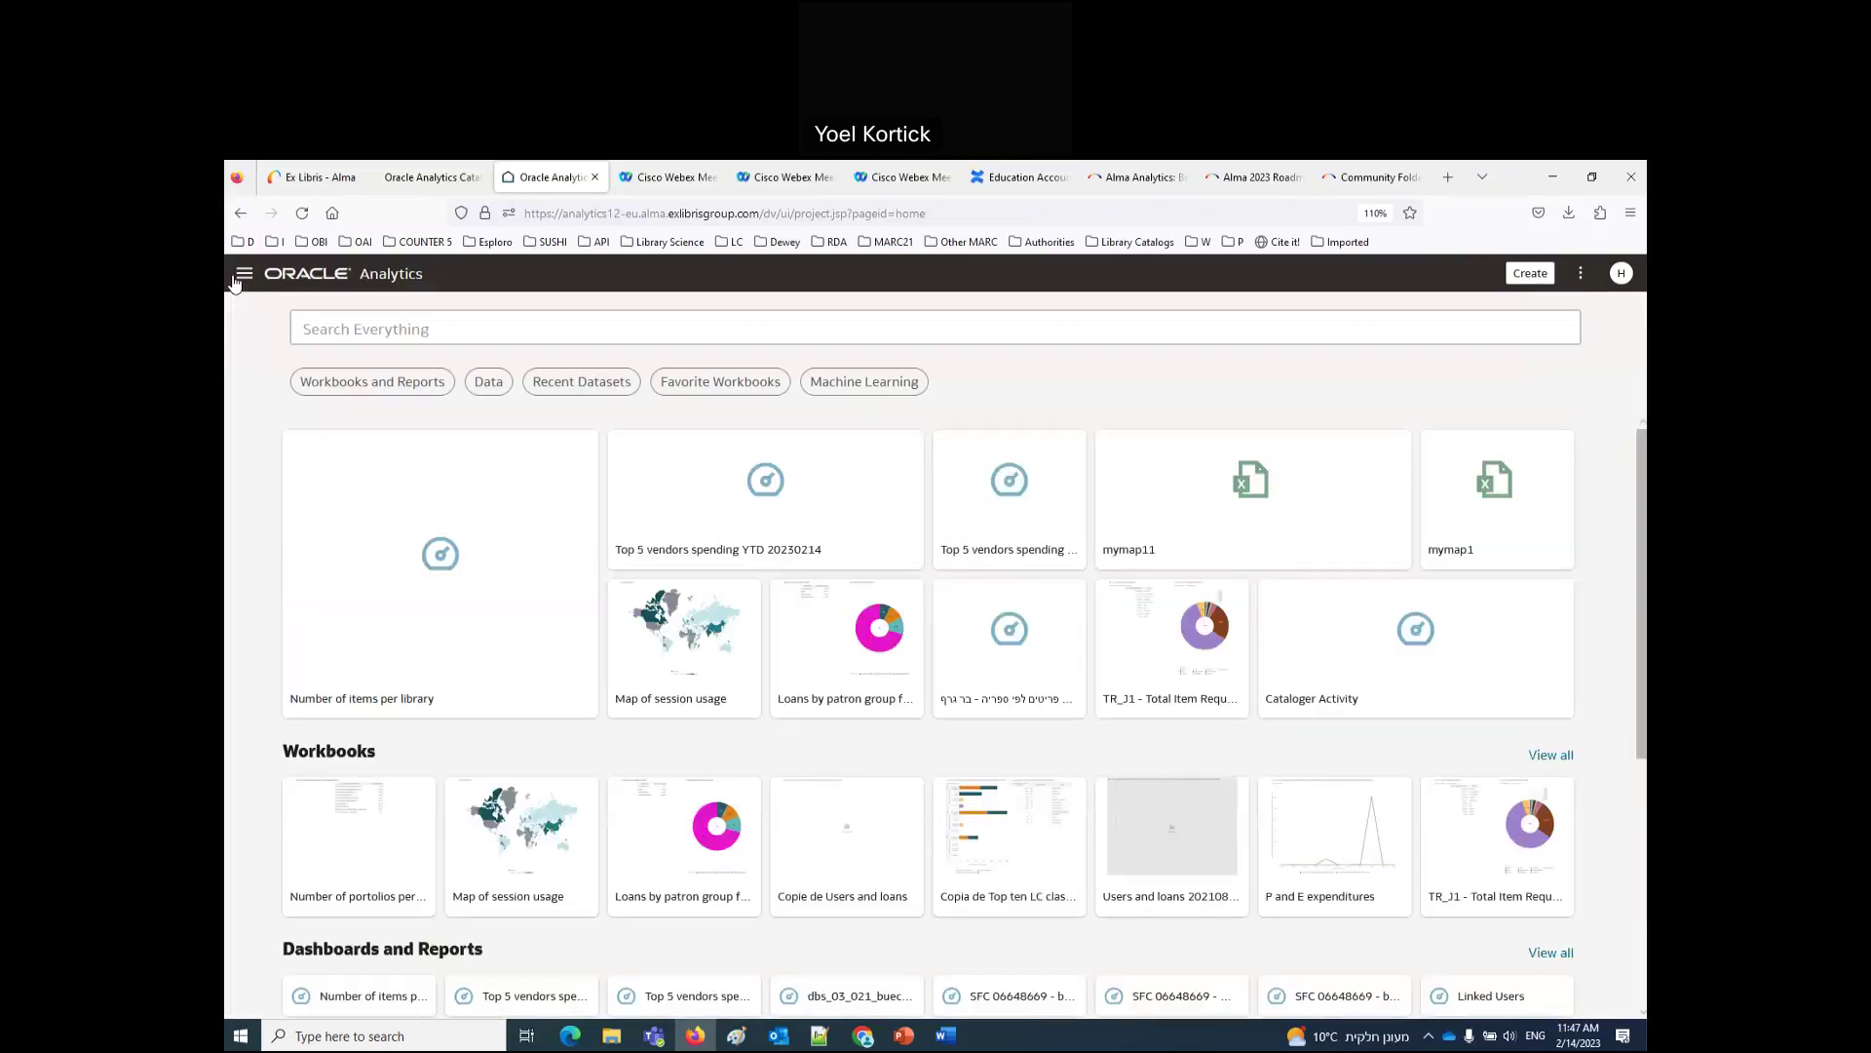
{"action": "left_click", "coordinate": [240, 278]}
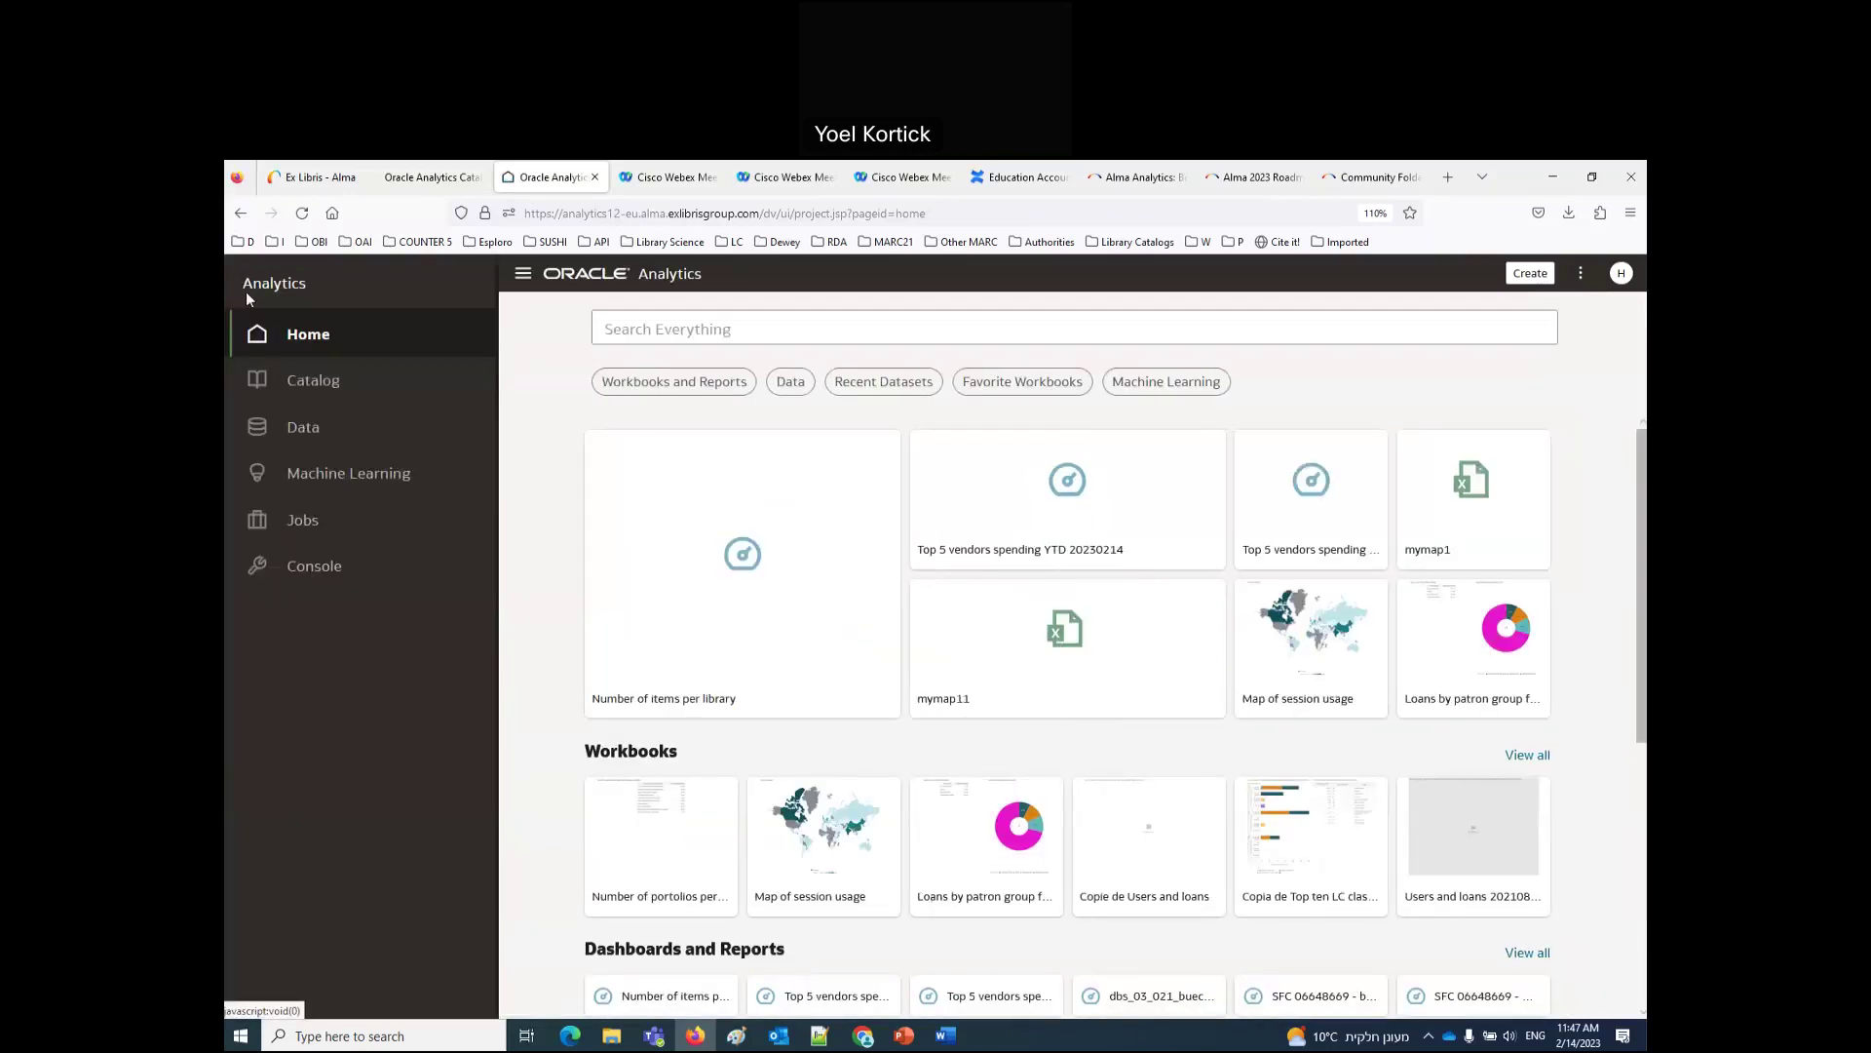
{"action": "left_click", "coordinate": [314, 386]}
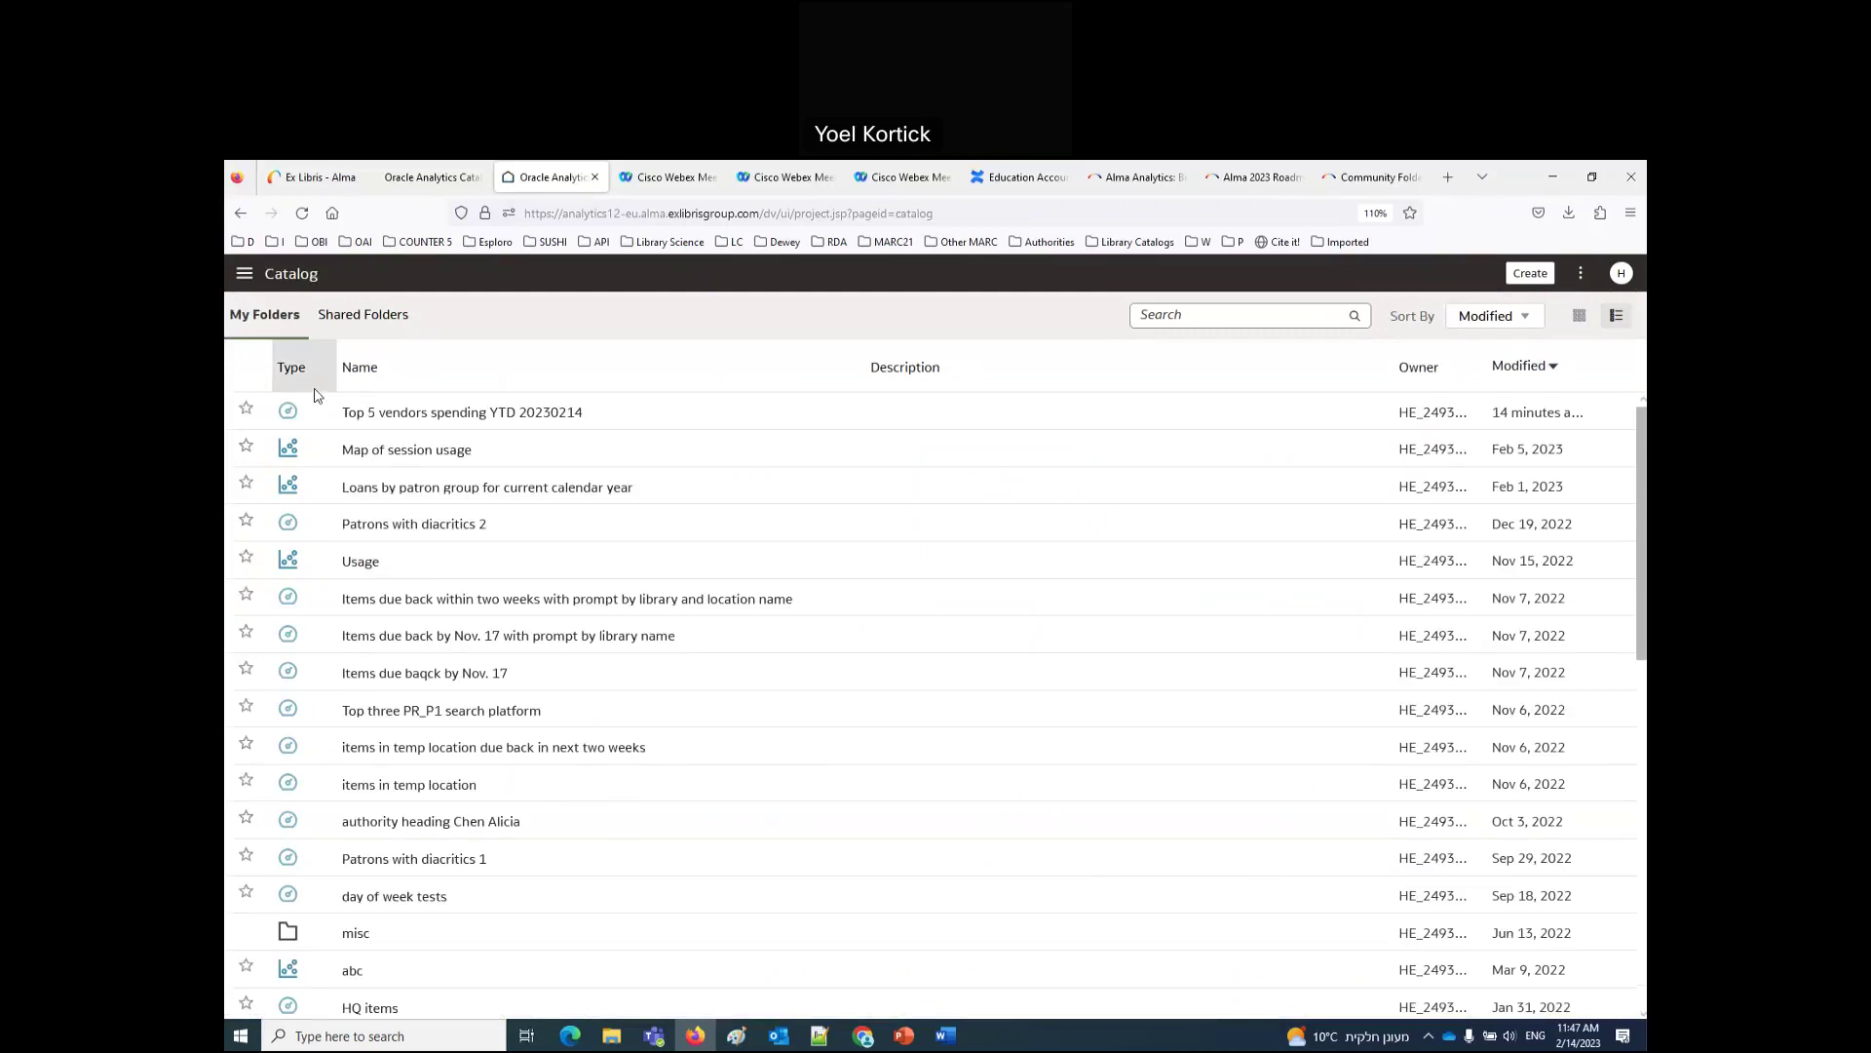
{"action": "left_click", "coordinate": [355, 314]}
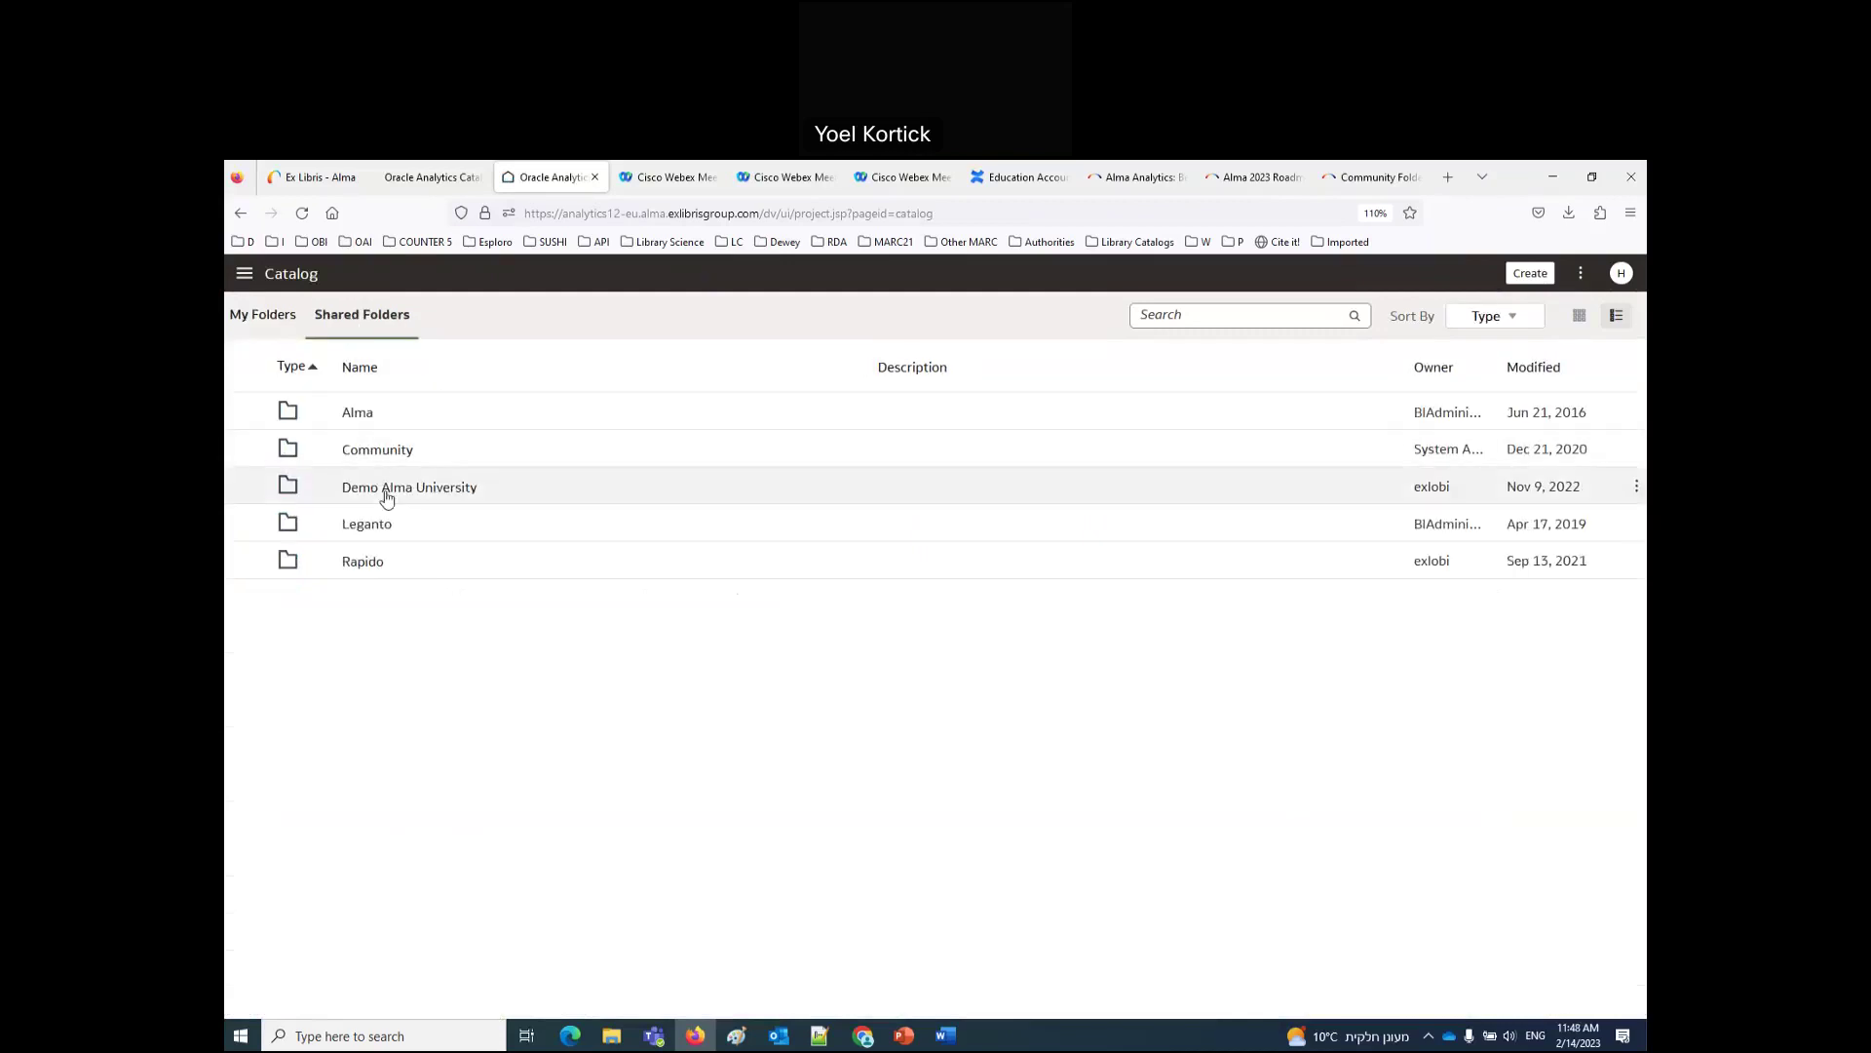
{"action": "left_click", "coordinate": [387, 498]}
{"action": "left_click", "coordinate": [367, 501]}
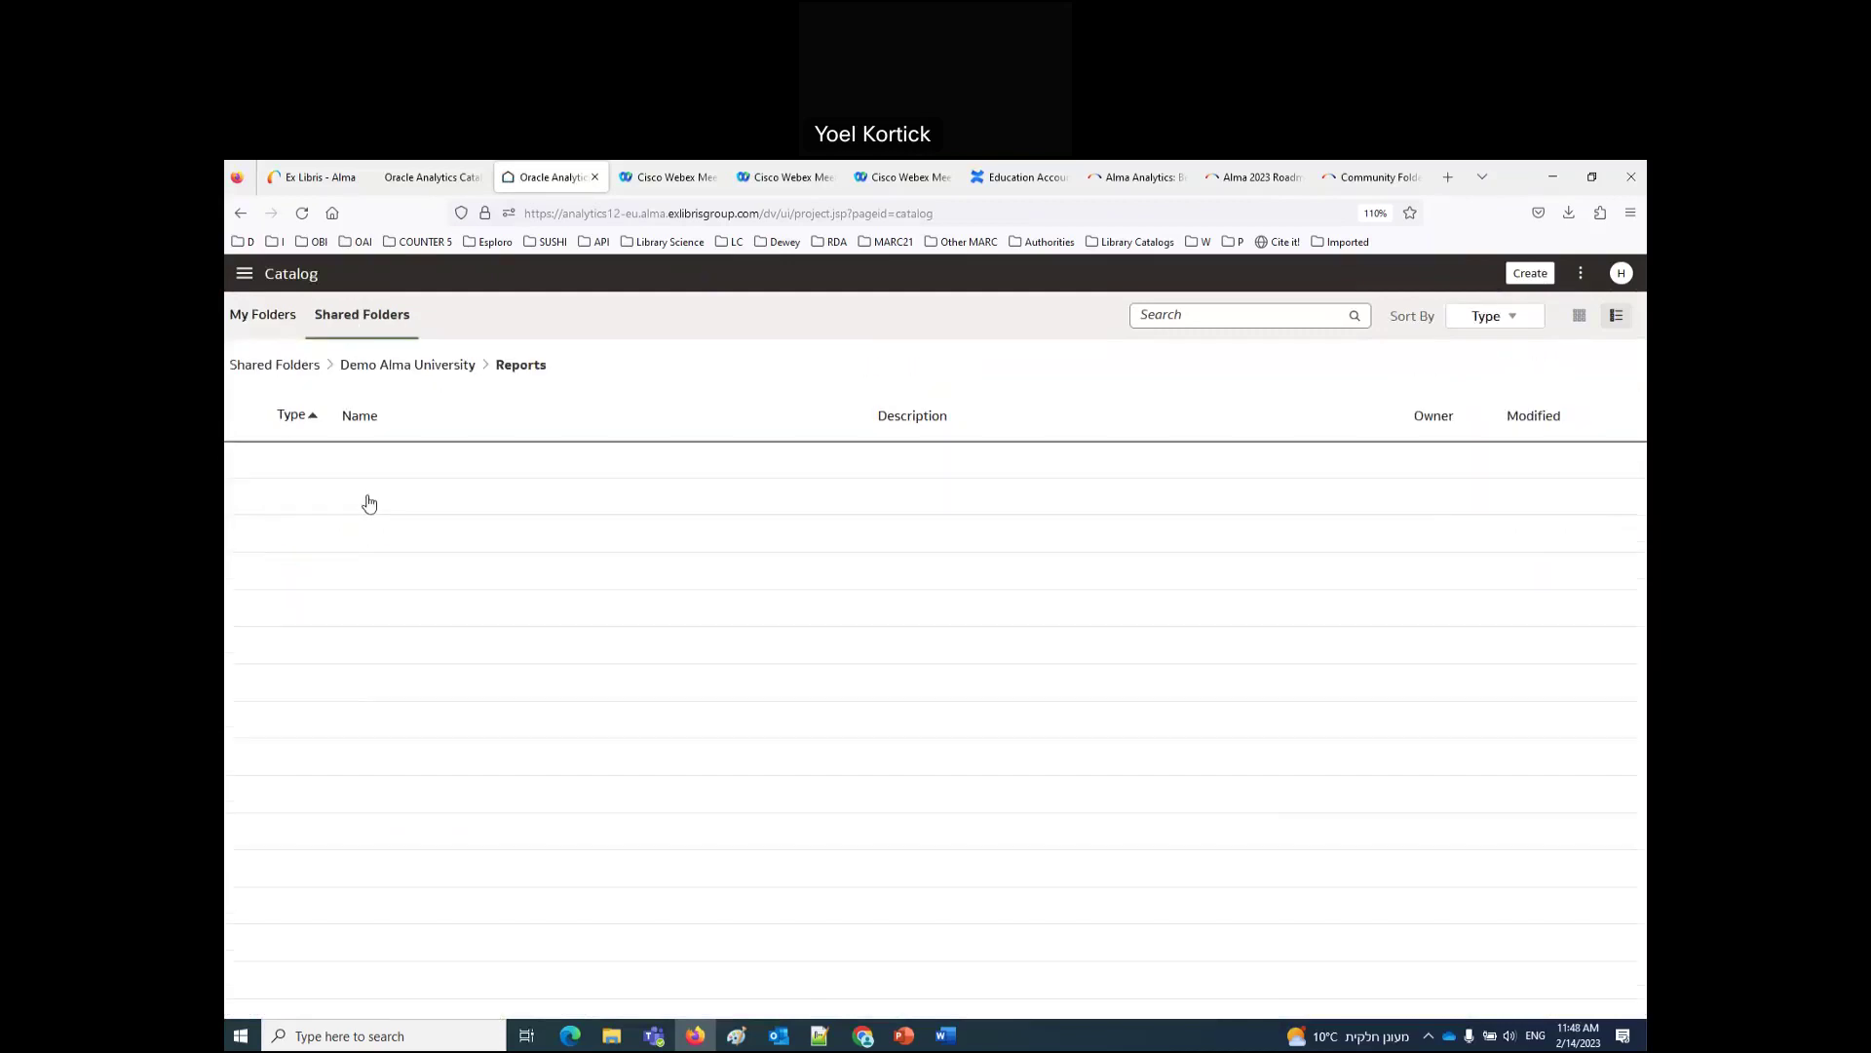
{"action": "left_click", "coordinate": [400, 546]}
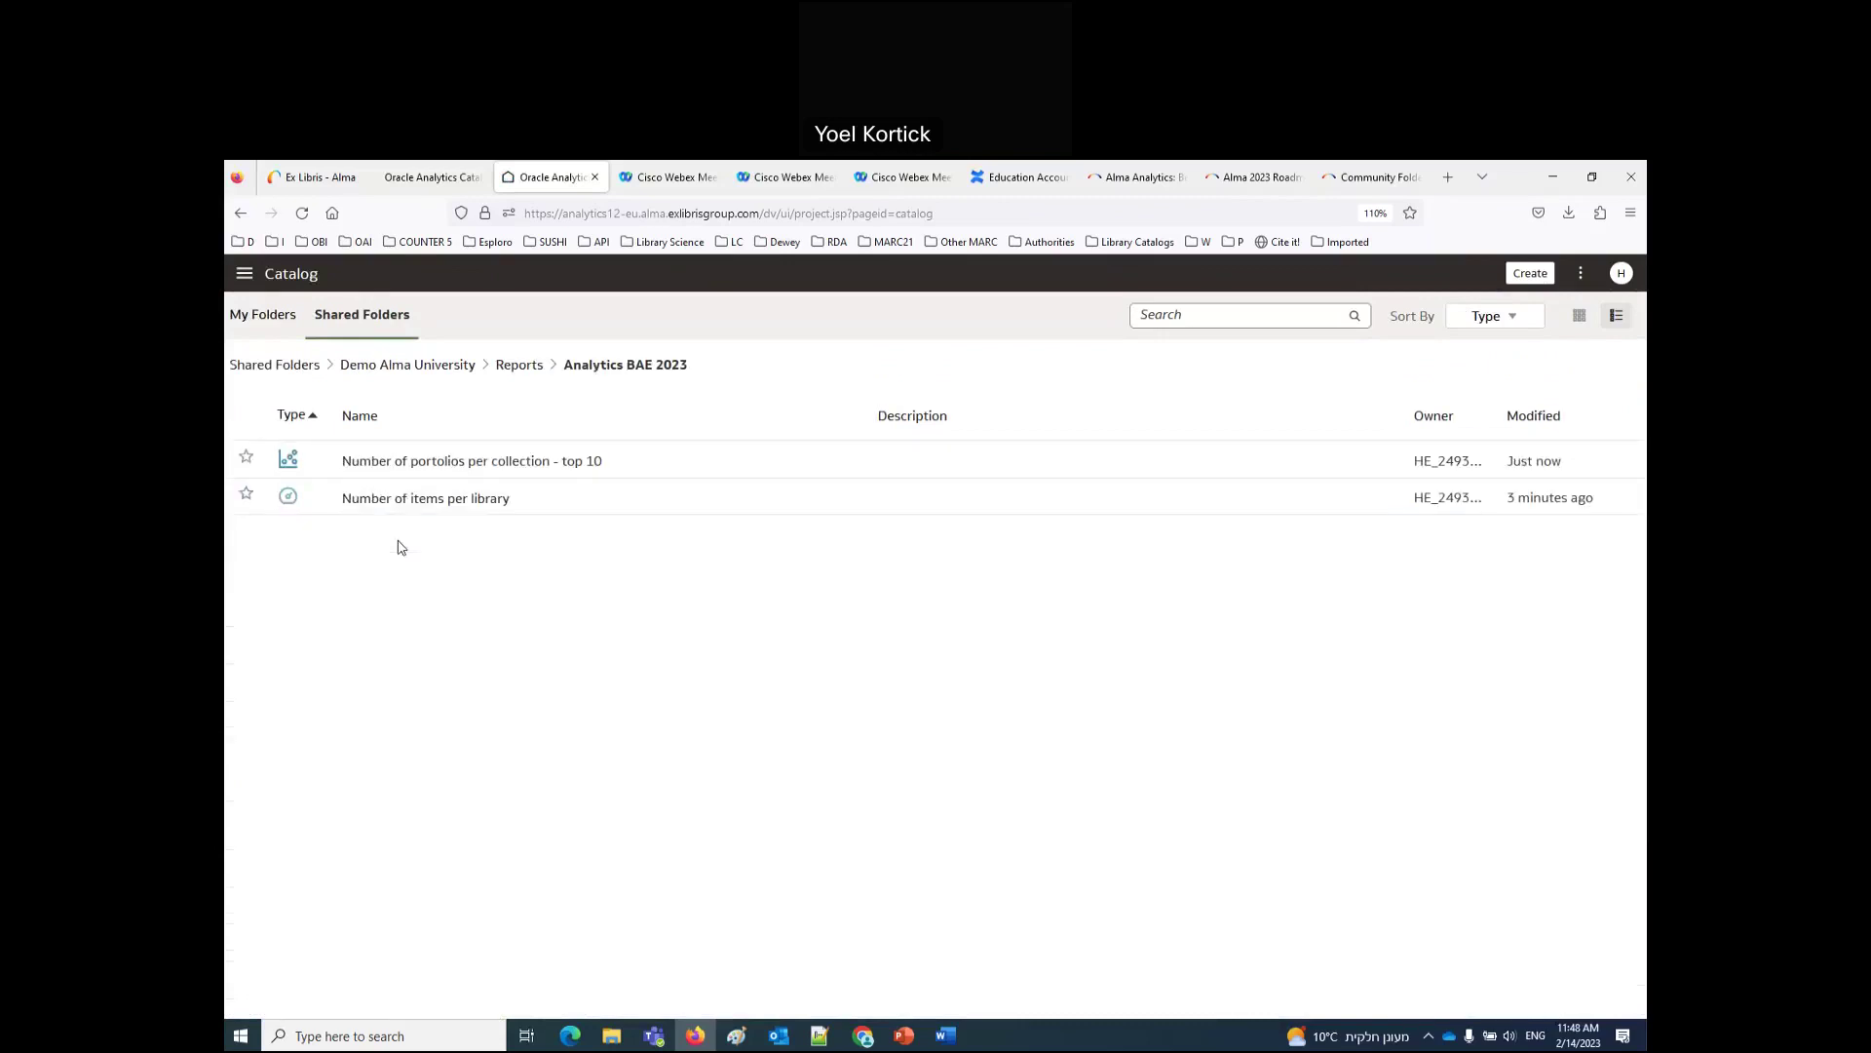
{"action": "left_click", "coordinate": [595, 510]}
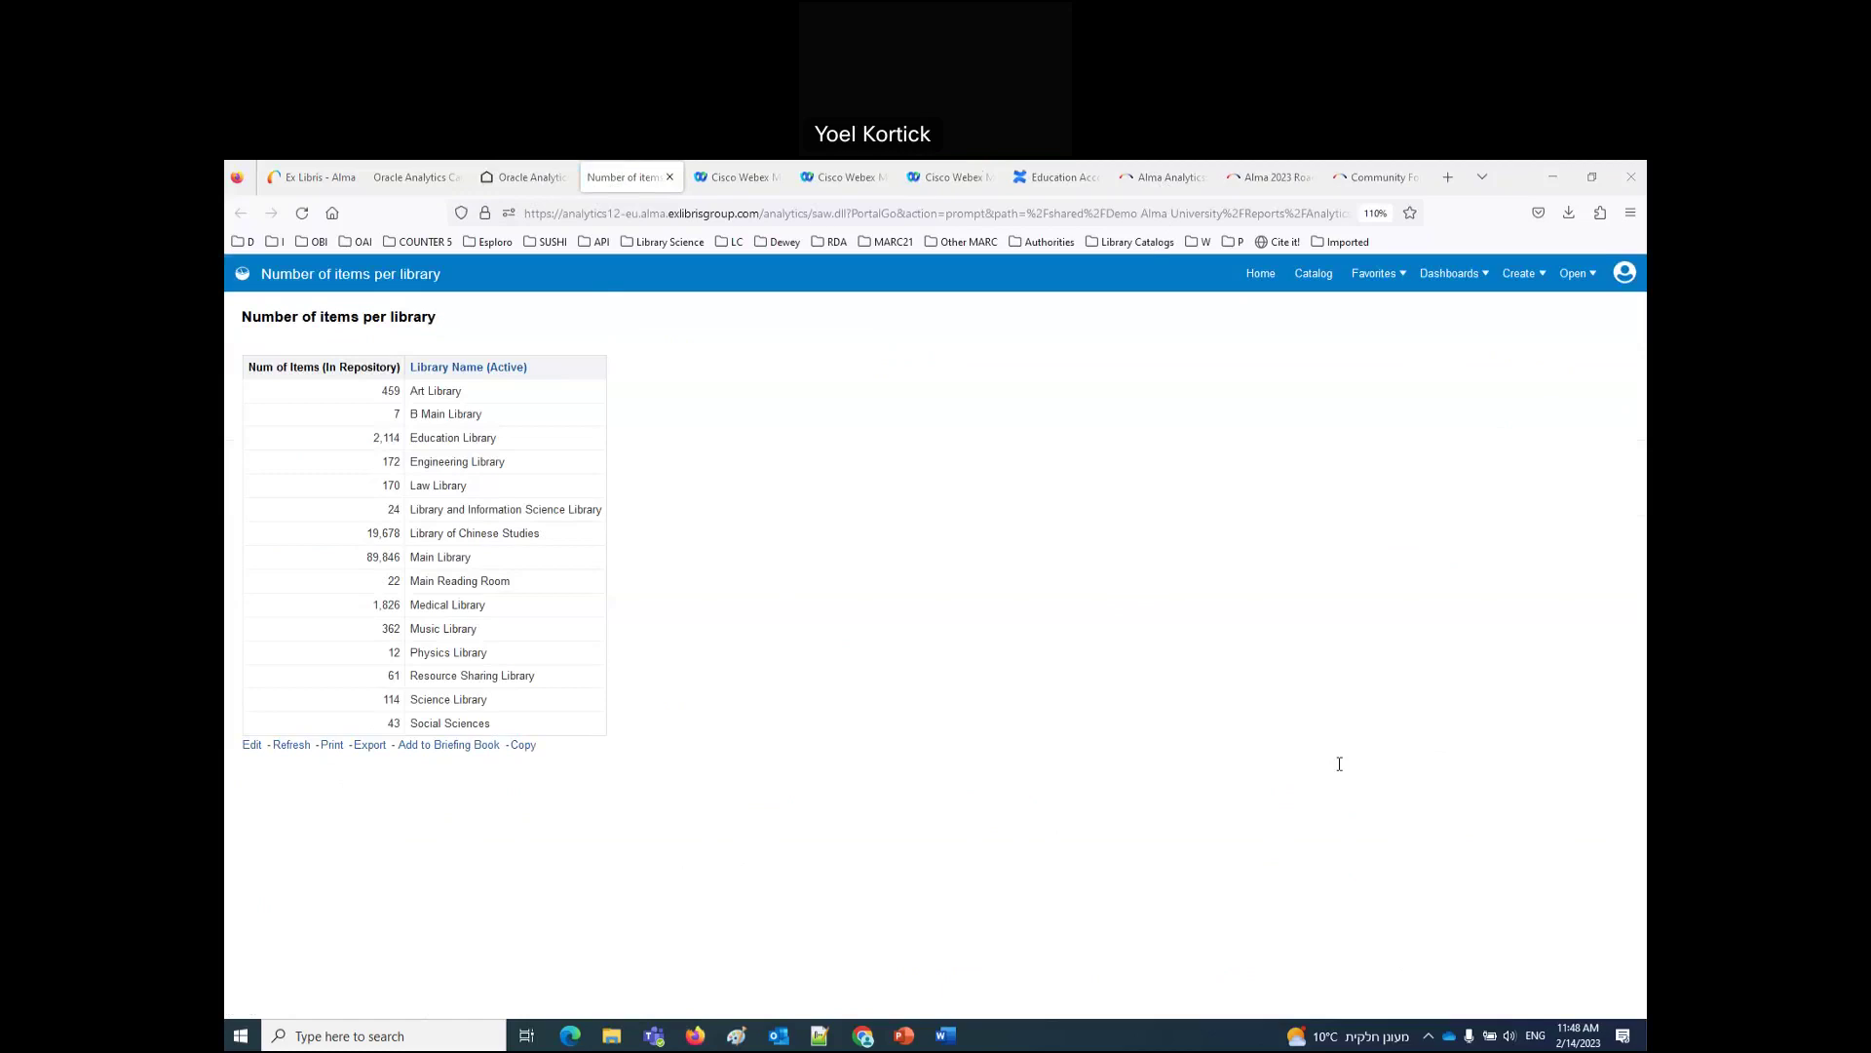
Step: Switch to Word and replace the existing question with "Is it possible to open more than one report at the same time?"
{"action": "left_click", "coordinate": [946, 1036]}
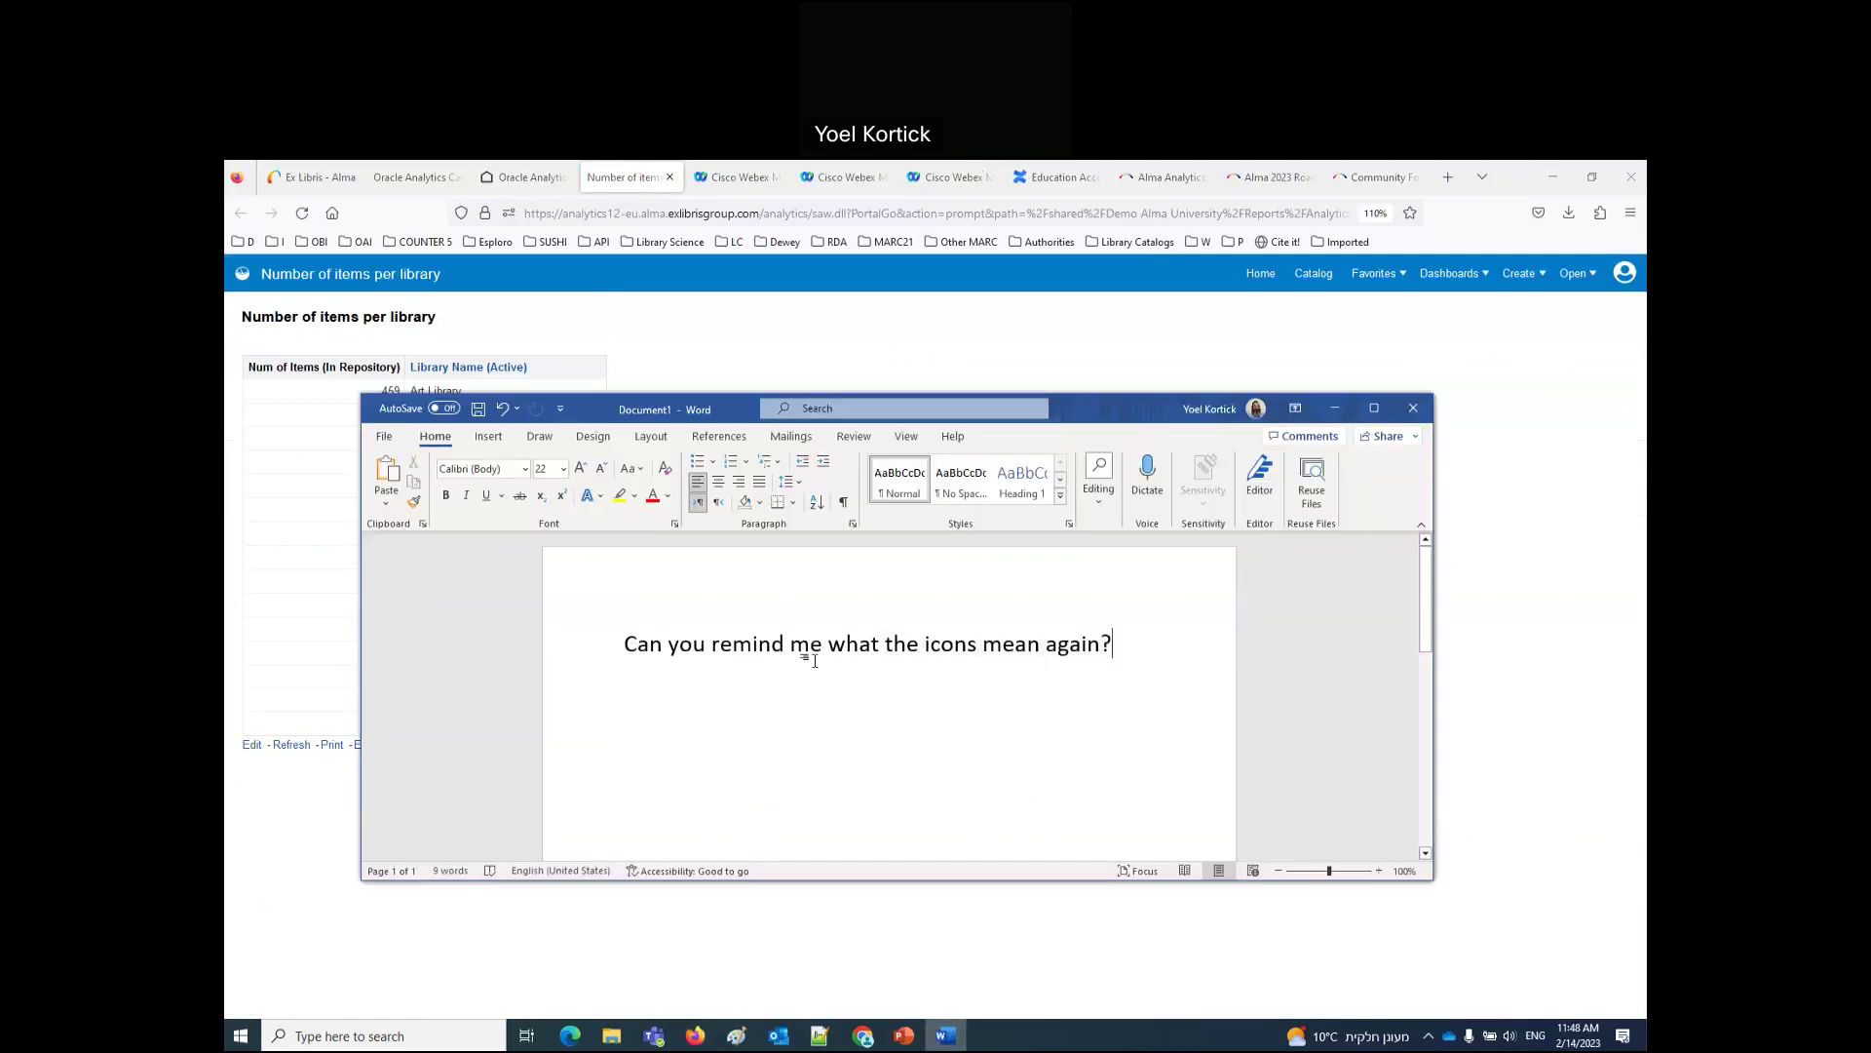
{"action": "left_click", "coordinate": [556, 649]}
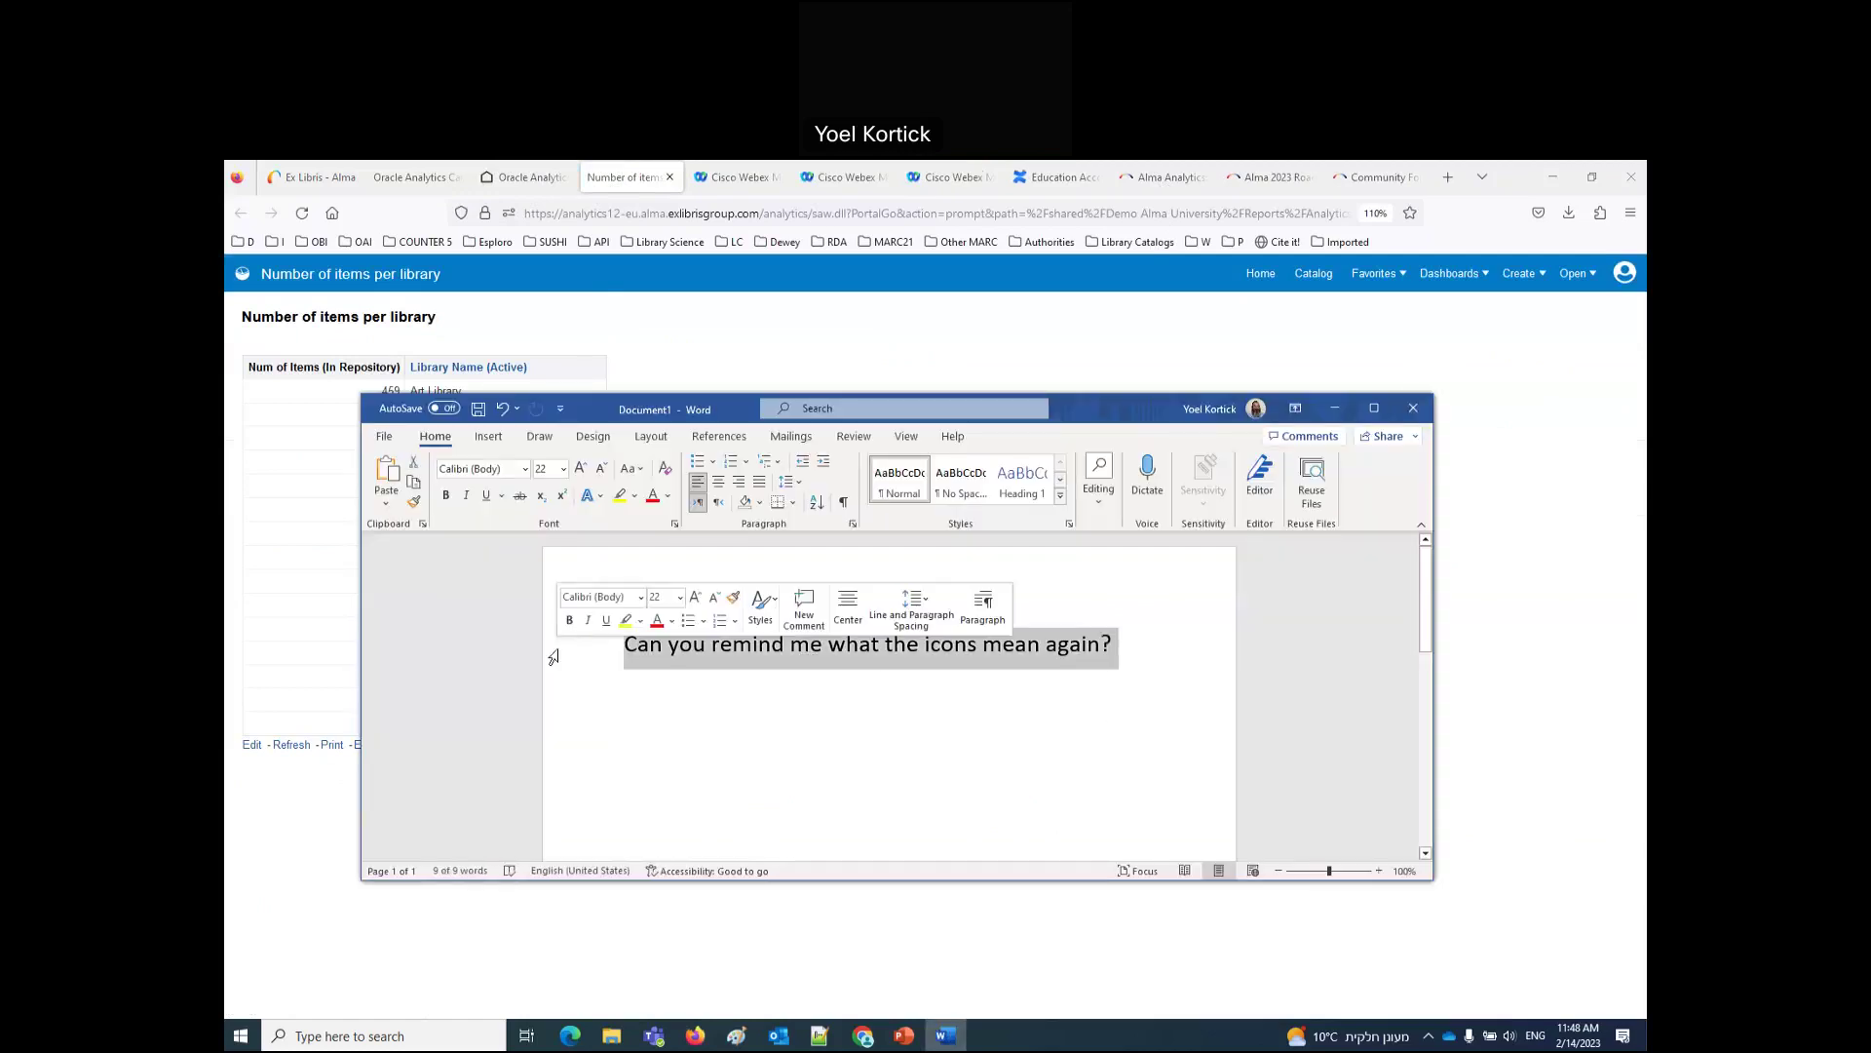
{"action": "type", "text": "Is it possible to open more than one report at the same time?"}
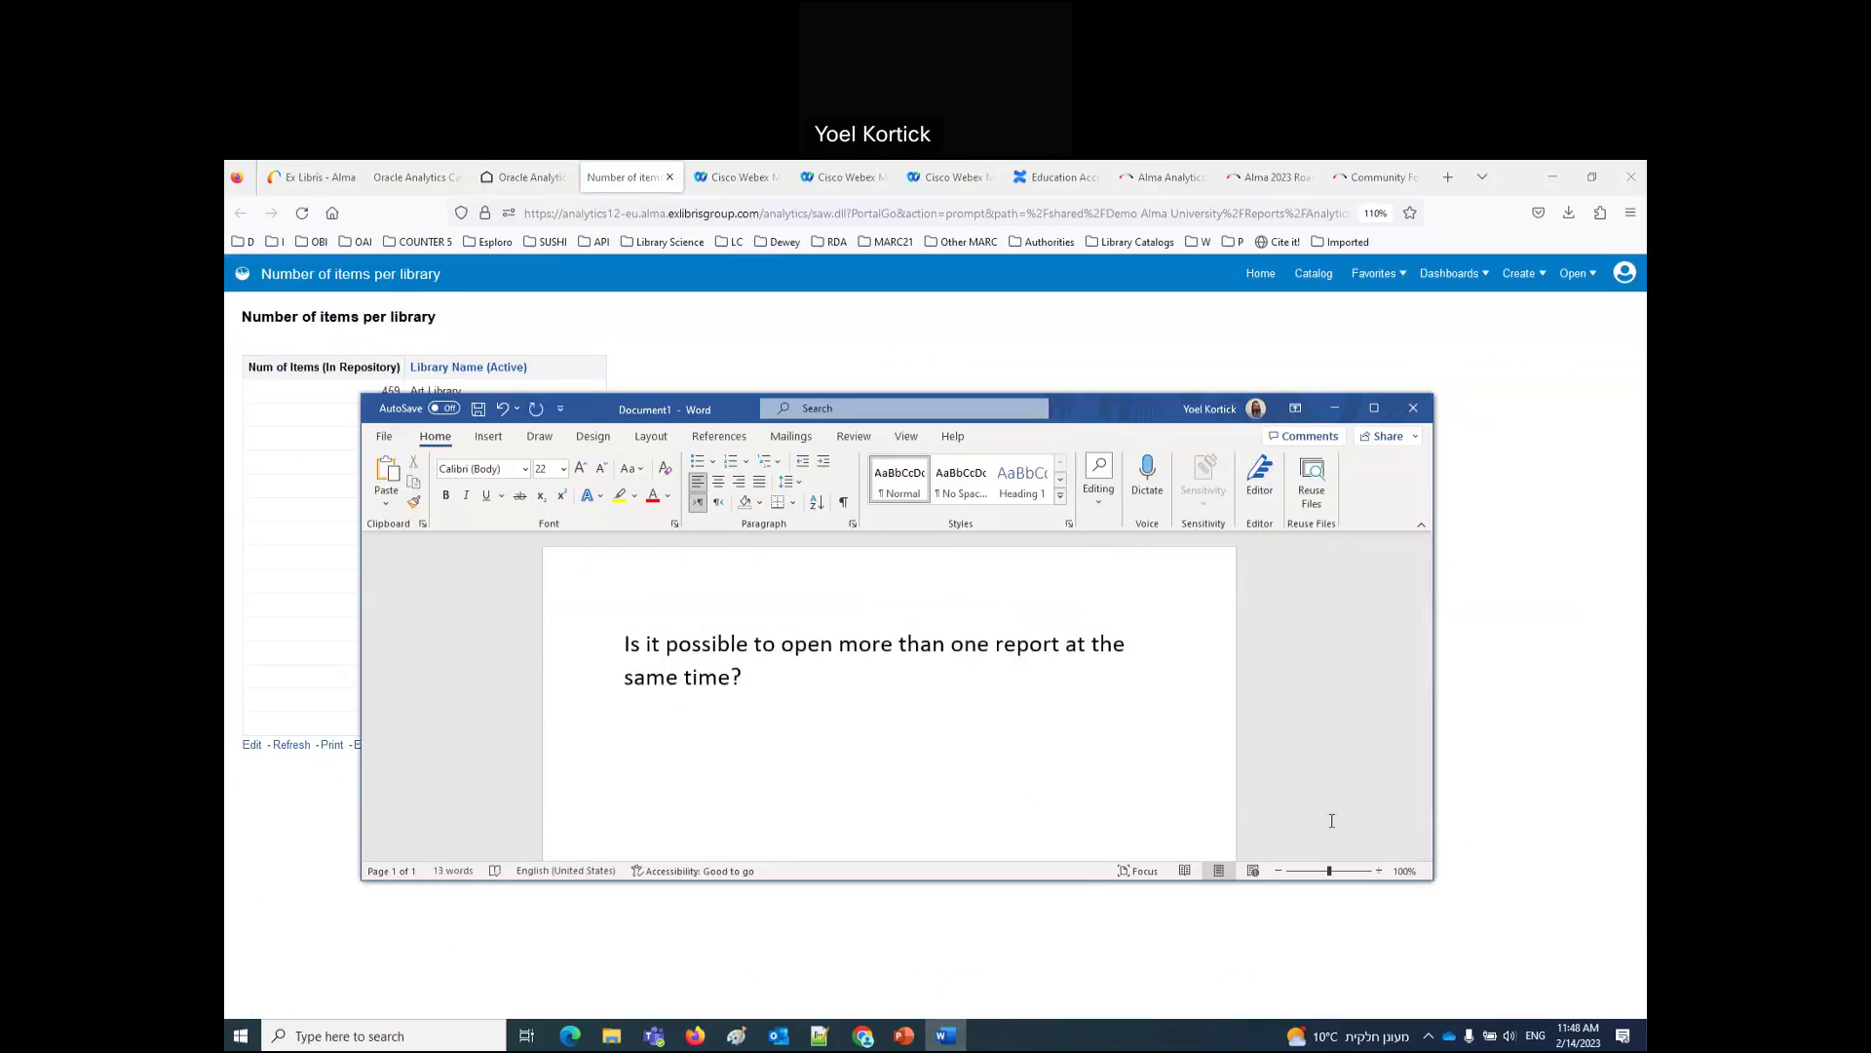
Step: Switch back to the browser, close the Oracle Analytics catalog pages and the items-per-library report, and return to the Alma home page
{"action": "left_click", "coordinate": [314, 176]}
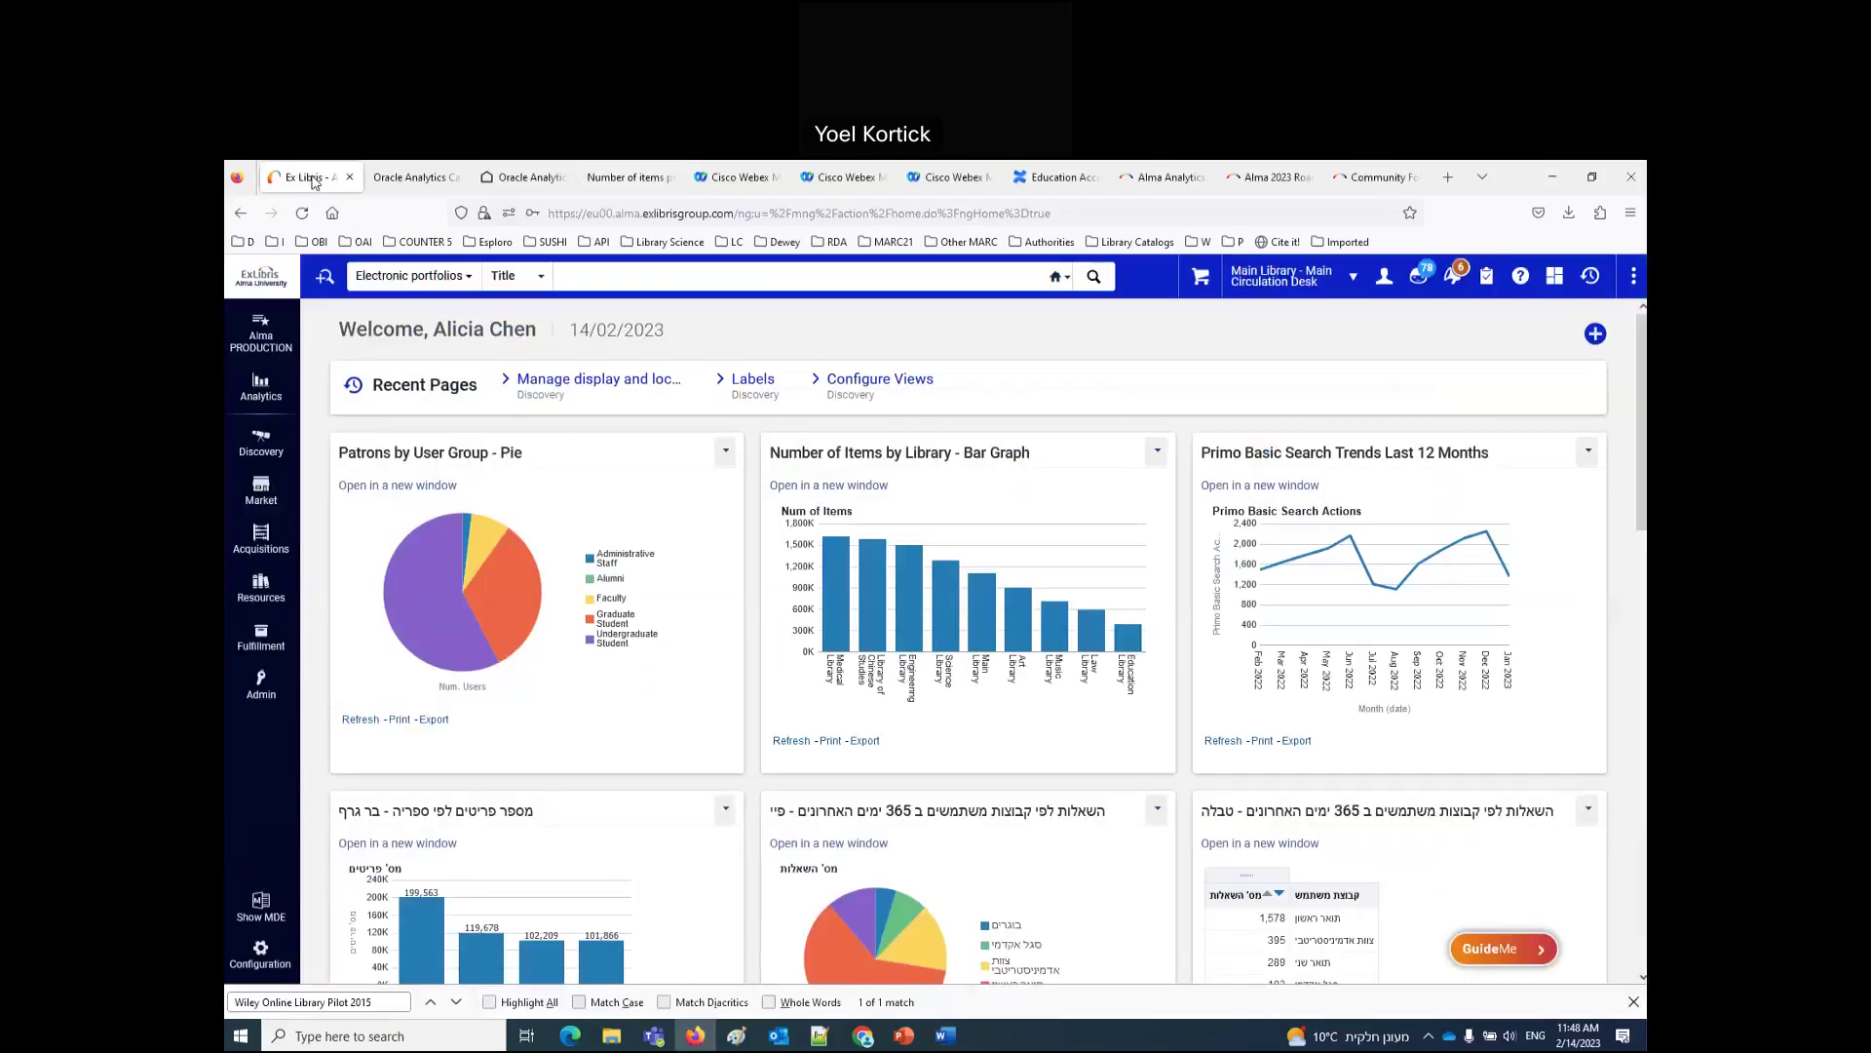
{"action": "left_click", "coordinate": [460, 181]}
{"action": "left_click", "coordinate": [458, 180]}
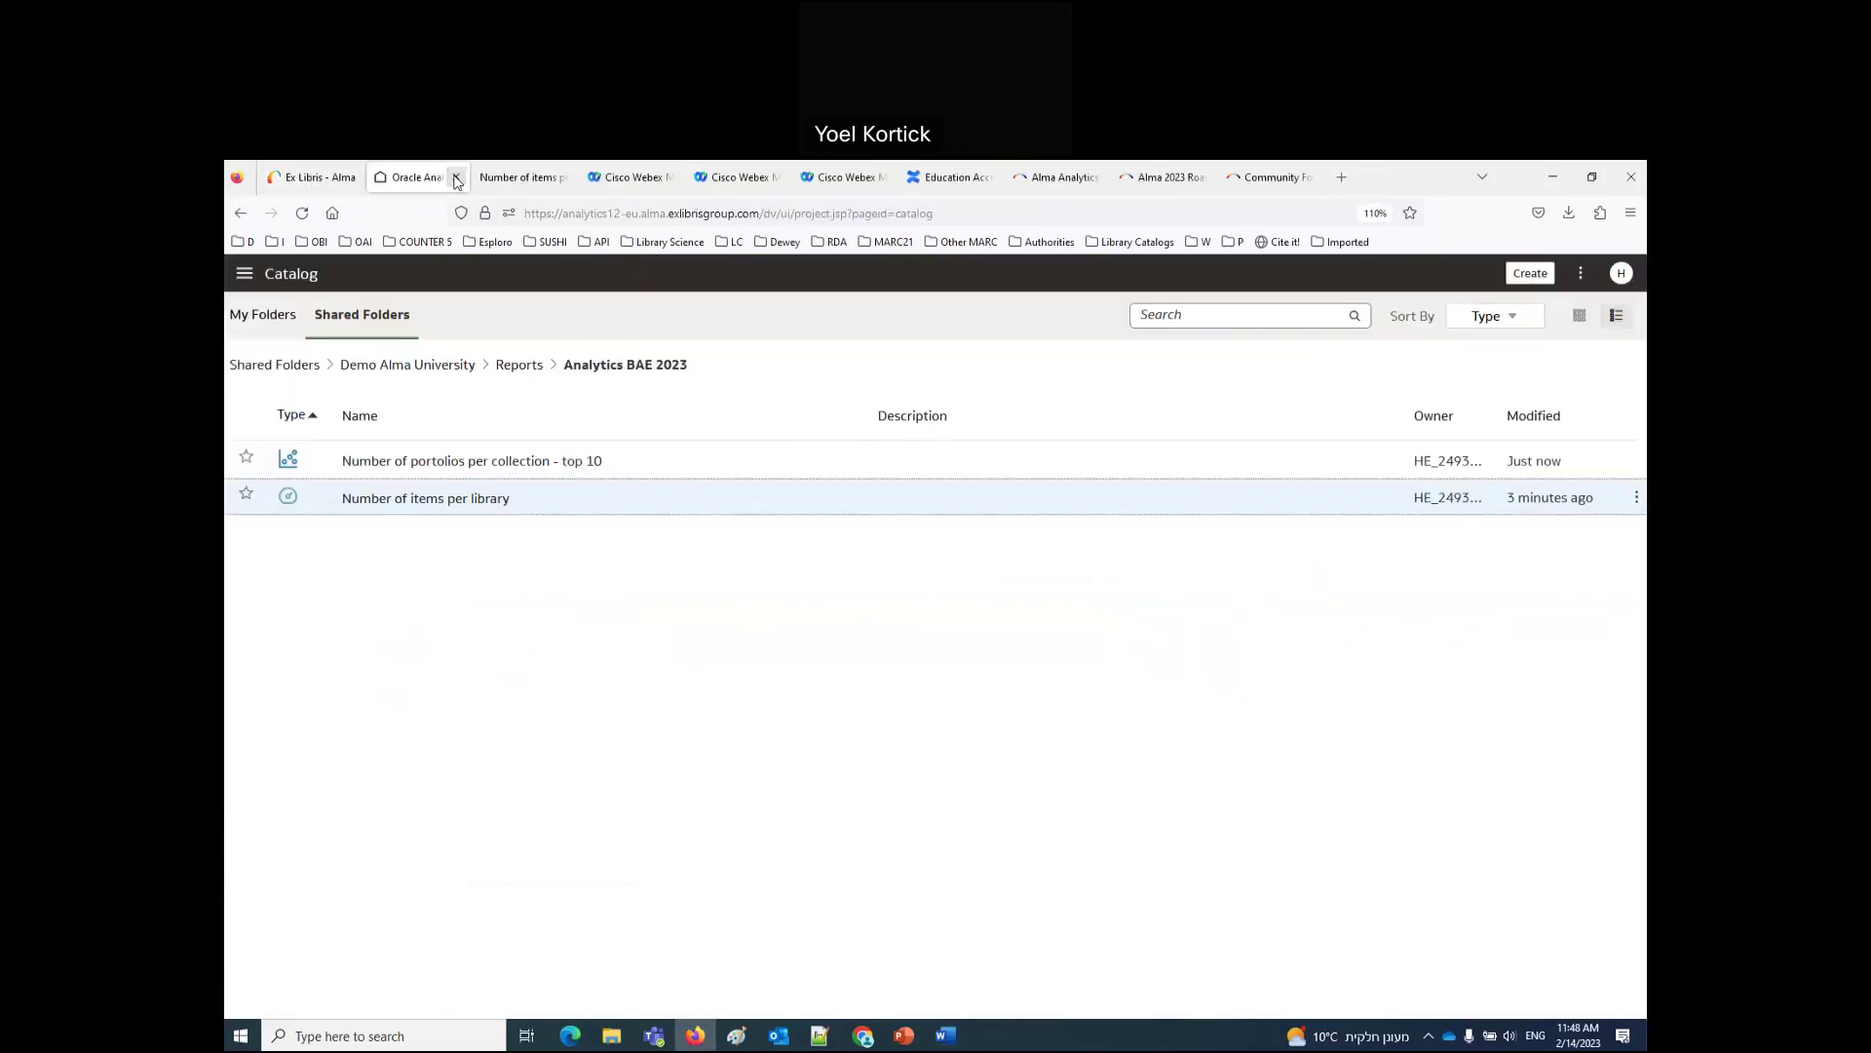
{"action": "left_click", "coordinate": [458, 181]}
{"action": "left_click", "coordinate": [457, 182]}
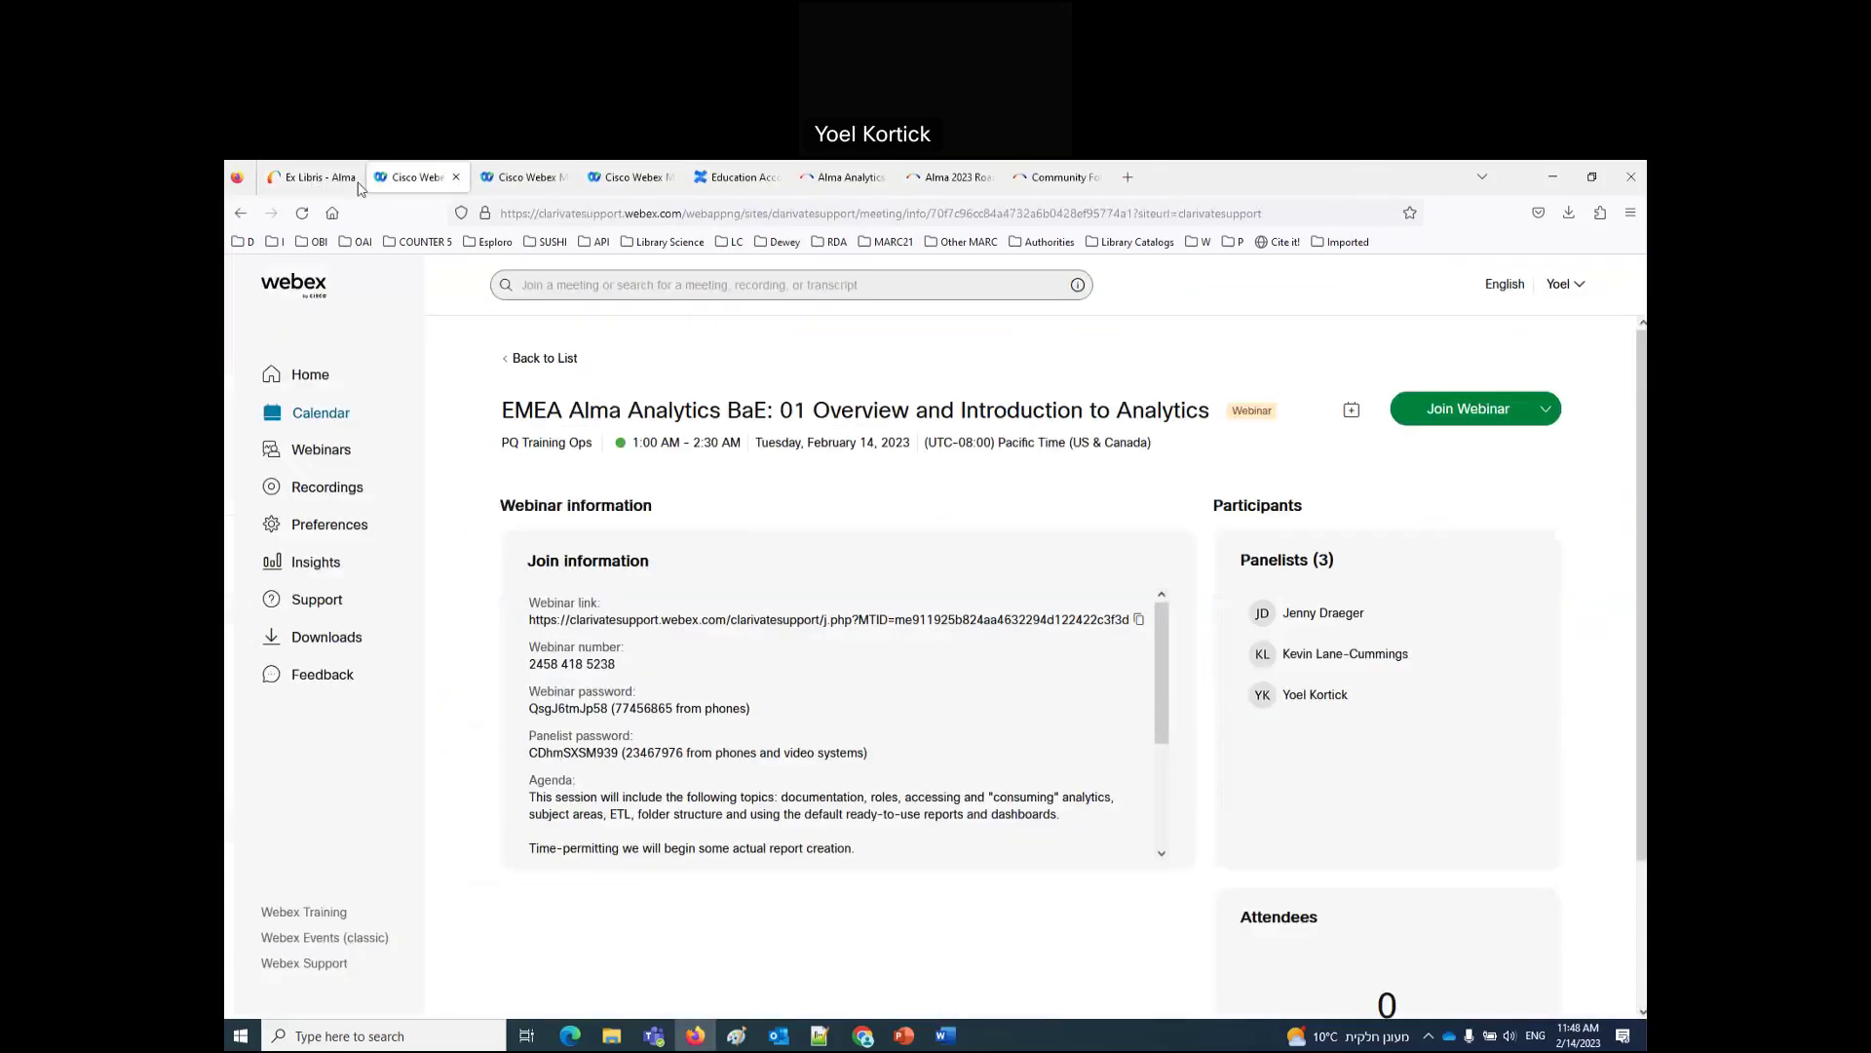
{"action": "left_click", "coordinate": [313, 176]}
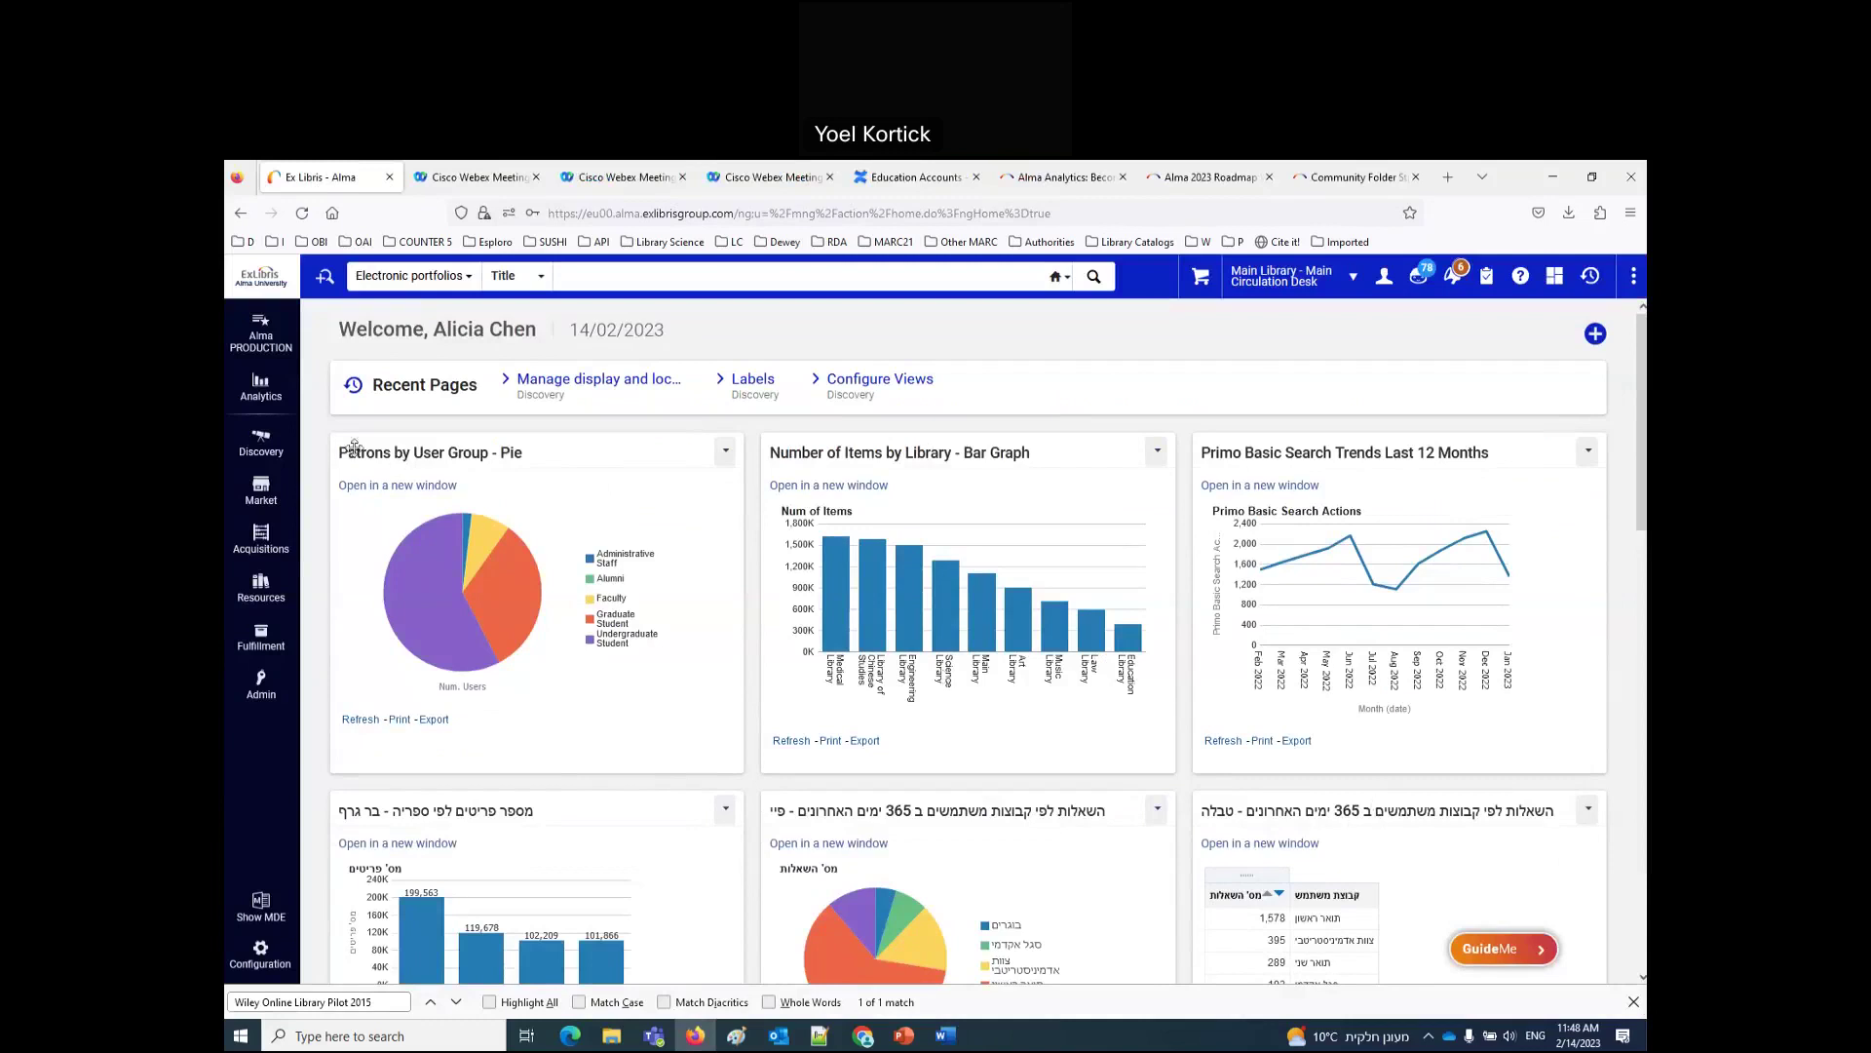
Step: Open the "Primo top 10 popular searches in last 12 months" report from Alma's Analytics shortcuts
{"action": "left_click", "coordinate": [264, 390]}
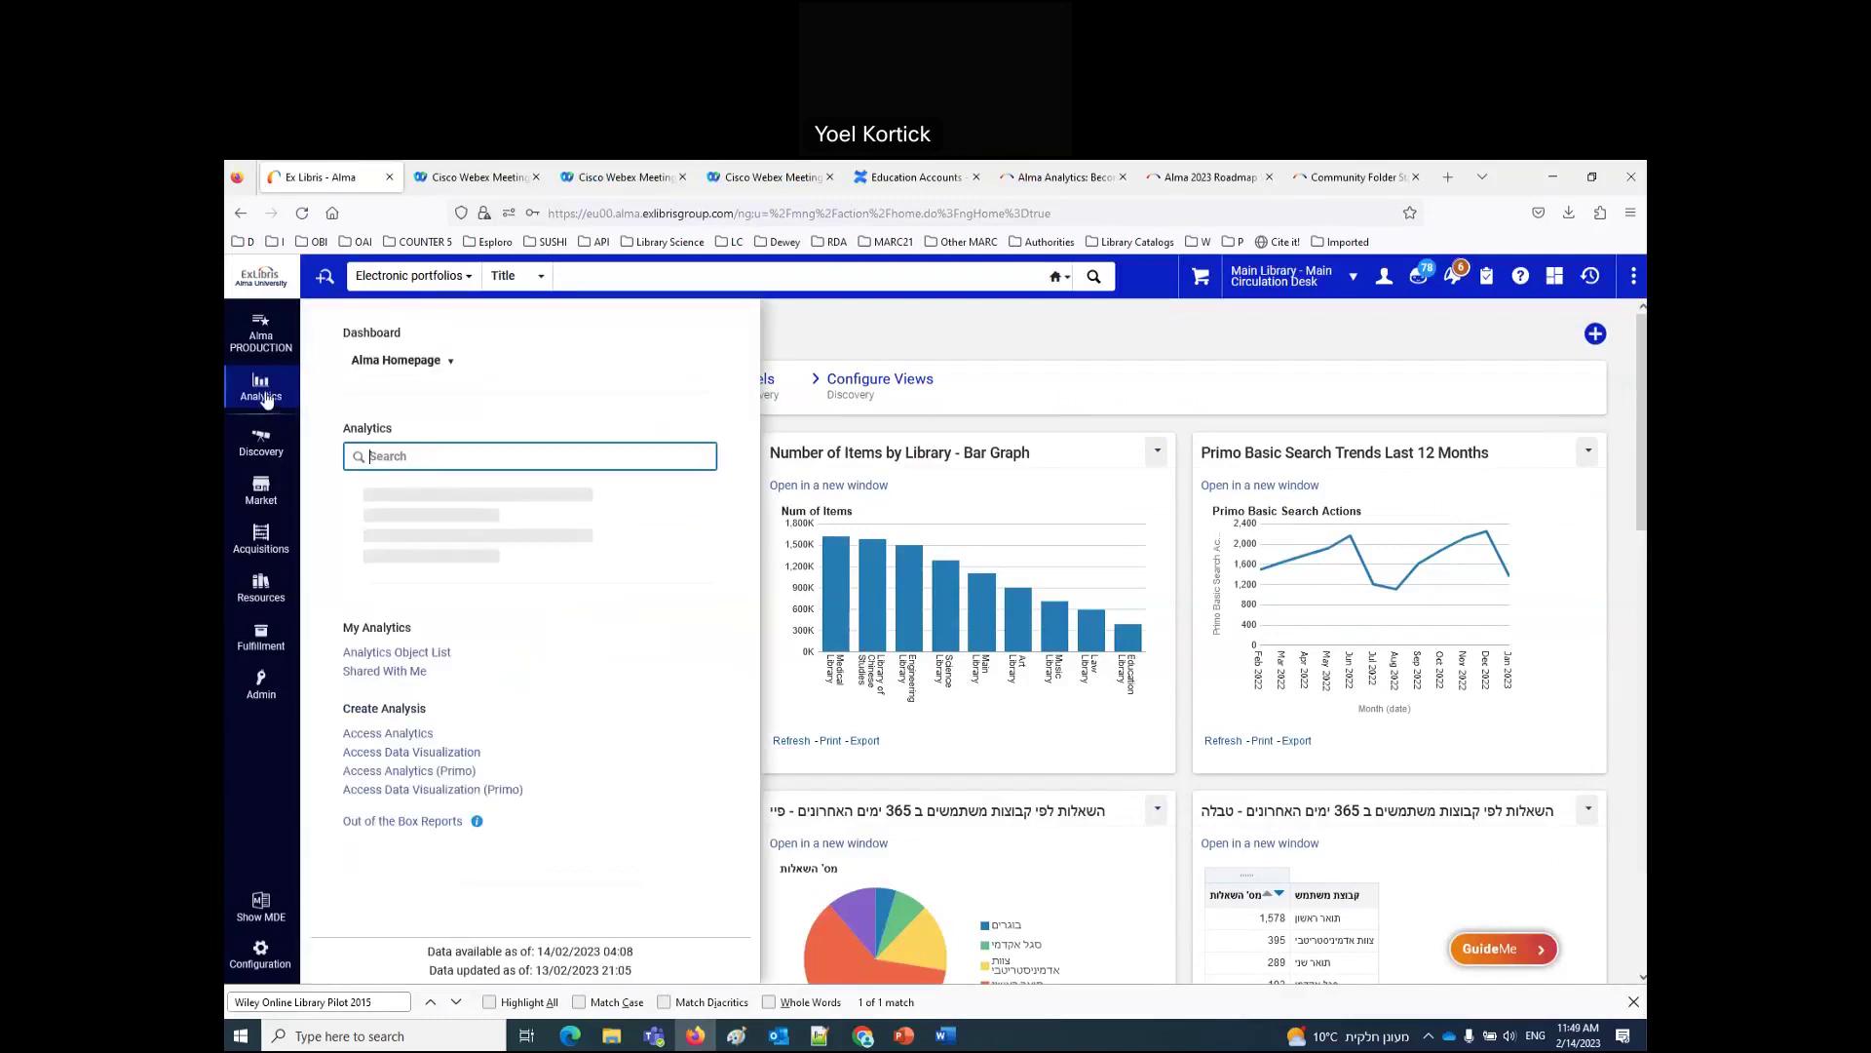
{"action": "left_click_drag", "start_coordinate": [413, 526], "coordinate": [435, 557]}
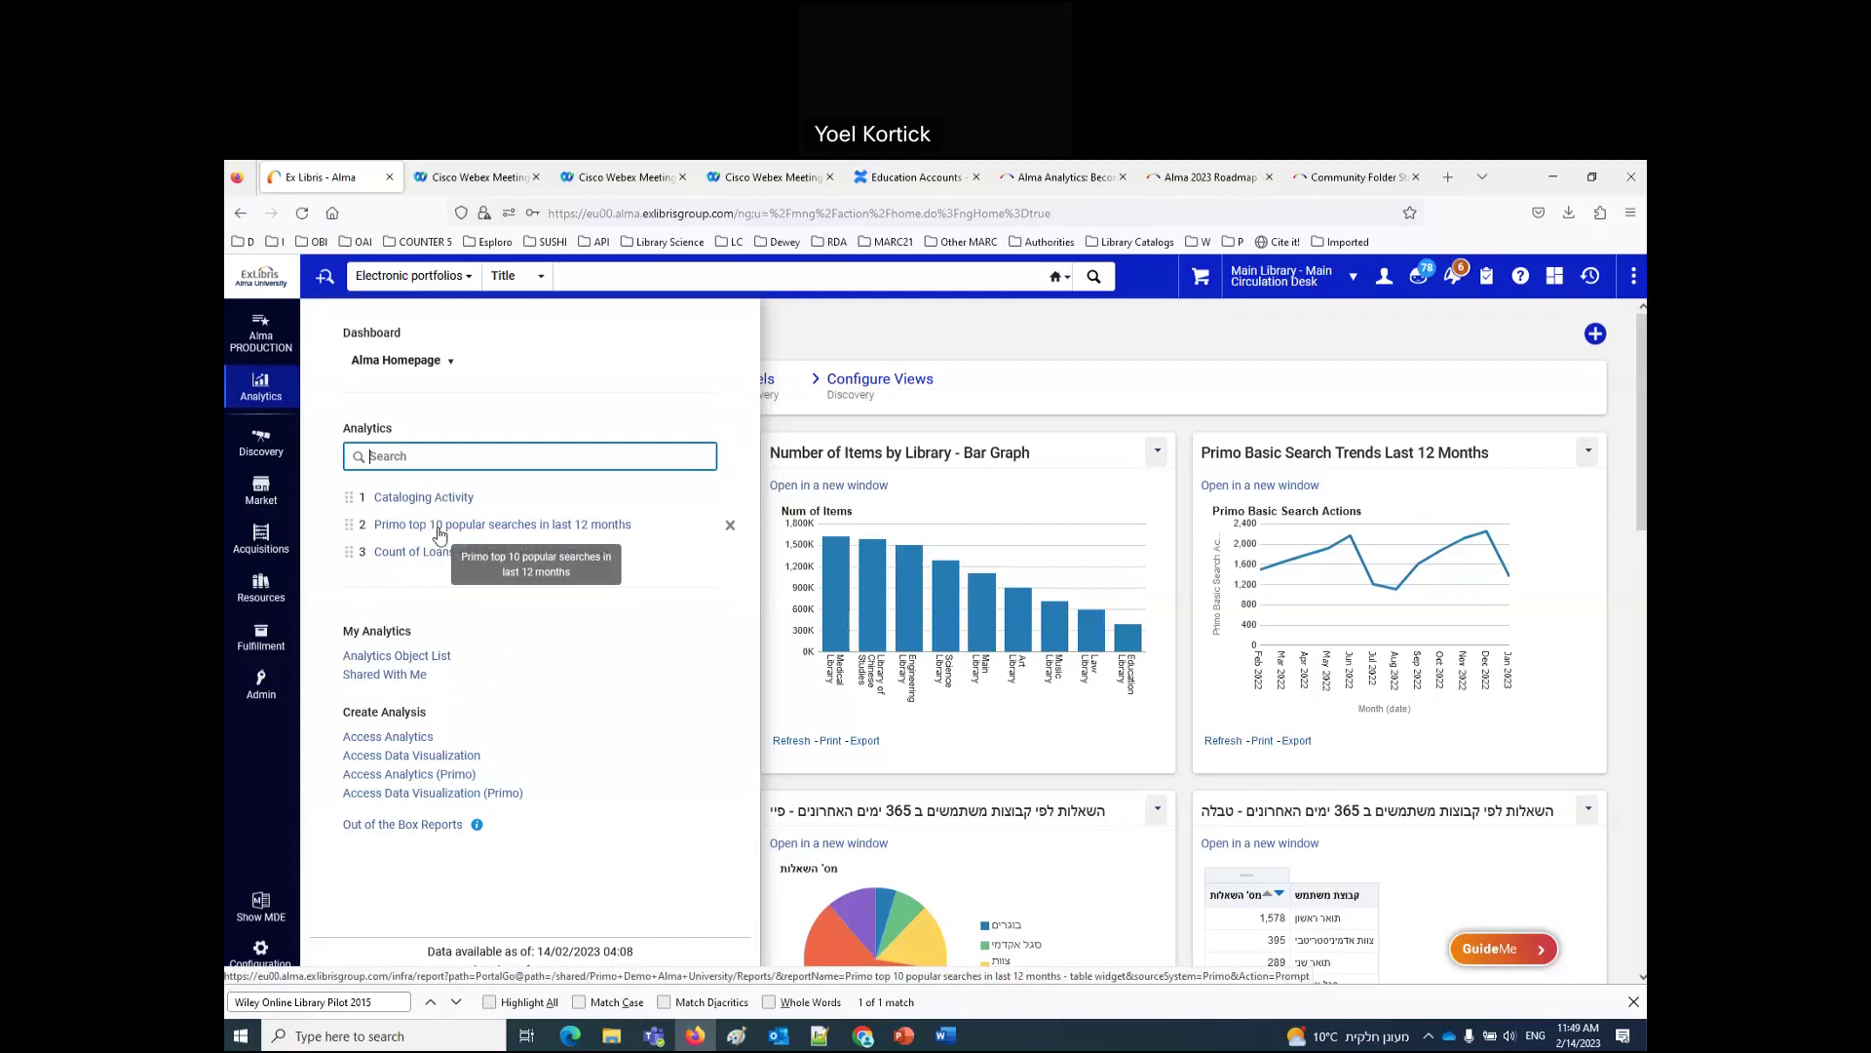
{"action": "left_click", "coordinate": [438, 528]}
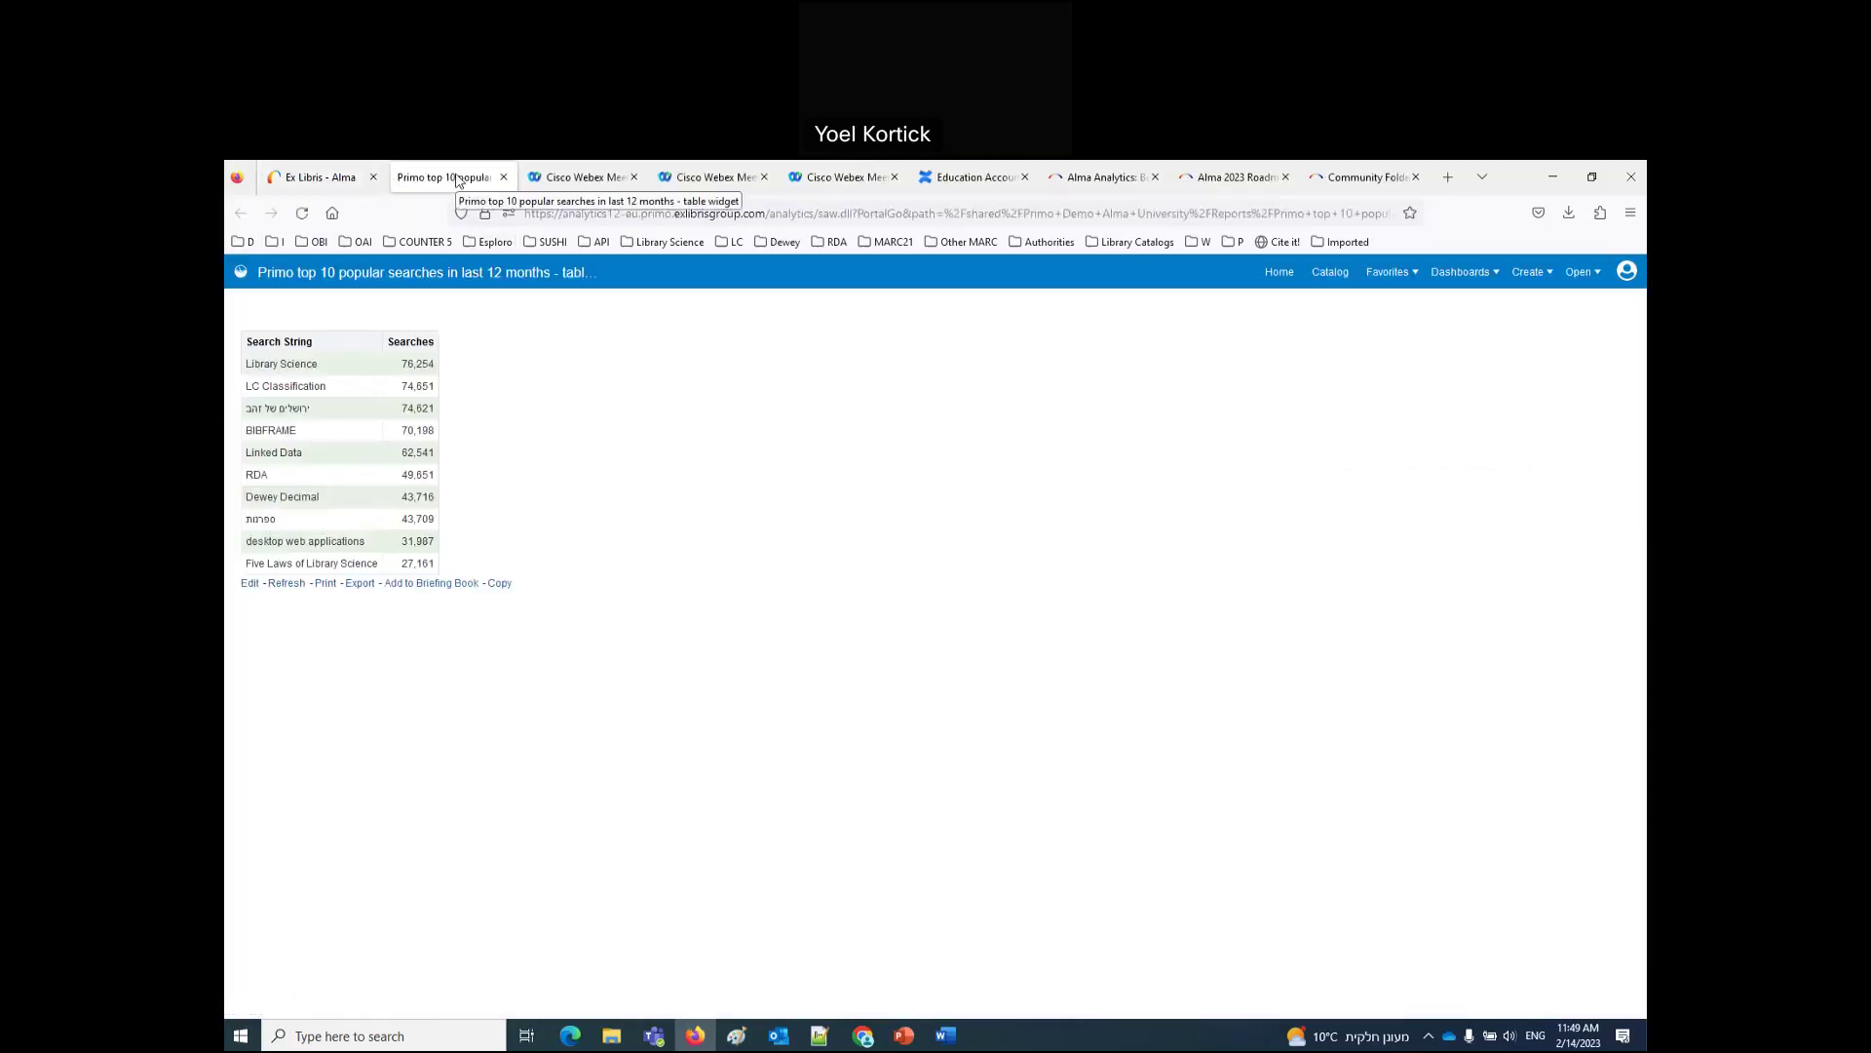
Step: Return to Alma and open the "Count of Loans and Renewals in current year" report alongside the first one
{"action": "left_click", "coordinate": [312, 178]}
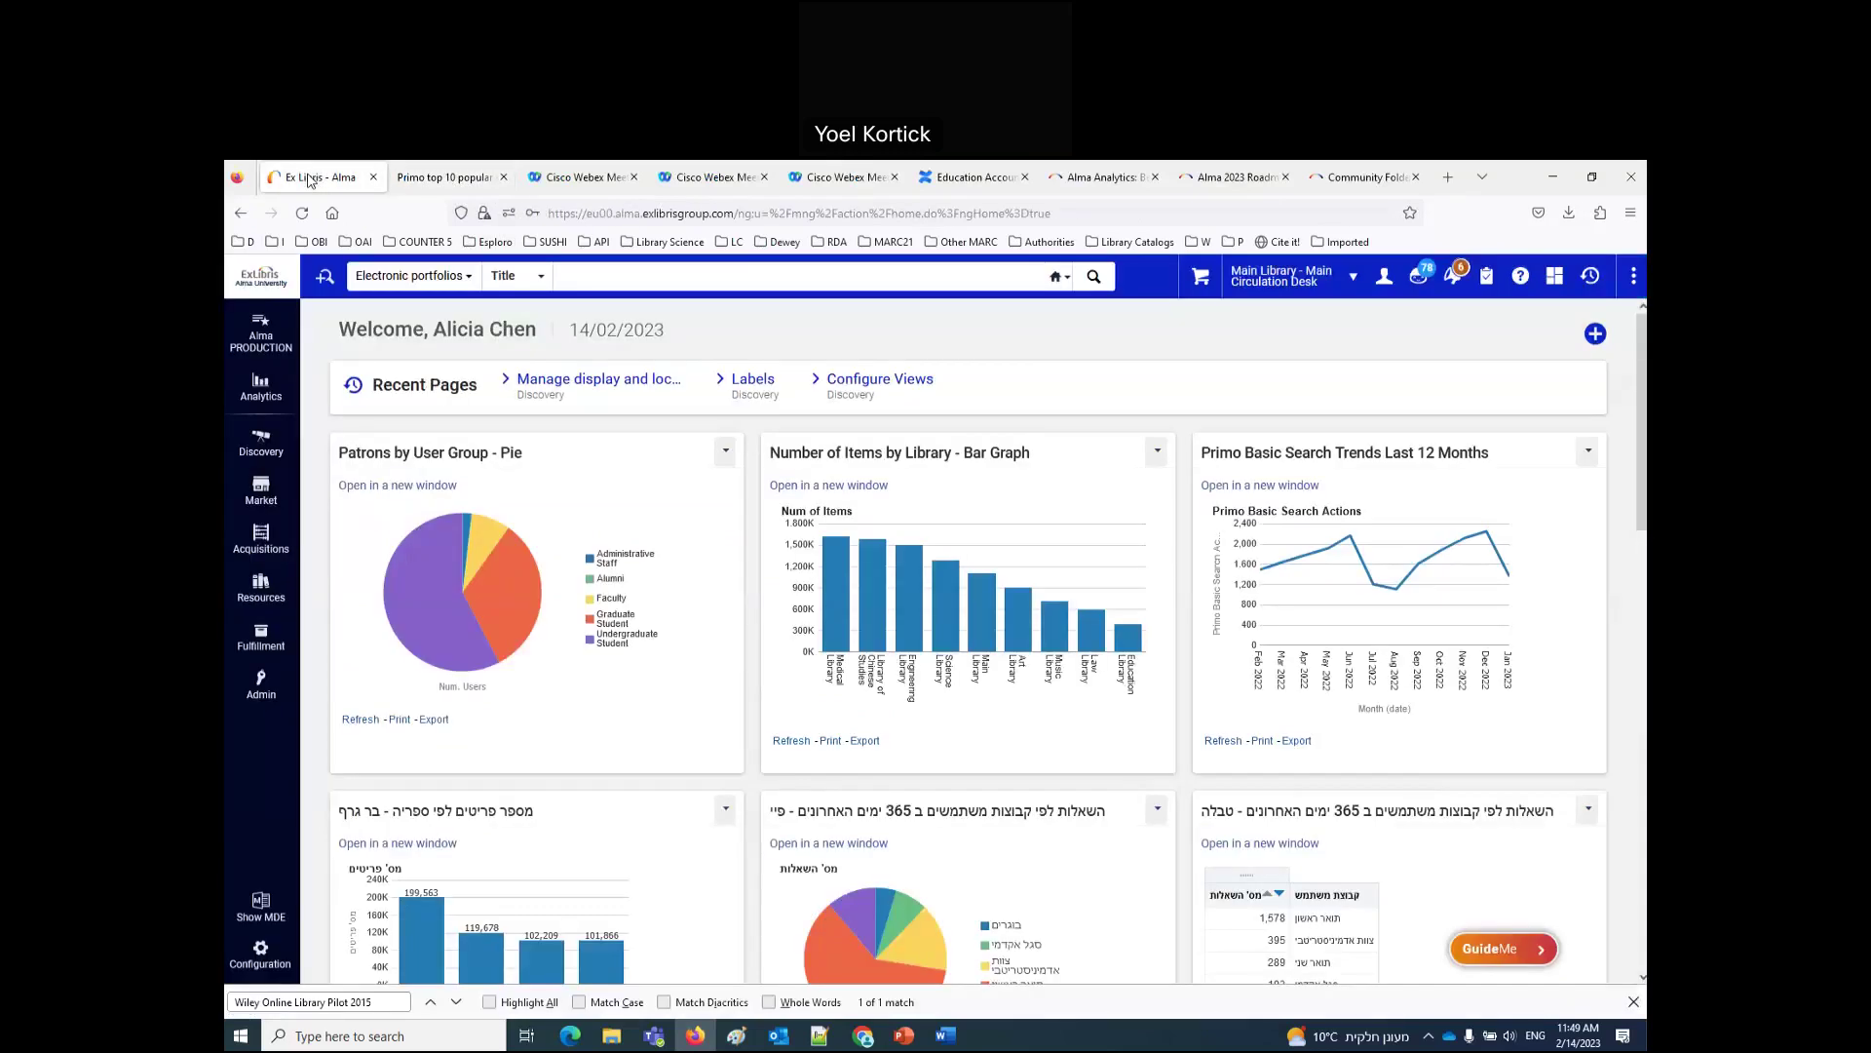
{"action": "left_click", "coordinate": [261, 386]}
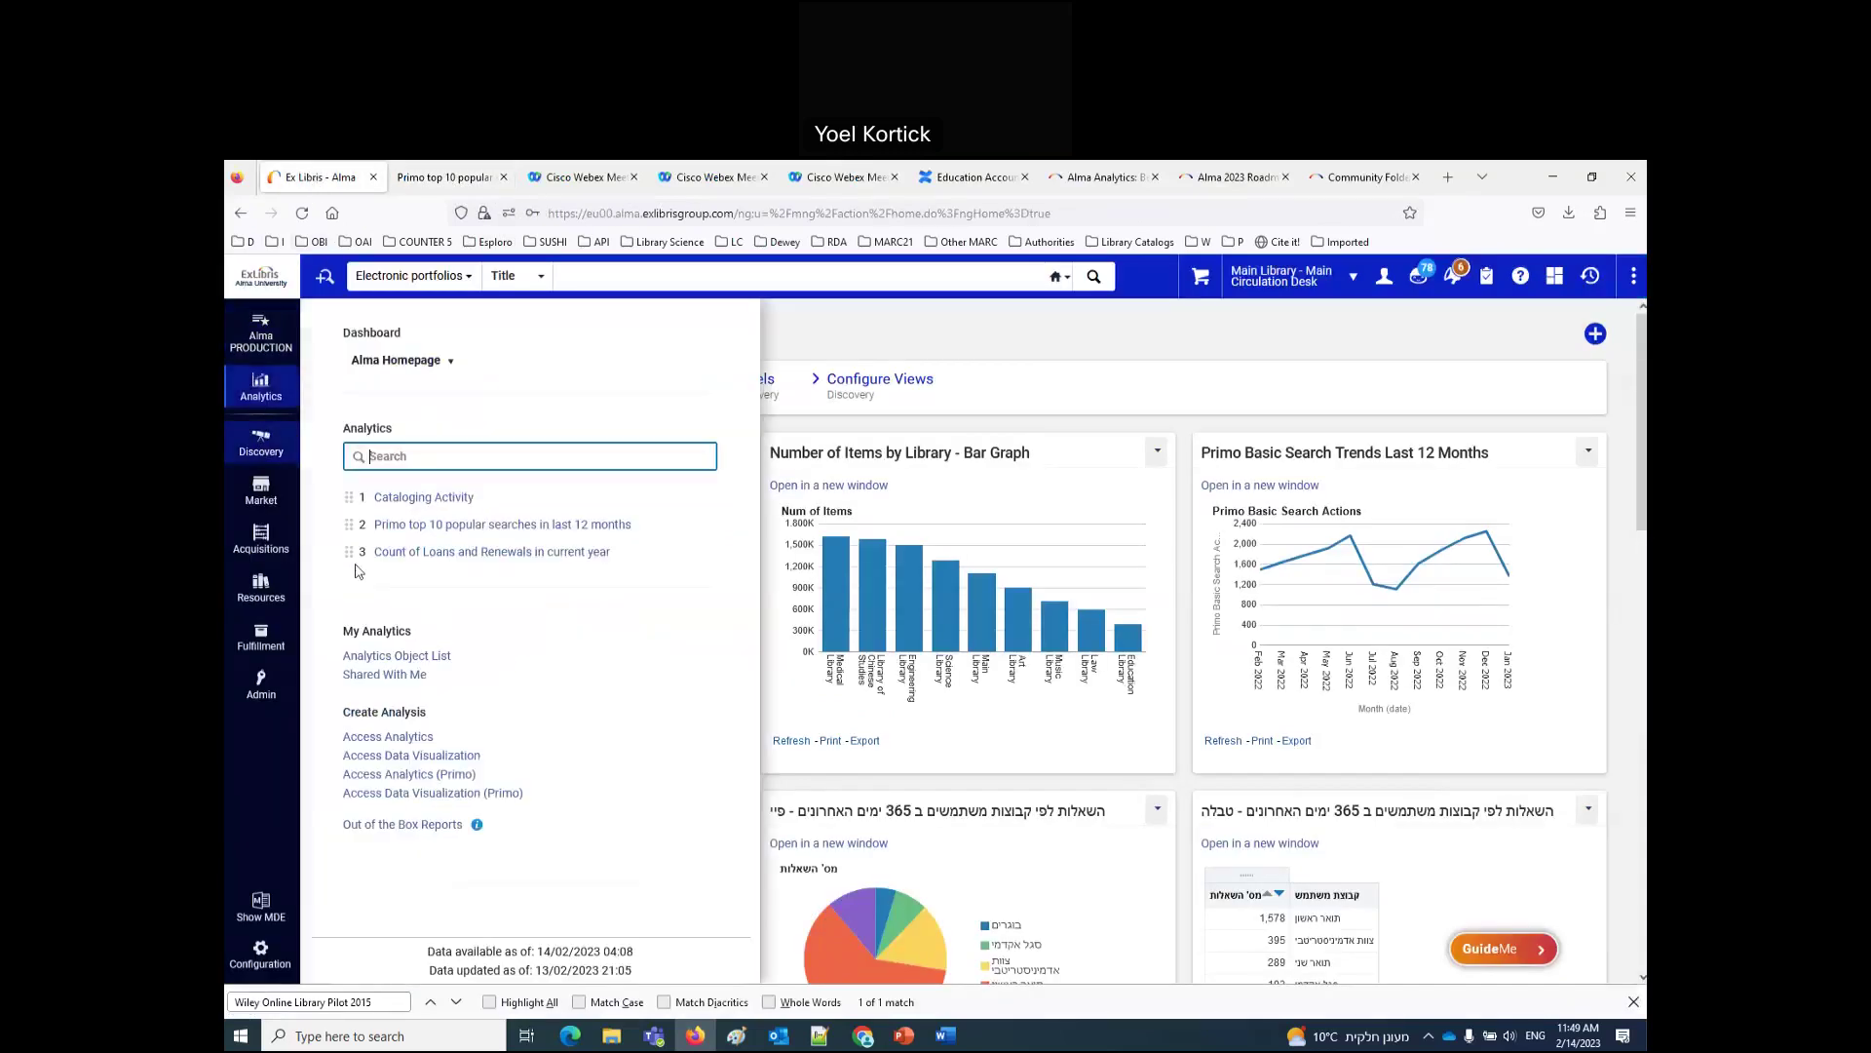
{"action": "left_click", "coordinate": [417, 556]}
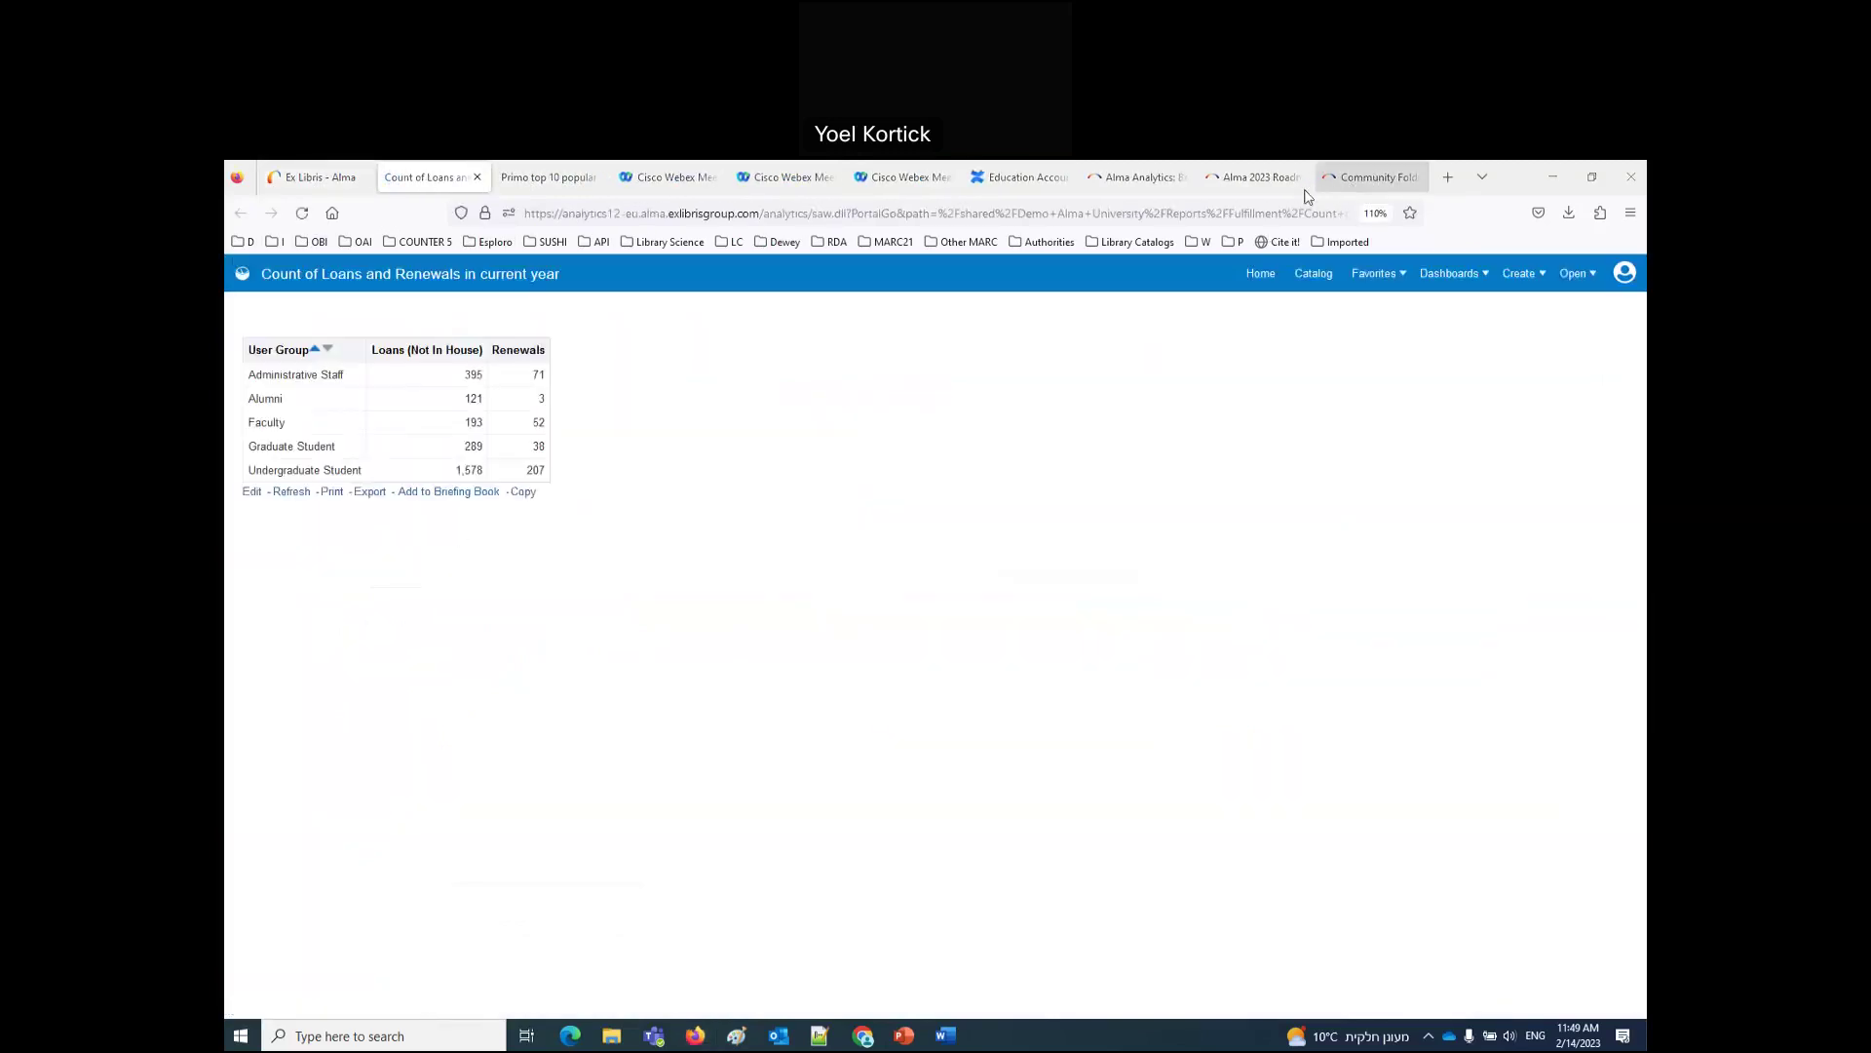
Step: Alternate between the Primo popular searches report and the loans and renewals report, ending on the loans and renewals report
{"action": "left_click", "coordinate": [523, 180]}
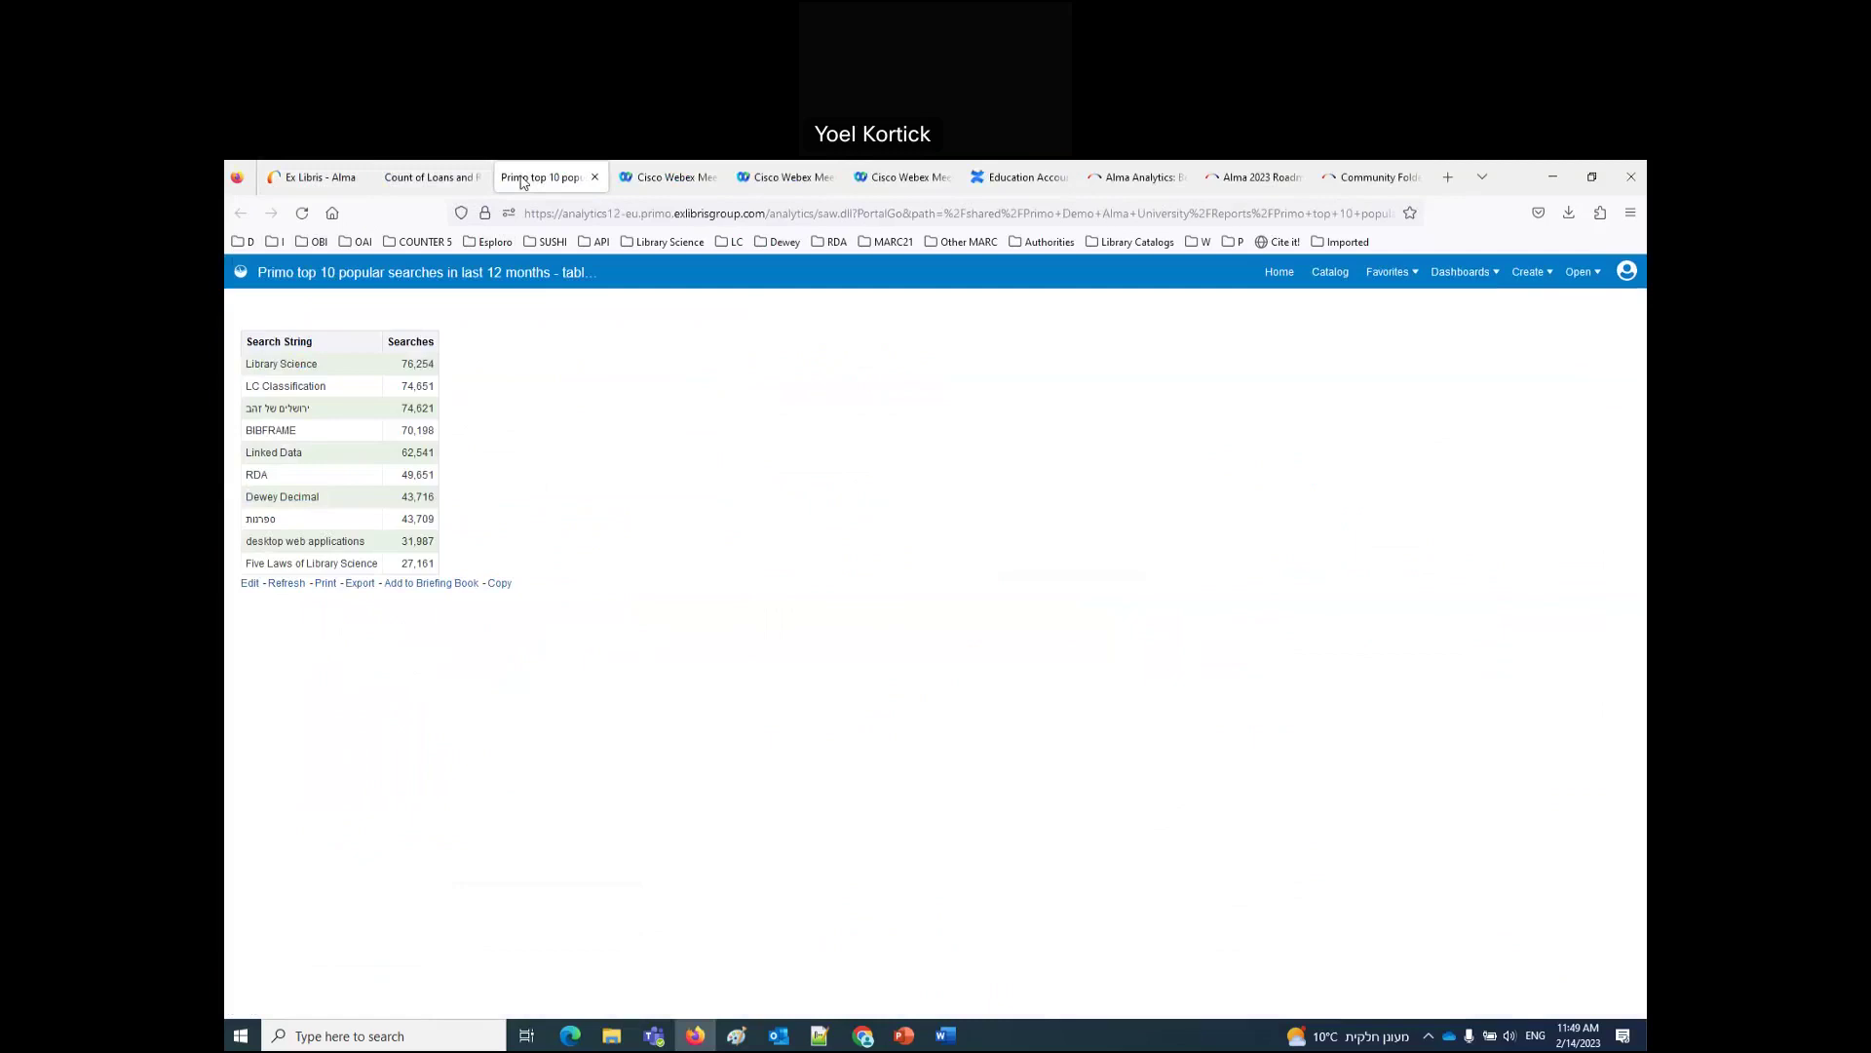
{"action": "left_click", "coordinate": [434, 182]}
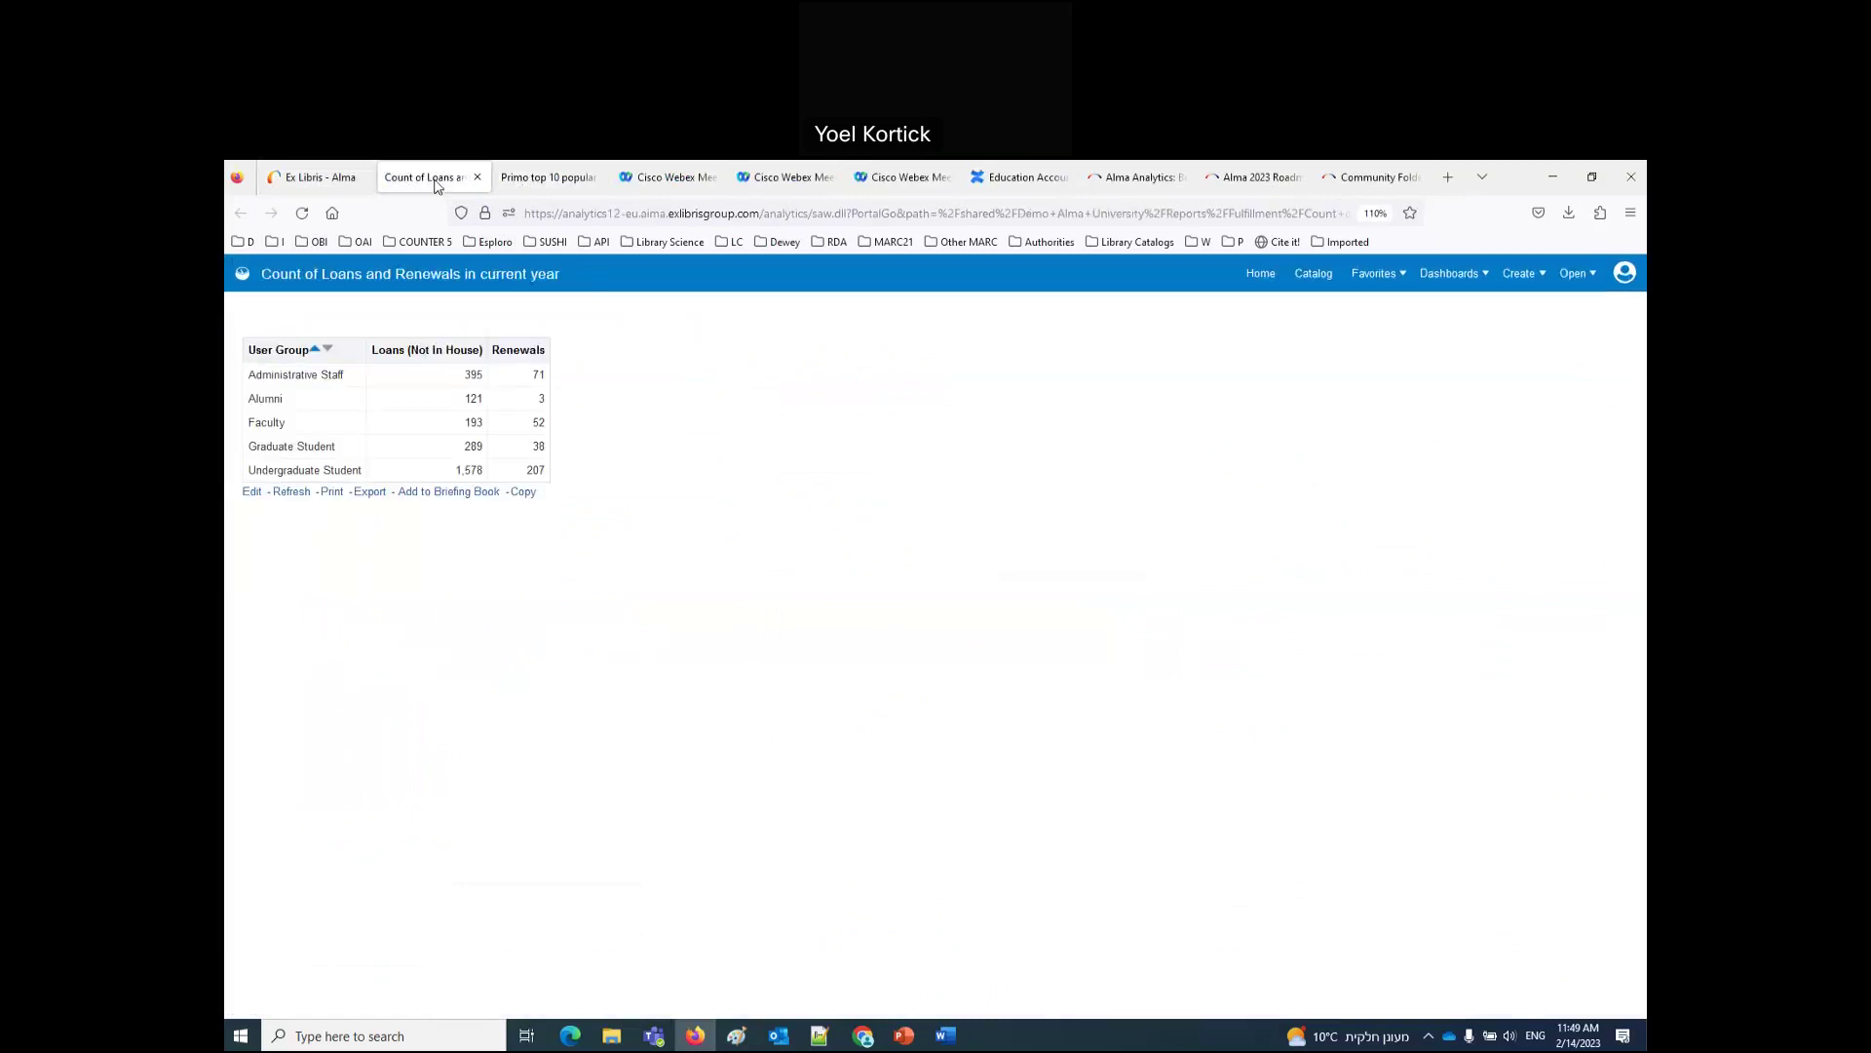
{"action": "left_click", "coordinate": [523, 179]}
{"action": "key", "text": "ctrl+shift+Tab"}
{"action": "left_click", "coordinate": [517, 178]}
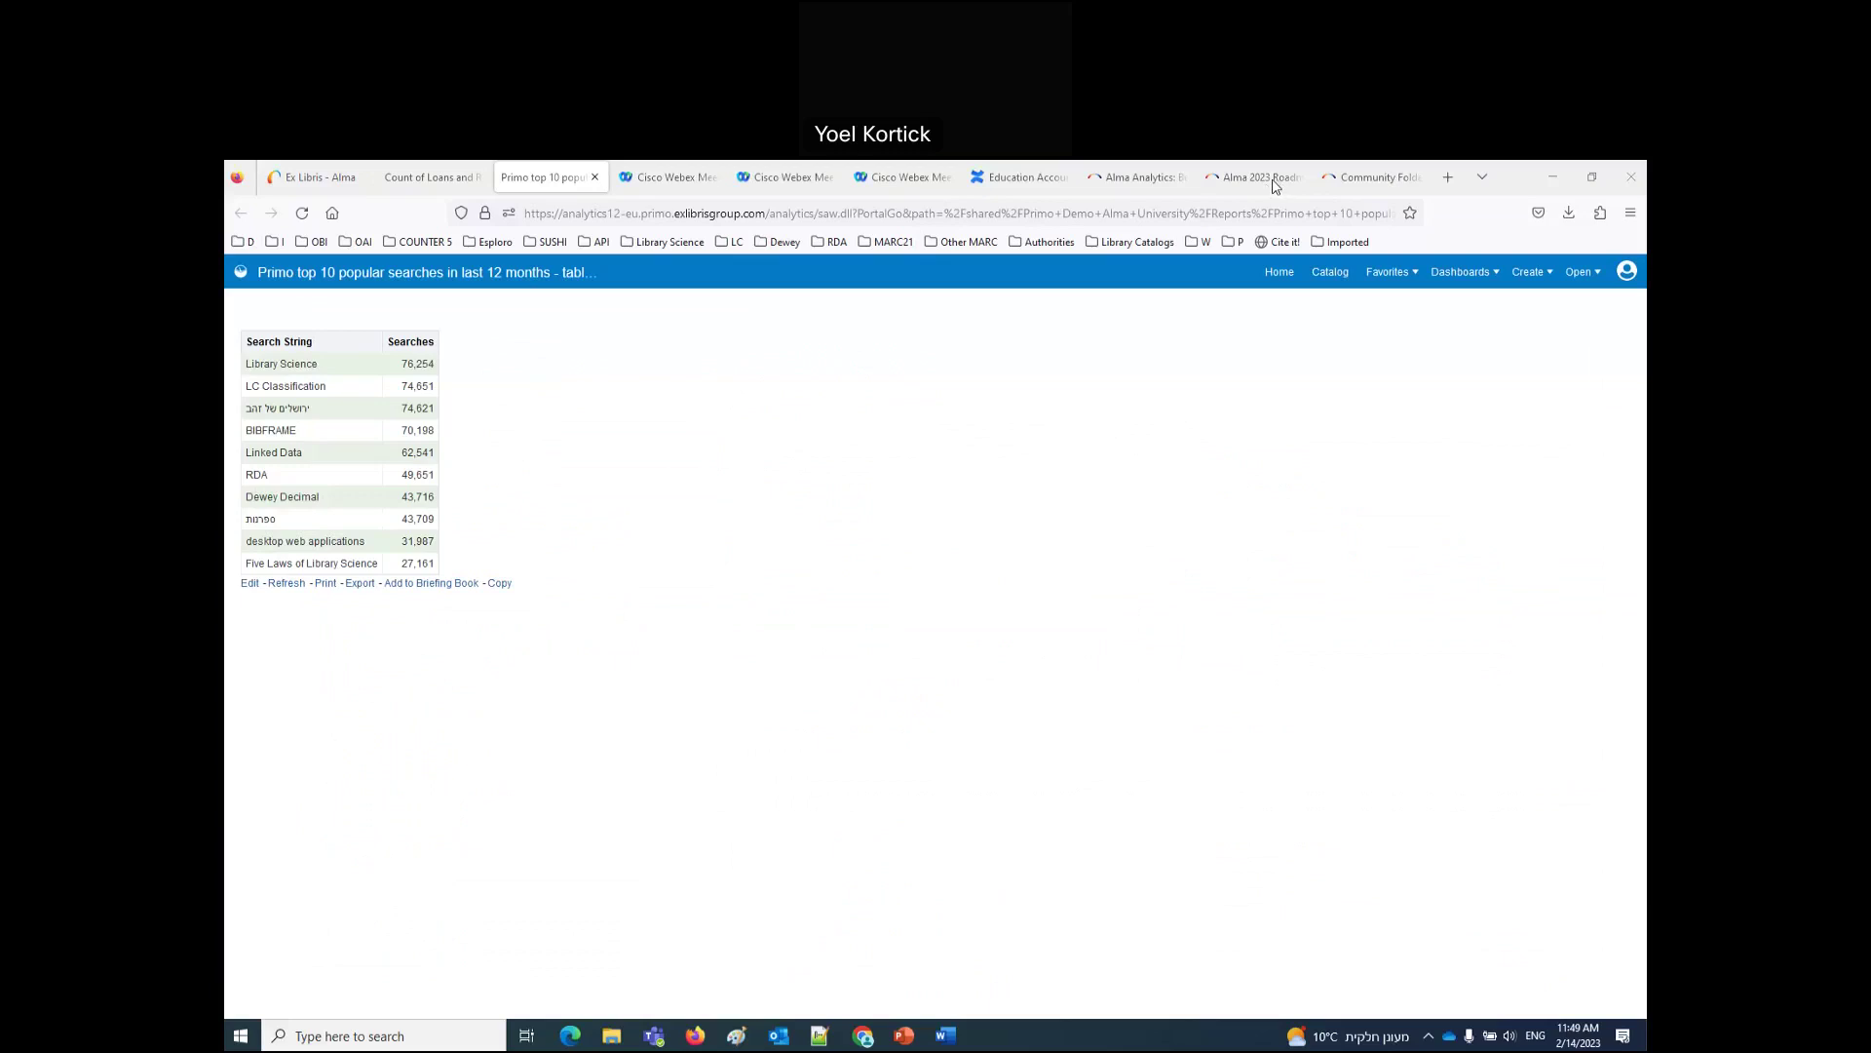
{"action": "left_click", "coordinate": [478, 183]}
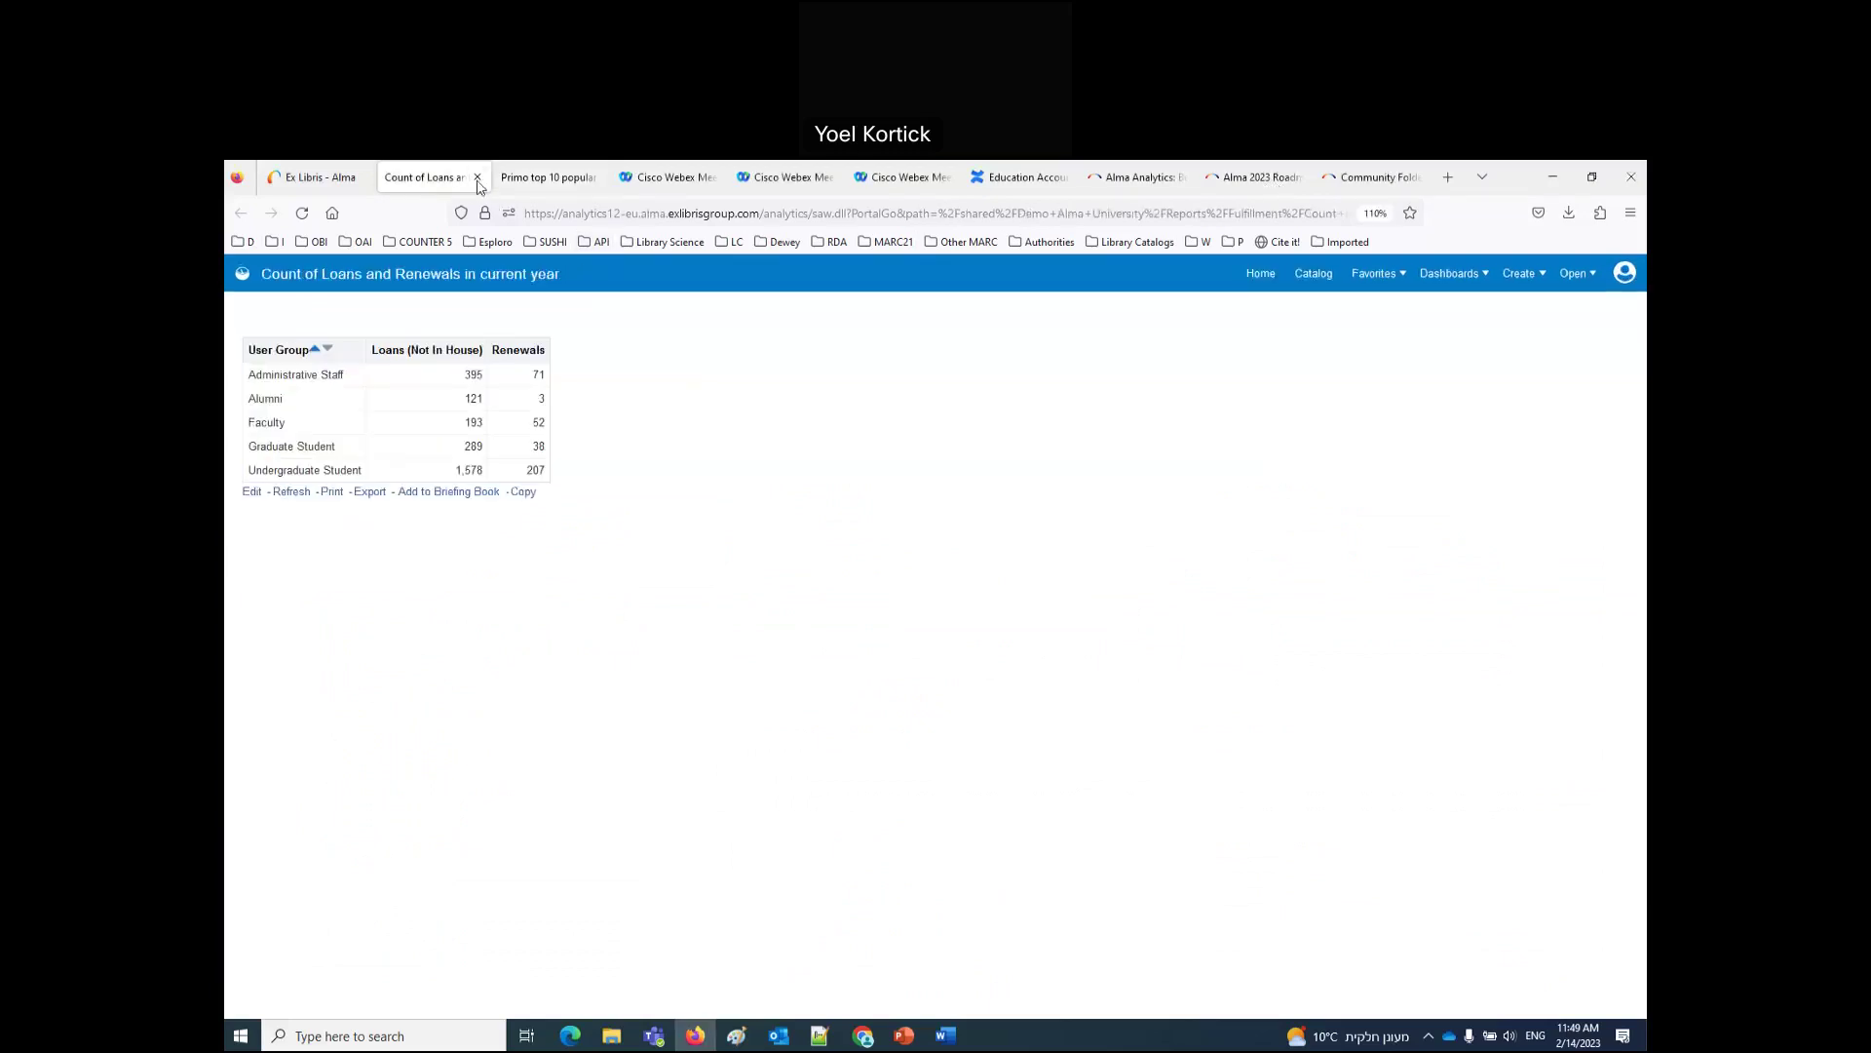
Step: Close the loans and renewals report and the Primo popular searches report, and return to the Alma home page
{"action": "left_click", "coordinate": [477, 178]}
{"action": "left_click", "coordinate": [477, 178]}
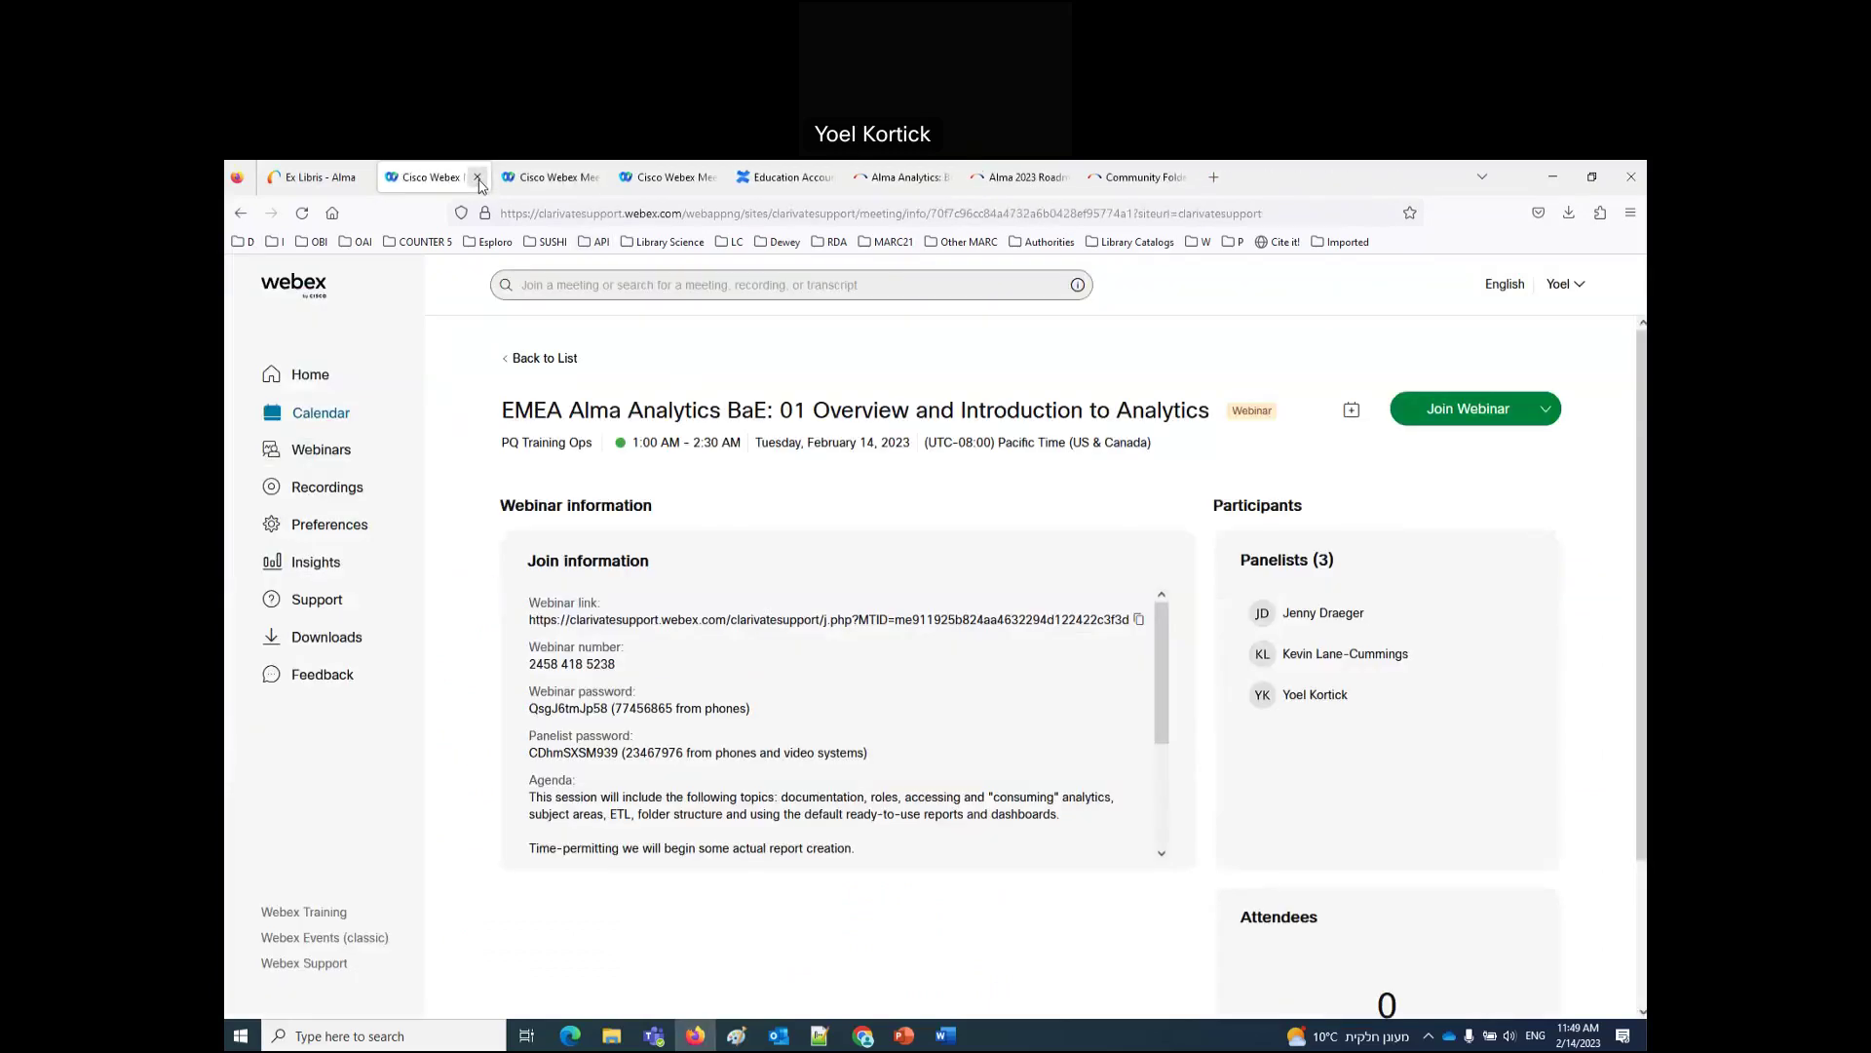
{"action": "left_click", "coordinate": [312, 178]}
{"action": "left_click", "coordinate": [241, 242]}
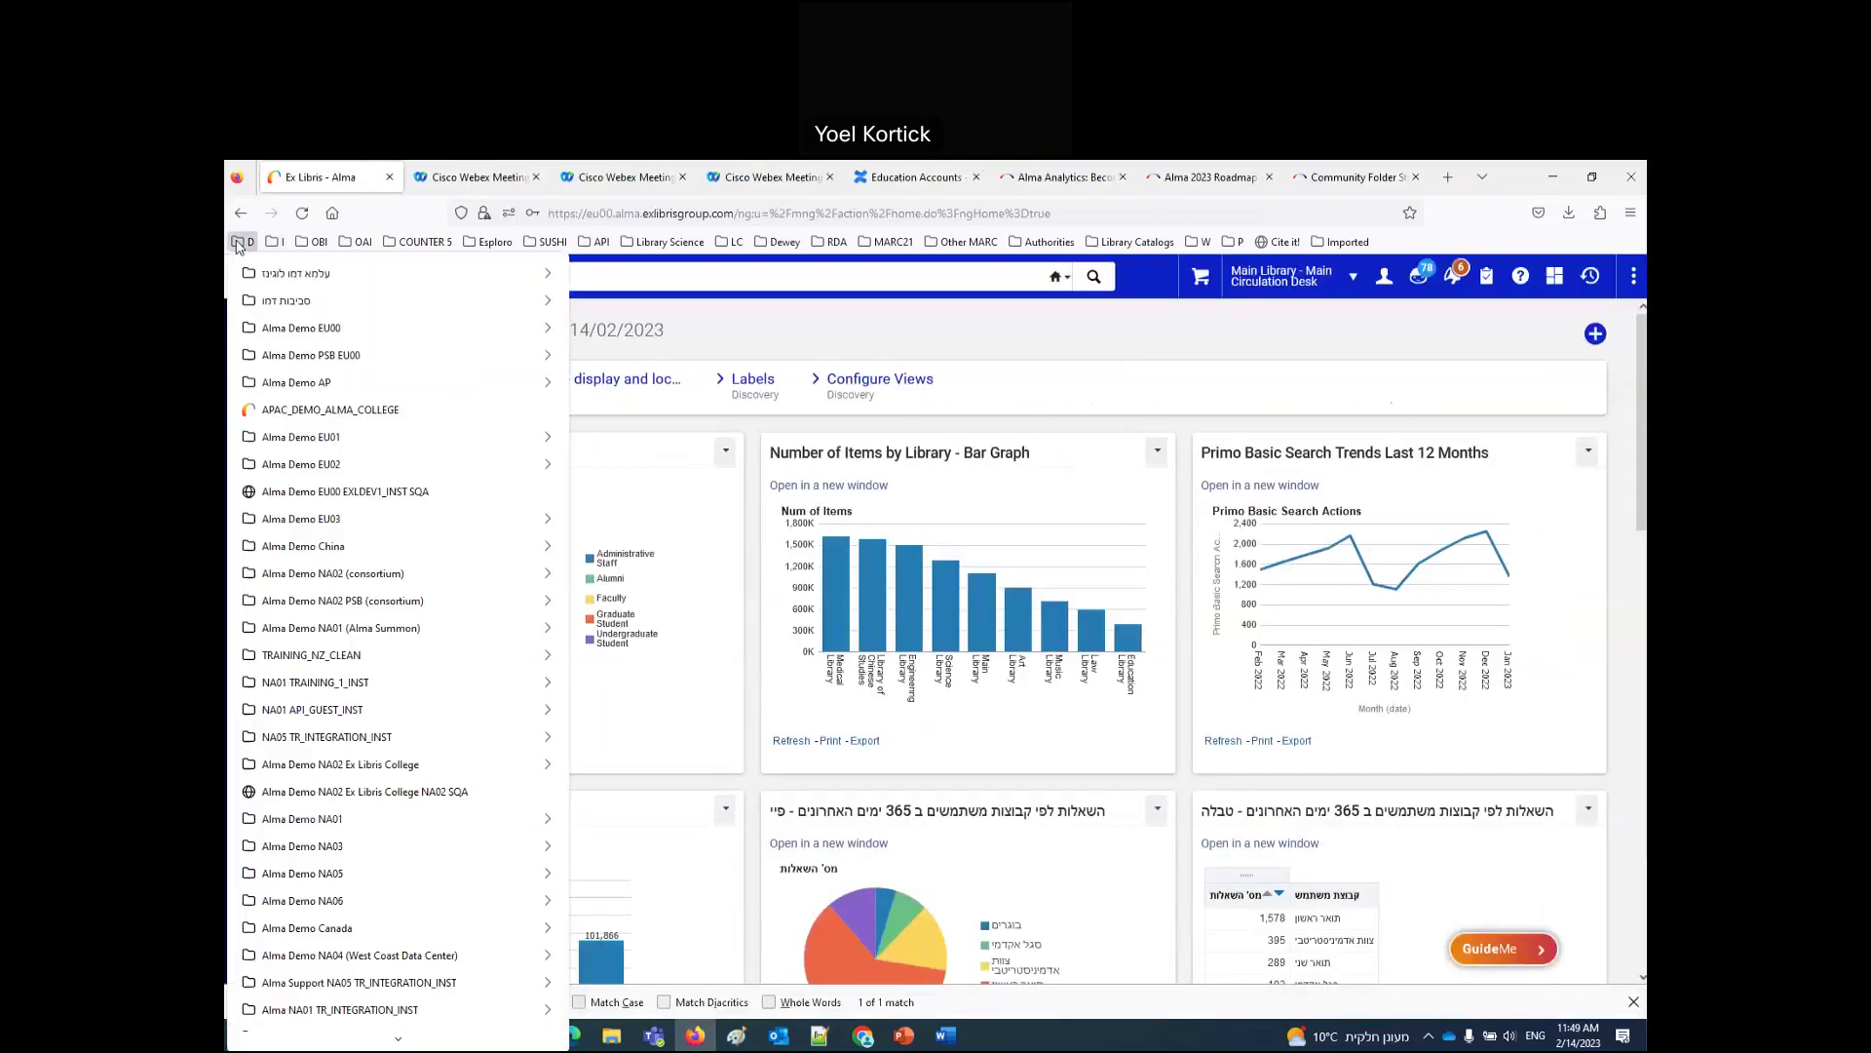
{"action": "mouse_move", "coordinate": [338, 600]}
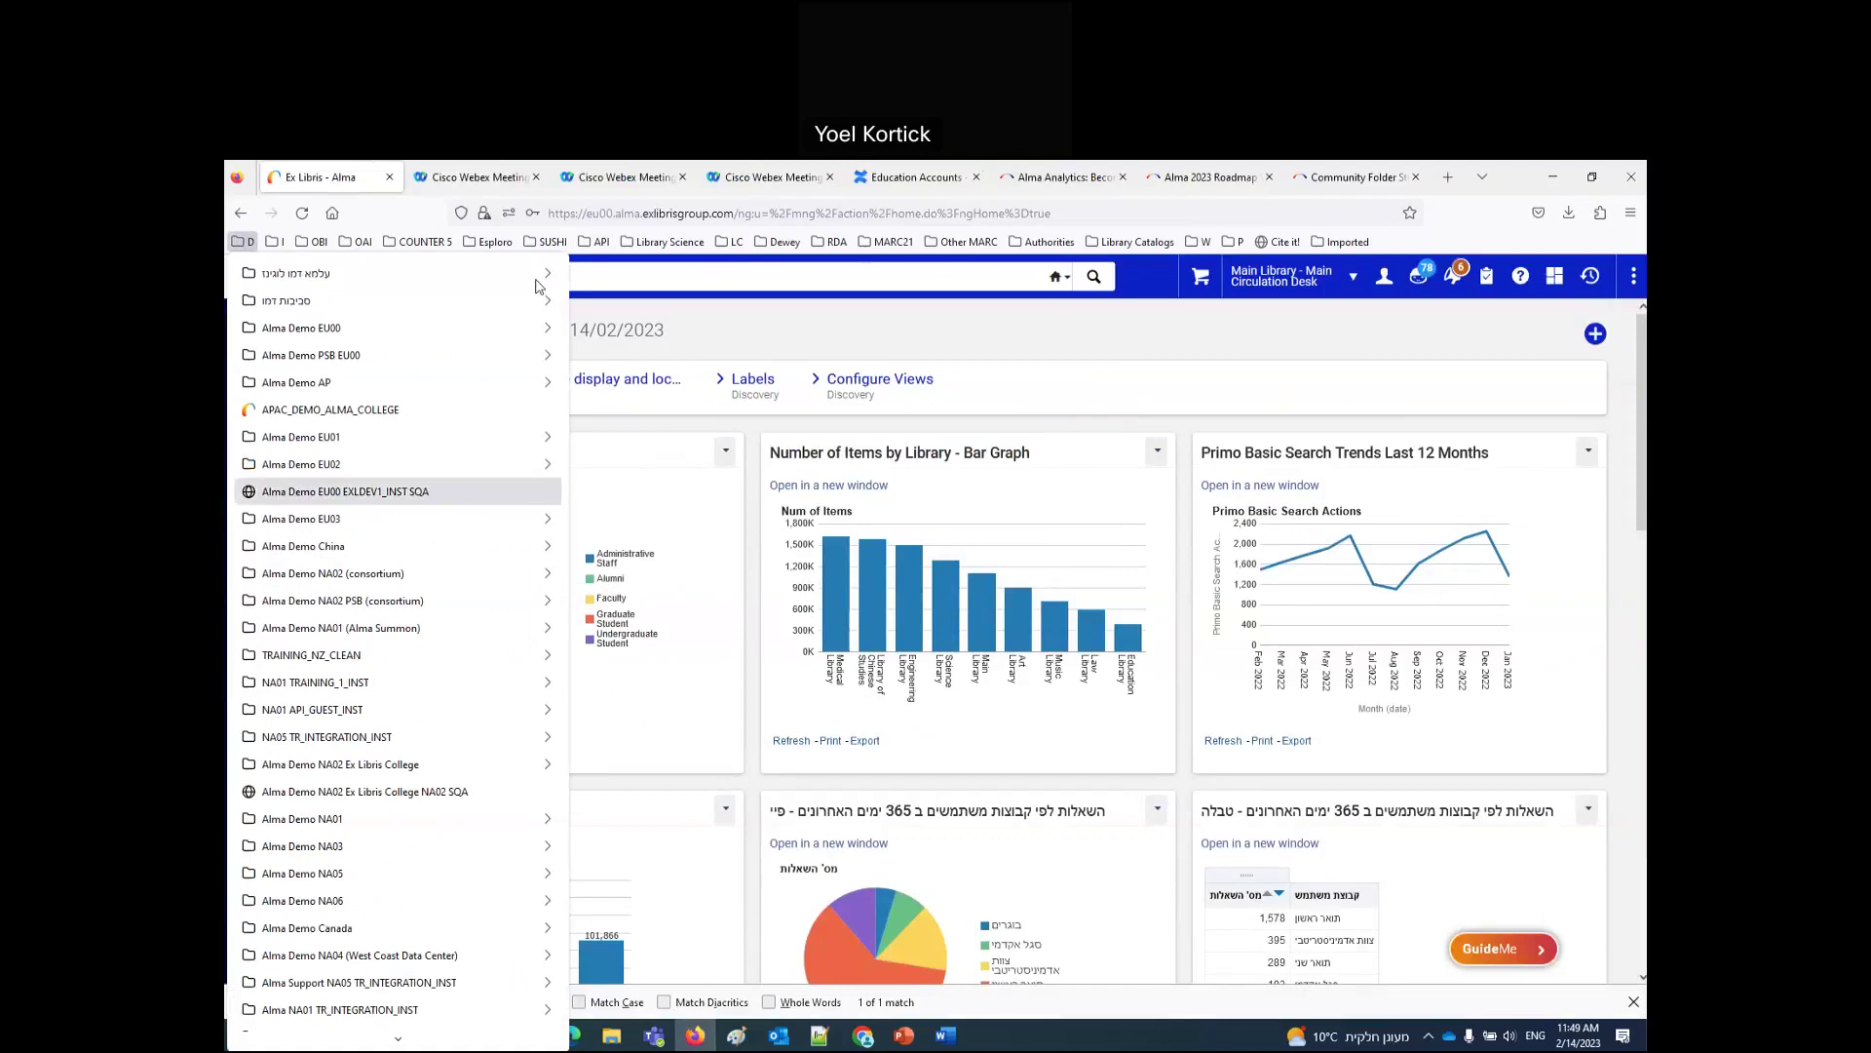
{"action": "left_click", "coordinate": [585, 278]}
Step: Access Analytics from Alma and browse its catalog to the folder /Shared Folders/Alma/Fulfillment/Reports
{"action": "left_click", "coordinate": [261, 385]}
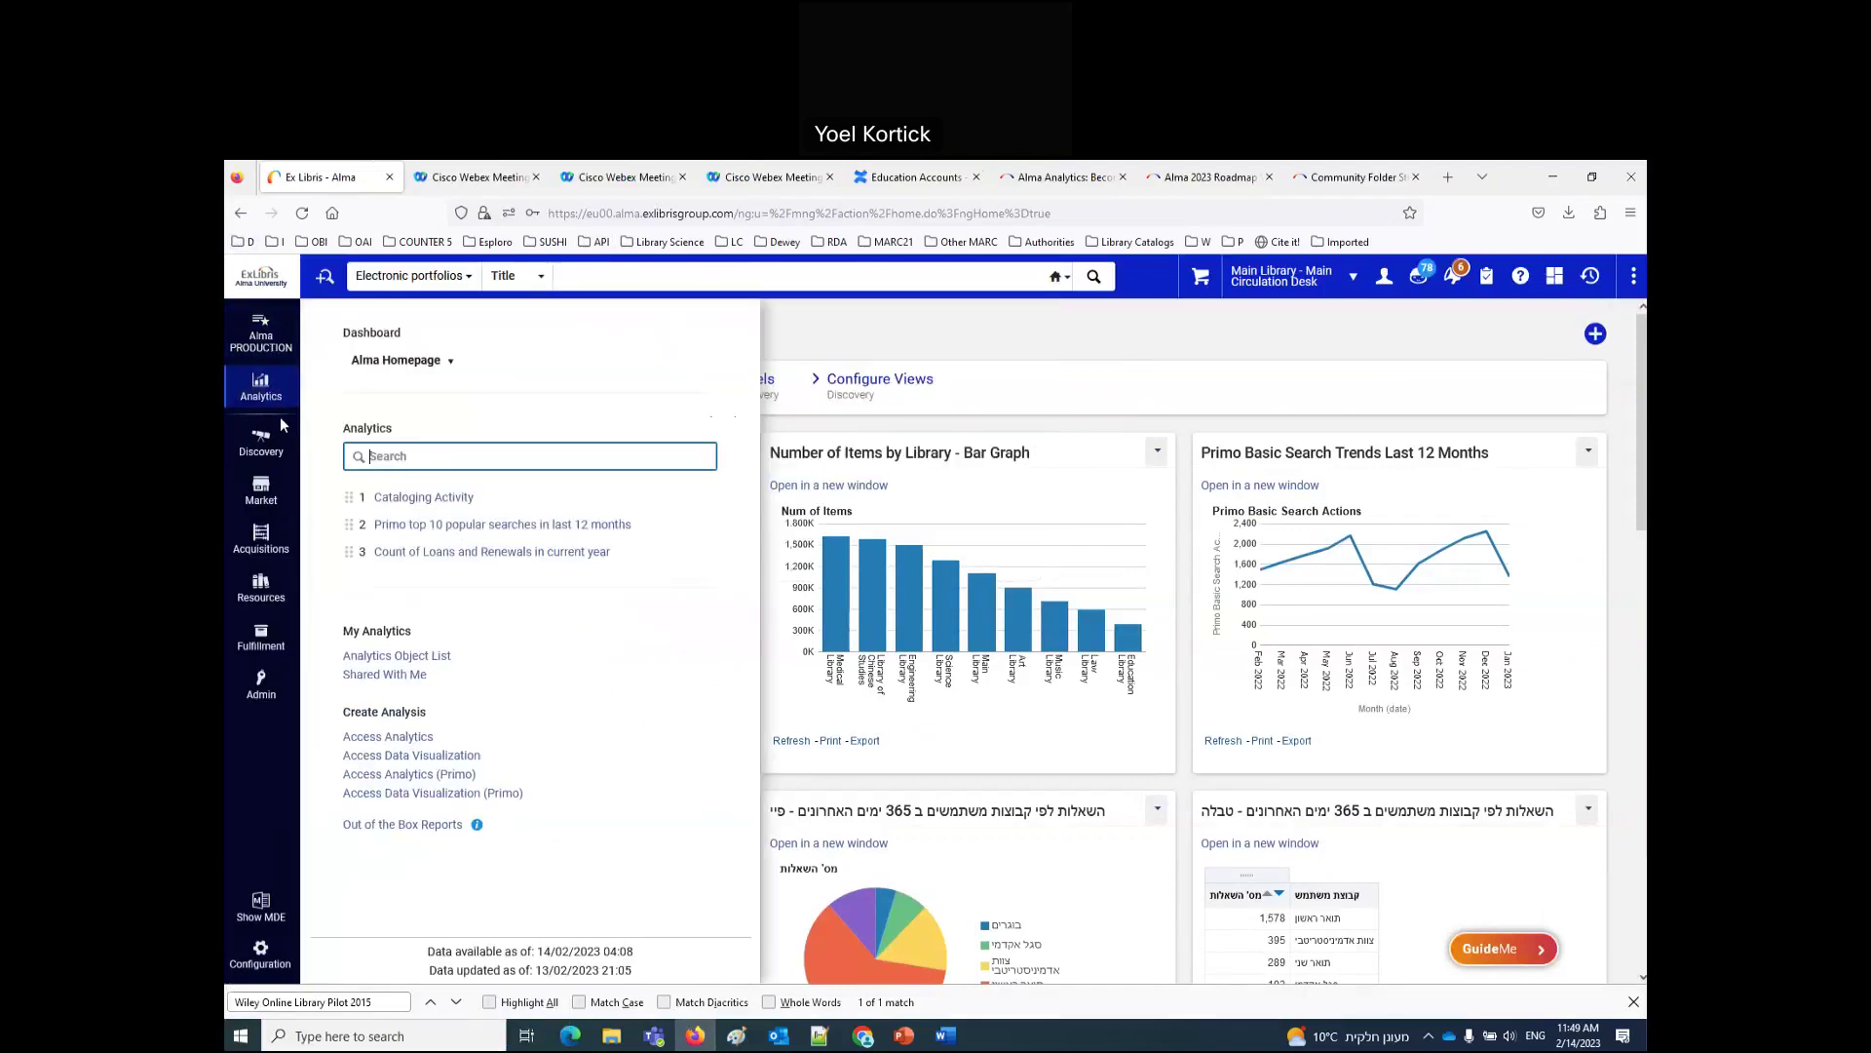
{"action": "left_click", "coordinate": [406, 737]}
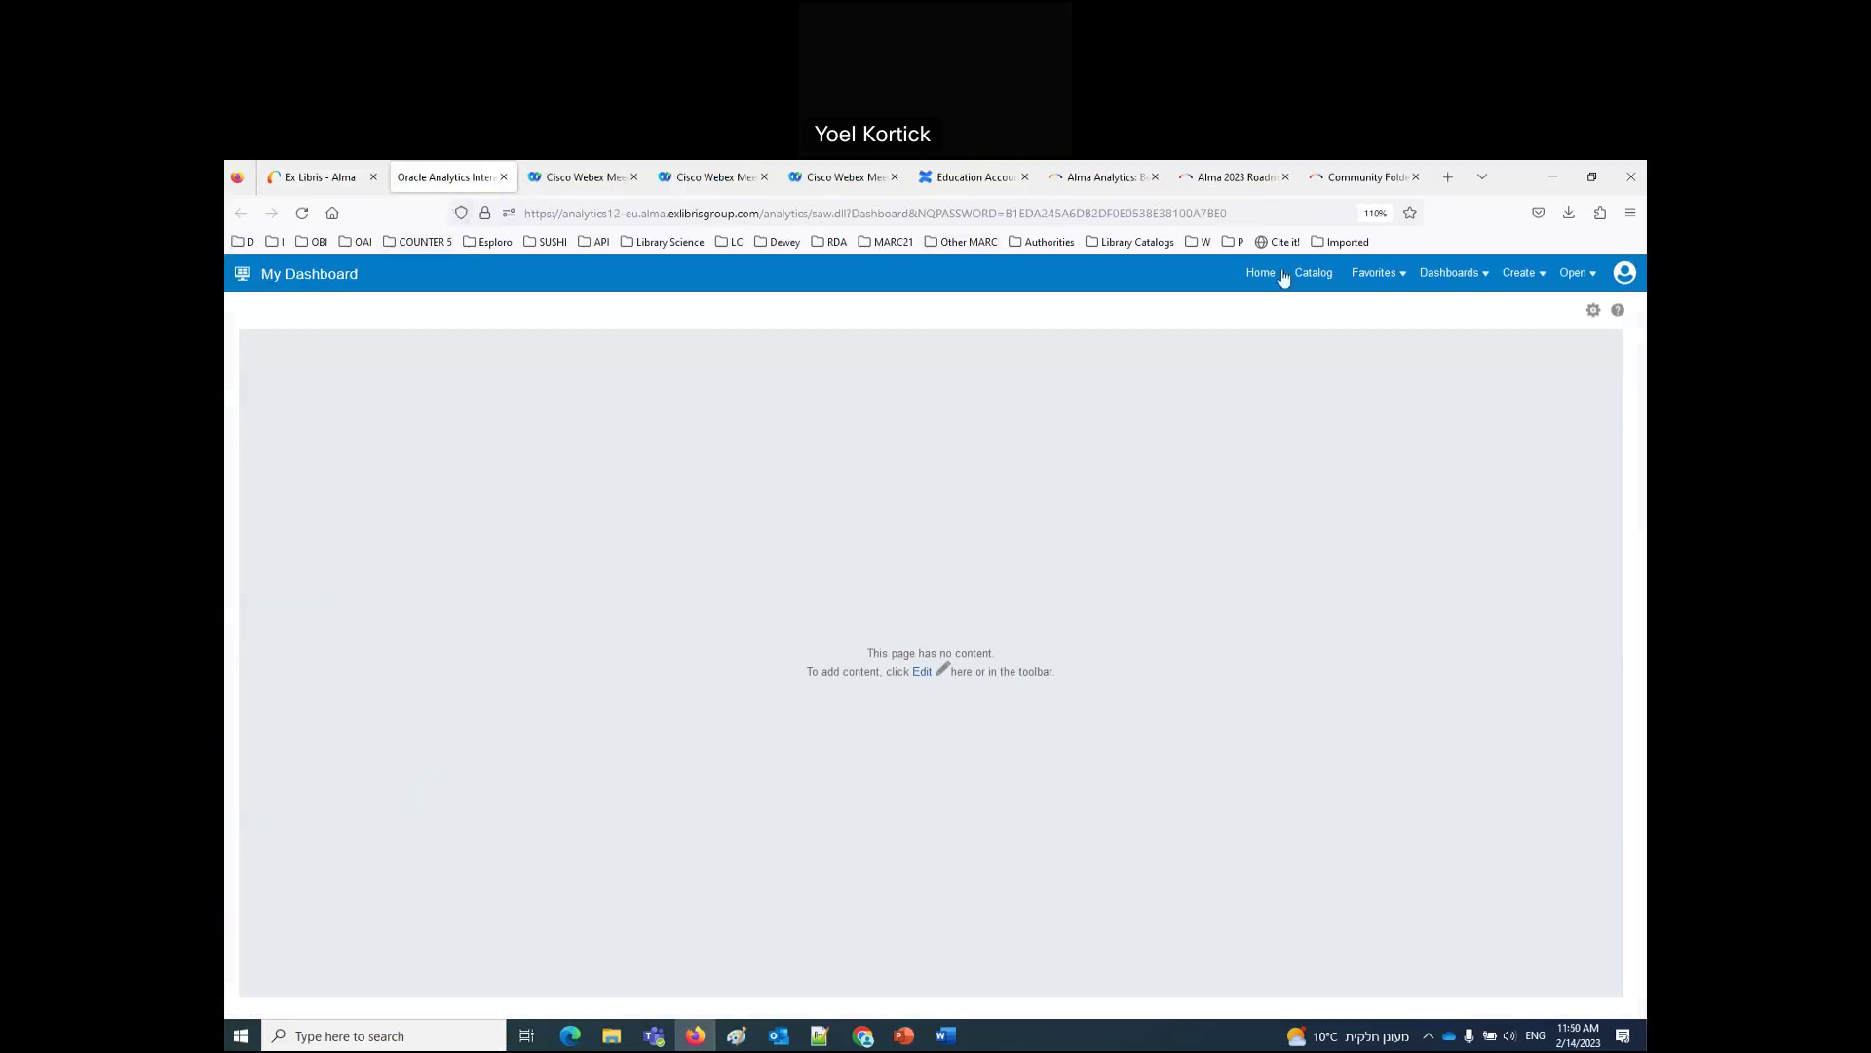
{"action": "left_click", "coordinate": [1316, 277]}
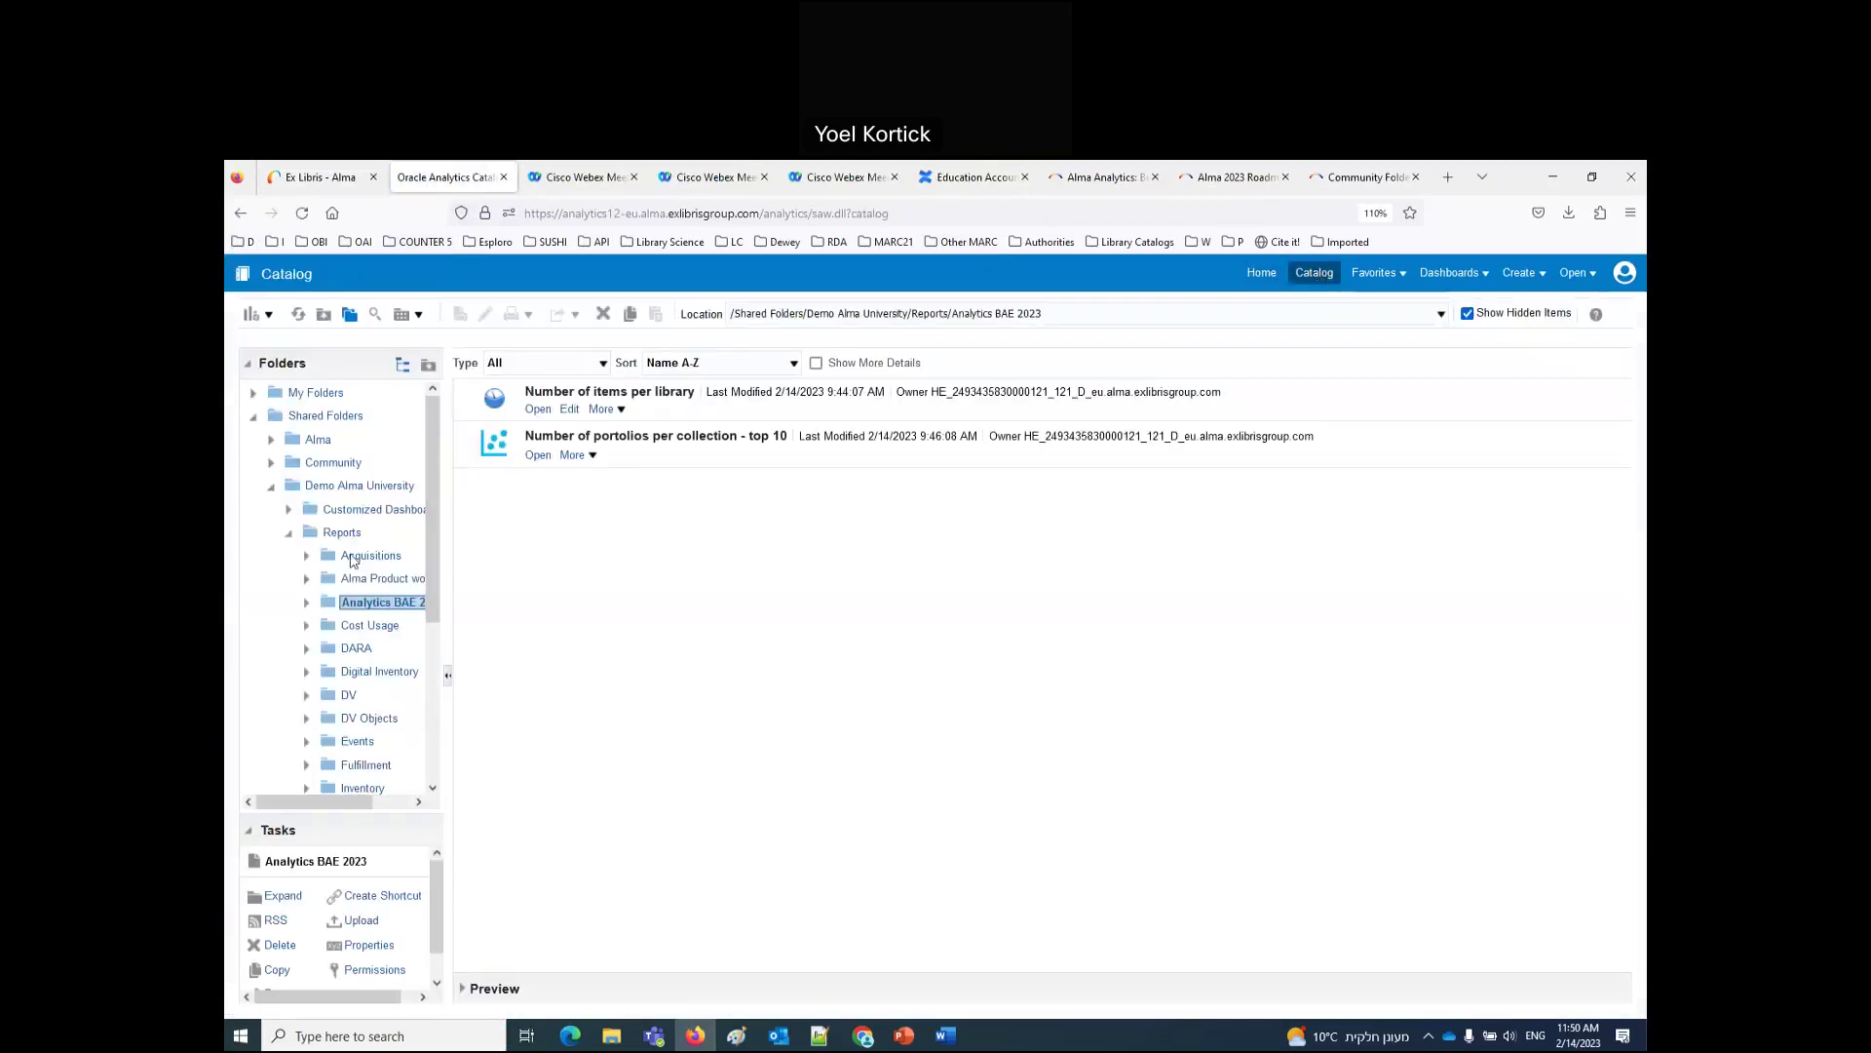
{"action": "left_click", "coordinate": [323, 442]}
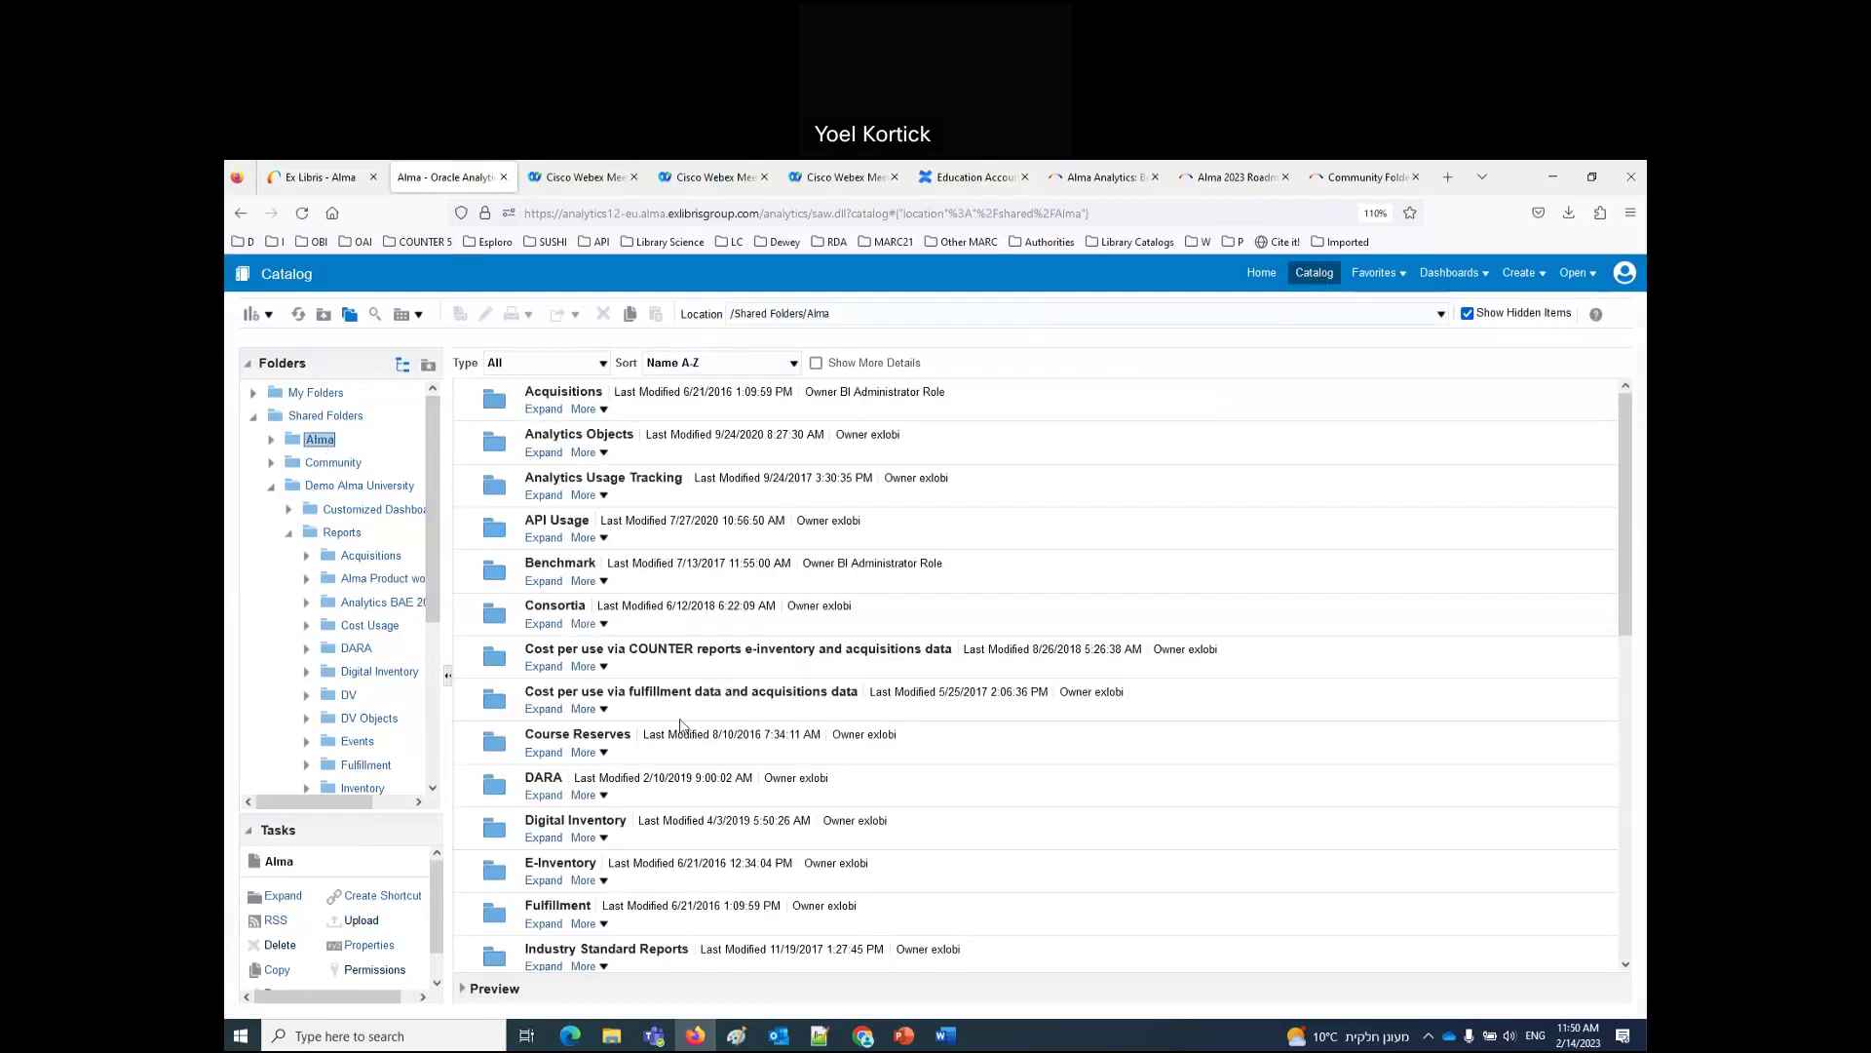
{"action": "scroll", "coordinate": [680, 724], "scroll_direction": "down", "scroll_amount": 3}
{"action": "scroll", "coordinate": [680, 724], "scroll_direction": "down", "scroll_amount": 2}
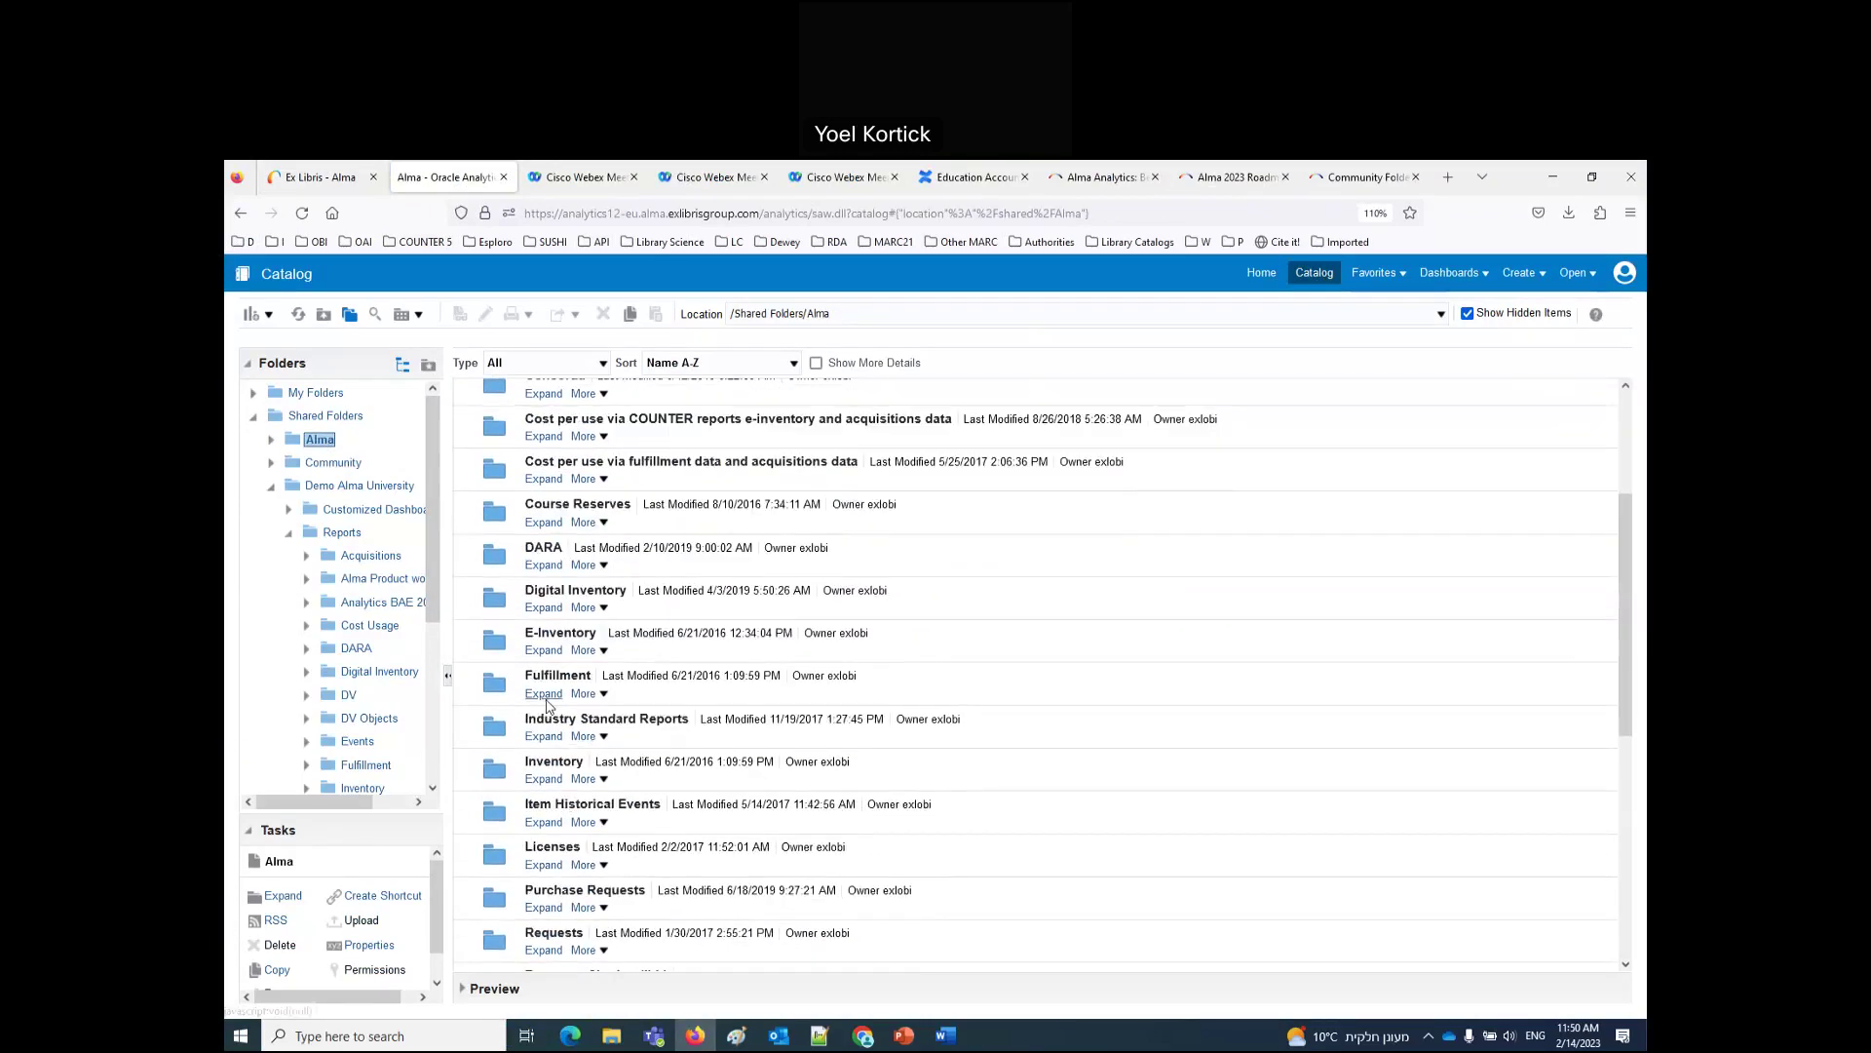
{"action": "left_click", "coordinate": [545, 708]}
{"action": "left_click", "coordinate": [543, 495]}
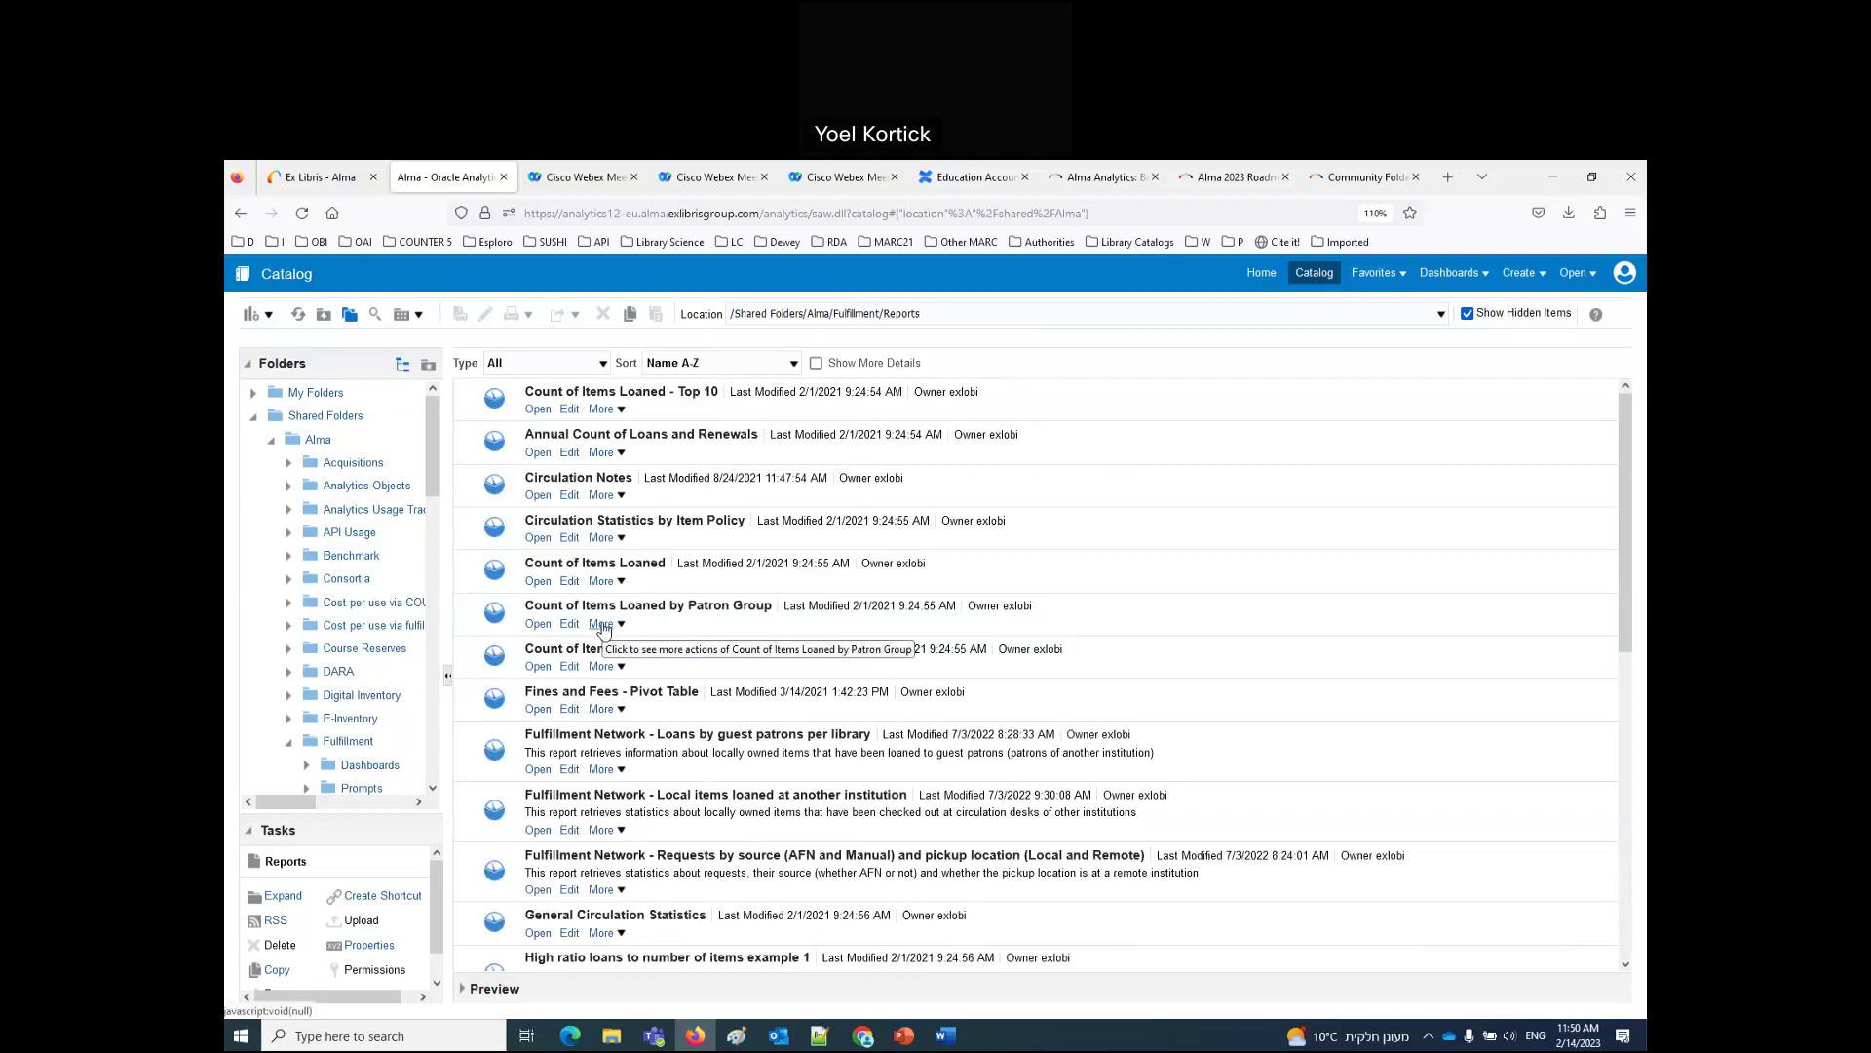
Step: Duplicate the catalog page and open the "Count of Items Loaned" report for editing in the original one
{"action": "right_click", "coordinate": [437, 185]}
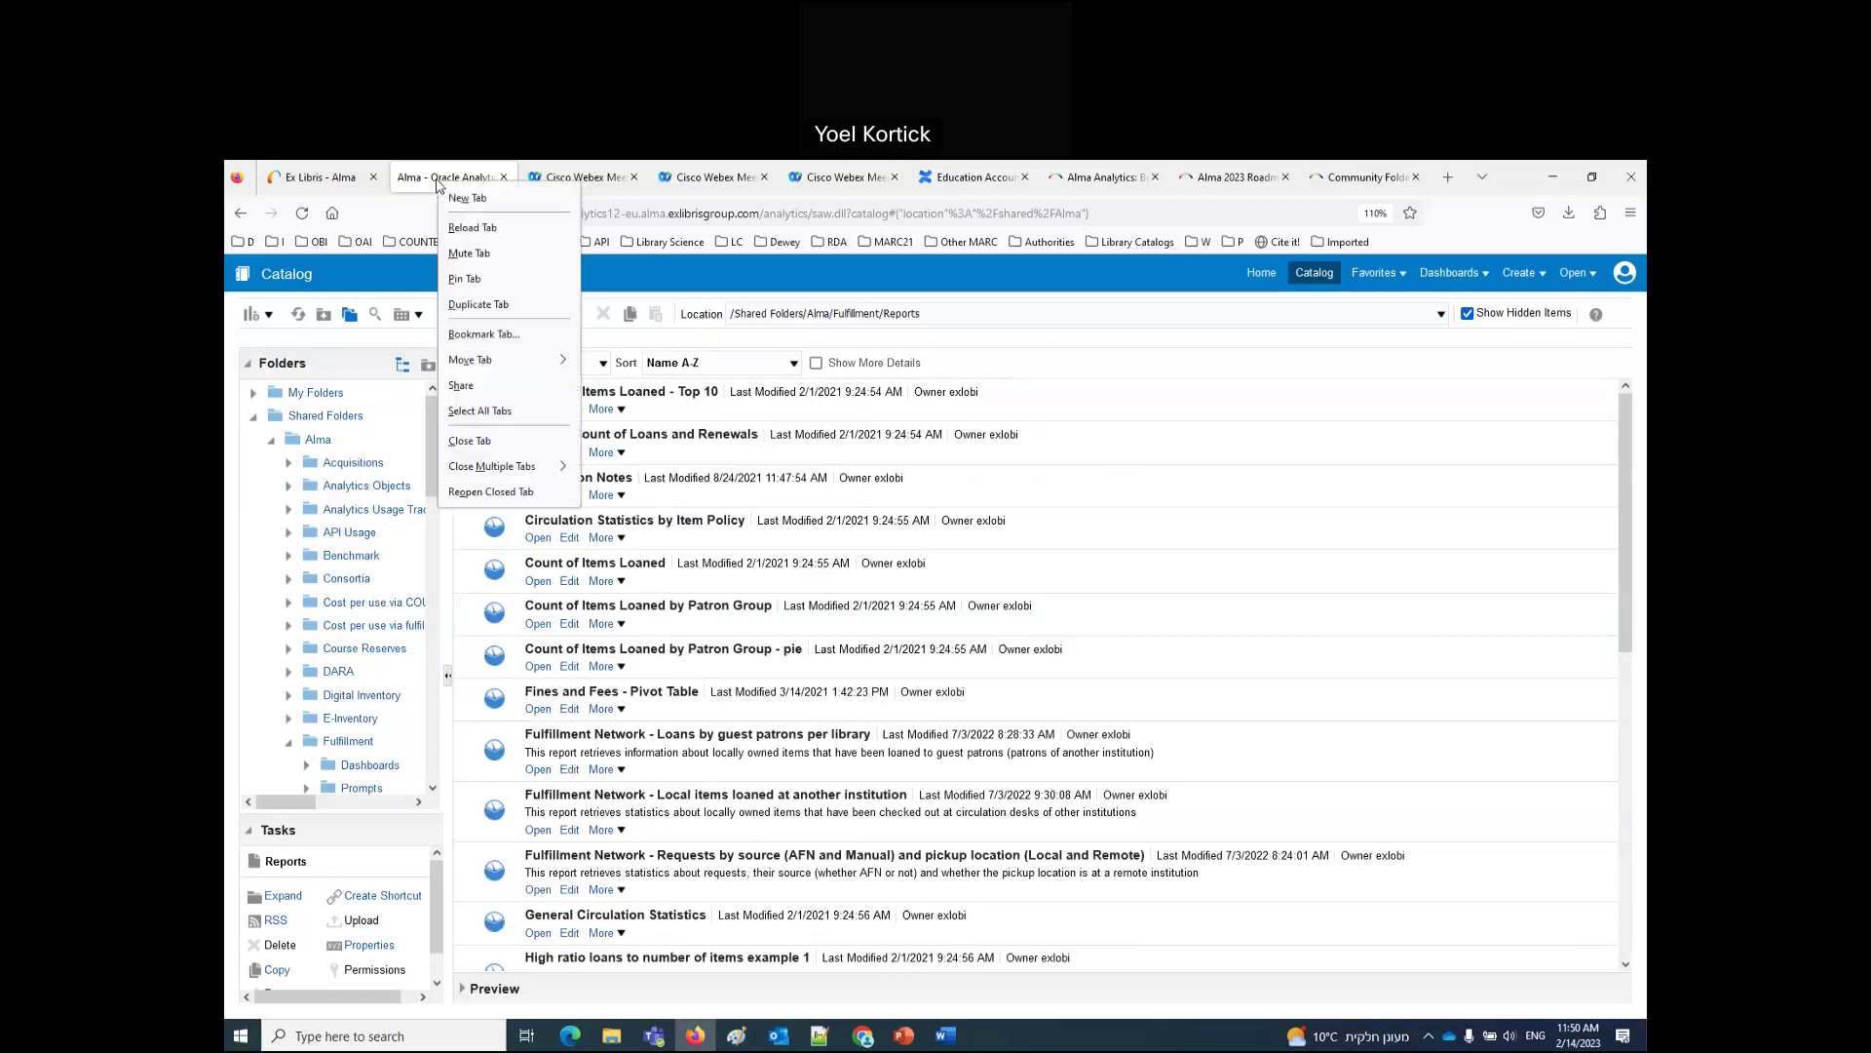
{"action": "left_click", "coordinate": [478, 305]}
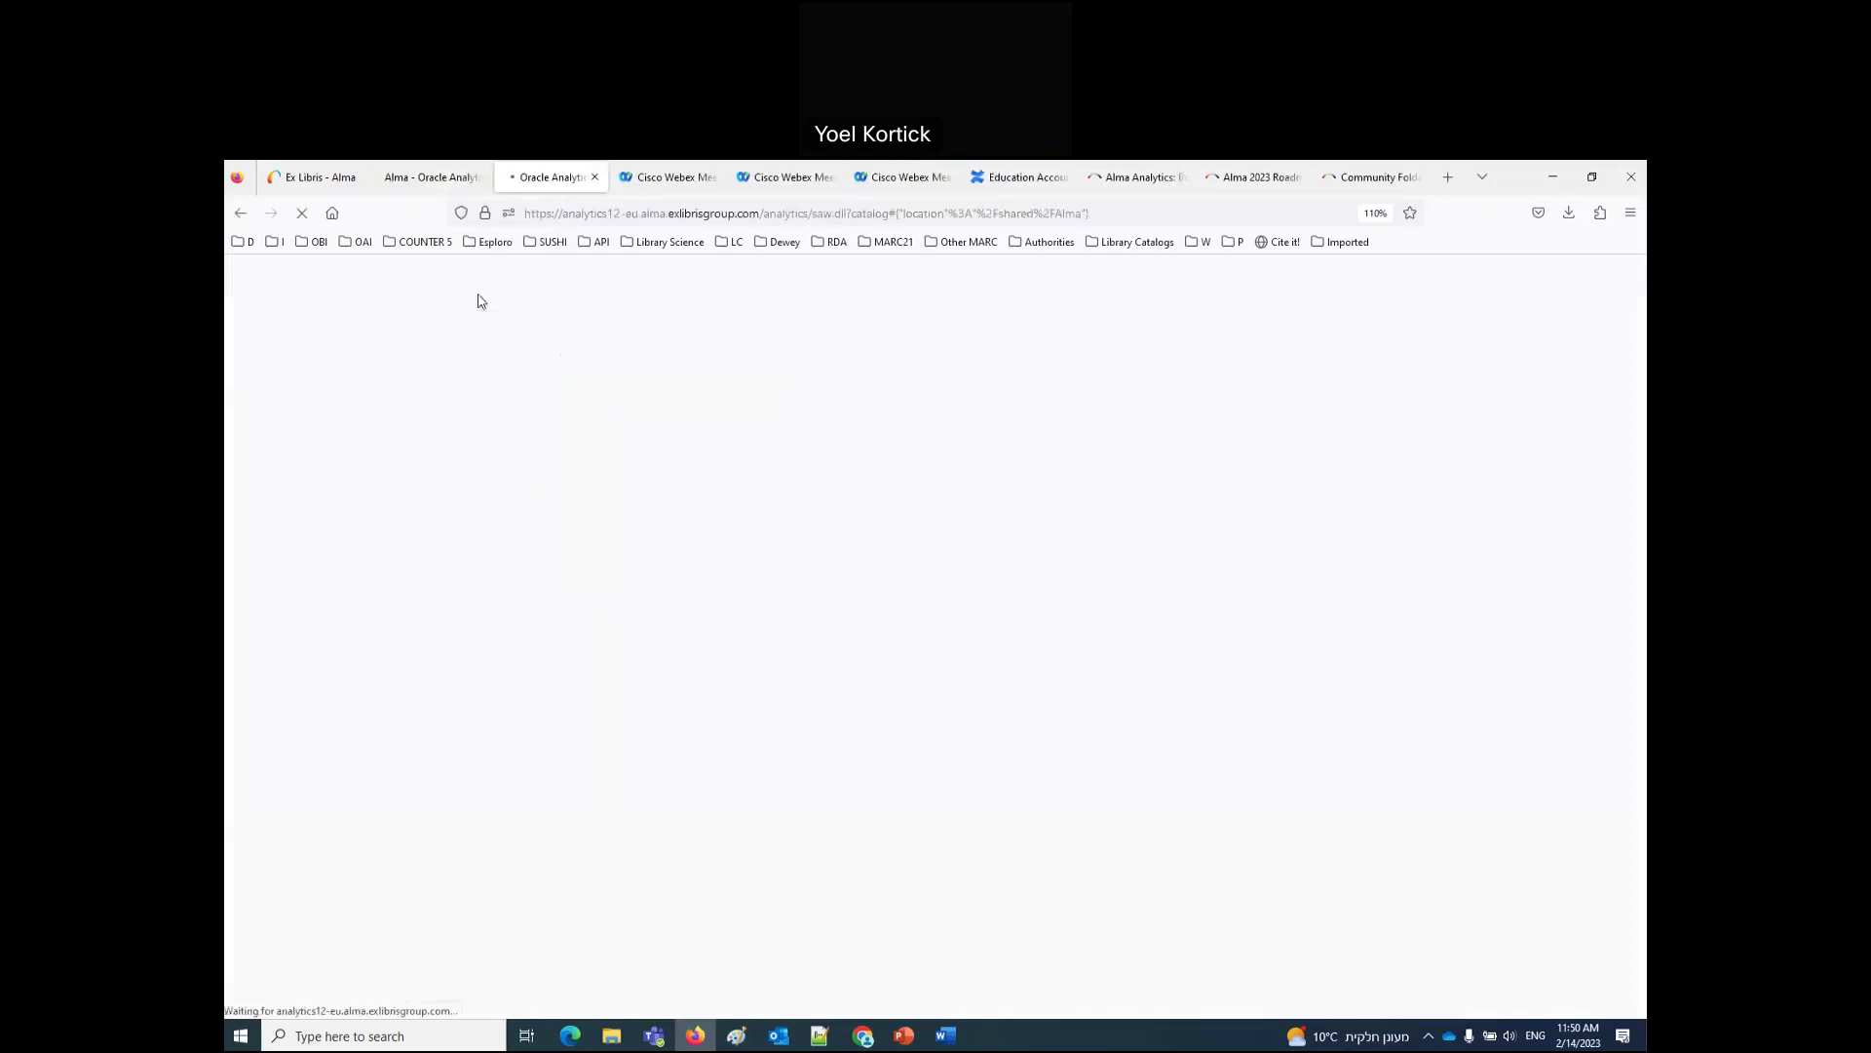
{"action": "left_click", "coordinate": [436, 180]}
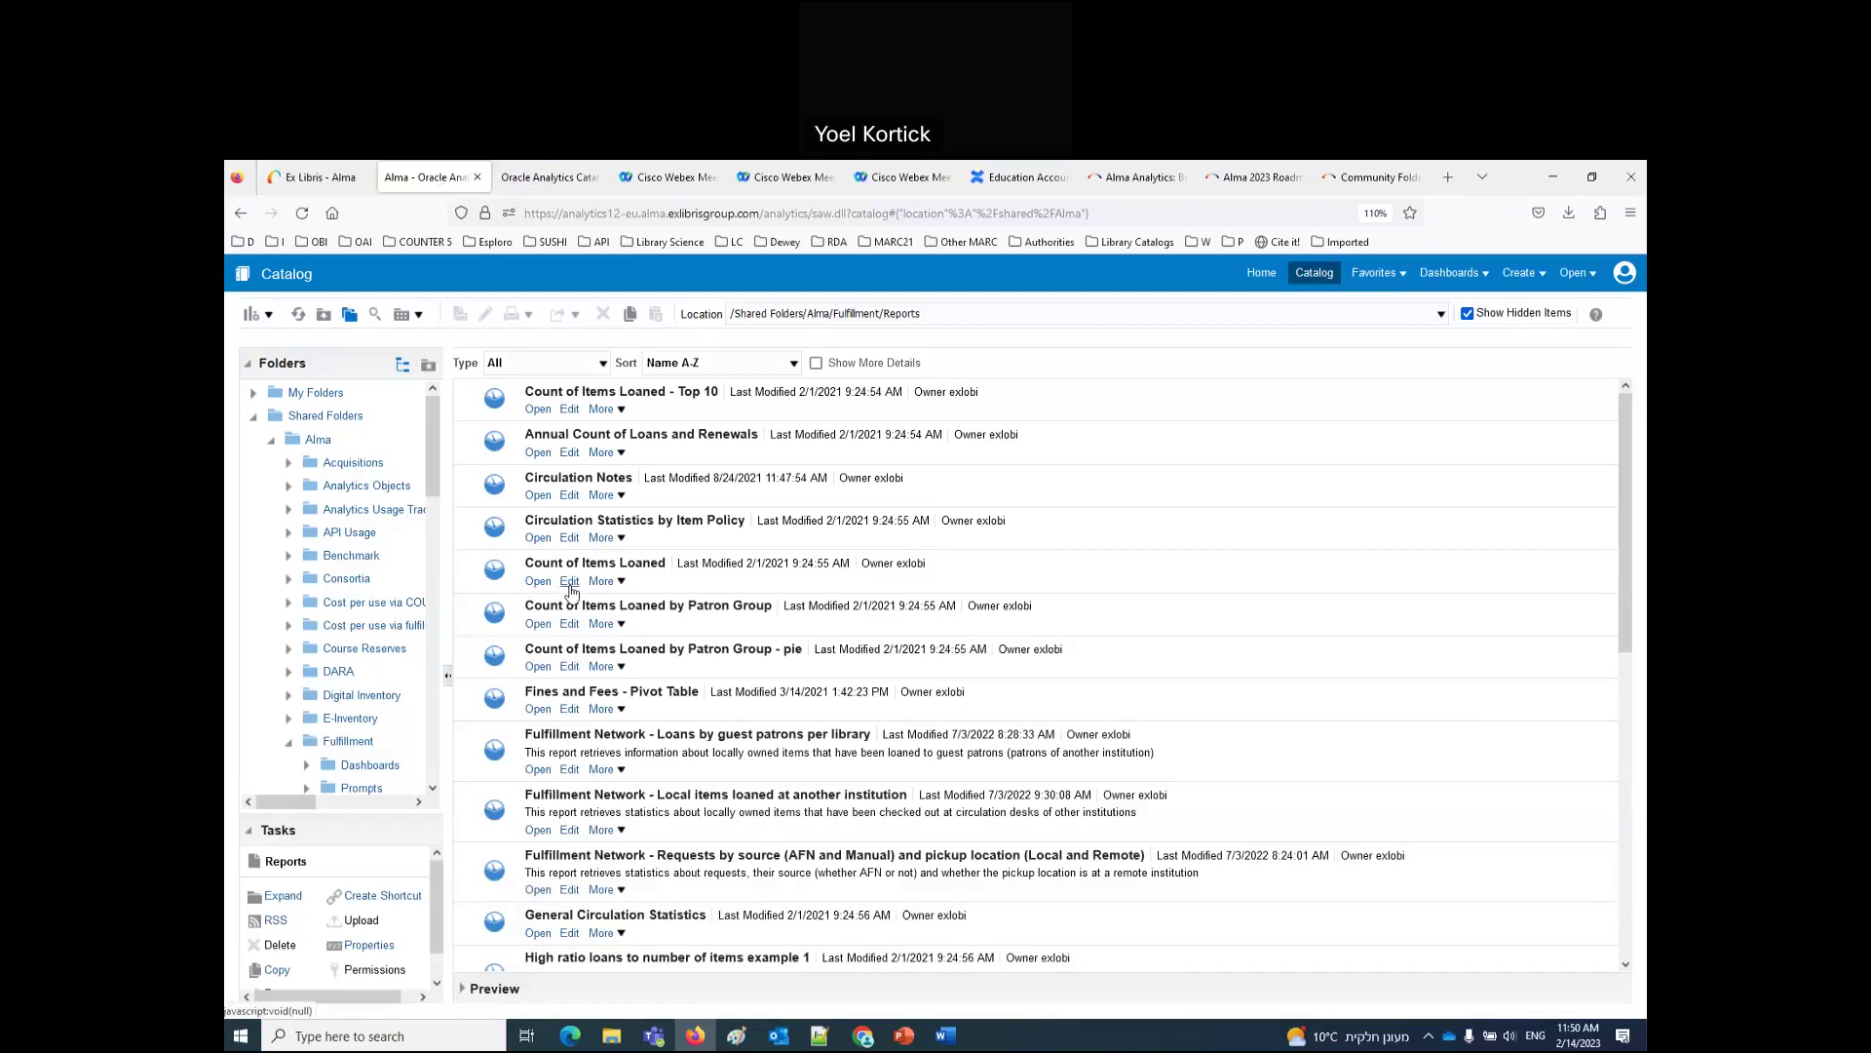
Step: Open "Count of Items Loaned by Patron Group" for editing in the duplicated catalog page and alternate between the two reports
{"action": "left_click", "coordinate": [544, 177]}
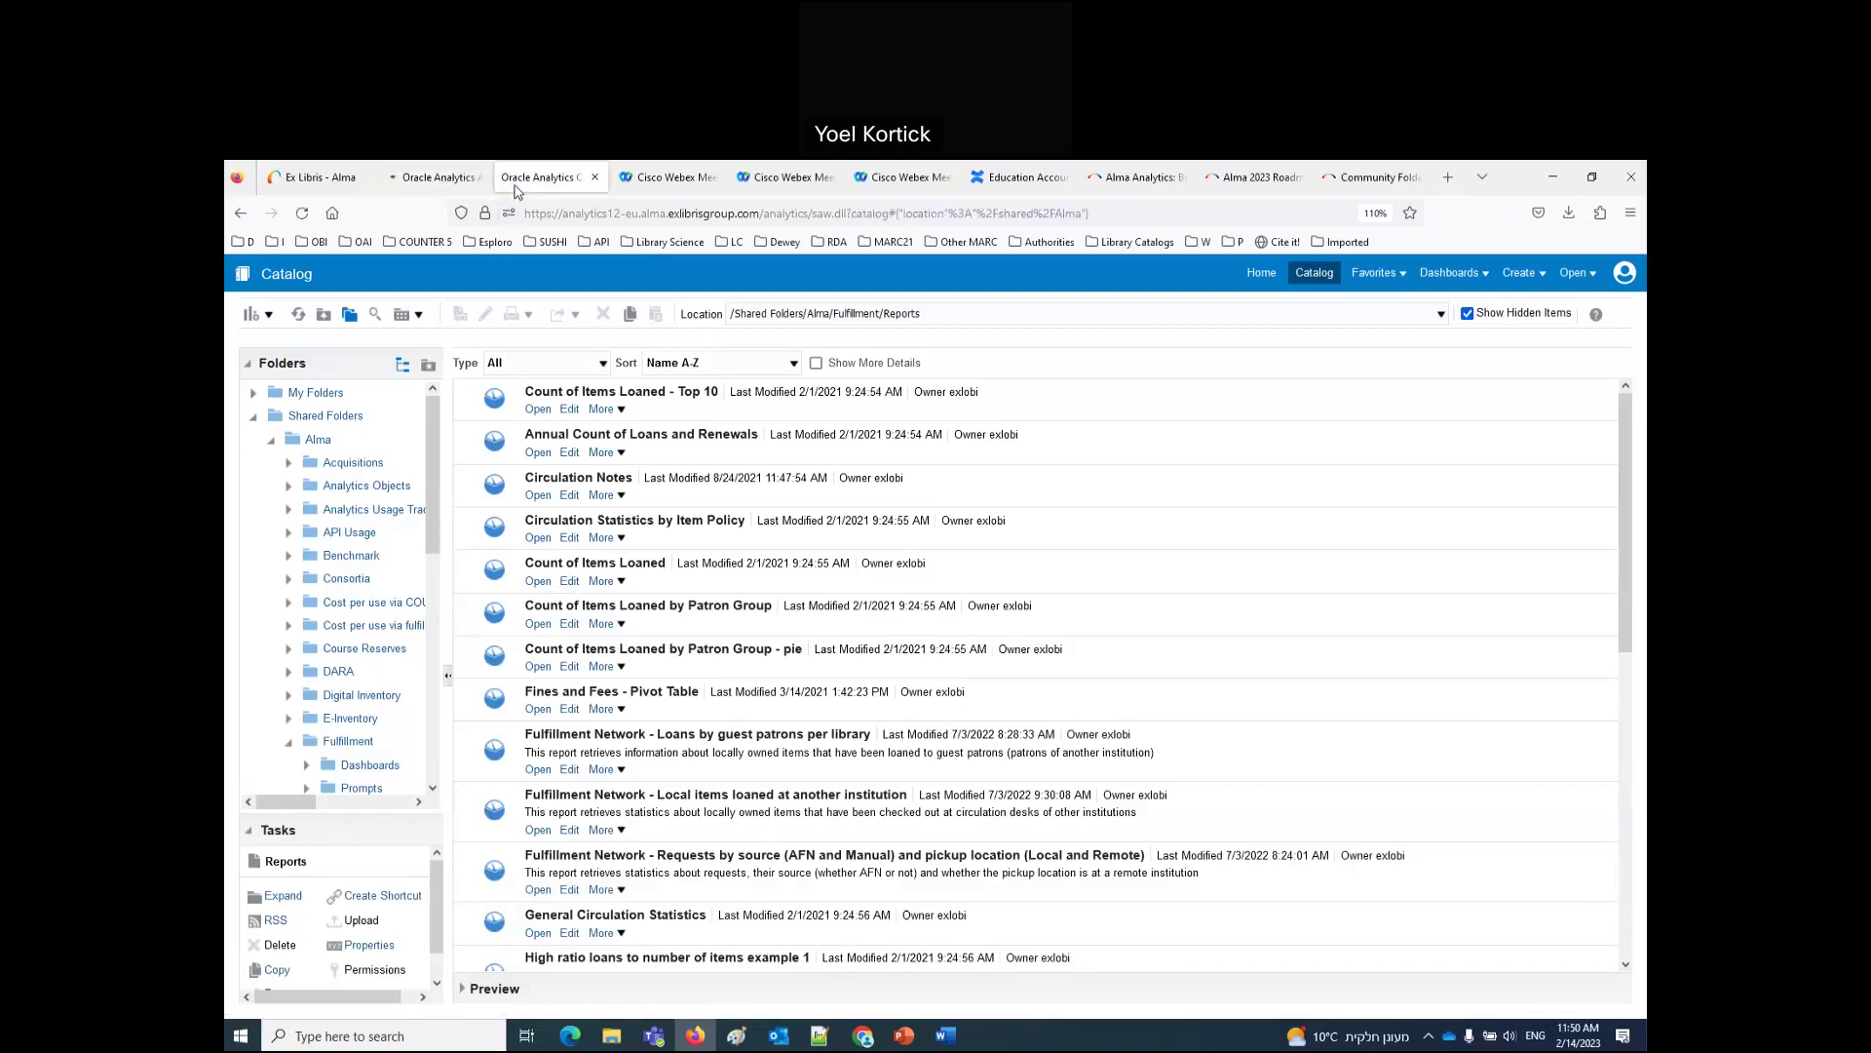
{"action": "left_click", "coordinate": [571, 627]}
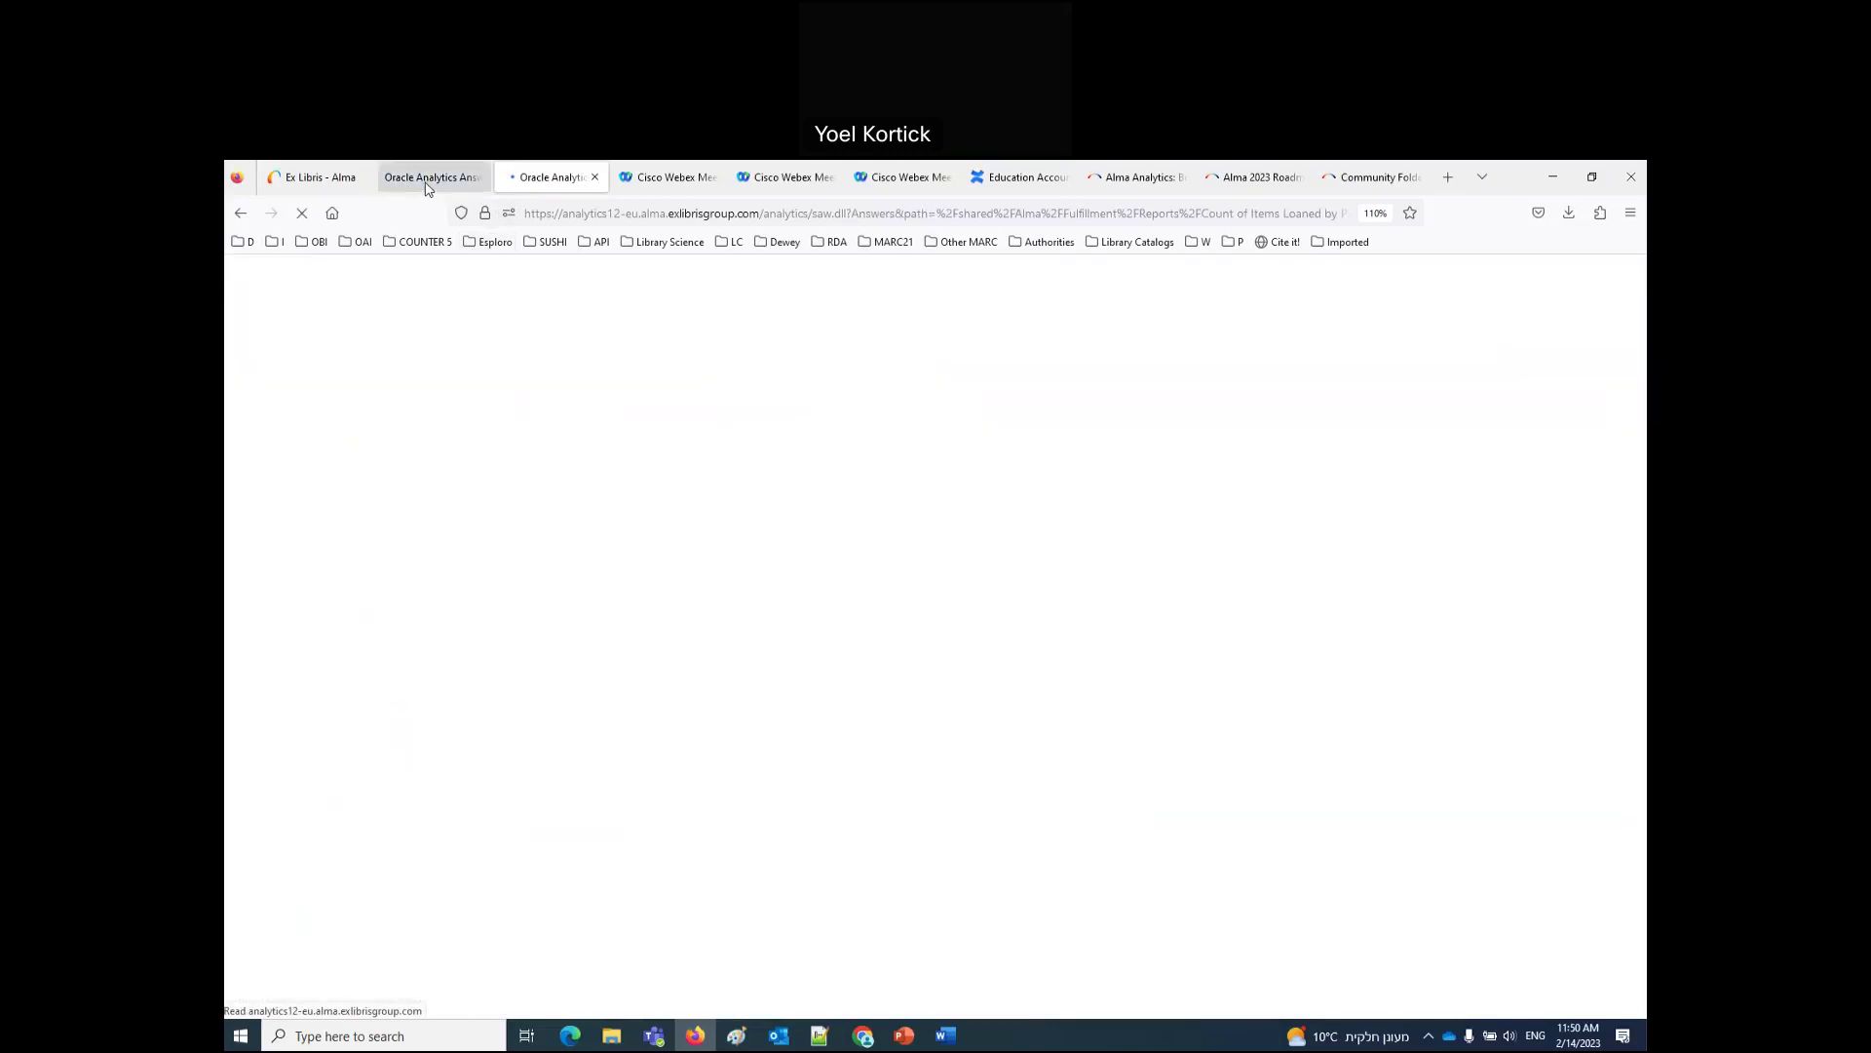
{"action": "left_click", "coordinate": [426, 182]}
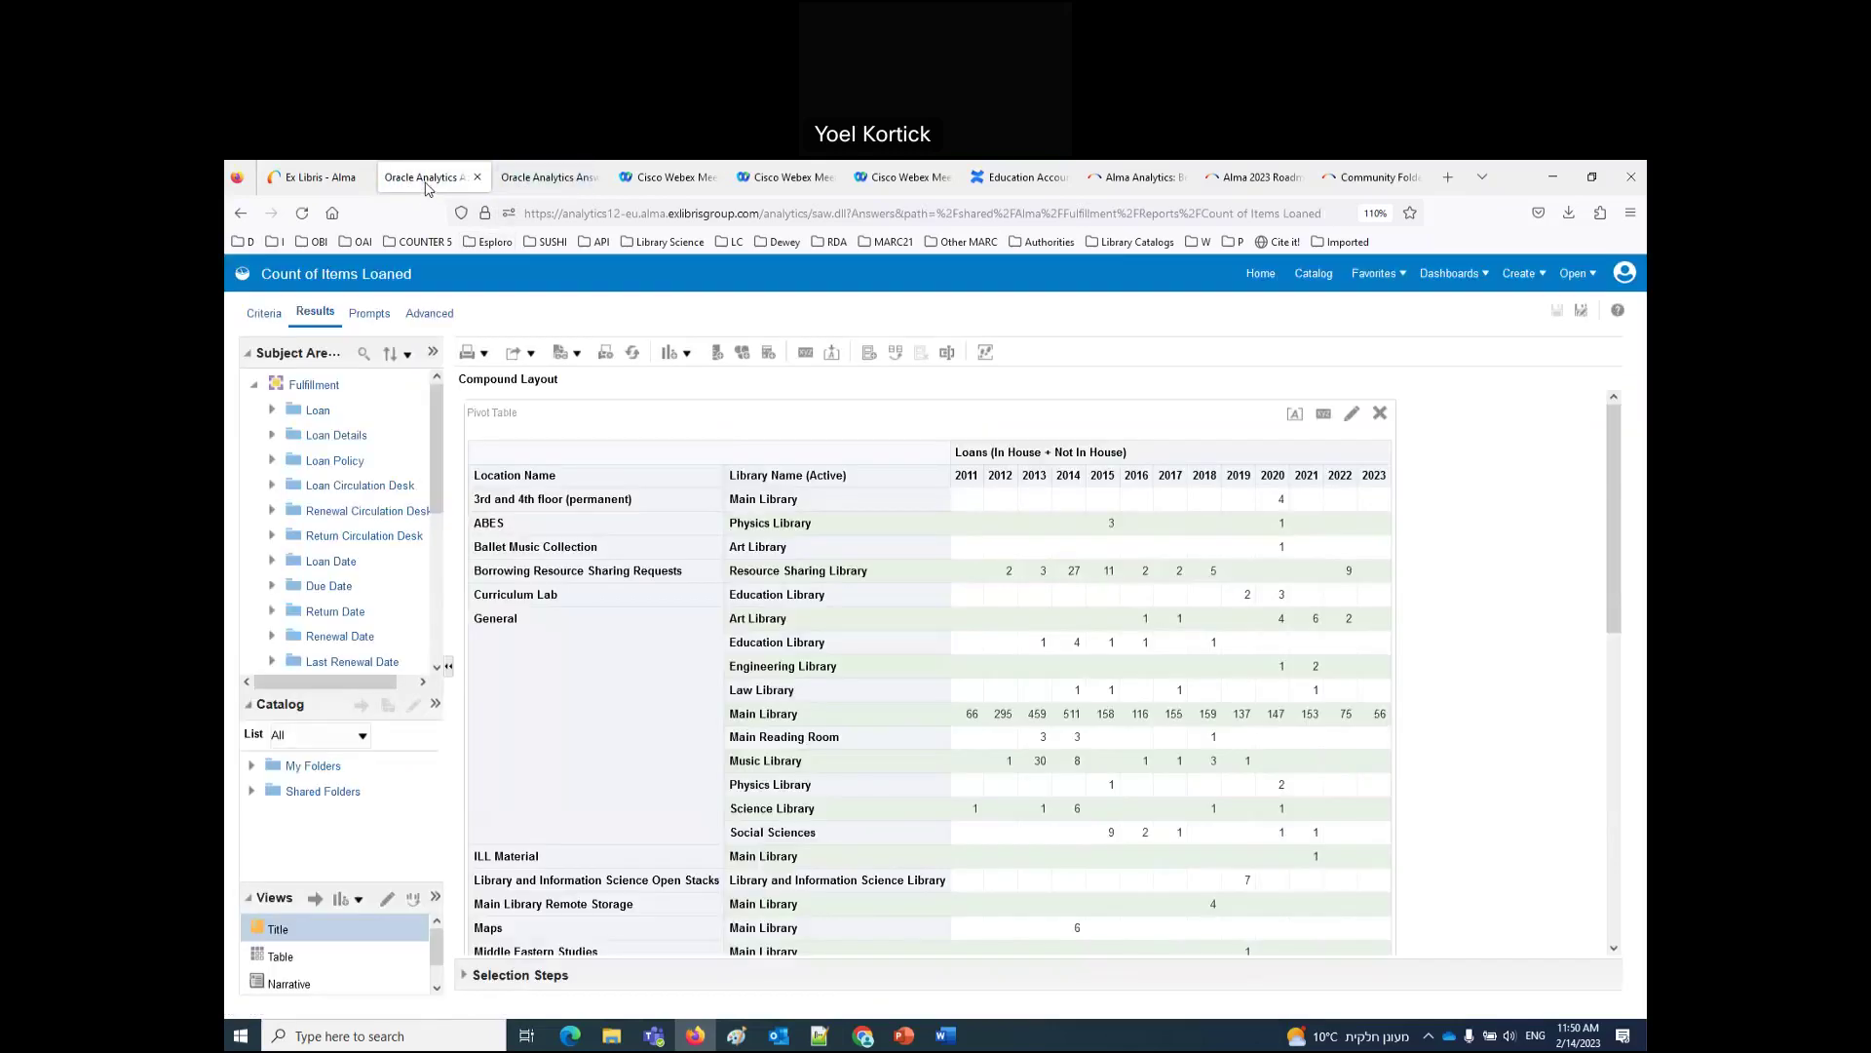
{"action": "left_click", "coordinate": [516, 182]}
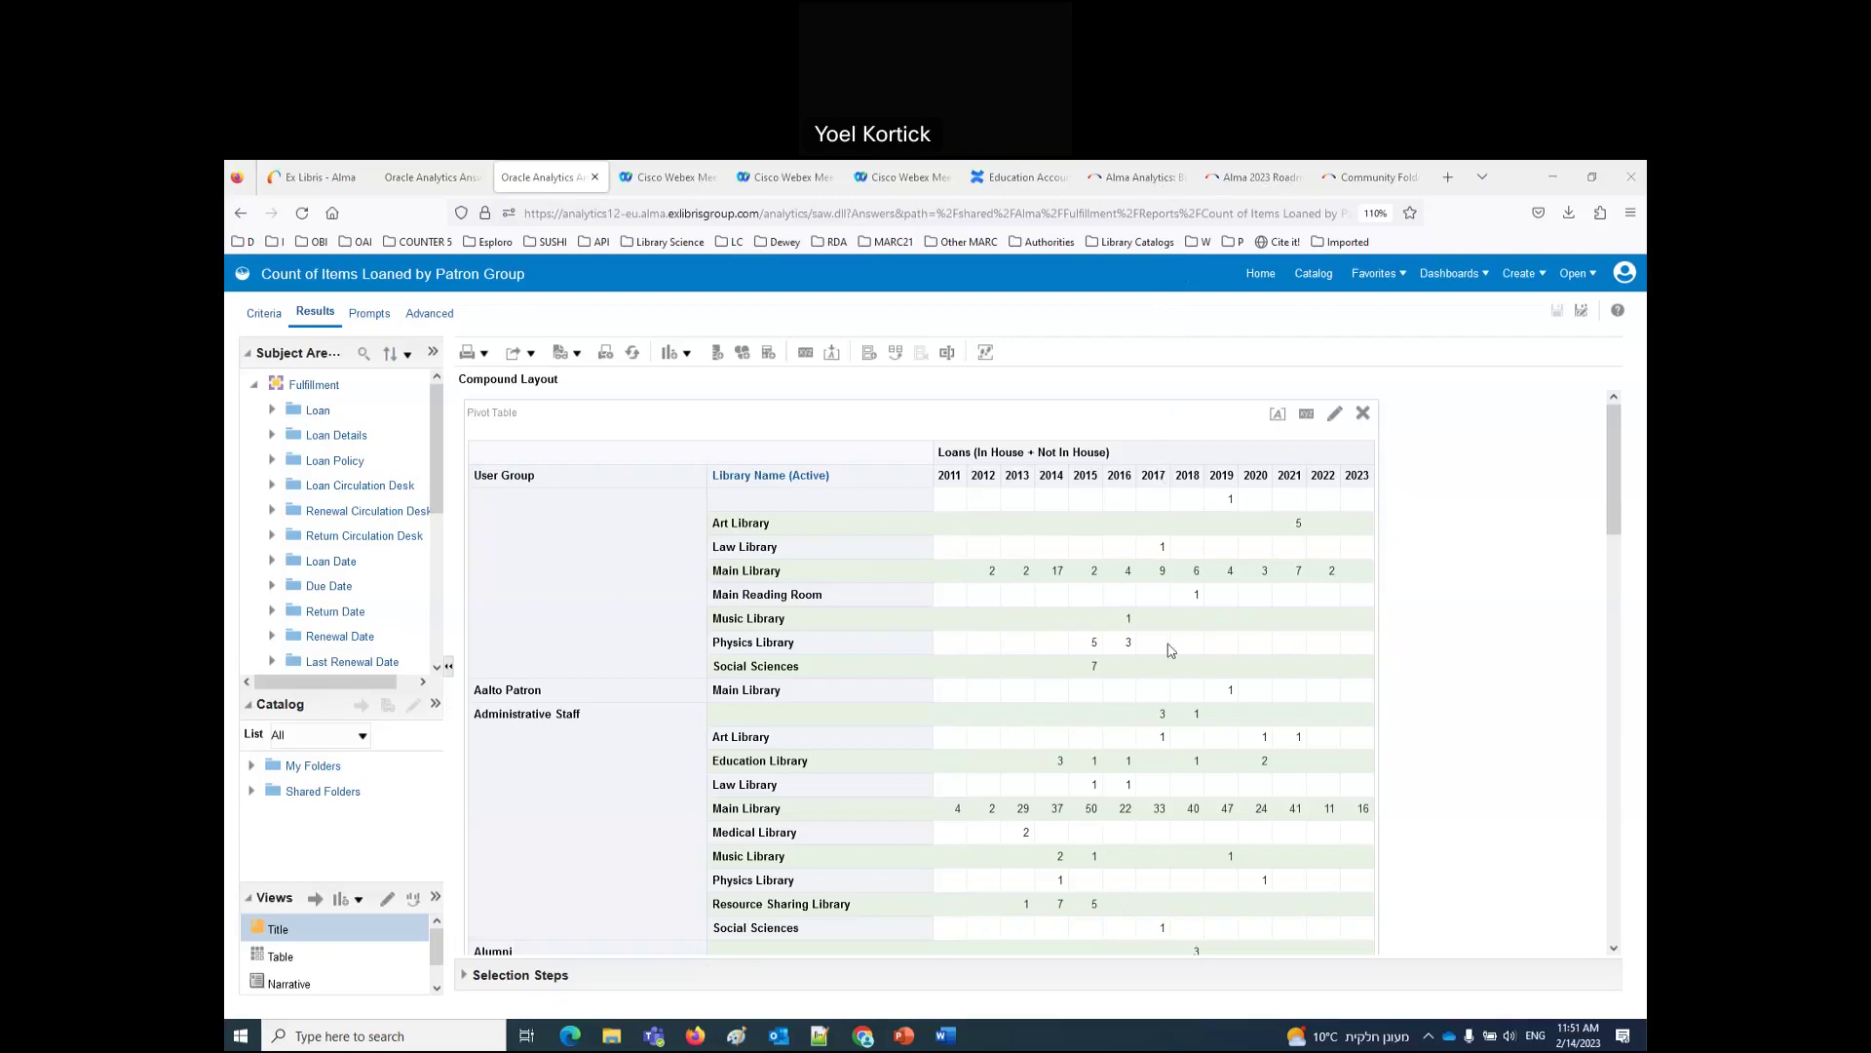
Step: Close both items-loaned reports and go back to the Alma home page
{"action": "left_click", "coordinate": [411, 183]}
{"action": "left_click", "coordinate": [478, 177]}
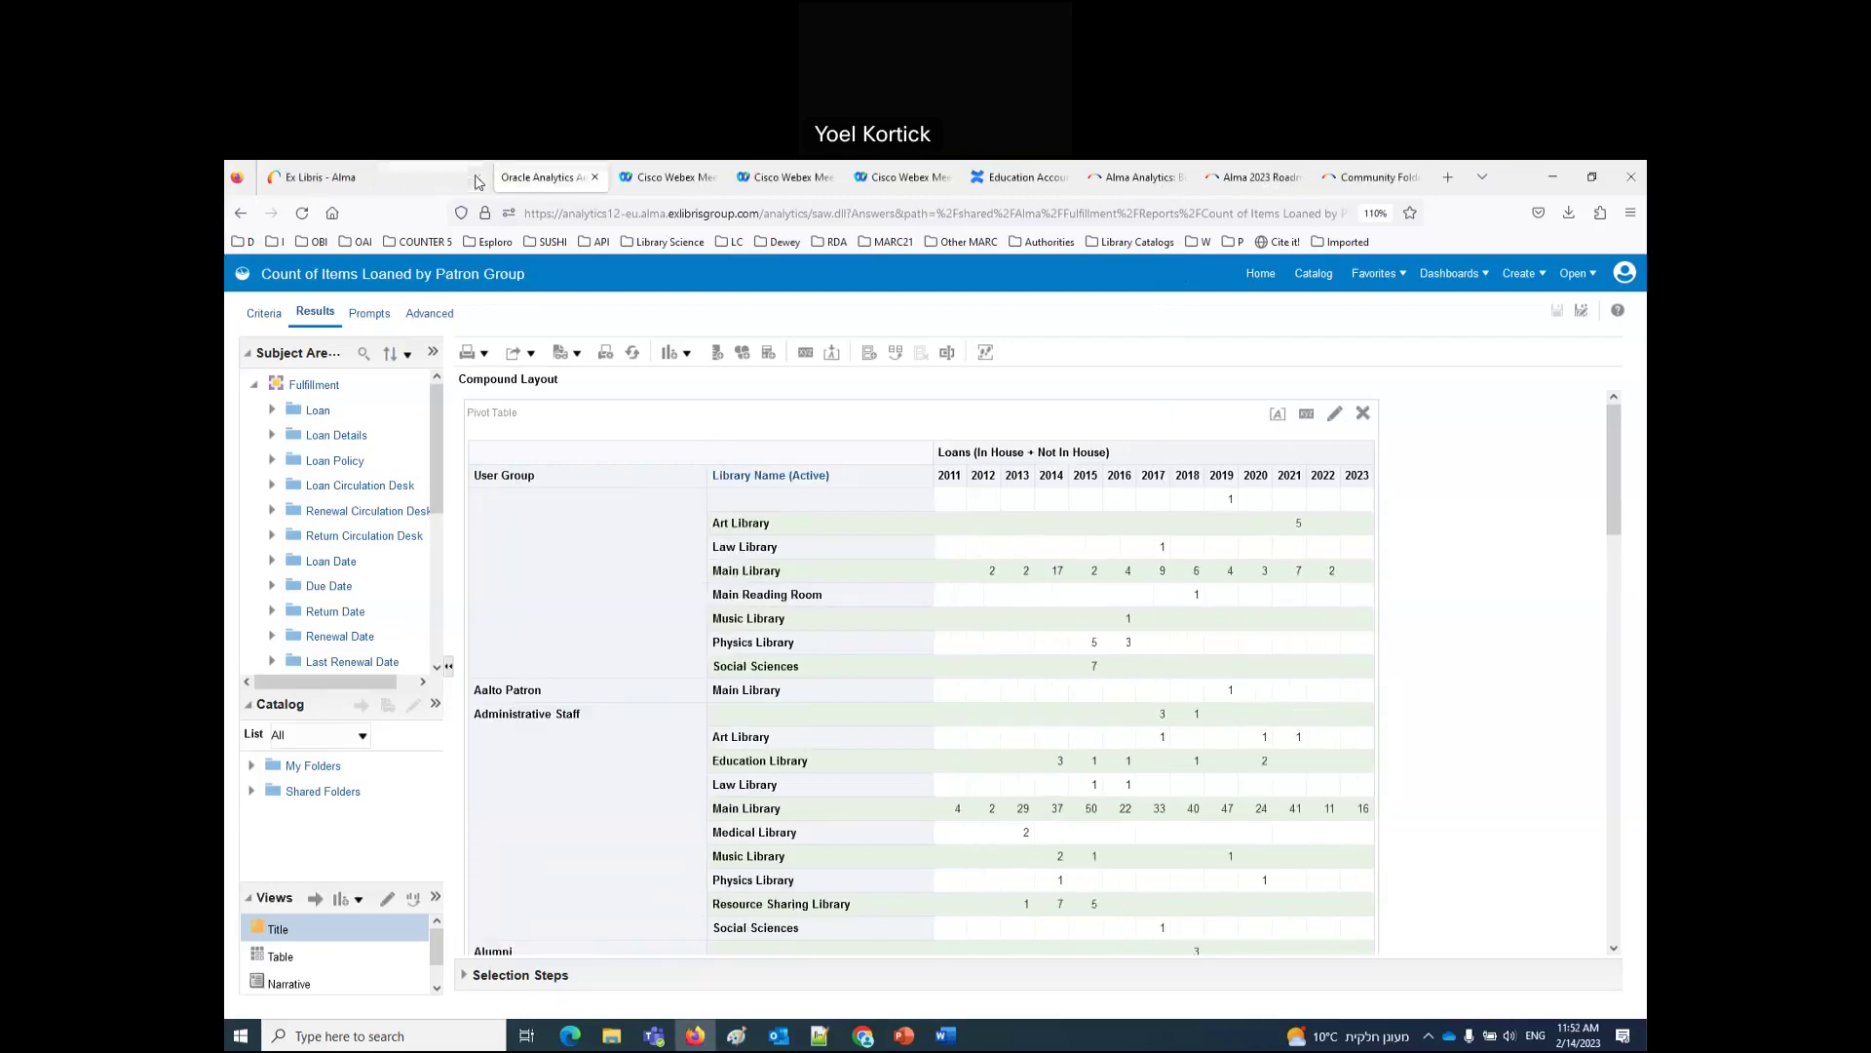
{"action": "left_click", "coordinate": [478, 177]}
{"action": "left_click", "coordinate": [322, 177]}
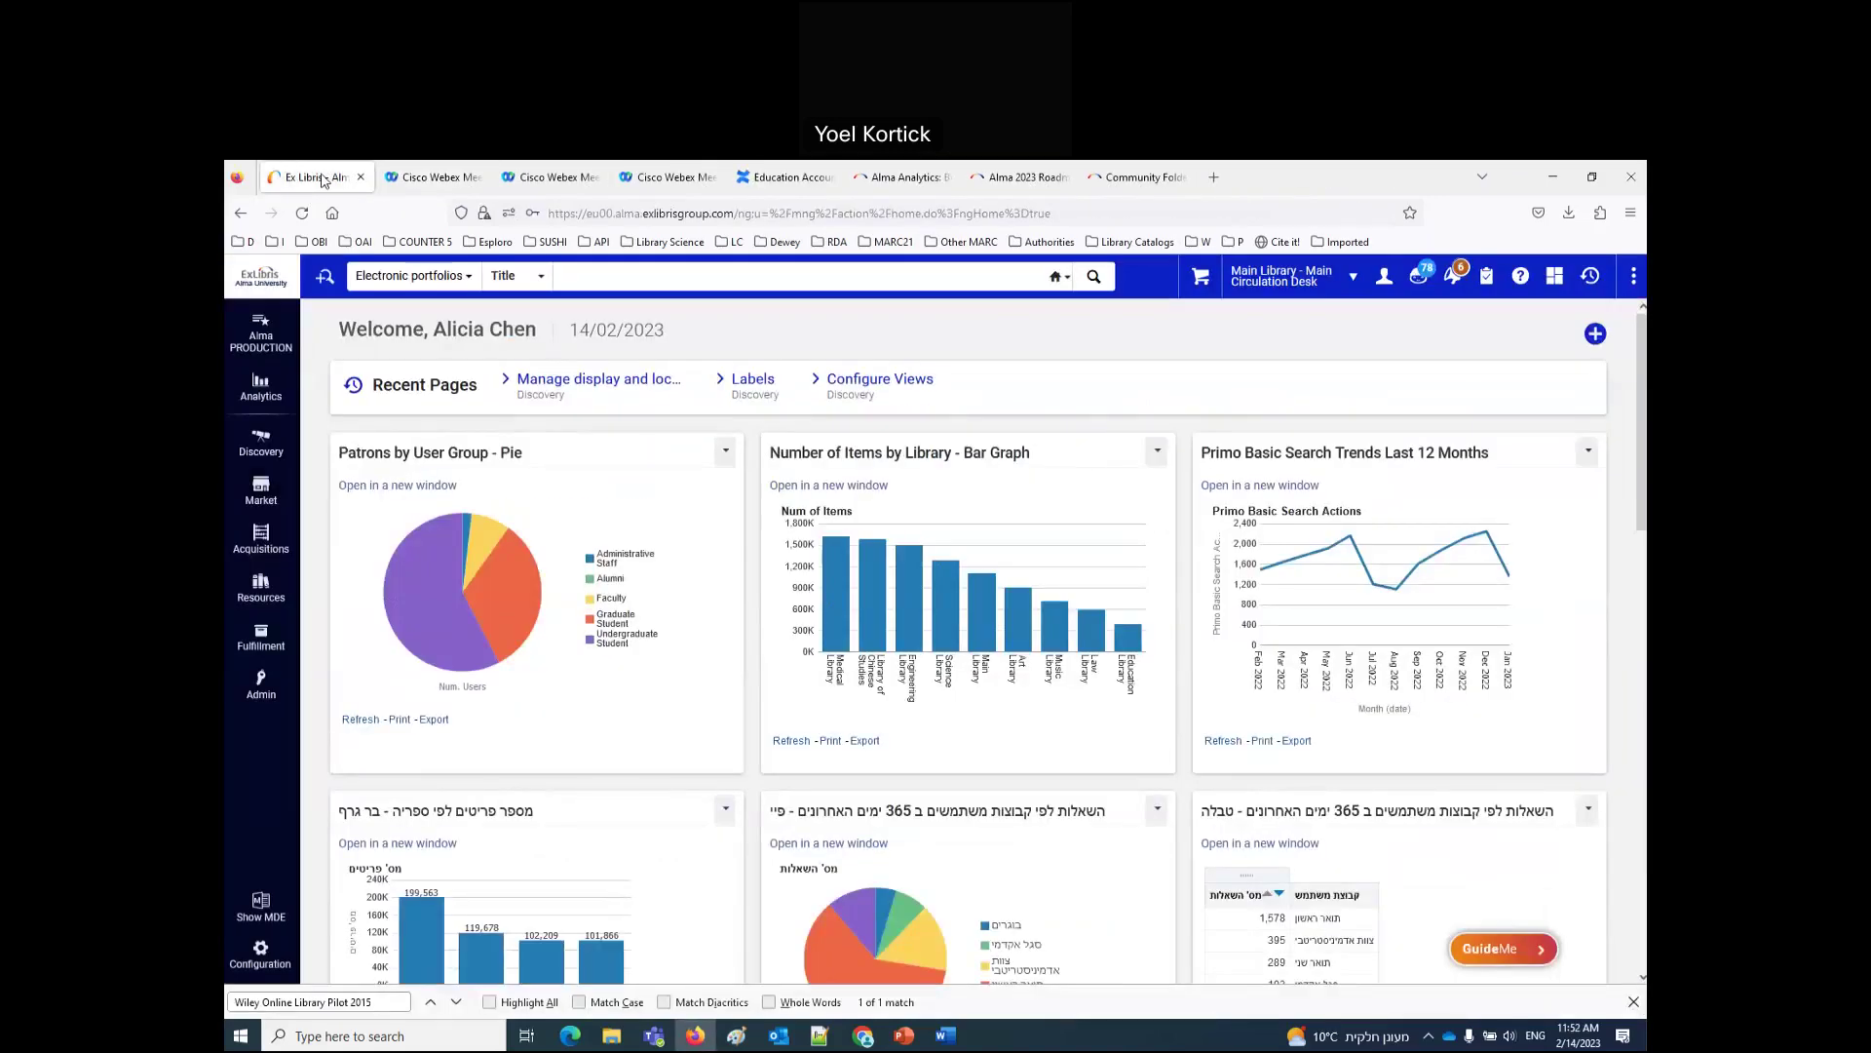
Step: Show the Shared With Me list of Analytics objects, then return to the Alma home page
{"action": "left_click", "coordinate": [262, 394]}
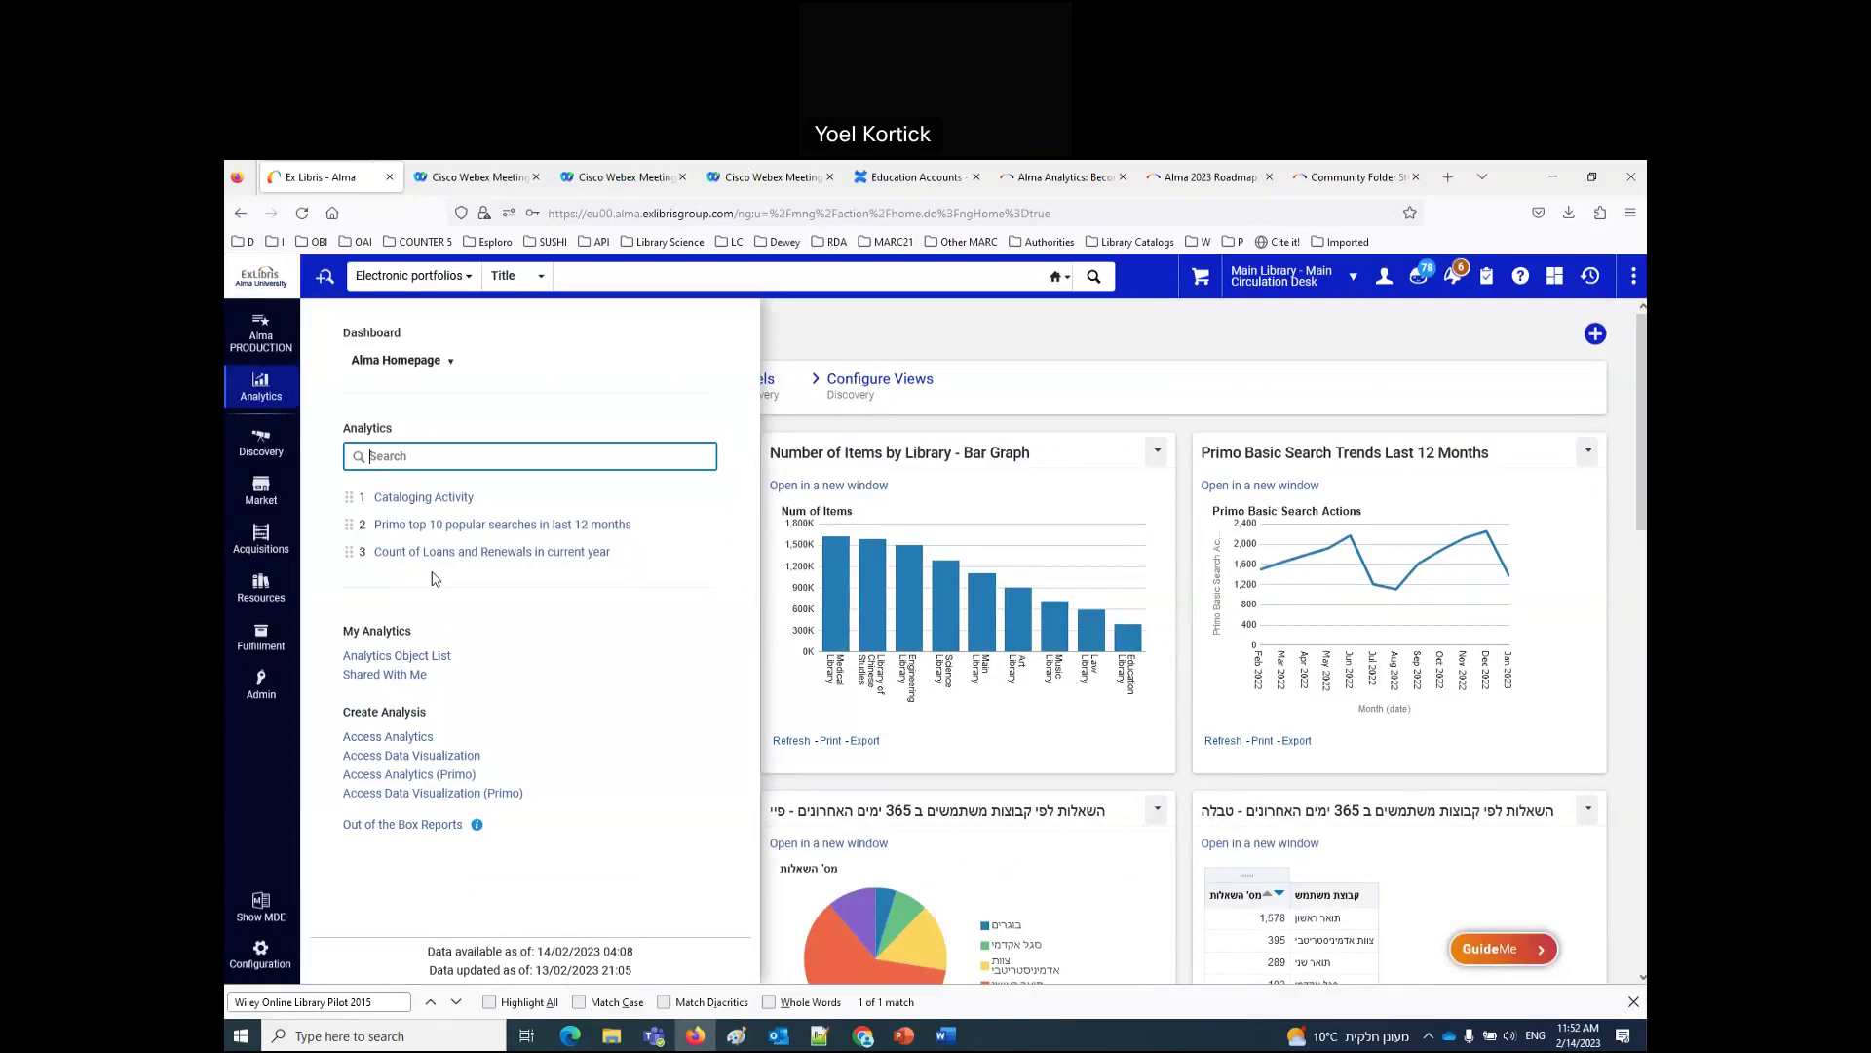
{"action": "left_click", "coordinate": [396, 676]}
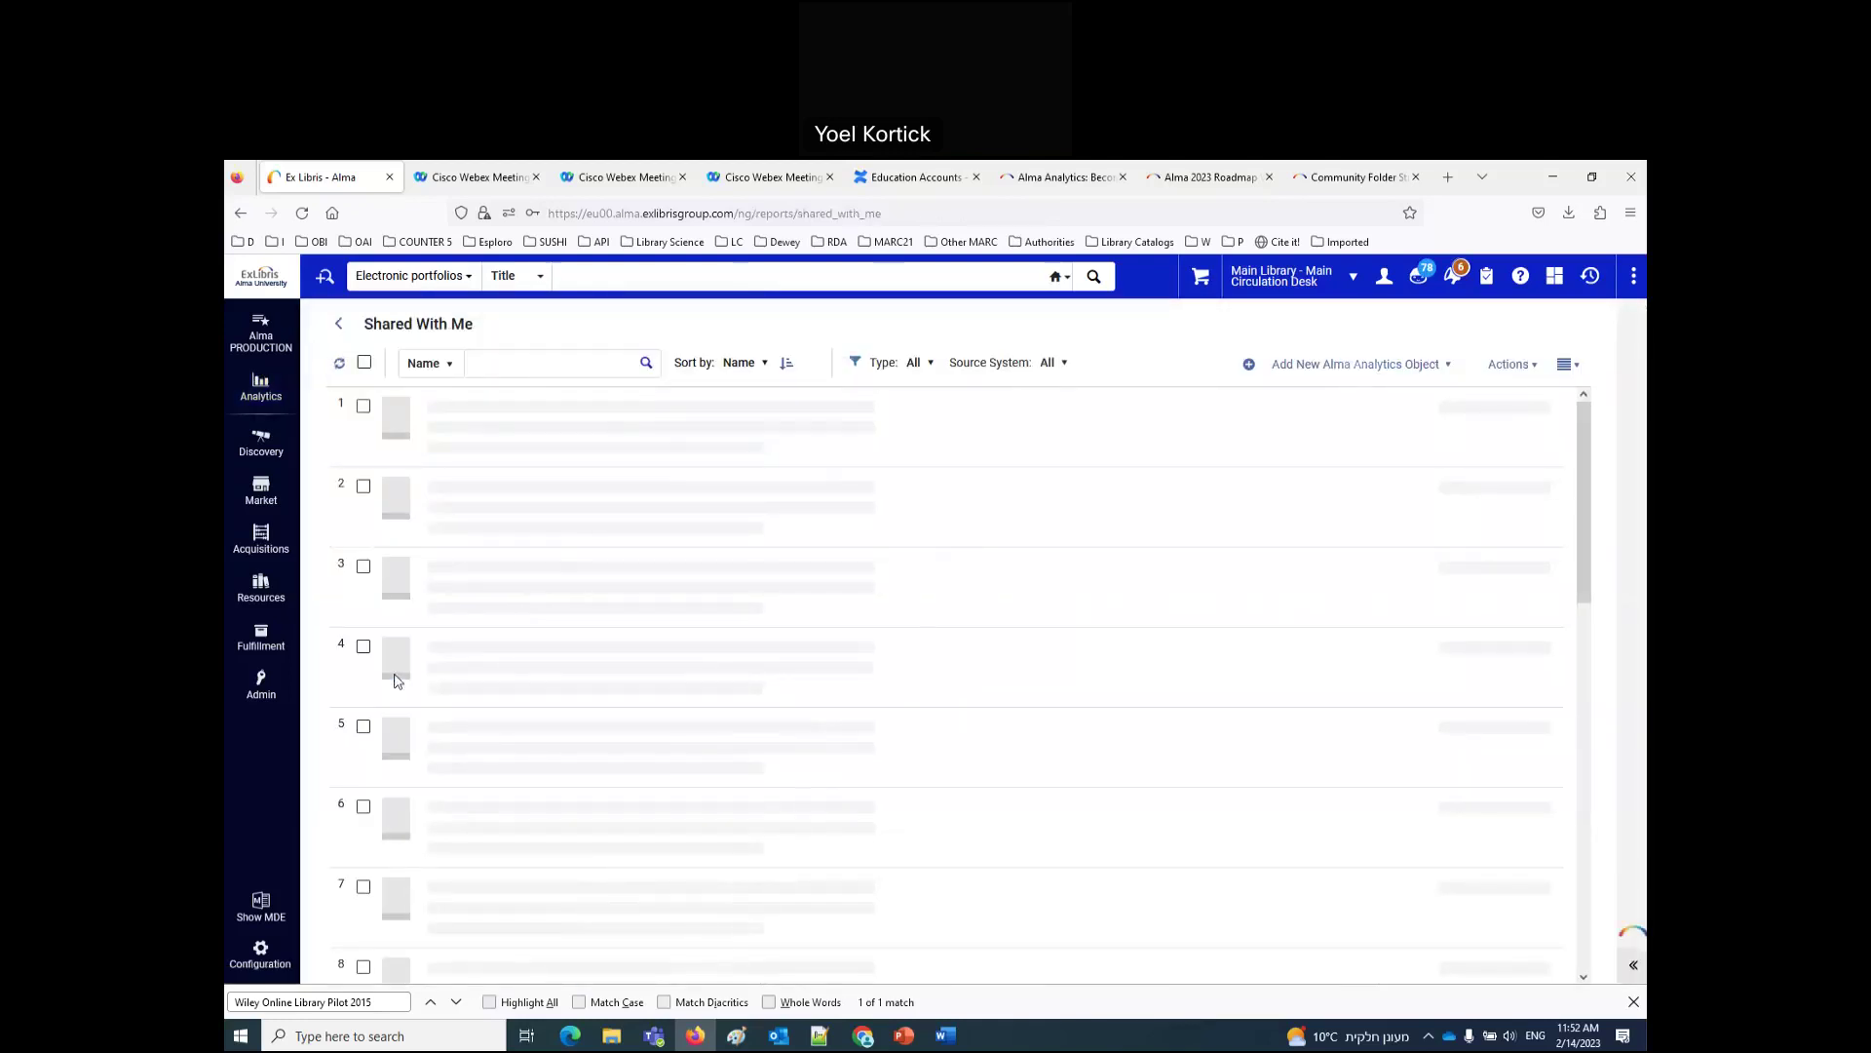
{"action": "left_click", "coordinate": [263, 310]}
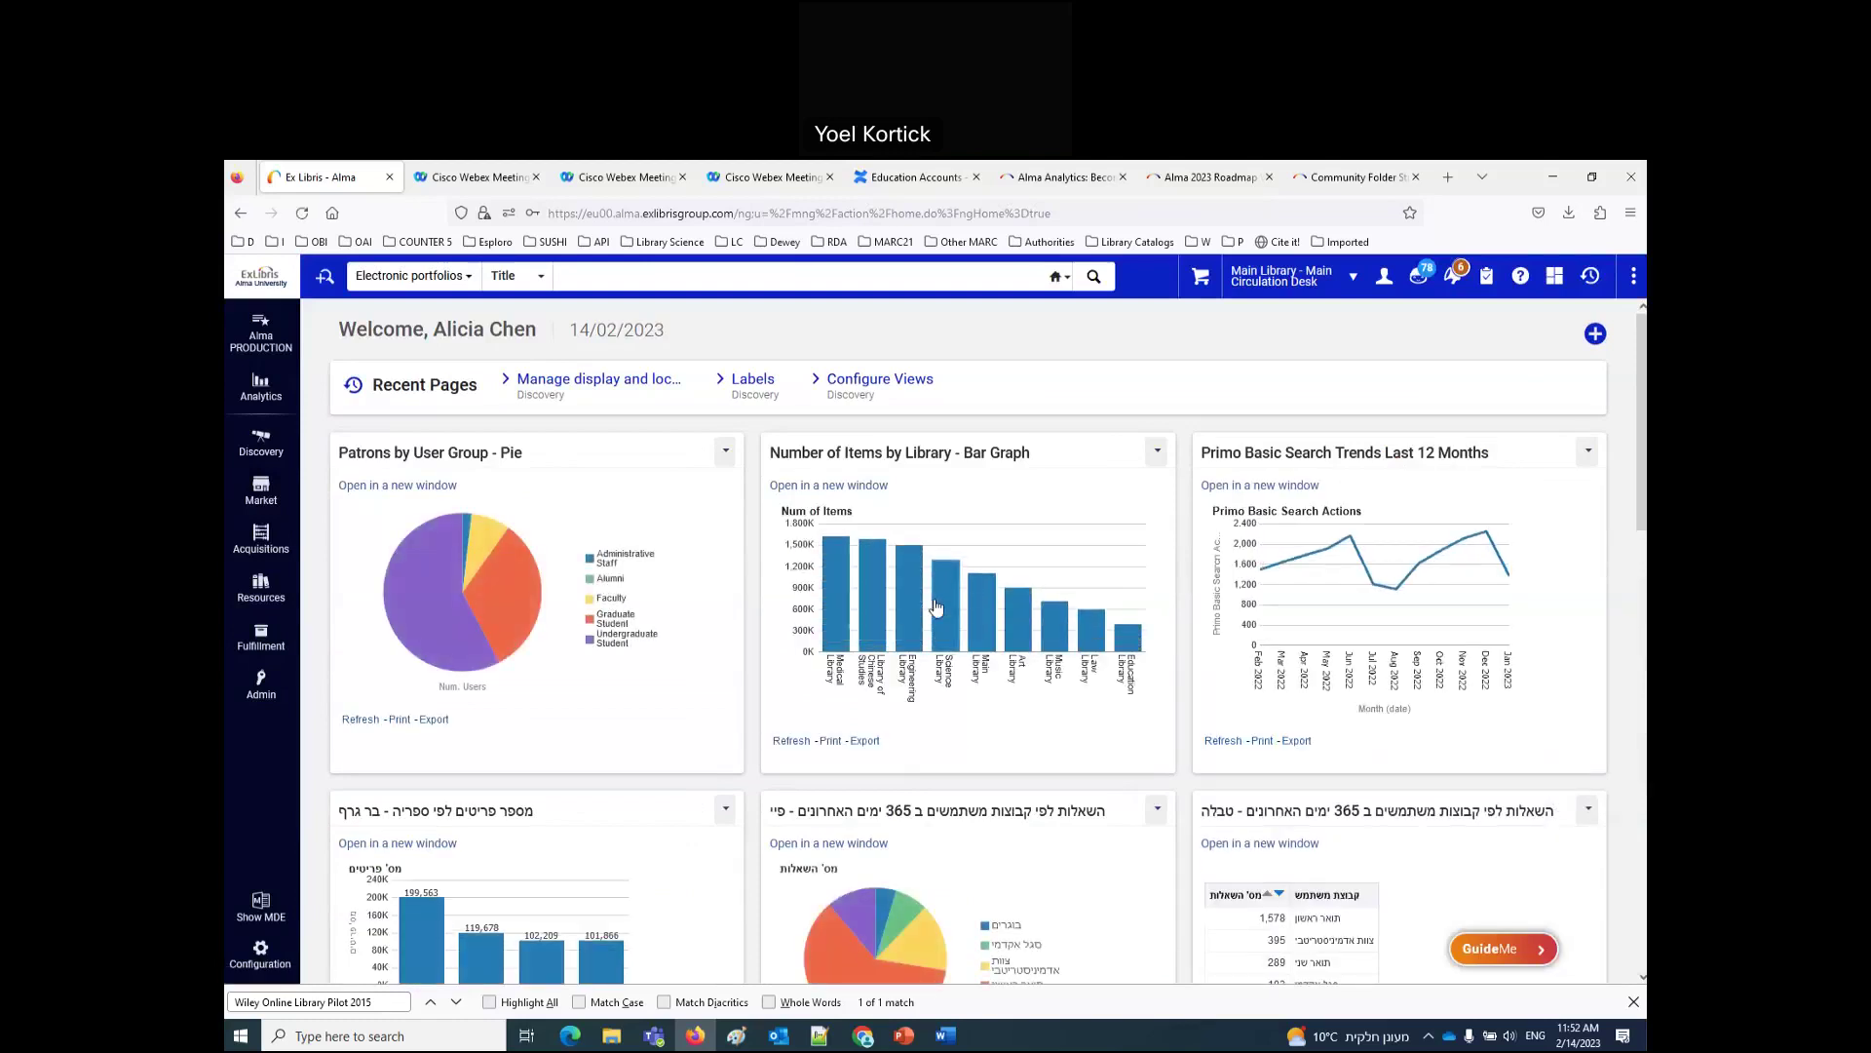
Step: Look through the Analytics report widgets on the Alma home page
{"action": "scroll", "coordinate": [936, 606], "scroll_direction": "down", "scroll_amount": 2}
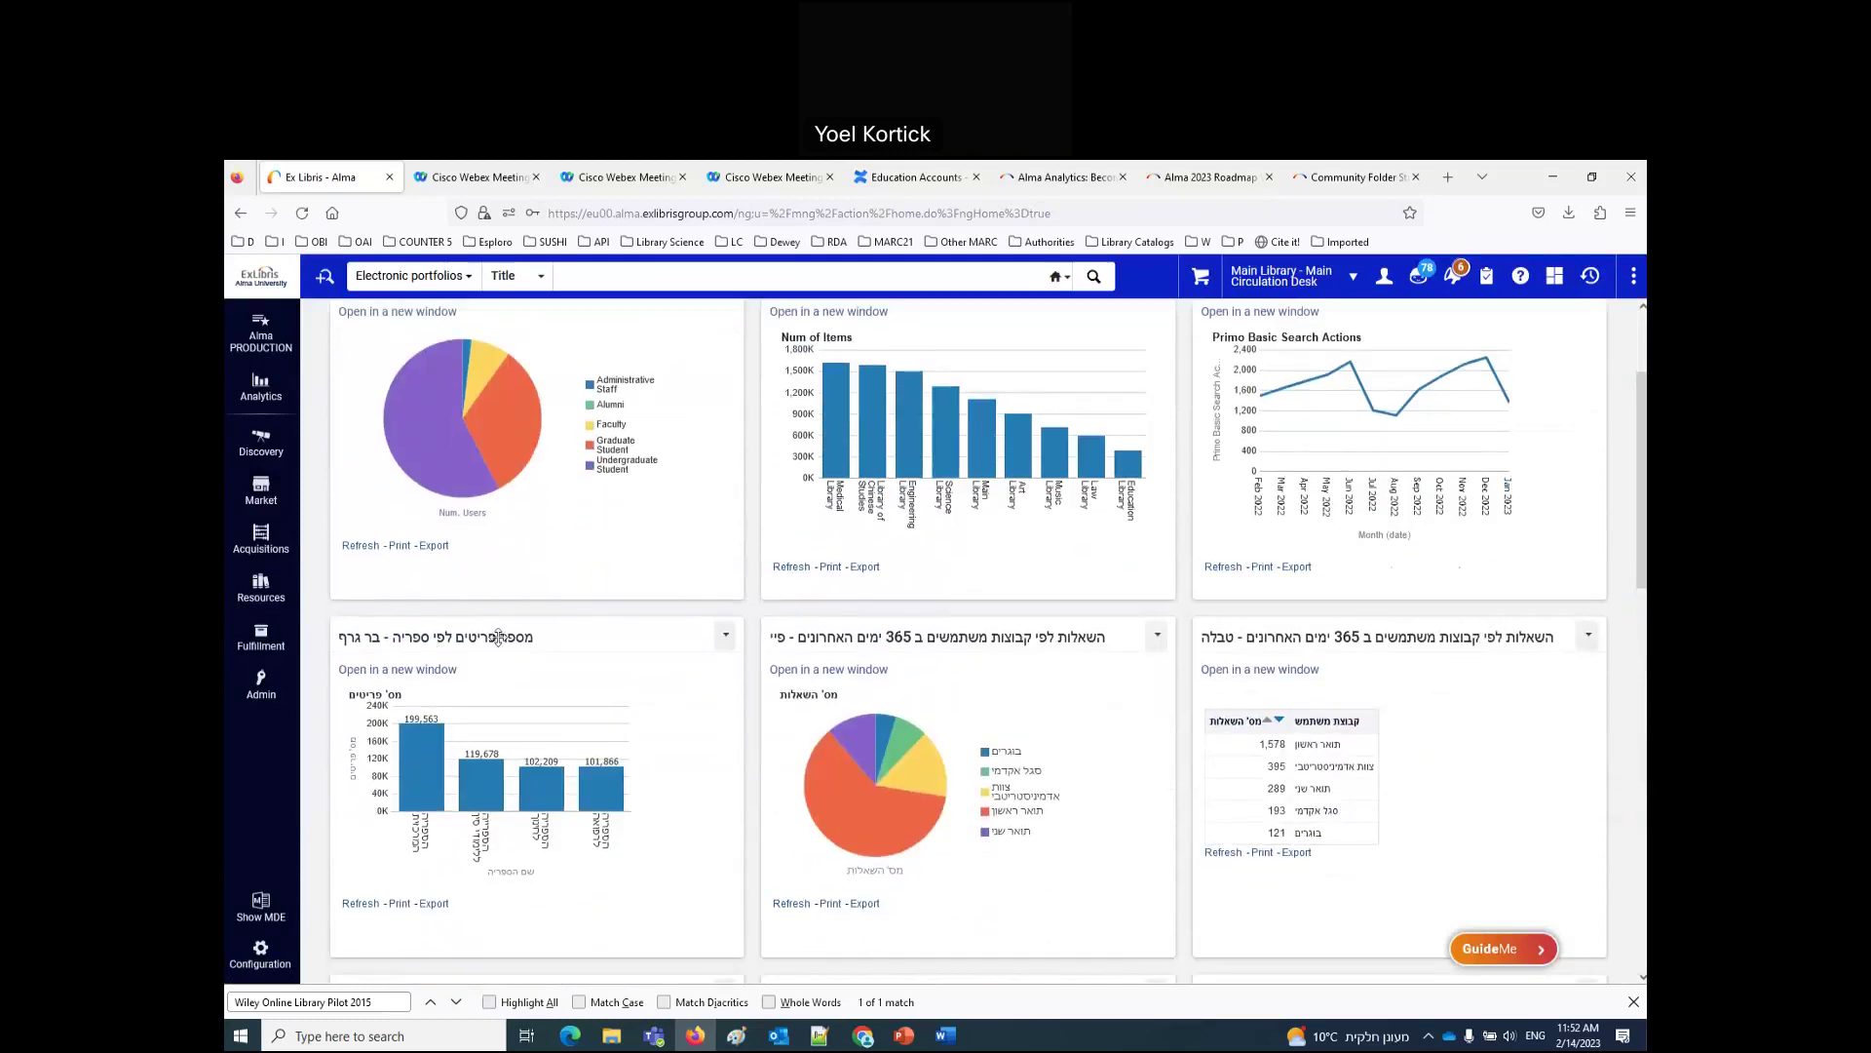
{"action": "scroll", "coordinate": [517, 645], "scroll_direction": "down", "scroll_amount": 6}
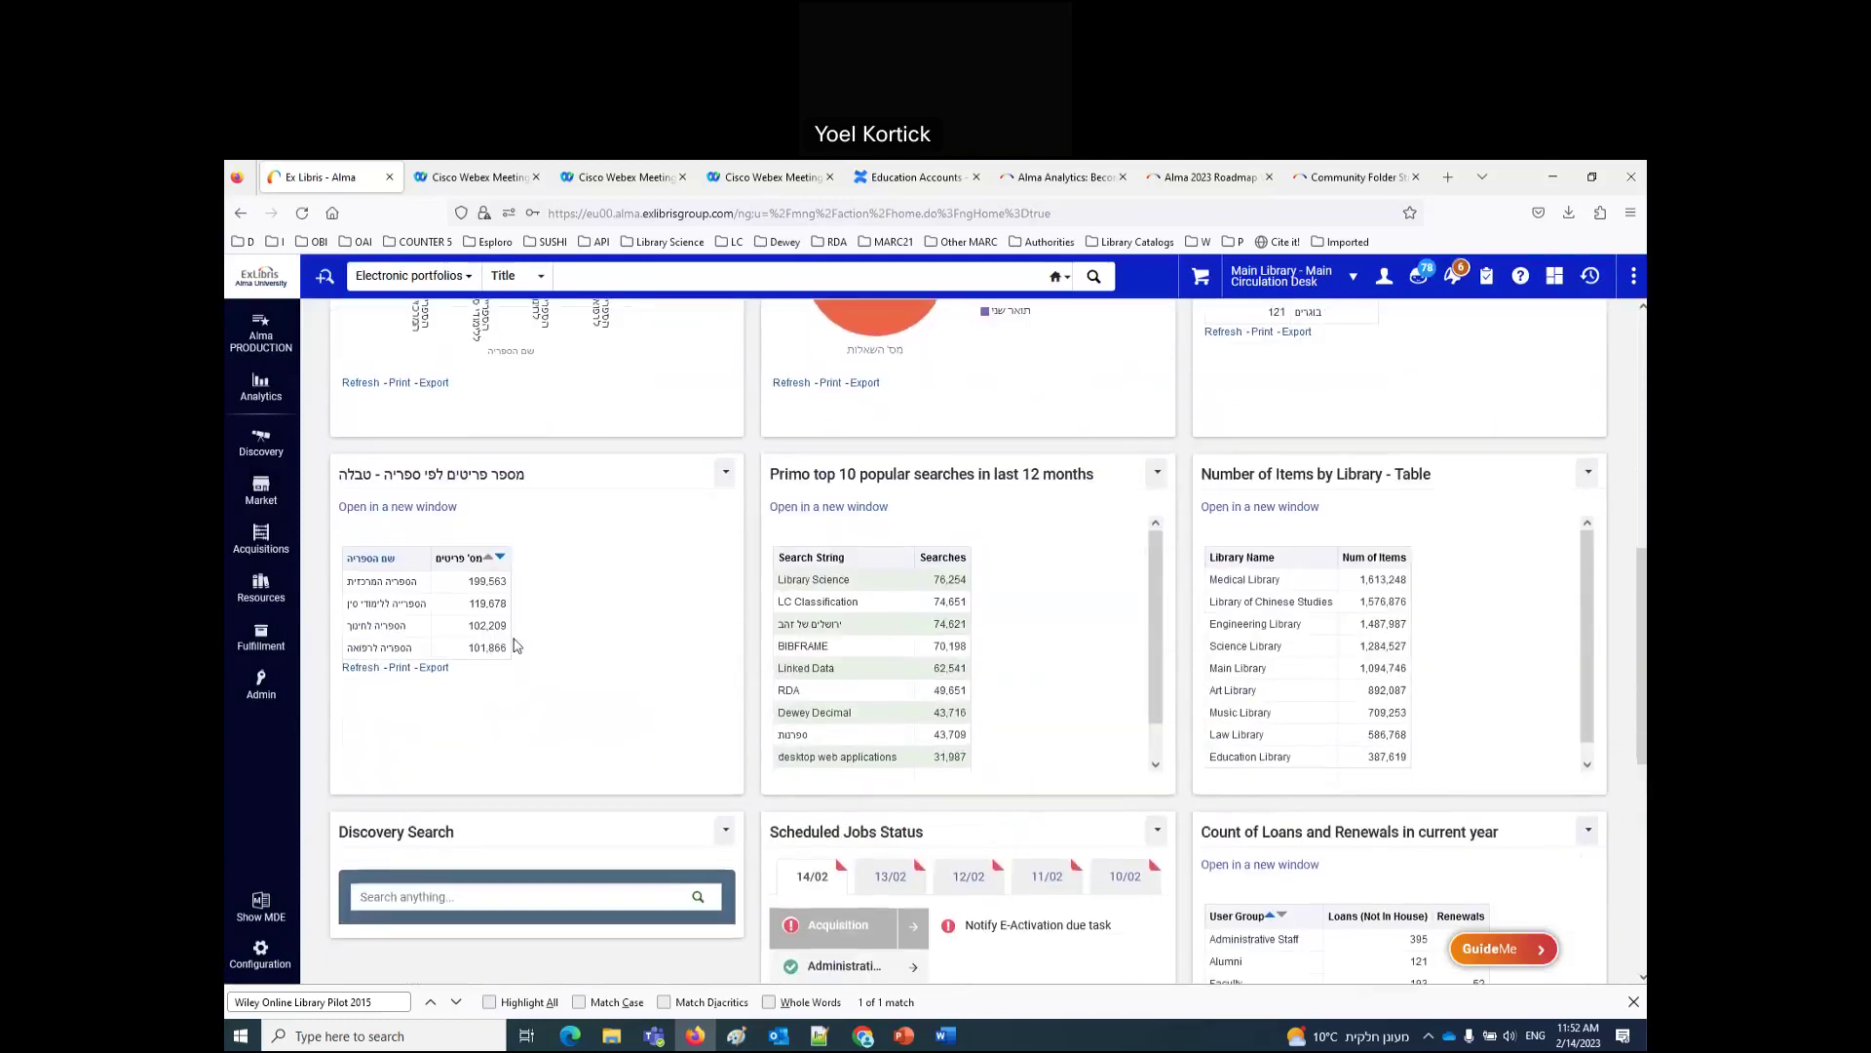
{"action": "scroll", "coordinate": [516, 645], "scroll_direction": "down", "scroll_amount": 1}
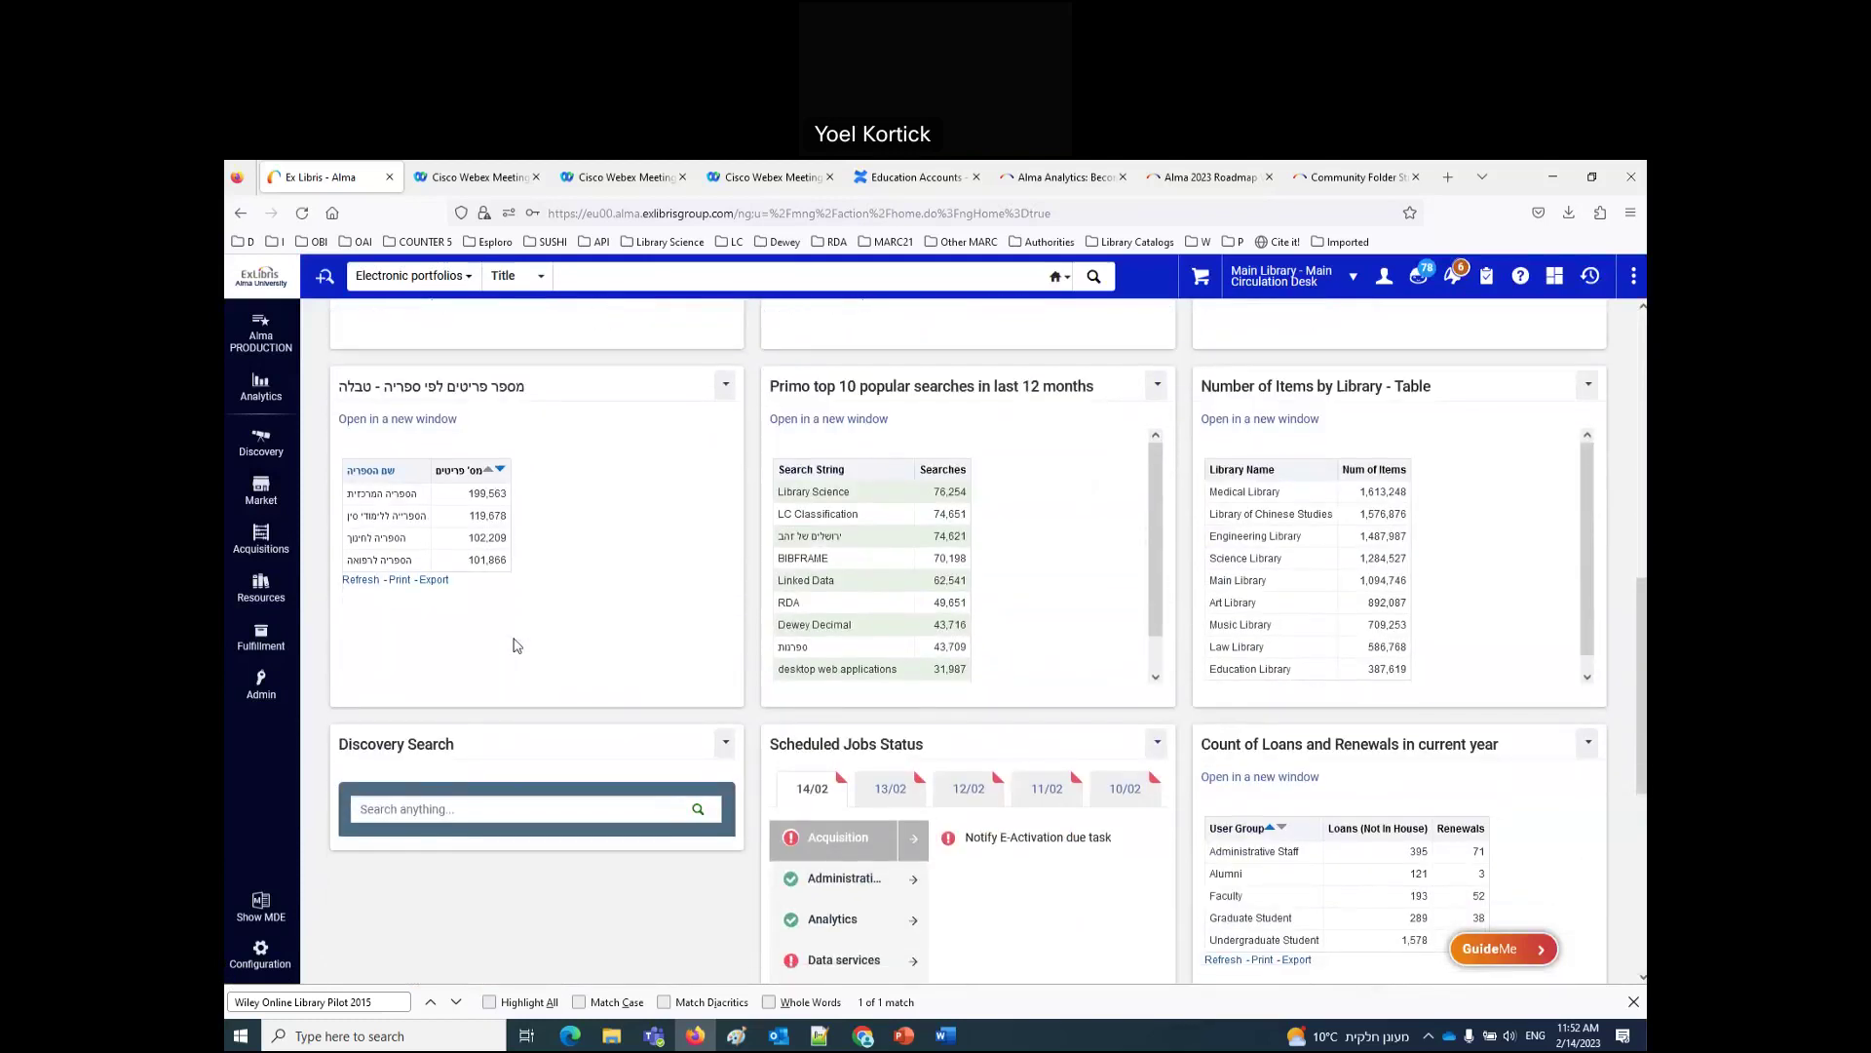
{"action": "scroll", "coordinate": [517, 645], "scroll_direction": "up", "scroll_amount": 7}
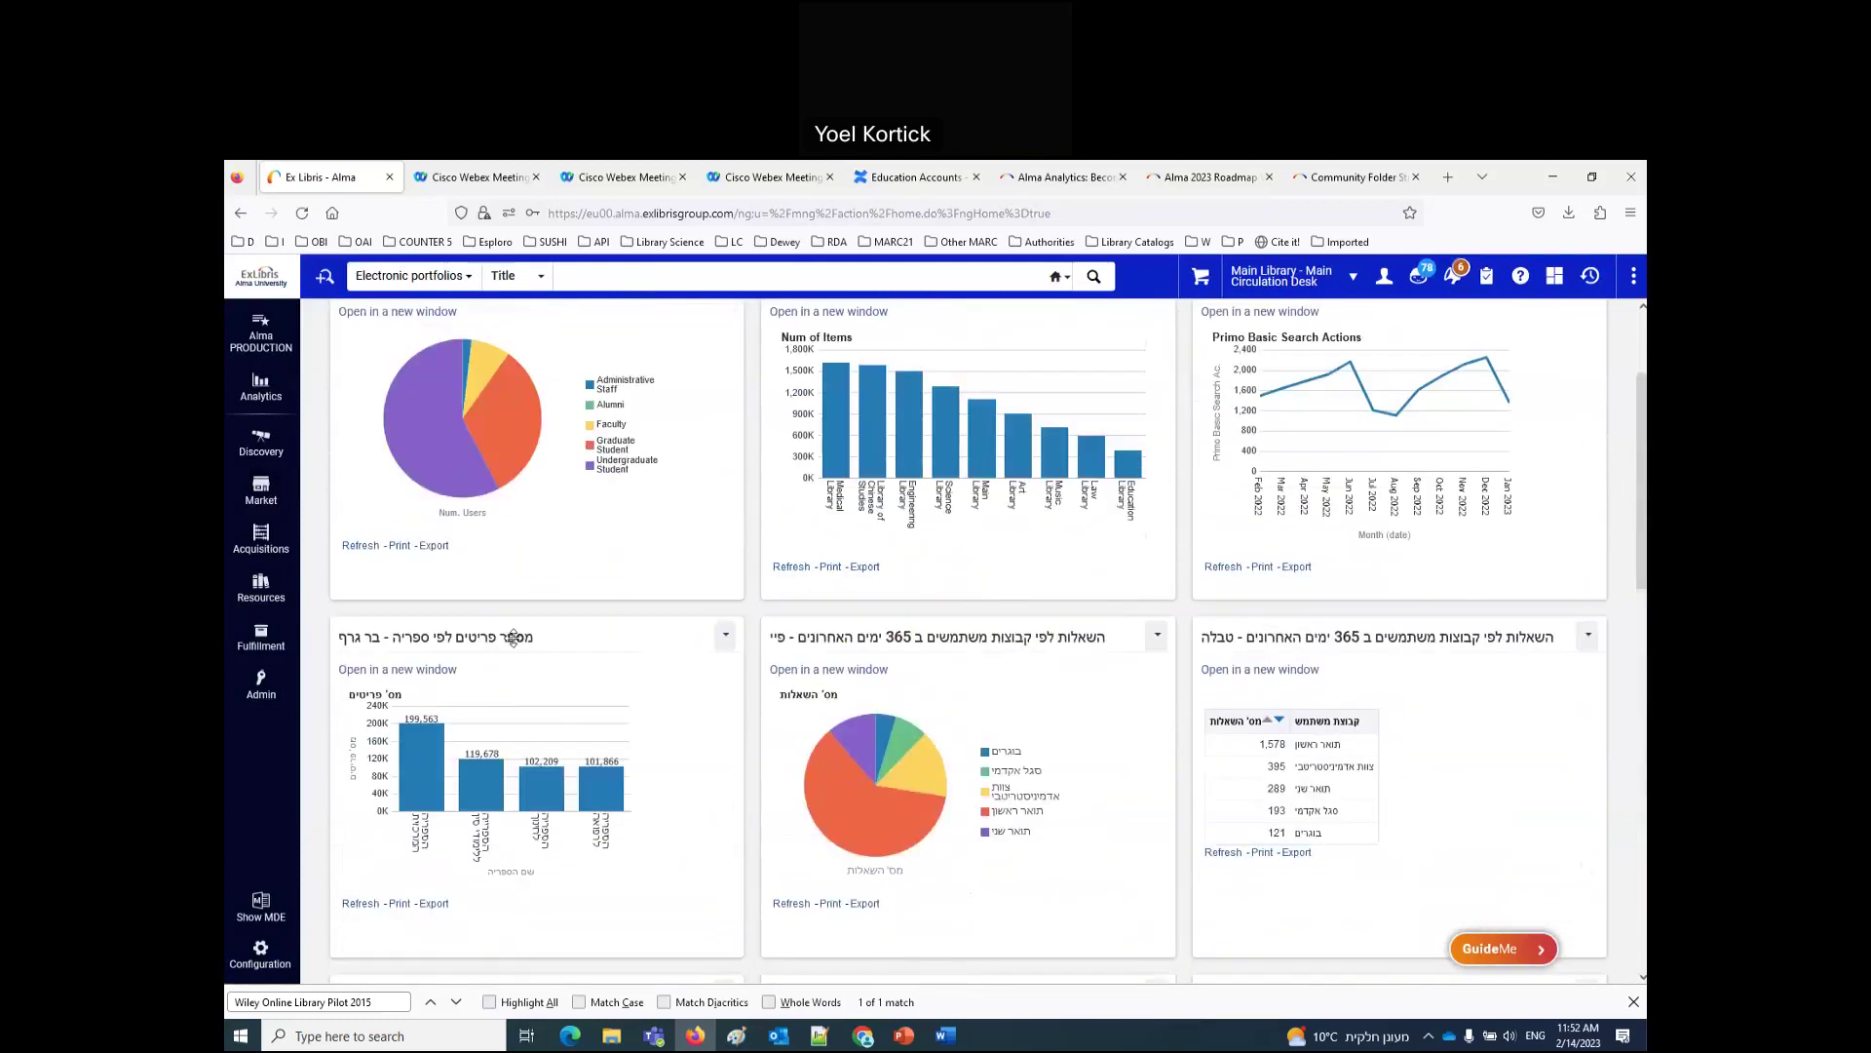
{"action": "scroll", "coordinate": [513, 637], "scroll_direction": "up", "scroll_amount": 2}
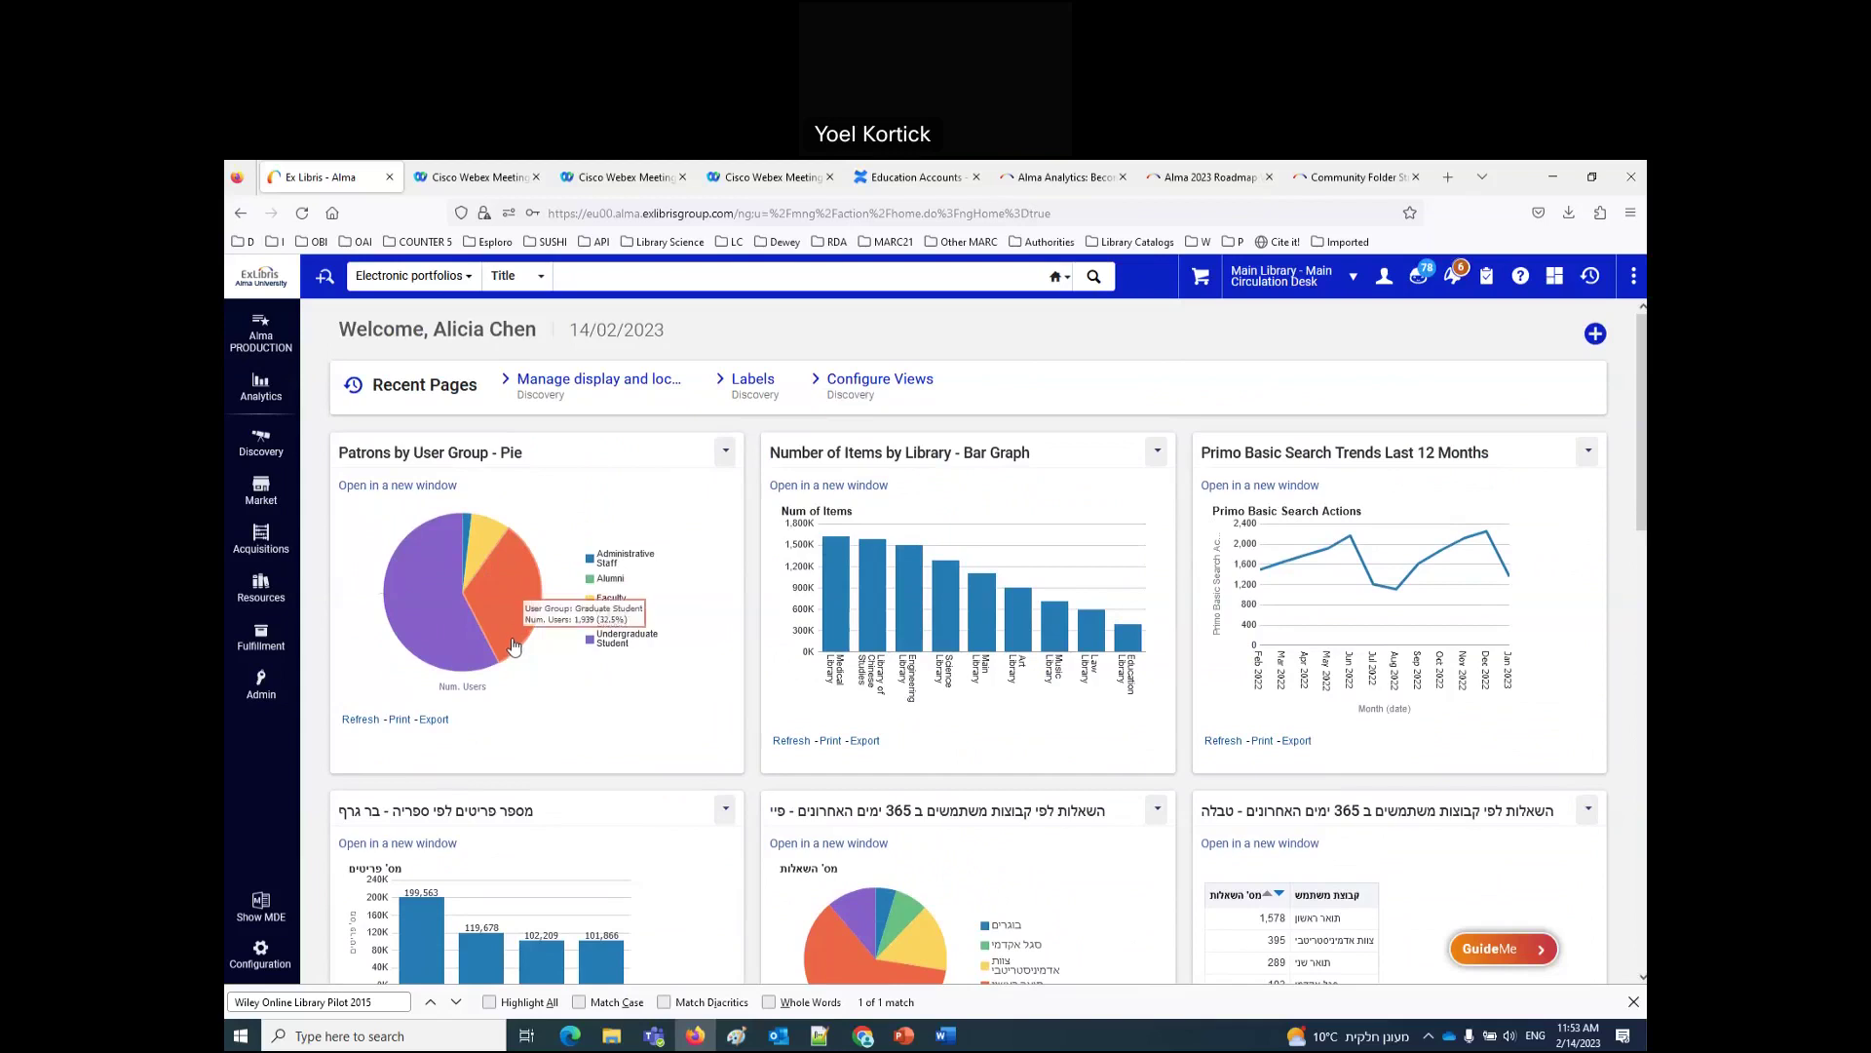
Step: Open the Shared With Me list of Analytics objects and filter it by the type Dashboard
{"action": "left_click", "coordinate": [268, 404]}
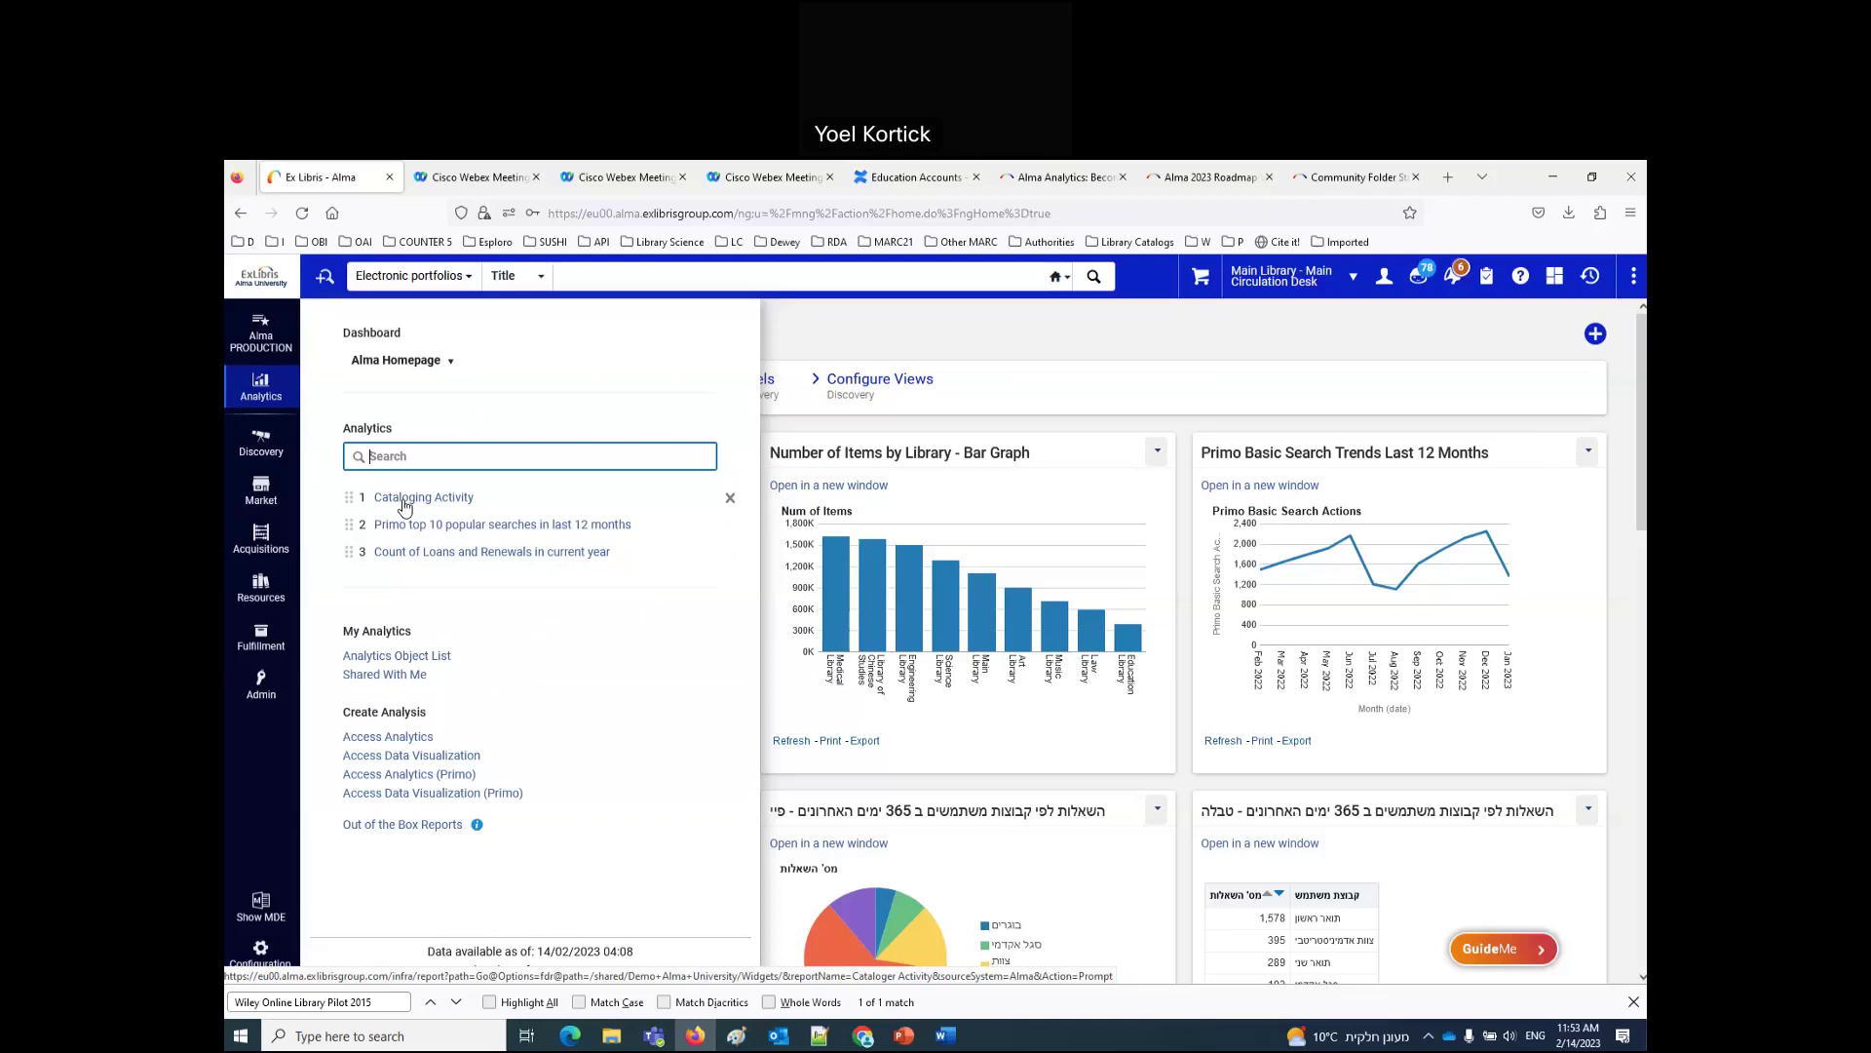
{"action": "left_click", "coordinate": [371, 676]}
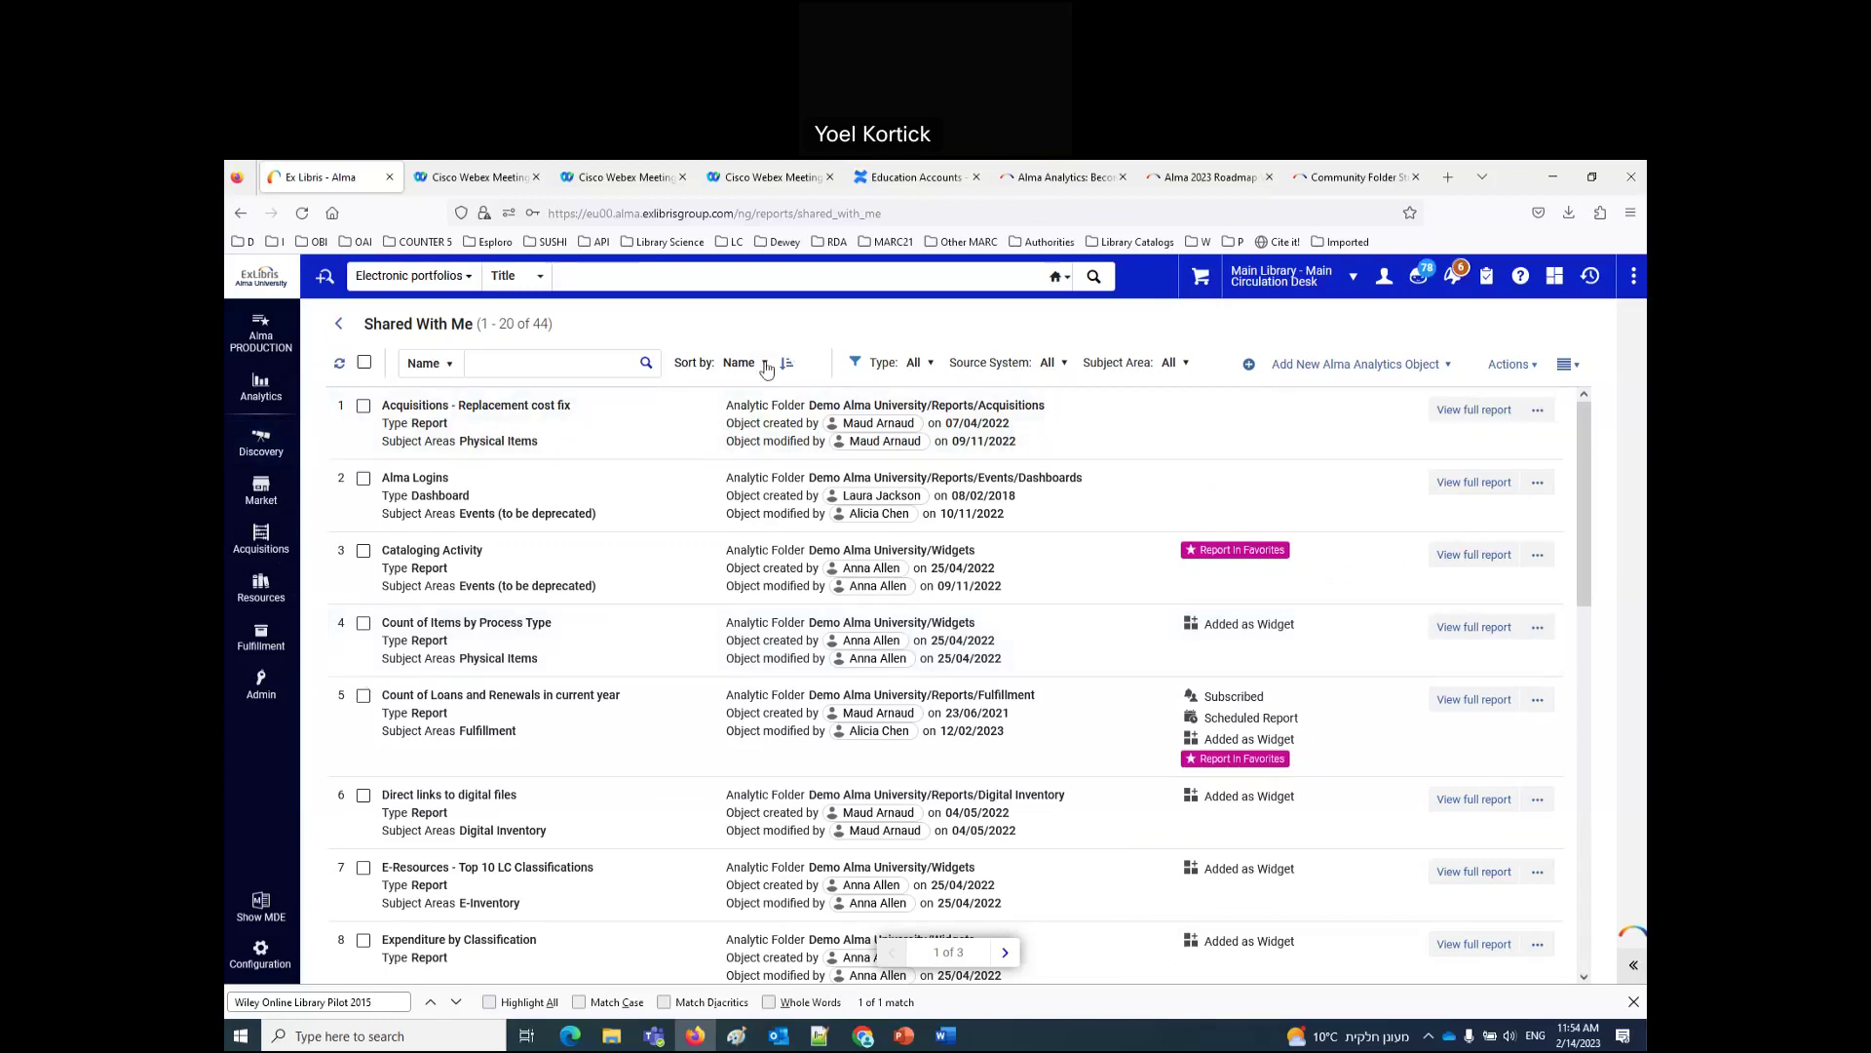
{"action": "left_click", "coordinate": [903, 372]}
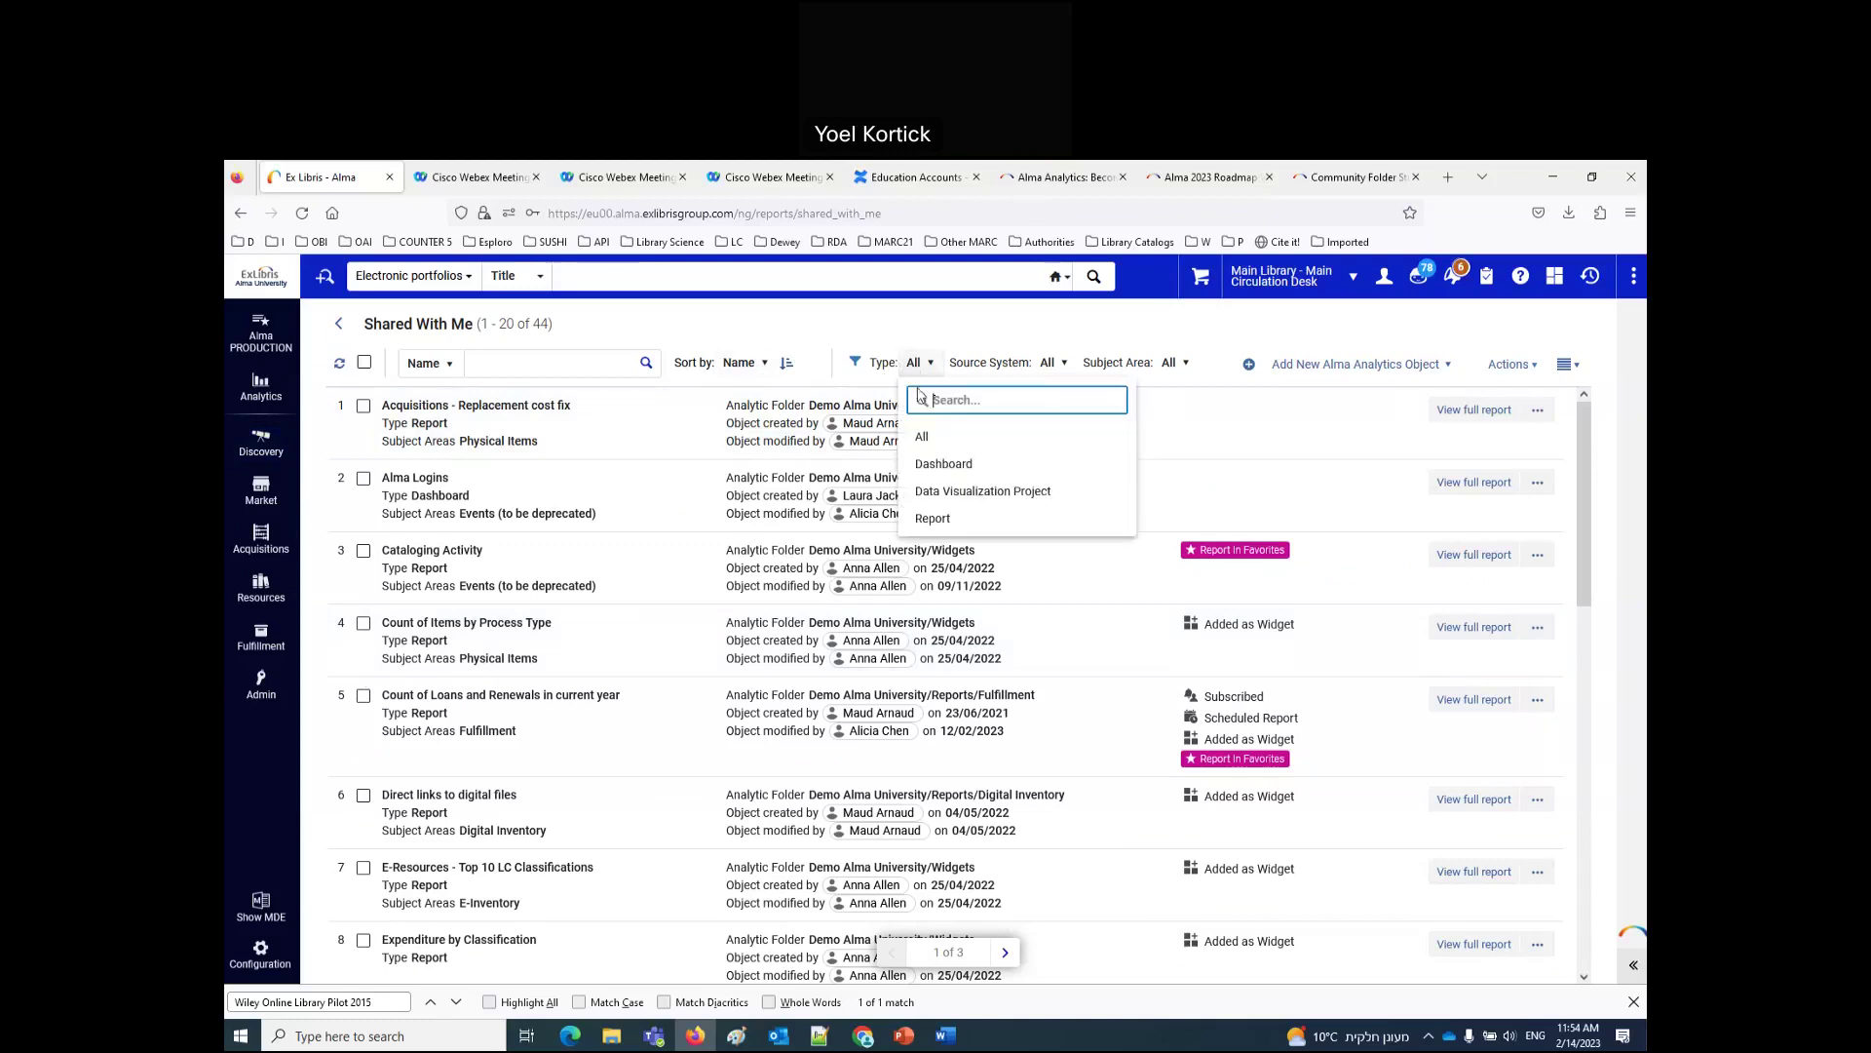
{"action": "left_click", "coordinate": [933, 466]}
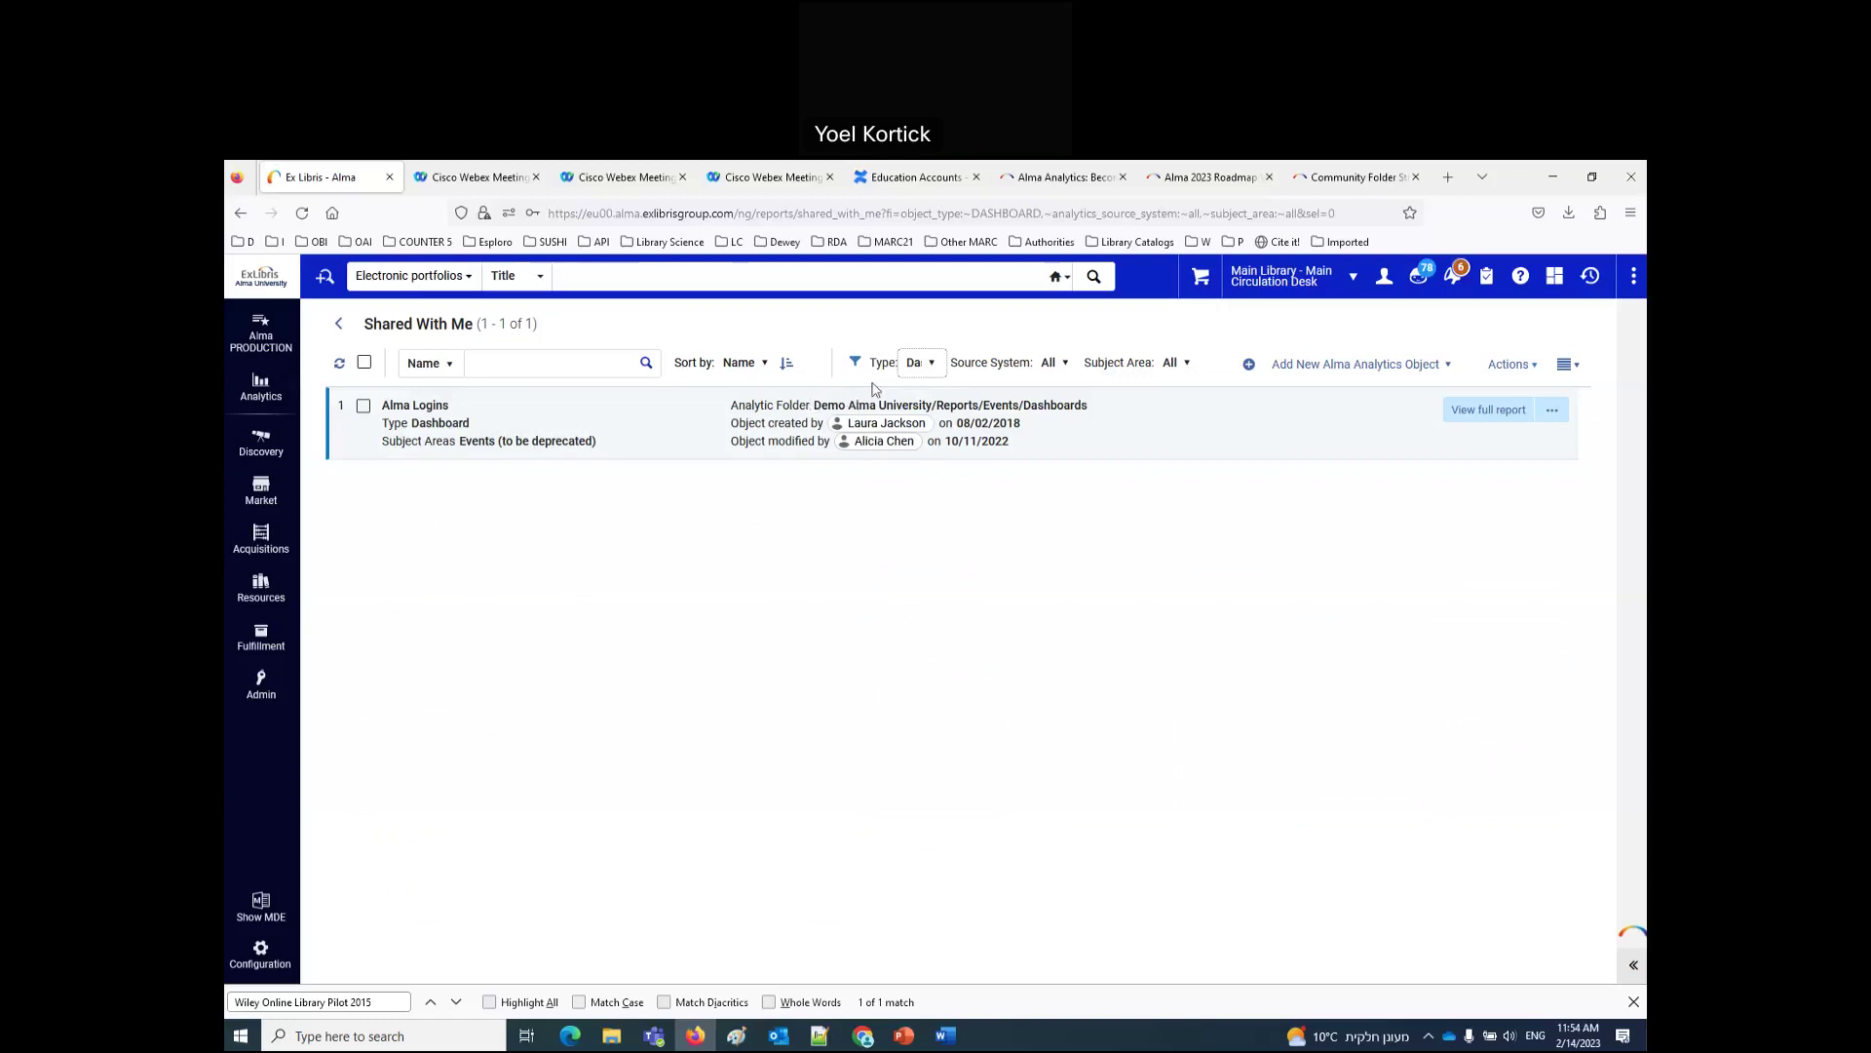
Step: Reset the type filter of the Shared With Me list to All
{"action": "left_click", "coordinate": [934, 364]}
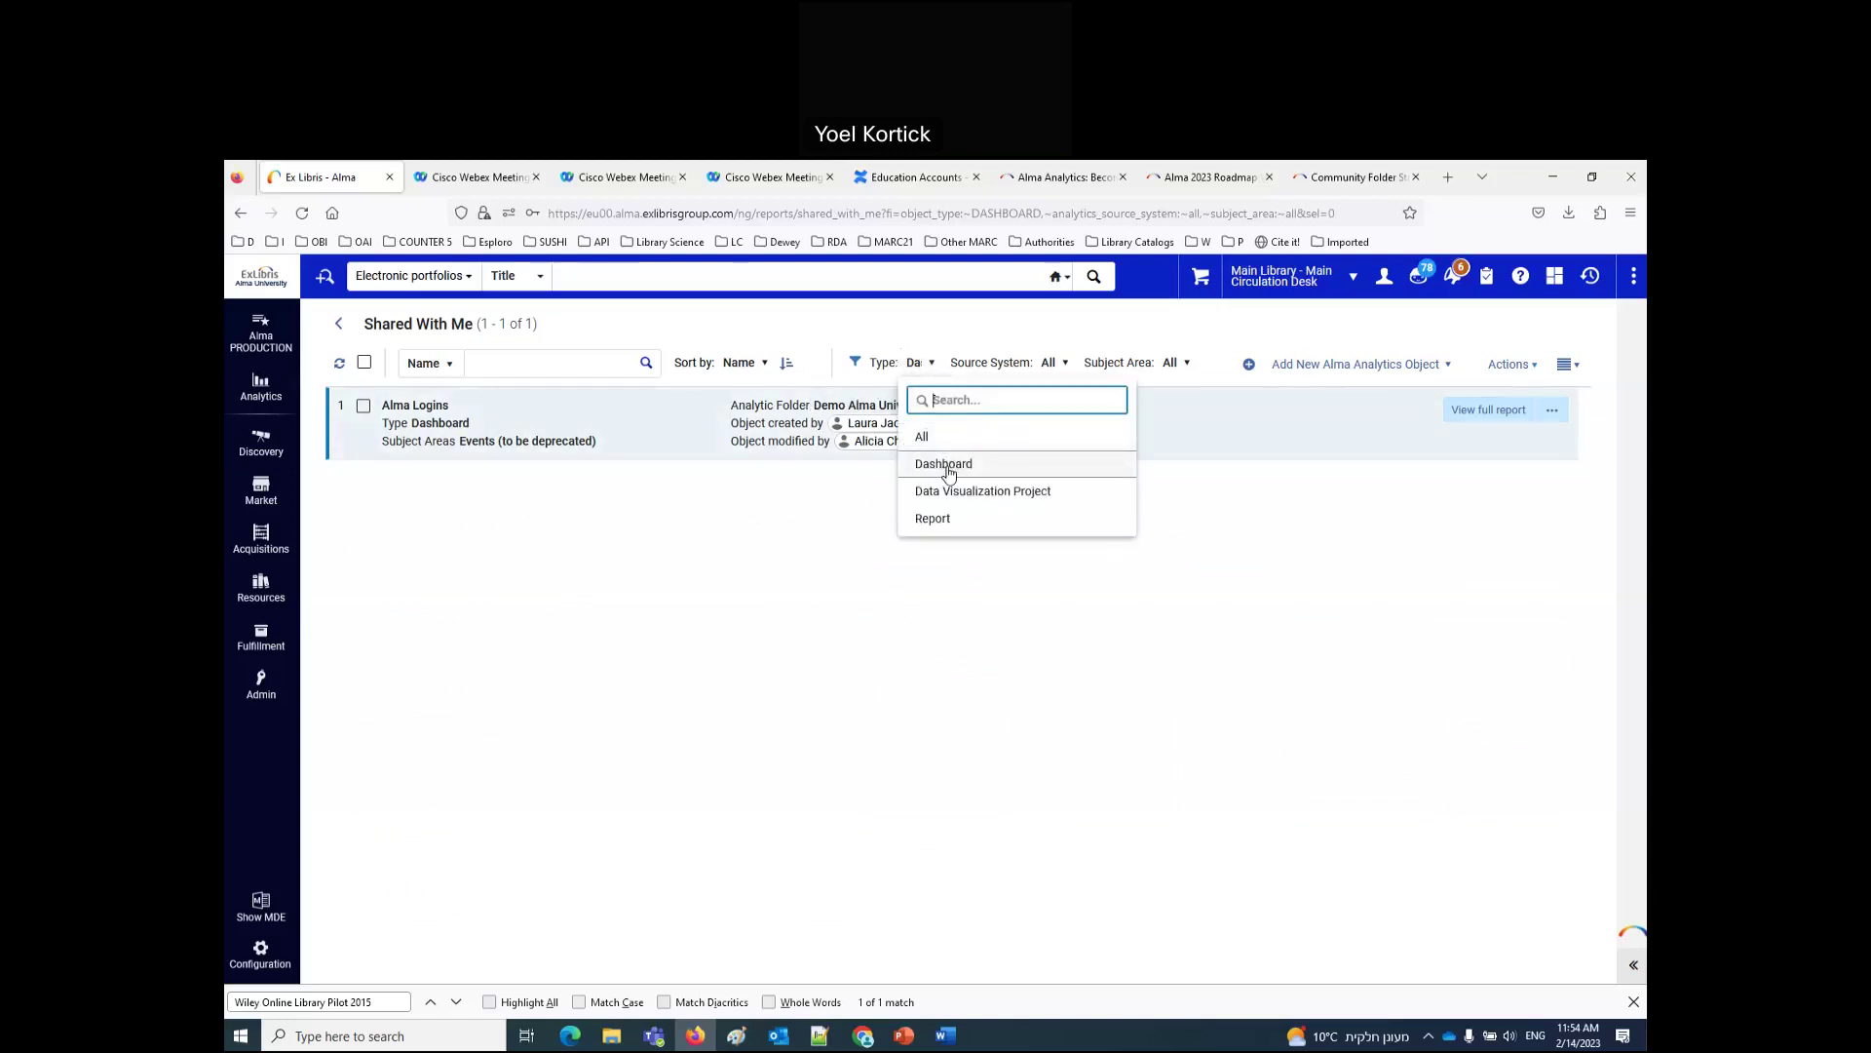
{"action": "left_click", "coordinate": [994, 577]}
{"action": "left_click", "coordinate": [934, 365]}
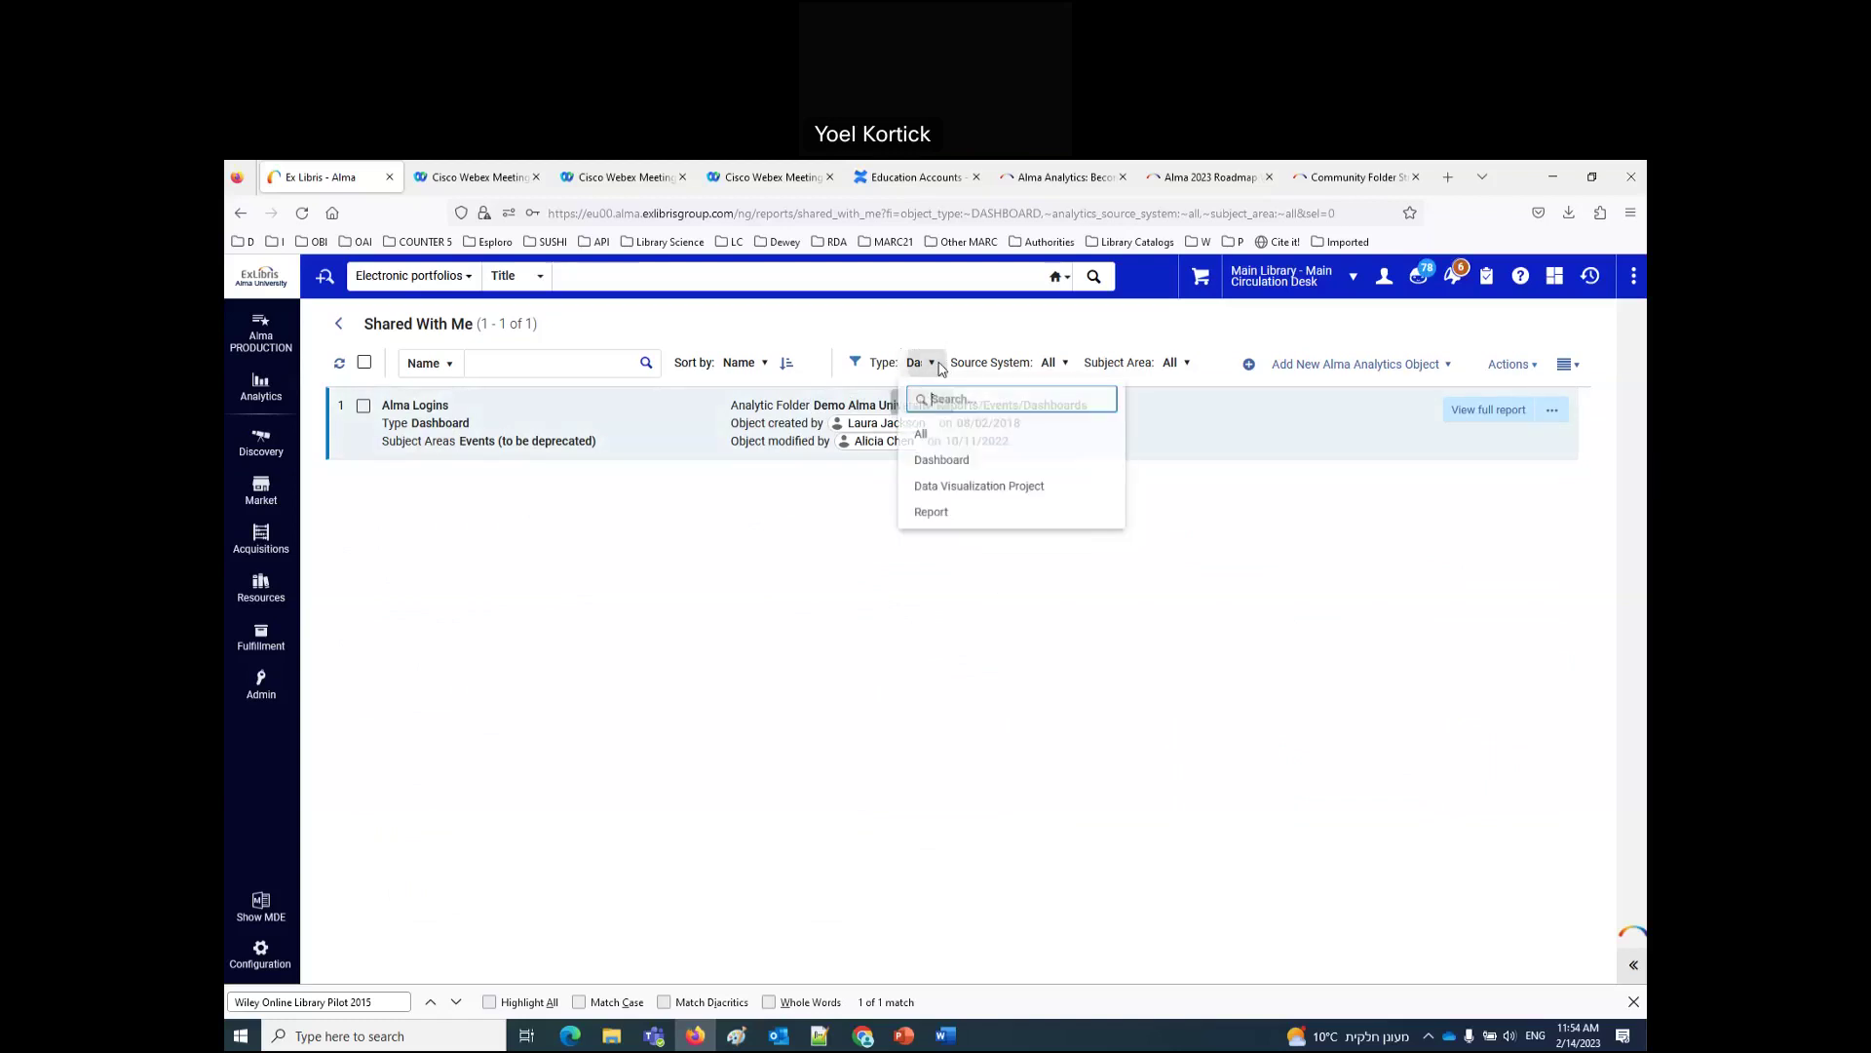
{"action": "left_click", "coordinate": [921, 437]}
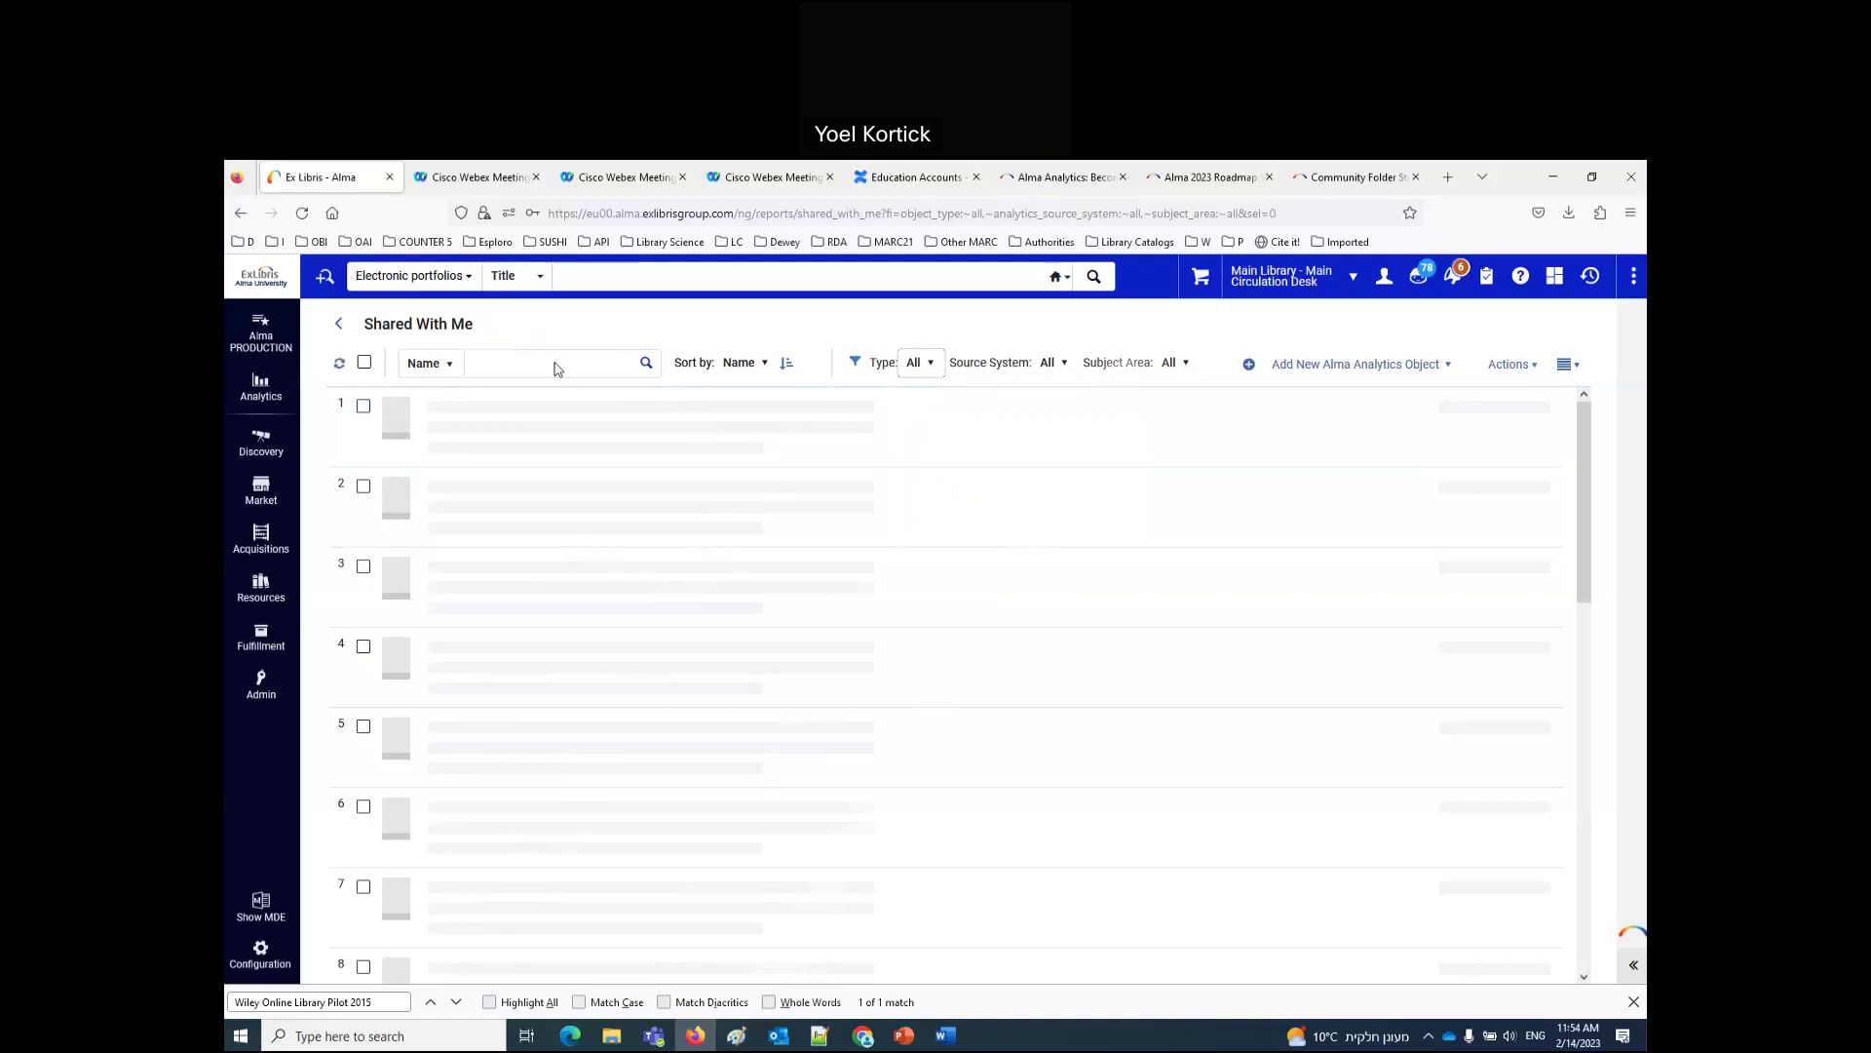
Step: Search the Shared With Me list by name for "fulfill"
{"action": "left_click", "coordinate": [555, 362]}
{"action": "type", "text": "fulf"}
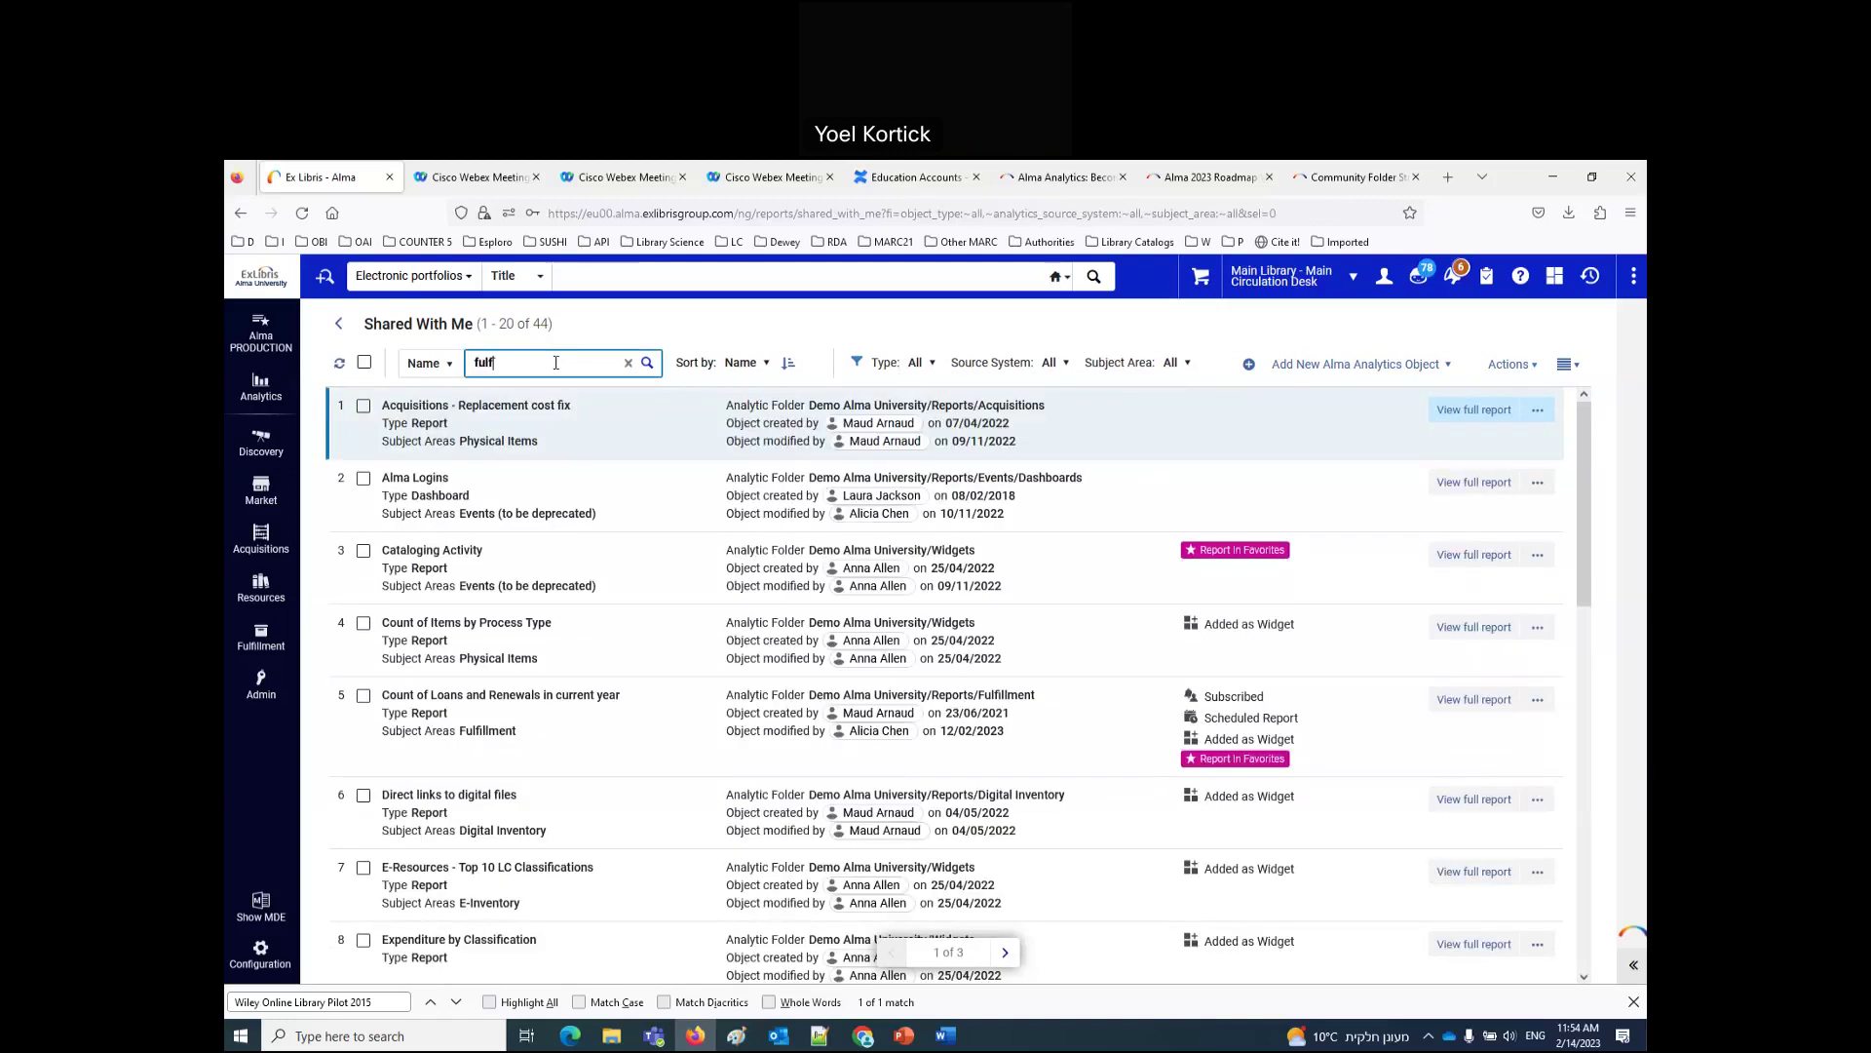
{"action": "type", "text": "ill"}
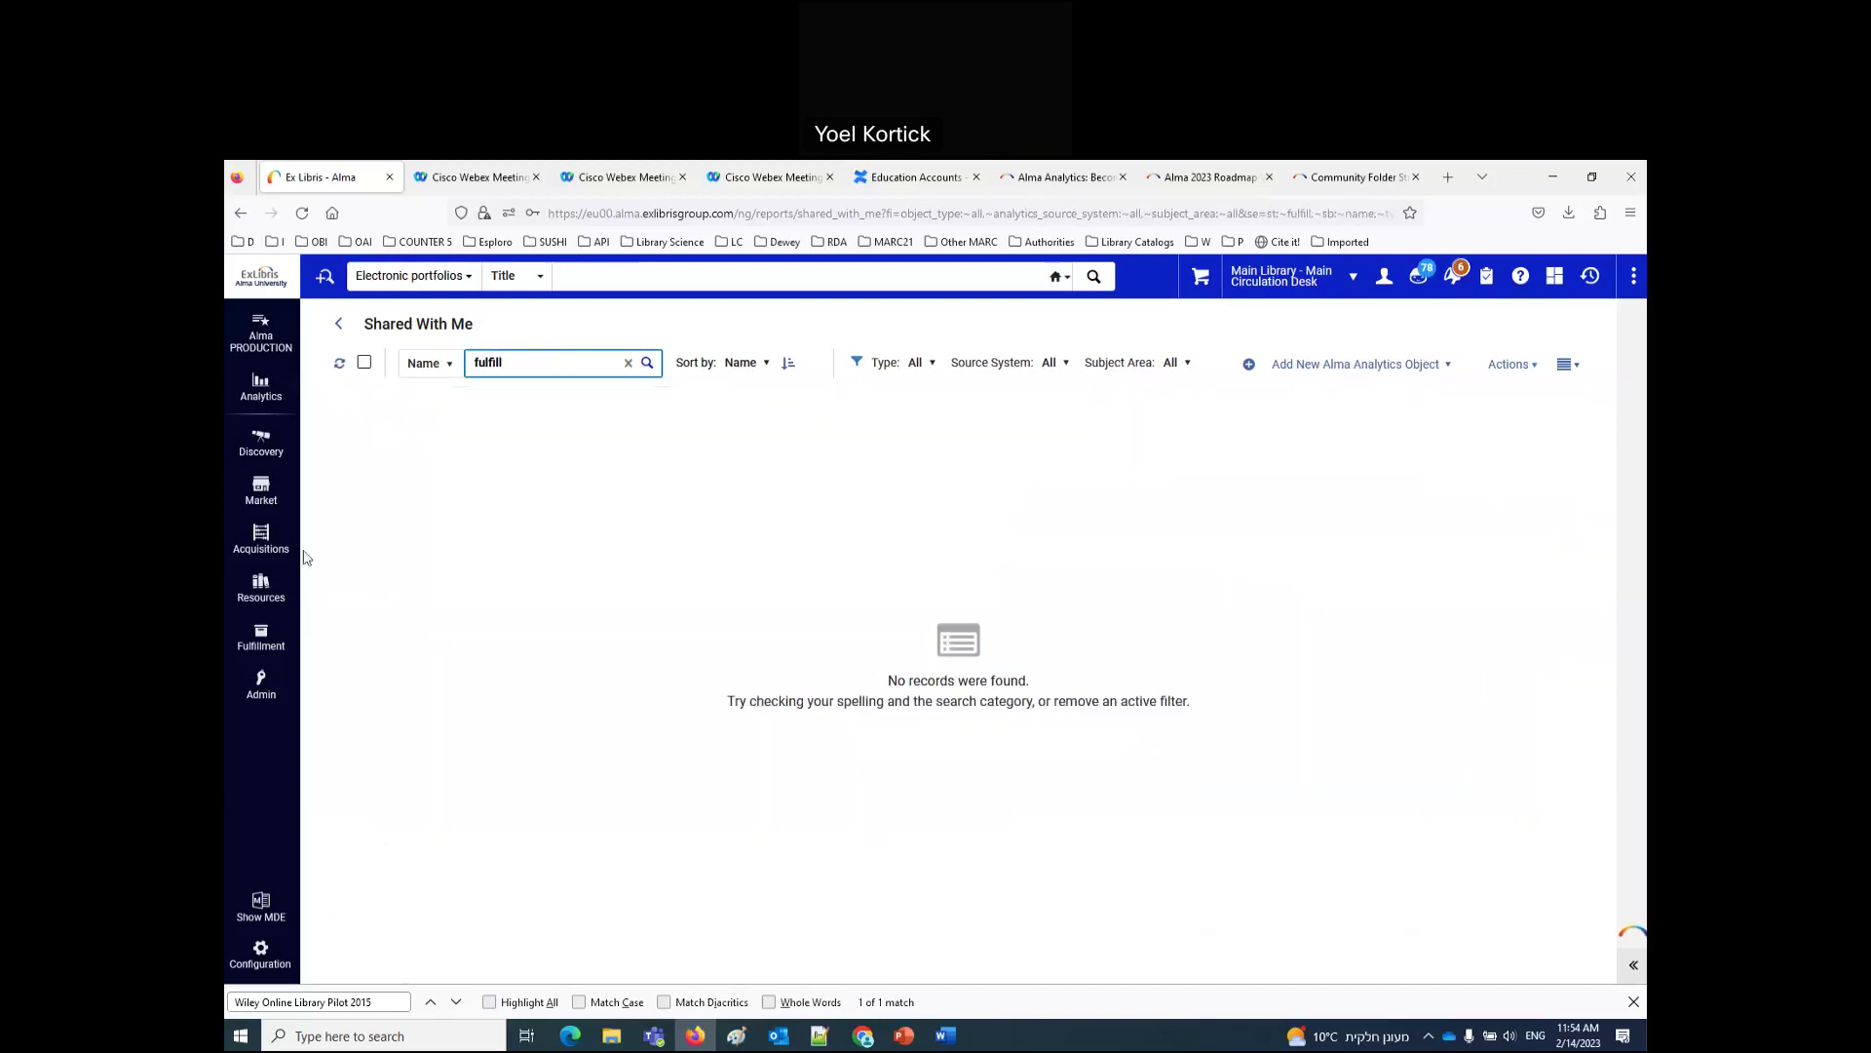
Step: Open the Analytics Object List and filter it by the type Dashboard
{"action": "left_click", "coordinate": [261, 388]}
{"action": "left_click", "coordinate": [396, 652]}
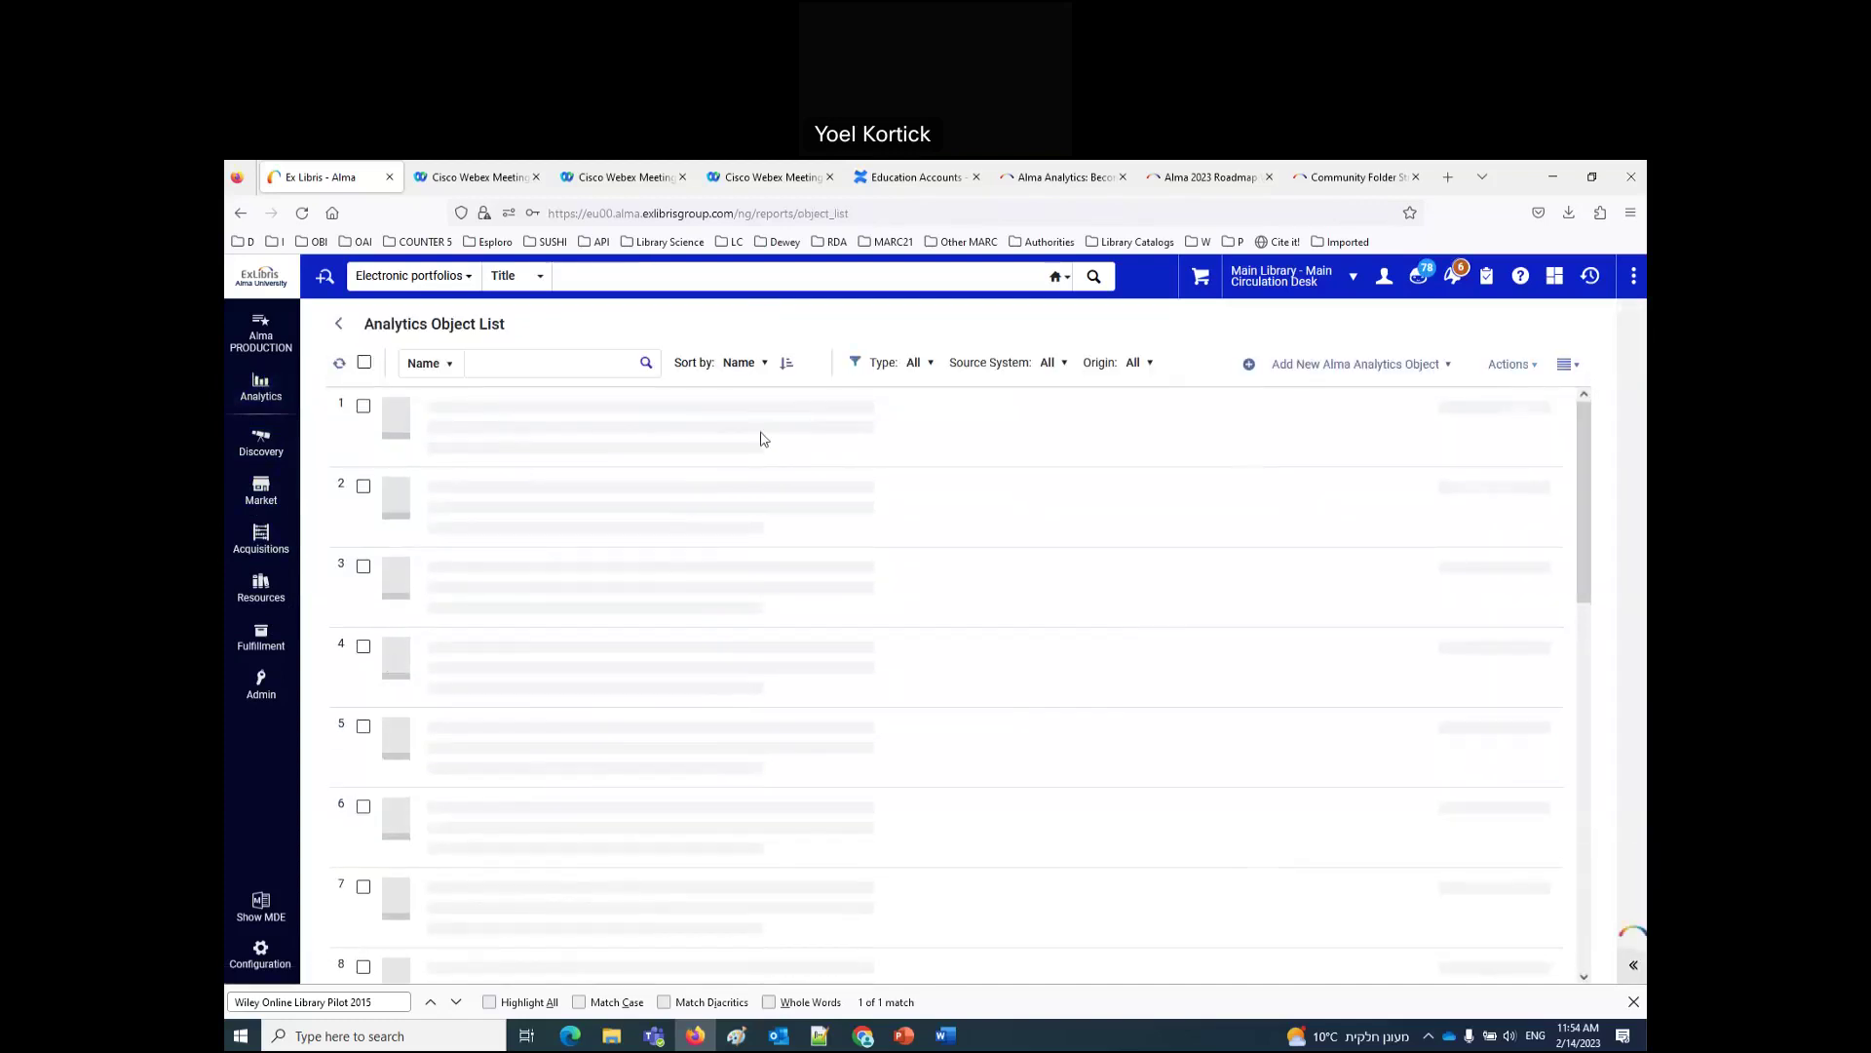
{"action": "left_click", "coordinate": [751, 365]}
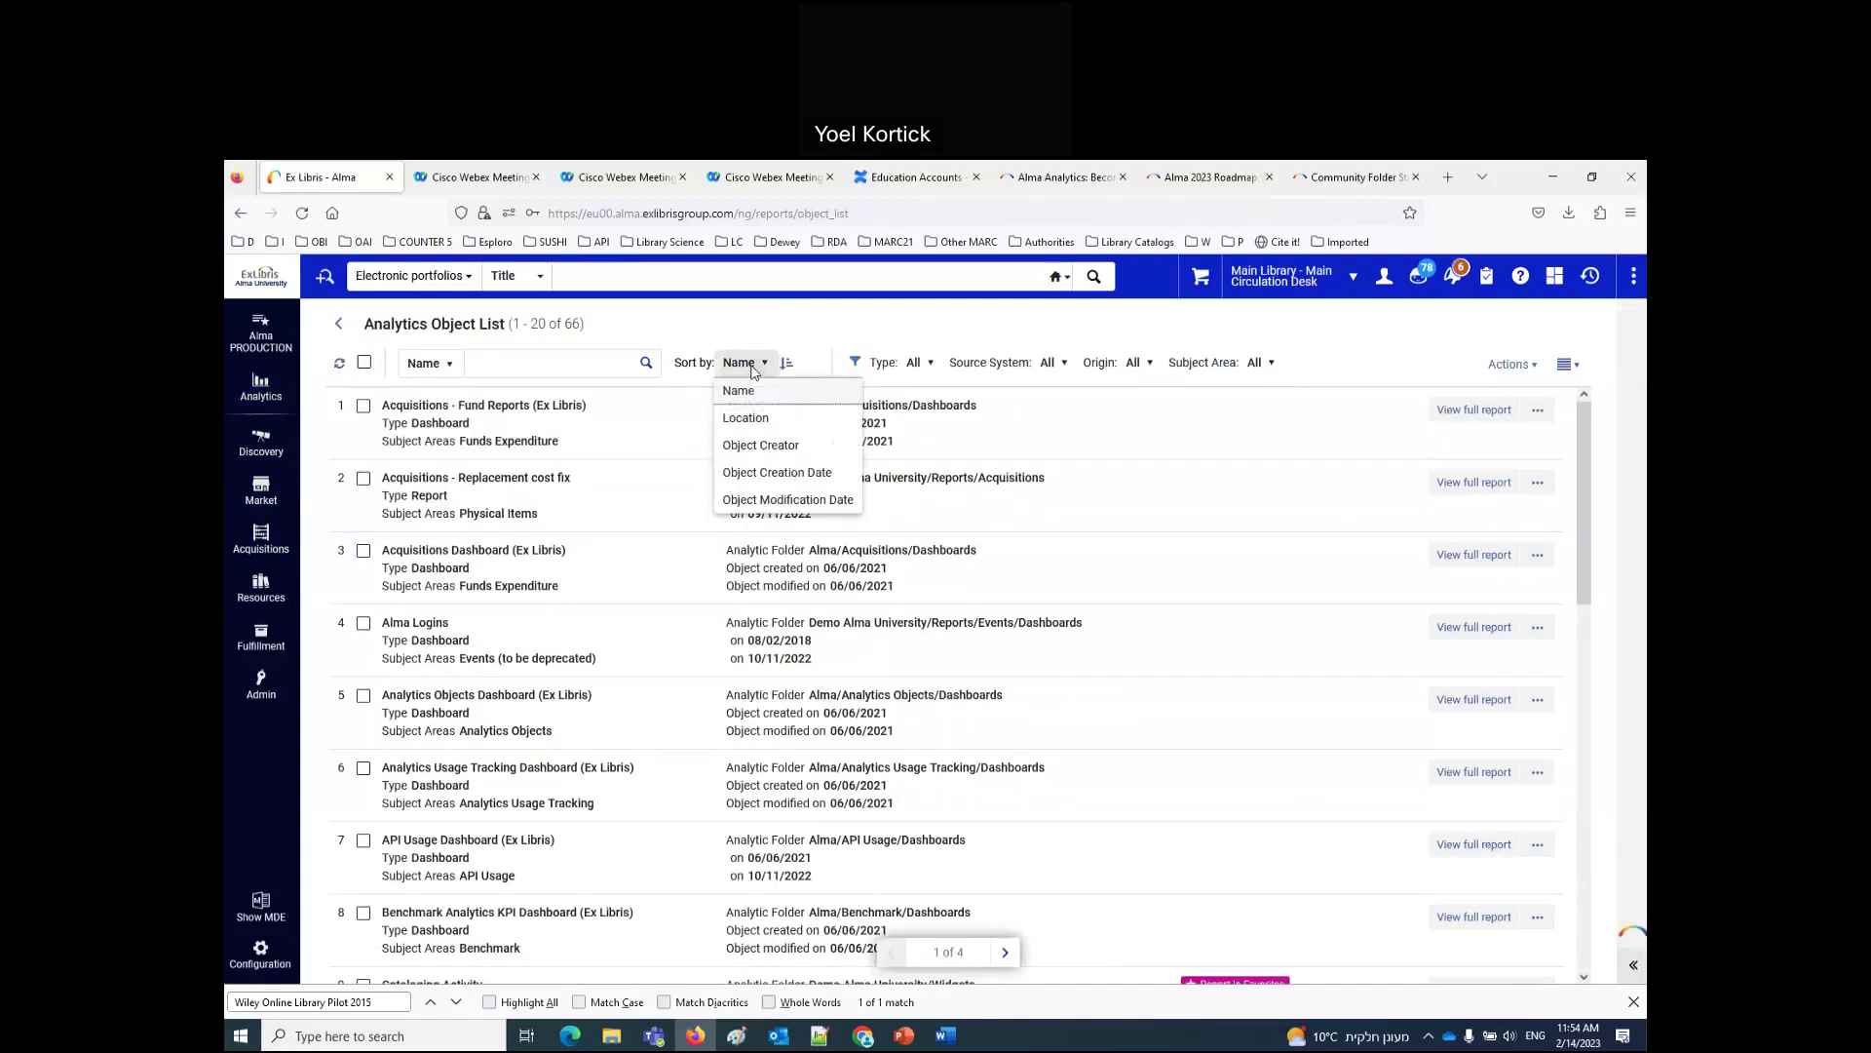
{"action": "left_click", "coordinate": [905, 364]}
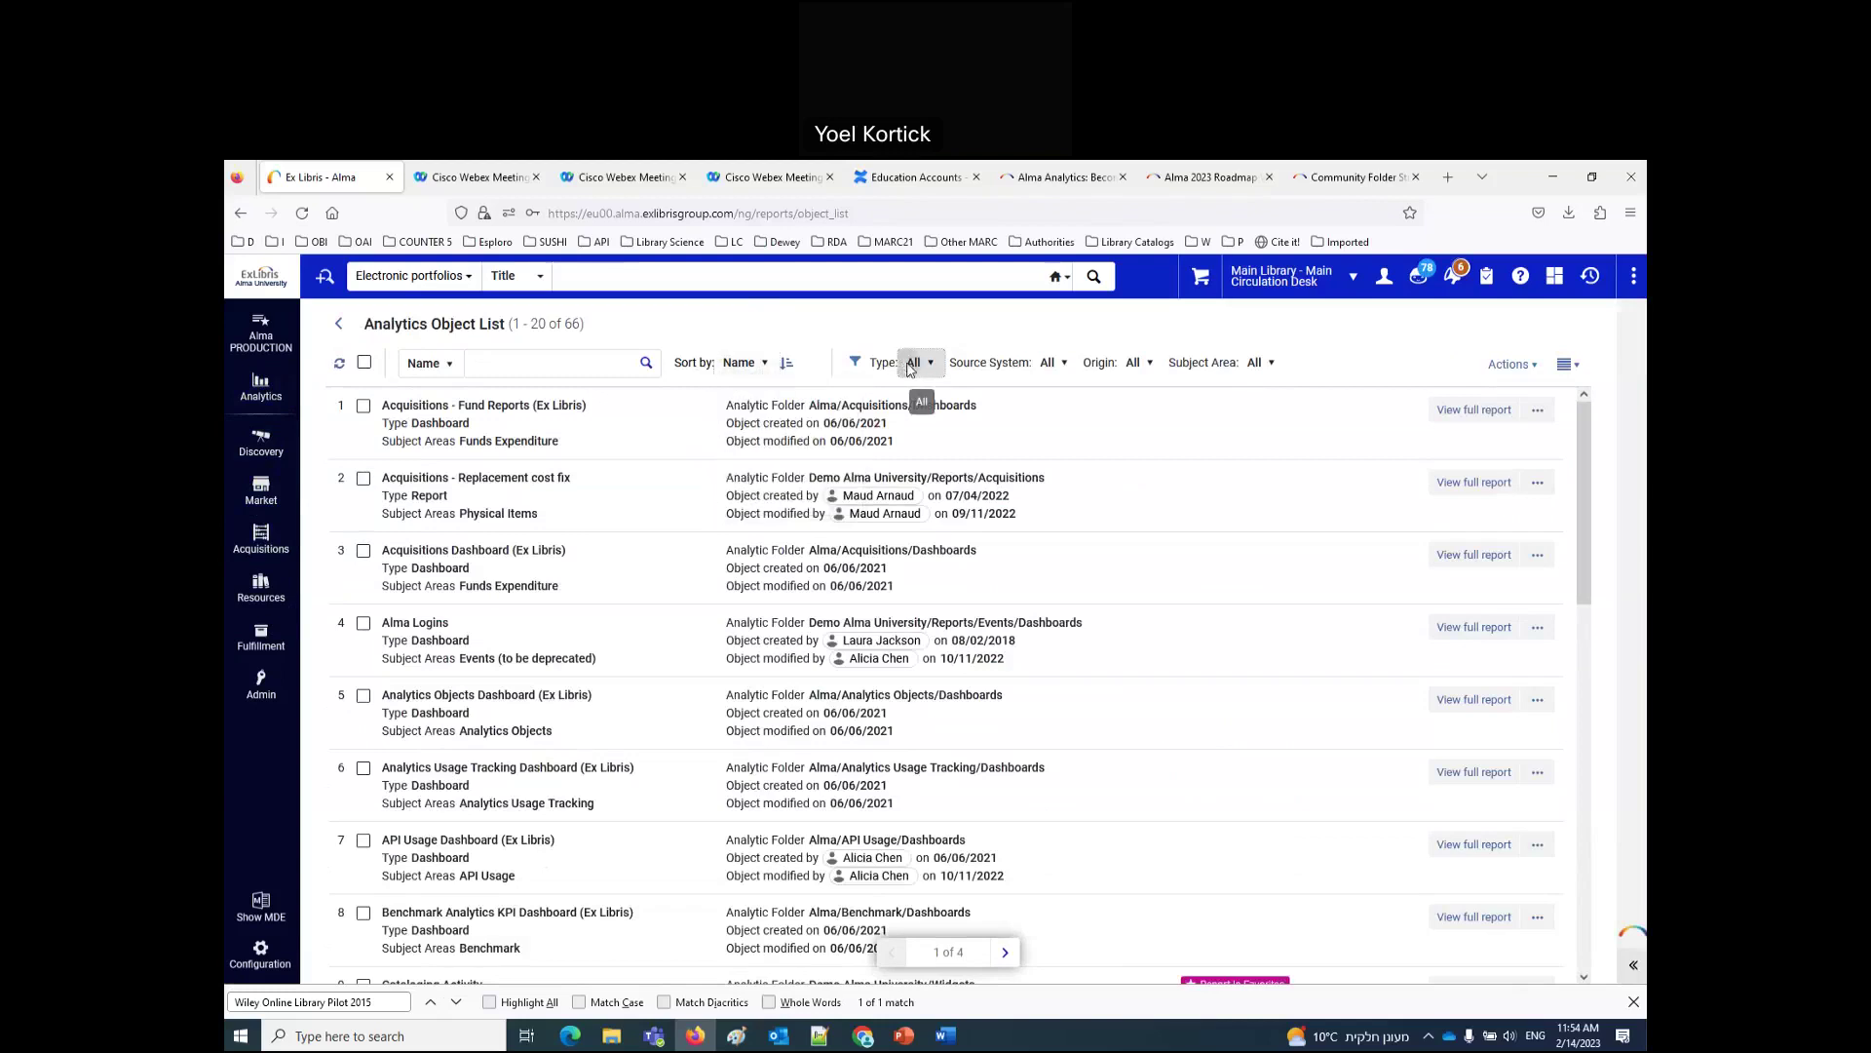
{"action": "left_click", "coordinate": [911, 363]}
{"action": "left_click", "coordinate": [928, 464]}
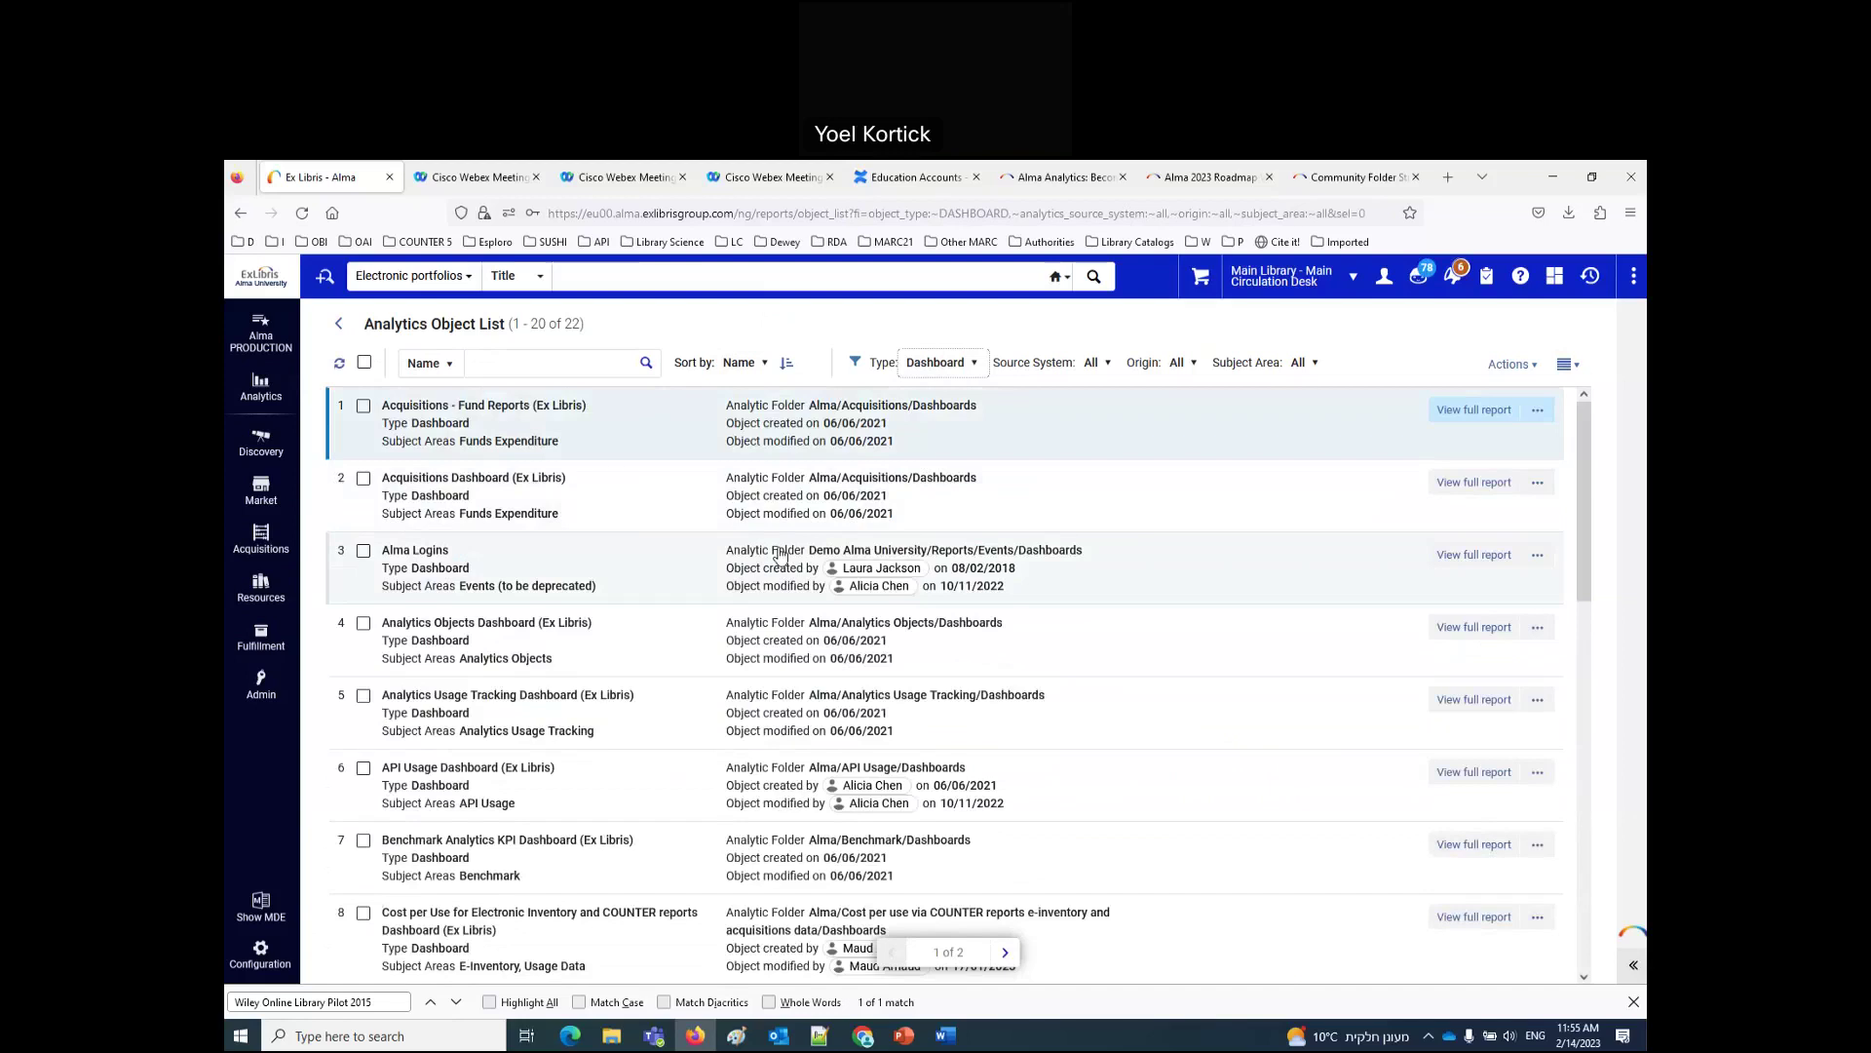
Step: Add the Fulfillment - Loans Returns and Overdue Dashboard (Ex Libris) to the favorites
{"action": "scroll", "coordinate": [780, 555], "scroll_direction": "down", "scroll_amount": 2}
{"action": "scroll", "coordinate": [779, 554], "scroll_direction": "down", "scroll_amount": 4}
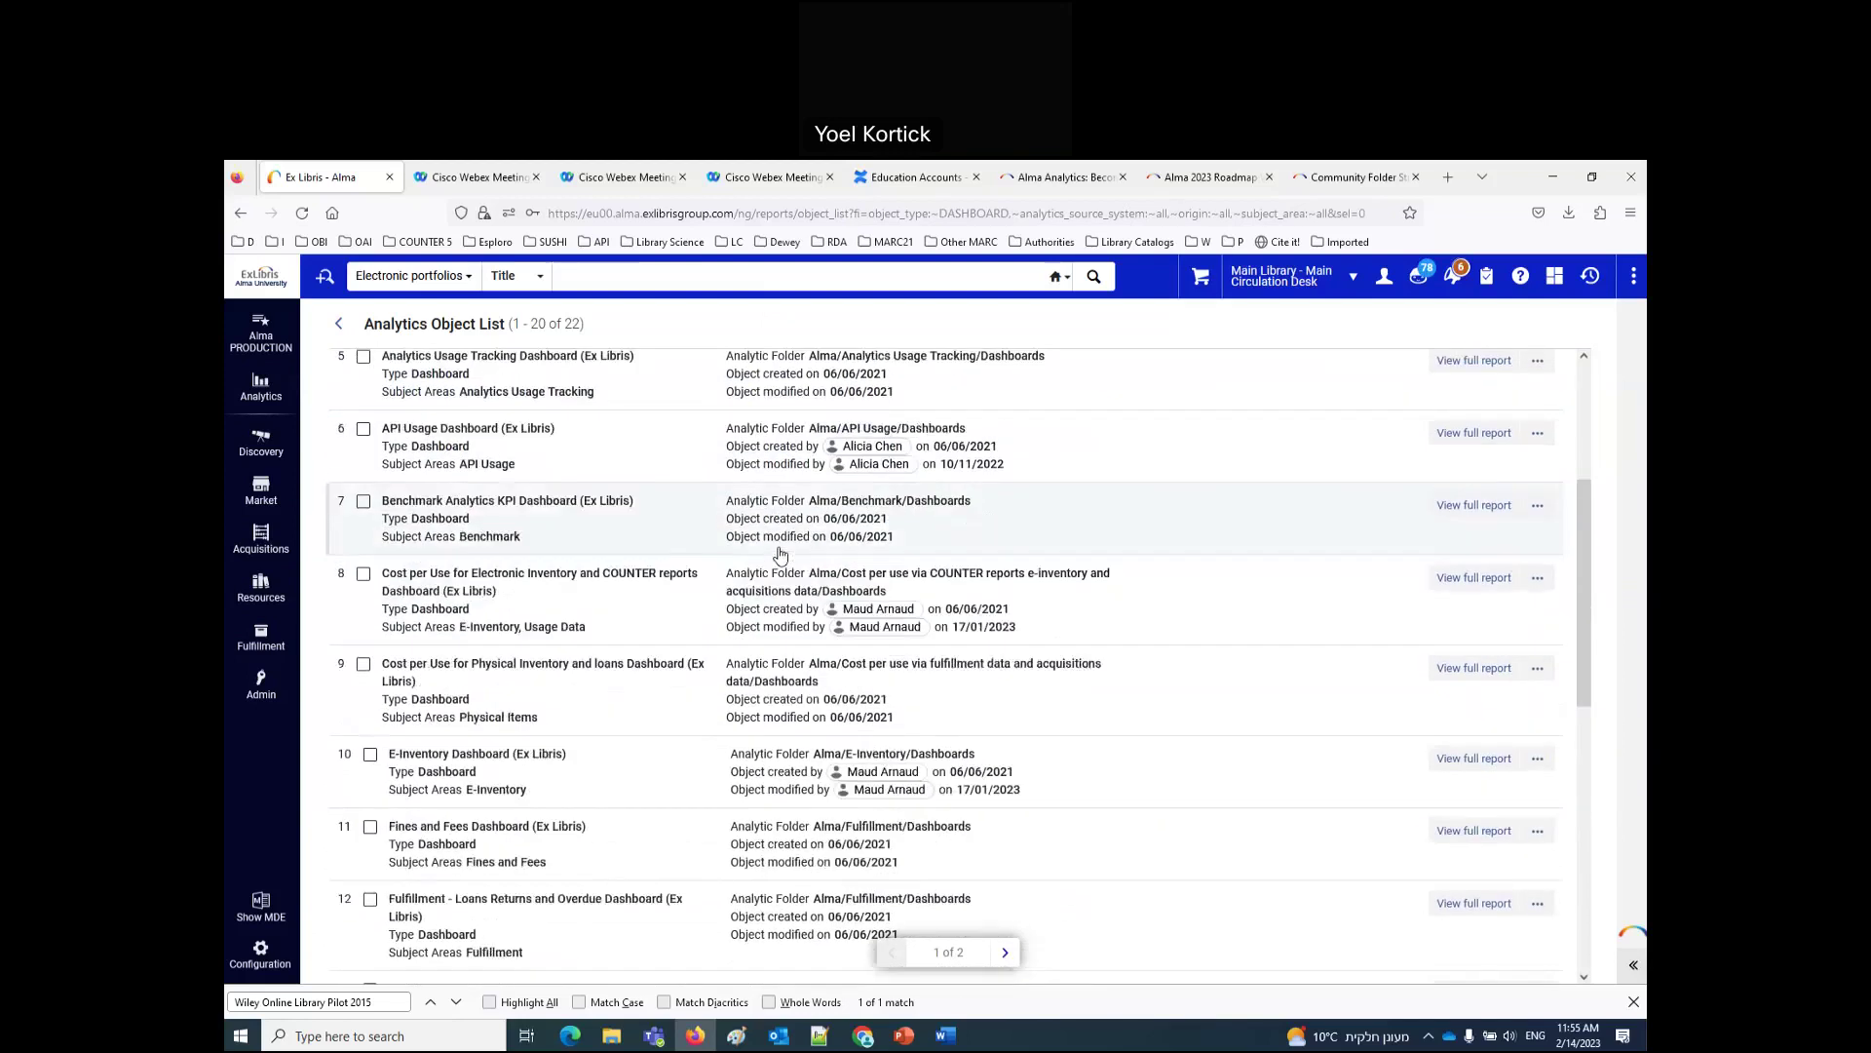
{"action": "scroll", "coordinate": [780, 554], "scroll_direction": "down", "scroll_amount": 7}
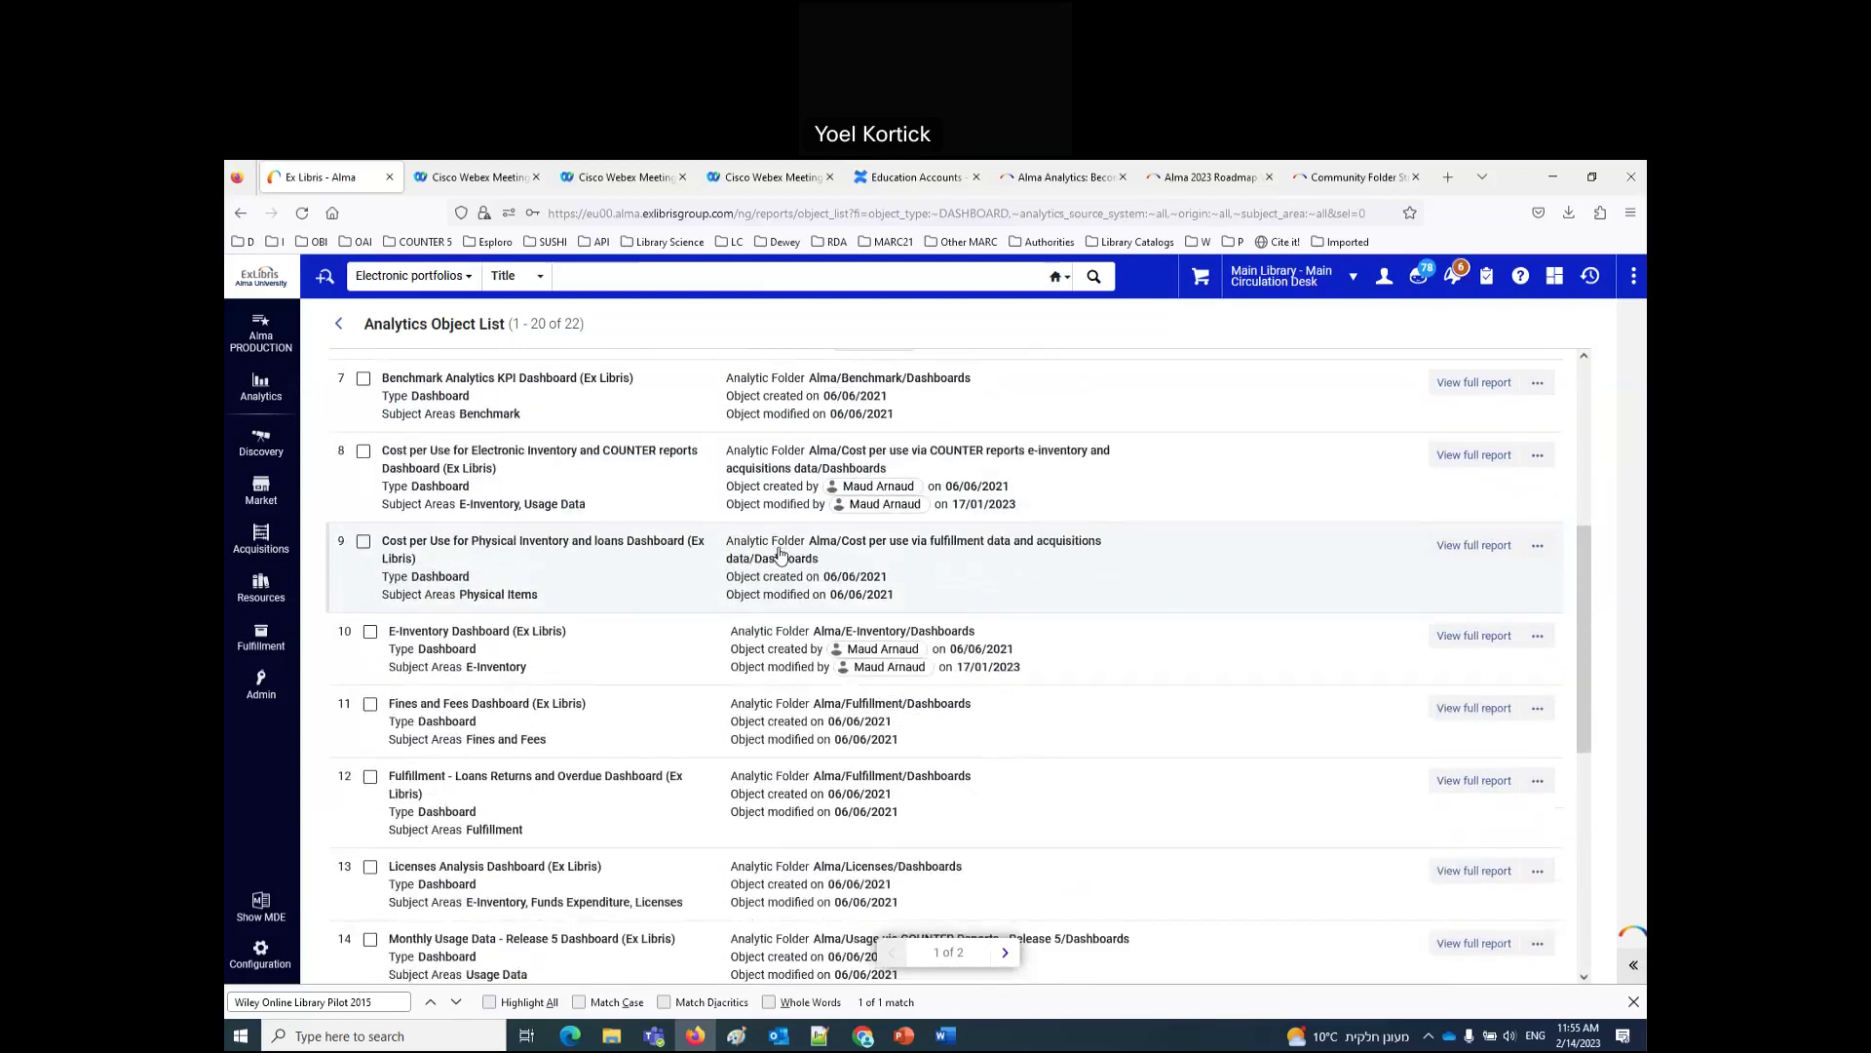
{"action": "left_click", "coordinate": [1537, 422]}
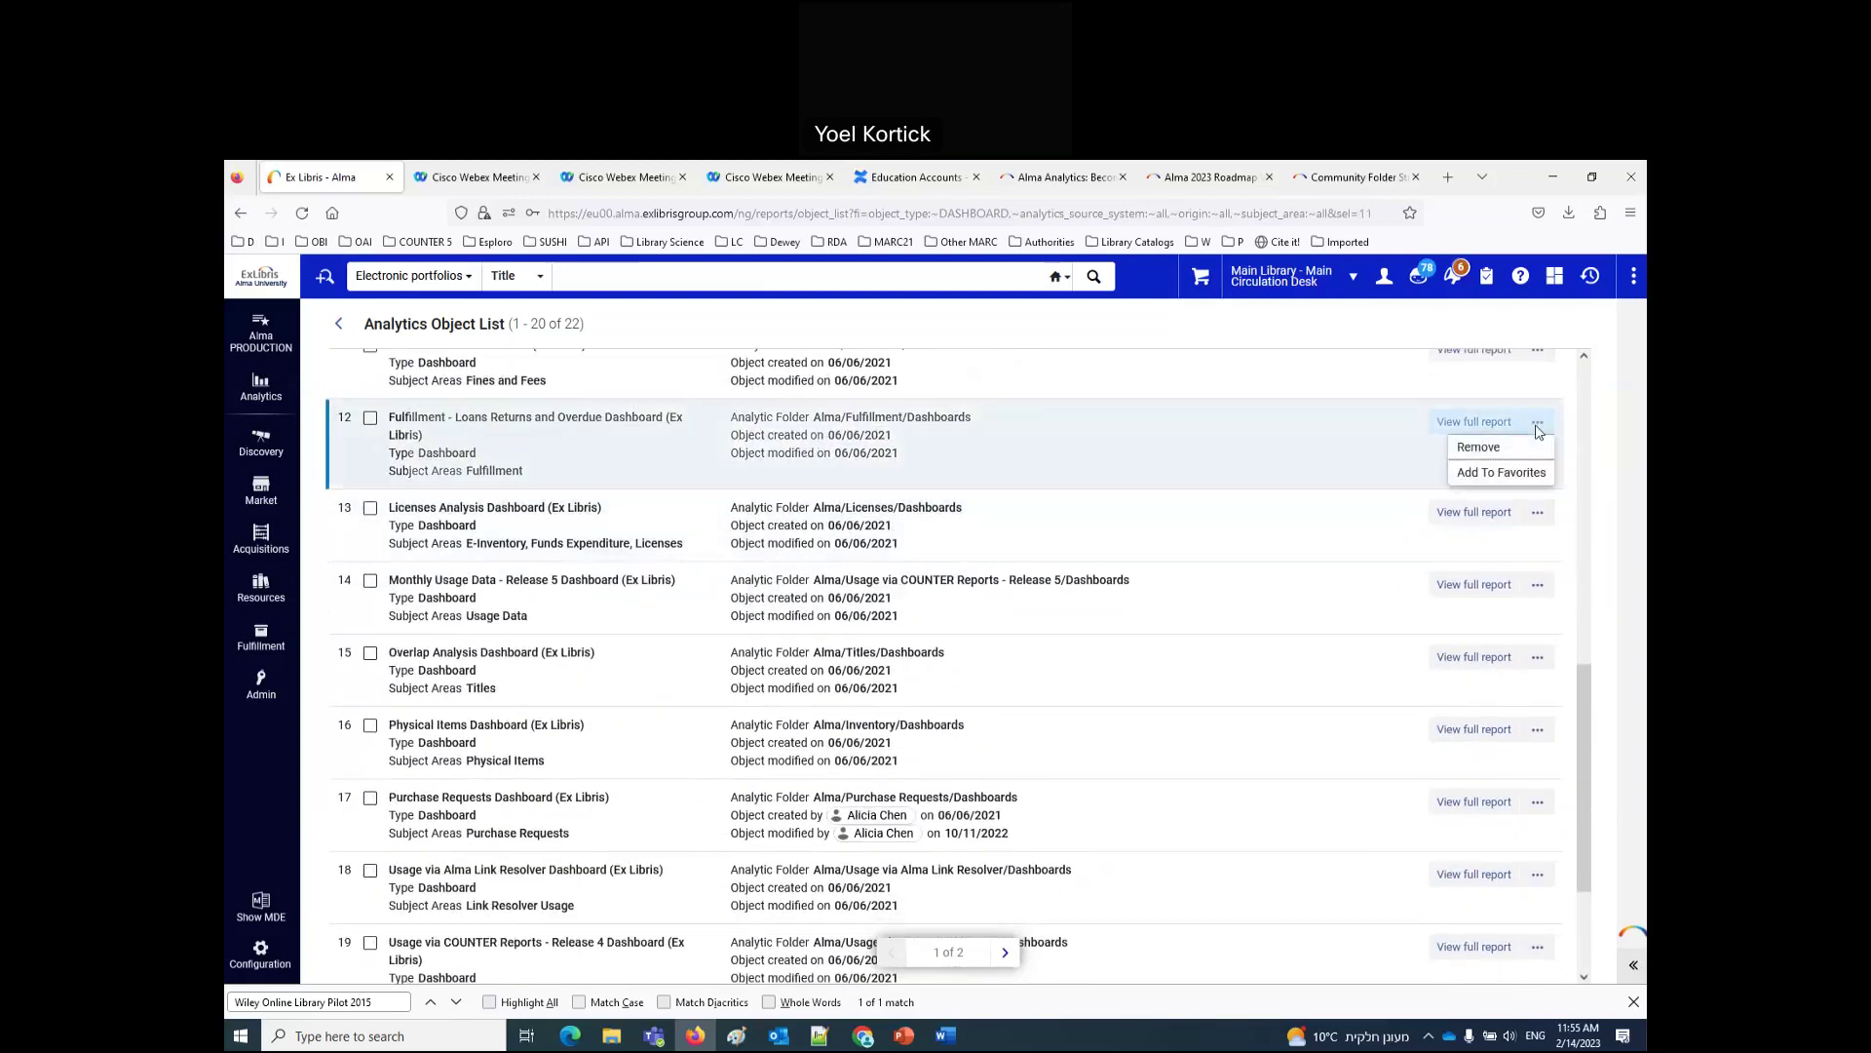
{"action": "left_click", "coordinate": [1513, 481]}
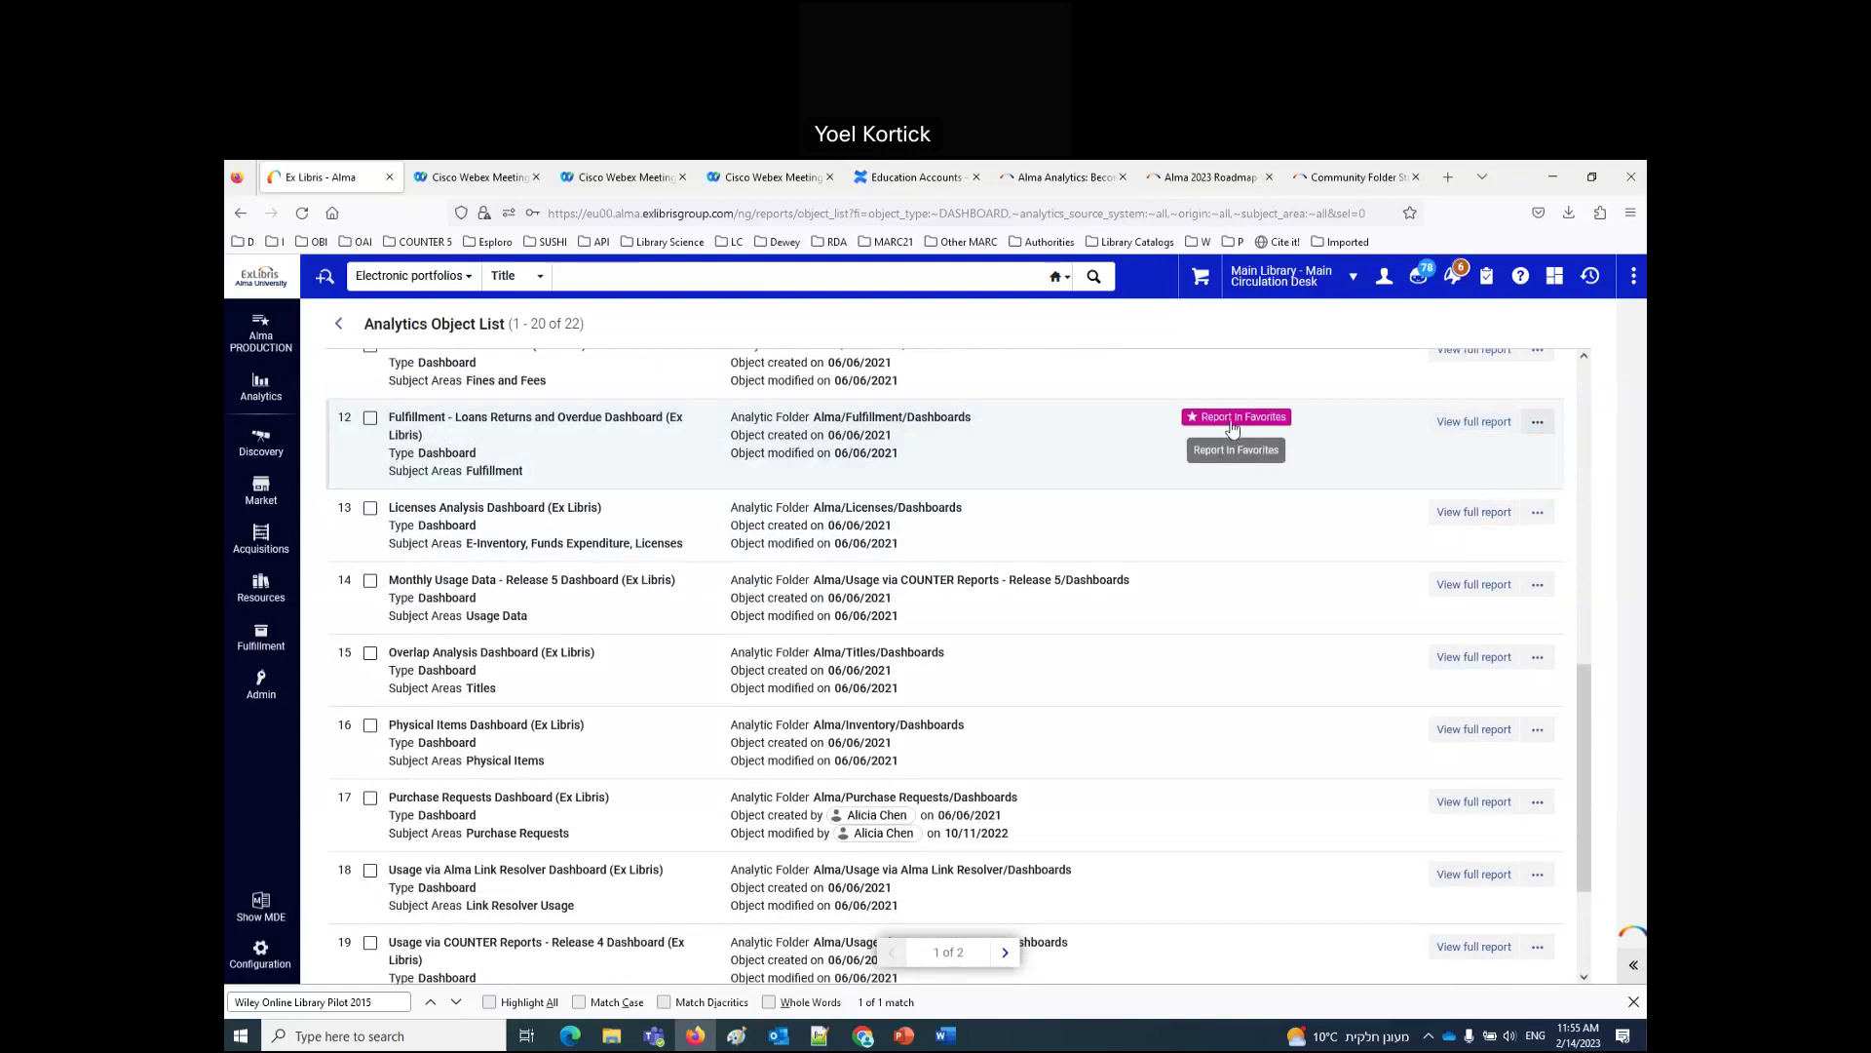
Step: Open the Fulfillment - Loans Returns and Overdue Dashboard from the Analytics favorites and filter its overdue items by Main Library
{"action": "left_click", "coordinate": [266, 389]}
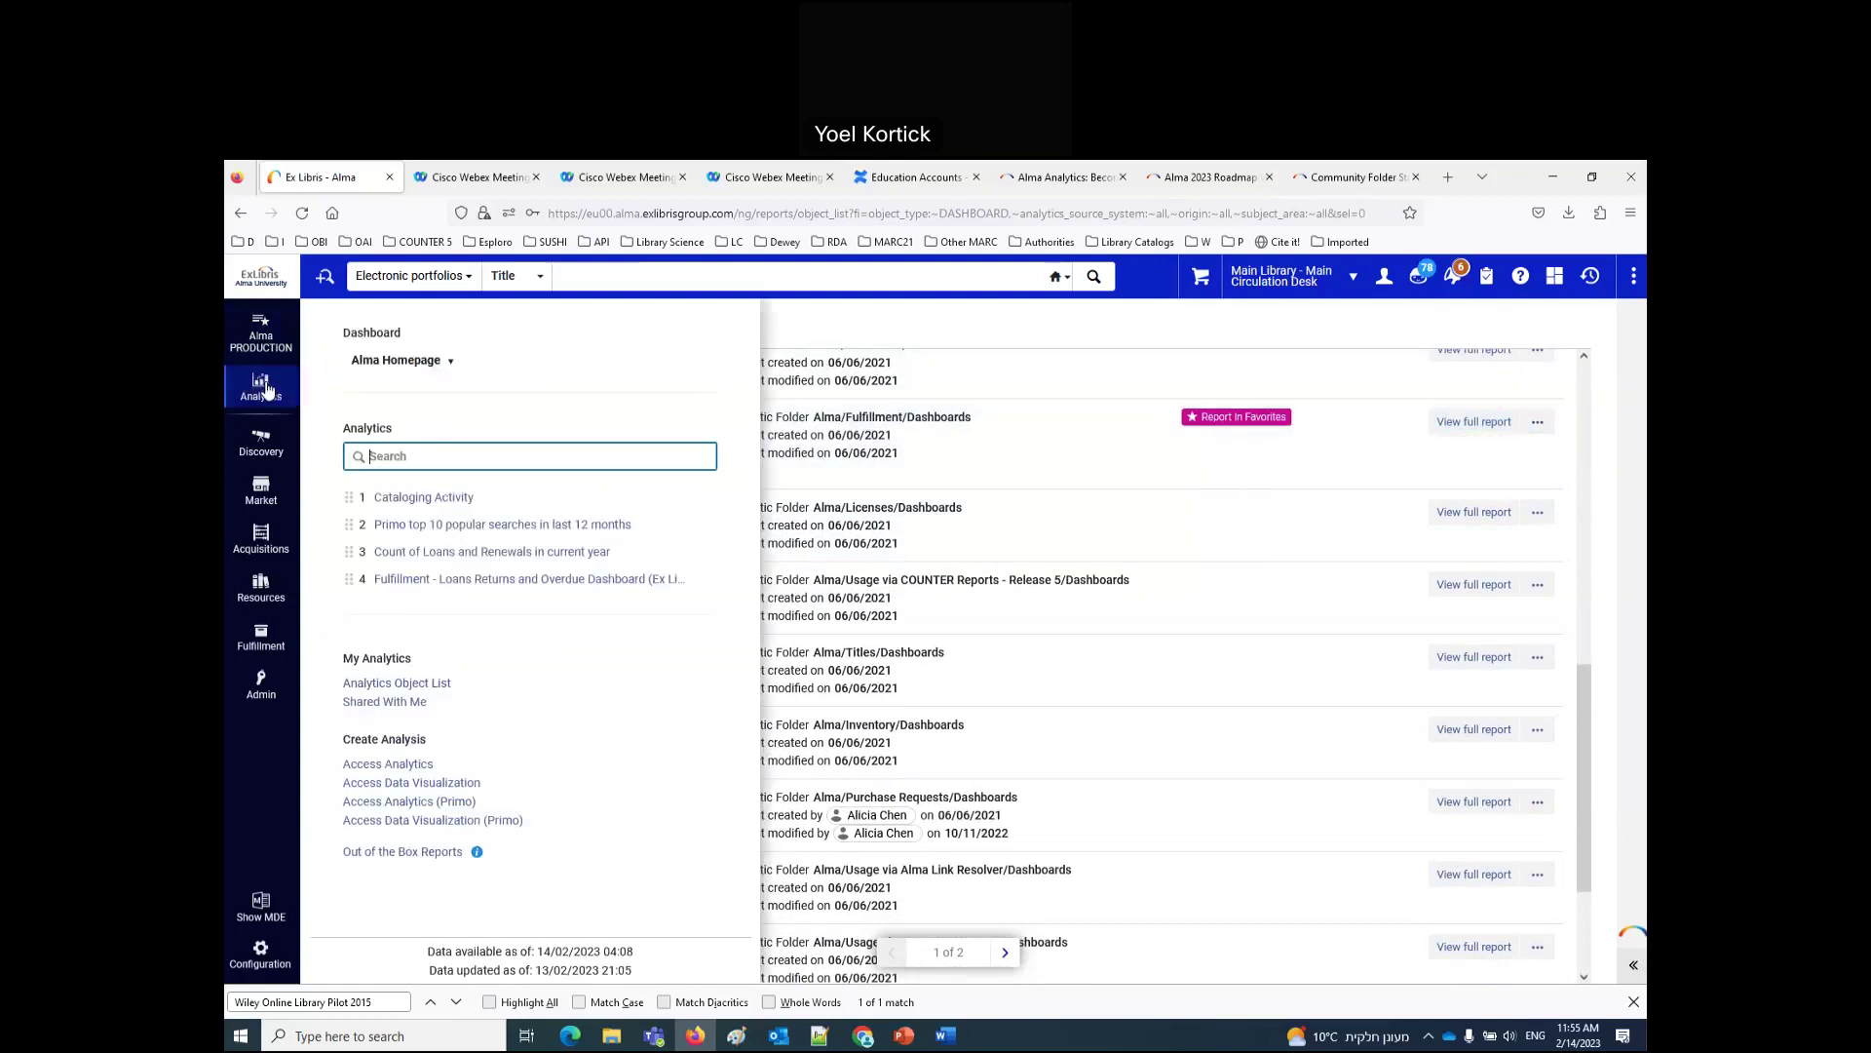
{"action": "left_click", "coordinate": [475, 586]}
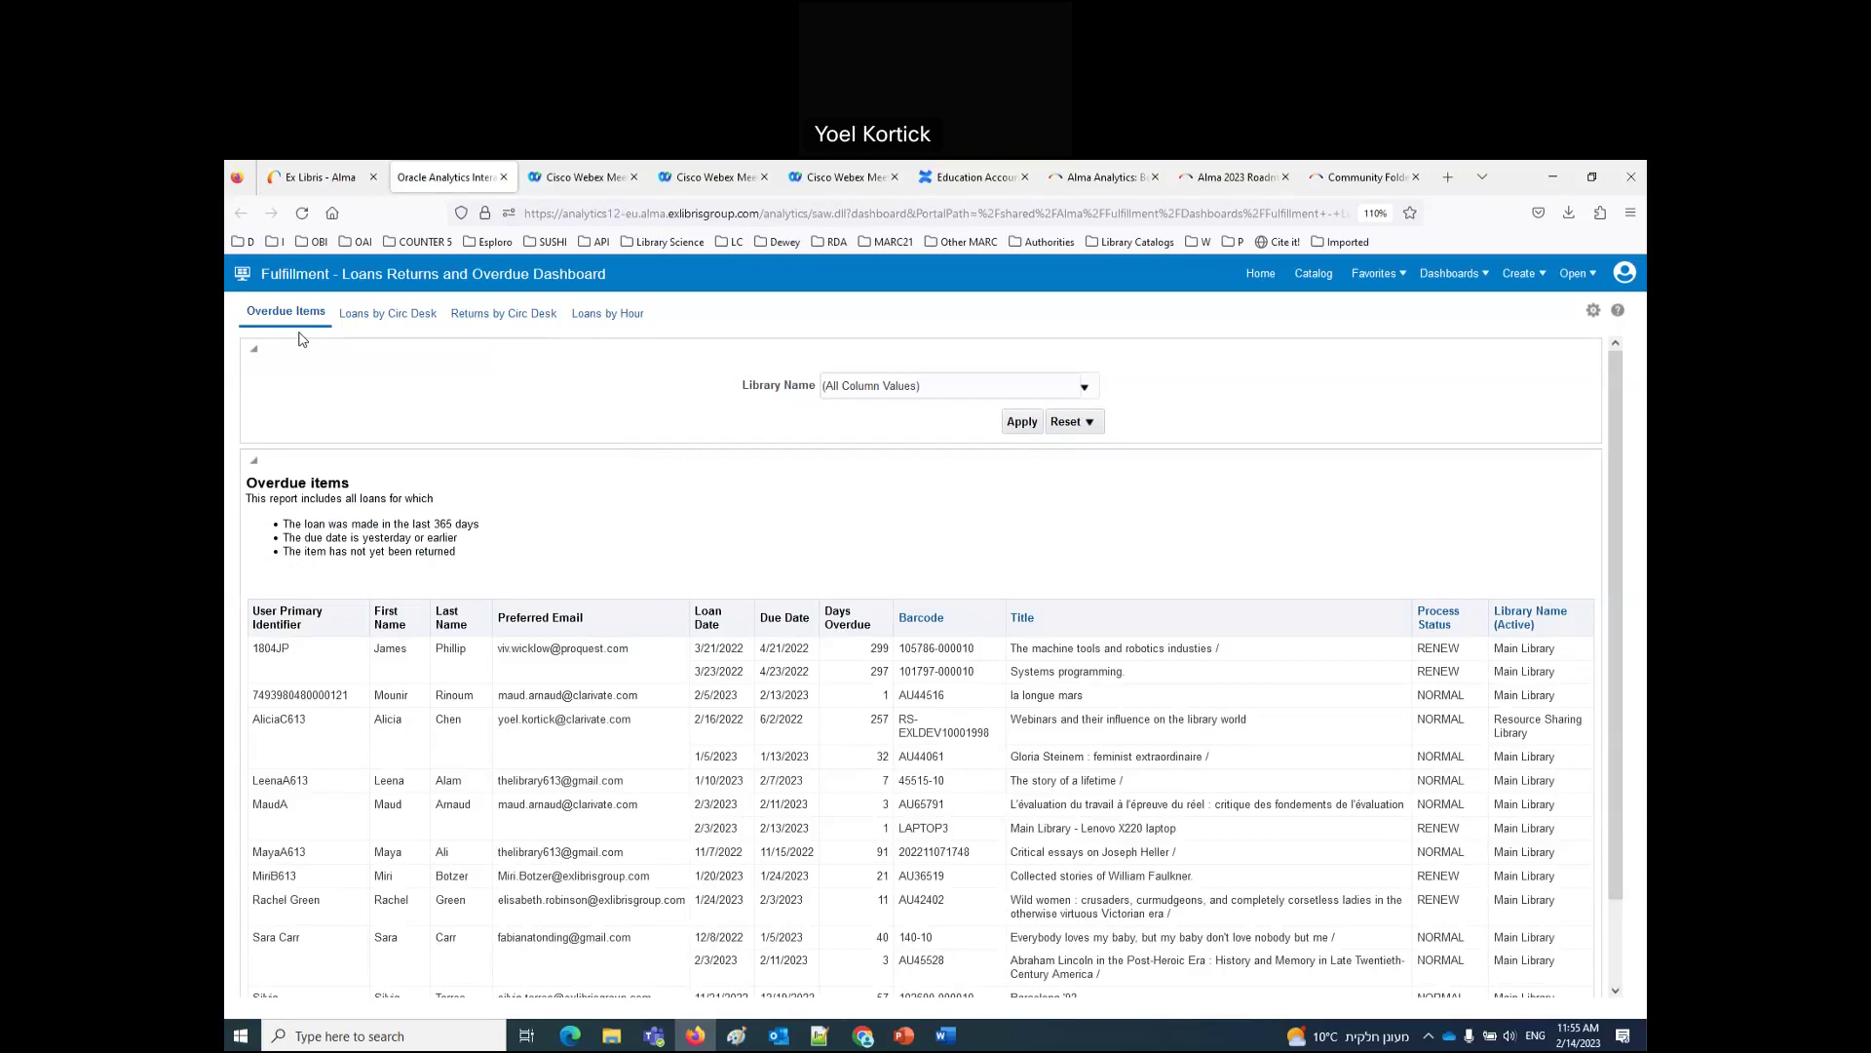
{"action": "left_click", "coordinate": [1089, 390]}
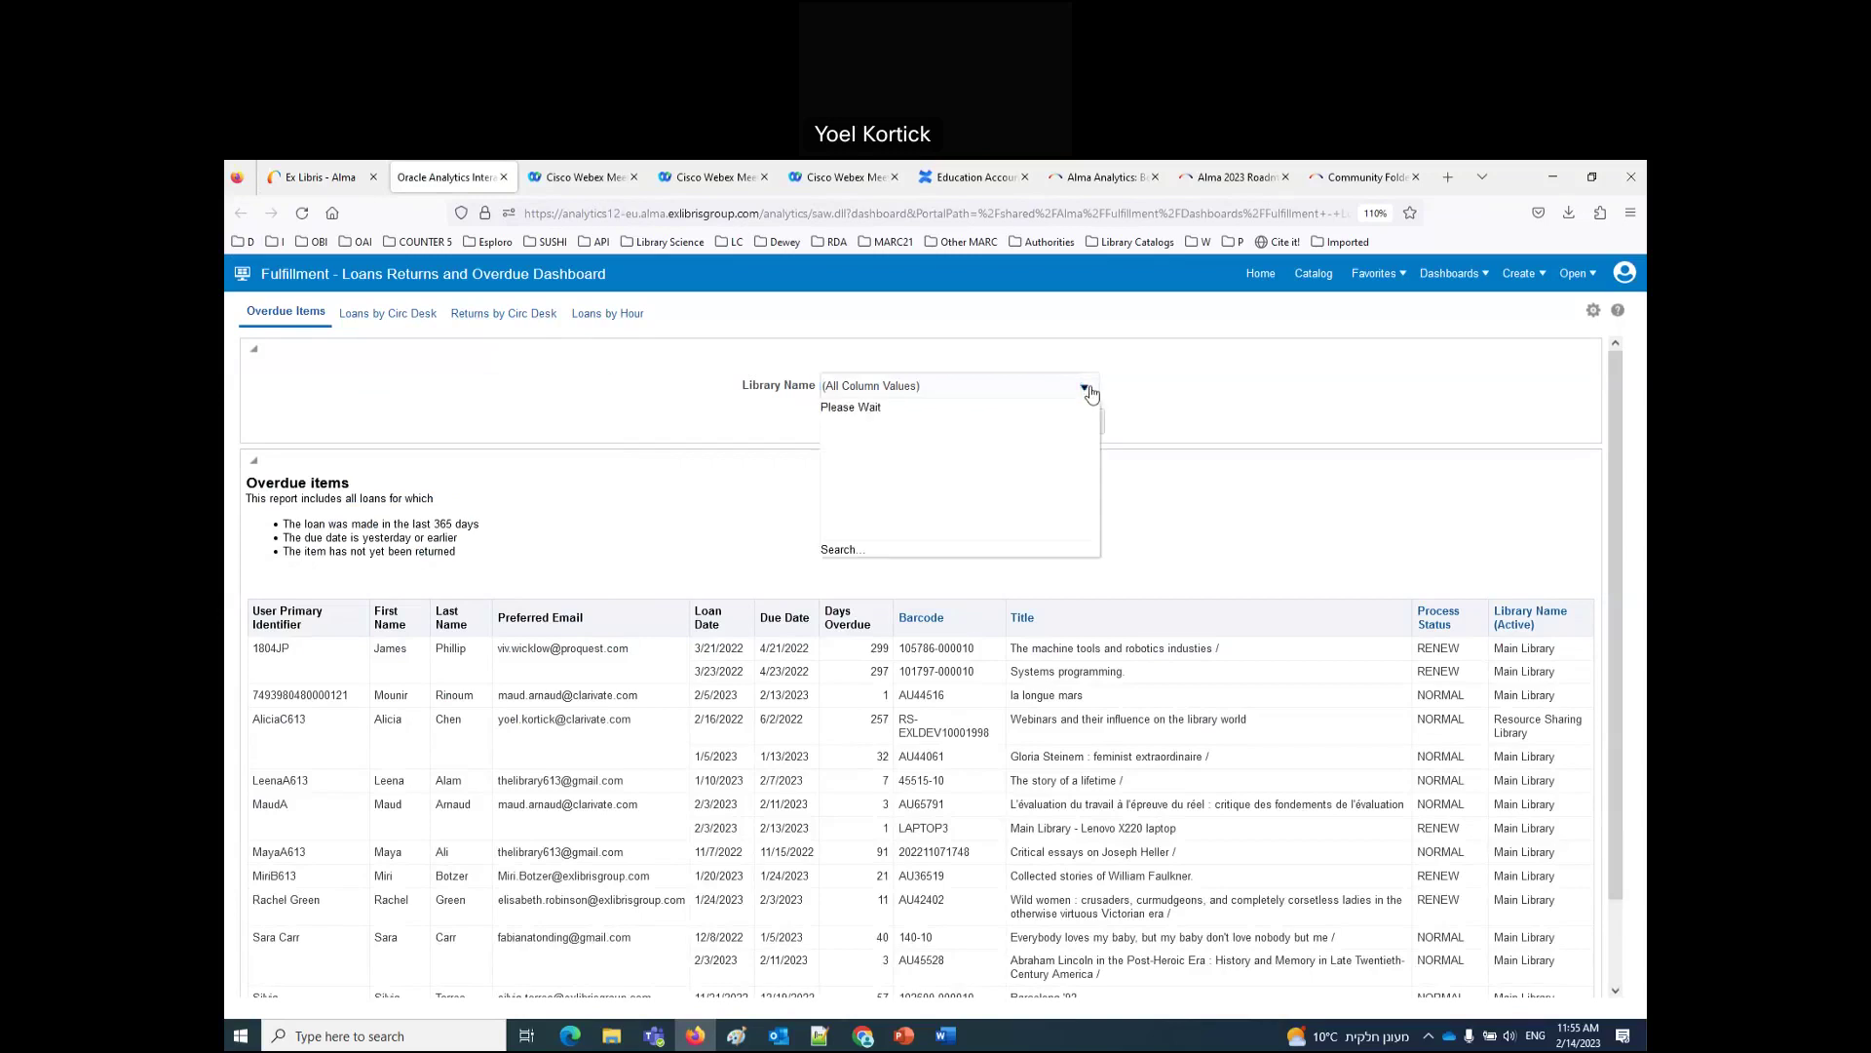
{"action": "scroll", "coordinate": [1000, 489], "scroll_direction": "down", "scroll_amount": 5}
{"action": "left_click", "coordinate": [840, 426]}
{"action": "left_click", "coordinate": [706, 419]}
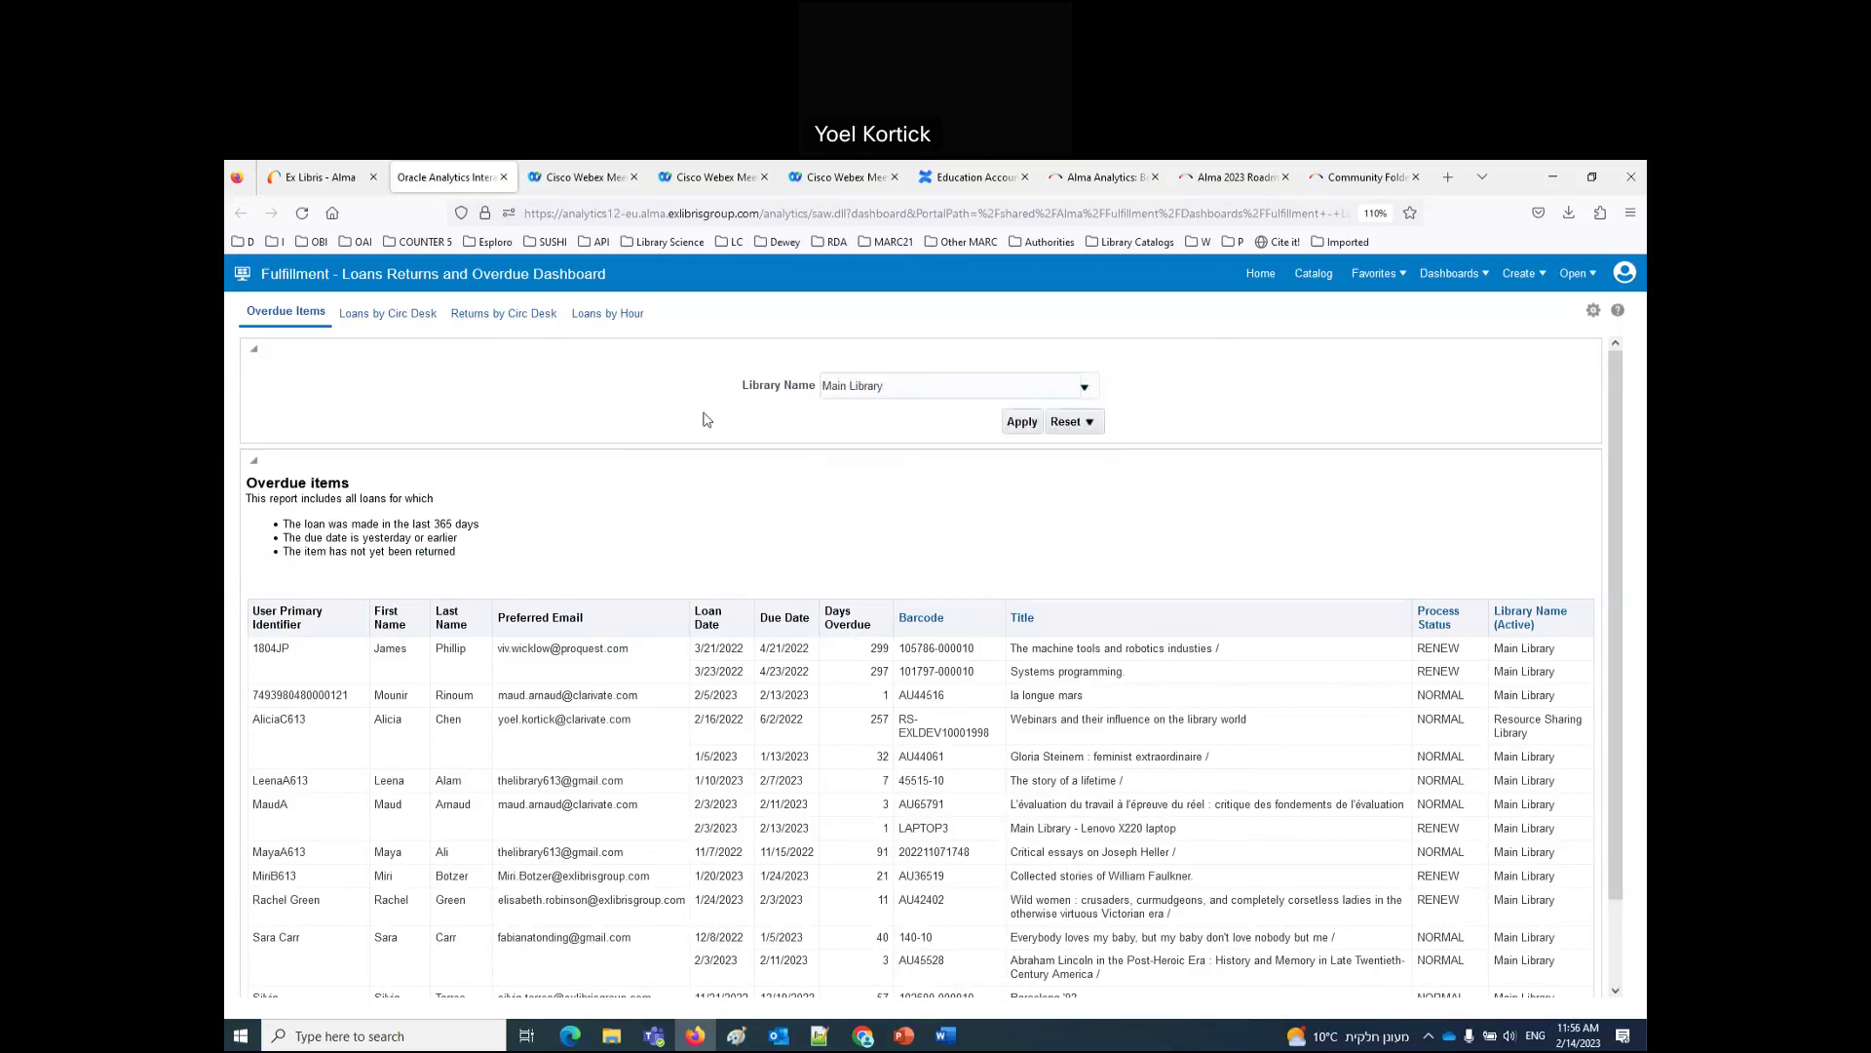
{"action": "left_click", "coordinate": [1023, 423]}
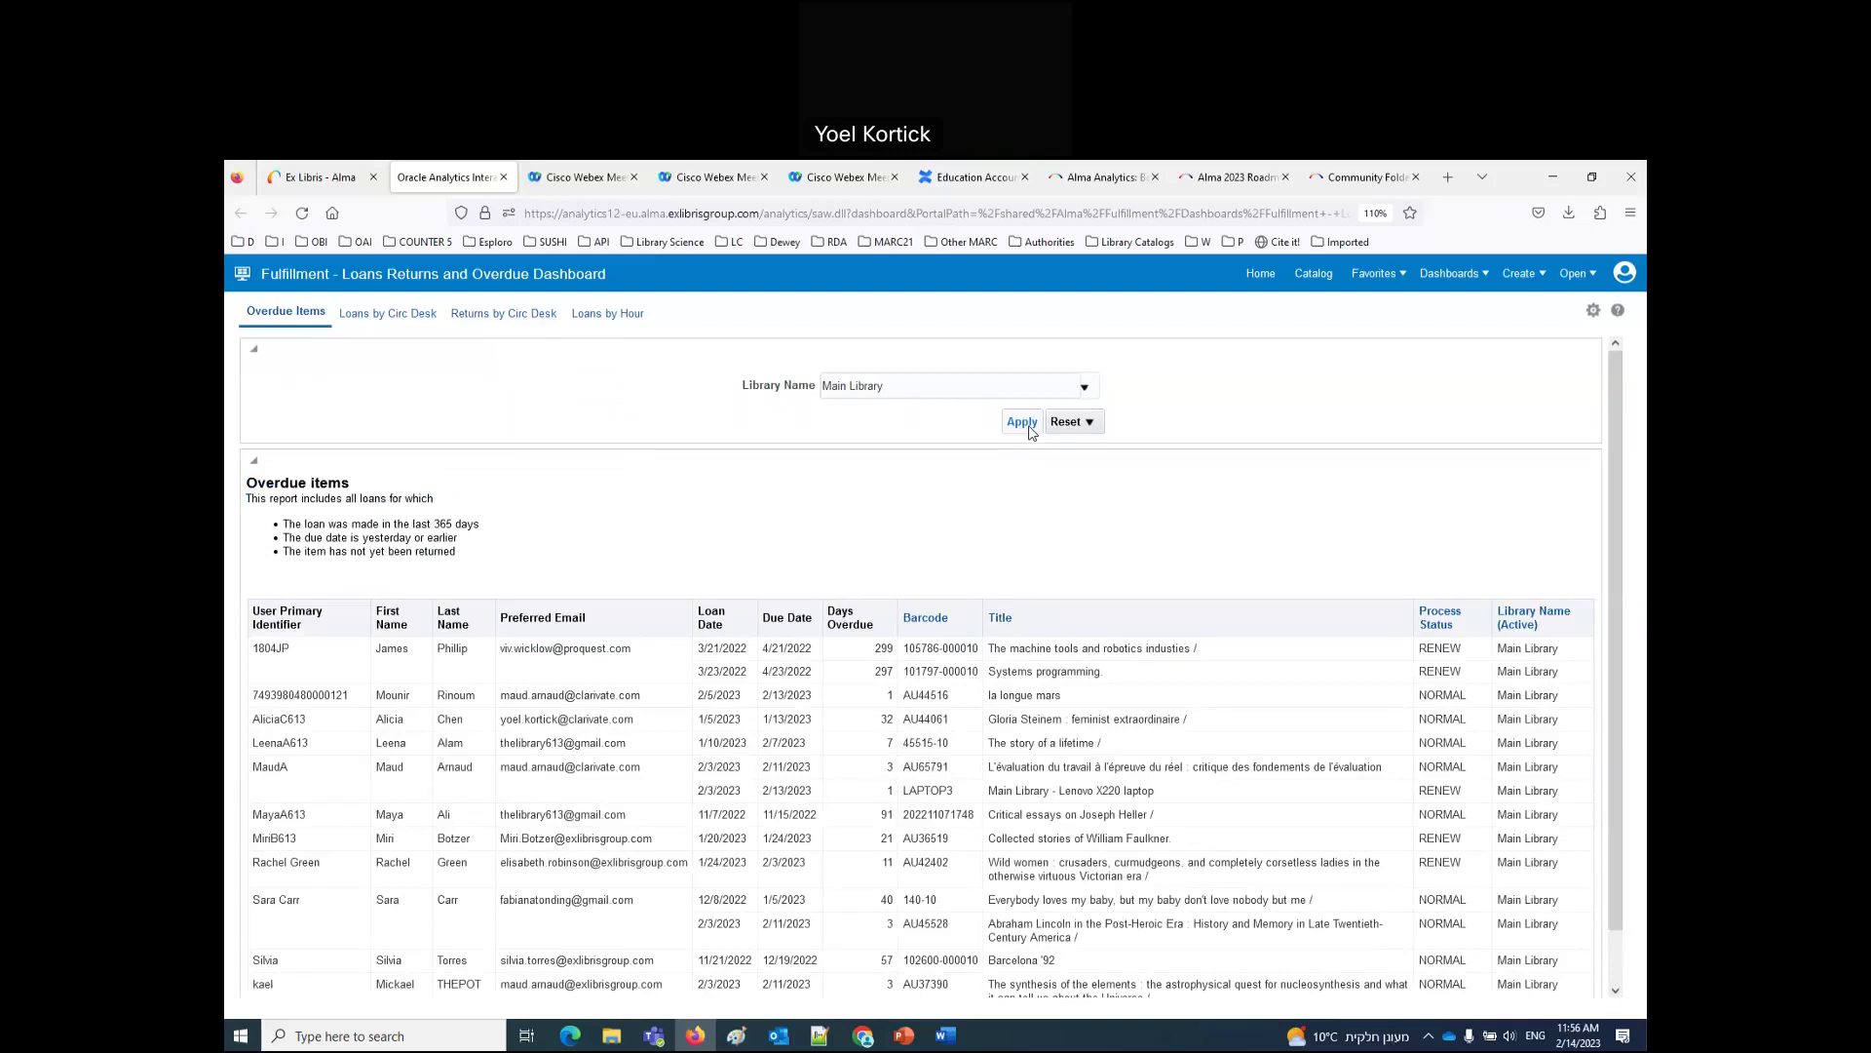
Step: Add Education Library to the library name filter on the dashboard's Returns by Circ Desk page and apply it
{"action": "left_click", "coordinate": [373, 314]}
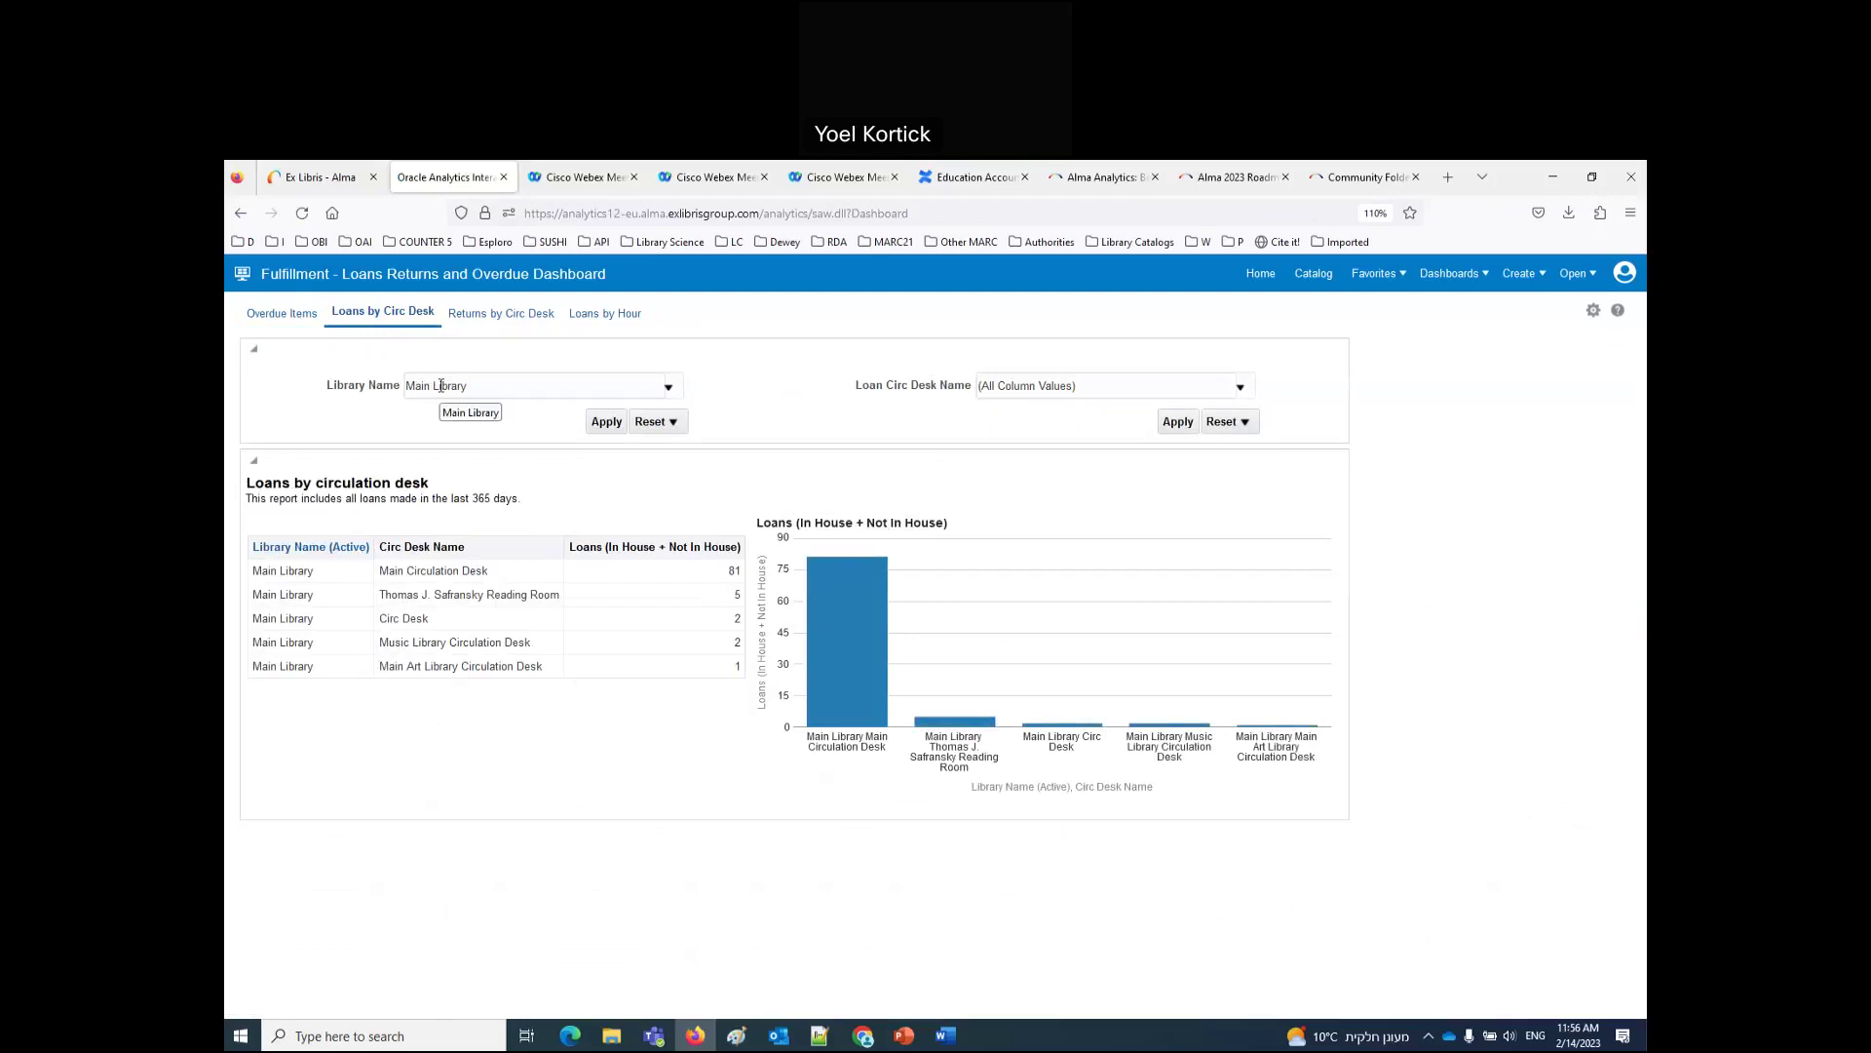
{"action": "left_click", "coordinate": [499, 312]}
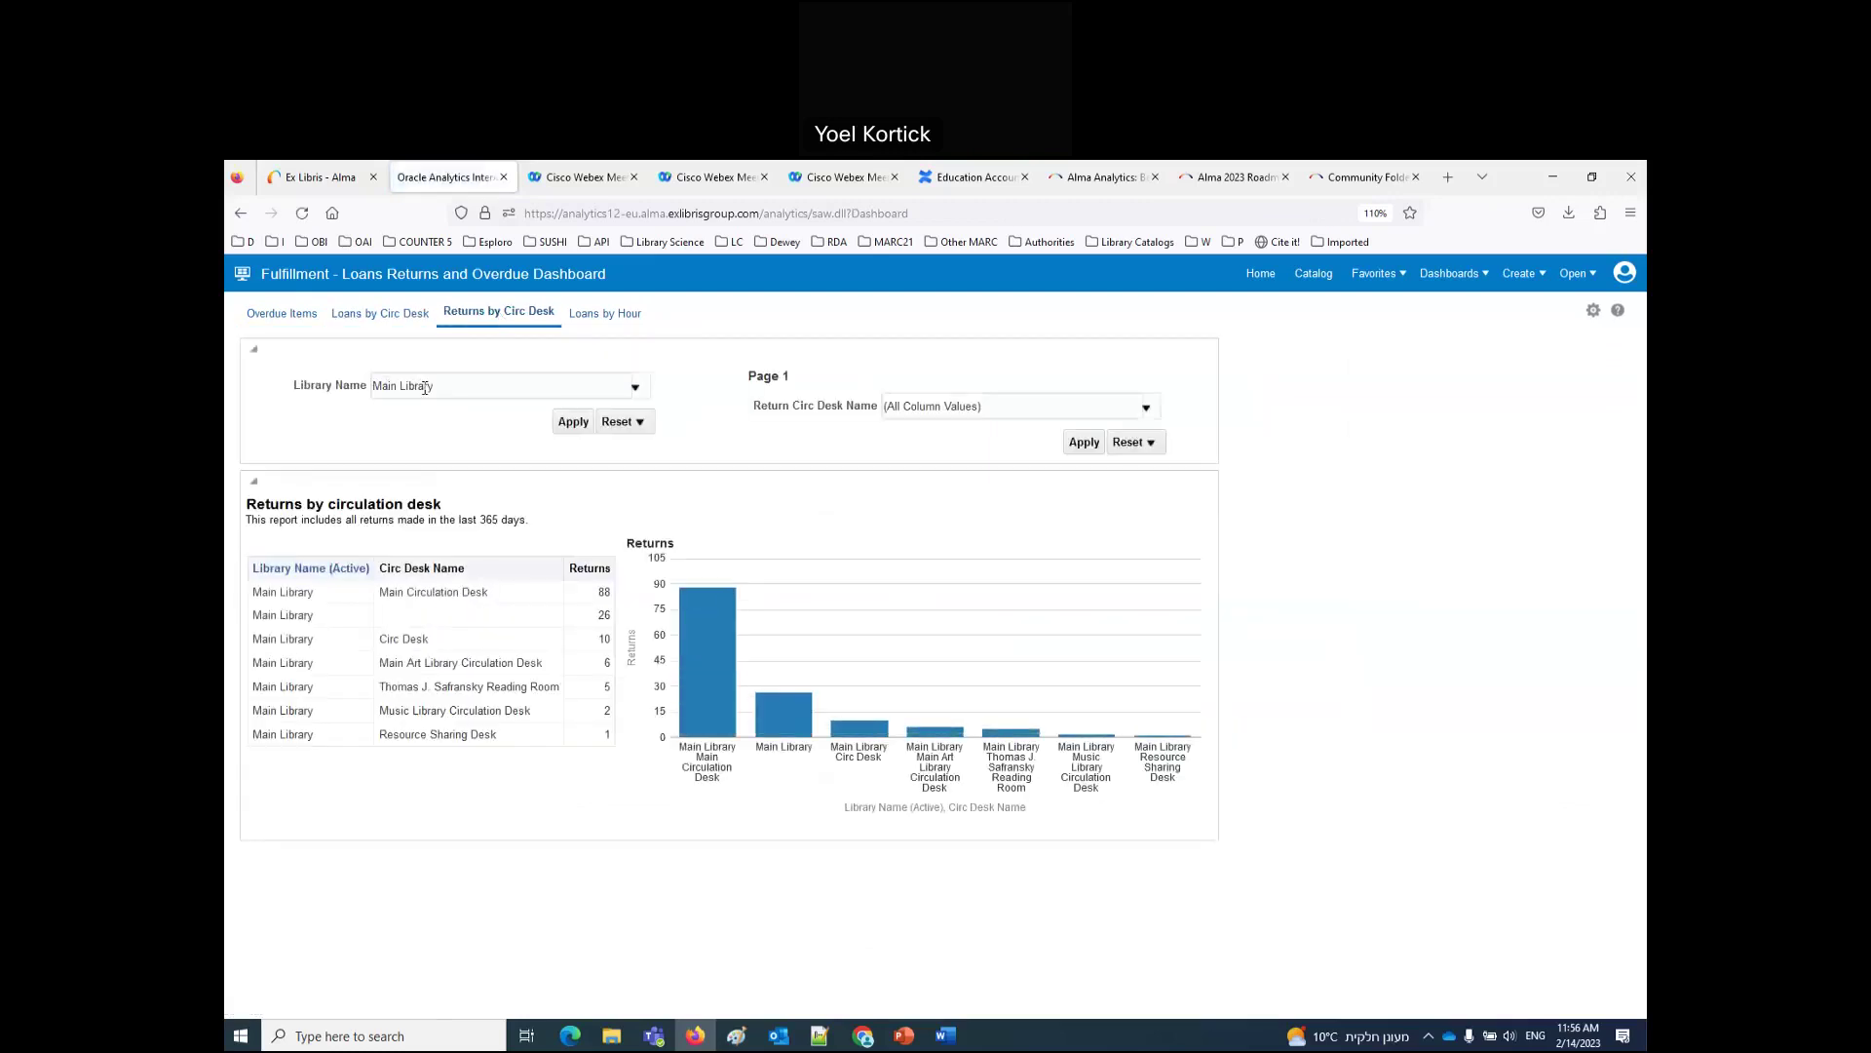
{"action": "left_click", "coordinate": [636, 387]}
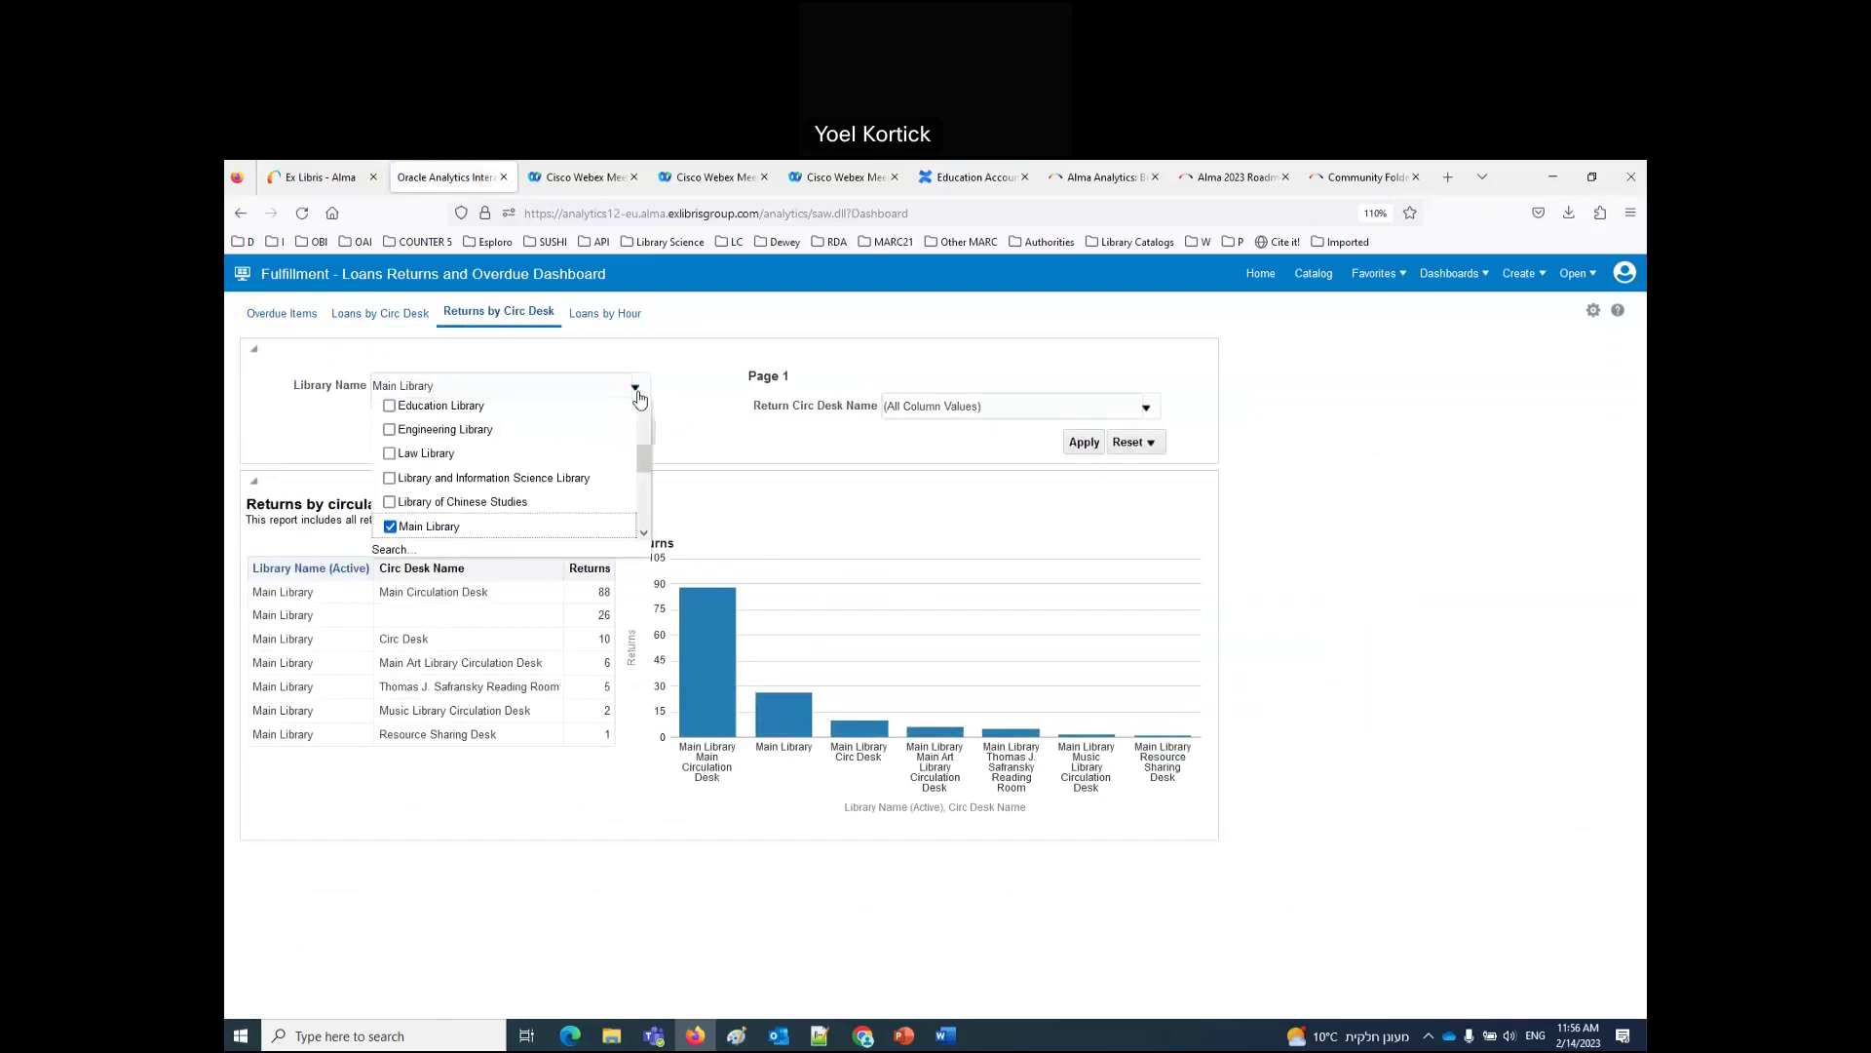
{"action": "left_click", "coordinate": [390, 405]}
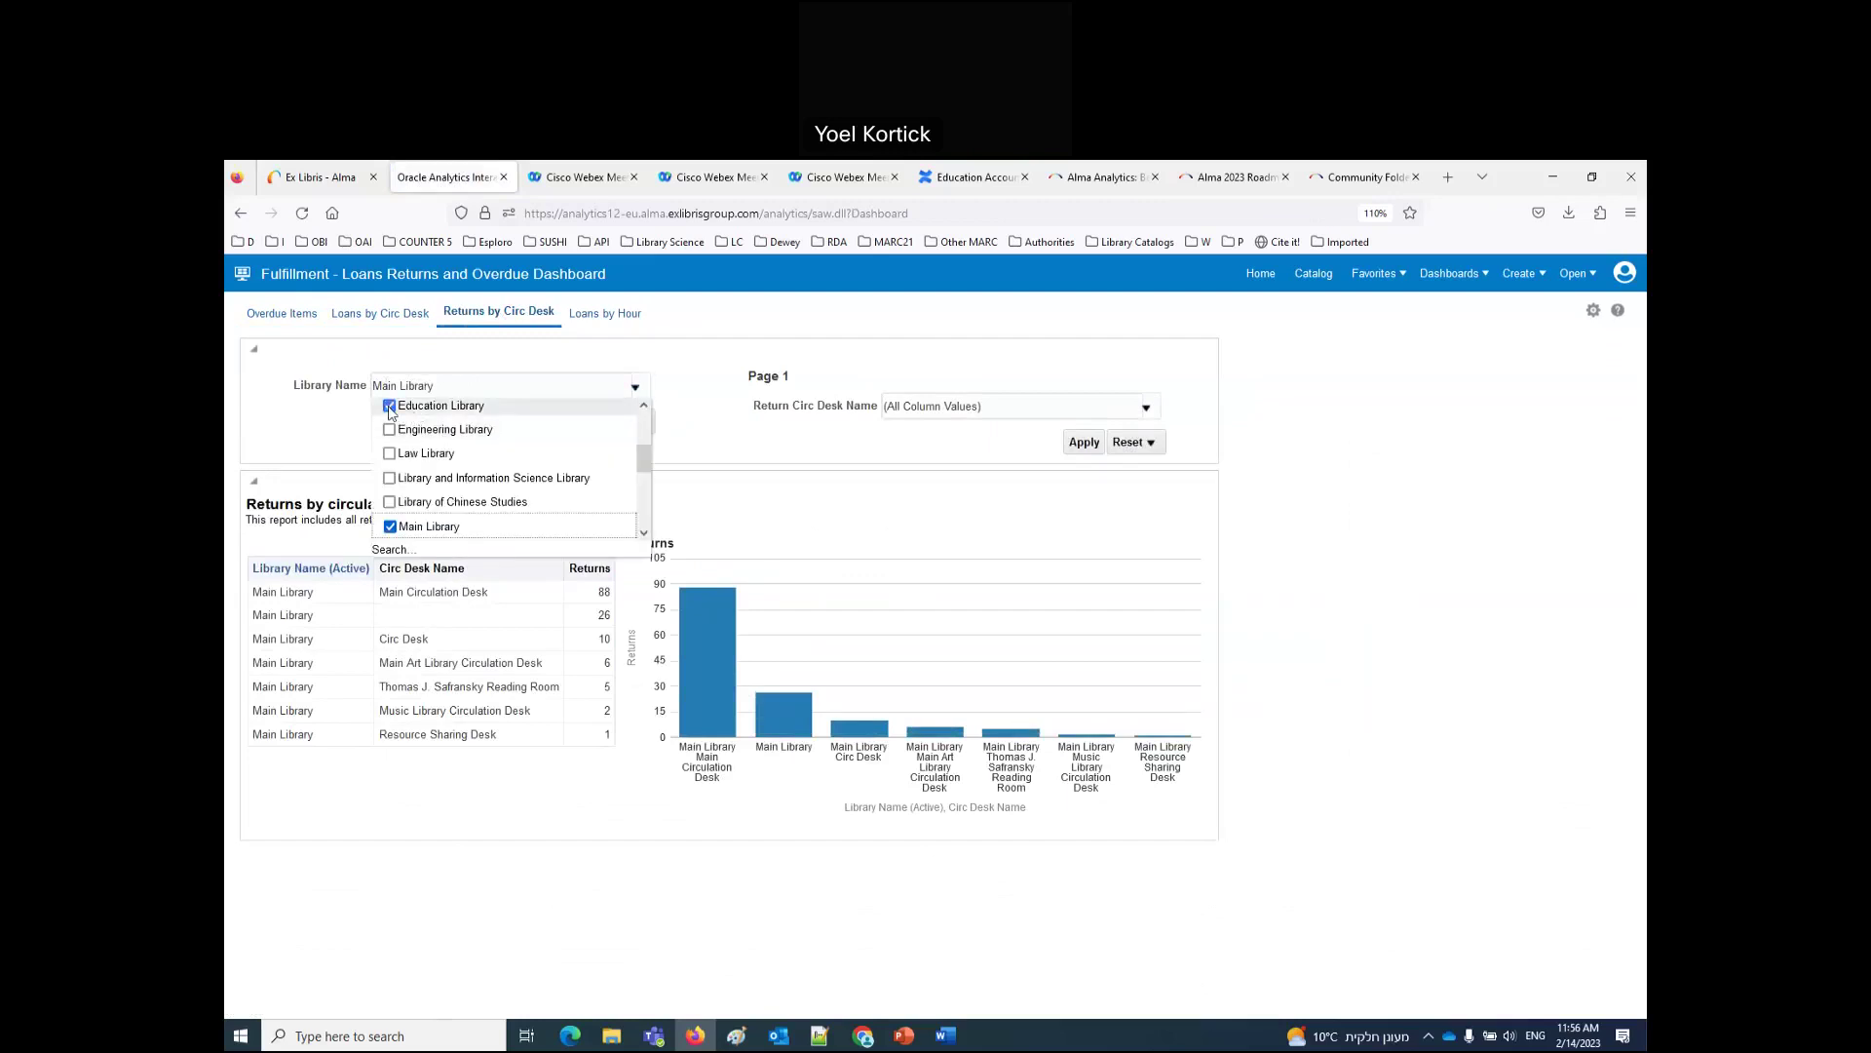
{"action": "left_click", "coordinate": [574, 423]}
{"action": "left_click", "coordinate": [579, 430]}
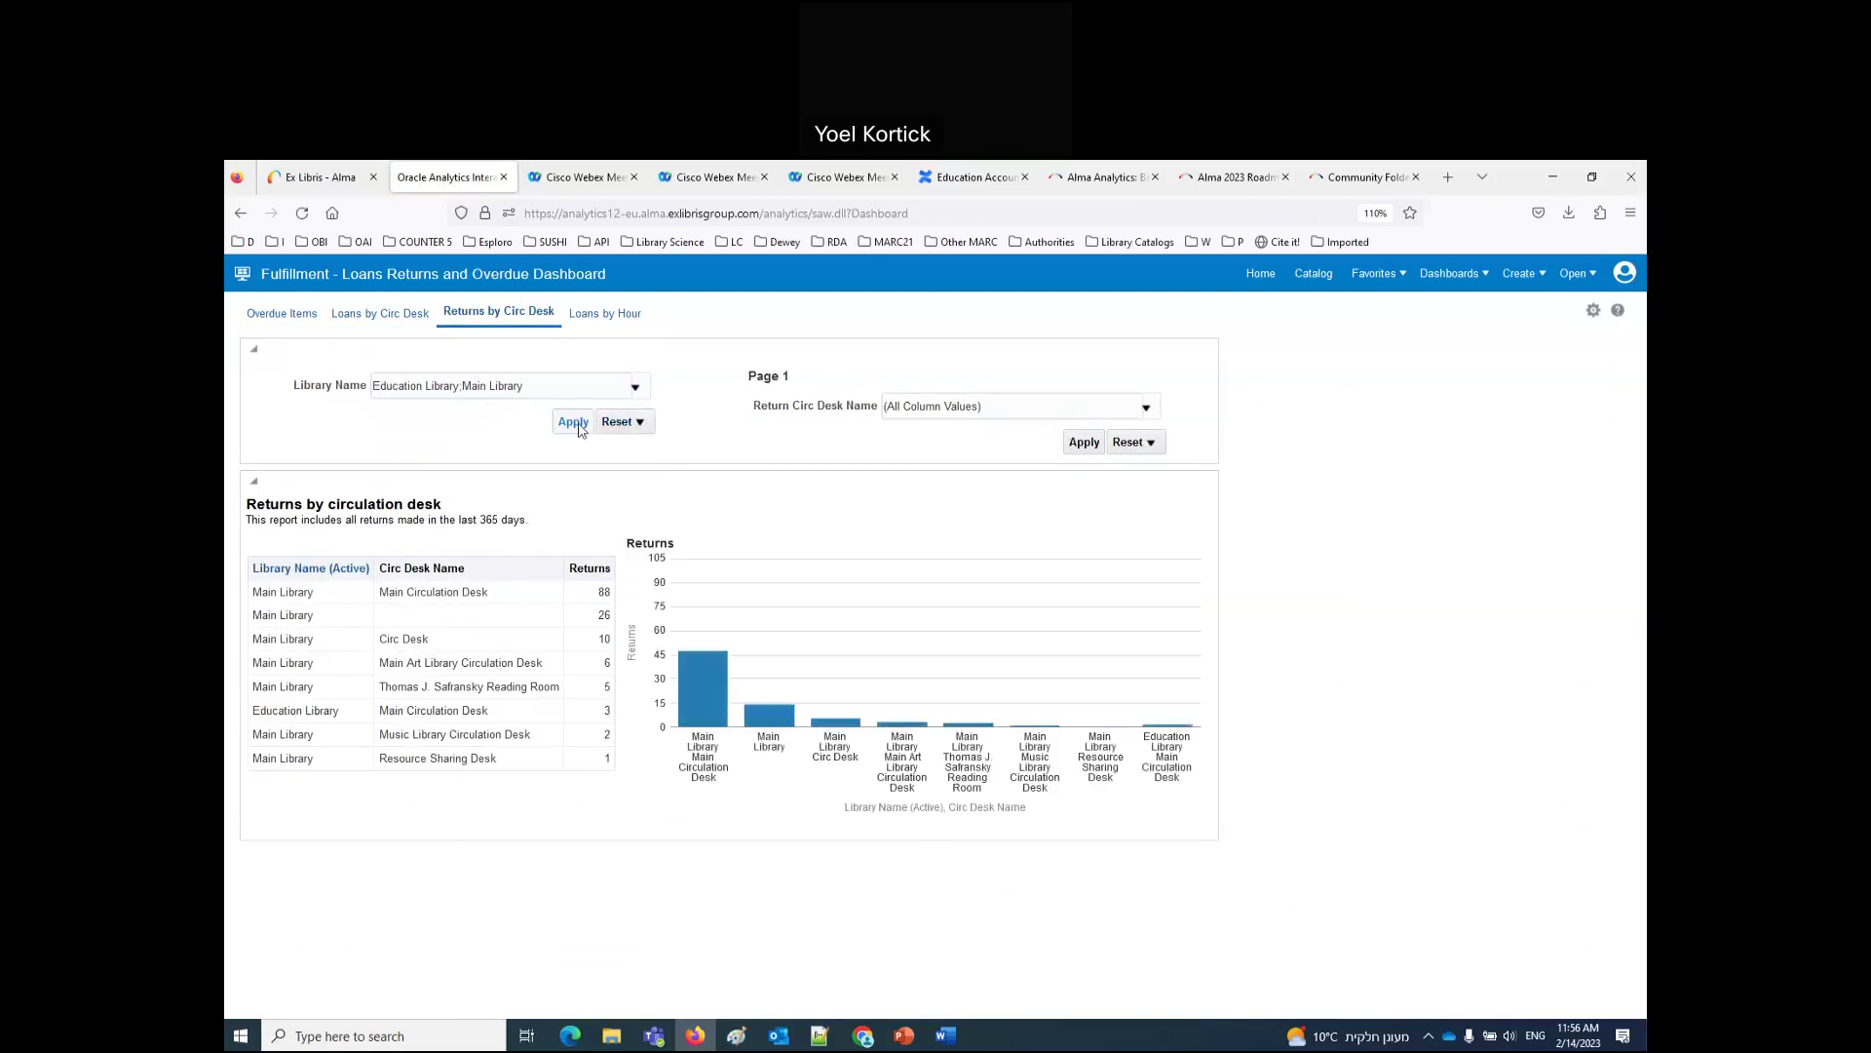
Step: Review the Loans by Hour, Returns by Circ Desk, Loans by Circ Desk and Overdue Items pages with the two-library filter
{"action": "left_click", "coordinate": [639, 315]}
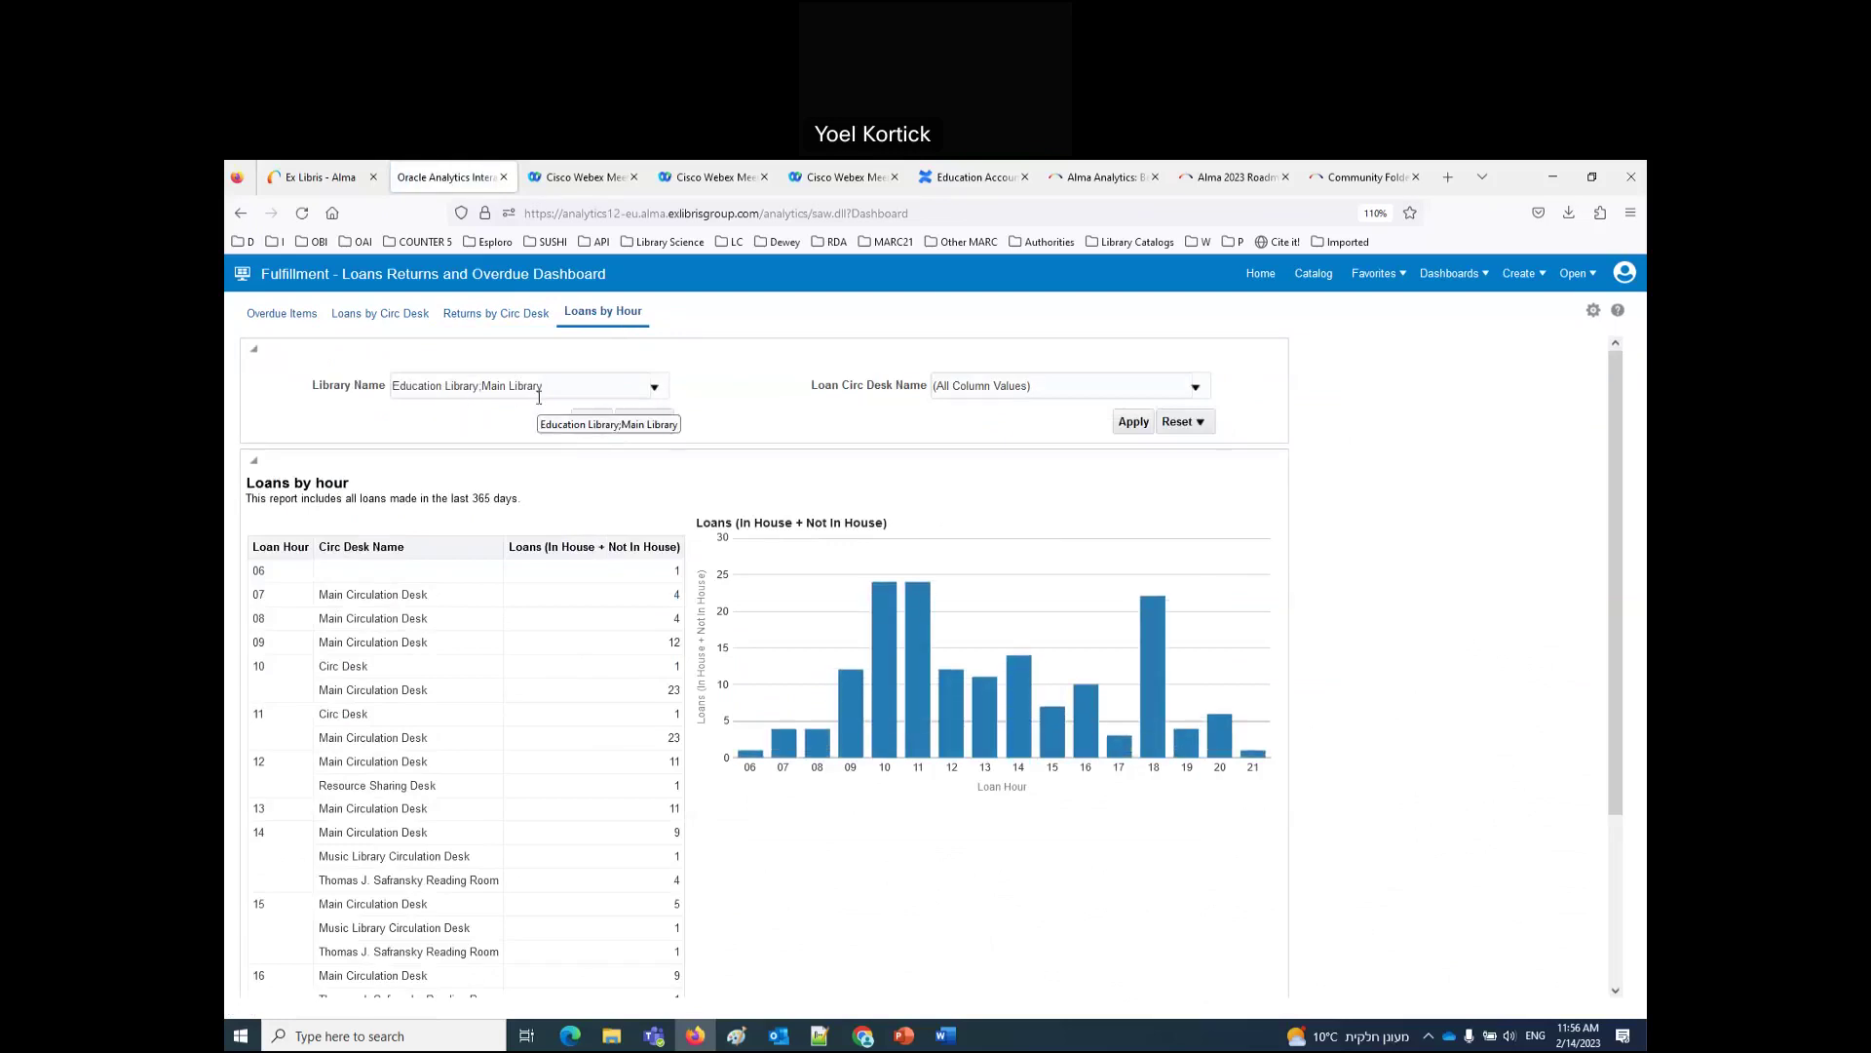
{"action": "left_click", "coordinate": [486, 317]}
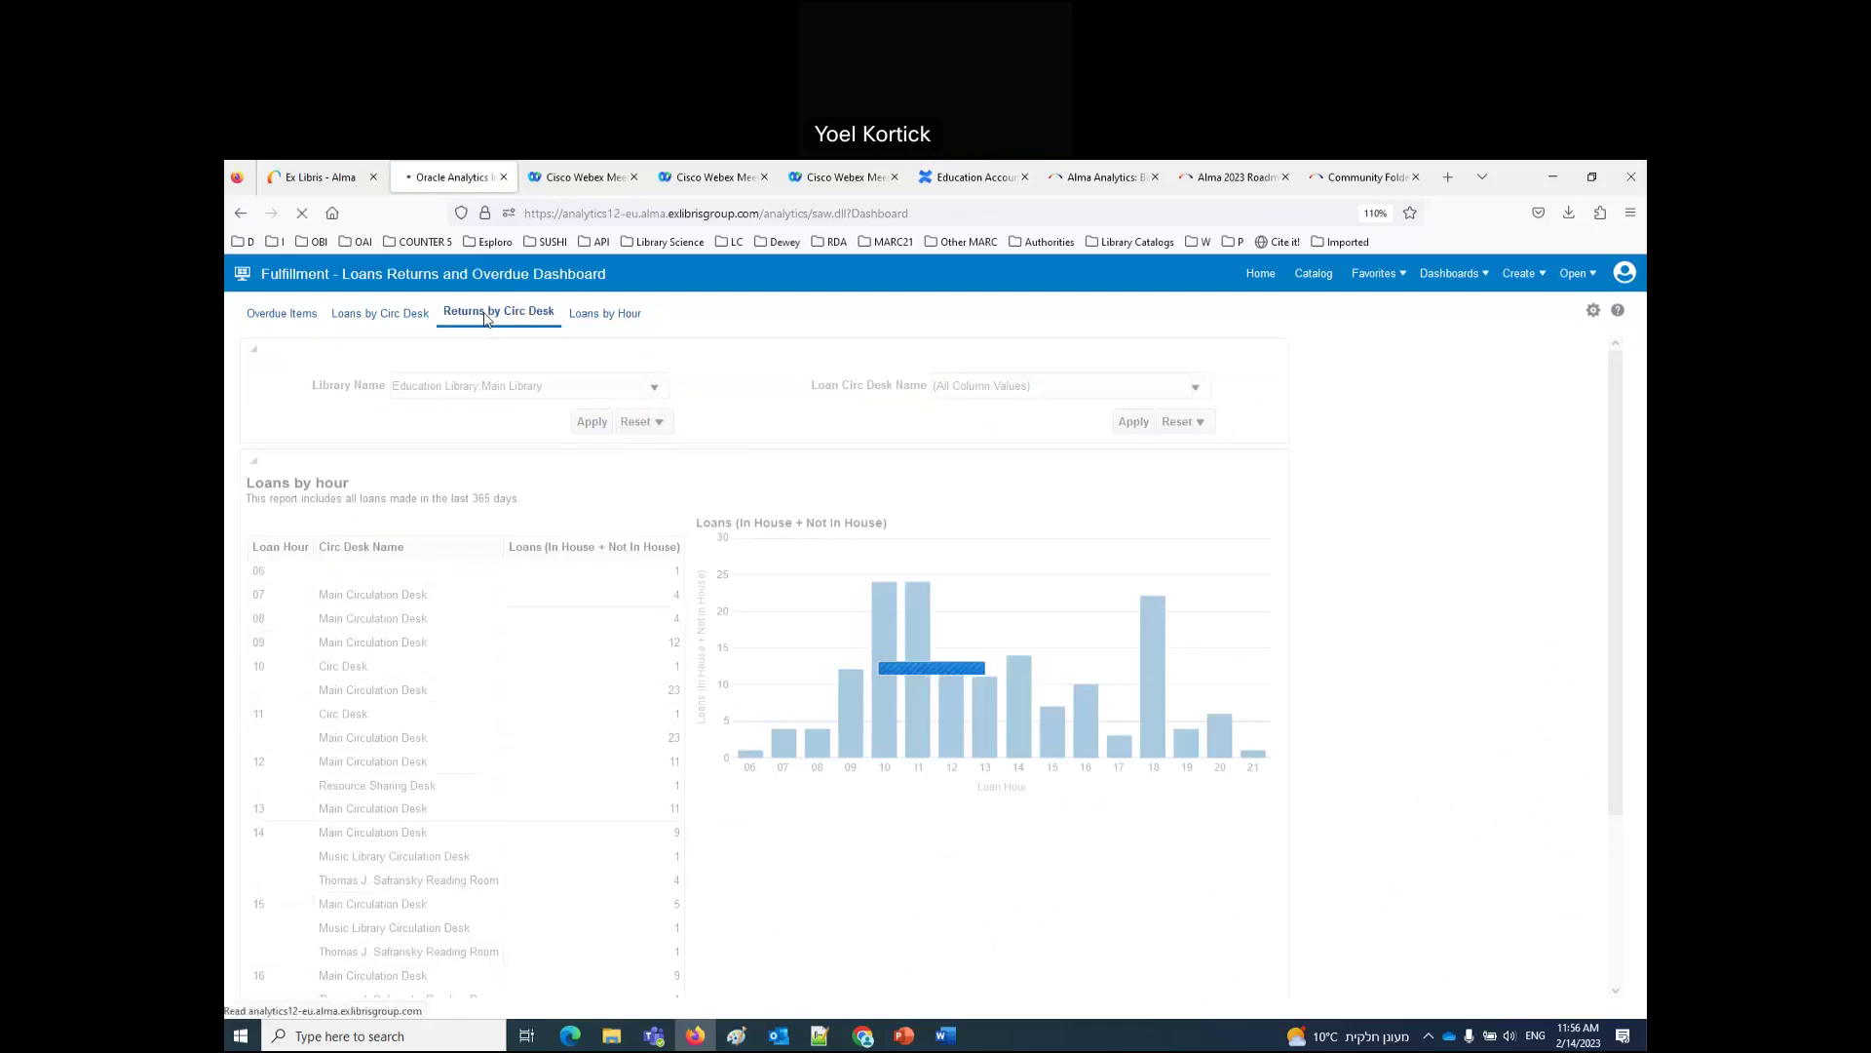
{"action": "left_click", "coordinate": [401, 317]}
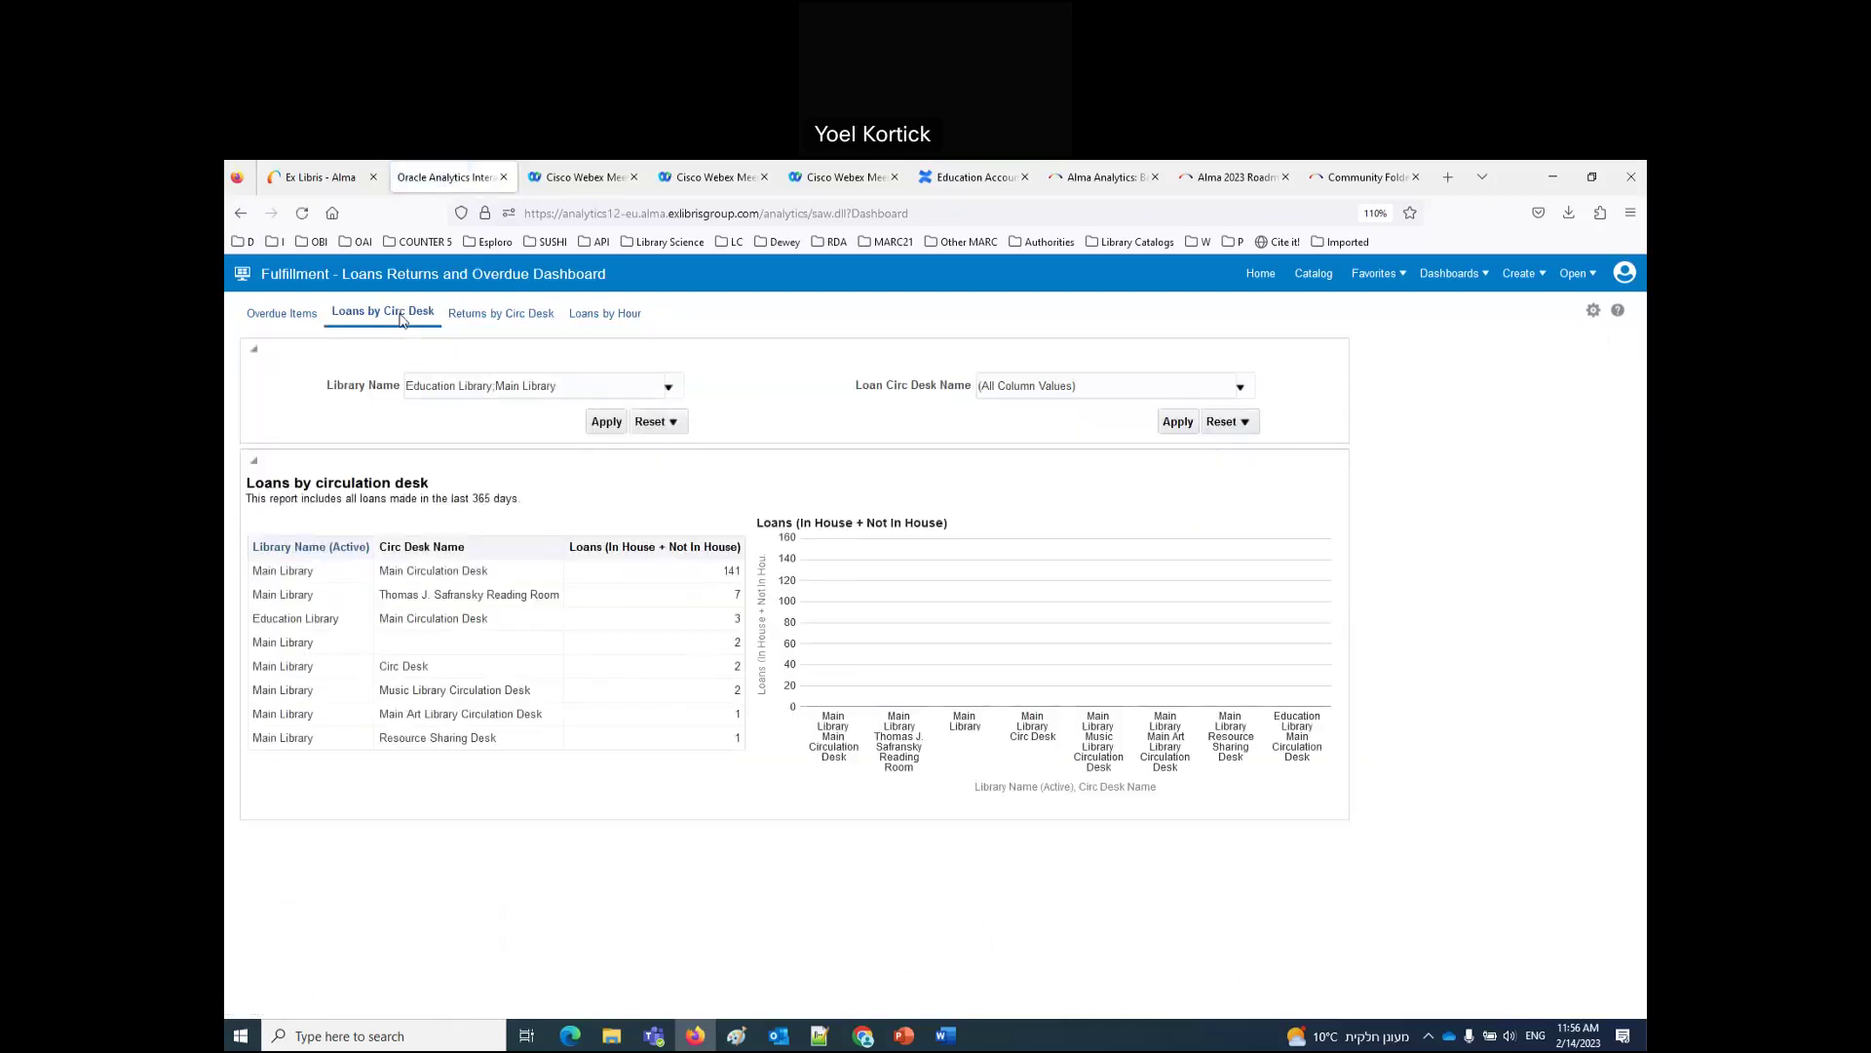
{"action": "left_click", "coordinate": [312, 314]}
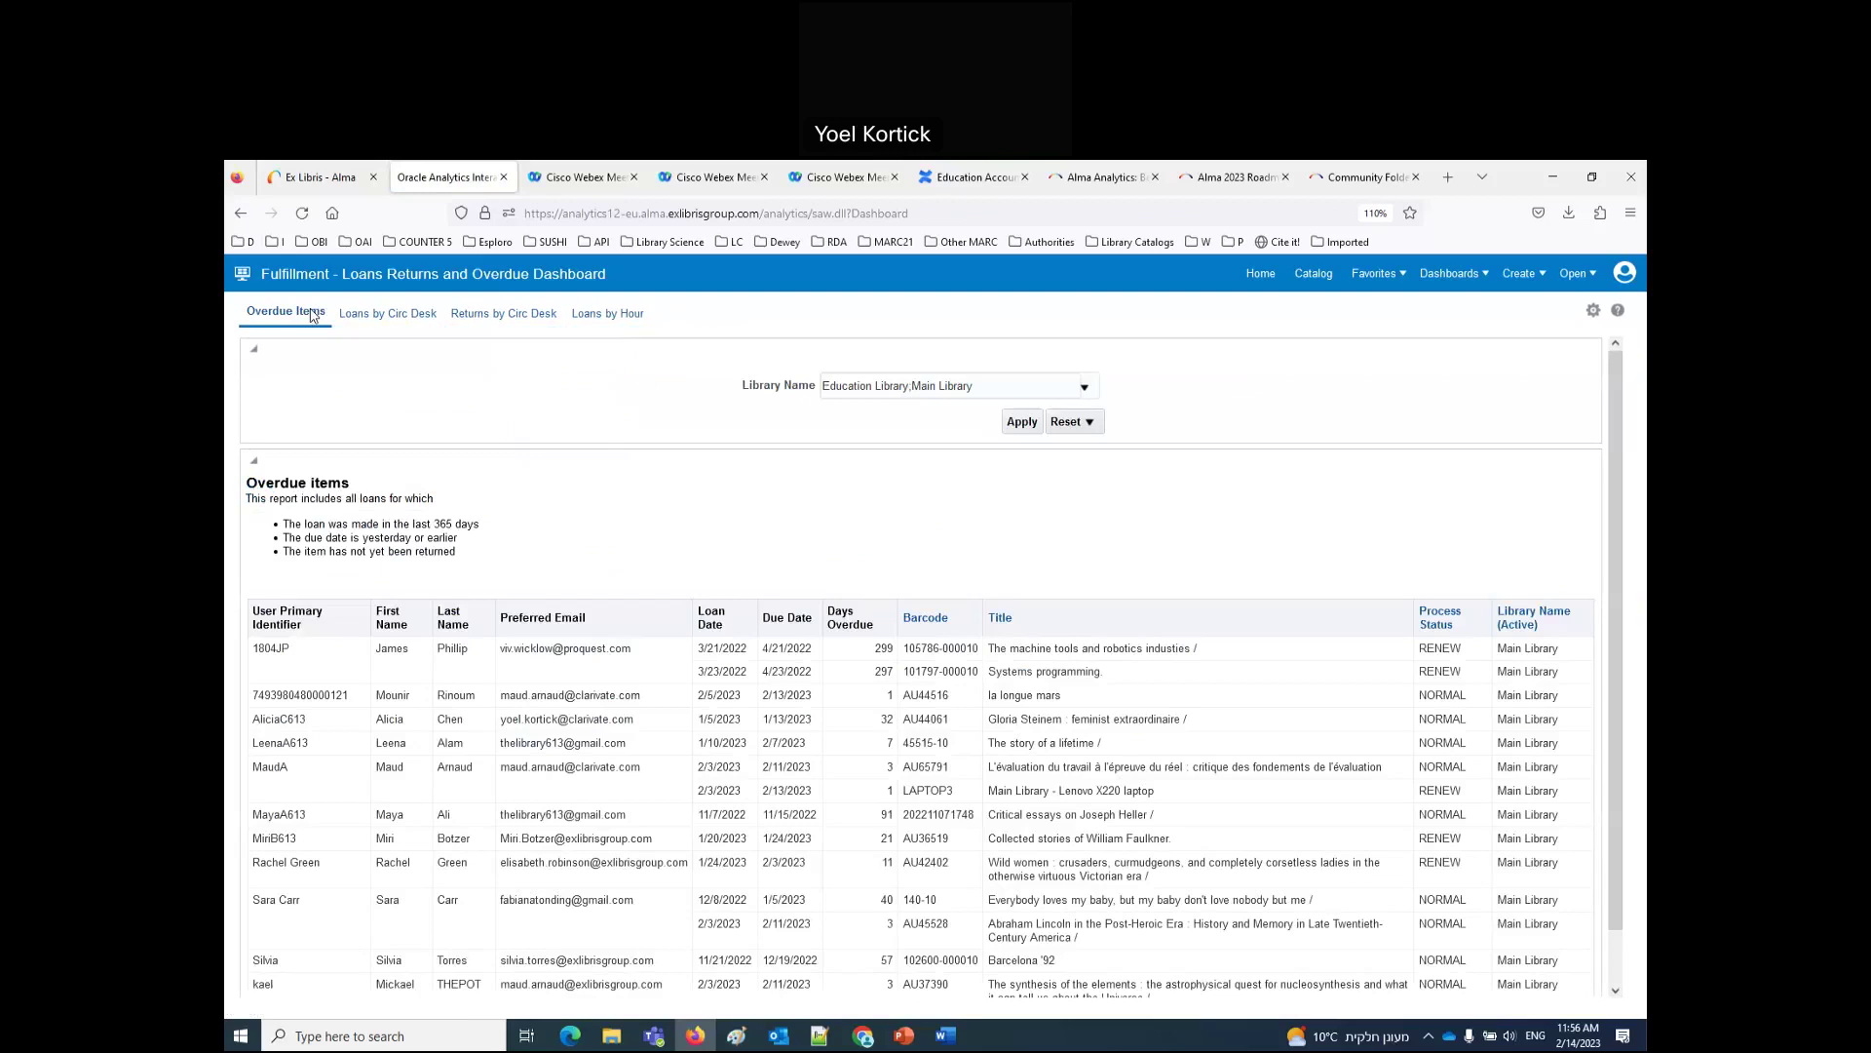
Step: Return to the Analytics Object List in Alma and add the Overlap Analysis Dashboard (Ex Libris) to the favorites
{"action": "left_click", "coordinate": [311, 181]}
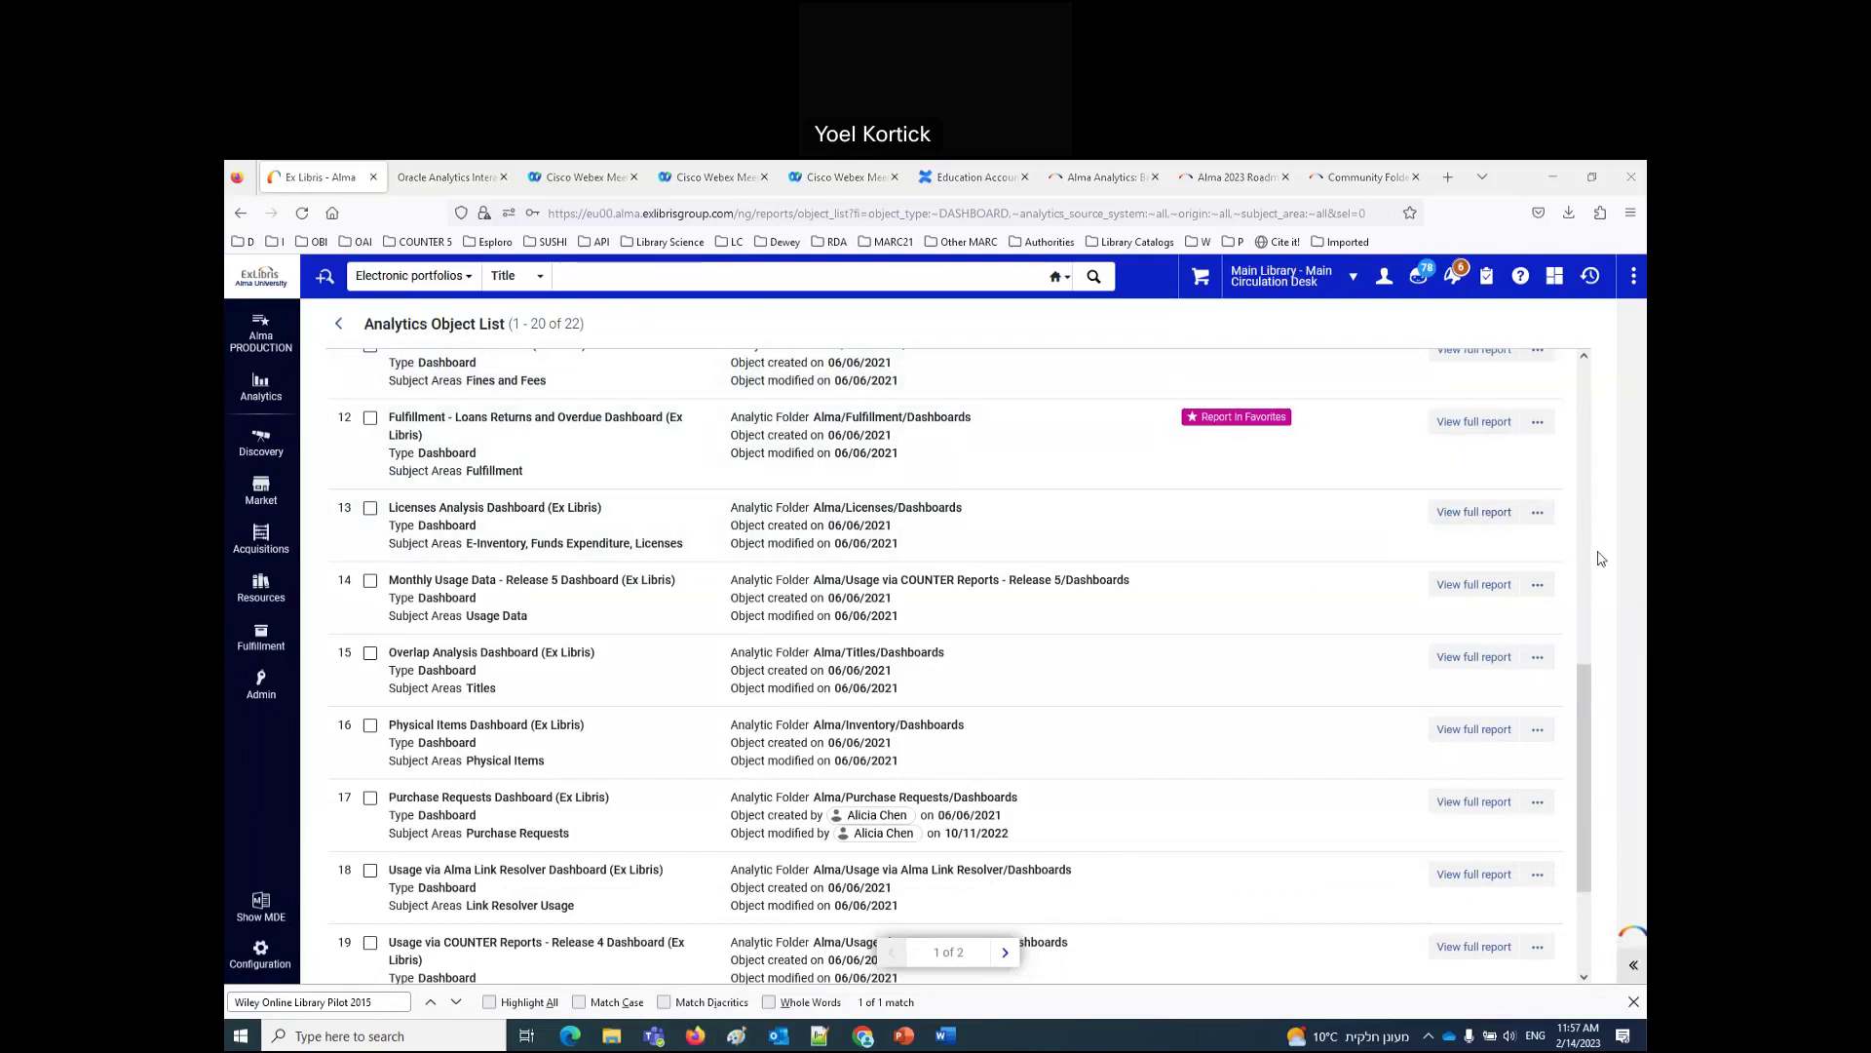
{"action": "left_click", "coordinate": [1537, 657]}
{"action": "left_click", "coordinate": [1501, 707]}
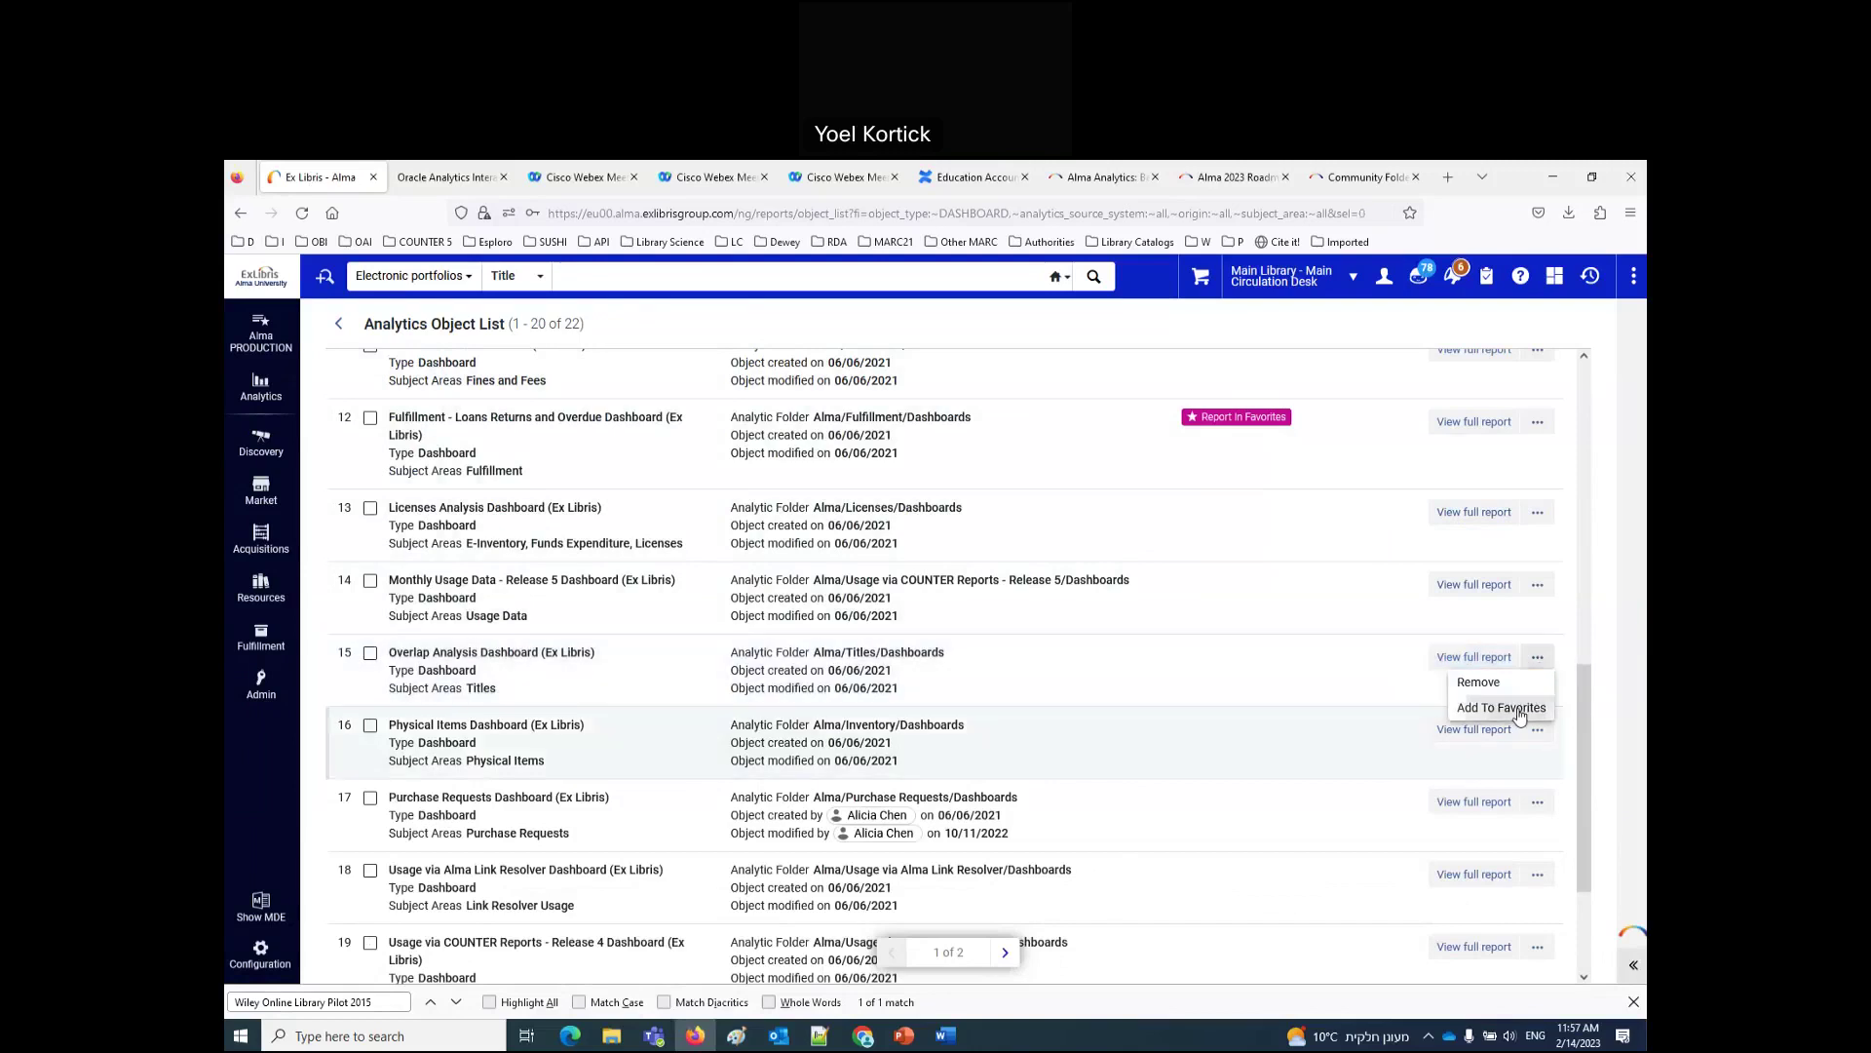
Step: Open the Overlap Analysis Dashboard from the Analytics favorites and compare it with the open fulfillment dashboard
{"action": "left_click", "coordinate": [261, 385]}
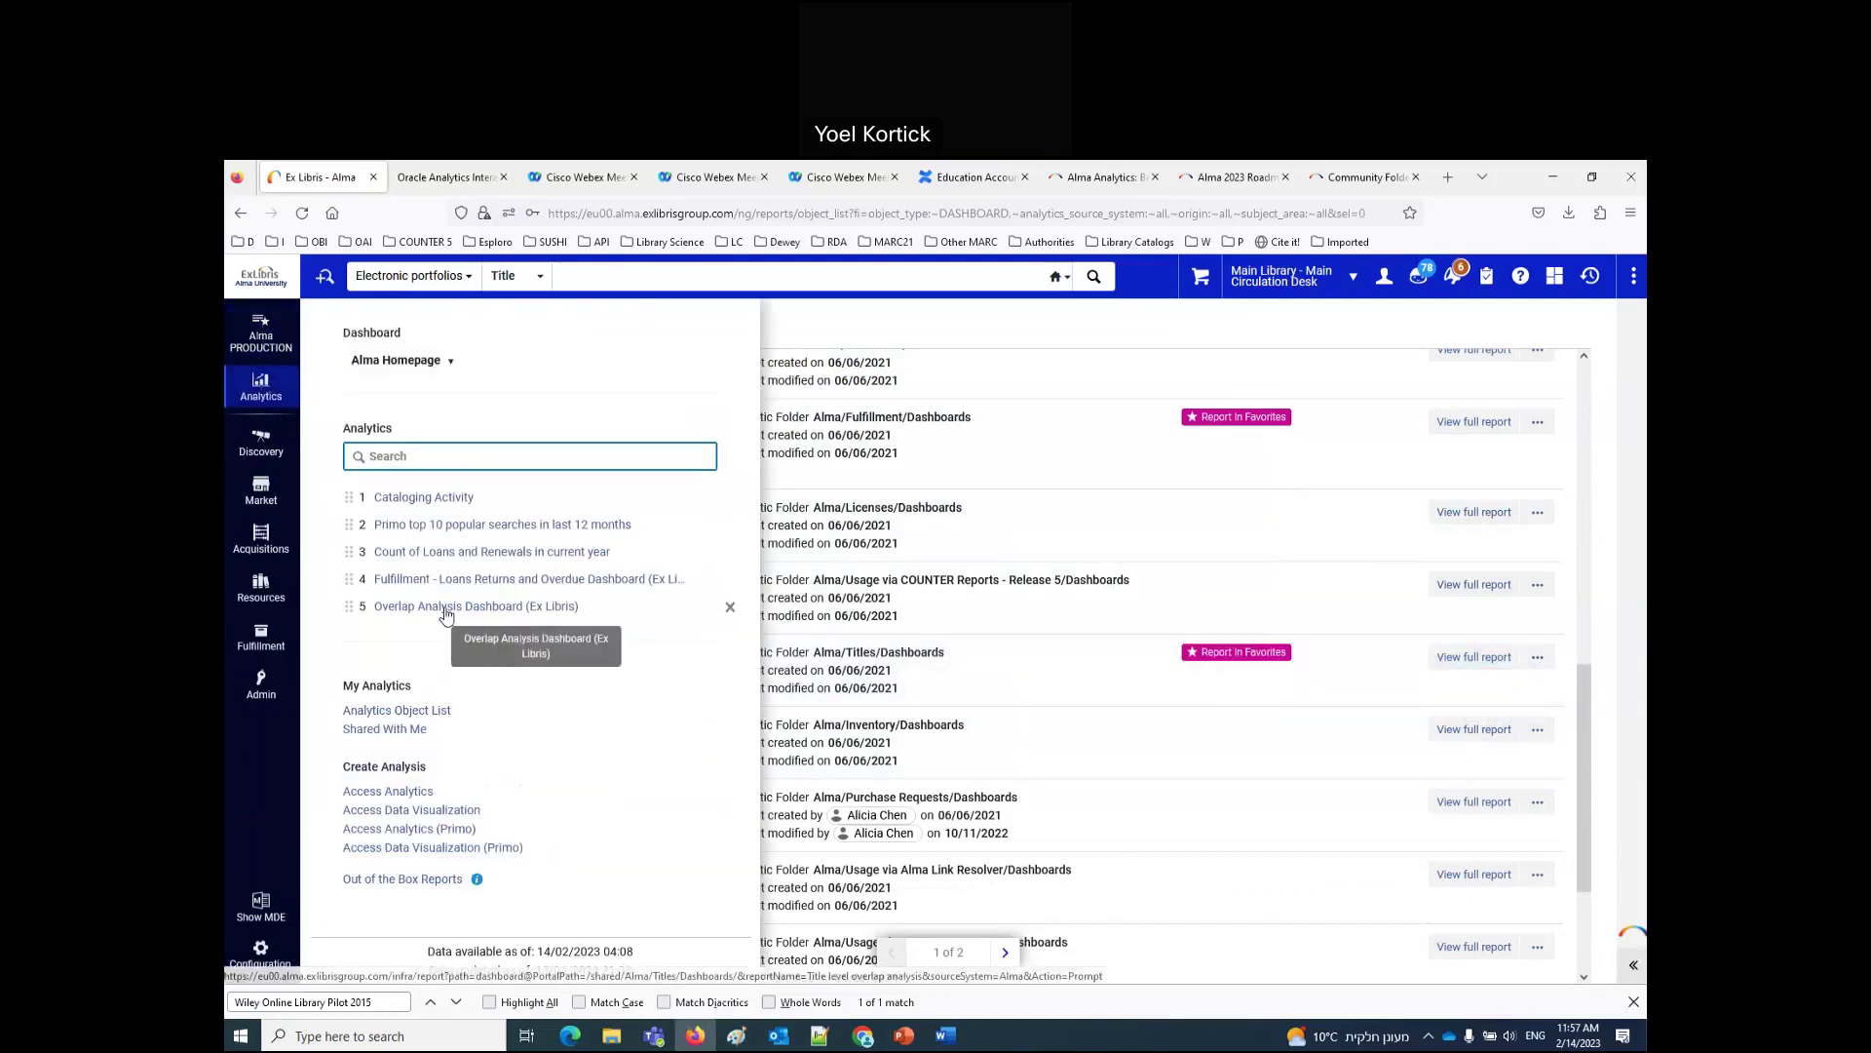
{"action": "left_click", "coordinate": [443, 609]}
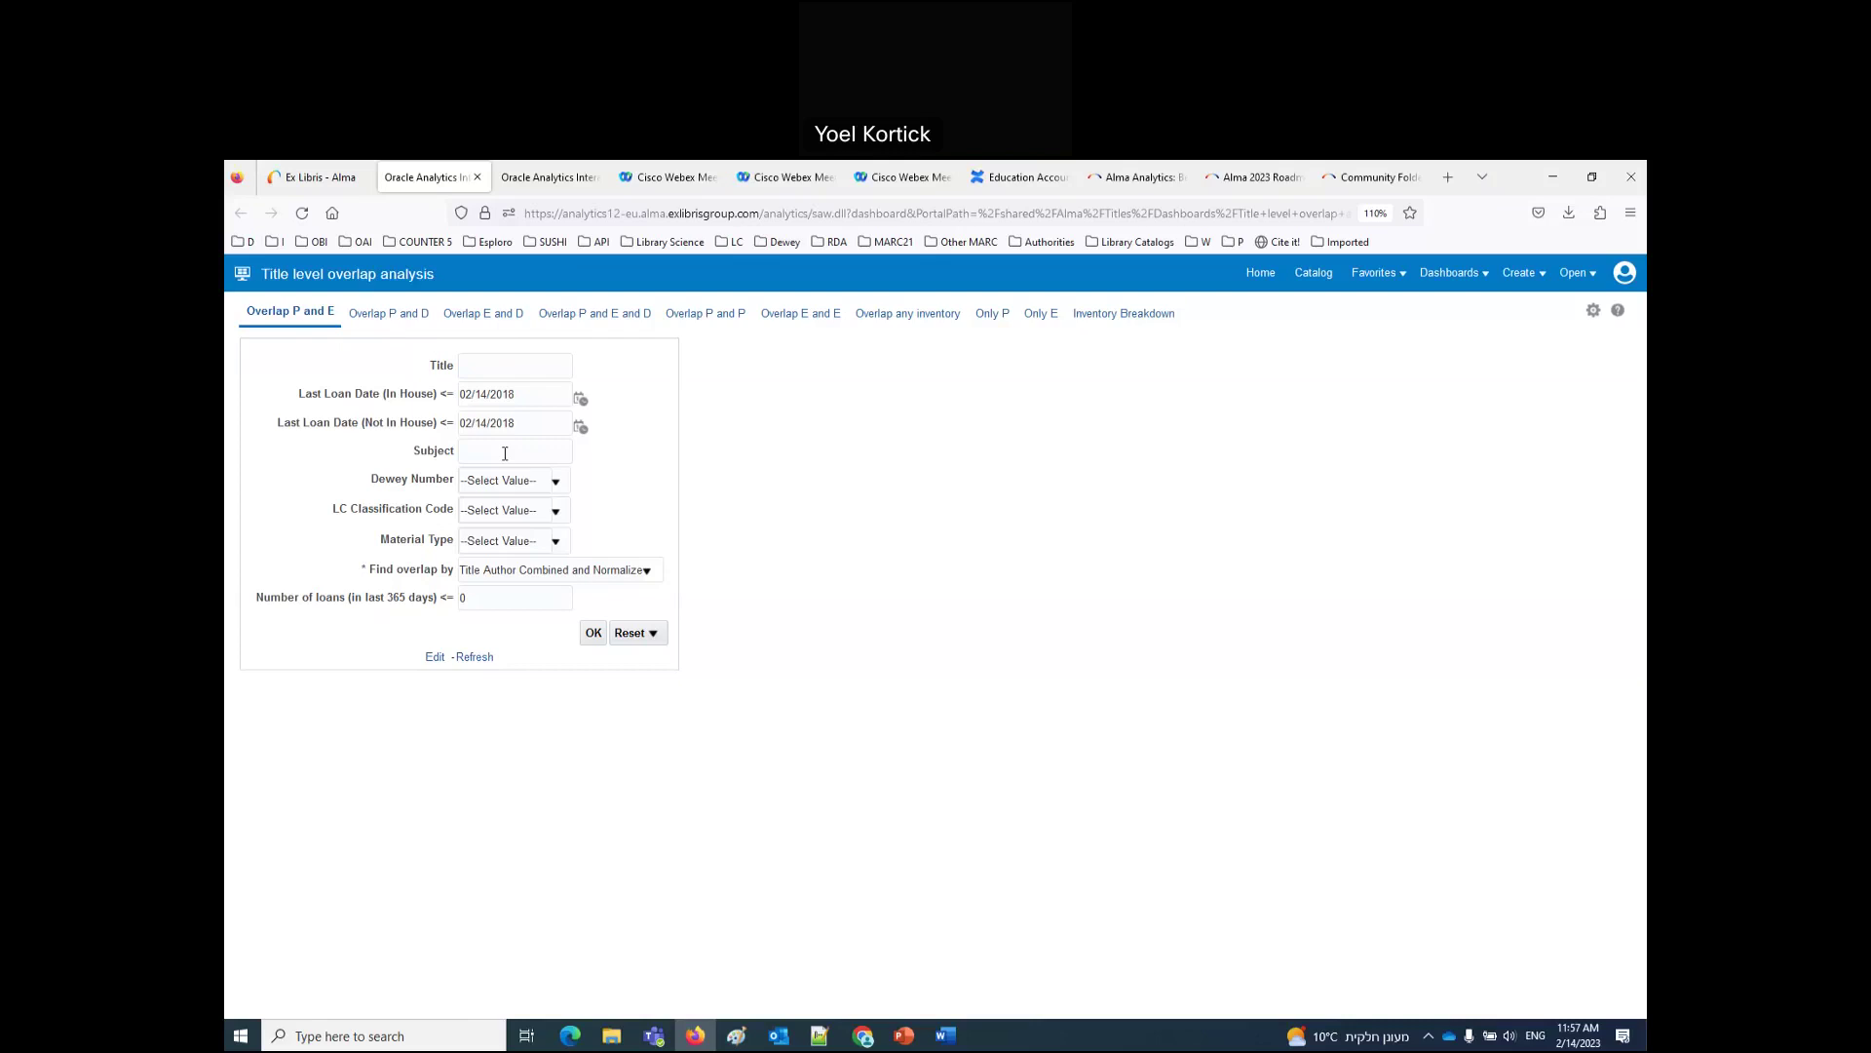
{"action": "left_click", "coordinate": [526, 179]}
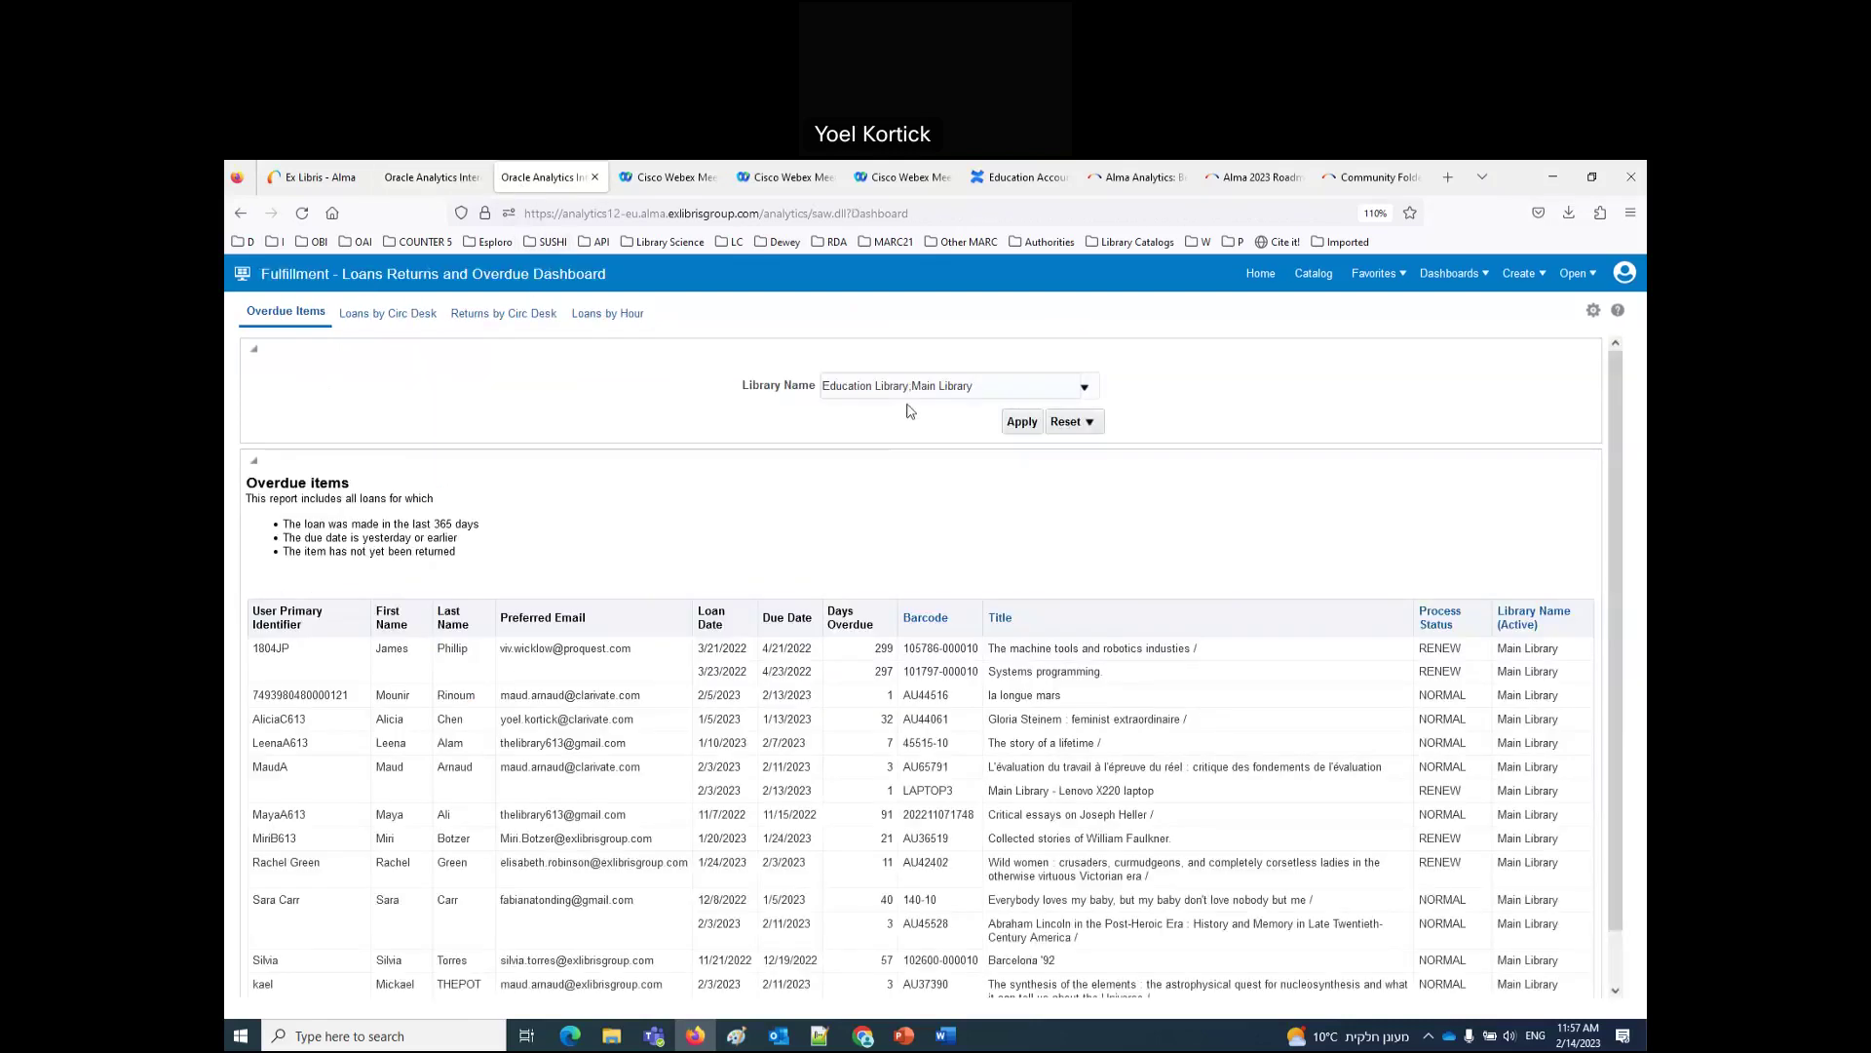
{"action": "left_click", "coordinate": [421, 179]}
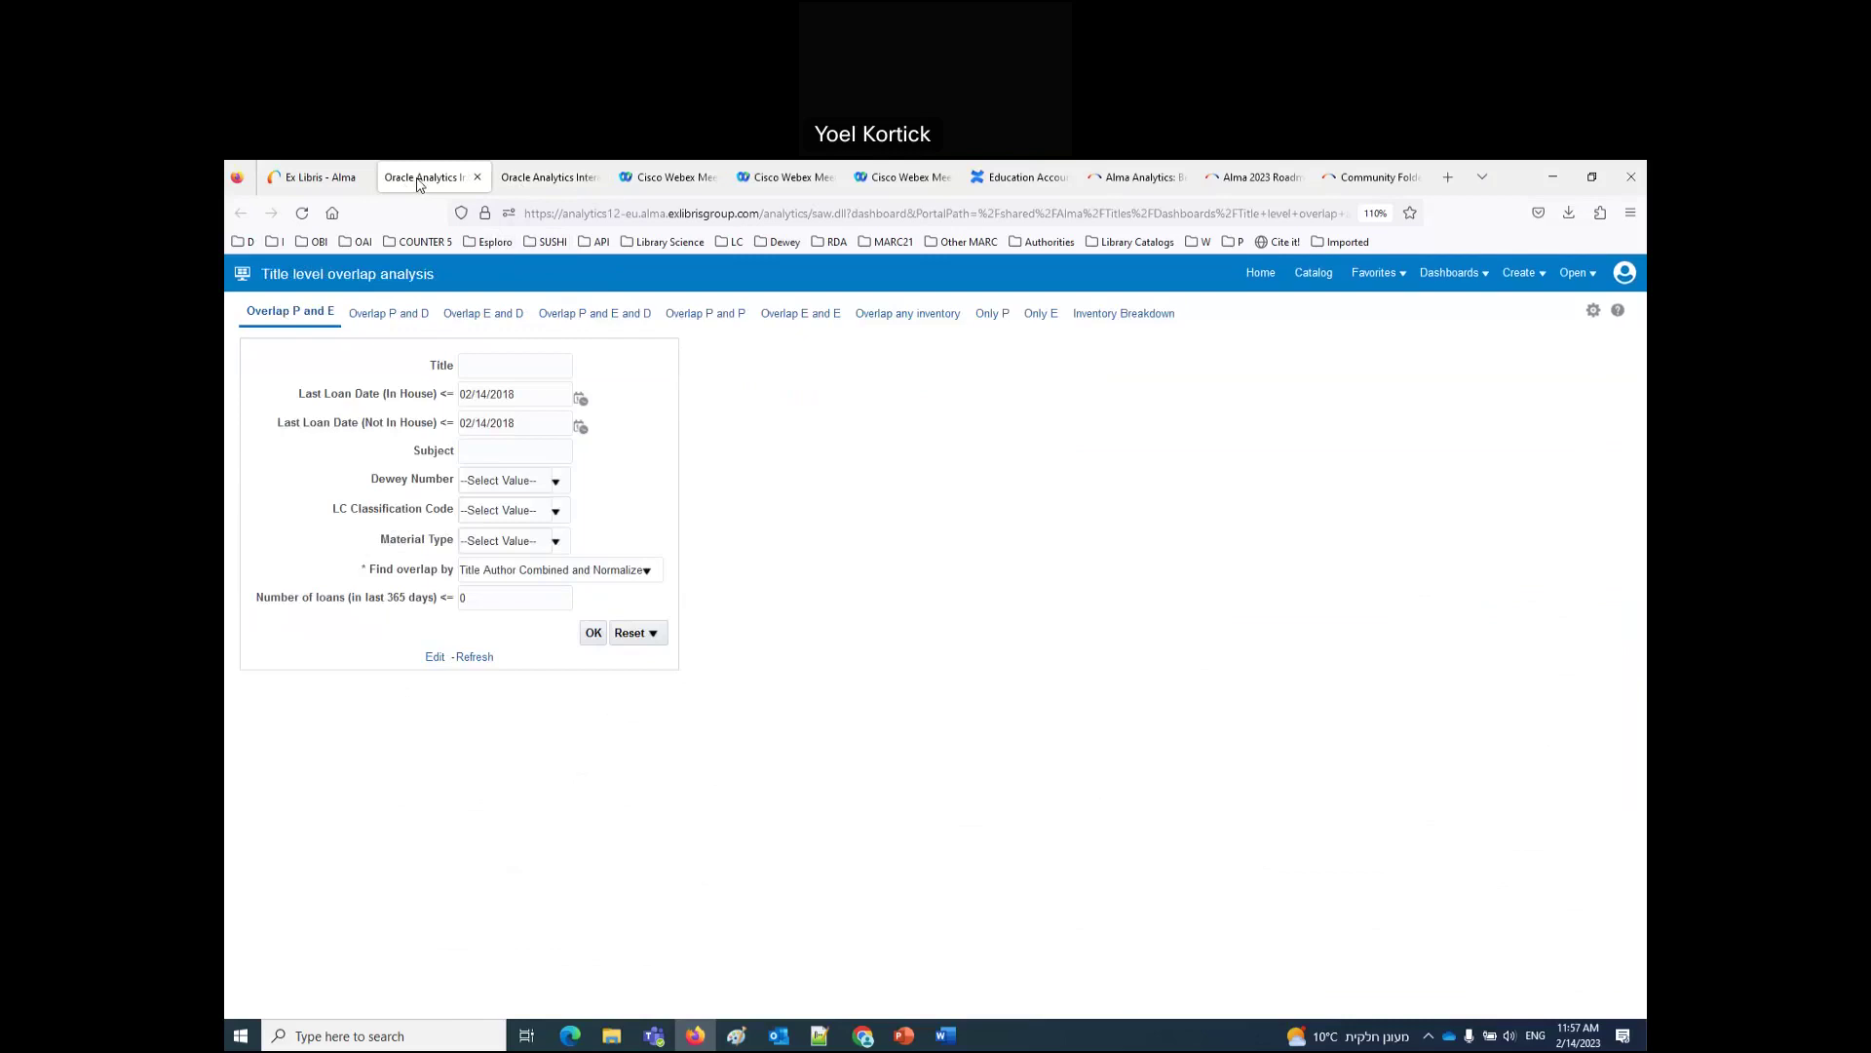
Step: Run the Overlap P and E report for LC Classification Code HQ and look through the listed titles
{"action": "left_click", "coordinate": [504, 517]}
{"action": "type", "text": "HQ"}
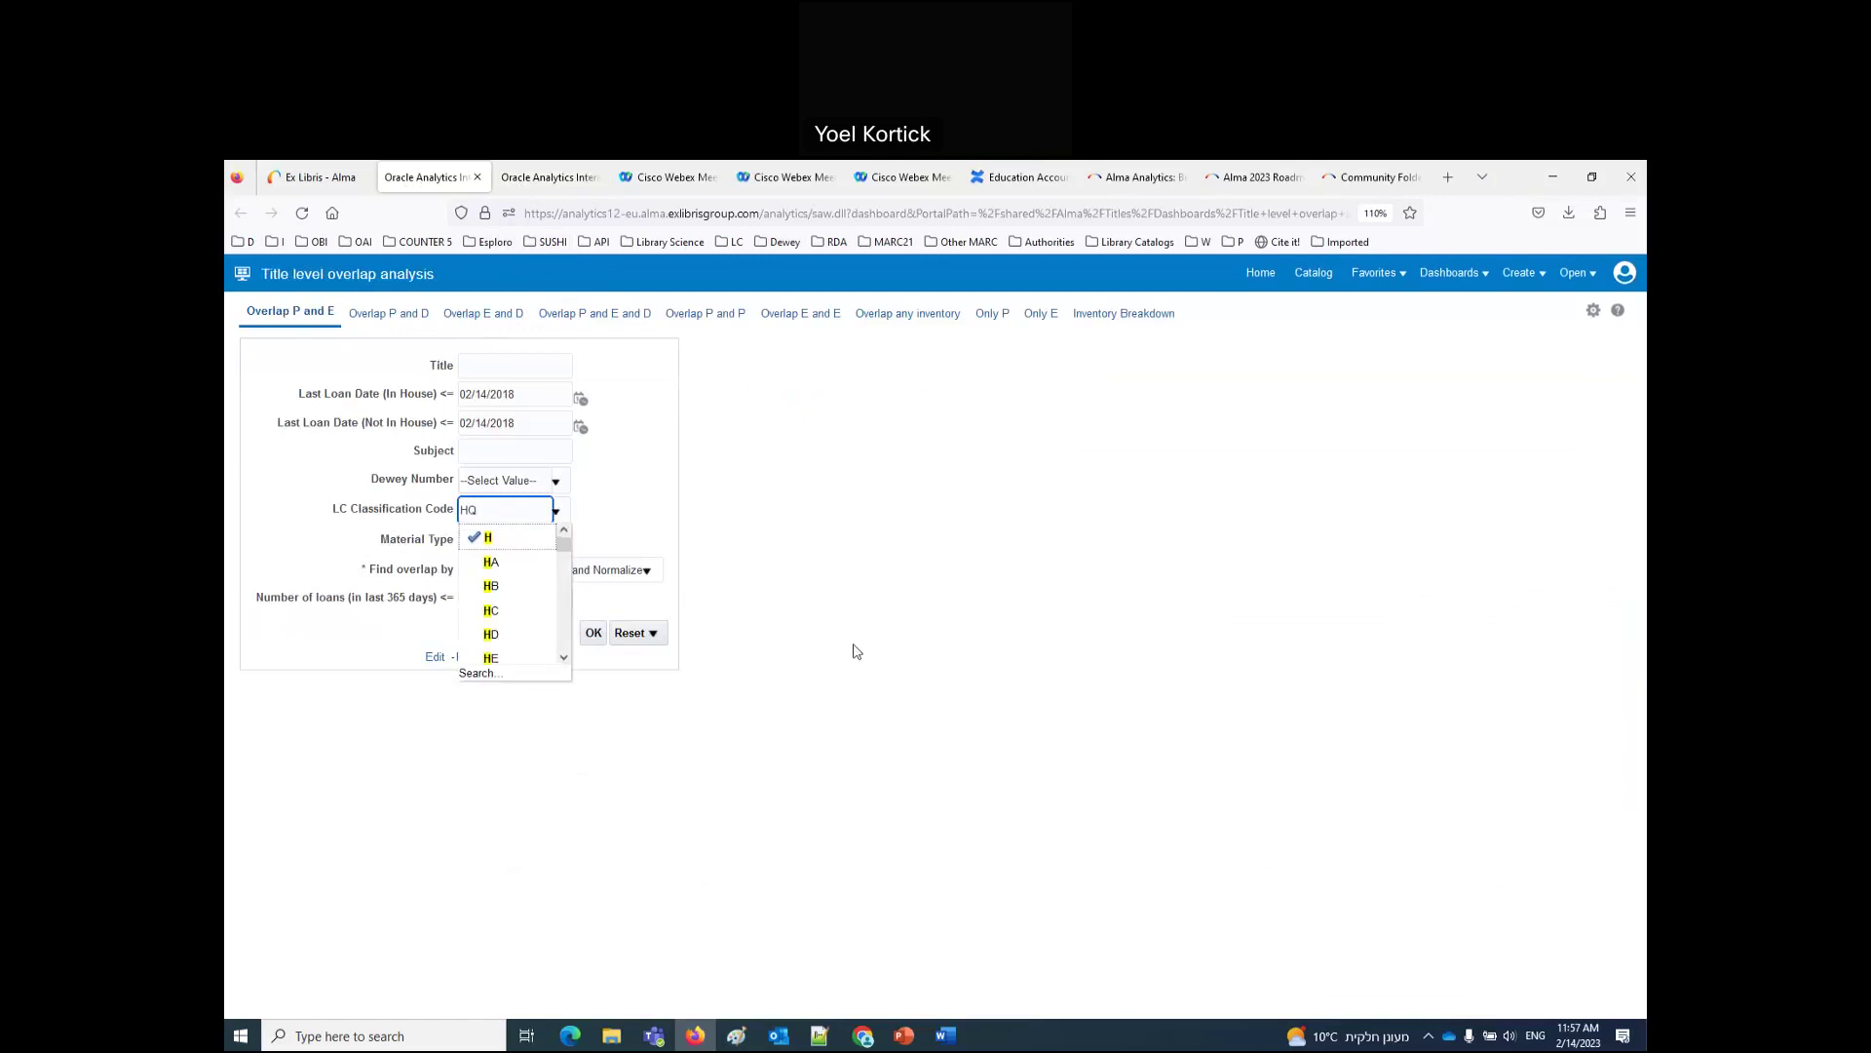
{"action": "left_click", "coordinate": [853, 646]}
{"action": "left_click", "coordinate": [594, 633]}
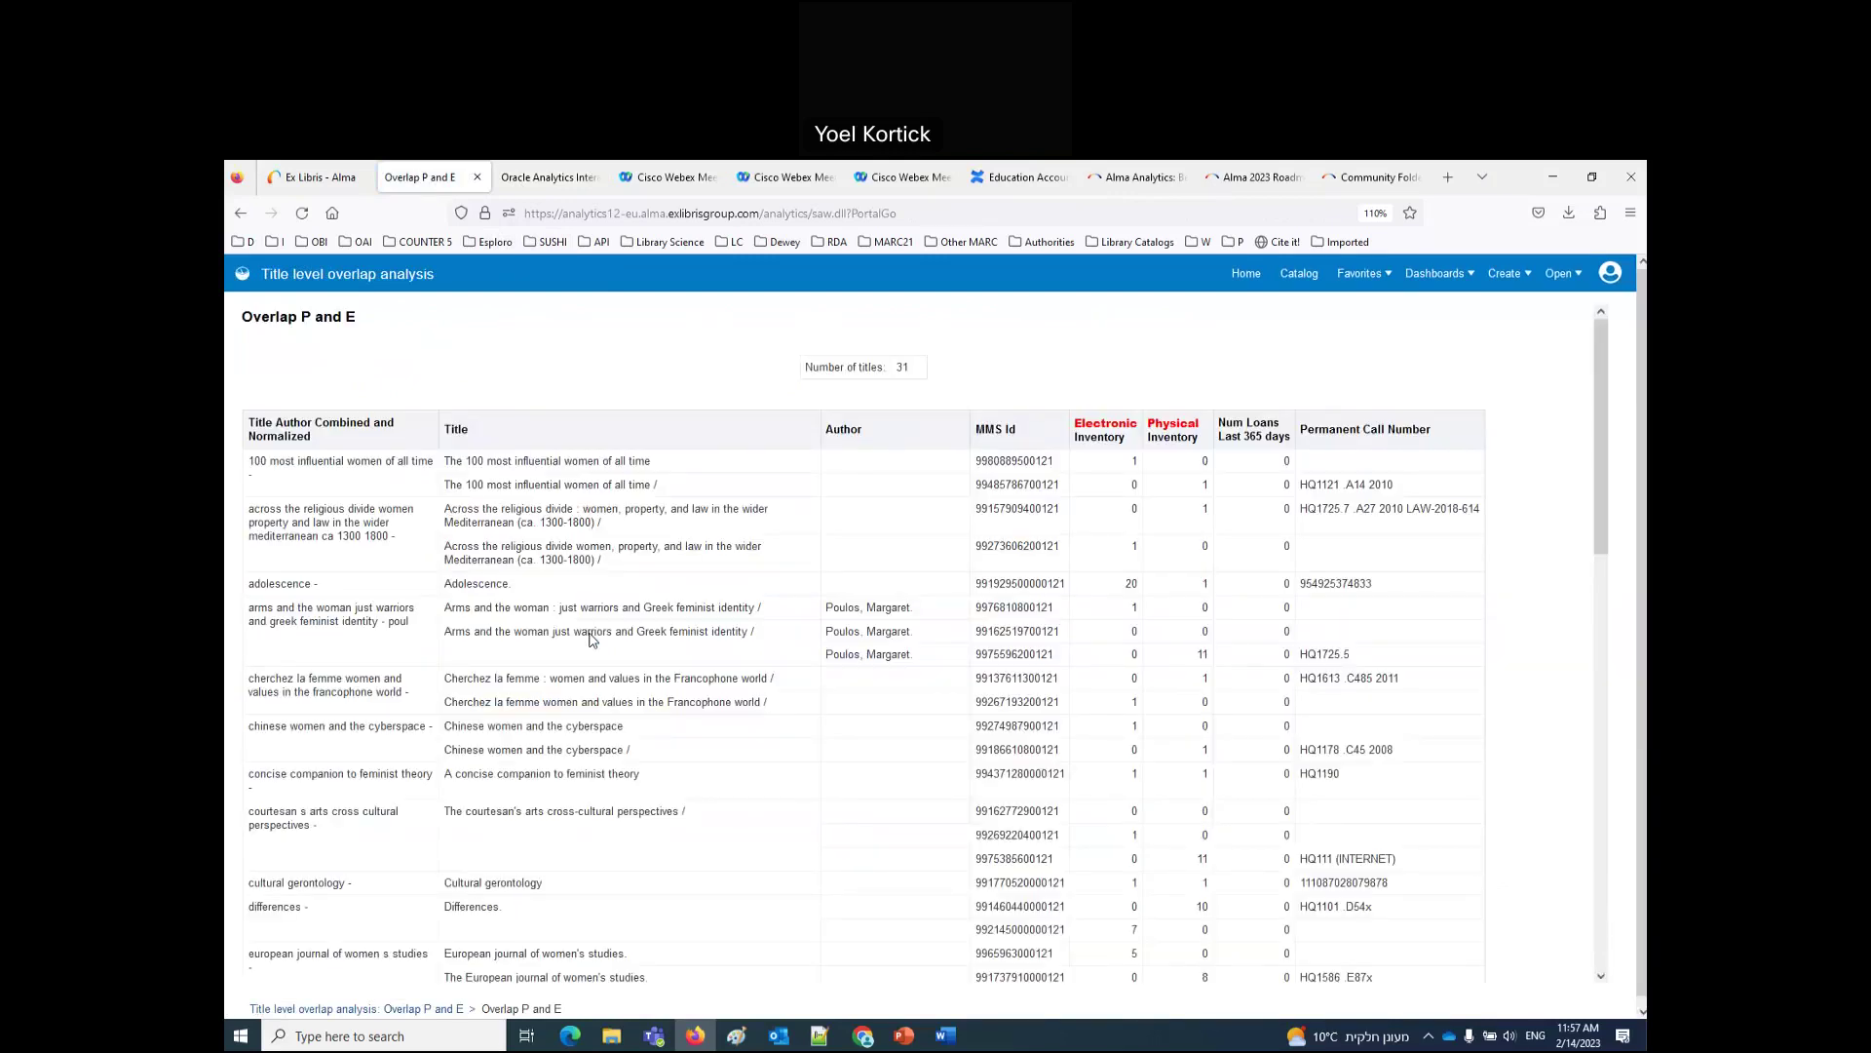
{"action": "scroll", "coordinate": [1601, 545], "scroll_direction": "down", "scroll_amount": 5}
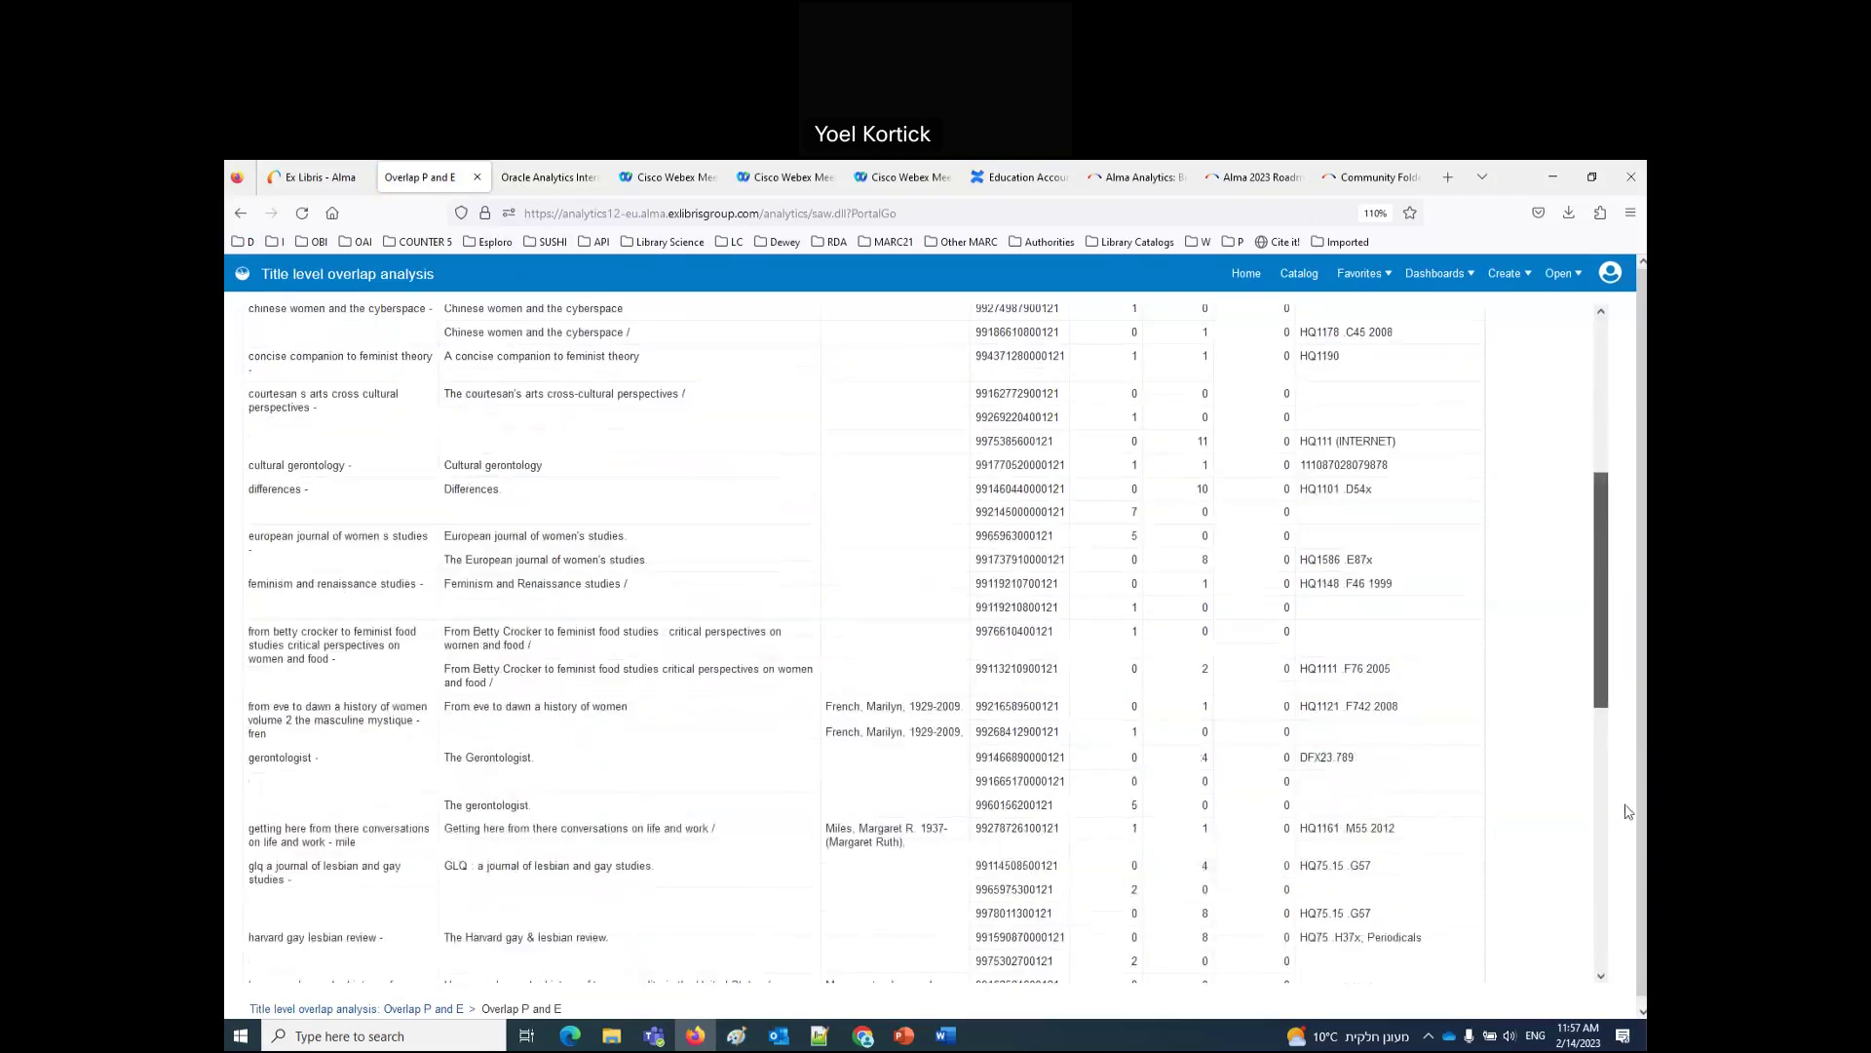
{"action": "scroll", "coordinate": [1627, 811], "scroll_direction": "down", "scroll_amount": 10}
Step: Go back to the overlap dashboard and view its Overlap P and P, Overlap P and E and D, and Overlap E and D pages
{"action": "left_click", "coordinate": [253, 974]}
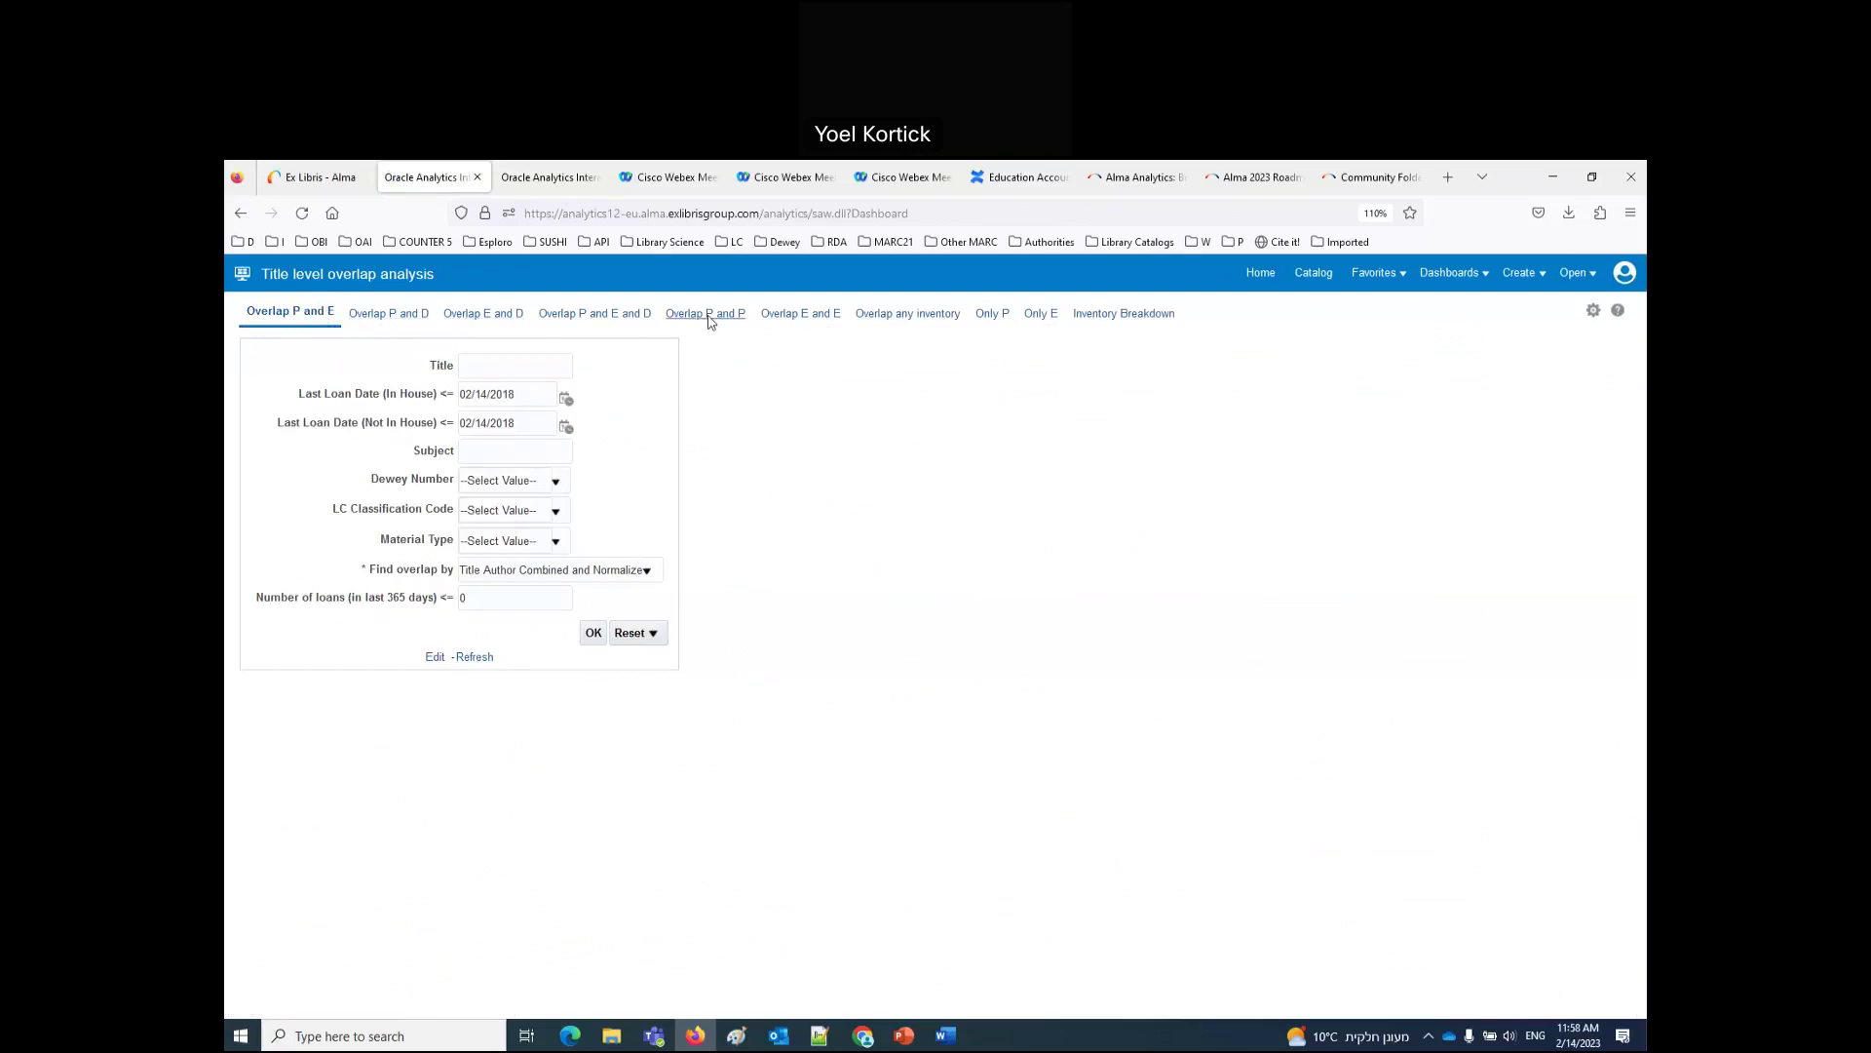
{"action": "left_click", "coordinate": [709, 319]}
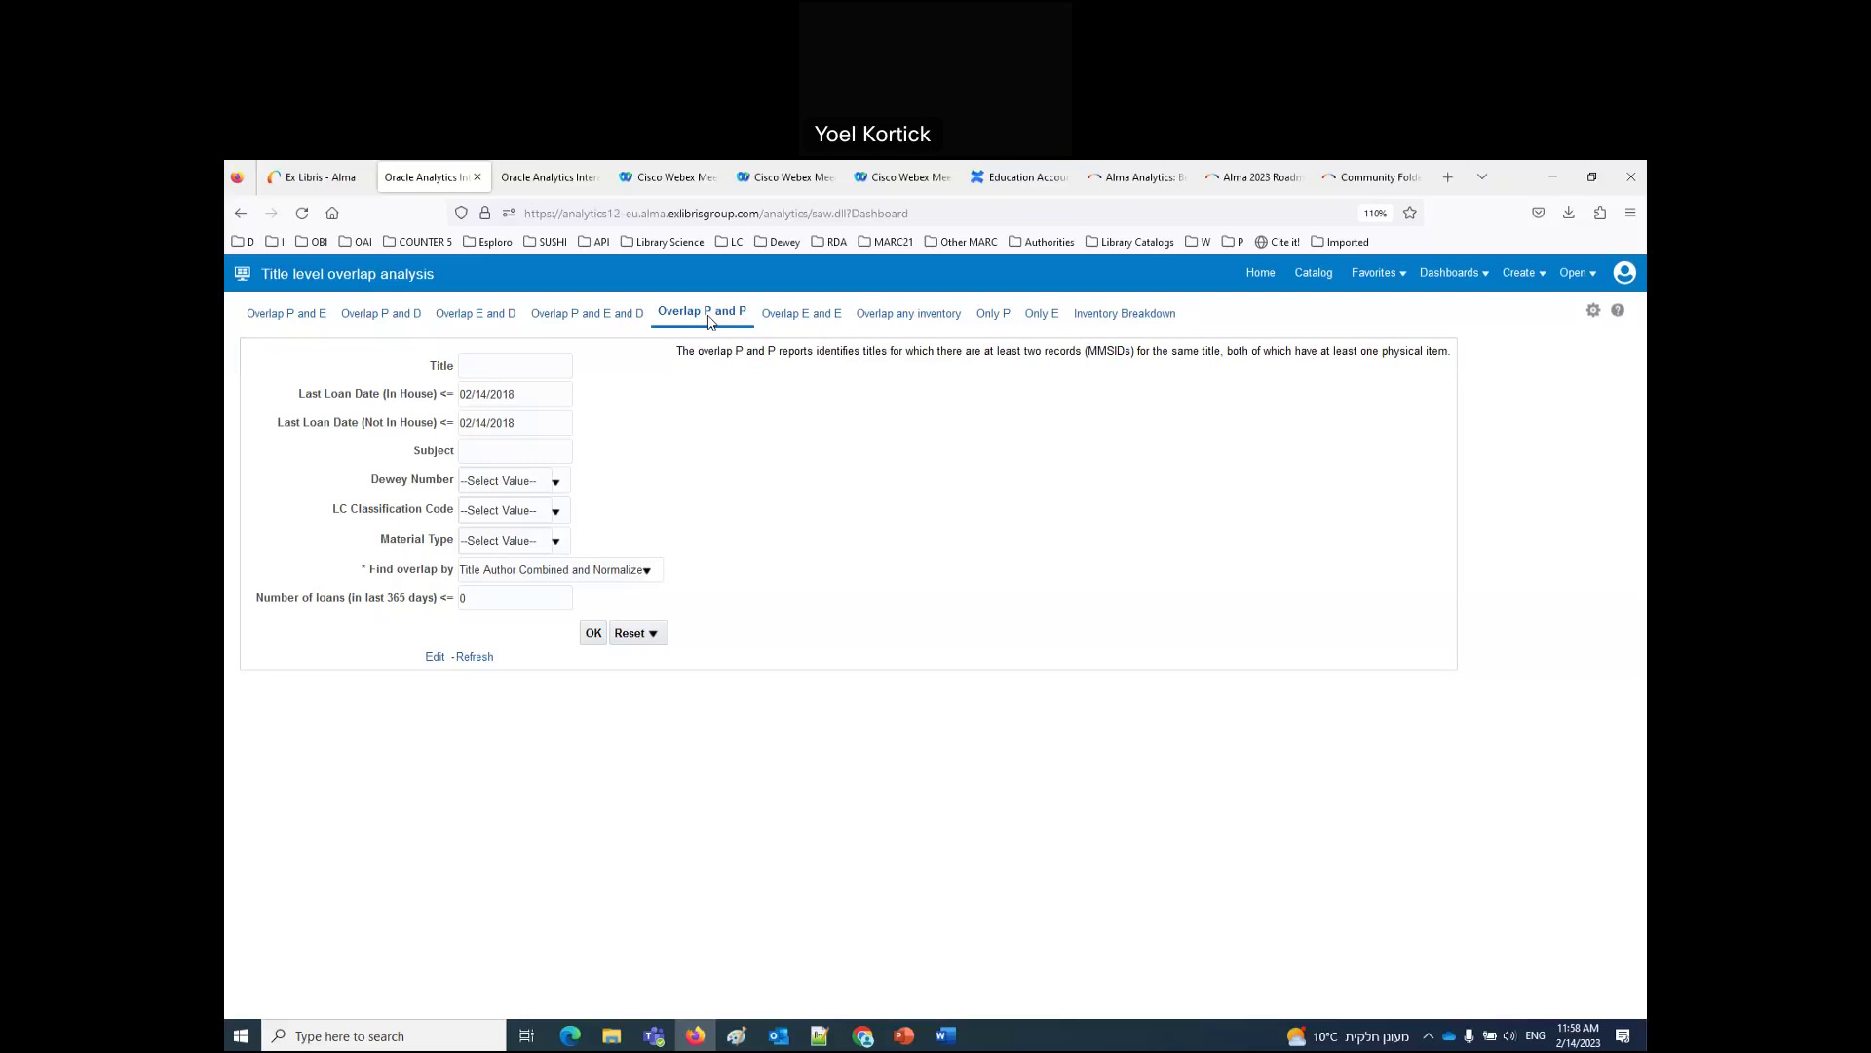
{"action": "left_click", "coordinate": [604, 312]}
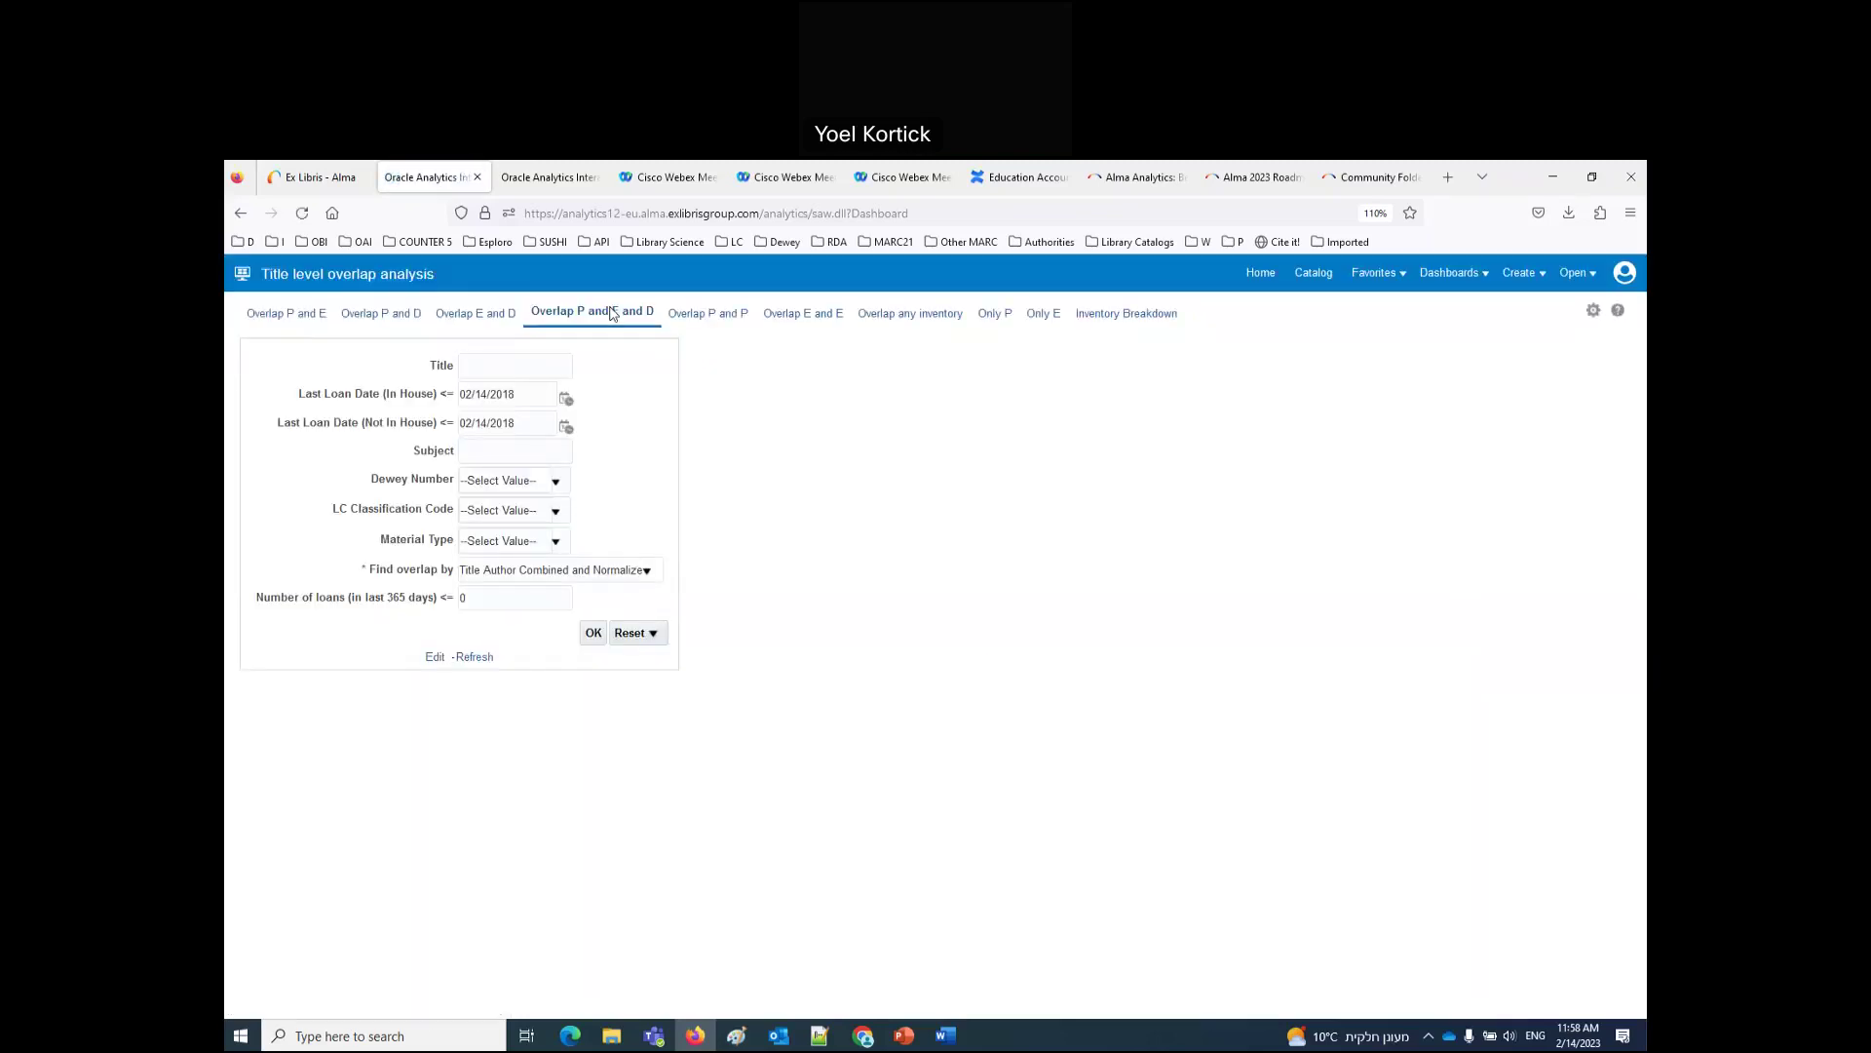
{"action": "left_click", "coordinate": [497, 313]}
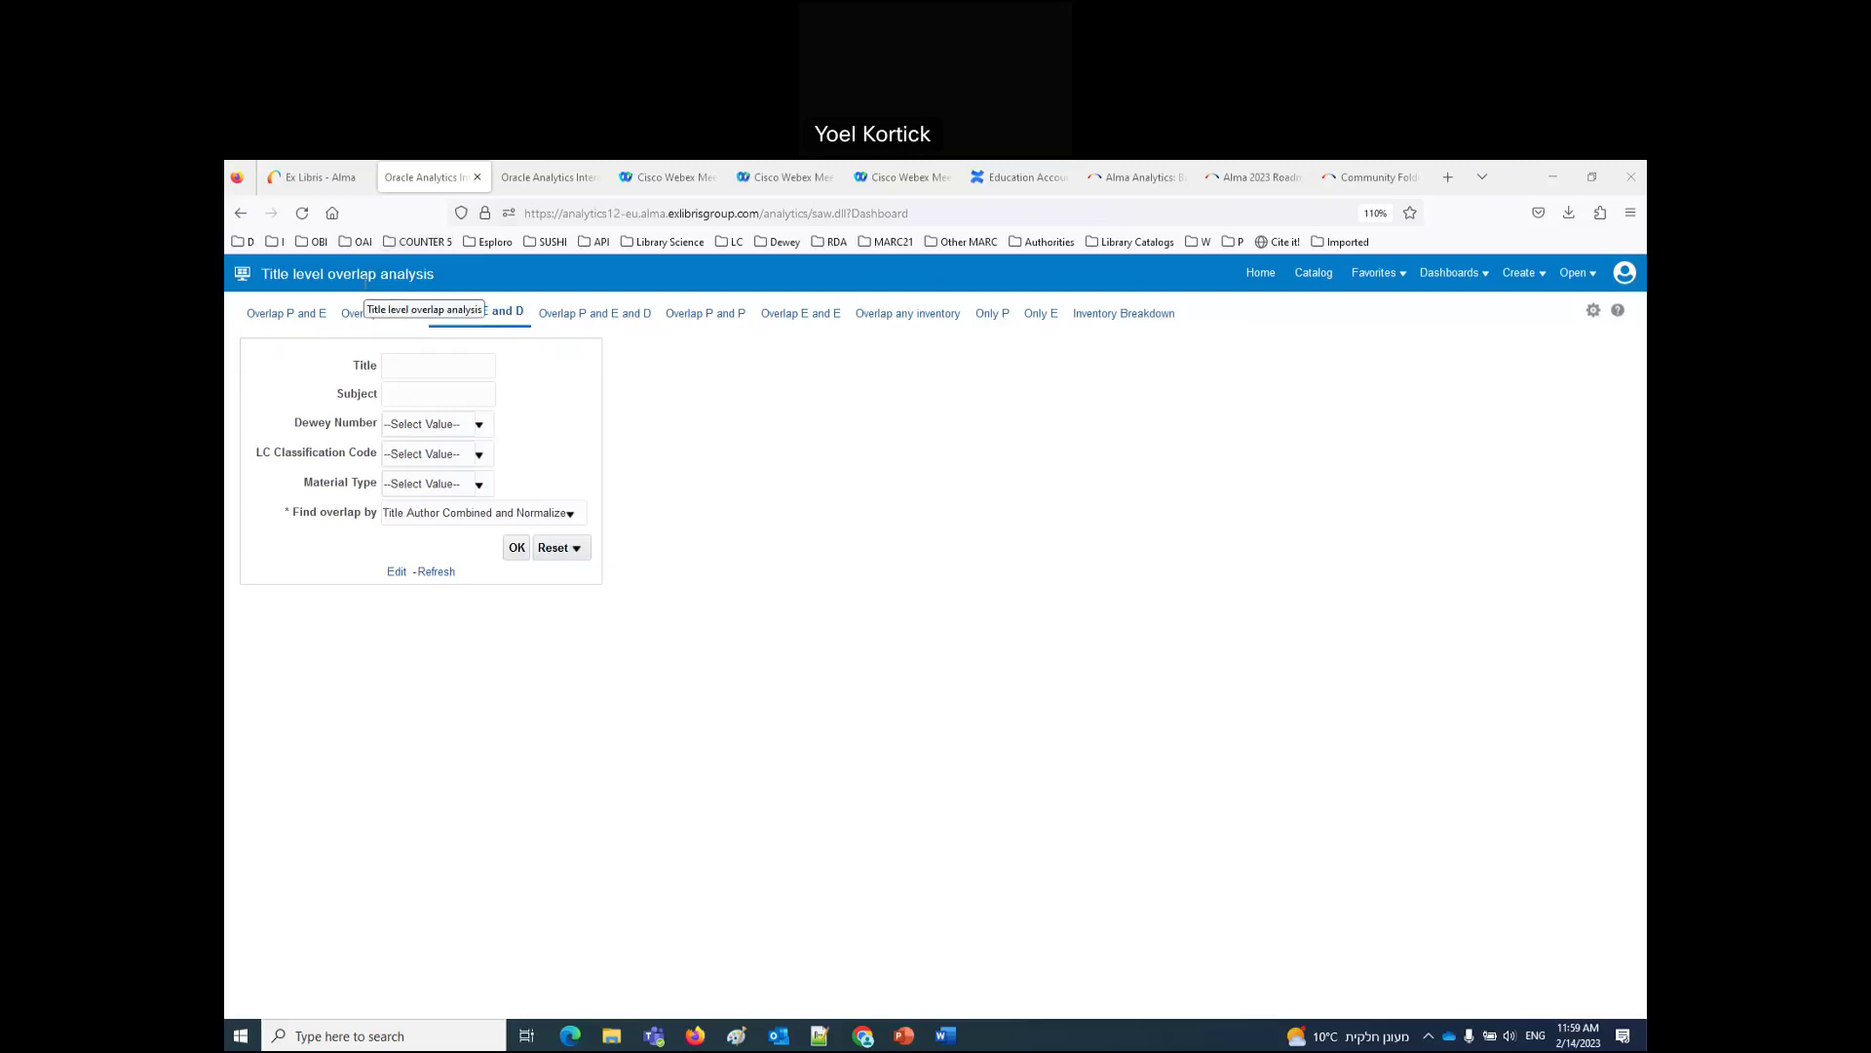
Step: Return to Alma, start Access Analytics from the Analytics options, and go to the analytics catalog
{"action": "left_click", "coordinate": [520, 178]}
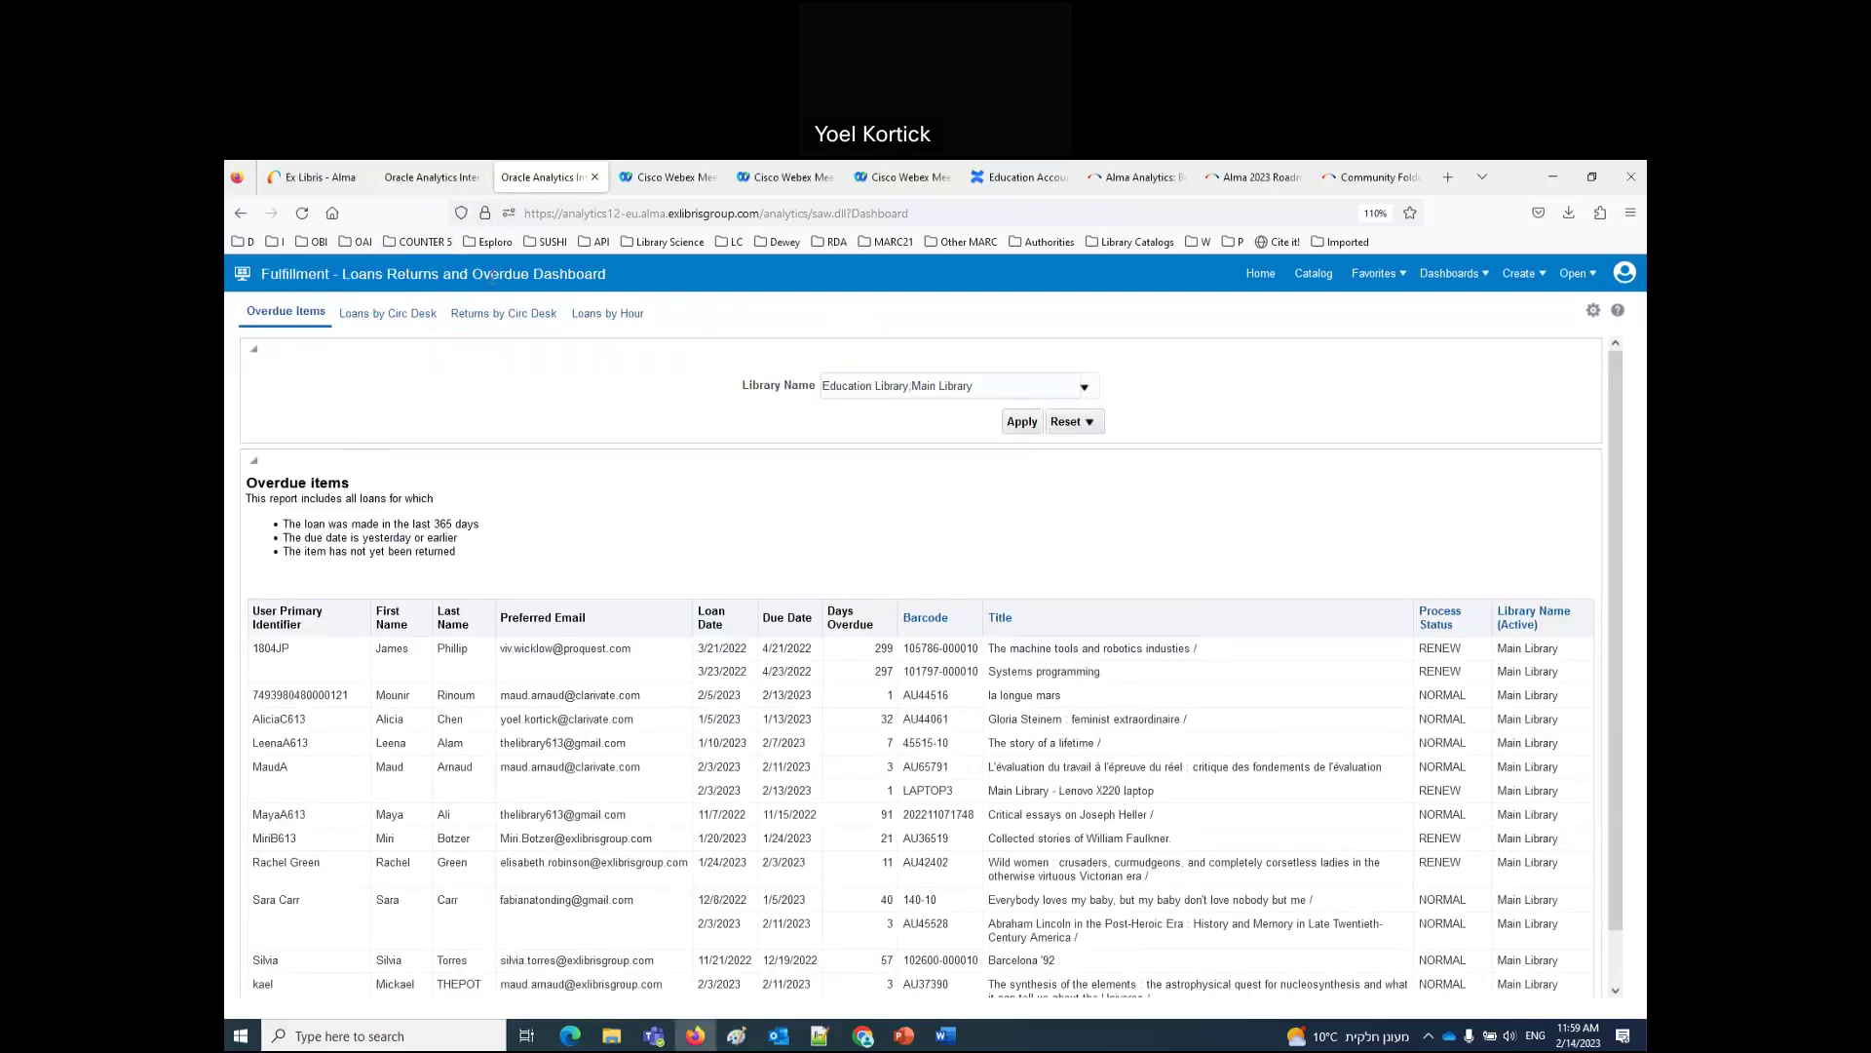
{"action": "left_click", "coordinate": [292, 183]}
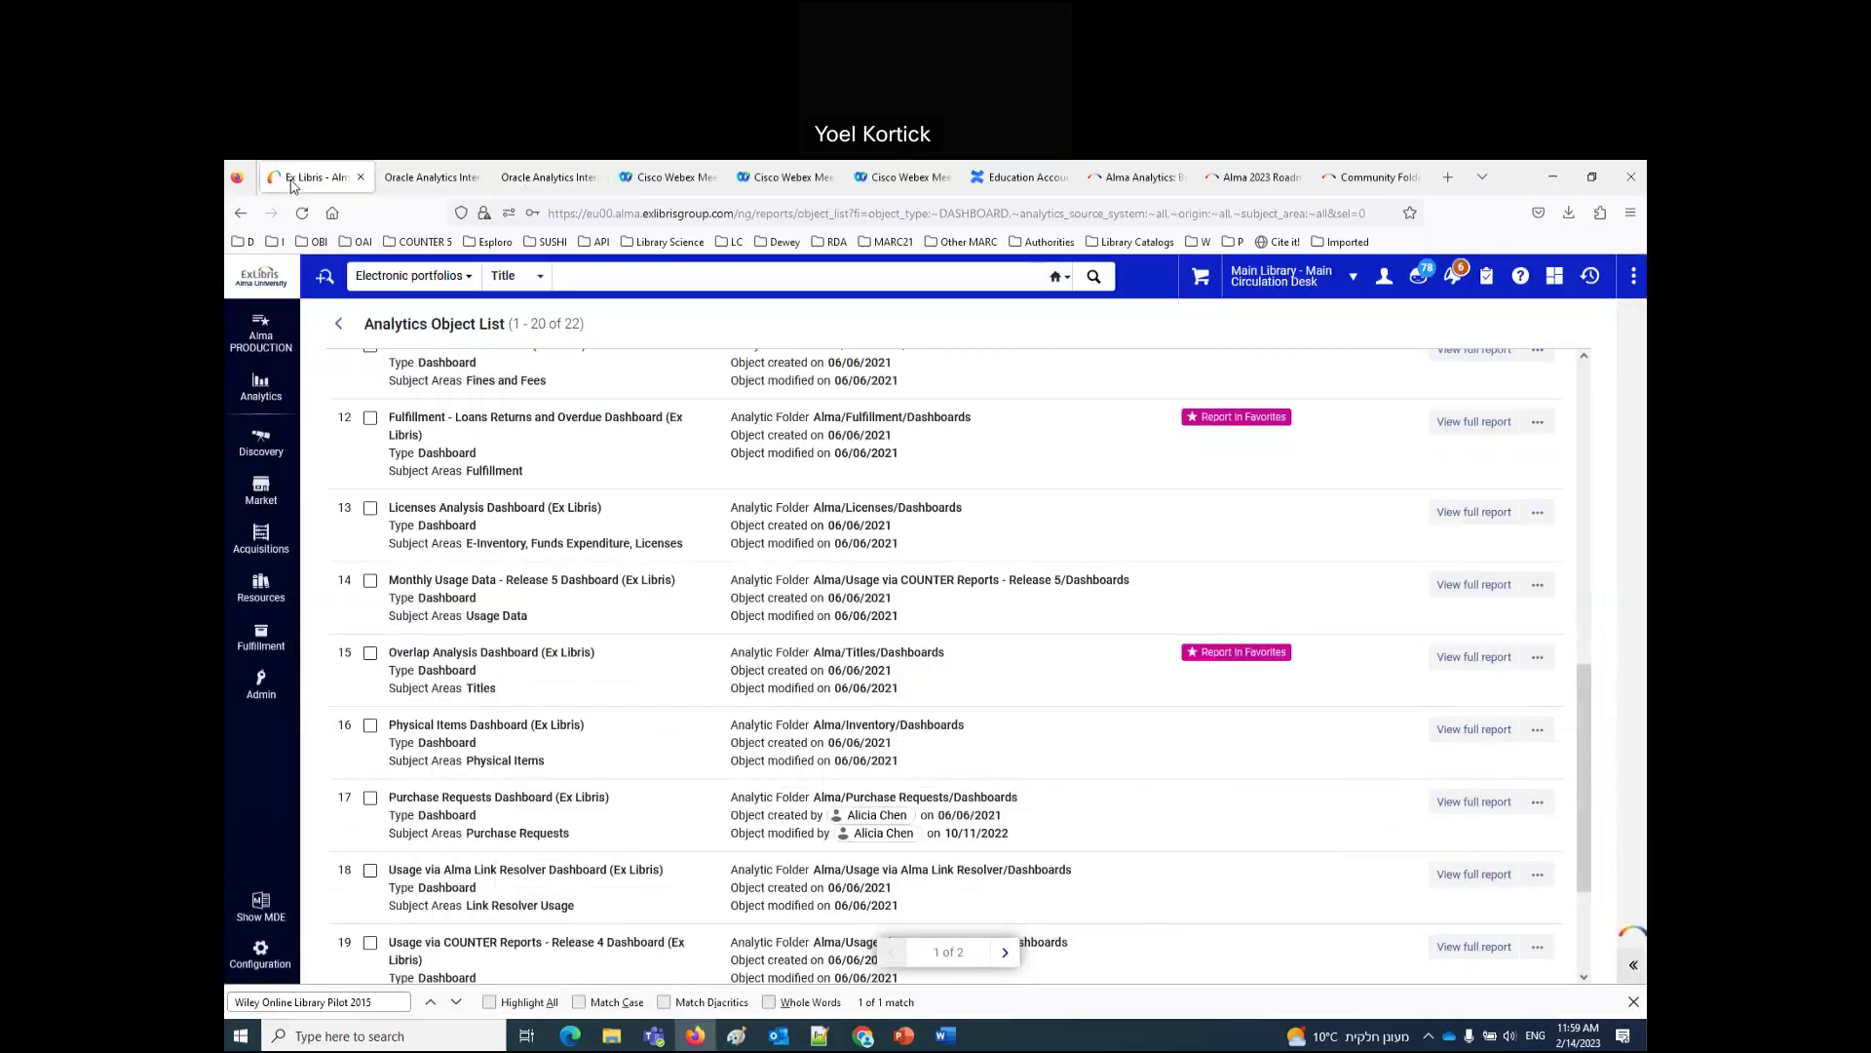
{"action": "left_click", "coordinate": [261, 385]}
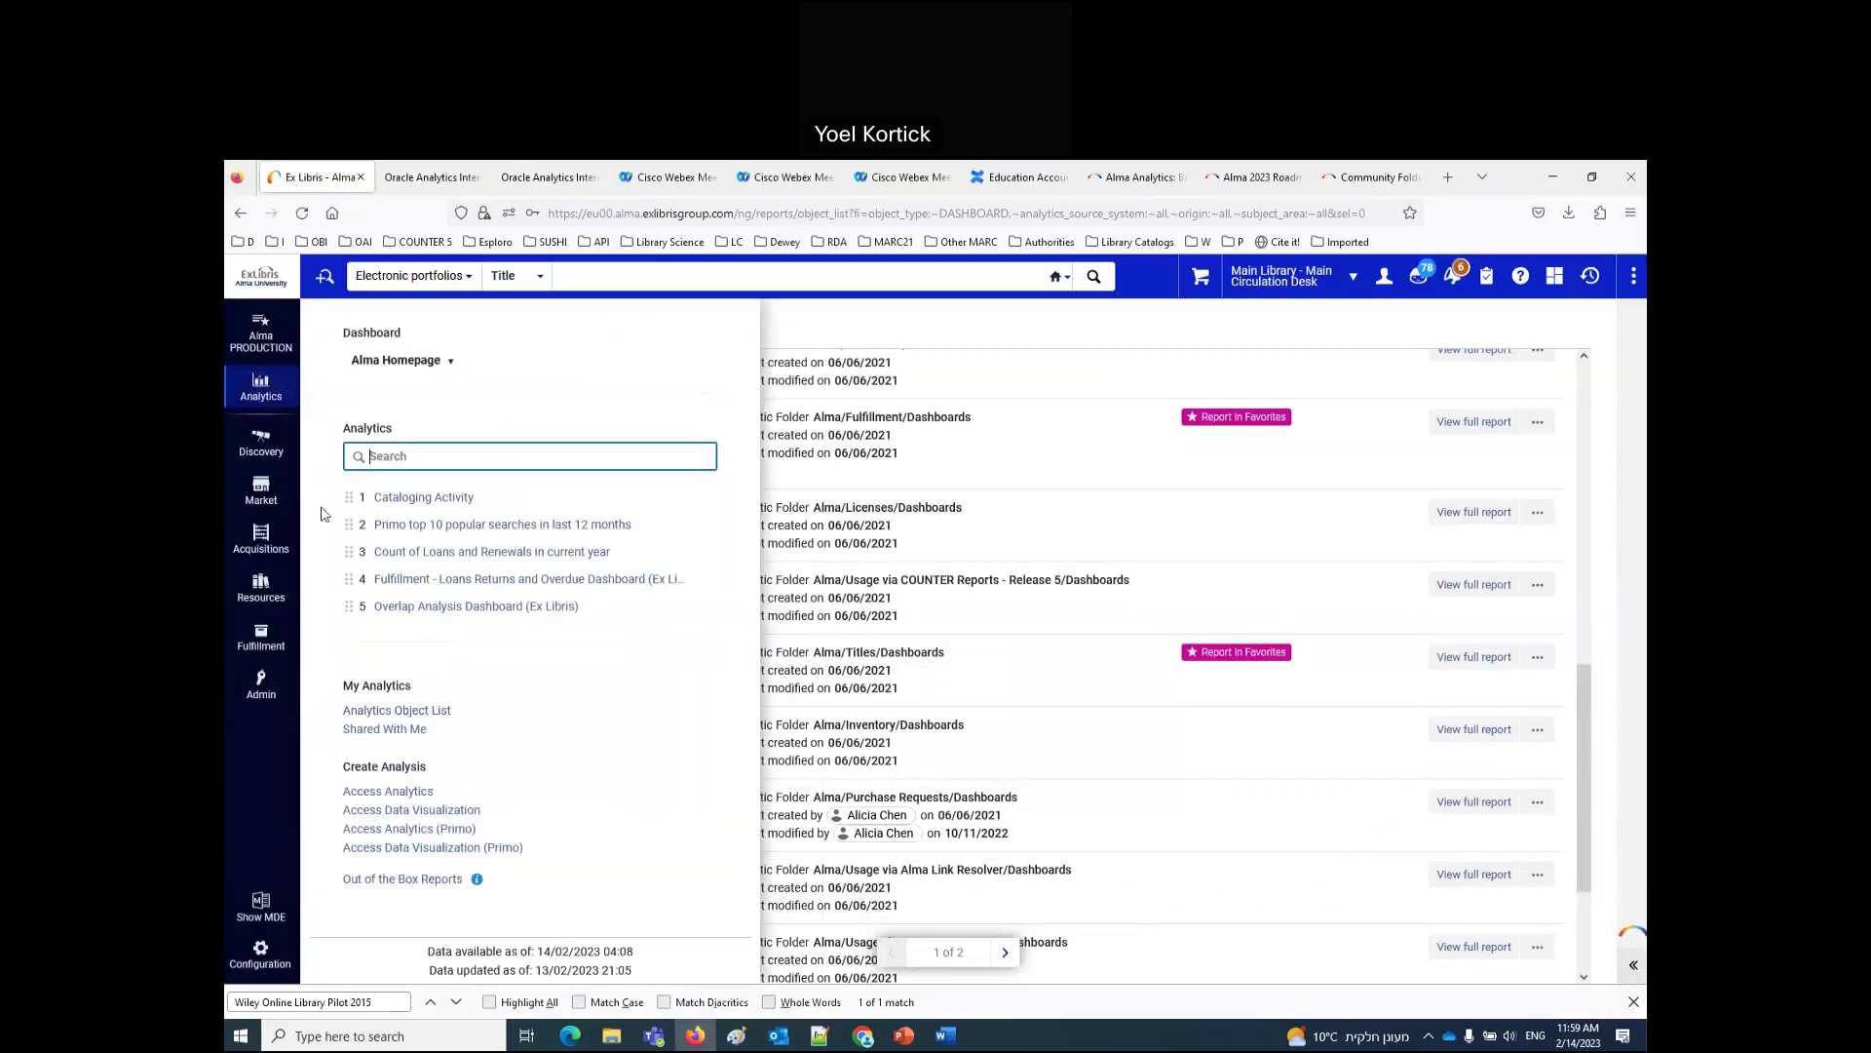
{"action": "left_click", "coordinate": [399, 795]}
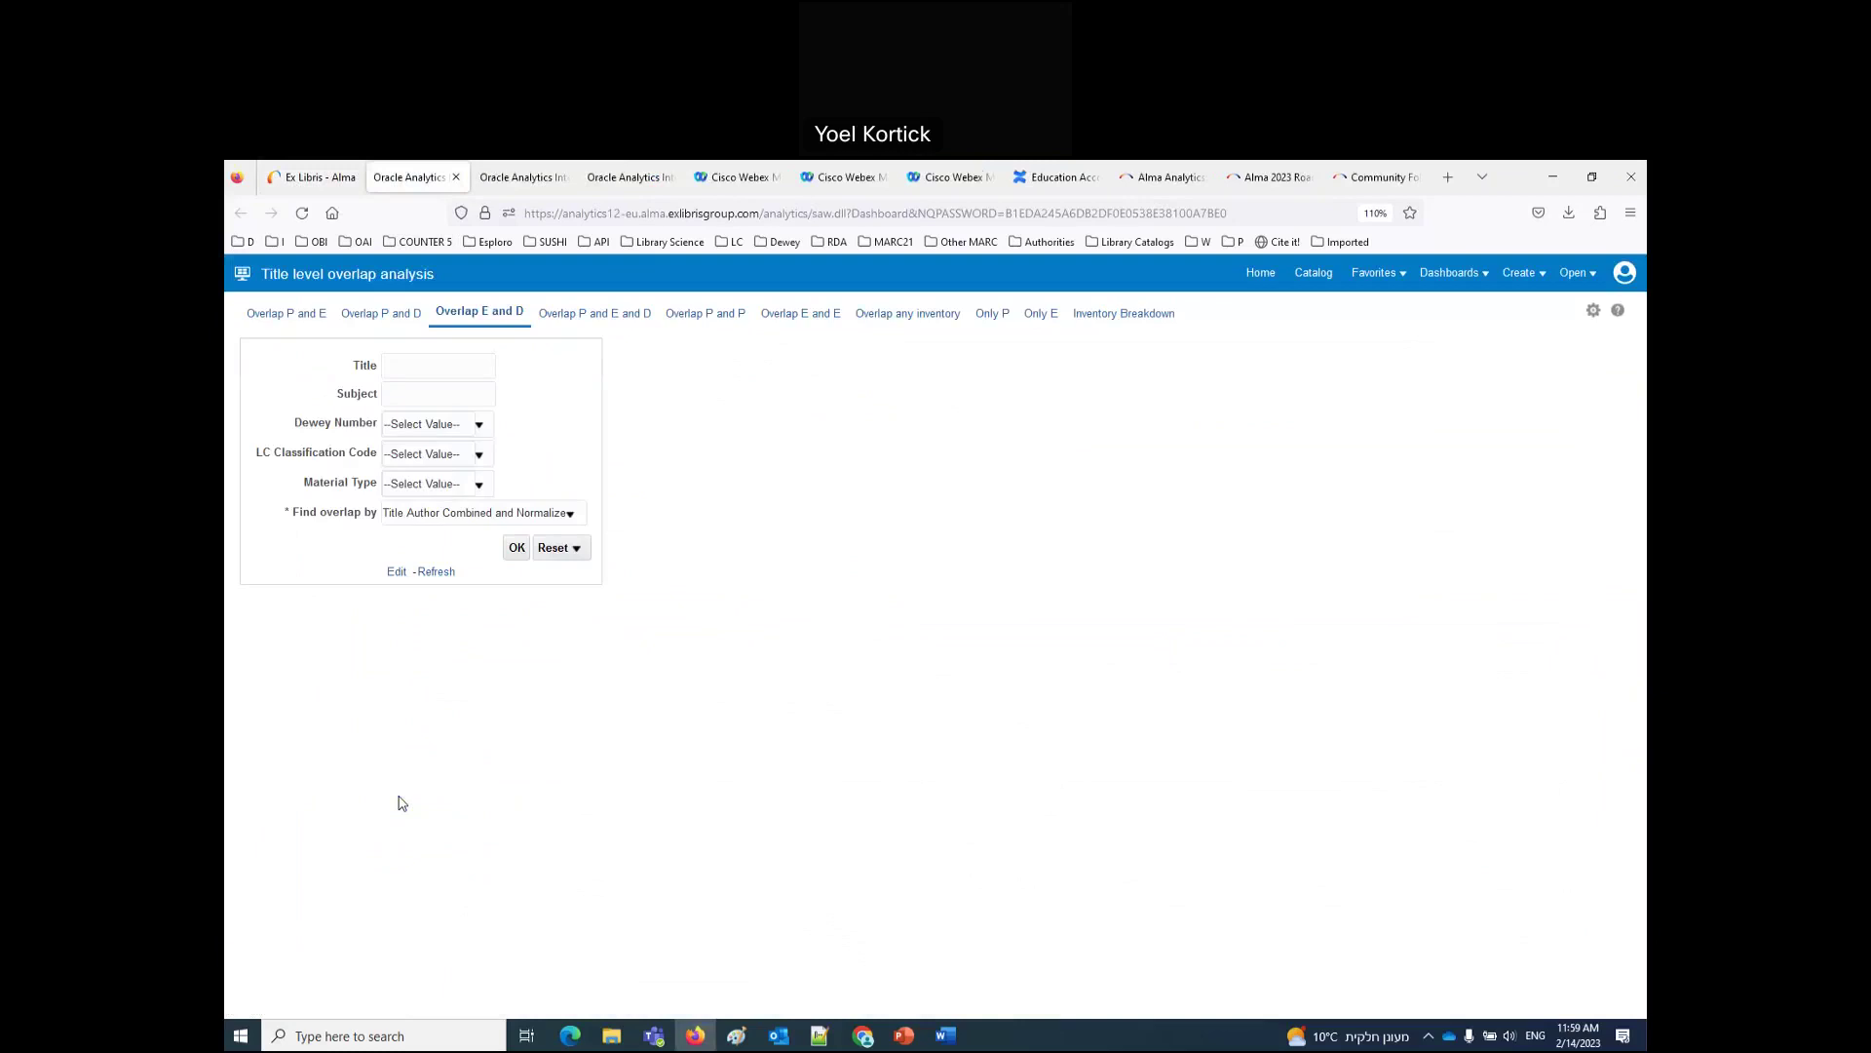
{"action": "left_click", "coordinate": [1311, 274]}
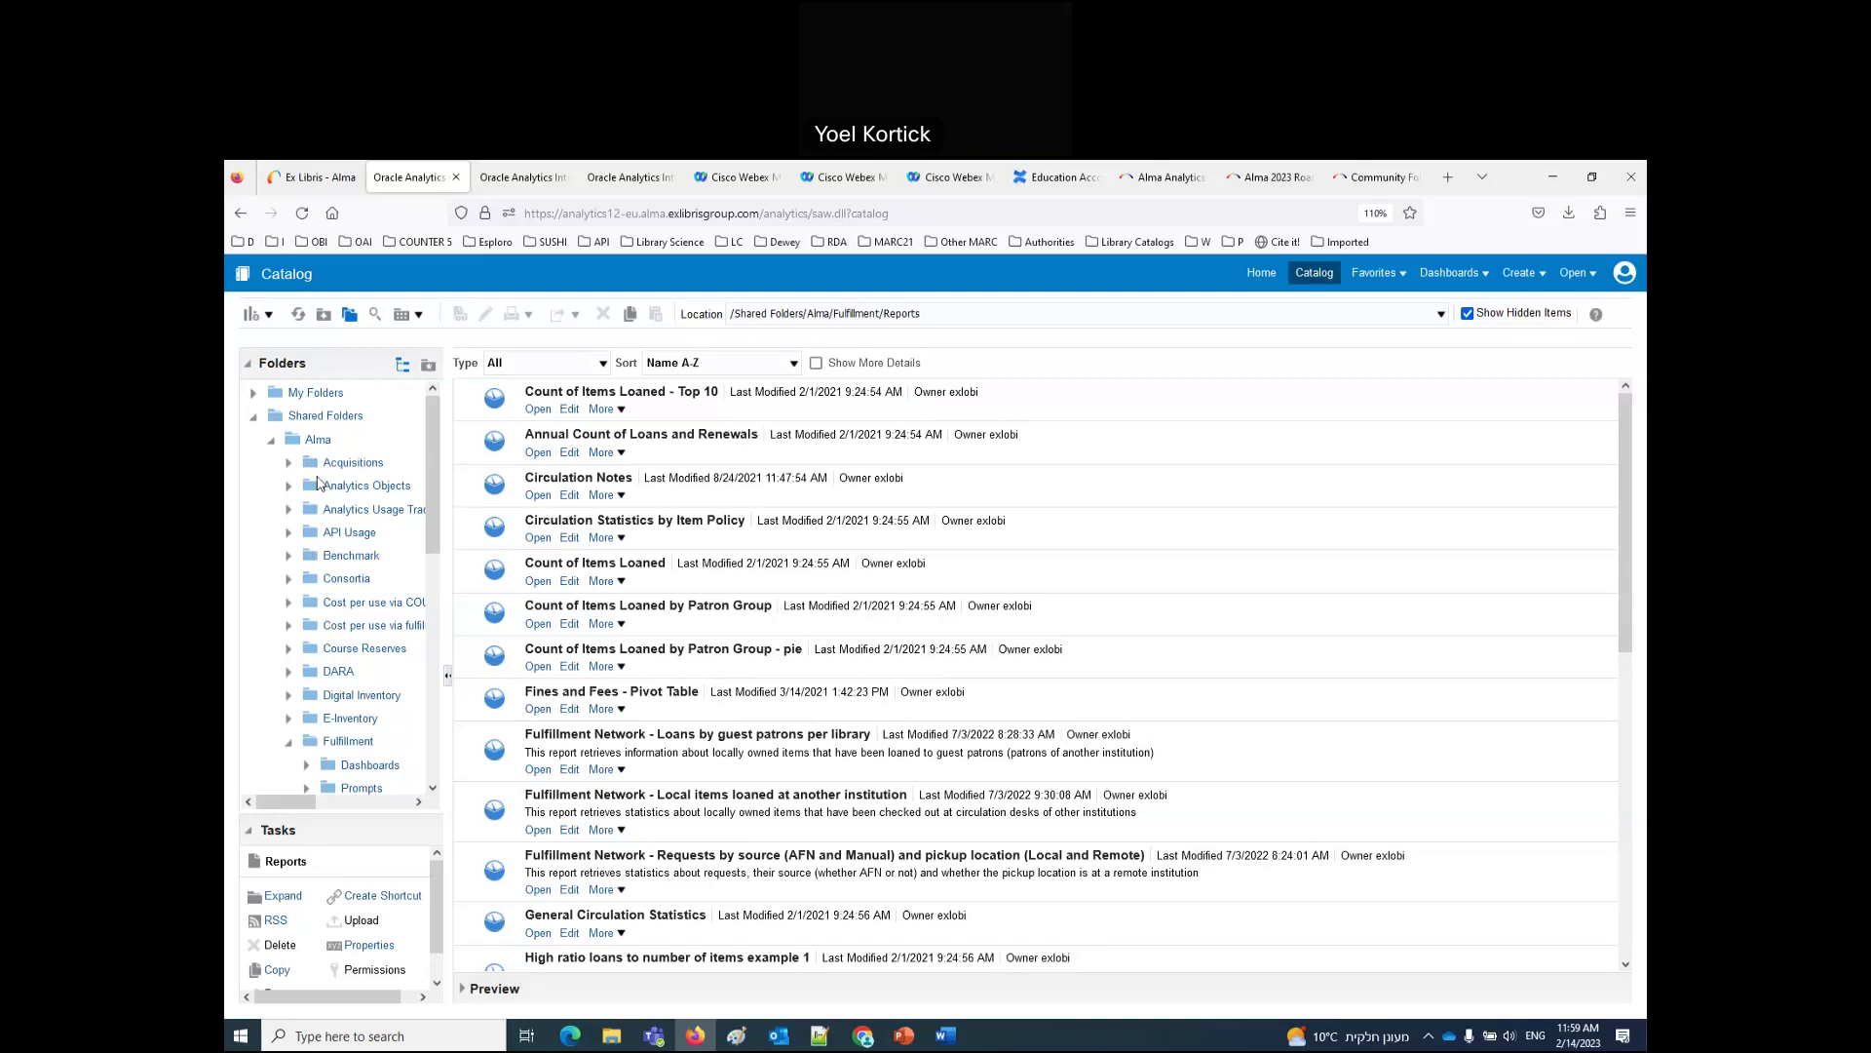
Step: View the dashboards stored in the Acquisitions and Fulfillment folders under the Alma shared folders
{"action": "left_click", "coordinate": [330, 465]}
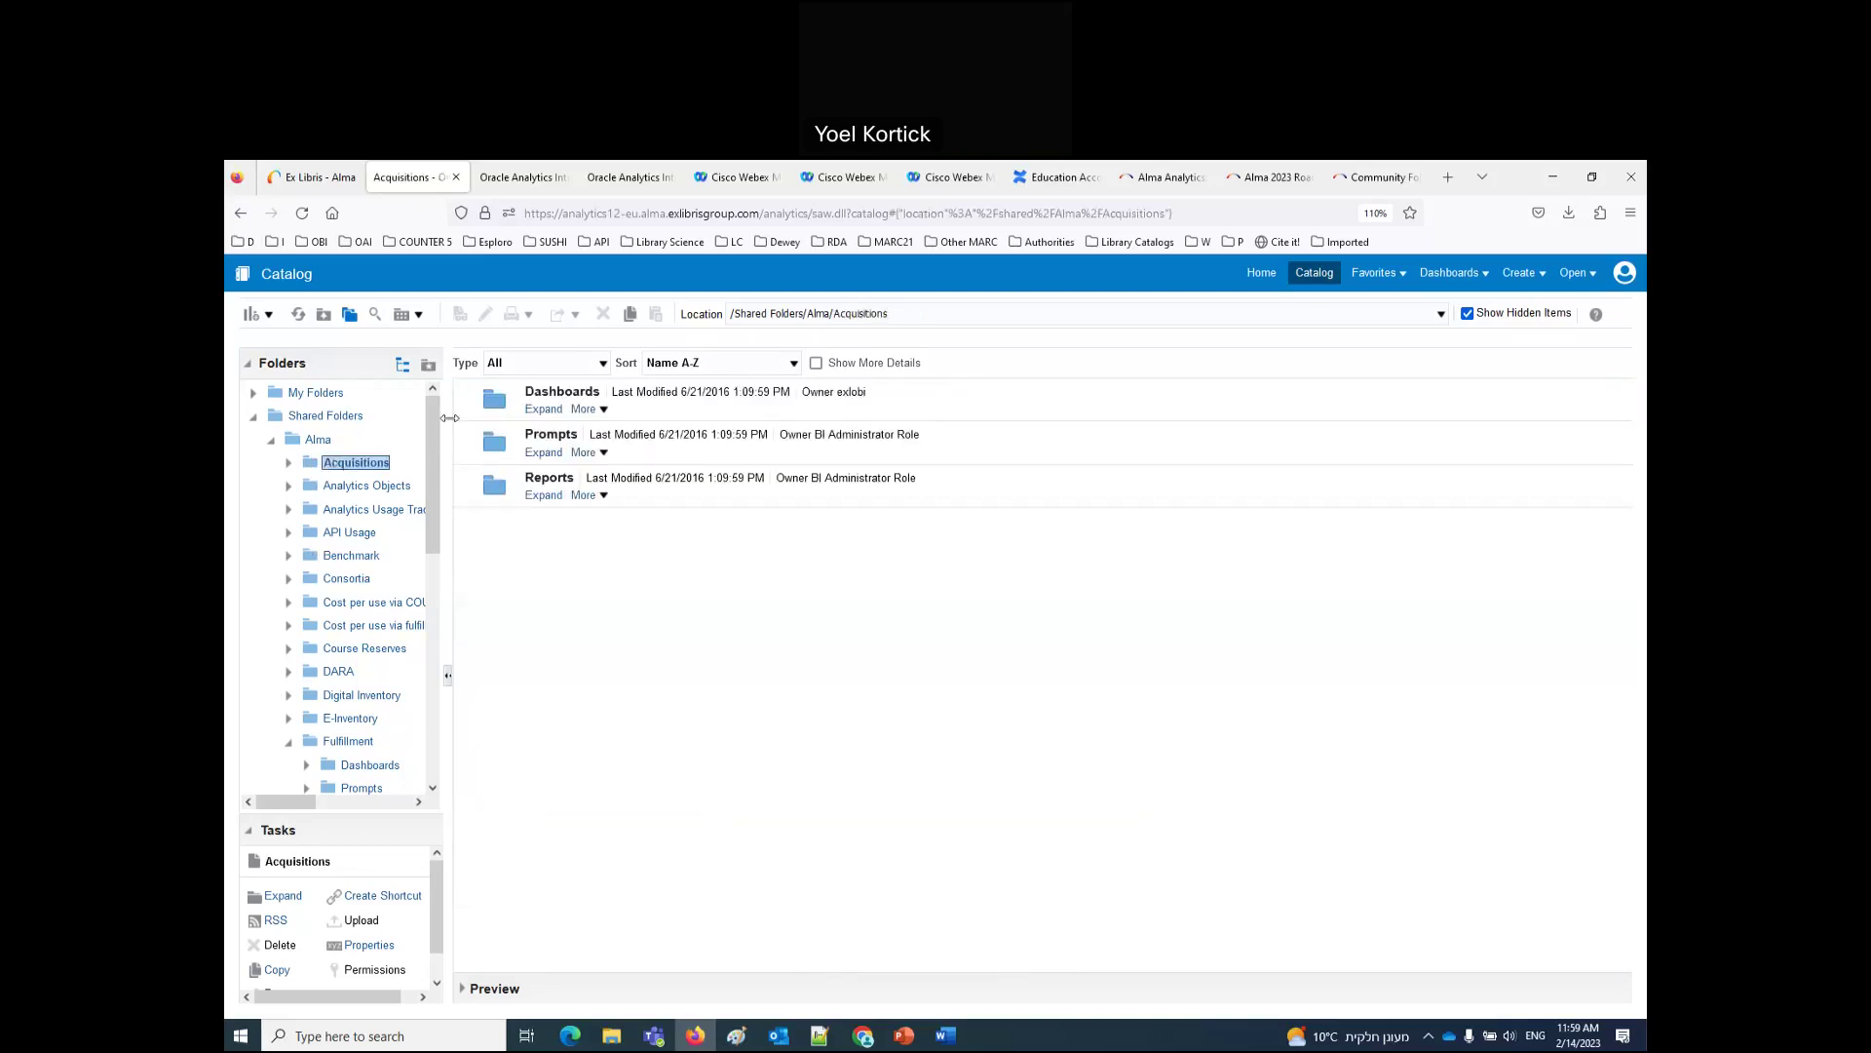
{"action": "left_click", "coordinate": [544, 409]}
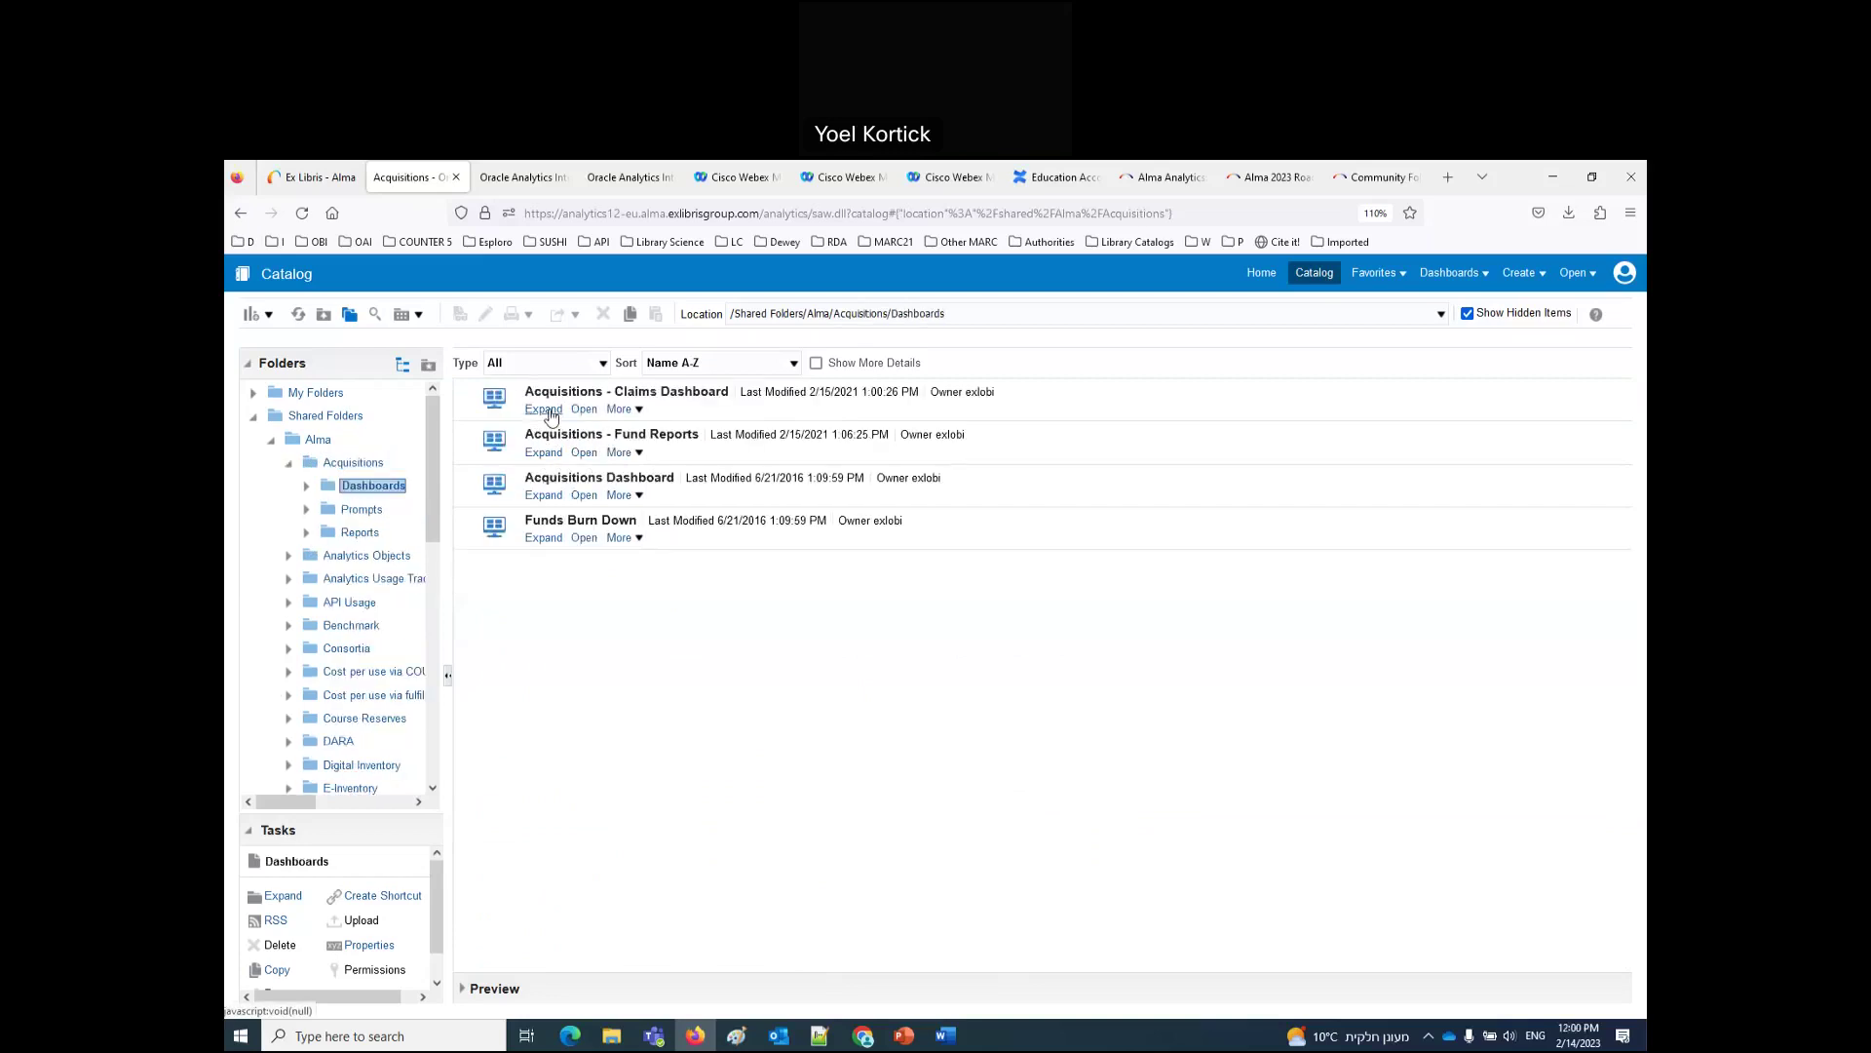
{"action": "left_click", "coordinate": [288, 463]}
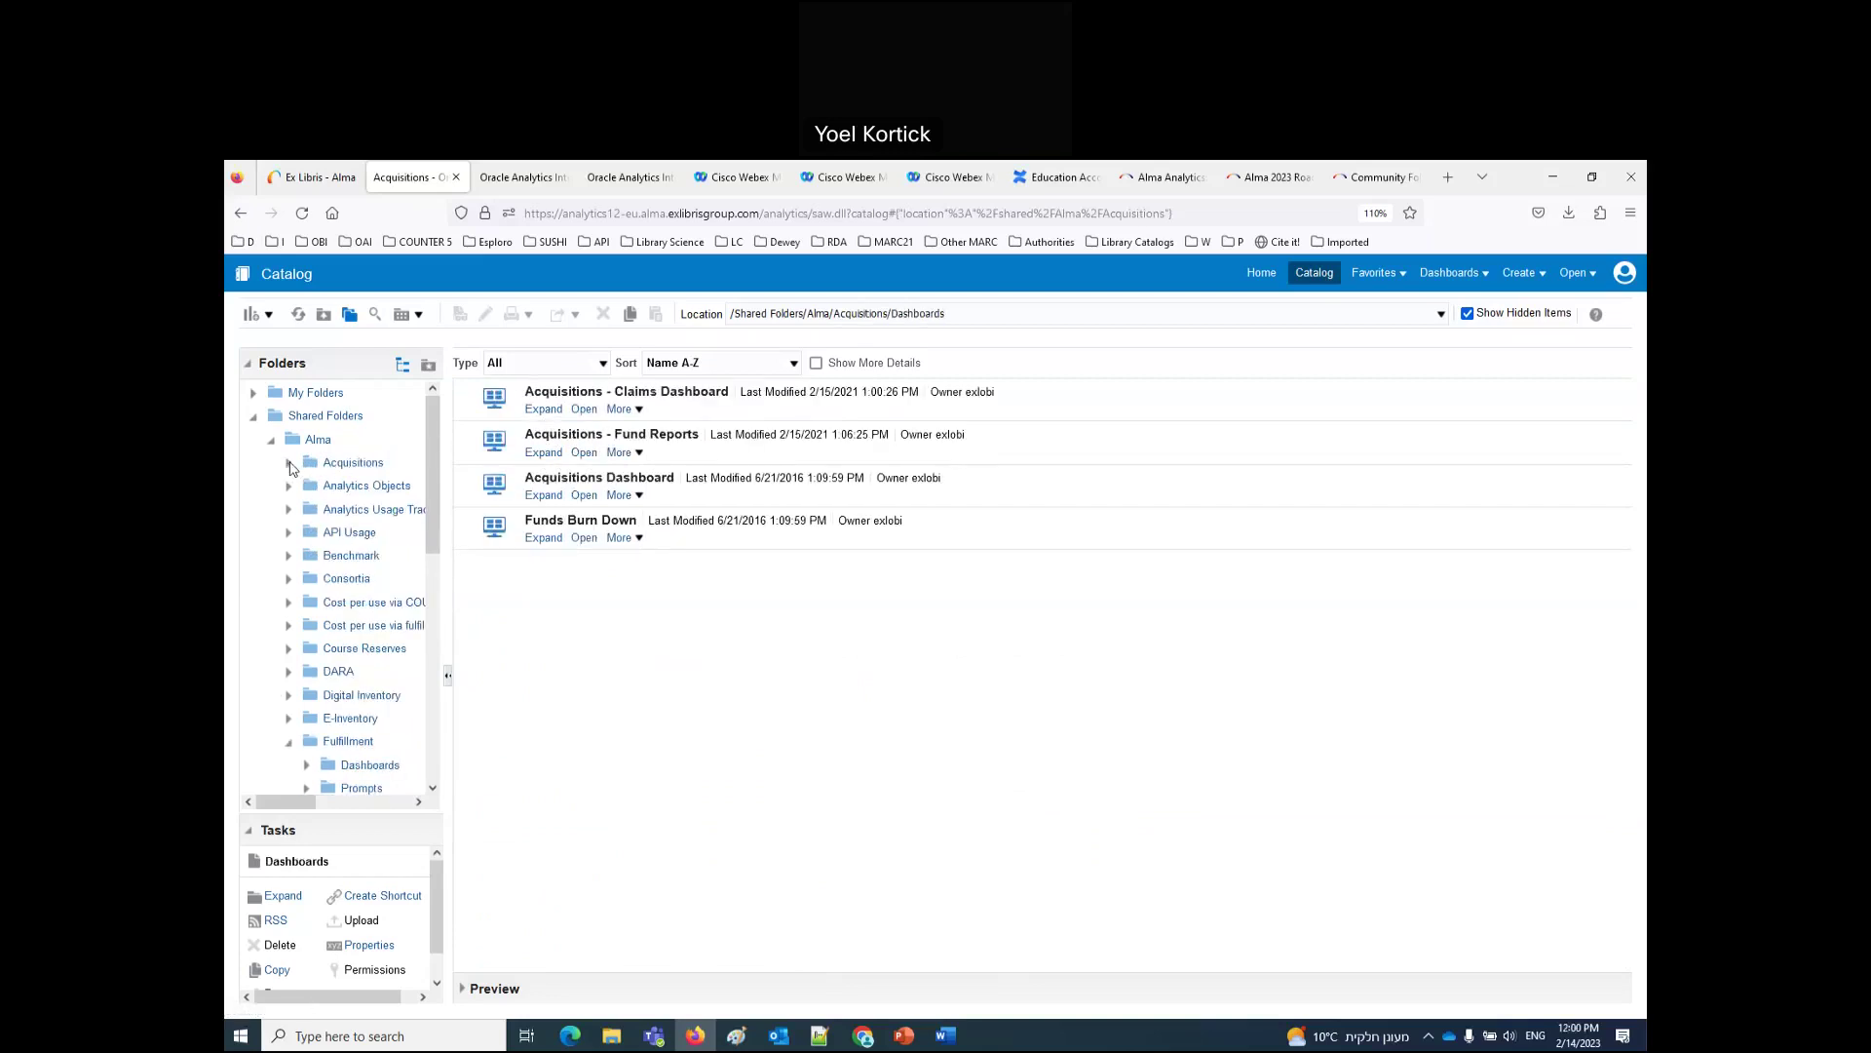
{"action": "scroll", "coordinate": [370, 742], "scroll_direction": "down", "scroll_amount": 3}
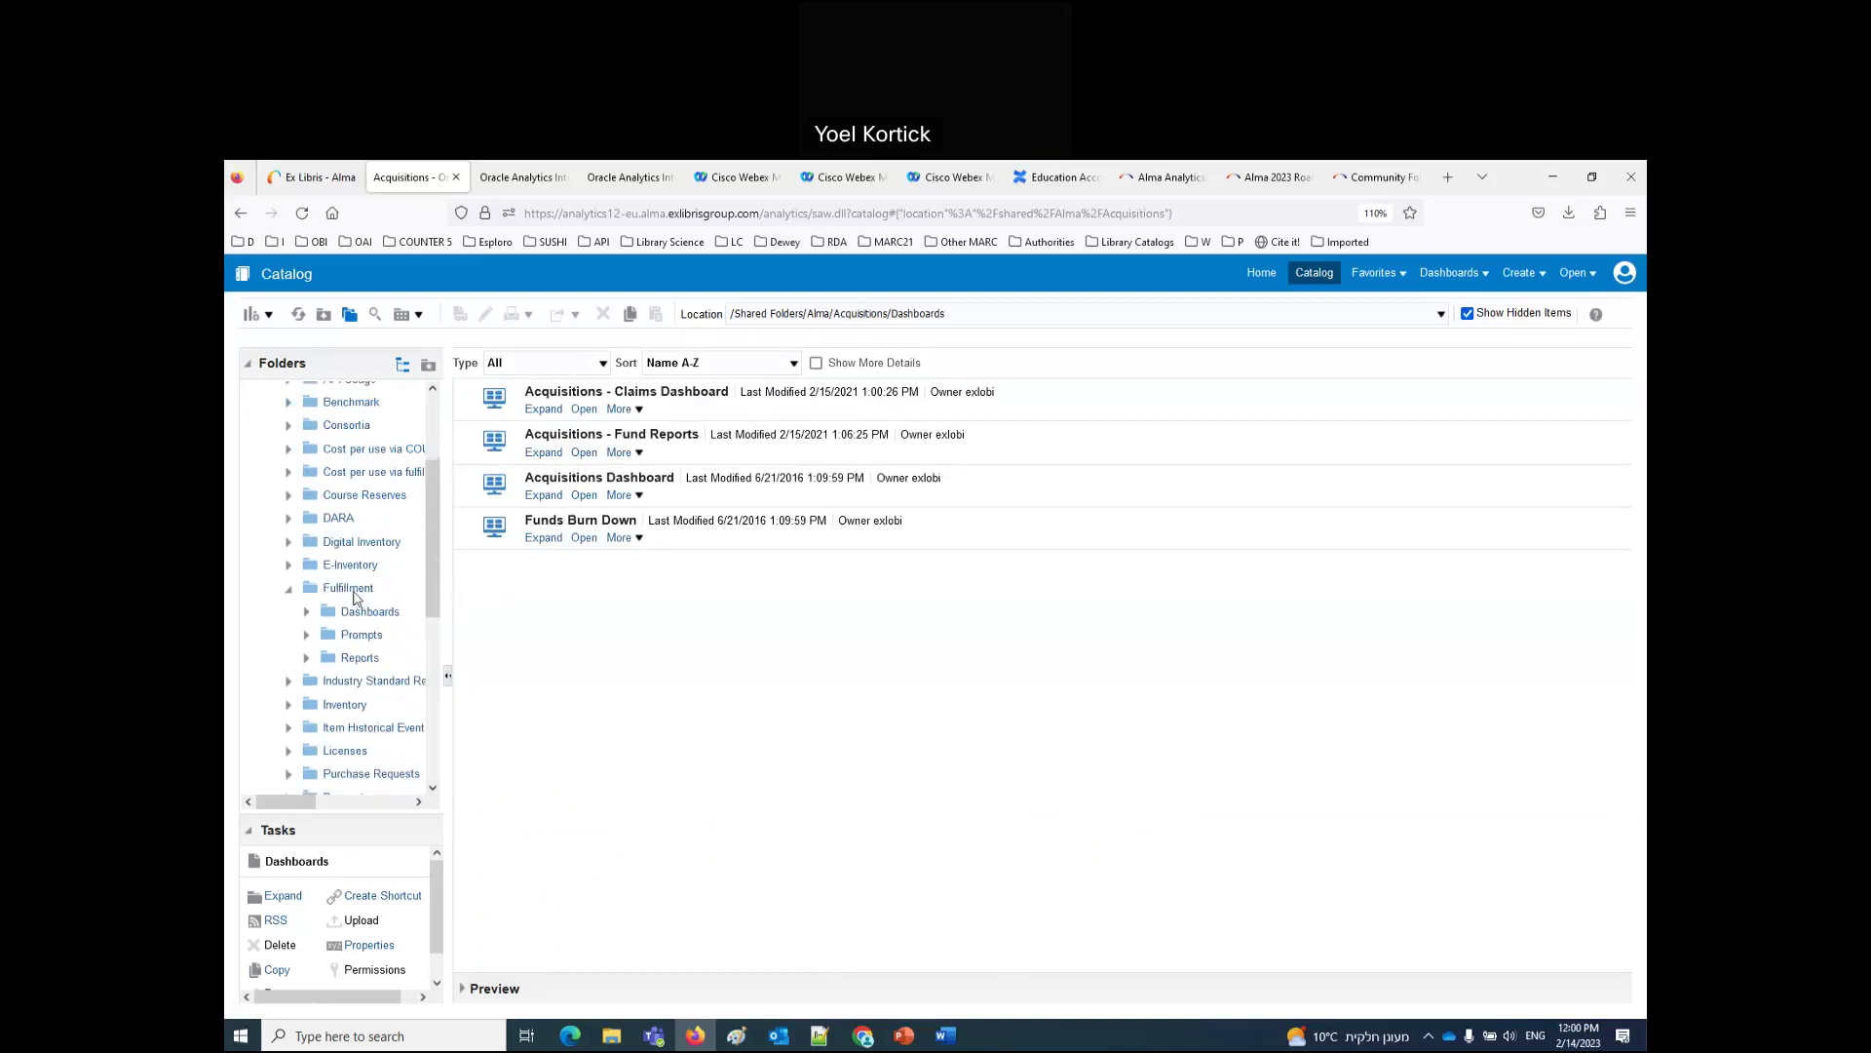
{"action": "left_click", "coordinate": [353, 588]}
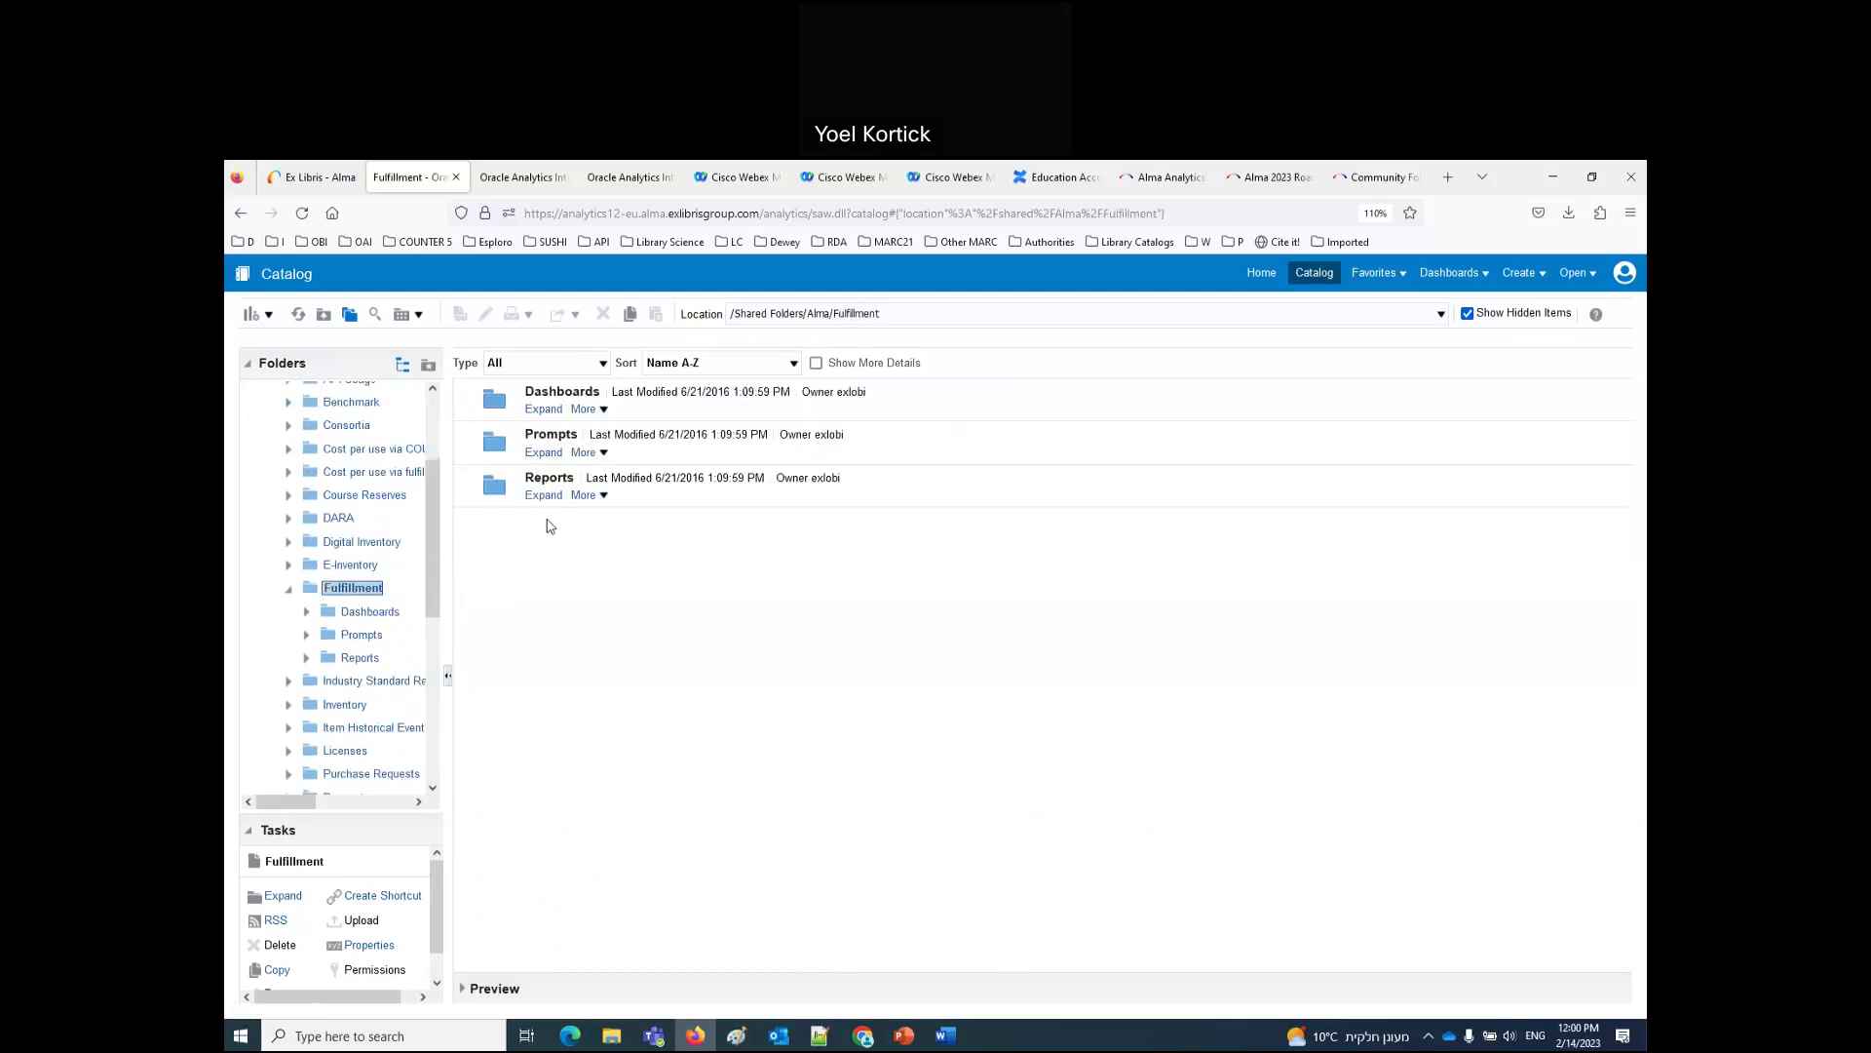
{"action": "left_click", "coordinate": [545, 411]}
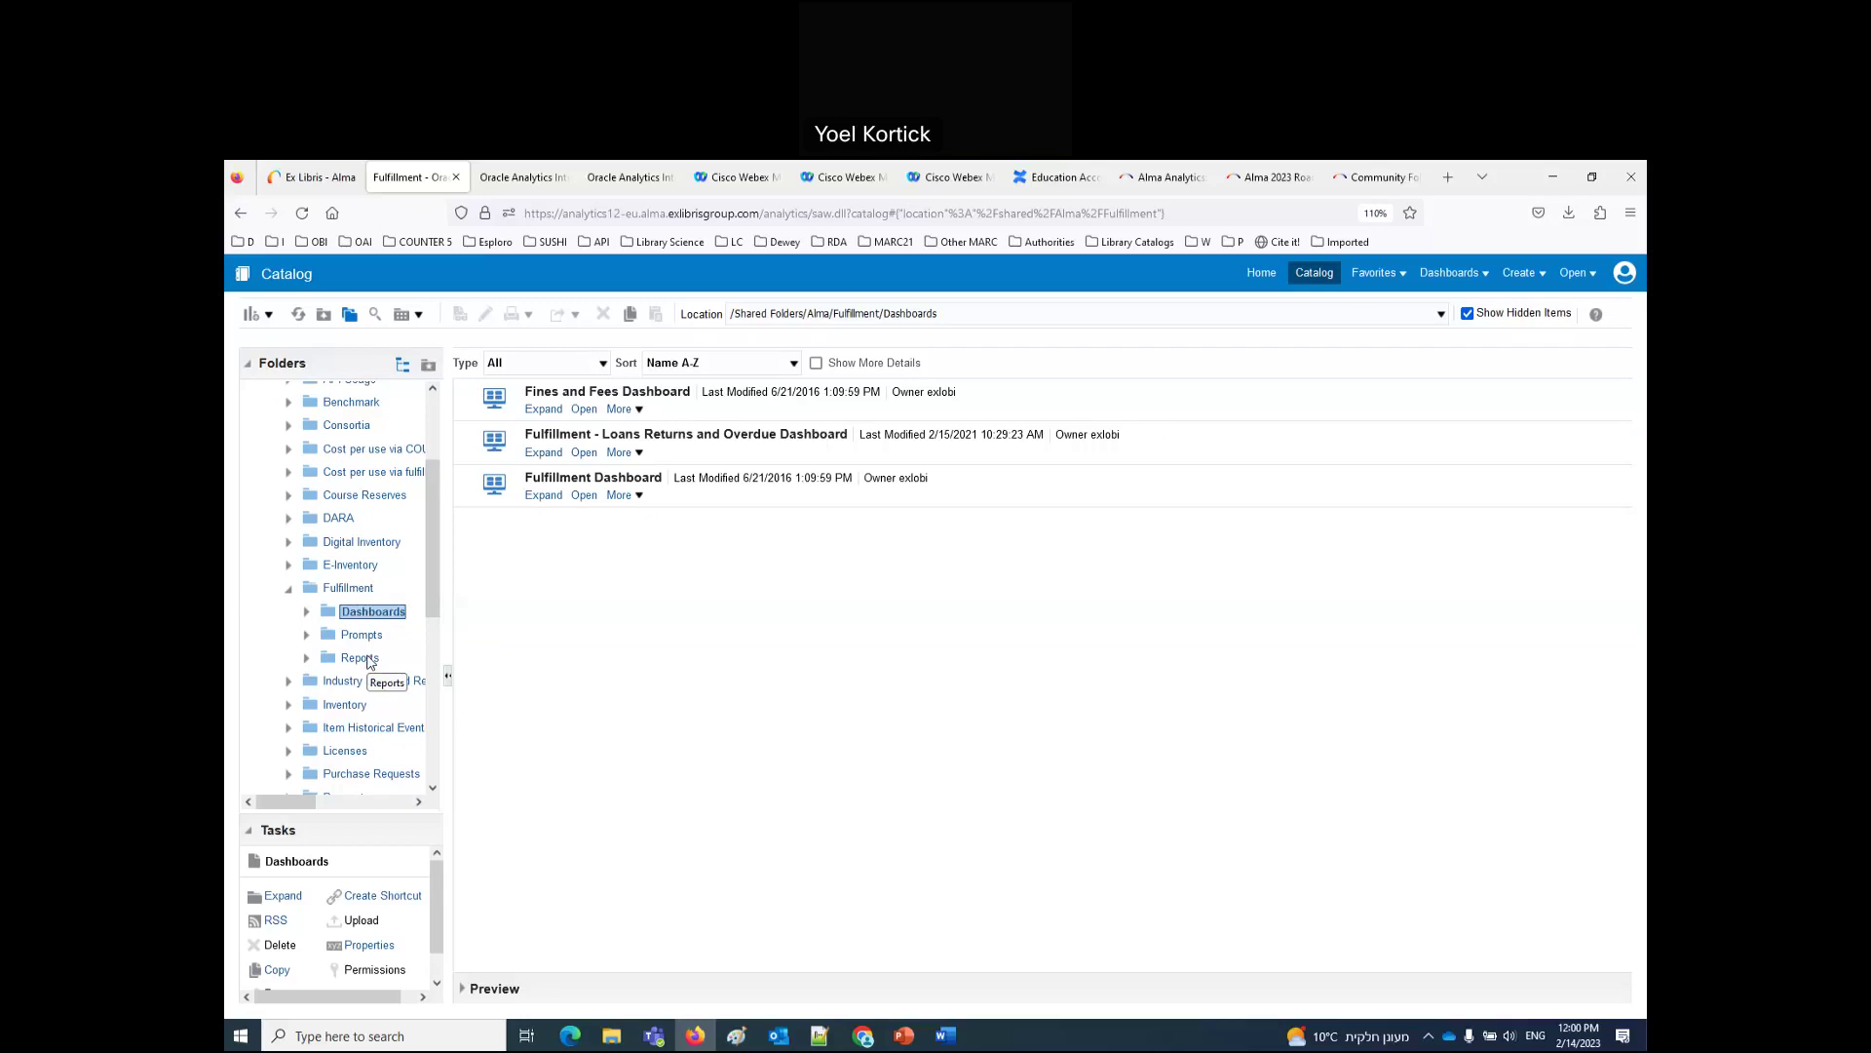
Step: Expand the E-Inventory and Digital Inventory folders and view the contents of the DARA and Course Reserves folders
{"action": "left_click", "coordinate": [289, 567]}
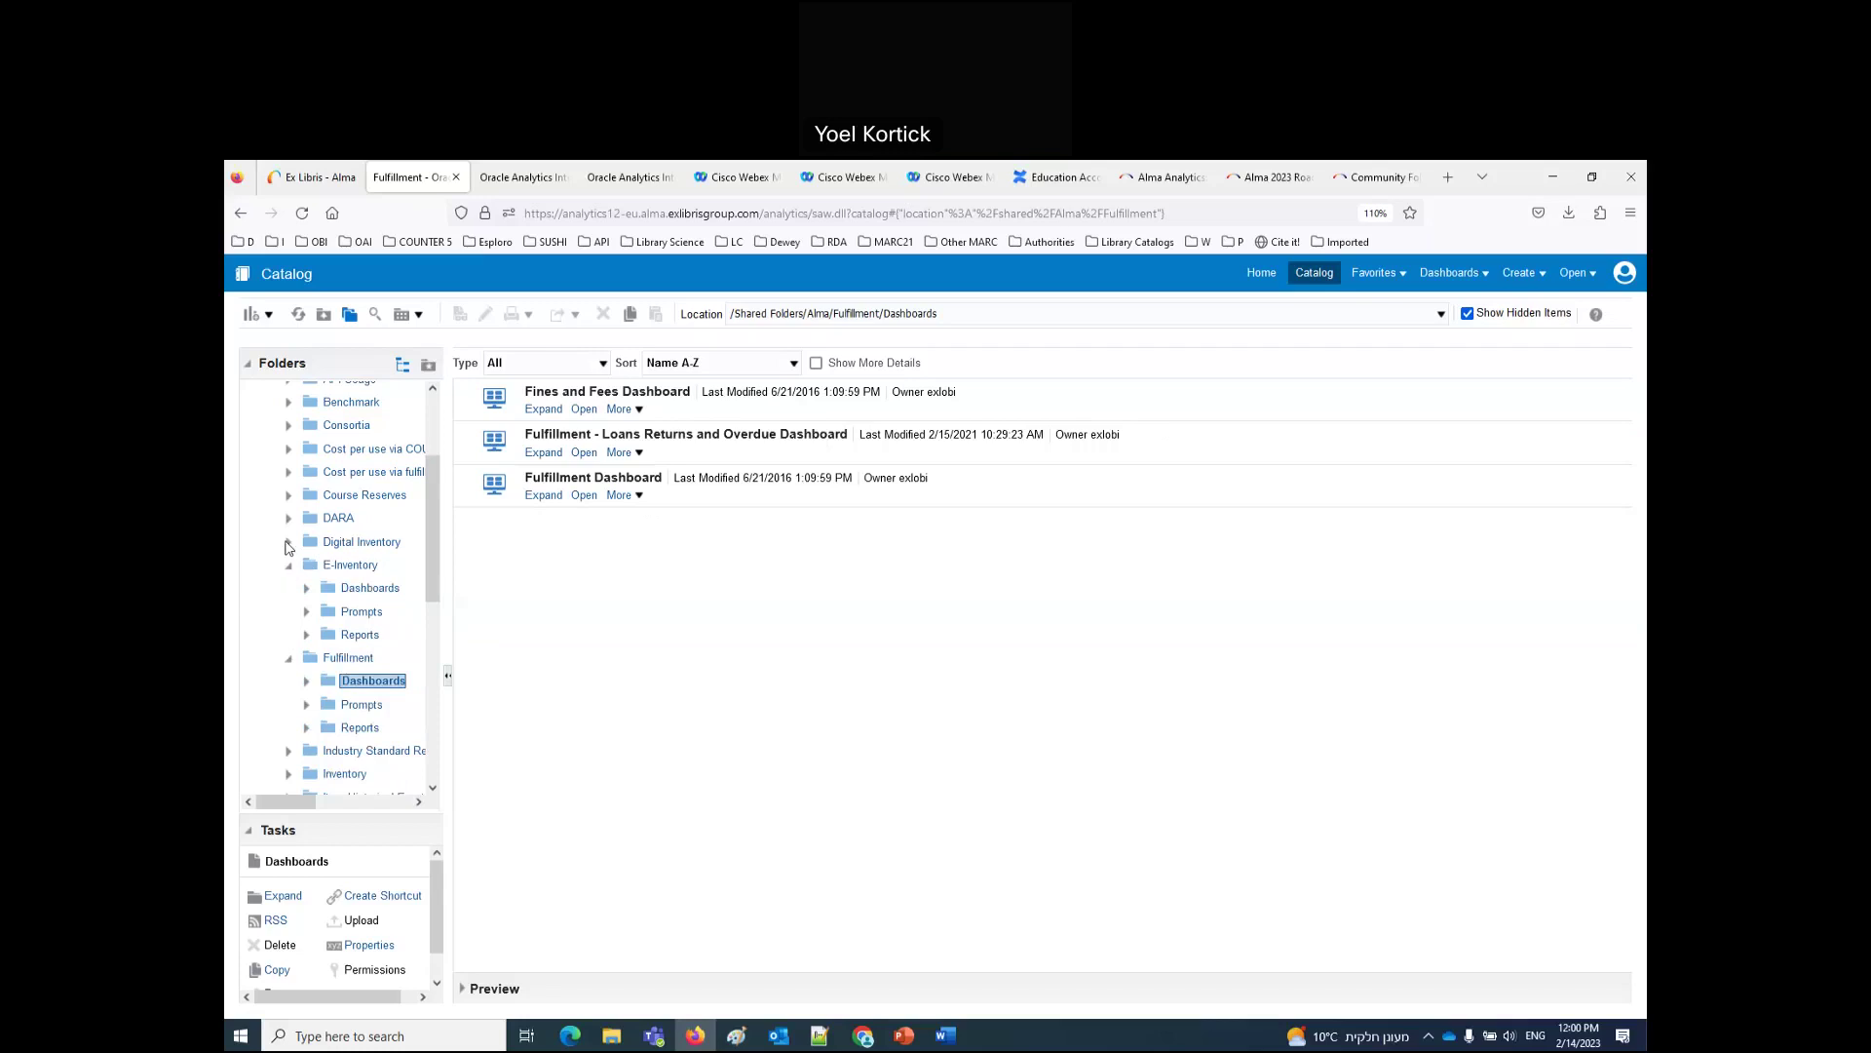
{"action": "left_click", "coordinate": [288, 543]}
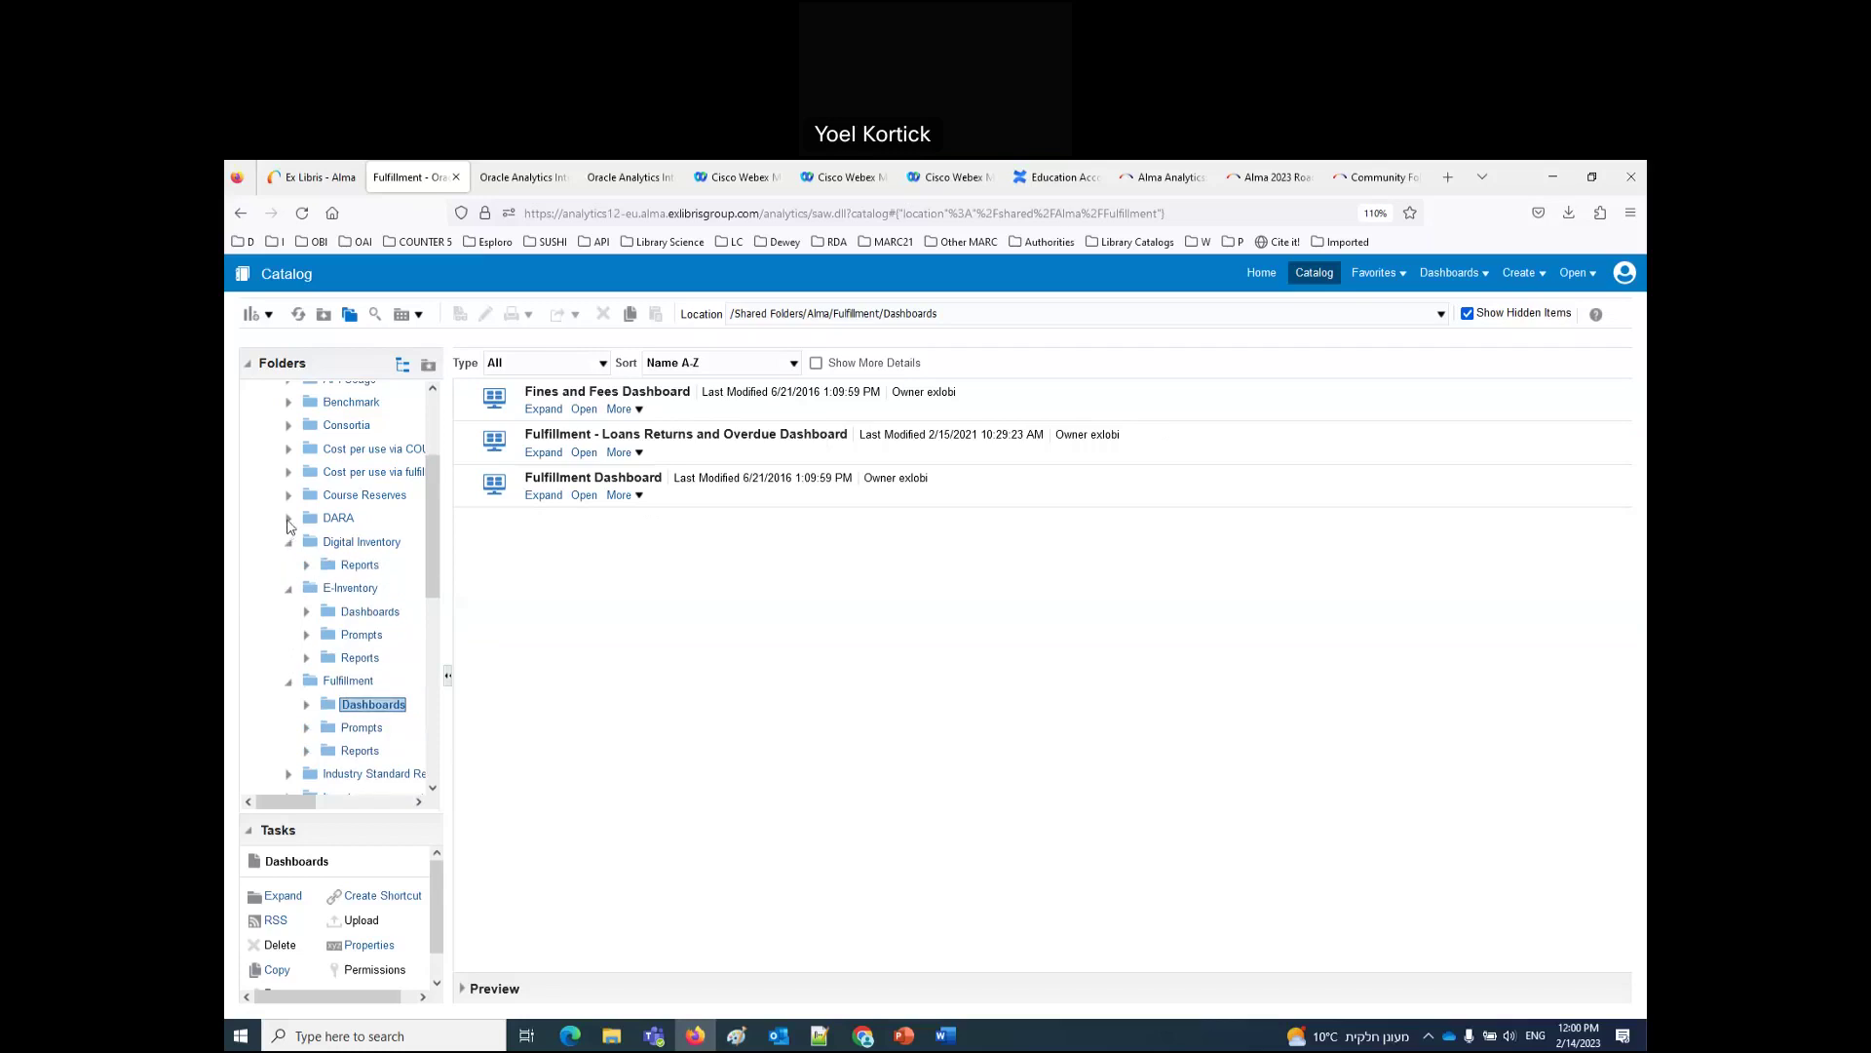
{"action": "left_click", "coordinate": [288, 519]}
{"action": "left_click", "coordinate": [337, 519]}
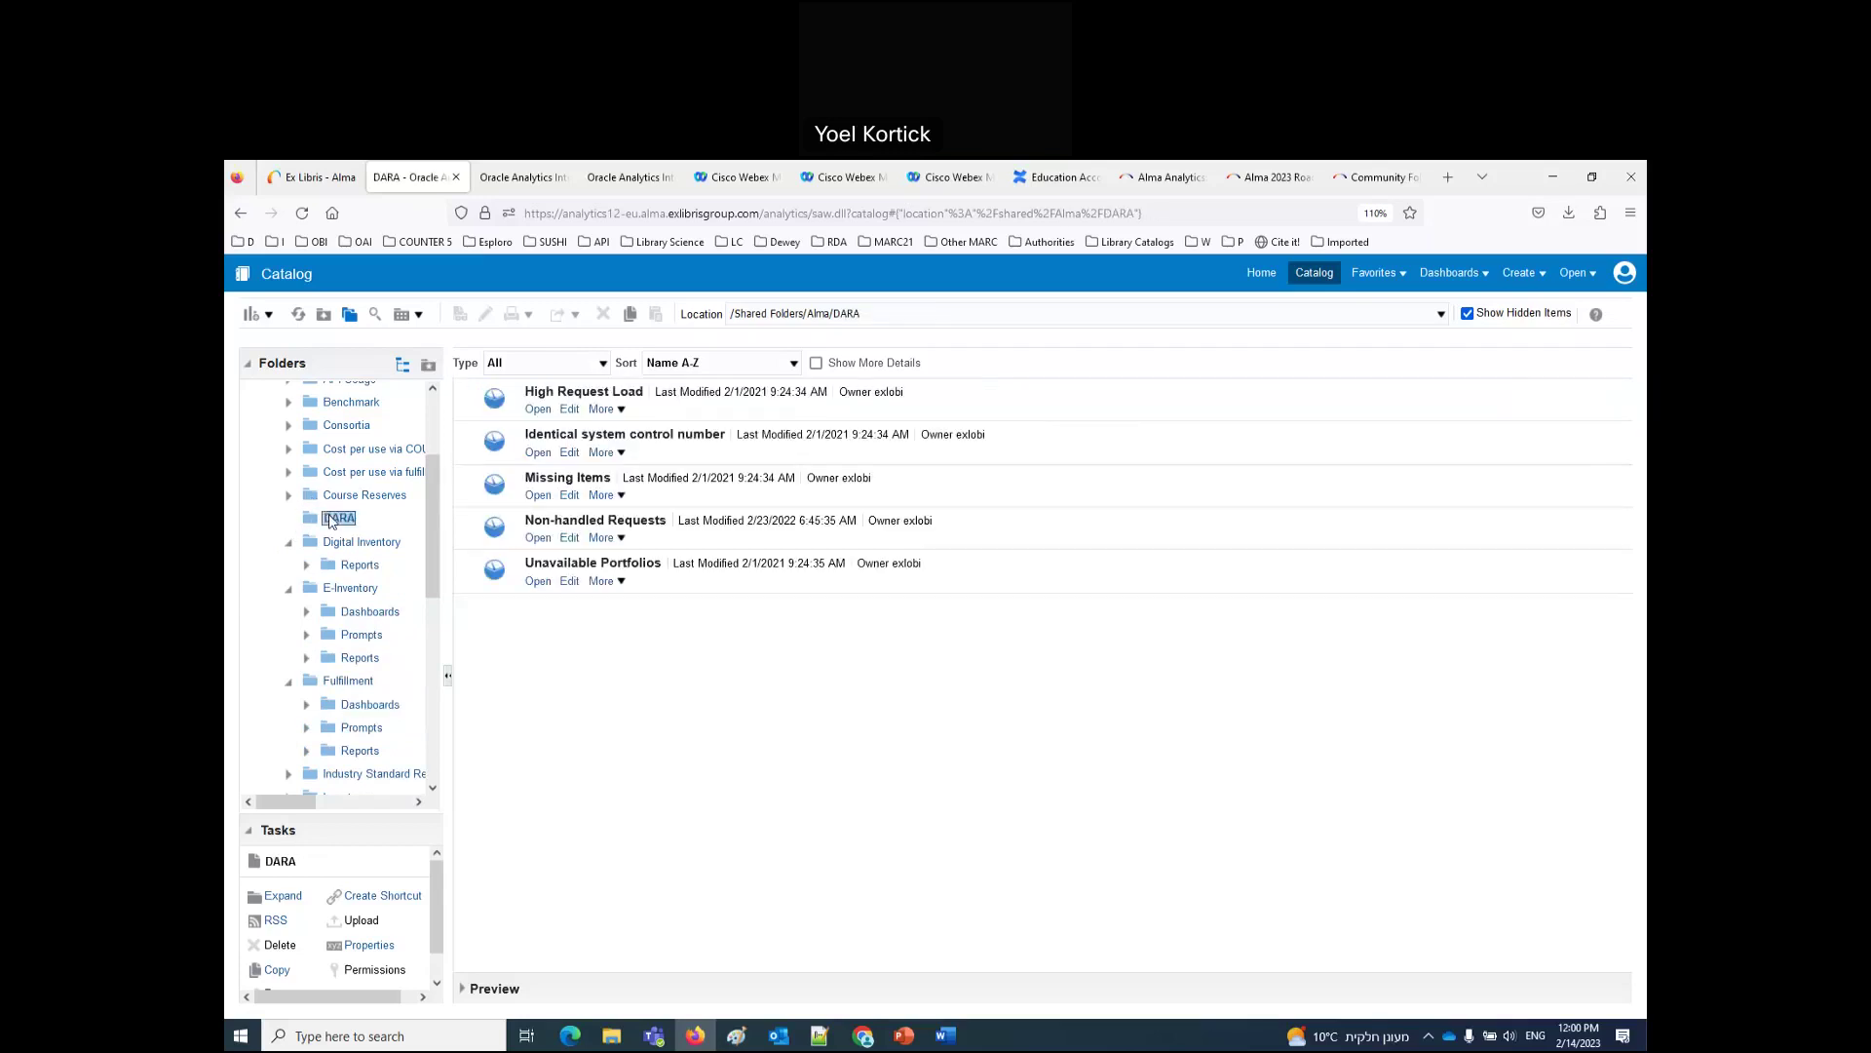
{"action": "left_click", "coordinate": [343, 497]}
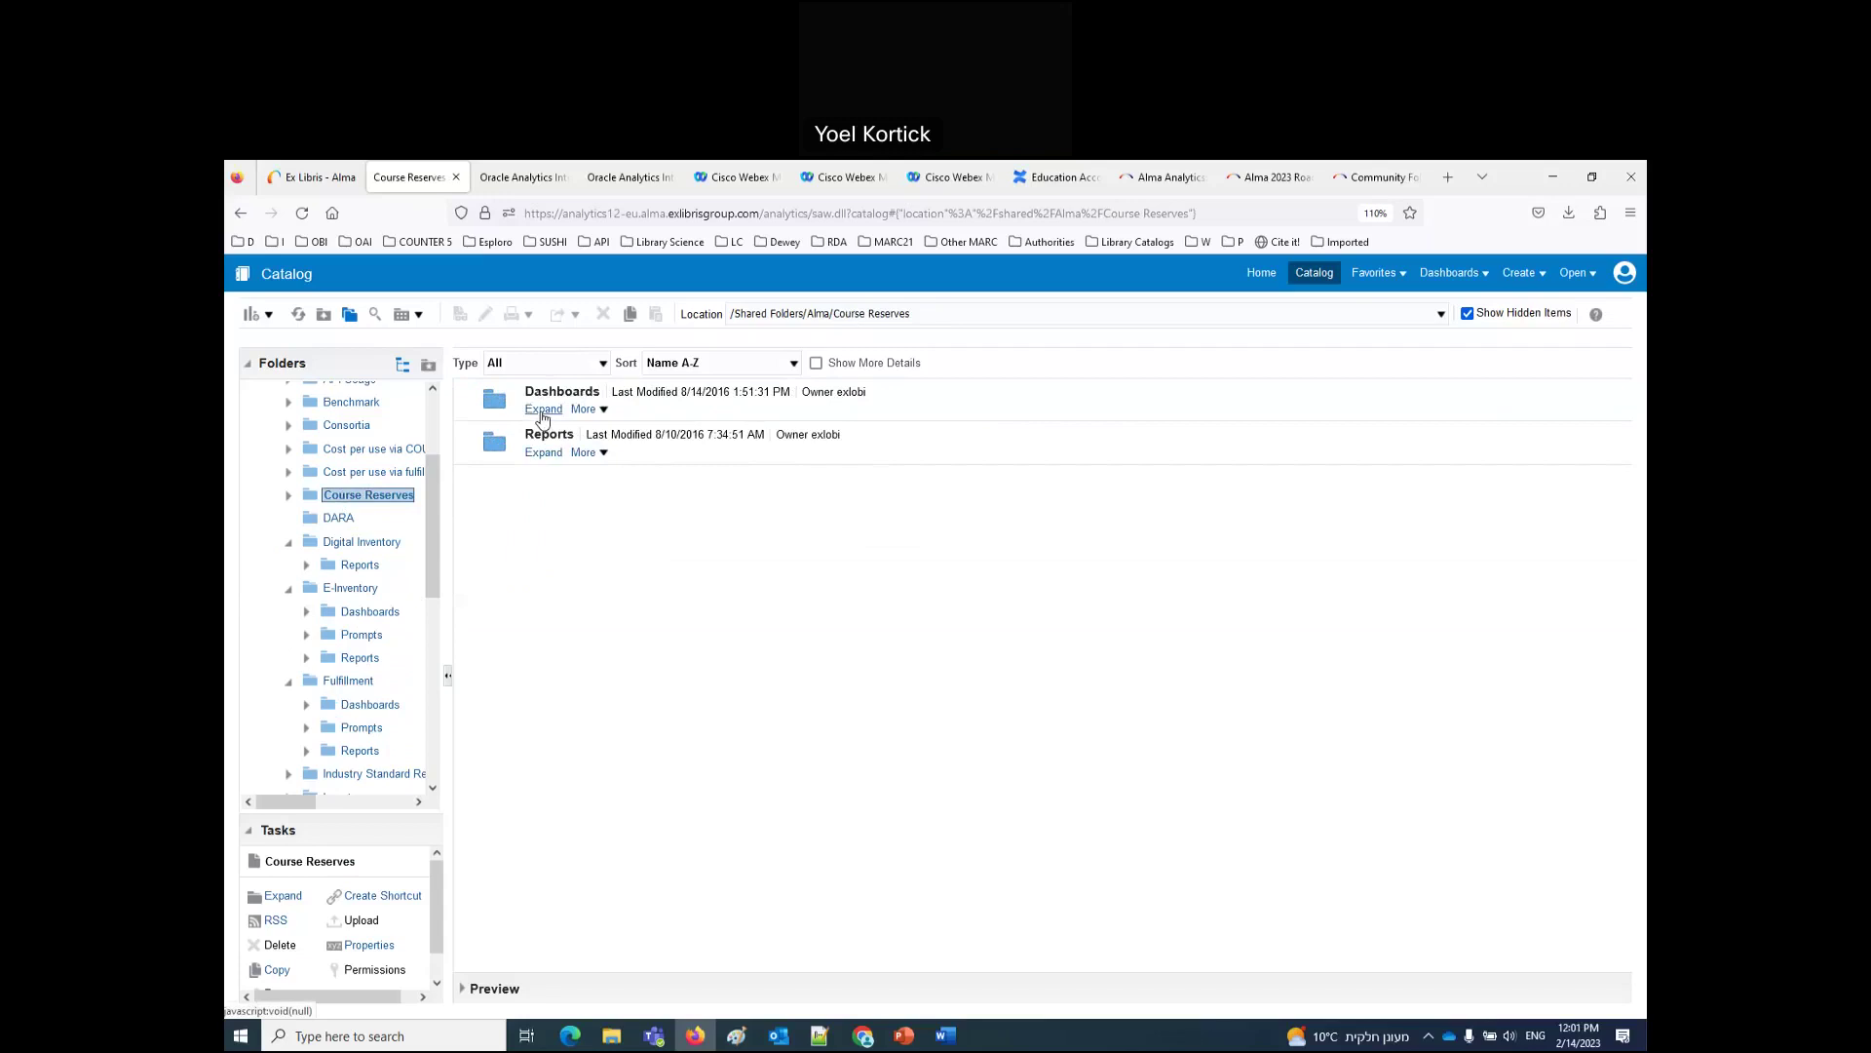
Step: Open the Fines and Fees Dashboard from the Fulfillment dashboards and view its Library - Type Transactions, Open Cash Transactions by Patron Group and User Cash Transactions pages
{"action": "left_click", "coordinate": [363, 705]}
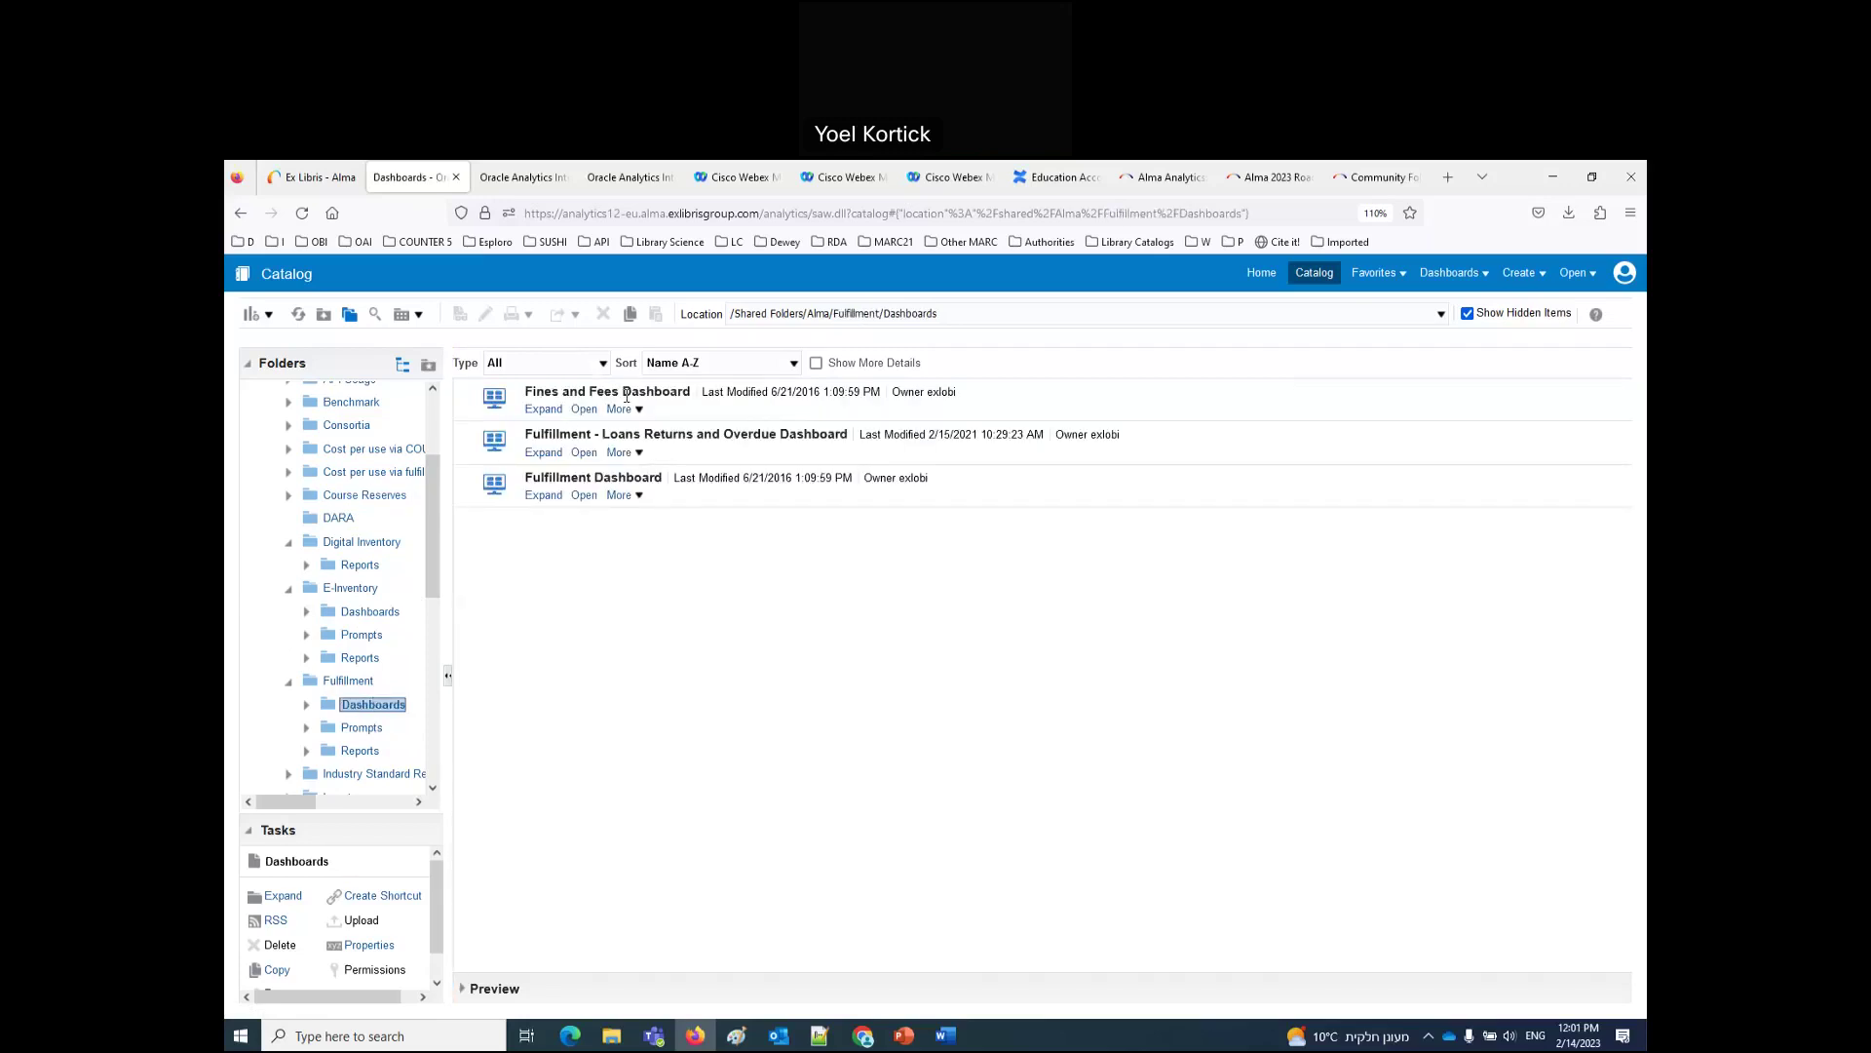
{"action": "left_click", "coordinate": [585, 410]}
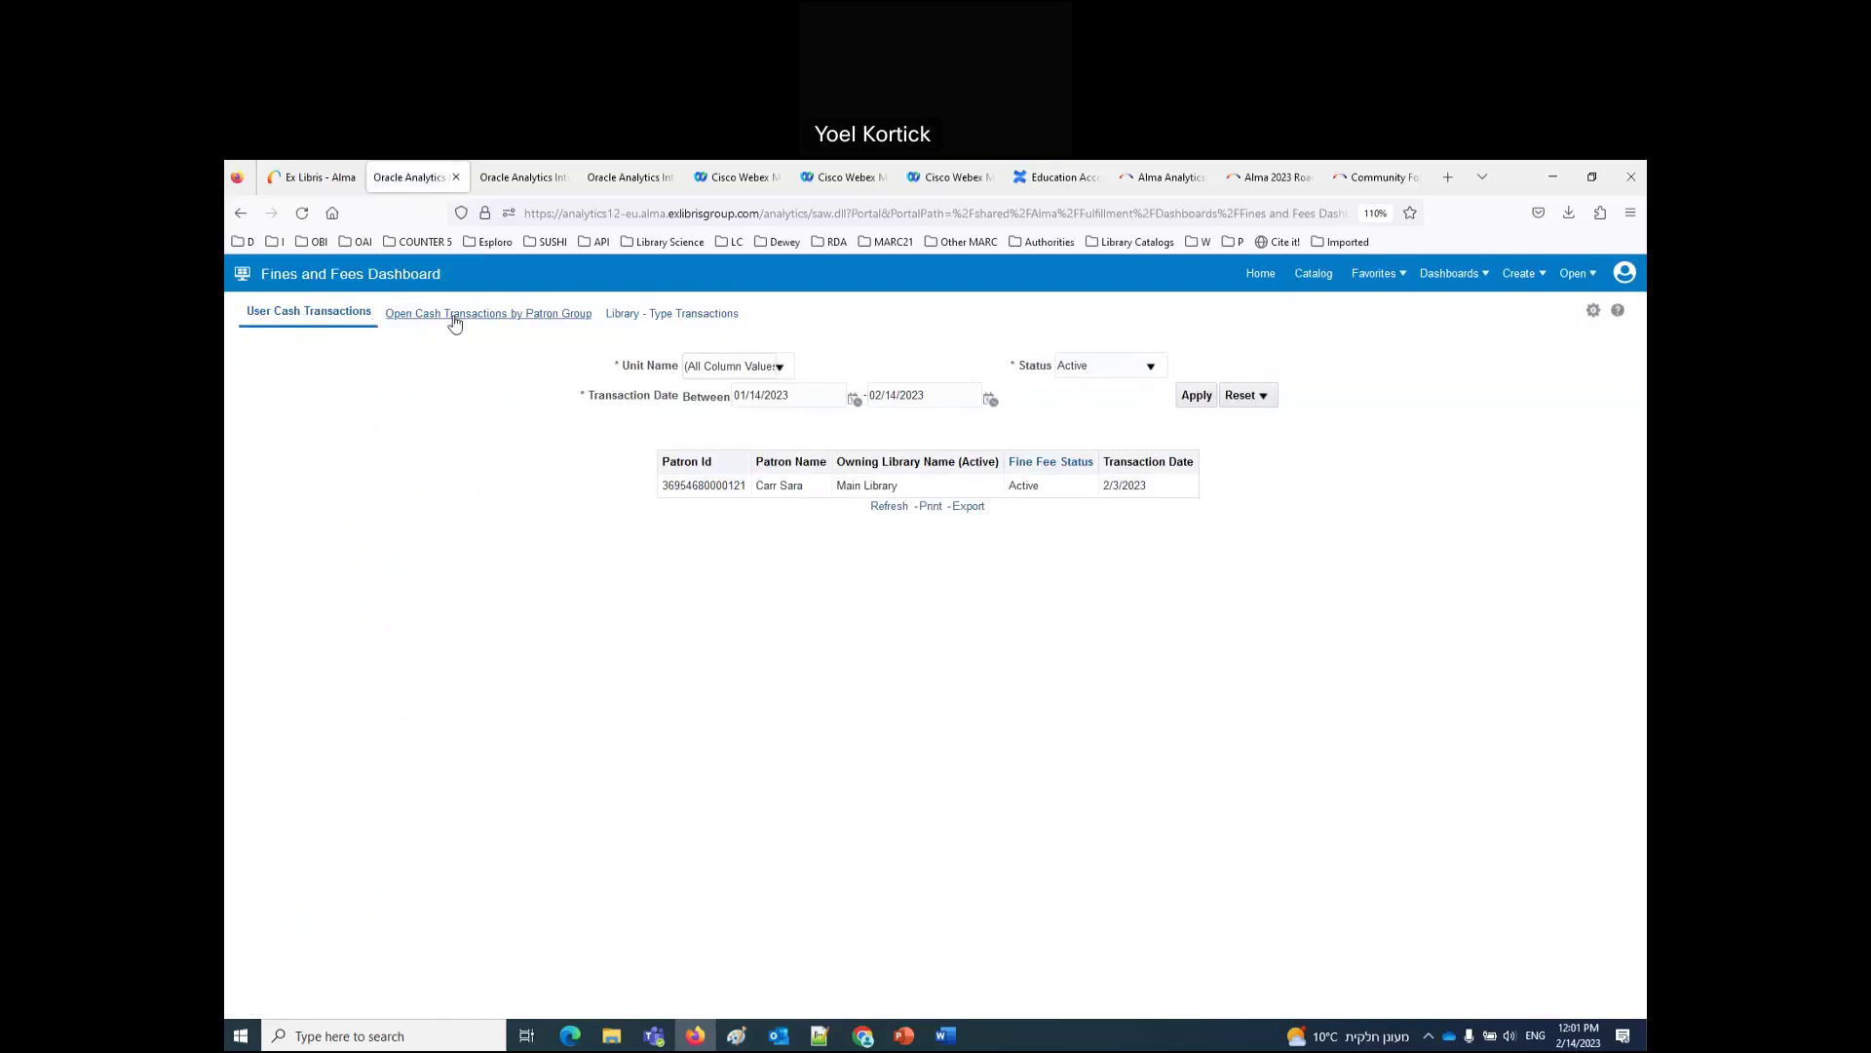
{"action": "left_click", "coordinate": [643, 314]}
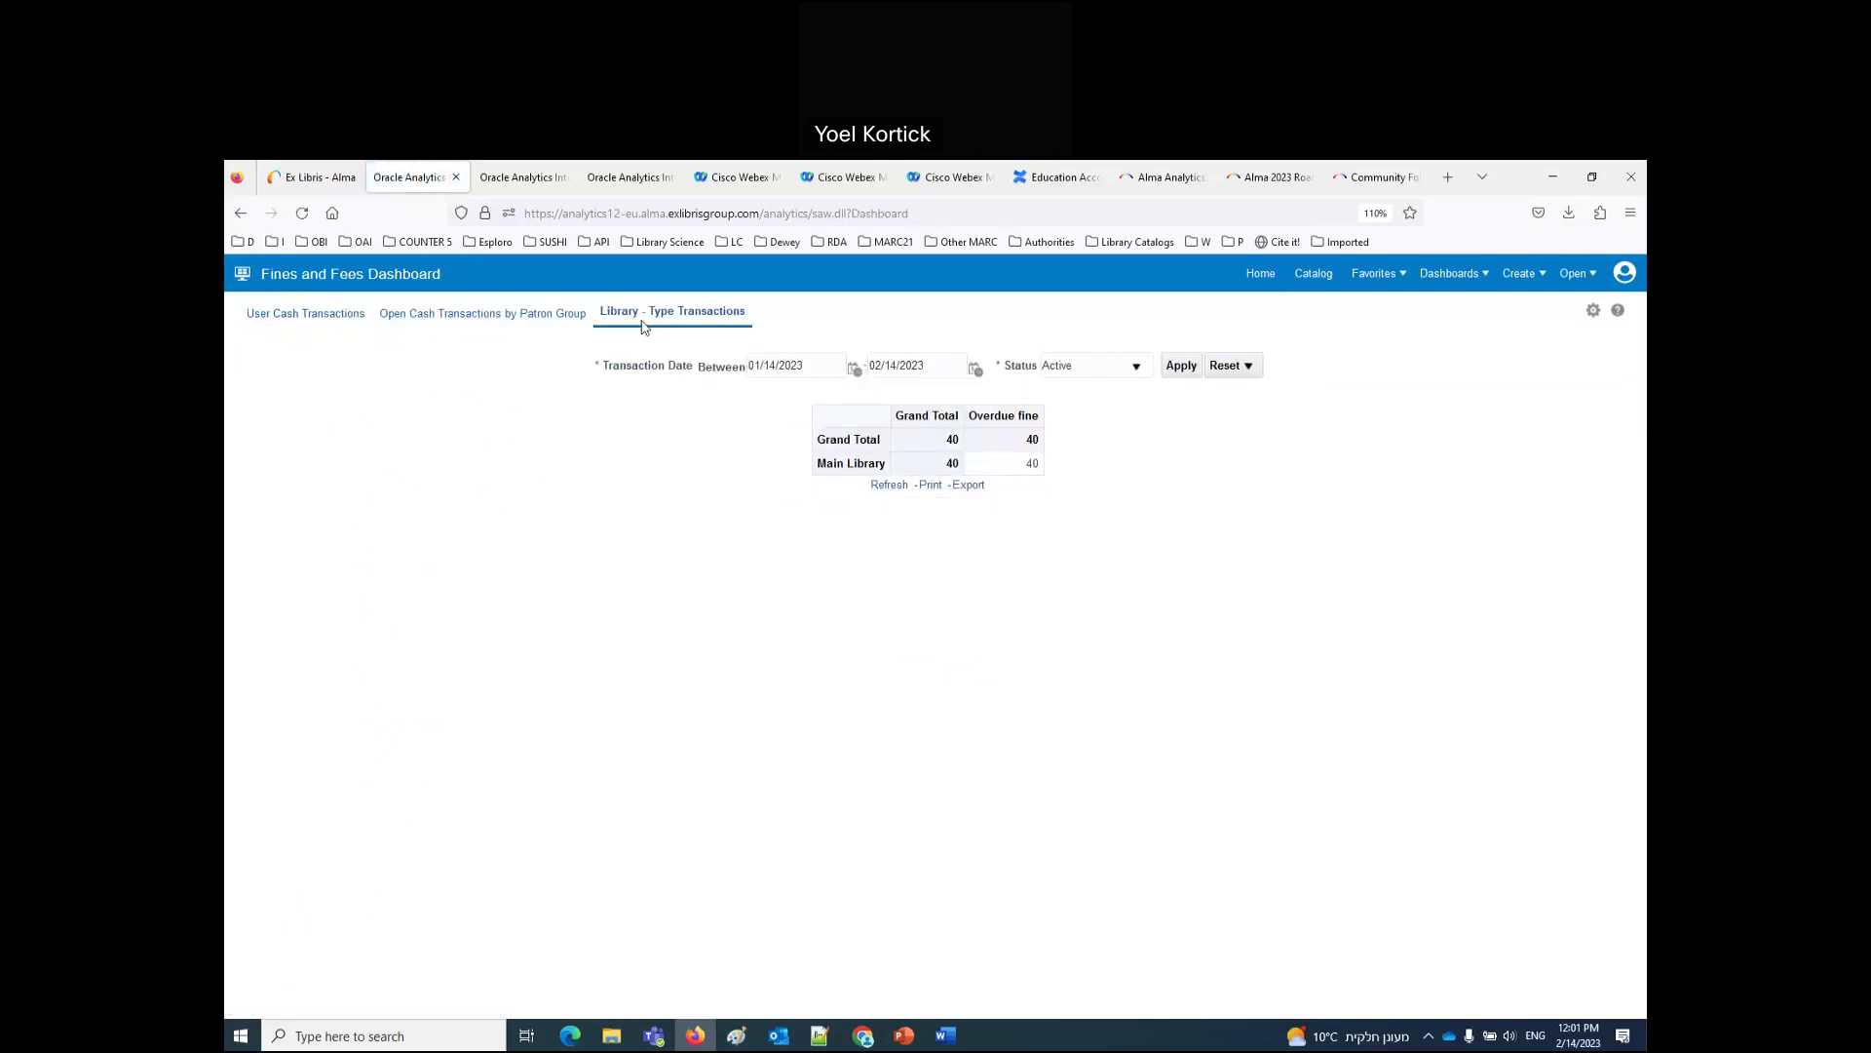
{"action": "left_click", "coordinate": [489, 326]}
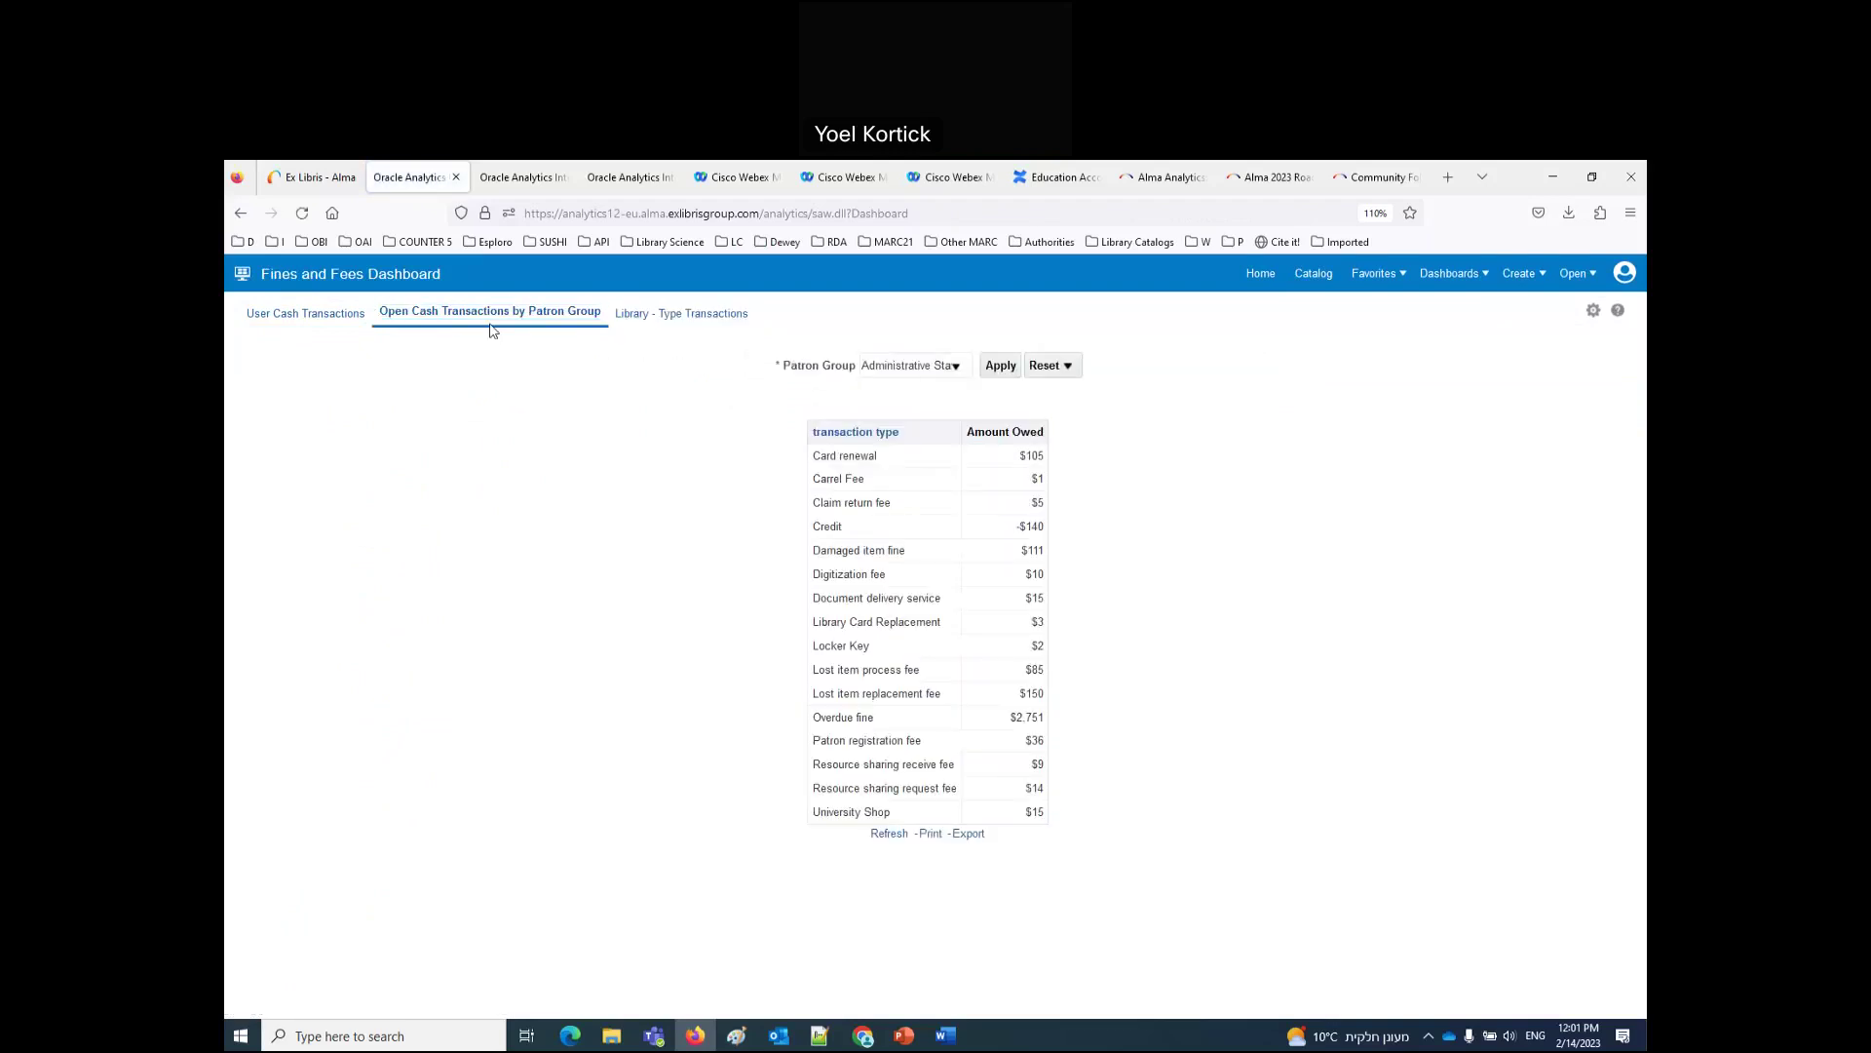
{"action": "left_click", "coordinate": [318, 315]}
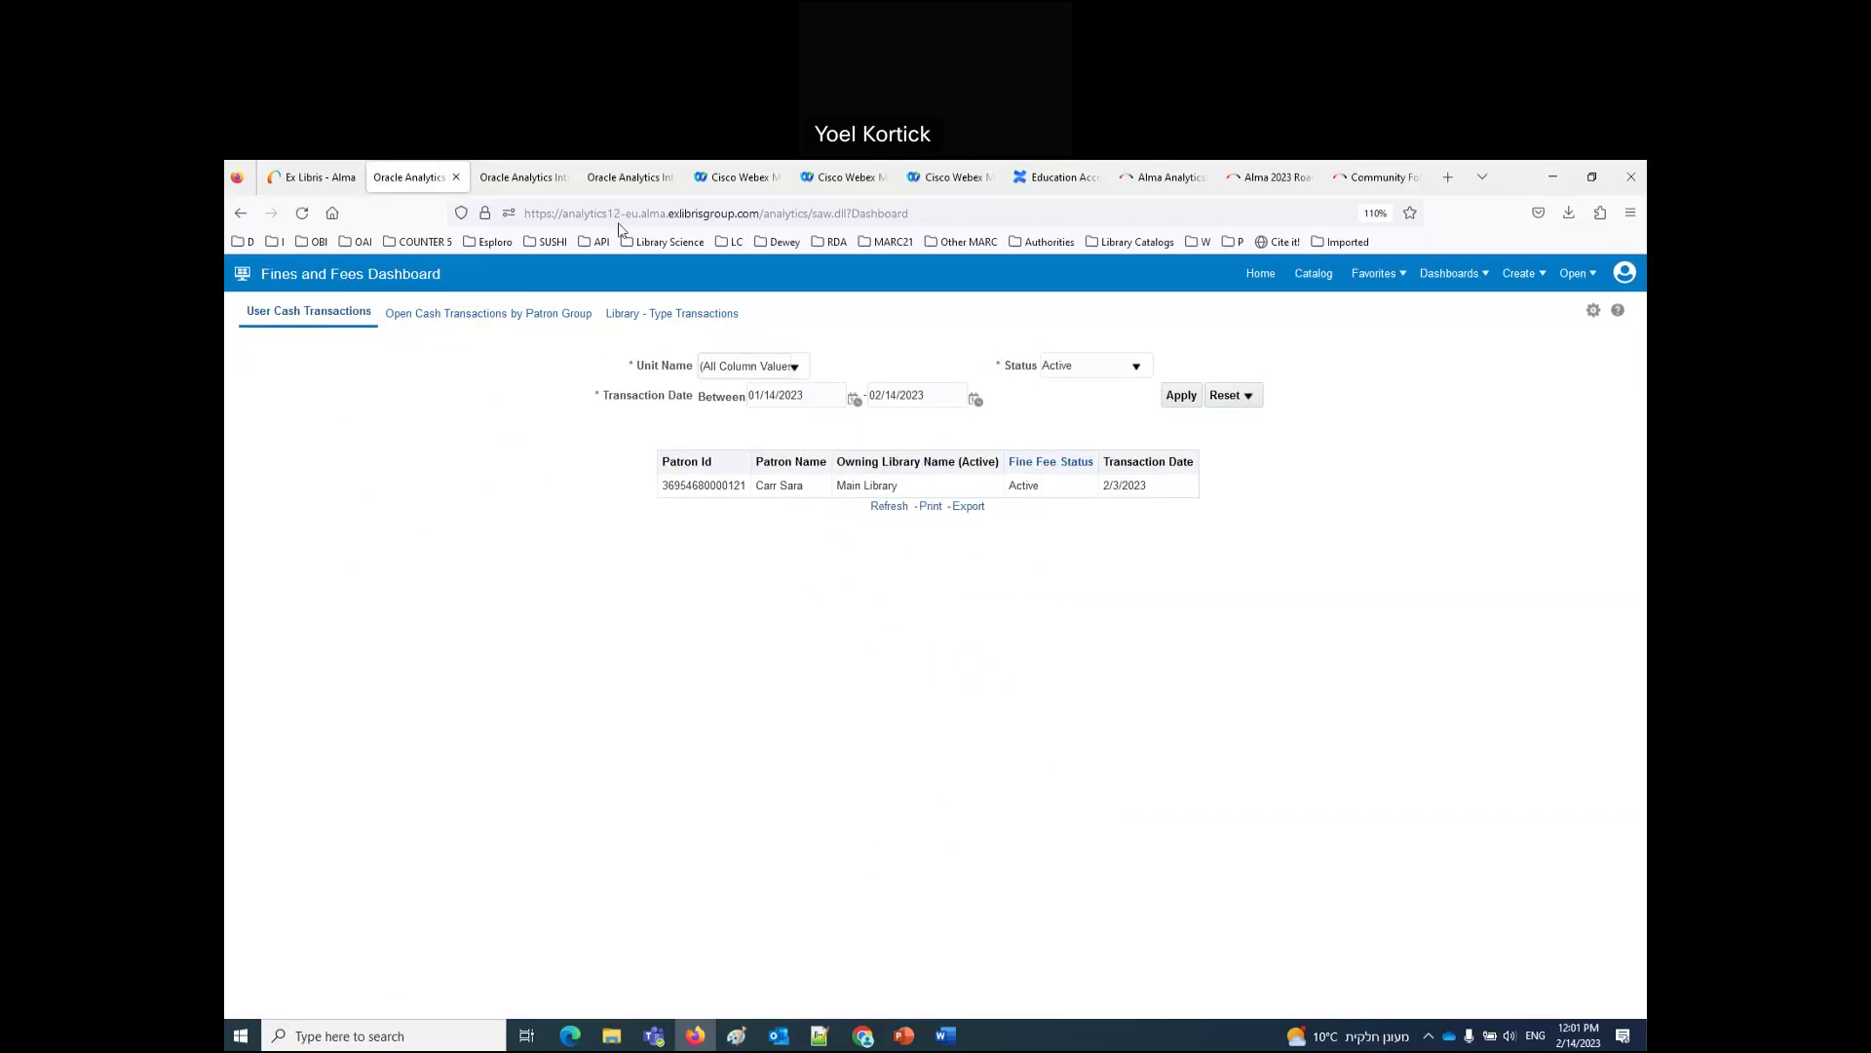
Step: List the Fulfillment Prompts folder from the catalog in the second analytics window and compare it with the Fines and Fees Dashboard
{"action": "left_click", "coordinate": [517, 182]}
{"action": "left_click", "coordinate": [1317, 277]}
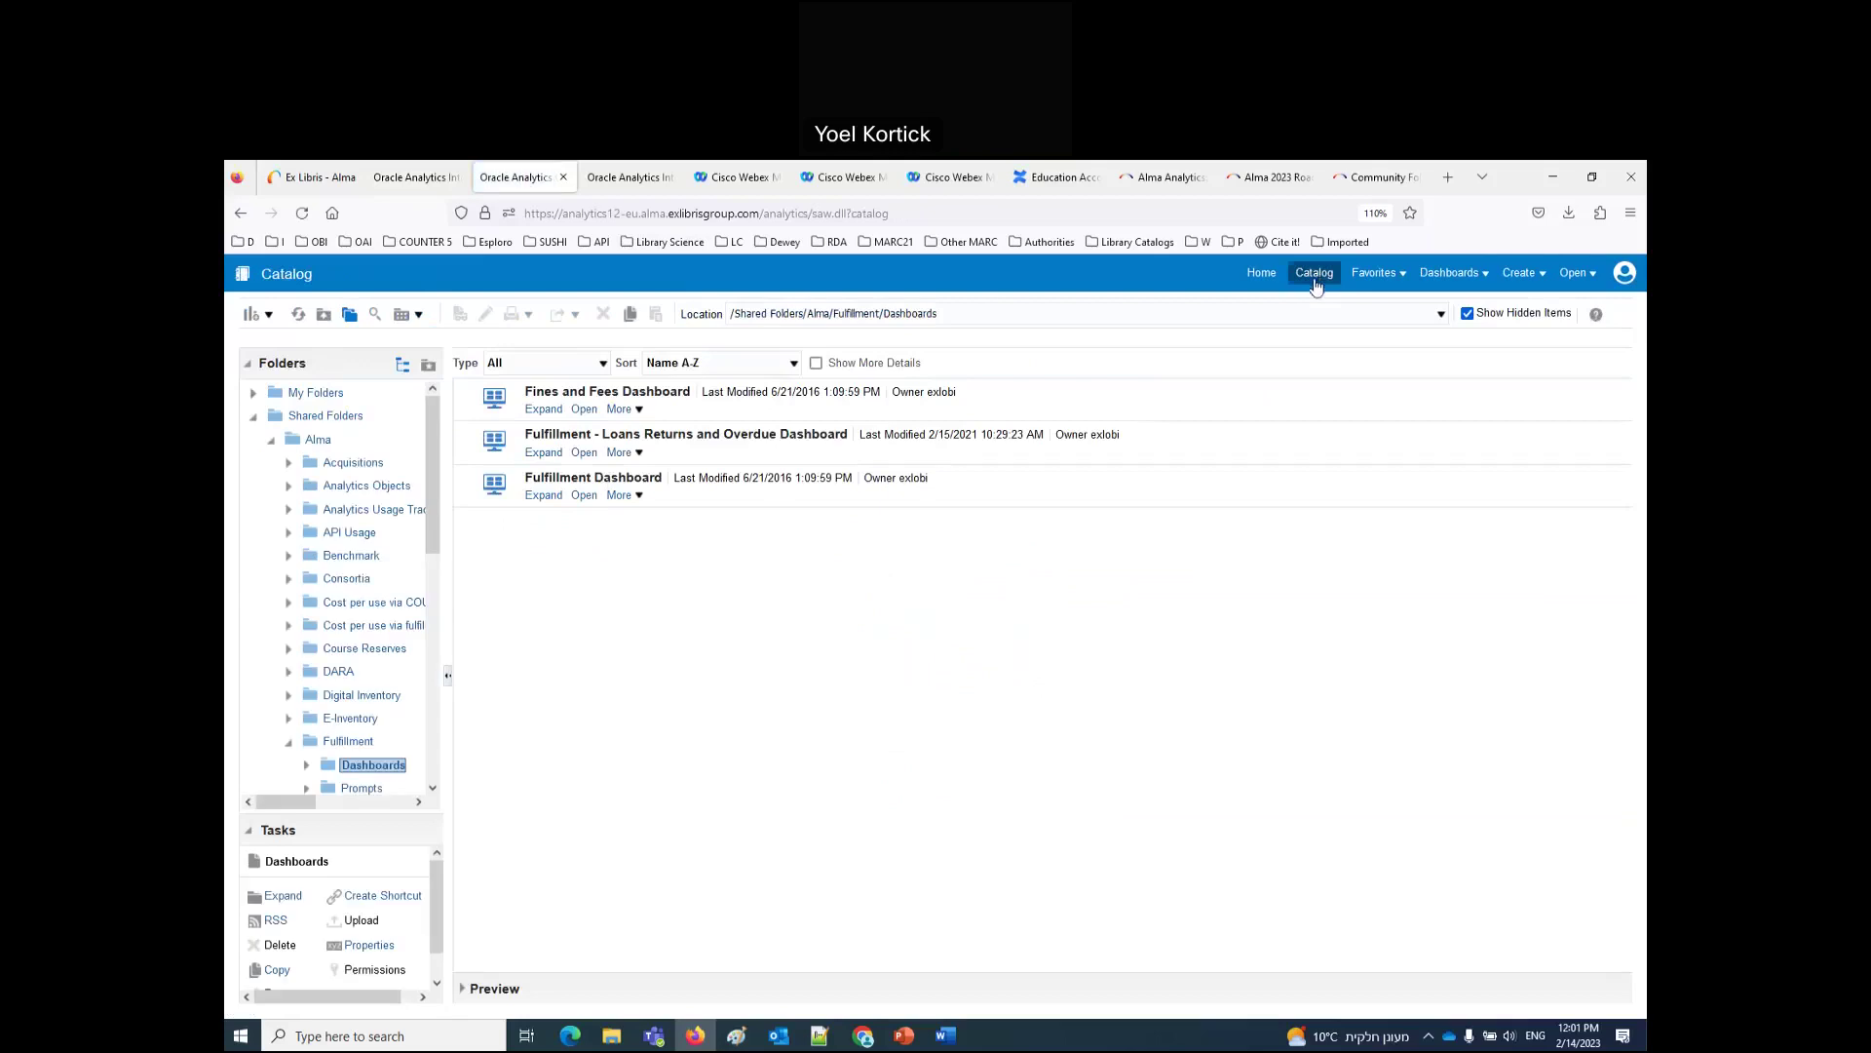
{"action": "left_click", "coordinate": [354, 742]}
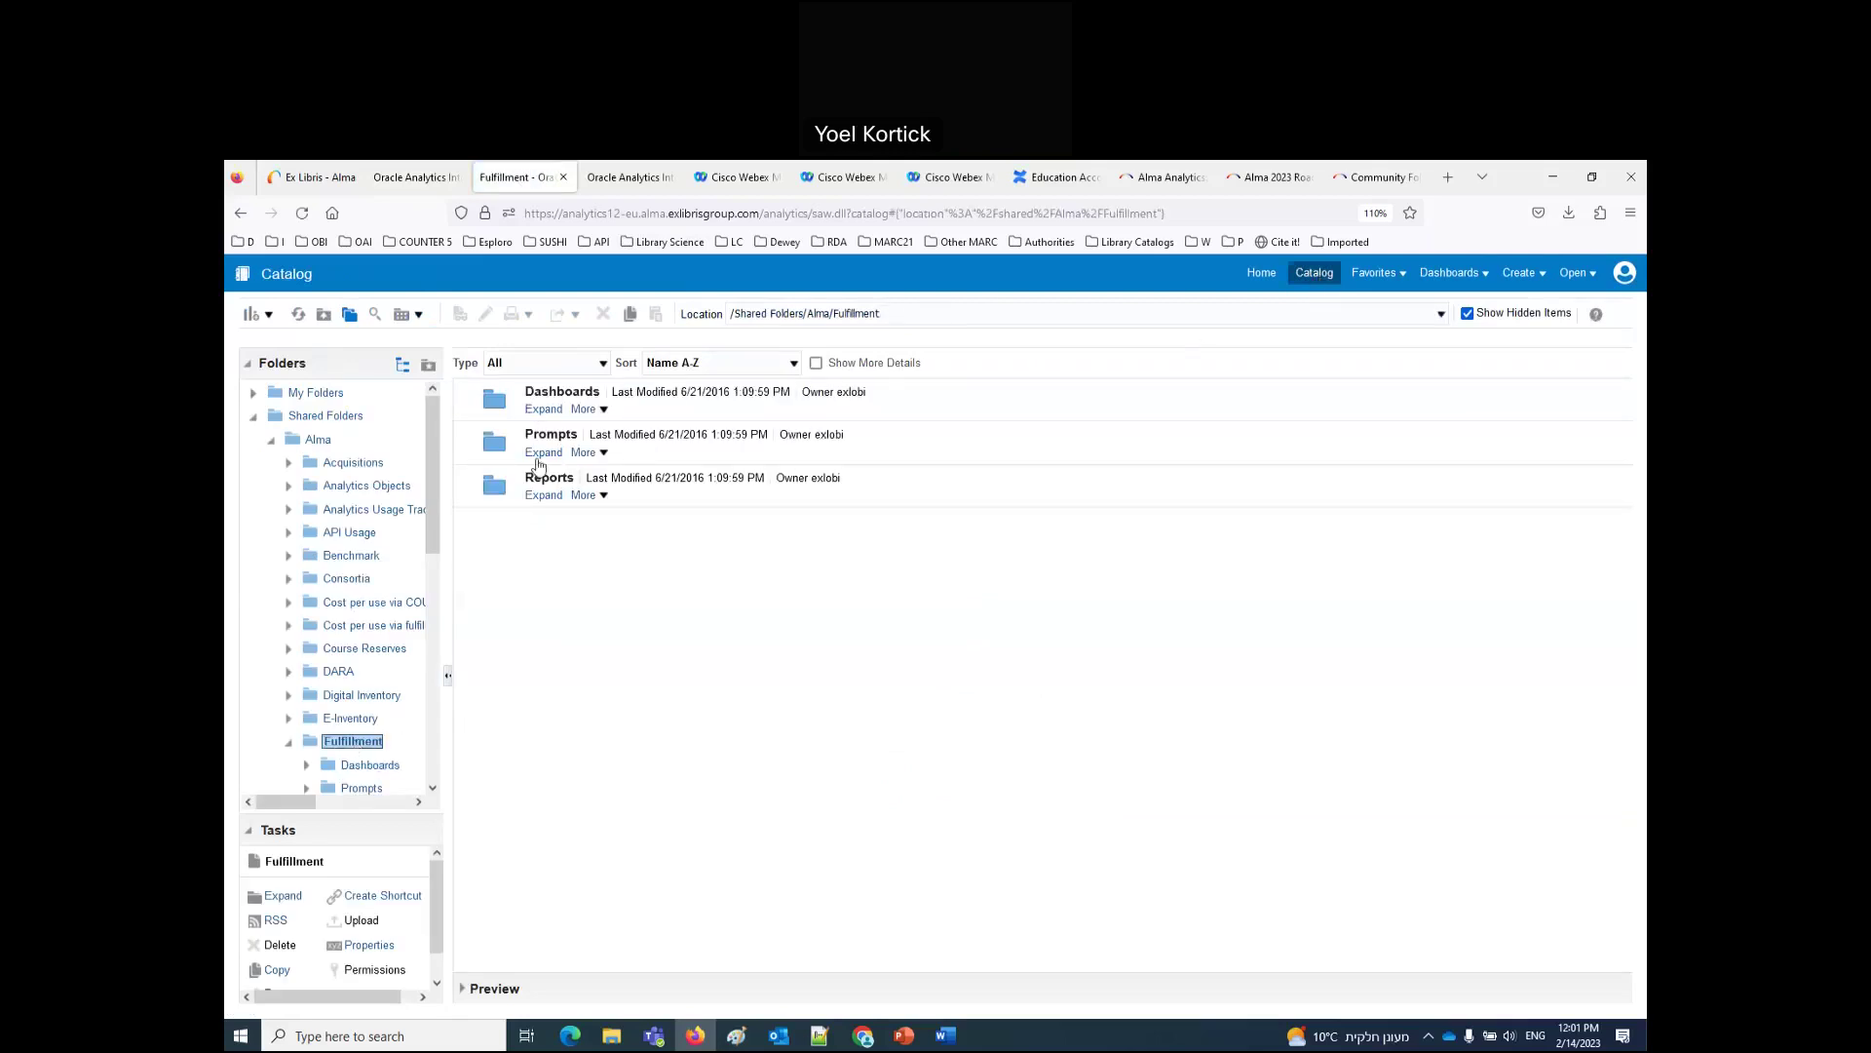
{"action": "left_click", "coordinate": [536, 454]}
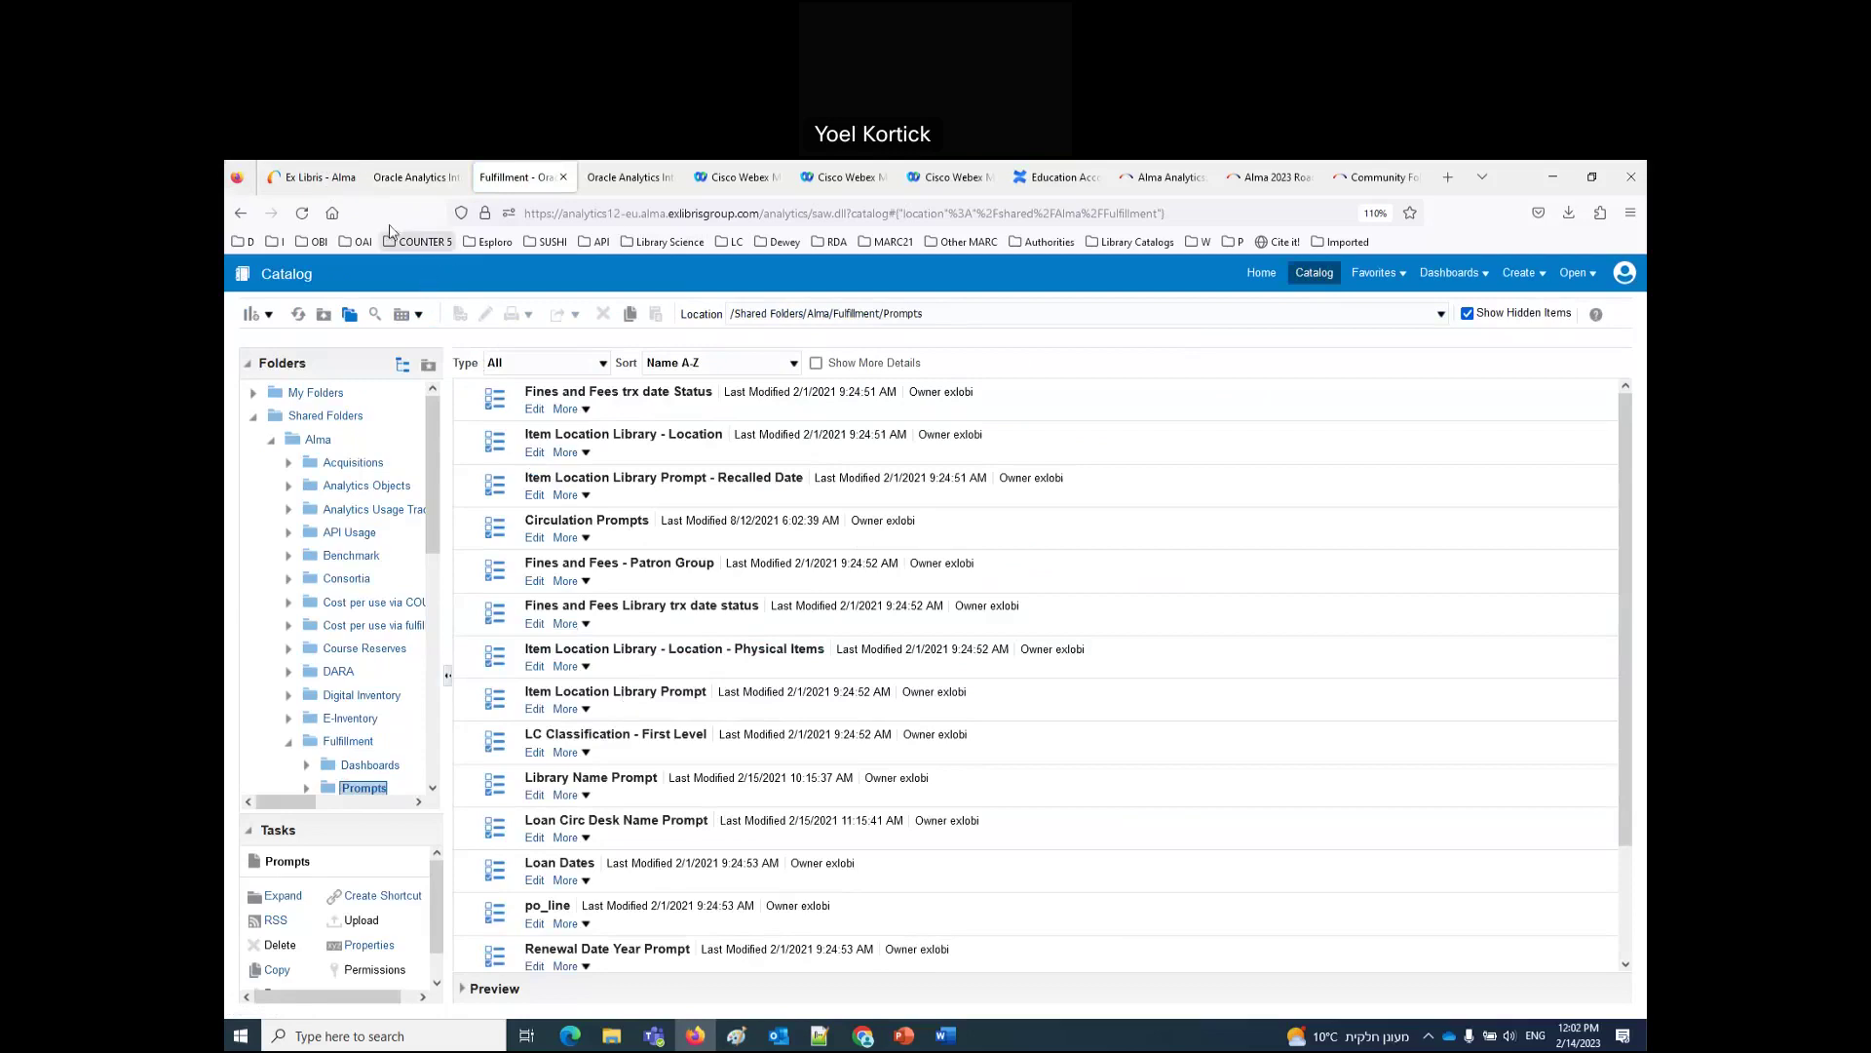
{"action": "left_click", "coordinate": [400, 179]}
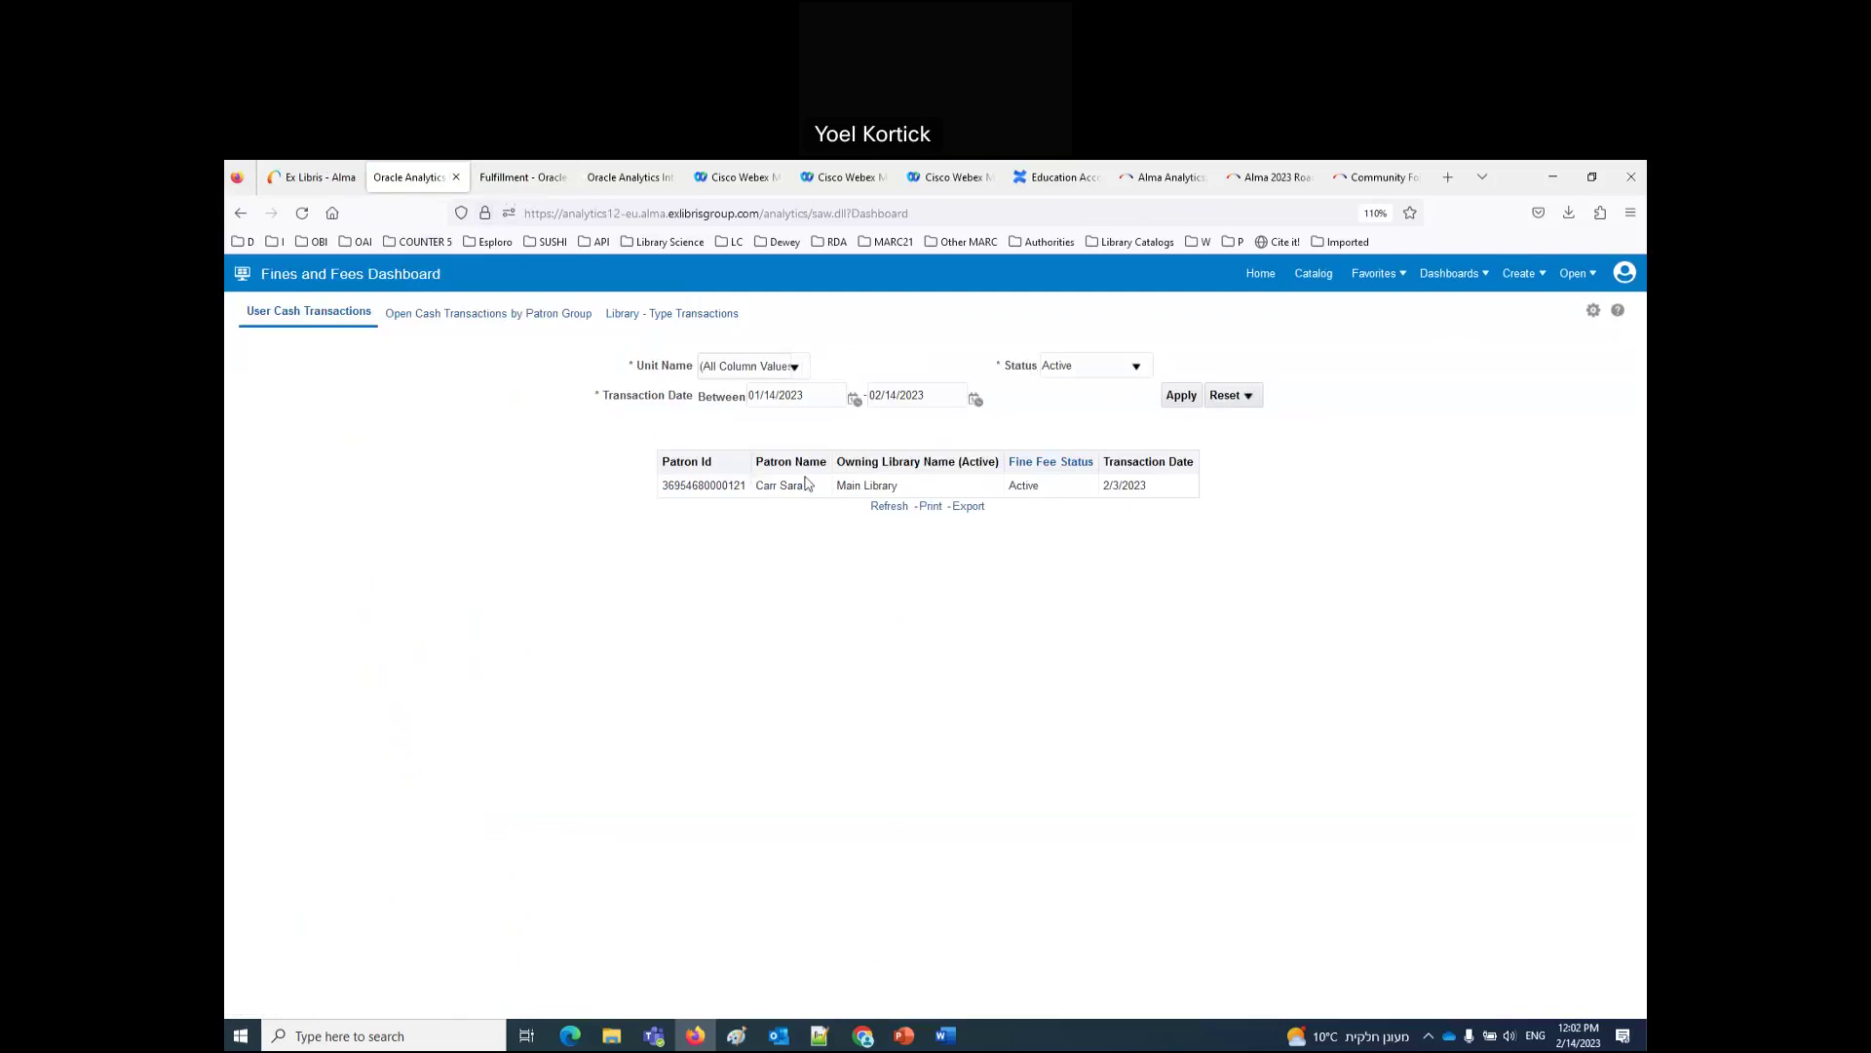
Step: Find the User Cash Transactions report in the Fulfillment Reports folder and open it for editing
{"action": "left_click", "coordinate": [490, 181]}
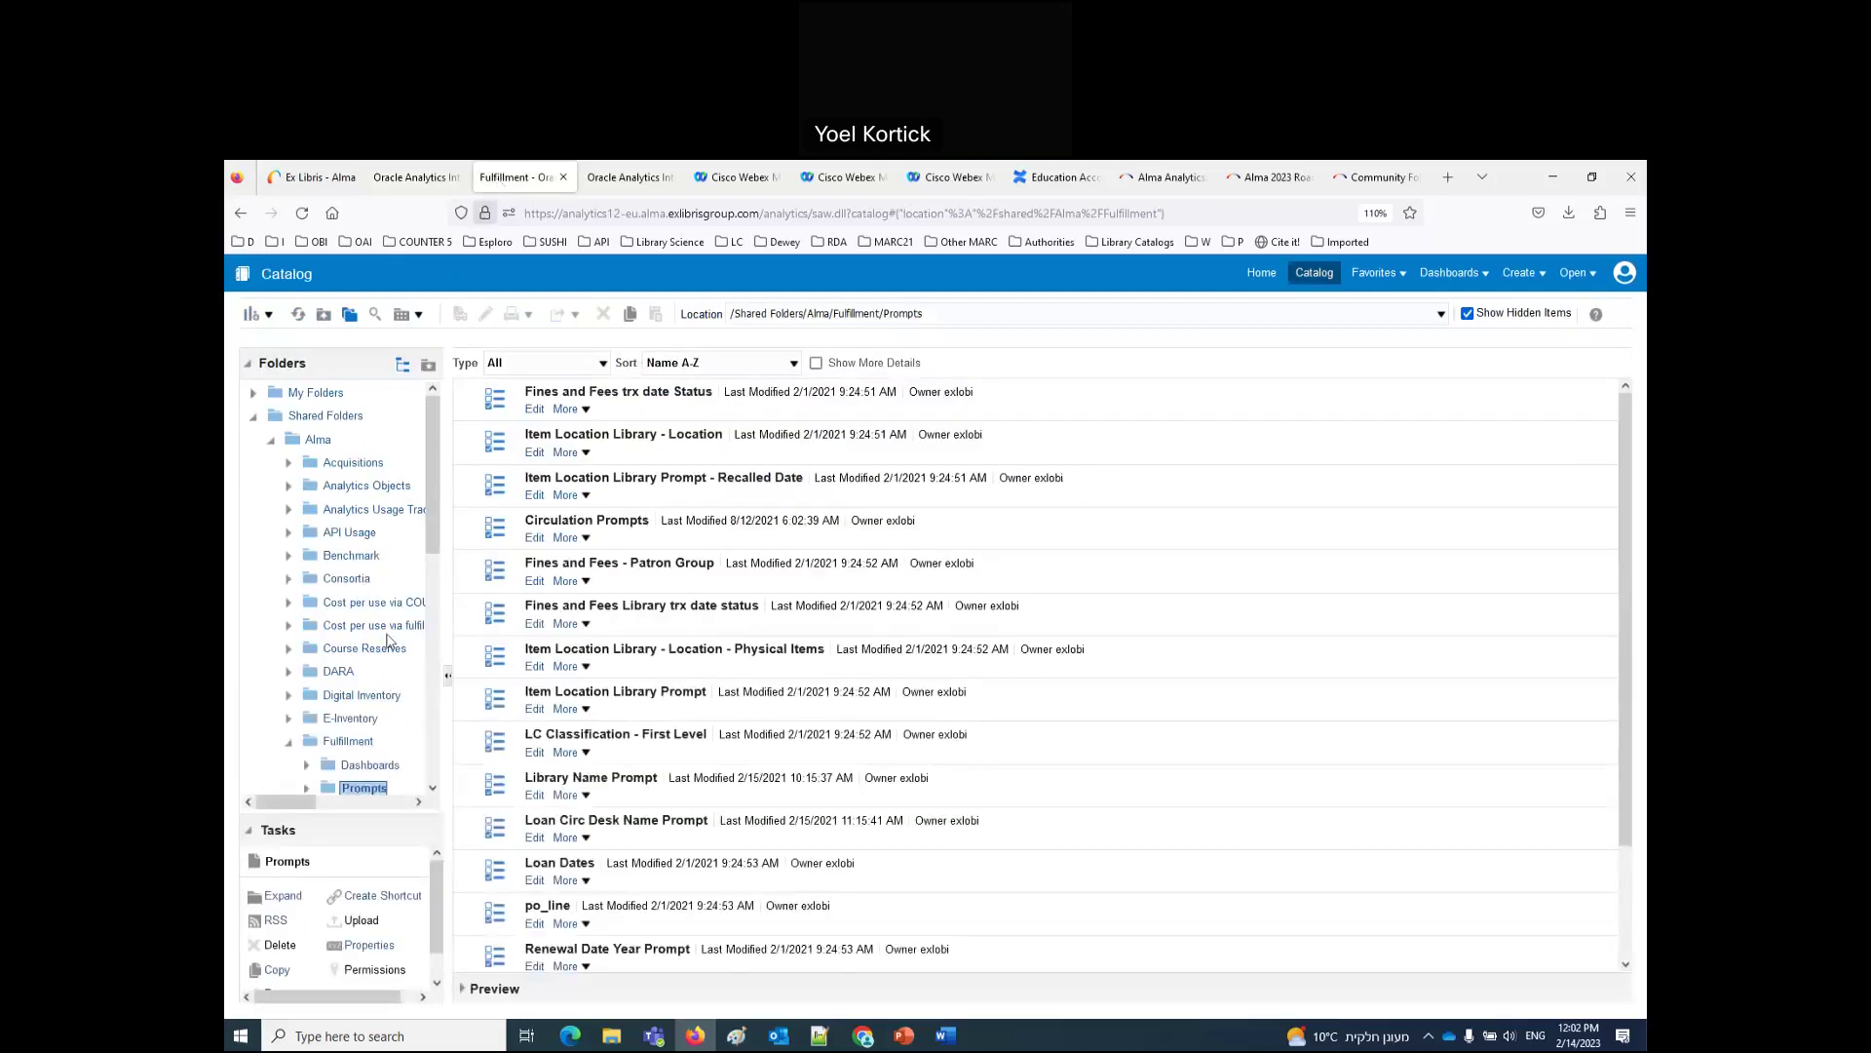
{"action": "scroll", "coordinate": [385, 634], "scroll_direction": "down", "scroll_amount": 4}
{"action": "left_click", "coordinate": [363, 581]}
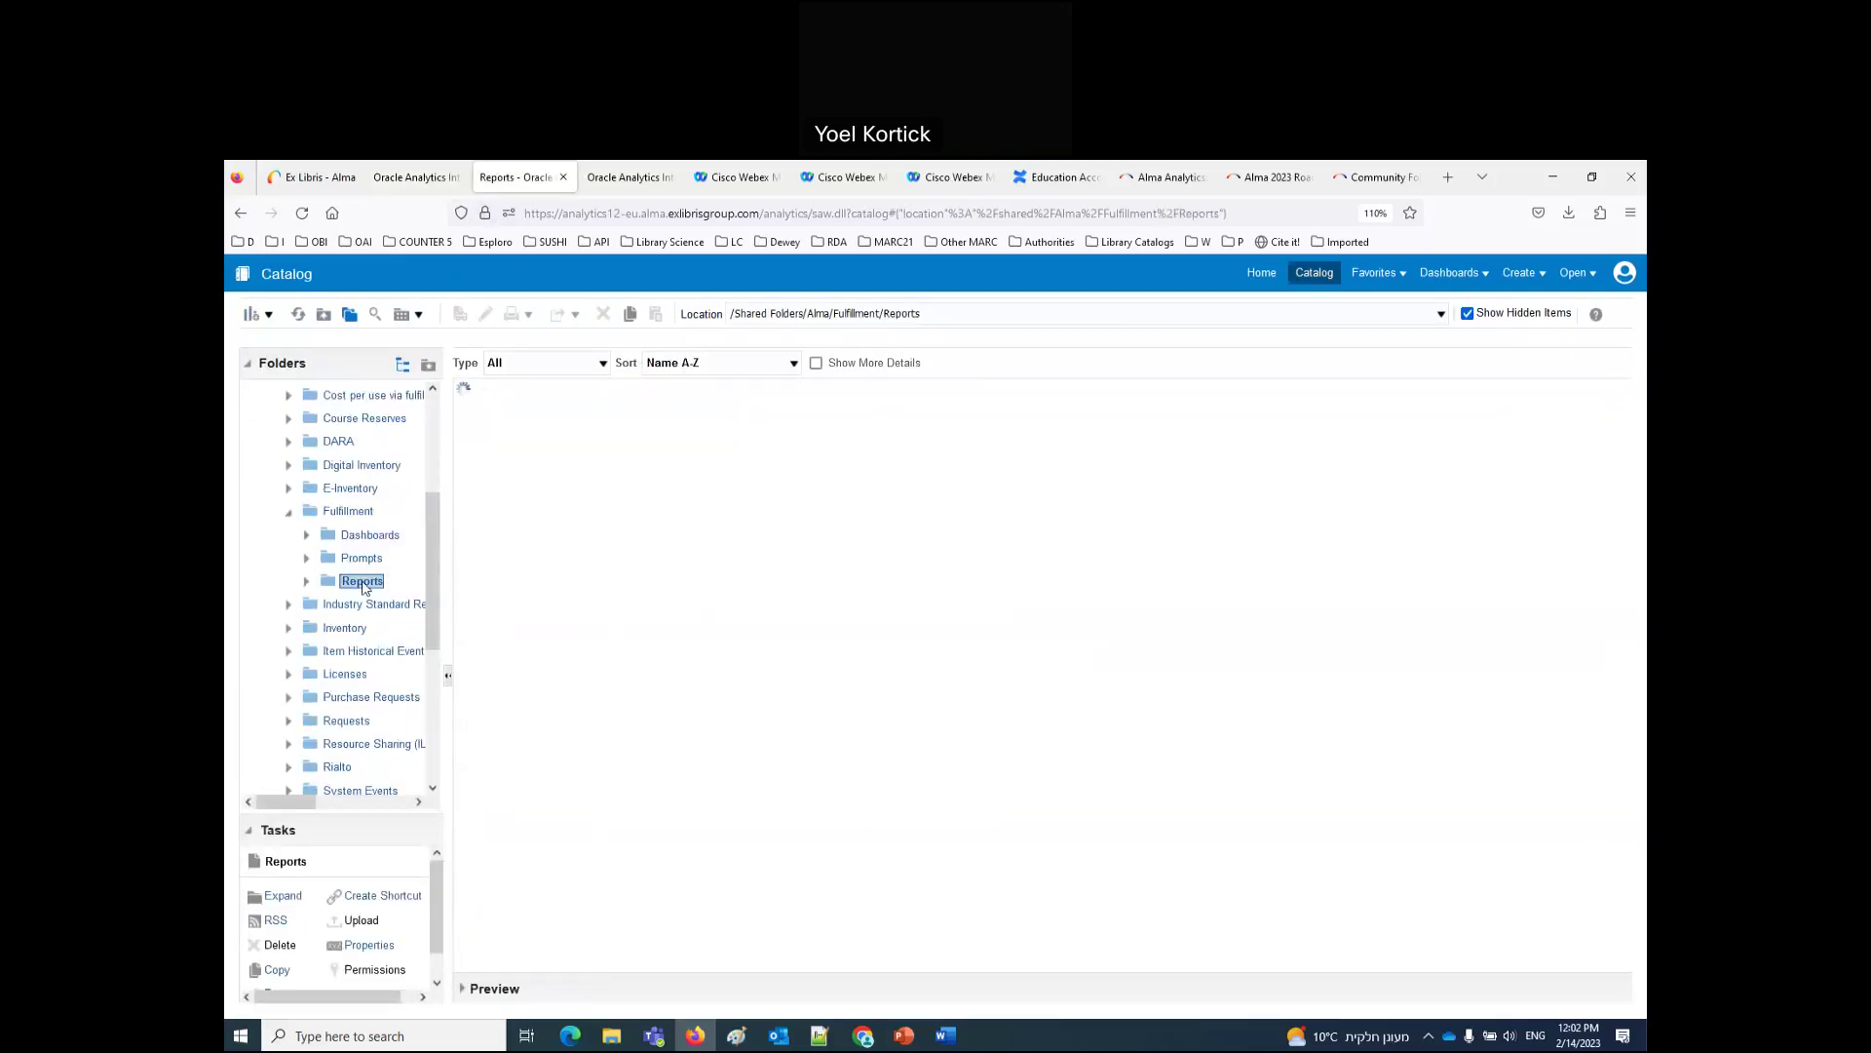
{"action": "scroll", "coordinate": [815, 604], "scroll_direction": "down", "scroll_amount": 3}
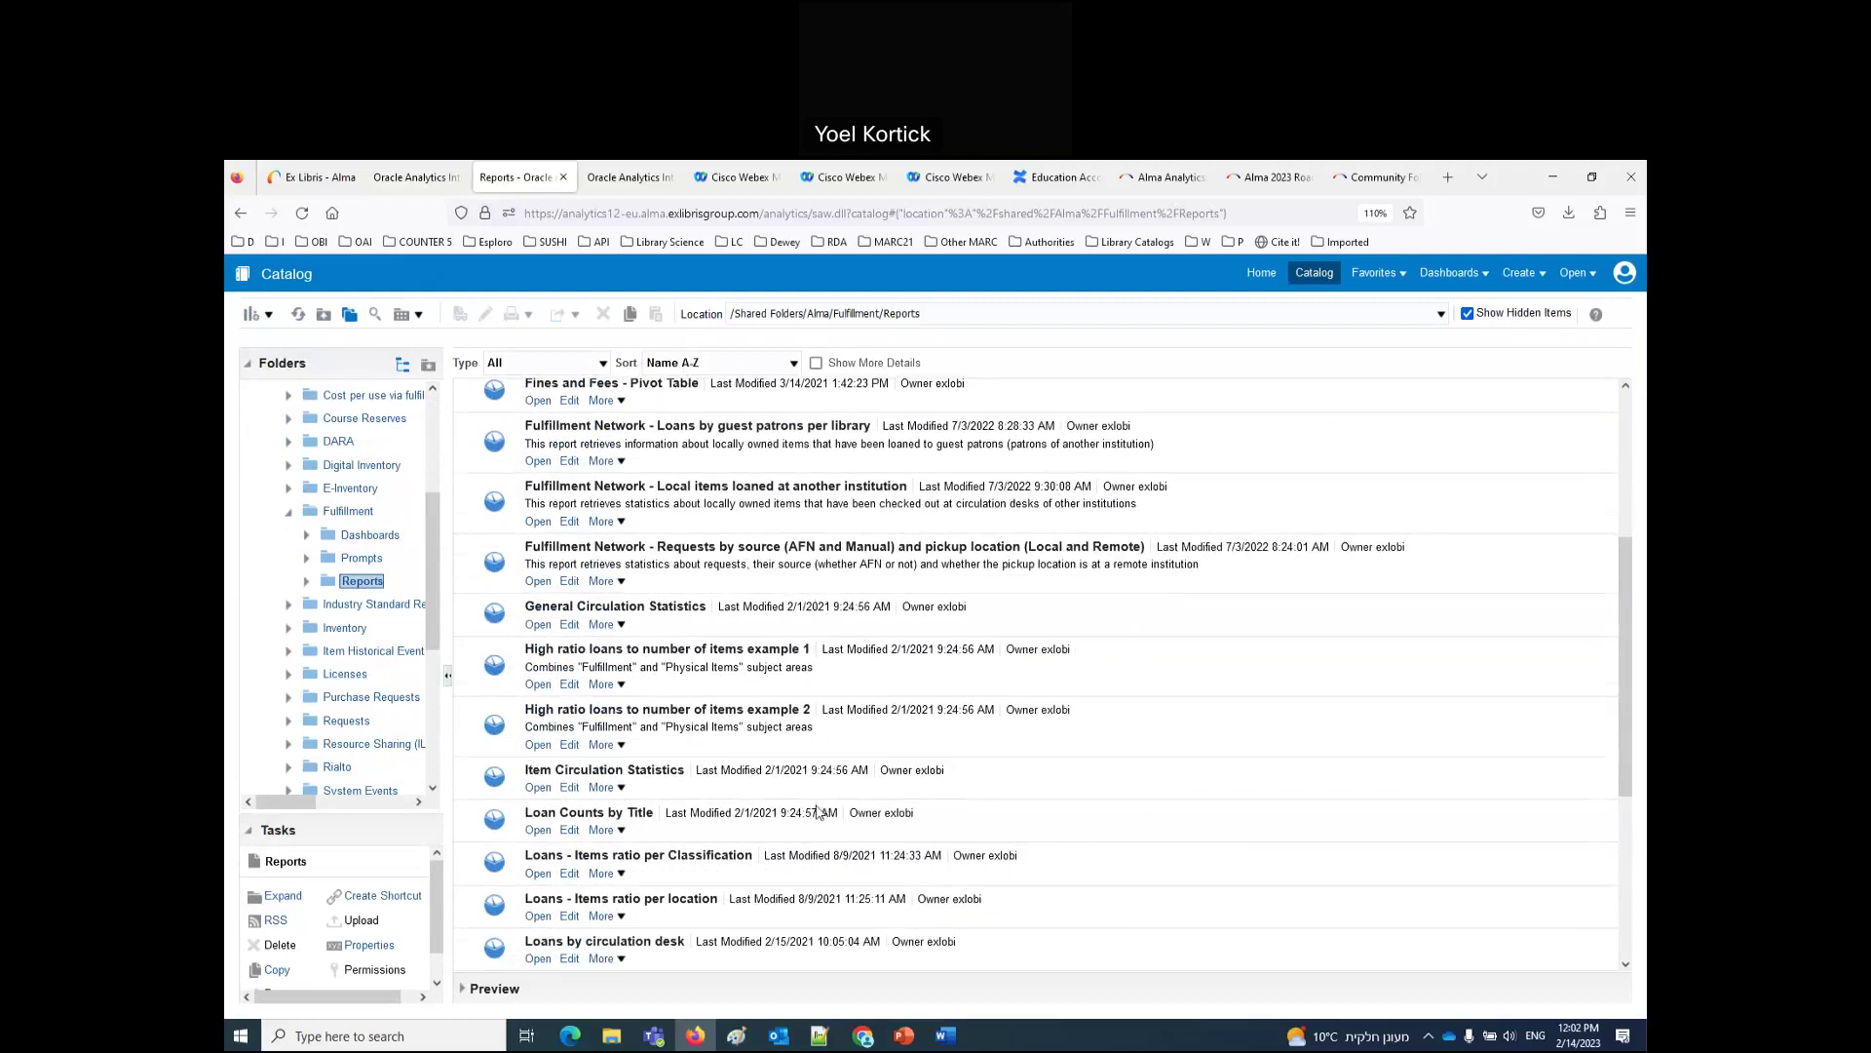
{"action": "scroll", "coordinate": [818, 812], "scroll_direction": "down", "scroll_amount": 5}
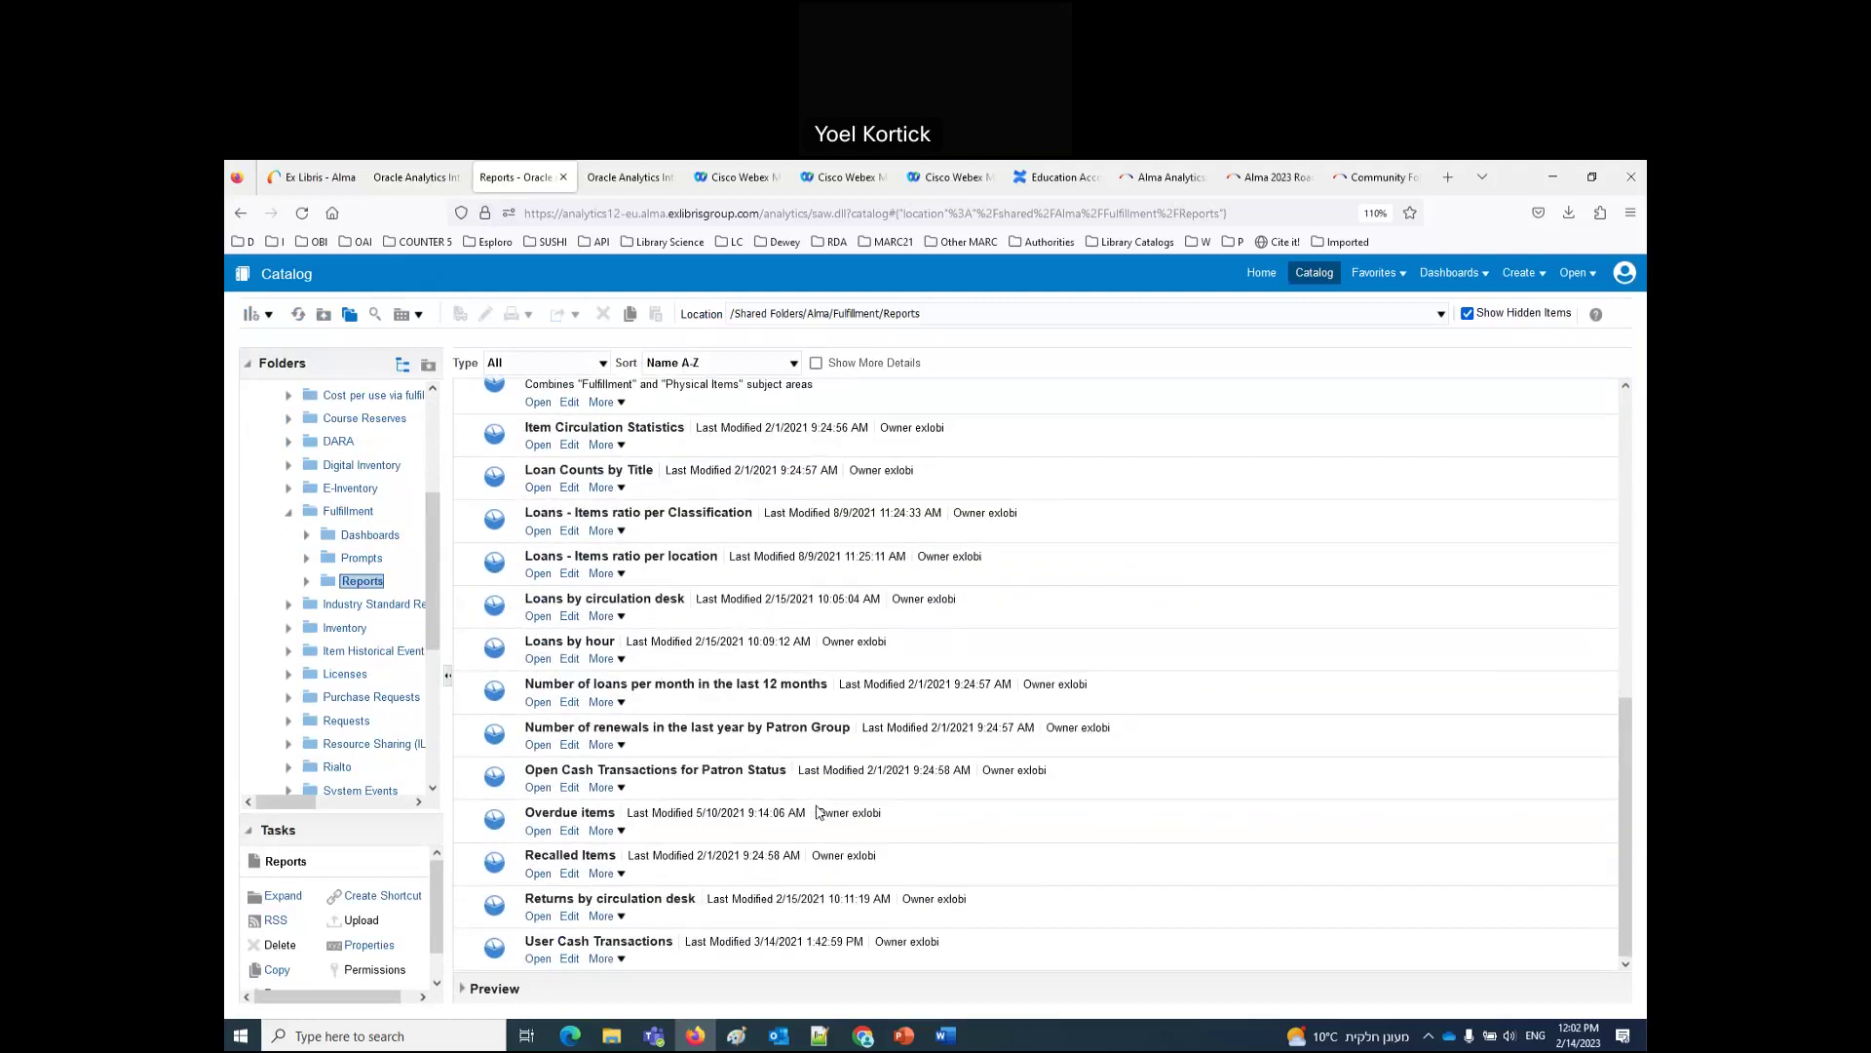
{"action": "left_click", "coordinate": [570, 960]}
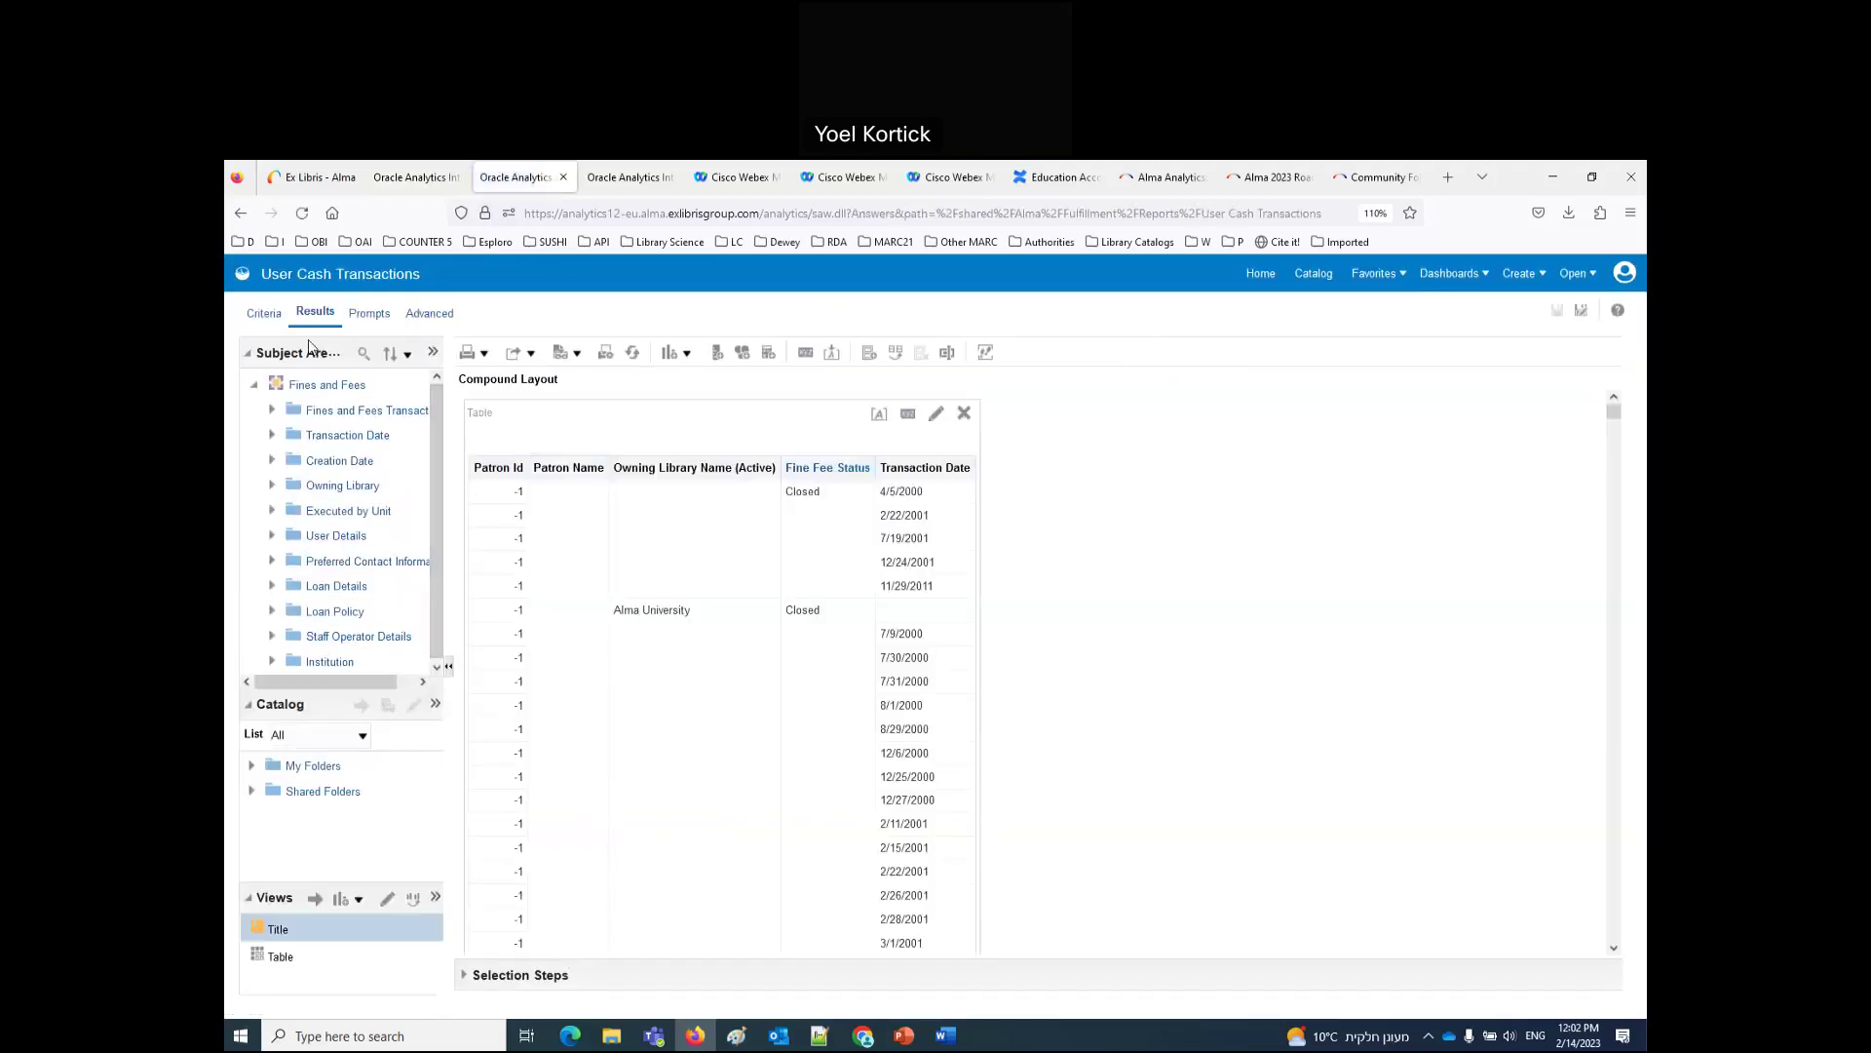
Step: Show the criteria of User Cash Transactions and compare its prompted filters with the prompts on the Fines and Fees Dashboard
{"action": "left_click", "coordinate": [269, 320]}
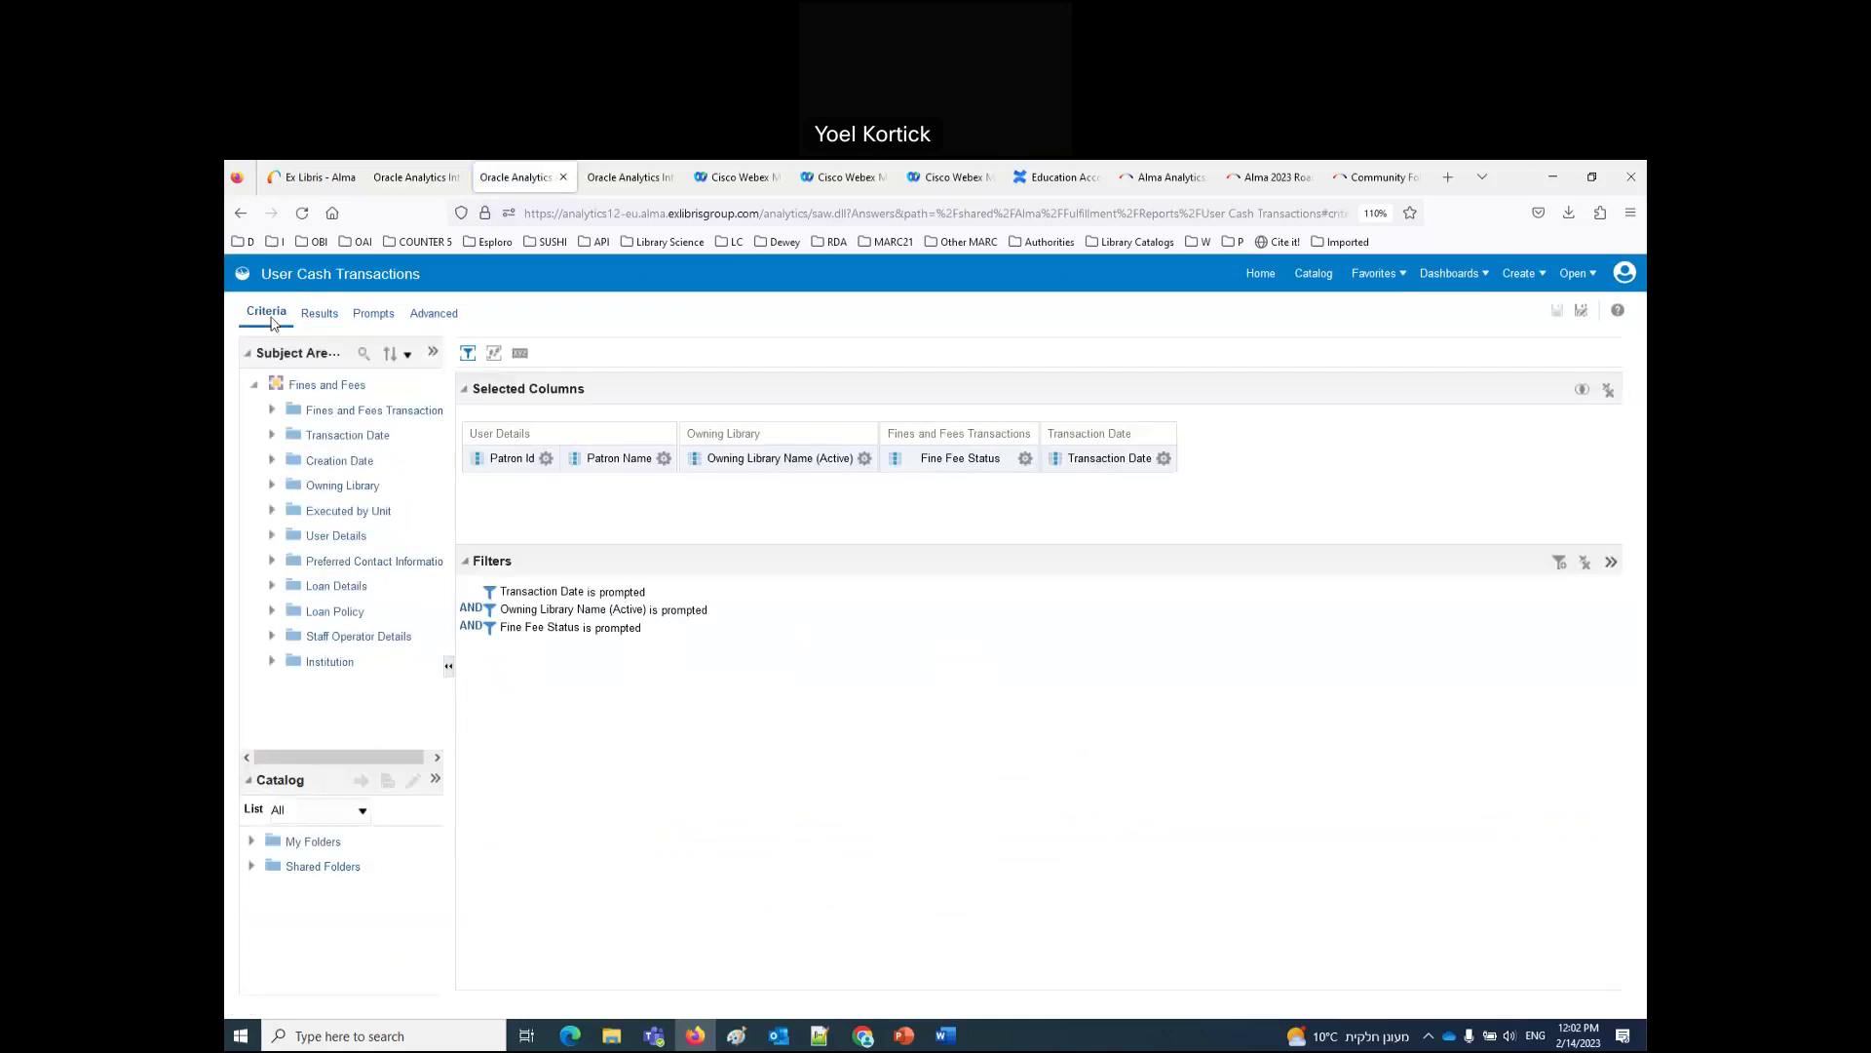
{"action": "mouse_move", "coordinate": [531, 626]}
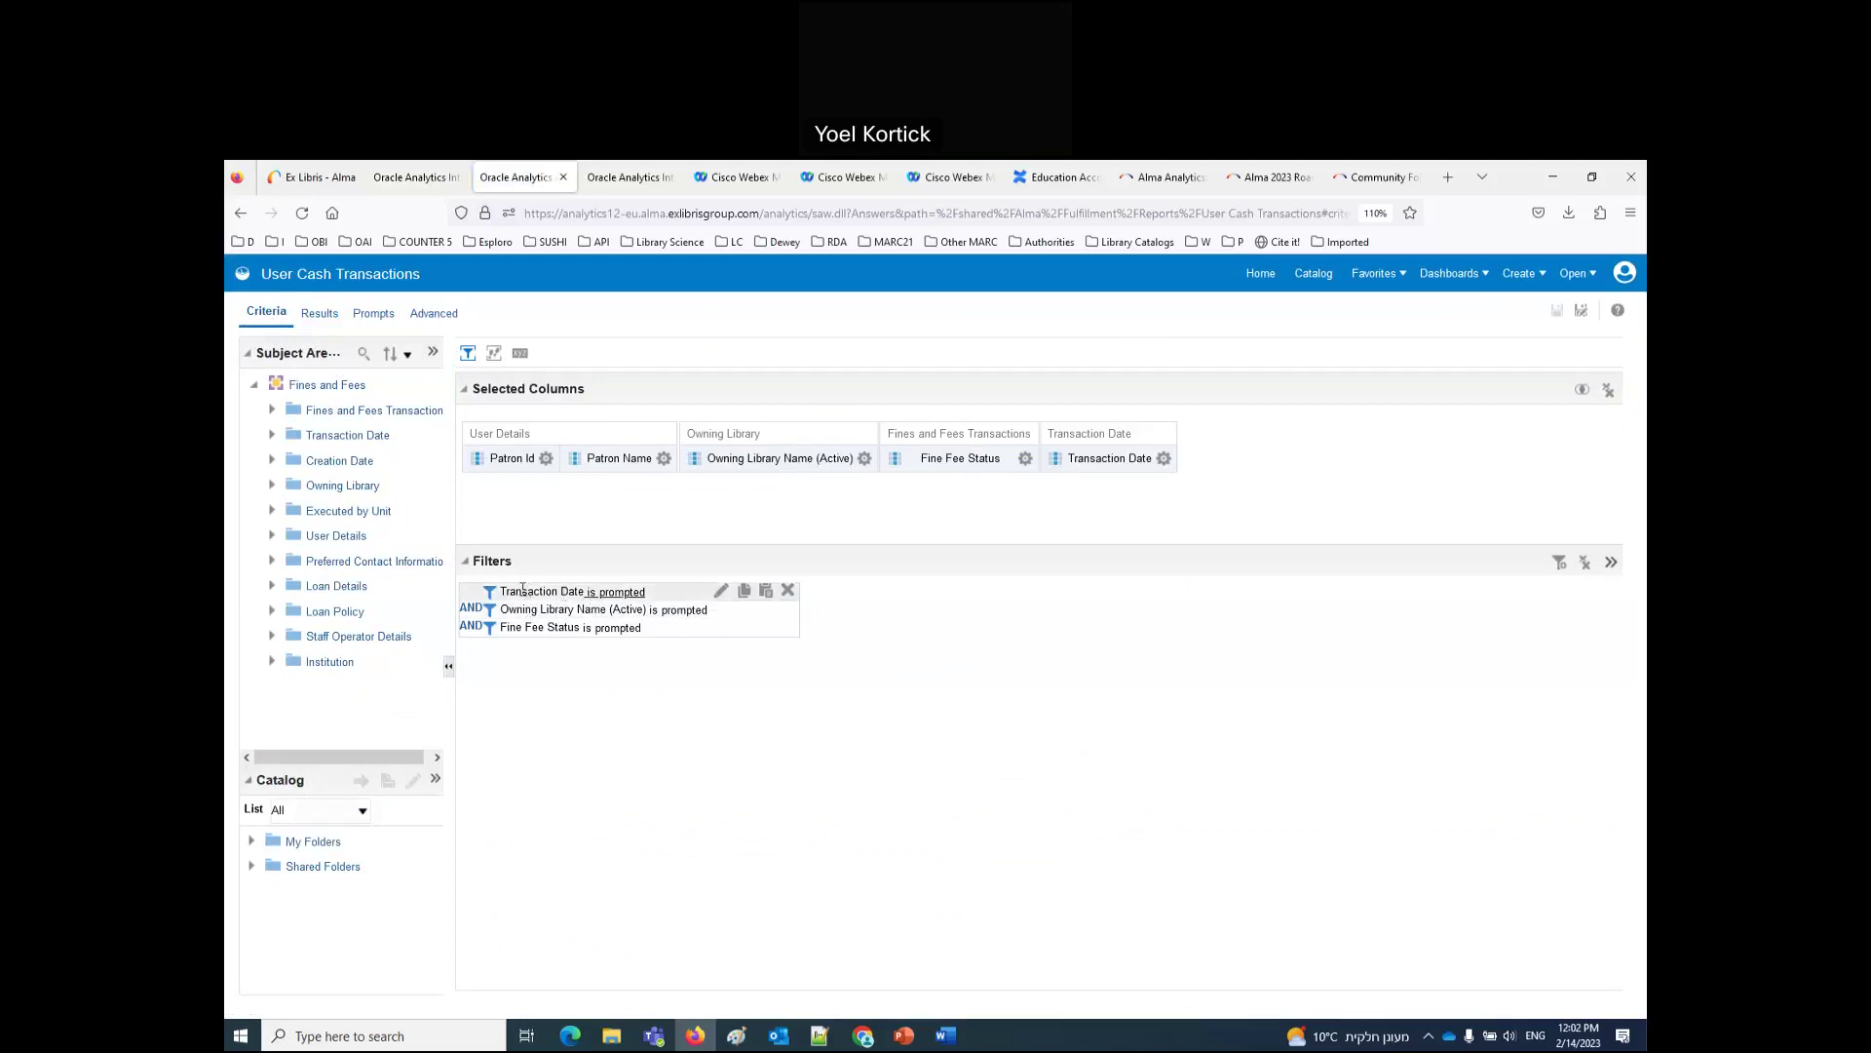
{"action": "left_click", "coordinate": [417, 177]}
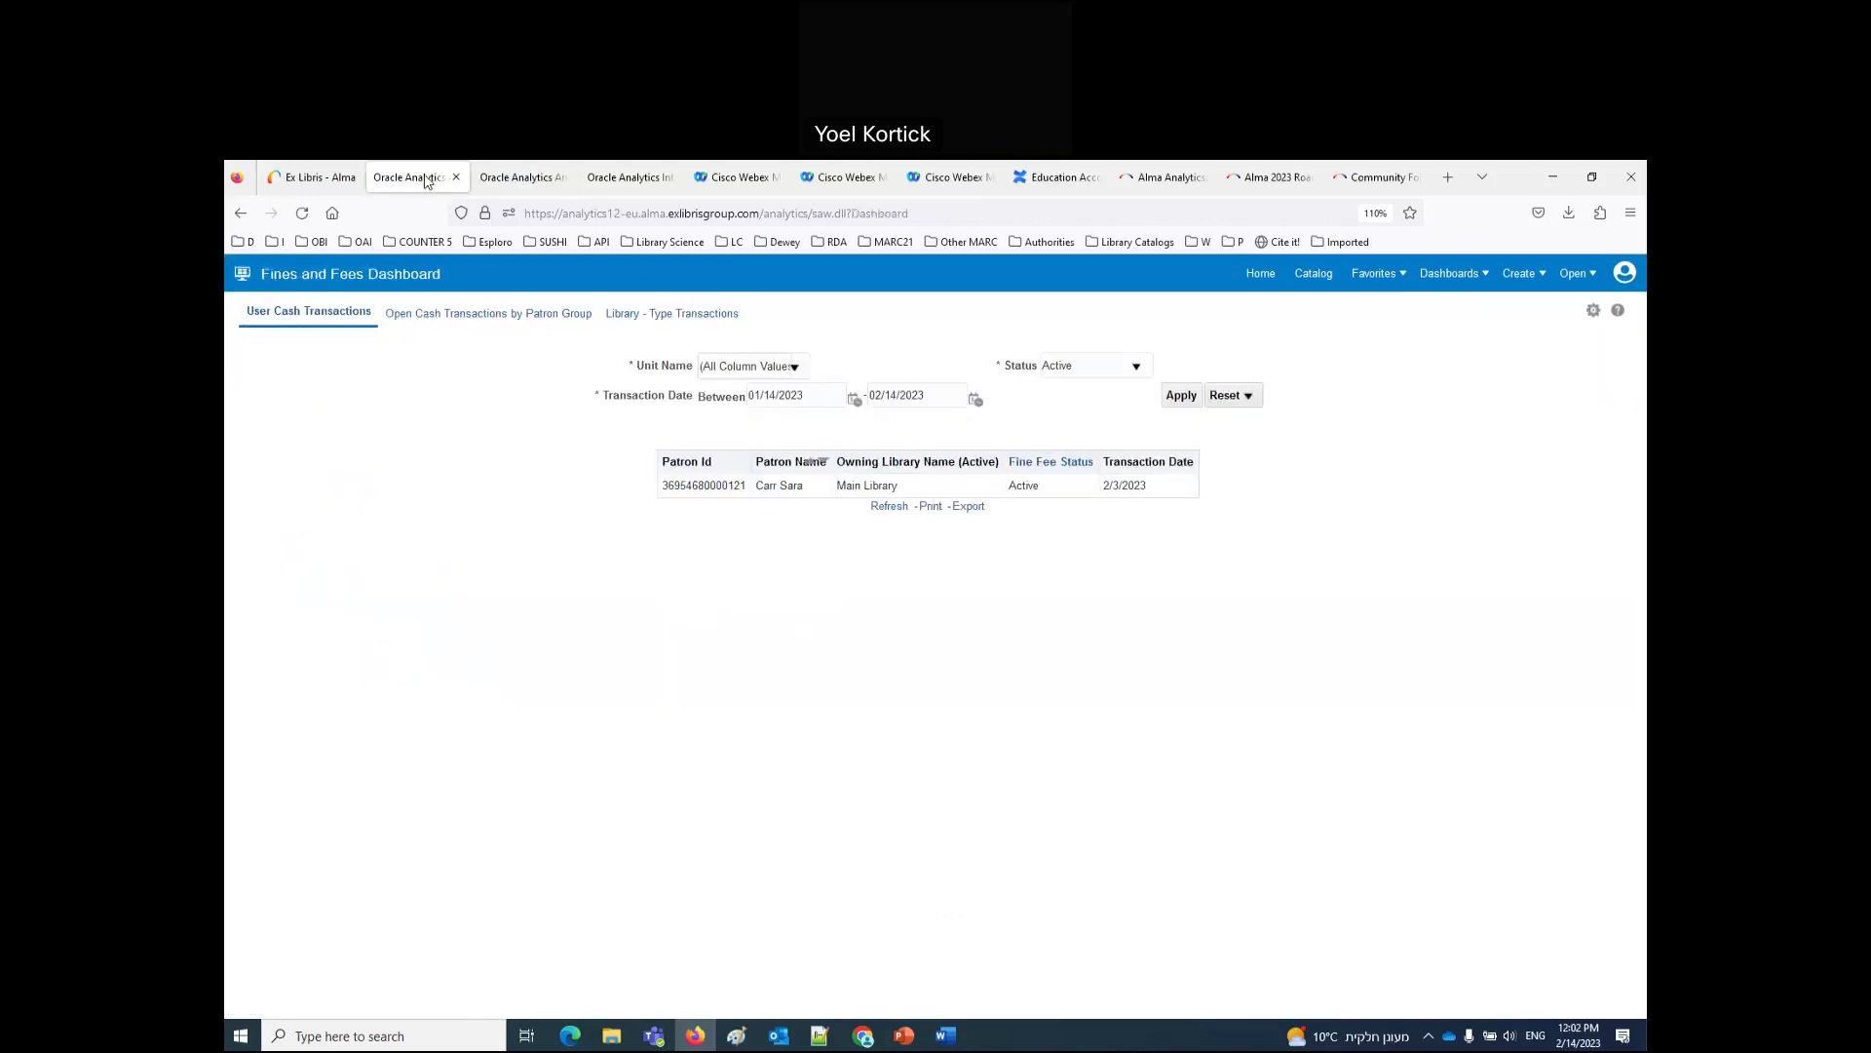
{"action": "left_click_drag", "start_coordinate": [612, 399], "coordinate": [700, 401]}
Step: Close the three Oracle Analytics pages and return to the beginning of the Analytics Object List in Alma
{"action": "left_click", "coordinate": [457, 179]}
{"action": "left_click", "coordinate": [457, 179]}
{"action": "left_click", "coordinate": [457, 179]}
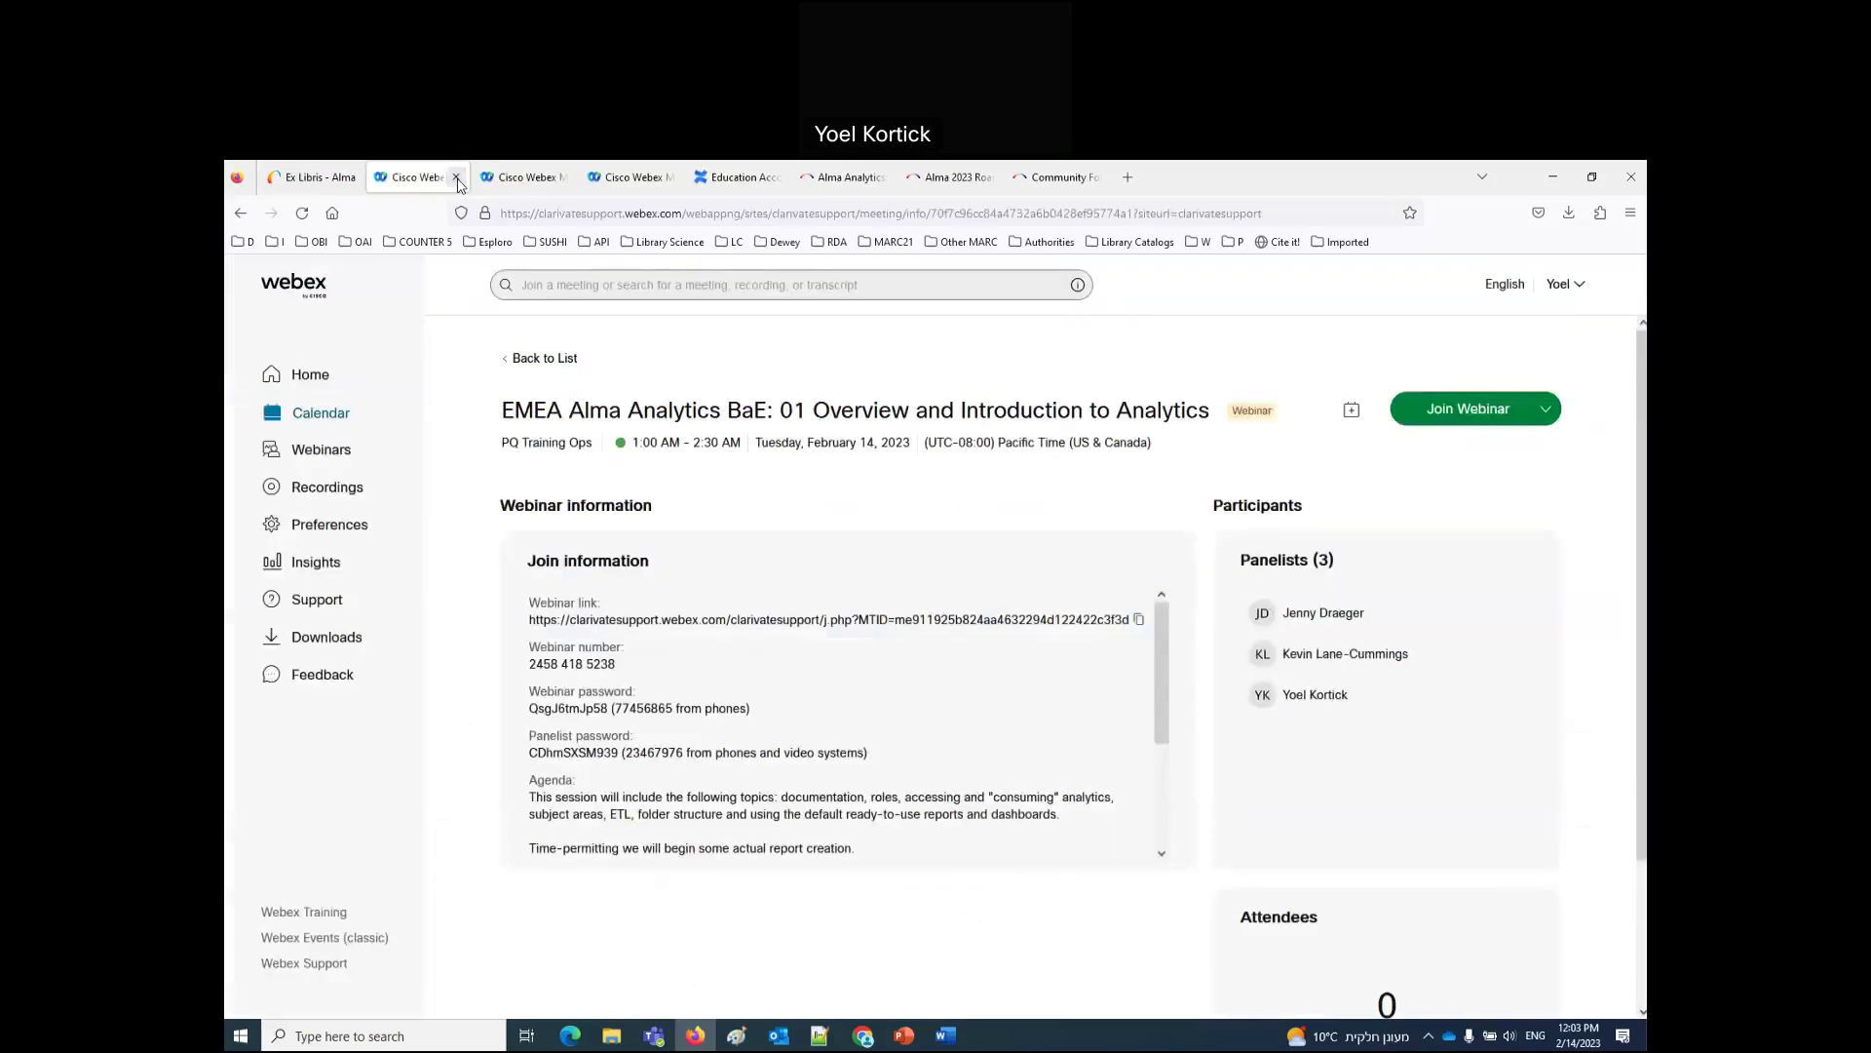
{"action": "left_click", "coordinate": [340, 182]}
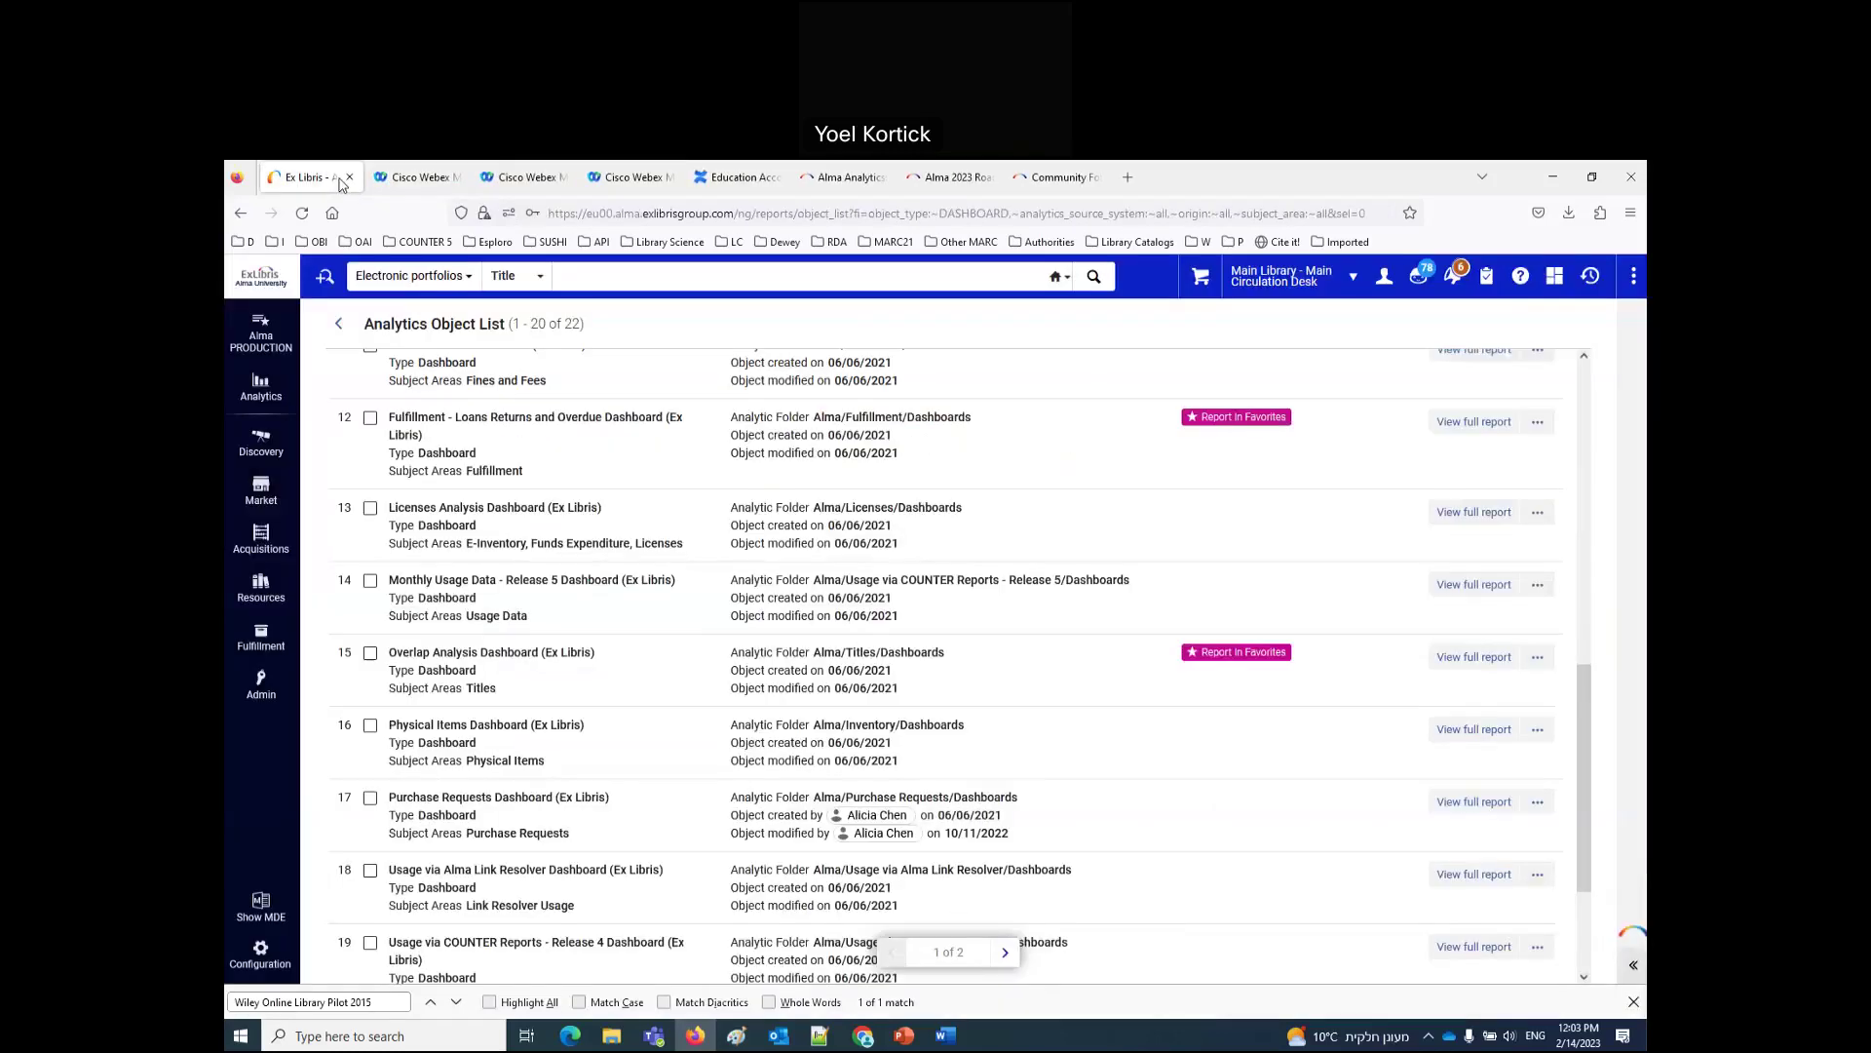
{"action": "scroll", "coordinate": [505, 504], "scroll_direction": "up", "scroll_amount": 10}
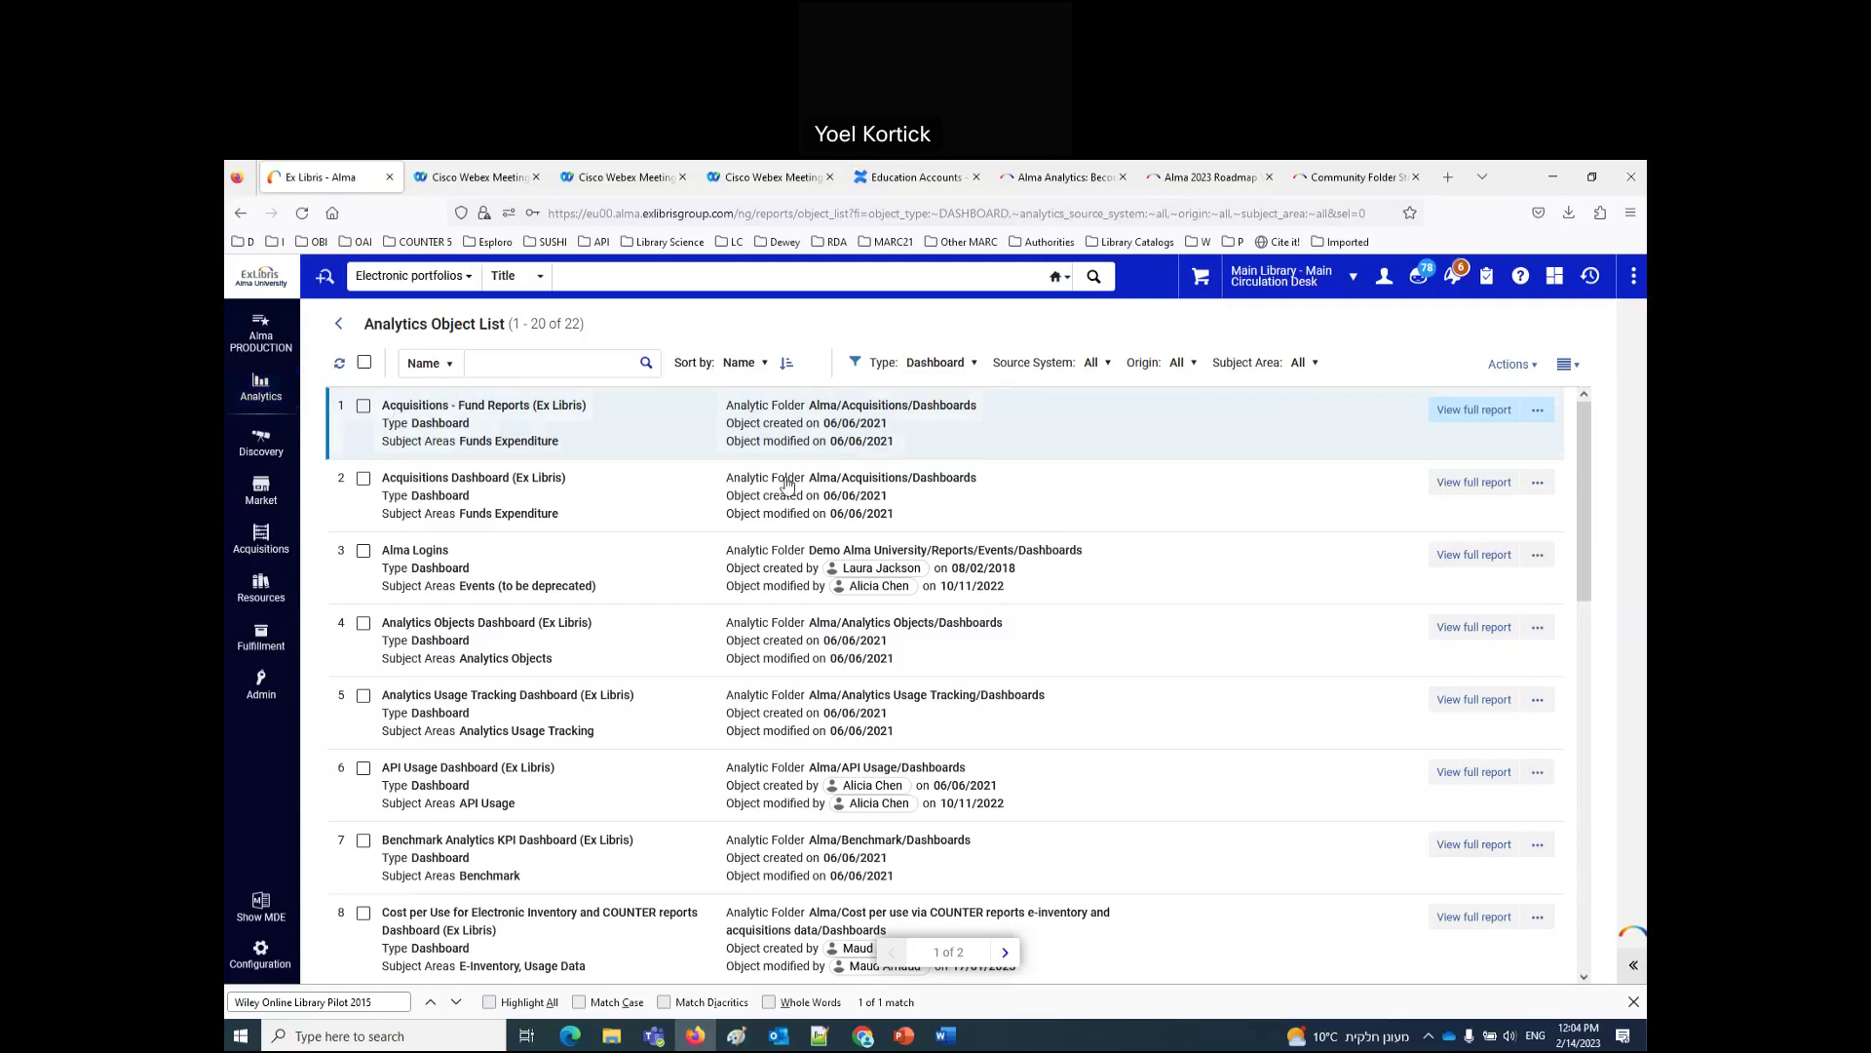
Step: Open Oracle Analytics from Alma and start creating a new analysis
{"action": "left_click", "coordinate": [253, 391]}
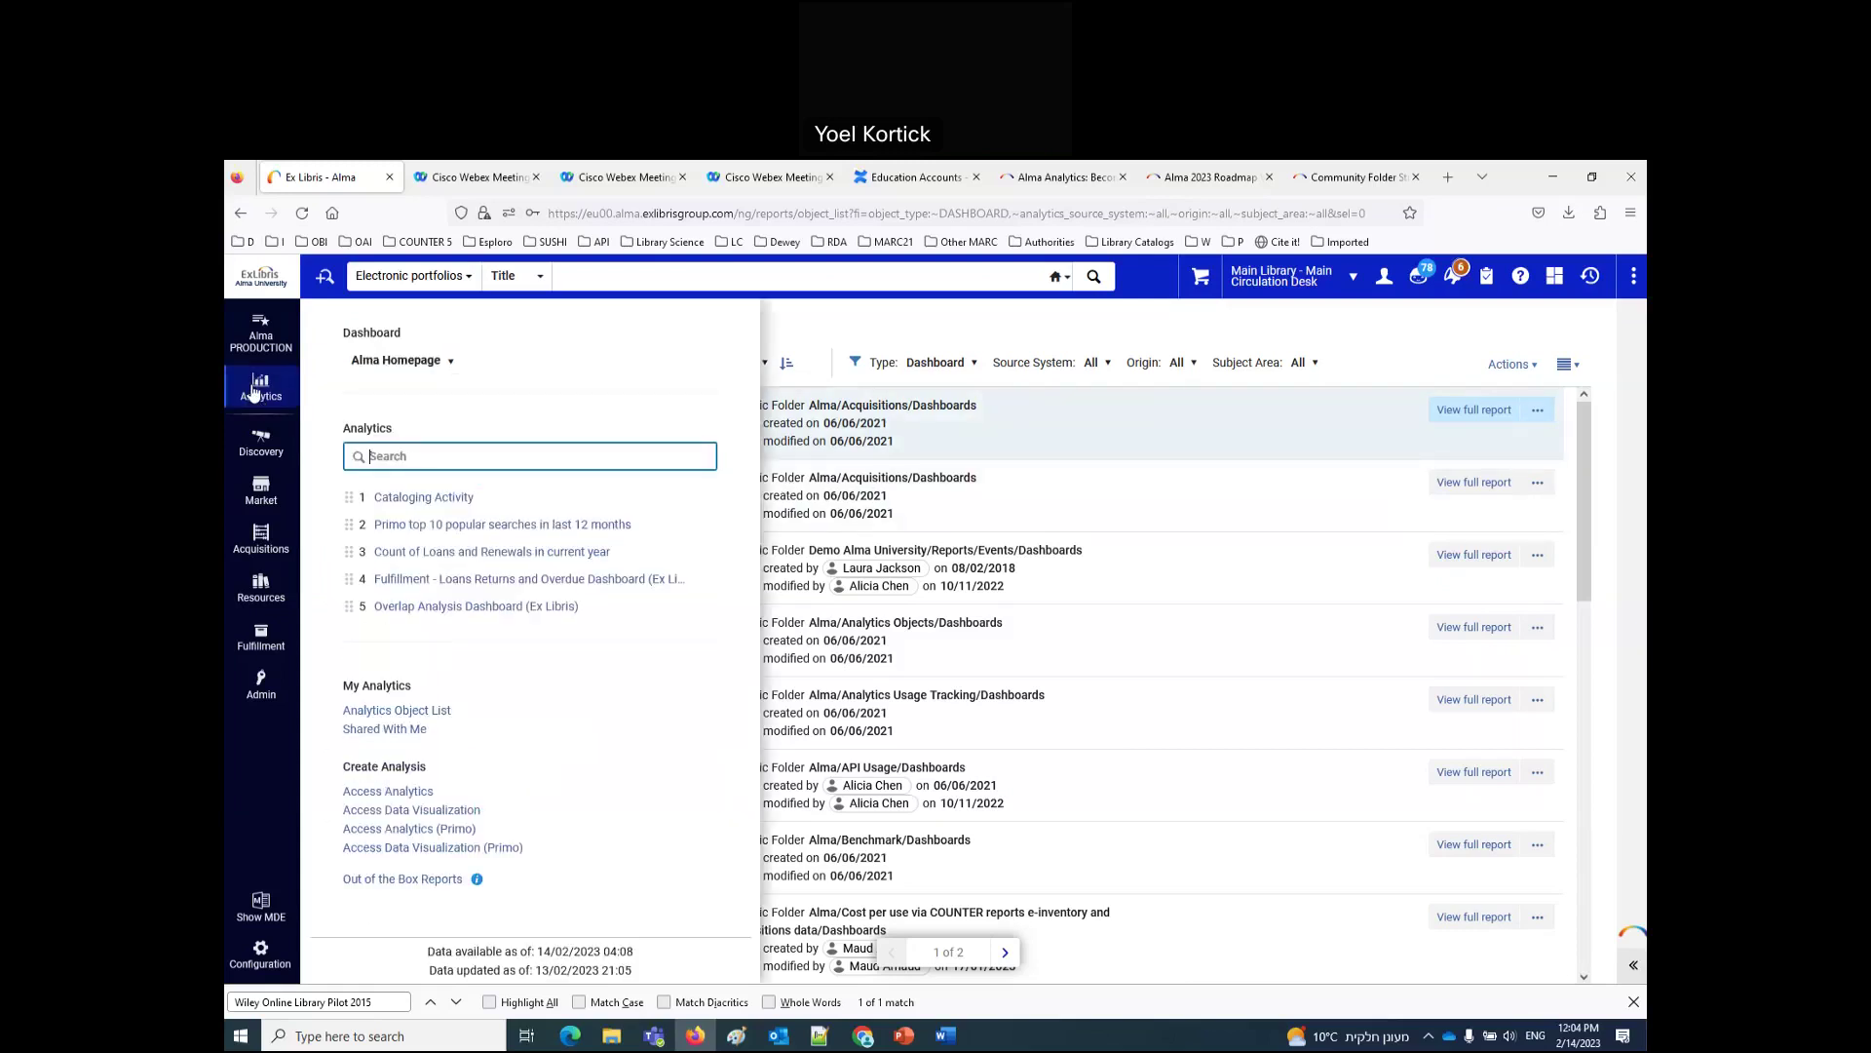
{"action": "left_click", "coordinate": [396, 792]}
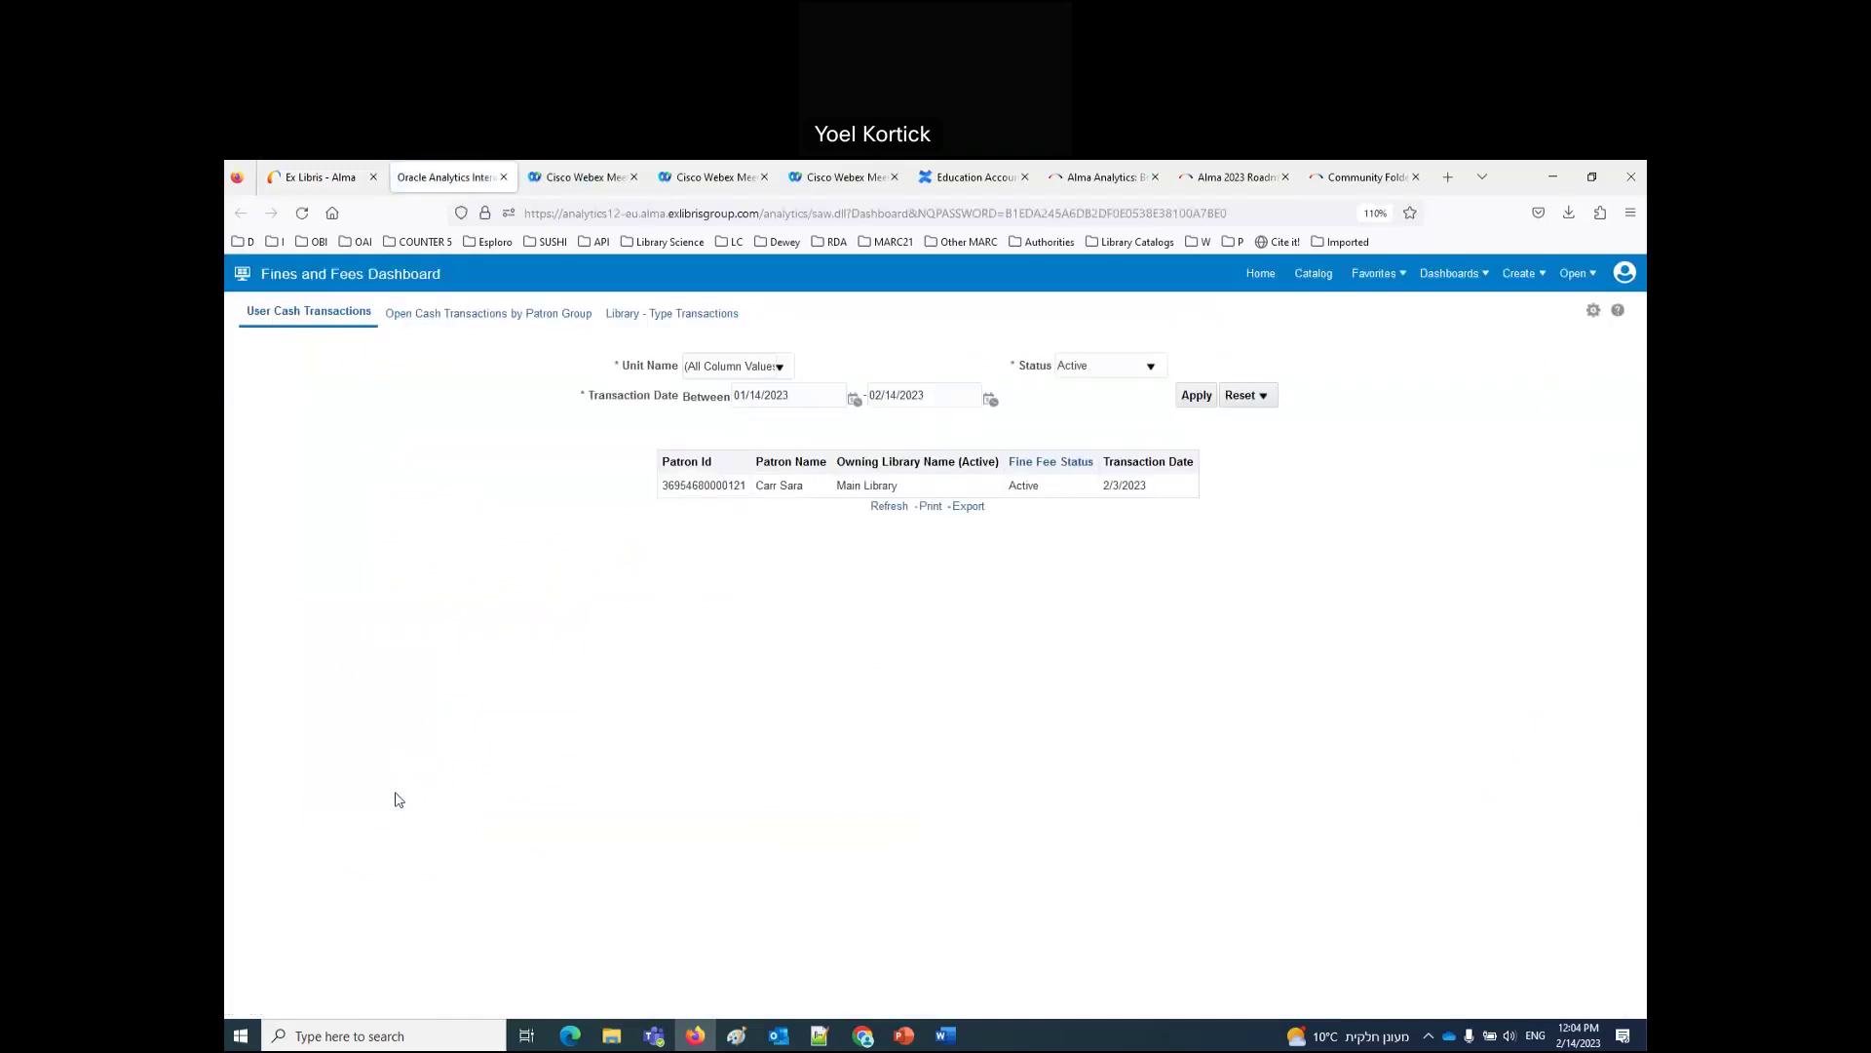
{"action": "left_click", "coordinate": [1517, 275]}
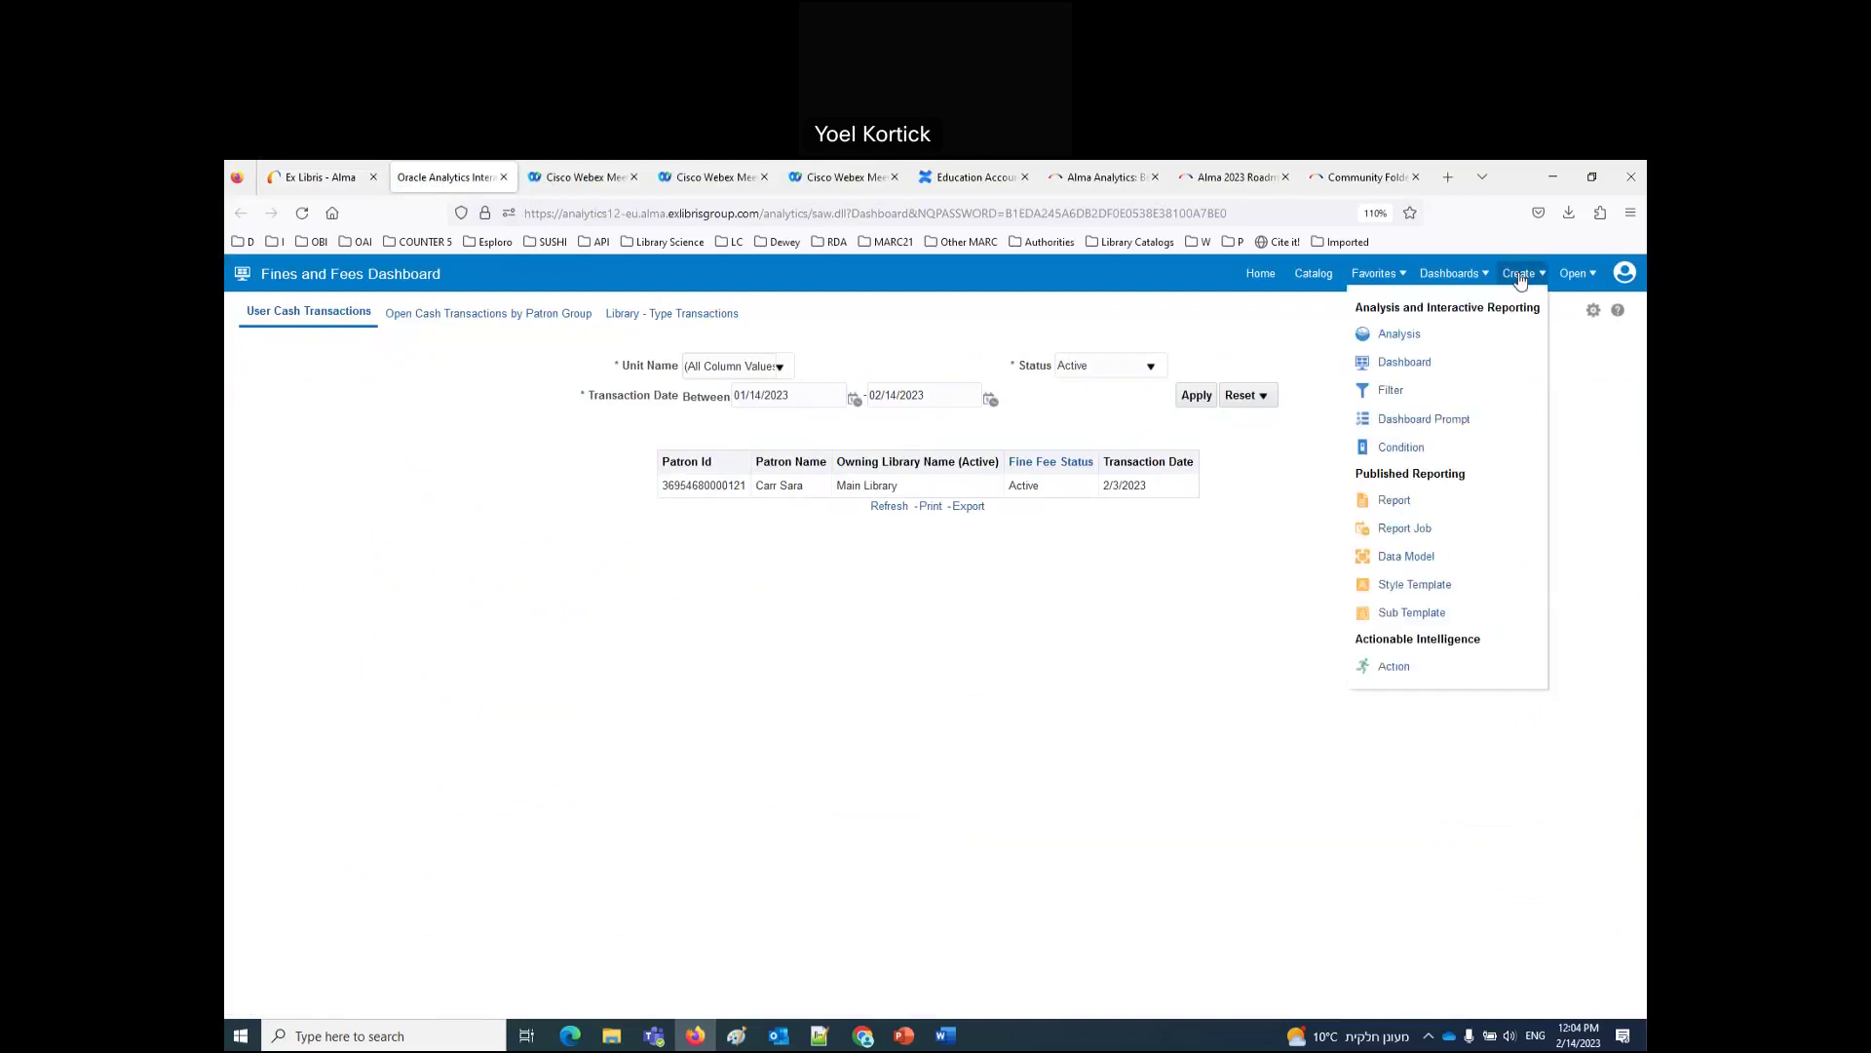
{"action": "left_click", "coordinate": [1399, 336]}
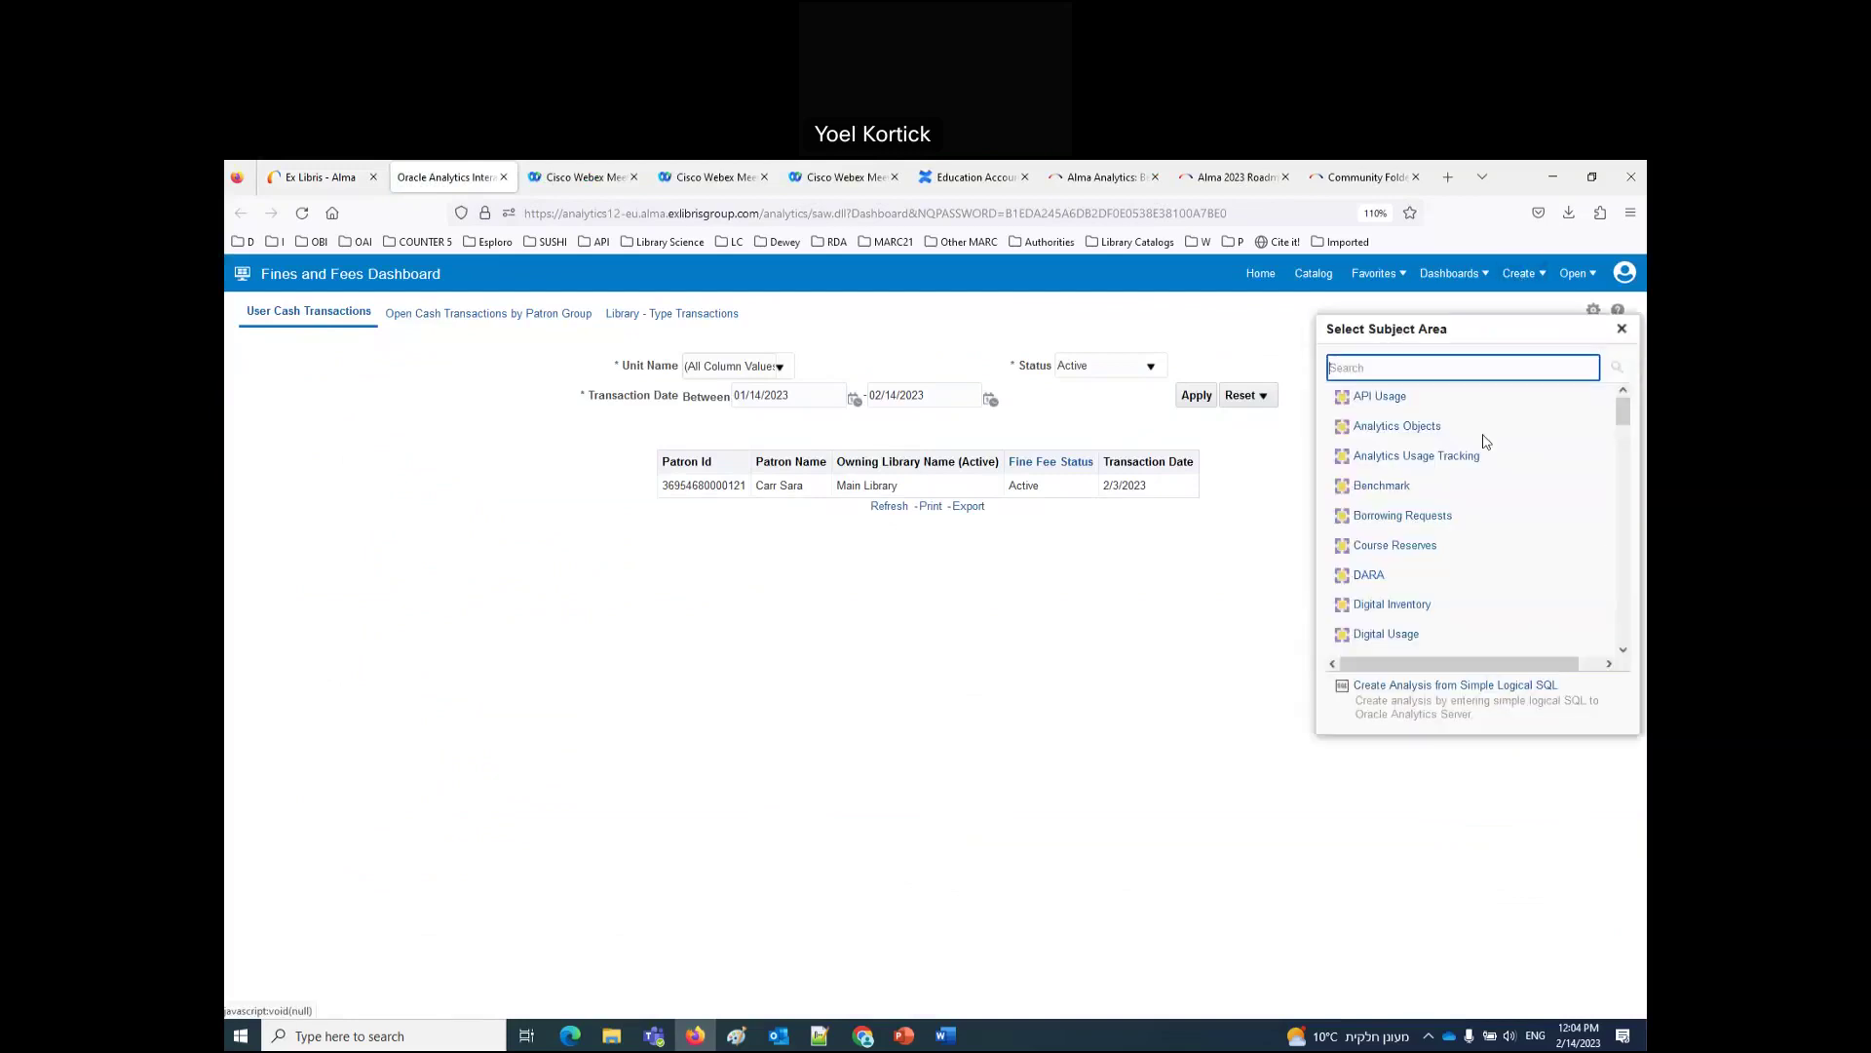
Step: Look through the available subject areas and base the new analysis on Requests
{"action": "scroll", "coordinate": [1514, 583], "scroll_direction": "down", "scroll_amount": 5}
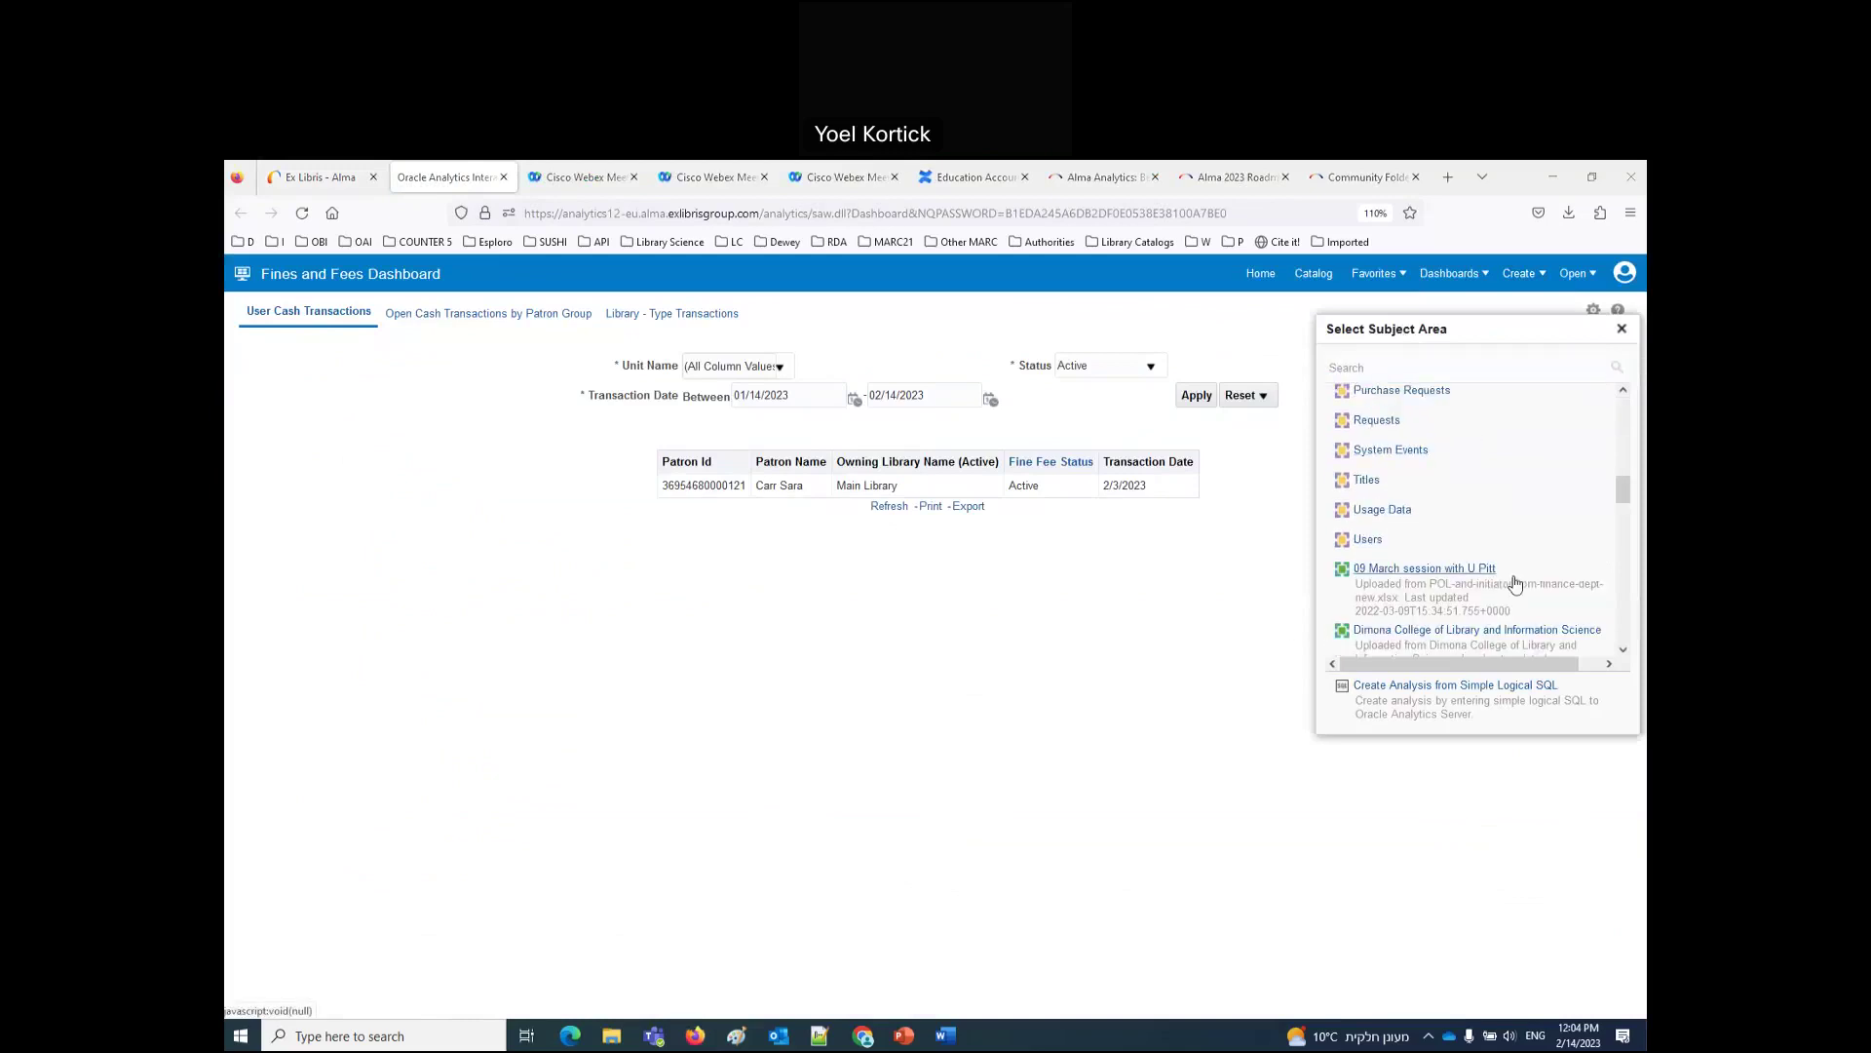
{"action": "scroll", "coordinate": [1515, 583], "scroll_direction": "up", "scroll_amount": 5}
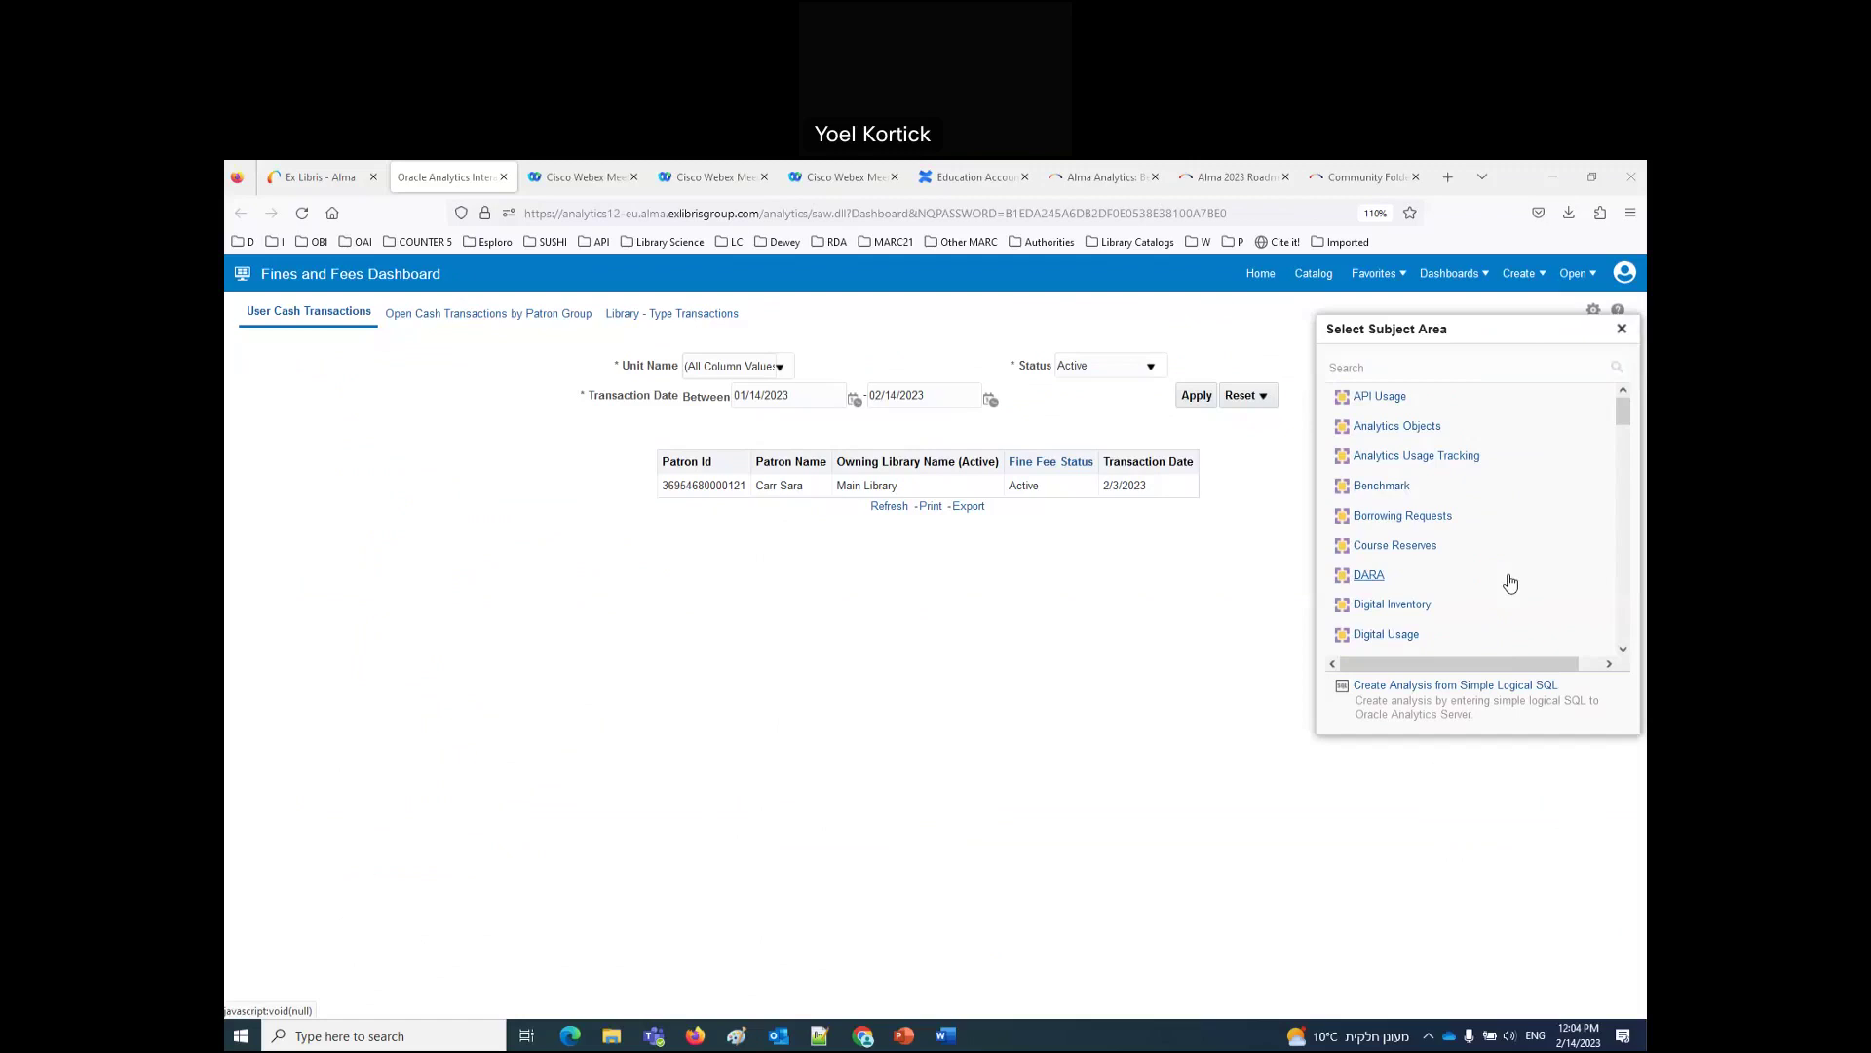
{"action": "scroll", "coordinate": [1510, 583], "scroll_direction": "down", "scroll_amount": 3}
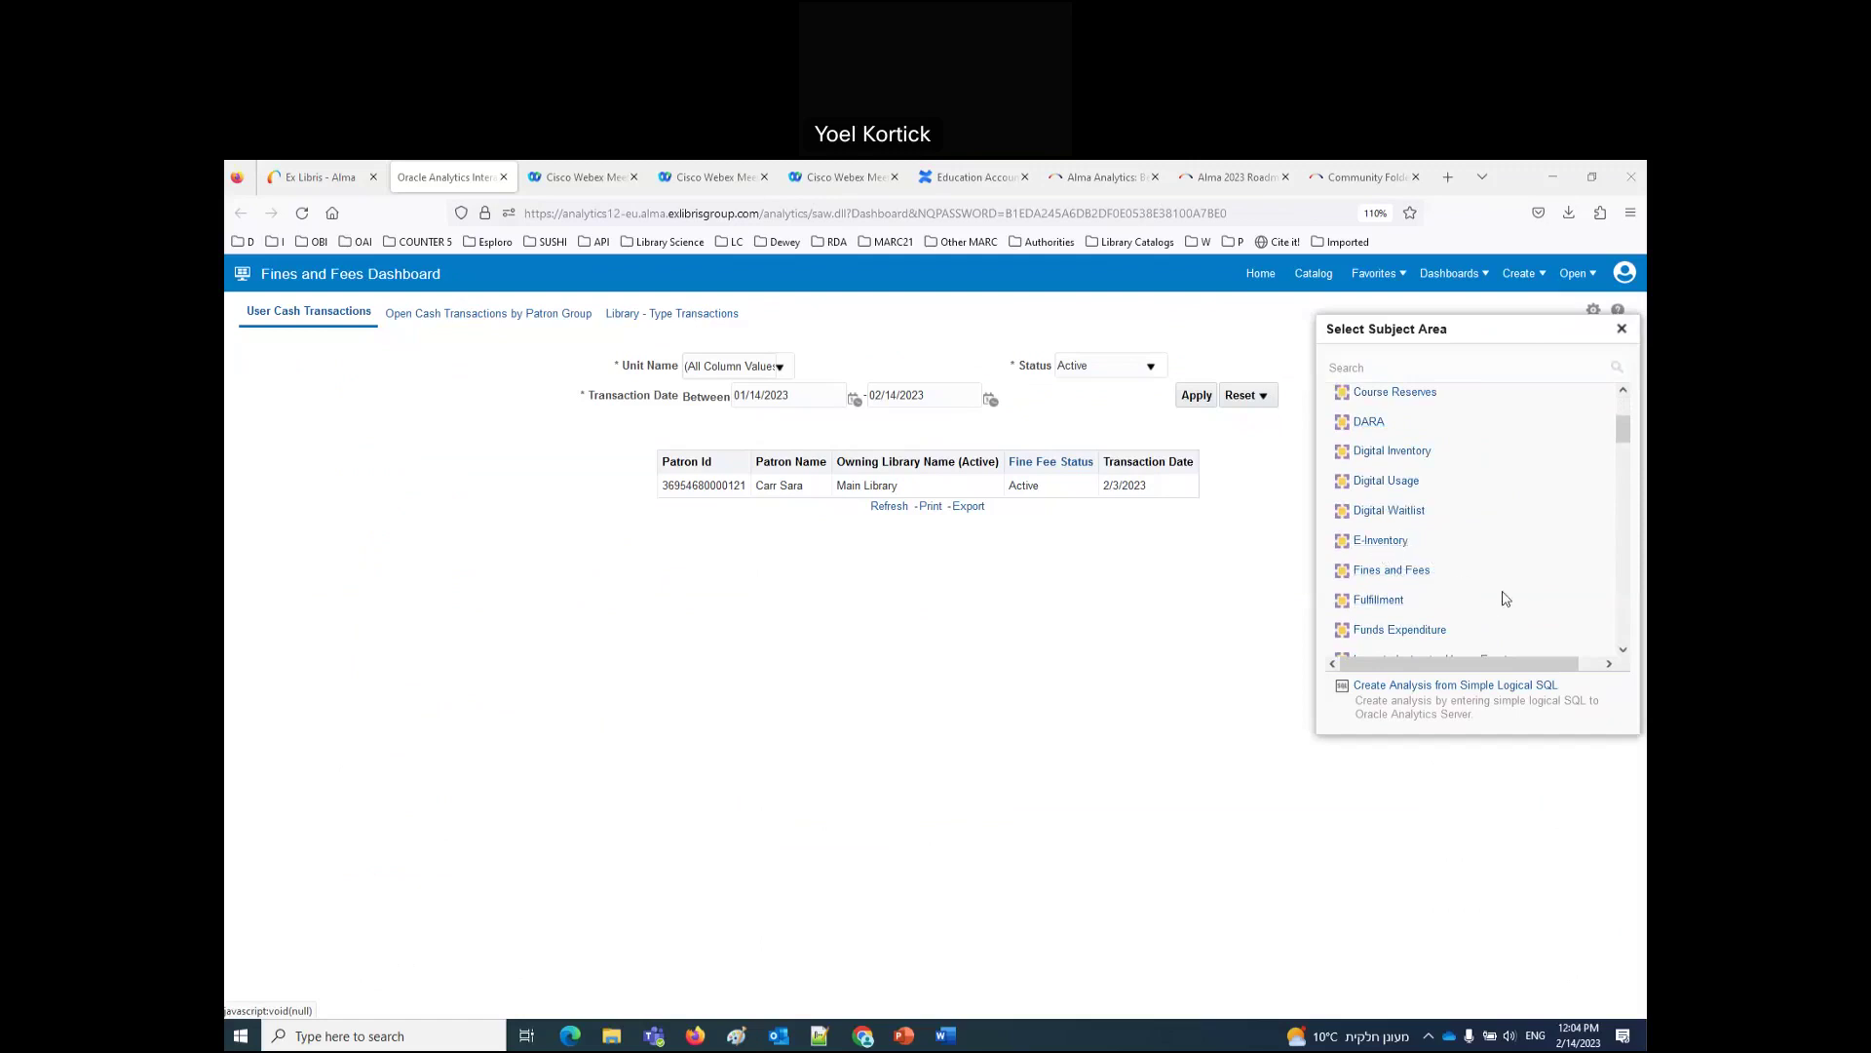
{"action": "scroll", "coordinate": [1506, 598], "scroll_direction": "down", "scroll_amount": 4}
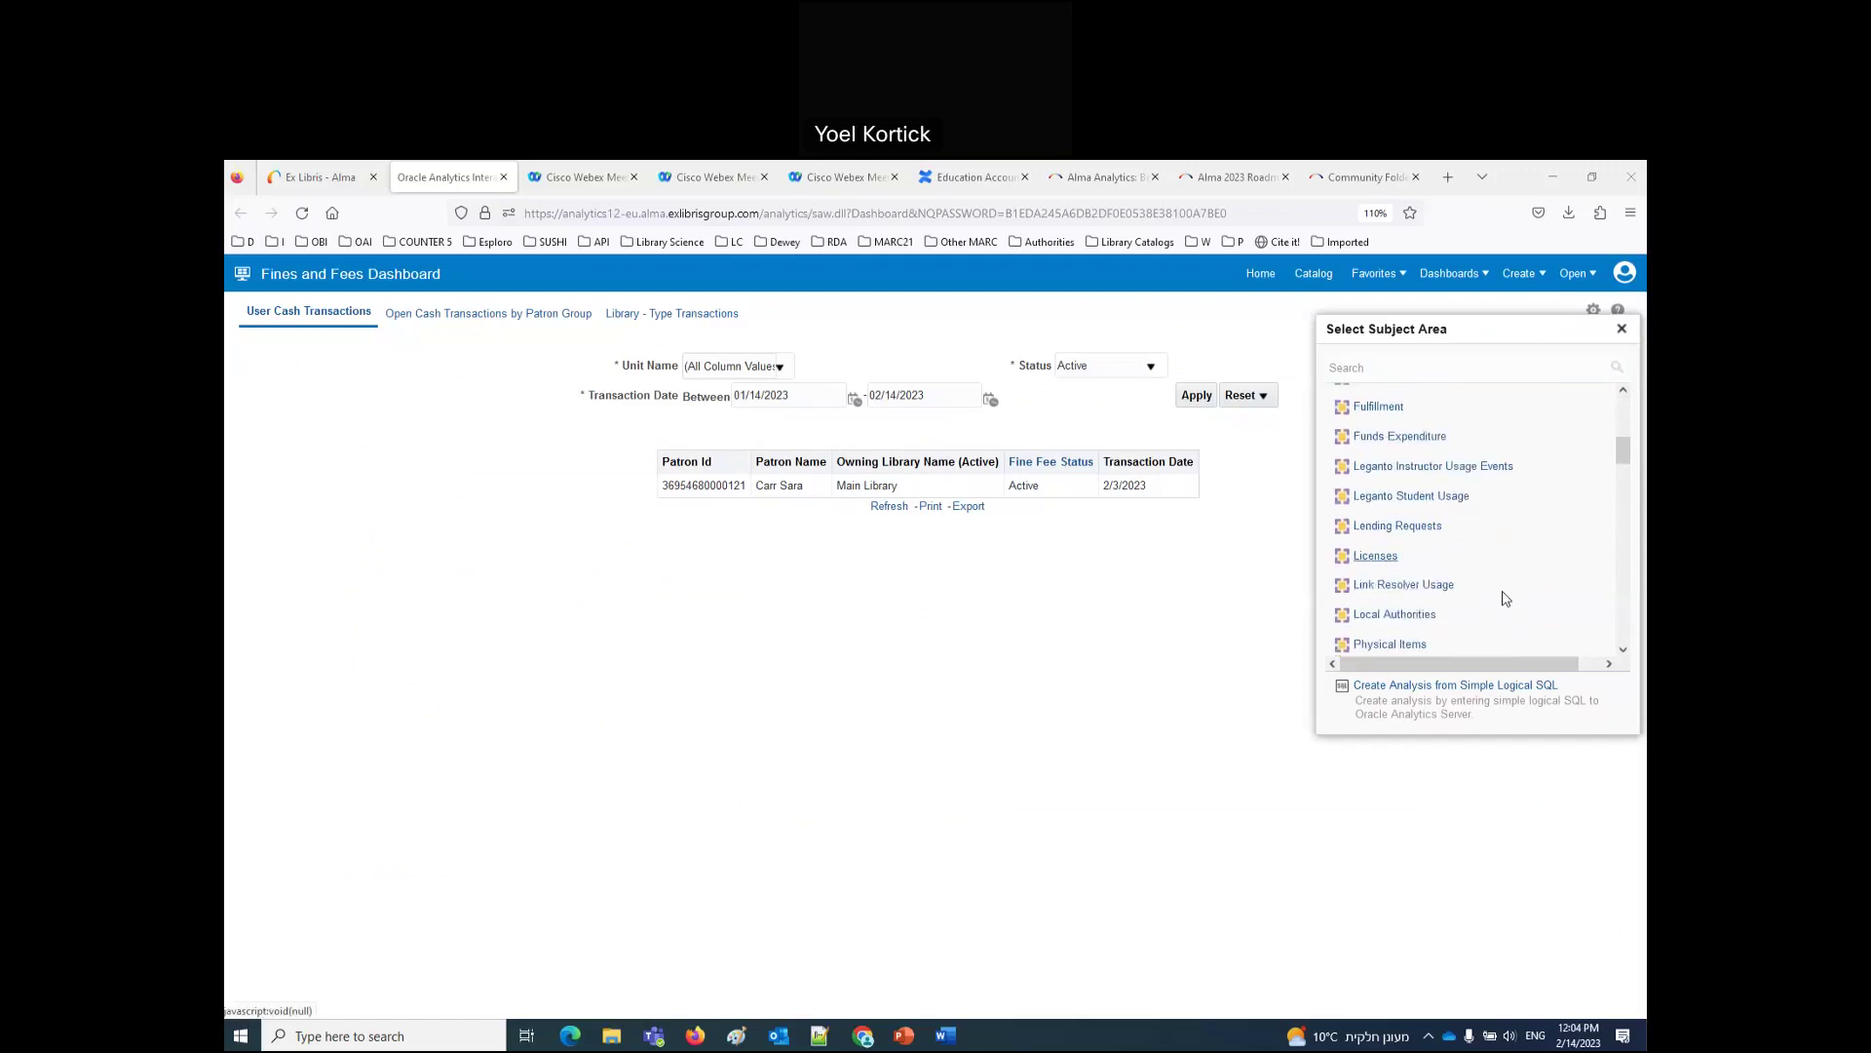
{"action": "scroll", "coordinate": [1506, 598], "scroll_direction": "down", "scroll_amount": 3}
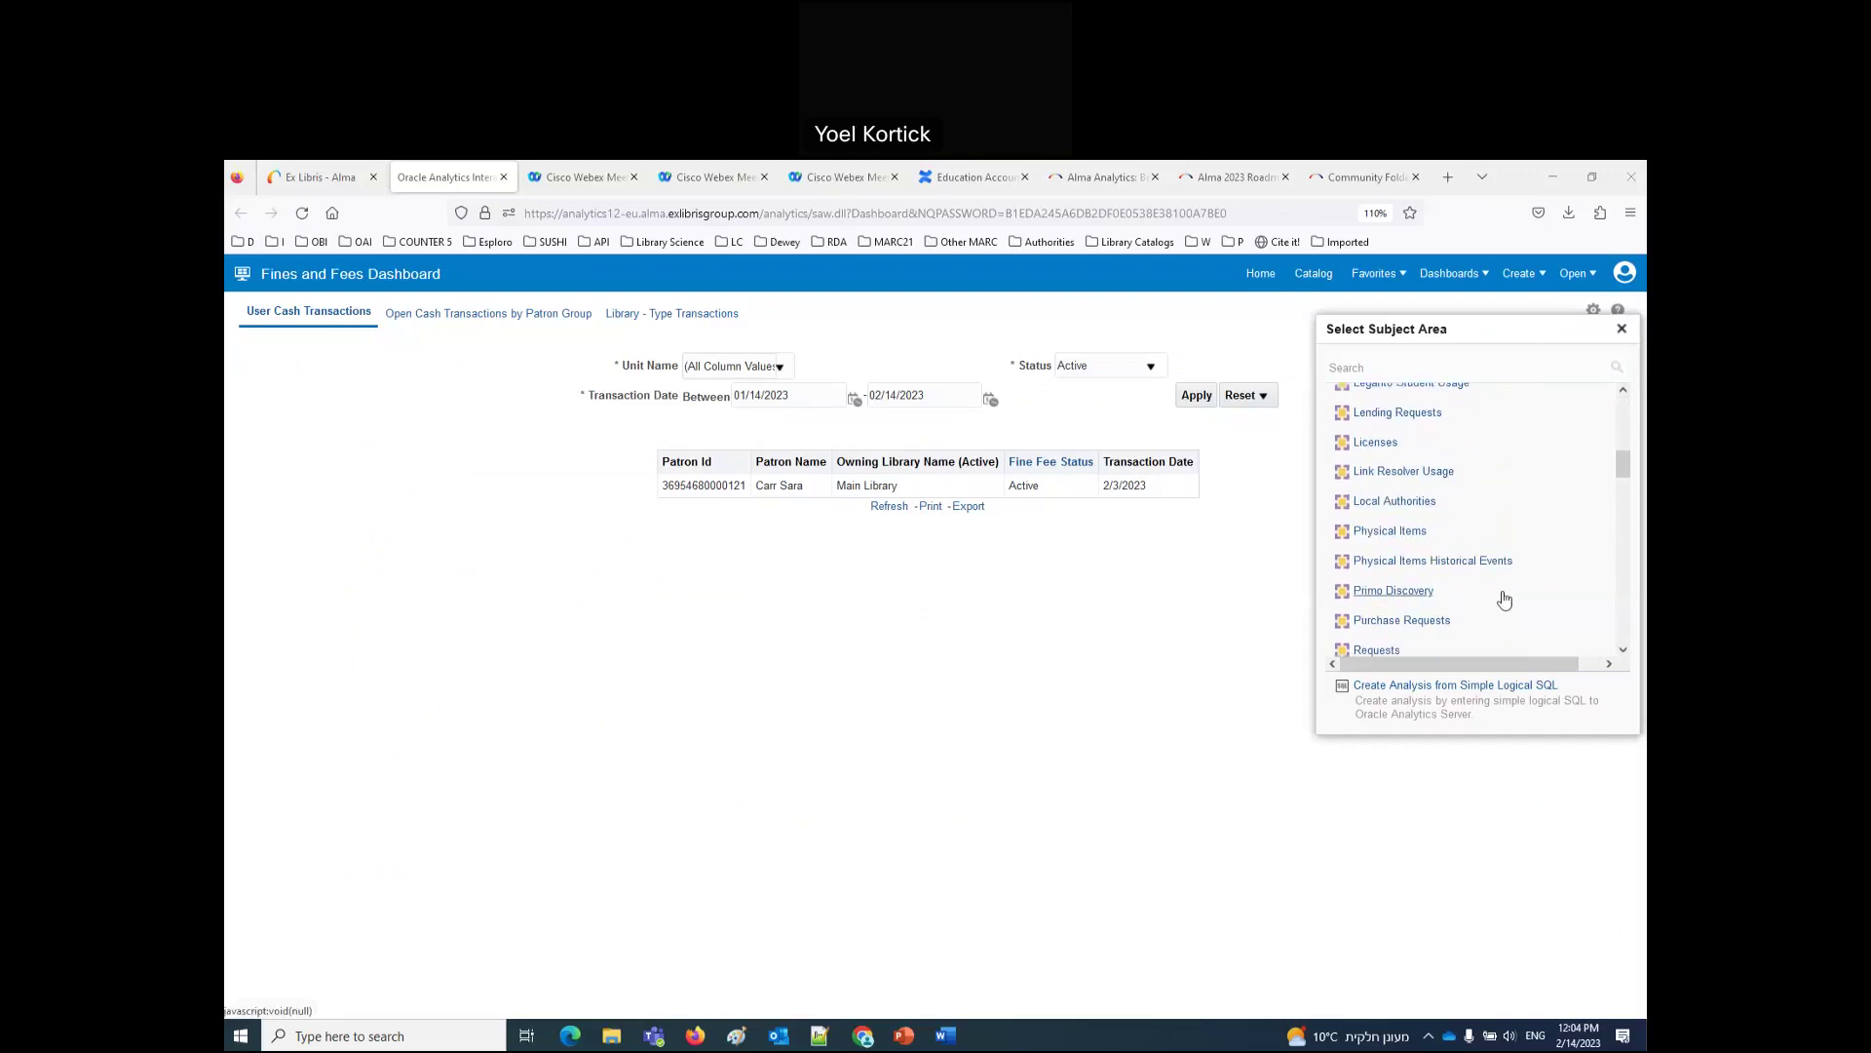
{"action": "scroll", "coordinate": [1505, 598], "scroll_direction": "down", "scroll_amount": 2}
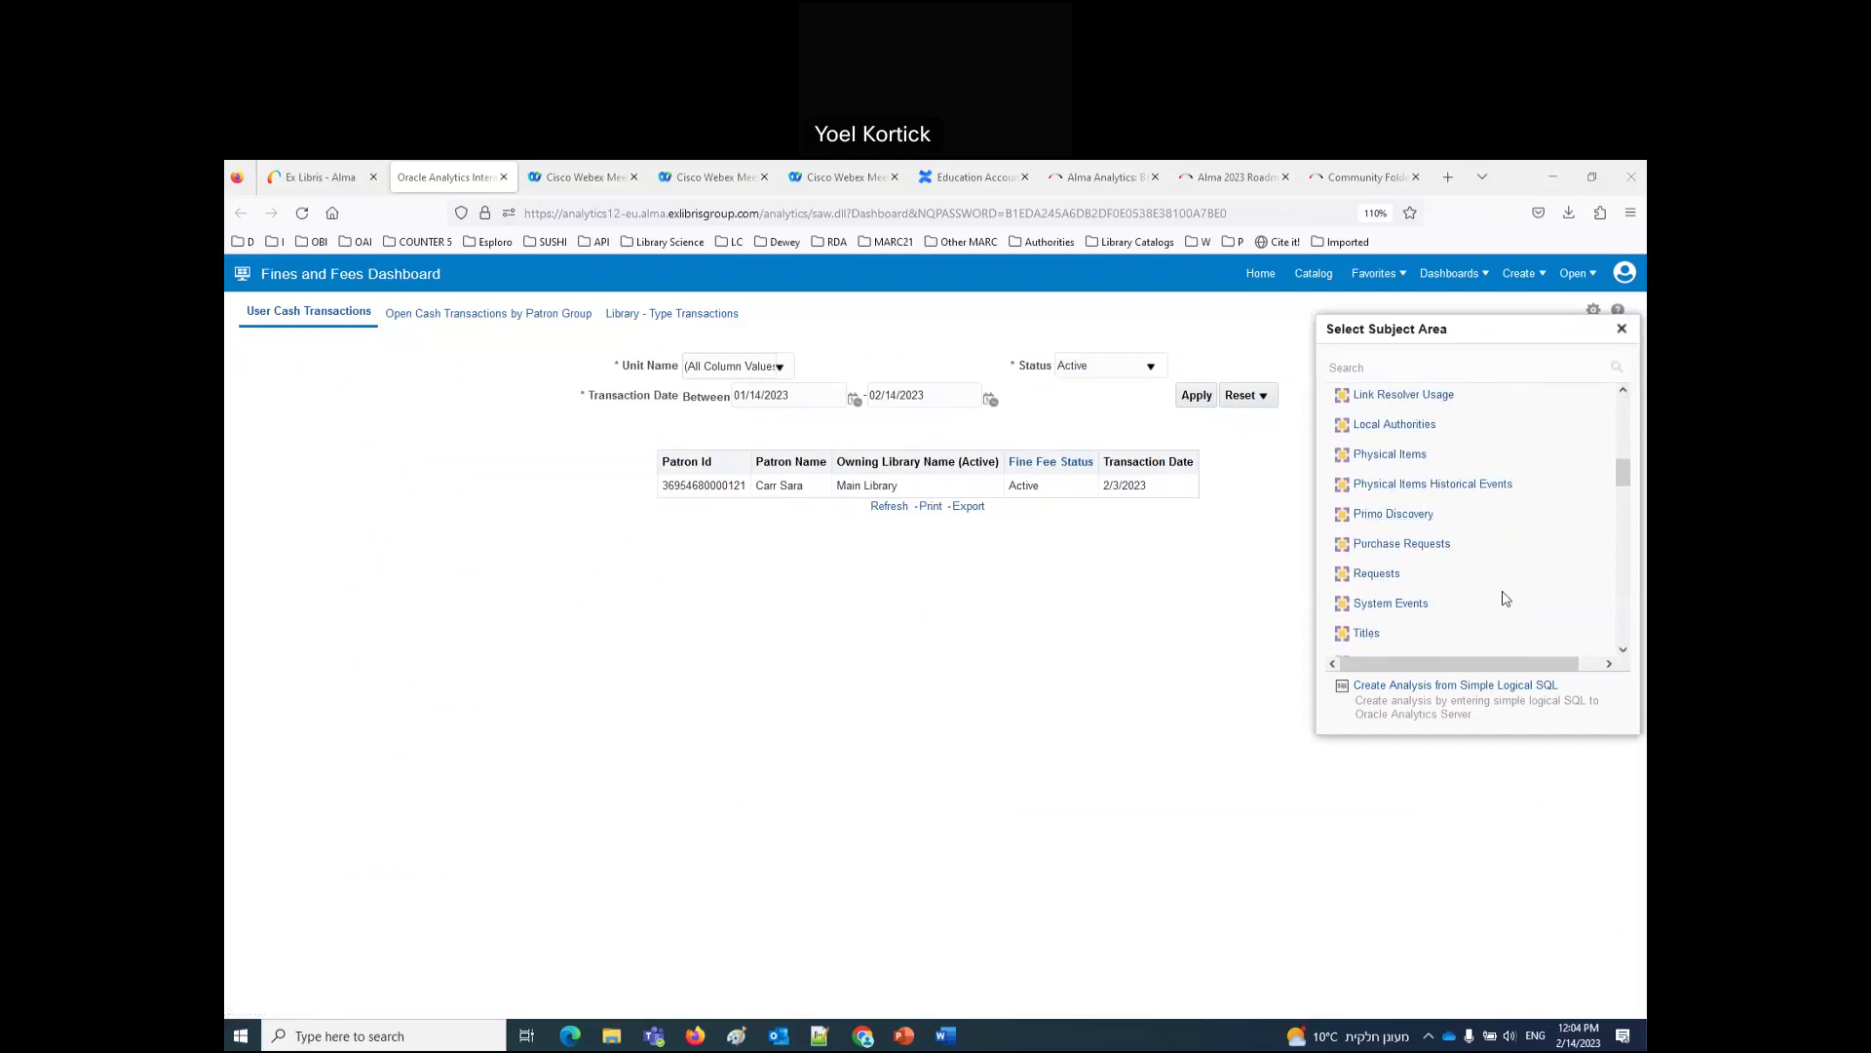
{"action": "left_click", "coordinate": [1390, 579]}
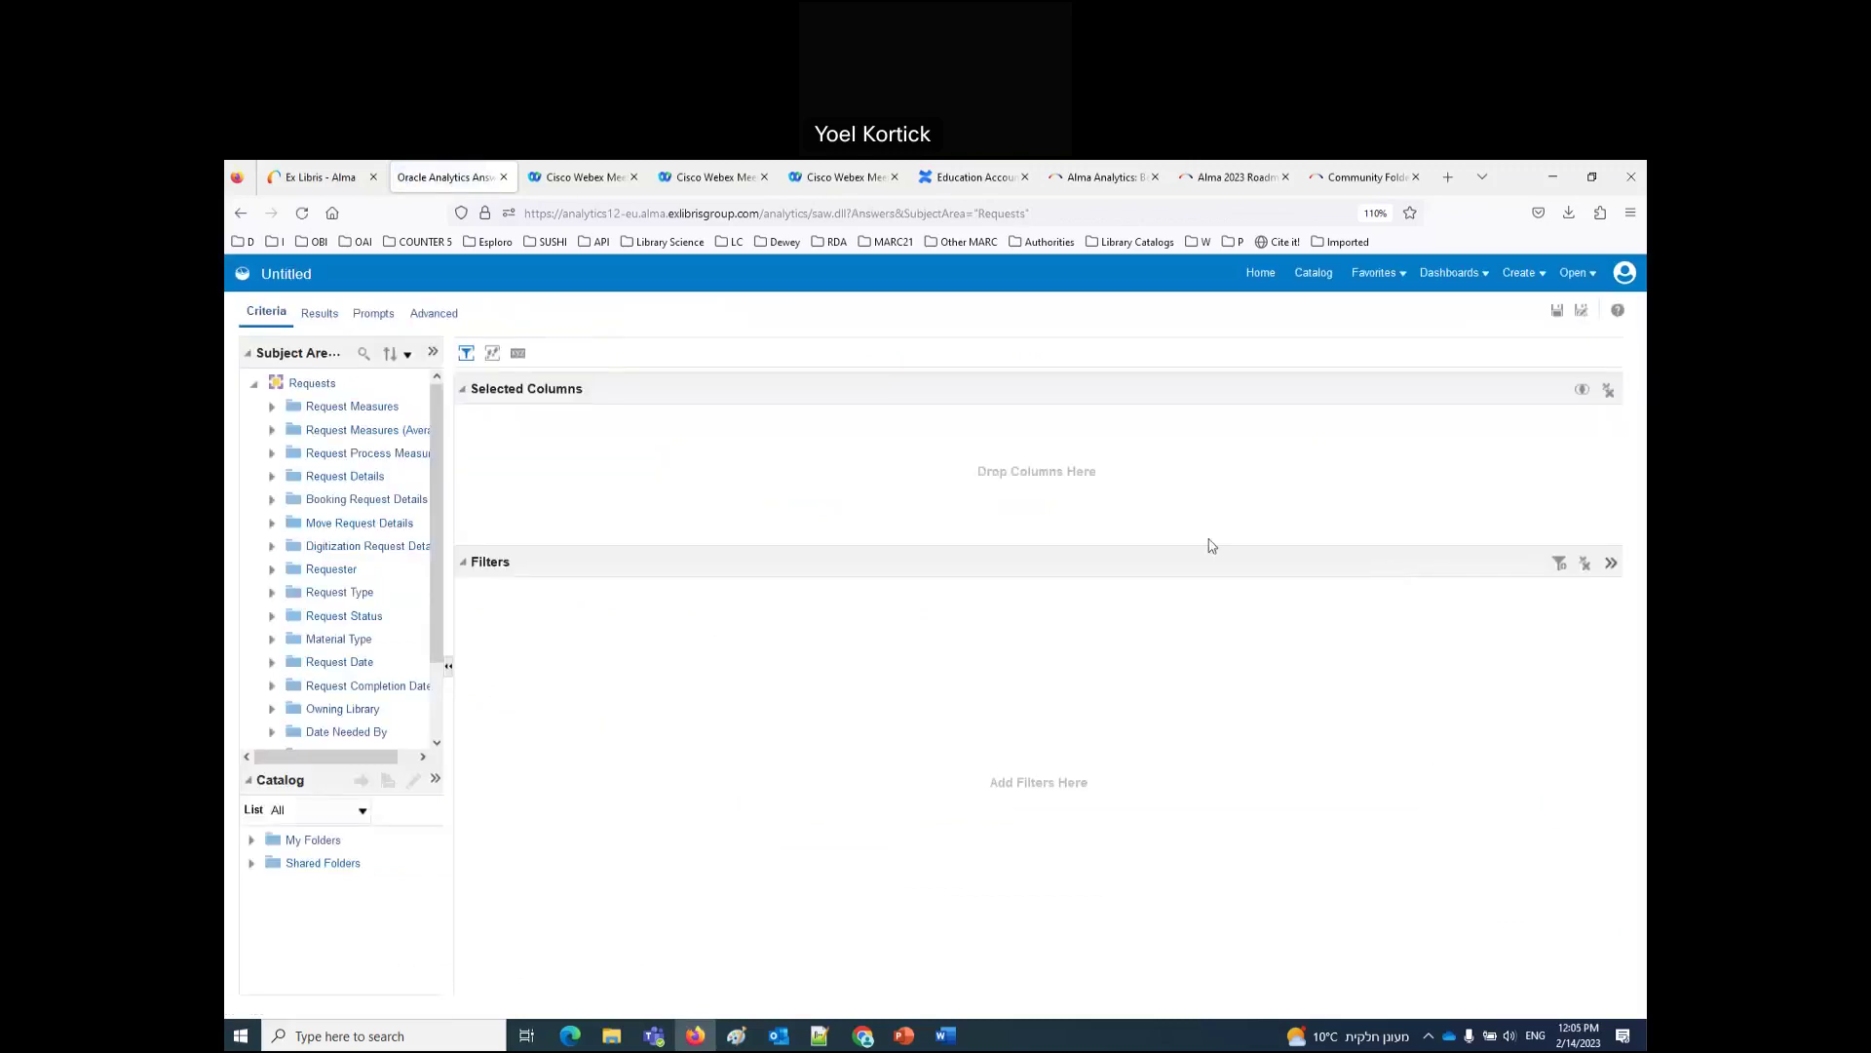
Step: Widen the subject area list and add # of requests from Request Measures to the selected columns
{"action": "left_click_drag", "start_coordinate": [450, 527], "coordinate": [557, 538]}
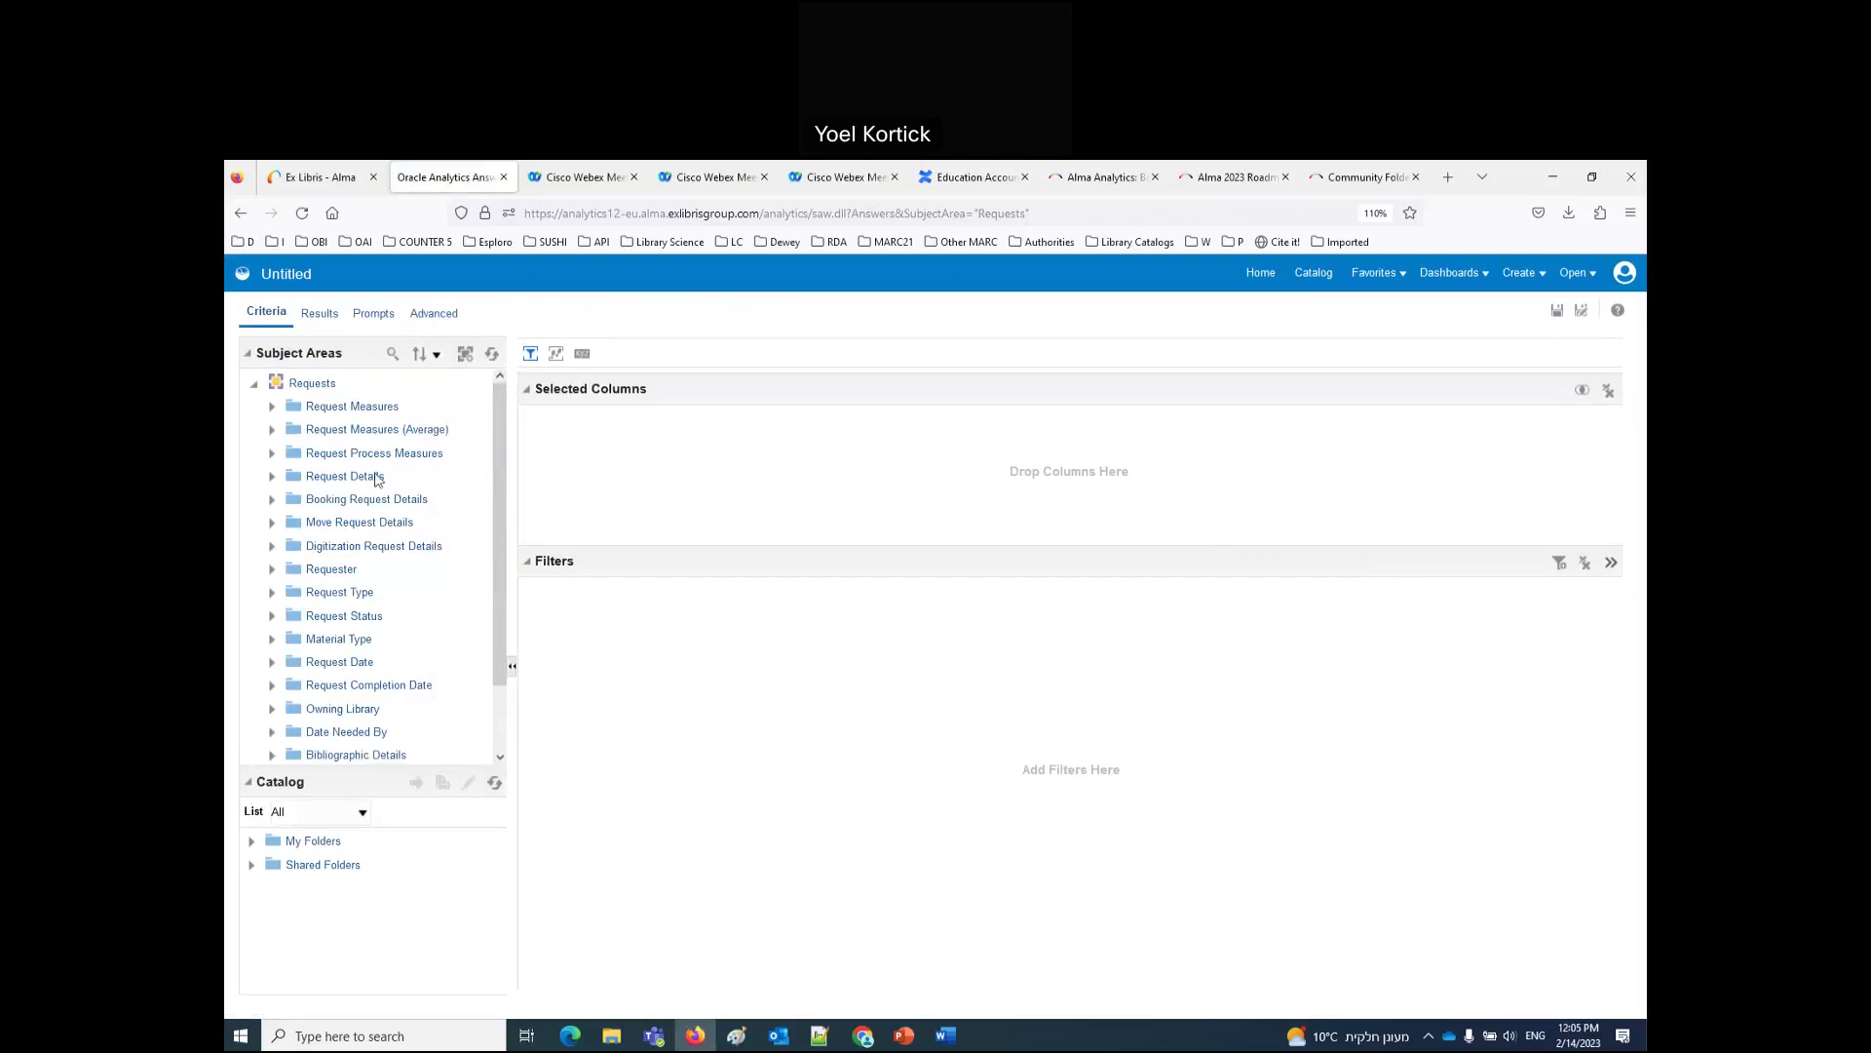
{"action": "left_click", "coordinate": [271, 409]}
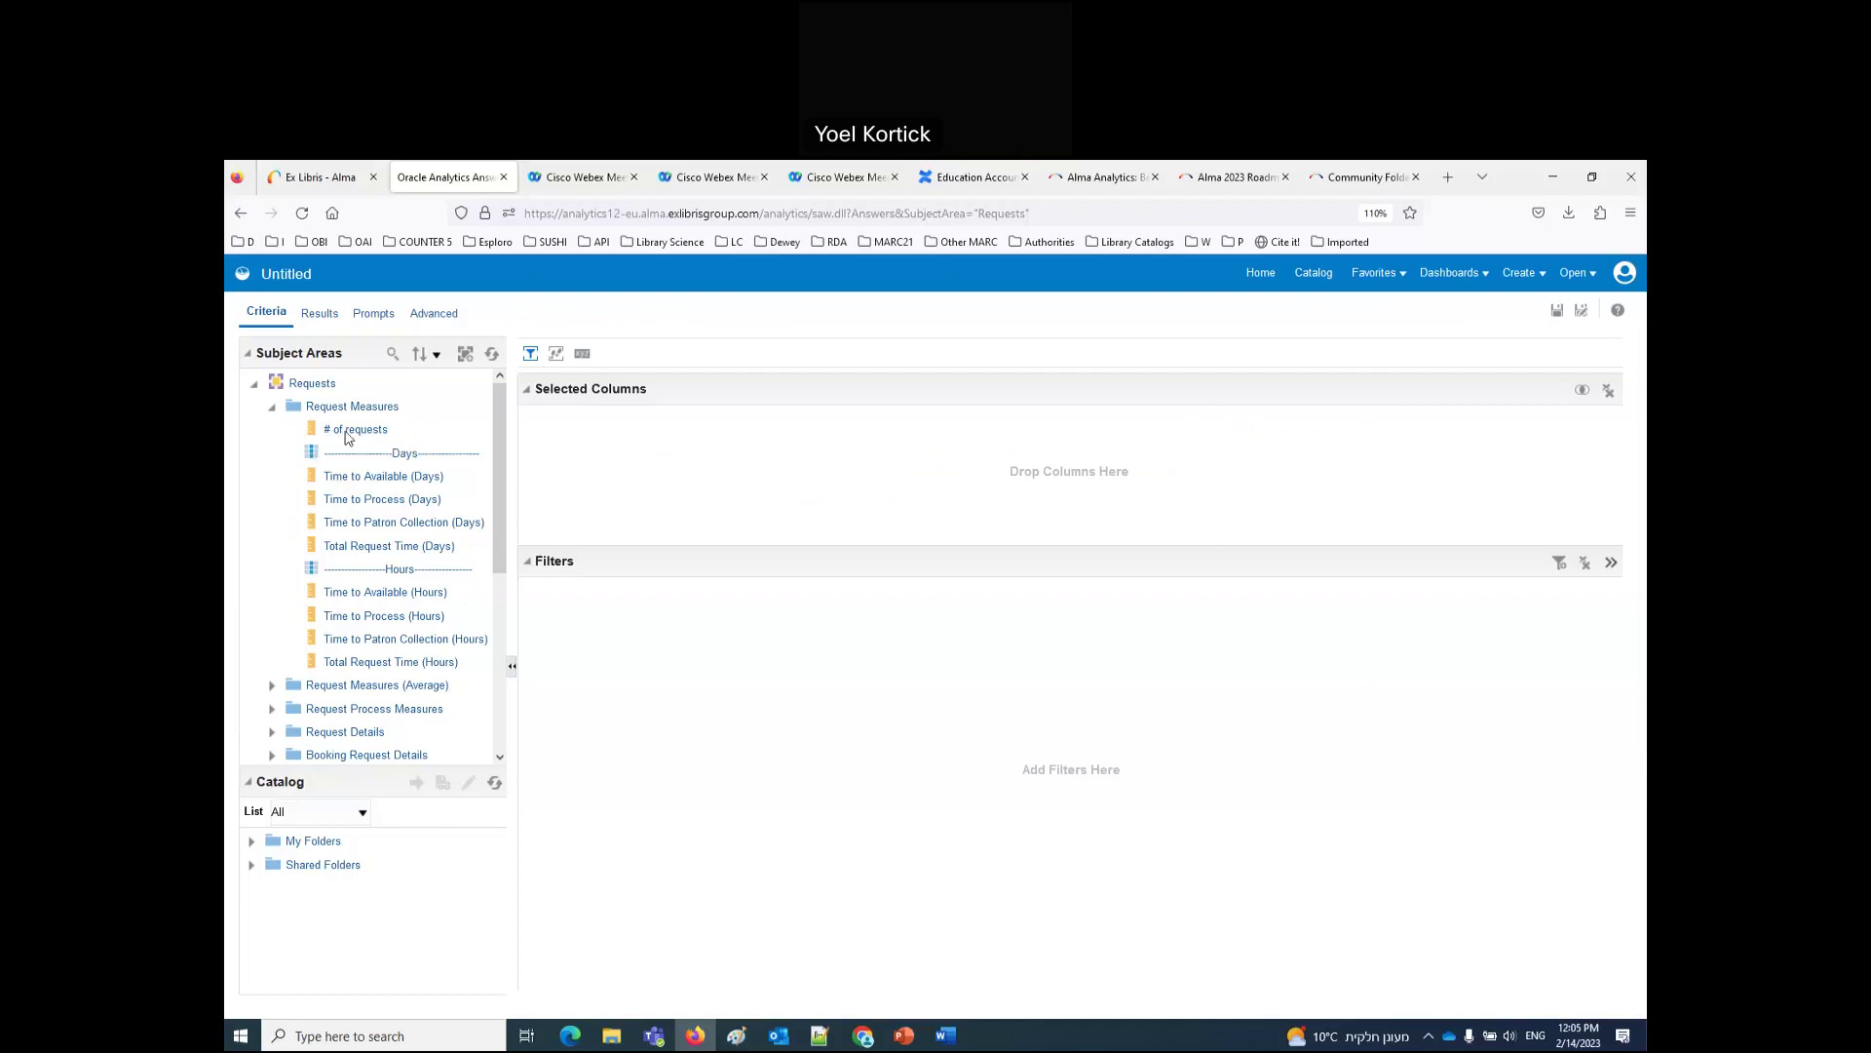
{"action": "left_click_drag", "start_coordinate": [348, 436], "coordinate": [692, 470]}
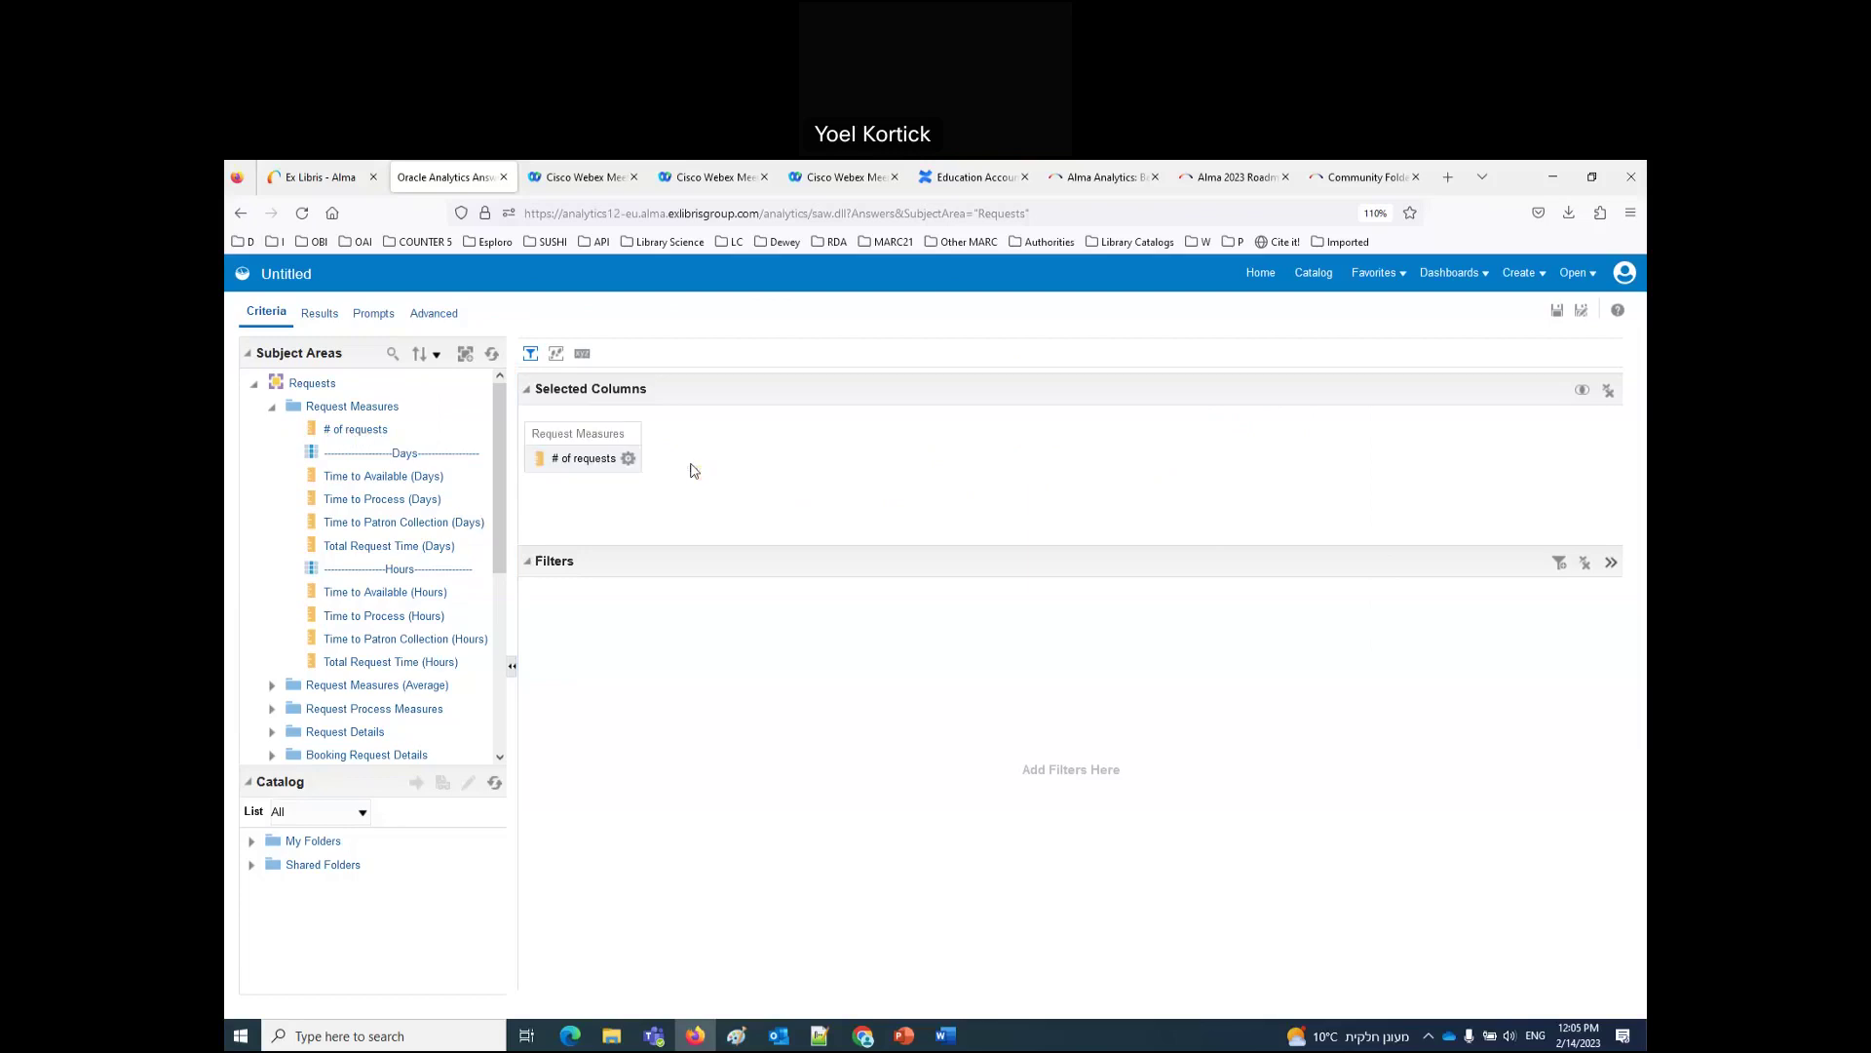
Step: Examine the fields available in the Request Details folder of the Requests subject area
{"action": "scroll", "coordinate": [327, 619], "scroll_direction": "down", "scroll_amount": 2}
{"action": "scroll", "coordinate": [325, 618], "scroll_direction": "down", "scroll_amount": 2}
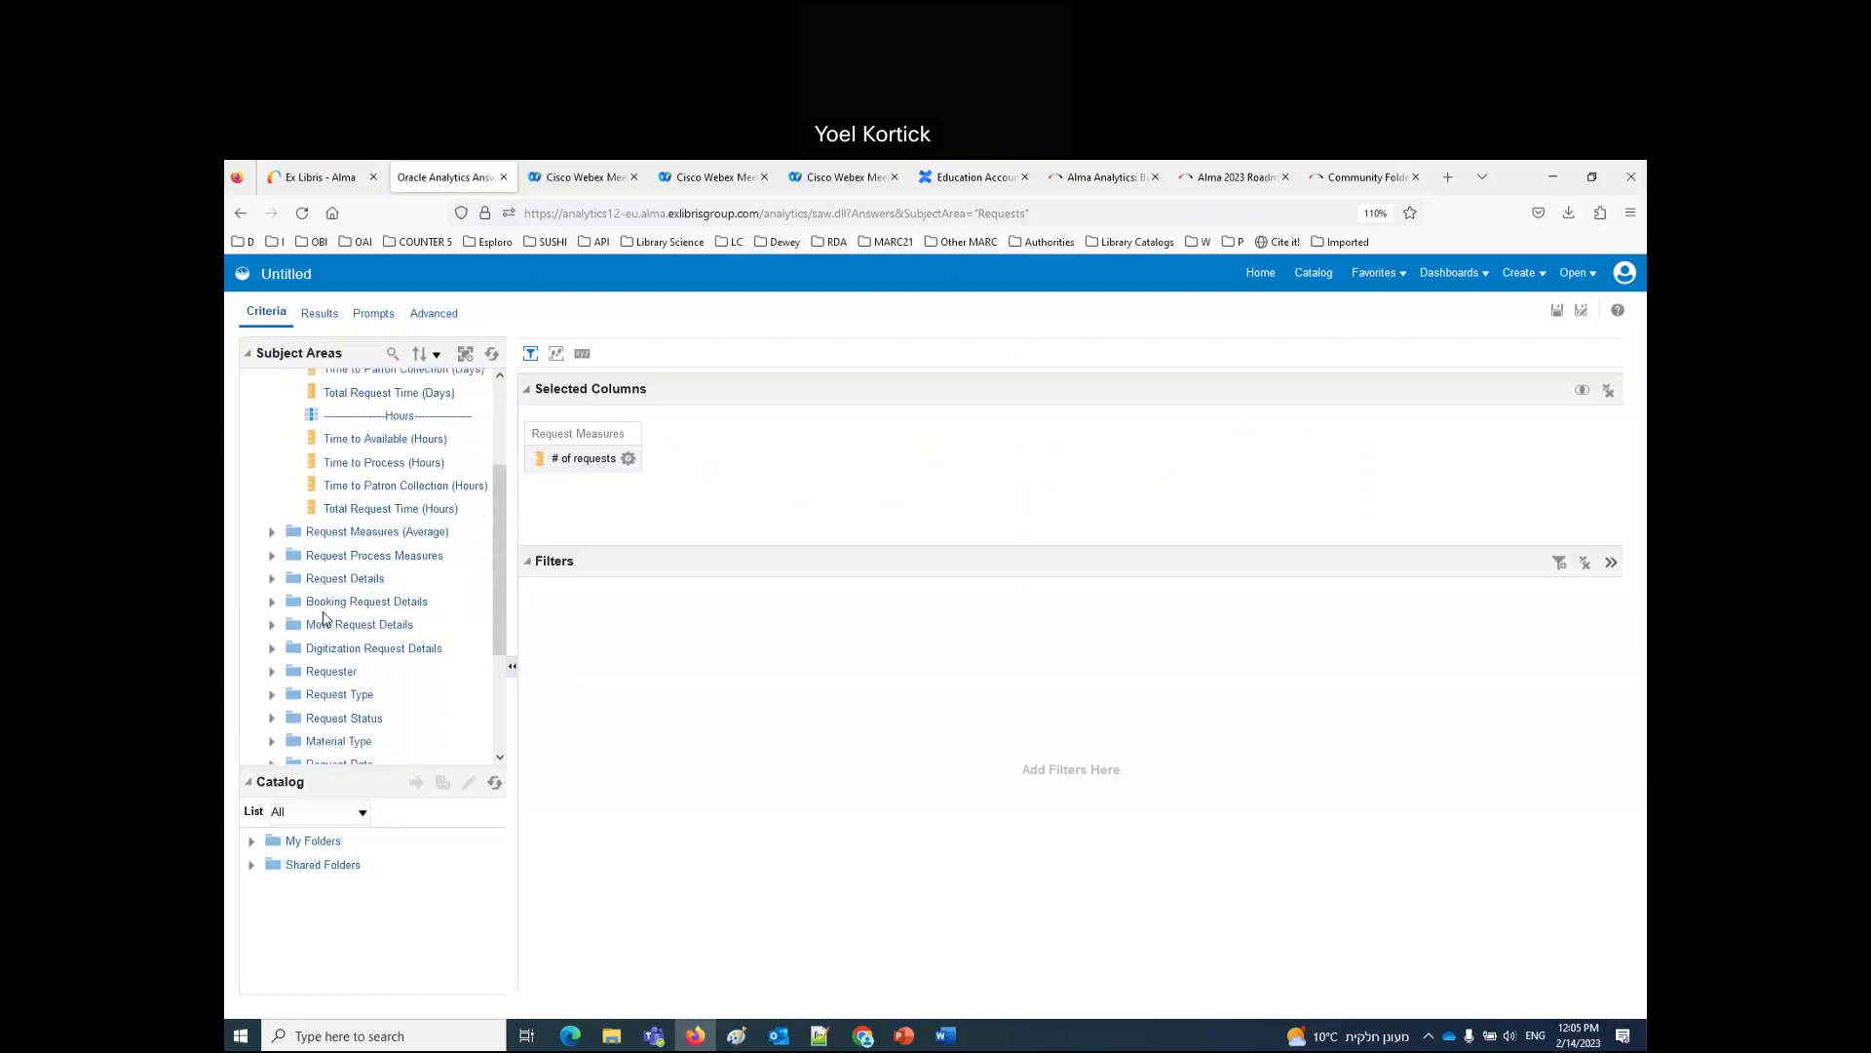
{"action": "left_click", "coordinate": [272, 578]}
{"action": "scroll", "coordinate": [388, 634], "scroll_direction": "down", "scroll_amount": 2}
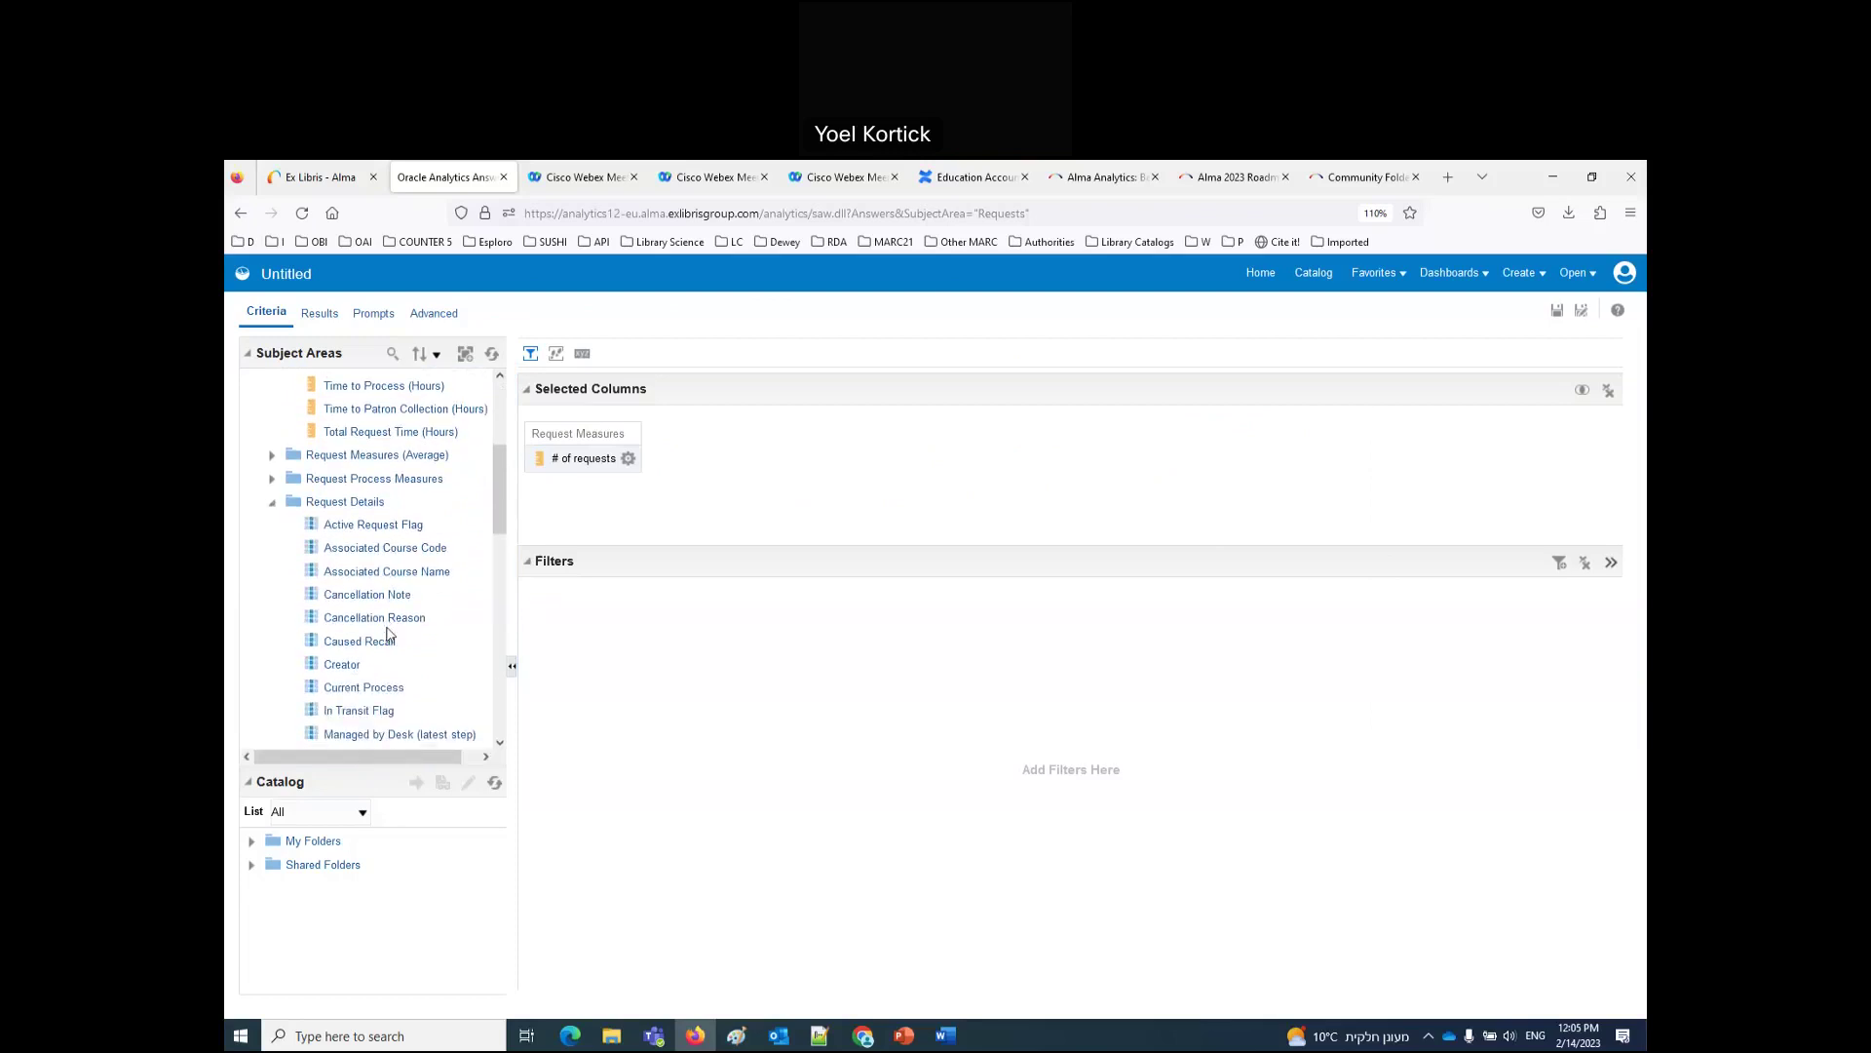
{"action": "scroll", "coordinate": [388, 634], "scroll_direction": "down", "scroll_amount": 2}
{"action": "scroll", "coordinate": [388, 635], "scroll_direction": "down", "scroll_amount": 2}
{"action": "scroll", "coordinate": [383, 634], "scroll_direction": "down", "scroll_amount": 2}
{"action": "scroll", "coordinate": [375, 632], "scroll_direction": "down", "scroll_amount": 2}
{"action": "scroll", "coordinate": [376, 633], "scroll_direction": "down", "scroll_amount": 2}
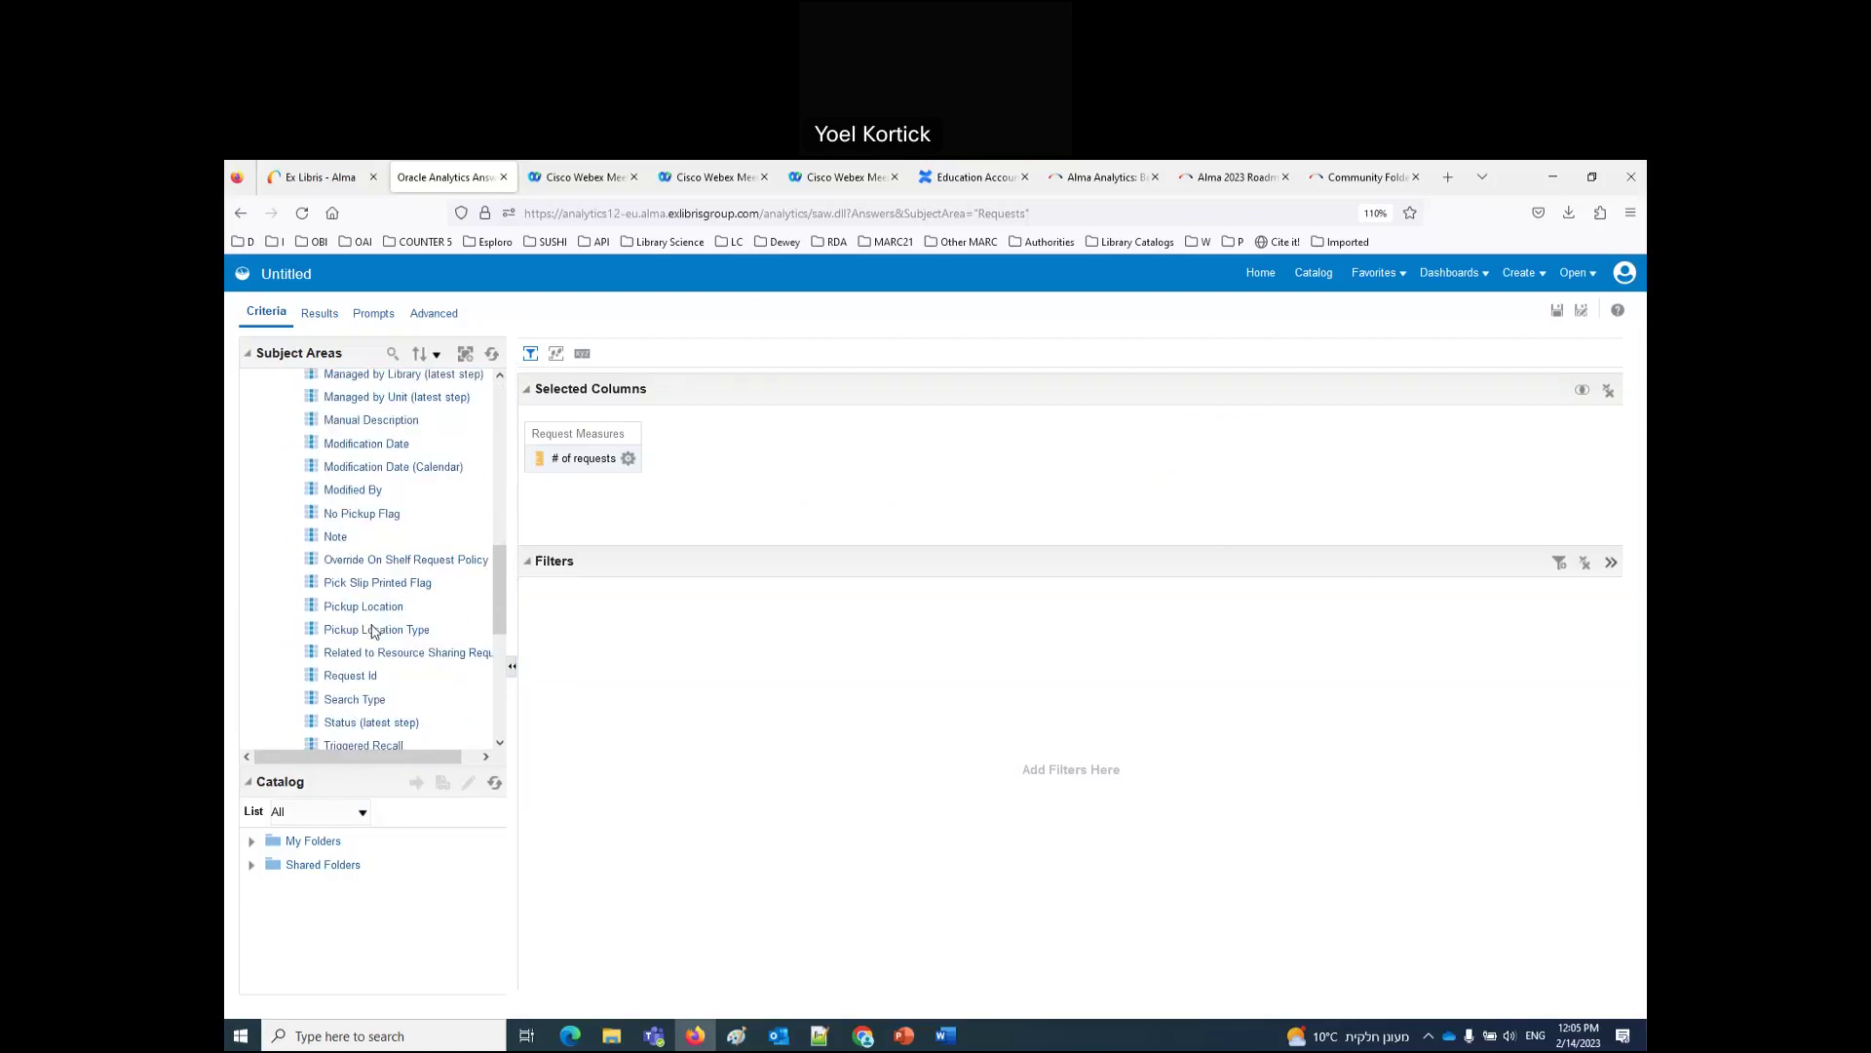
{"action": "scroll", "coordinate": [368, 636], "scroll_direction": "up", "scroll_amount": 10}
{"action": "scroll", "coordinate": [370, 635], "scroll_direction": "up", "scroll_amount": 4}
{"action": "scroll", "coordinate": [365, 643], "scroll_direction": "down", "scroll_amount": 15}
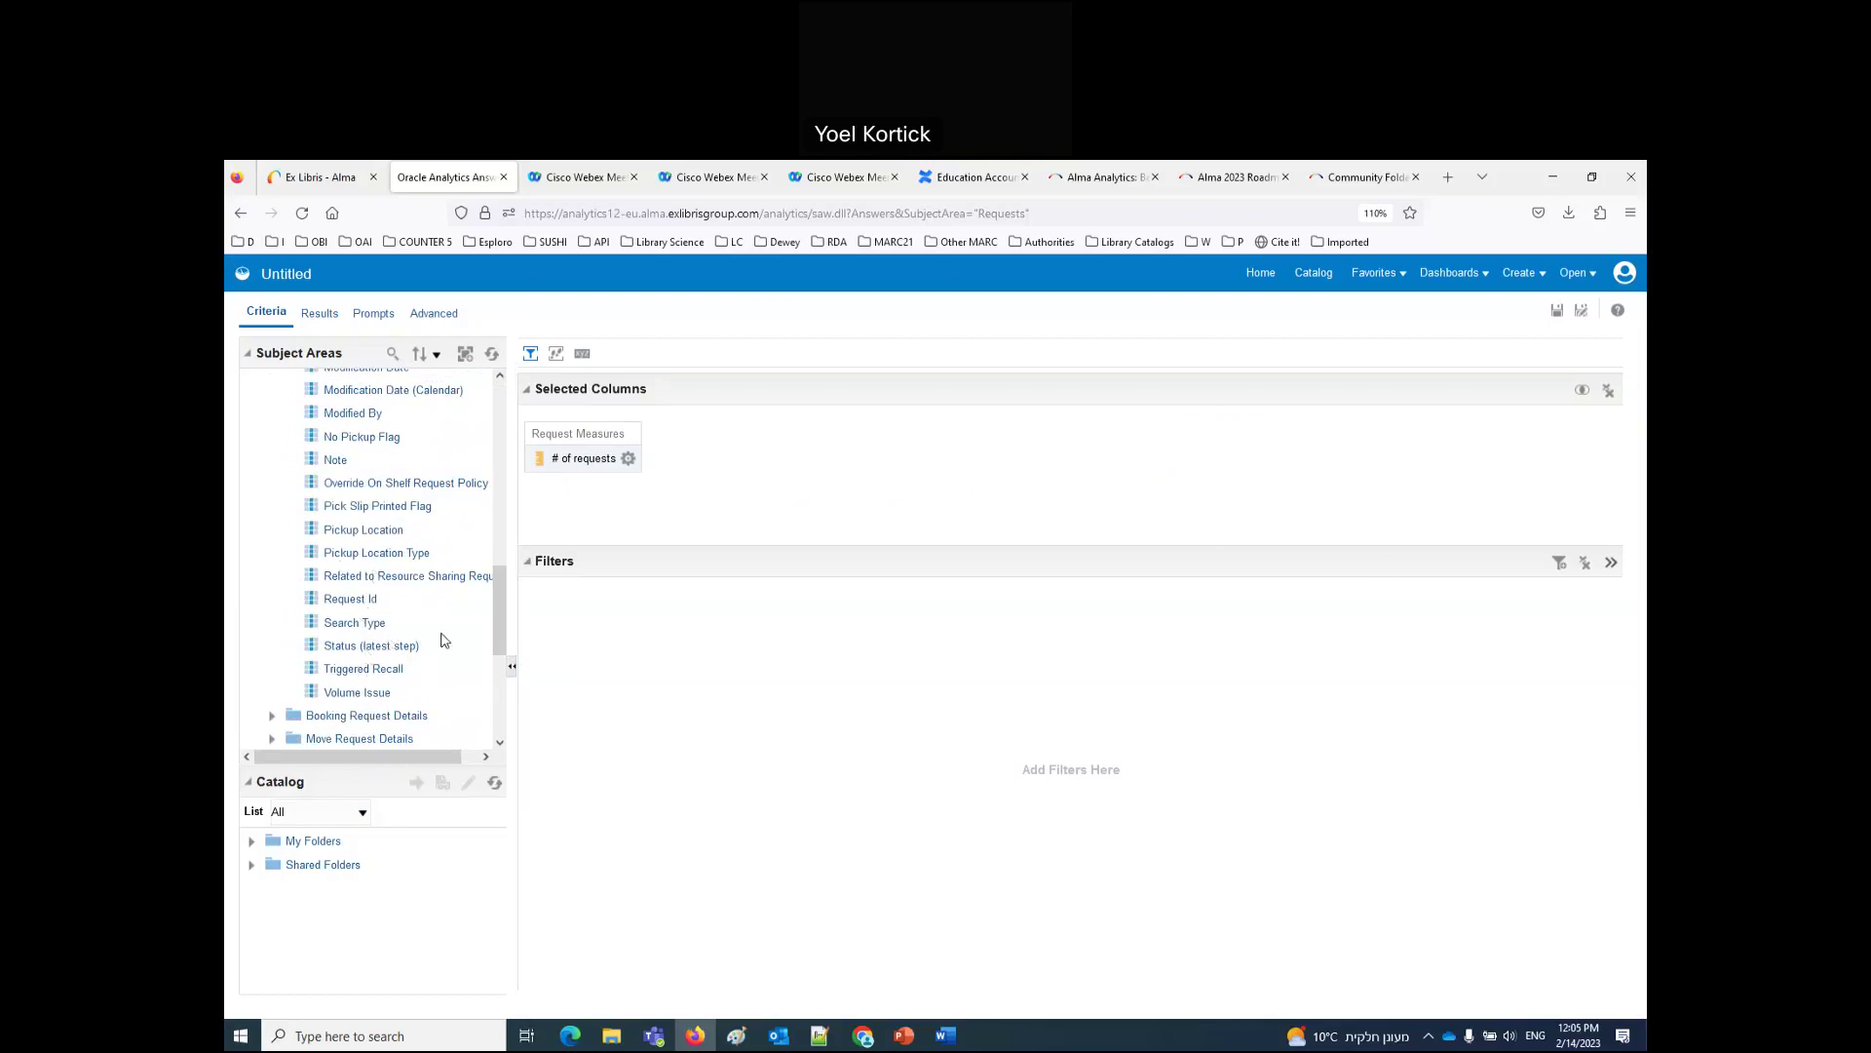
{"action": "scroll", "coordinate": [442, 647], "scroll_direction": "up", "scroll_amount": 15}
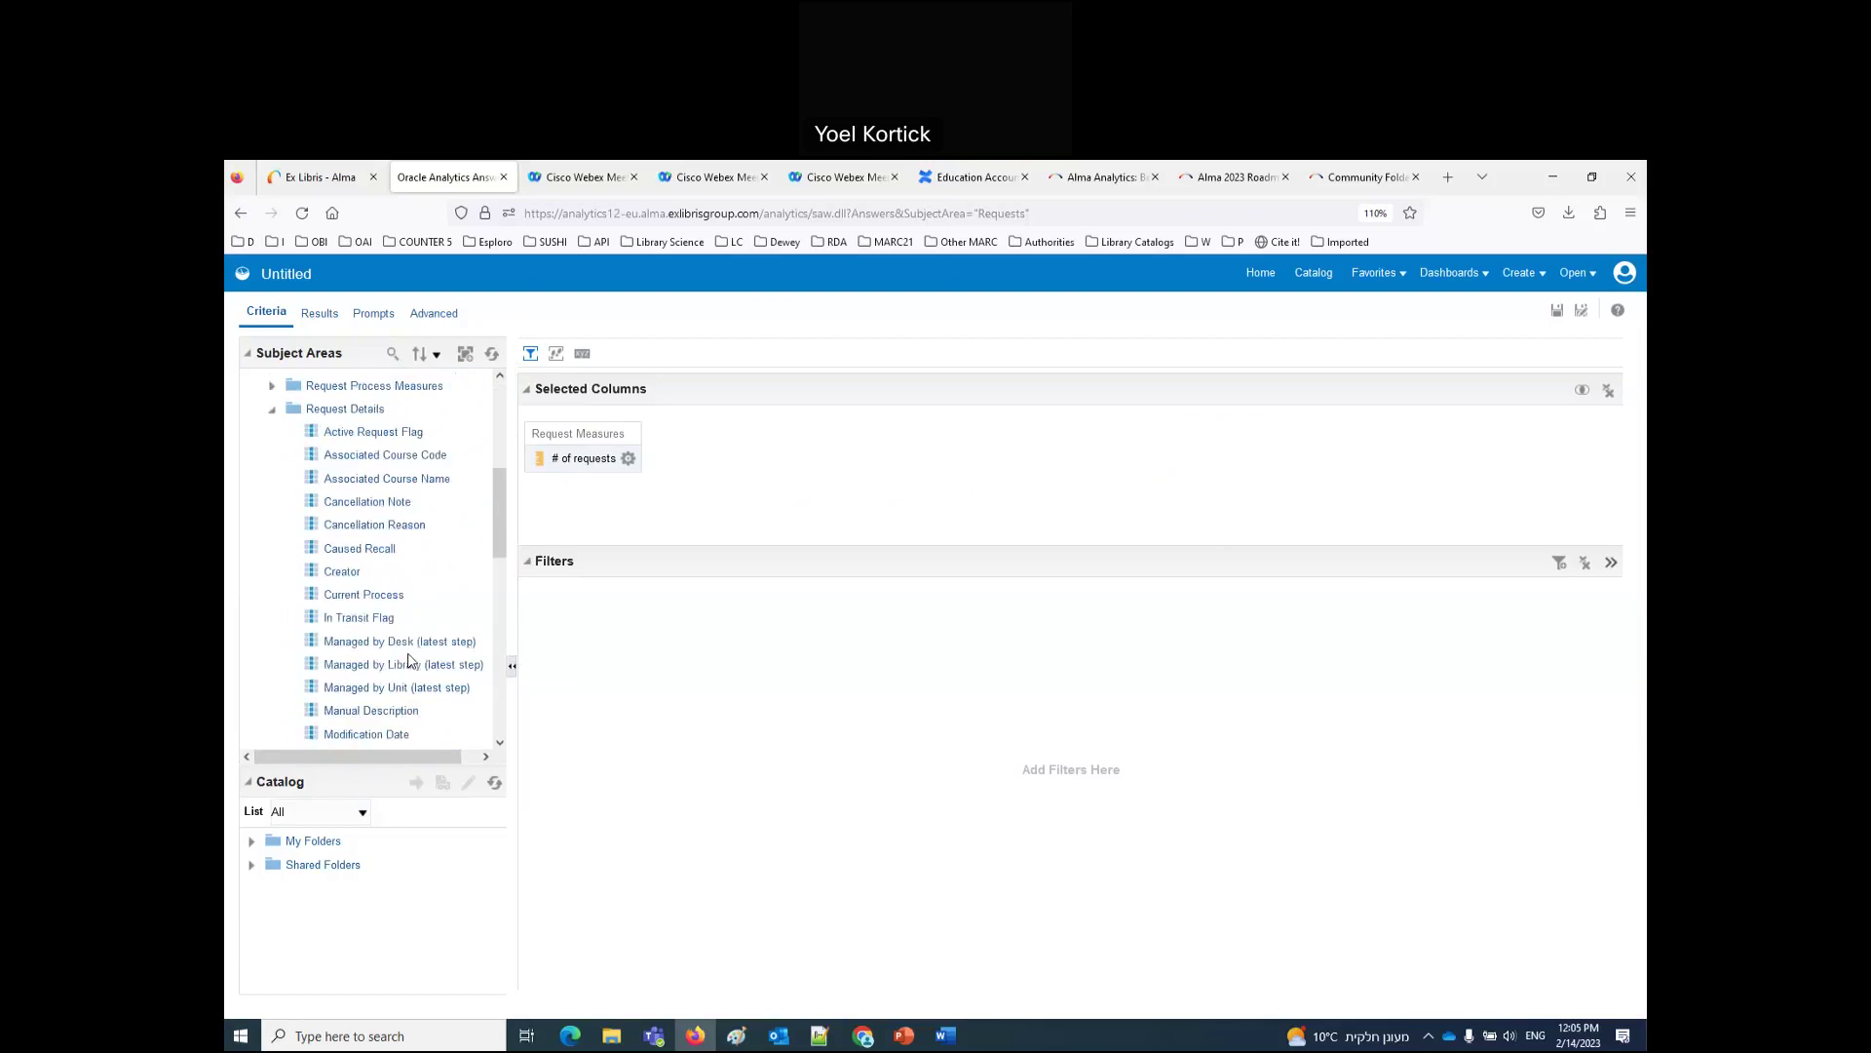
Step: Search the subject area for "type" and add Request Type Description as a column after # of requests
{"action": "left_click", "coordinate": [393, 354]}
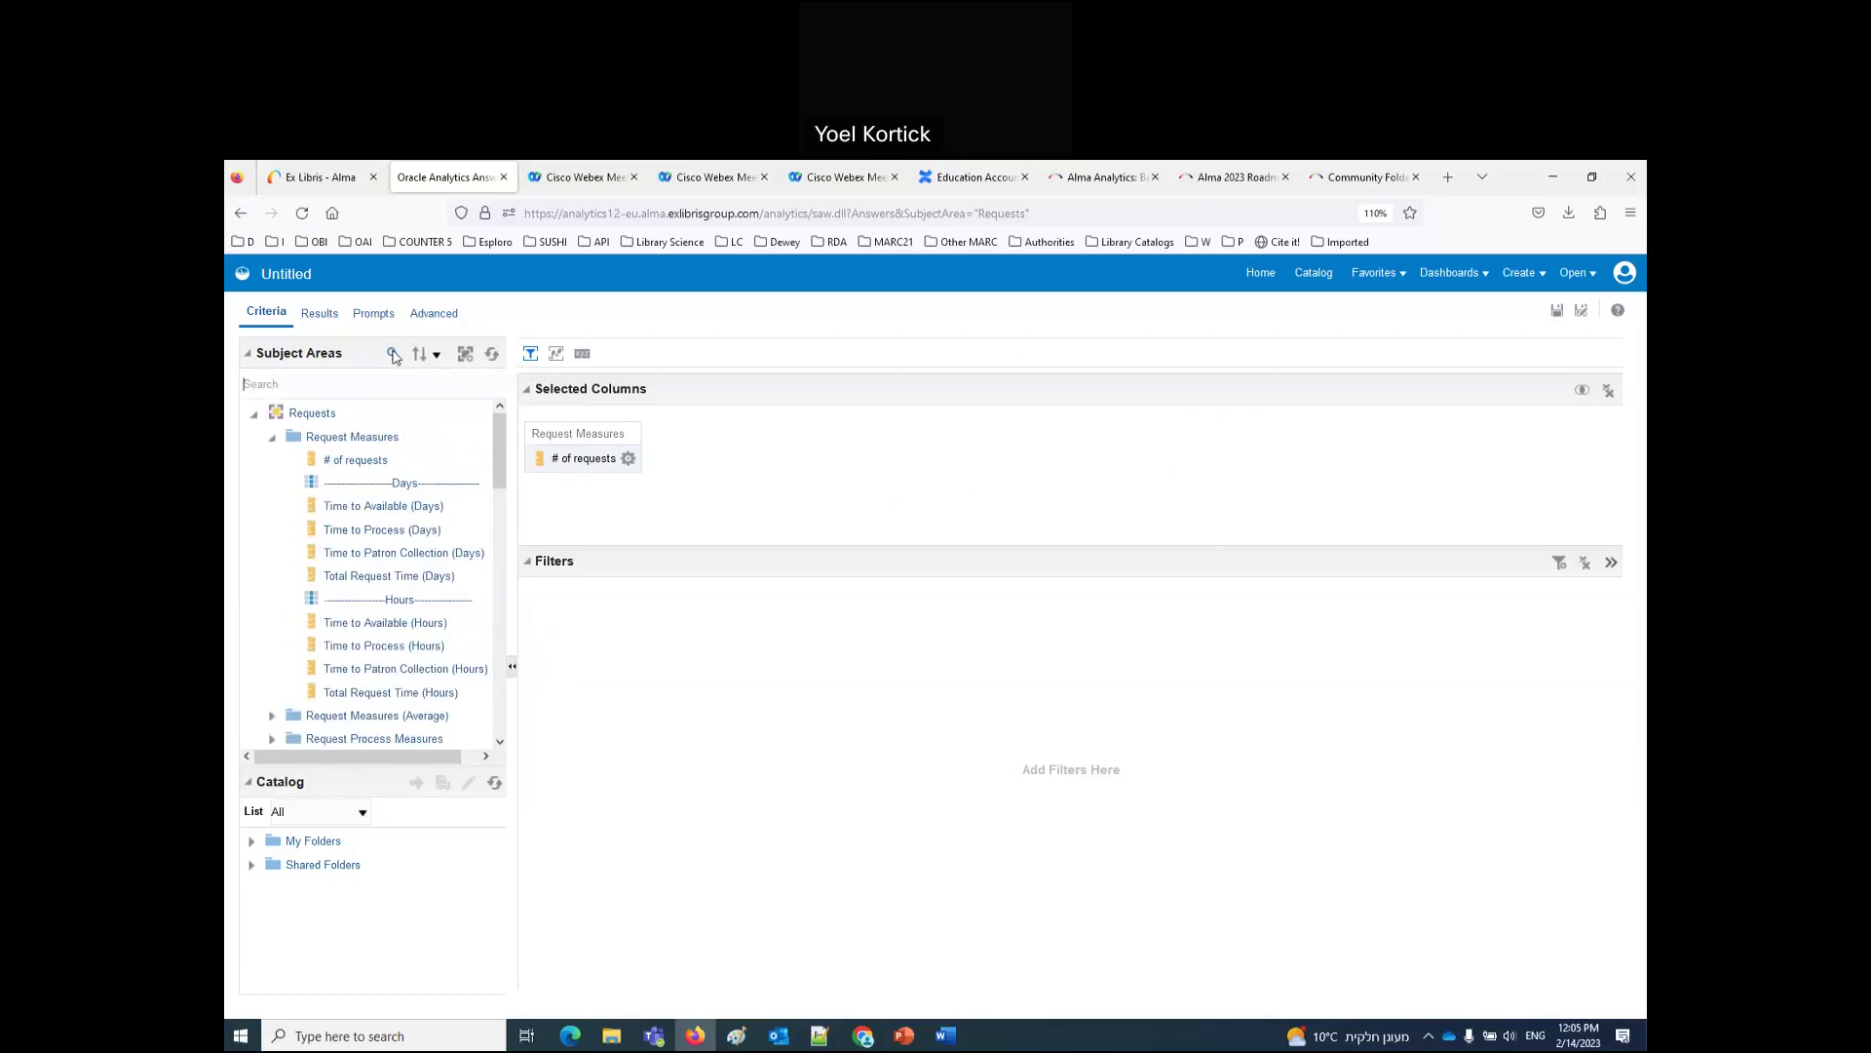
{"action": "type", "text": "type"}
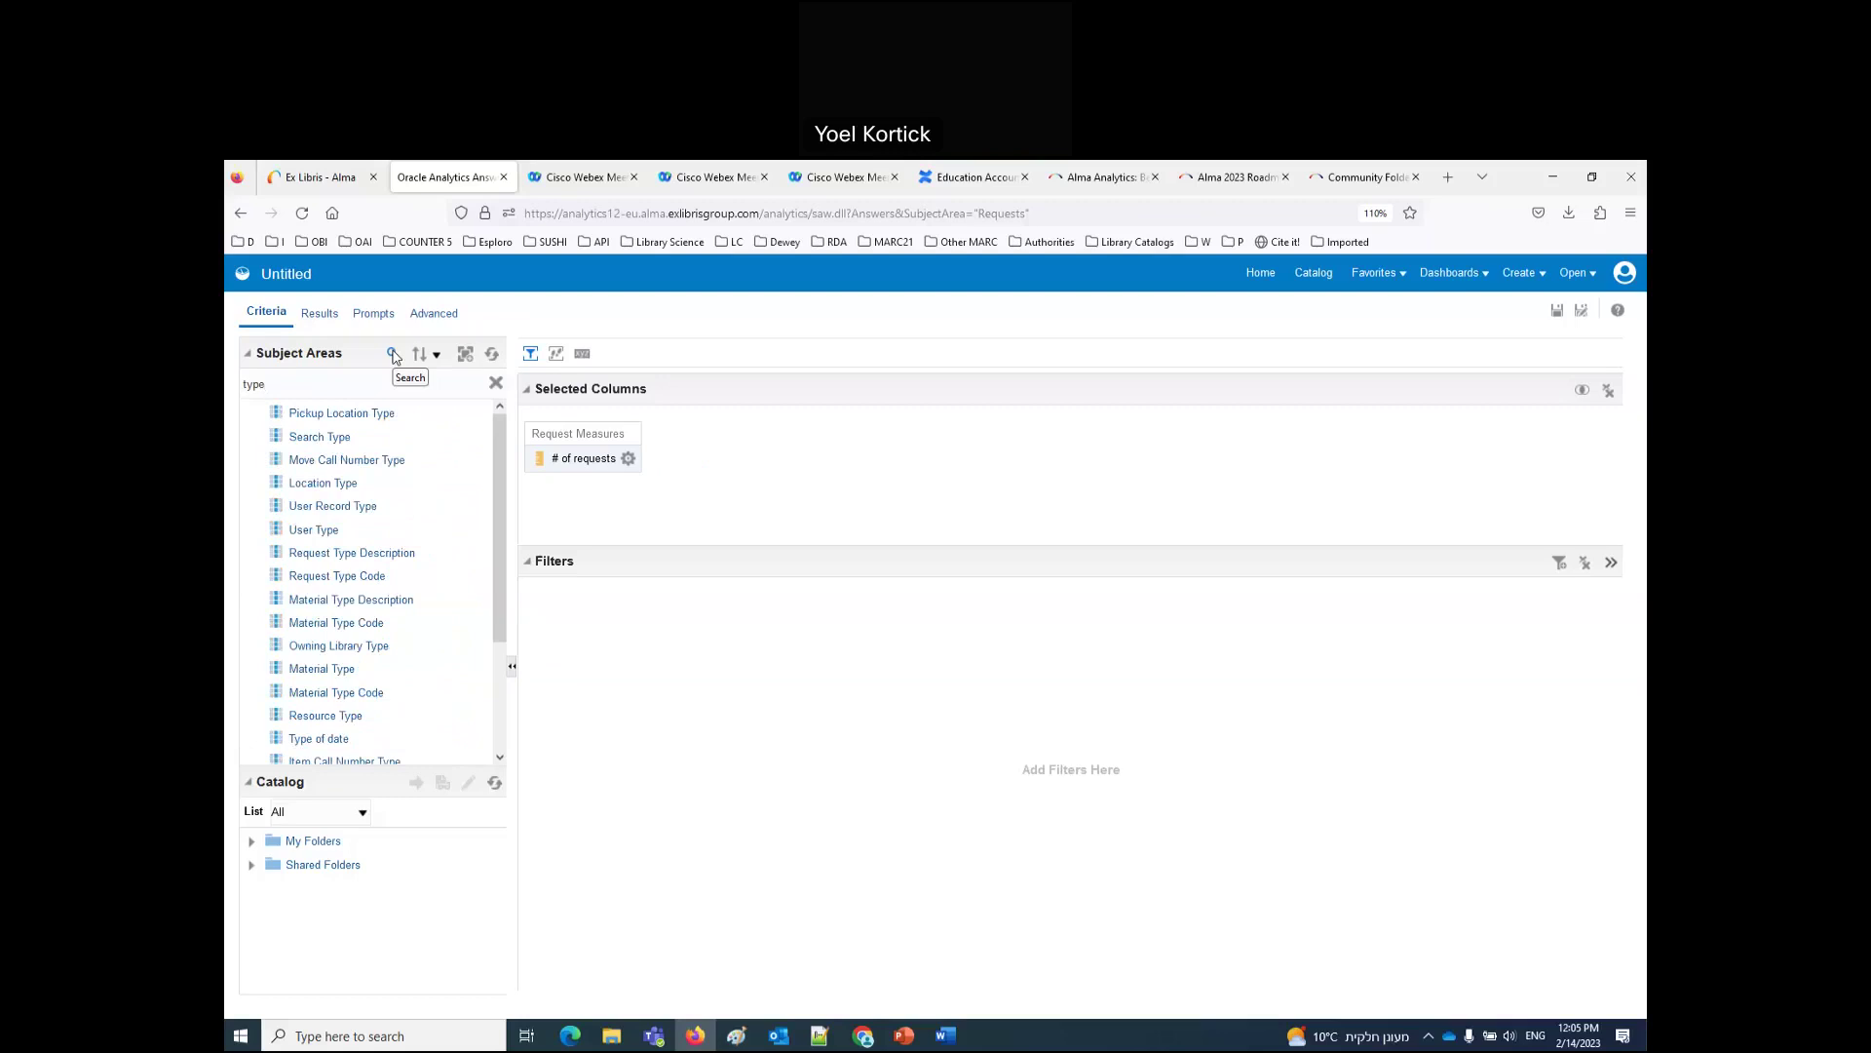
{"action": "left_click_drag", "start_coordinate": [558, 524], "coordinate": [780, 483]}
Step: Start a filter on Request Type Description, look through its list of values and open the full value search
{"action": "left_click", "coordinate": [809, 459]}
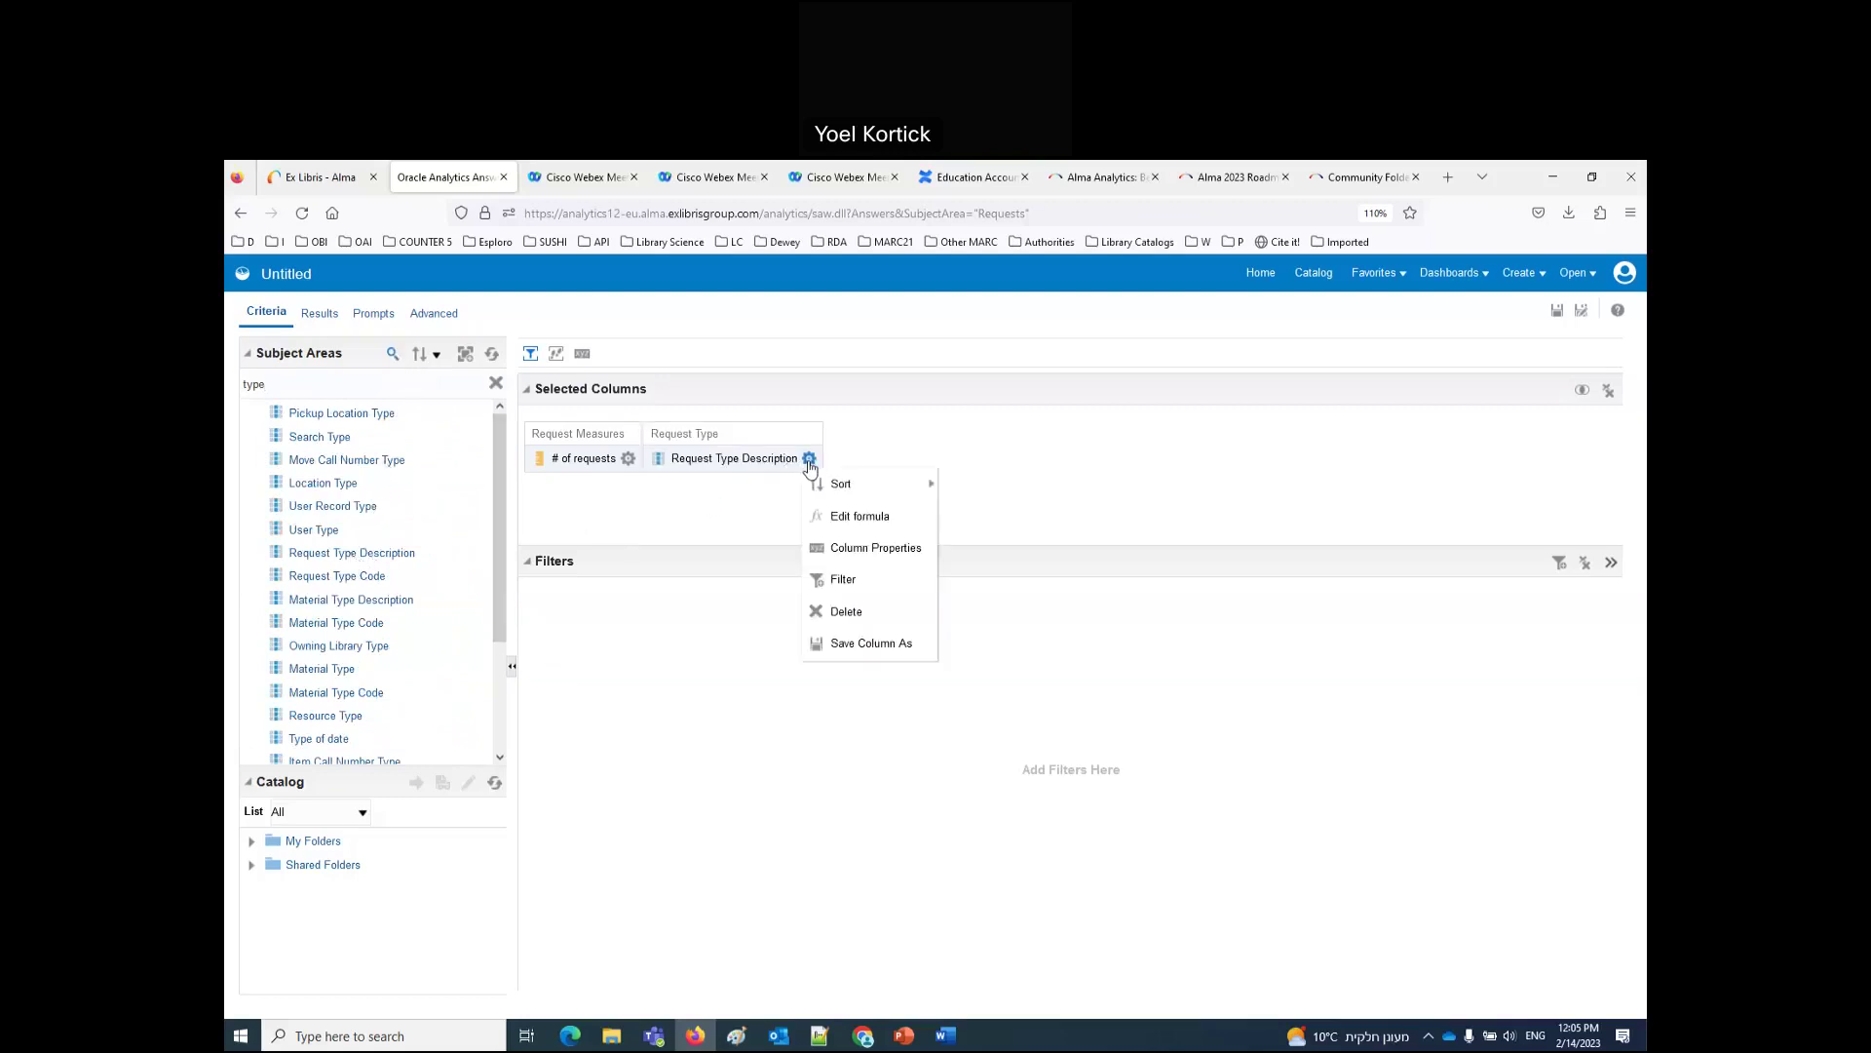
{"action": "left_click", "coordinate": [846, 580]}
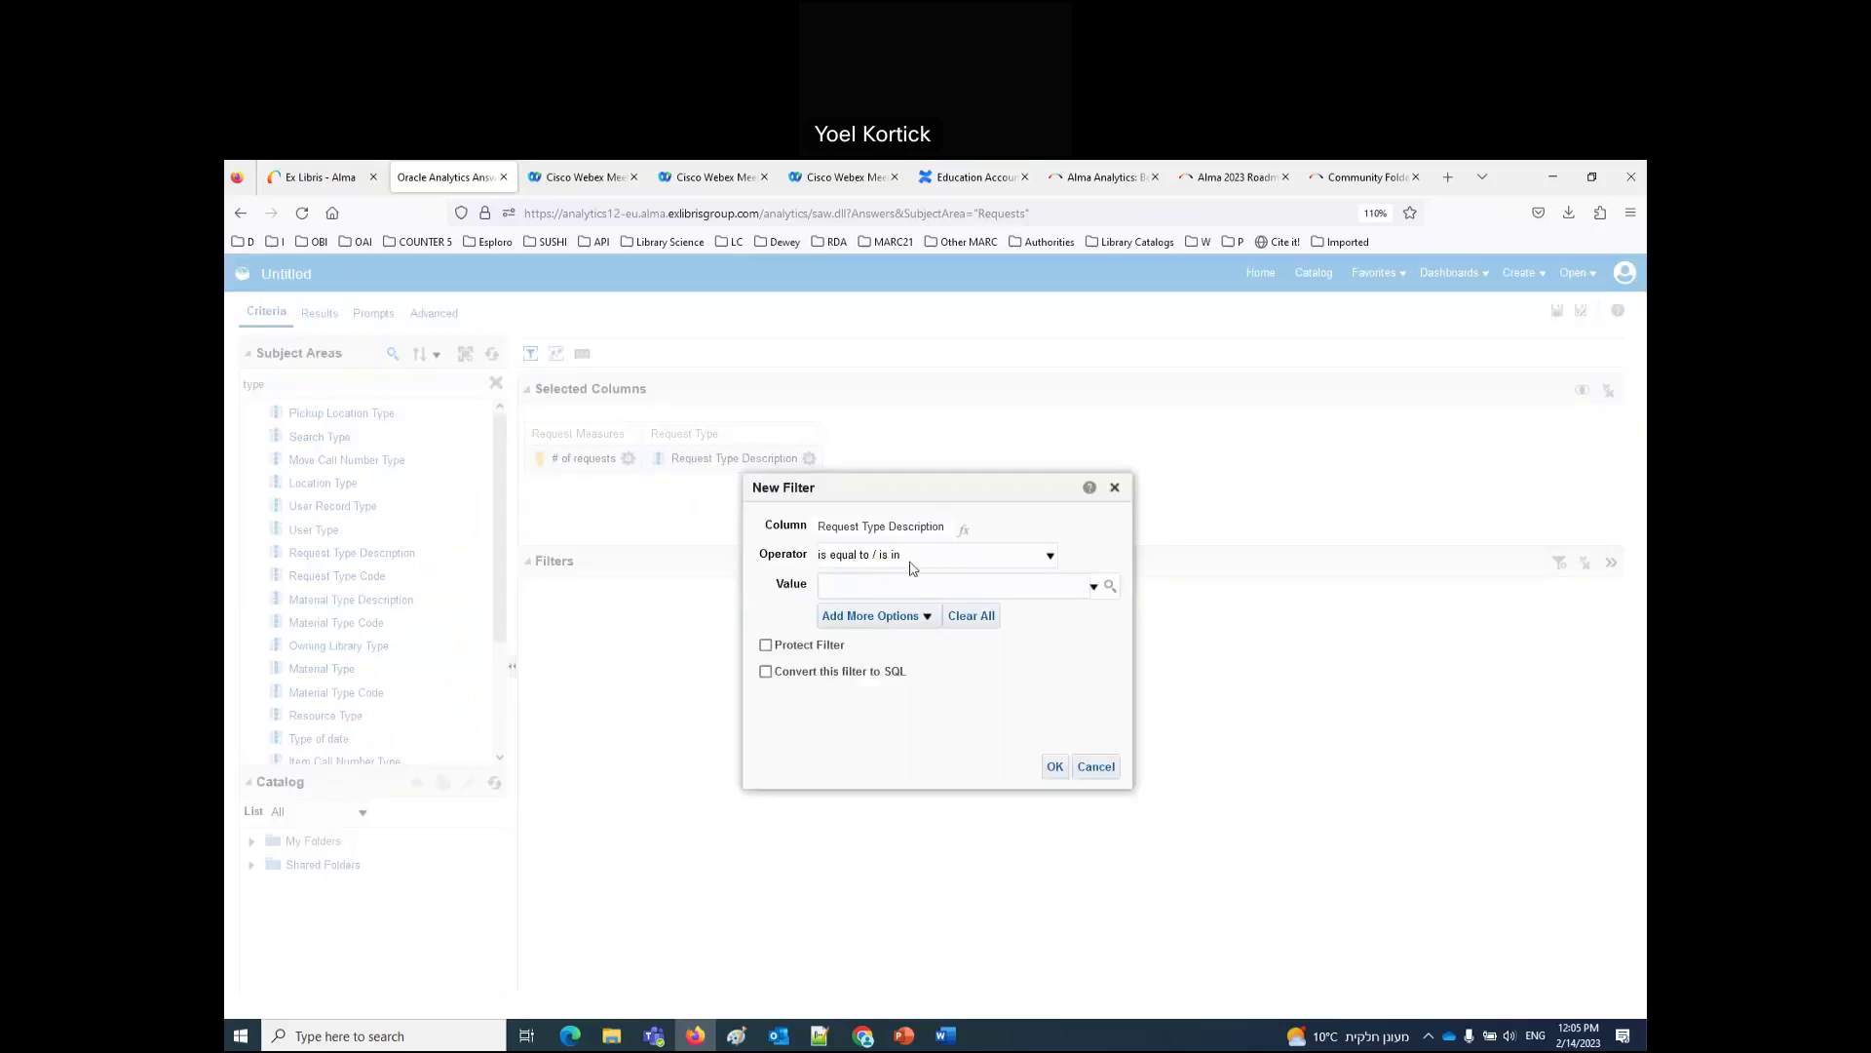
{"action": "left_click", "coordinate": [1094, 586]}
{"action": "scroll", "coordinate": [965, 658], "scroll_direction": "down", "scroll_amount": 10}
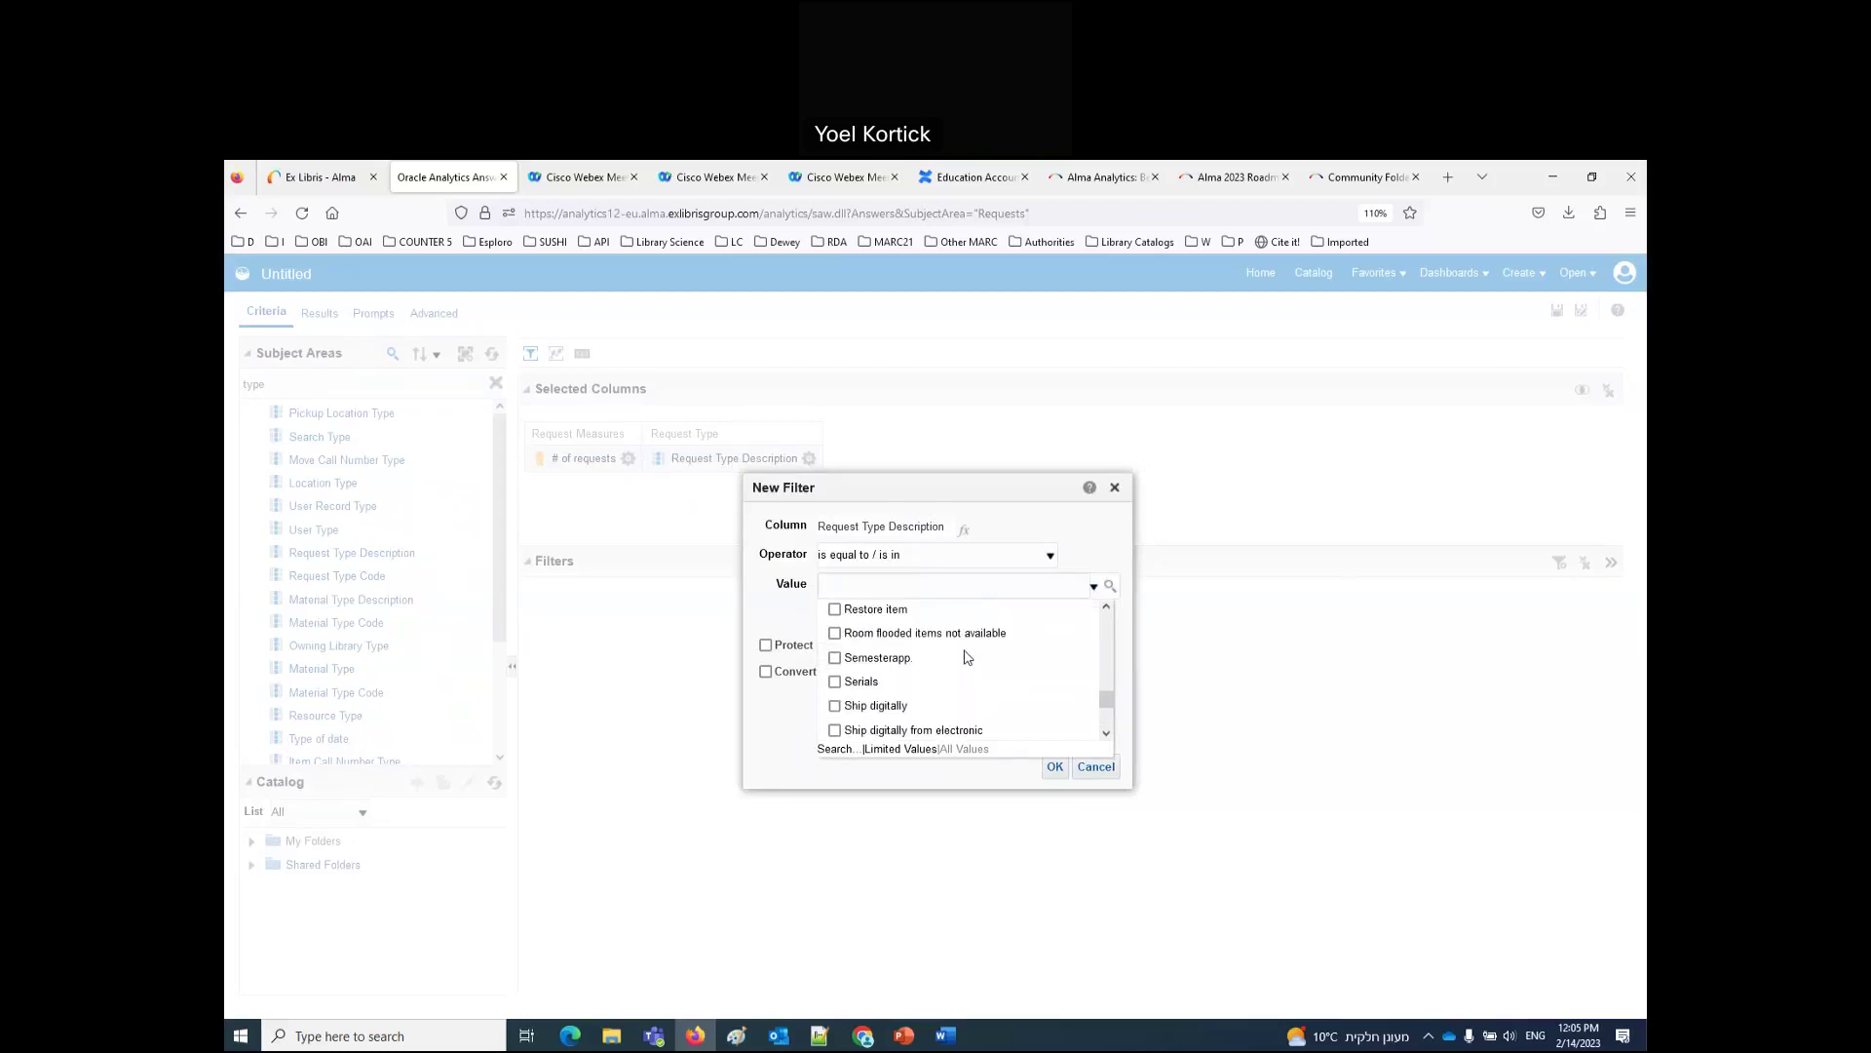
{"action": "scroll", "coordinate": [967, 657], "scroll_direction": "up", "scroll_amount": 1}
{"action": "scroll", "coordinate": [967, 656], "scroll_direction": "up", "scroll_amount": 1}
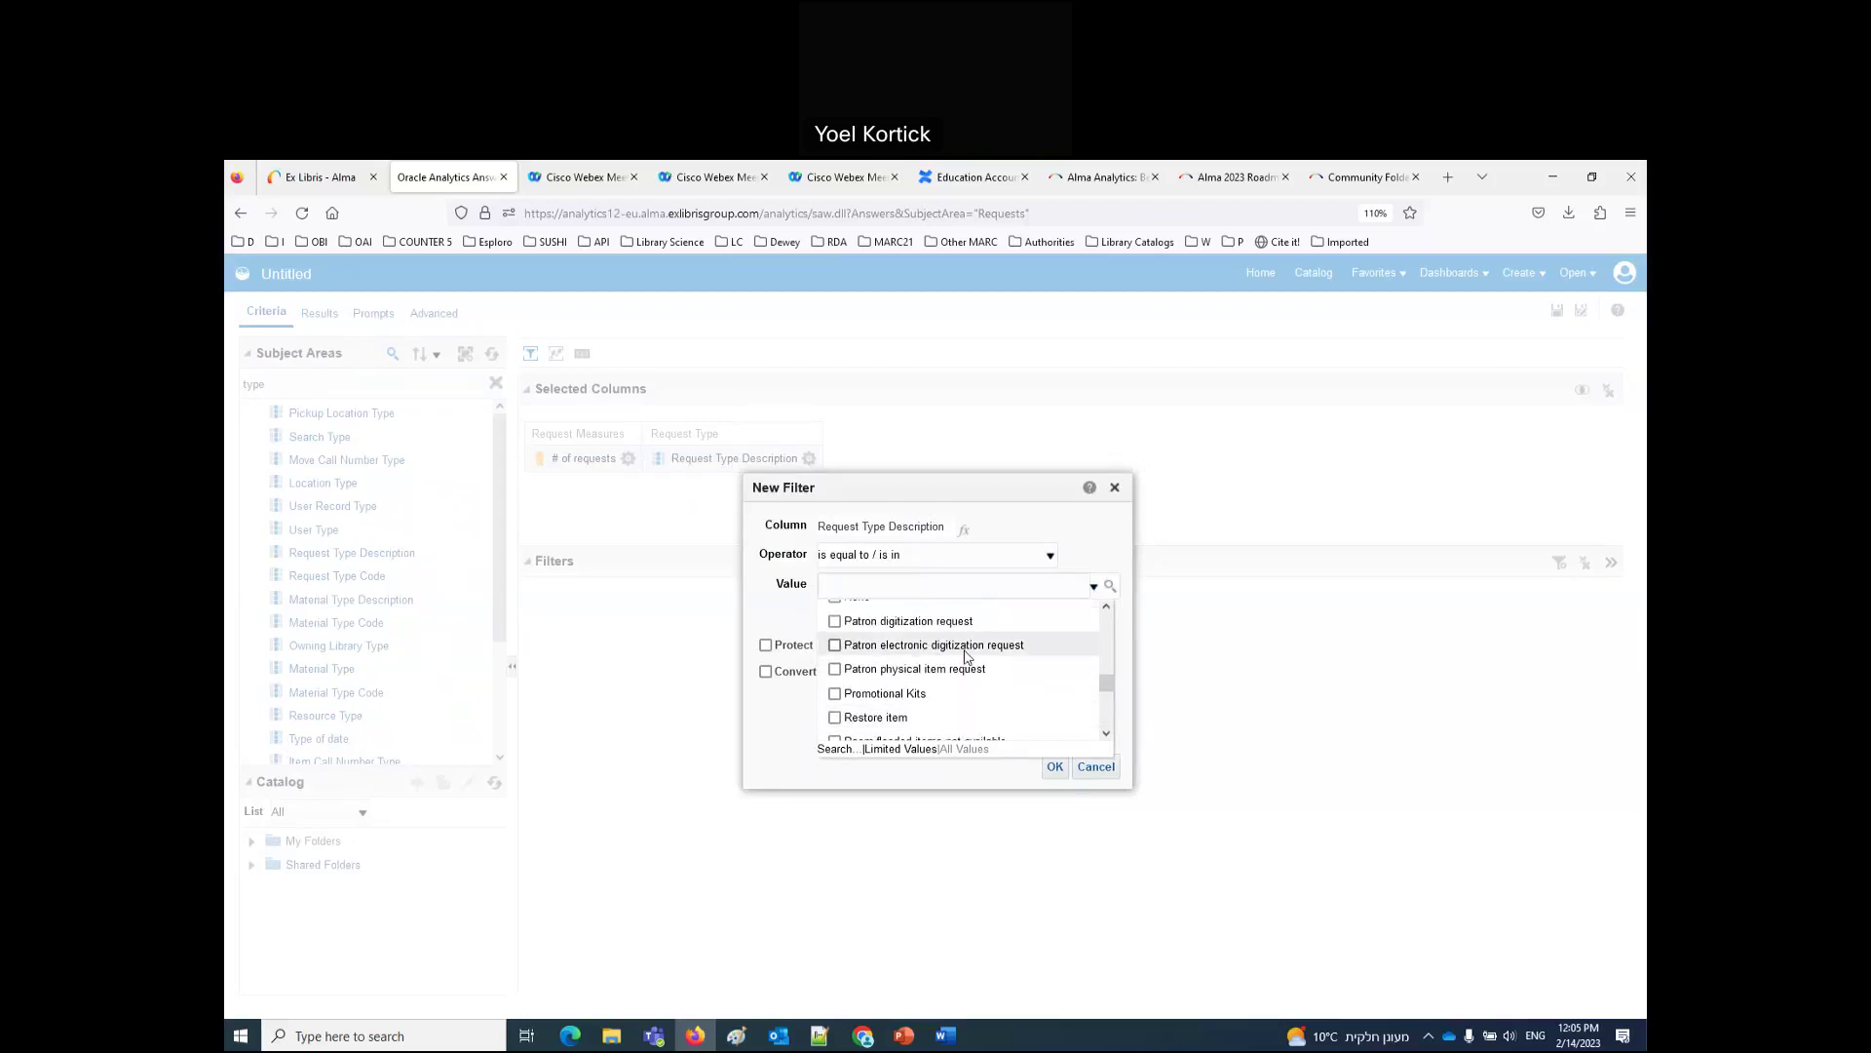
{"action": "scroll", "coordinate": [963, 648], "scroll_direction": "up", "scroll_amount": 2}
{"action": "scroll", "coordinate": [974, 652], "scroll_direction": "down", "scroll_amount": 2}
{"action": "left_click", "coordinate": [837, 757]}
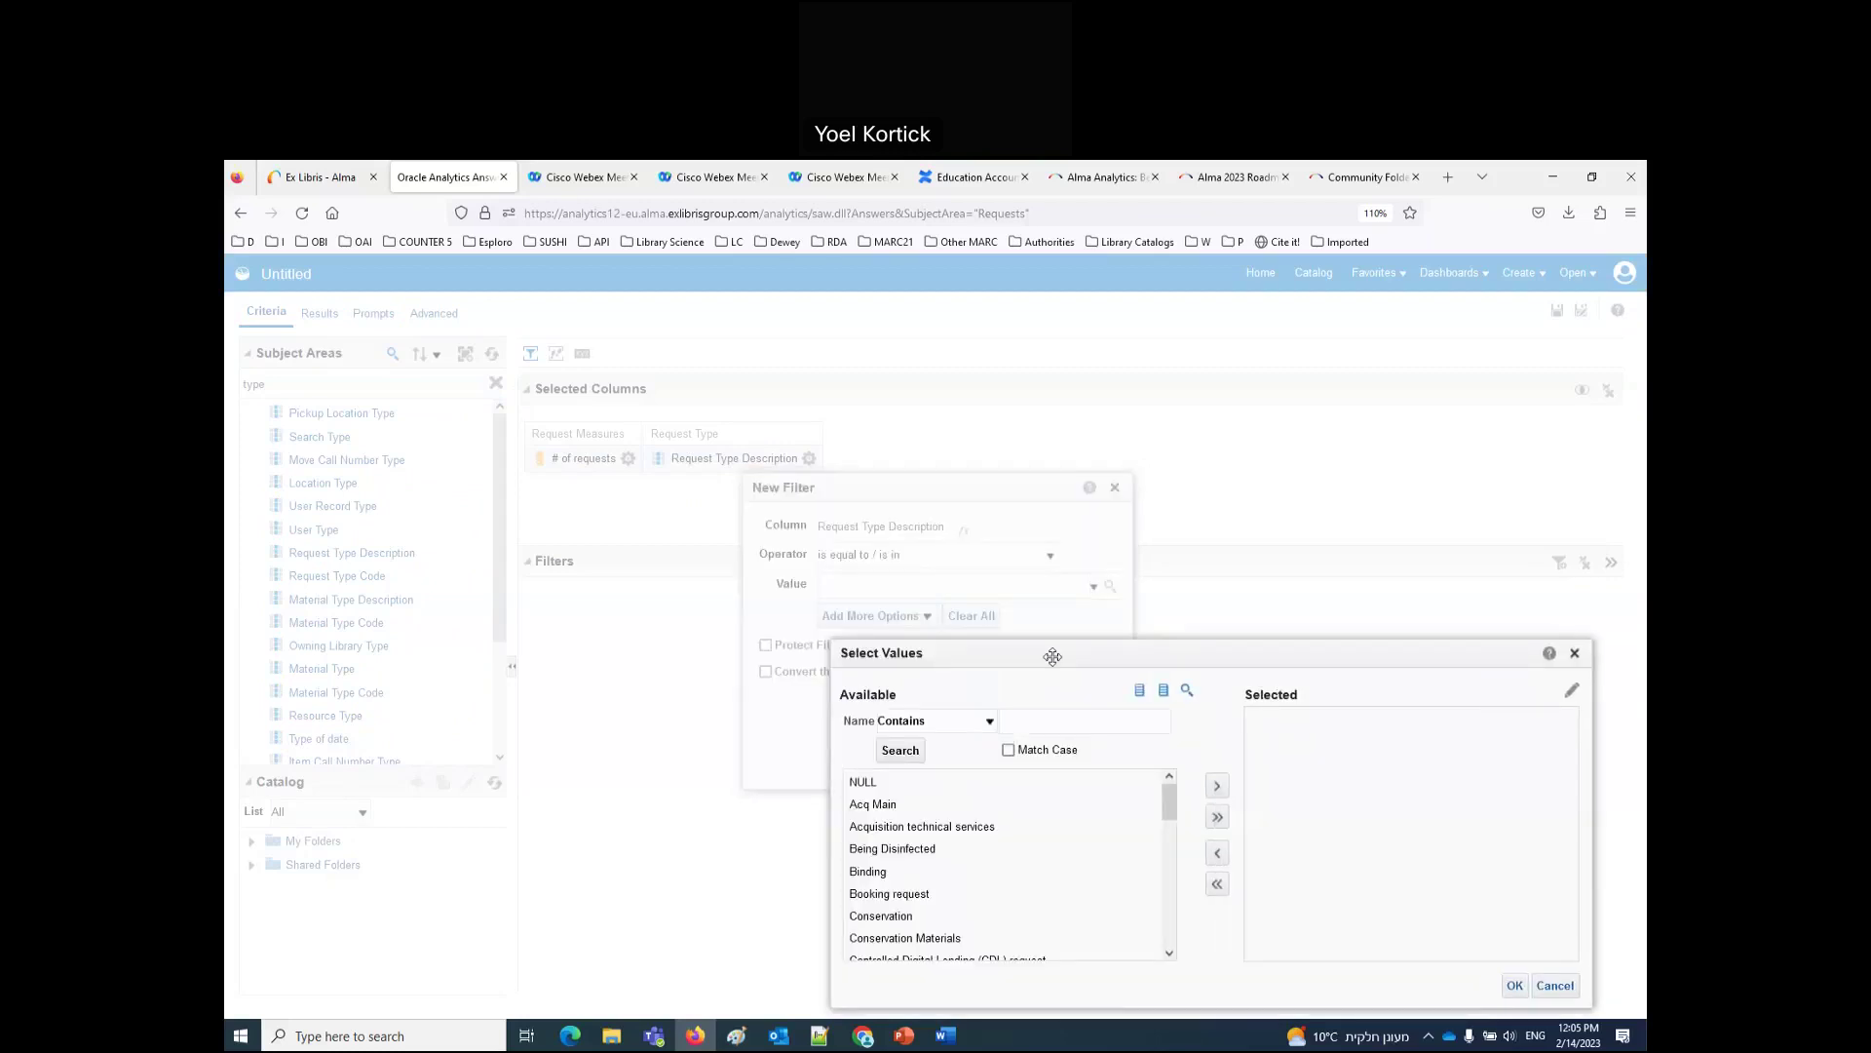
Step: Search the filter values for "phy" and filter Request Type Description to Patron physical item request
{"action": "left_click_drag", "start_coordinate": [1053, 656], "coordinate": [938, 486]}
{"action": "left_click", "coordinate": [972, 546]}
{"action": "type", "text": "phy"}
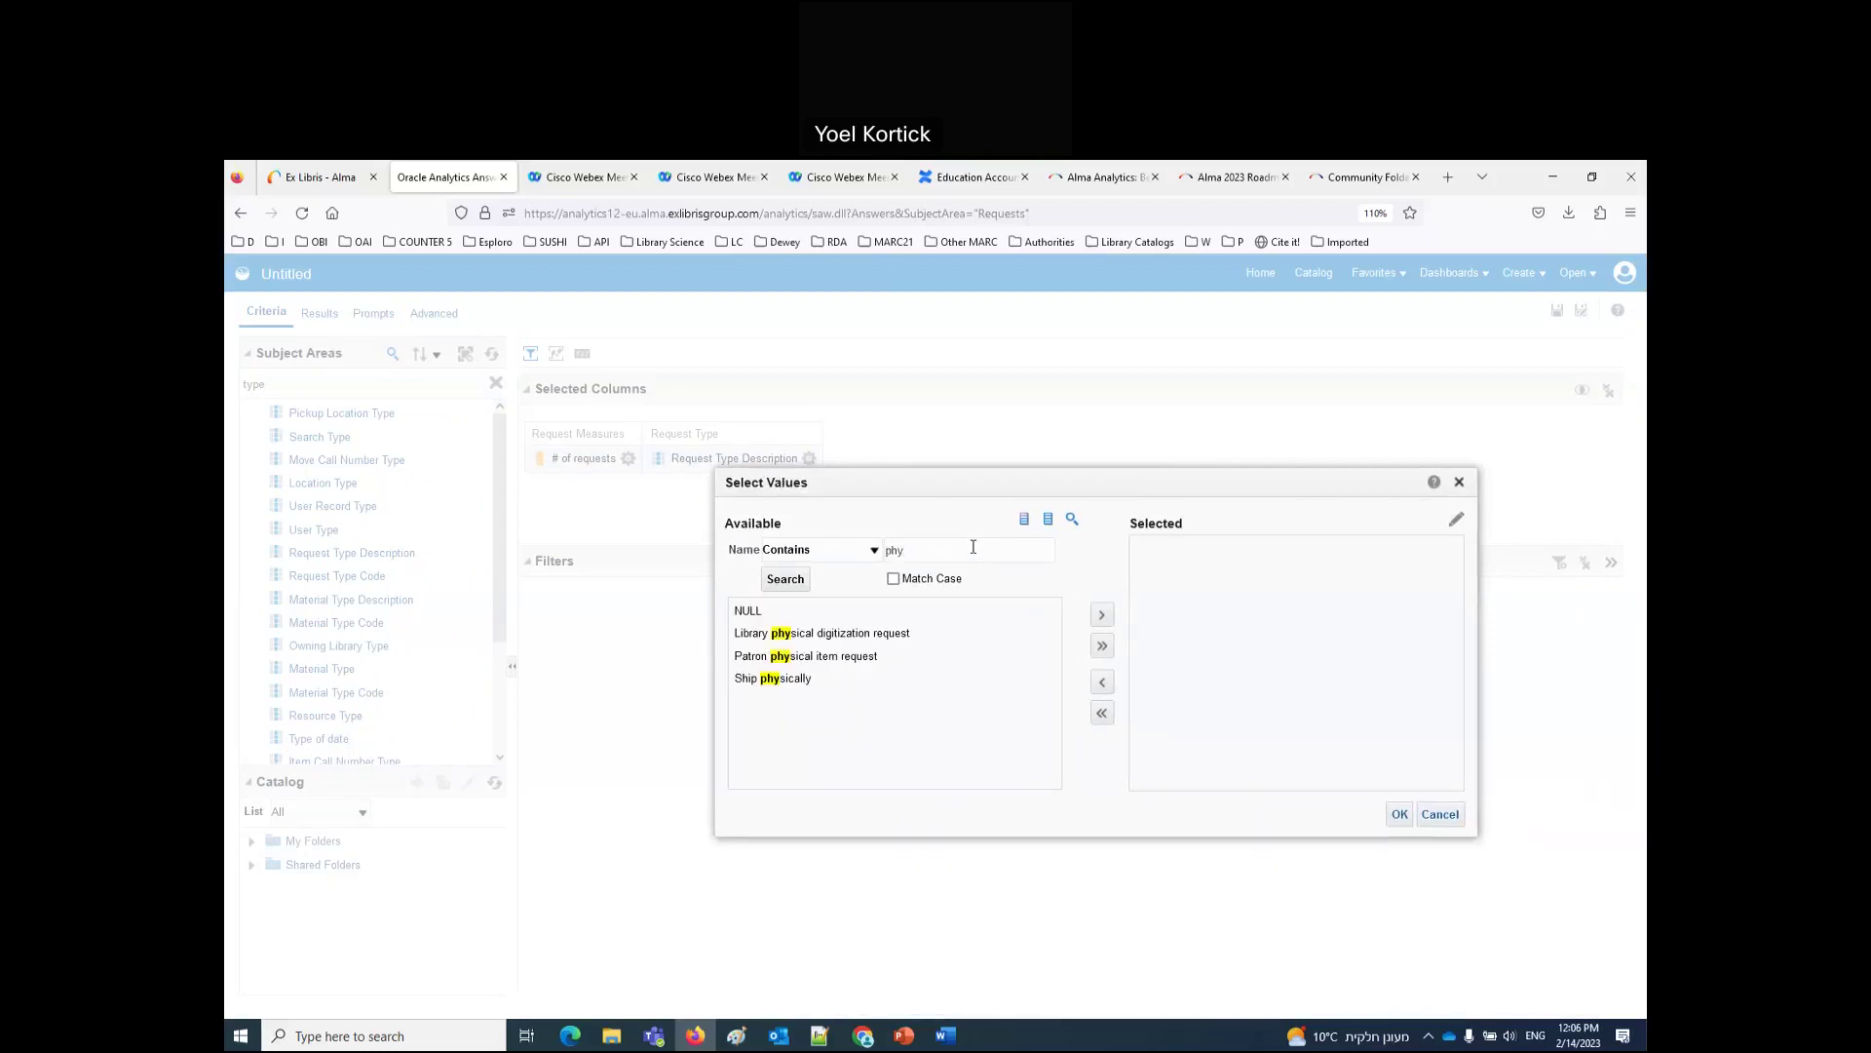
{"action": "double_click", "coordinate": [842, 656]}
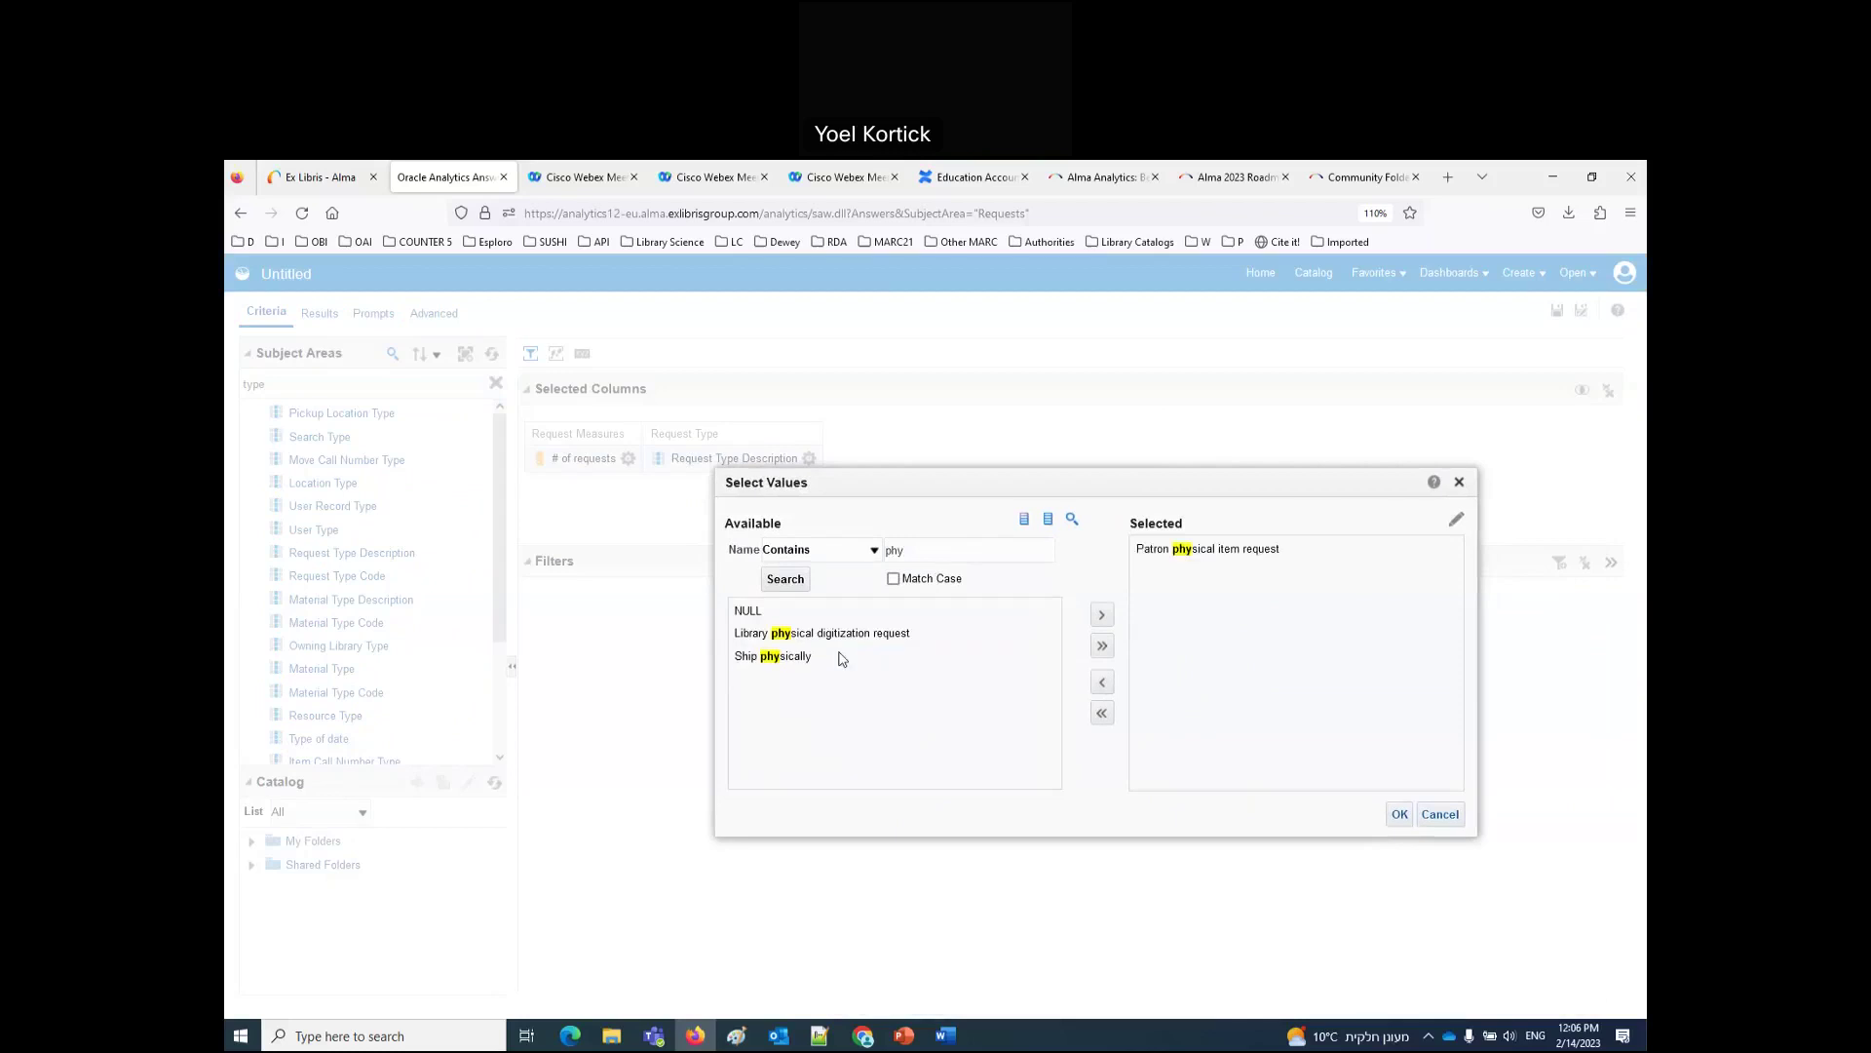
{"action": "left_click", "coordinate": [1399, 814]}
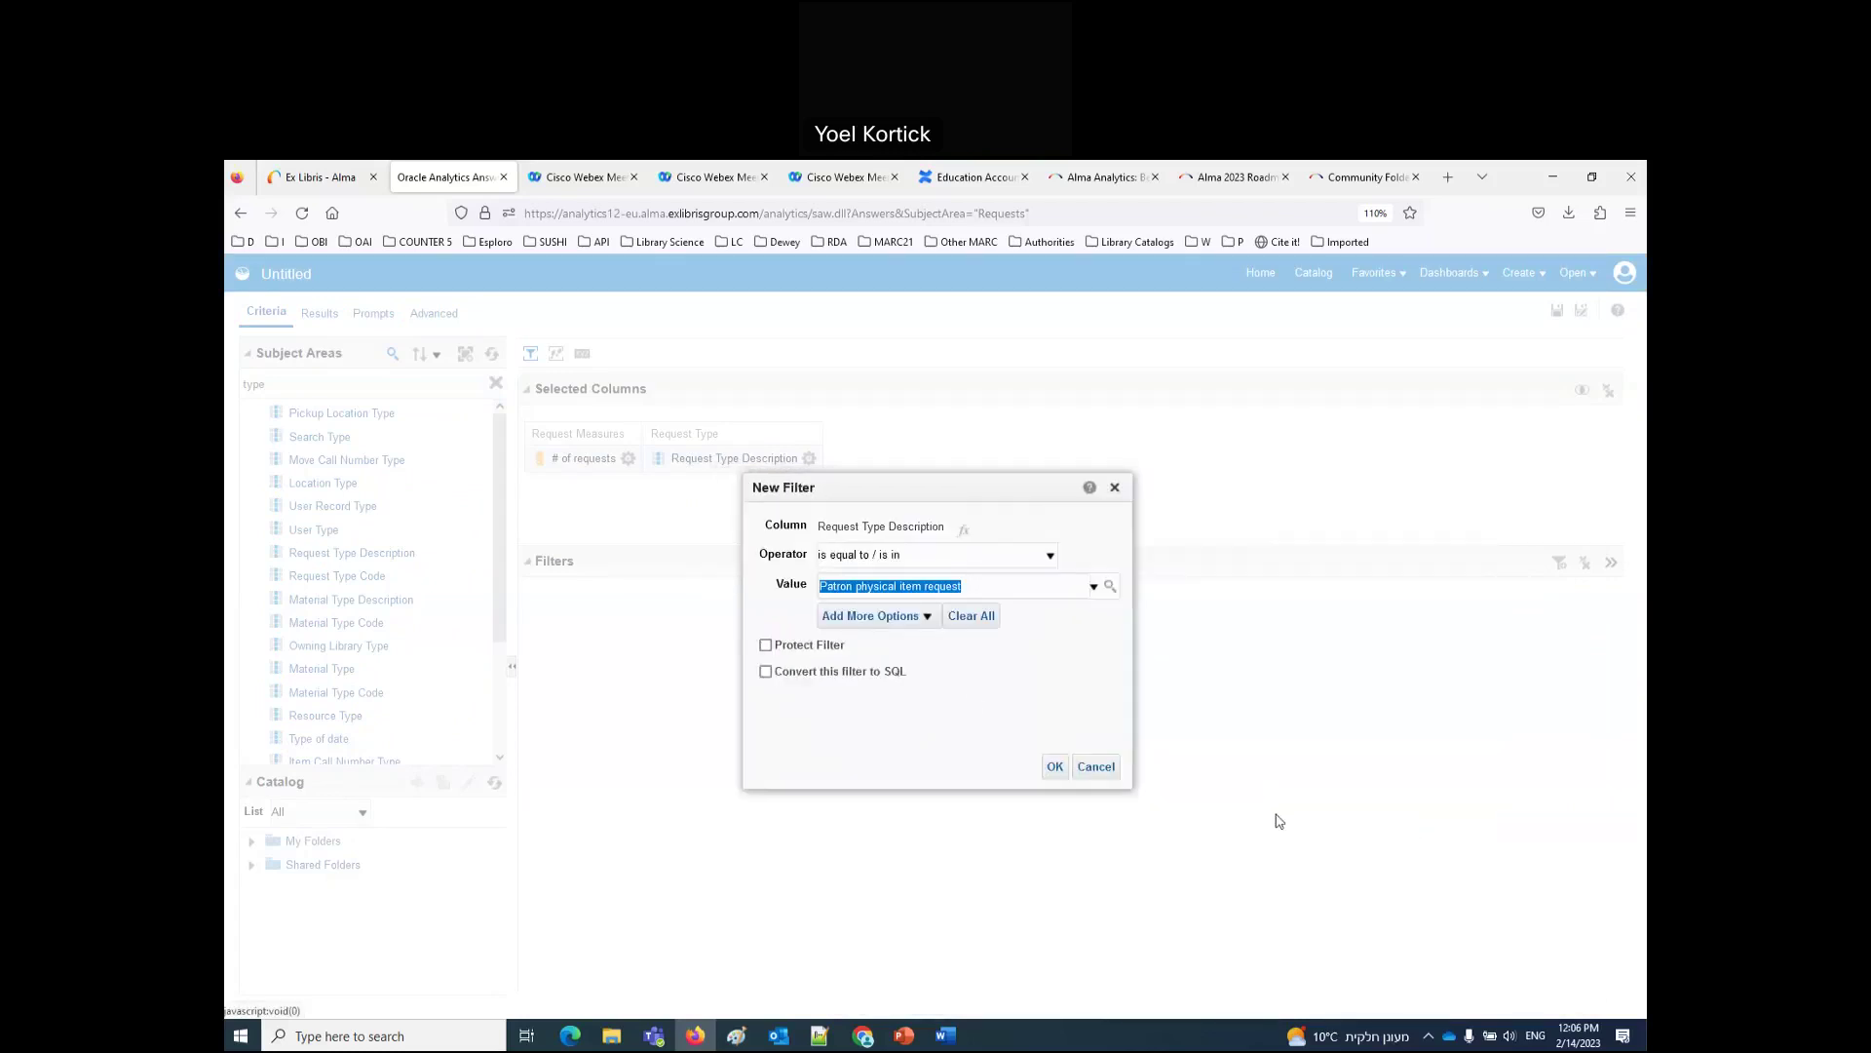
{"action": "left_click", "coordinate": [1054, 766]}
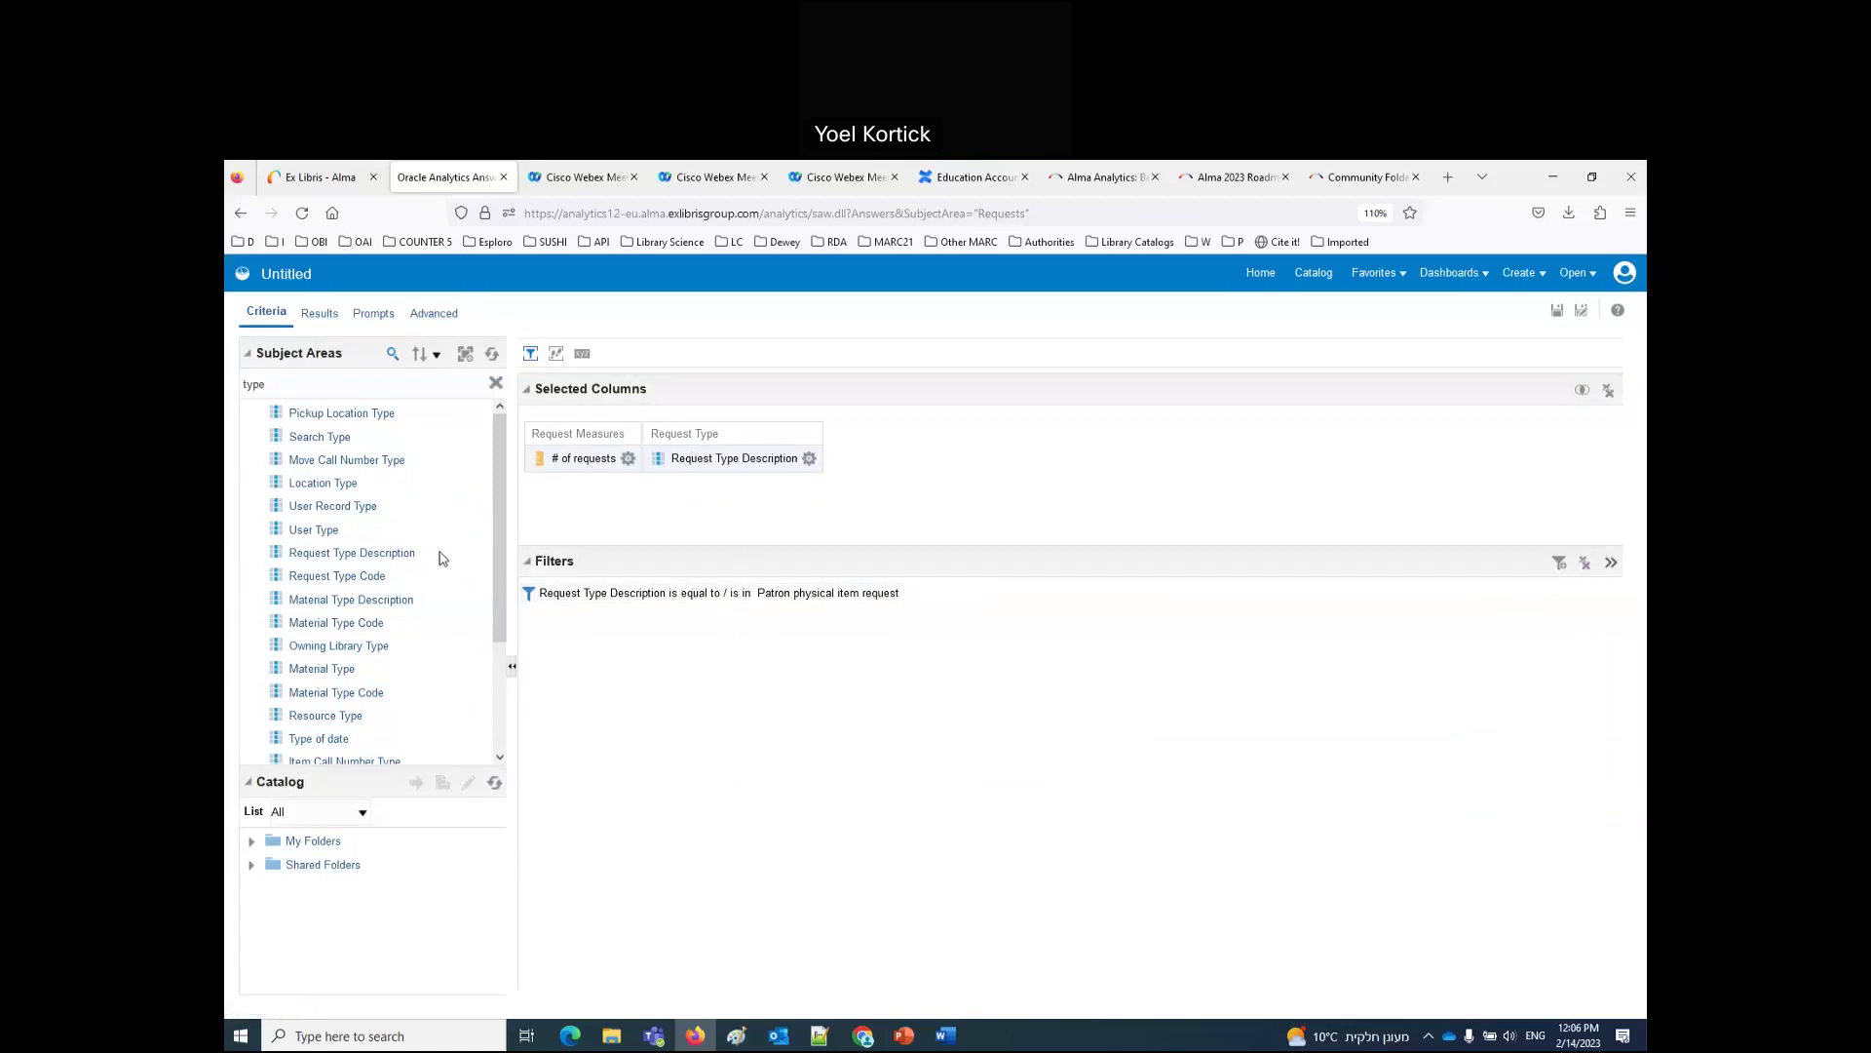
Step: Clear the field search and add Request Date Year from the Request Date folder as the first column
{"action": "scroll", "coordinate": [440, 558], "scroll_direction": "down", "scroll_amount": 2}
{"action": "scroll", "coordinate": [383, 655], "scroll_direction": "up", "scroll_amount": 2}
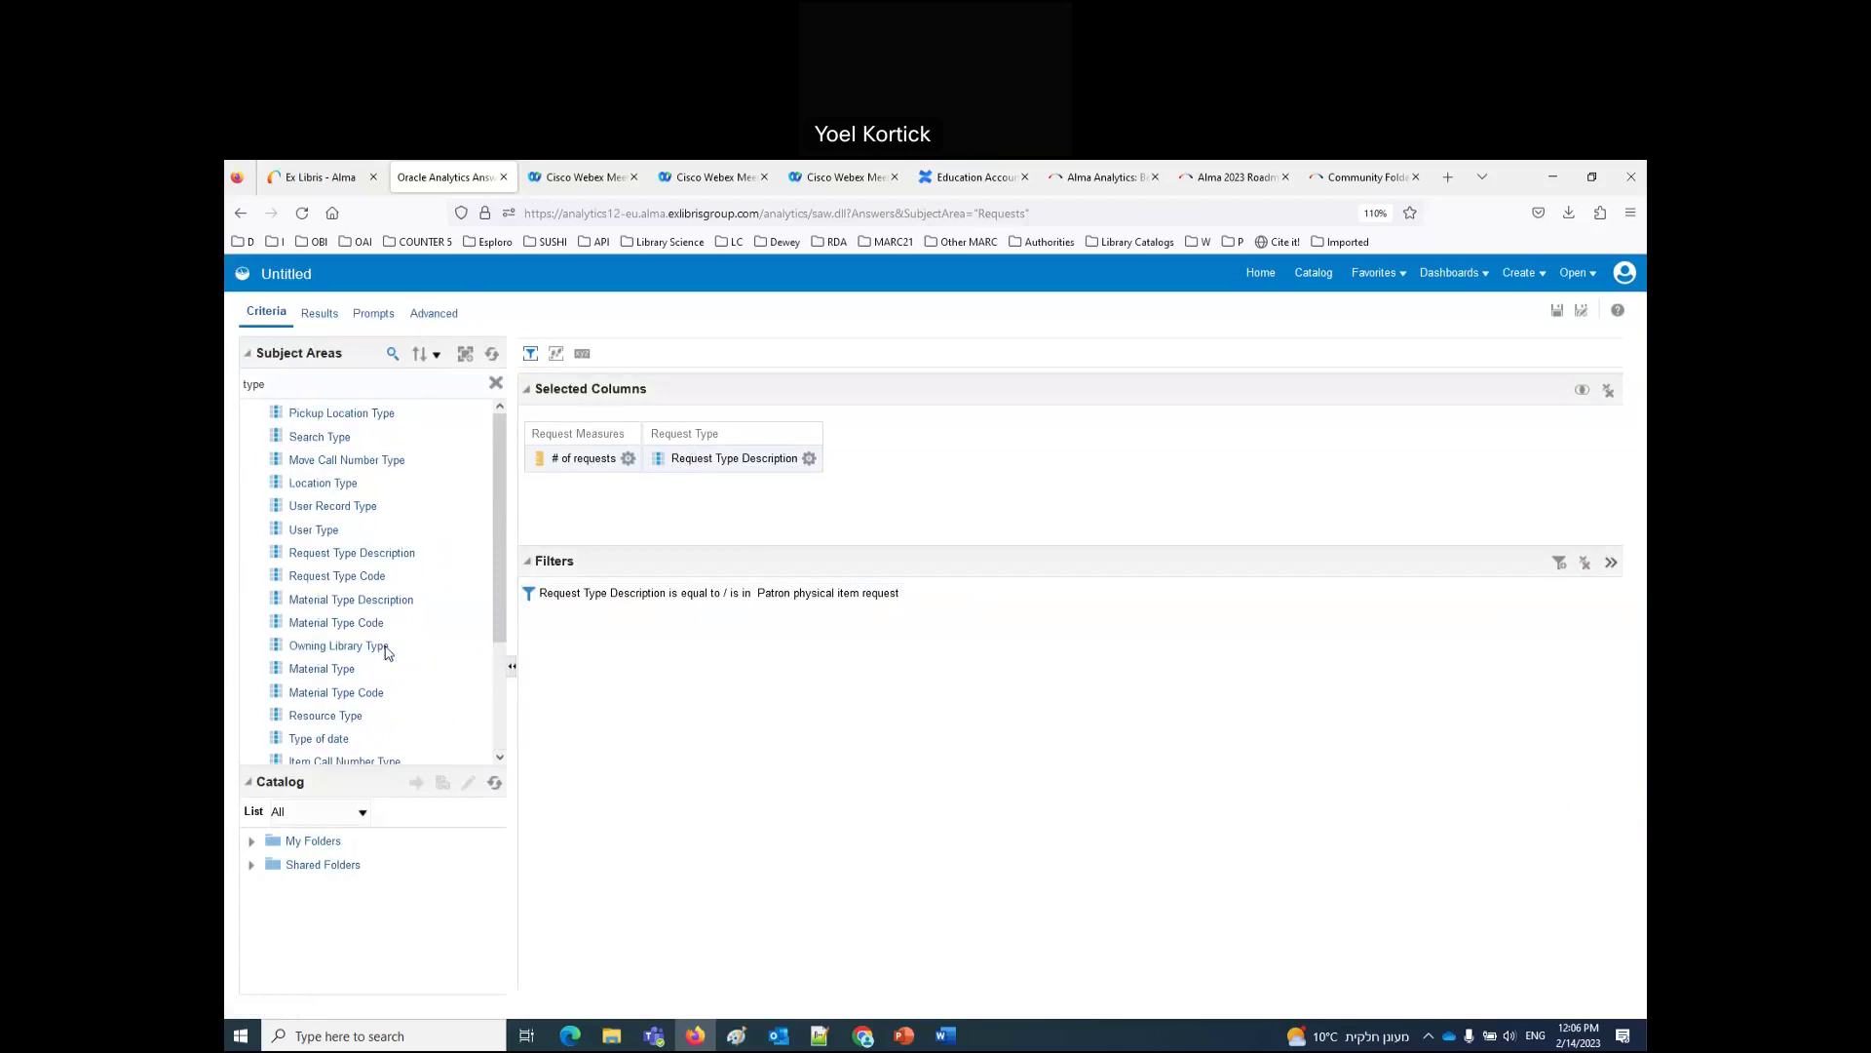
{"action": "left_click", "coordinate": [496, 383]}
{"action": "left_click", "coordinate": [272, 437]}
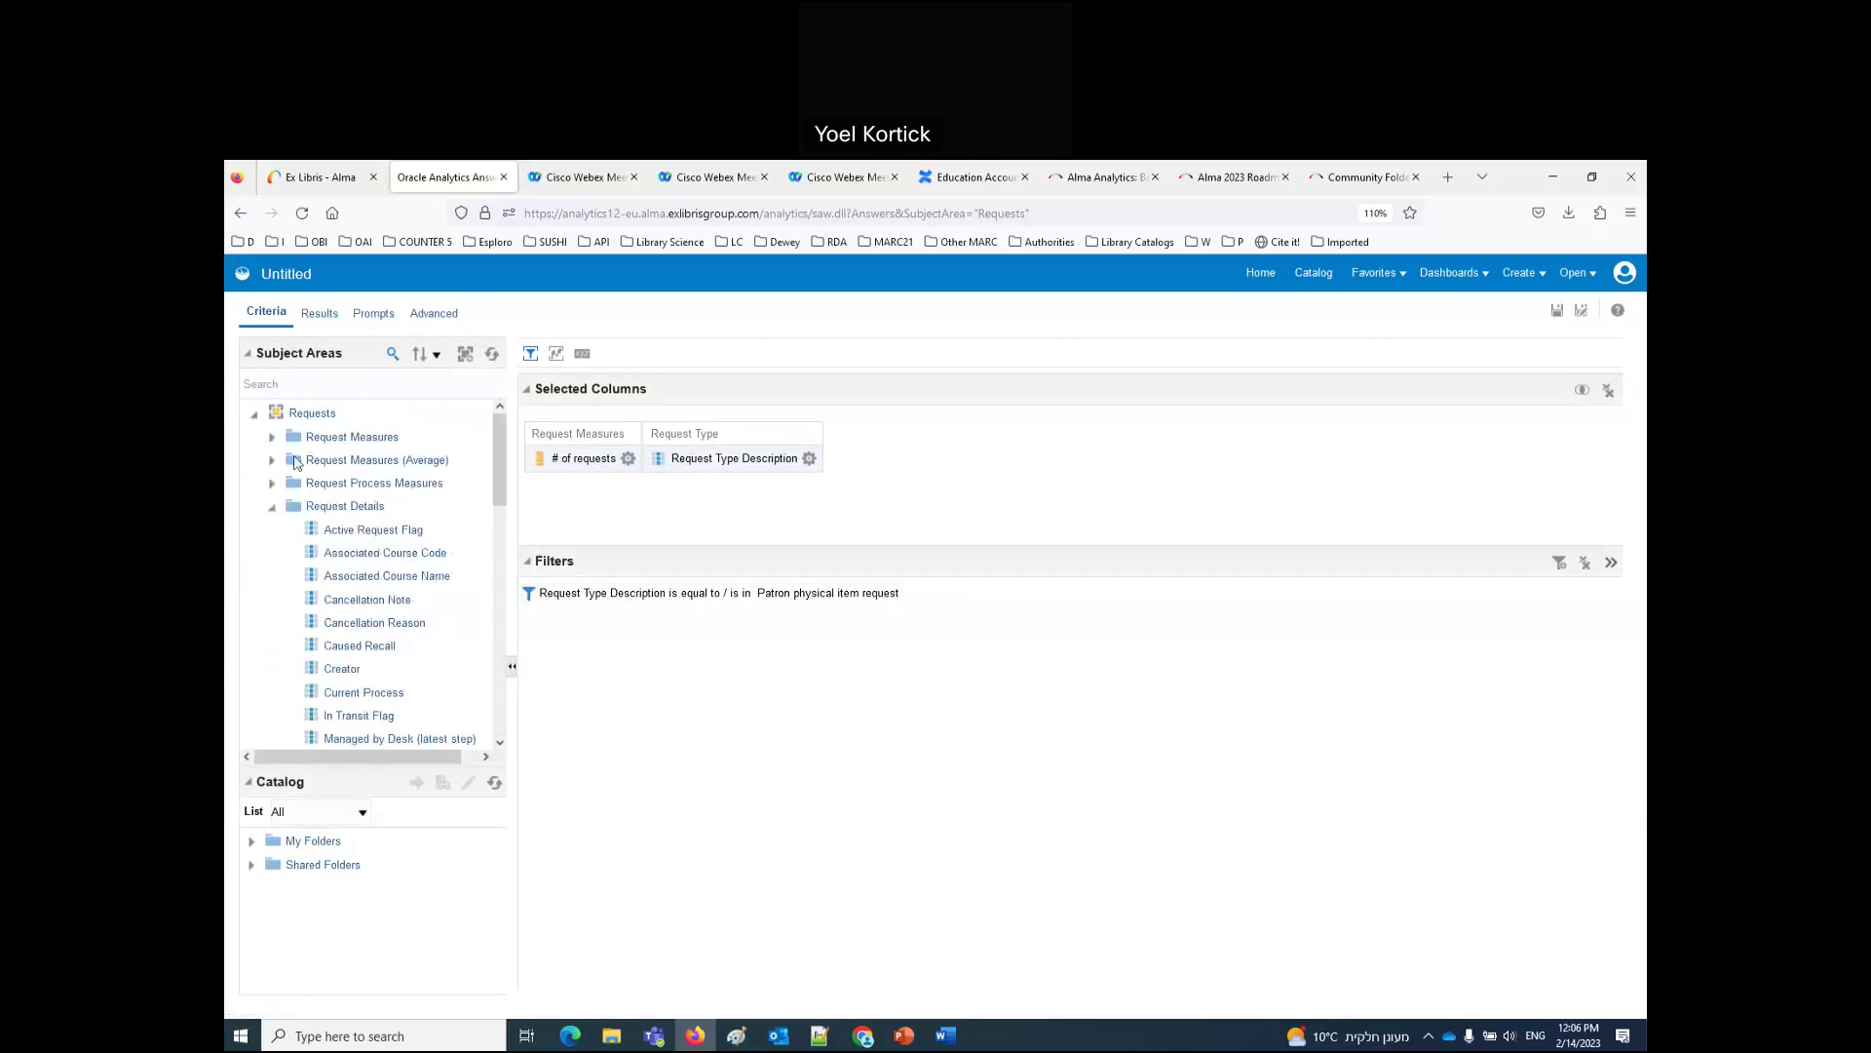
{"action": "scroll", "coordinate": [383, 563], "scroll_direction": "down", "scroll_amount": 4}
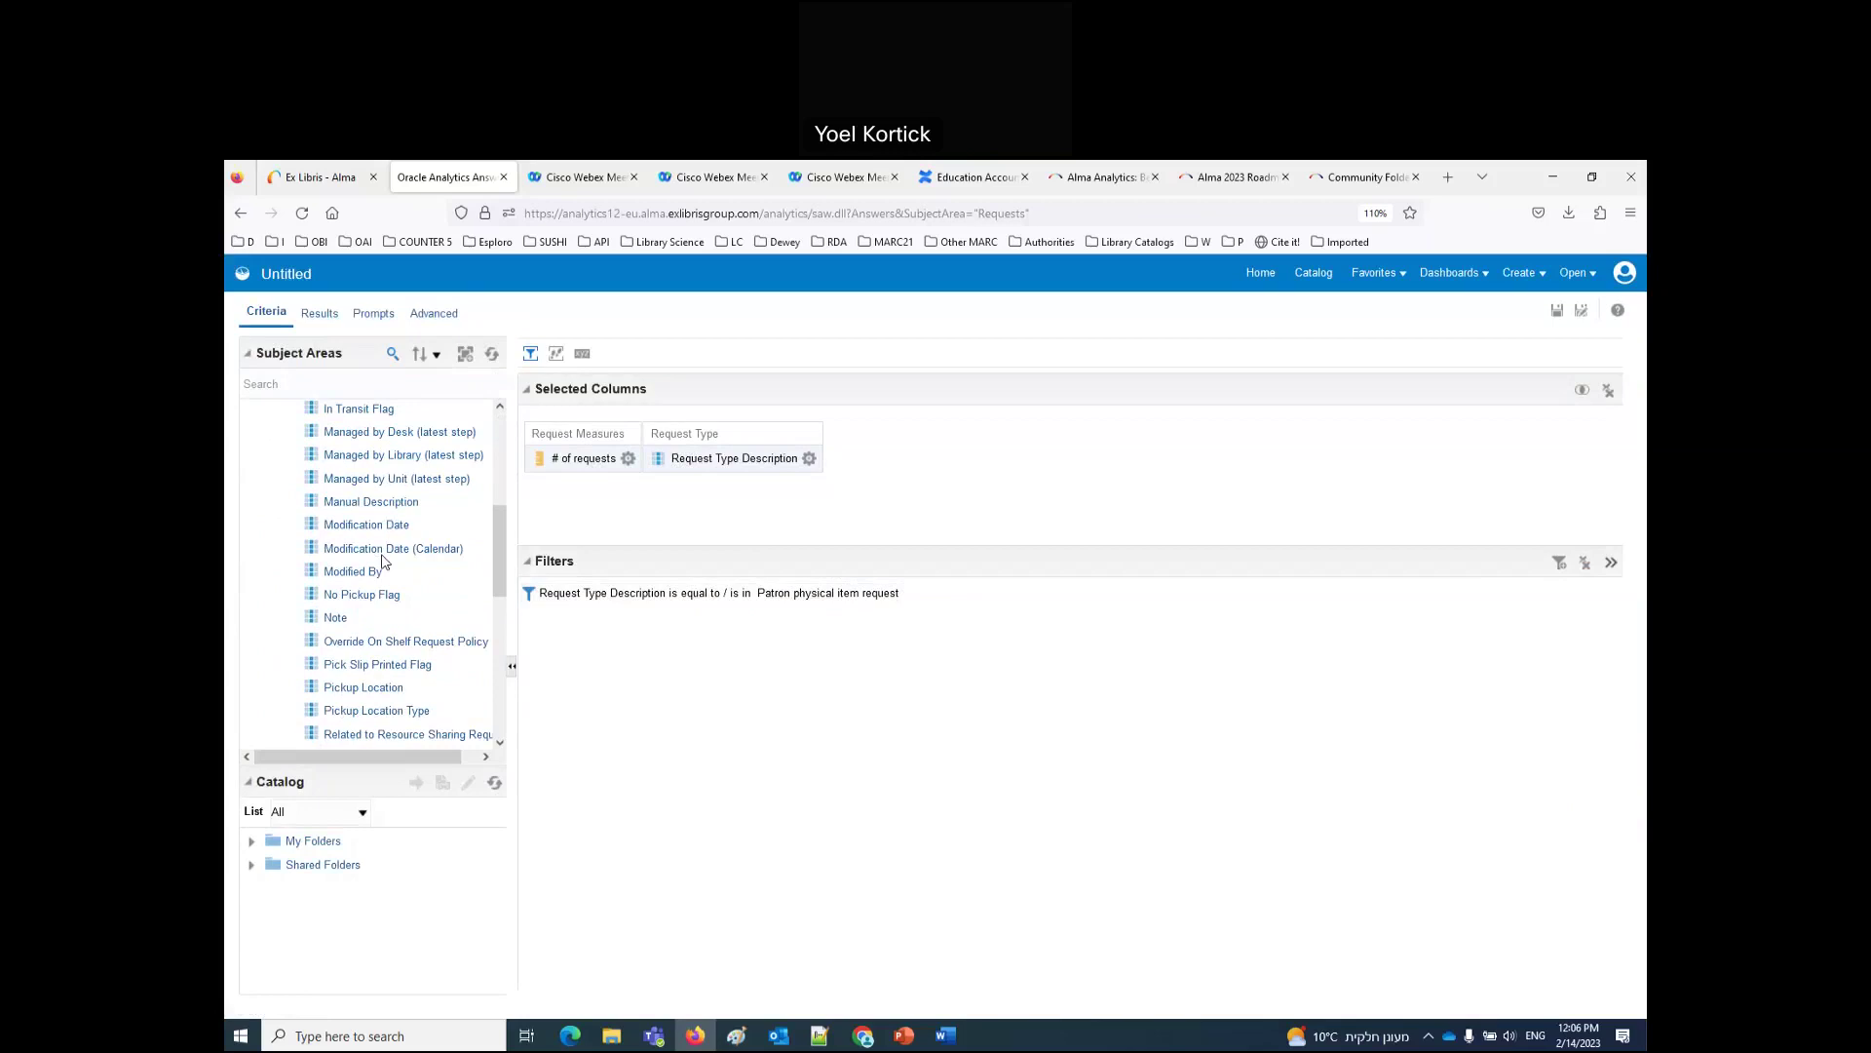
{"action": "scroll", "coordinate": [383, 560], "scroll_direction": "down", "scroll_amount": 3}
{"action": "scroll", "coordinate": [383, 561], "scroll_direction": "down", "scroll_amount": 2}
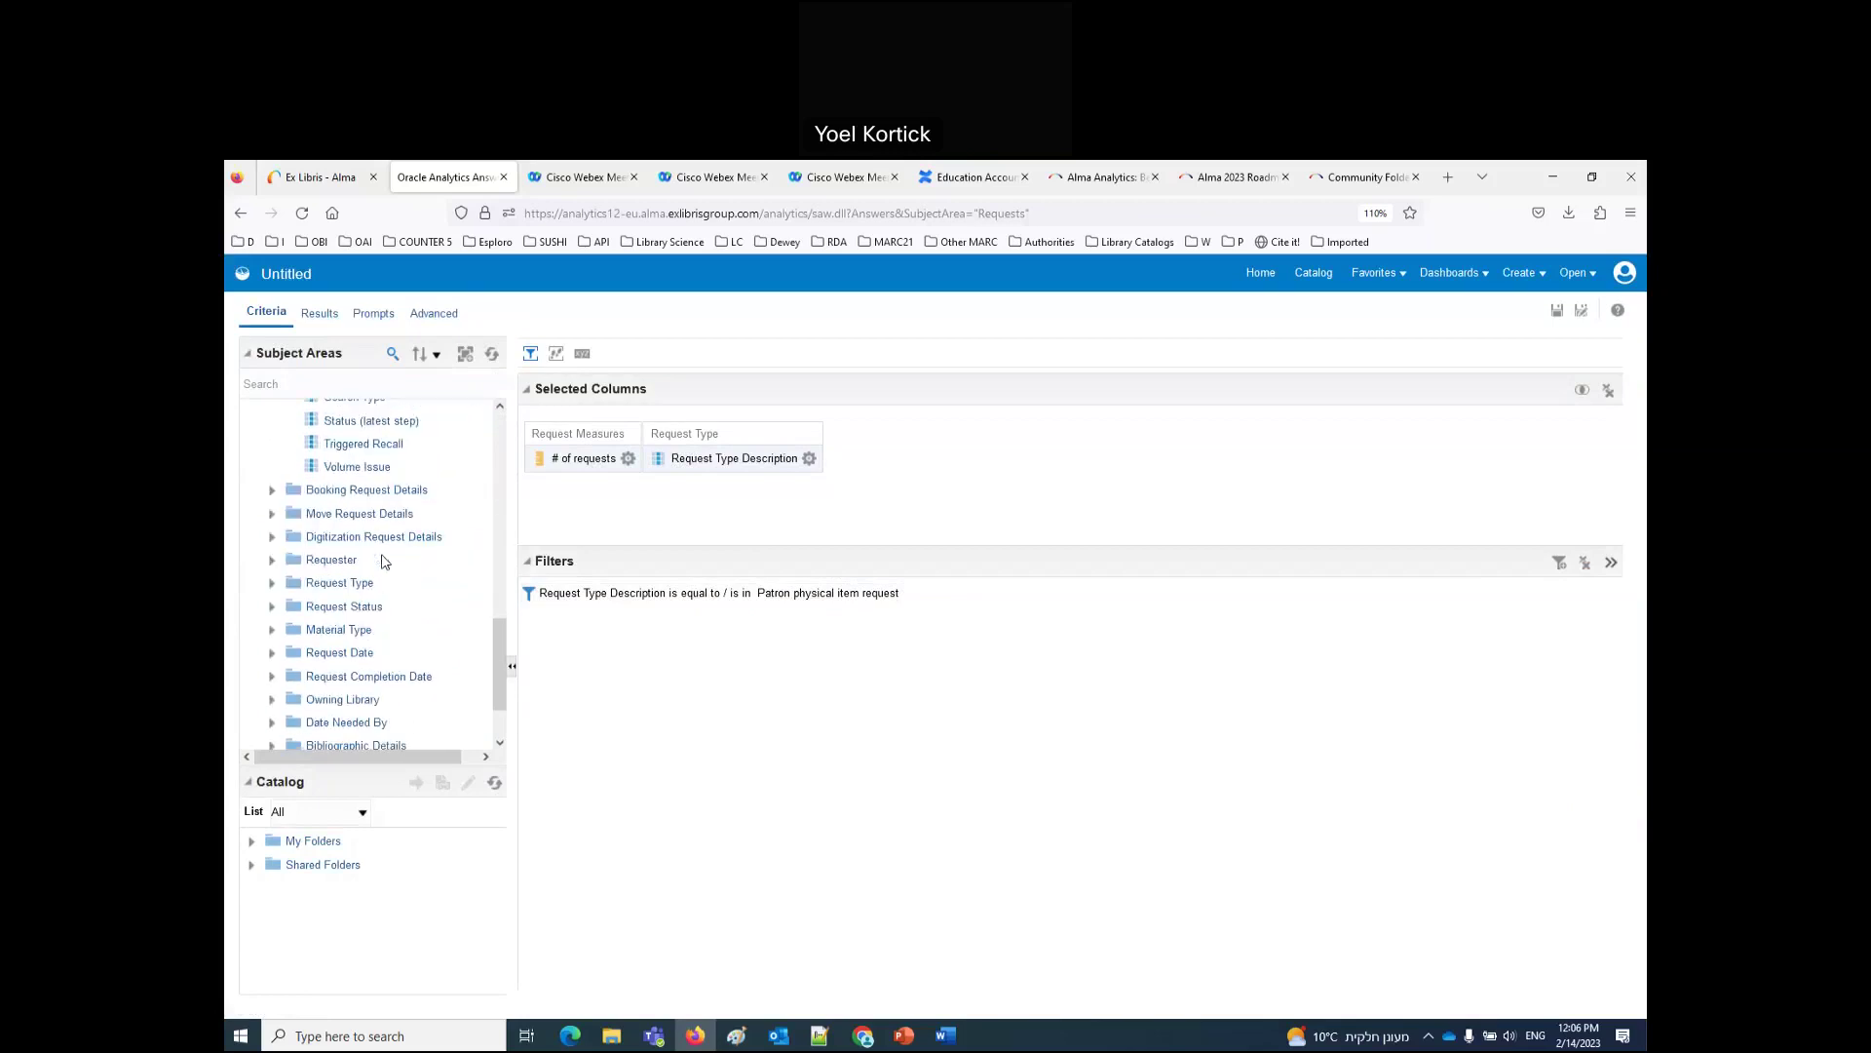
{"action": "left_click", "coordinate": [272, 653]}
{"action": "scroll", "coordinate": [331, 629], "scroll_direction": "down", "scroll_amount": 3}
{"action": "mouse_move", "coordinate": [385, 554]}
{"action": "left_mouse_down"}
{"action": "mouse_move", "coordinate": [648, 502]}
{"action": "mouse_move", "coordinate": [653, 469]}
{"action": "mouse_move", "coordinate": [531, 468]}
{"action": "left_mouse_up"}
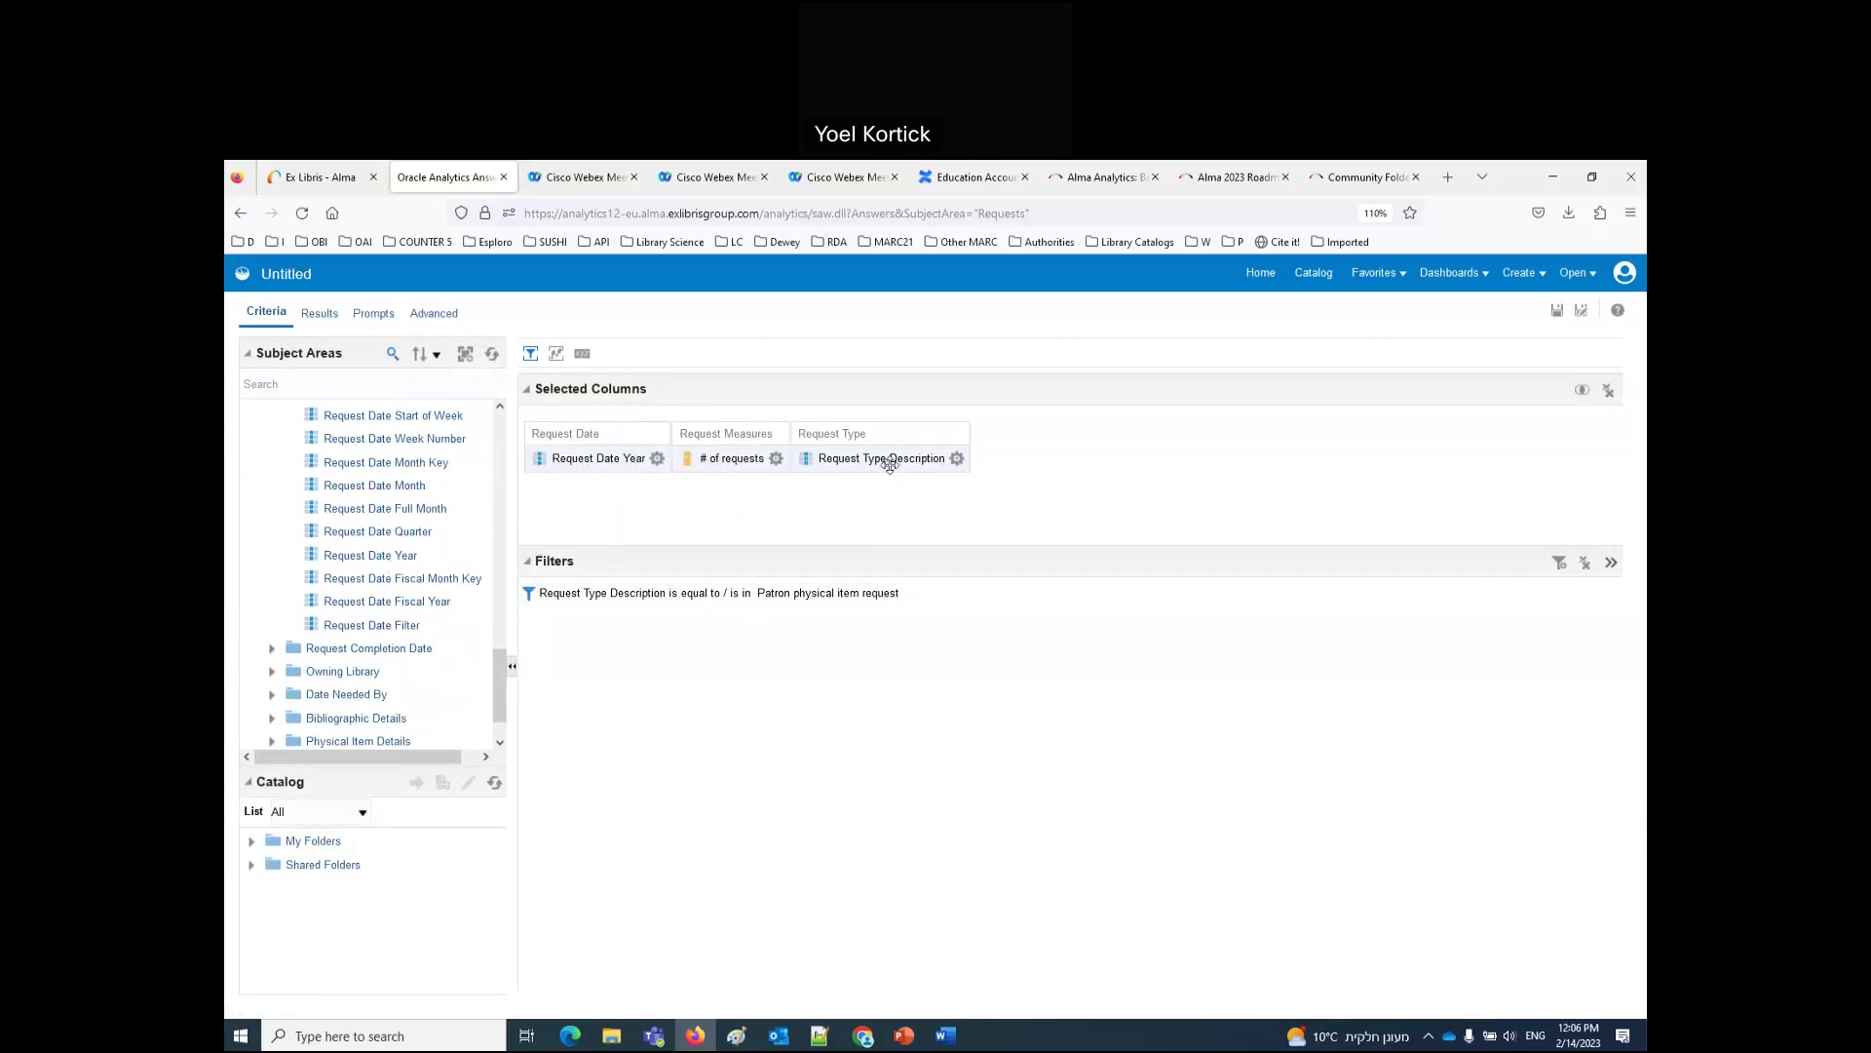
Step: Delete the Request Type Description column from the analysis, keeping its filter, and display the results
{"action": "left_click", "coordinate": [957, 458]}
{"action": "left_click", "coordinate": [987, 611]}
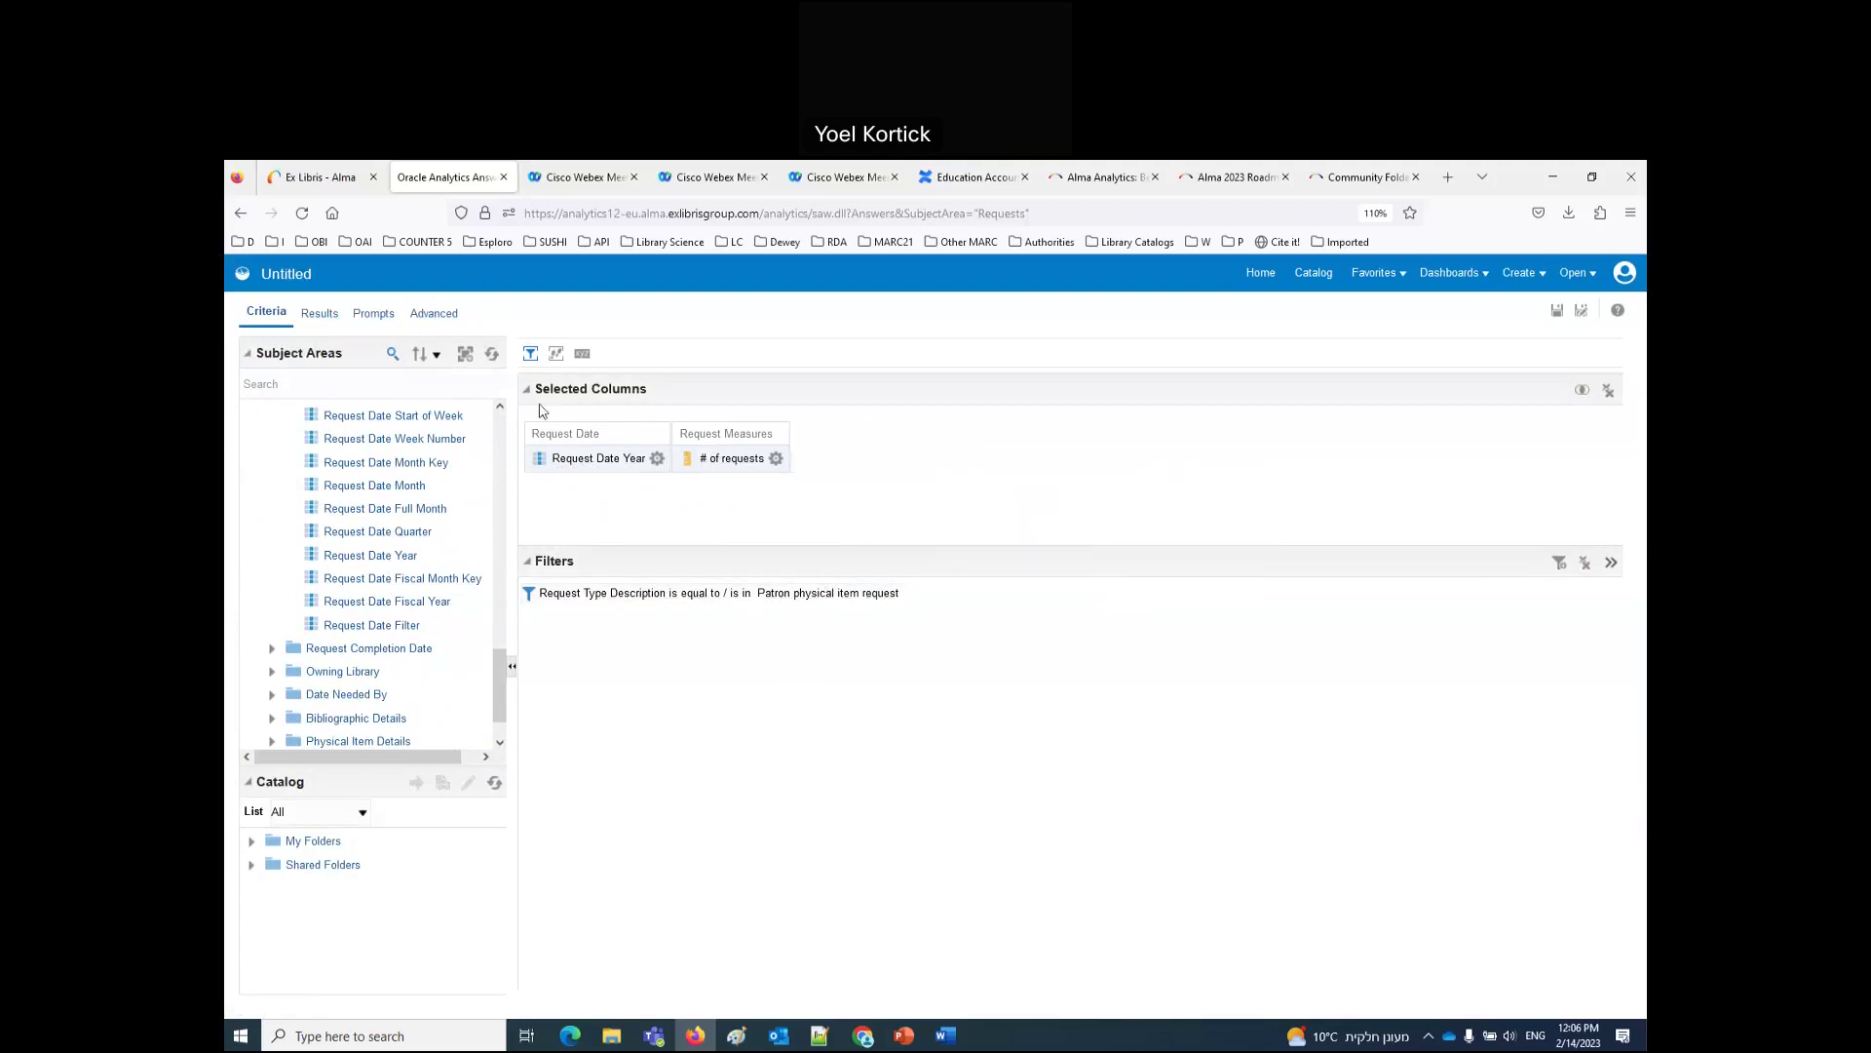
{"action": "left_click", "coordinate": [320, 316]}
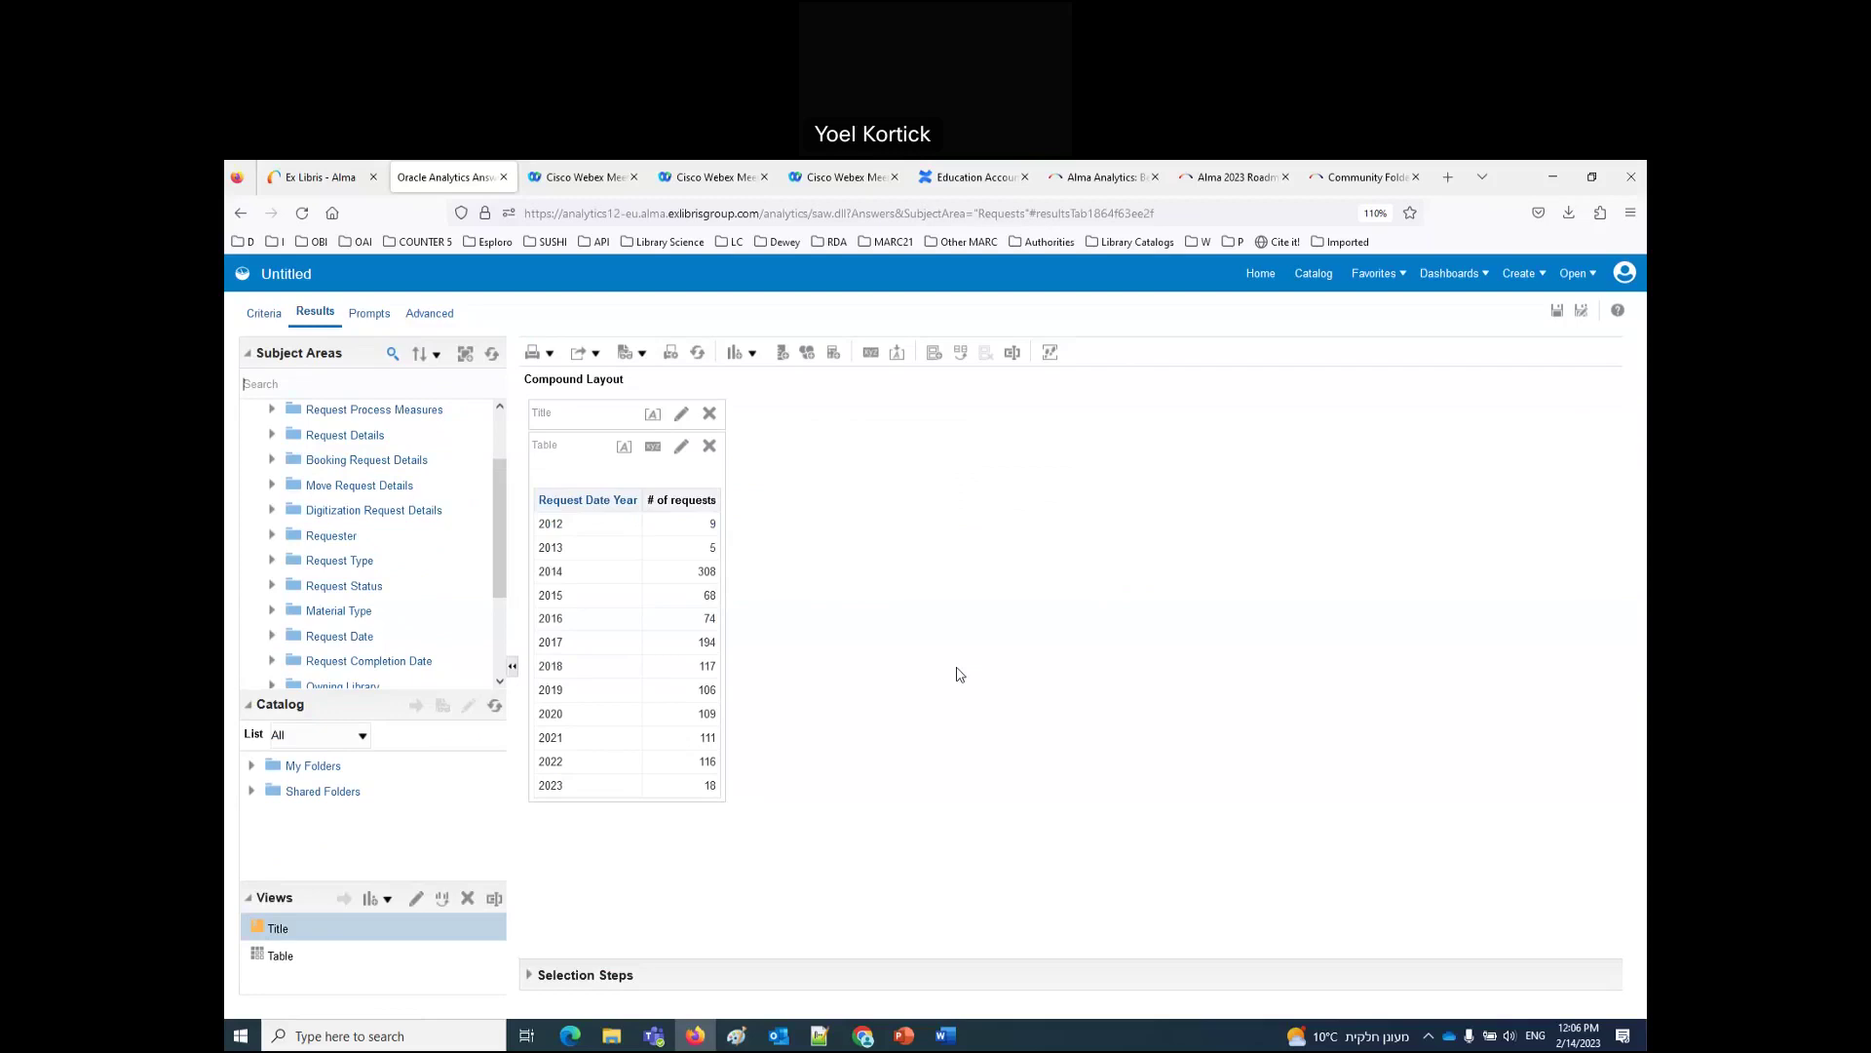
Step: Filter Request Date Year to is greater than or equal to 2017 and display the results
{"action": "left_click", "coordinate": [264, 314]}
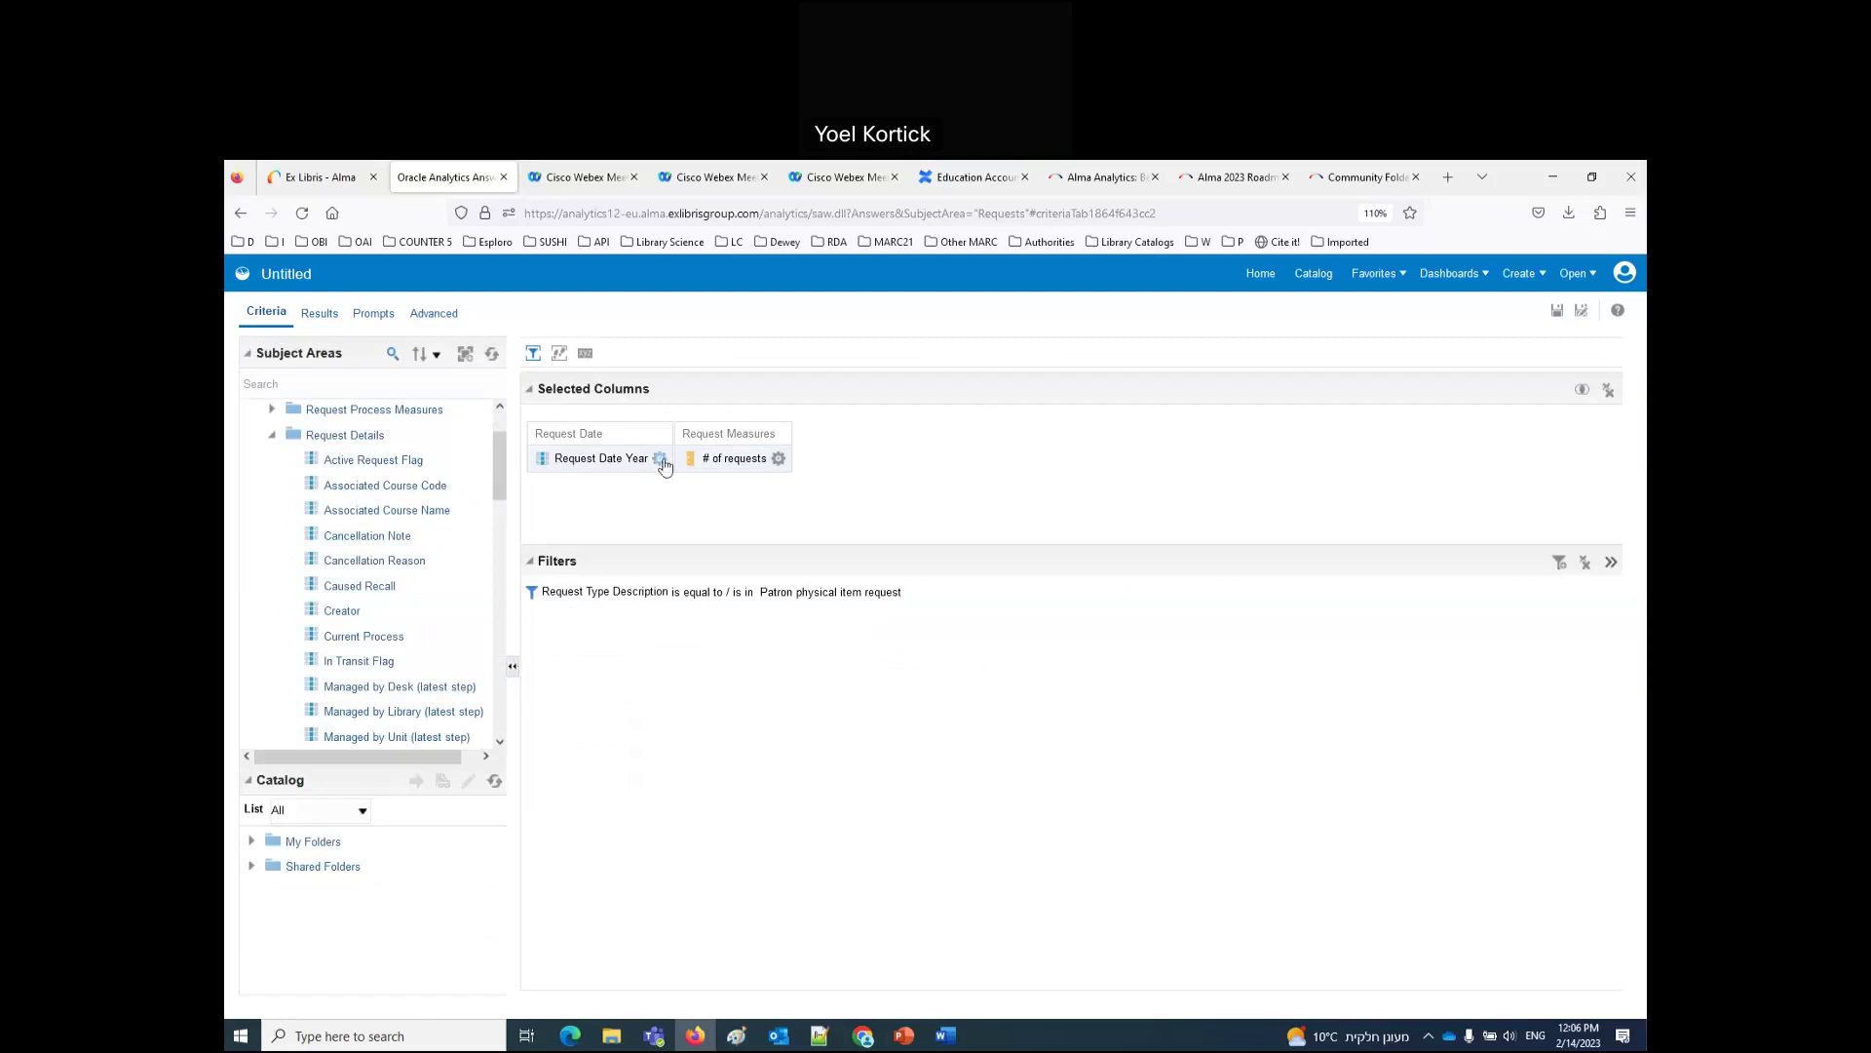
{"action": "left_click", "coordinate": [660, 458]}
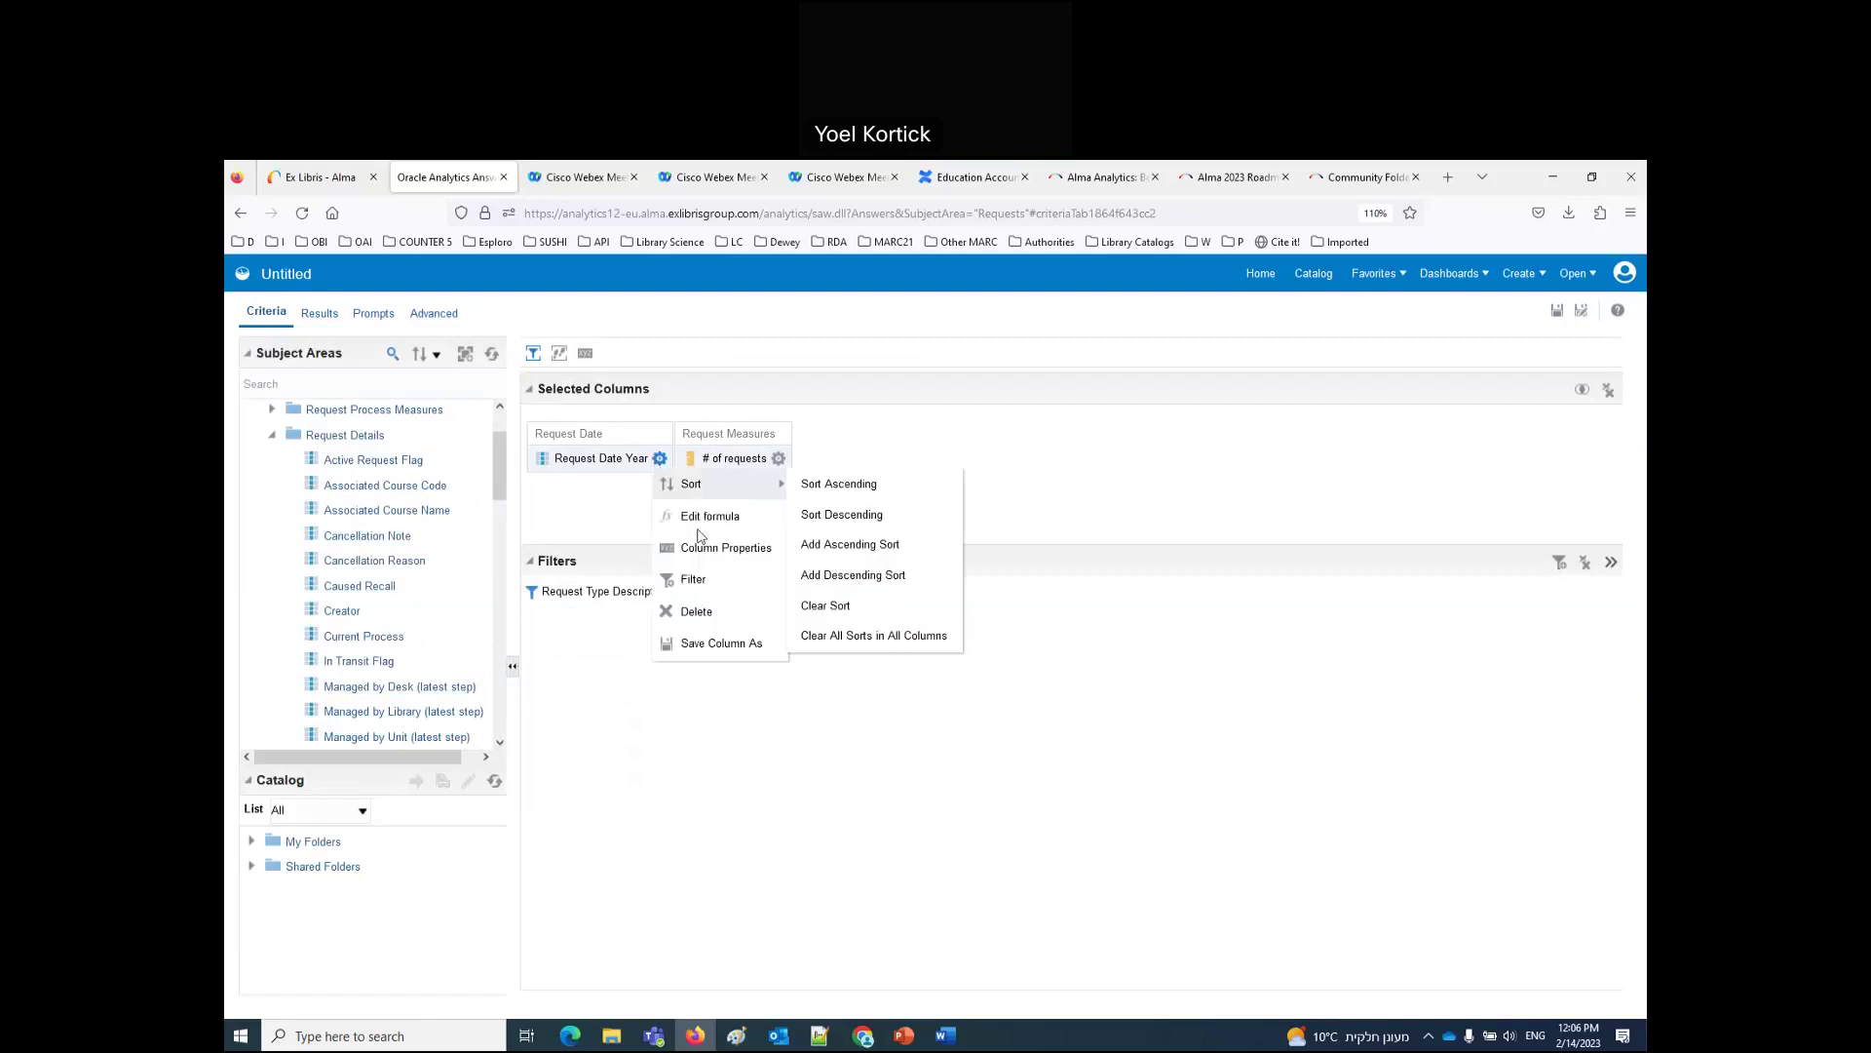
{"action": "left_click", "coordinate": [694, 580]}
{"action": "left_click", "coordinate": [883, 558]}
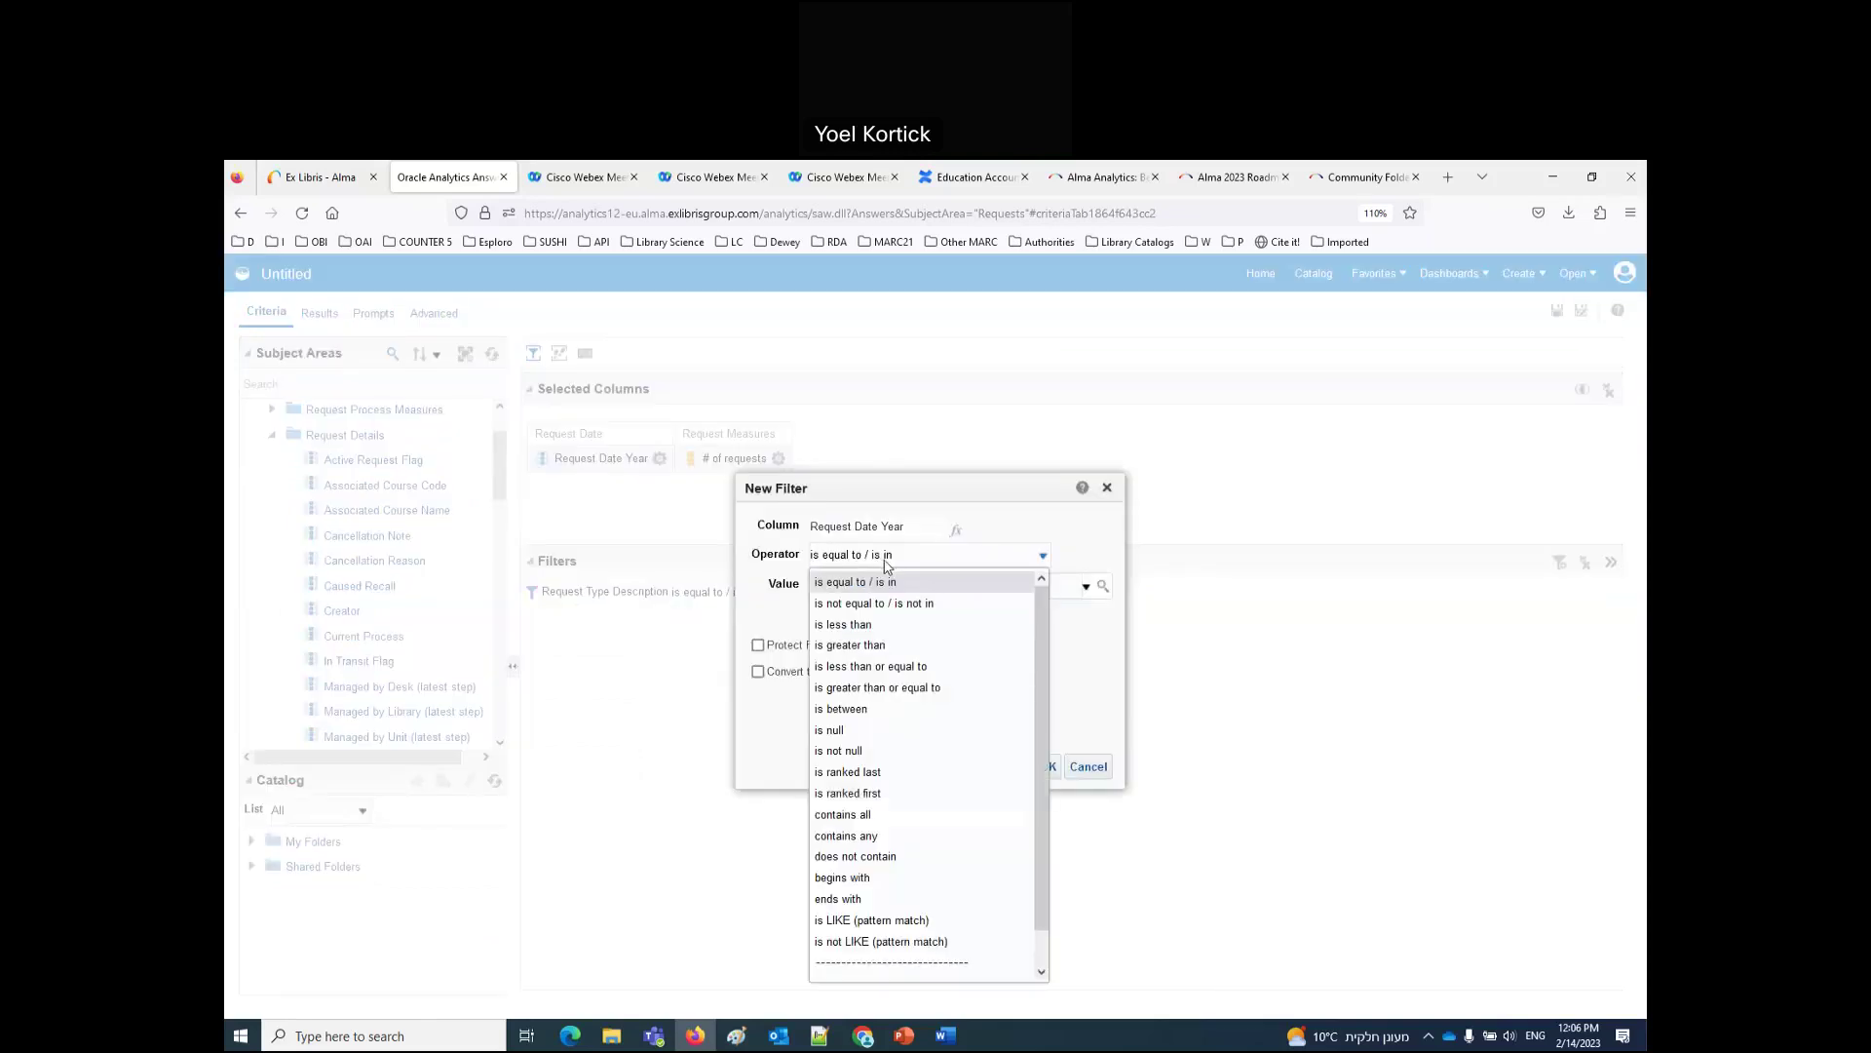
{"action": "left_click", "coordinate": [898, 688]}
{"action": "type", "text": "2017"}
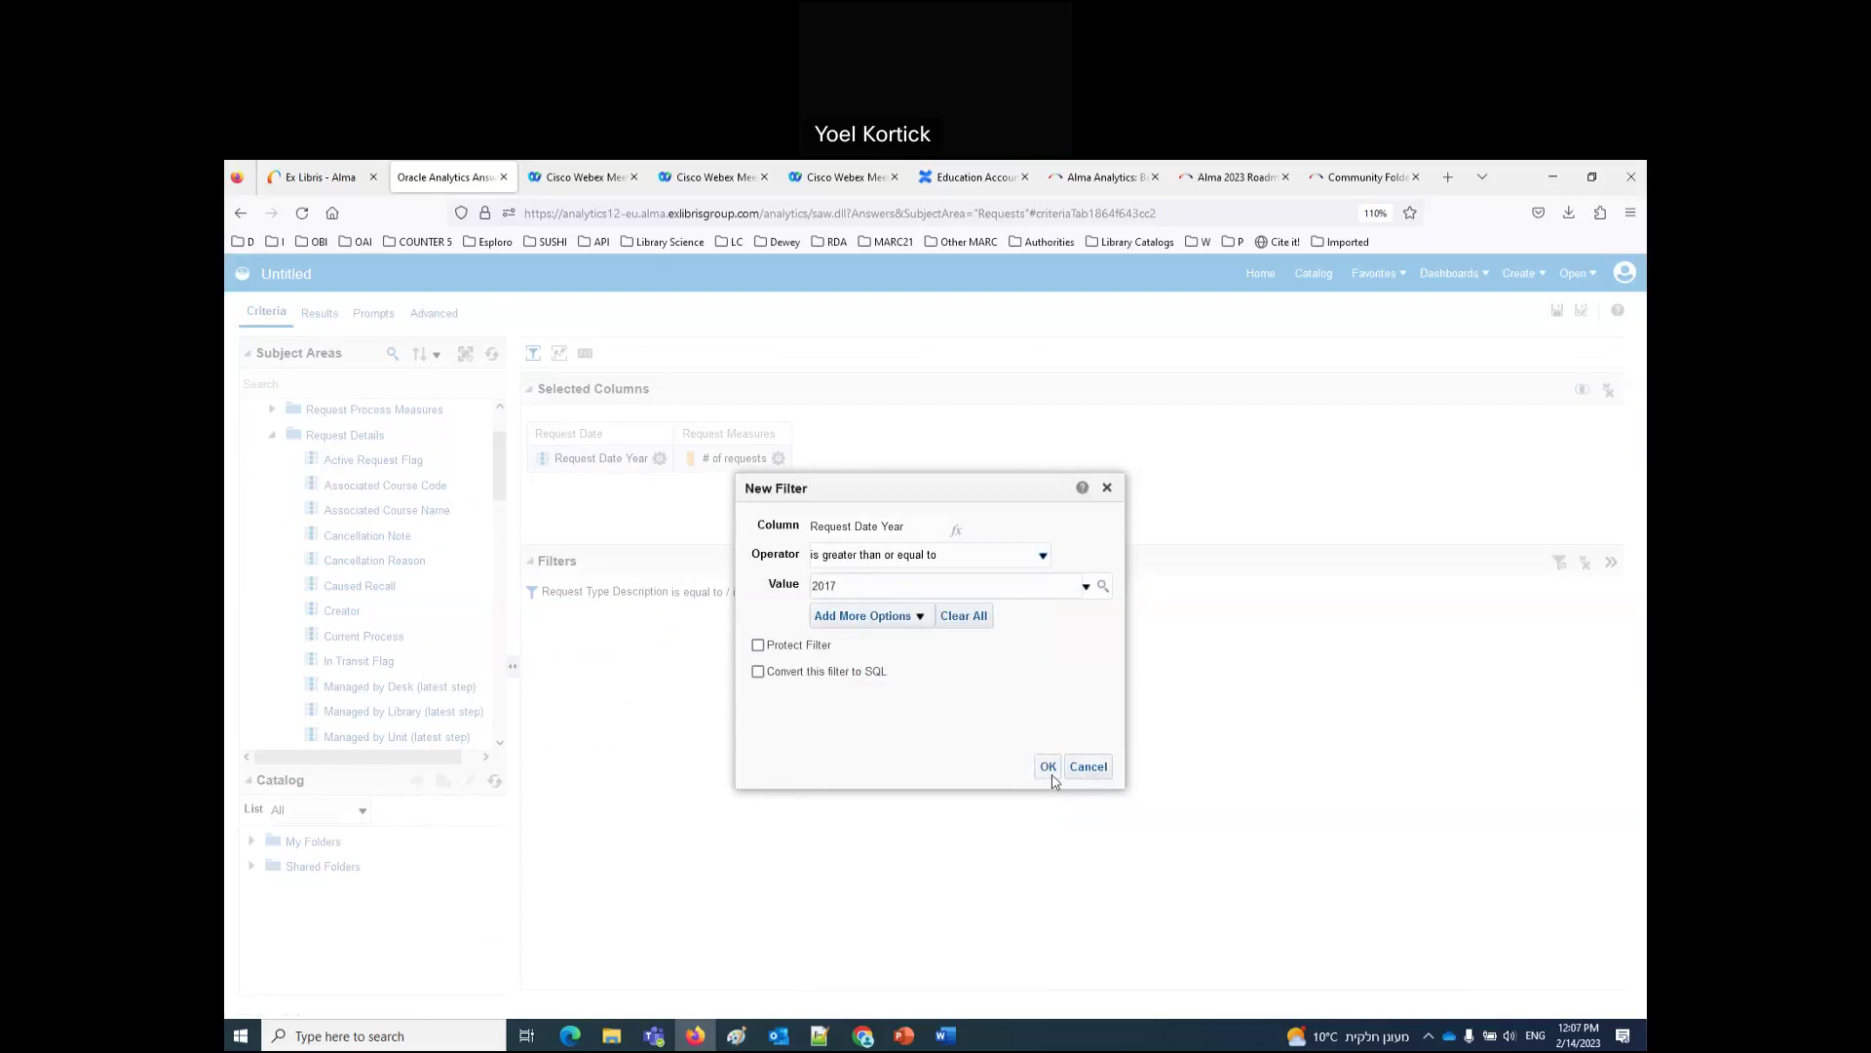
{"action": "left_click", "coordinate": [1048, 766]}
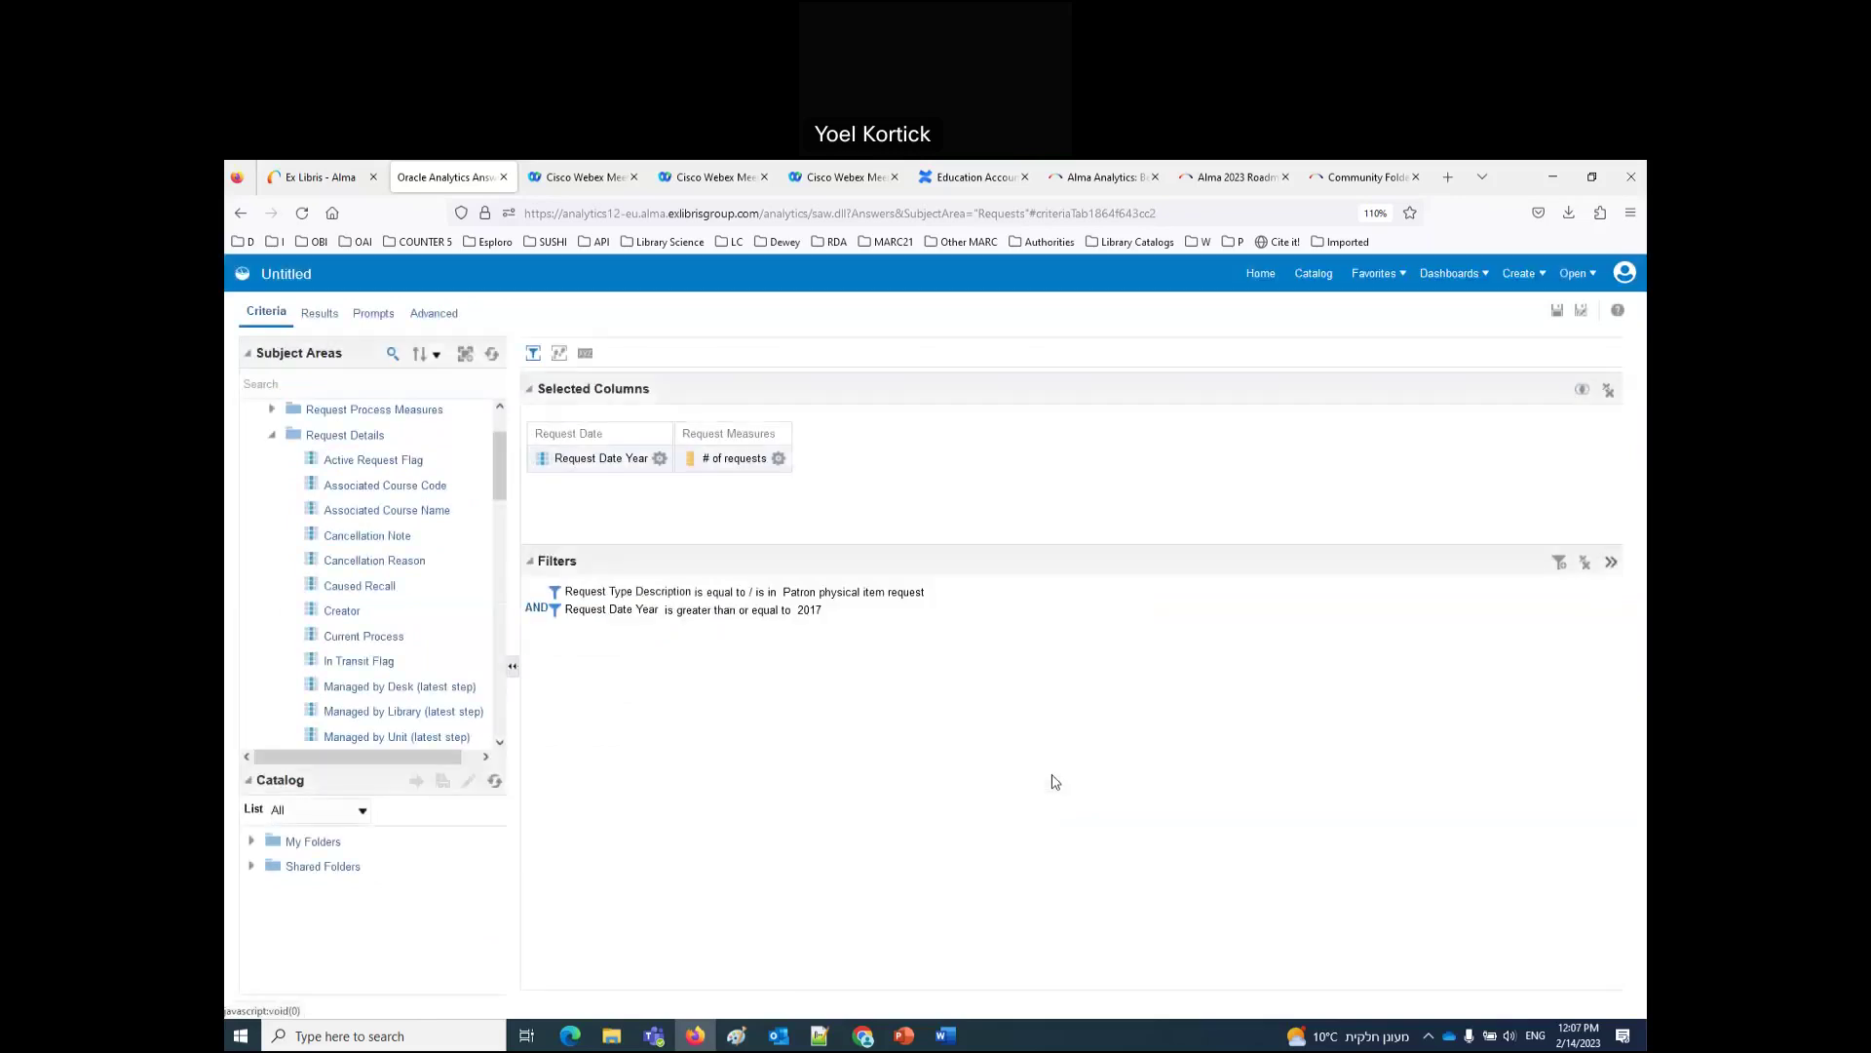
{"action": "left_click", "coordinate": [318, 313]}
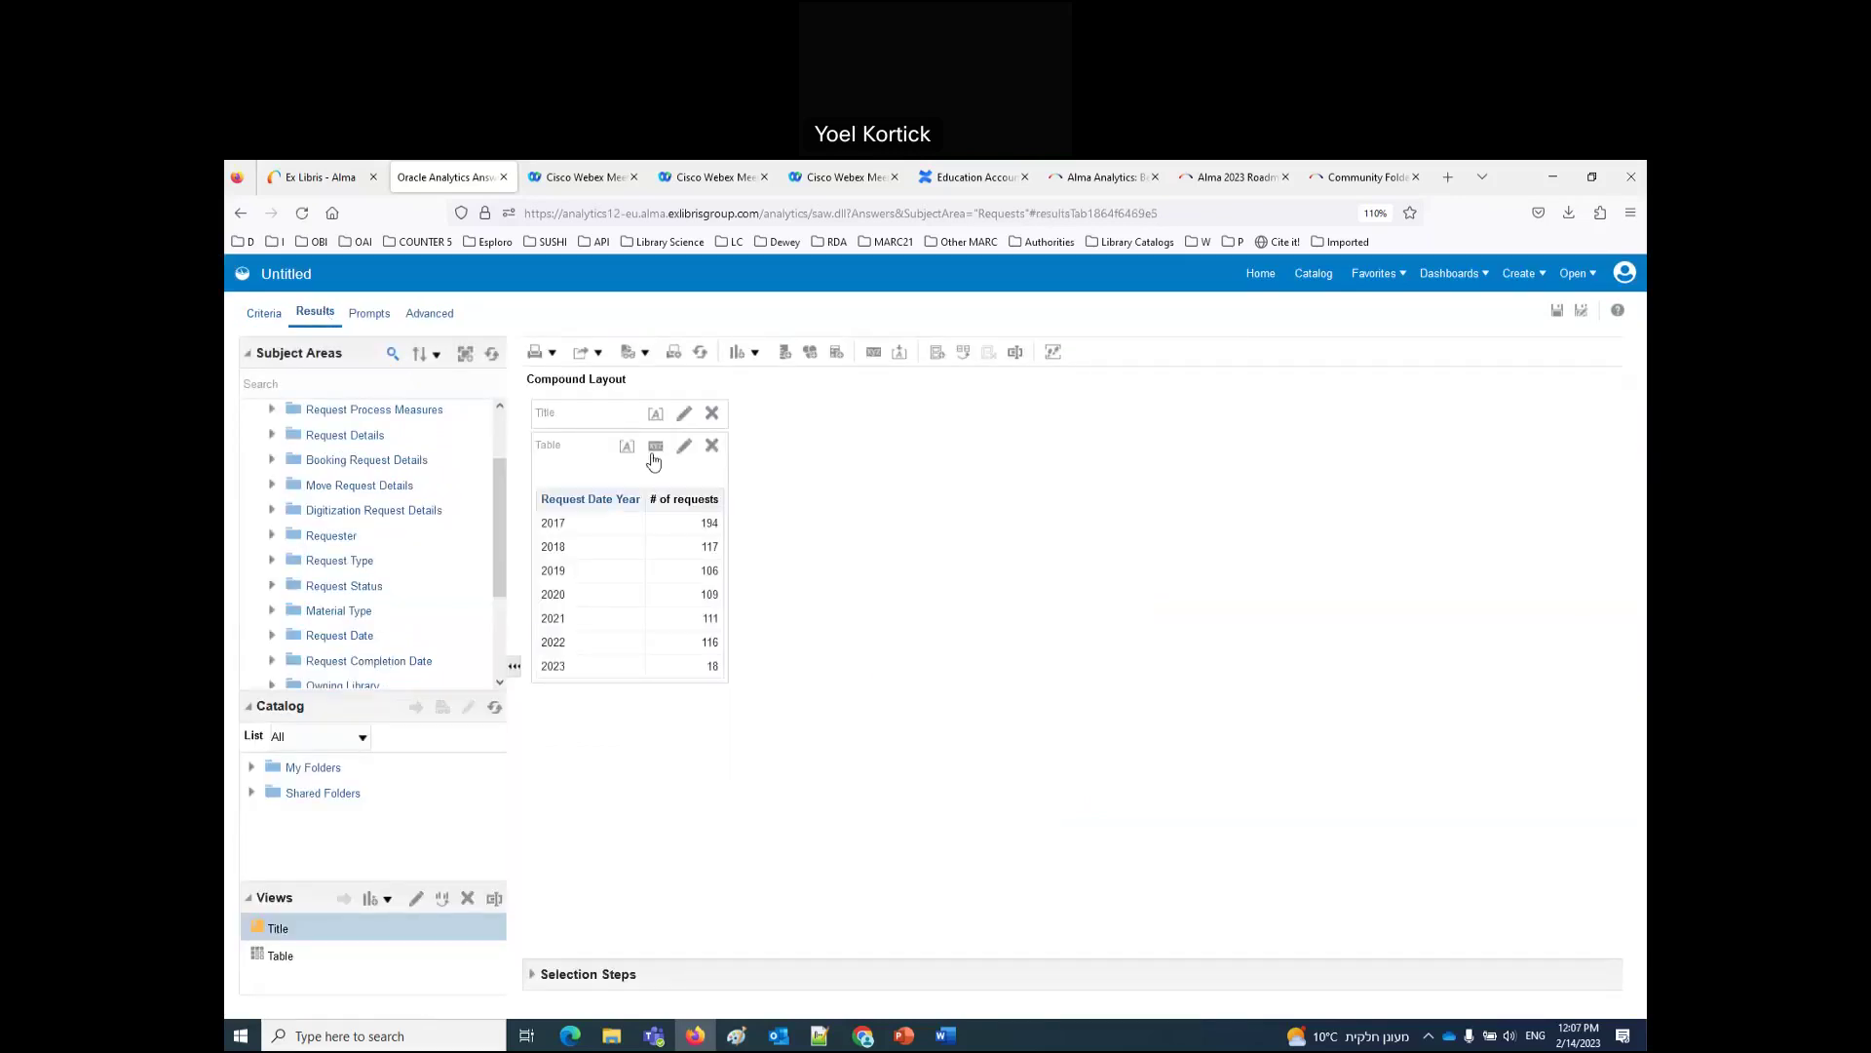
Step: Add a line graph to the compound layout and place it beside the table
{"action": "left_click", "coordinate": [755, 354]}
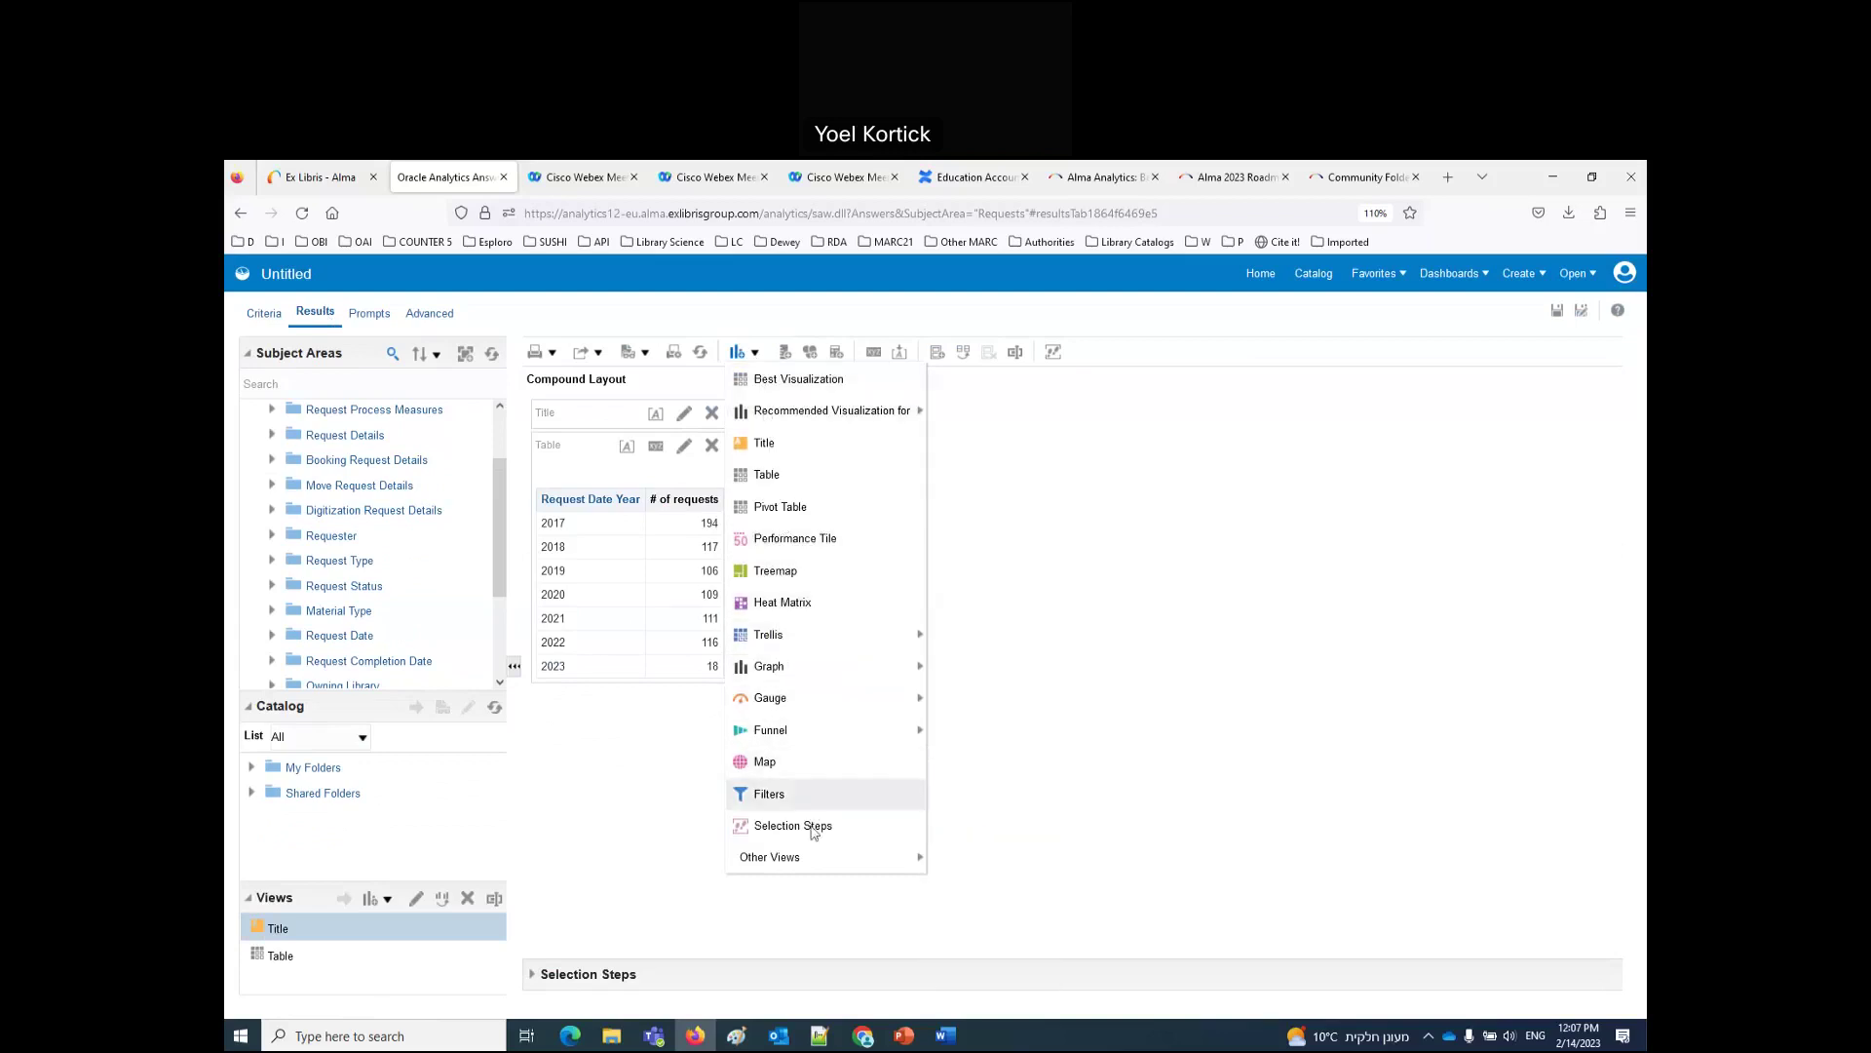
{"action": "mouse_move", "coordinate": [807, 864]}
{"action": "mouse_move", "coordinate": [773, 671]}
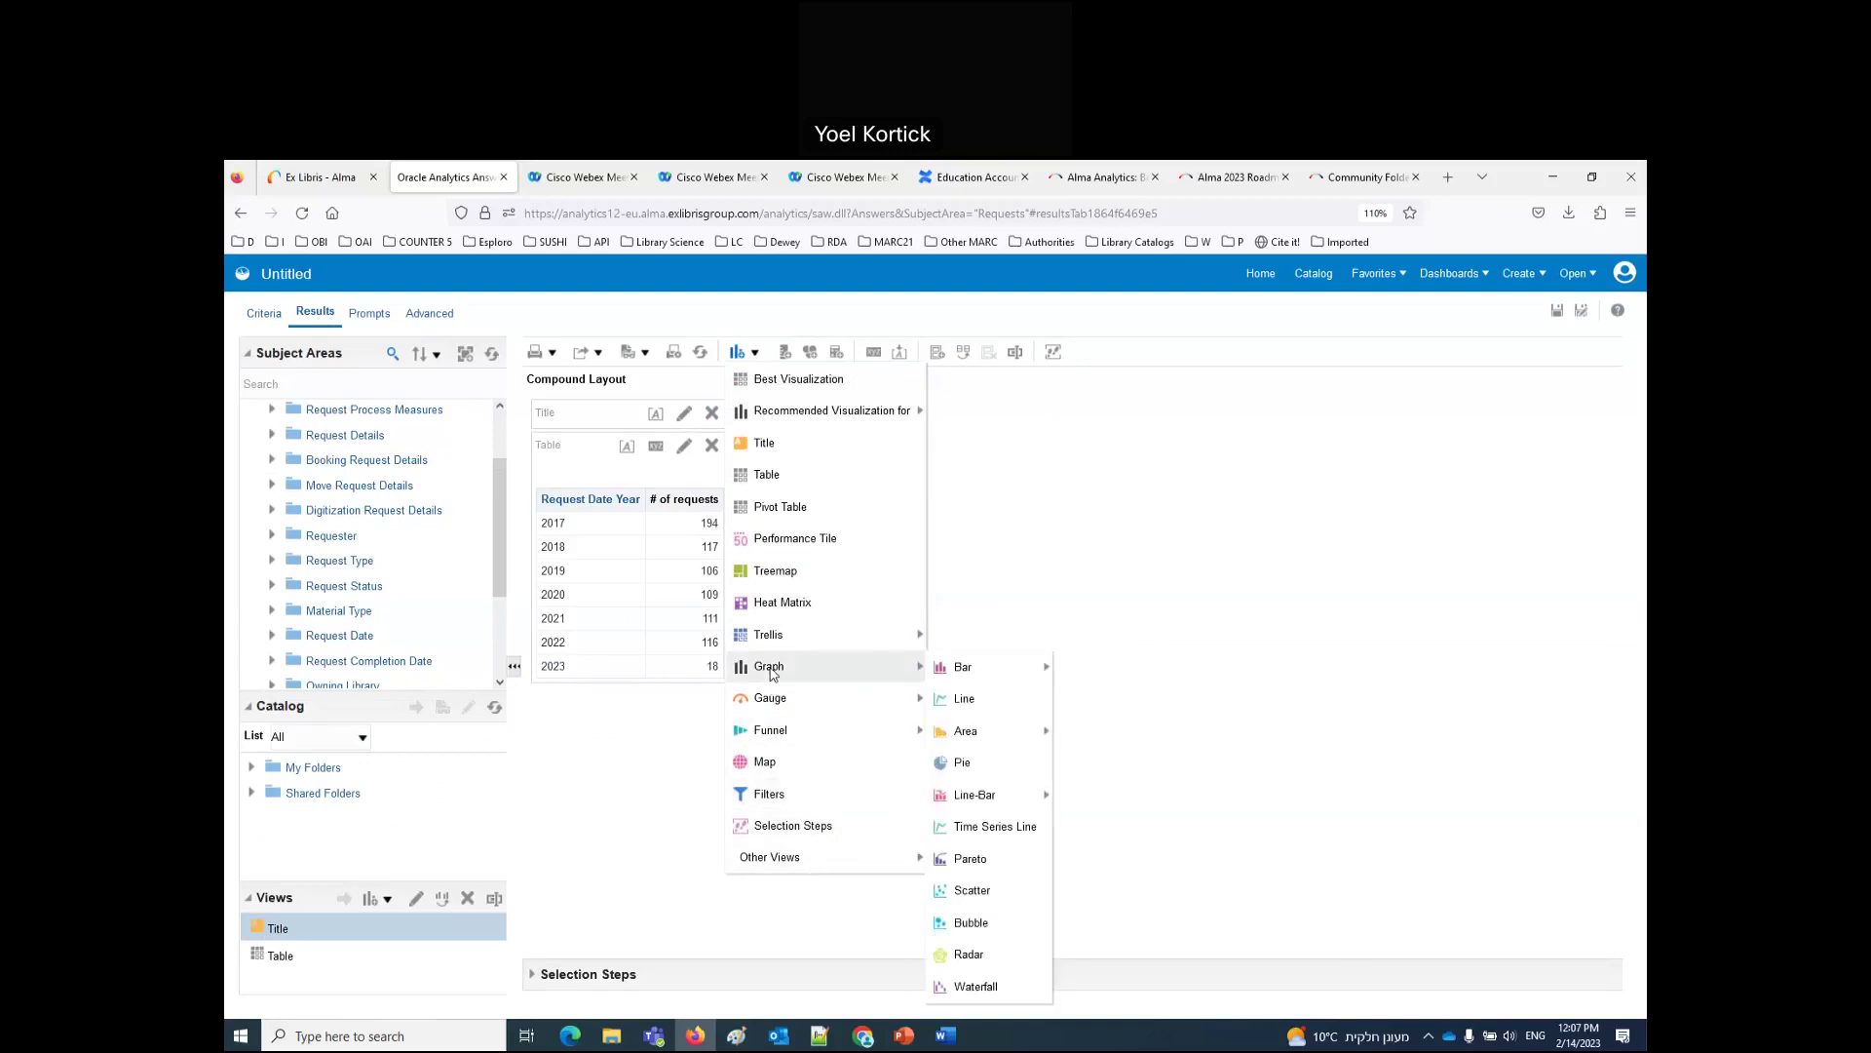
{"action": "left_click", "coordinate": [947, 698]}
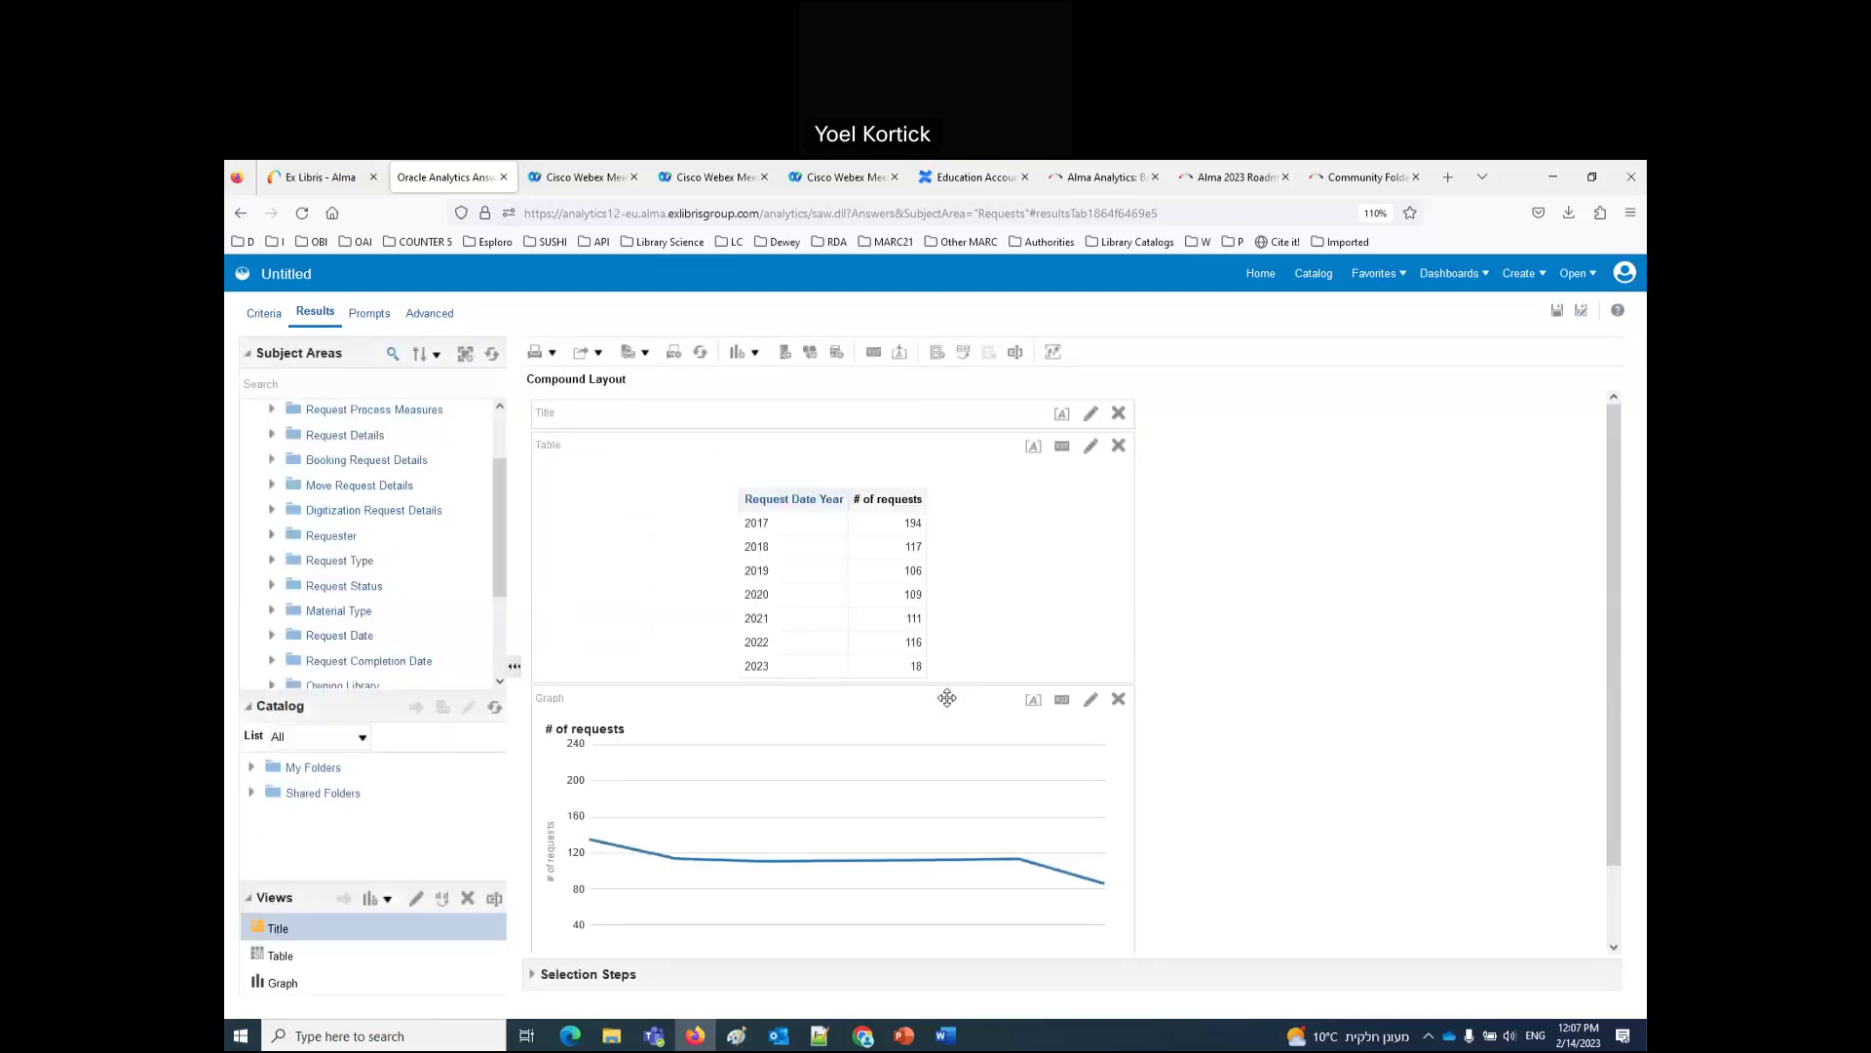
{"action": "left_click_drag", "start_coordinate": [1011, 682], "coordinate": [1116, 633]}
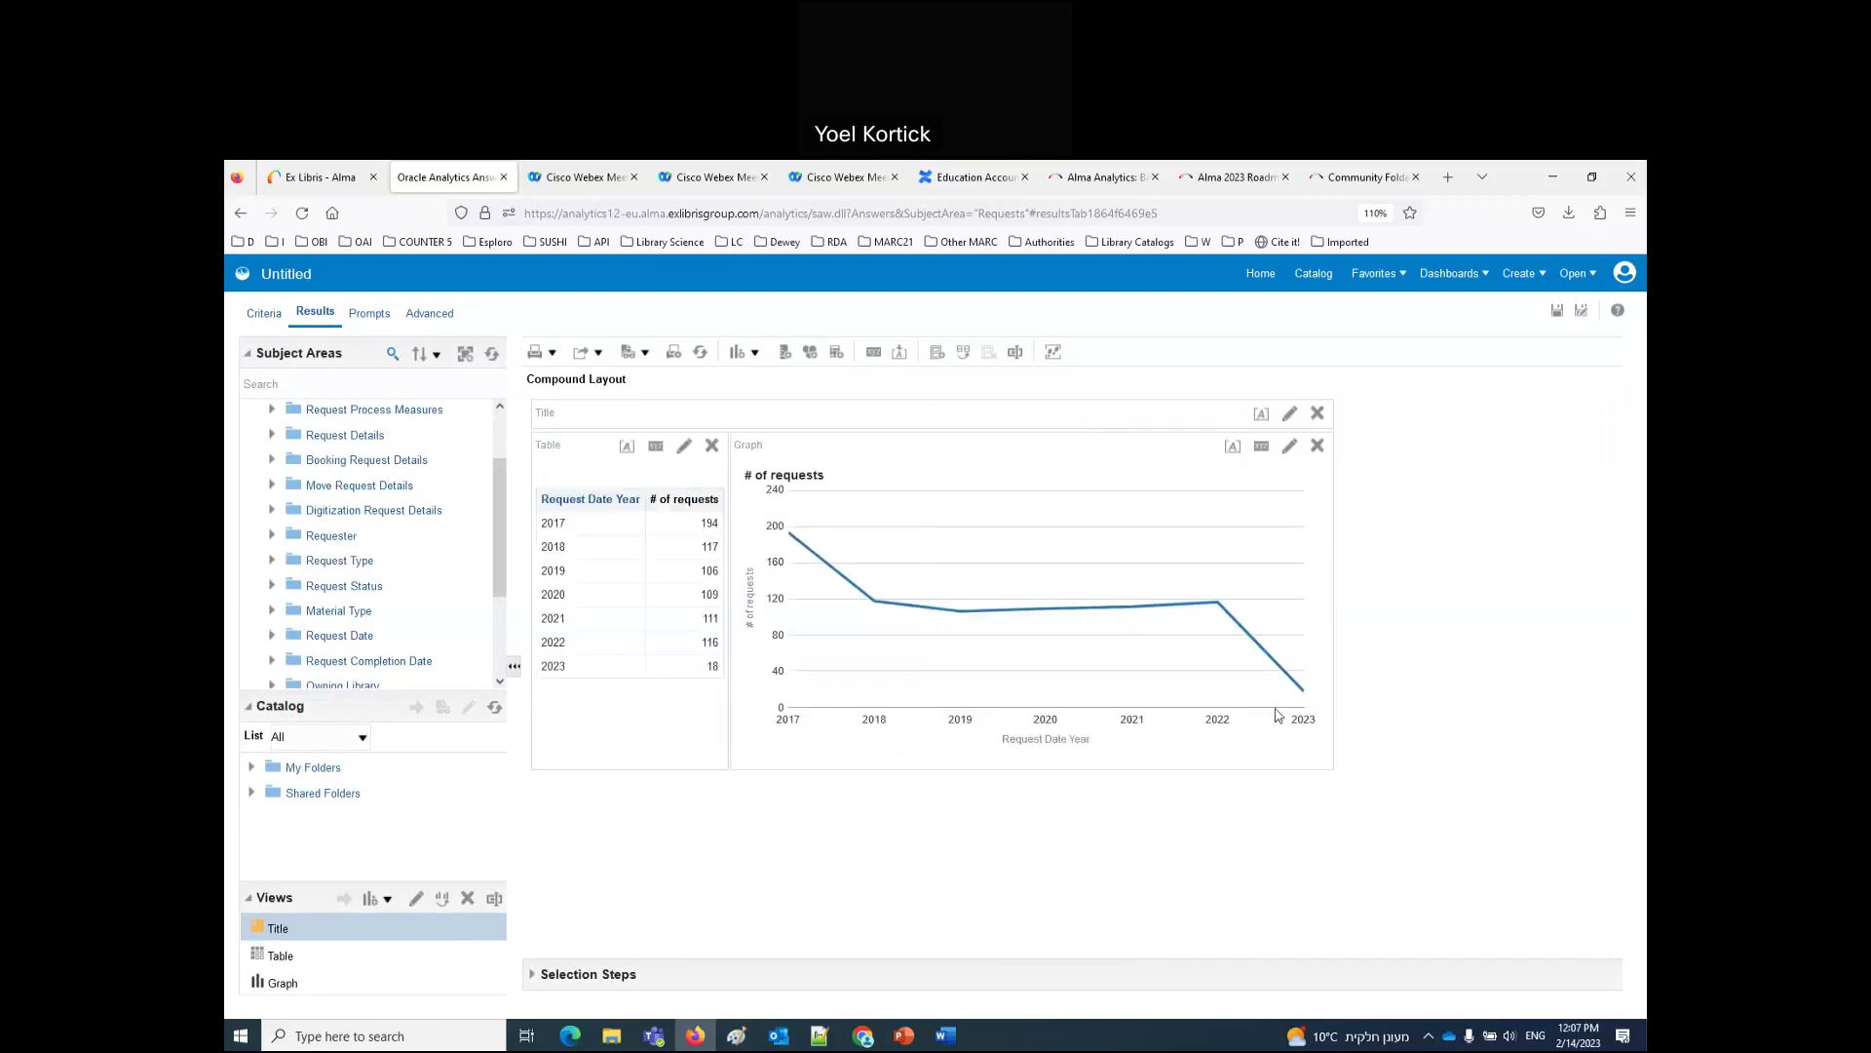
Step: Add a filter so Request Date Year is not equal to 2023 and display the results
{"action": "left_click", "coordinate": [280, 326]}
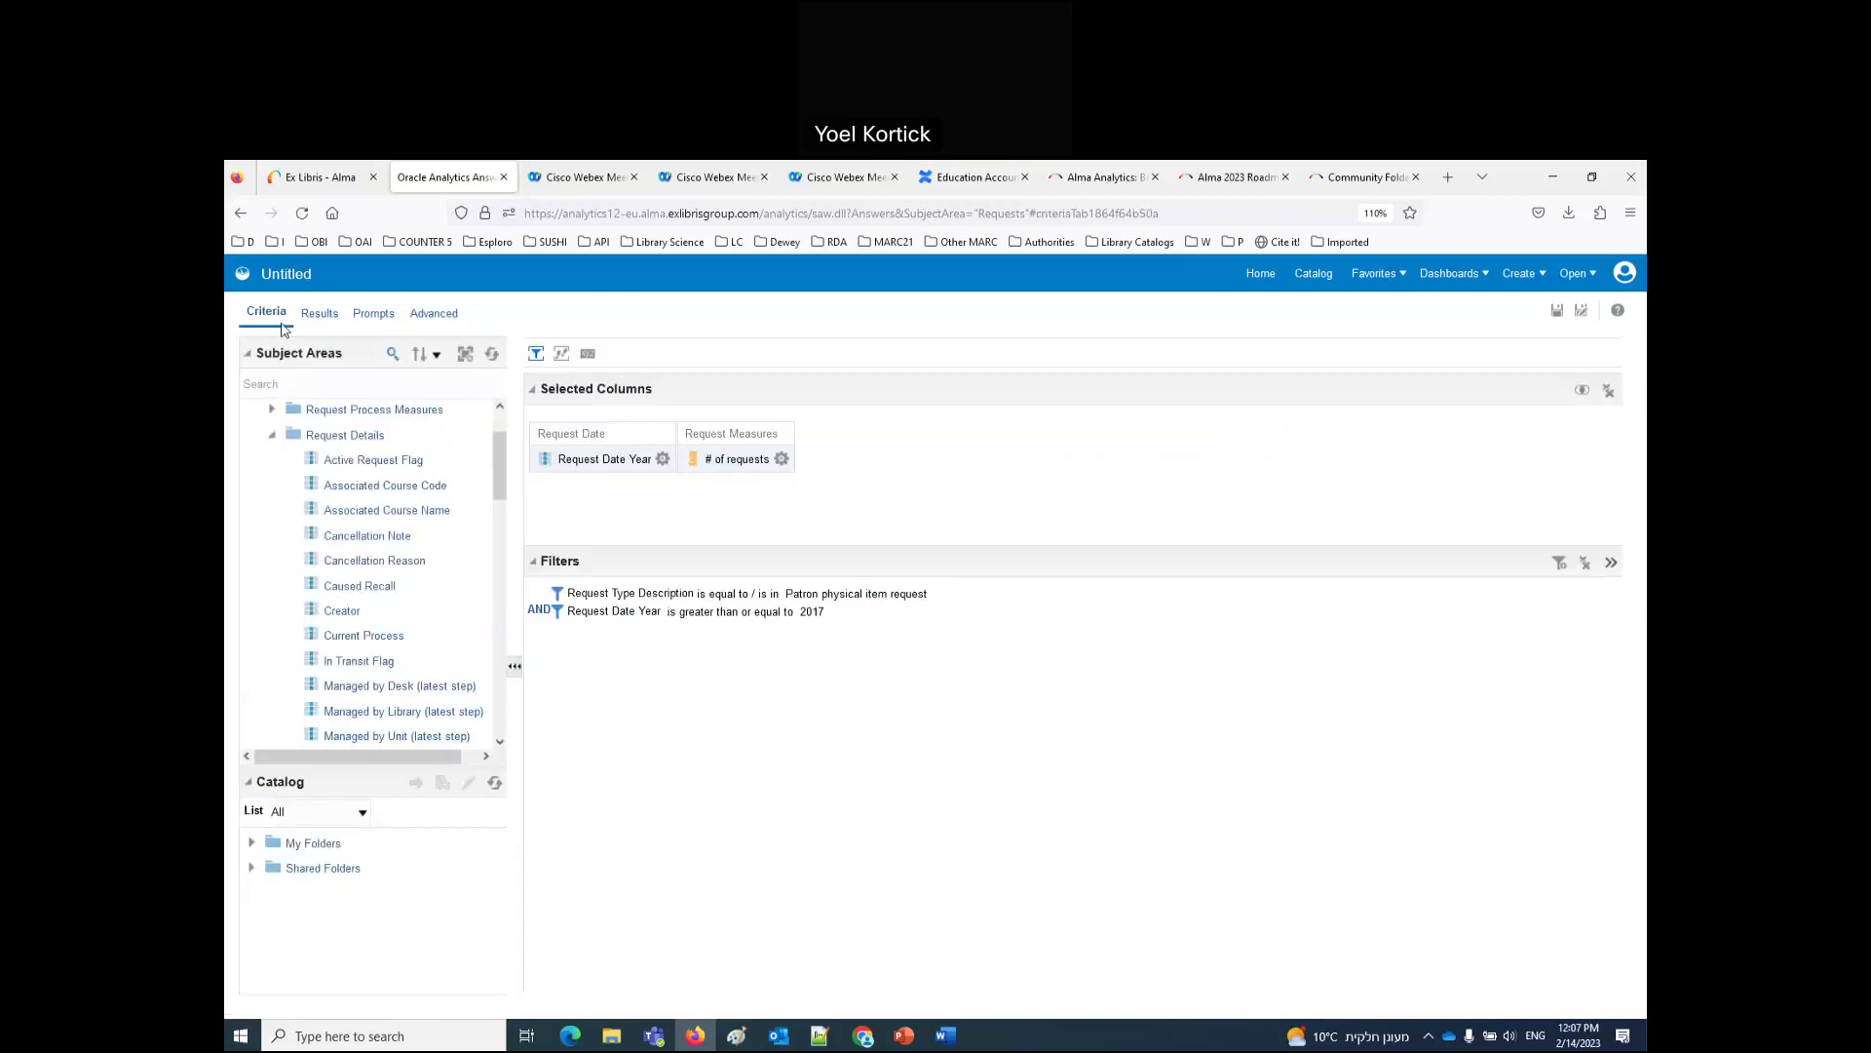
{"action": "left_click", "coordinate": [664, 462]}
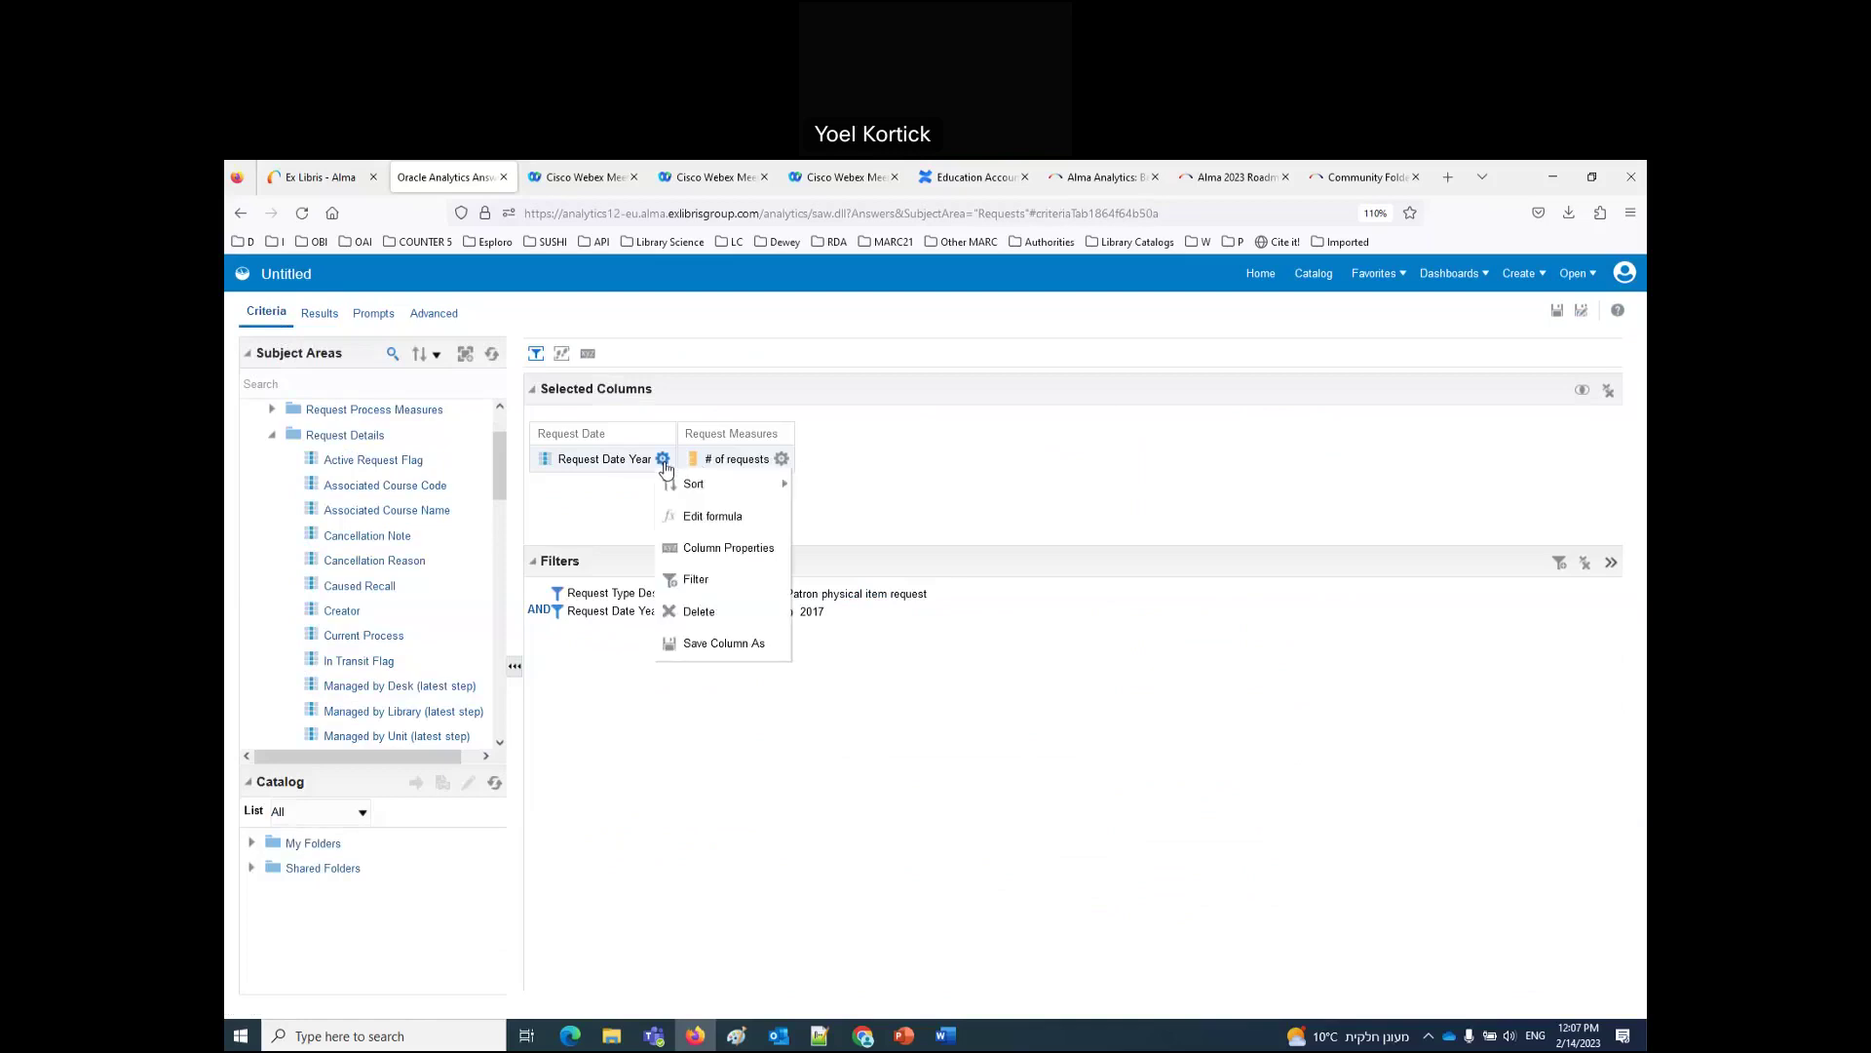
{"action": "left_click", "coordinate": [695, 580]}
{"action": "left_click", "coordinate": [844, 563]}
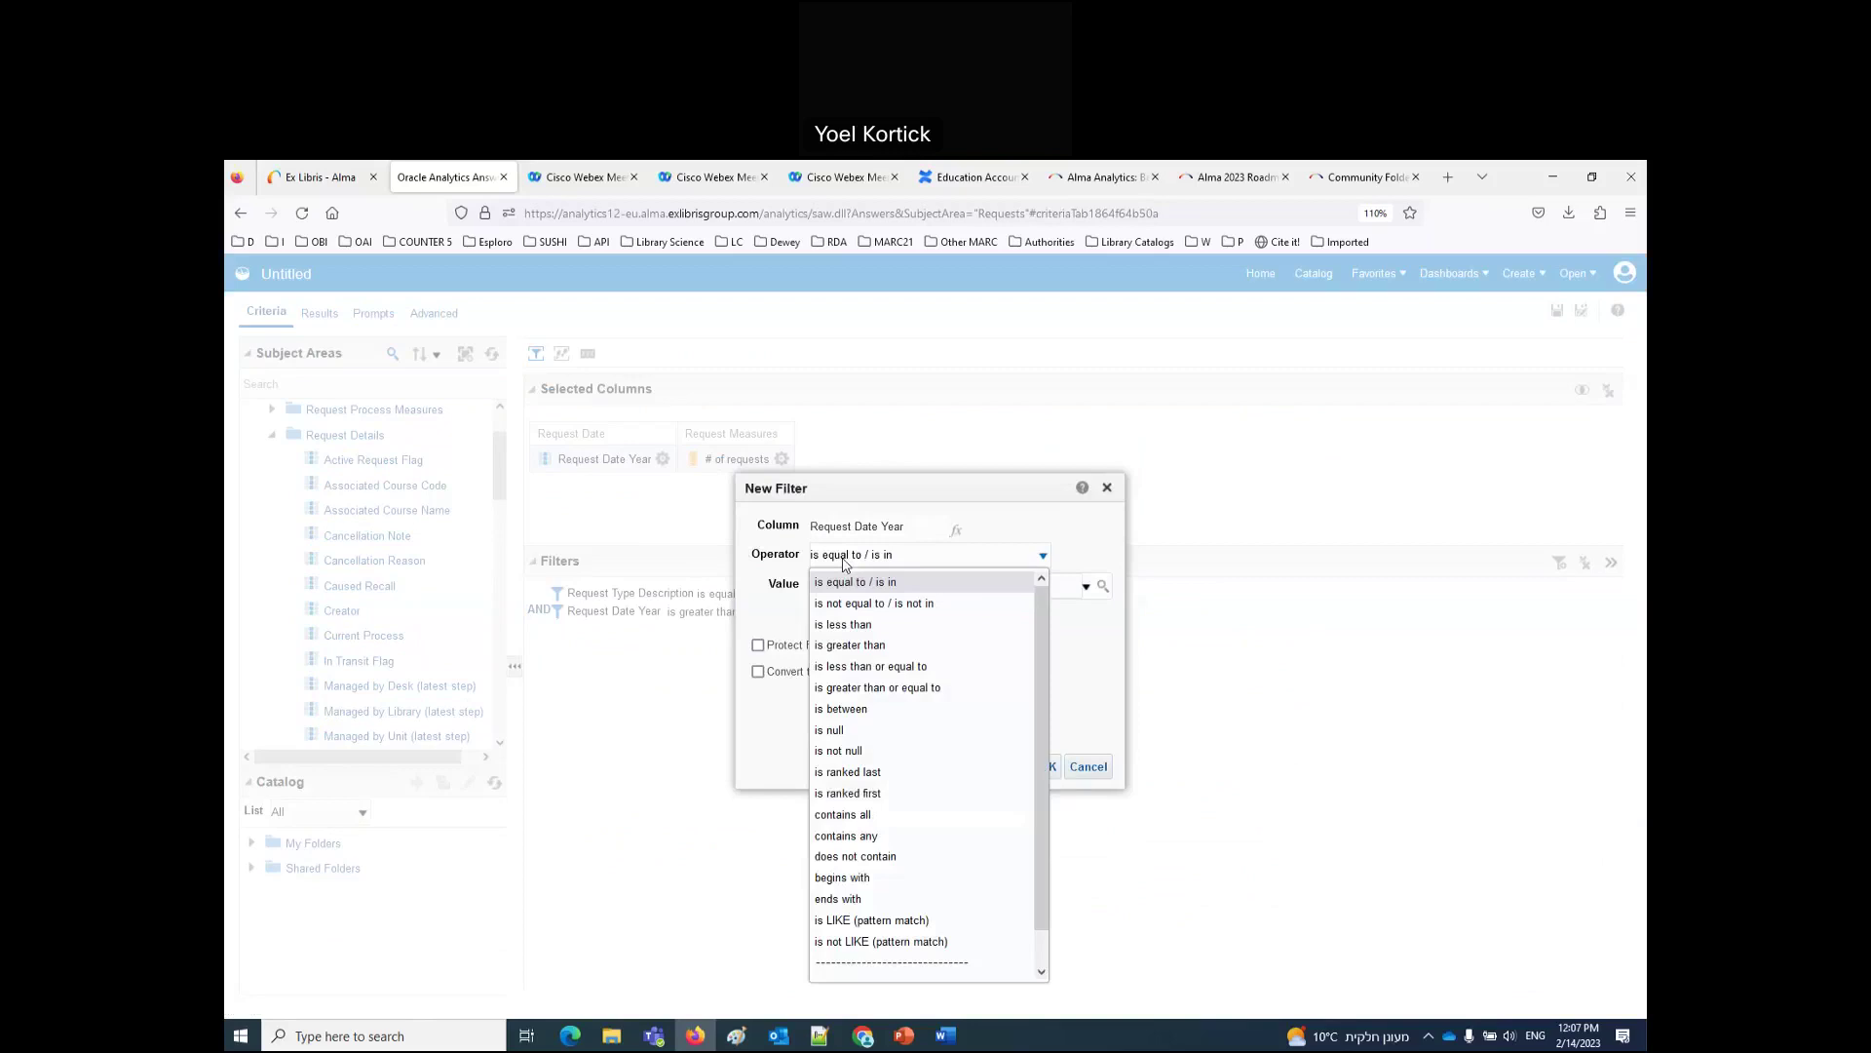
{"action": "left_click", "coordinate": [885, 605]}
{"action": "type", "text": "2023"}
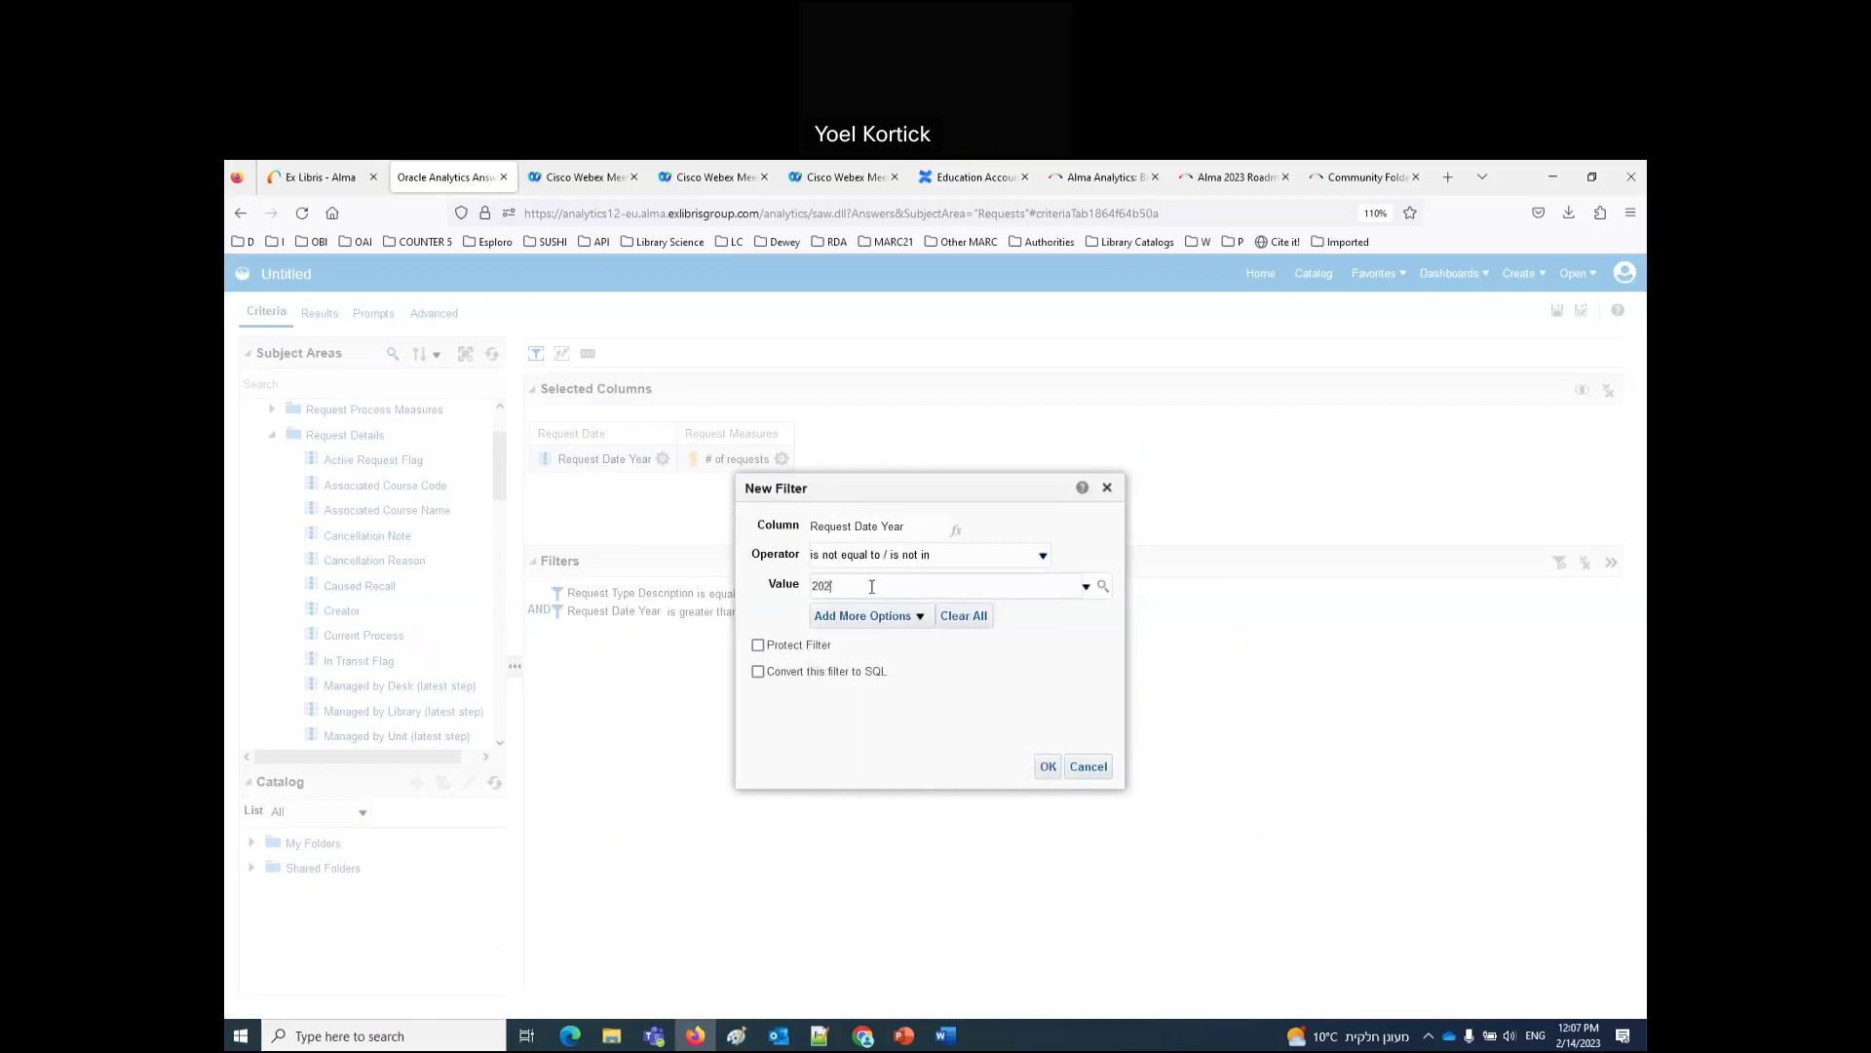
{"action": "left_click", "coordinate": [1047, 767]}
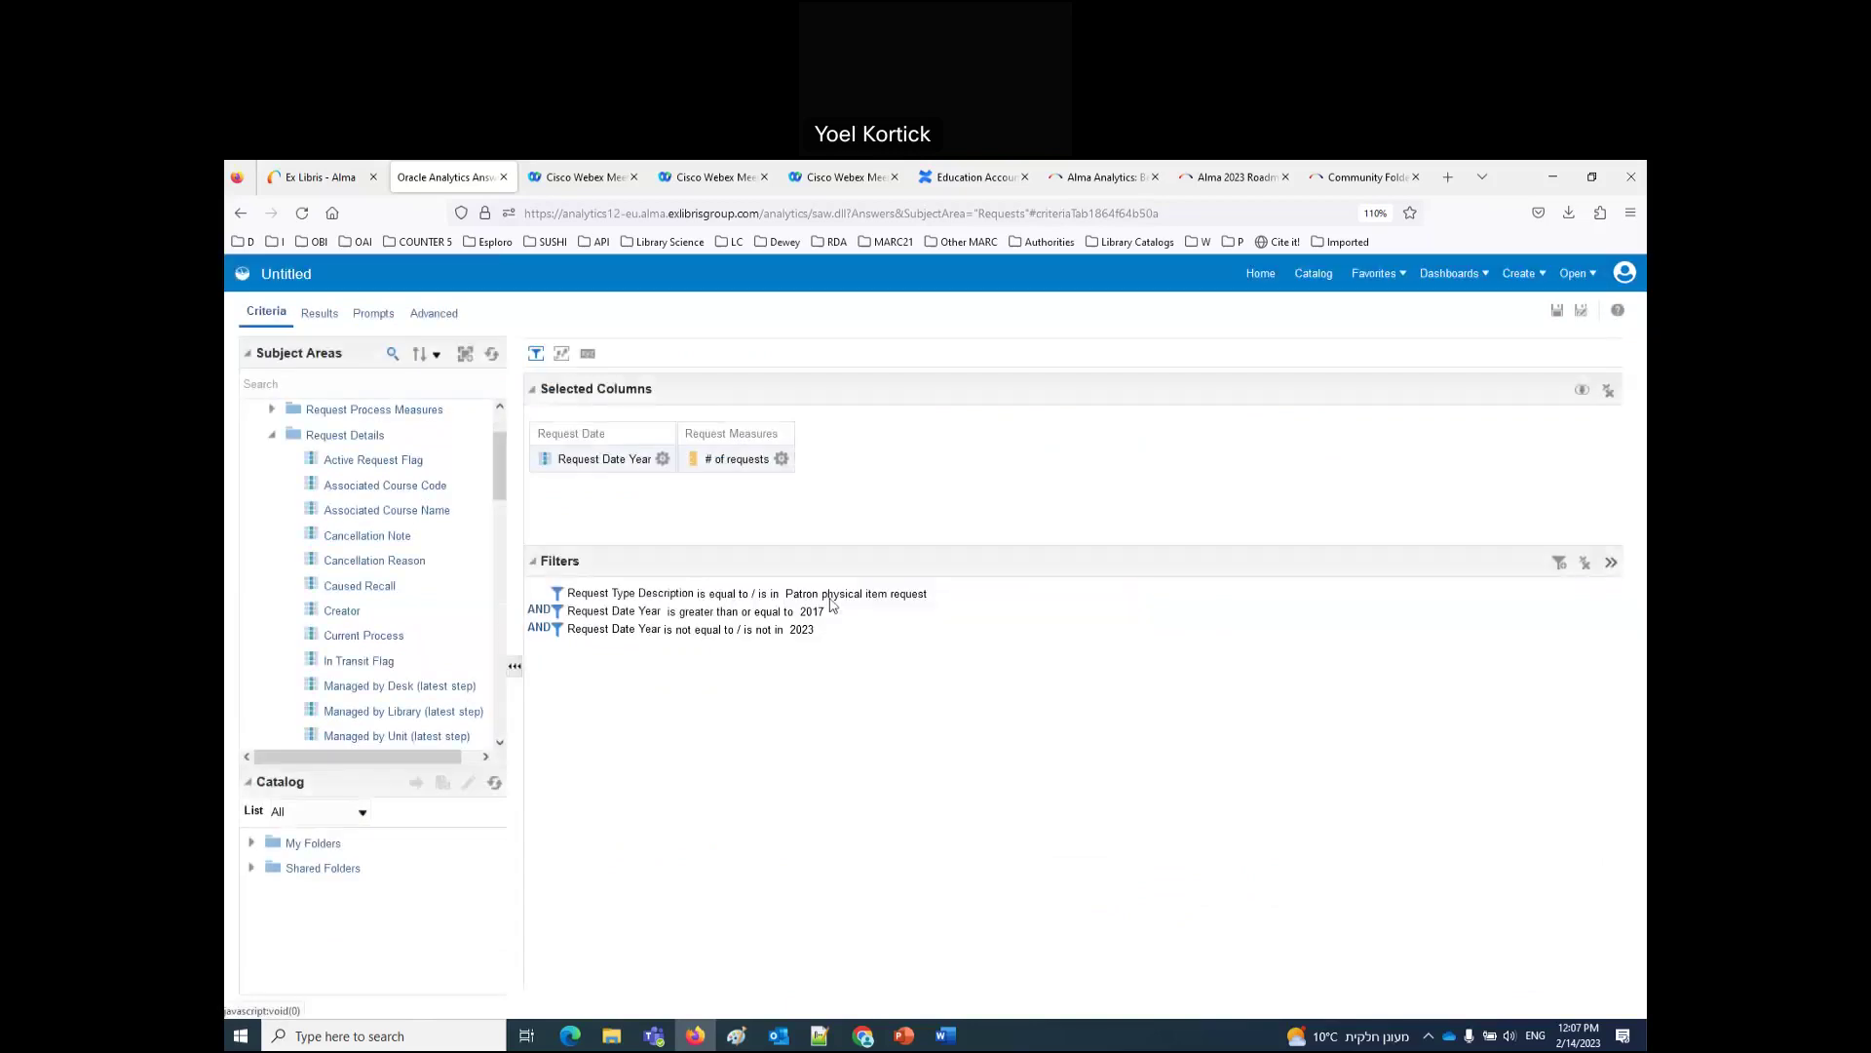
{"action": "left_click", "coordinate": [320, 314]}
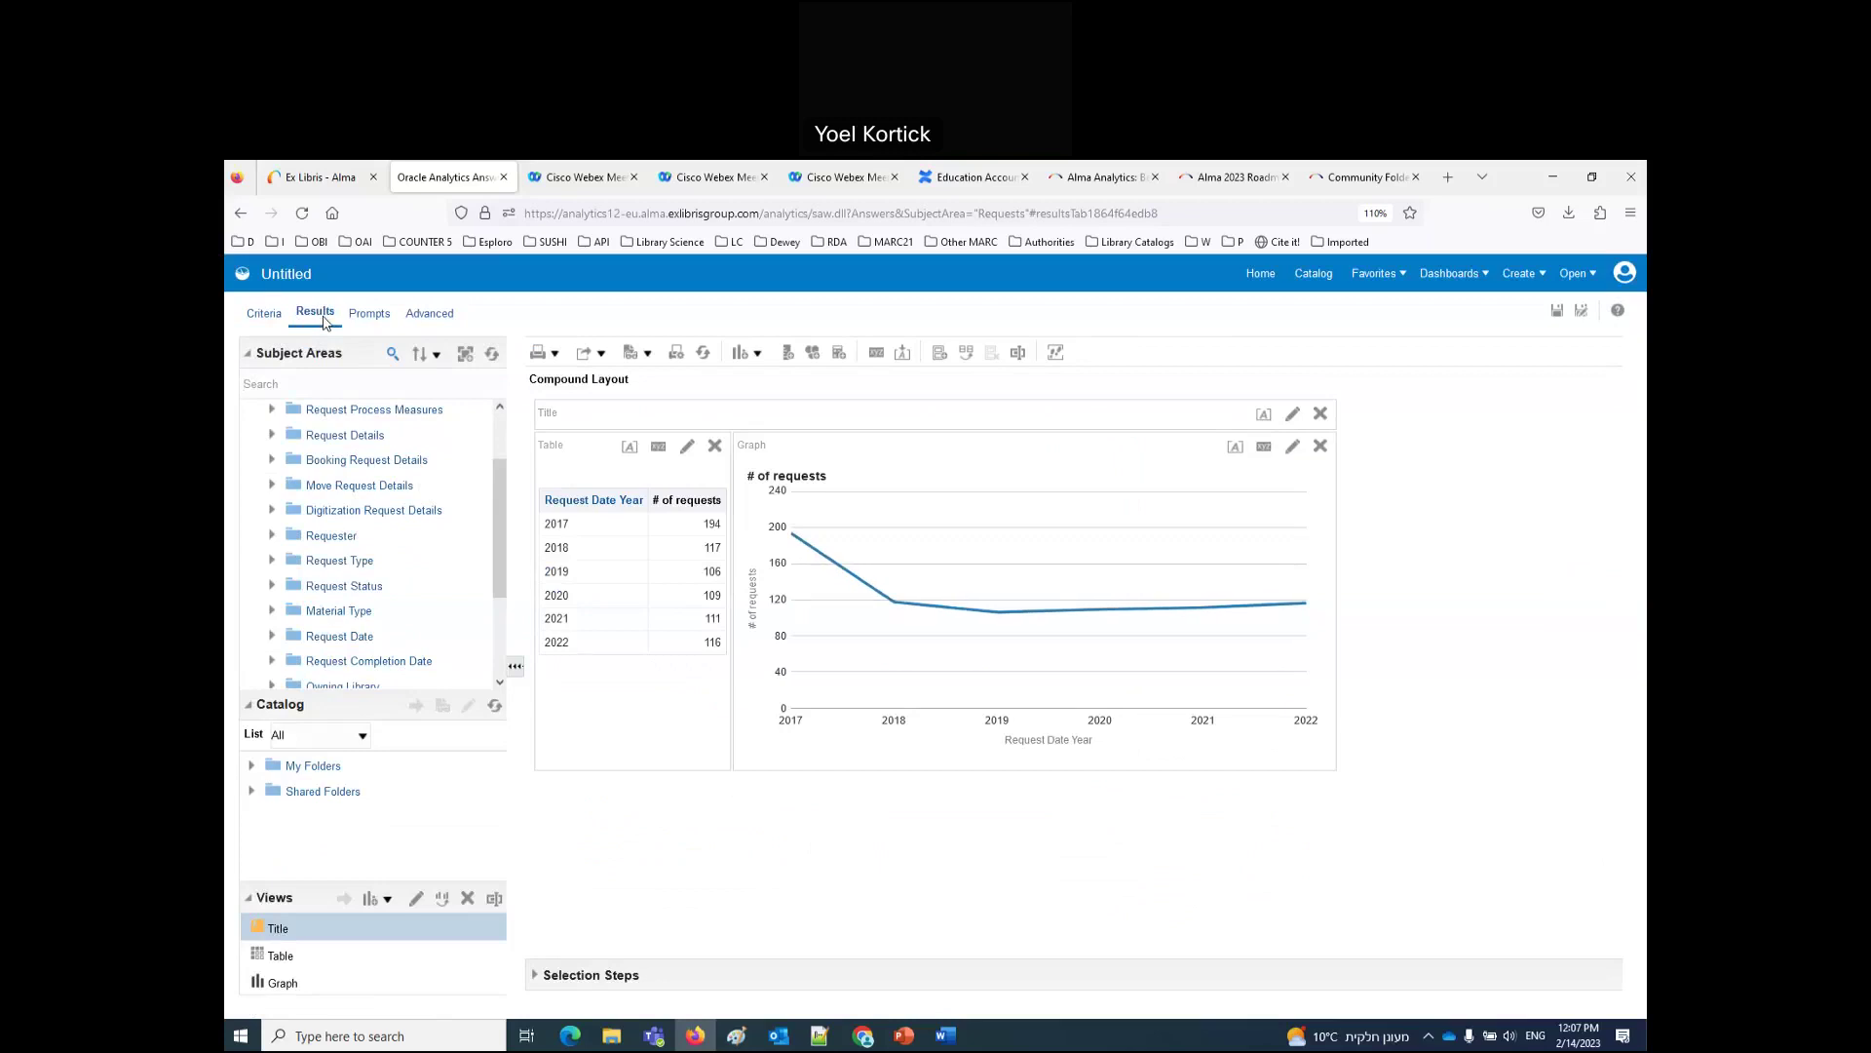
Step: Start saving the analysis under a new name and choose the folder Shared Folders/Demo Alma University/Reports/Analytics BAE 2023
{"action": "left_click", "coordinate": [1582, 312]}
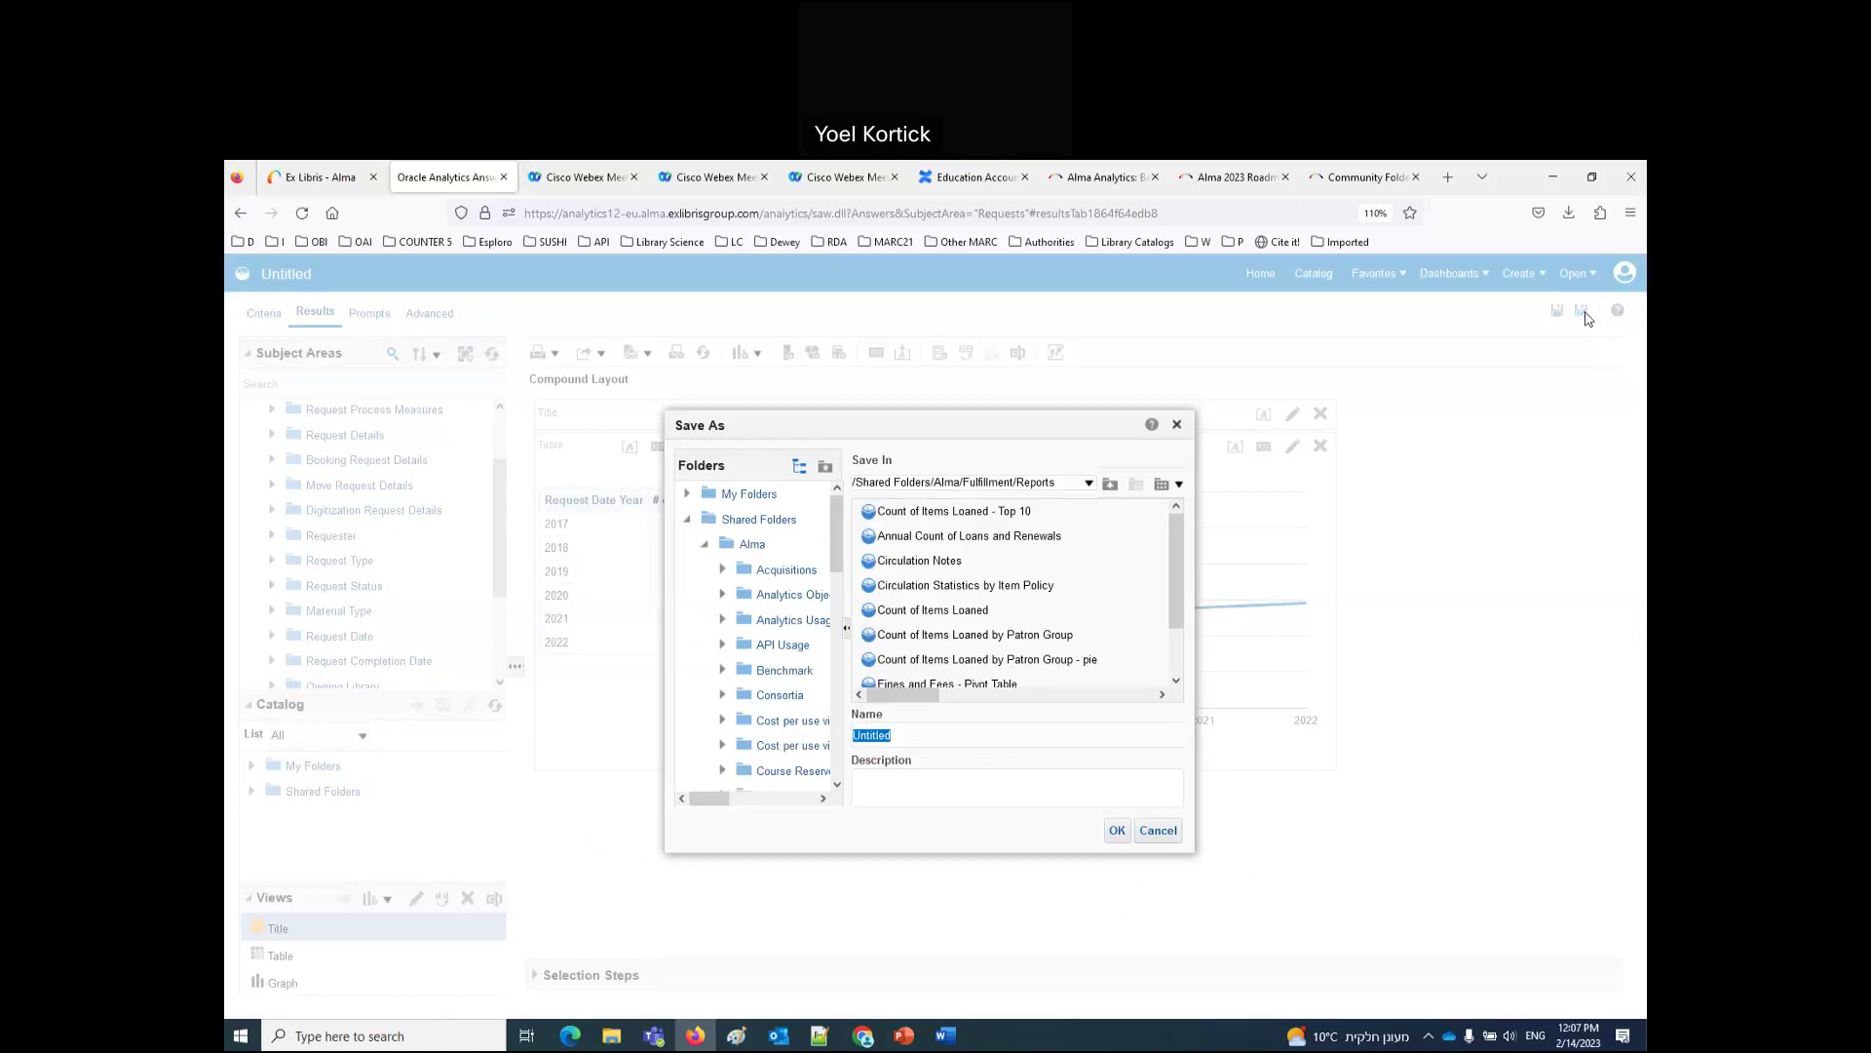
{"action": "left_click", "coordinate": [706, 545]}
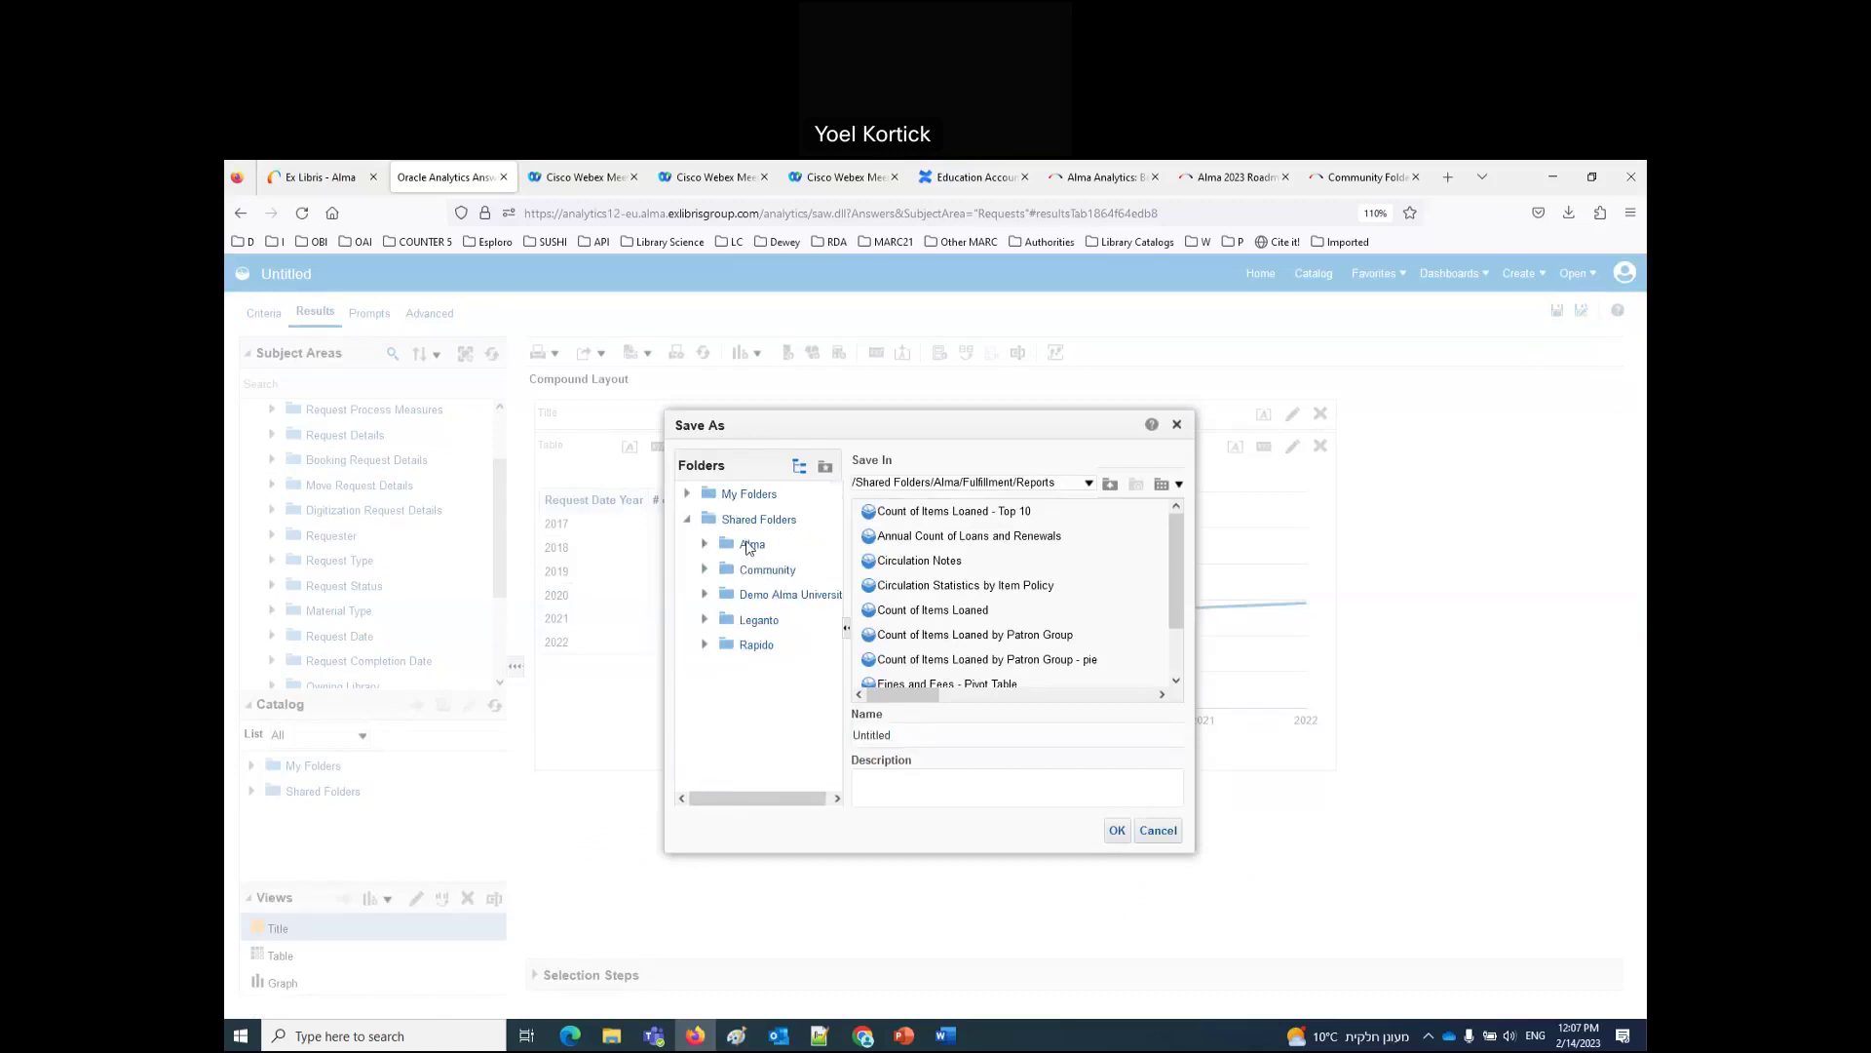
{"action": "left_click", "coordinate": [780, 603]}
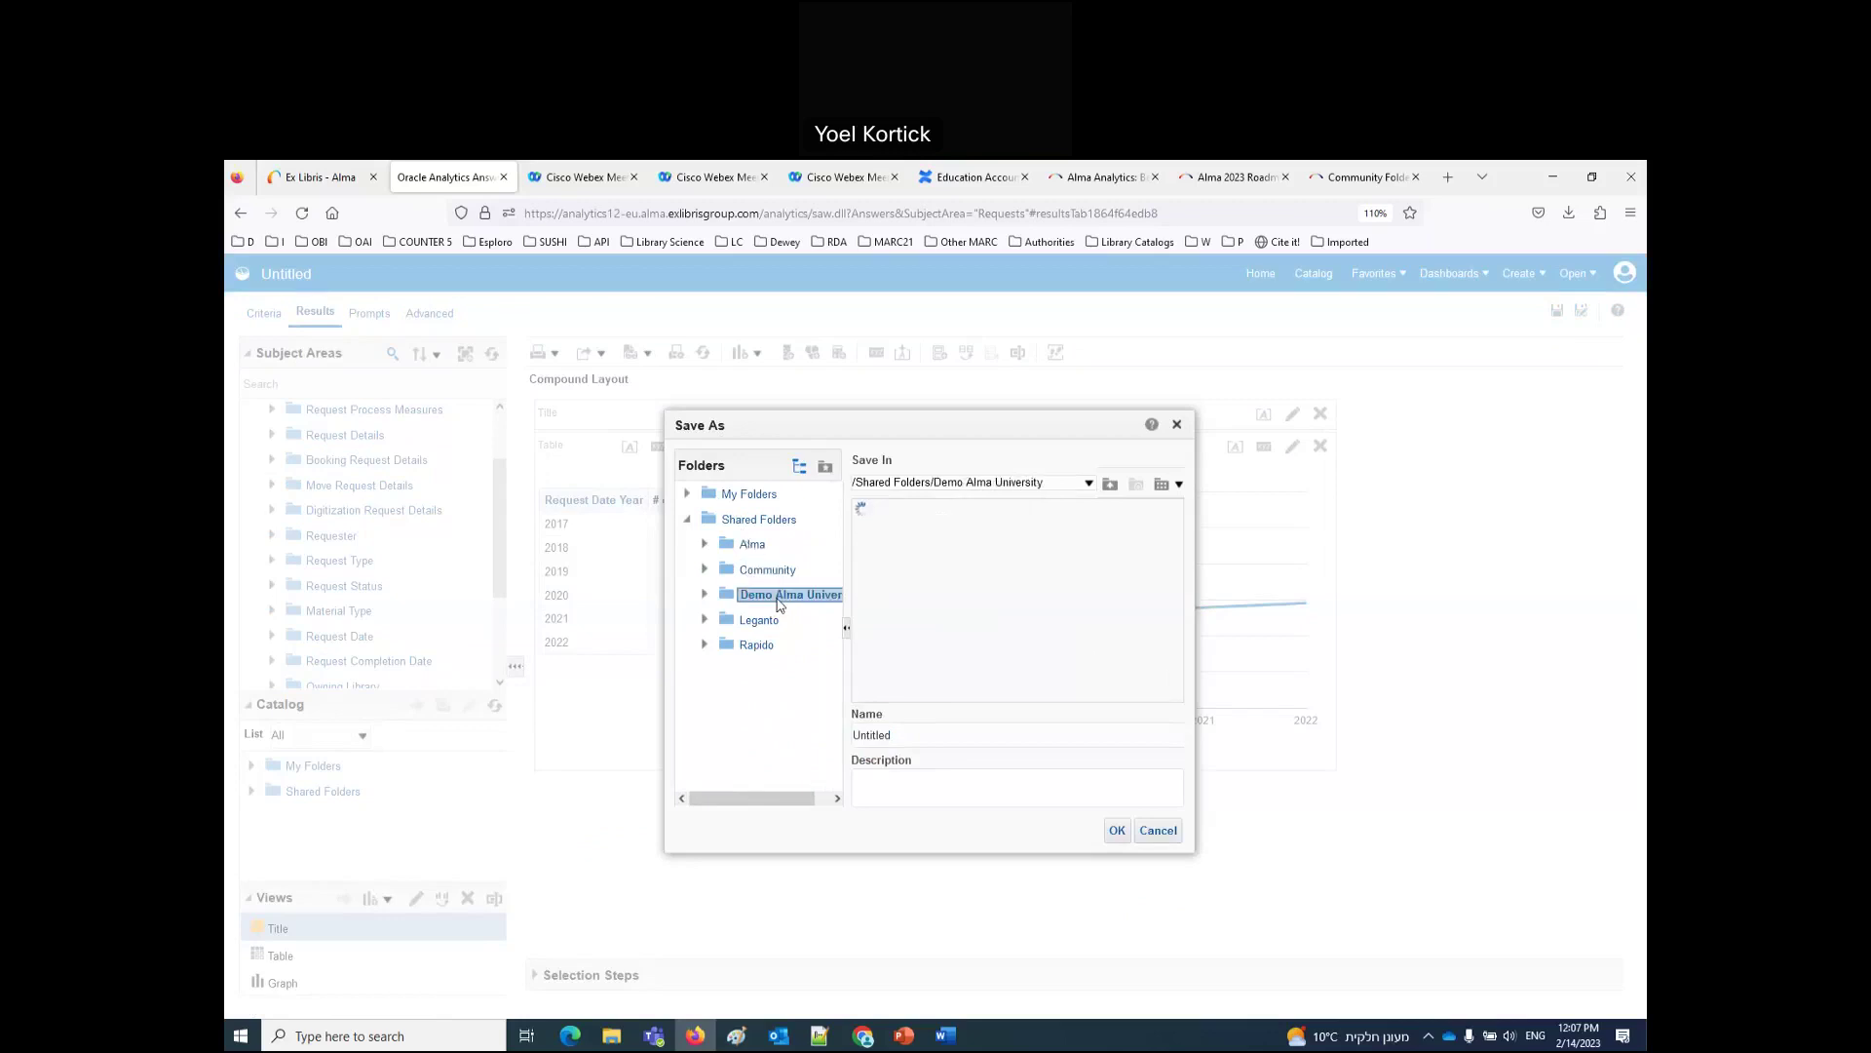
{"action": "double_click", "coordinate": [875, 538]}
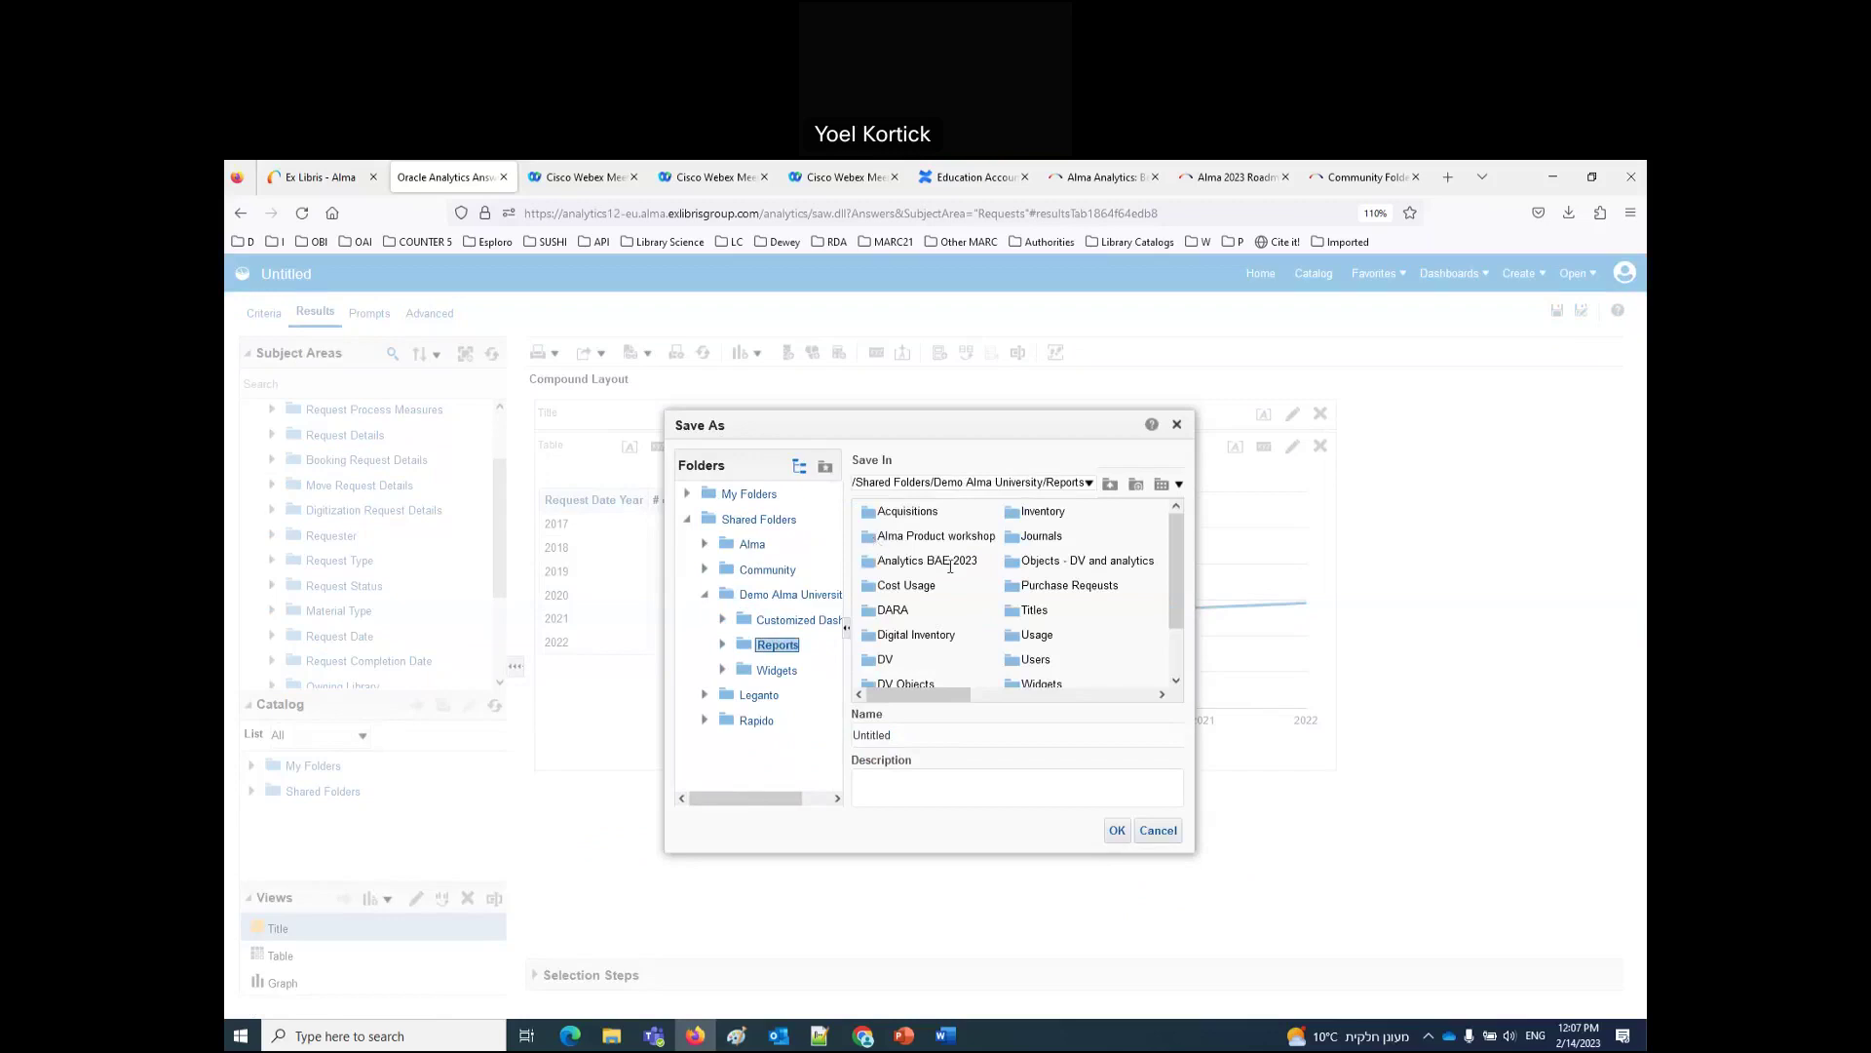
{"action": "double_click", "coordinate": [872, 571]}
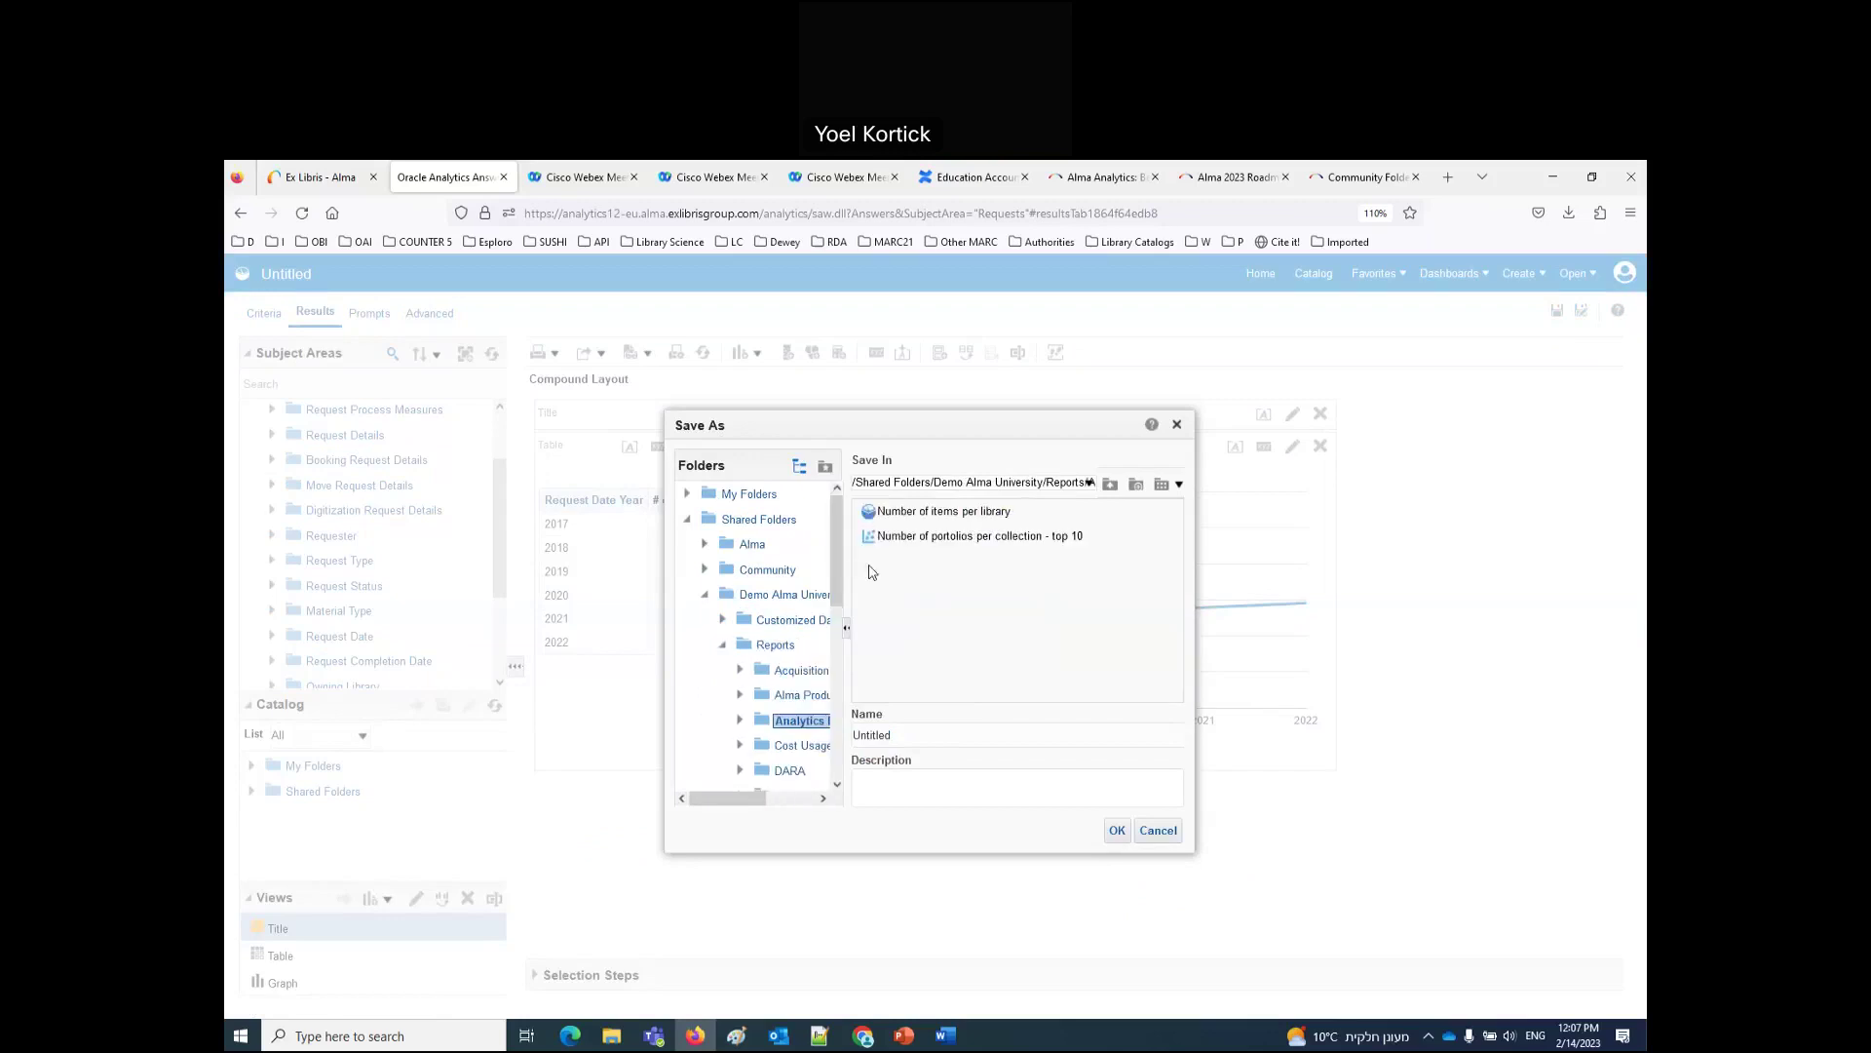
Step: Name the analysis "Patron physical item requests by year" and save it in the chosen folder
{"action": "key", "text": "ctrl+a"}
{"action": "type", "text": "Patron physcial item requests by year"}
{"action": "right_click", "coordinate": [921, 739]}
{"action": "left_click", "coordinate": [895, 739]}
{"action": "double_click", "coordinate": [910, 737]}
{"action": "type", "text": "physical"}
{"action": "left_click_drag", "start_coordinate": [912, 736], "coordinate": [920, 736]}
{"action": "type", "text": "ic"}
{"action": "left_click_drag", "start_coordinate": [1079, 738], "coordinate": [750, 727]}
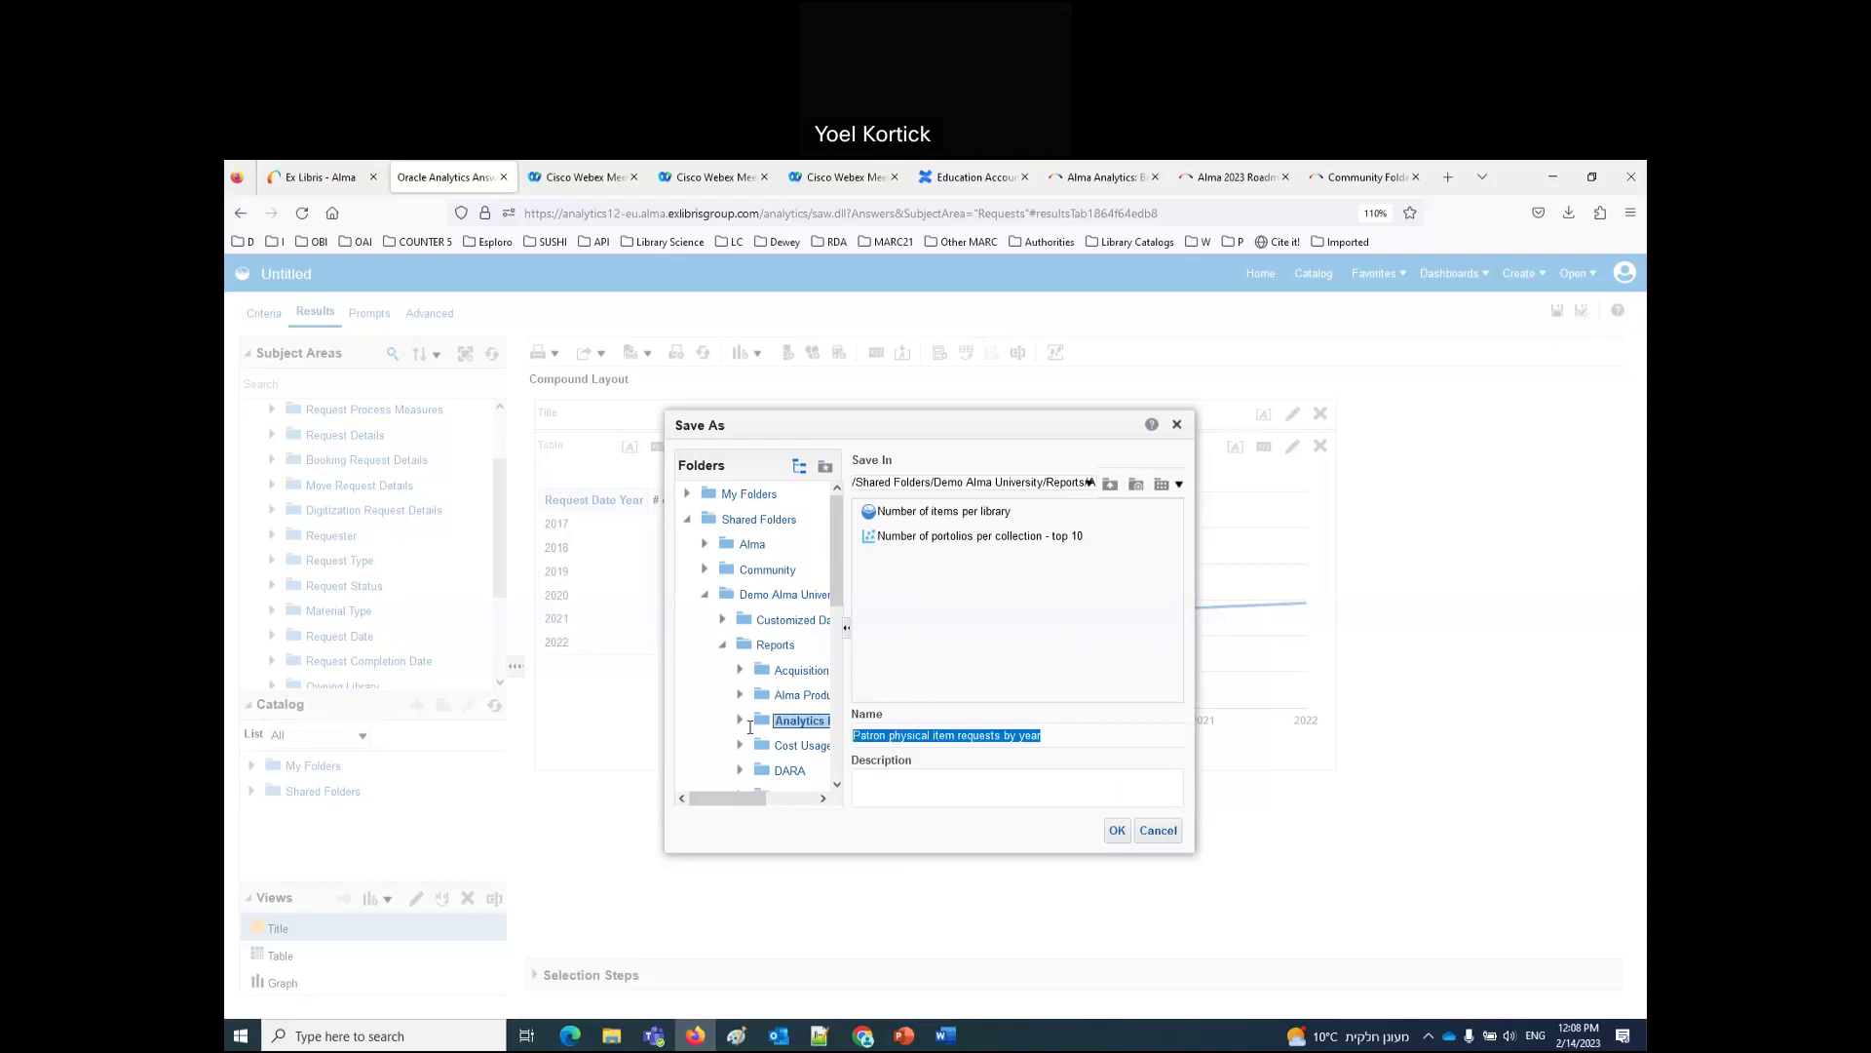
{"action": "left_click", "coordinate": [1117, 833]}
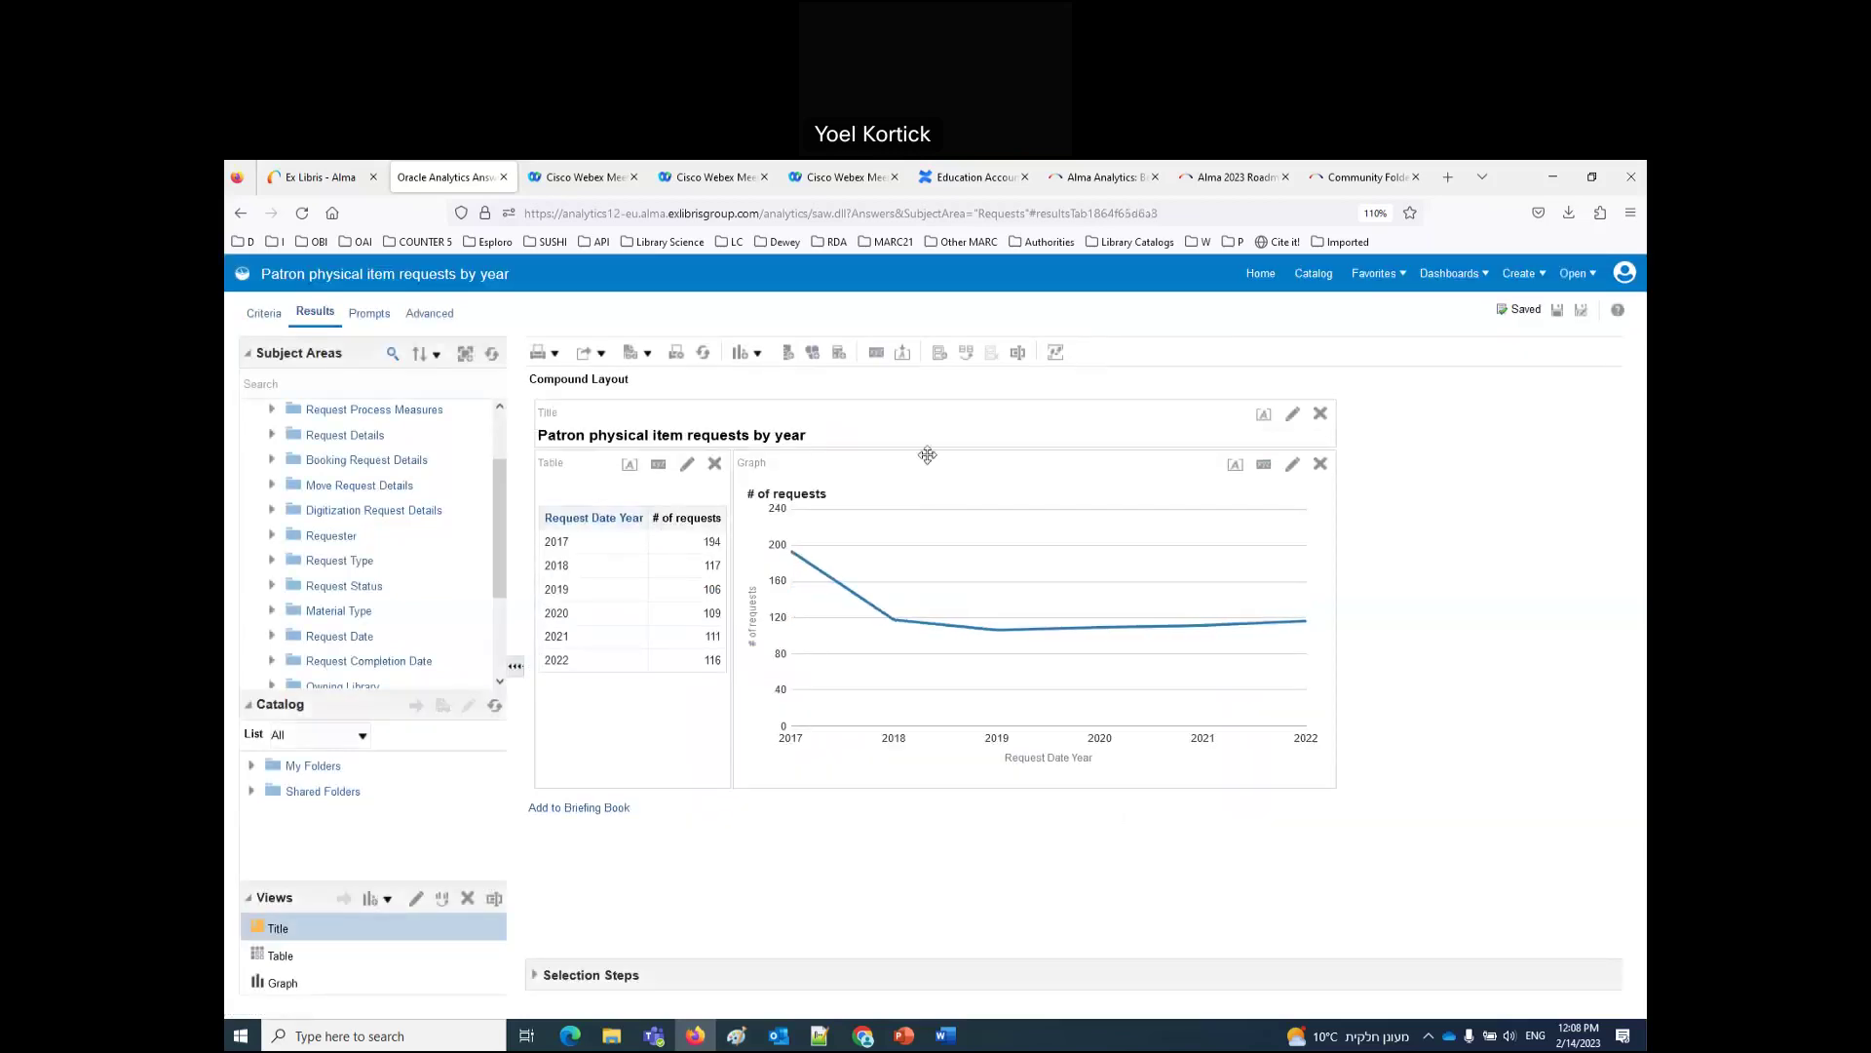
Step: Add a bar graph of the recommended subtype, place it beside the line graph and view the whole layout
{"action": "left_click", "coordinate": [758, 353]}
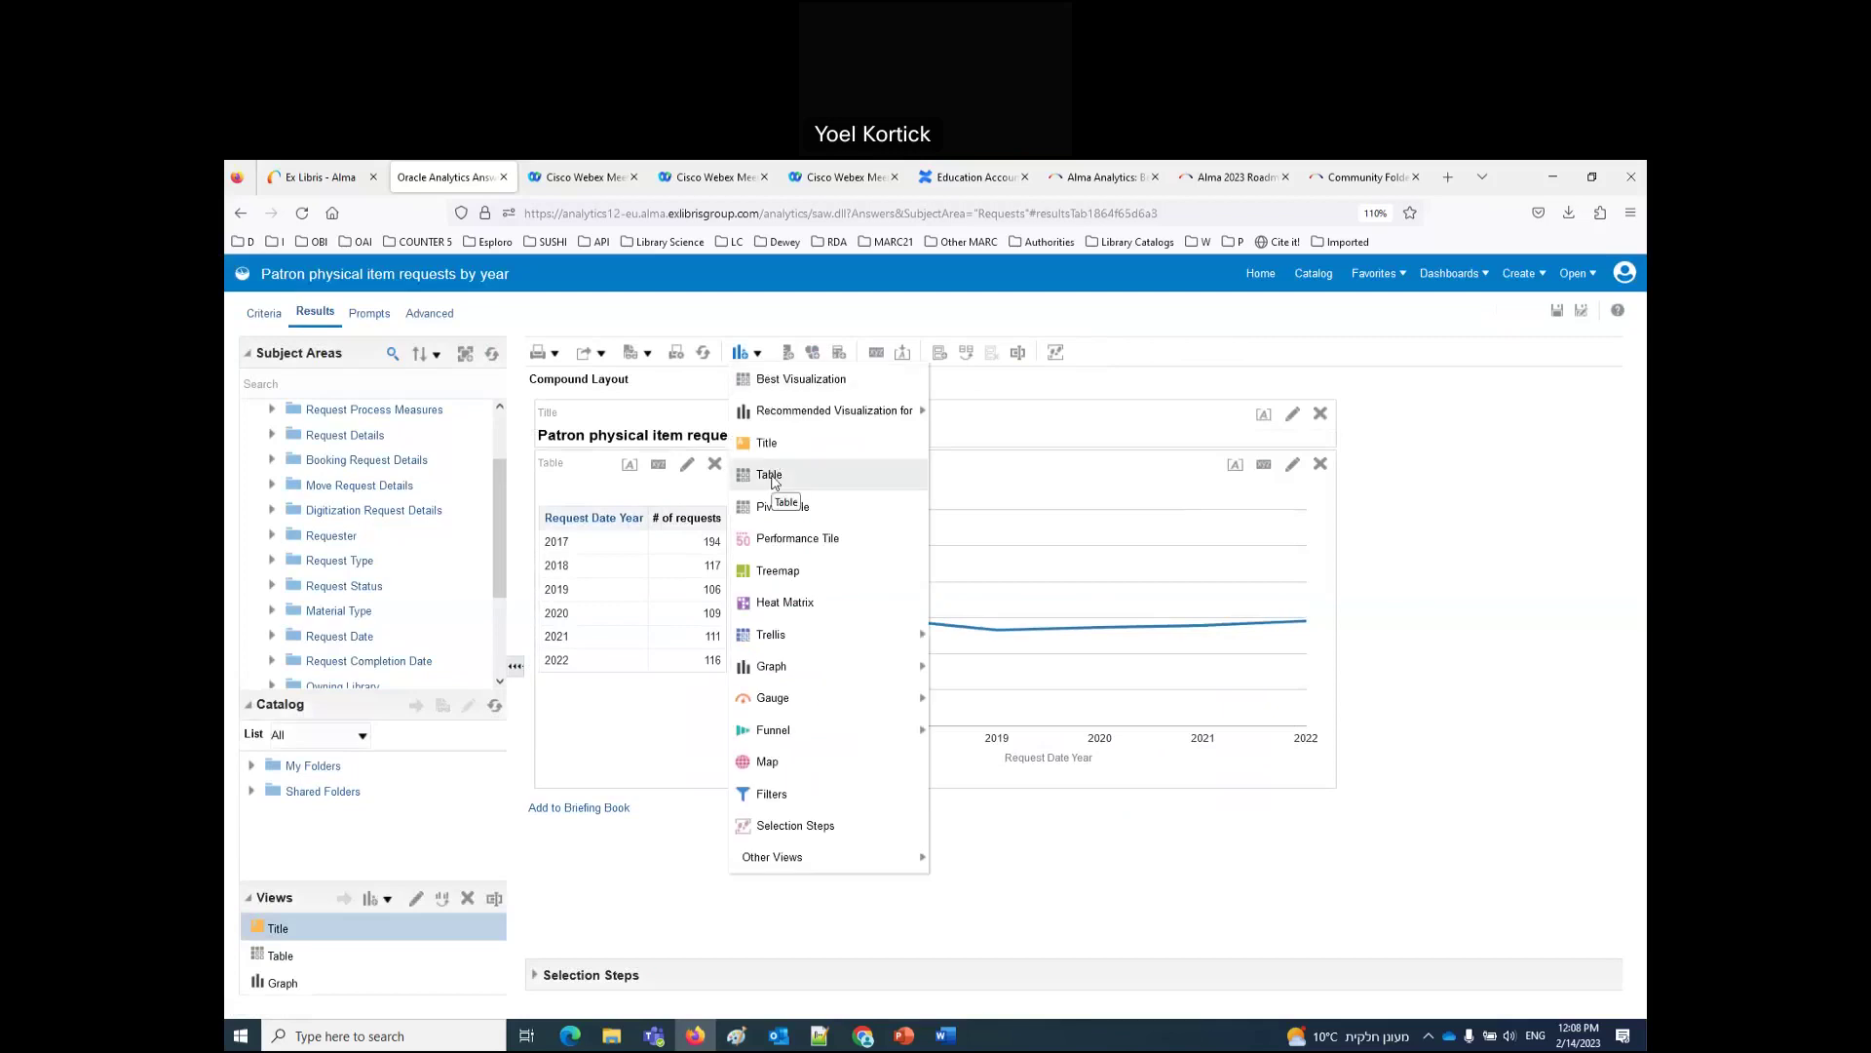
{"action": "mouse_move", "coordinate": [848, 668]}
{"action": "mouse_move", "coordinate": [984, 677]}
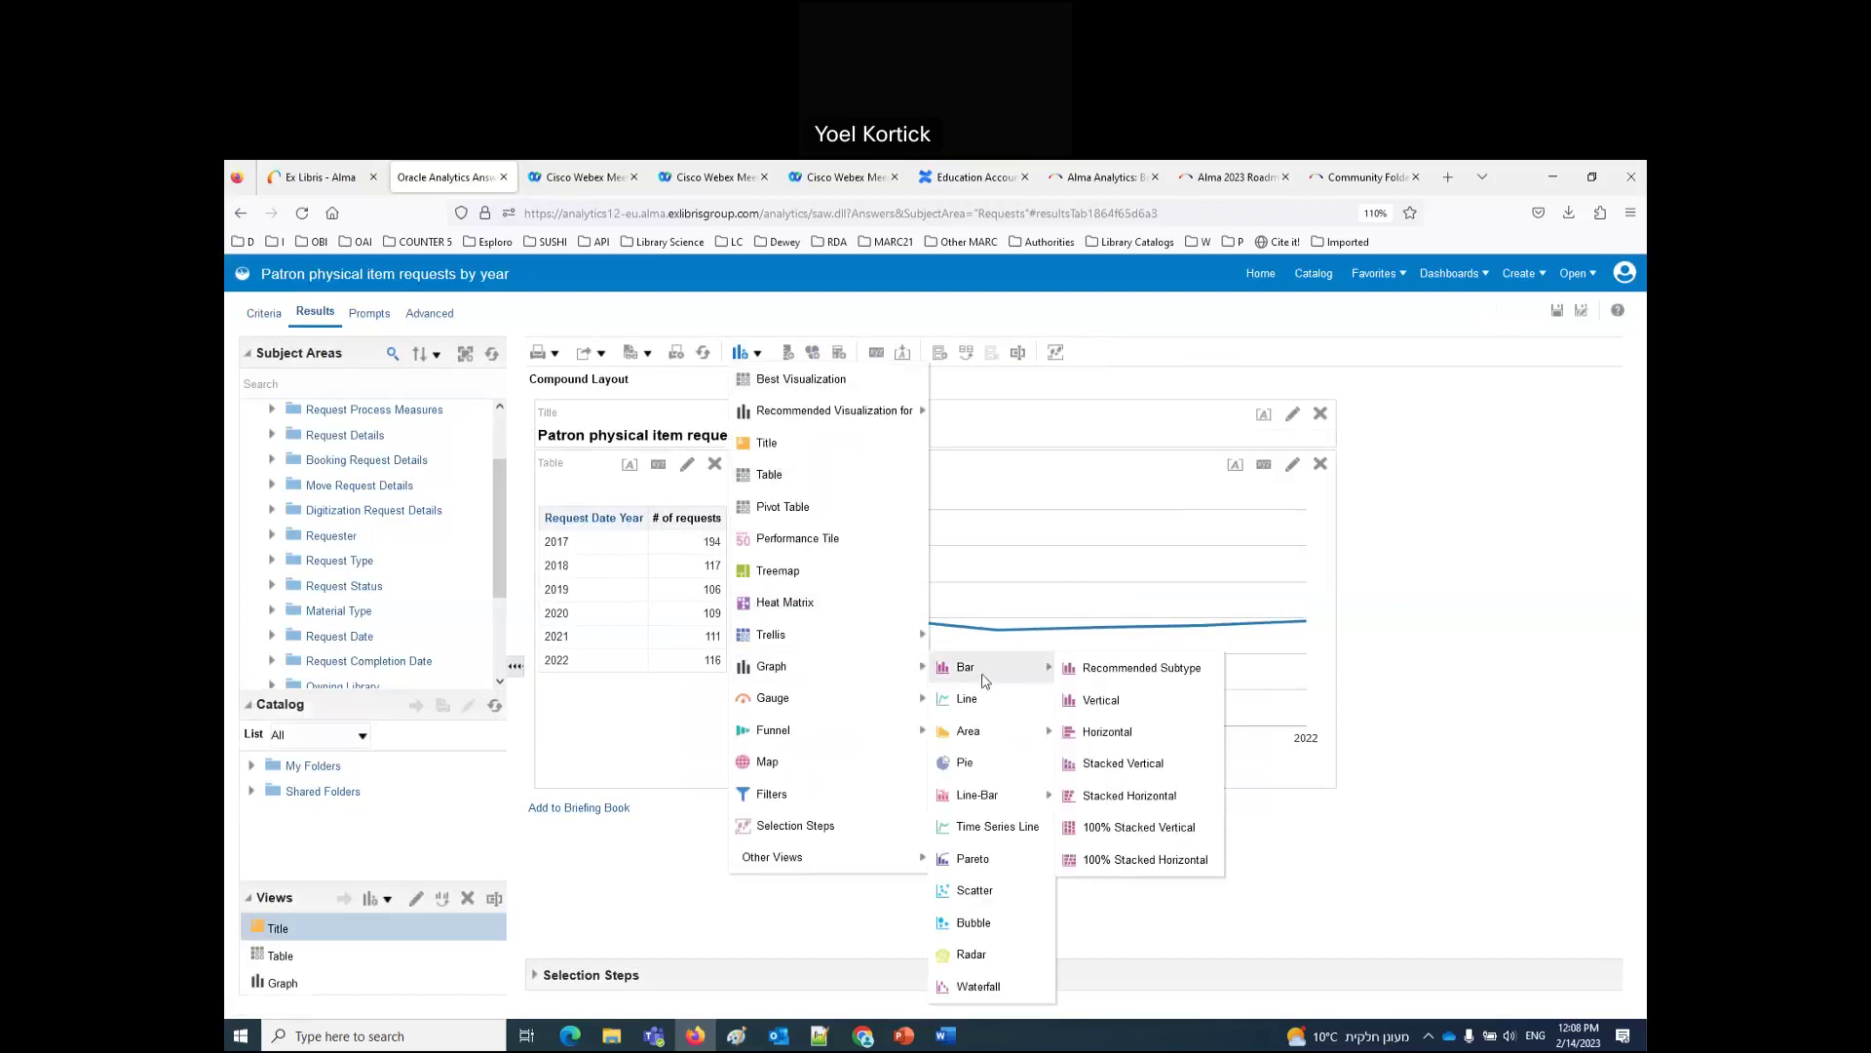
{"action": "left_click", "coordinate": [1092, 673]}
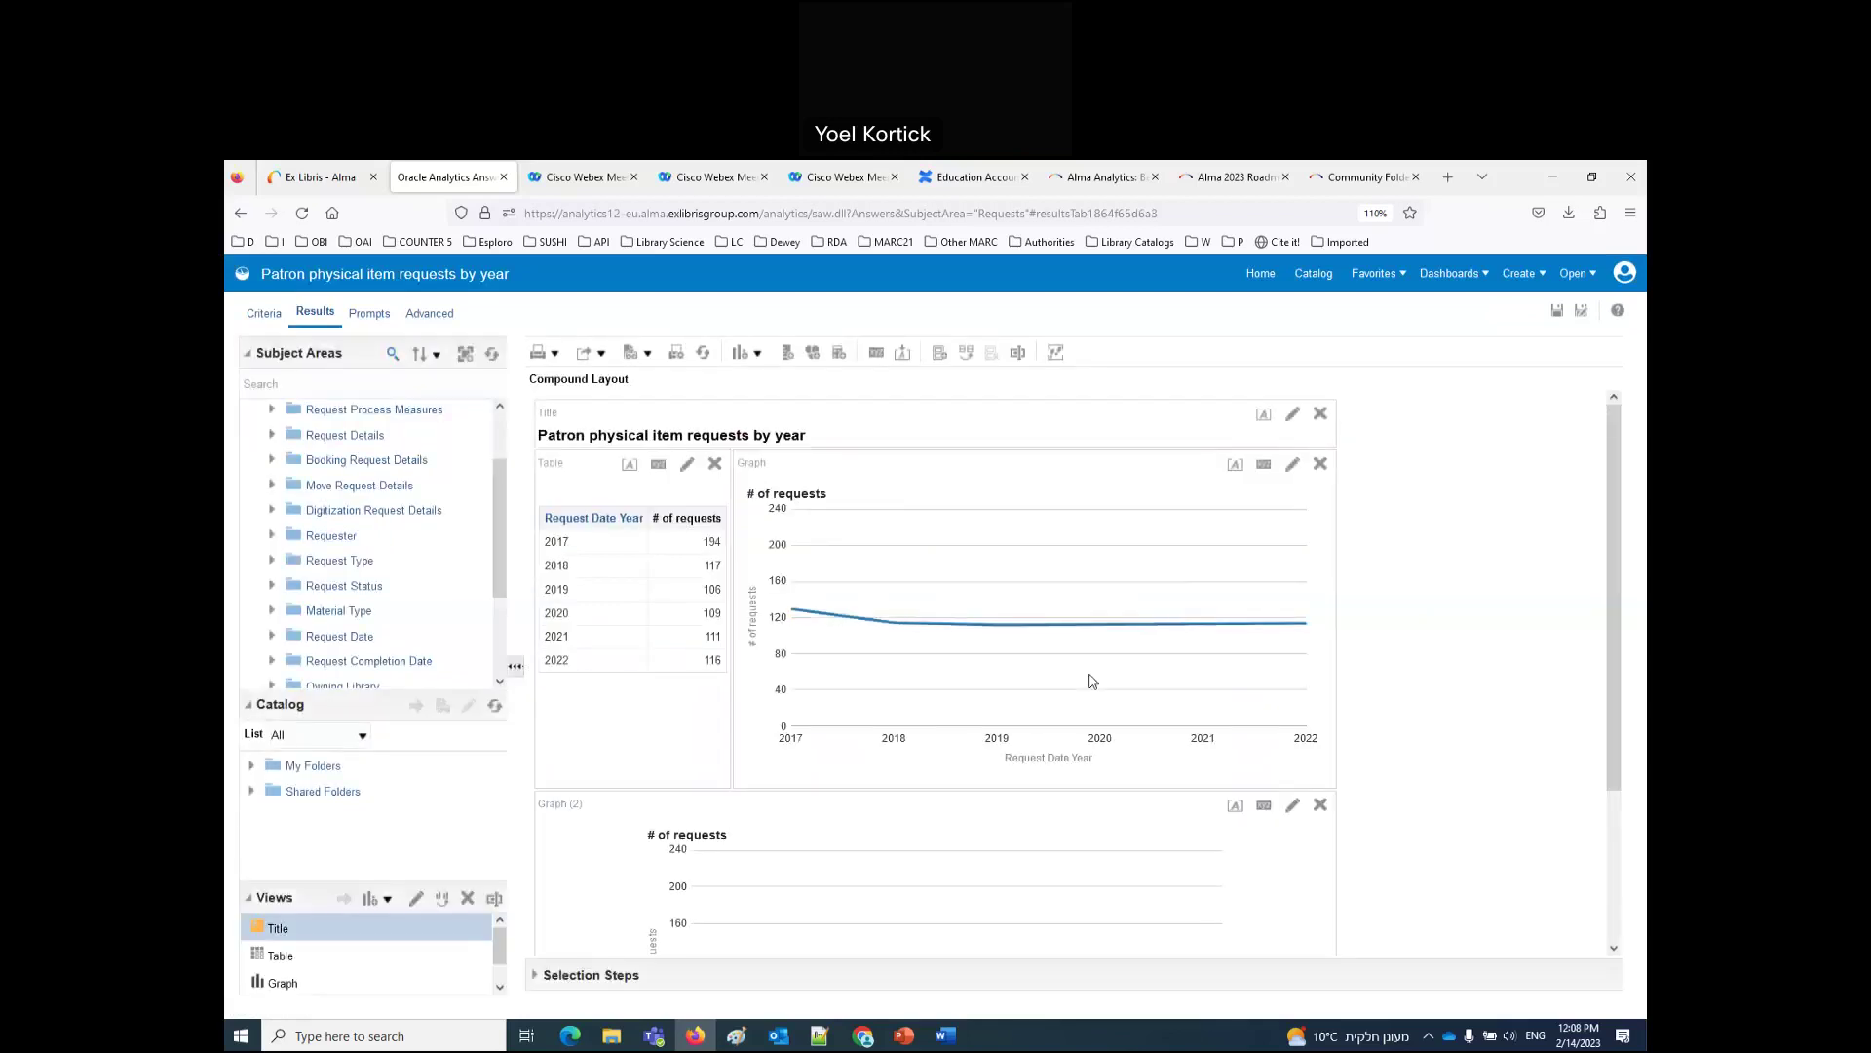
{"action": "left_click_drag", "start_coordinate": [1157, 759], "coordinate": [1310, 682]}
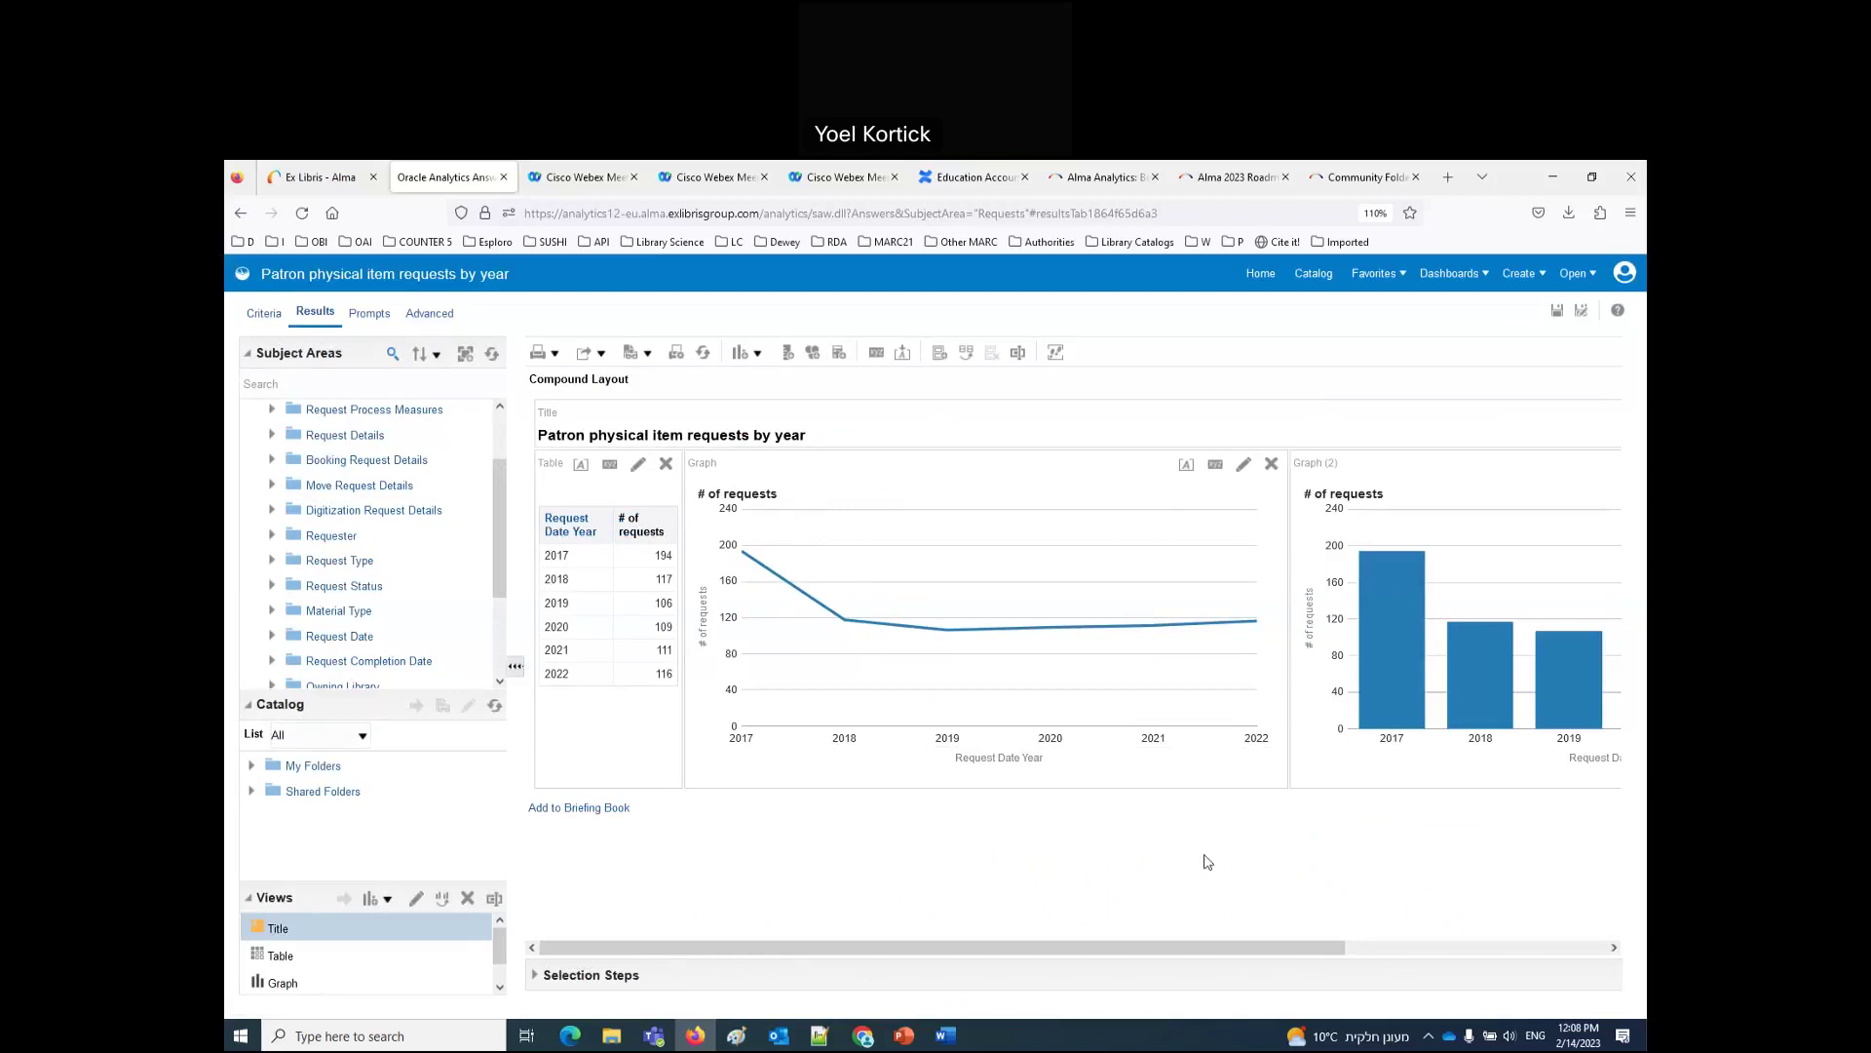
{"action": "left_click_drag", "start_coordinate": [1180, 947], "coordinate": [1467, 920]}
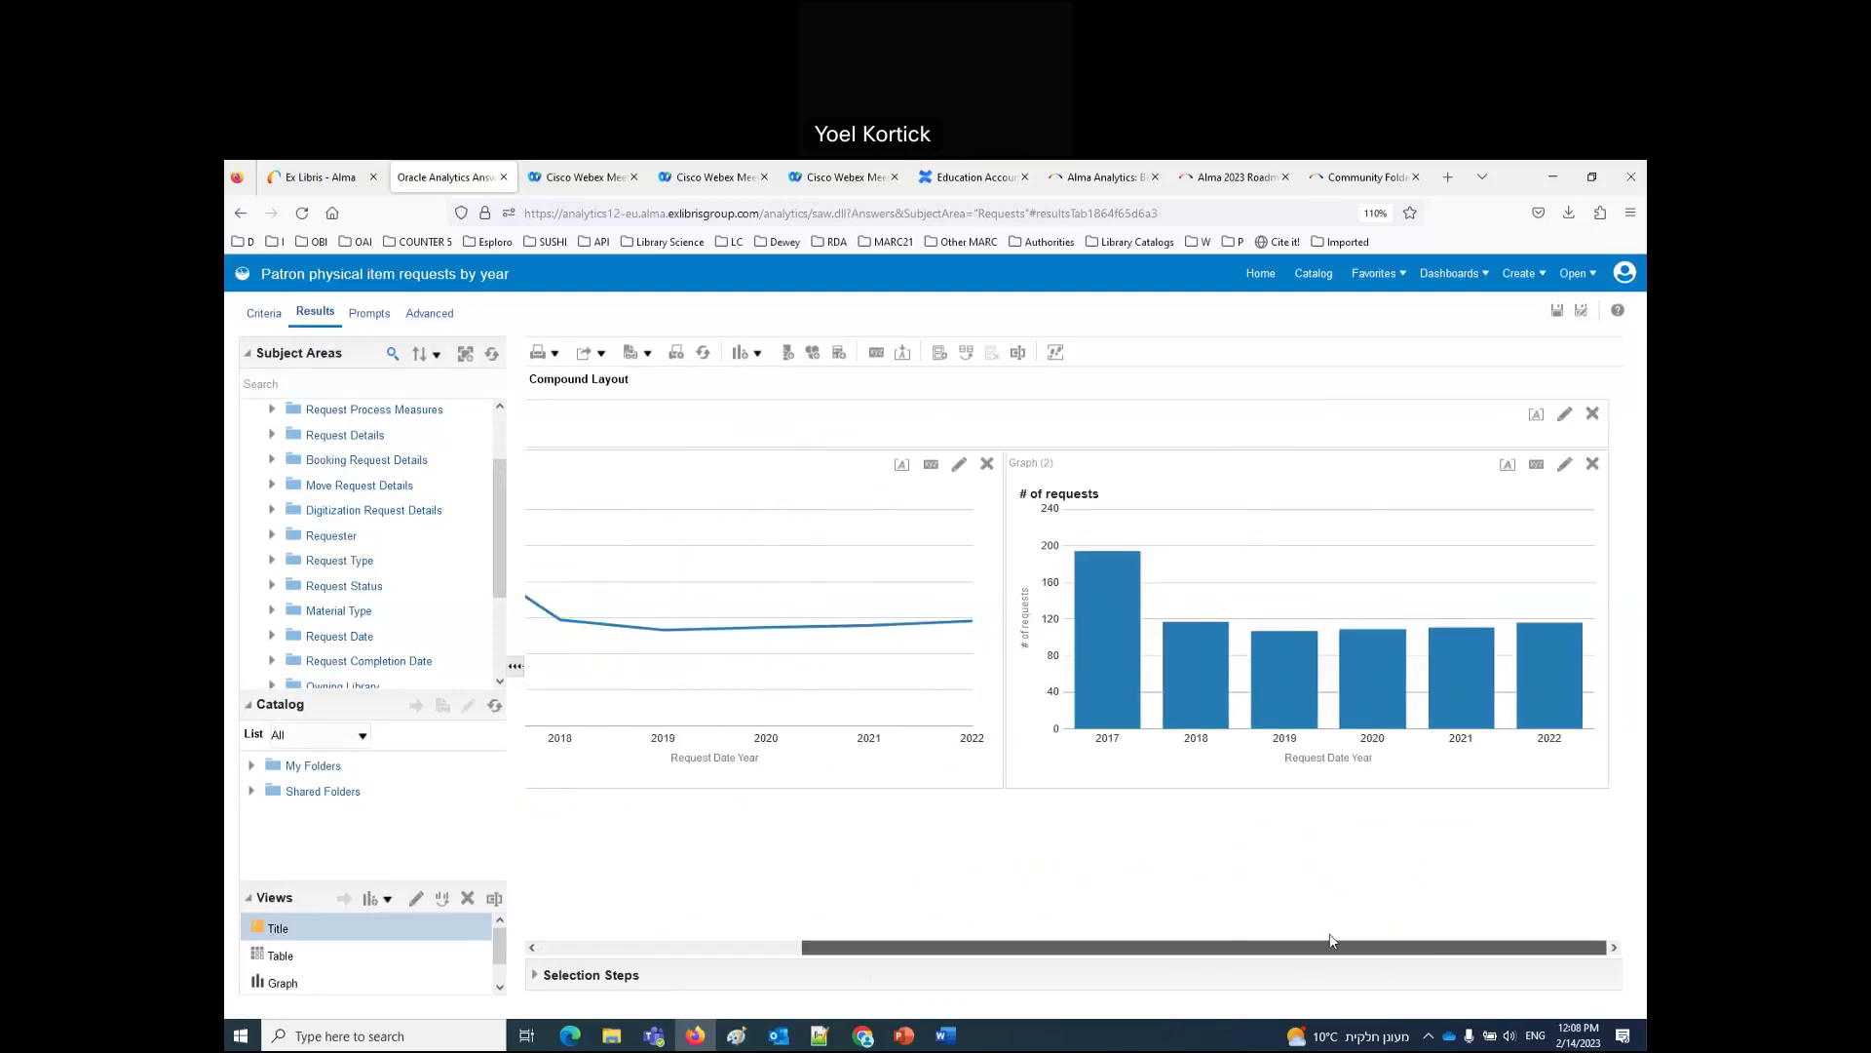
{"action": "left_click_drag", "start_coordinate": [1270, 947], "coordinate": [989, 967]}
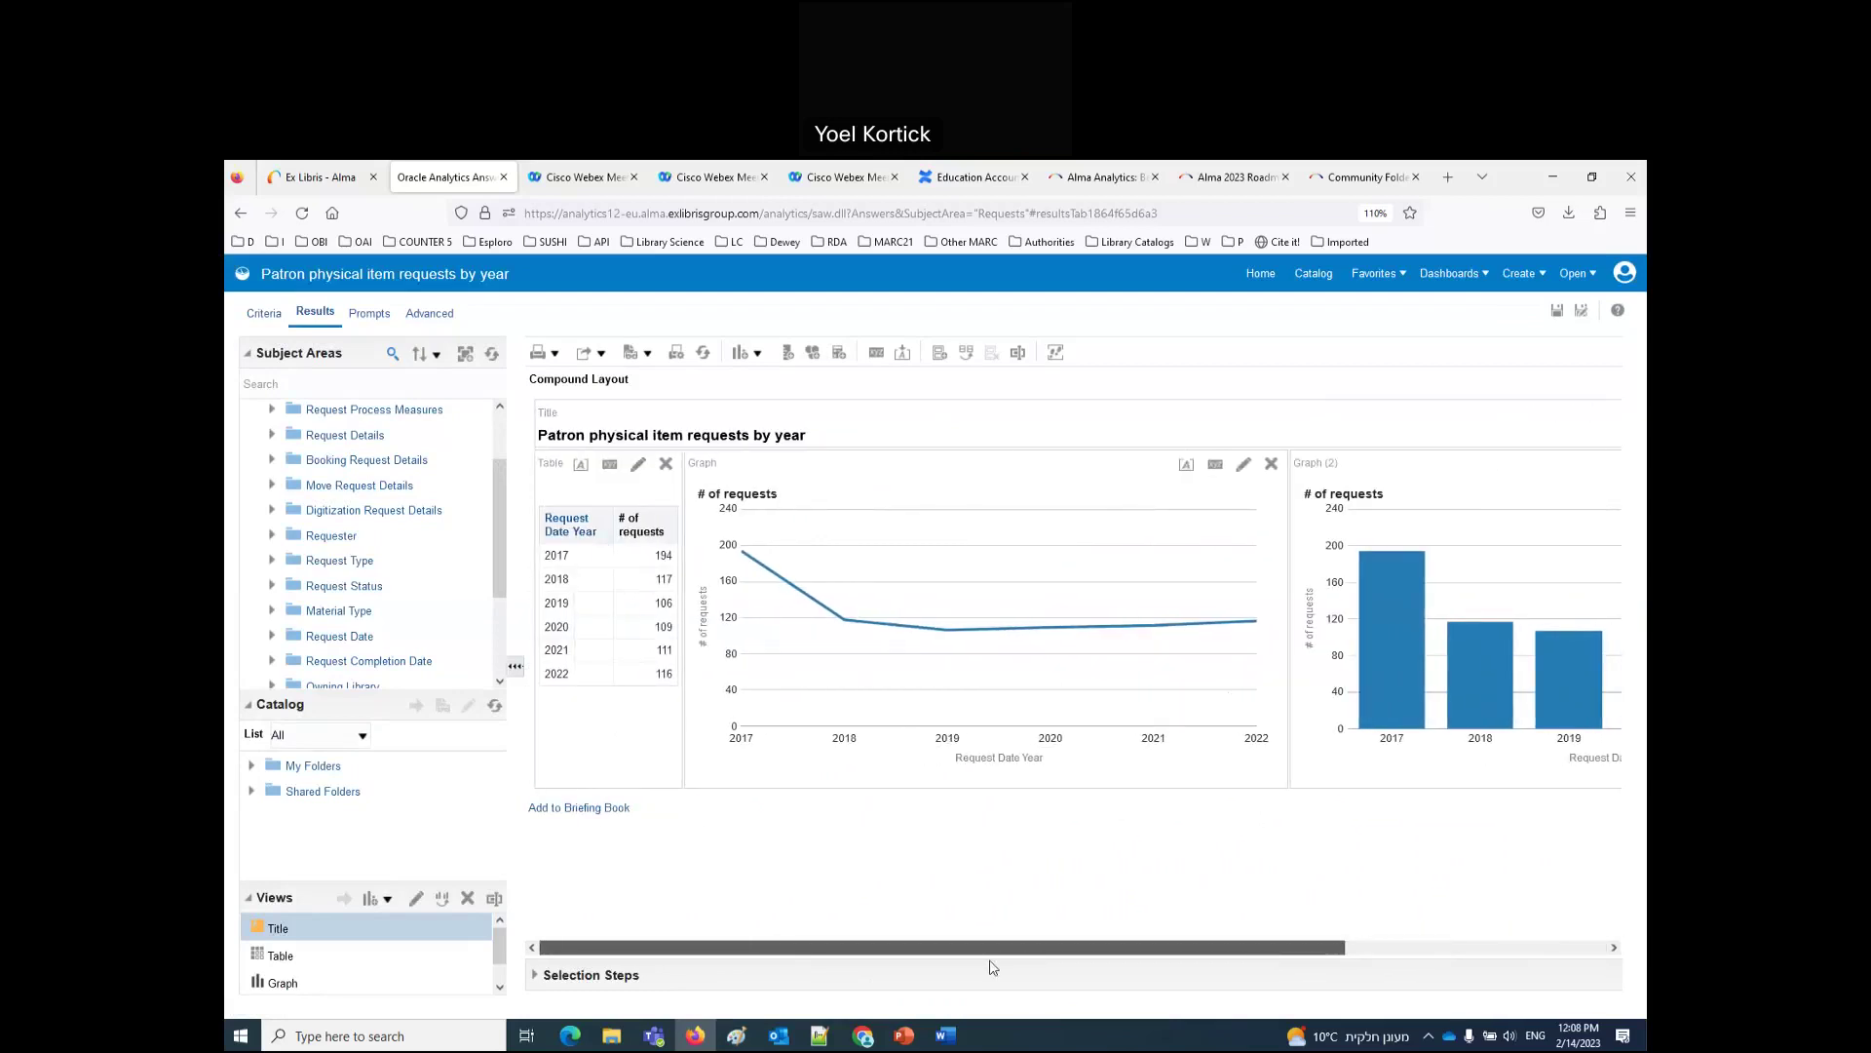
Step: Save the updated analysis and close its browser tab to return to the Alma Analytics Object List
{"action": "left_click", "coordinate": [1557, 314]}
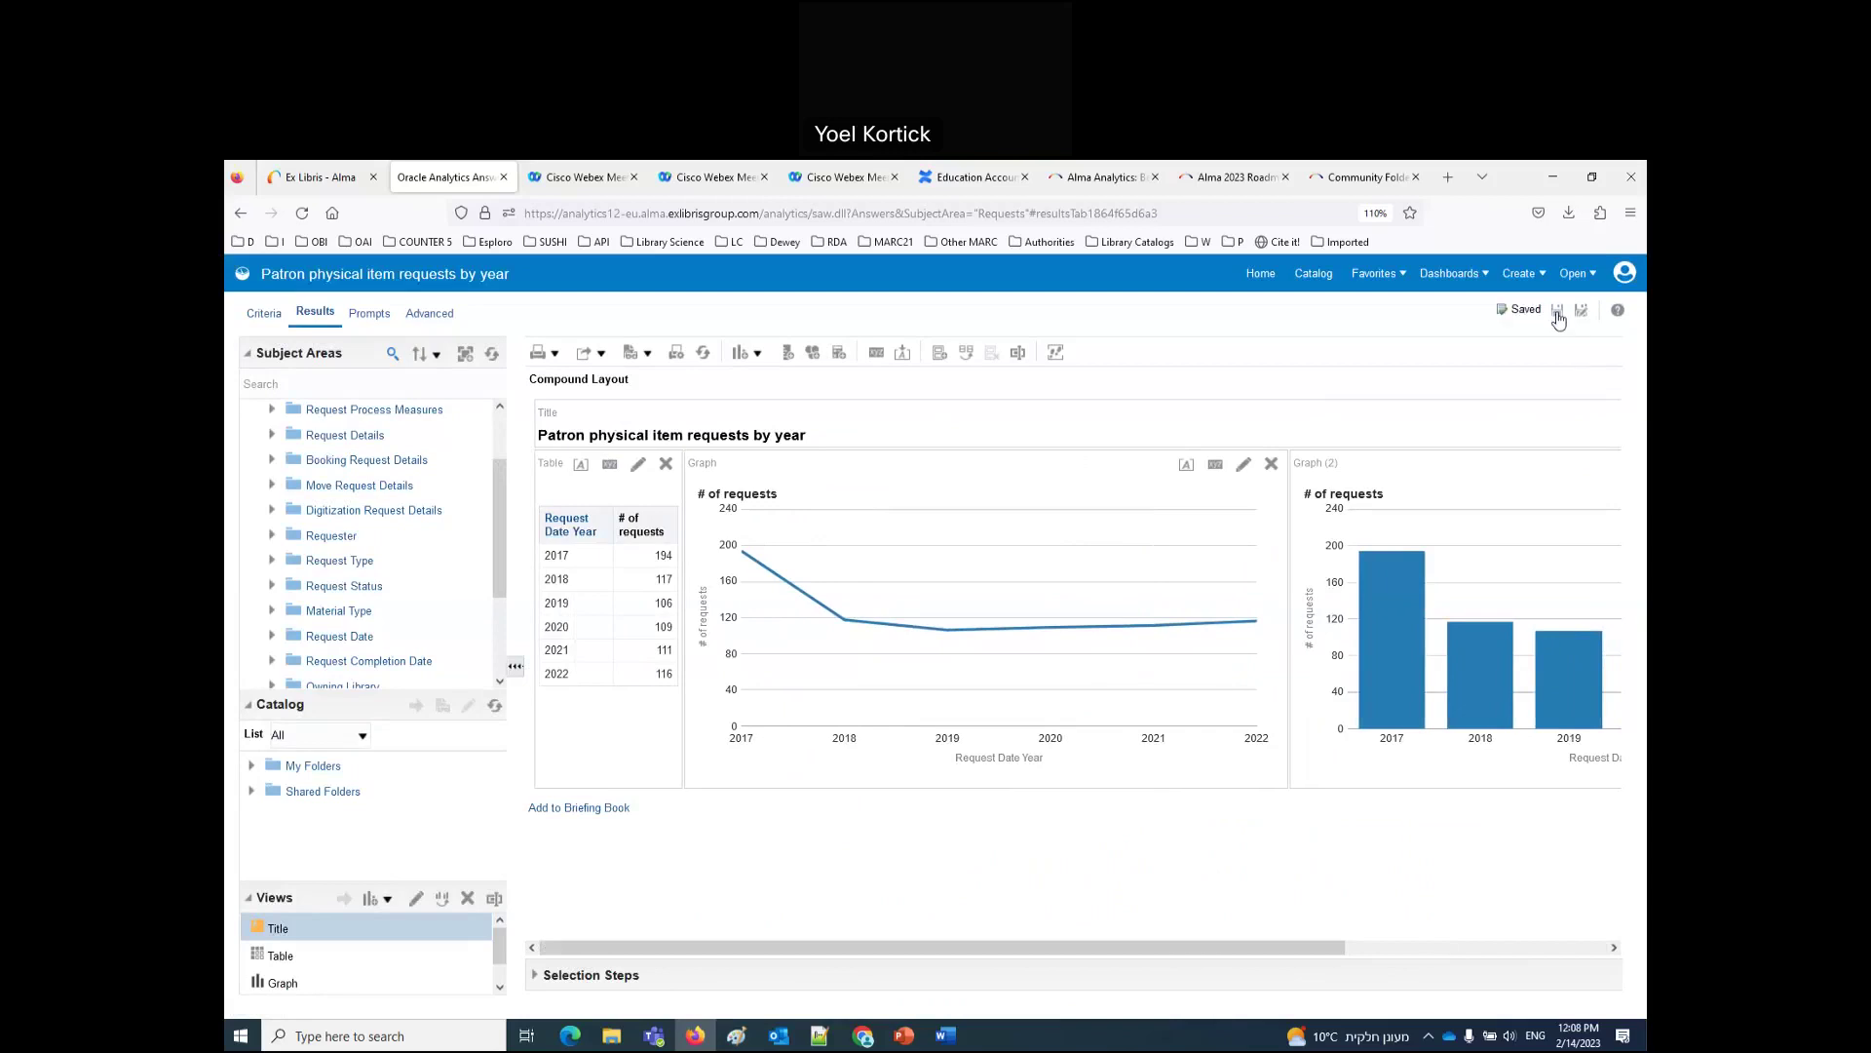
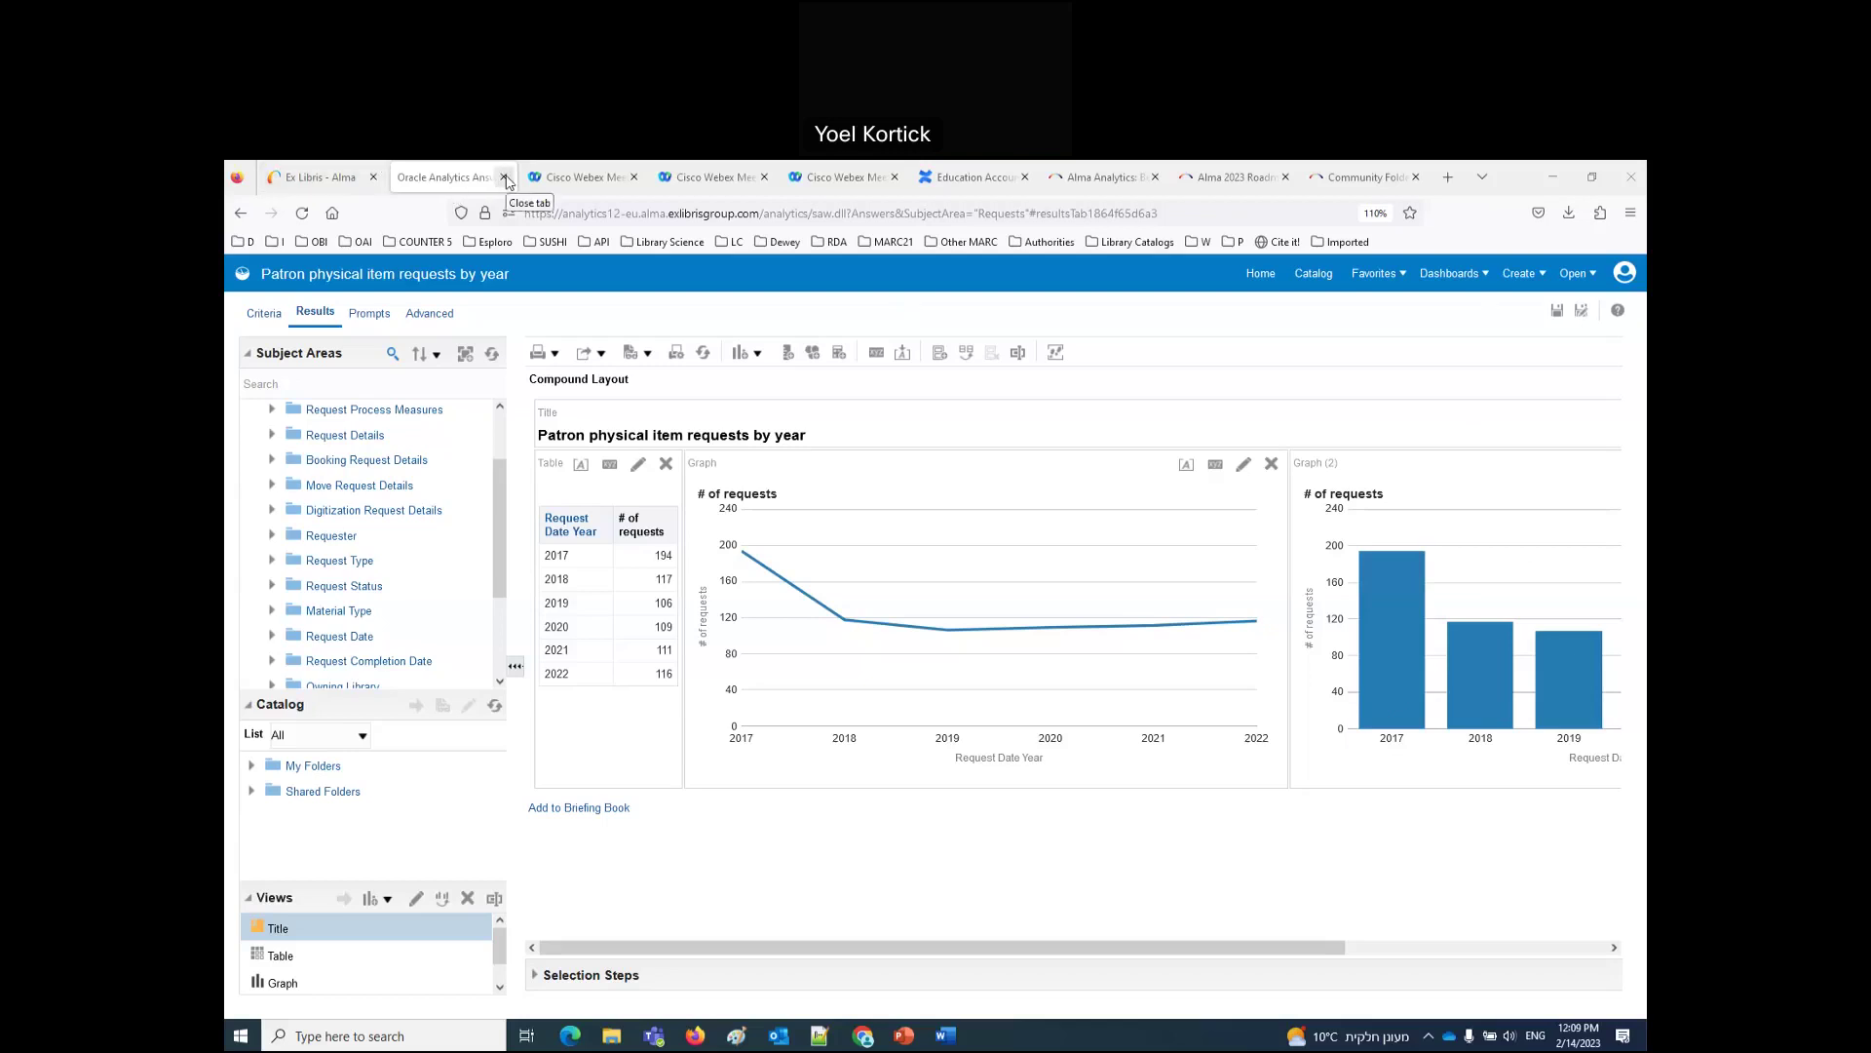
{"action": "left_click", "coordinate": [1558, 310]}
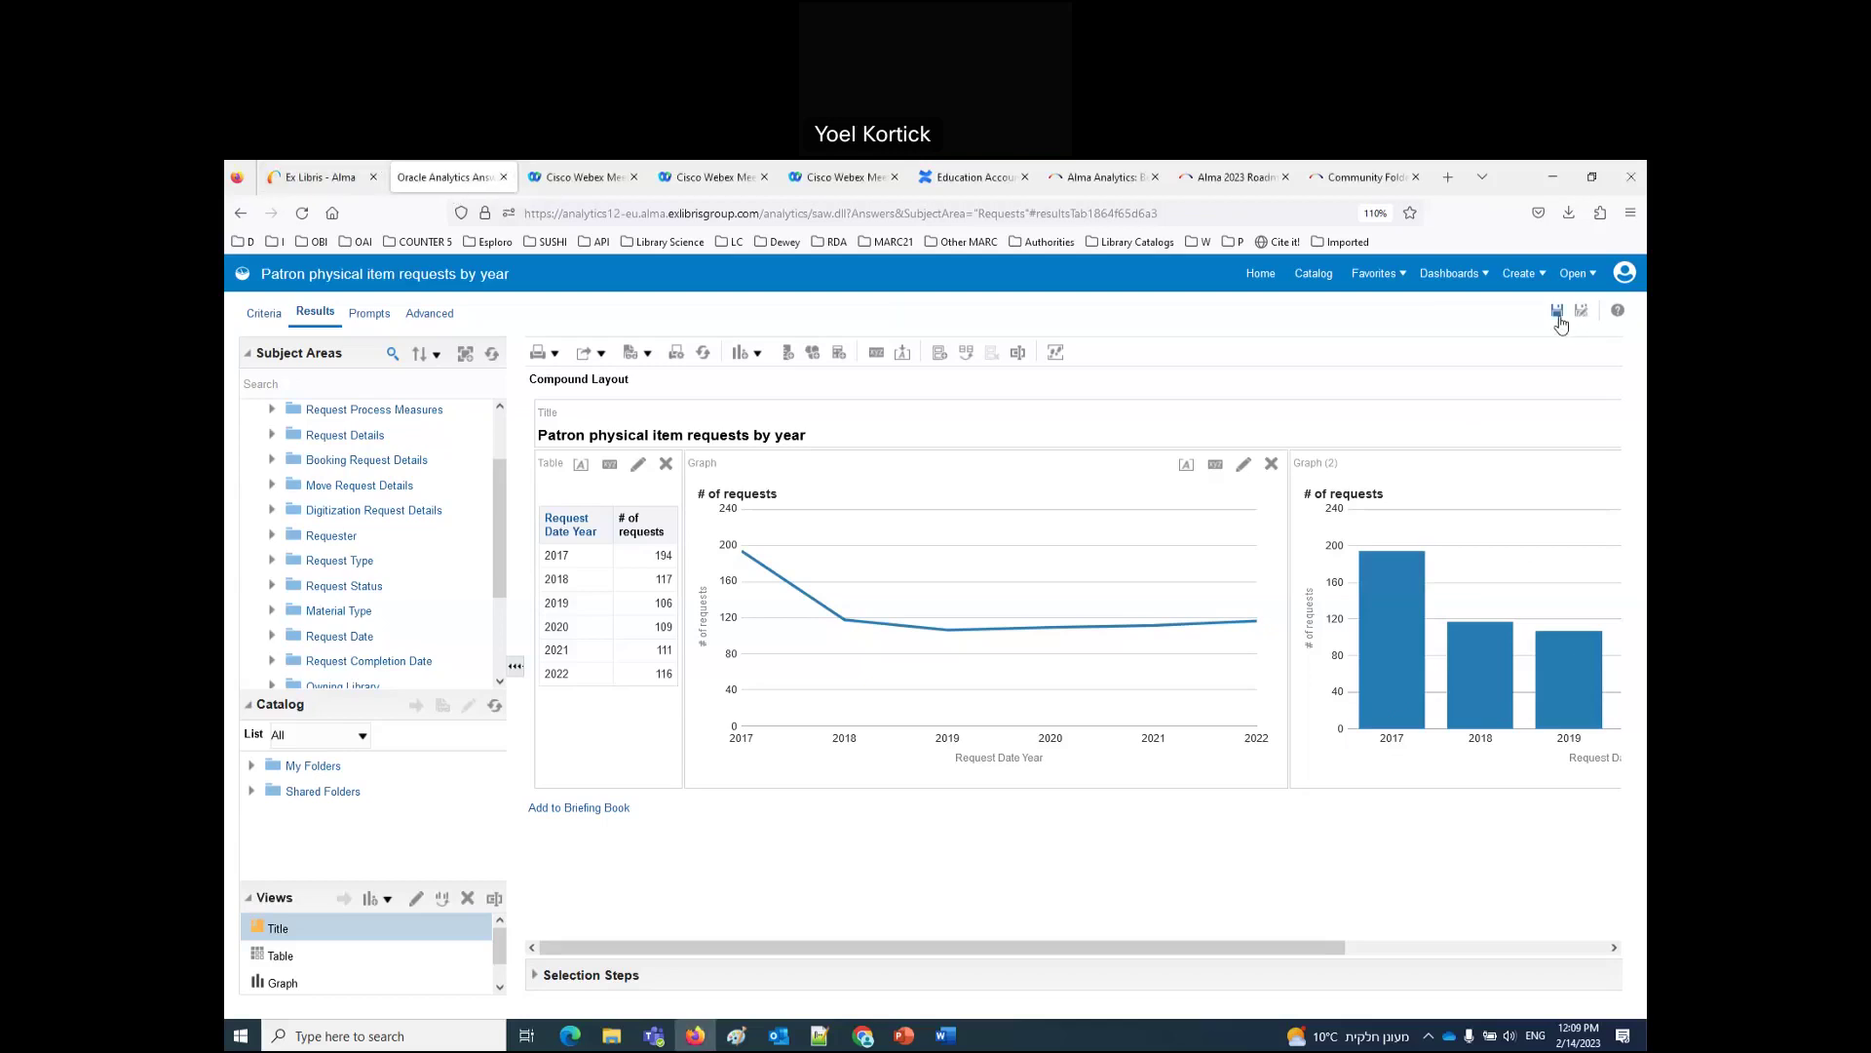
{"action": "left_click", "coordinate": [503, 176]}
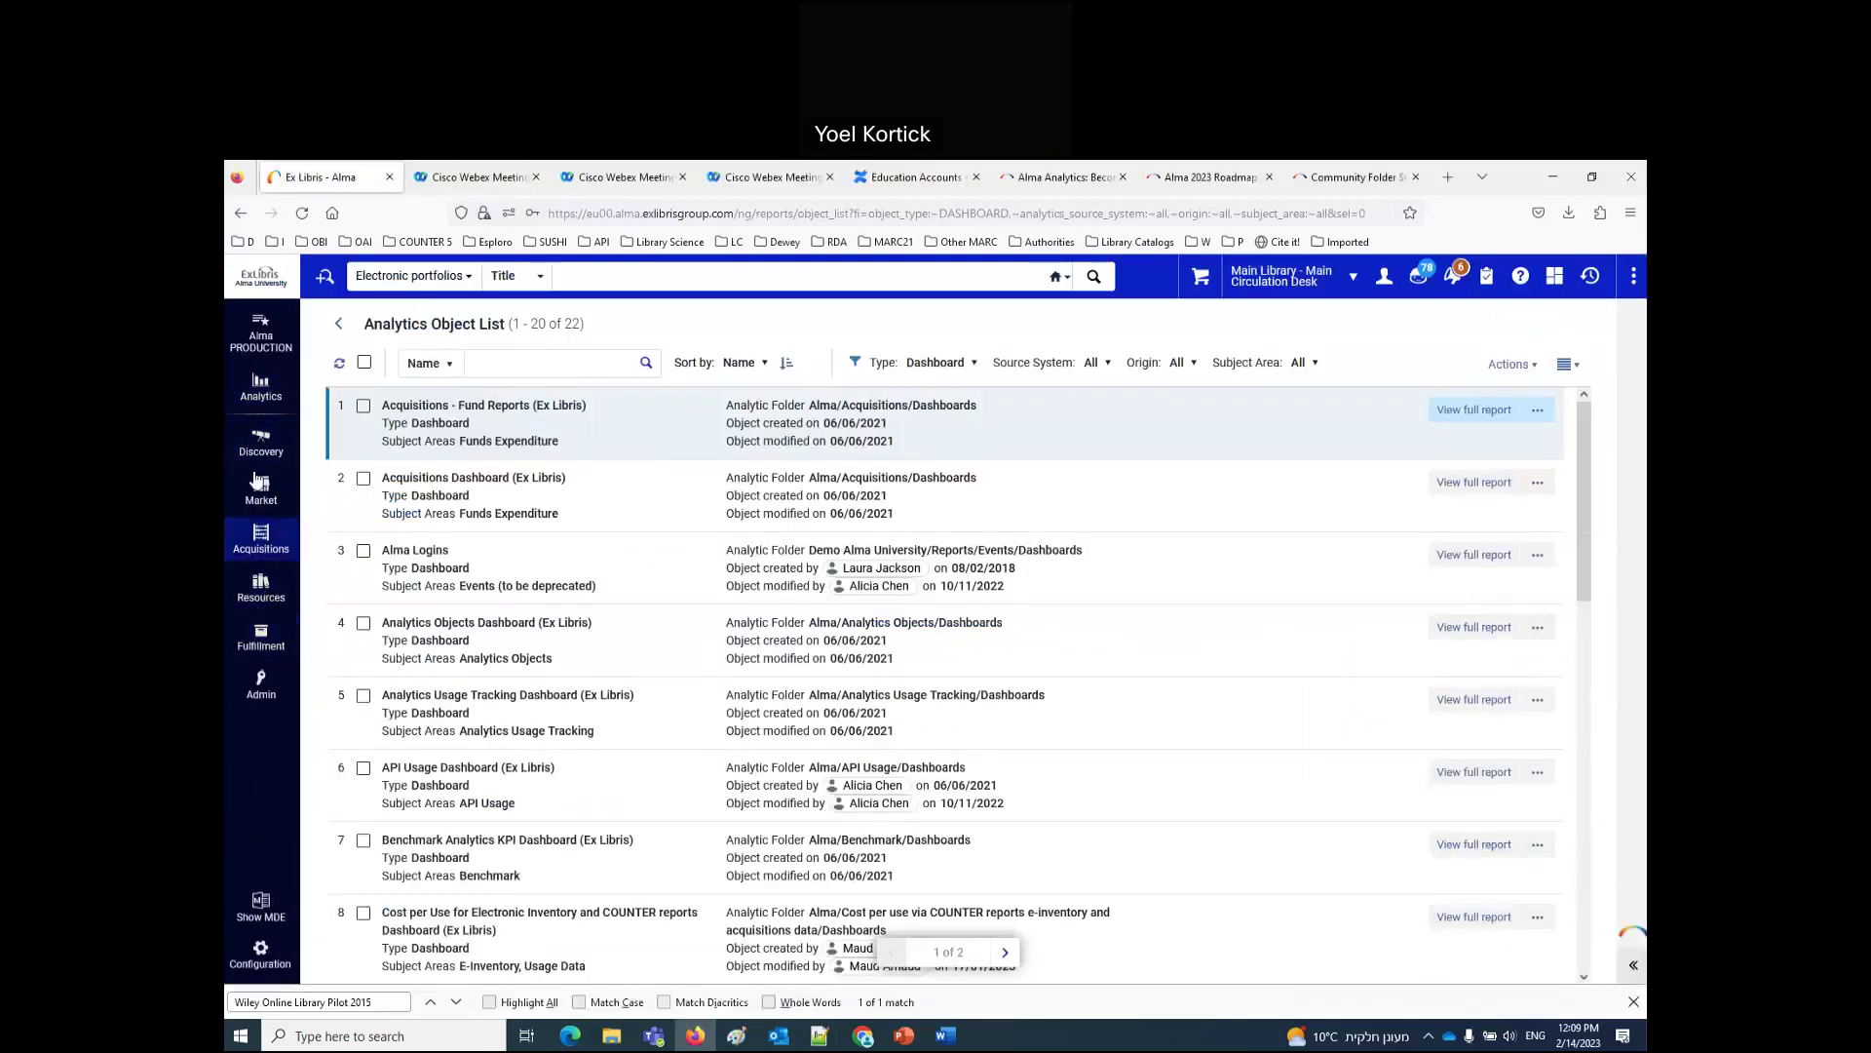
Step: Open Alma's Data Visualization from the Analytics area and create a new workbook
{"action": "left_click", "coordinate": [261, 387]}
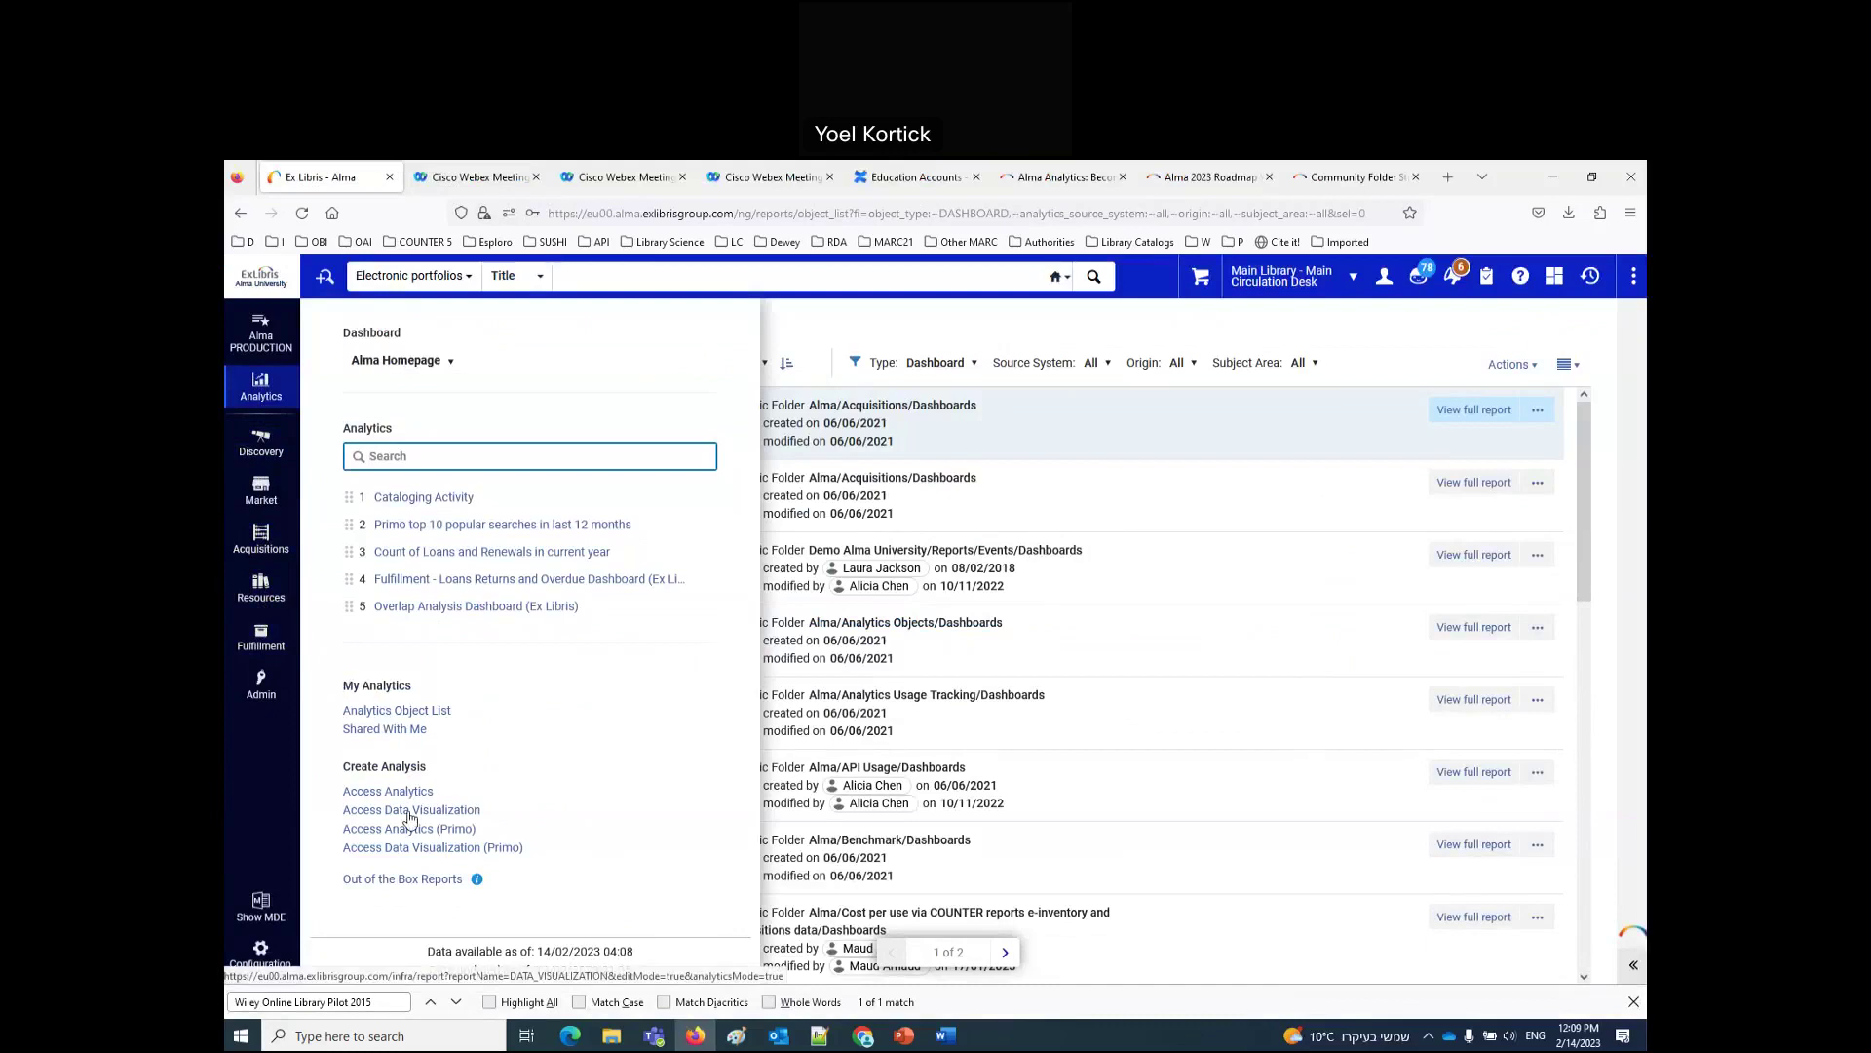
{"action": "left_click", "coordinate": [409, 817]}
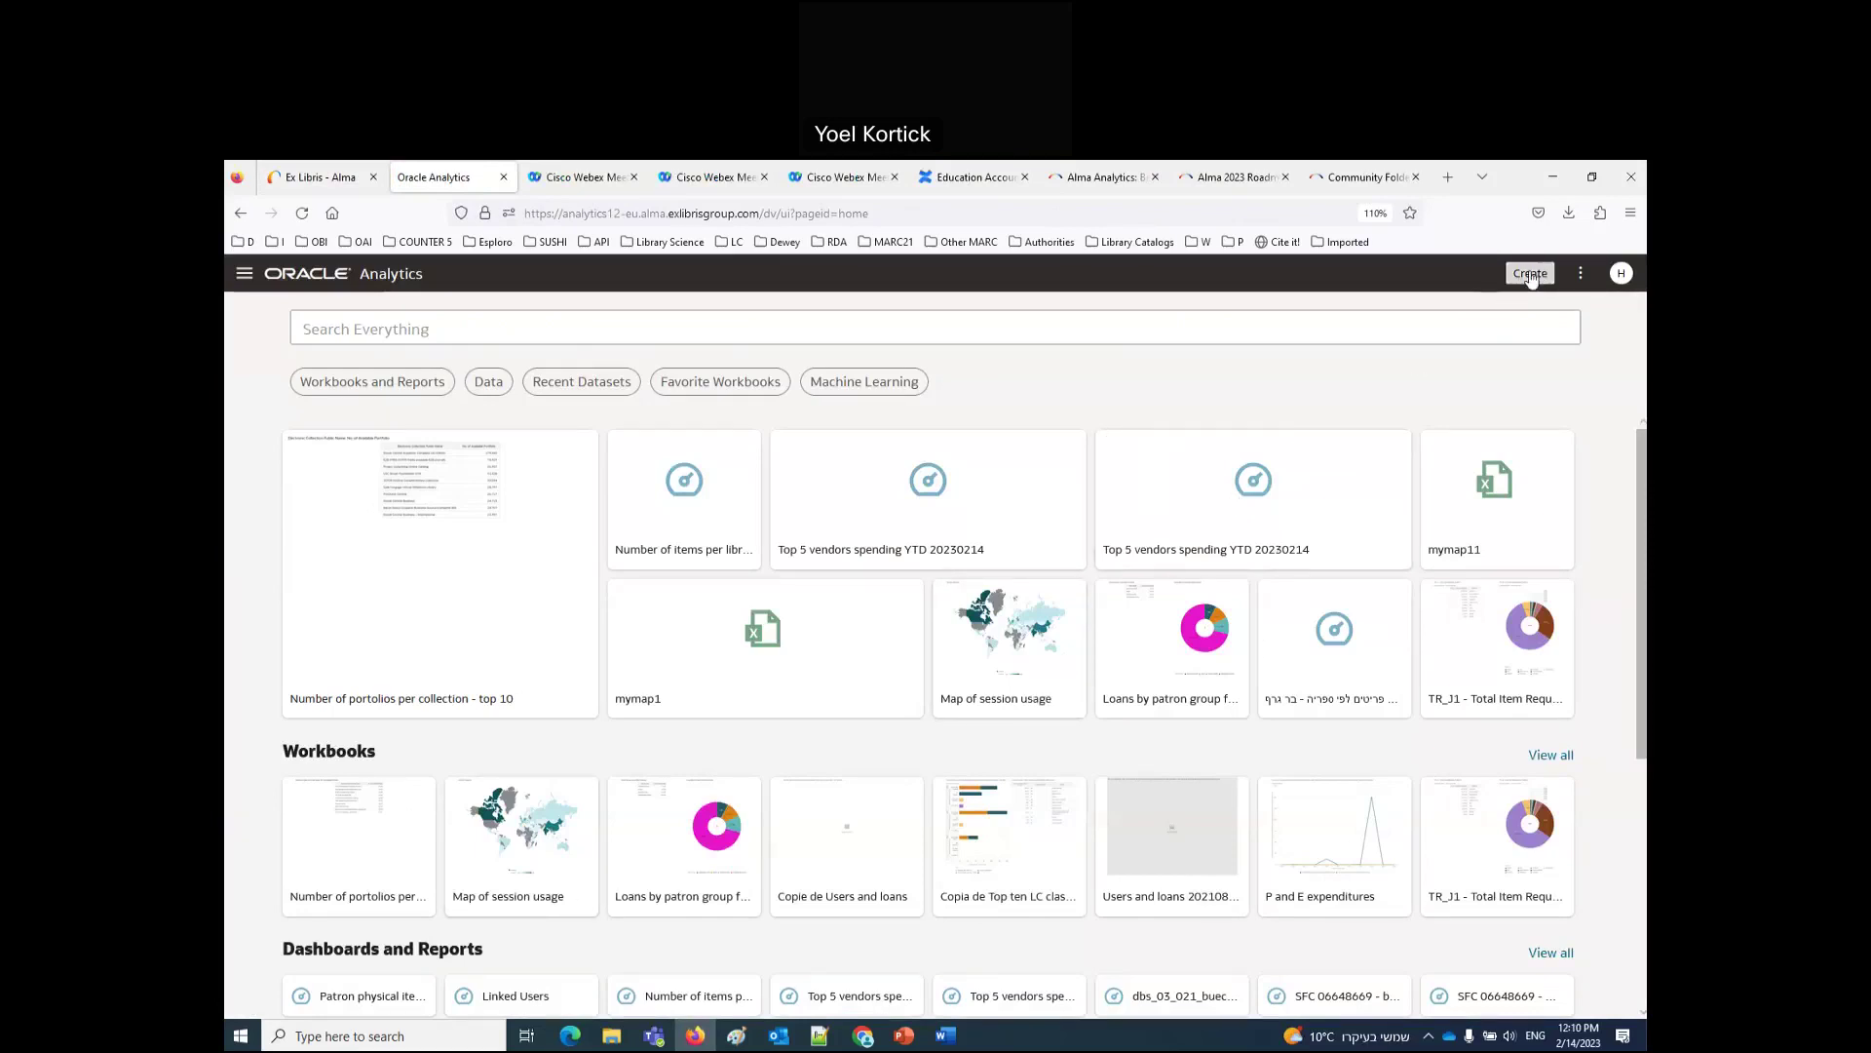
{"action": "left_click", "coordinate": [1530, 275]}
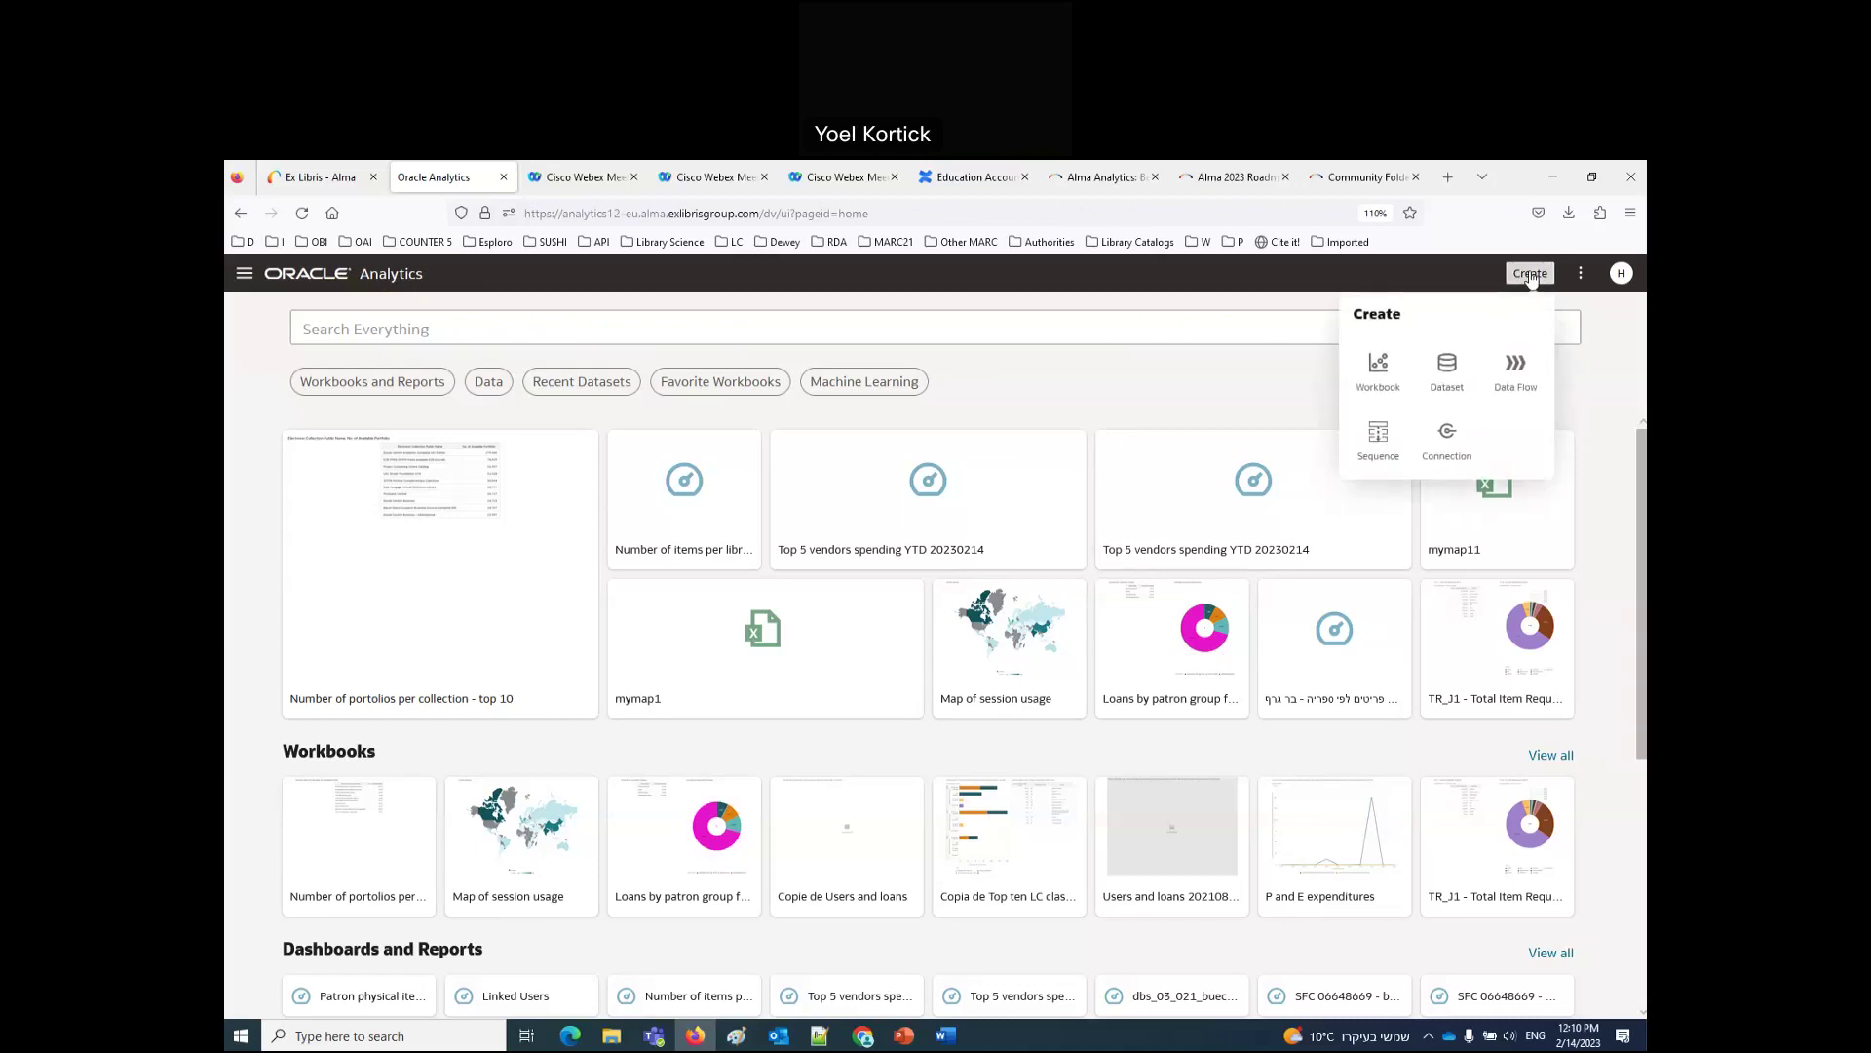
{"action": "left_click", "coordinate": [1389, 377]}
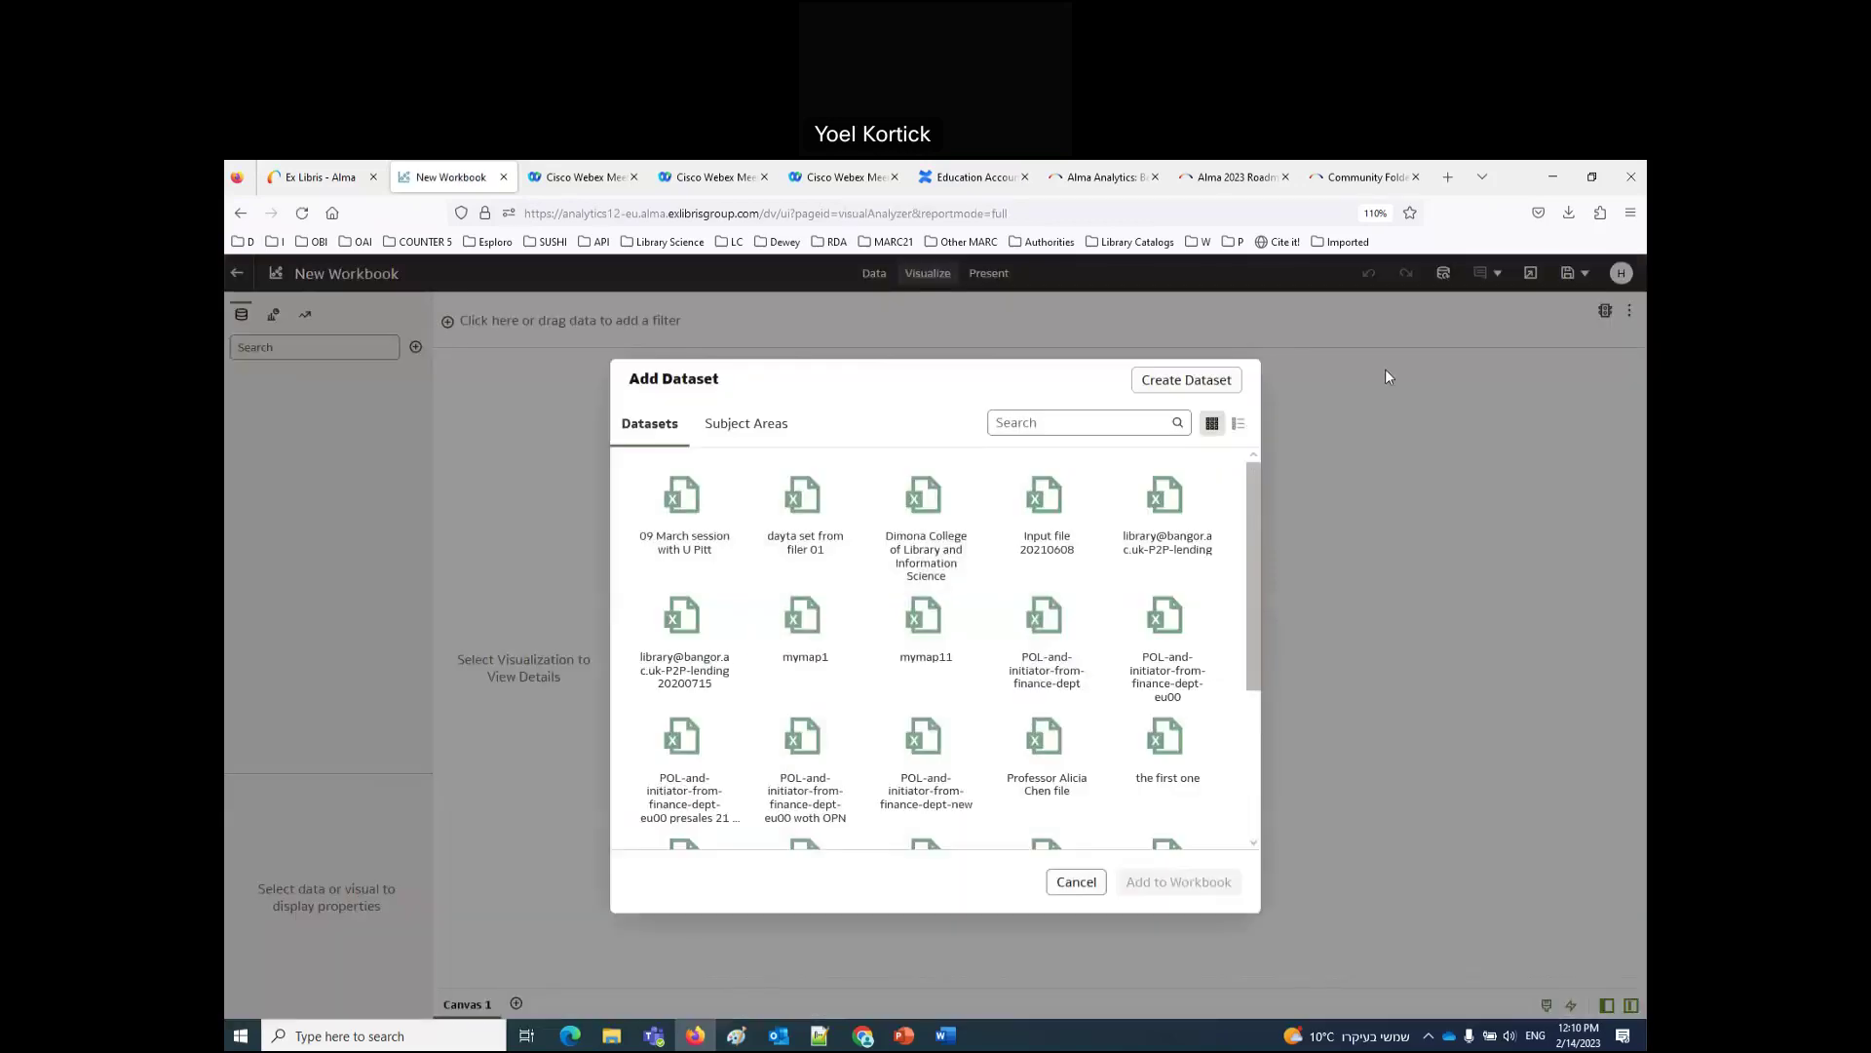
Step: List the available subject areas and add the Requests subject area to the workbook
{"action": "left_click", "coordinate": [772, 427]}
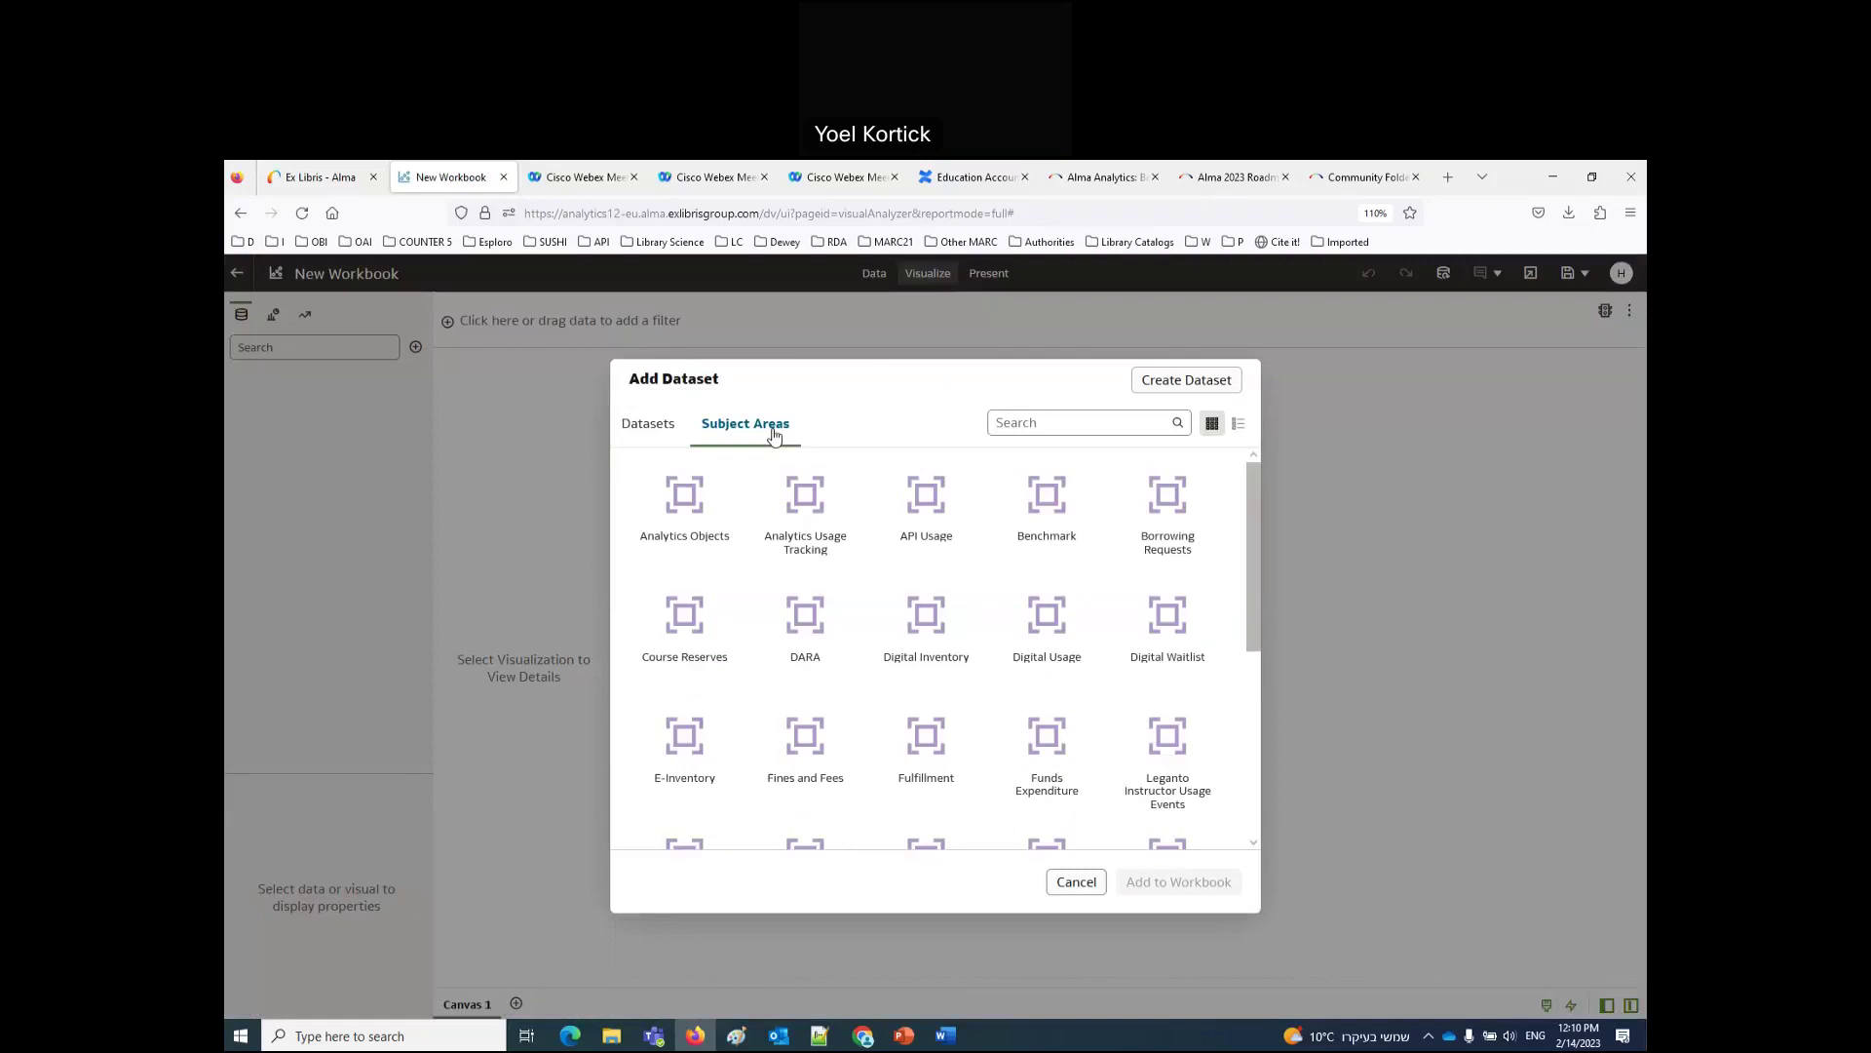
{"action": "scroll", "coordinate": [877, 731], "scroll_direction": "down", "scroll_amount": 3}
{"action": "scroll", "coordinate": [877, 731], "scroll_direction": "up", "scroll_amount": 3}
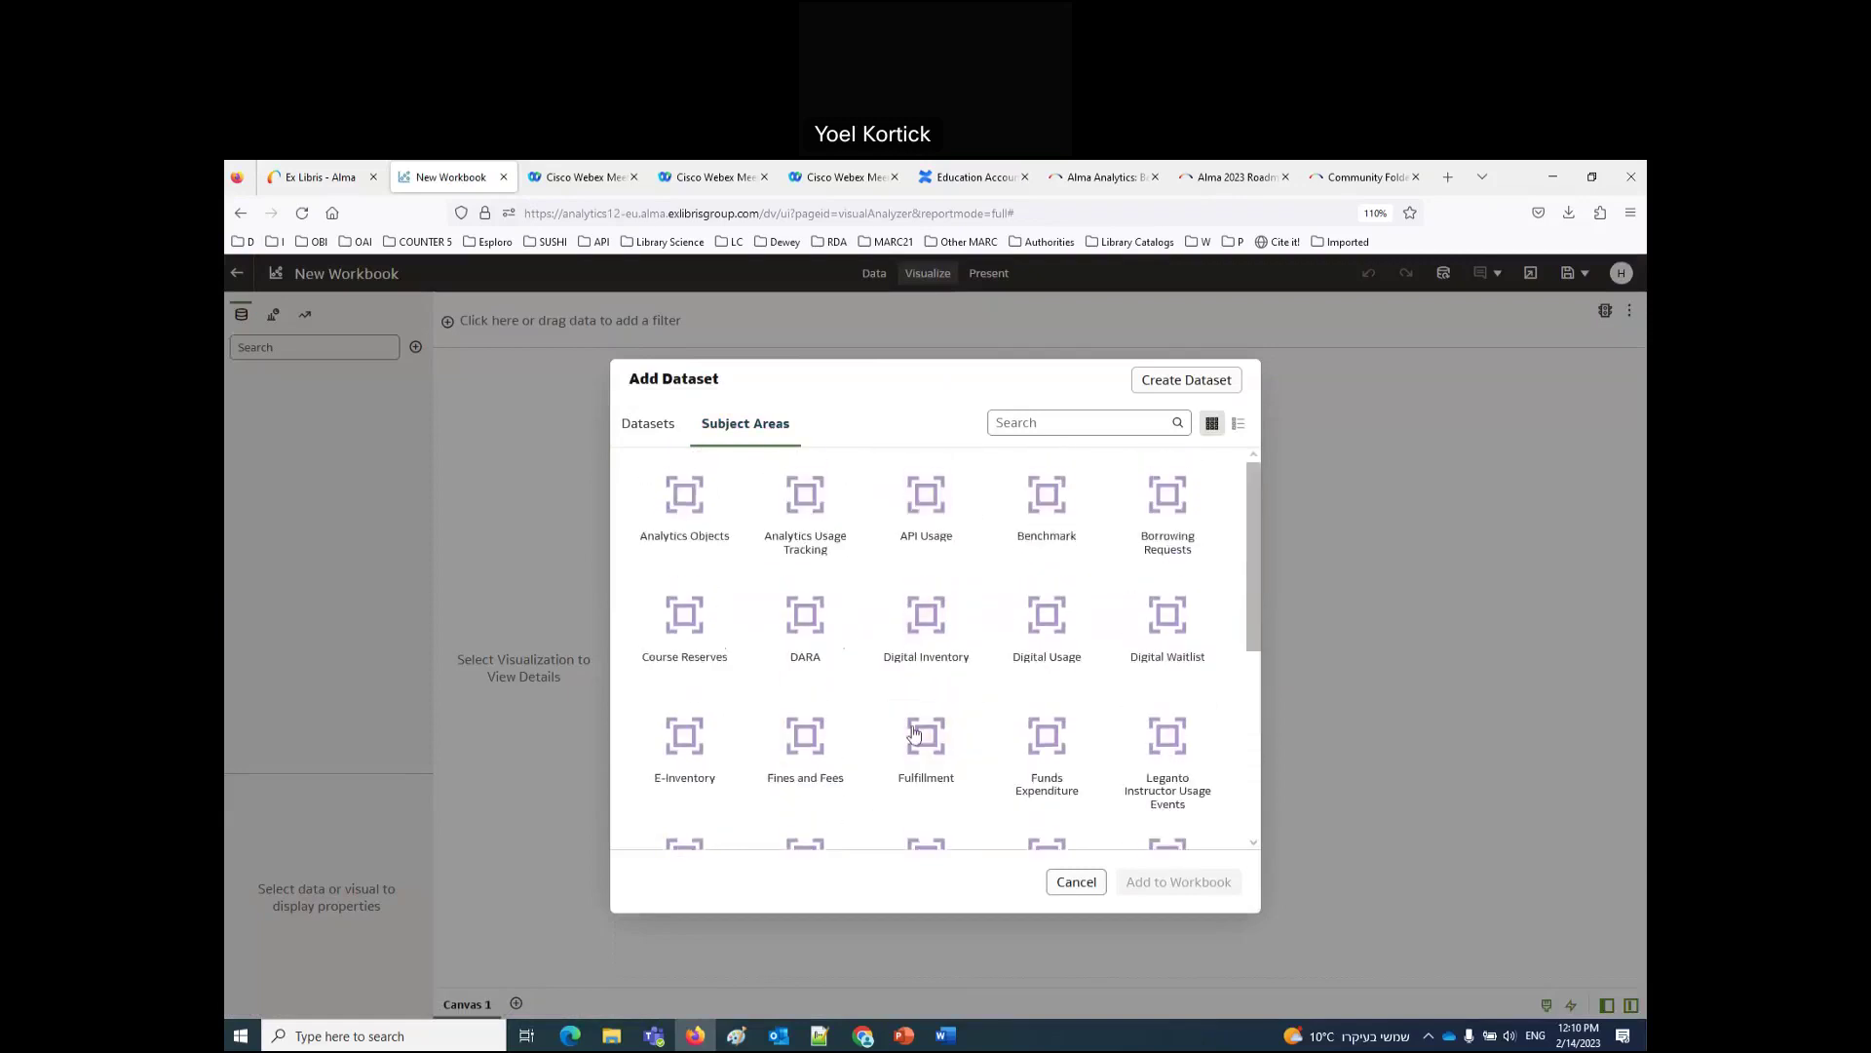
{"action": "left_click", "coordinate": [1239, 425]}
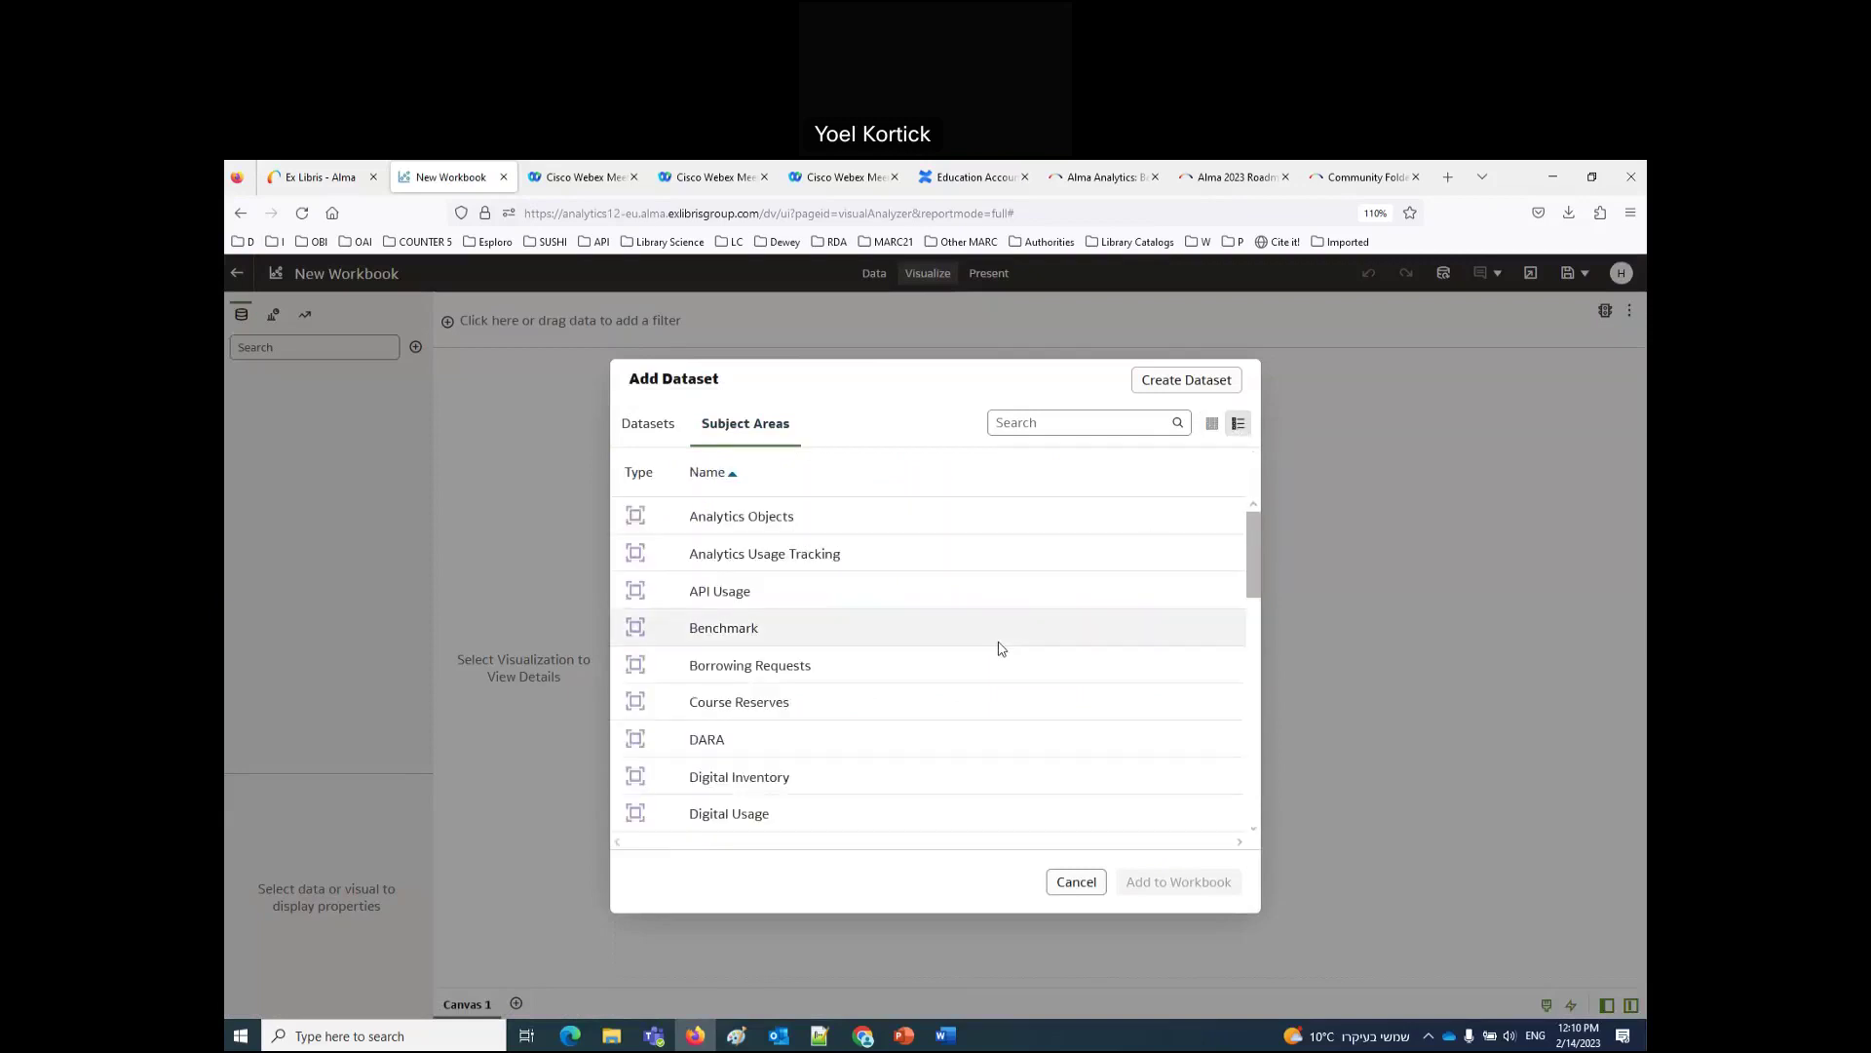
{"action": "scroll", "coordinate": [1000, 648], "scroll_direction": "down", "scroll_amount": 8}
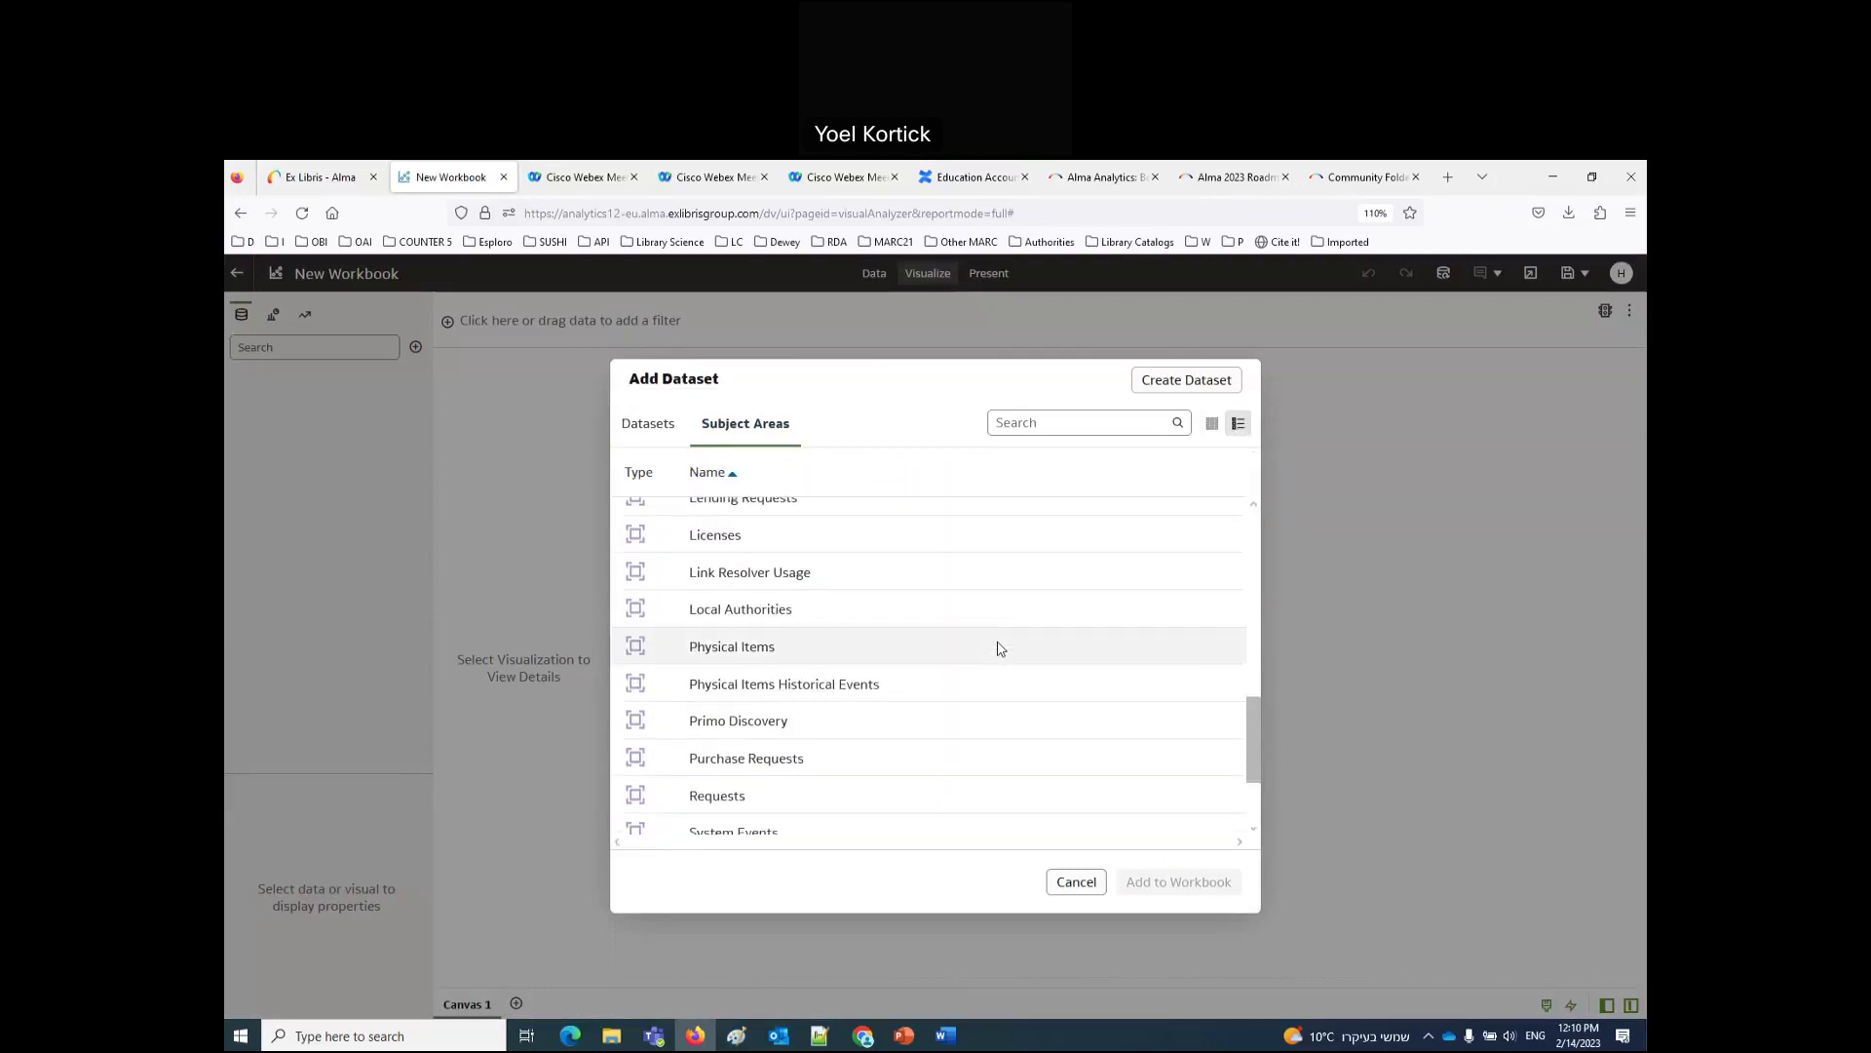
{"action": "left_click", "coordinate": [736, 795]}
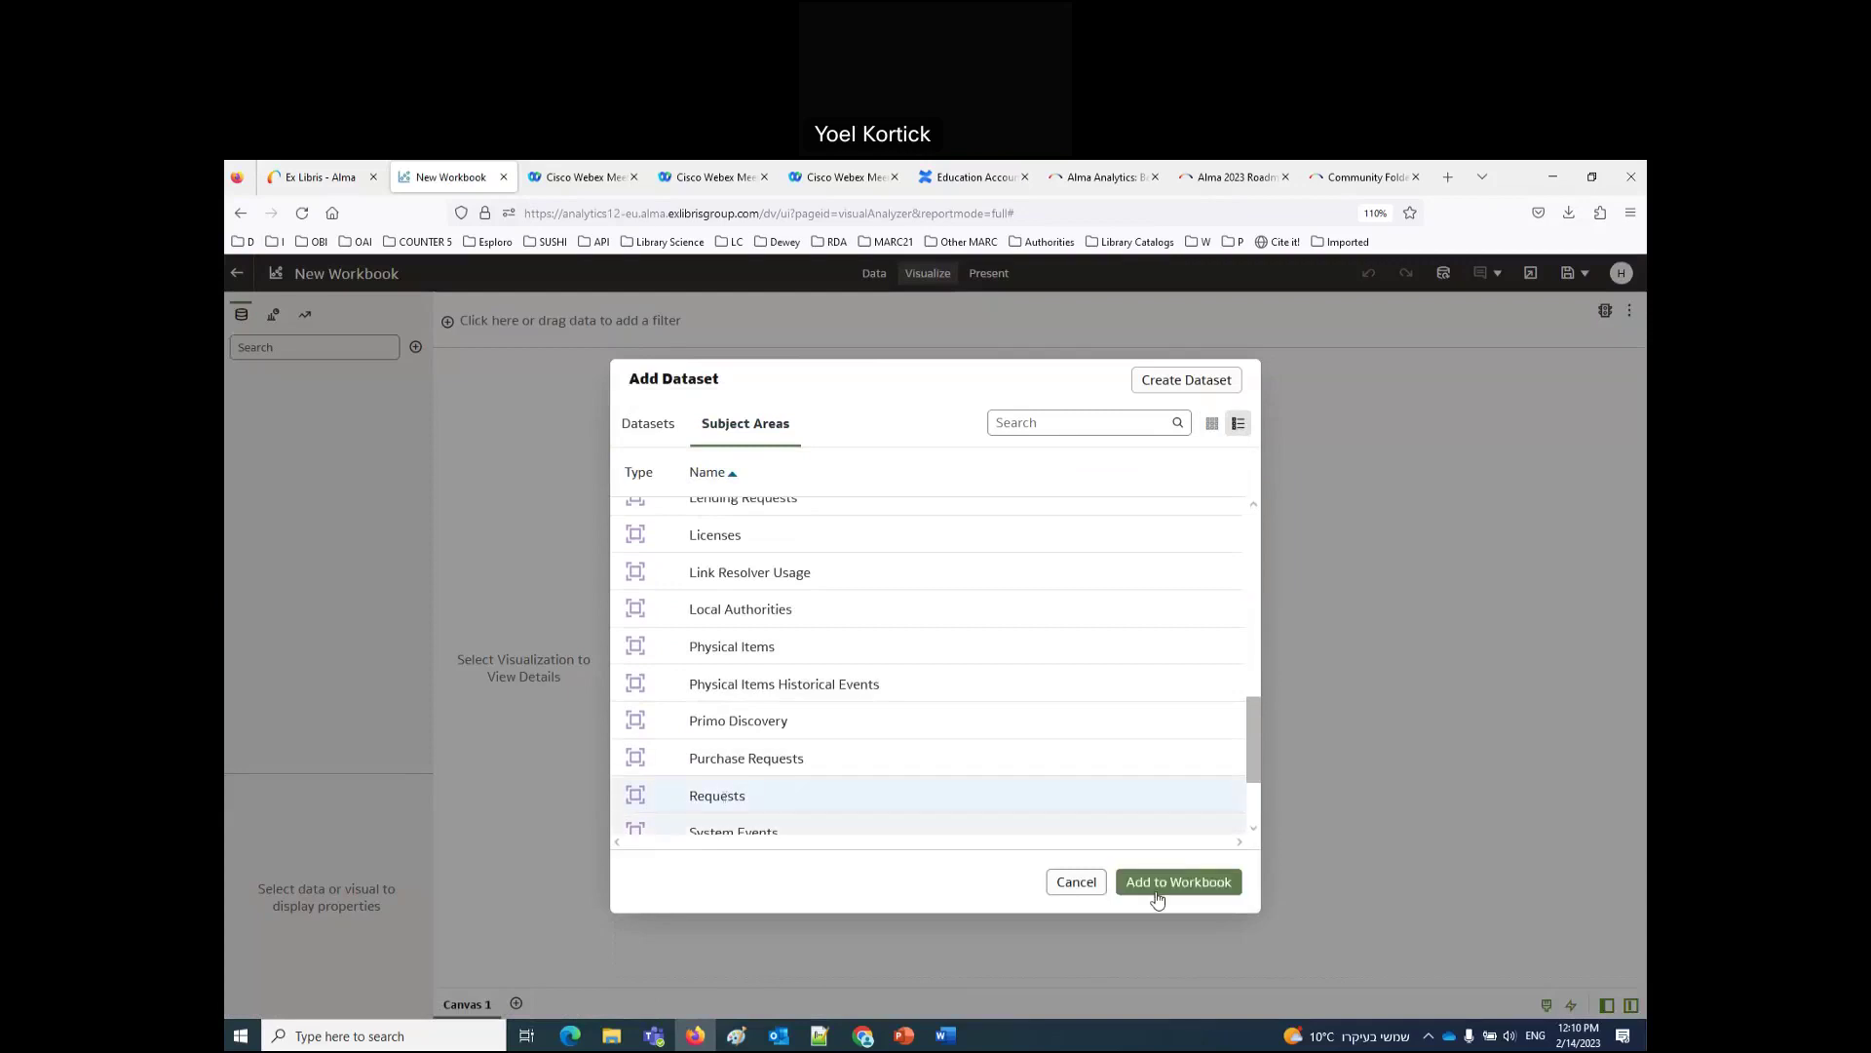
{"action": "left_click", "coordinate": [1175, 883]}
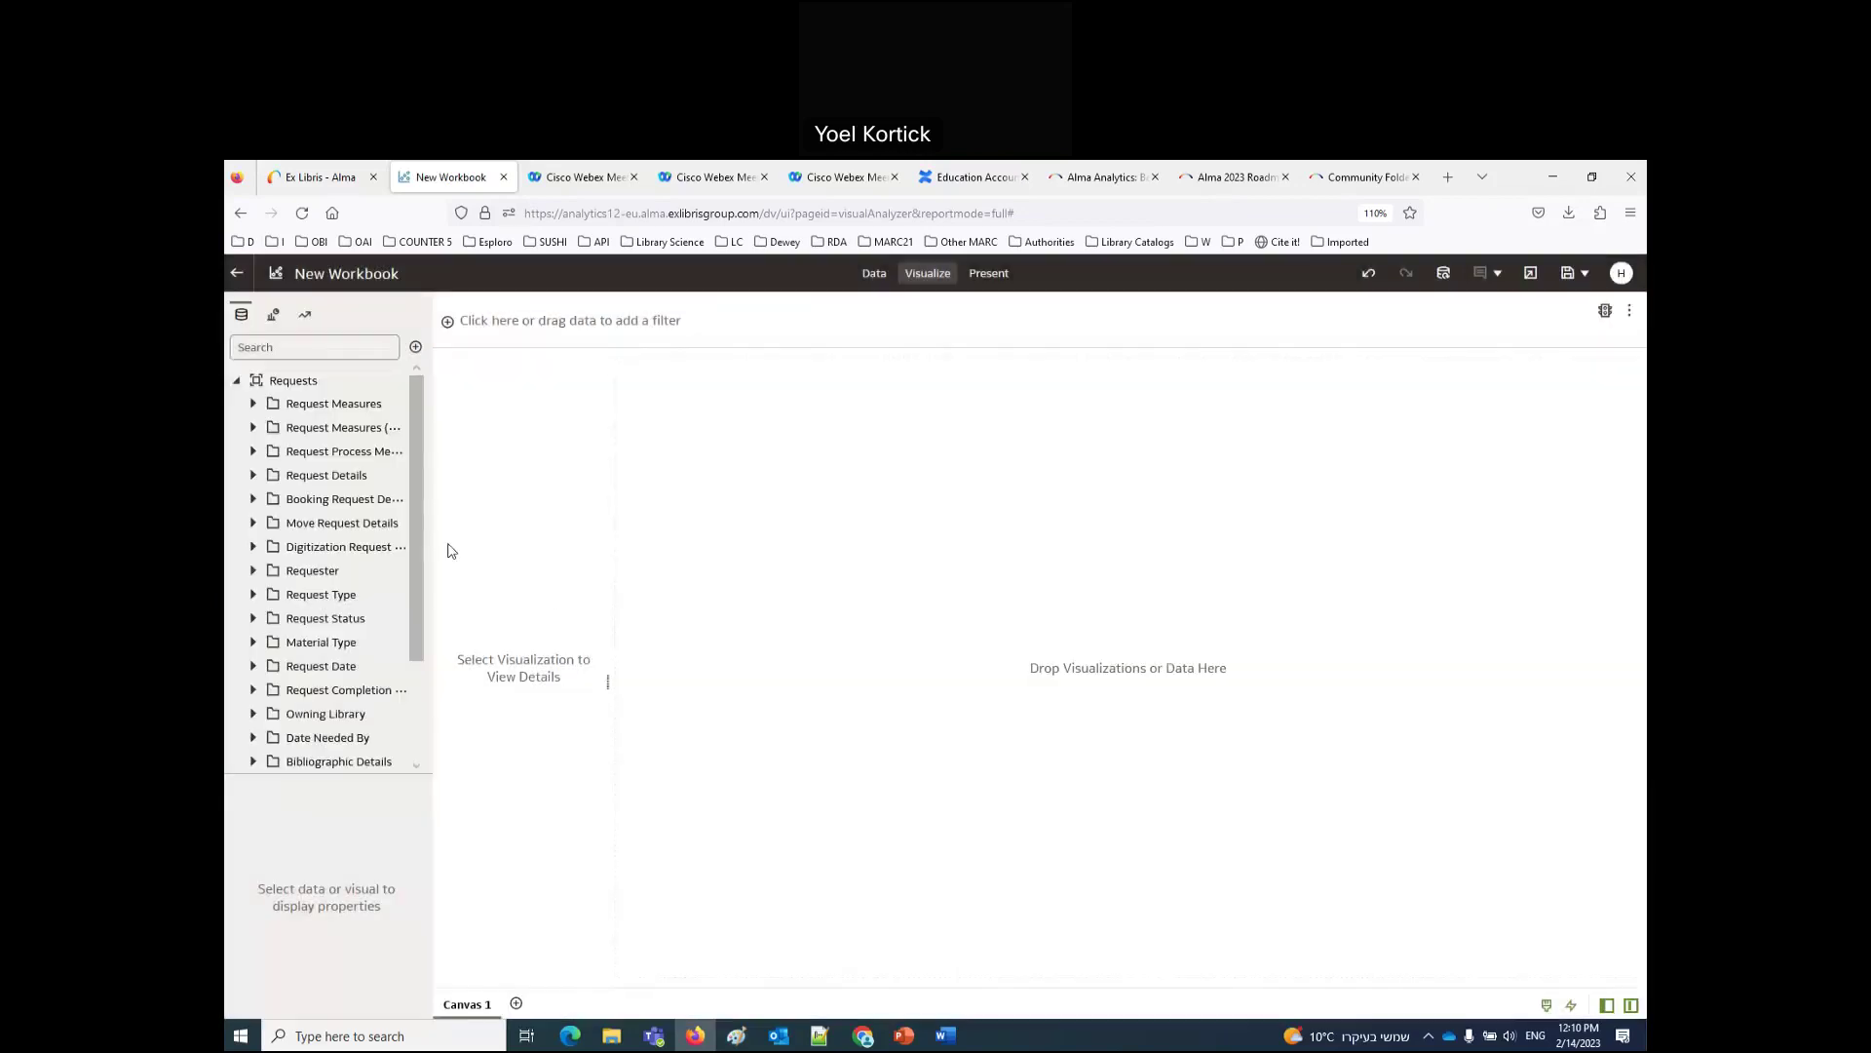
Step: Widen the data list and place # of requests from Request Measures on the empty canvas
{"action": "left_click_drag", "start_coordinate": [431, 545], "coordinate": [560, 552]}
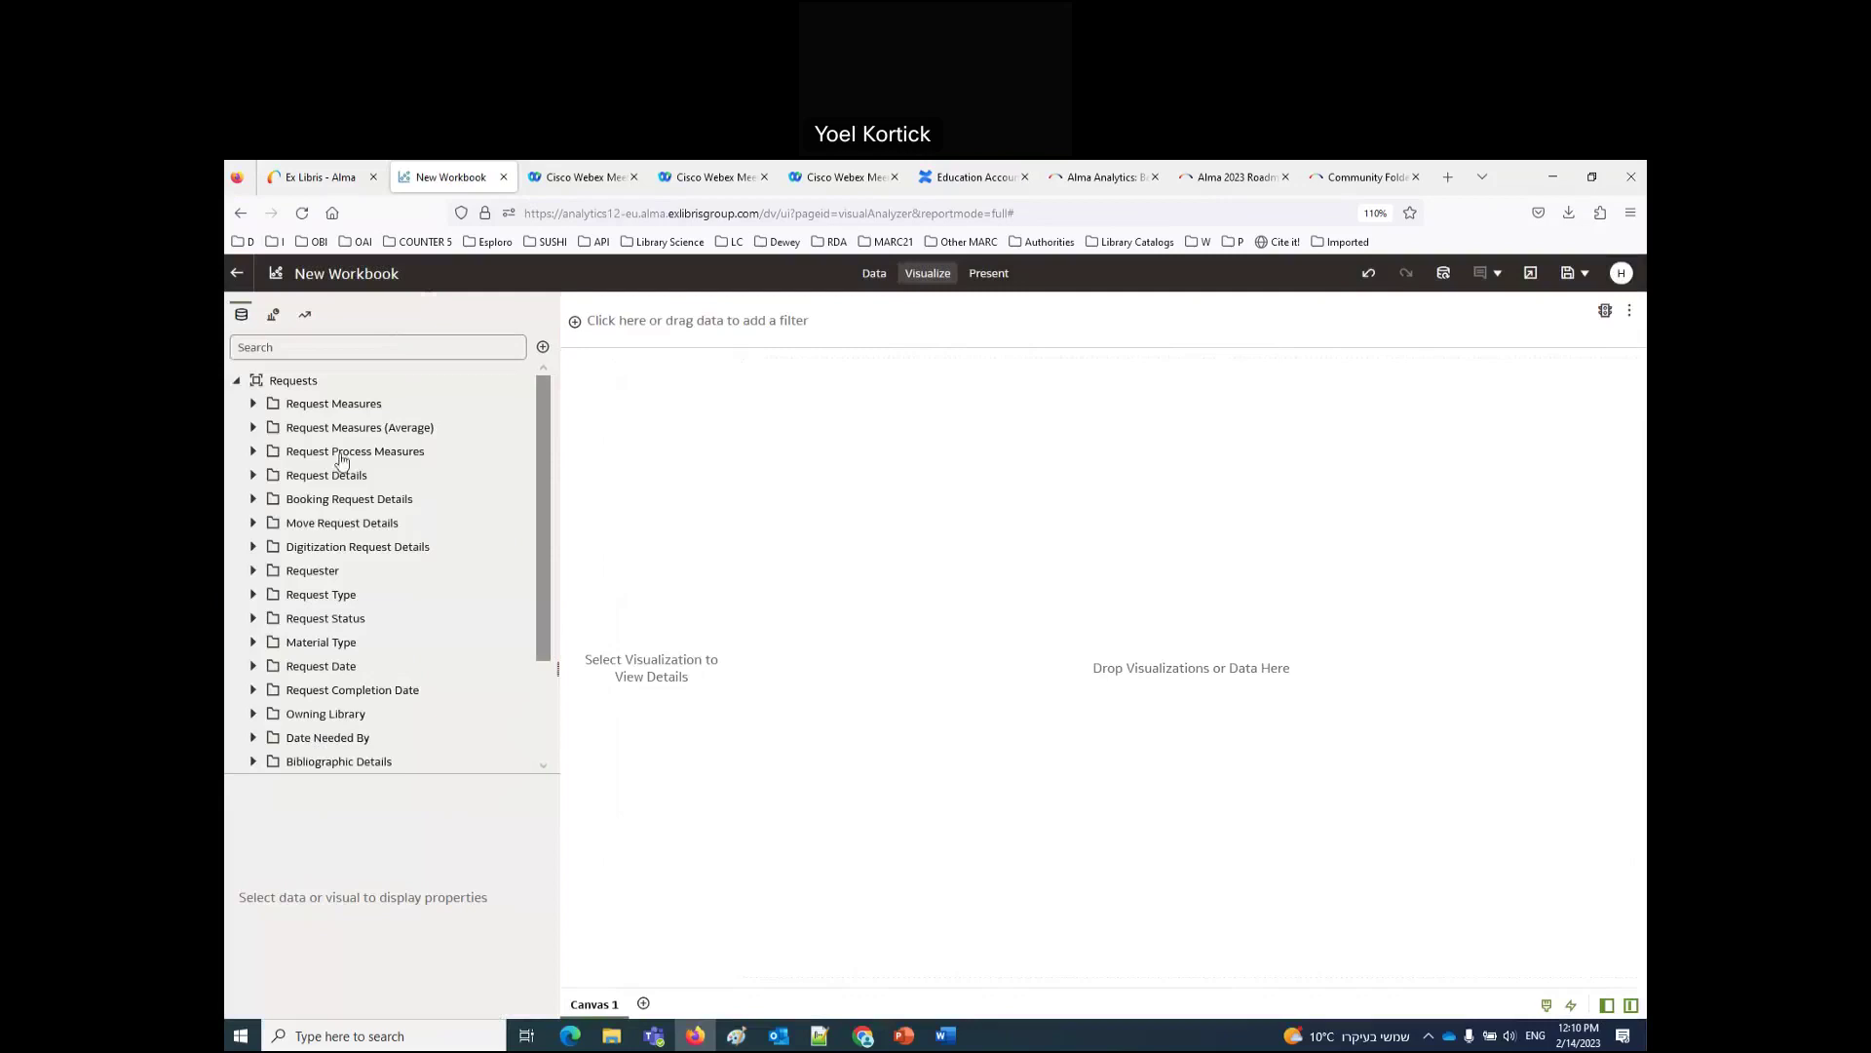
{"action": "left_click", "coordinate": [253, 403]}
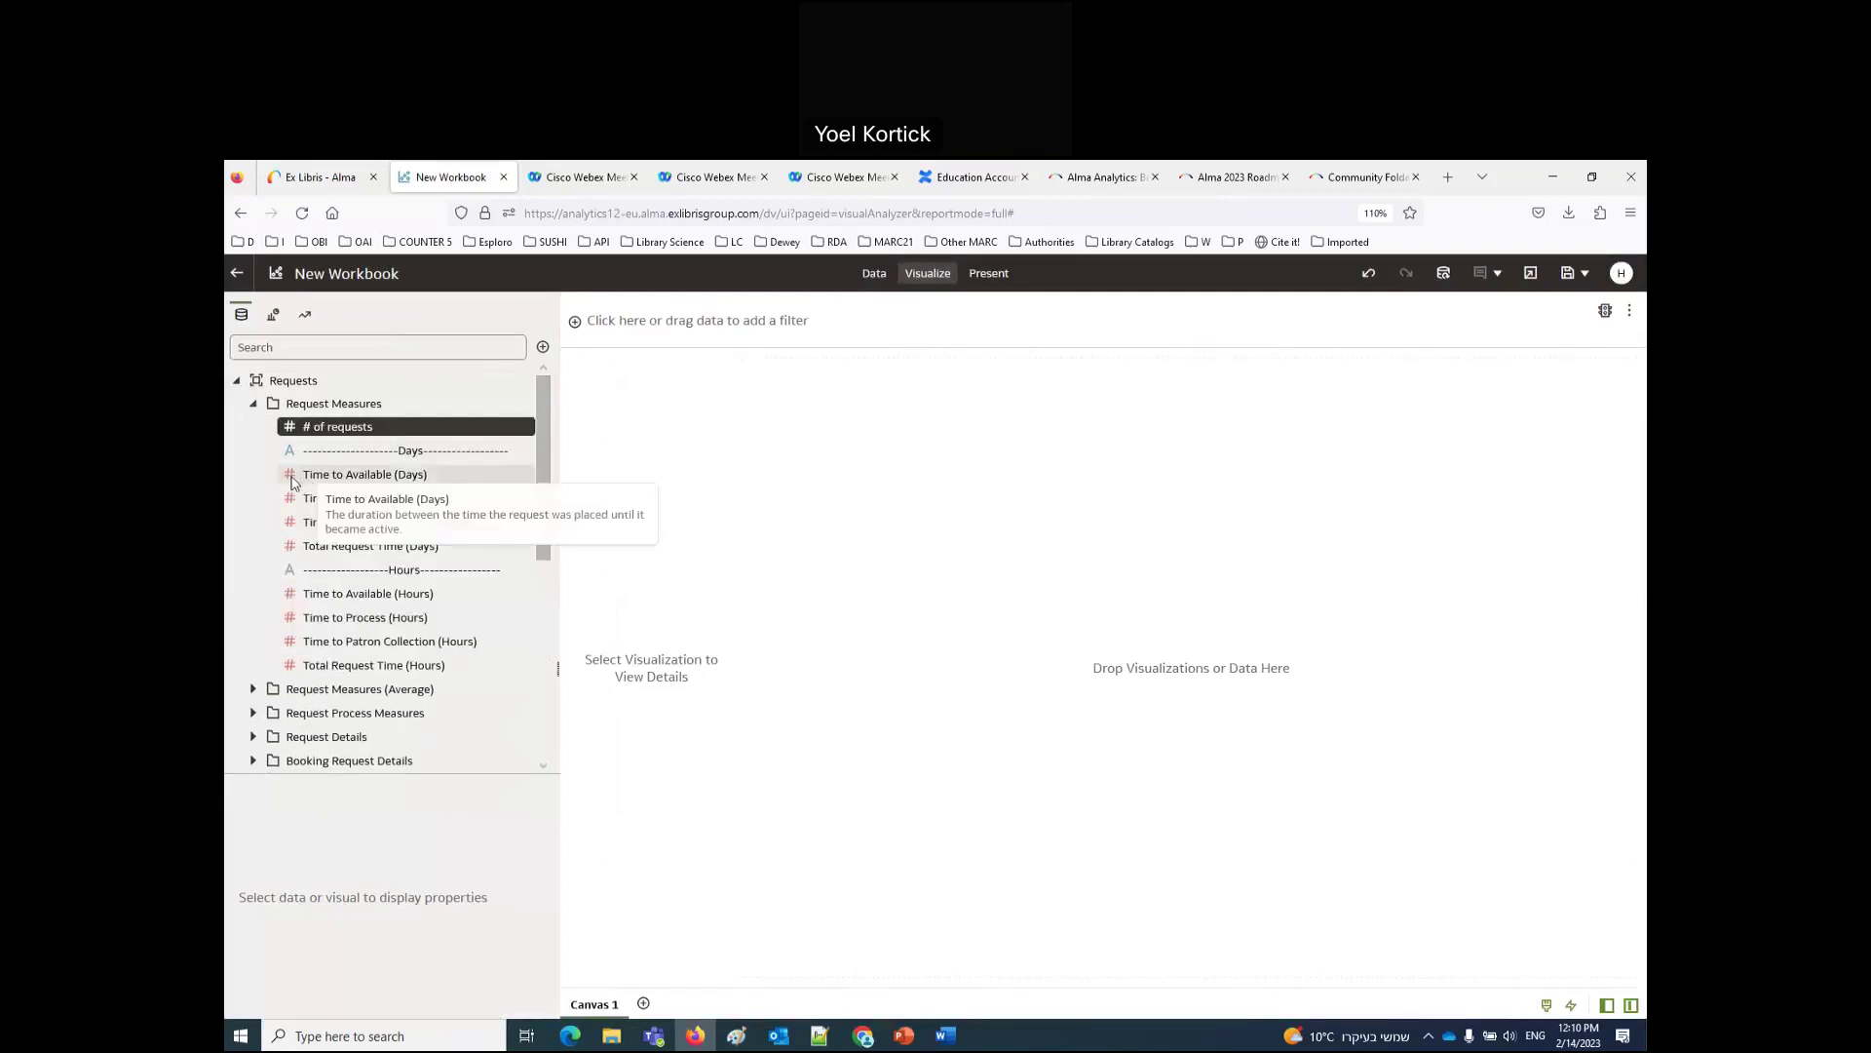
{"action": "left_click_drag", "start_coordinate": [1004, 515], "coordinate": [986, 517]}
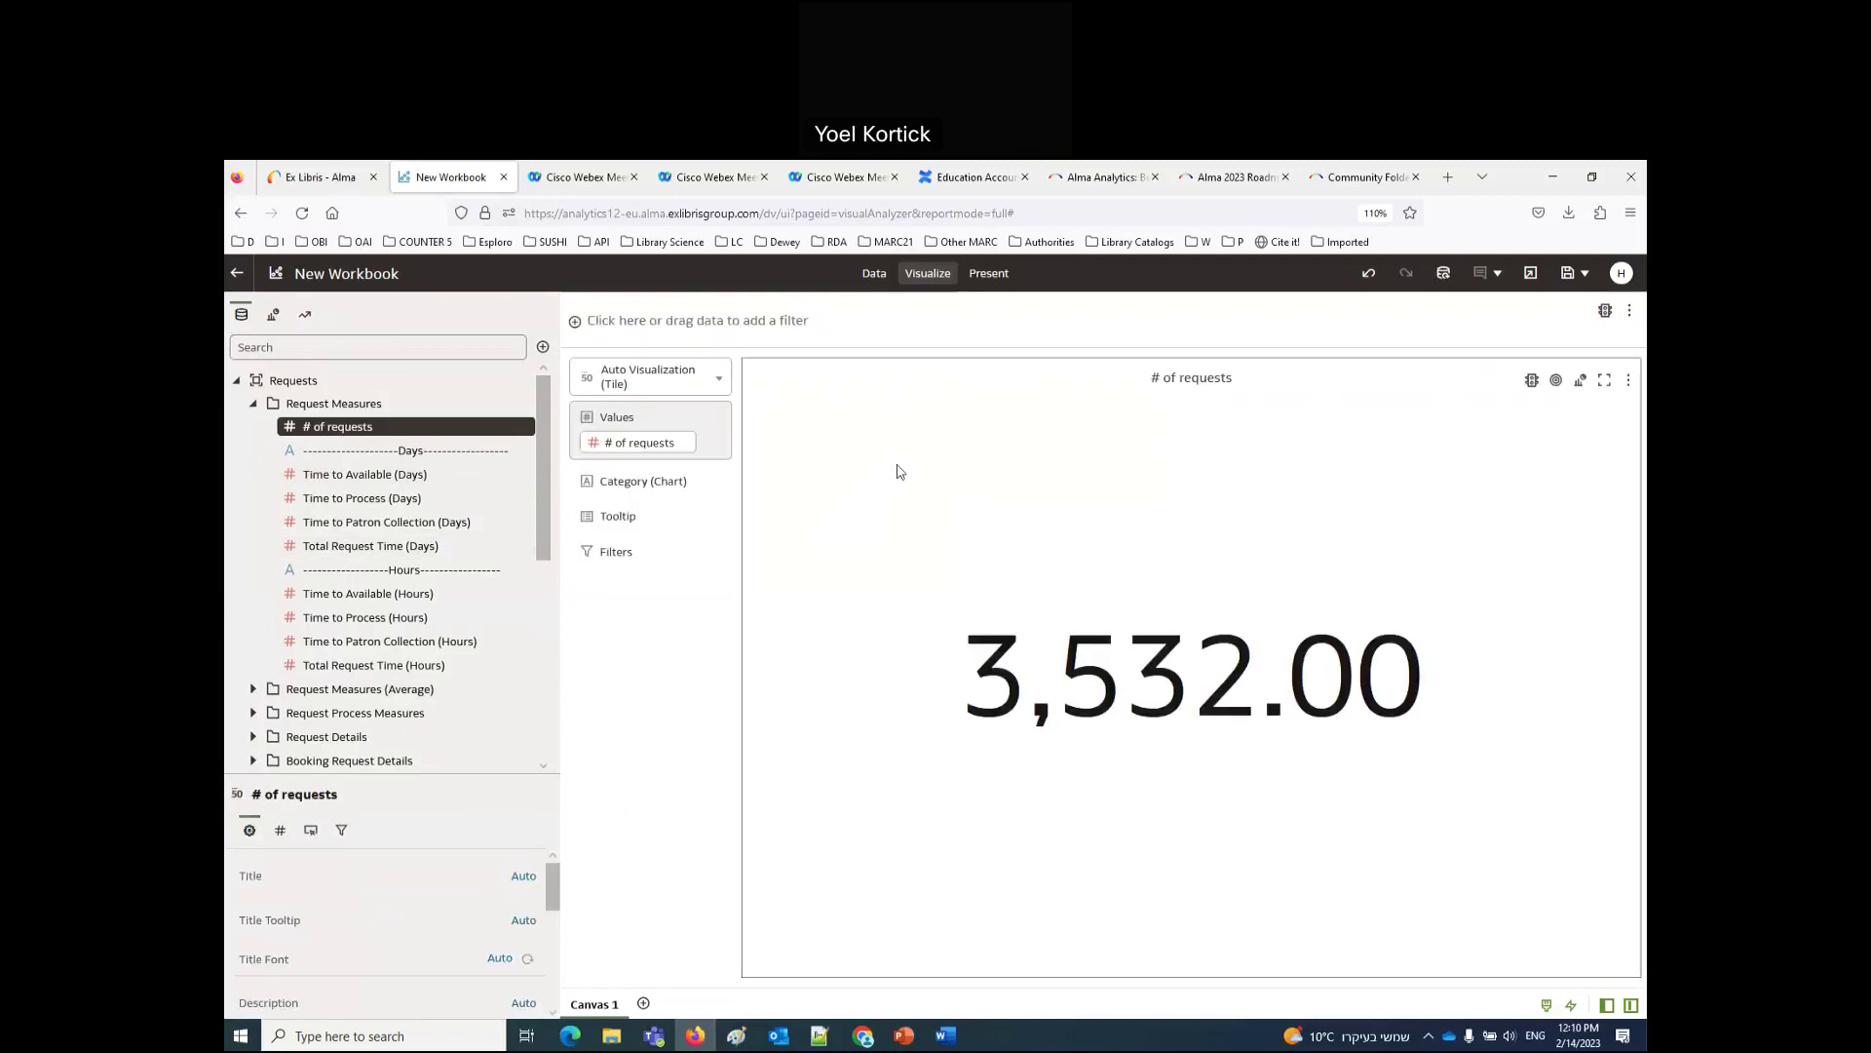
Step: Look through the available visualization types and change the # of requests tile to a table
{"action": "left_click", "coordinate": [721, 383]}
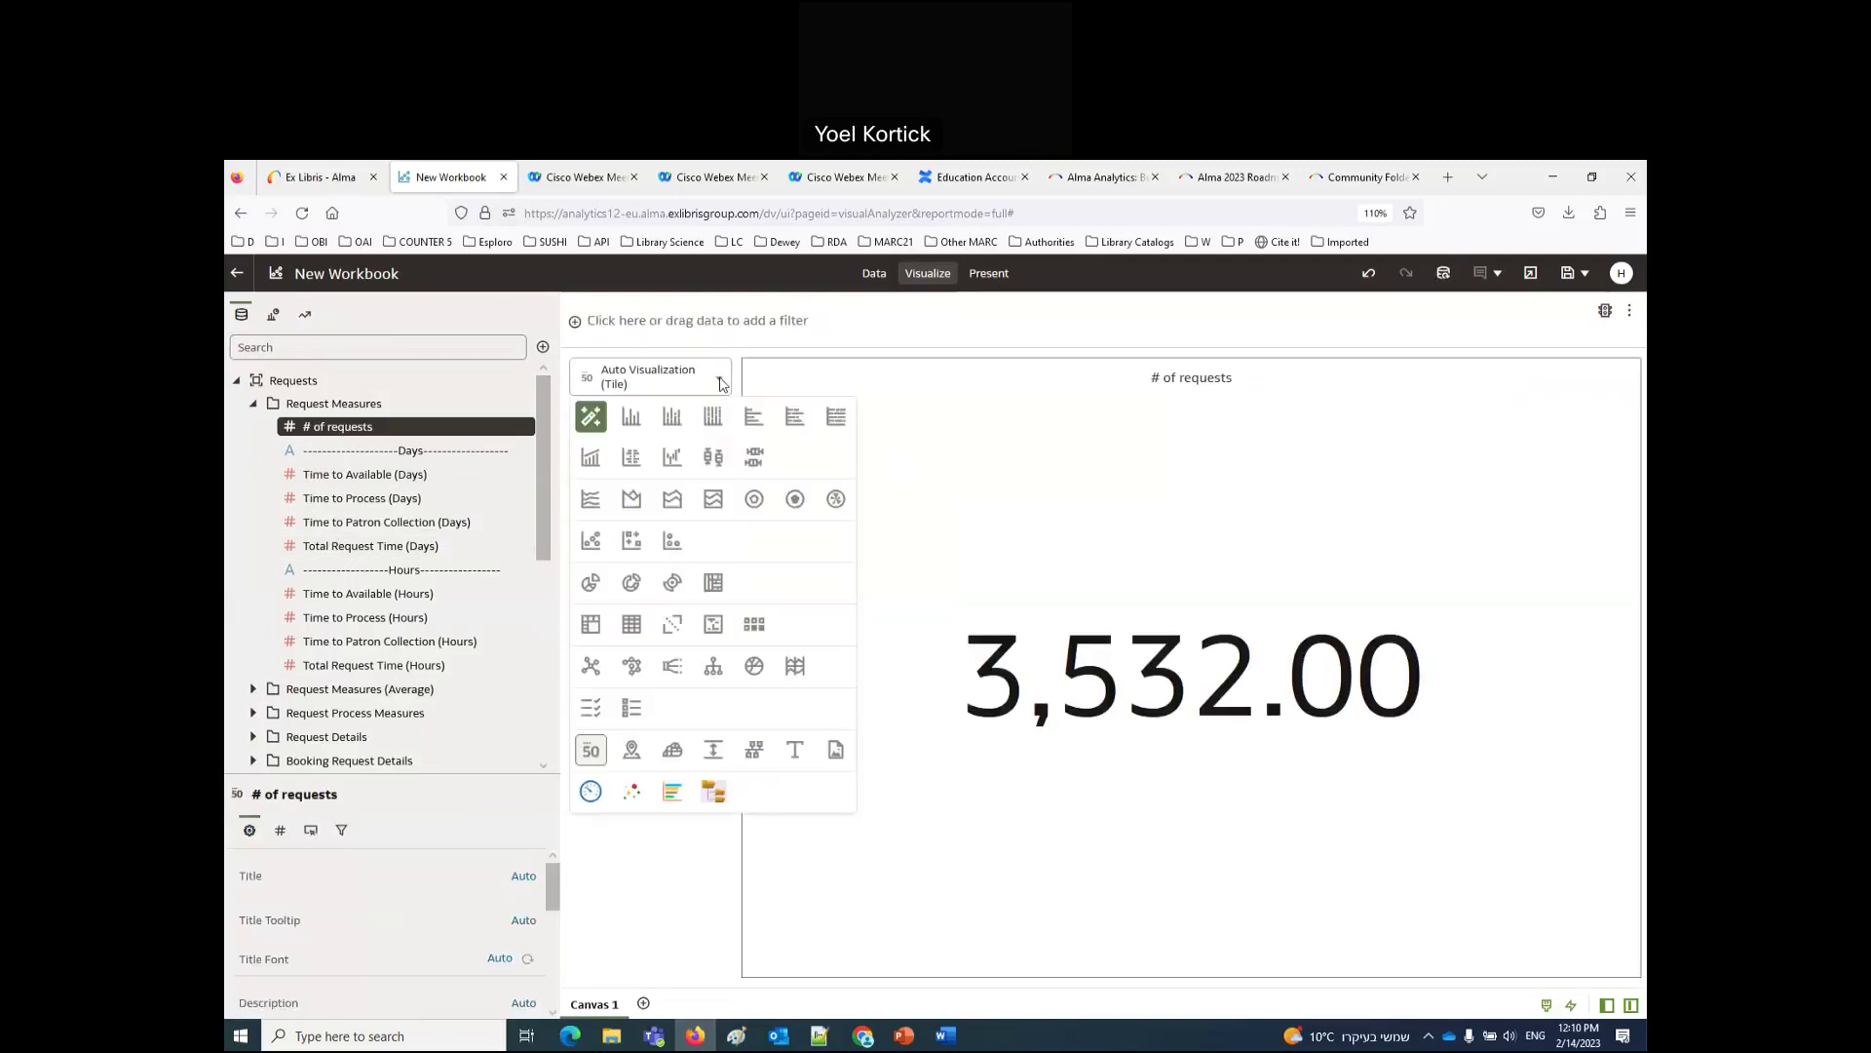
{"action": "left_click", "coordinate": [722, 383]}
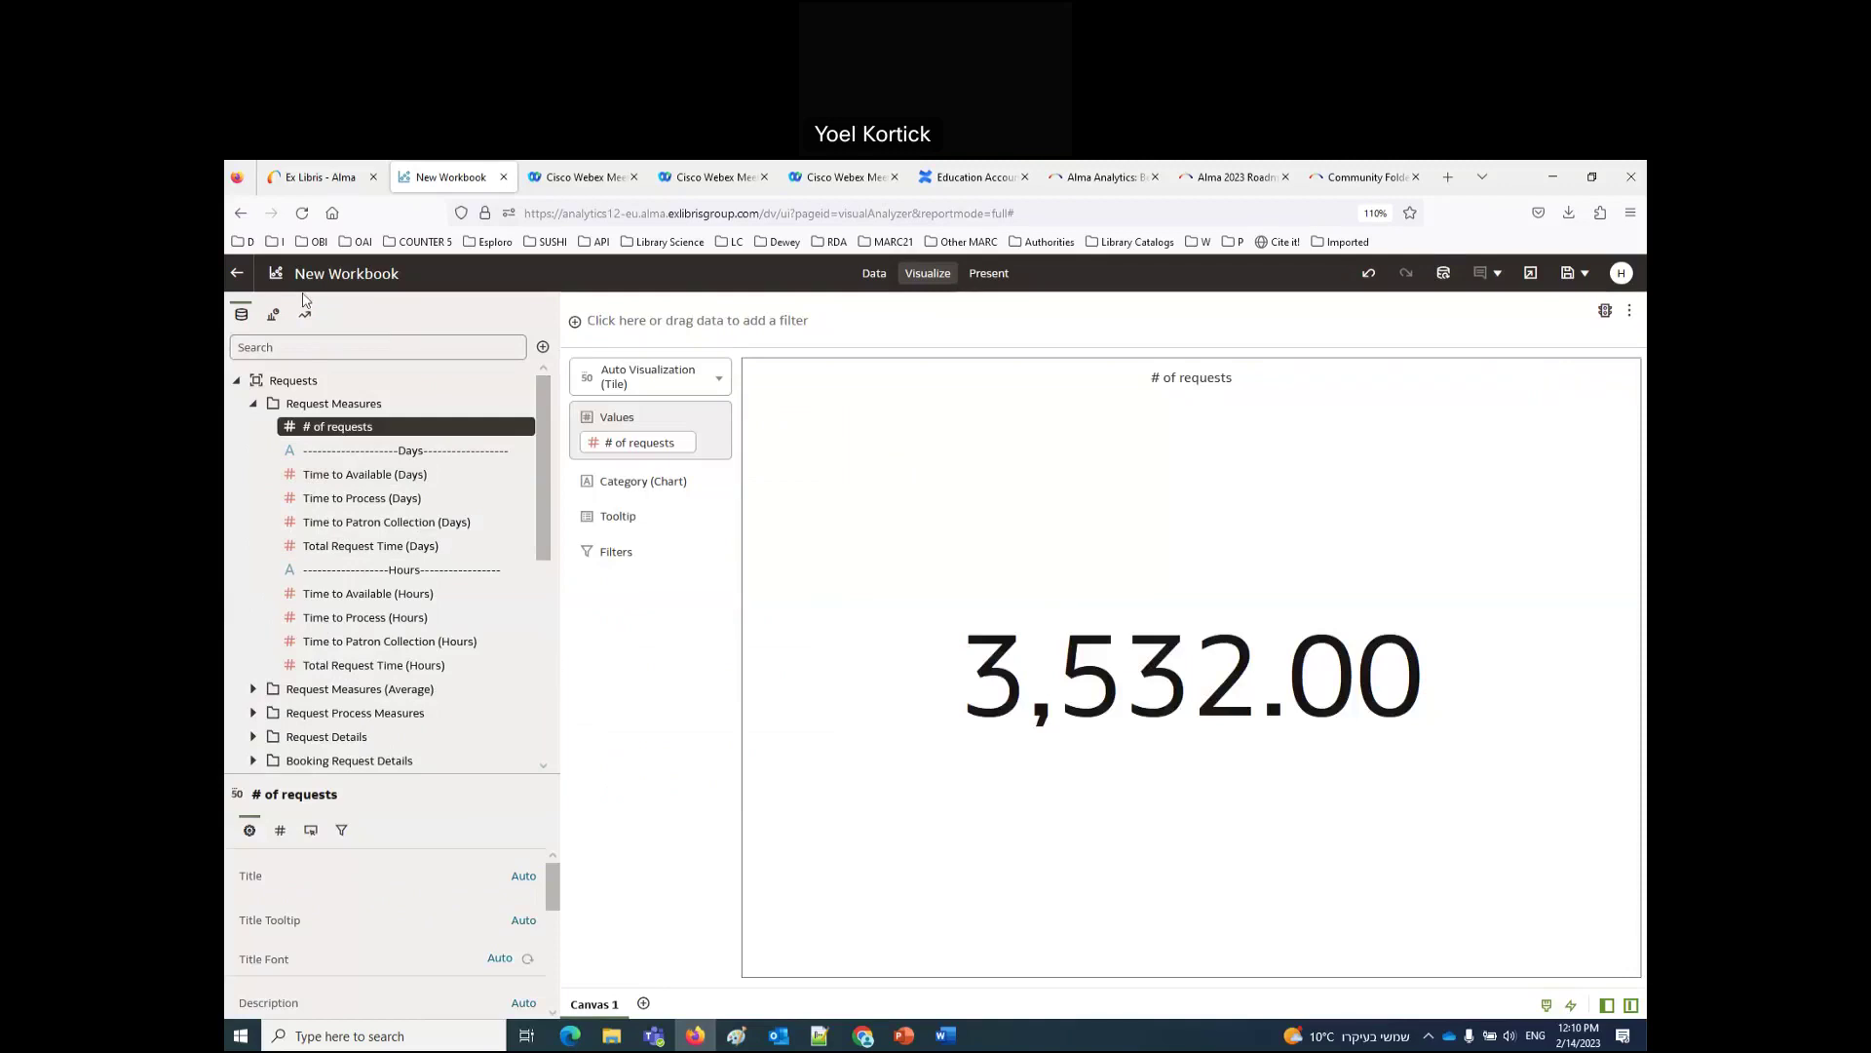
{"action": "left_click", "coordinate": [273, 314]}
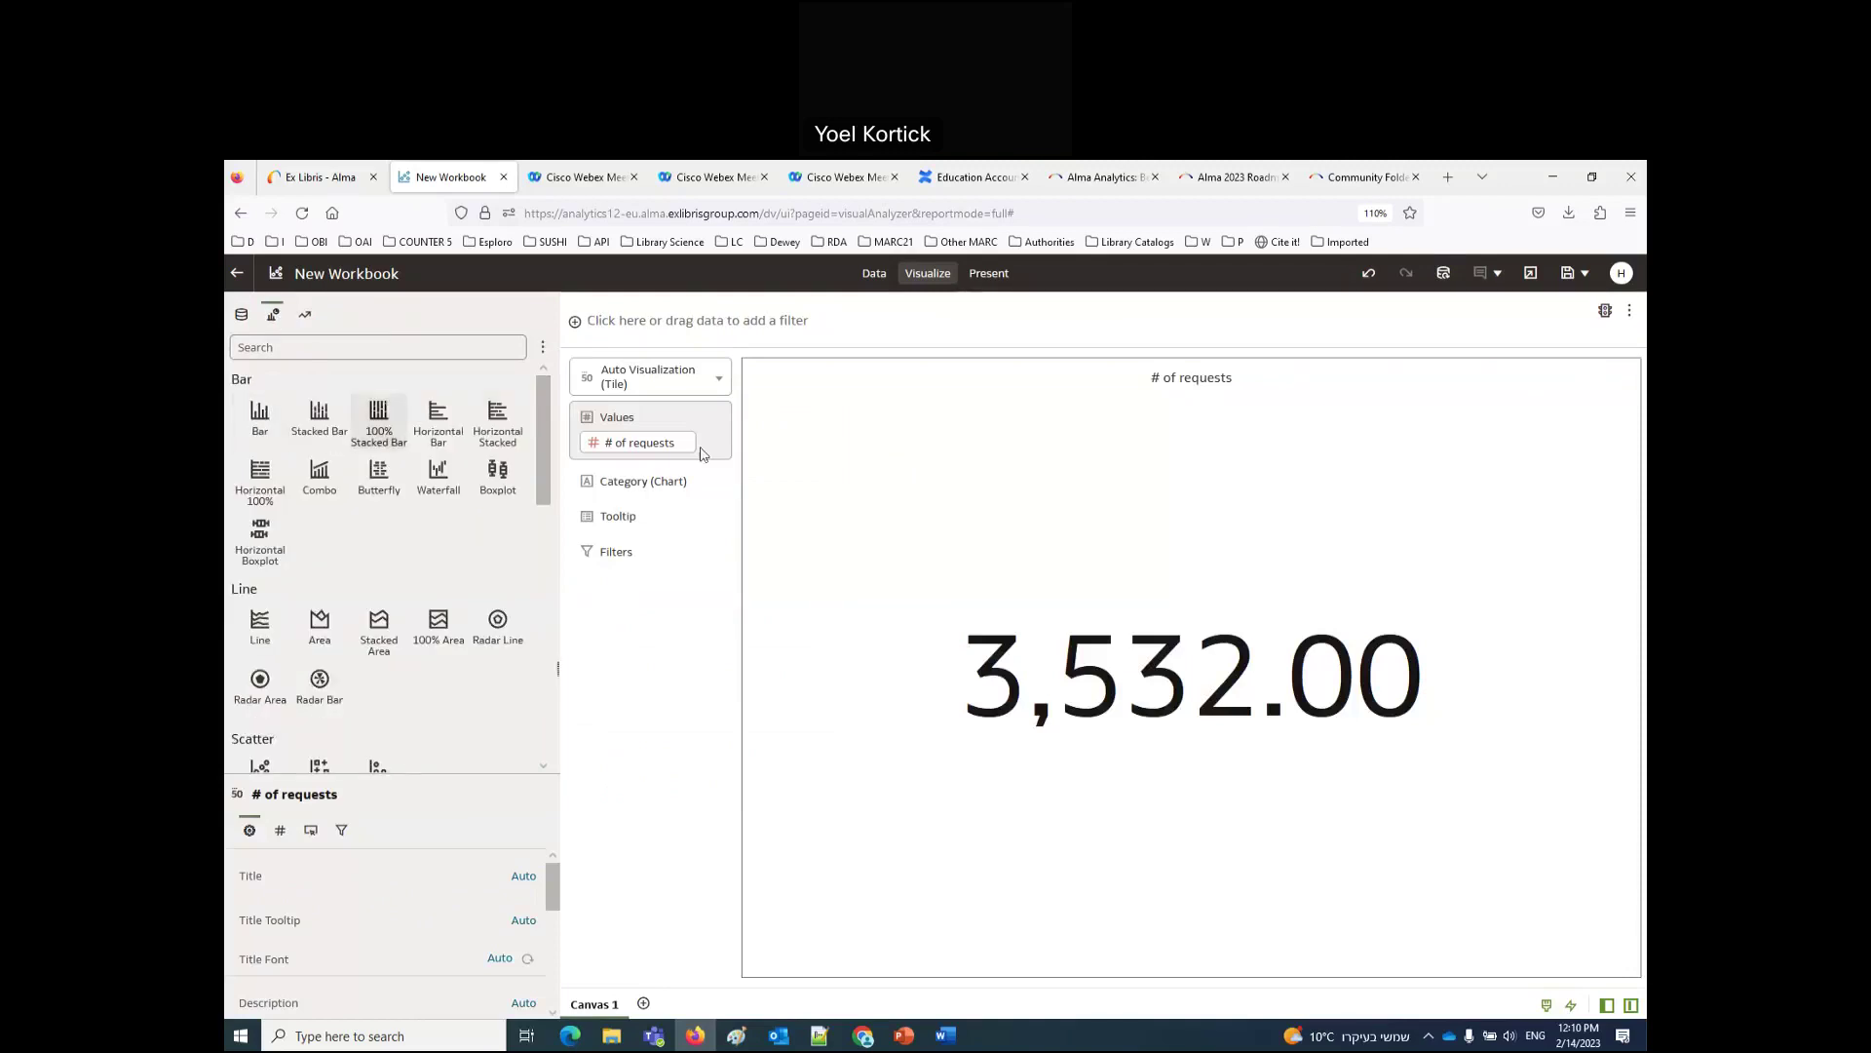
{"action": "left_click", "coordinate": [240, 314]}
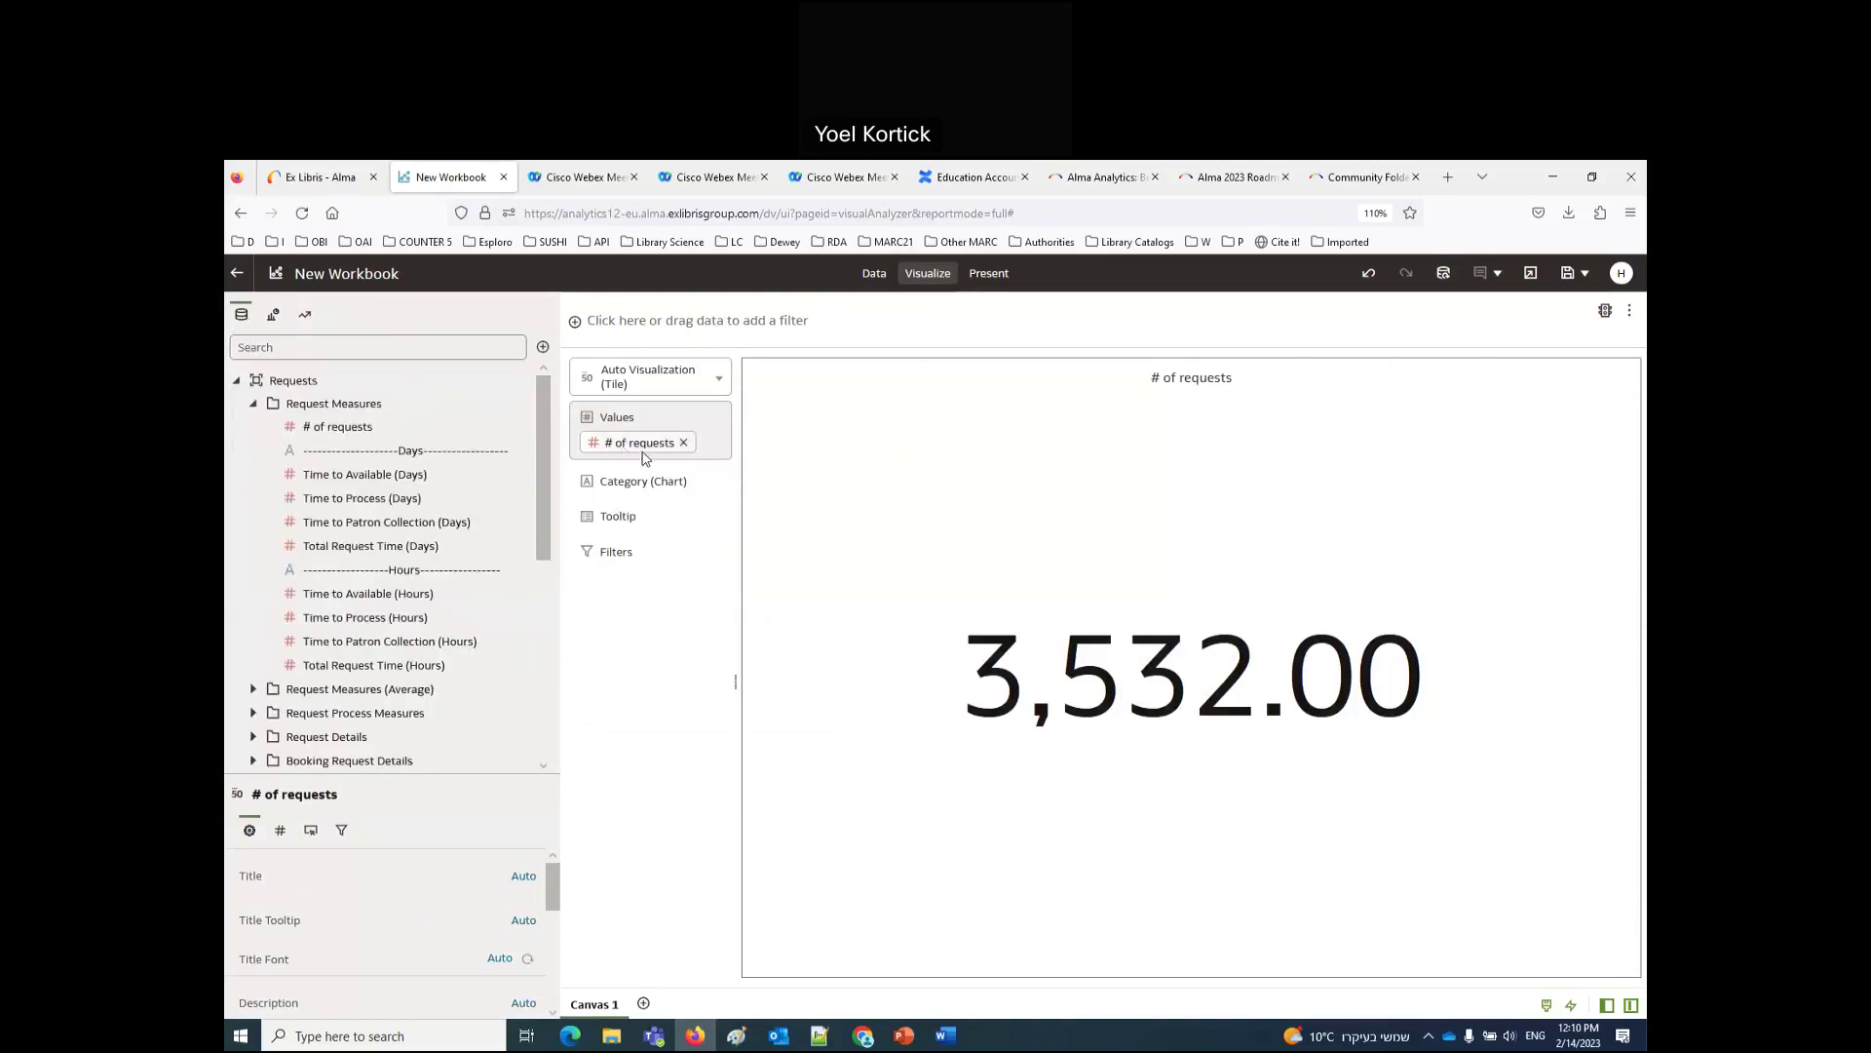
{"action": "left_click", "coordinate": [722, 382]}
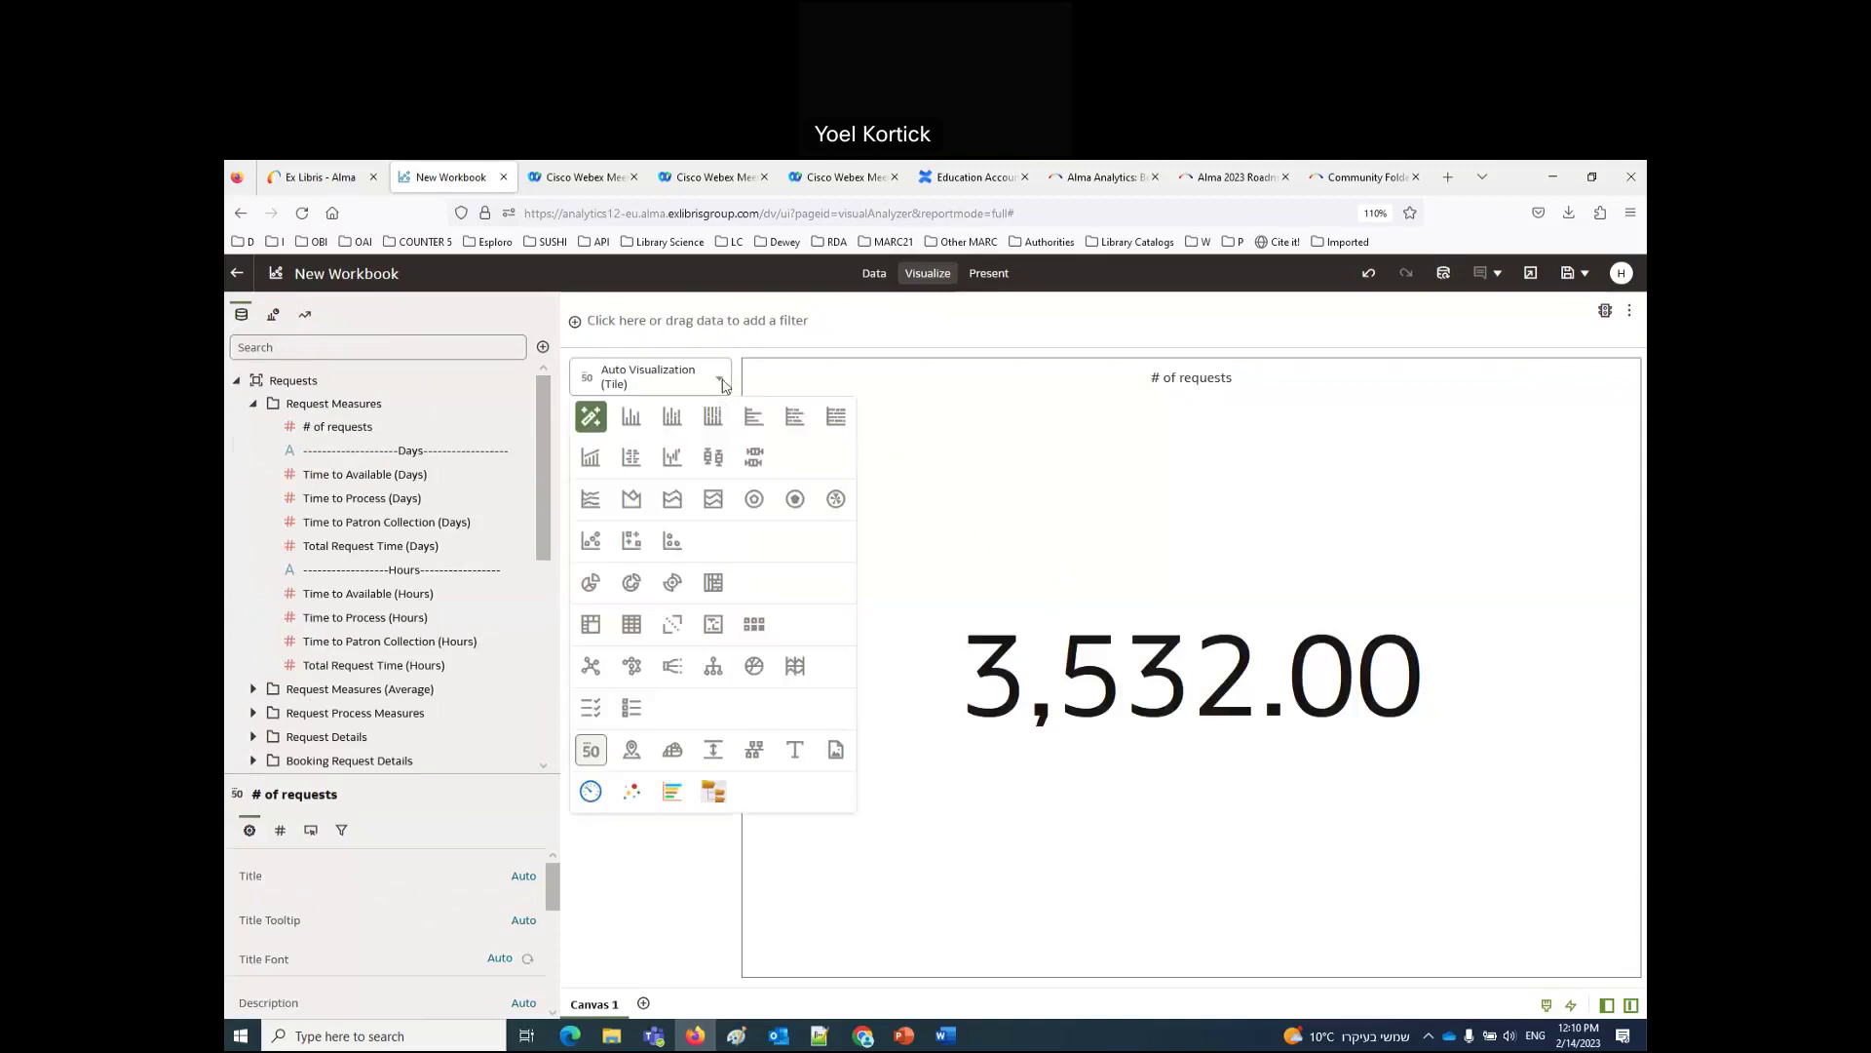
{"action": "left_click", "coordinate": [631, 625]}
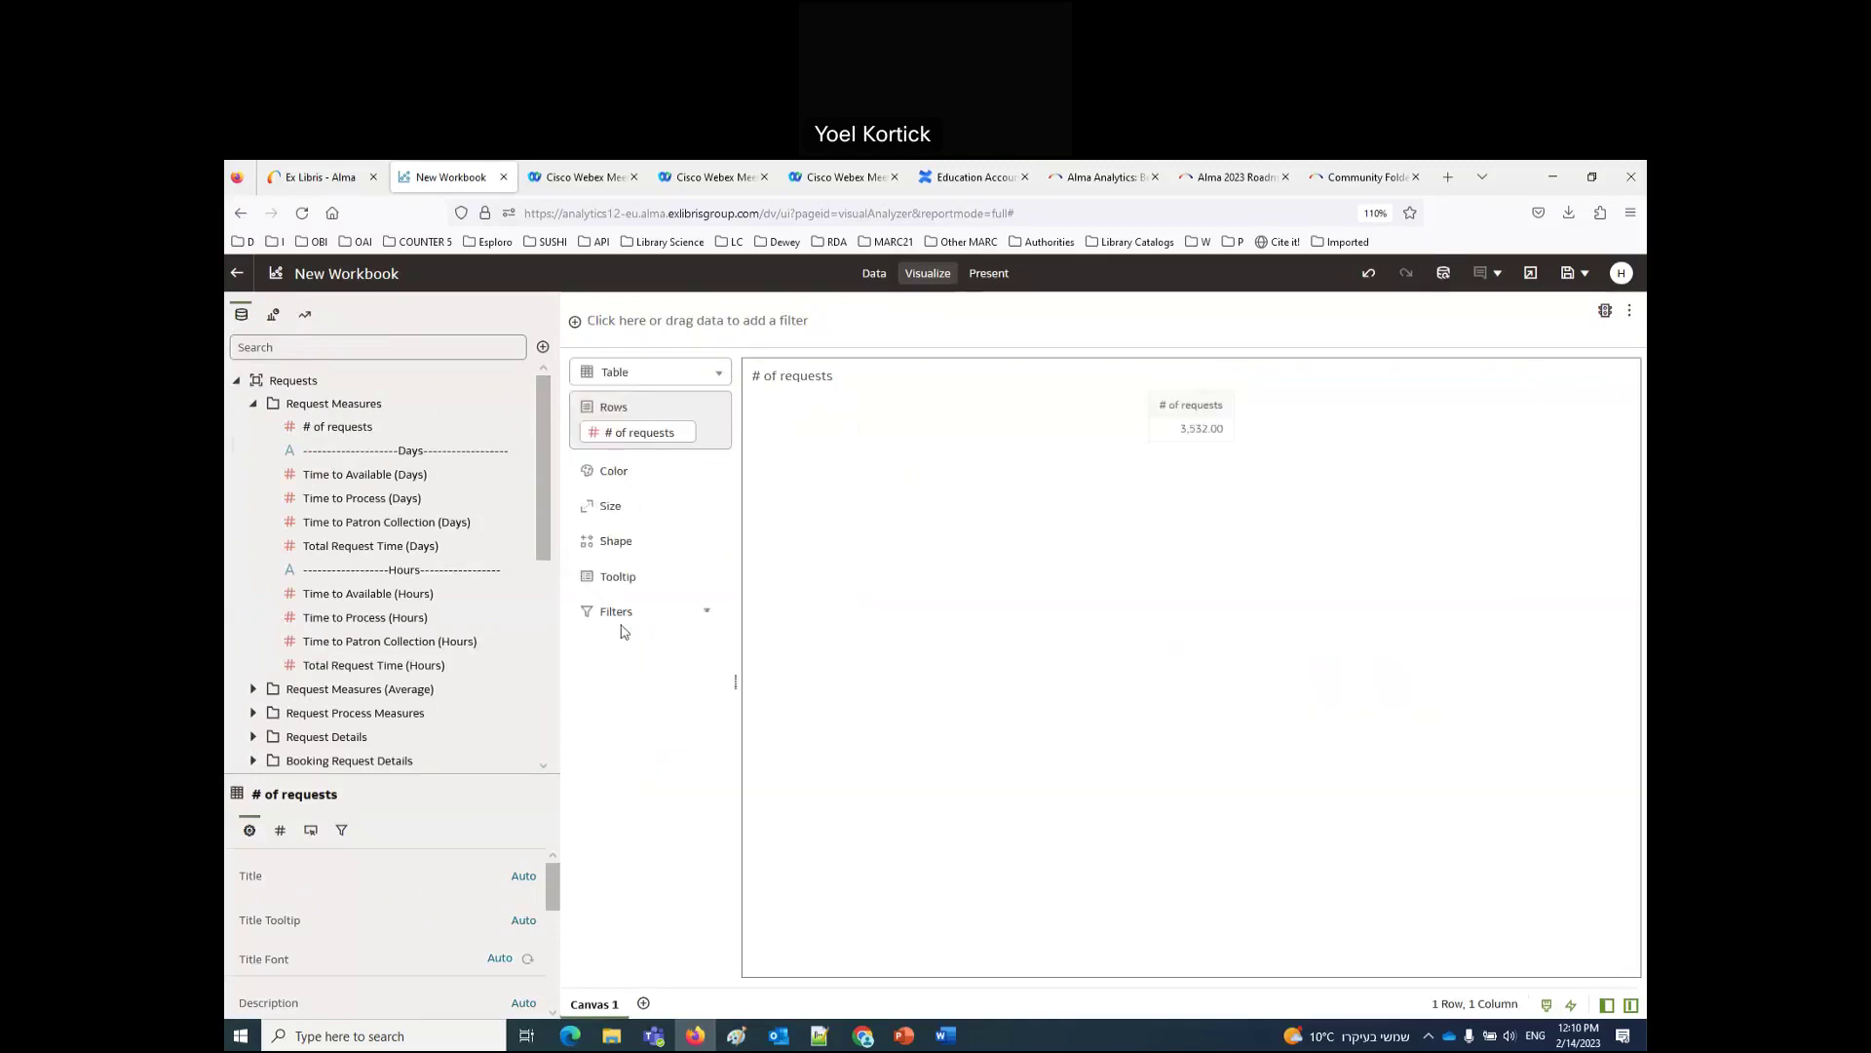
Step: Add Request Date Year from the Request Date folder to the table
{"action": "scroll", "coordinate": [289, 619], "scroll_direction": "down", "scroll_amount": 3}
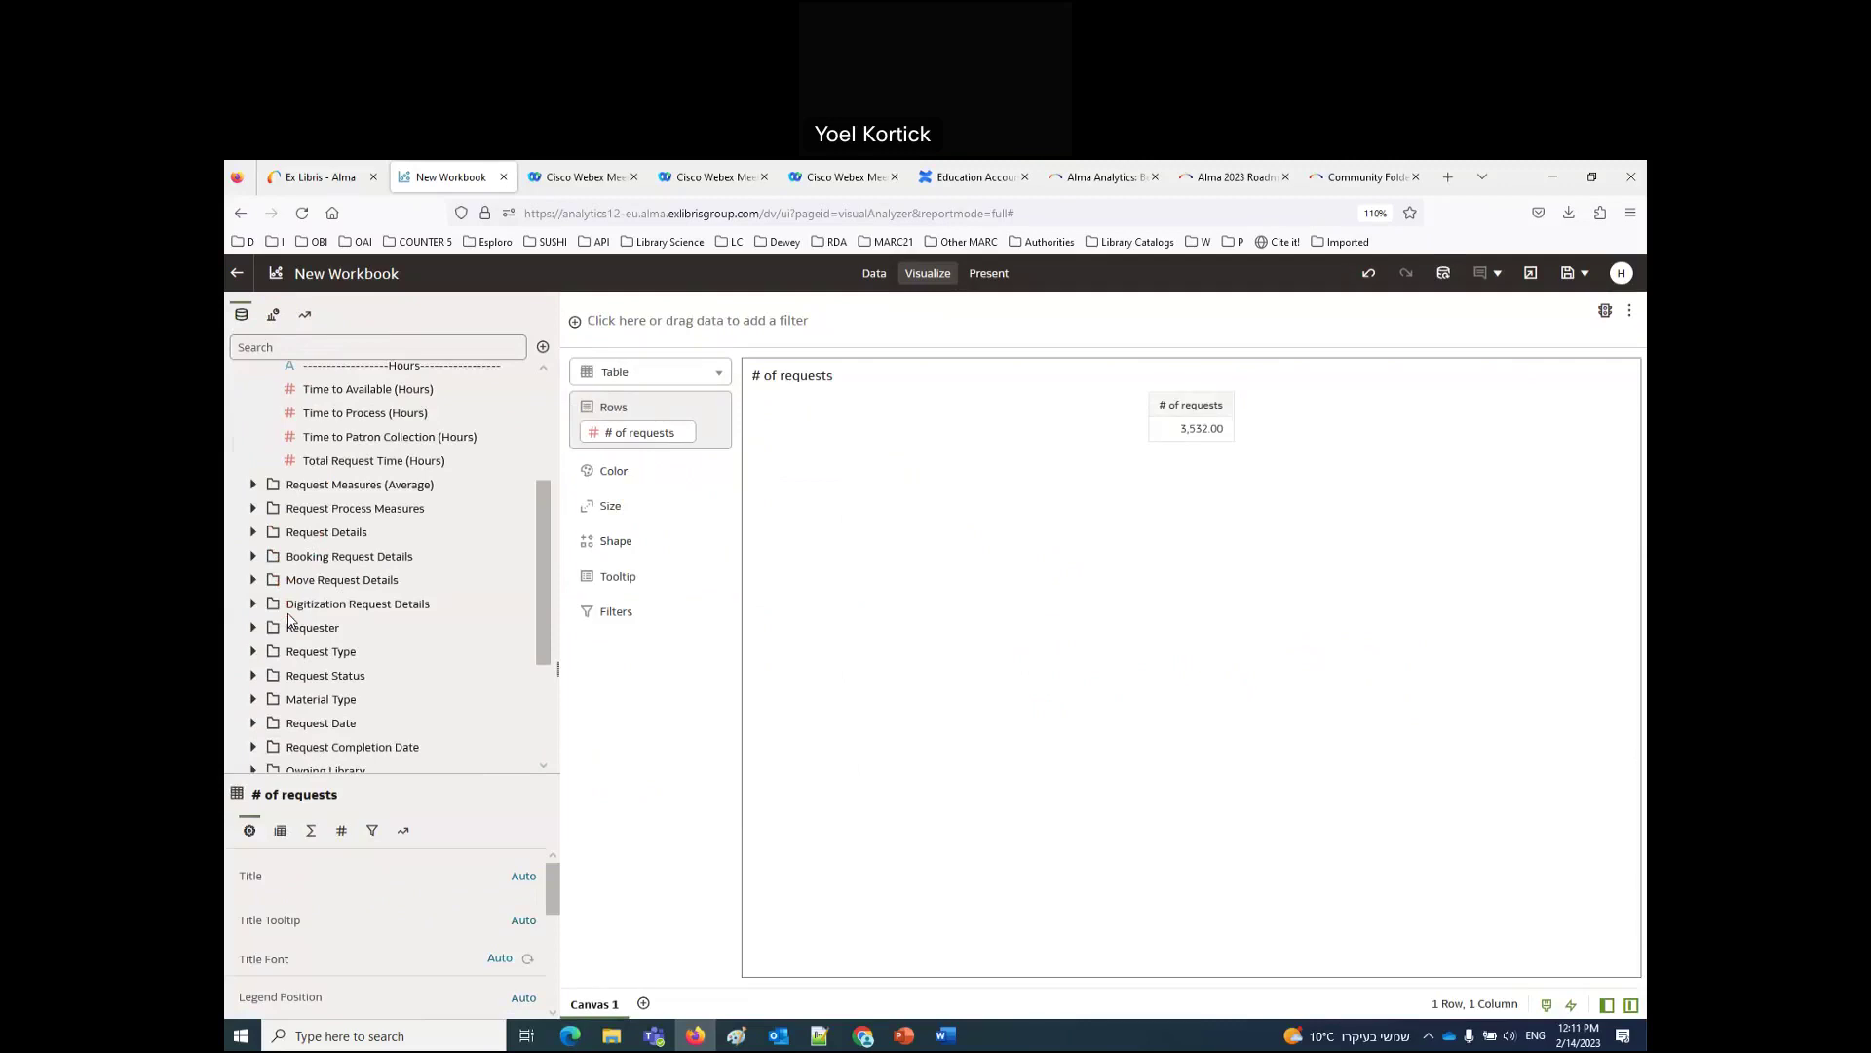
{"action": "scroll", "coordinate": [290, 620], "scroll_direction": "down", "scroll_amount": 2}
{"action": "left_click", "coordinate": [275, 620]}
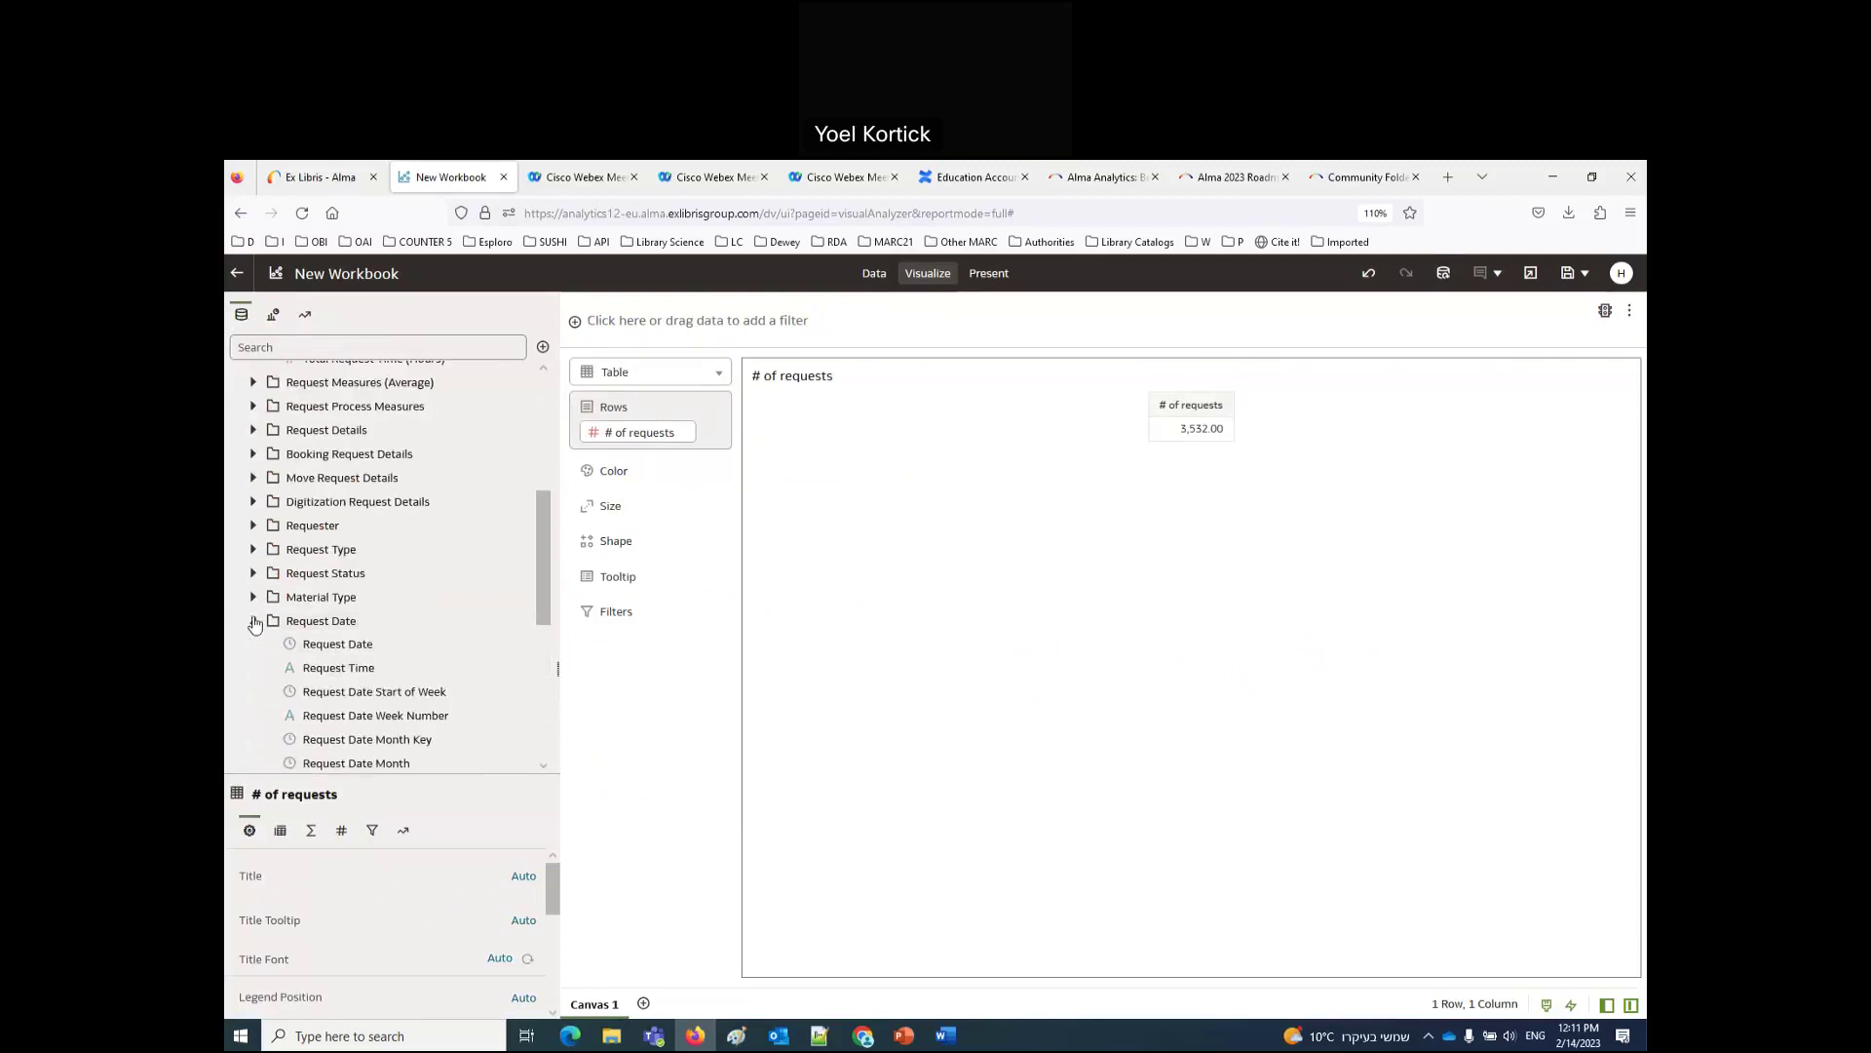
{"action": "scroll", "coordinate": [313, 650], "scroll_direction": "down", "scroll_amount": 2}
{"action": "left_click_drag", "start_coordinate": [336, 733], "coordinate": [907, 586]}
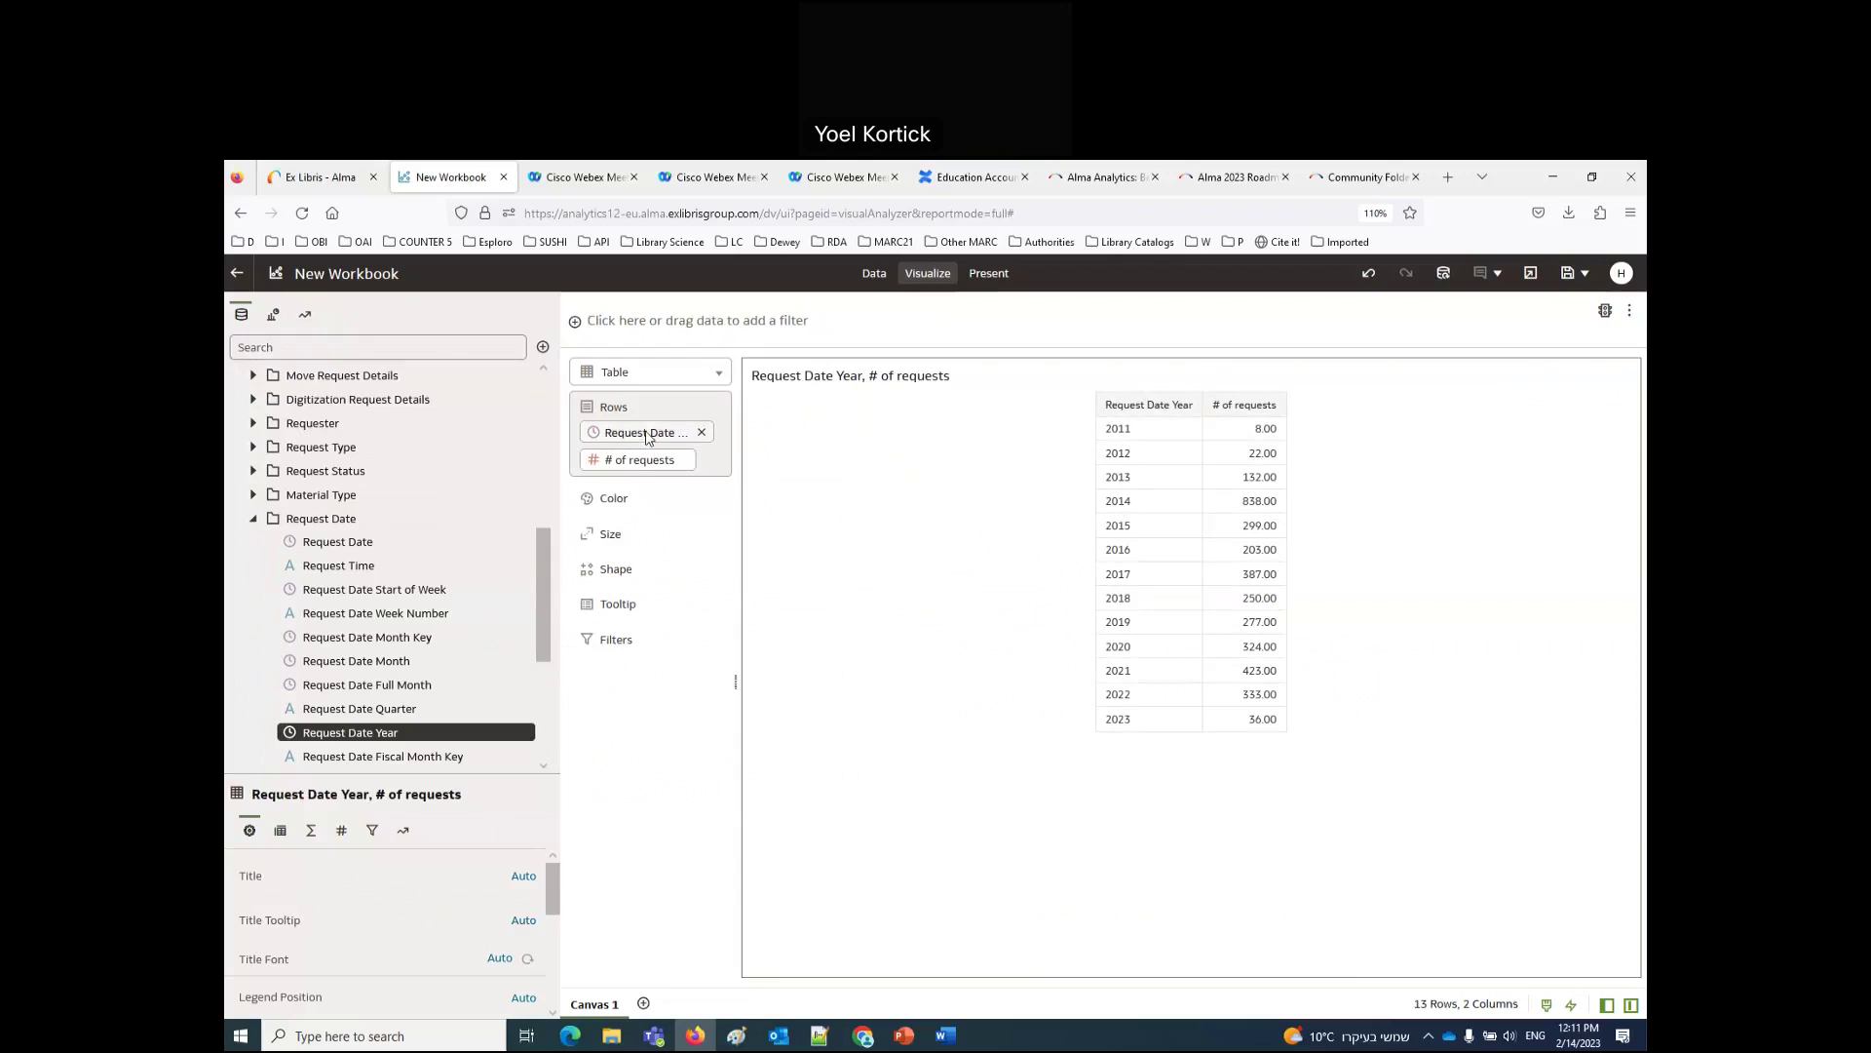
Step: Filter the canvas by Request Date Year to the years 2017, 2018, 2019, 2020, 2021 and 2022
{"action": "left_click_drag", "start_coordinate": [644, 432], "coordinate": [667, 326]}
{"action": "scroll", "coordinate": [624, 573], "scroll_direction": "down", "scroll_amount": 8}
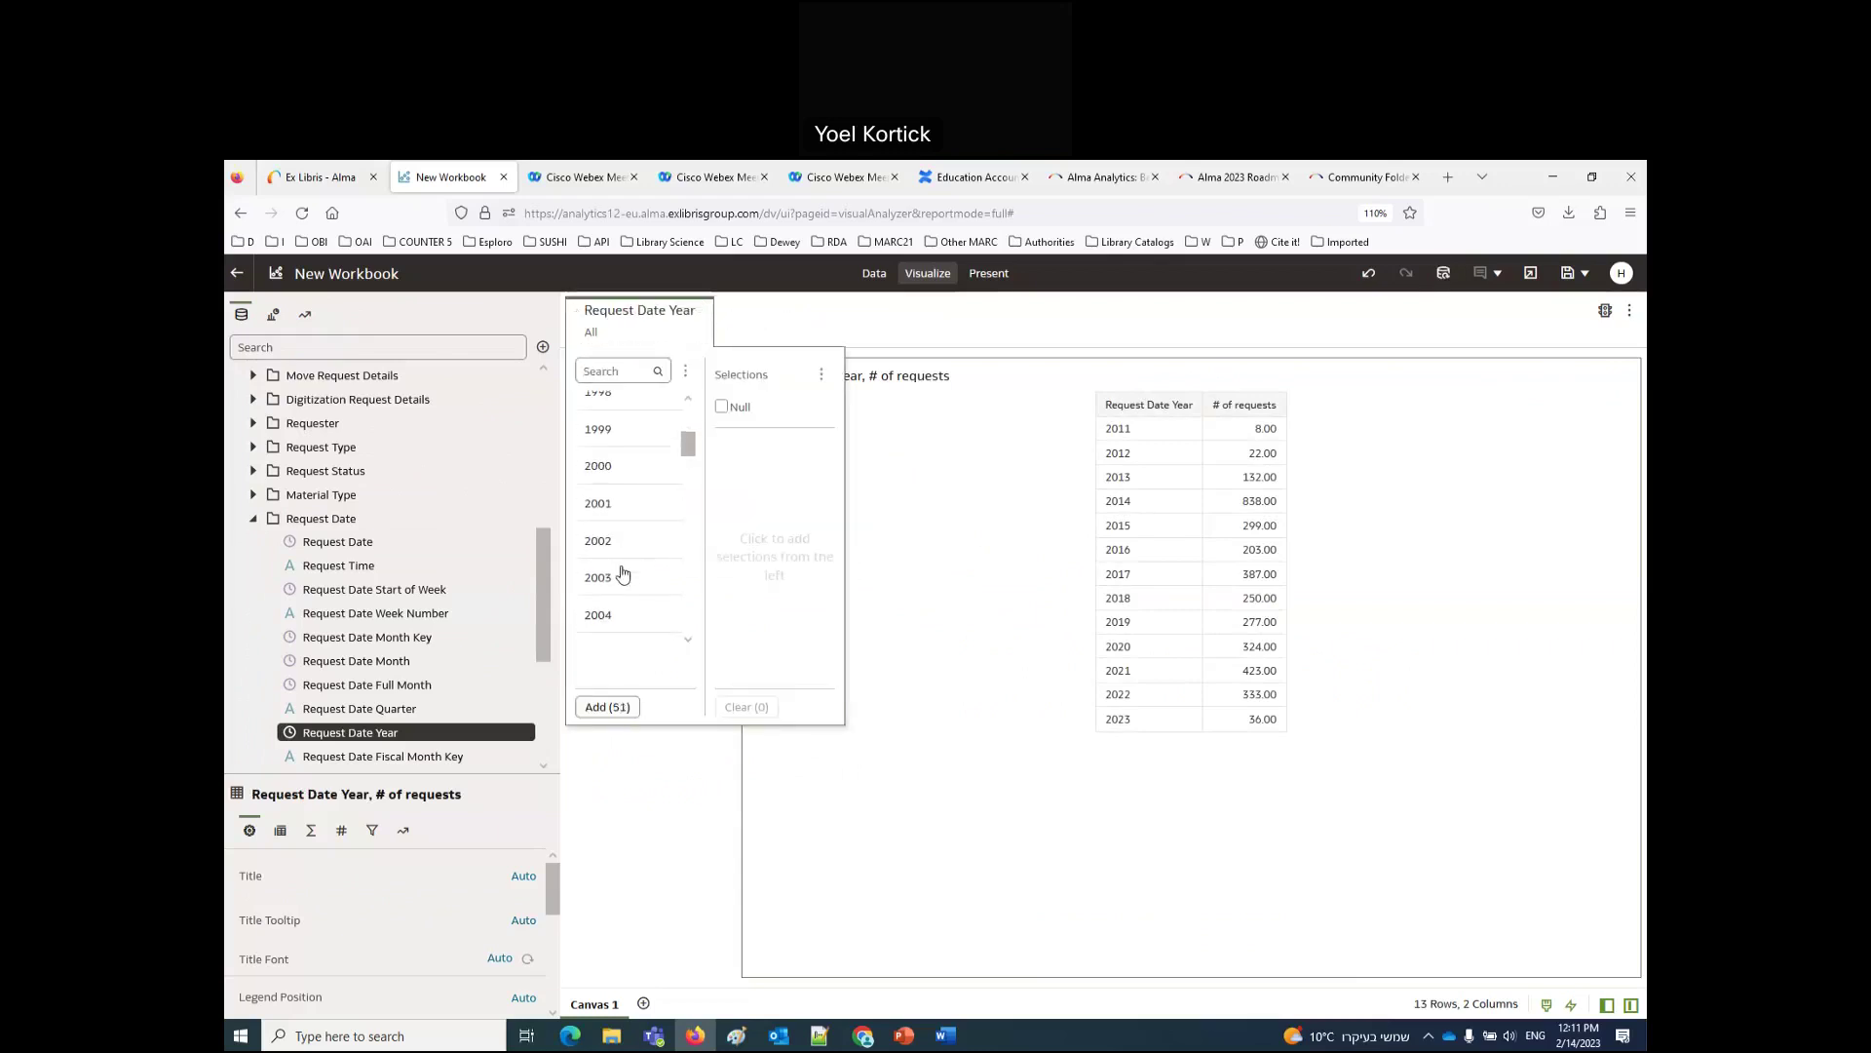
{"action": "scroll", "coordinate": [622, 574], "scroll_direction": "down", "scroll_amount": 3}
{"action": "scroll", "coordinate": [622, 574], "scroll_direction": "up", "scroll_amount": 3}
{"action": "left_click", "coordinate": [606, 487]}
{"action": "left_click", "coordinate": [606, 488]}
{"action": "left_click", "coordinate": [607, 488]}
{"action": "left_click", "coordinate": [606, 488]}
{"action": "left_click", "coordinate": [606, 487]}
{"action": "left_click", "coordinate": [606, 488]}
{"action": "left_click", "coordinate": [906, 328]}
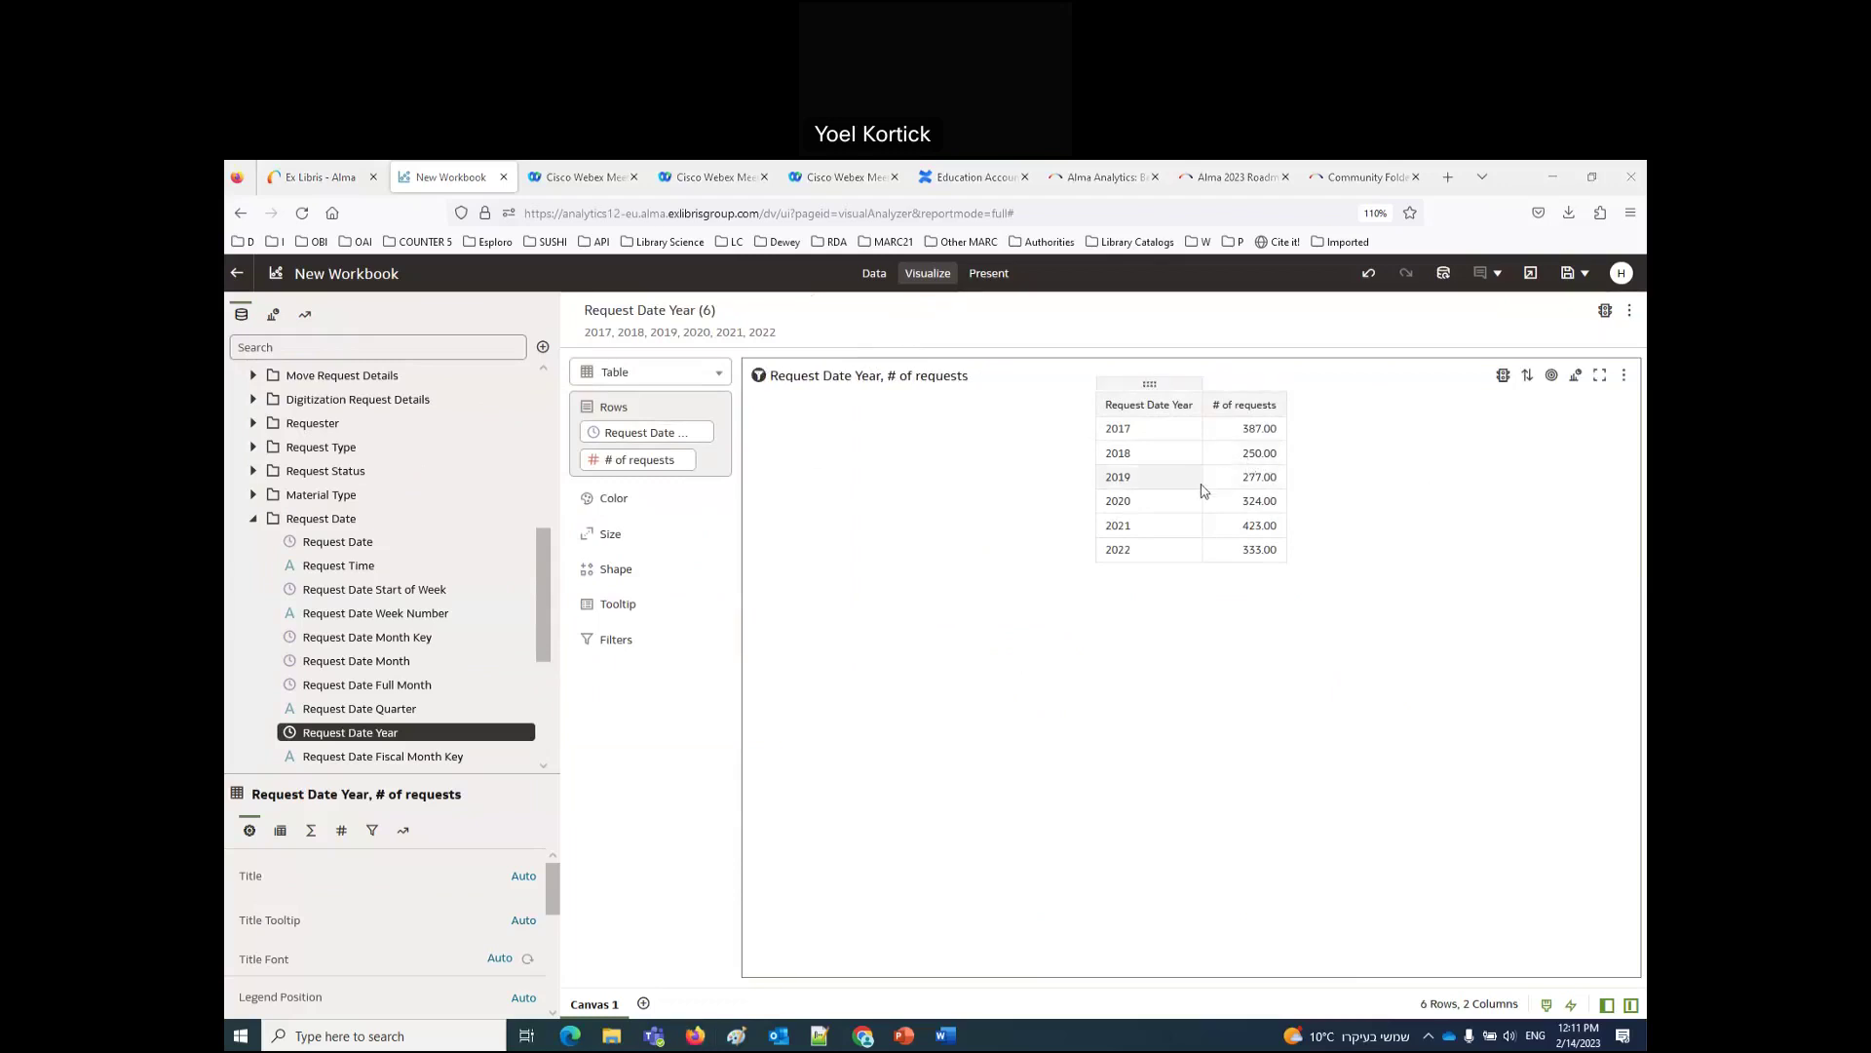
Step: Duplicate the requests table and change the copy to a line chart
{"action": "left_click", "coordinate": [1624, 379]}
{"action": "mouse_move", "coordinate": [1495, 539]}
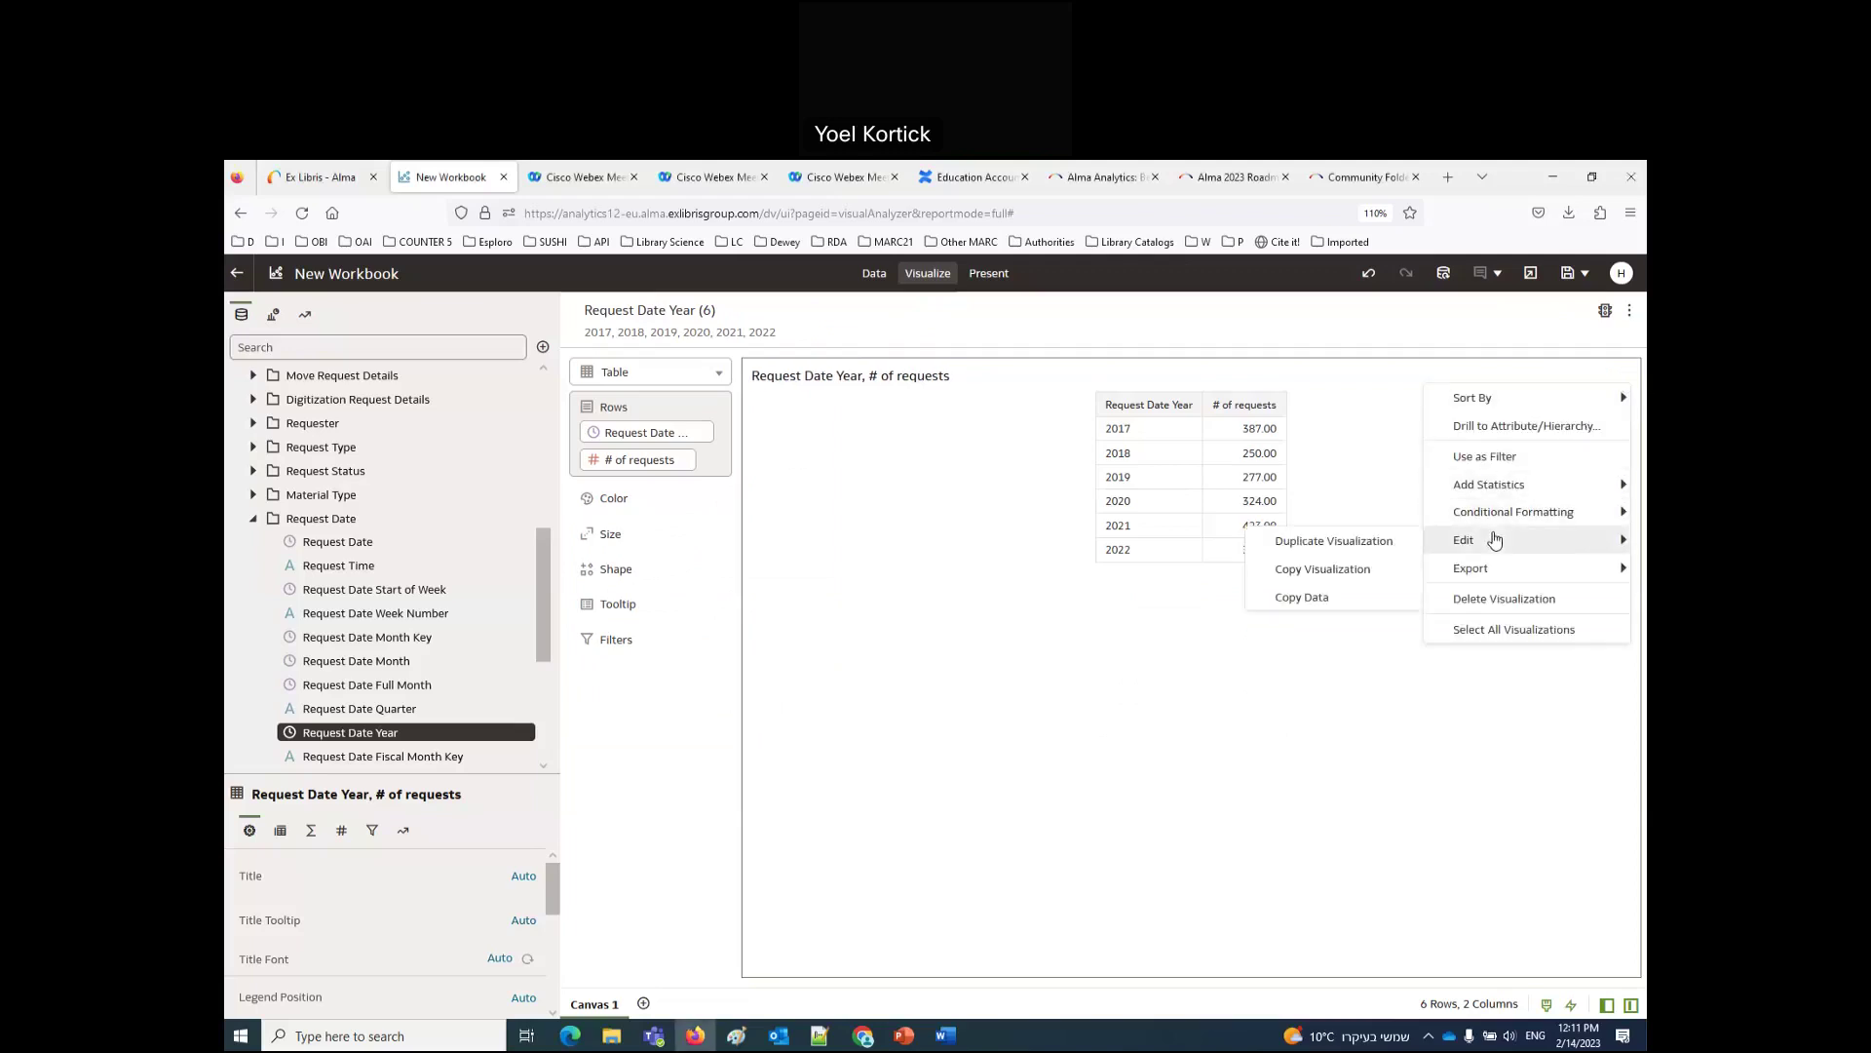
{"action": "left_click", "coordinate": [1340, 539]}
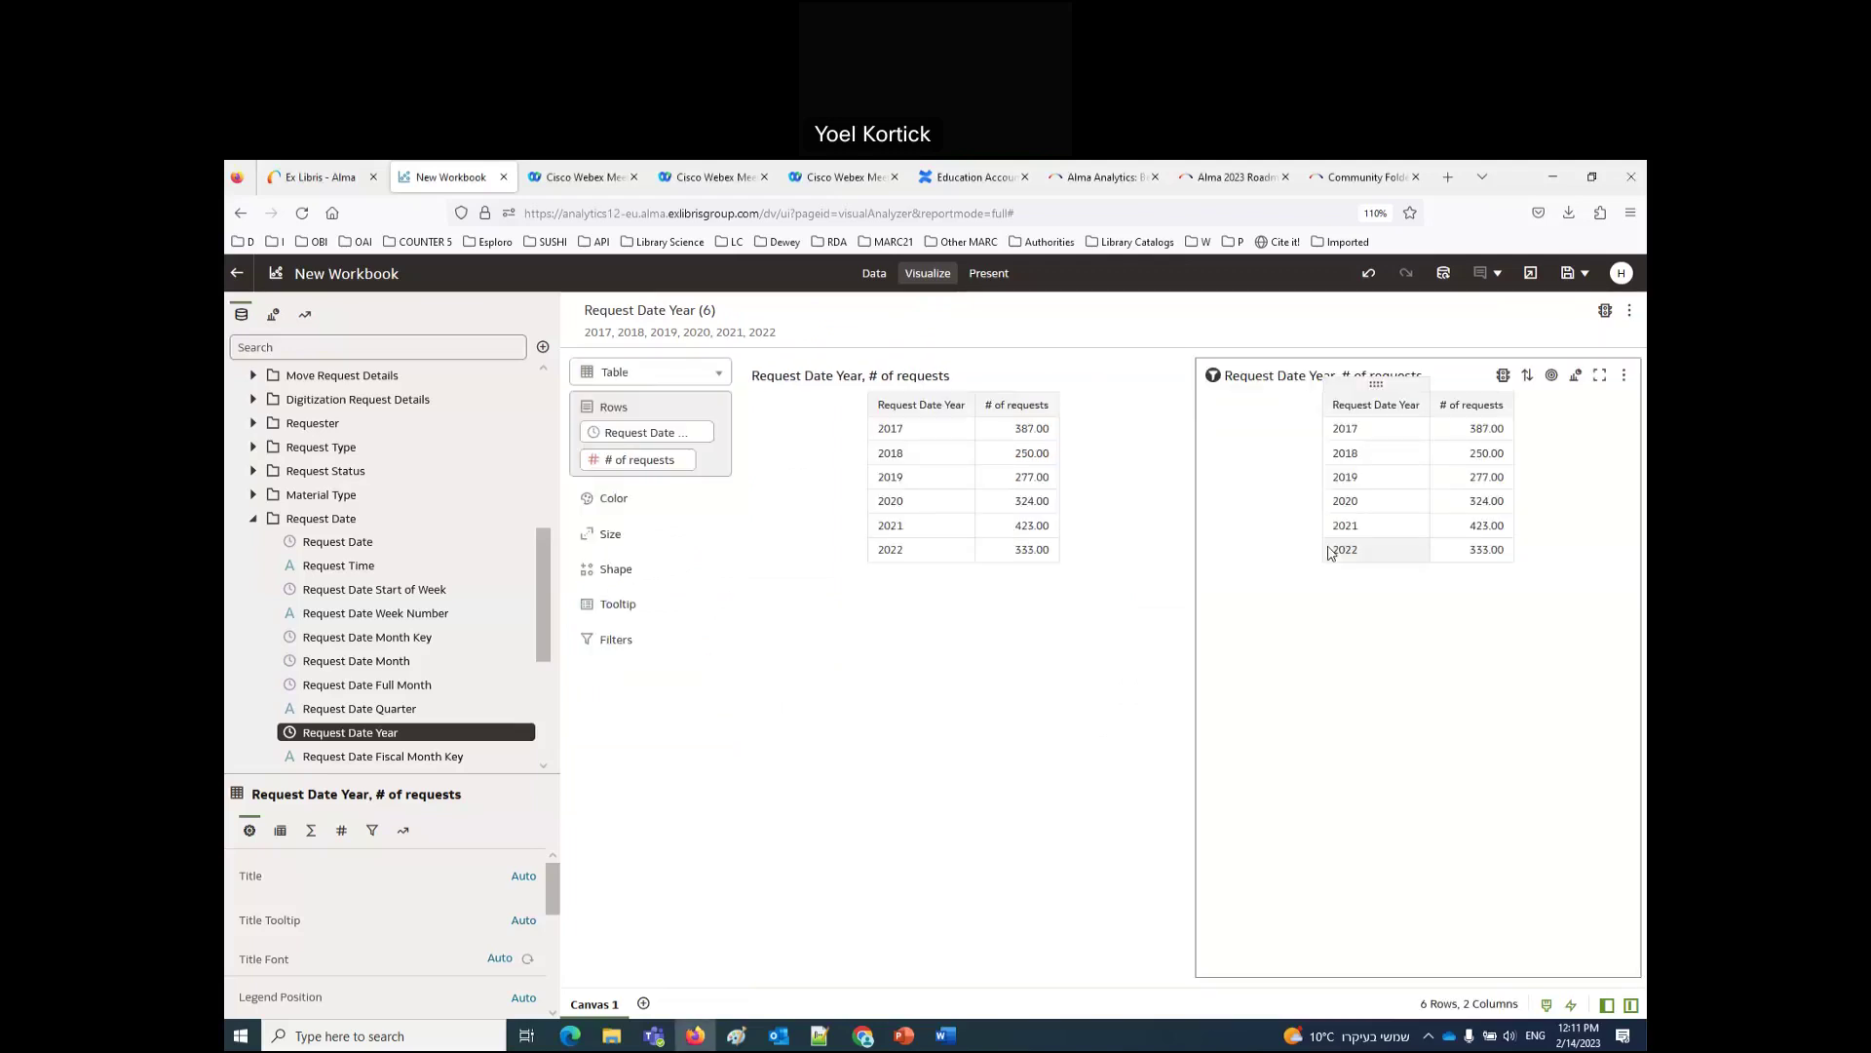
{"action": "left_click", "coordinate": [1577, 377]}
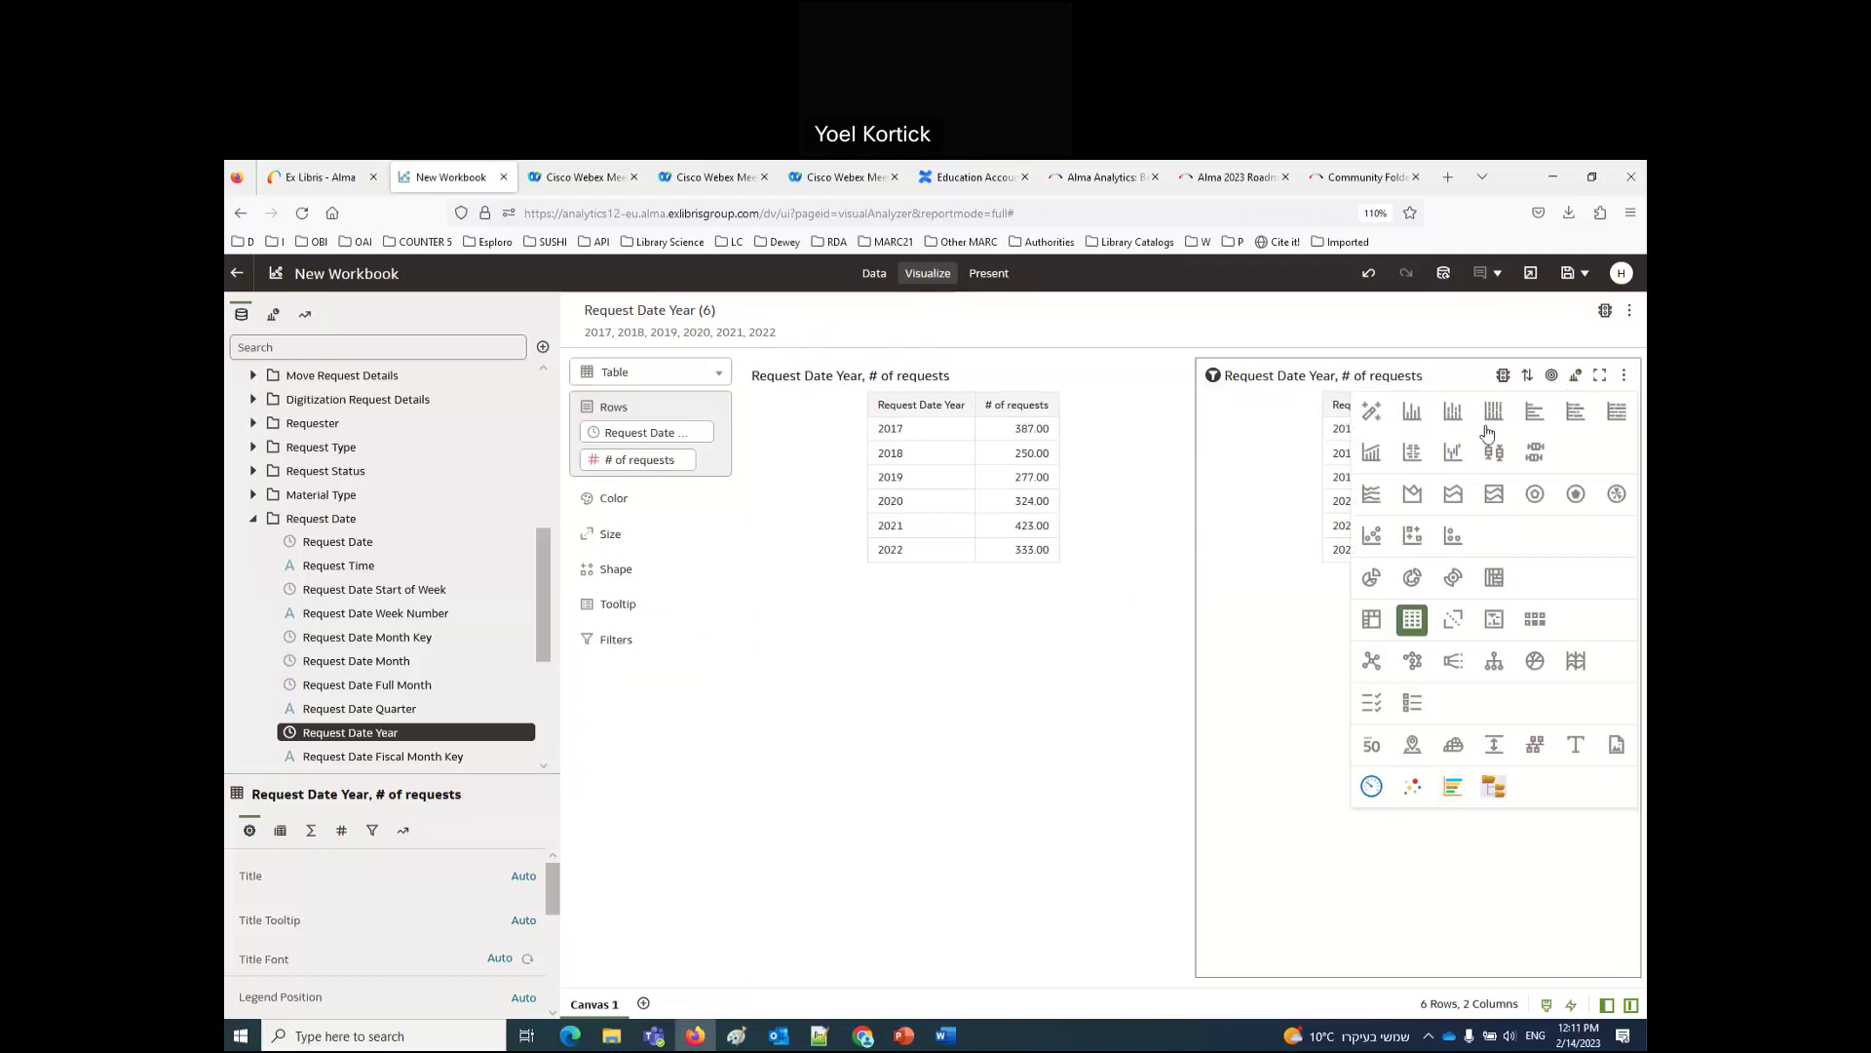
{"action": "left_click", "coordinate": [1371, 499]}
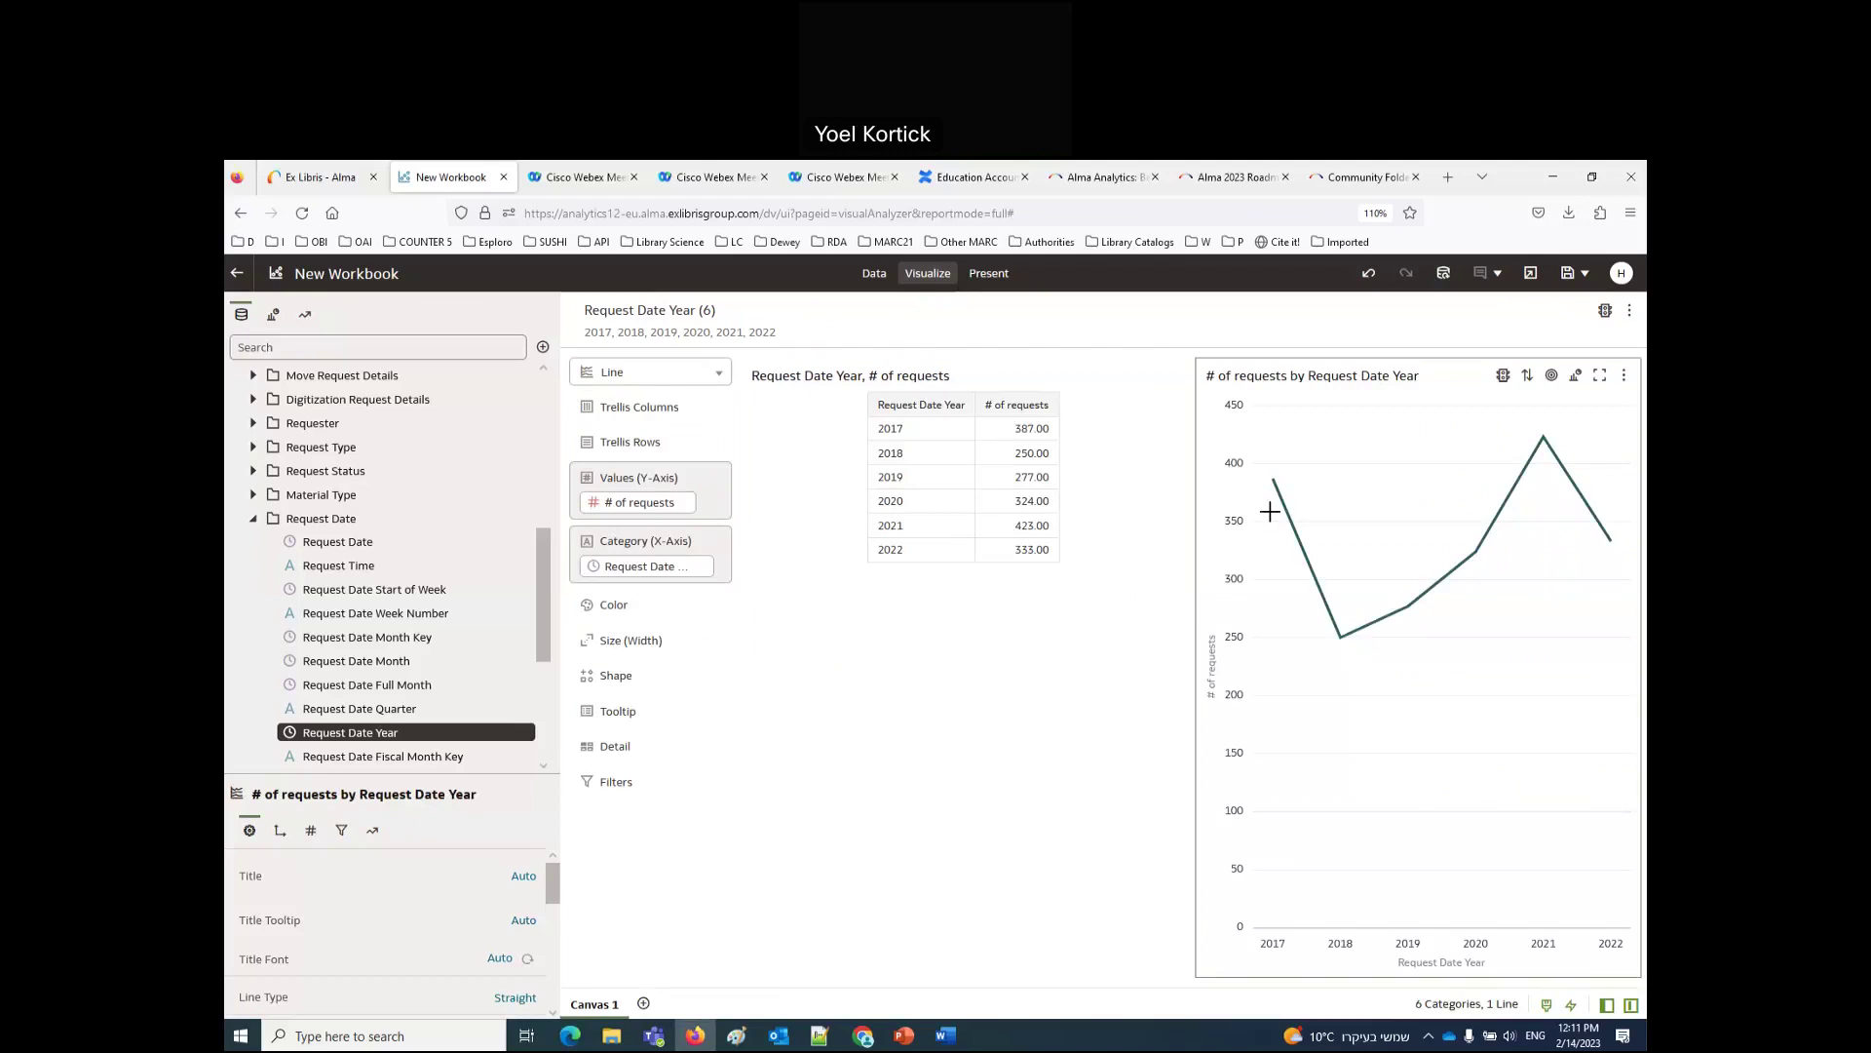
{"action": "mouse_move", "coordinate": [653, 577]}
{"action": "left_mouse_down"}
{"action": "mouse_move", "coordinate": [638, 610]}
{"action": "mouse_move", "coordinate": [638, 553]}
{"action": "left_mouse_up"}
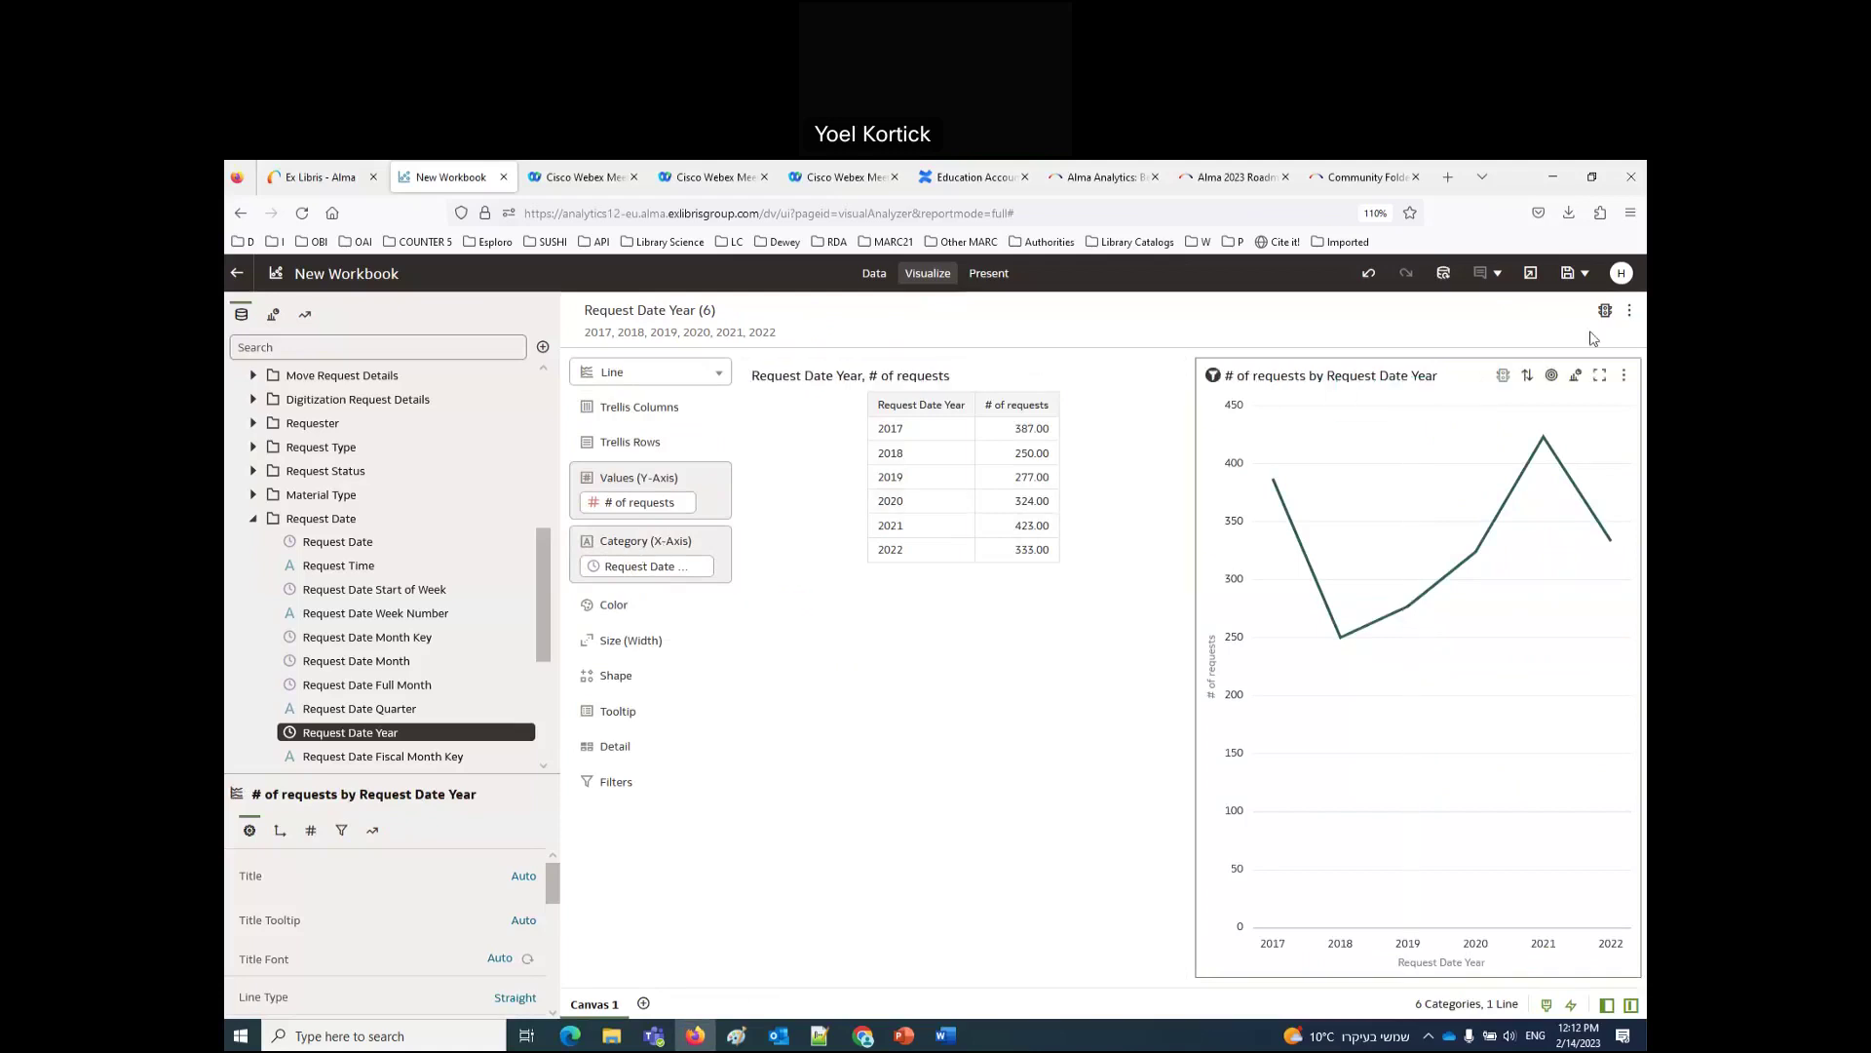
Step: Duplicate the line chart of # of requests by Request Date Year
{"action": "left_click", "coordinate": [1627, 377]}
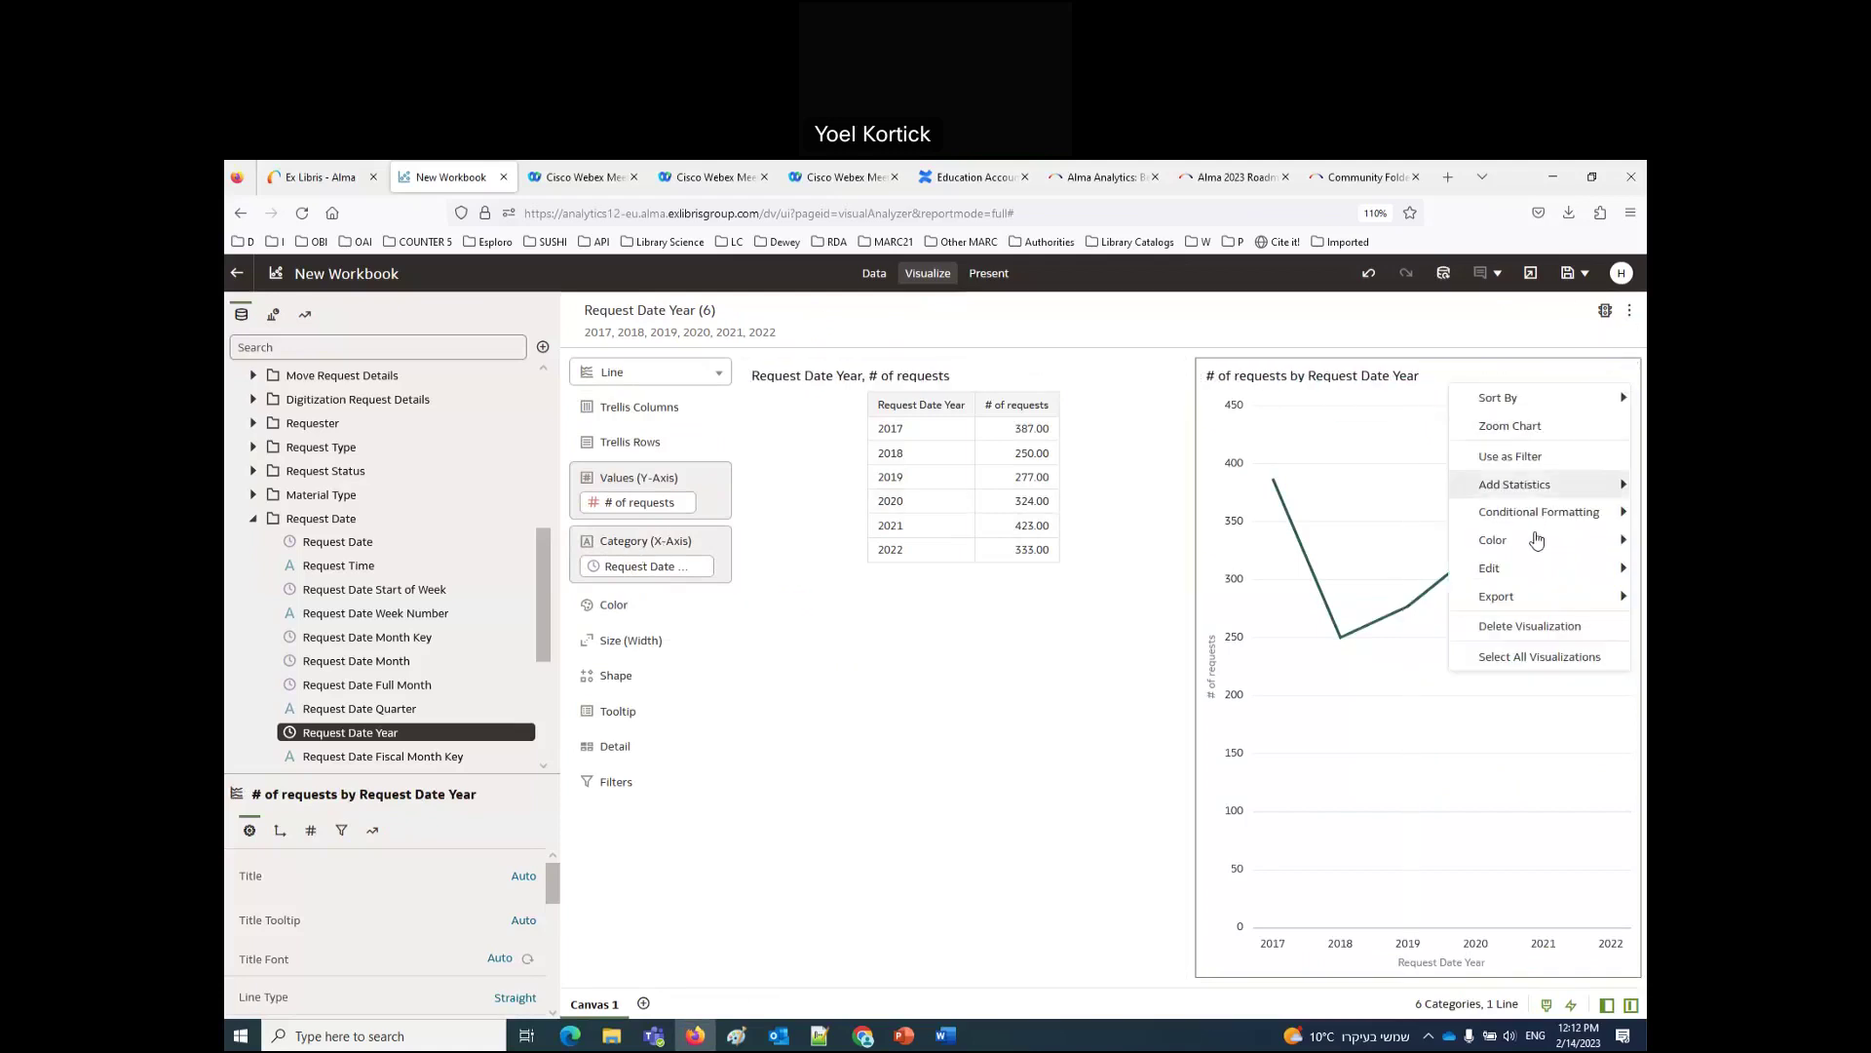
{"action": "mouse_move", "coordinate": [1536, 539]}
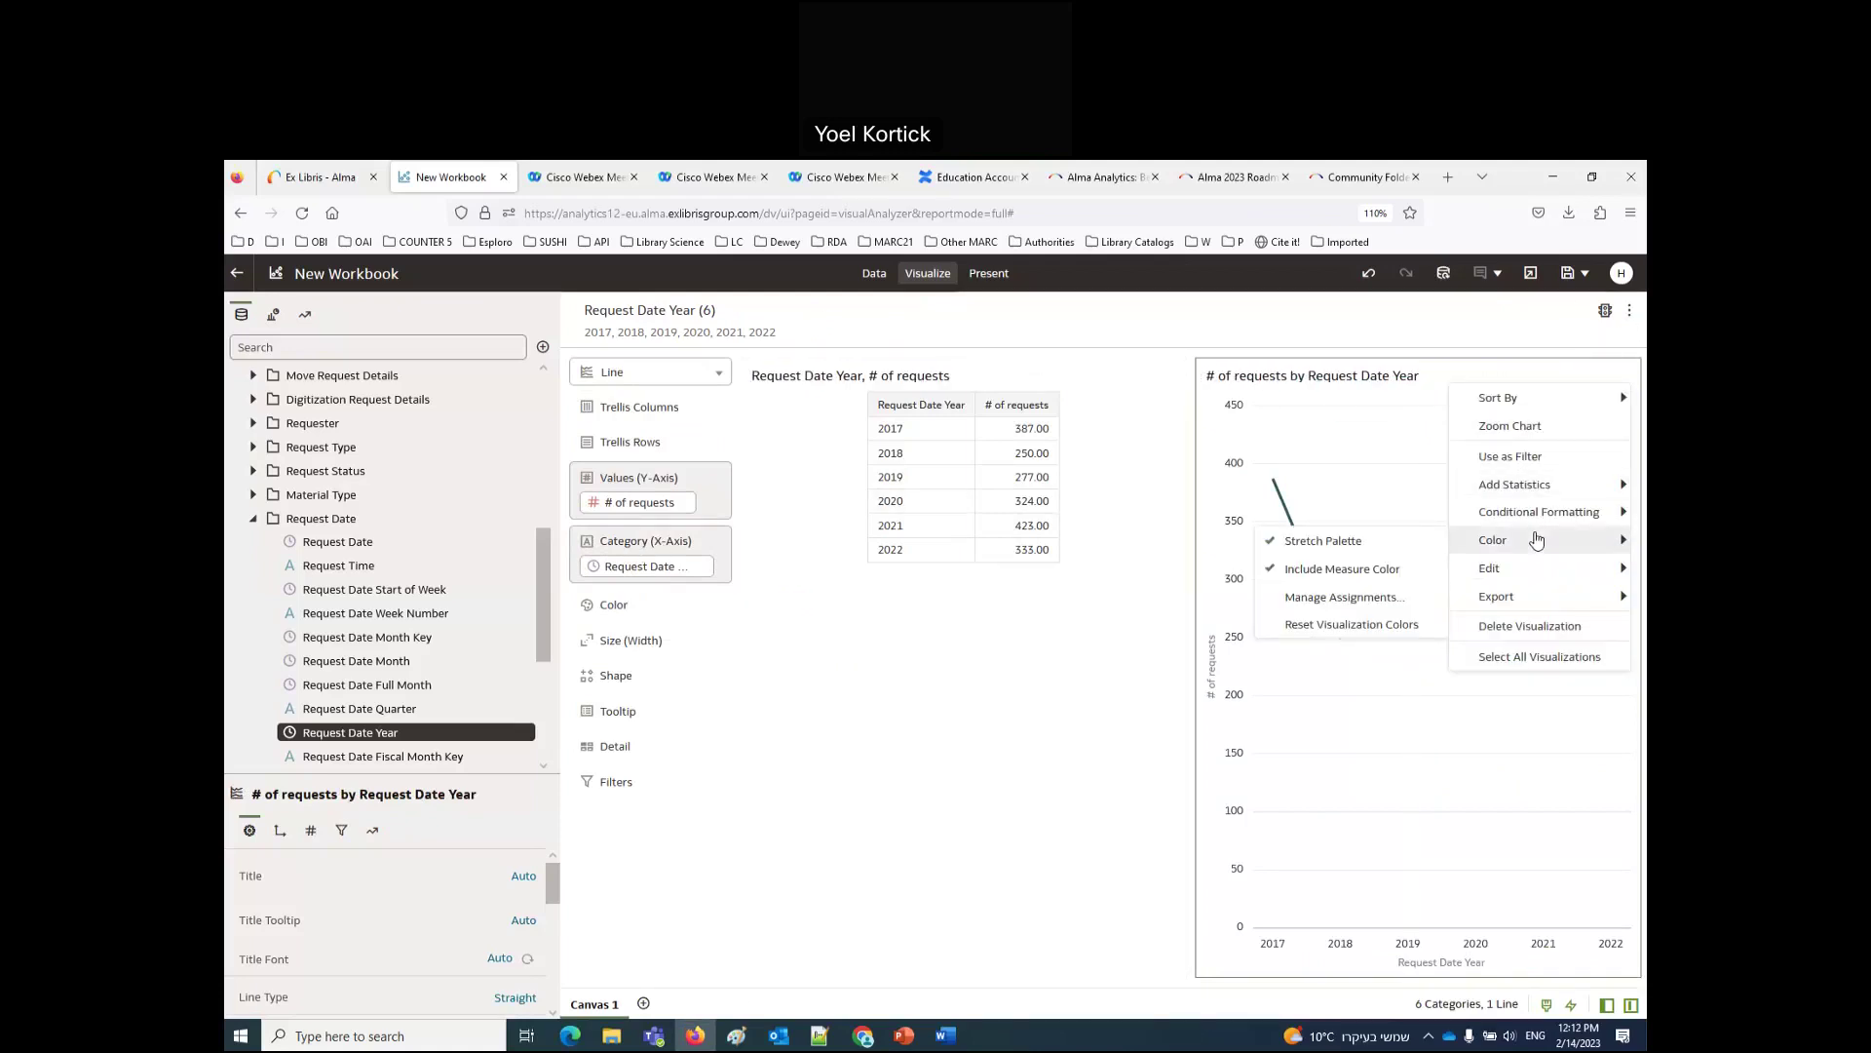
{"action": "mouse_move", "coordinate": [1522, 575]}
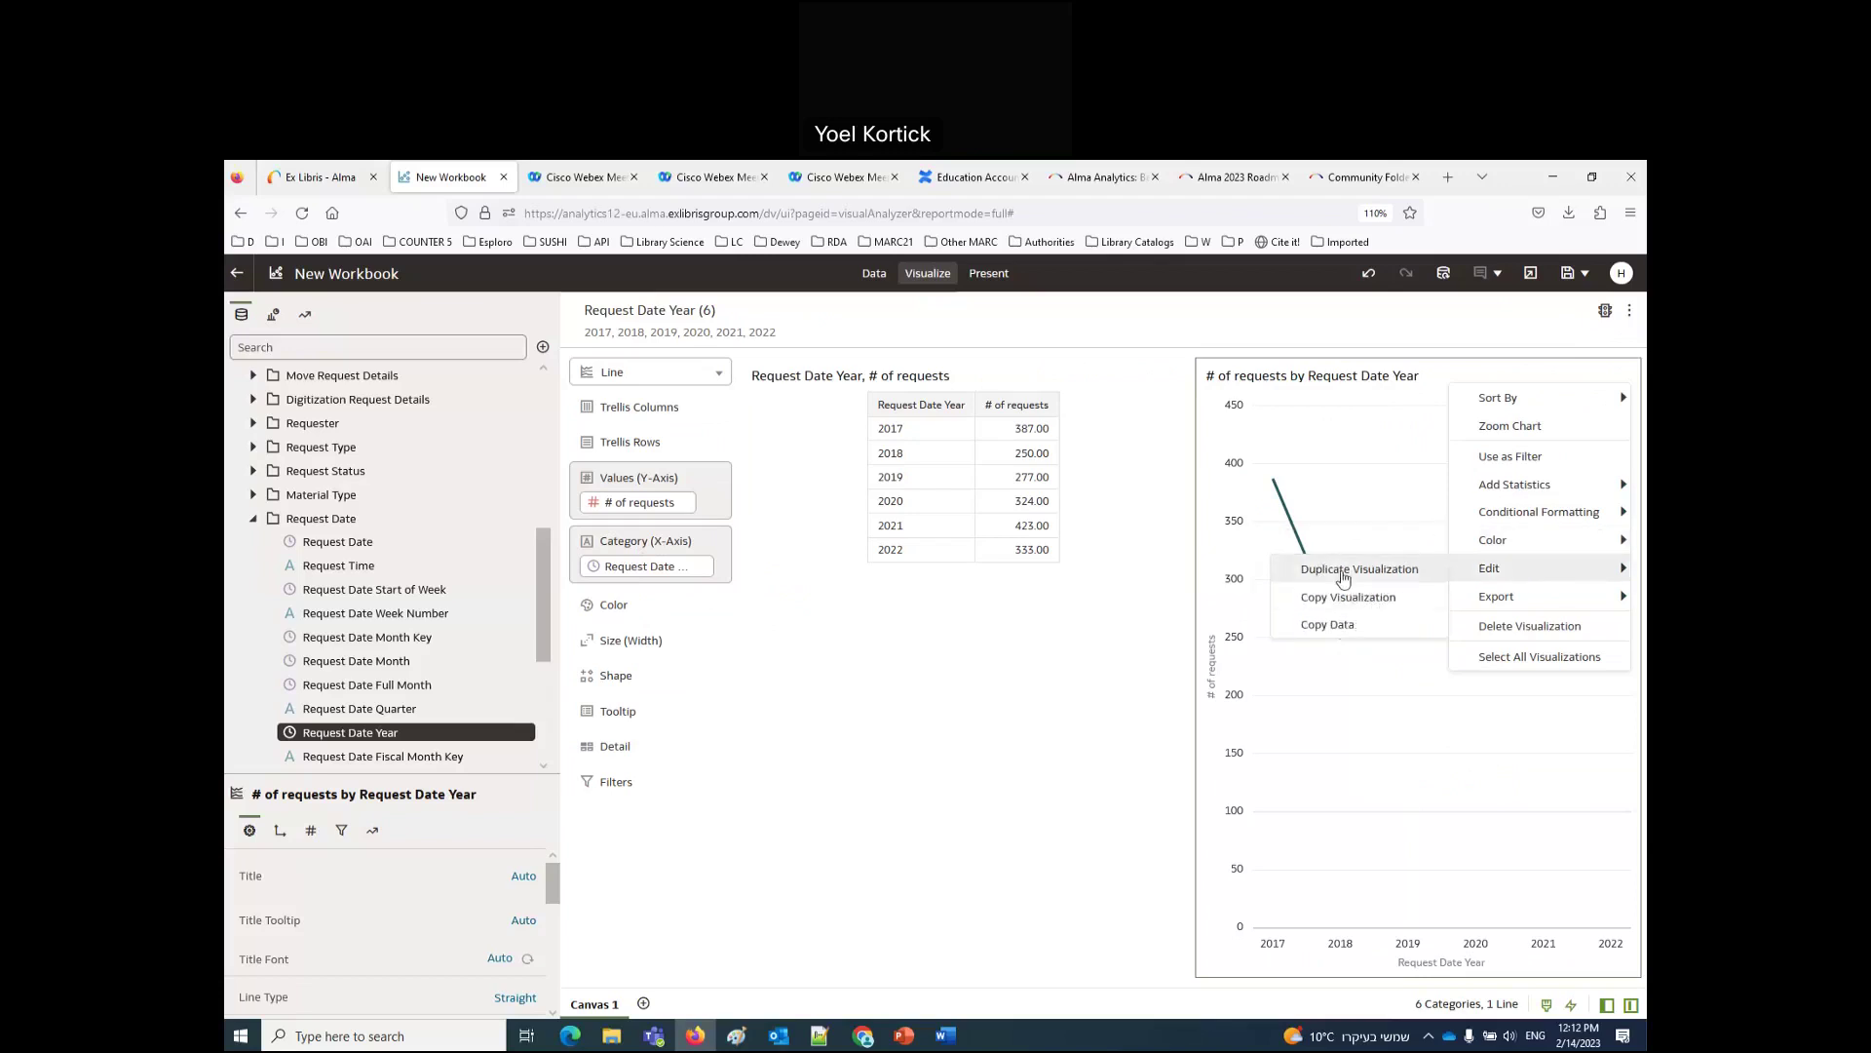
{"action": "left_click", "coordinate": [1342, 570]}
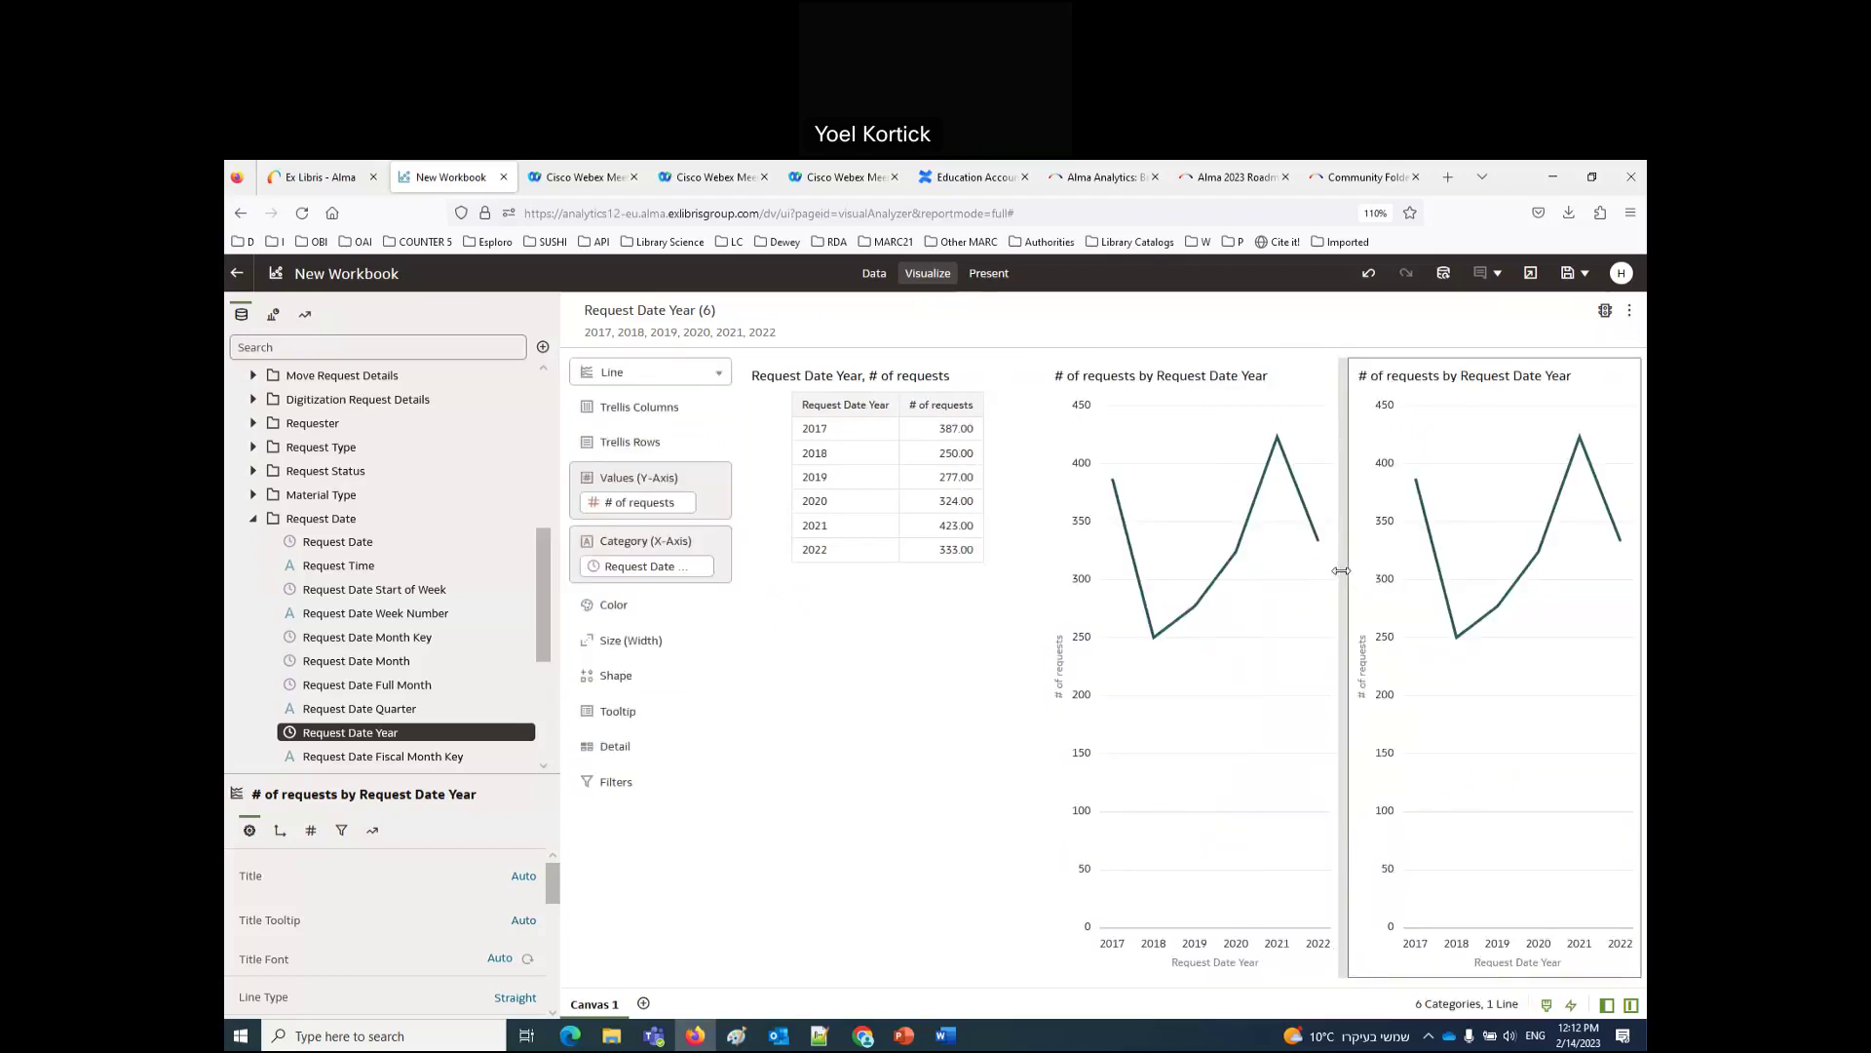
Step: Hide the data list and the visualization settings area to give the three visualizations more room
{"action": "left_click", "coordinate": [1608, 1006]}
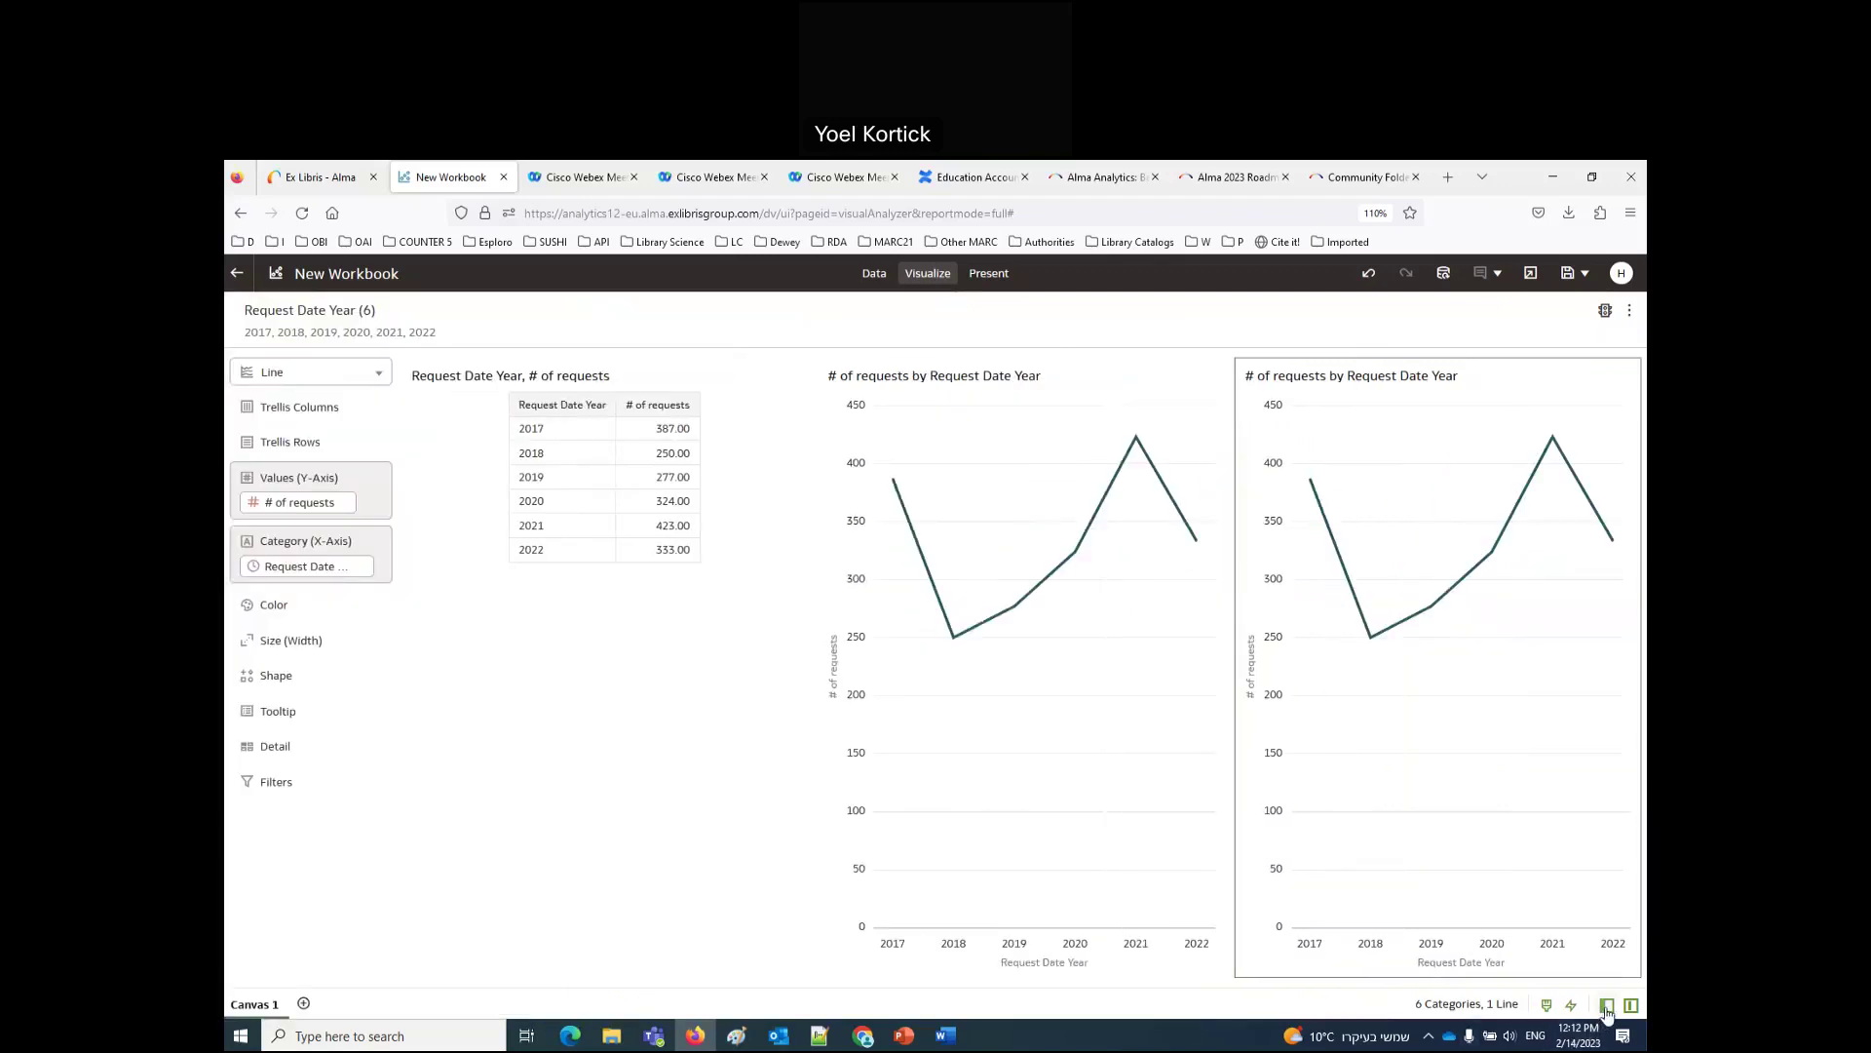
{"action": "left_click", "coordinate": [1607, 1005]}
{"action": "left_click", "coordinate": [1608, 1006]}
{"action": "left_click", "coordinate": [1632, 1006]}
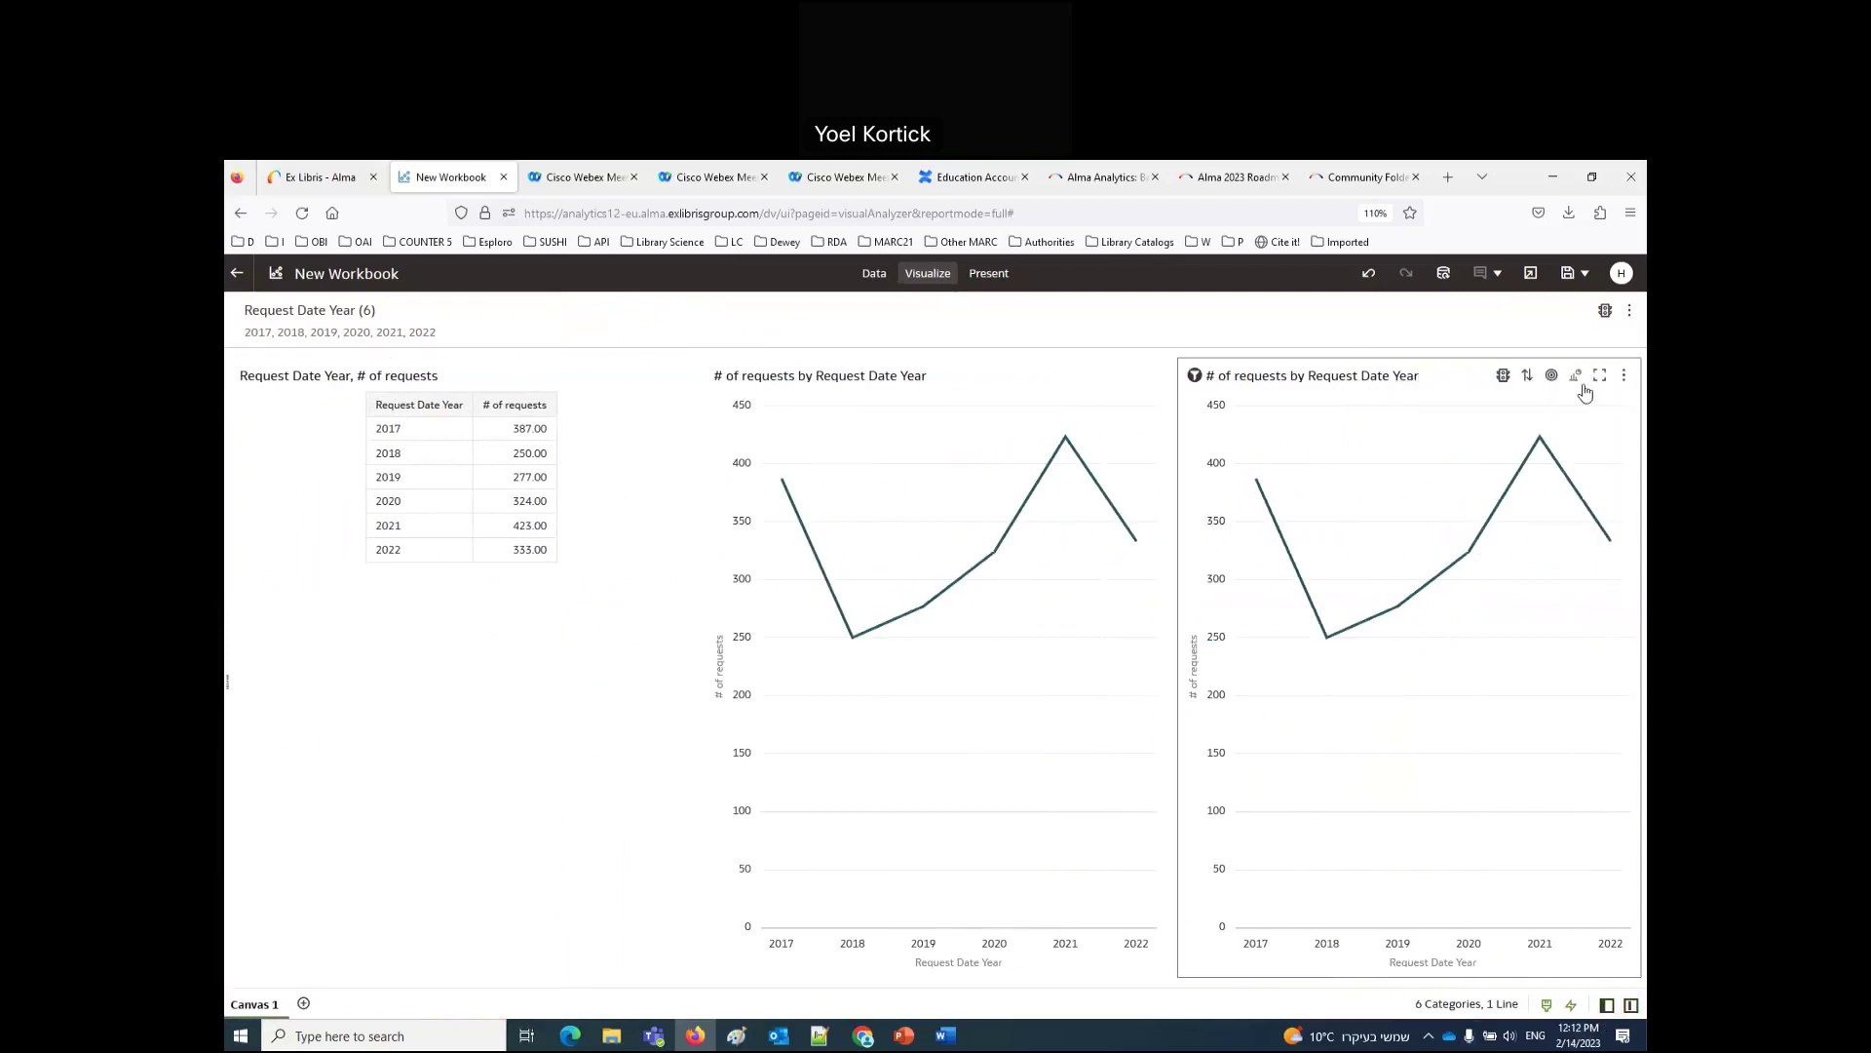
Step: Change the second line chart of # of requests by Request Date Year to a bar chart
{"action": "left_click", "coordinate": [1577, 380]}
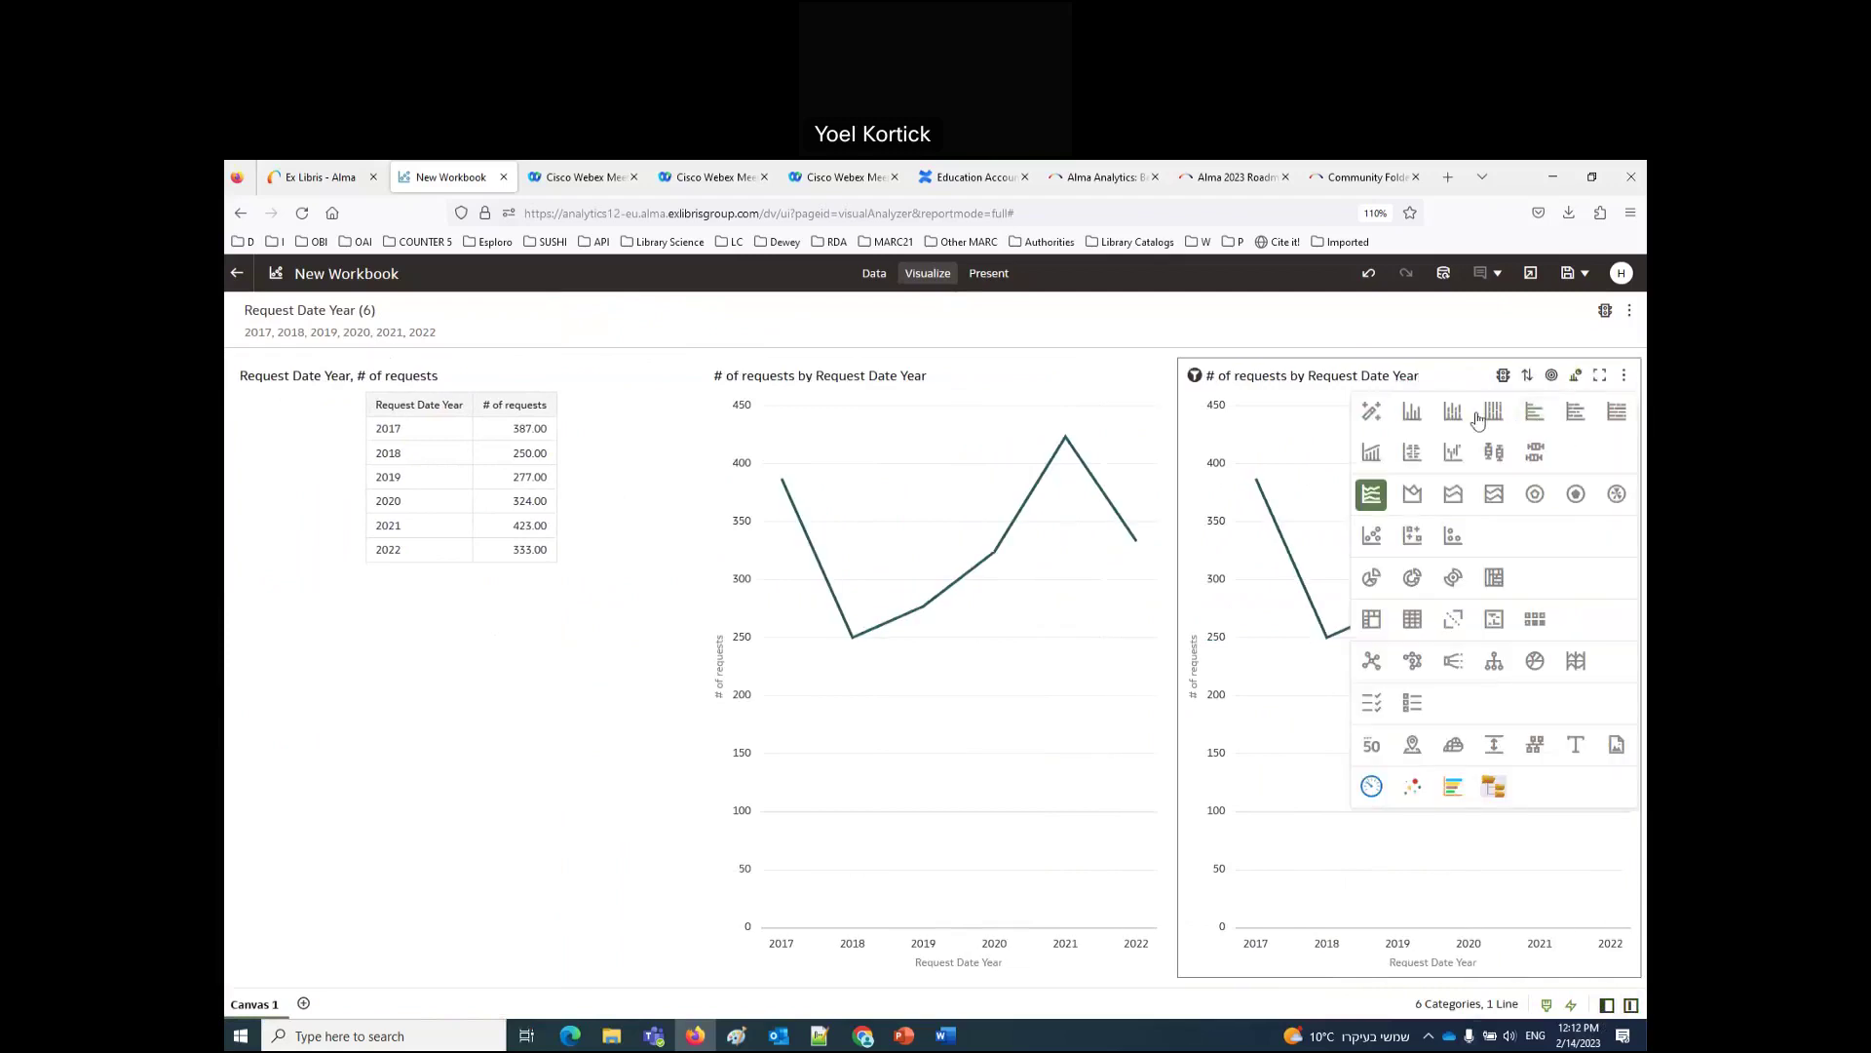
{"action": "left_click", "coordinate": [1411, 415]}
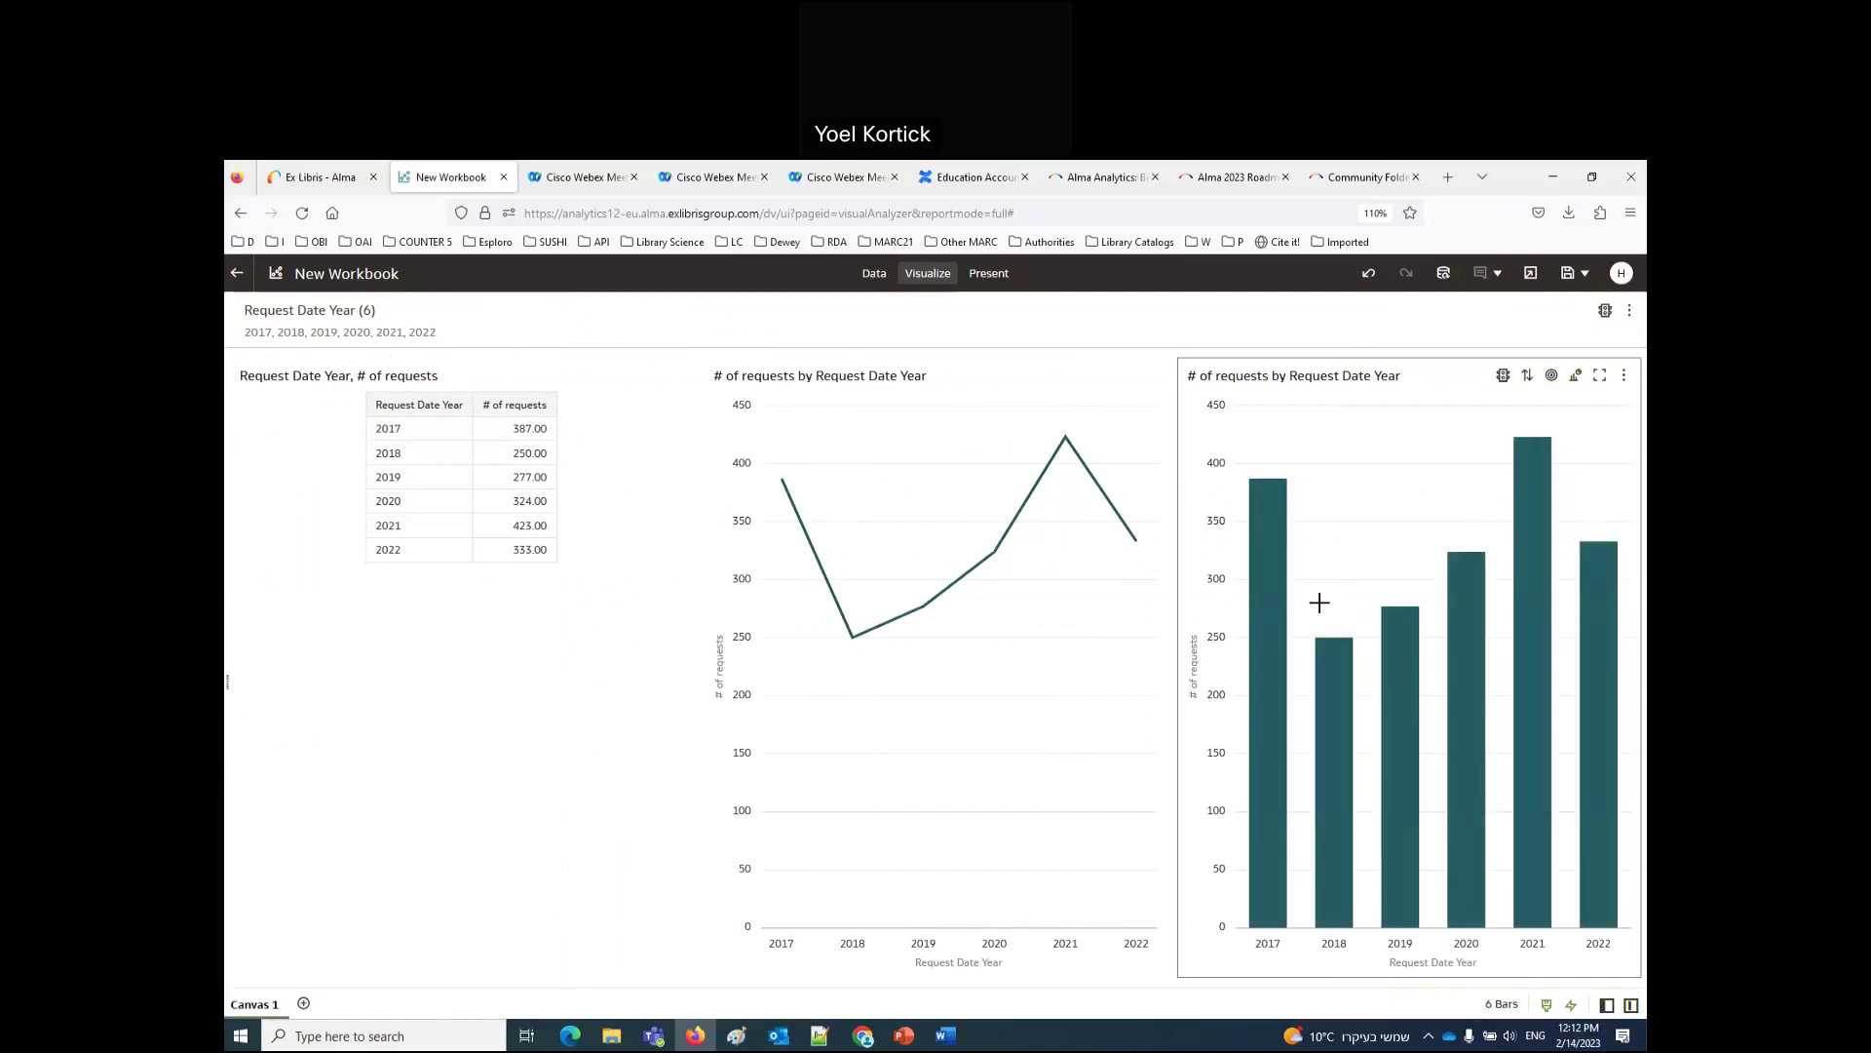
Step: Save the workbook as "Patron physical item requests by year dv" in Shared Folders > Demo Alma University > Reports > Analytics BAE 2023
{"action": "left_click", "coordinate": [1567, 274]}
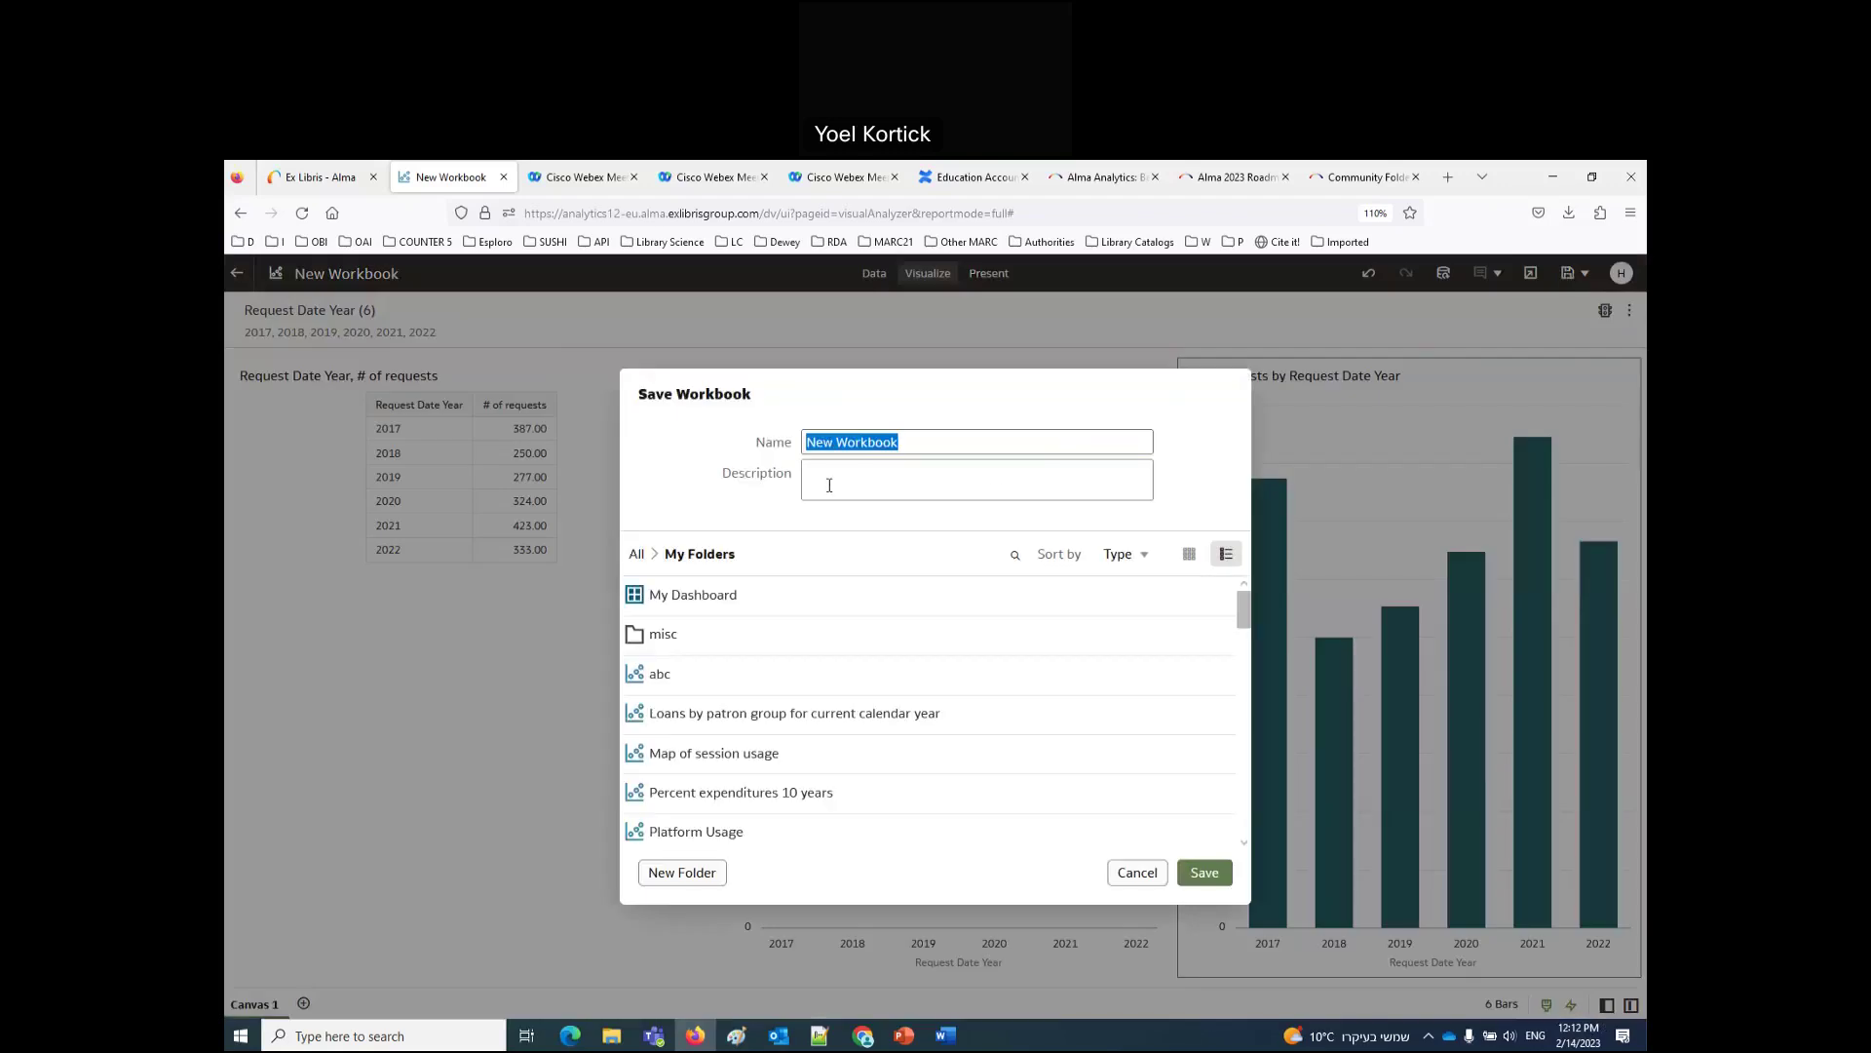
{"action": "type", "text": "Patron physical item requests by year"}
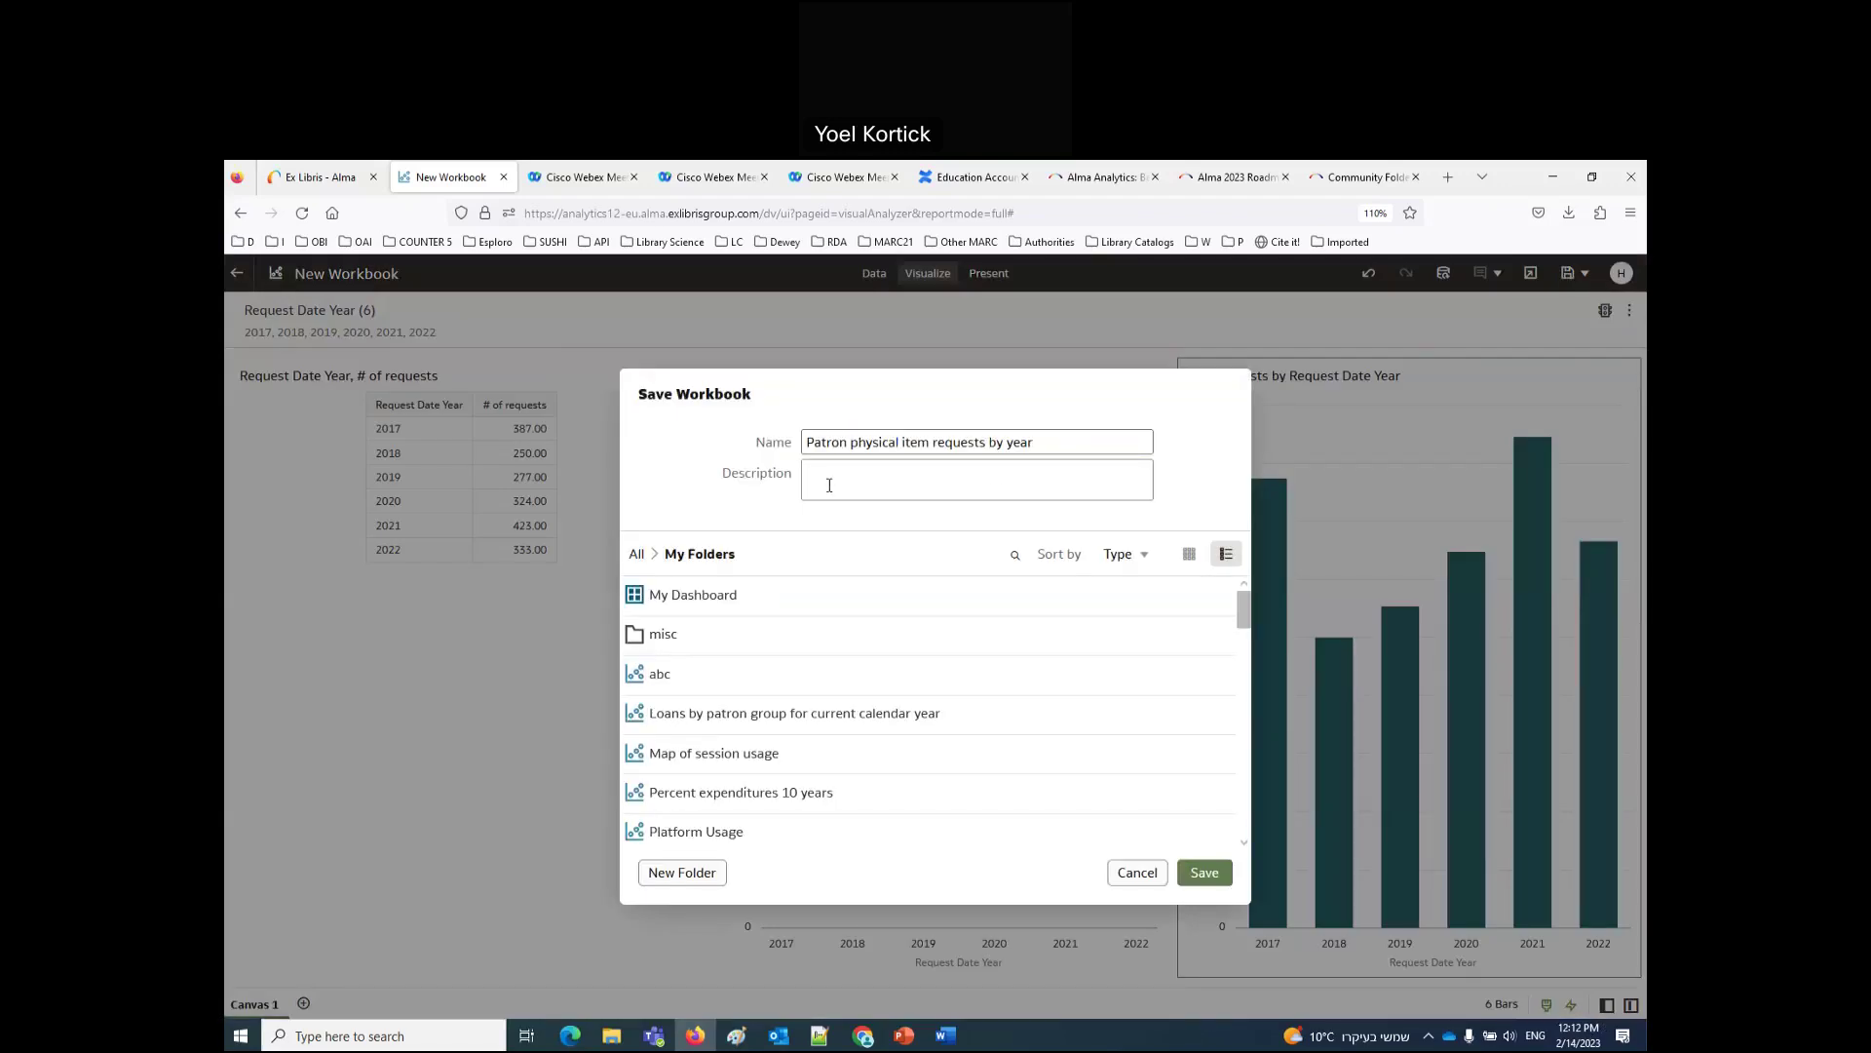
{"action": "left_click", "coordinate": [637, 554]}
{"action": "double_click", "coordinate": [691, 645]}
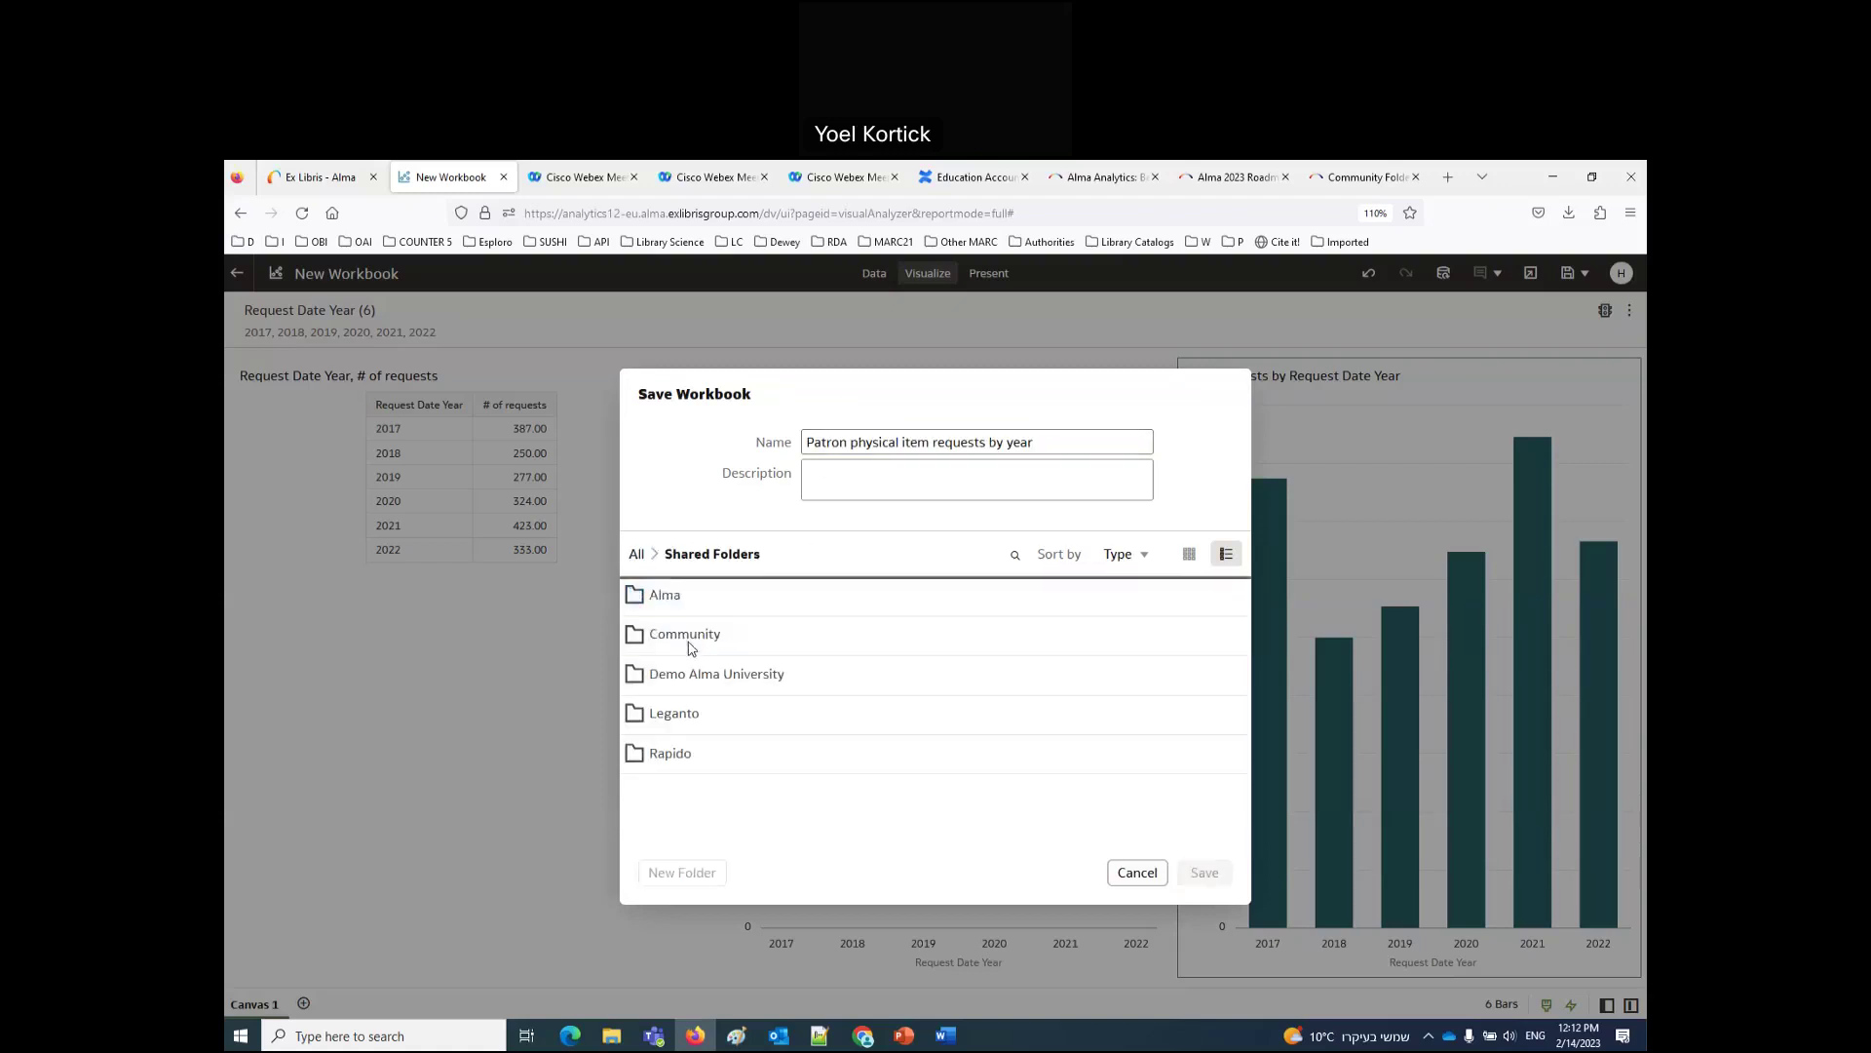
{"action": "double_click", "coordinate": [696, 674]}
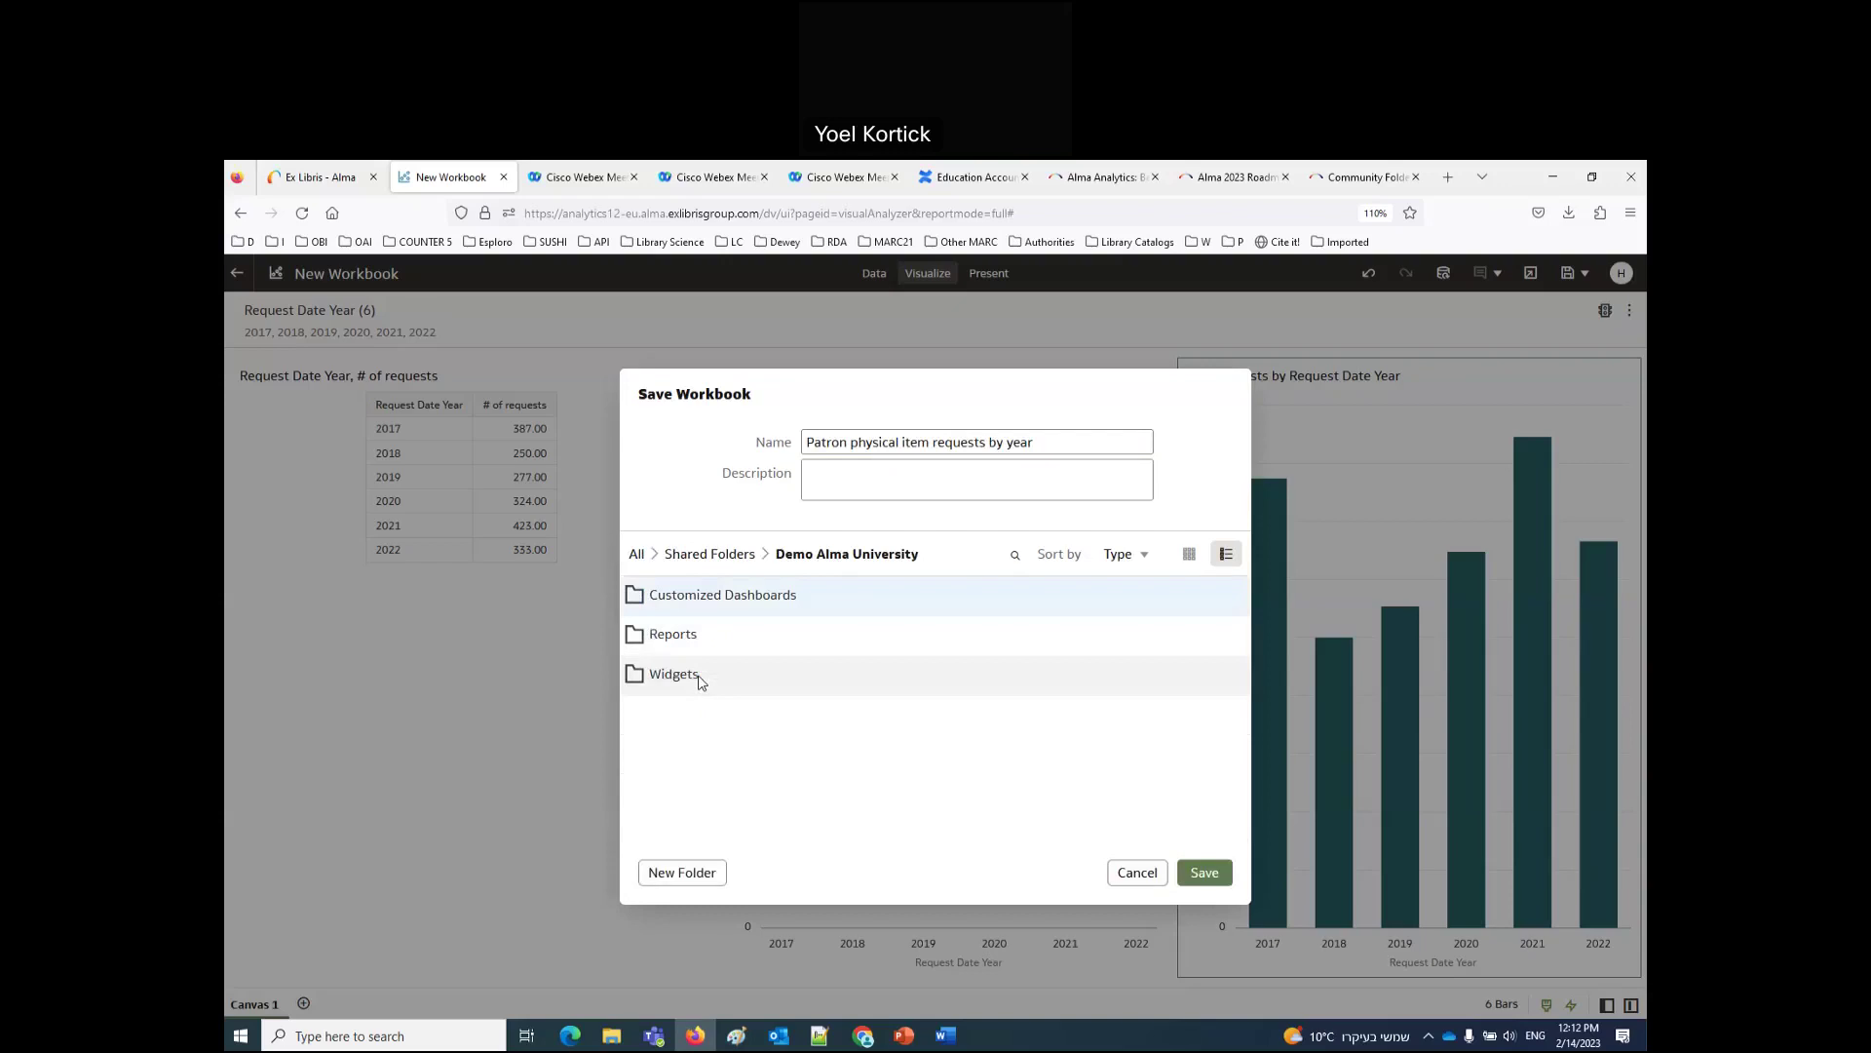
{"action": "double_click", "coordinate": [678, 639]}
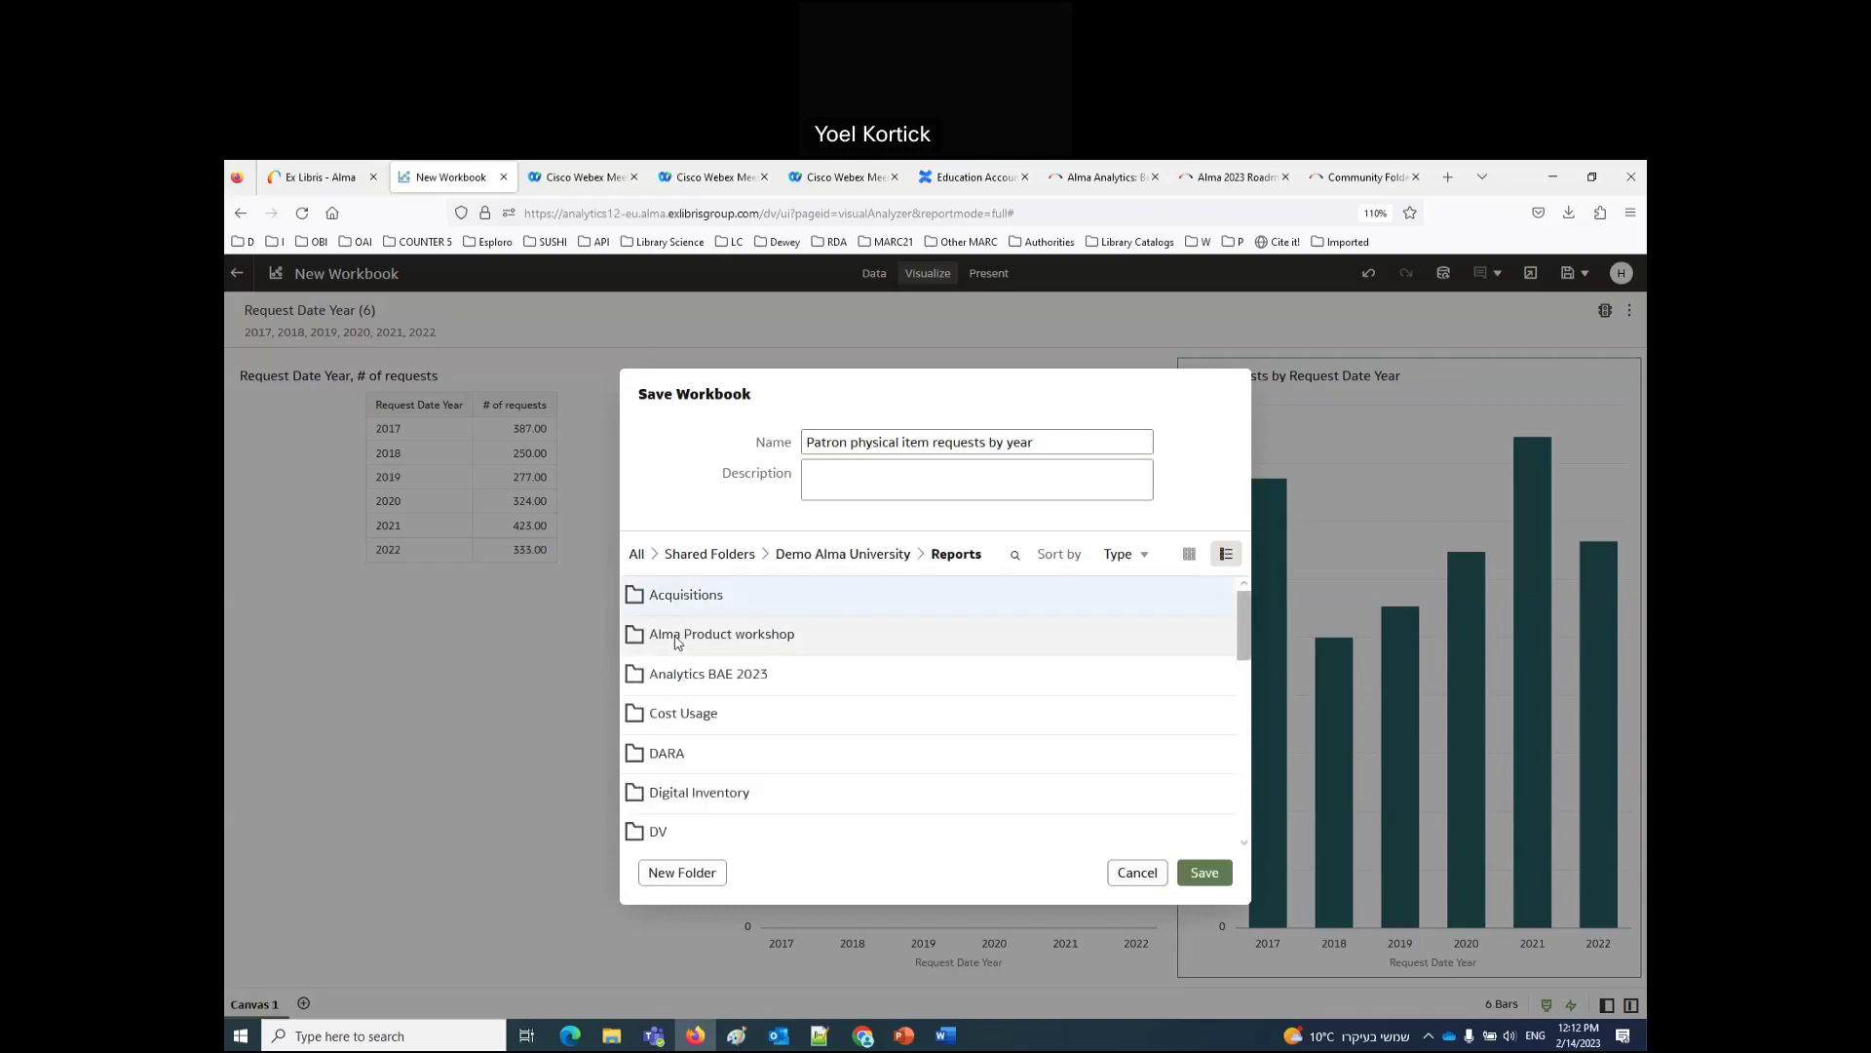
{"action": "double_click", "coordinate": [685, 678]}
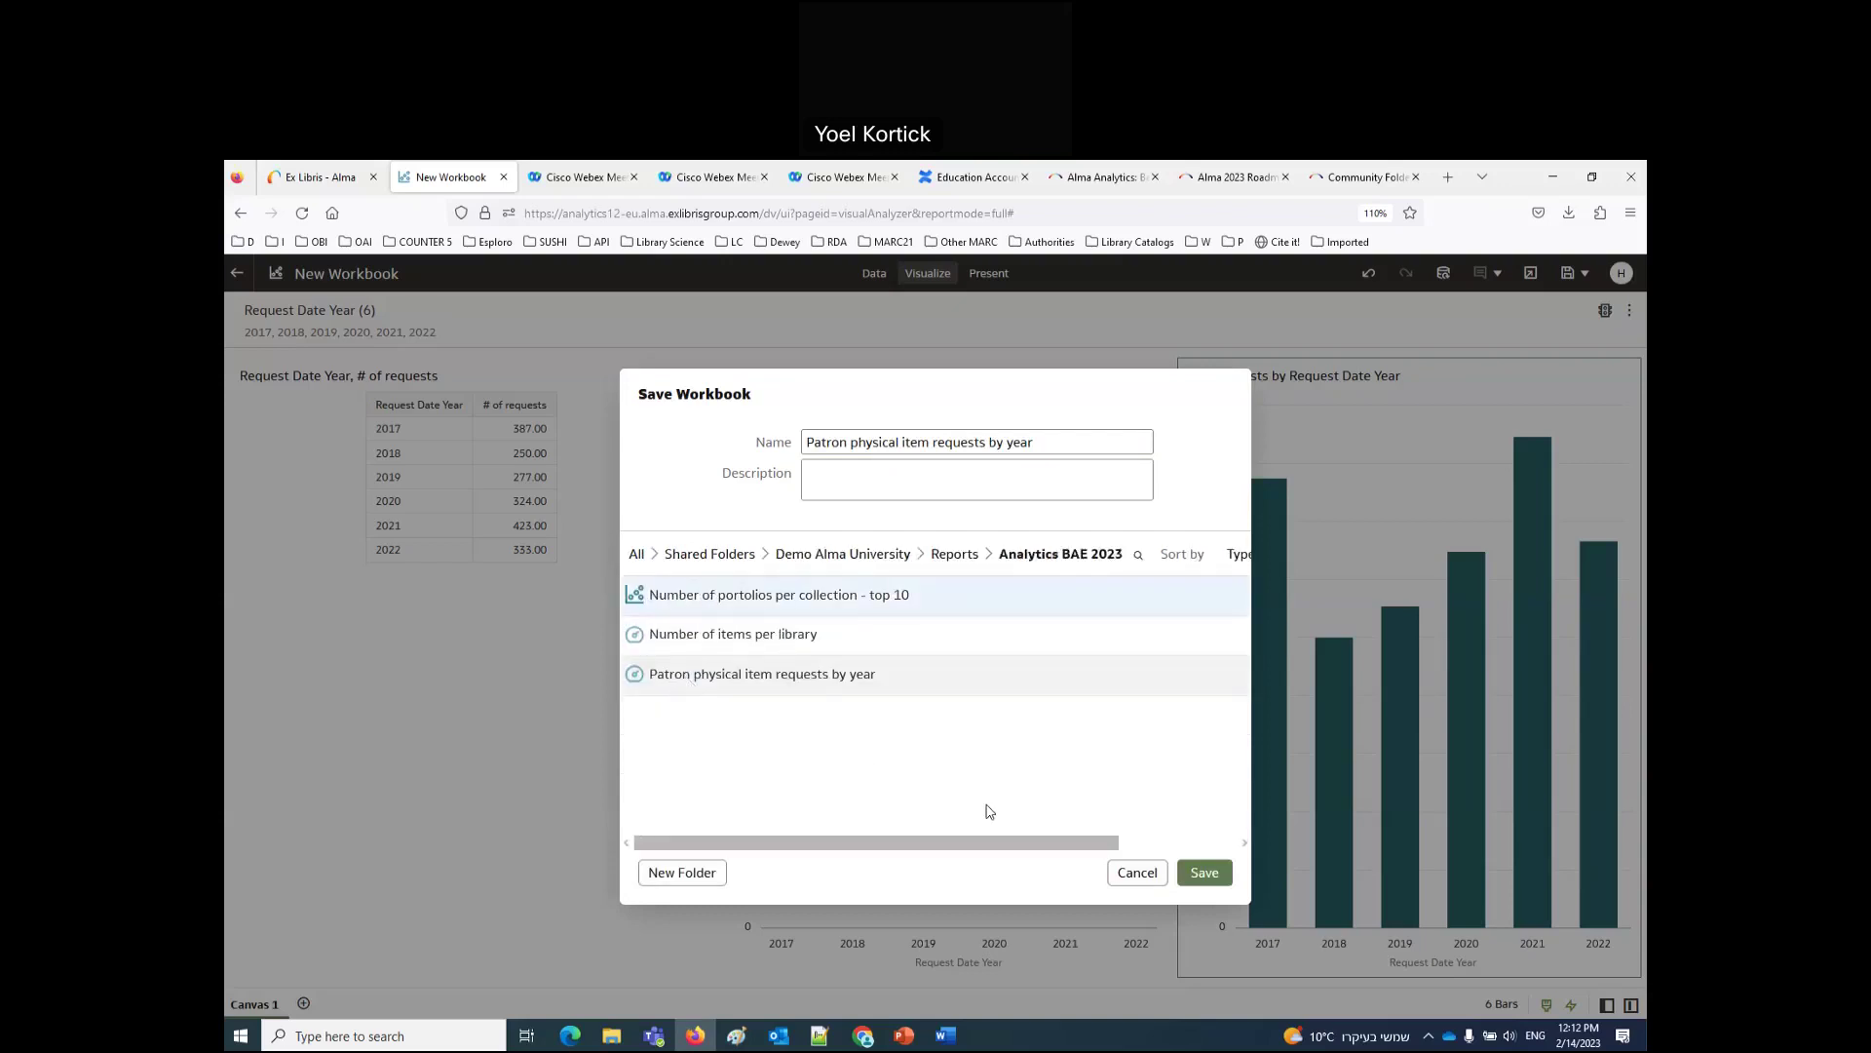
{"action": "left_click", "coordinate": [1205, 874]}
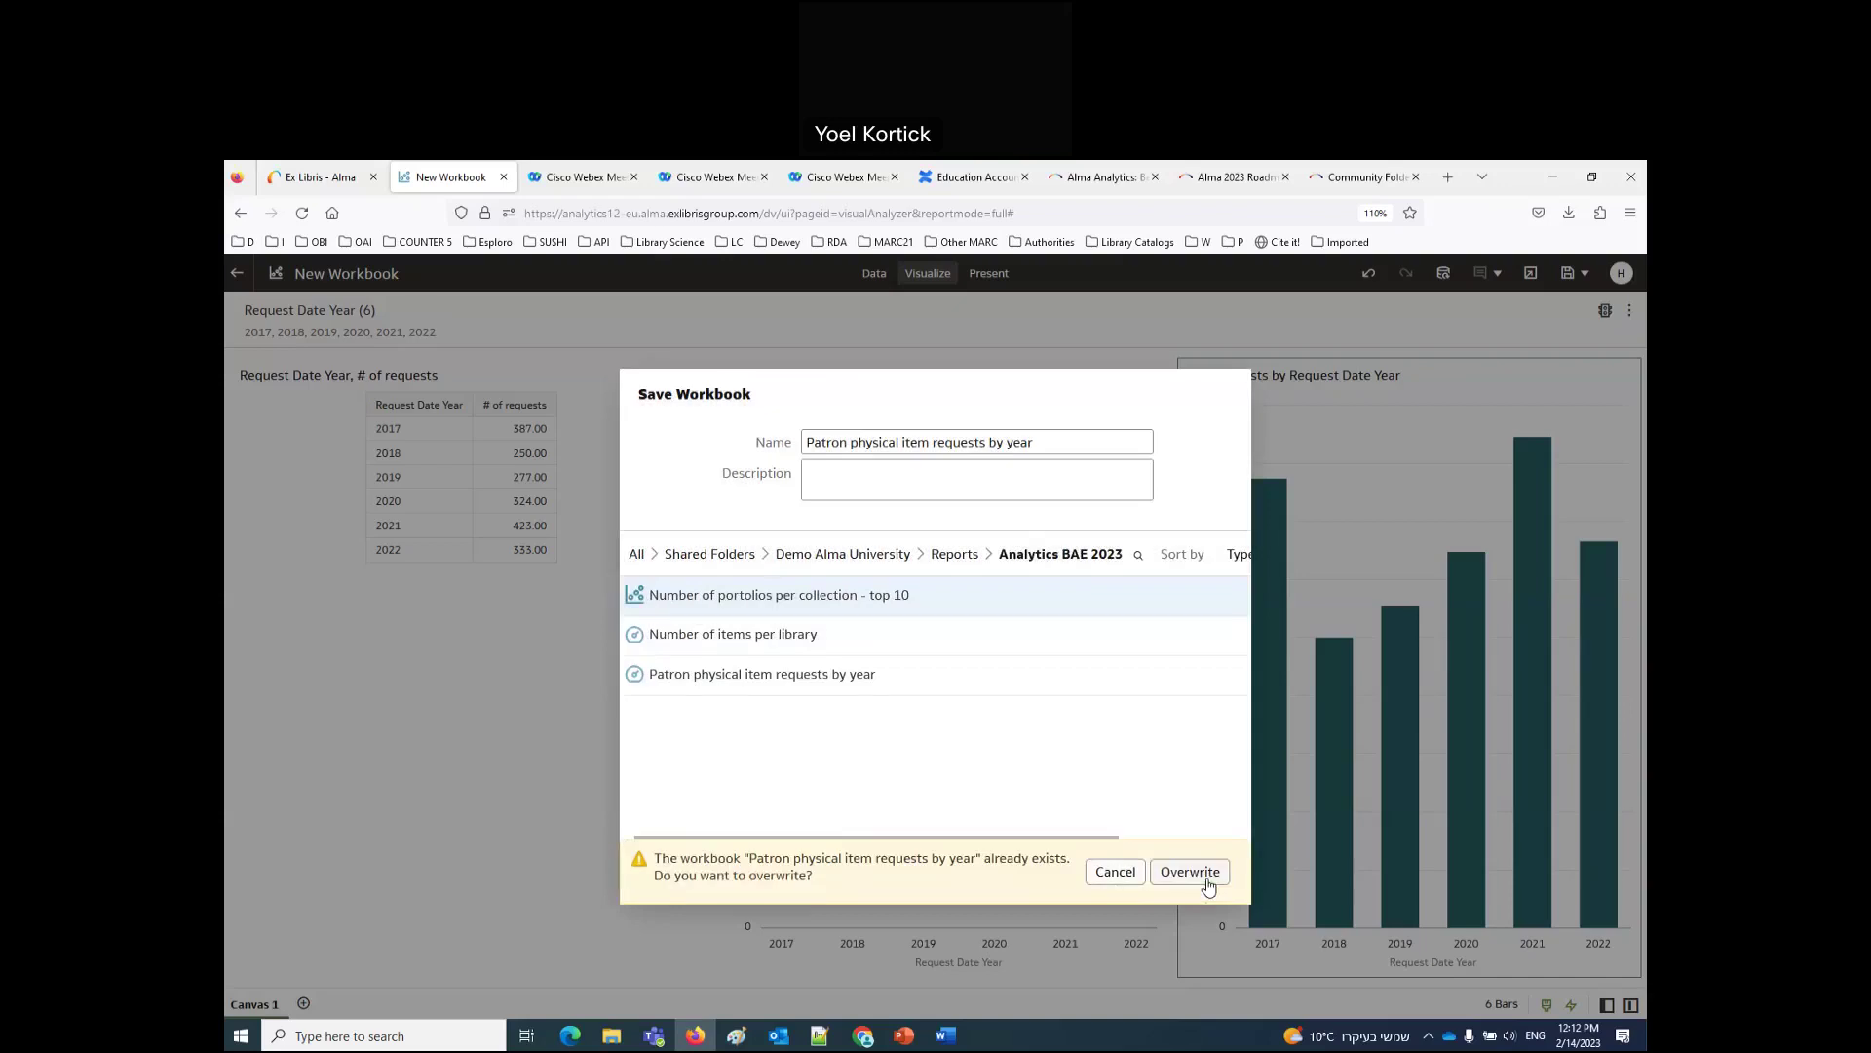
{"action": "left_click", "coordinate": [1050, 438]}
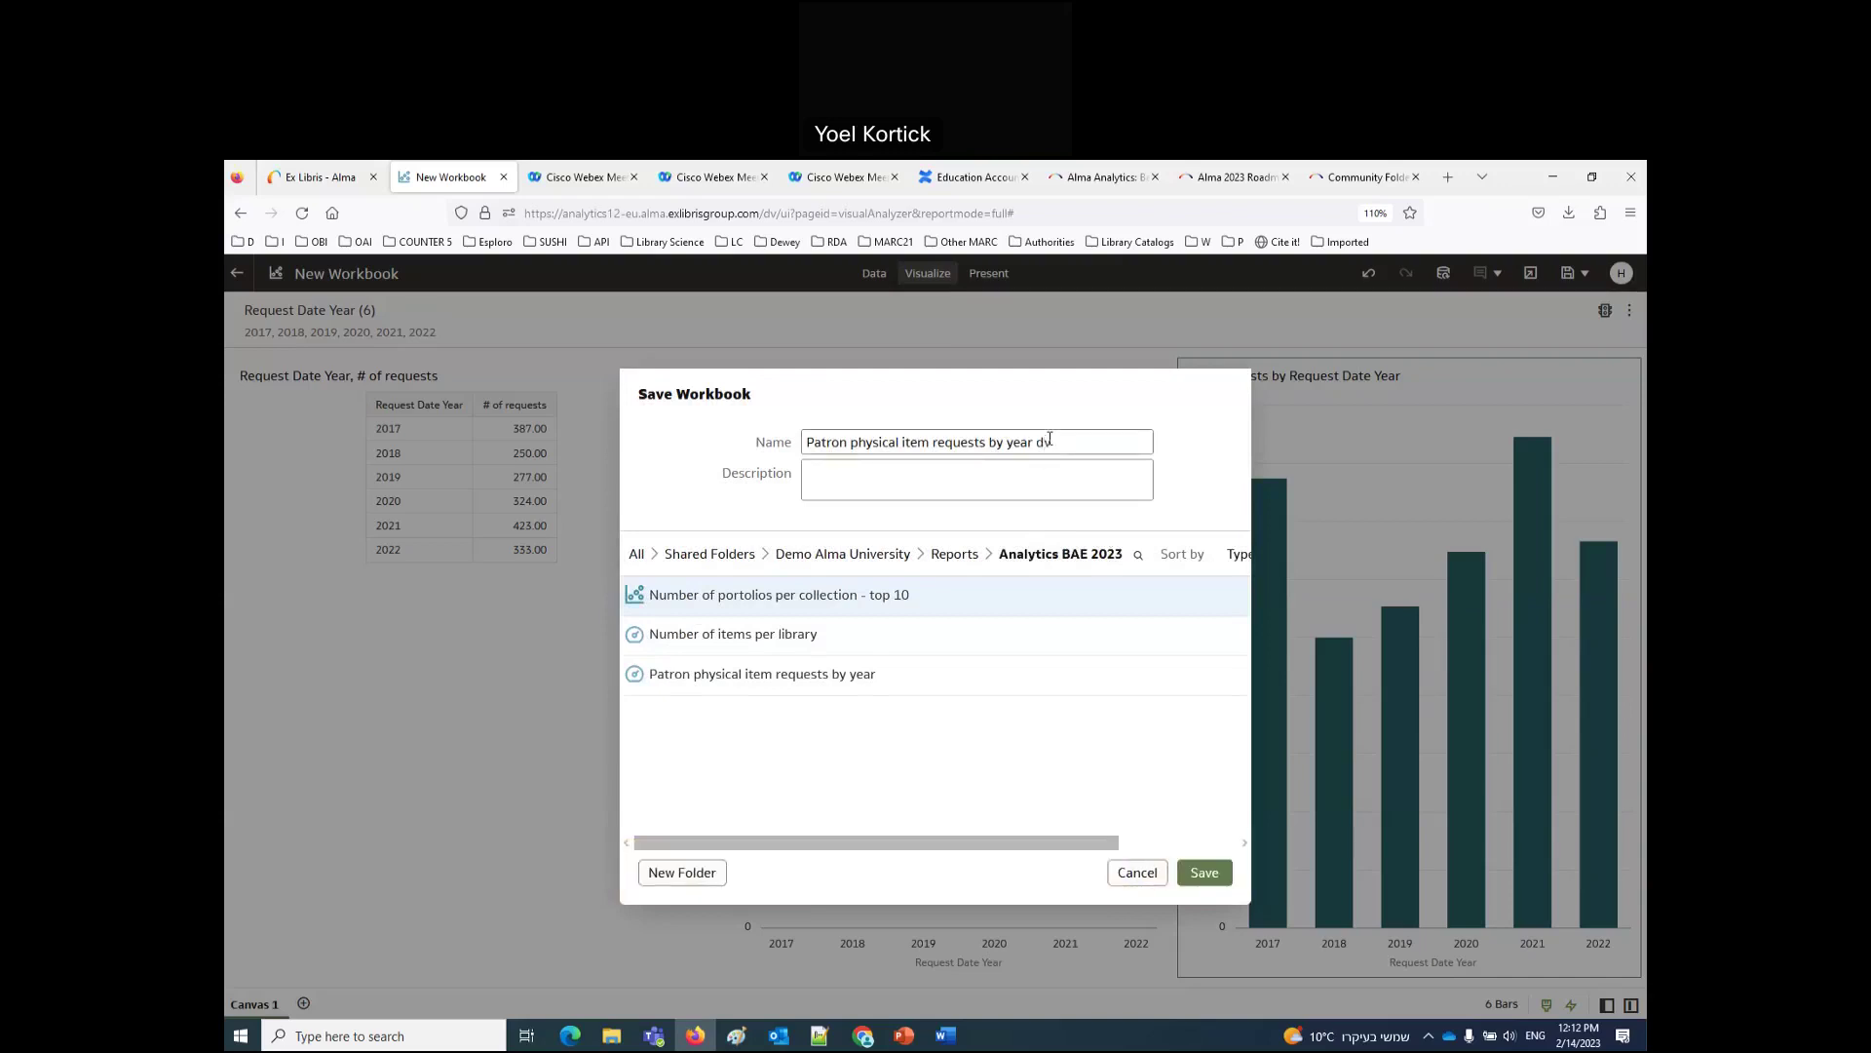
{"action": "left_click", "coordinate": [1211, 874]}
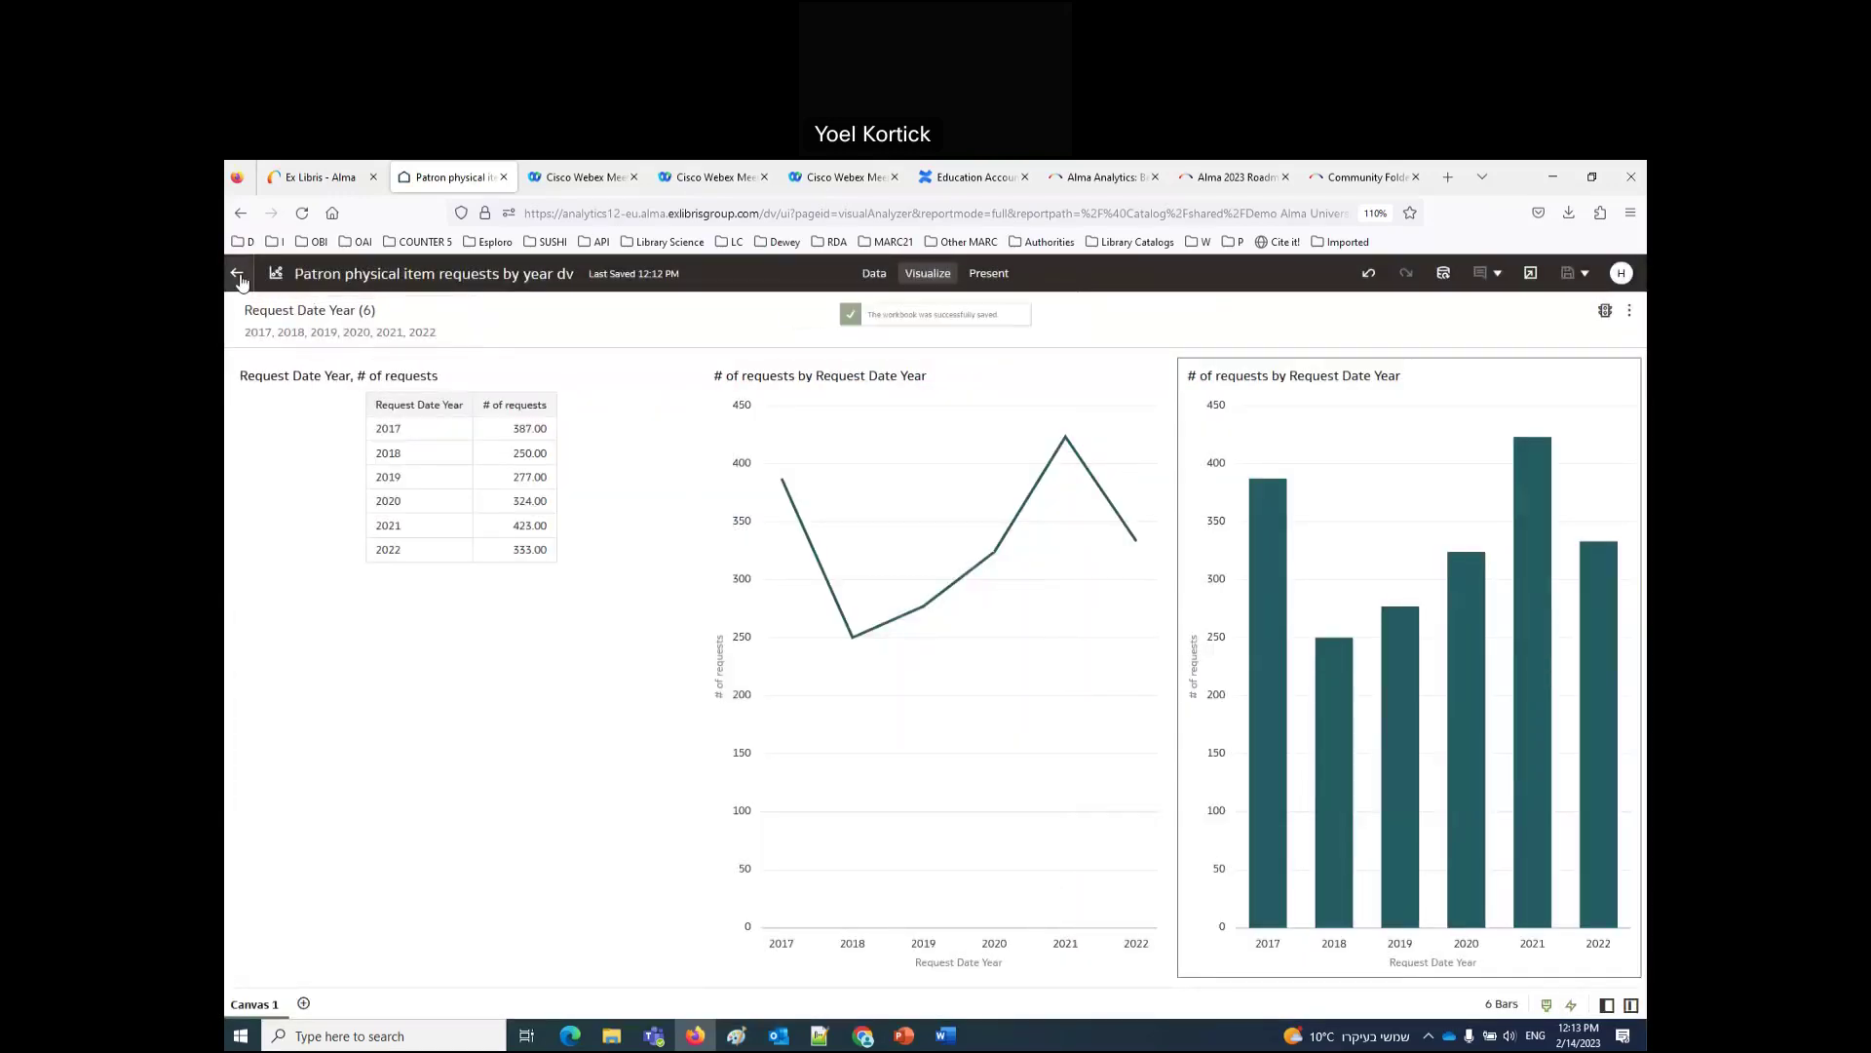
Step: Leave the workbook and open the Analytics BAE 2023 folder under Demo Alma University's shared reports in the catalog
{"action": "left_click", "coordinate": [238, 276]}
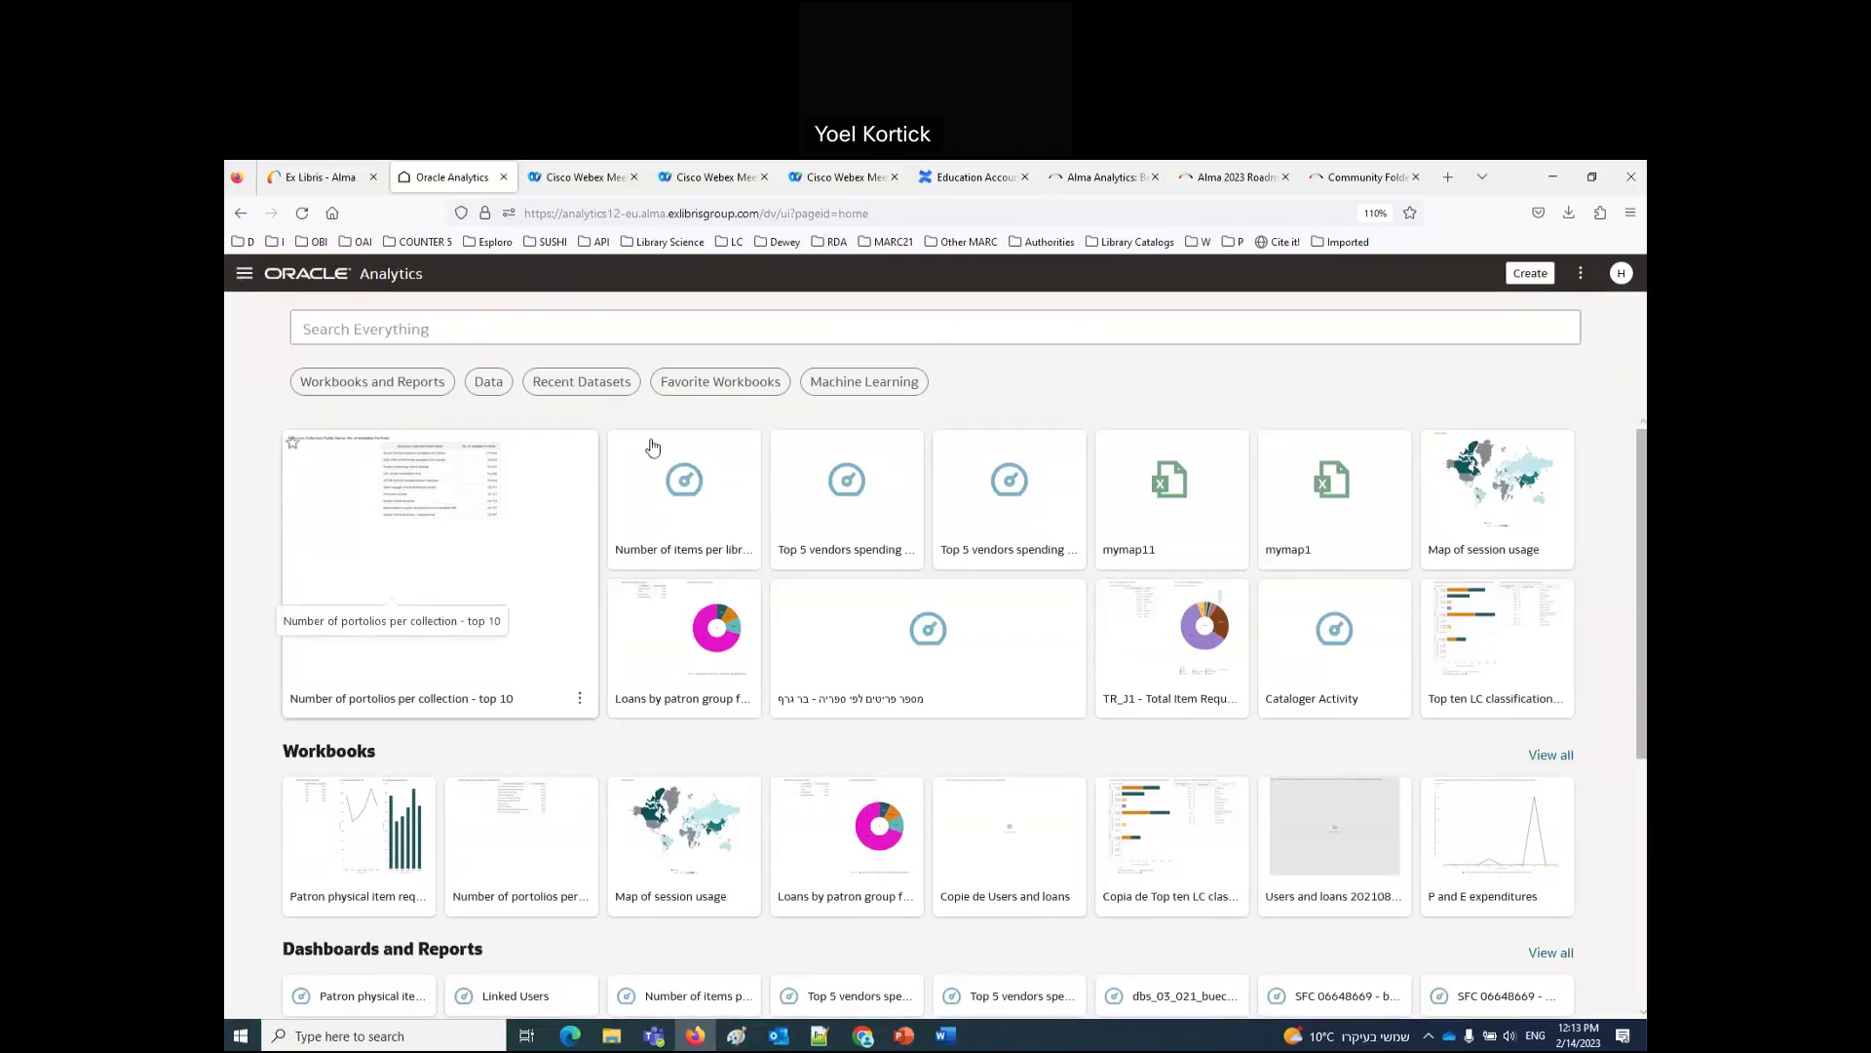
{"action": "left_click", "coordinate": [245, 276]}
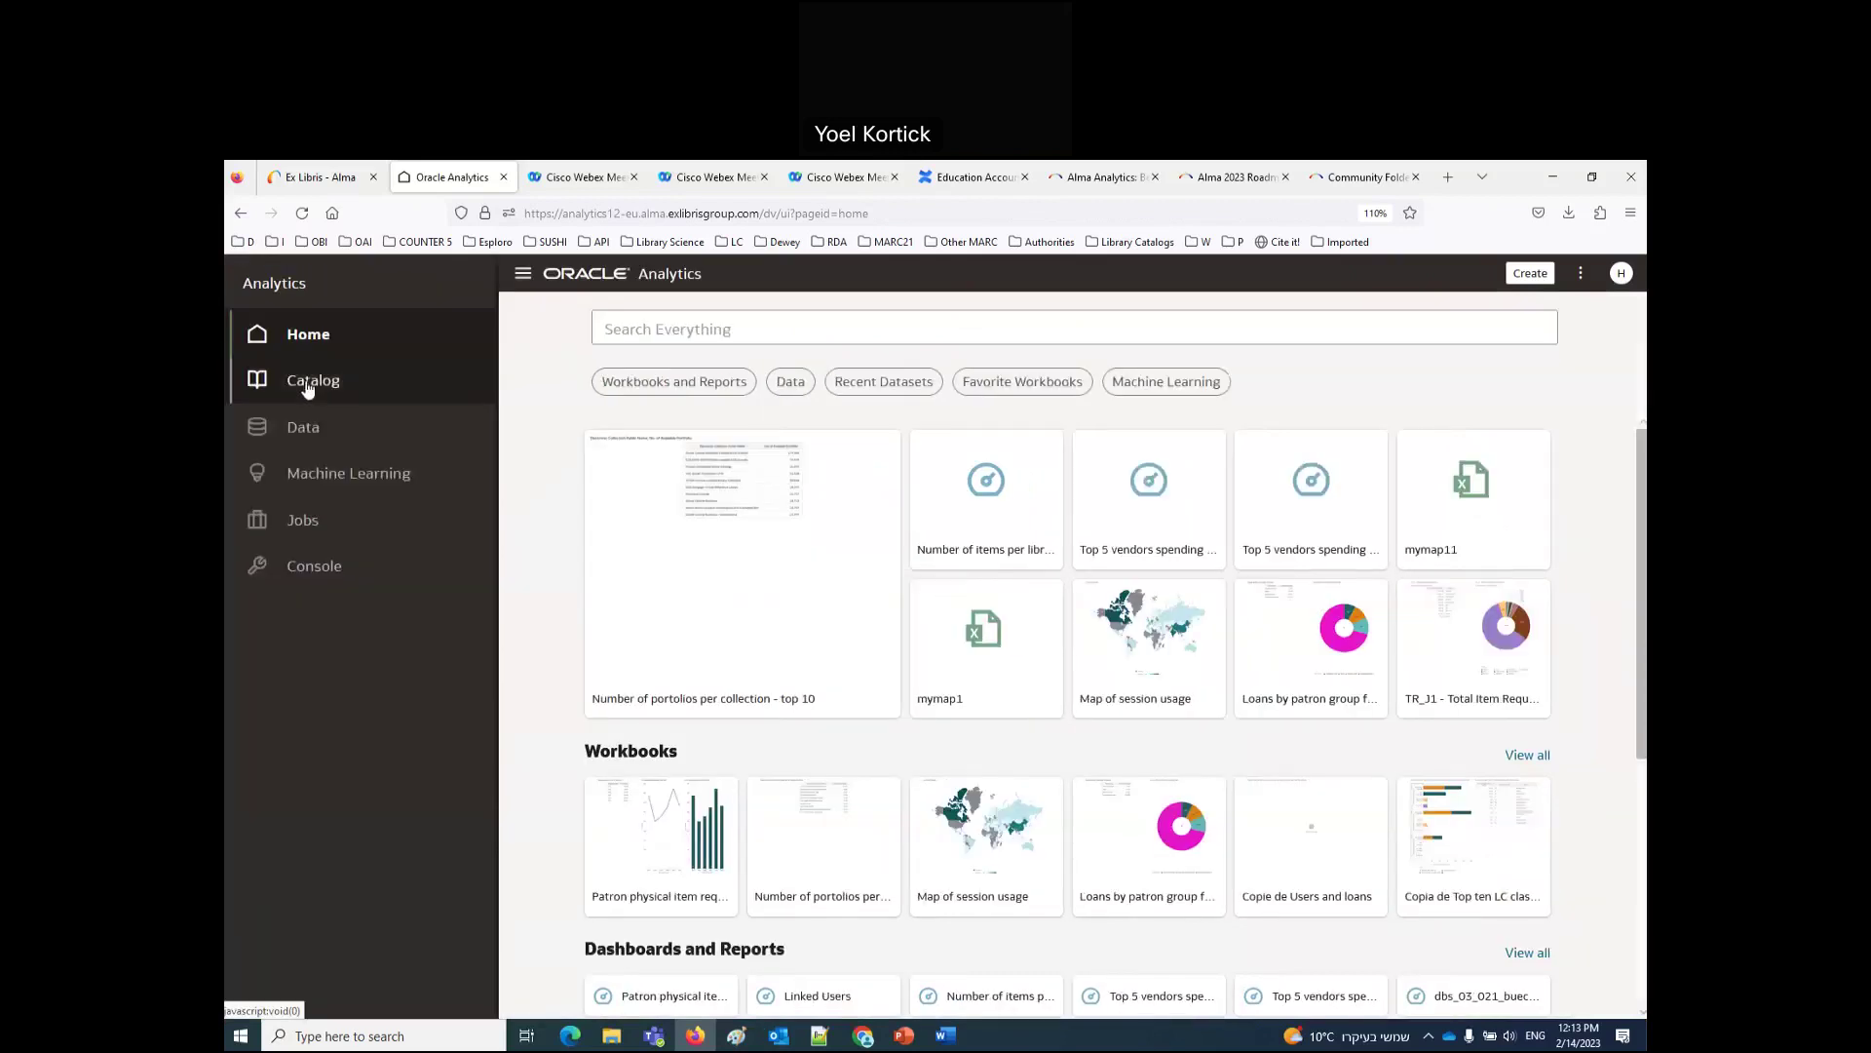
{"action": "left_click", "coordinate": [308, 384]}
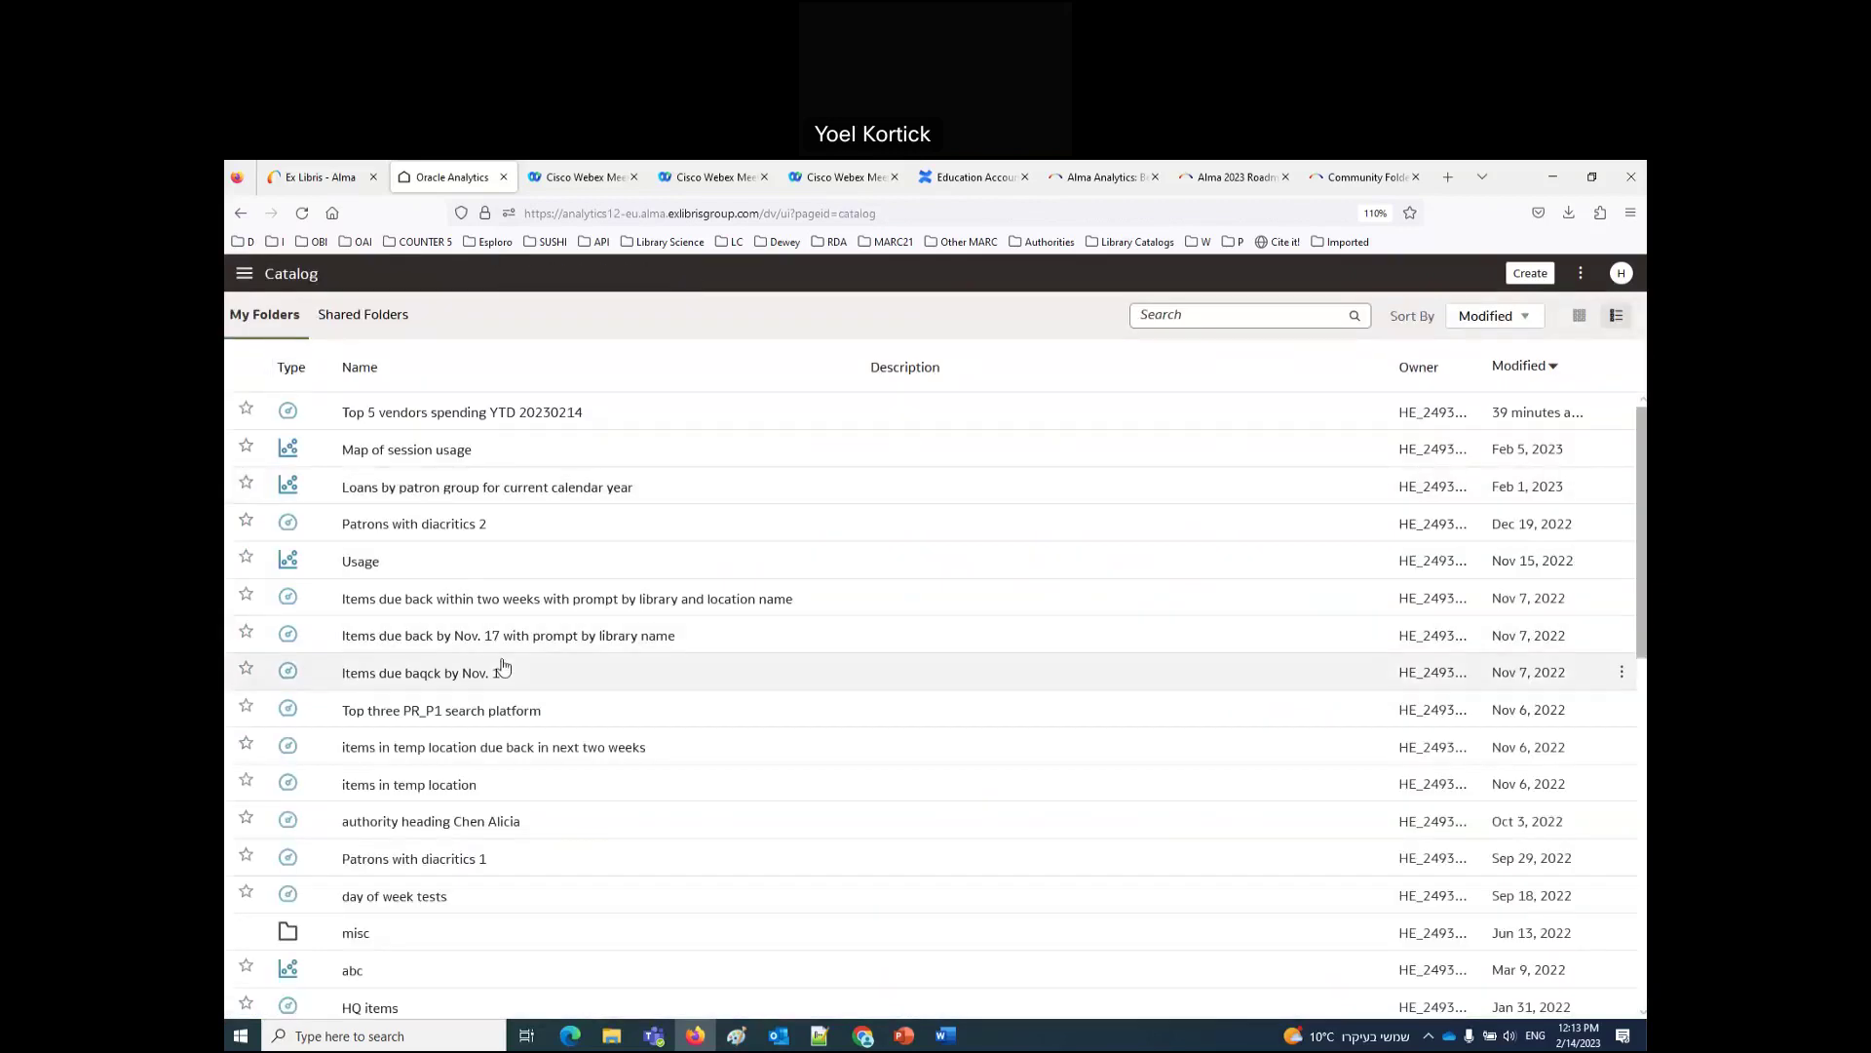
{"action": "left_click", "coordinate": [369, 317]}
{"action": "left_click", "coordinate": [414, 487]}
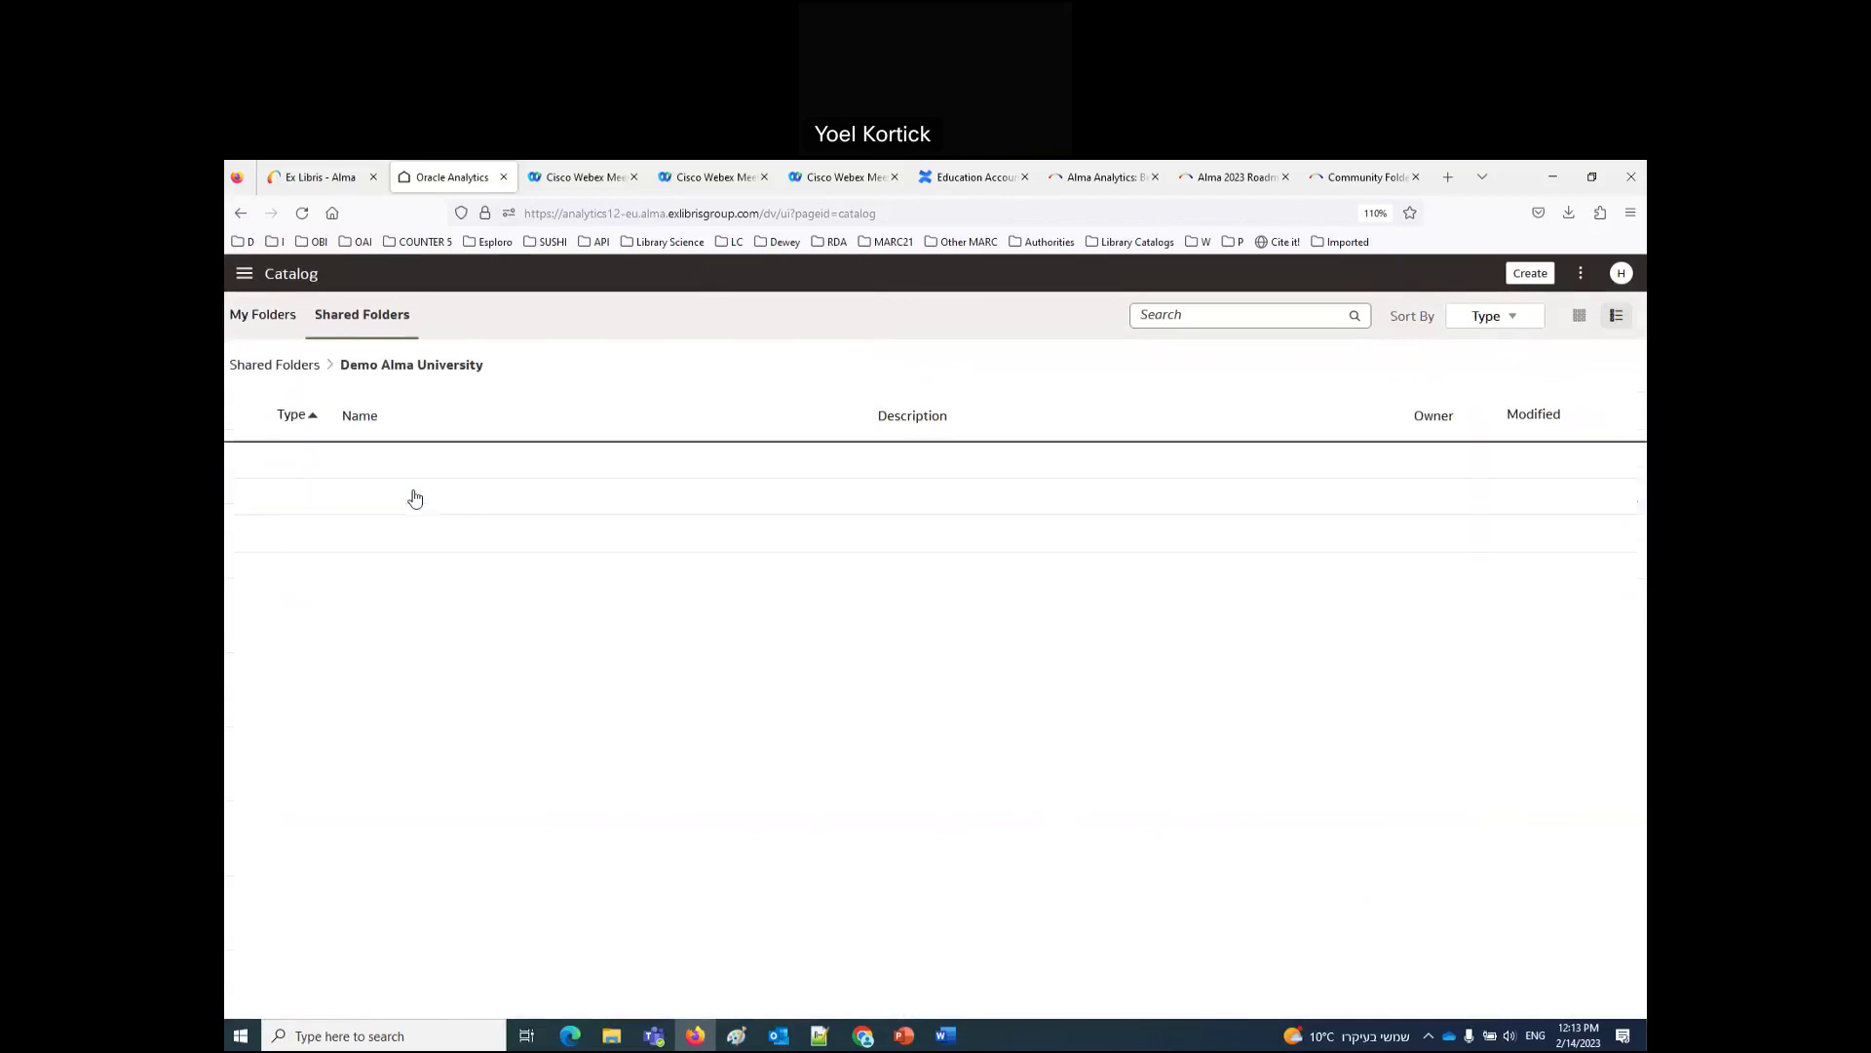
{"action": "left_click", "coordinate": [375, 506]}
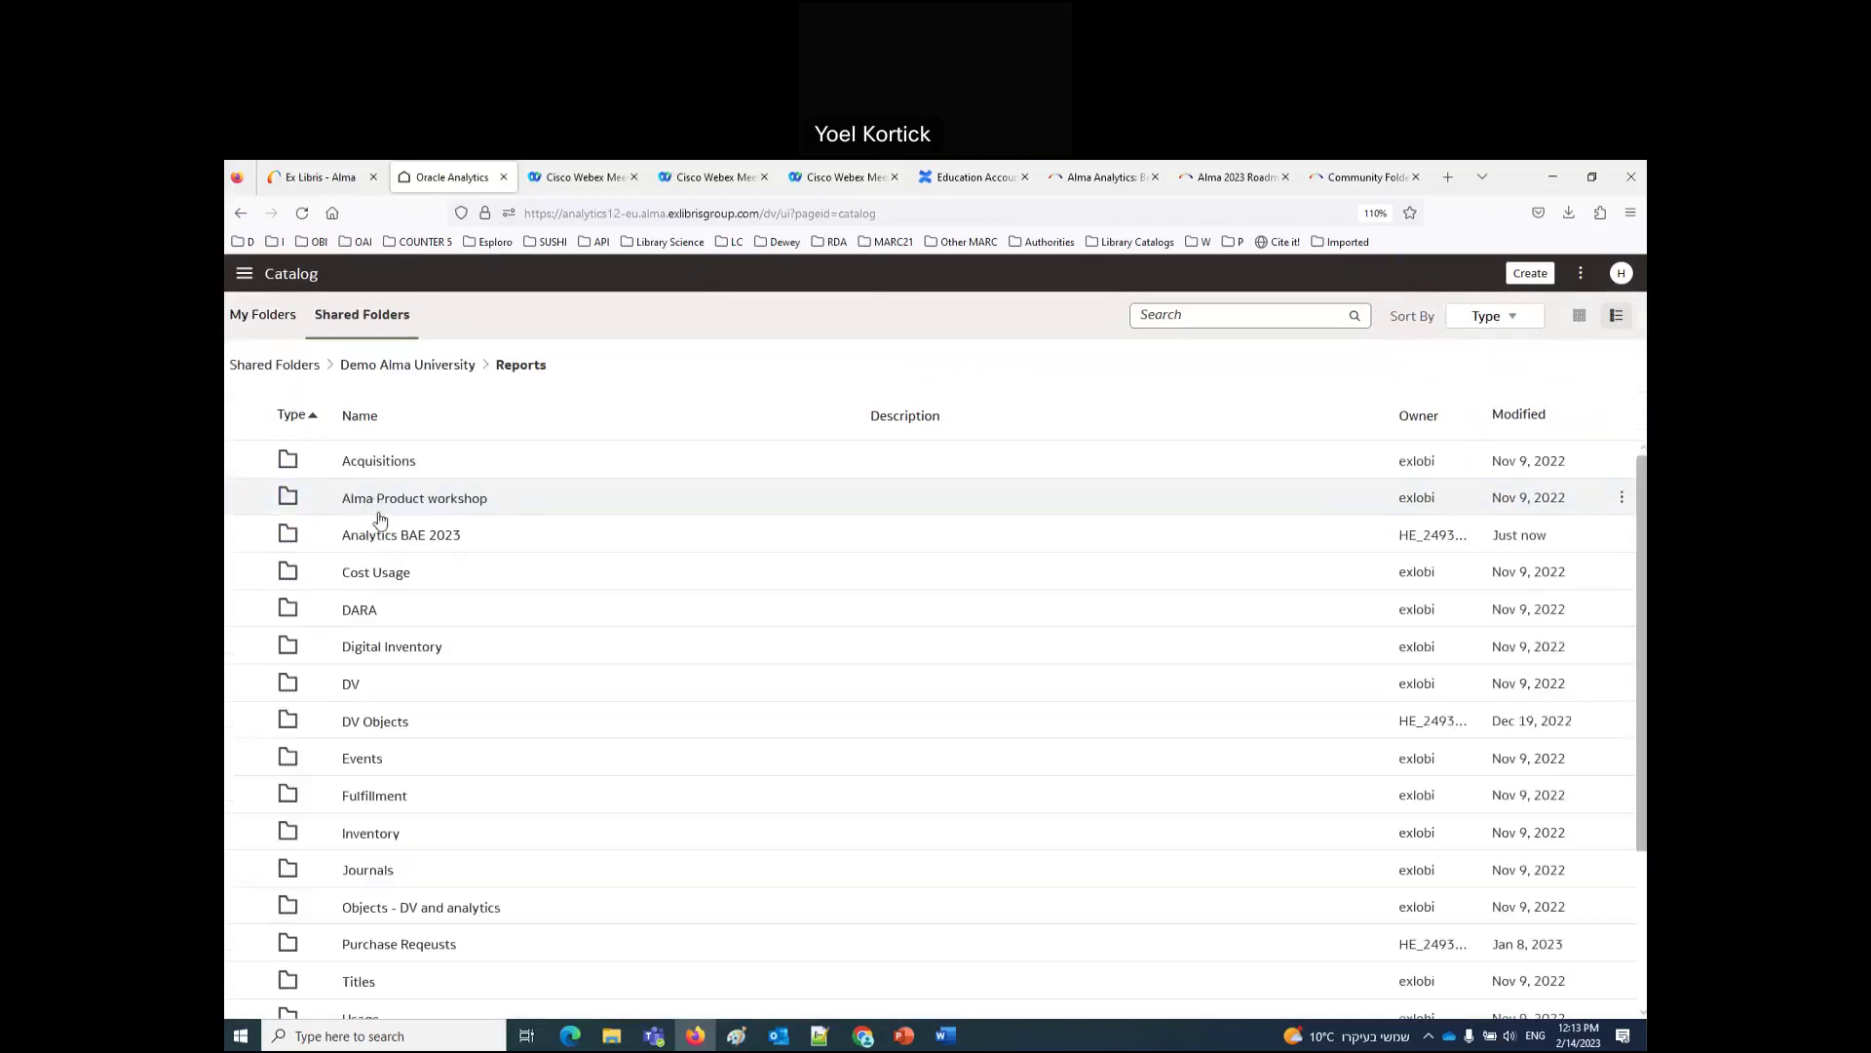
{"action": "left_click", "coordinate": [380, 538]}
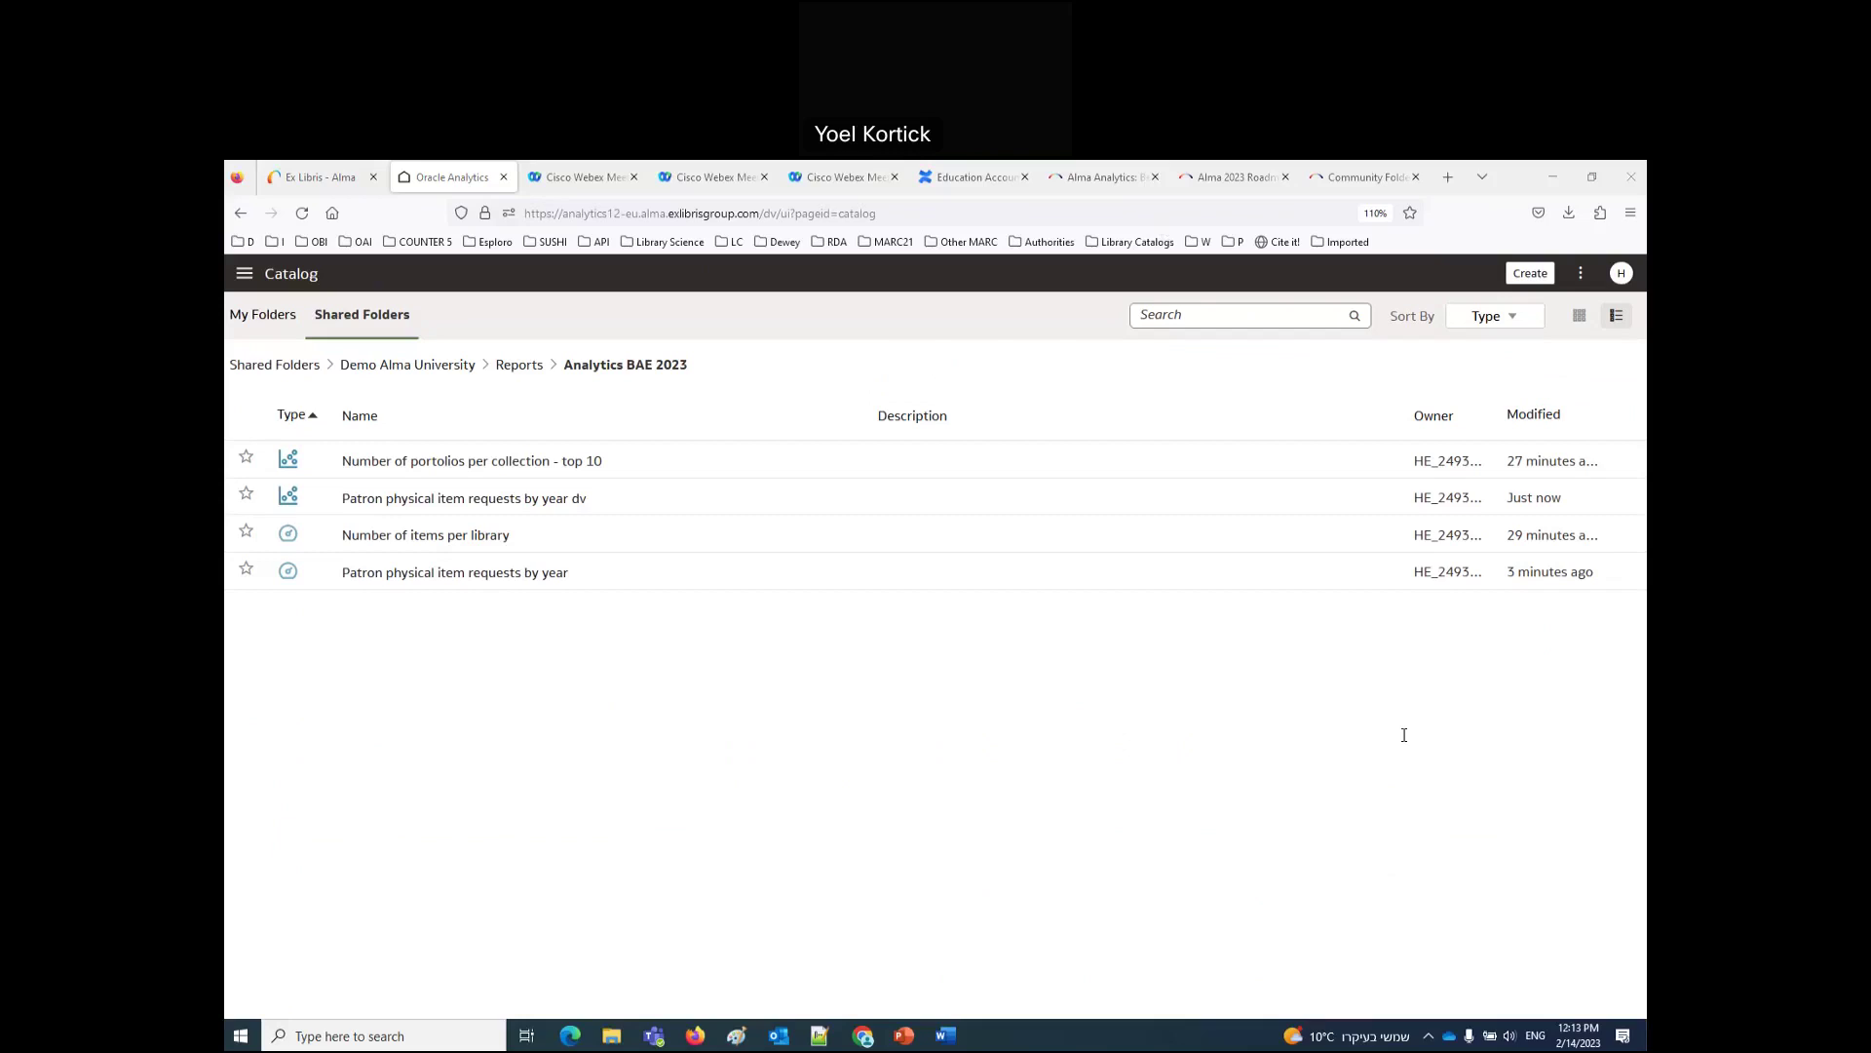
Step: Open the Knowledge Center page "Presentations and Documents - Analytics" in a new browser tab and copy its address
{"action": "left_click", "coordinate": [1448, 177]}
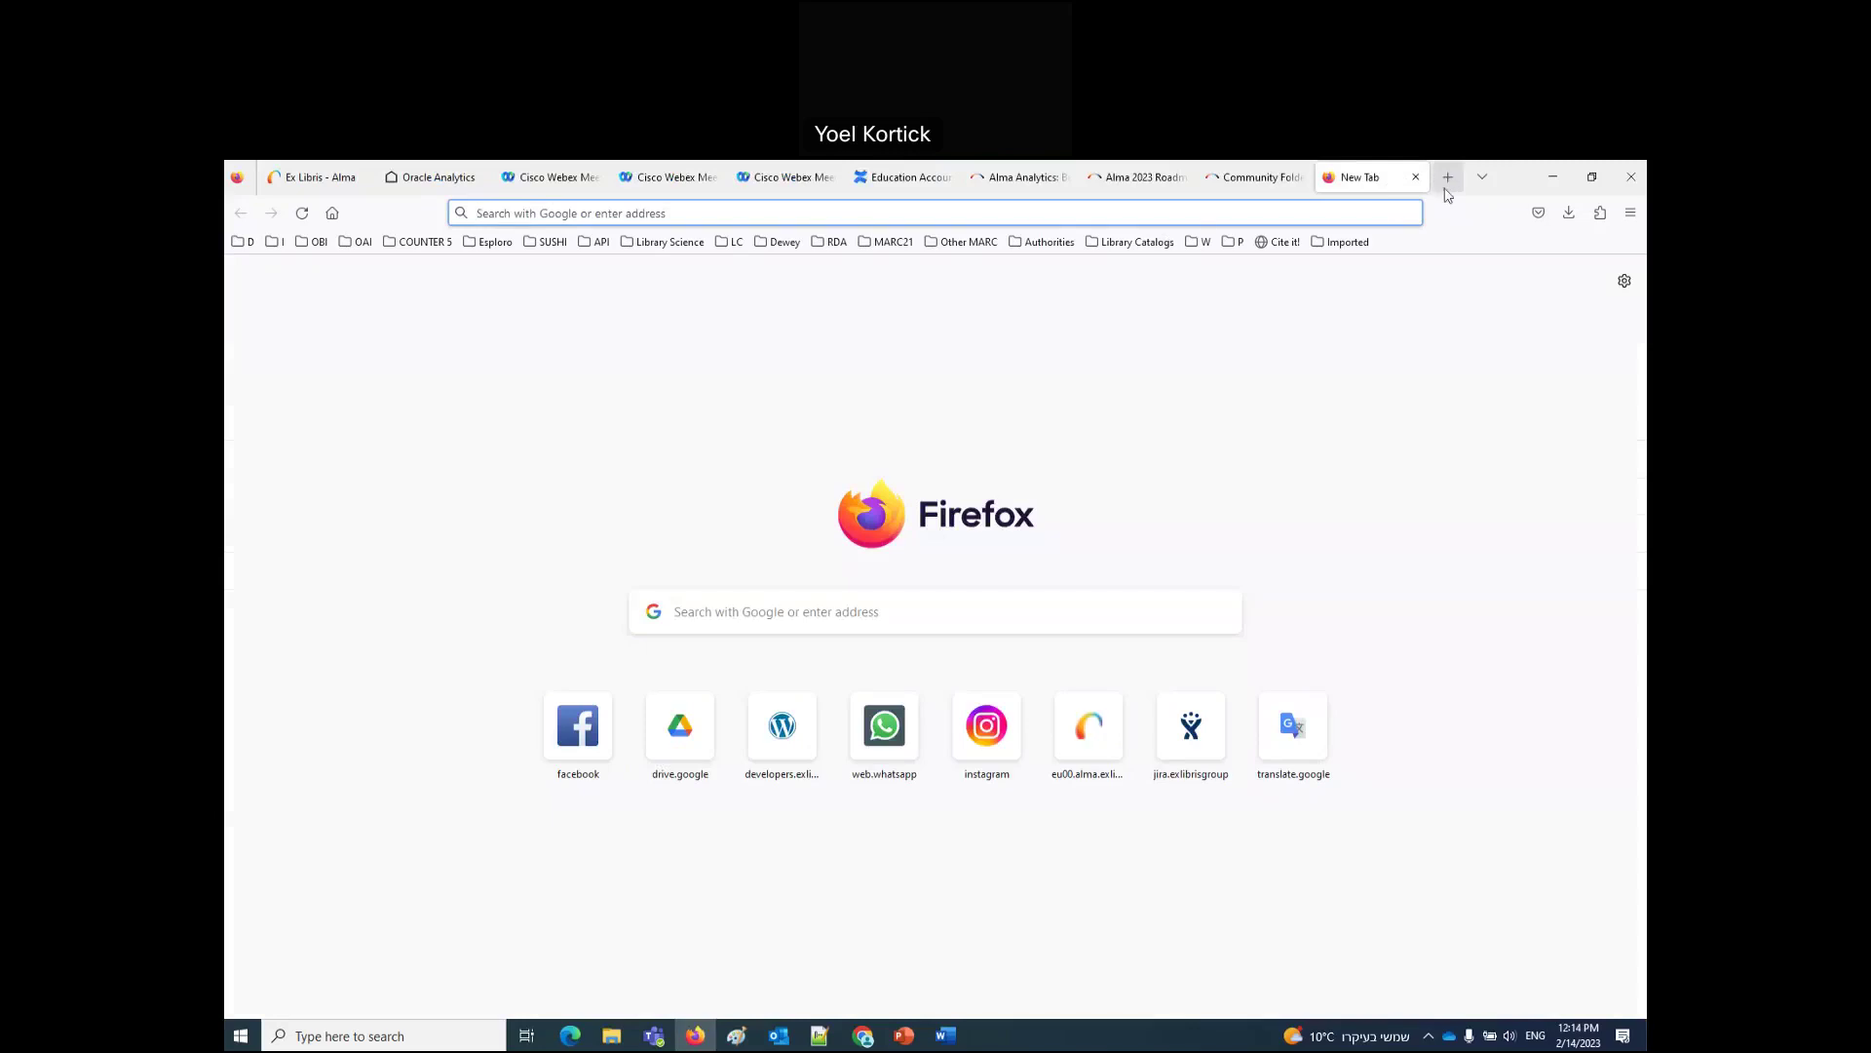
{"action": "left_click", "coordinate": [1198, 241]}
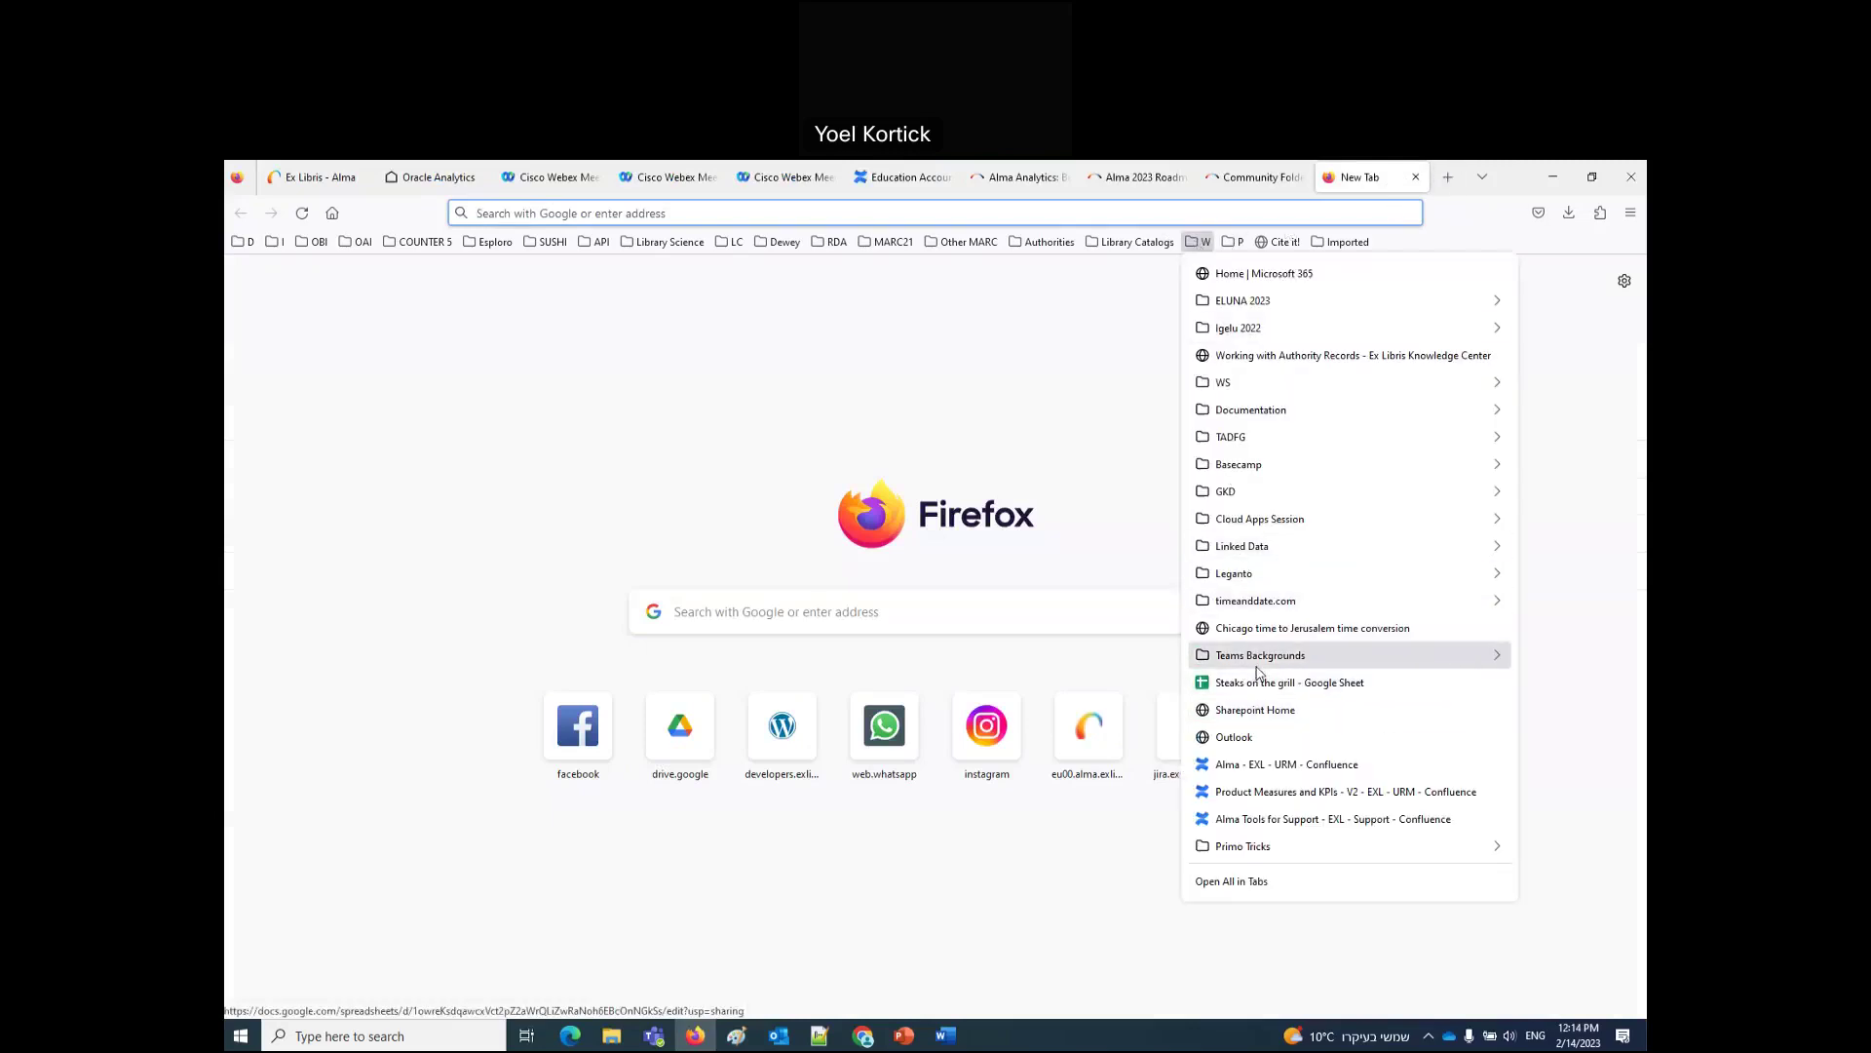
{"action": "mouse_move", "coordinate": [1257, 426]}
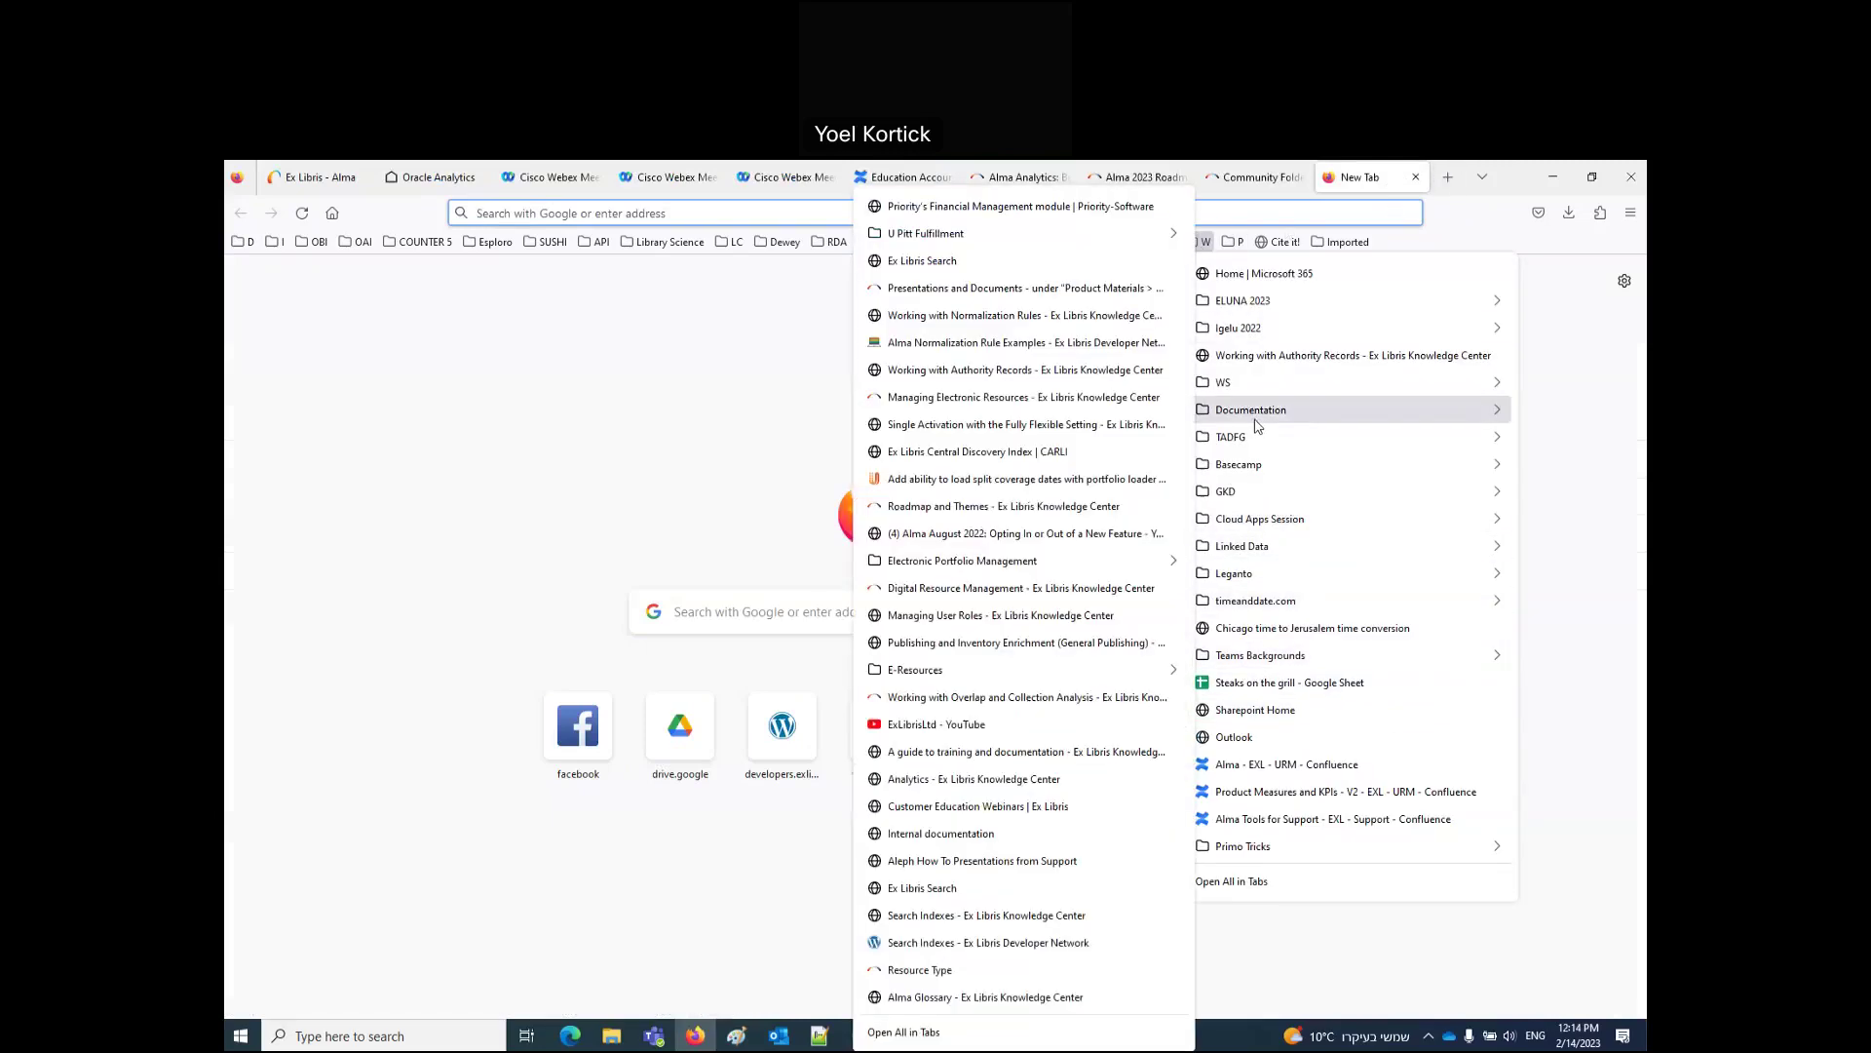
{"action": "left_click", "coordinate": [968, 291]}
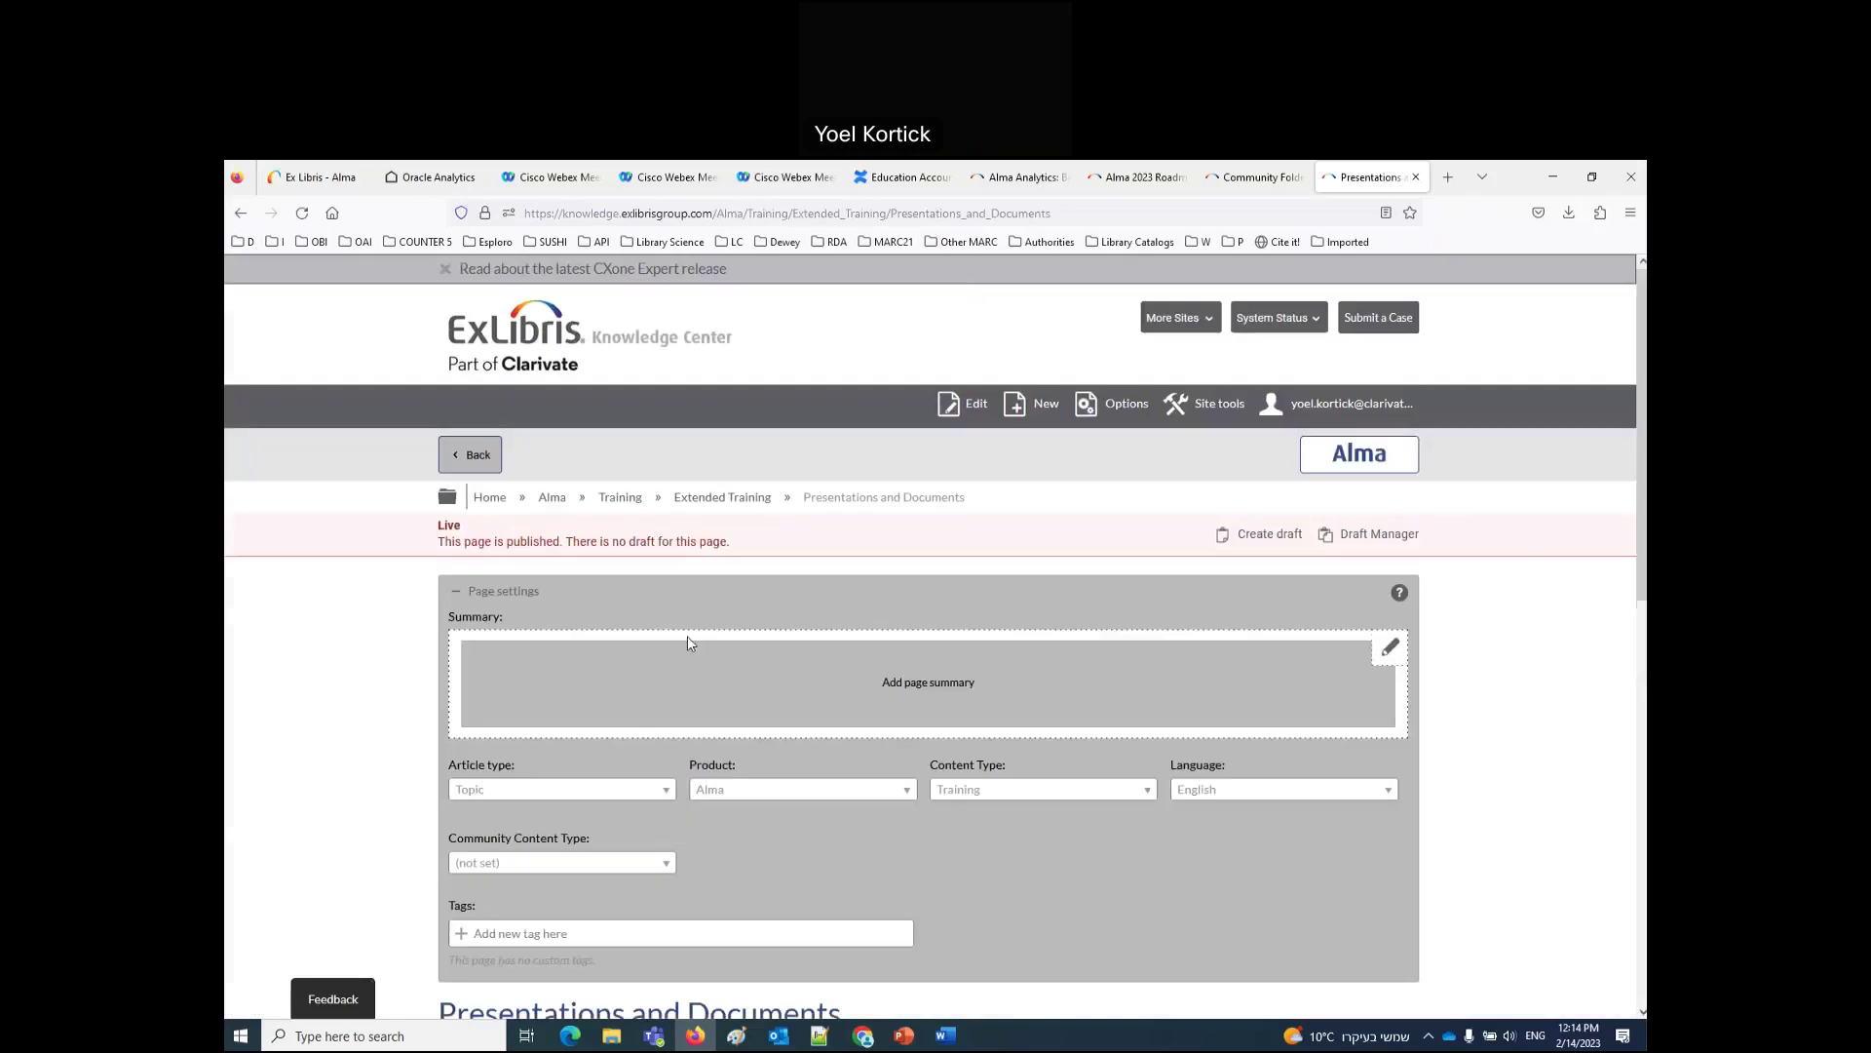
{"action": "scroll", "coordinate": [692, 638], "scroll_direction": "down", "scroll_amount": 5}
{"action": "left_click", "coordinate": [795, 657]}
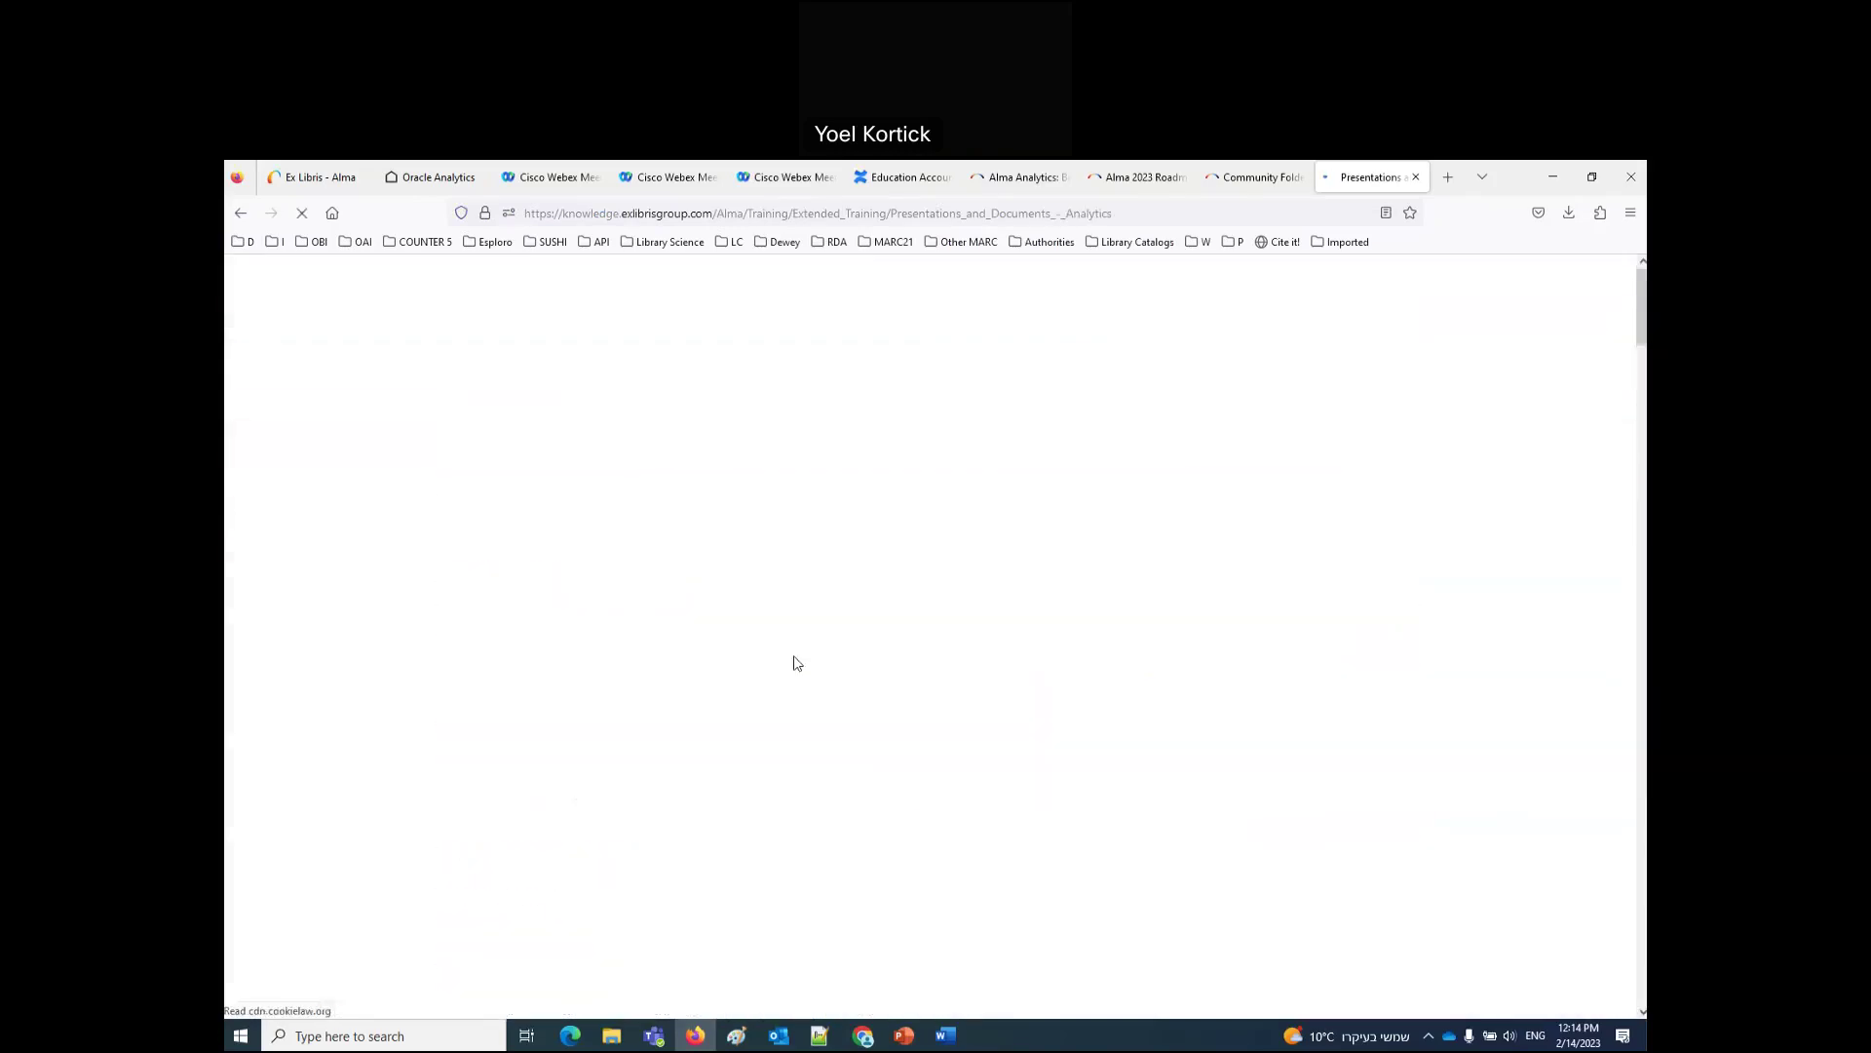
{"action": "left_click", "coordinate": [539, 215]}
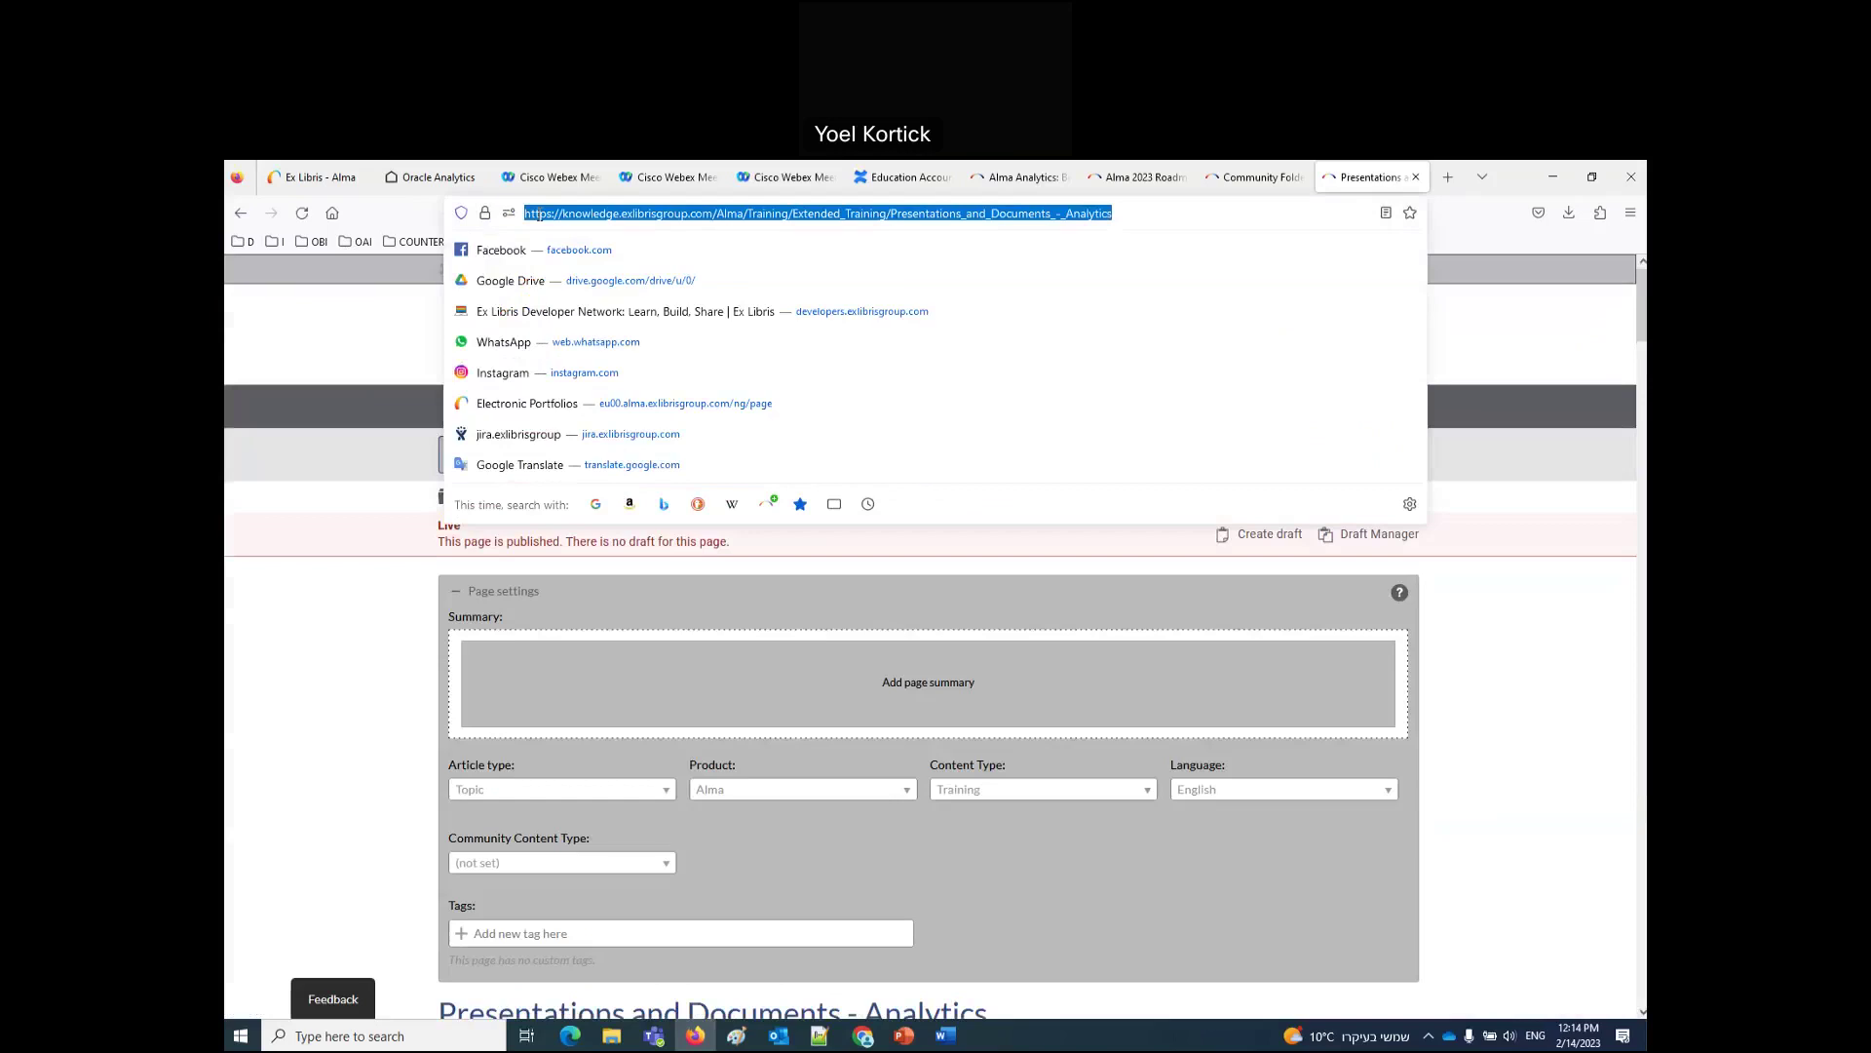
{"action": "left_click", "coordinate": [1387, 921]}
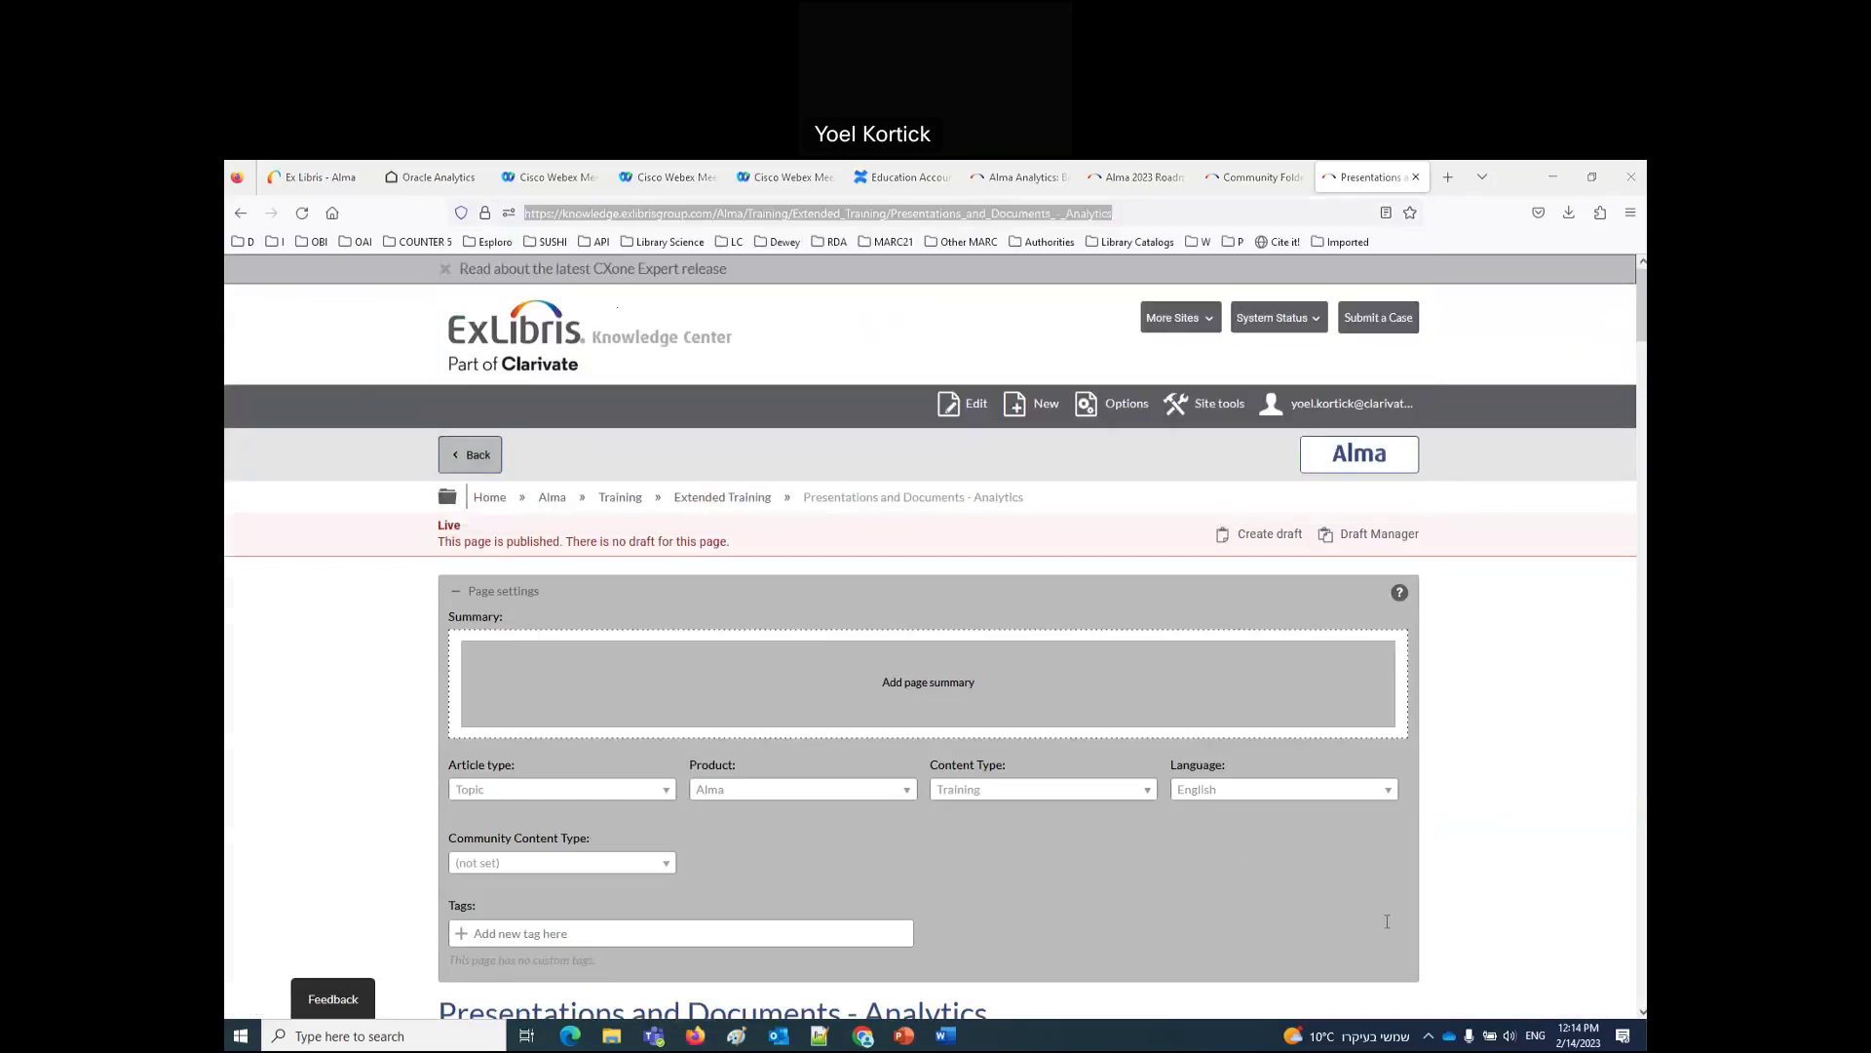
Step: Find "comb" on the page, and copy both the link to the presentation on combining two subject areas and the page address
{"action": "scroll", "coordinate": [560, 873], "scroll_direction": "down", "scroll_amount": 6}
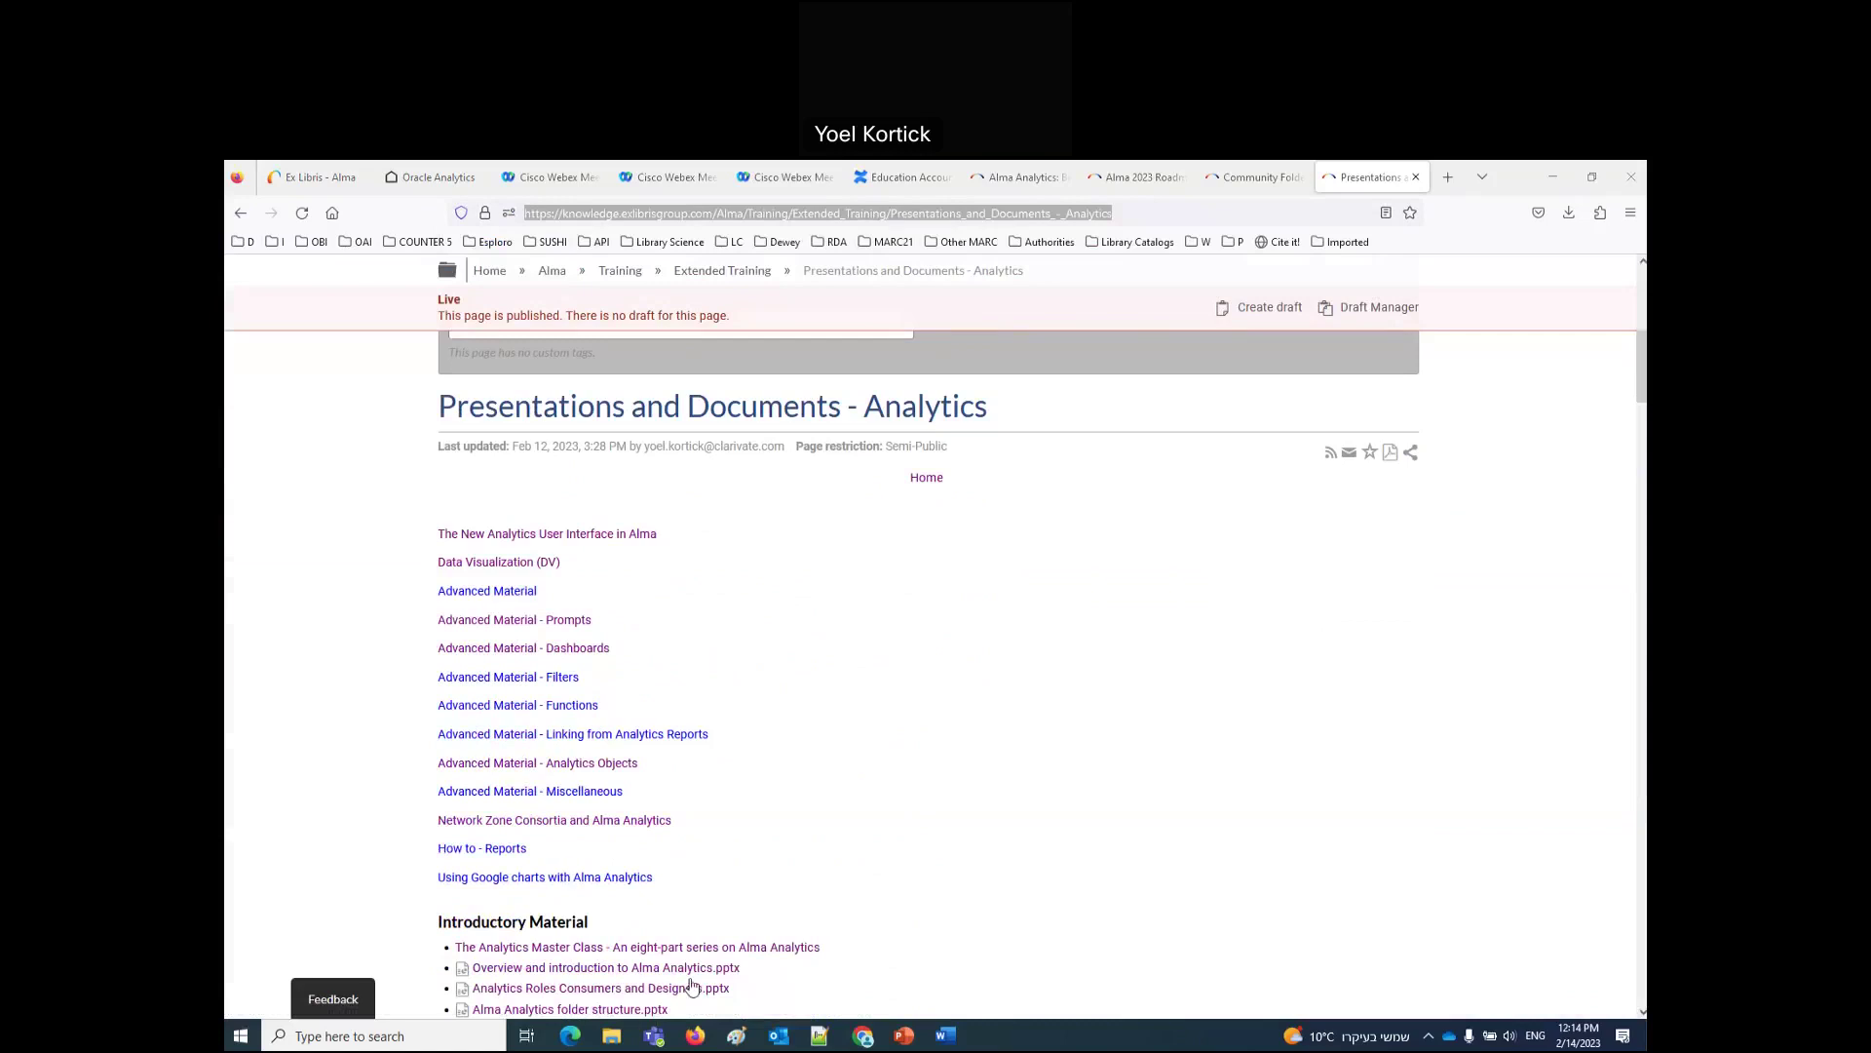
{"action": "left_click", "coordinate": [833, 748]}
{"action": "key", "text": "ctrl+f"}
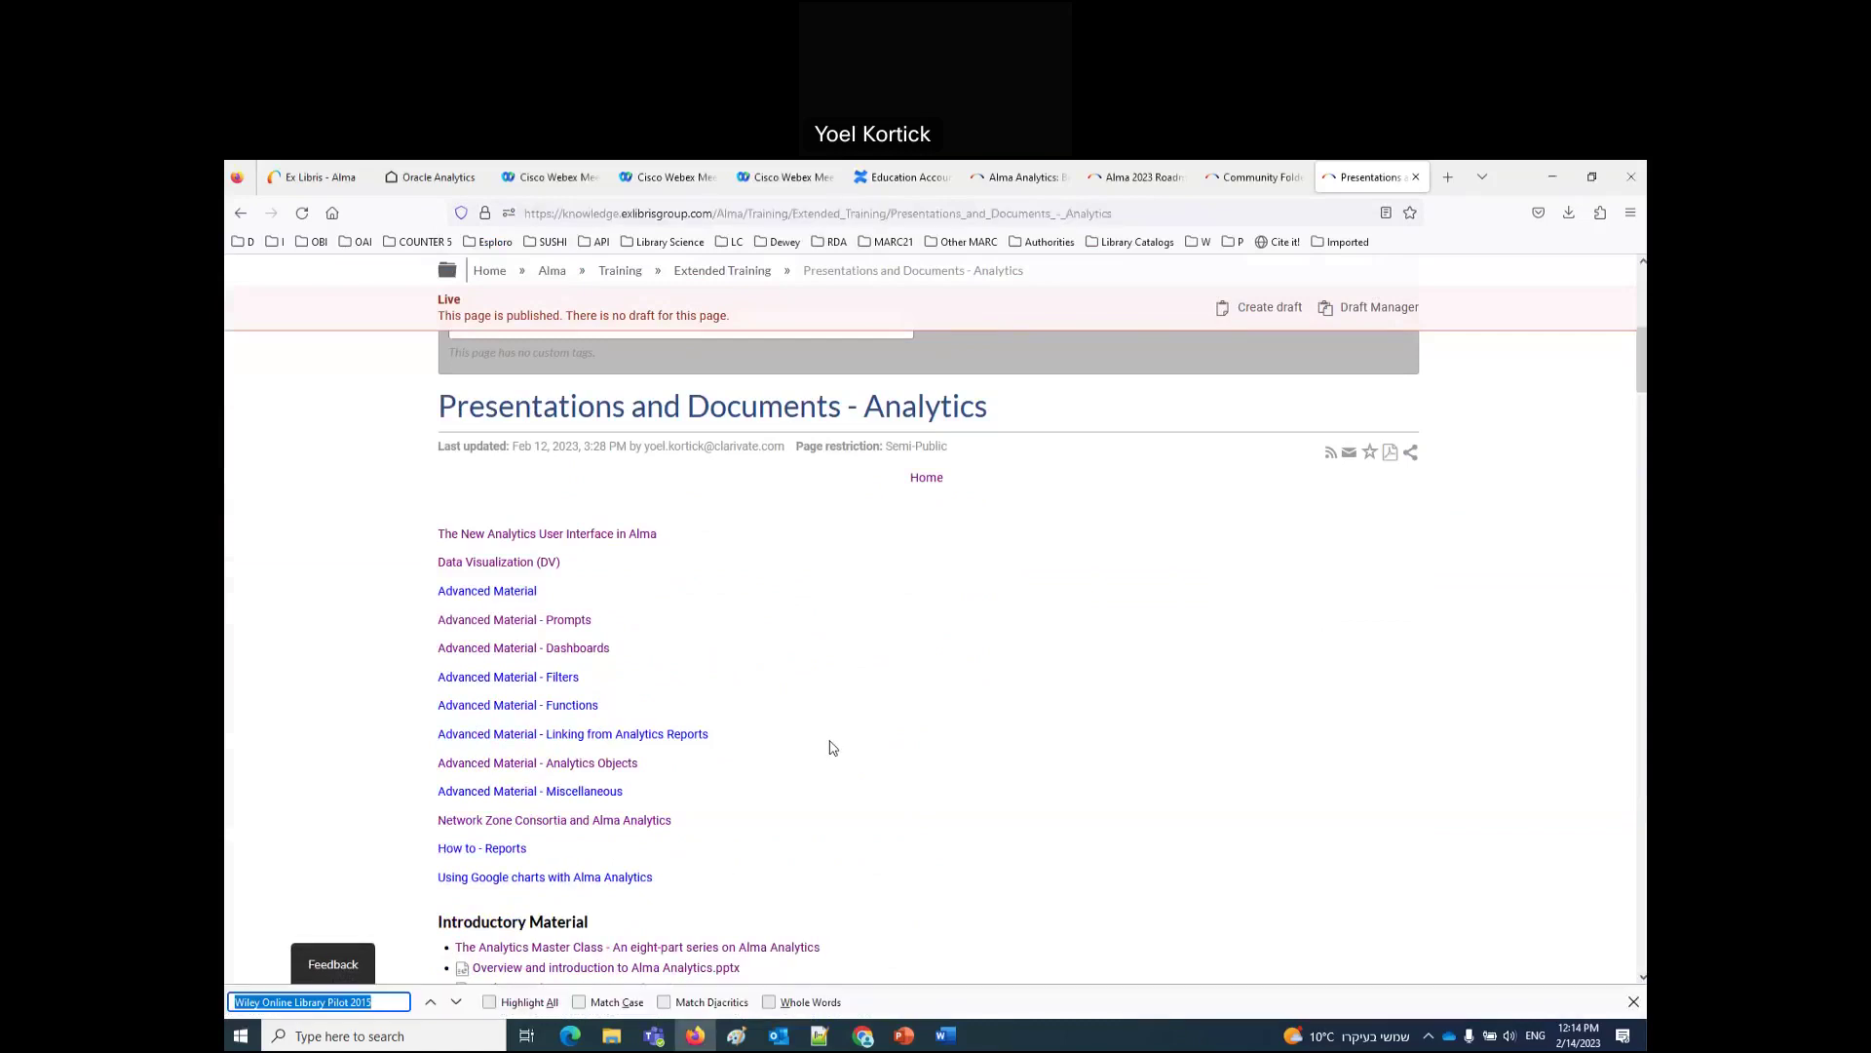
{"action": "type", "text": "comb"}
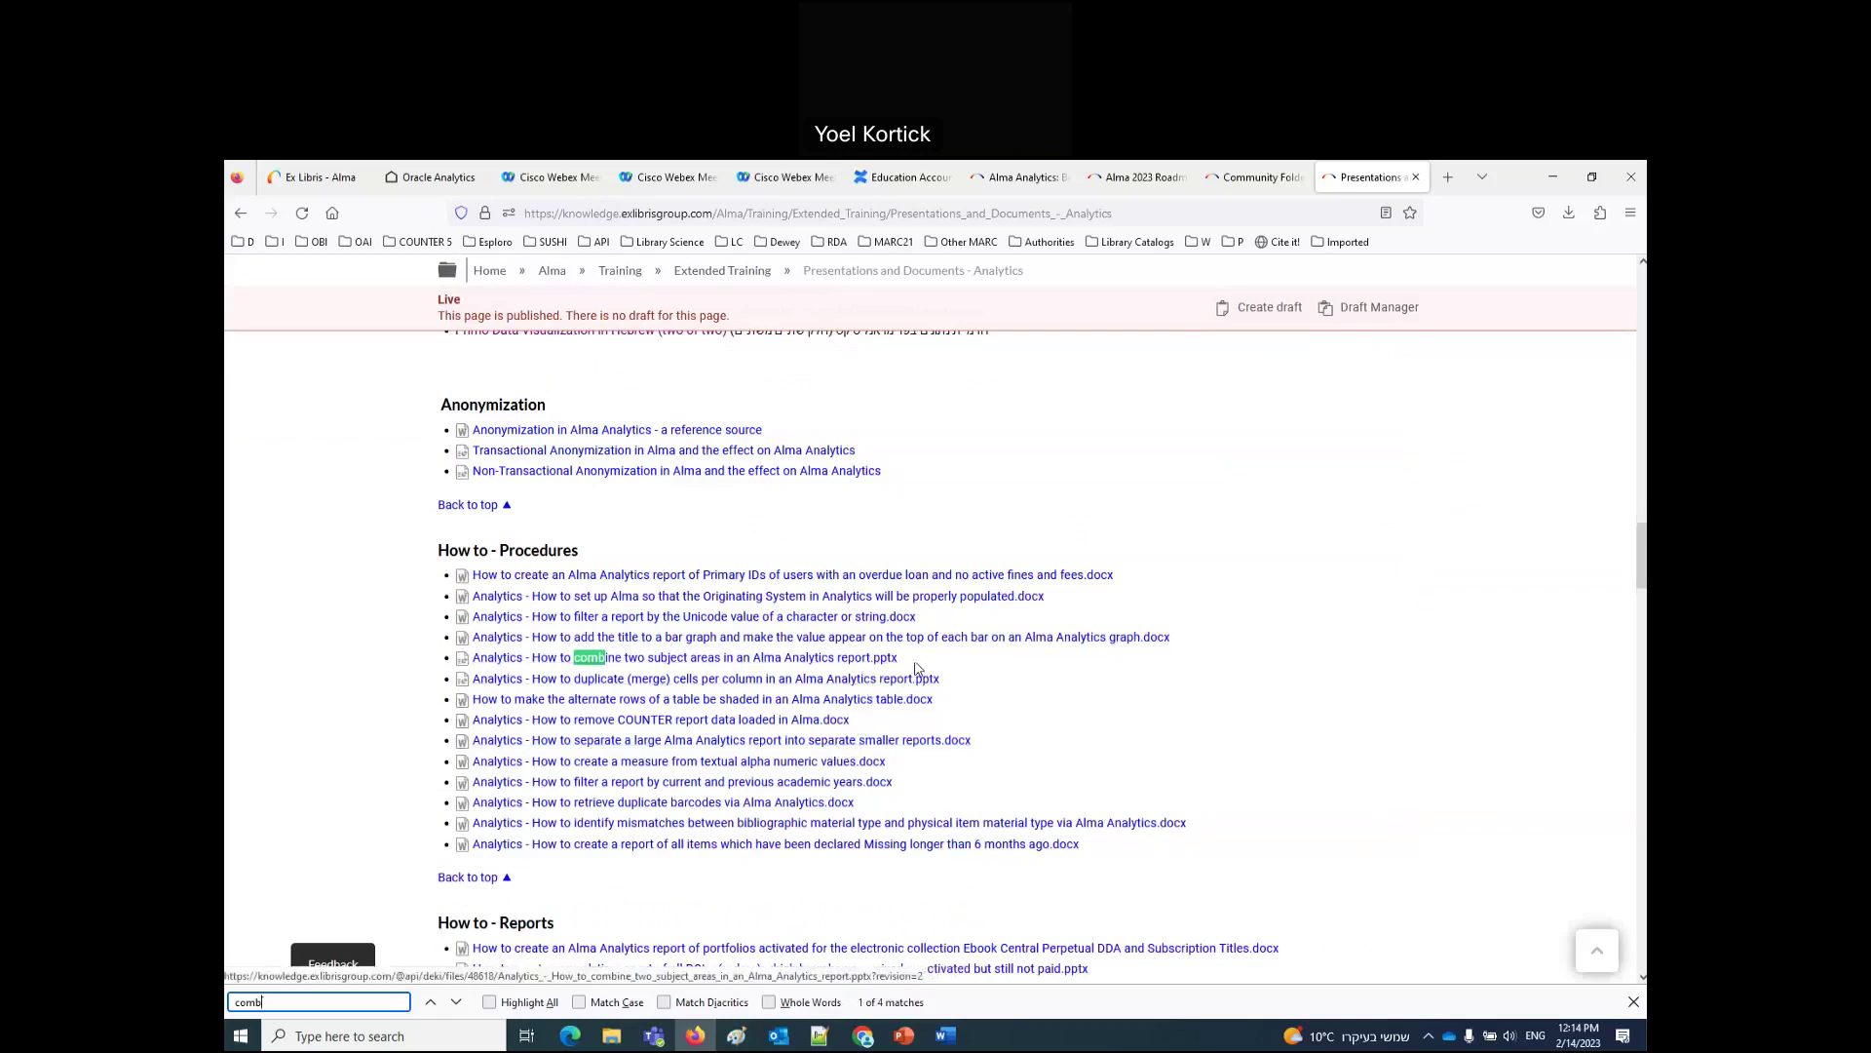
{"action": "right_click", "coordinate": [870, 666]}
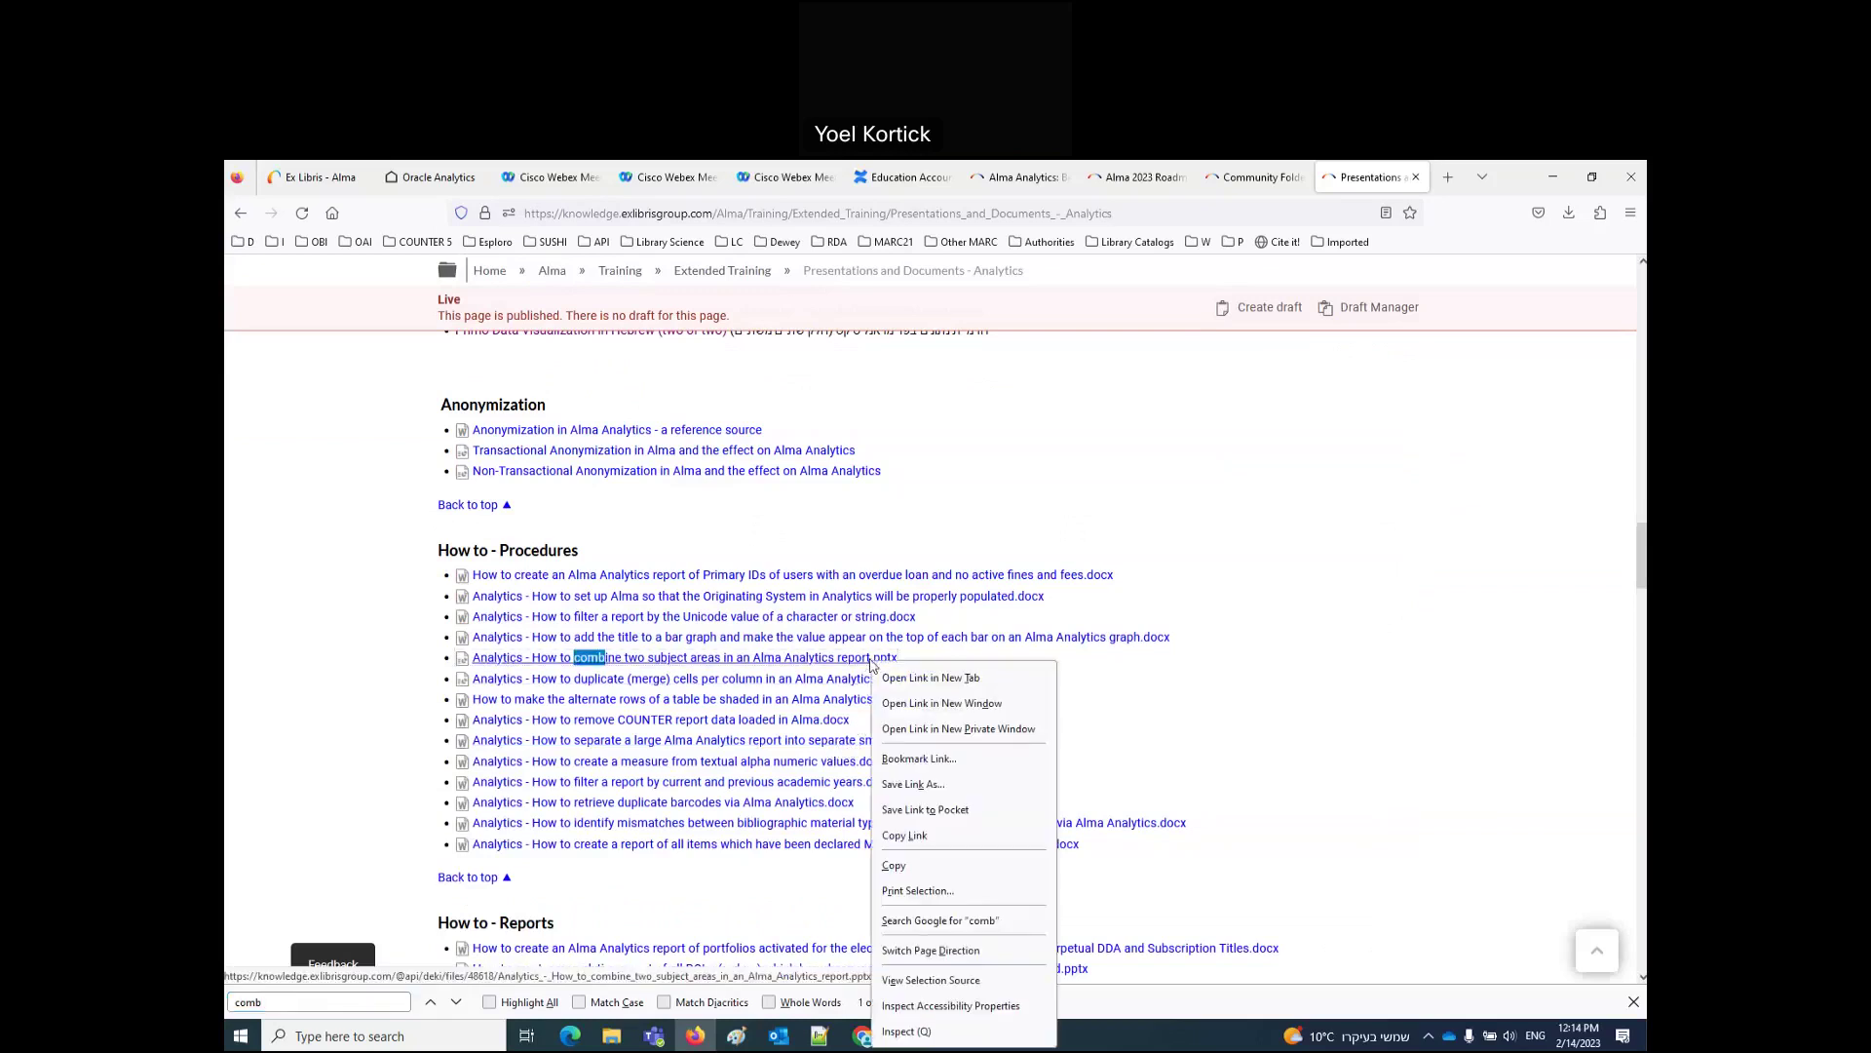
{"action": "left_click", "coordinate": [931, 836]}
{"action": "left_click", "coordinate": [1354, 930]}
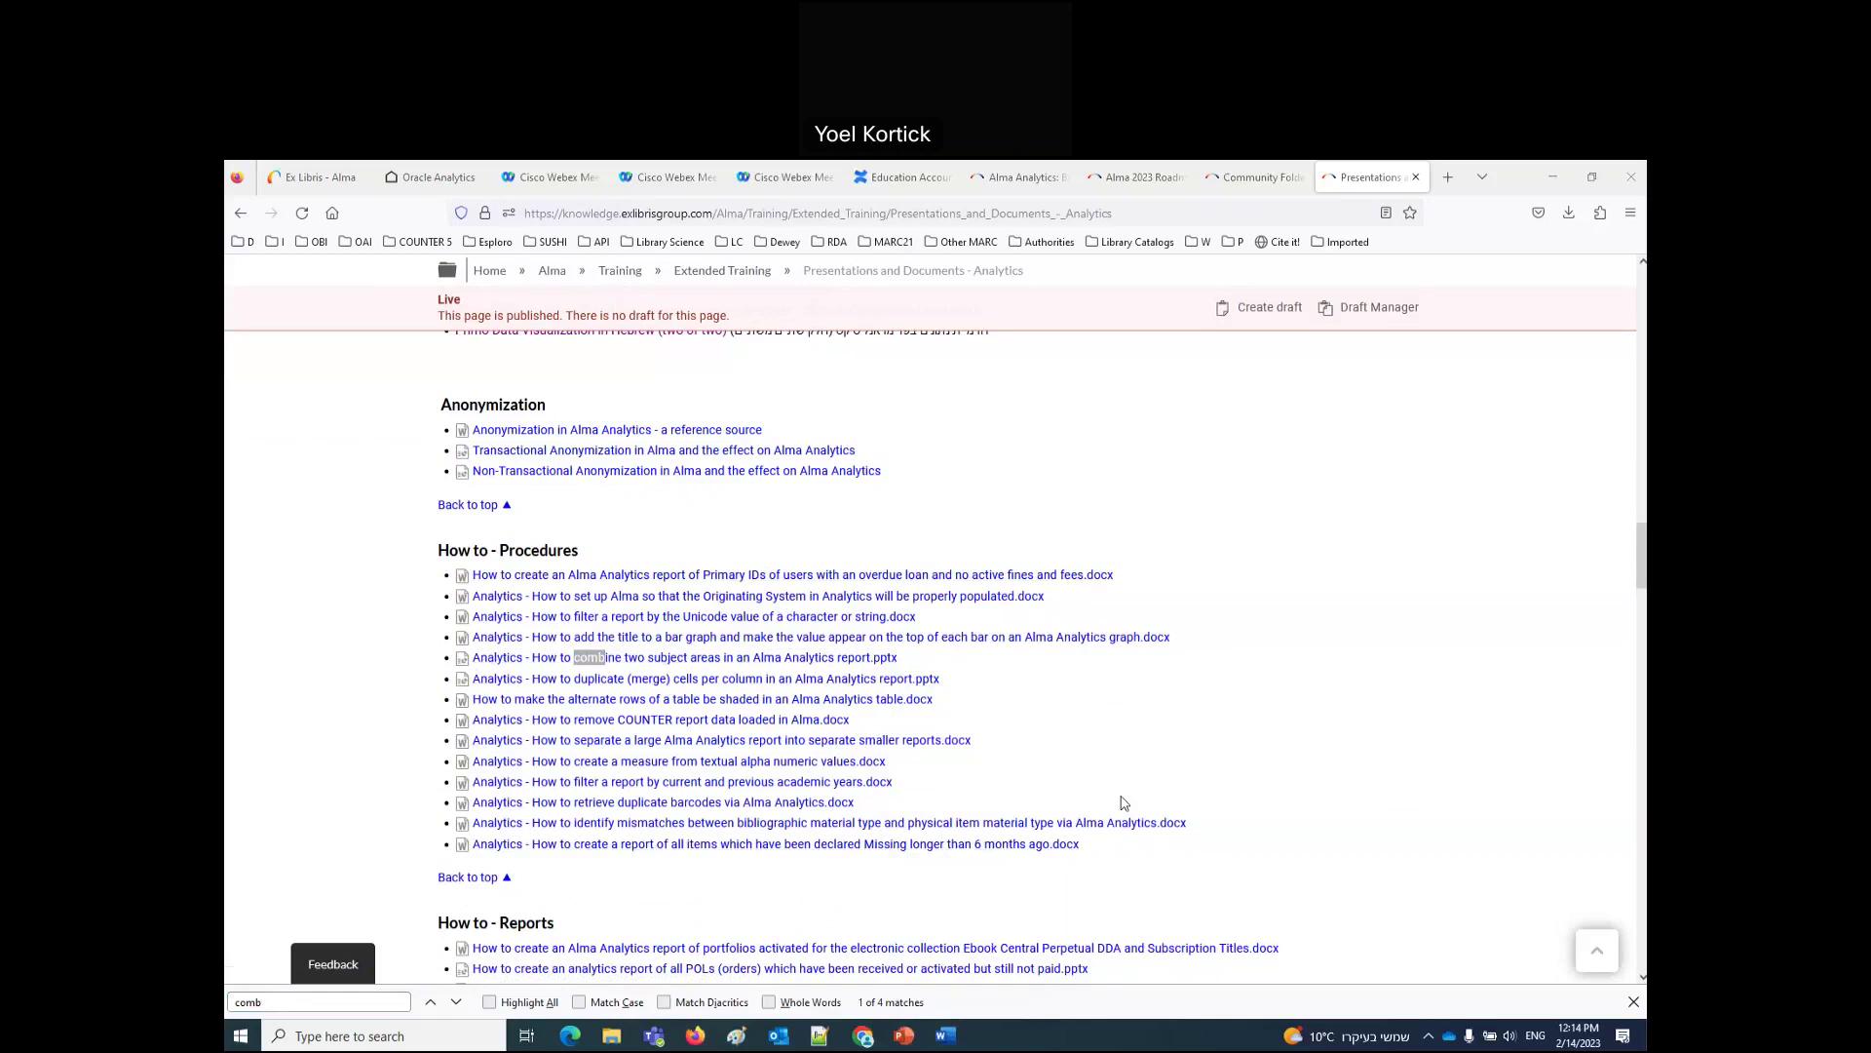
{"action": "left_click", "coordinate": [542, 215]}
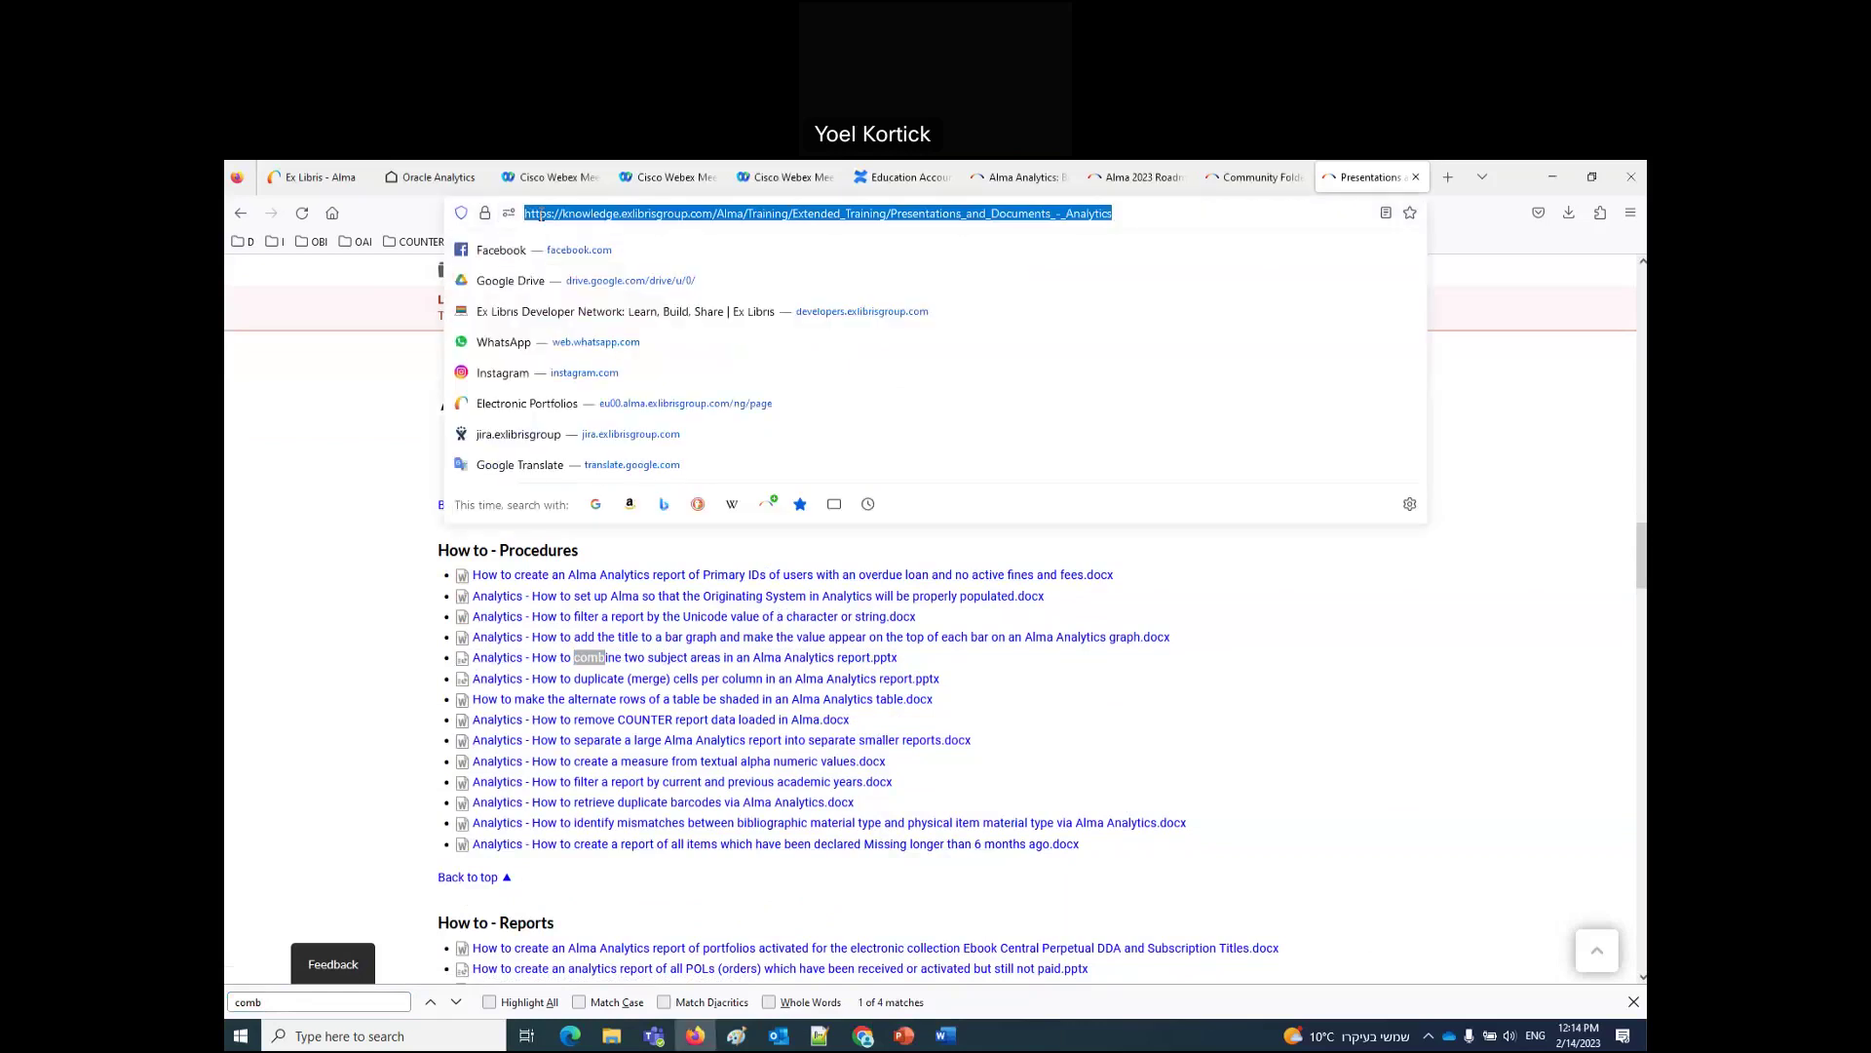
{"action": "left_click", "coordinate": [1355, 911]}
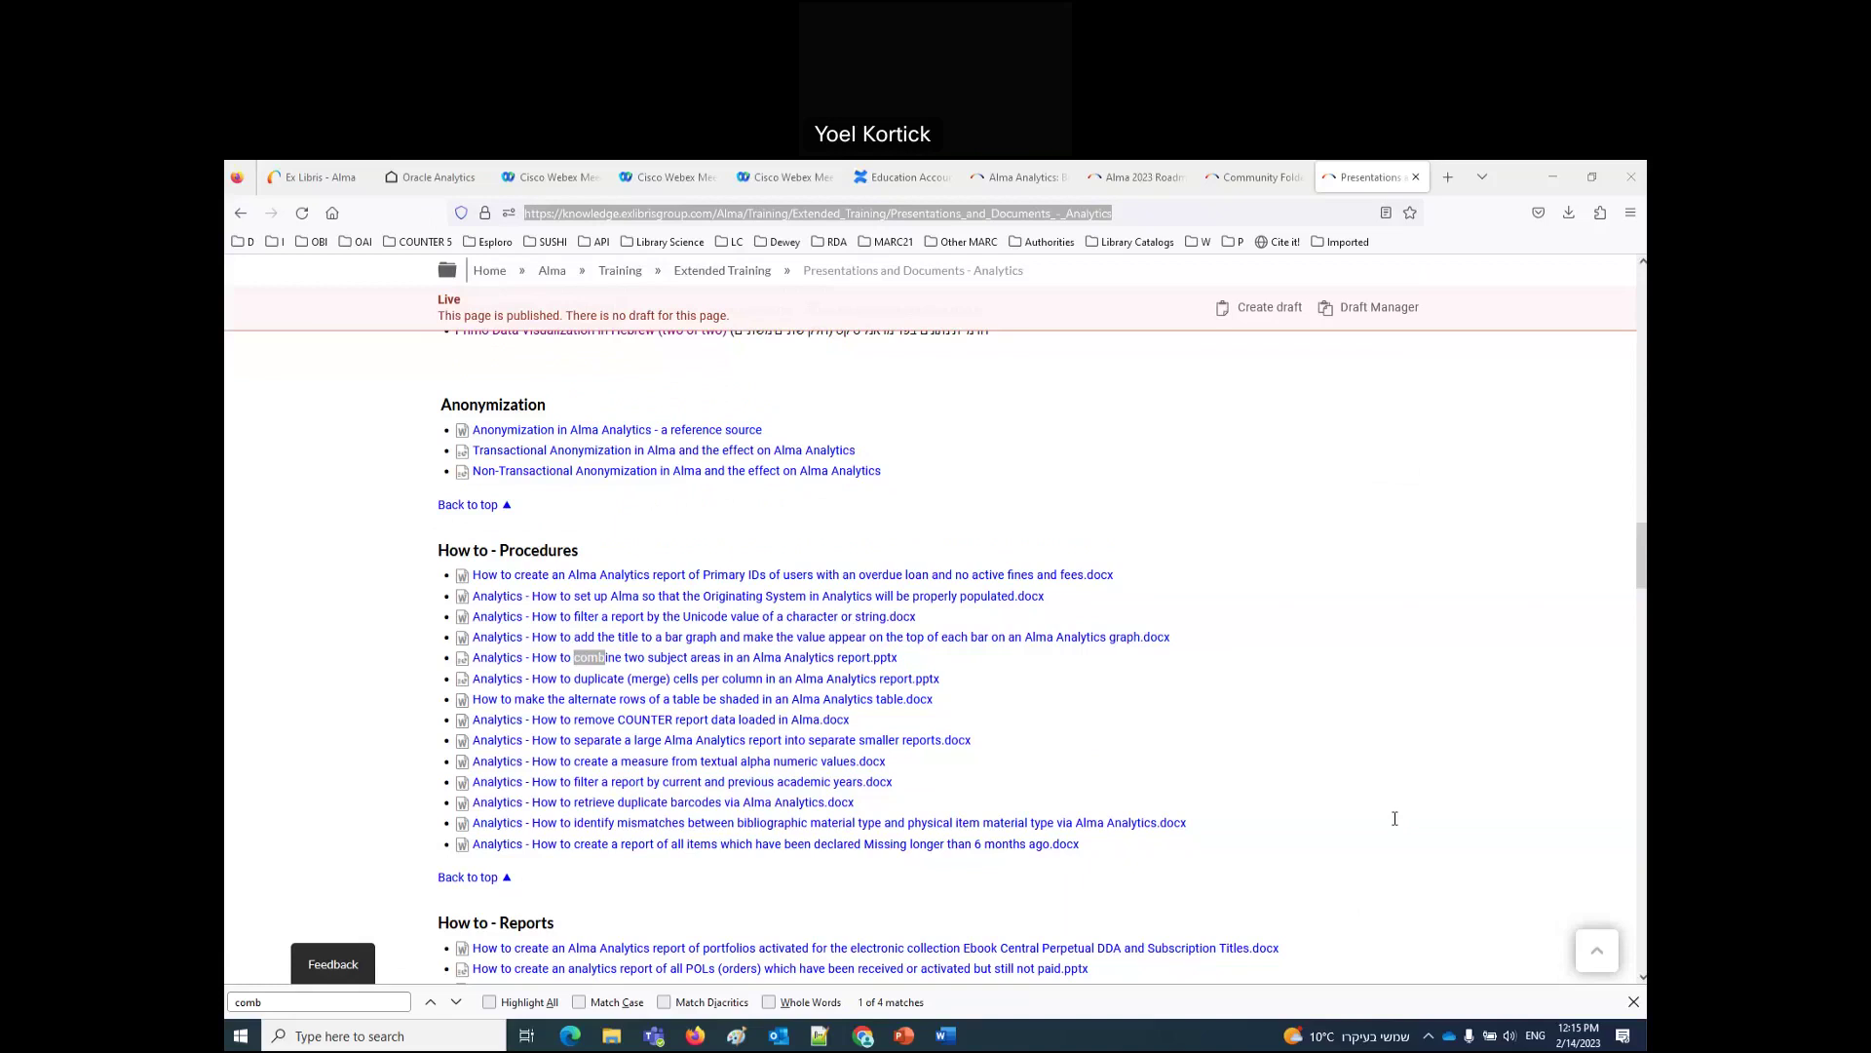
Step: Search Google in a new browser tab for "analytics become an expert" and open the Ex Libris Knowledge Center result
{"action": "left_click", "coordinate": [1448, 176]}
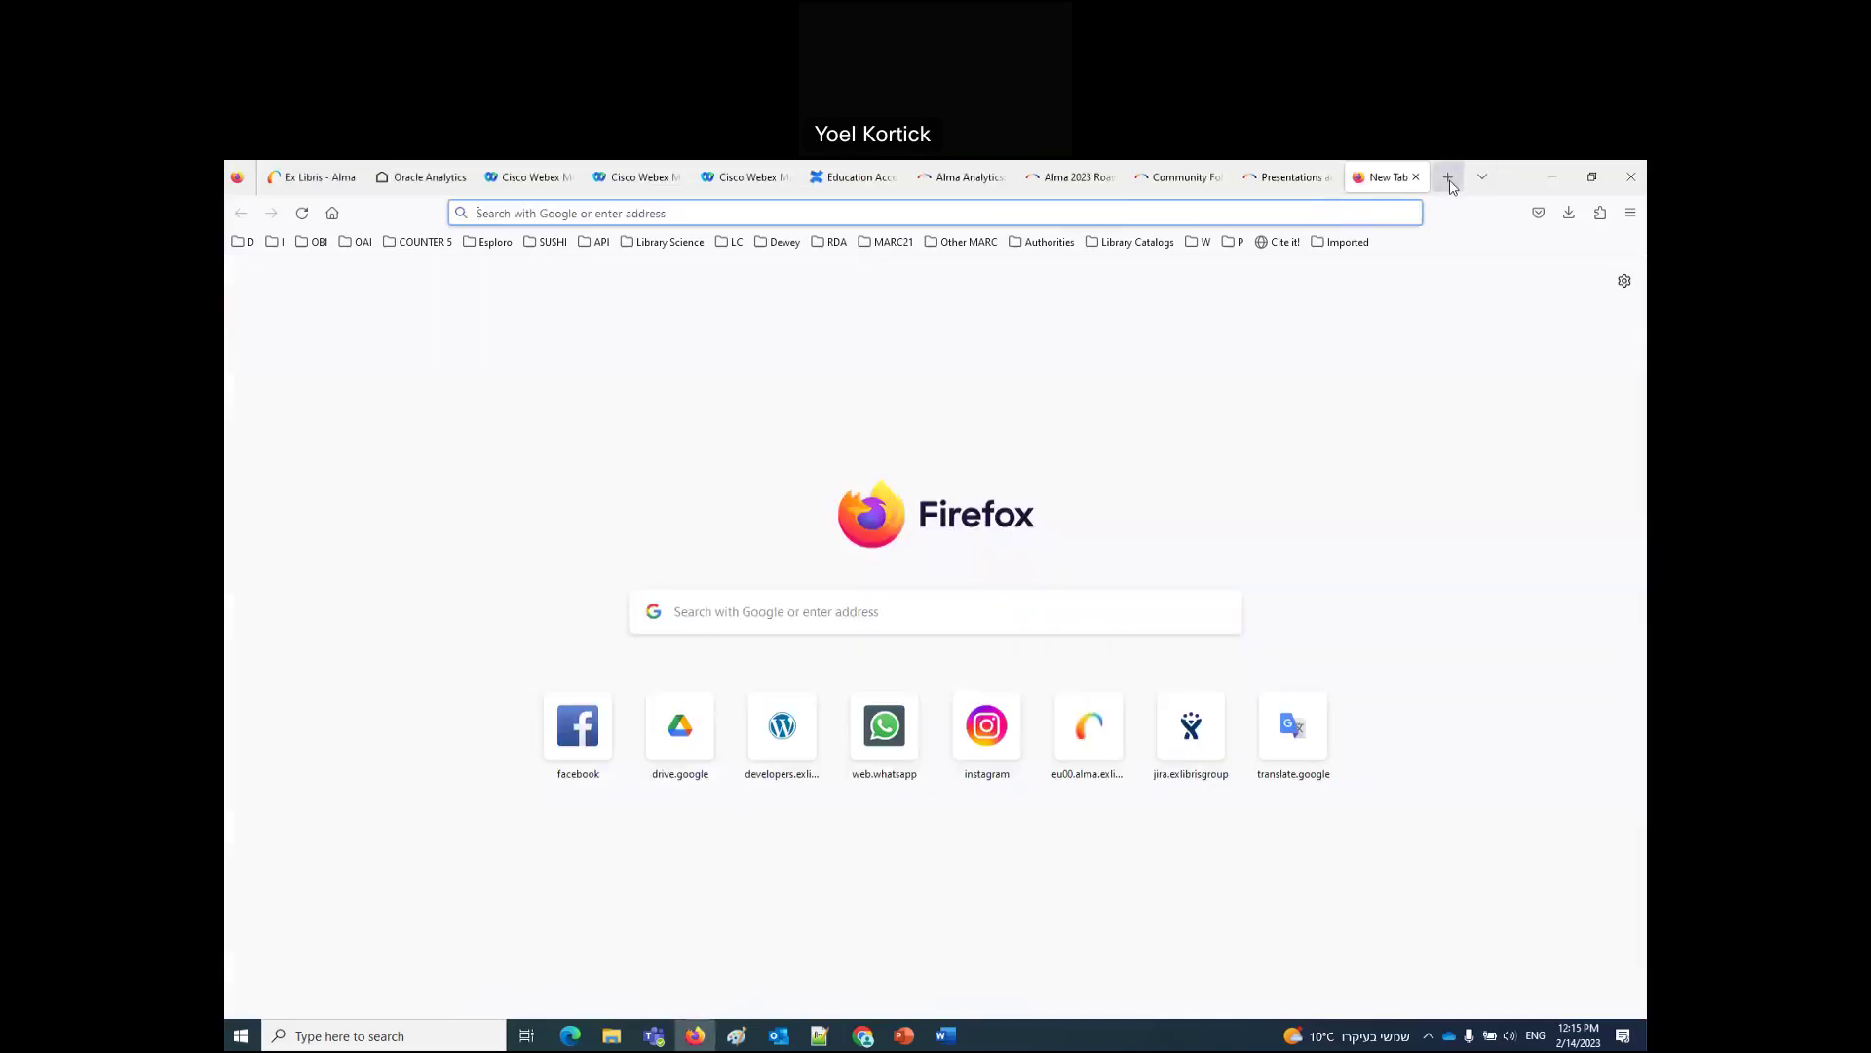
{"action": "left_click", "coordinate": [713, 621]}
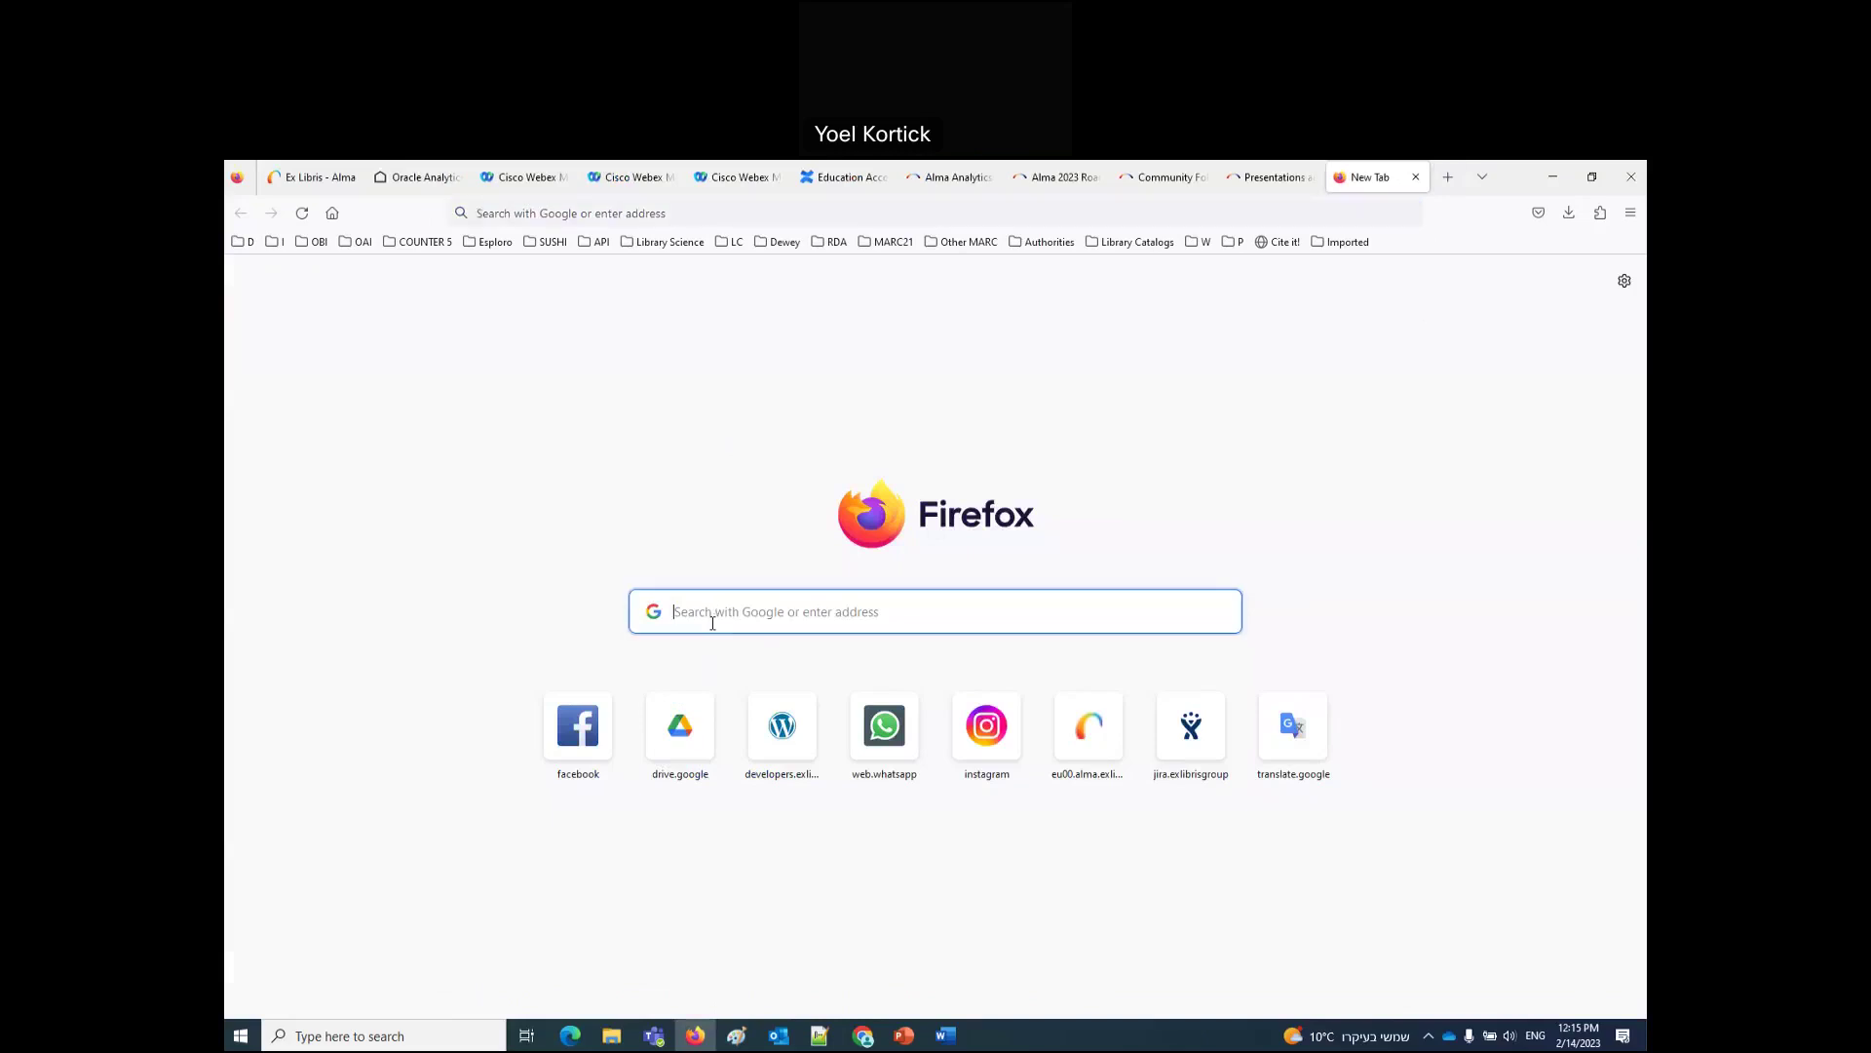
{"action": "type", "text": "analy5ticds become an expert"}
{"action": "key", "text": "Return"}
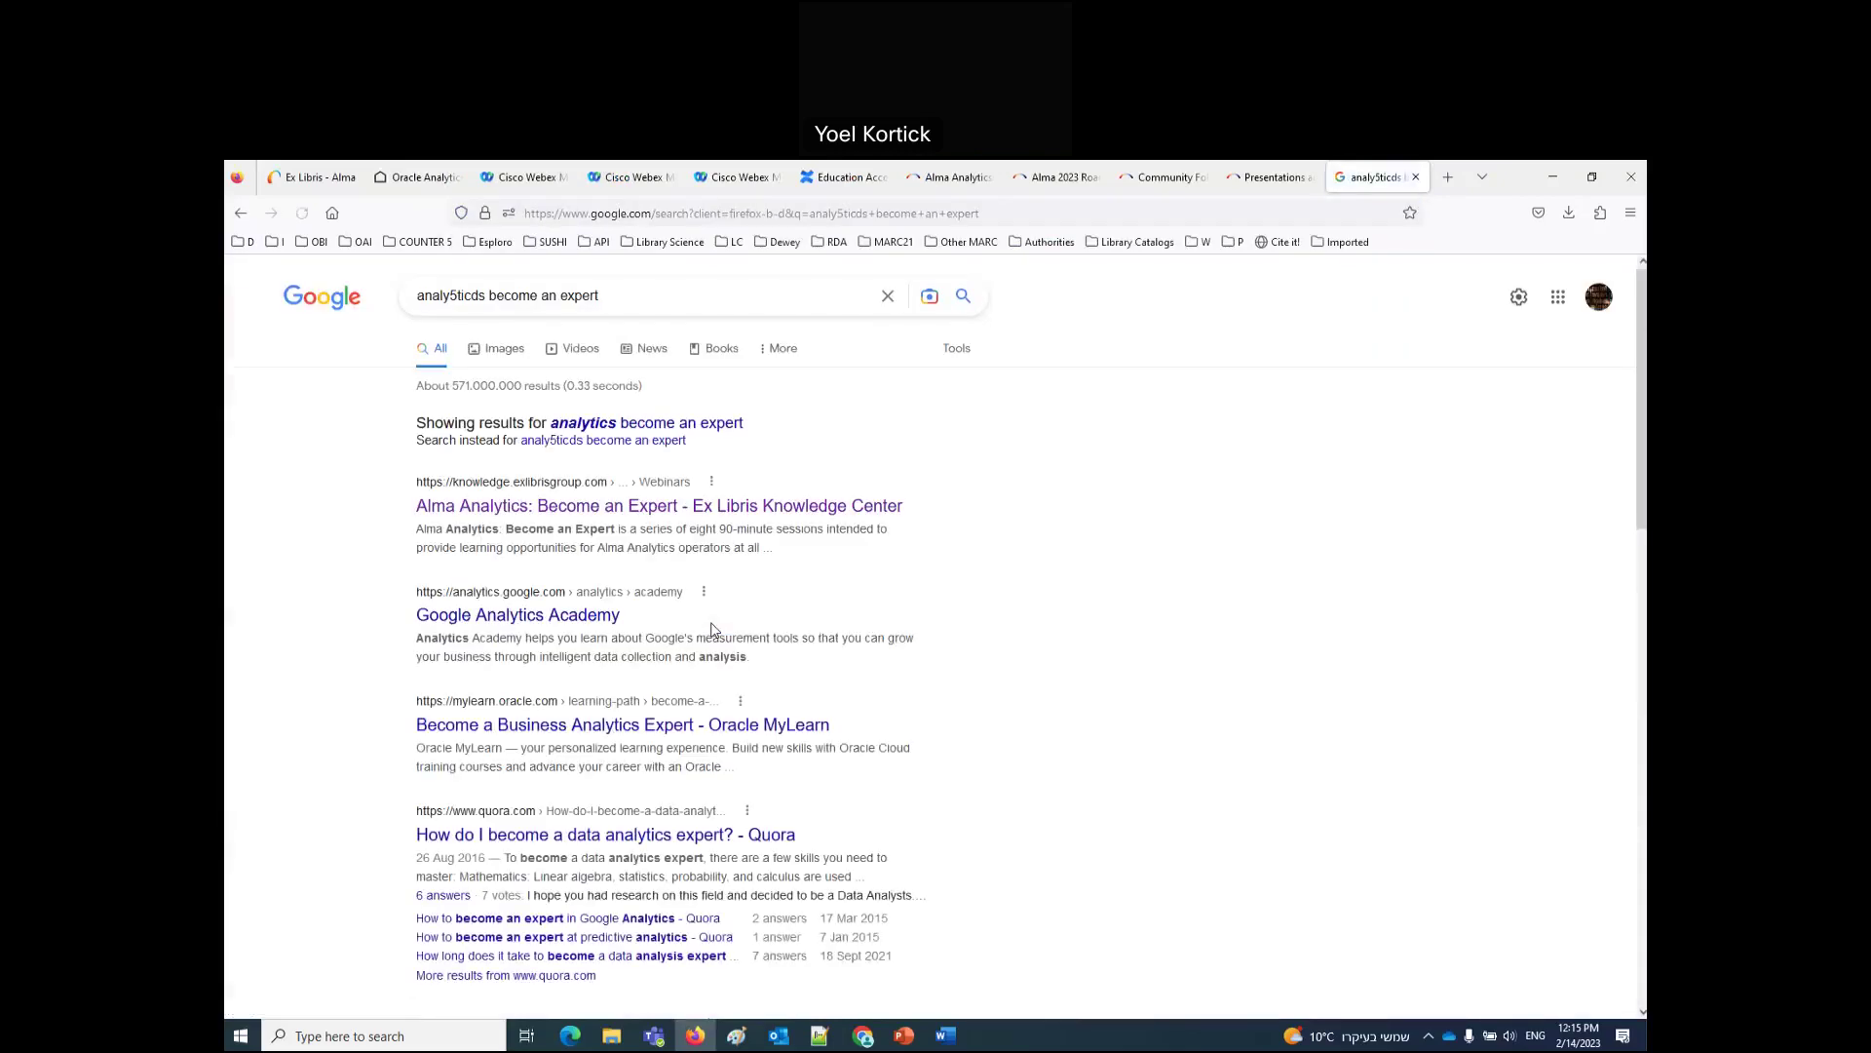
{"action": "left_click", "coordinate": [679, 509]}
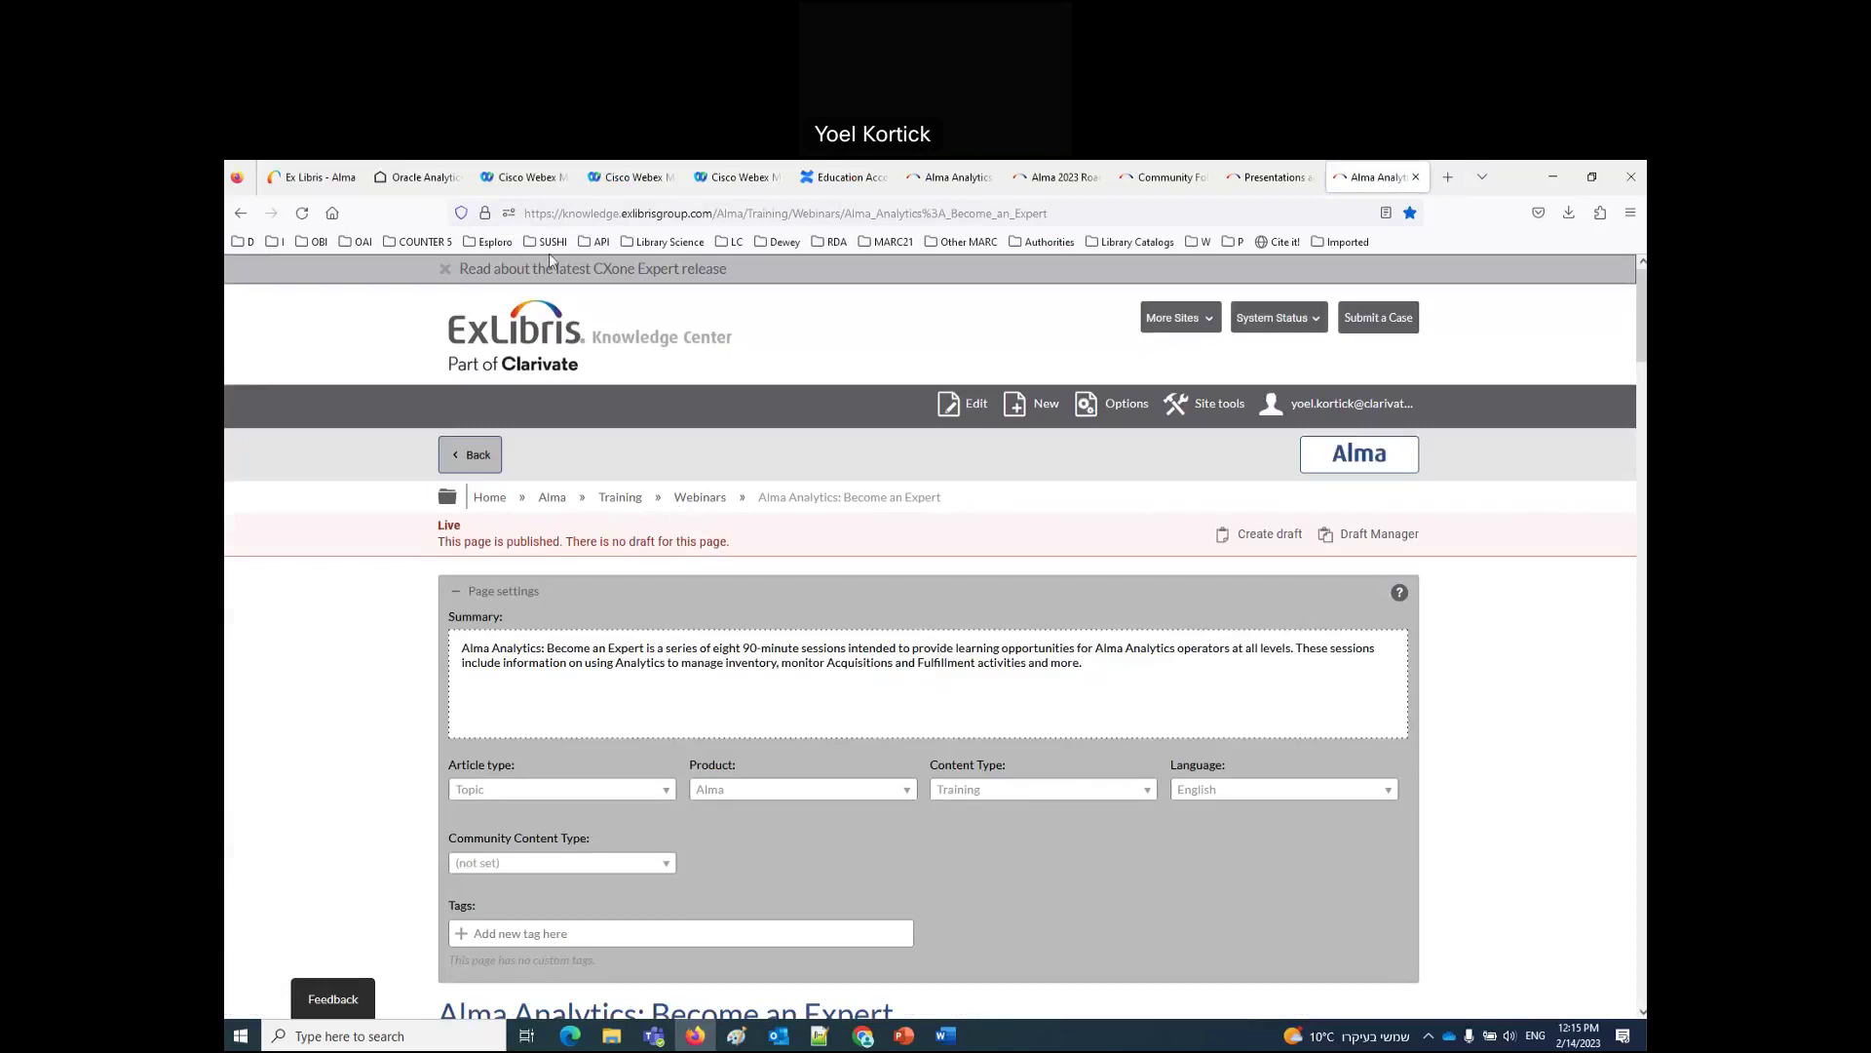
Step: Copy the address of the "Alma Analytics: Become an Expert" page and review its table of sessions
{"action": "left_click", "coordinate": [548, 213]}
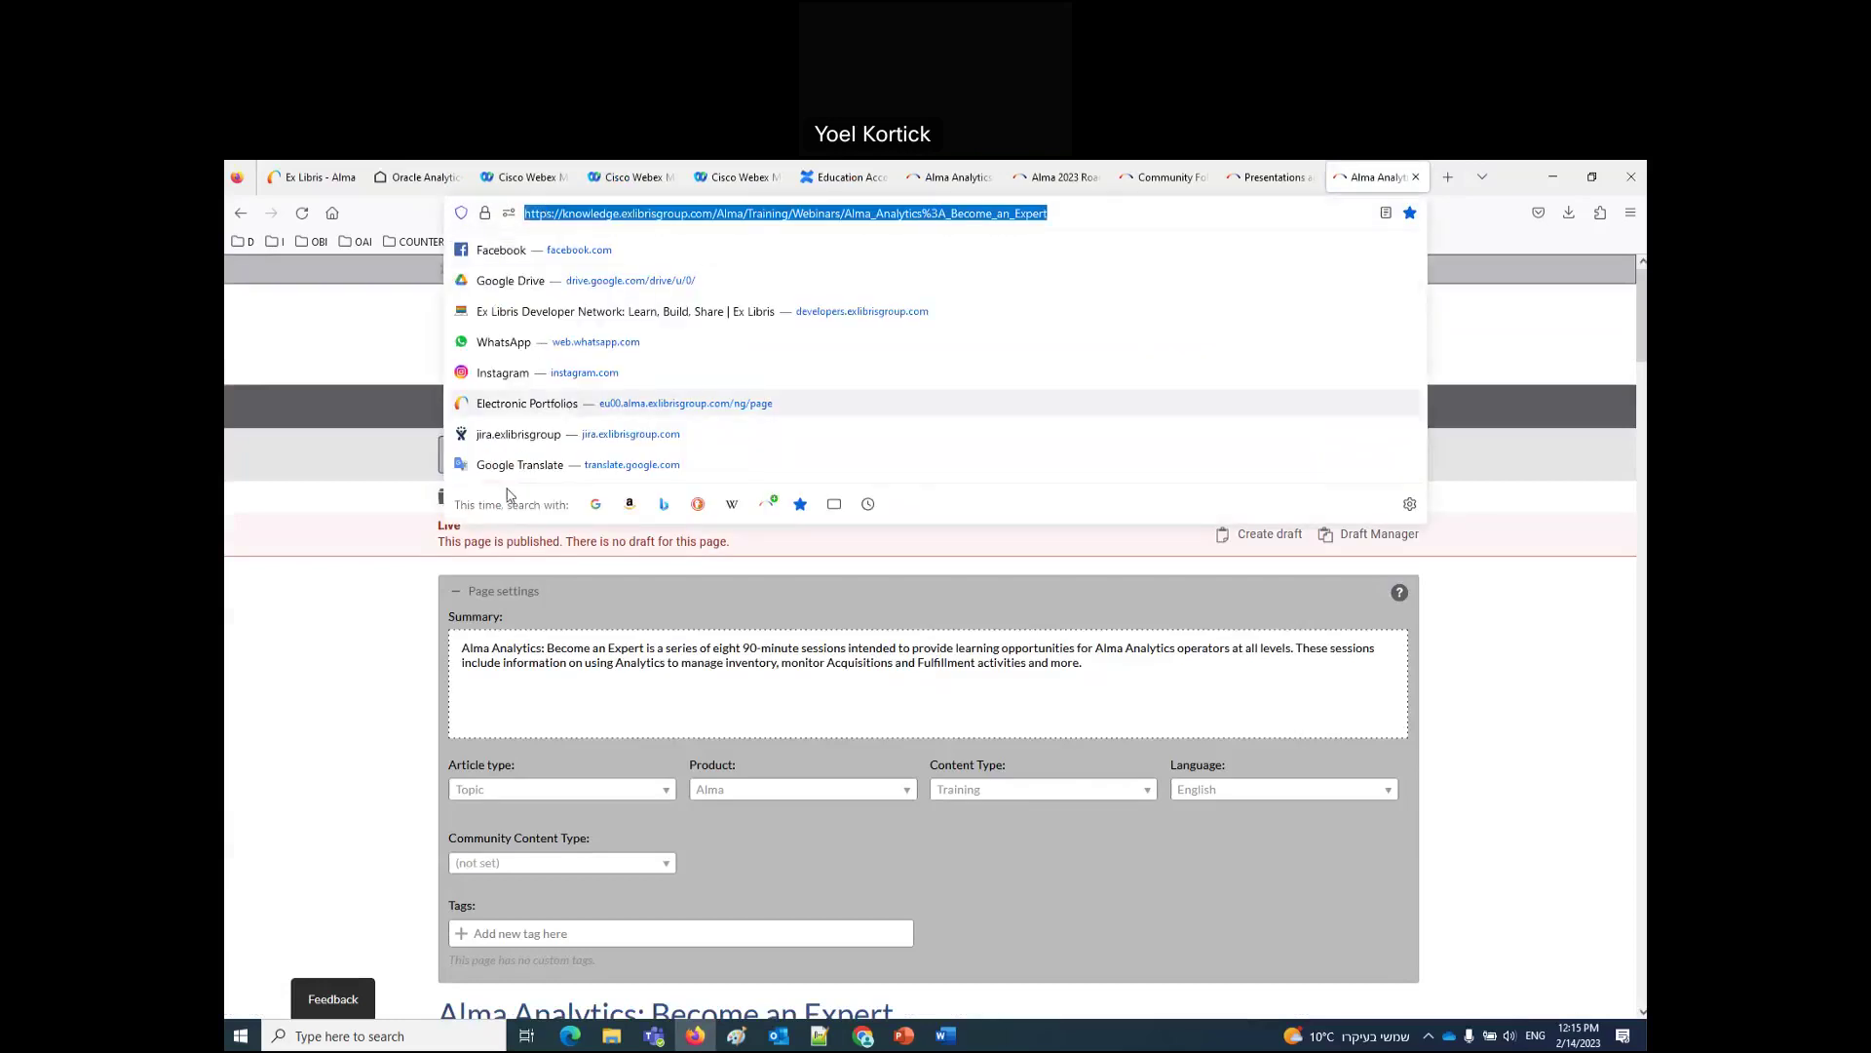
{"action": "scroll", "coordinate": [362, 690], "scroll_direction": "down", "scroll_amount": 3}
{"action": "left_click", "coordinate": [363, 690]}
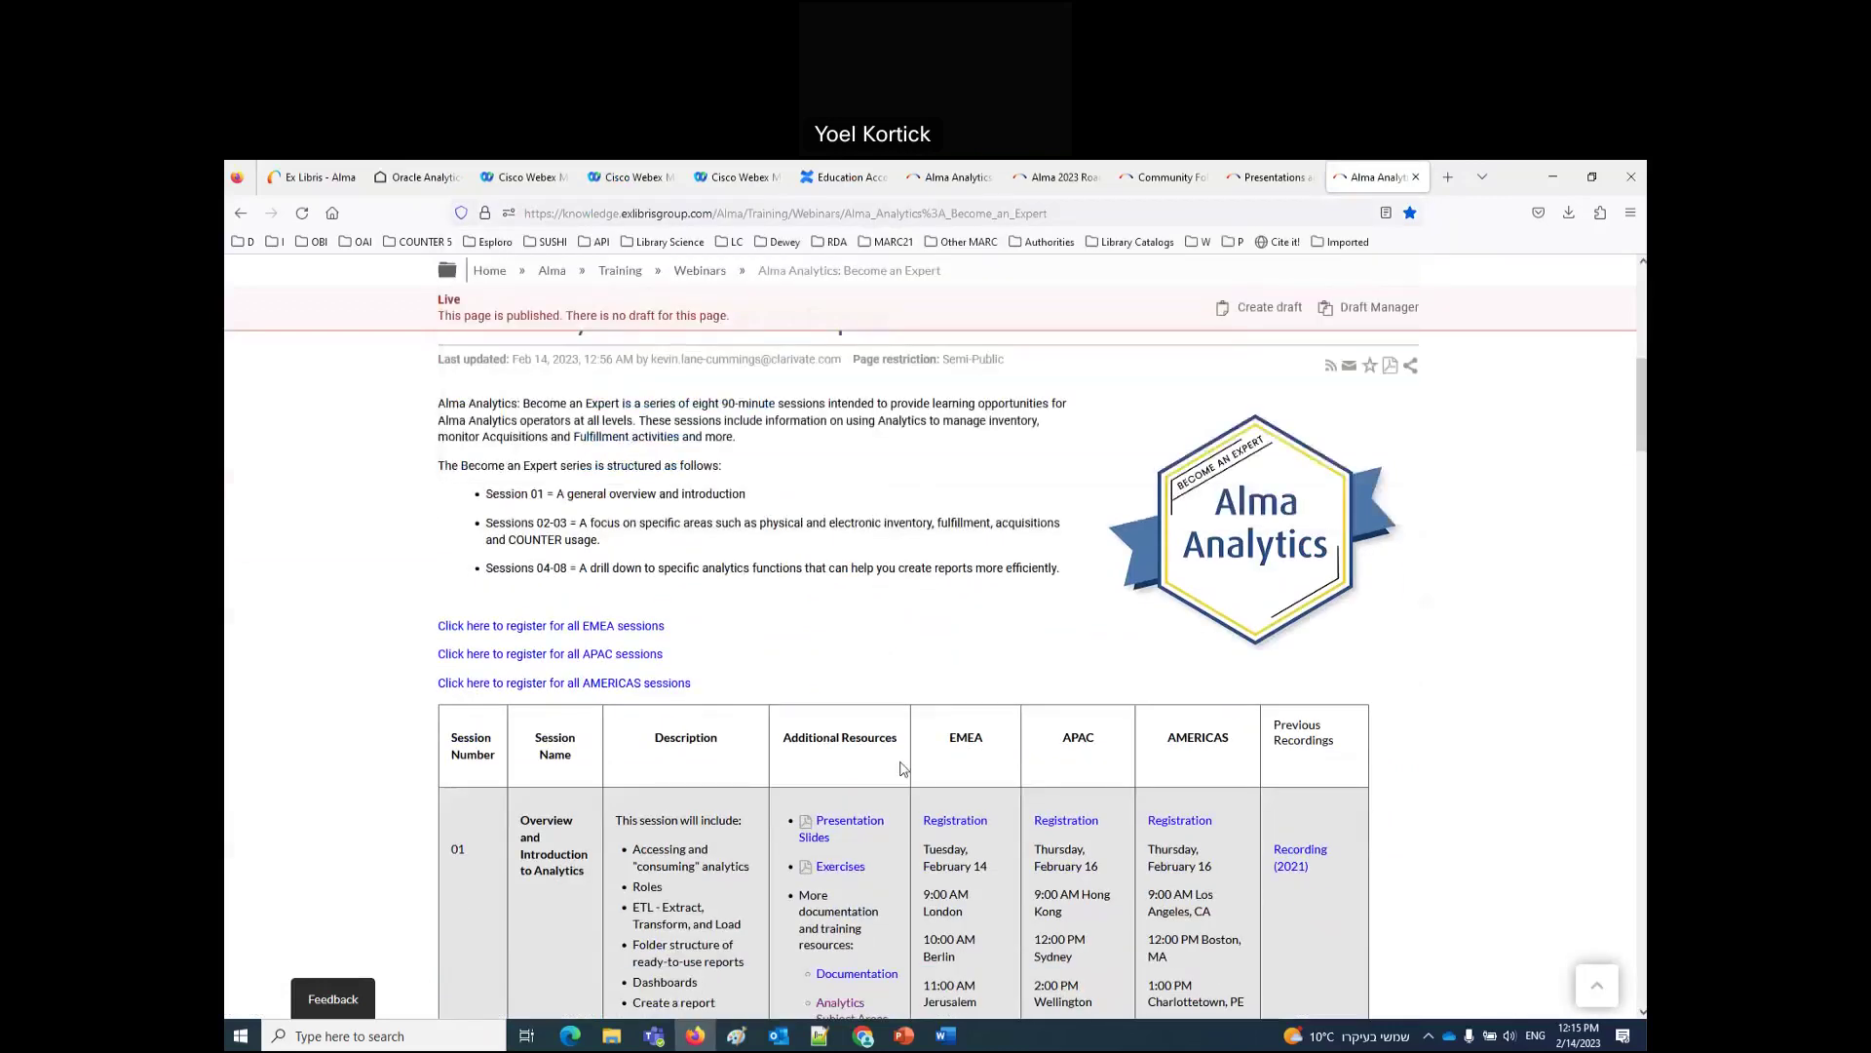
{"action": "scroll", "coordinate": [1013, 929], "scroll_direction": "down", "scroll_amount": 6}
{"action": "scroll", "coordinate": [999, 916], "scroll_direction": "down", "scroll_amount": 2}
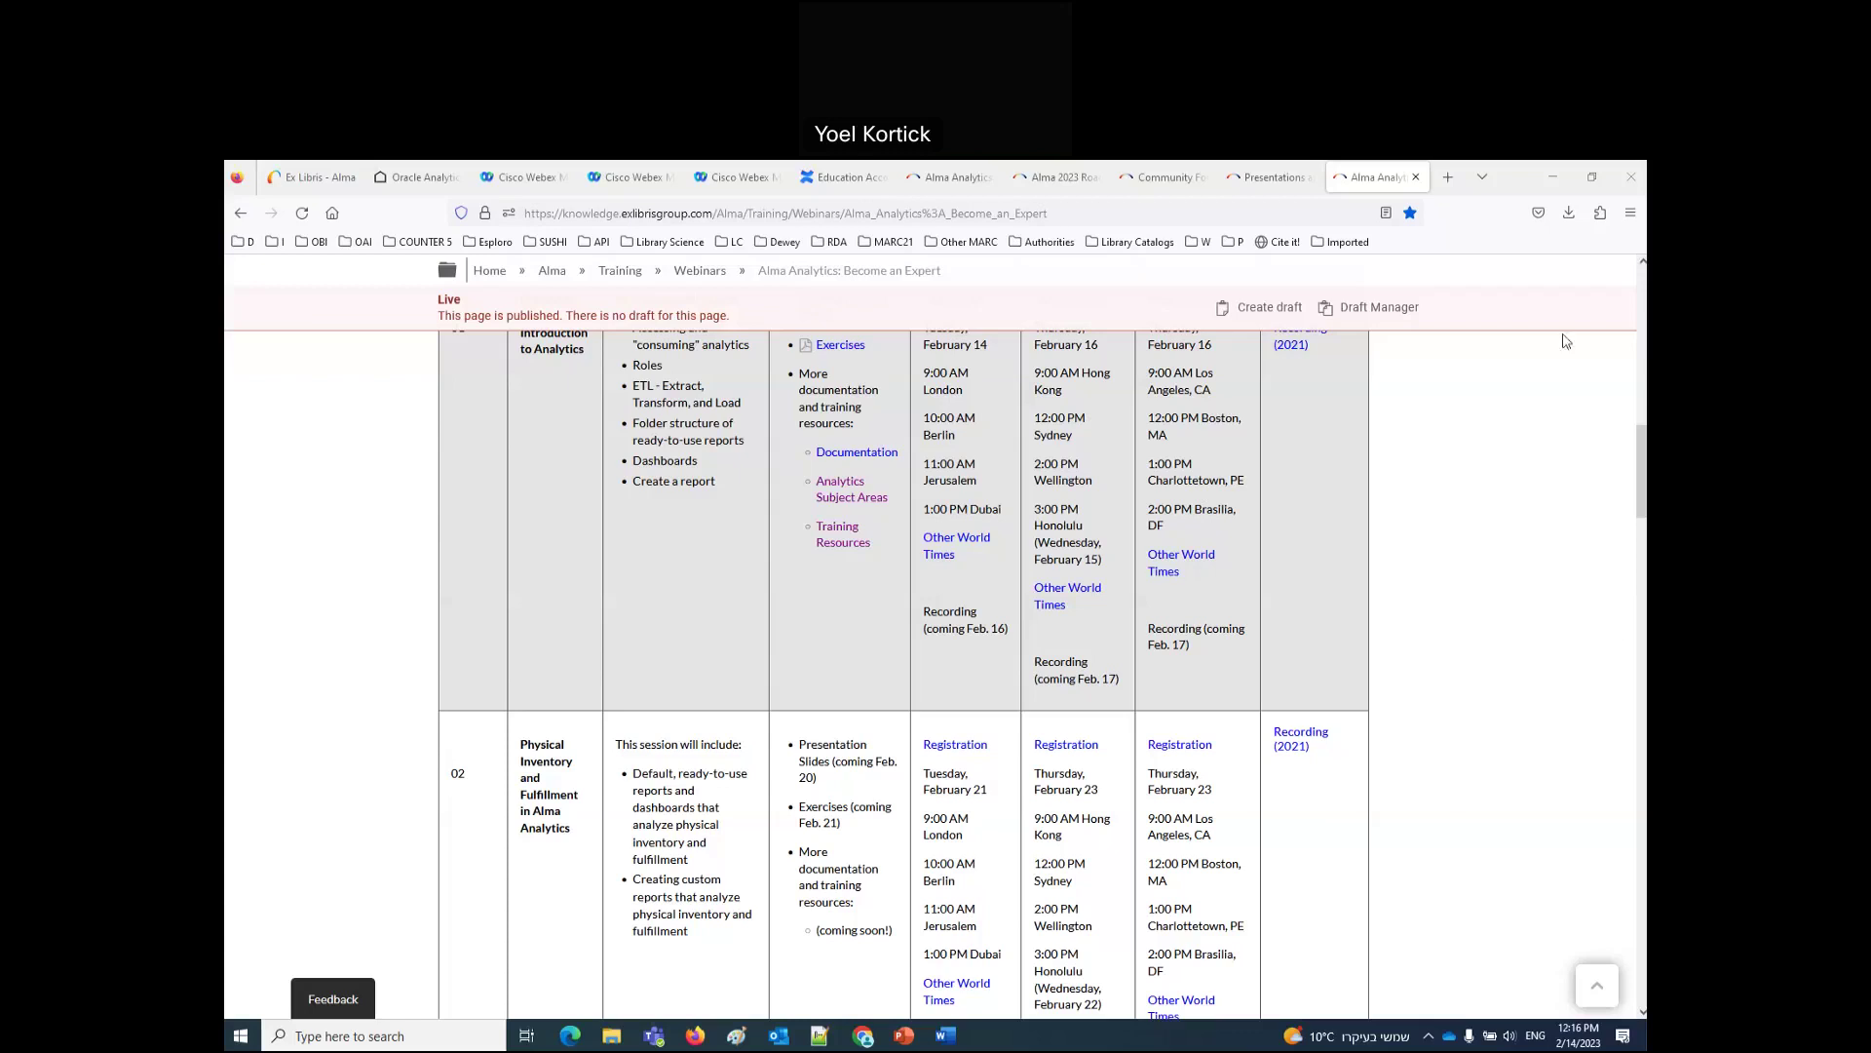
Step: Search Google in a new browser tab for "alma 2023 roadmap series" and open the "Alma 2023 Roadmap Webinar Series" result
{"action": "left_click", "coordinate": [1449, 176]}
{"action": "left_click", "coordinate": [921, 611]}
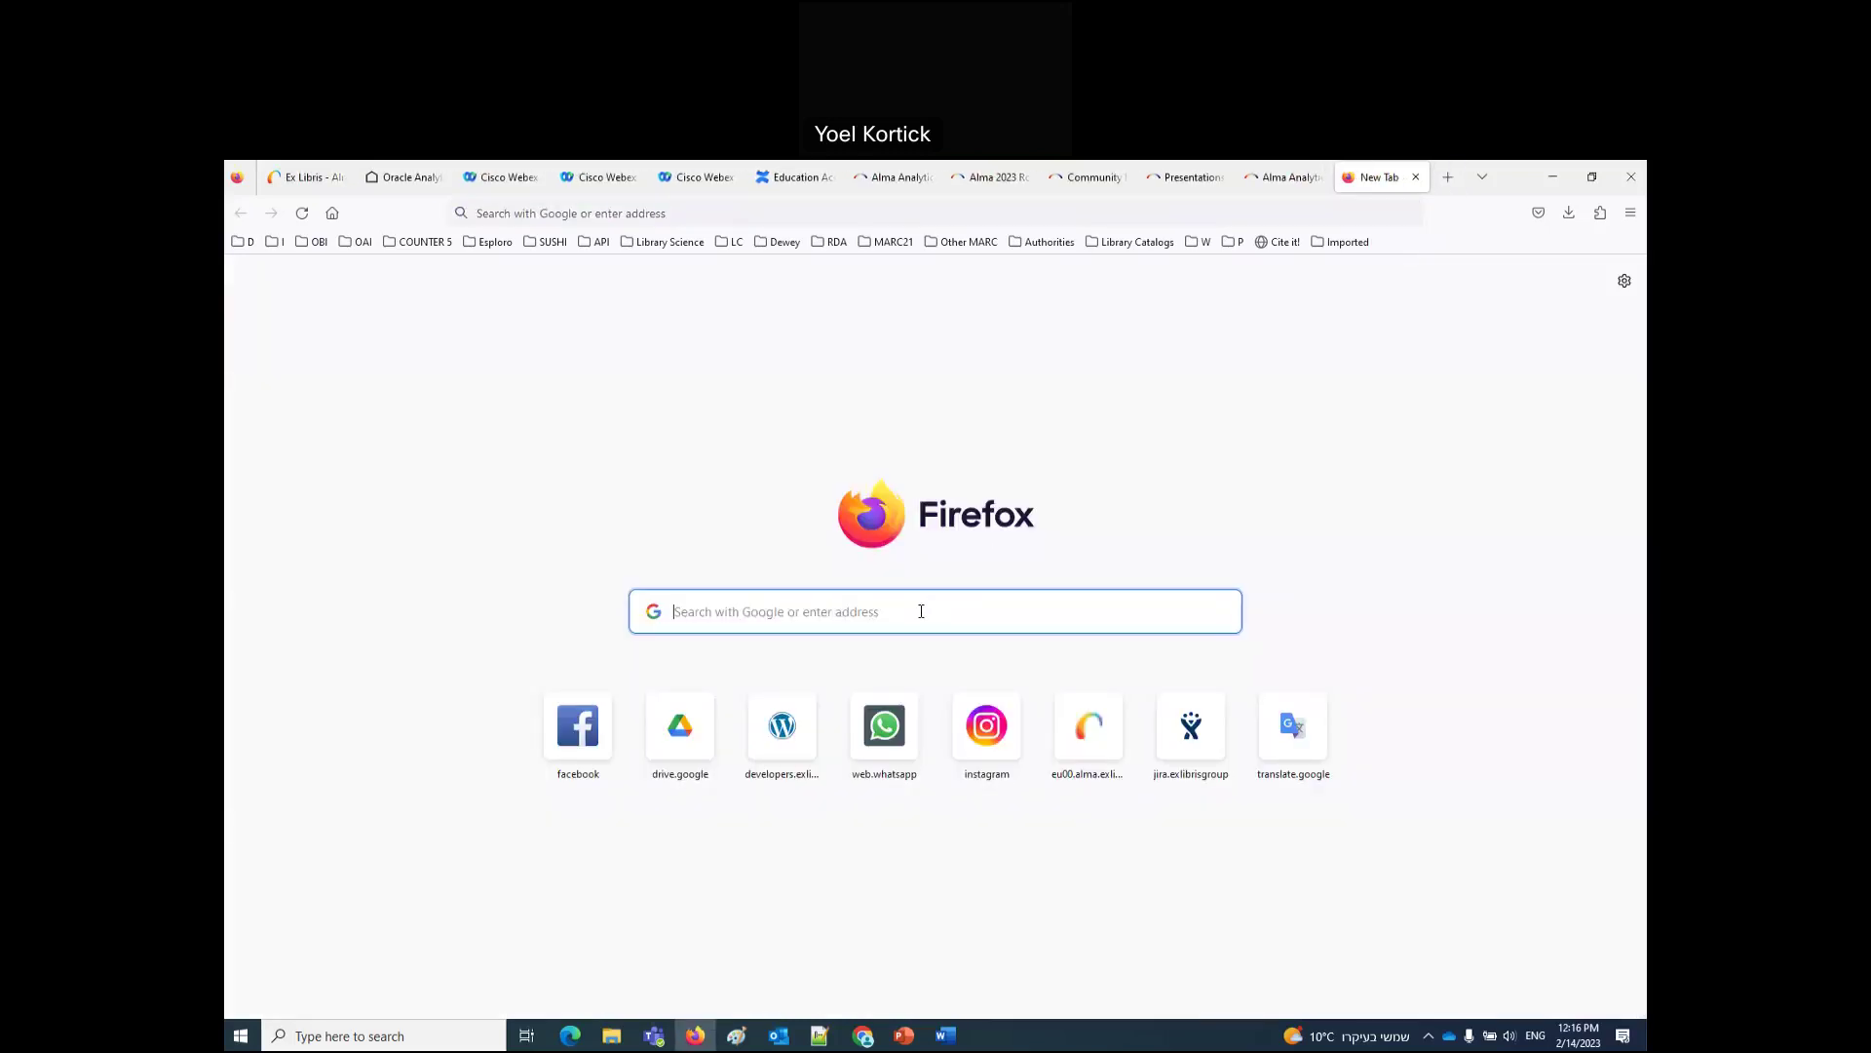
{"action": "type", "text": "alma 2023 roadmap"}
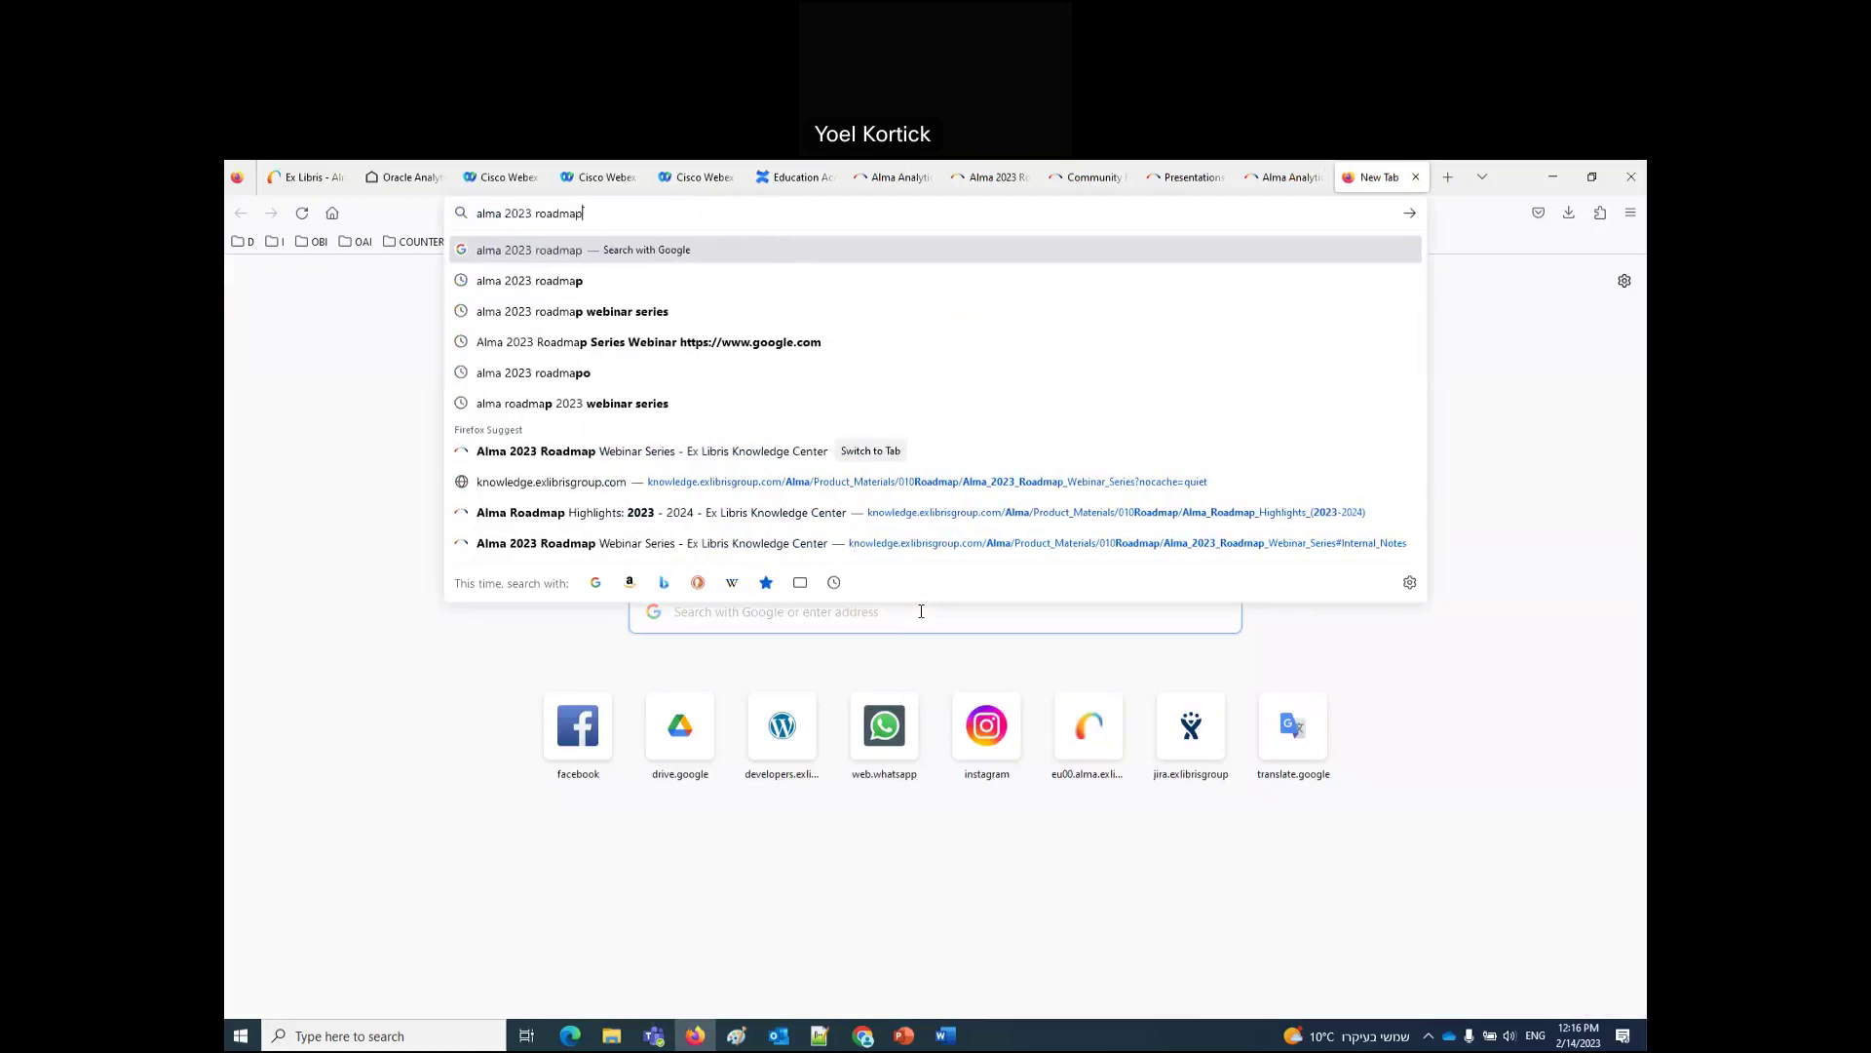
{"action": "type", "text": " series"}
{"action": "key", "text": "Return"}
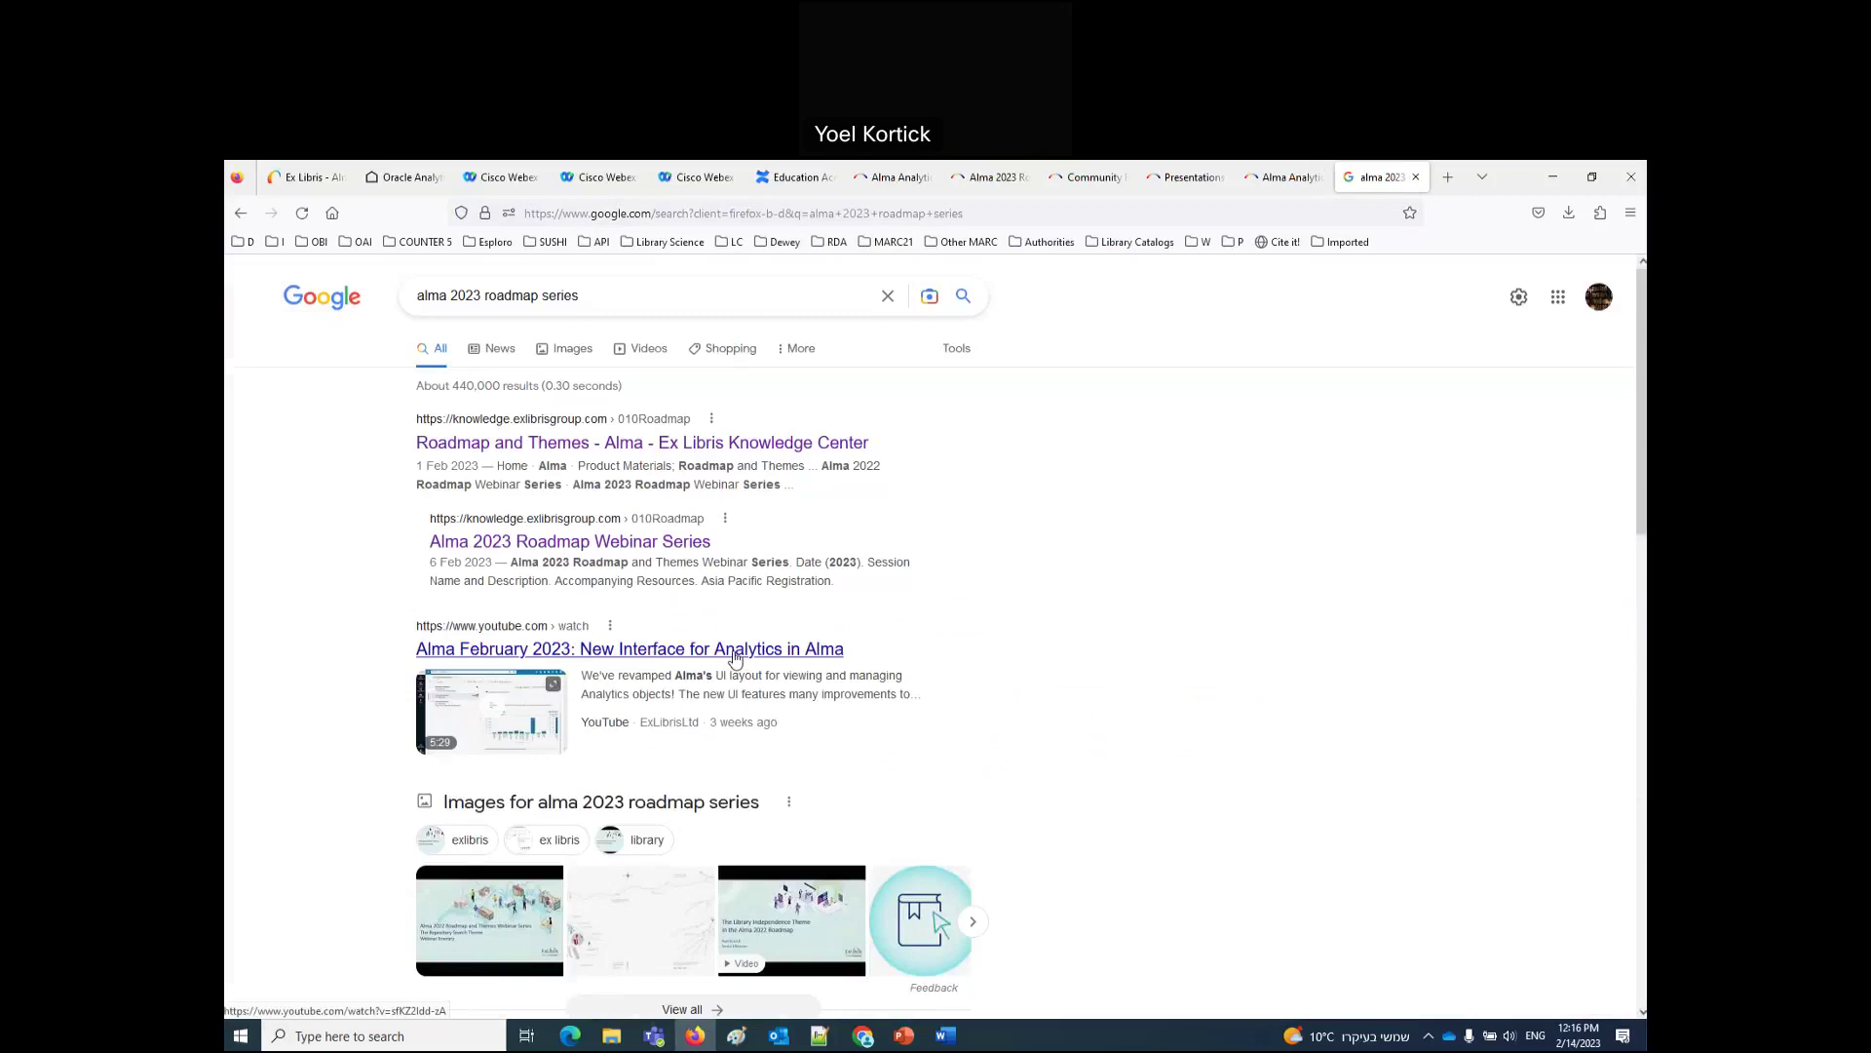
{"action": "left_click", "coordinate": [644, 552]}
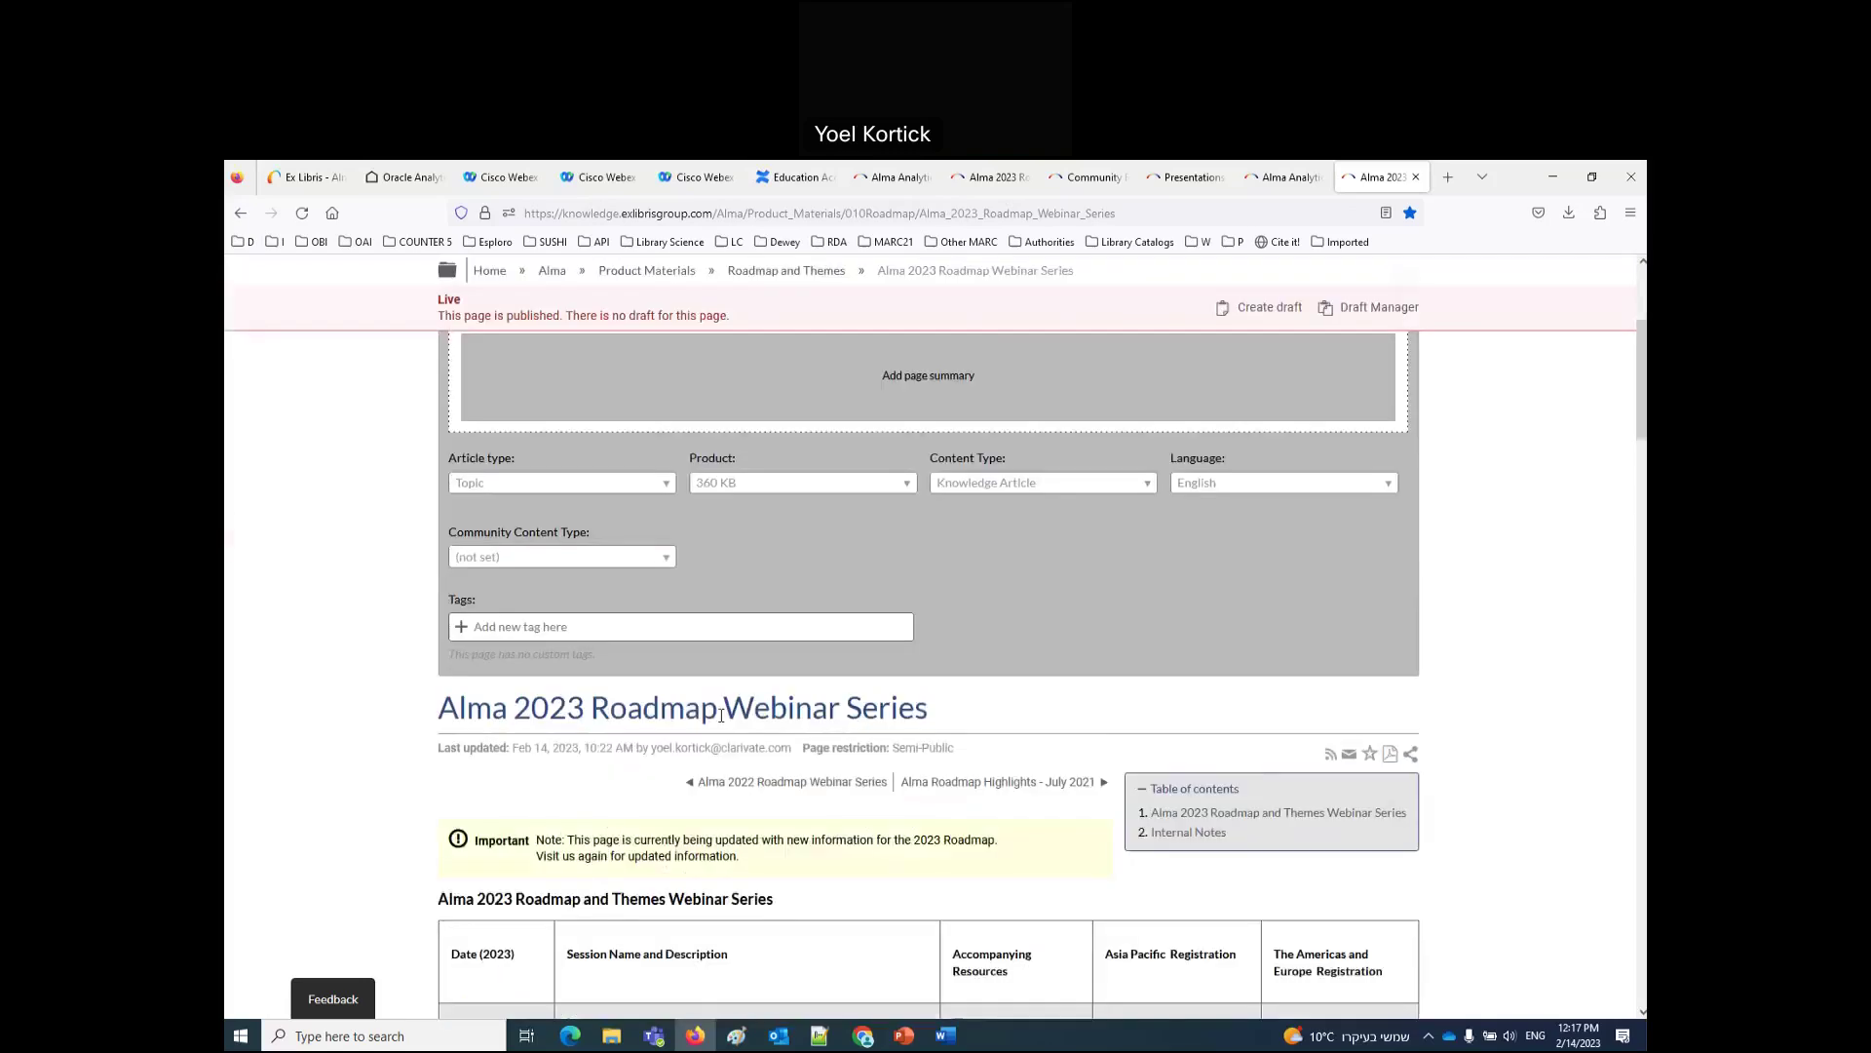
Step: Find the Mar. 22 session on the new Alma Analytics interface in the webinar table and copy the page address
{"action": "scroll", "coordinate": [723, 722], "scroll_direction": "down", "scroll_amount": 5}
{"action": "scroll", "coordinate": [723, 721], "scroll_direction": "down", "scroll_amount": 12}
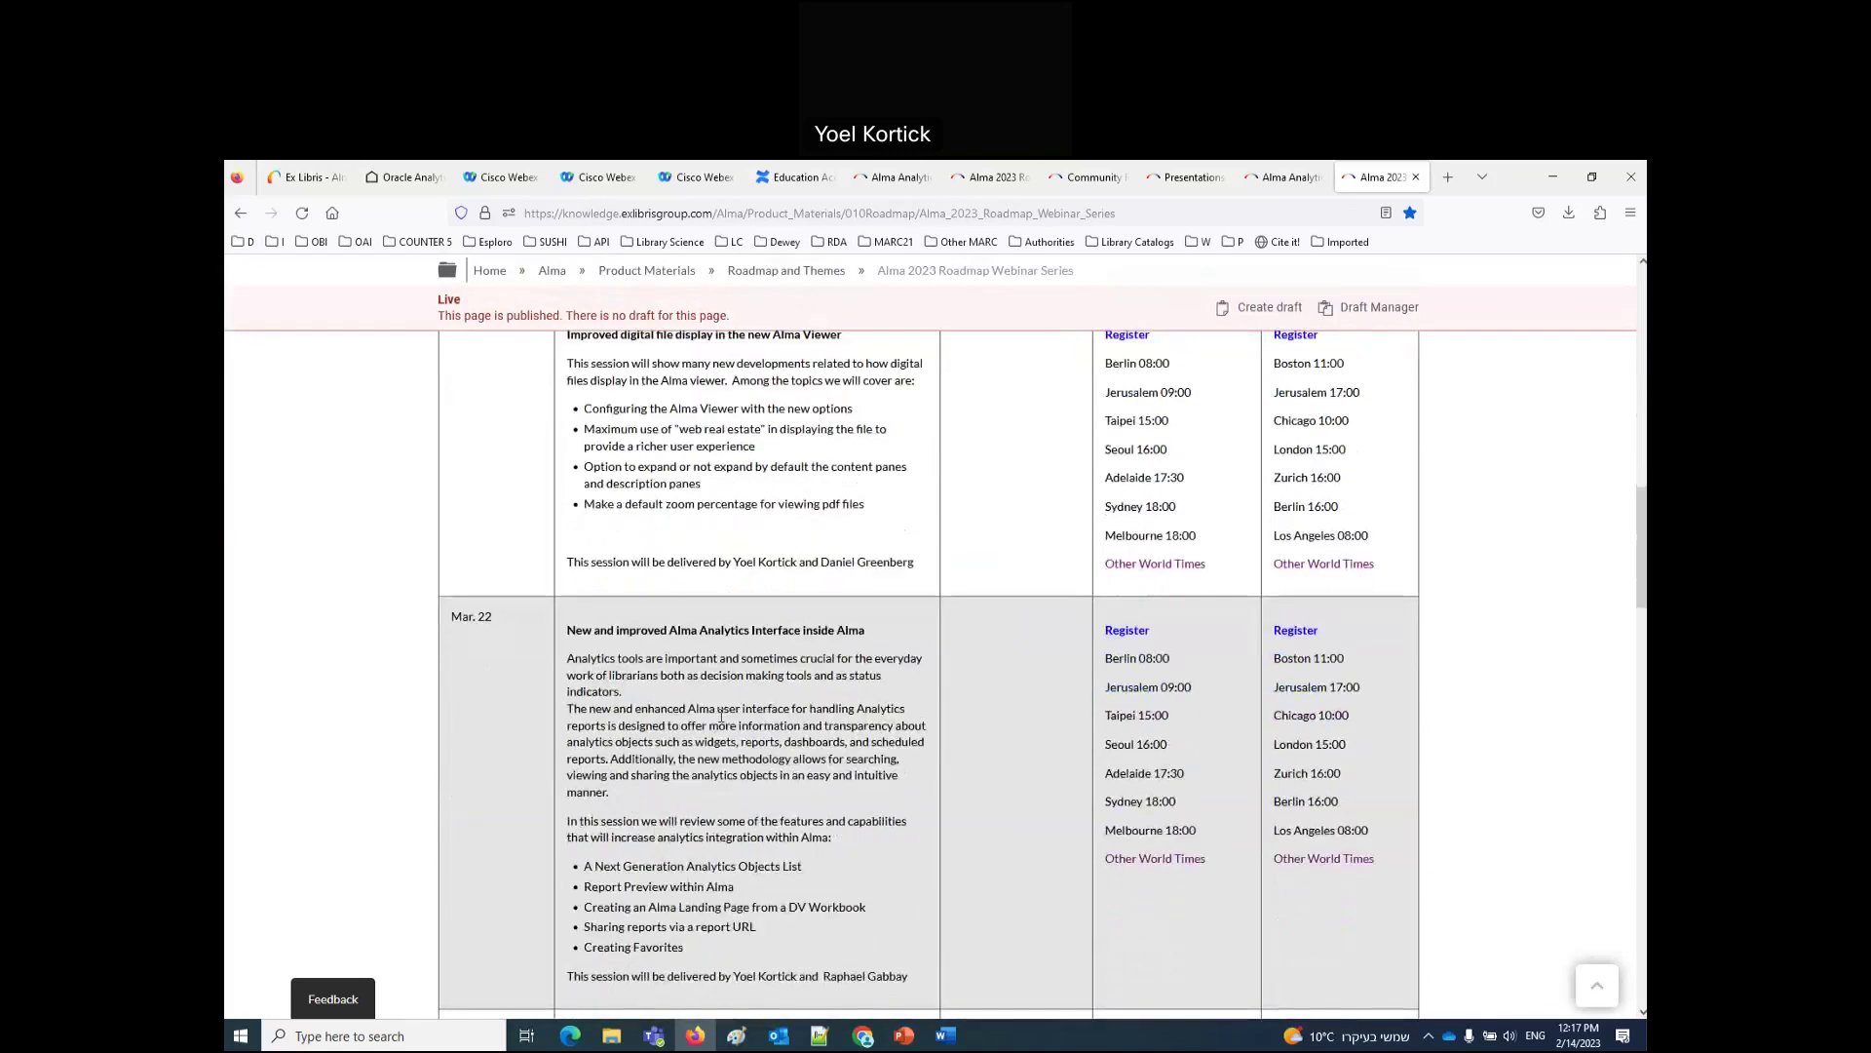
{"action": "scroll", "coordinate": [723, 721], "scroll_direction": "down", "scroll_amount": 3}
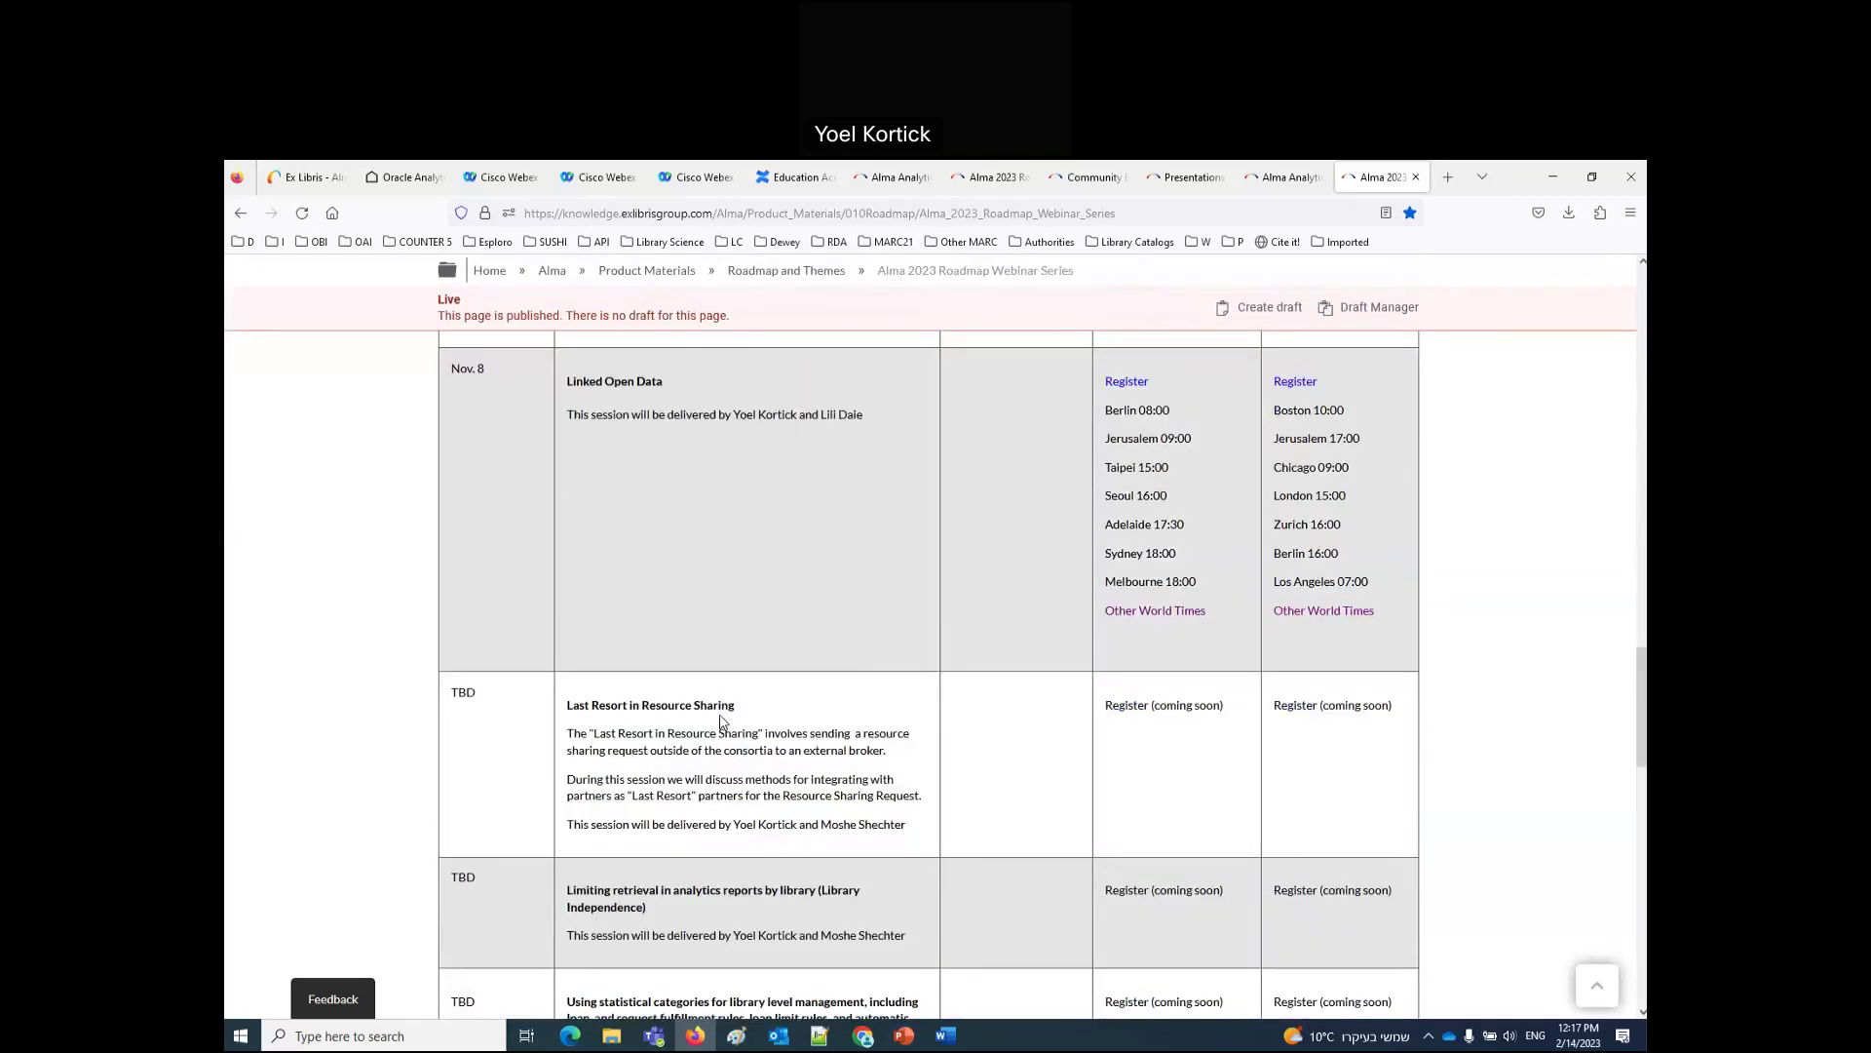
{"action": "scroll", "coordinate": [721, 721], "scroll_direction": "up", "scroll_amount": 7}
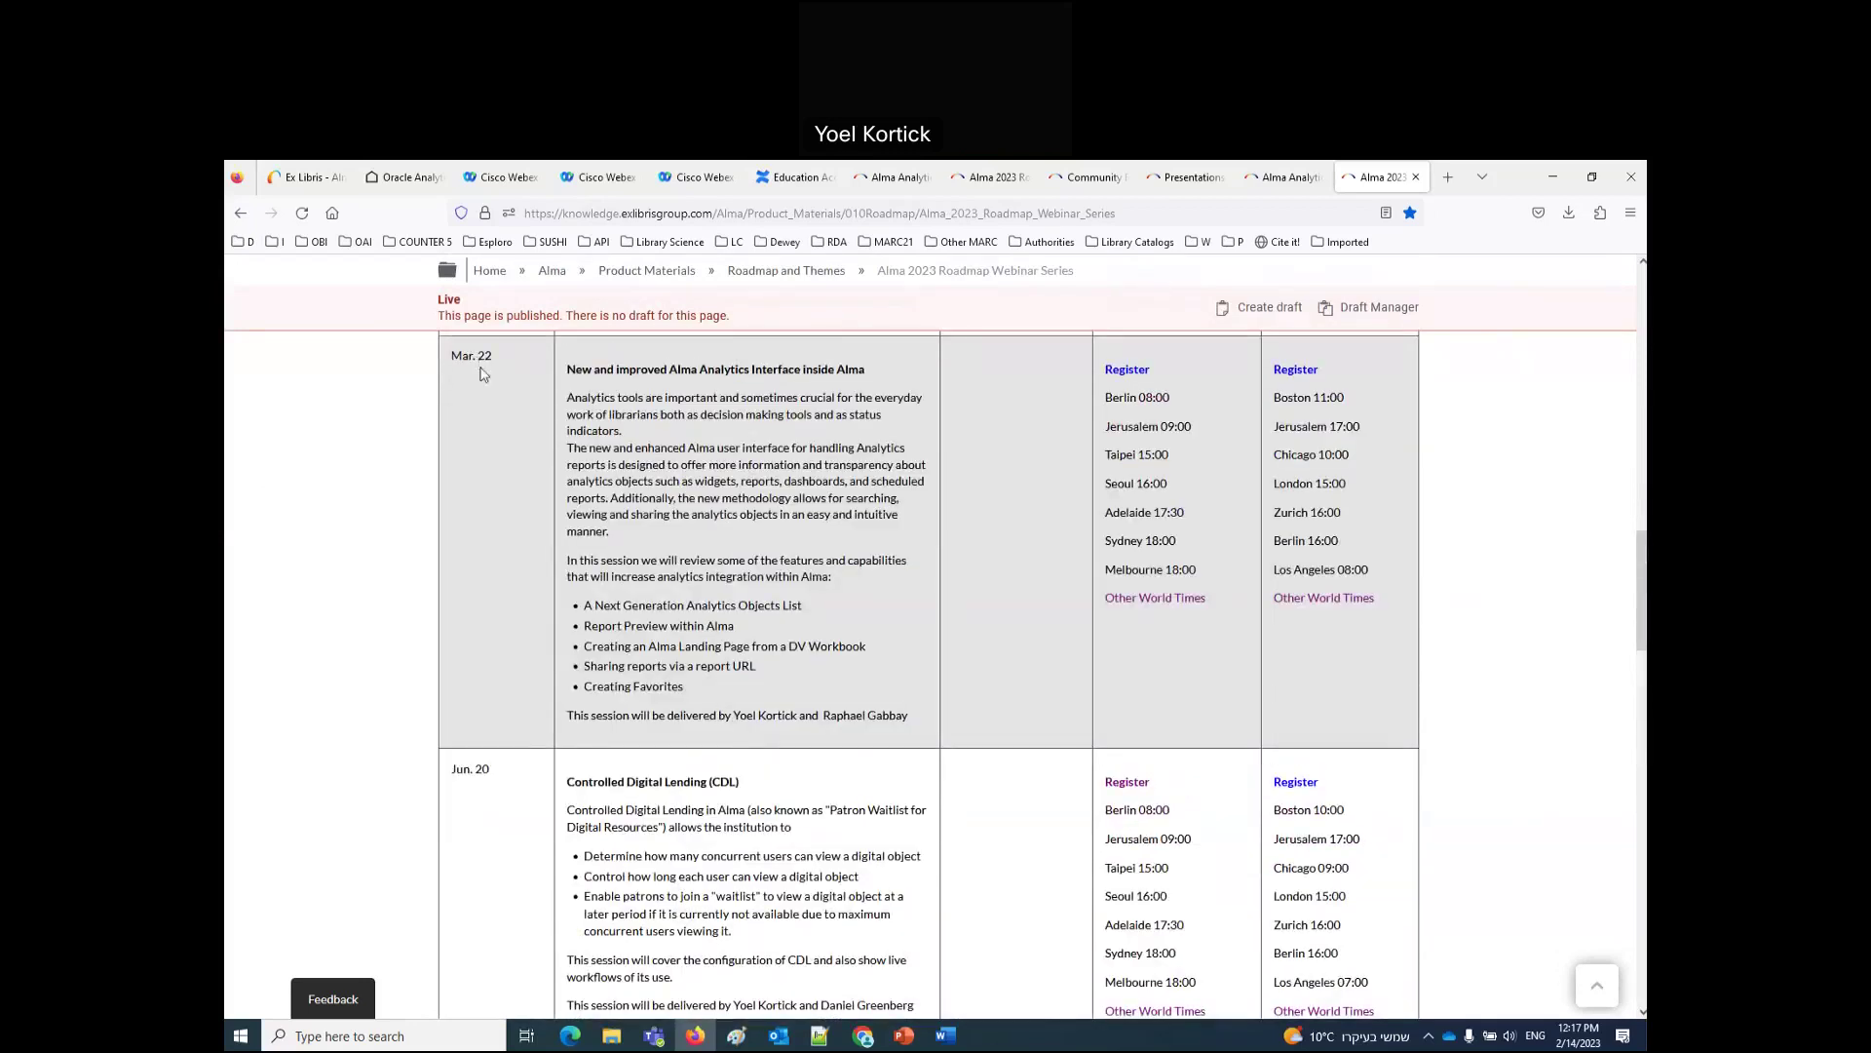
{"action": "left_click", "coordinate": [546, 221]}
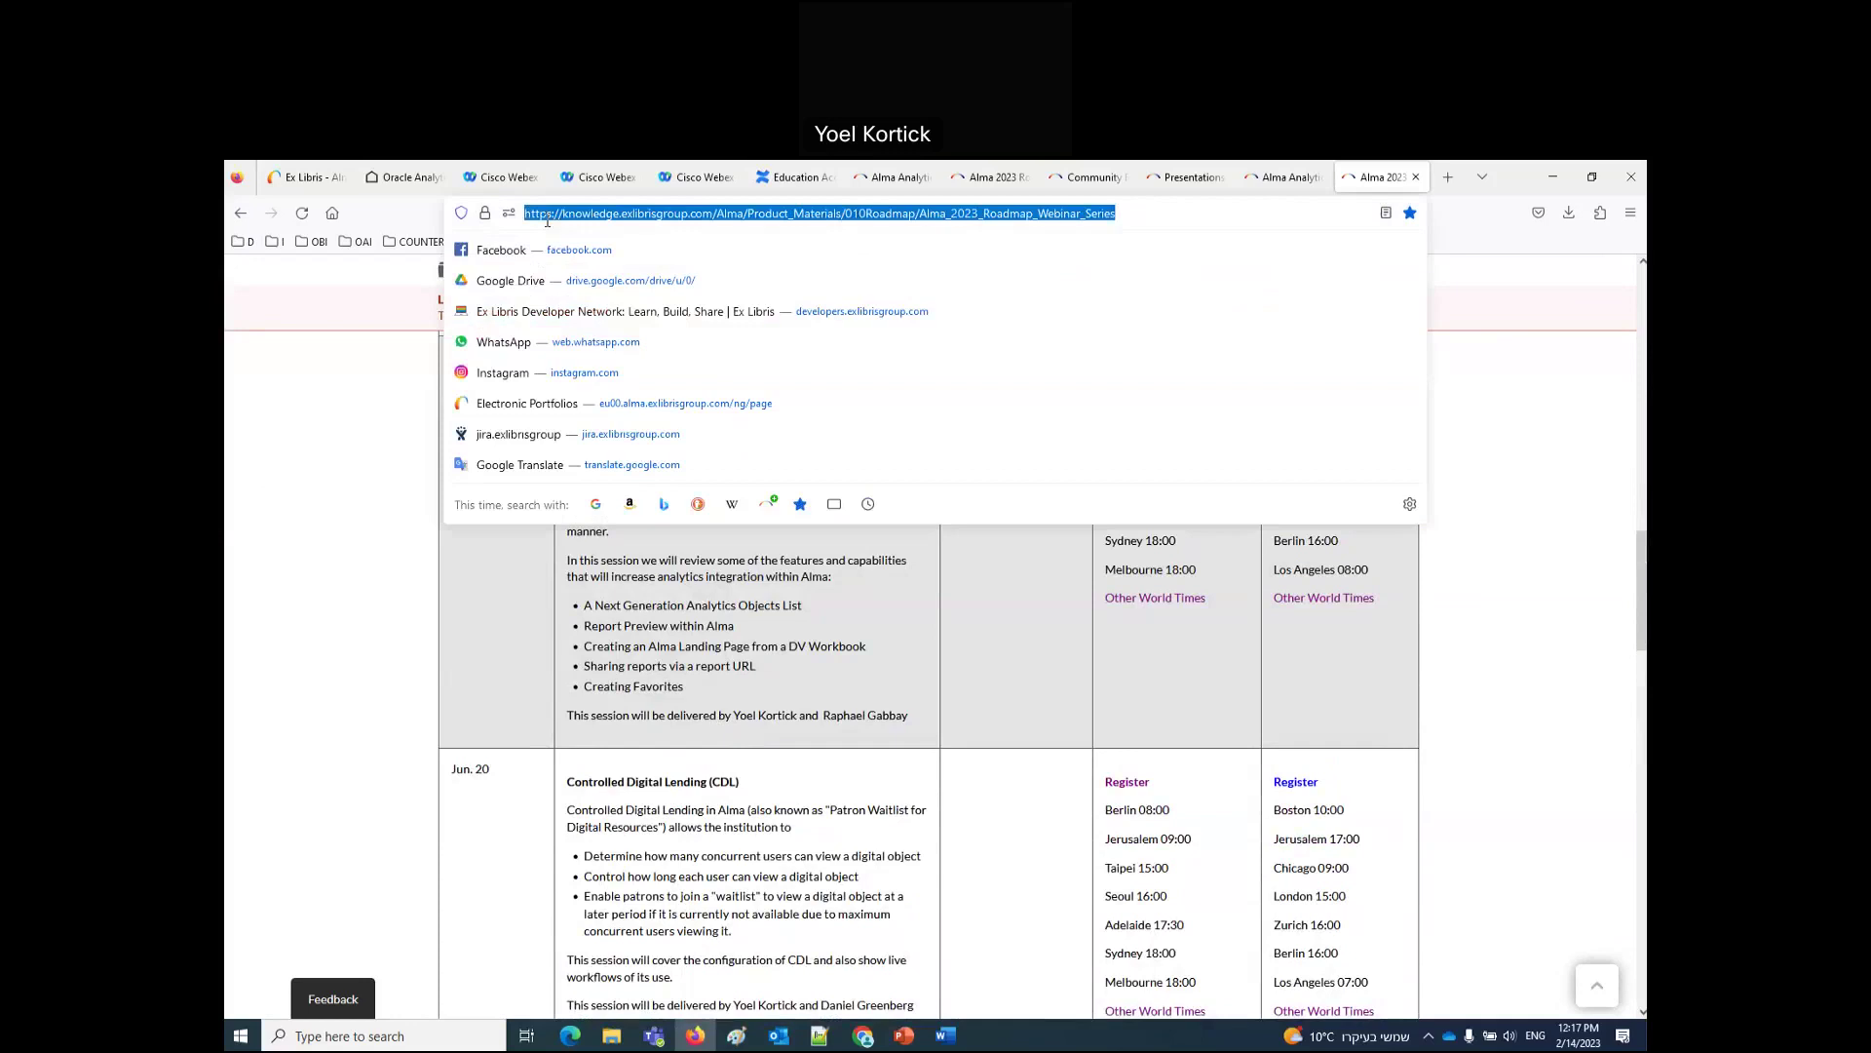
{"action": "left_click", "coordinate": [1322, 911]}
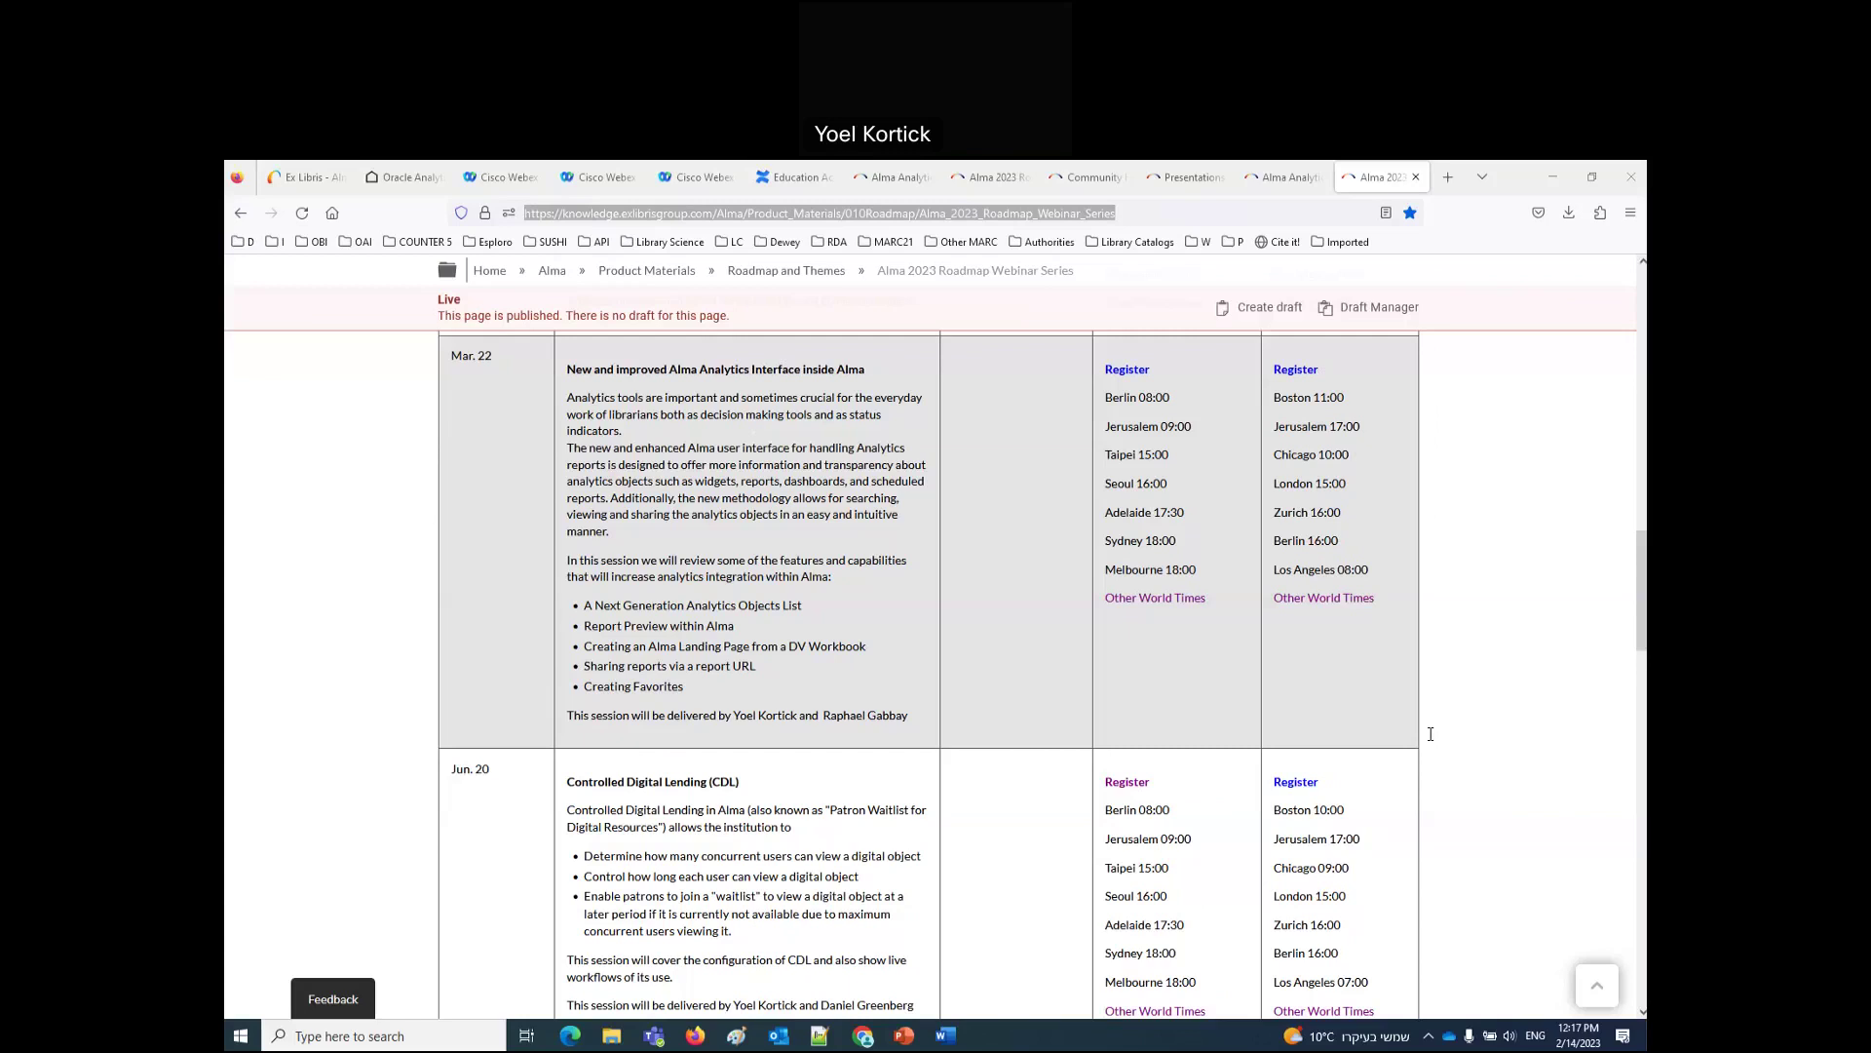
Step: Open developers.exlibrisgroup.com in a new browser tab and go to its Tech Blog
{"action": "left_click", "coordinate": [1448, 176]}
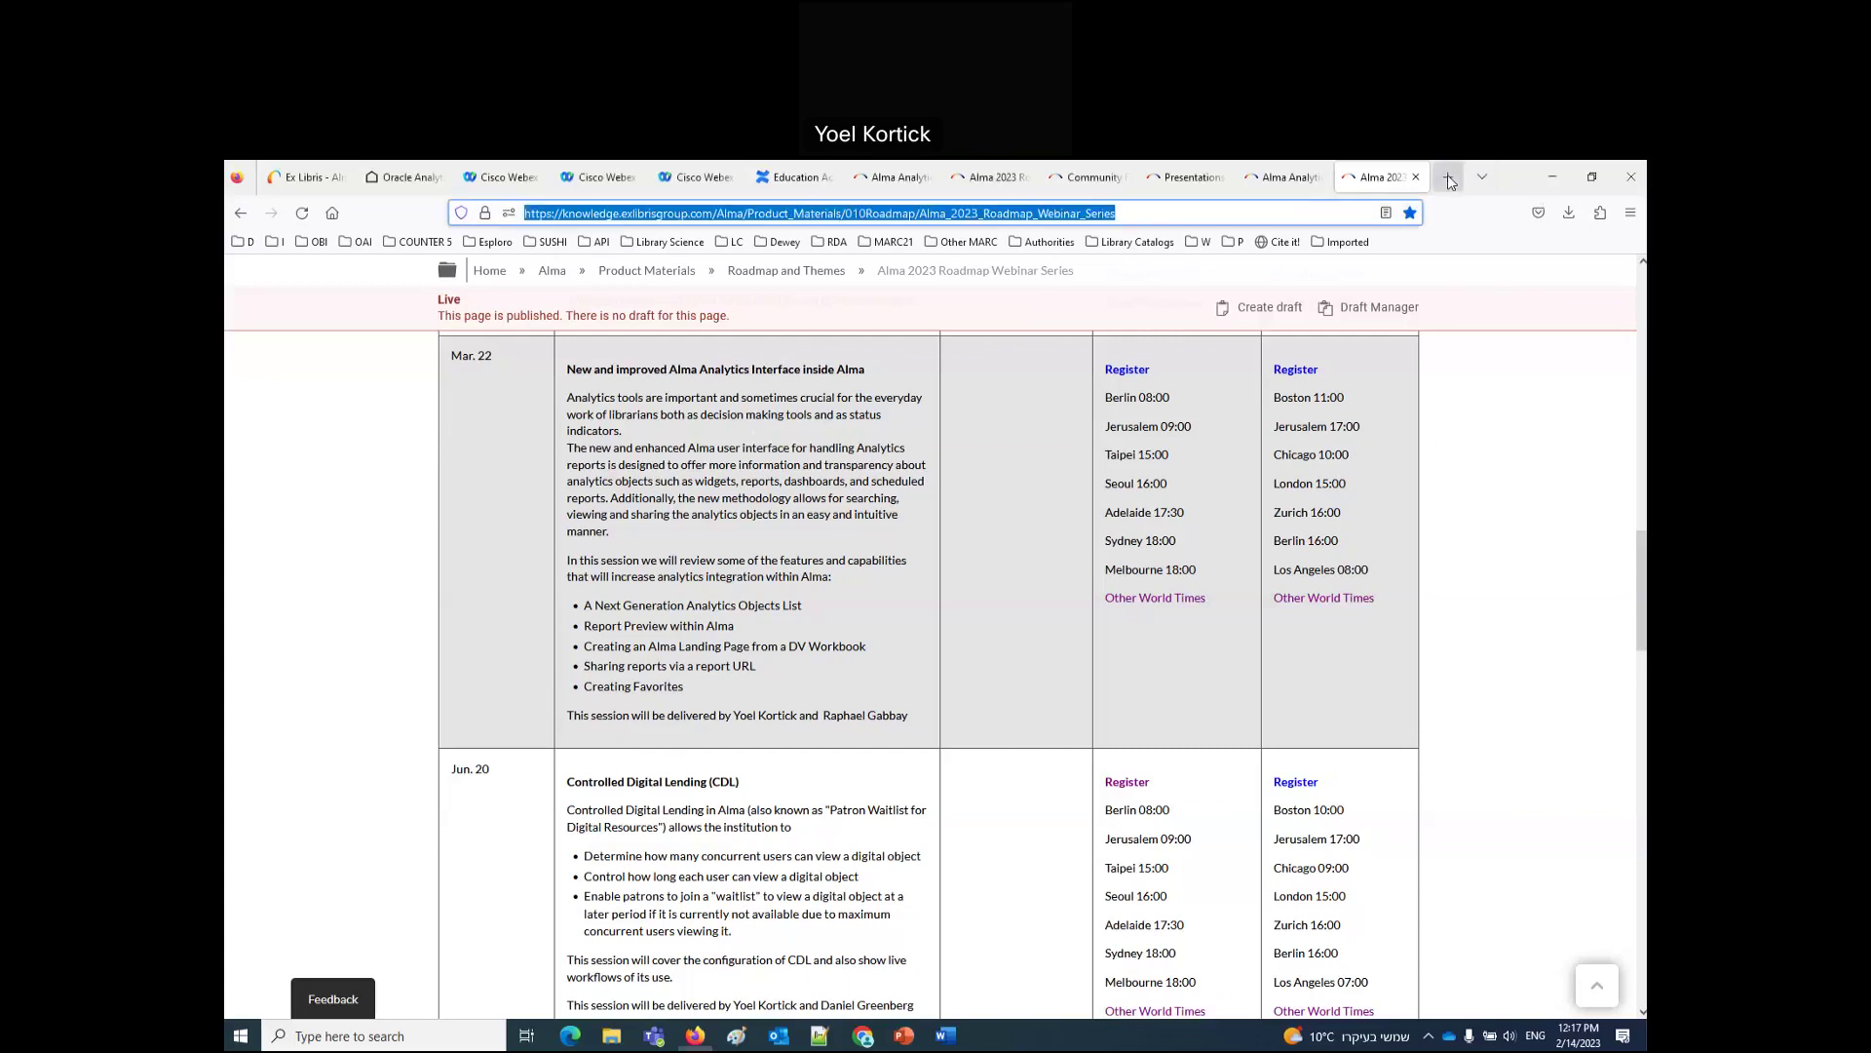
{"action": "type", "text": "developers.exlibrisgroup.com/"}
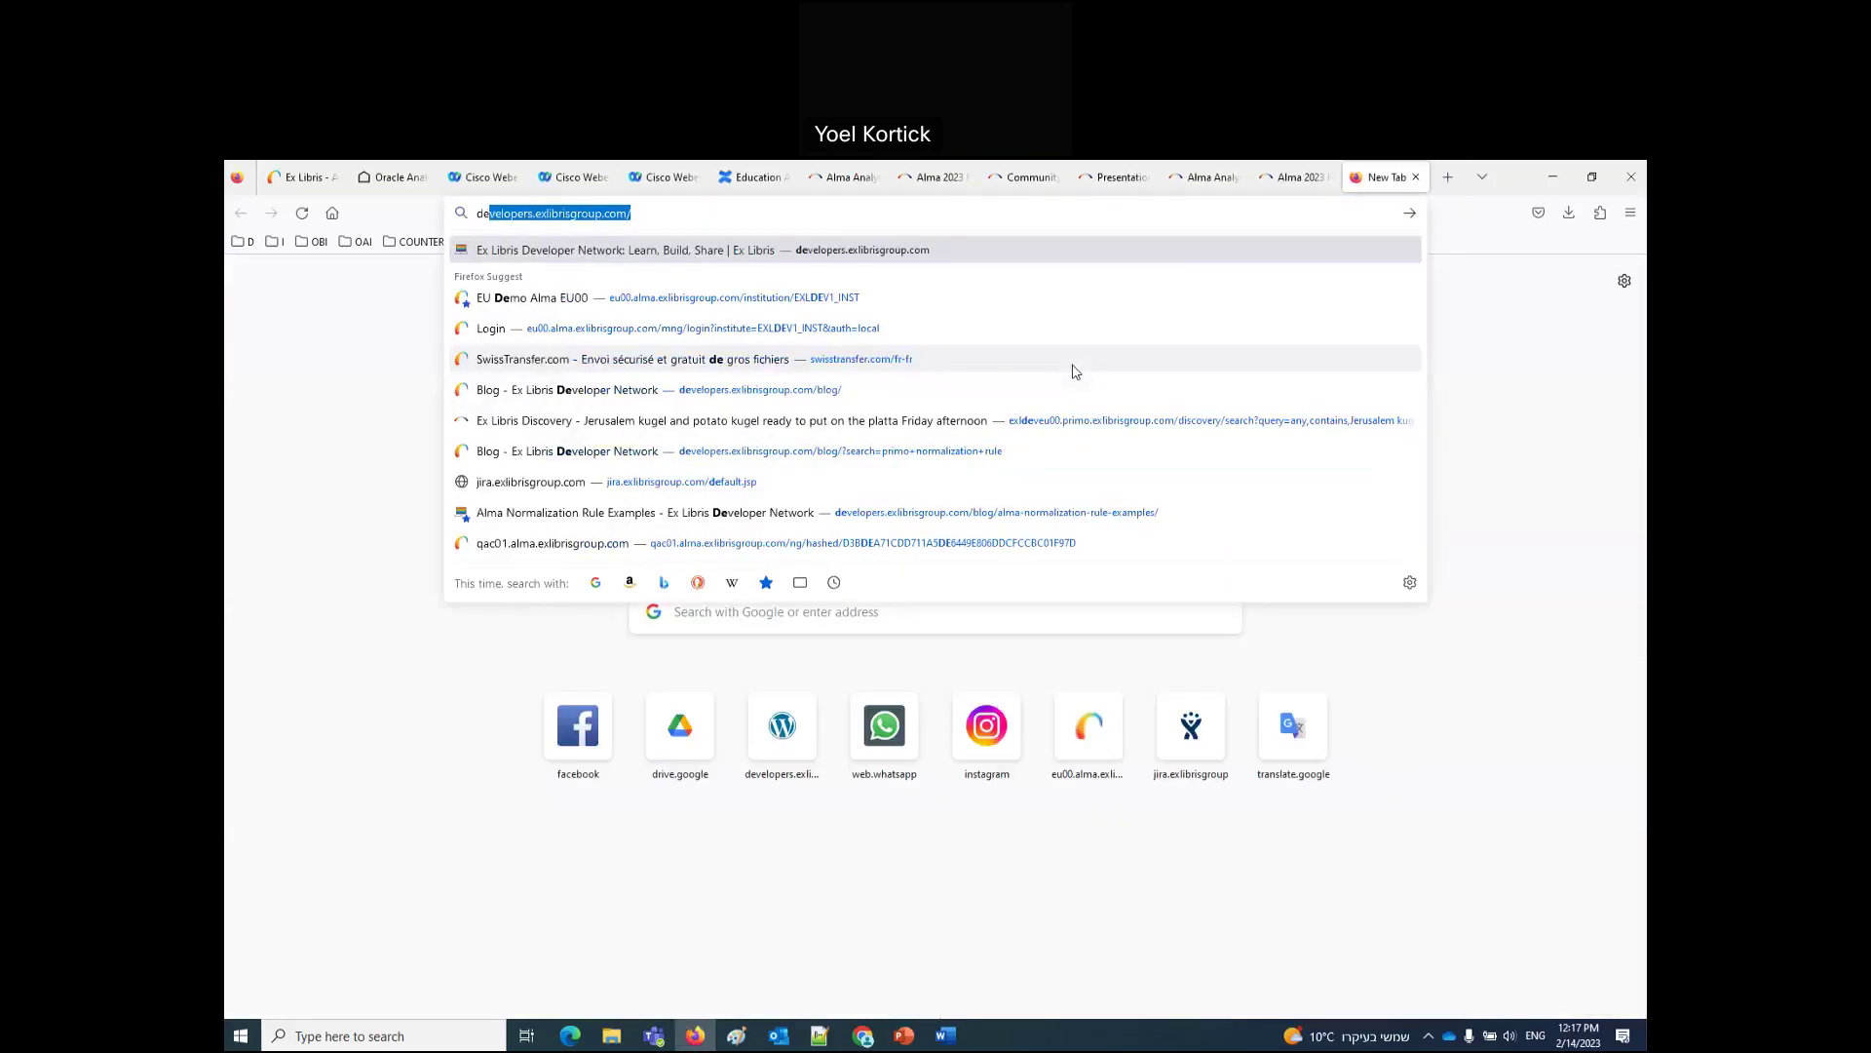
{"action": "key", "text": "Return"}
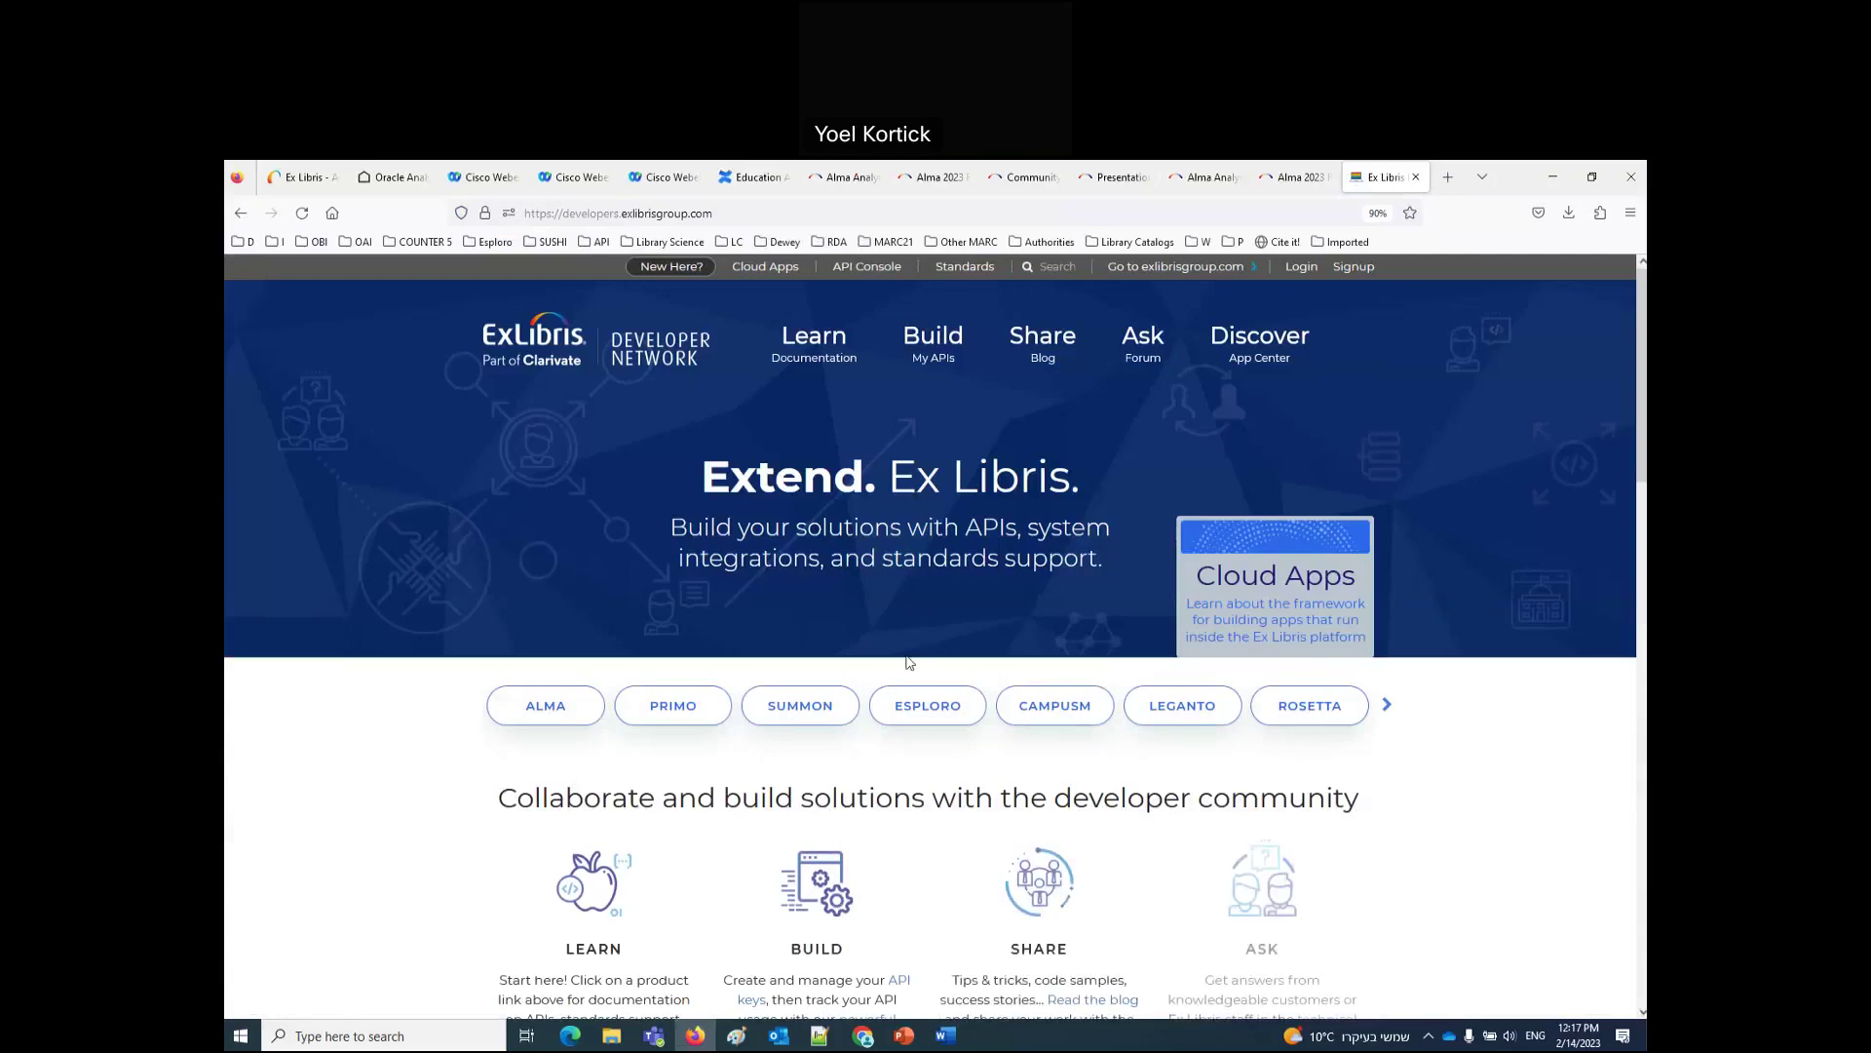
{"action": "left_click", "coordinate": [1041, 359]}
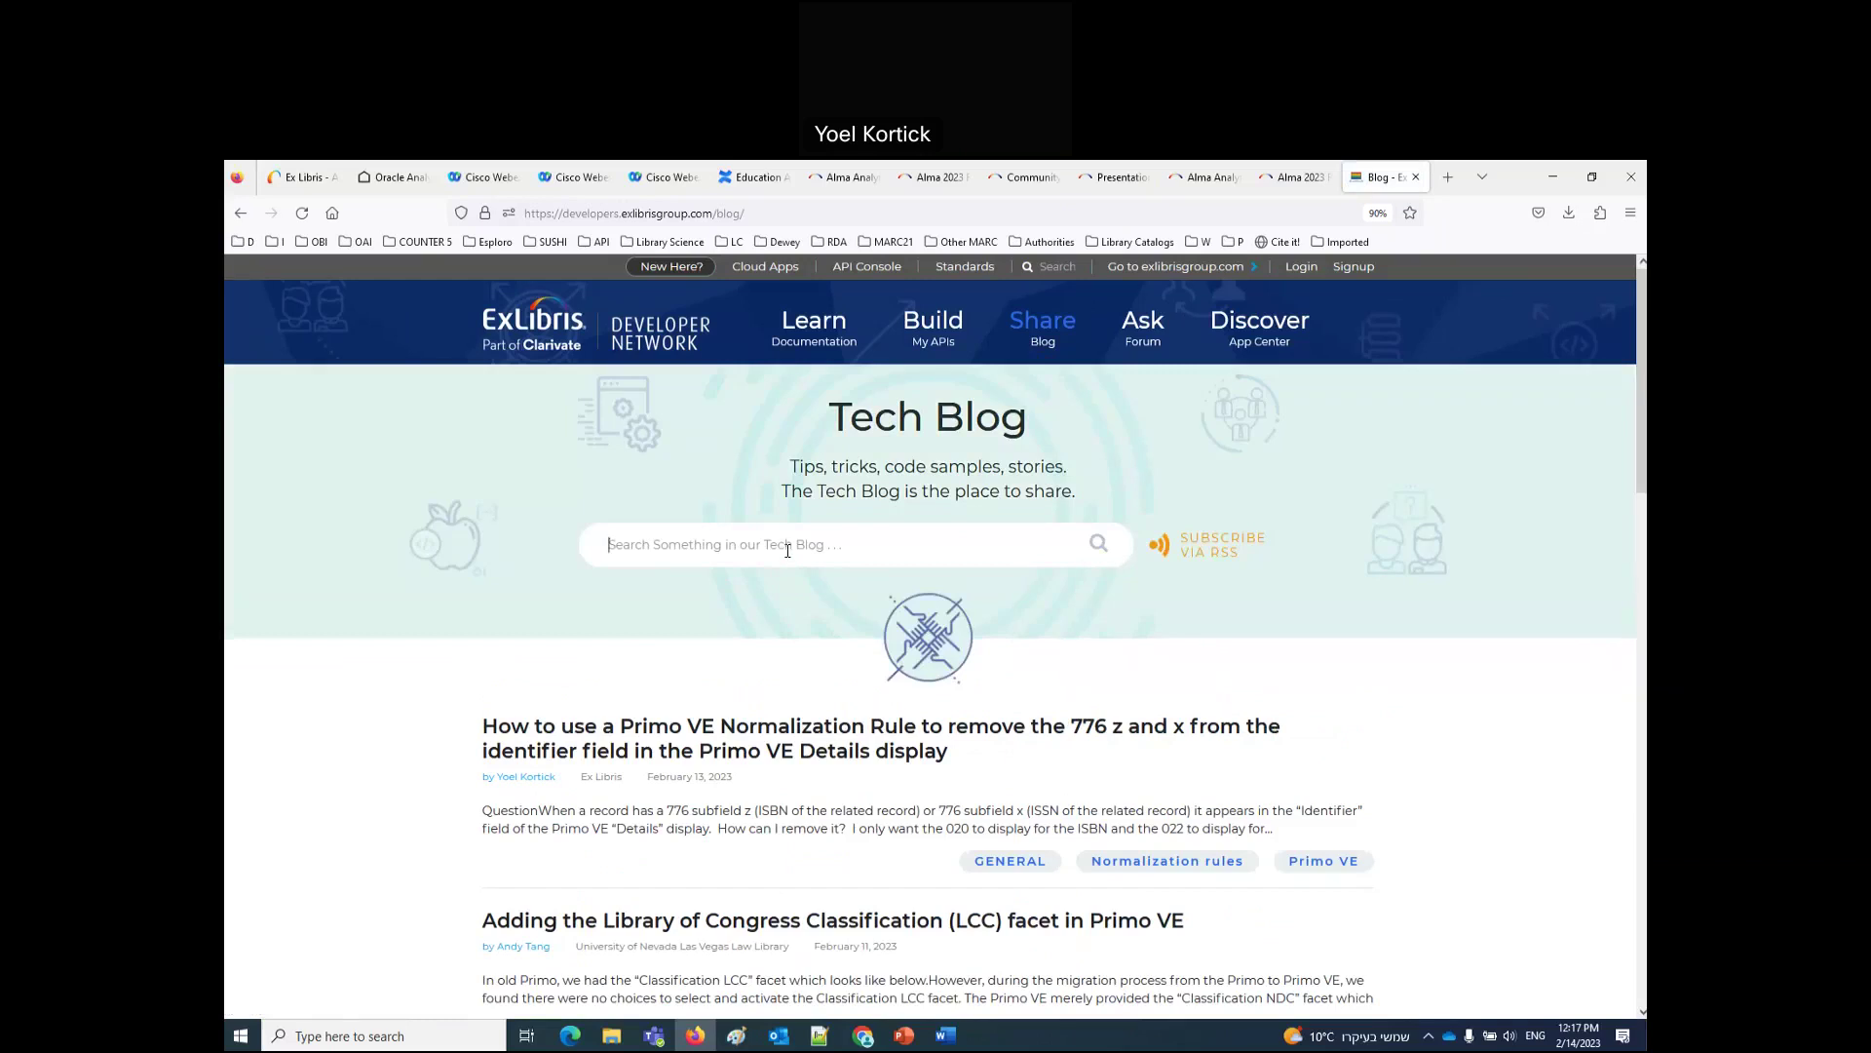
Step: Search the Tech Blog for "data visualization" and list the posts tagged Data-Visualization(DV)
{"action": "type", "text": "data visualization"}
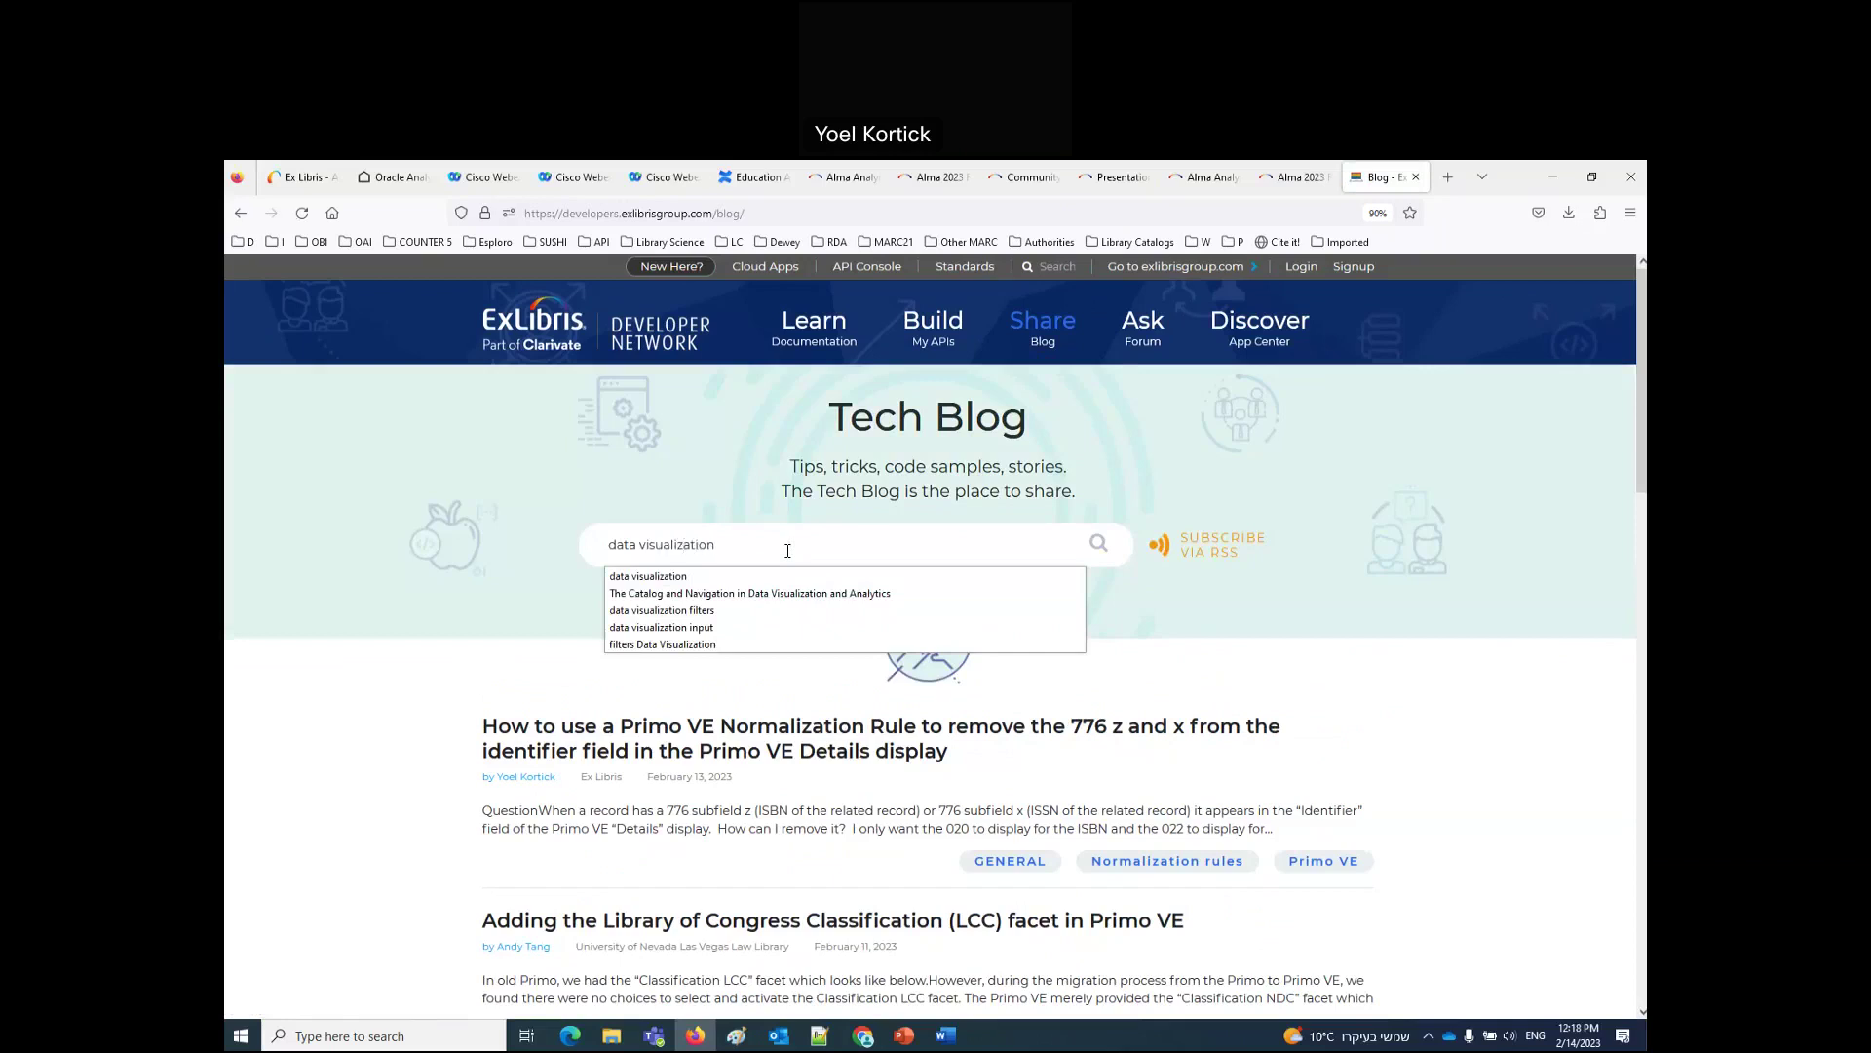
{"action": "key", "text": "Return"}
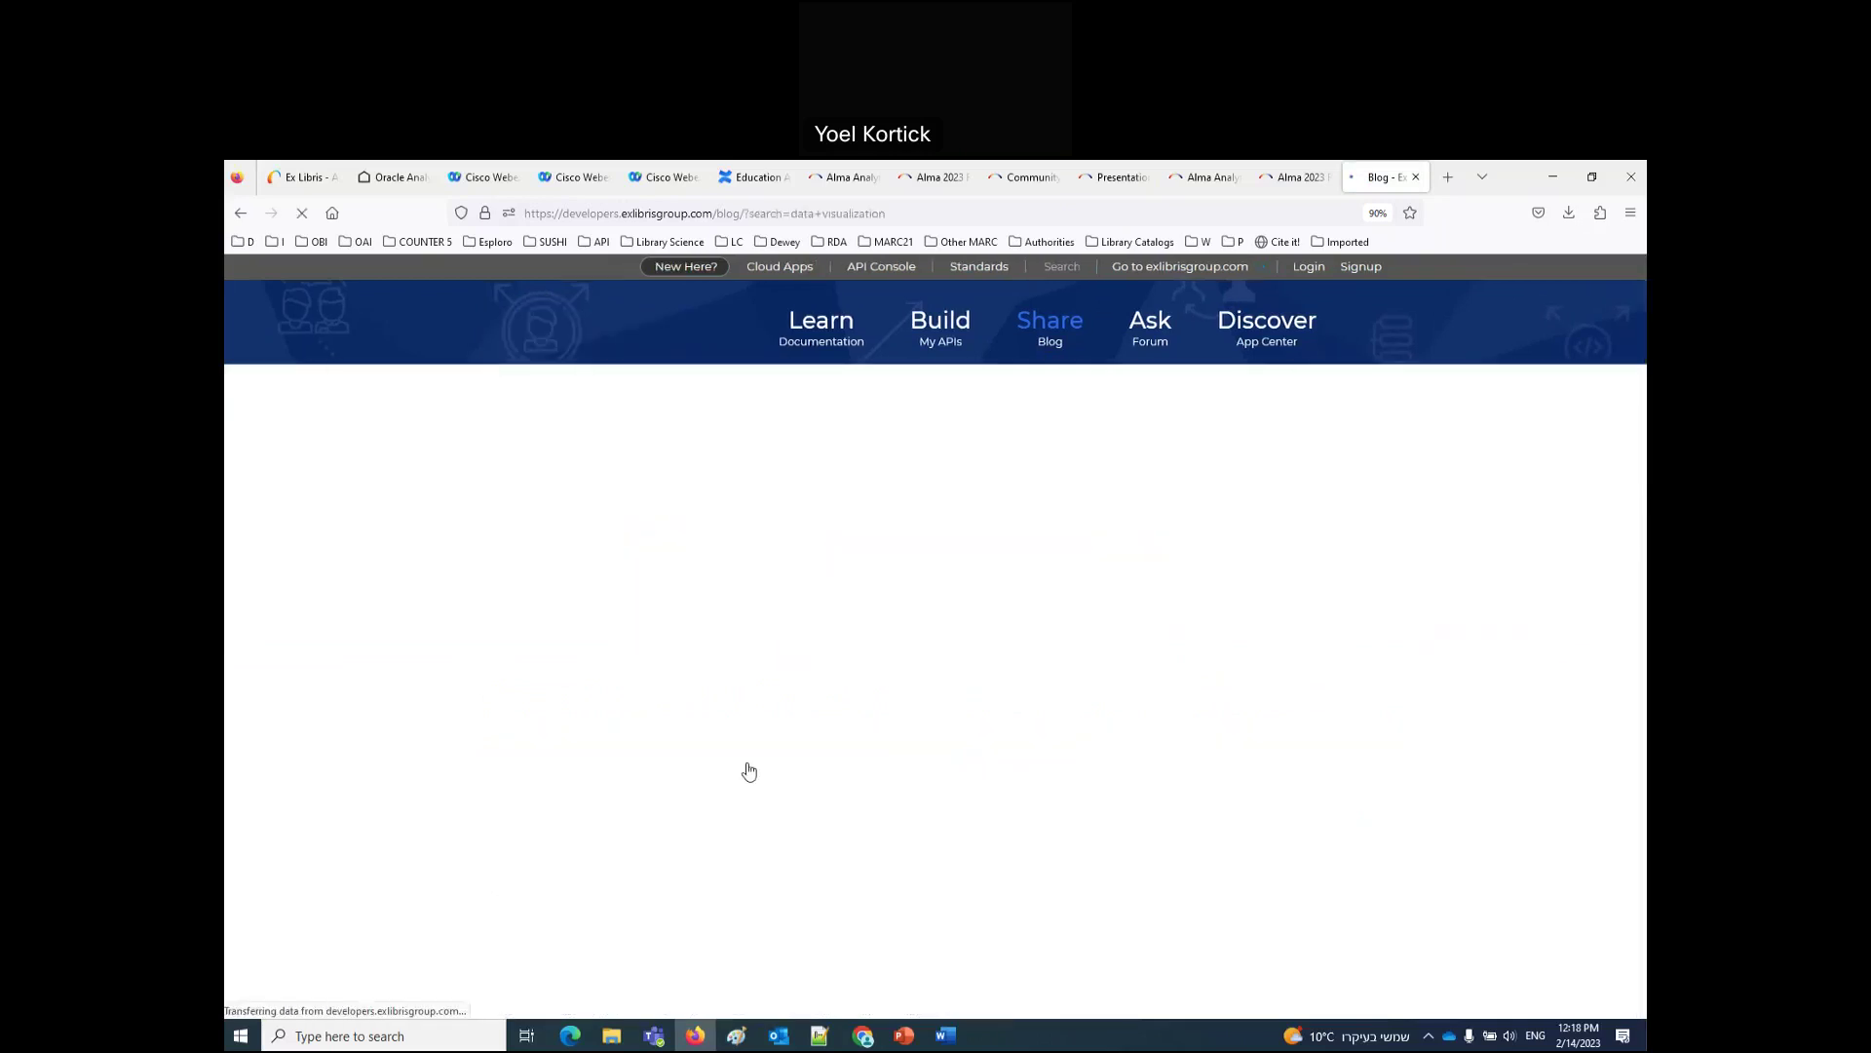
{"action": "scroll", "coordinate": [749, 771], "scroll_direction": "down", "scroll_amount": 3}
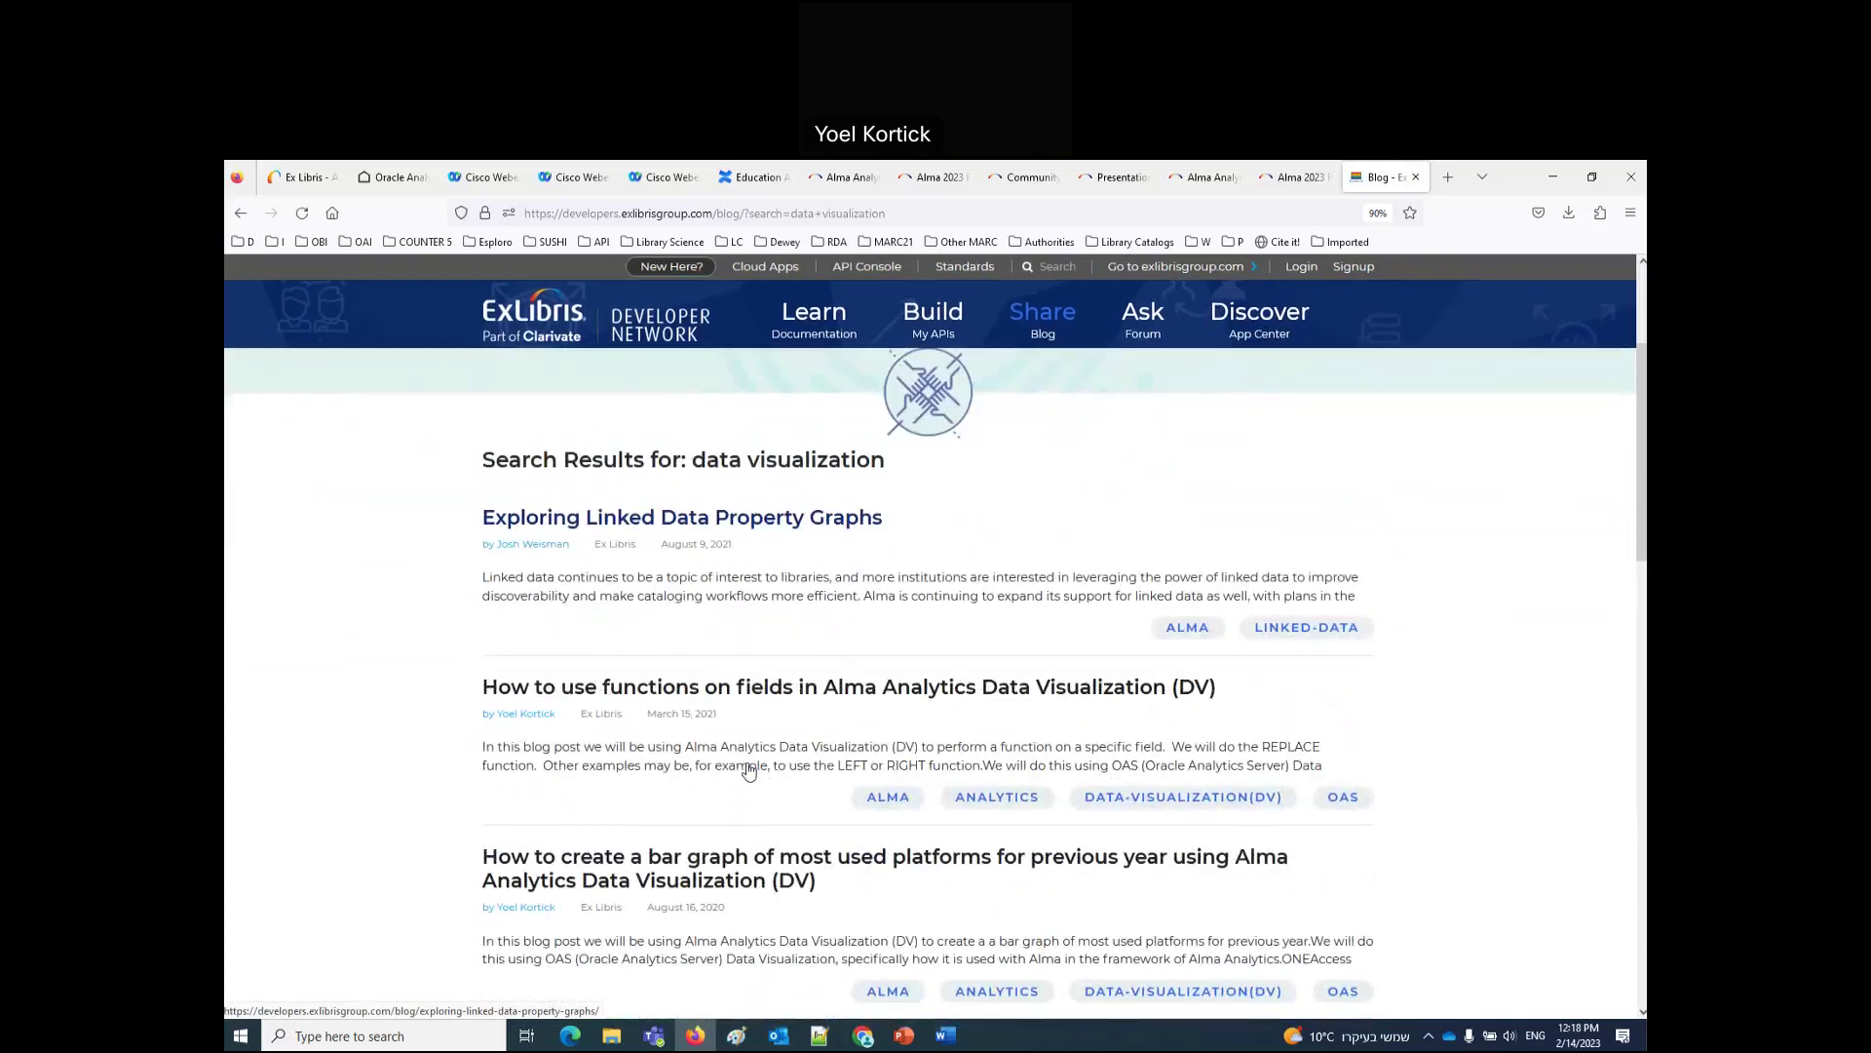
{"action": "left_click", "coordinate": [1136, 802]}
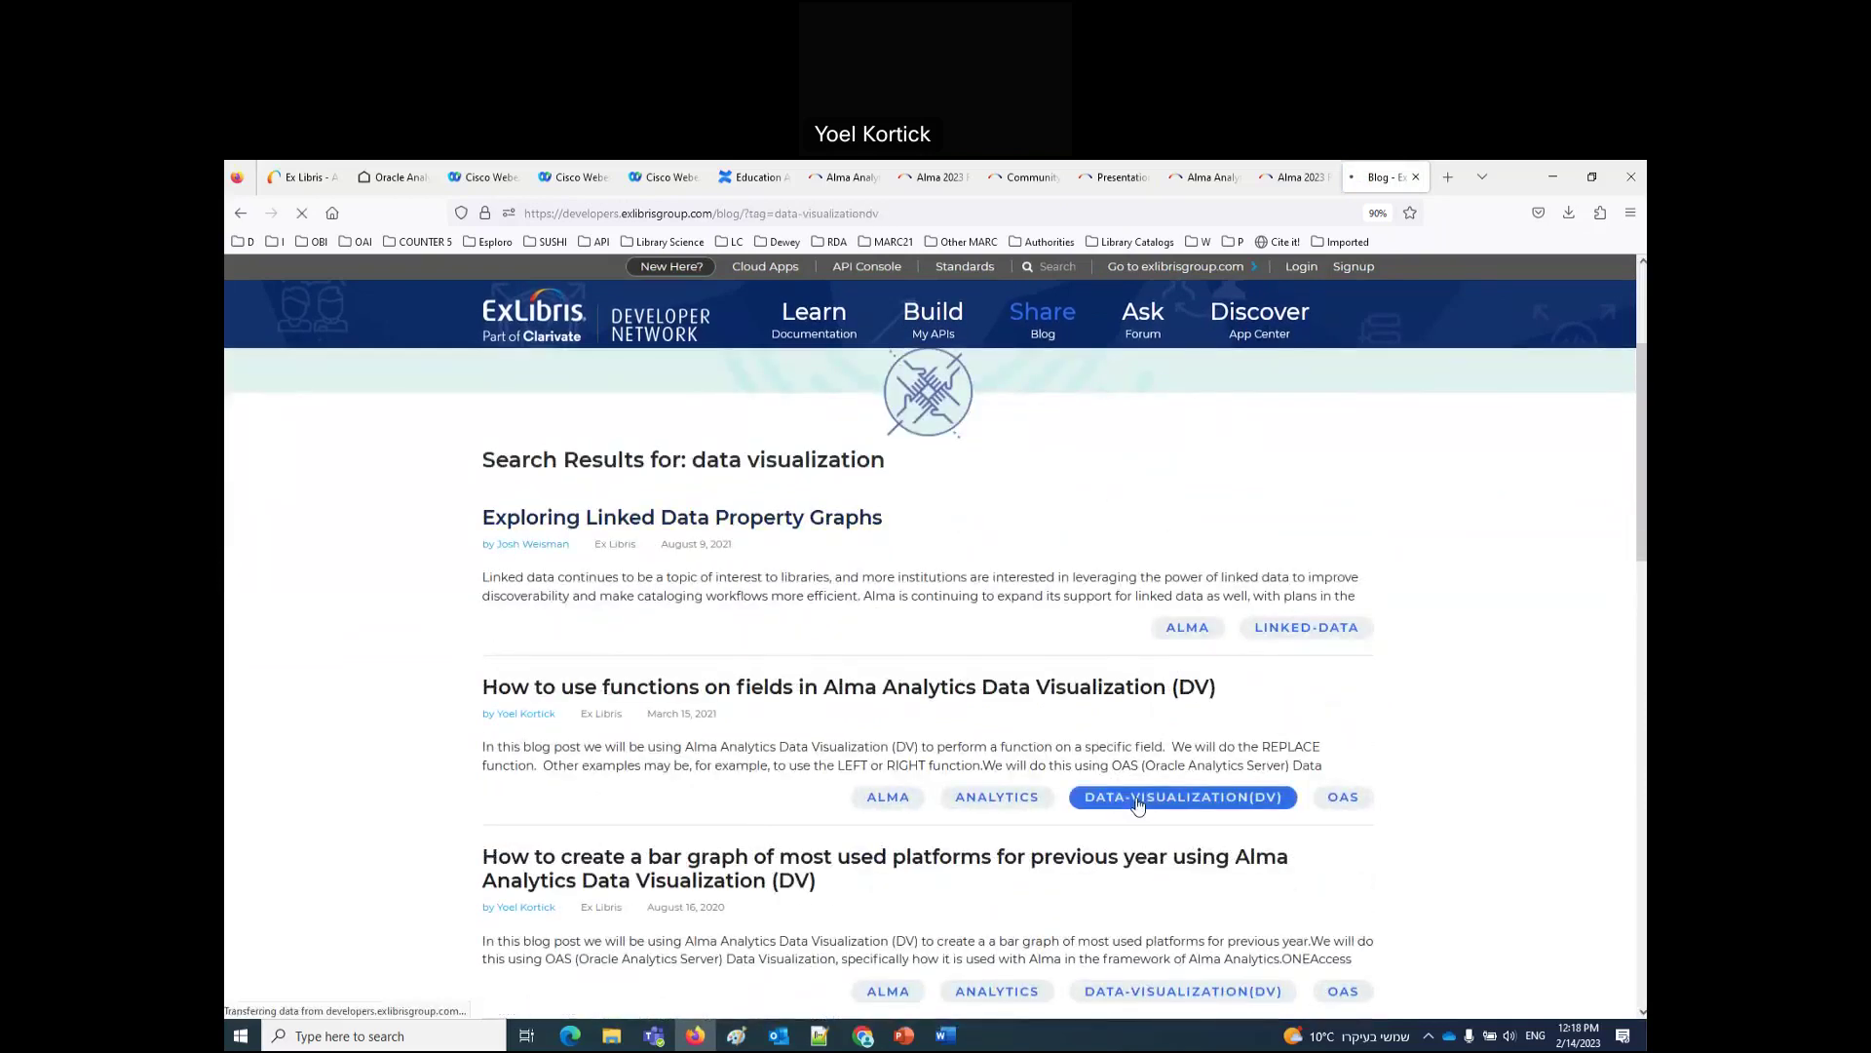
Step: Look through the blog posts tagged Data-Visualization(DV) and copy the address of the tag page
{"action": "scroll", "coordinate": [1012, 798], "scroll_direction": "down", "scroll_amount": 3}
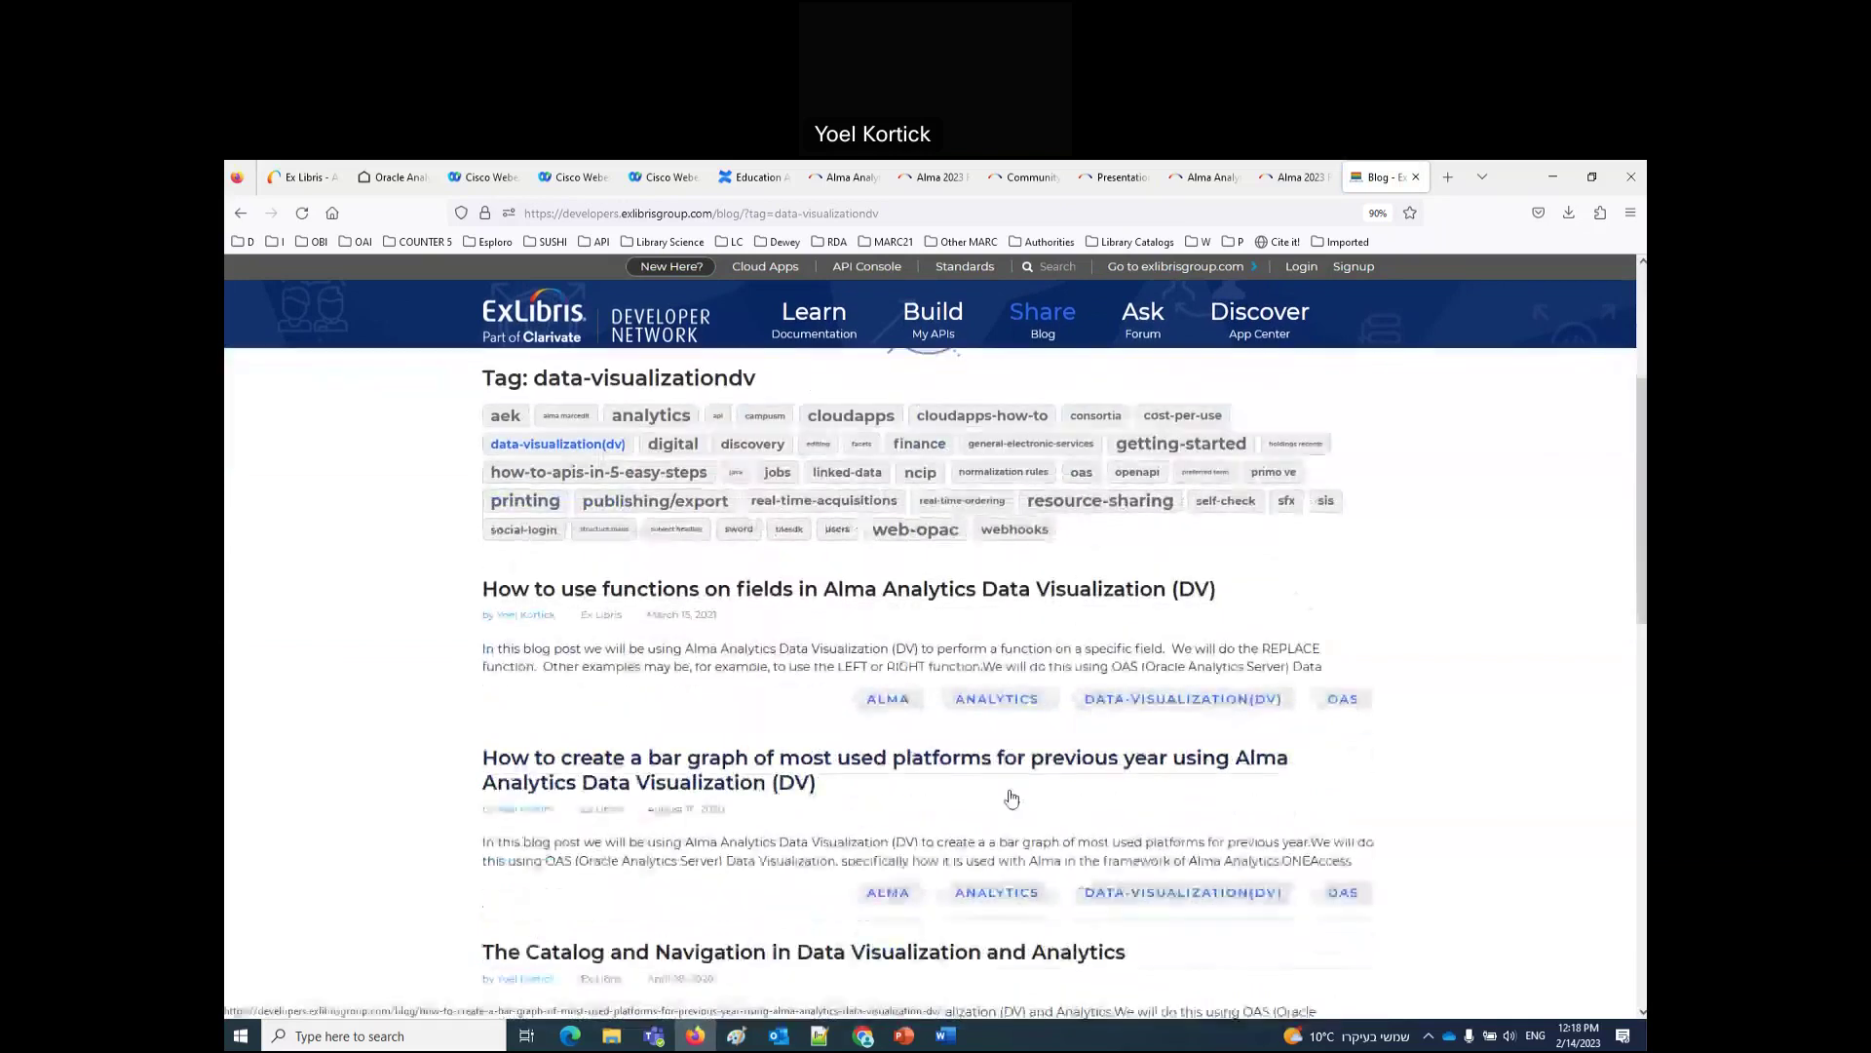
{"action": "scroll", "coordinate": [1012, 799], "scroll_direction": "down", "scroll_amount": 2}
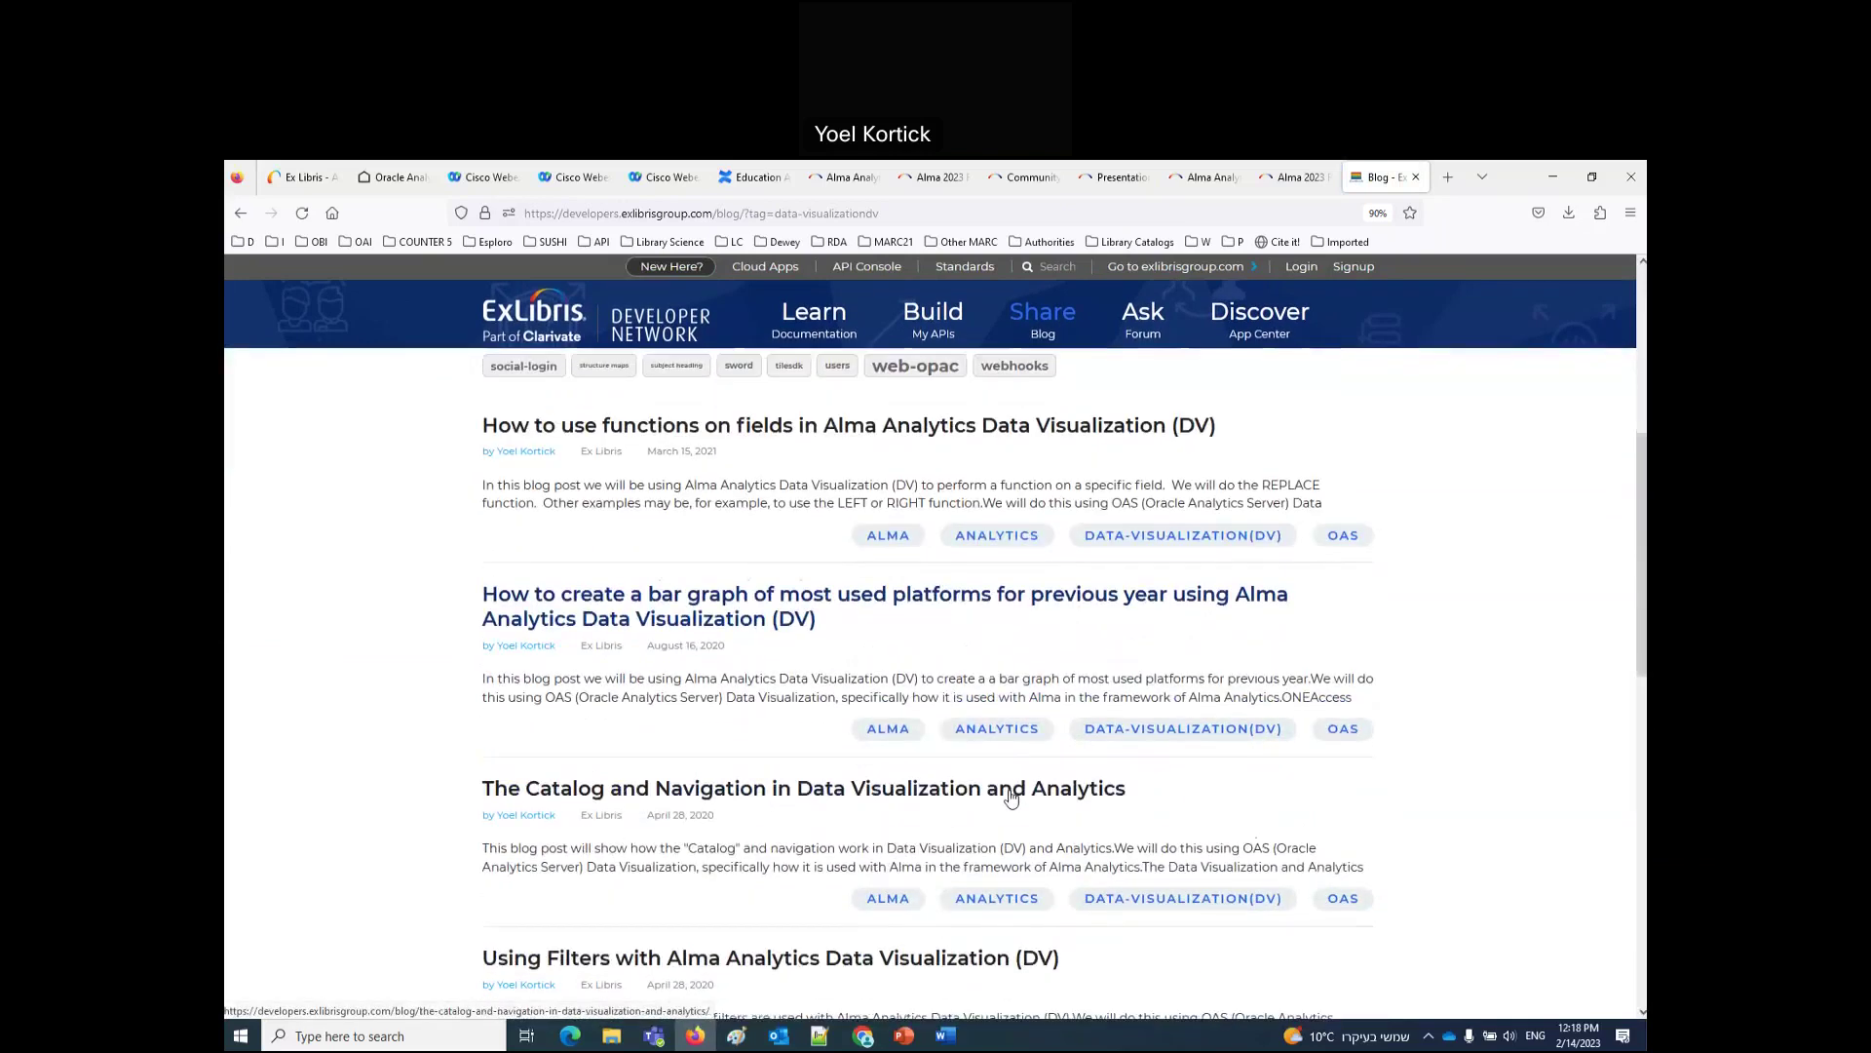
{"action": "scroll", "coordinate": [1011, 798], "scroll_direction": "down", "scroll_amount": 4}
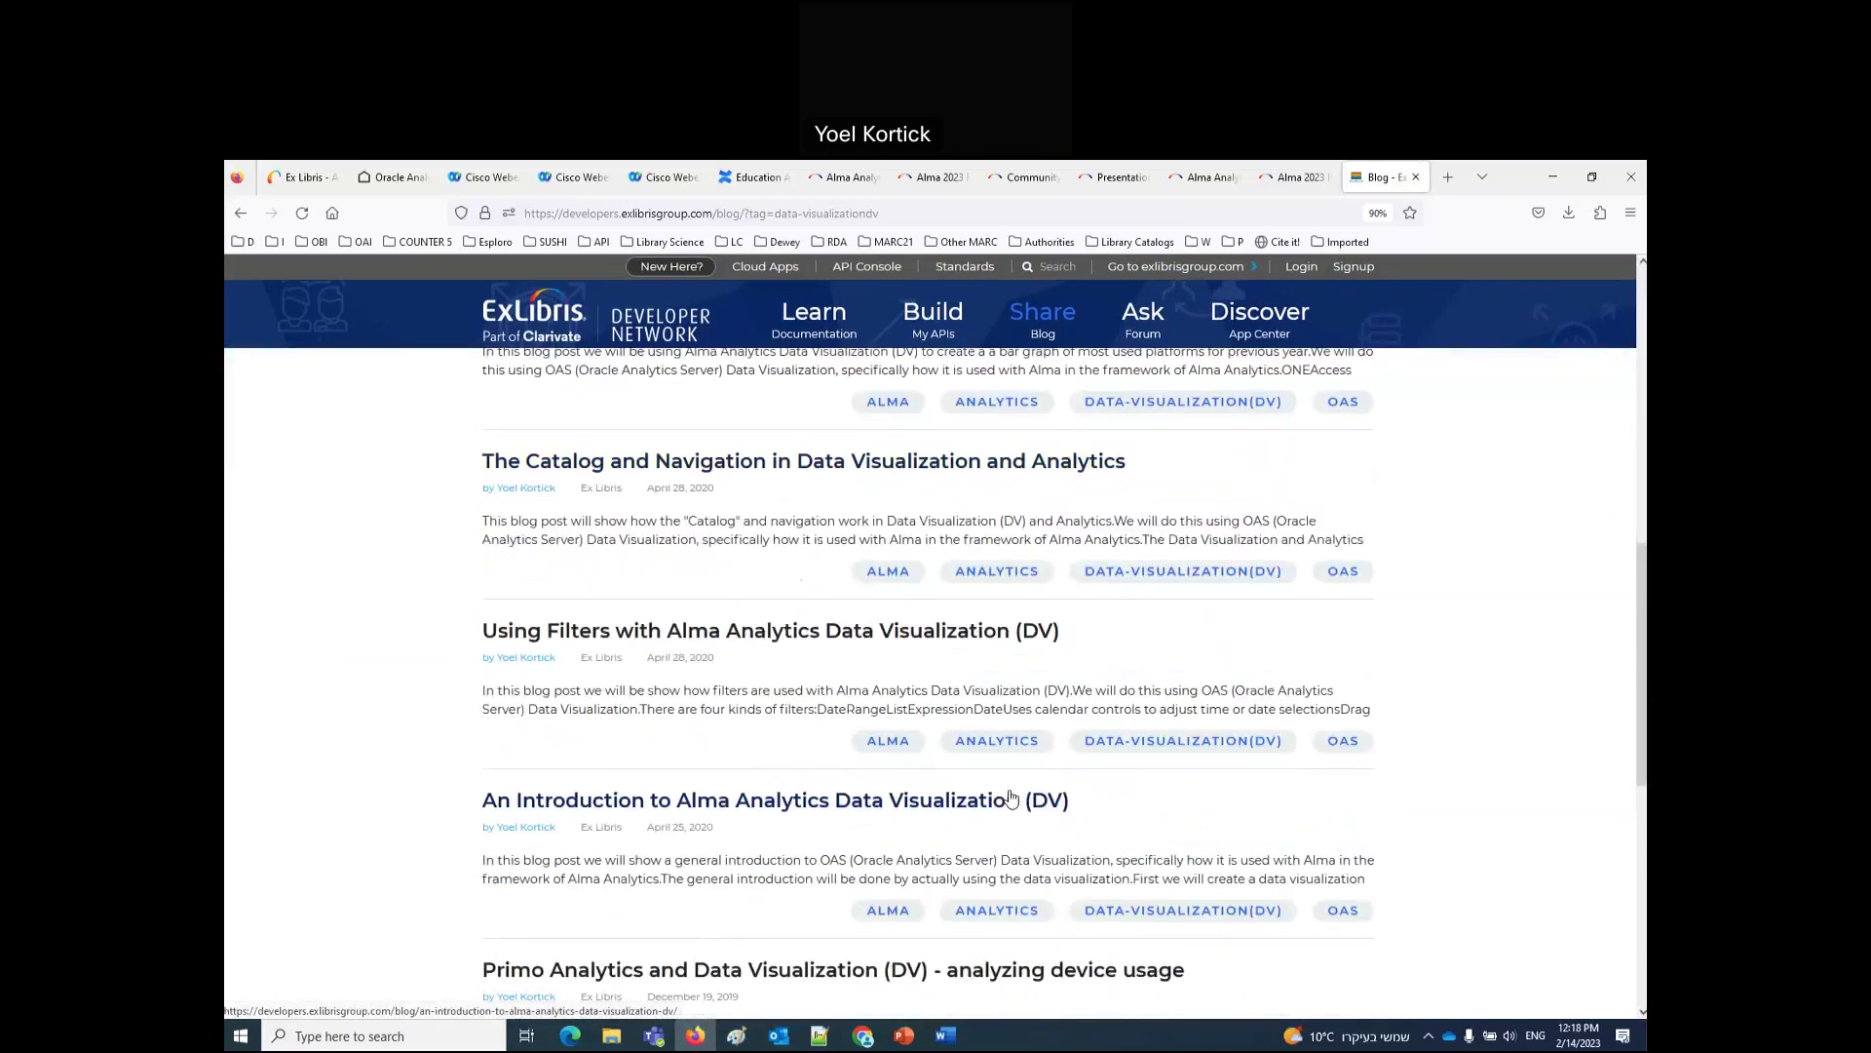
{"action": "left_click", "coordinate": [548, 214]}
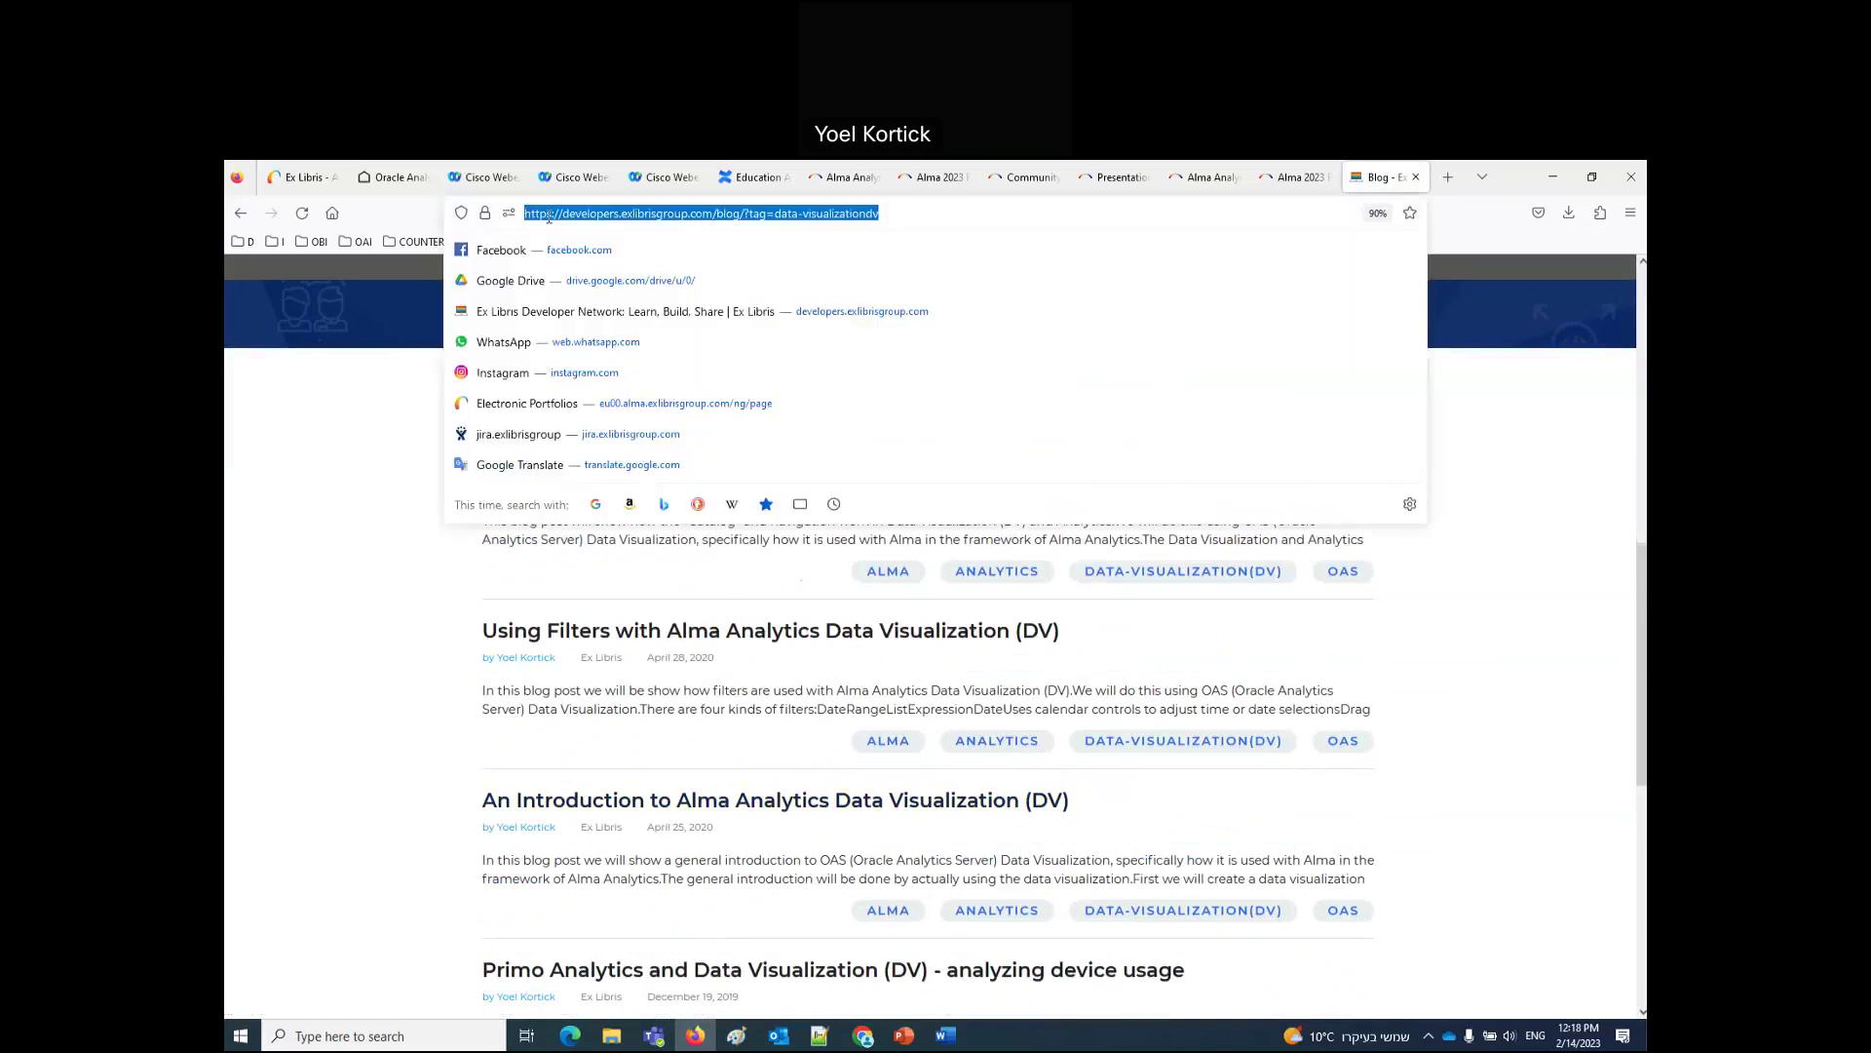
{"action": "left_click", "coordinate": [404, 703]}
{"action": "scroll", "coordinate": [1255, 851], "scroll_direction": "down", "scroll_amount": 3}
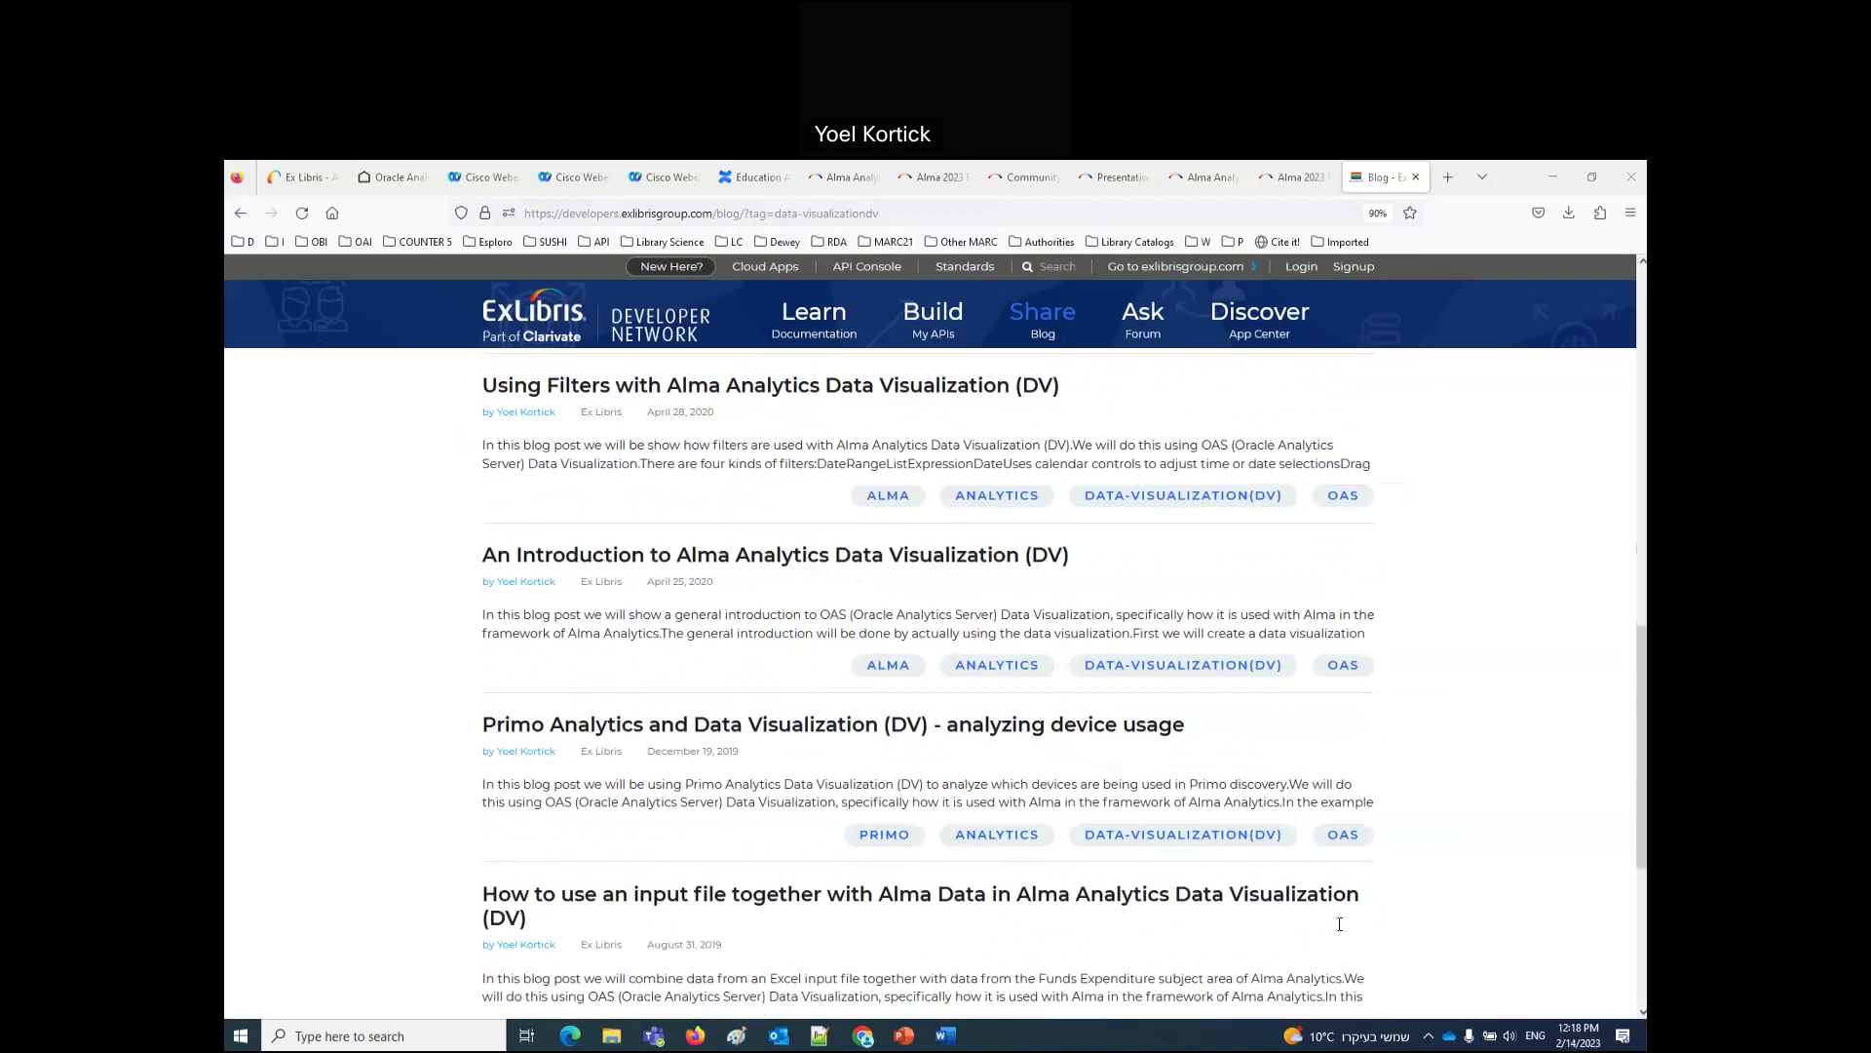